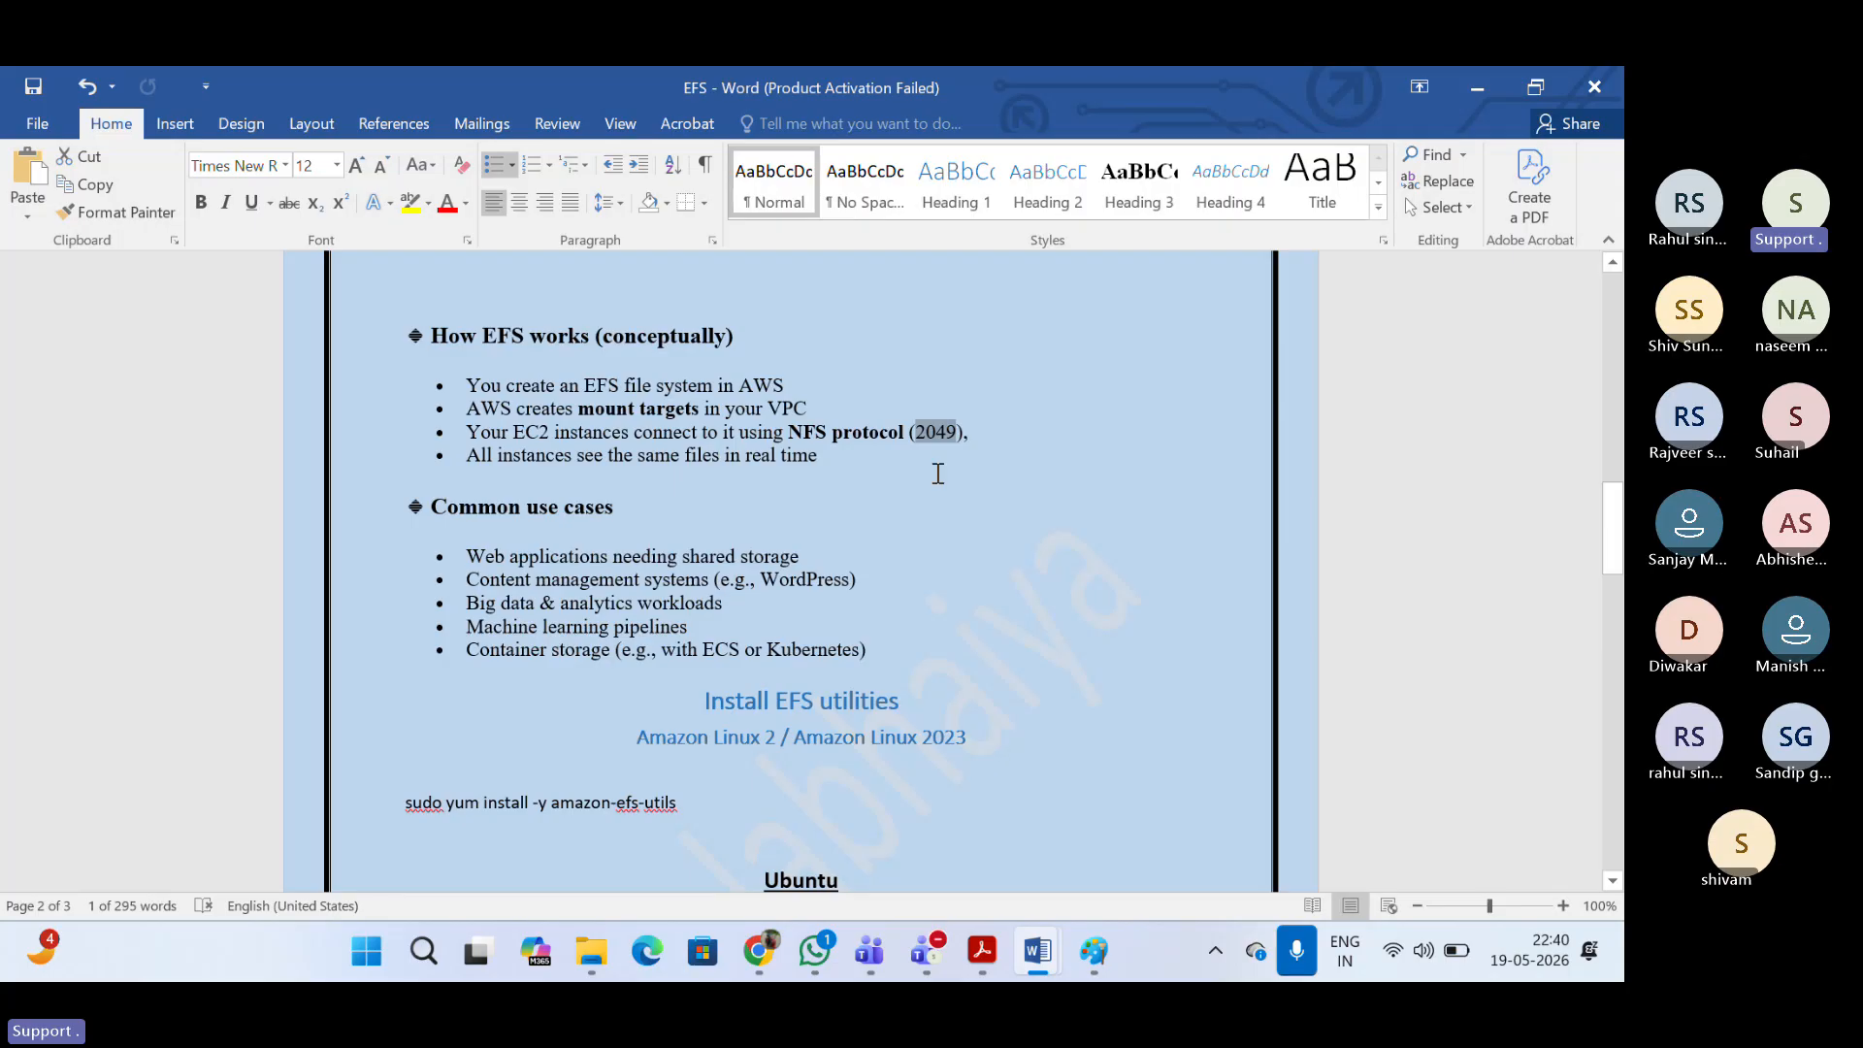
Step: Leave the Word EFS notes and switch to a blank Paint canvas
scroll(938, 474, "down", 1)
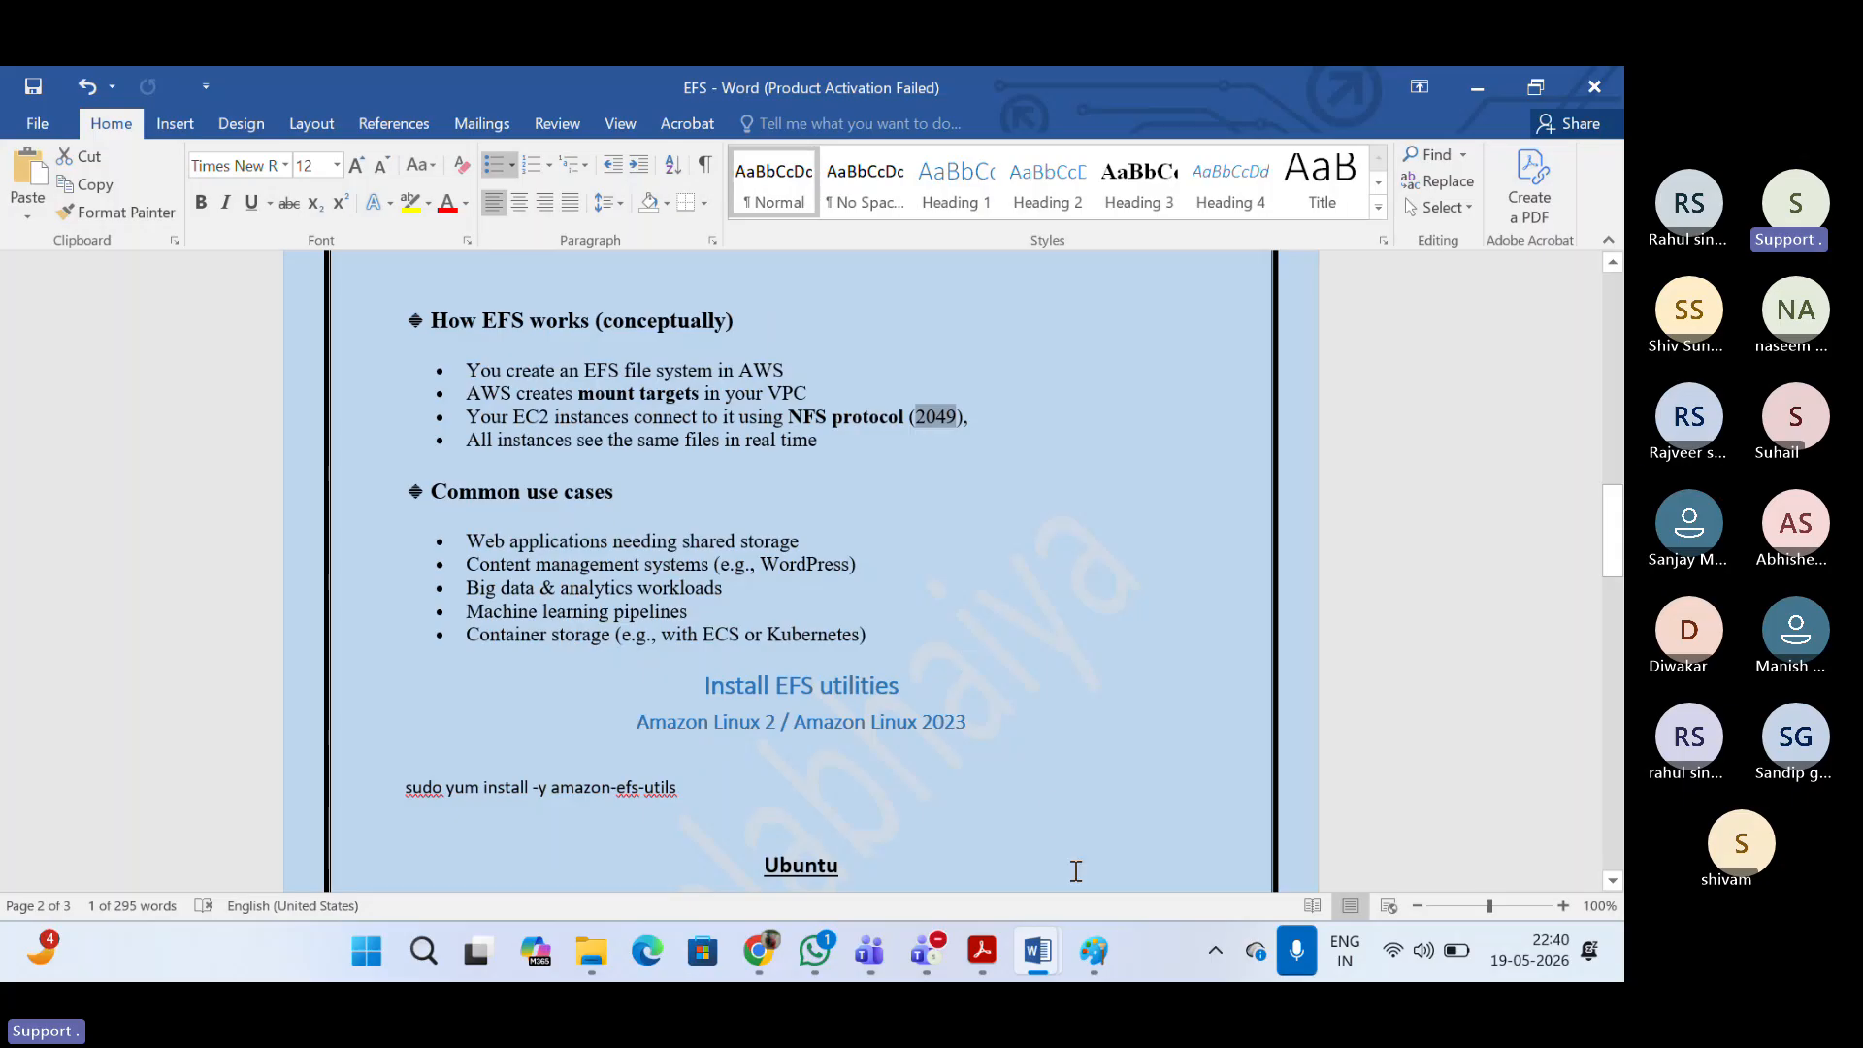
left_click(1094, 951)
Step: Draw a large rectangular outer frame on the Paint canvas
scroll(970, 626, "down", 5)
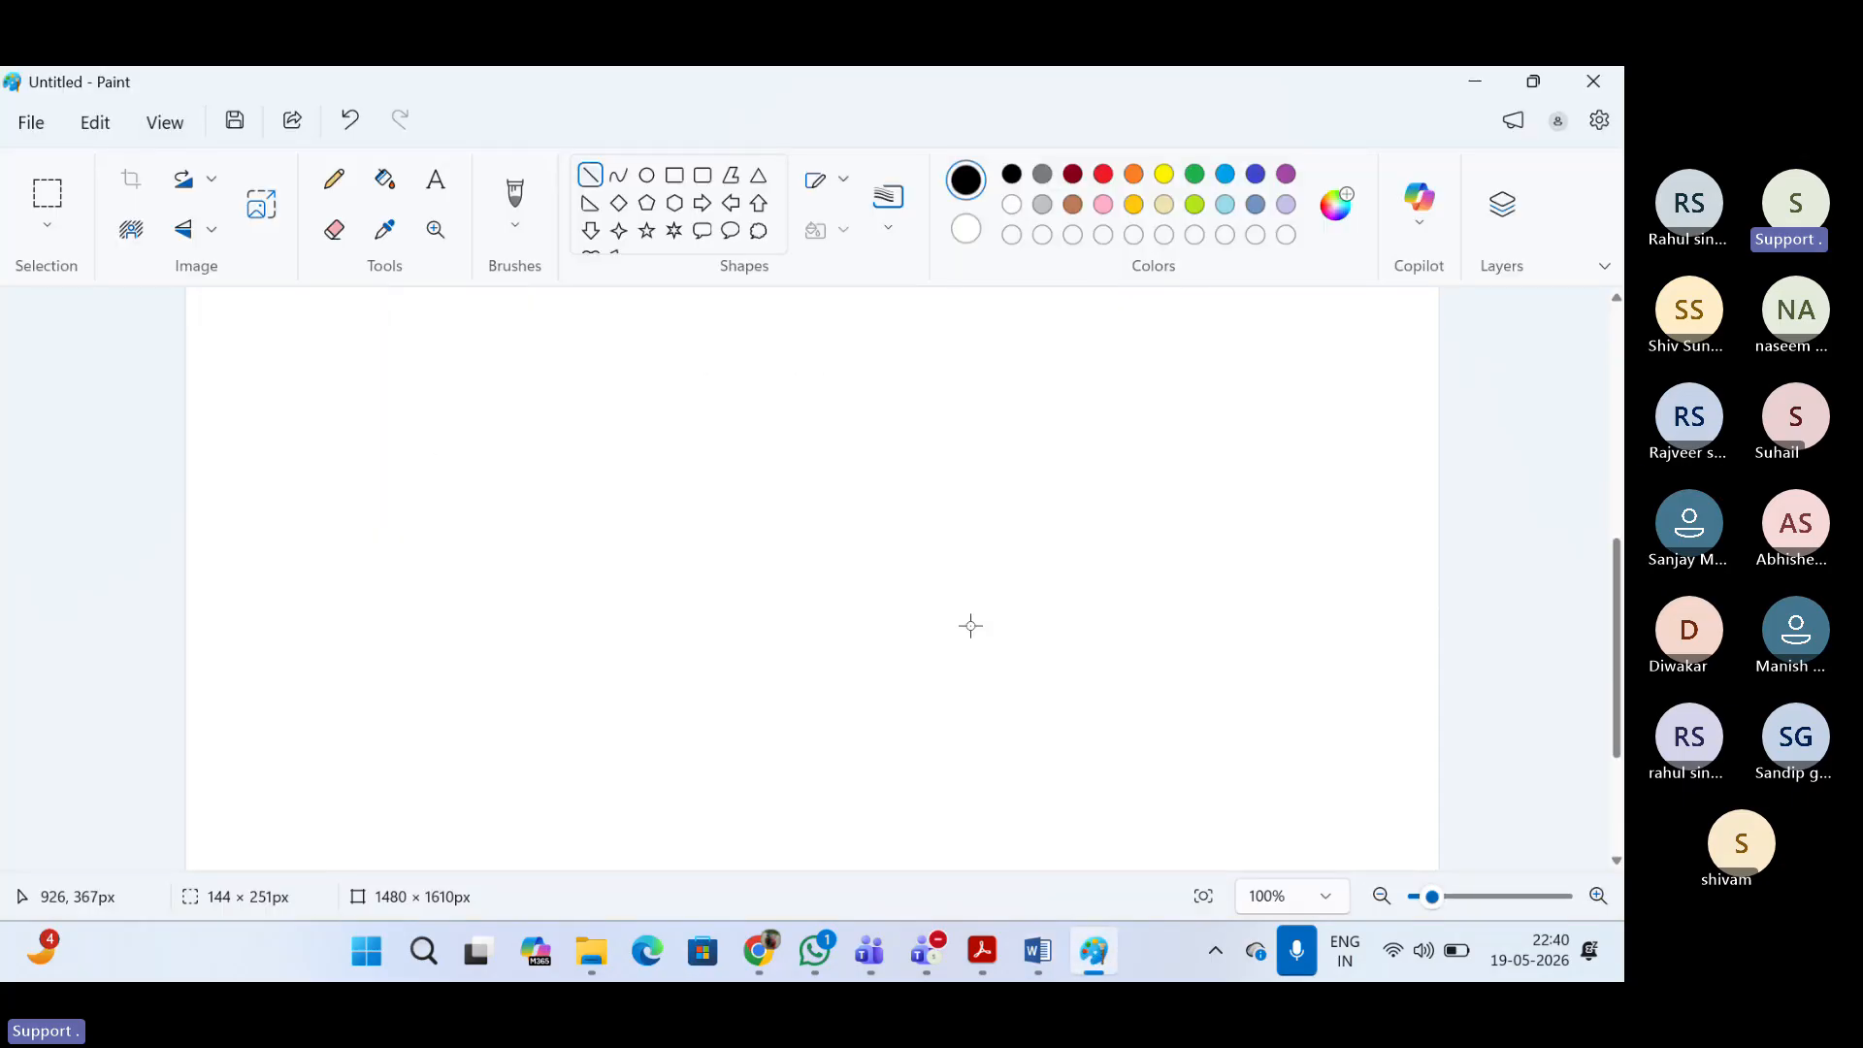
left_click(674, 178)
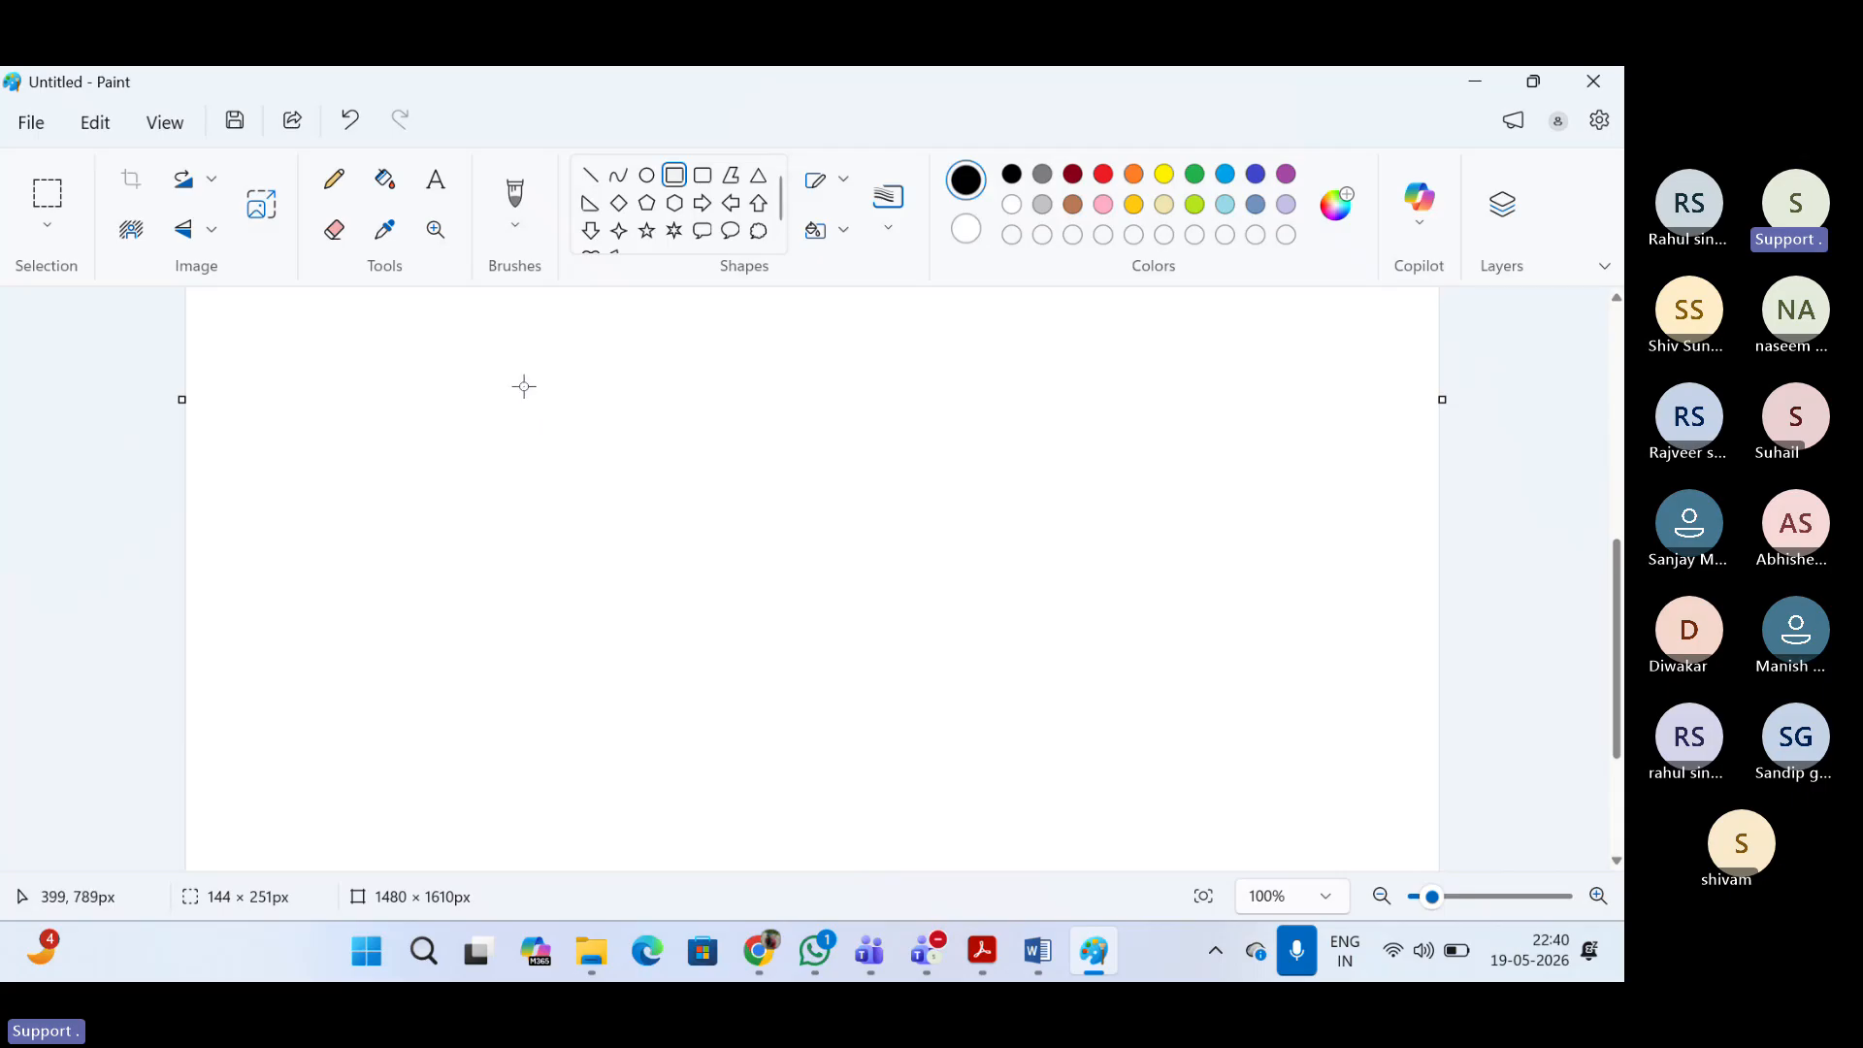
left_click_drag(524, 386, 1169, 807)
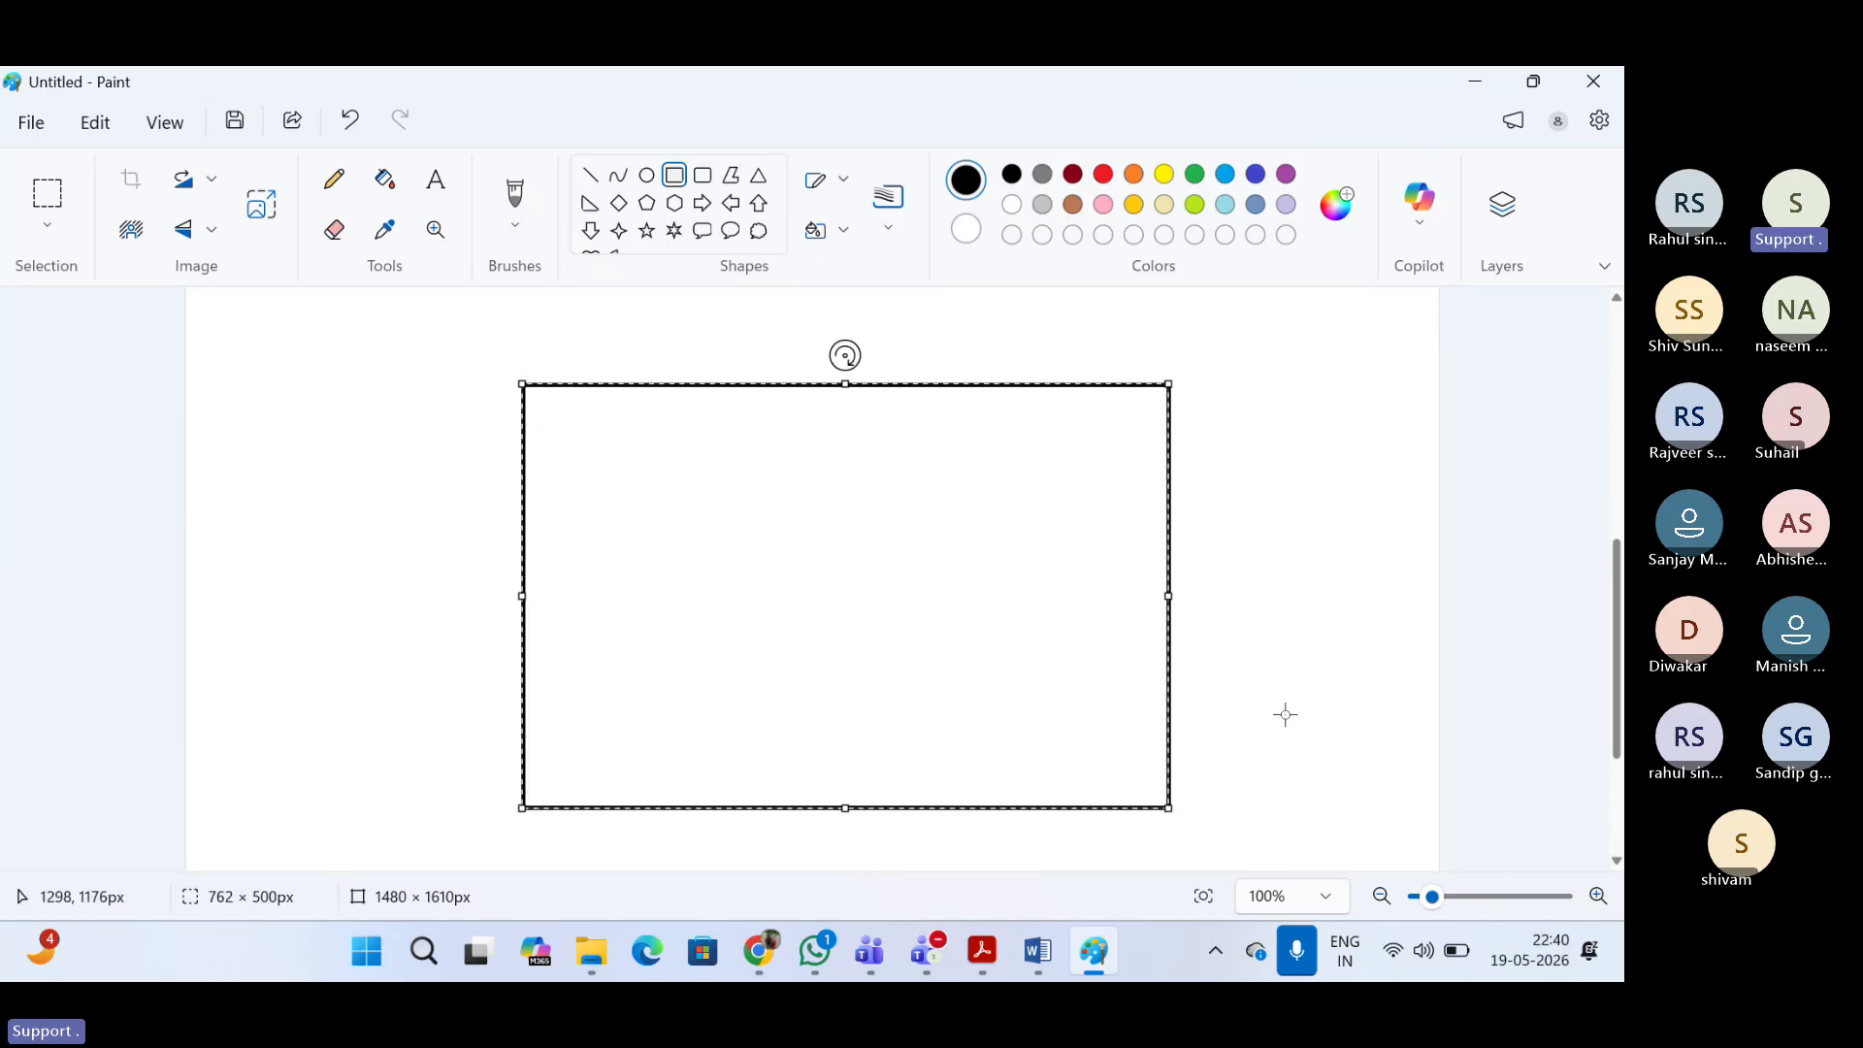
left_click(1286, 715)
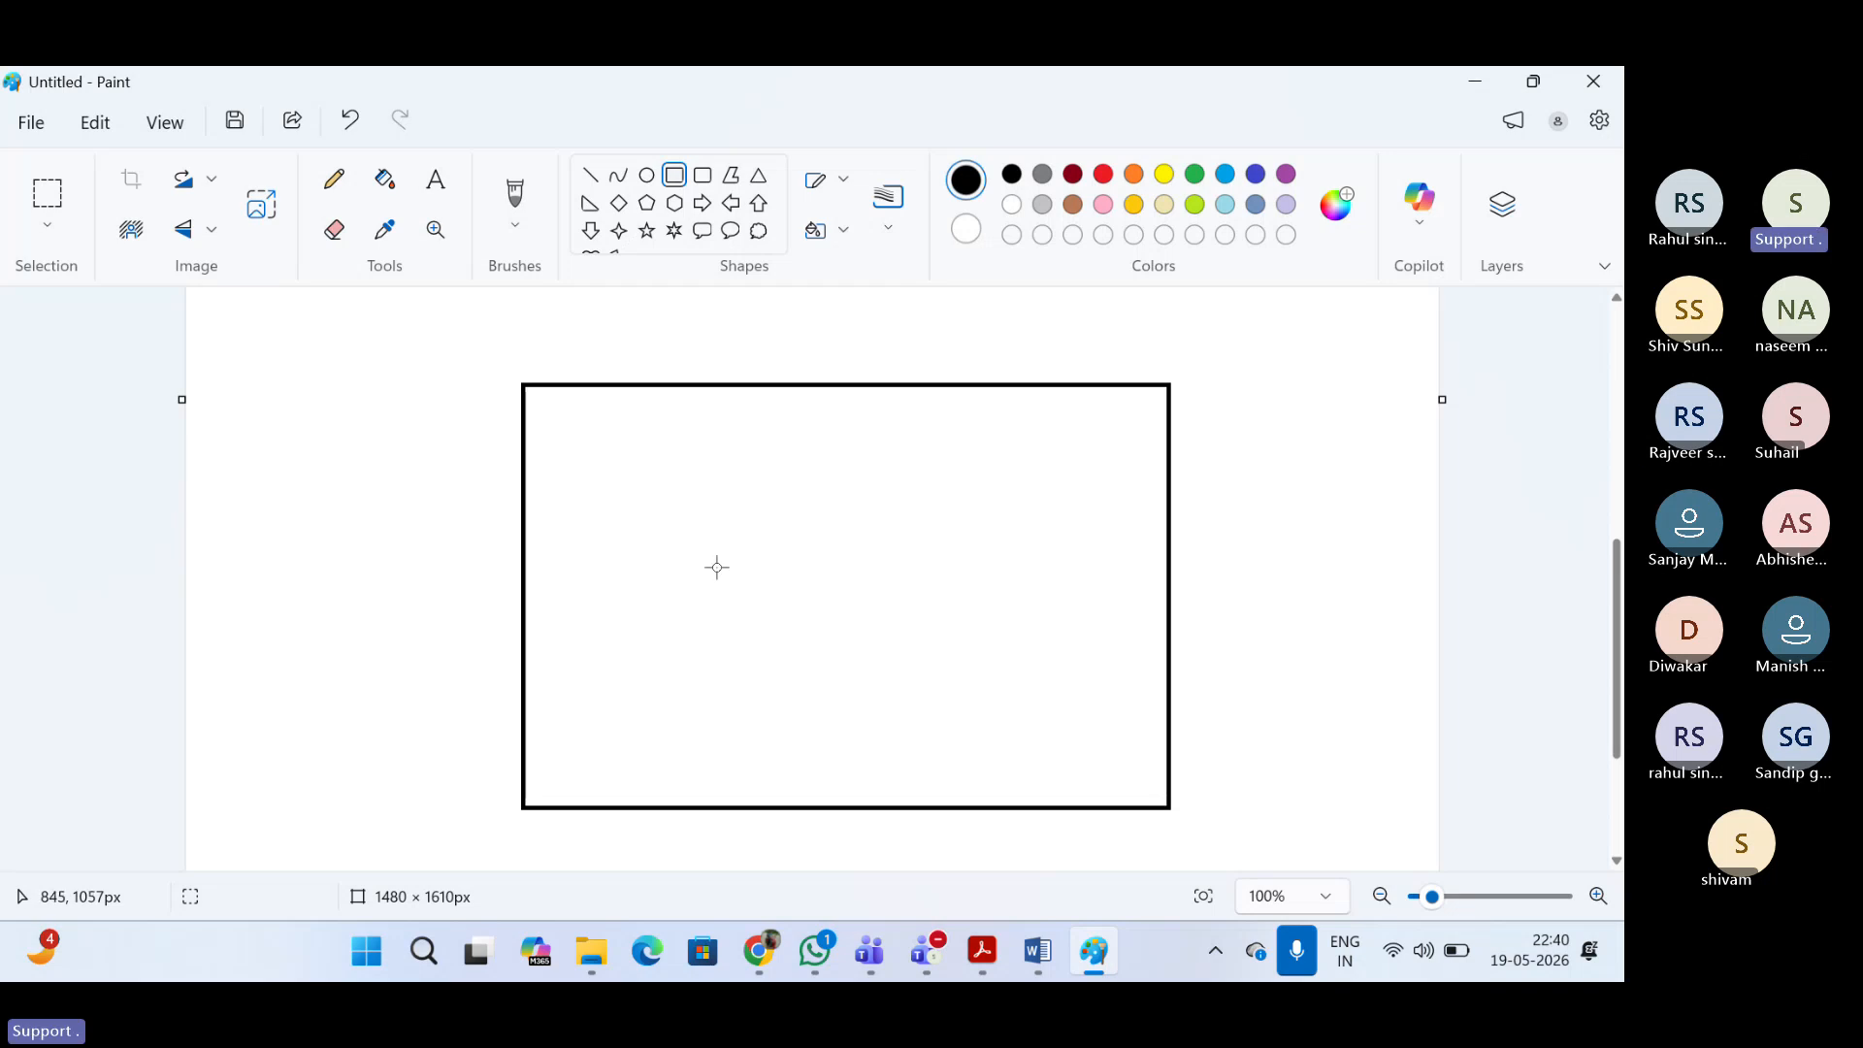
Step: Inside the frame, add two small squares on the left and a wider rectangle on the right
left_click_drag(699, 494, 762, 562)
left_click_drag(675, 631, 775, 739)
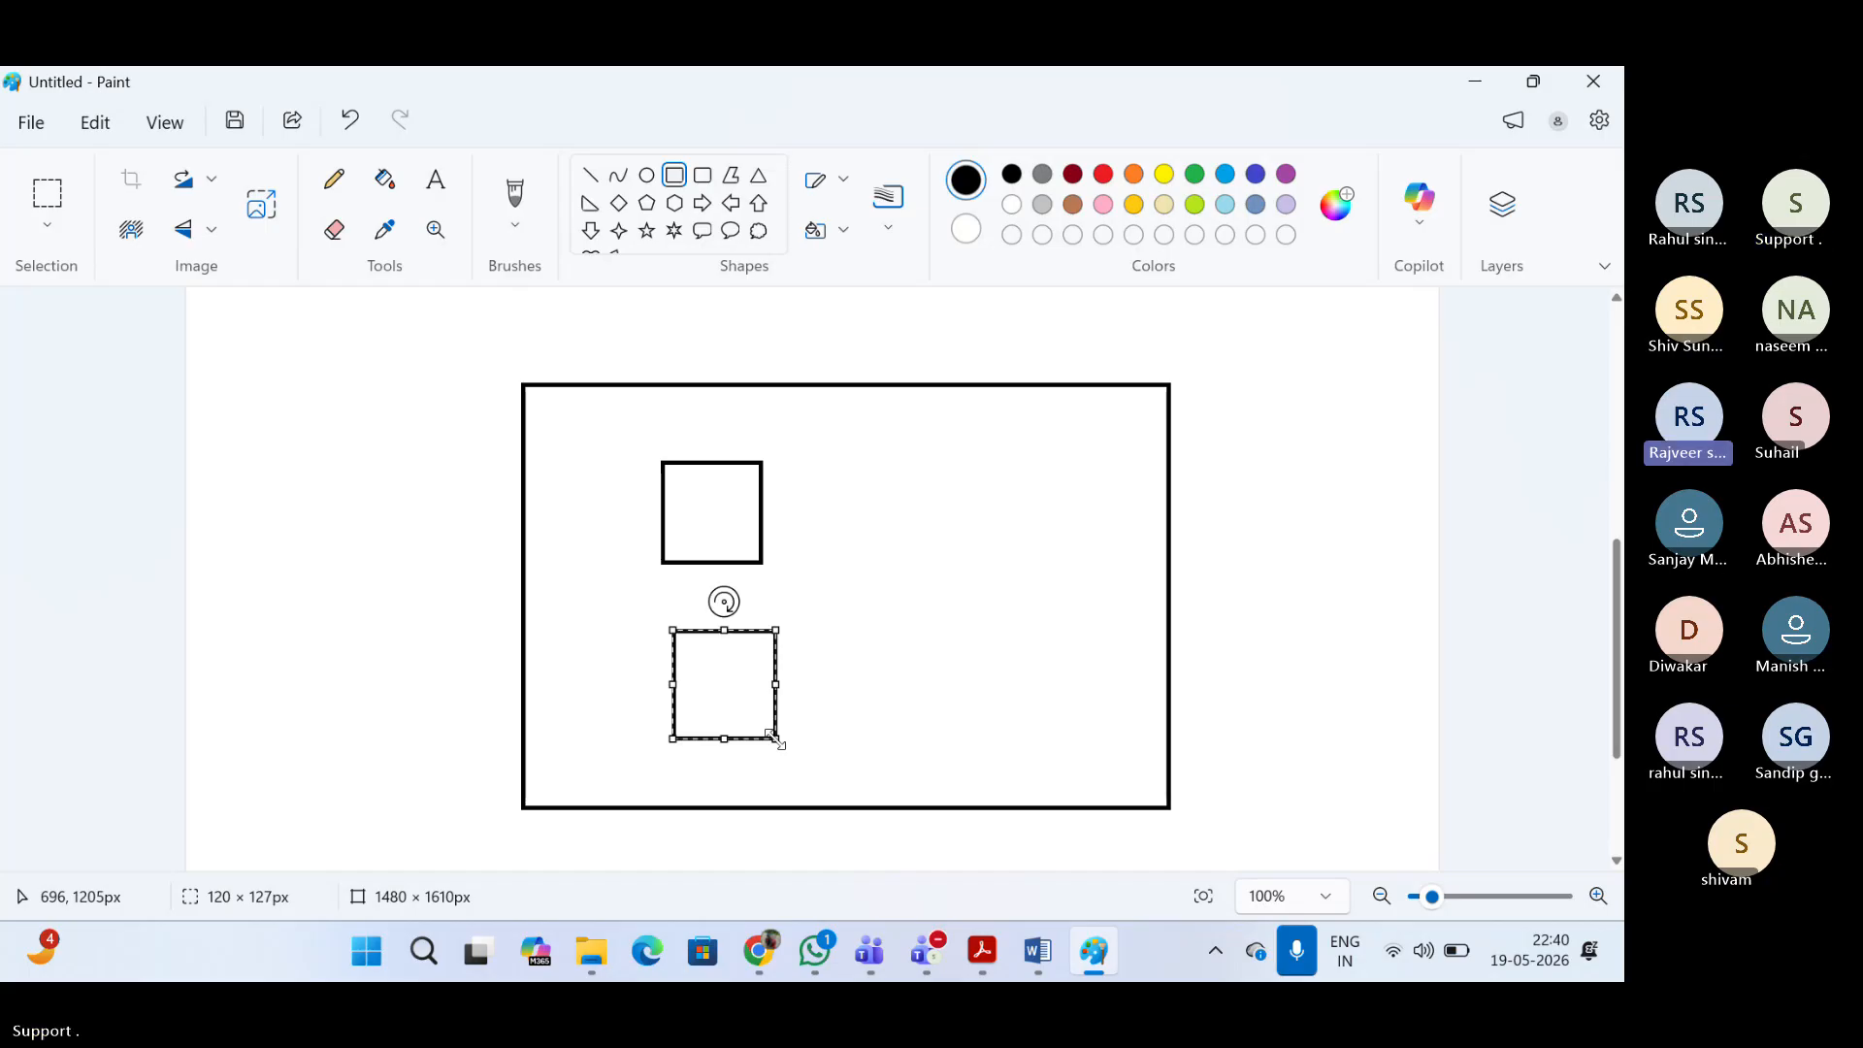
left_click_drag(904, 552, 1027, 631)
left_click(1042, 490)
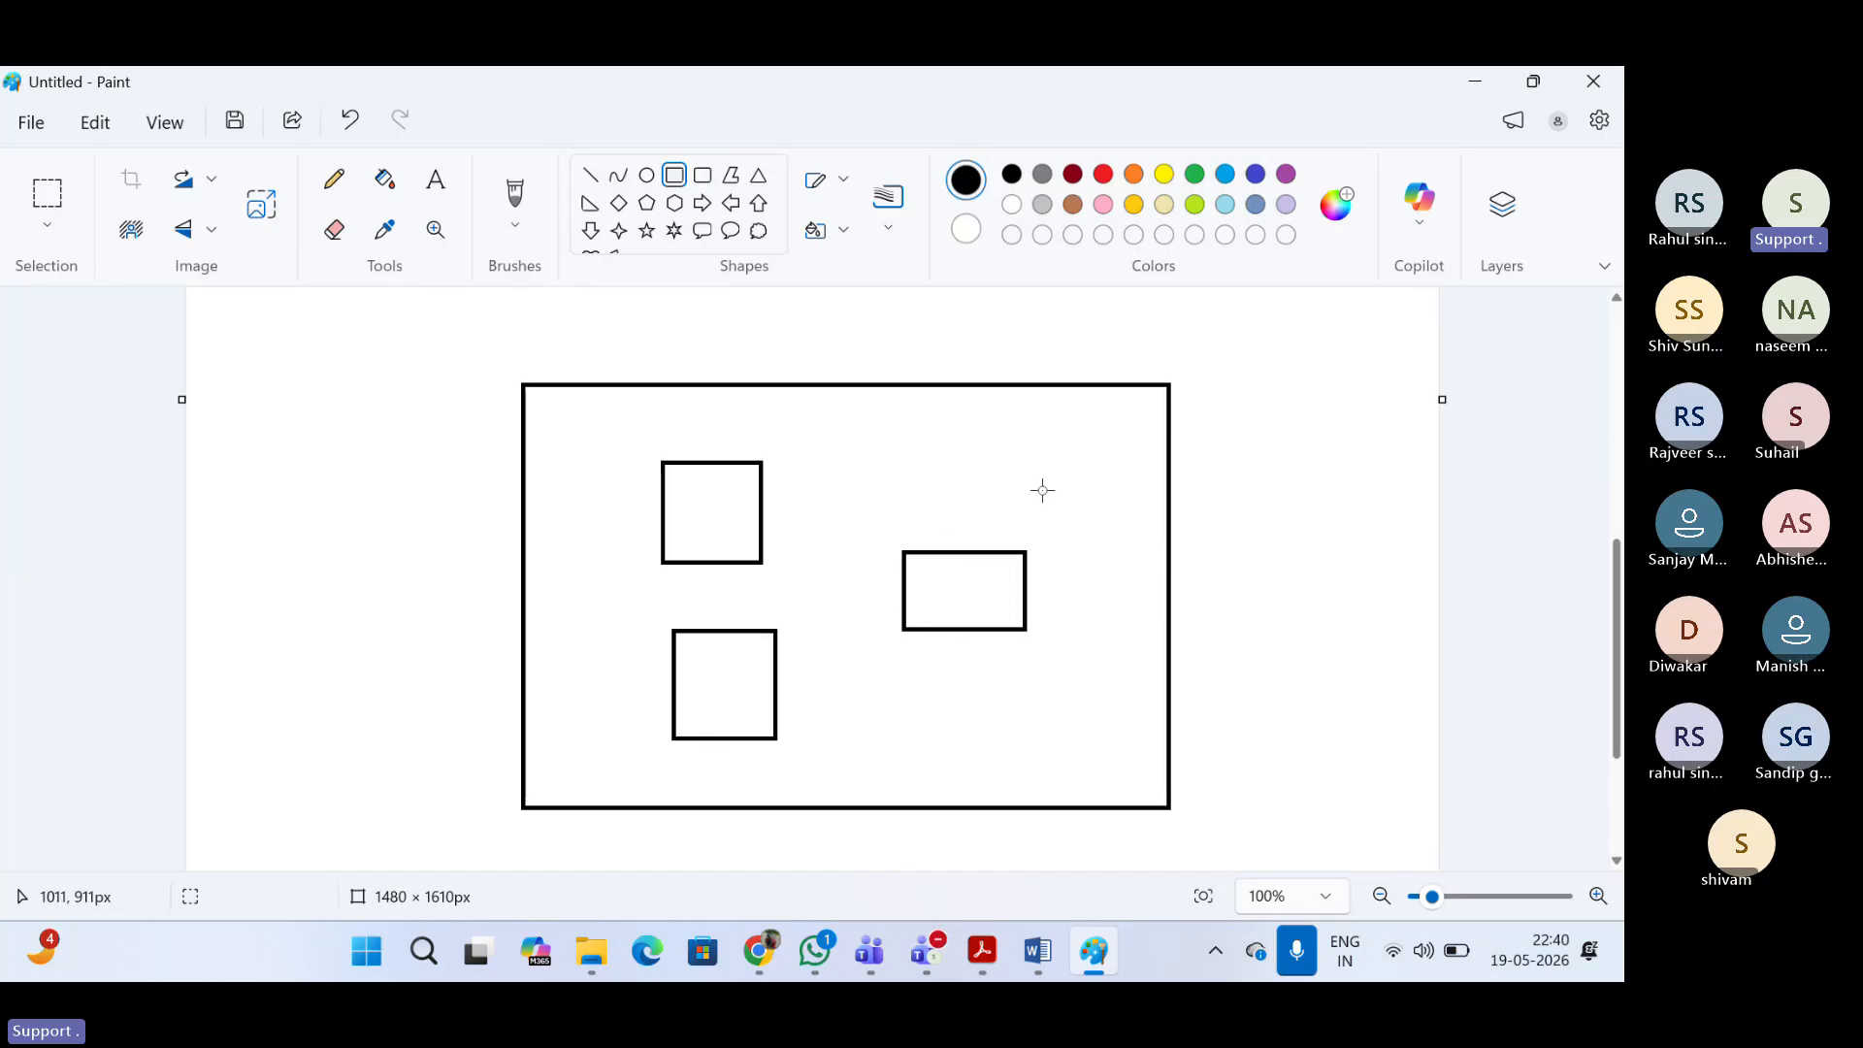
Step: Label the top-left square 'EC2 server-1' on two lines and copy the label
left_click(425, 194)
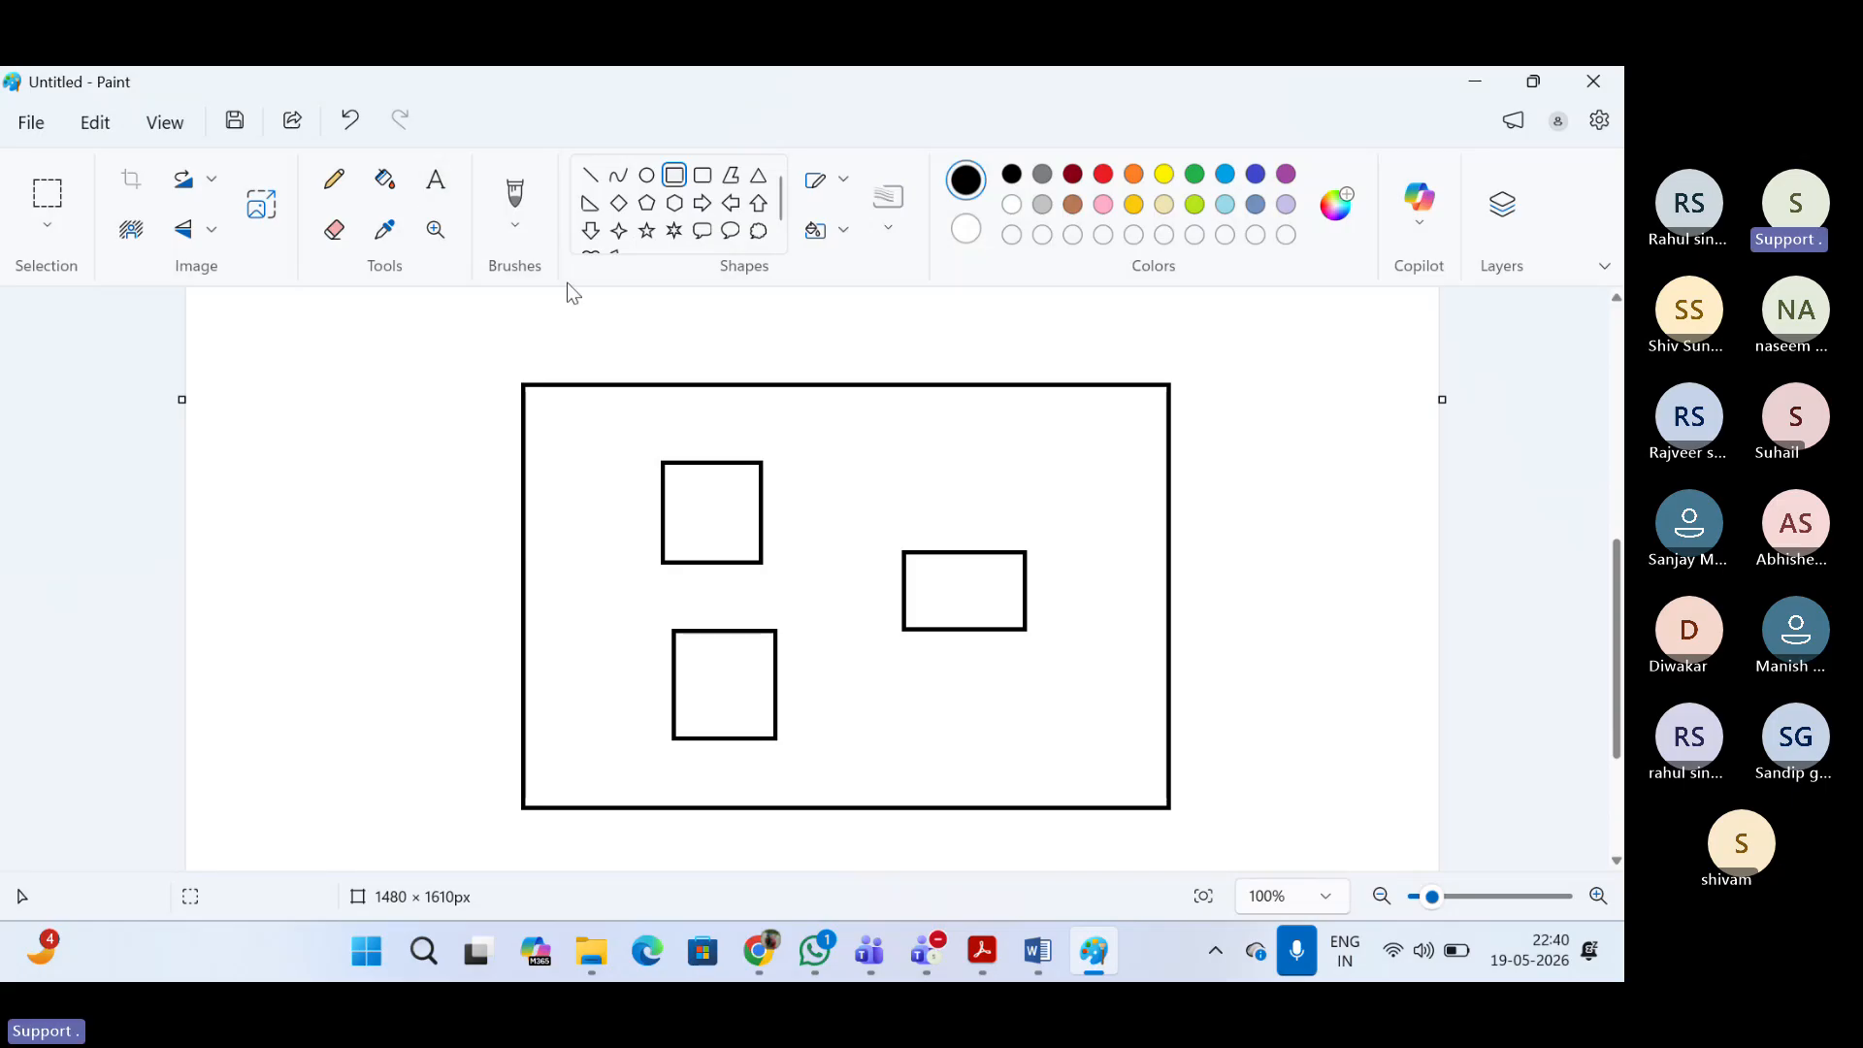
left_click(671, 503)
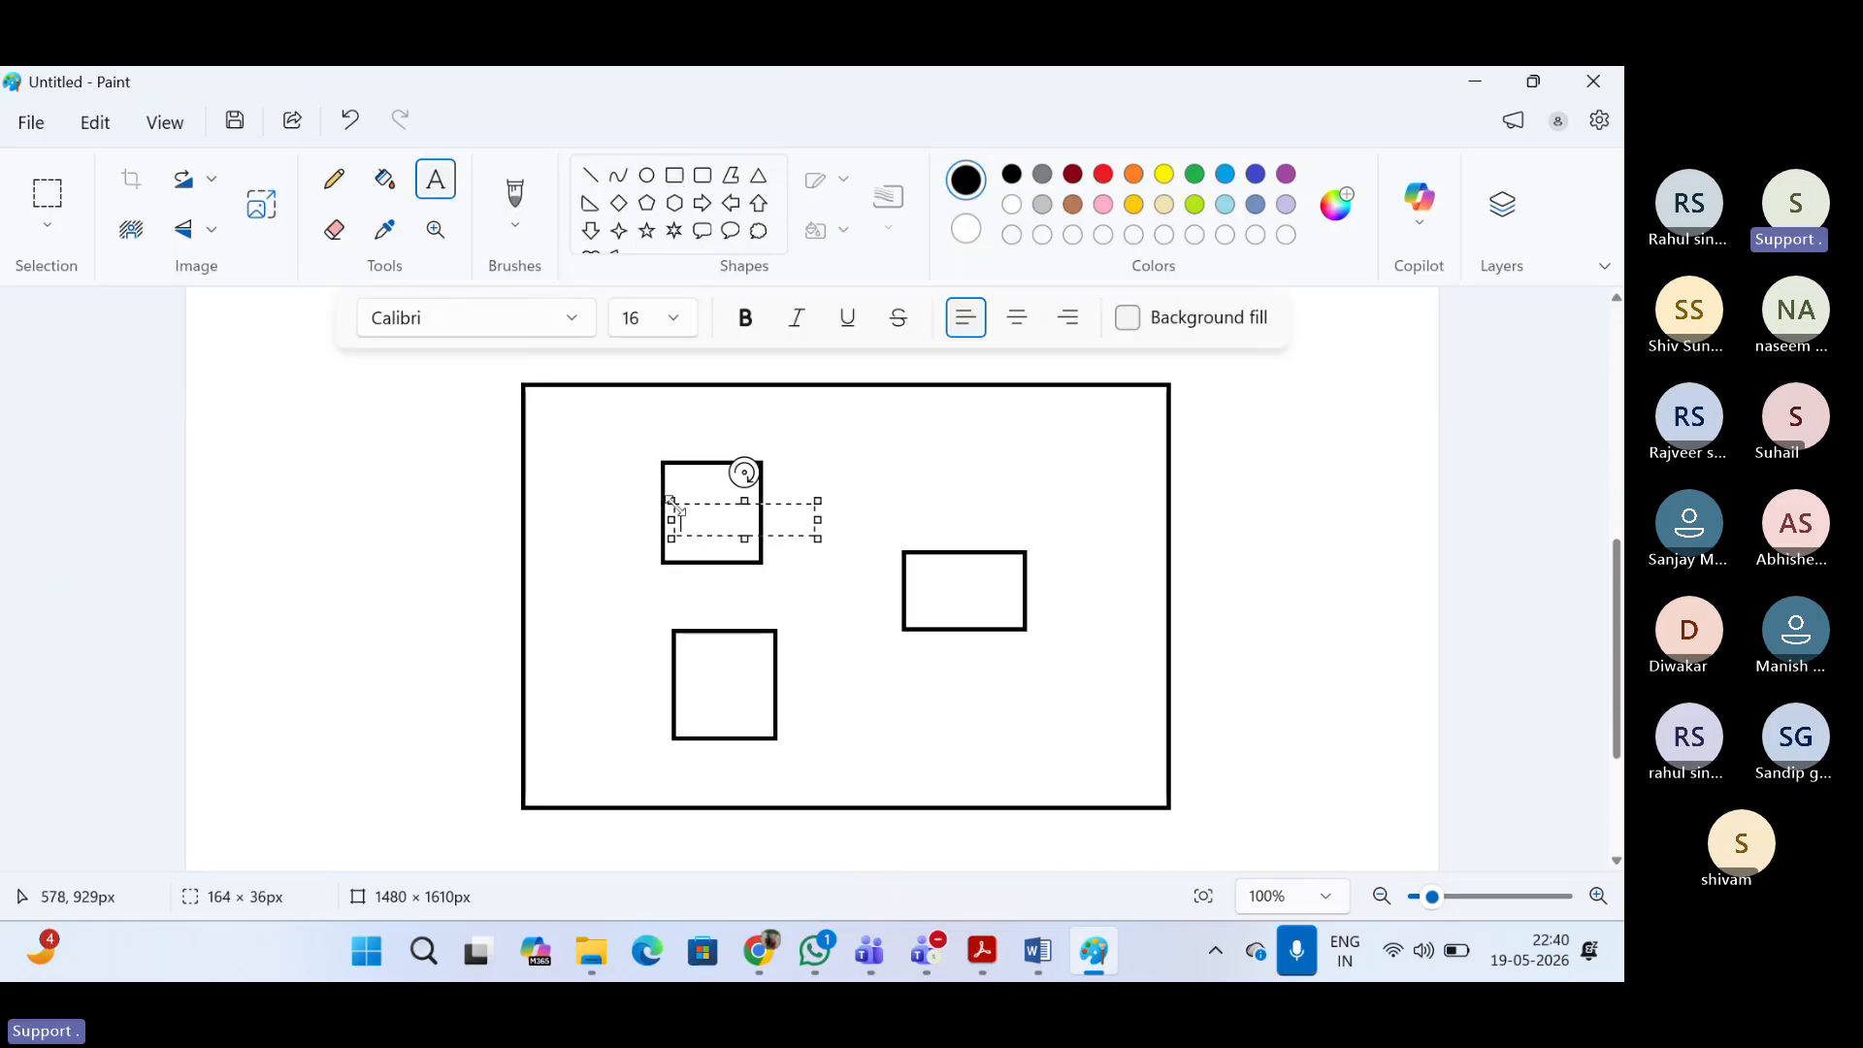
type("E")
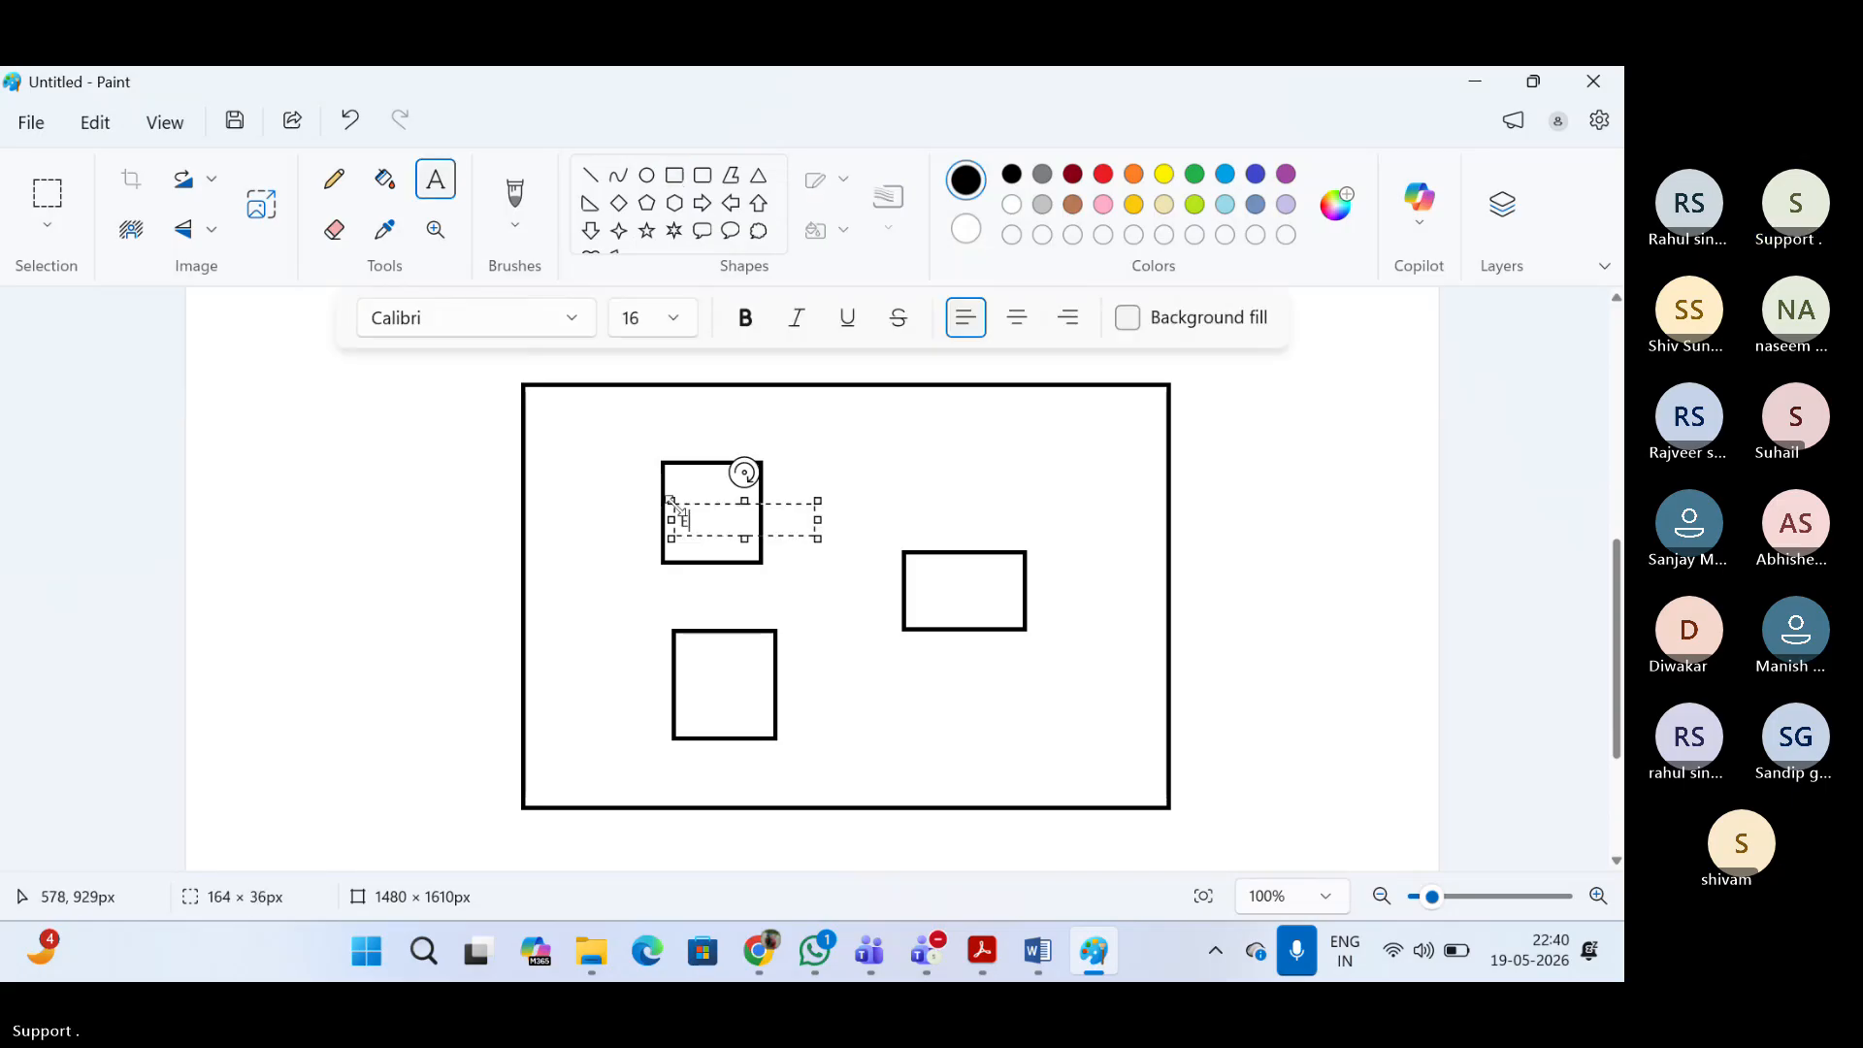
type("C2")
key("Return")
left_click_drag(748, 501, 747, 473)
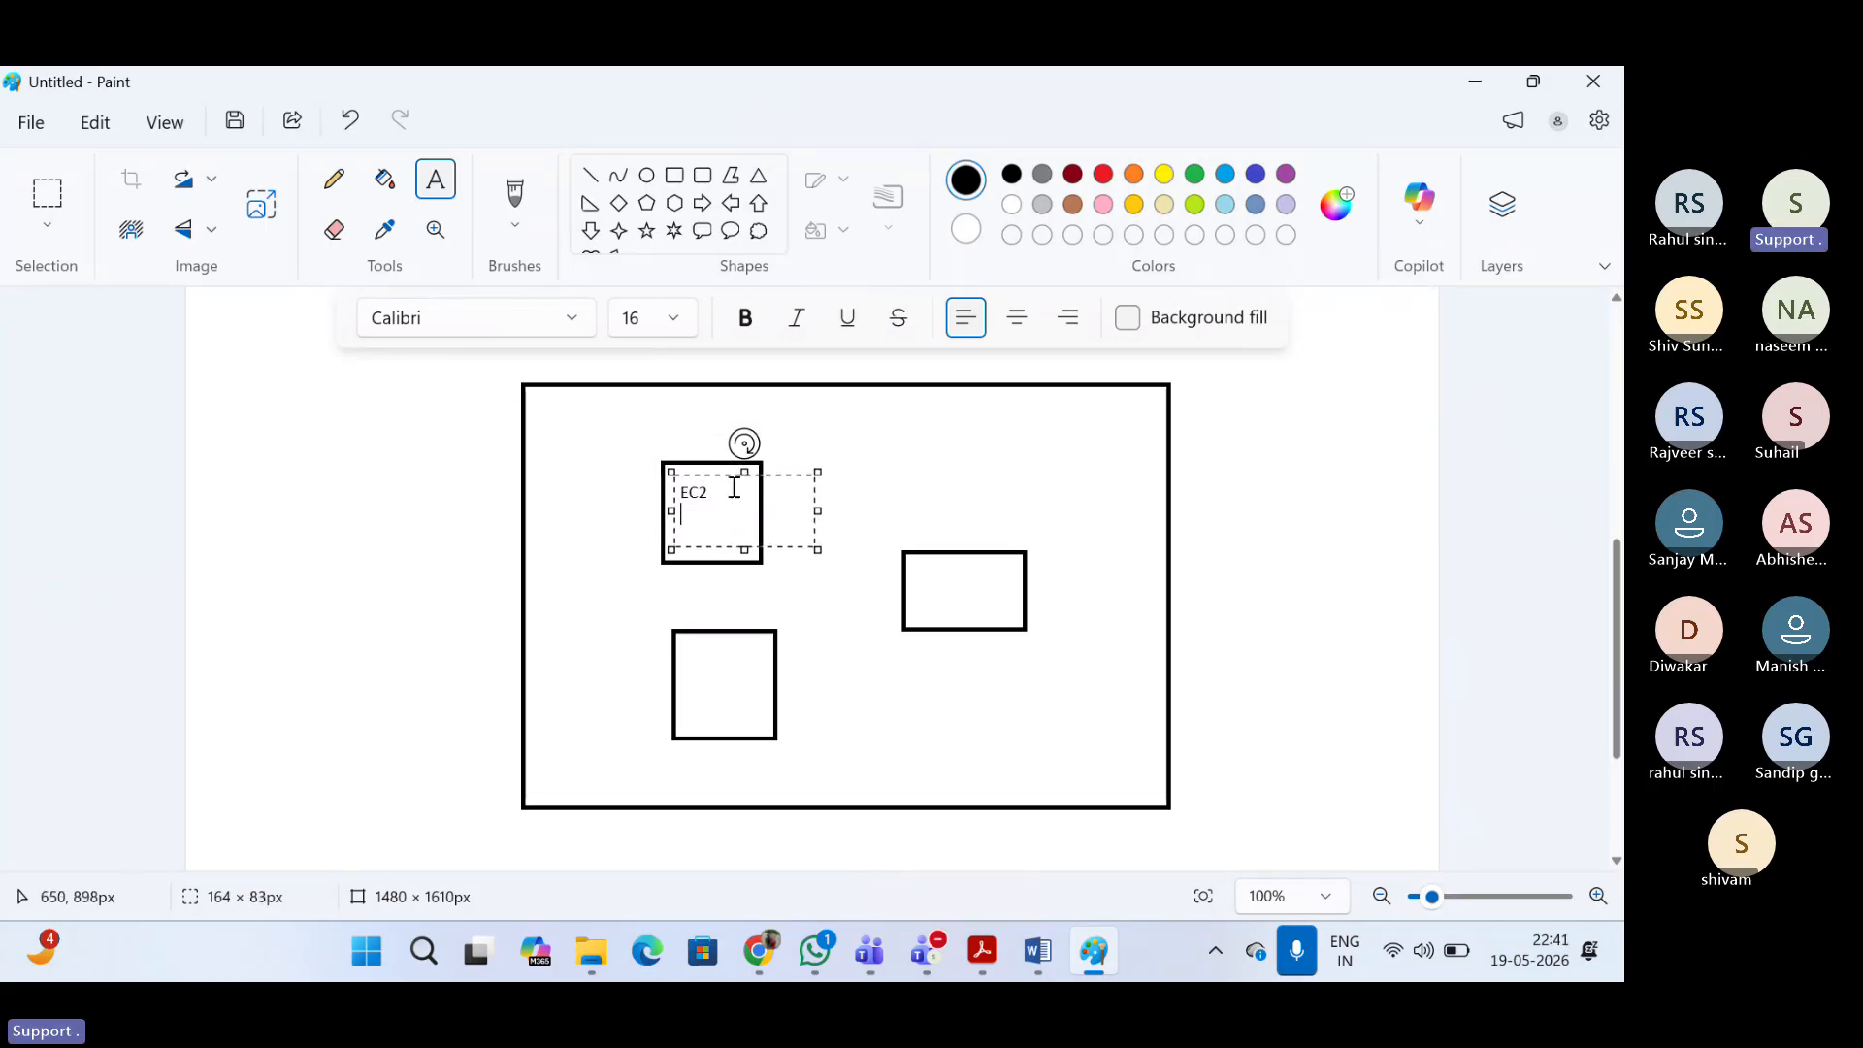
type("w")
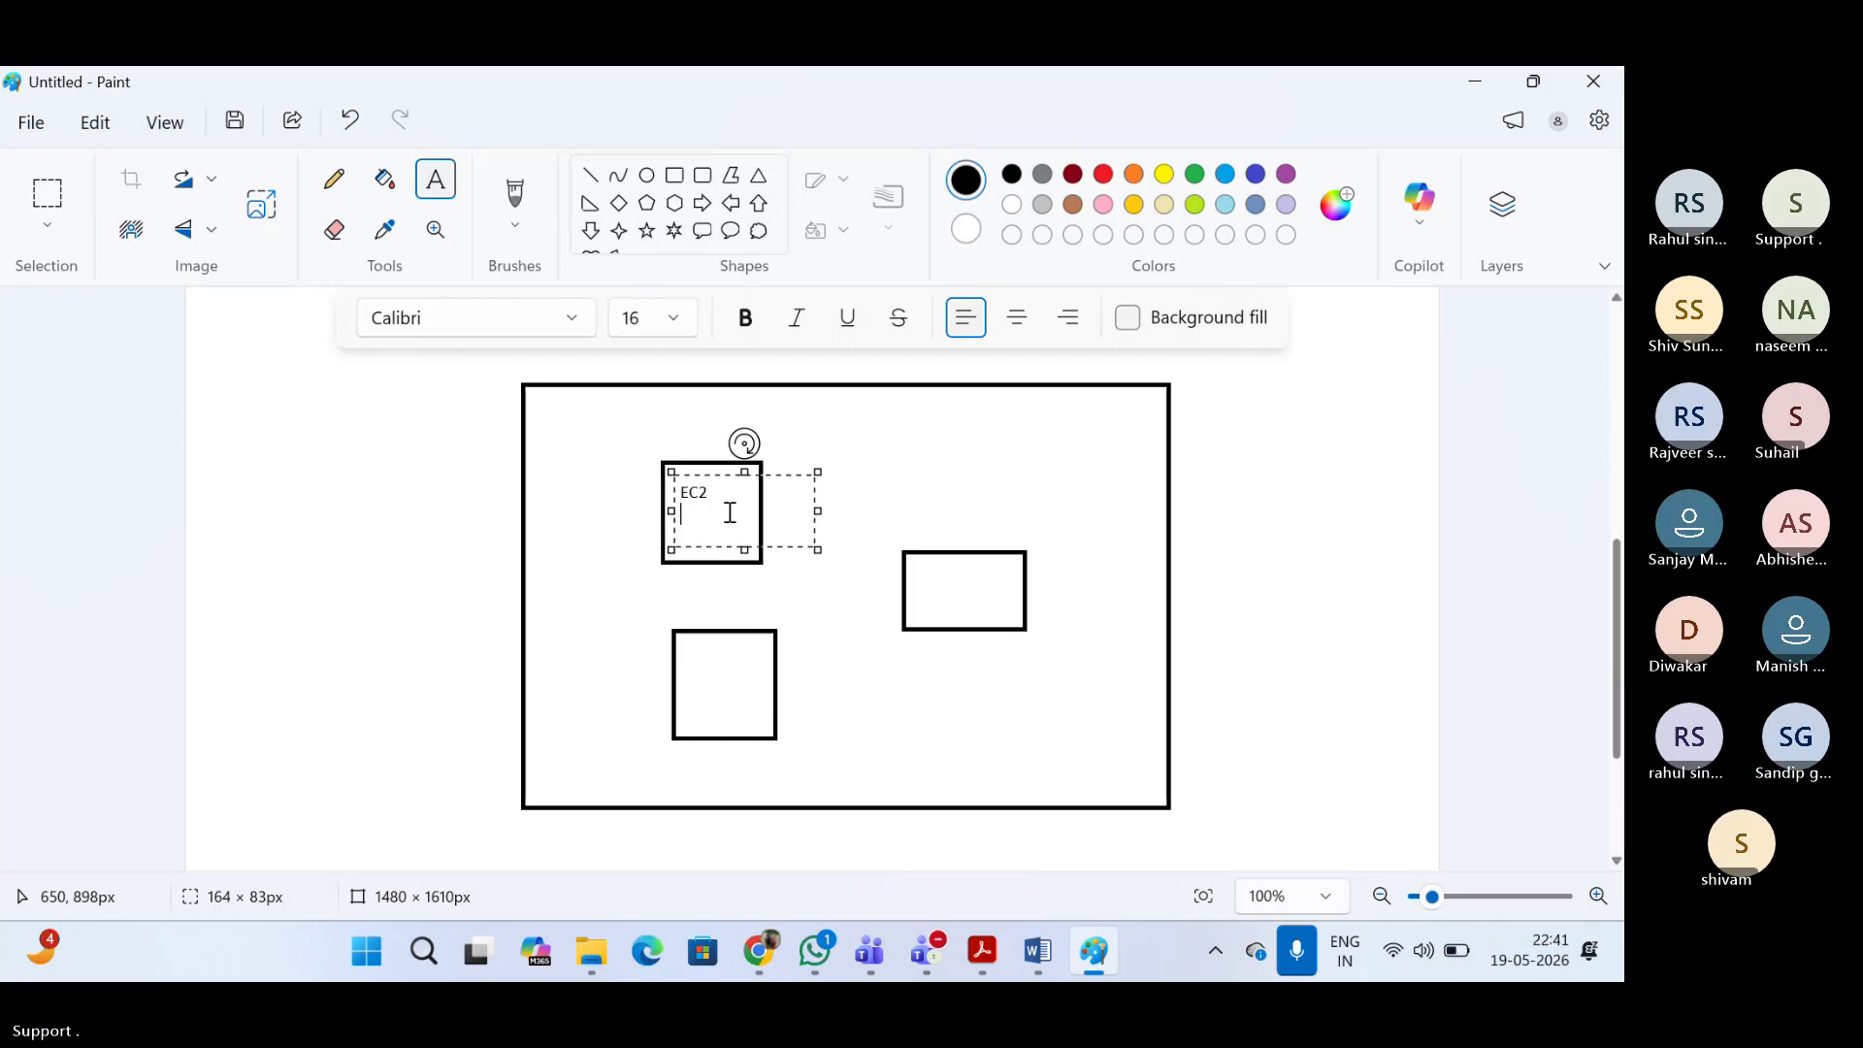
type("server")
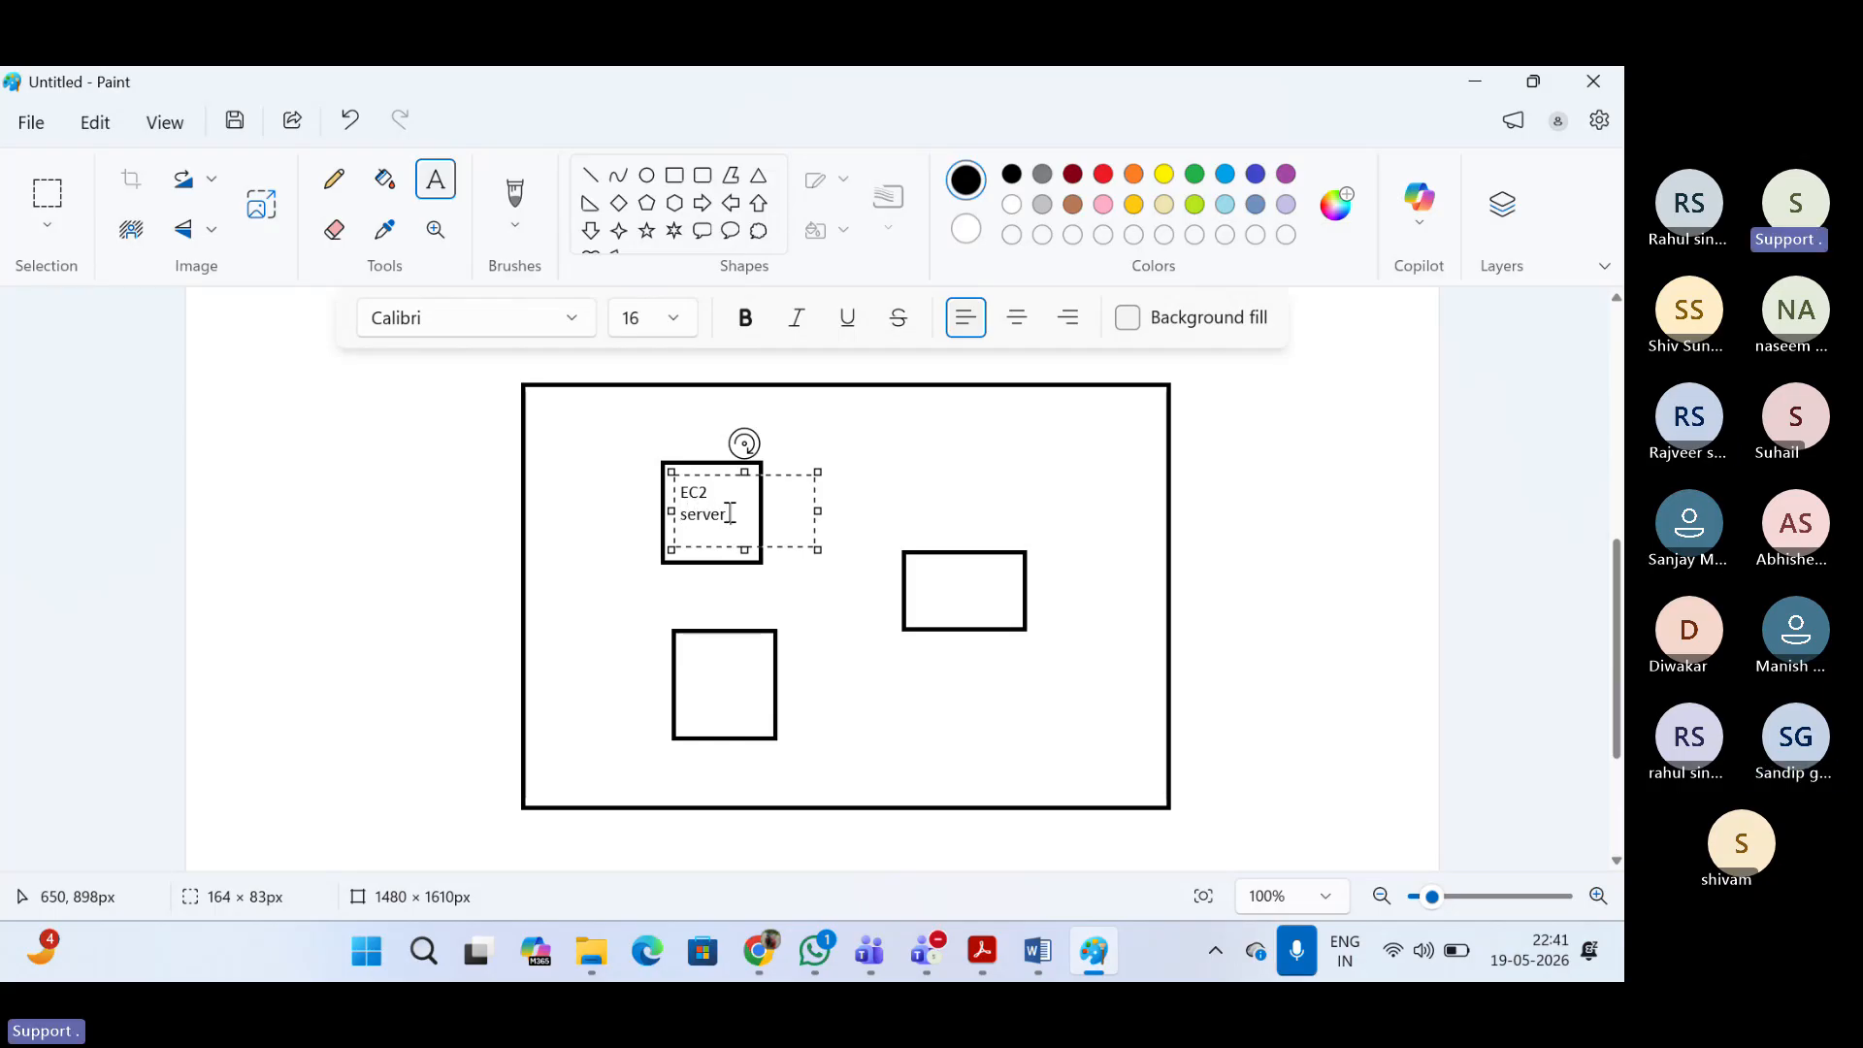
type(" 1")
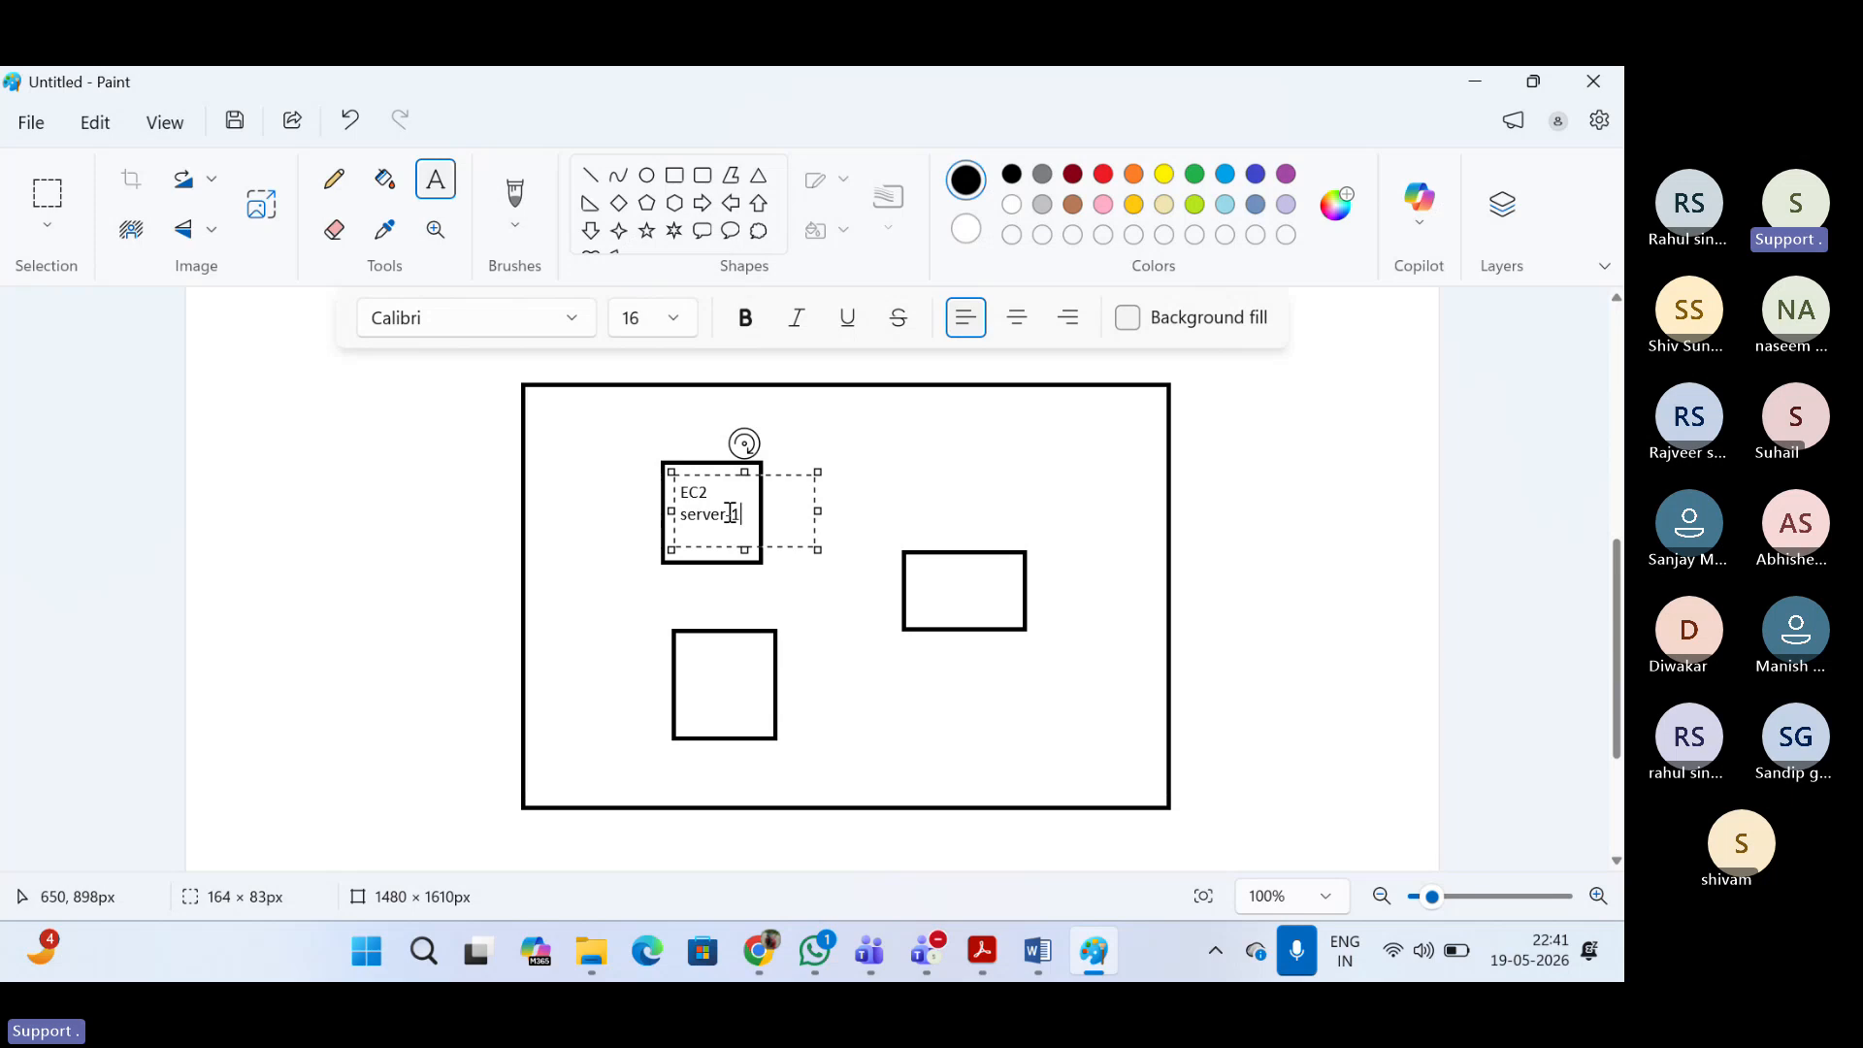
left_click_drag(743, 514, 692, 492)
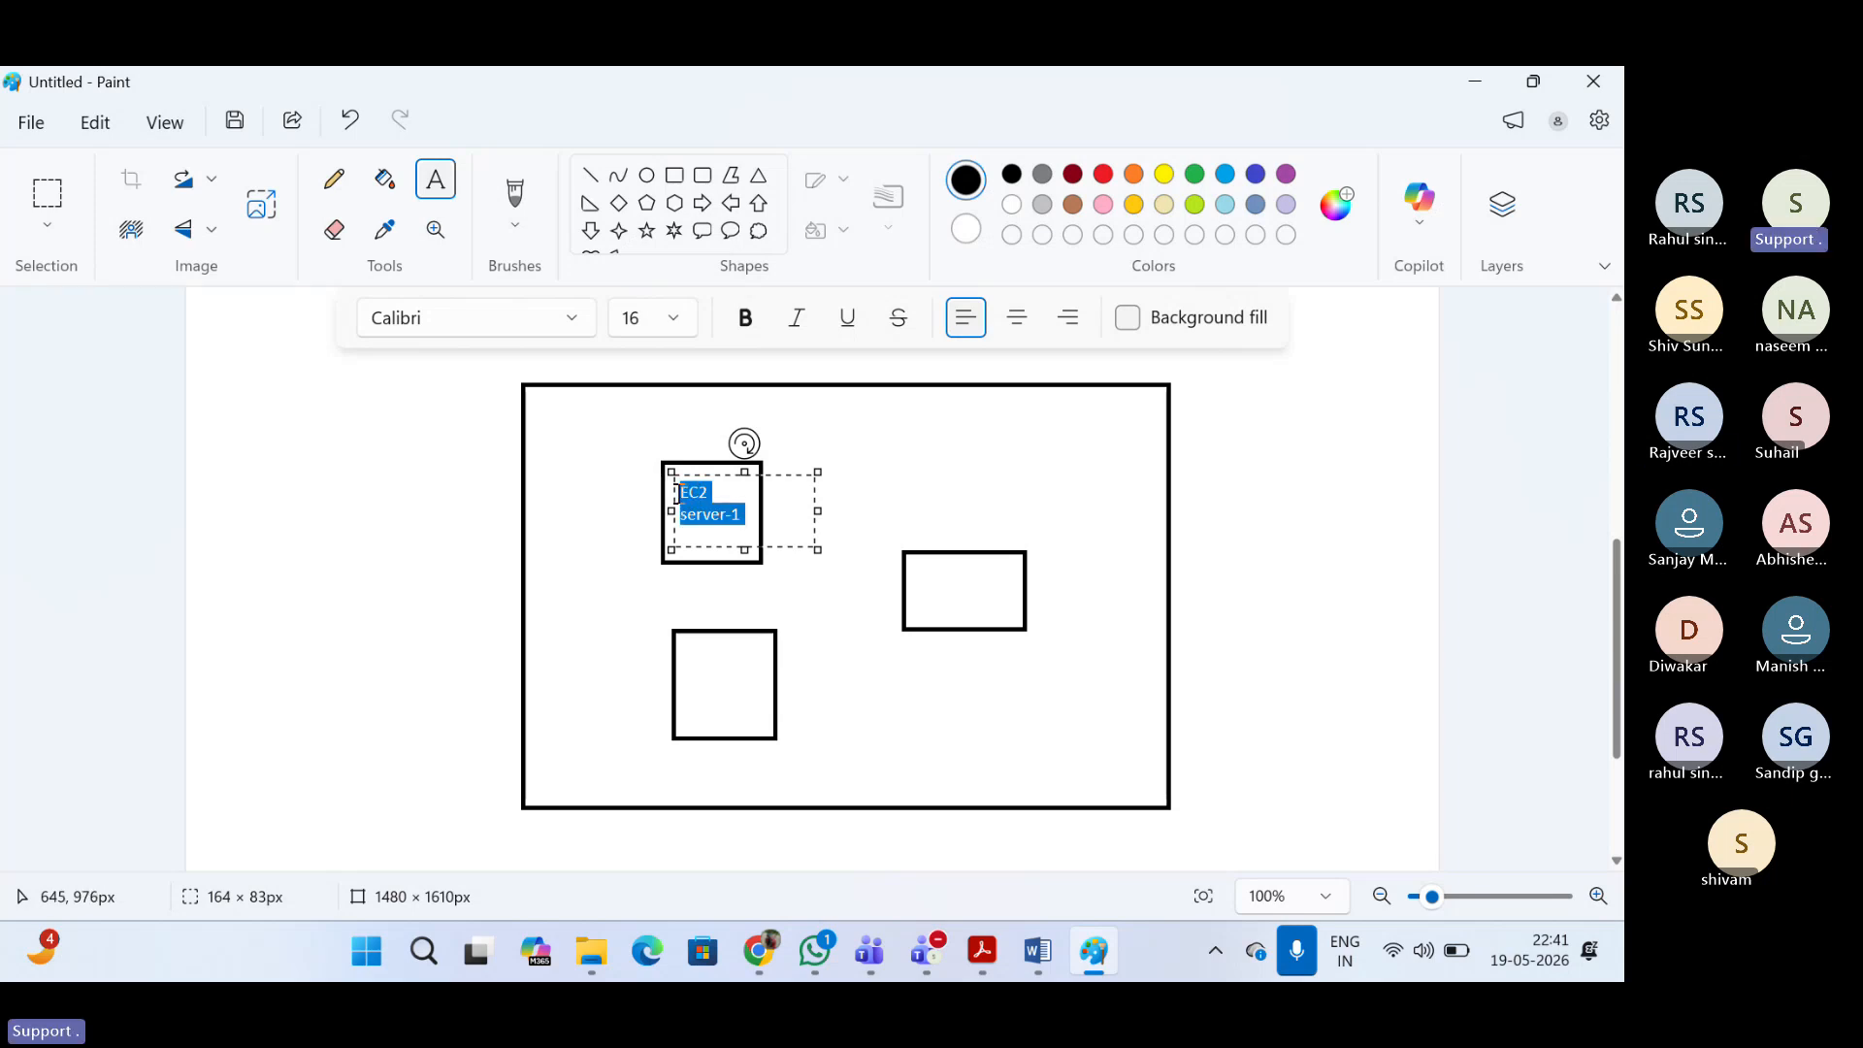
left_click(692, 658)
Step: Paste the label into the lower square as 'EC2 server-2' and label the right rectangle 'EFS'
left_click(692, 658)
type("EC2 server-1")
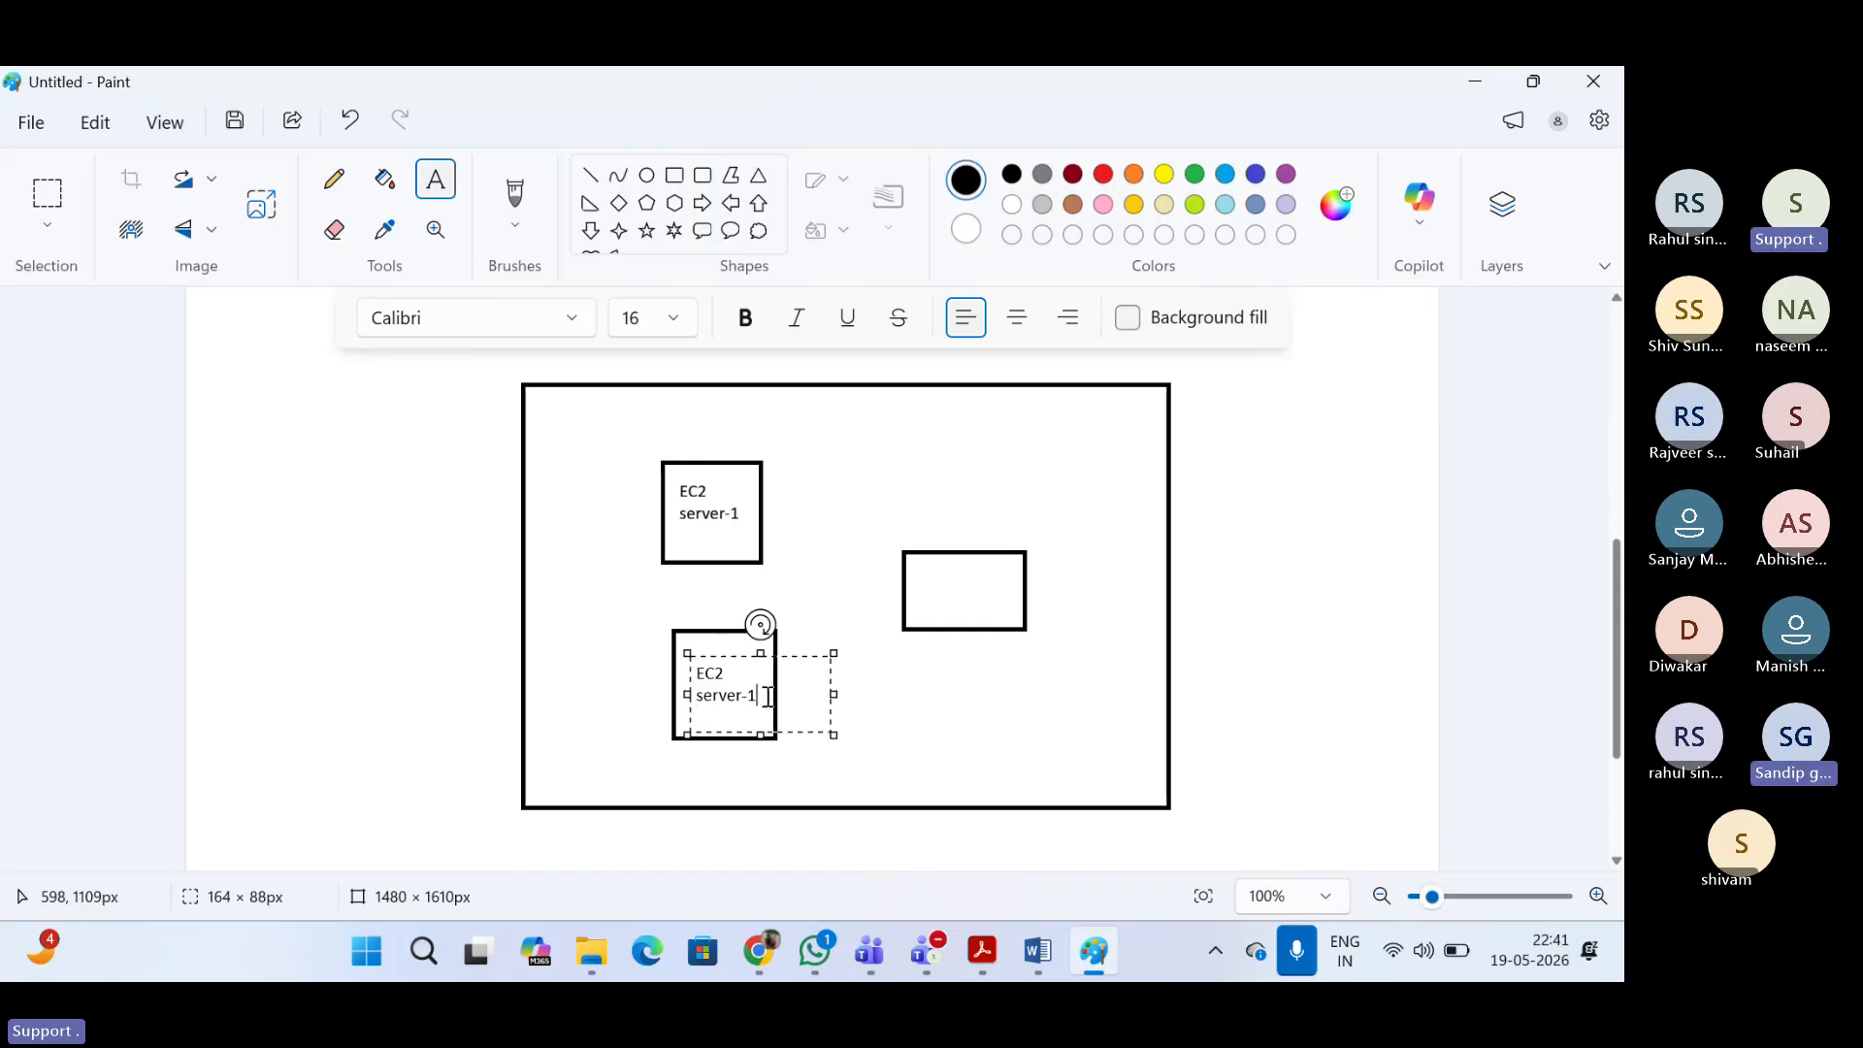
key("BackSpace")
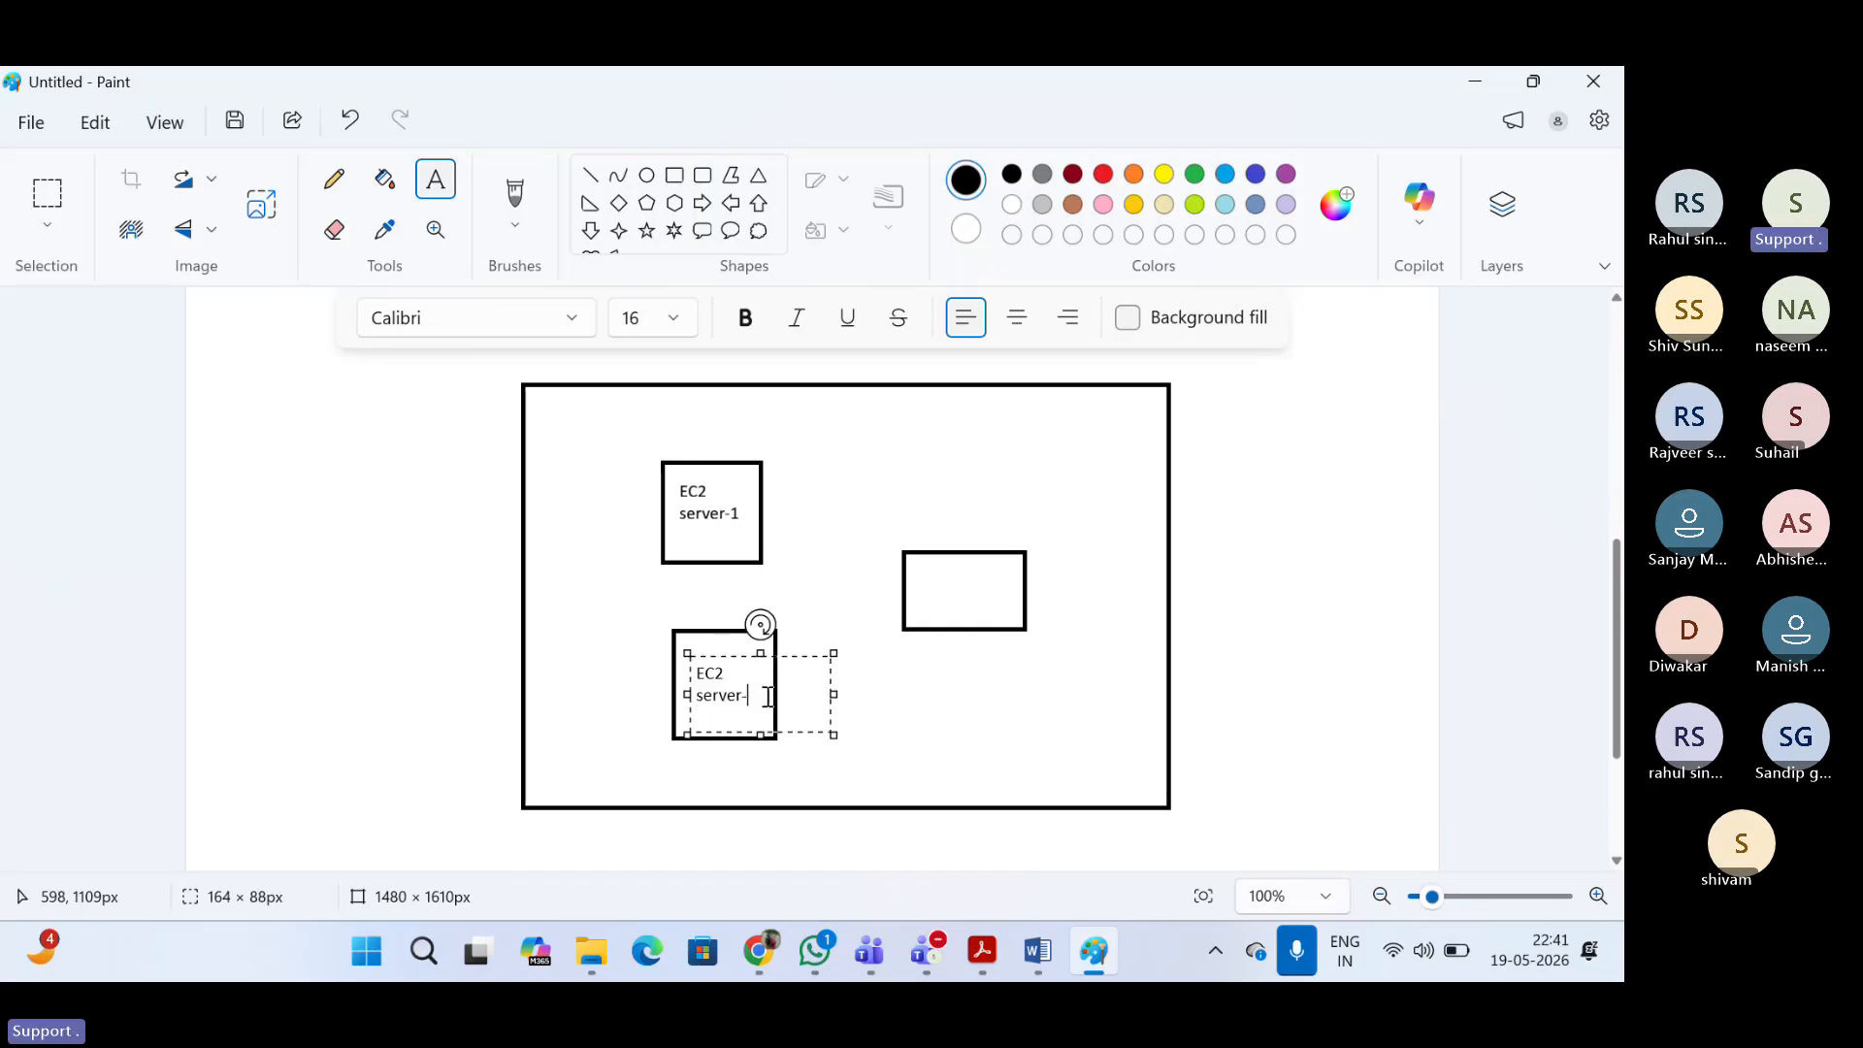
type("2")
left_click(922, 582)
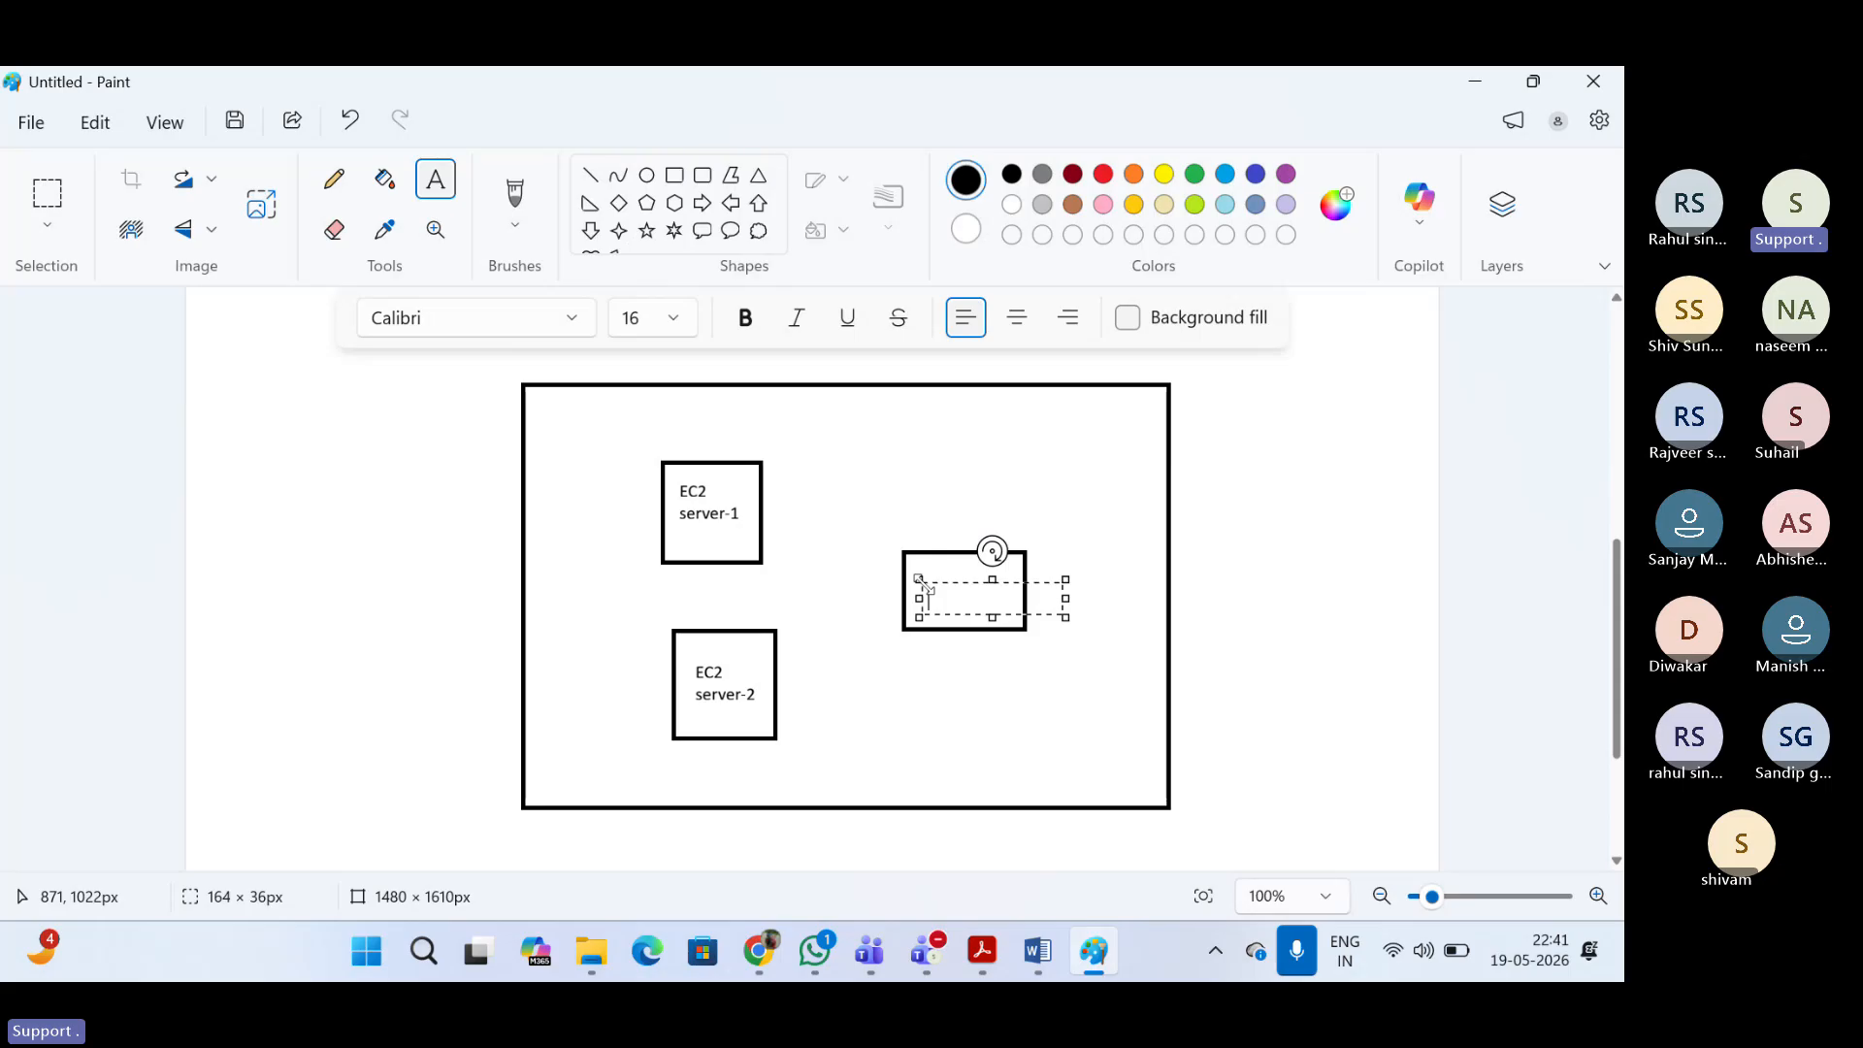
type("EFS")
left_click(898, 495)
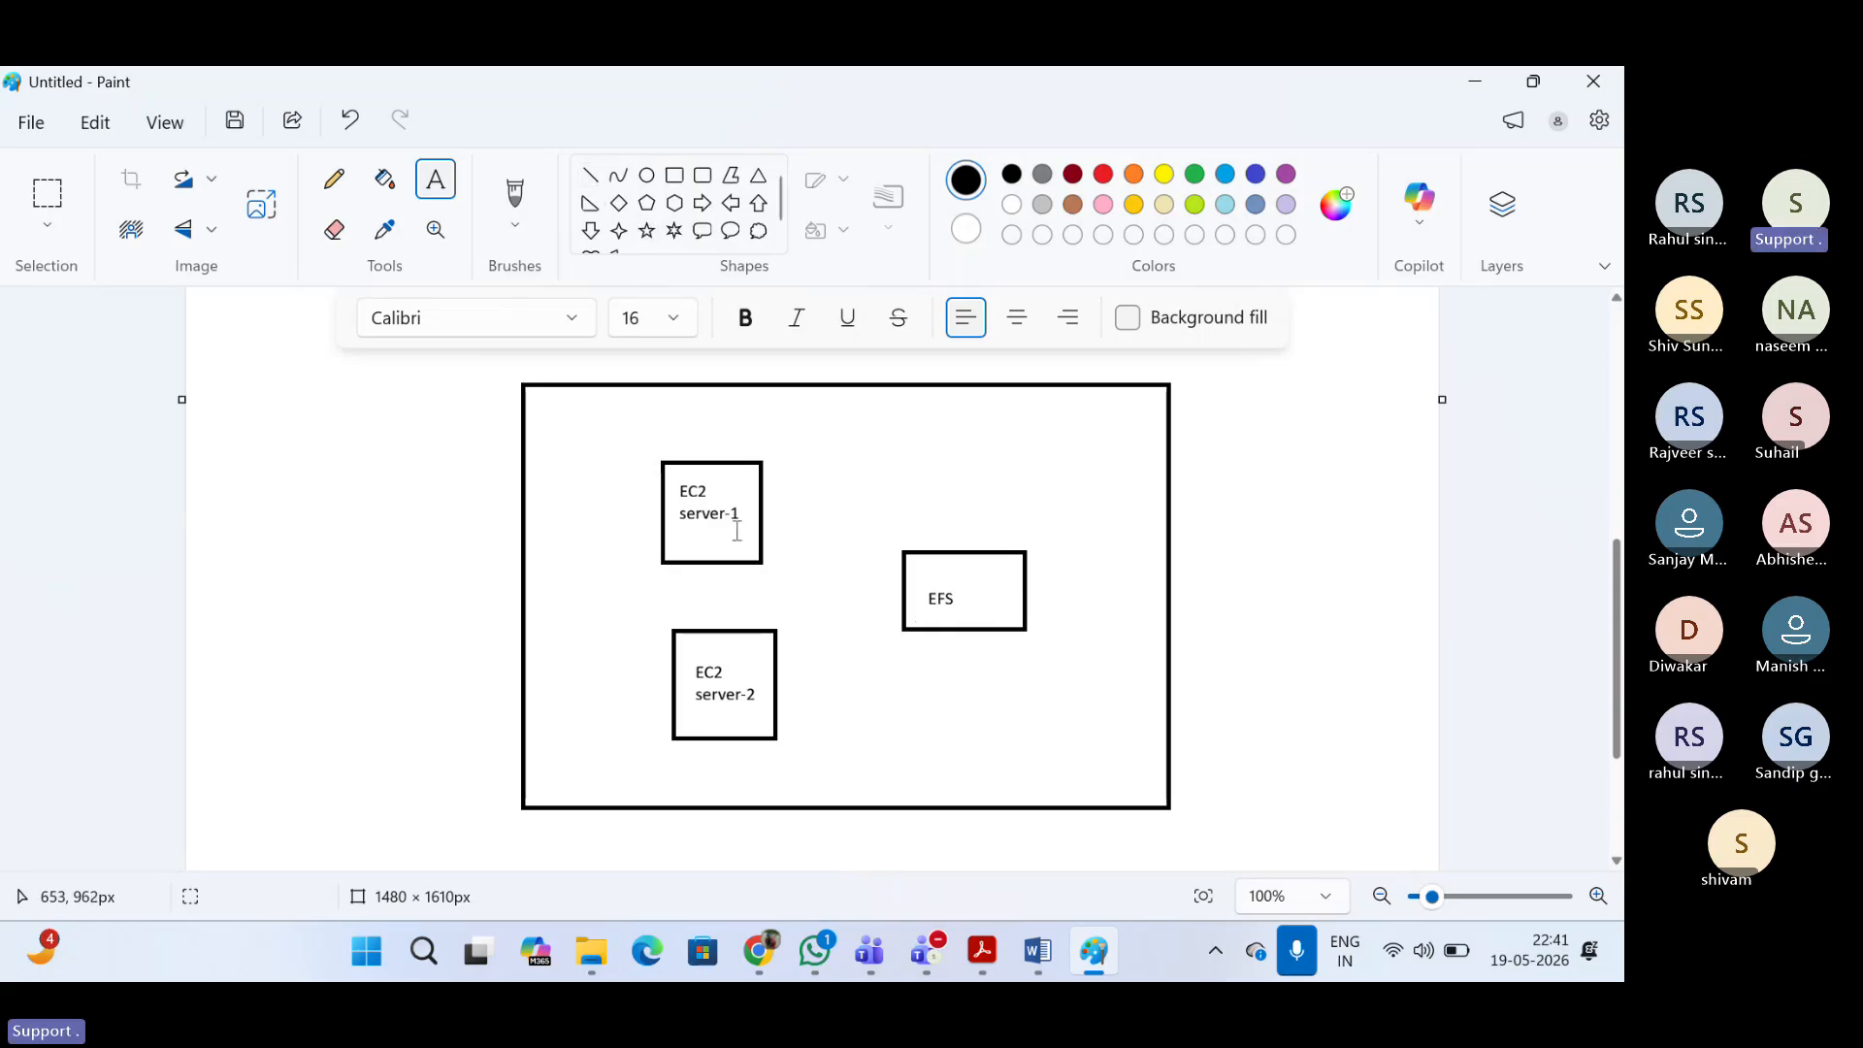
Step: Draw connector lines from EC2 server-1 and EC2 server-2 to the EFS rectangle
left_click(590, 175)
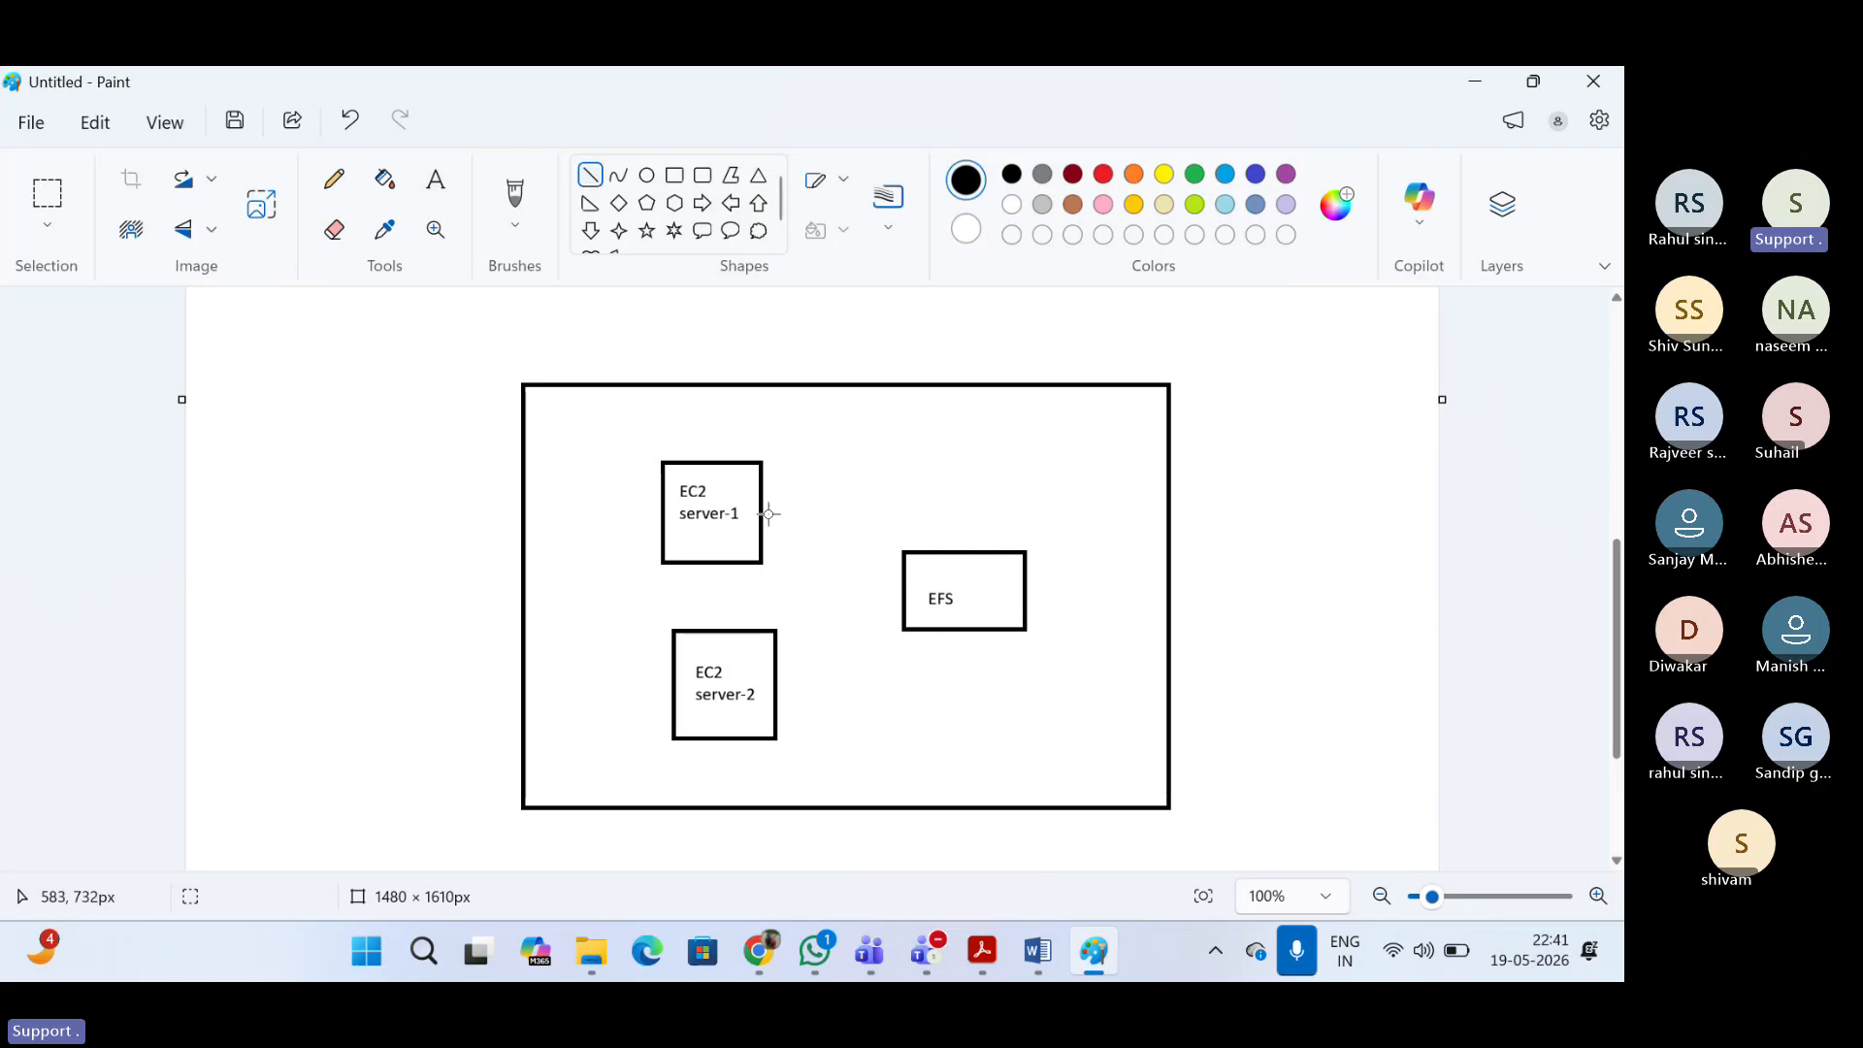
left_click_drag(763, 525, 902, 578)
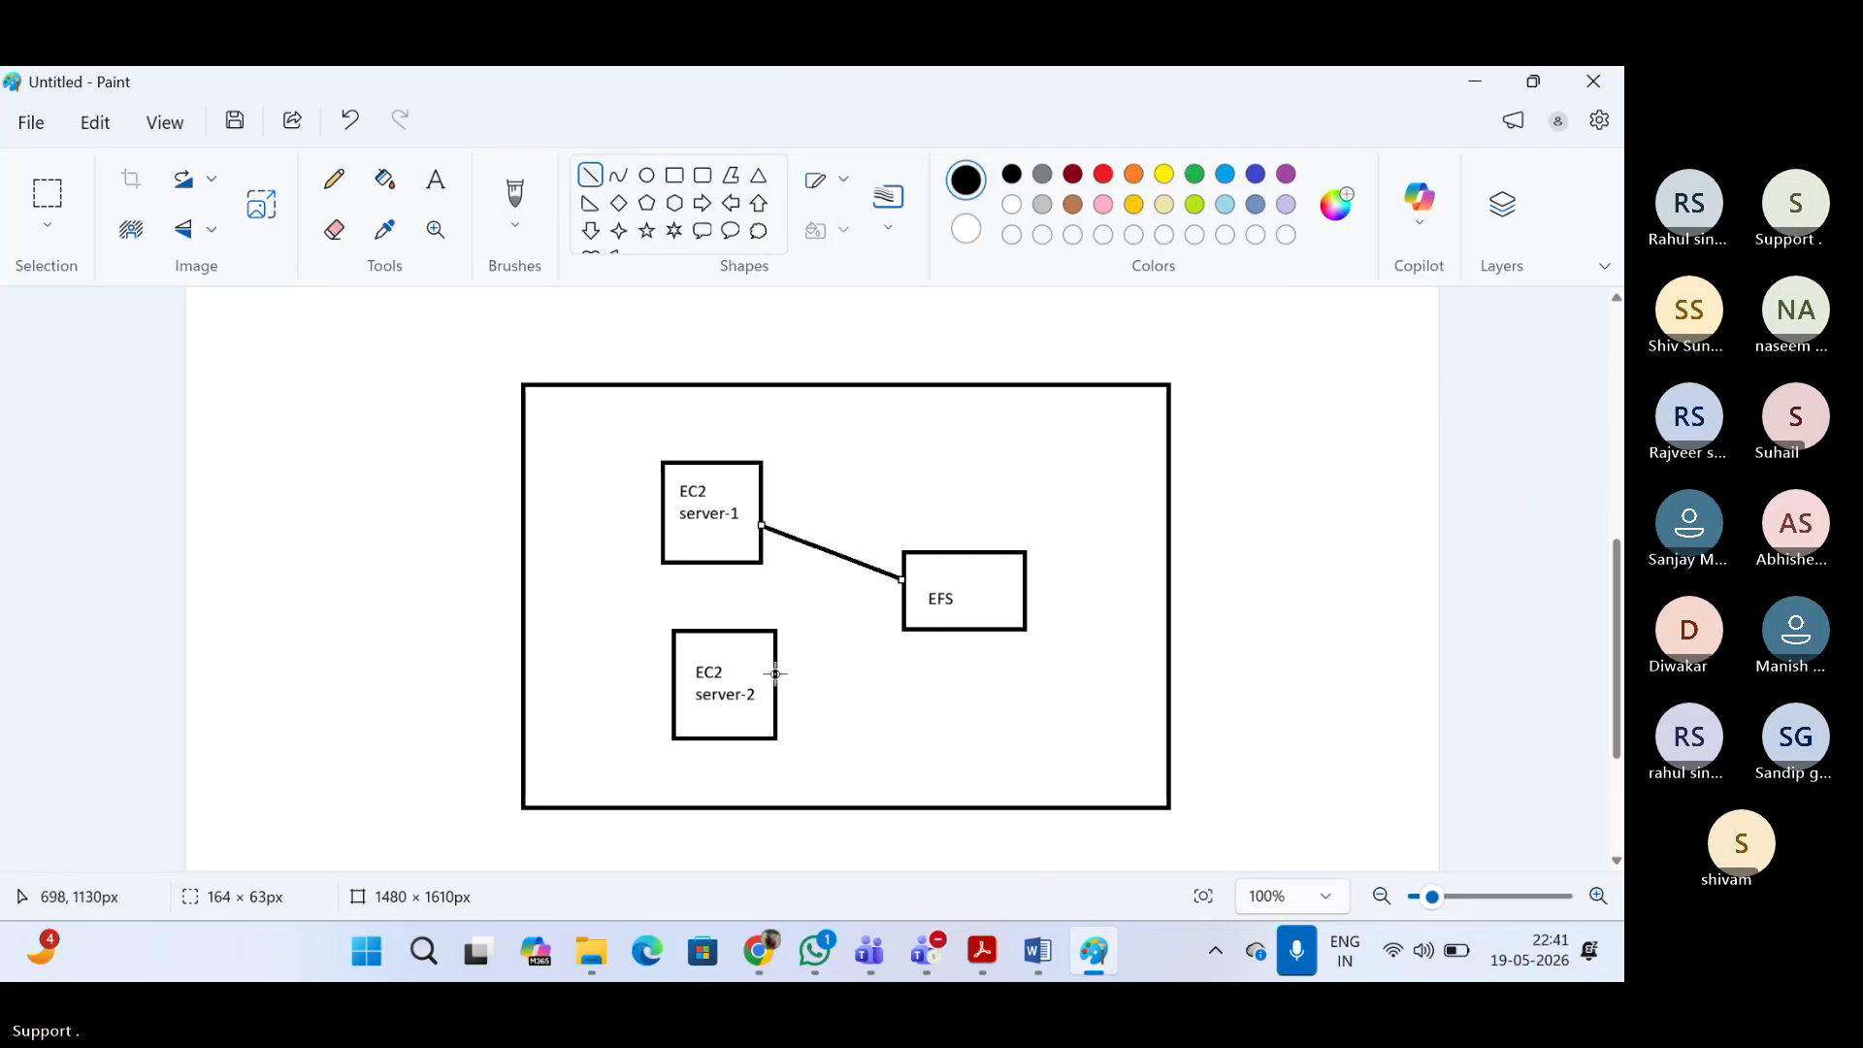
left_click_drag(776, 669, 897, 582)
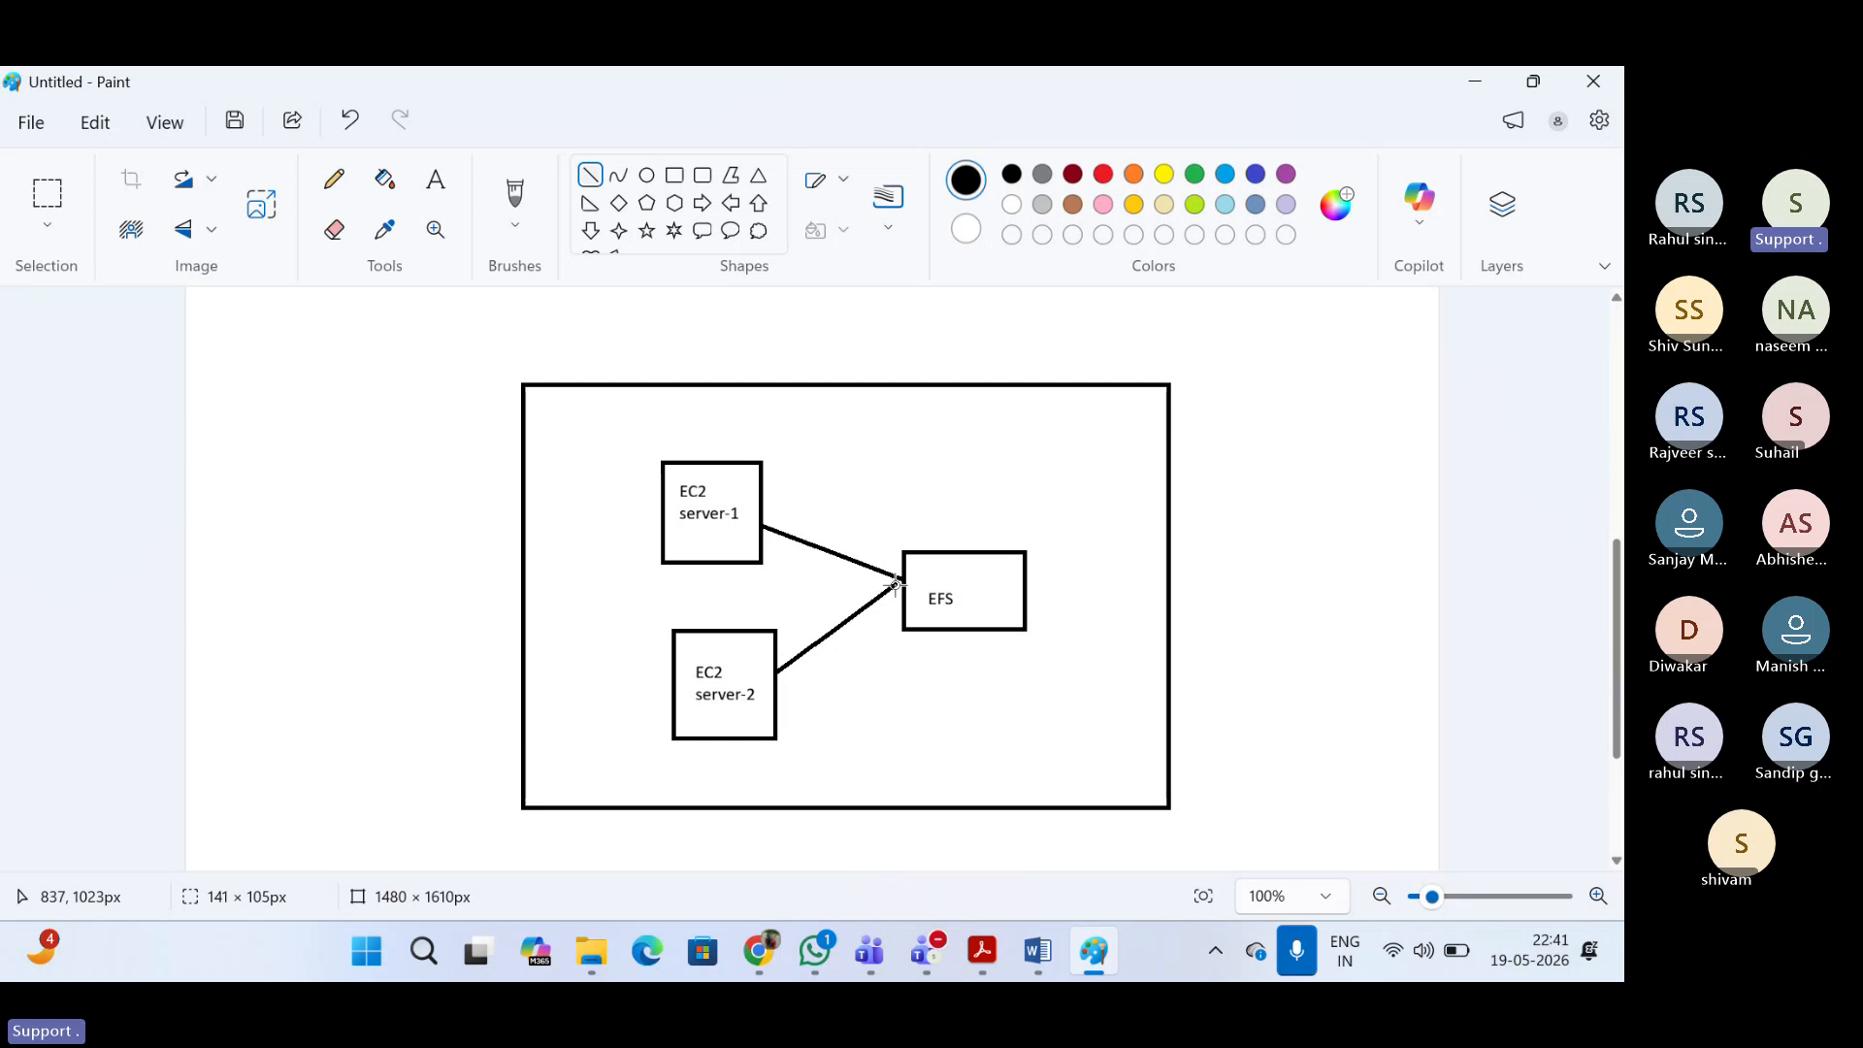
left_click(1008, 529)
left_click(675, 177)
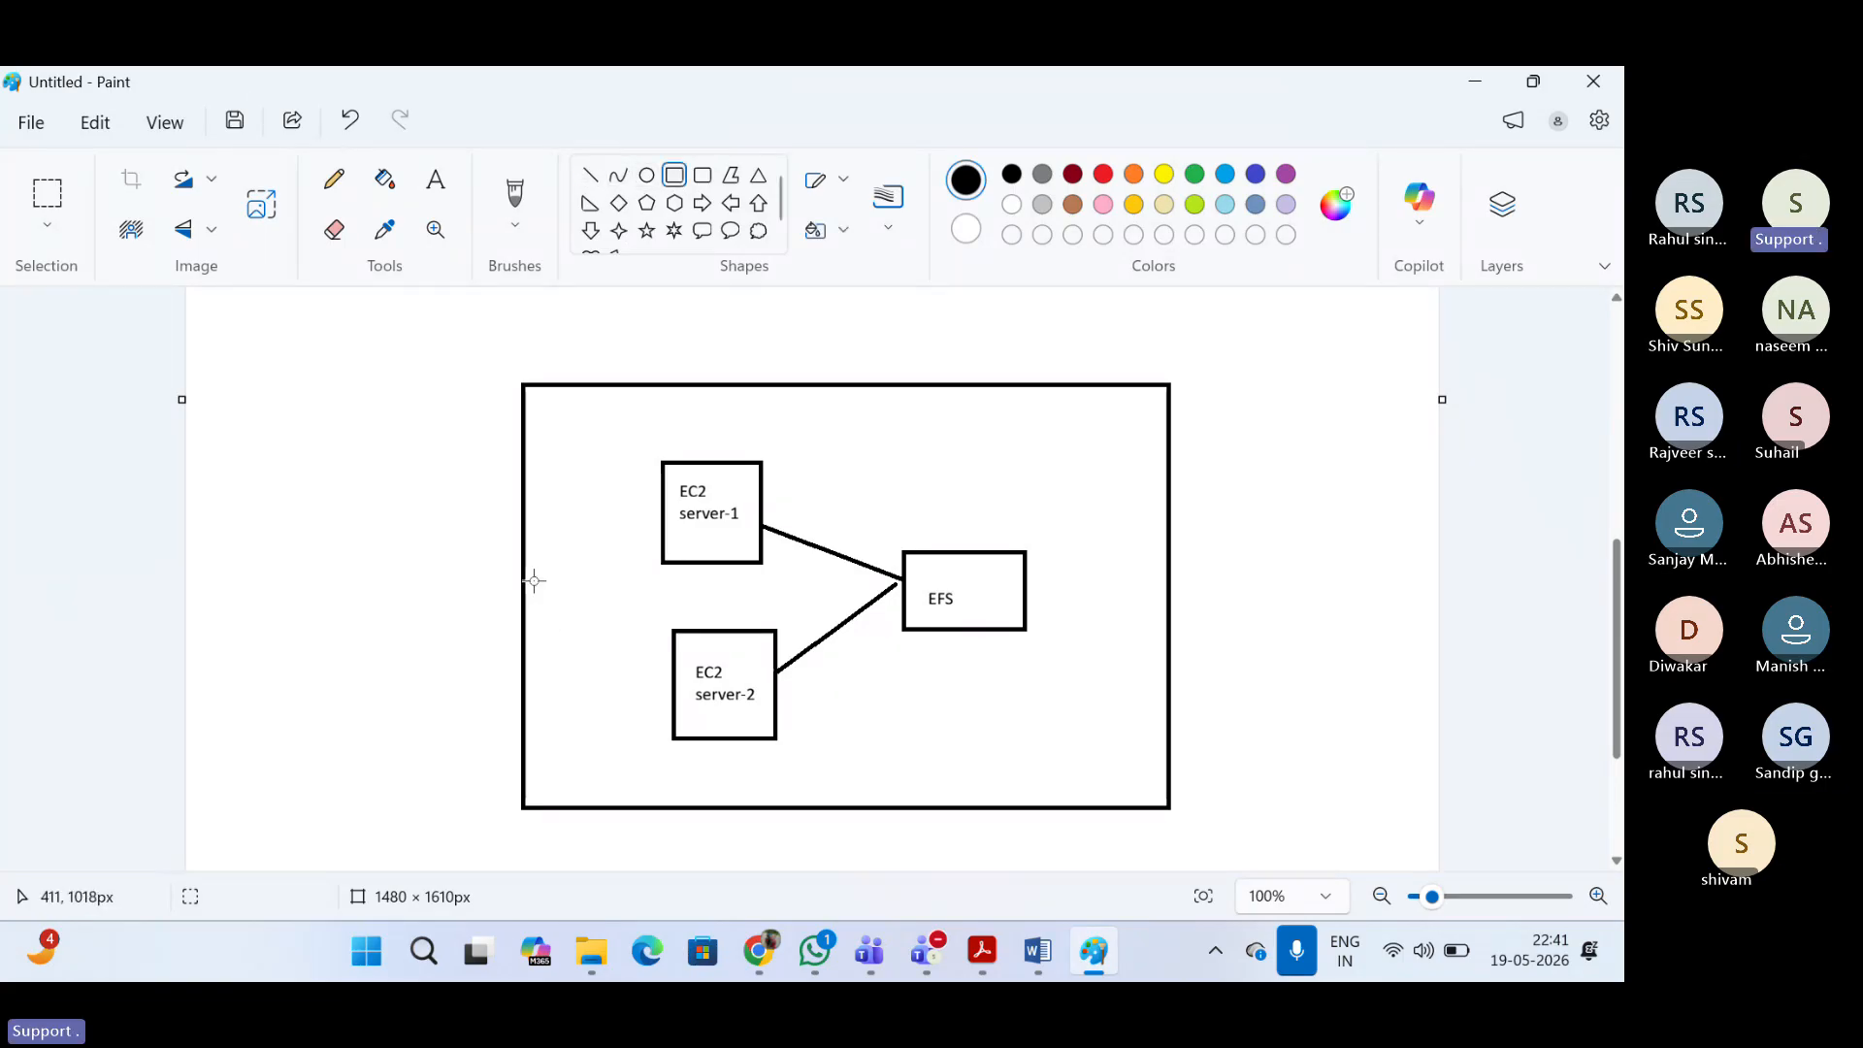
Step: Draw a small box left of the EC2 servers and label it 'Security group'
left_click_drag(533, 578, 648, 614)
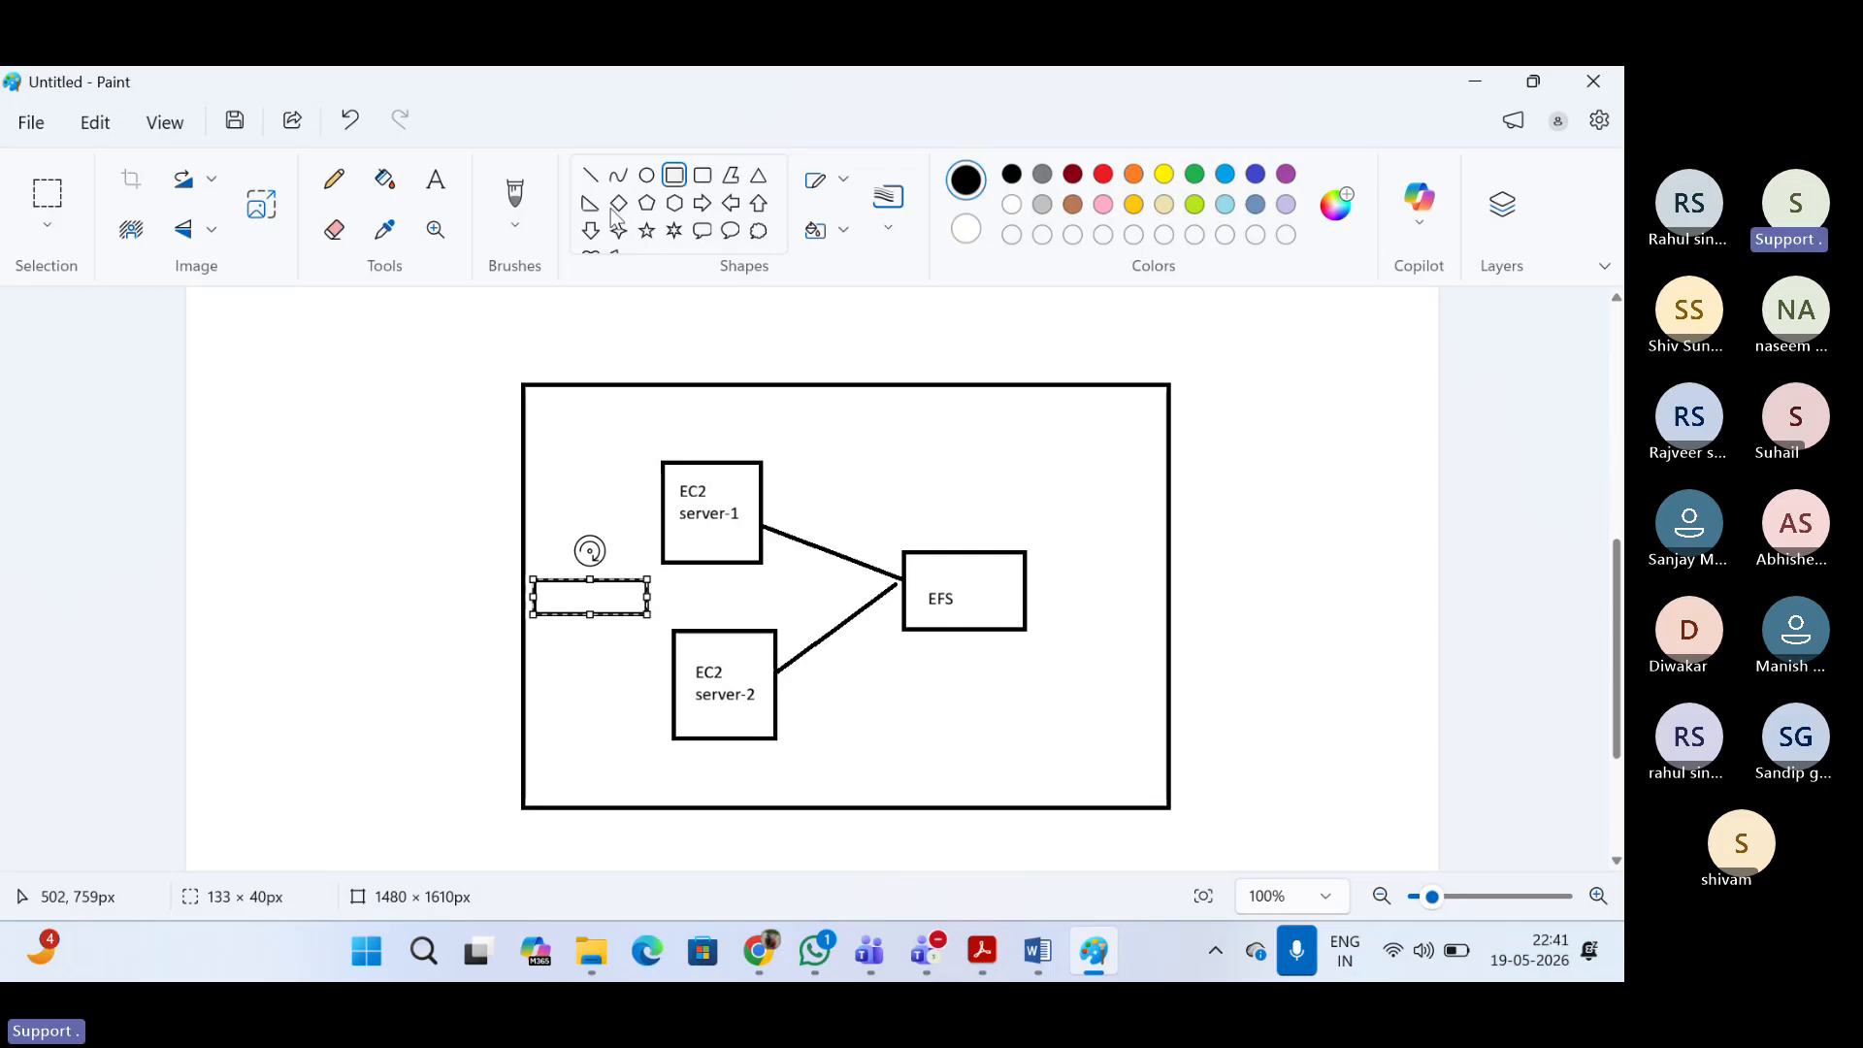
left_click(592, 177)
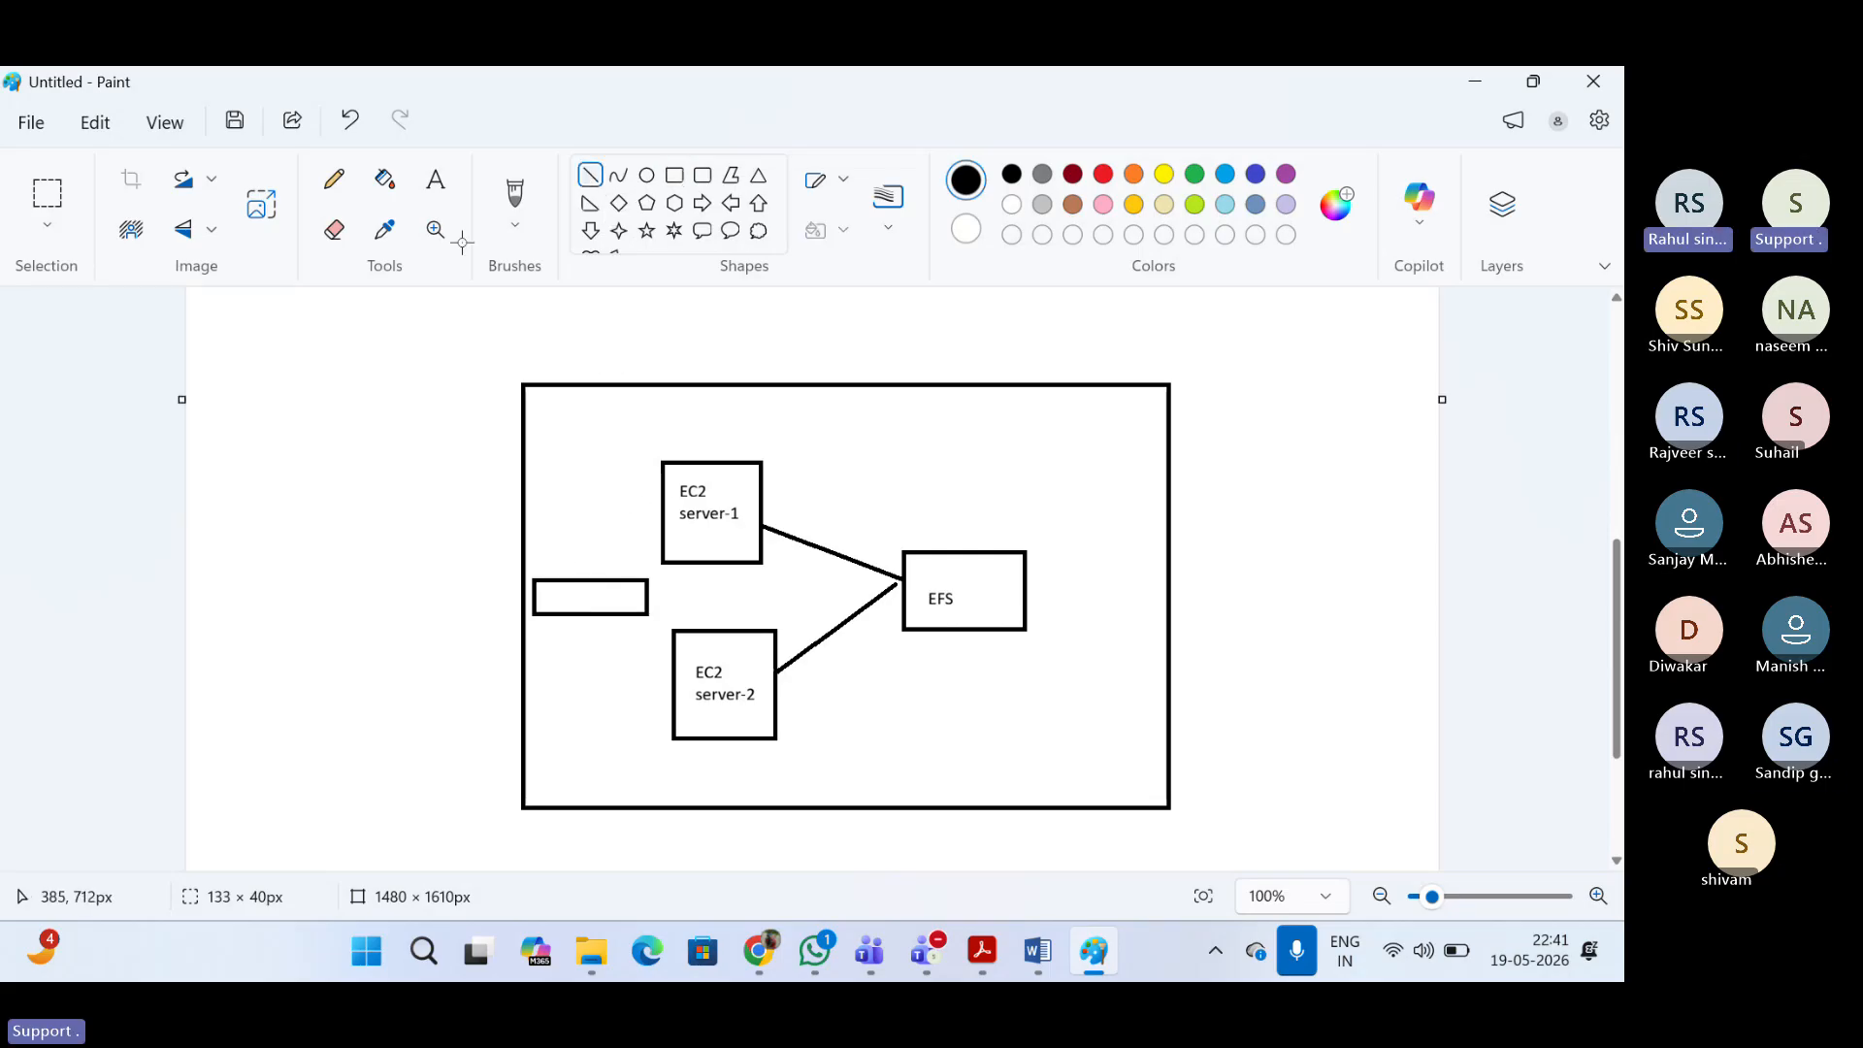
left_click(436, 179)
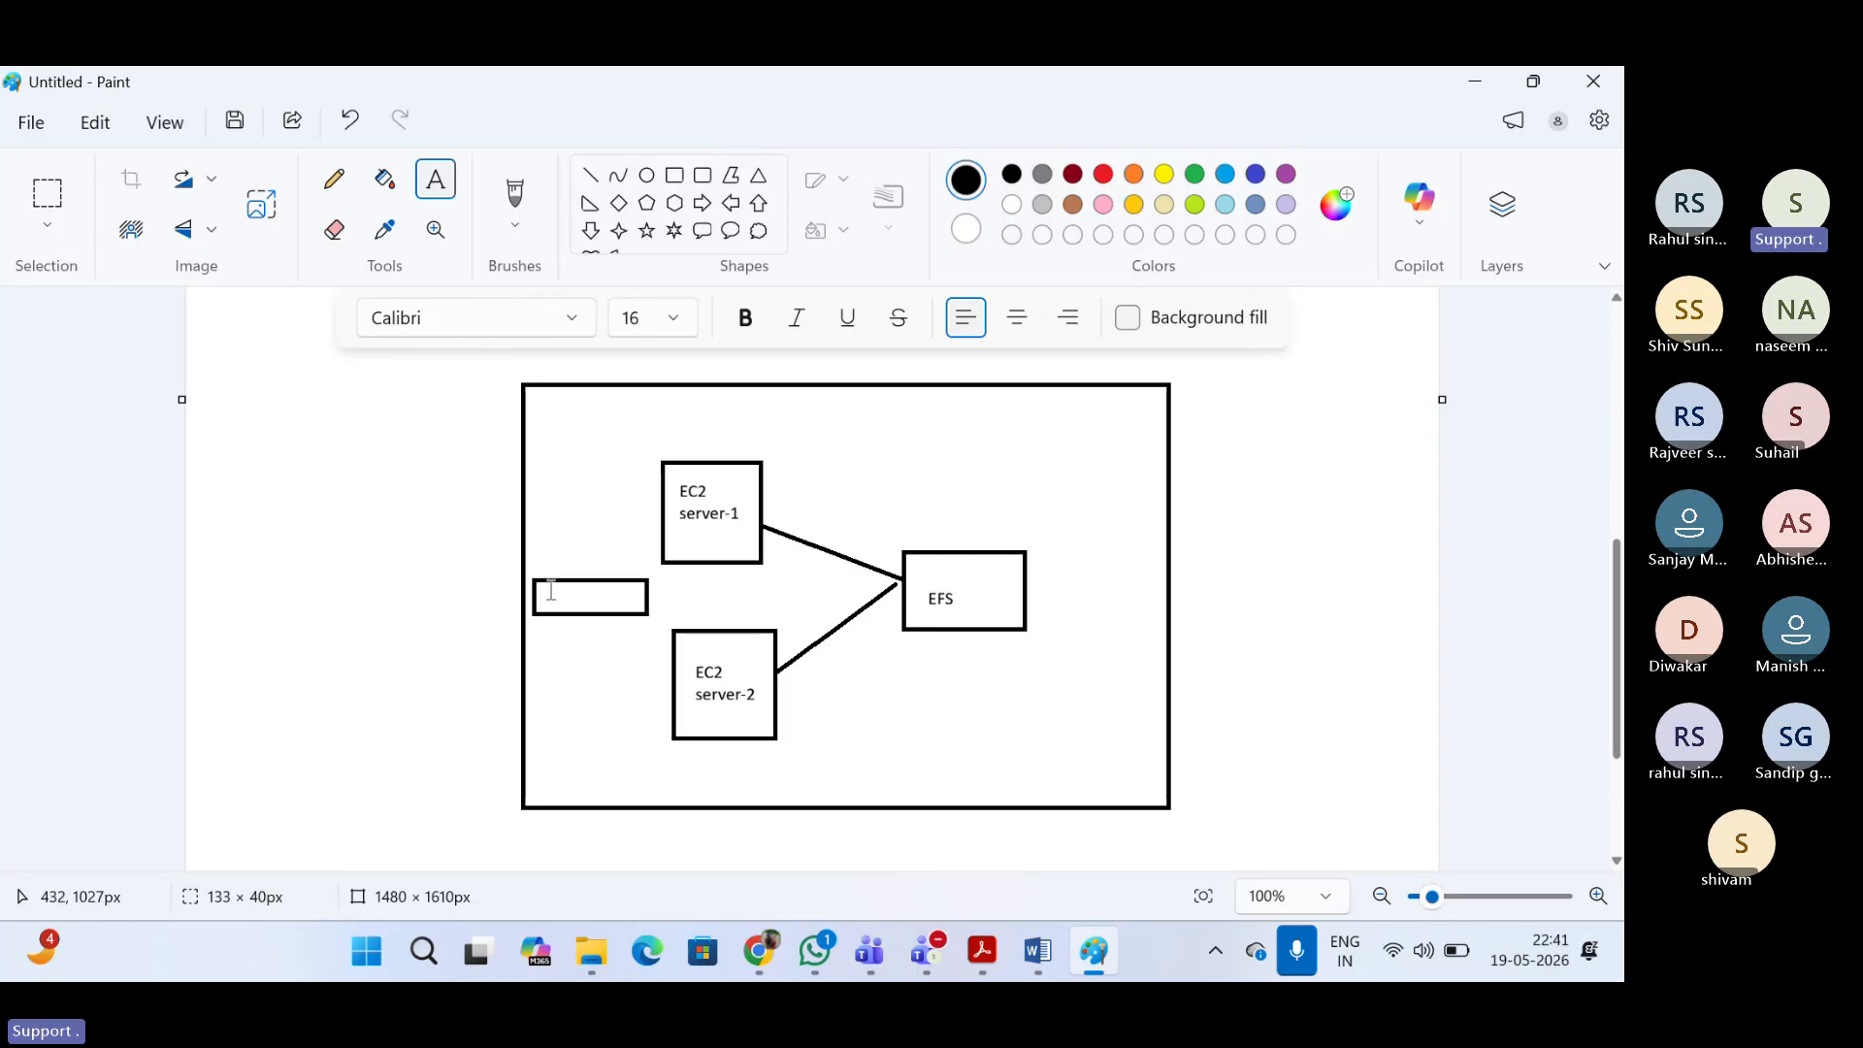
left_click(549, 591)
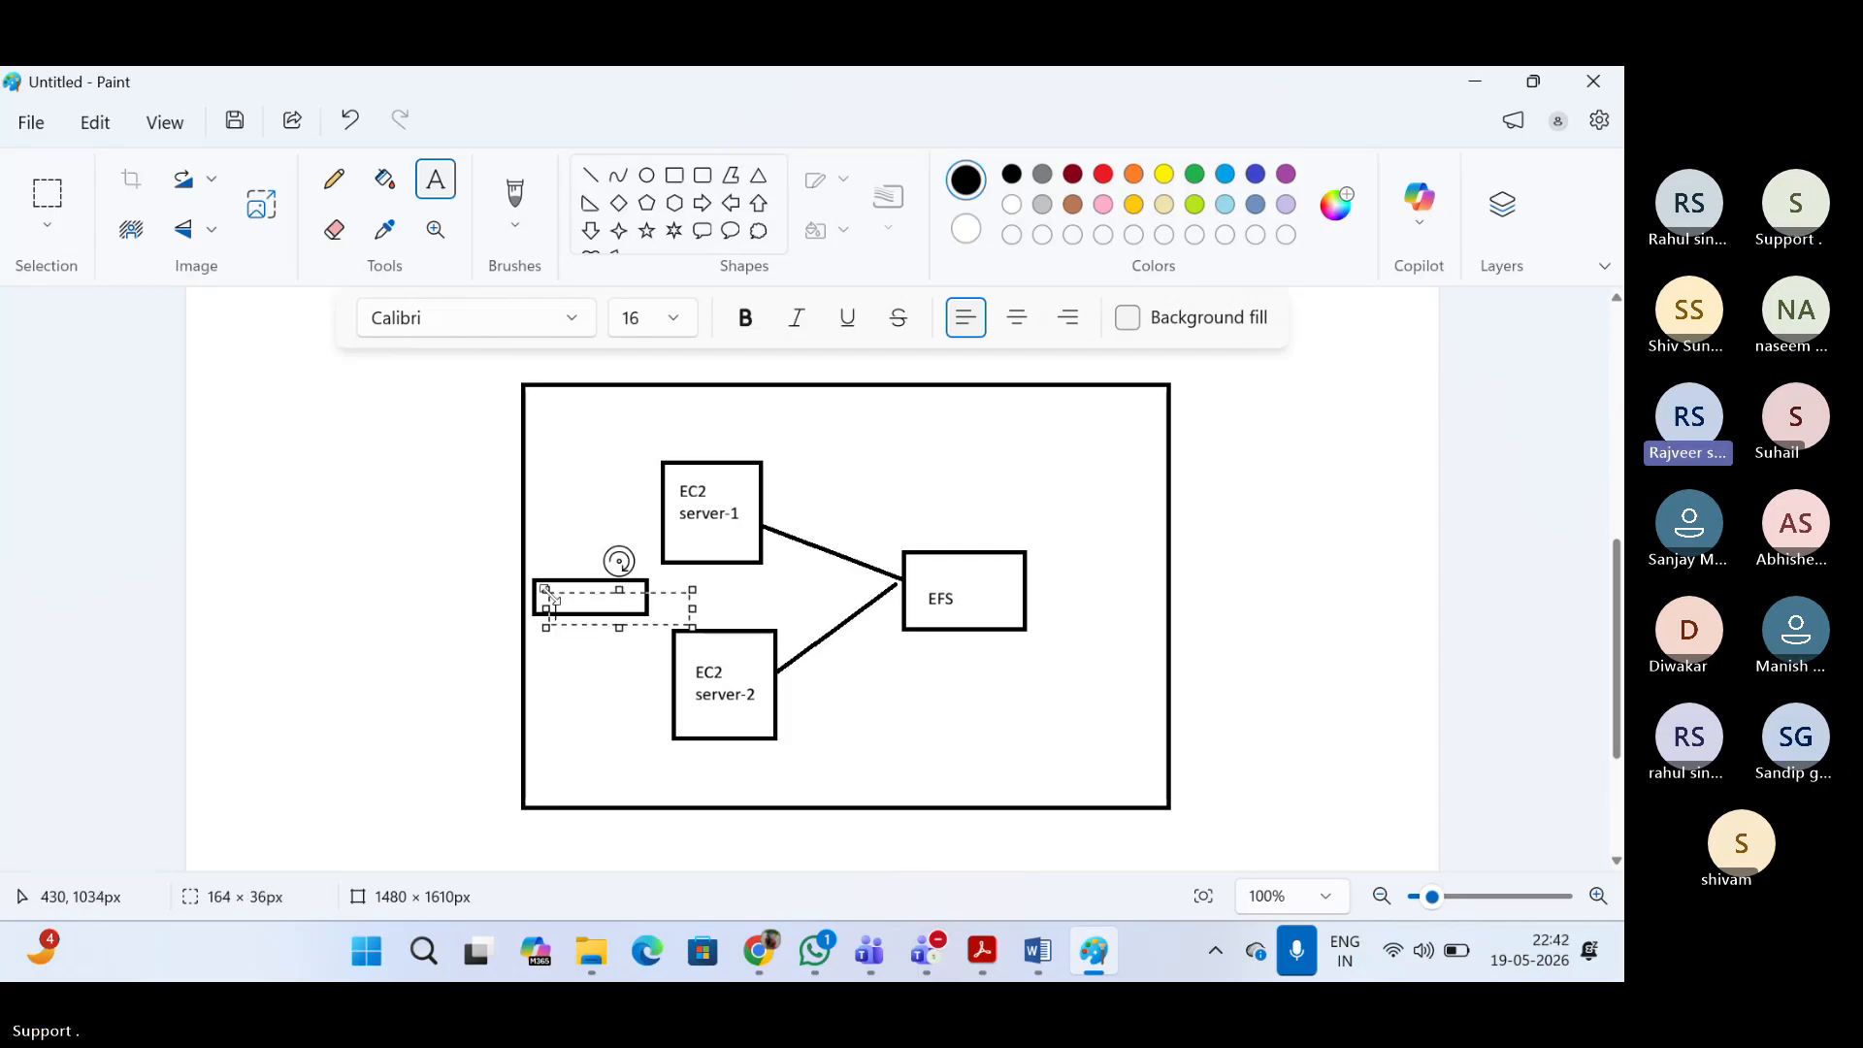
type("Se")
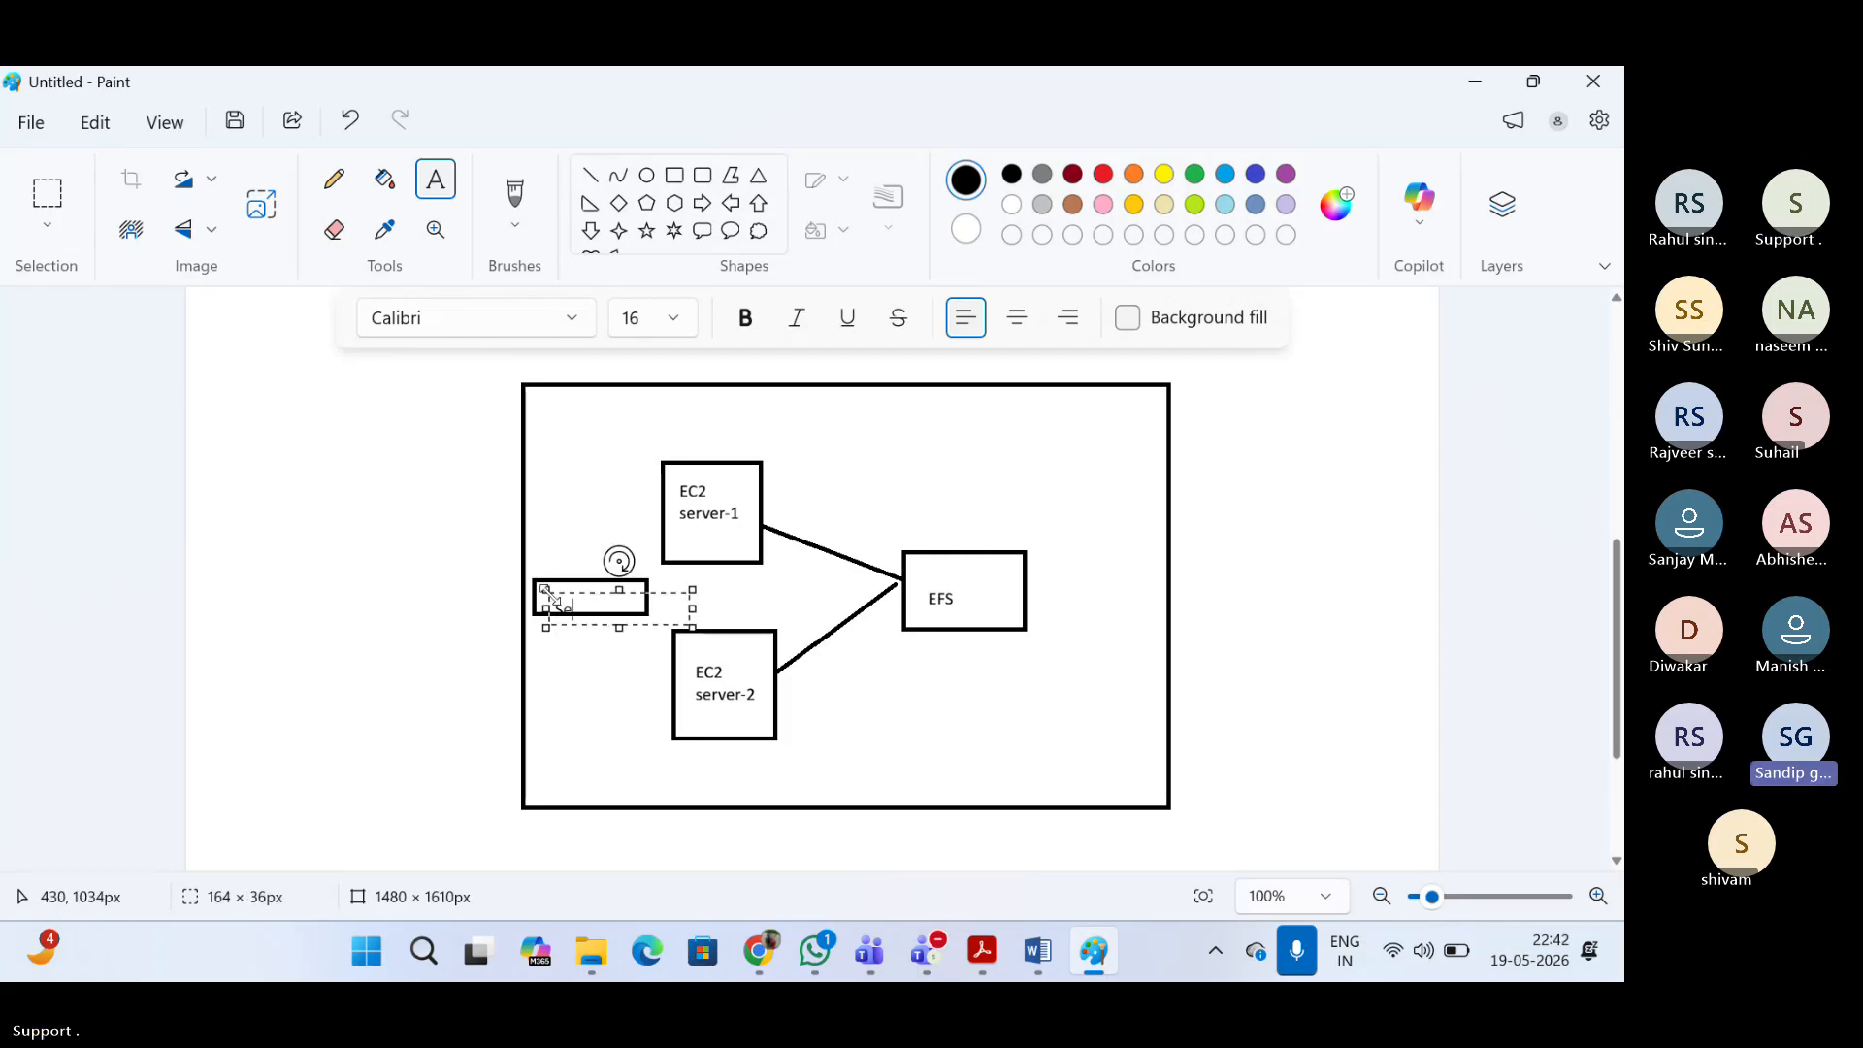
type("curit")
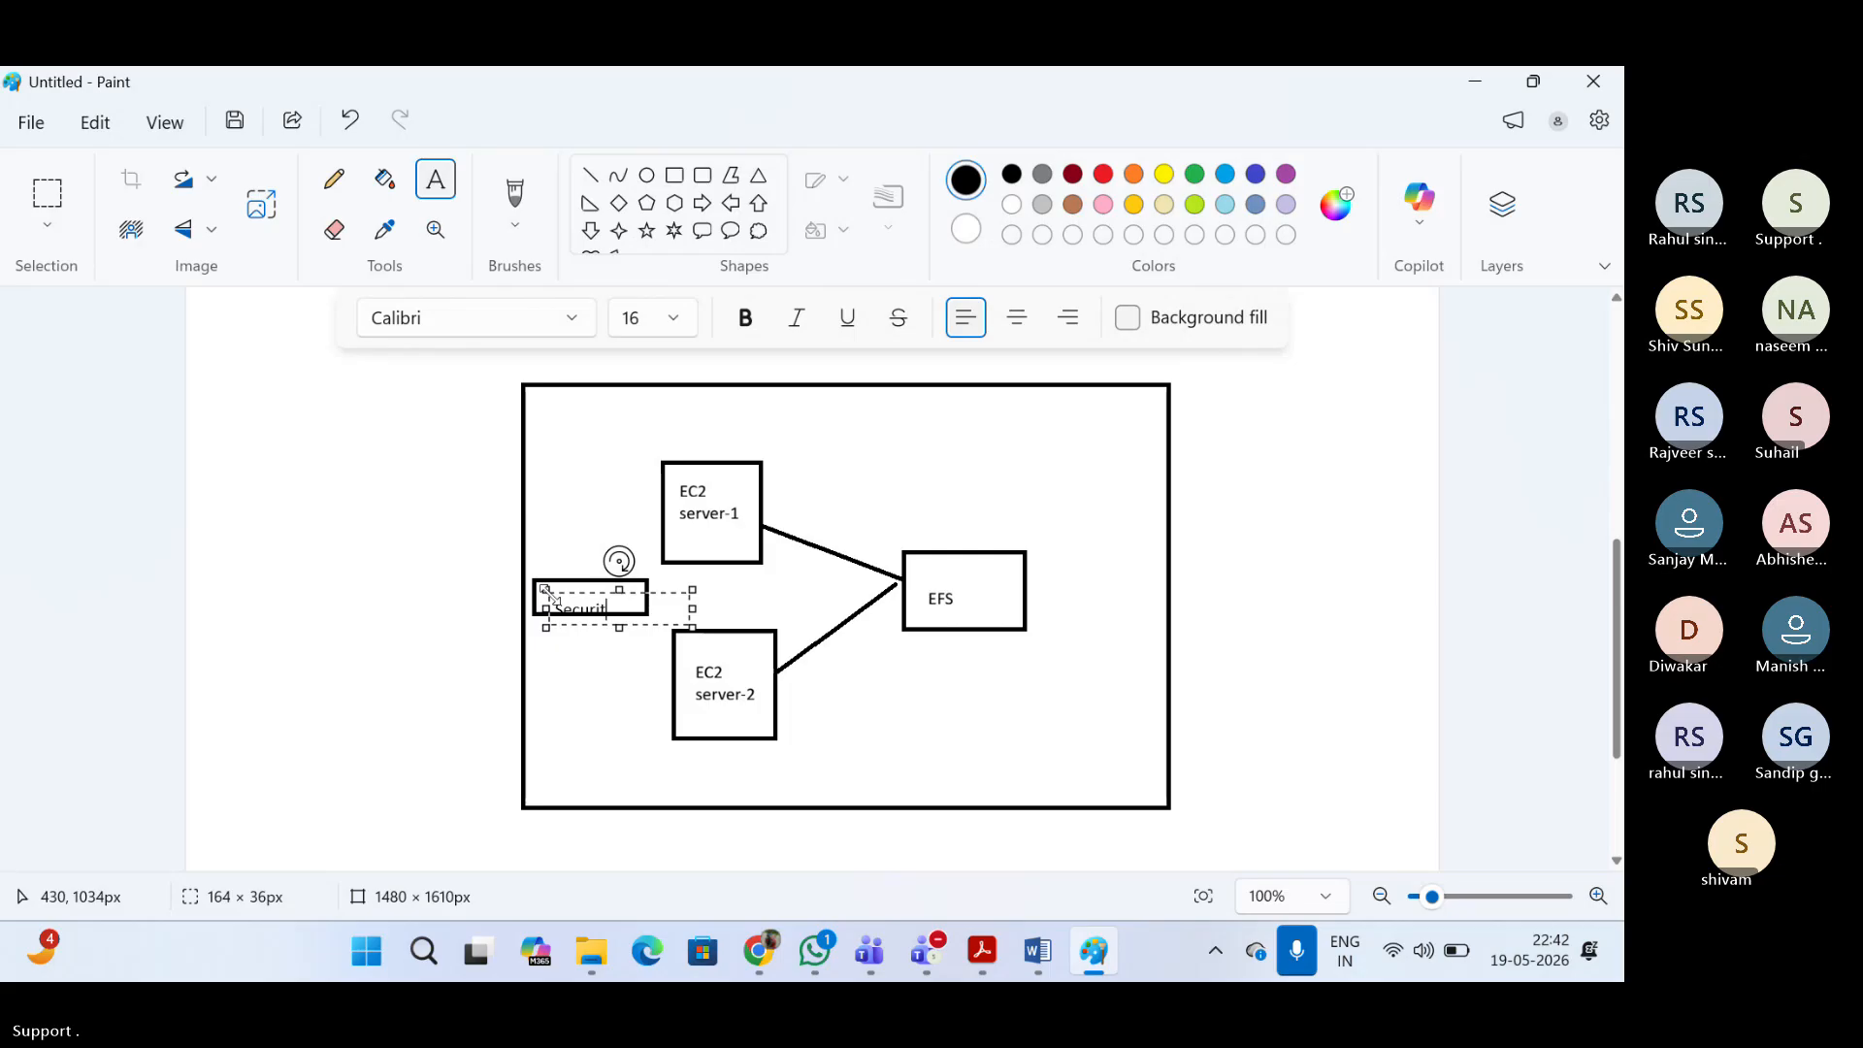
type("y group")
left_click_drag(619, 589, 619, 575)
left_click(583, 511)
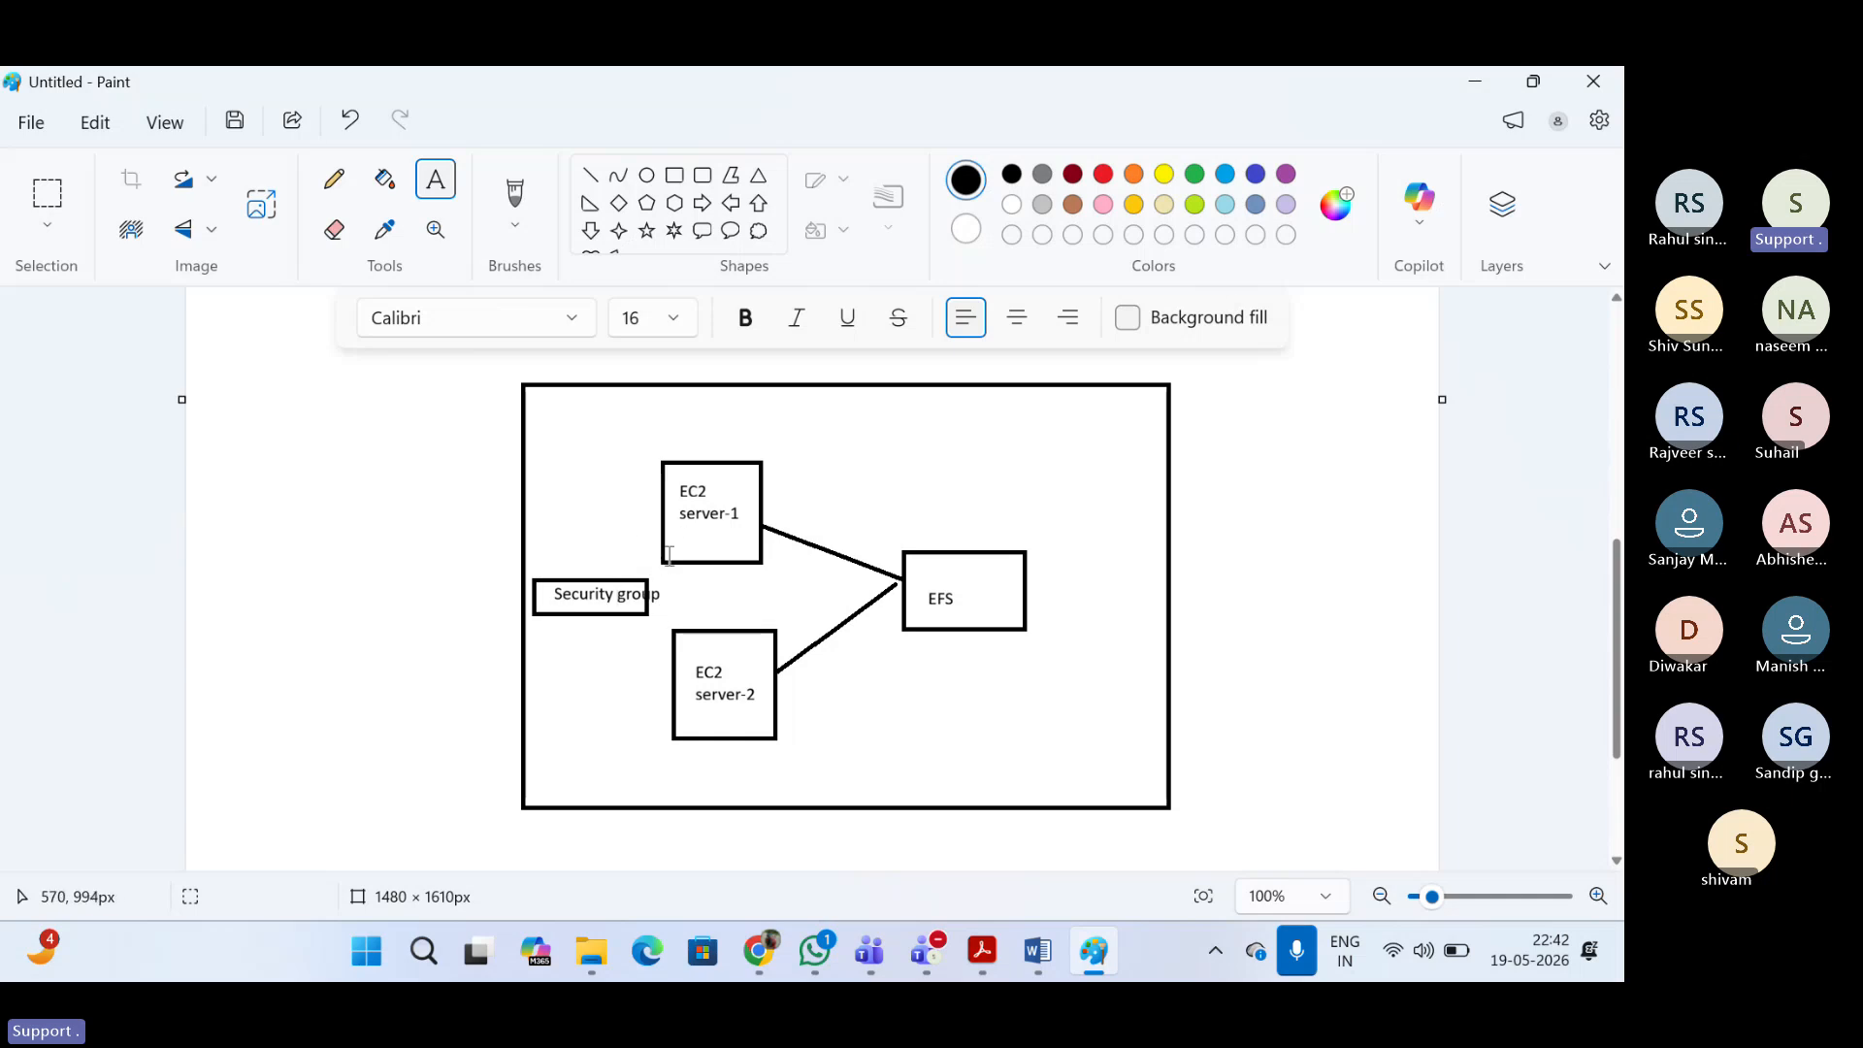
Step: Add a note listing 'http-80' and 'ssh-22' beneath the Security group box
left_click(542, 625)
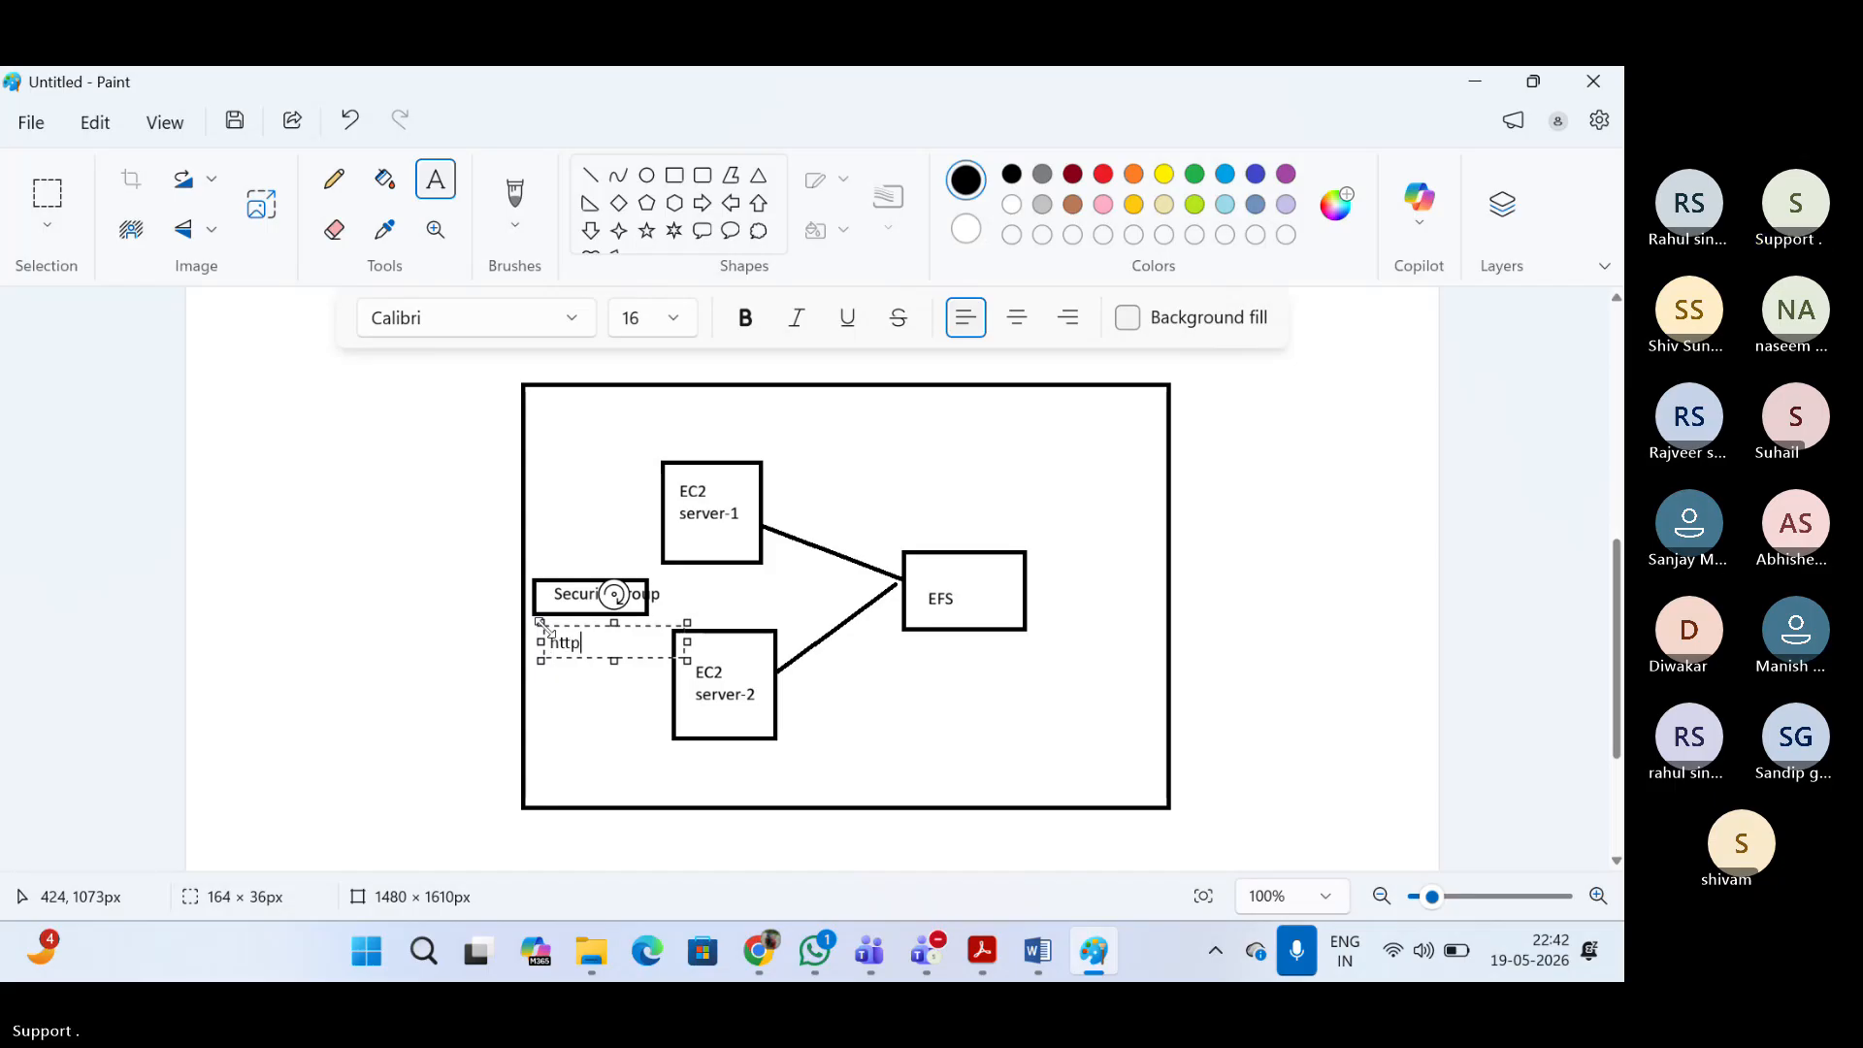
type("http-")
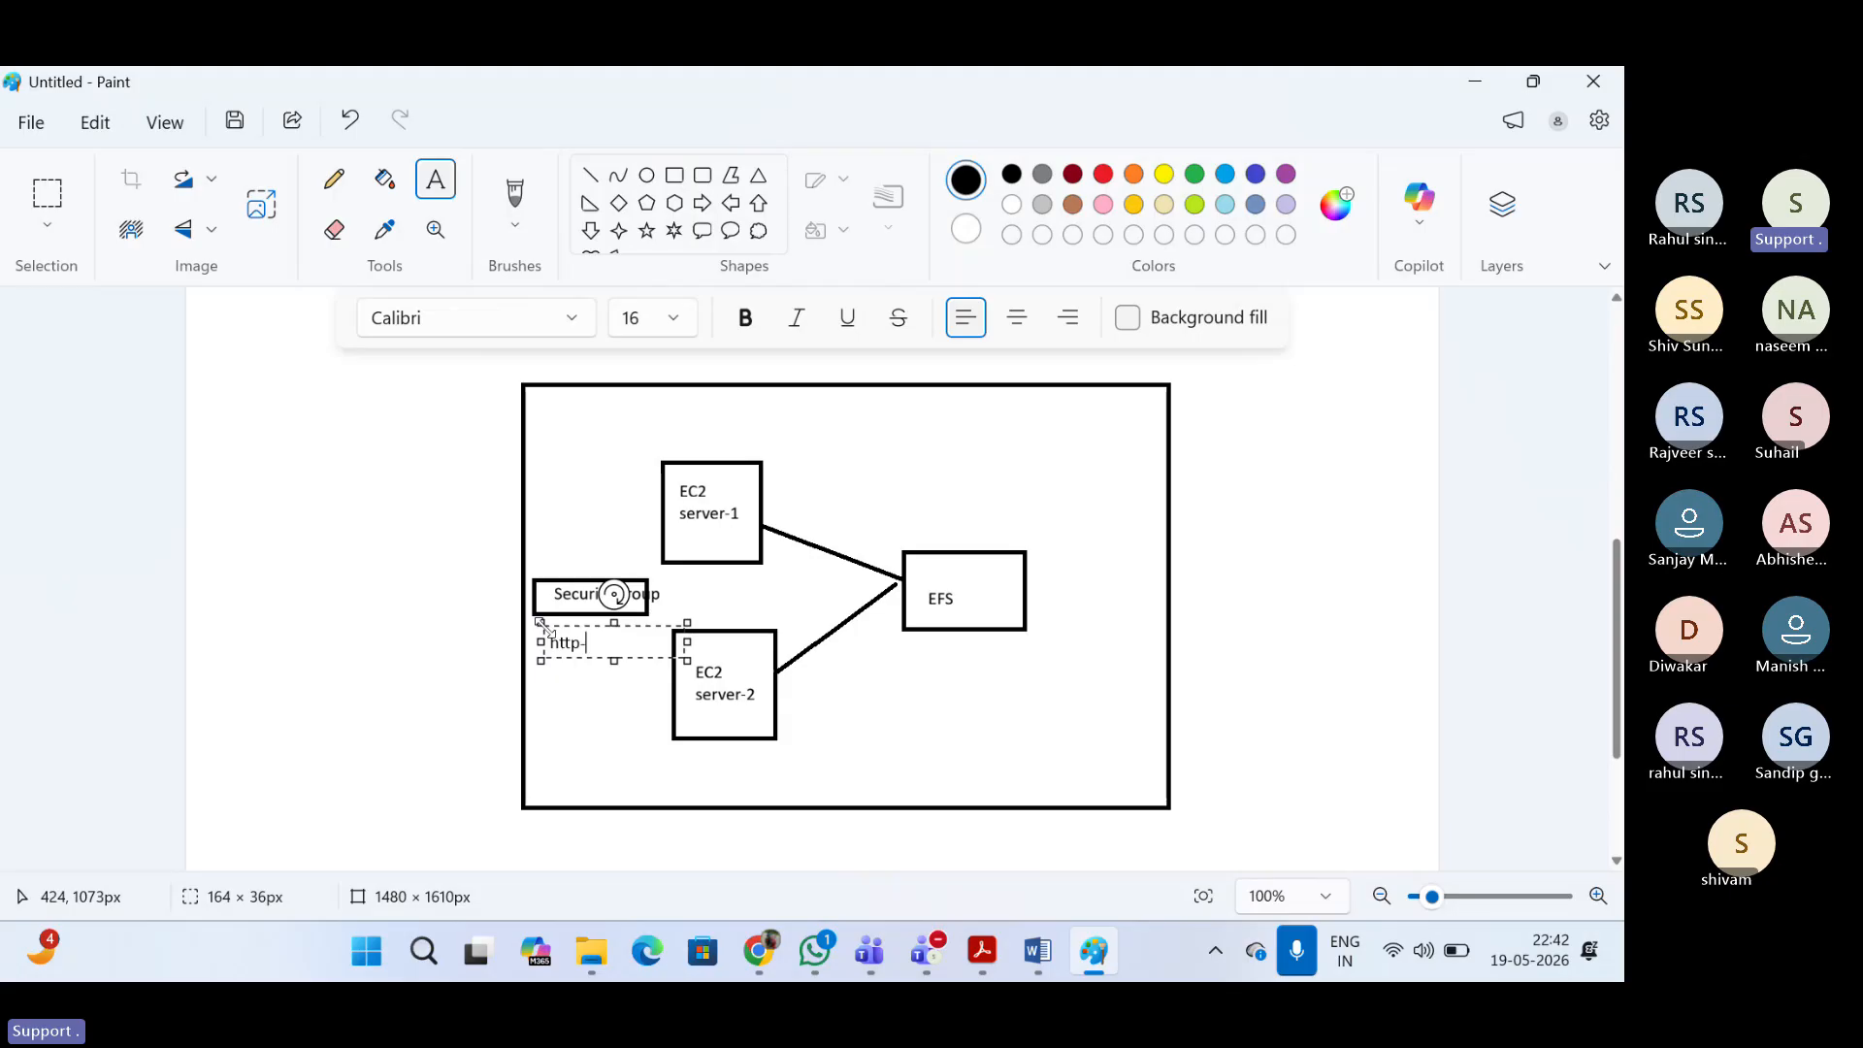
type("8")
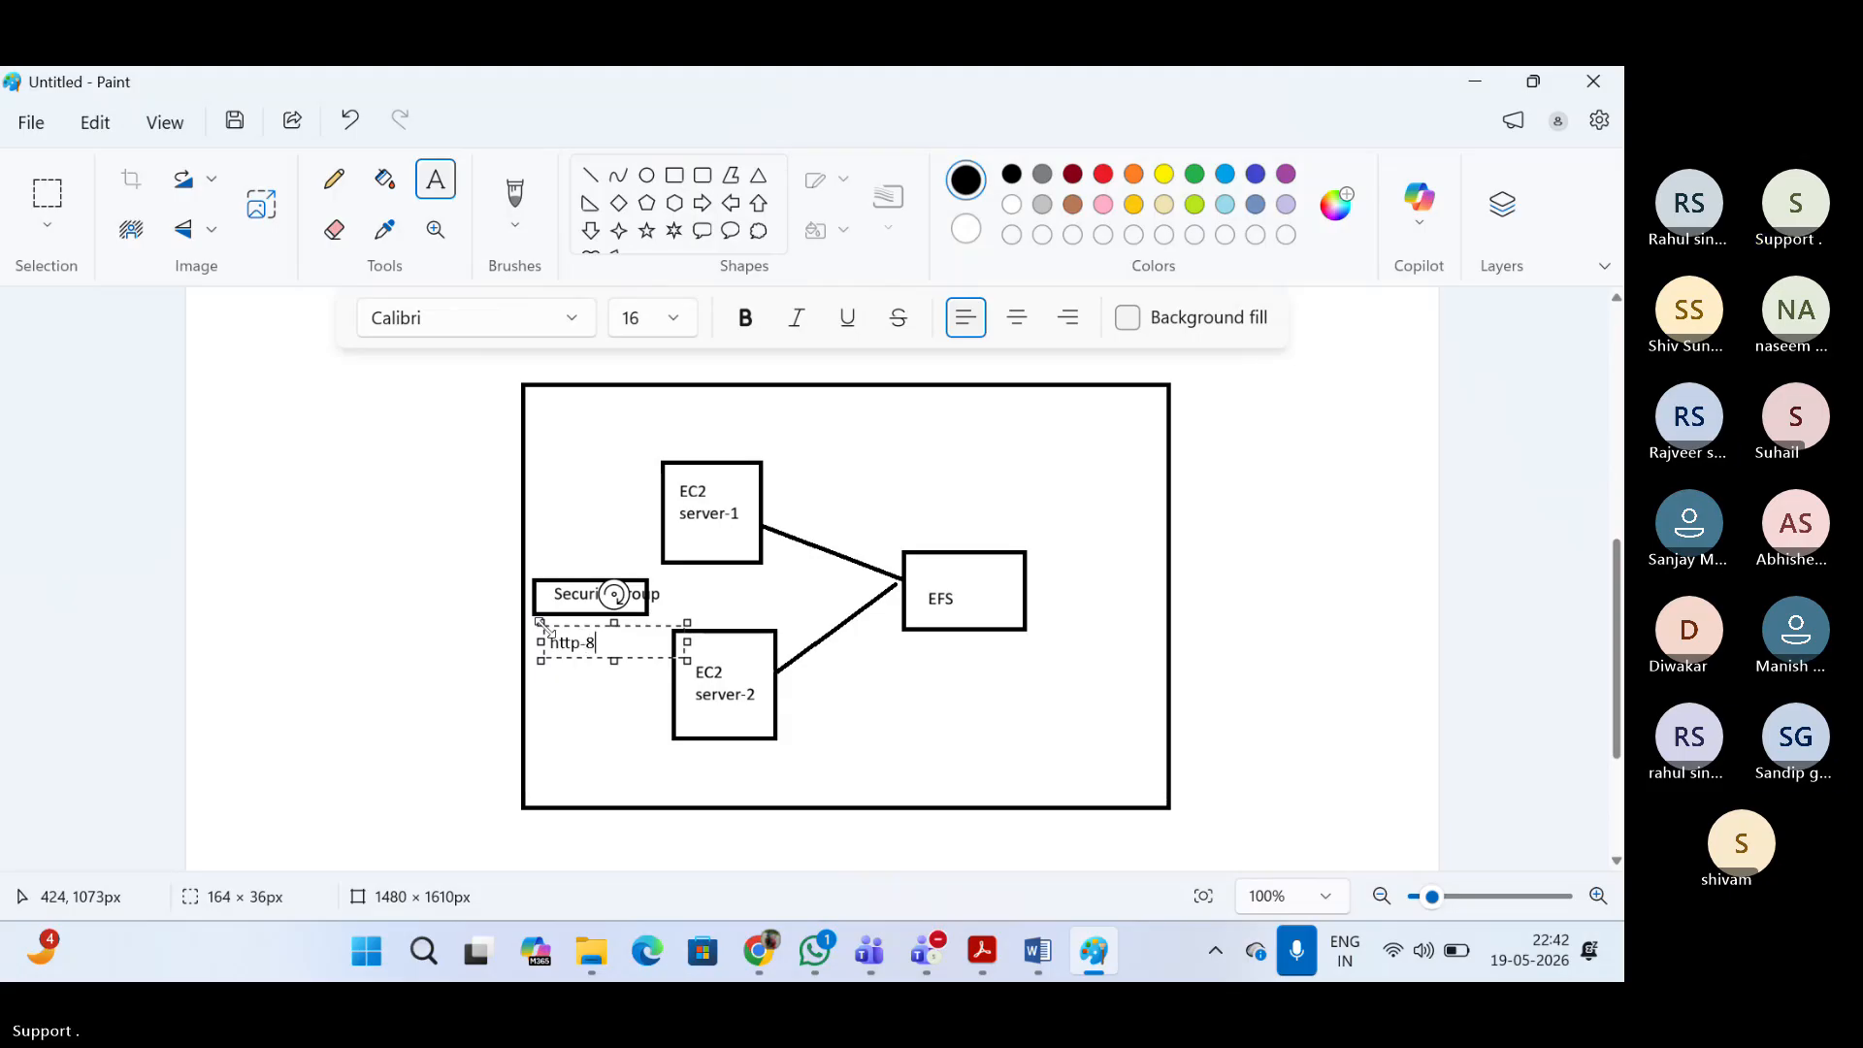
type("0")
key("Return")
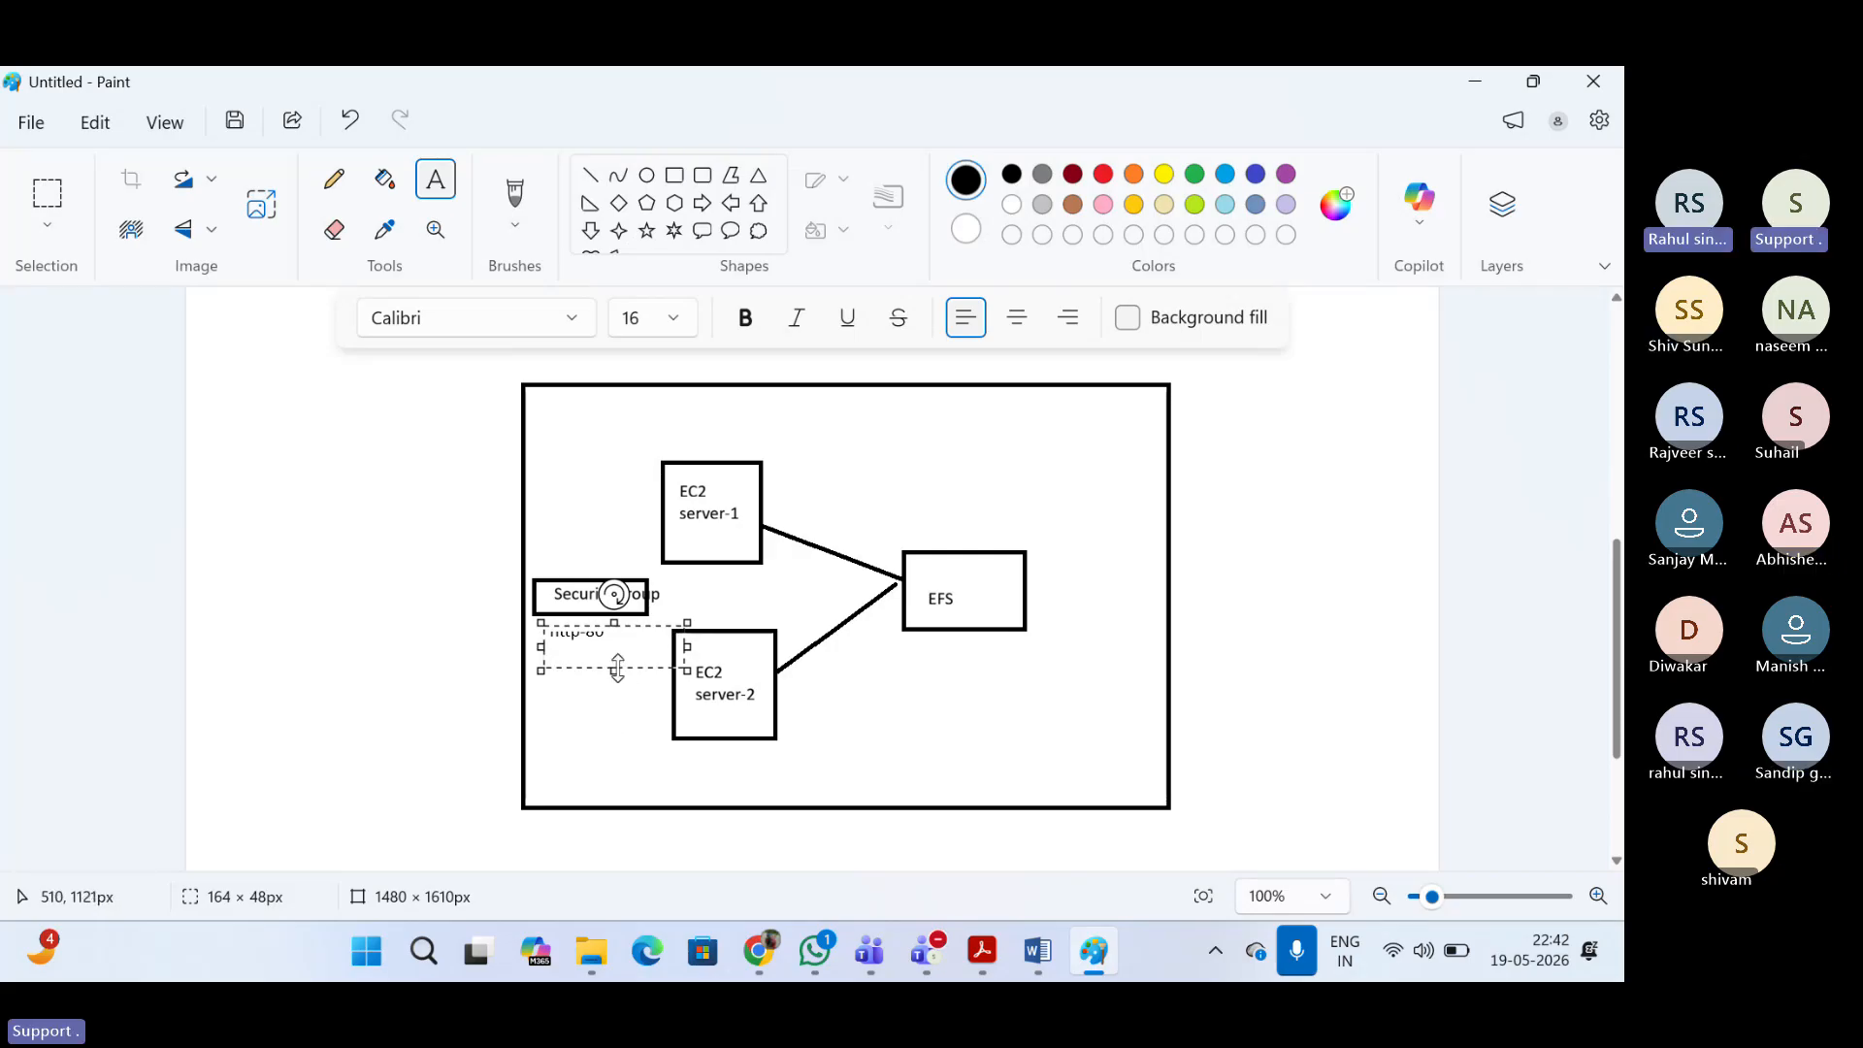
left_click_drag(614, 671, 616, 756)
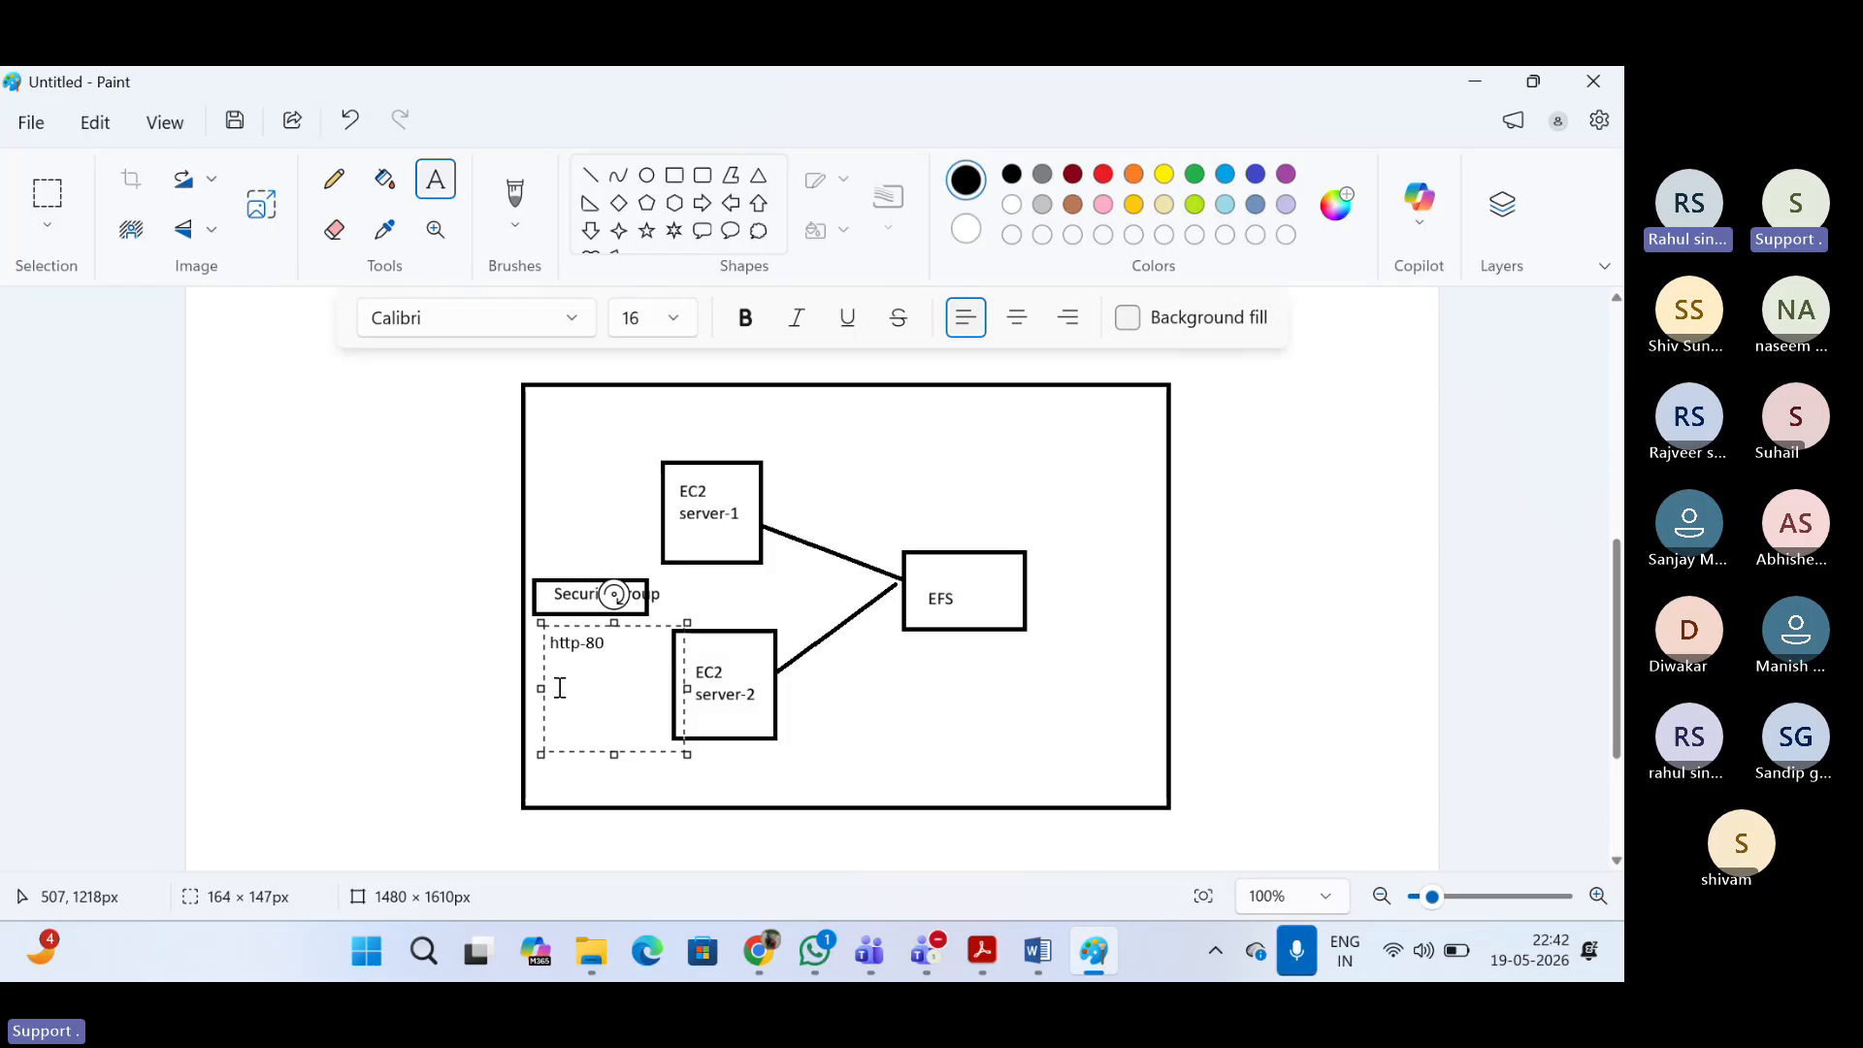
type("ssh-22")
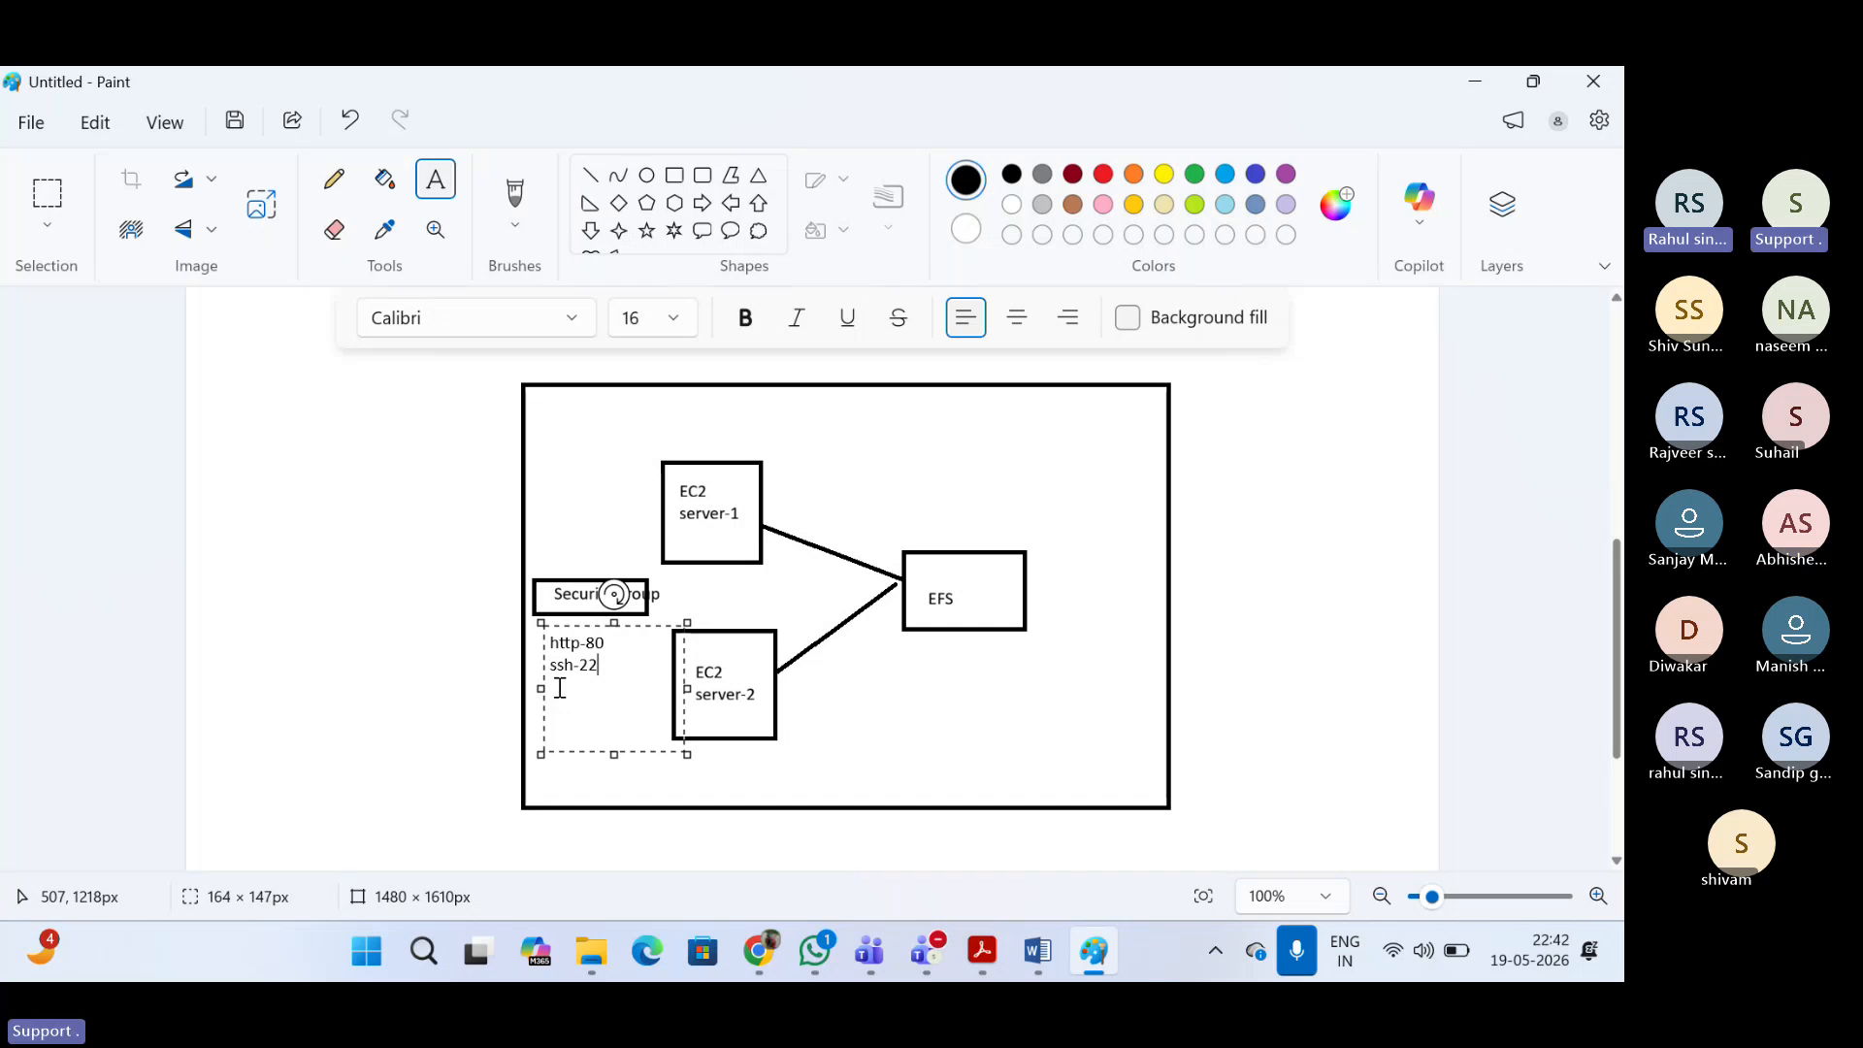
left_click(621, 596)
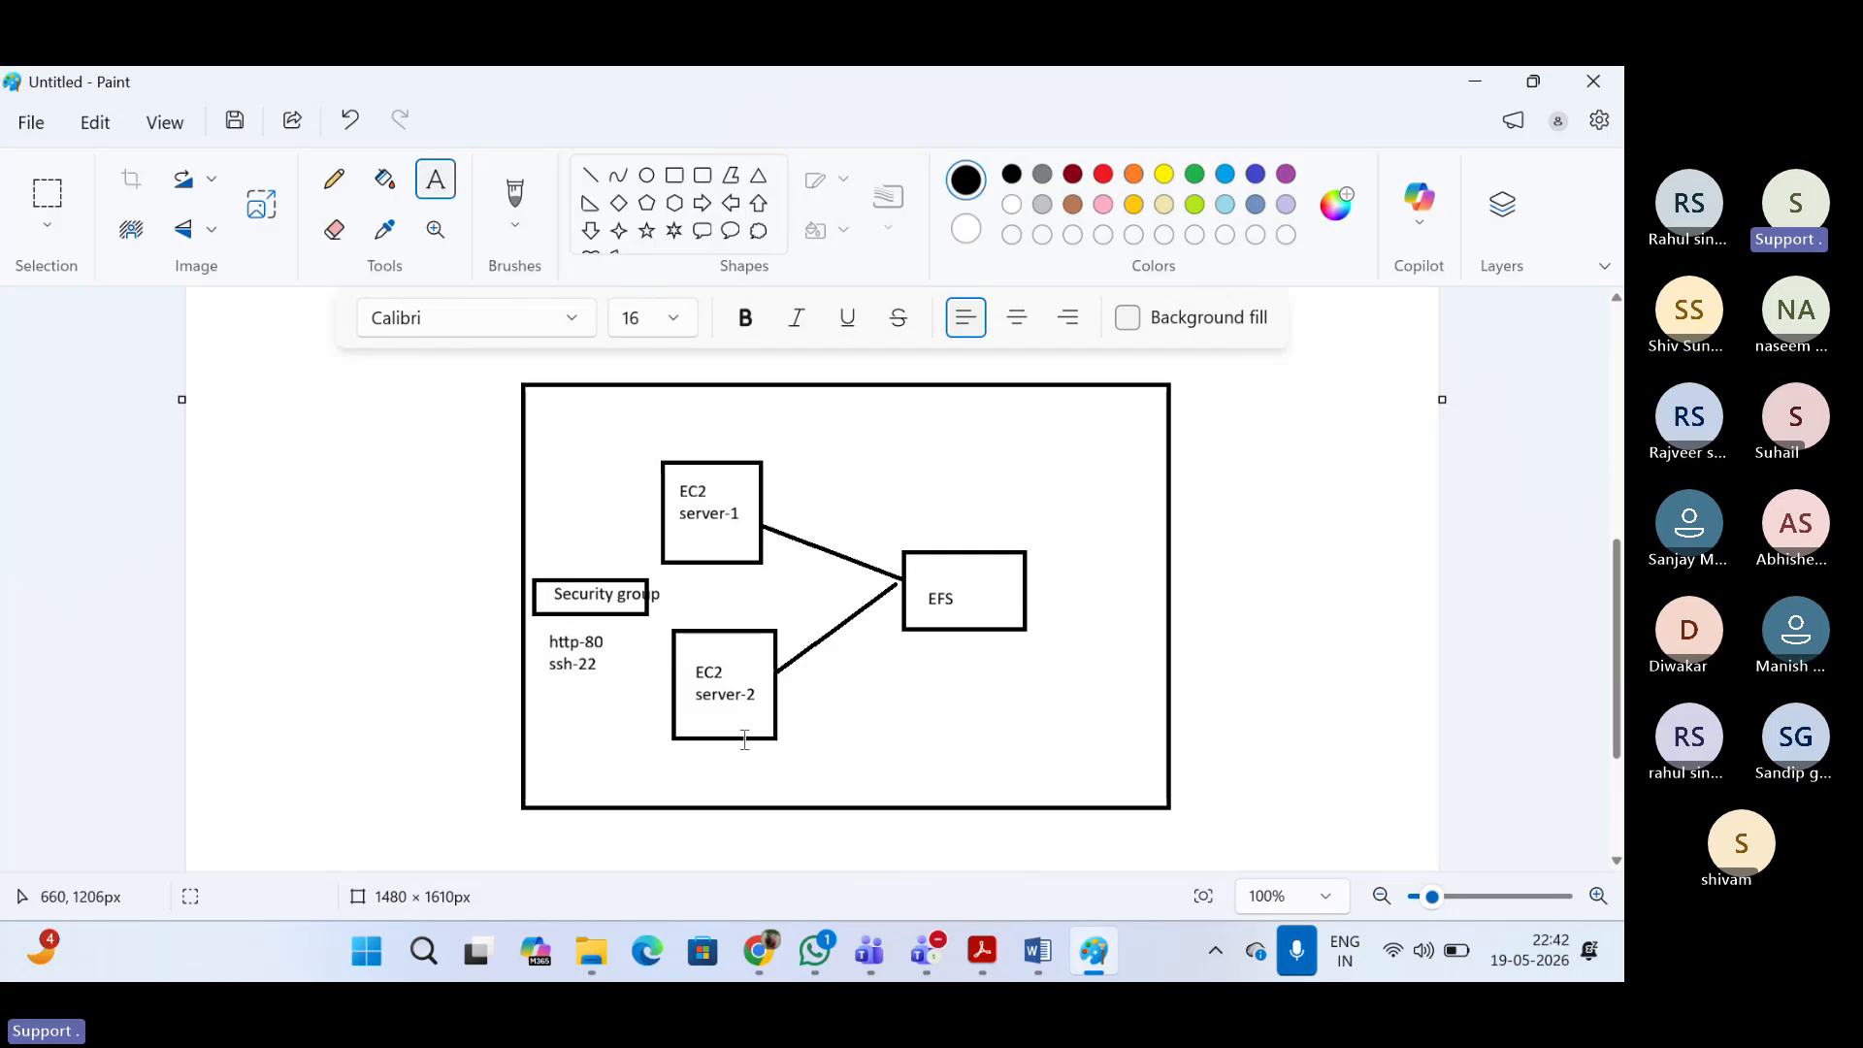
left_click(919, 651)
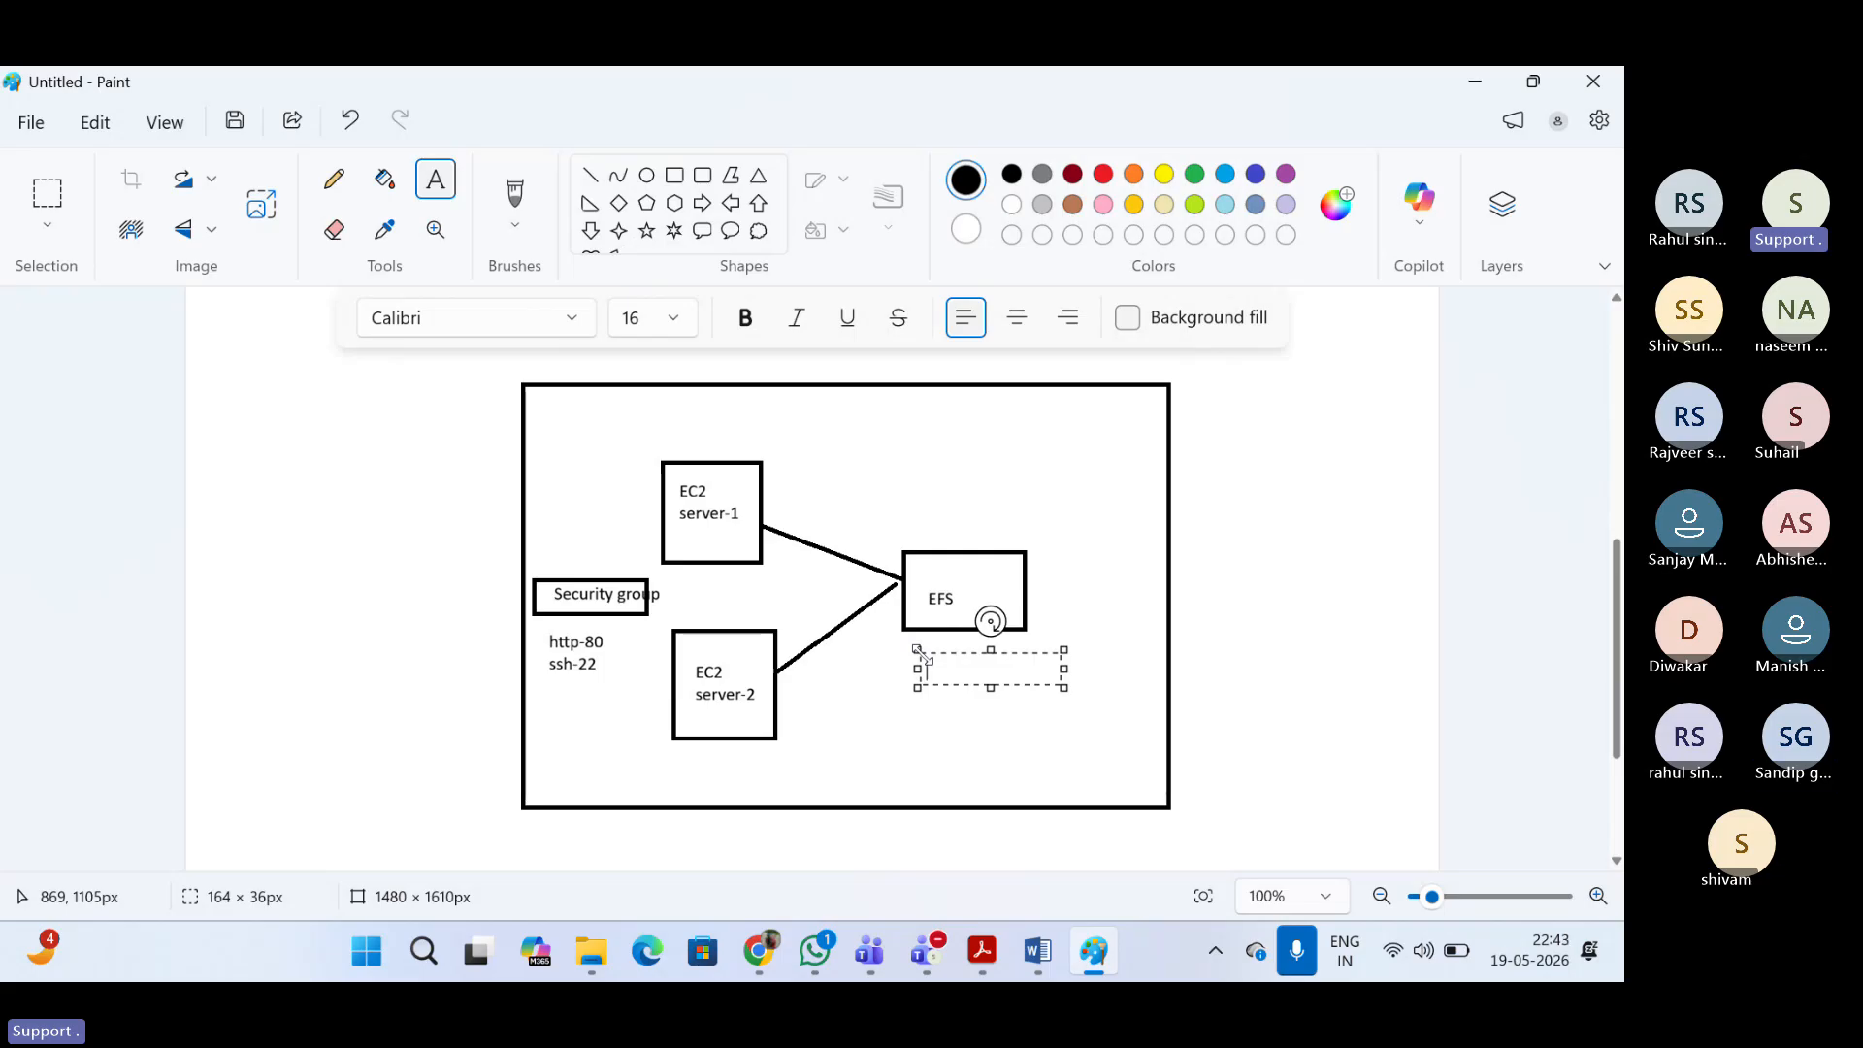
Step: Write 'Security group' with 'NFS 2049' on the next line beneath the EFS box
type("Se")
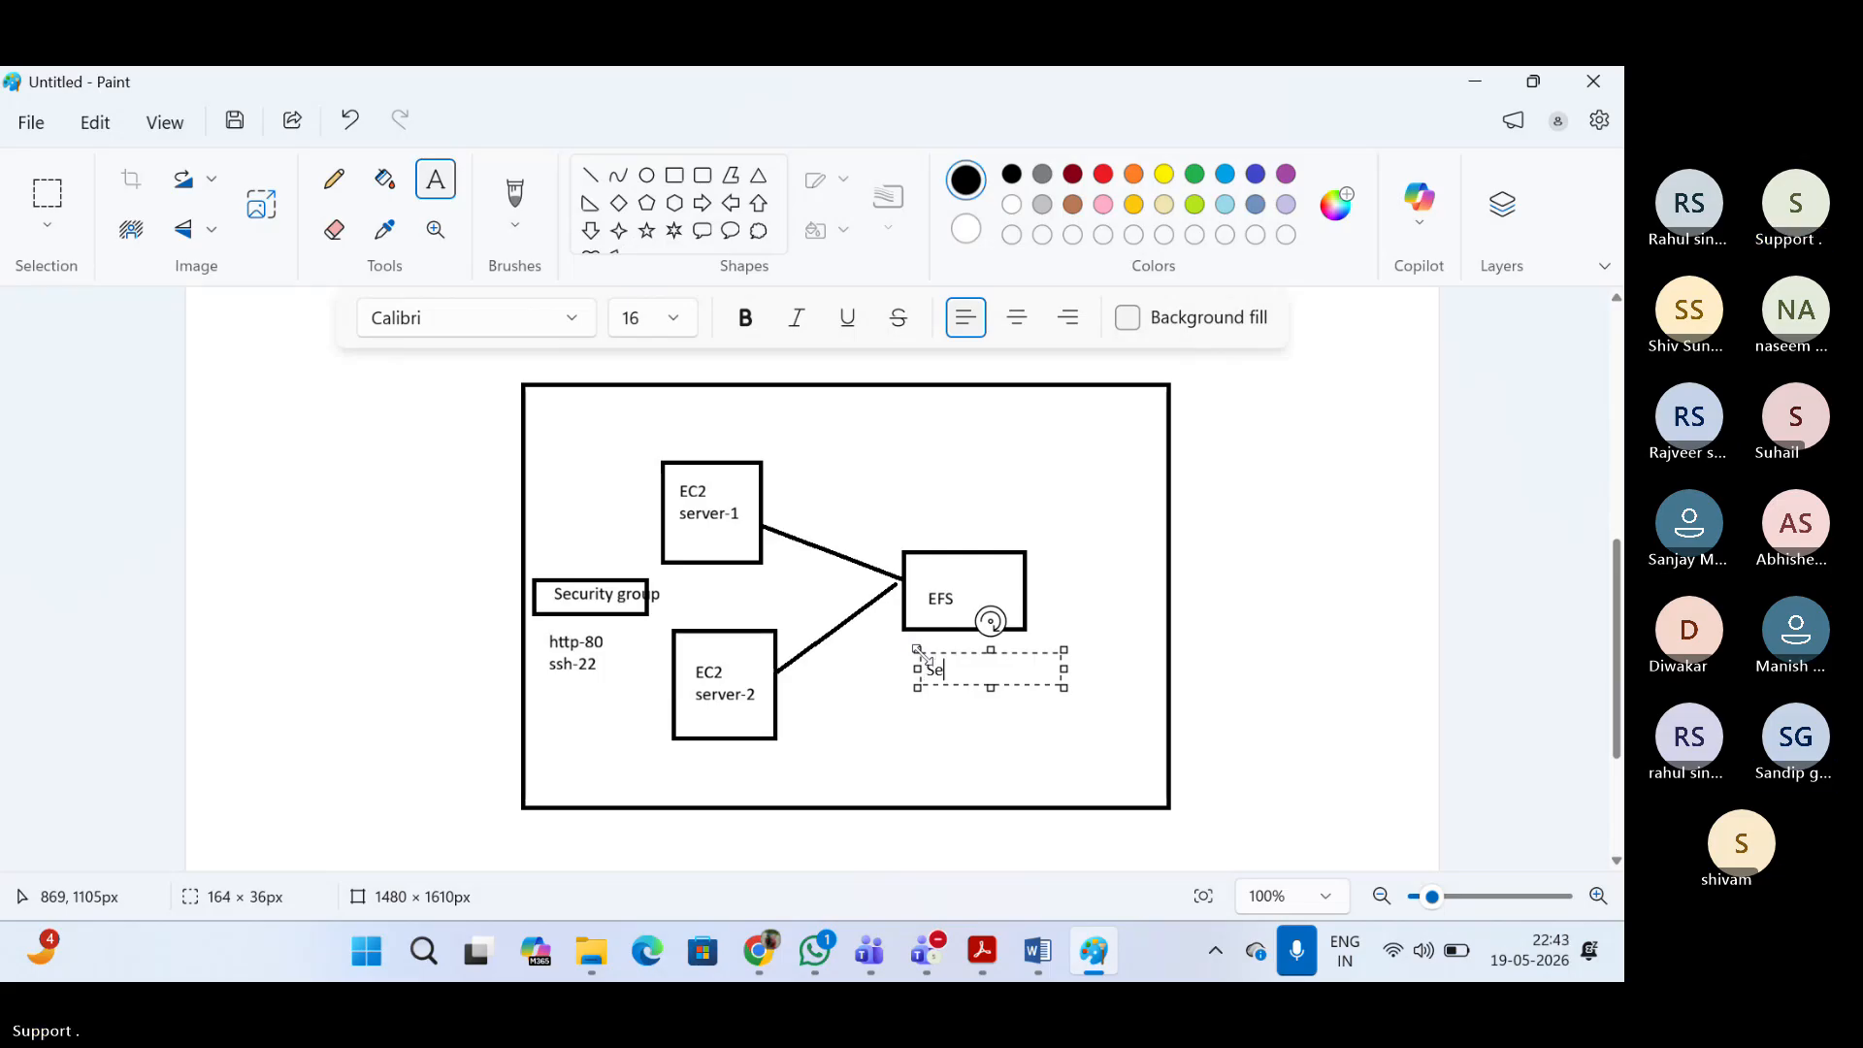
type("cu")
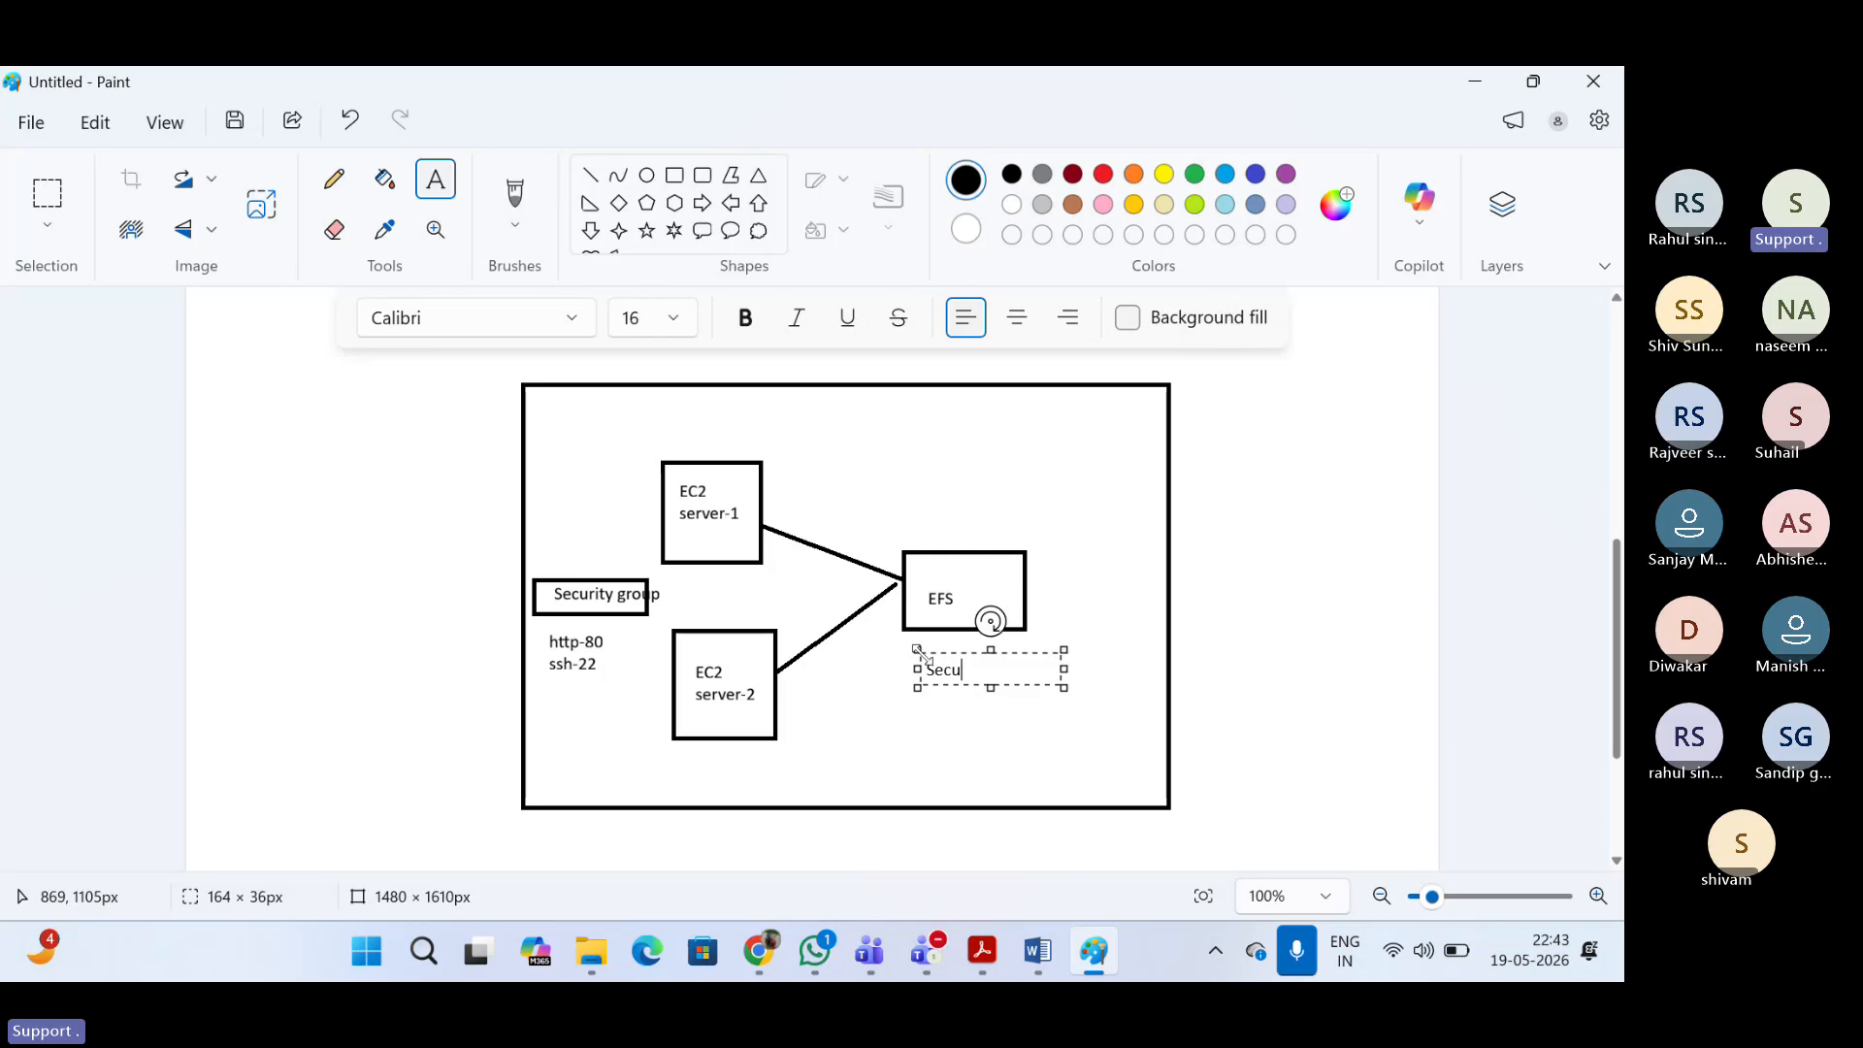
type("rity ")
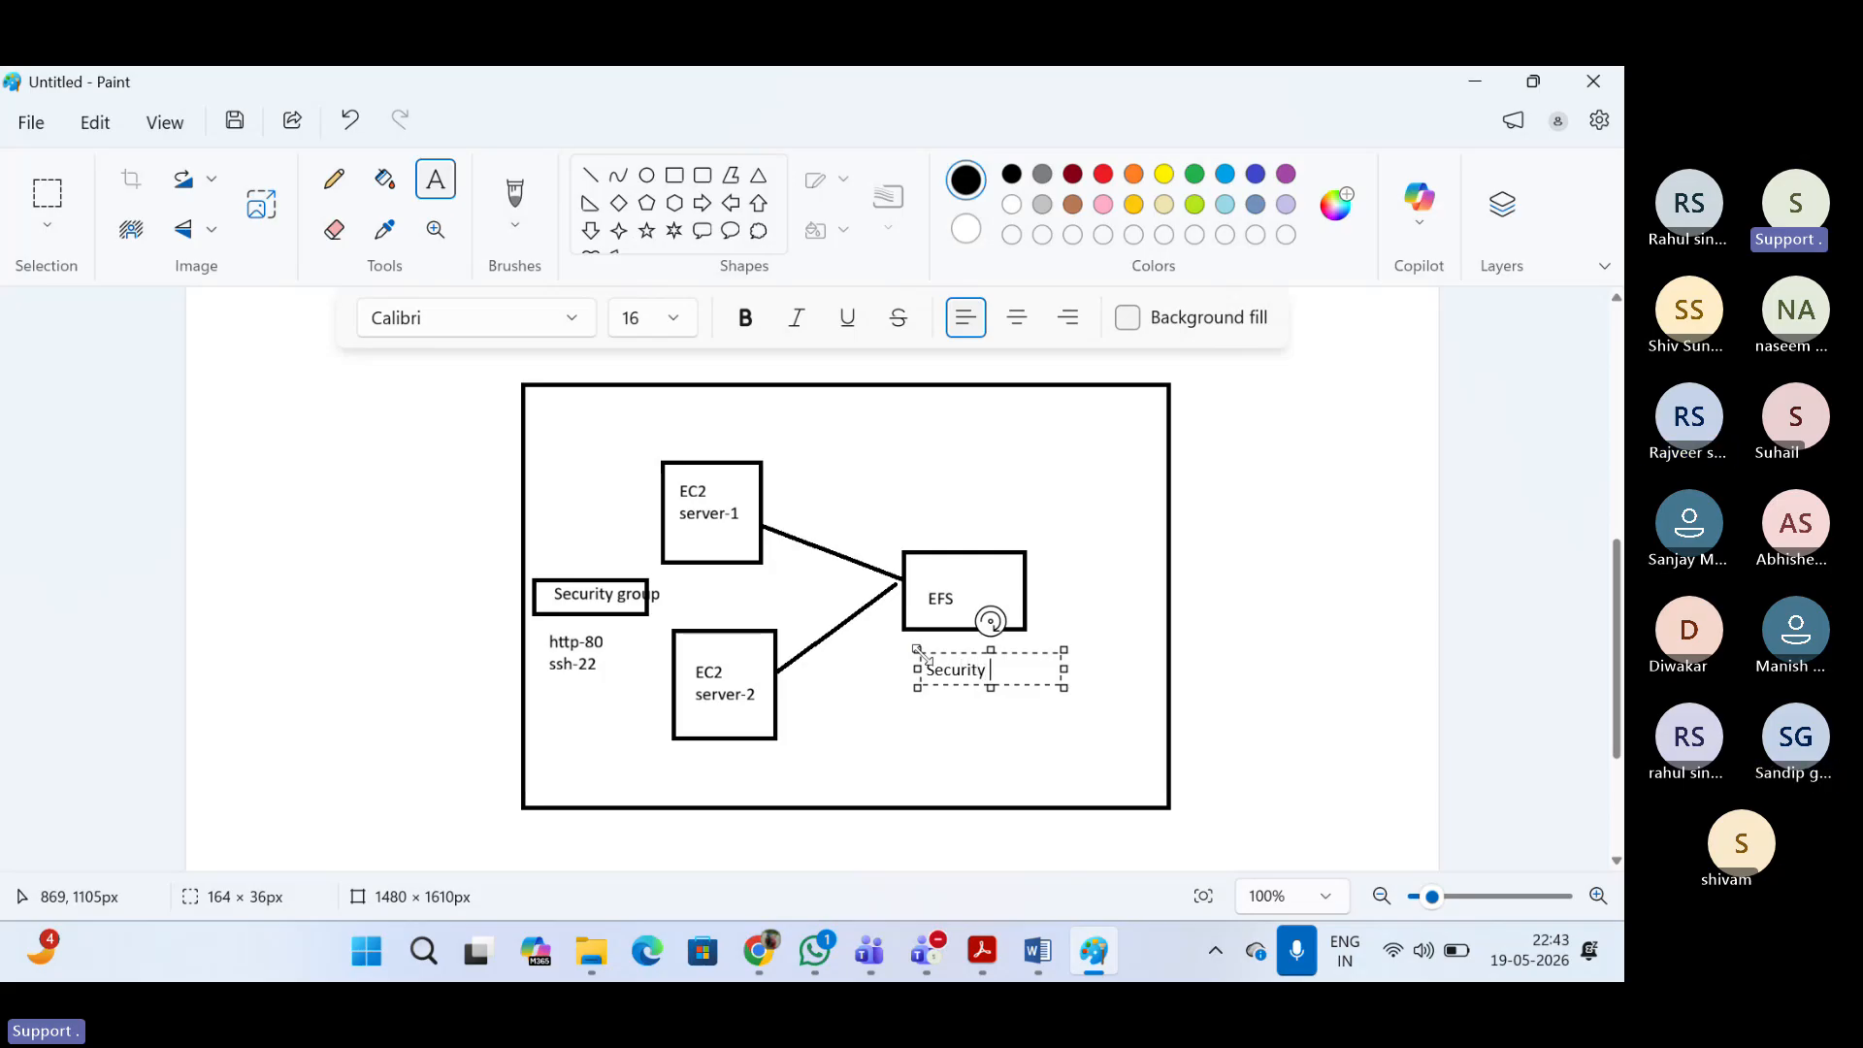
type("group")
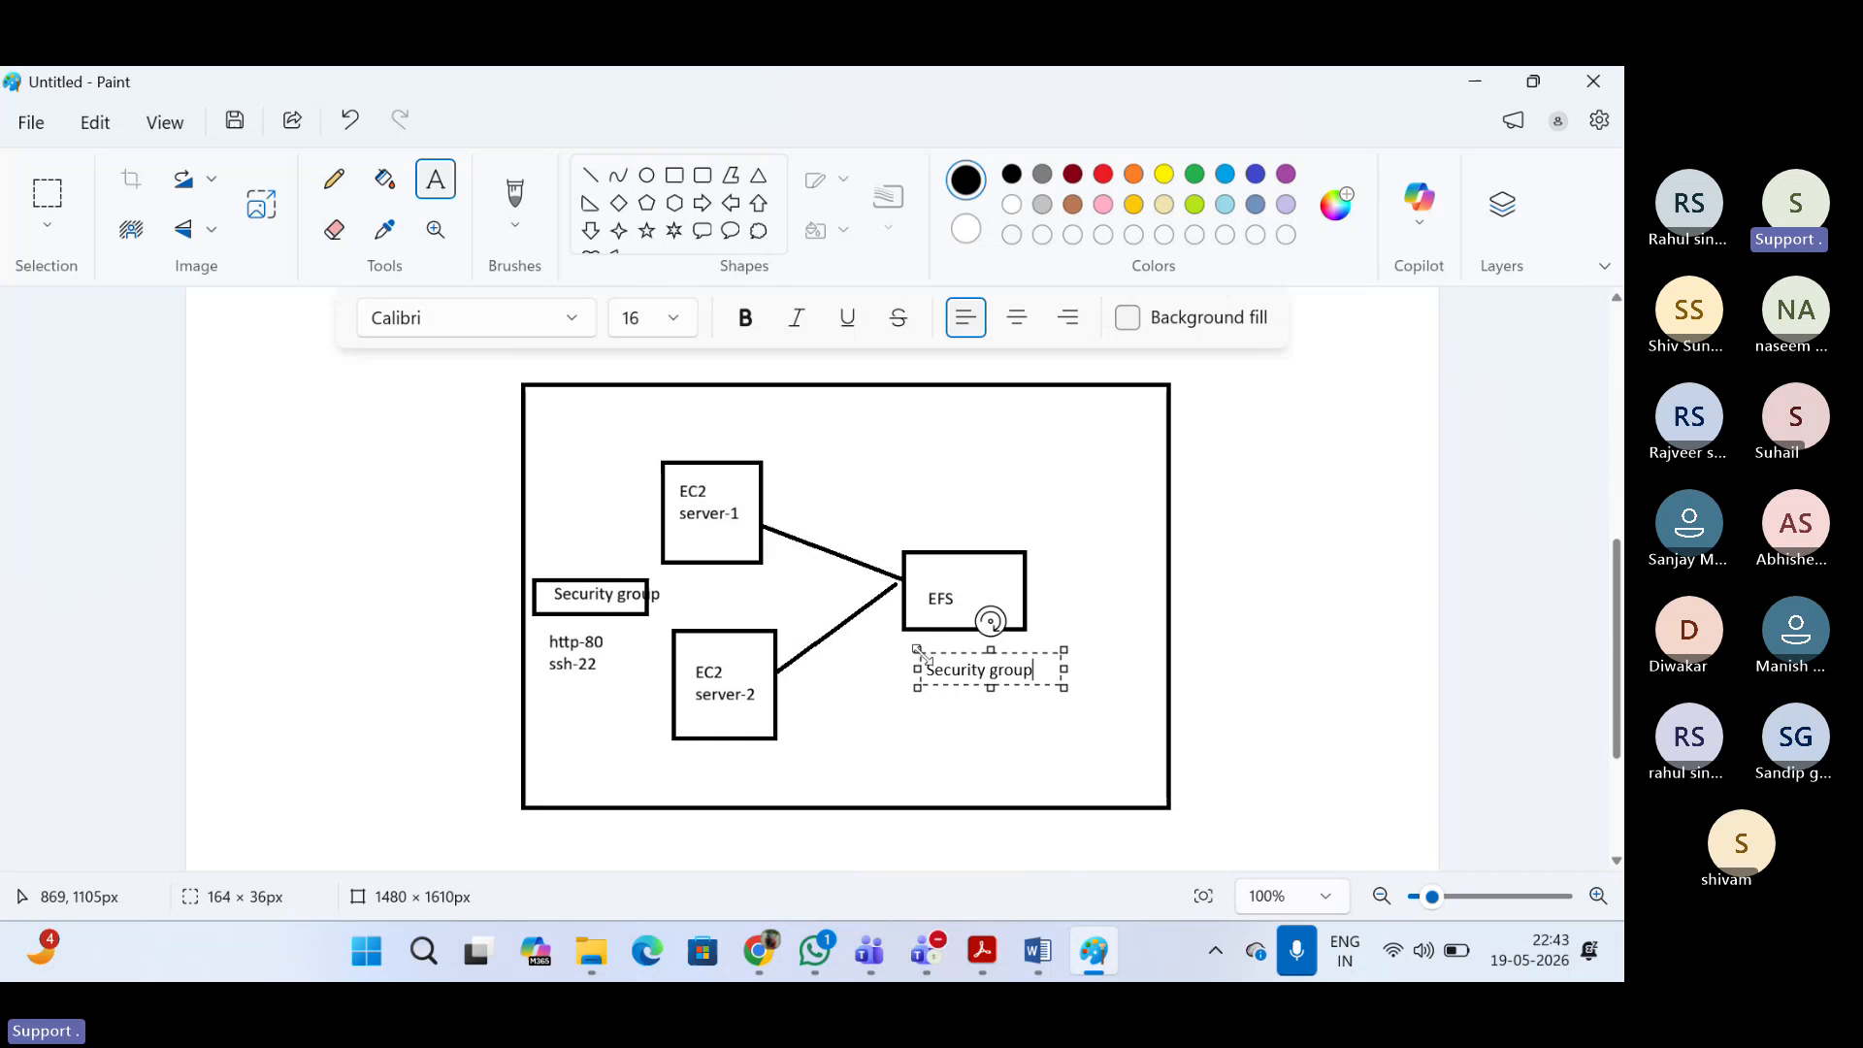
key("Return")
left_click_drag(990, 703, 1005, 805)
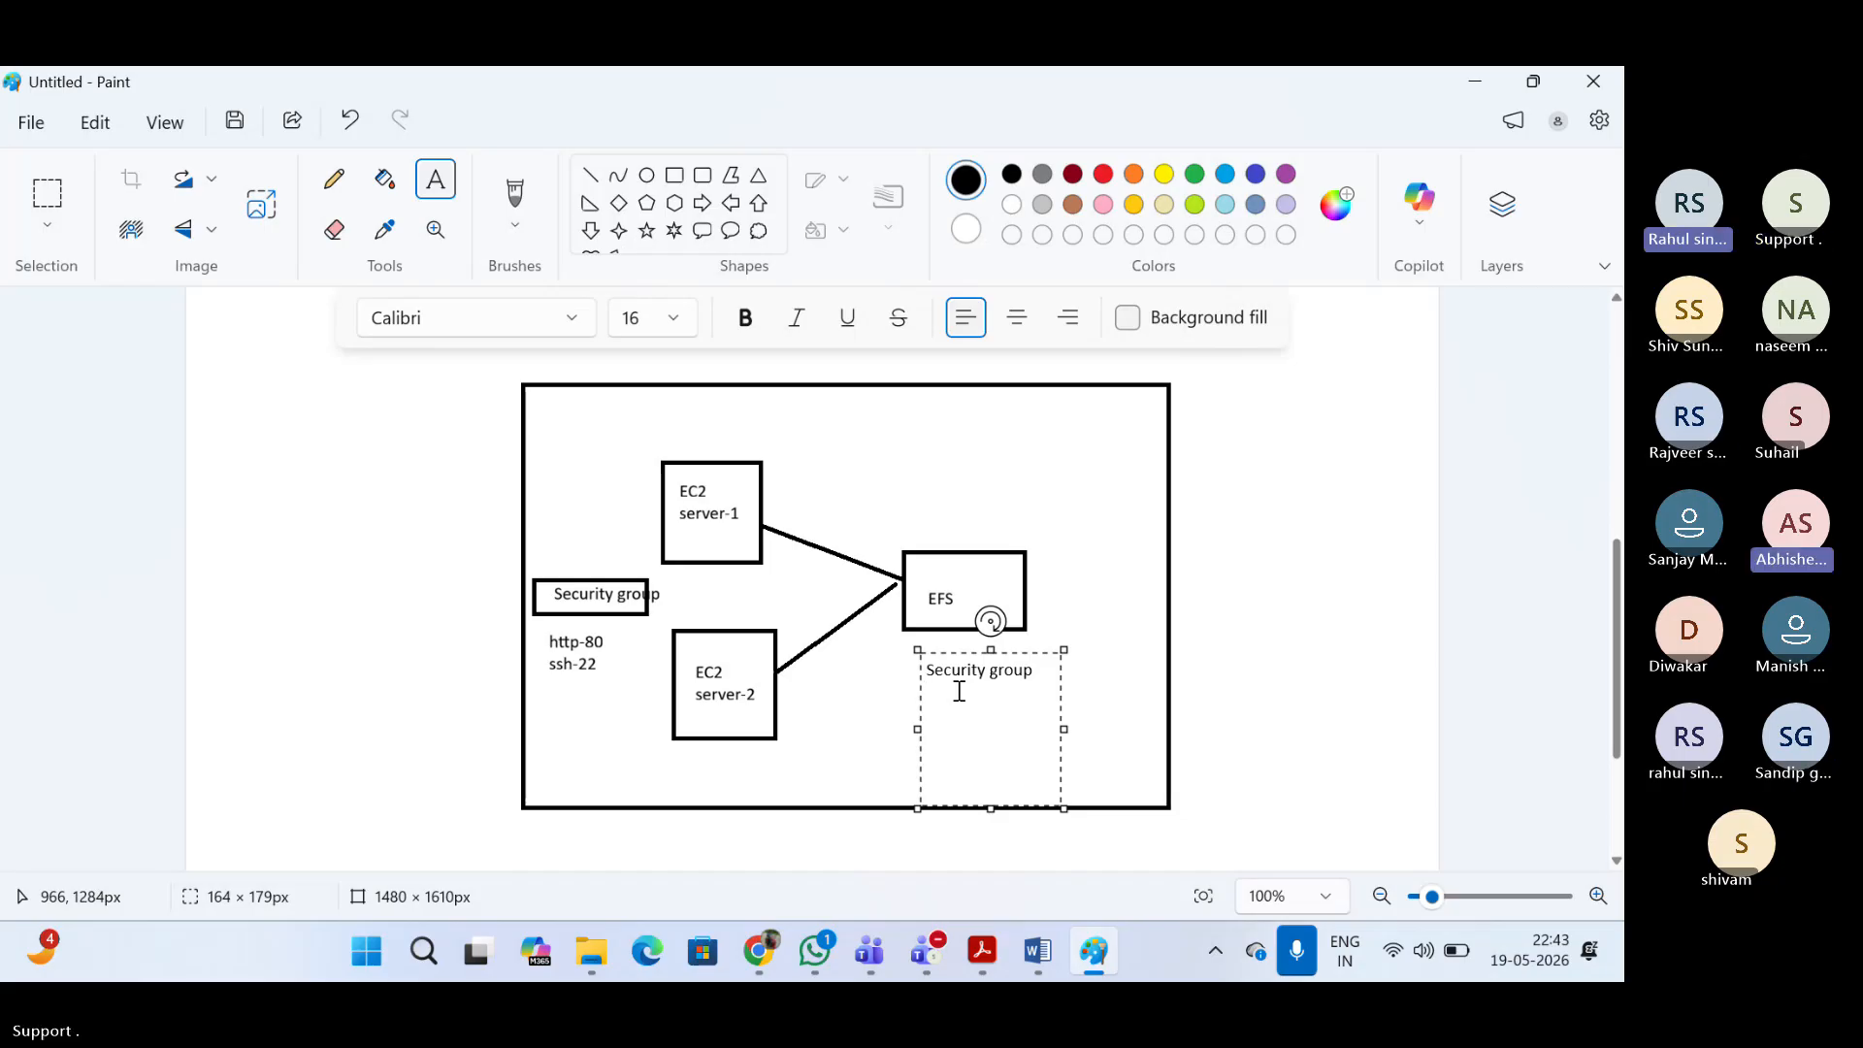
type("NF")
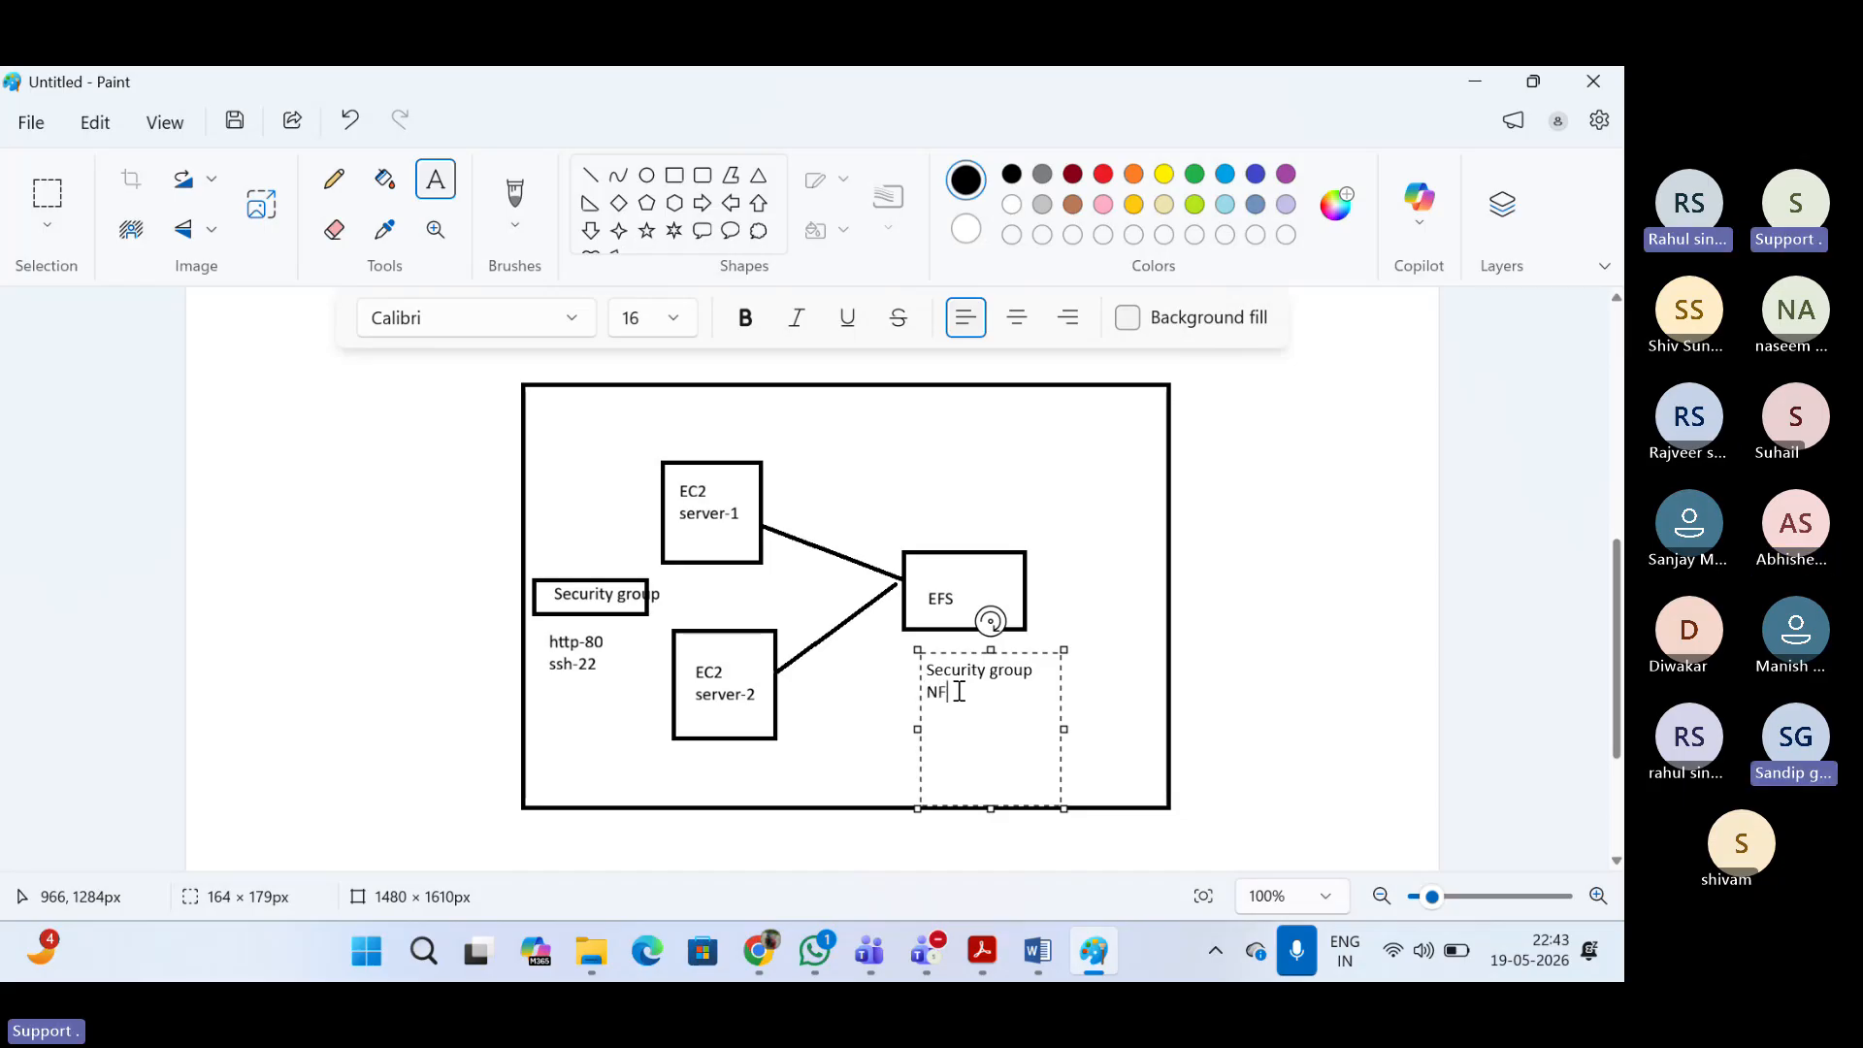
type("S")
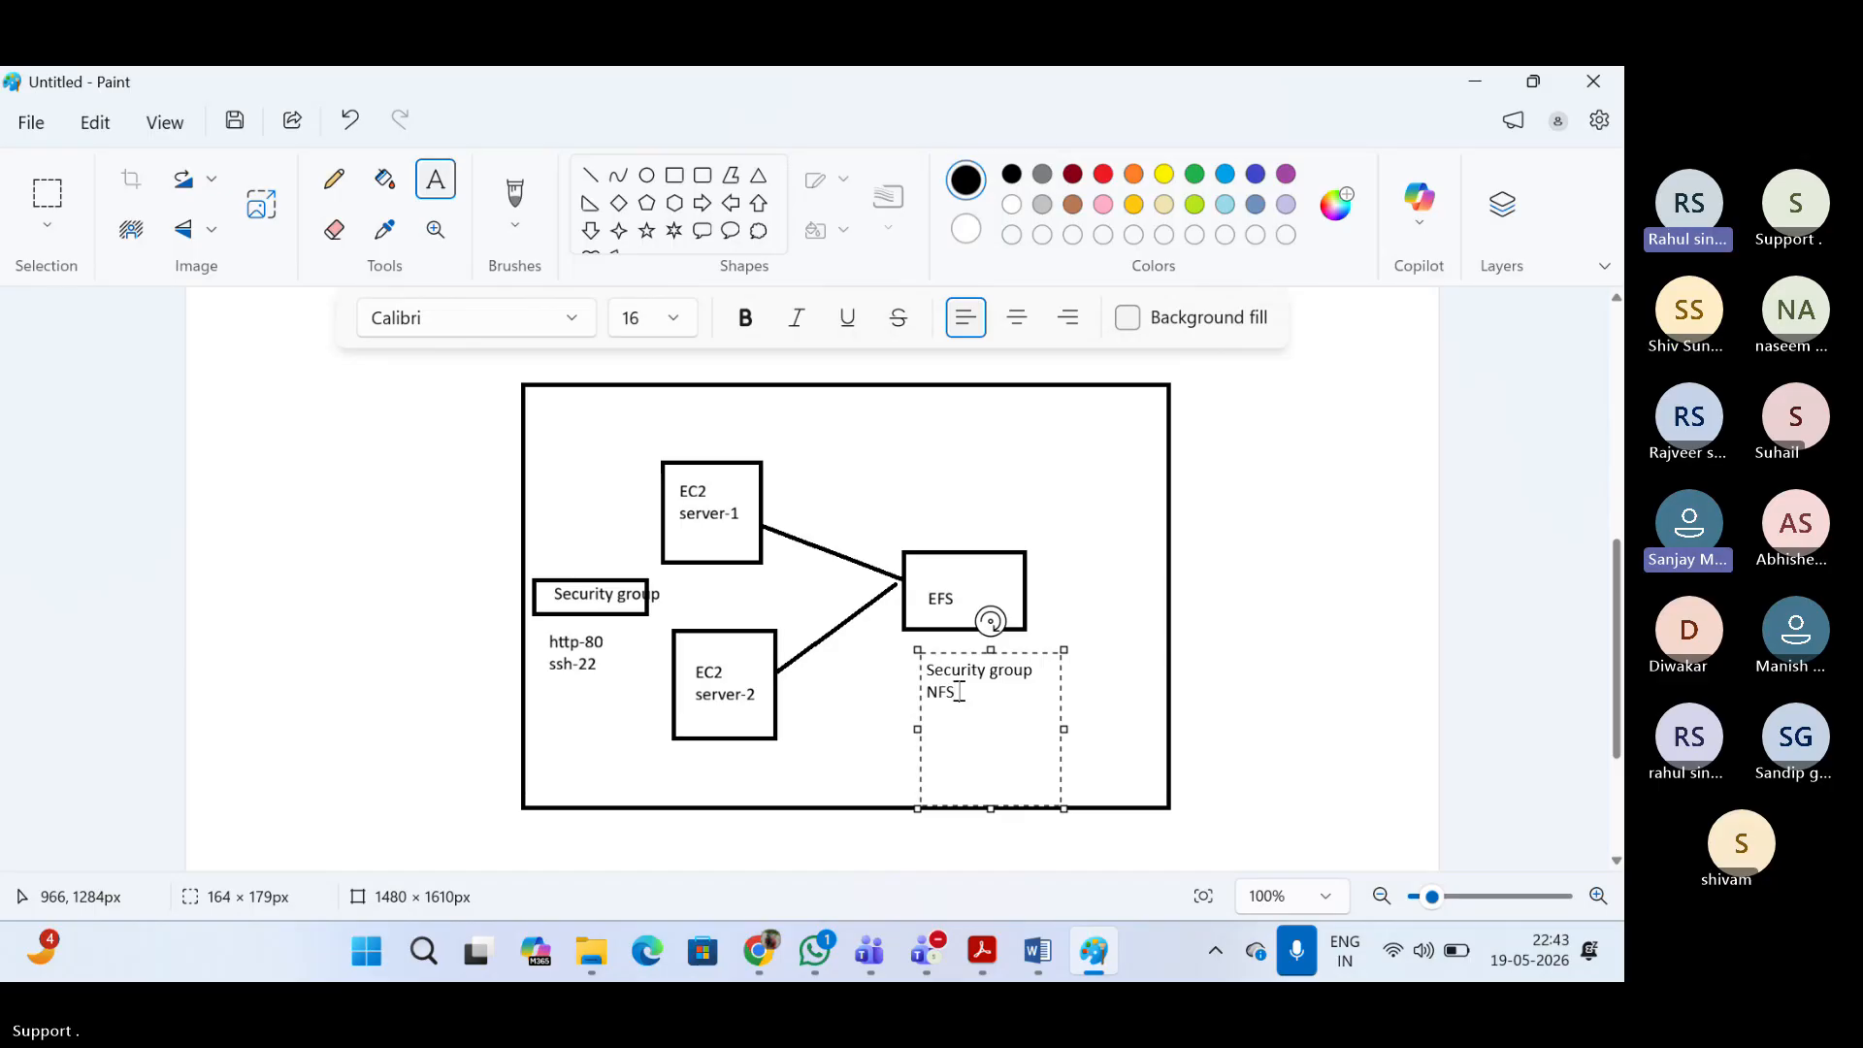
type(" 20")
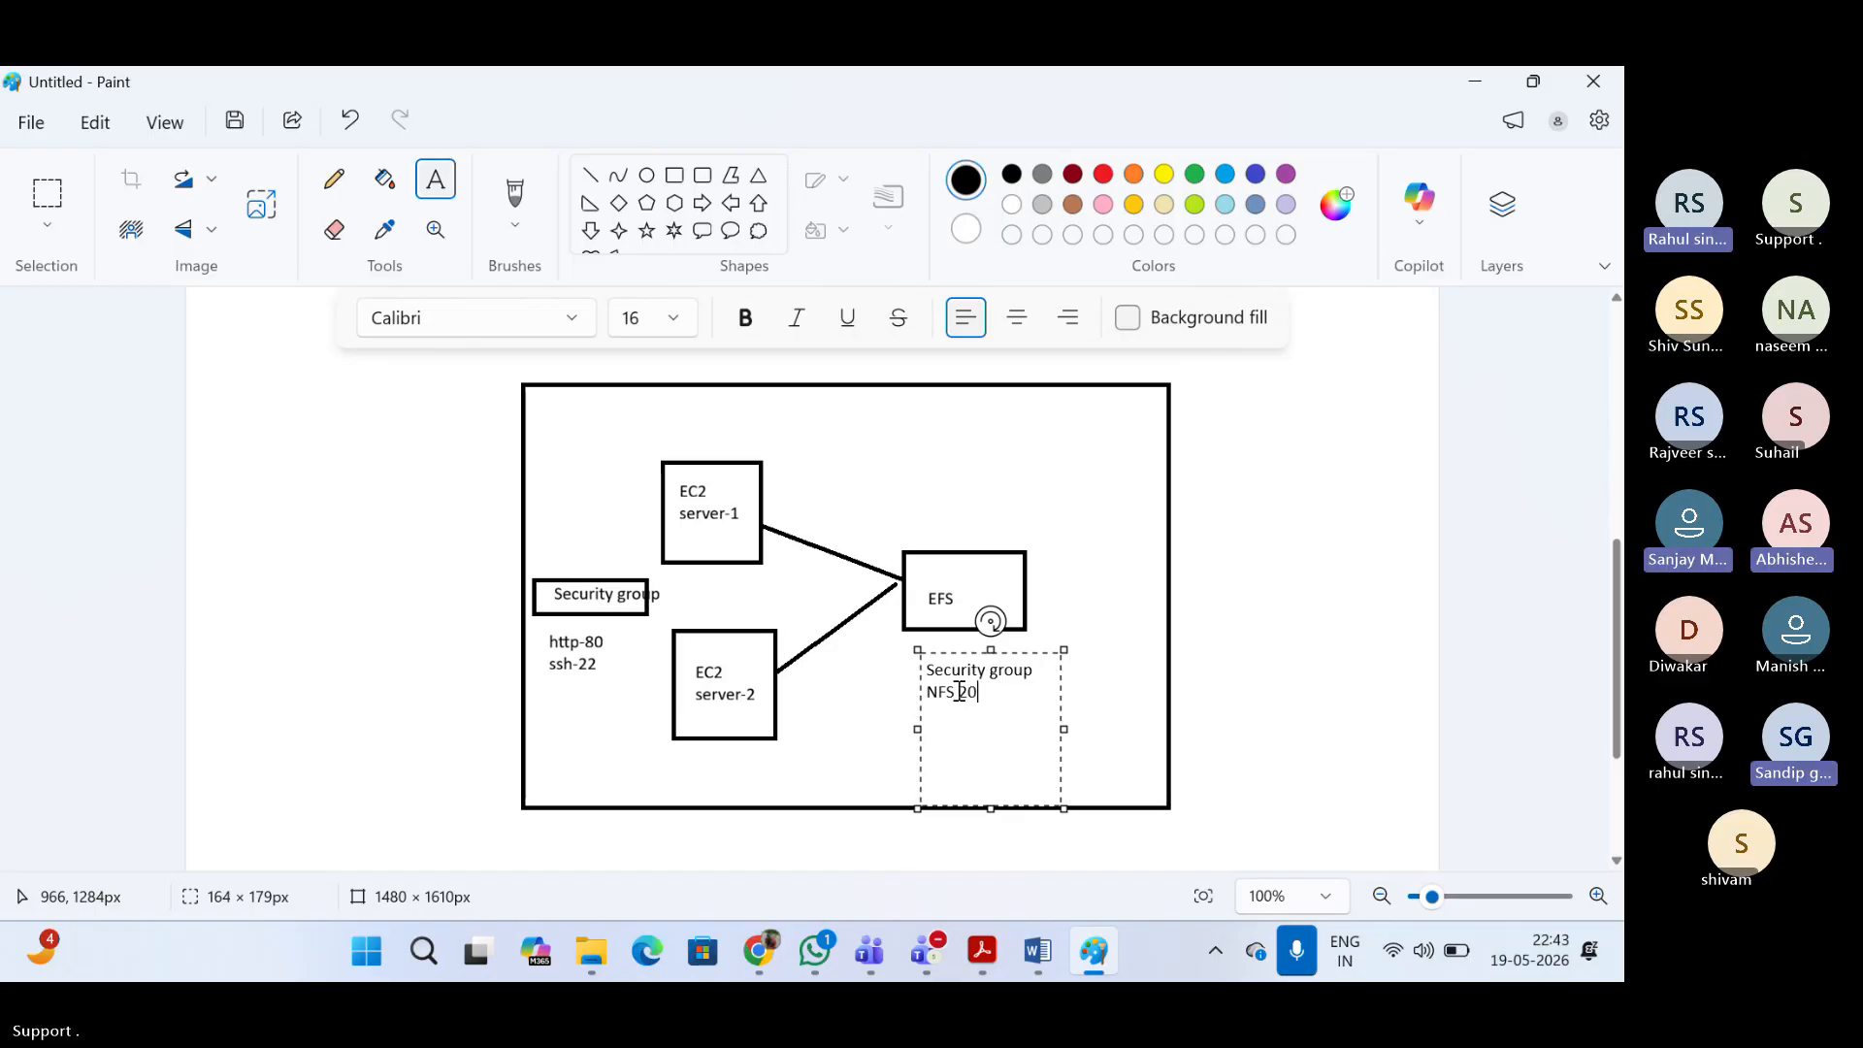
type("49")
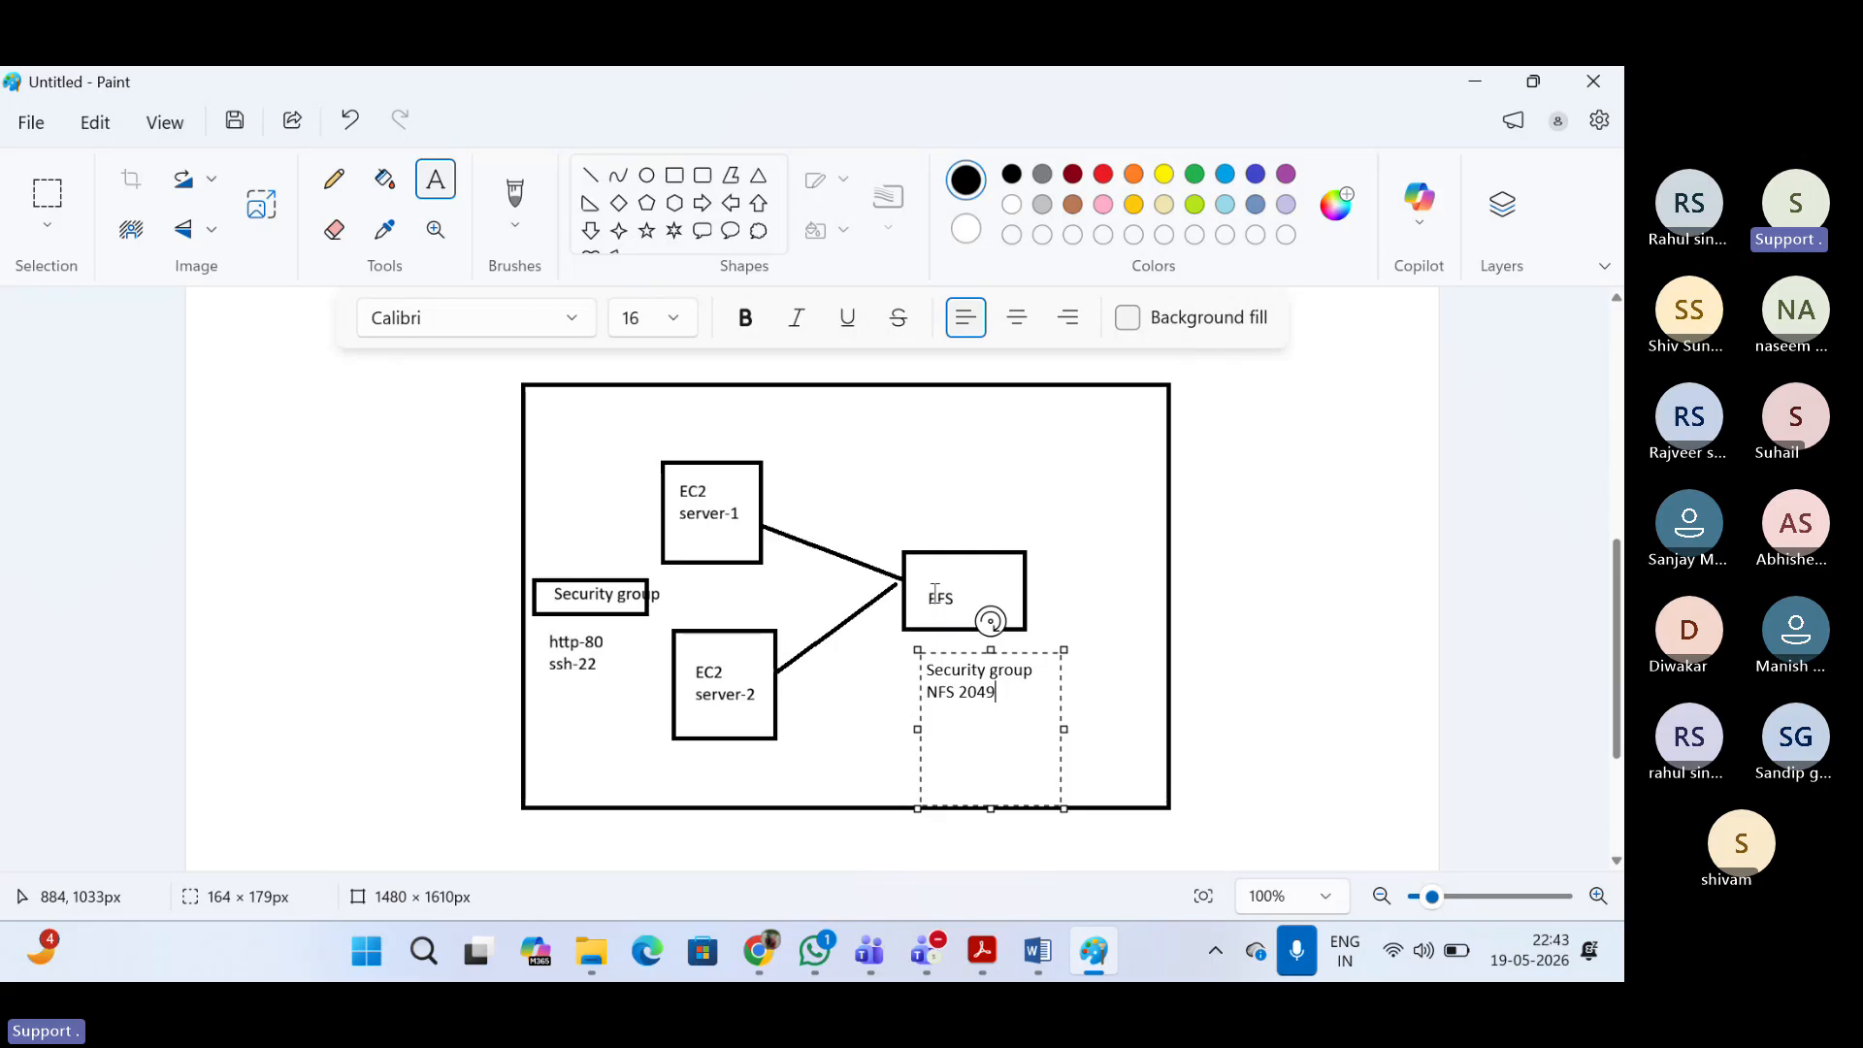
left_click(990, 670)
left_click(888, 678)
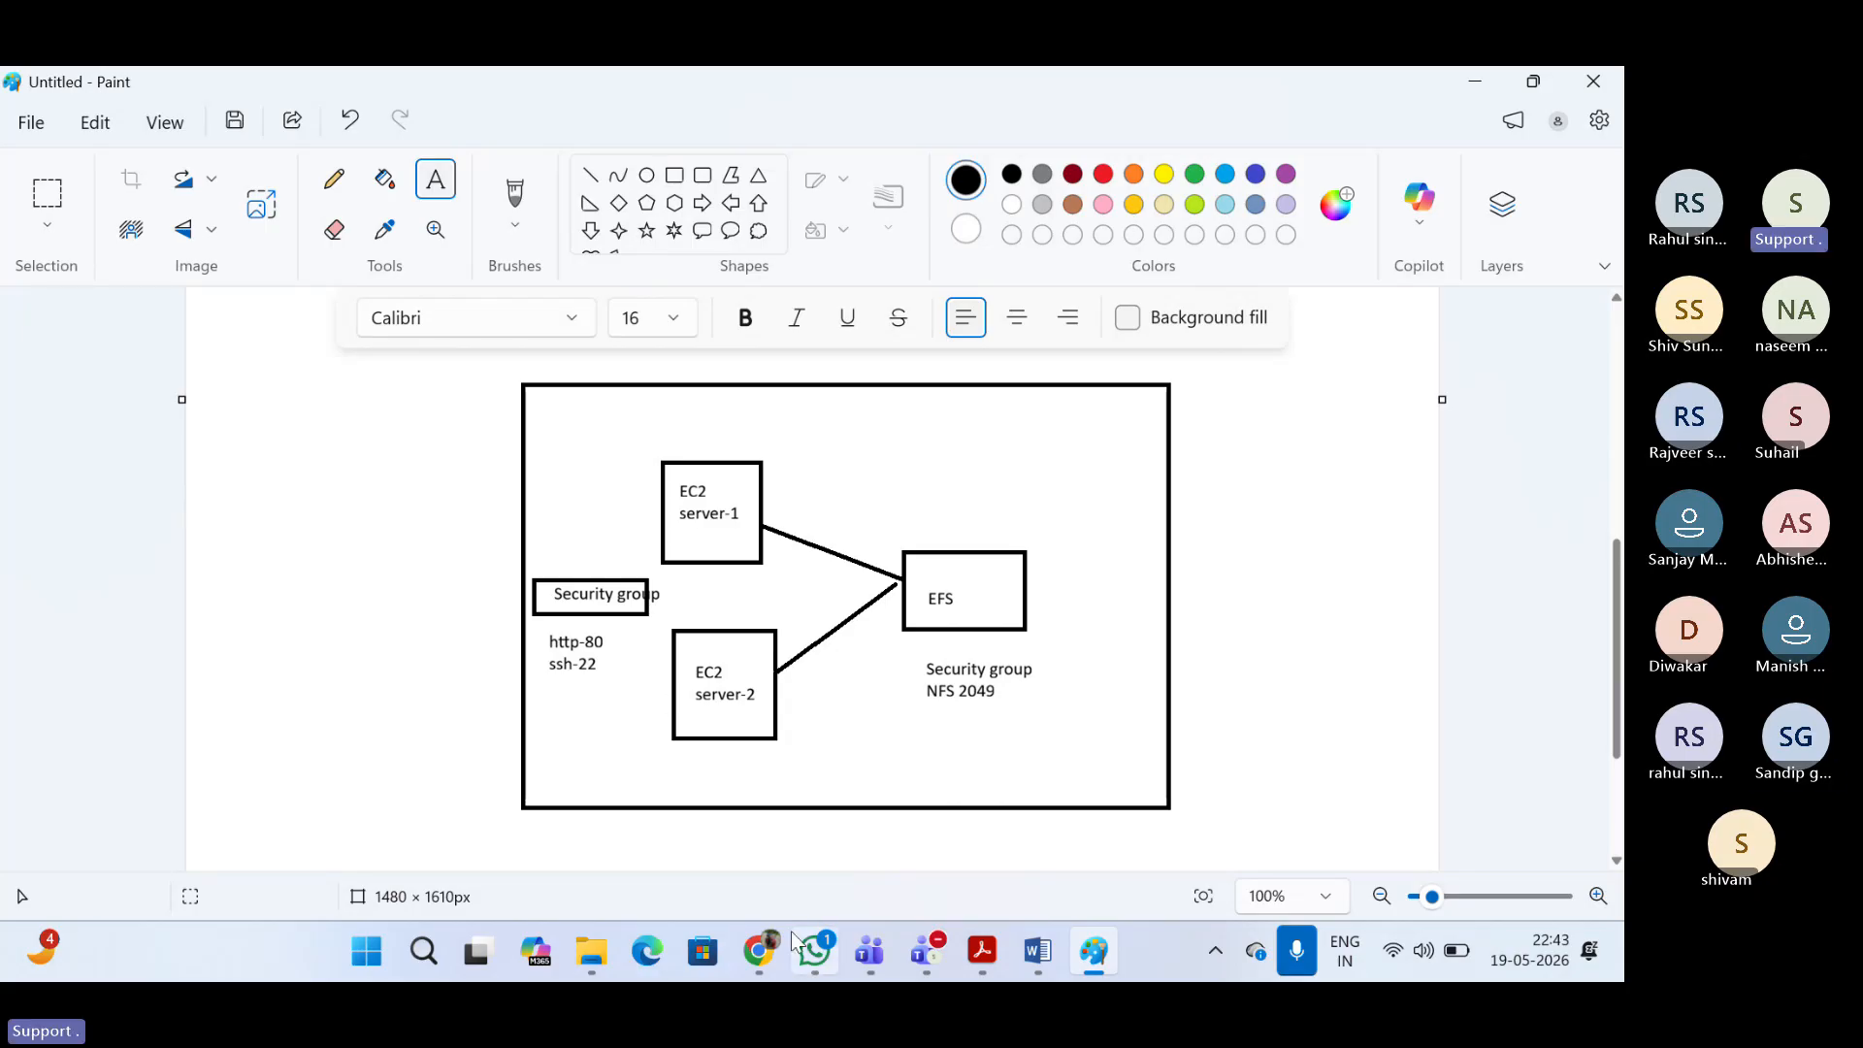
mouse_move(837, 945)
mouse_move(925, 954)
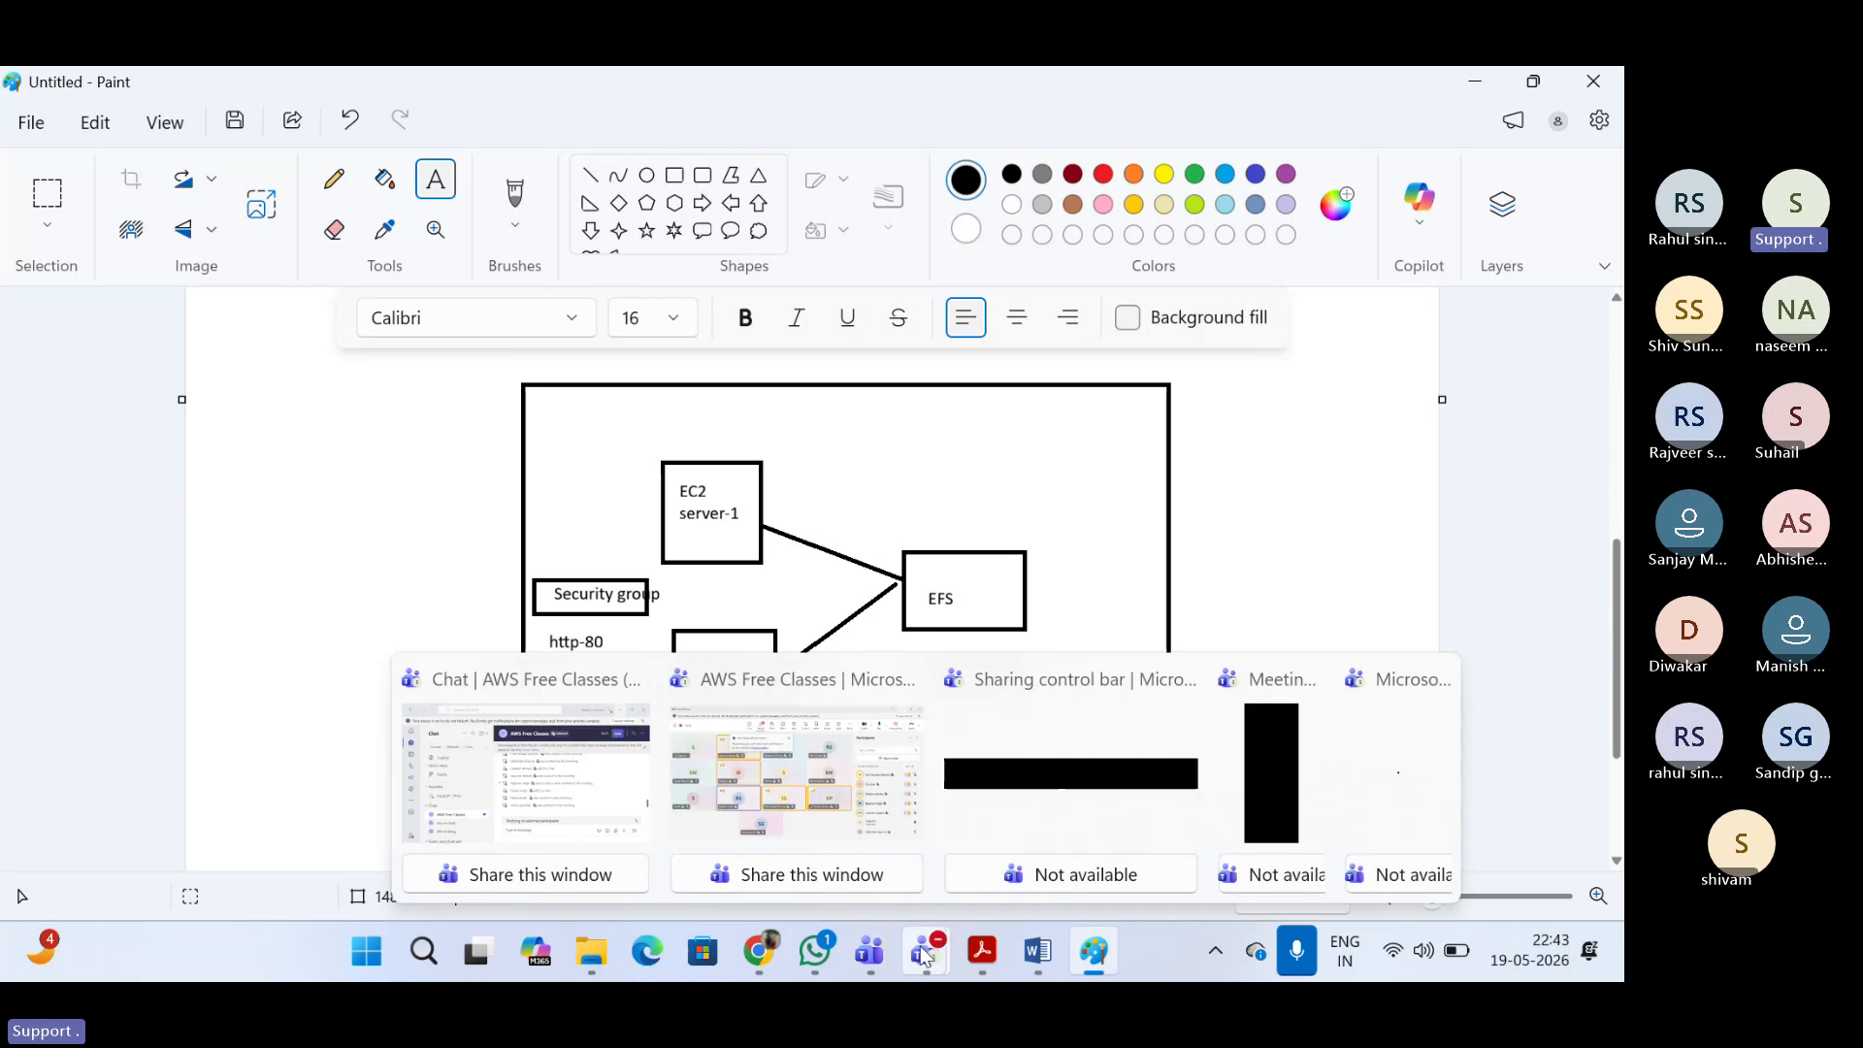
mouse_move(804, 823)
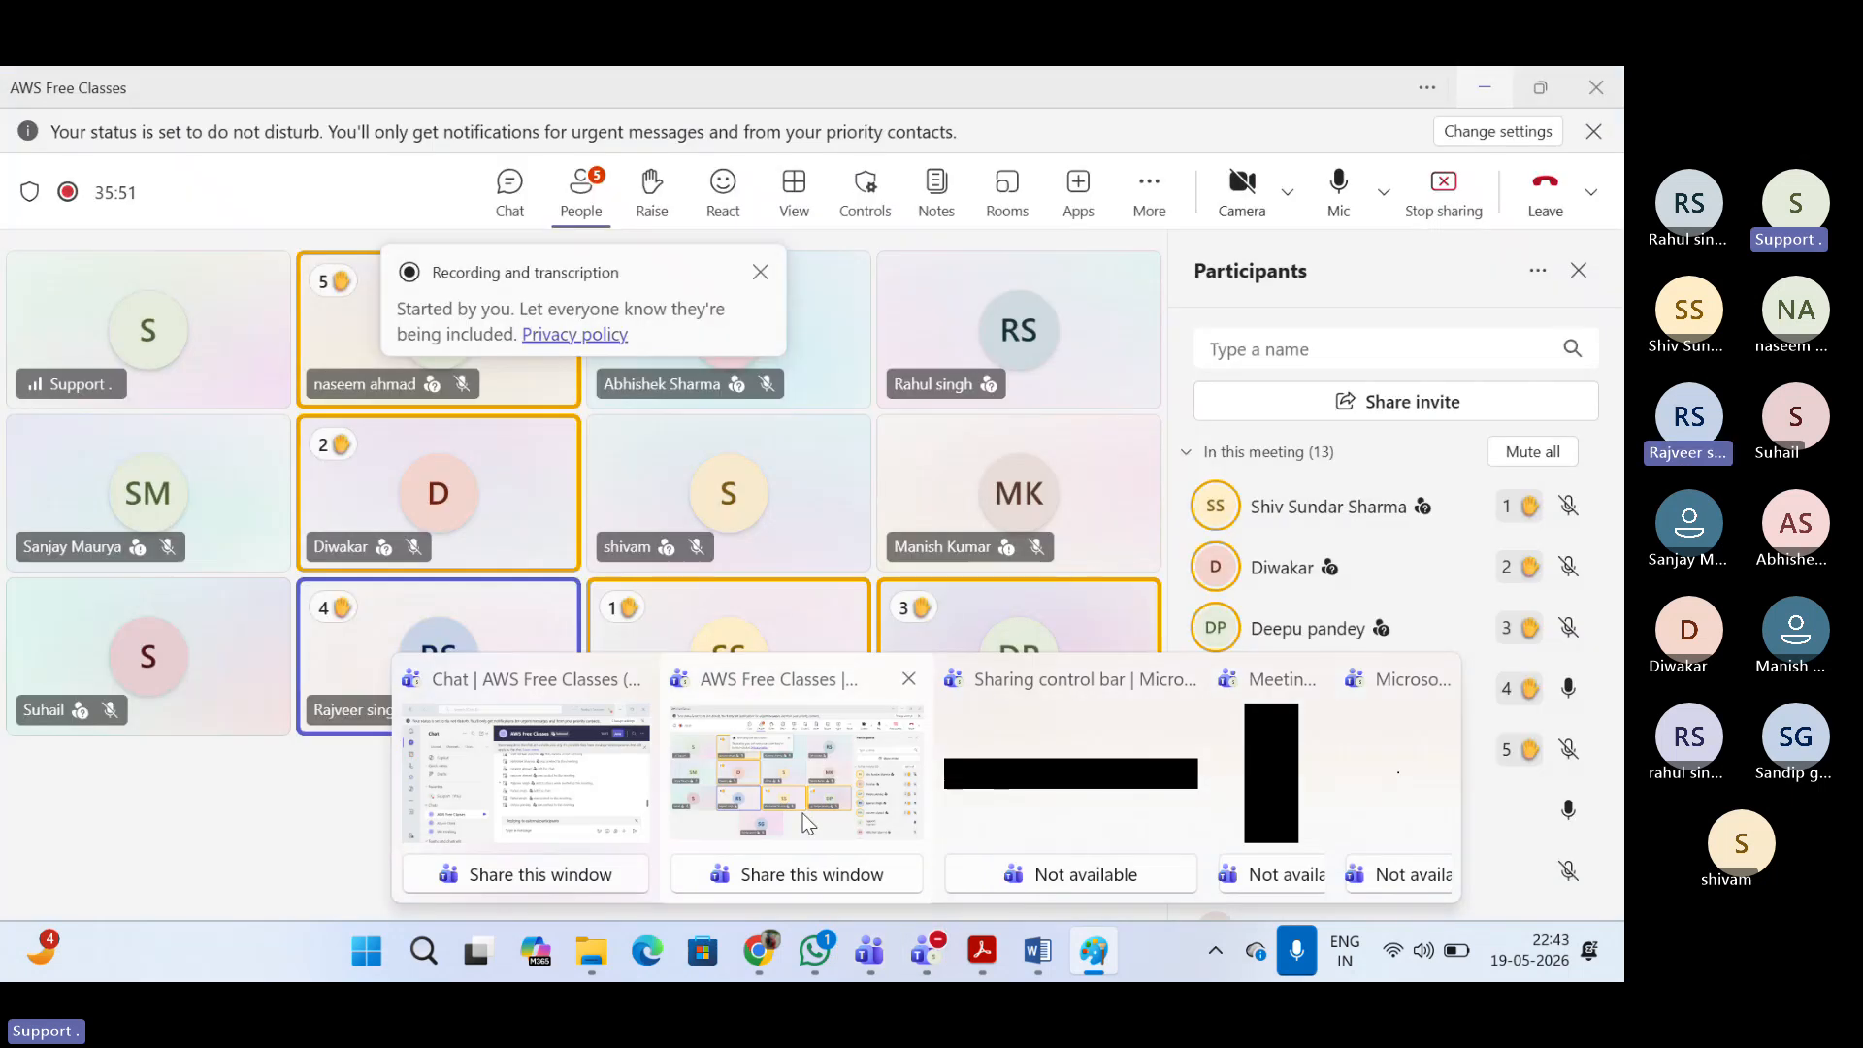
left_click(802, 824)
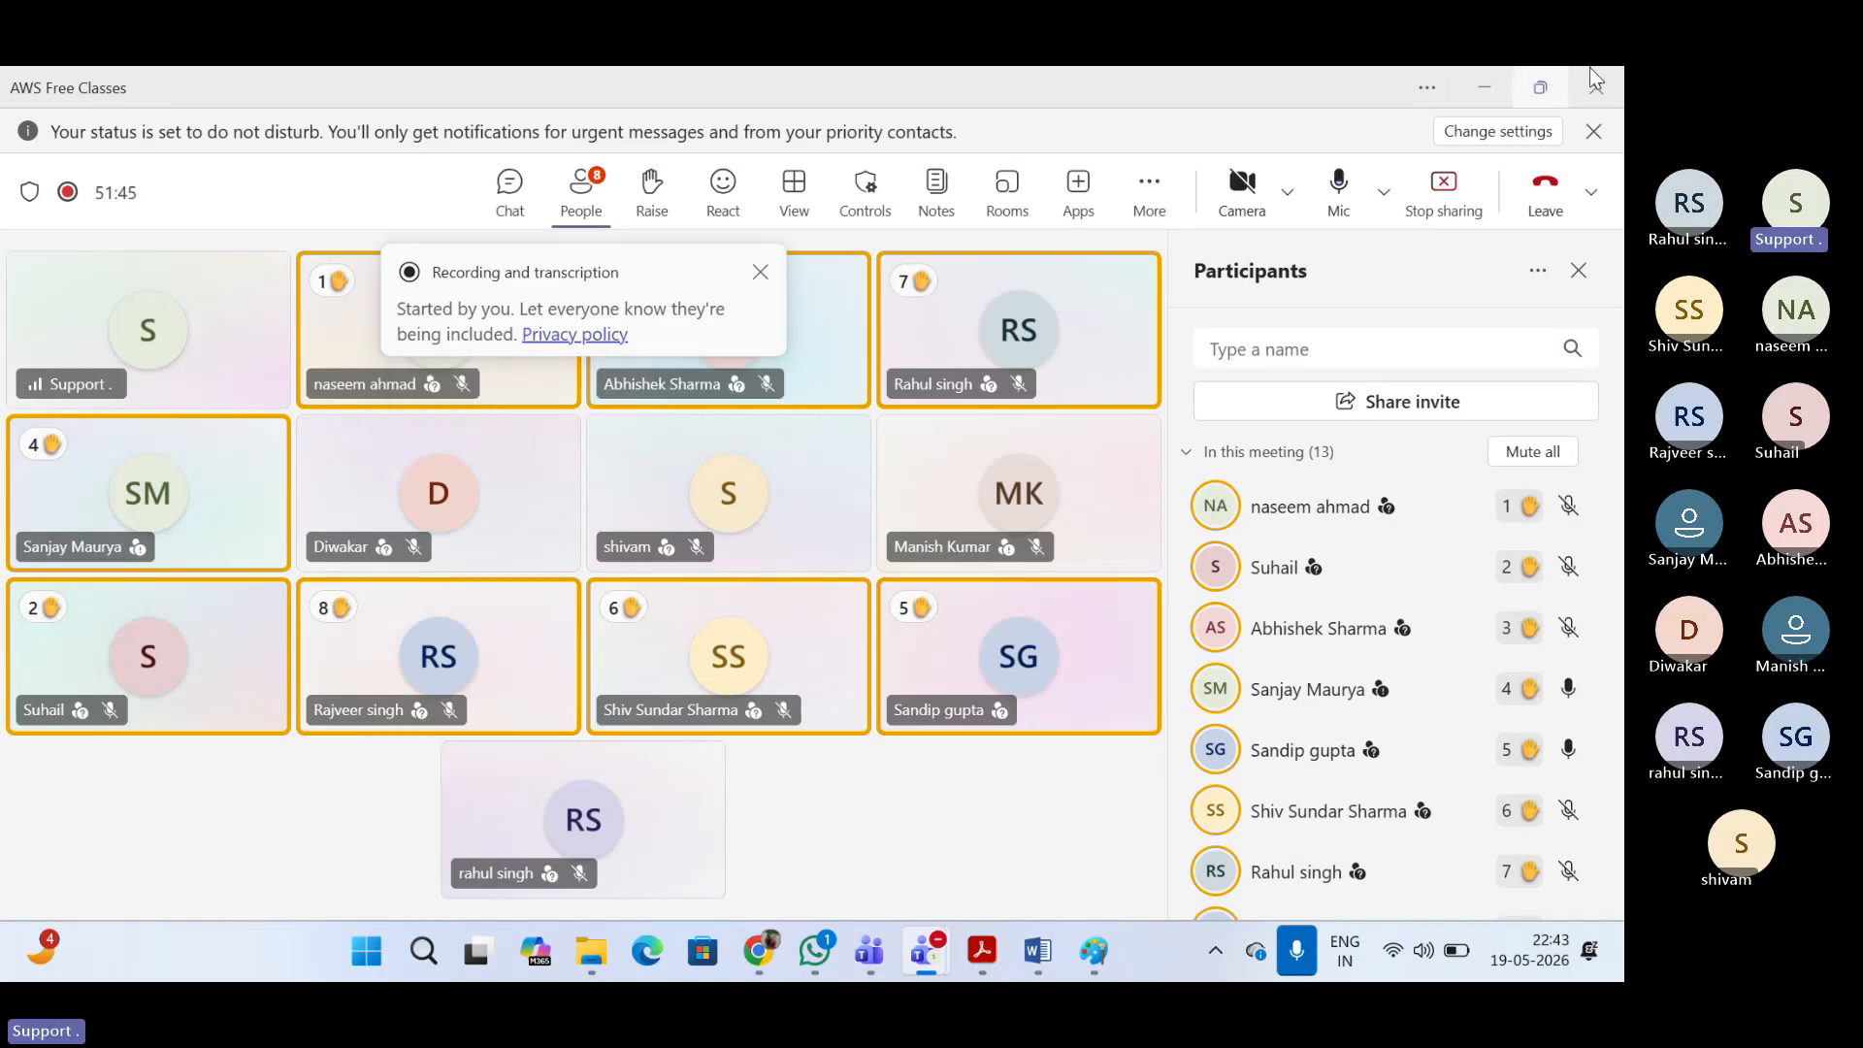
left_click(1492, 86)
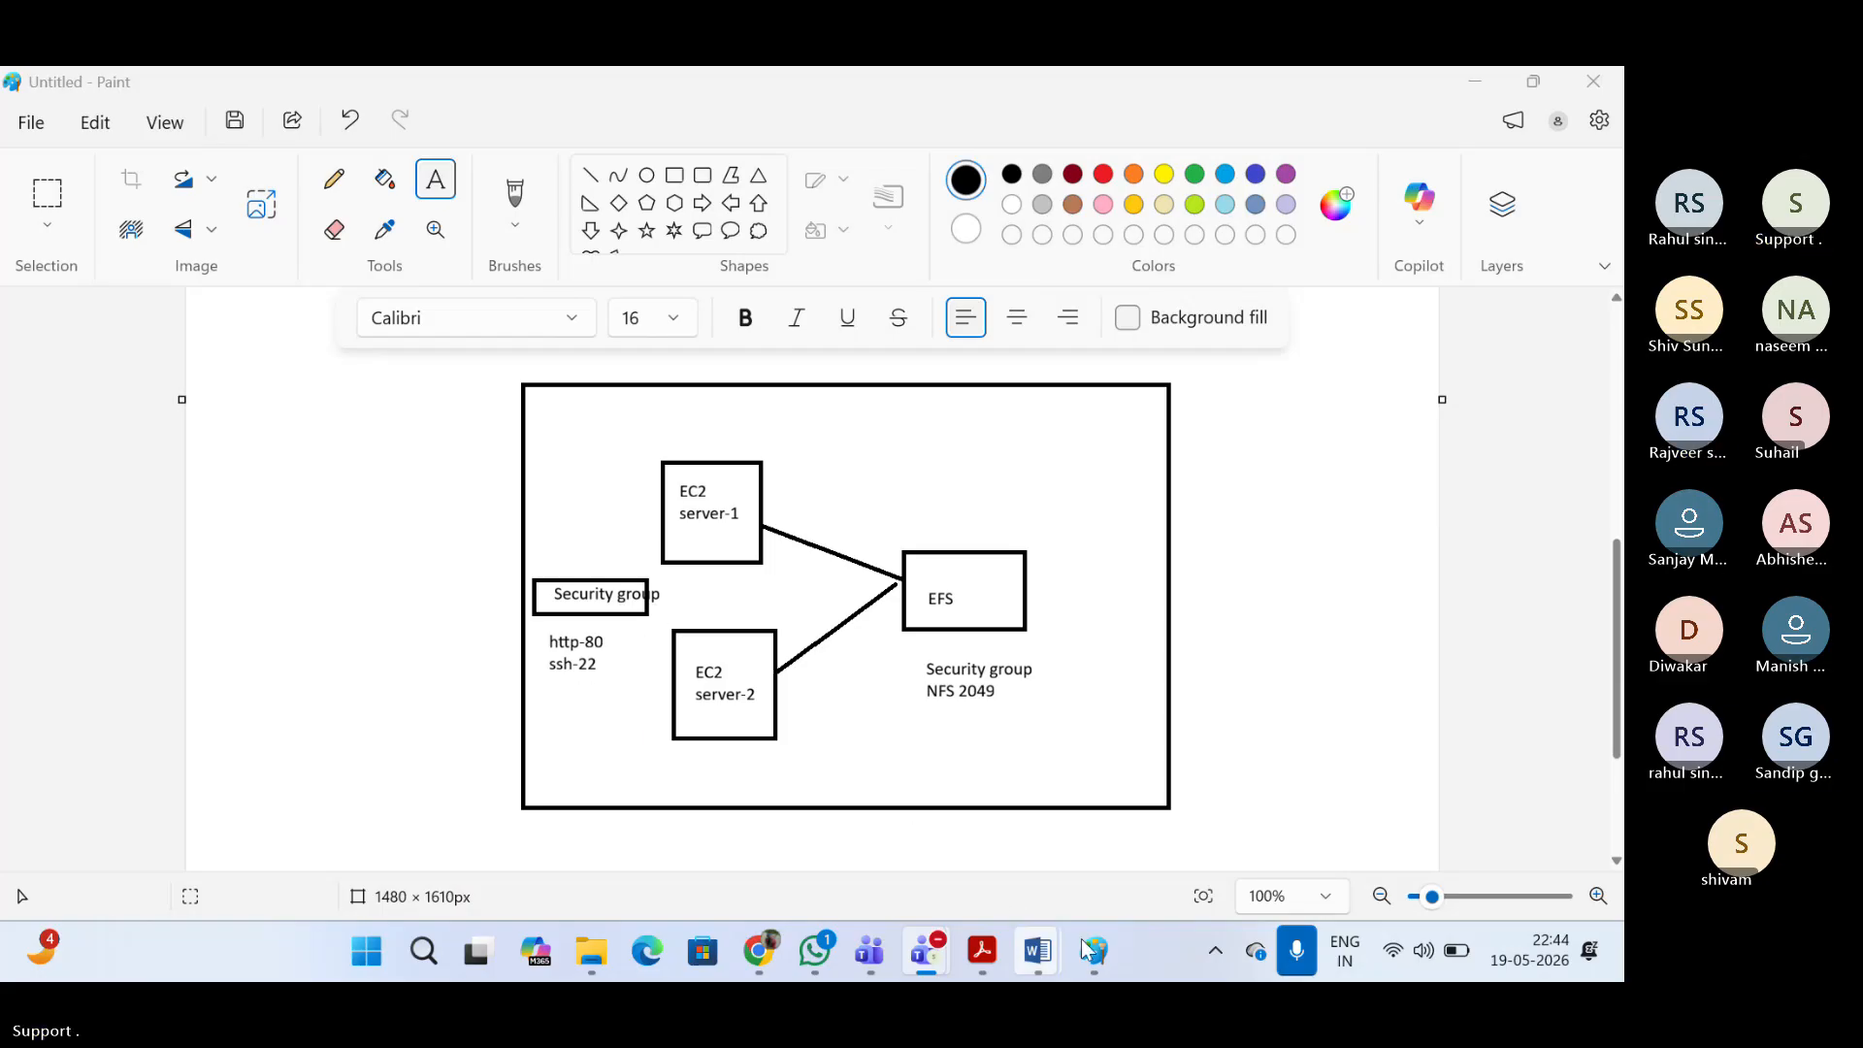
Step: In Chrome, navigate from an AWS page to the AWS console sign-in page
left_click(764, 953)
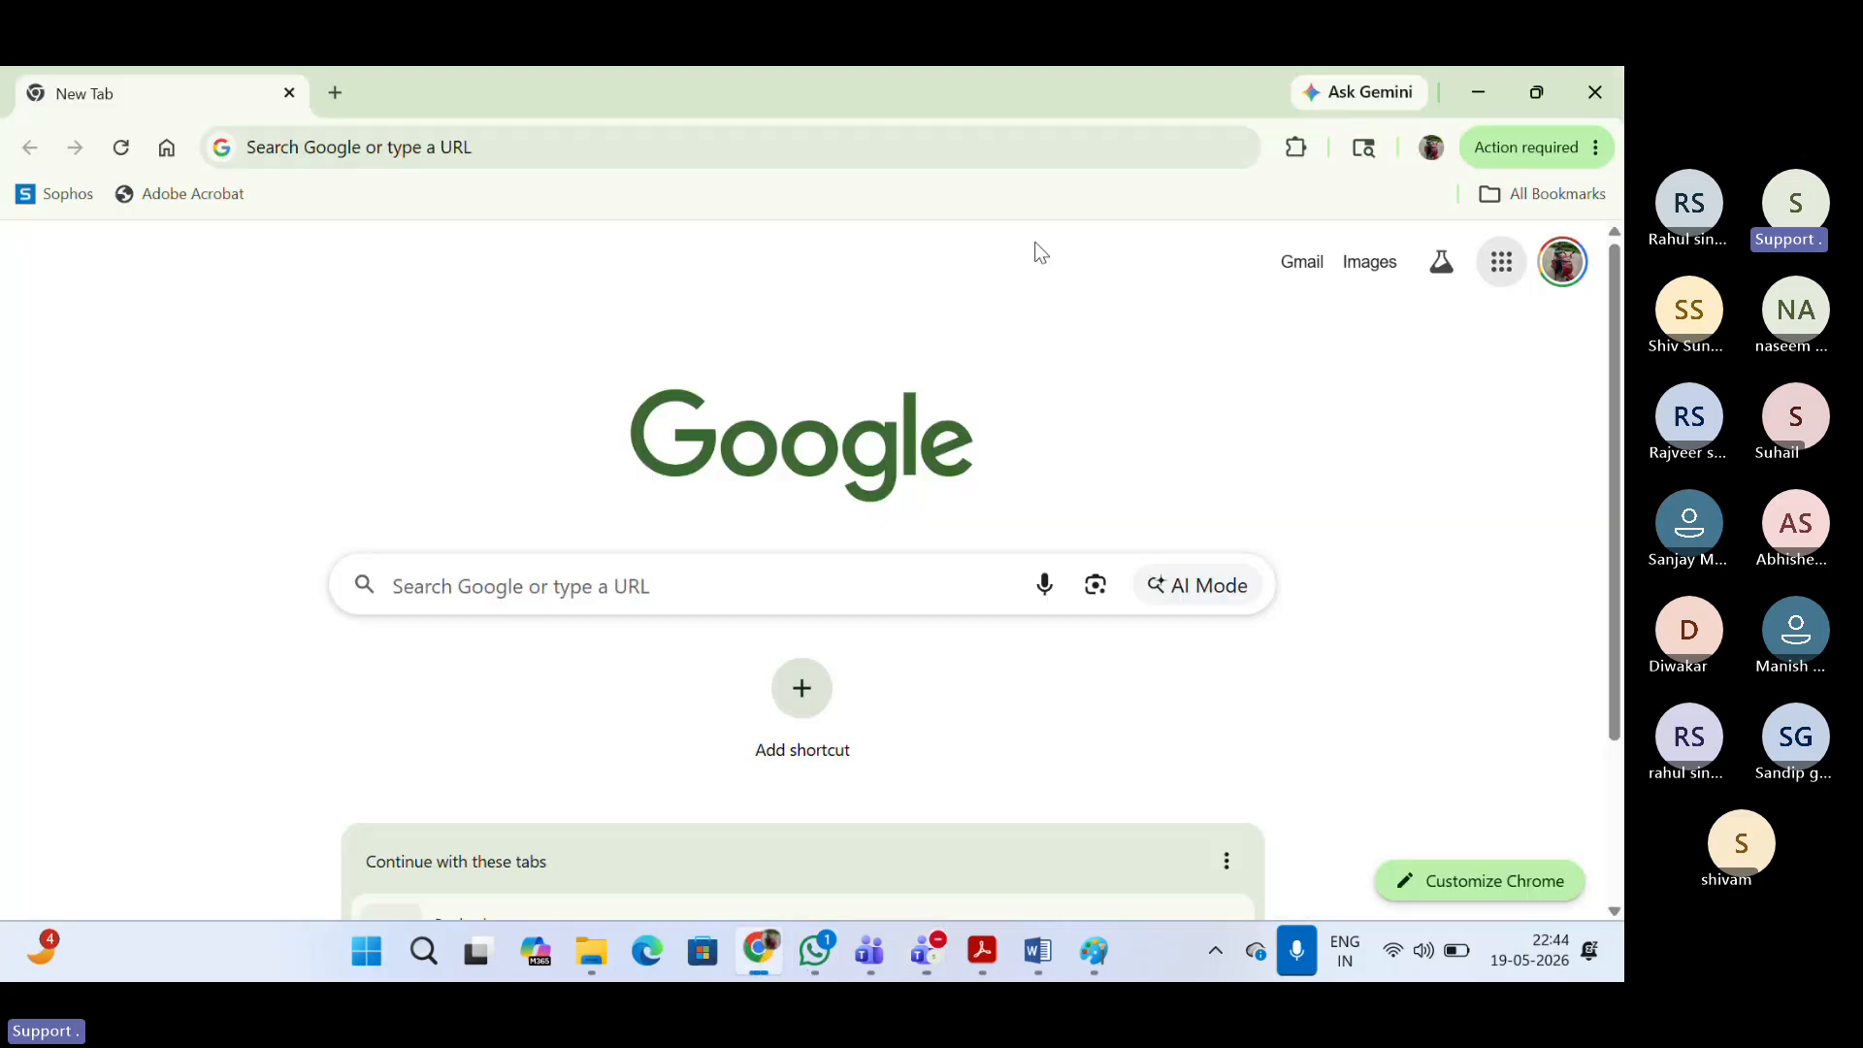
left_click(1430, 149)
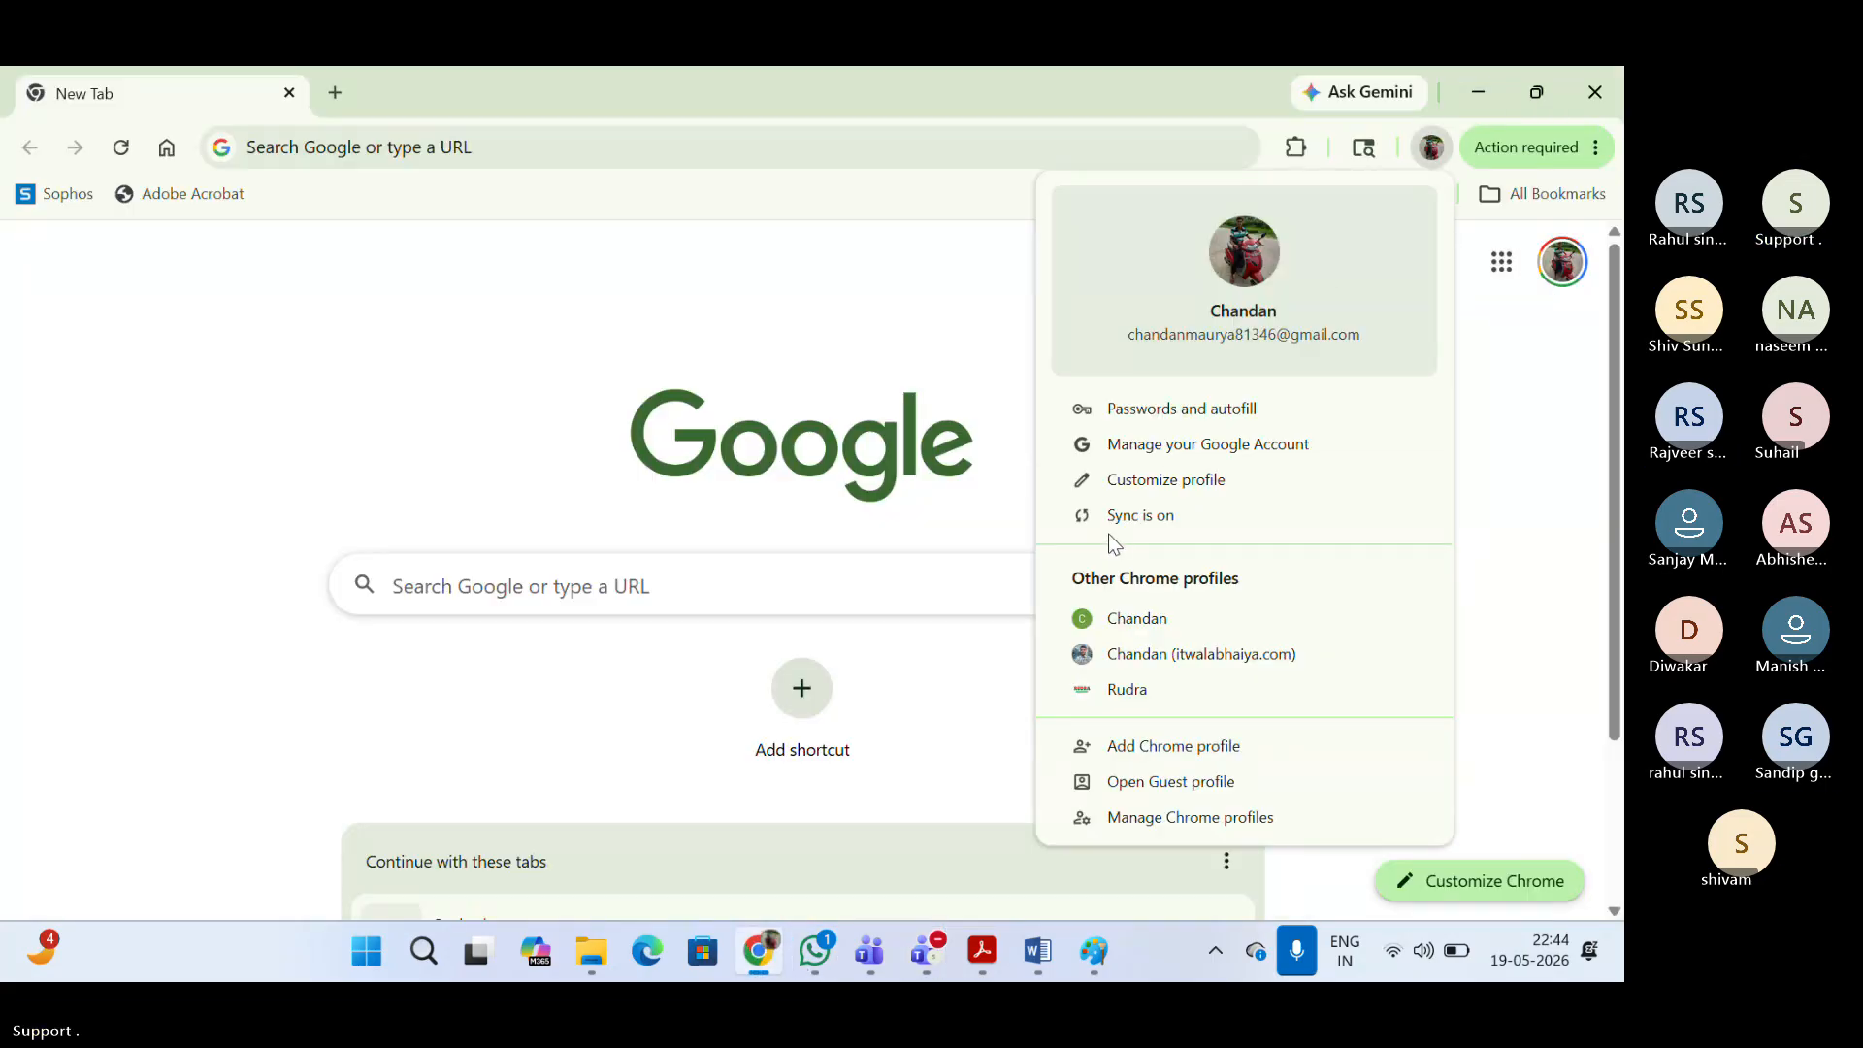
left_click(963, 328)
left_click(755, 147)
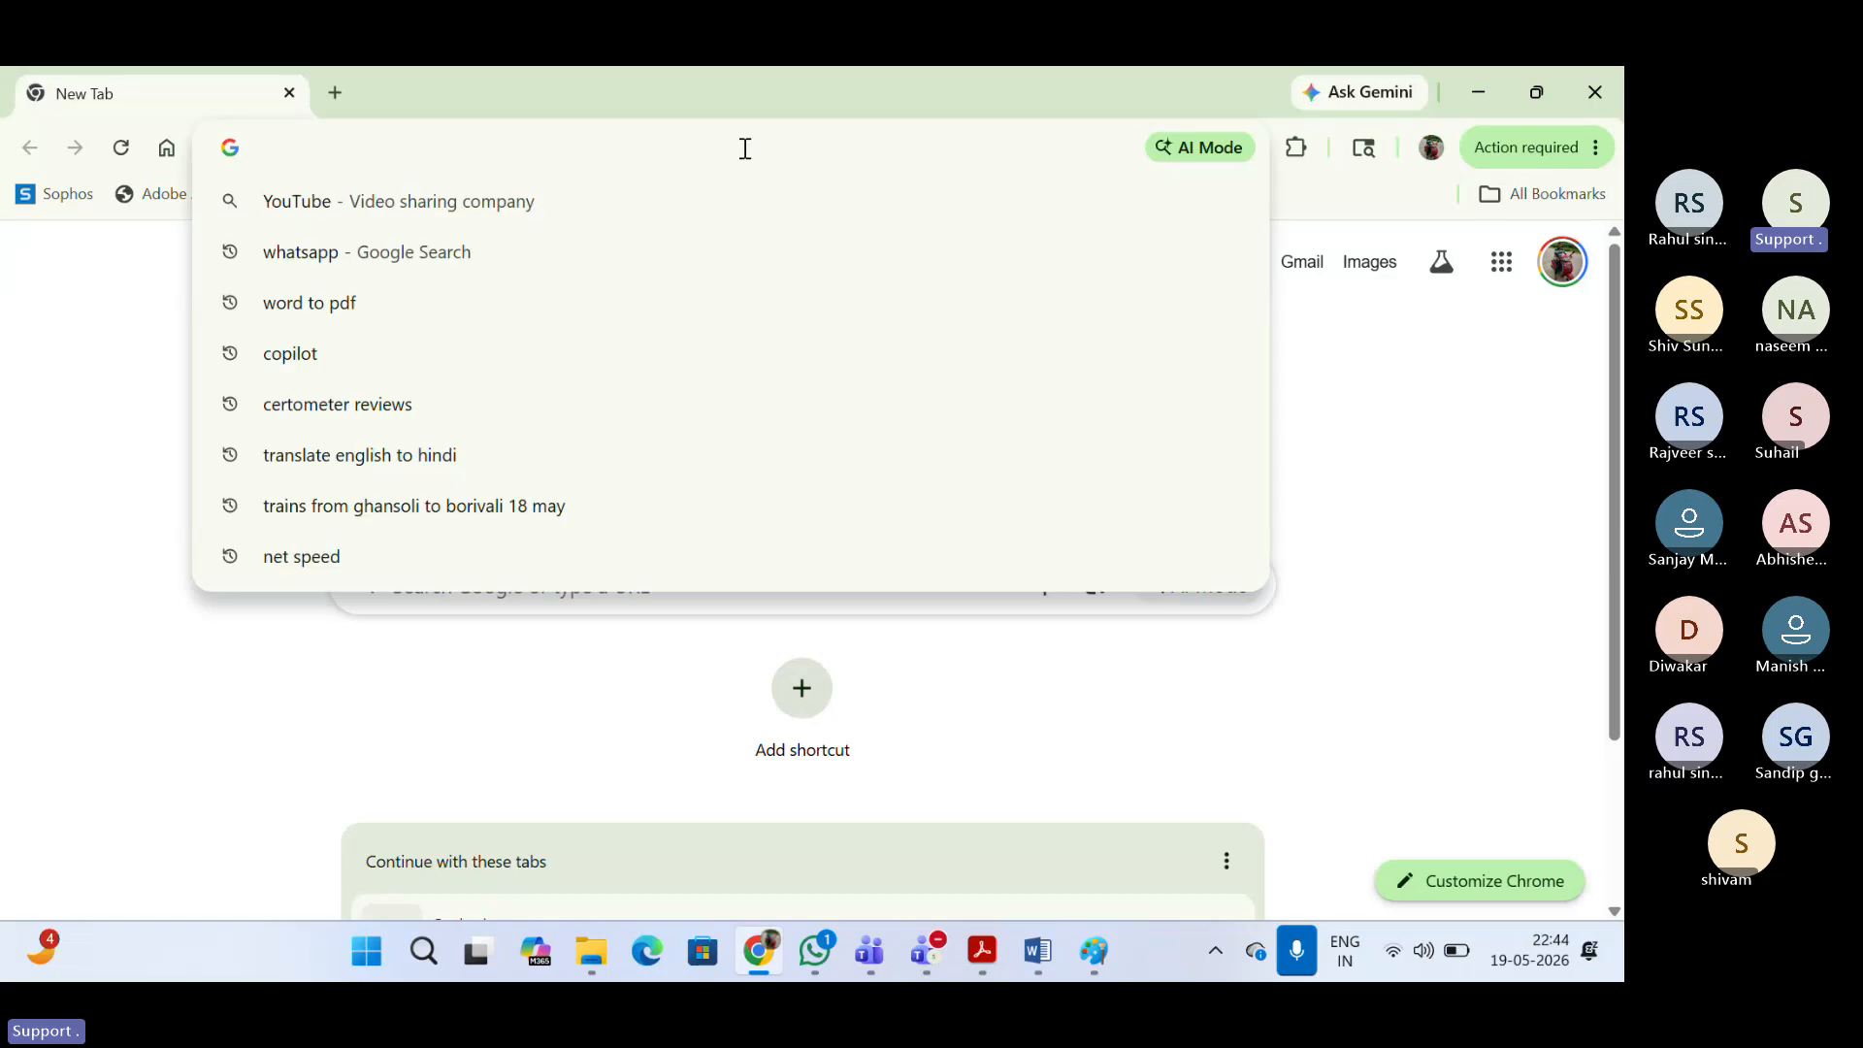
type("aw")
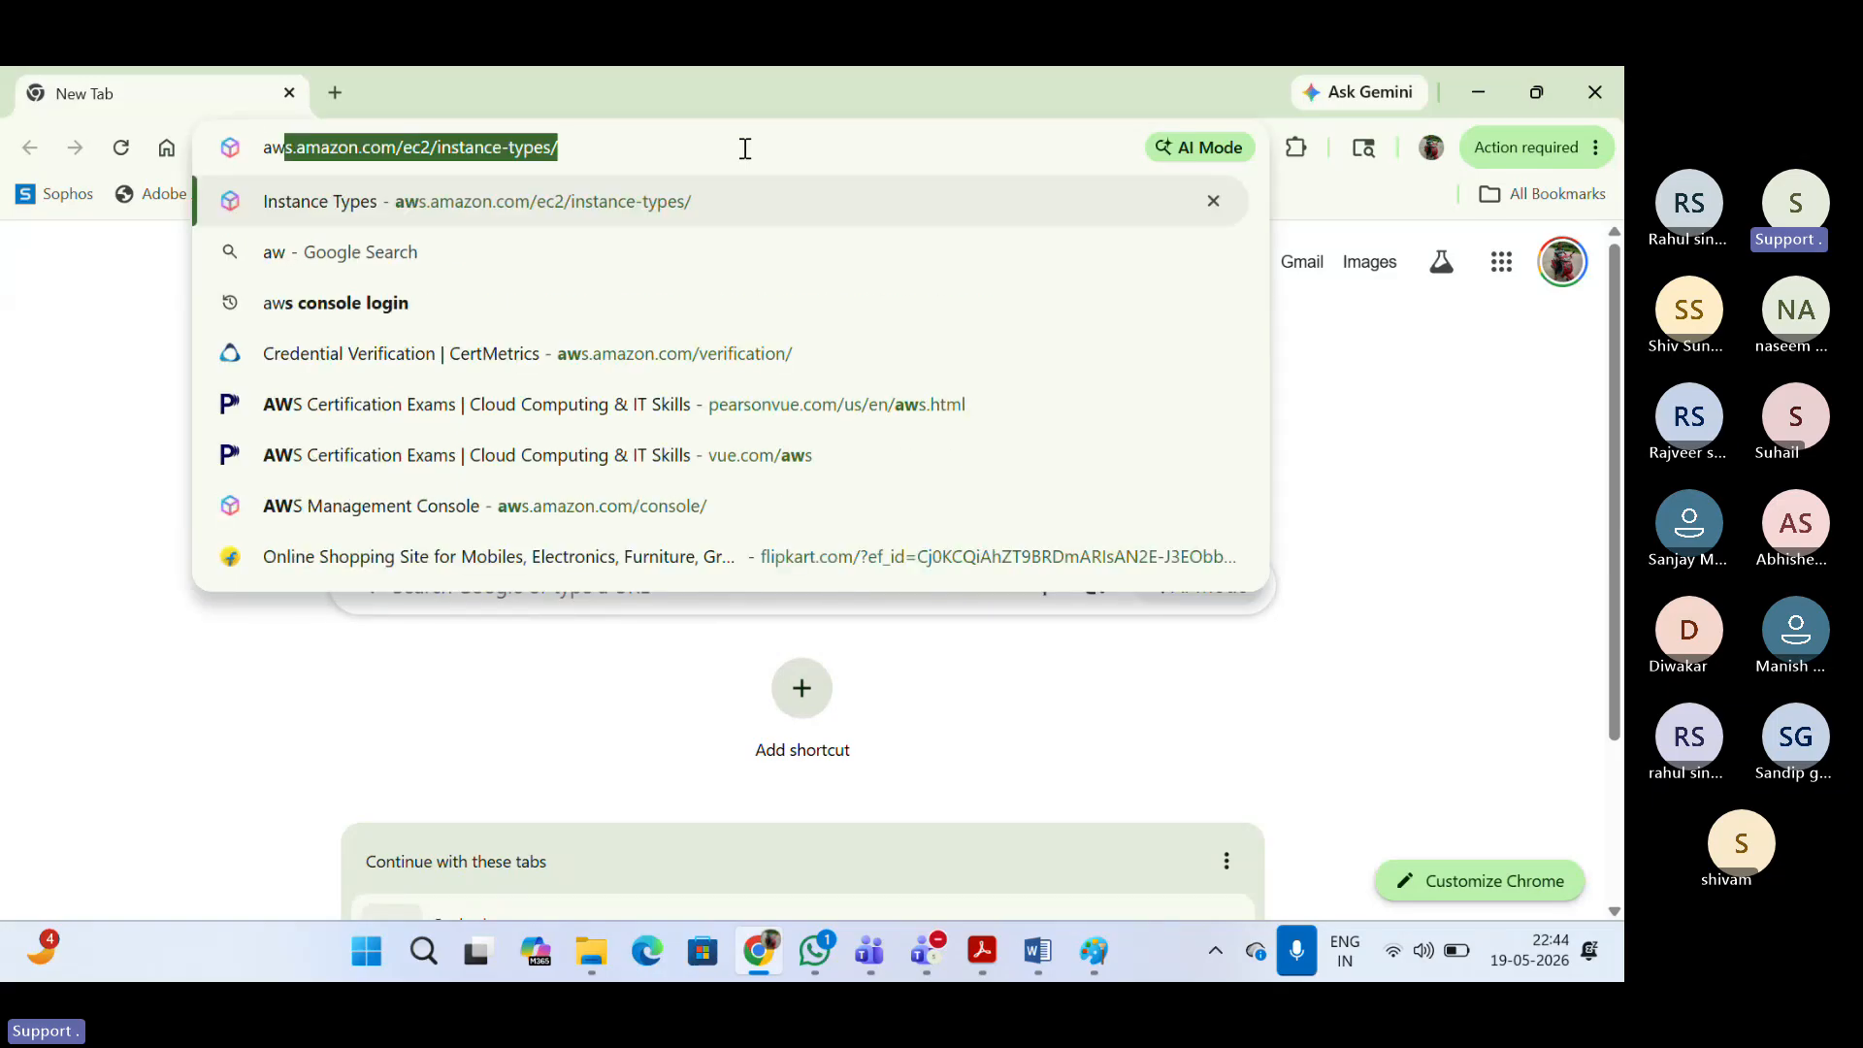
key("Return")
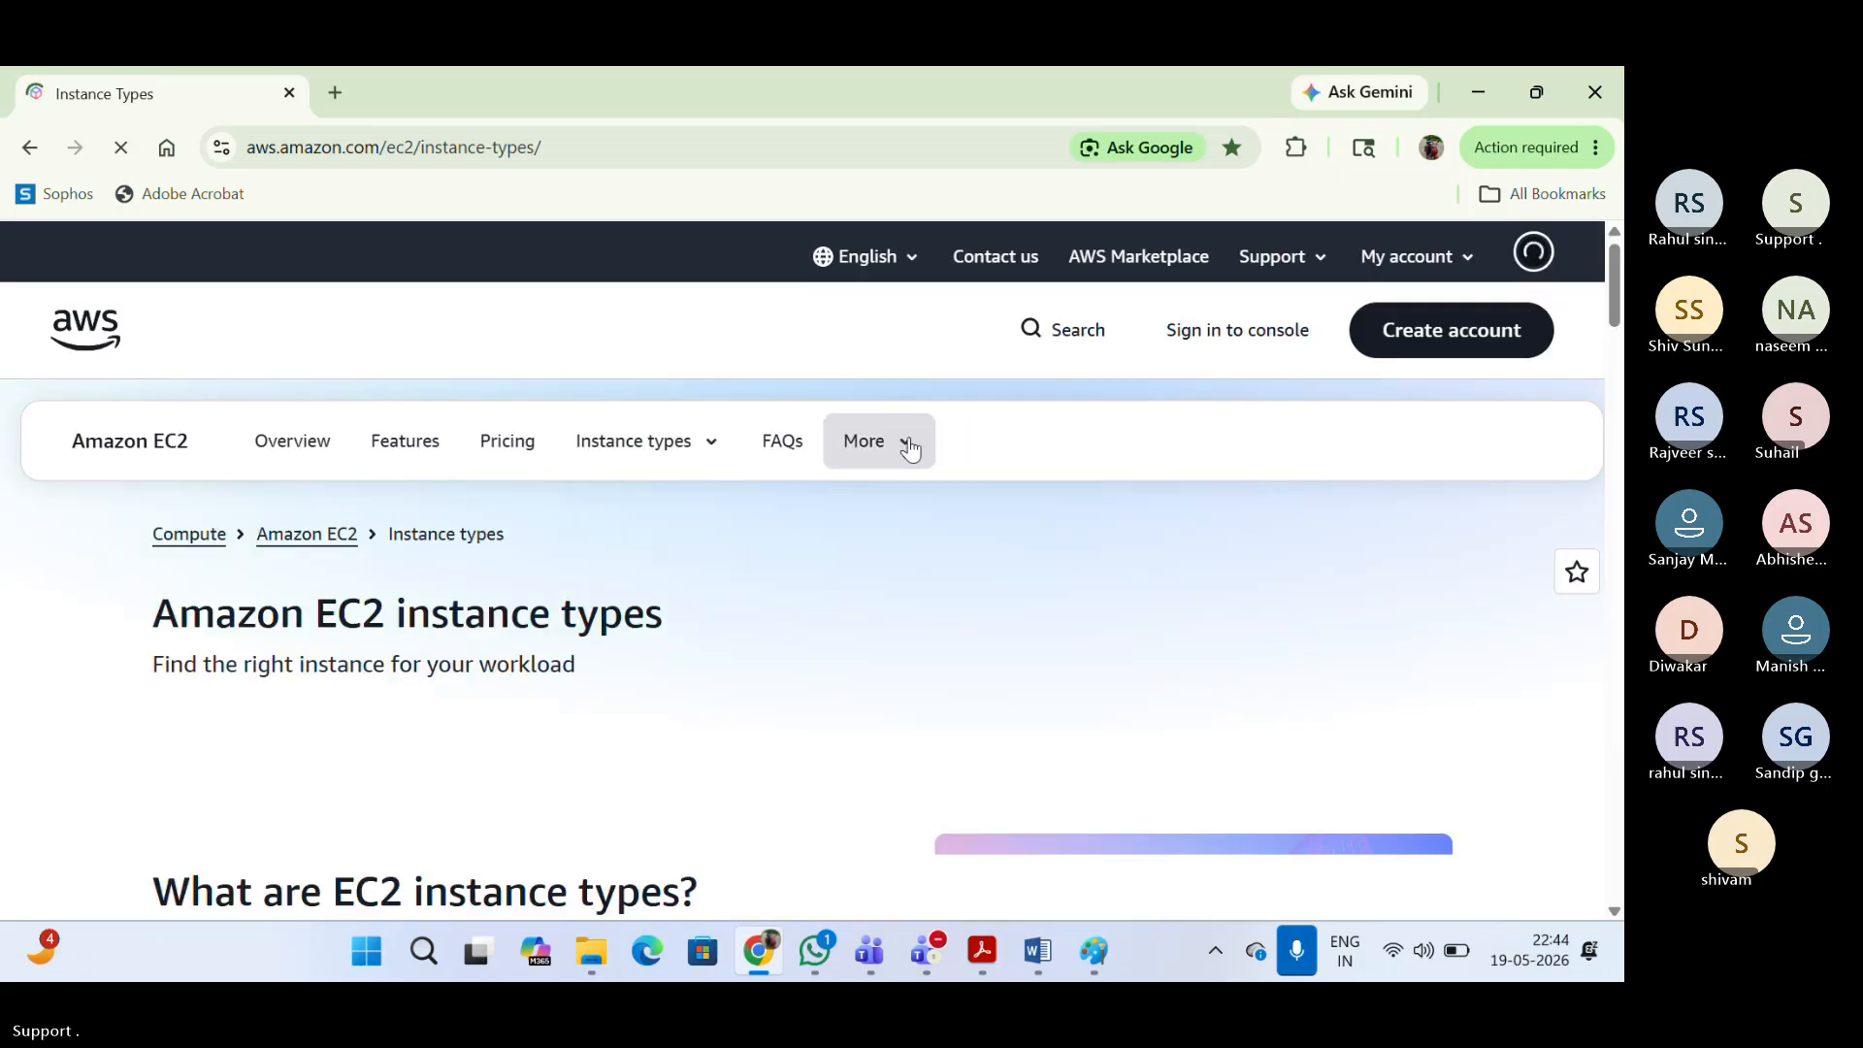
left_click(1218, 326)
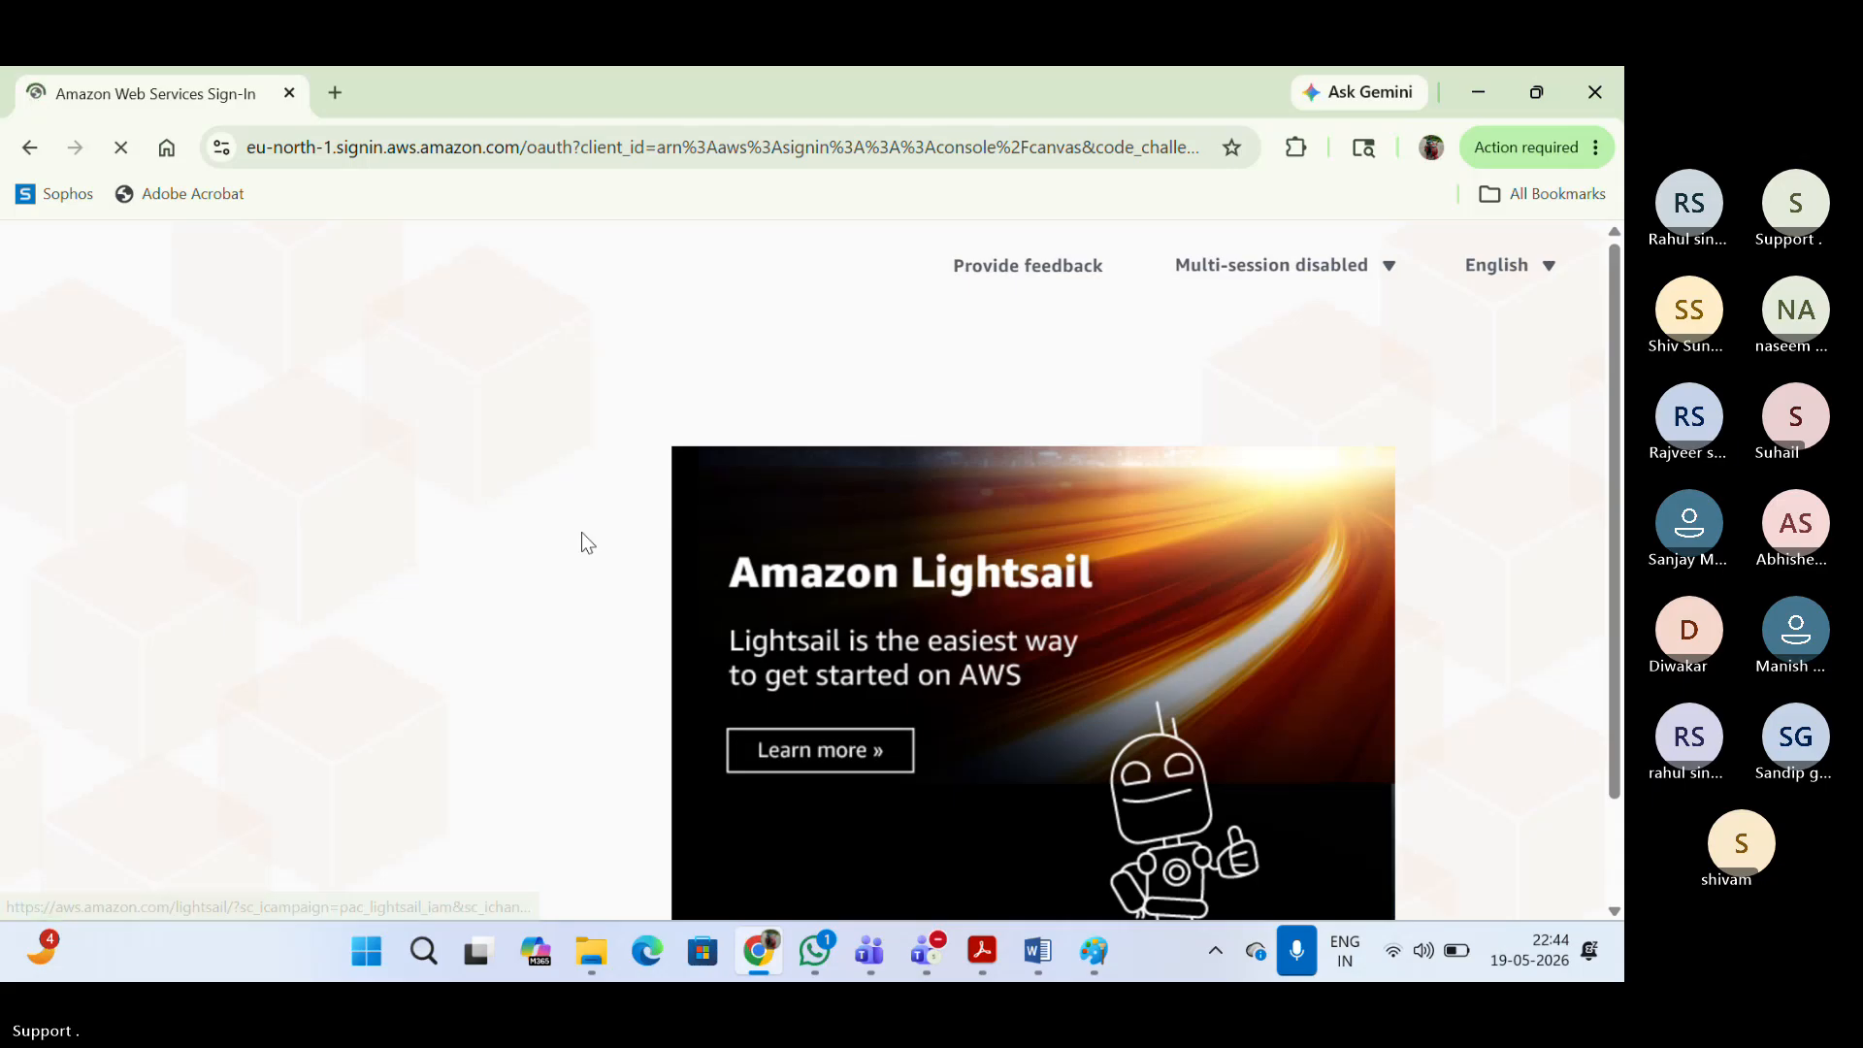
Step: Sign in with the saved root user email to reach the password step, then list Chrome profiles
scroll(585, 540, "down", 2)
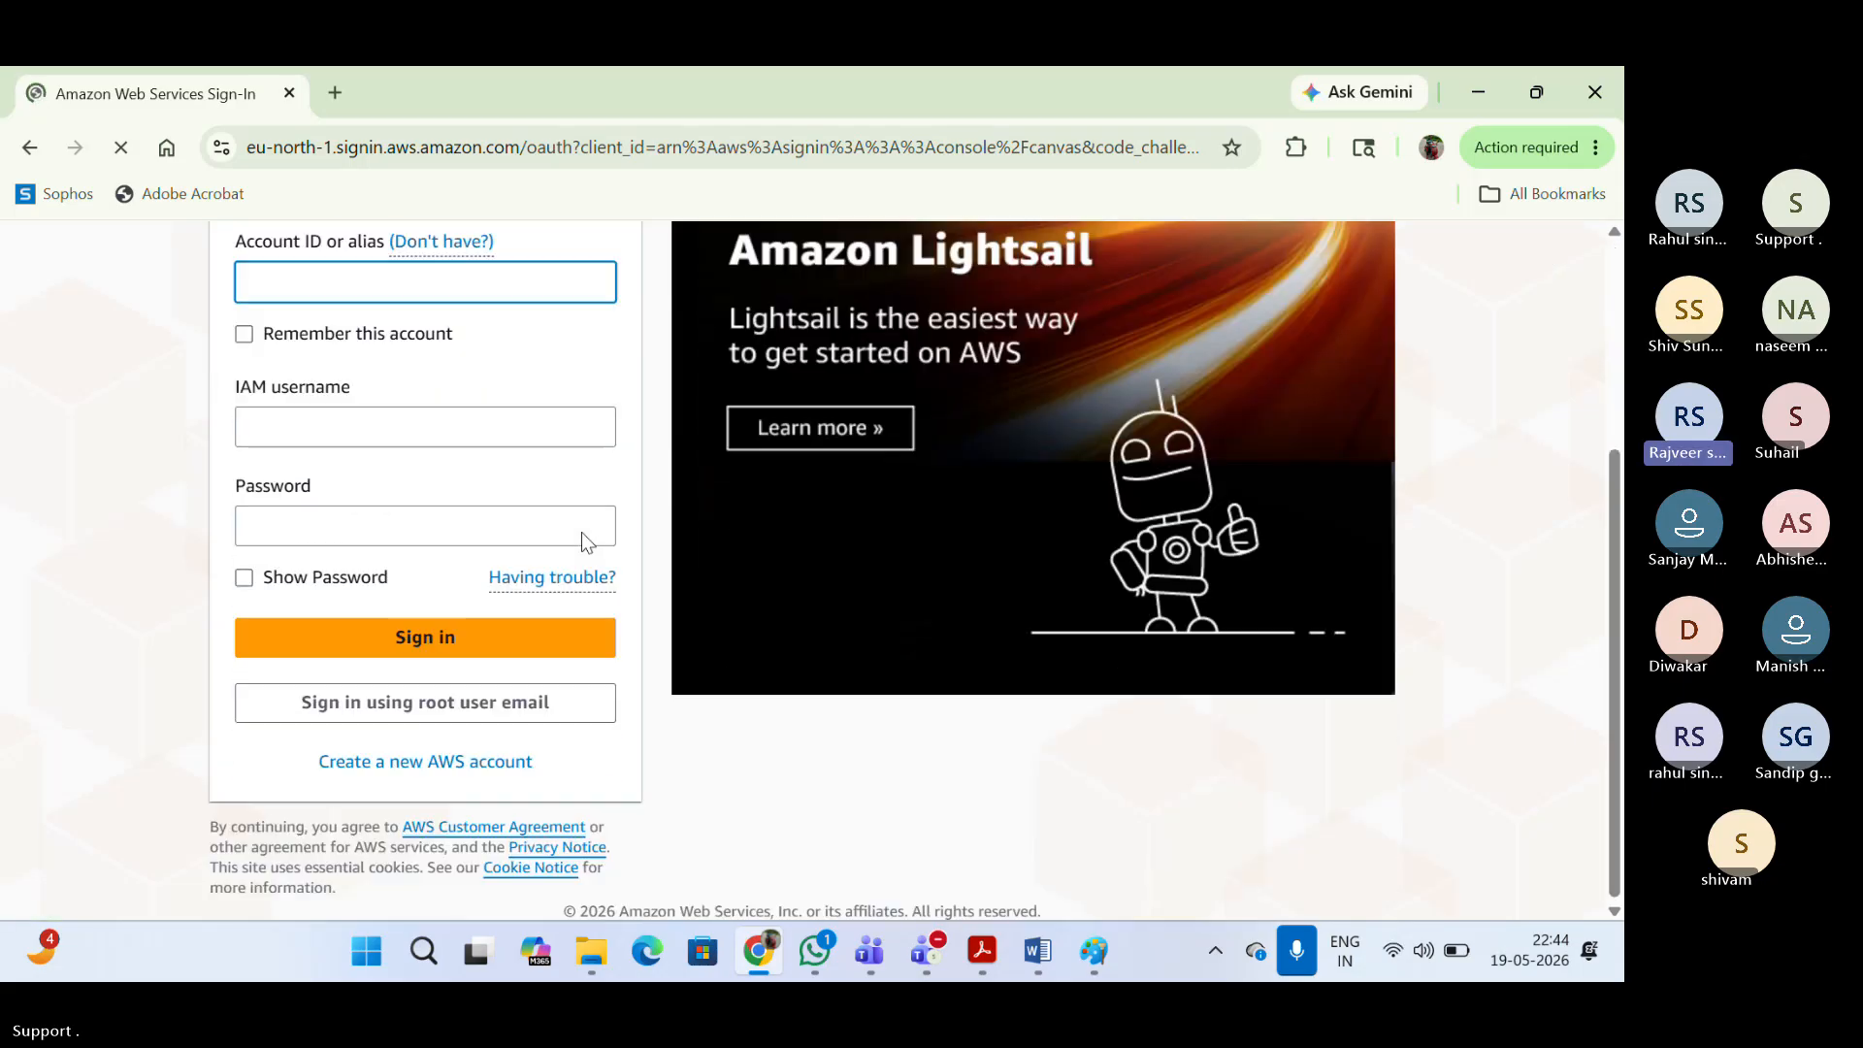
left_click(424, 702)
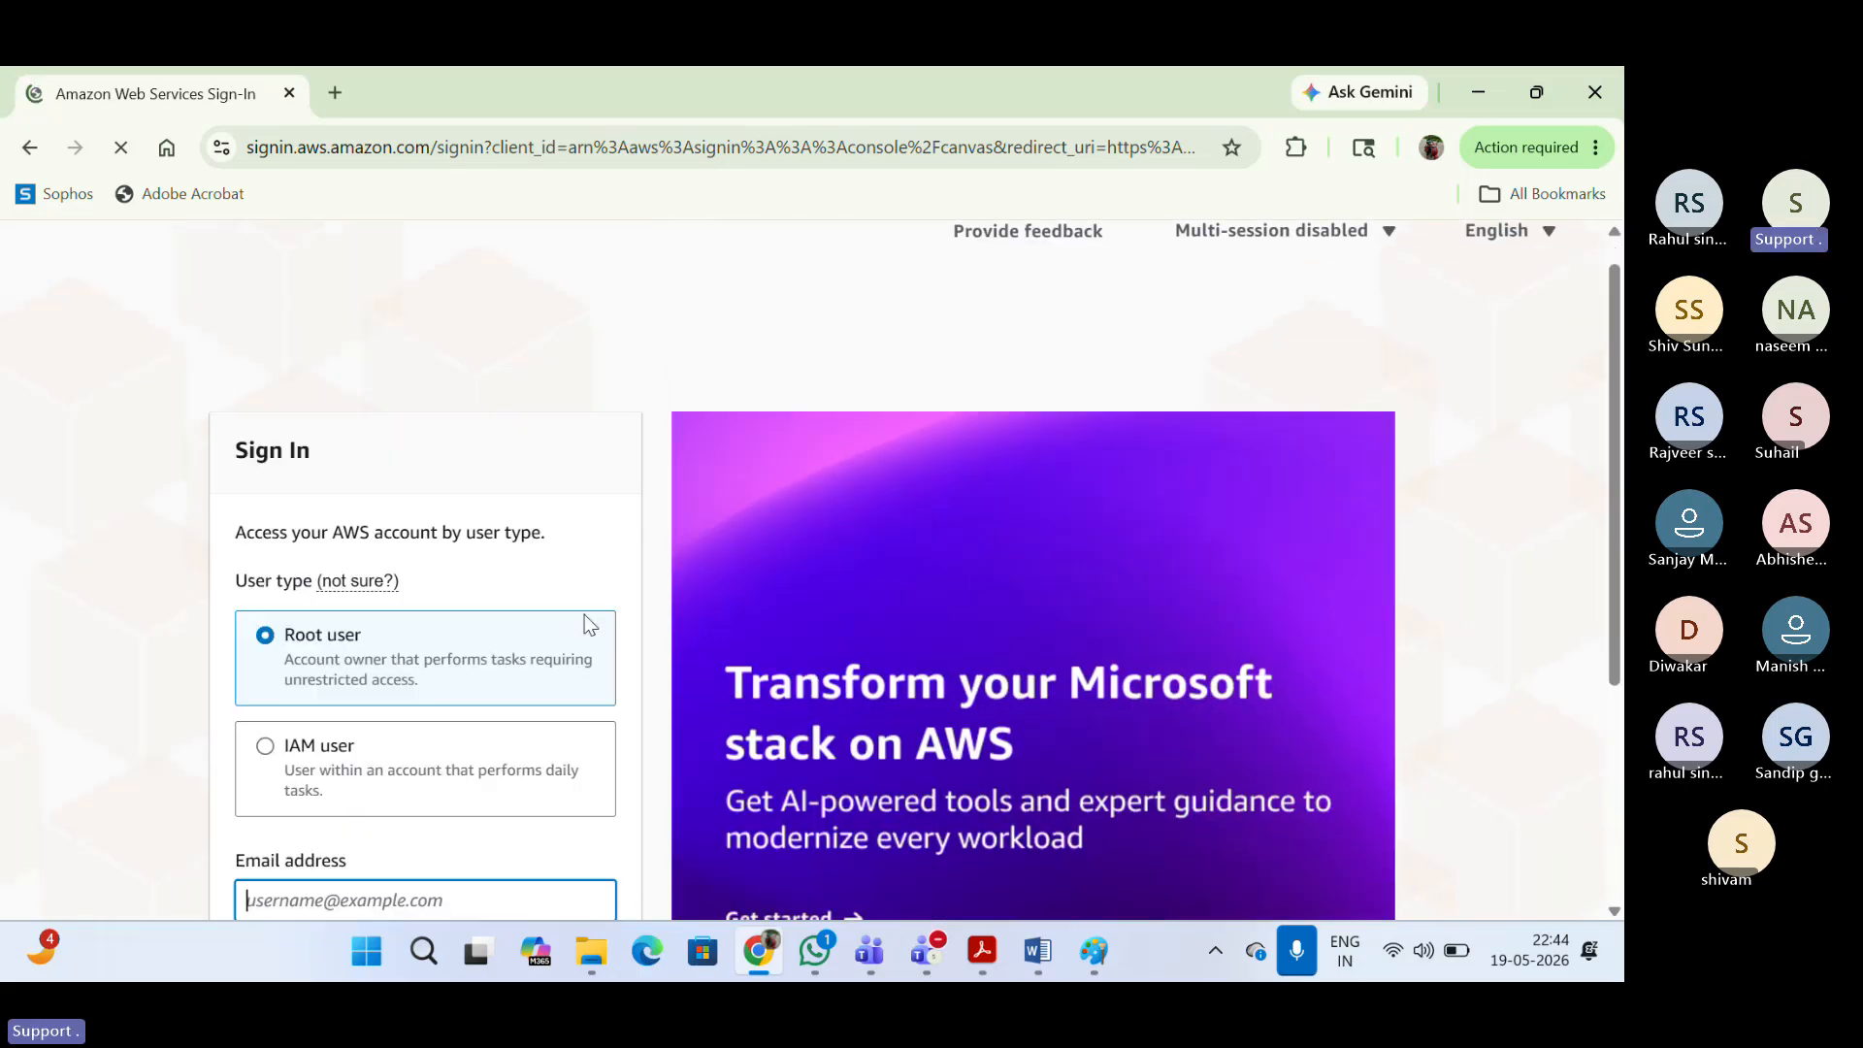
left_click(436, 702)
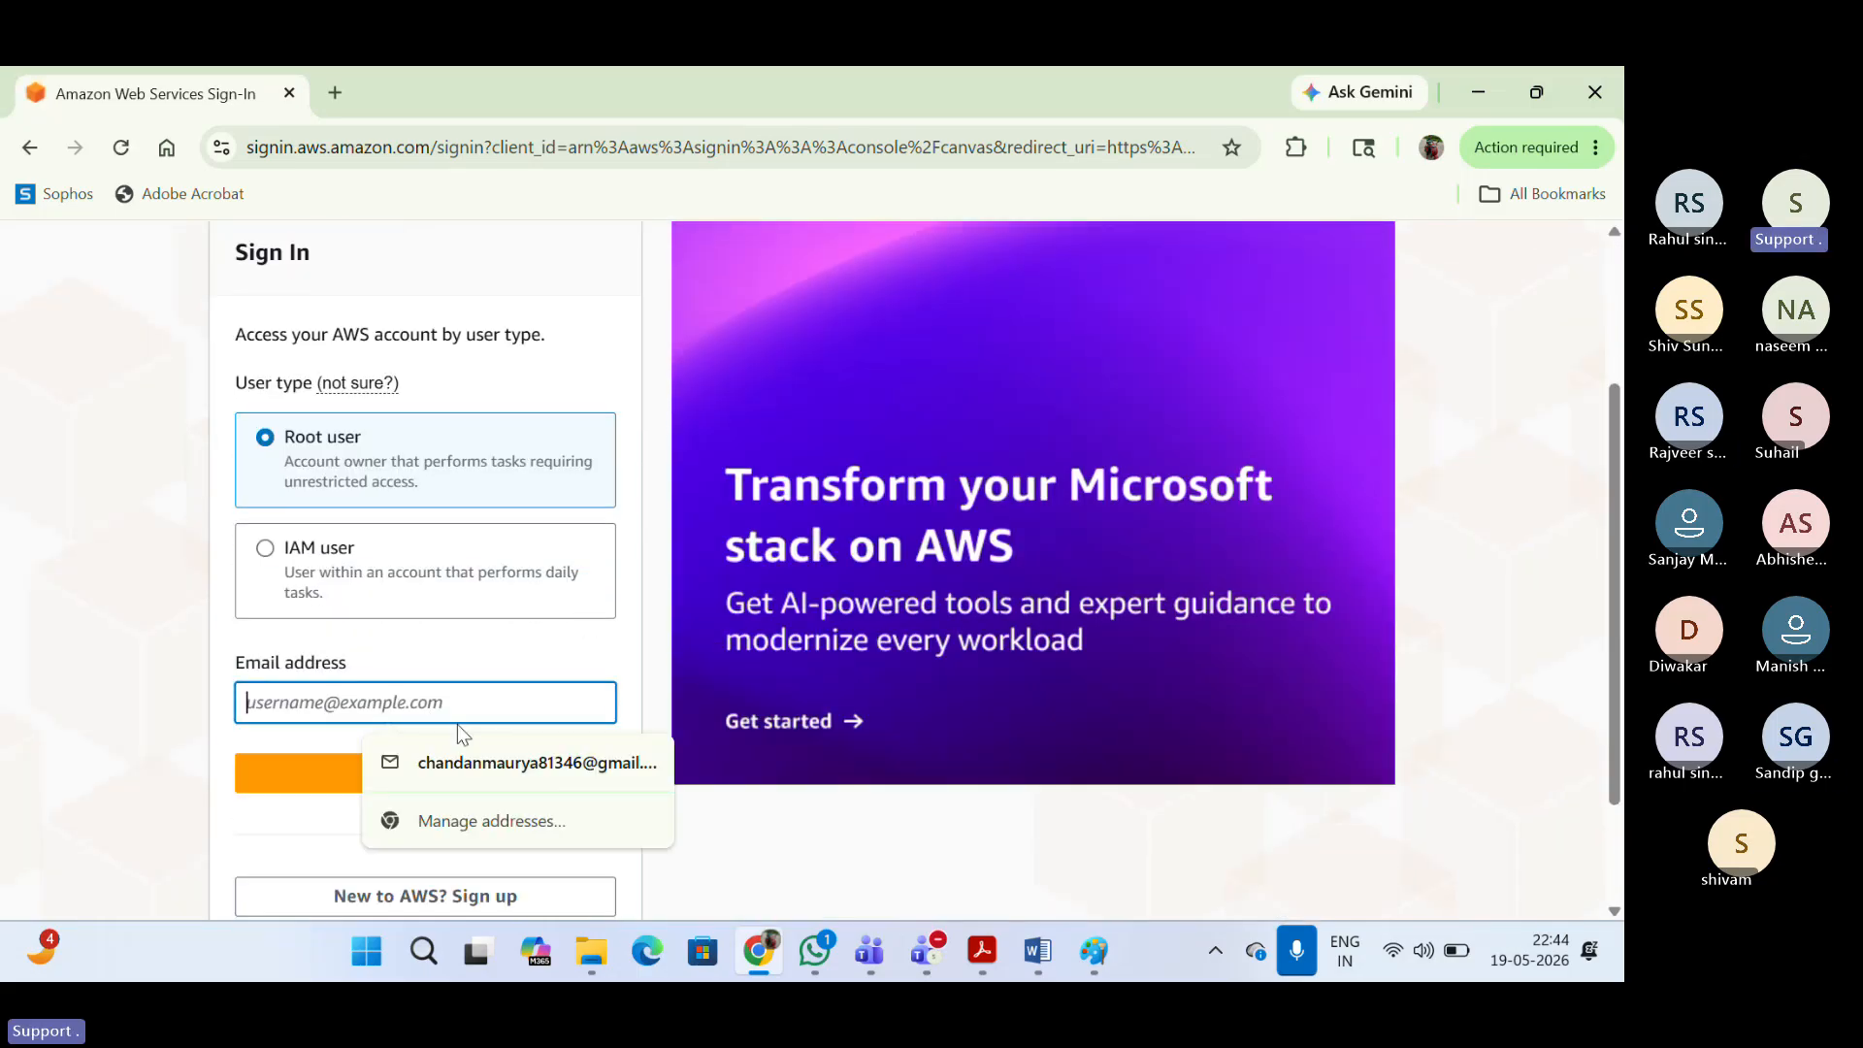
left_click(467, 773)
left_click(414, 786)
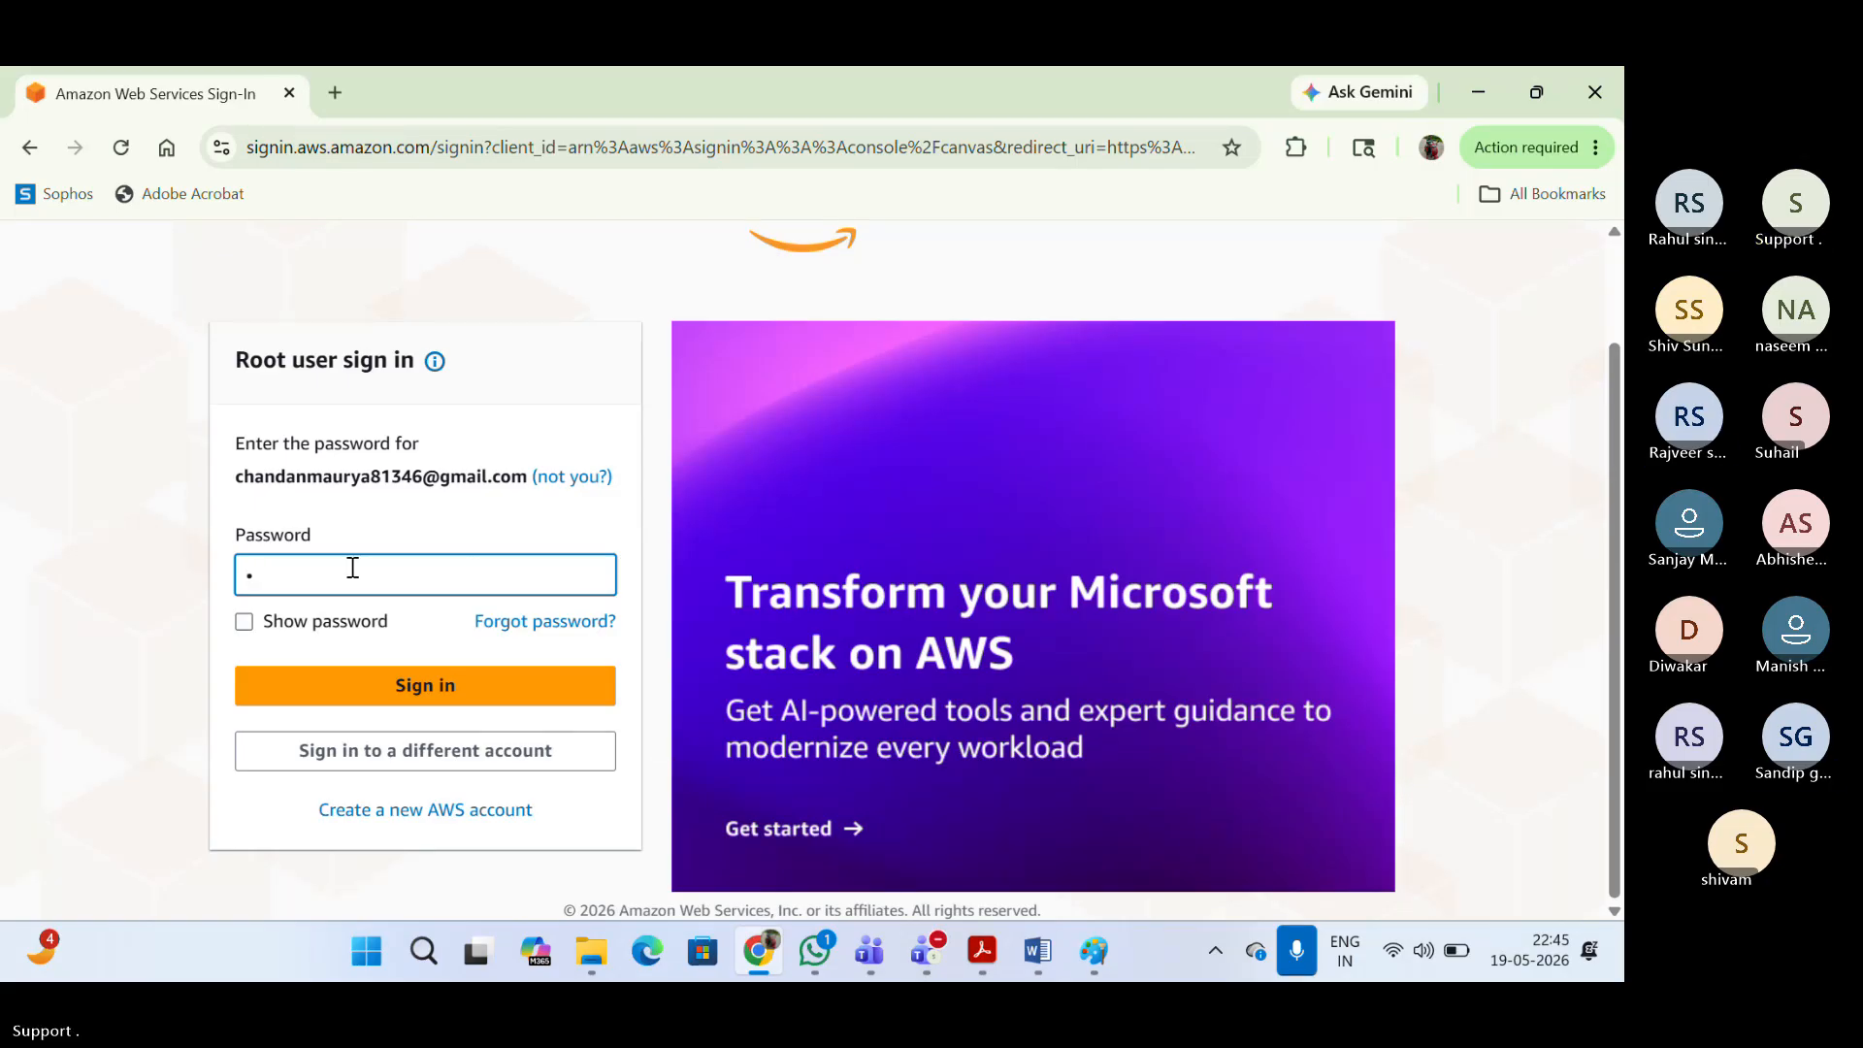
key("BackSpace")
type("•")
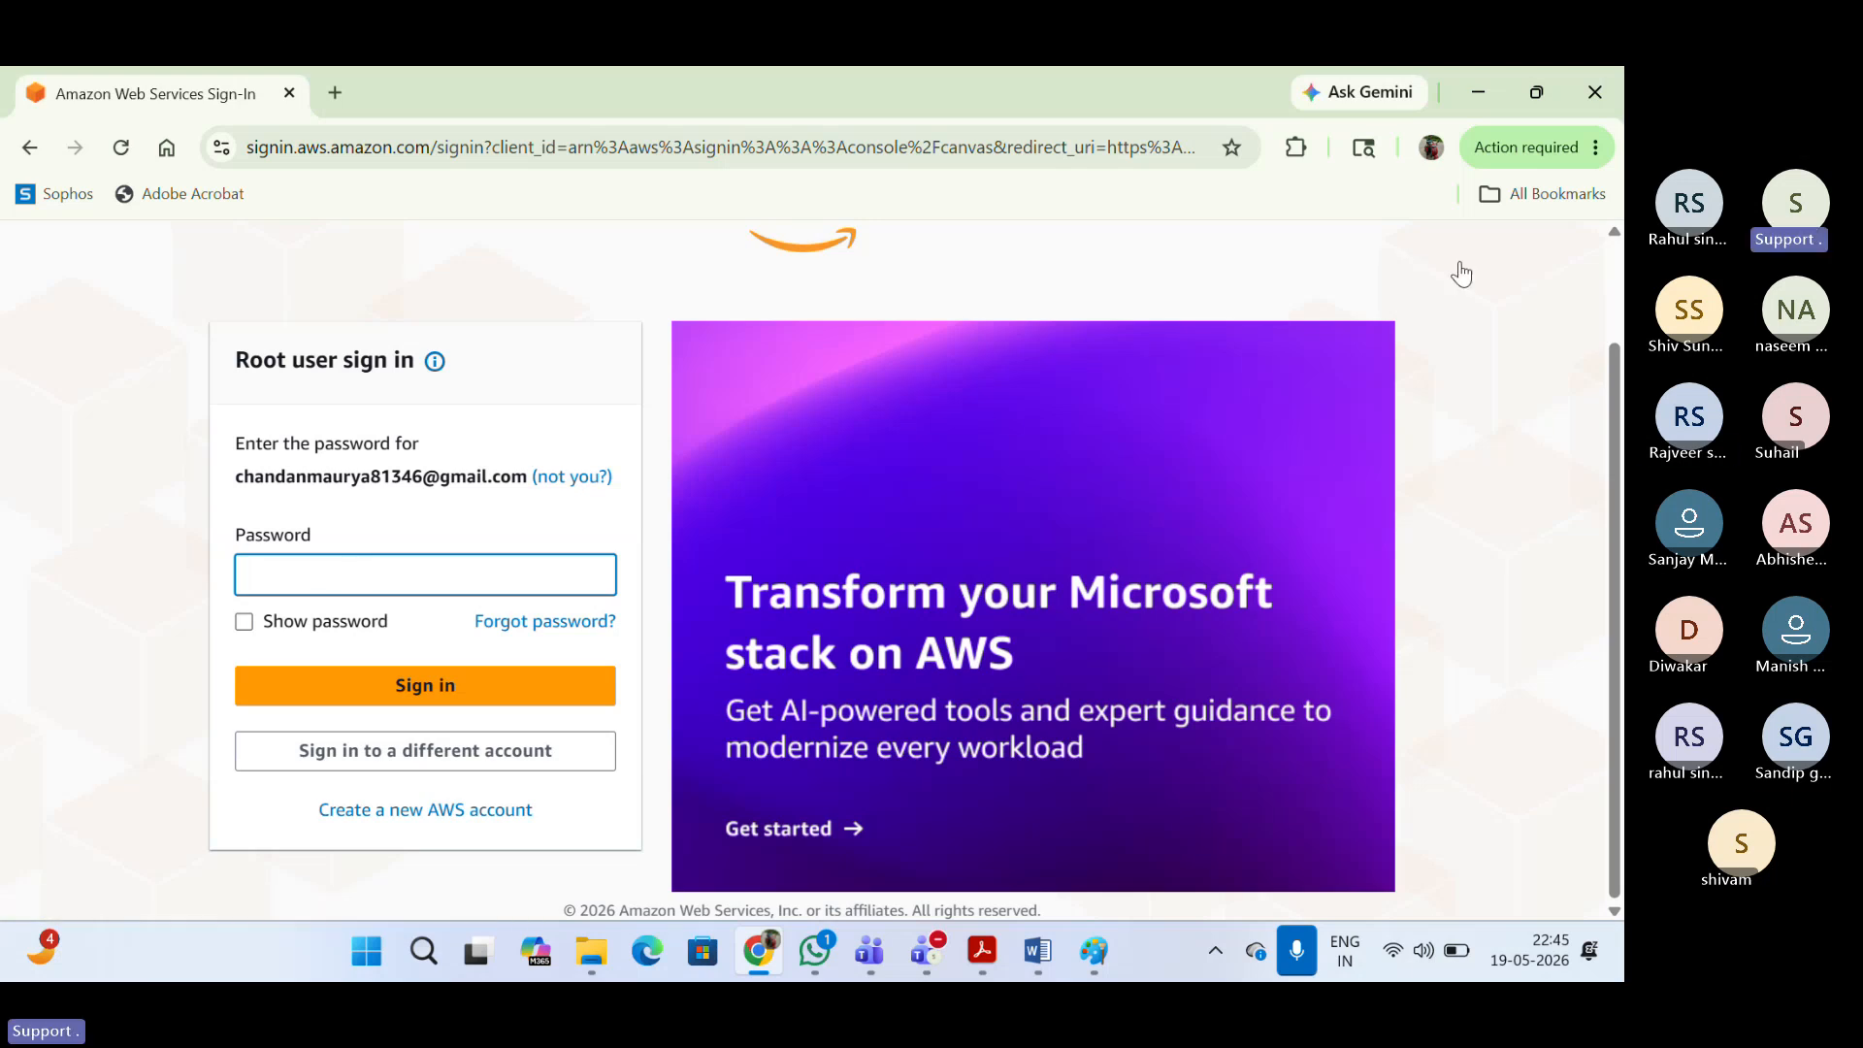
left_click(1432, 147)
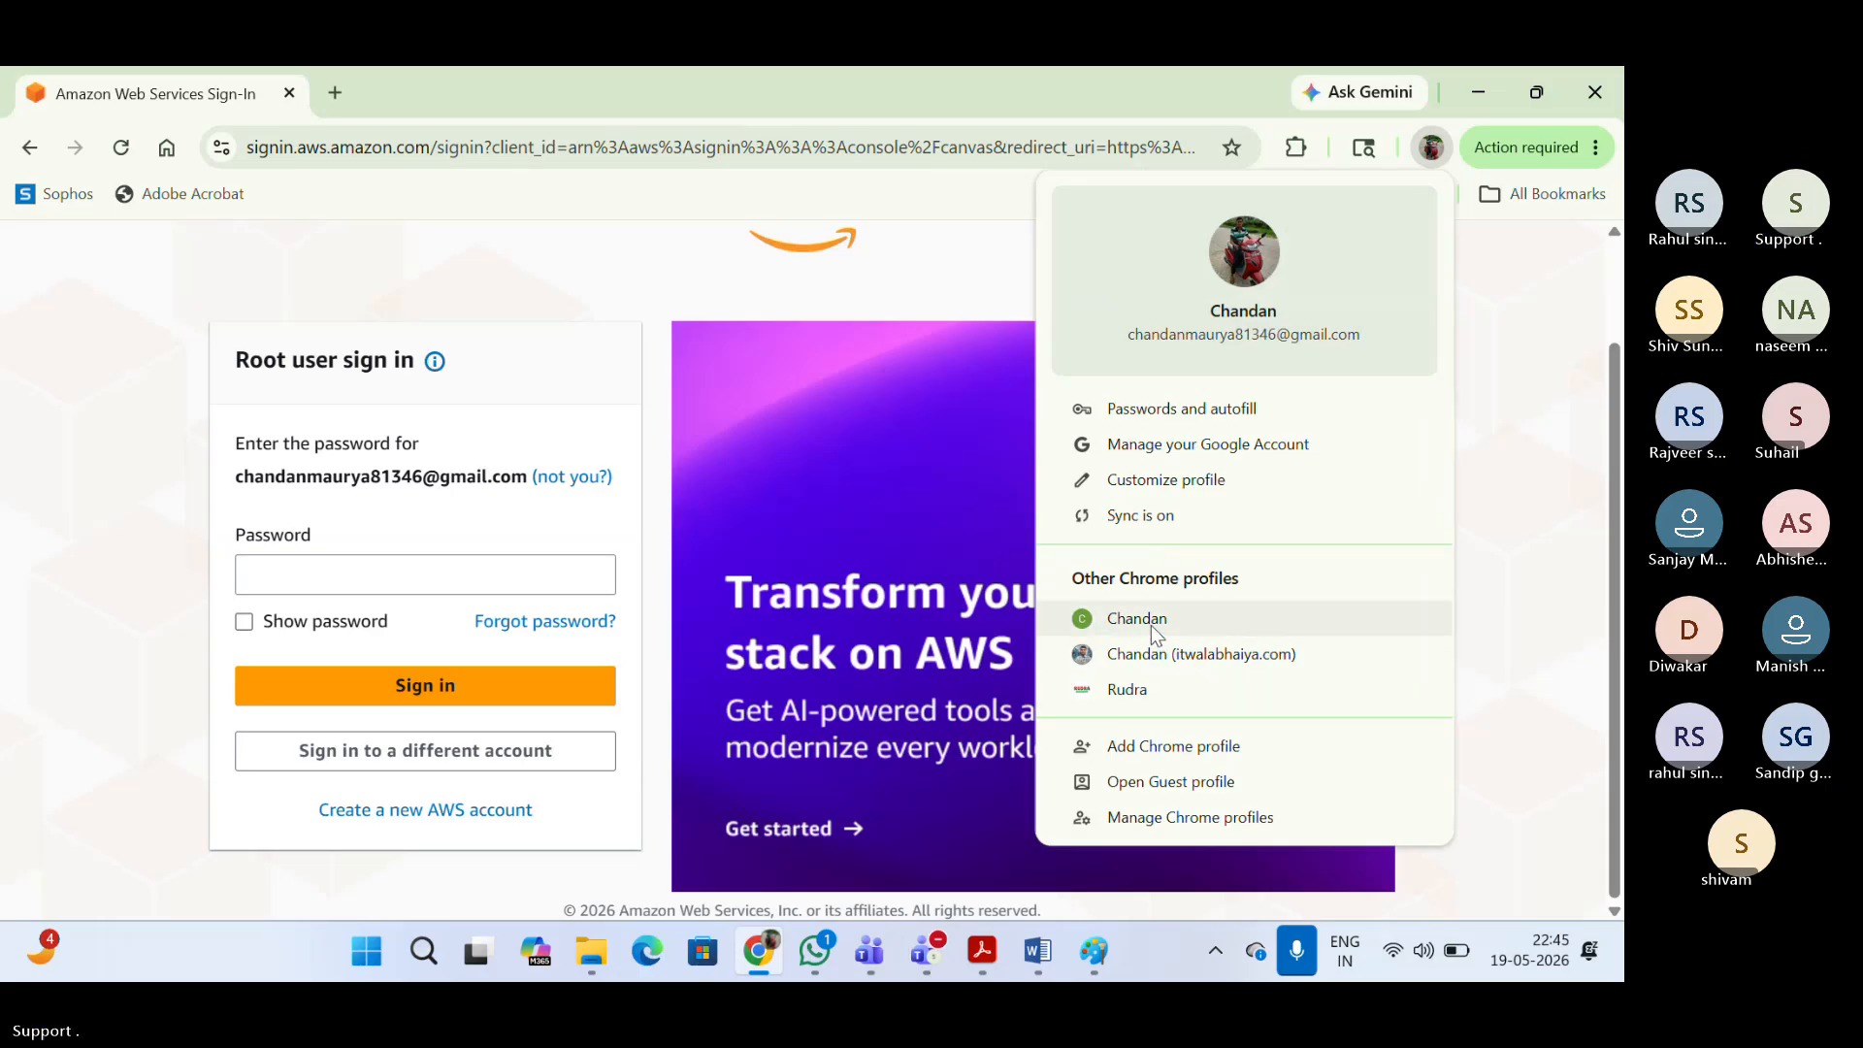
Step: In the other Chrome profile, open the AWS console sign-in and enter the saved root email
left_click(1152, 628)
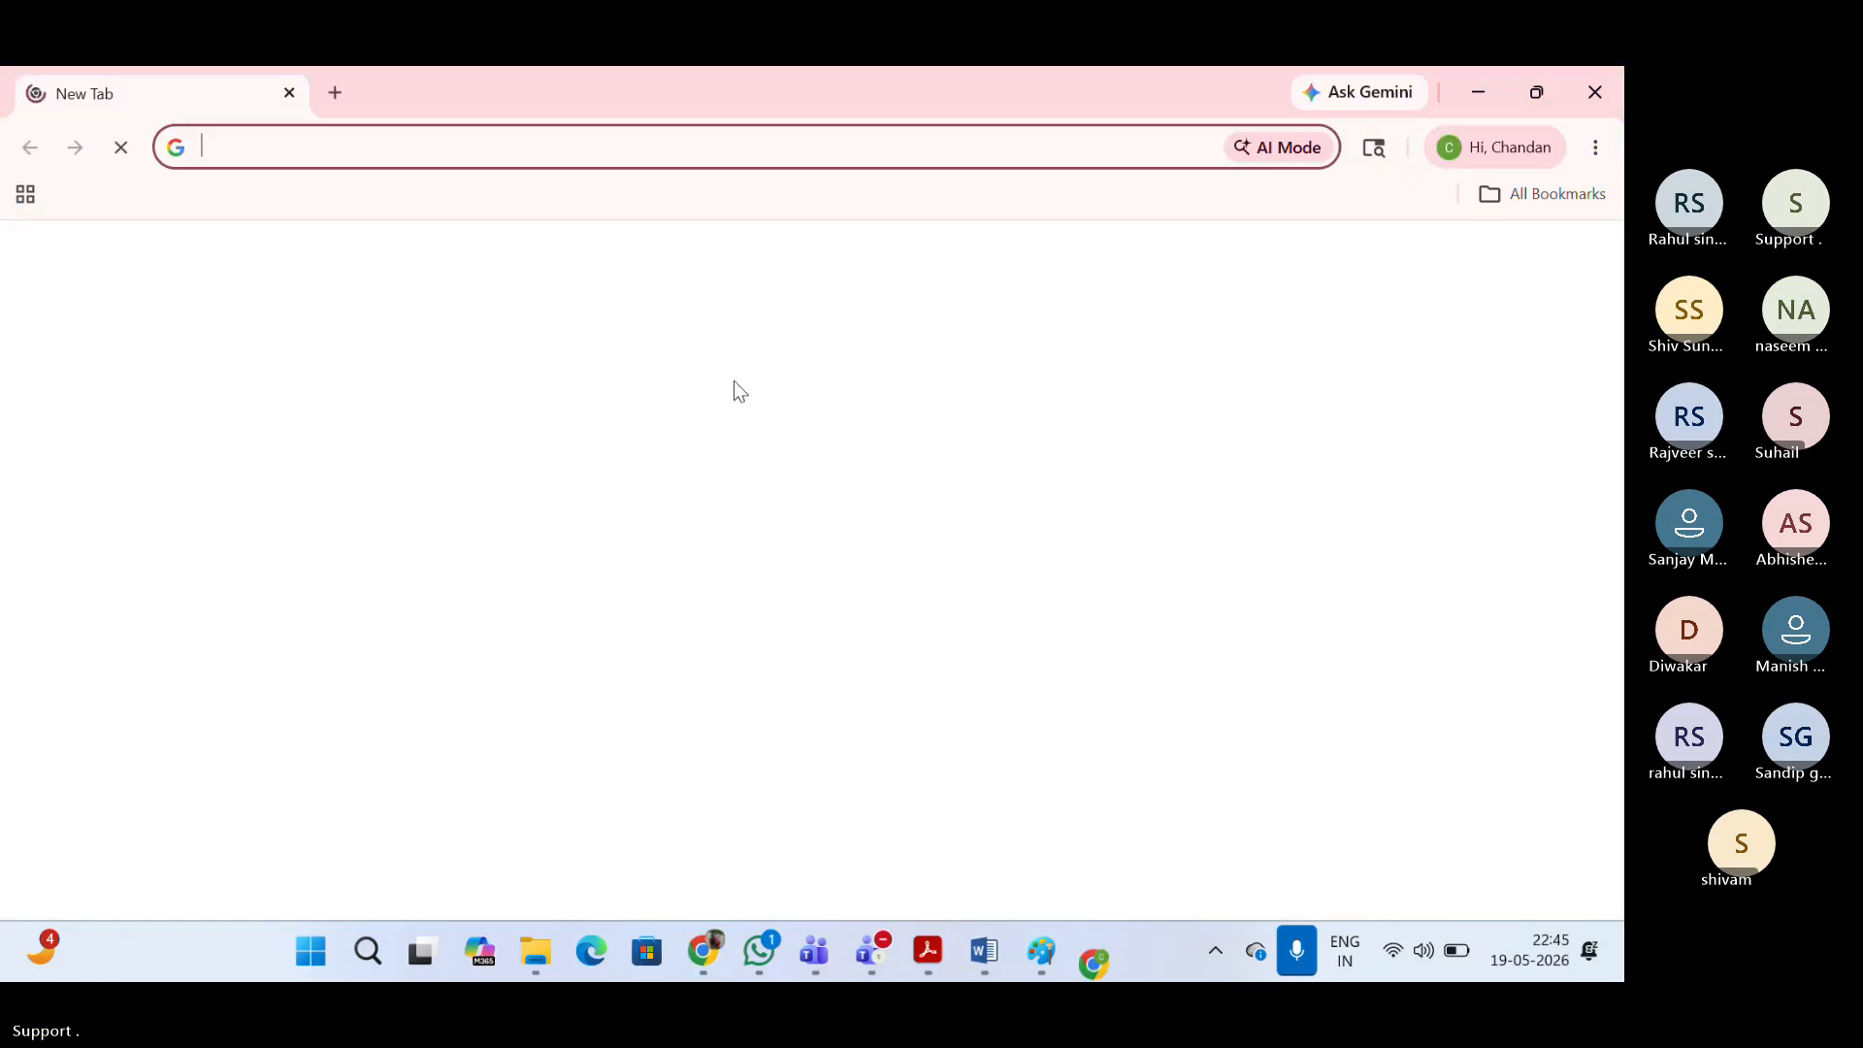
left_click(536, 155)
type("aws.amazon.com/console/")
key("Return")
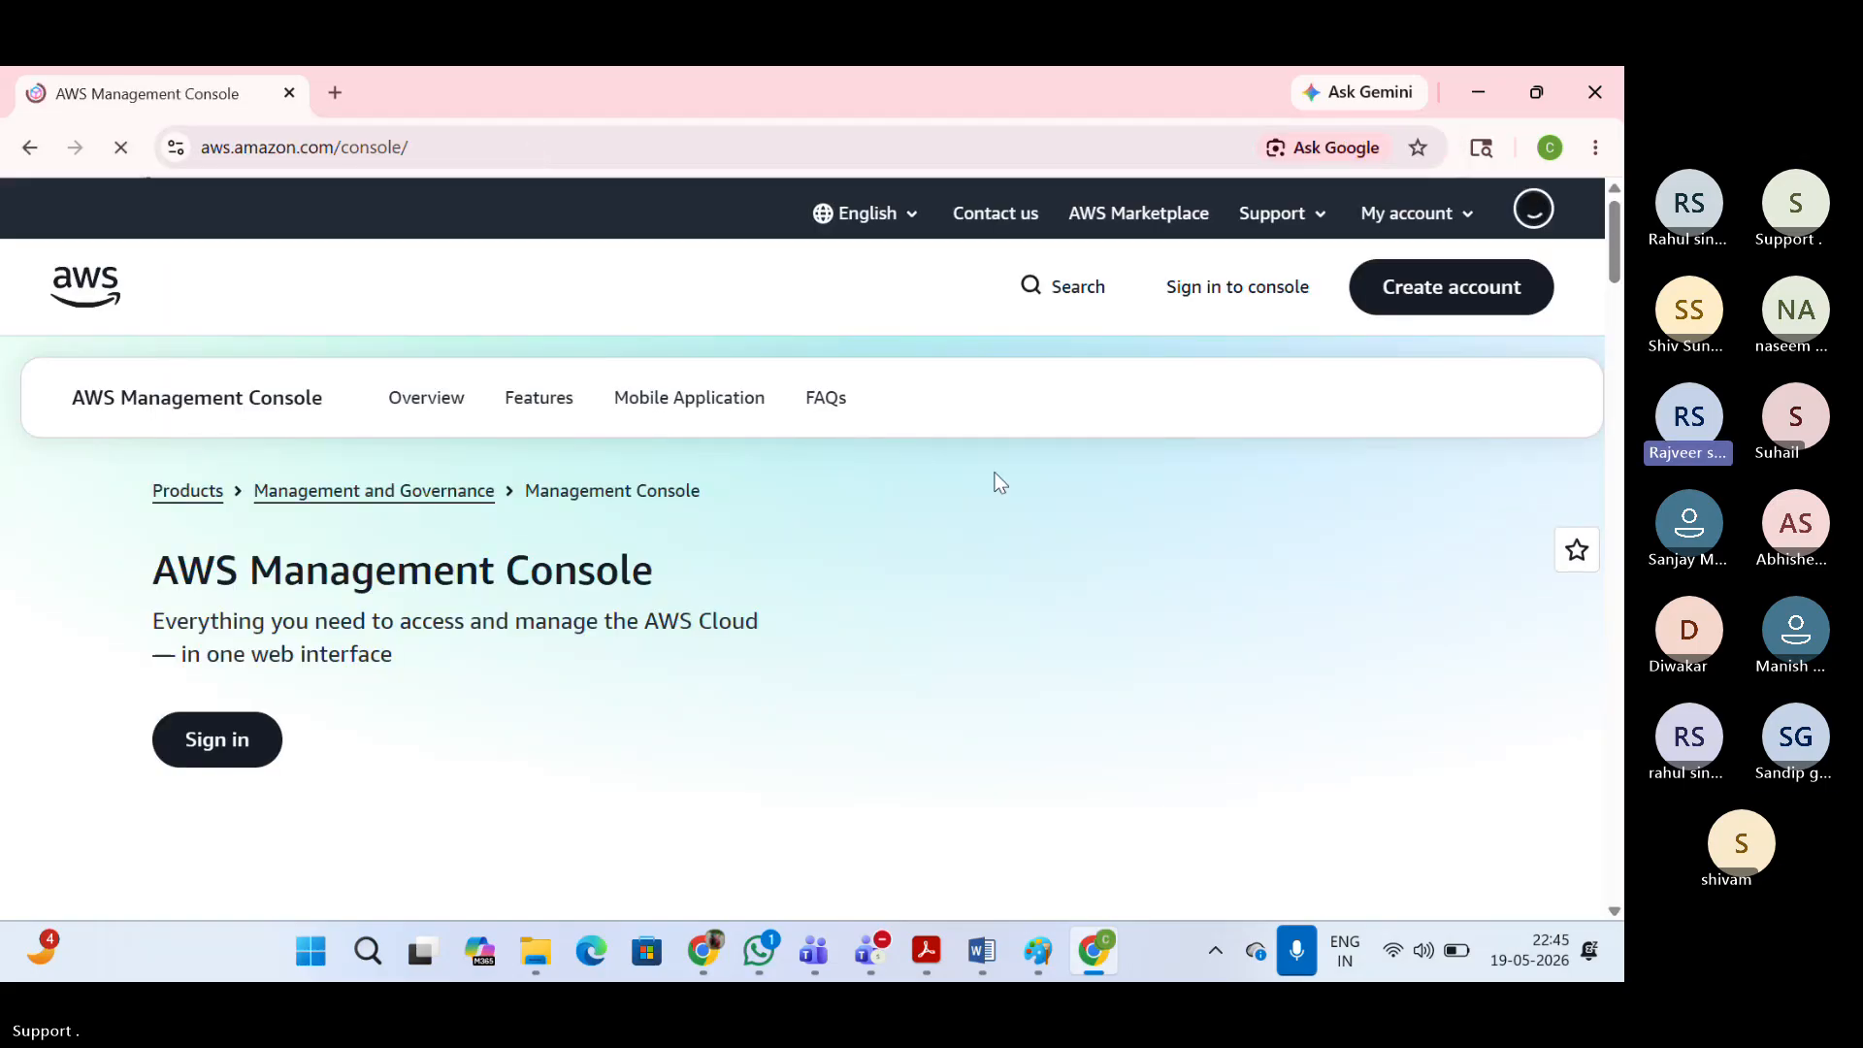
left_click(1238, 291)
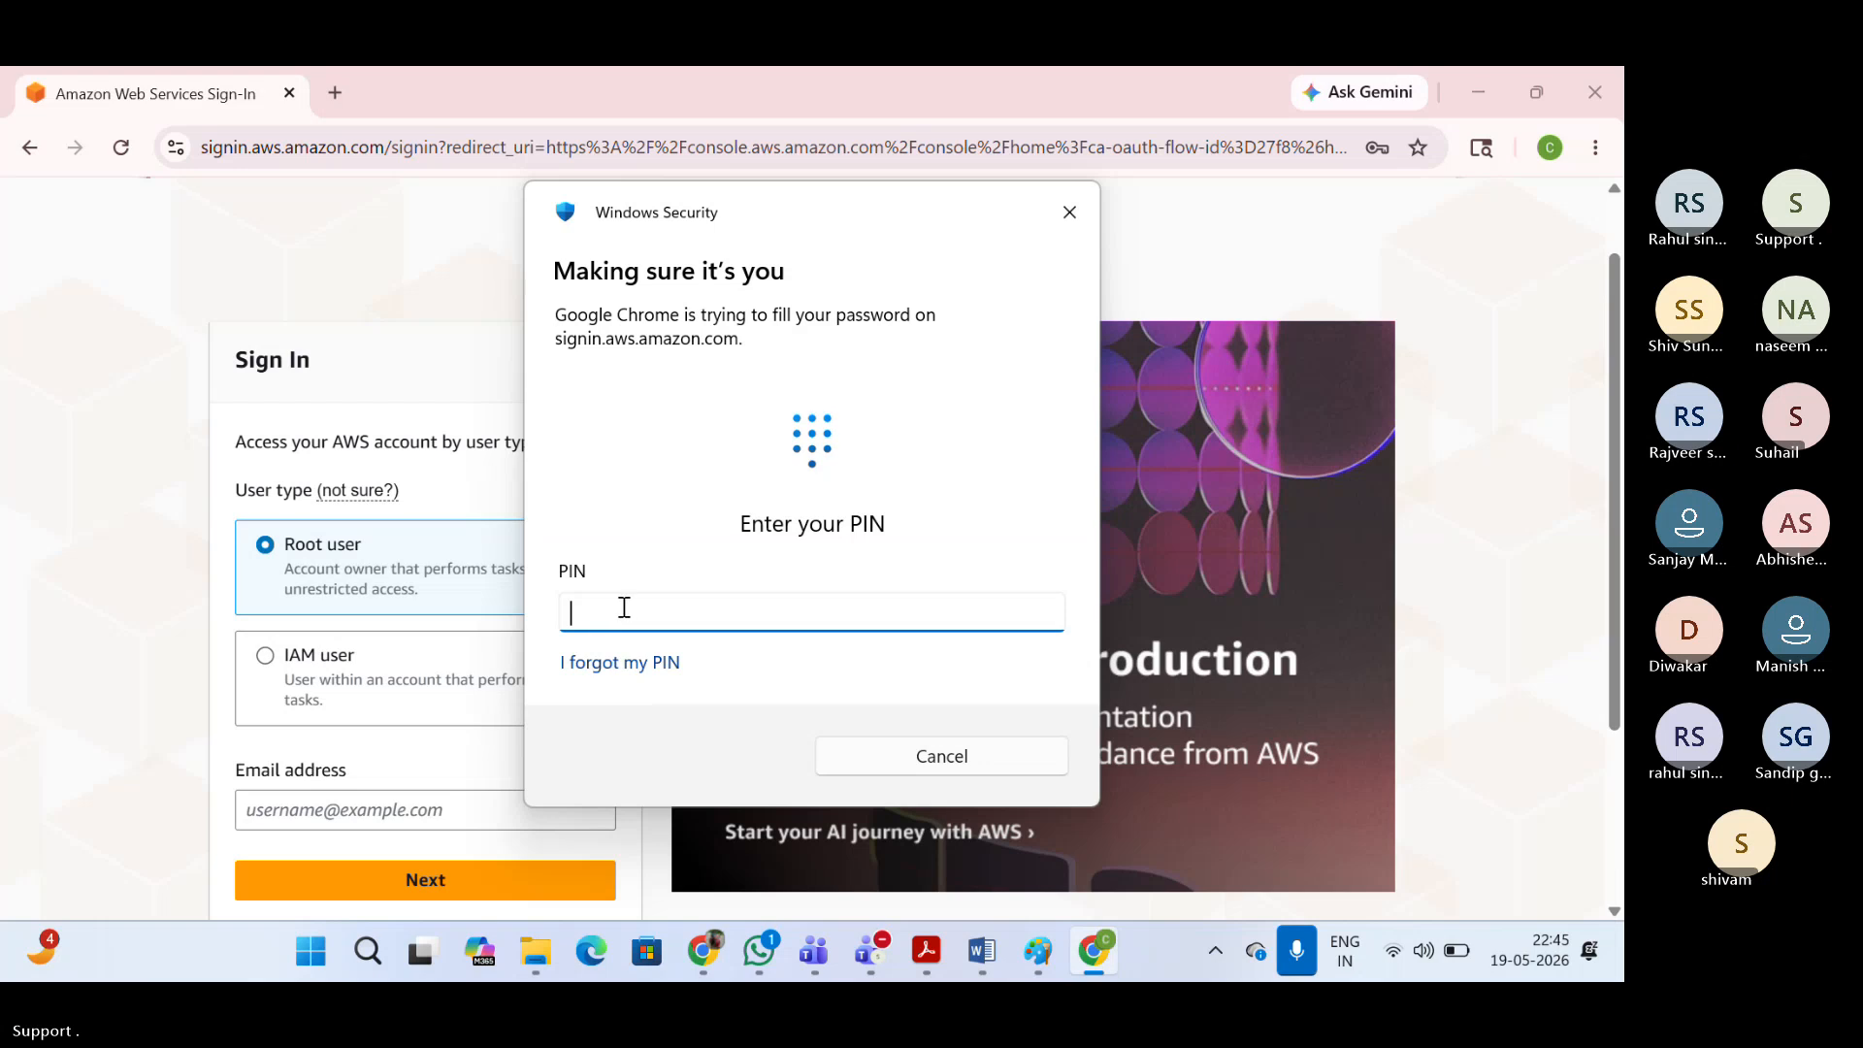
type("•")
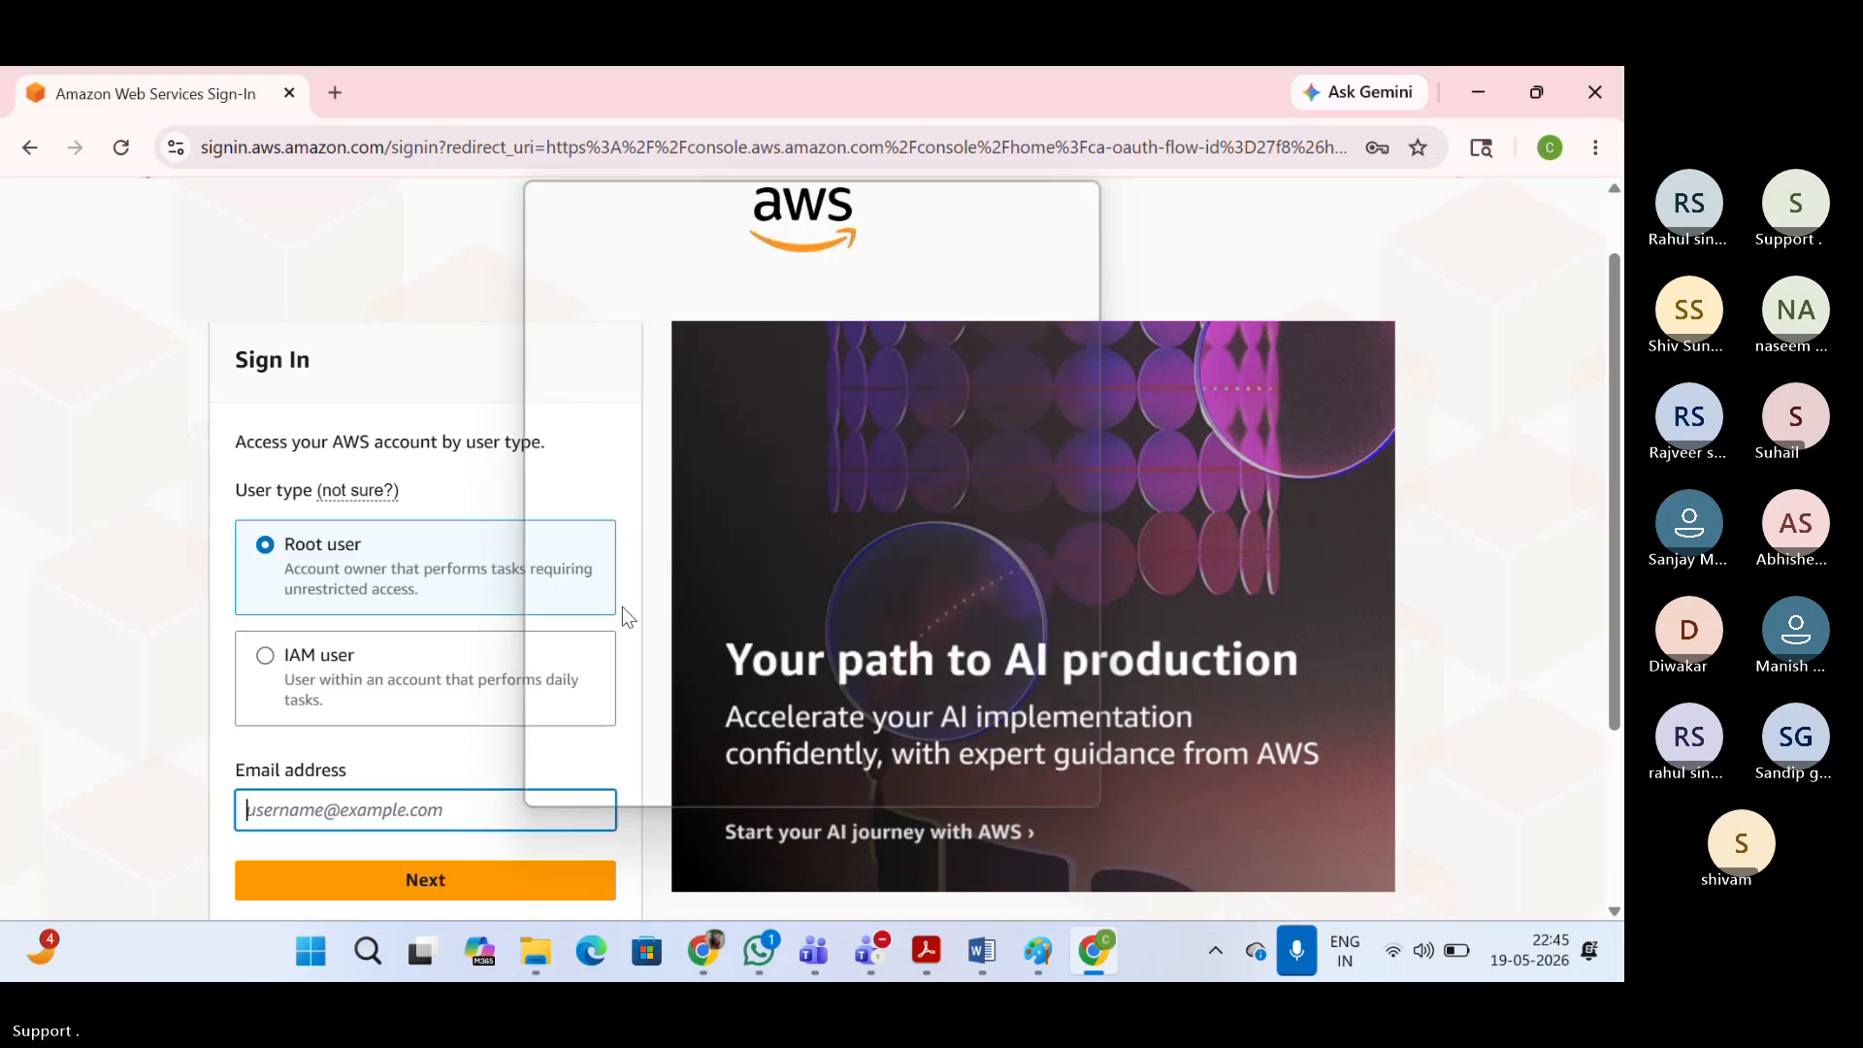
left_click(428, 818)
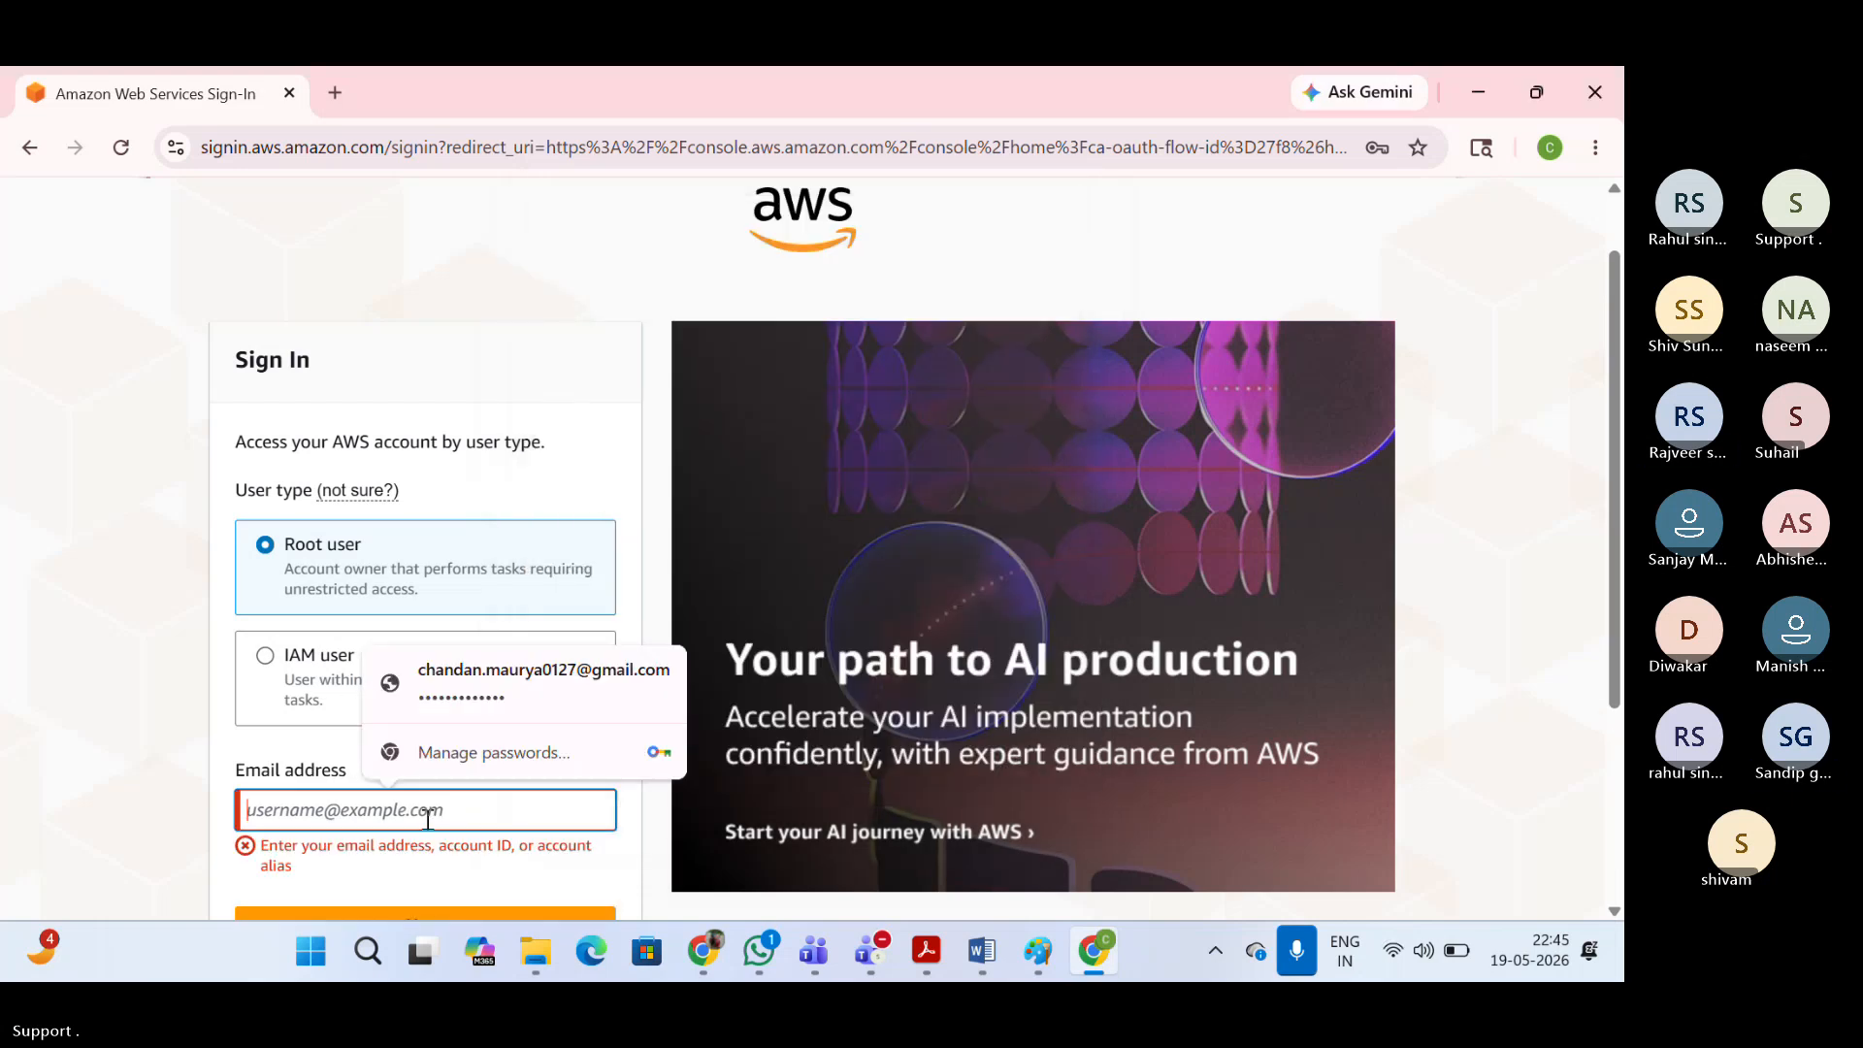
left_click(514, 682)
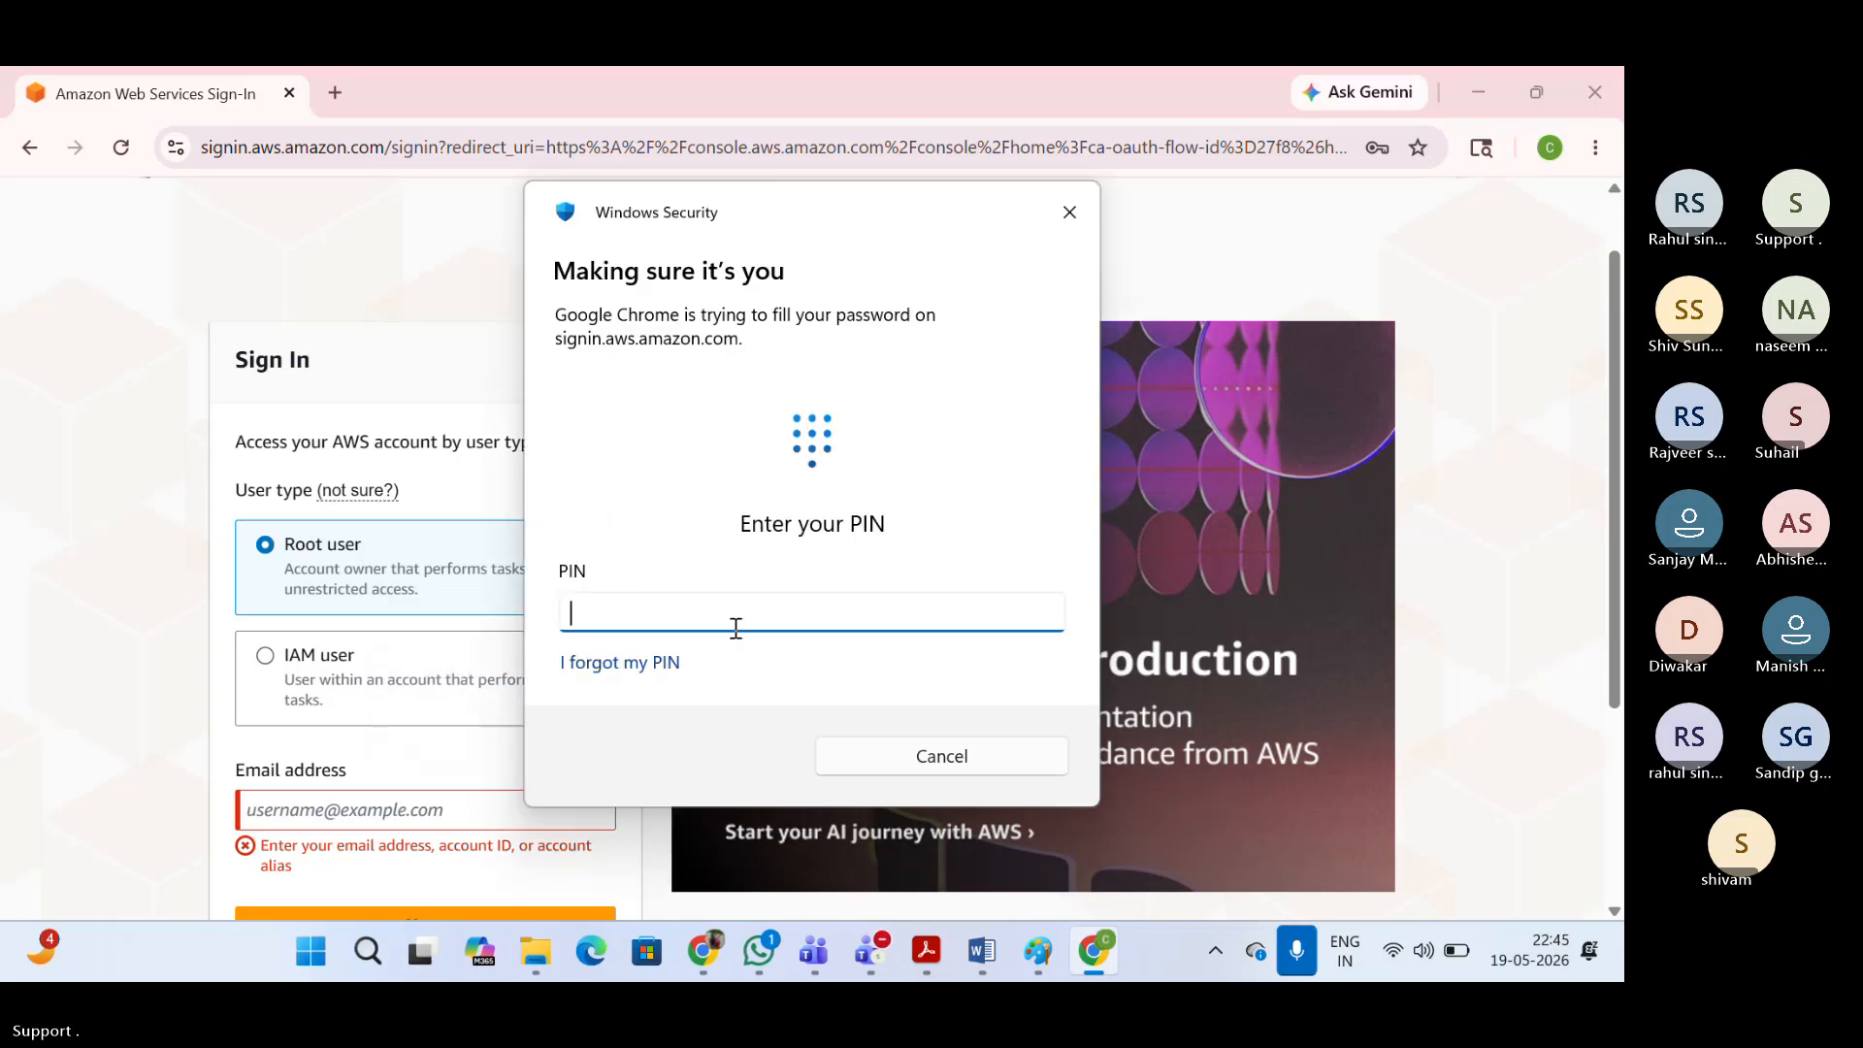
type("••••")
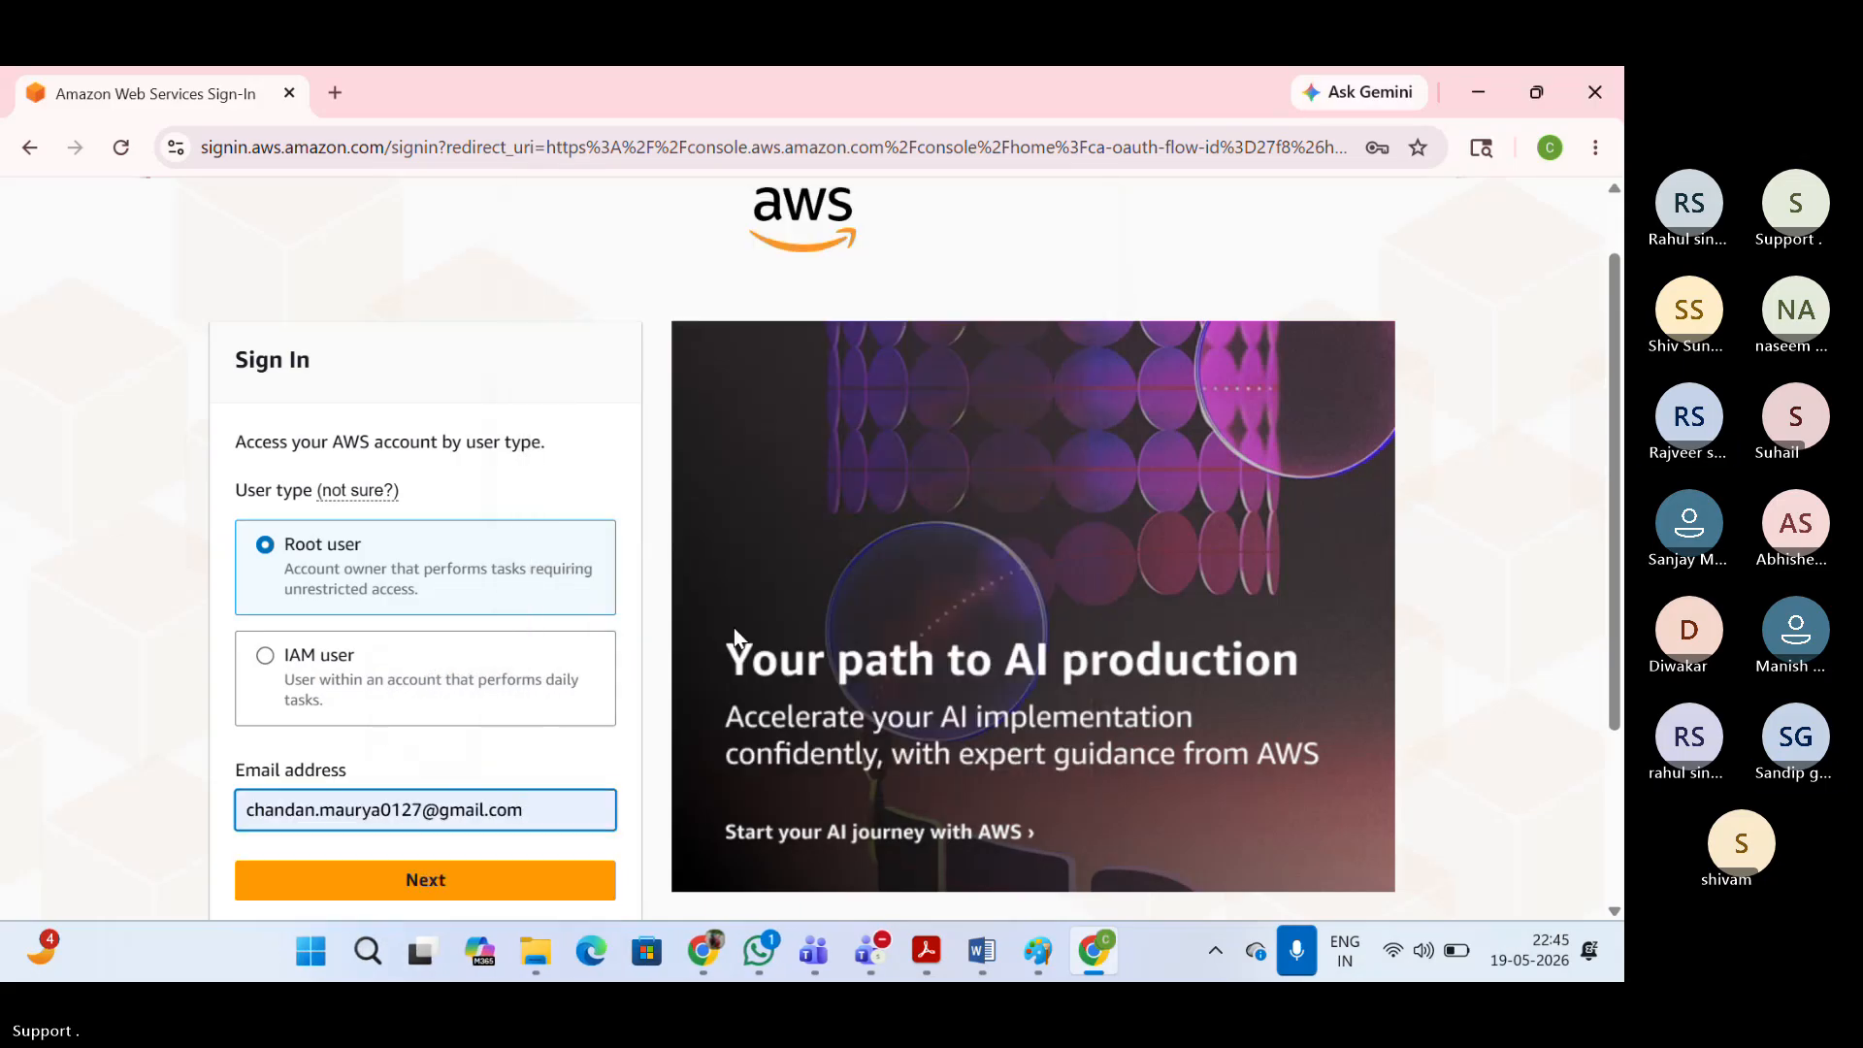
scroll(597, 778, "down", 2)
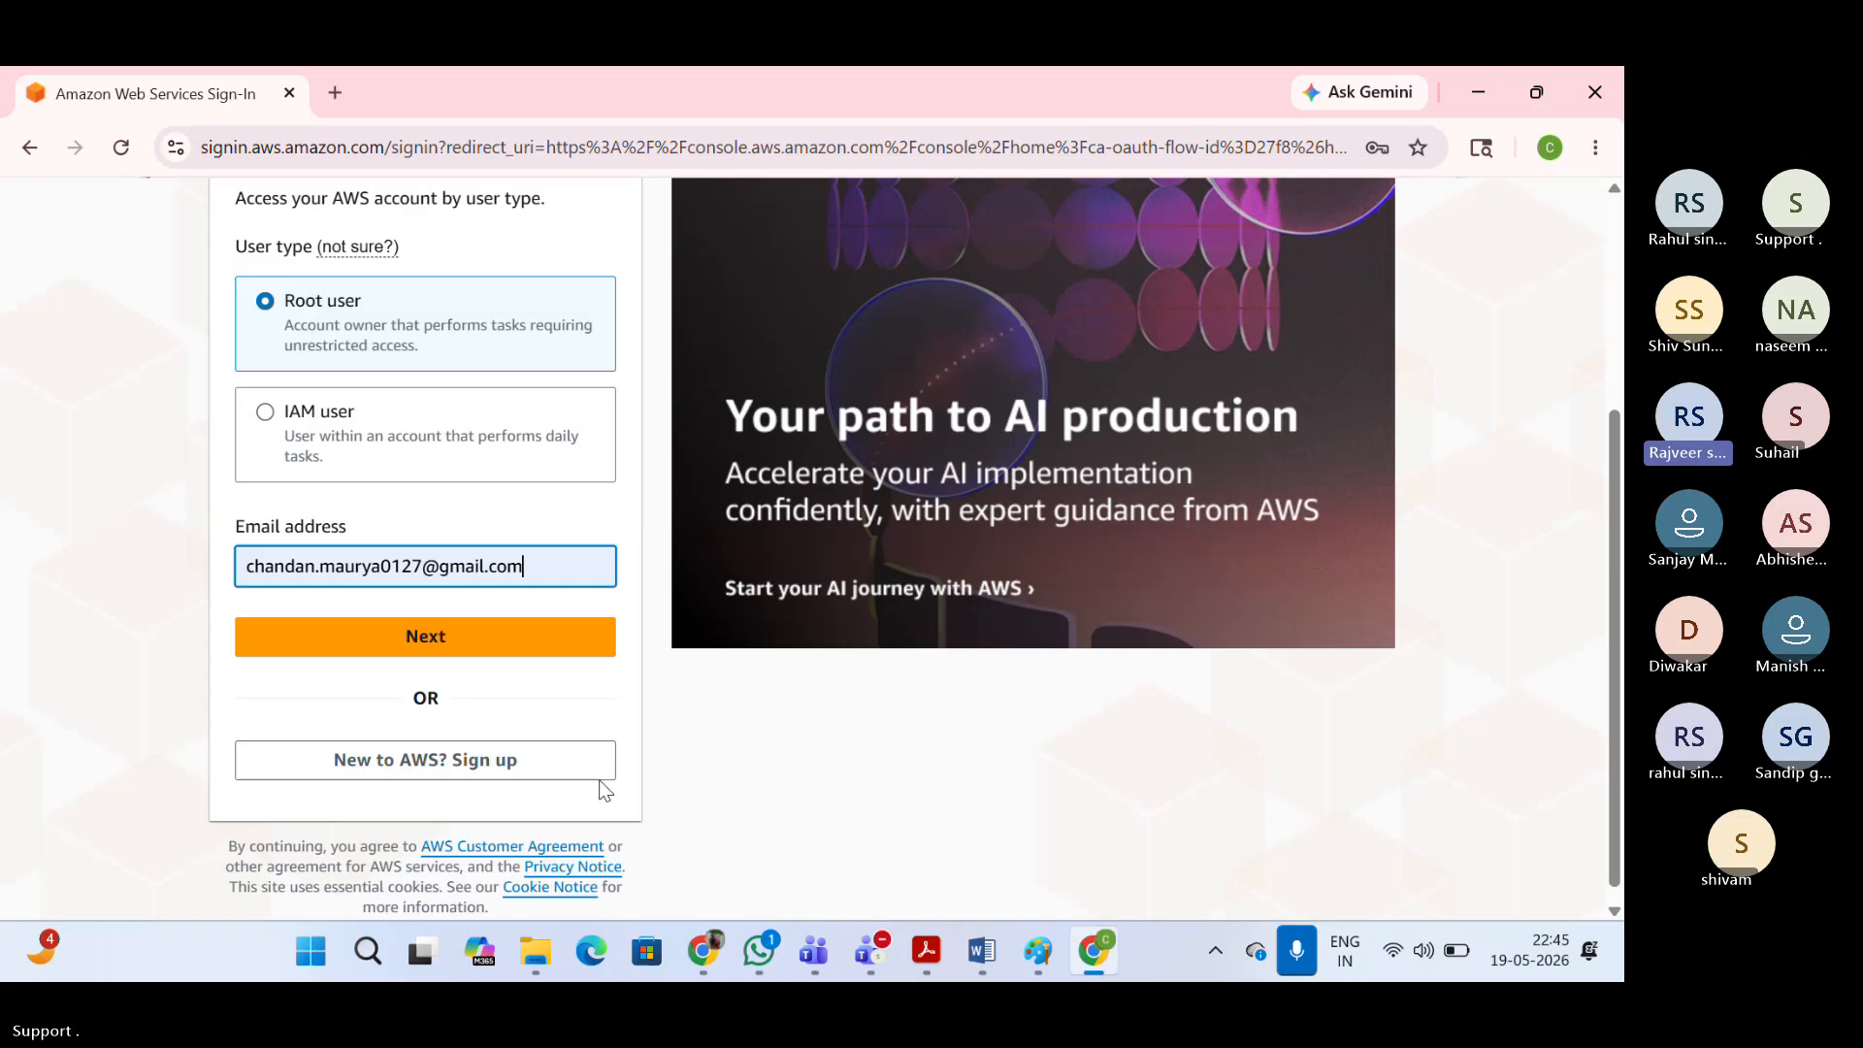
left_click(494, 659)
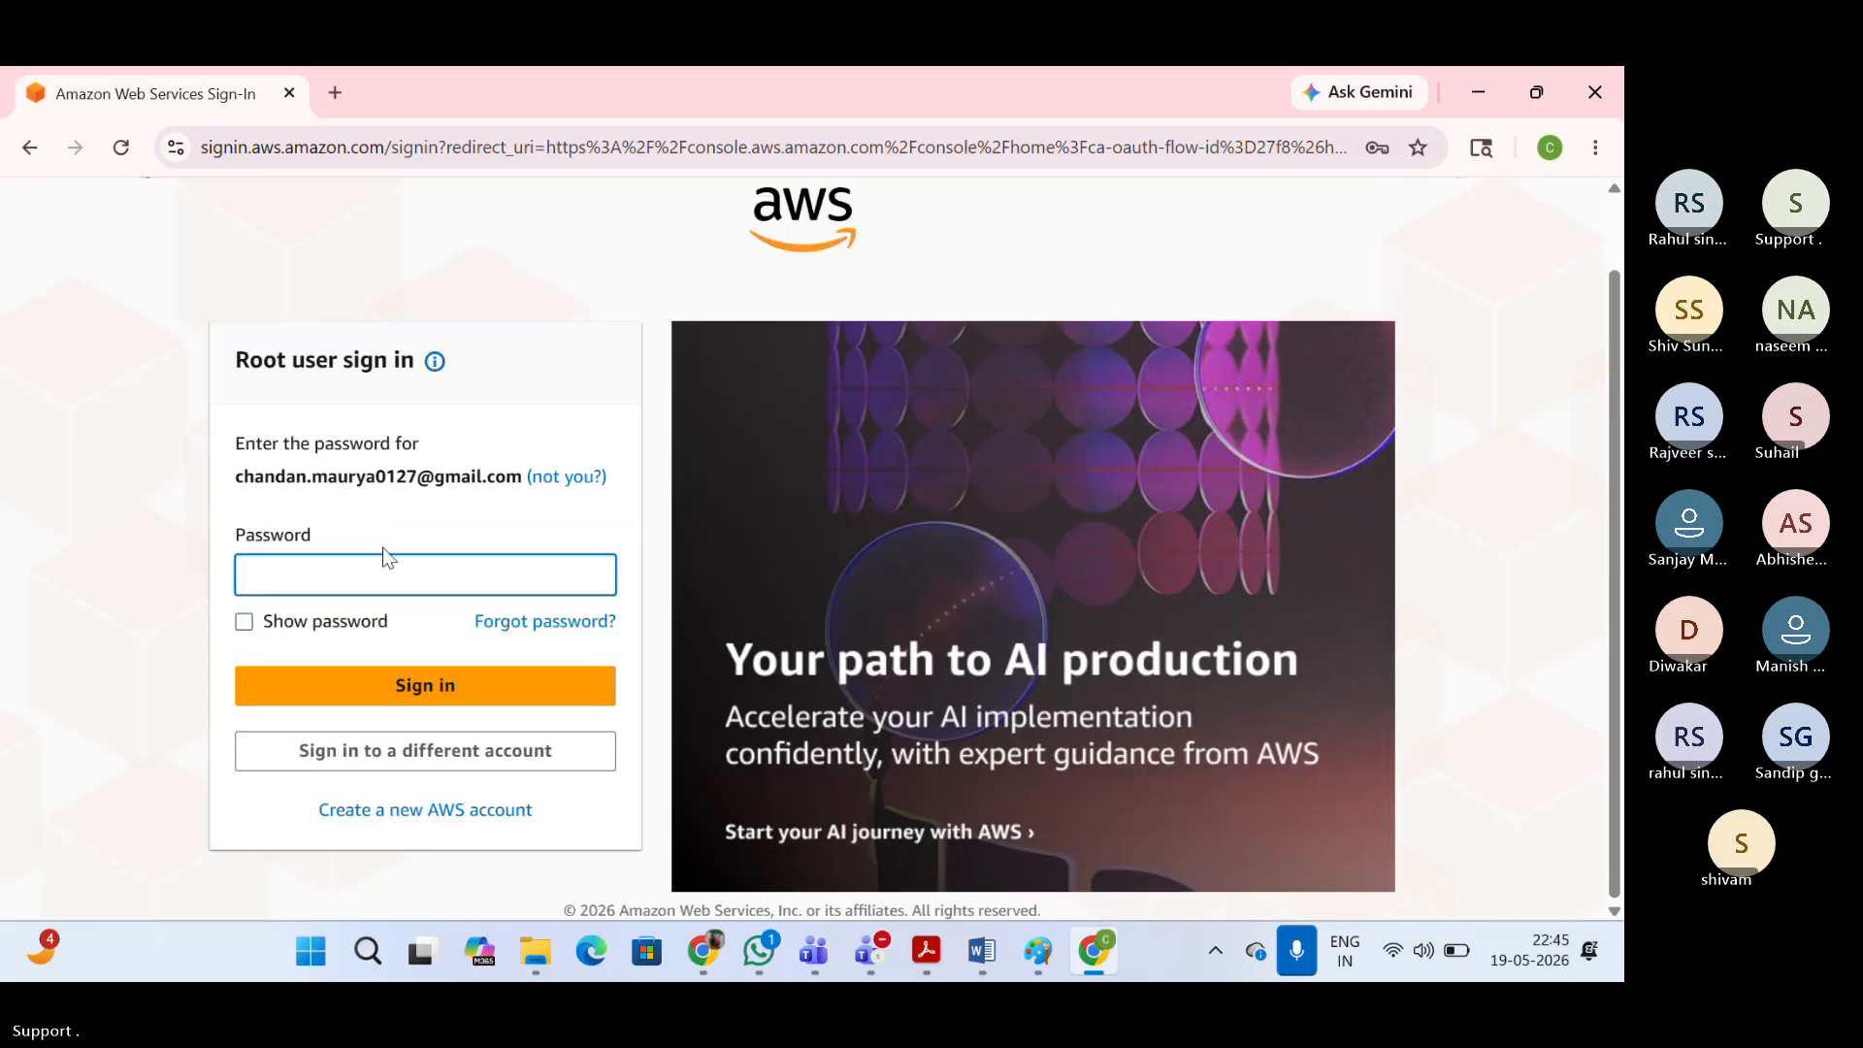
Step: Fill in the saved root password and submit the MFA code to finish signing in
left_click(375, 583)
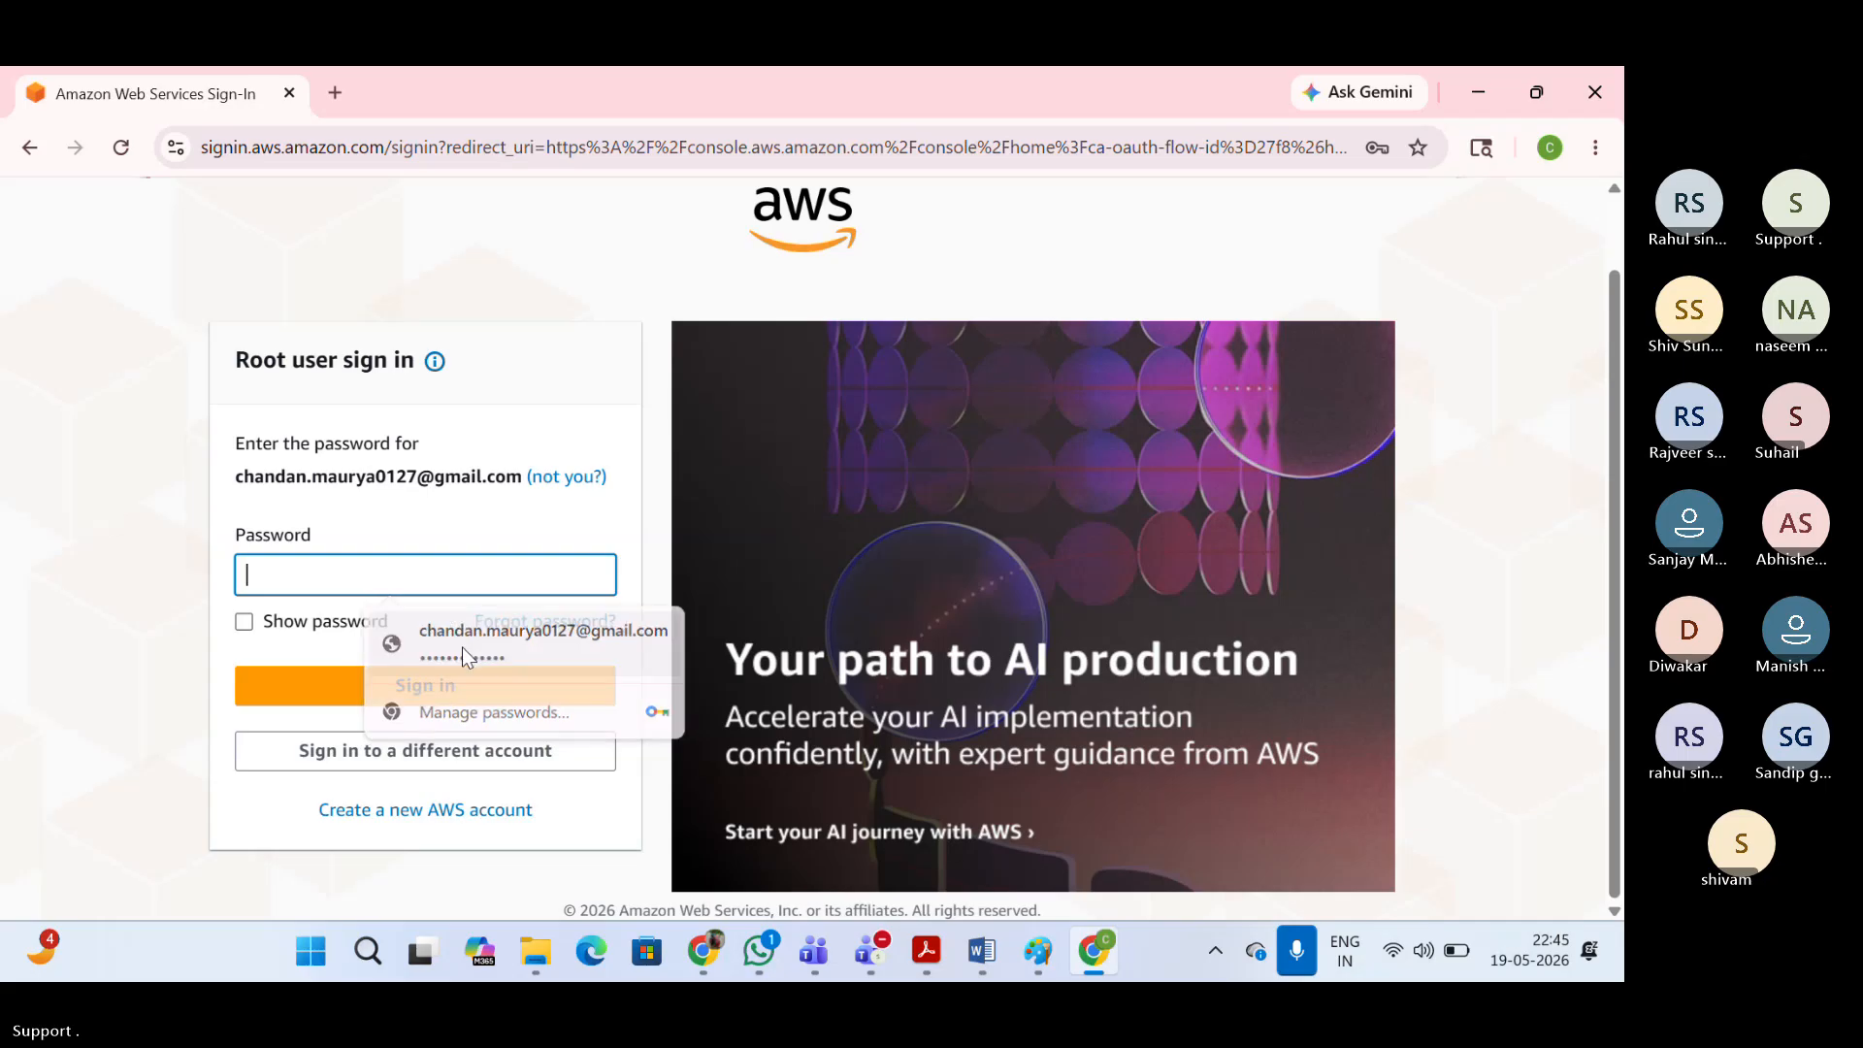
left_click(466, 648)
left_click(469, 685)
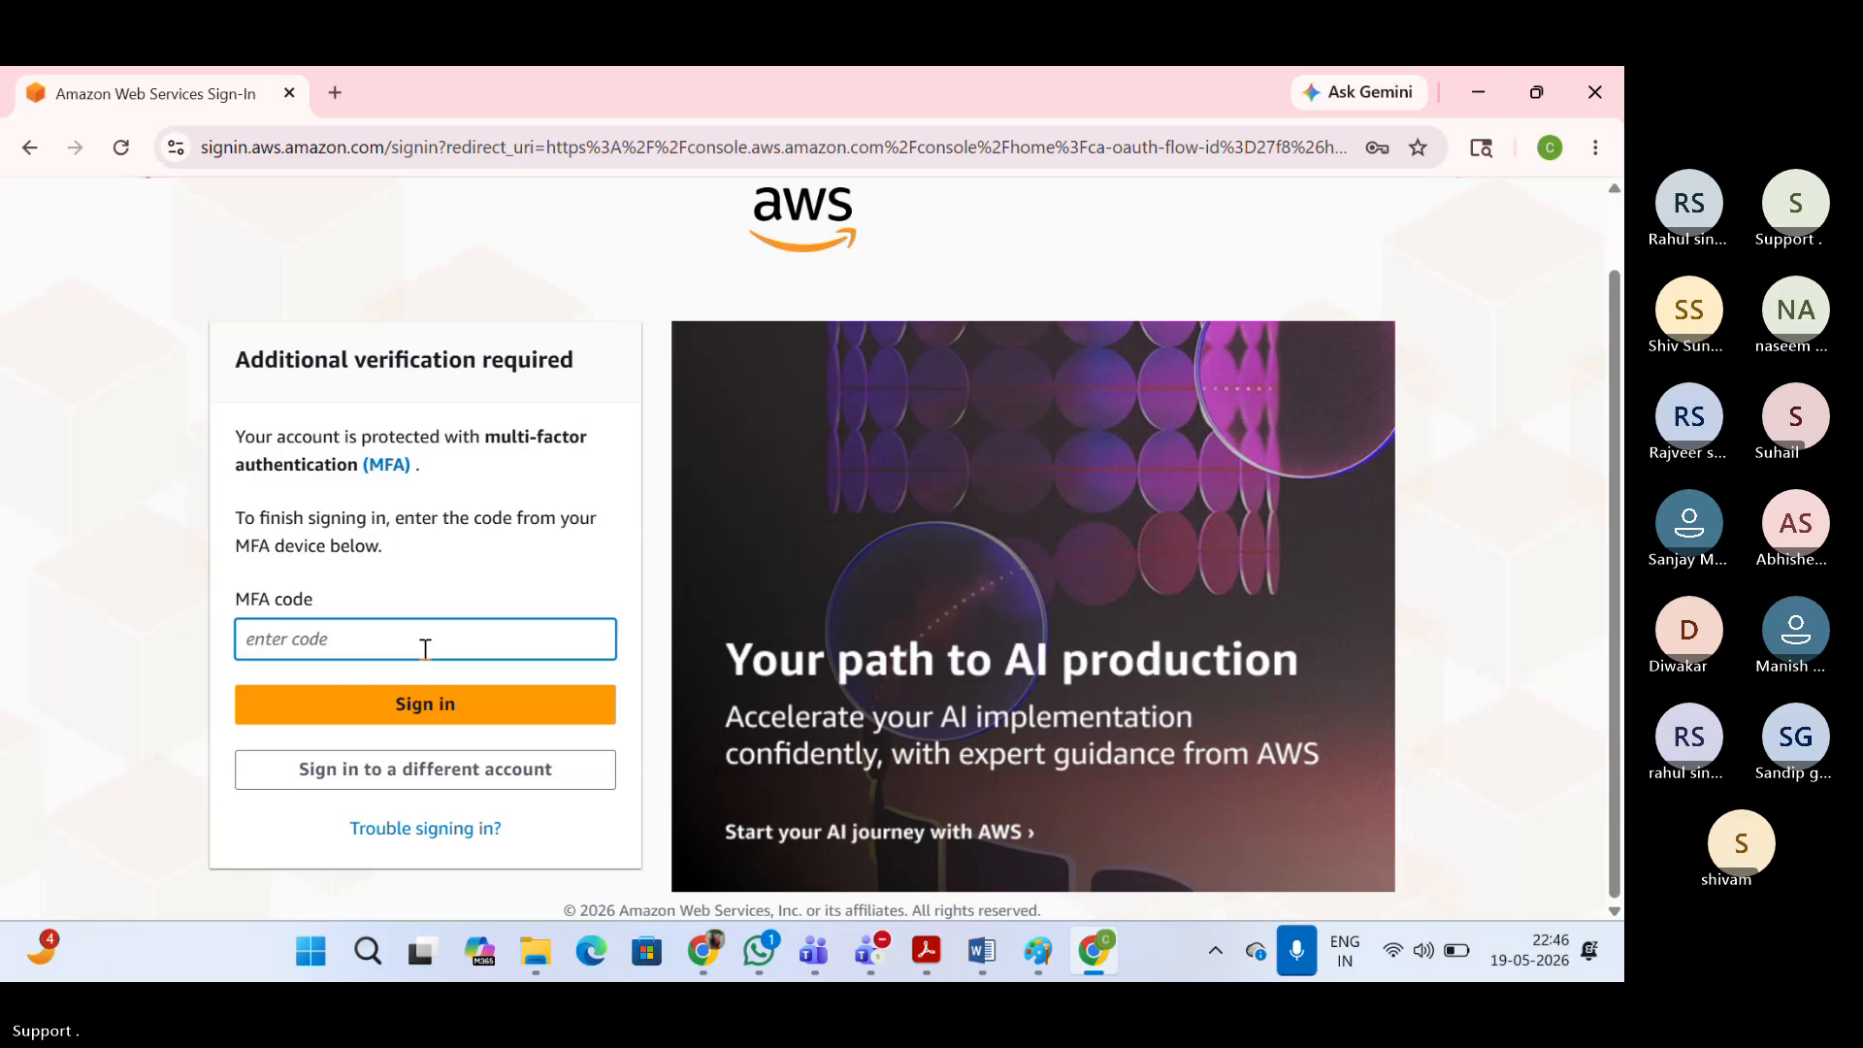
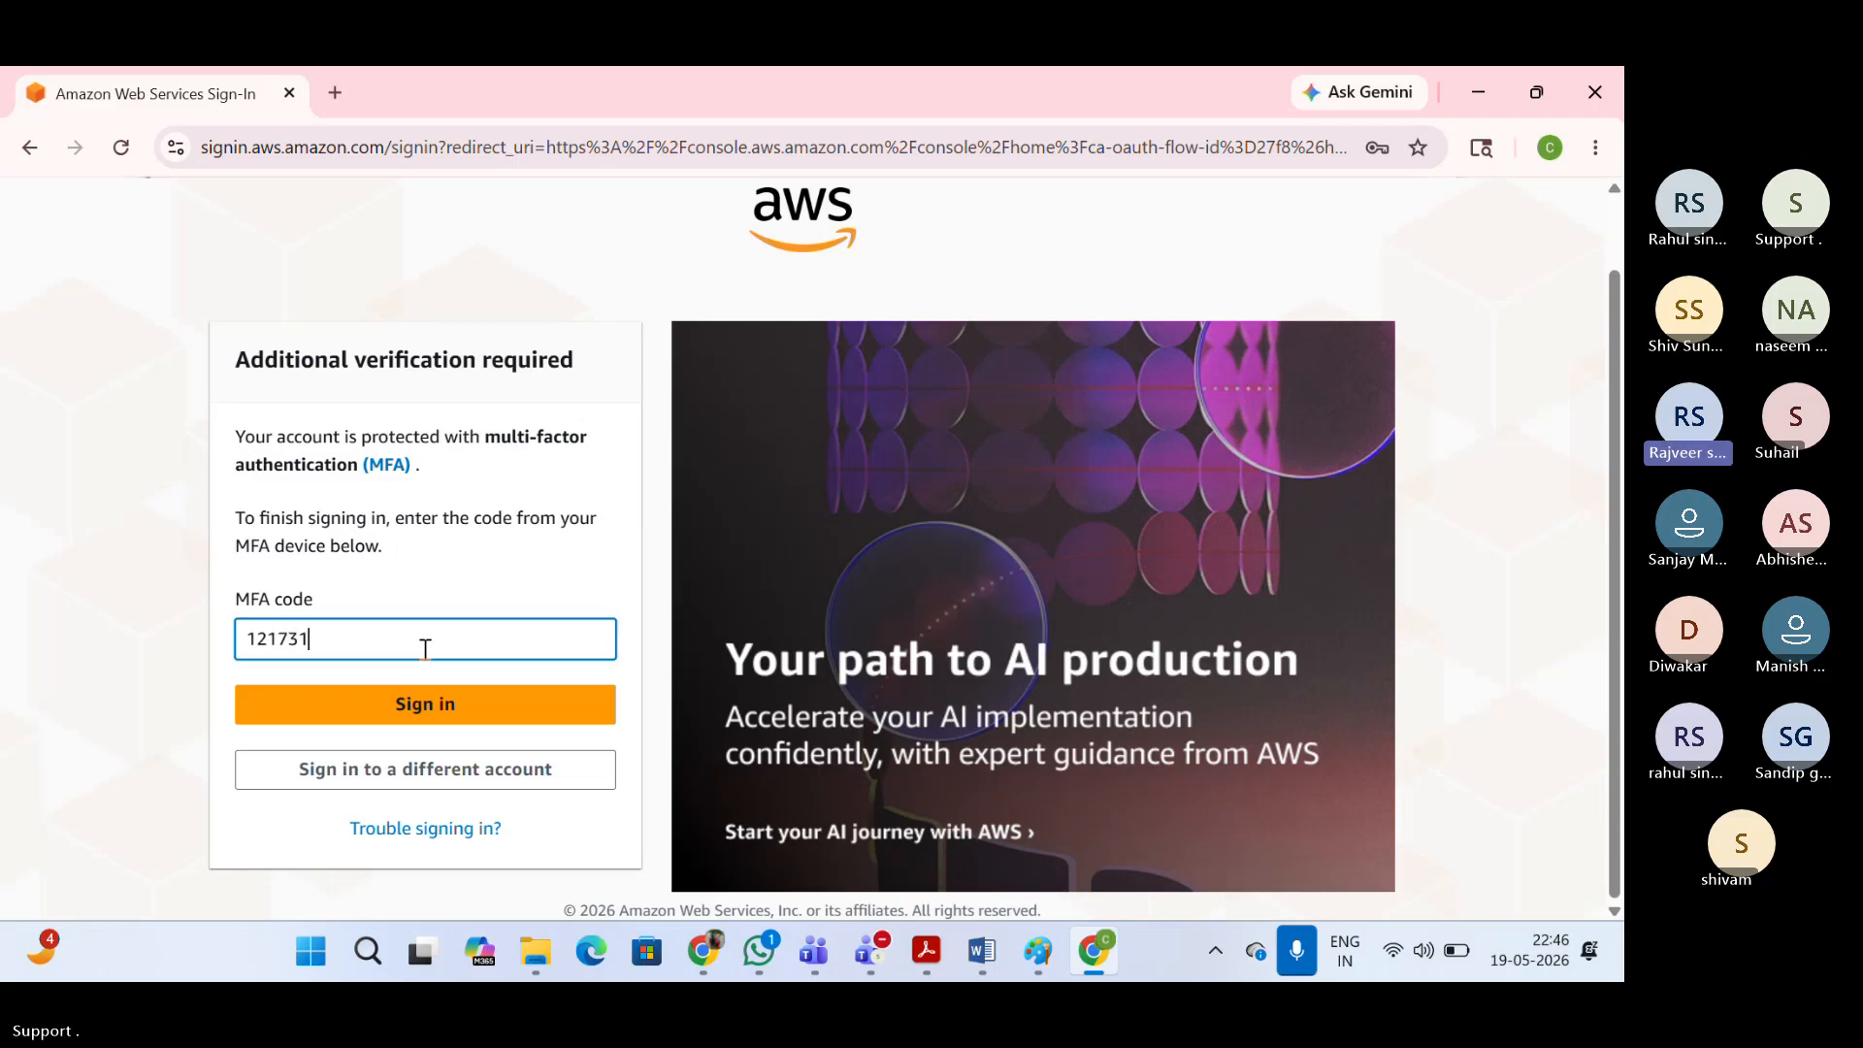
key("Return")
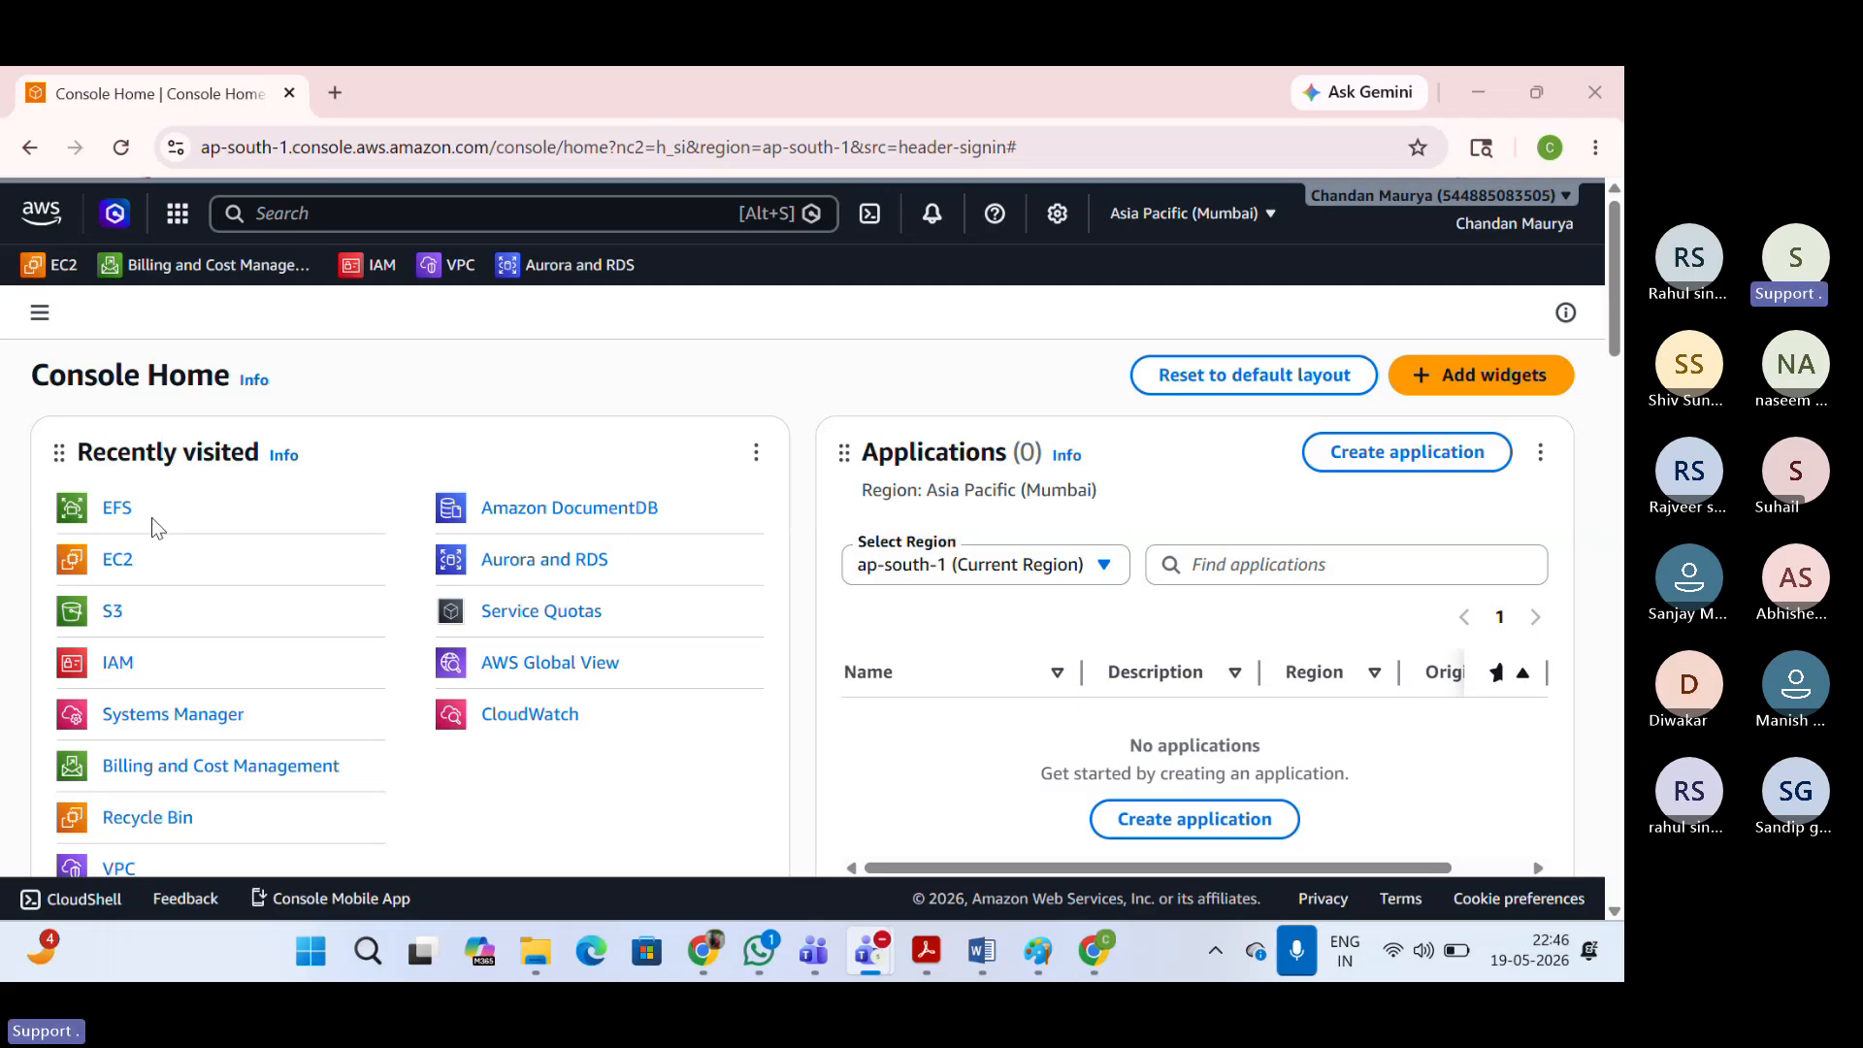
Step: Search for EC2, review the EFS architecture diagram in Paint, then return to the EC2 console
left_click(349, 211)
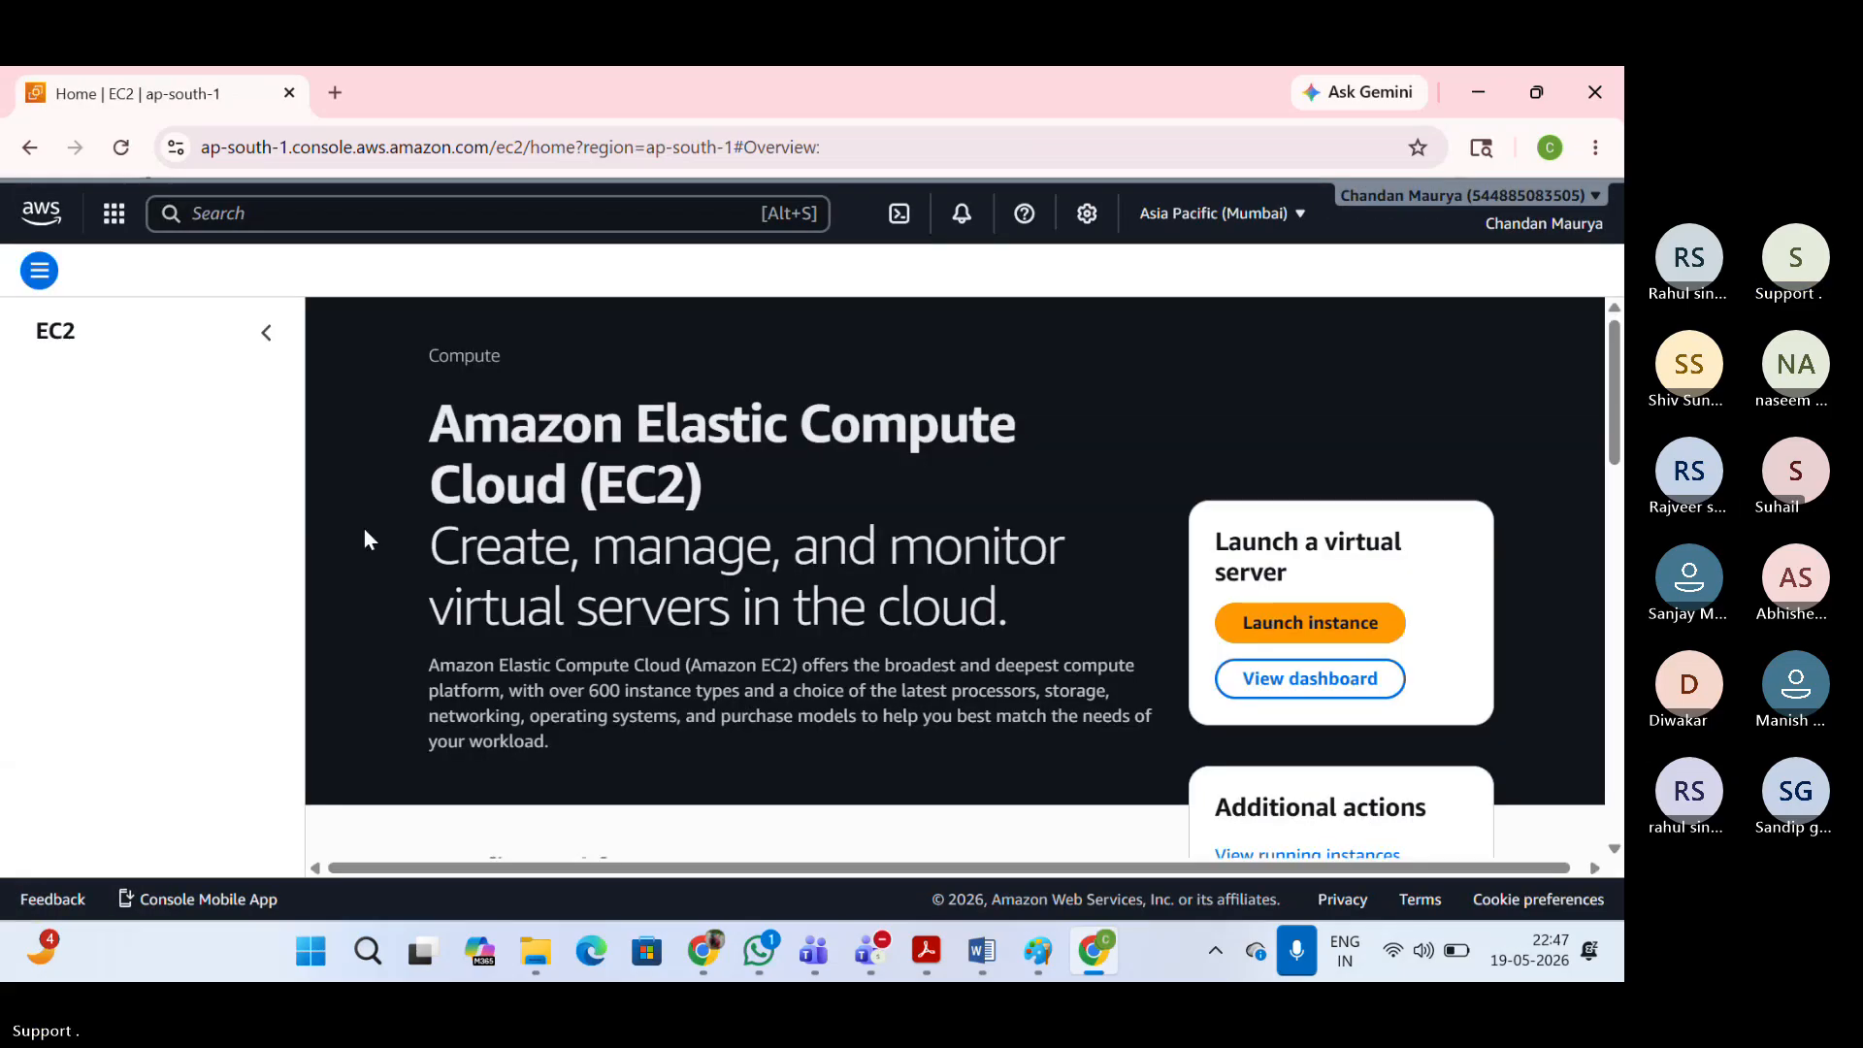
scroll(206, 617, "down", 1)
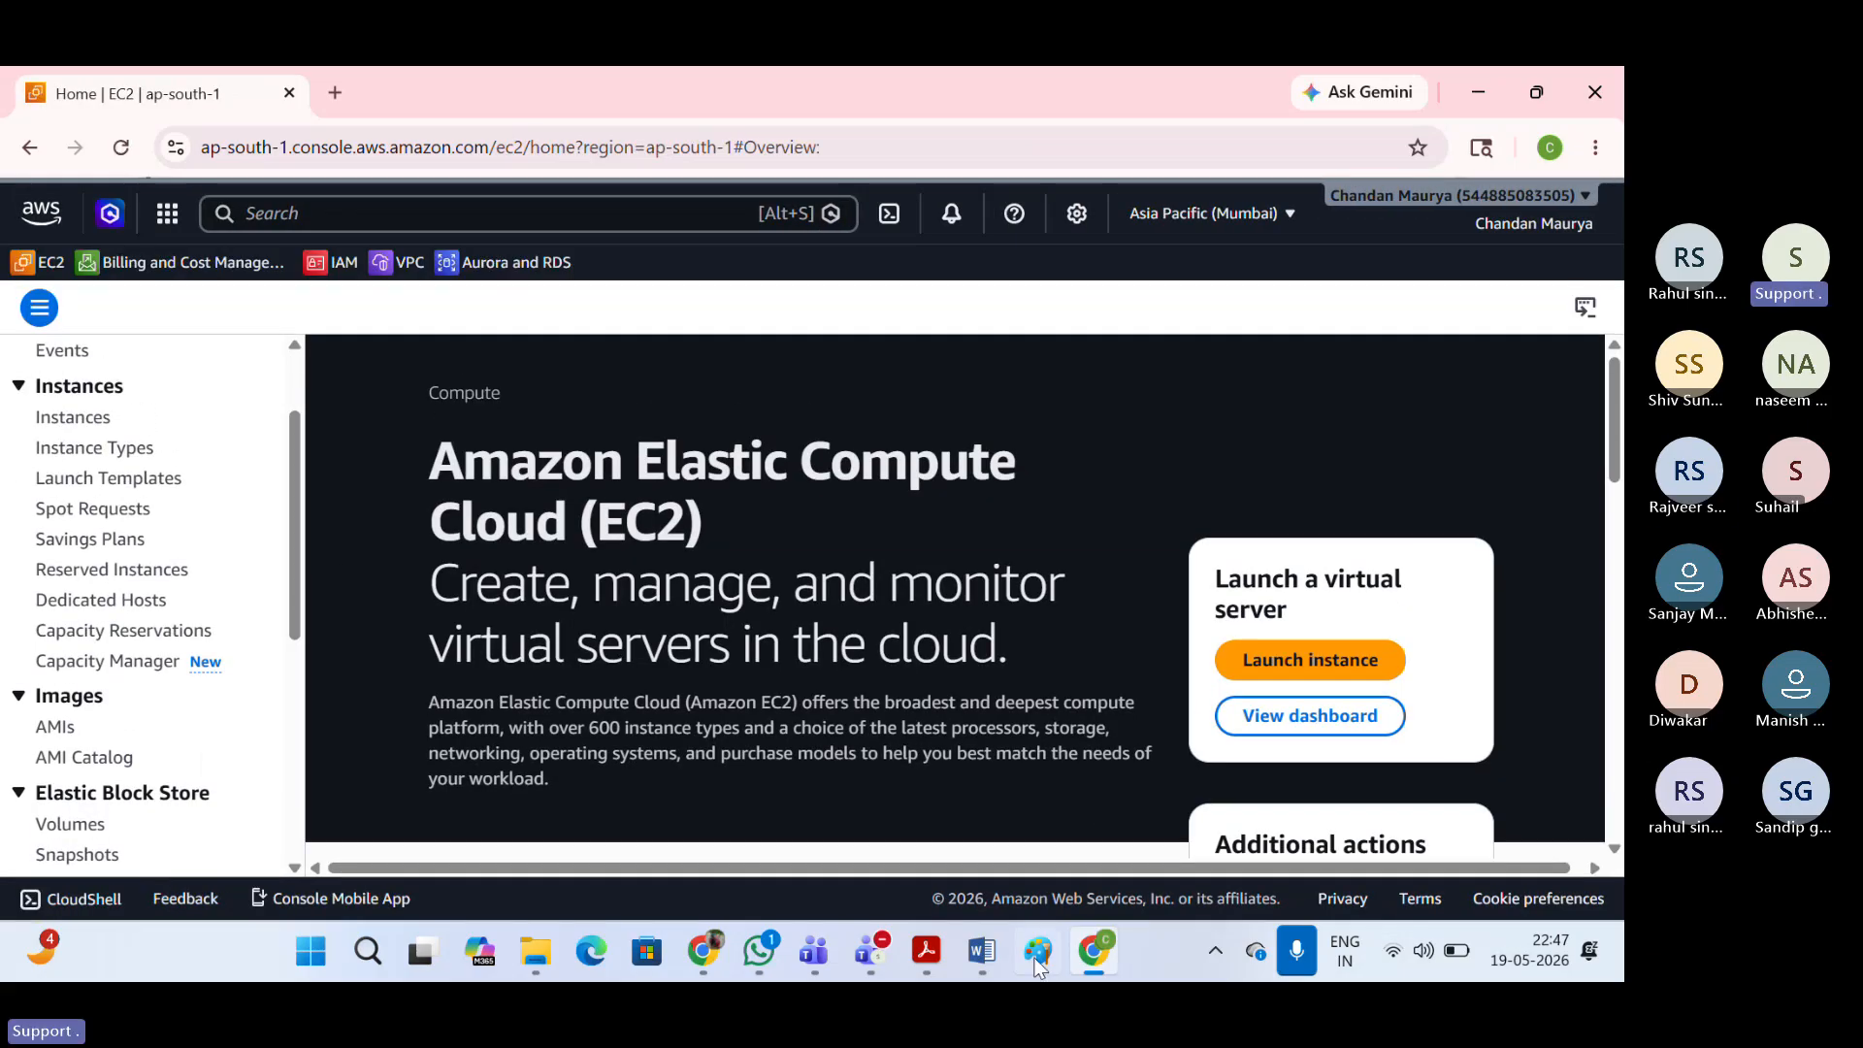
left_click(1032, 974)
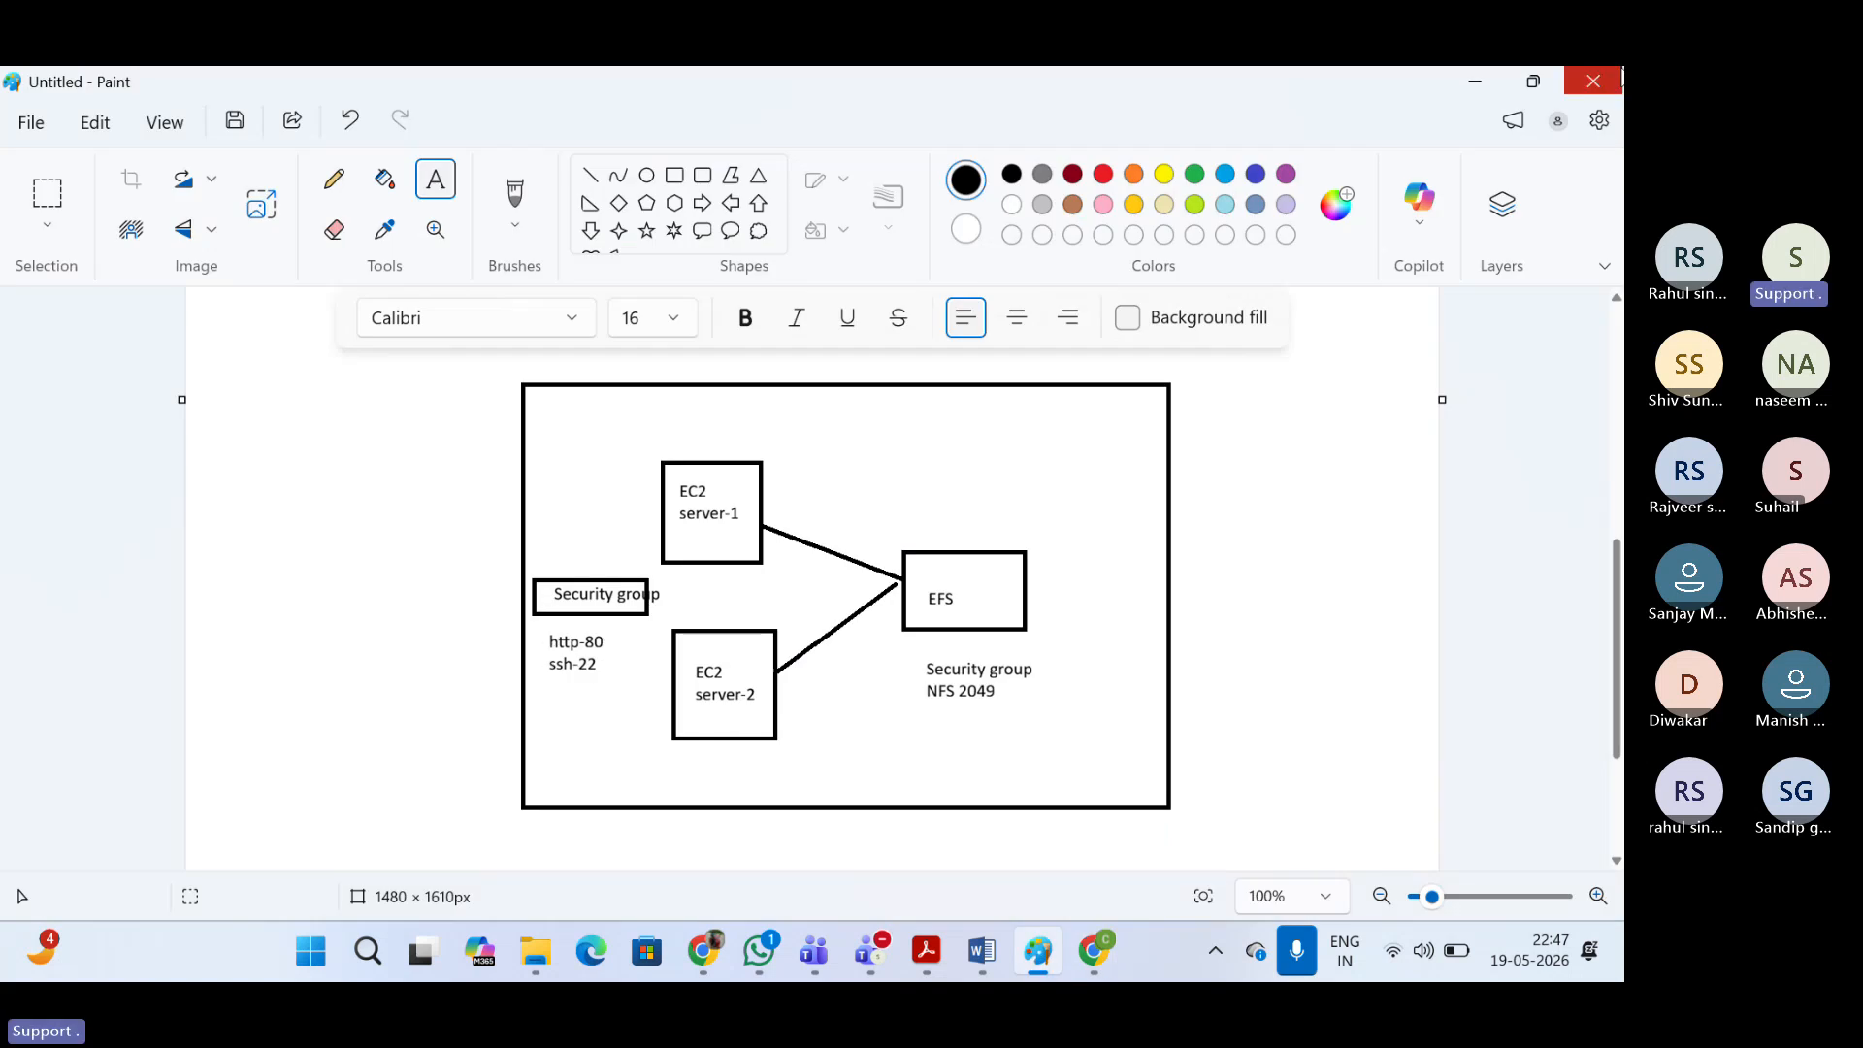
key("alt+Tab")
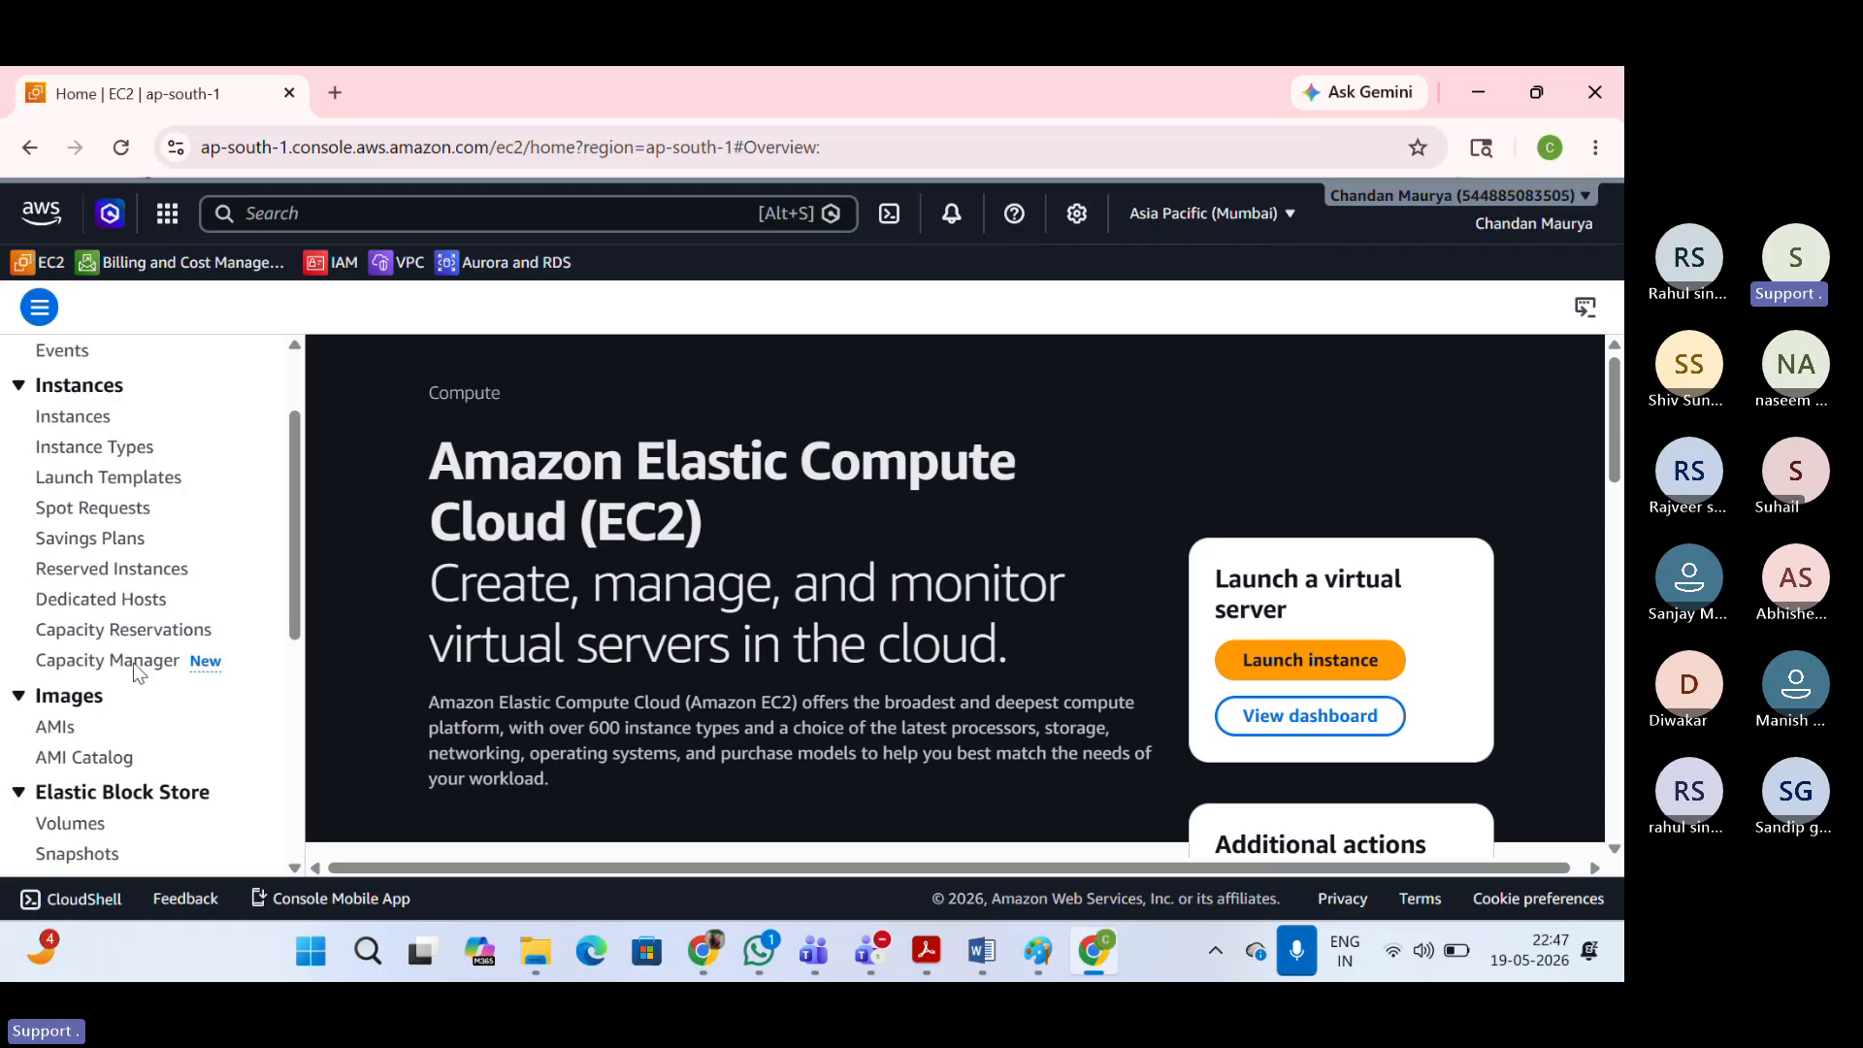
Step: Open the Security Groups list, peek at the Create security group page, and go back
scroll(122, 687, "down", 3)
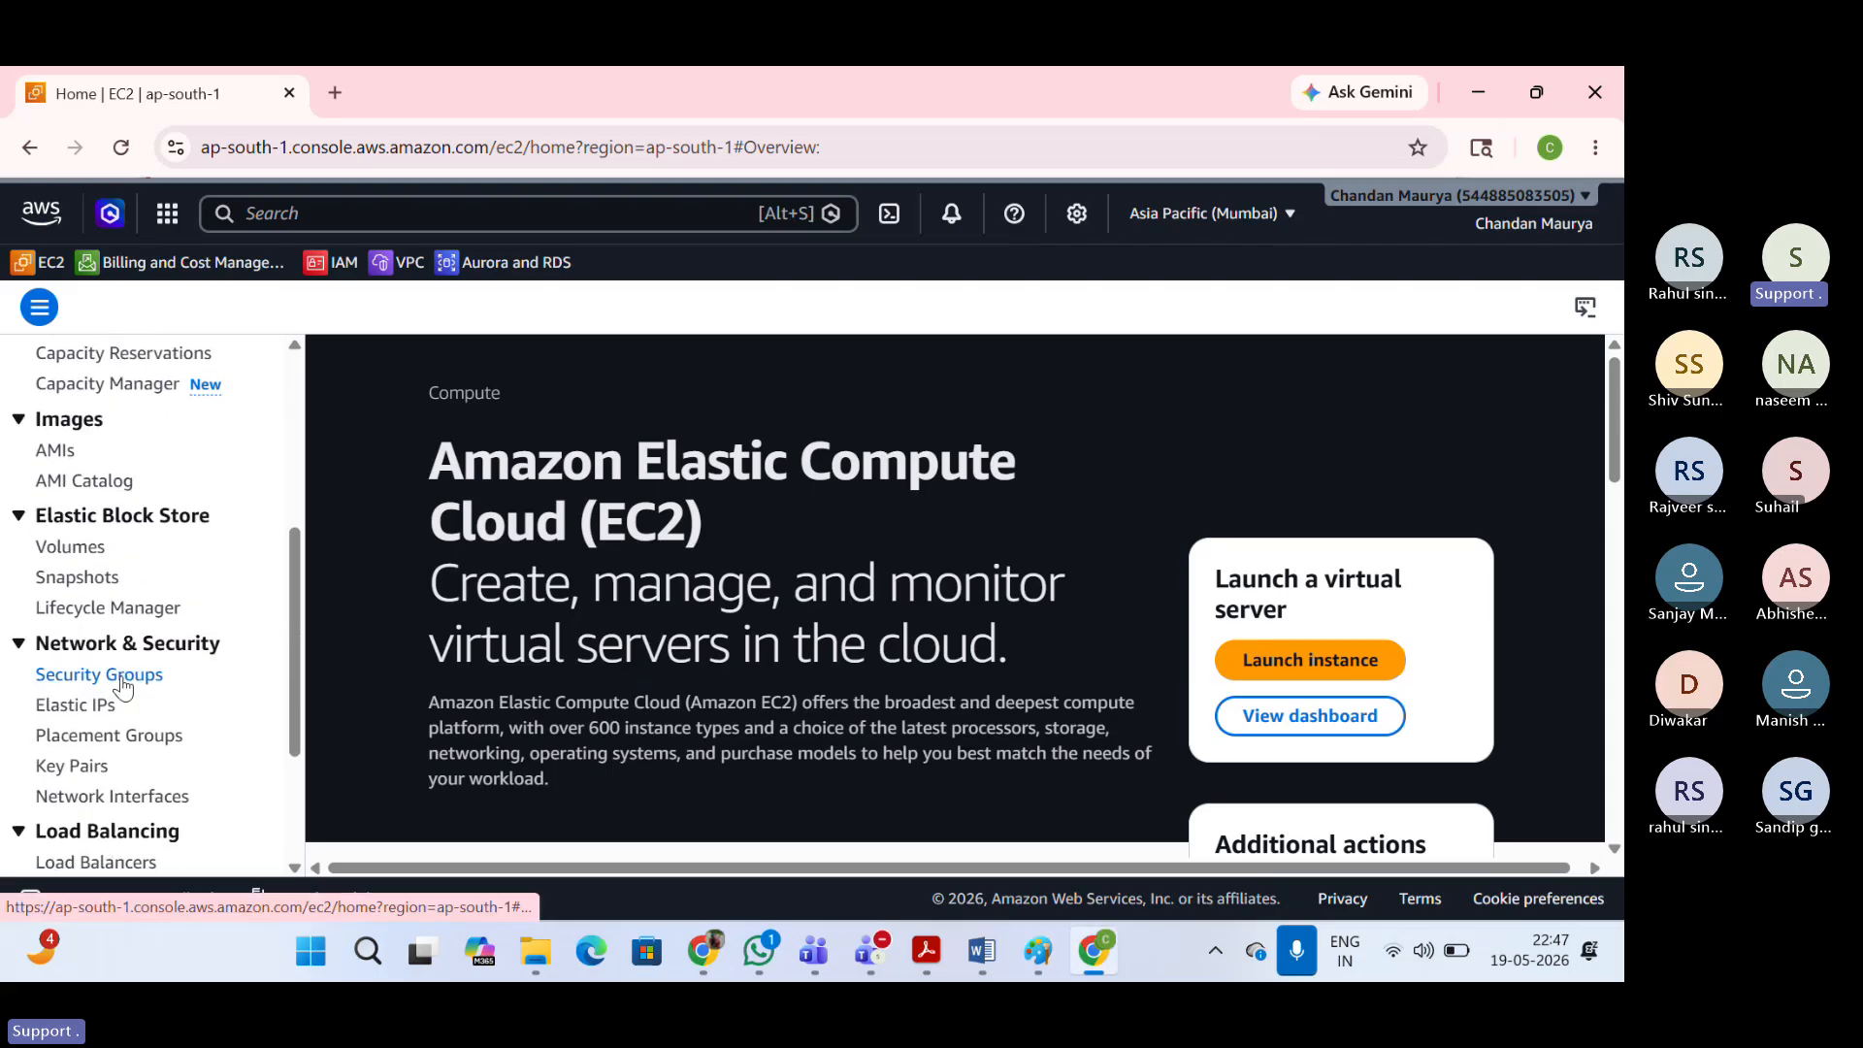
left_click(113, 684)
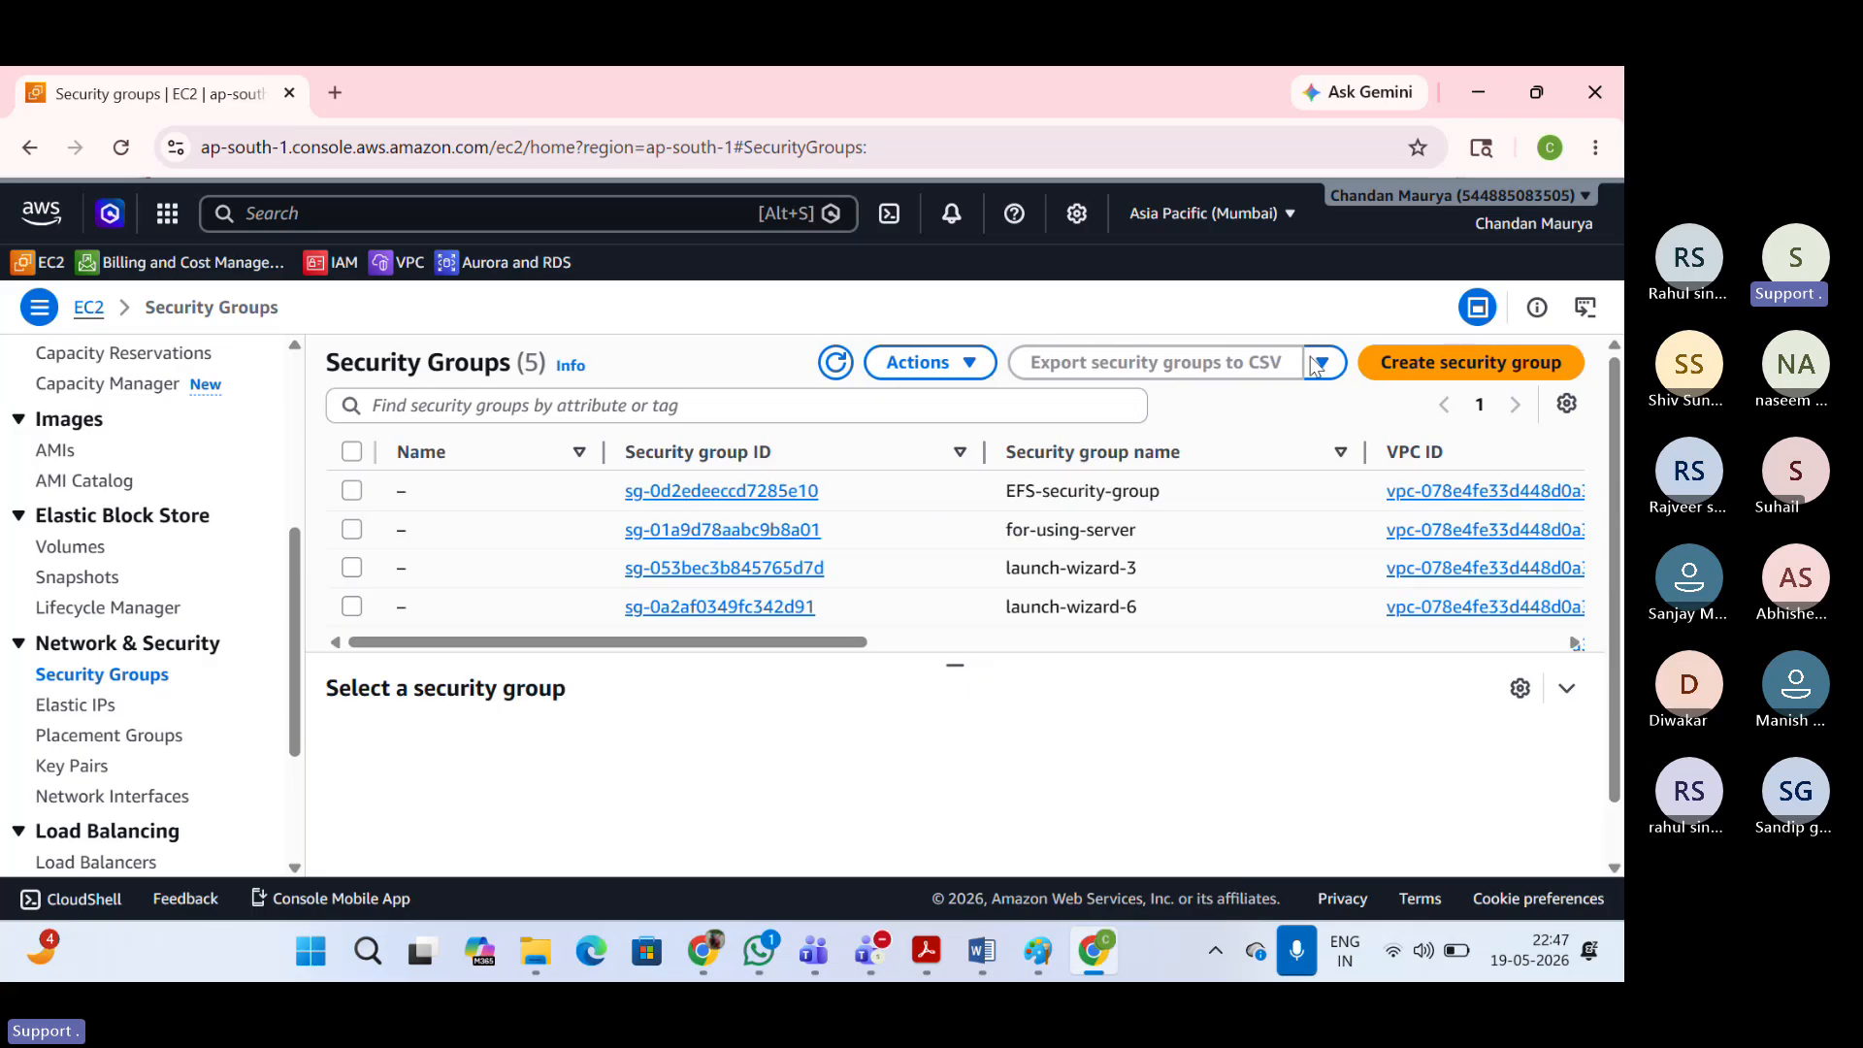
left_click(1404, 364)
scroll(1405, 367, "down", 5)
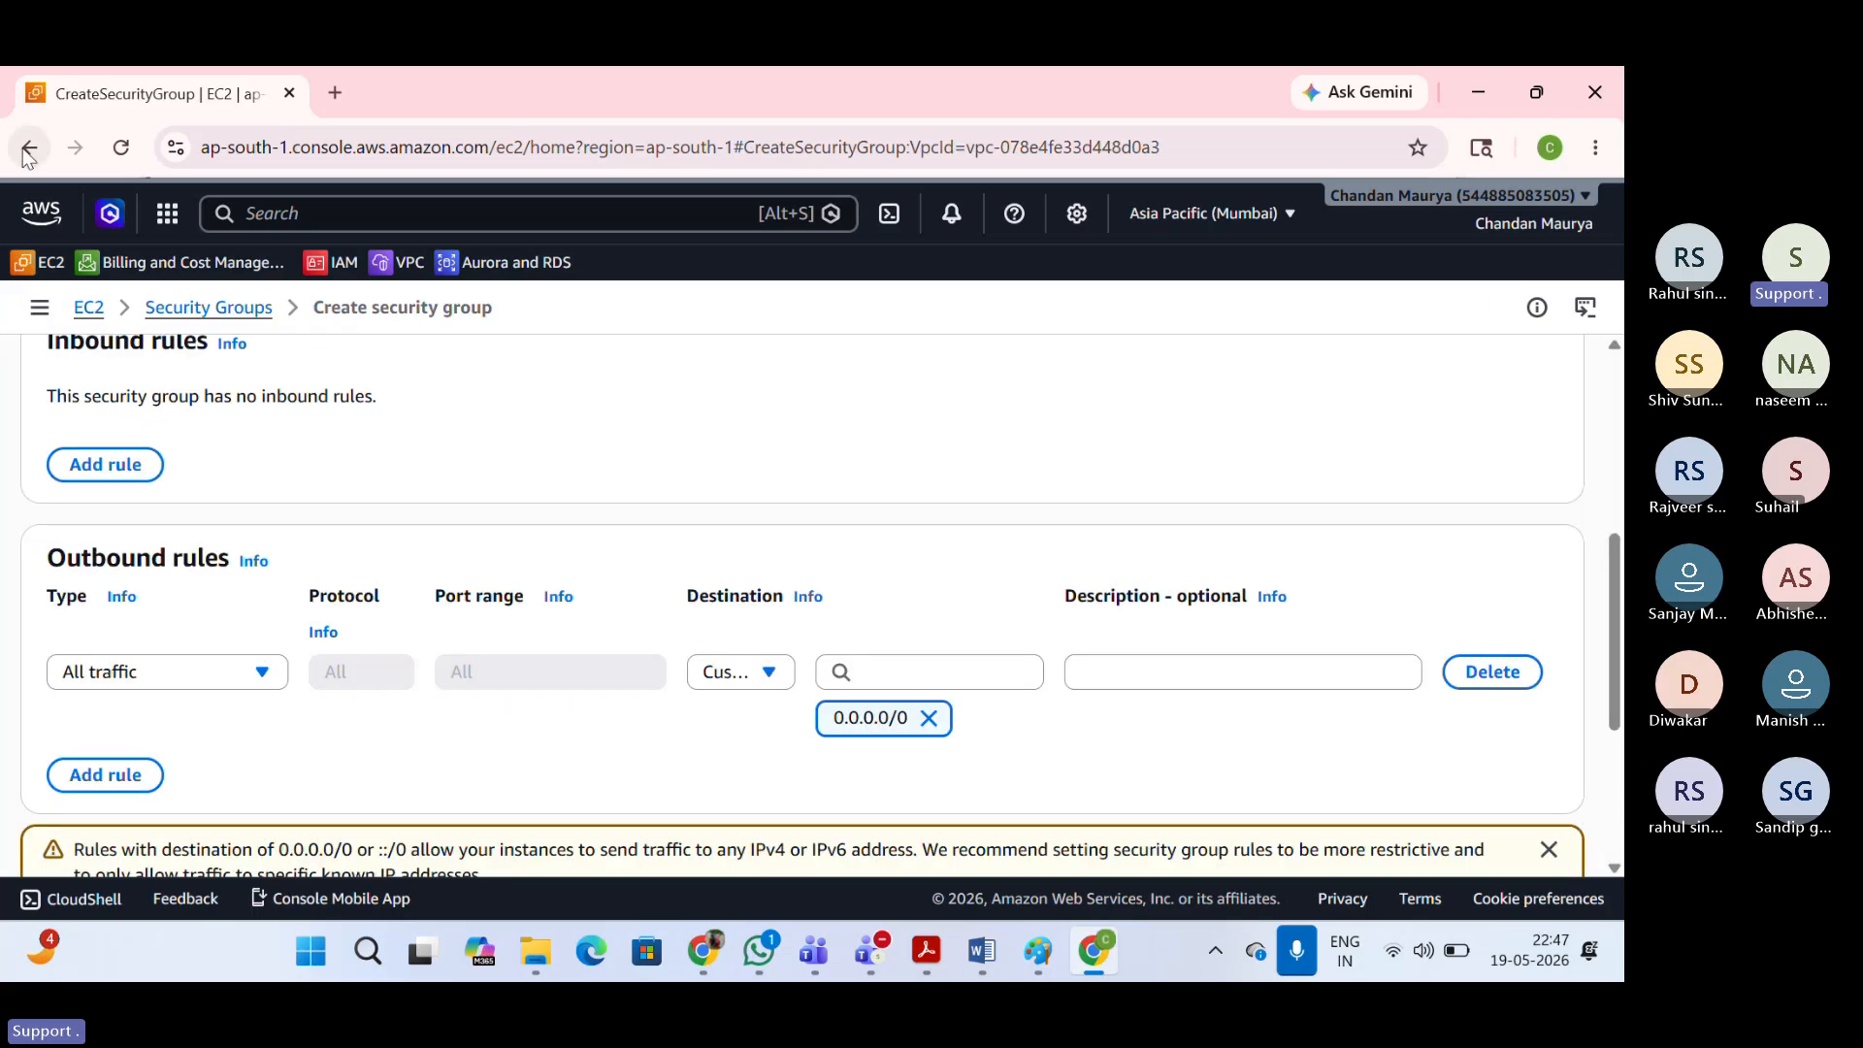
key("alt+Left")
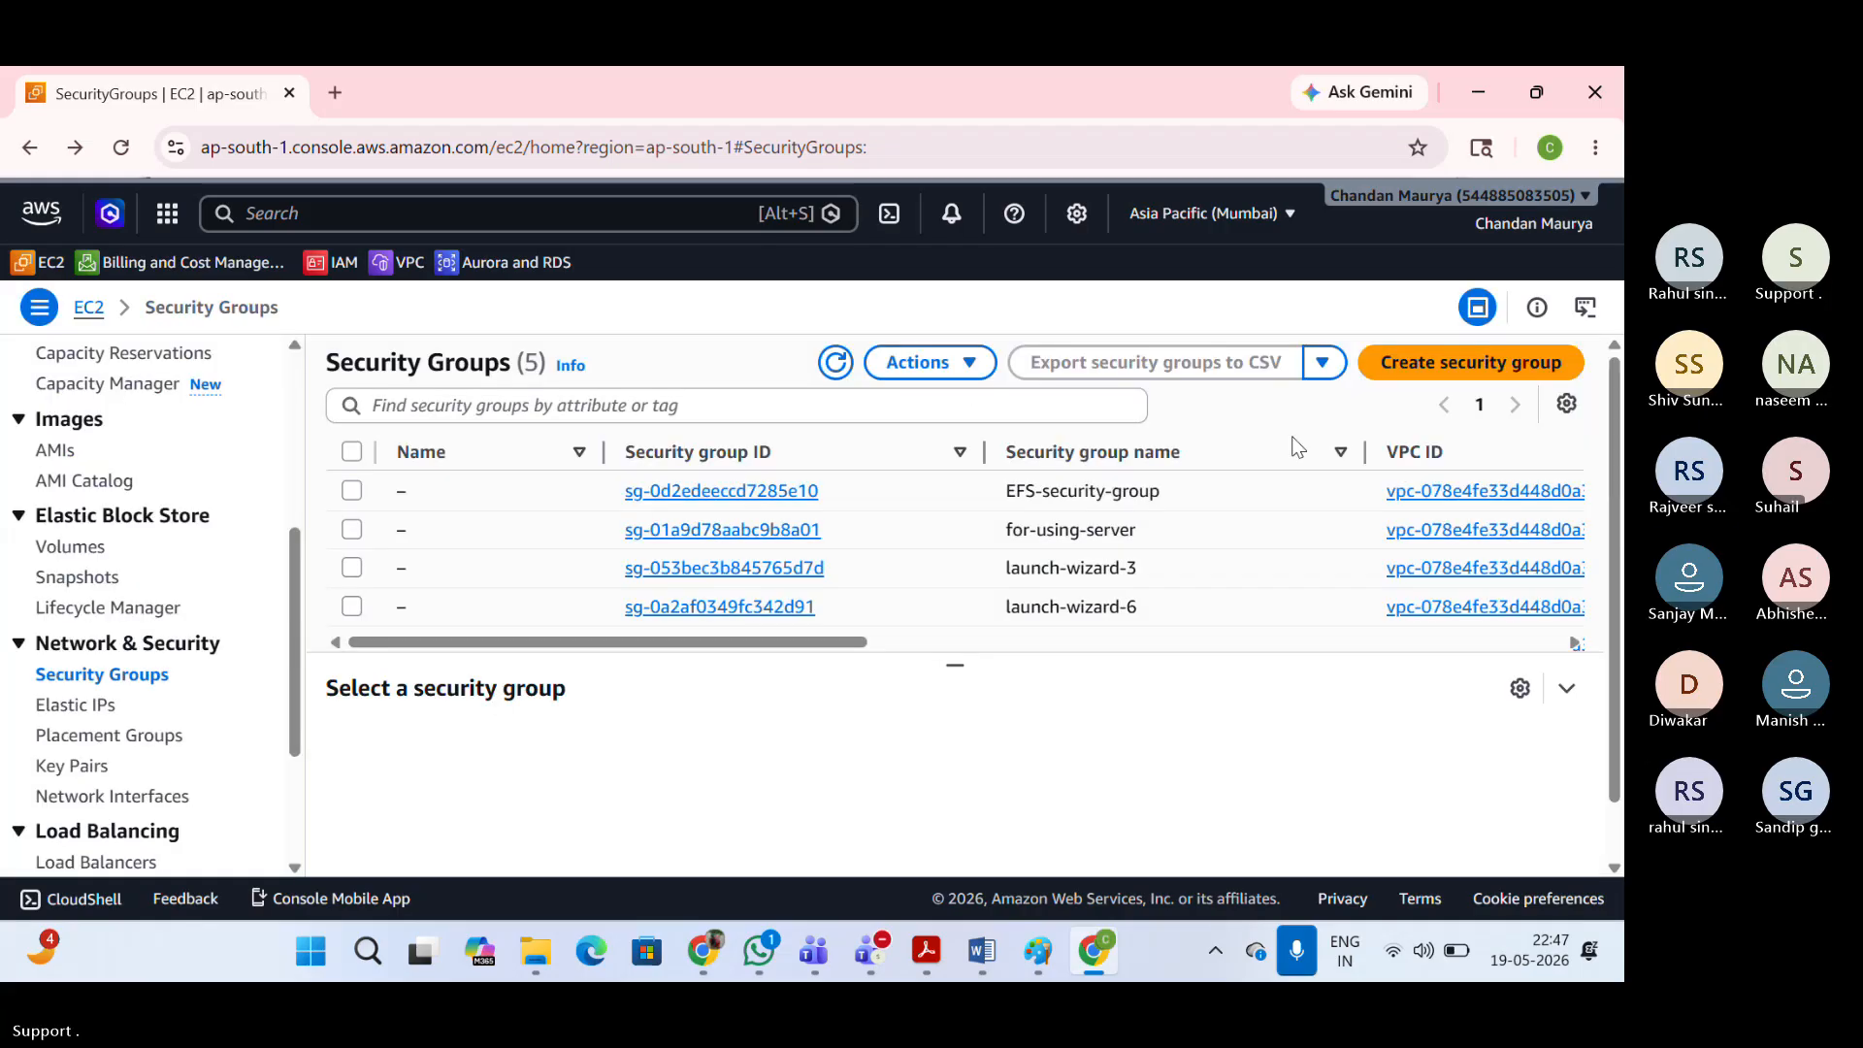
Step: Delete EFS-security-group and for-using-server by confirming 'delete', then refresh the list
left_click(353, 492)
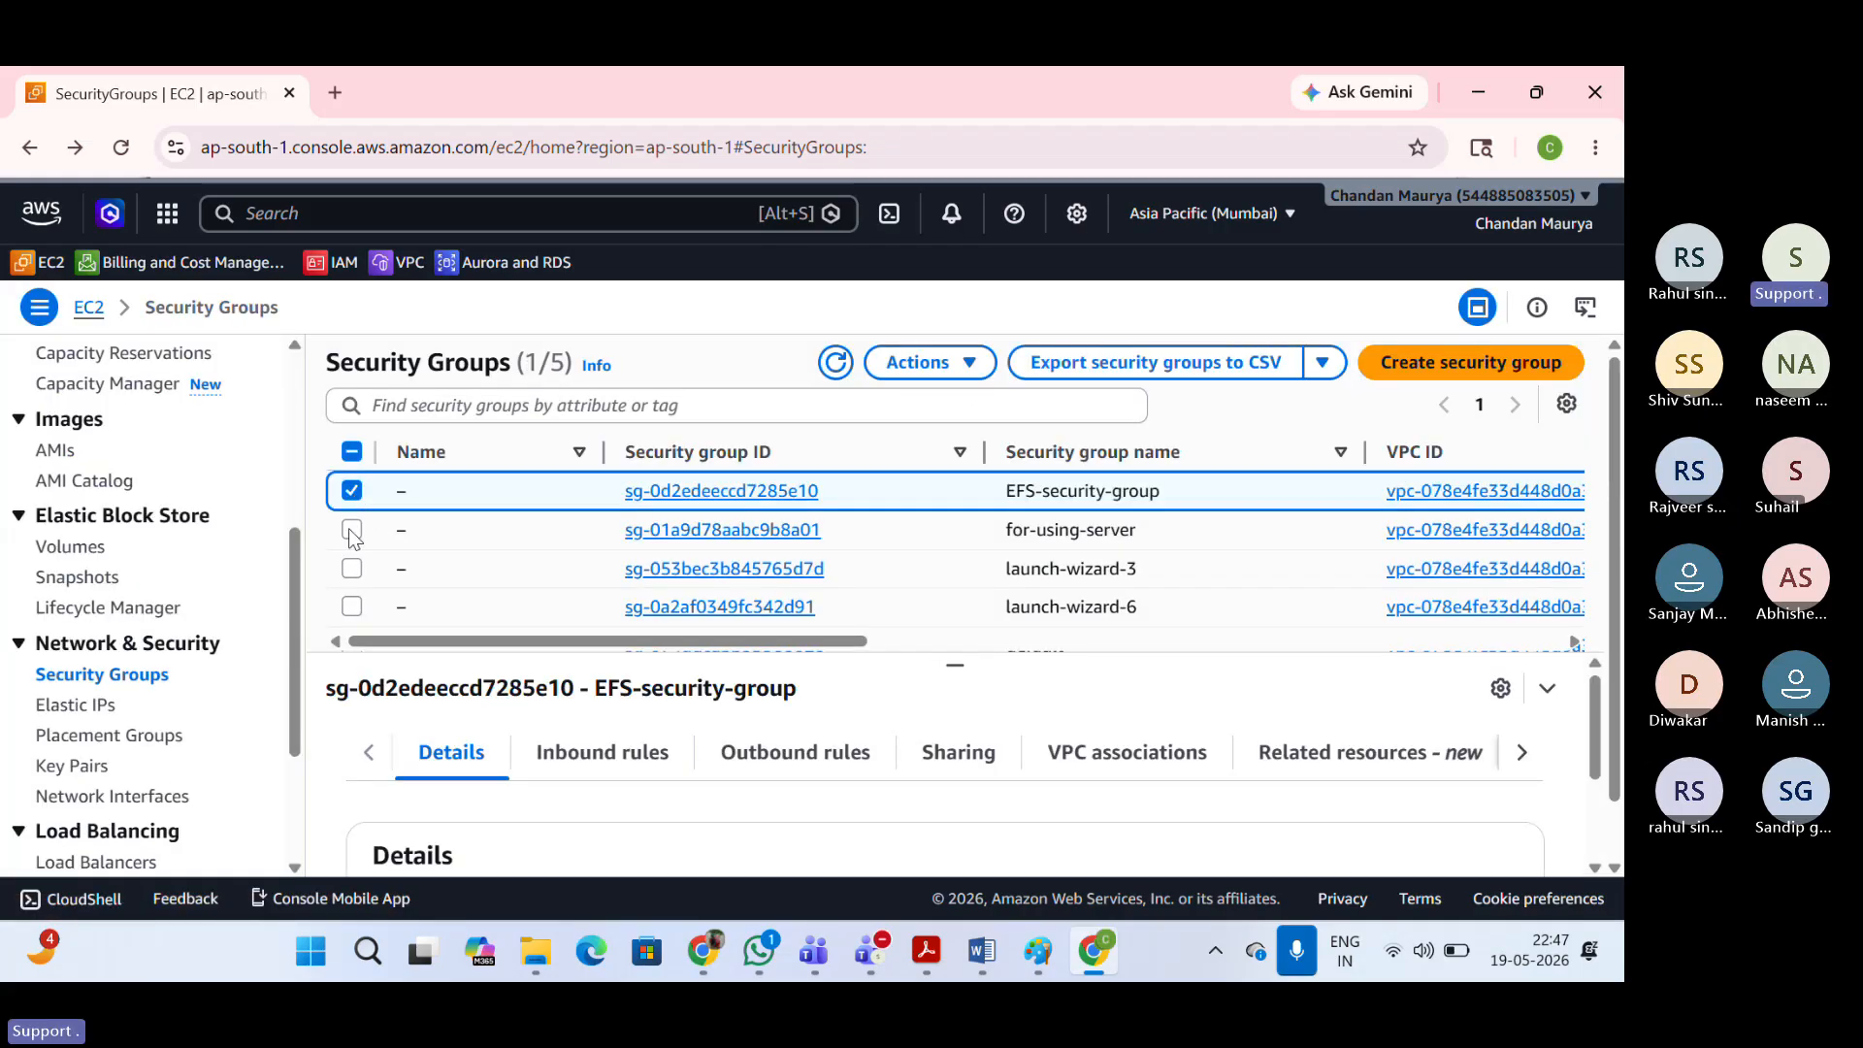
left_click(351, 531)
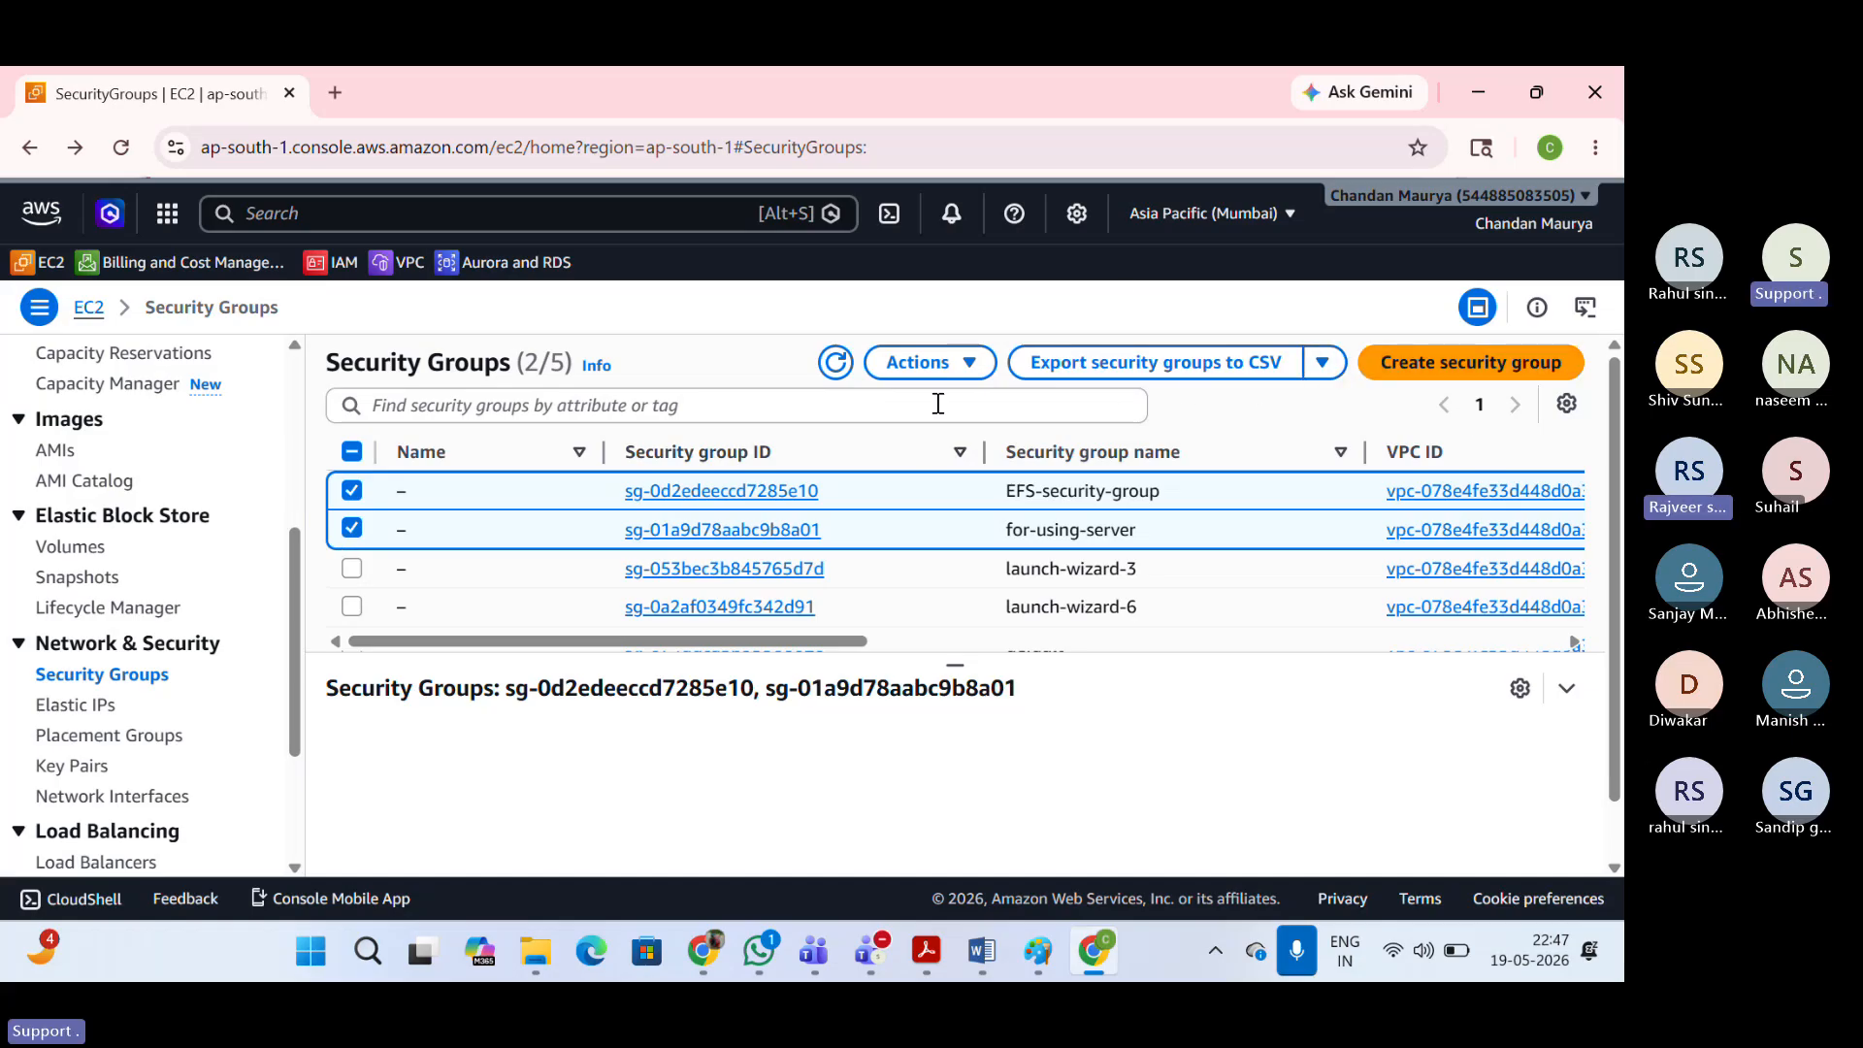
left_click(920, 363)
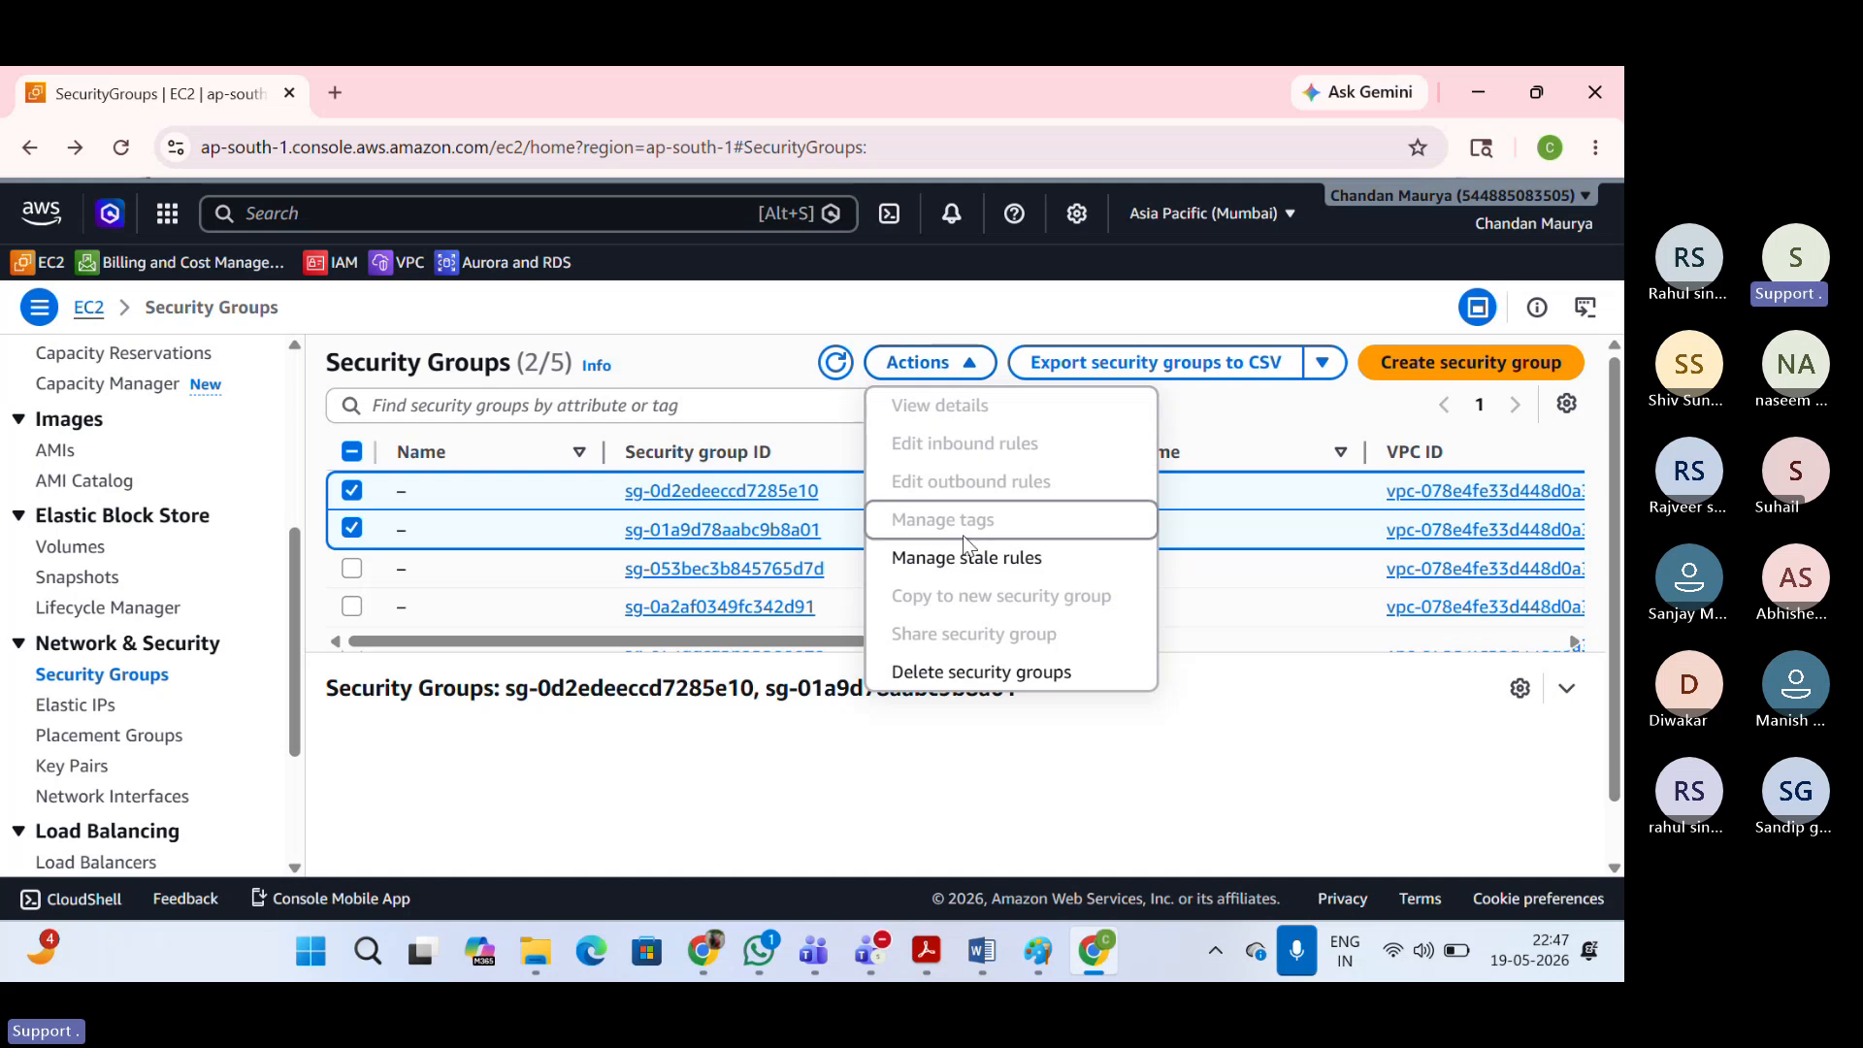
left_click(983, 670)
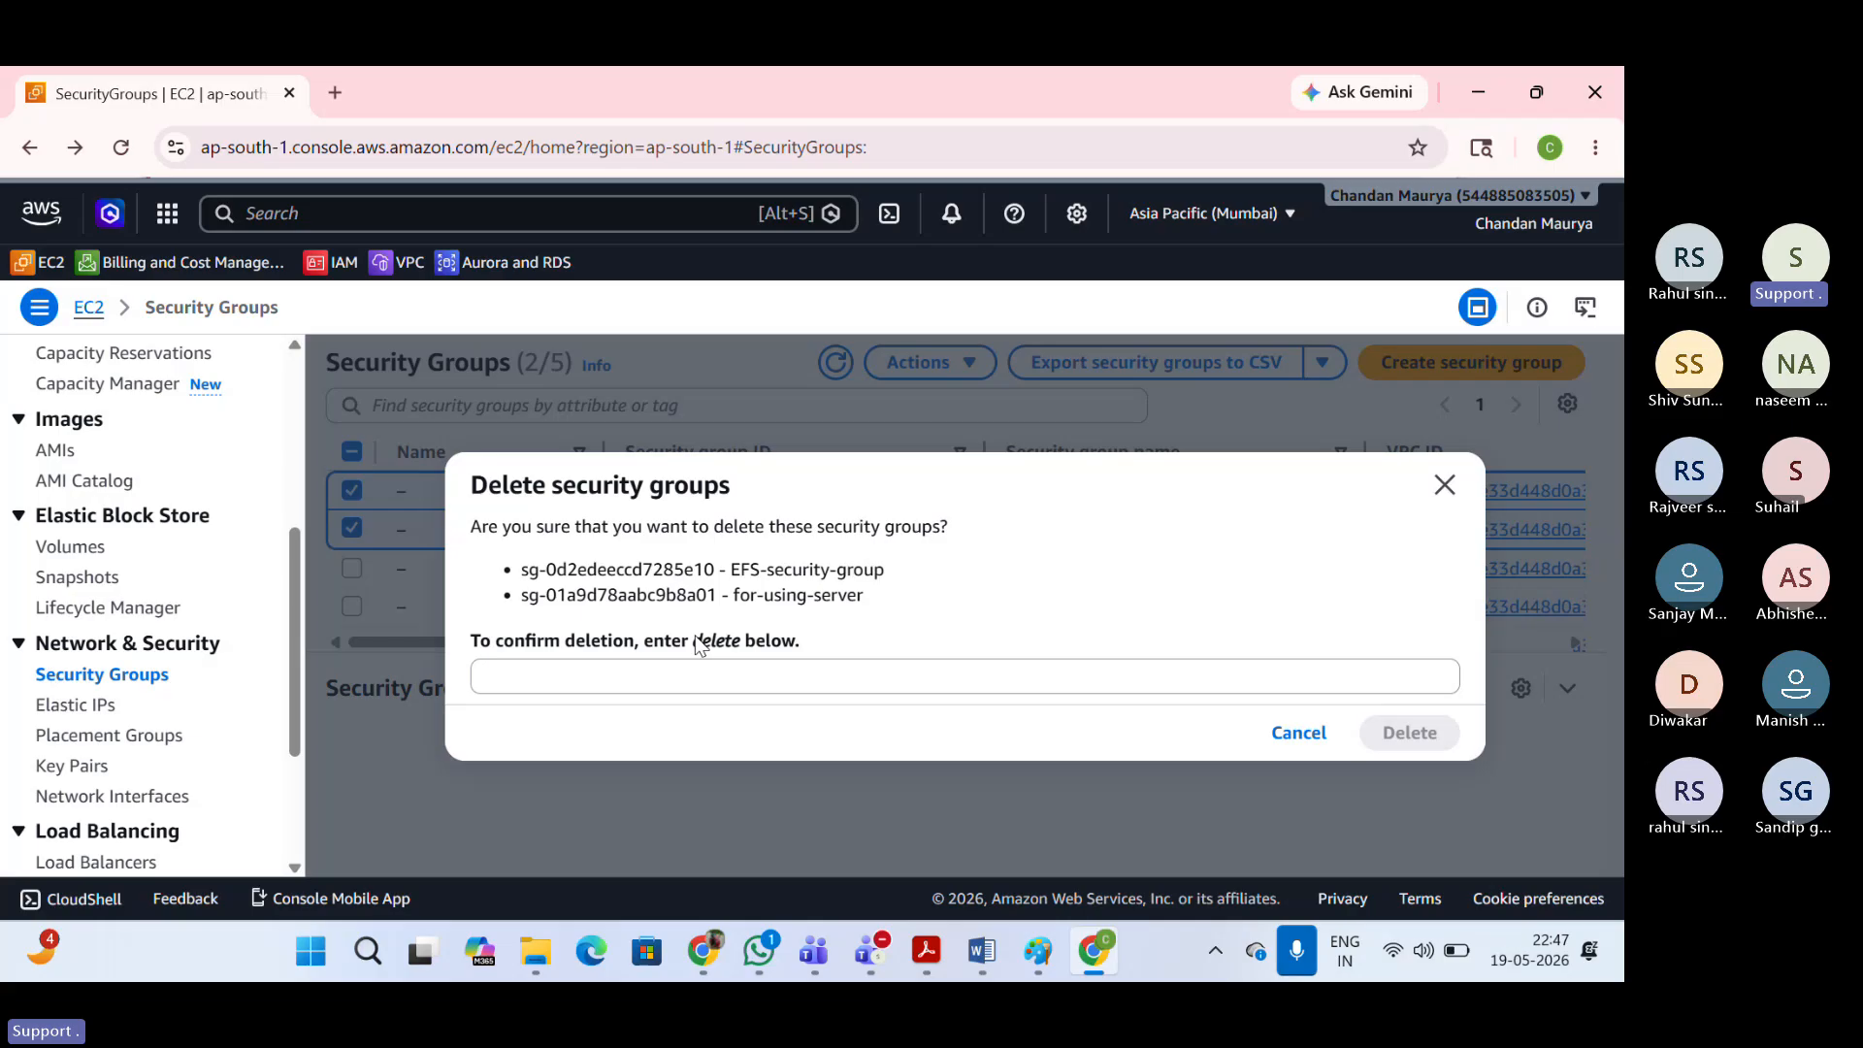
left_click_drag(694, 644, 734, 648)
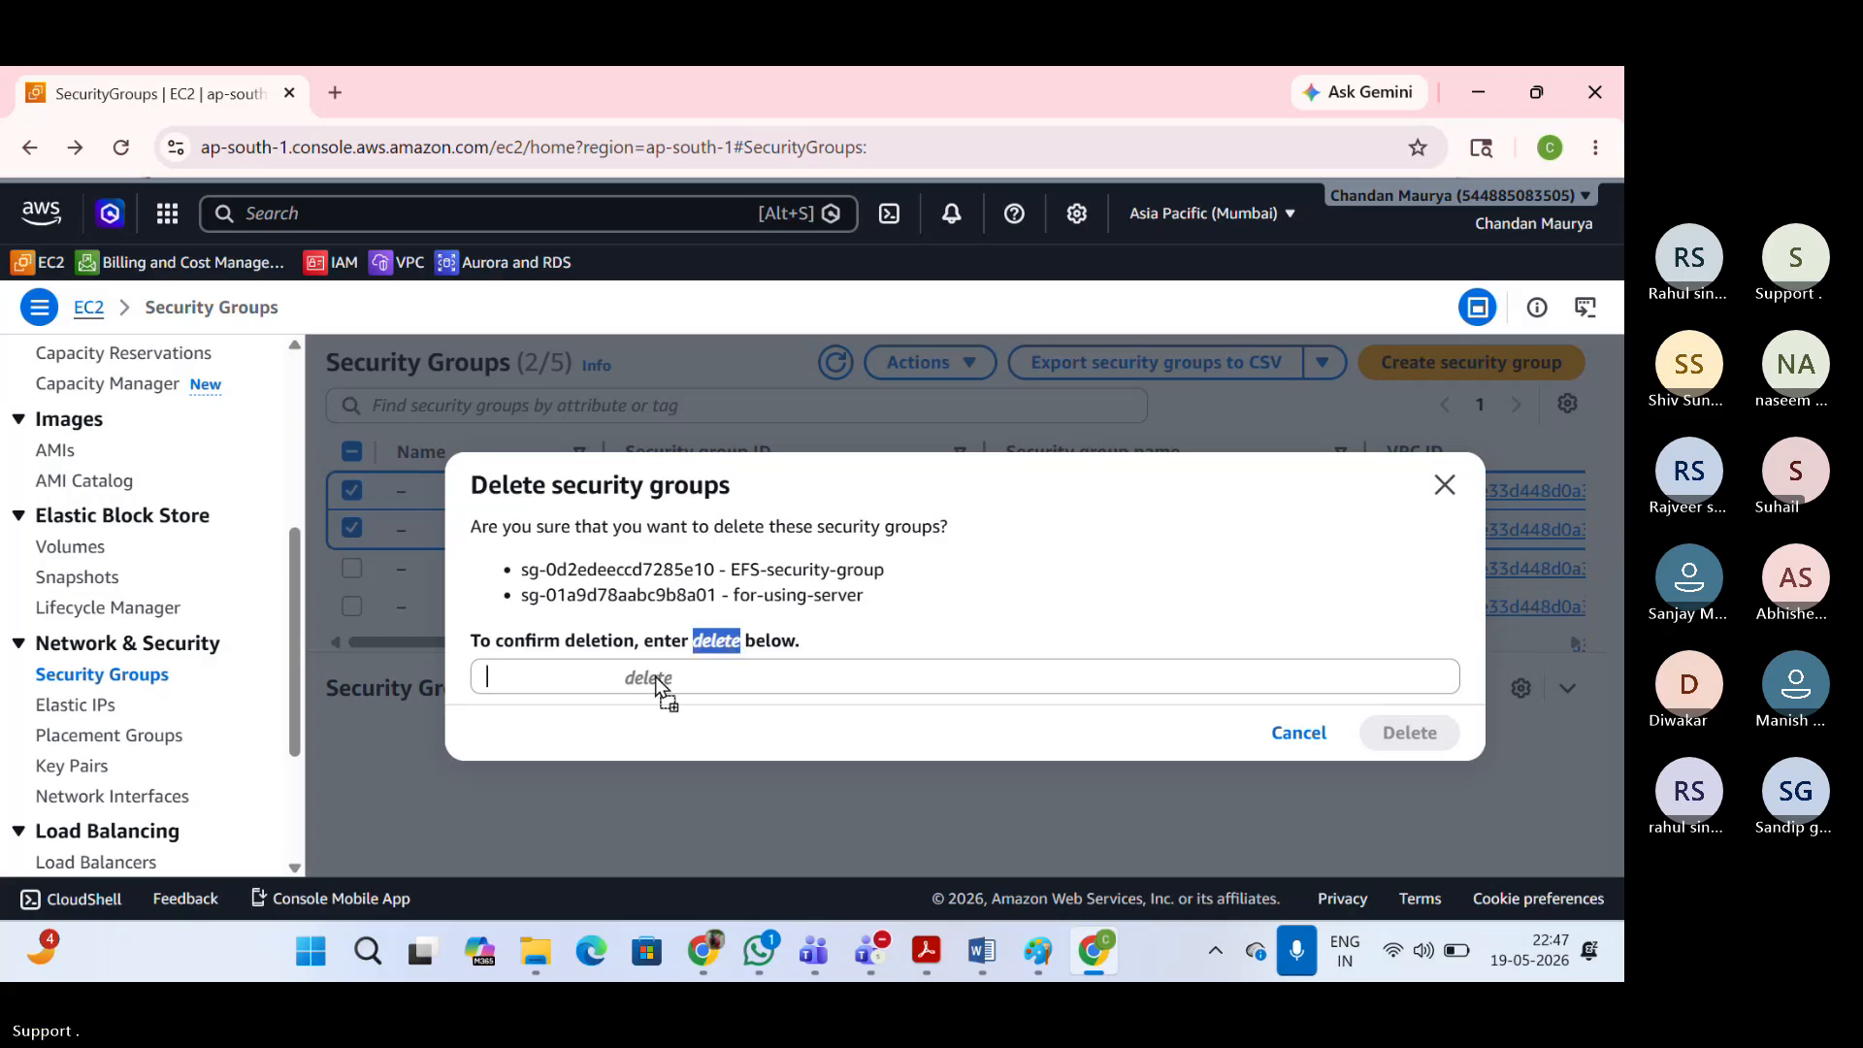
left_click_drag(656, 679, 657, 680)
left_click(1448, 734)
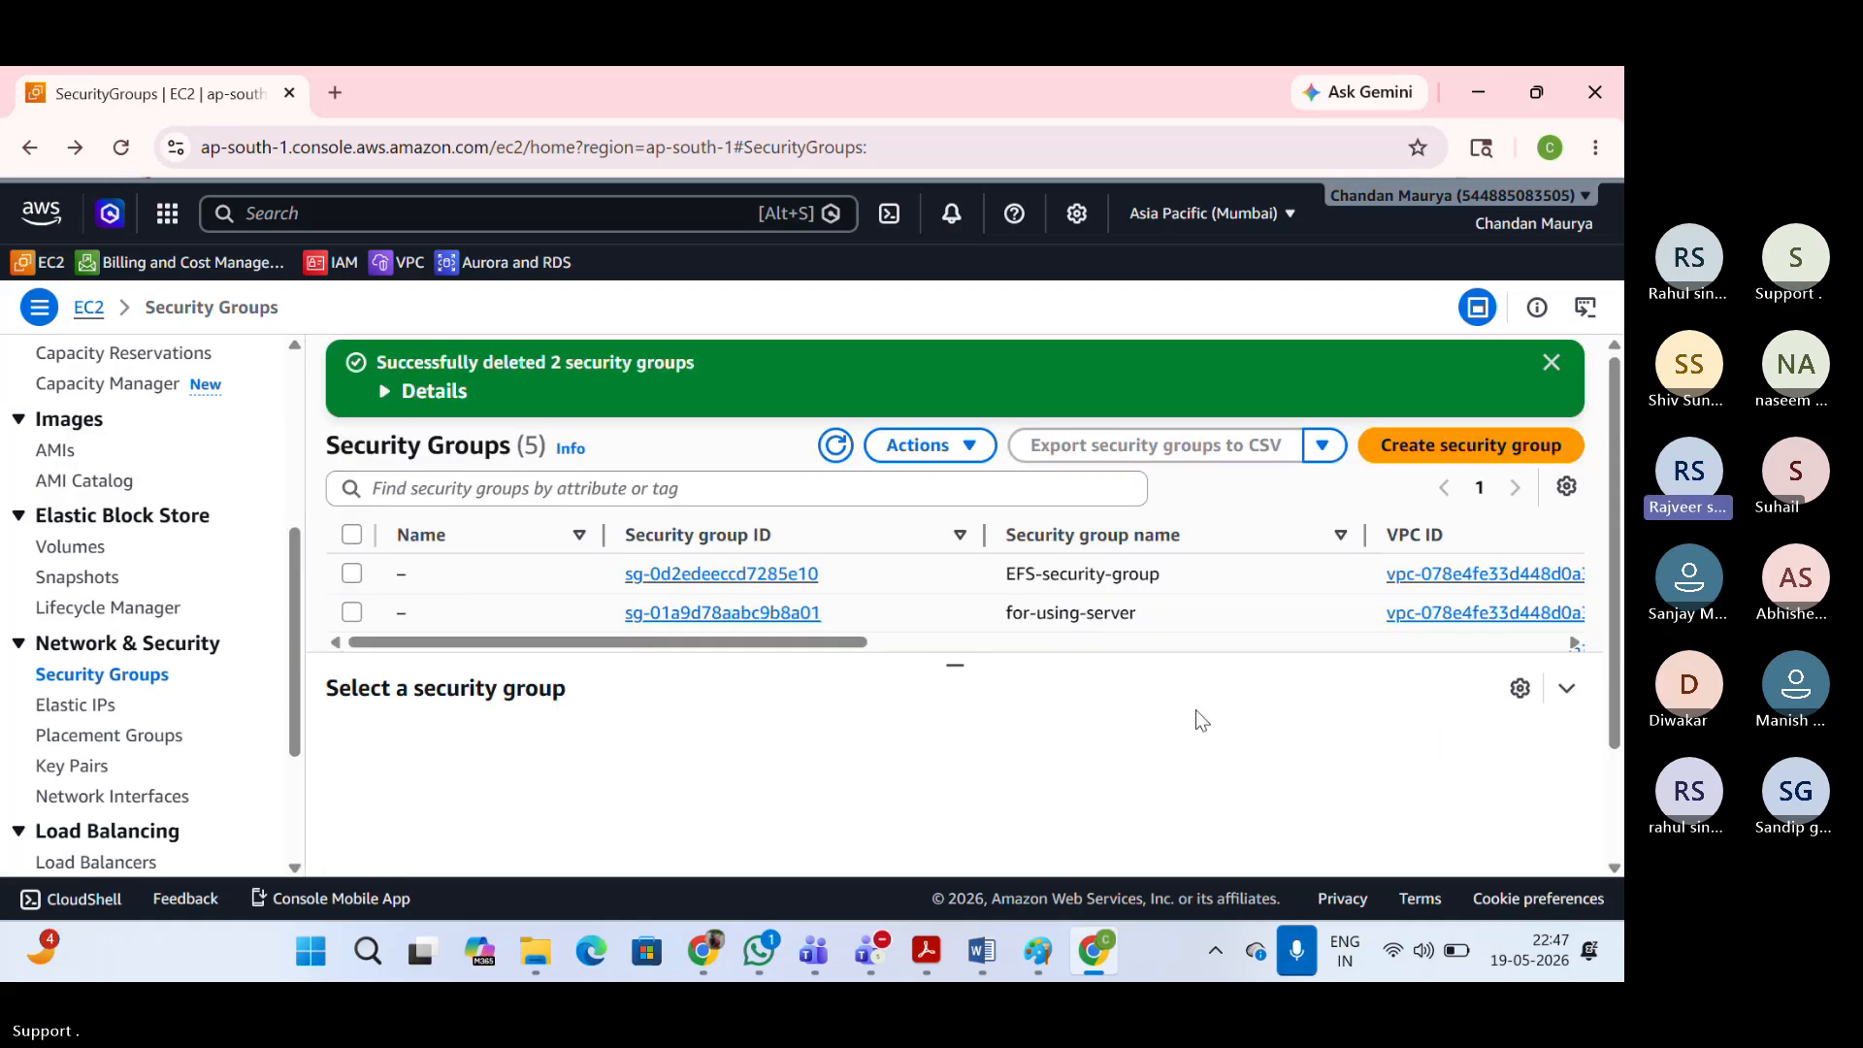
left_click(835, 460)
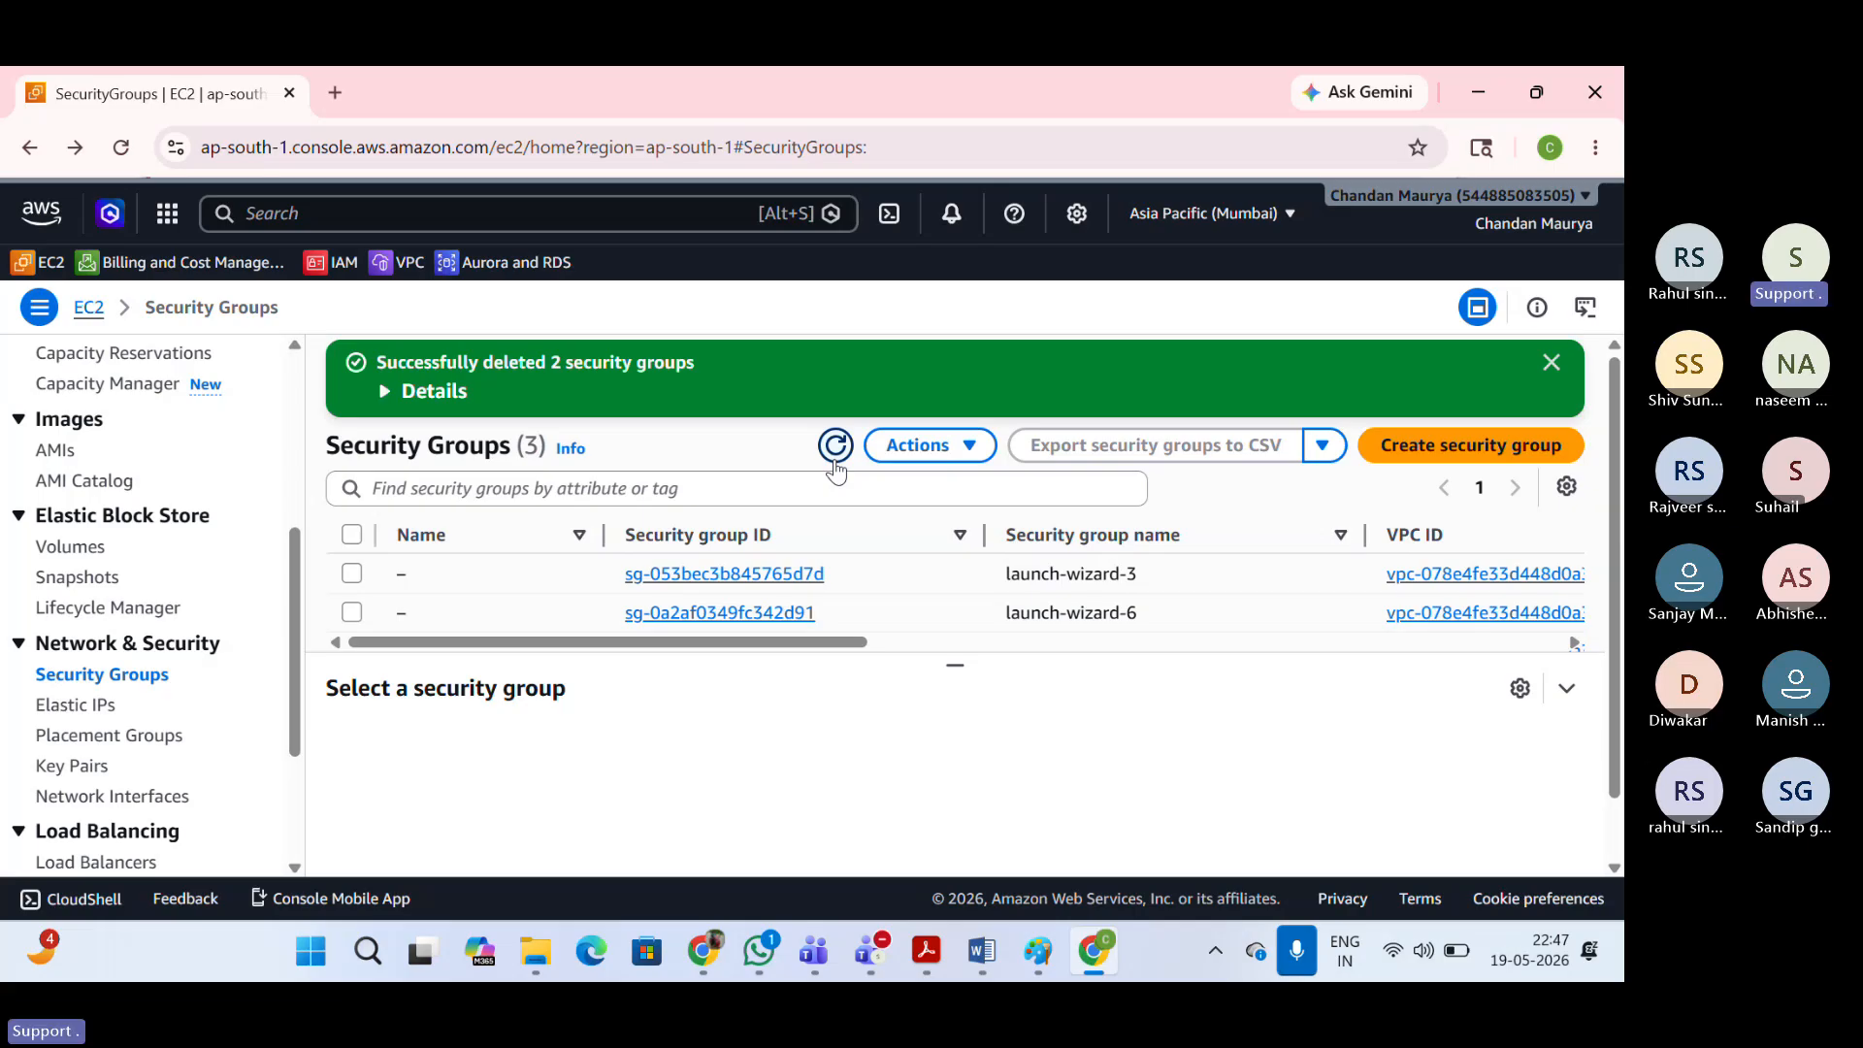
left_click(835, 456)
Step: Start creating a new security group
left_click(1422, 448)
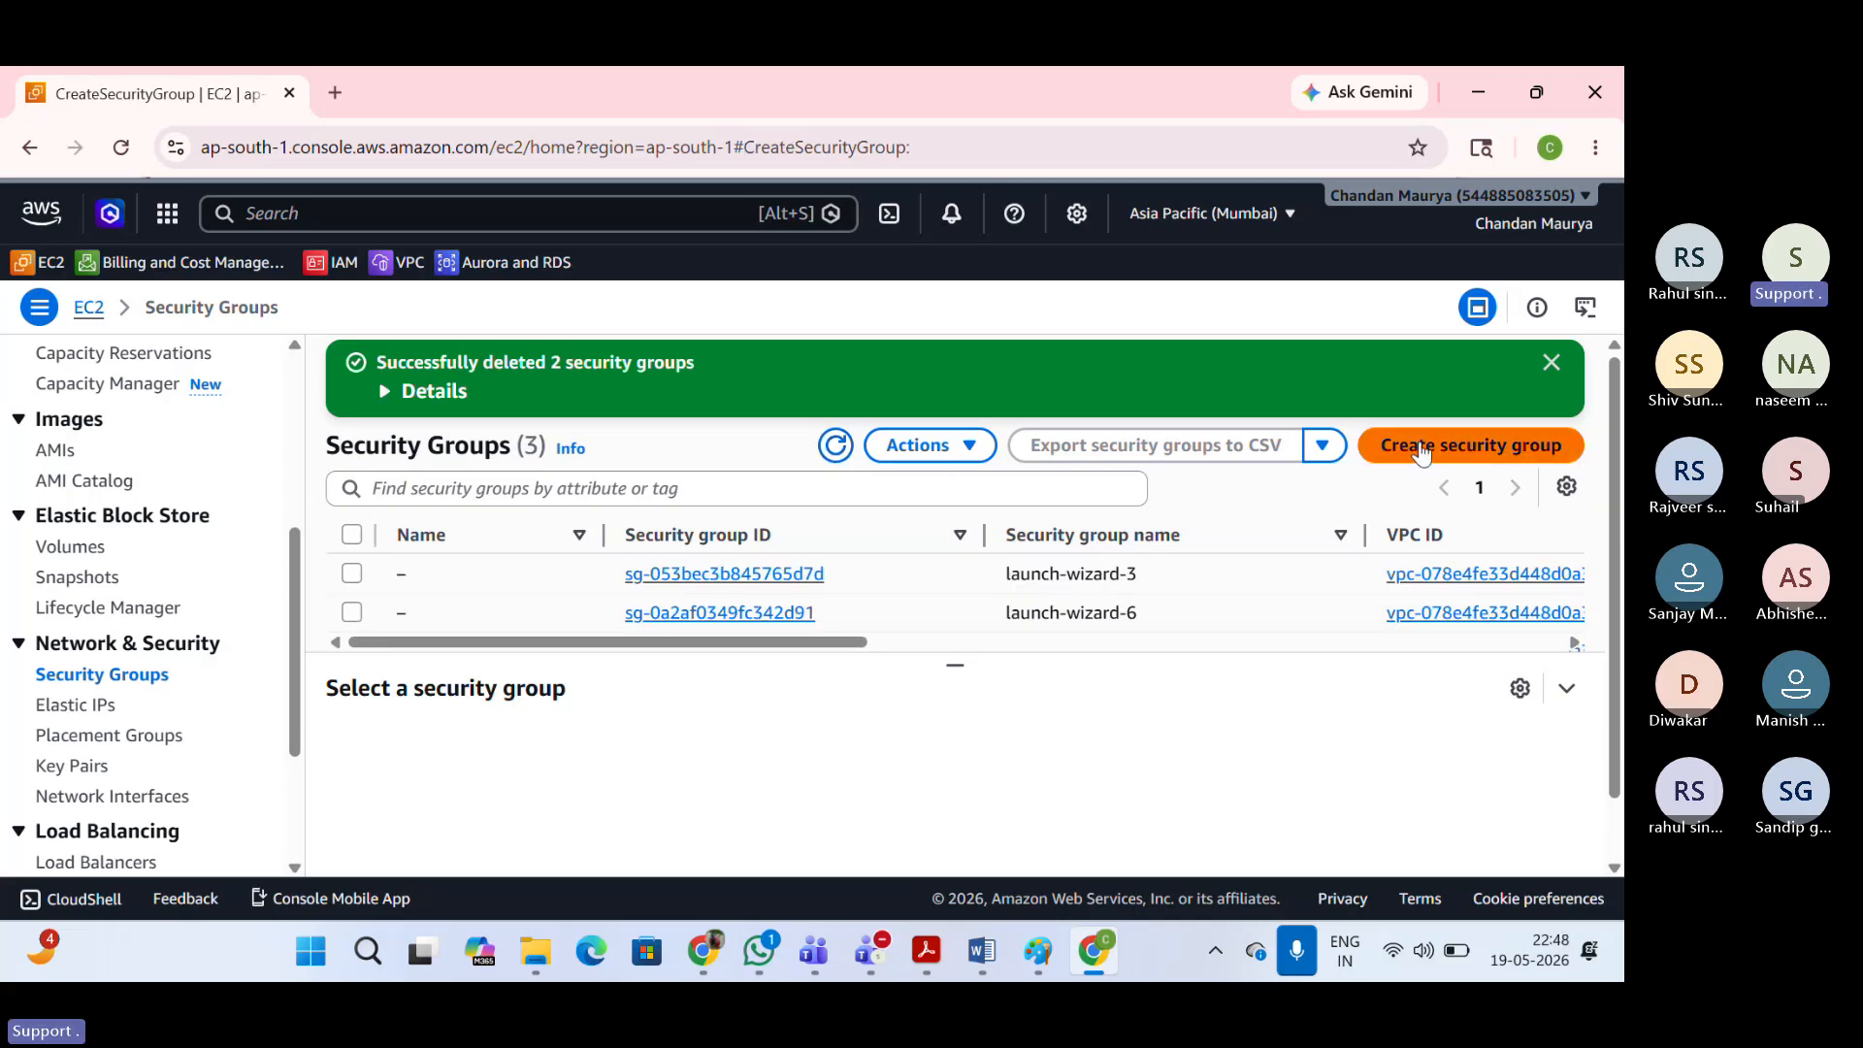
scroll(1193, 465, "down", 5)
scroll(496, 503, "down", 1)
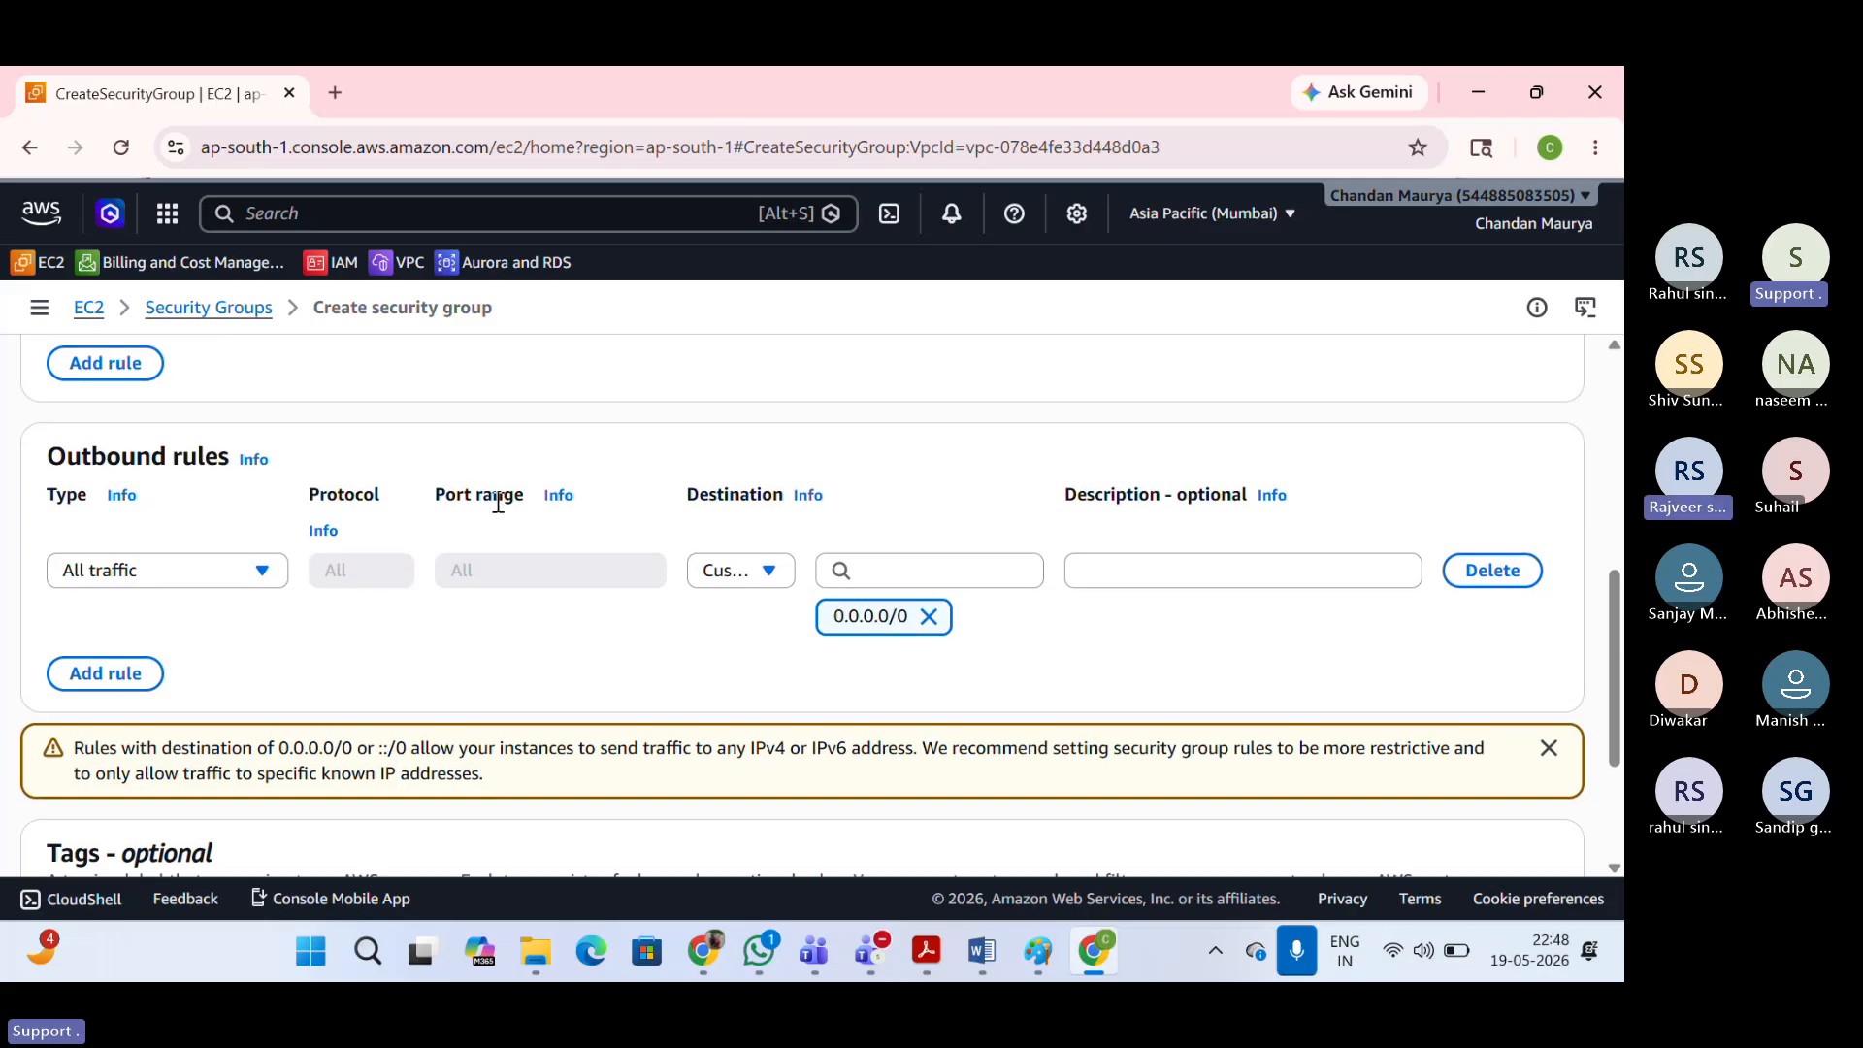
scroll(403, 465, "up", 4)
Step: Enter 'using-for-server' as the security group description
left_click(178, 433)
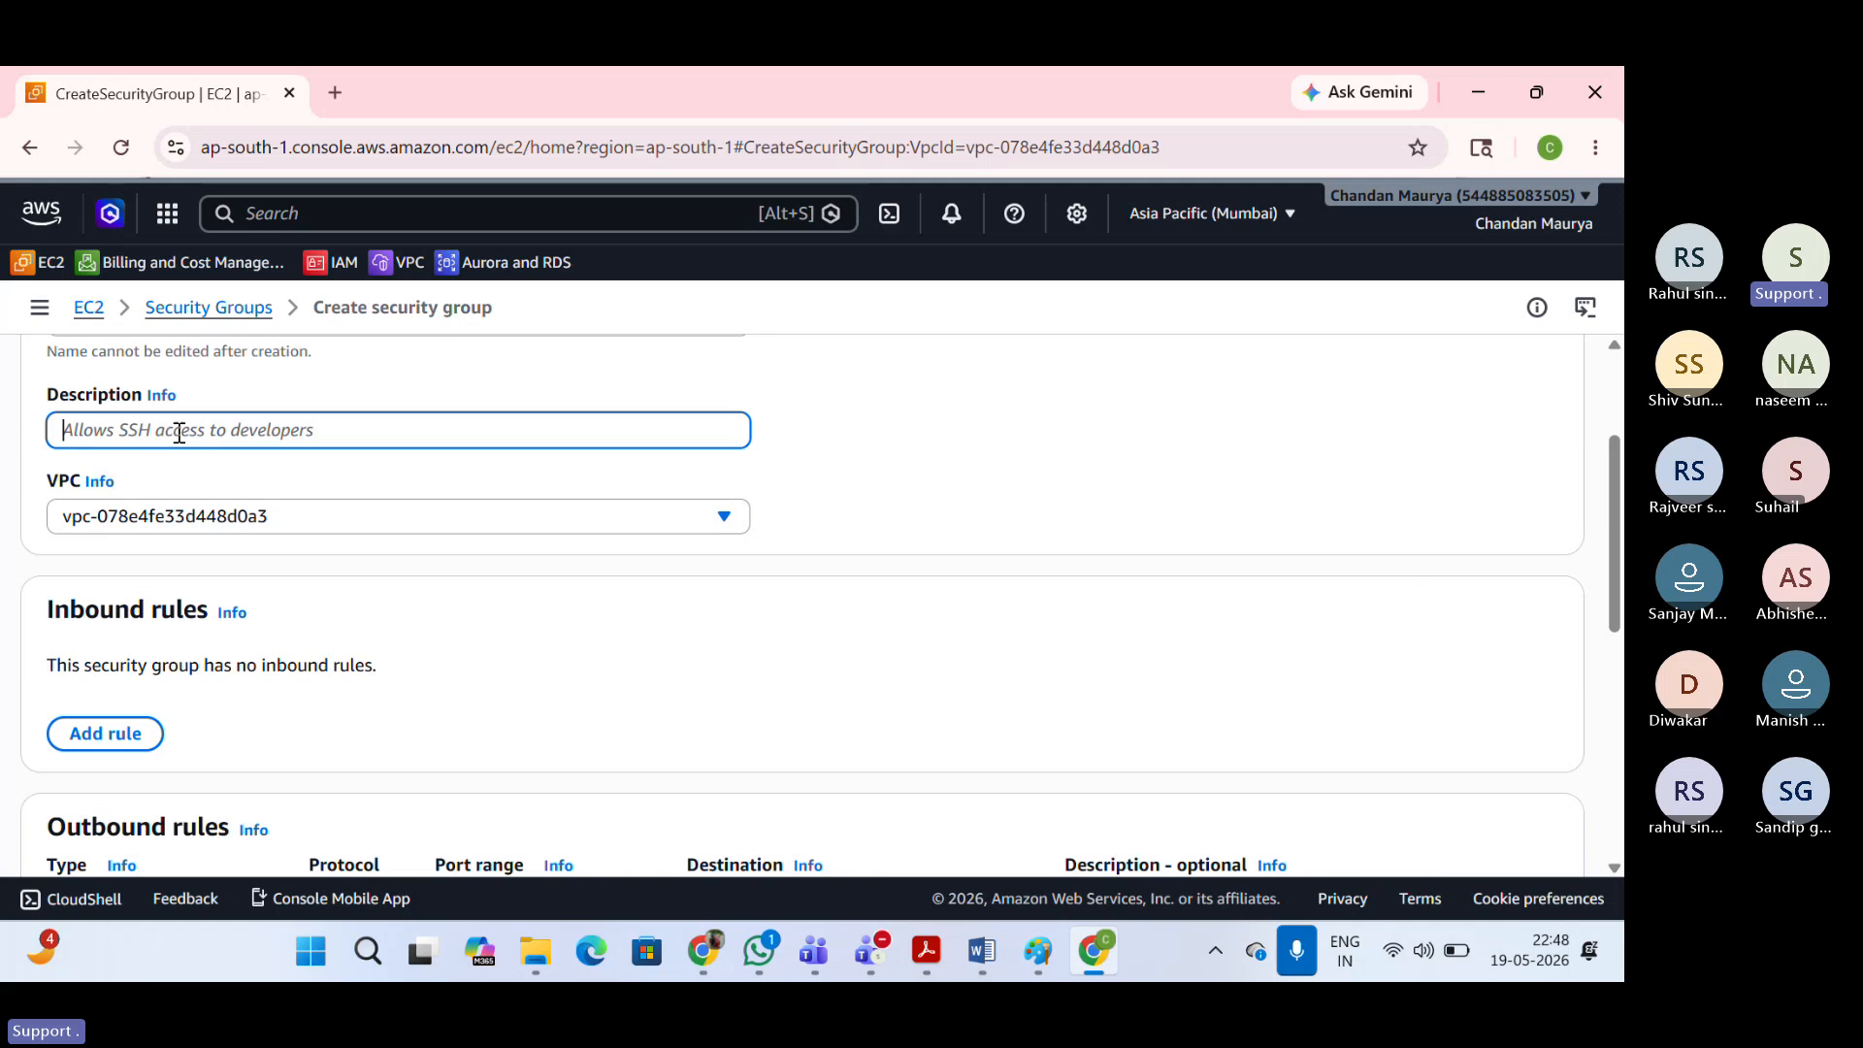
type("using")
key("BackSpace")
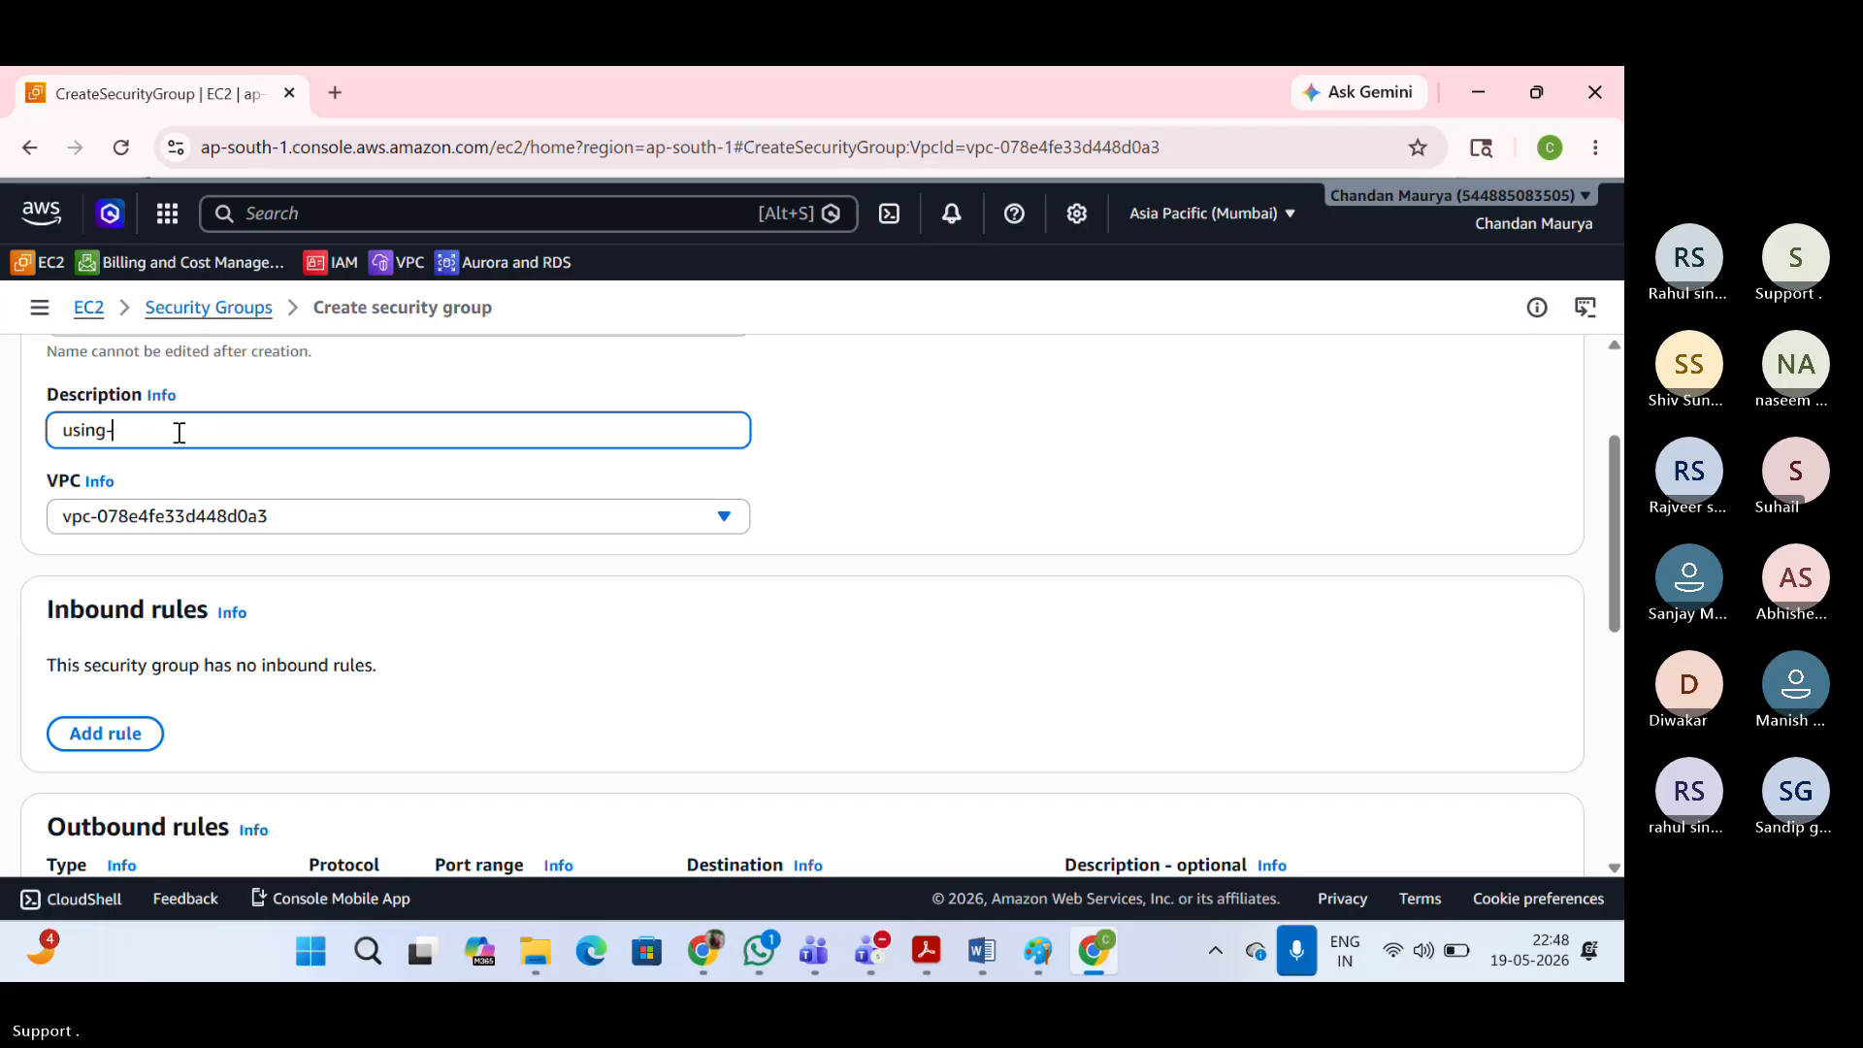
type("-for-server")
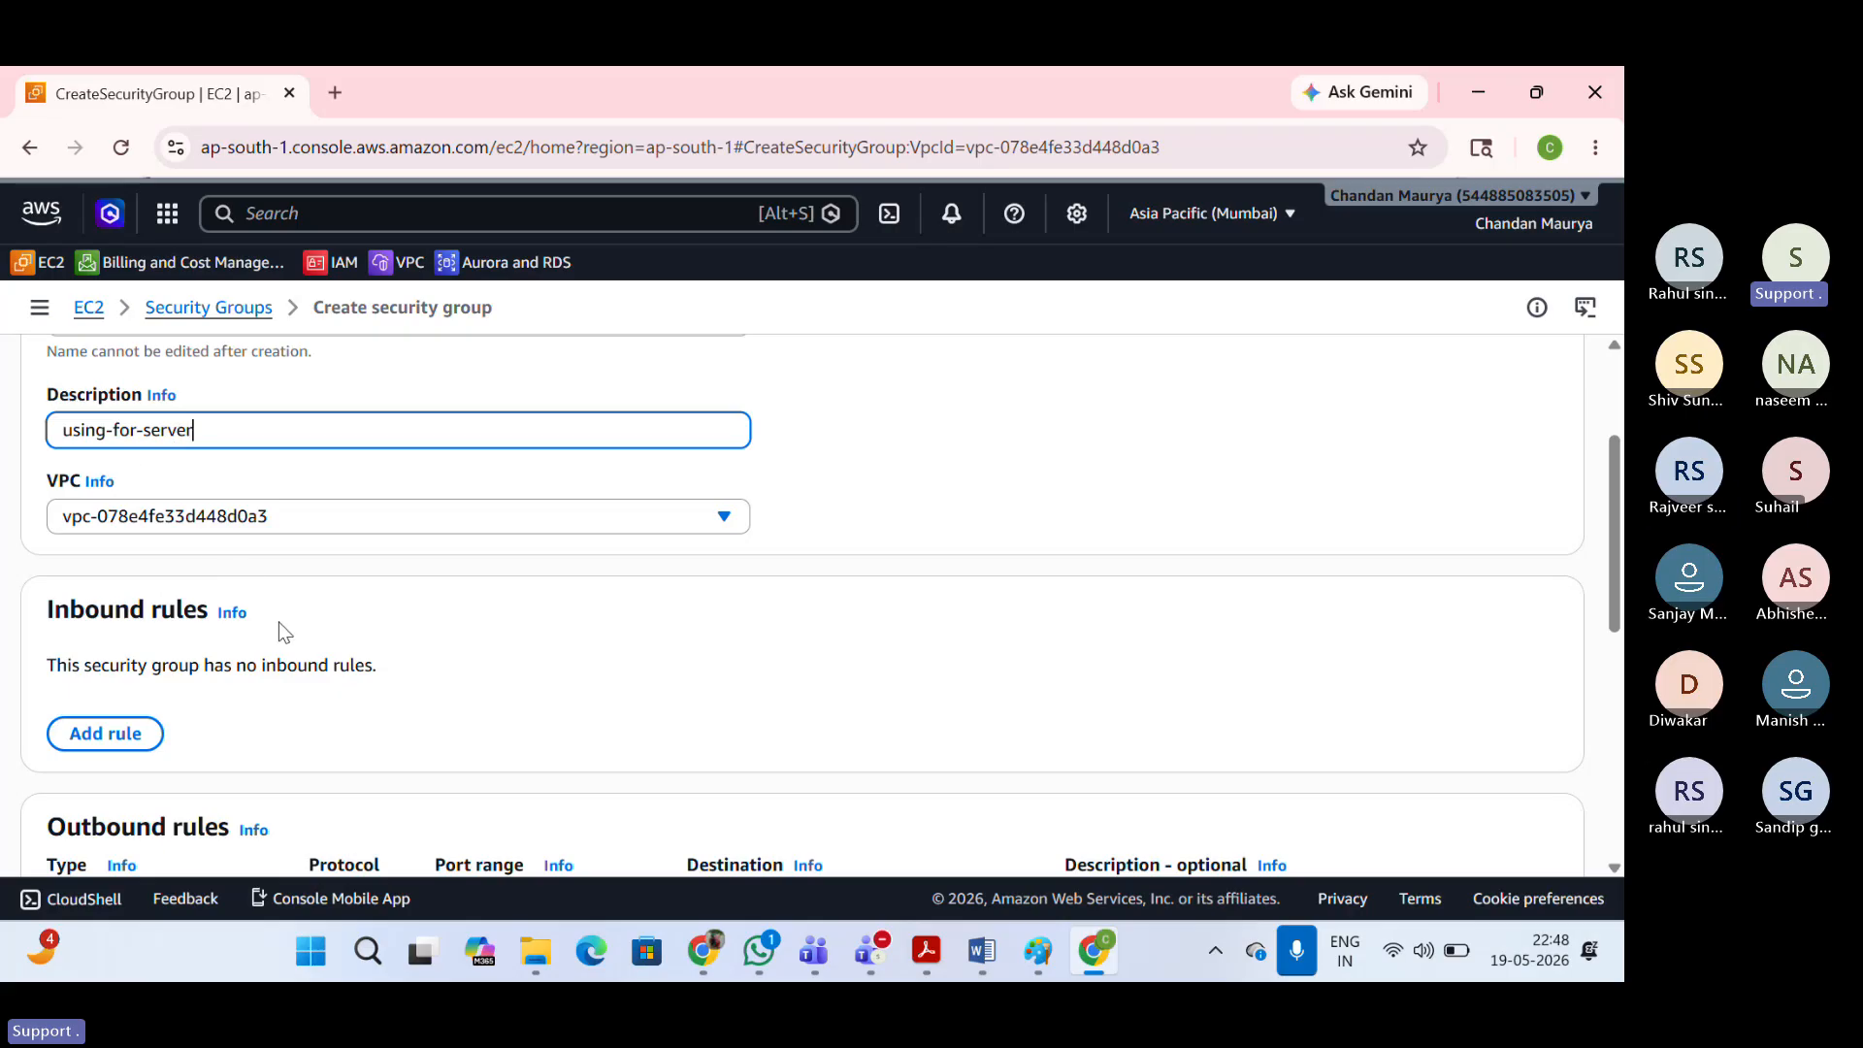
scroll(283, 631, "down", 2)
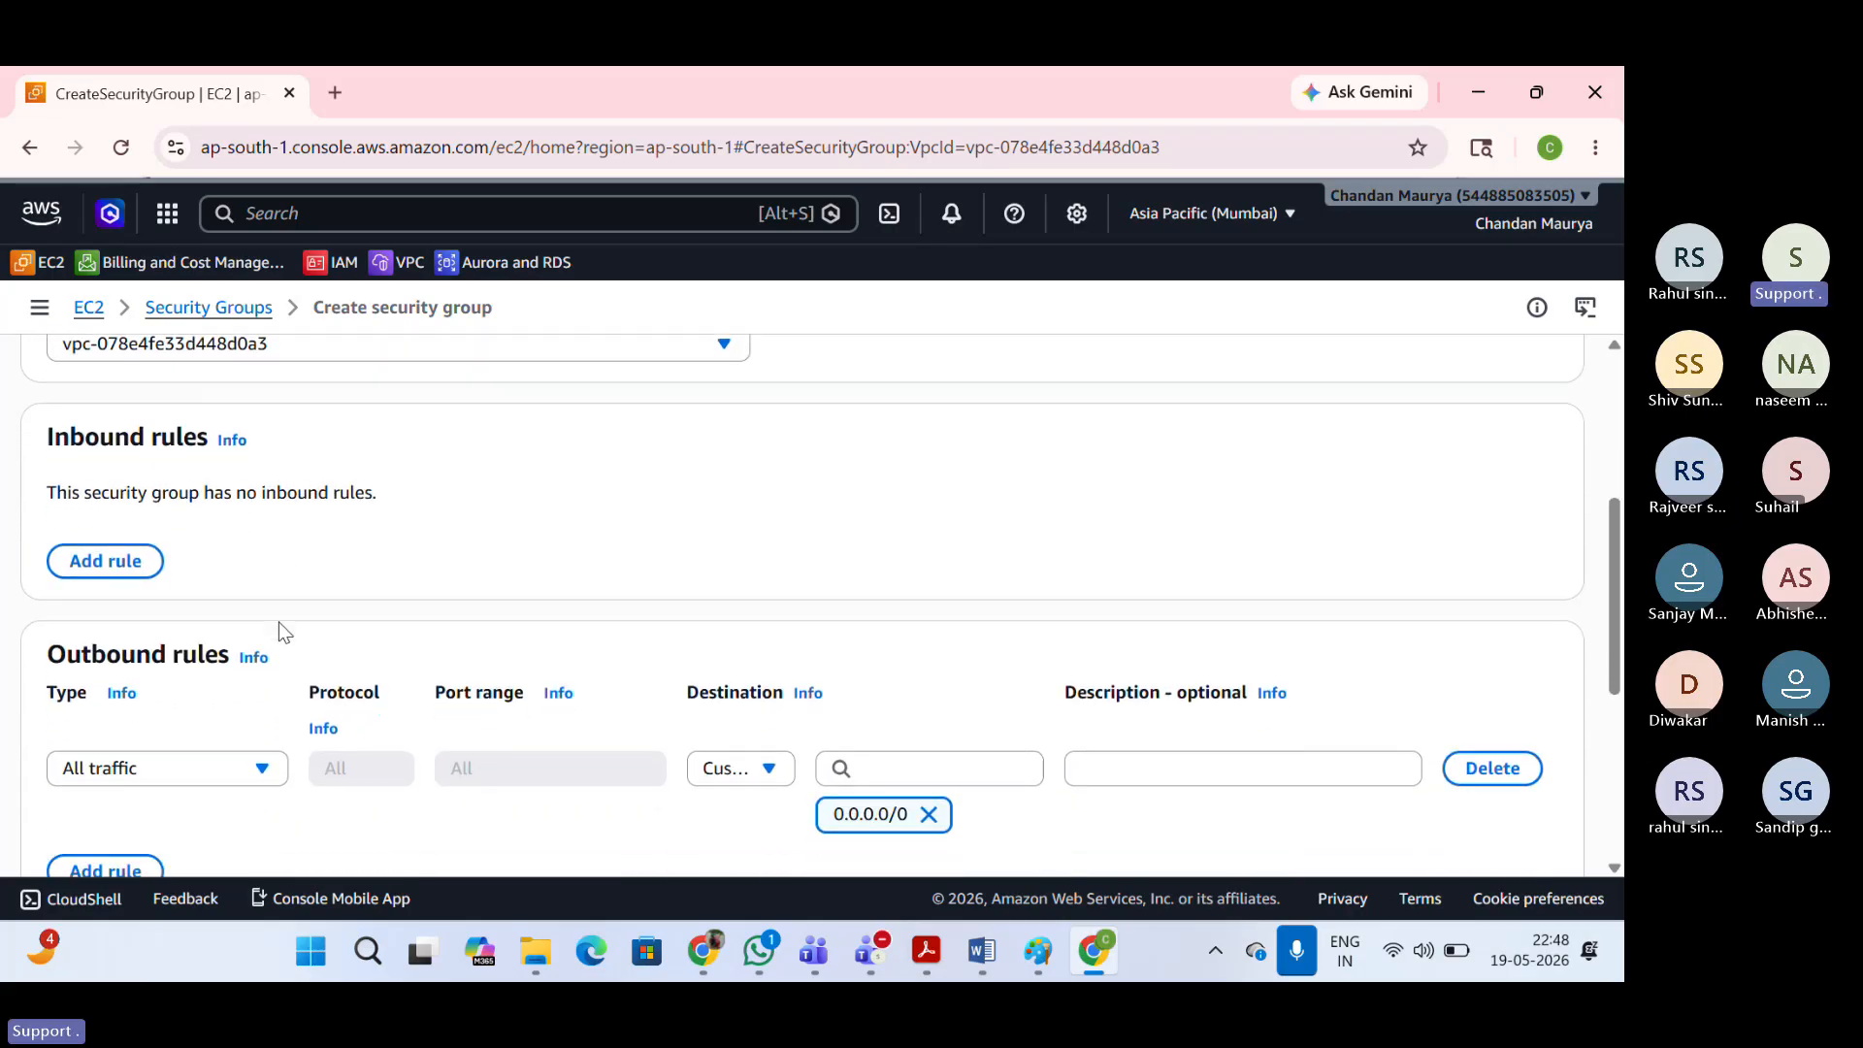
Step: Add two inbound rules, one of type HTTP and one of type SSH
left_click(93, 563)
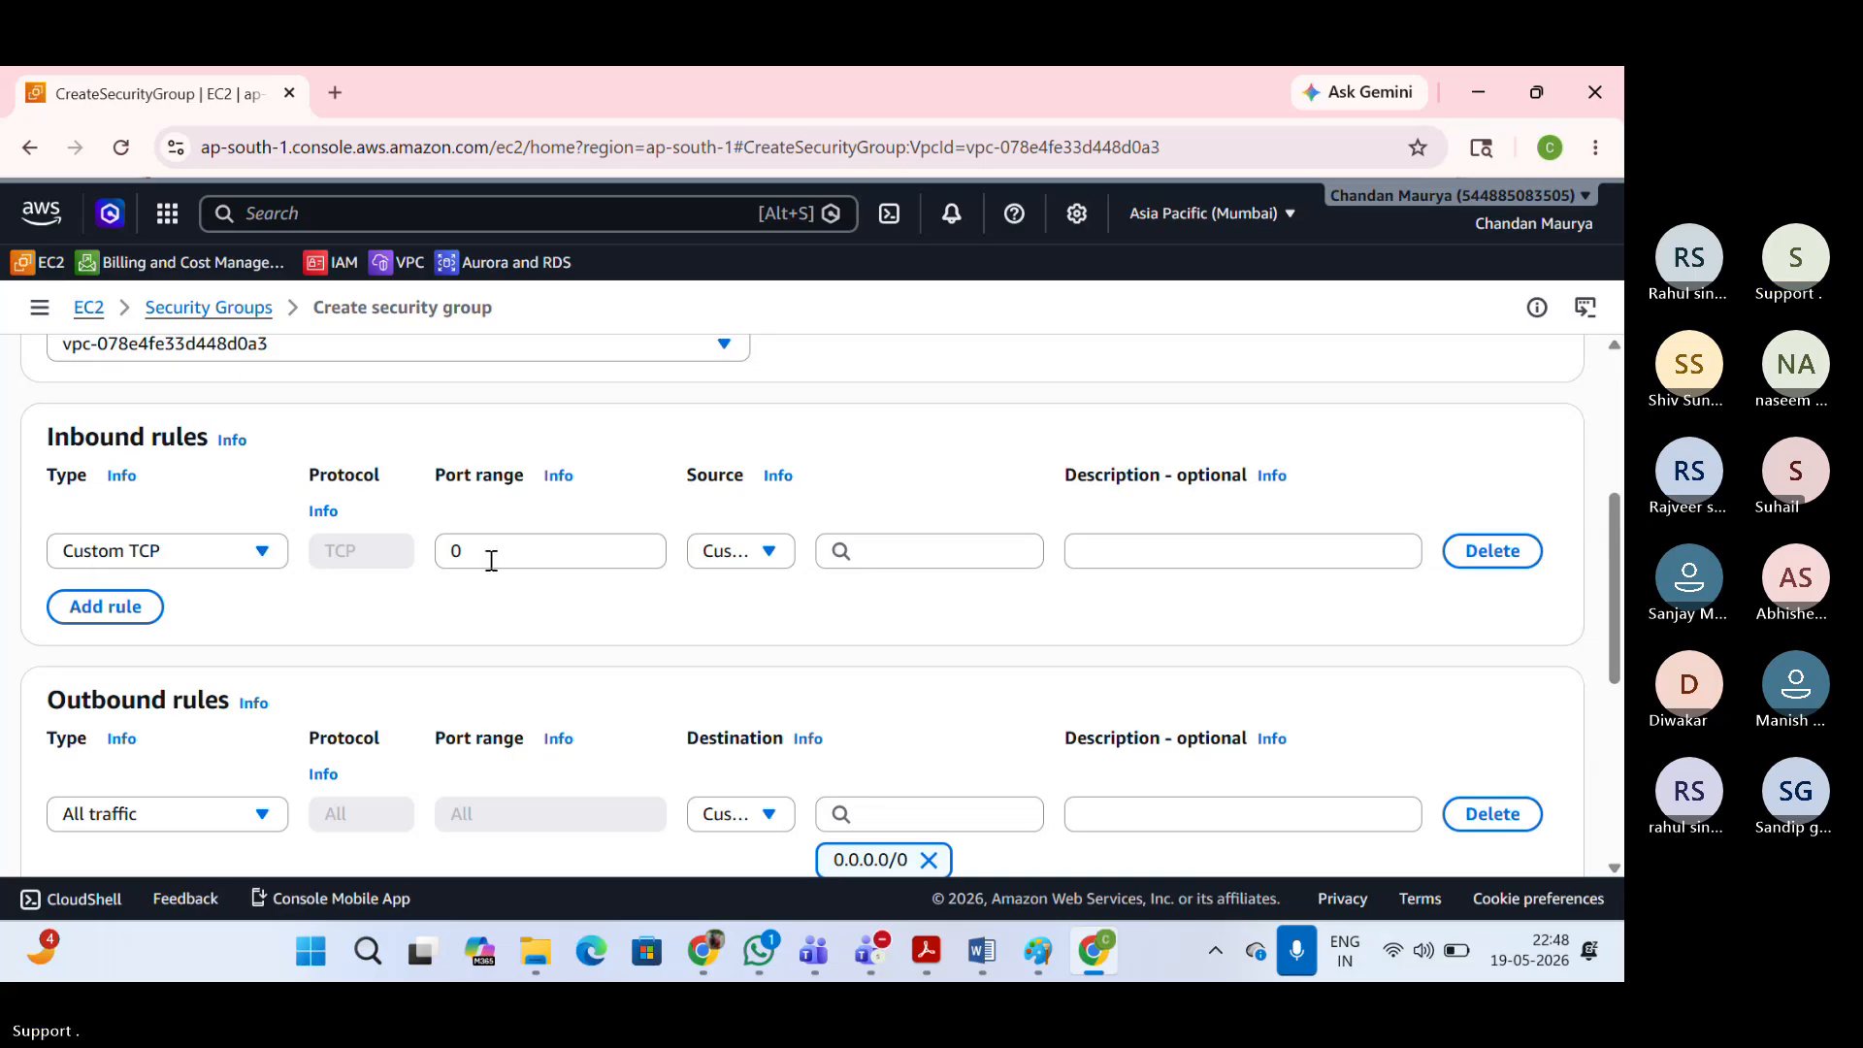
left_click(264, 553)
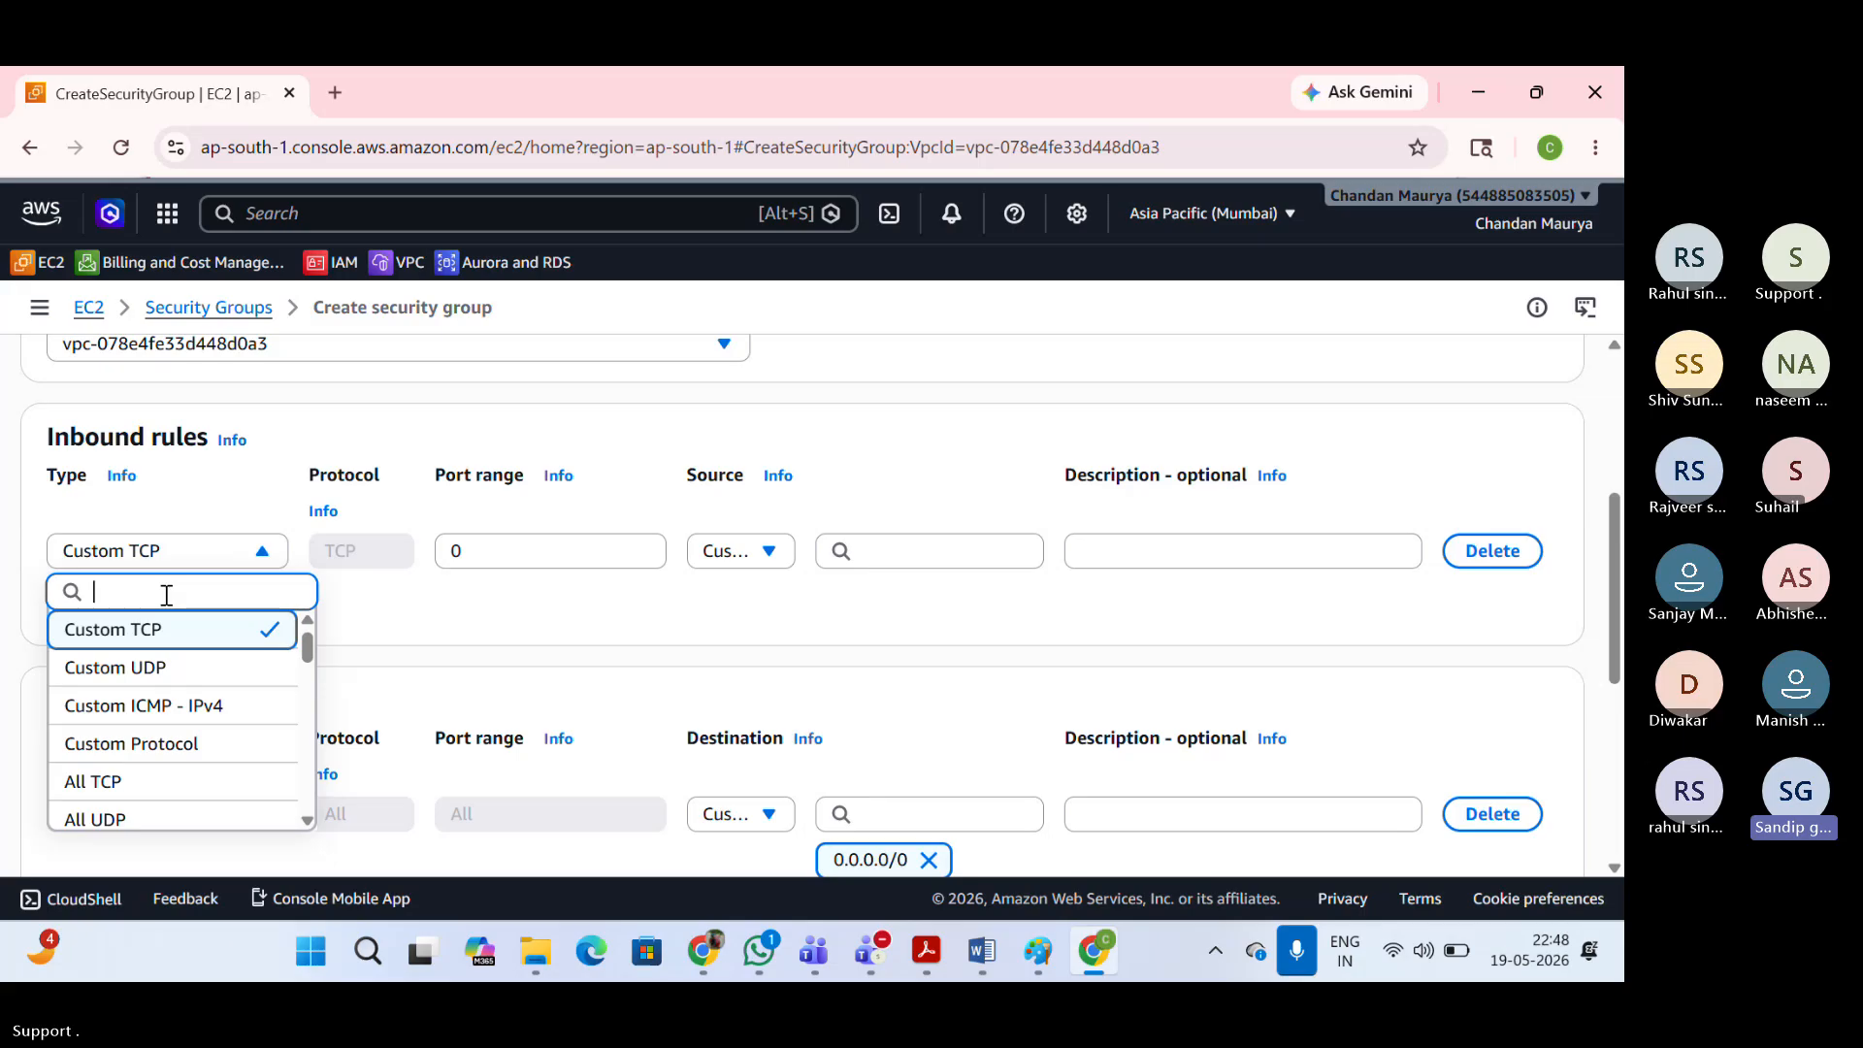
type("htt")
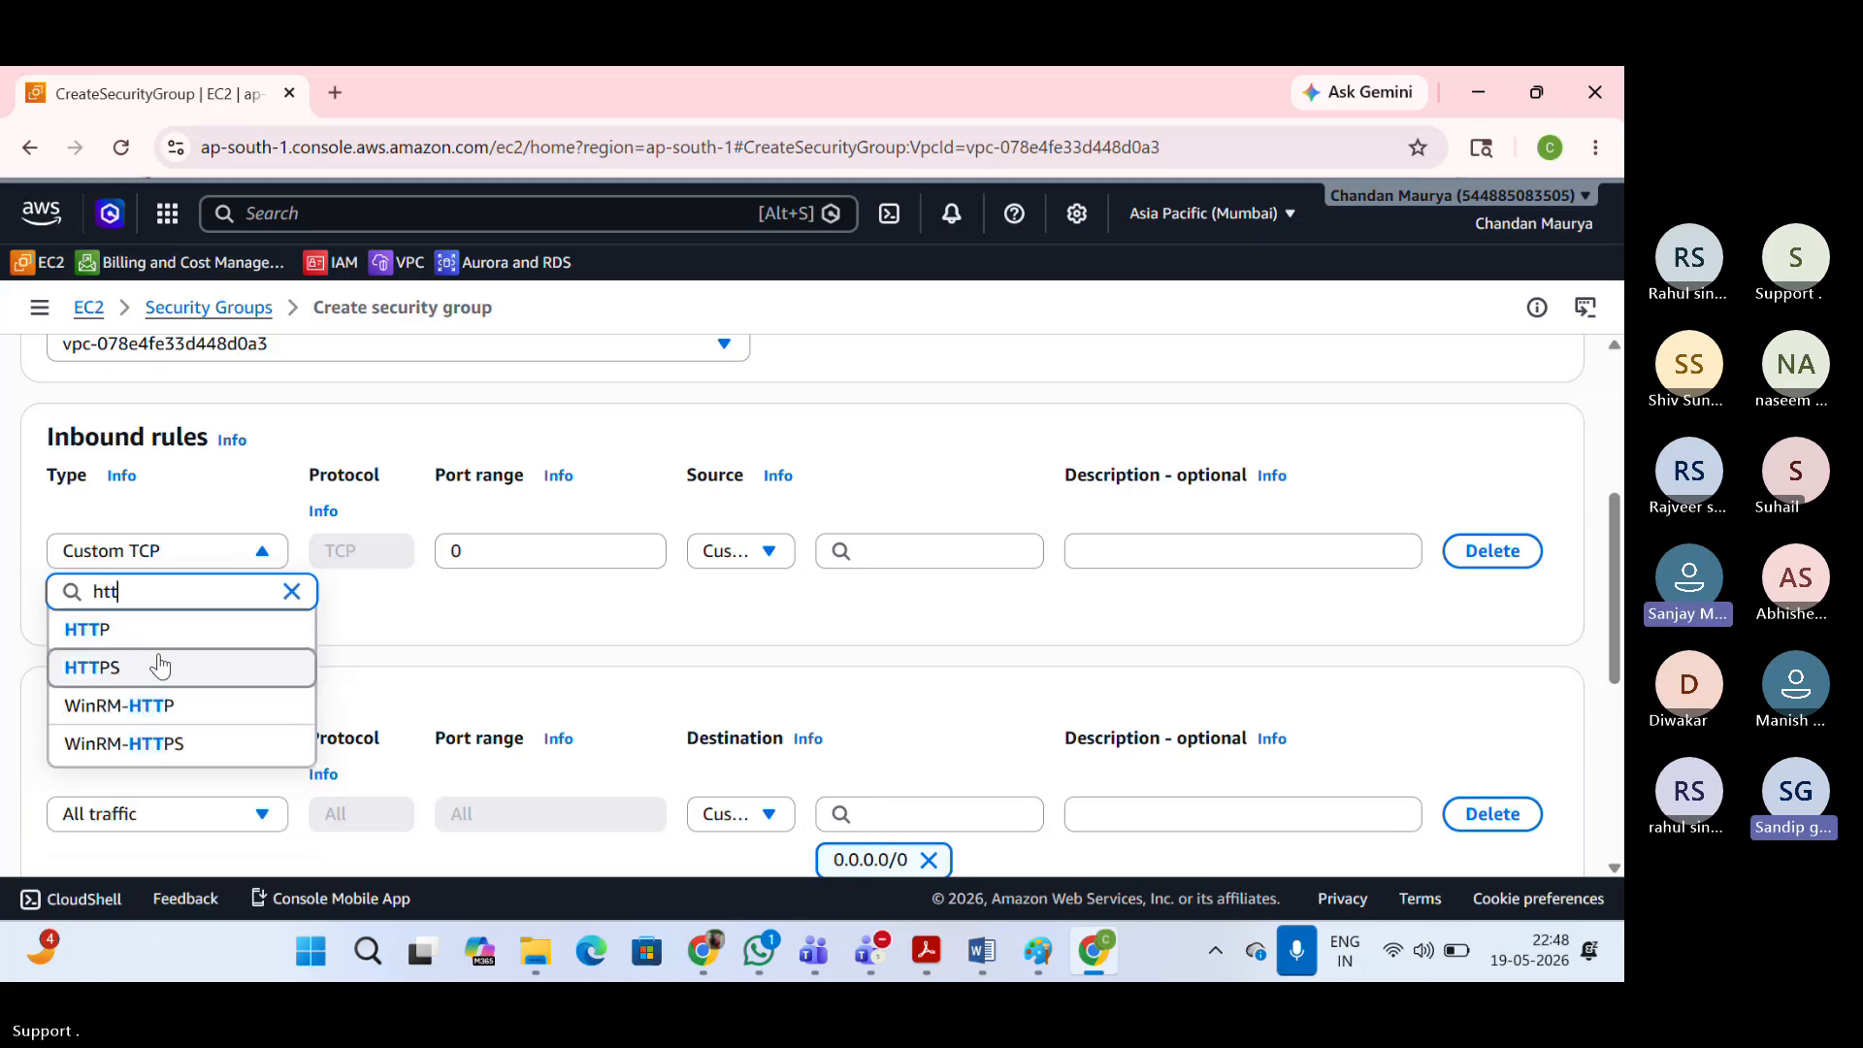
left_click(155, 640)
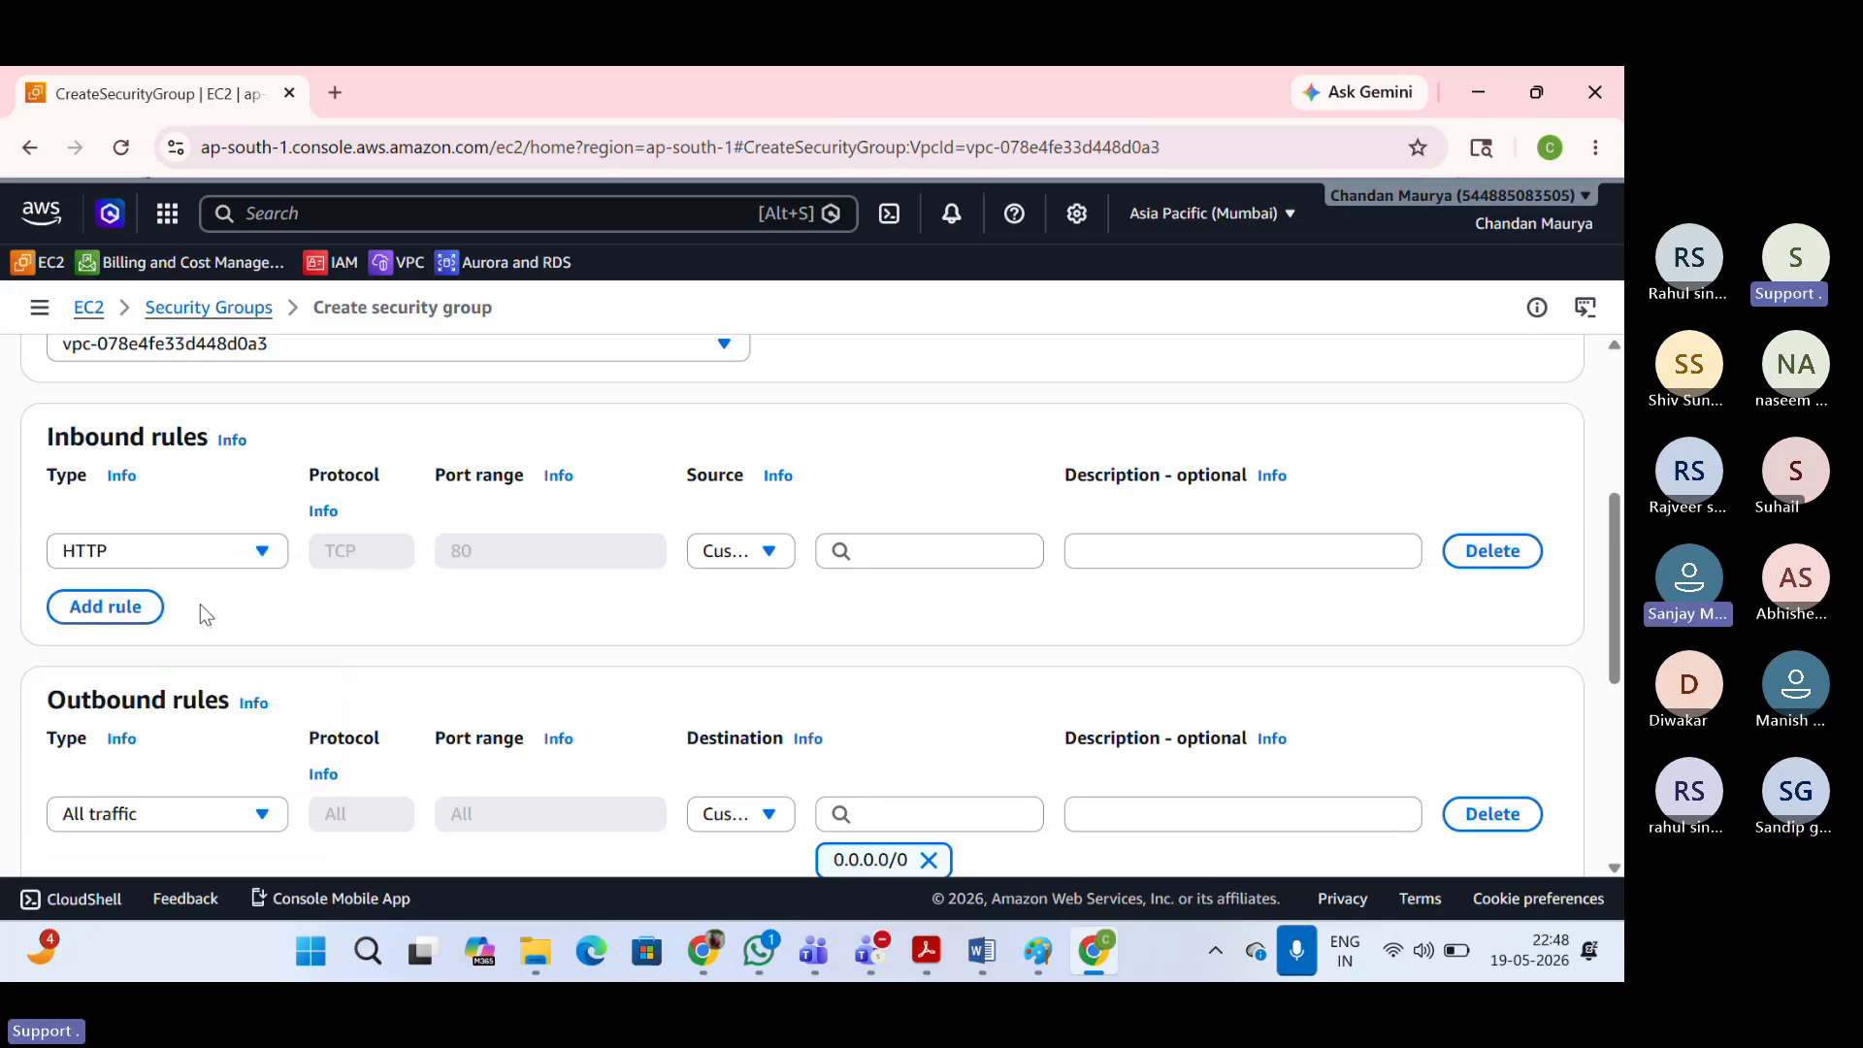
left_click(145, 607)
left_click(178, 602)
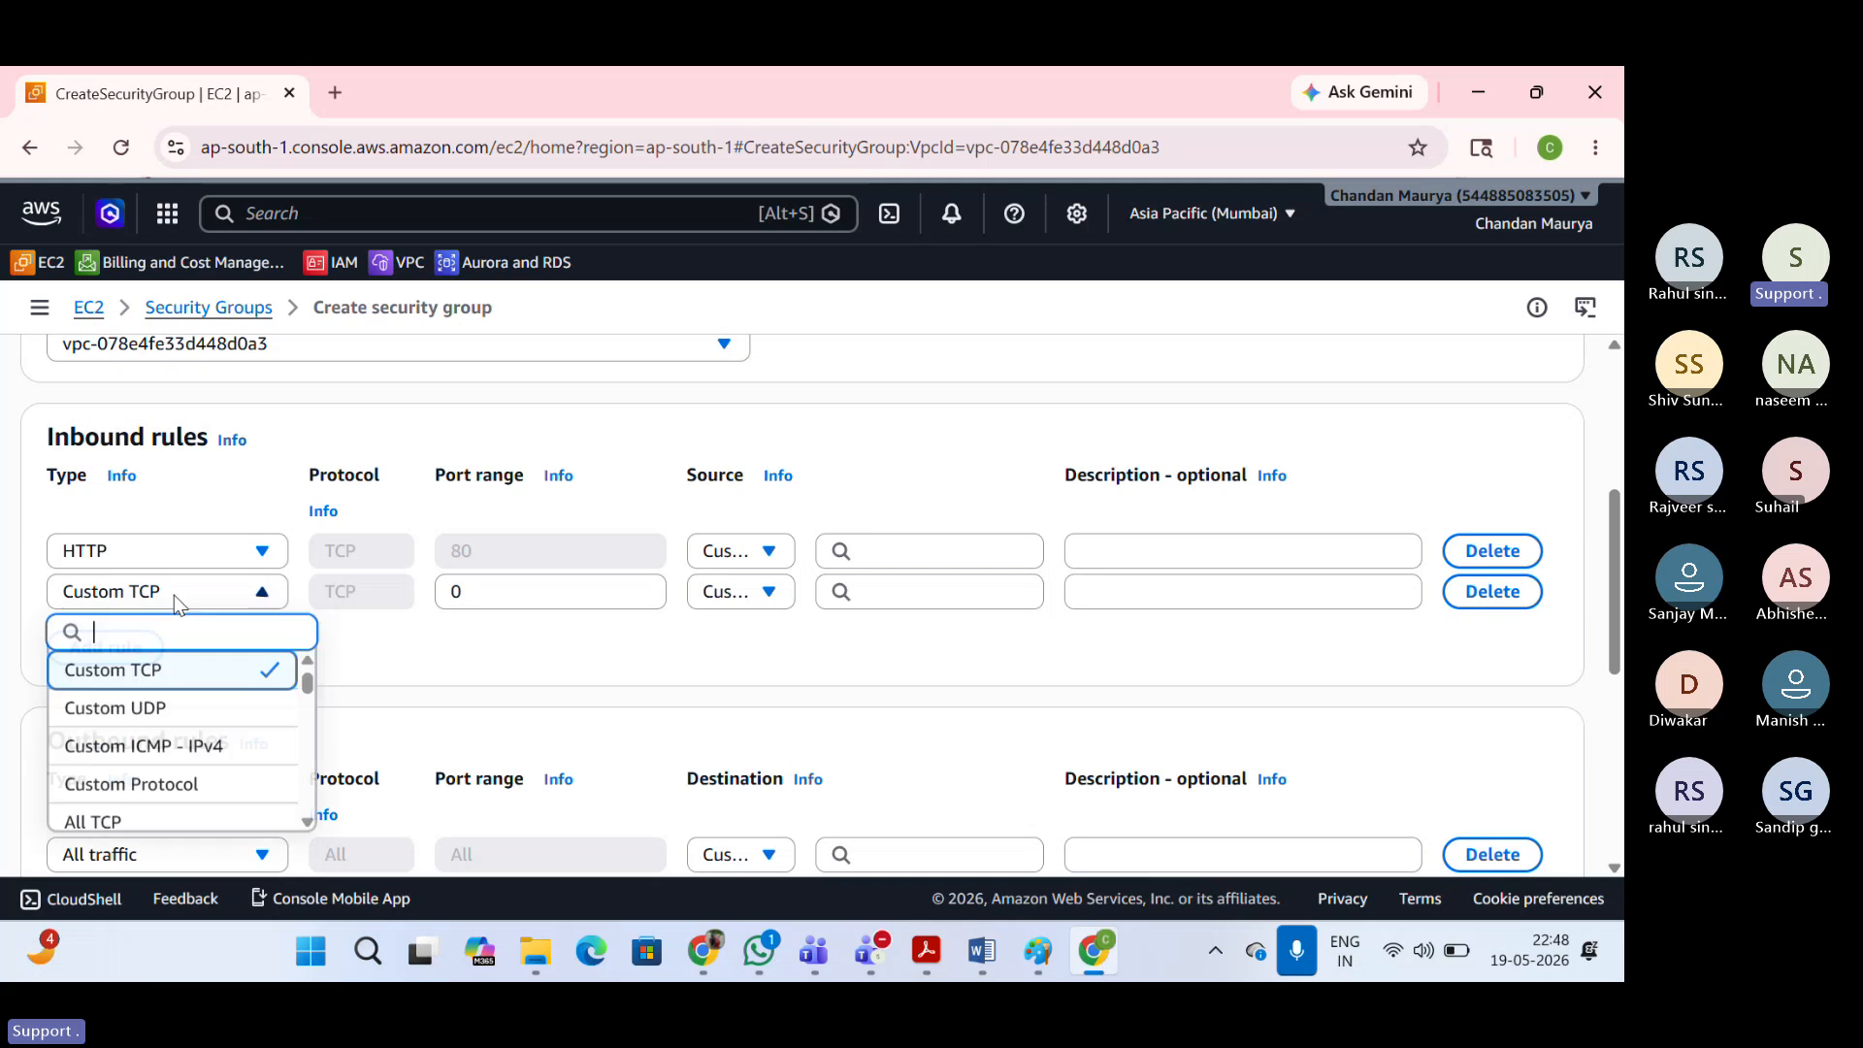
type("ss")
key("Down")
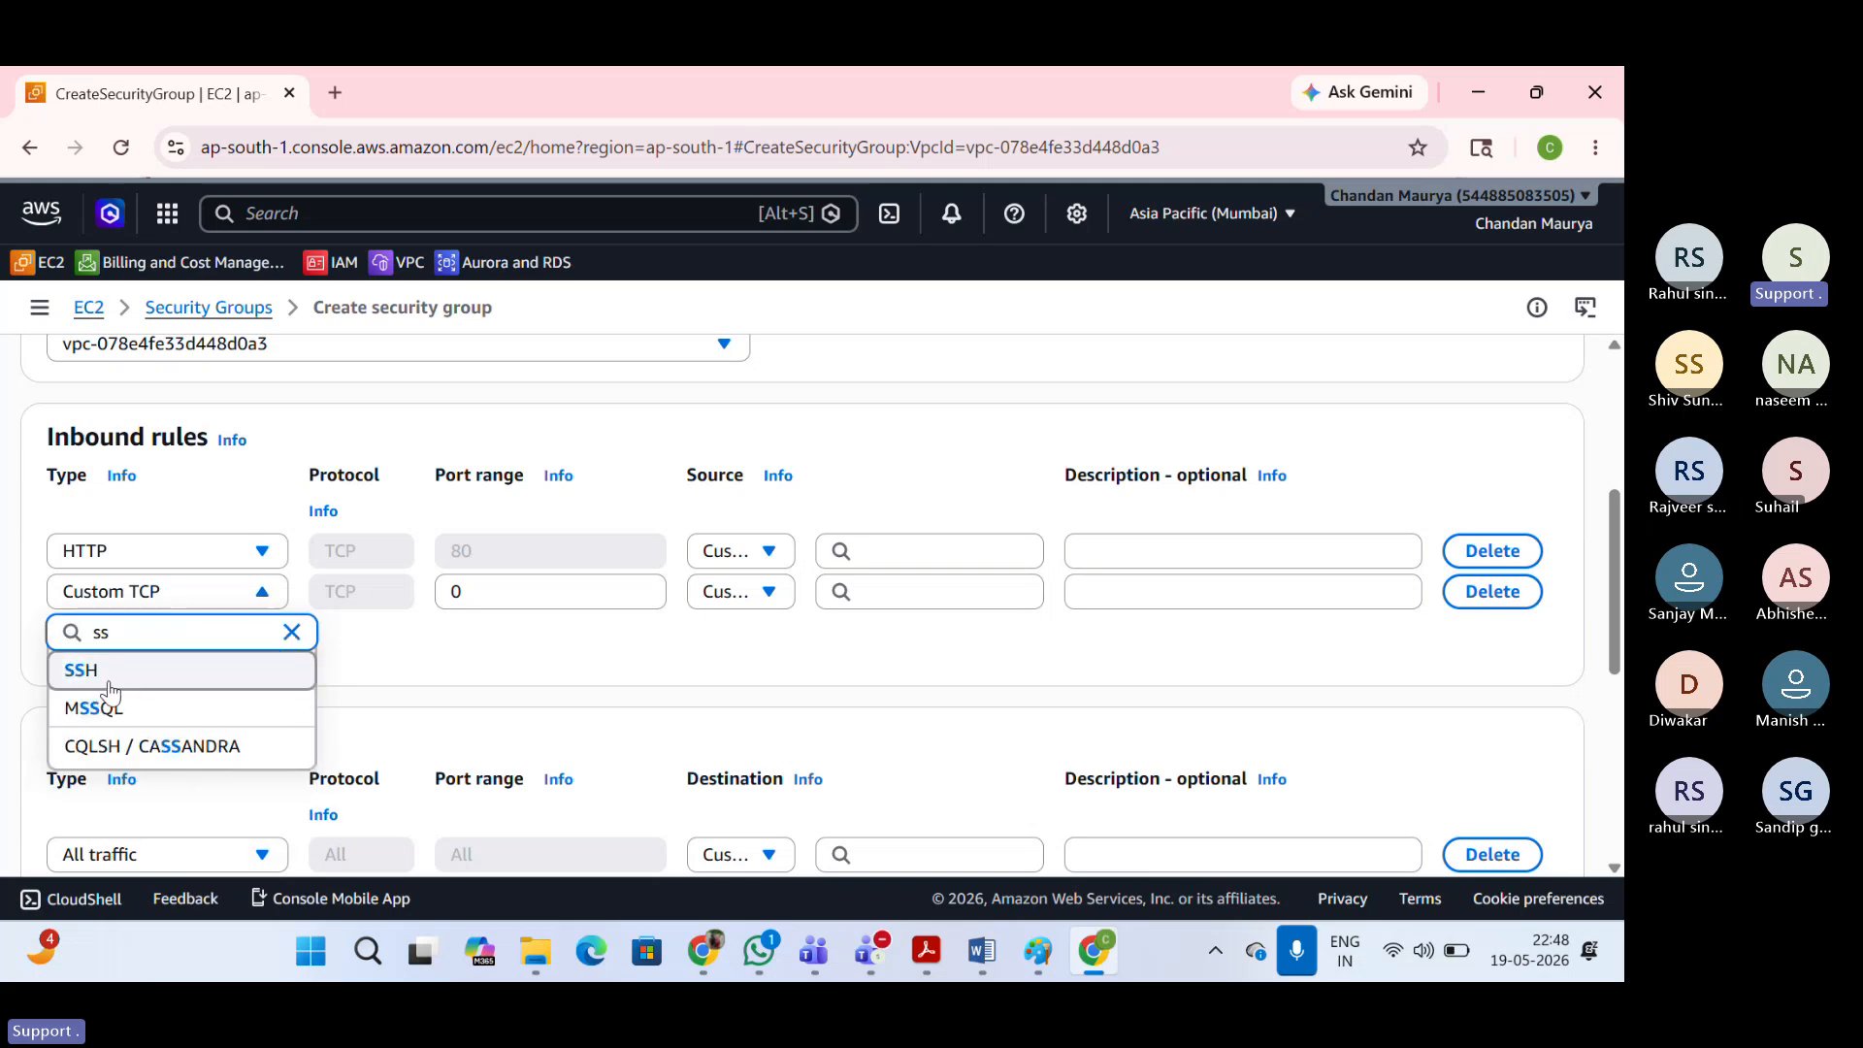
key("Return")
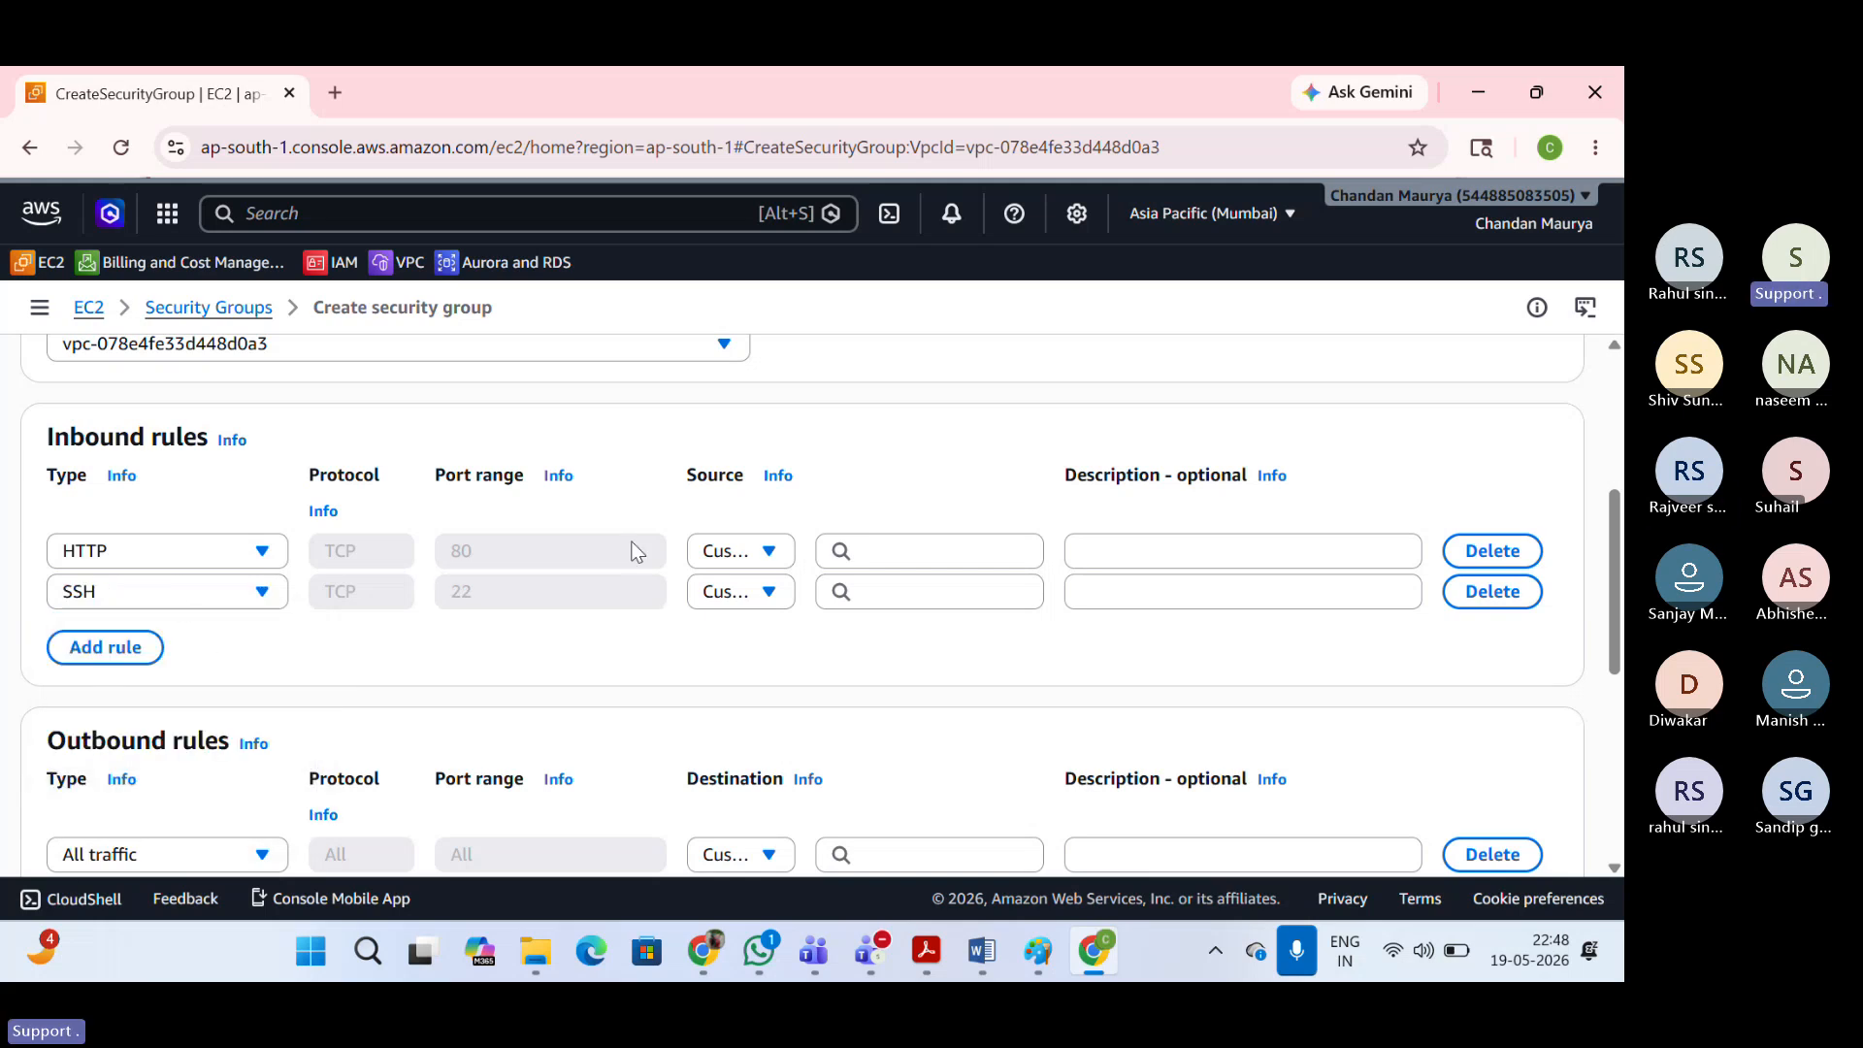
Step: Set the source of both the HTTP and SSH inbound rules to Anywhere-IPv4 (0.0.0.0/0)
left_click(764, 551)
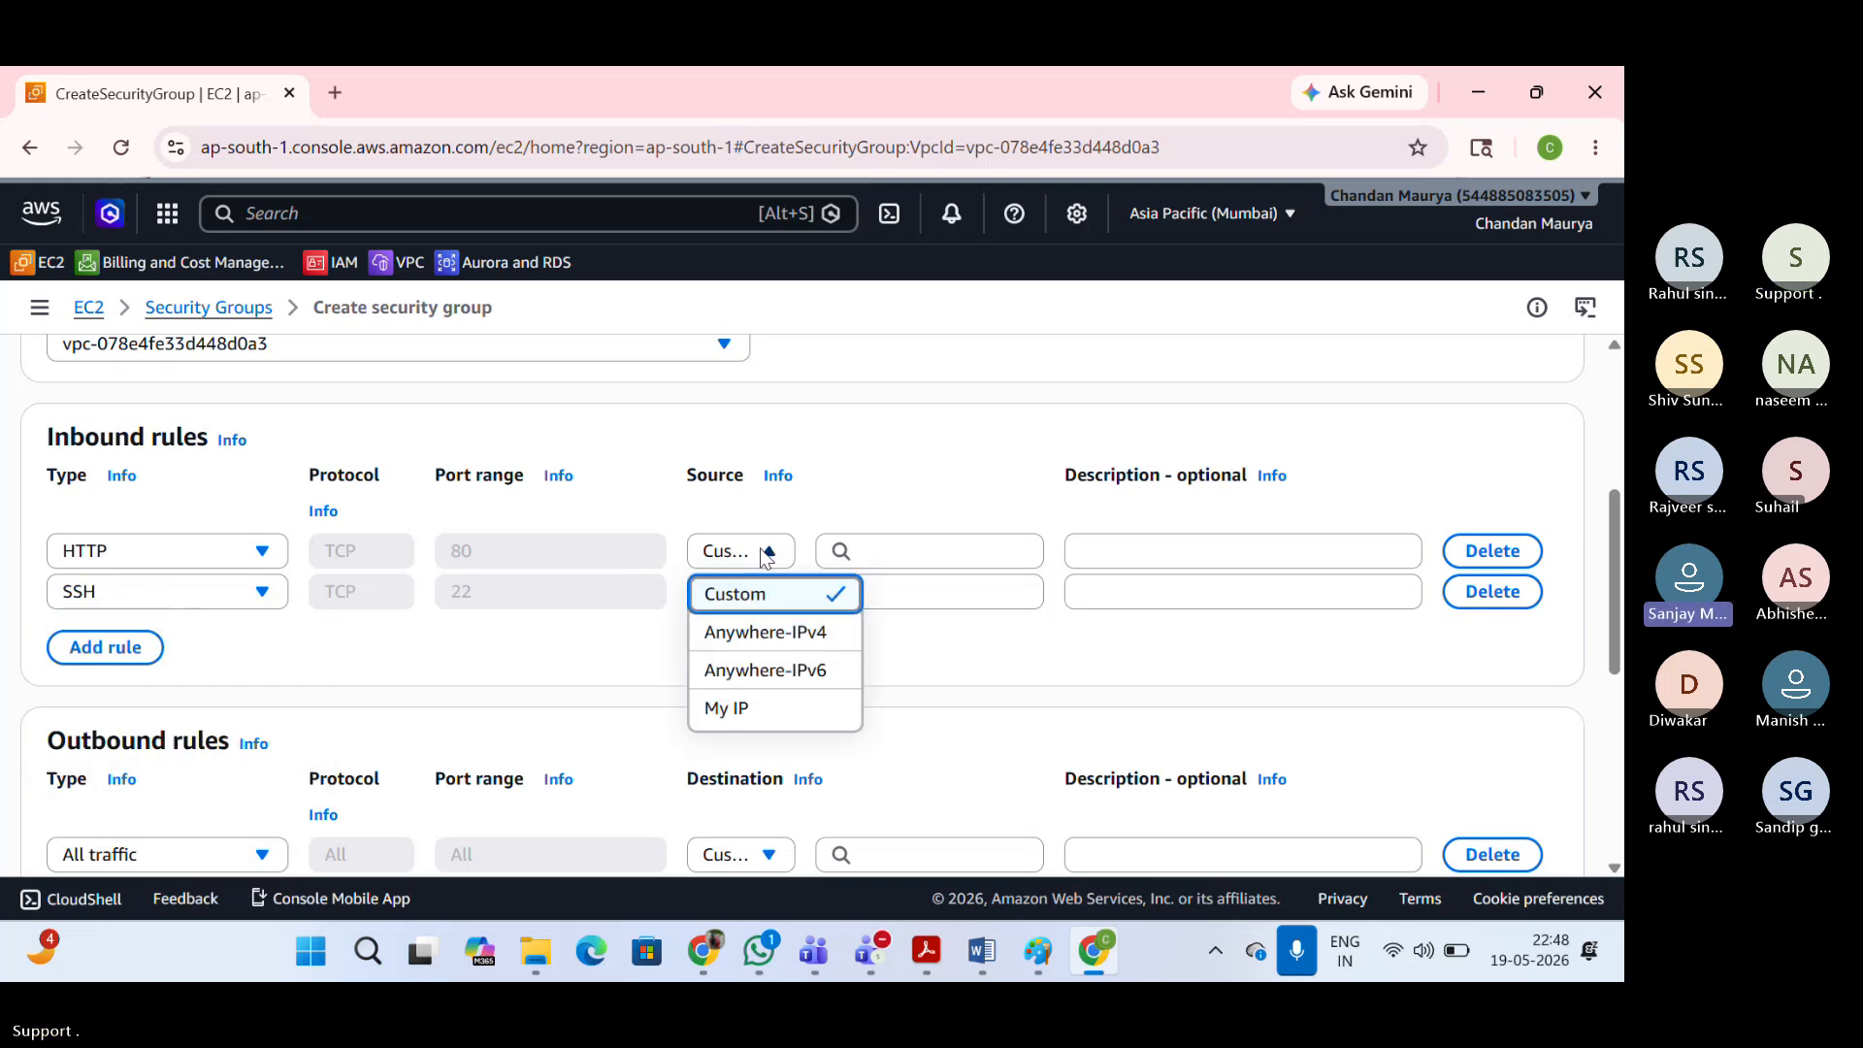
left_click(791, 635)
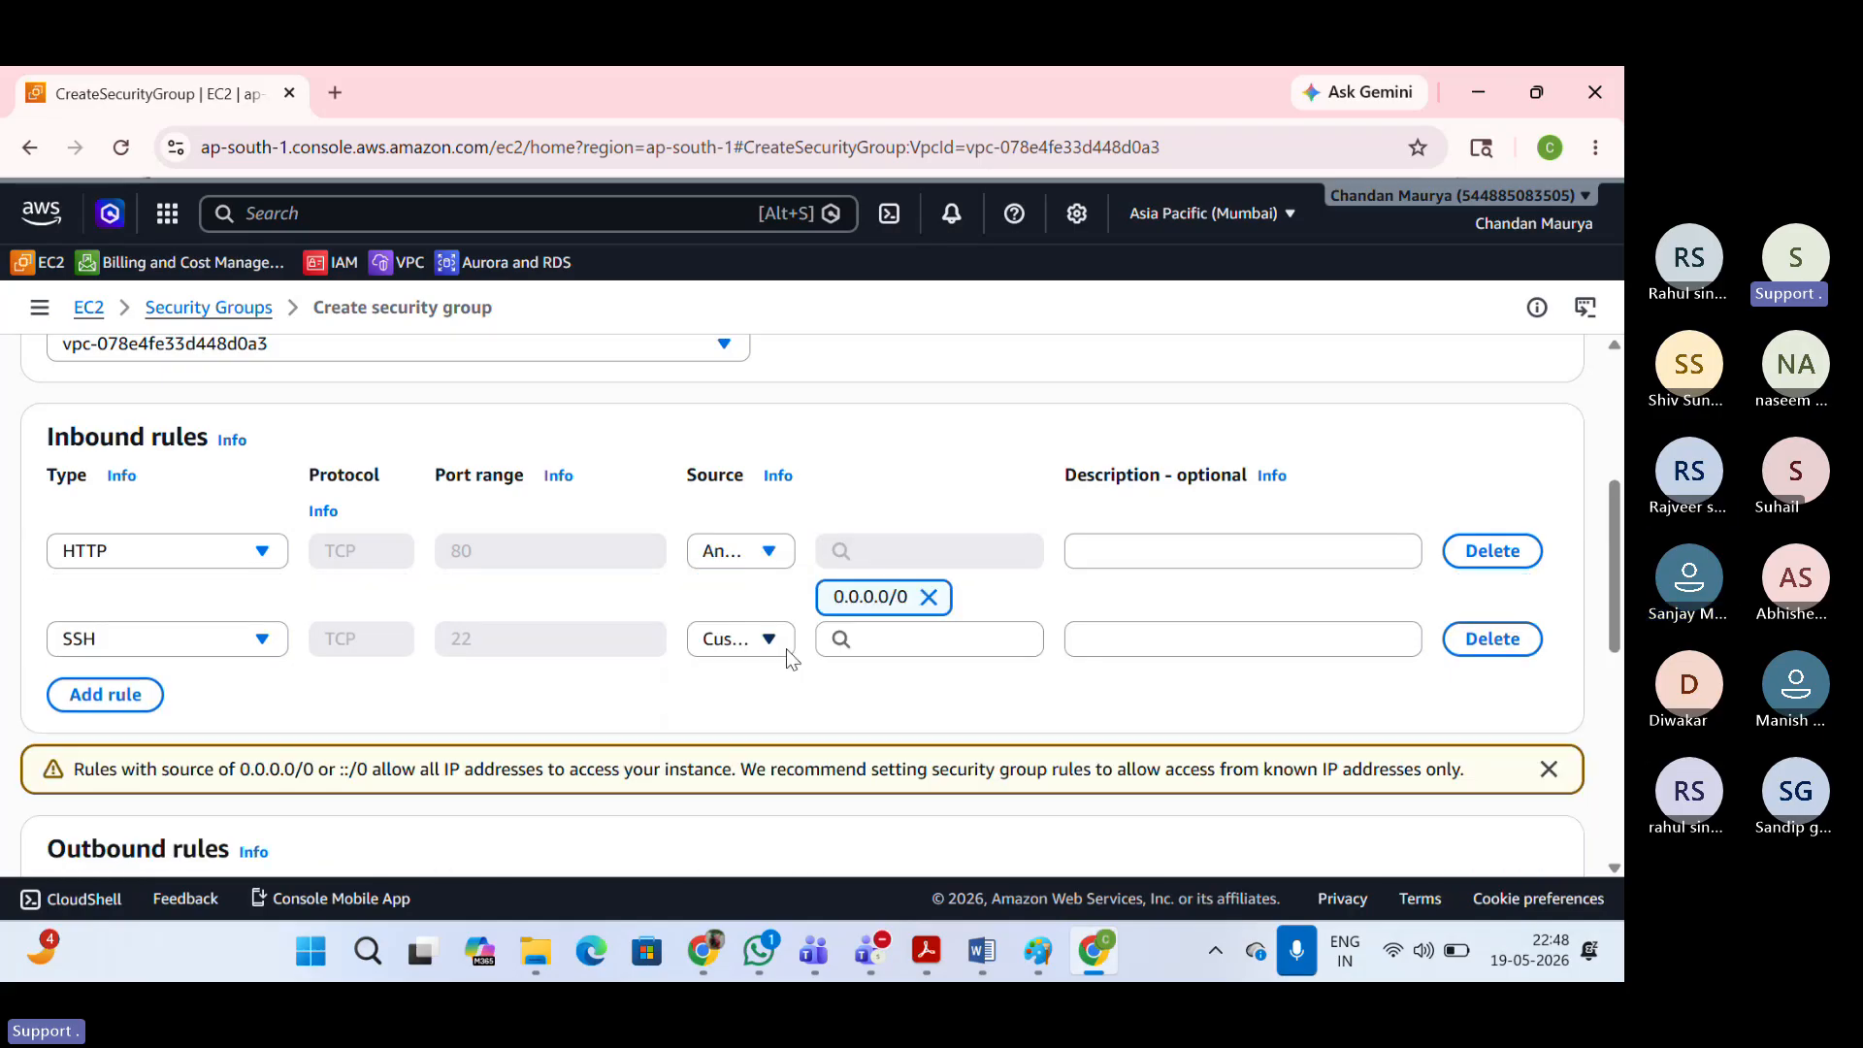
left_click(778, 643)
left_click(755, 517)
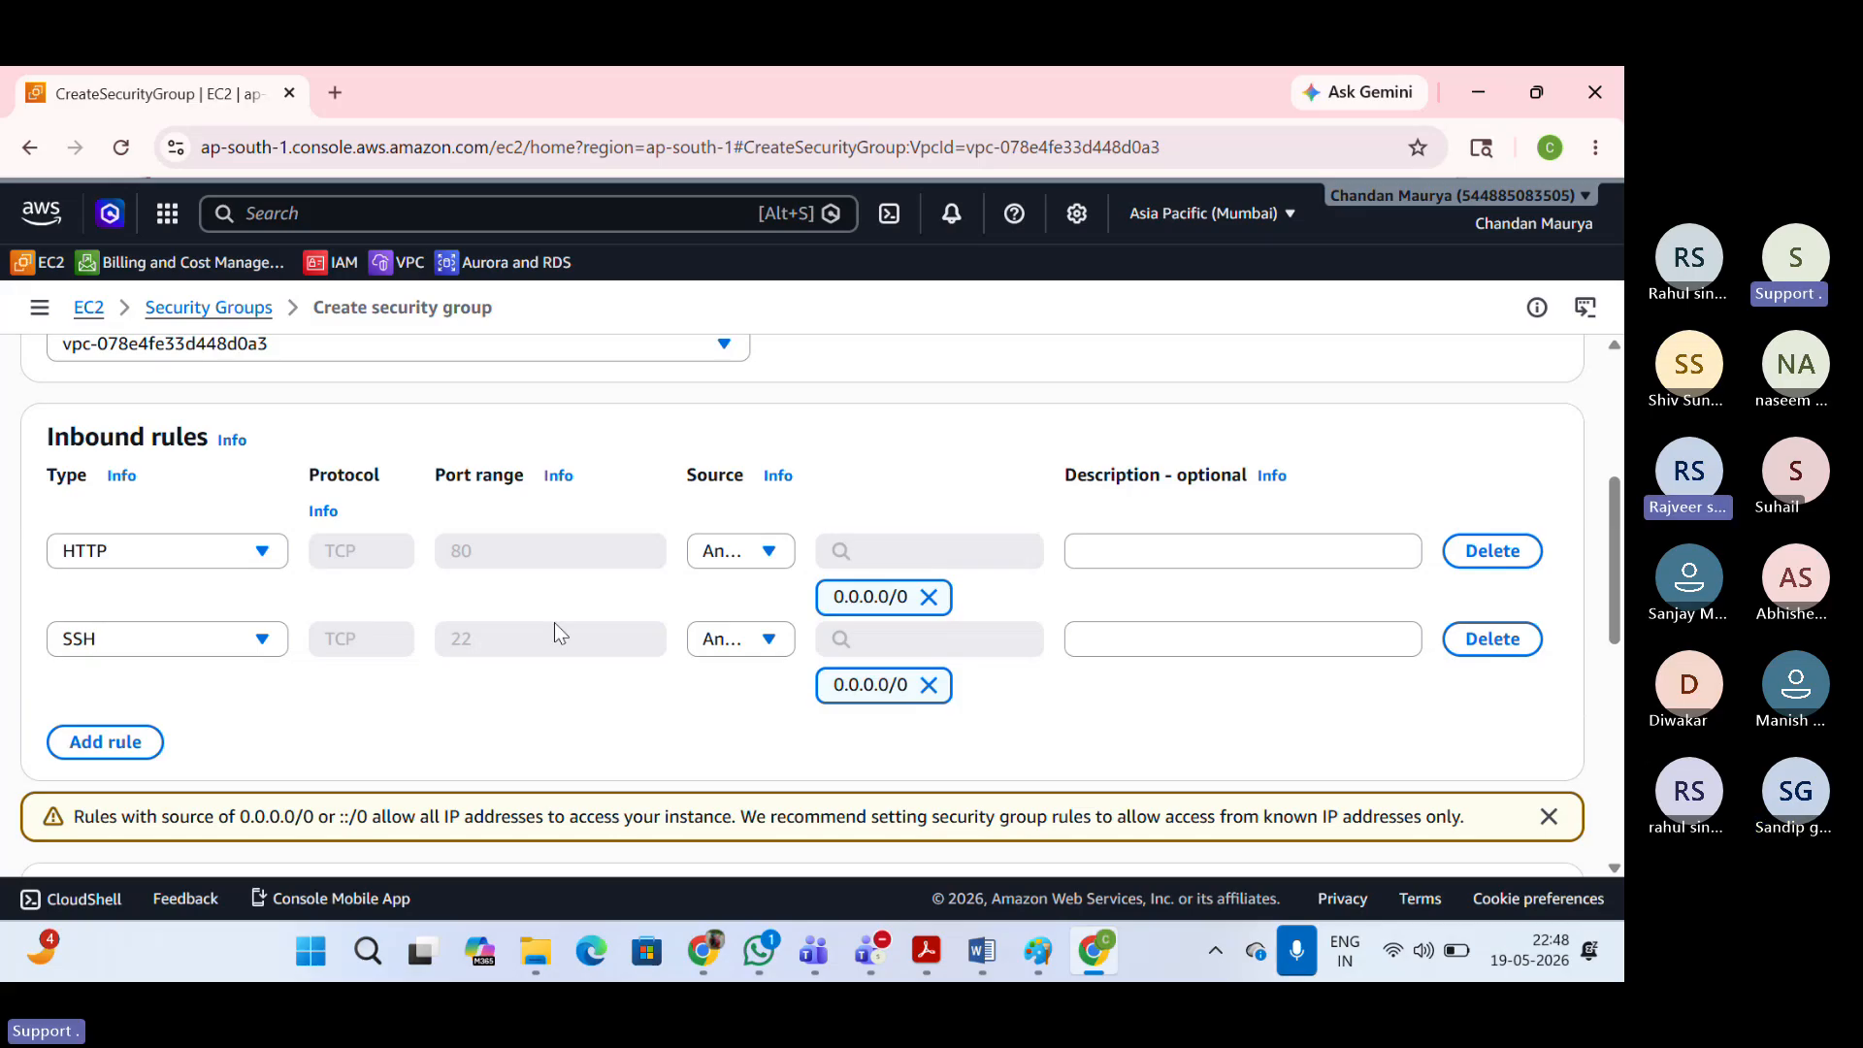
Step: Add two outbound rules, one of type HTTP and one of type SSH
scroll(514, 640, "down", 3)
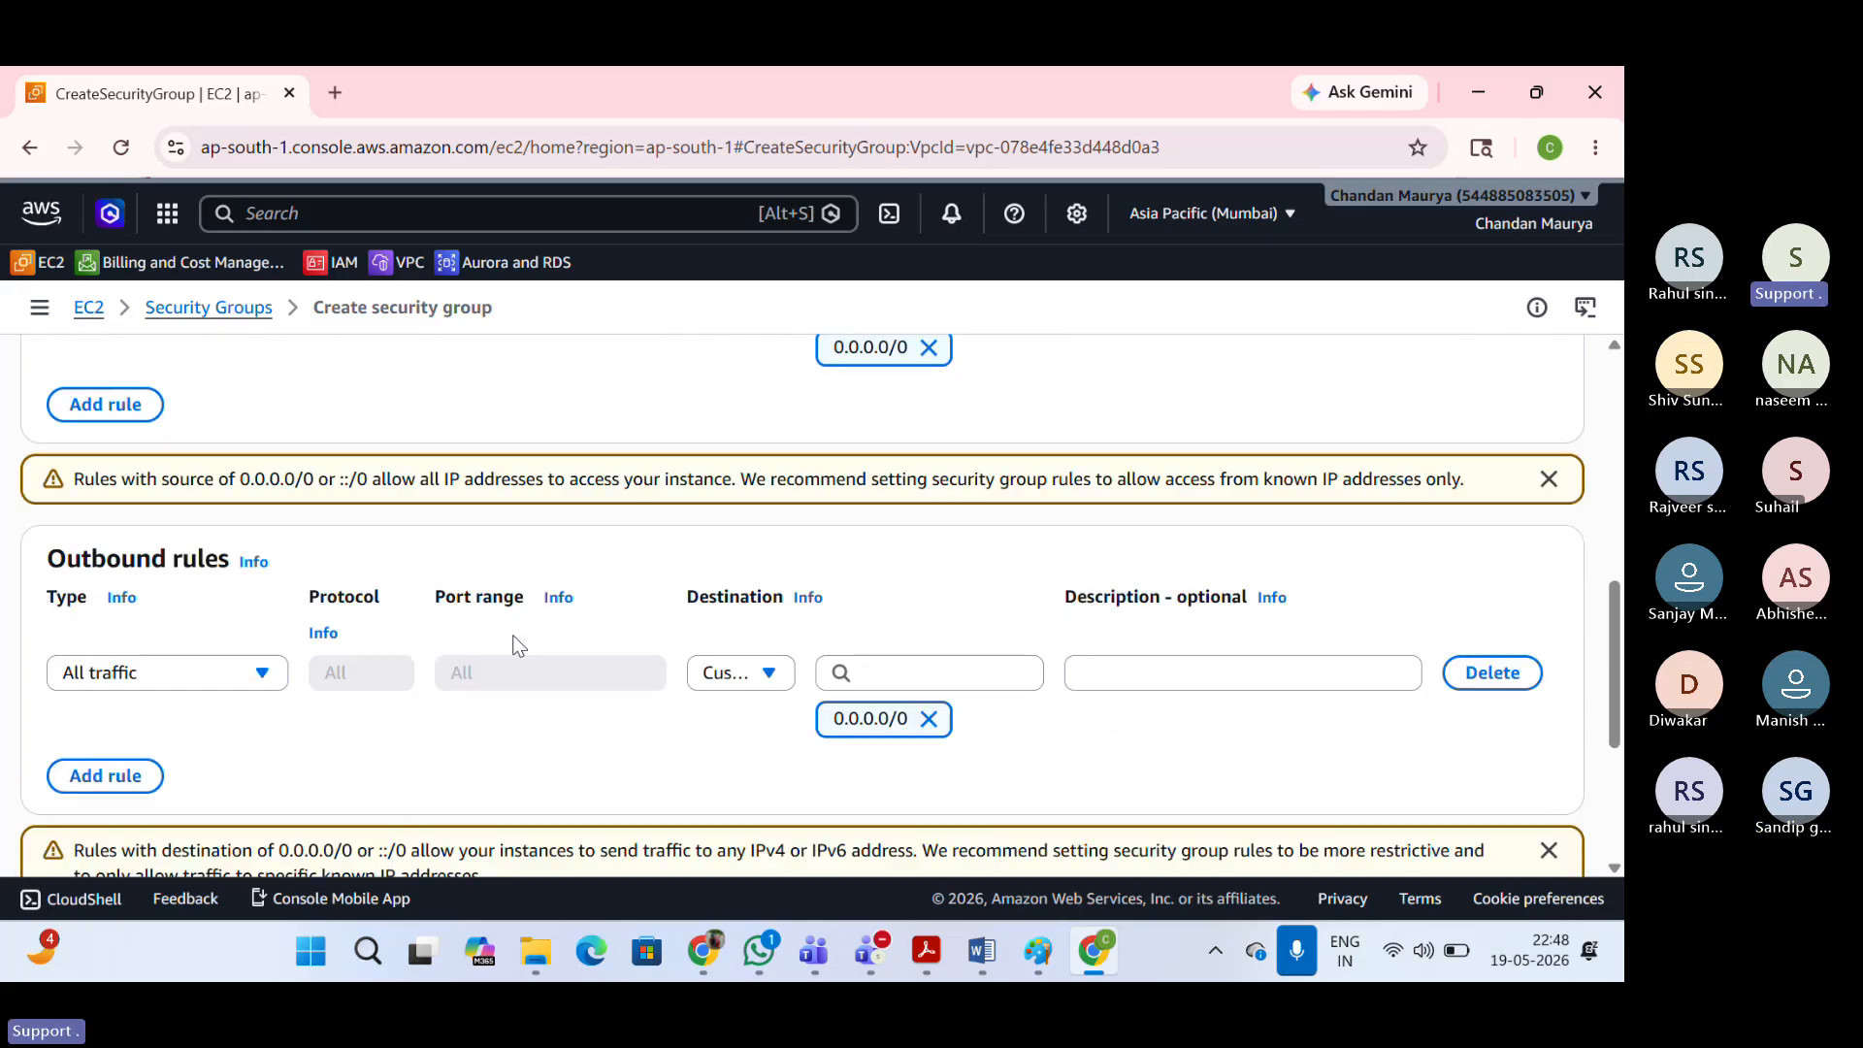
left_click(121, 706)
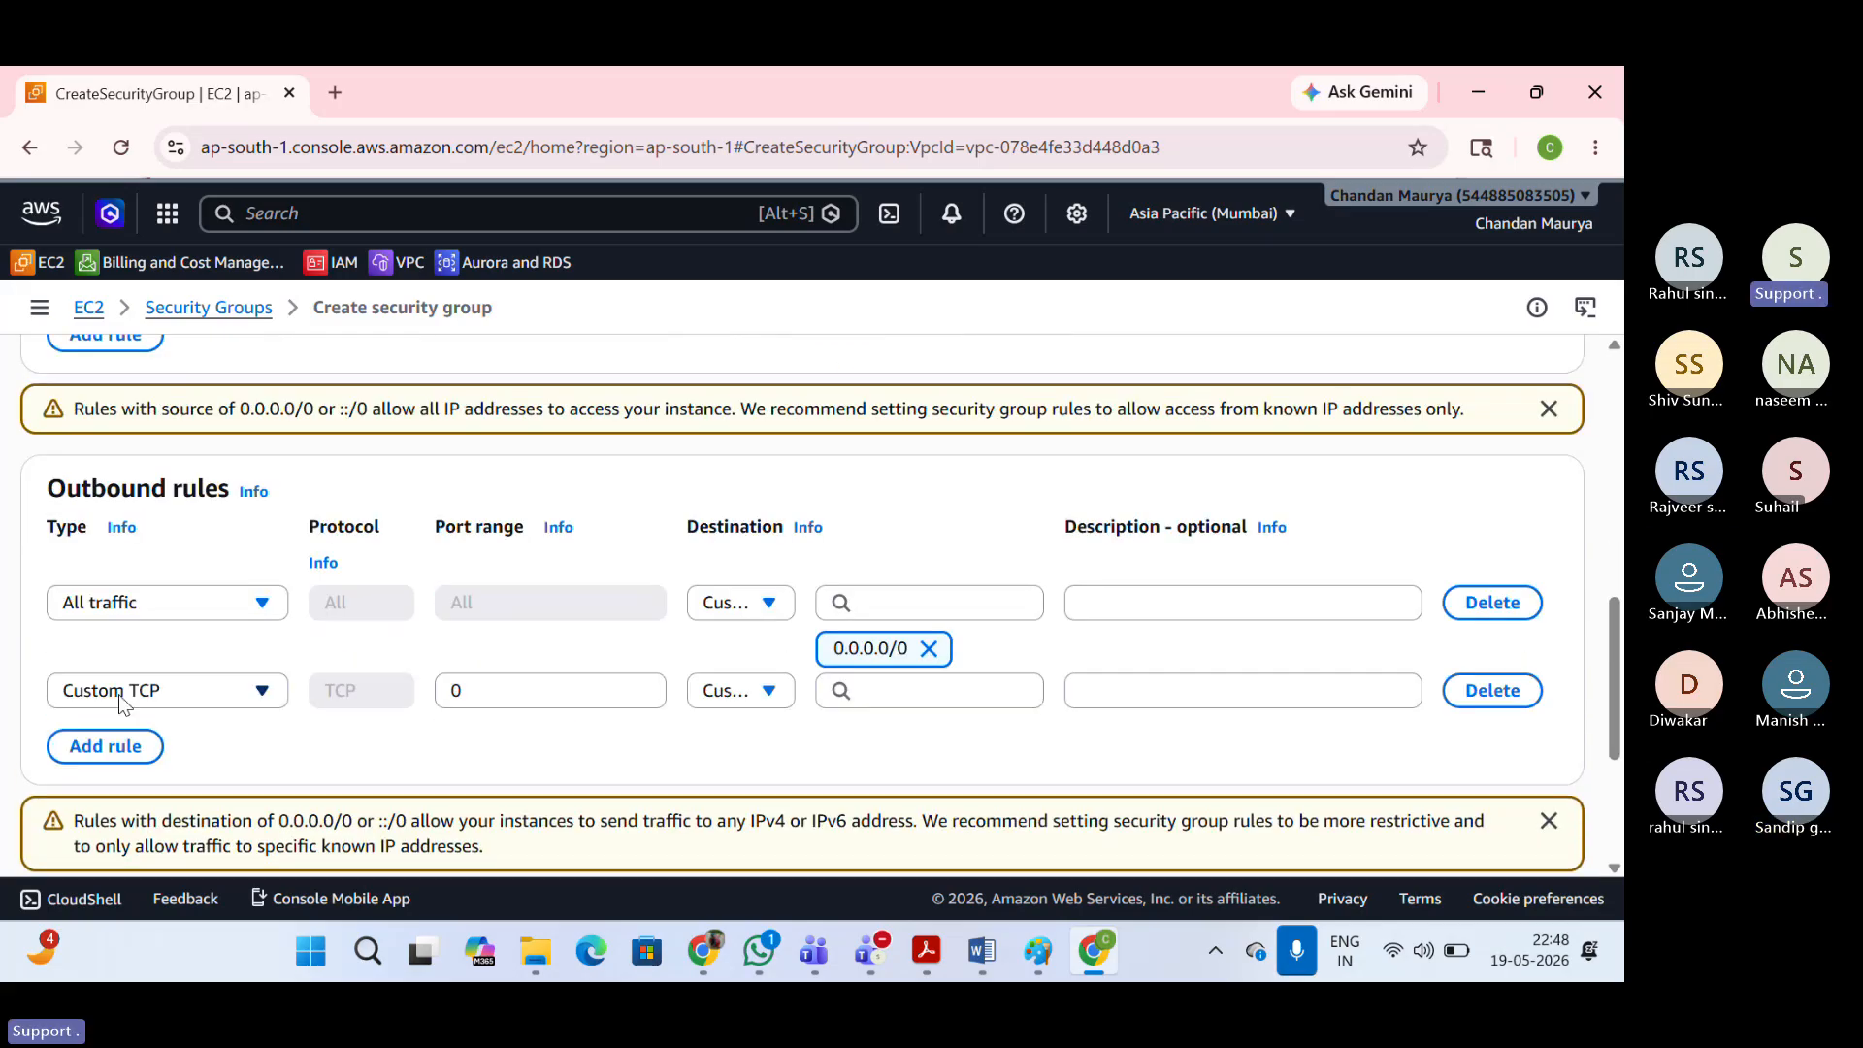
left_click(204, 698)
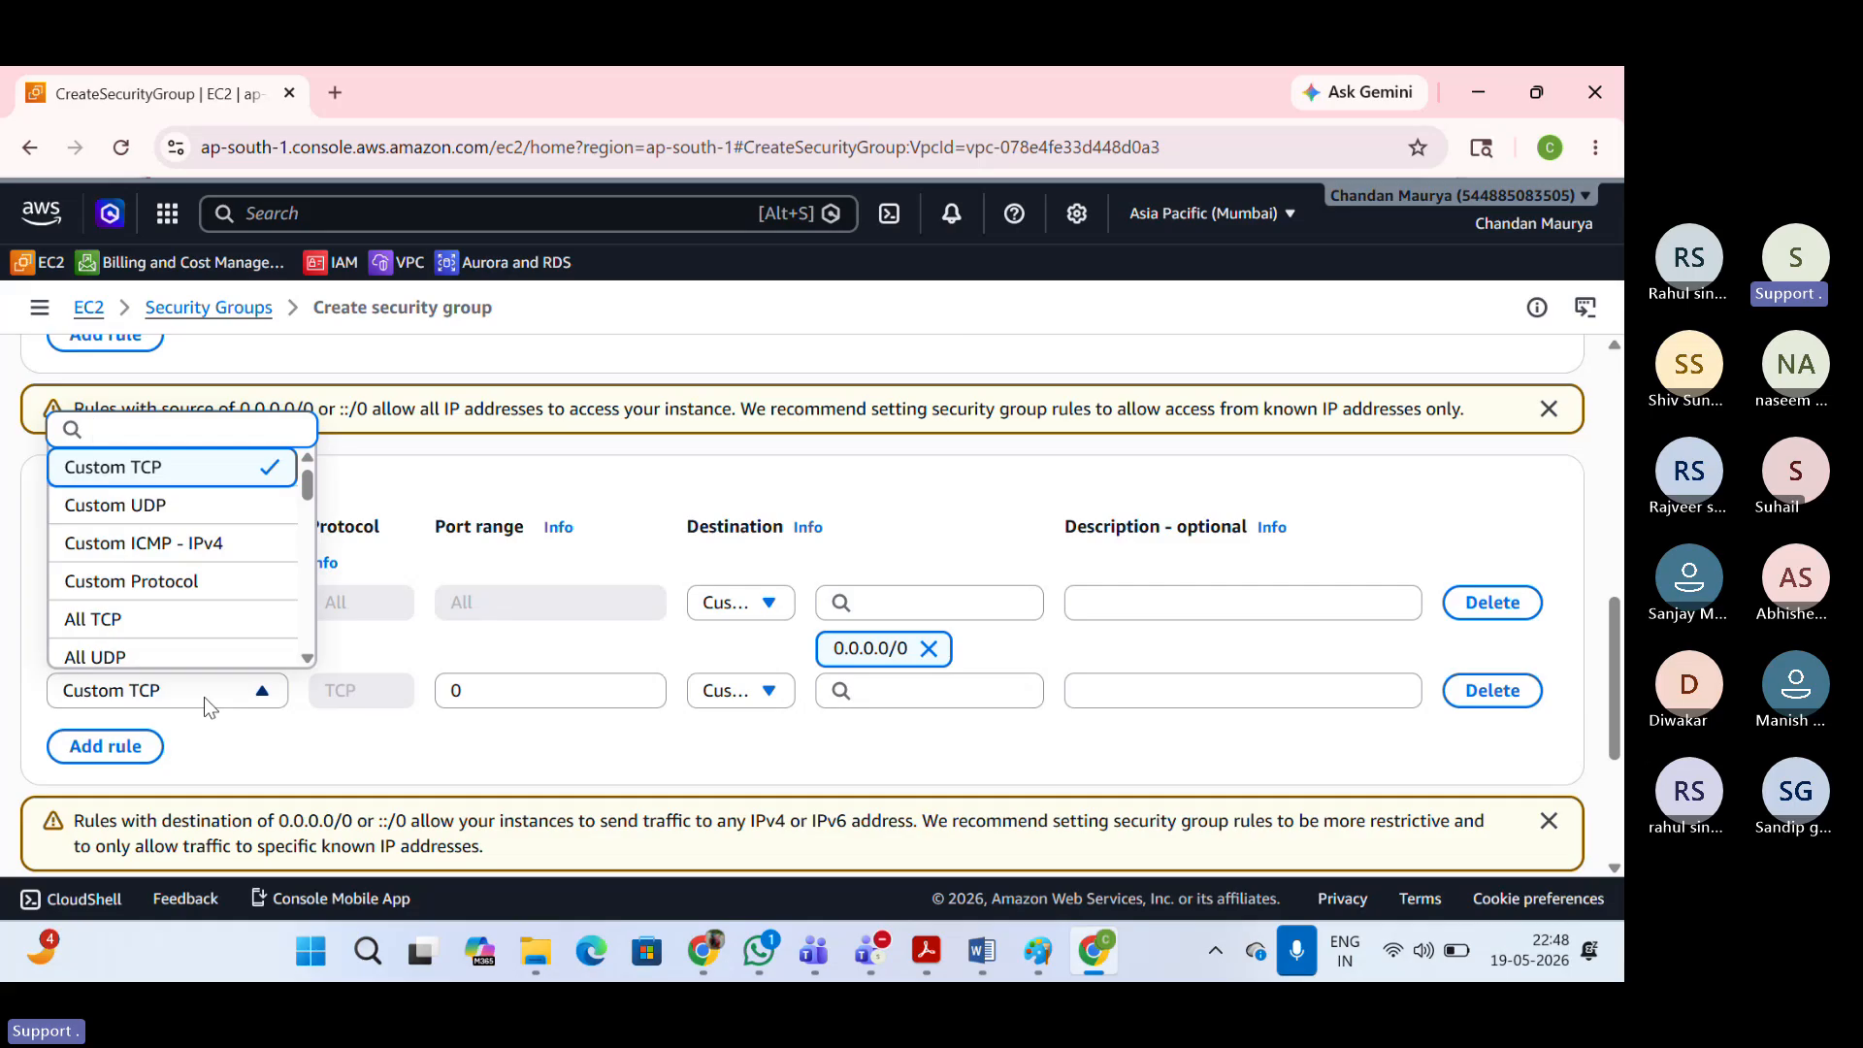
type("g")
key("BackSpace")
type("h")
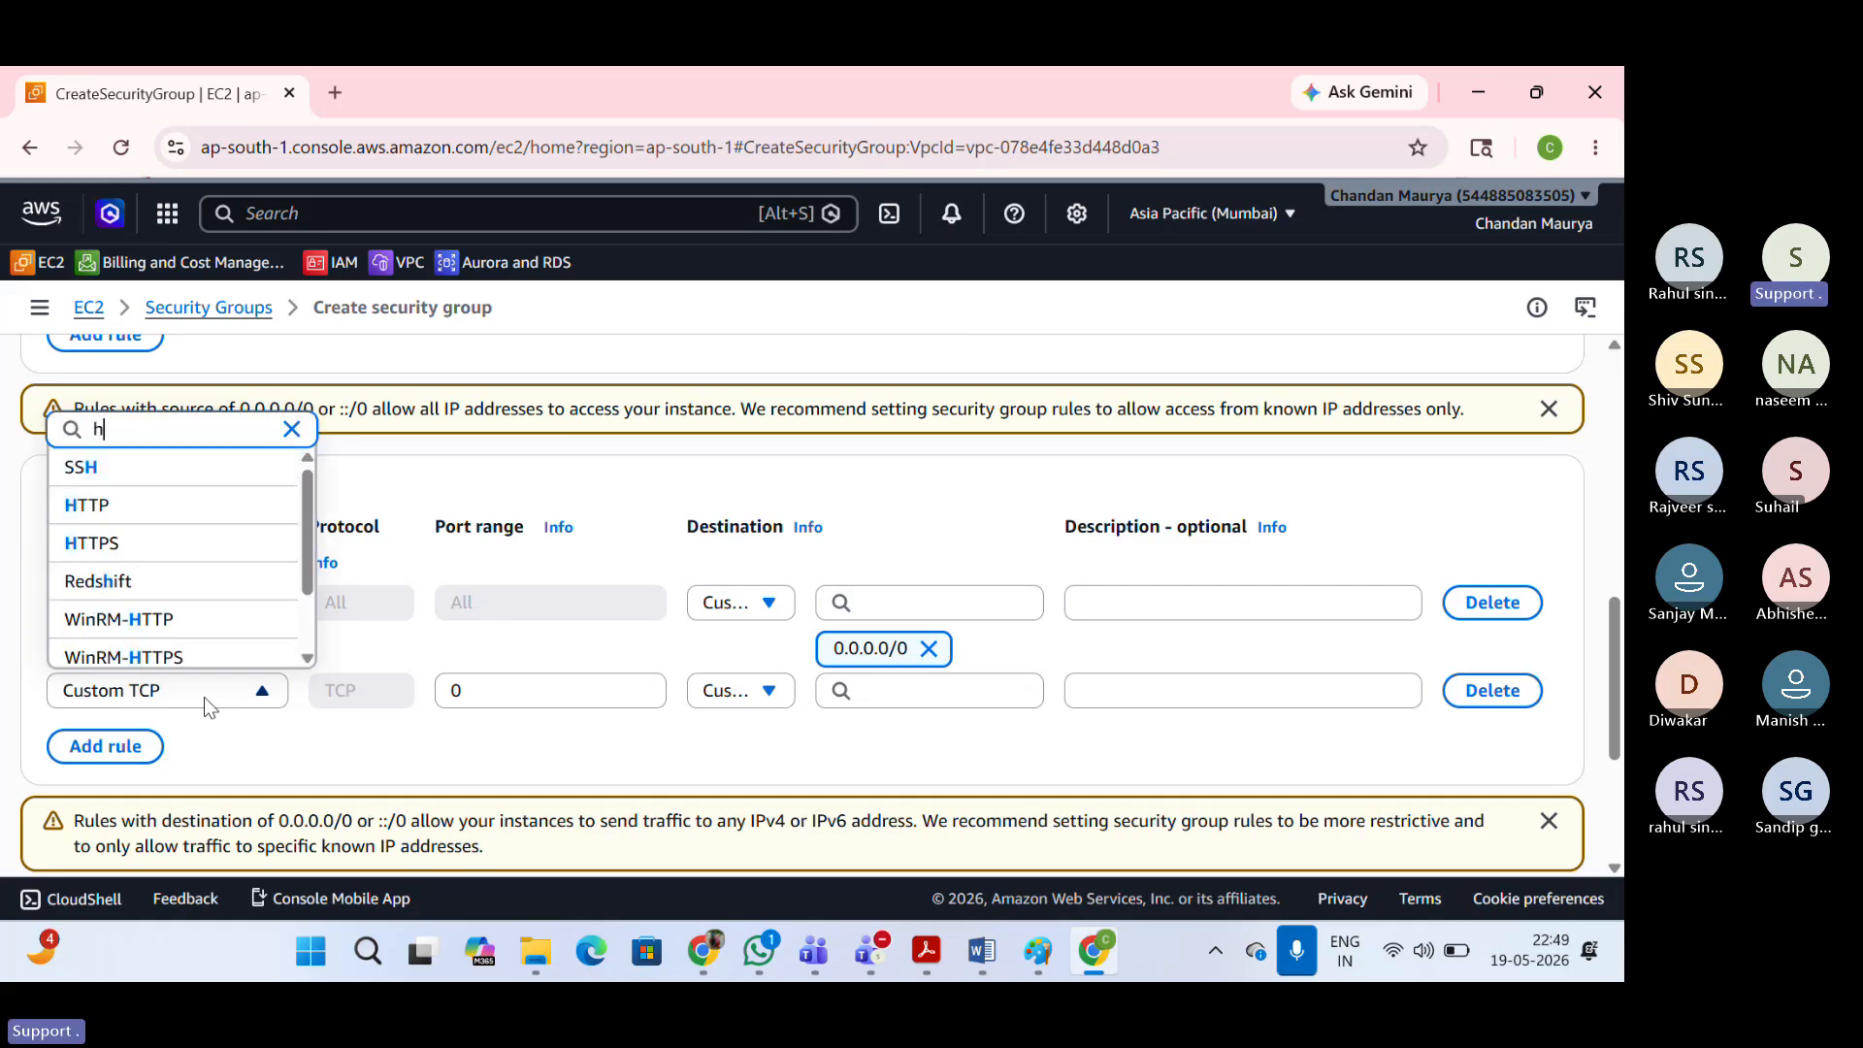
type("t")
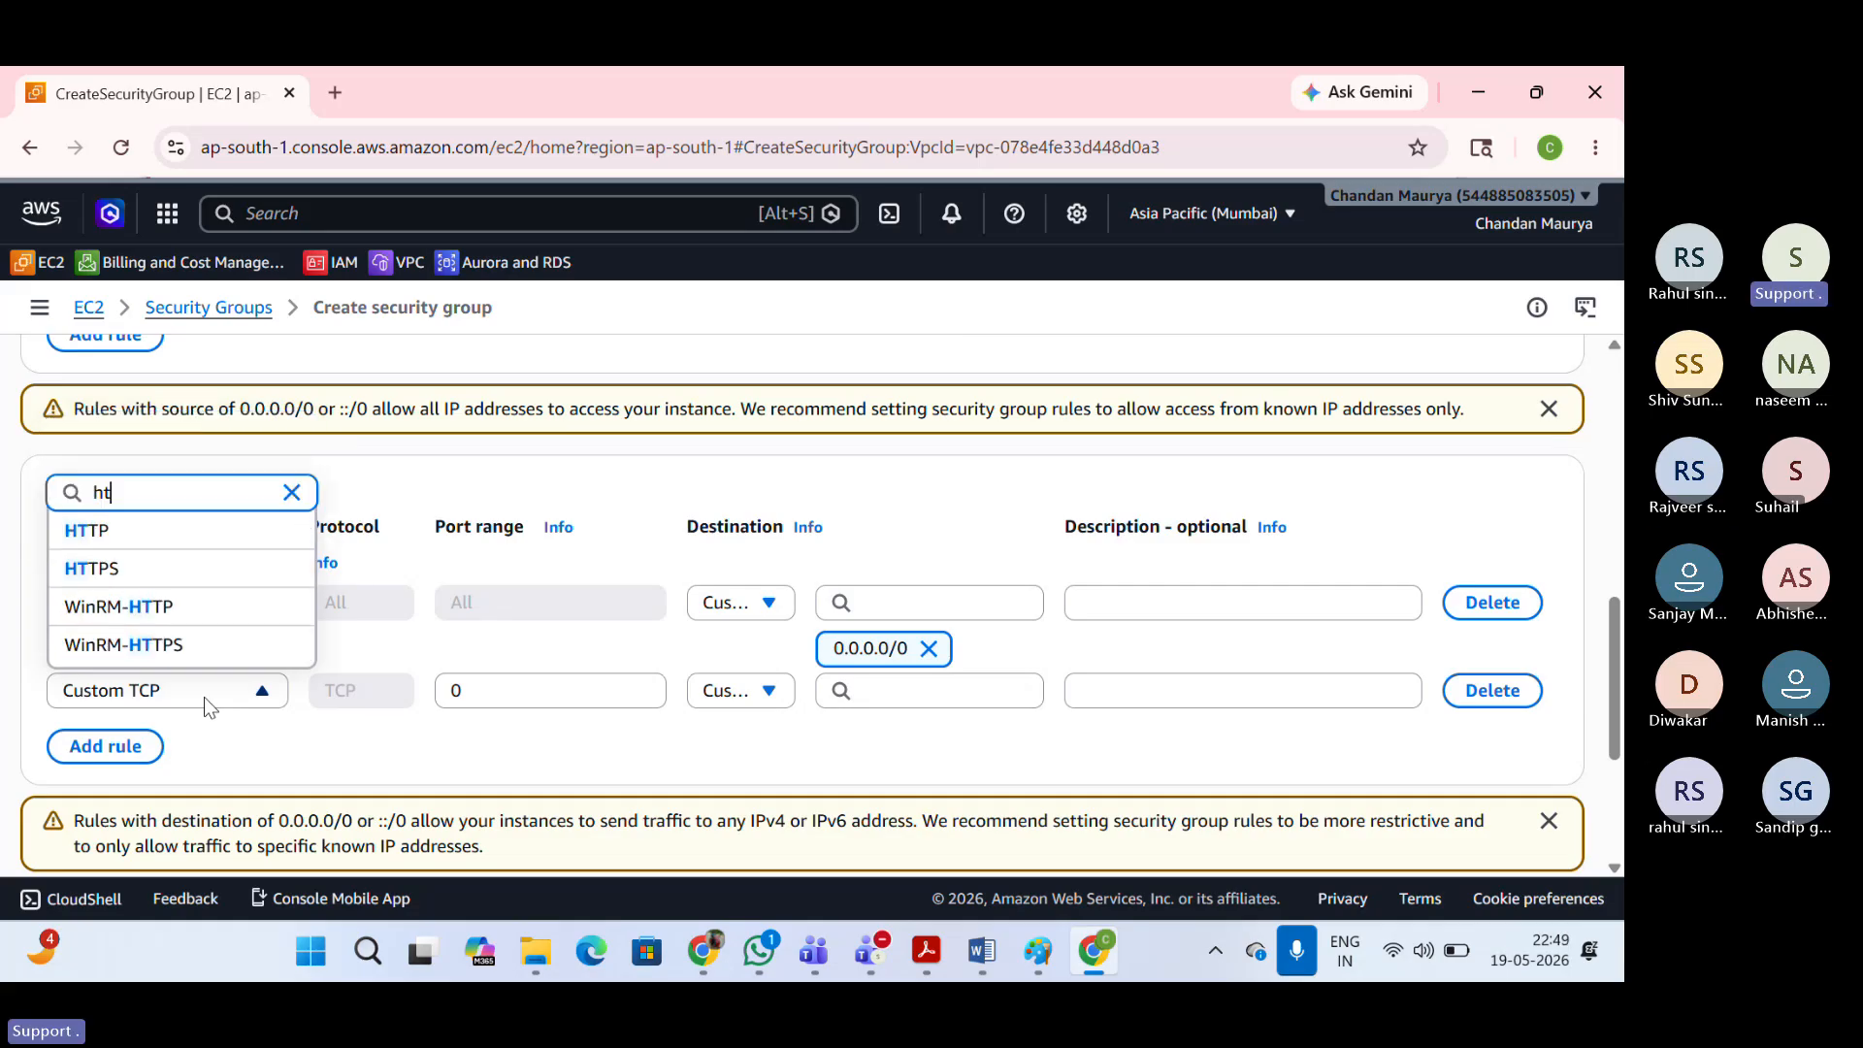
left_click(111, 533)
left_click(154, 747)
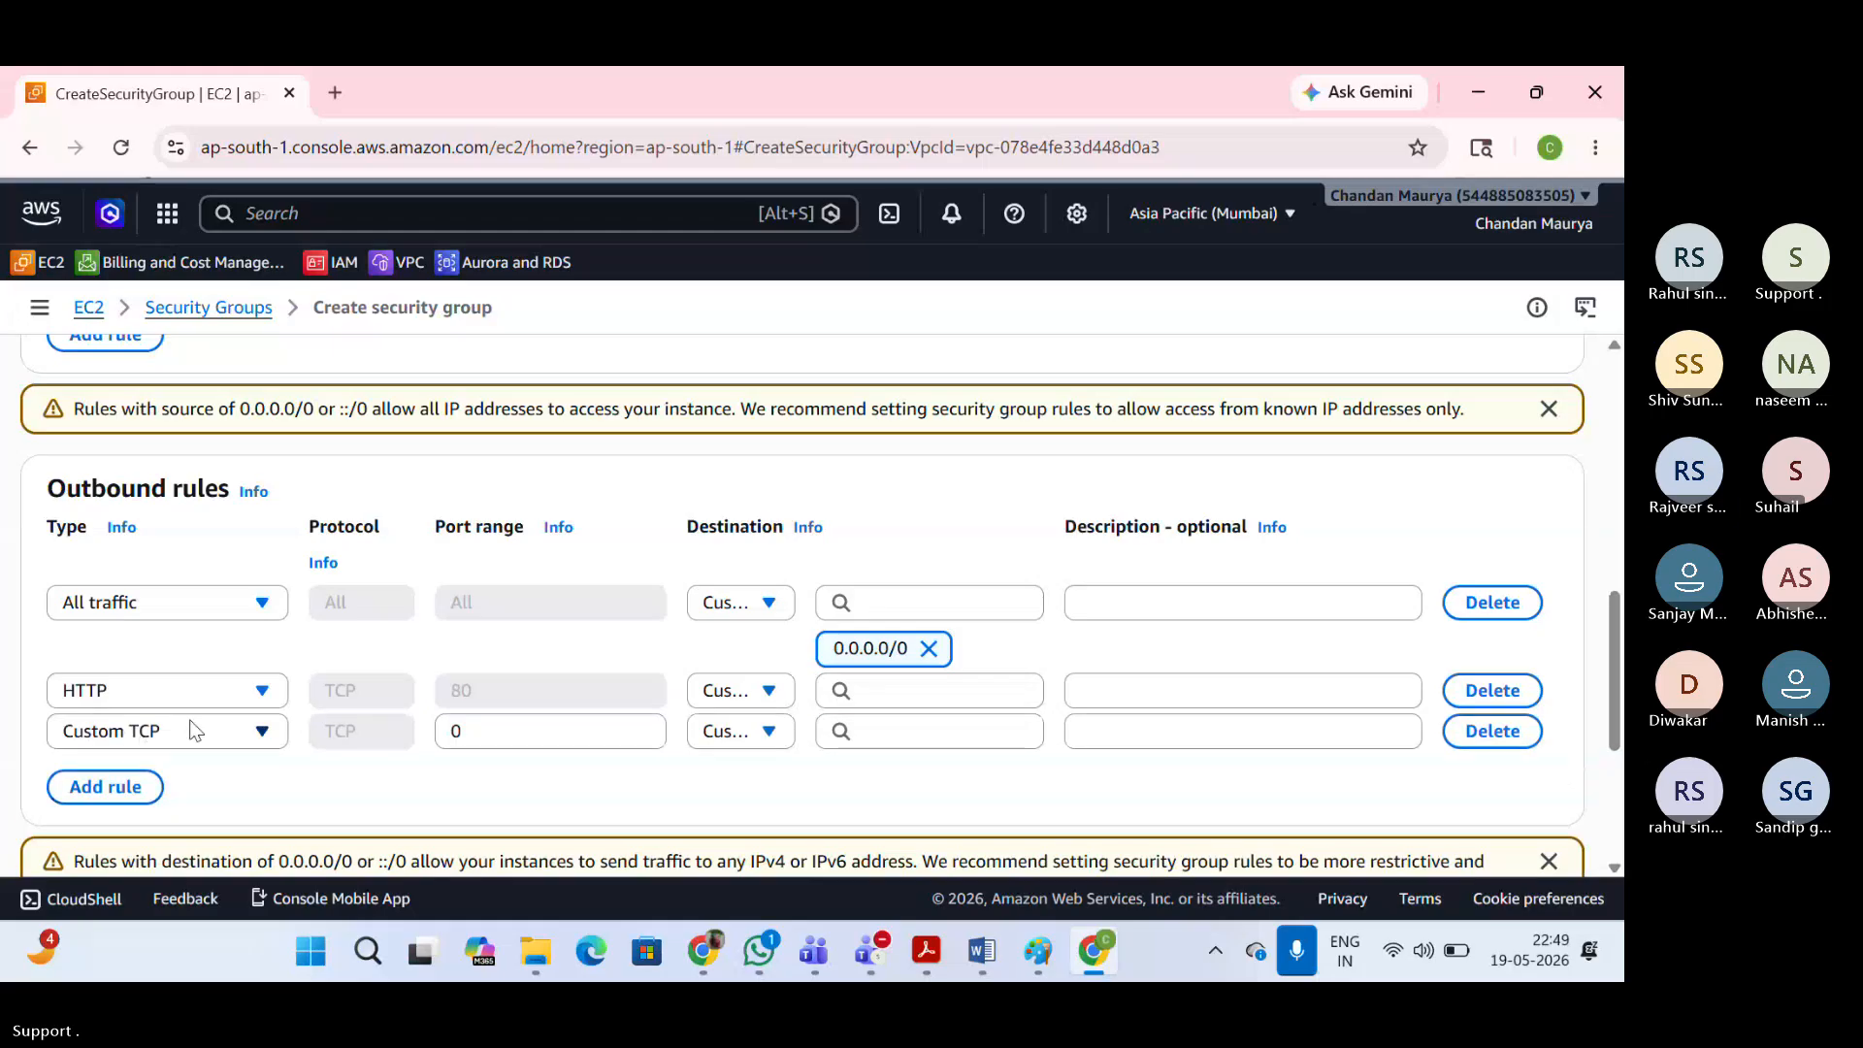
left_click(194, 731)
type("ss")
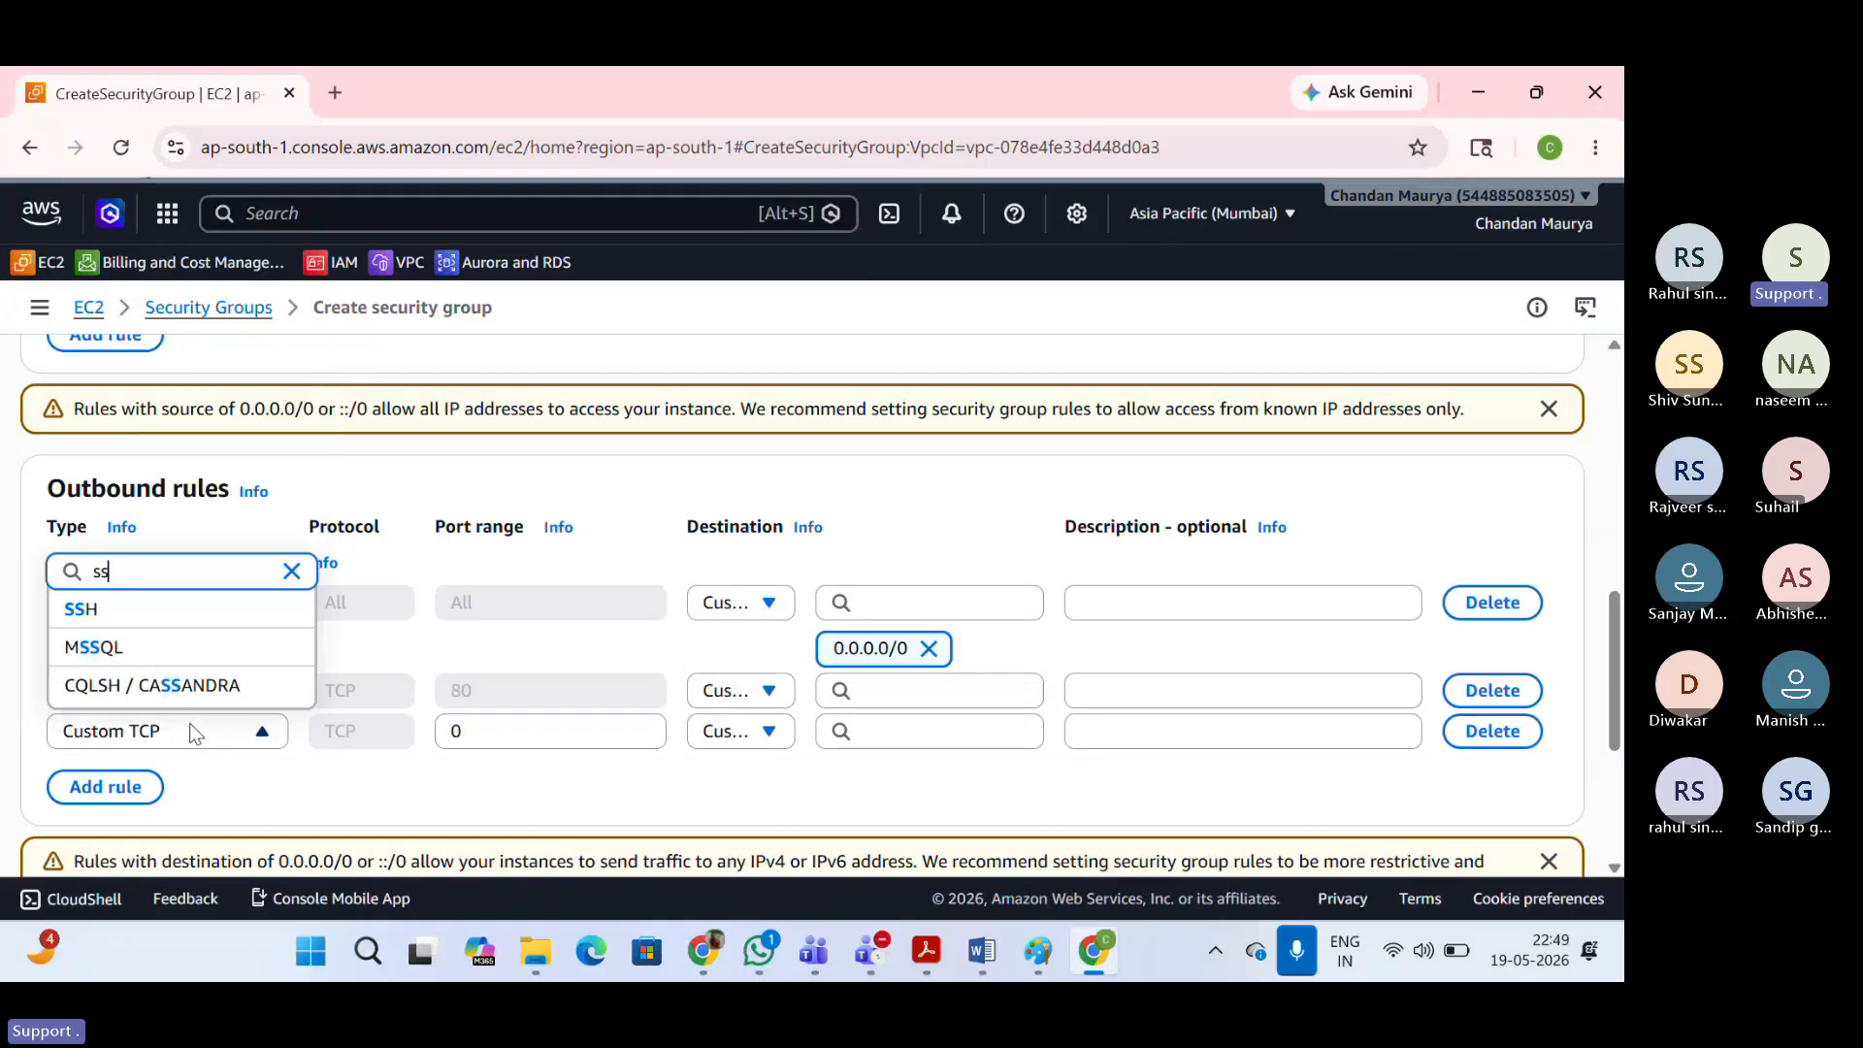
left_click(126, 608)
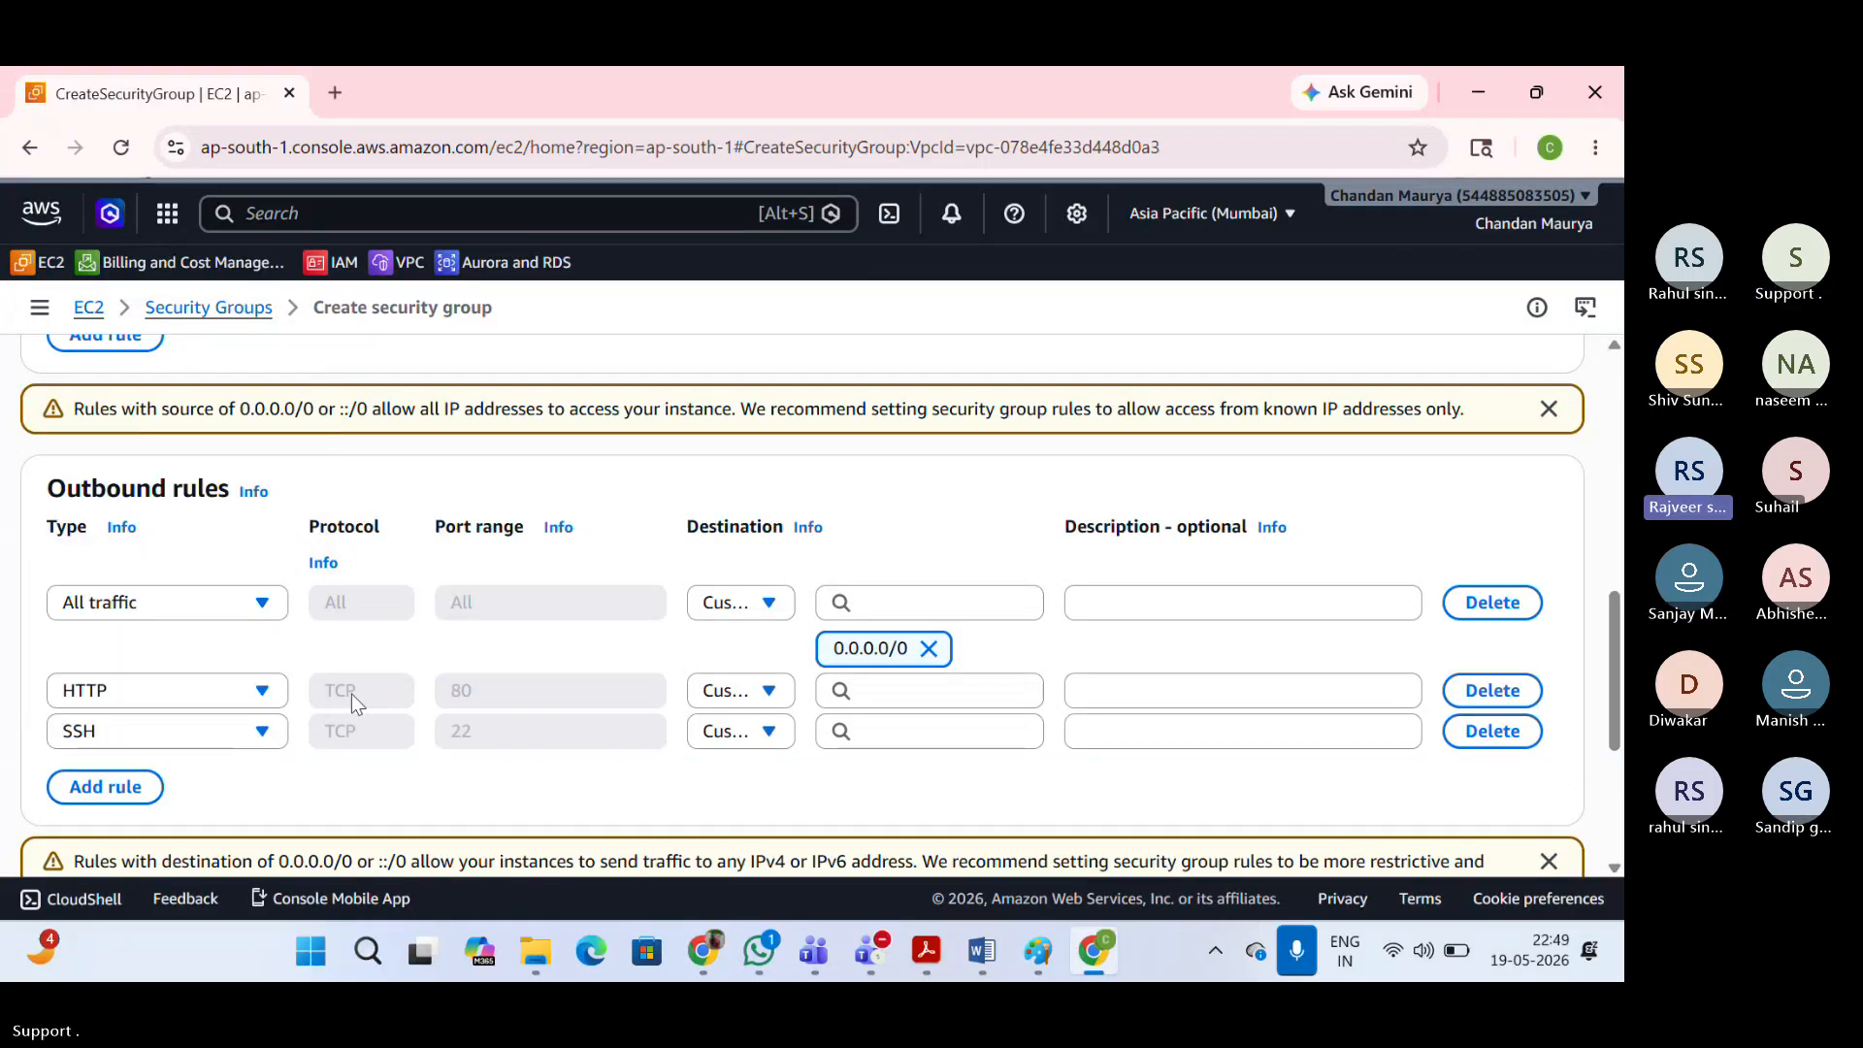
Step: Set the destination of both outbound HTTP and SSH rules to Anywhere-IPv4 (0.0.0.0/0)
left_click(767, 692)
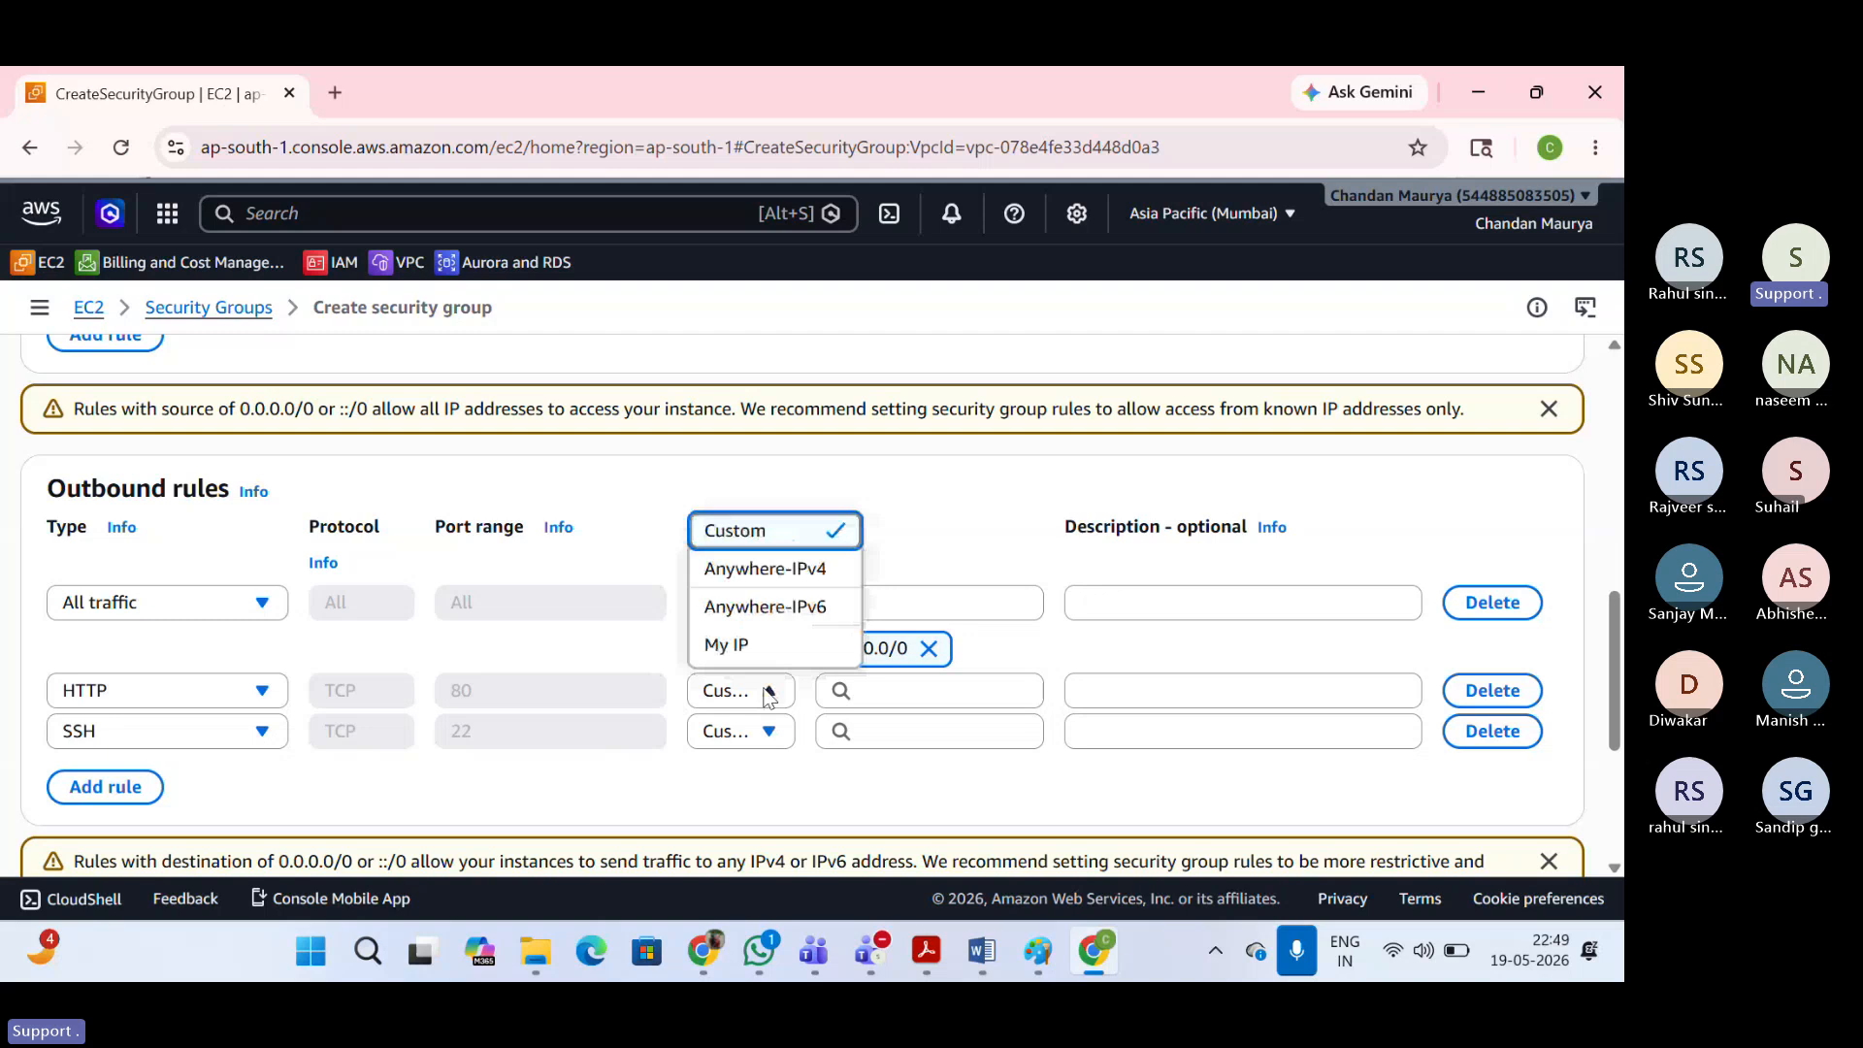
left_click(738, 577)
left_click(761, 781)
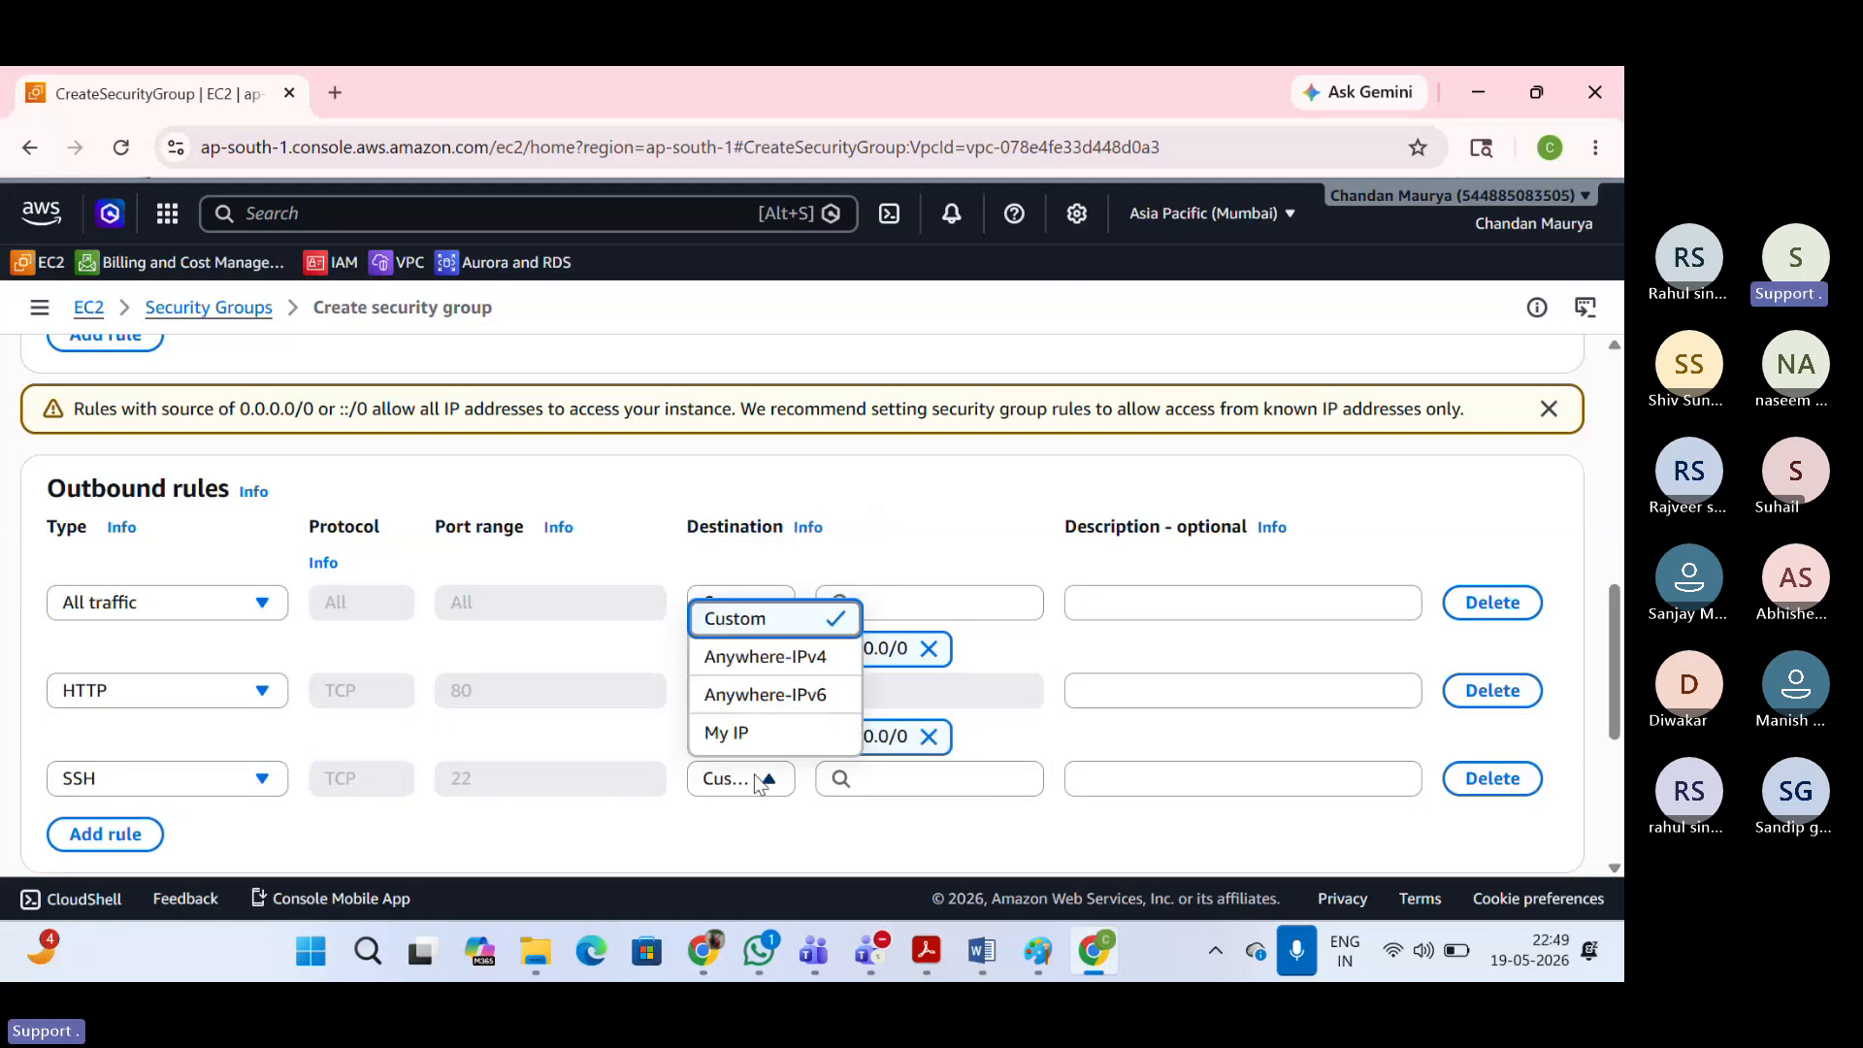
left_click(752, 668)
scroll(970, 679, "down", 5)
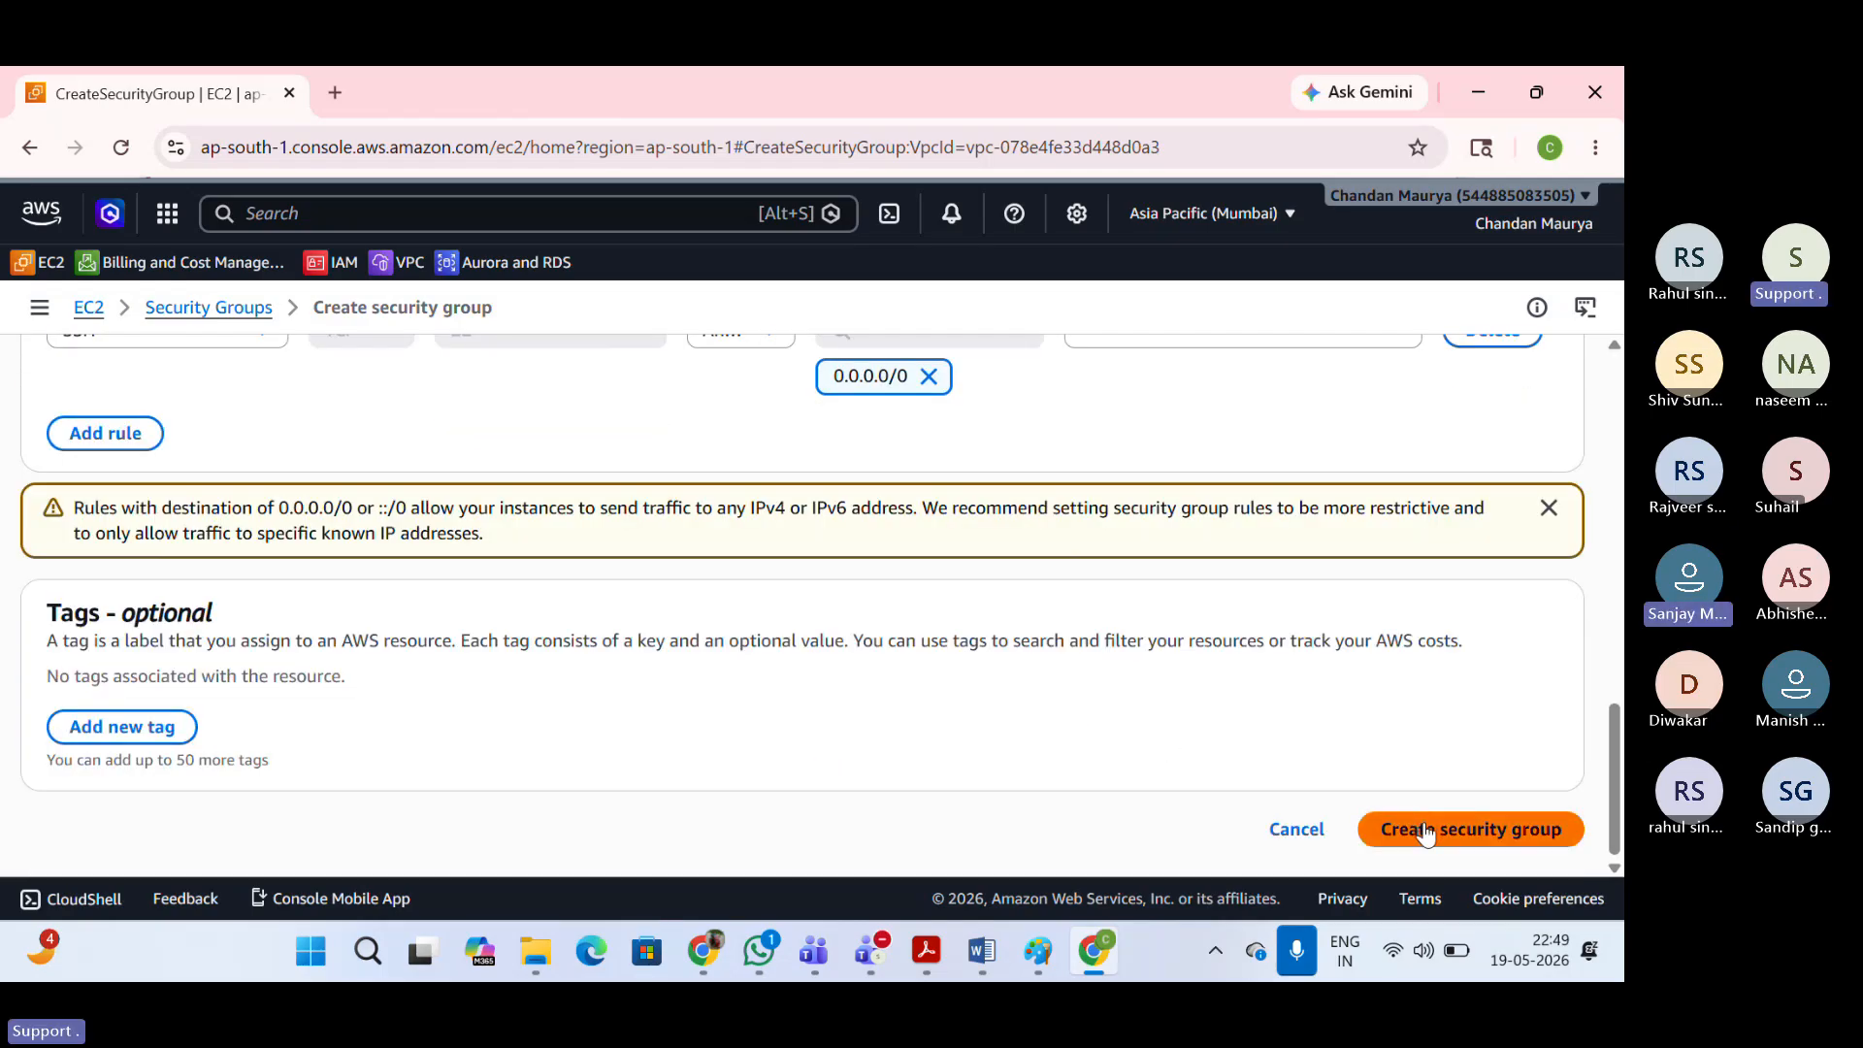
Step: Name the security group 'using-for-server' by pasting the description, then create it
left_click(1425, 830)
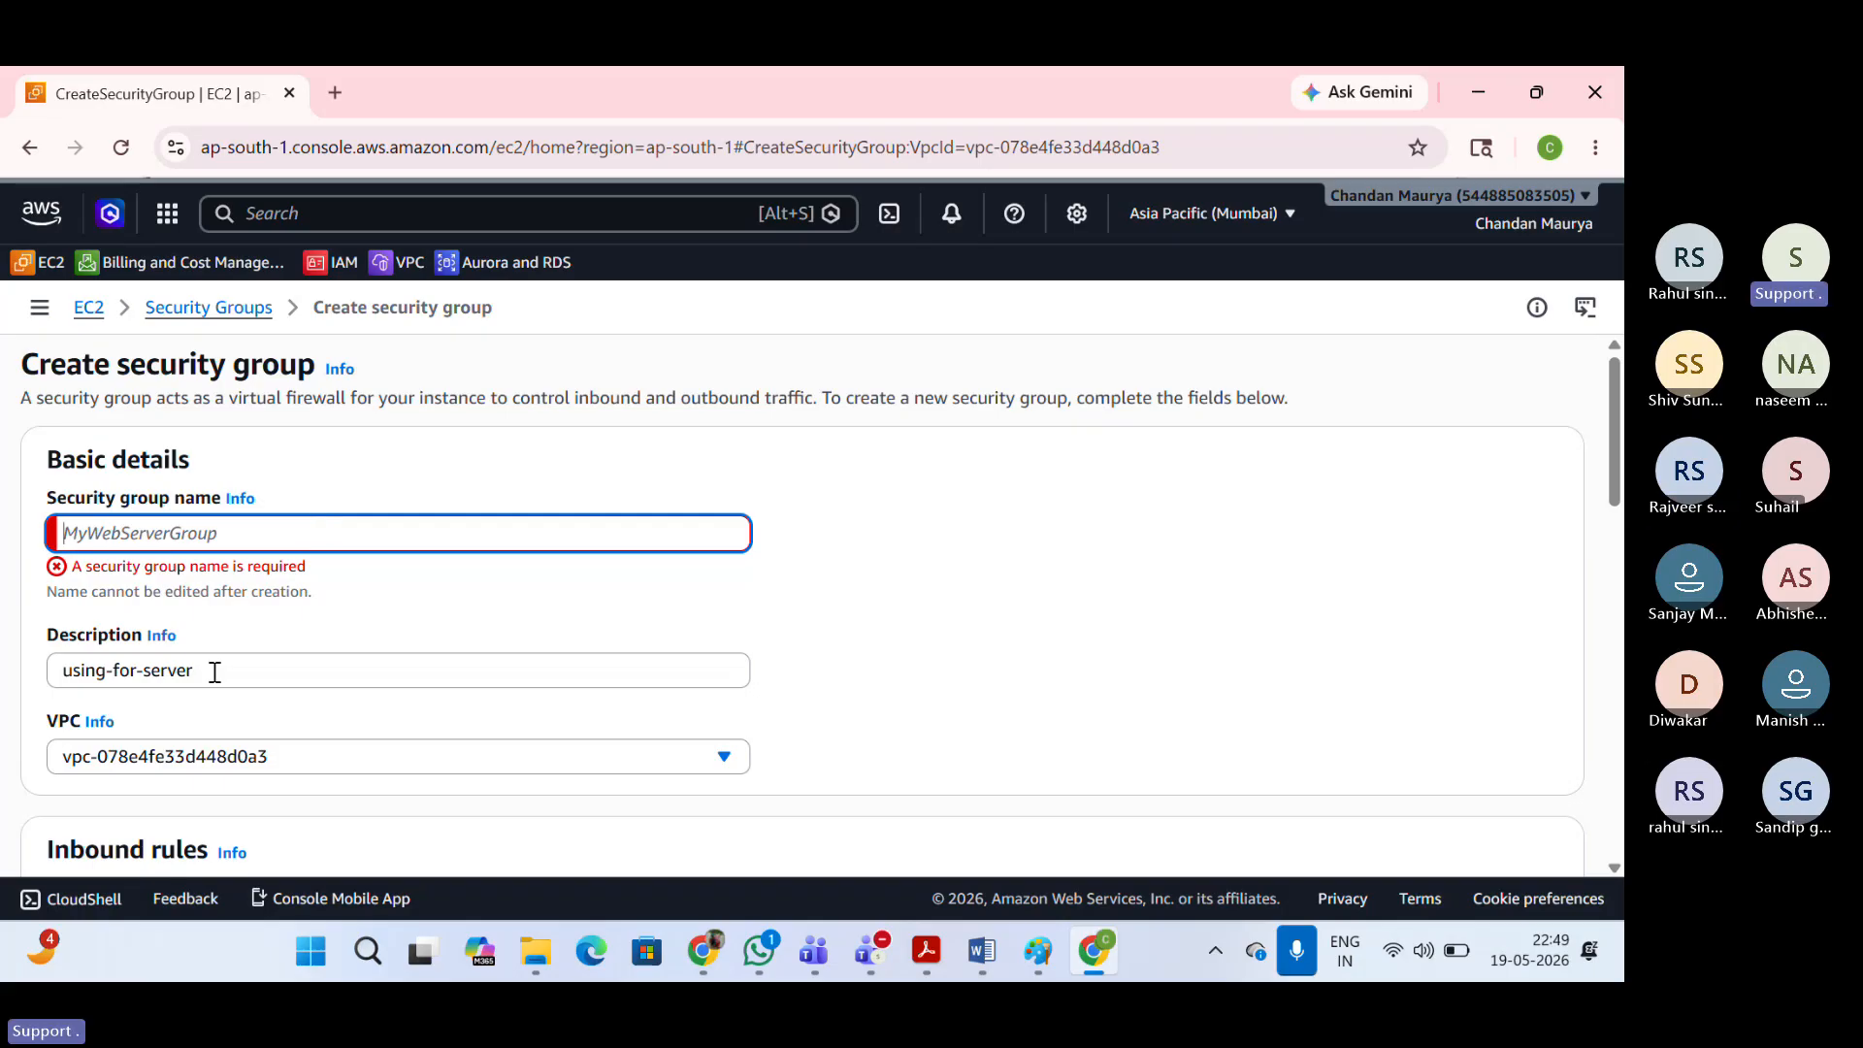
left_click_drag(215, 671, 82, 673)
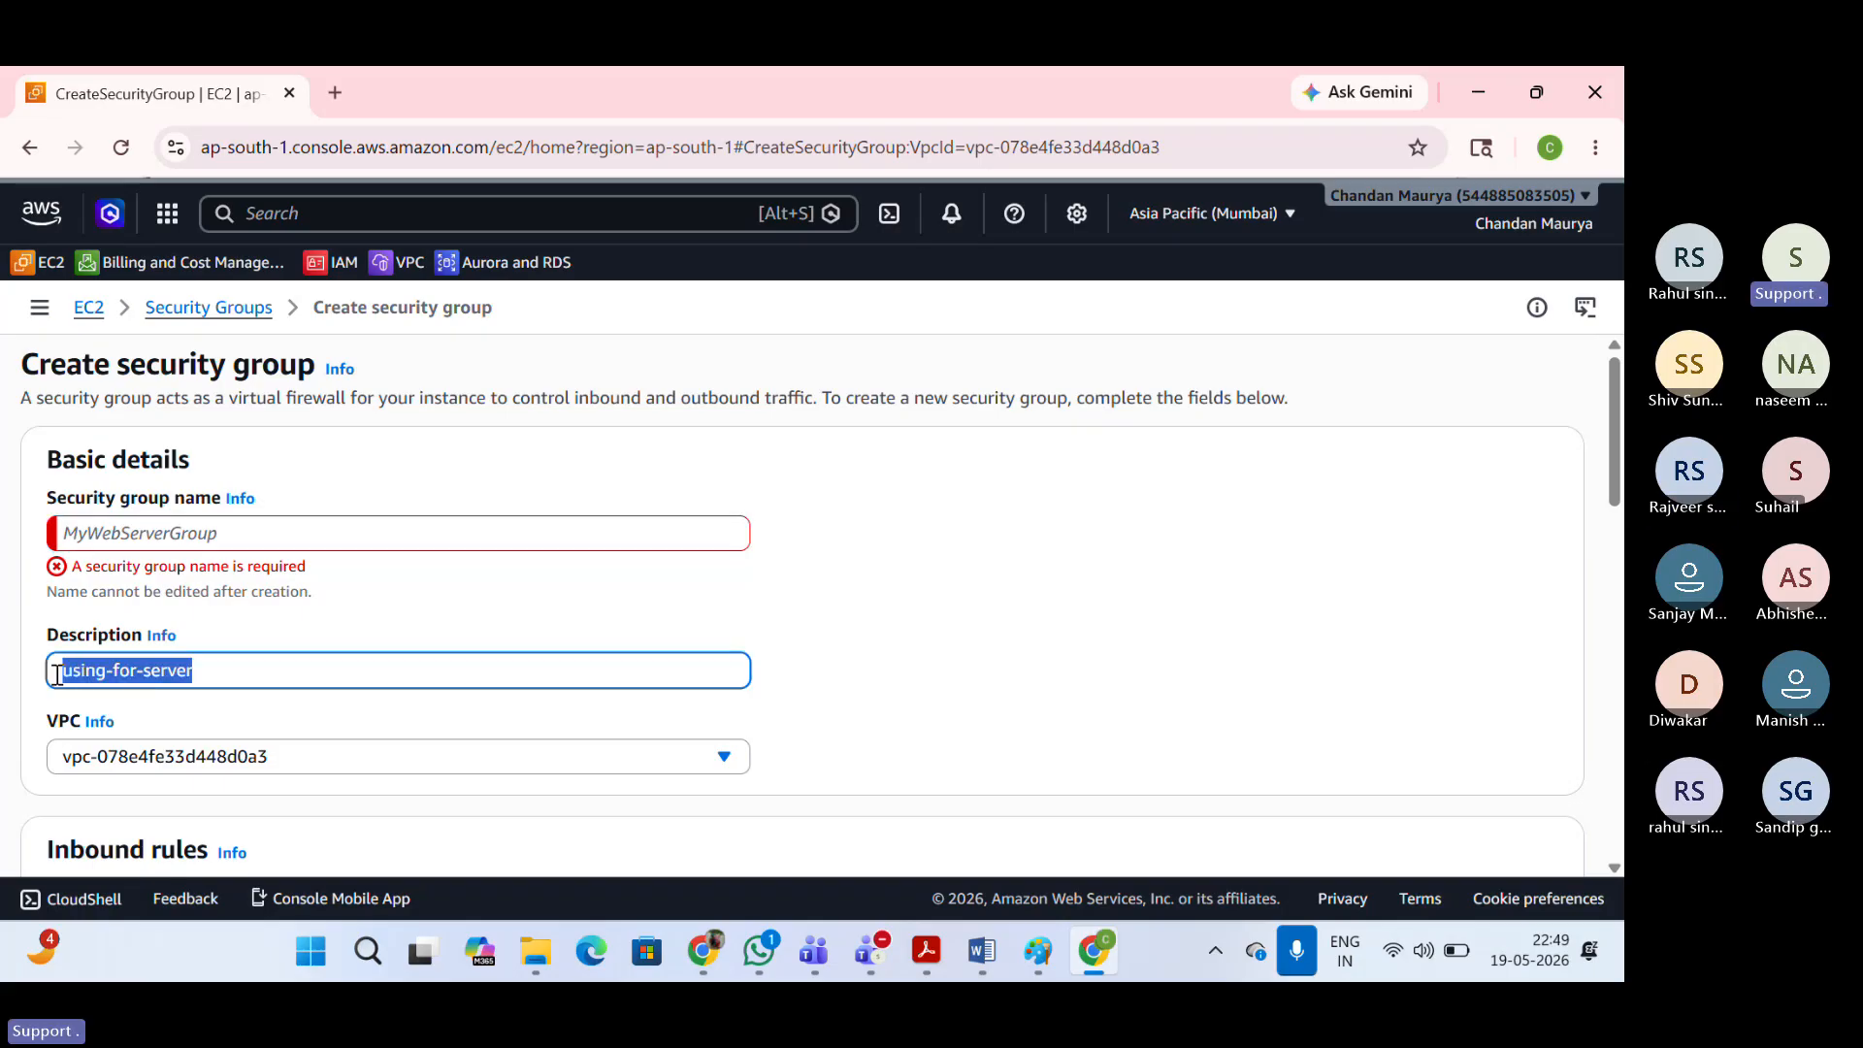
left_click(126, 536)
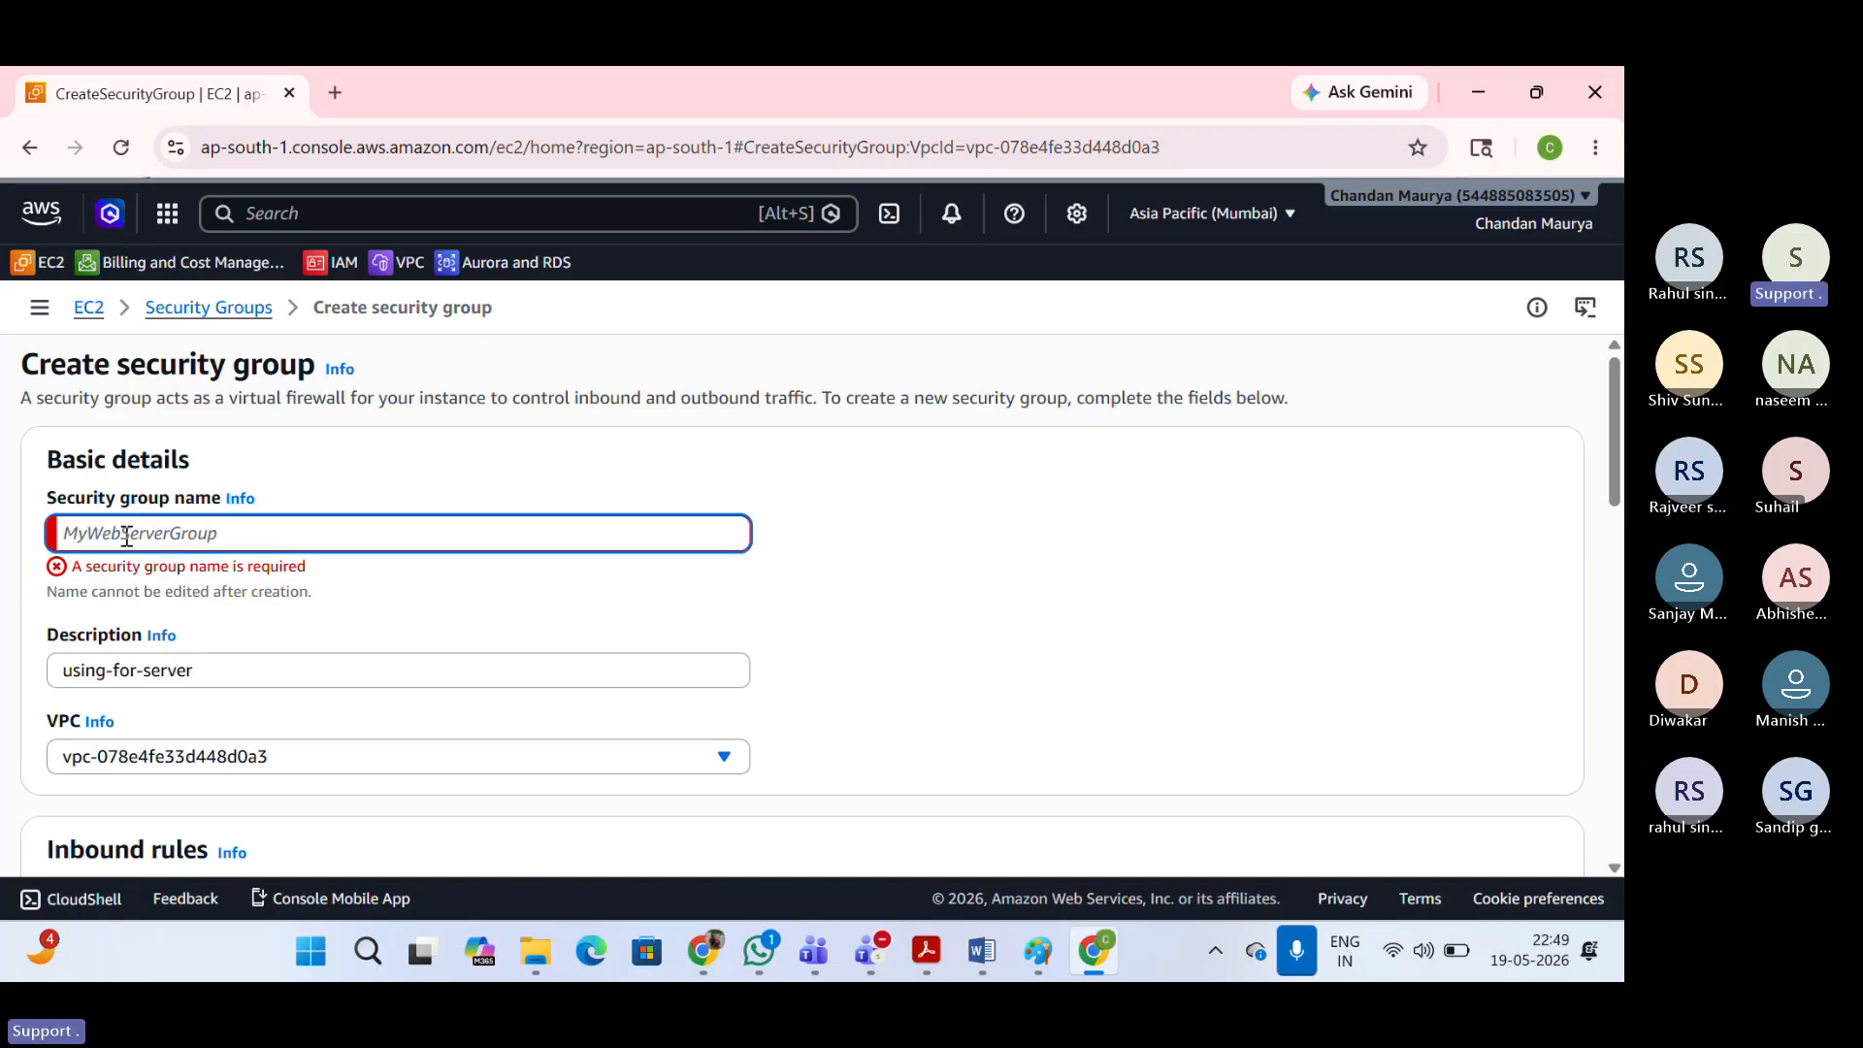
type("using-for-server")
scroll(540, 590, "down", 7)
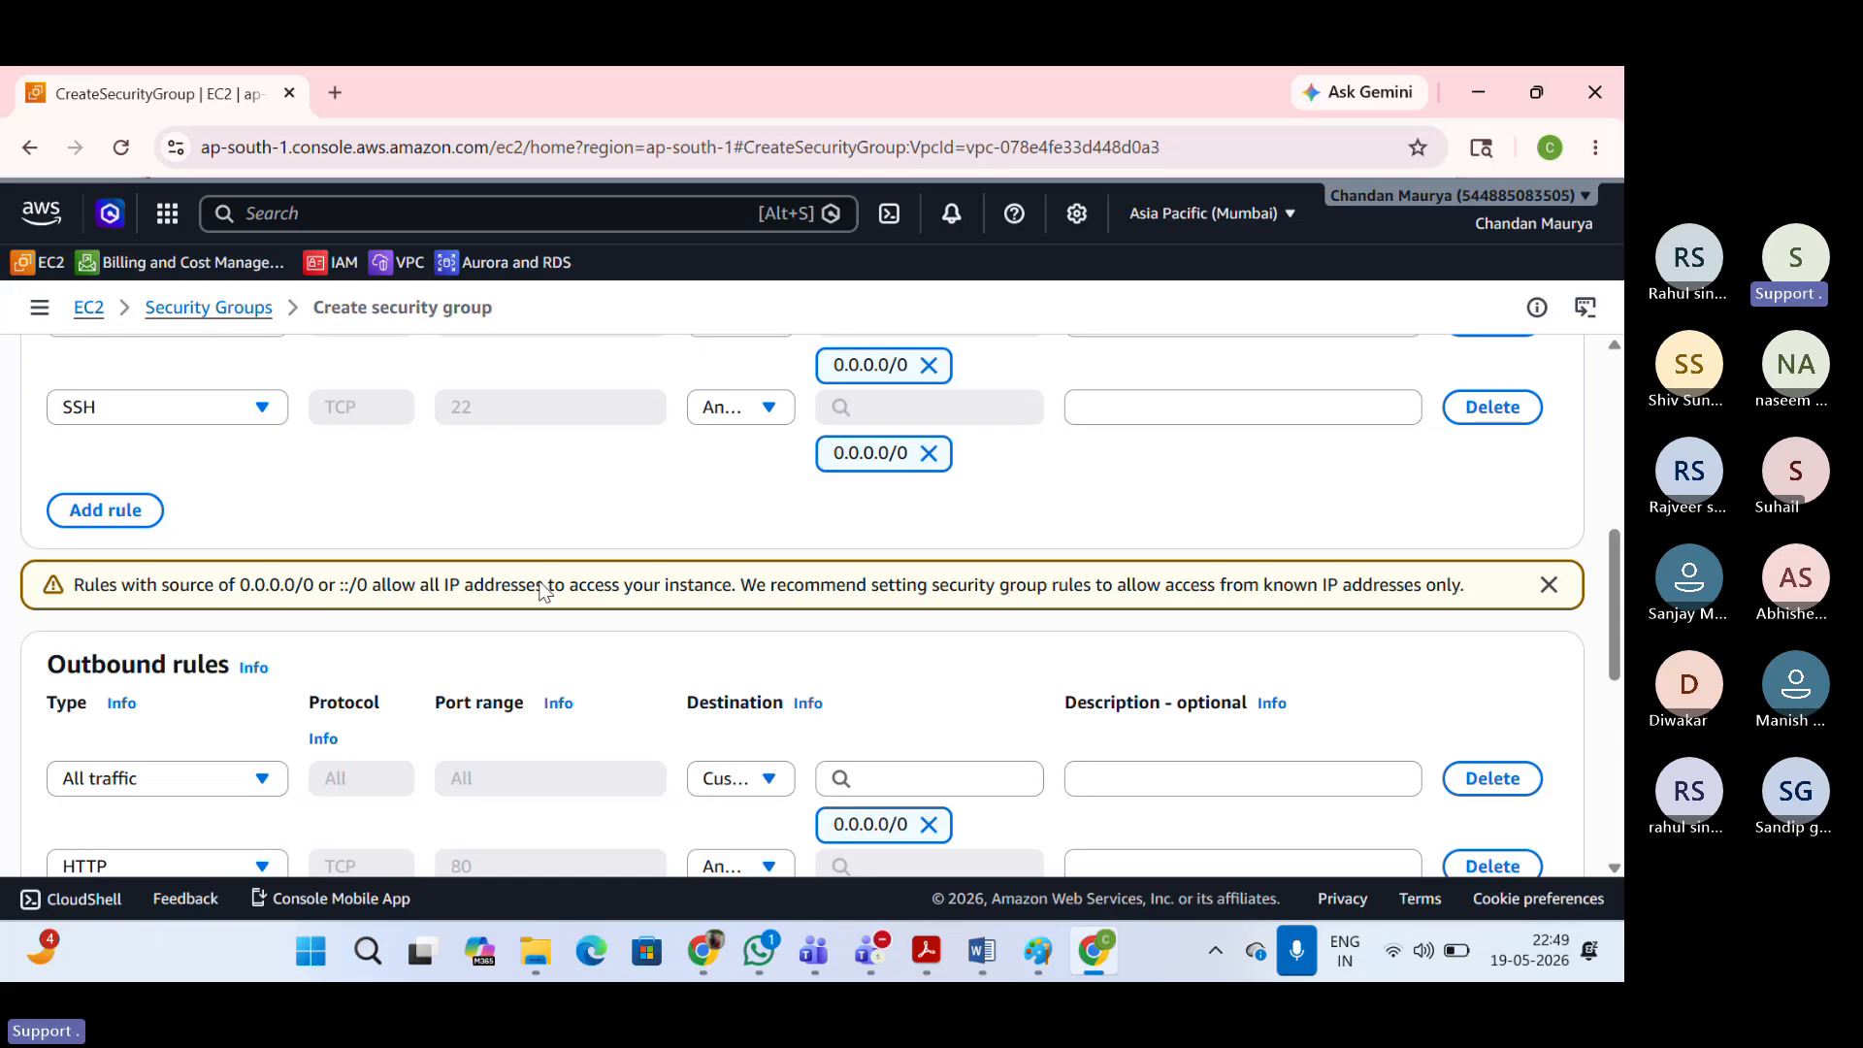
scroll(1434, 702, "down", 6)
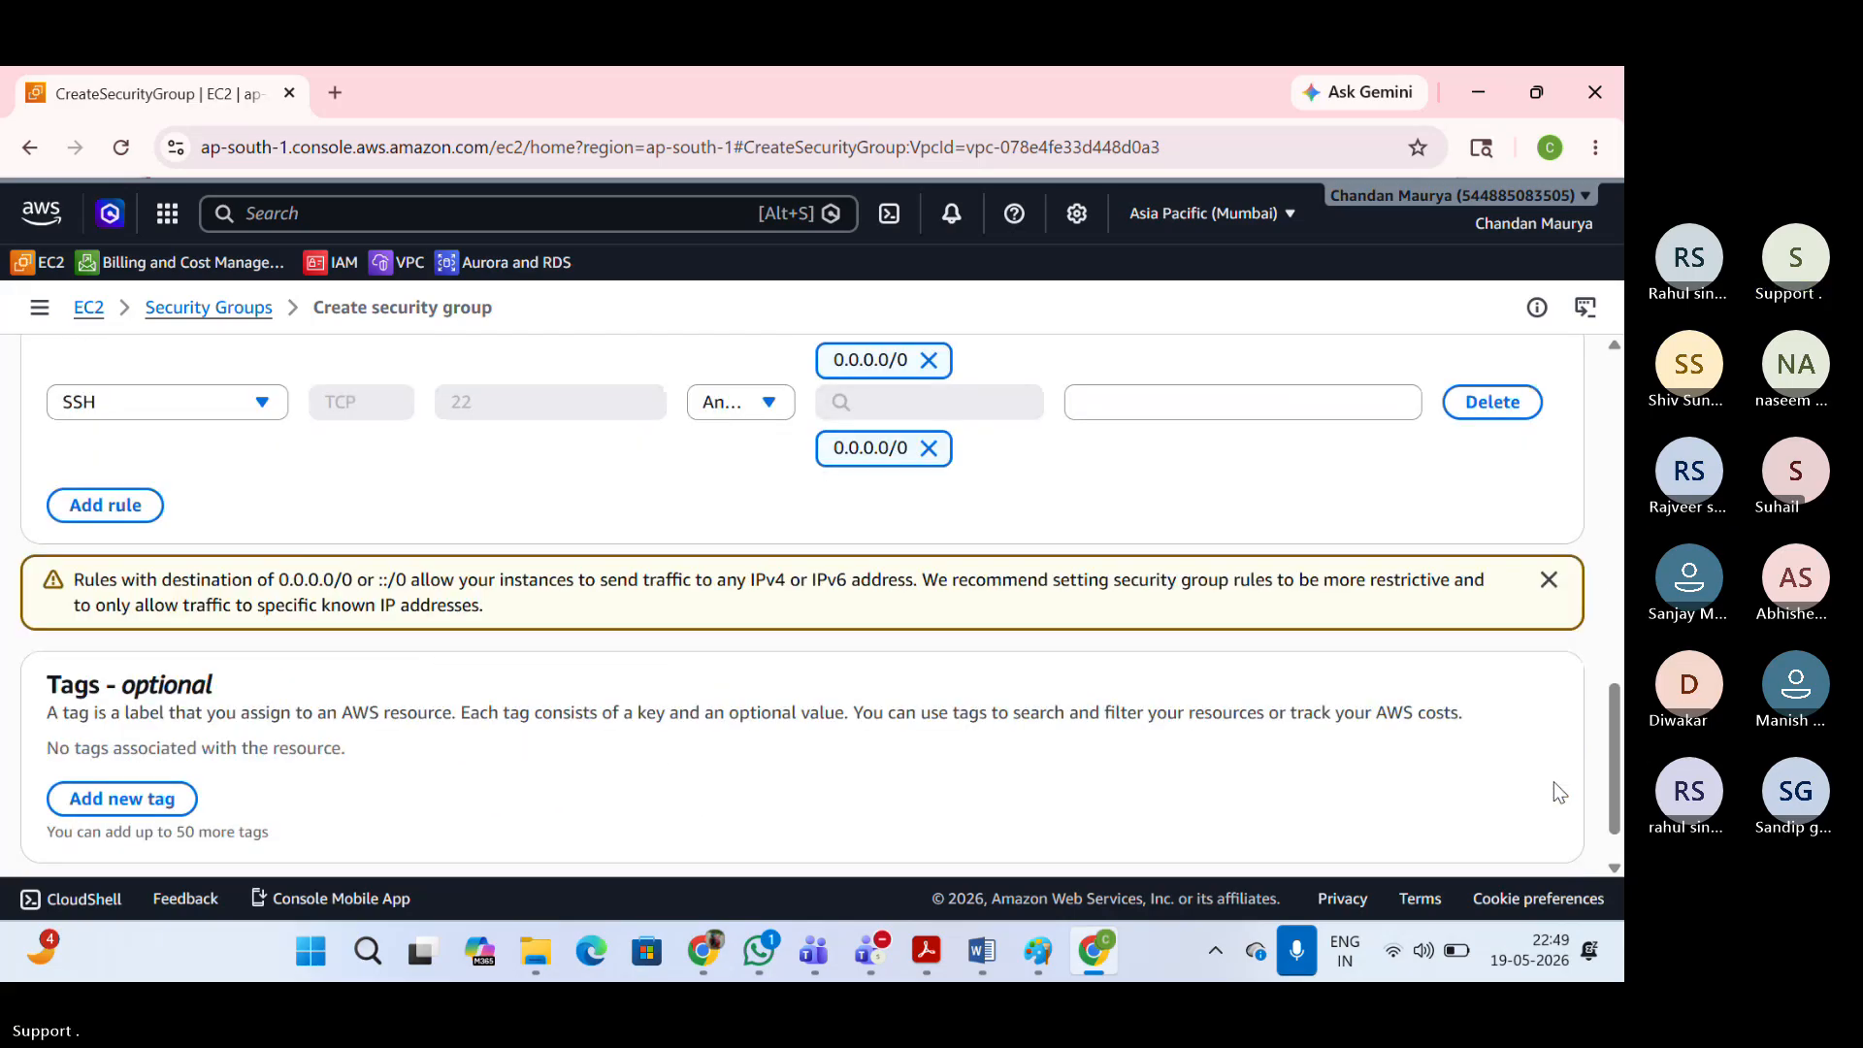
scroll(1553, 784, "down", 1)
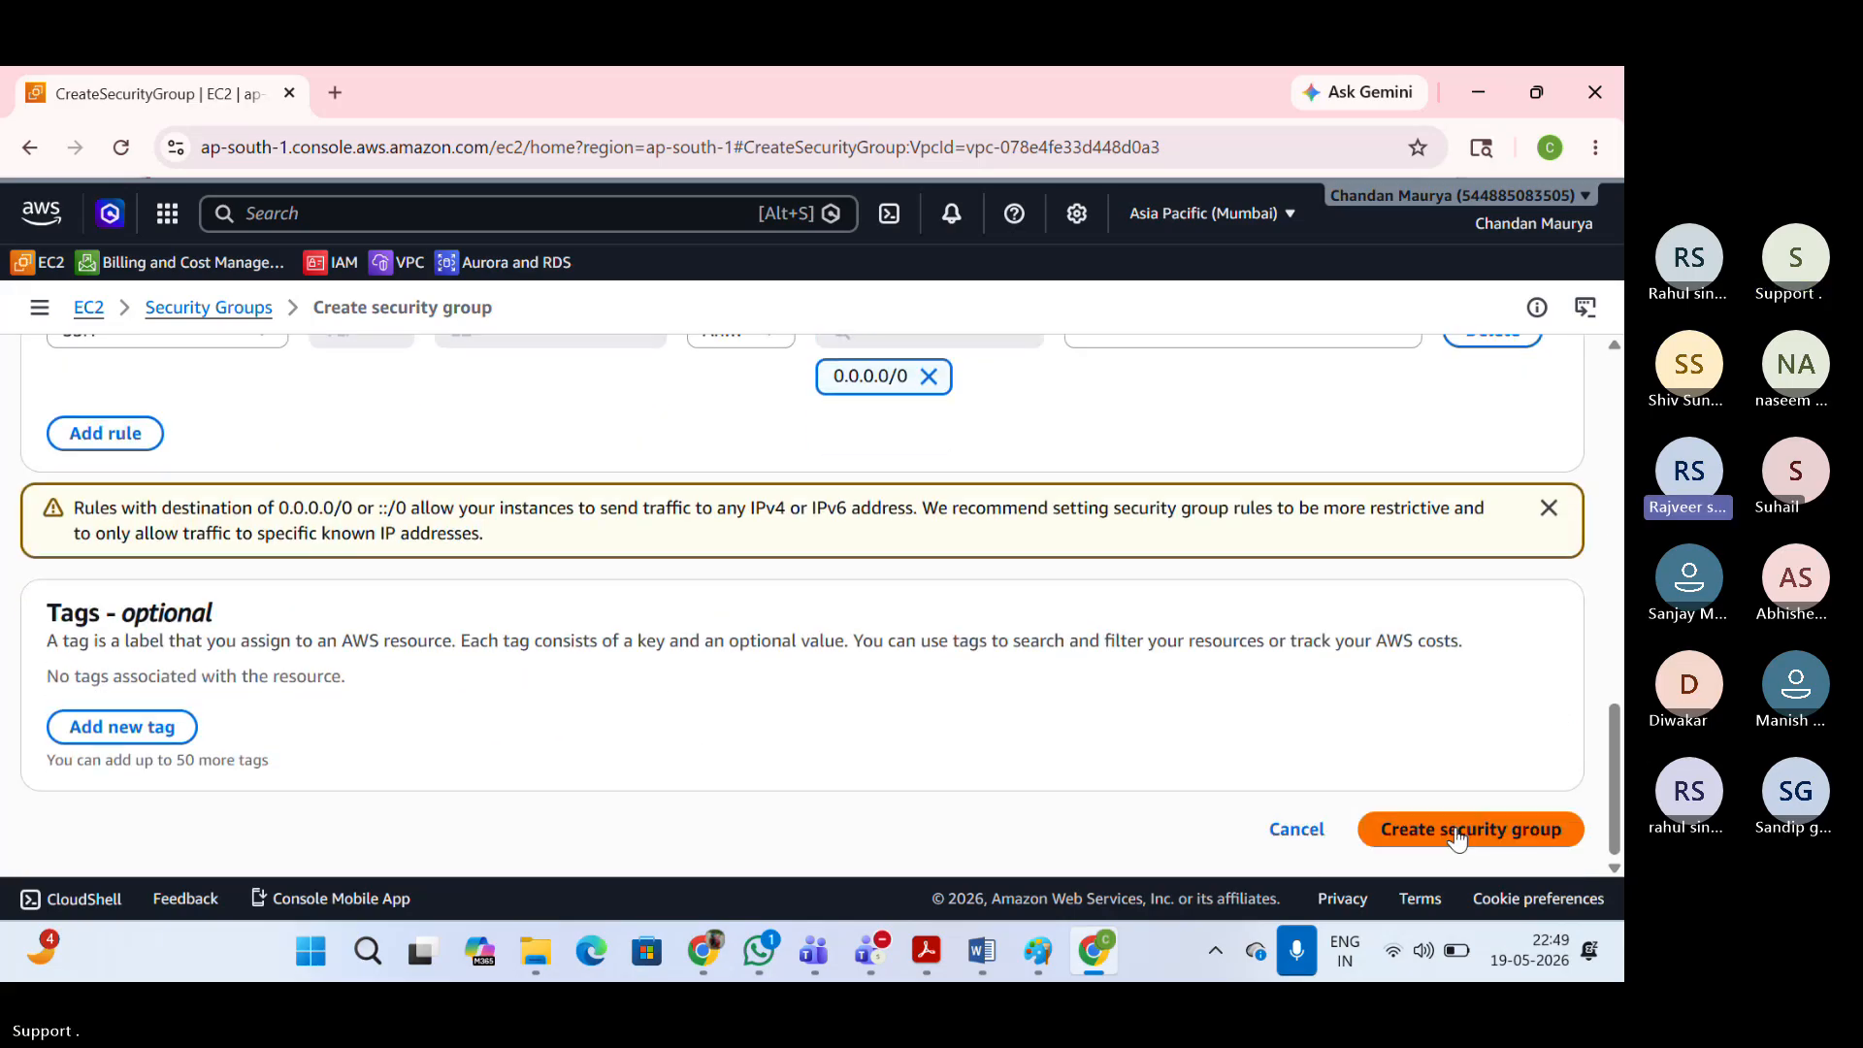
left_click(1457, 837)
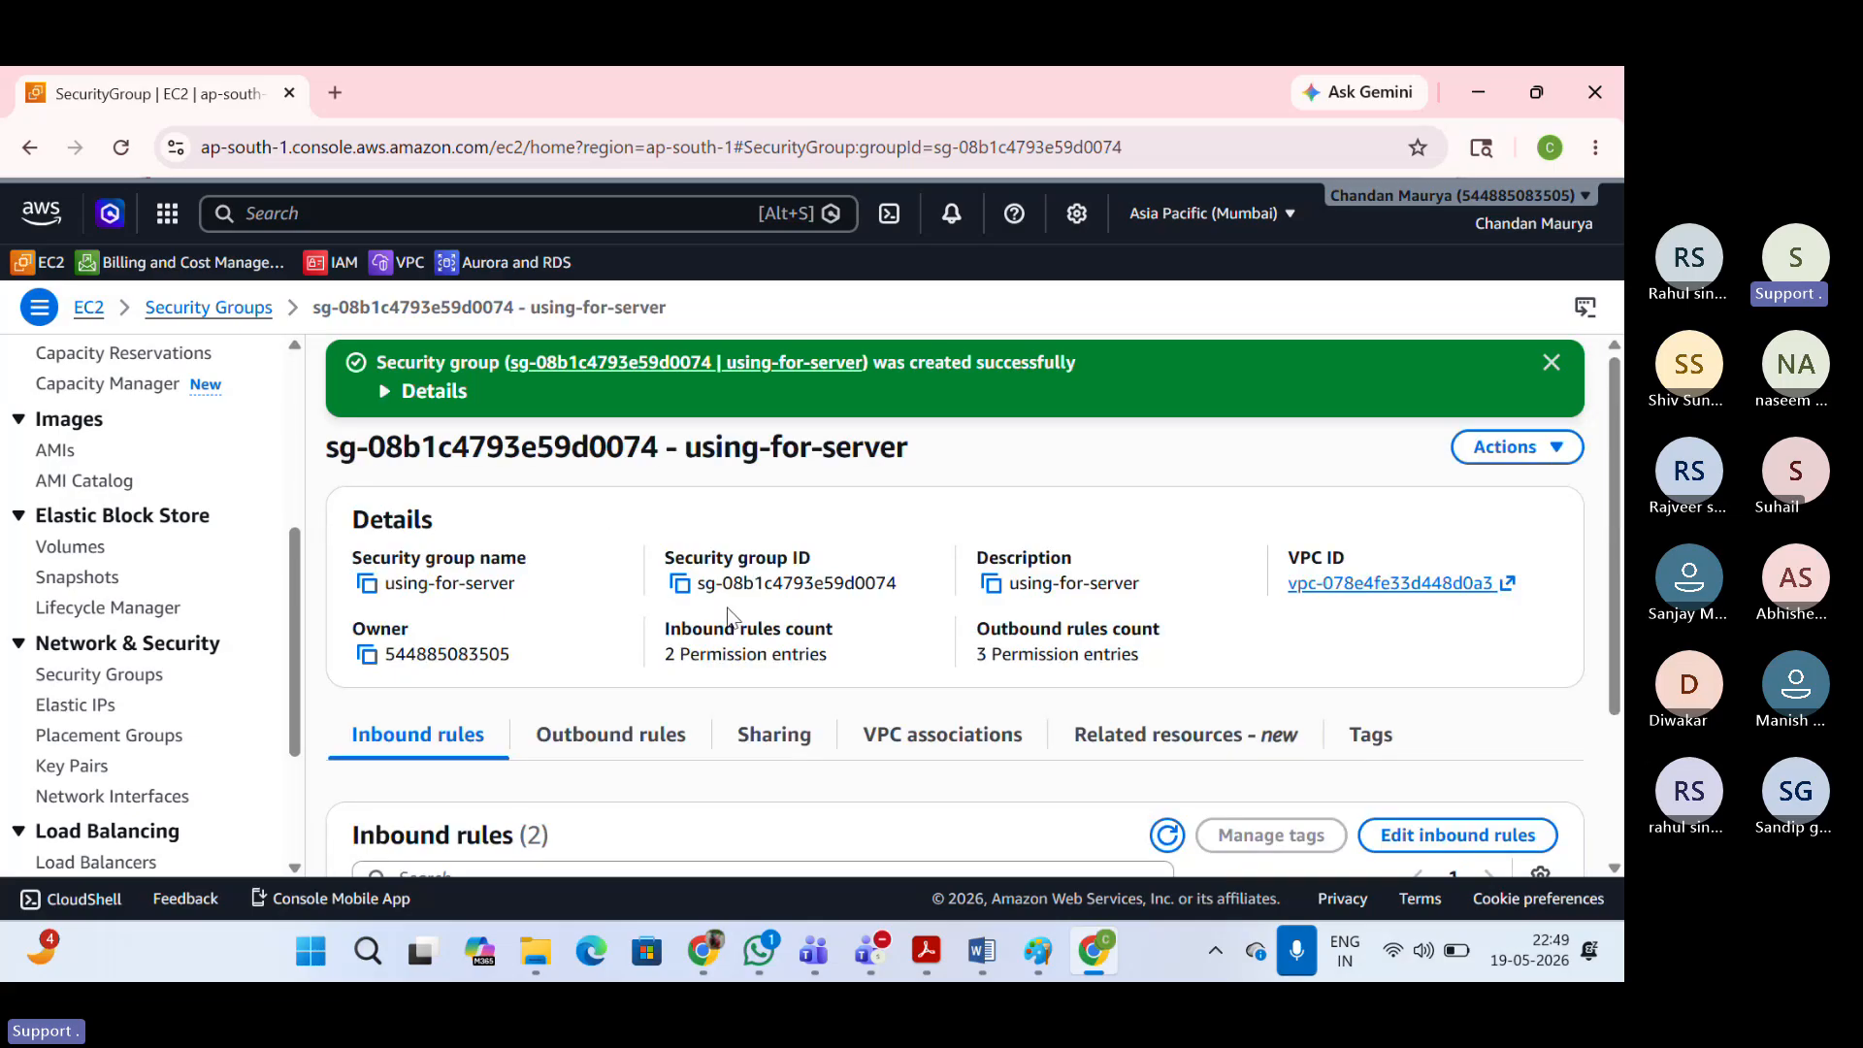
Step: Refresh and check the HTTP and SSH inbound rules, then return to the Security Groups list
scroll(847, 723, "down", 3)
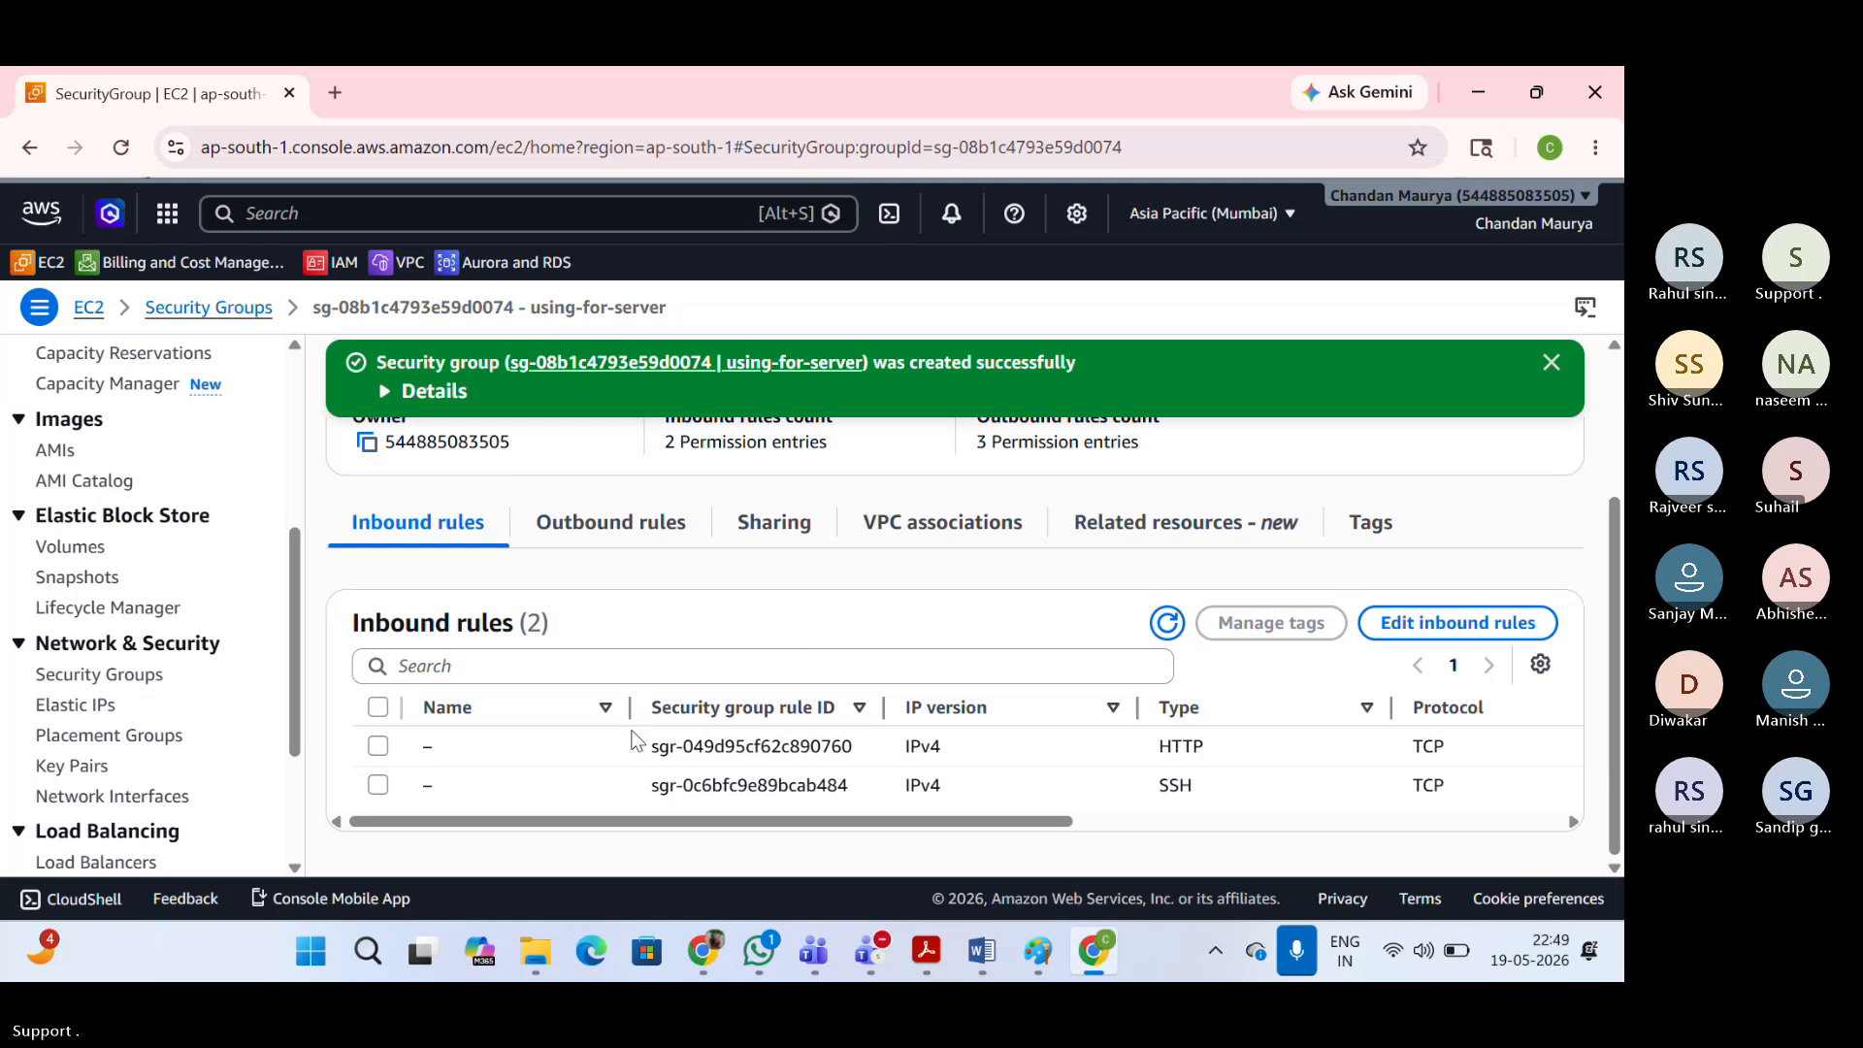
left_click(1166, 626)
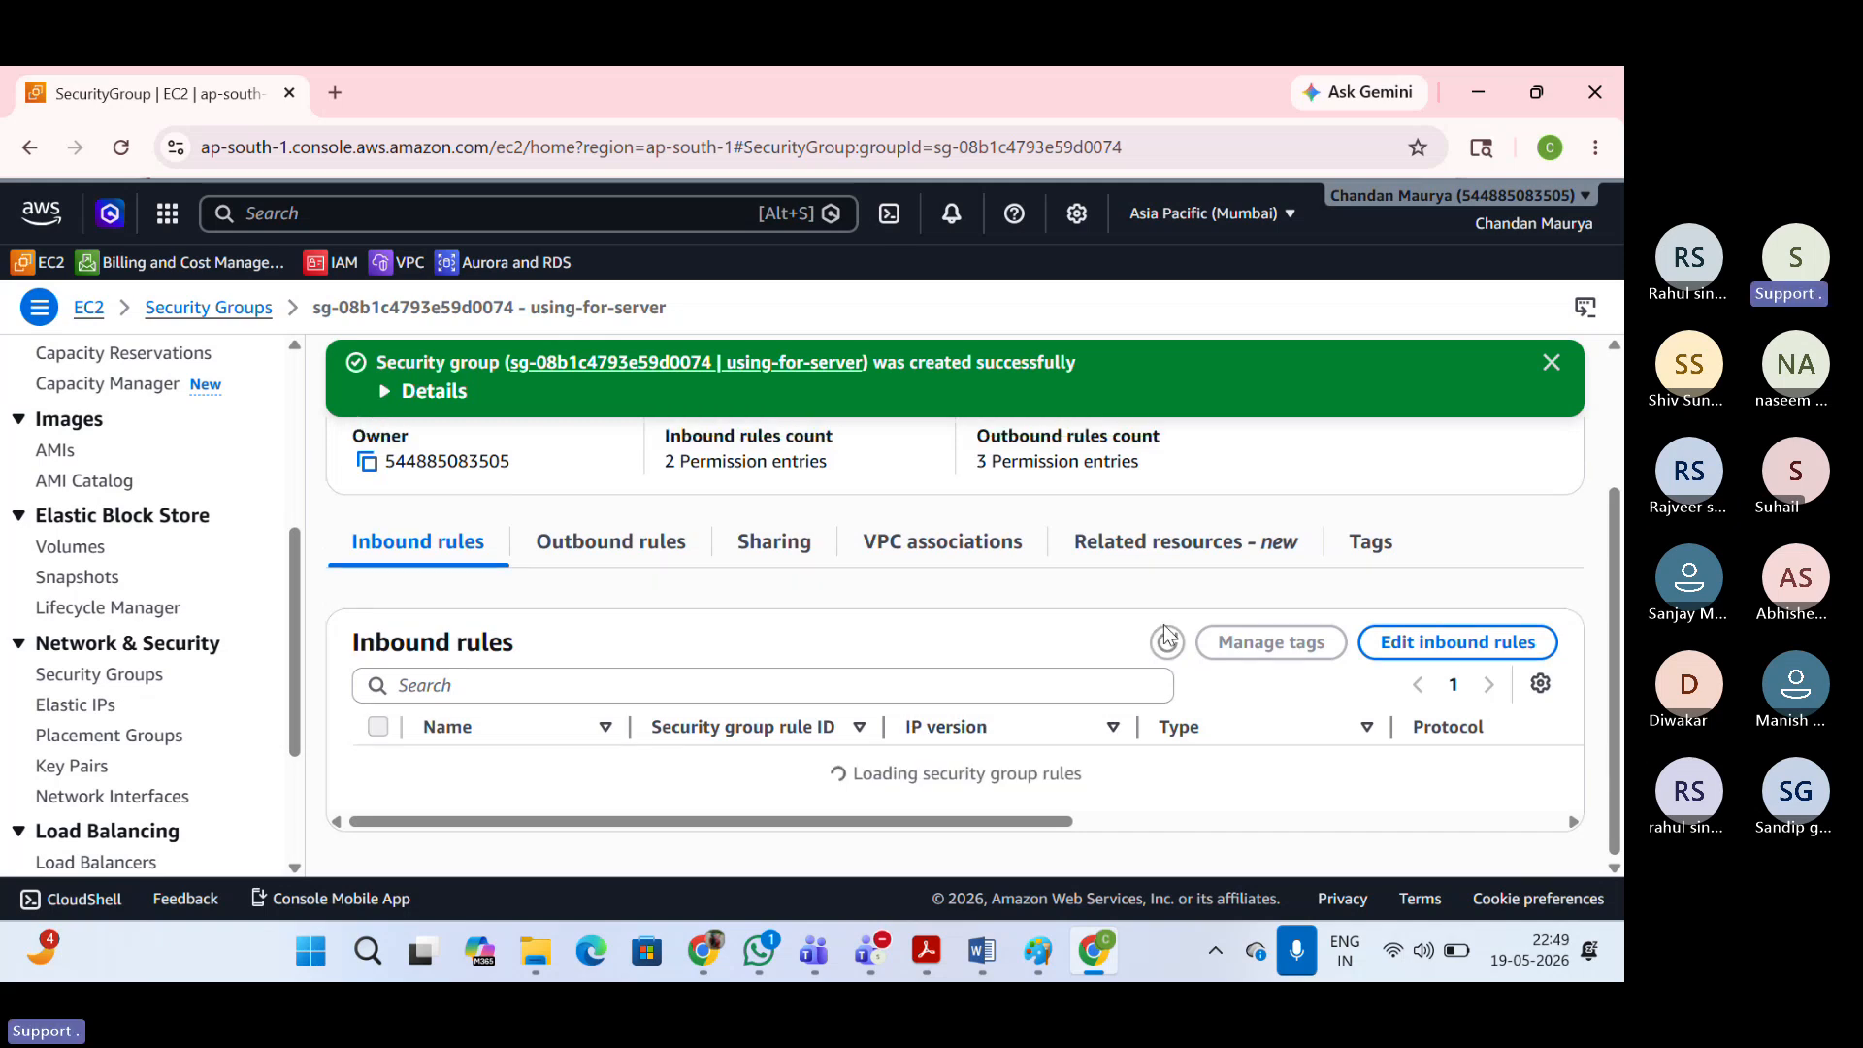
left_click(1164, 624)
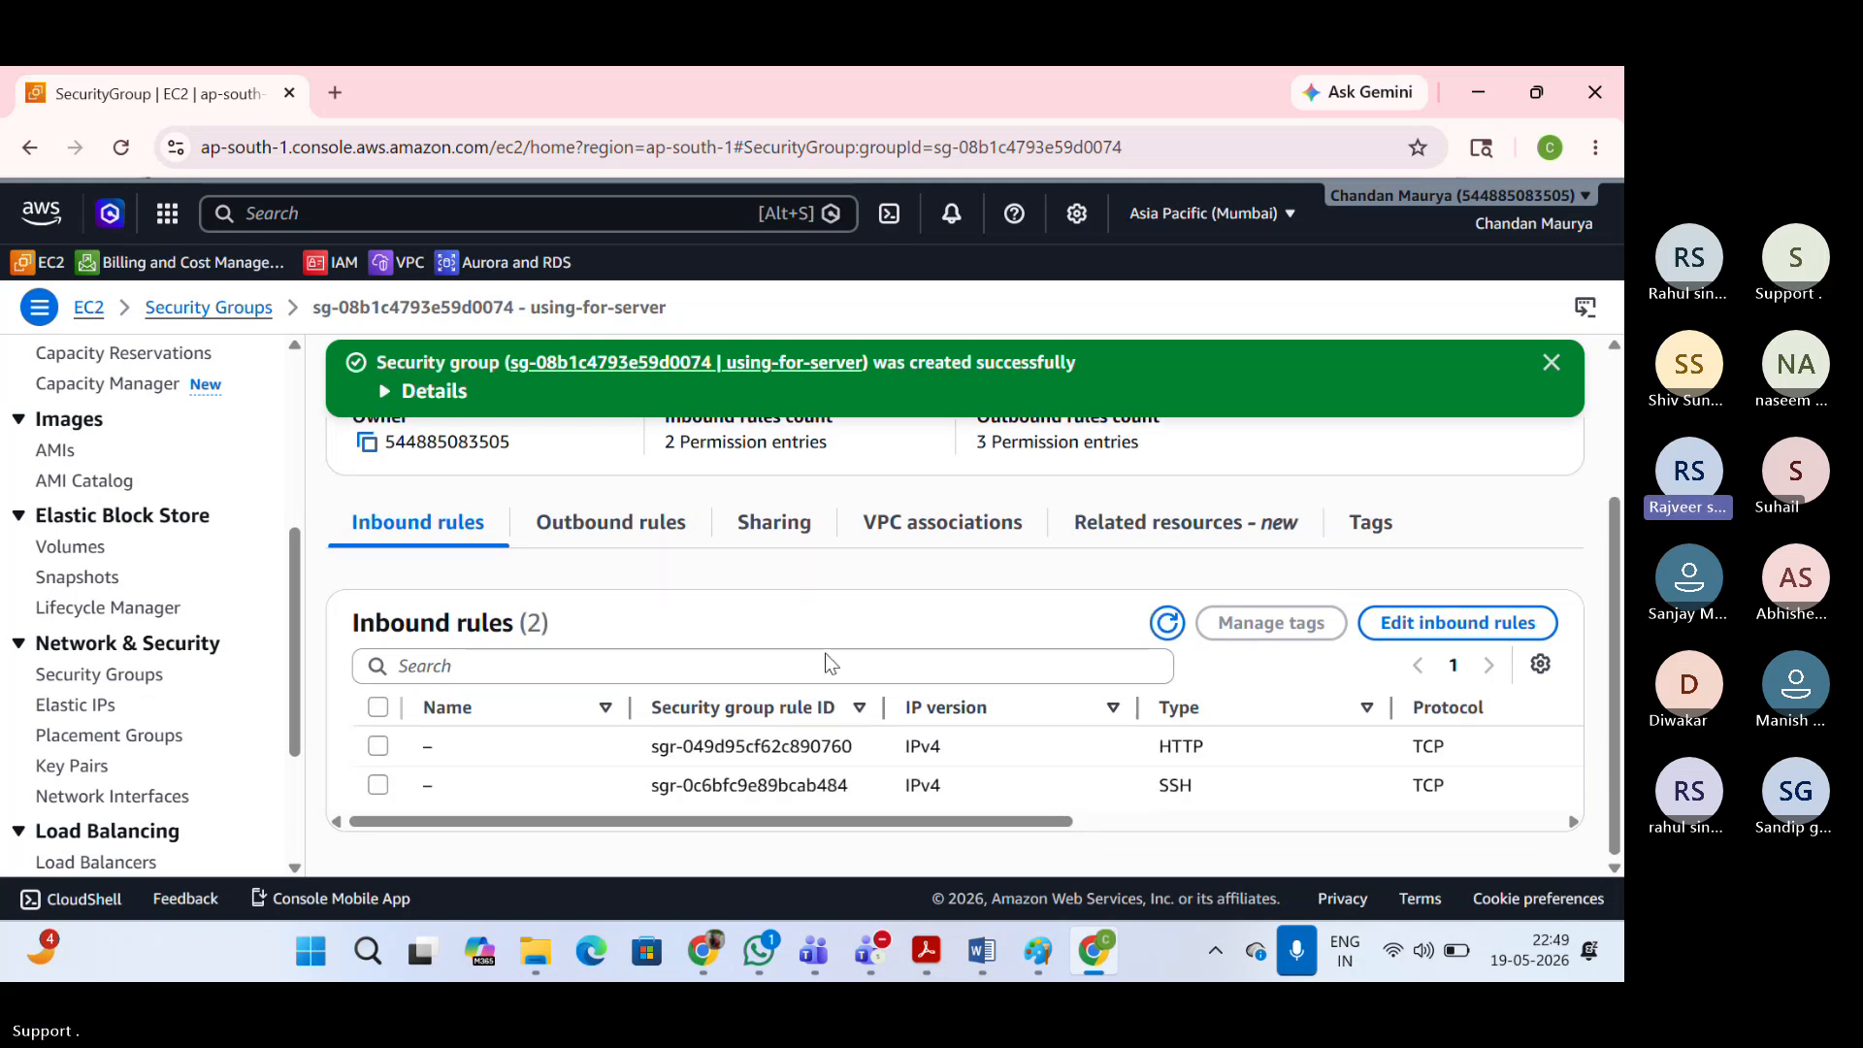
scroll(679, 478, "up", 3)
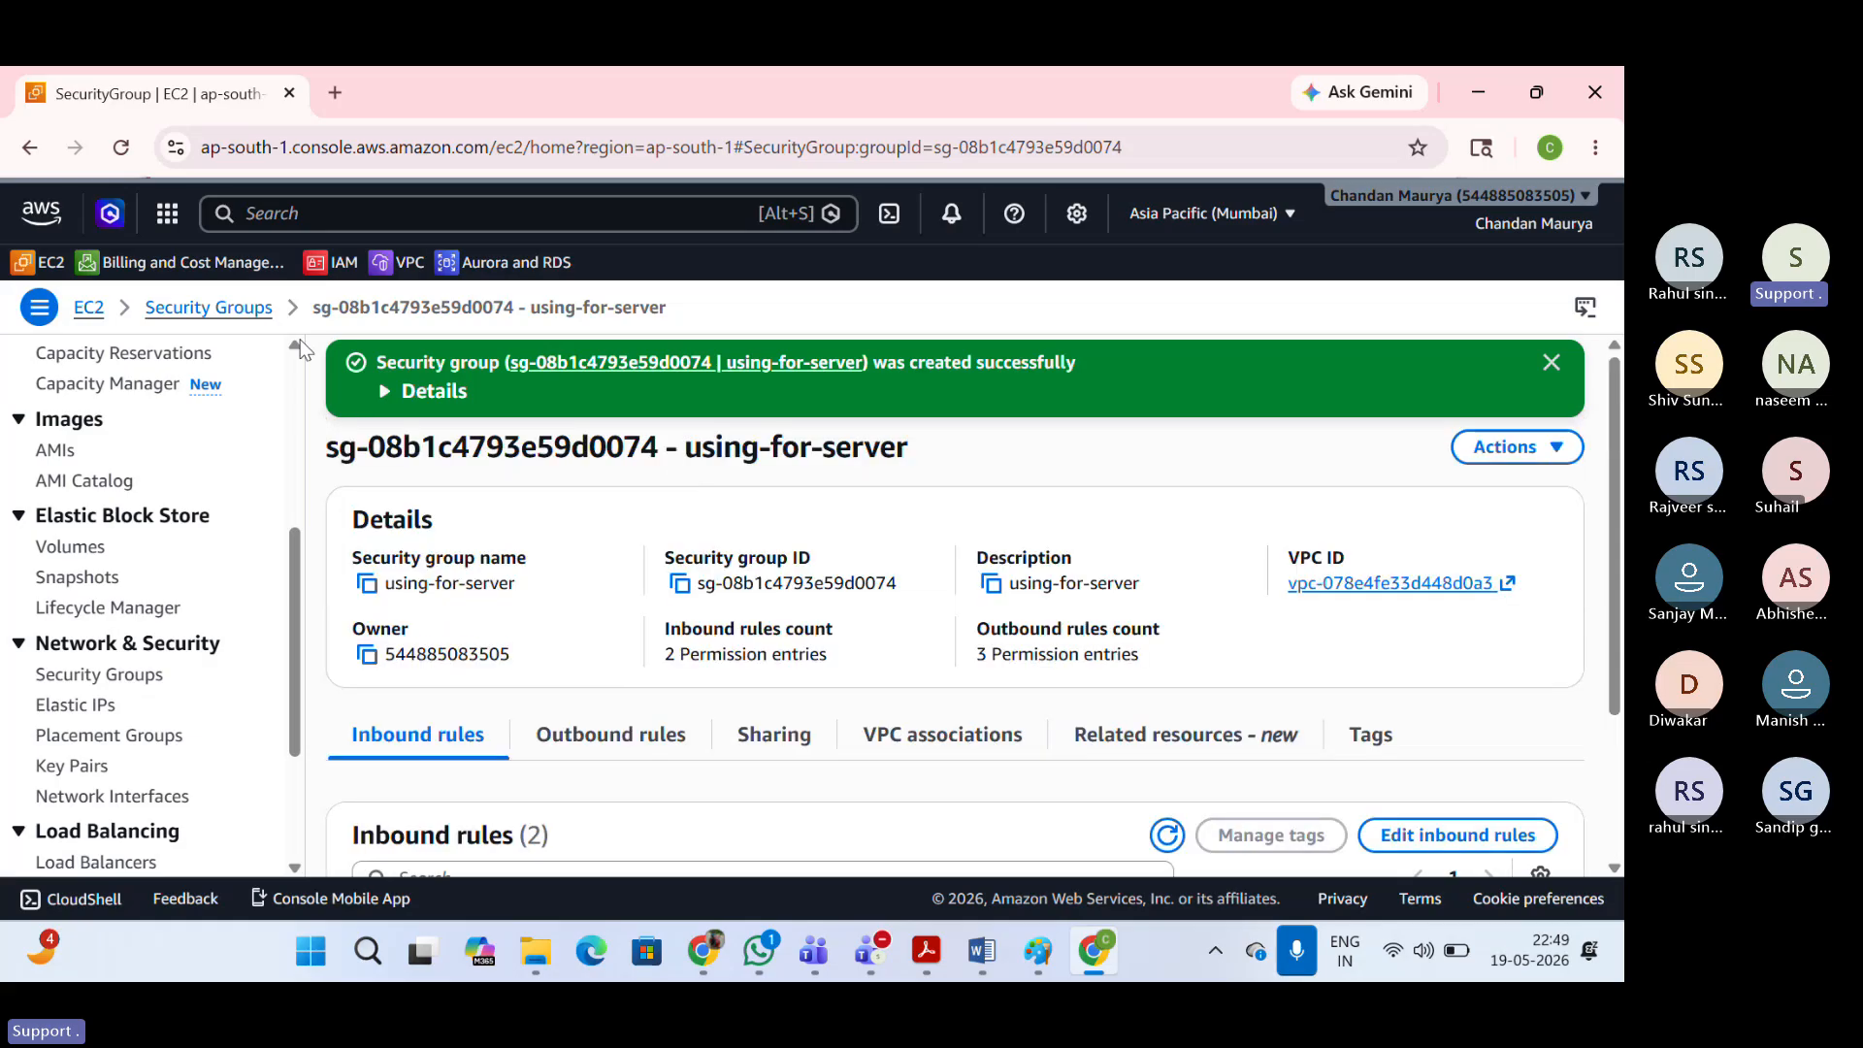
left_click(187, 313)
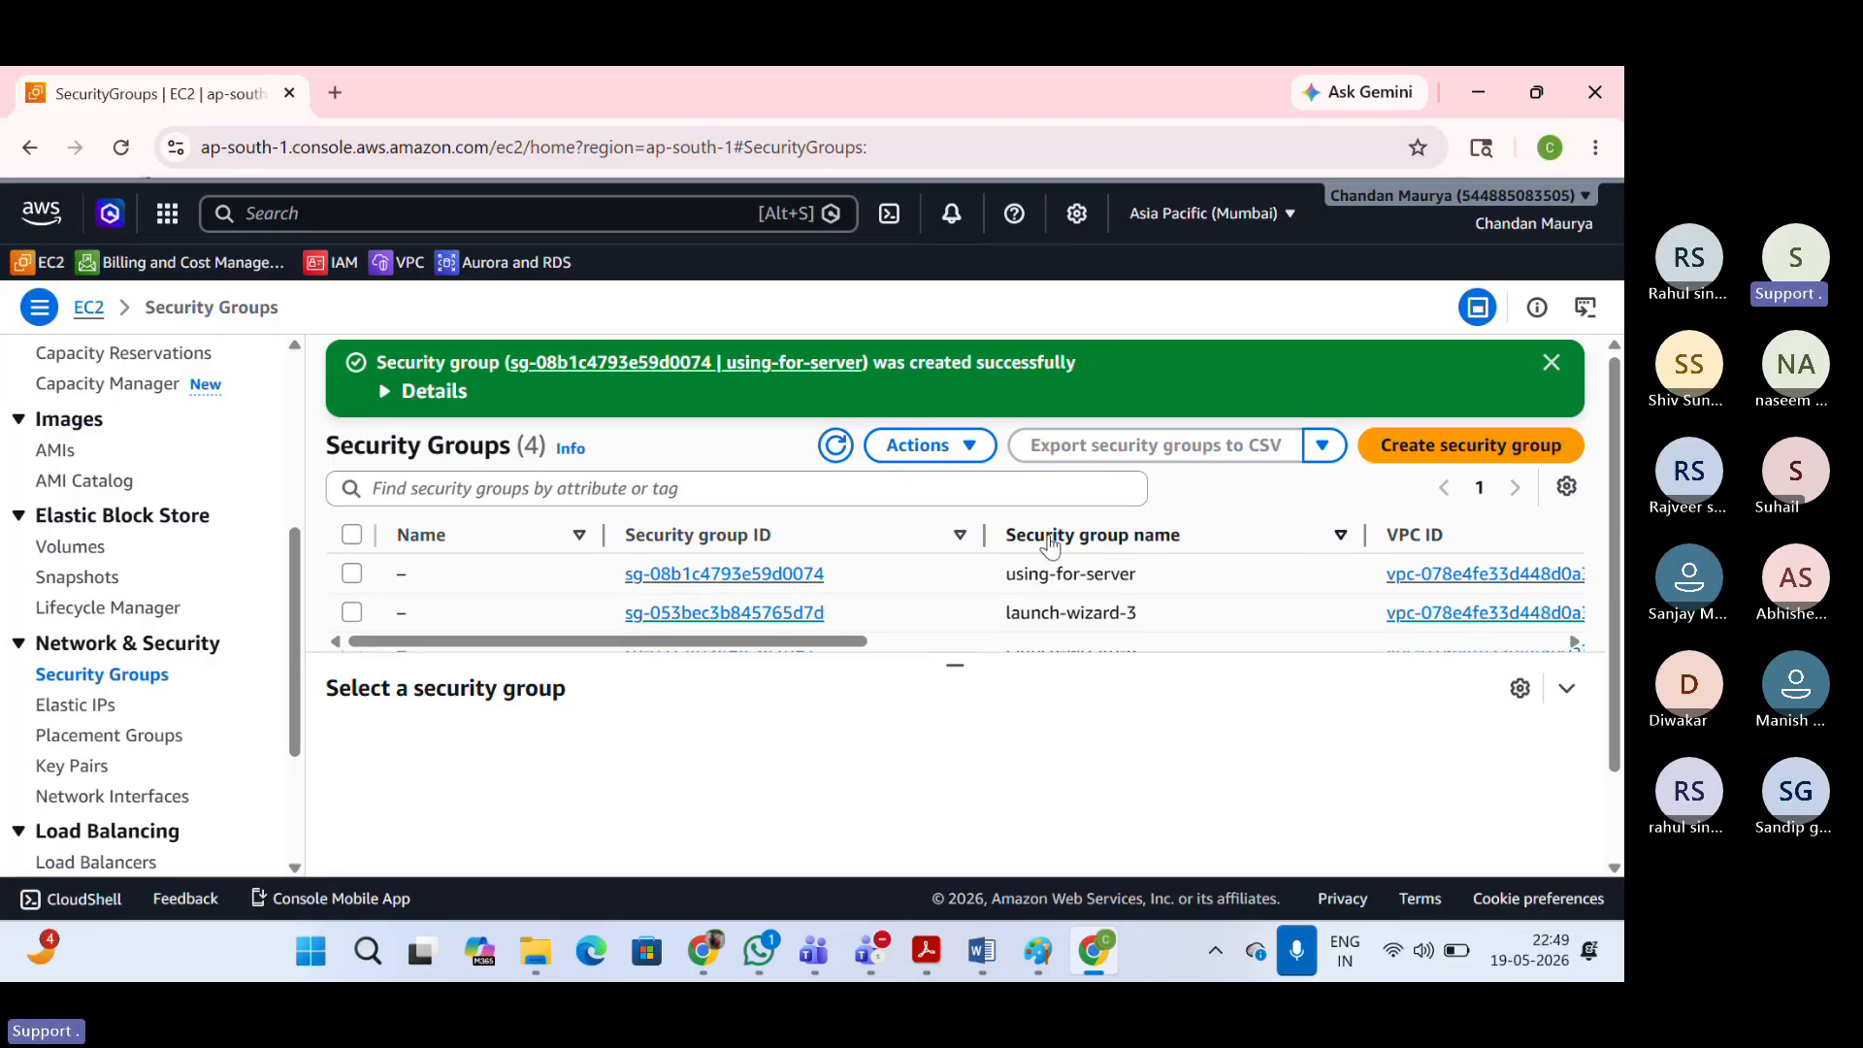
Step: Duplicate the Security Groups tab and show the EC2 Dashboard in the new tab
left_click(335, 95)
left_click(191, 94)
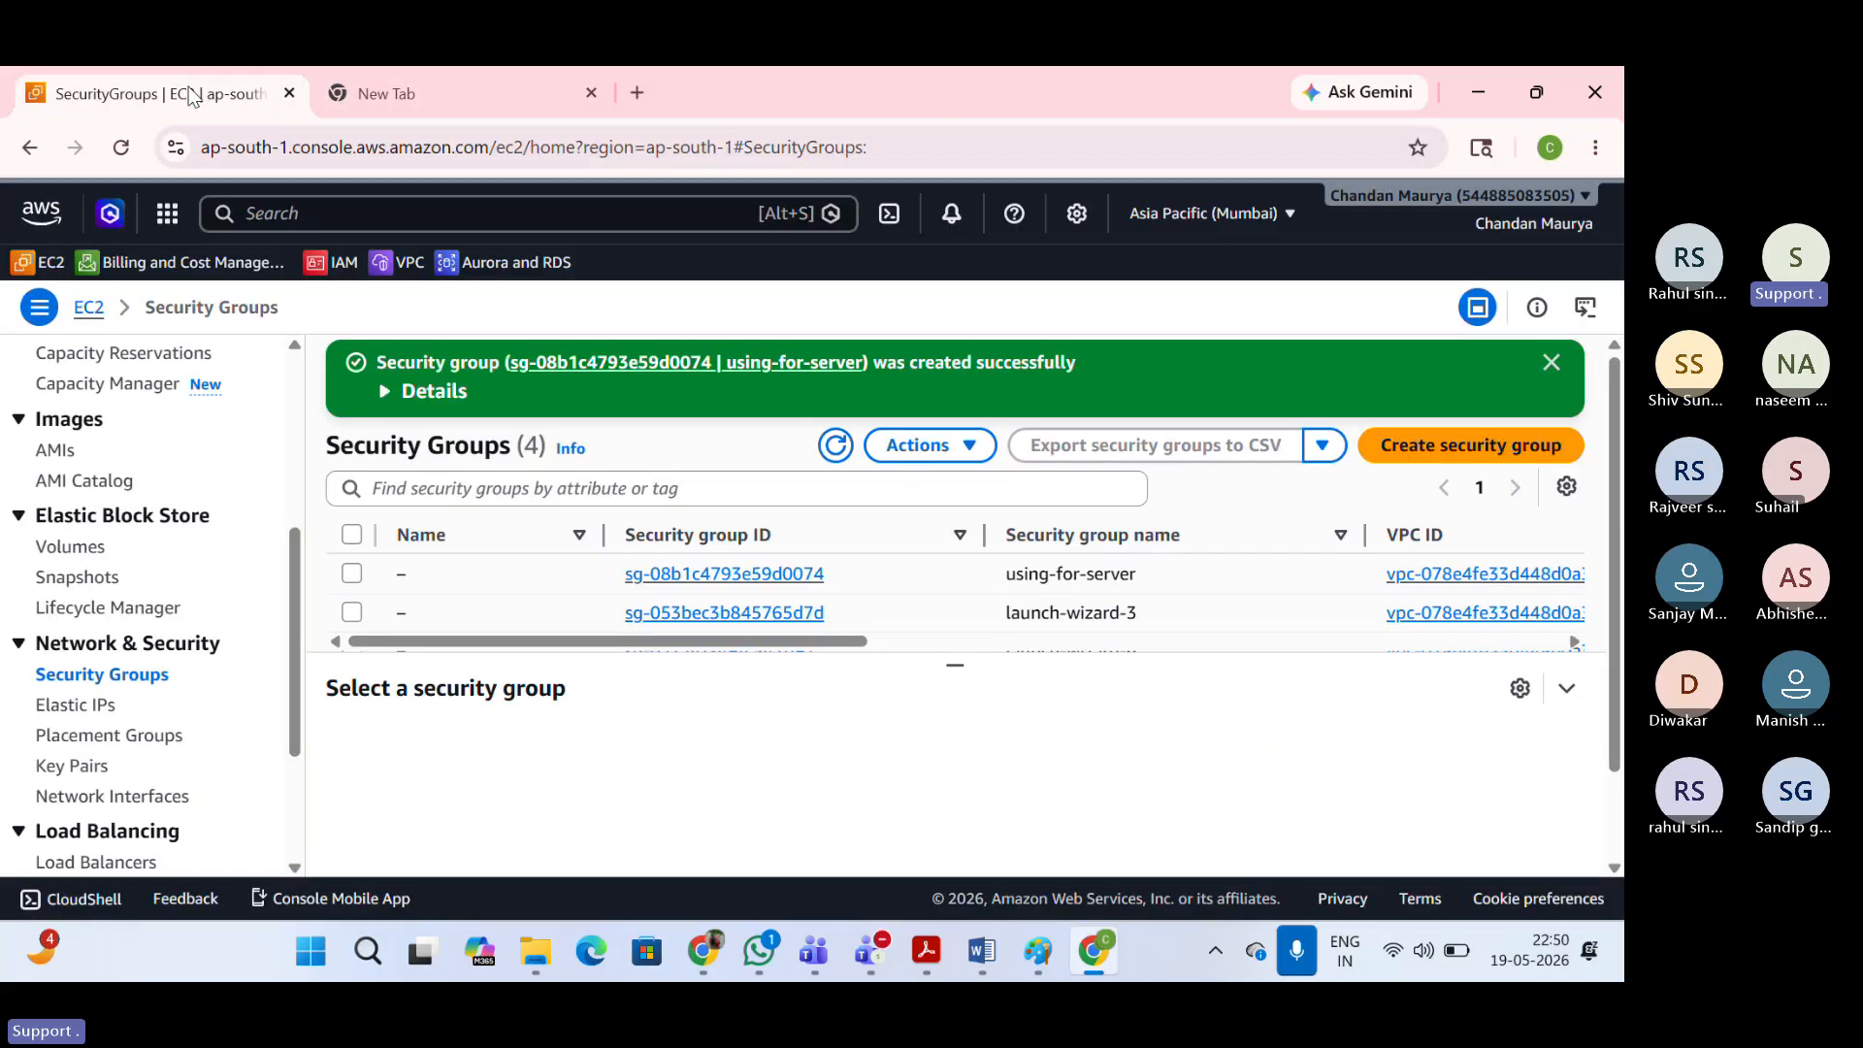
right_click(190, 88)
left_click(311, 313)
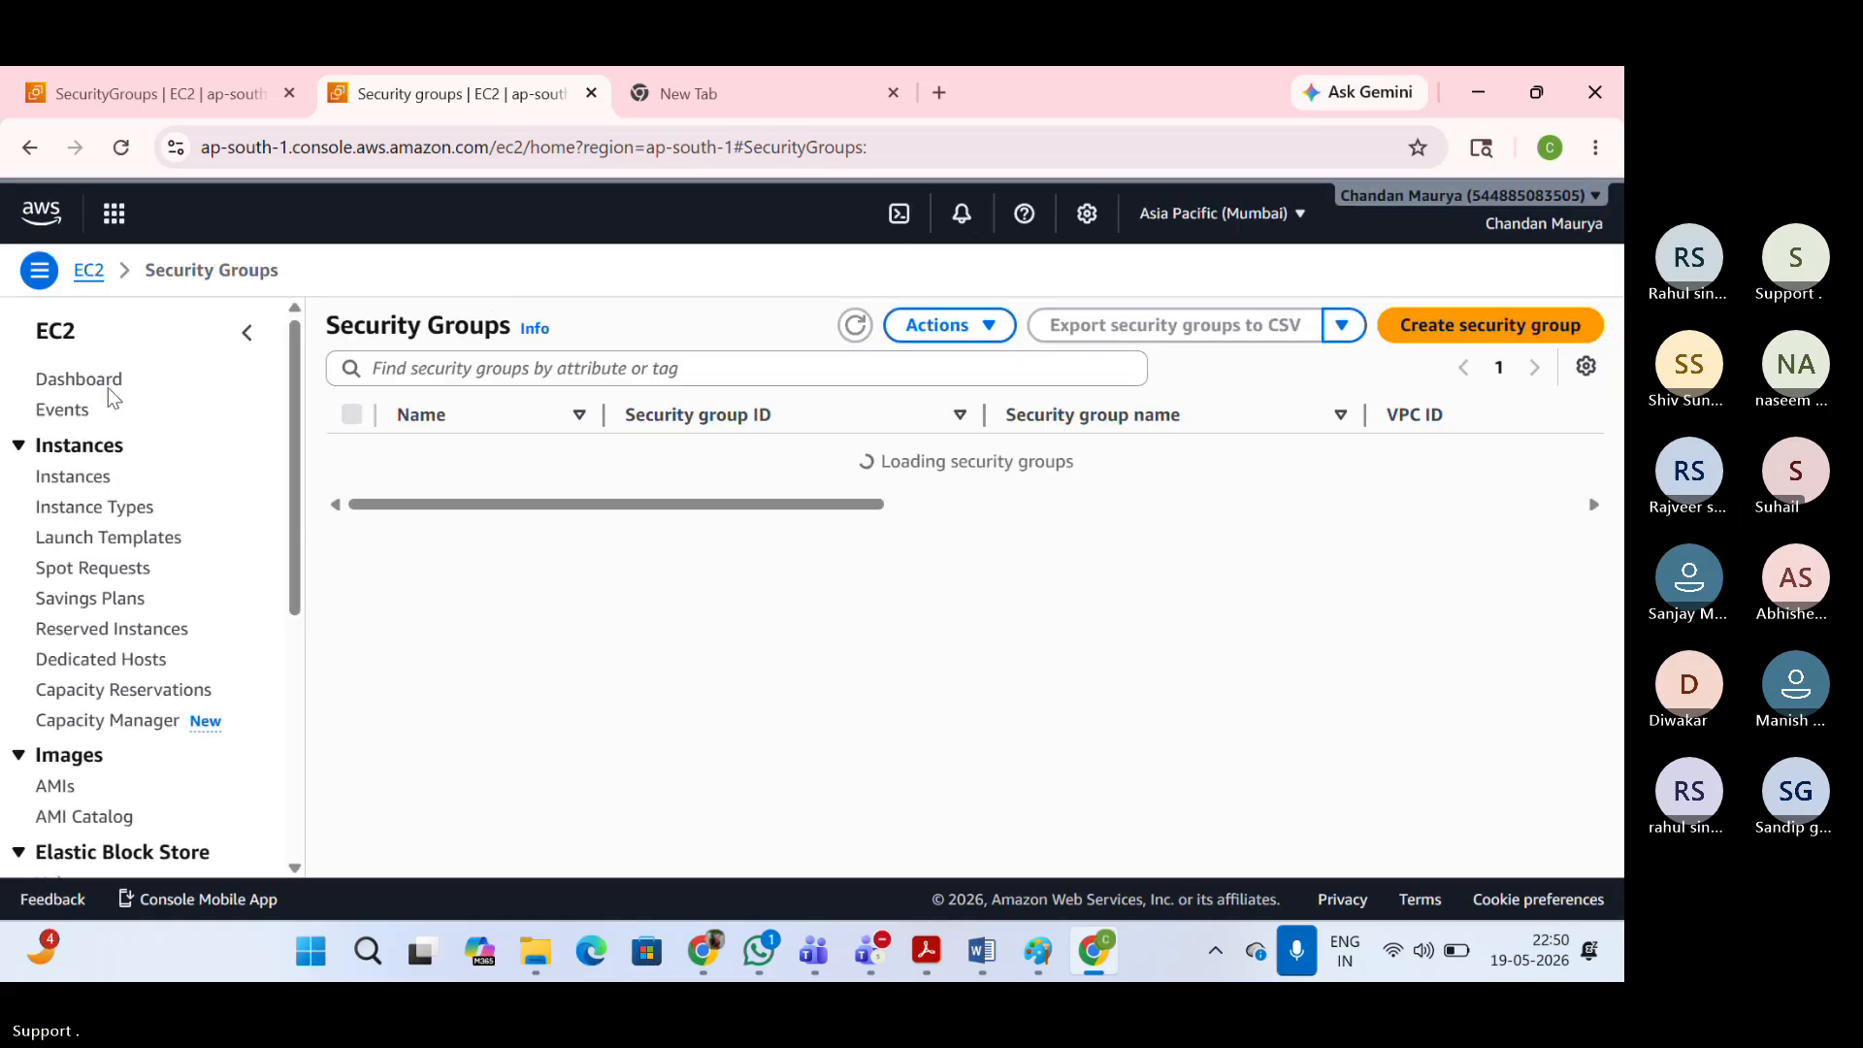
left_click(86, 378)
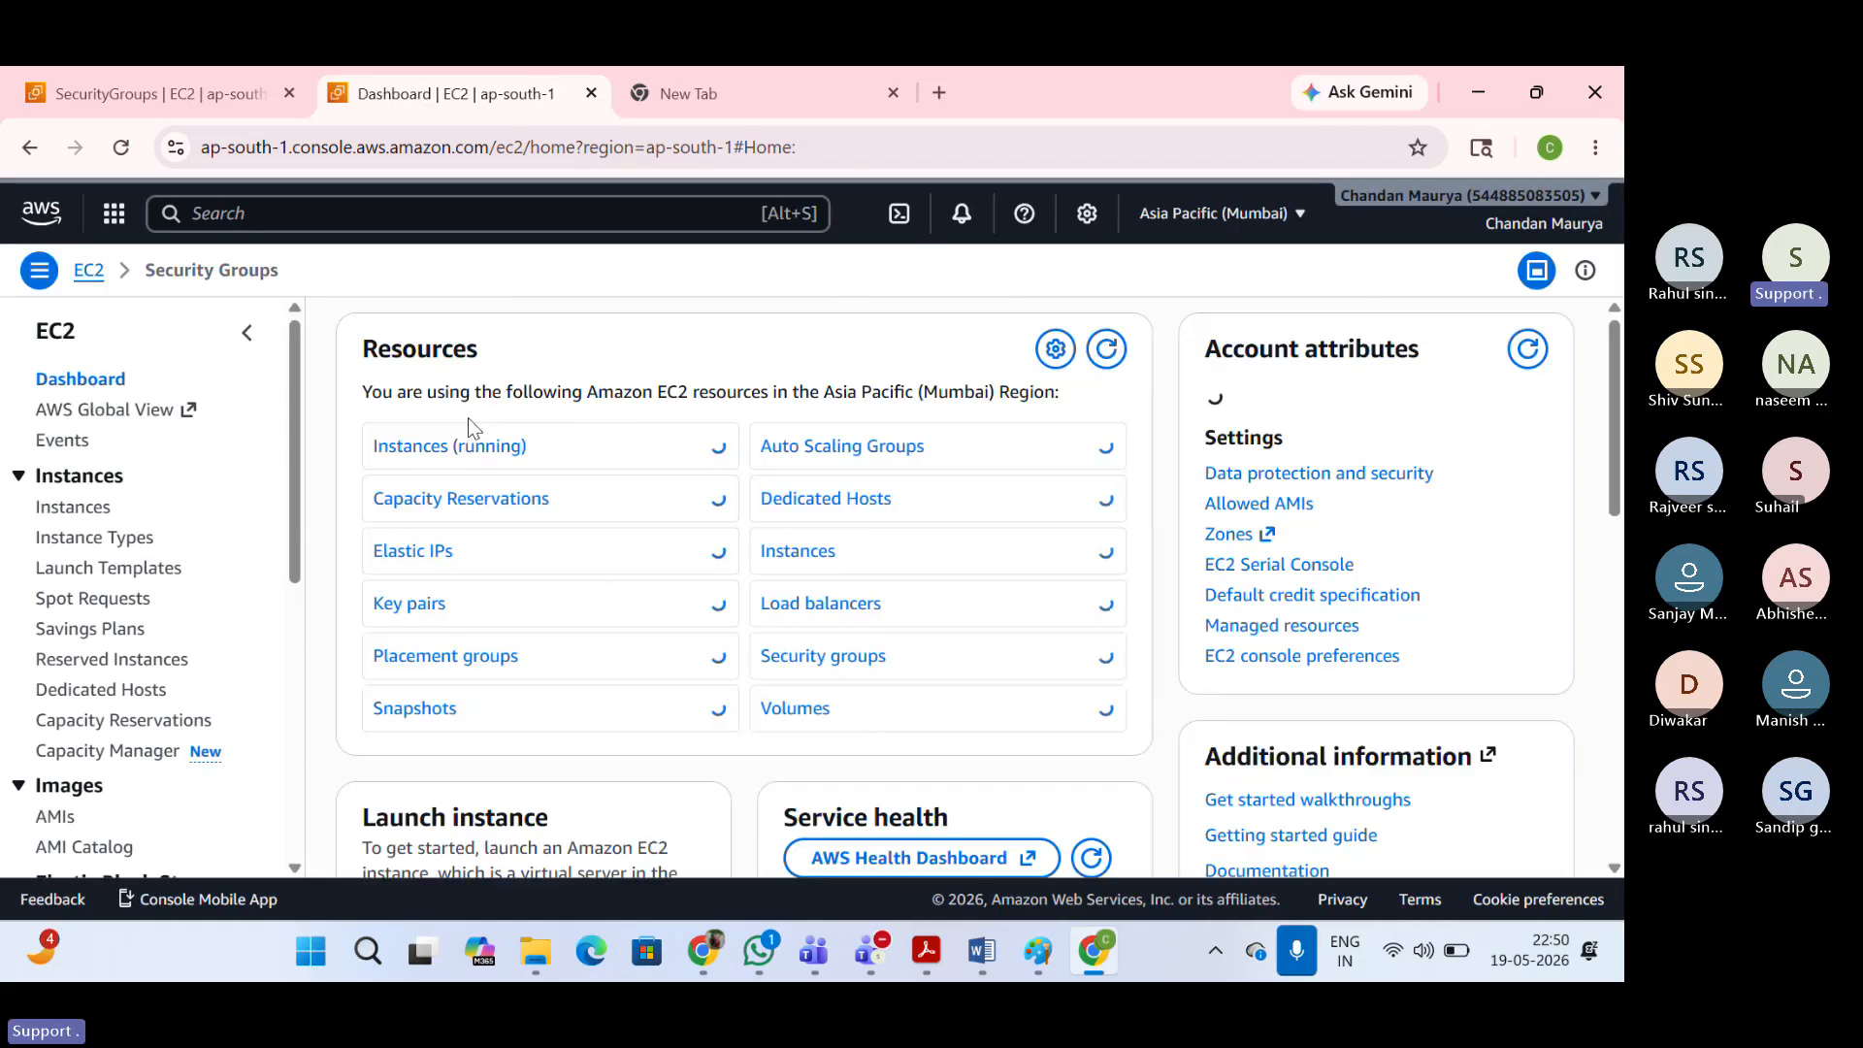
Step: Go to the running instances and start launching a new EC2 instance
left_click(479, 490)
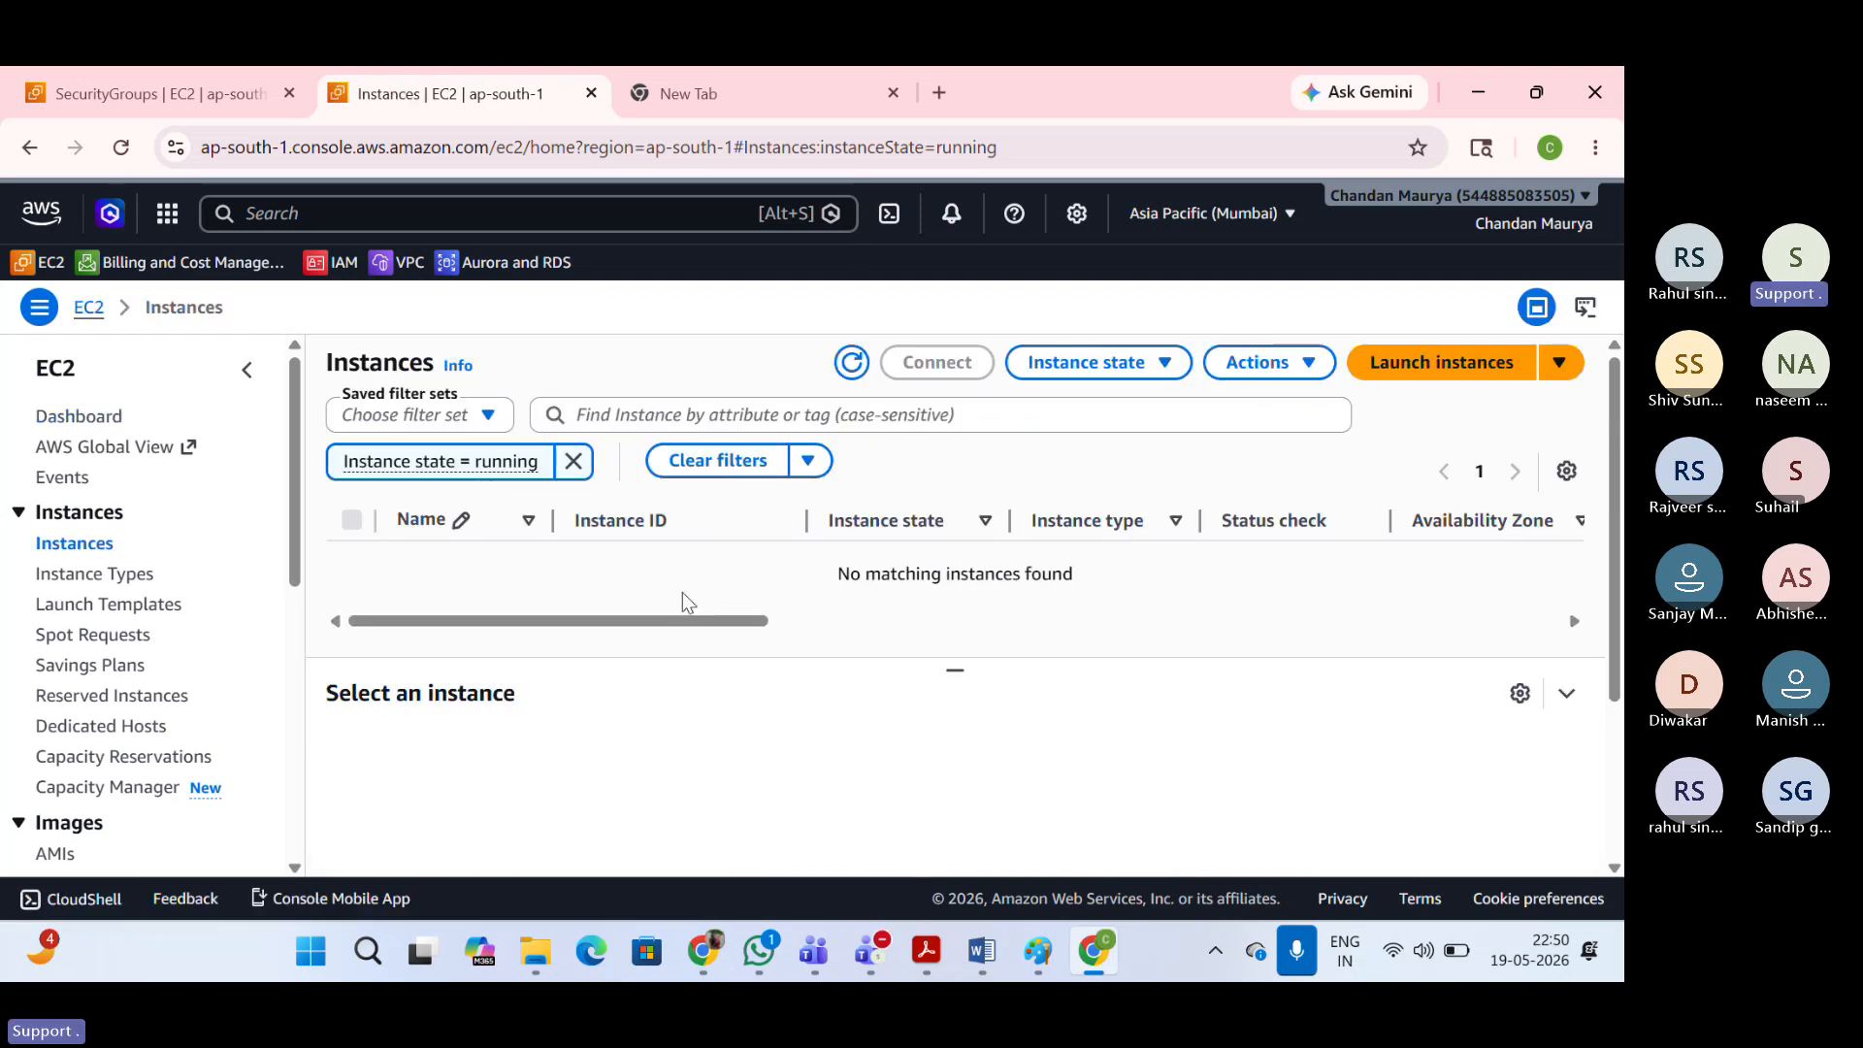
left_click(1455, 366)
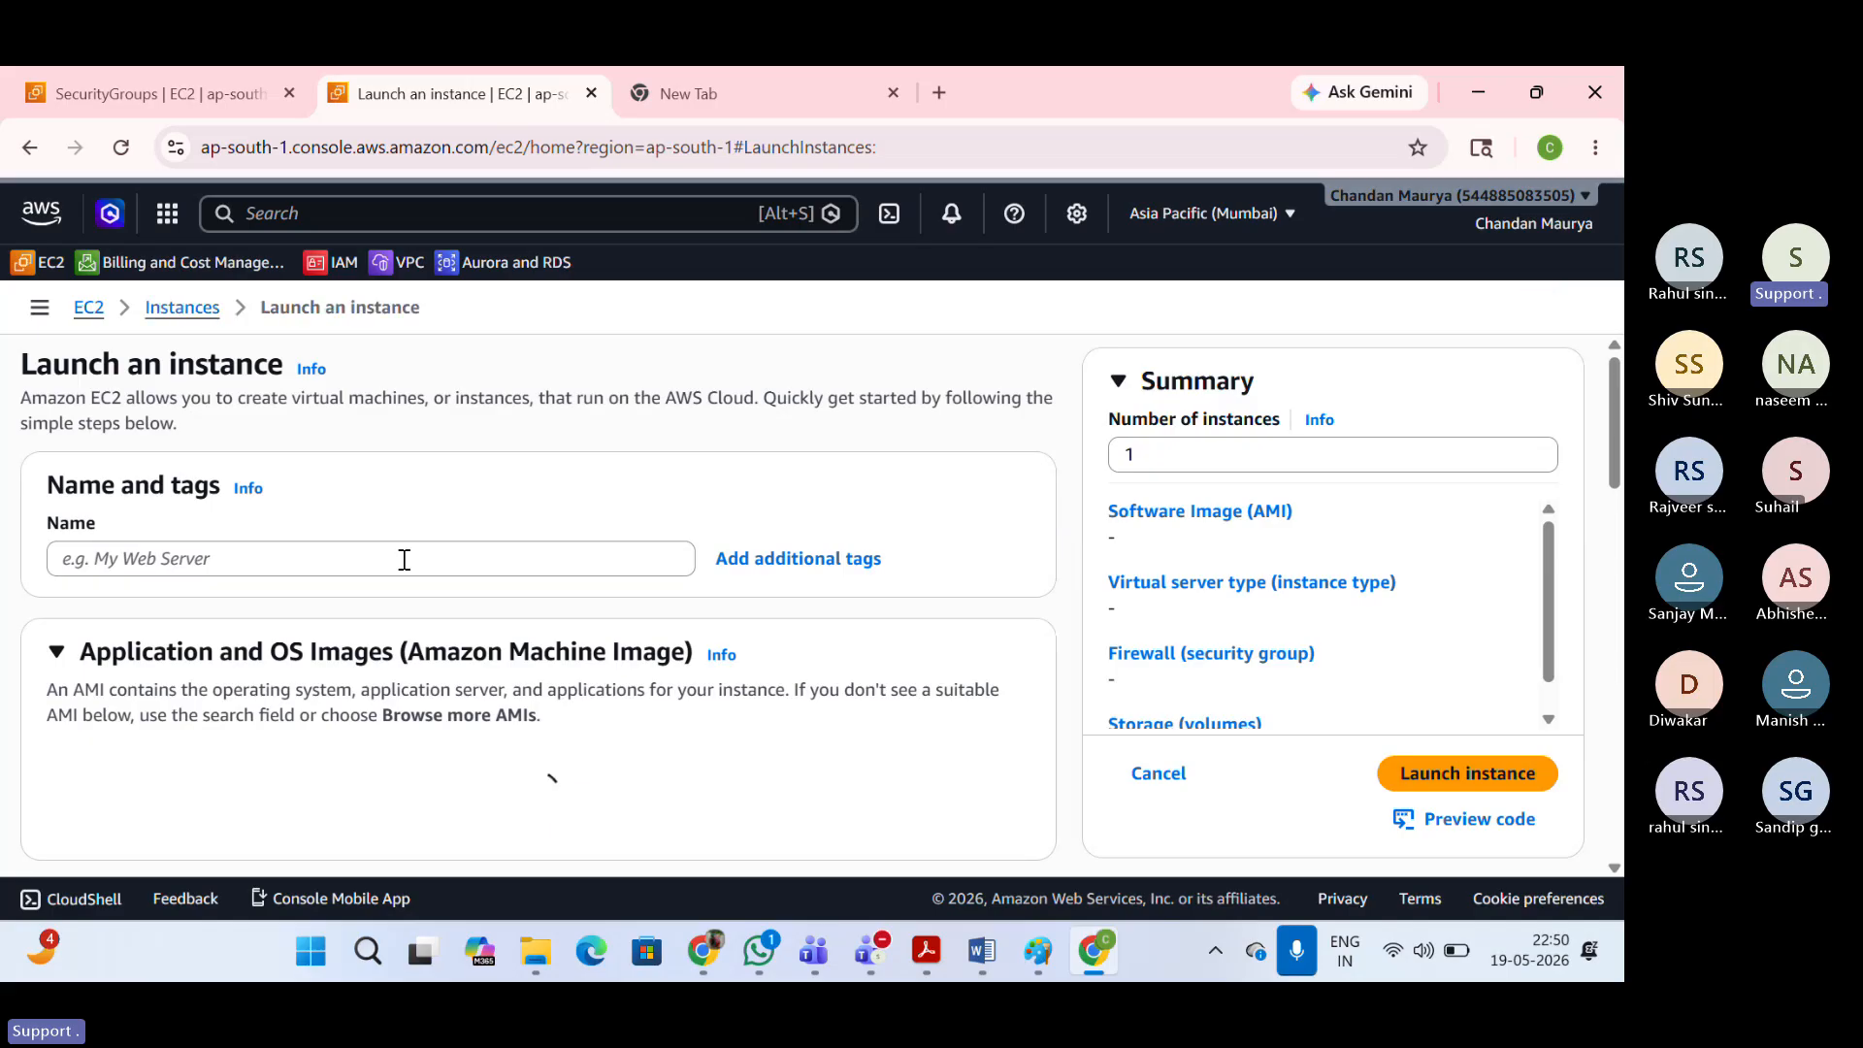
Step: Name the instance 'server-' and choose the Ubuntu AMI
left_click(339, 648)
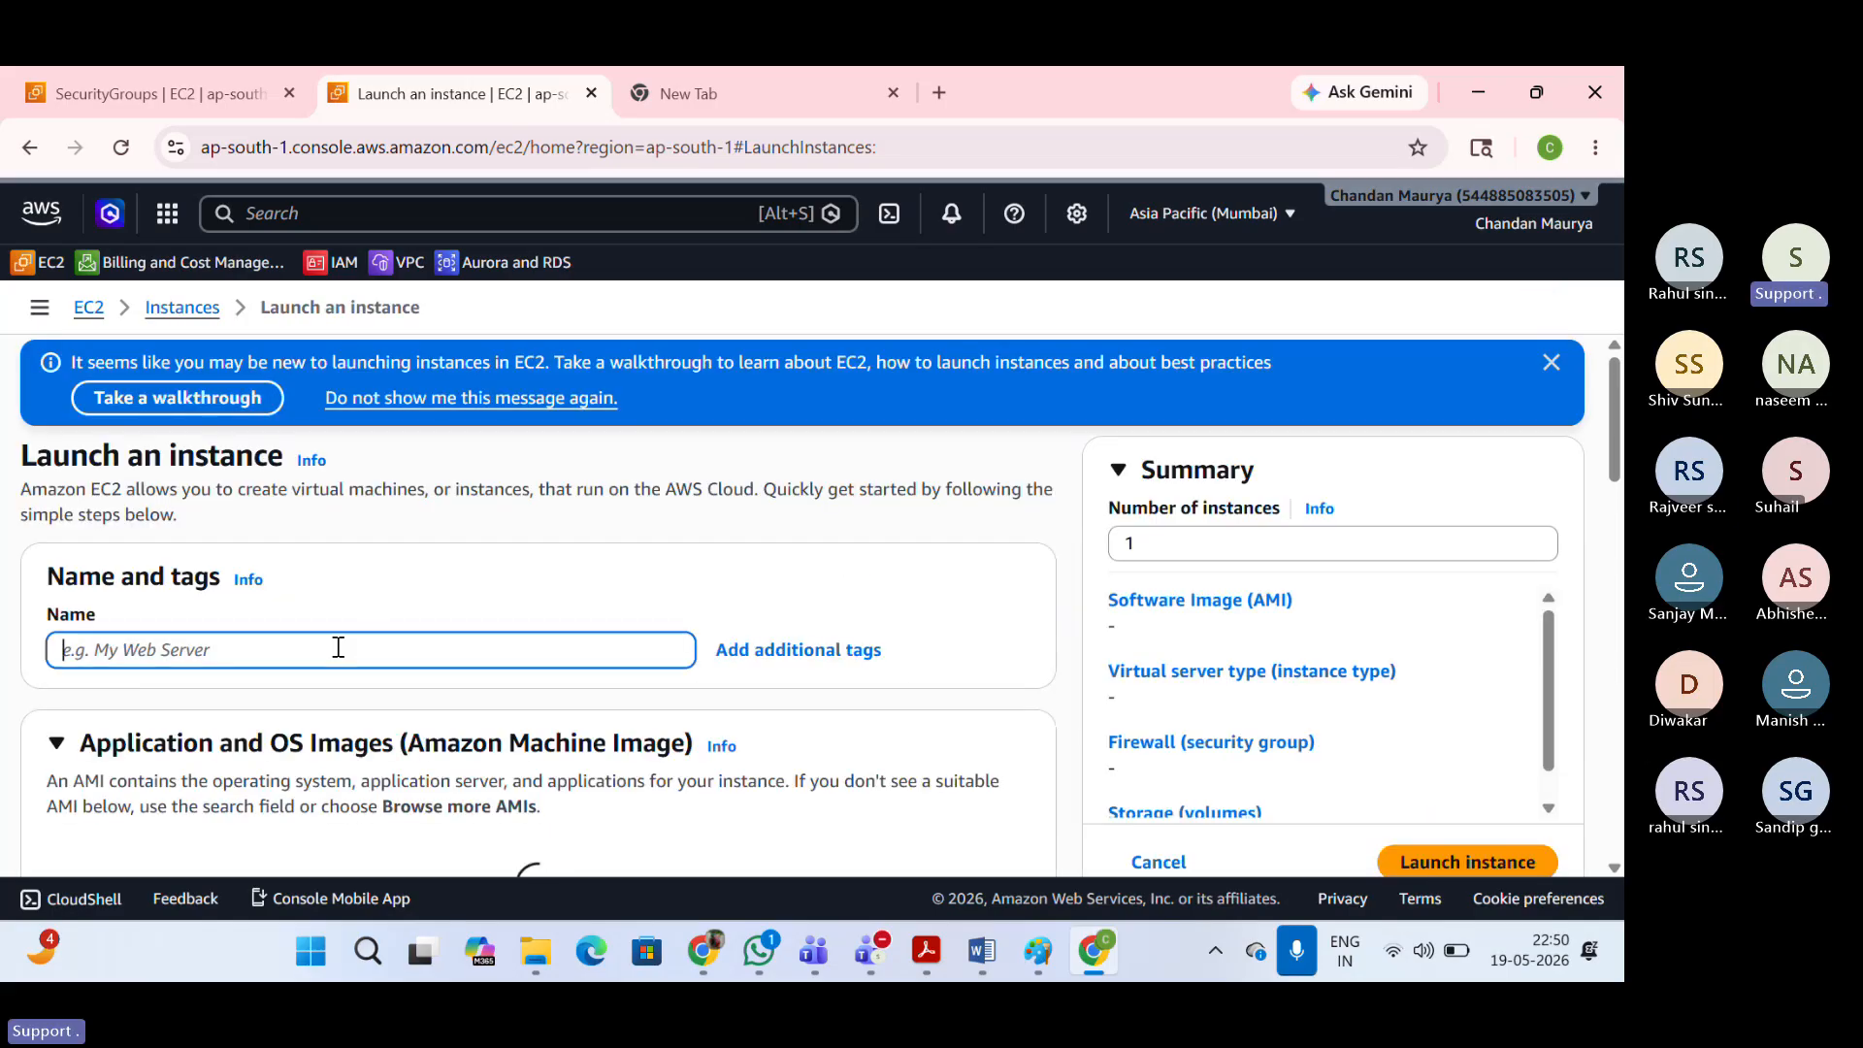
type("se")
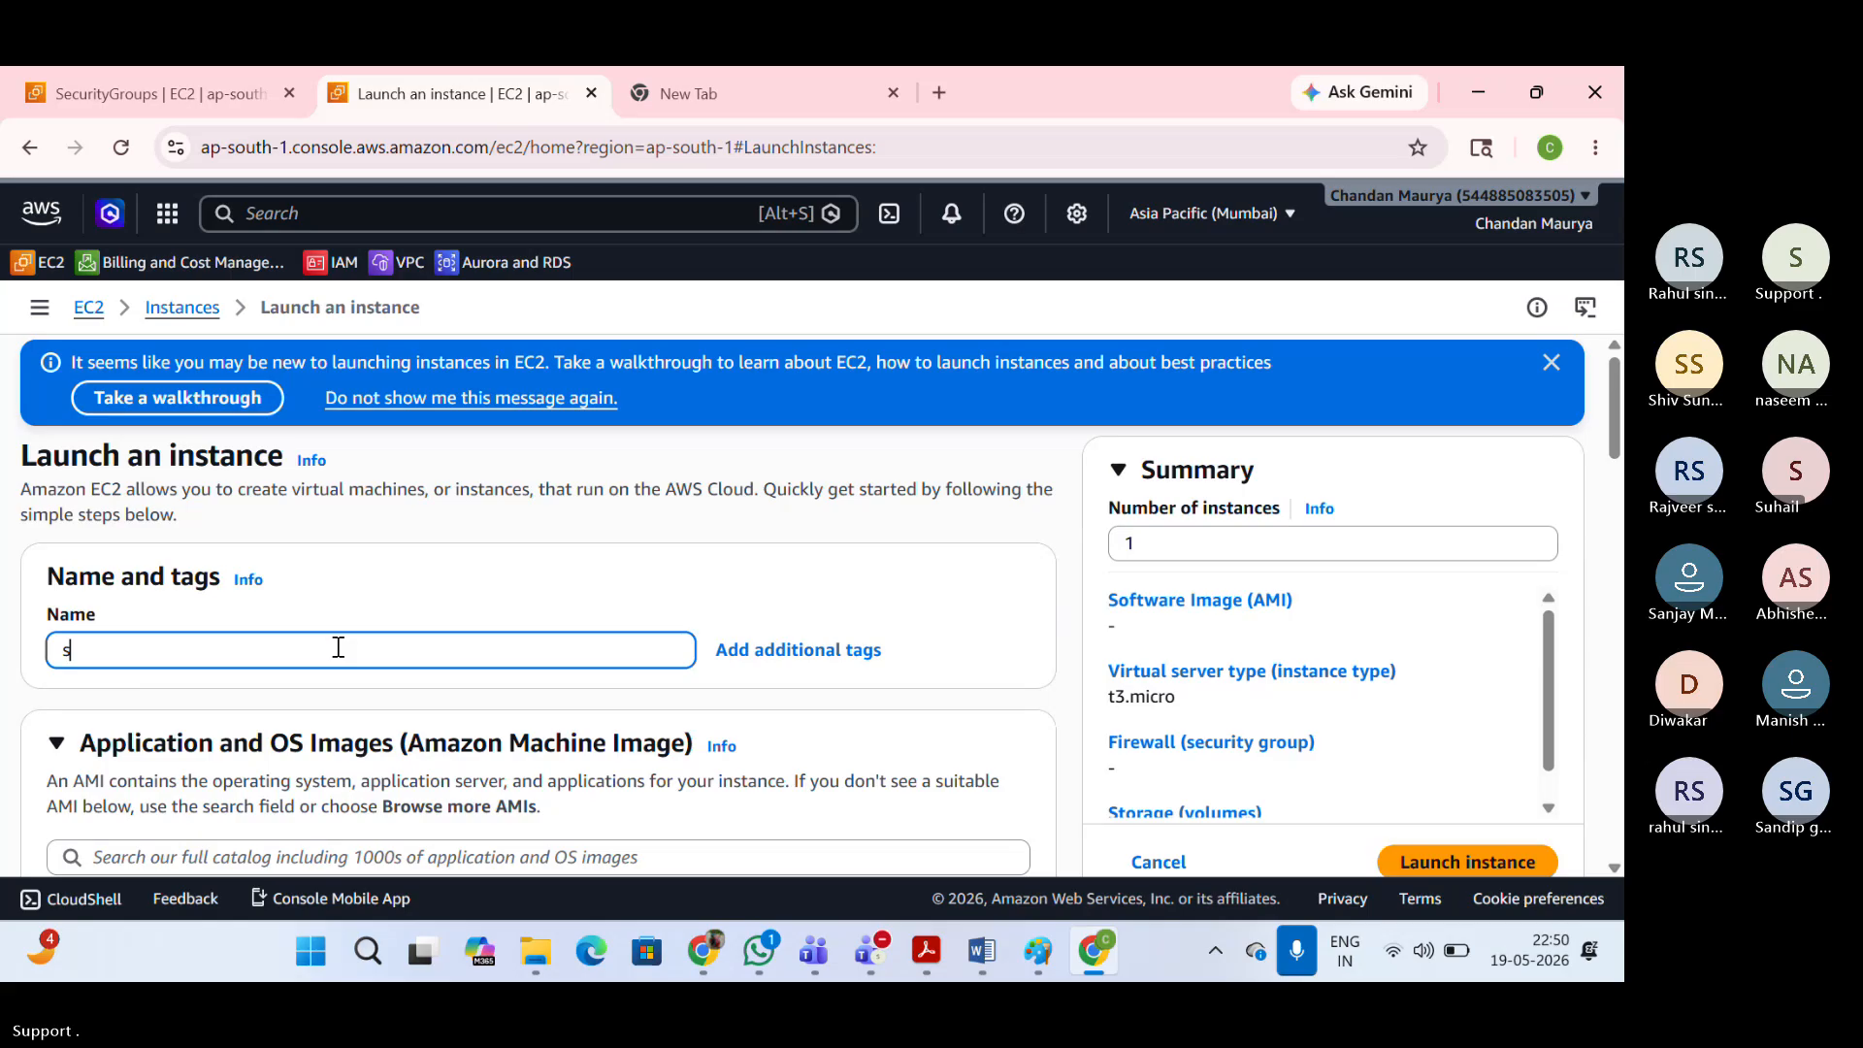
type("erver-1")
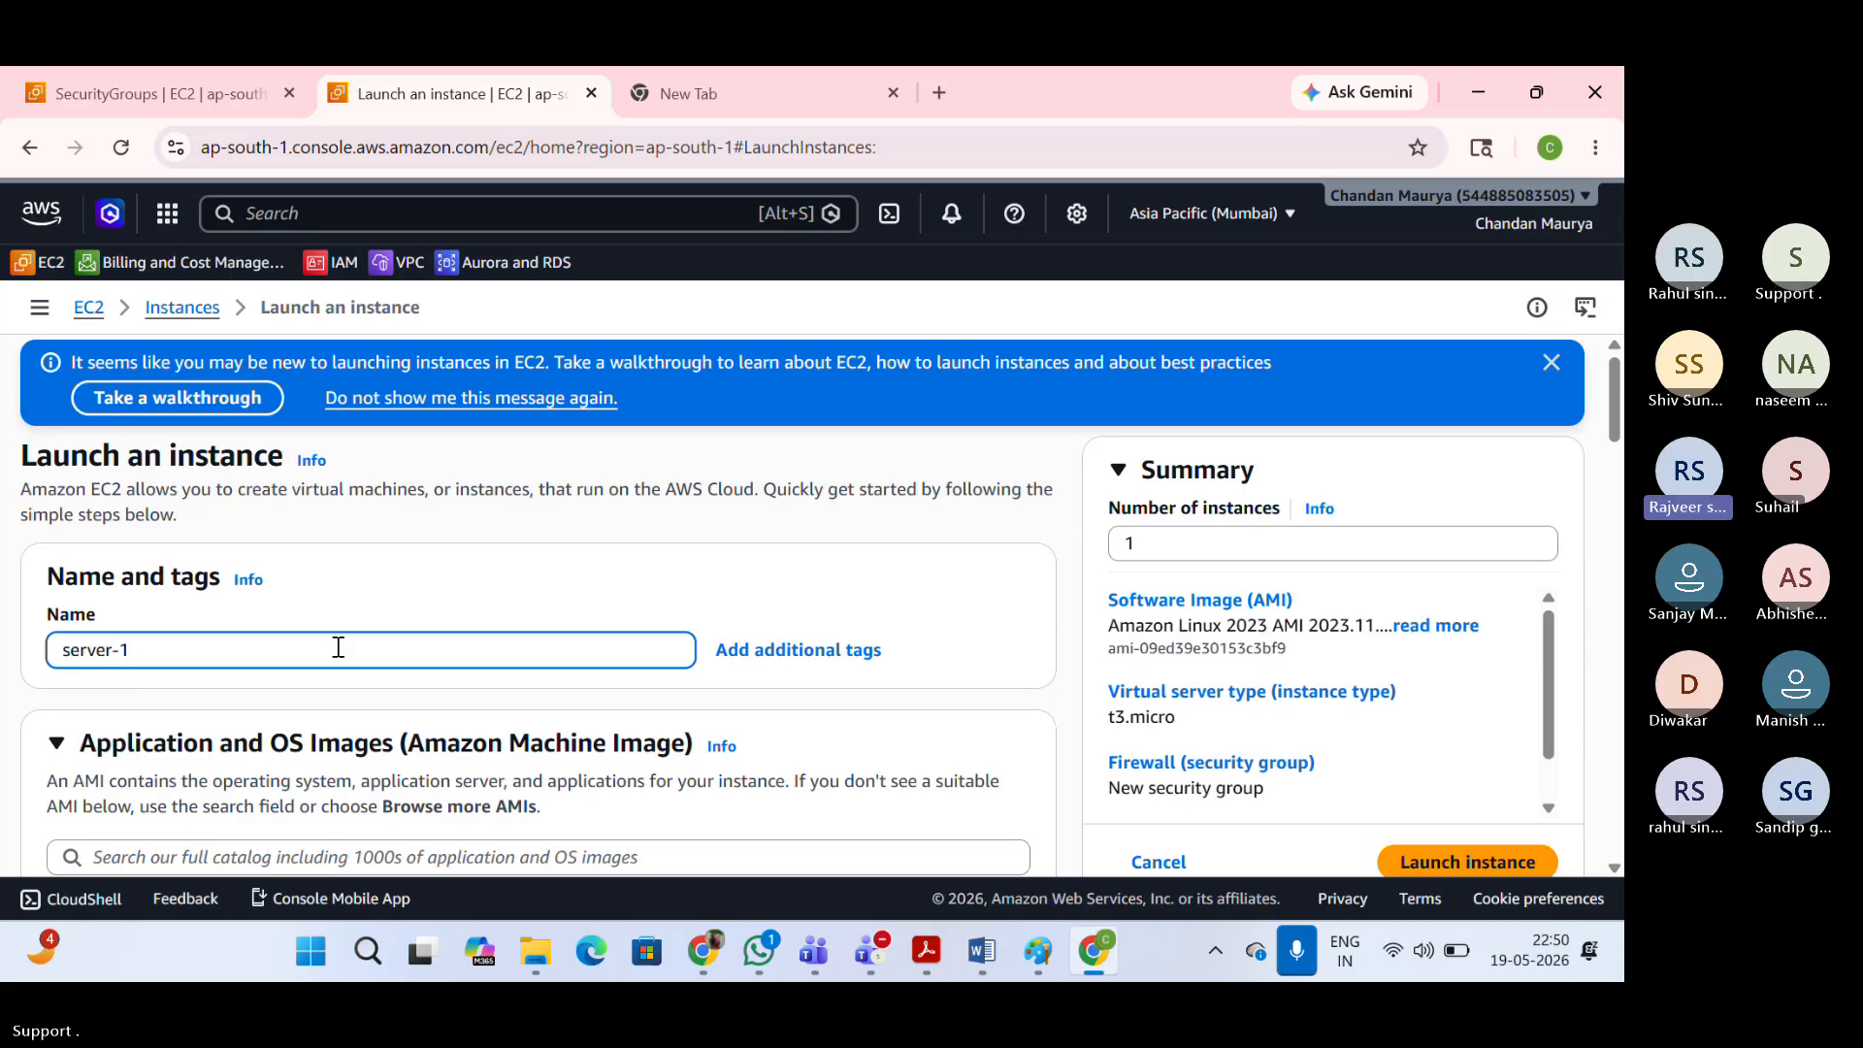
scroll(339, 650, "down", 3)
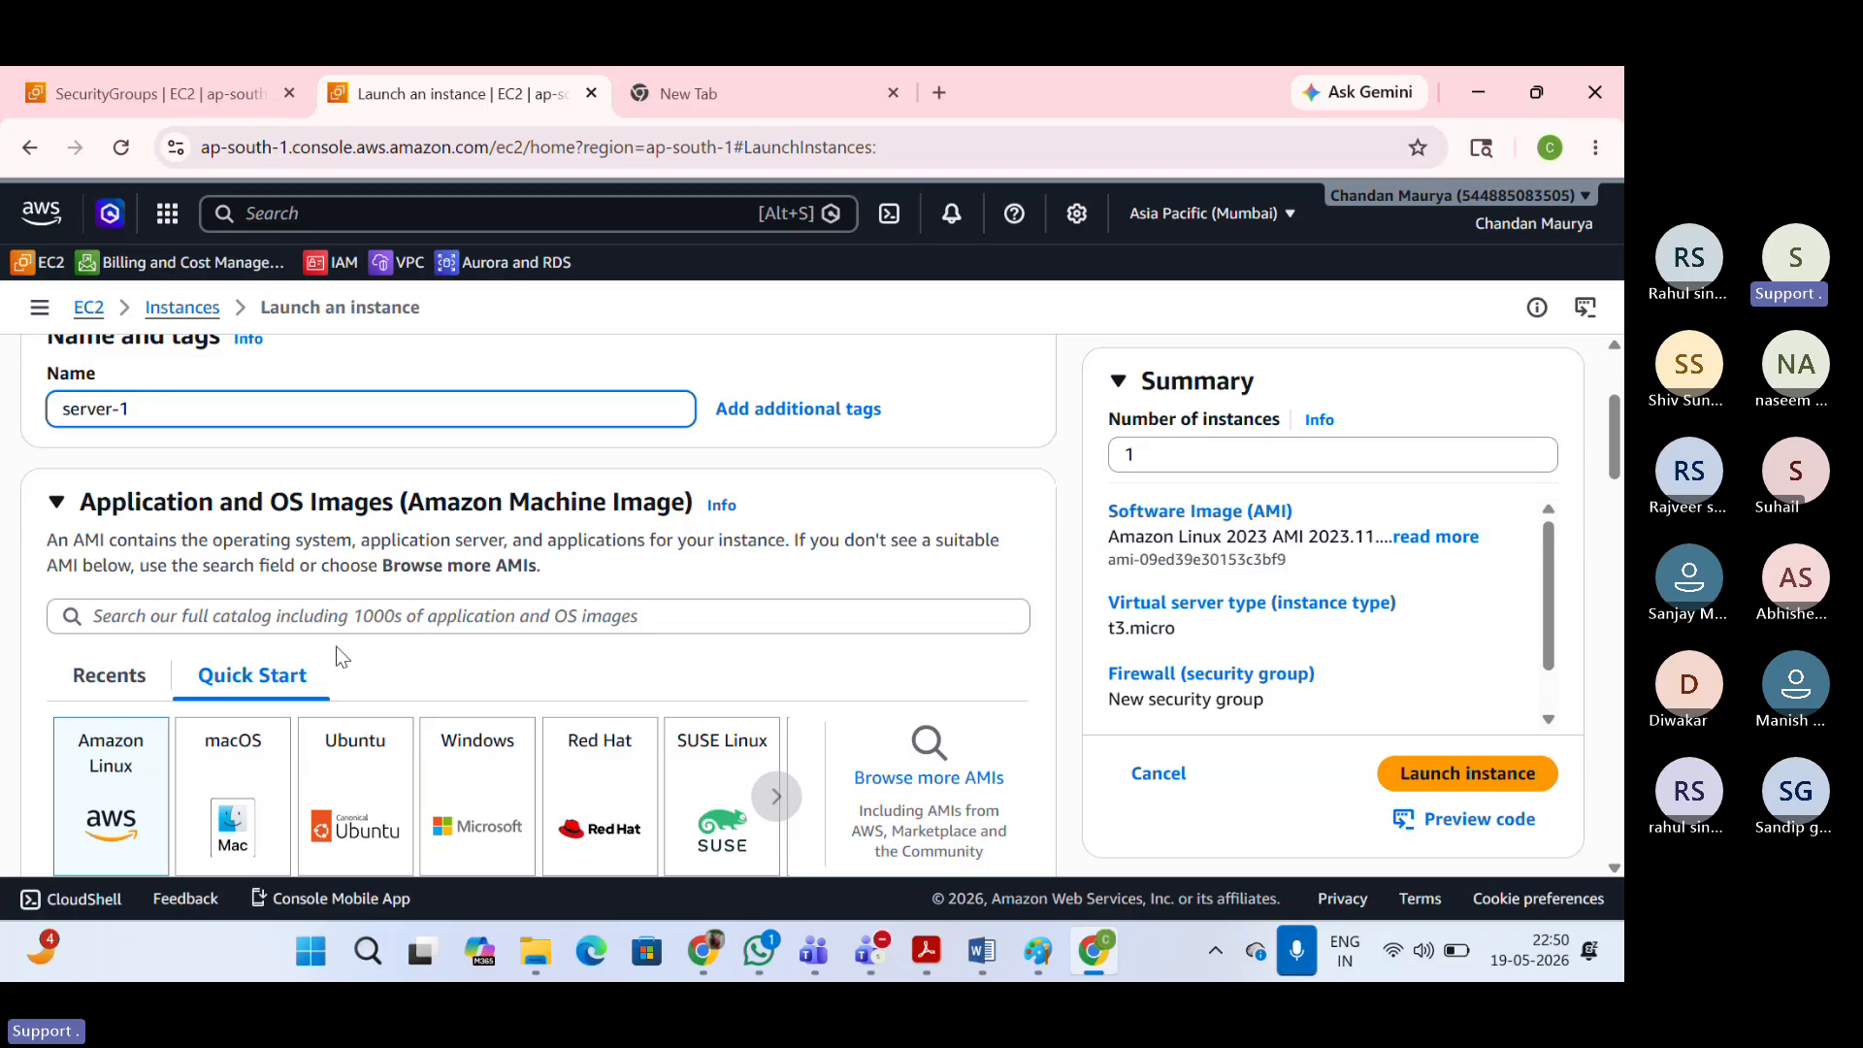
scroll(340, 656, "down", 1)
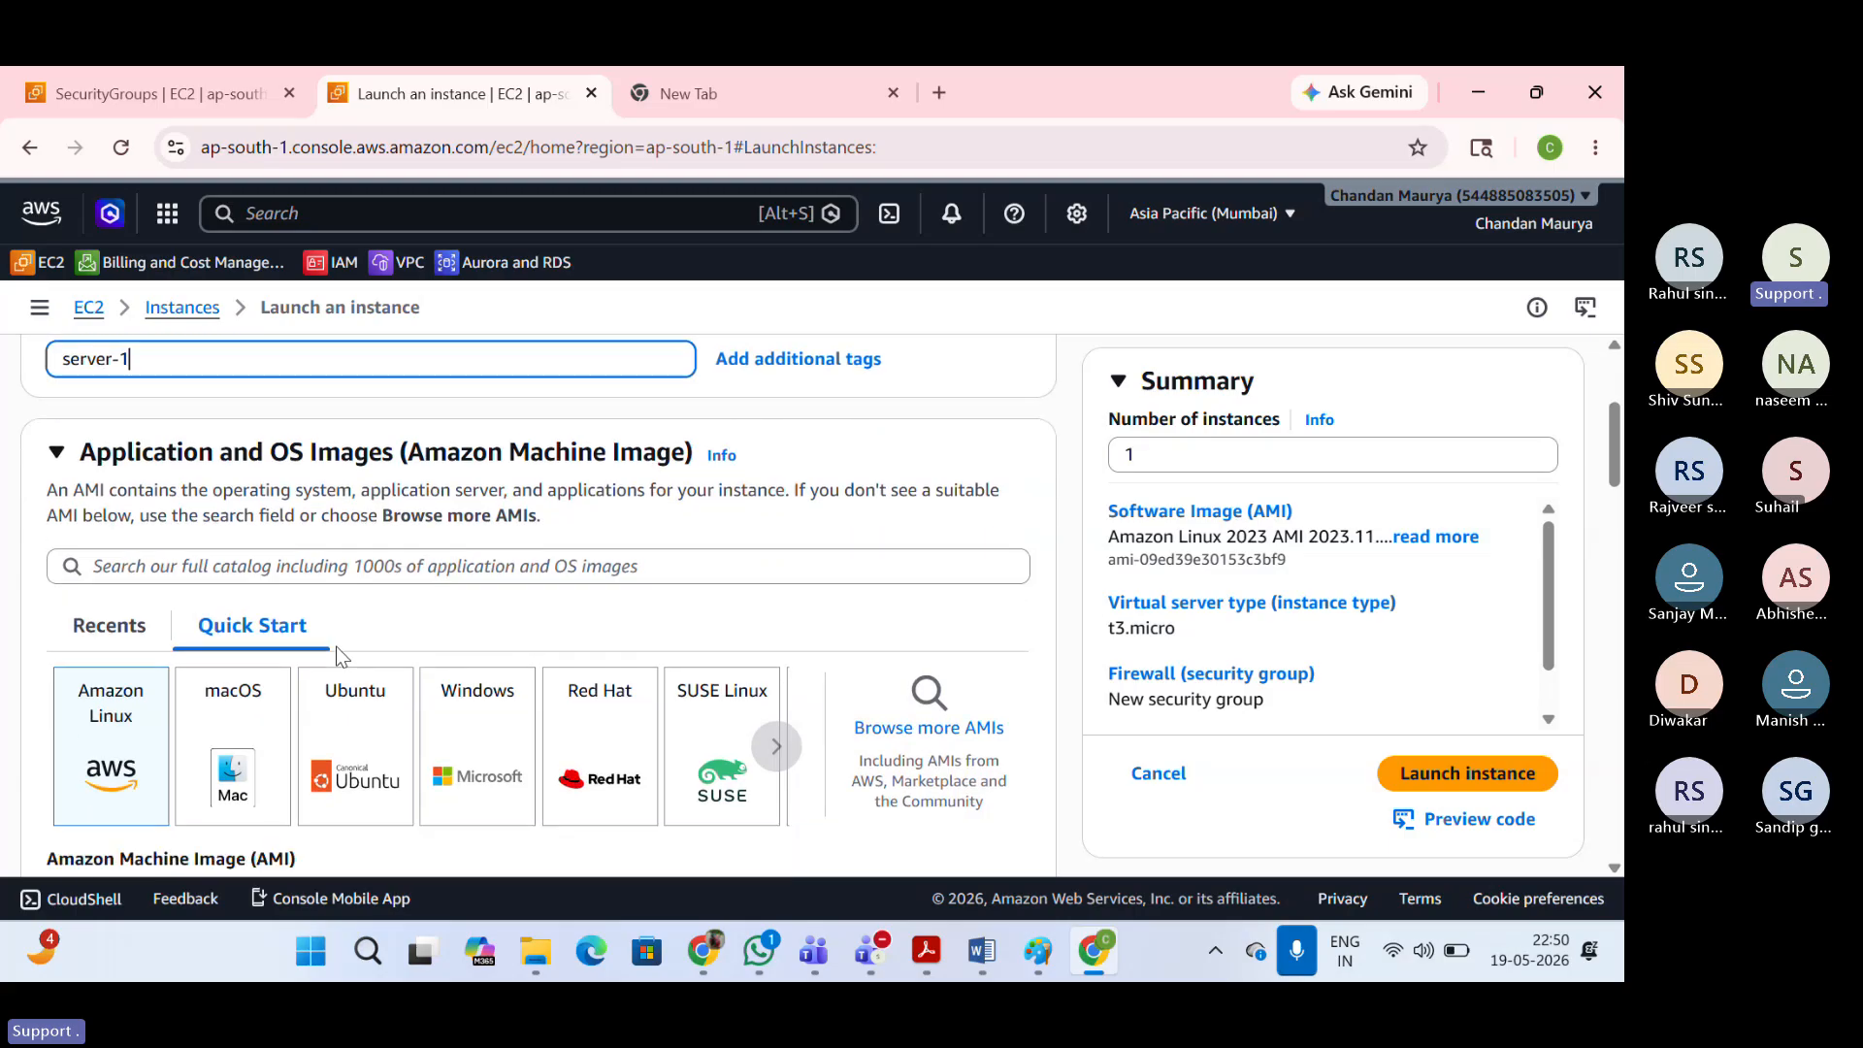
left_click(365, 716)
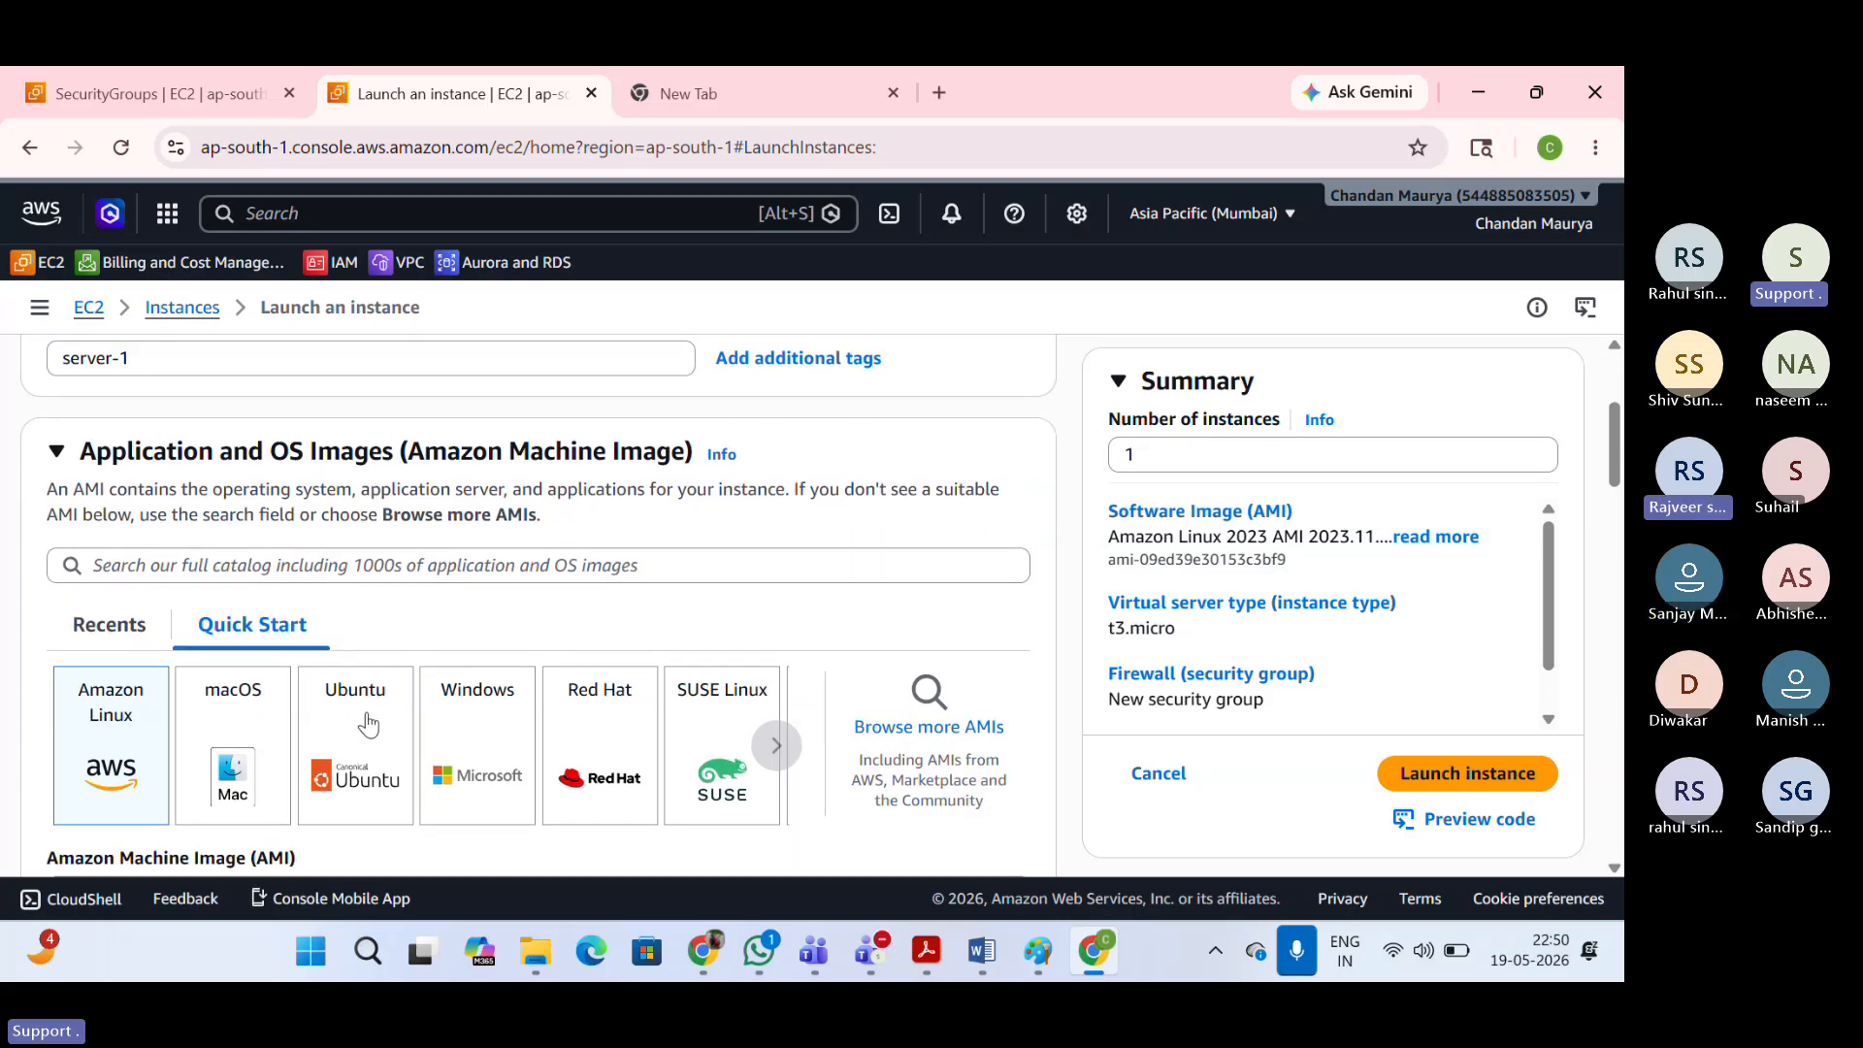
Step: Select 'webserver' as the instance's login key pair
scroll(369, 747, "down", 3)
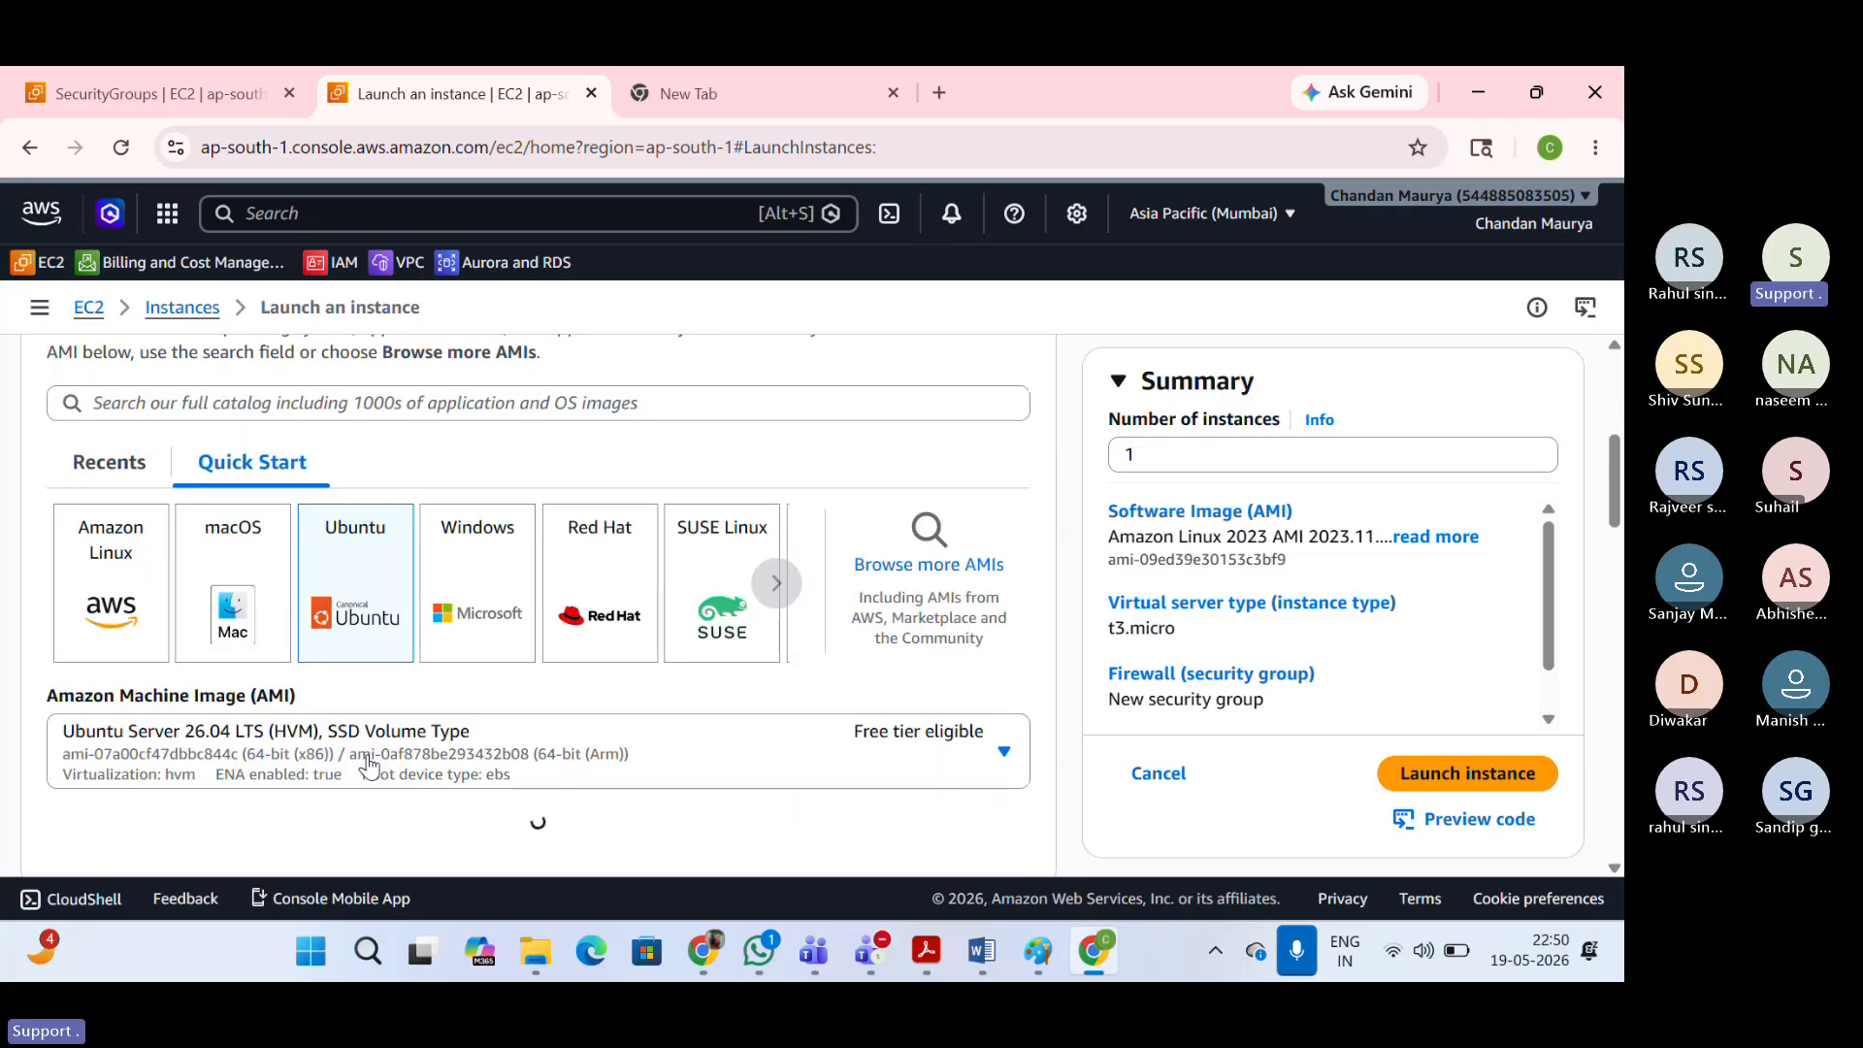
scroll(369, 766, "down", 8)
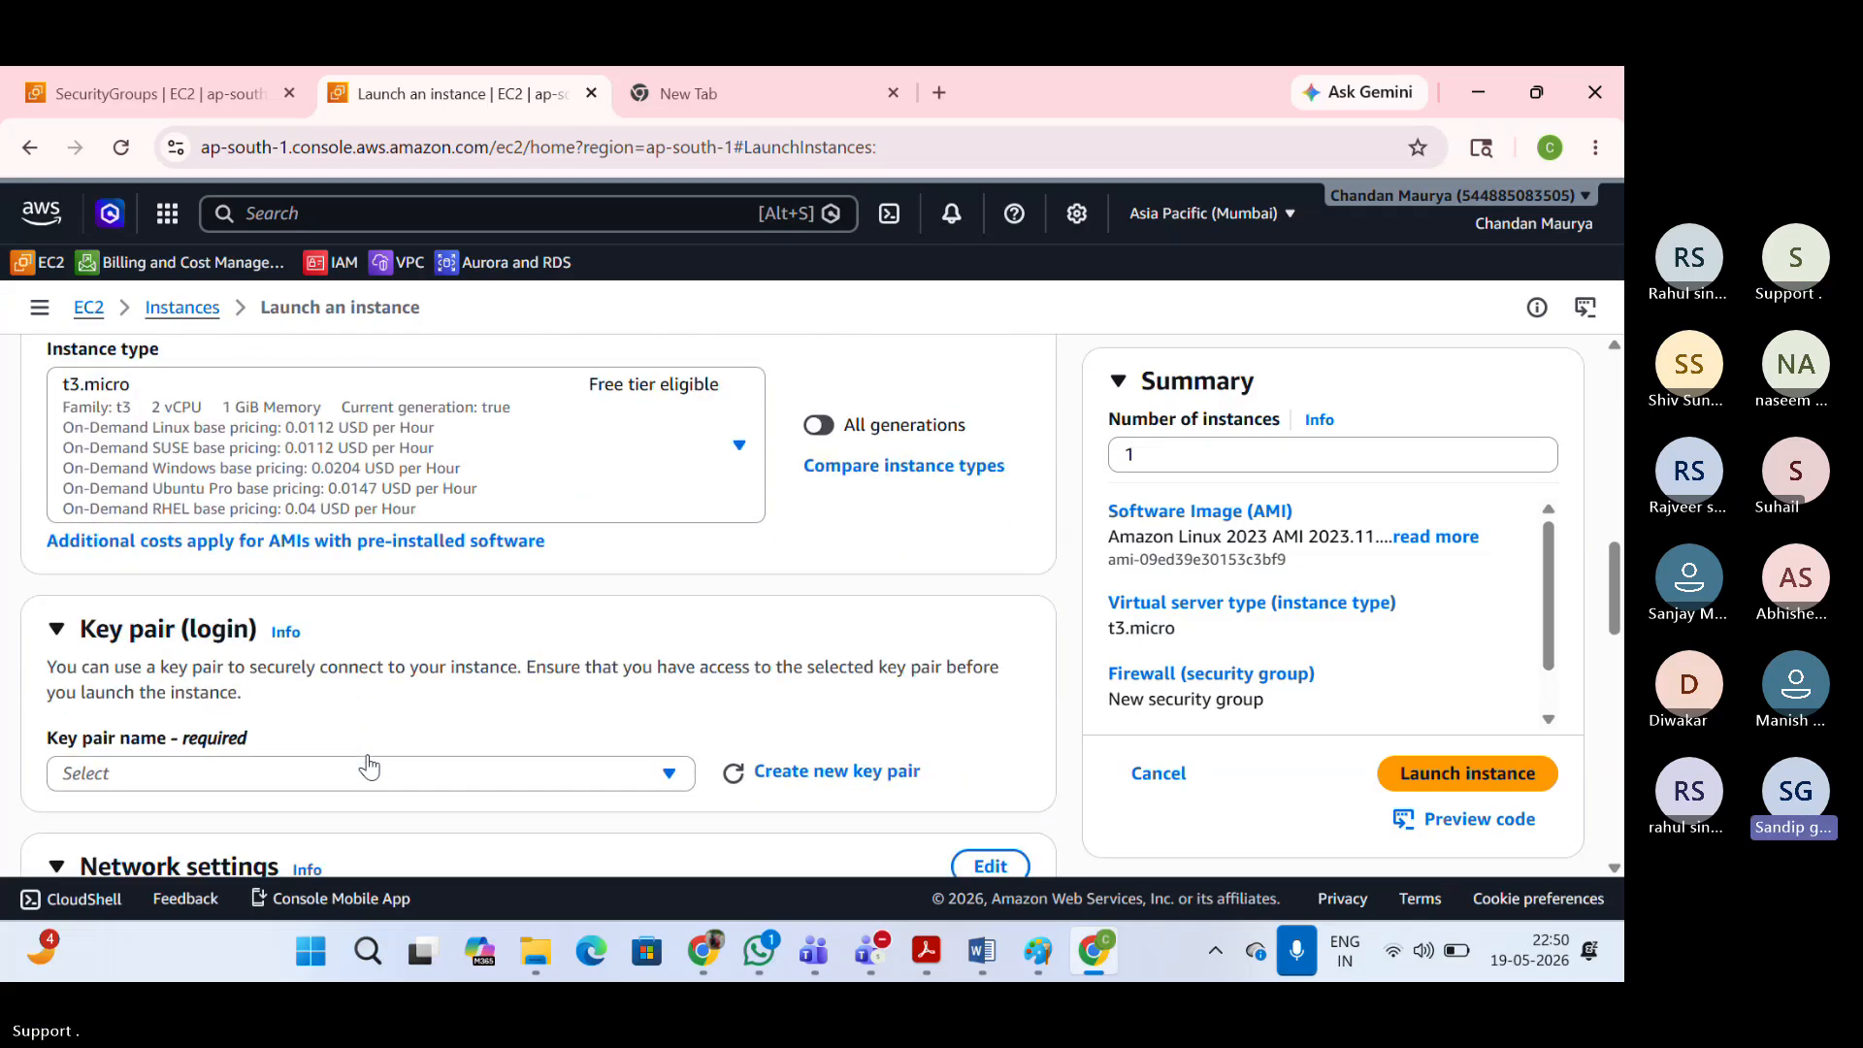
scroll(374, 769, "up", 2)
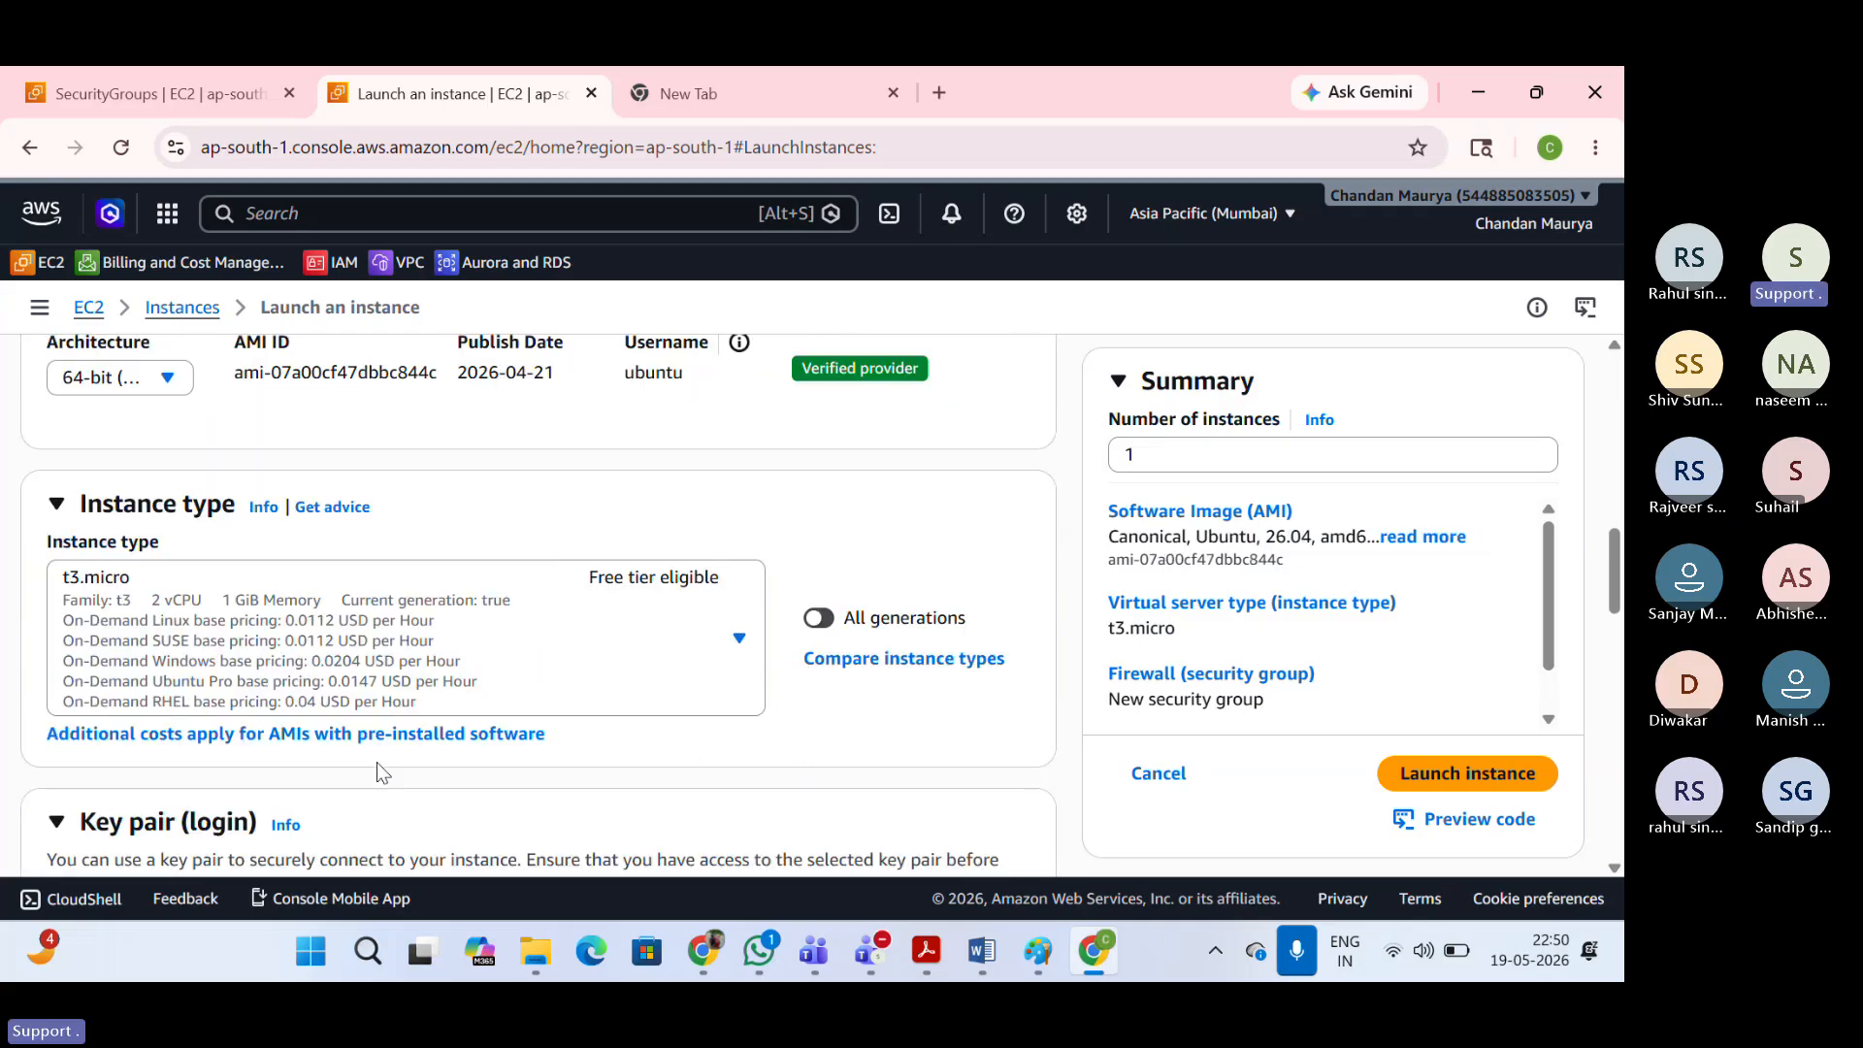
scroll(377, 771, "down", 1)
scroll(377, 772, "up", 2)
scroll(377, 772, "down", 5)
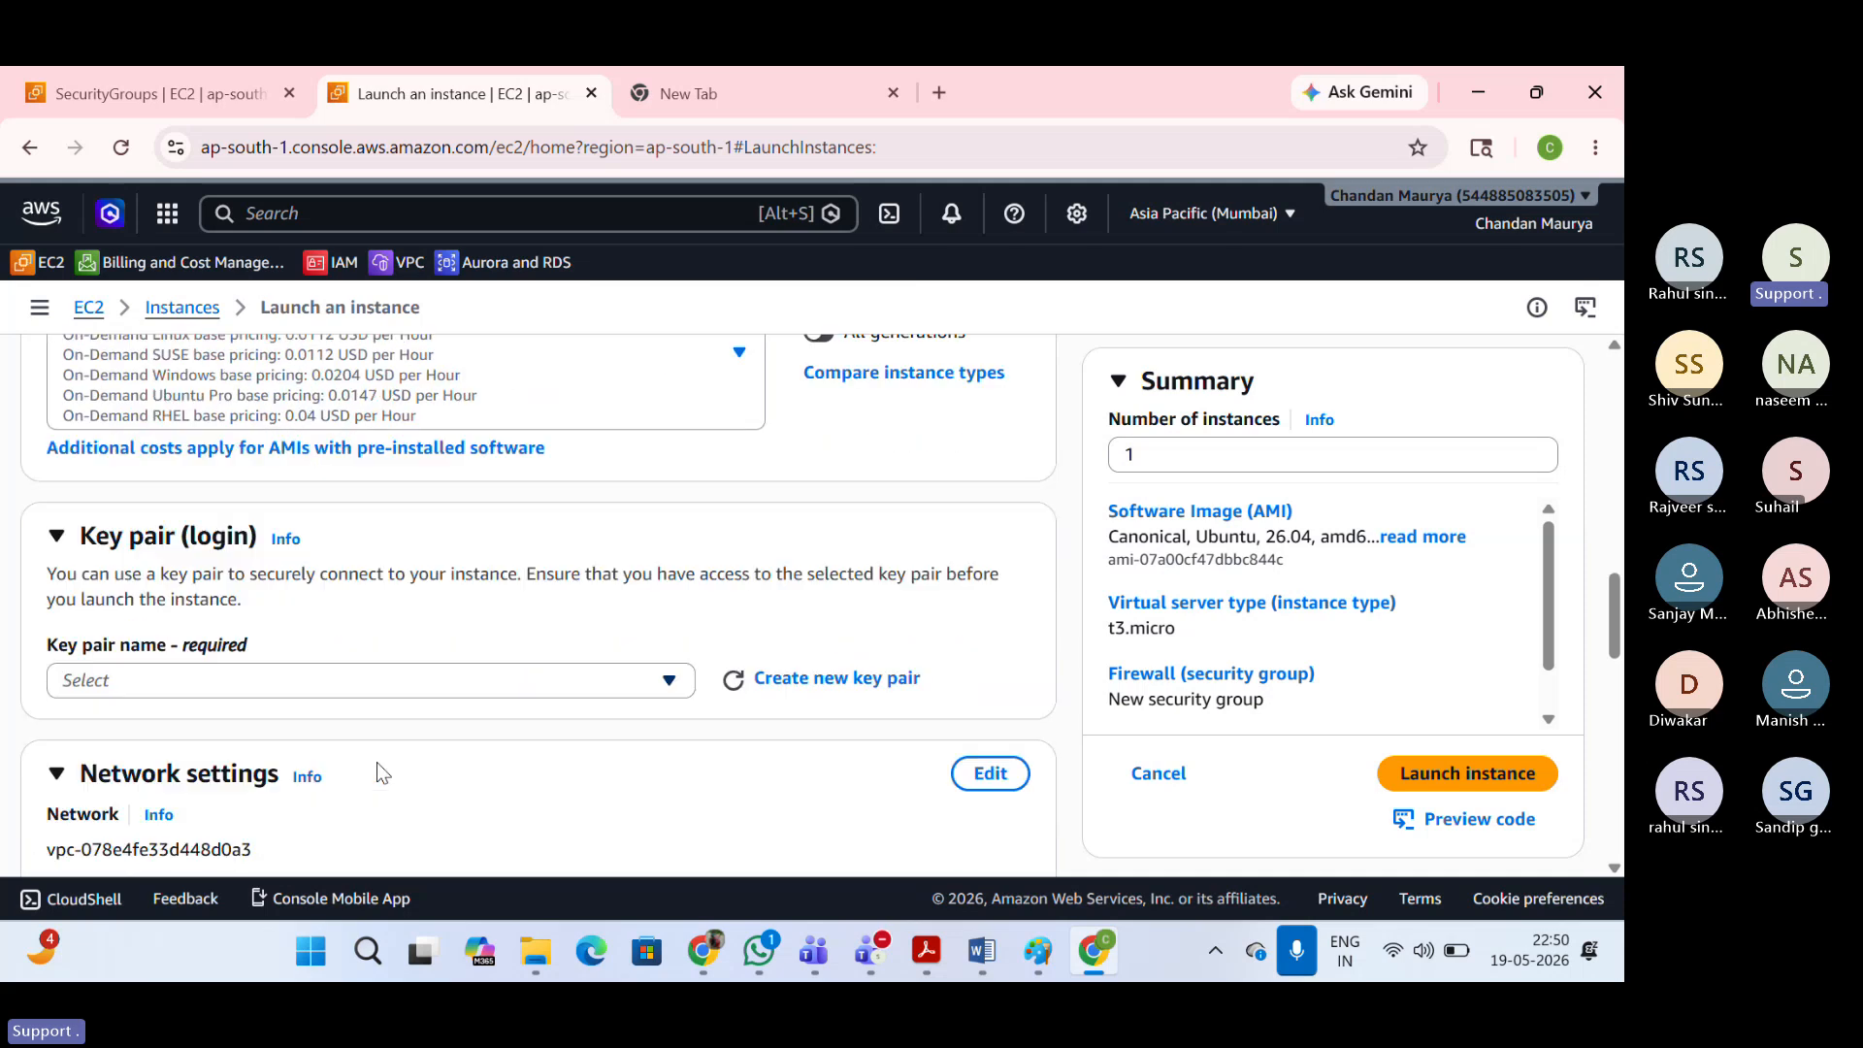
left_click(669, 639)
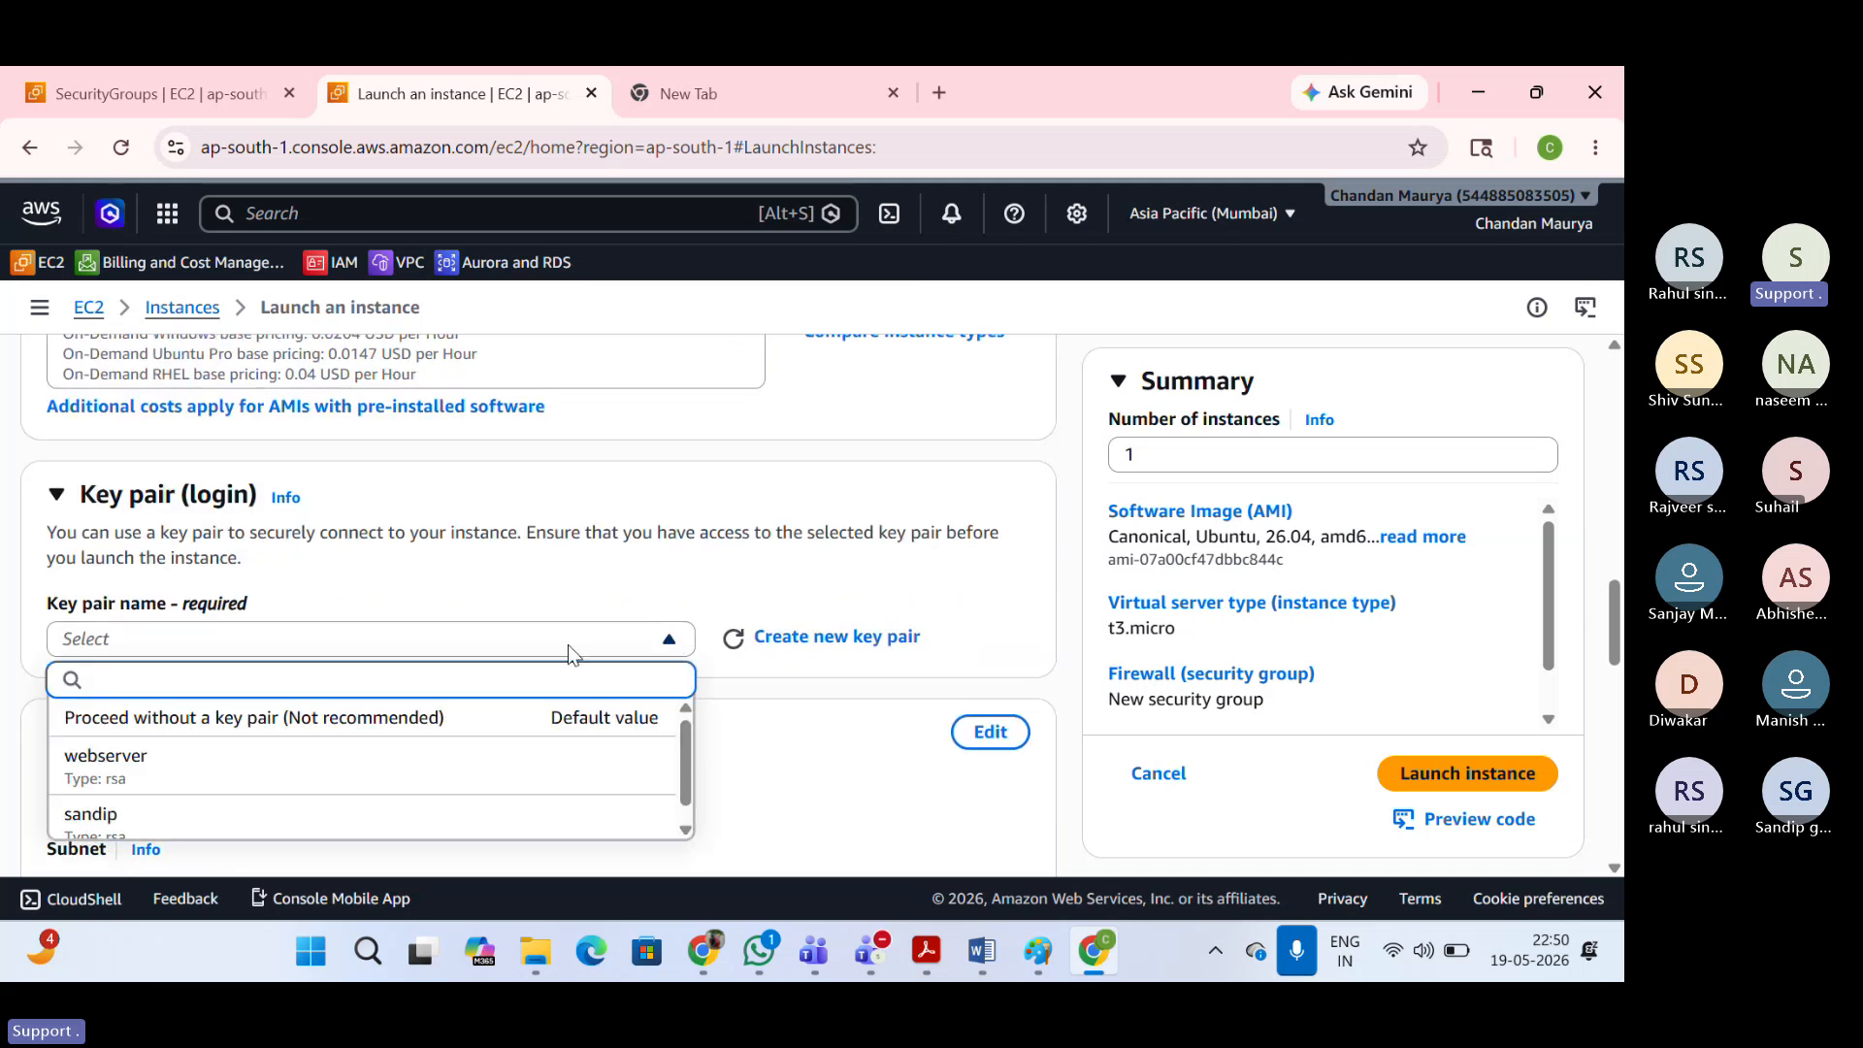
scroll(257, 784, "down", 1)
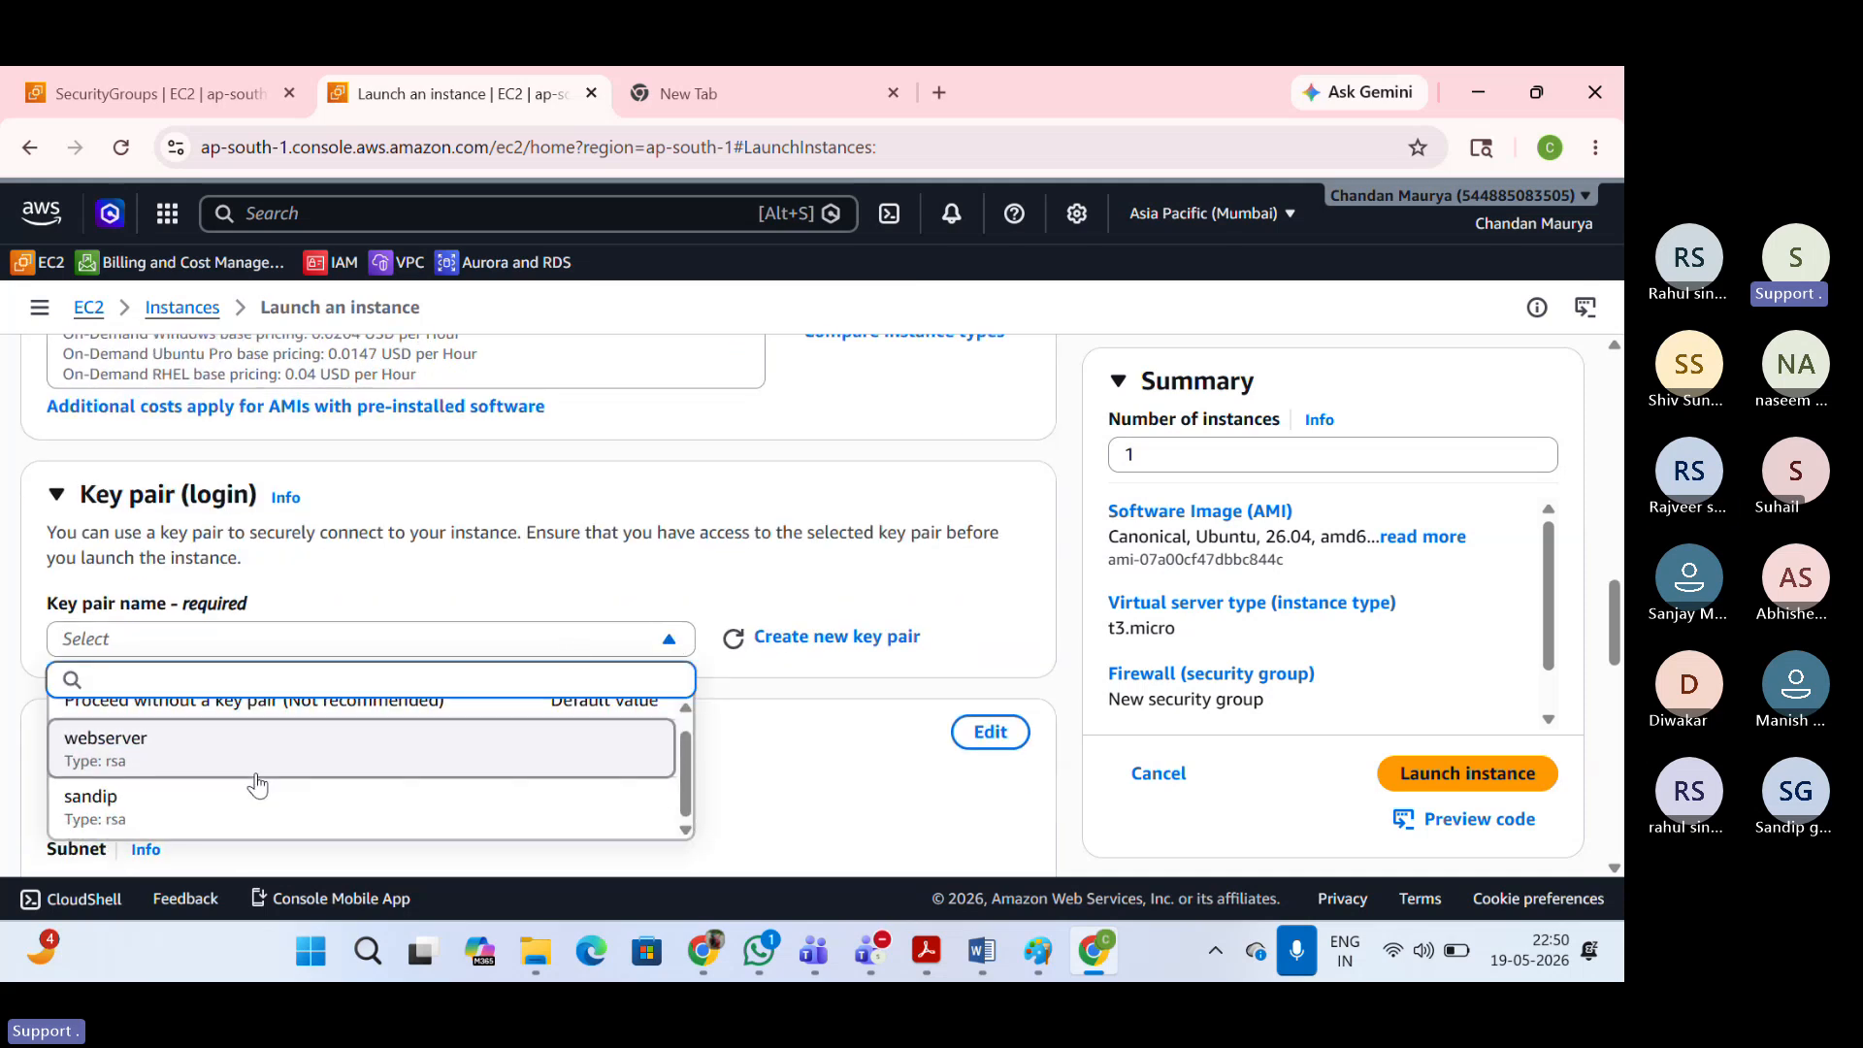
left_click(184, 747)
scroll(573, 701, "down", 1)
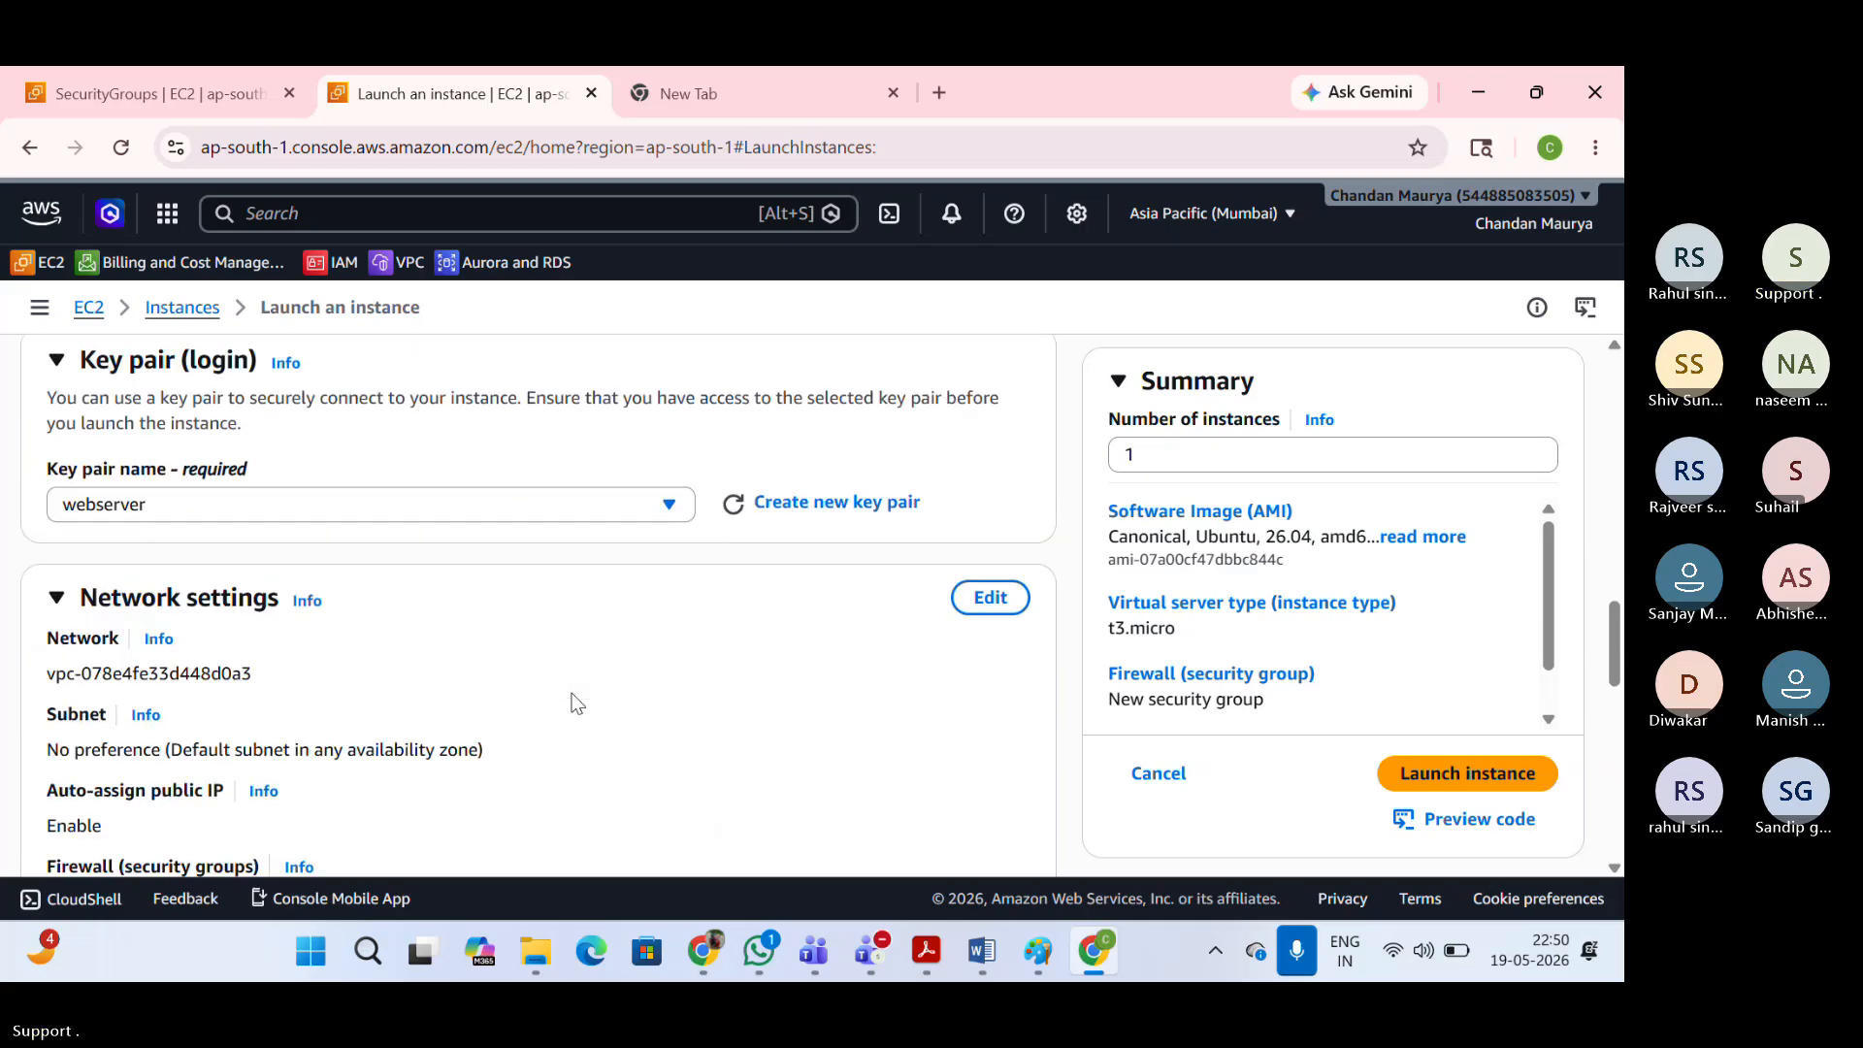
scroll(574, 701, "down", 3)
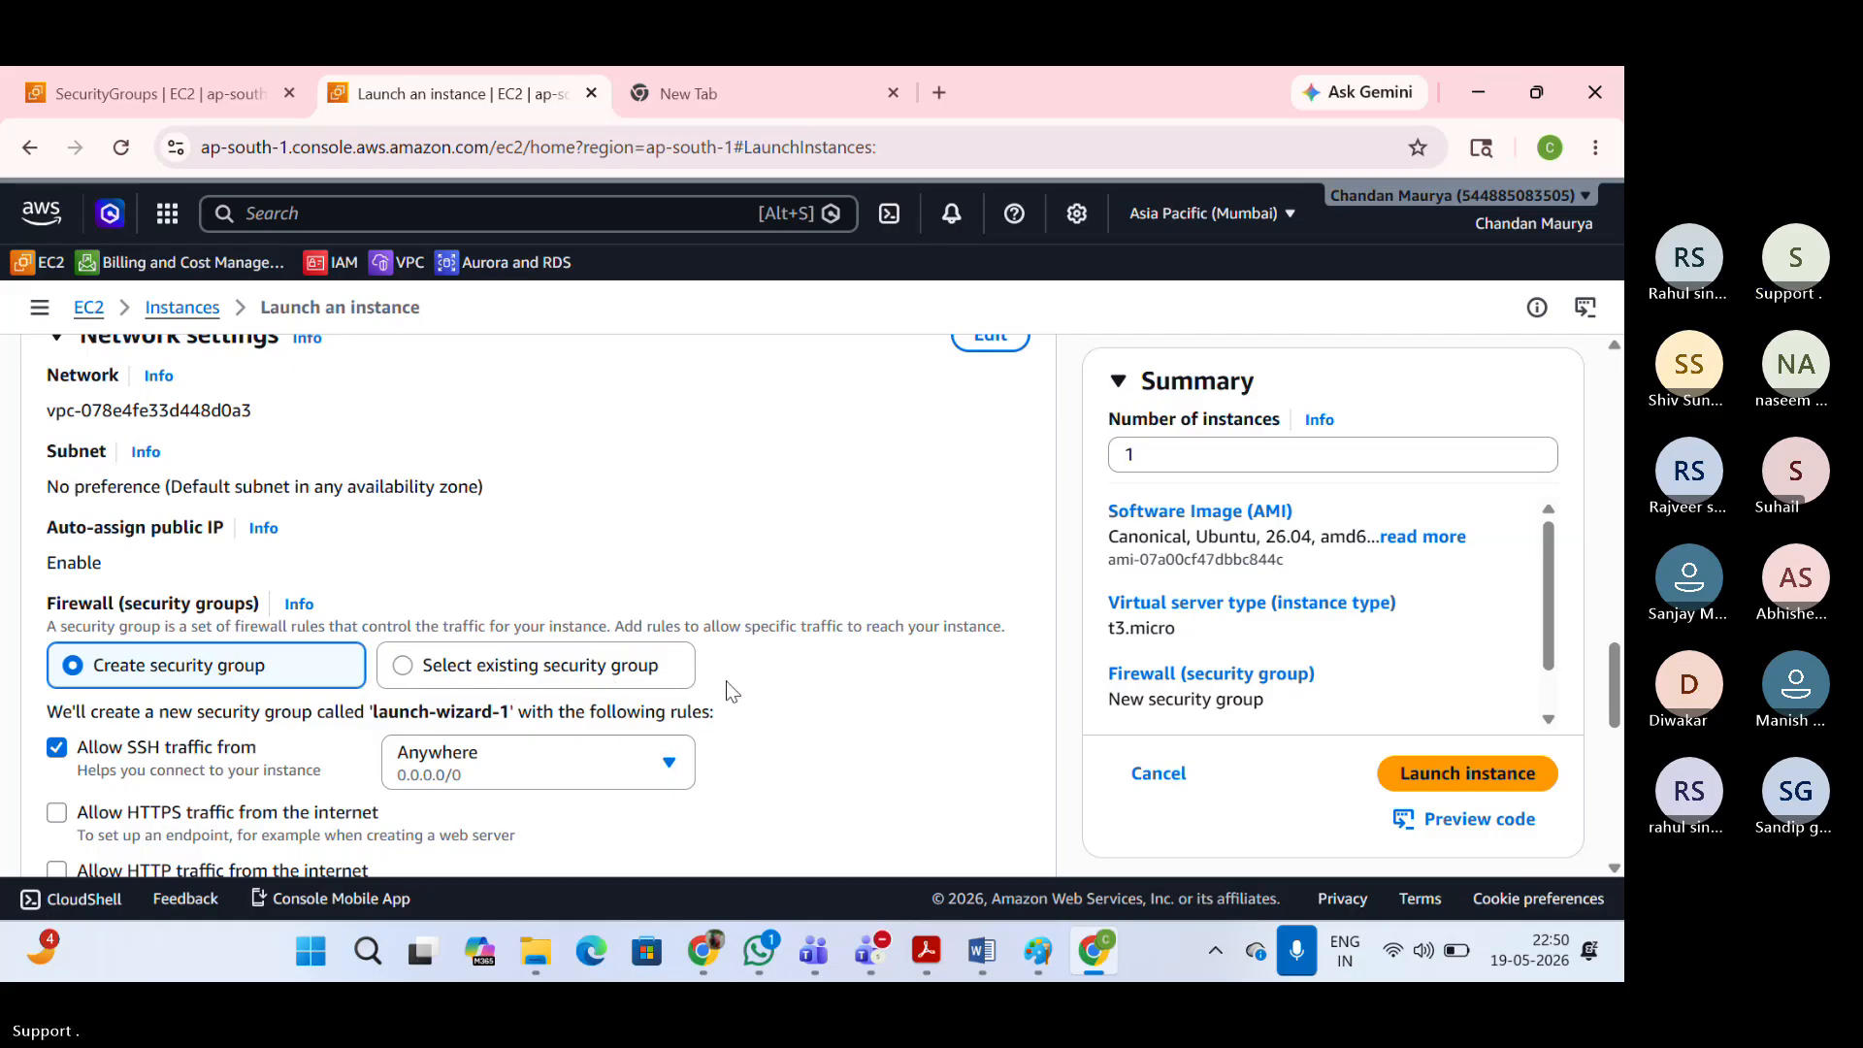
Step: Attach the existing 'using-for-server' security group in the instance's firewall settings
left_click(405, 668)
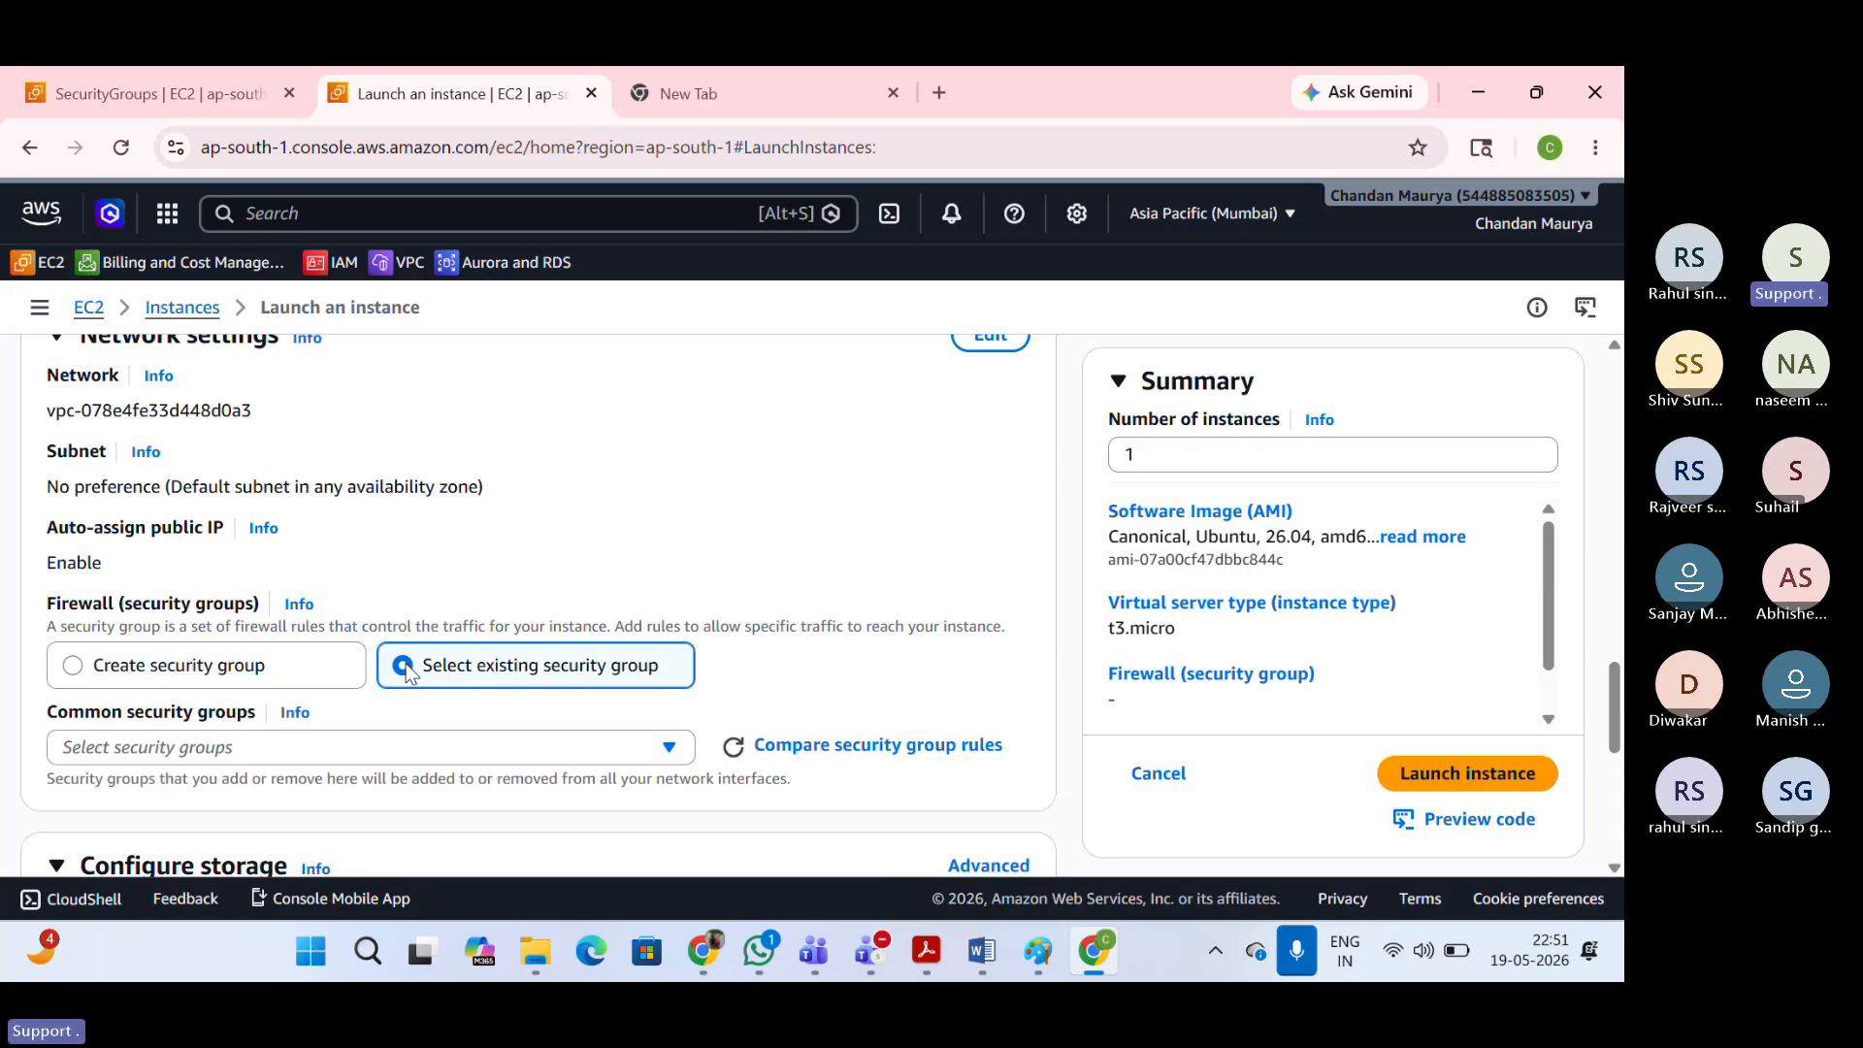
scroll(541, 663, "down", 1)
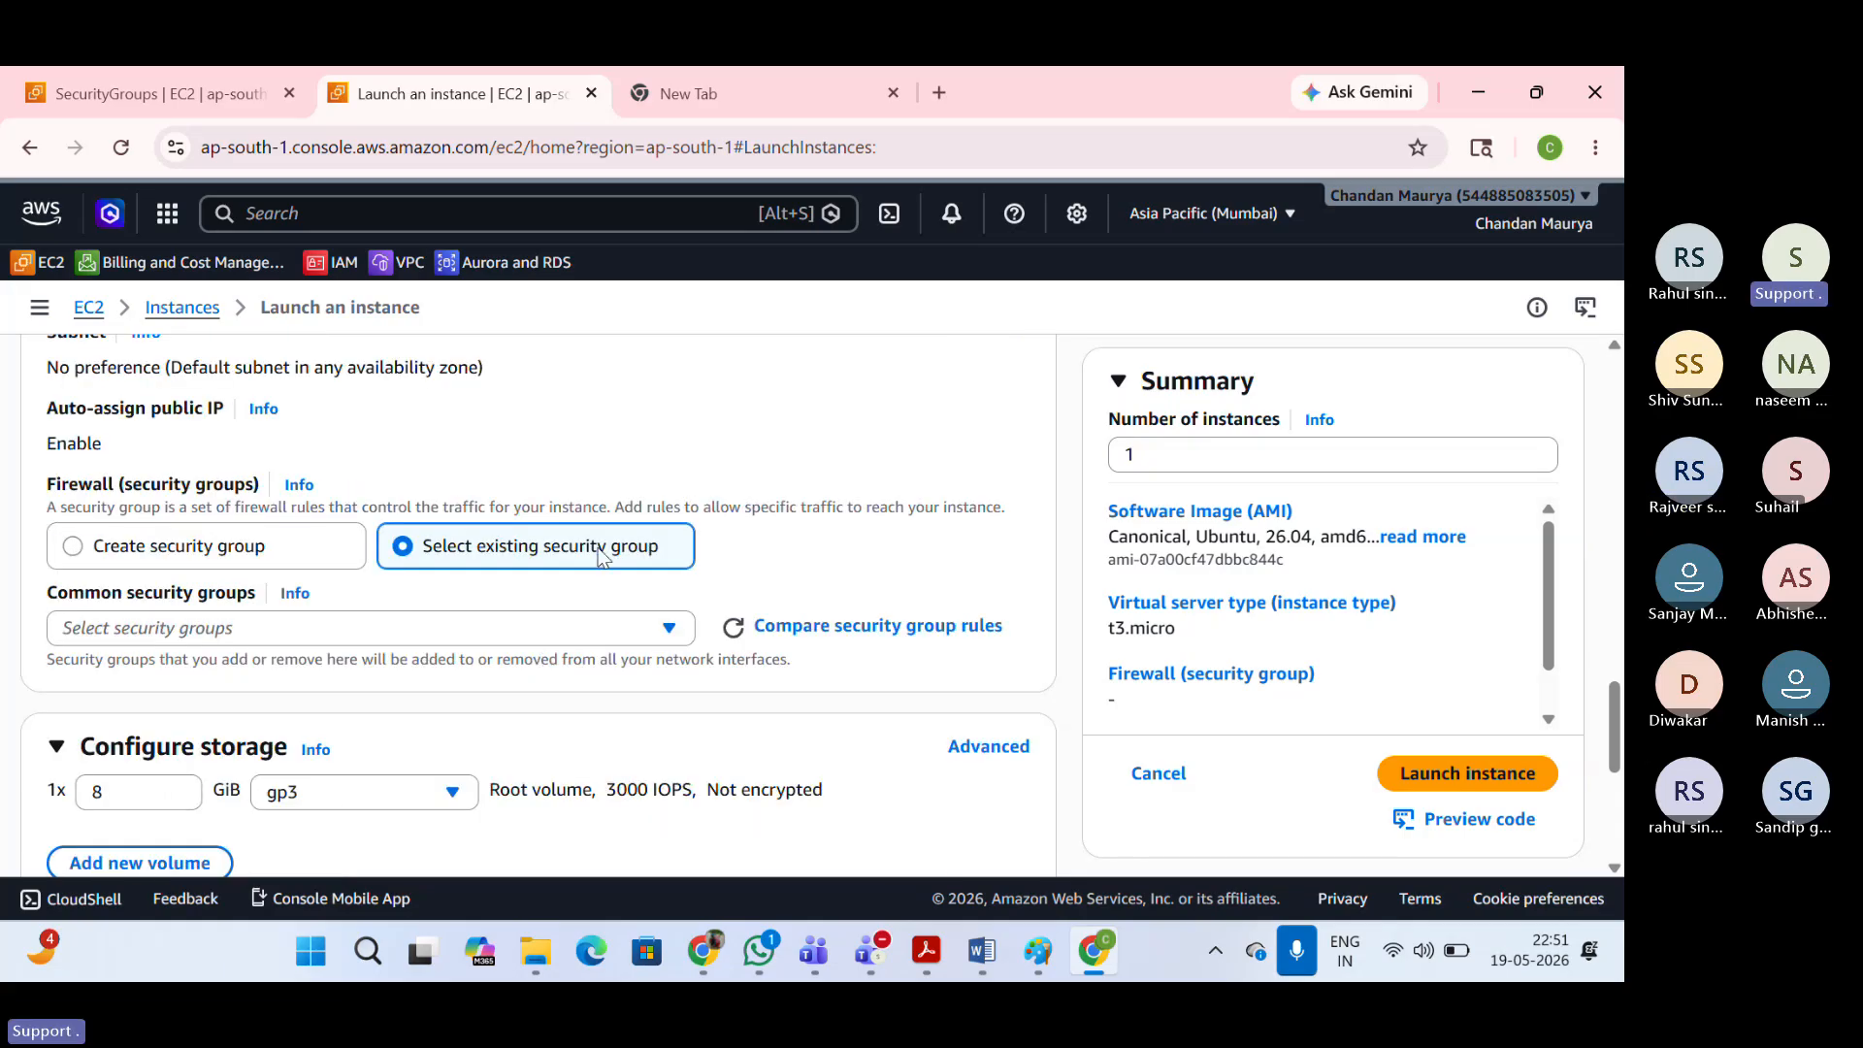
left_click(672, 633)
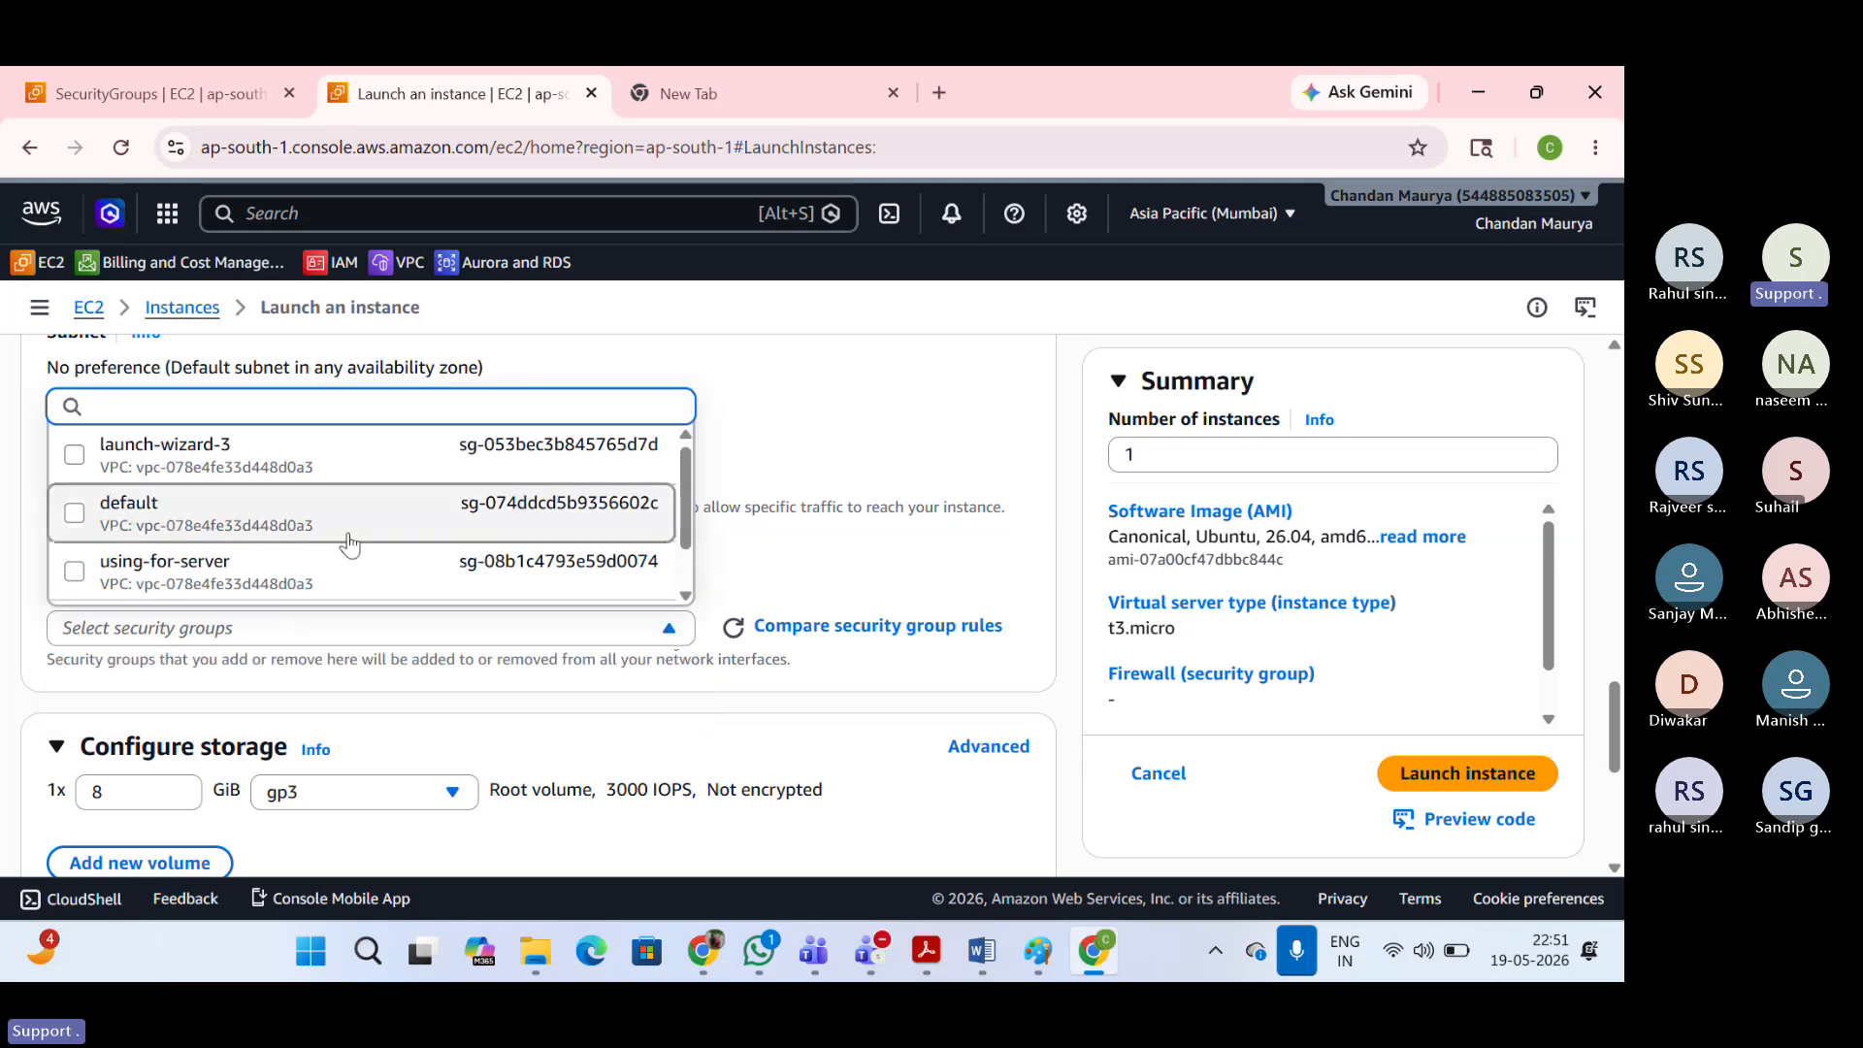
scroll(349, 544, "down", 2)
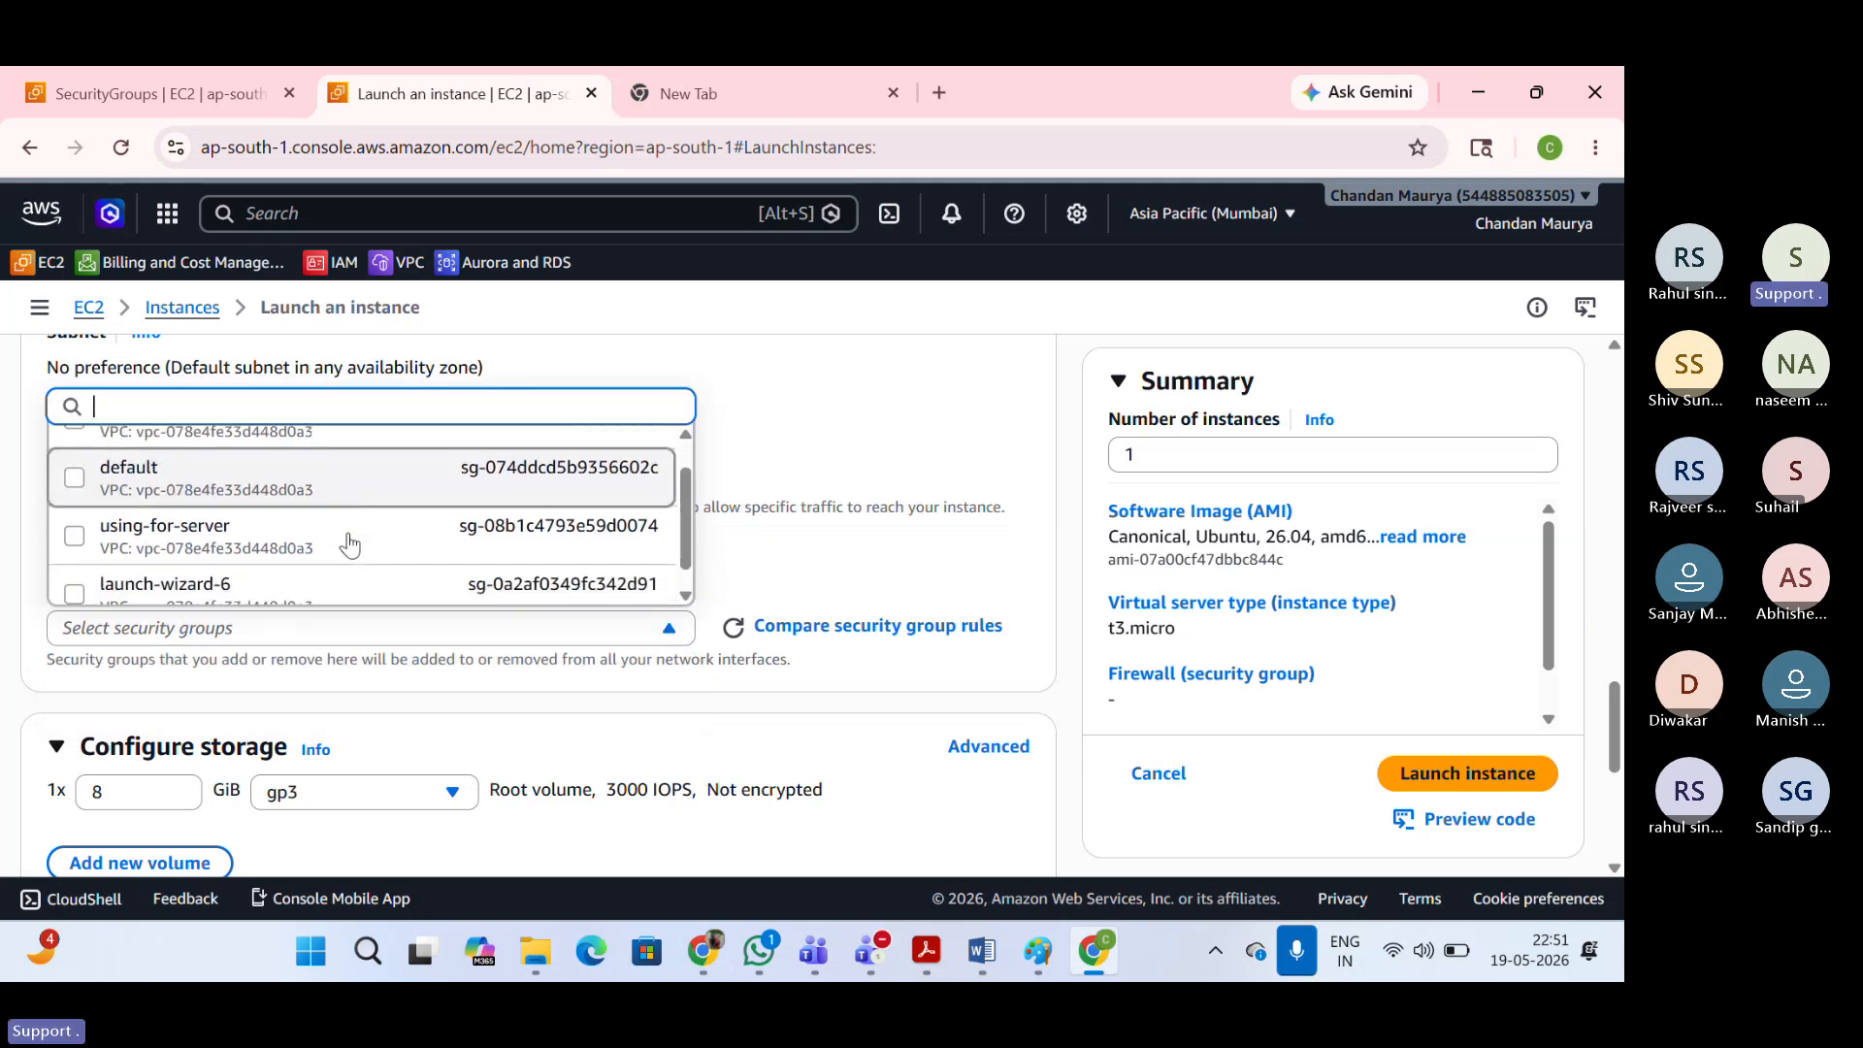
scroll(349, 543, "up", 2)
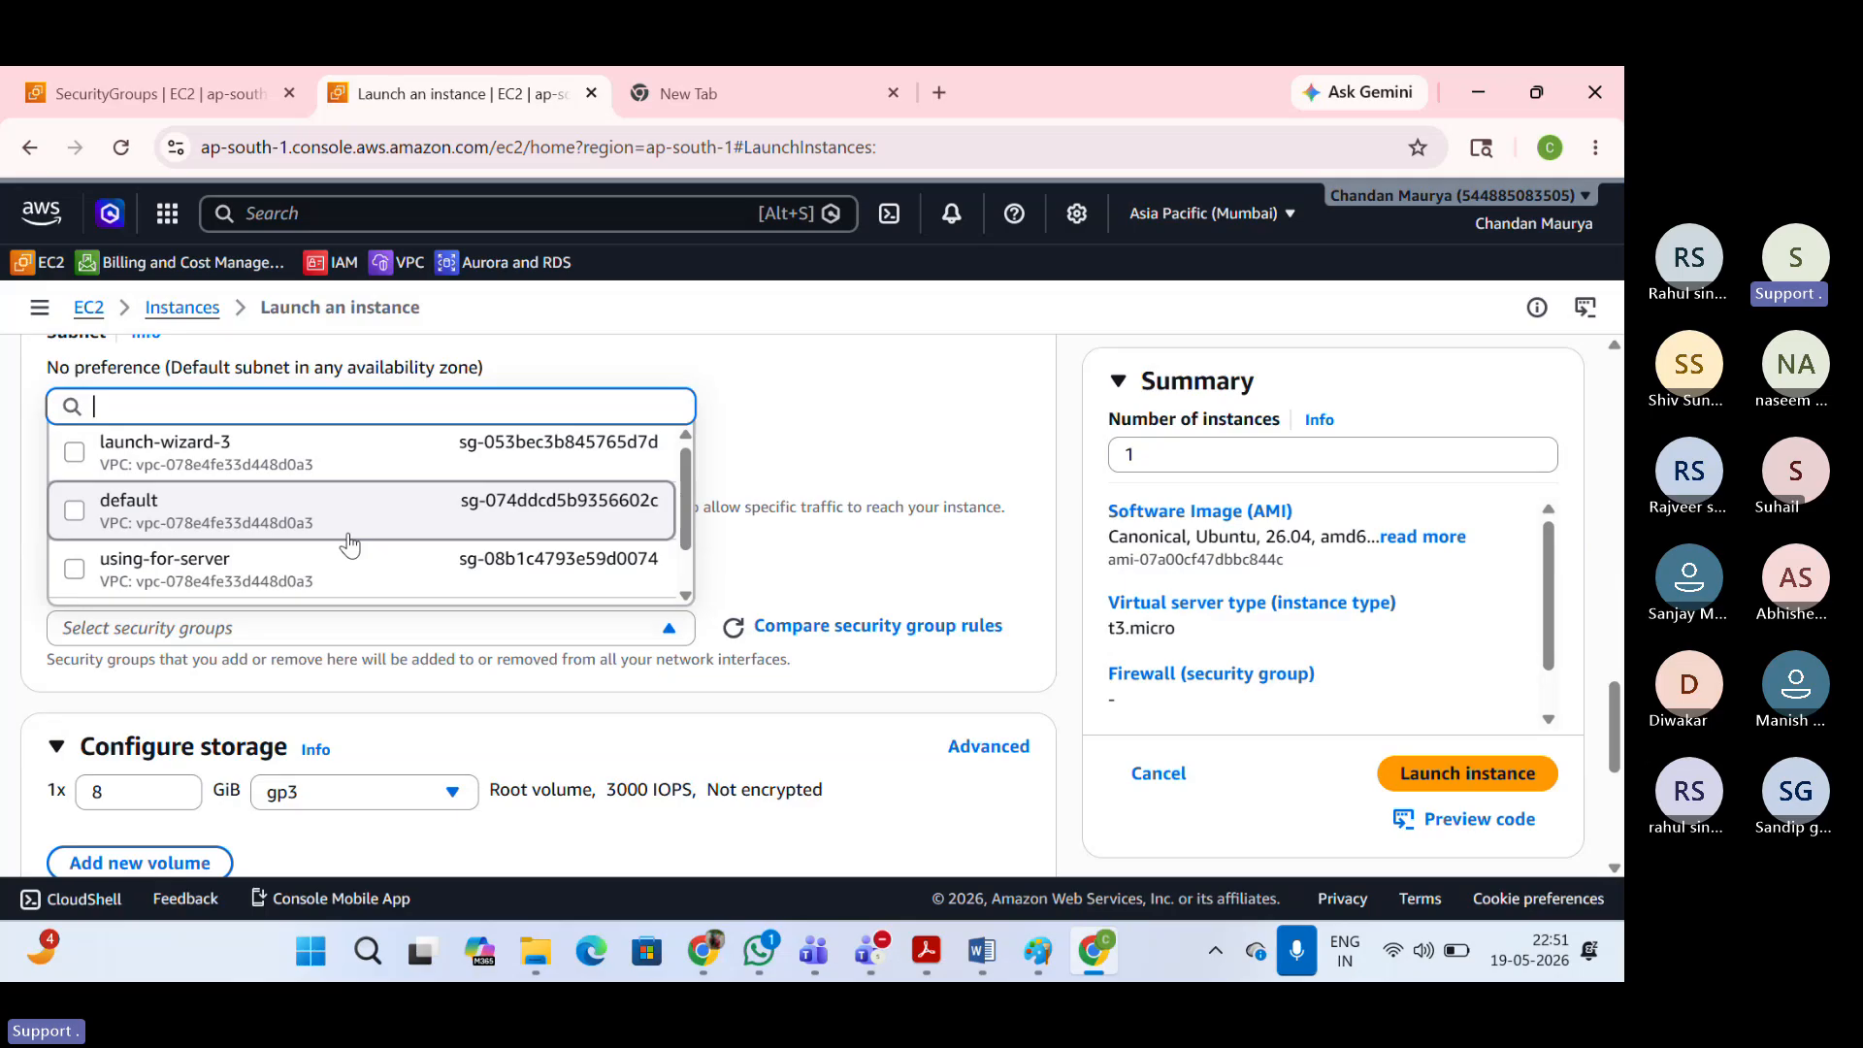
left_click(75, 577)
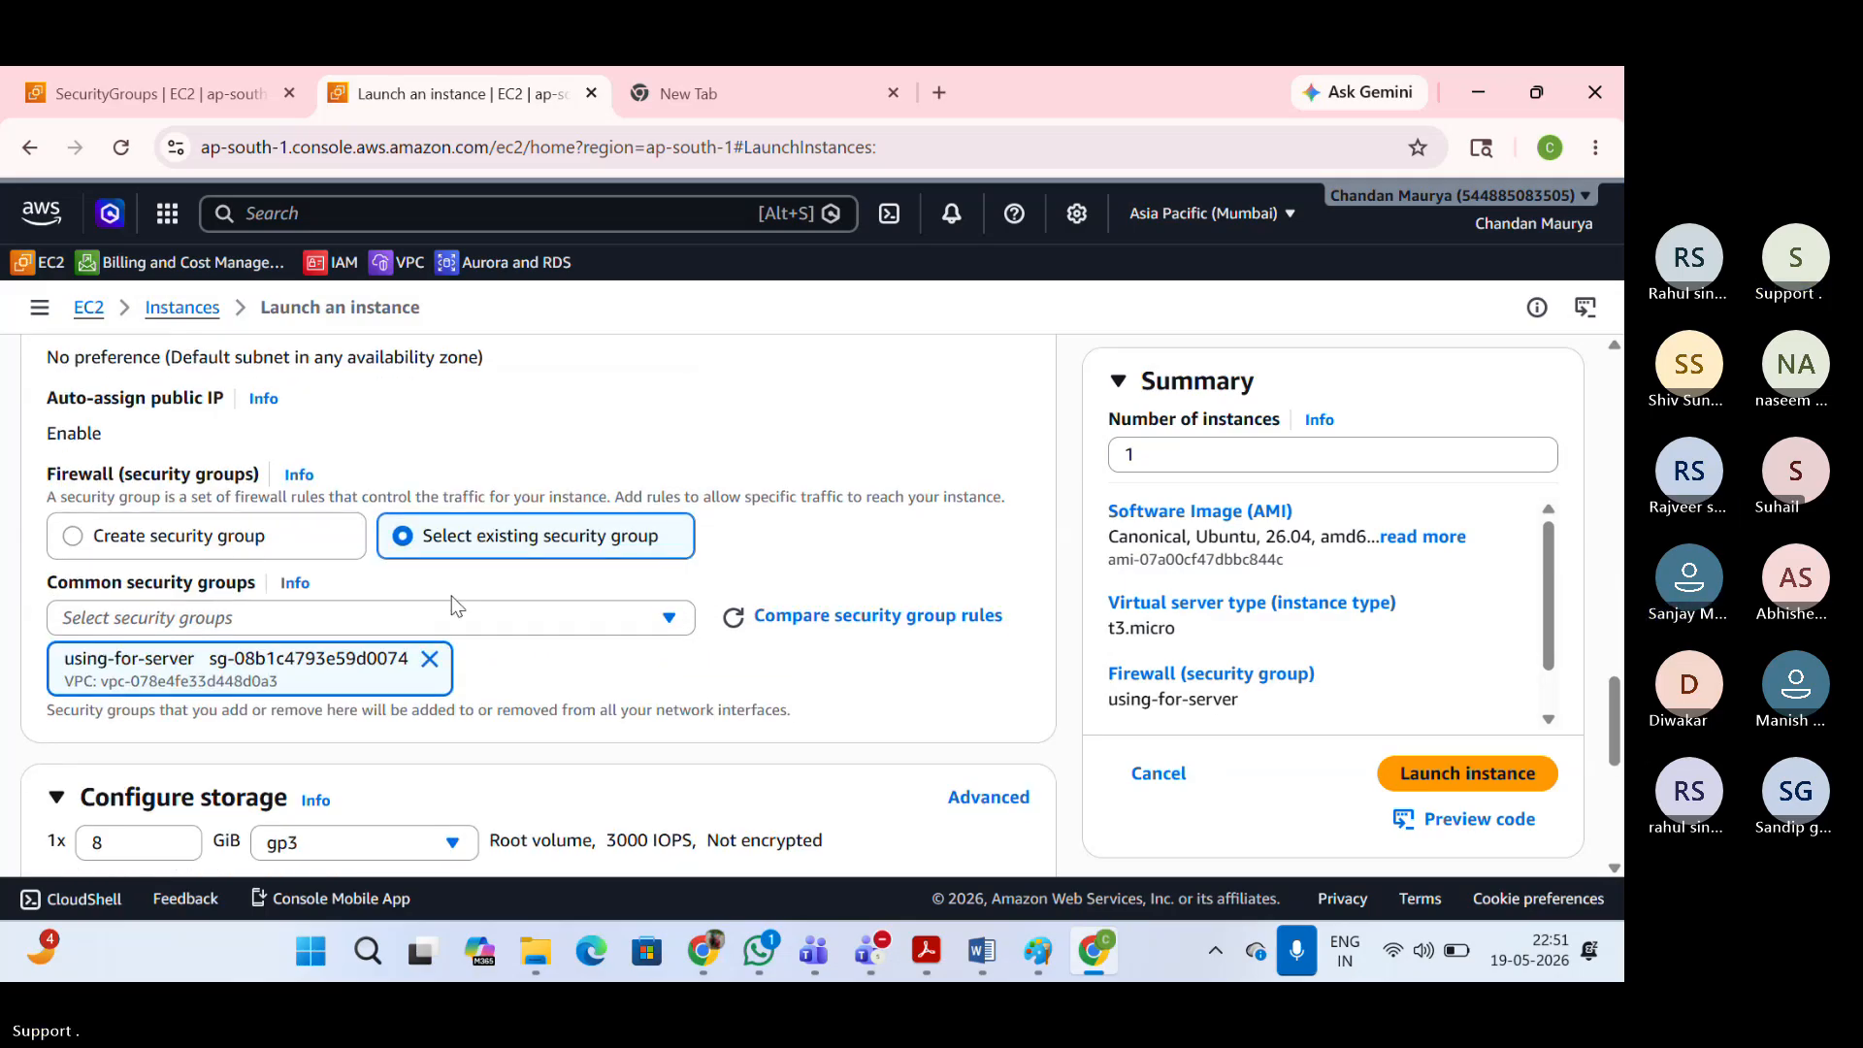
scroll(451, 595, "down", 1)
scroll(451, 596, "down", 2)
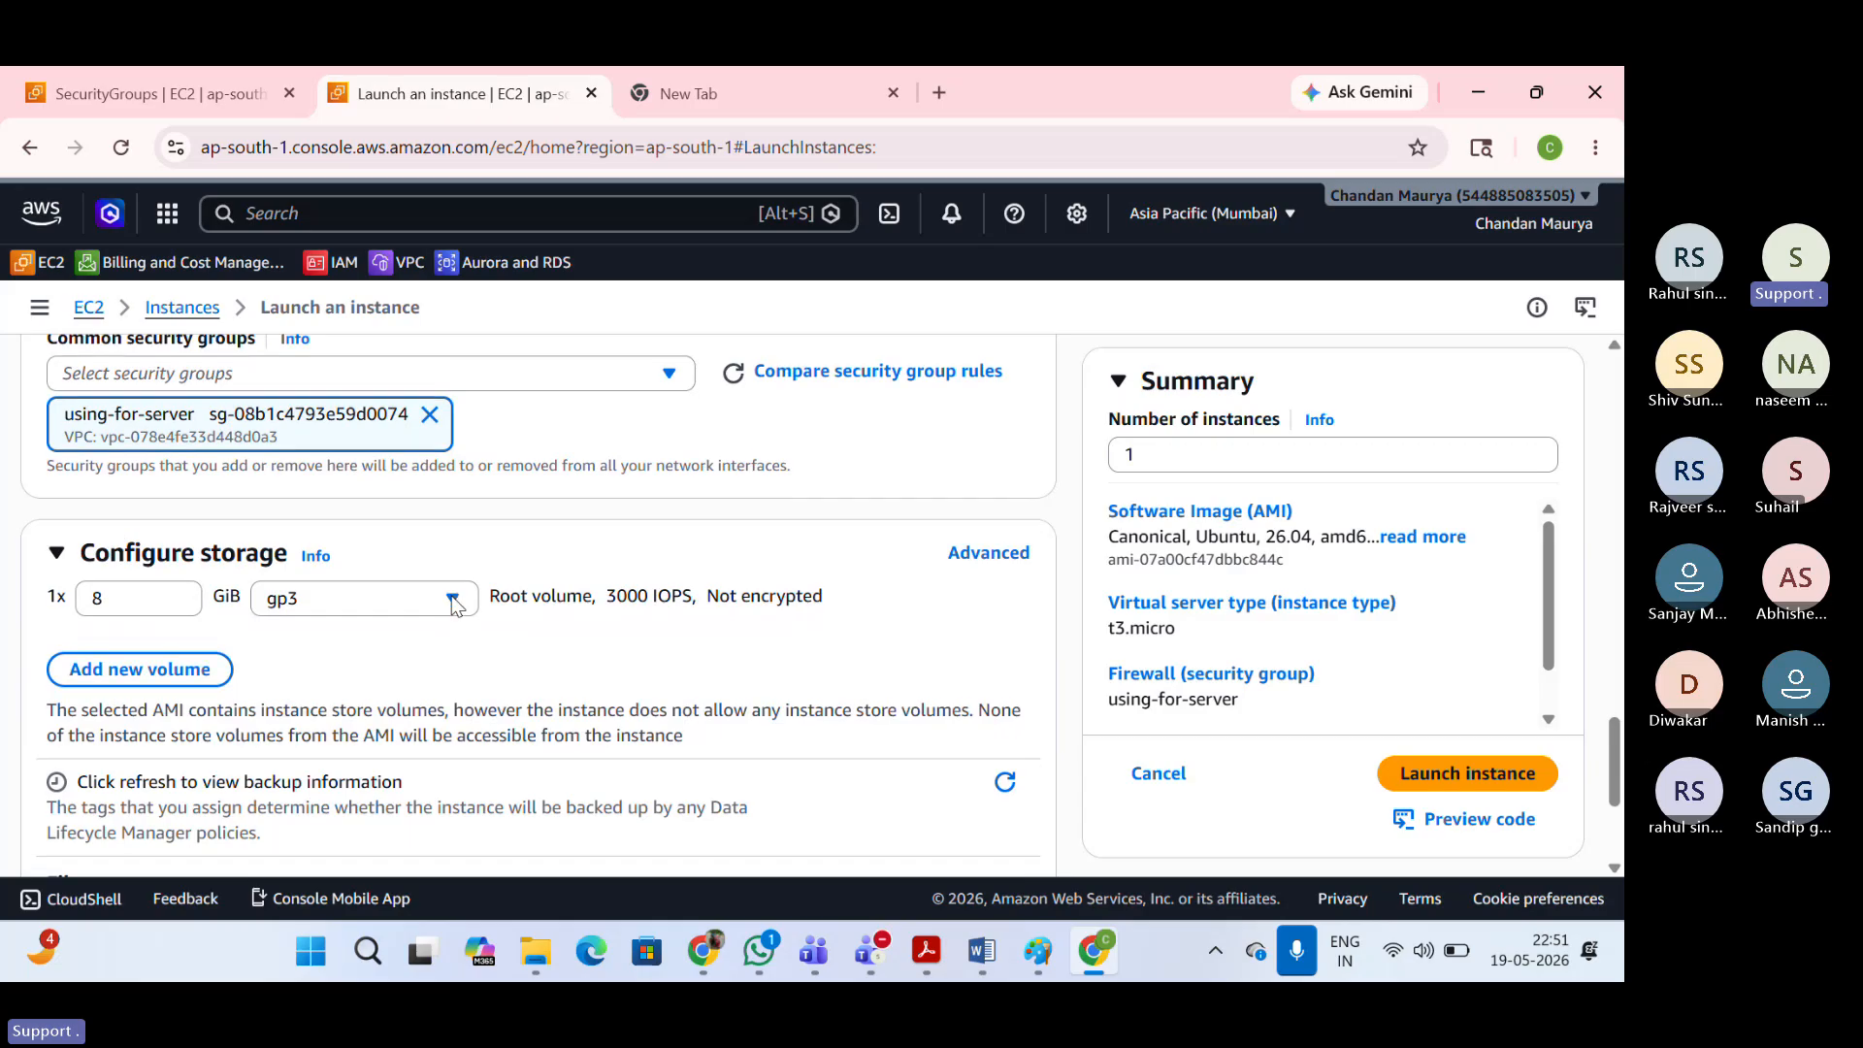
scroll(451, 602, "down", 3)
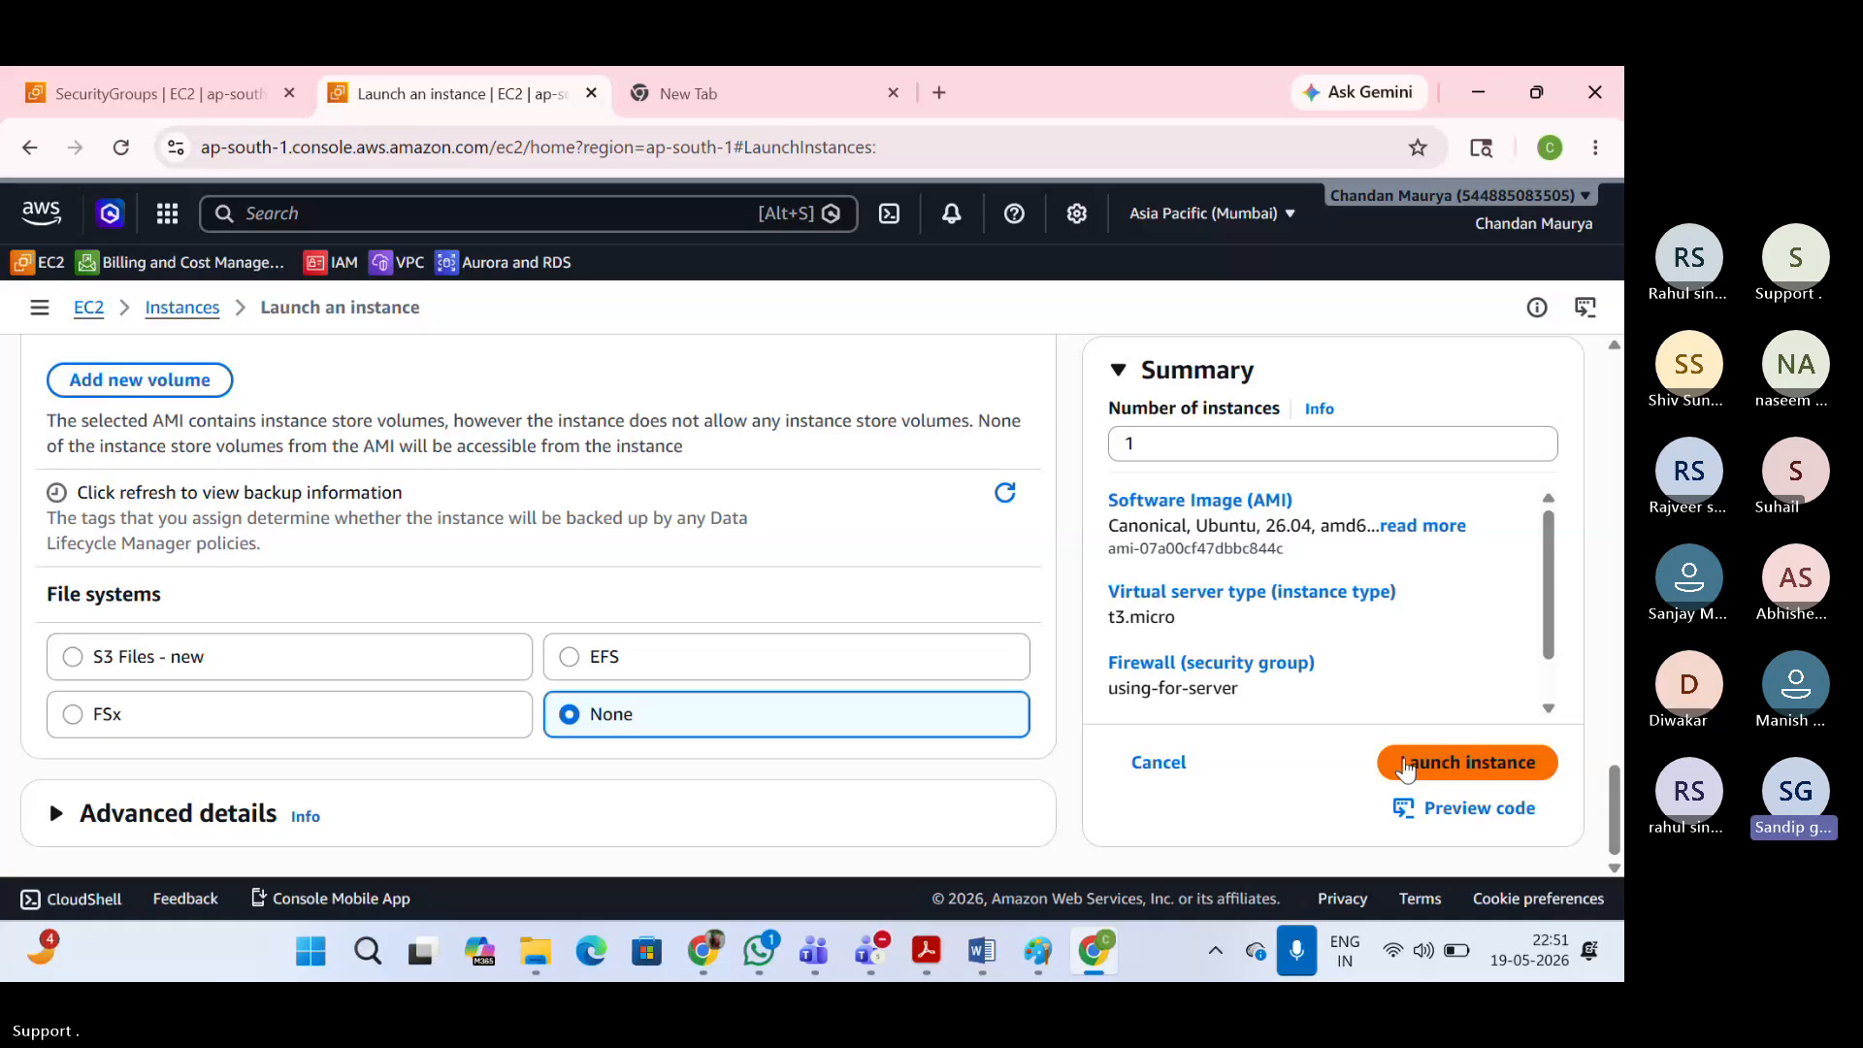
Step: Launch the instance and refresh the Instances list to confirm server-1 is running
left_click(1407, 767)
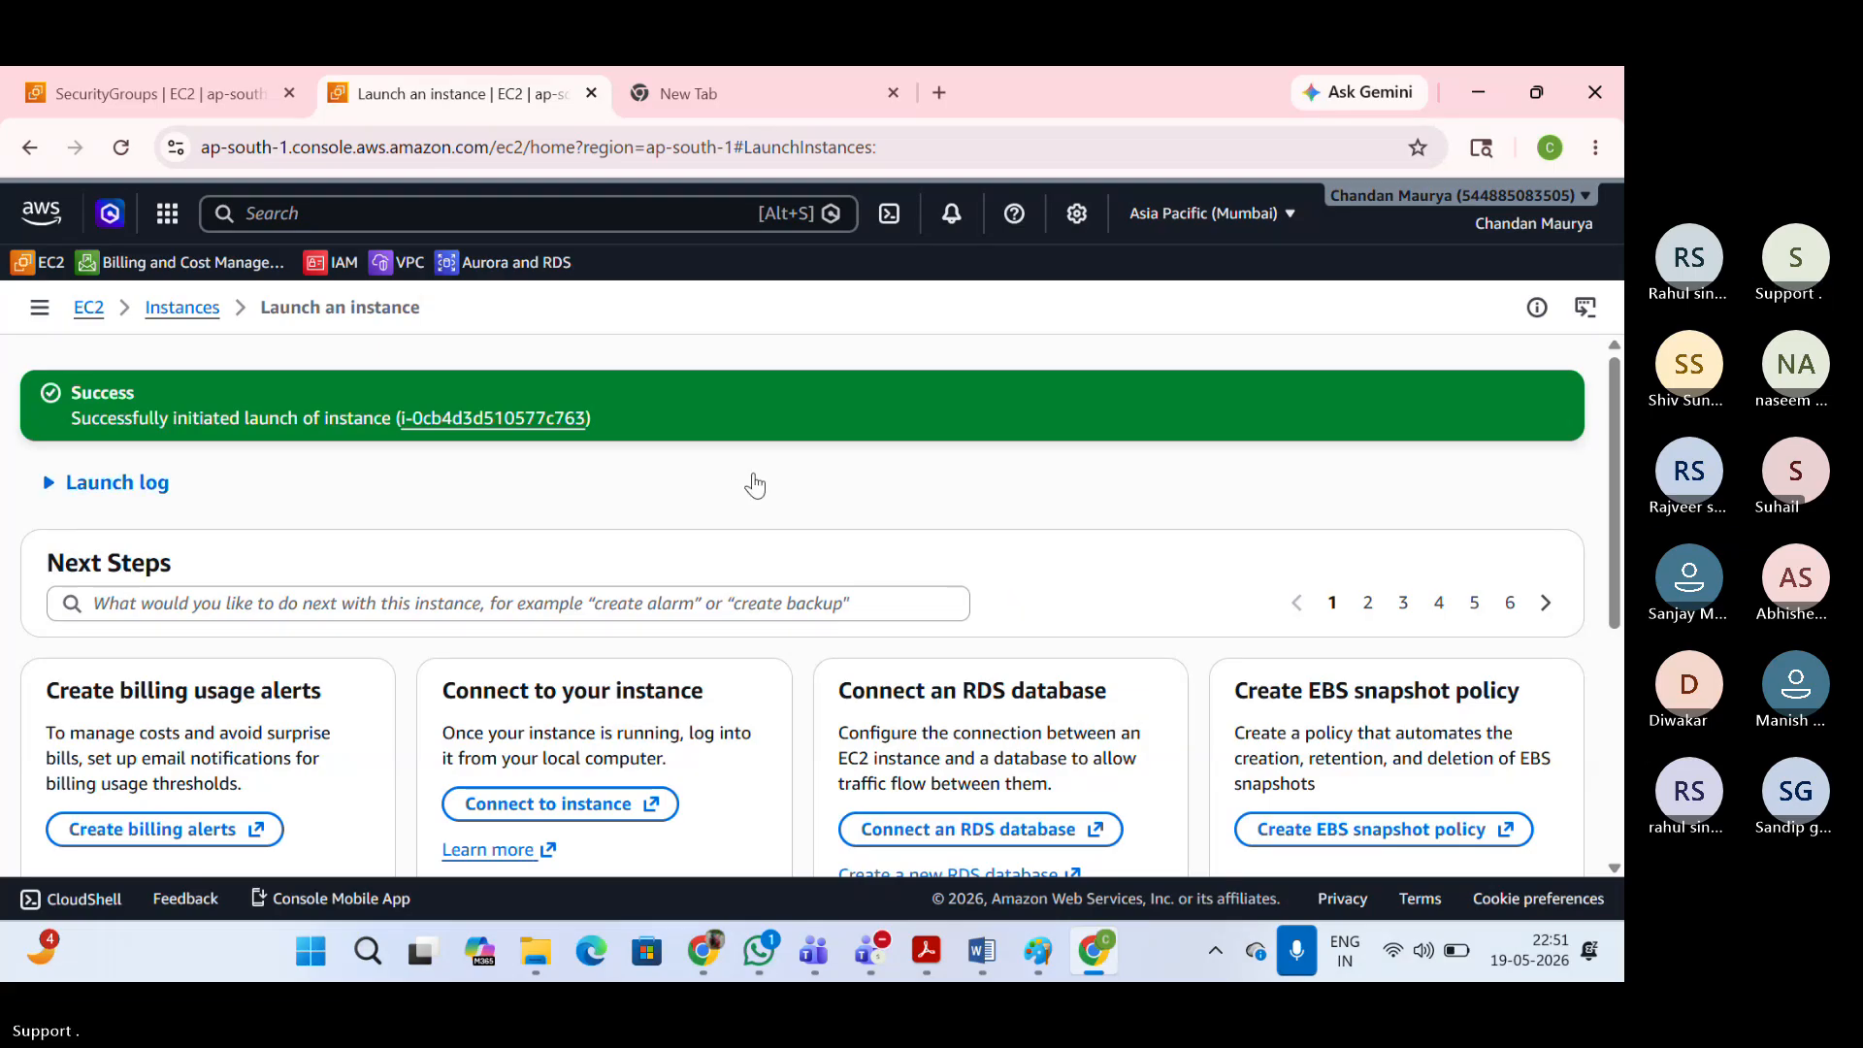
left_click(200, 317)
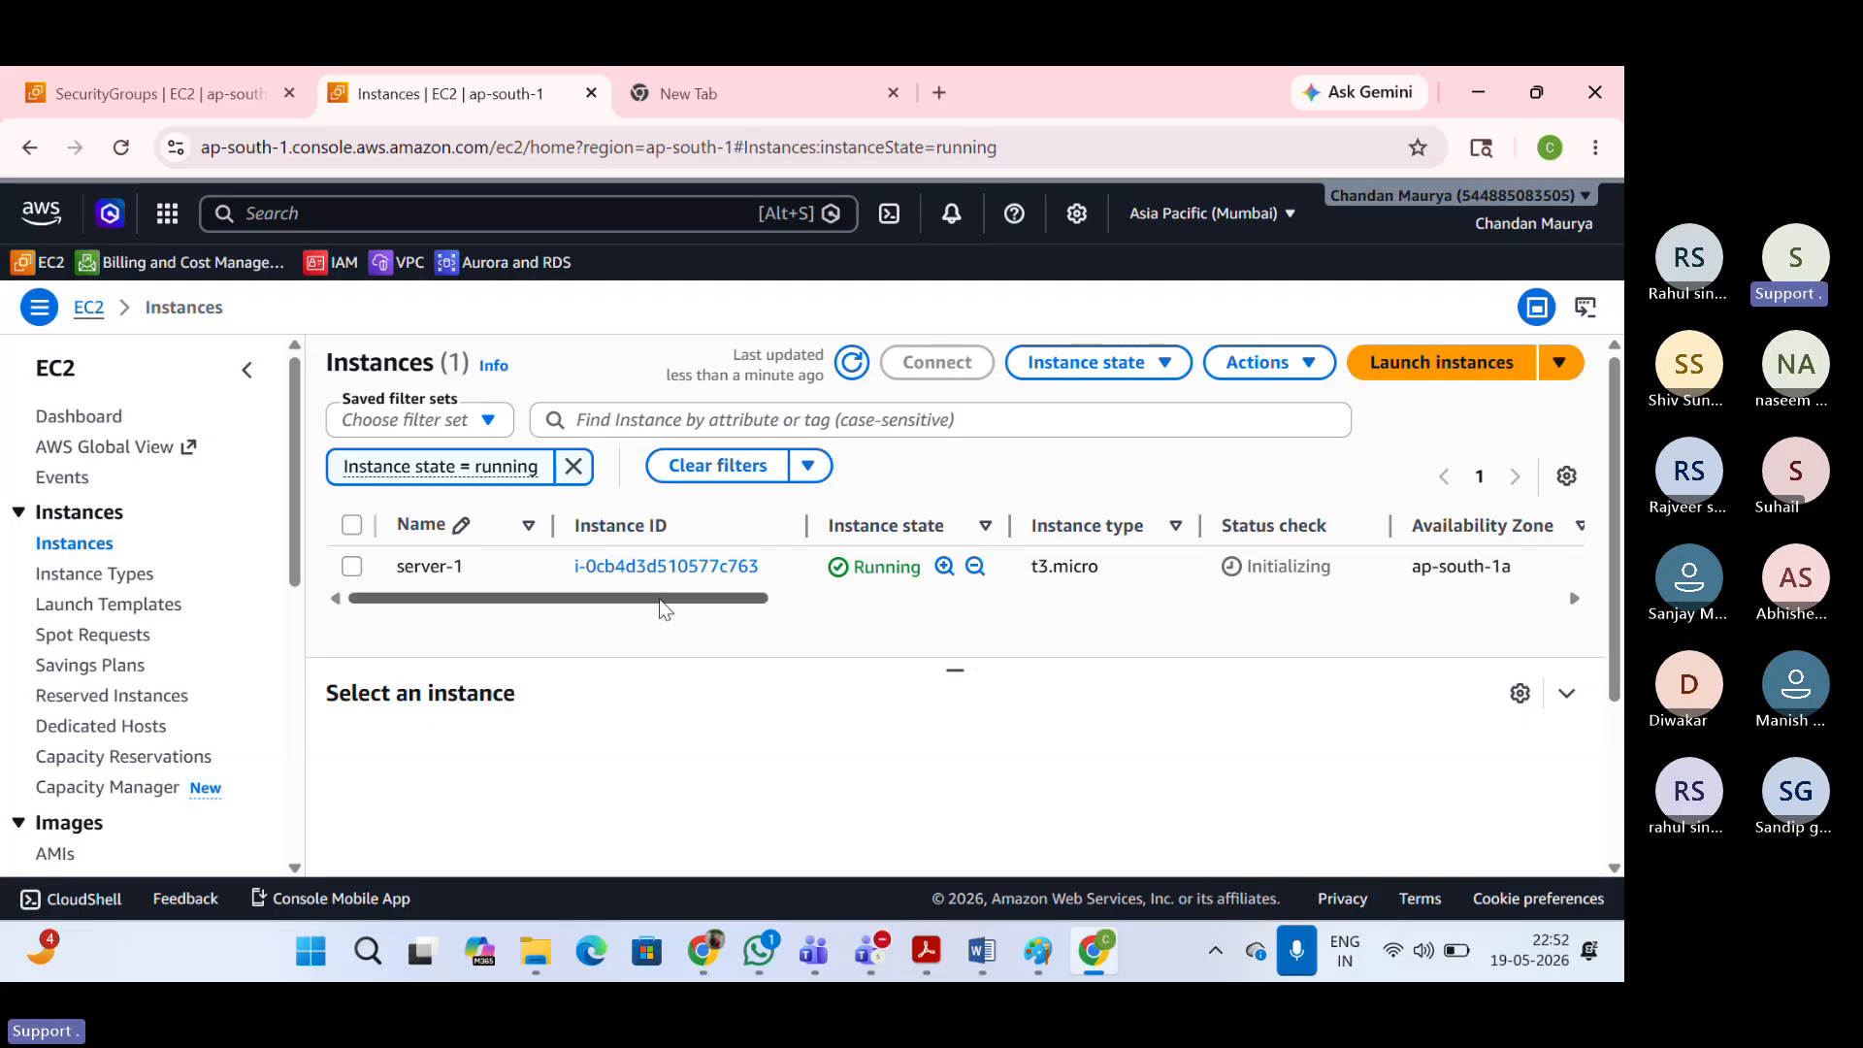
left_click_drag(664, 601, 936, 603)
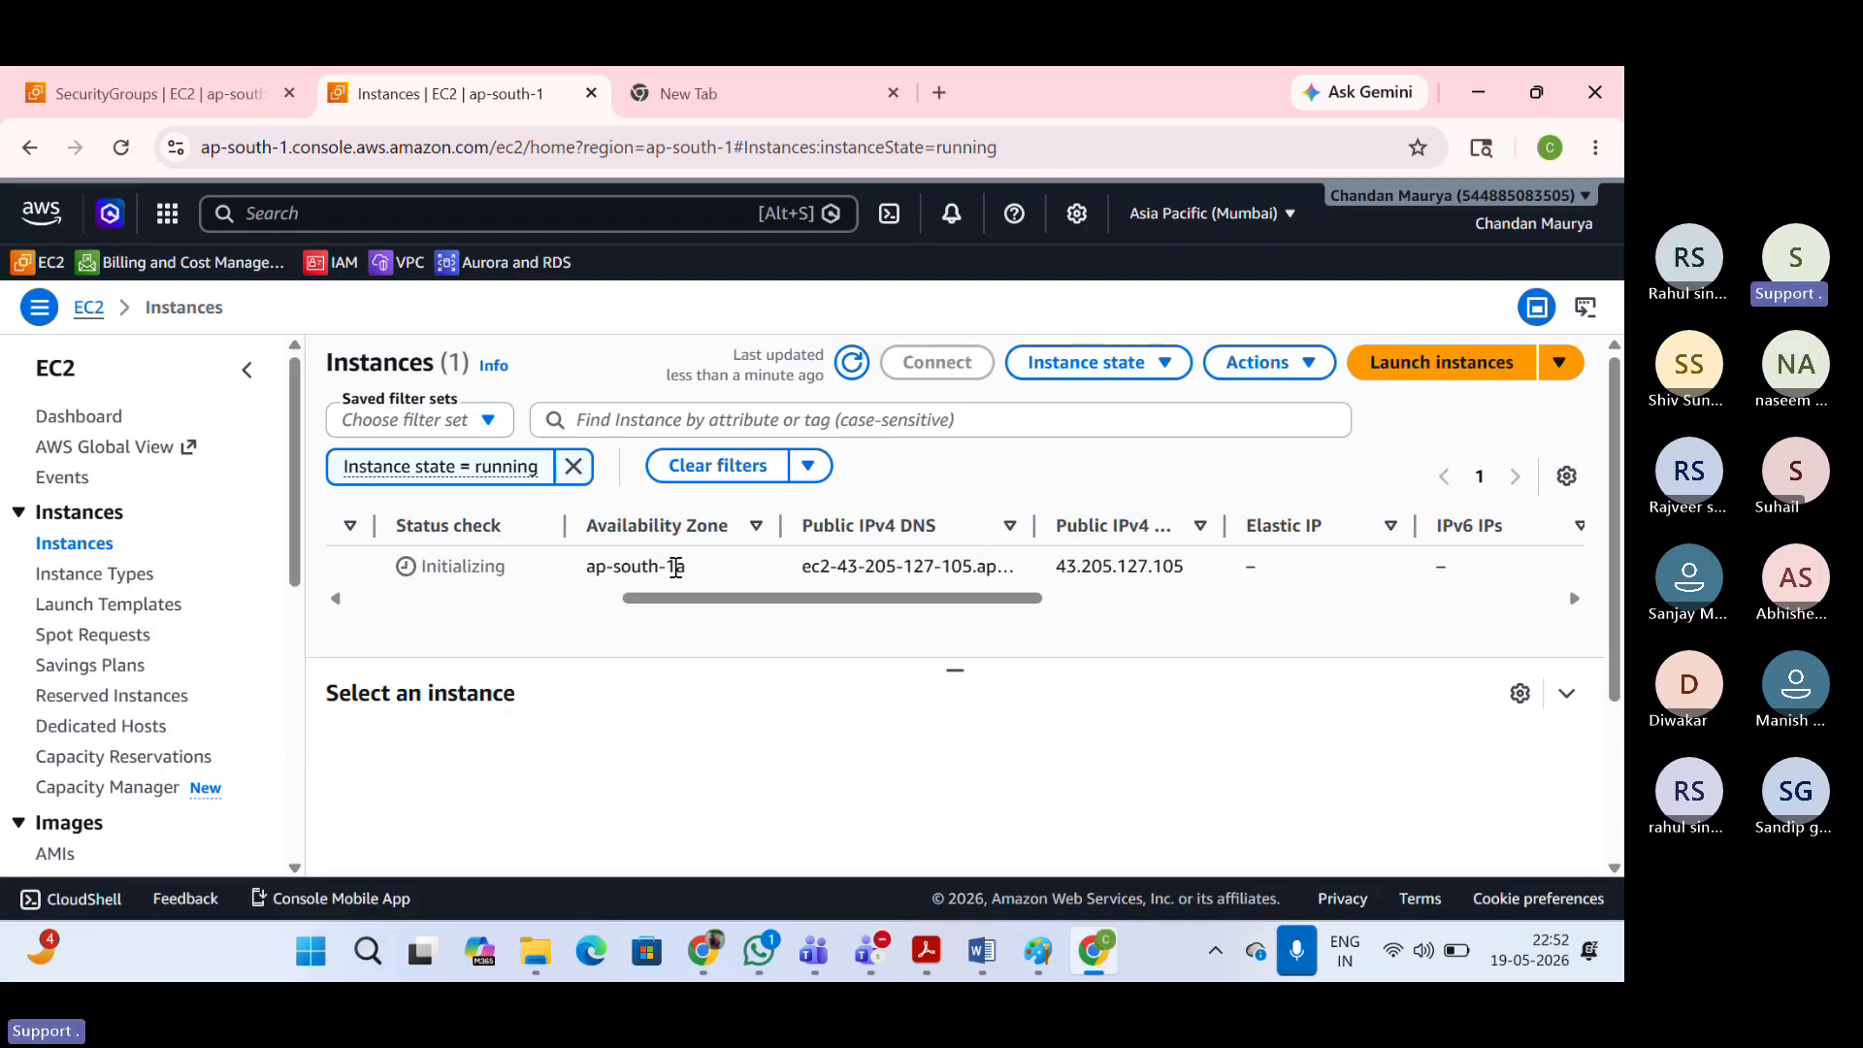
left_click_drag(767, 599, 660, 611)
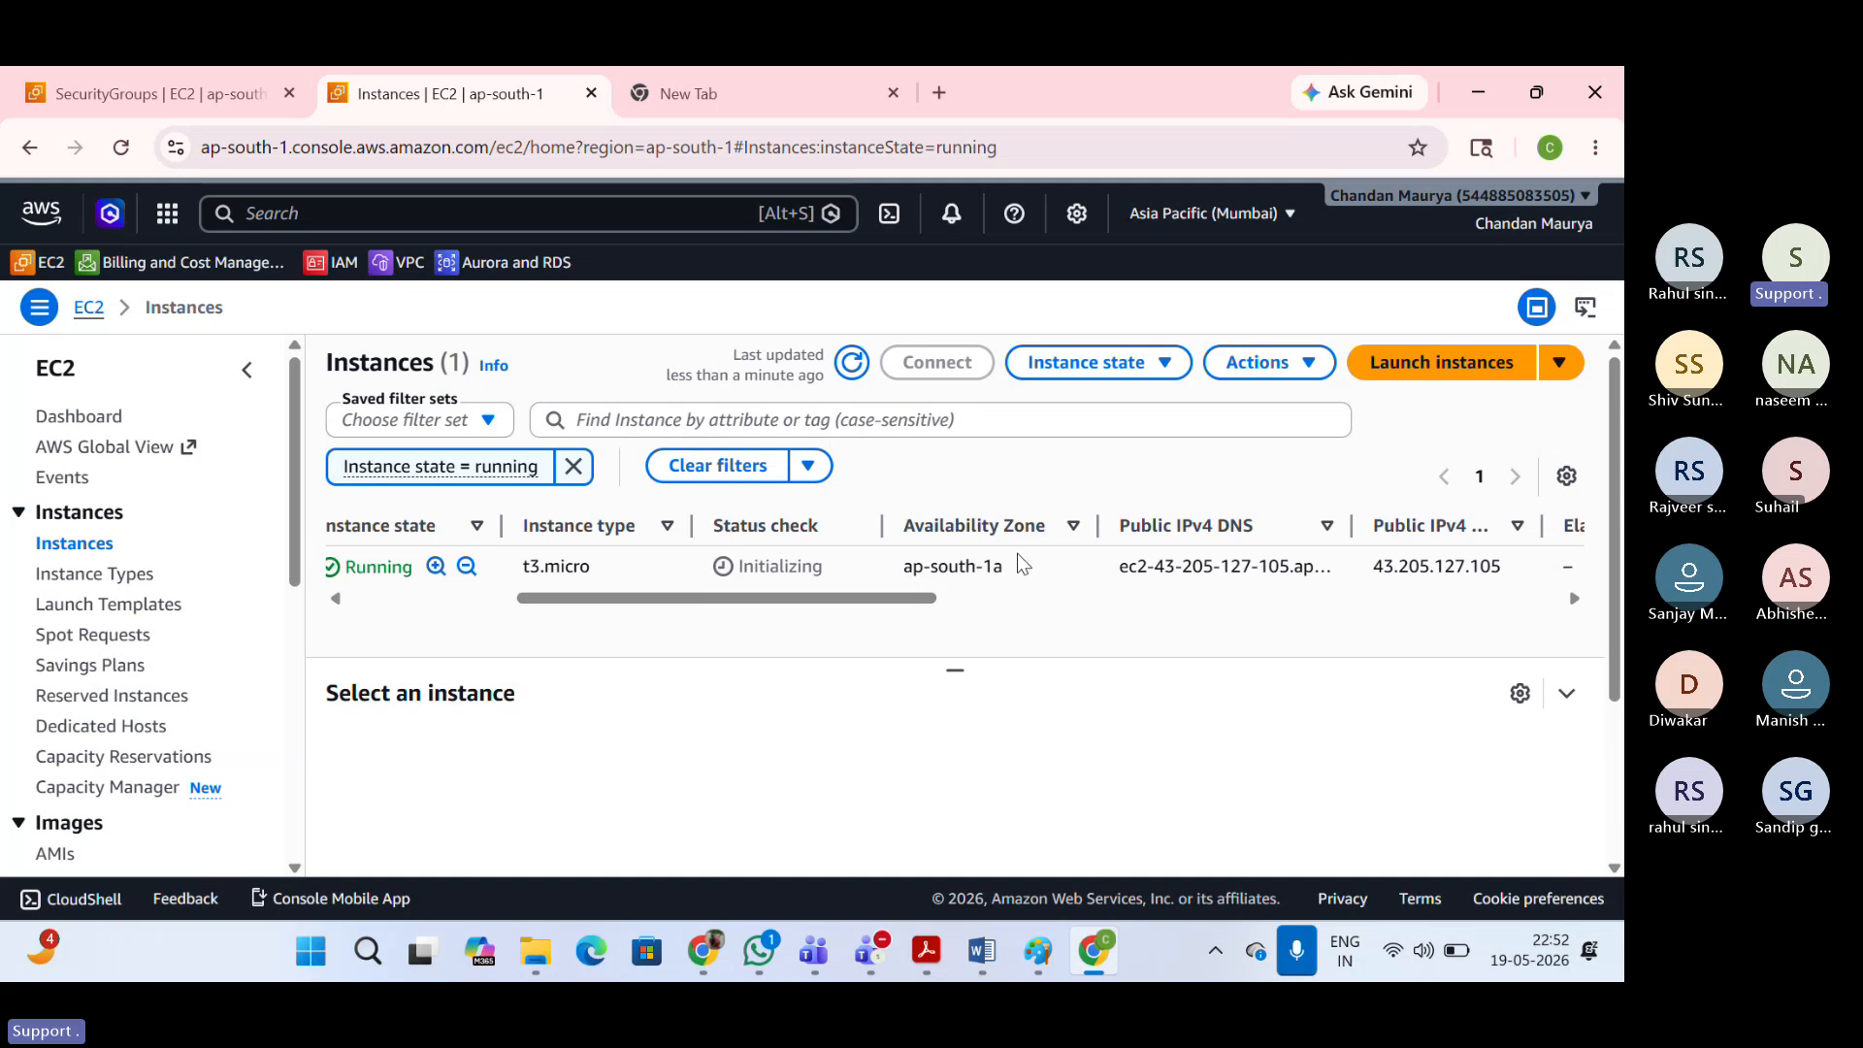
left_click_drag(817, 605, 498, 606)
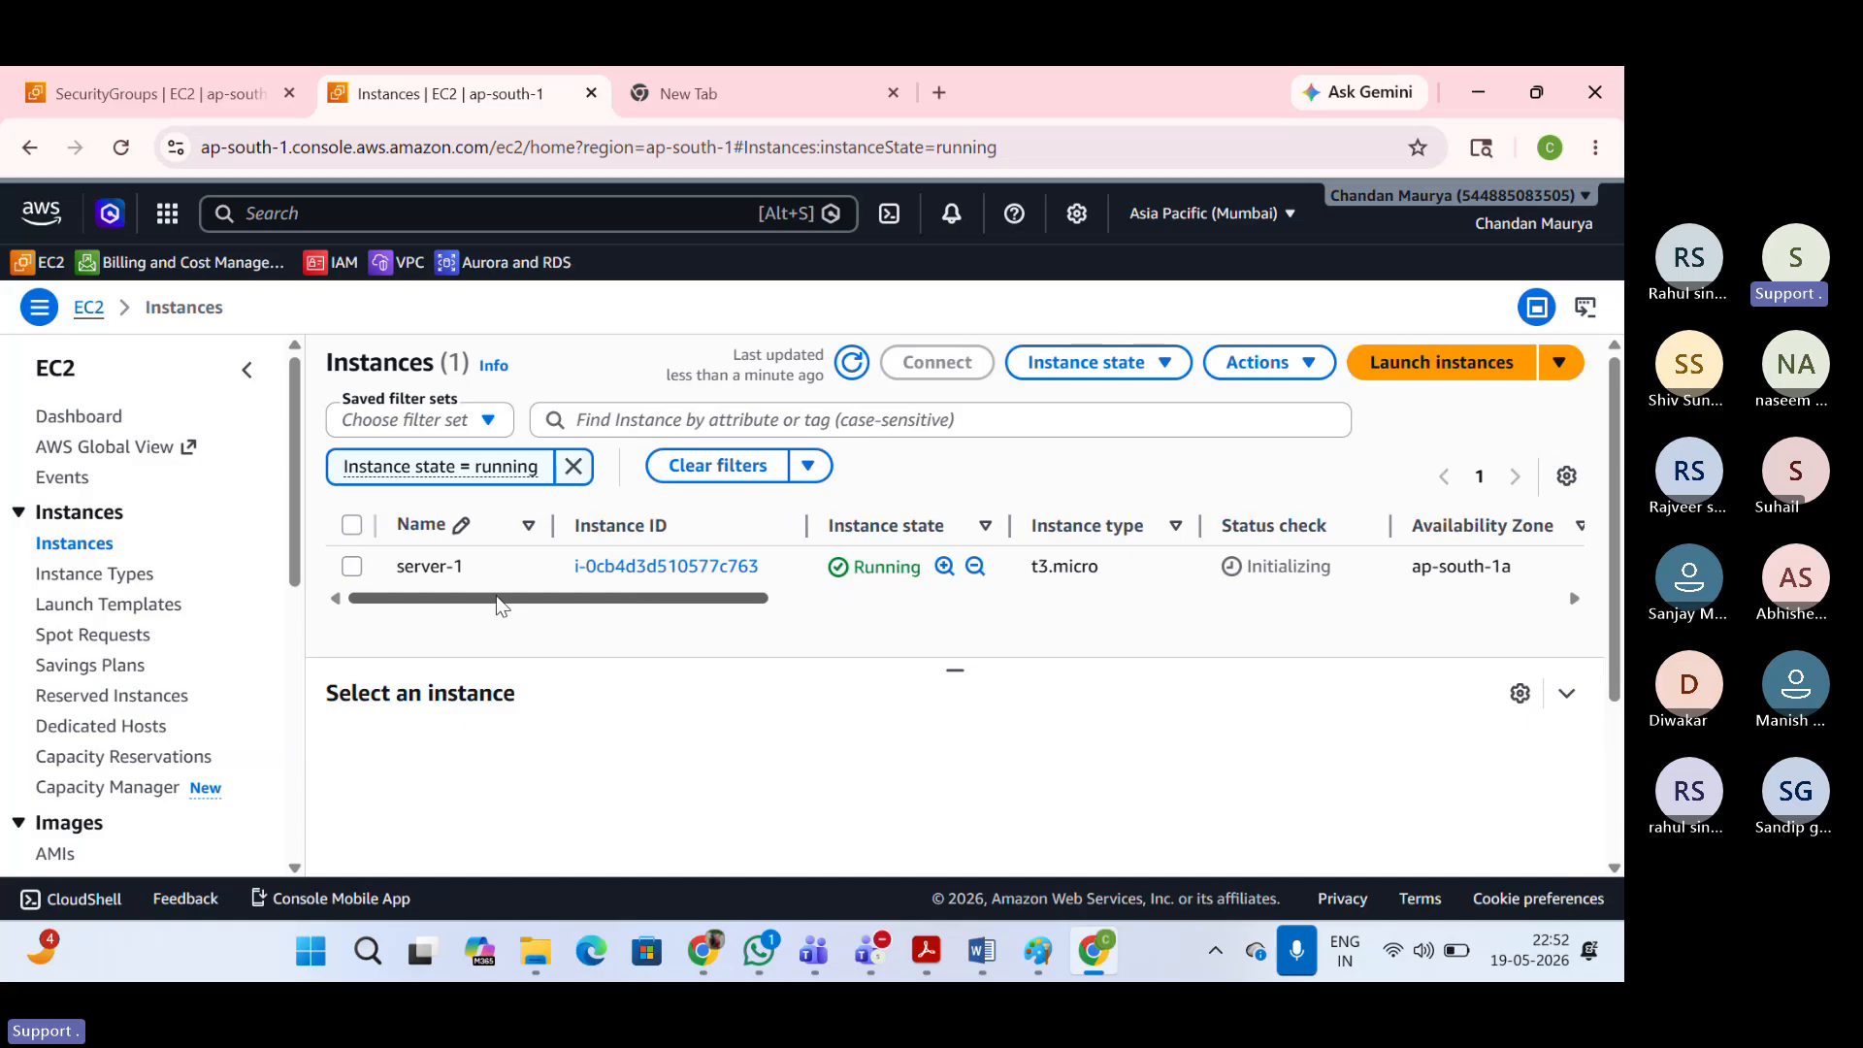
left_click(853, 363)
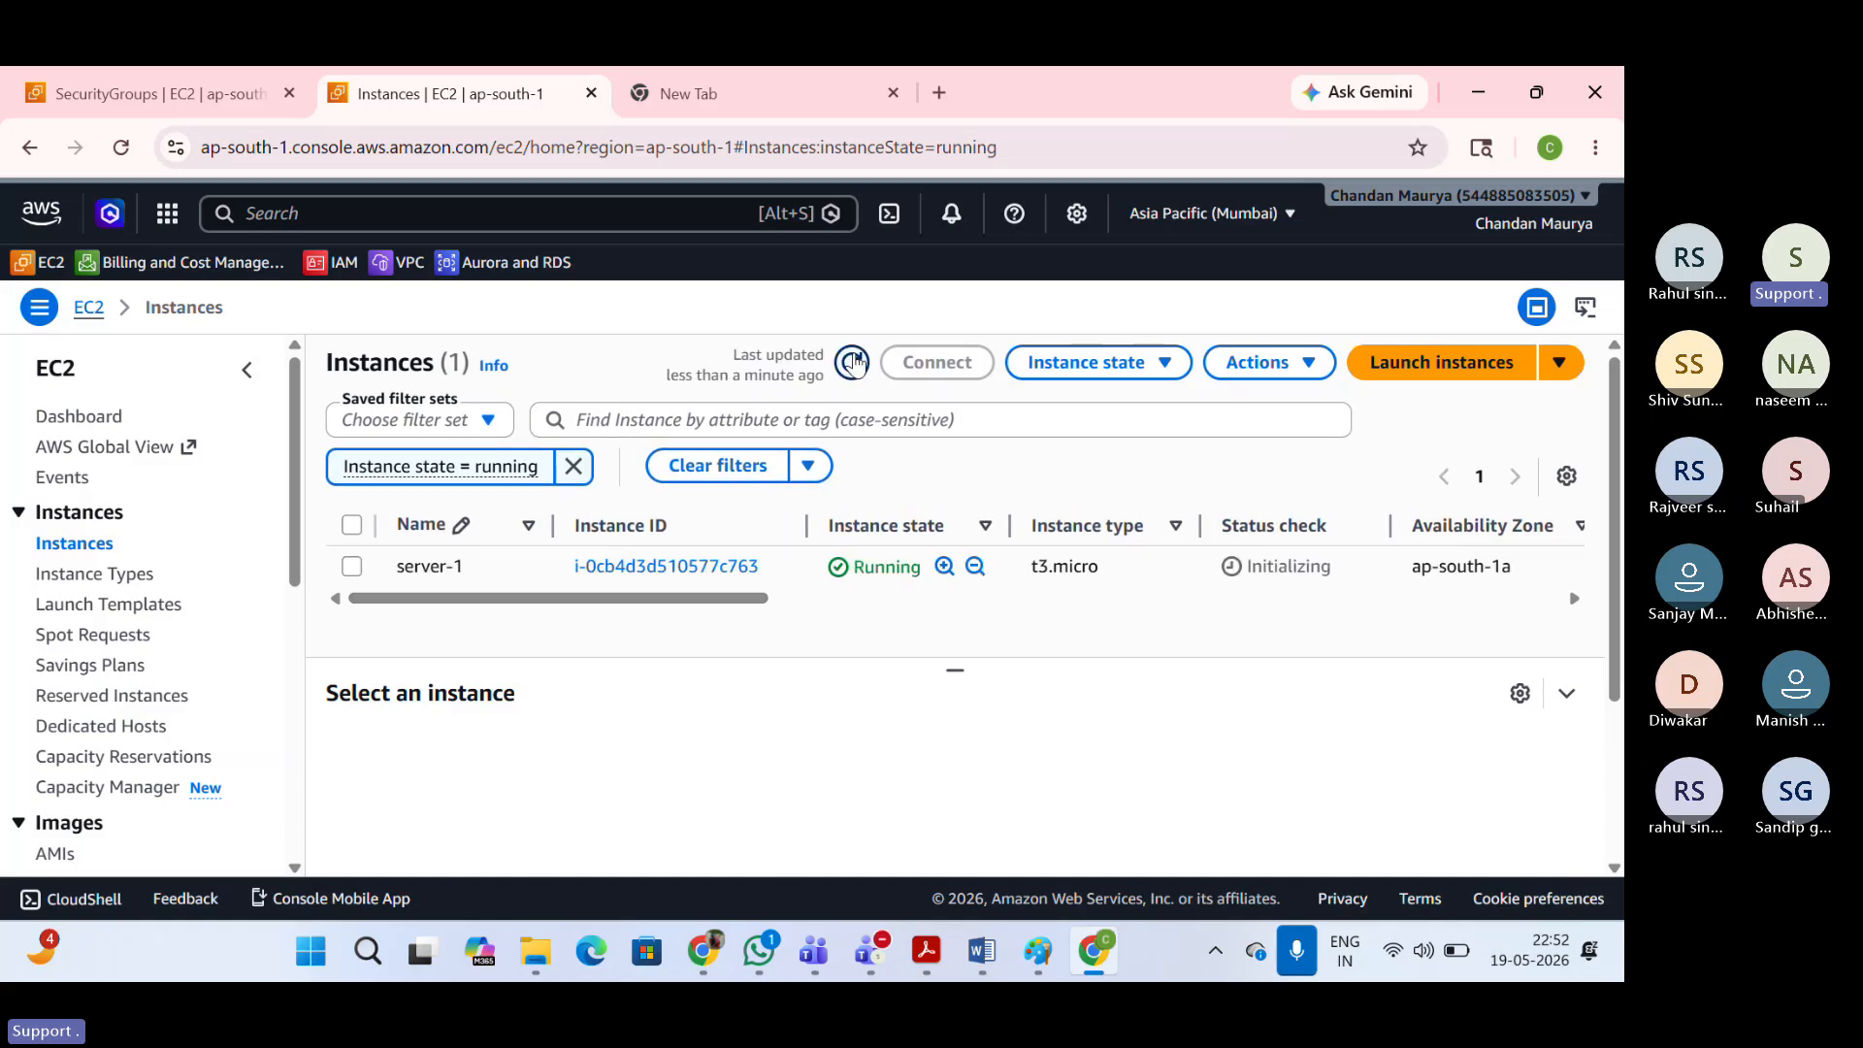
Step: Start a new instance launch named server-2 and choose the Ubuntu Server 26.04 Quick Start image
left_click(1408, 367)
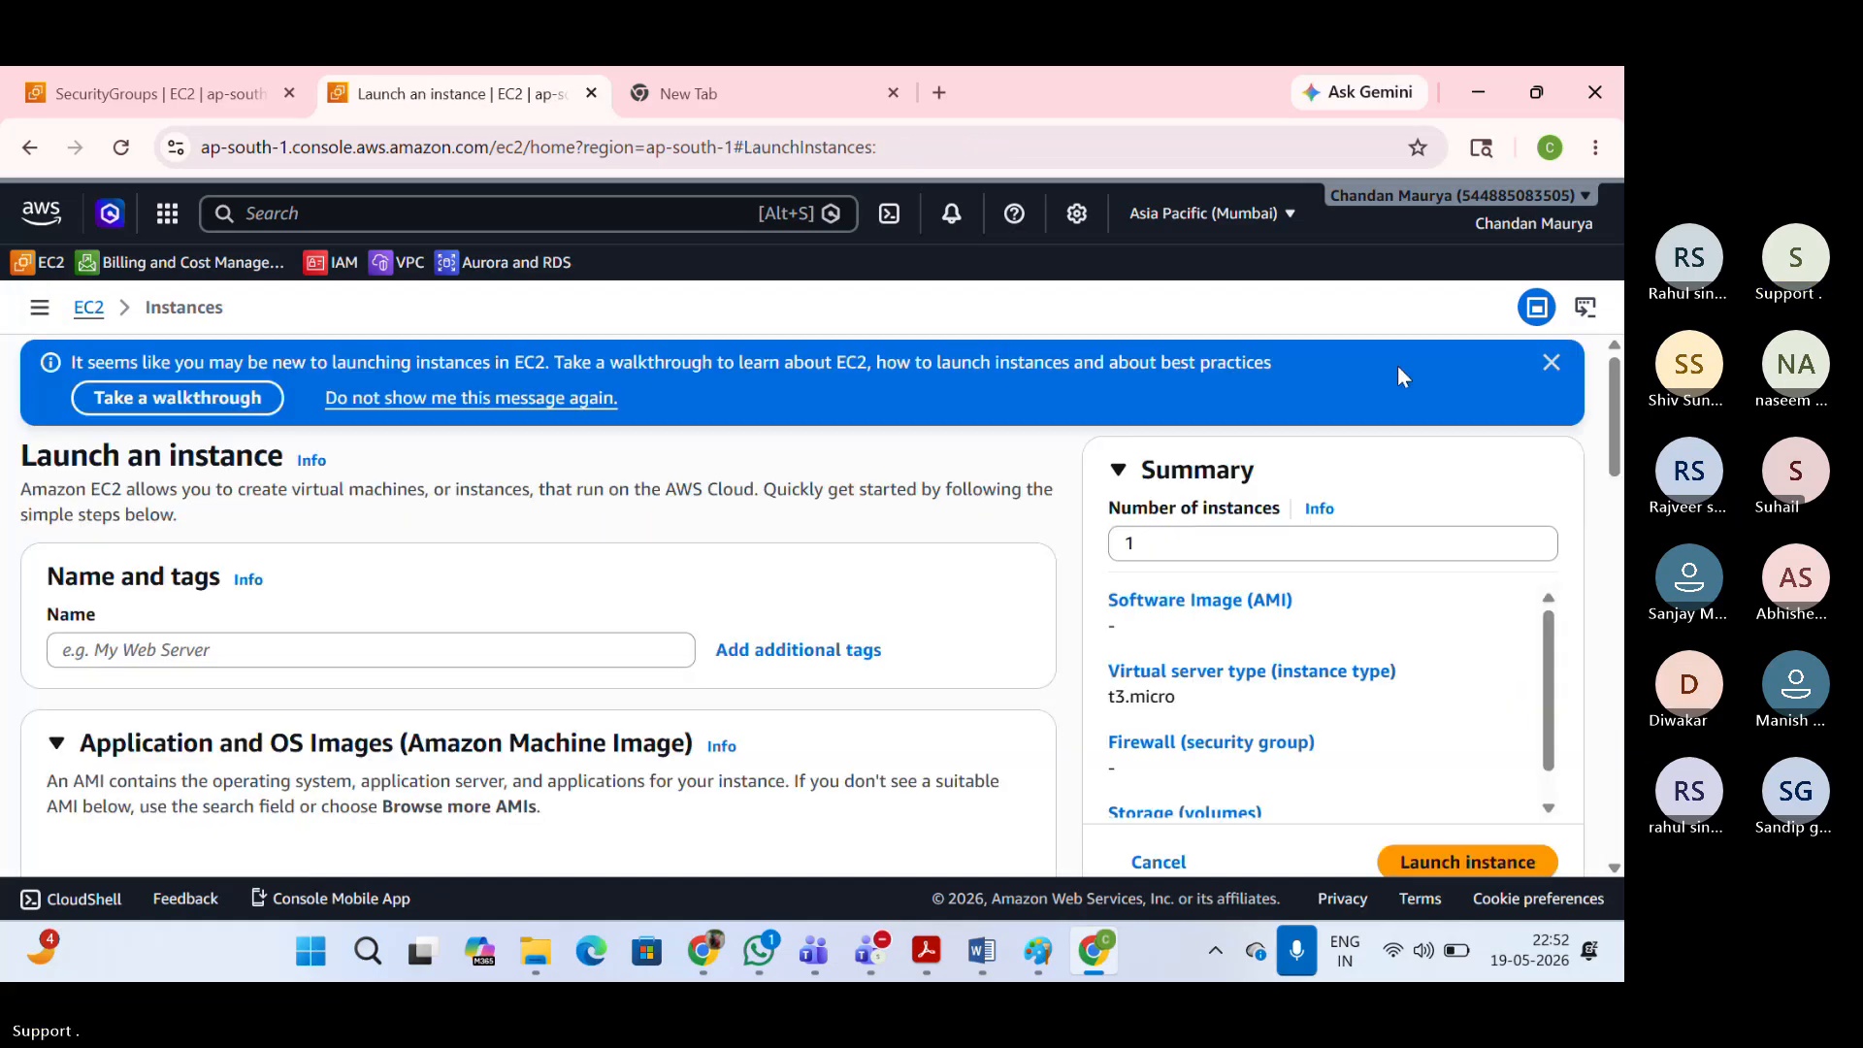
left_click(388, 635)
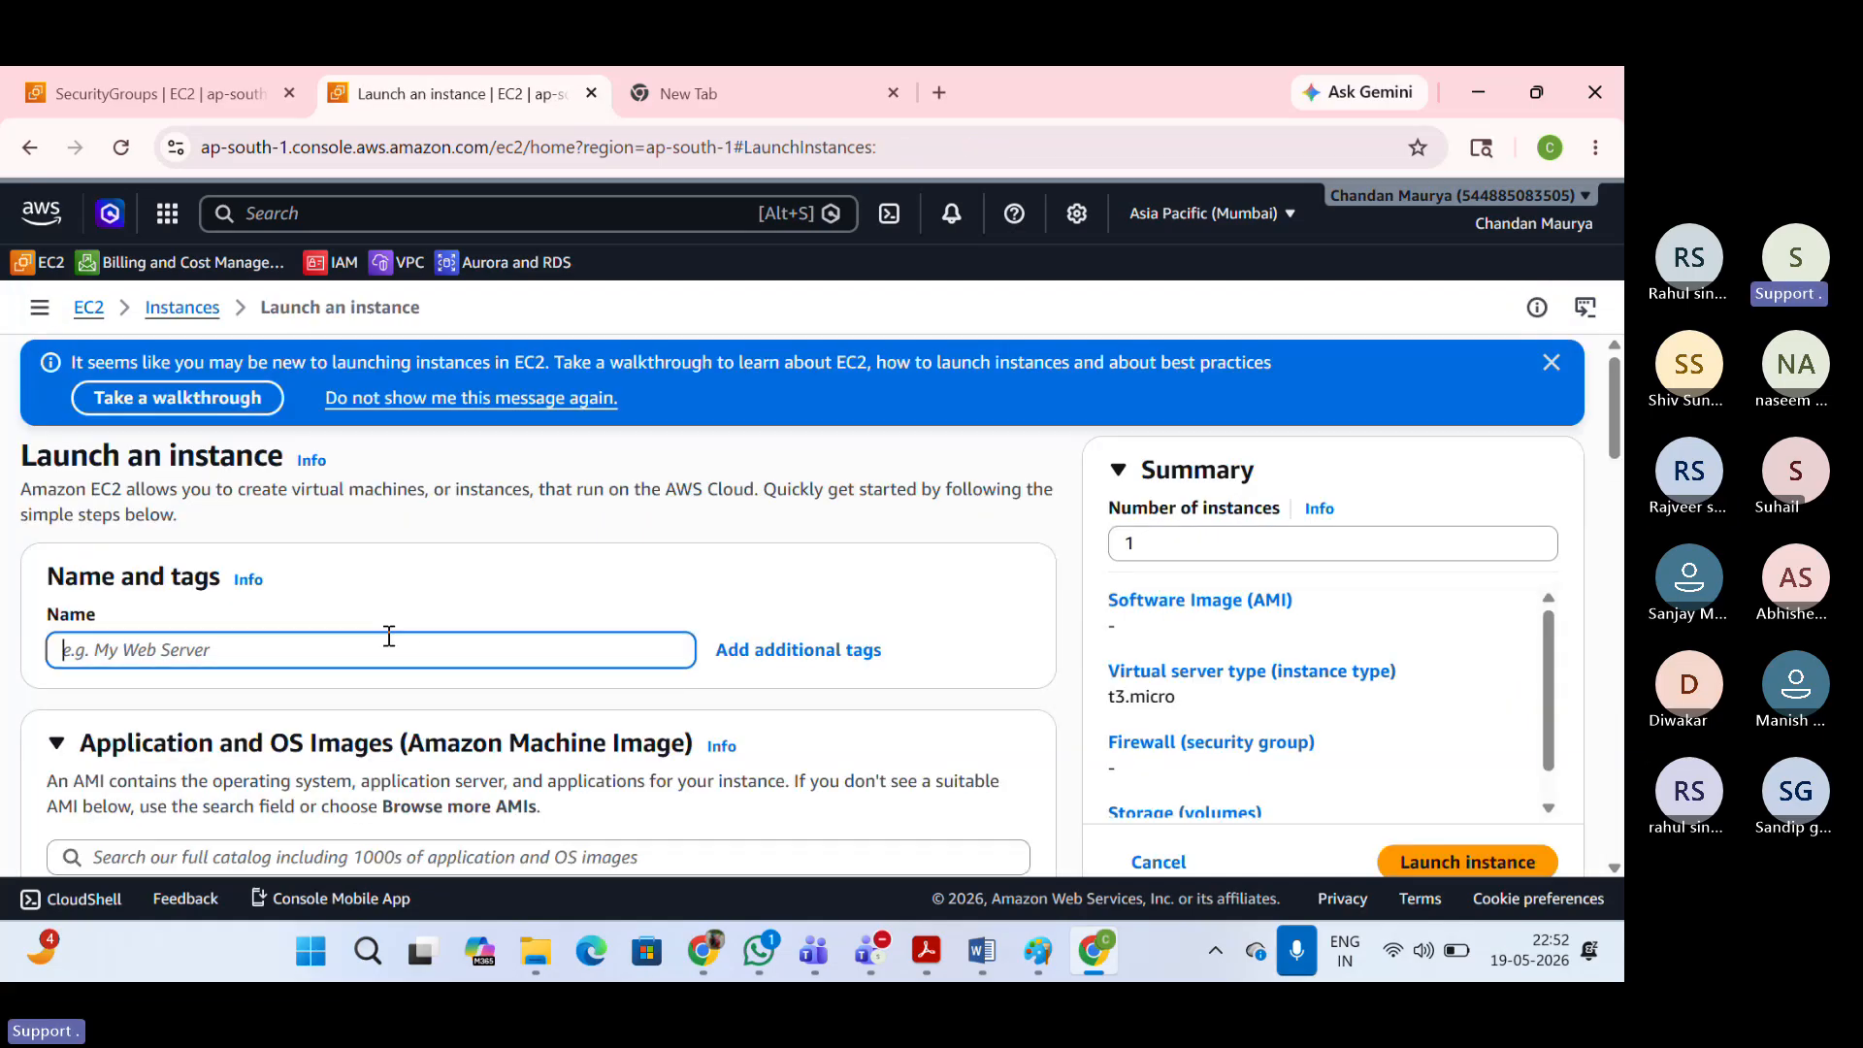
type("se")
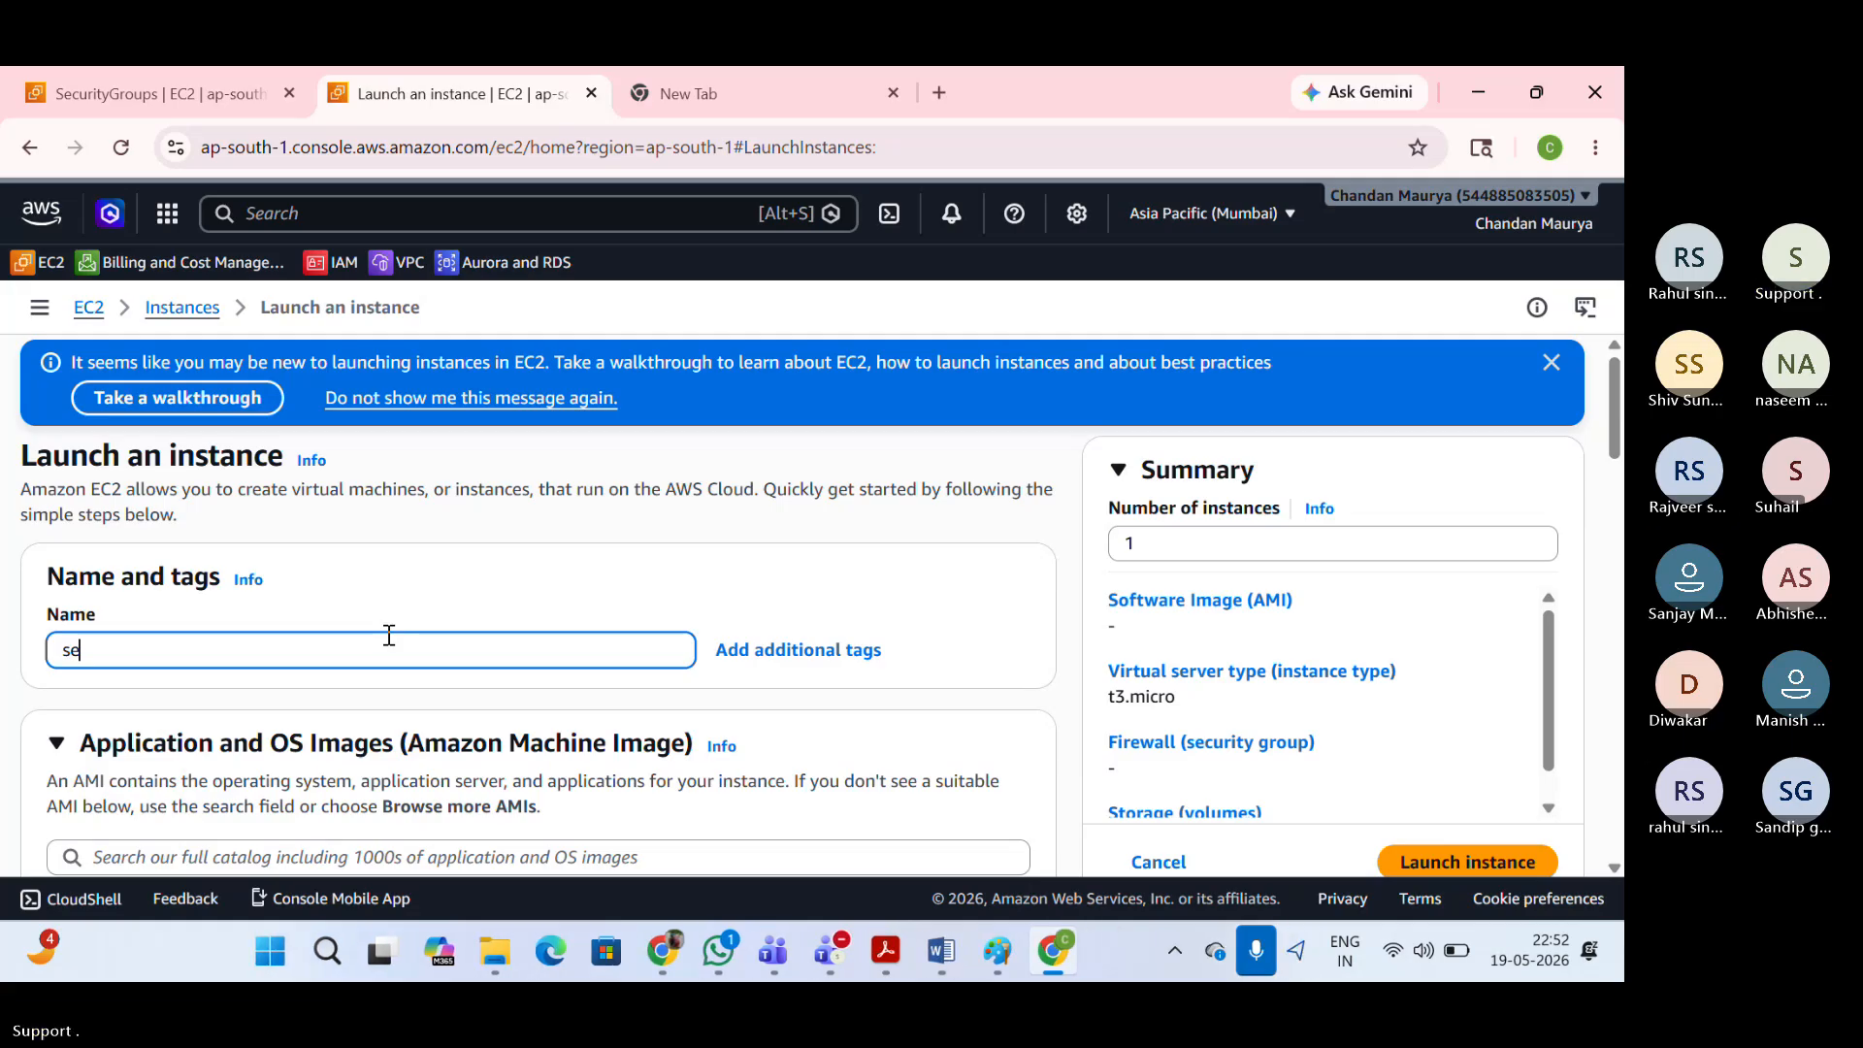
type("rver-2")
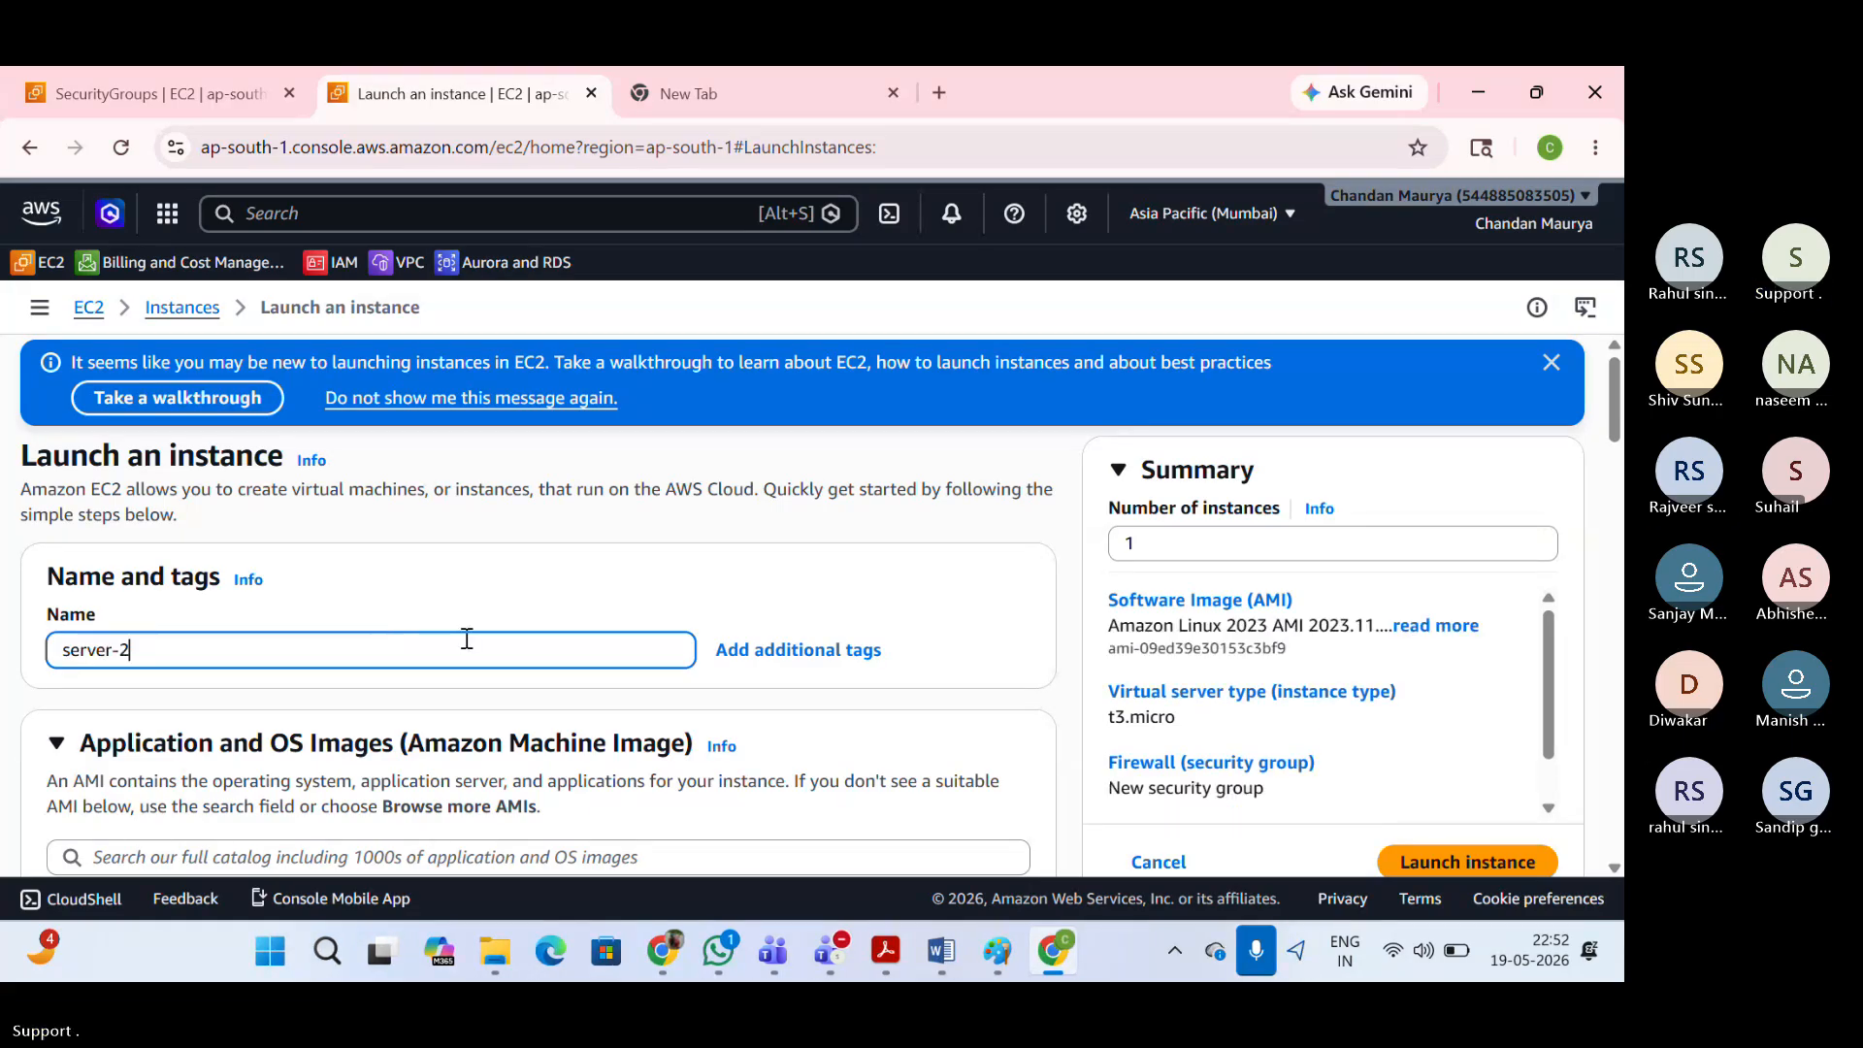
scroll(462, 683, "down", 2)
scroll(458, 713, "down", 2)
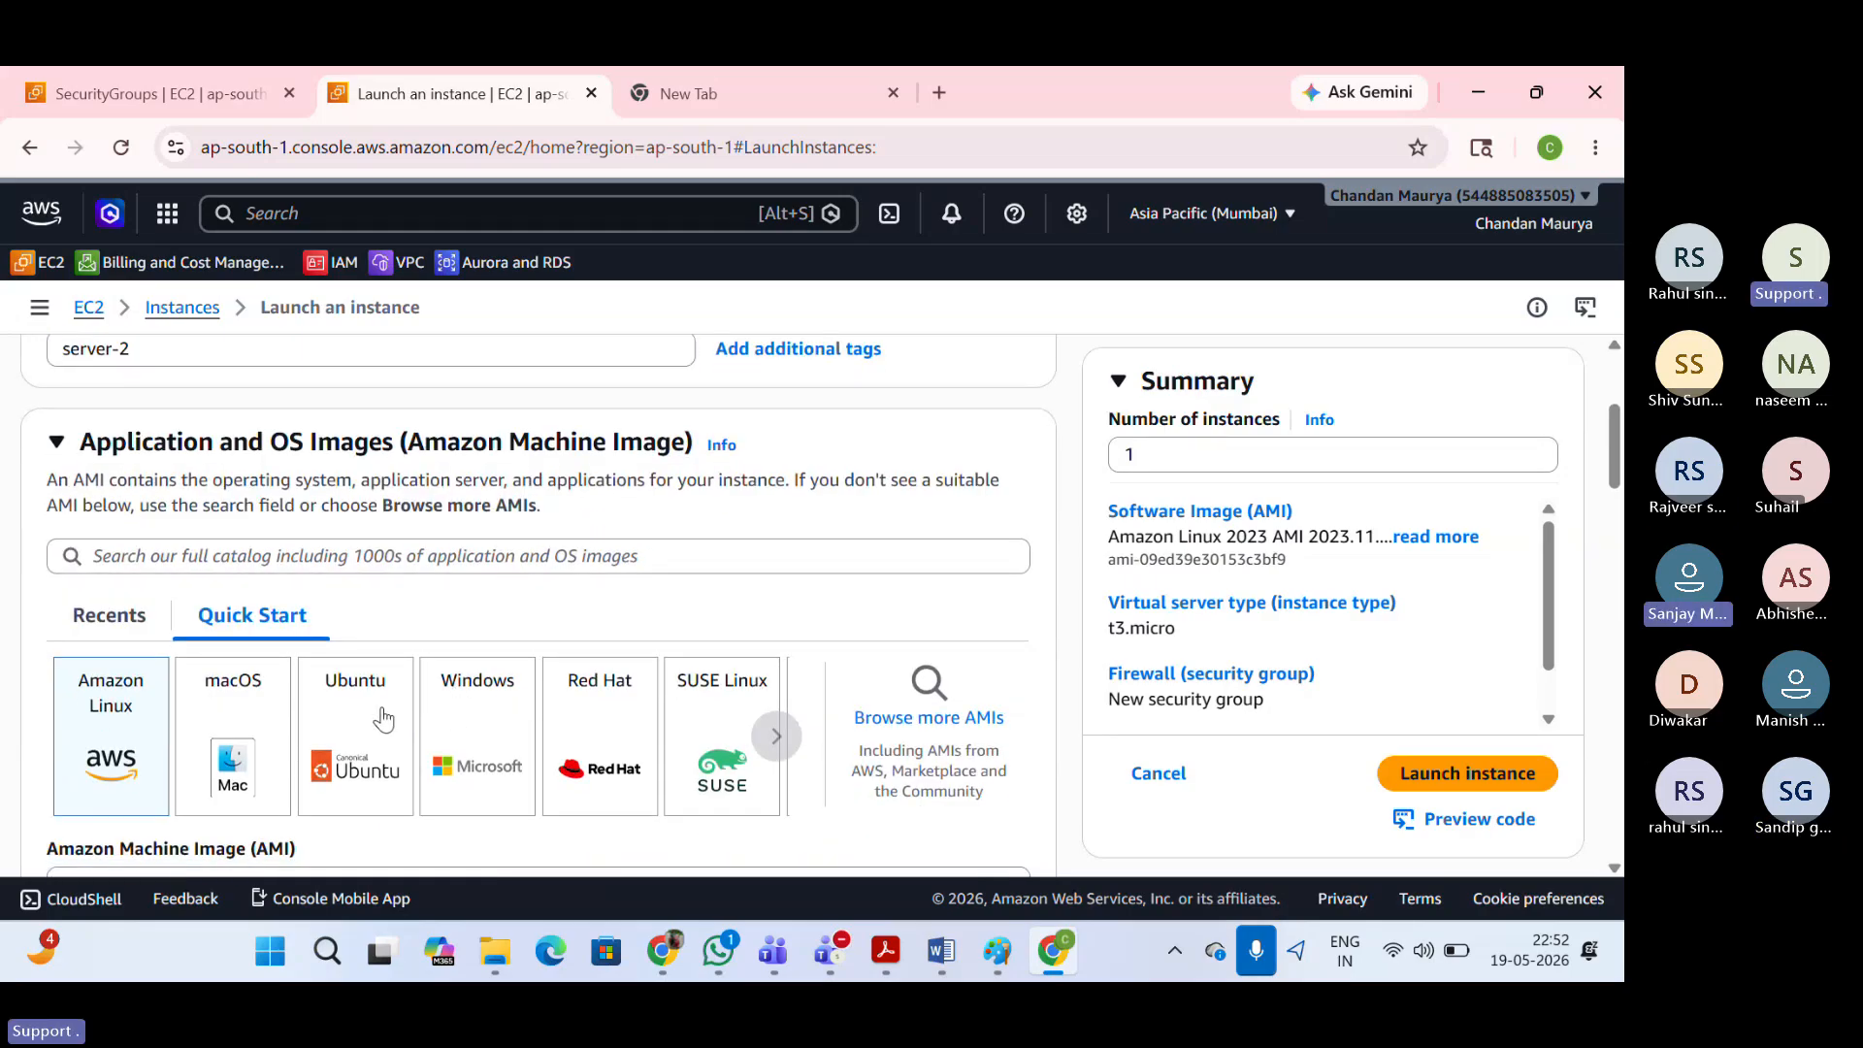
left_click(383, 718)
scroll(384, 718, "down", 4)
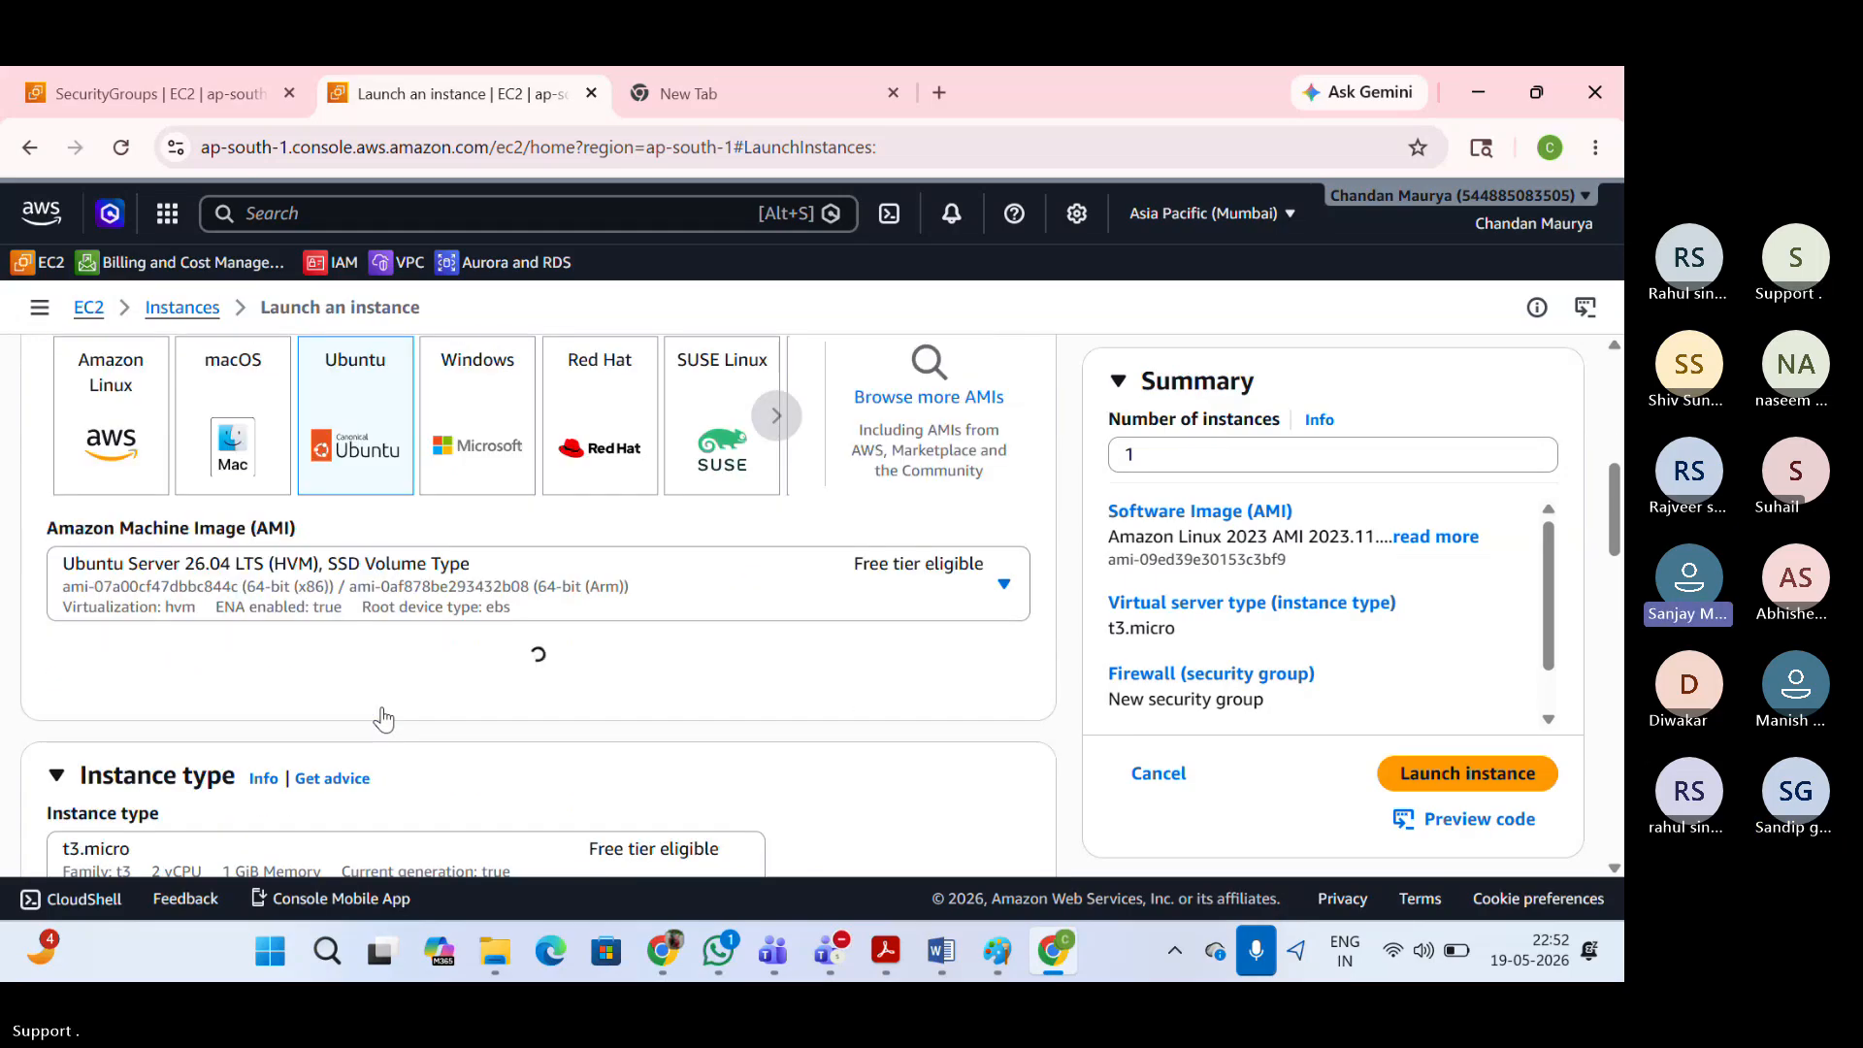
scroll(384, 718, "down", 5)
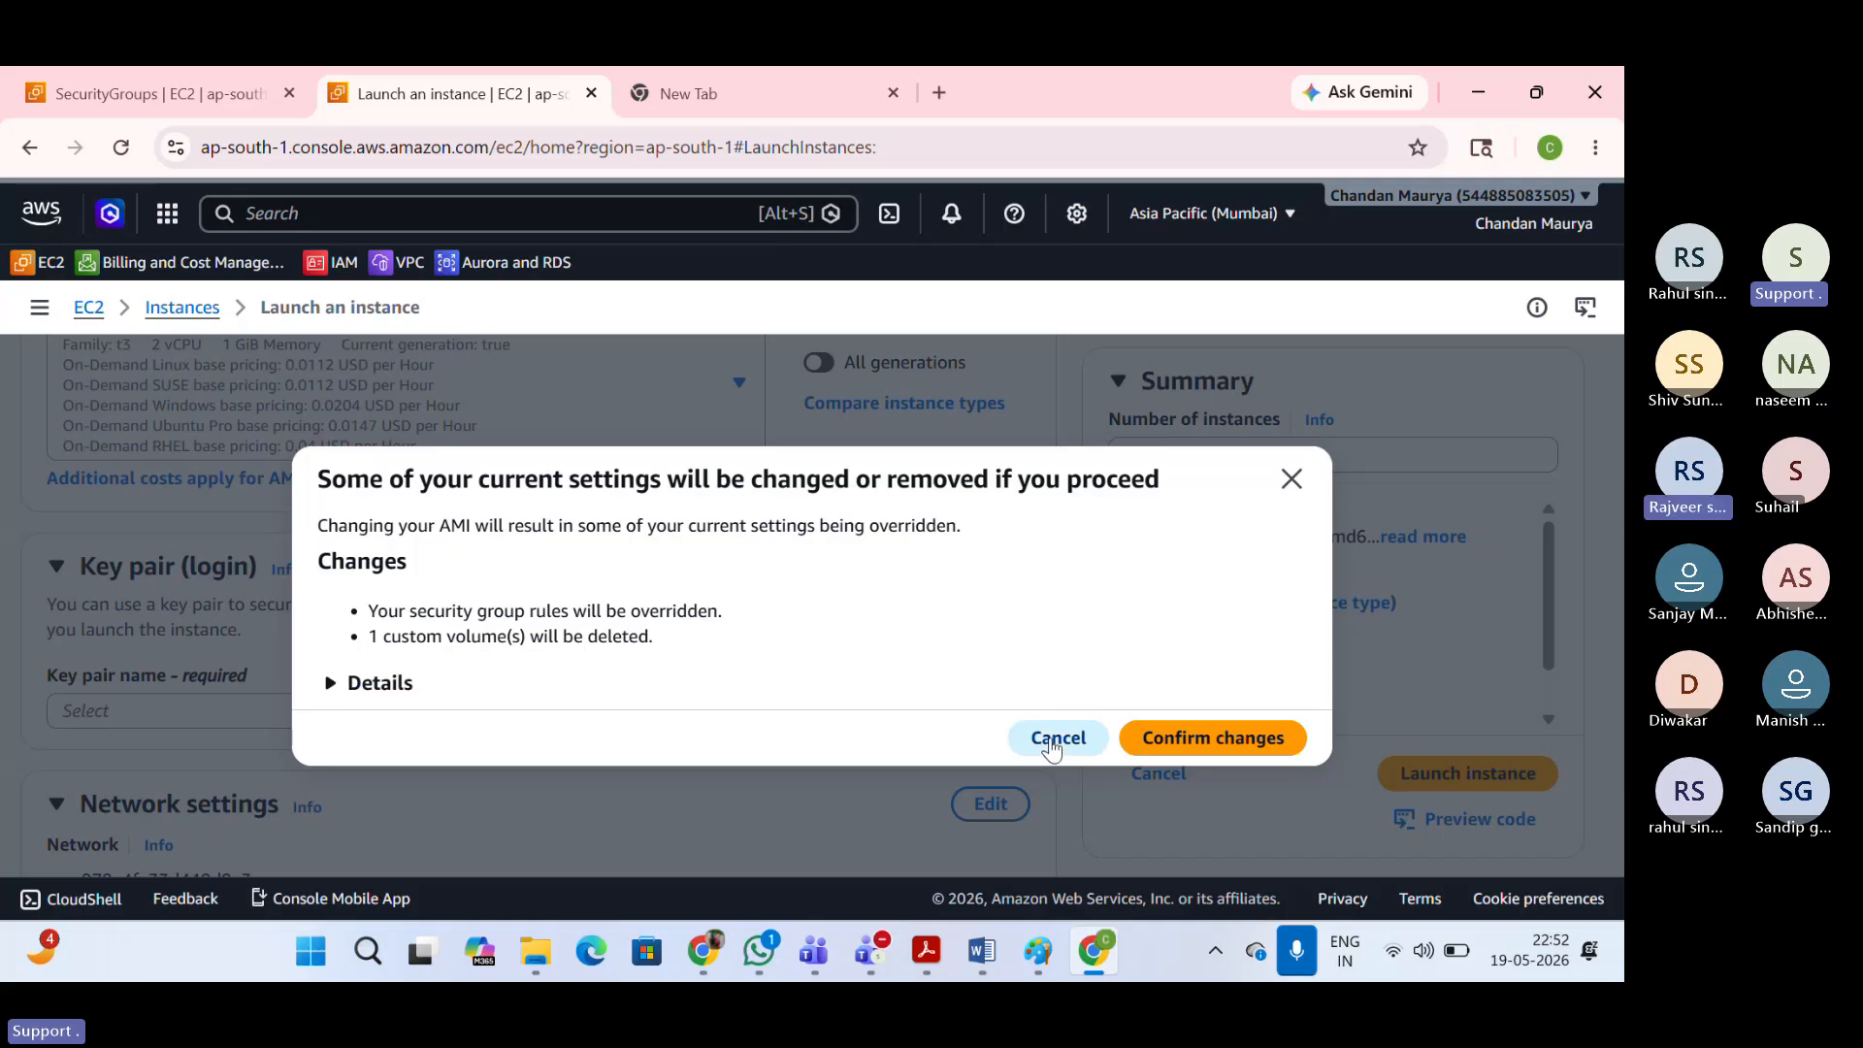
Step: Cancel the AMI-change warning, keeping Ubuntu 26.04 on the server-2 form
left_click(1054, 739)
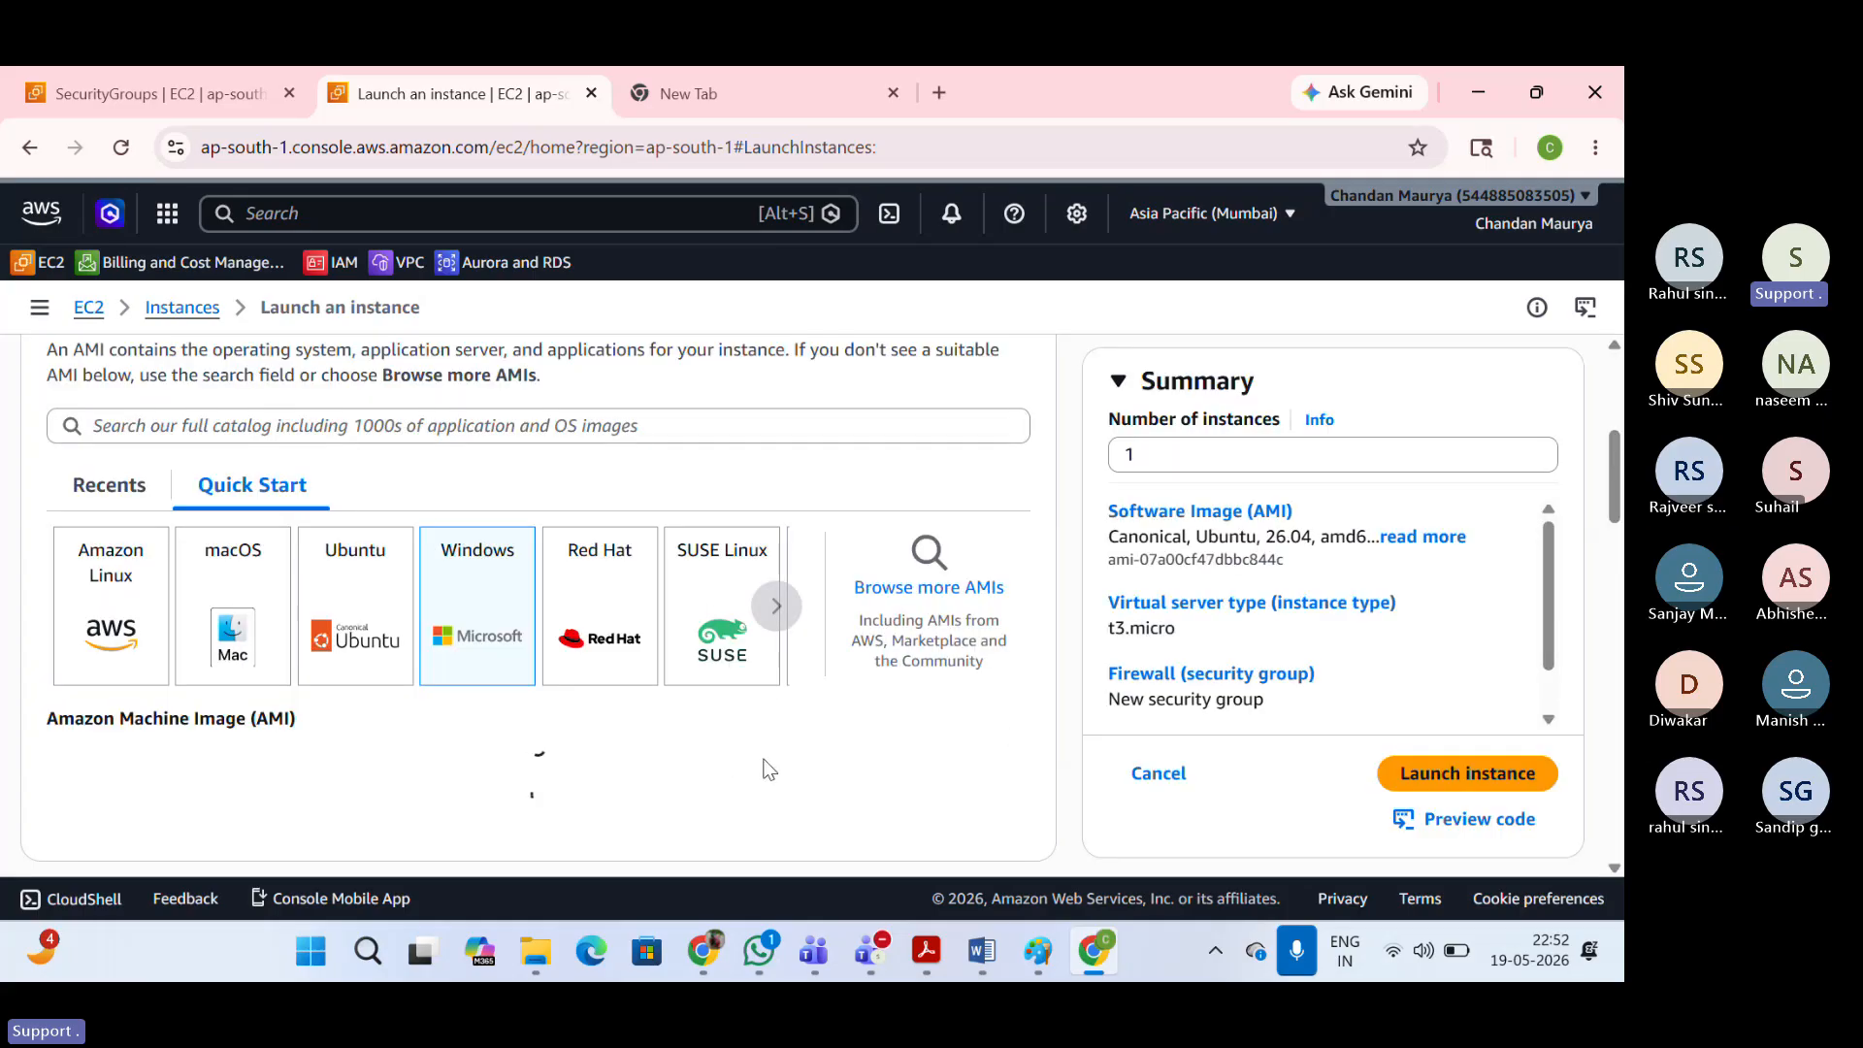
scroll(769, 770, "down", 3)
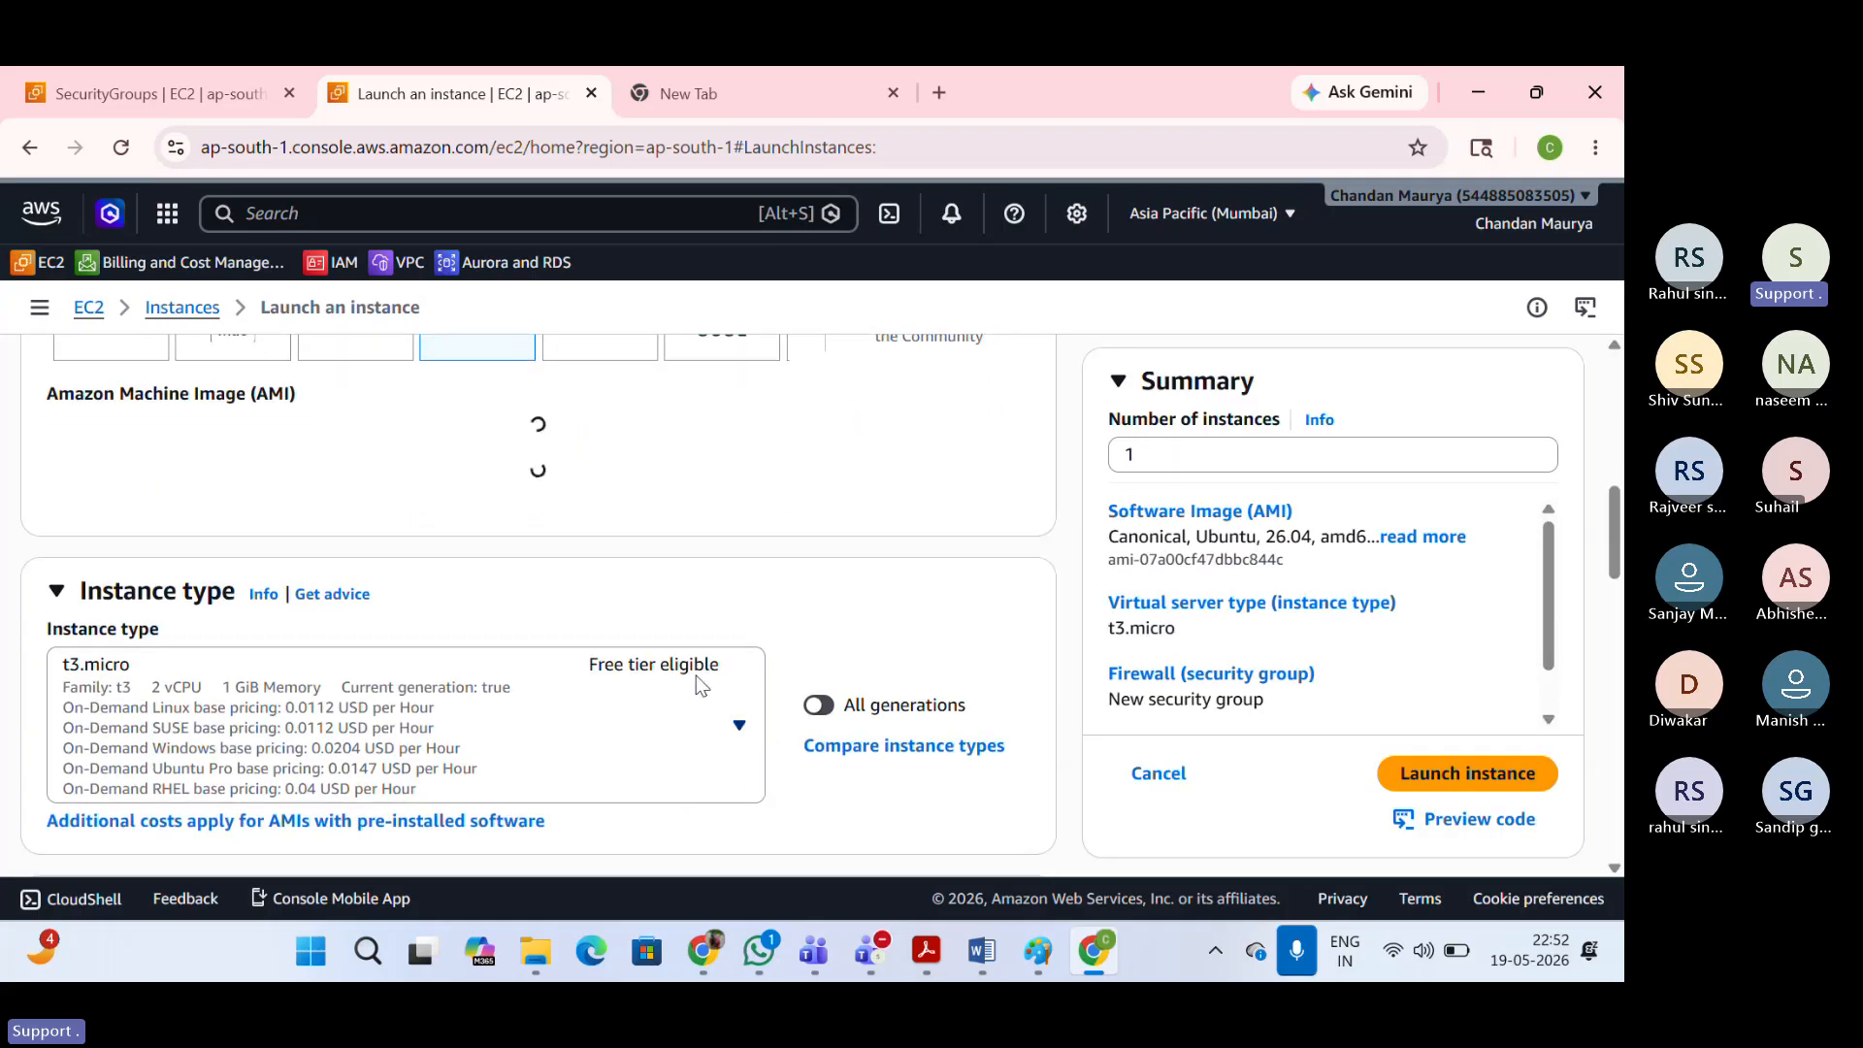
scroll(703, 689, "down", 4)
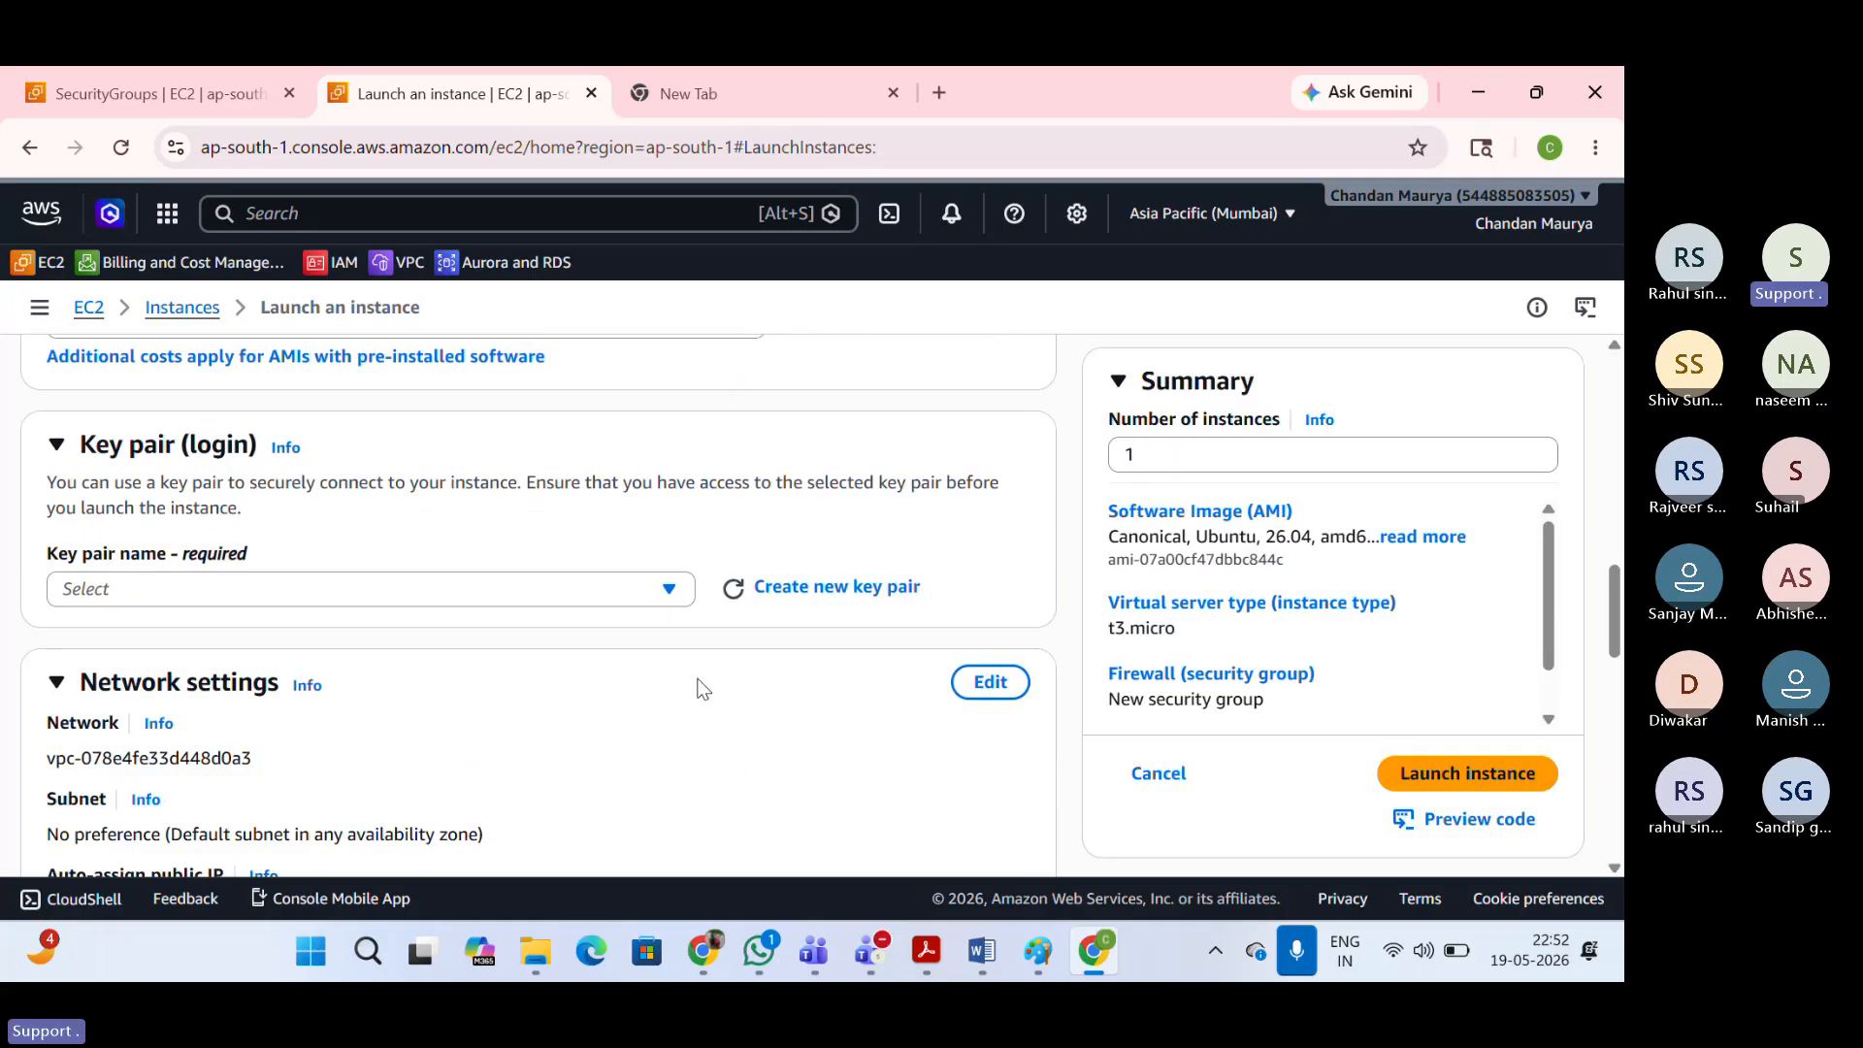
Step: Browse the key pair list and the Create new key pair form without creating one
left_click(666, 596)
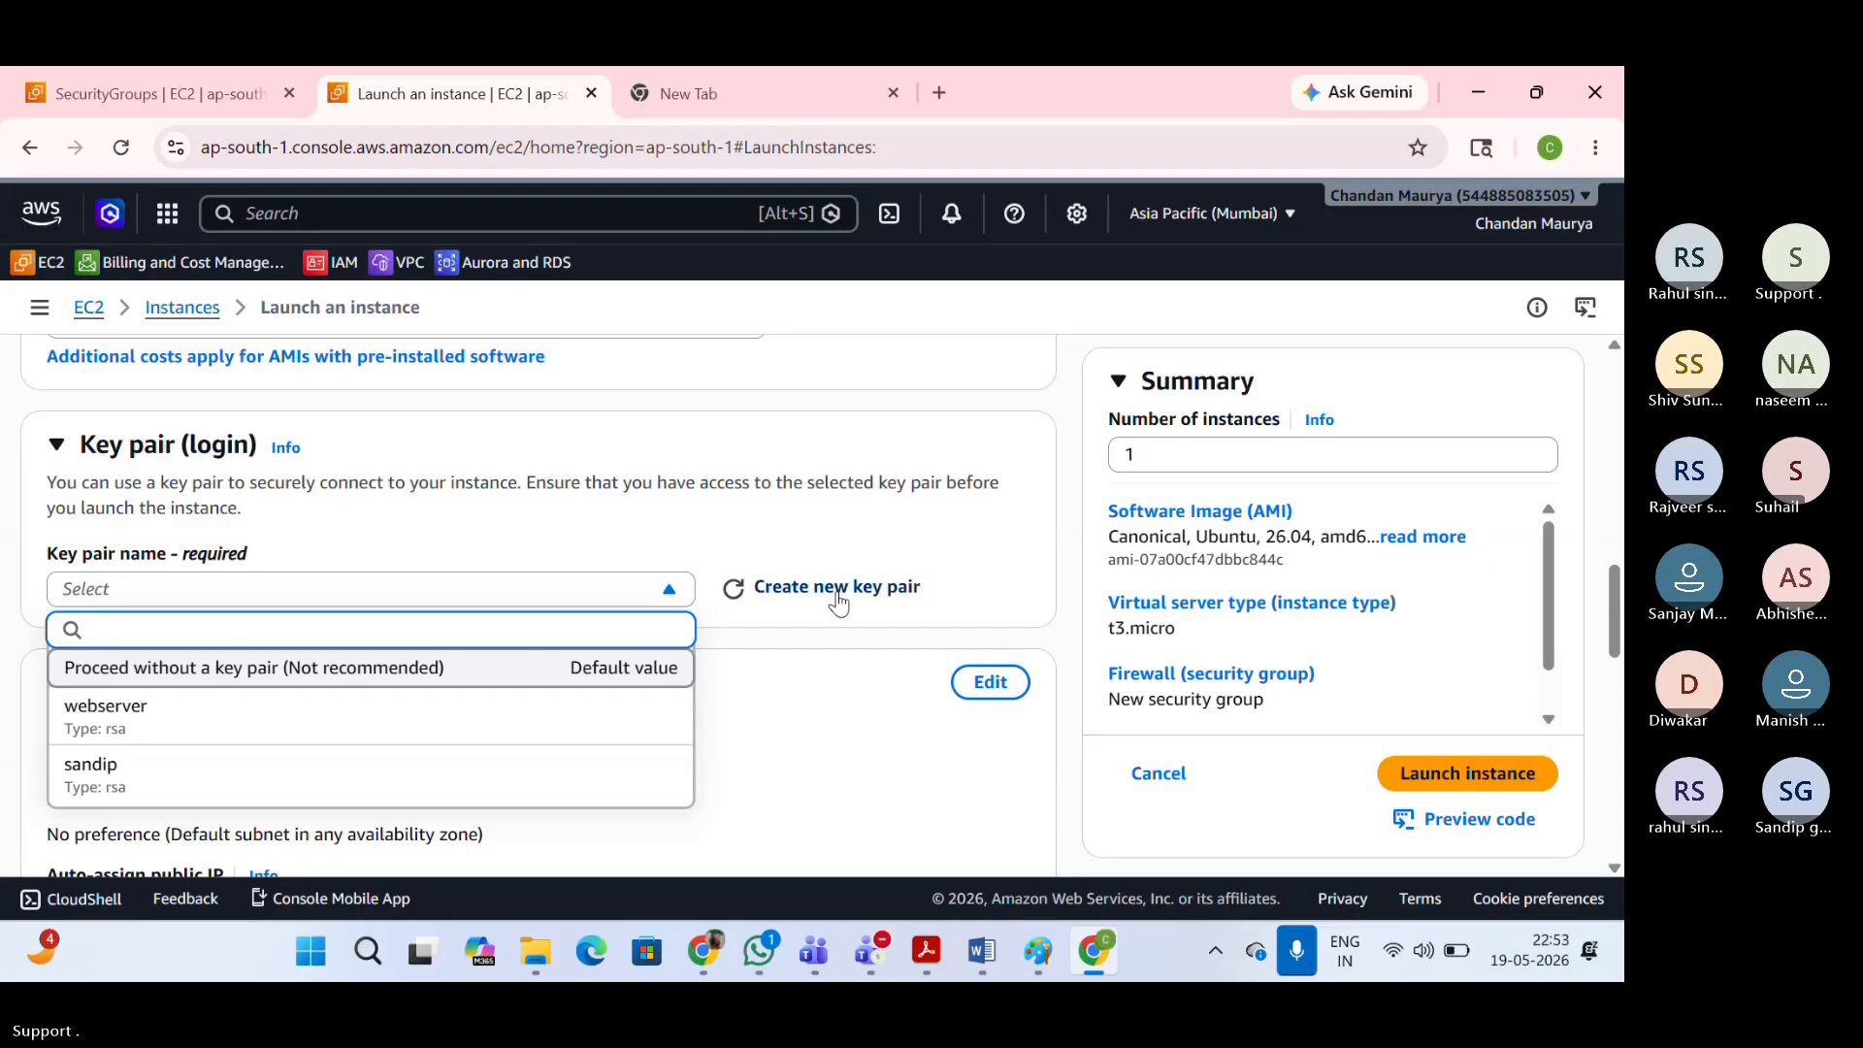
left_click(779, 595)
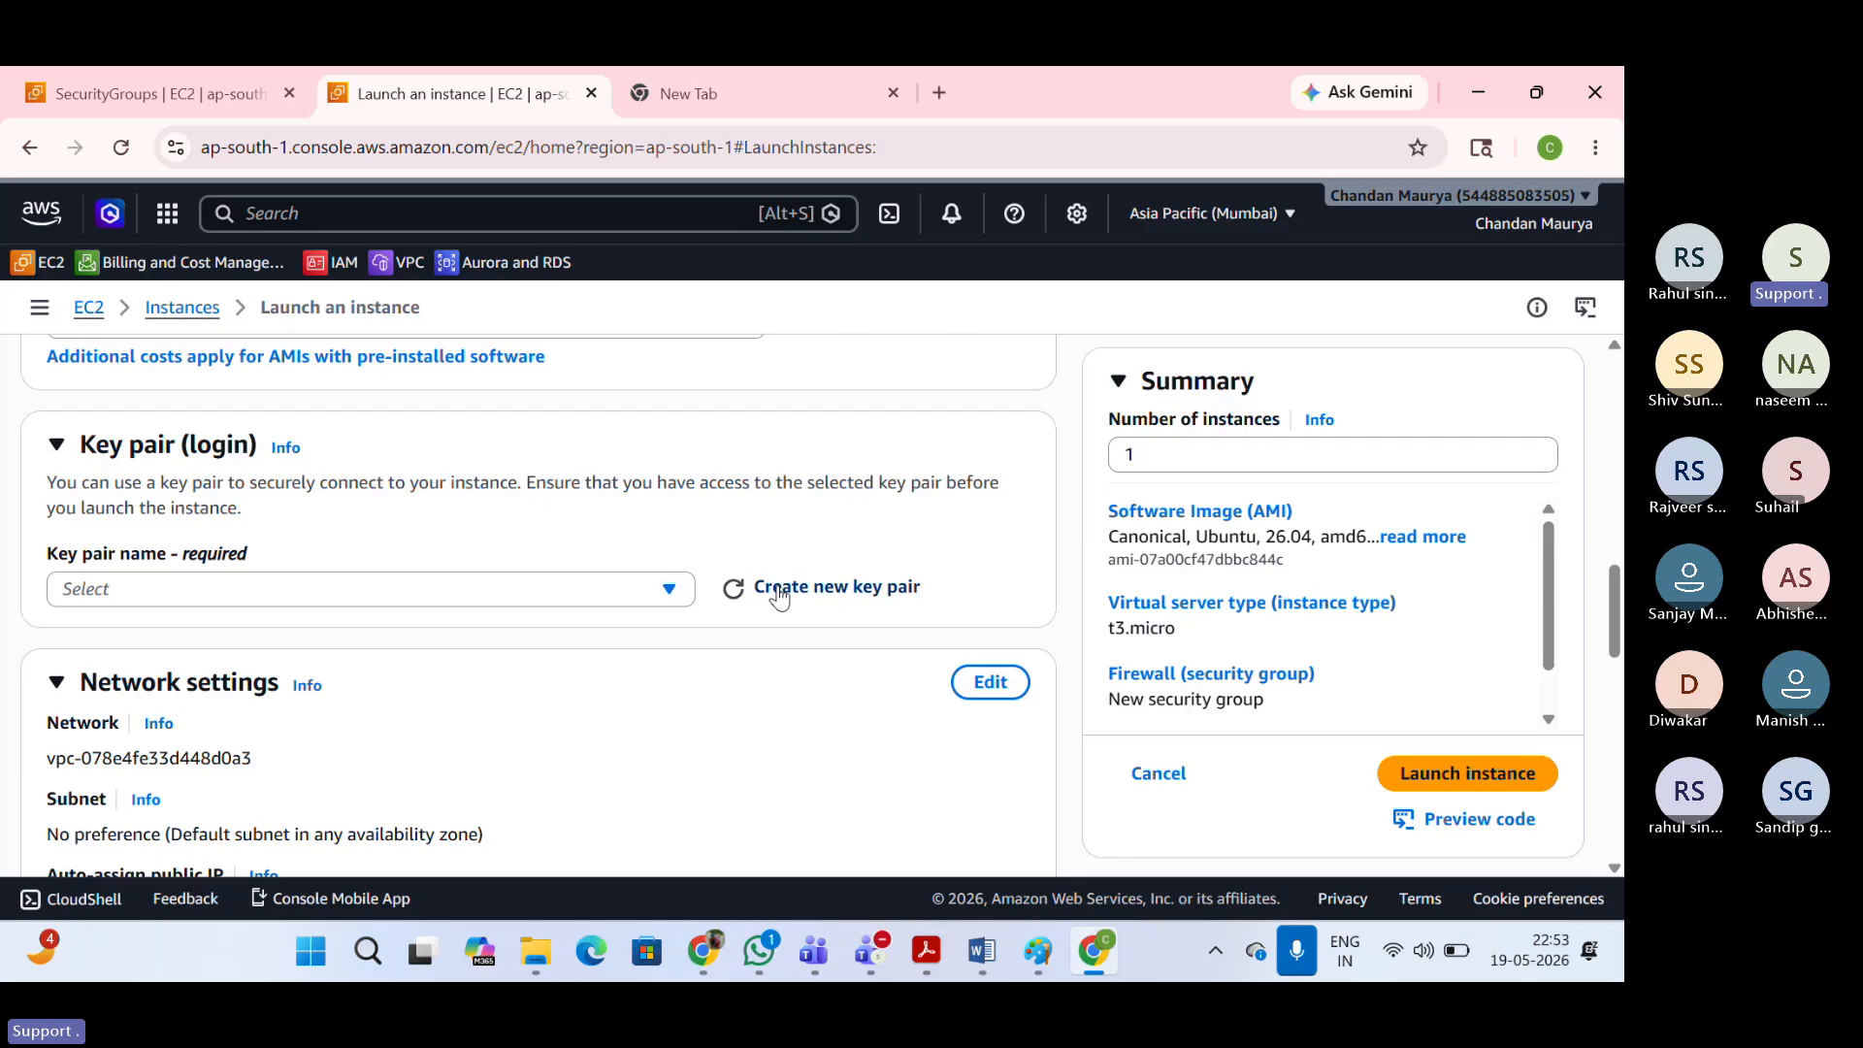
left_click(779, 589)
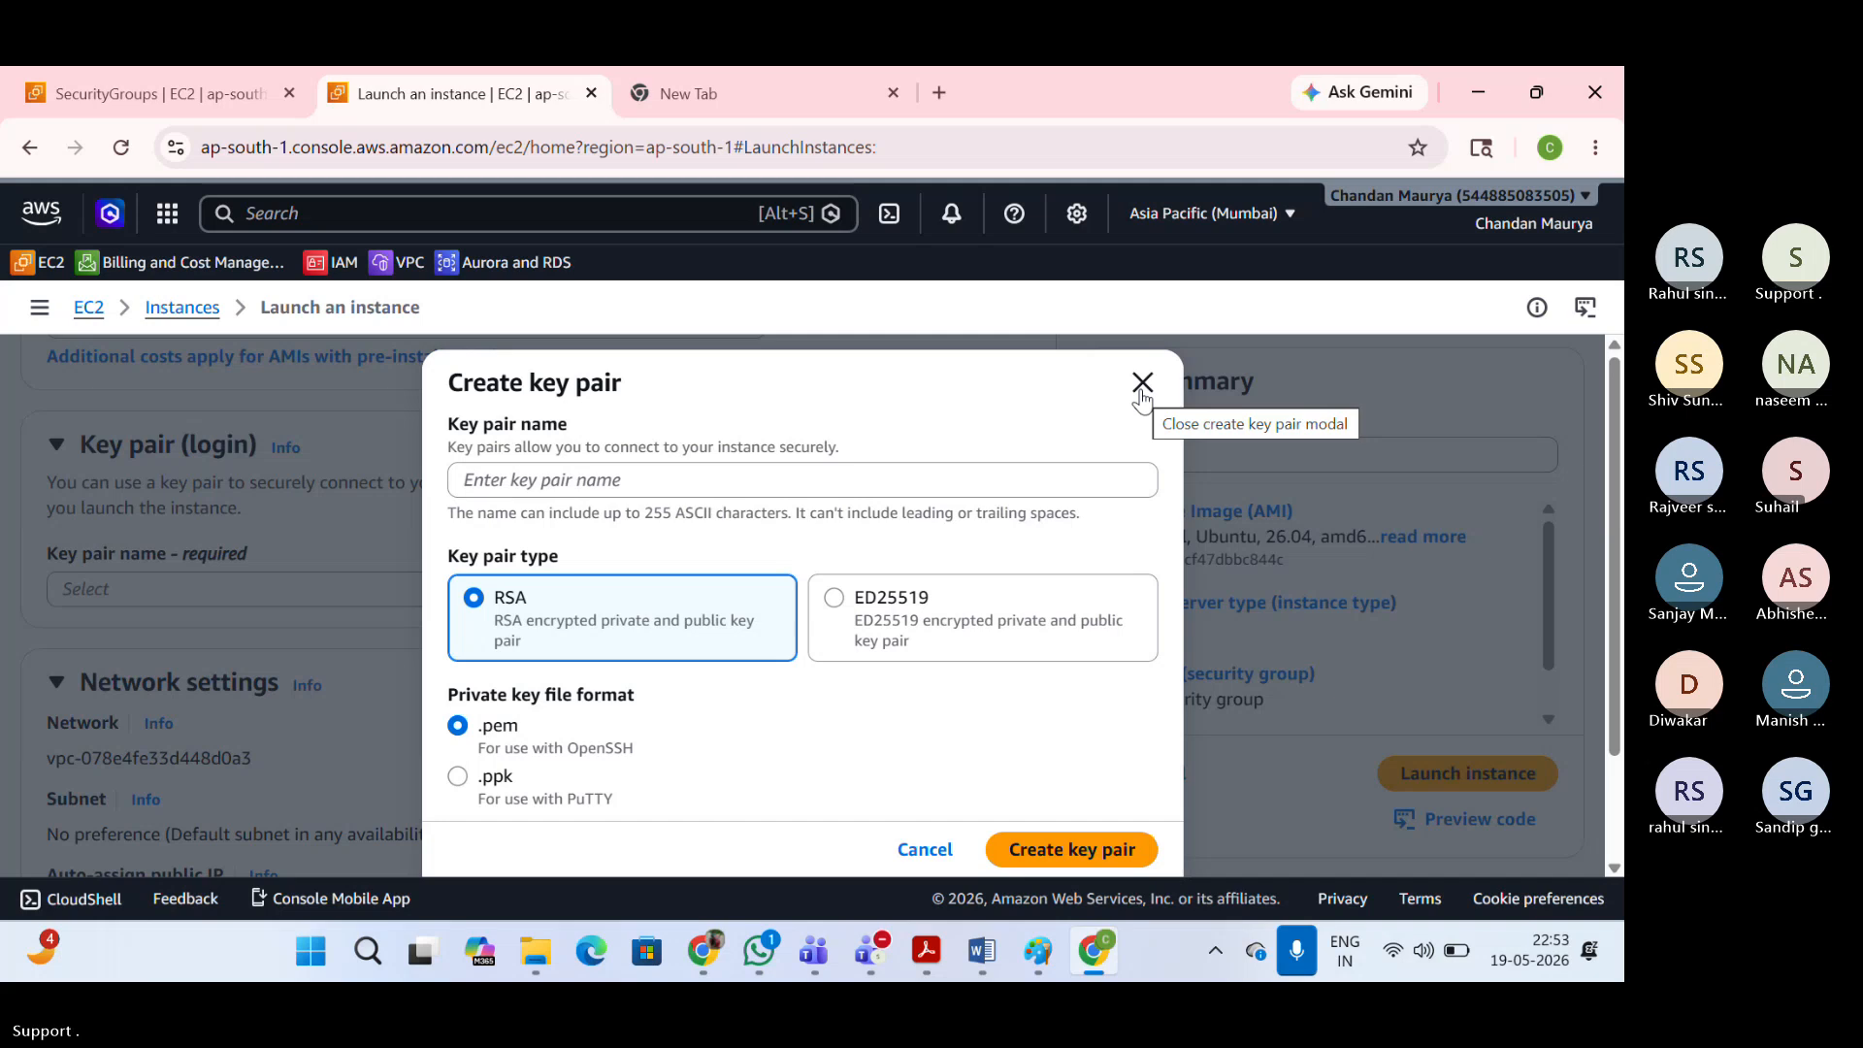
left_click(1142, 388)
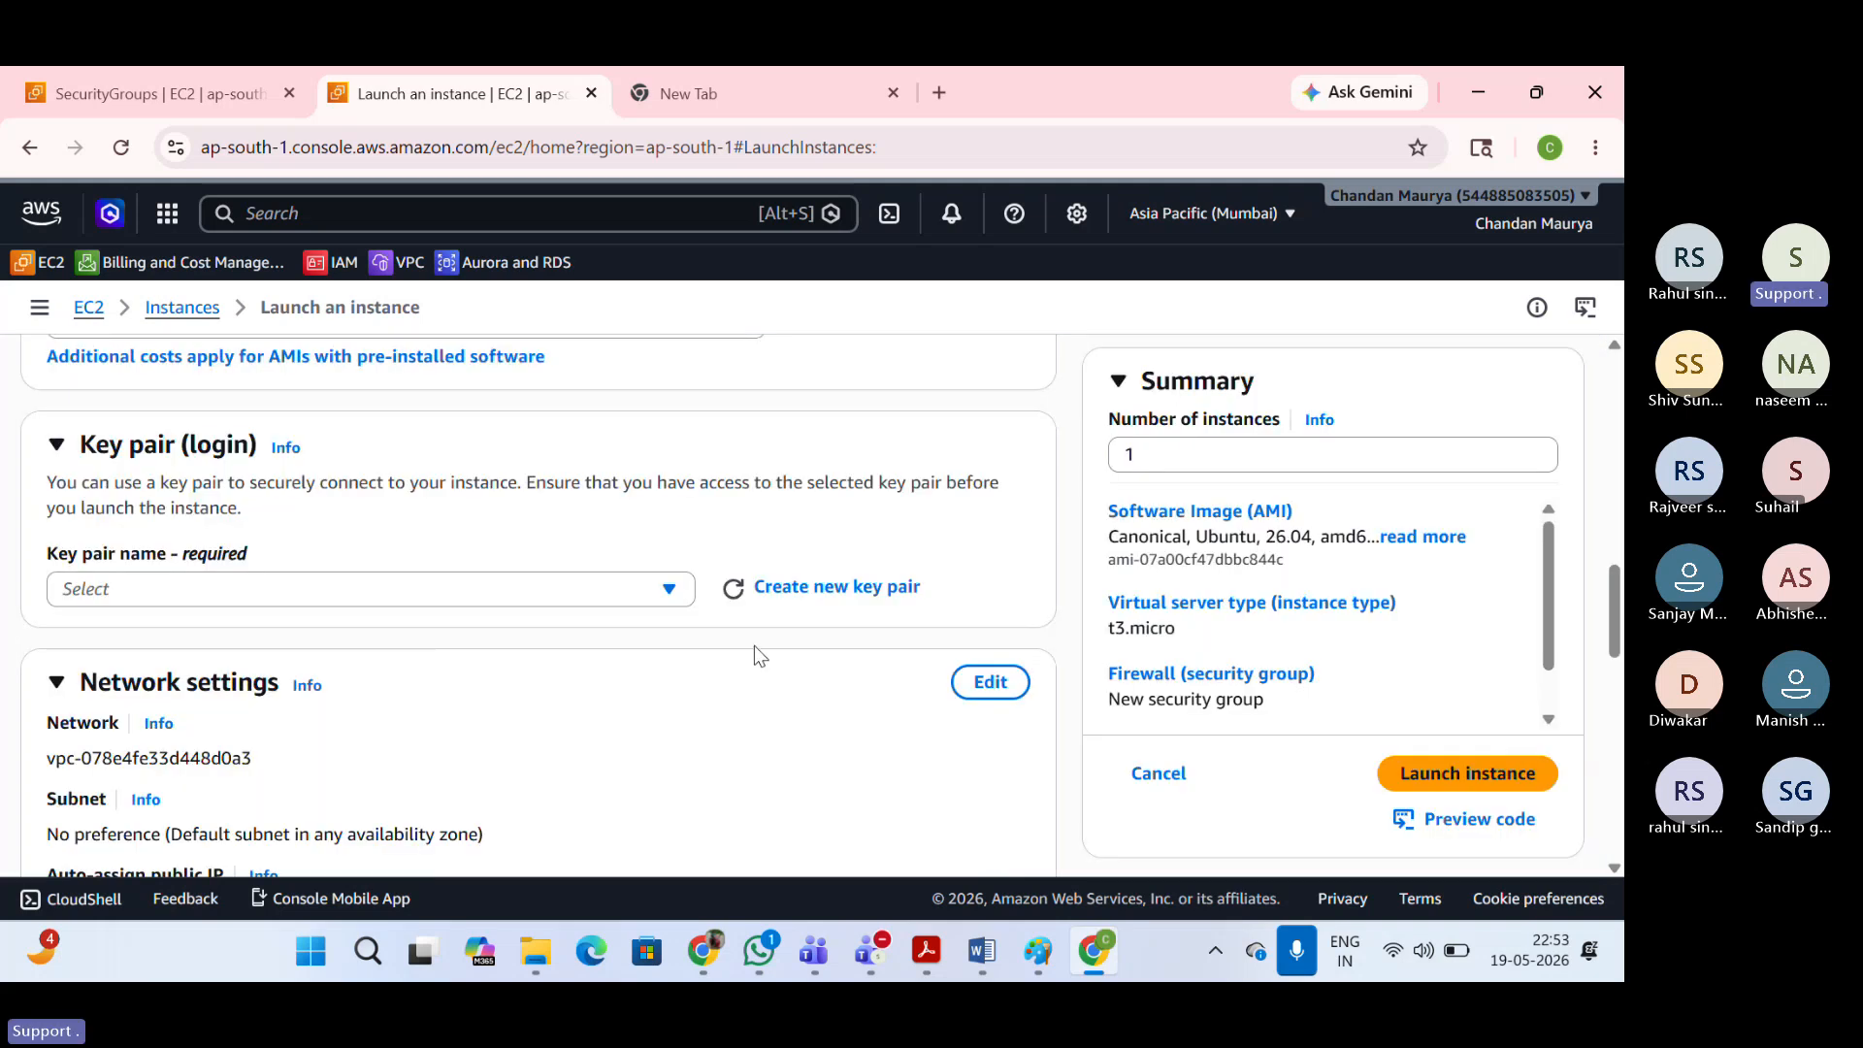
left_click(633, 599)
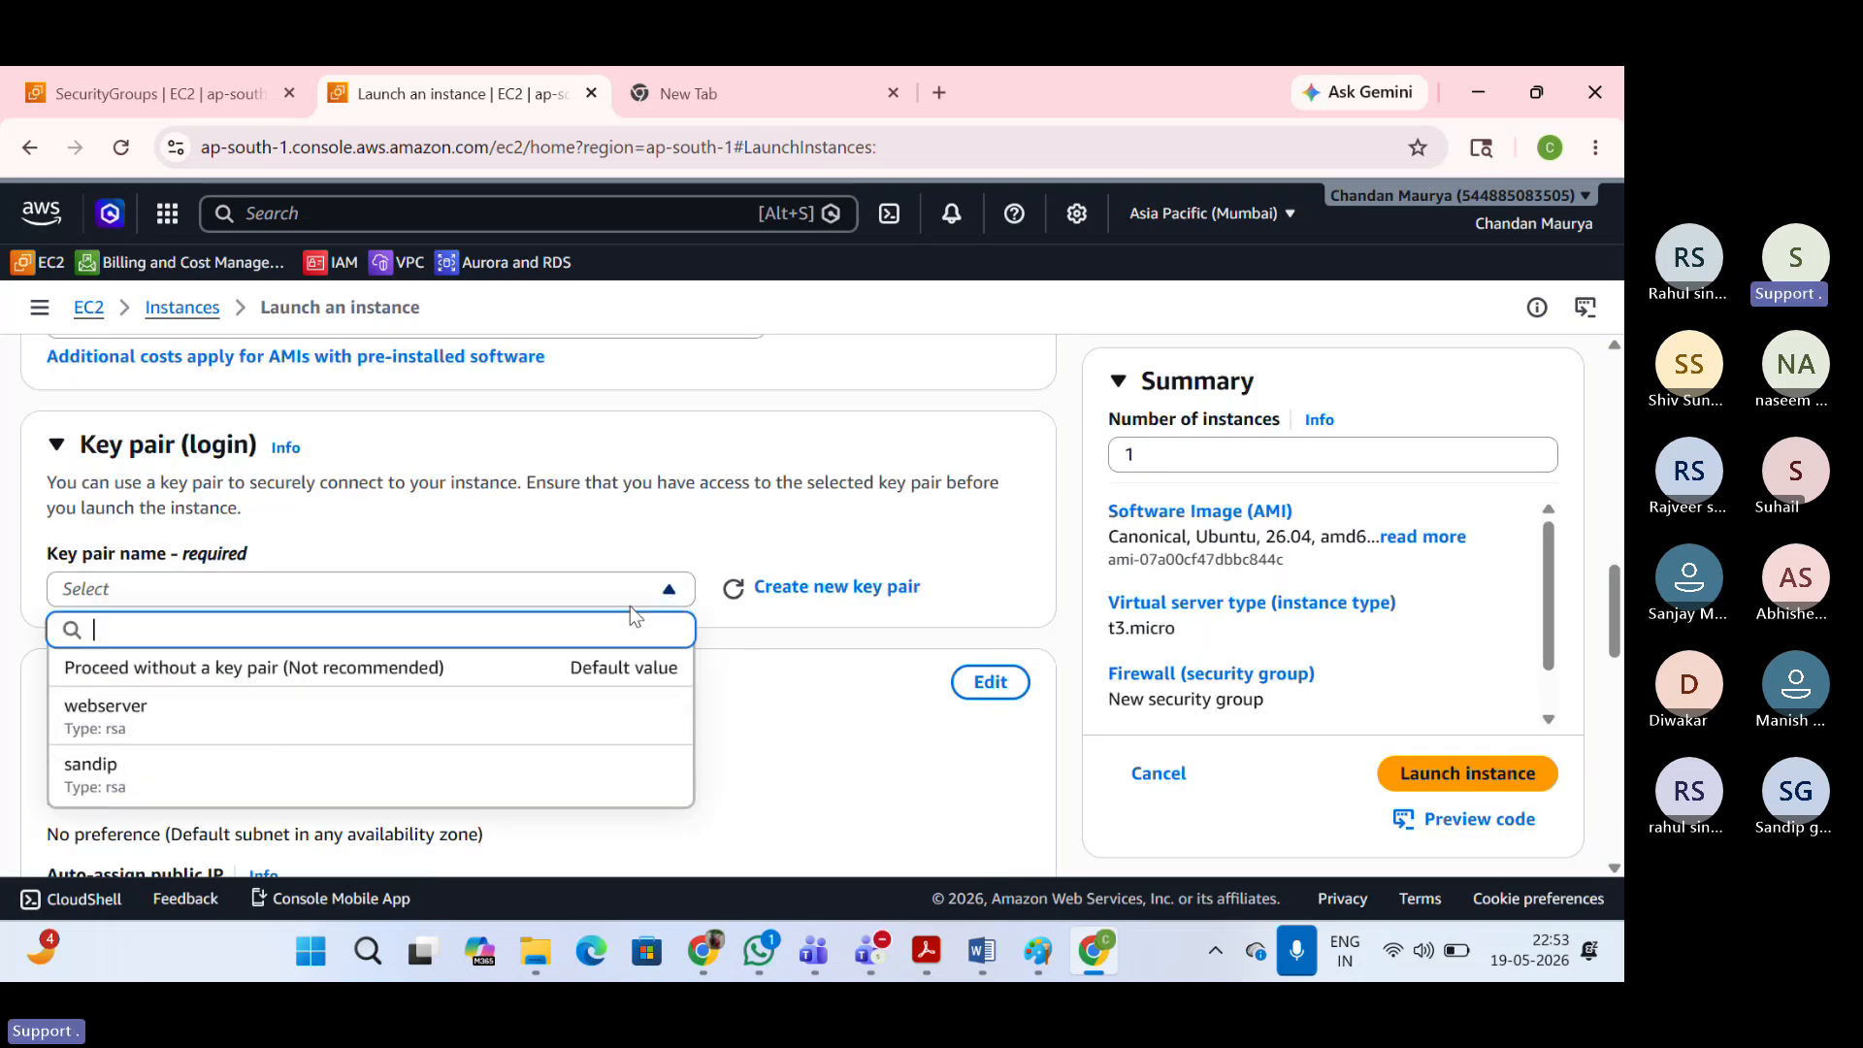
Step: Choose the webserver key pair for server-2
left_click(392, 718)
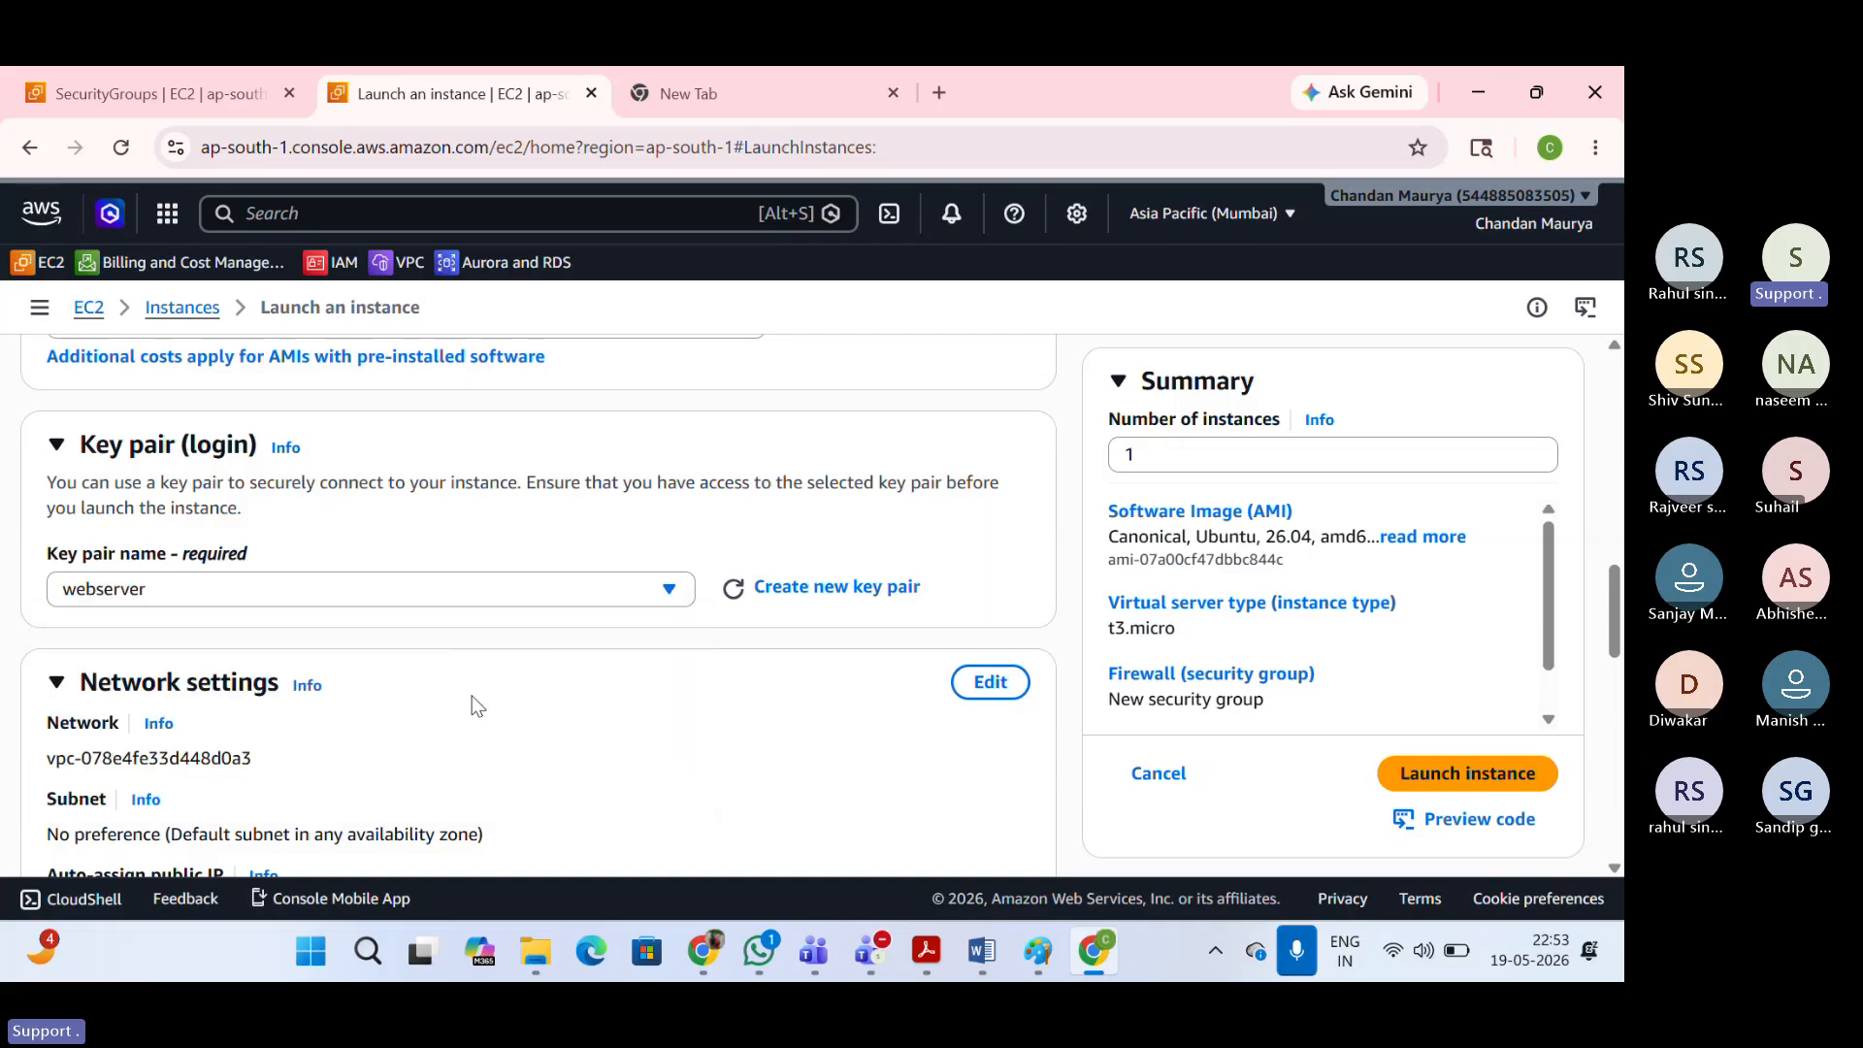
scroll(567, 696, "down", 1)
scroll(570, 699, "down", 2)
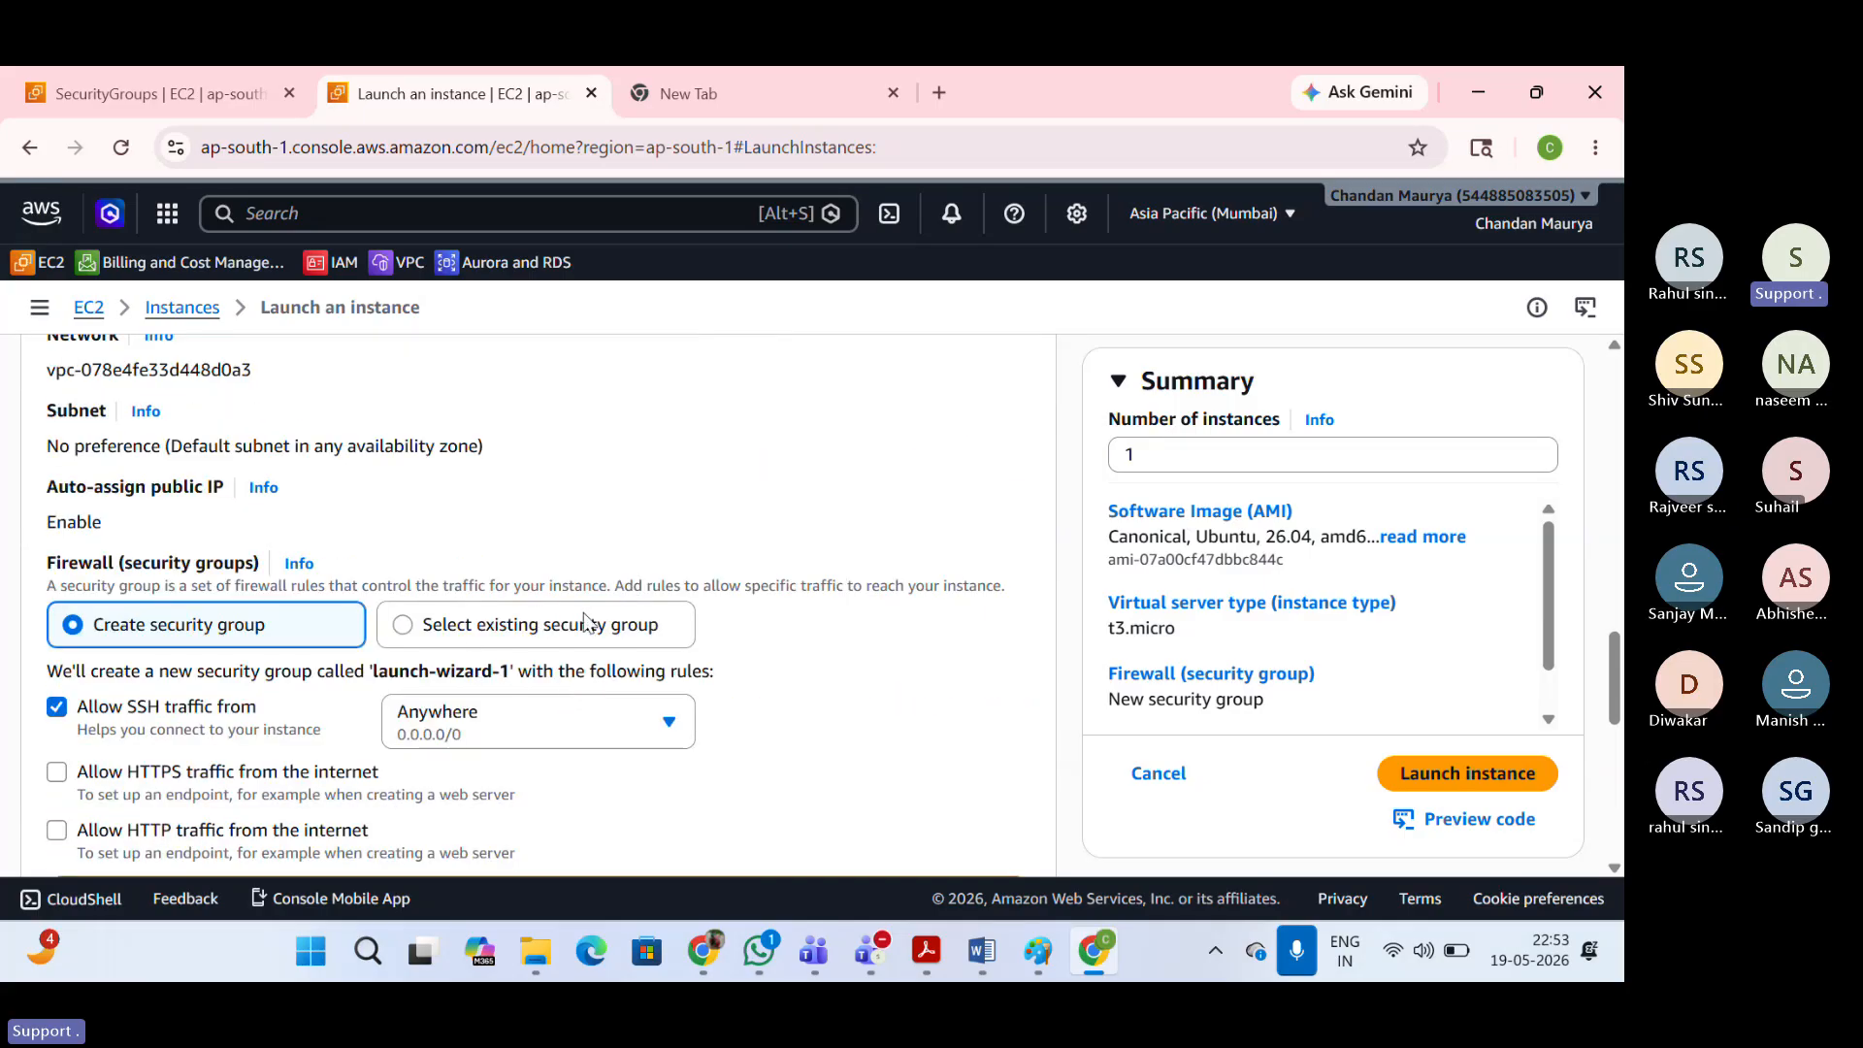
scroll(652, 614, "up", 1)
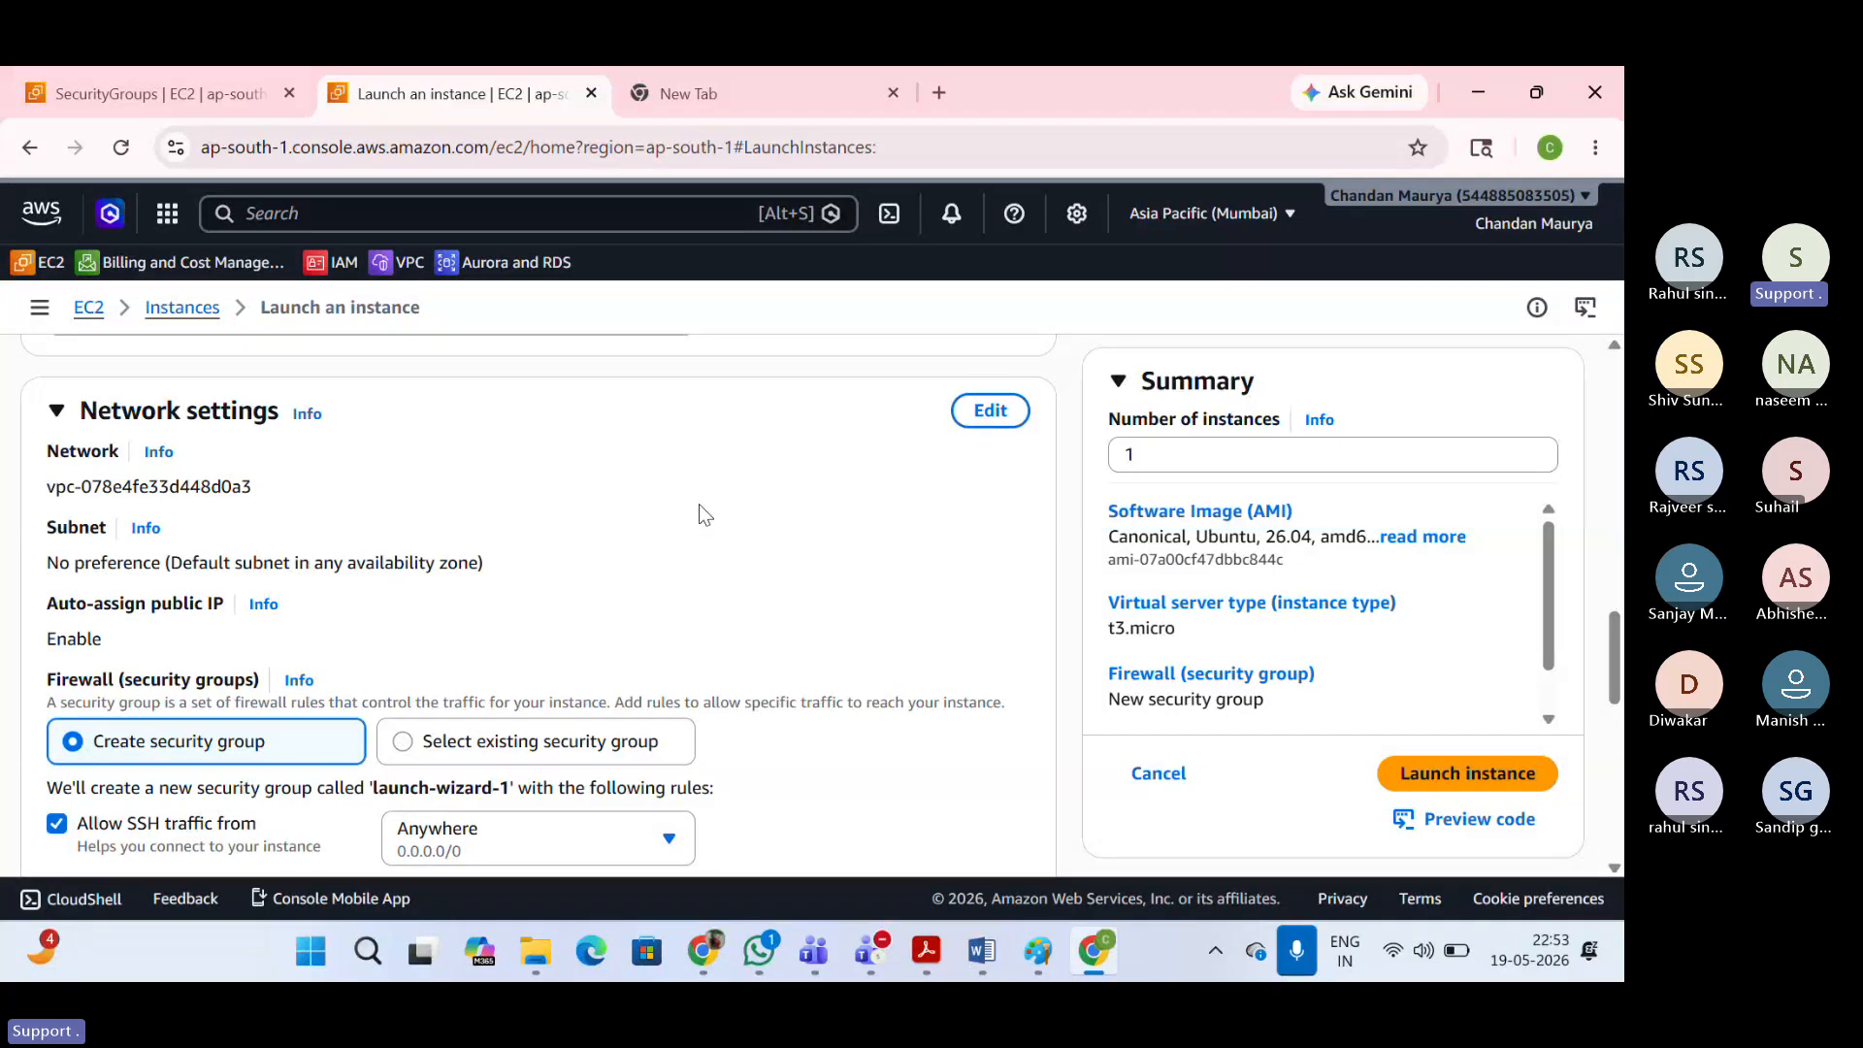
Step: Edit the network settings to place the instance in availability zone ap-south-1b
left_click(981, 417)
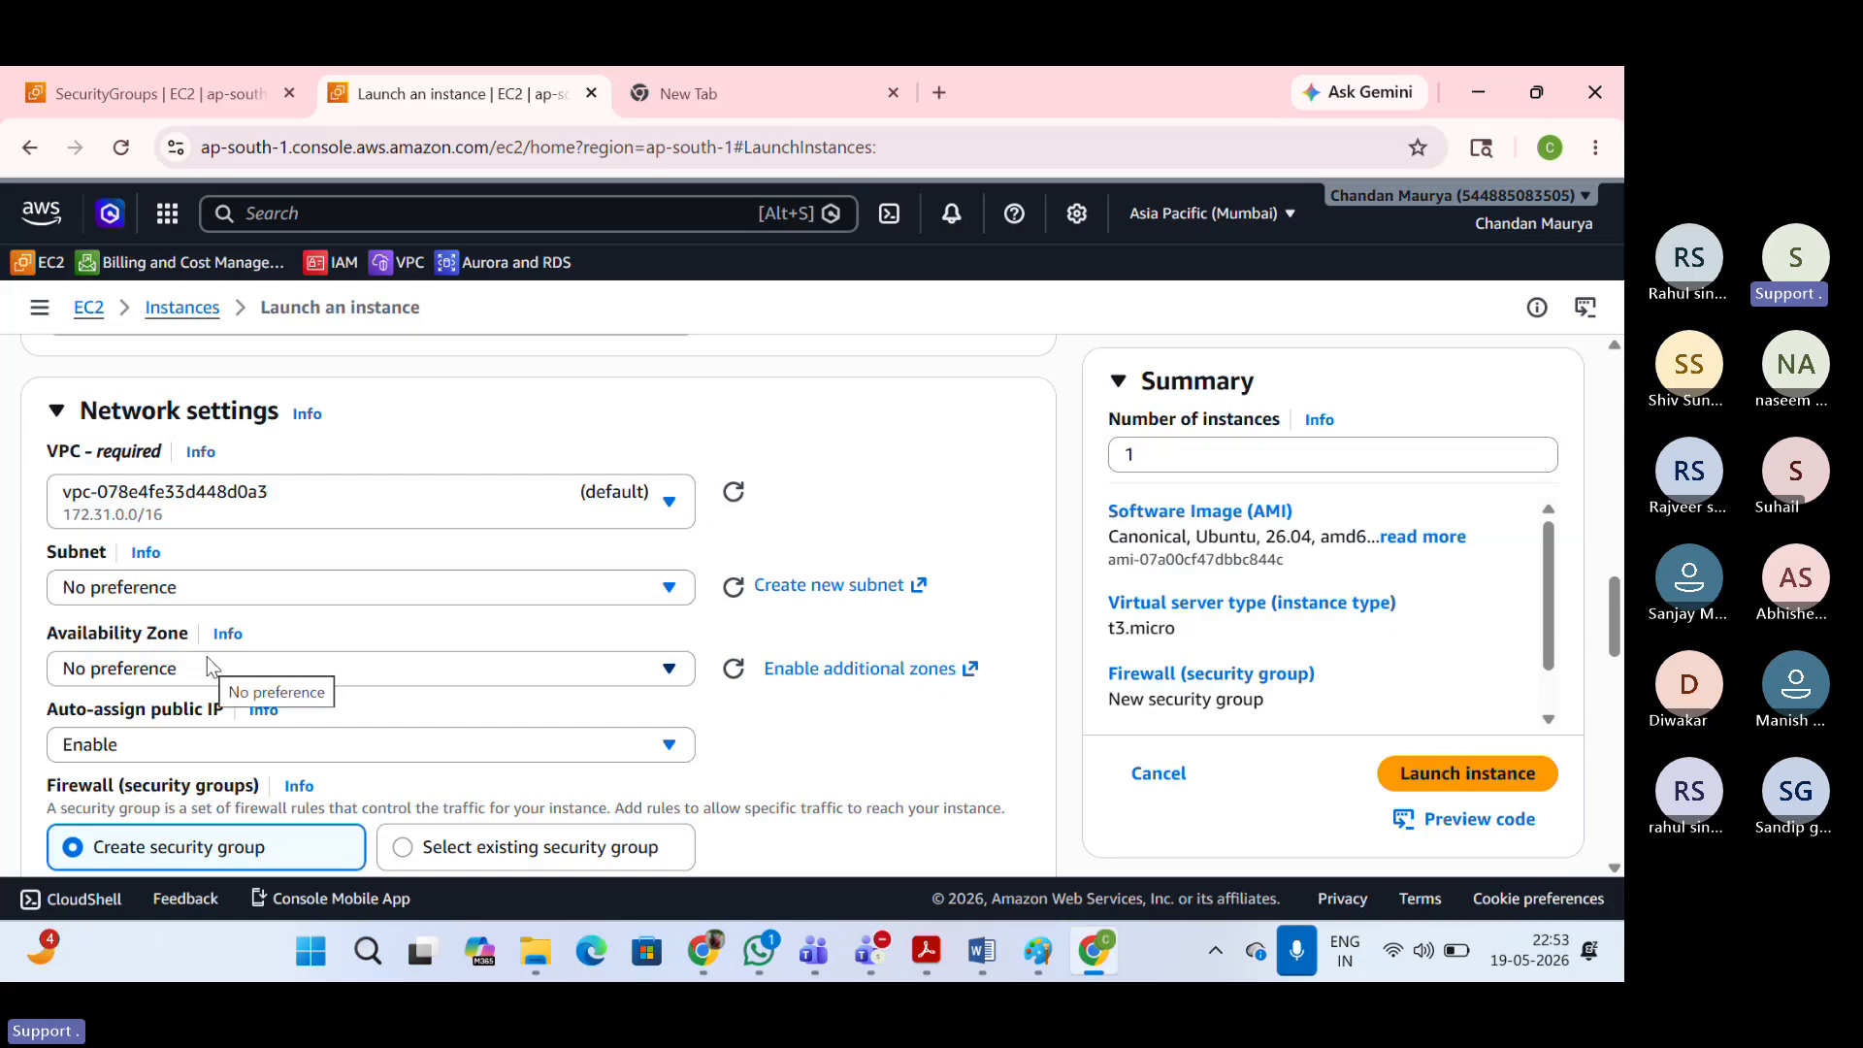
left_click(669, 670)
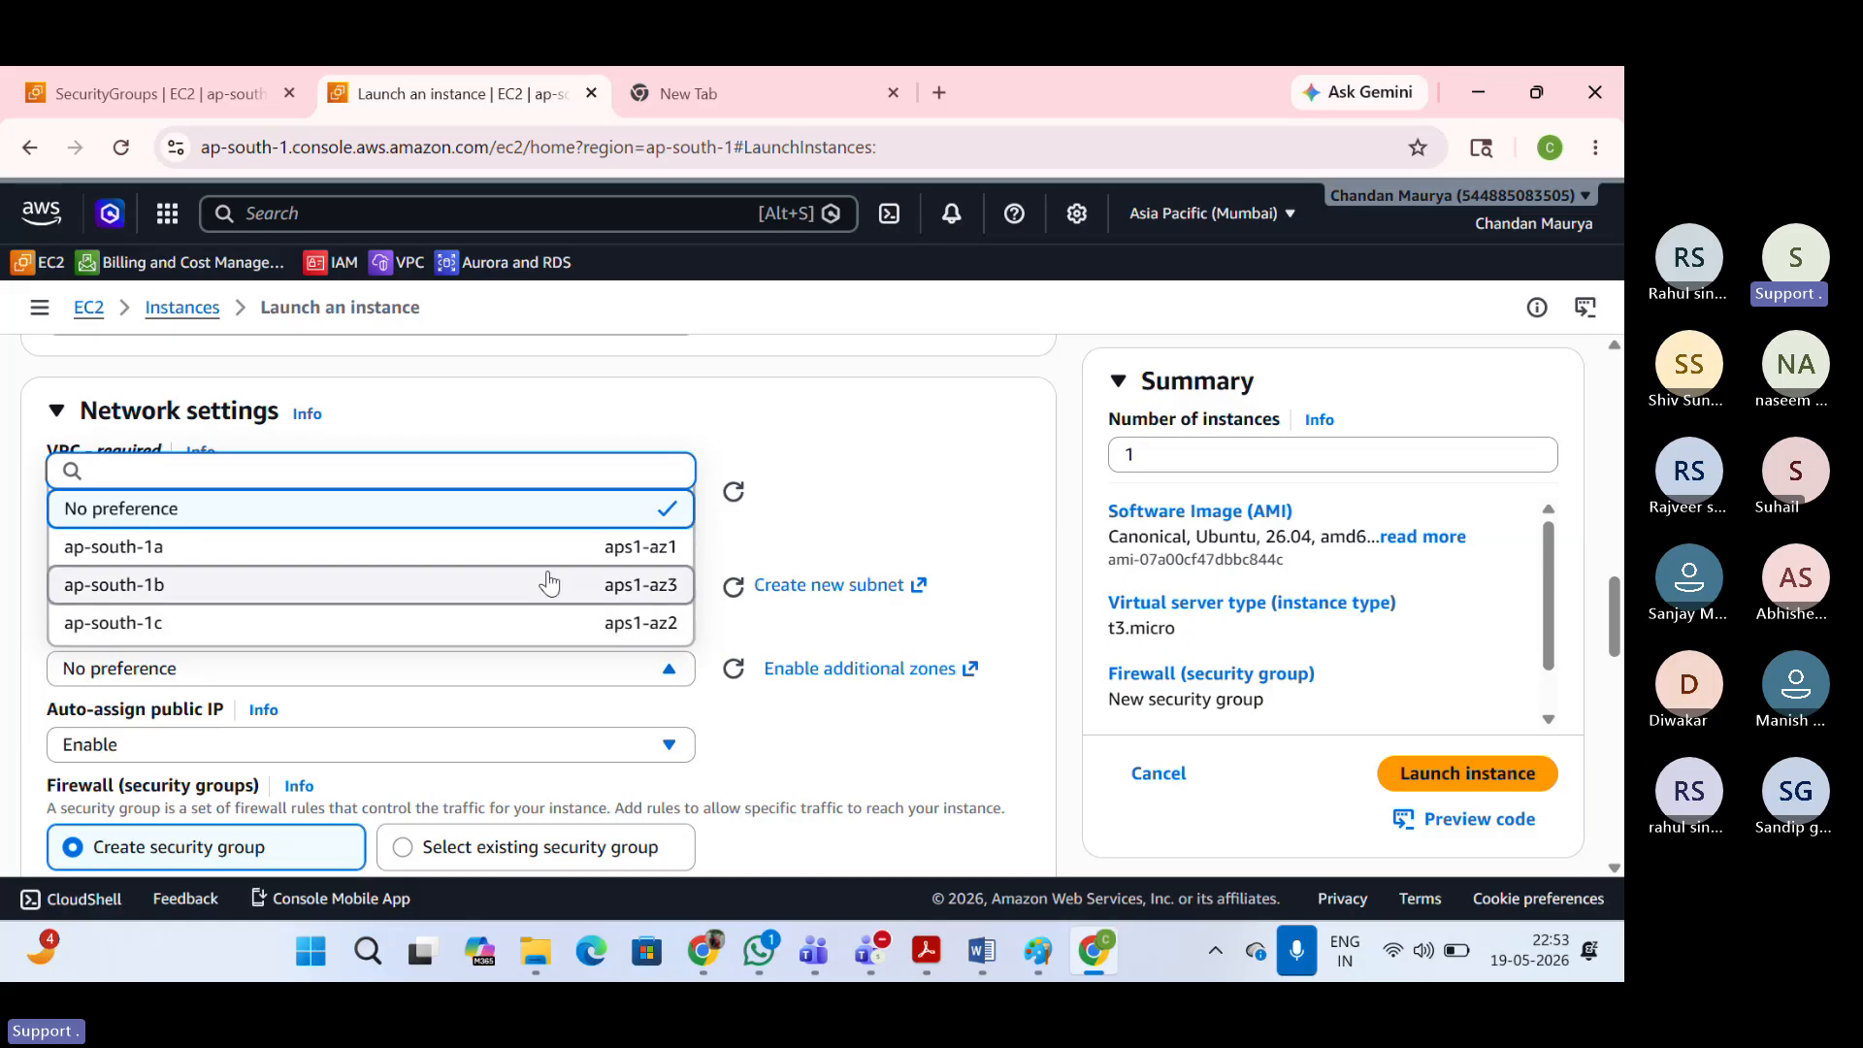
left_click(219, 592)
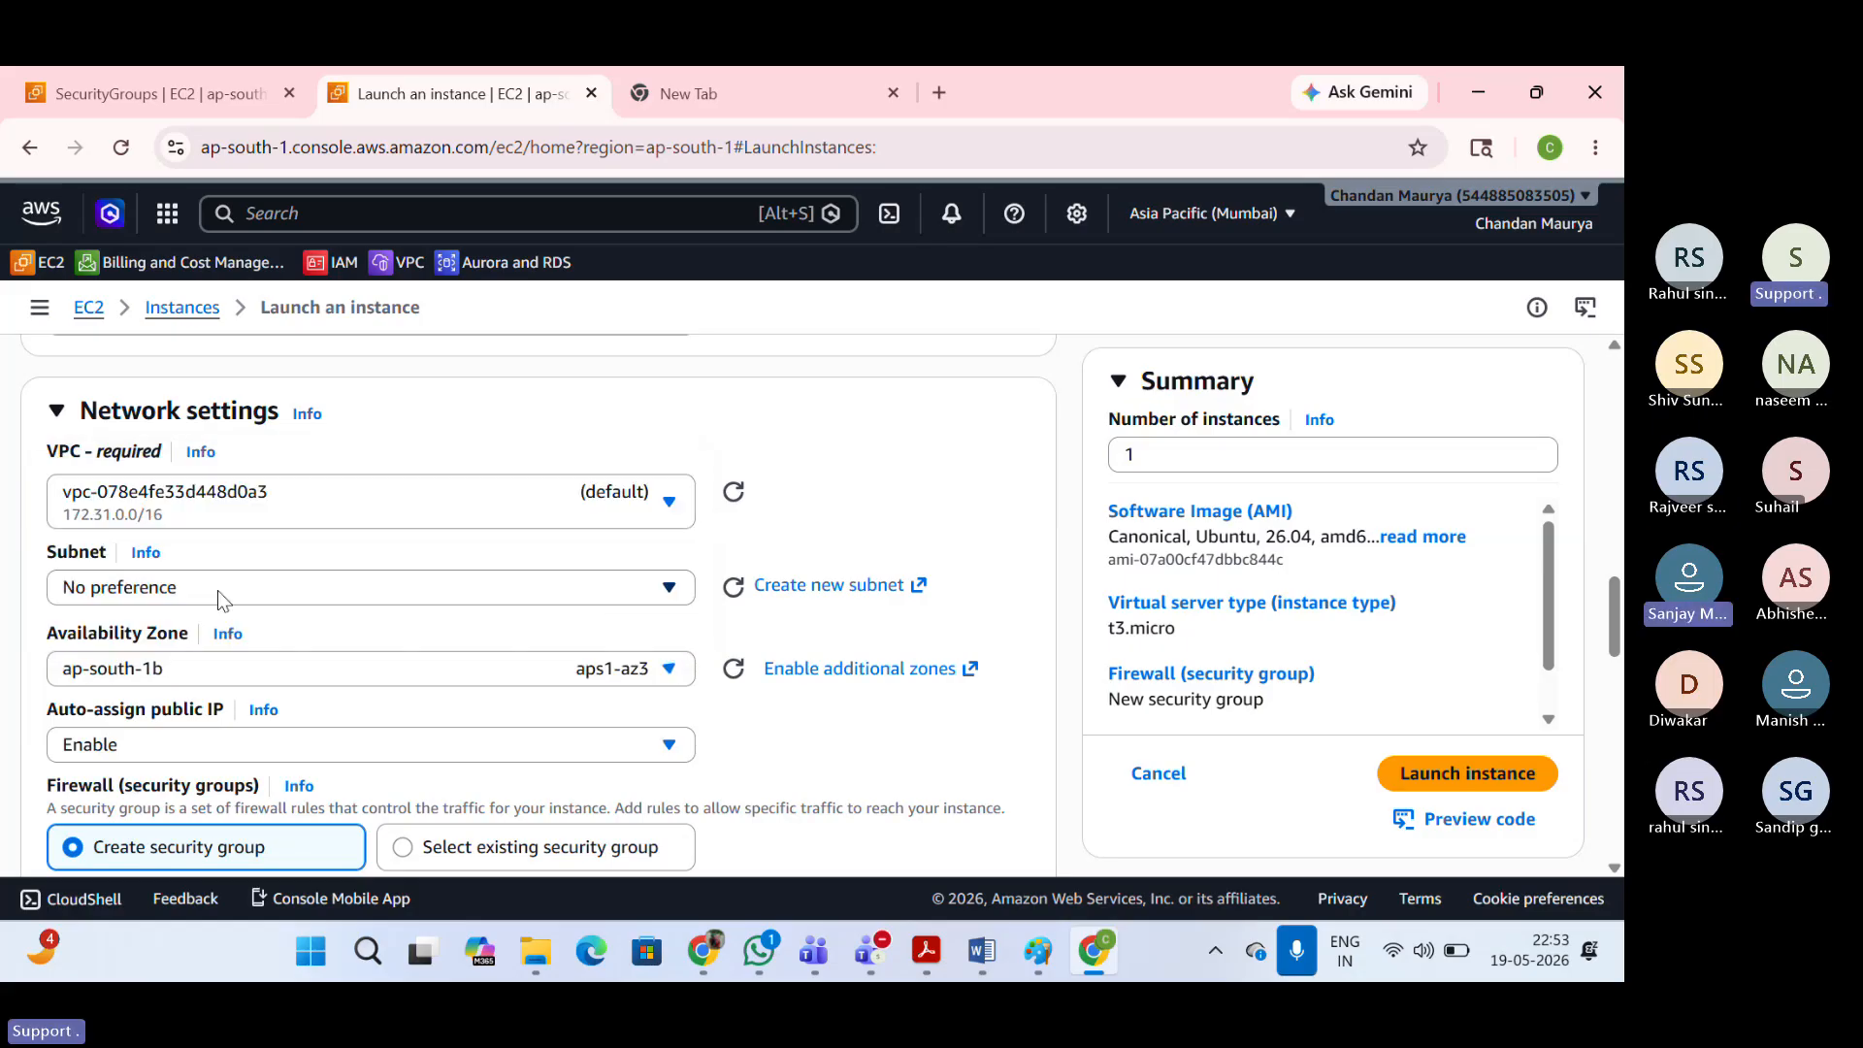
scroll(388, 614, "down", 1)
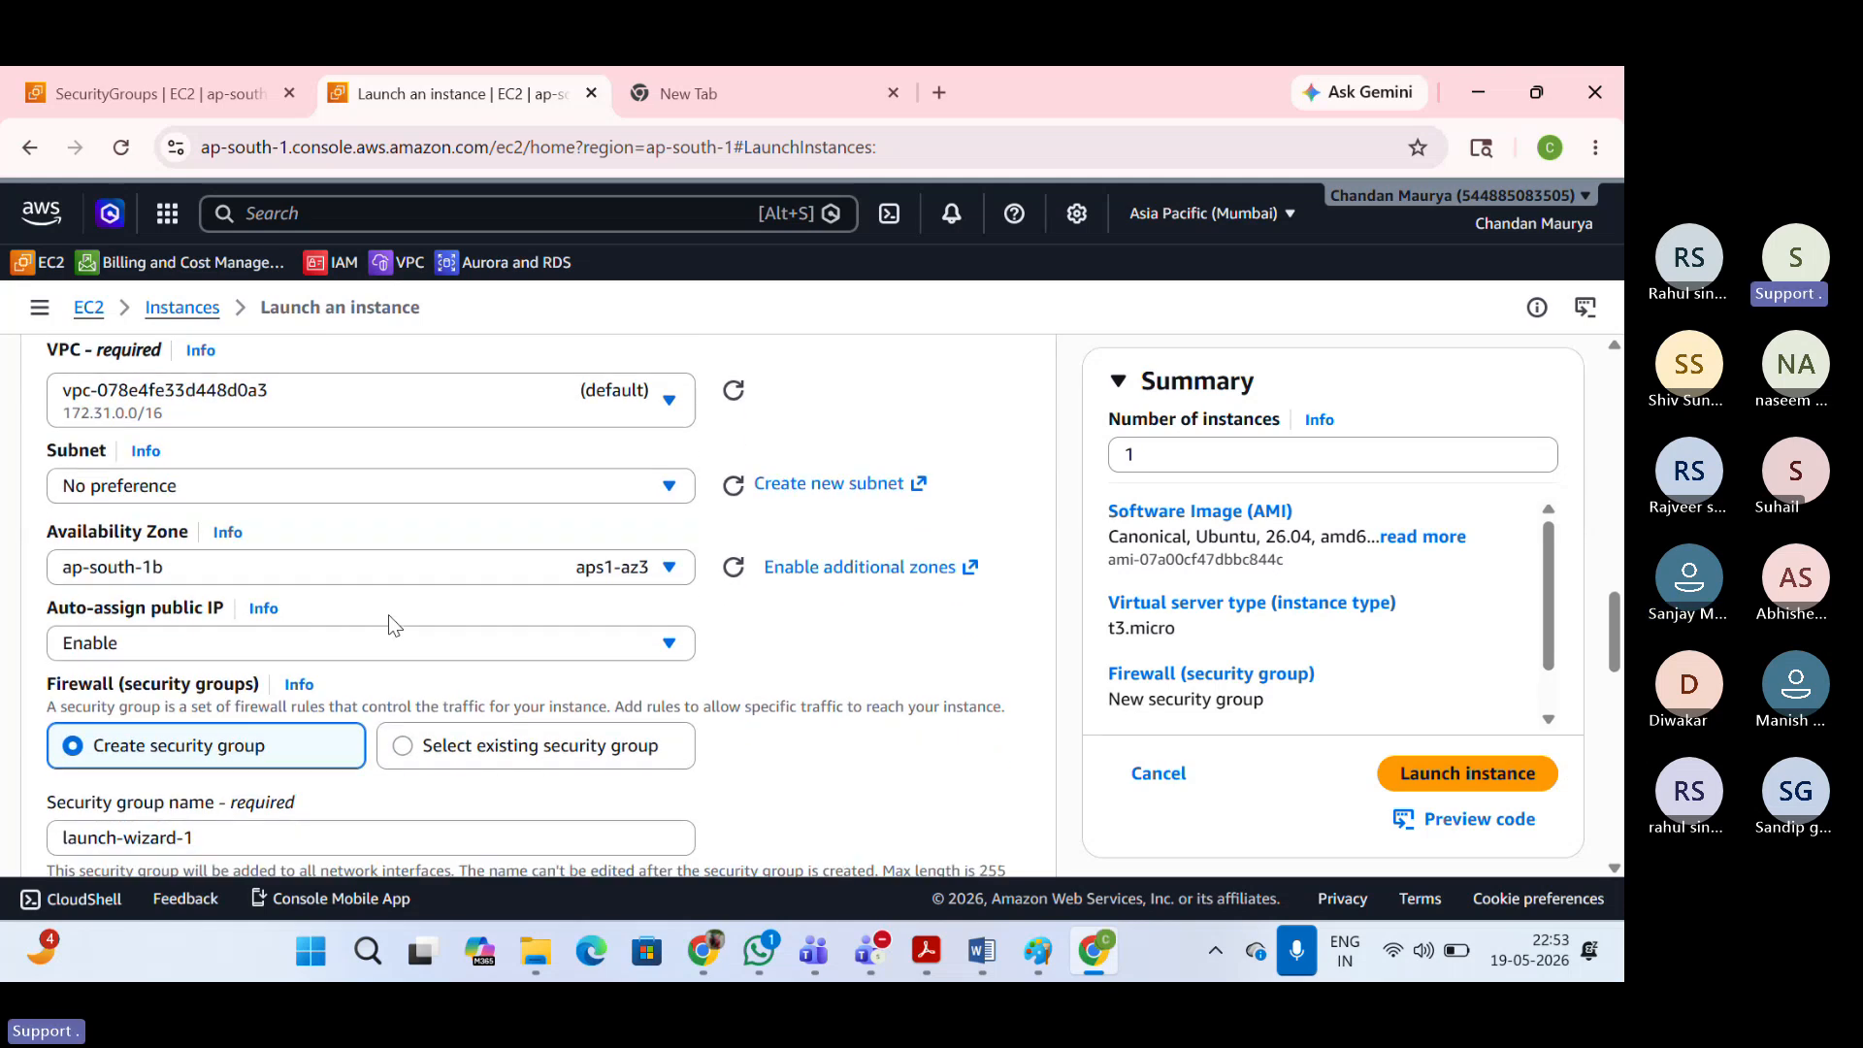
scroll(491, 643, "down", 1)
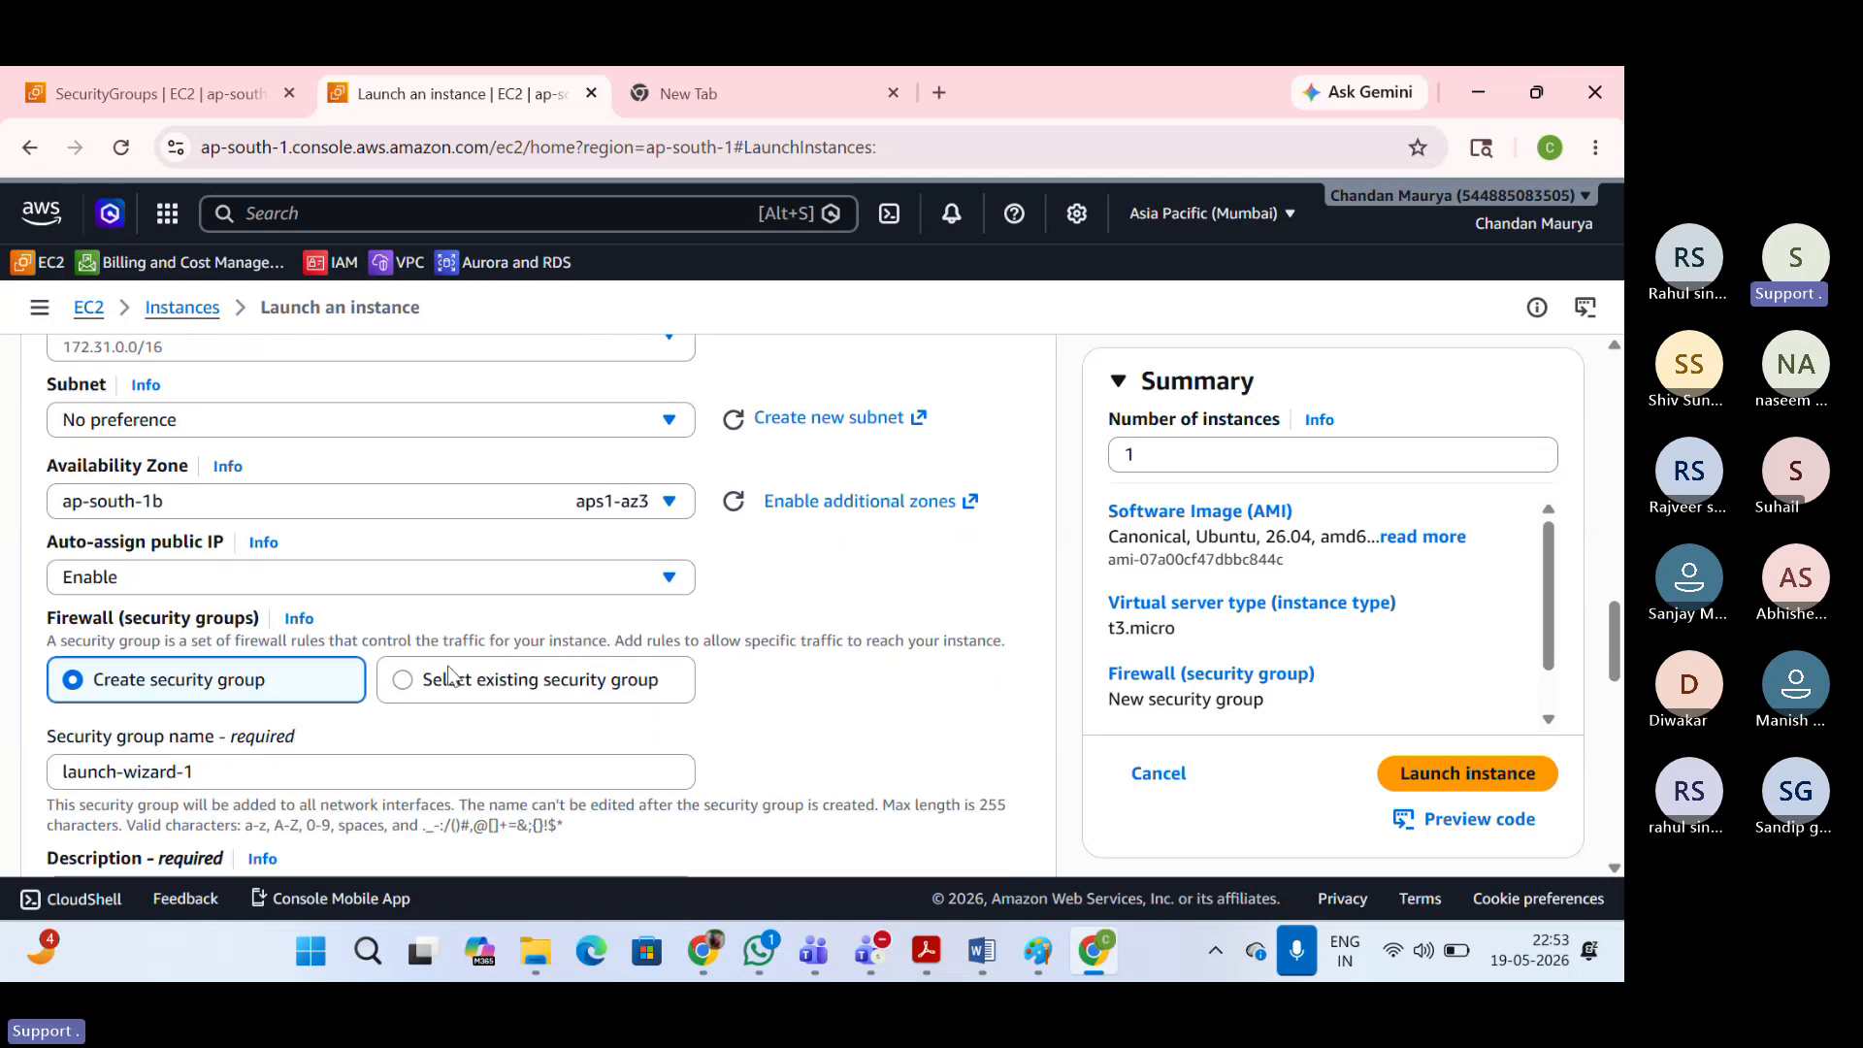
Step: Attach the existing using-for-server security group instead of creating a new one
left_click(402, 691)
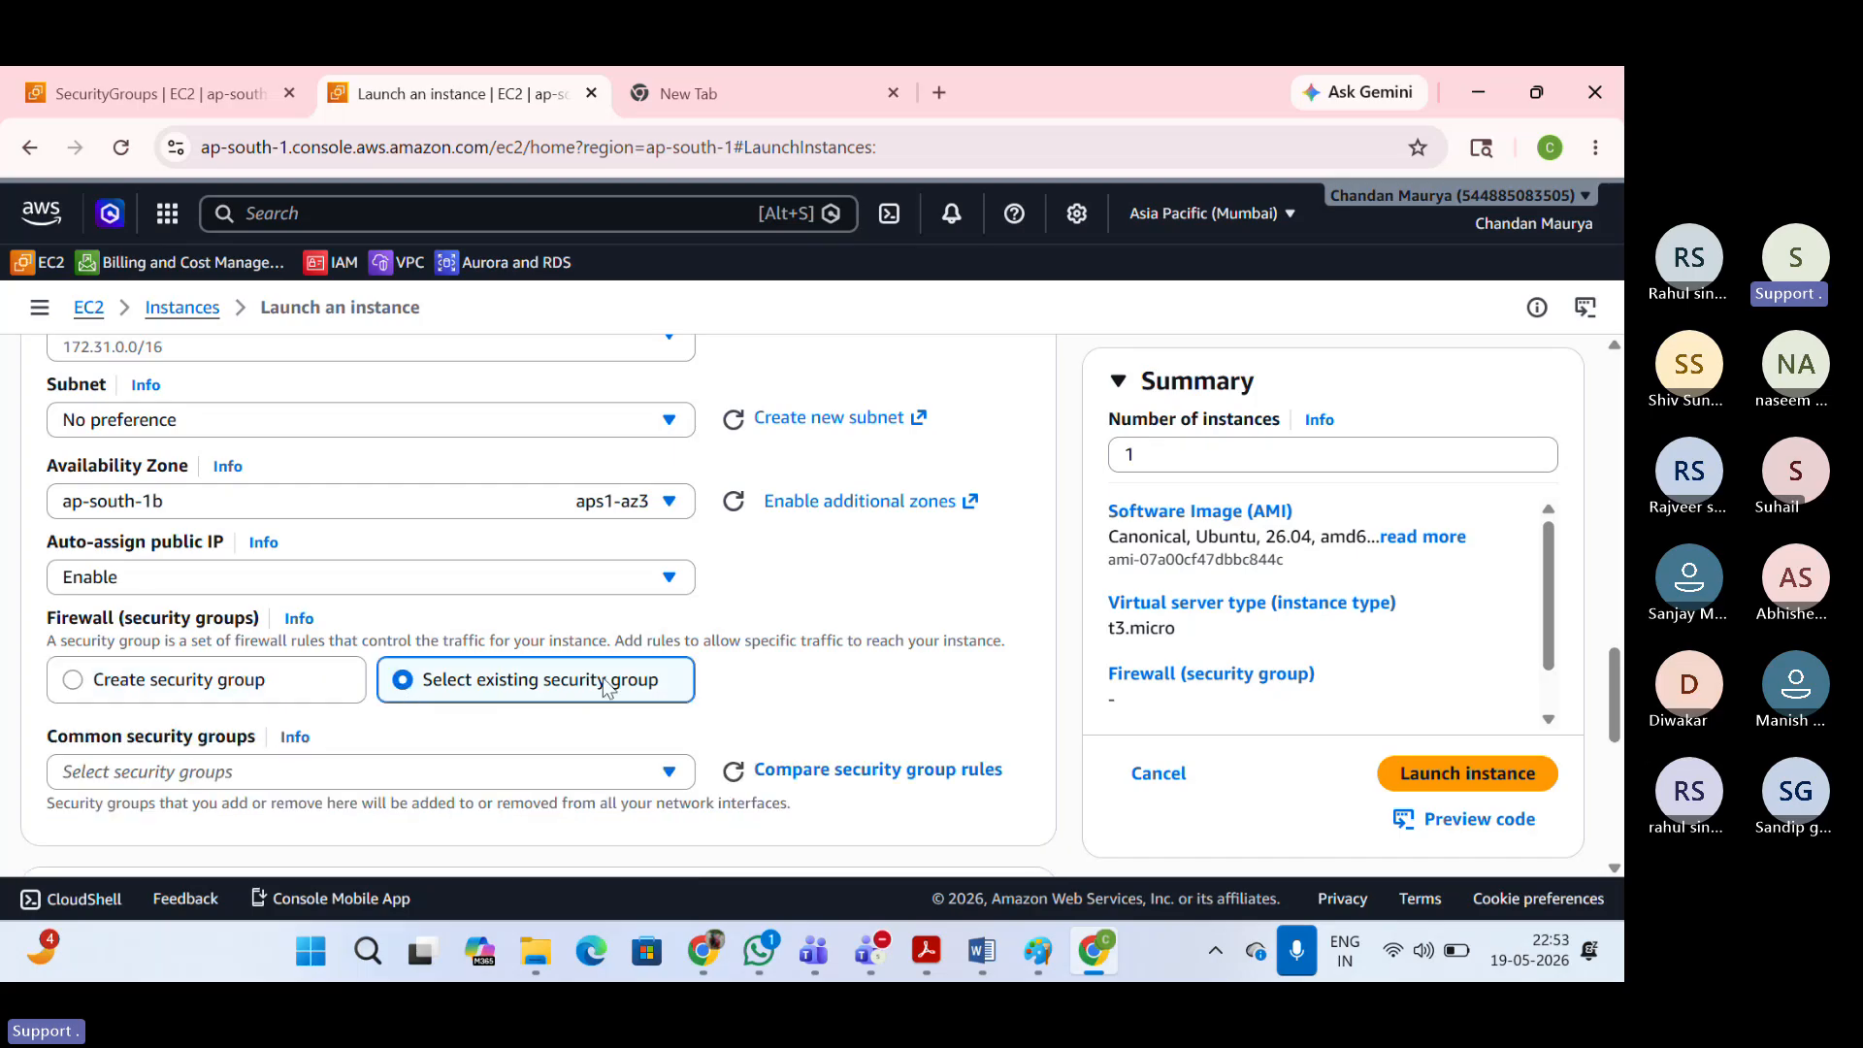
scroll(603, 678, "down", 1)
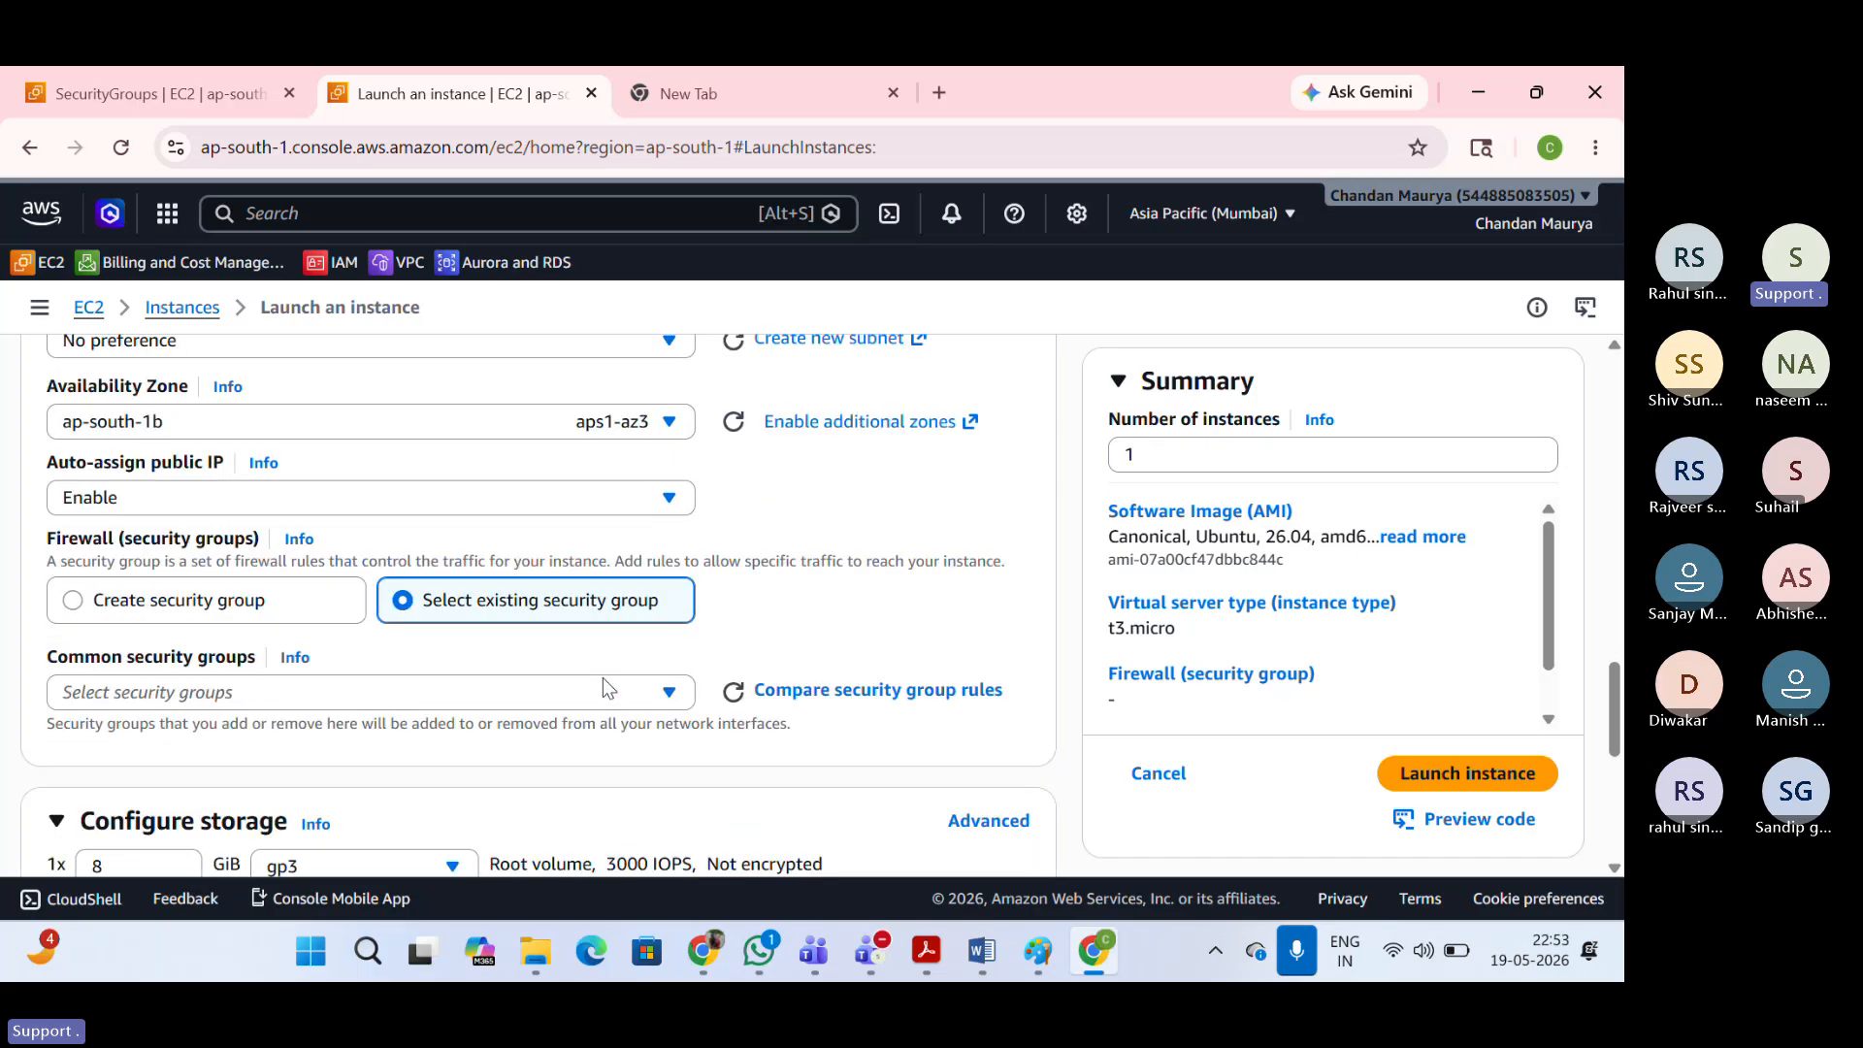
left_click(678, 674)
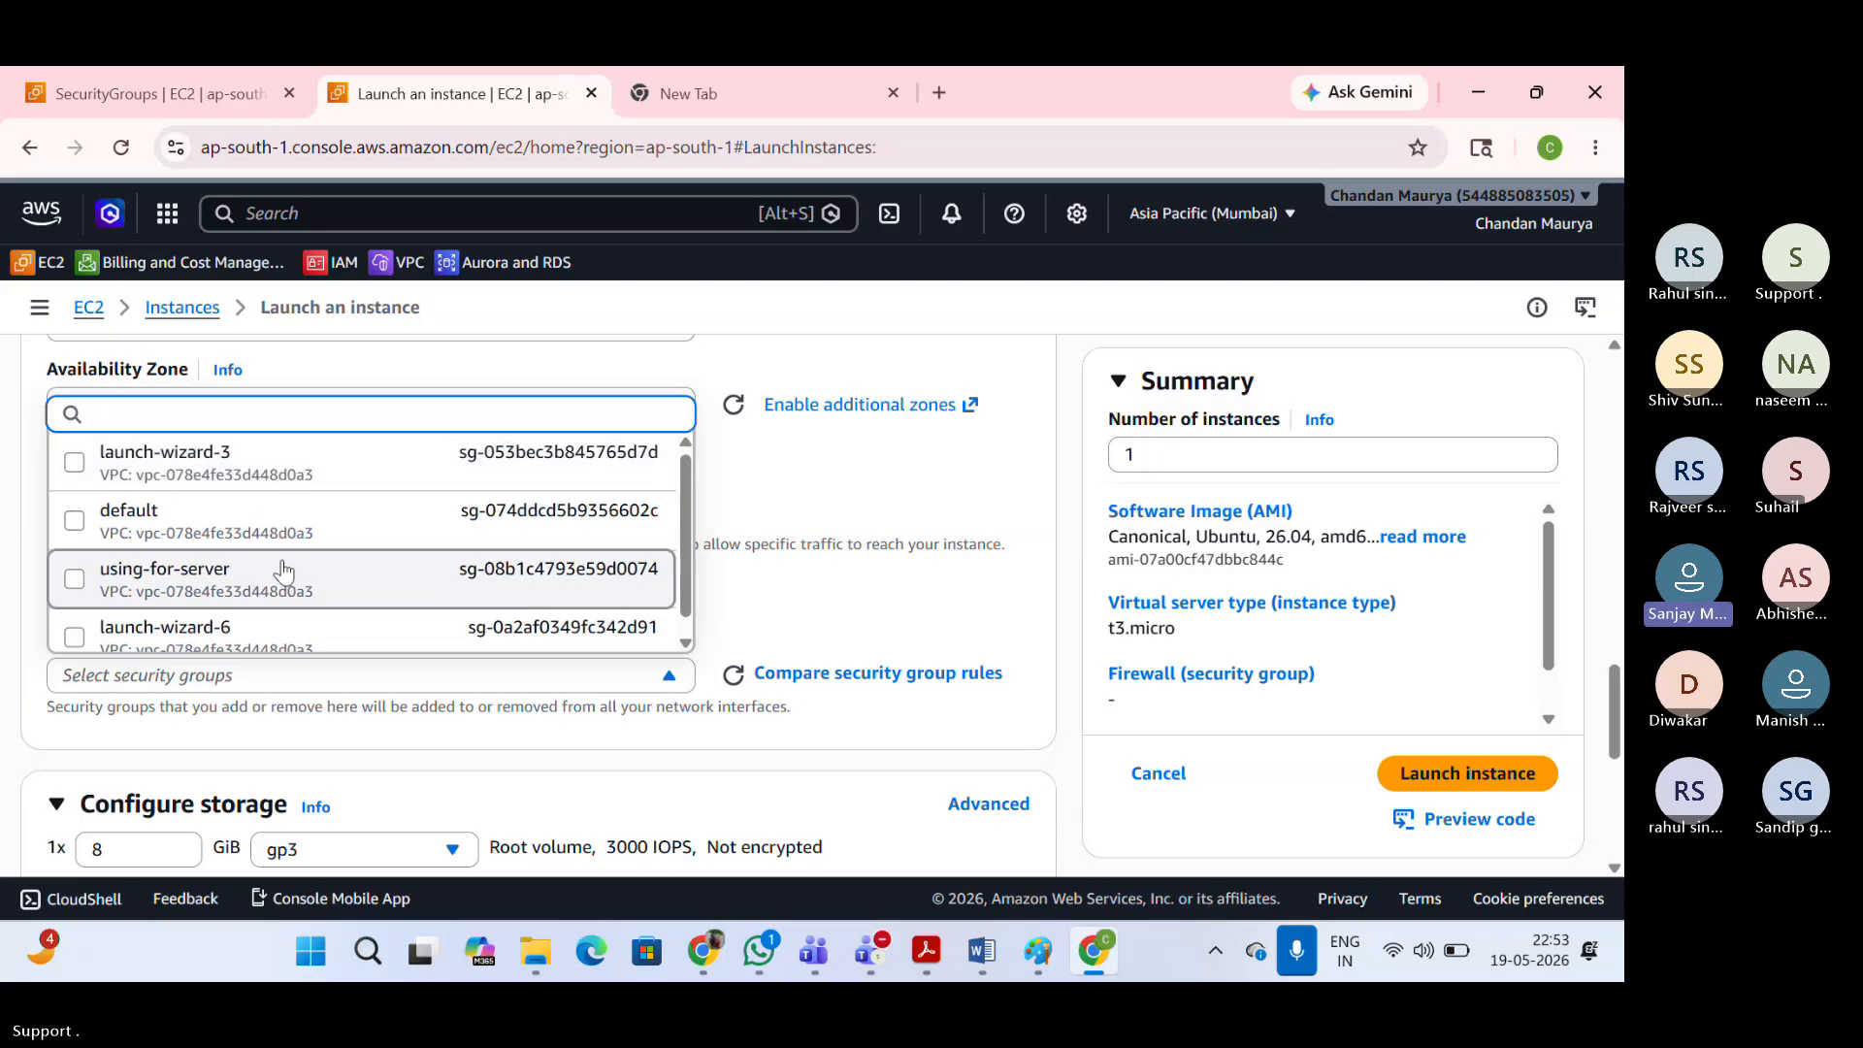
left_click(129, 575)
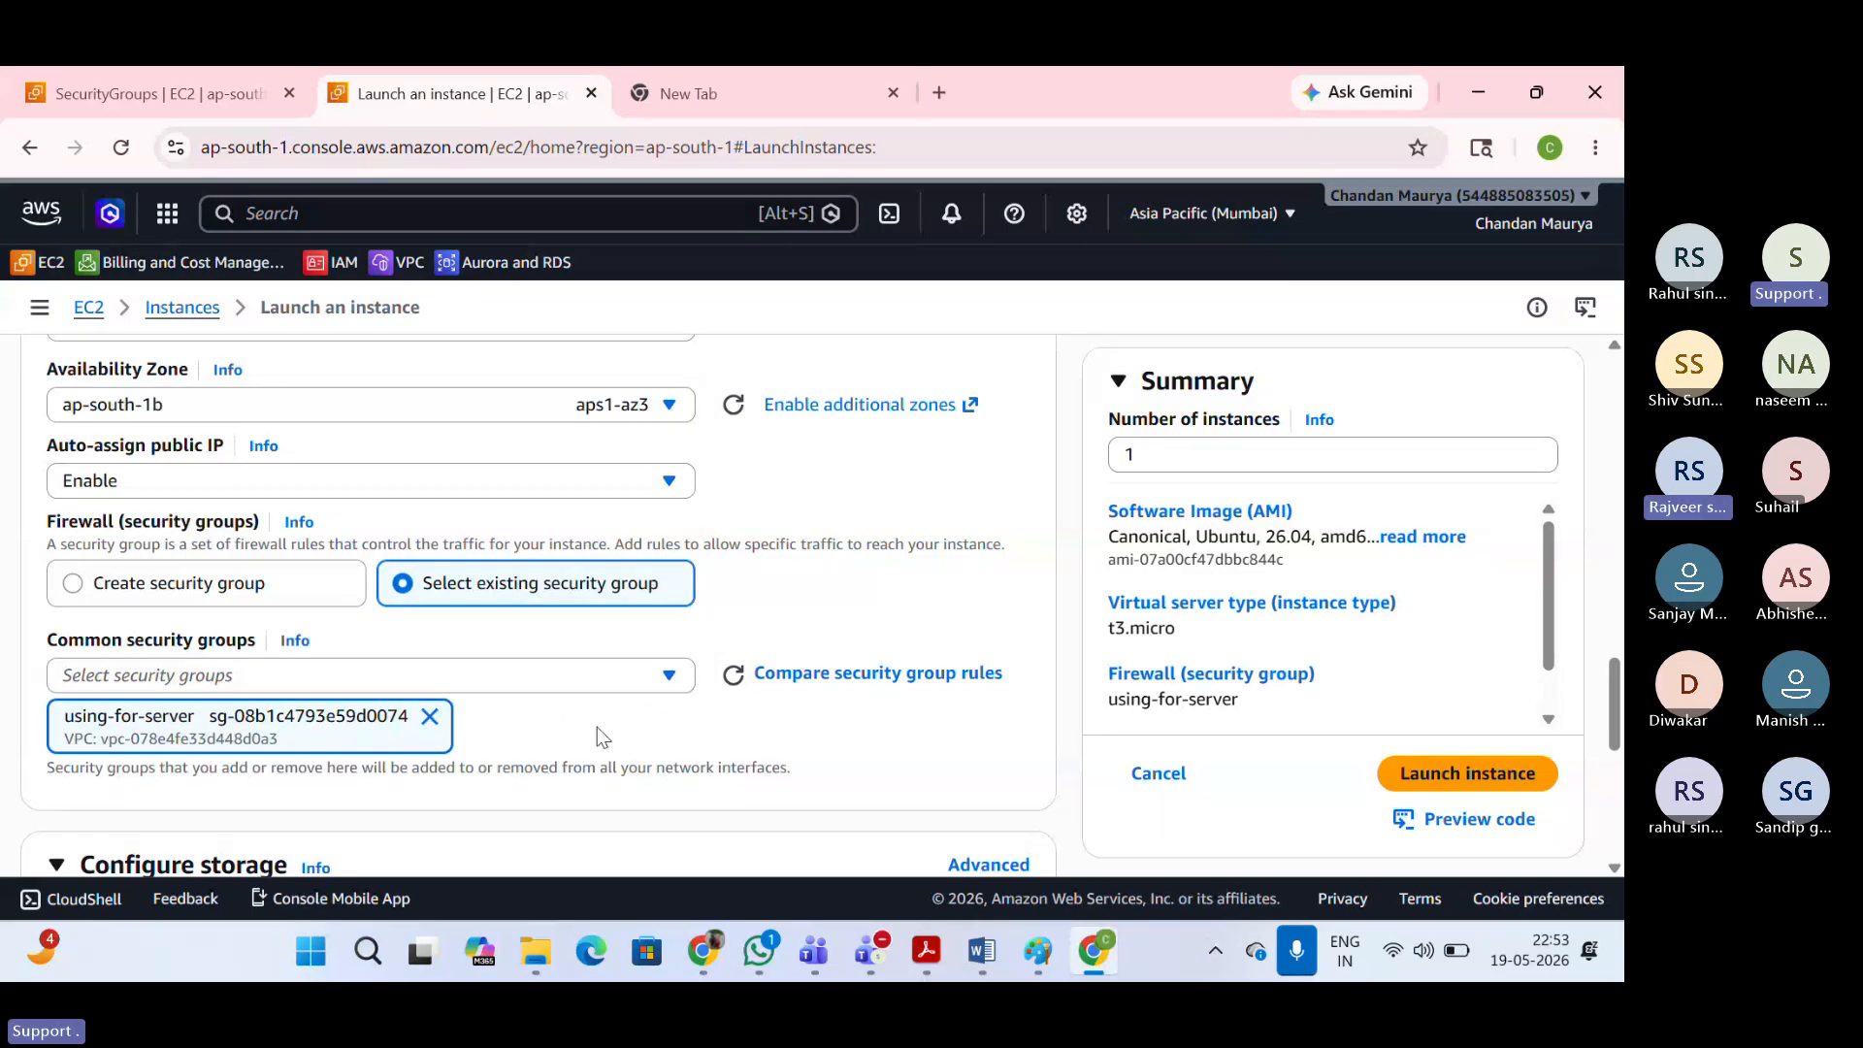
scroll(598, 730, "down", 2)
scroll(597, 726, "down", 4)
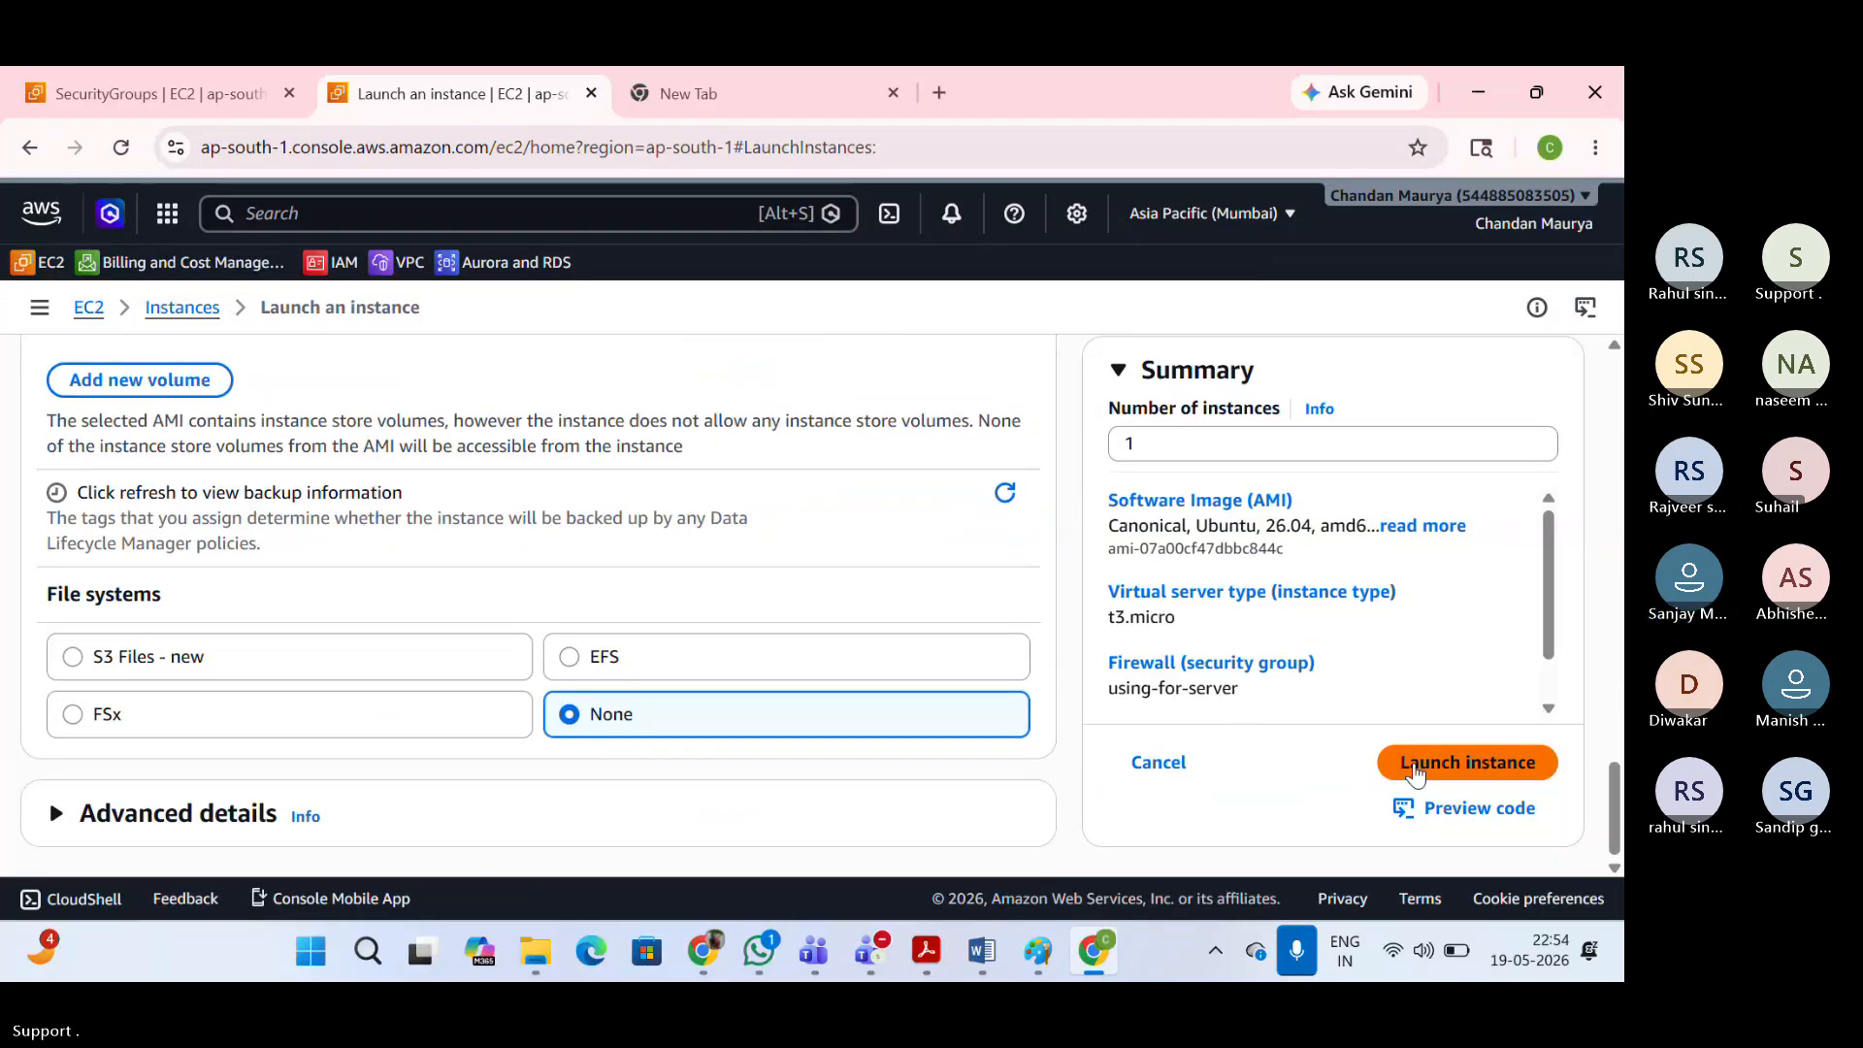
Step: Launch server-2, open an Instance Connect browser shell on server-1, then refresh the instances list
left_click(1413, 762)
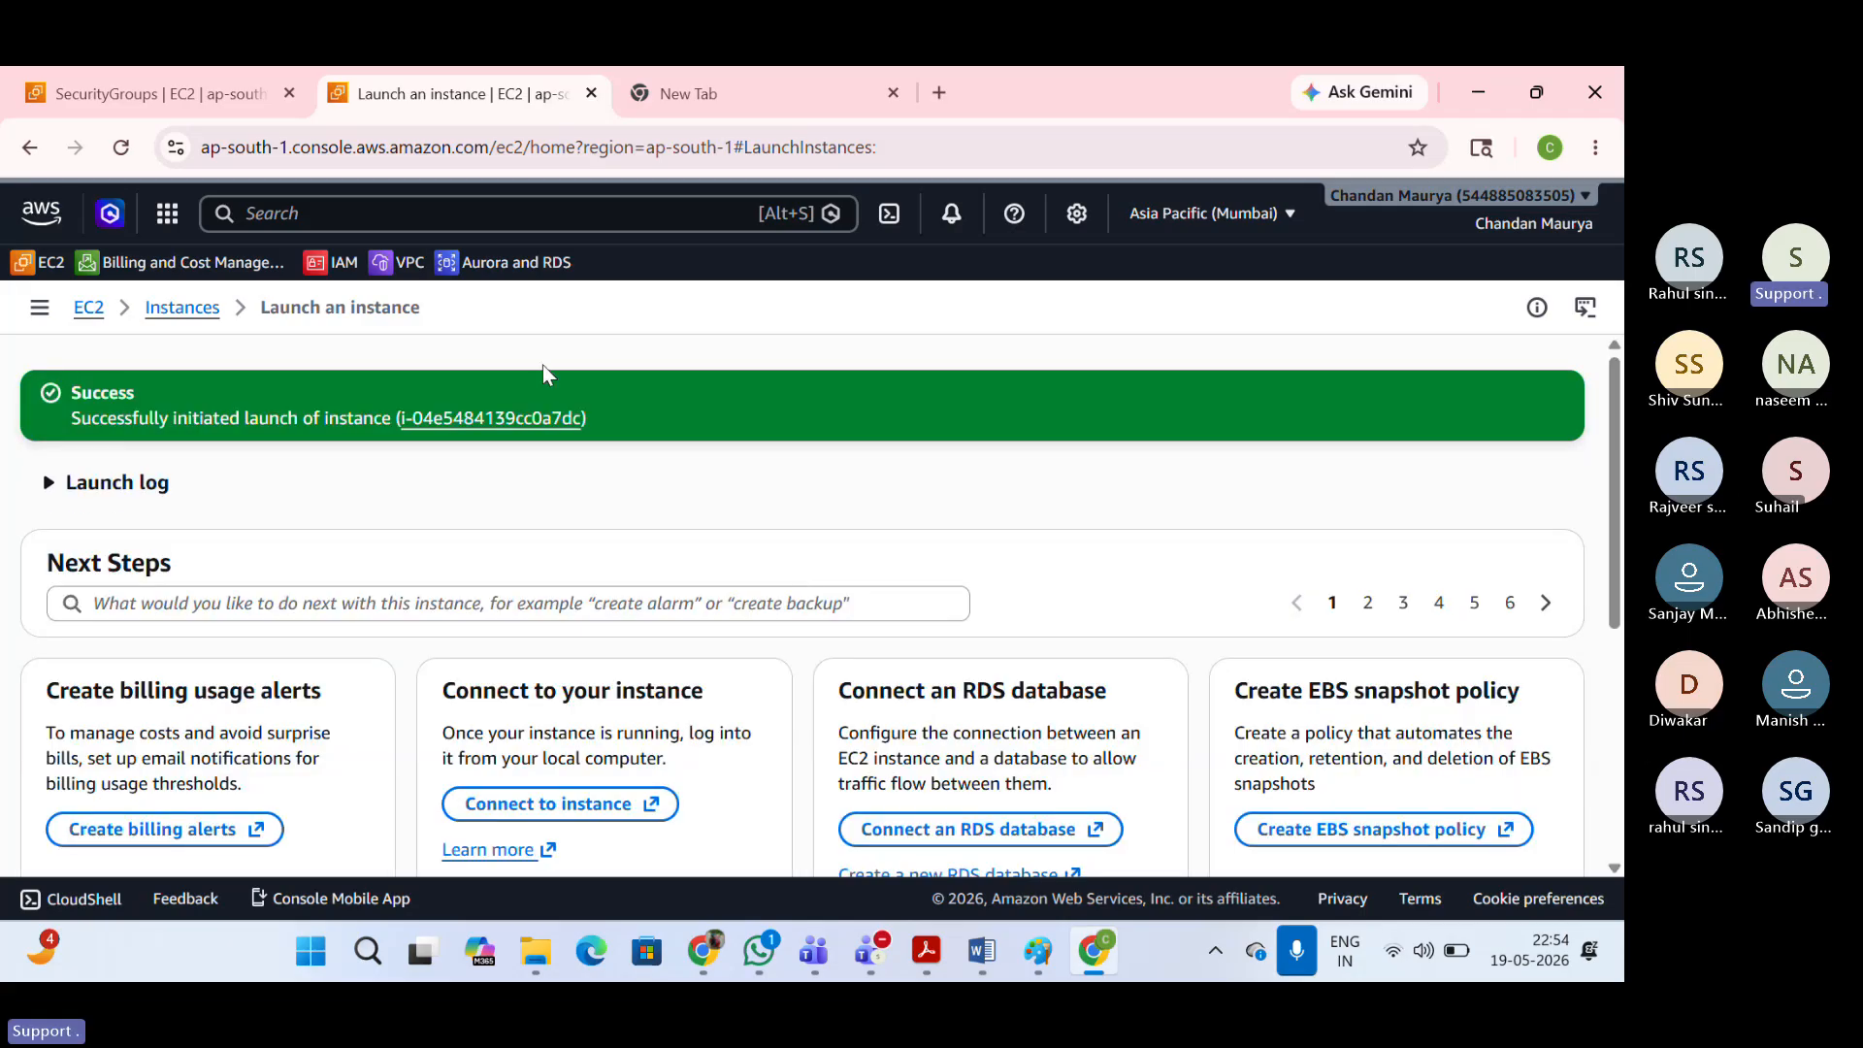
left_click(167, 324)
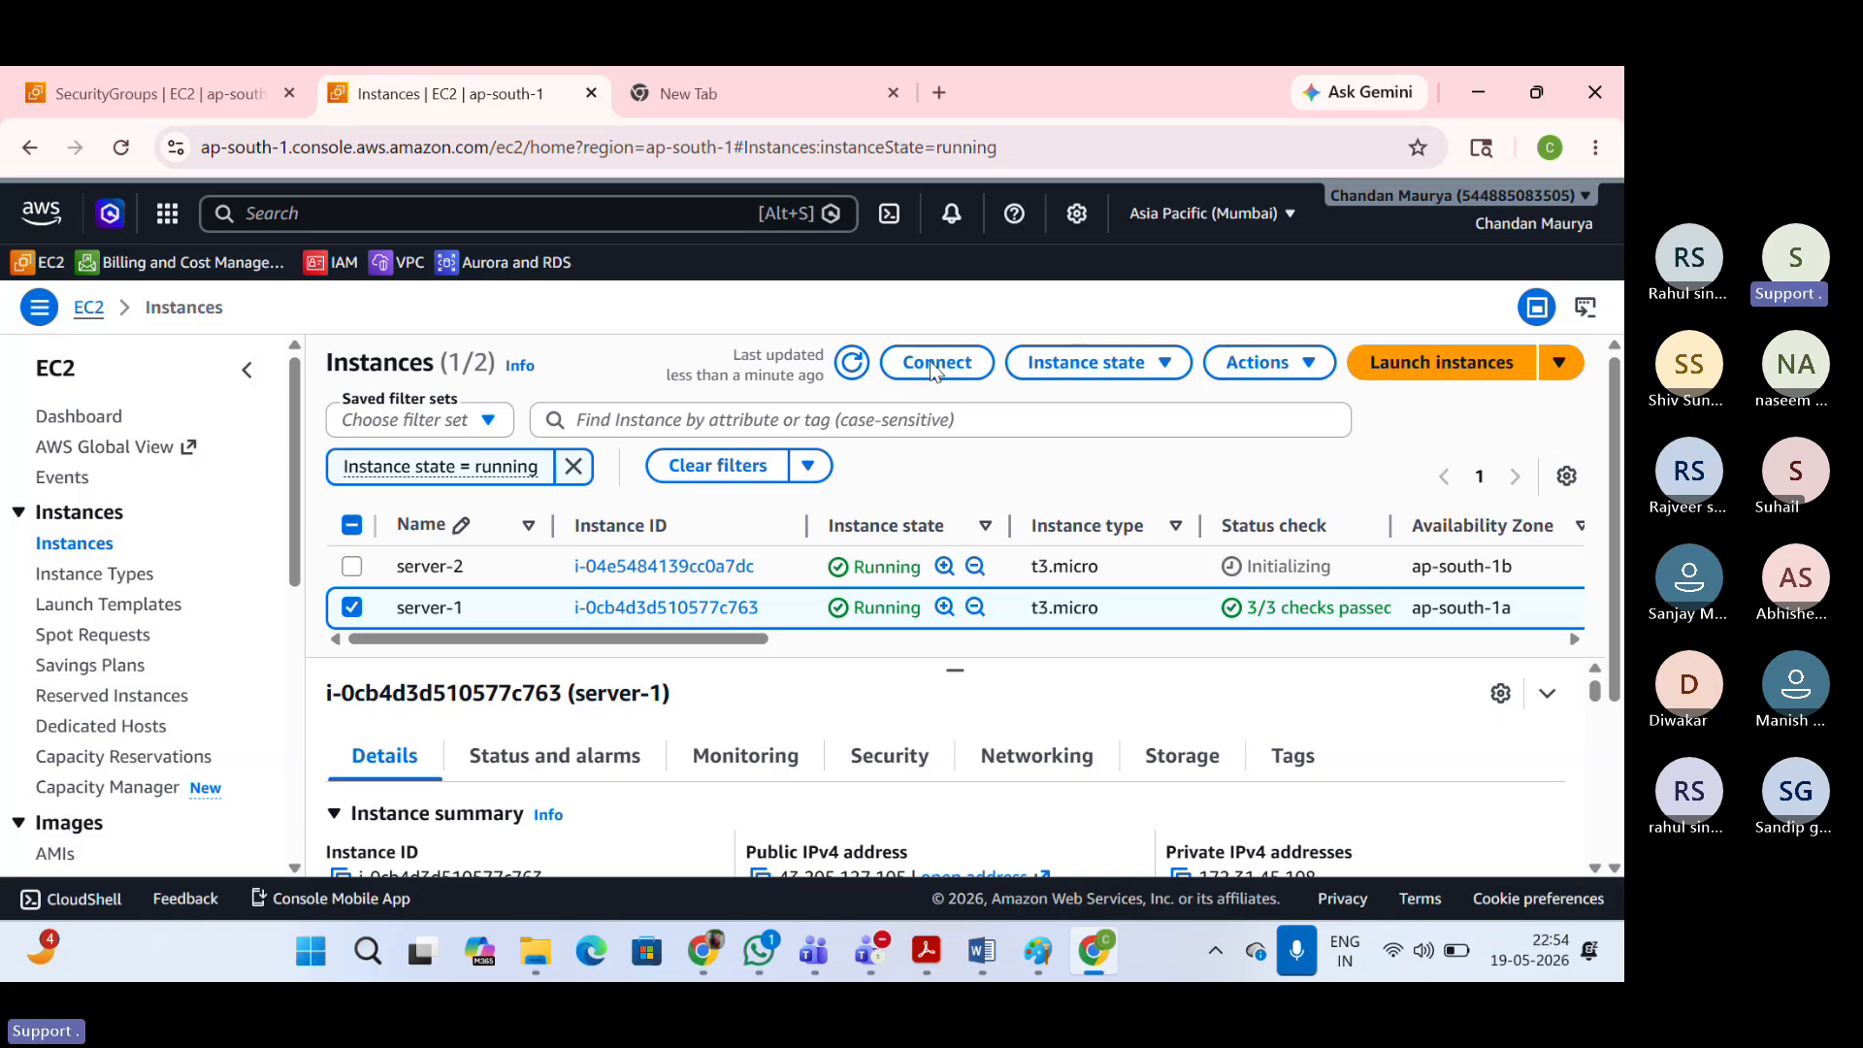
left_click(931, 366)
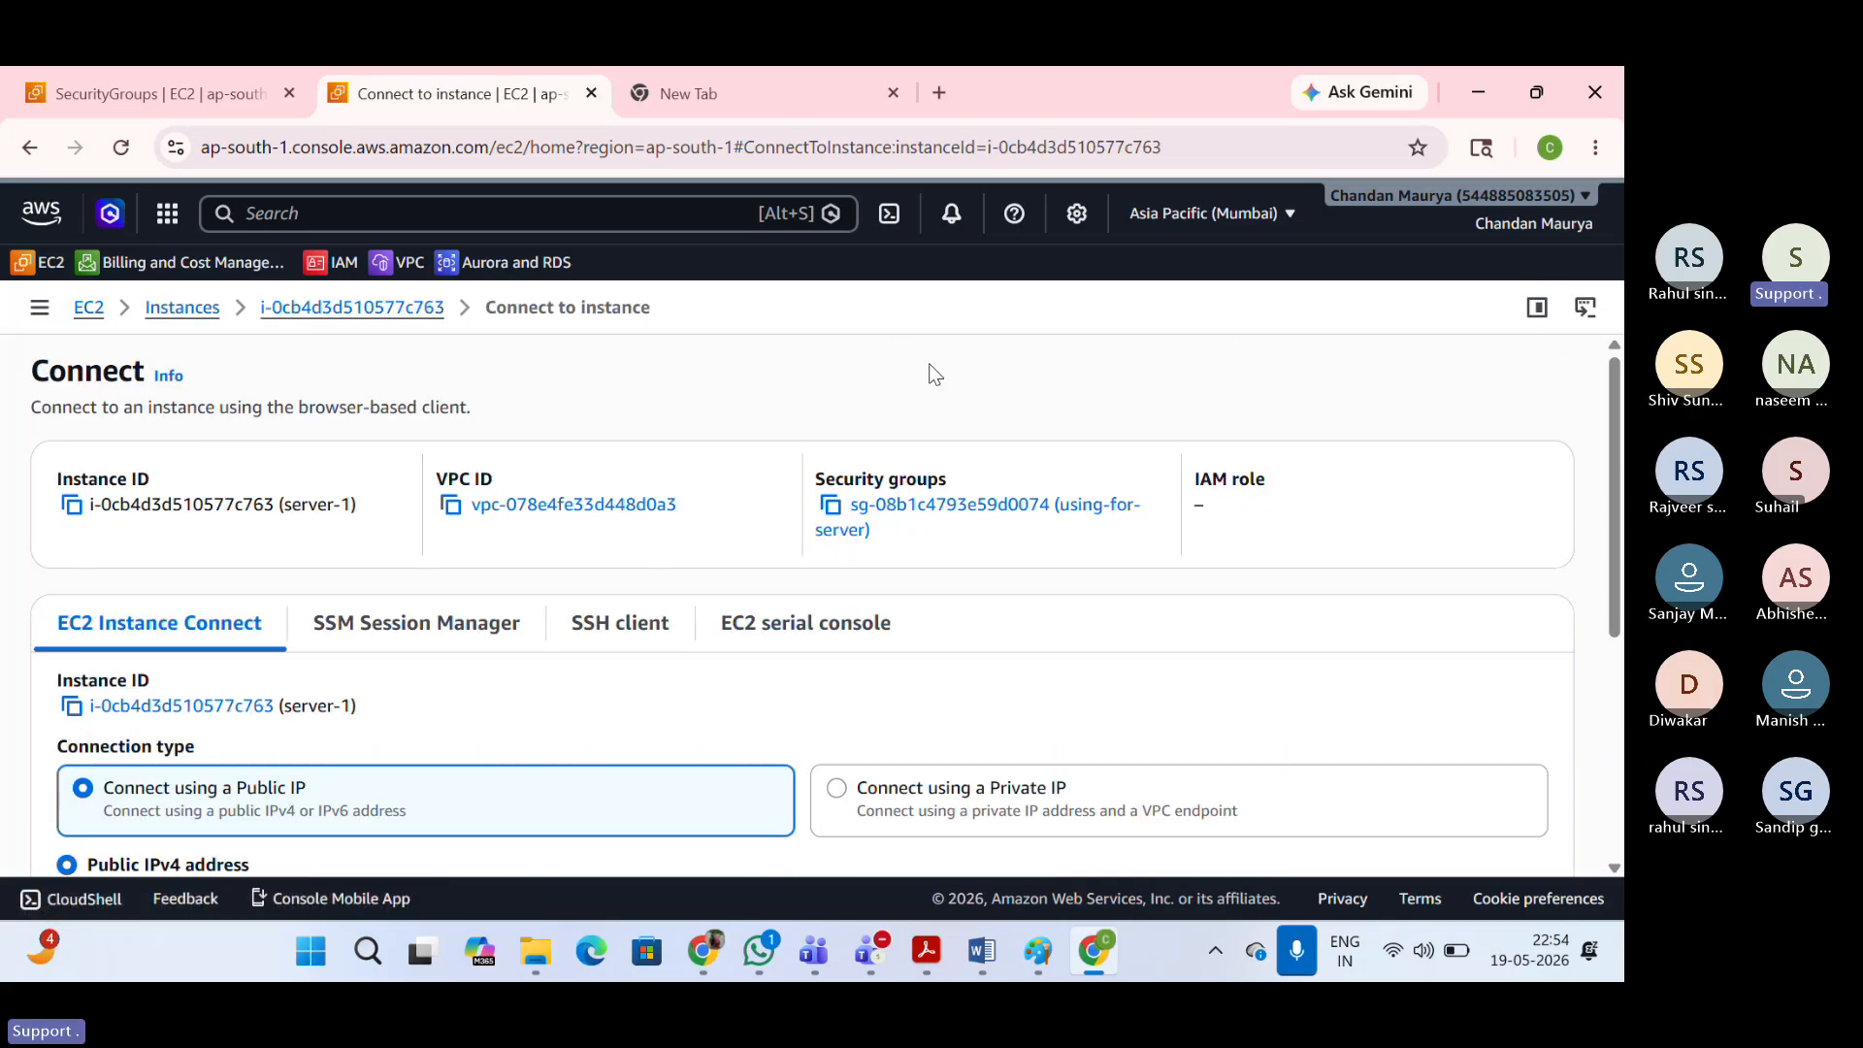
scroll(708, 679, "down", 4)
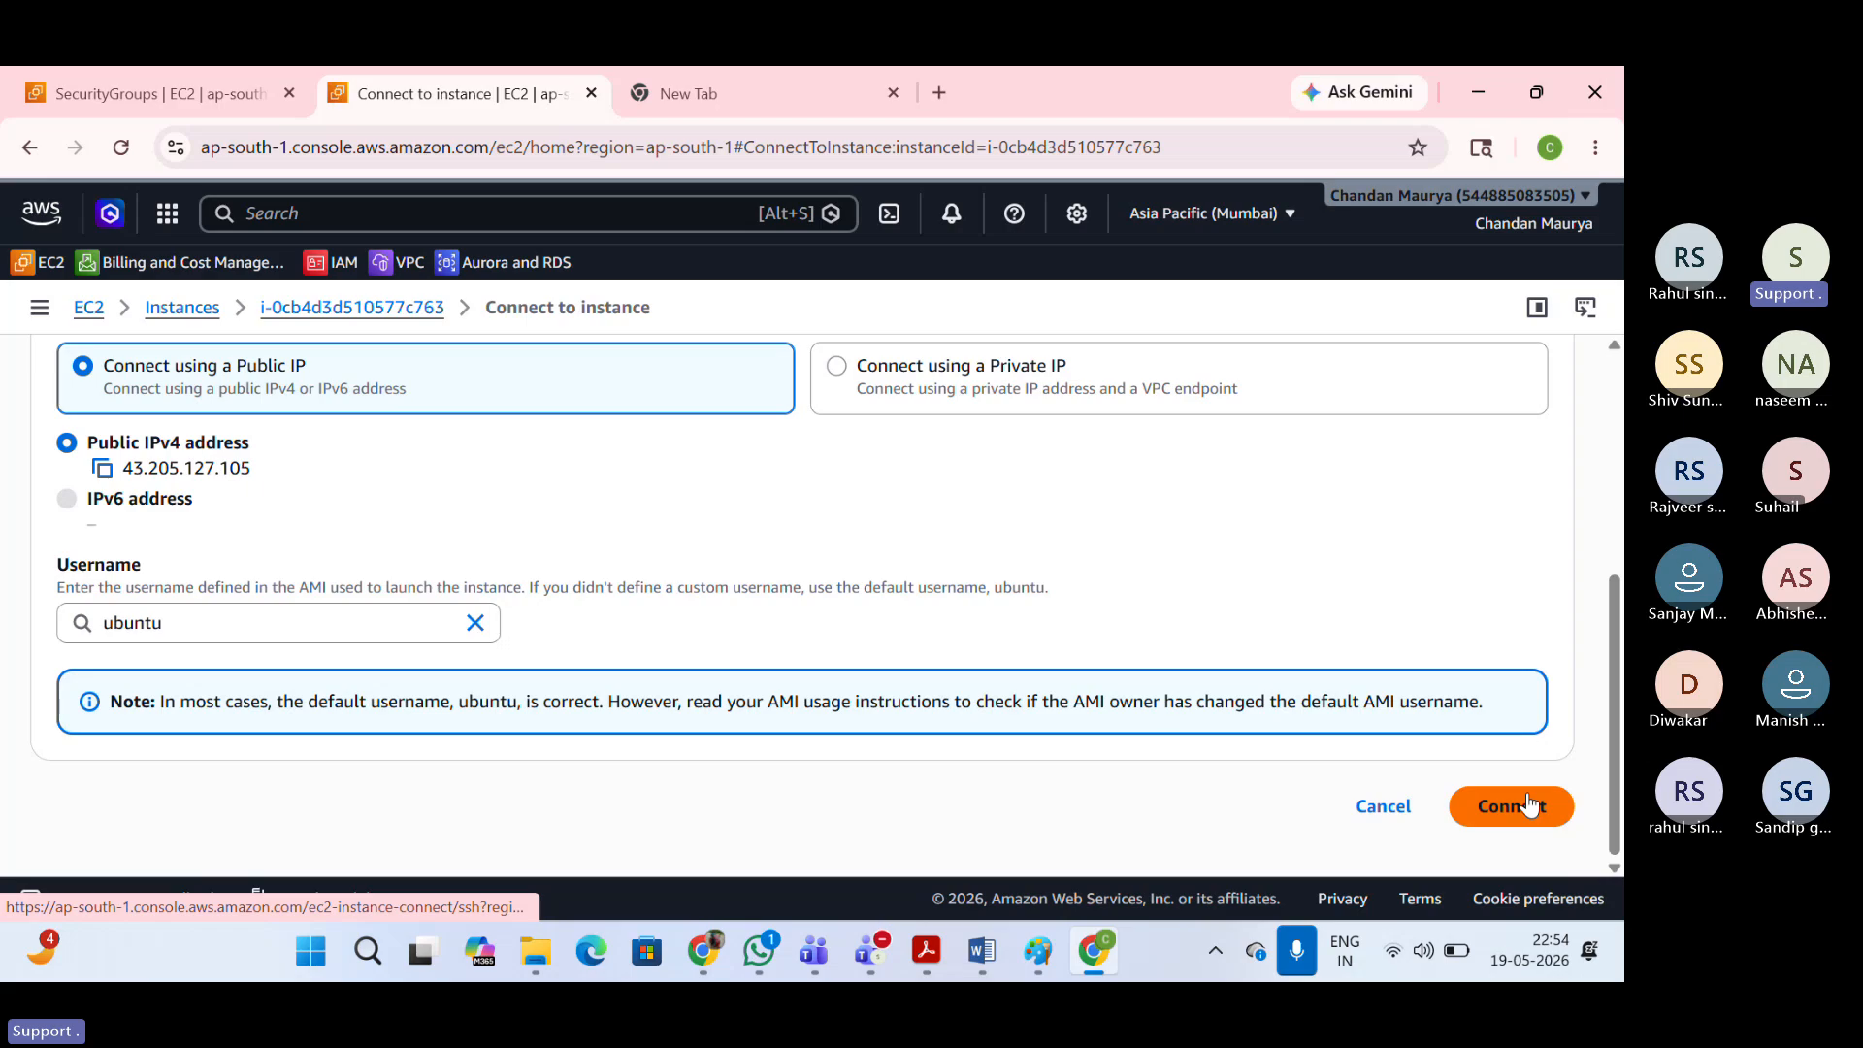
left_click(1529, 803)
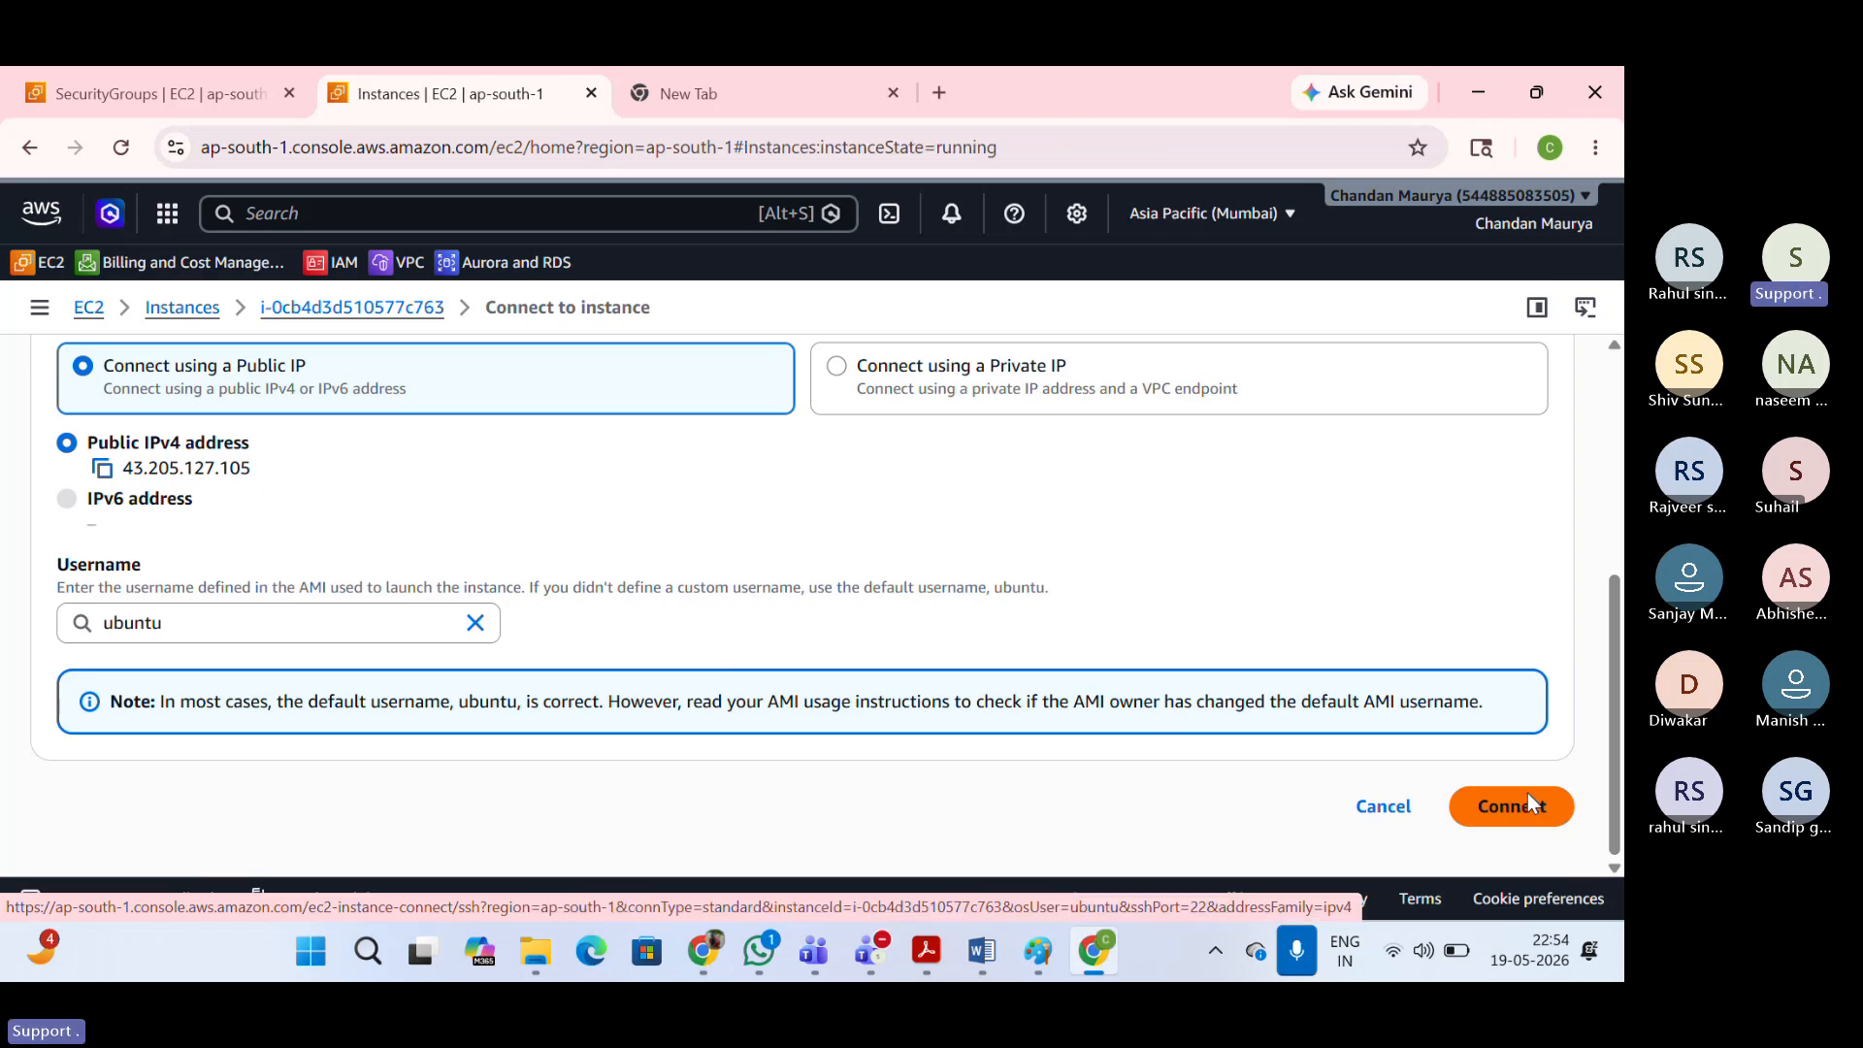
left_click(1527, 793)
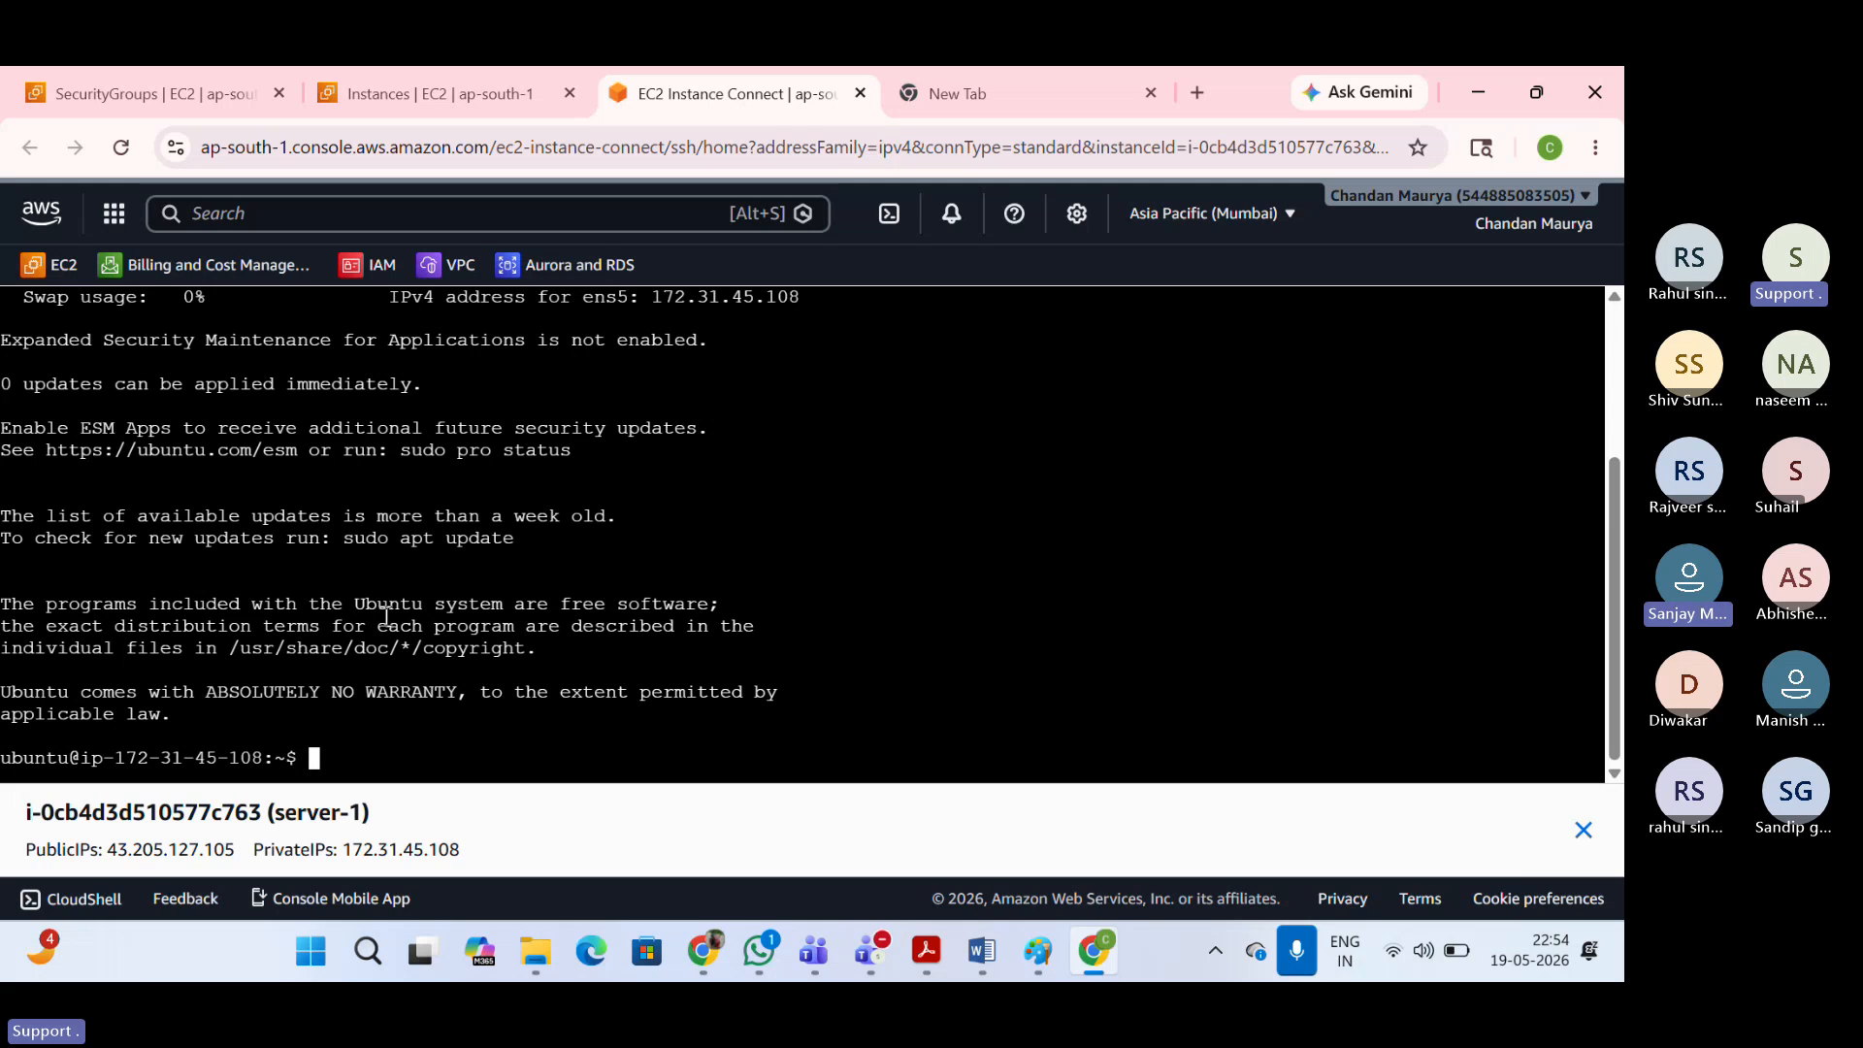
left_click(461, 92)
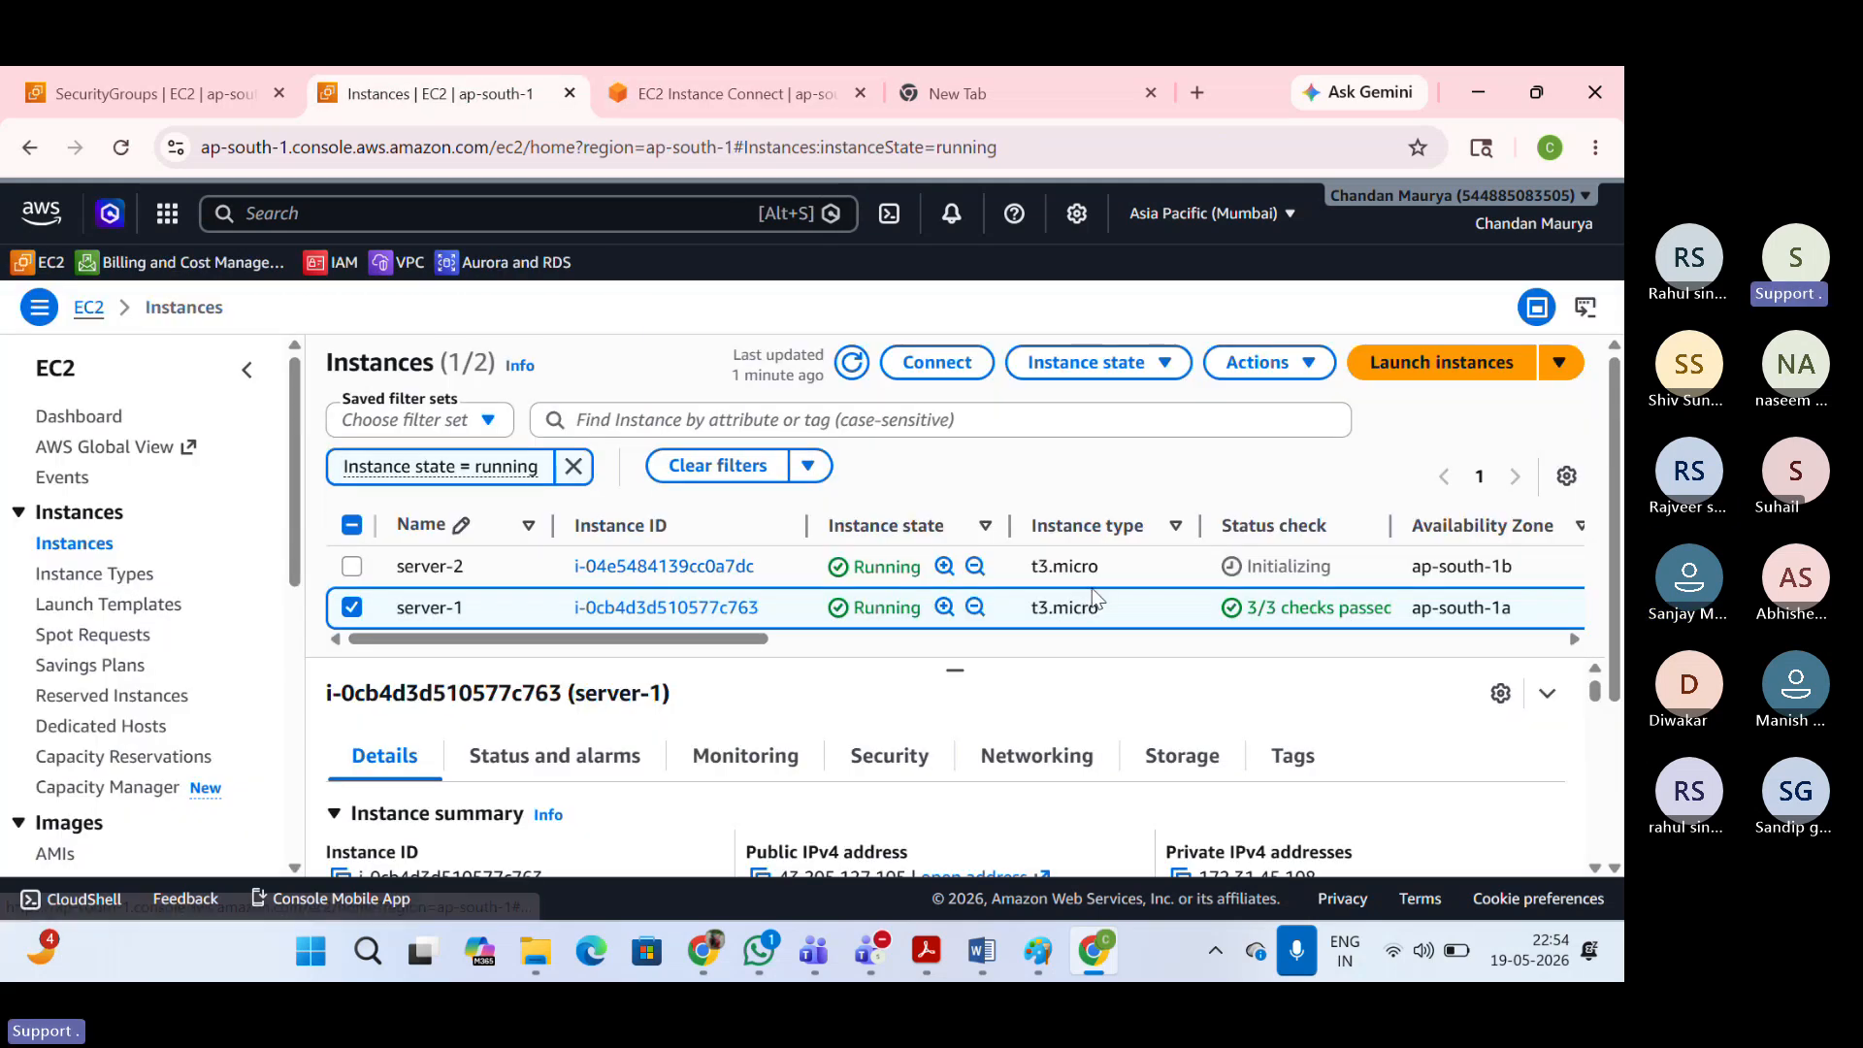
left_click(852, 363)
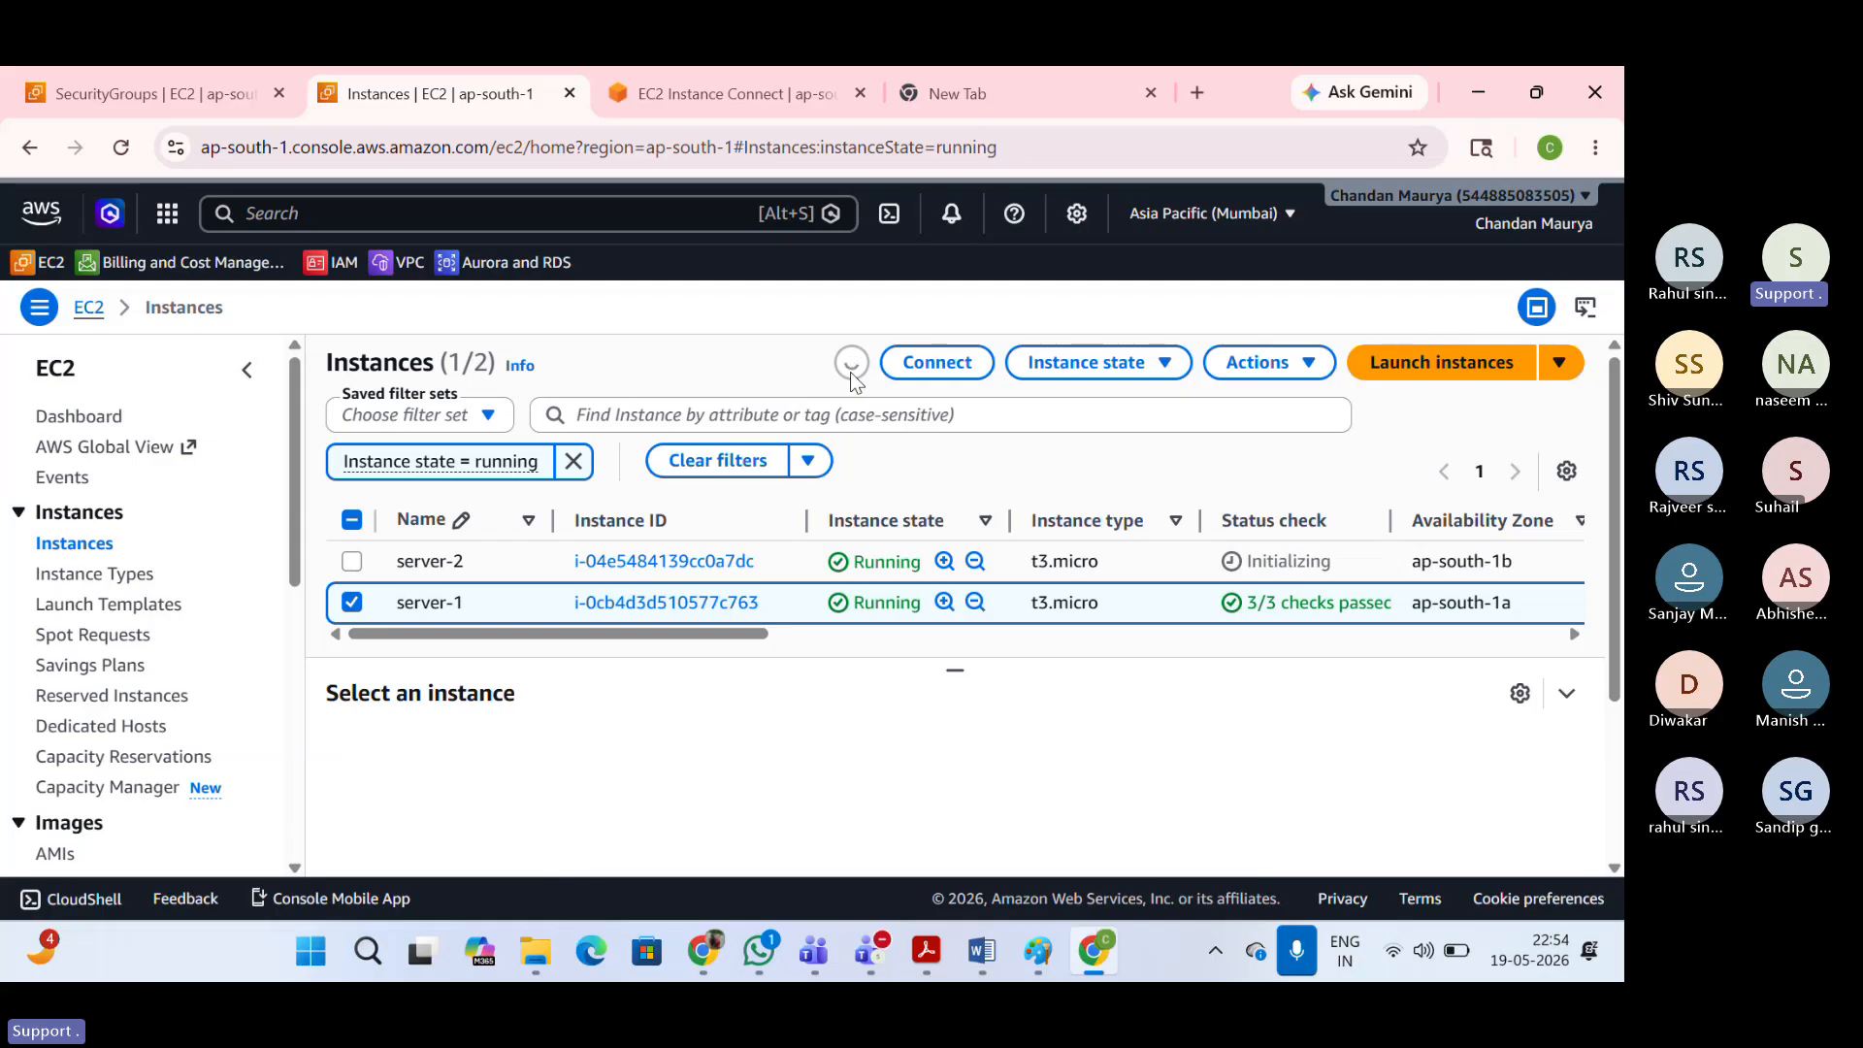
Step: In the Paint diagram, label the server-1 box 'AZ-AP south 1A'
mouse_move(1036, 956)
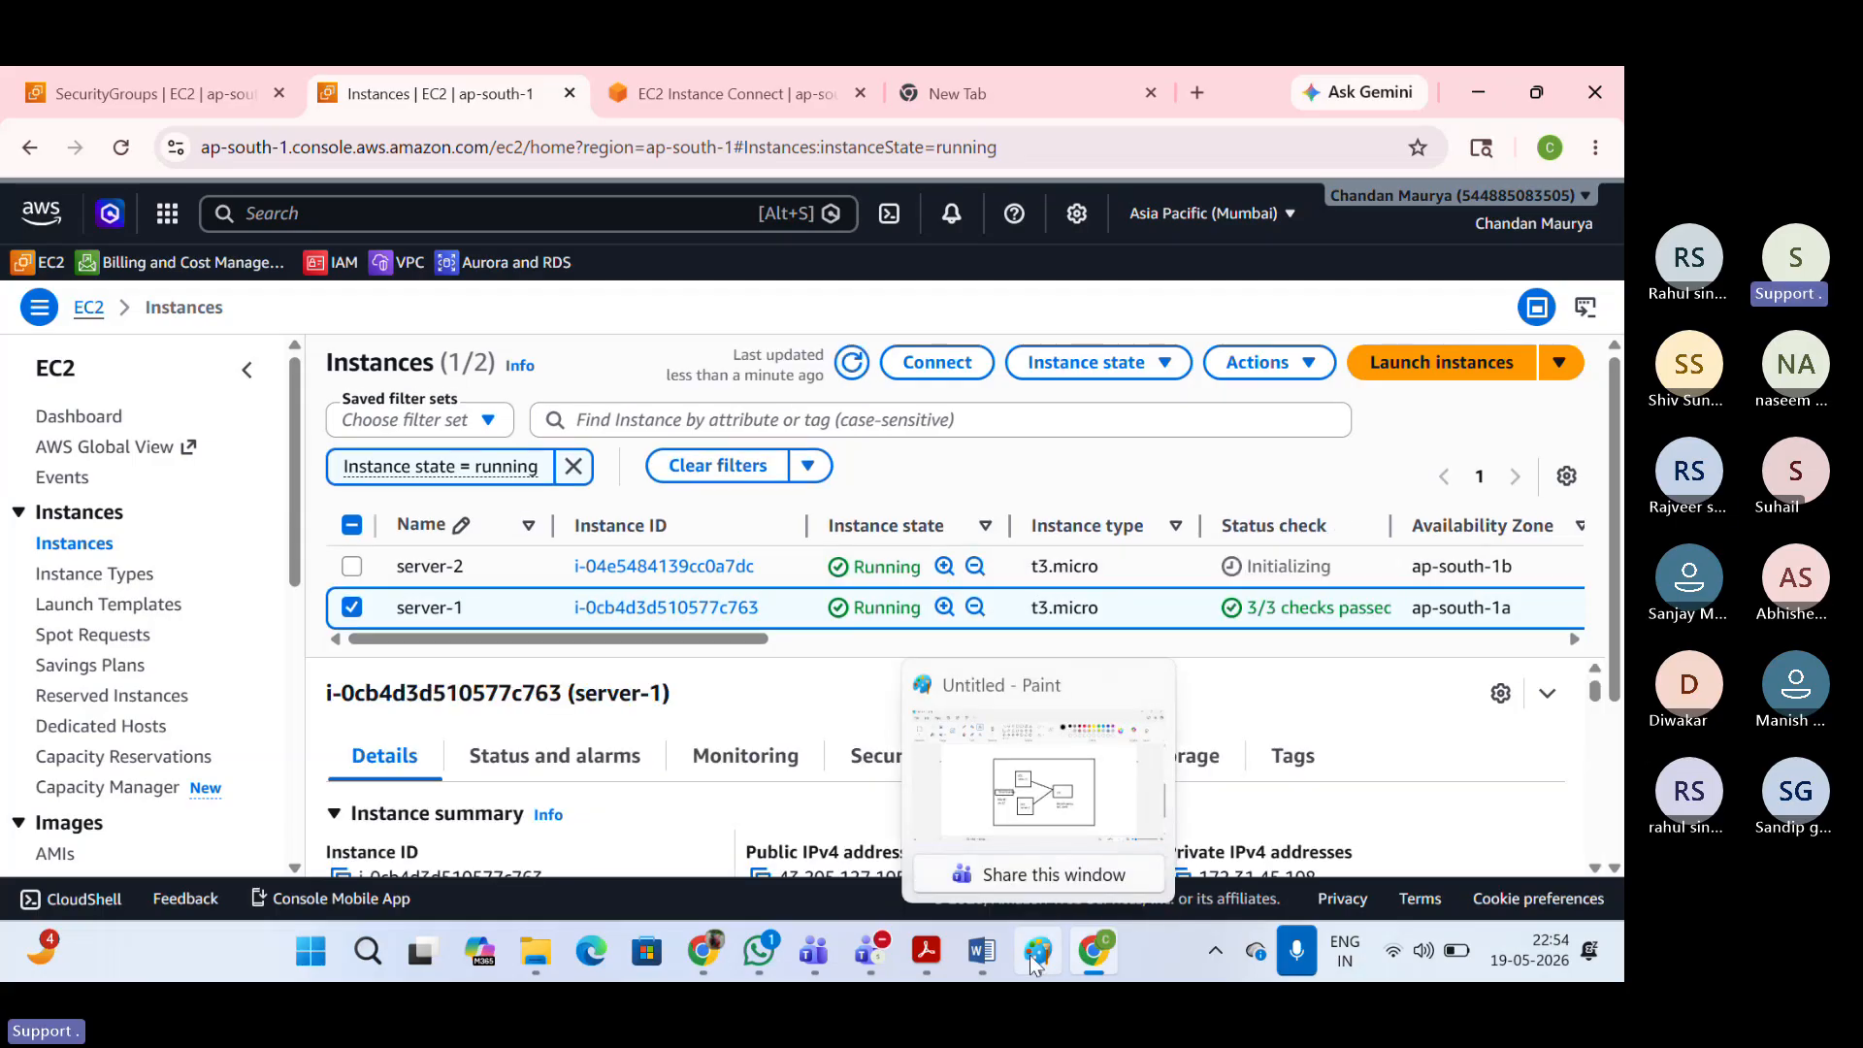
left_click(1021, 790)
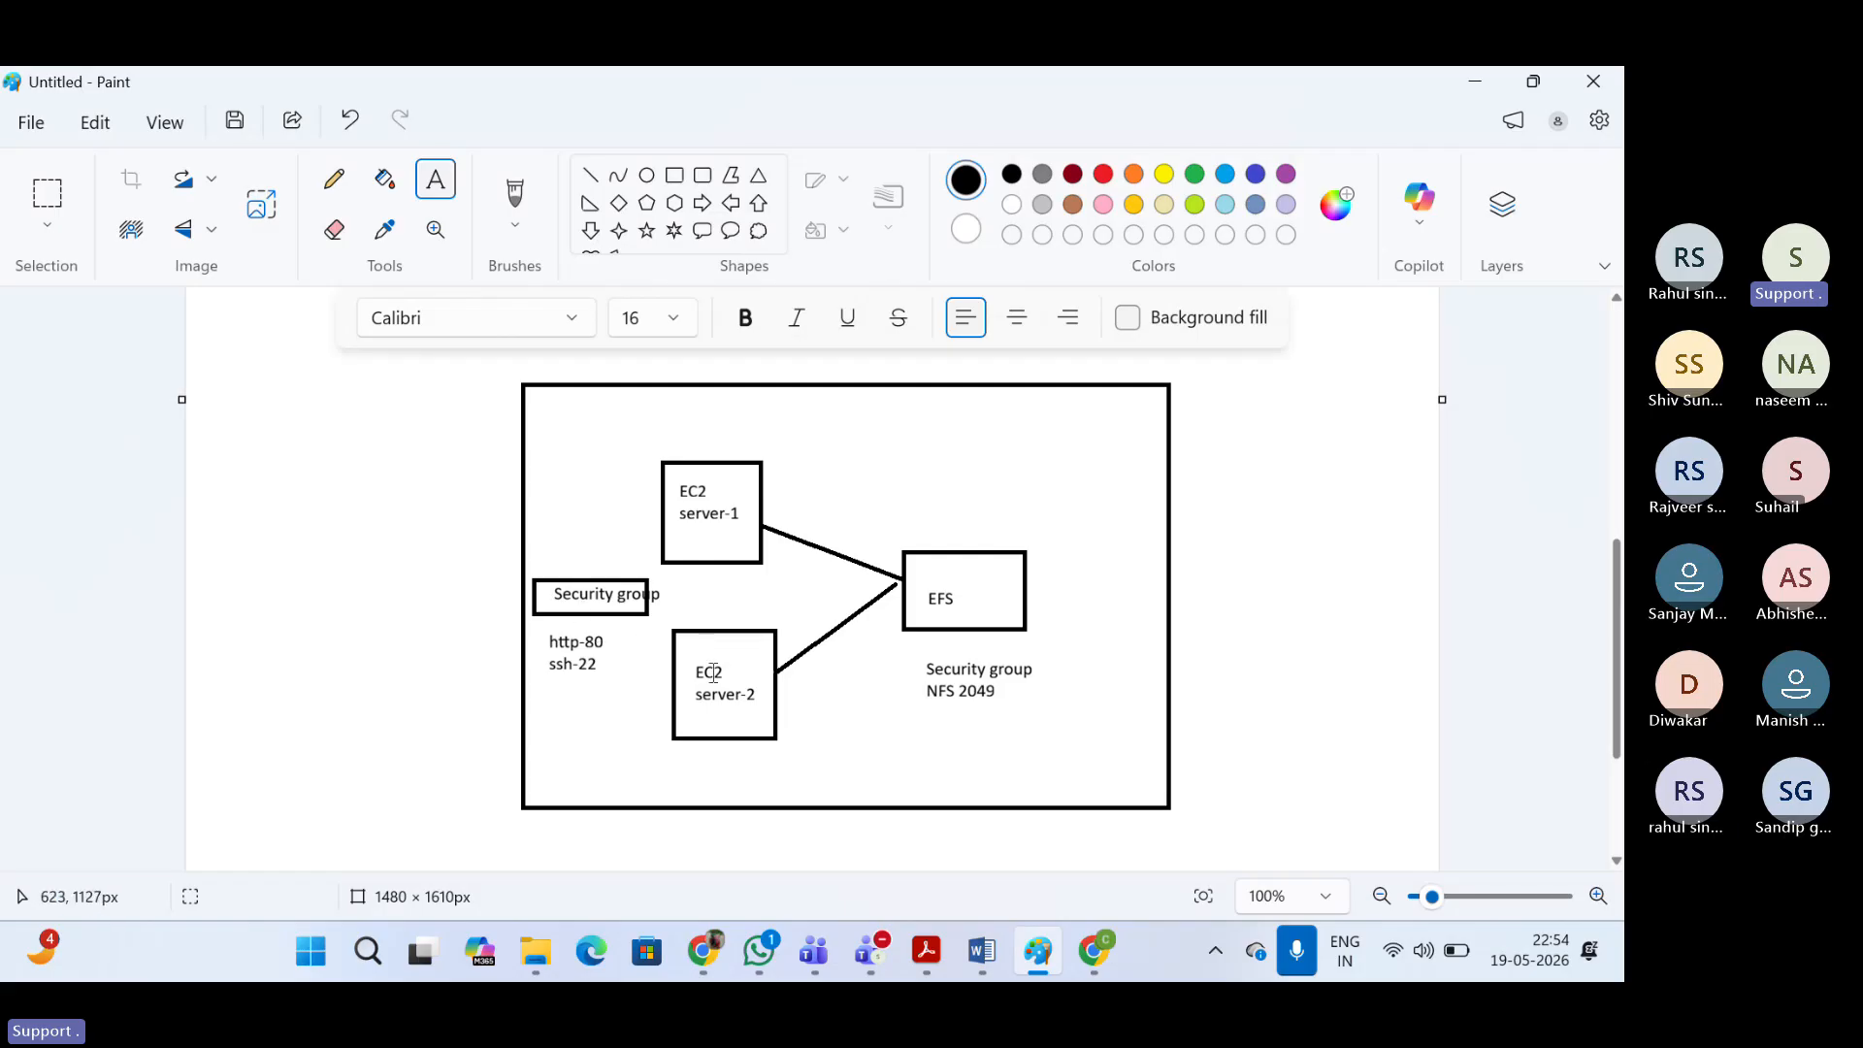
left_click(681, 537)
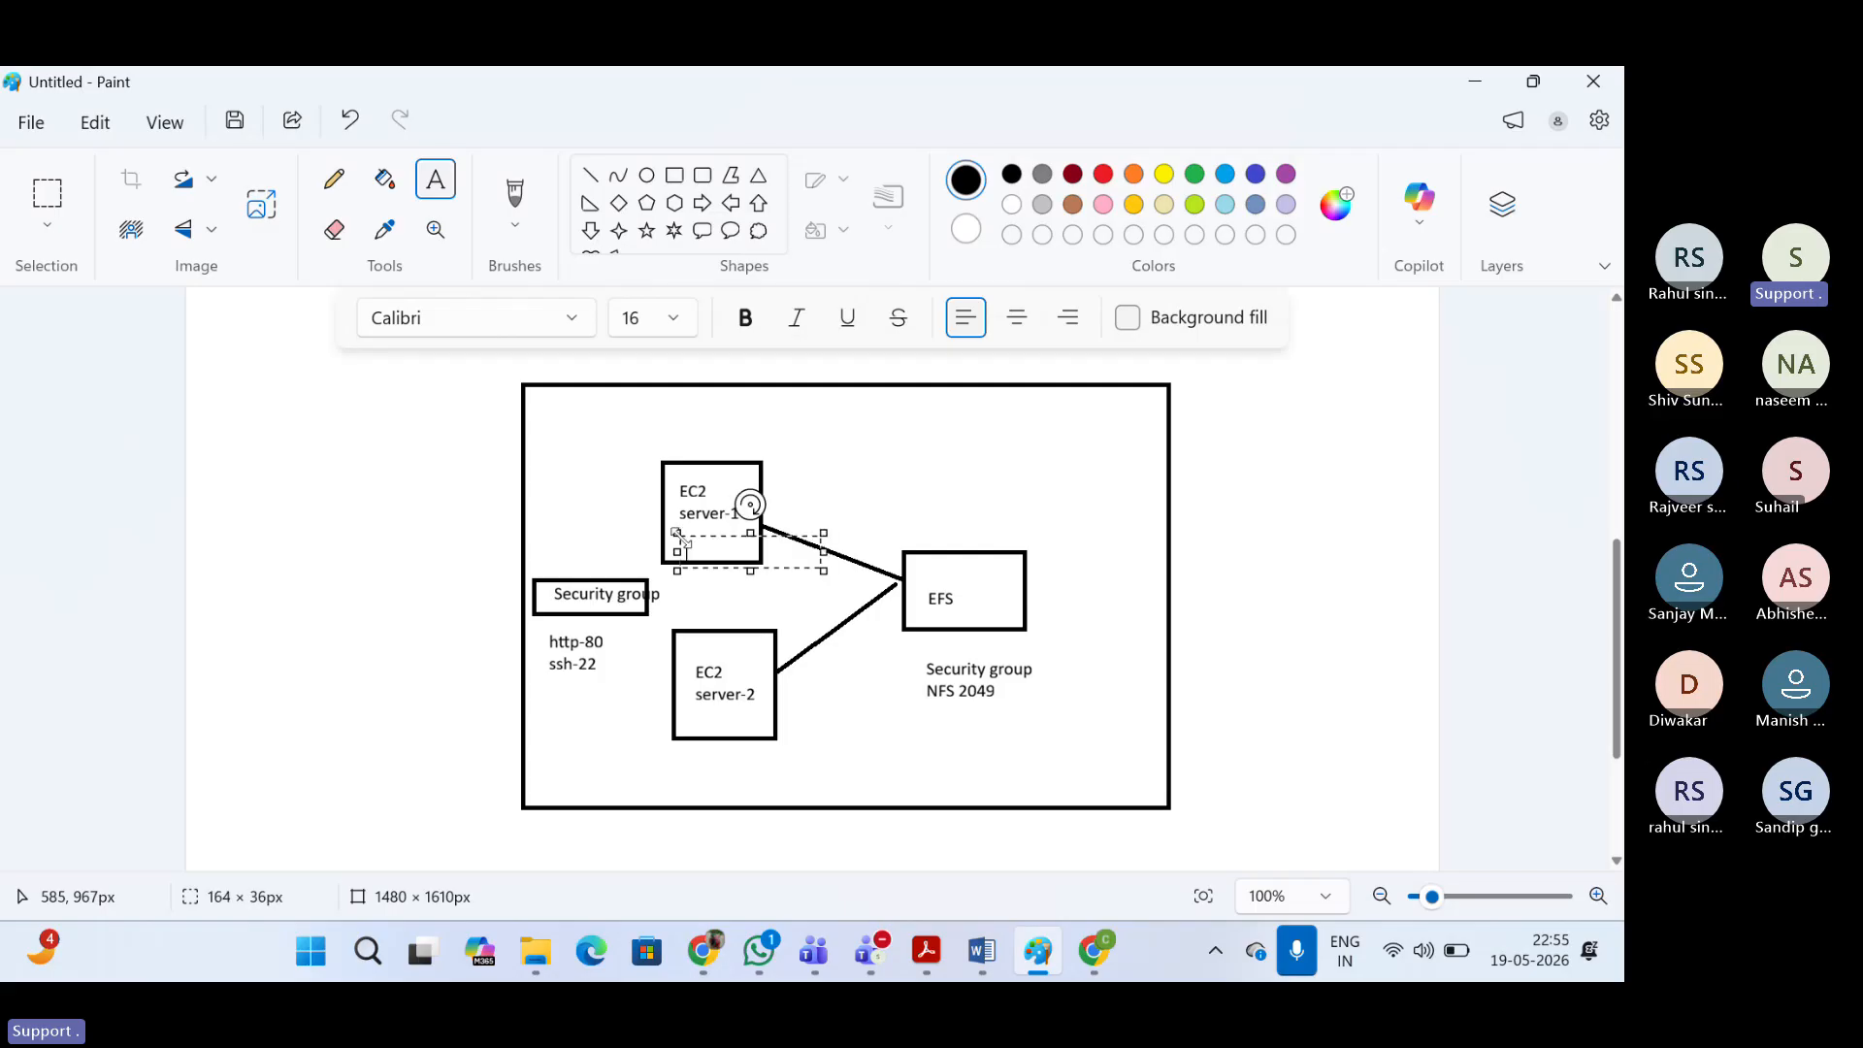
type("AZ-AP")
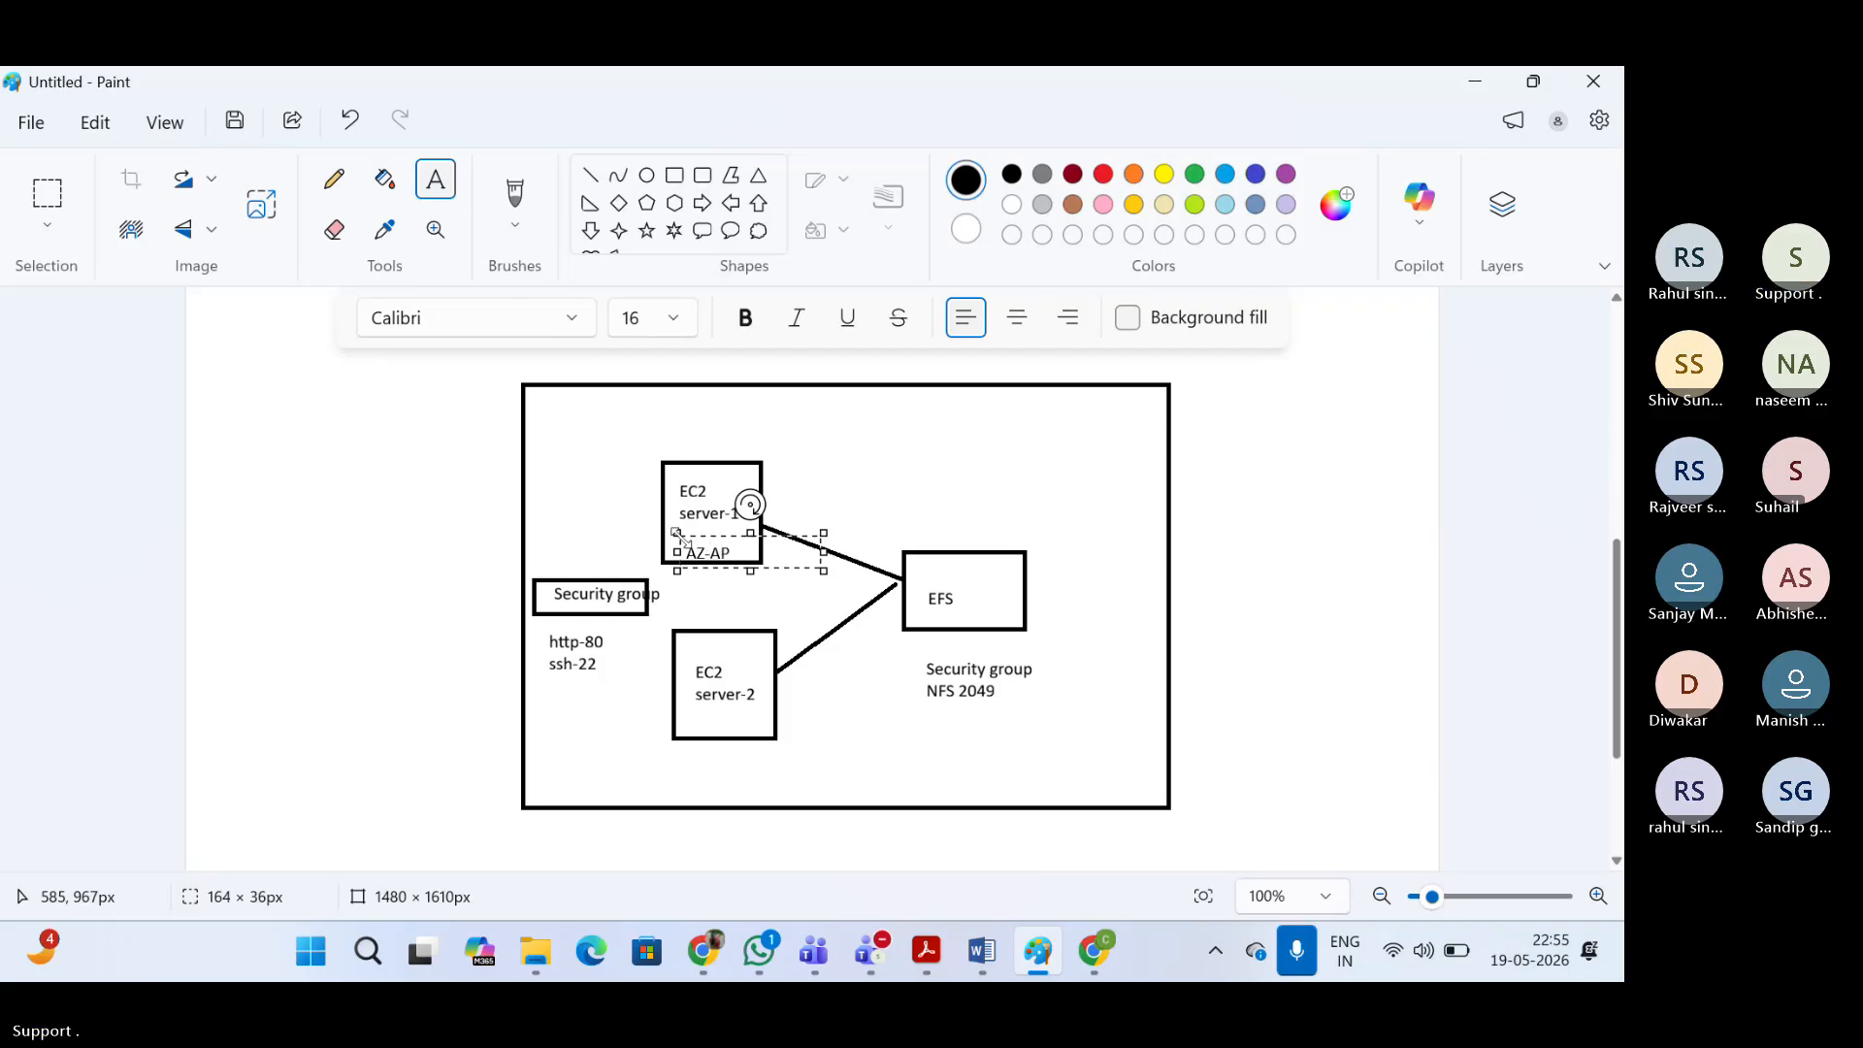
type(" sou")
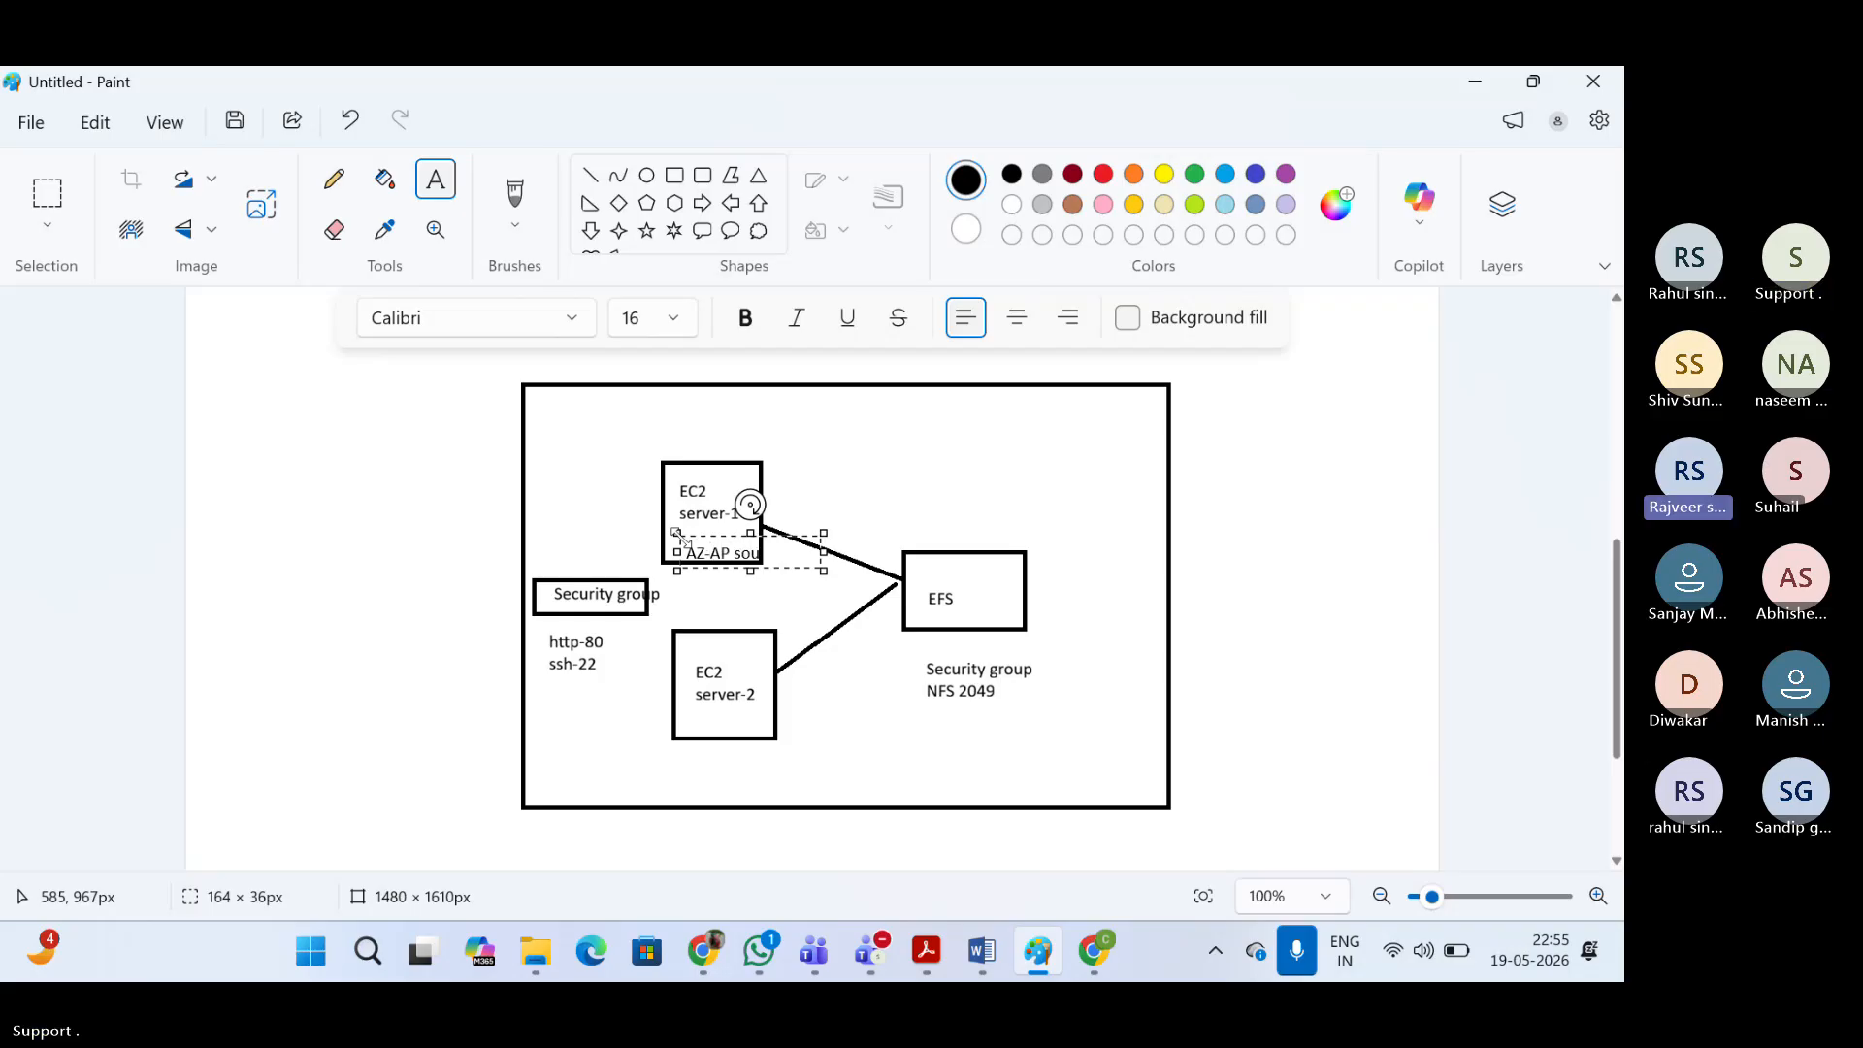
type("th 1")
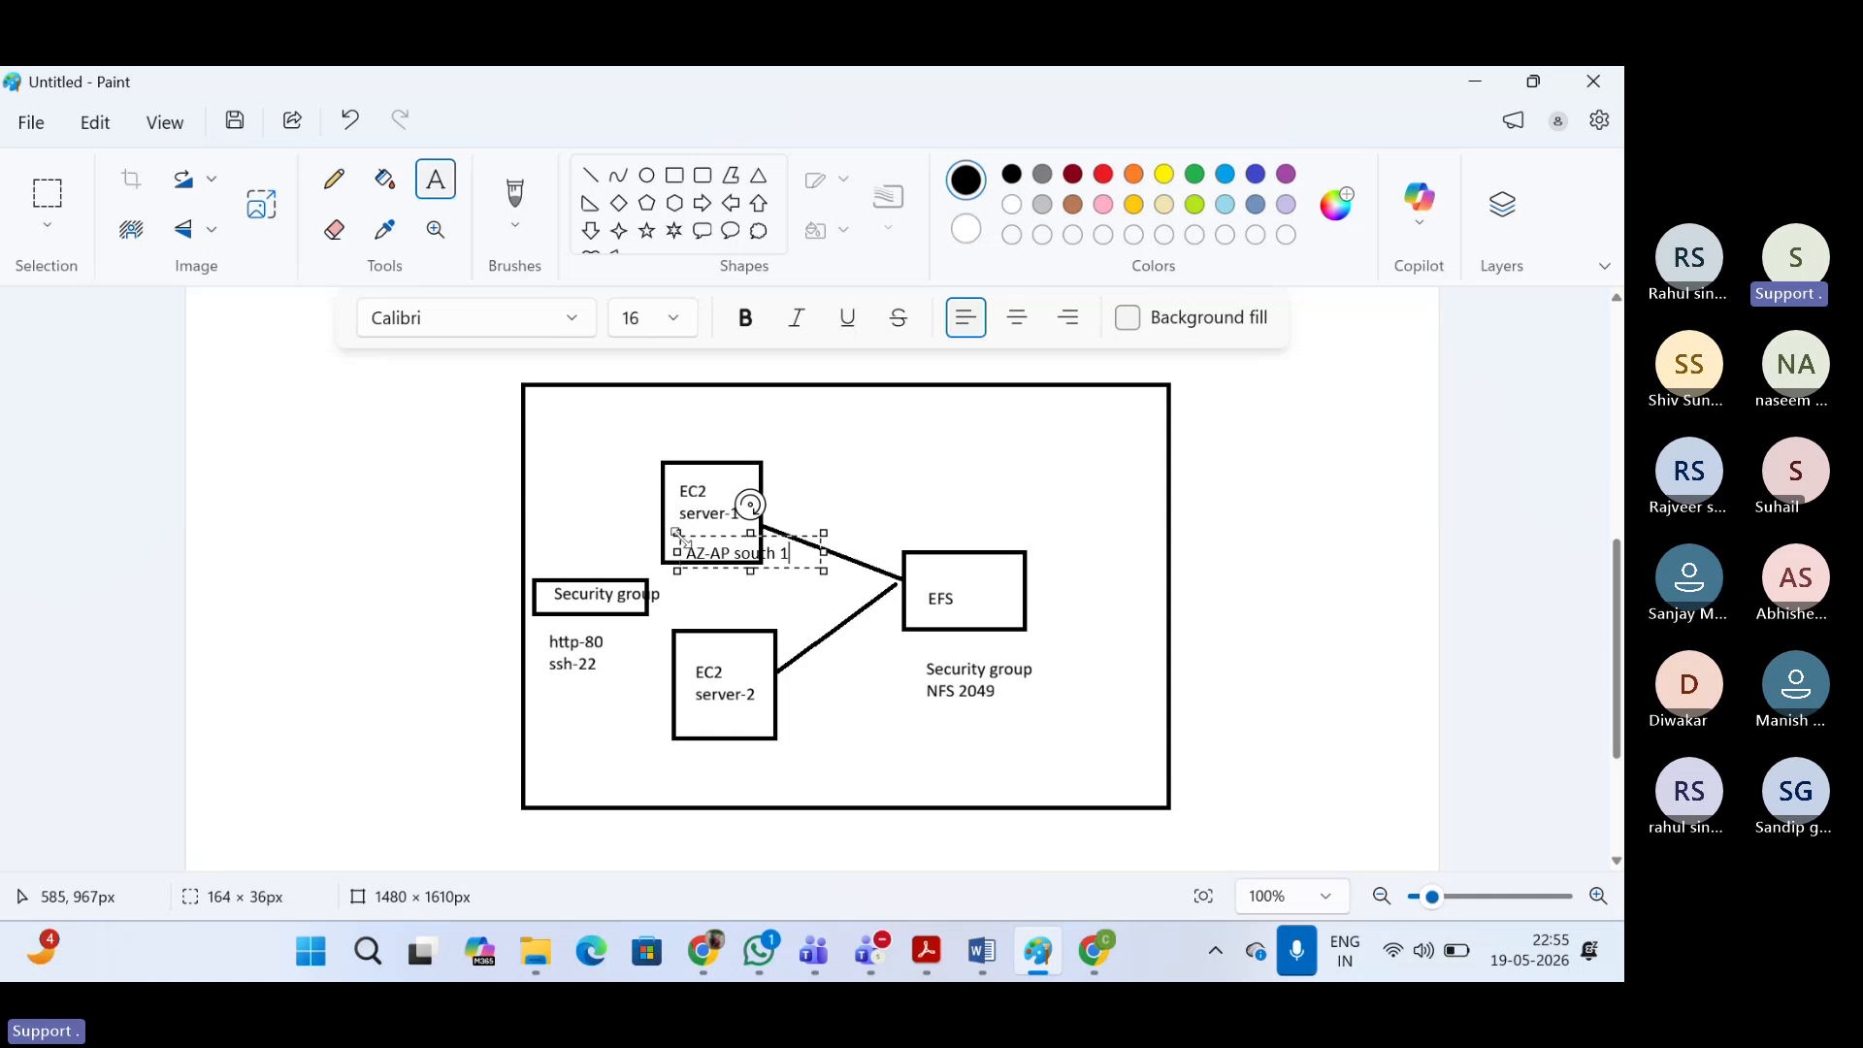
type("A")
key("ctrl+a")
key("ctrl+c")
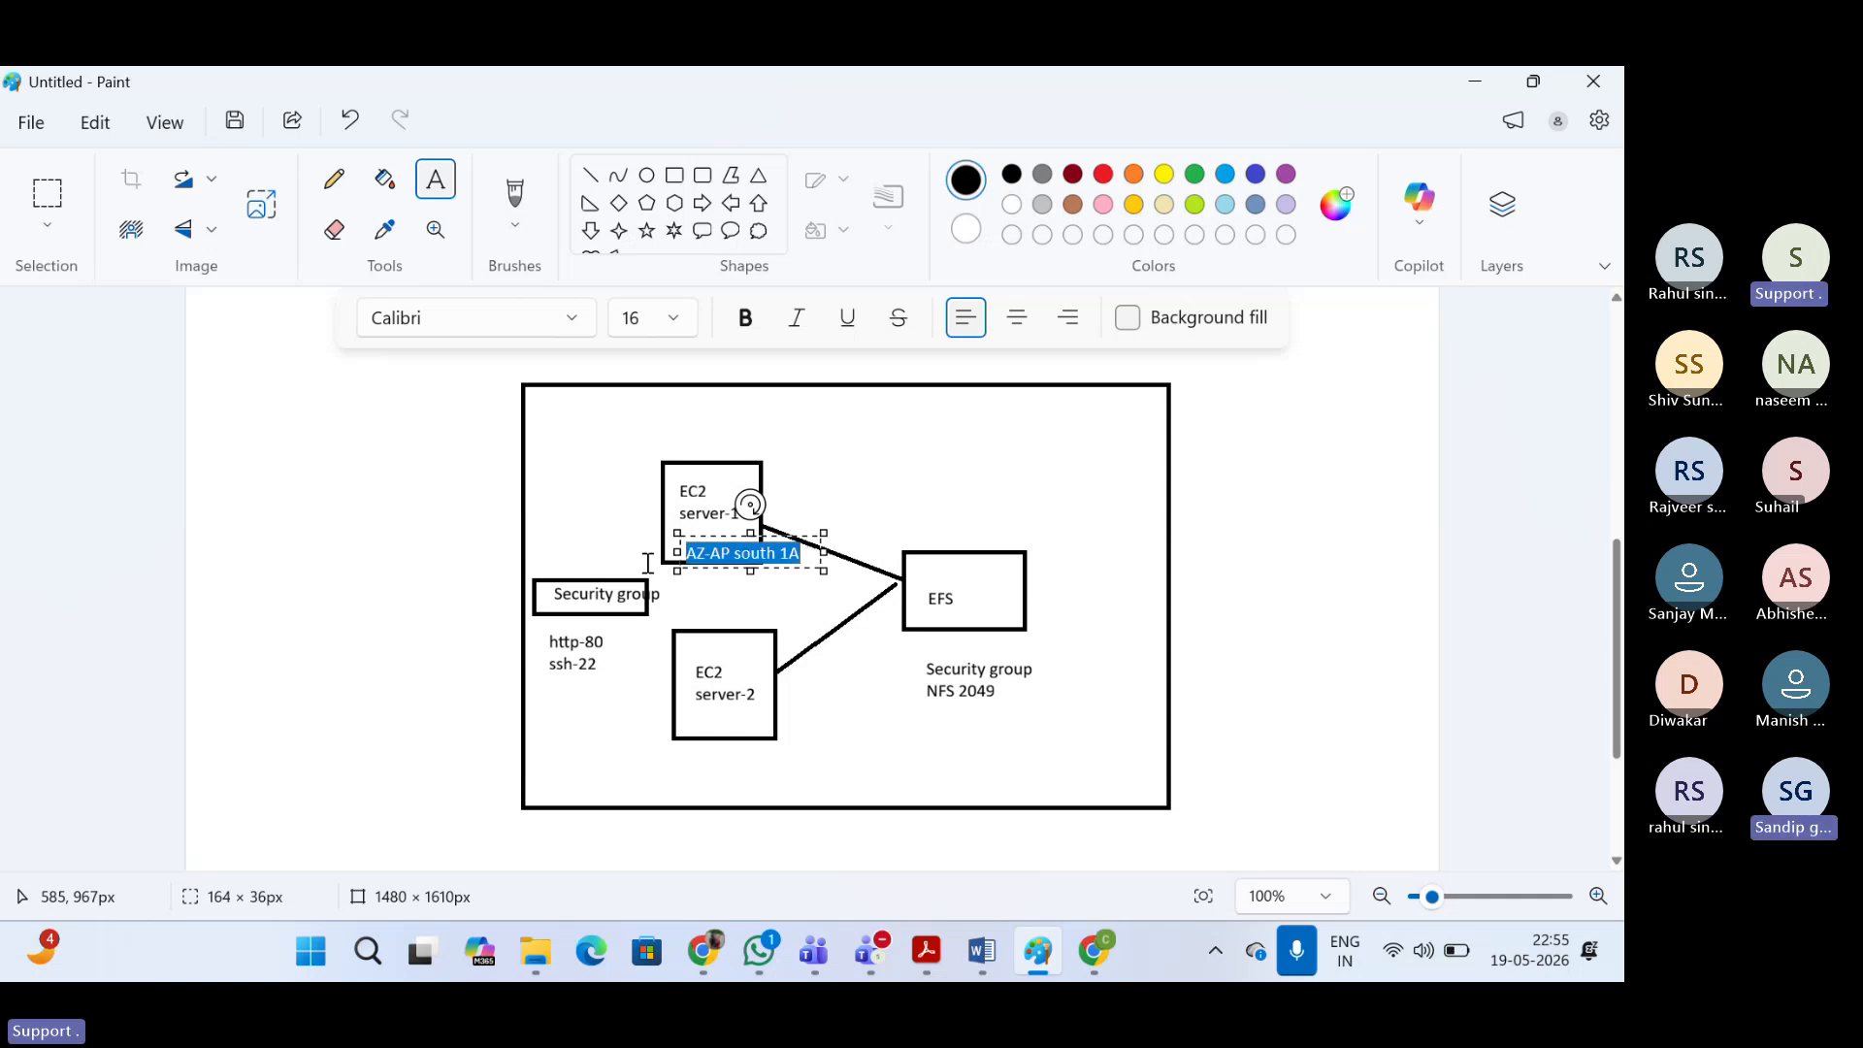
left_click(685, 717)
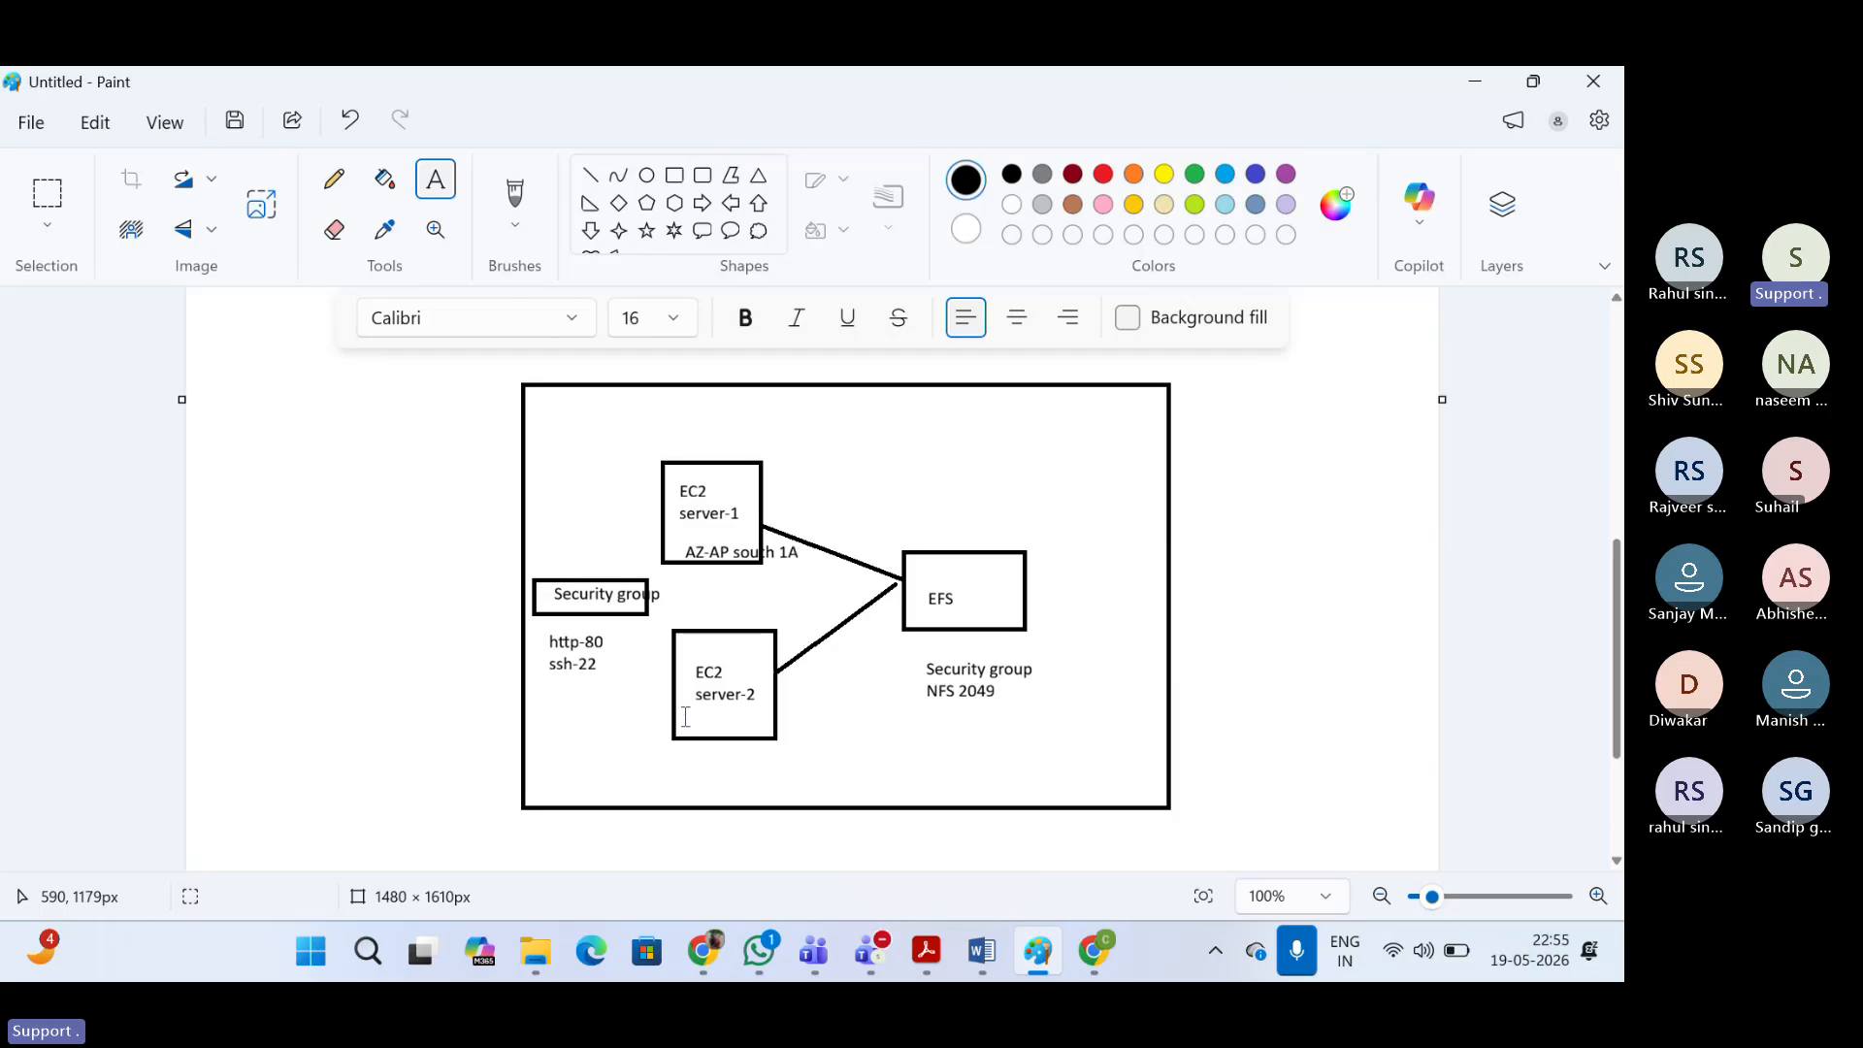
Step: Label the server-2 box 'AZ-AP south 1B' and commit the text
left_click(685, 717)
key("ctrl+v")
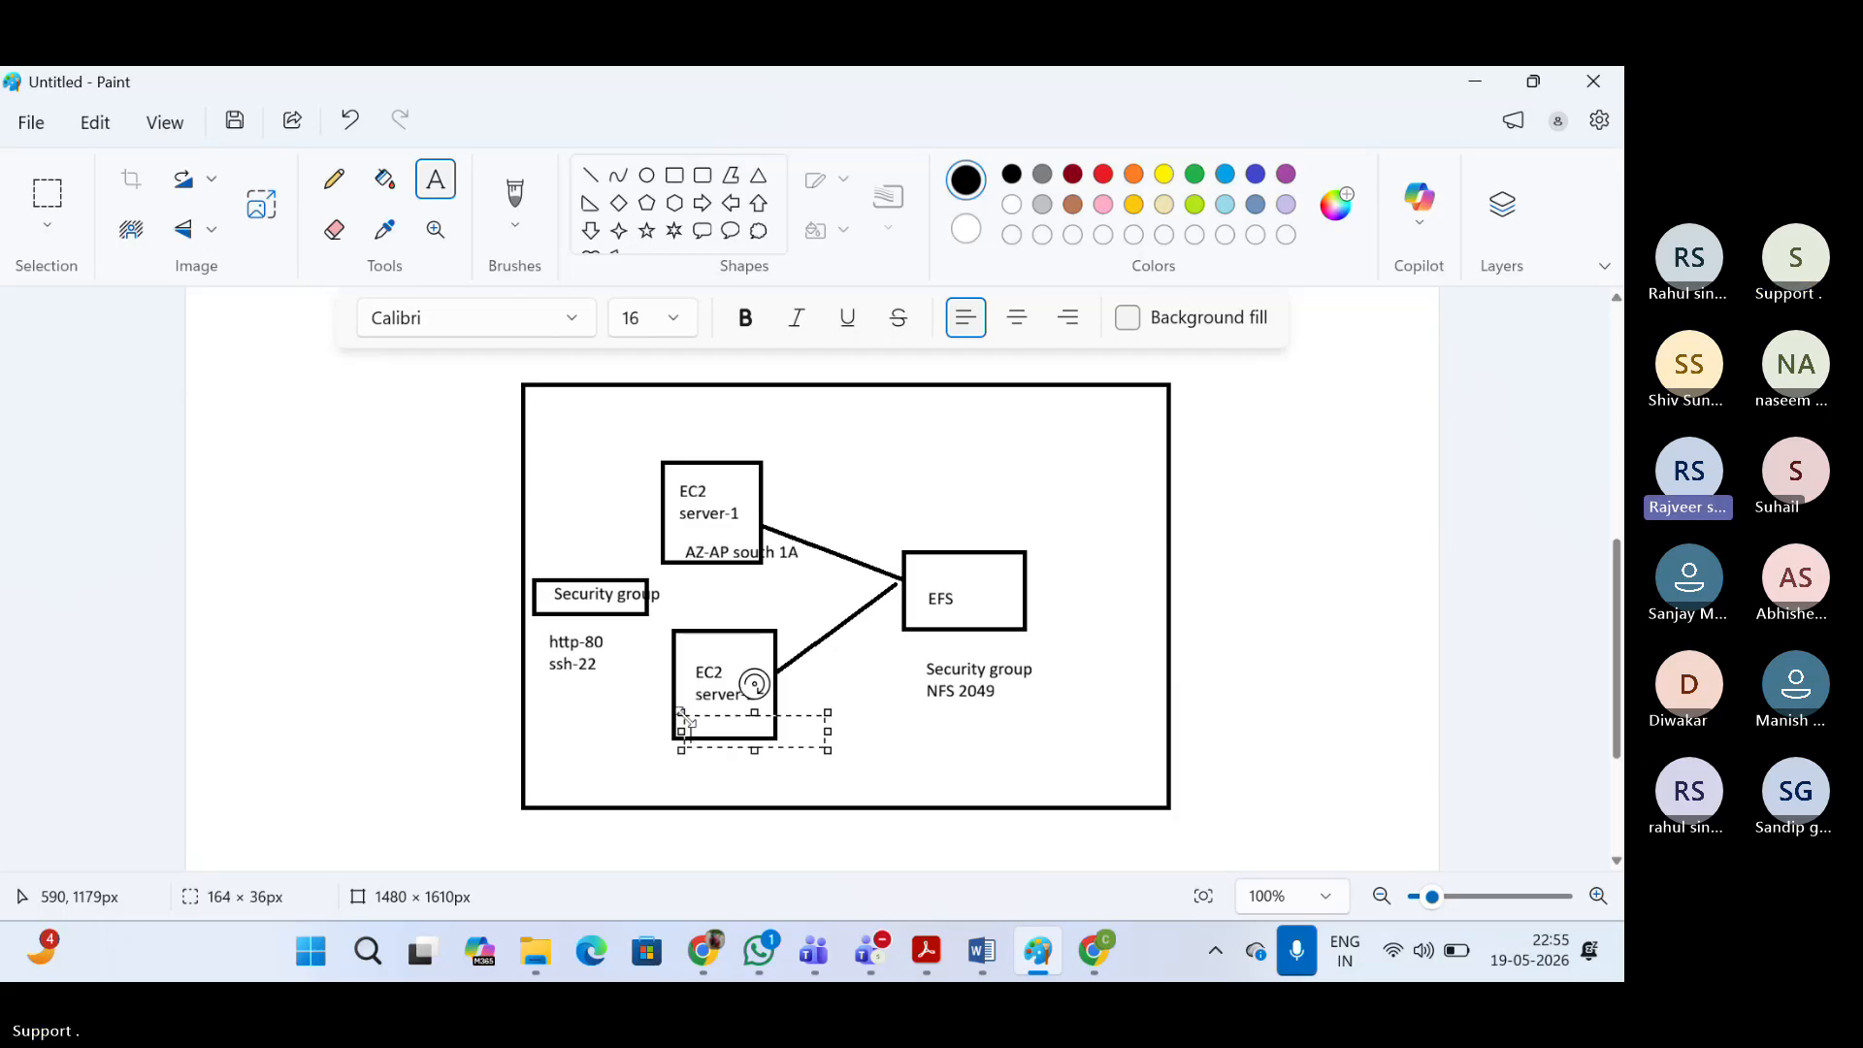
key("BackSpace")
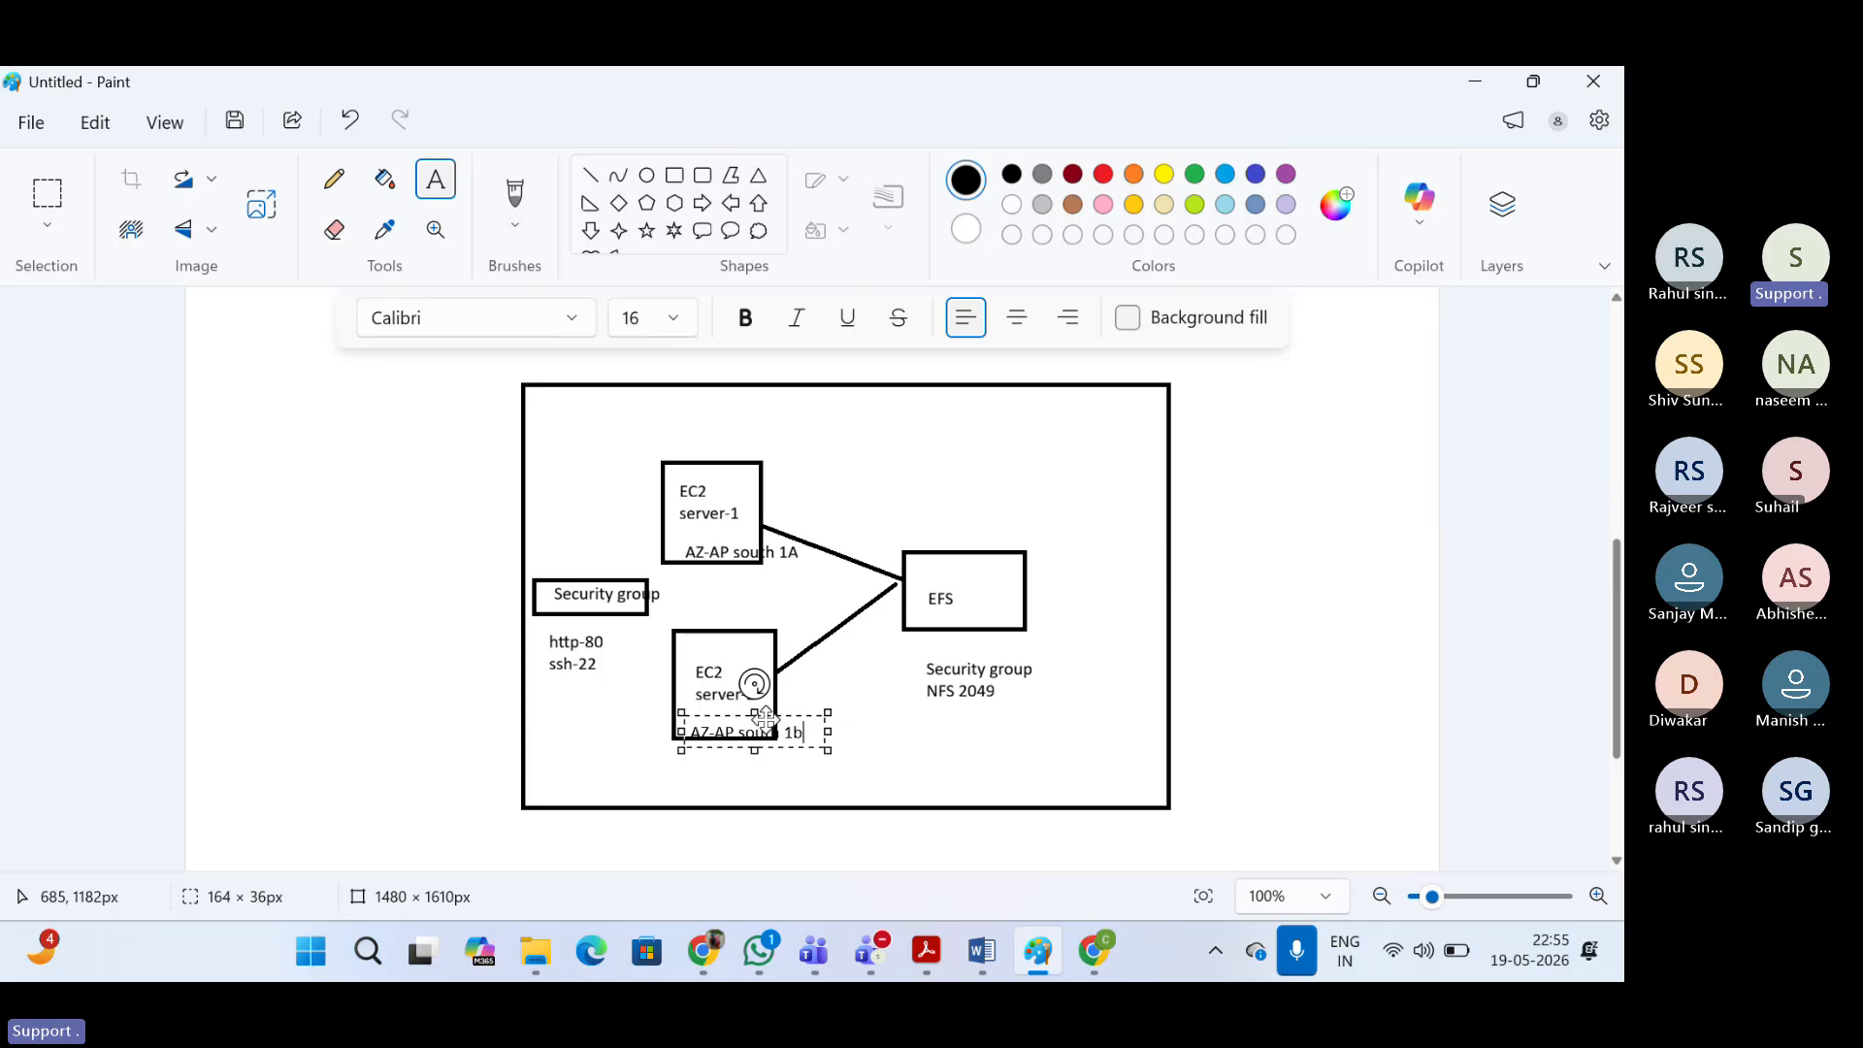
type("B")
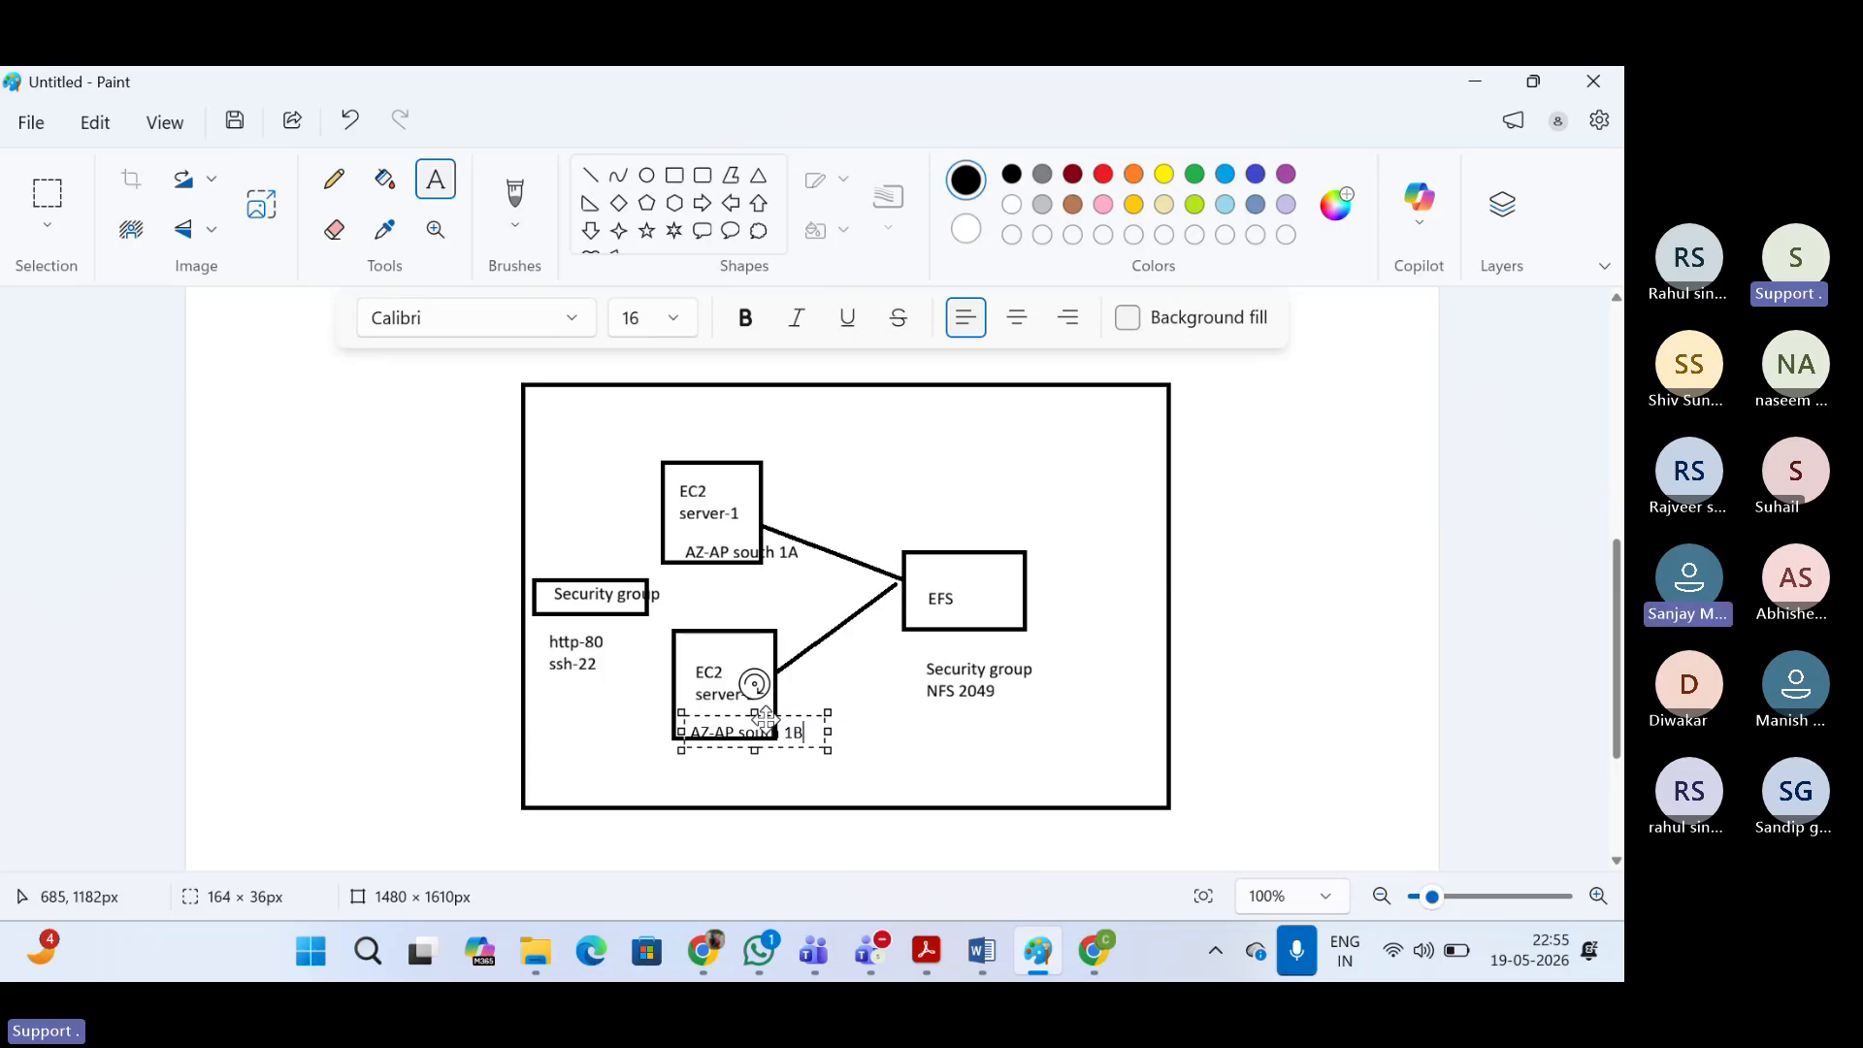
left_click_drag(754, 713, 754, 697)
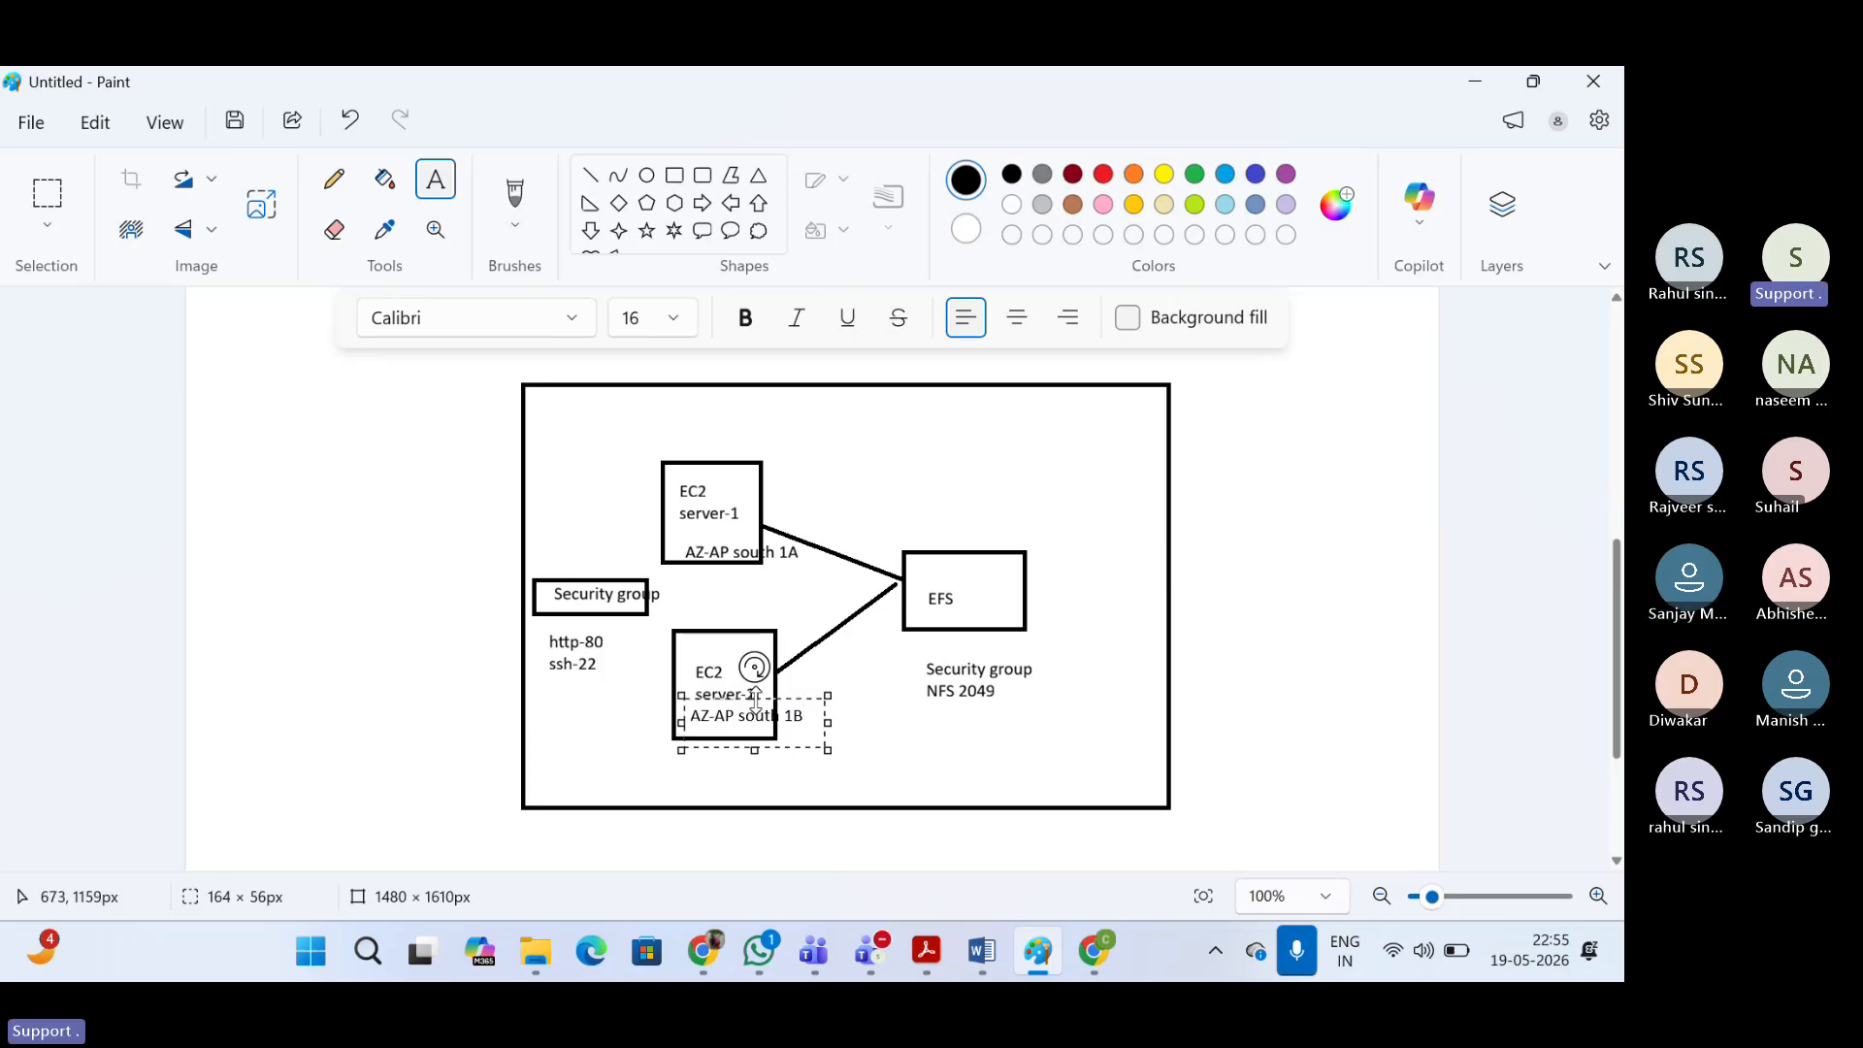
left_click(920, 752)
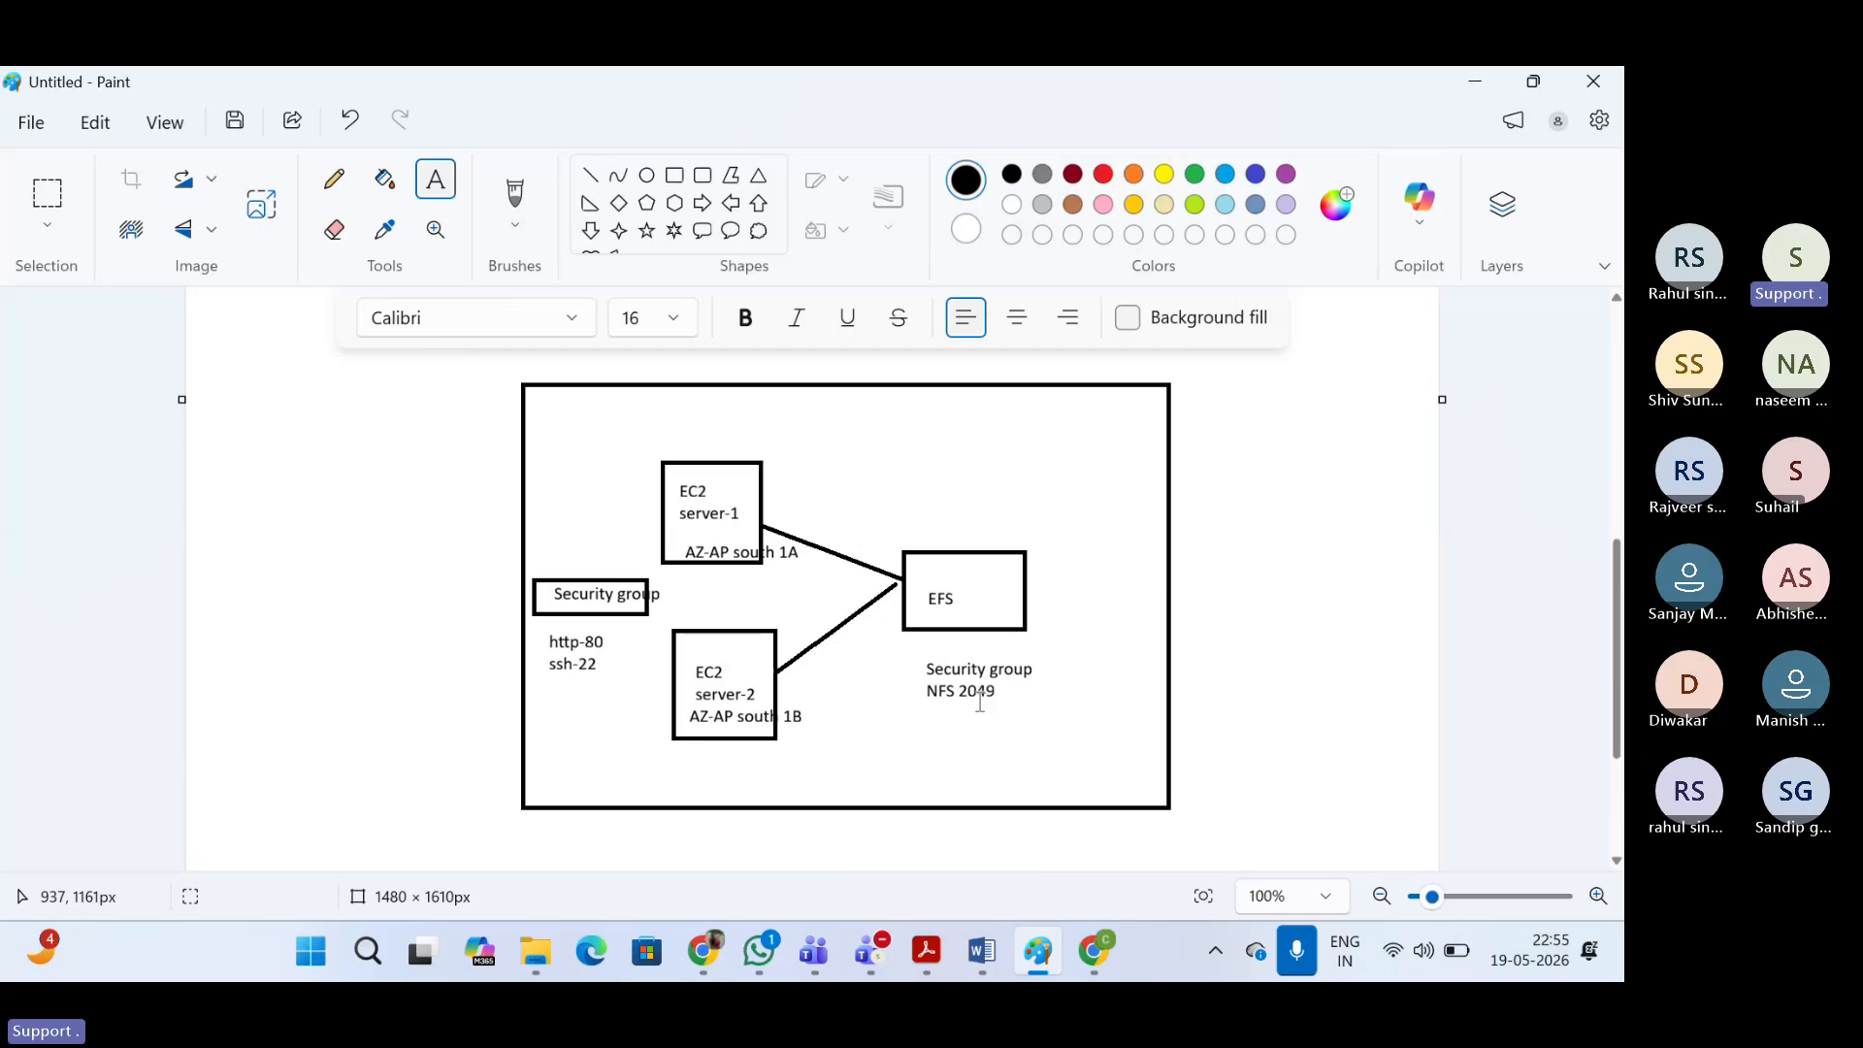
Step: Go to Security Groups in the AWS console and start a new security group
left_click(1088, 947)
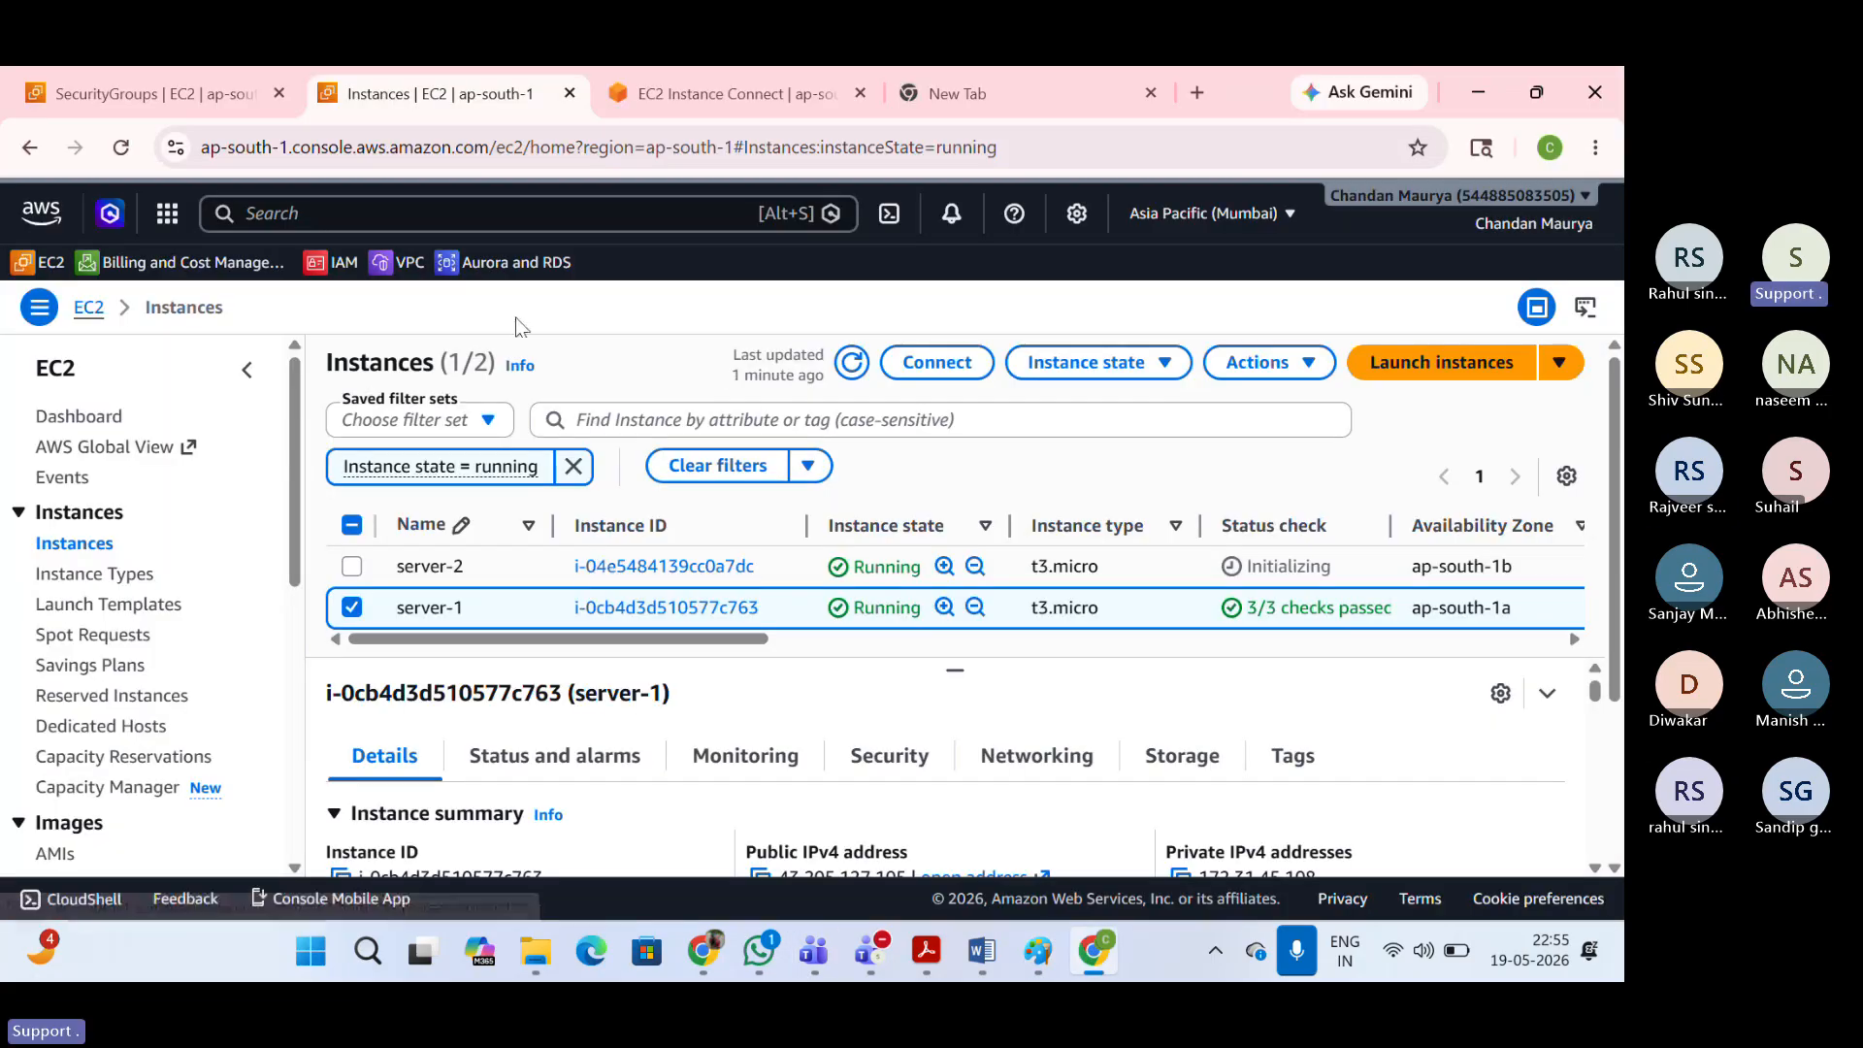
left_click(258, 92)
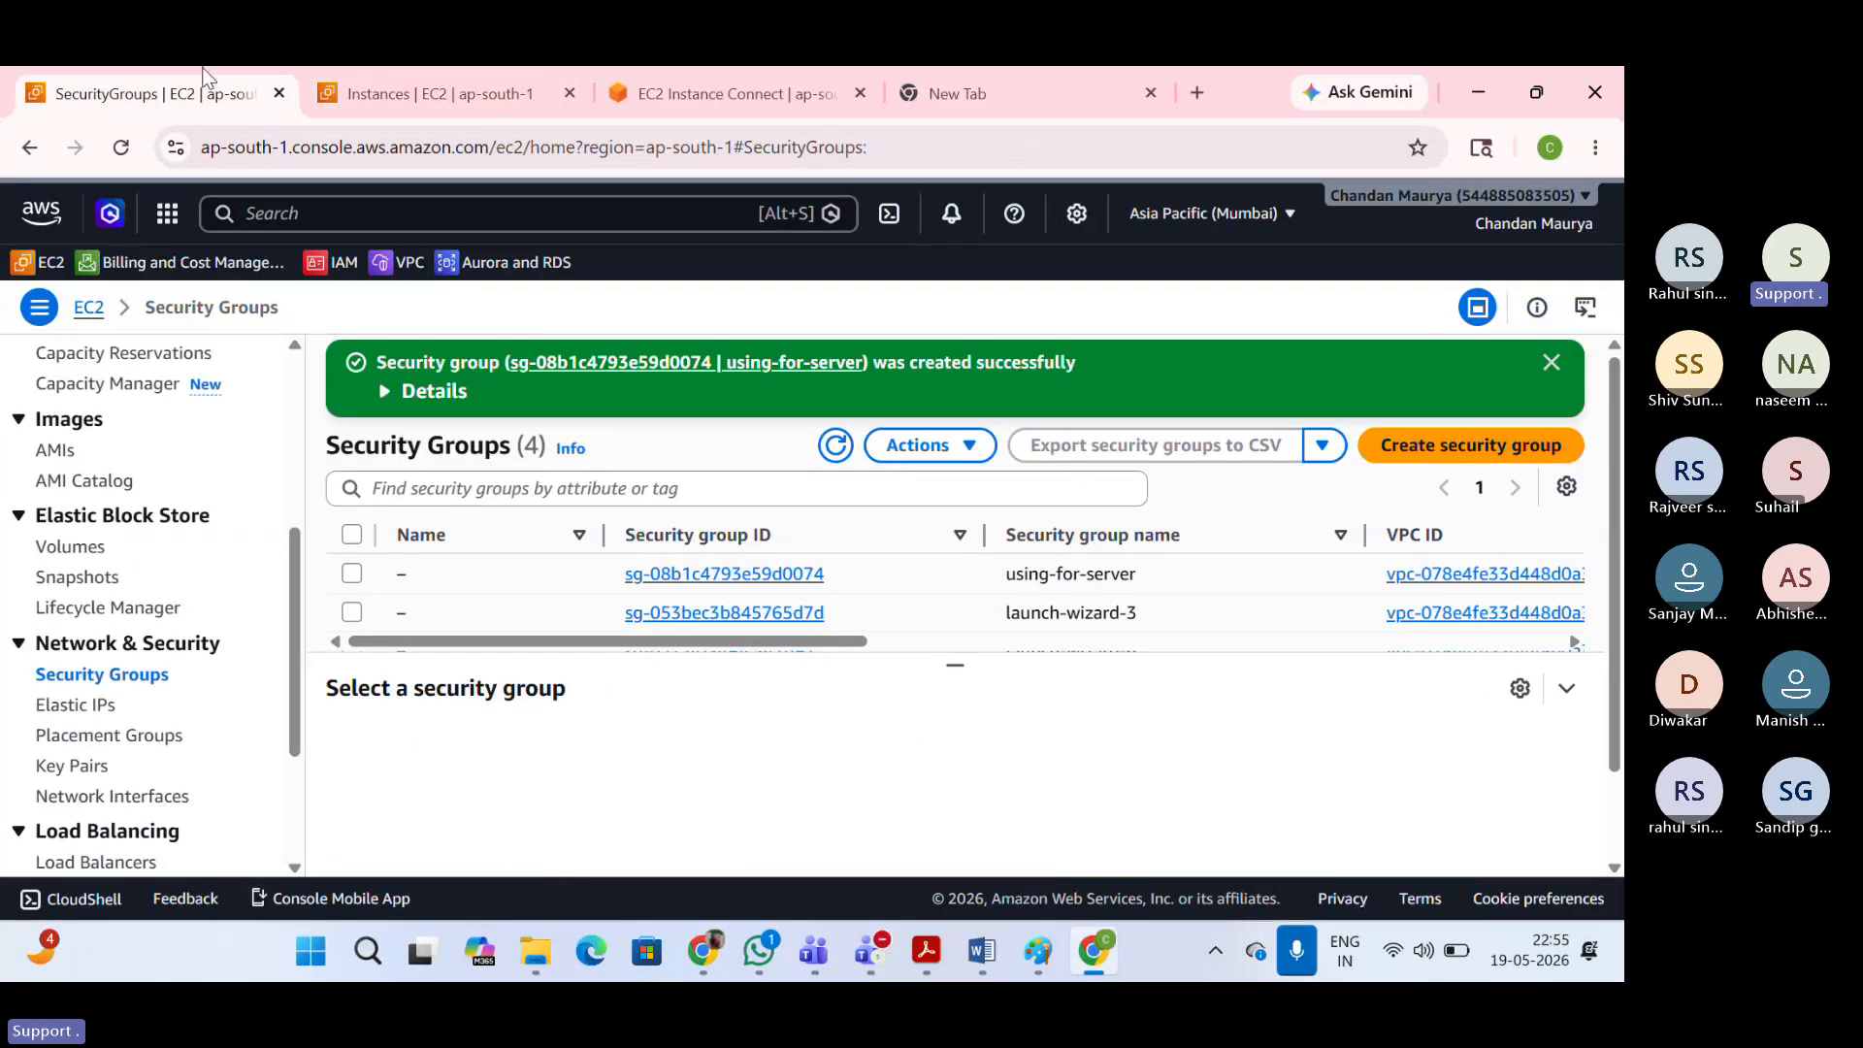
left_click(1465, 446)
scroll(380, 560, "down", 5)
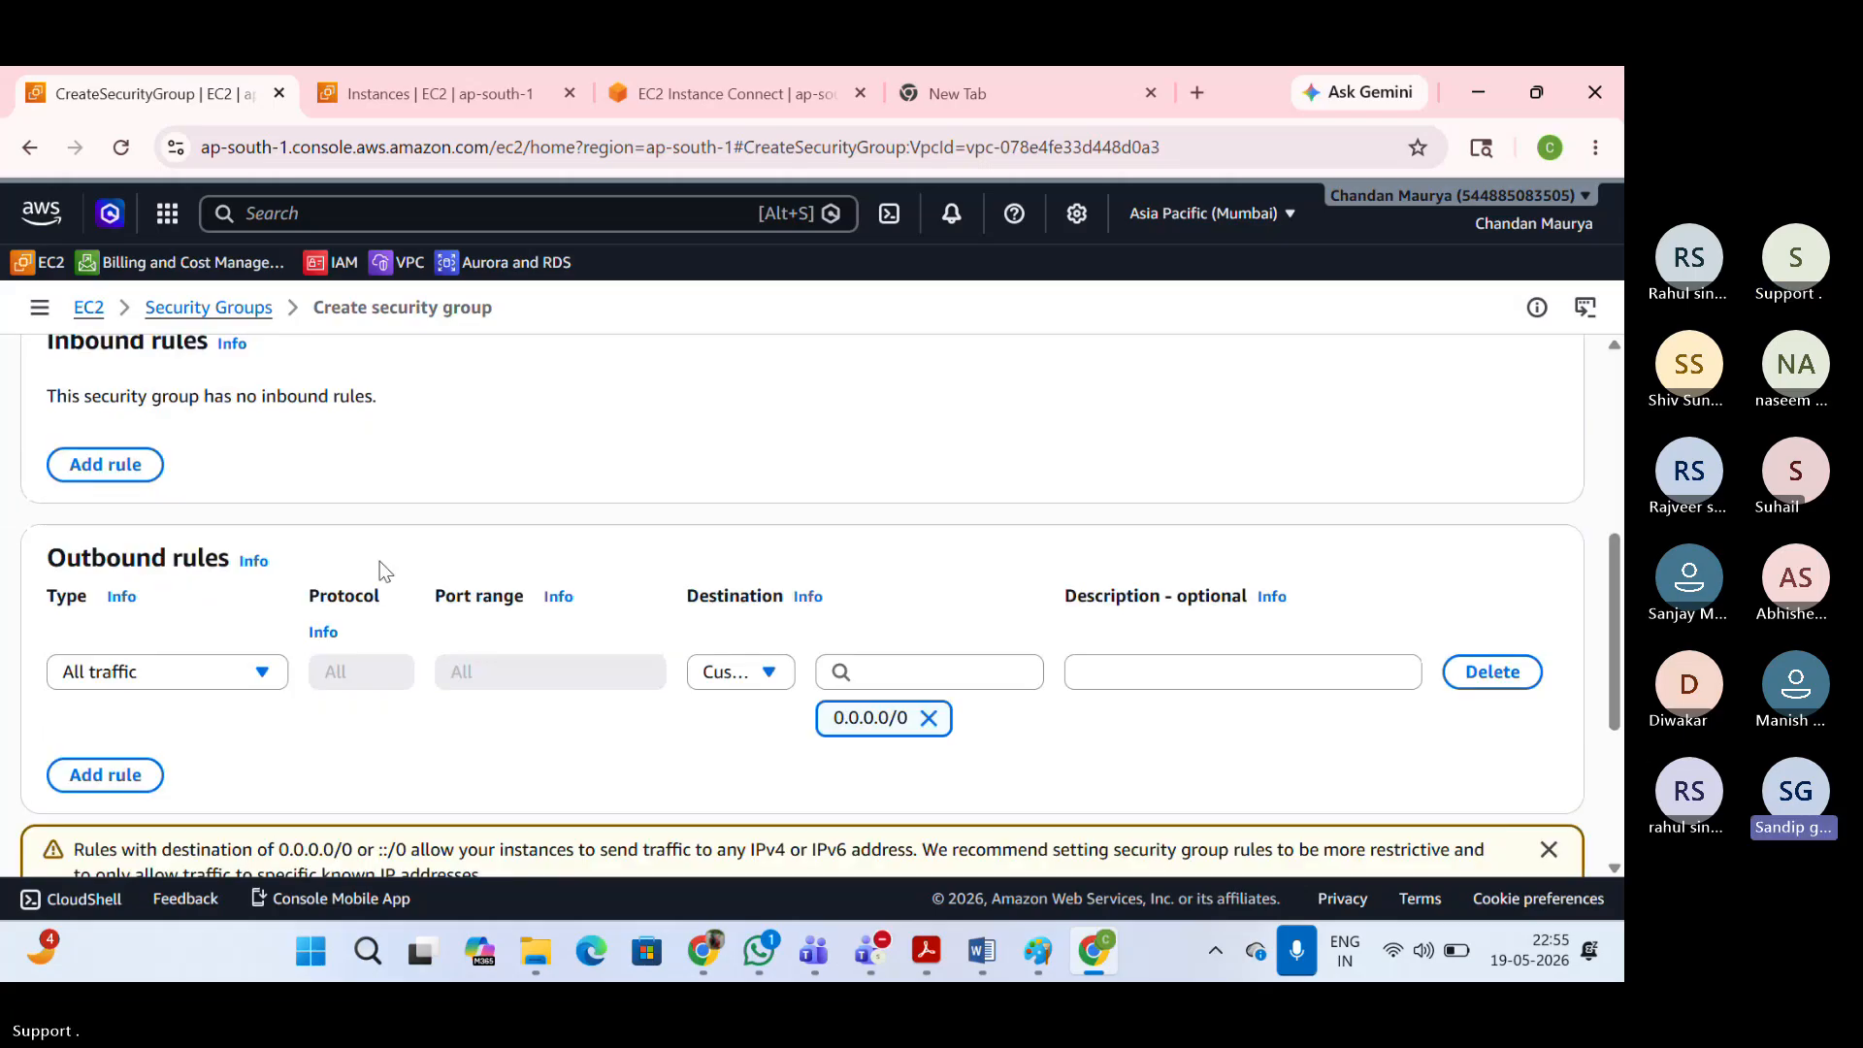
scroll(340, 561, "up", 3)
scroll(340, 557, "up", 1)
Step: Enter EFS as the security group's name and description
left_click(266, 533)
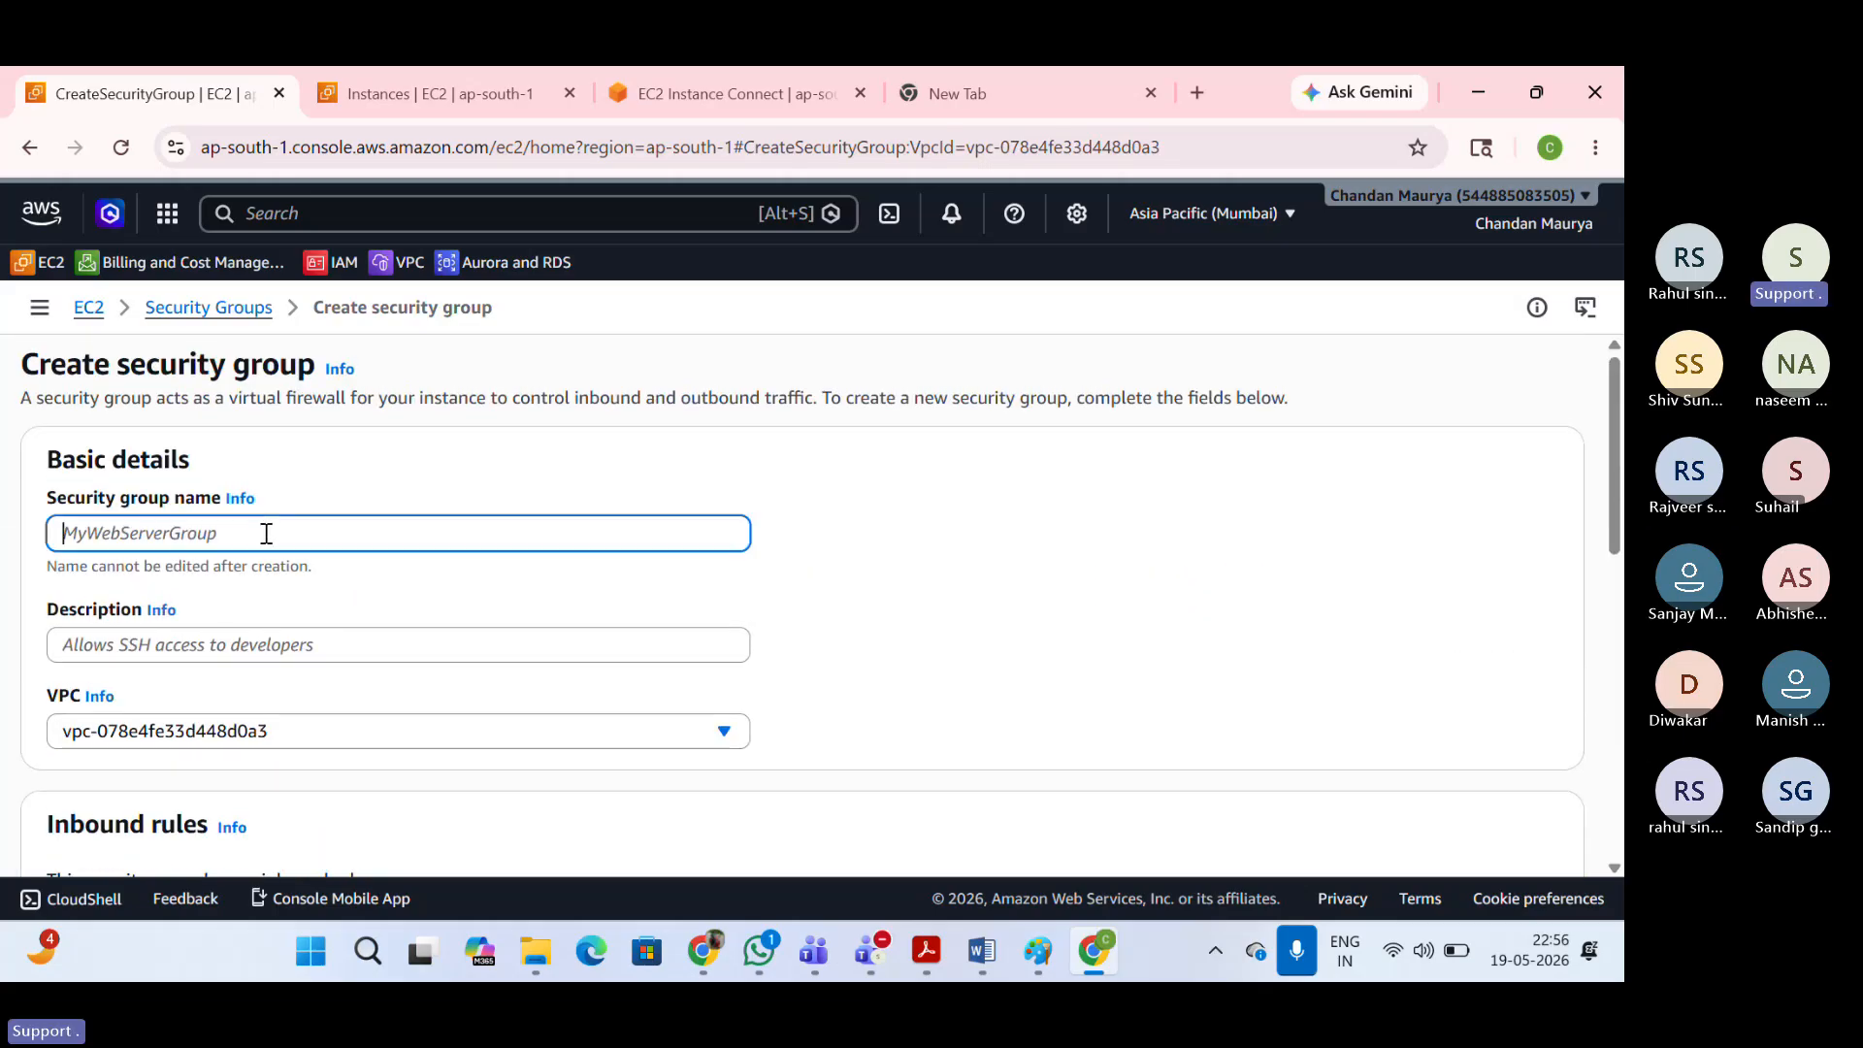
type("EFS")
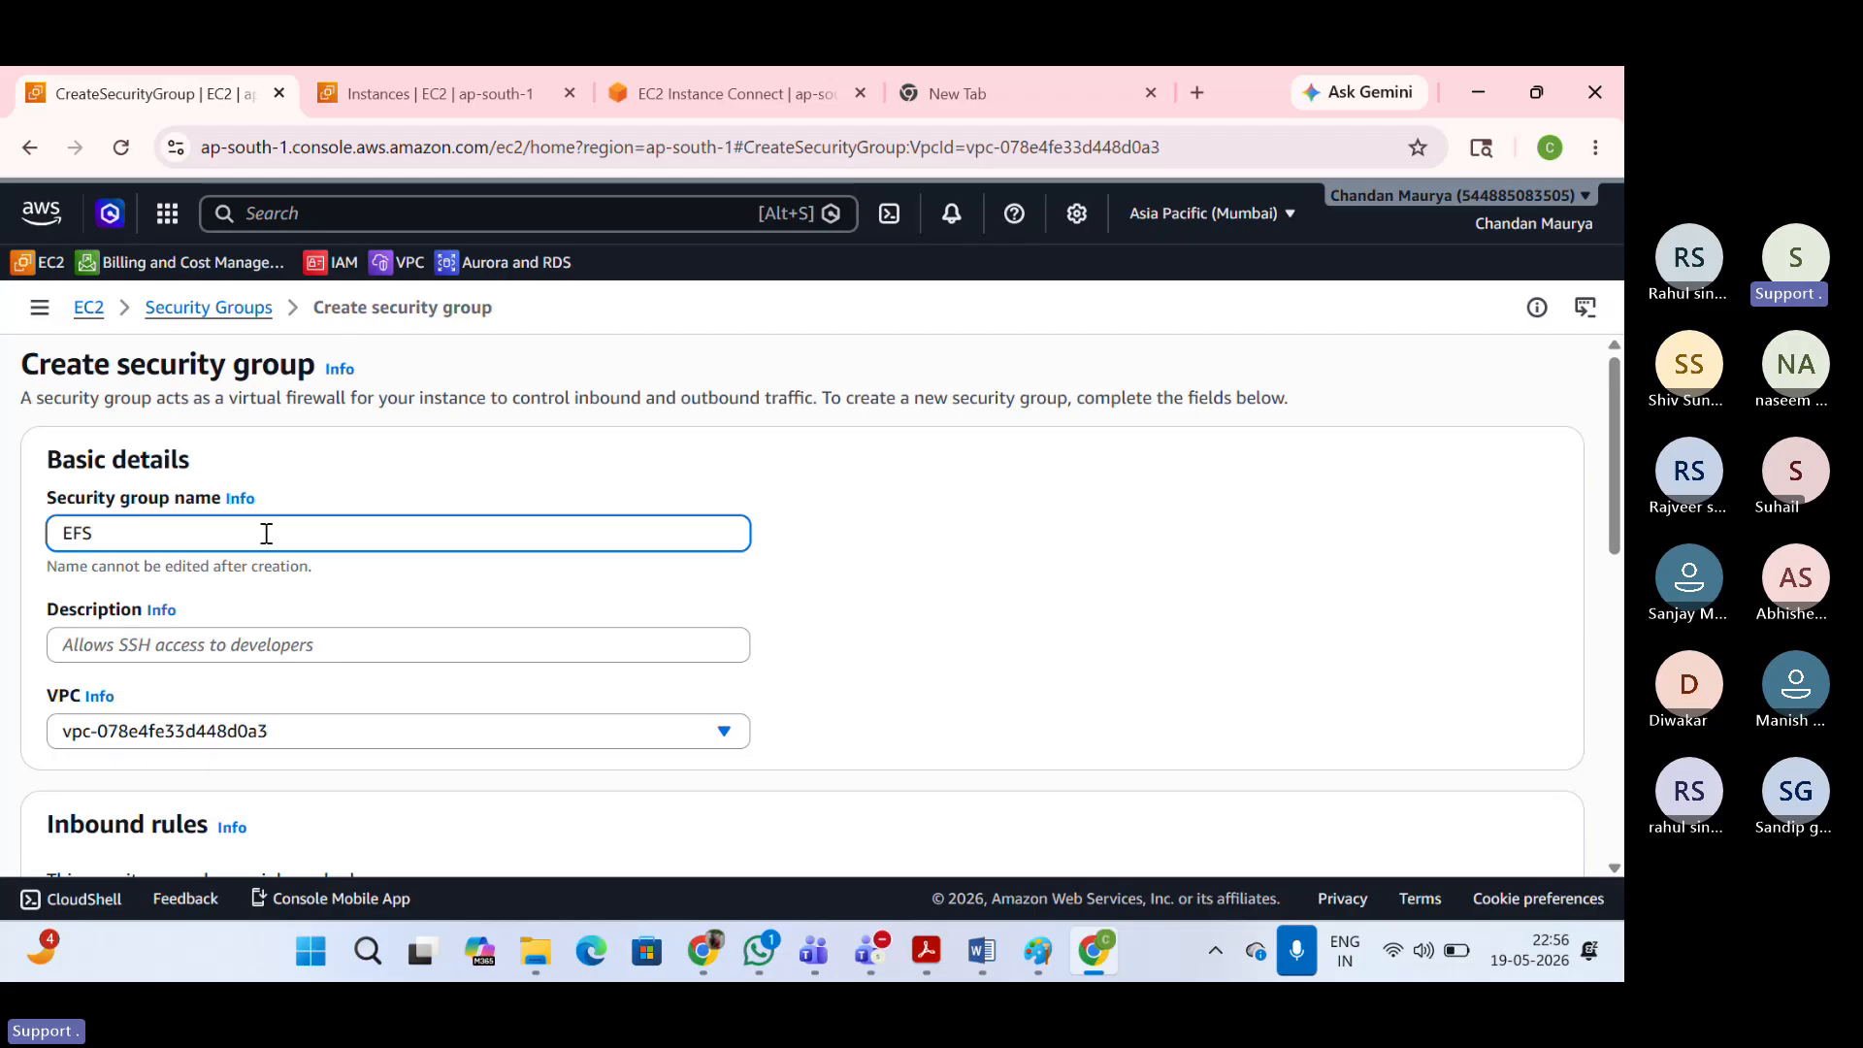
left_click(249, 644)
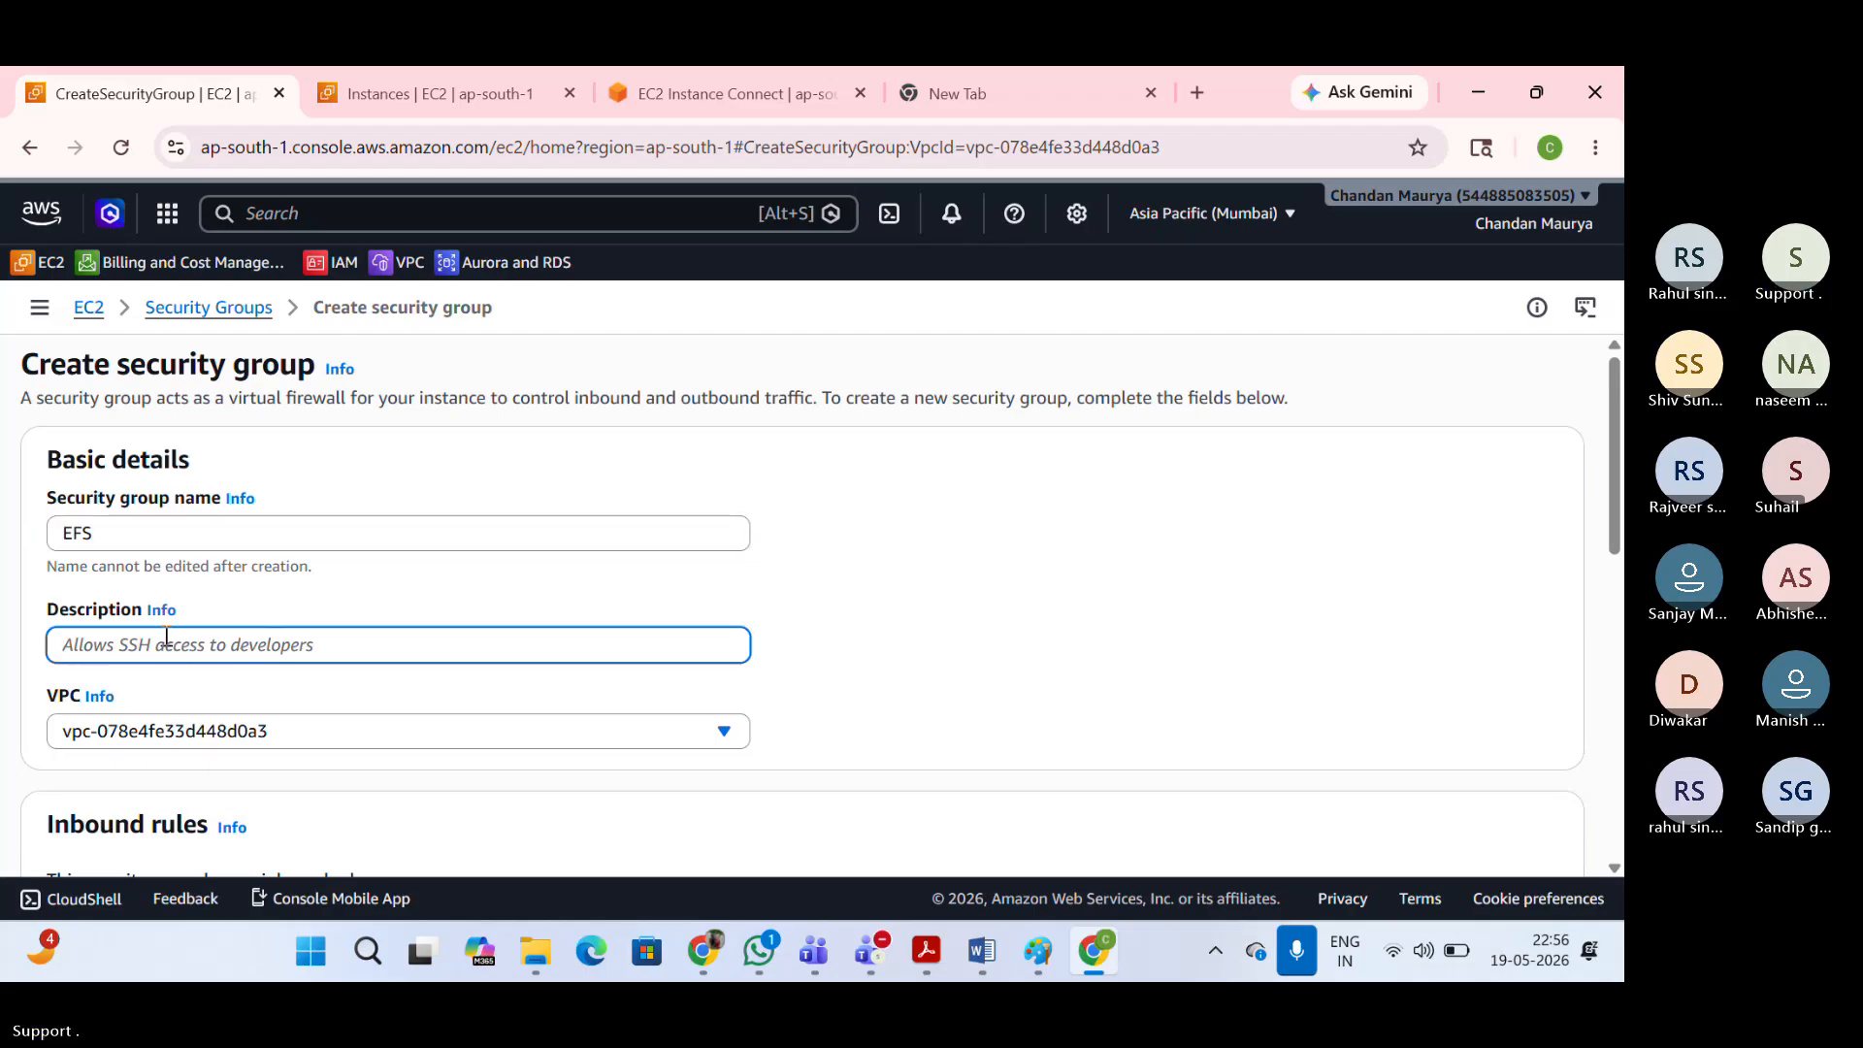
type("EFS")
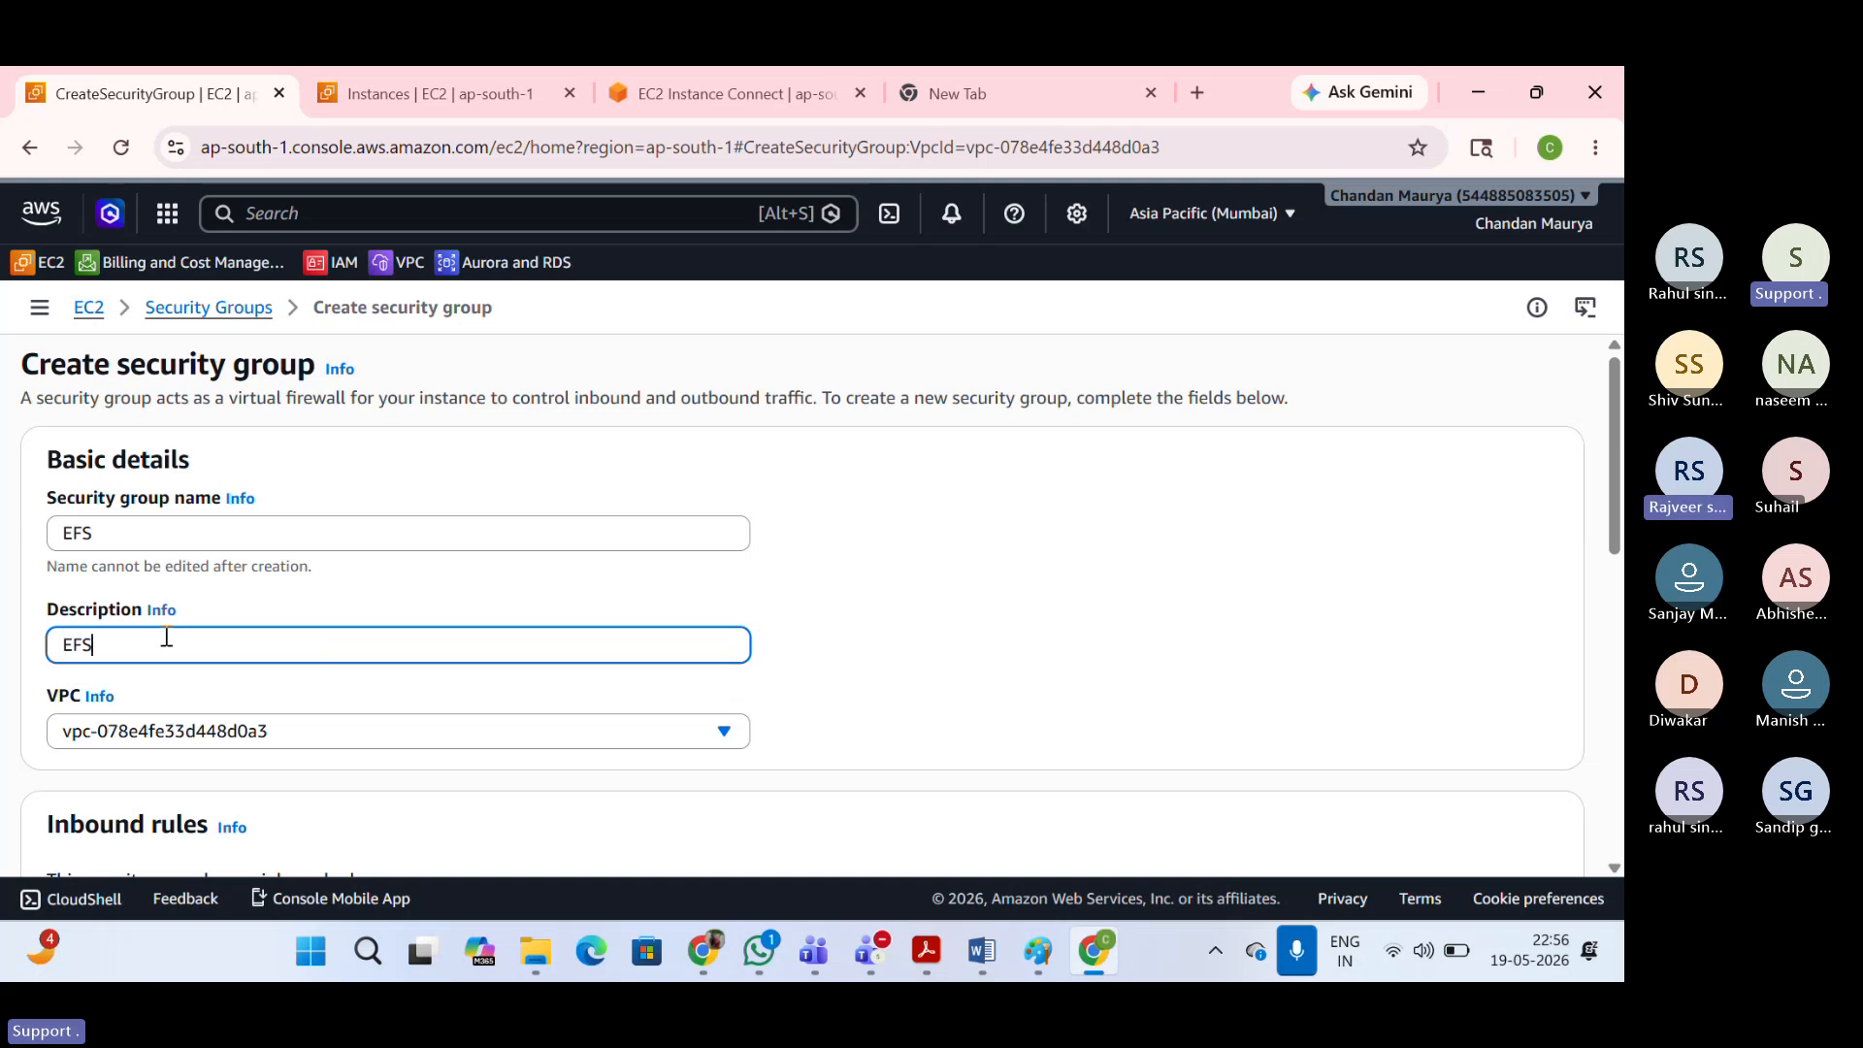
scroll(277, 658, "down", 1)
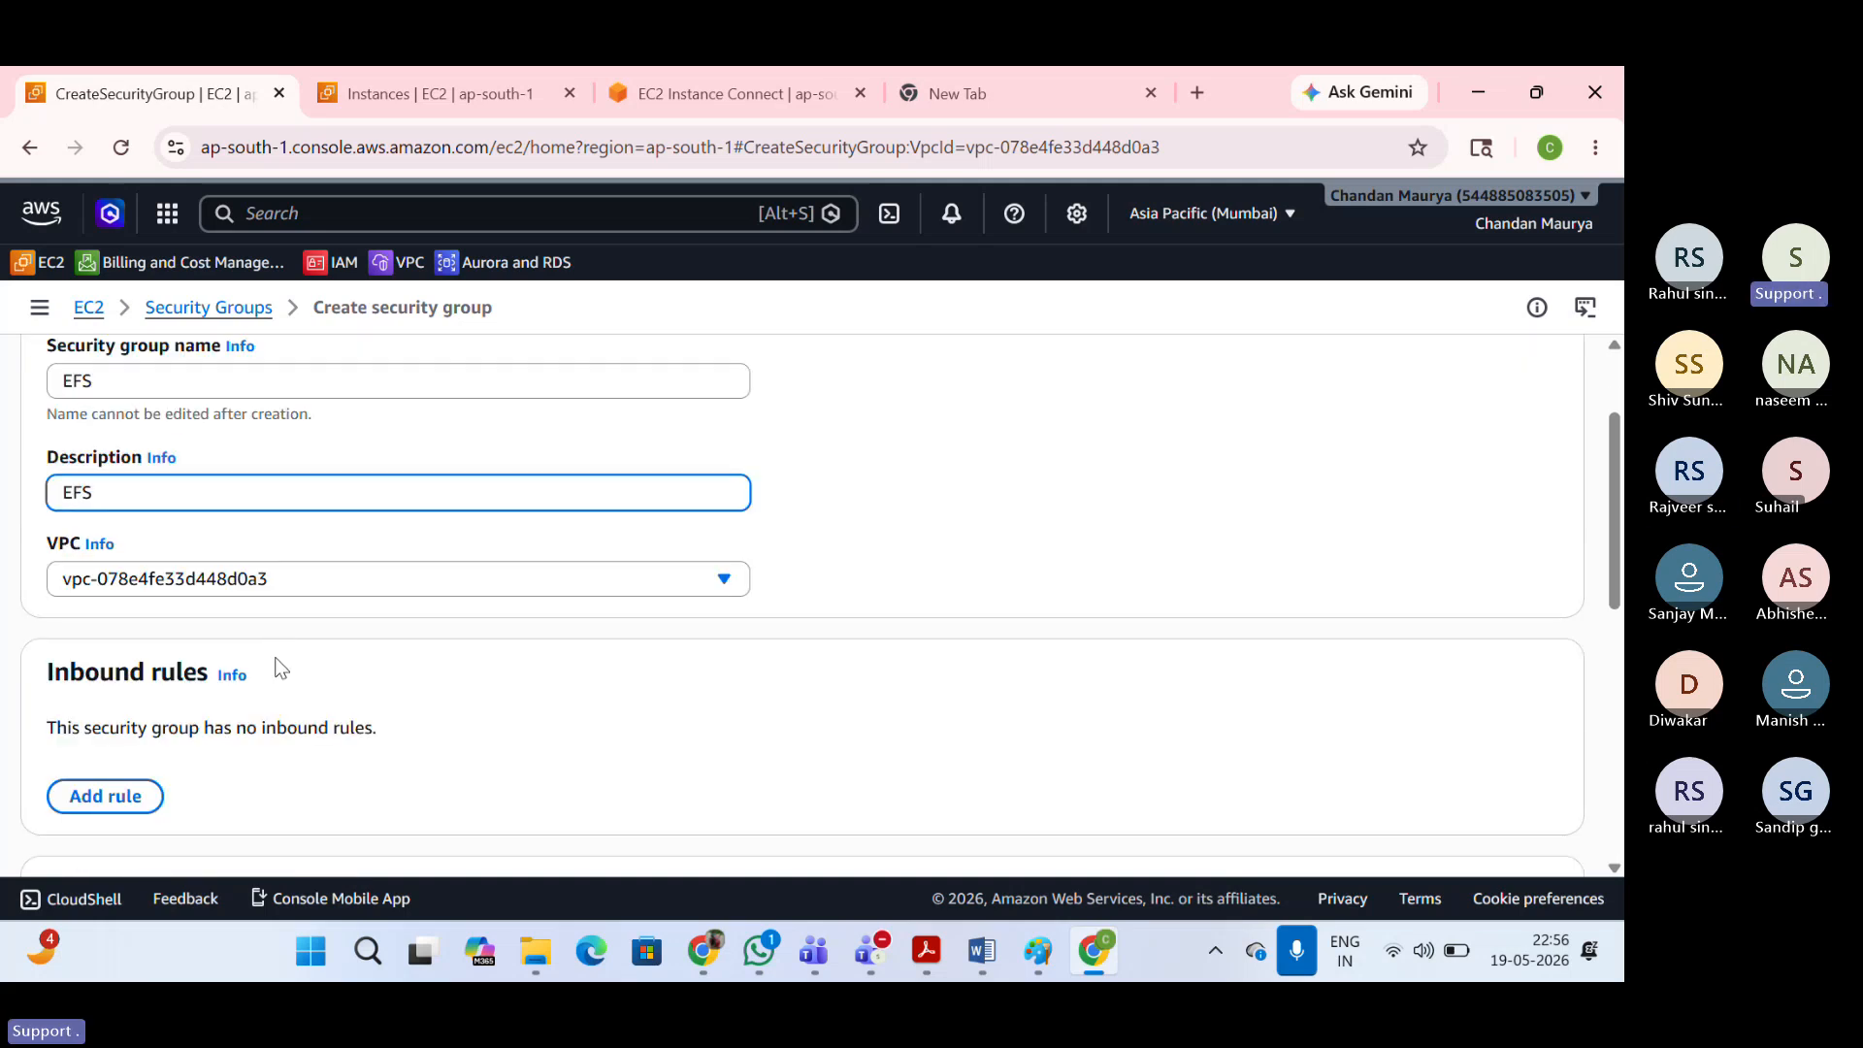
scroll(253, 641, "down", 2)
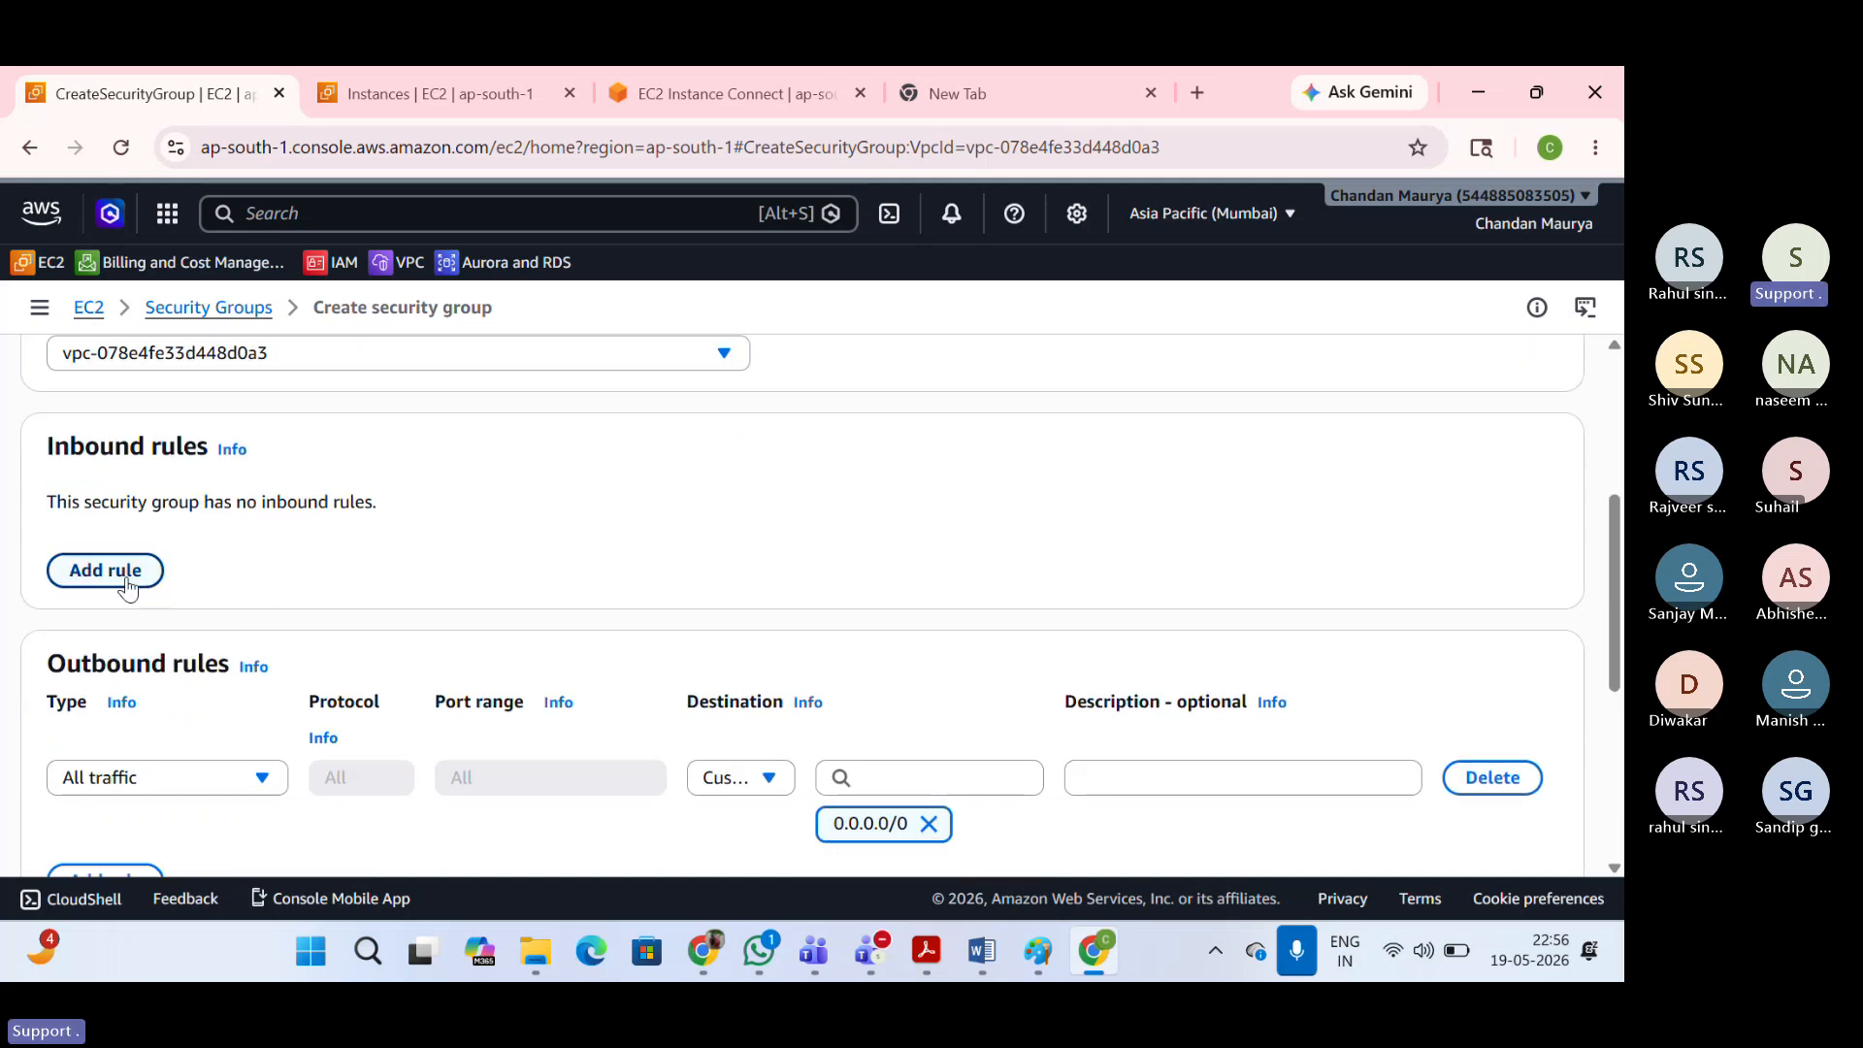
Step: Add inbound rules, including an NFS rule allowing any IPv4 source
left_click(126, 582)
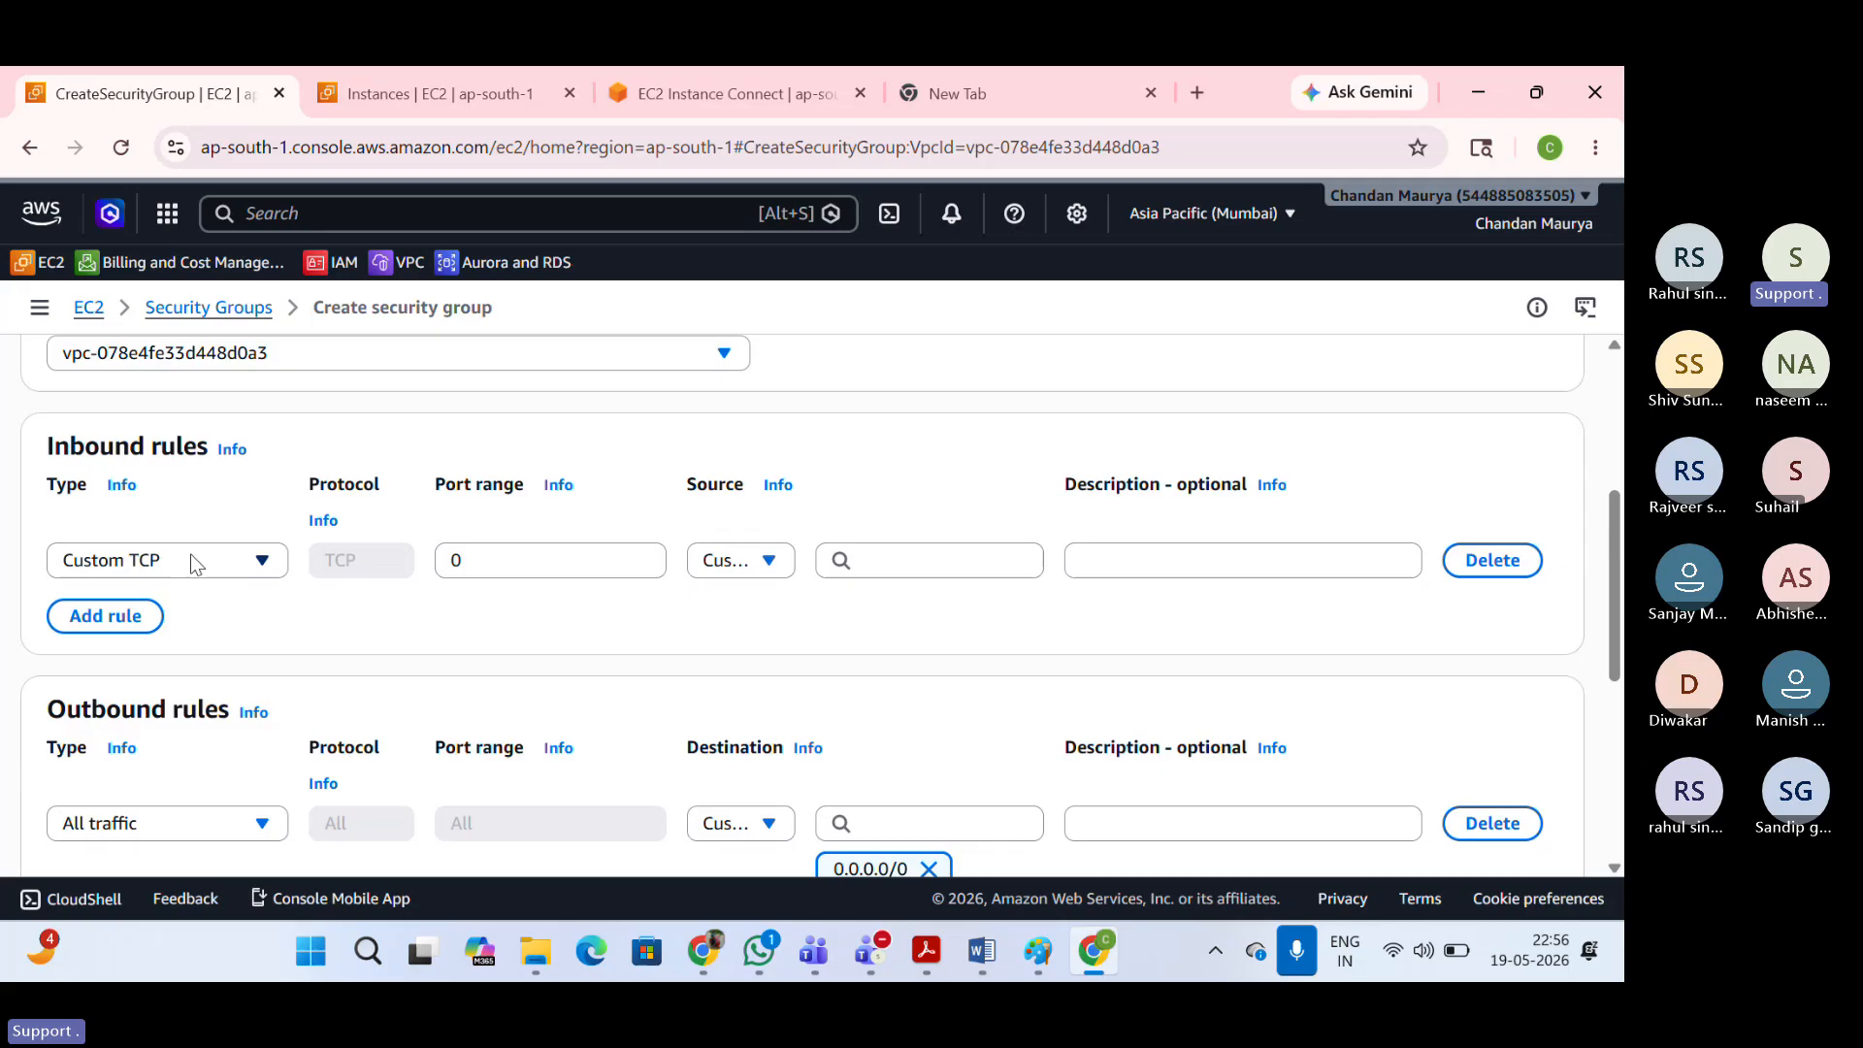
left_click(134, 613)
left_click(178, 607)
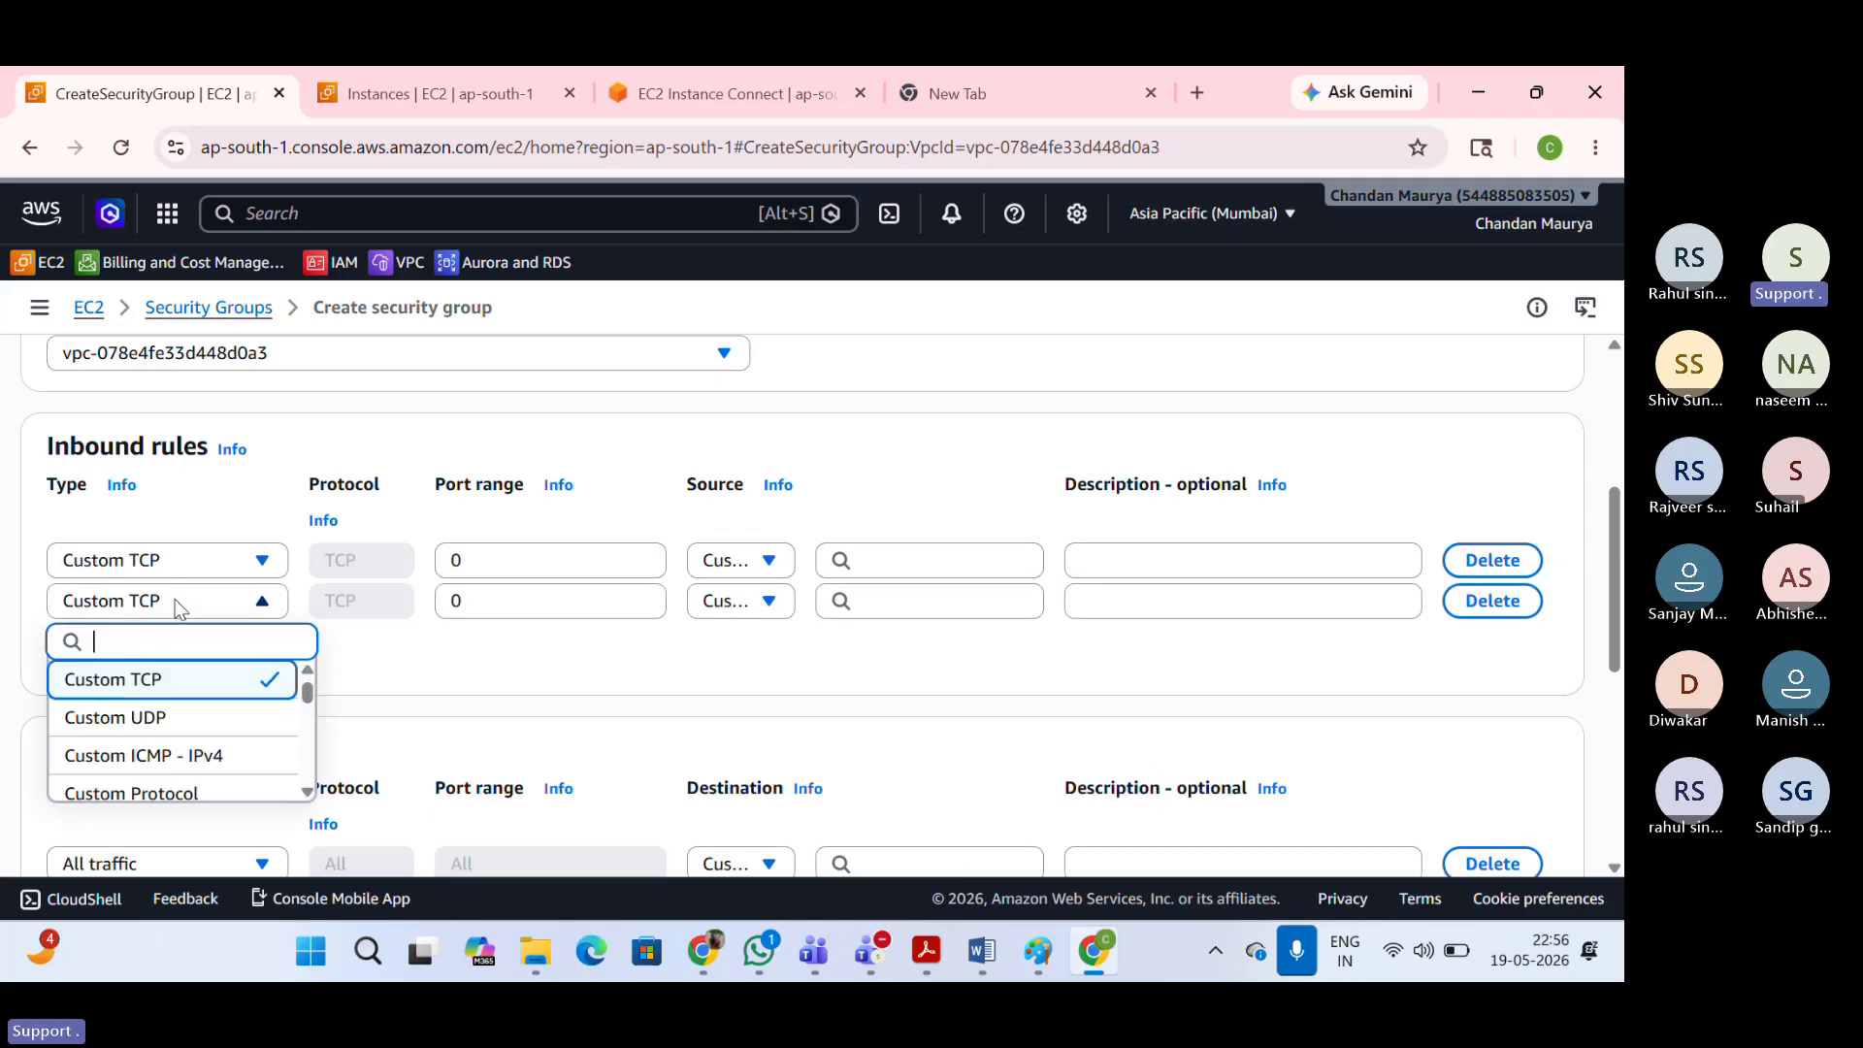
type("nf")
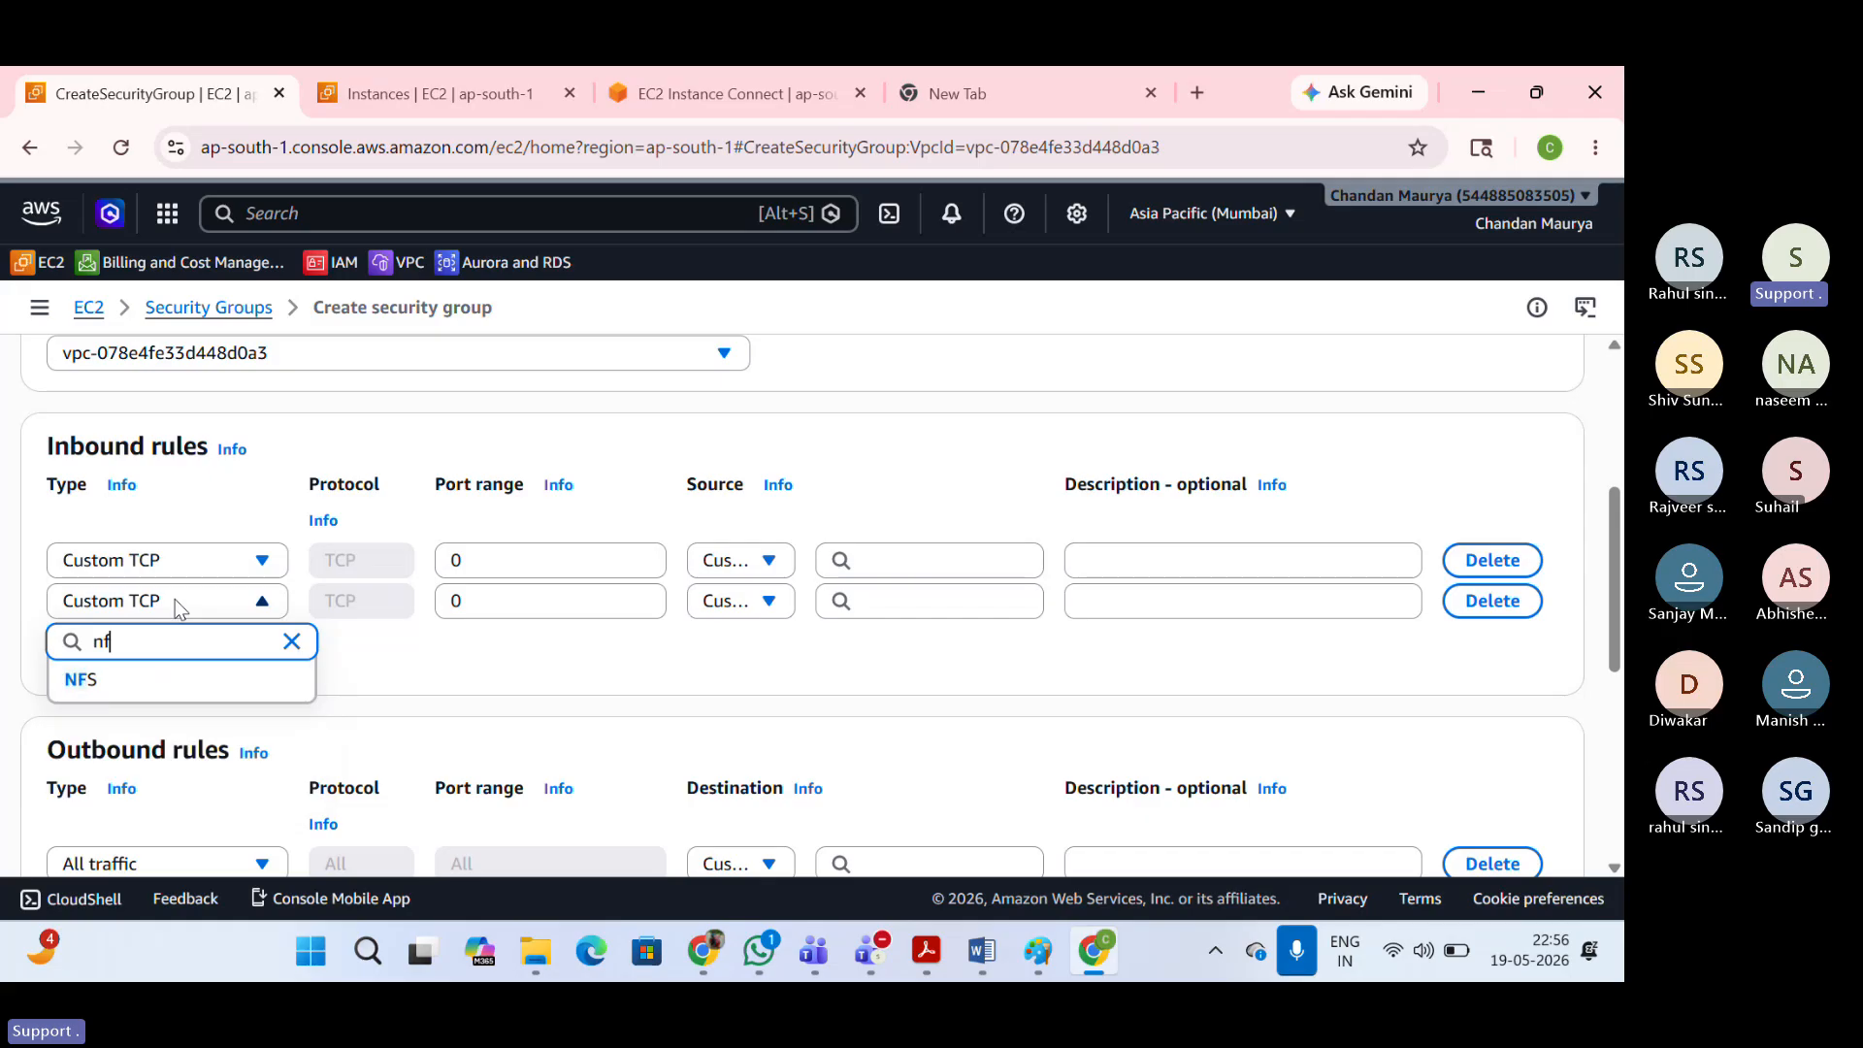
left_click(95, 690)
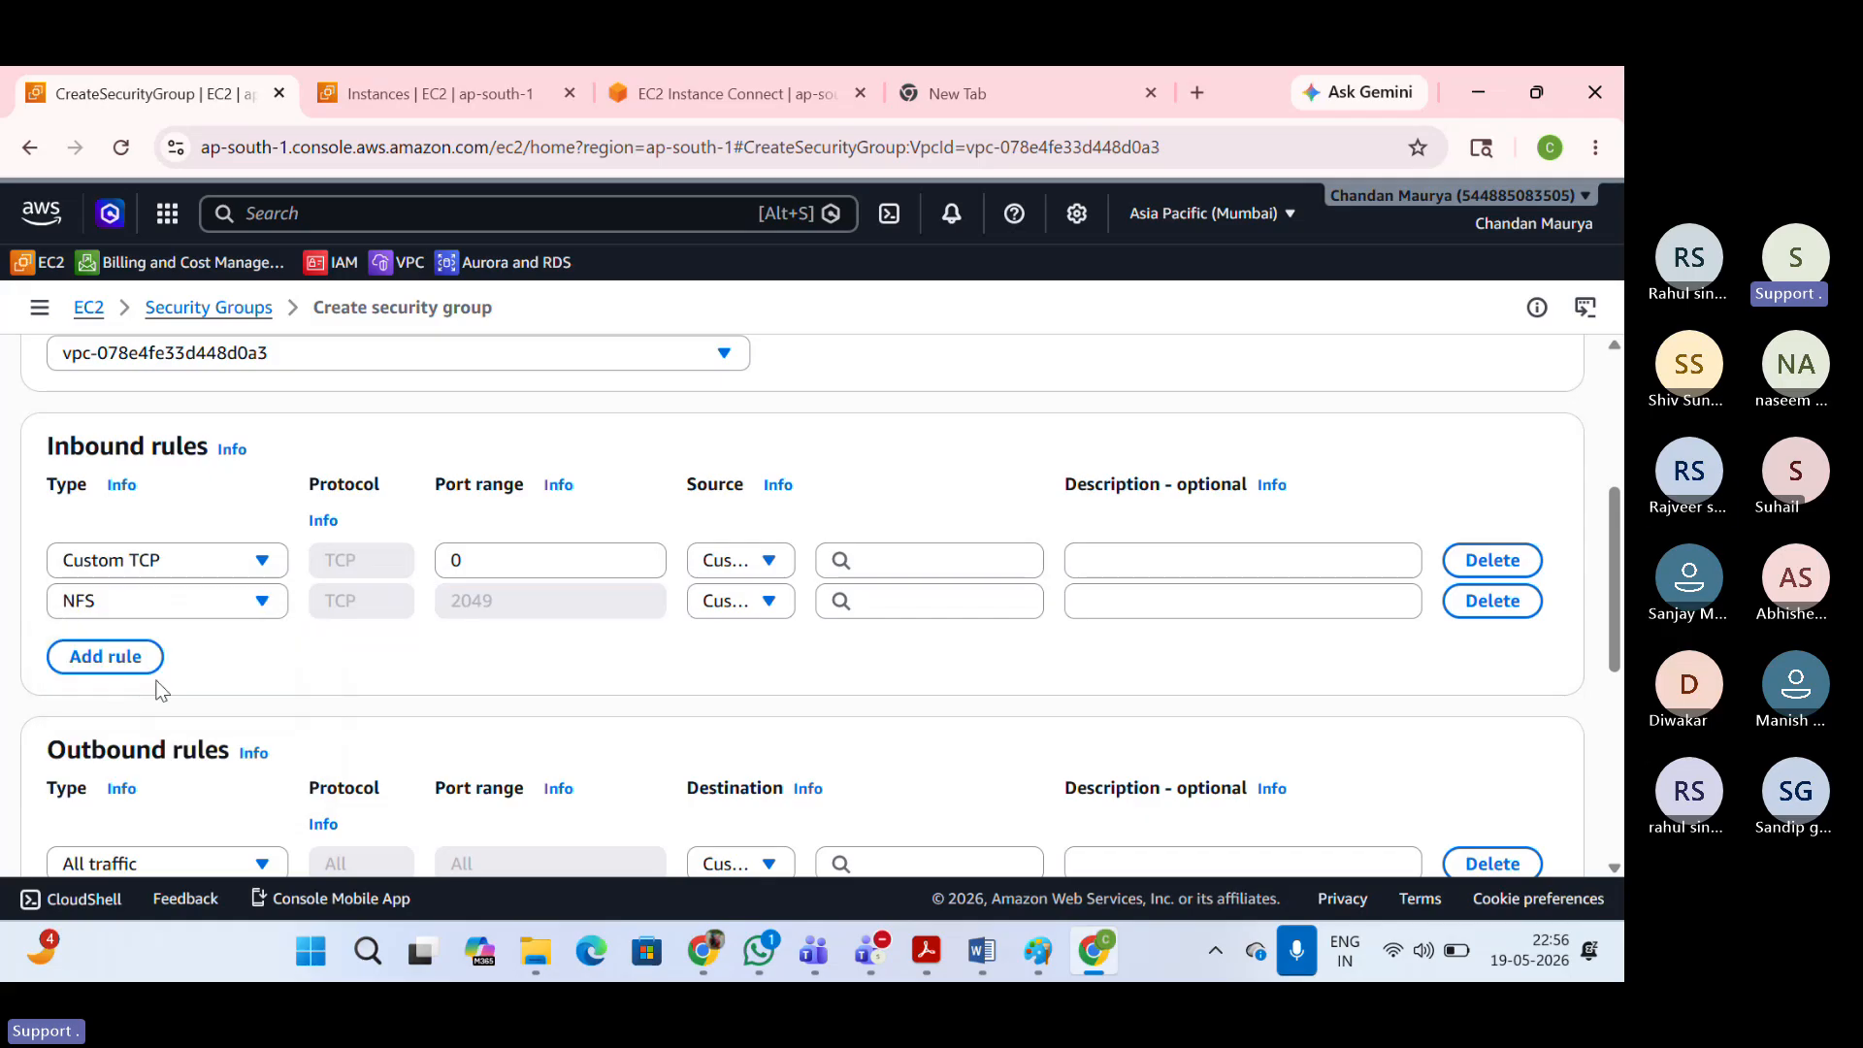
left_click(772, 607)
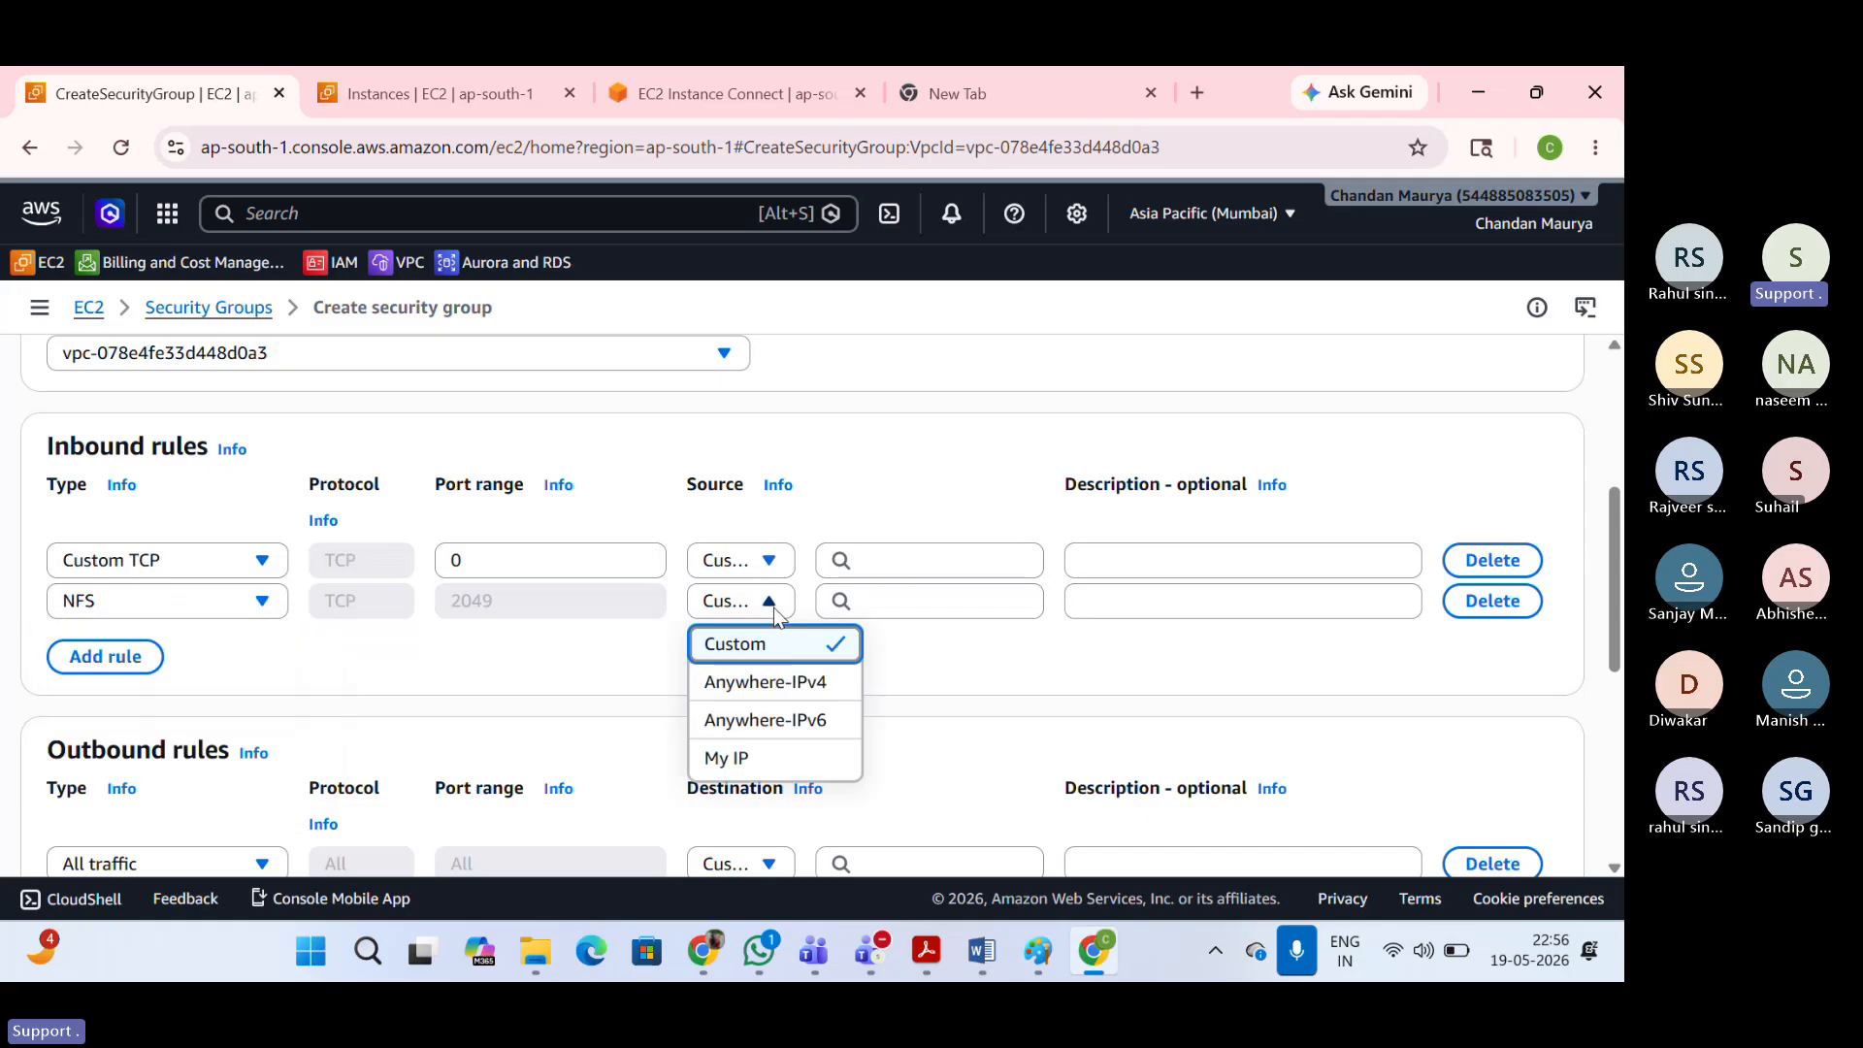
left_click(762, 680)
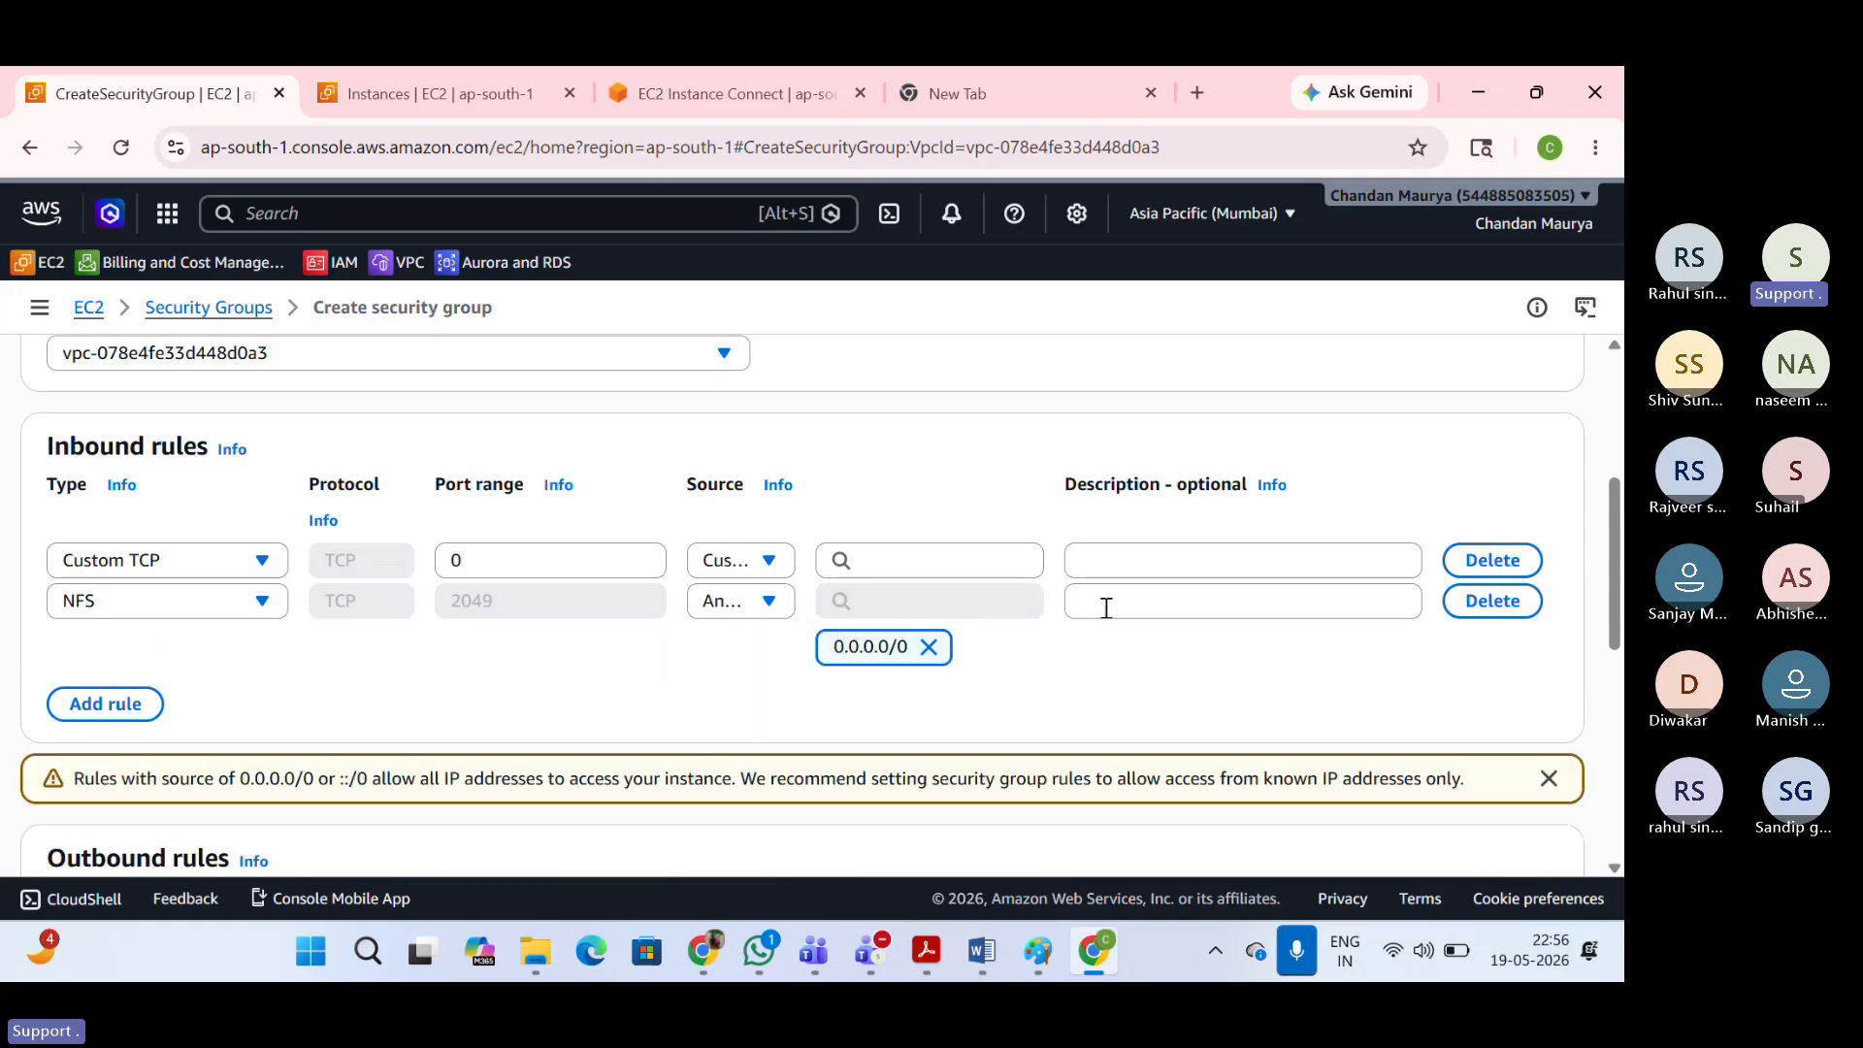
Step: Add an outbound NFS rule to any IPv4 destination
scroll(1106, 607, "down", 1)
scroll(1106, 608, "down", 2)
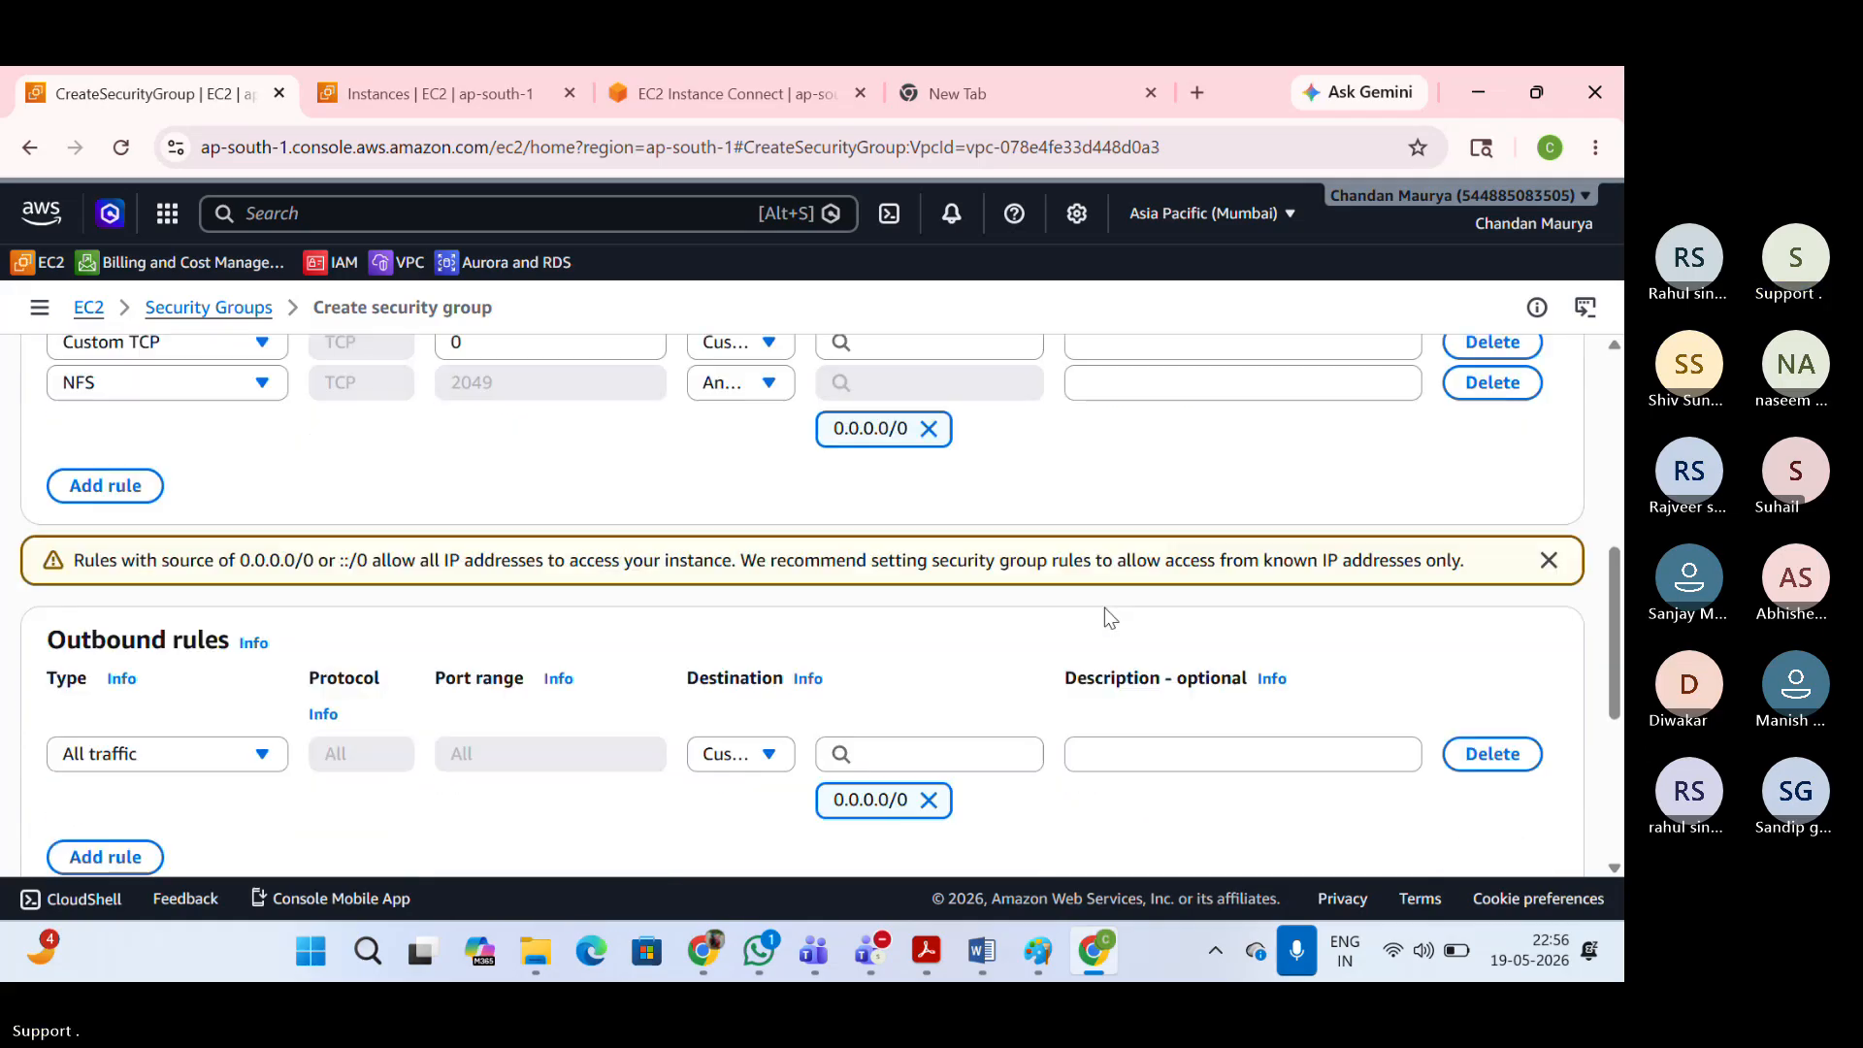
scroll(1106, 607, "down", 3)
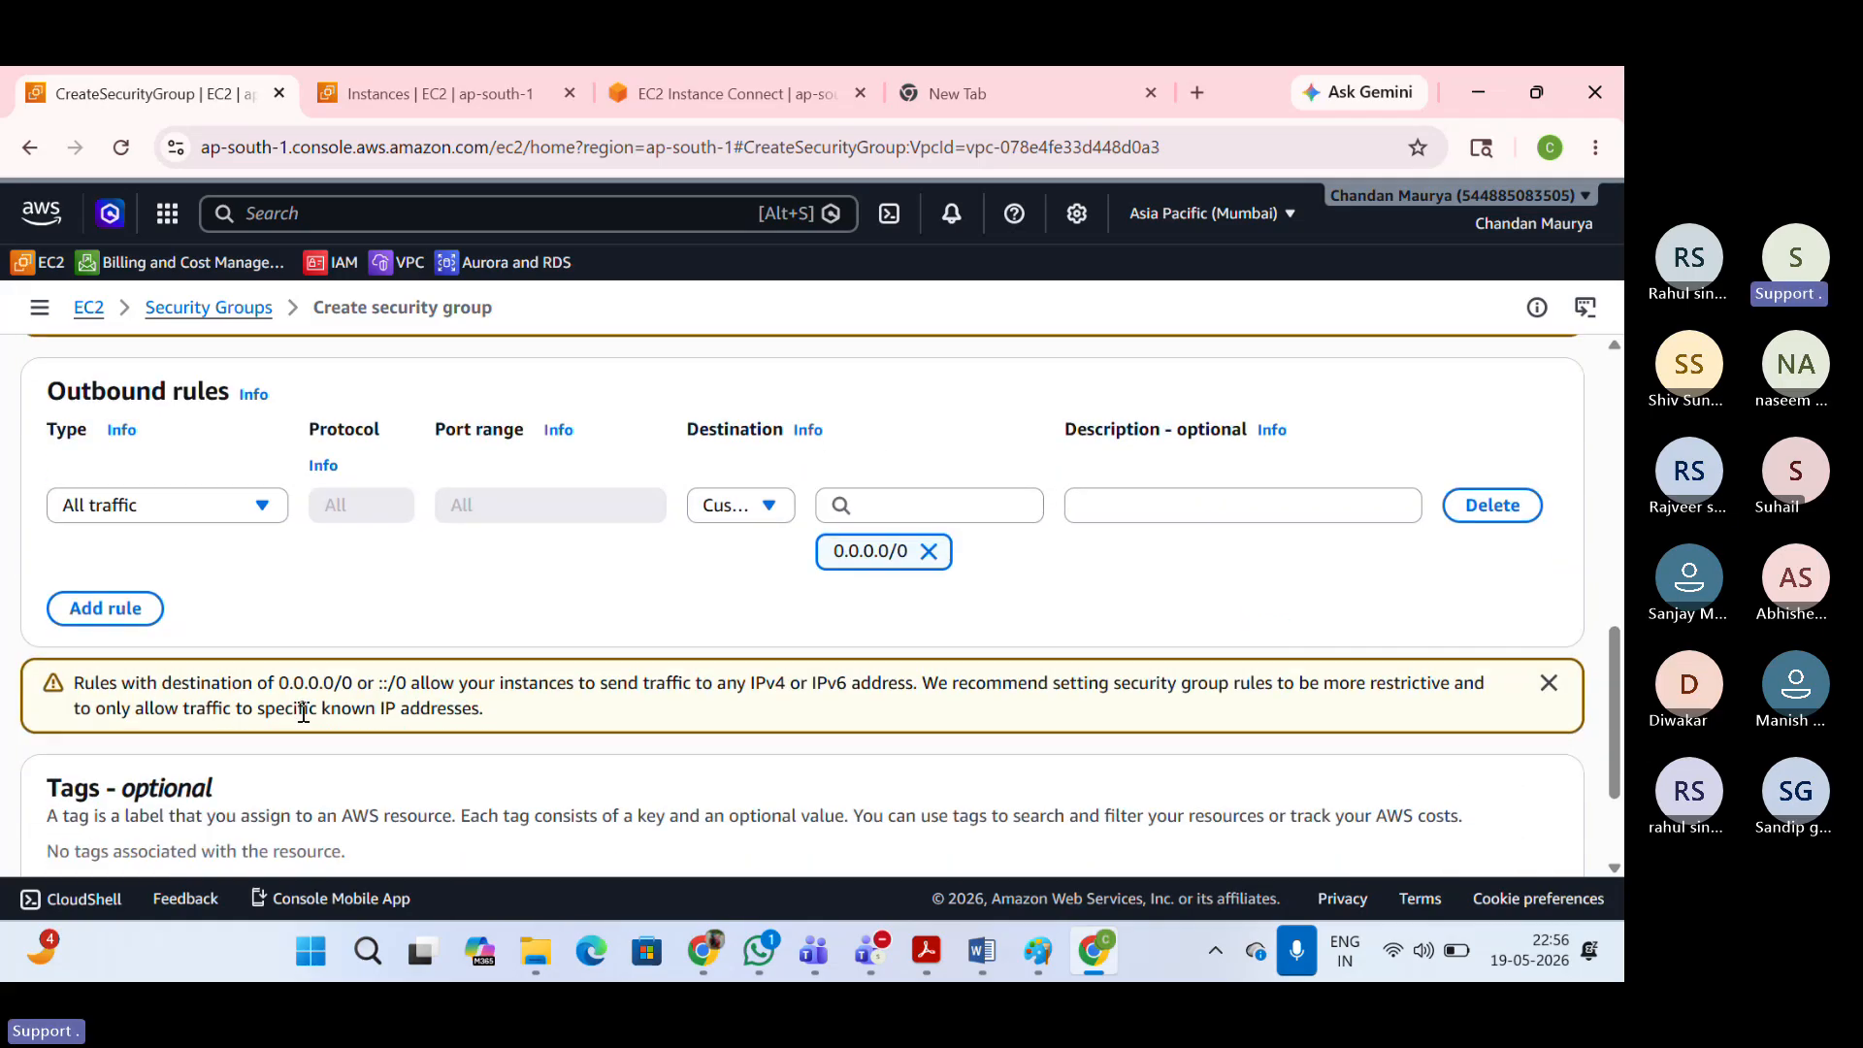
left_click(93, 608)
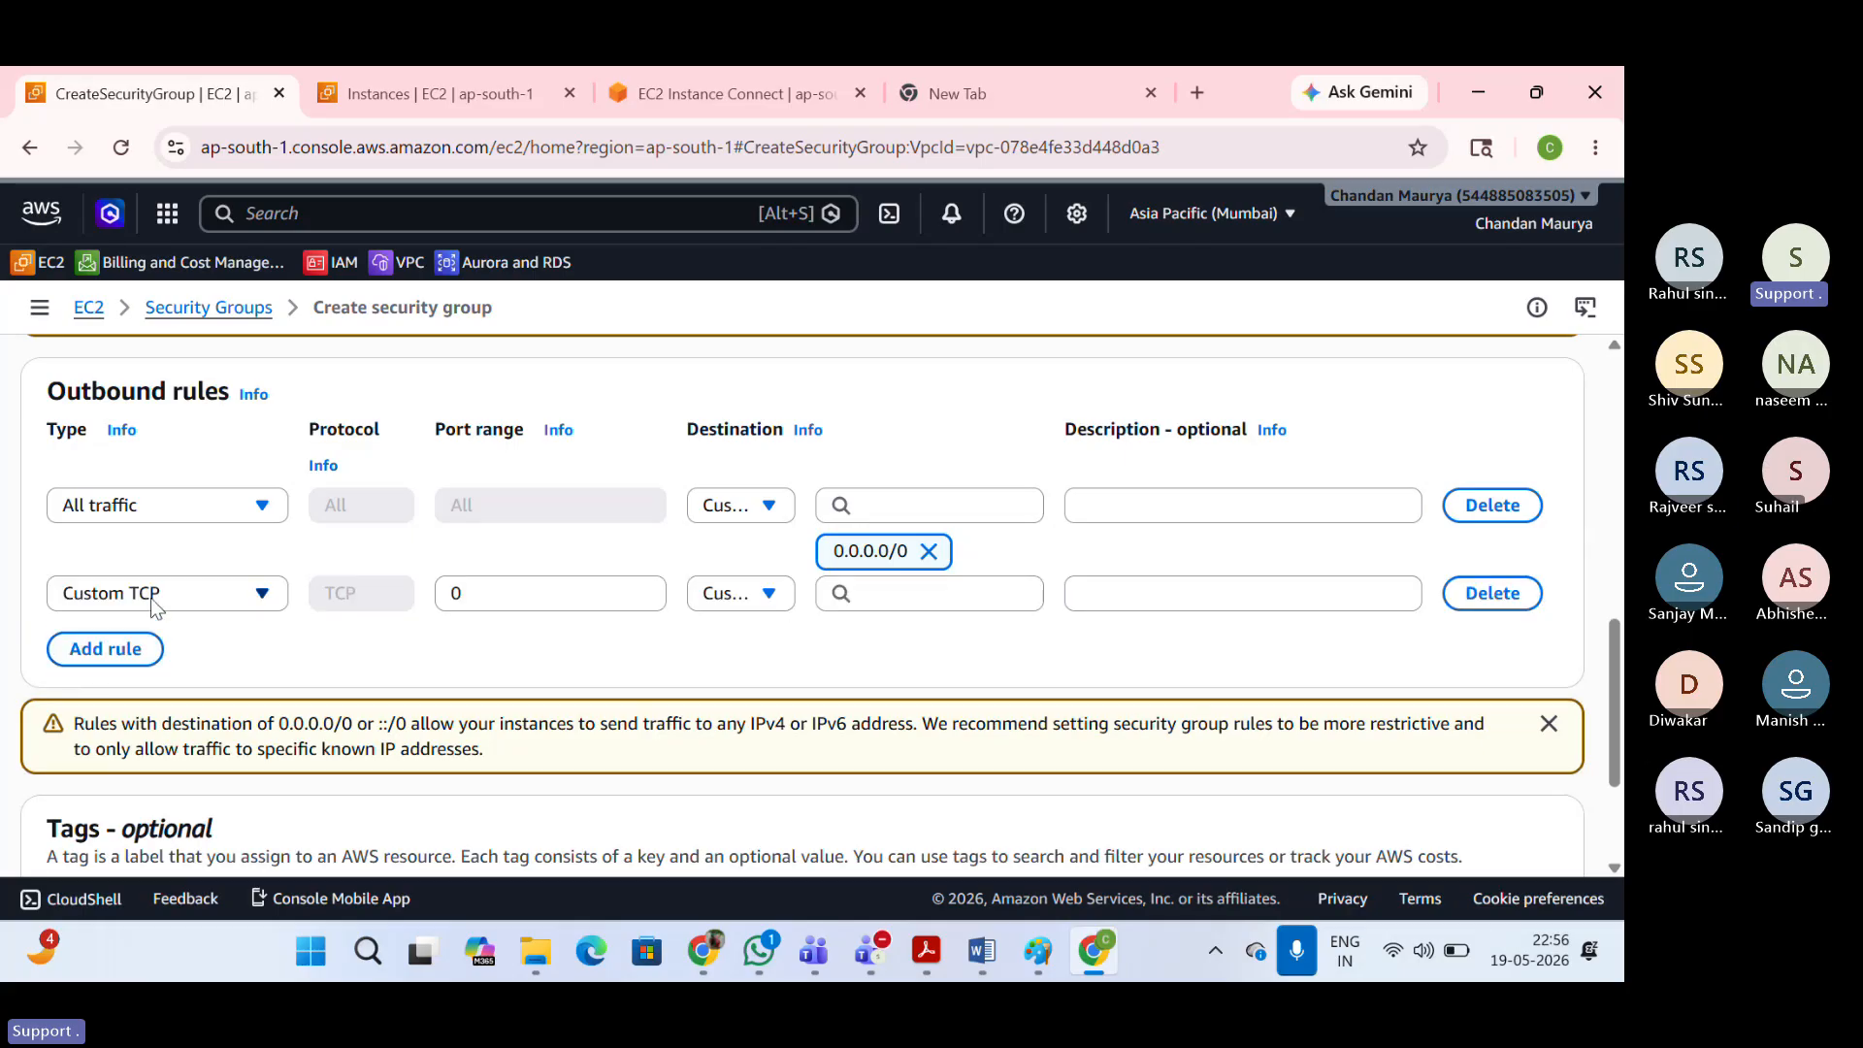
left_click(153, 596)
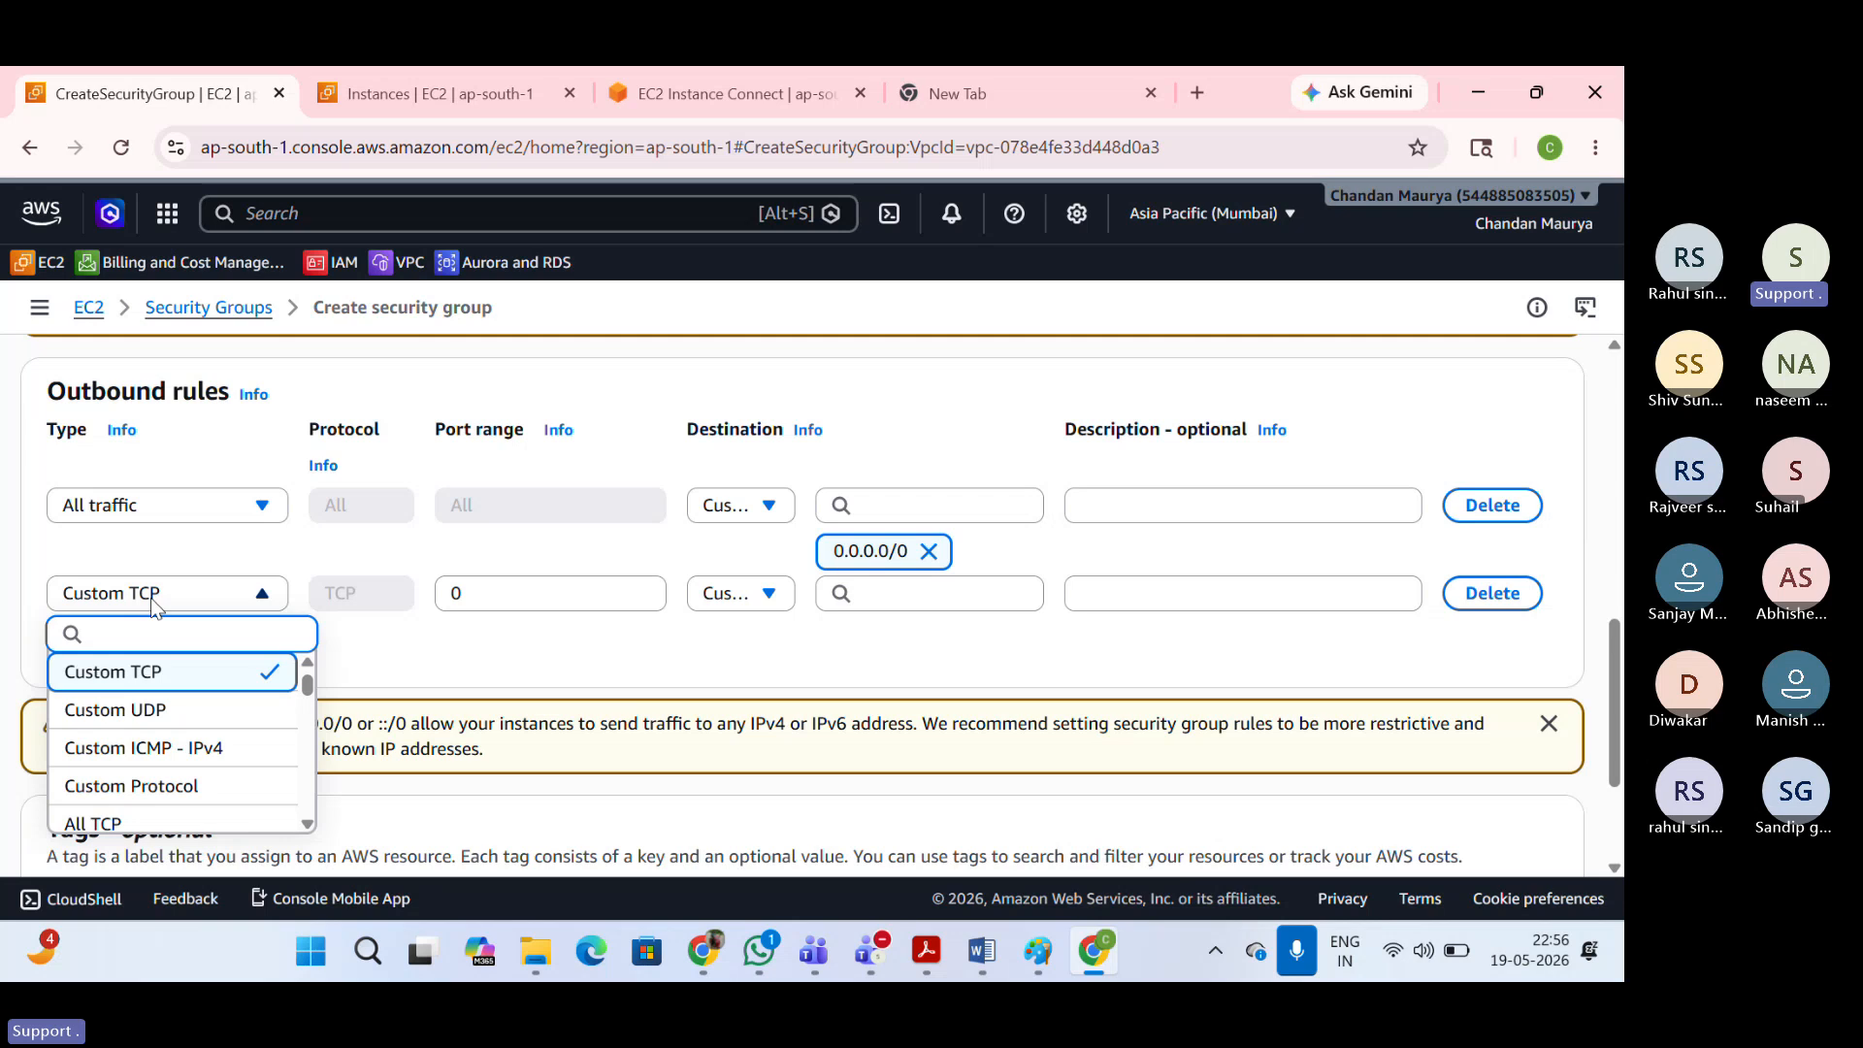
type("nf")
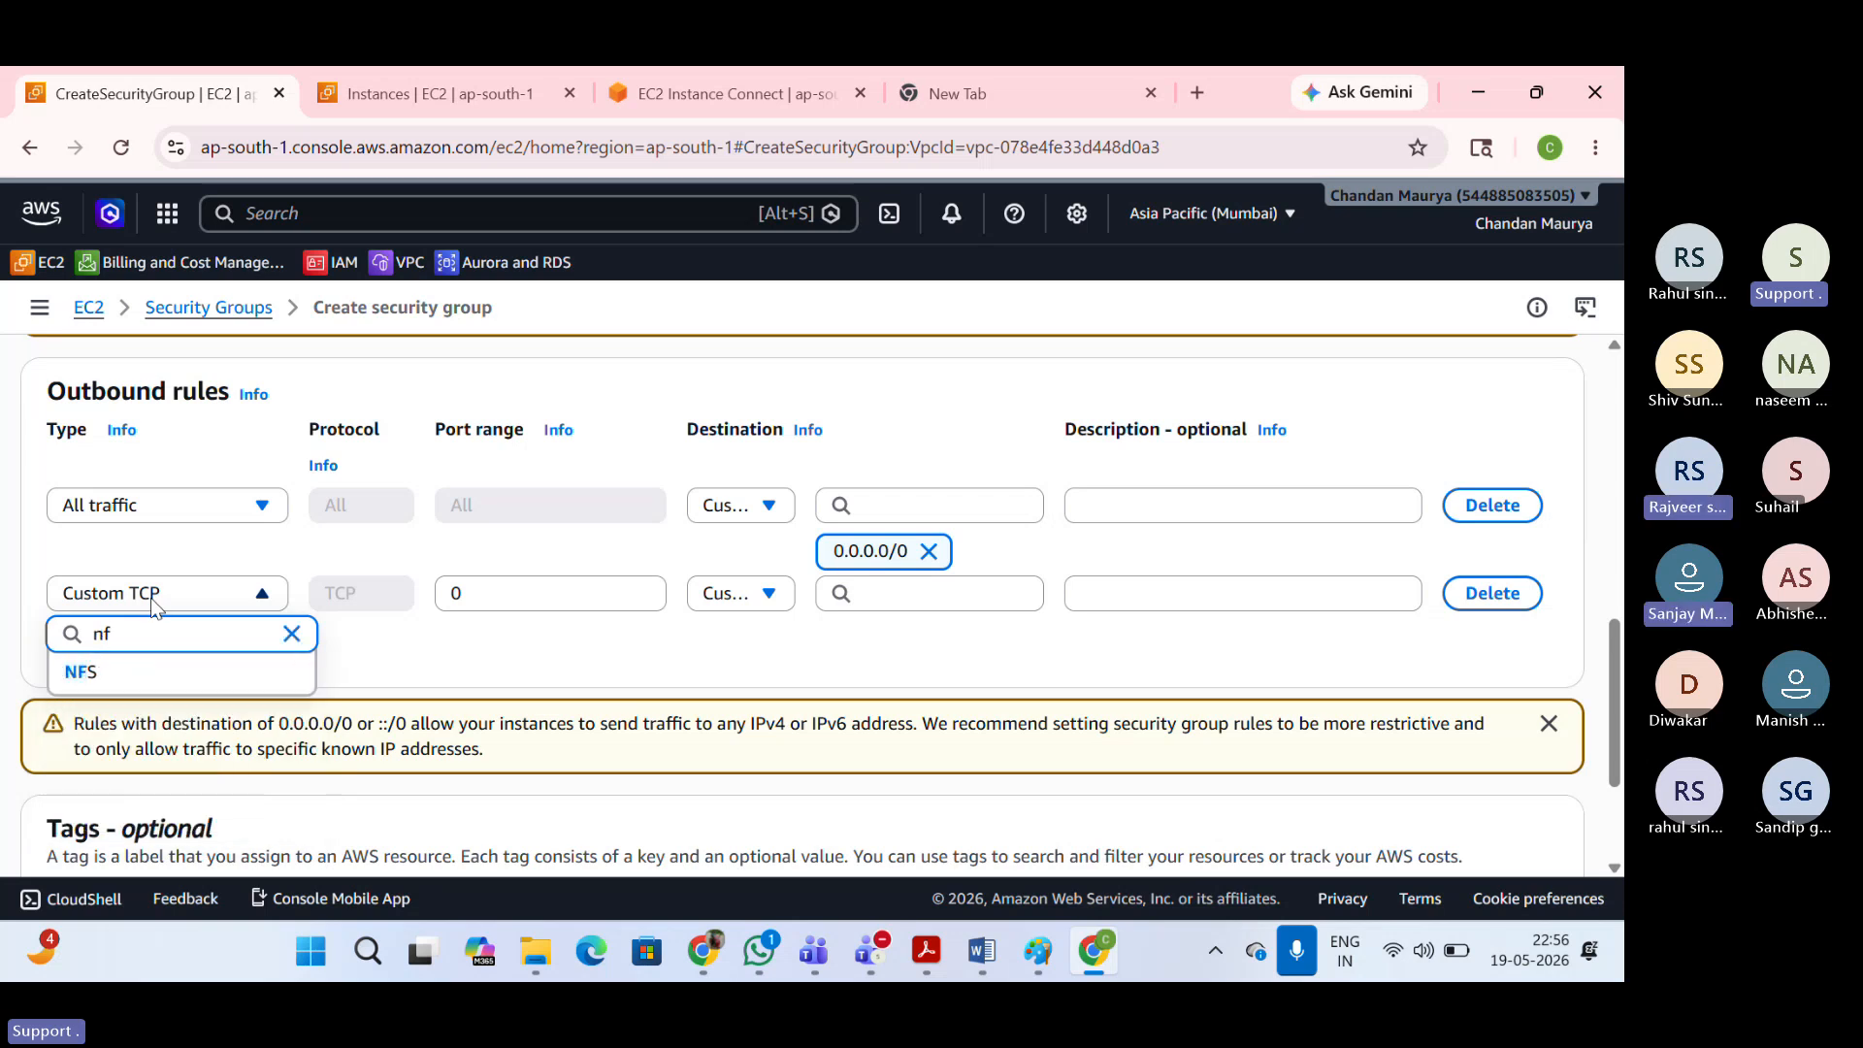
left_click(113, 675)
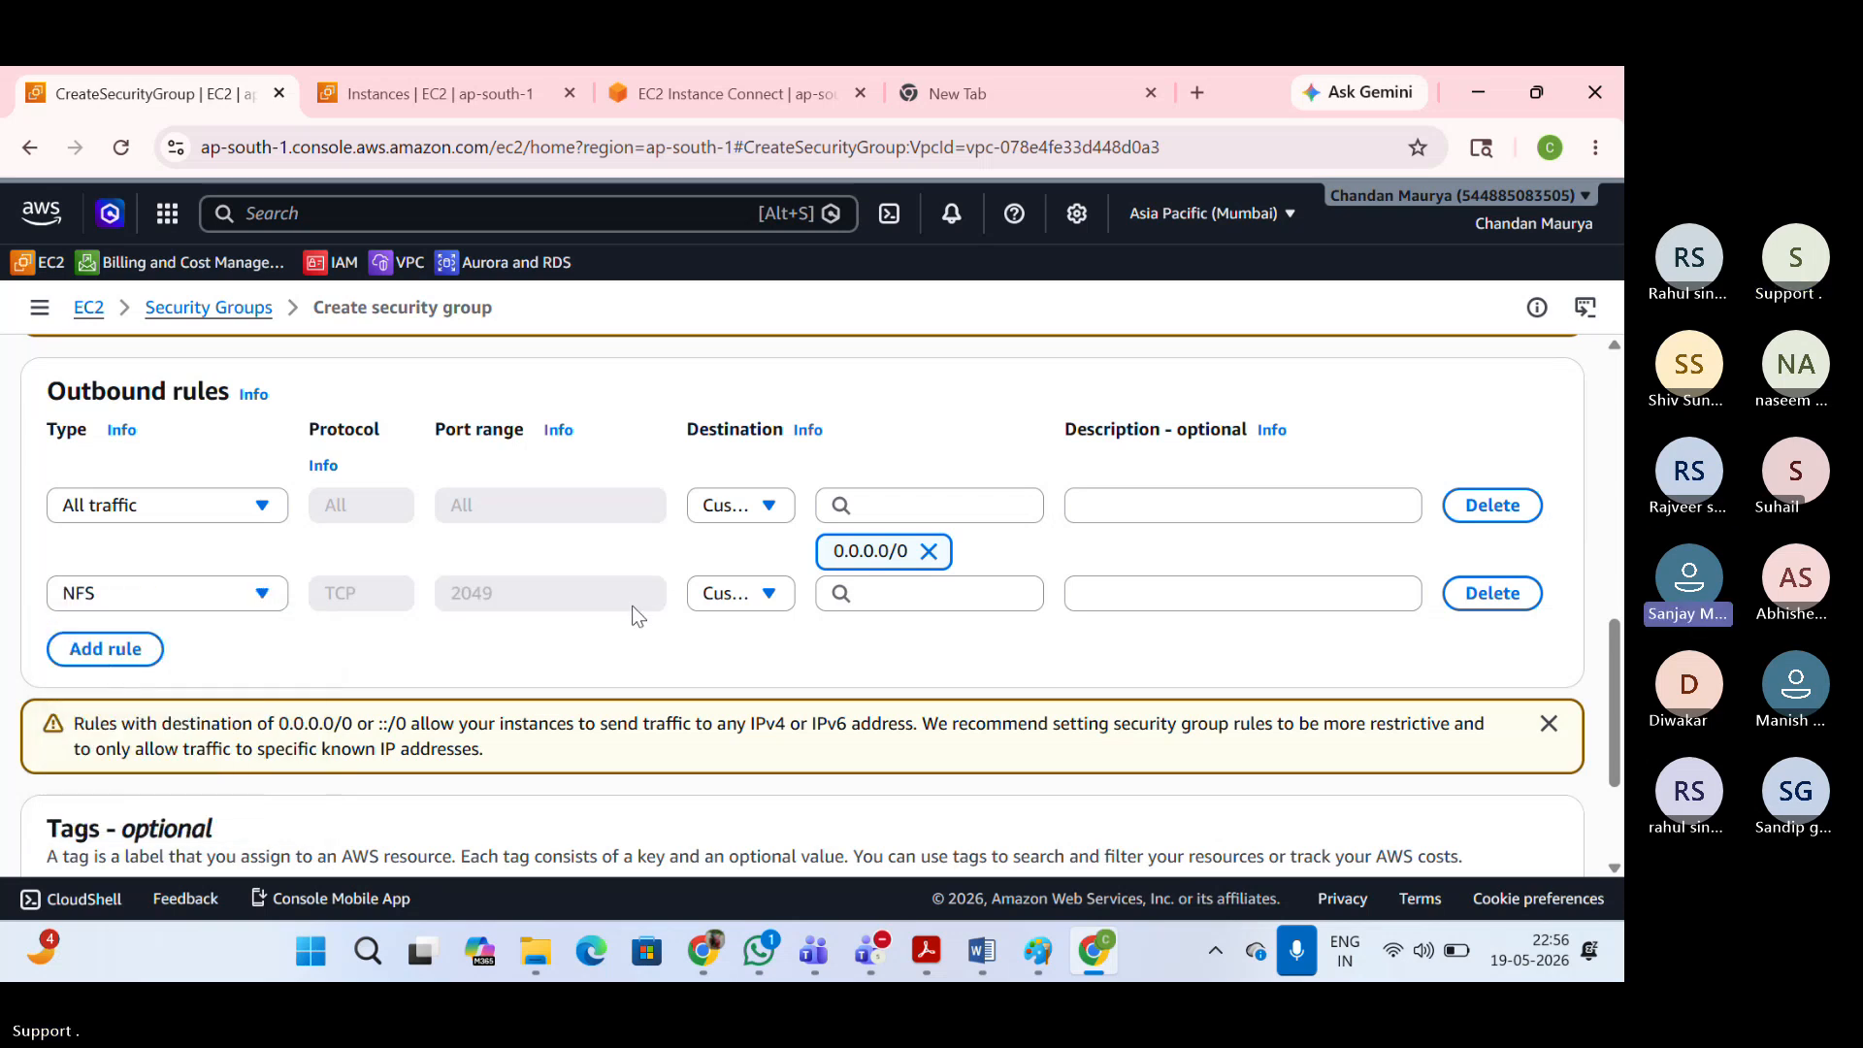
left_click(763, 599)
left_click(772, 672)
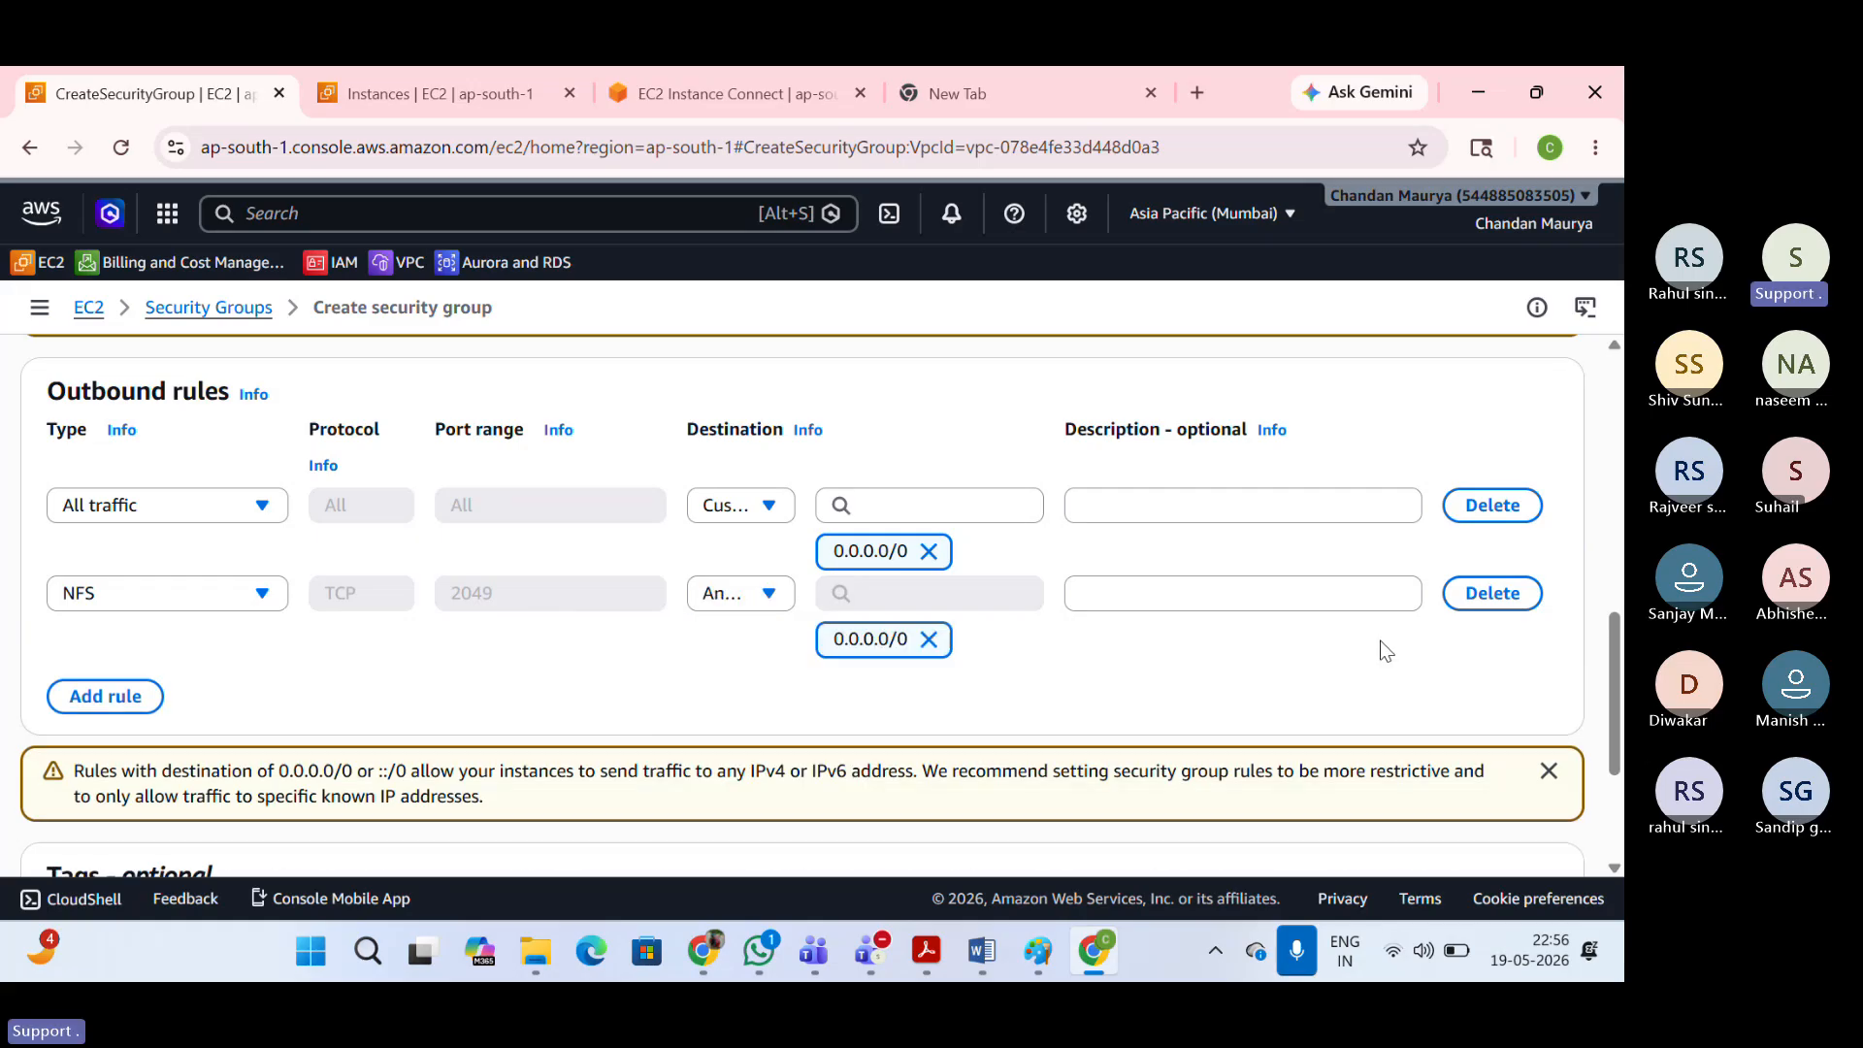
Step: Set the first inbound rule's source to 0.0.0.0/0 and create the EFS security group
scroll(1424, 641, "down", 3)
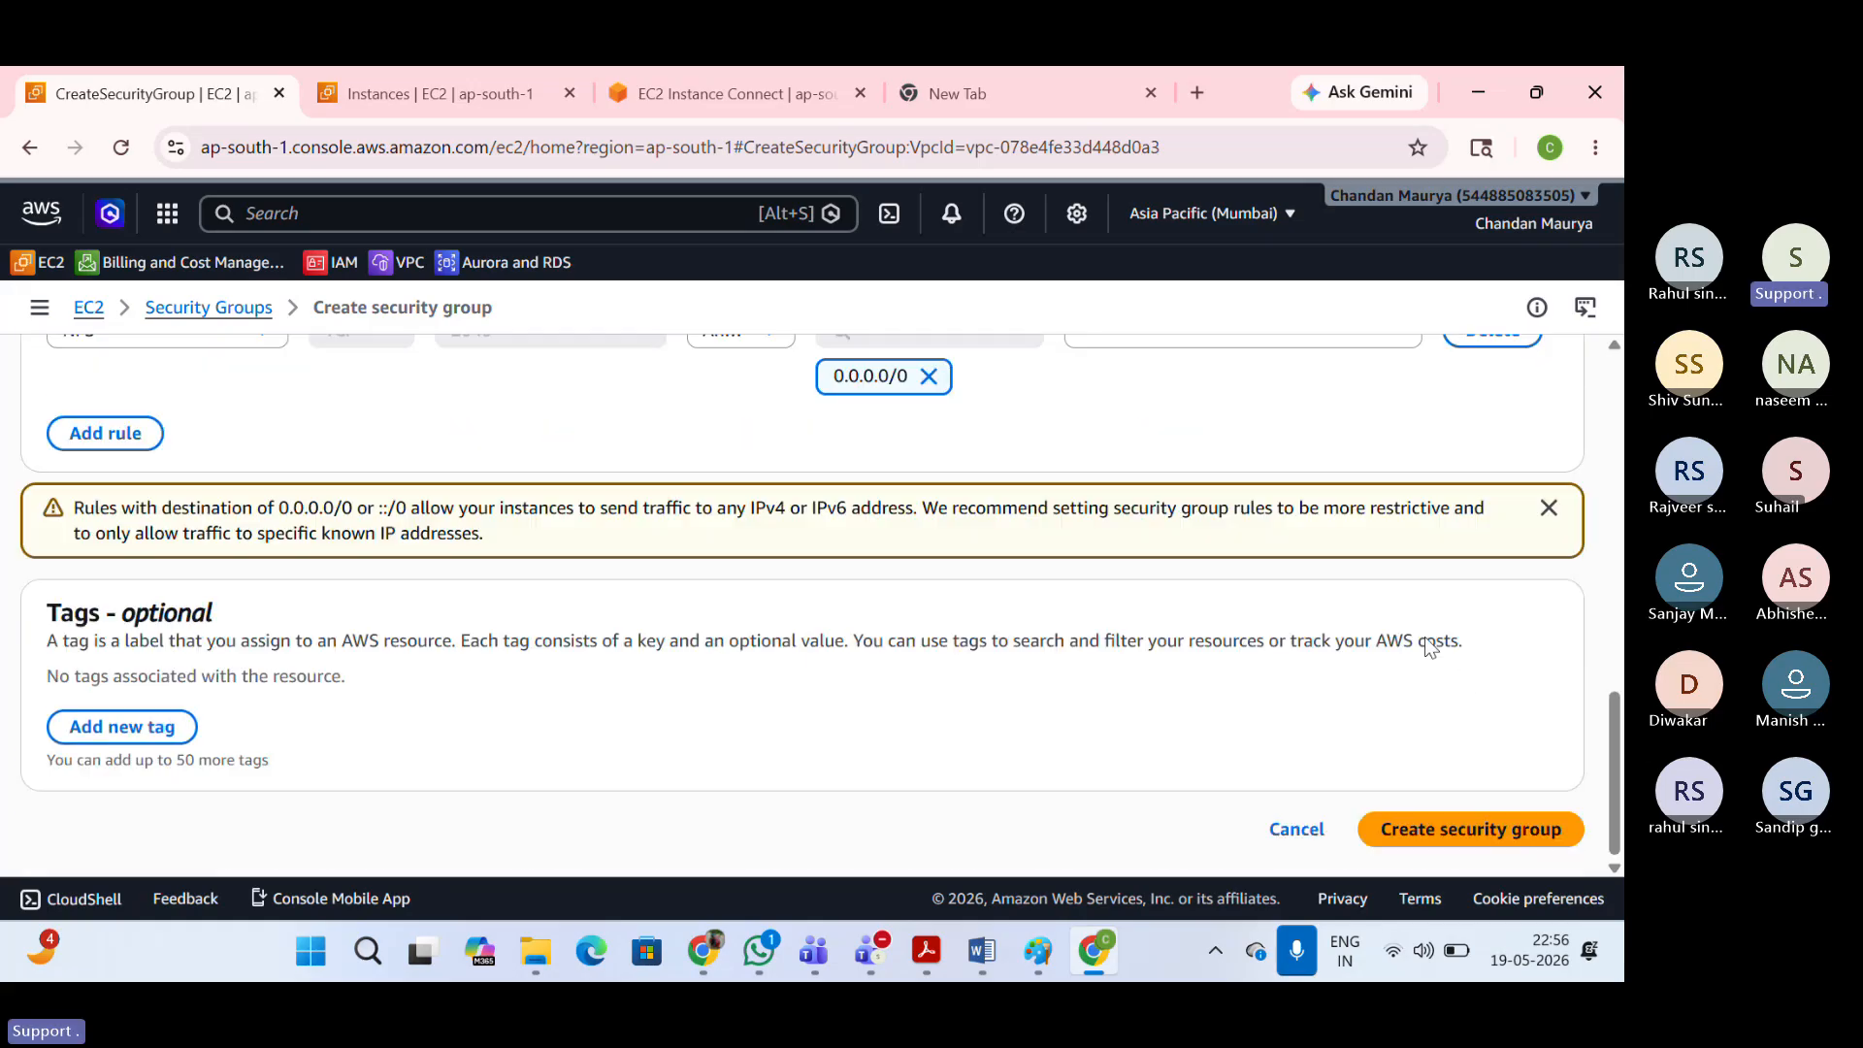
left_click(1510, 827)
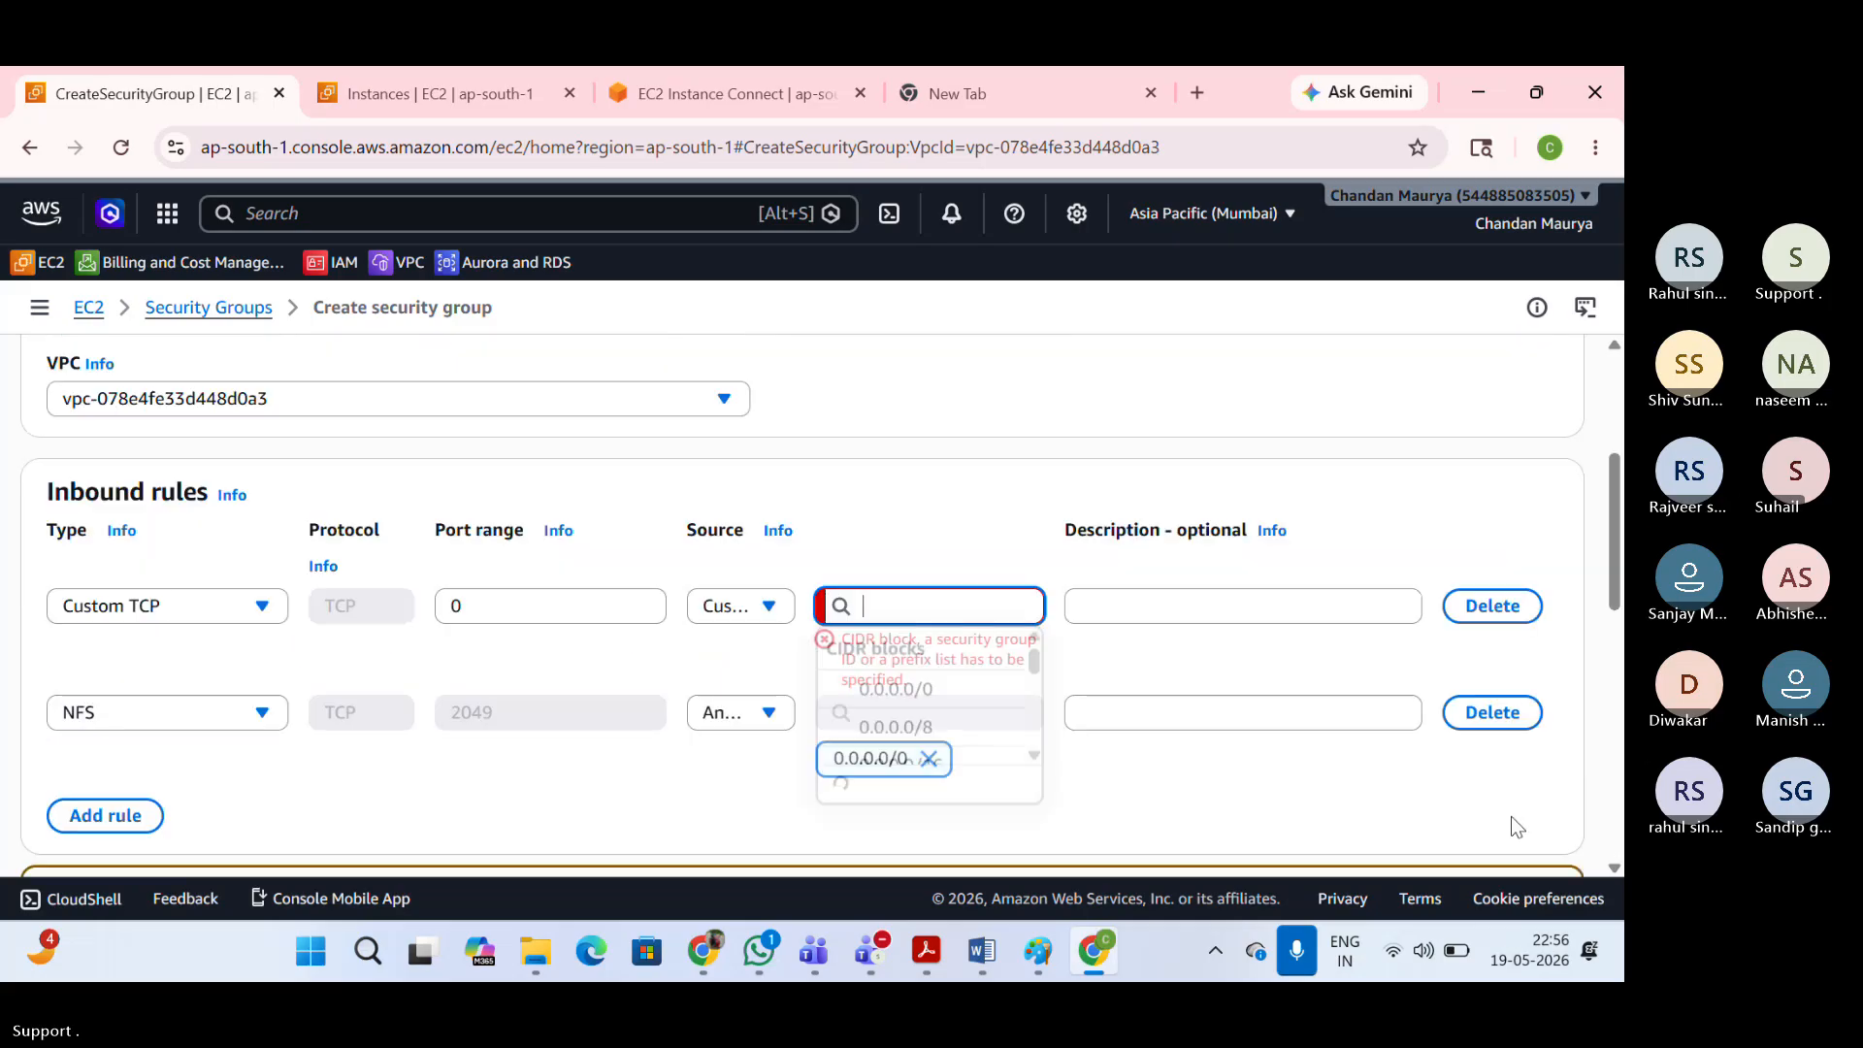
left_click(929, 691)
scroll(1096, 759, "down", 4)
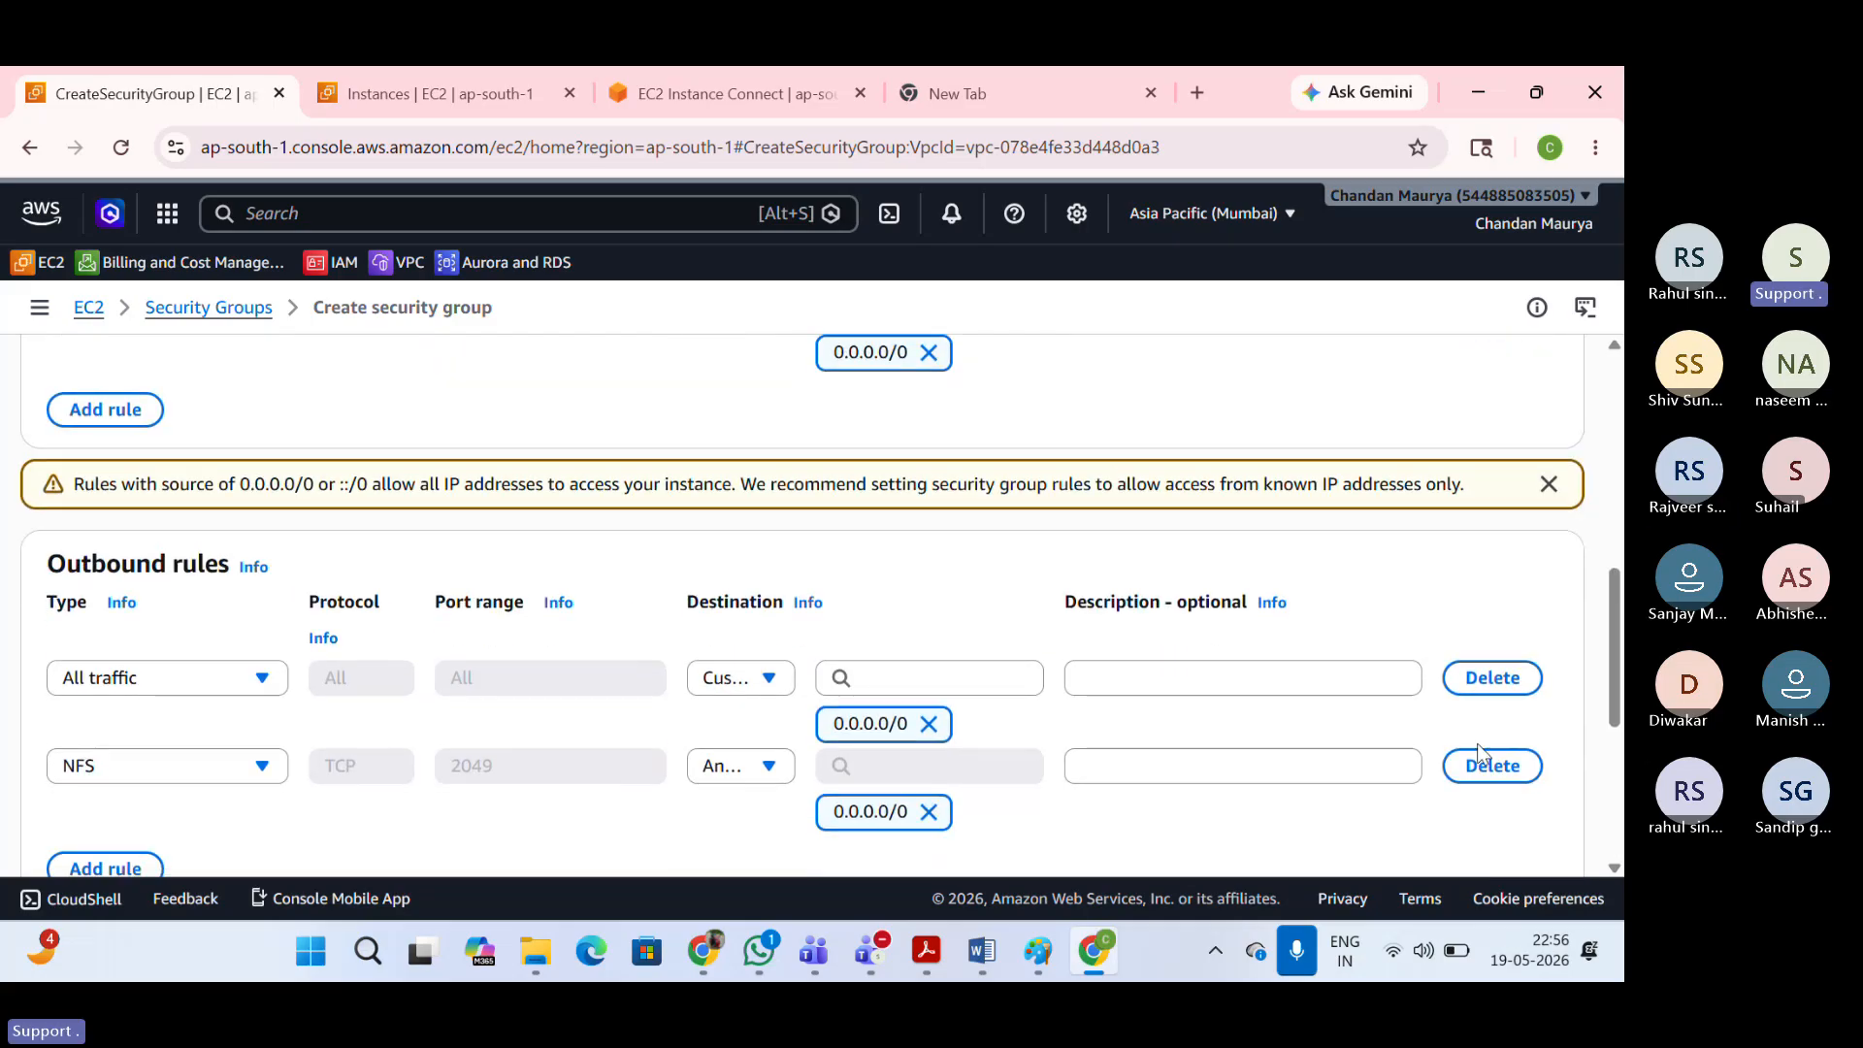
scroll(1486, 766, "down", 4)
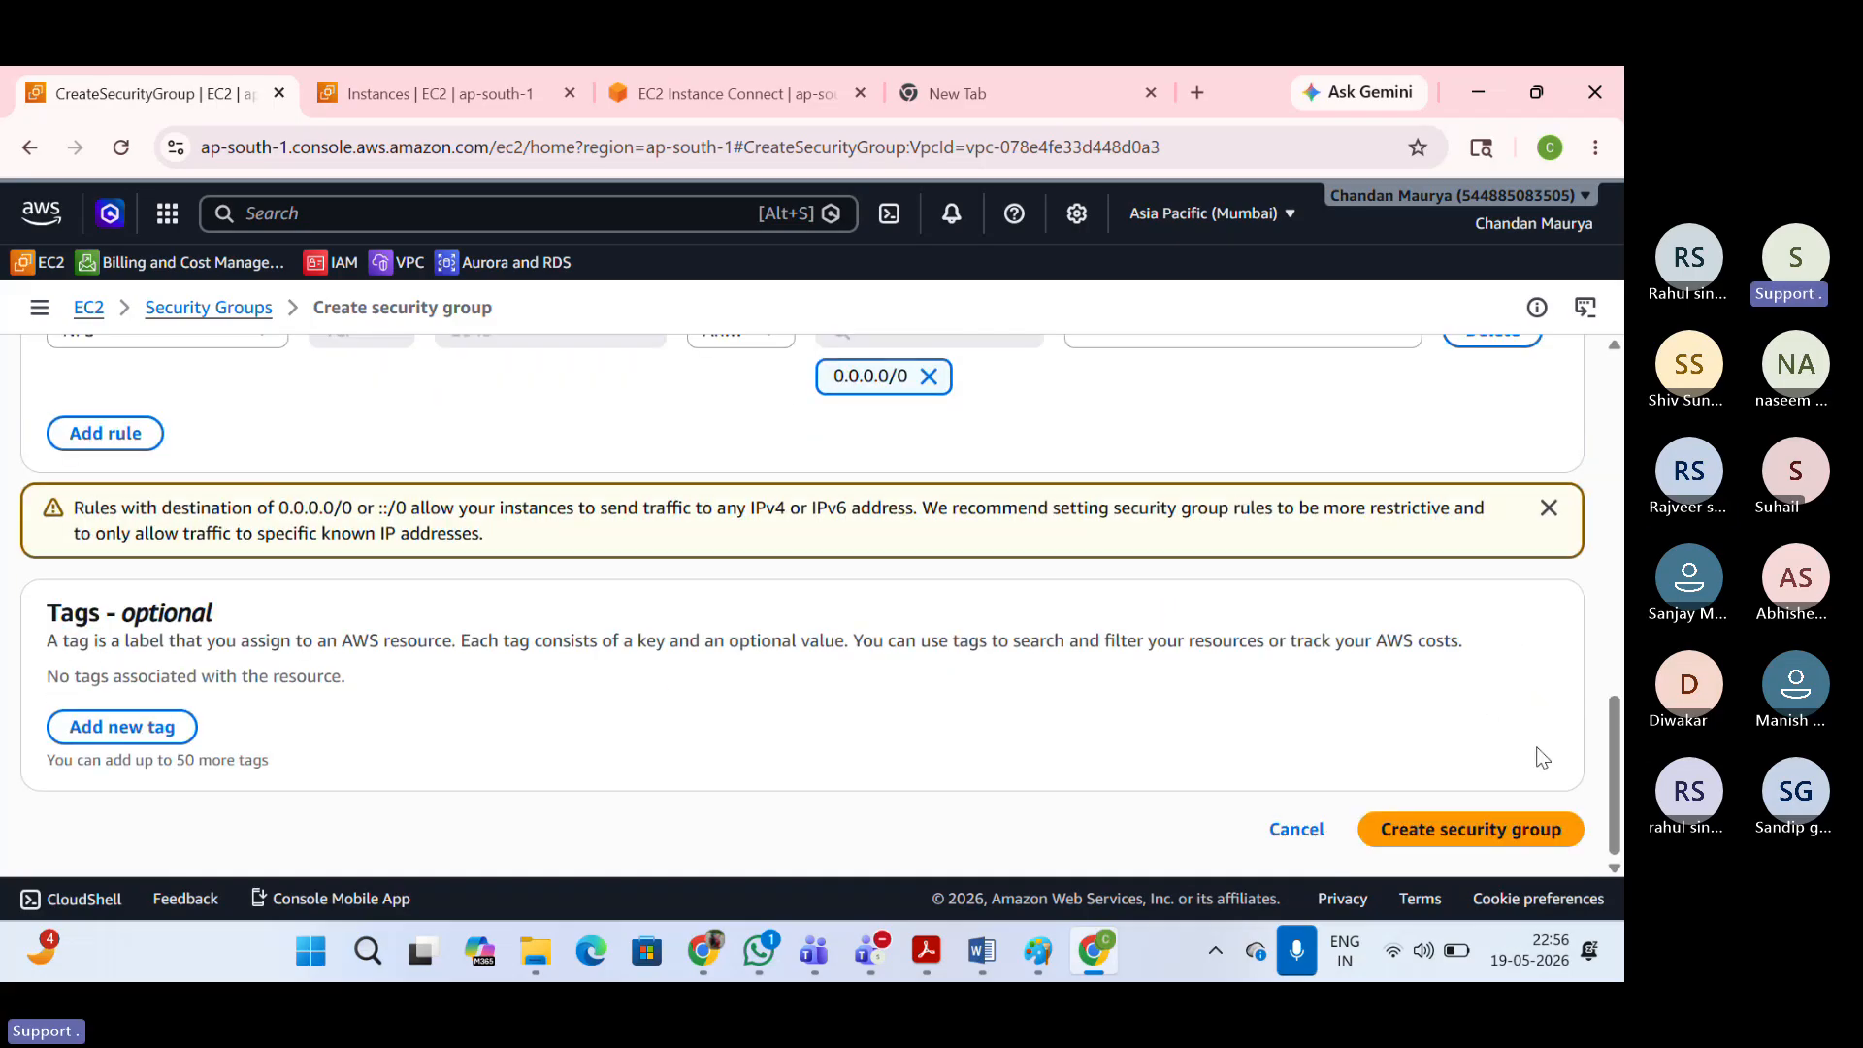
left_click(1521, 830)
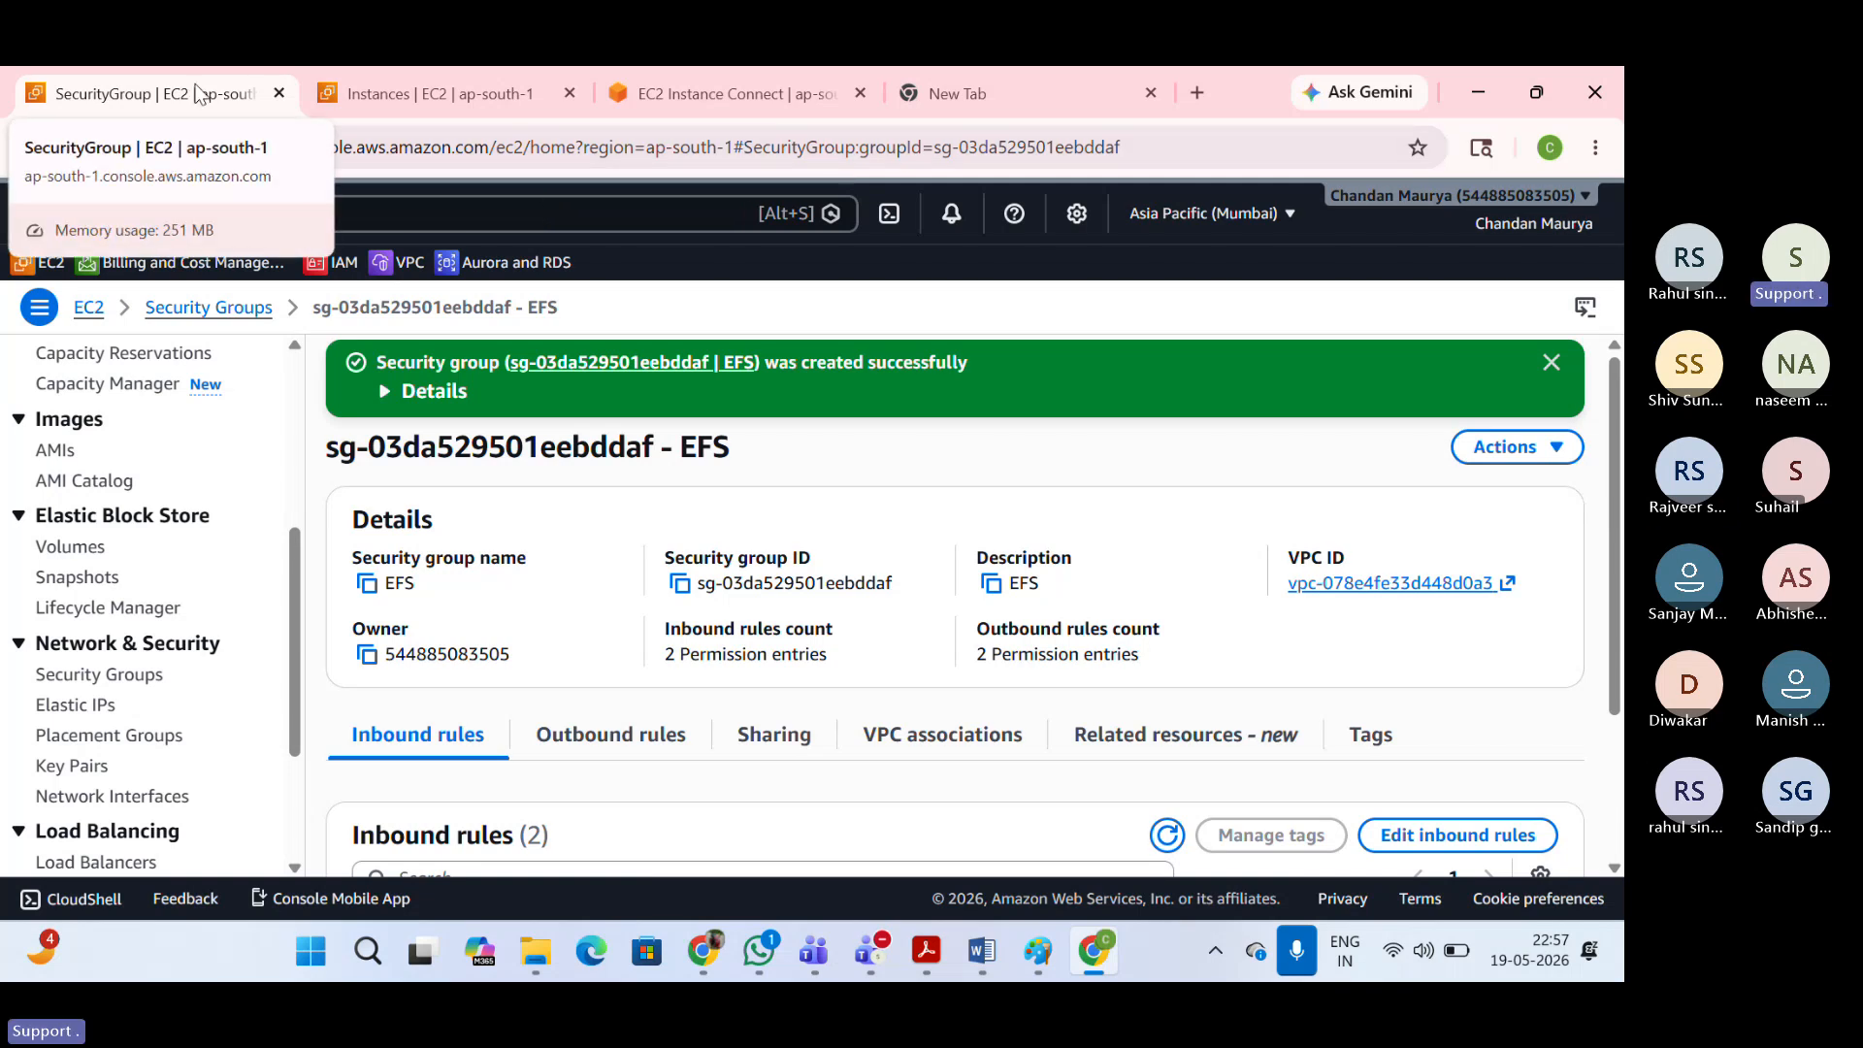
Step: Duplicate the SecurityGroup tab and open the EFS service by searching 'efs'
right_click(198, 93)
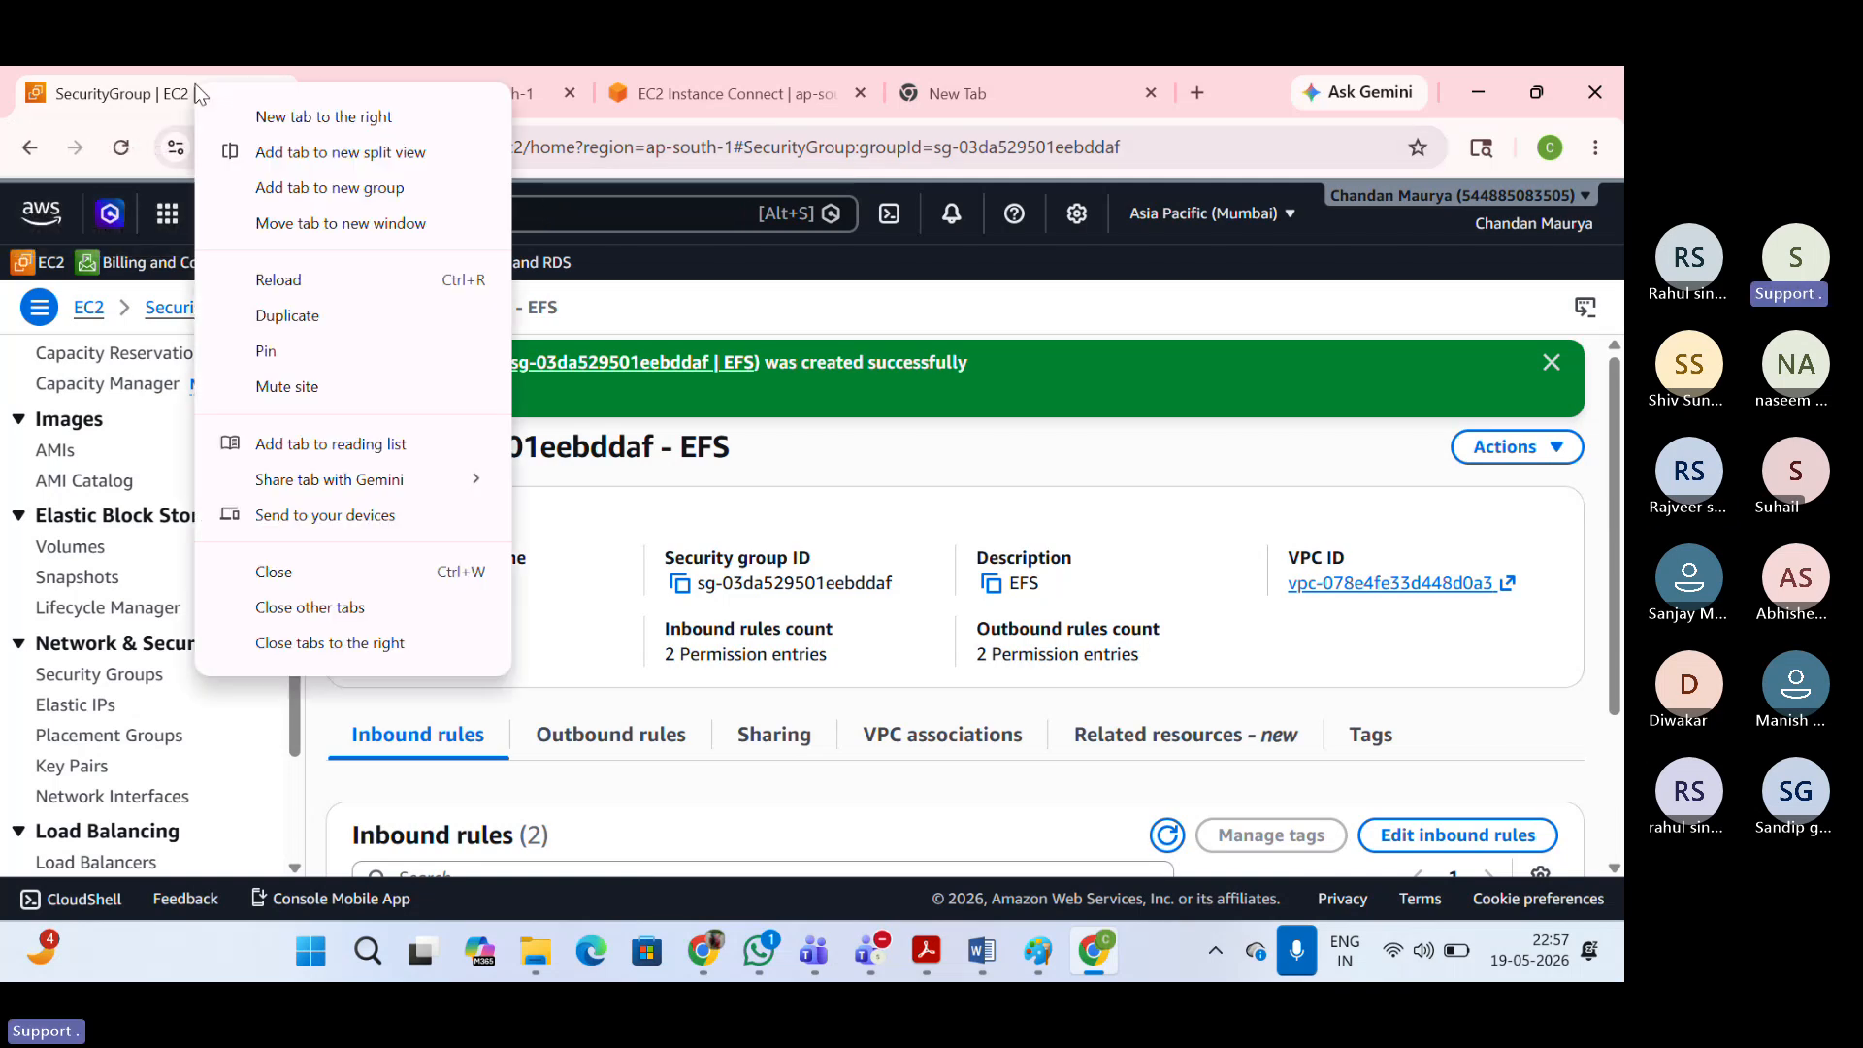
left_click(291, 315)
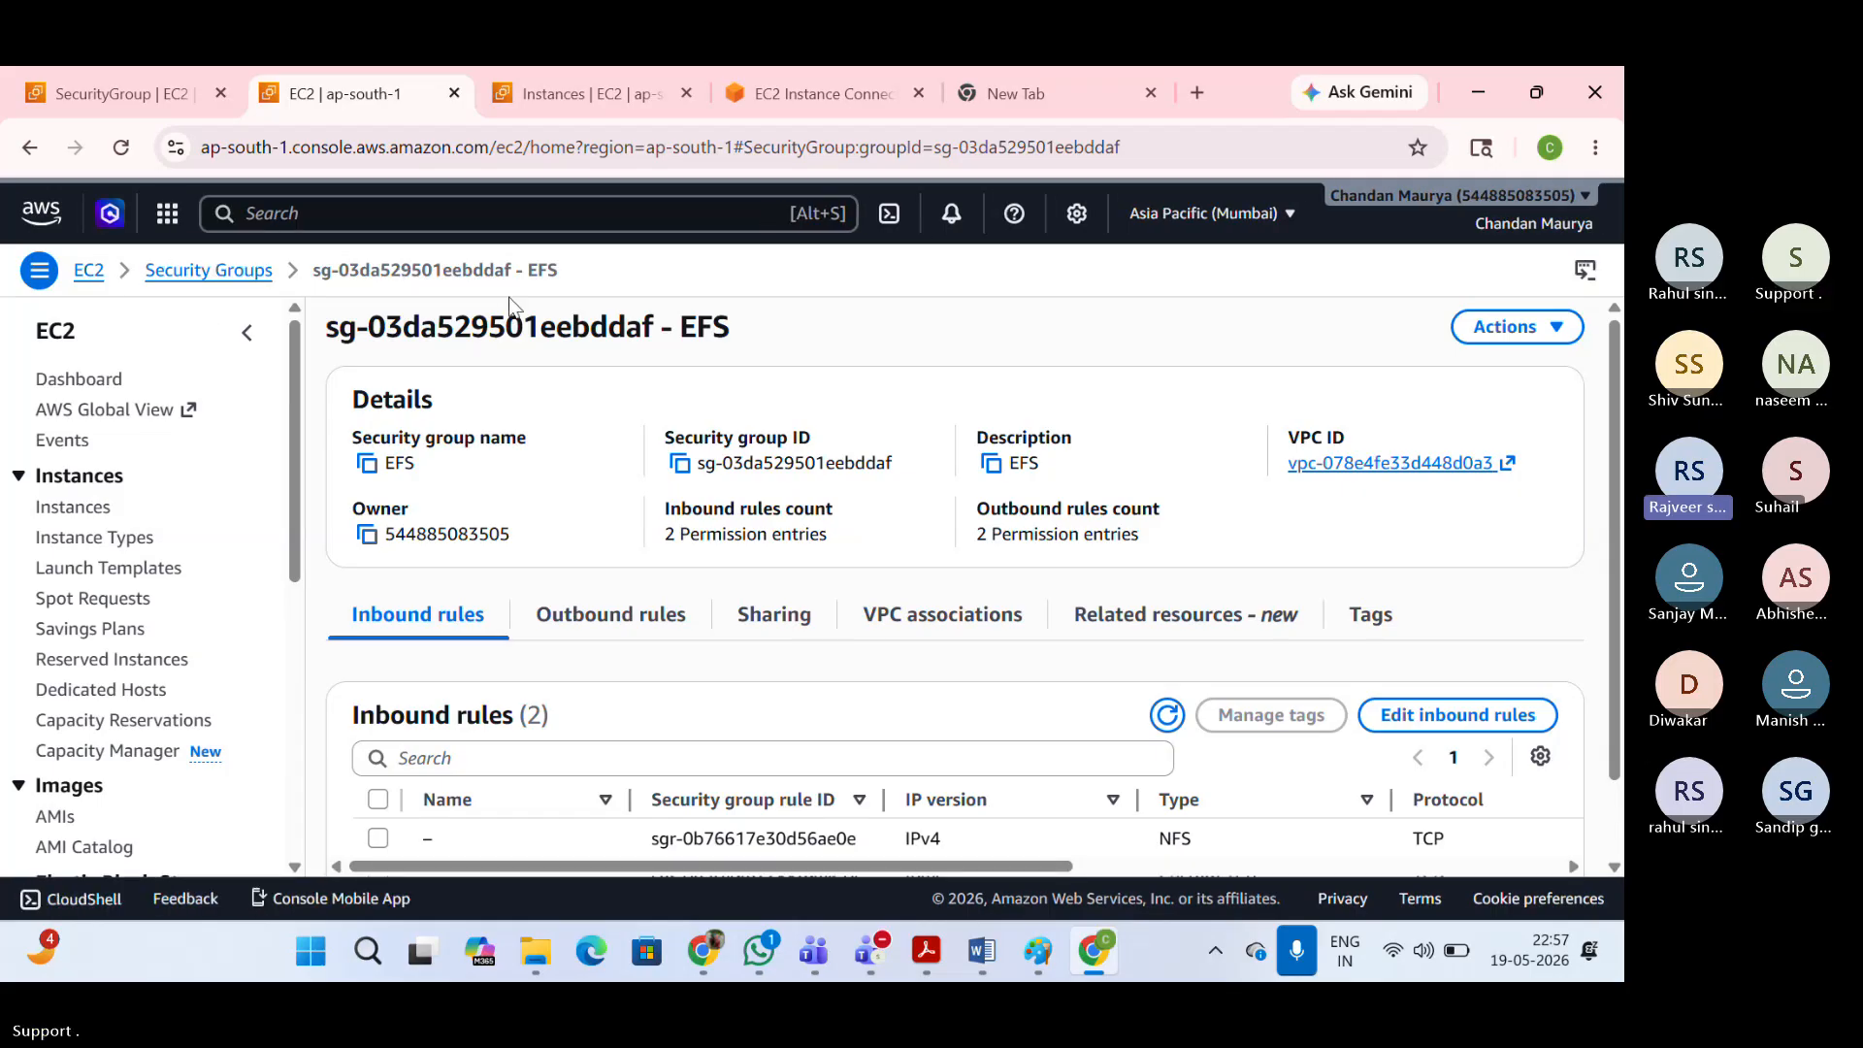
left_click(407, 216)
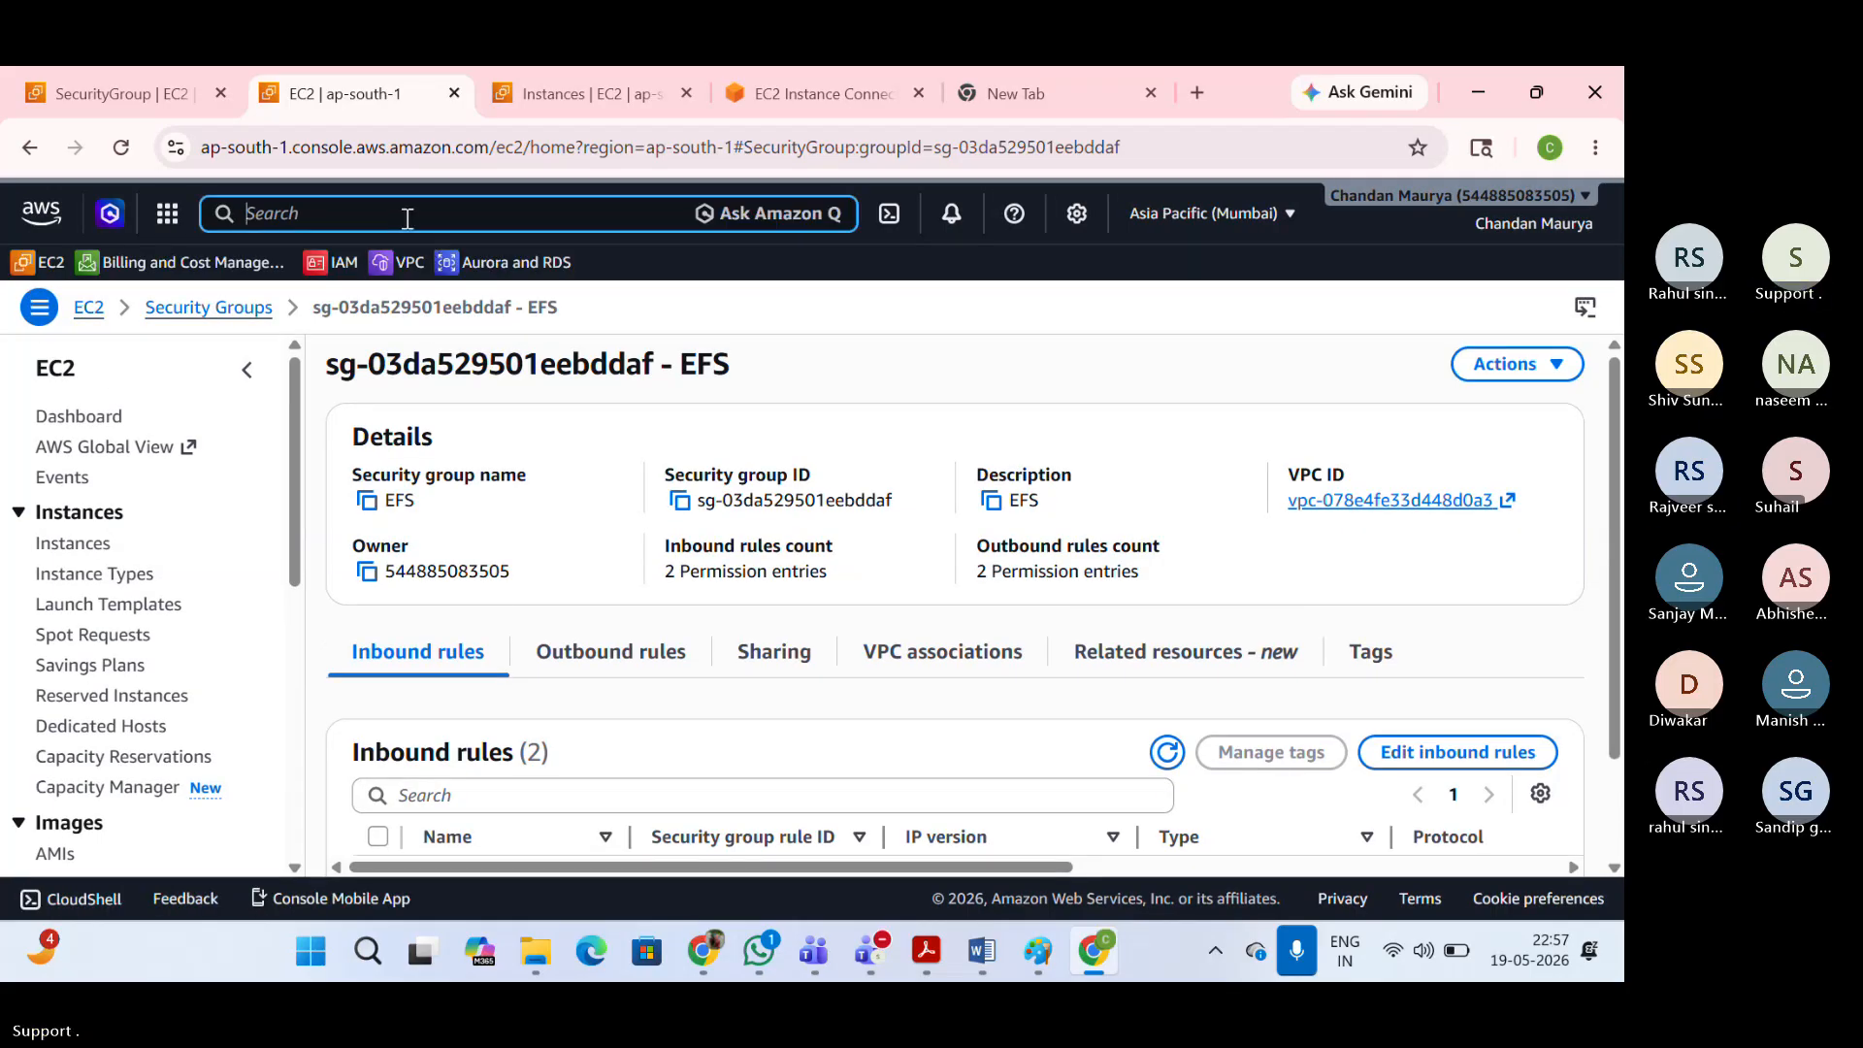
type("efs")
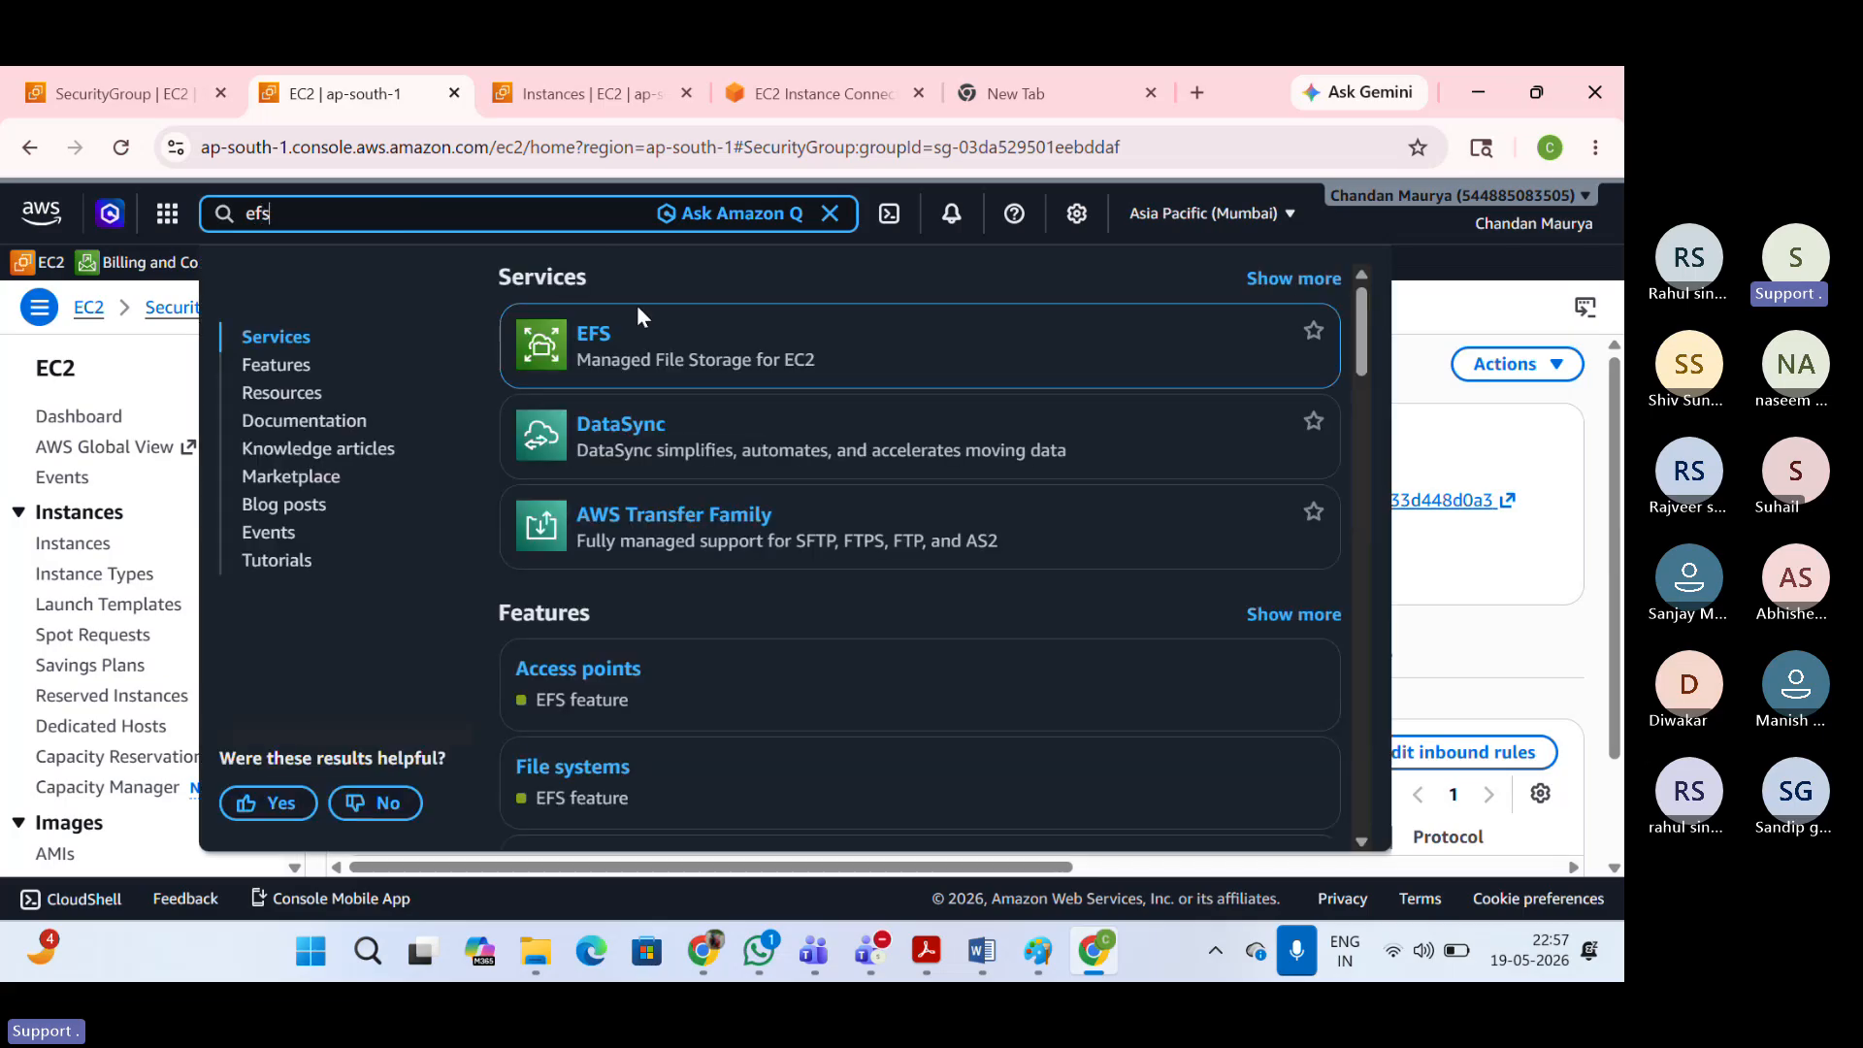
left_click(594, 334)
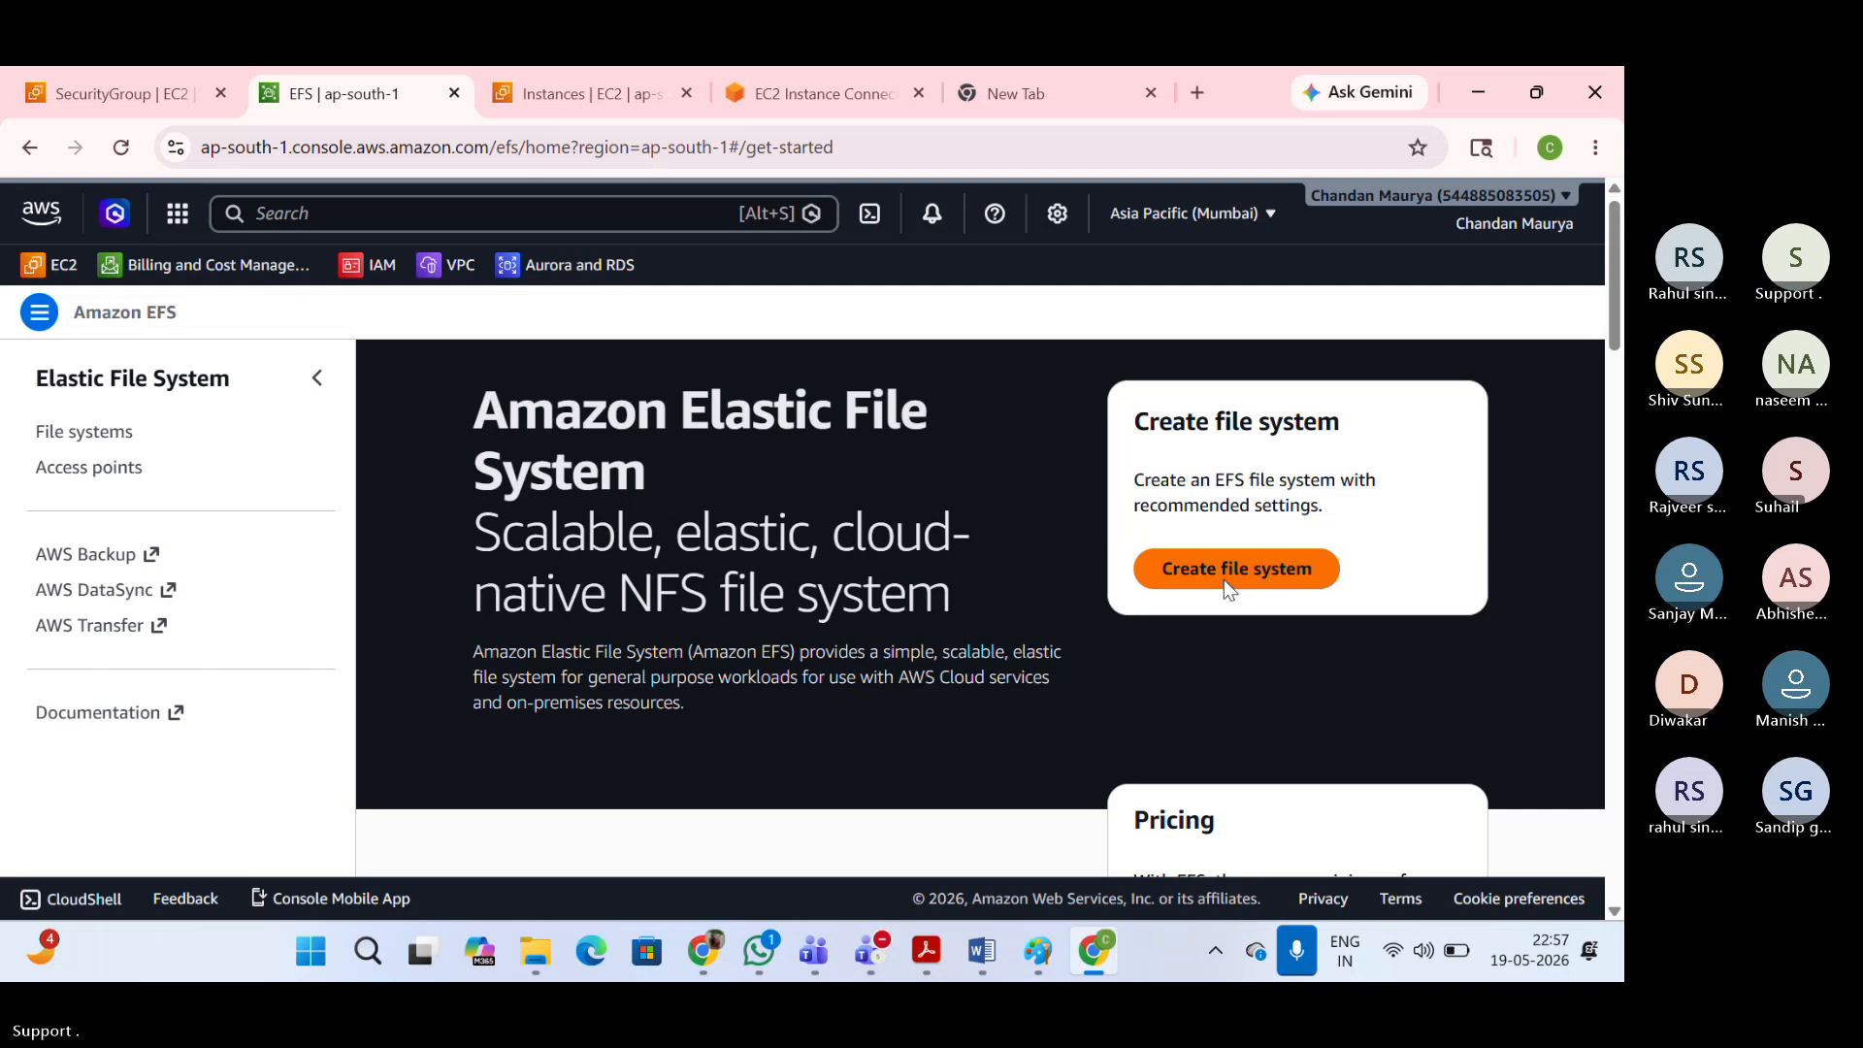
Step: Start a file system named EFS-file-storage and look over its default-VPC recommended settings
left_click(1224, 582)
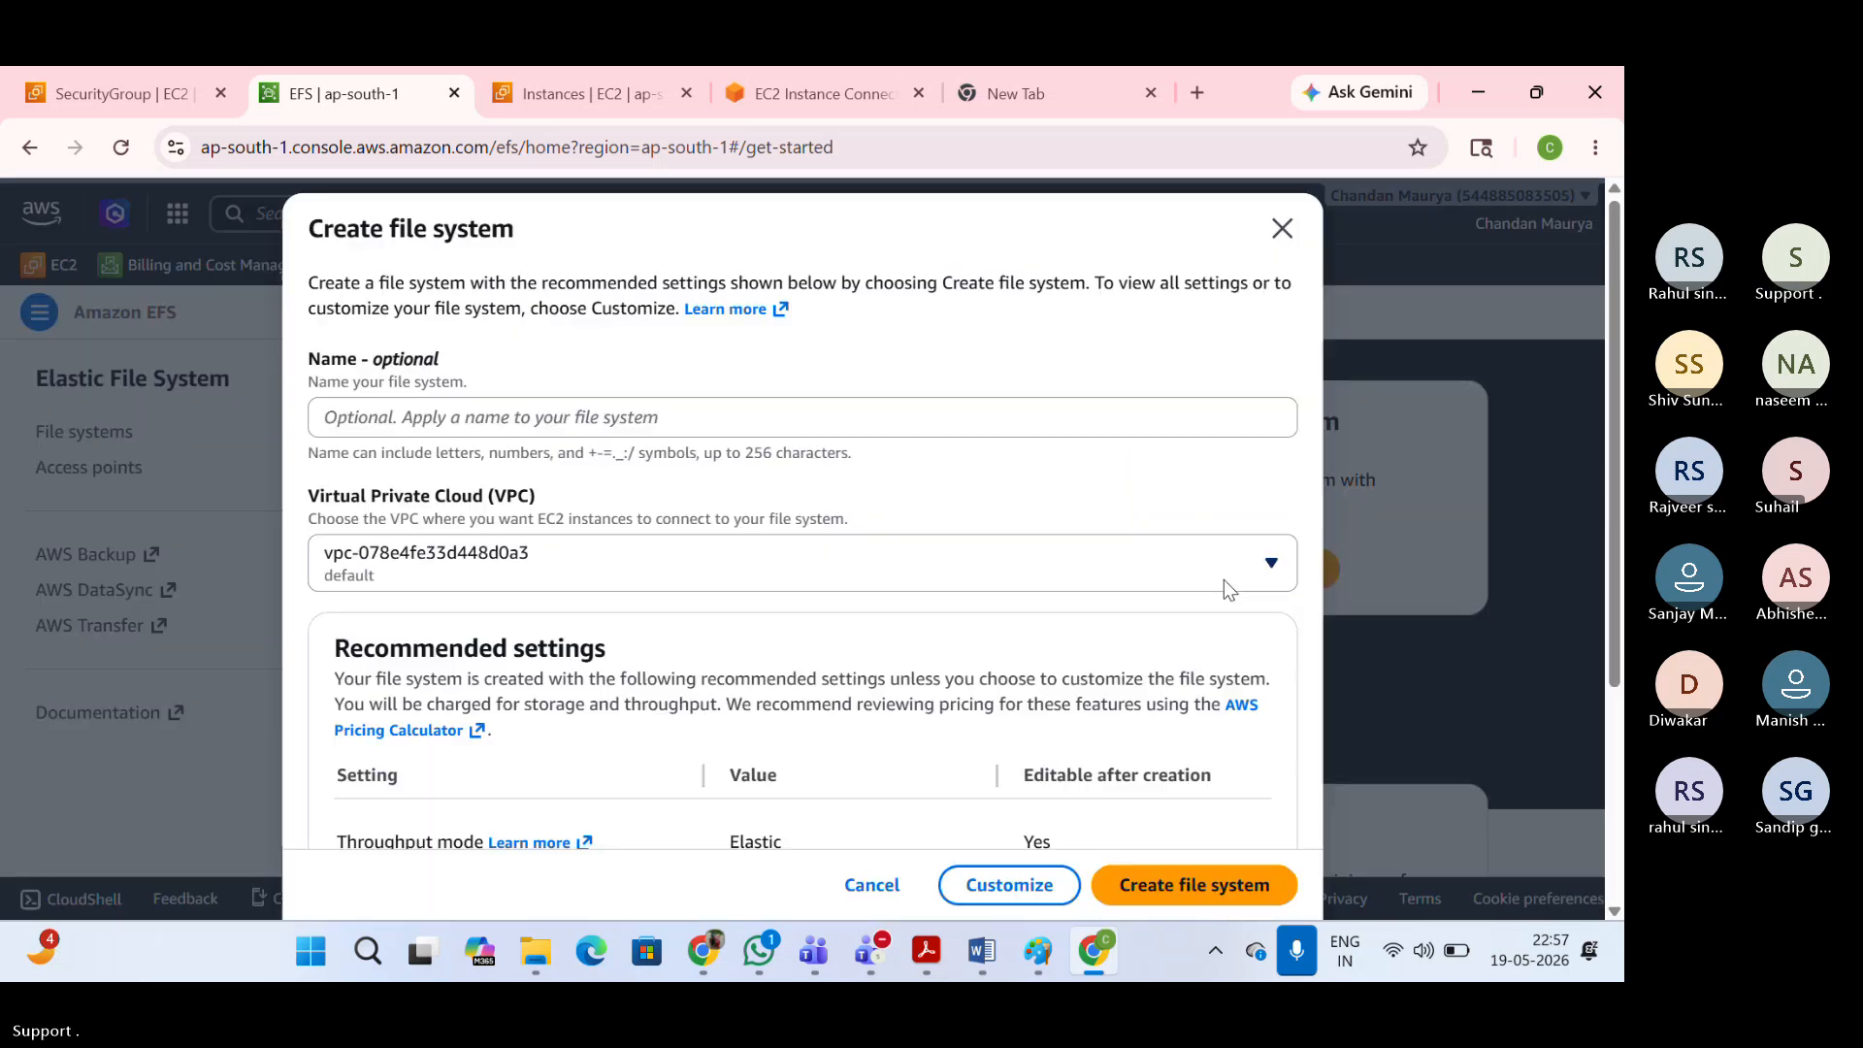
left_click(761, 417)
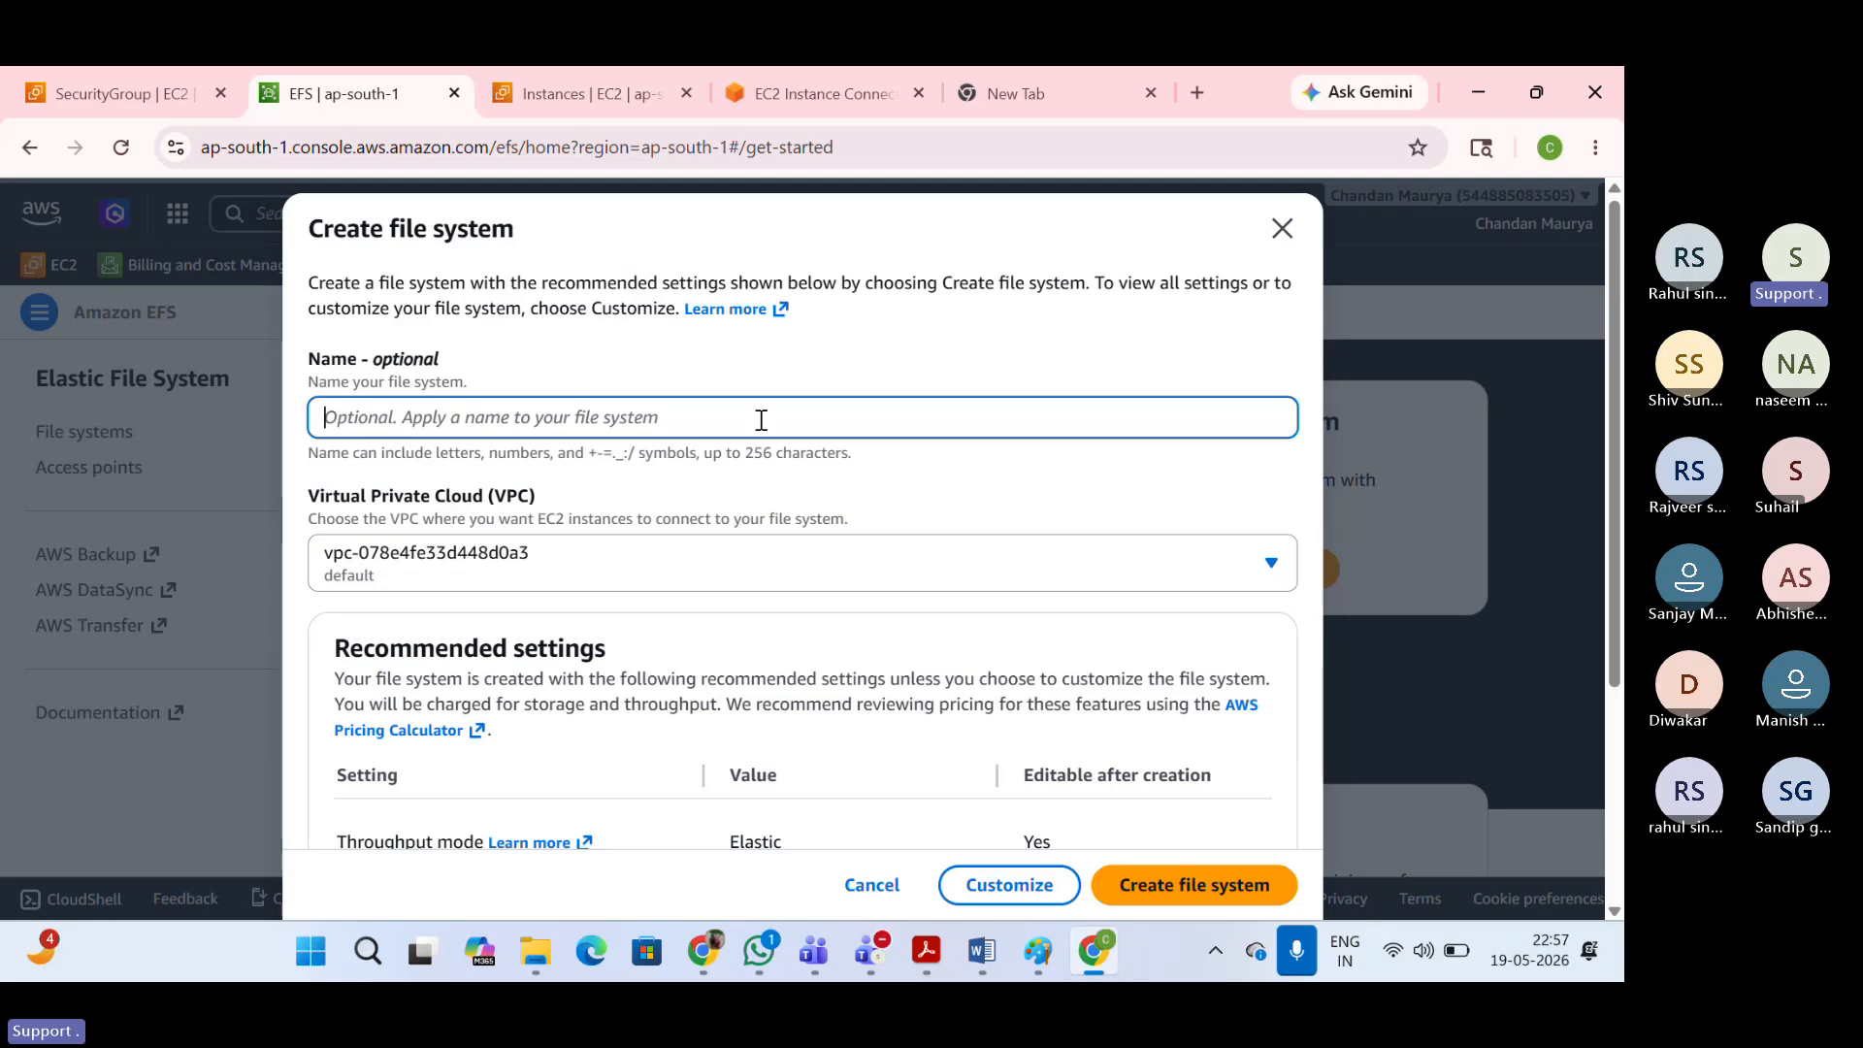
type("ES")
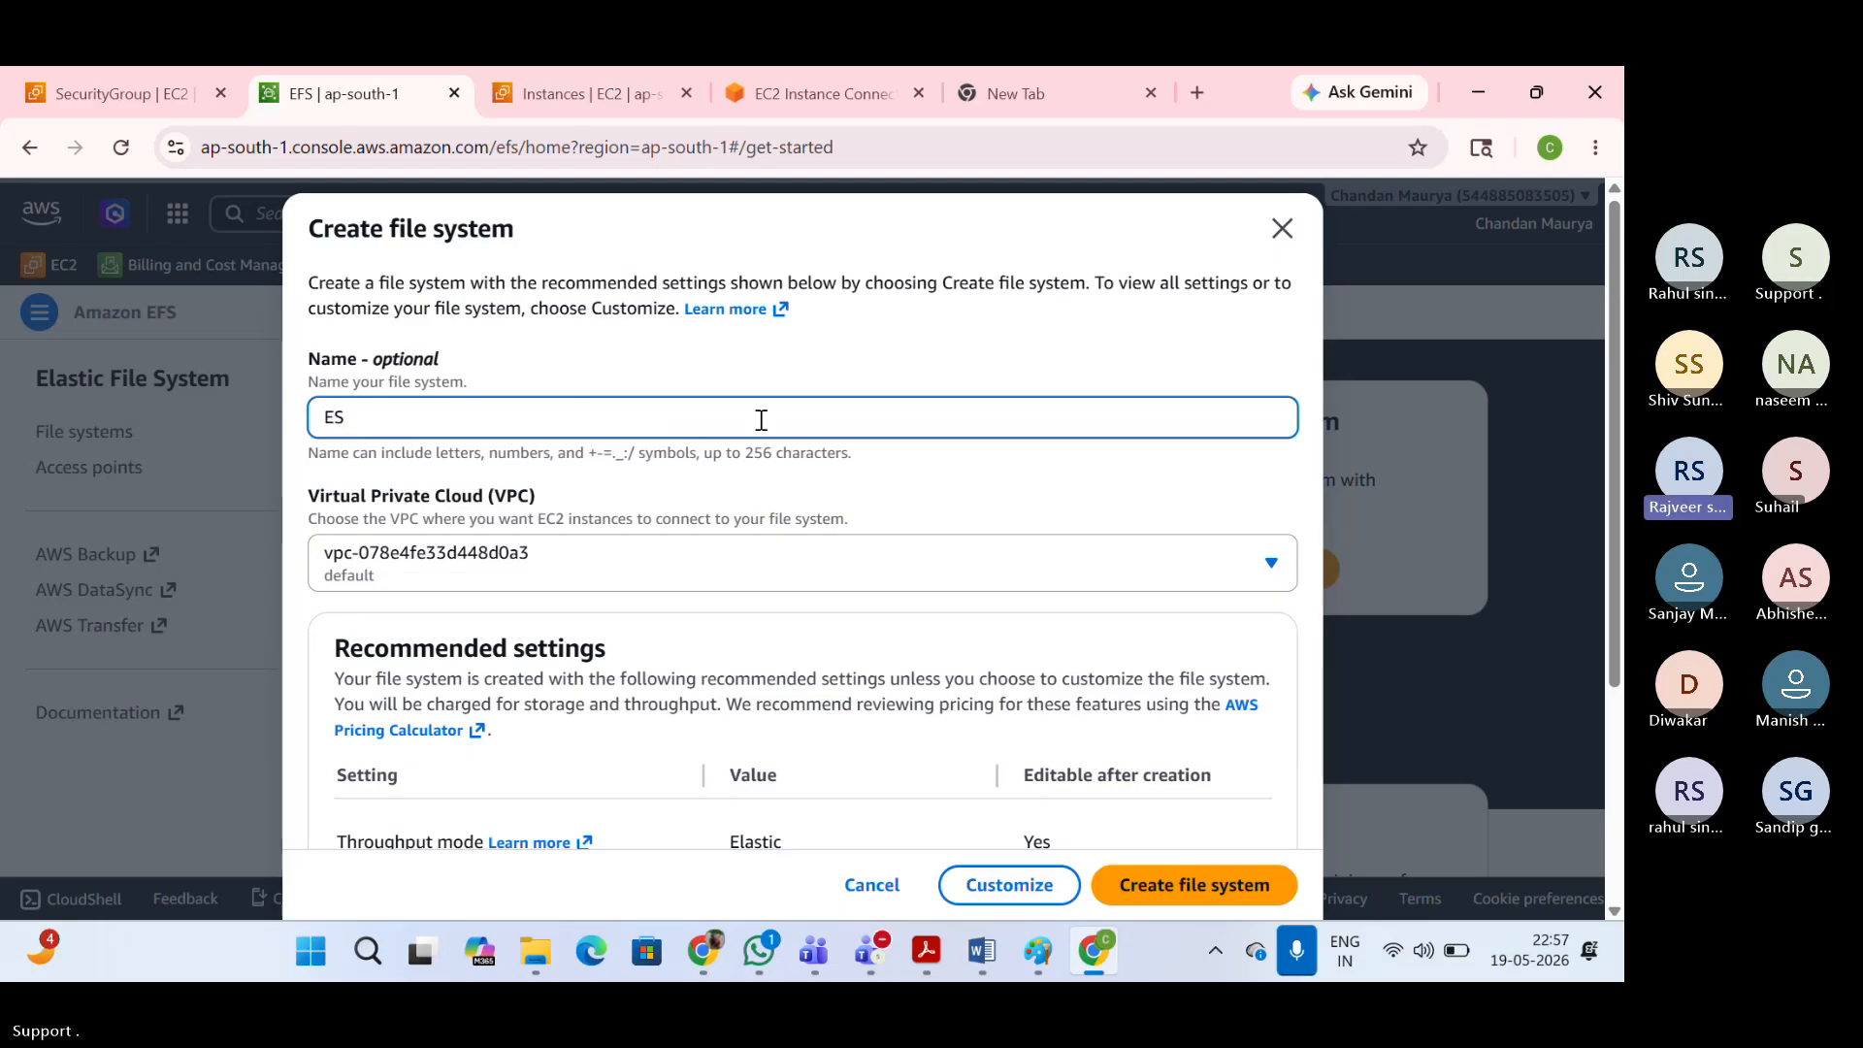
key("BackSpace")
key("BackSpace")
type("E")
key("BackSpace")
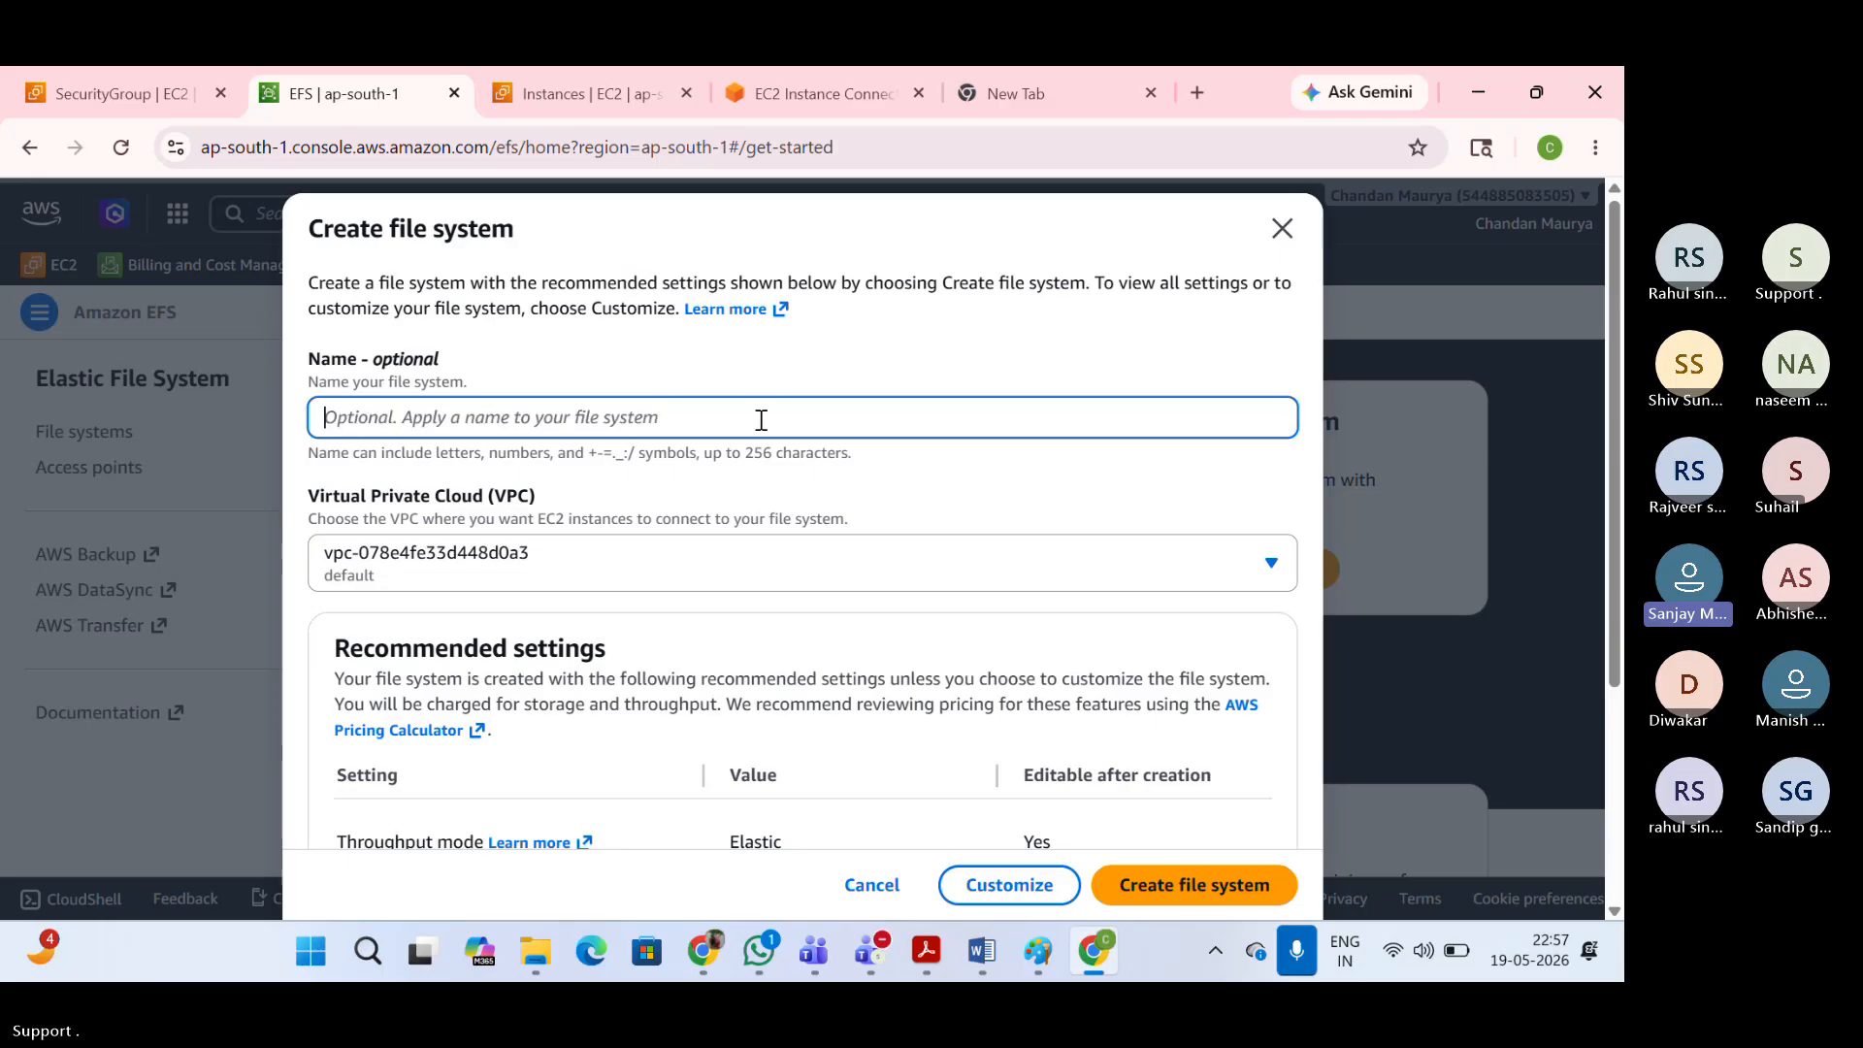
type("EFS")
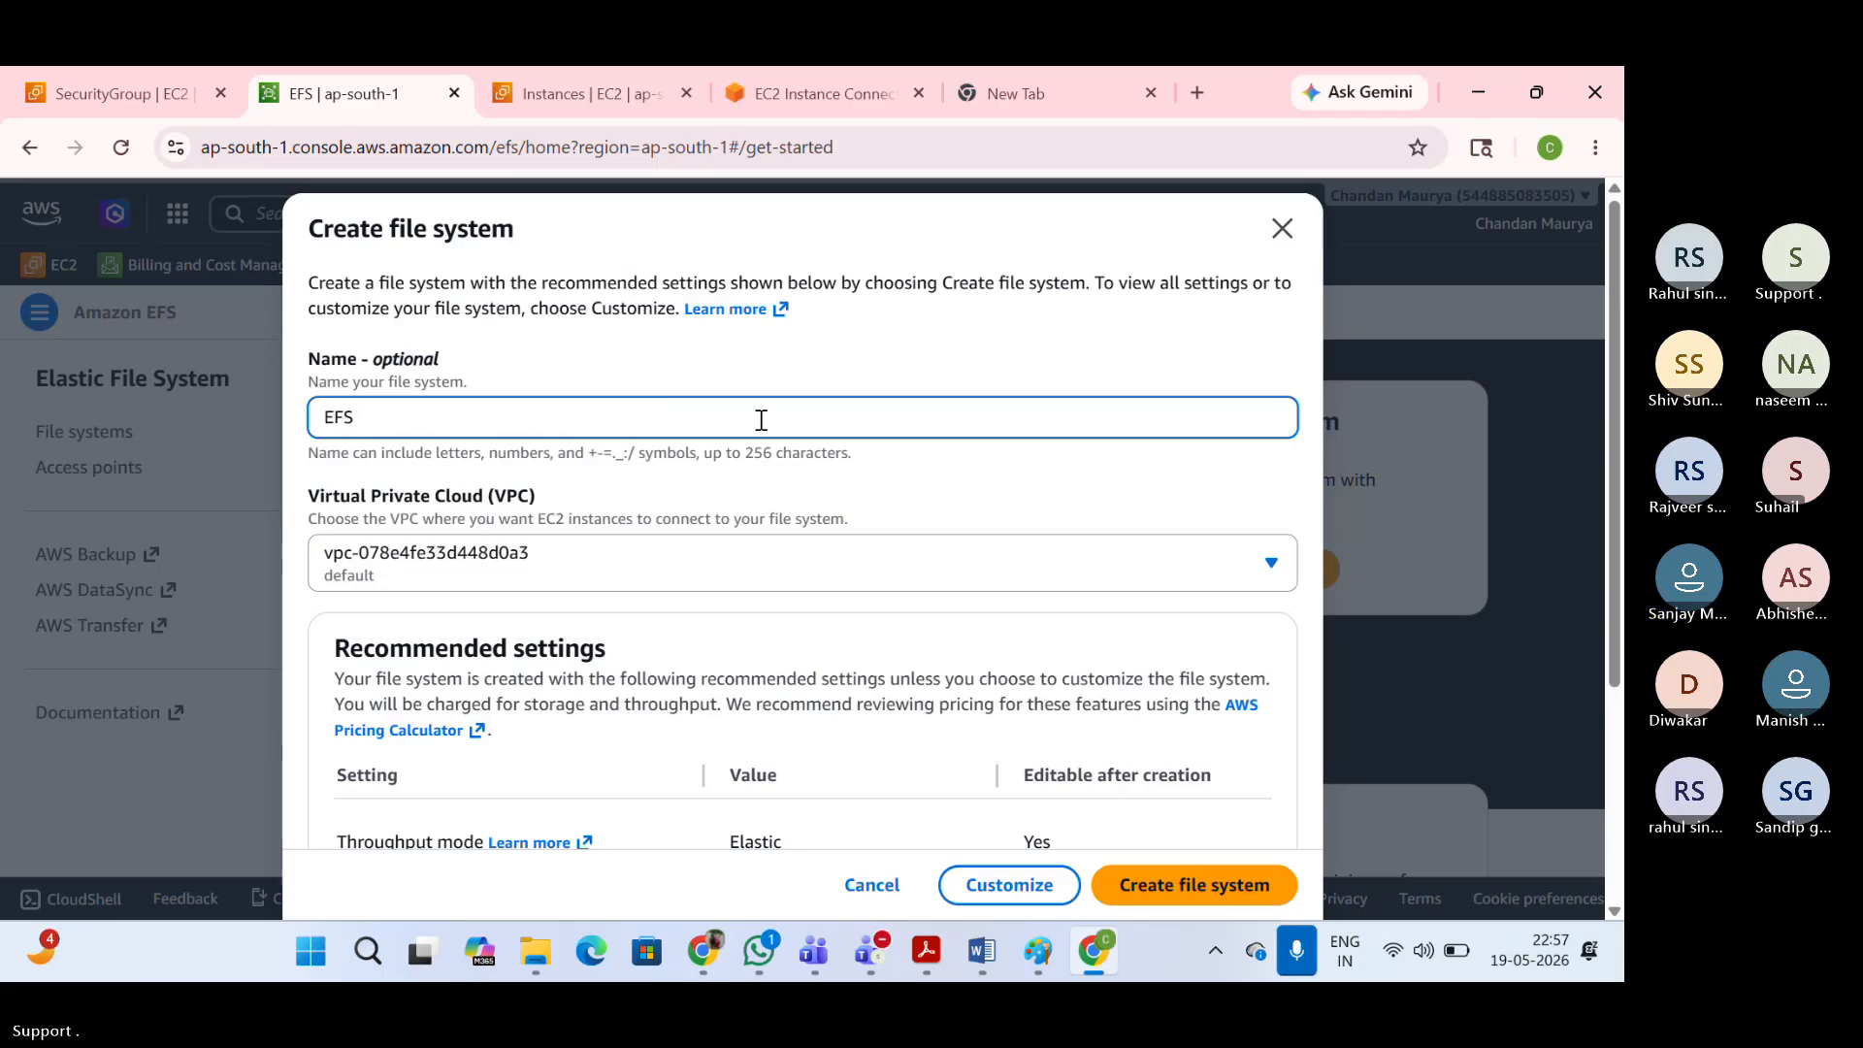
type("-f")
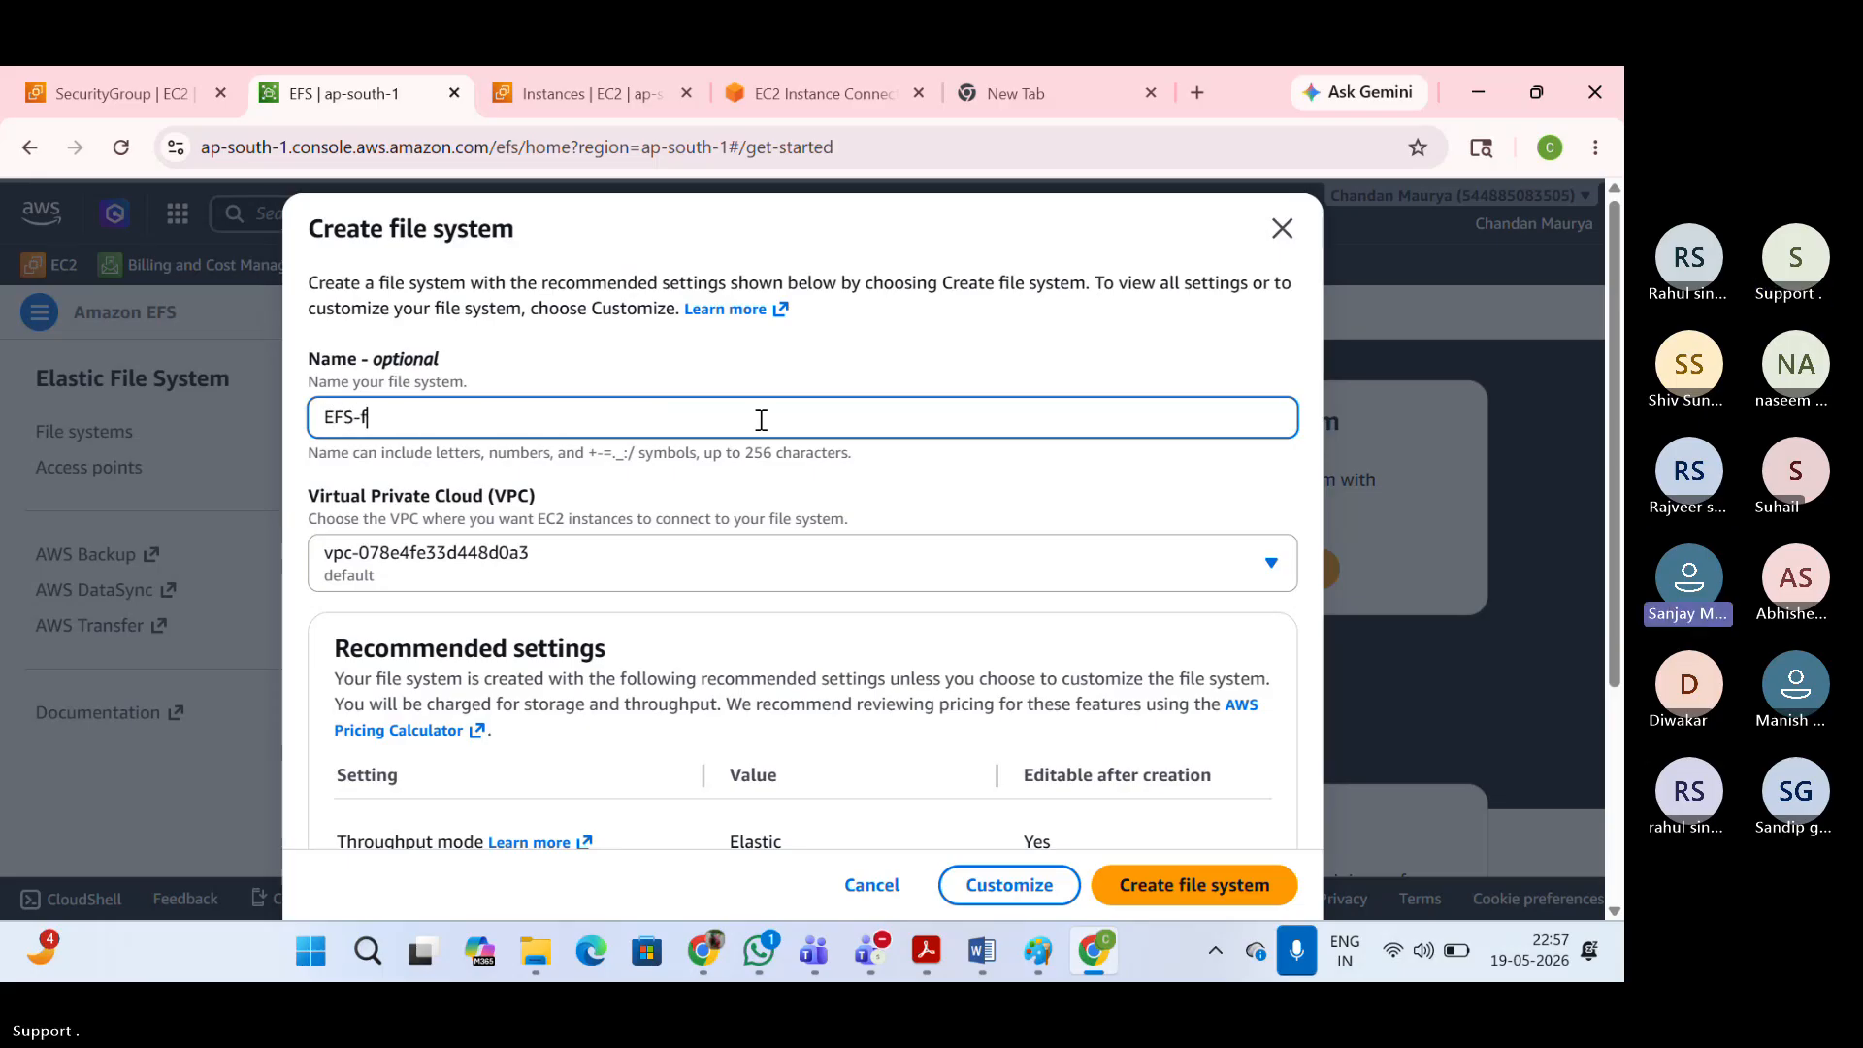
type("ile-")
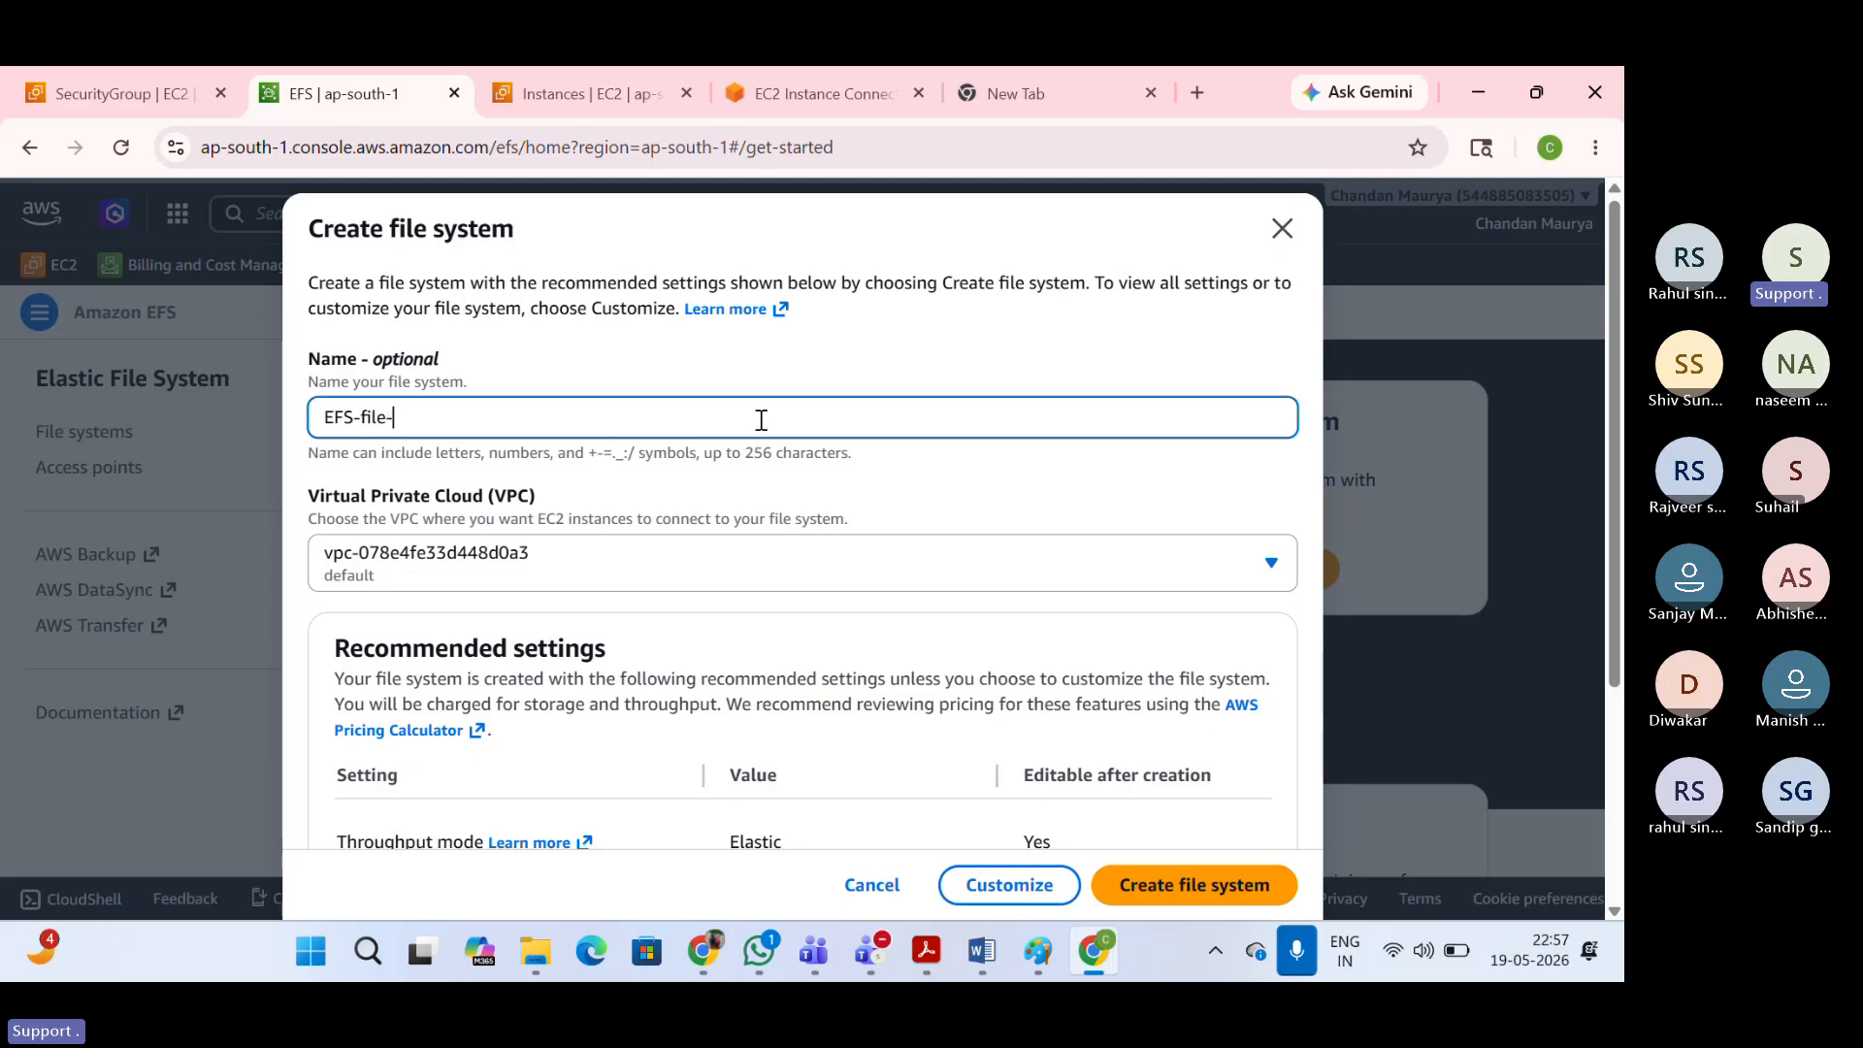
type("stor")
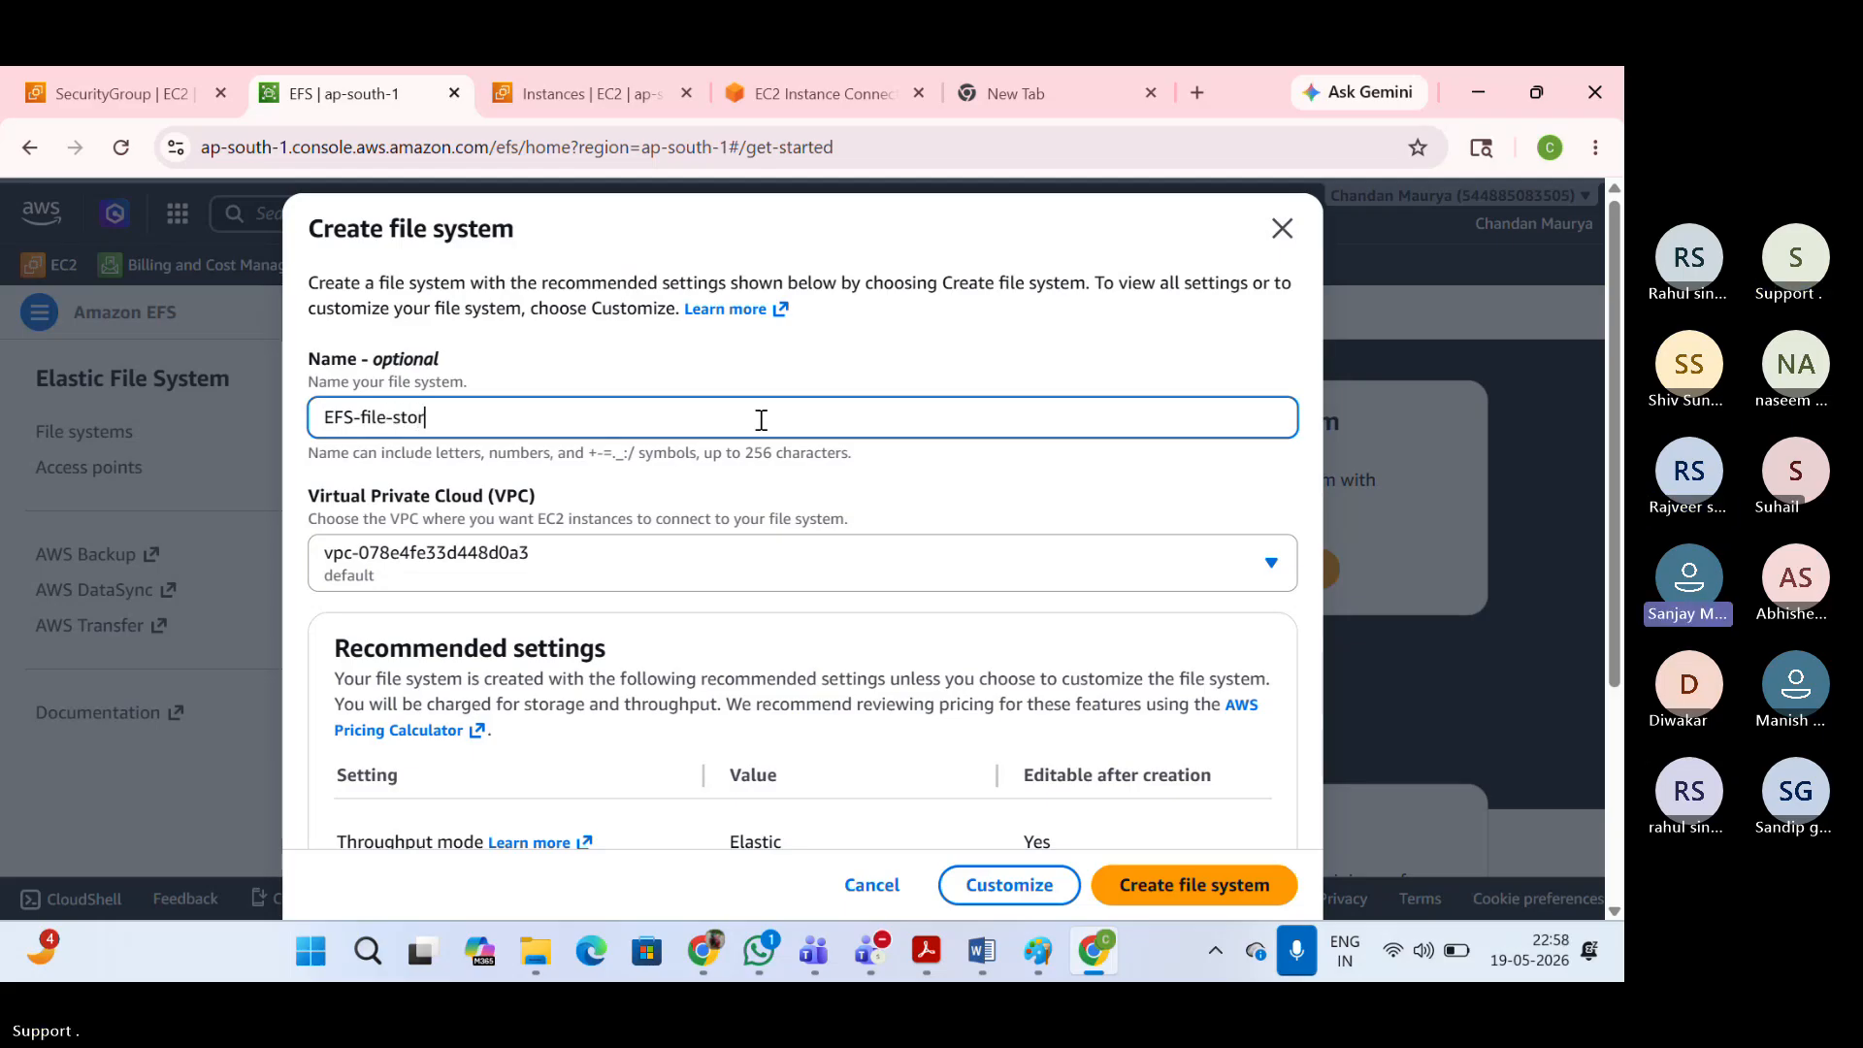
type("age")
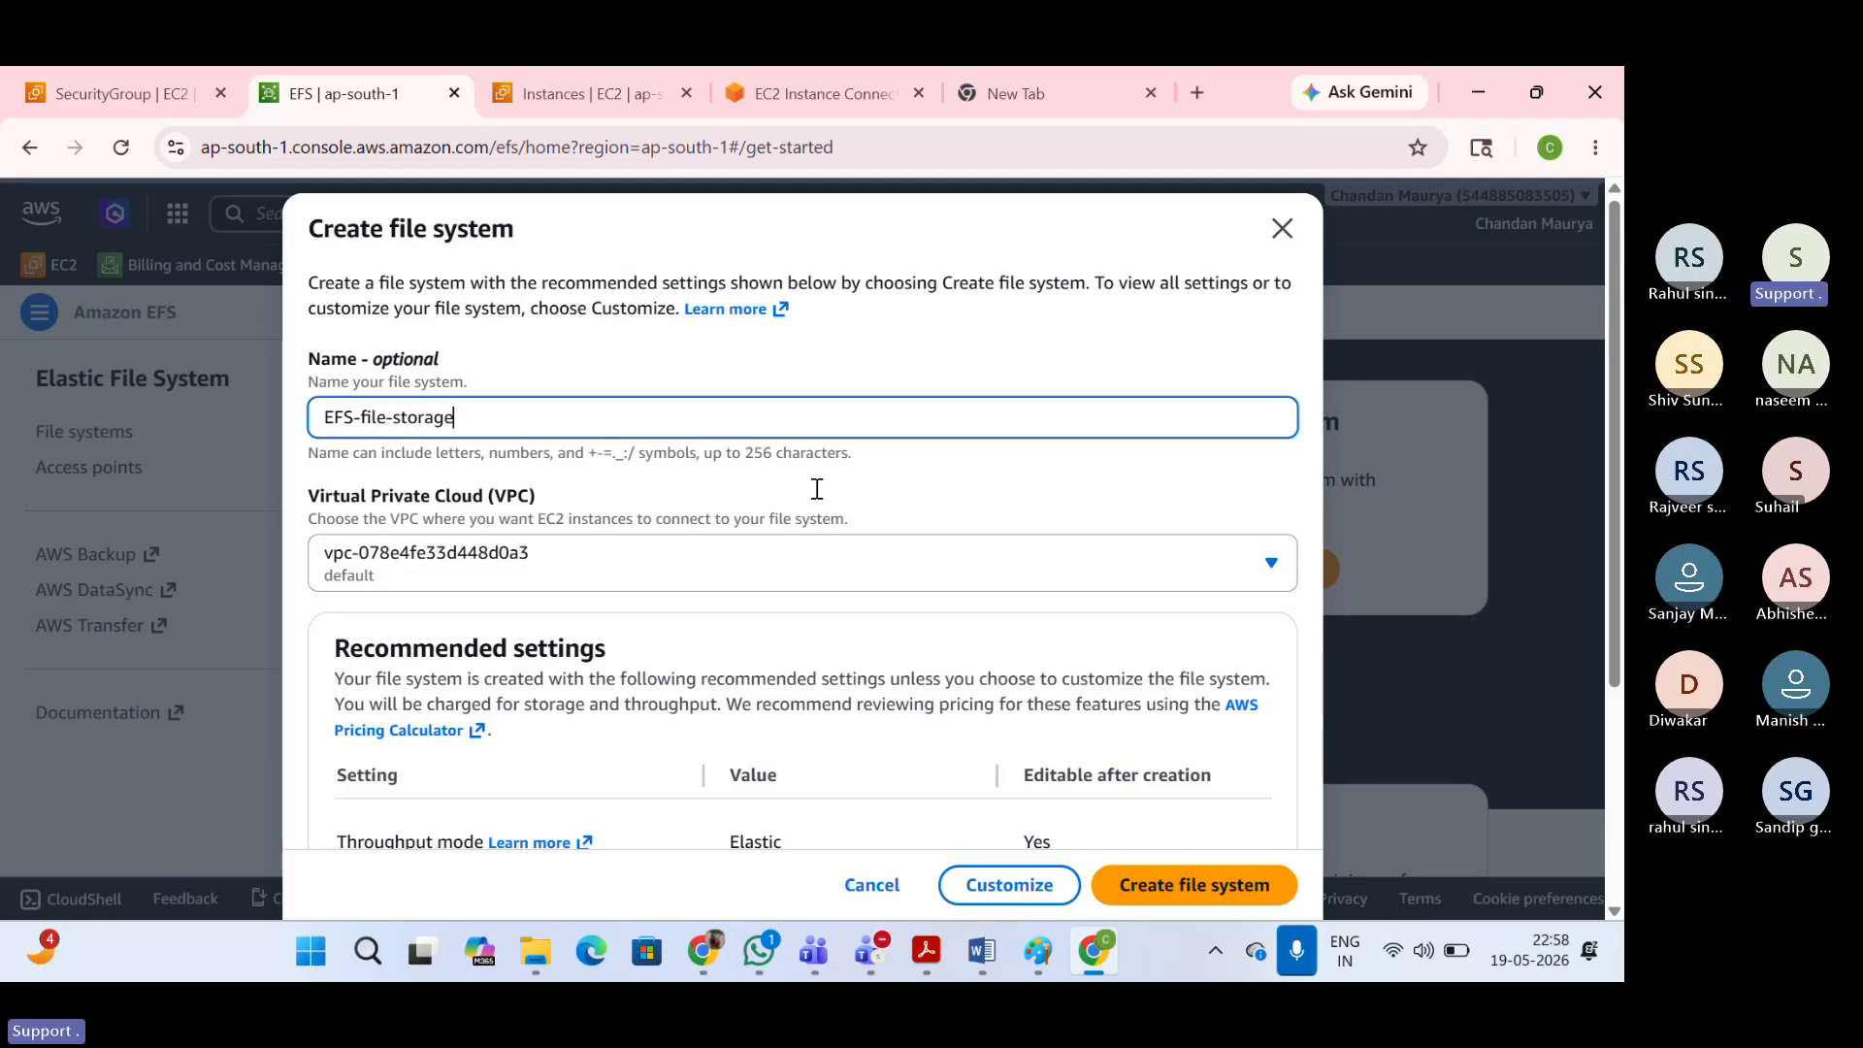
scroll(782, 607, "down", 1)
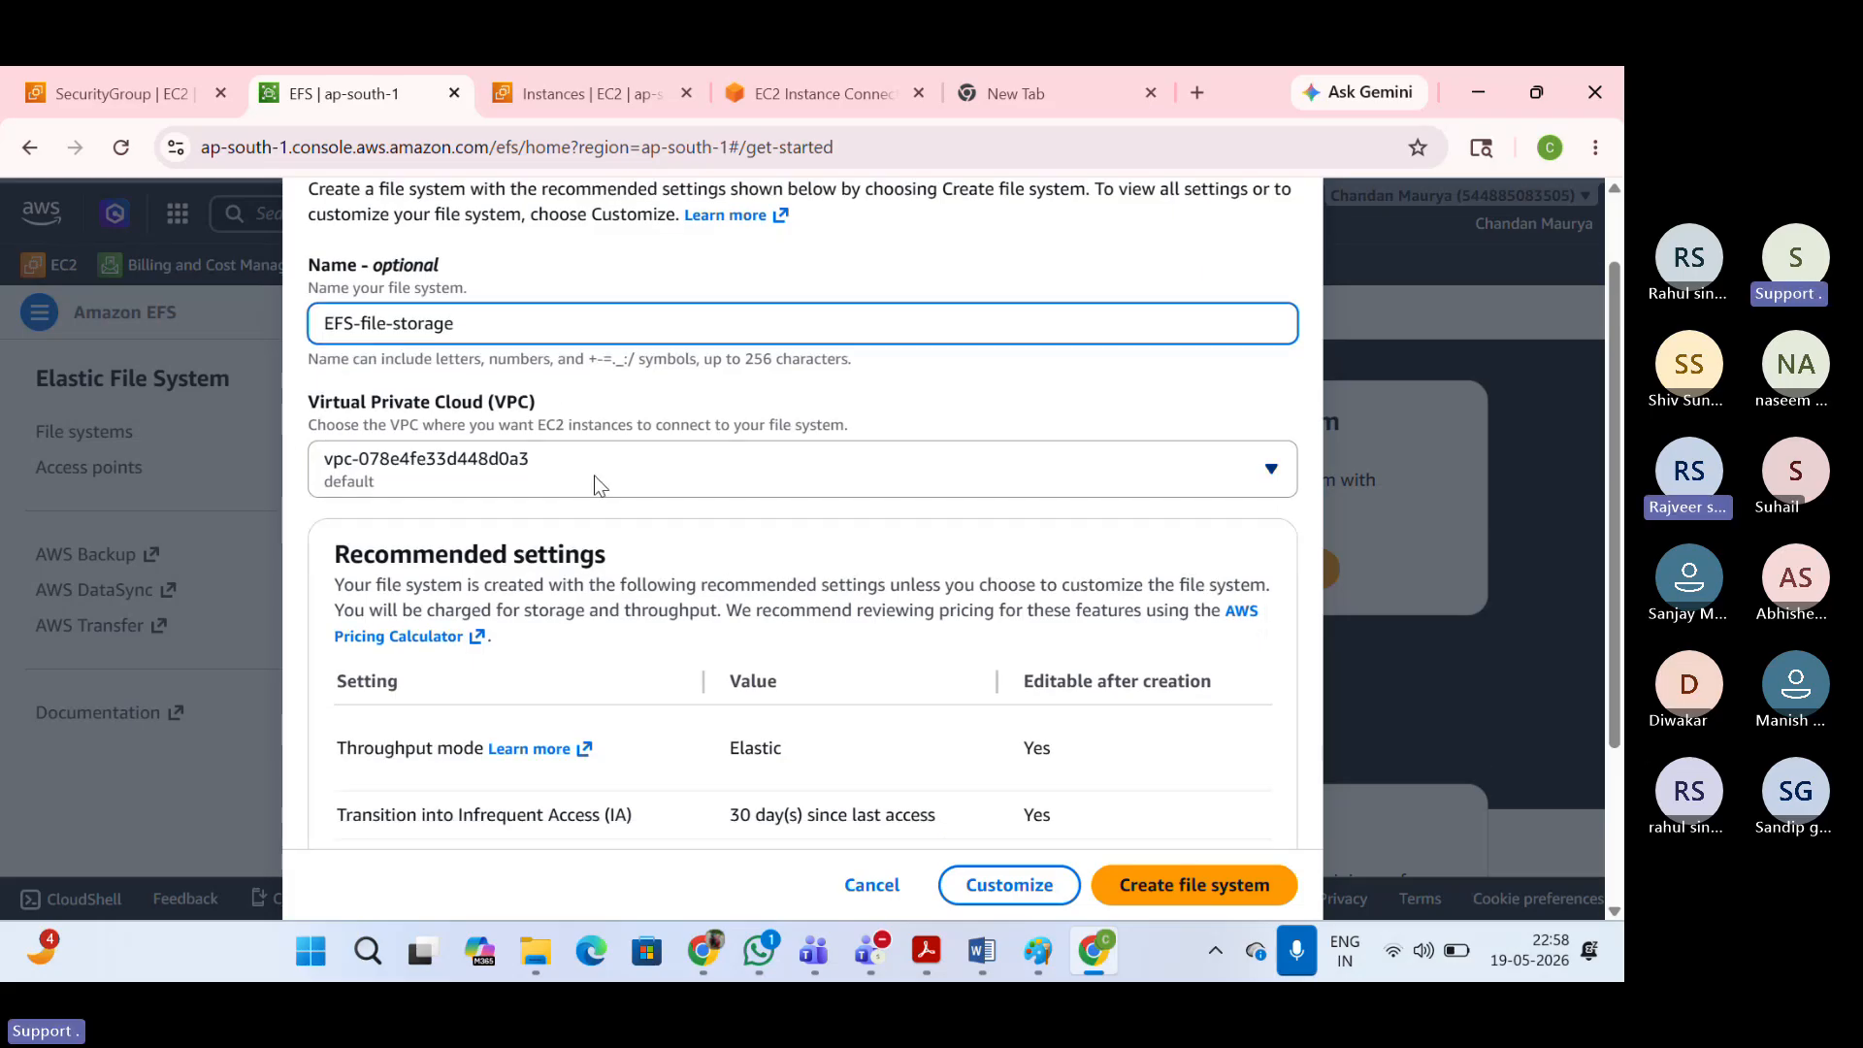
scroll(594, 475, "down", 1)
scroll(595, 476, "down", 2)
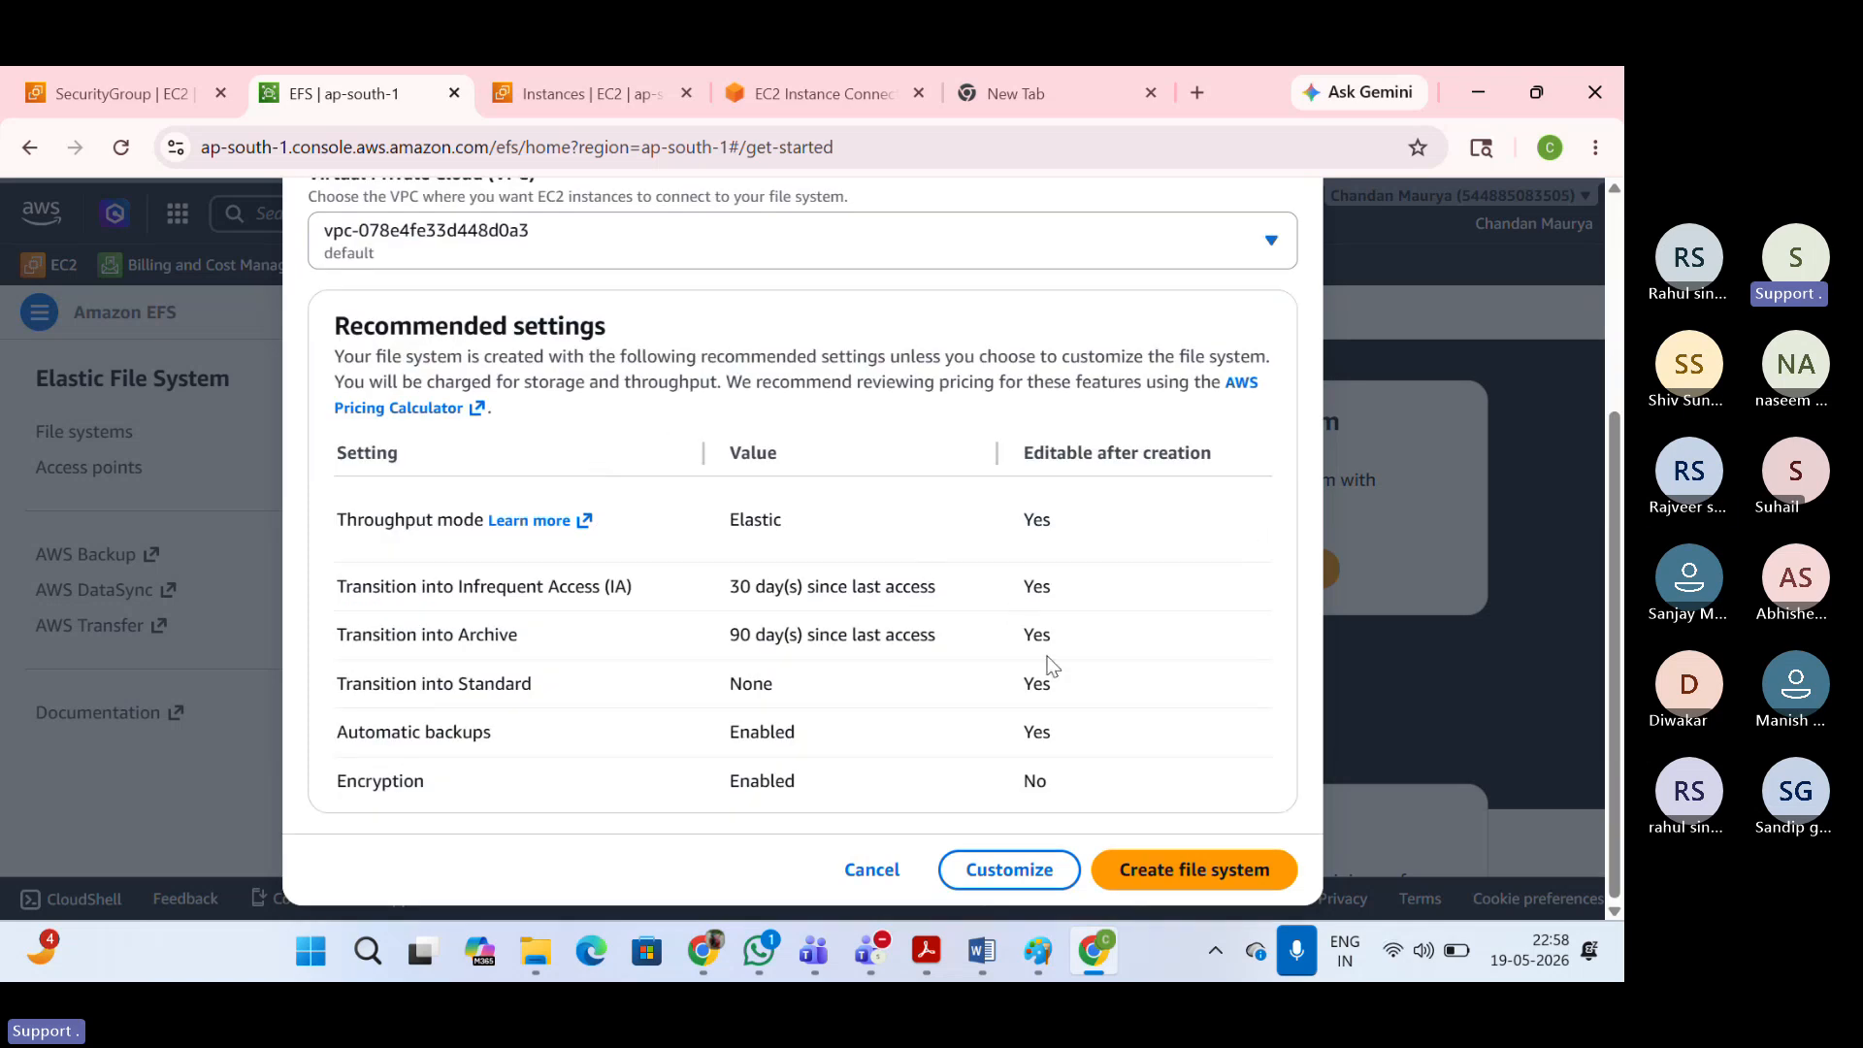
Step: Choose Customize to see EFS-file-storage's full settings: Regional type, automatic backups enabled
left_click(1000, 874)
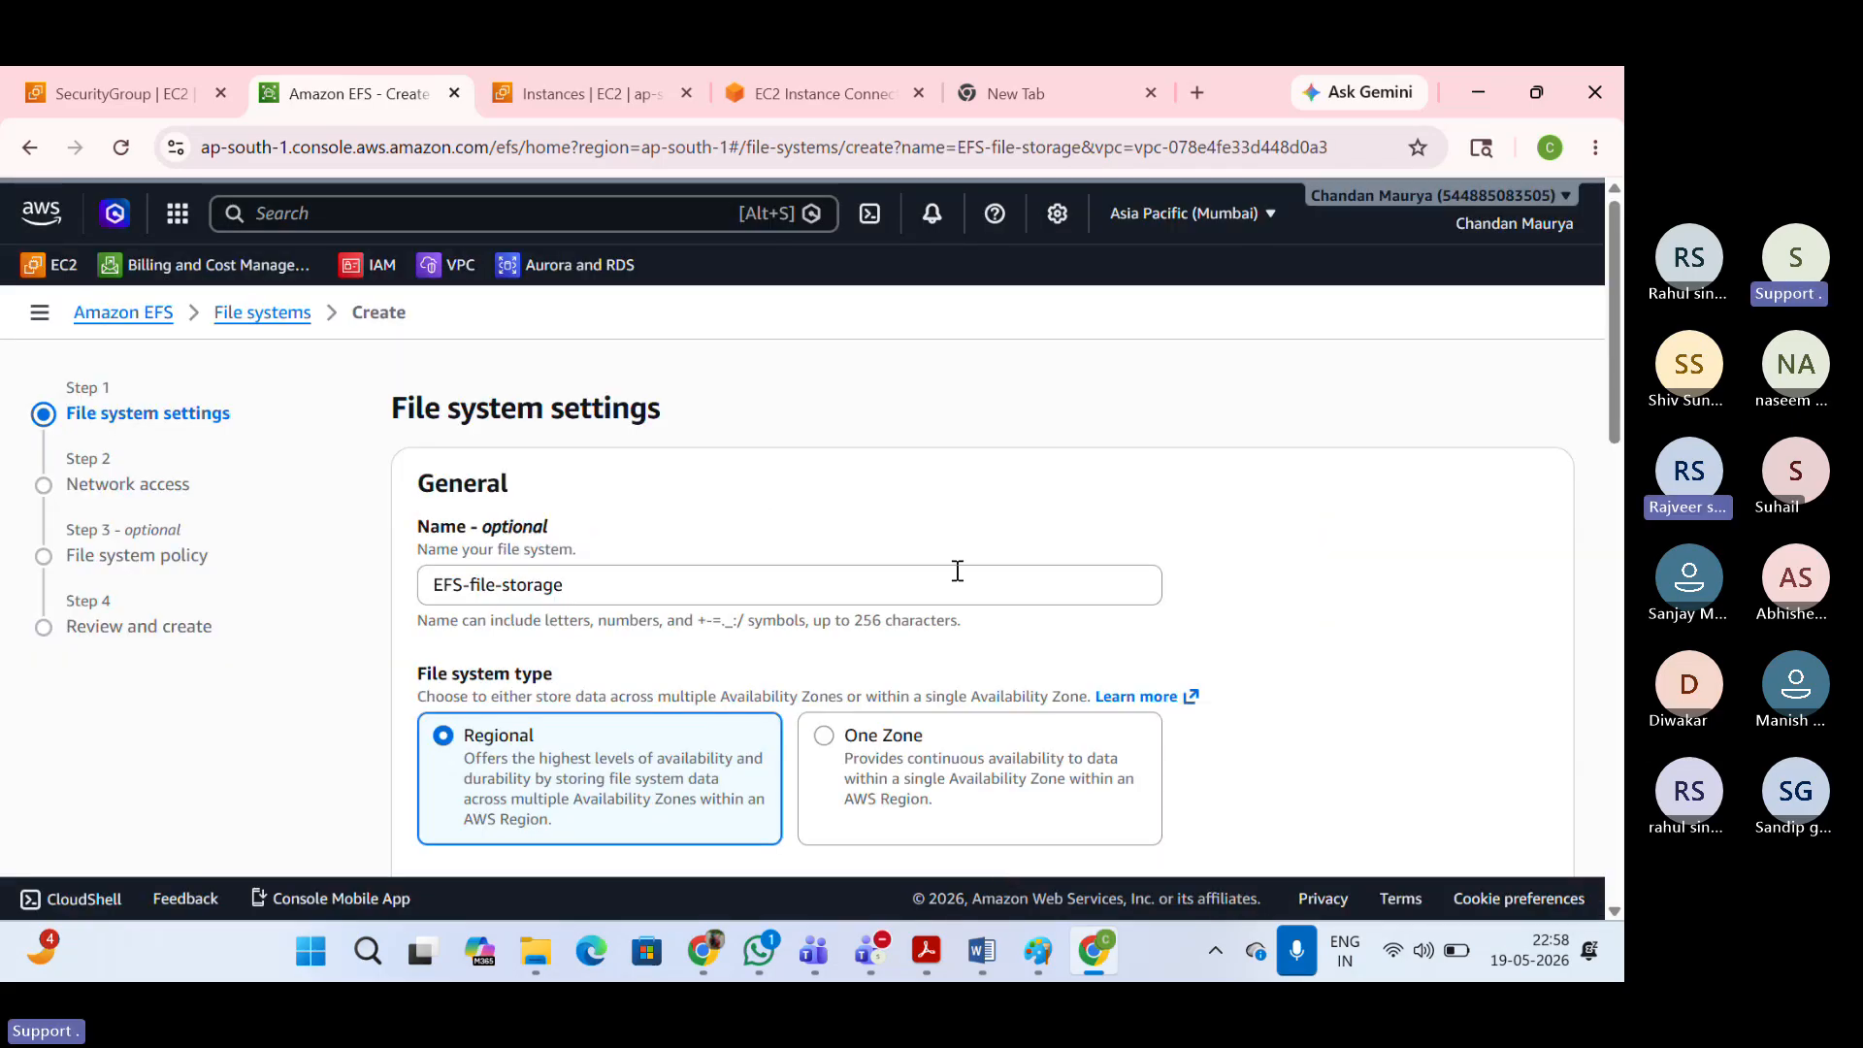
scroll(956, 570, "down", 2)
scroll(704, 609, "down", 1)
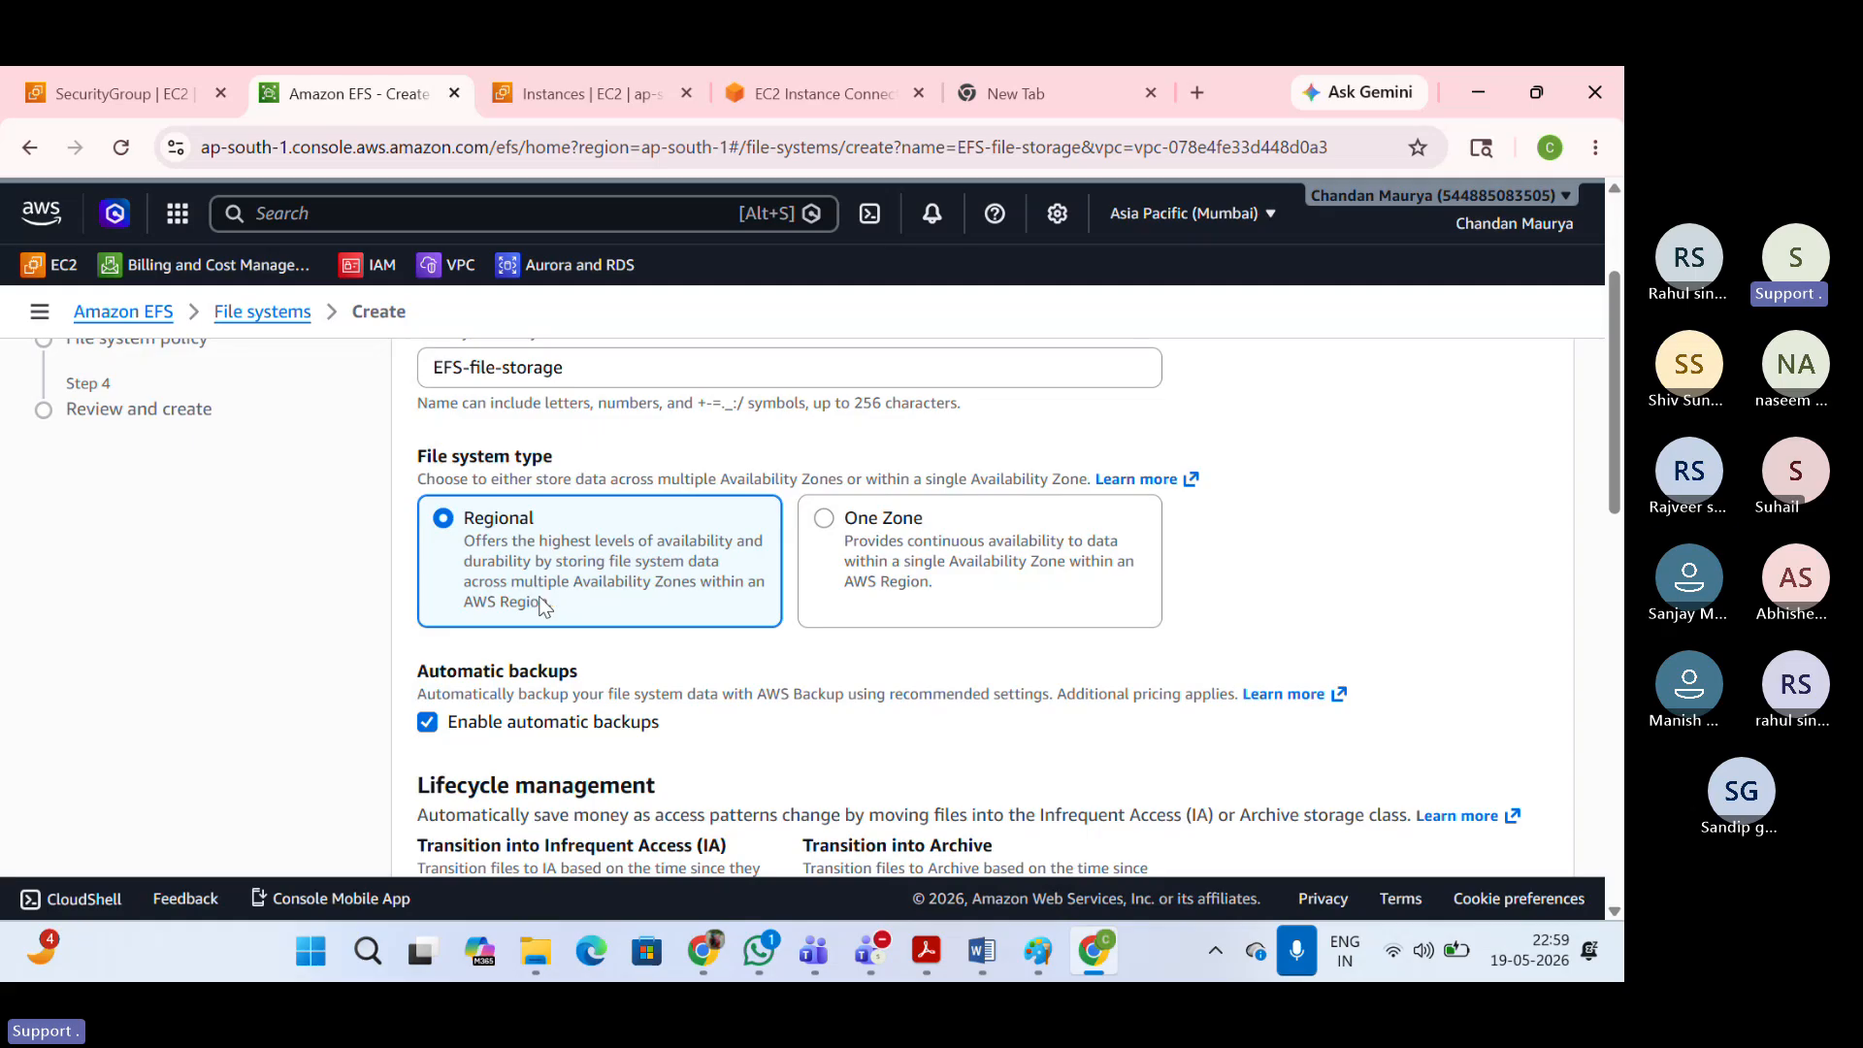
left_click(1038, 956)
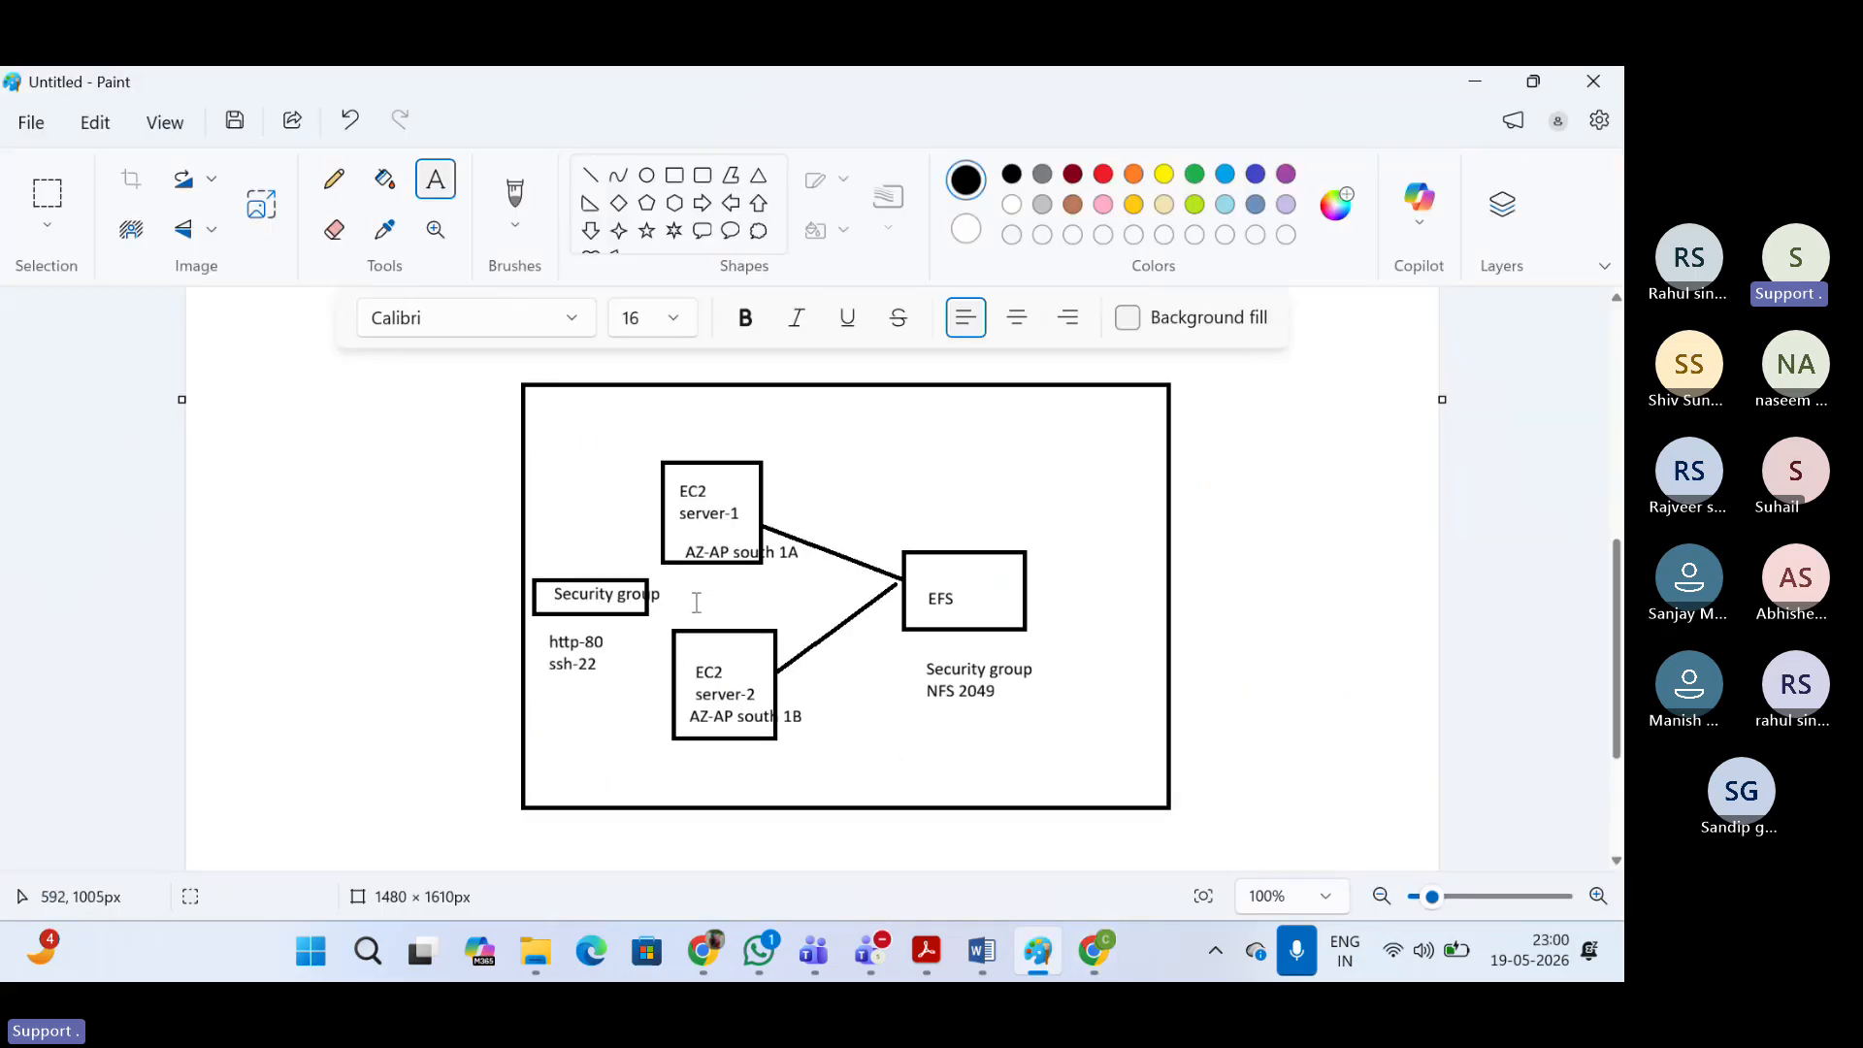
scroll(697, 602, "up", 7)
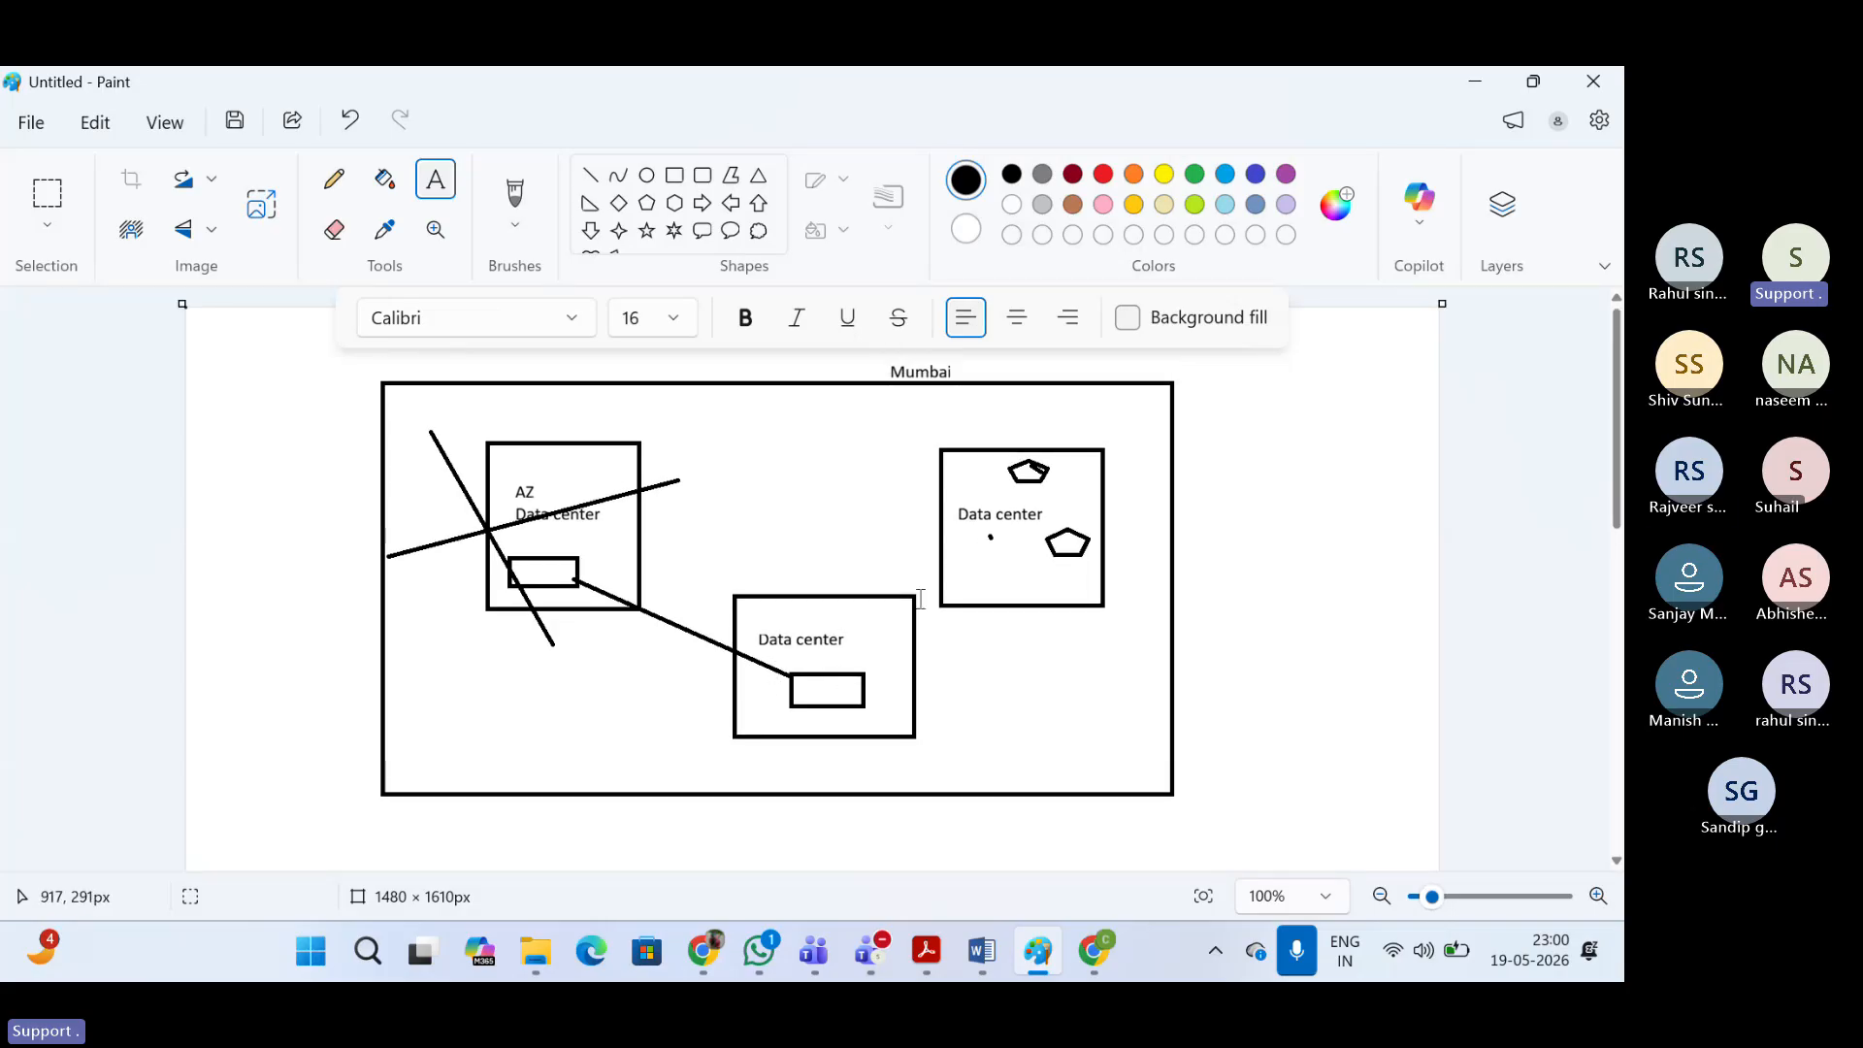
left_click(1473, 83)
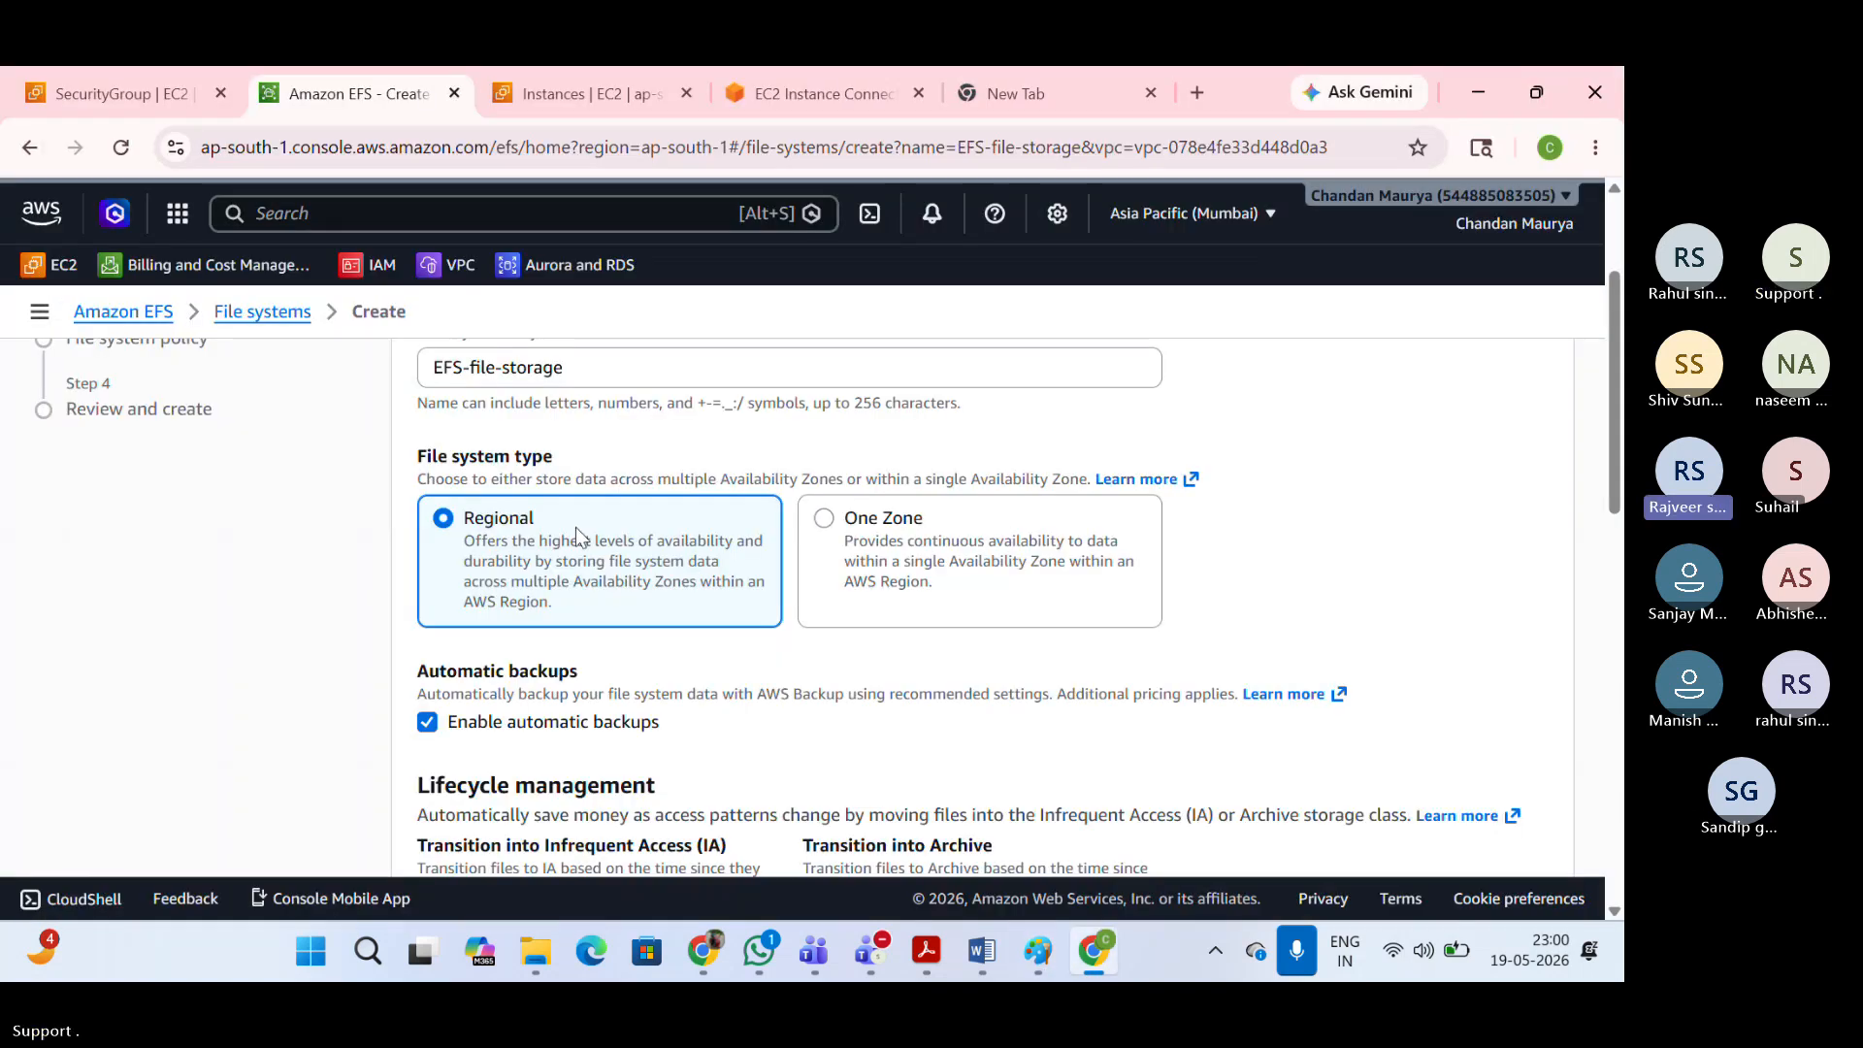
scroll(659, 607, "down", 1)
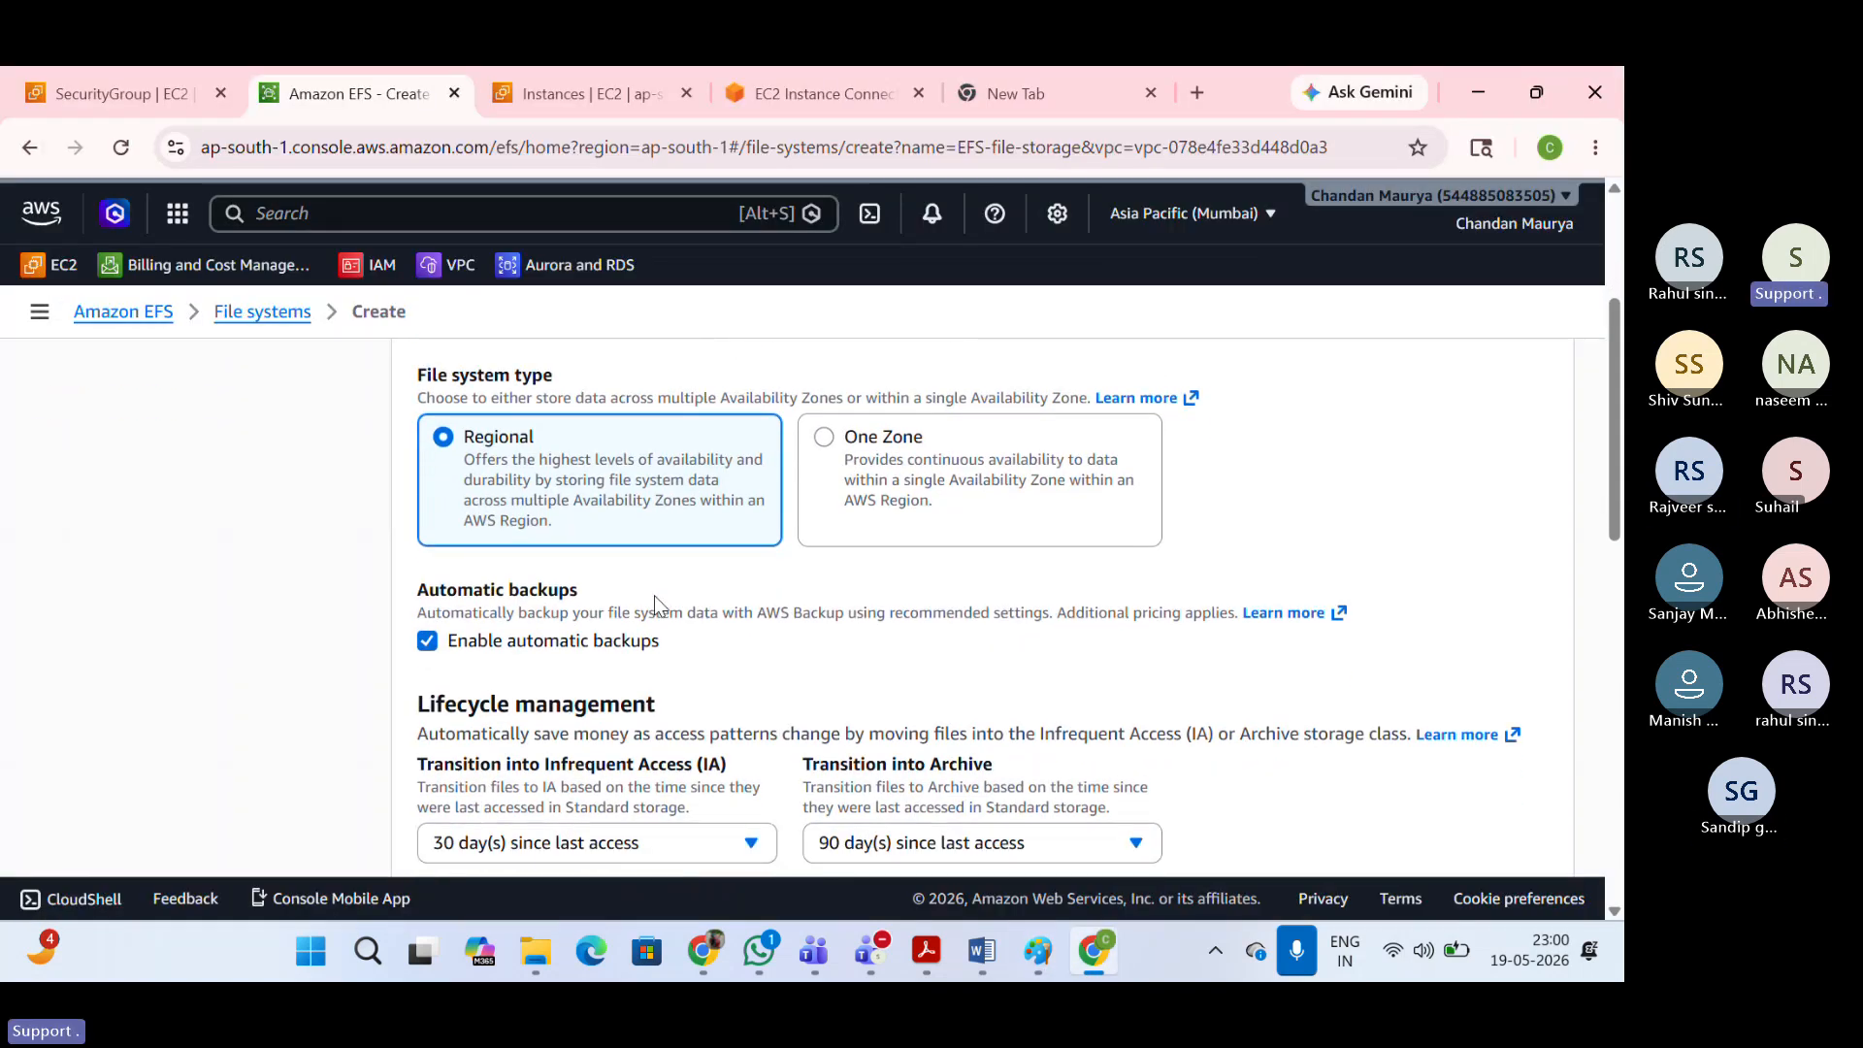
scroll(655, 601, "down", 1)
scroll(529, 667, "down", 1)
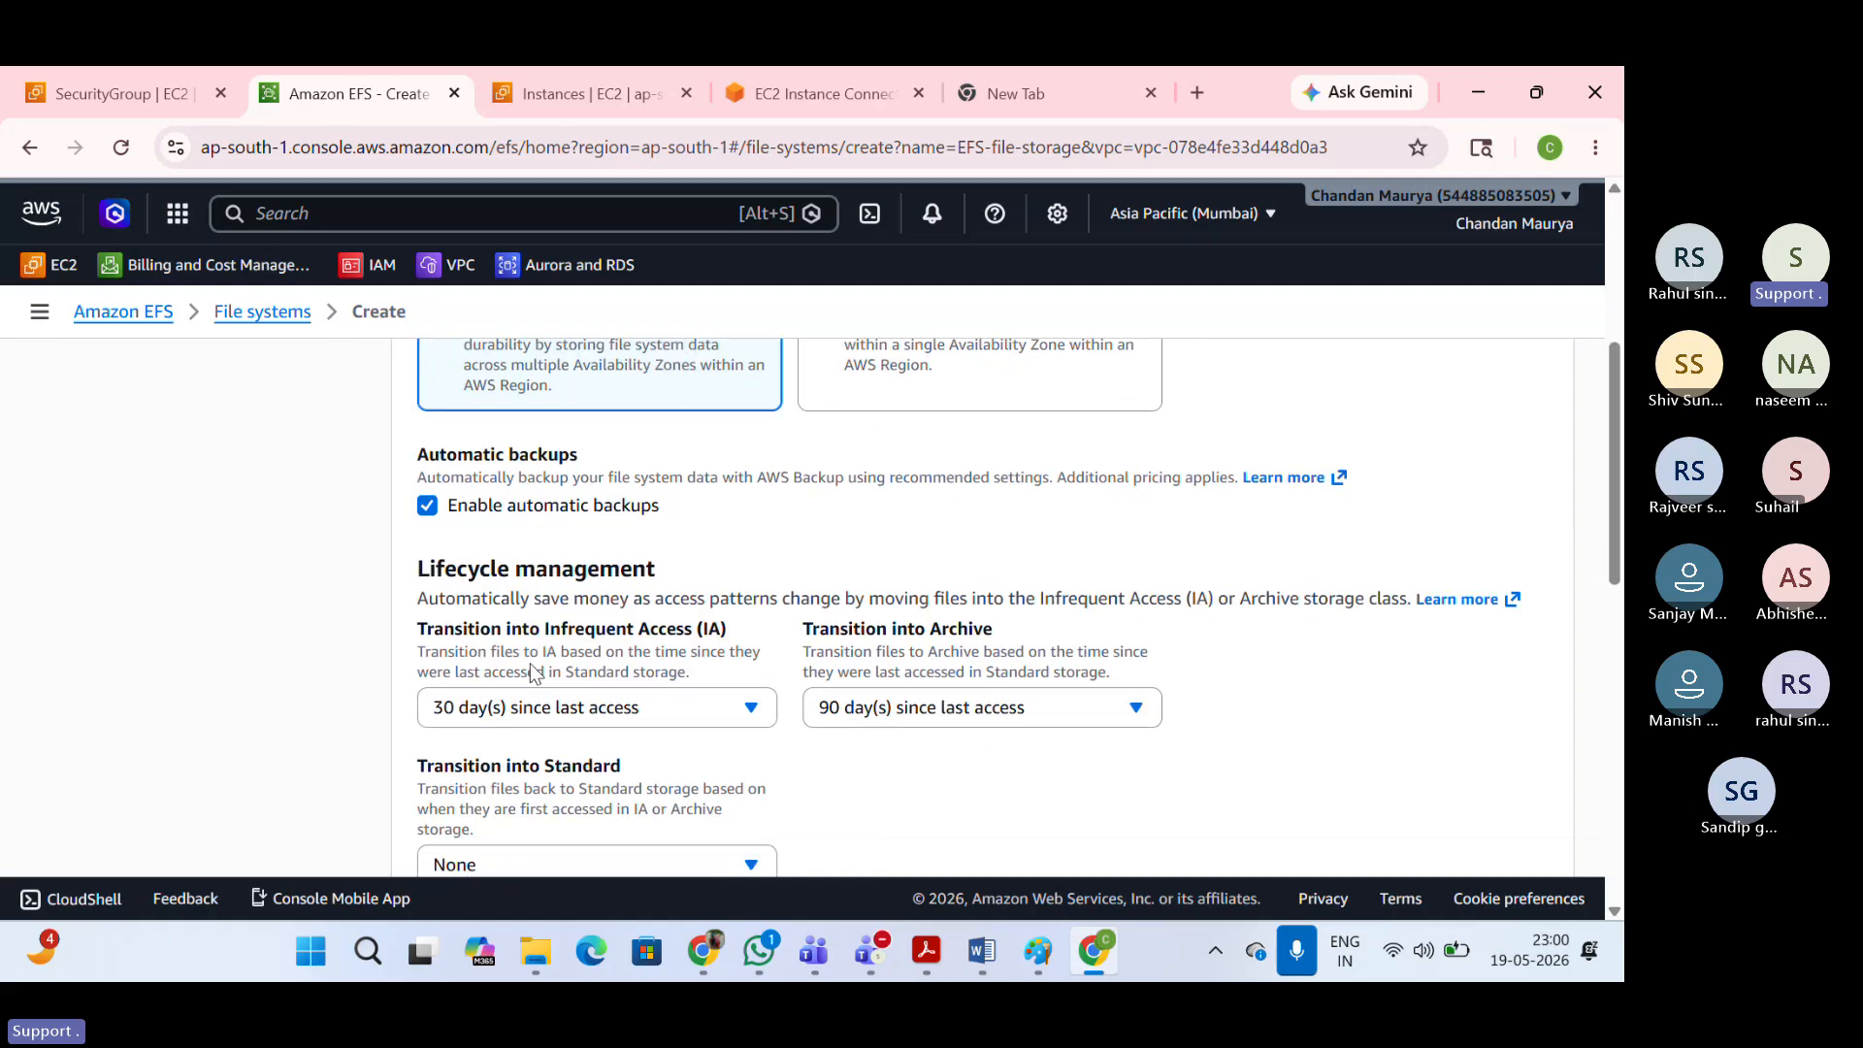
scroll(690, 597, "down", 1)
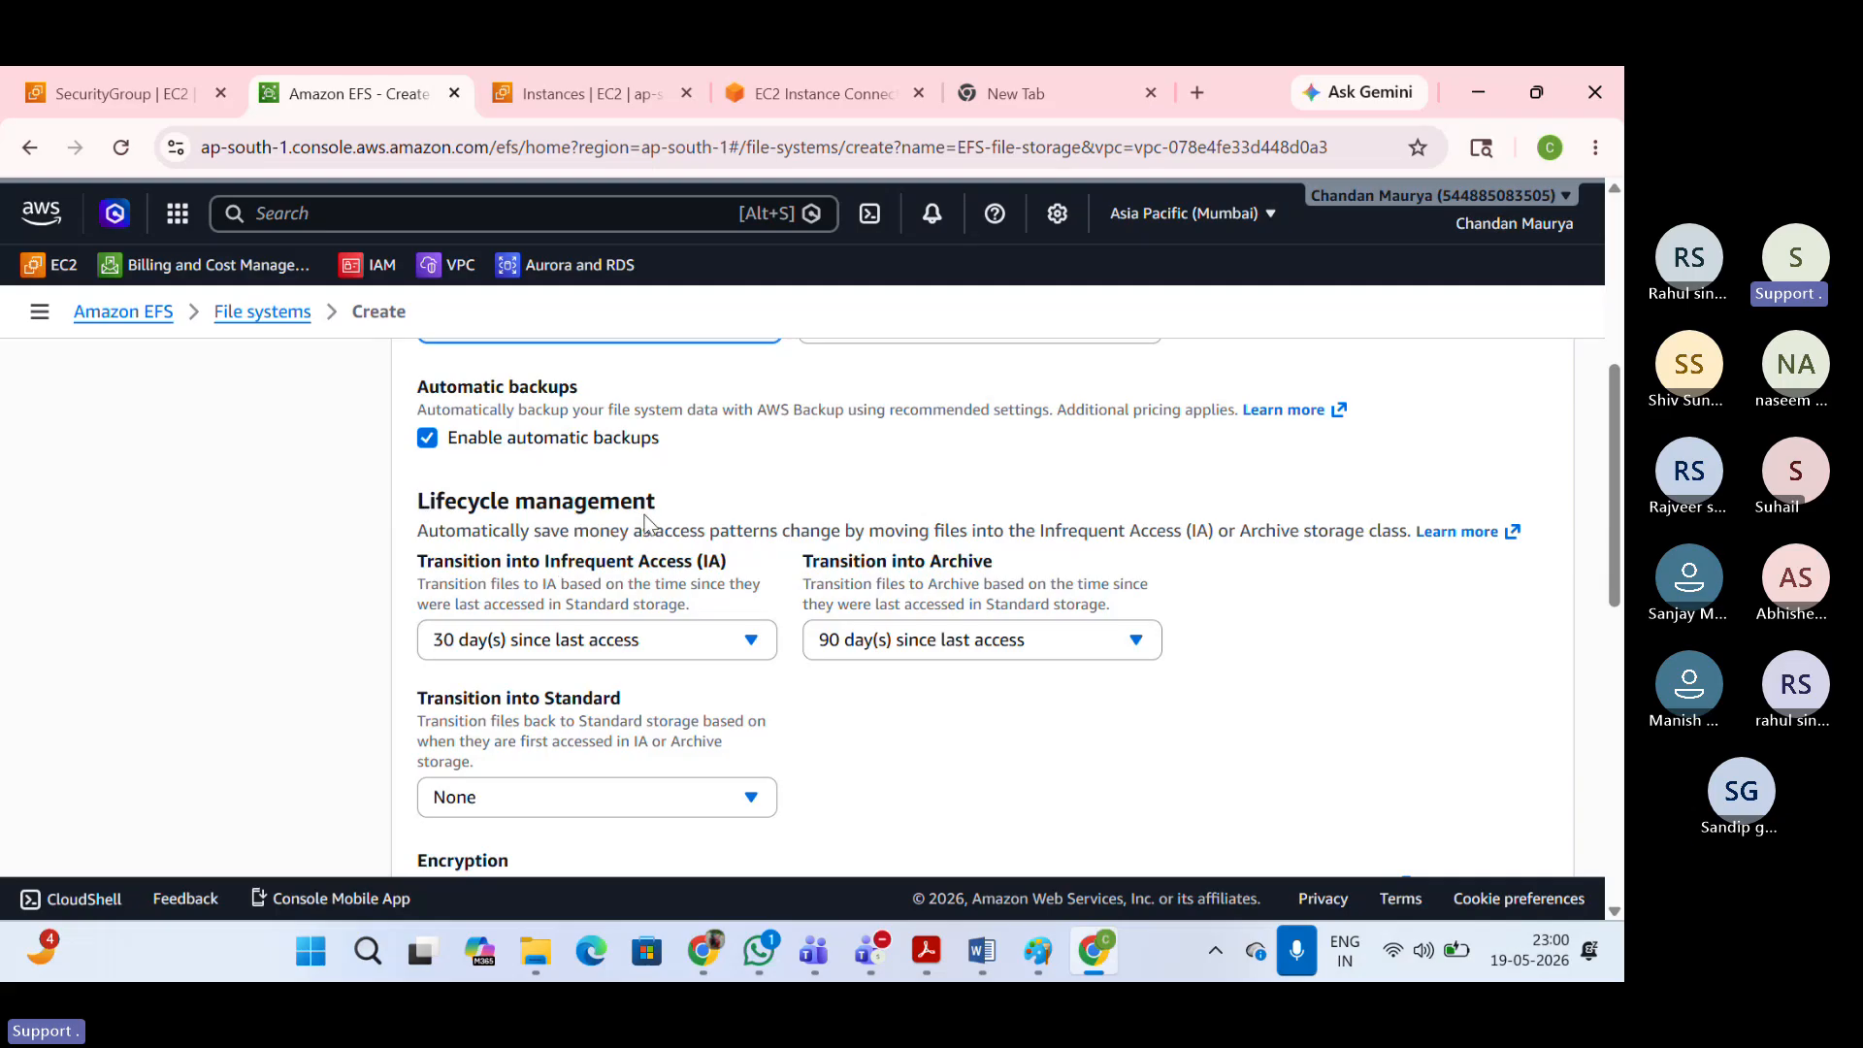
left_click_drag(669, 504, 415, 504)
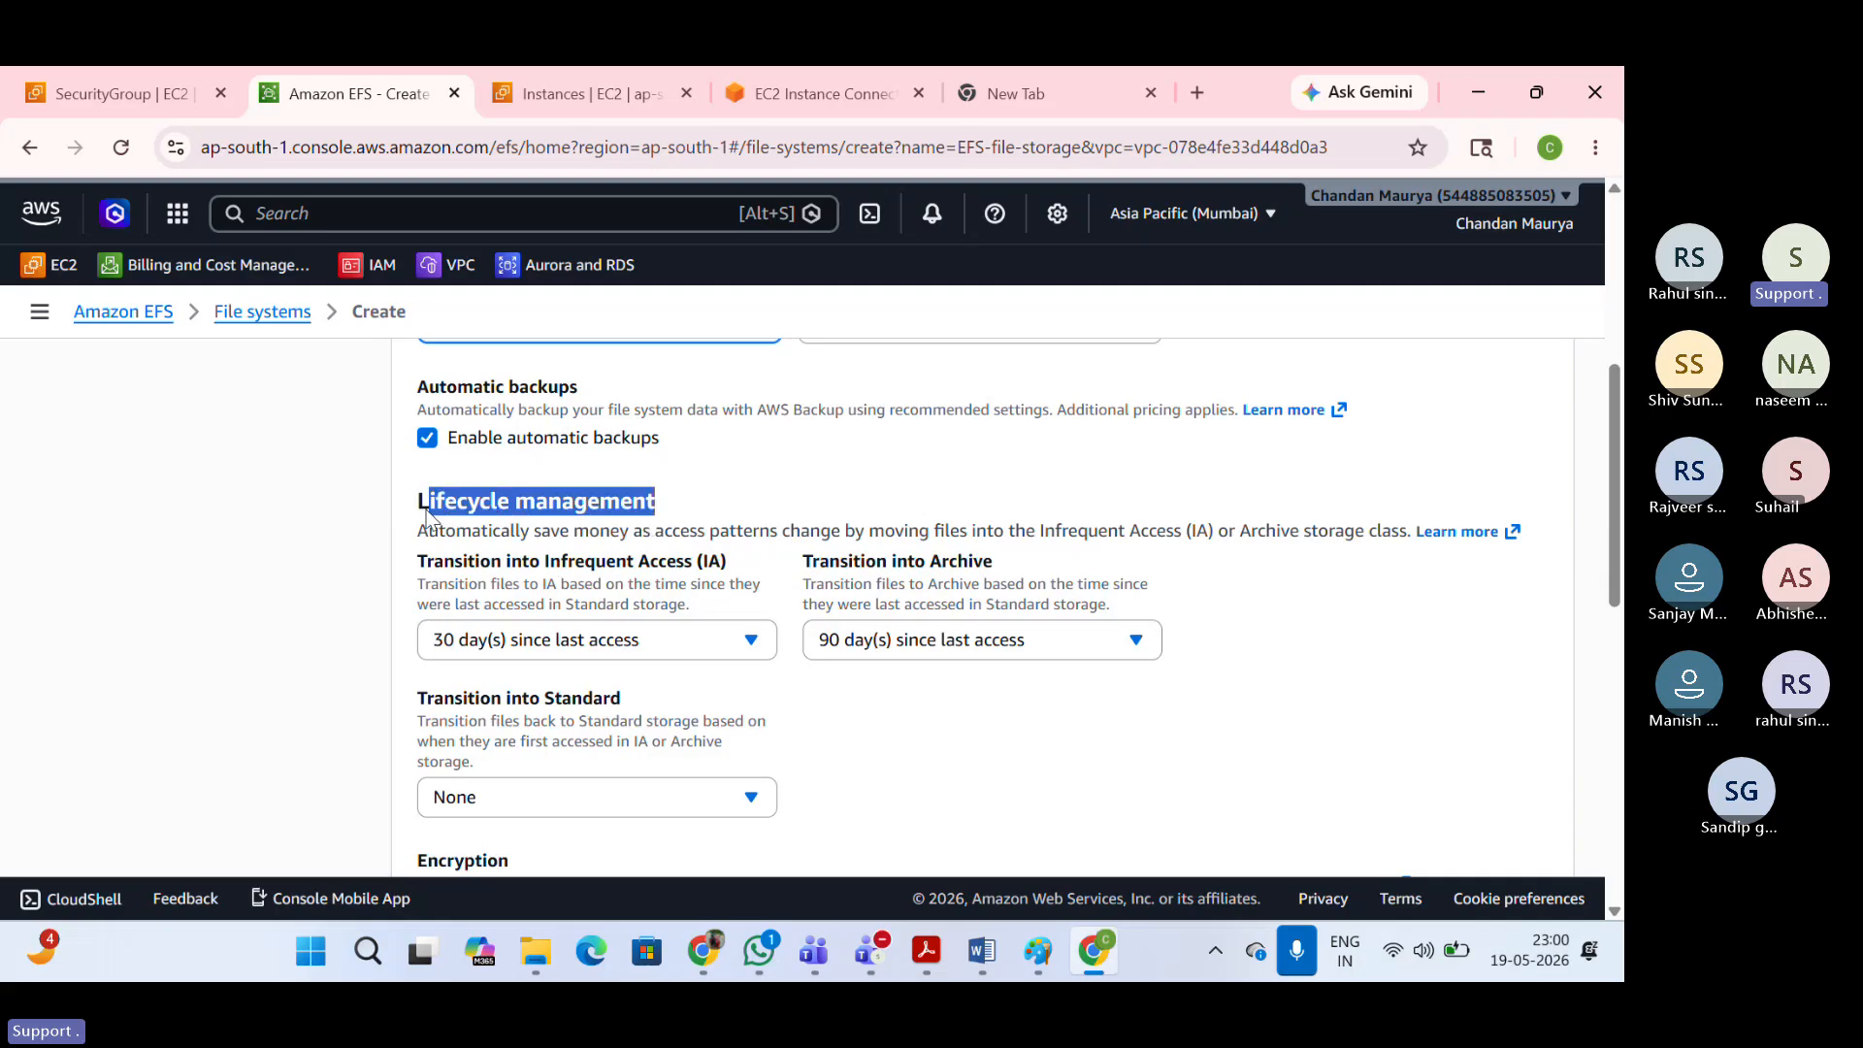
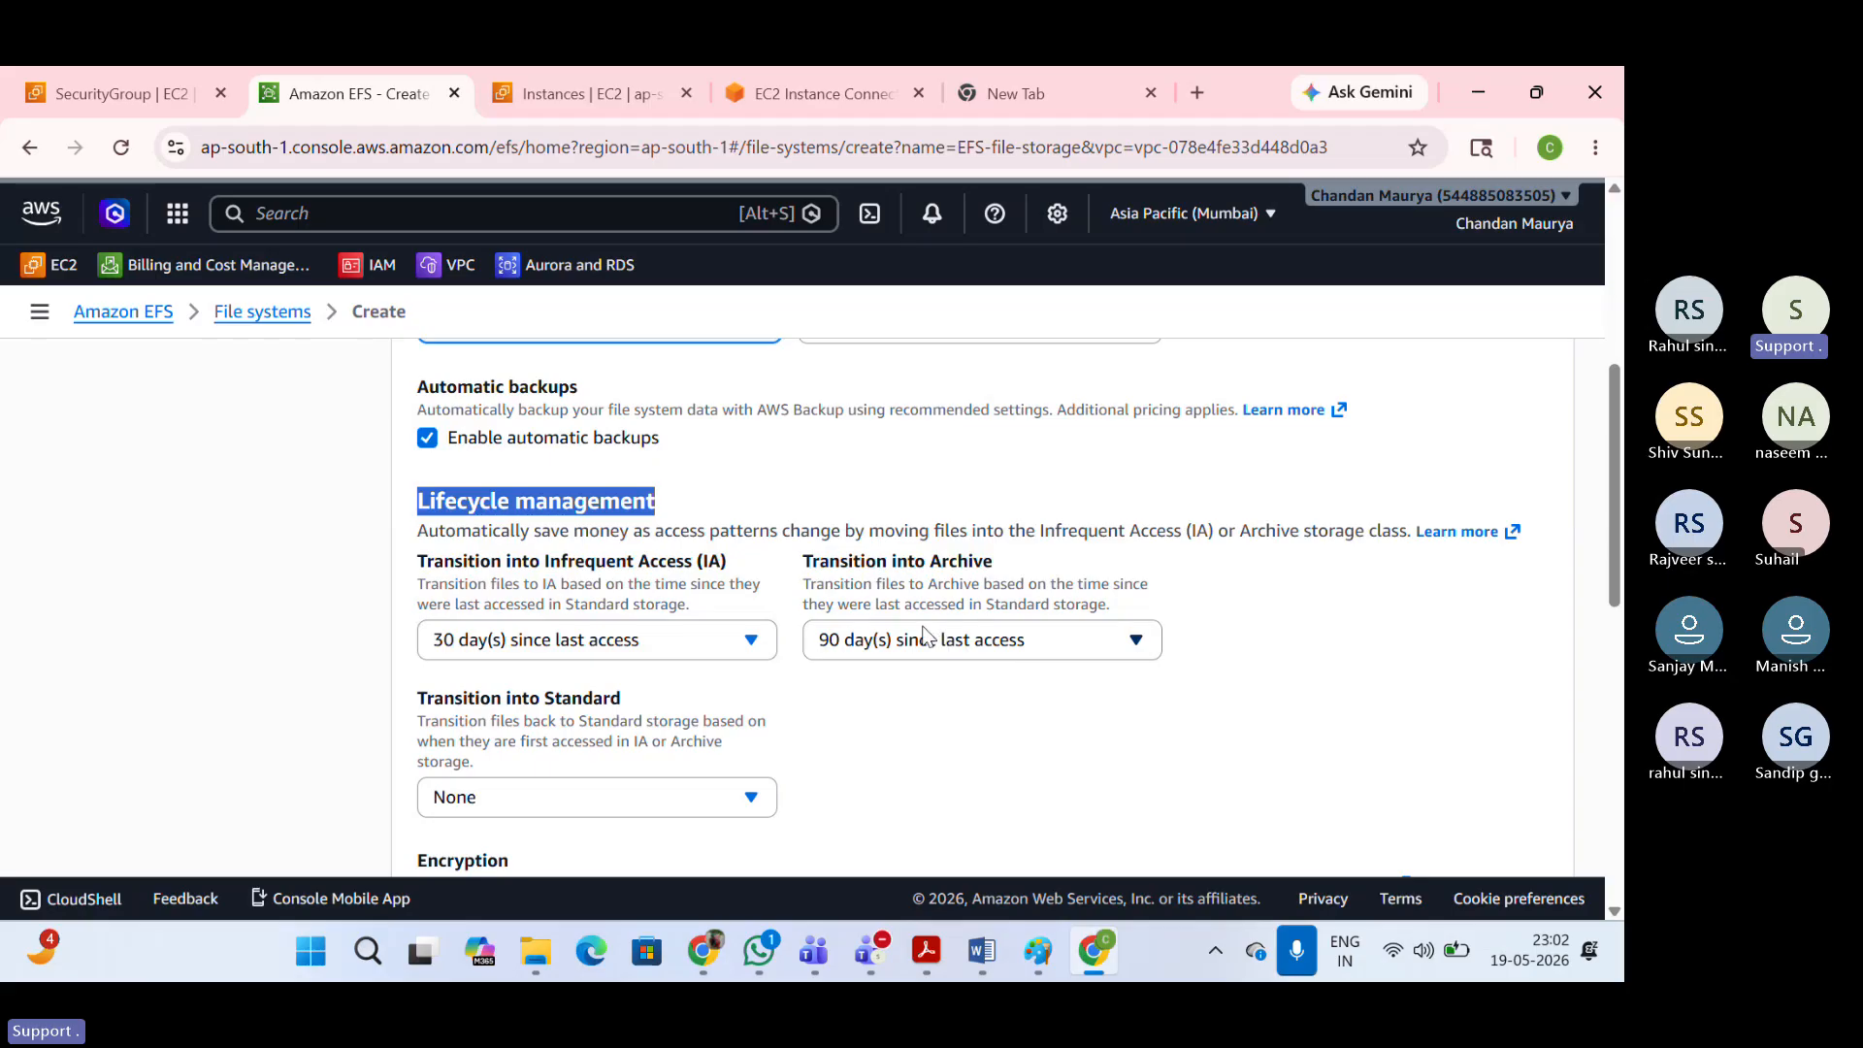
Step: Review the Archive and Infrequent Access lifecycle transitions, keeping the 30-day setting
scroll(923, 634, "down", 1)
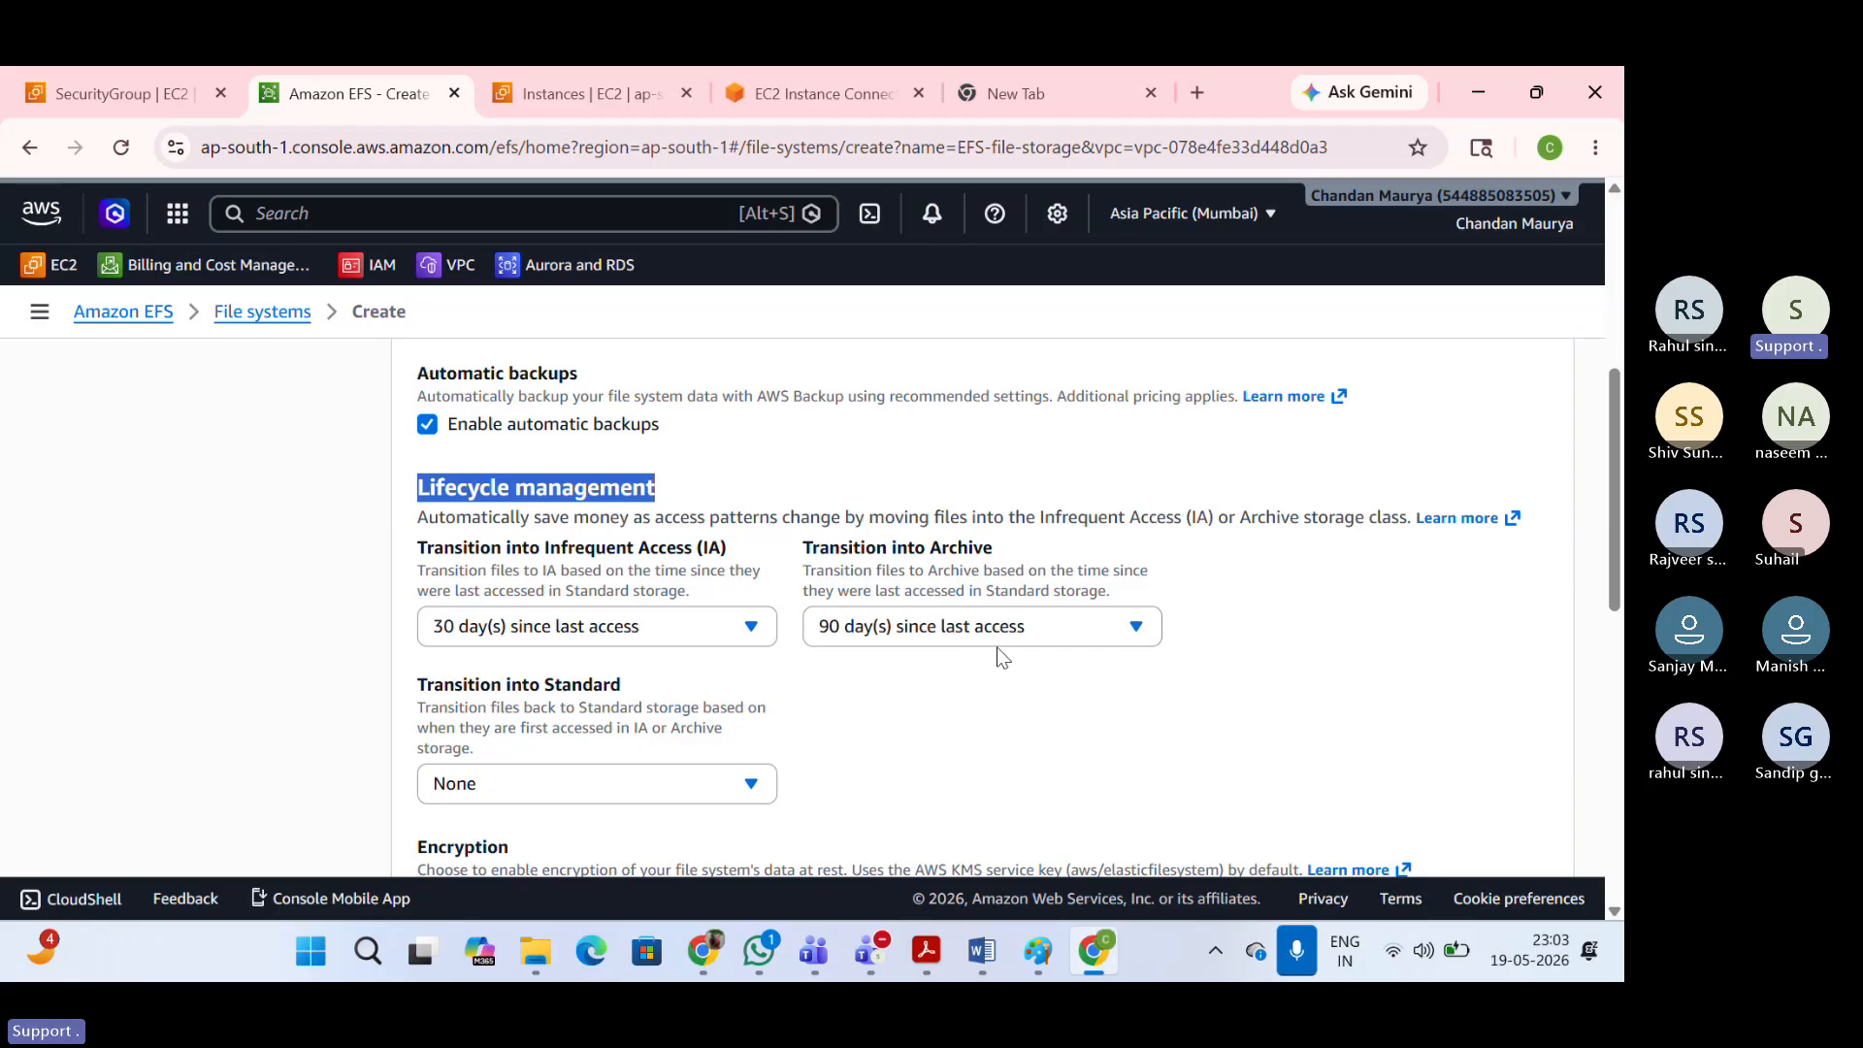
left_click(1063, 636)
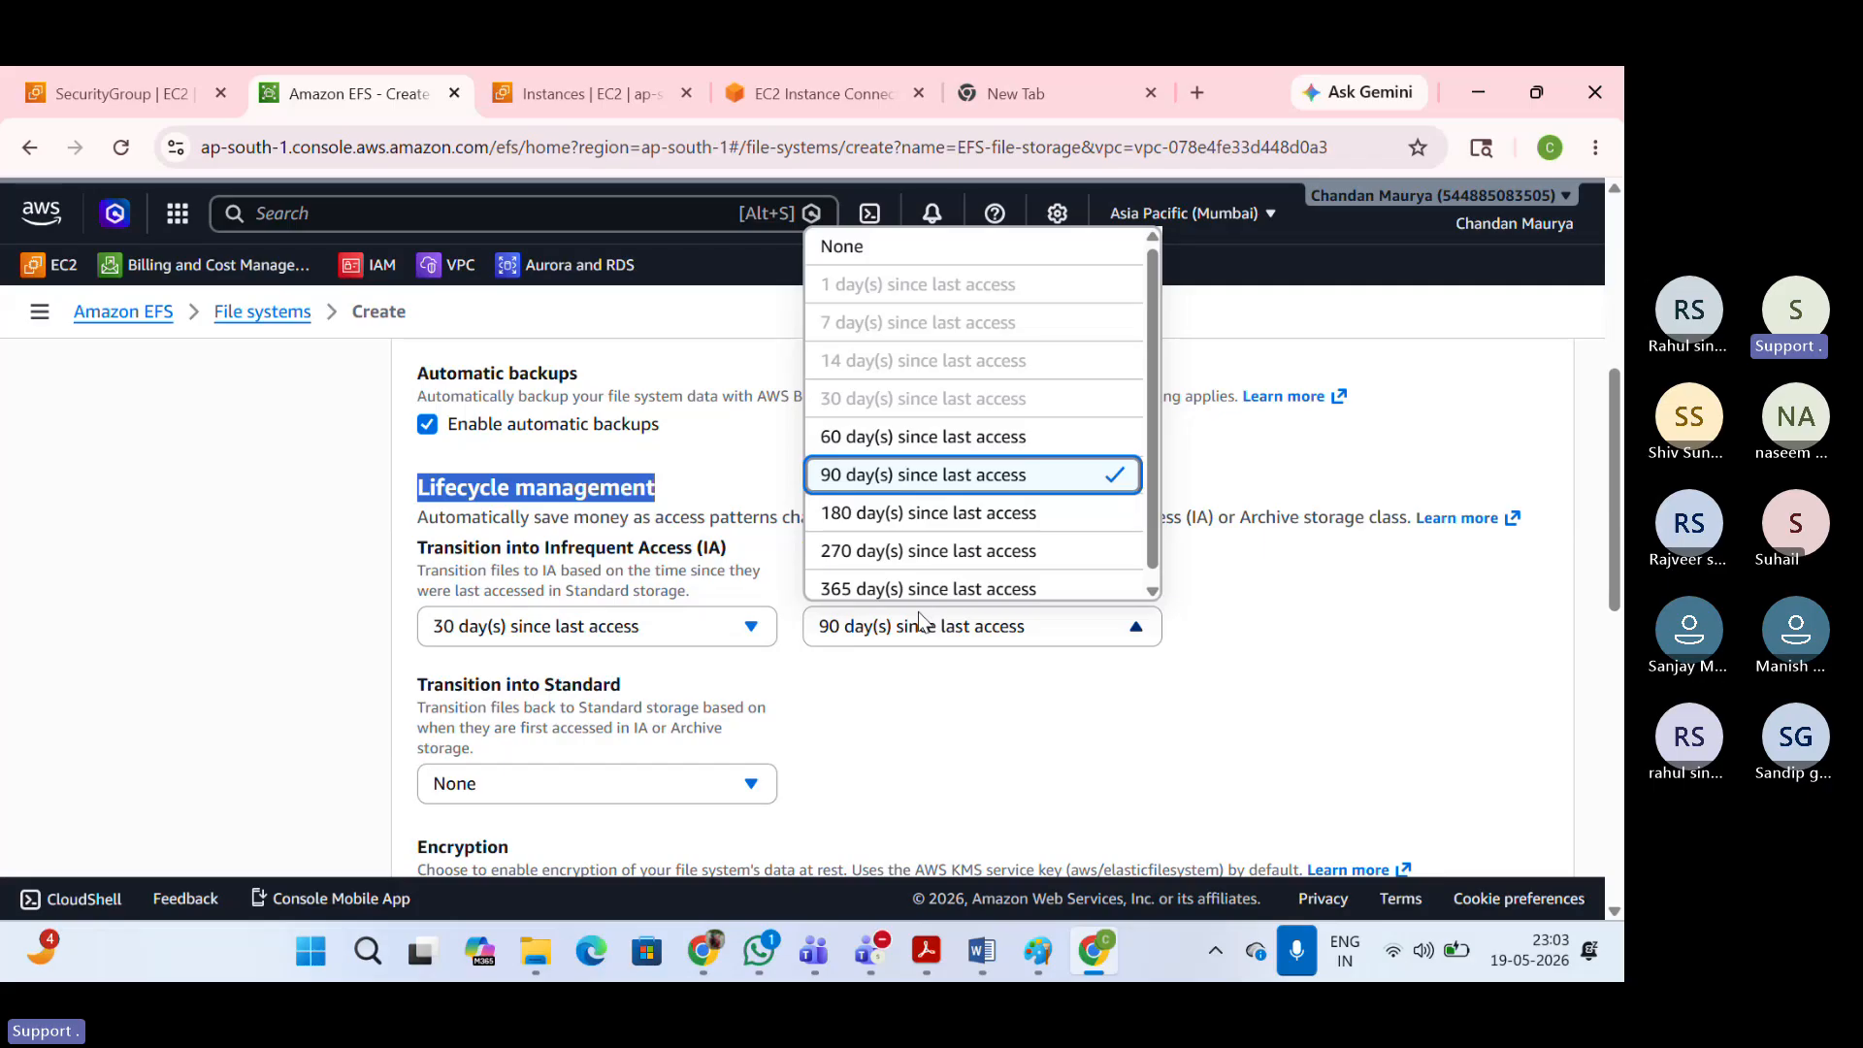
scroll(999, 592, "down", 1)
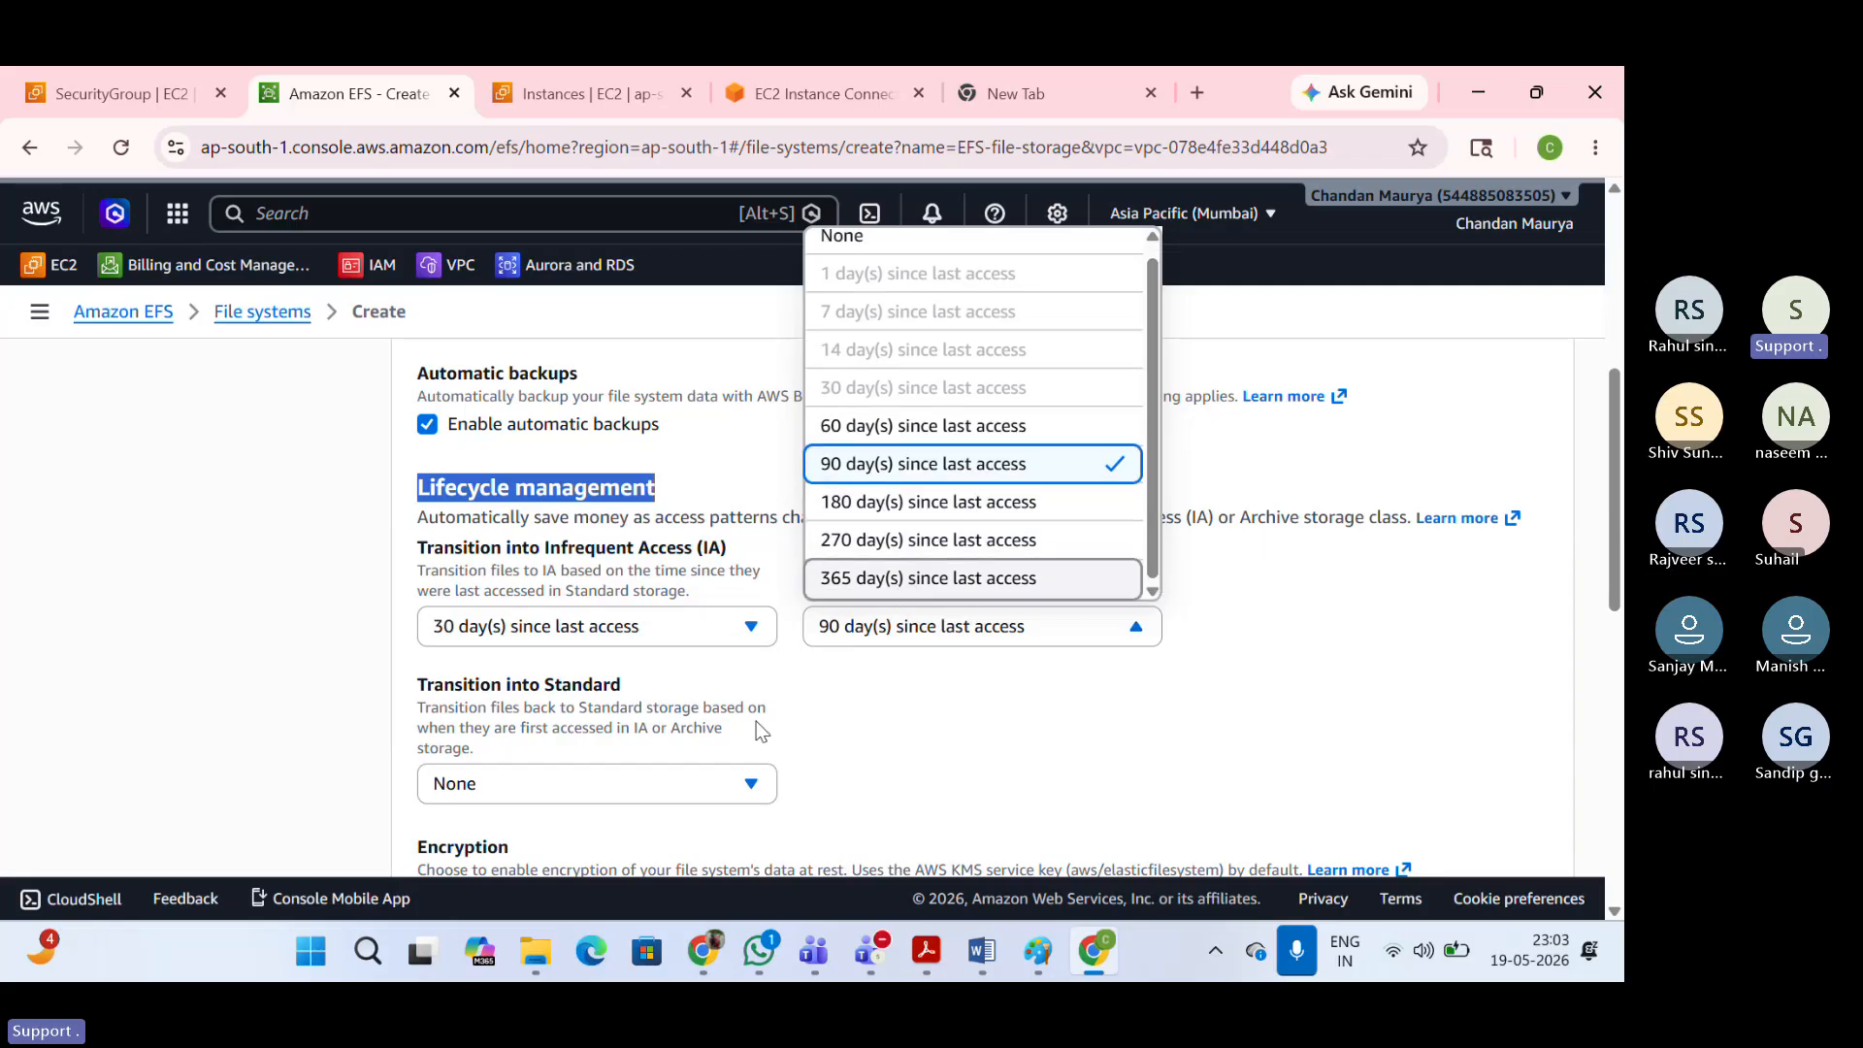
left_click(759, 627)
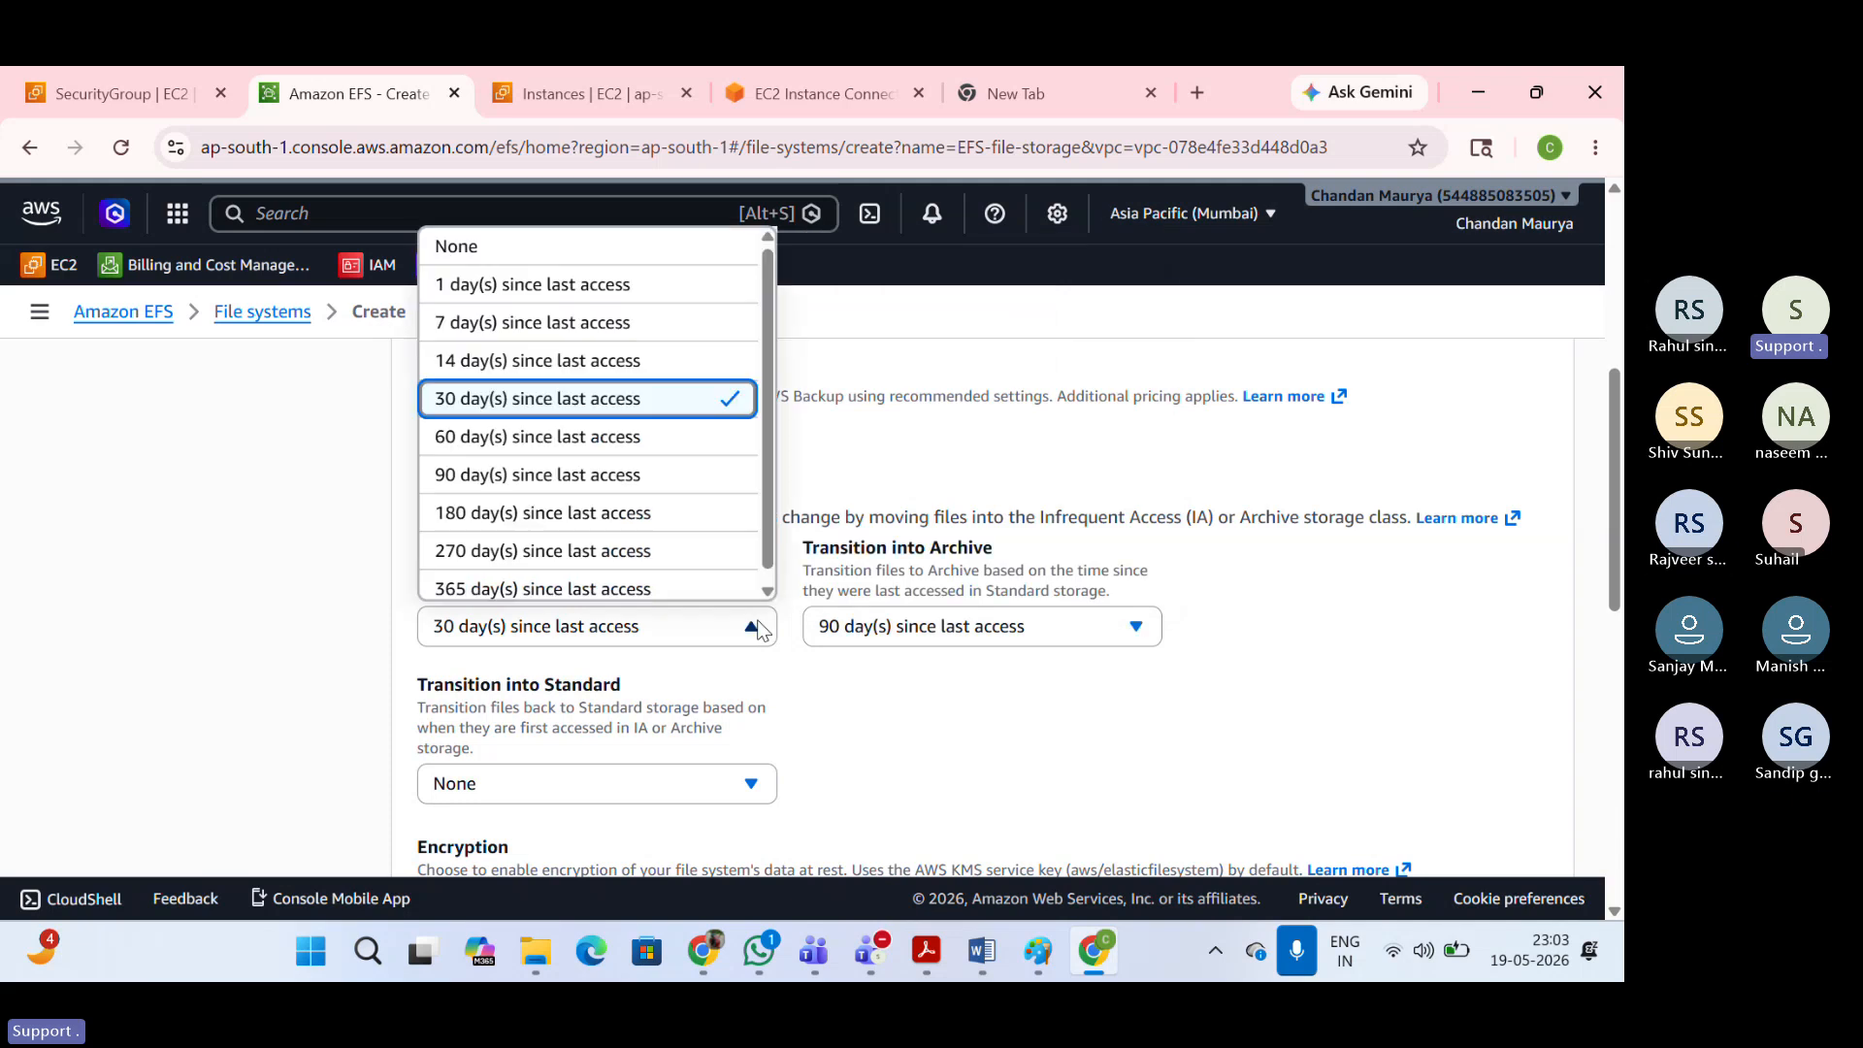
scroll(773, 594, "down", 1)
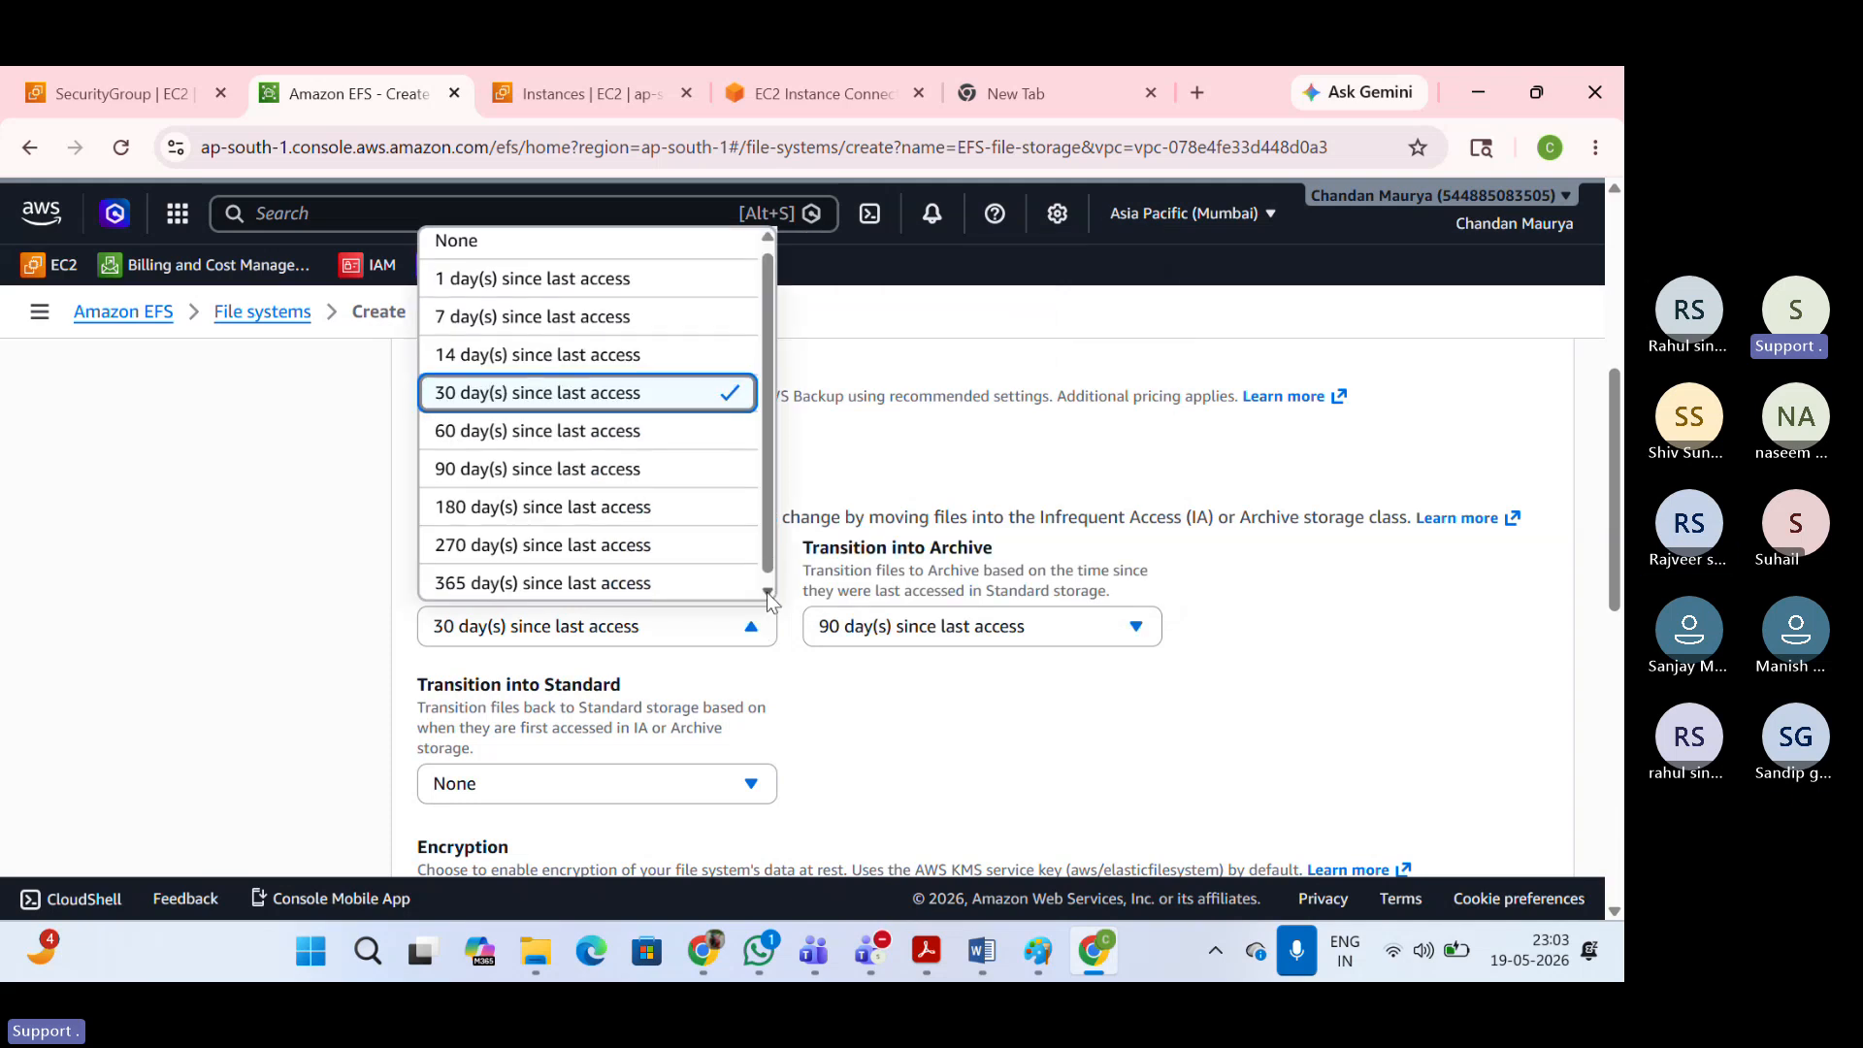
left_click(857, 728)
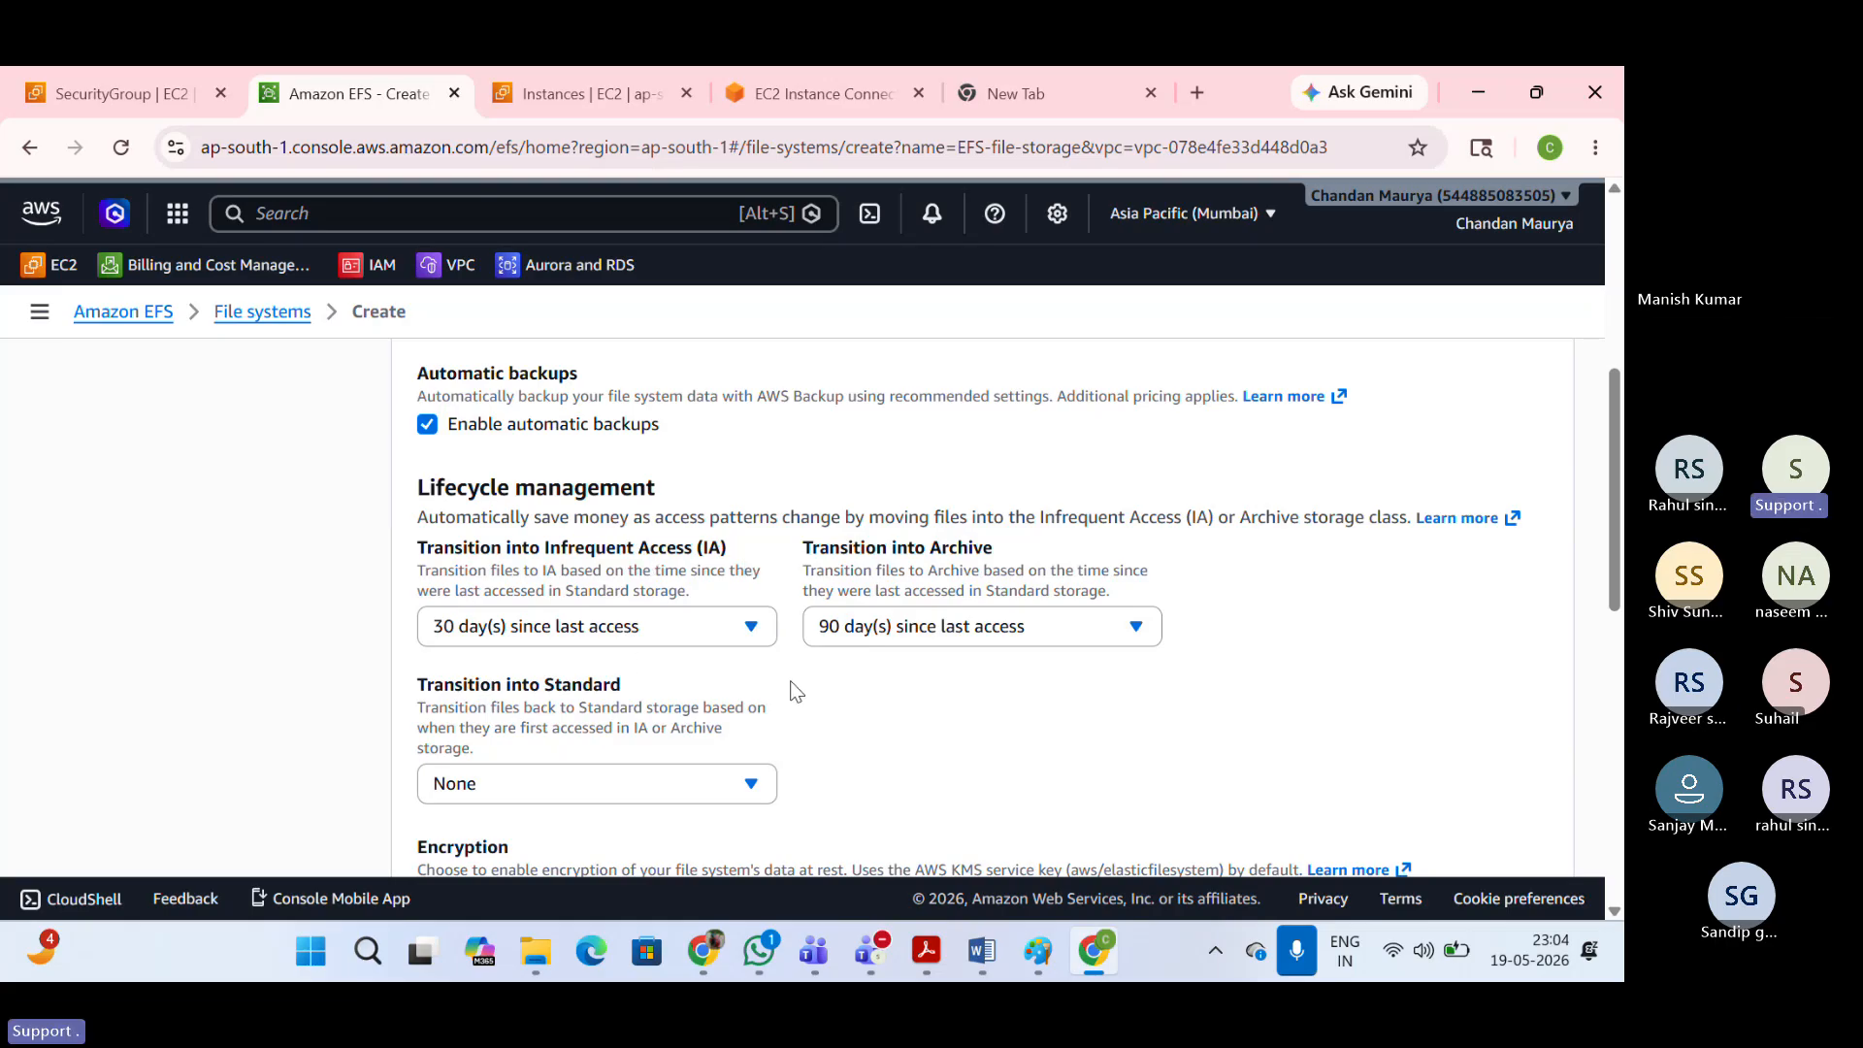
Step: Bring the AWS Free Classes meeting window forward, then hide it again
scroll(867, 758, "down", 1)
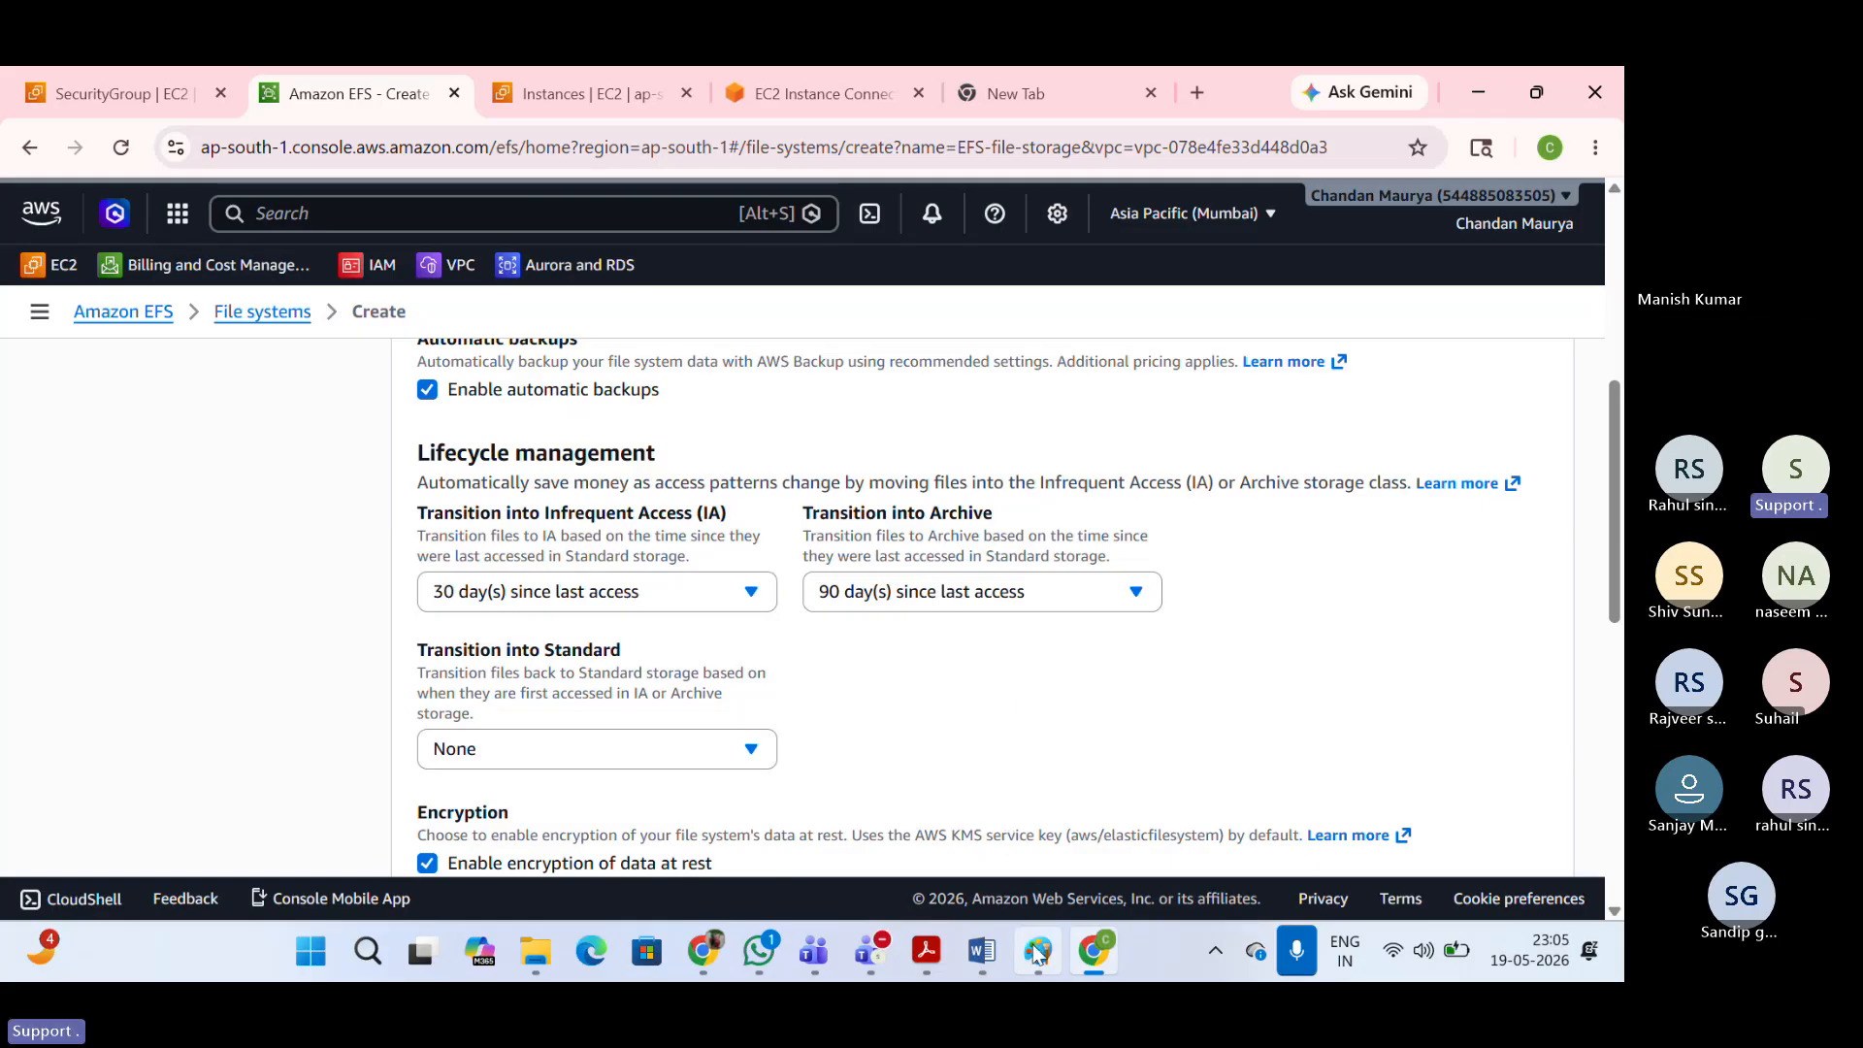
mouse_move(1039, 949)
mouse_move(870, 949)
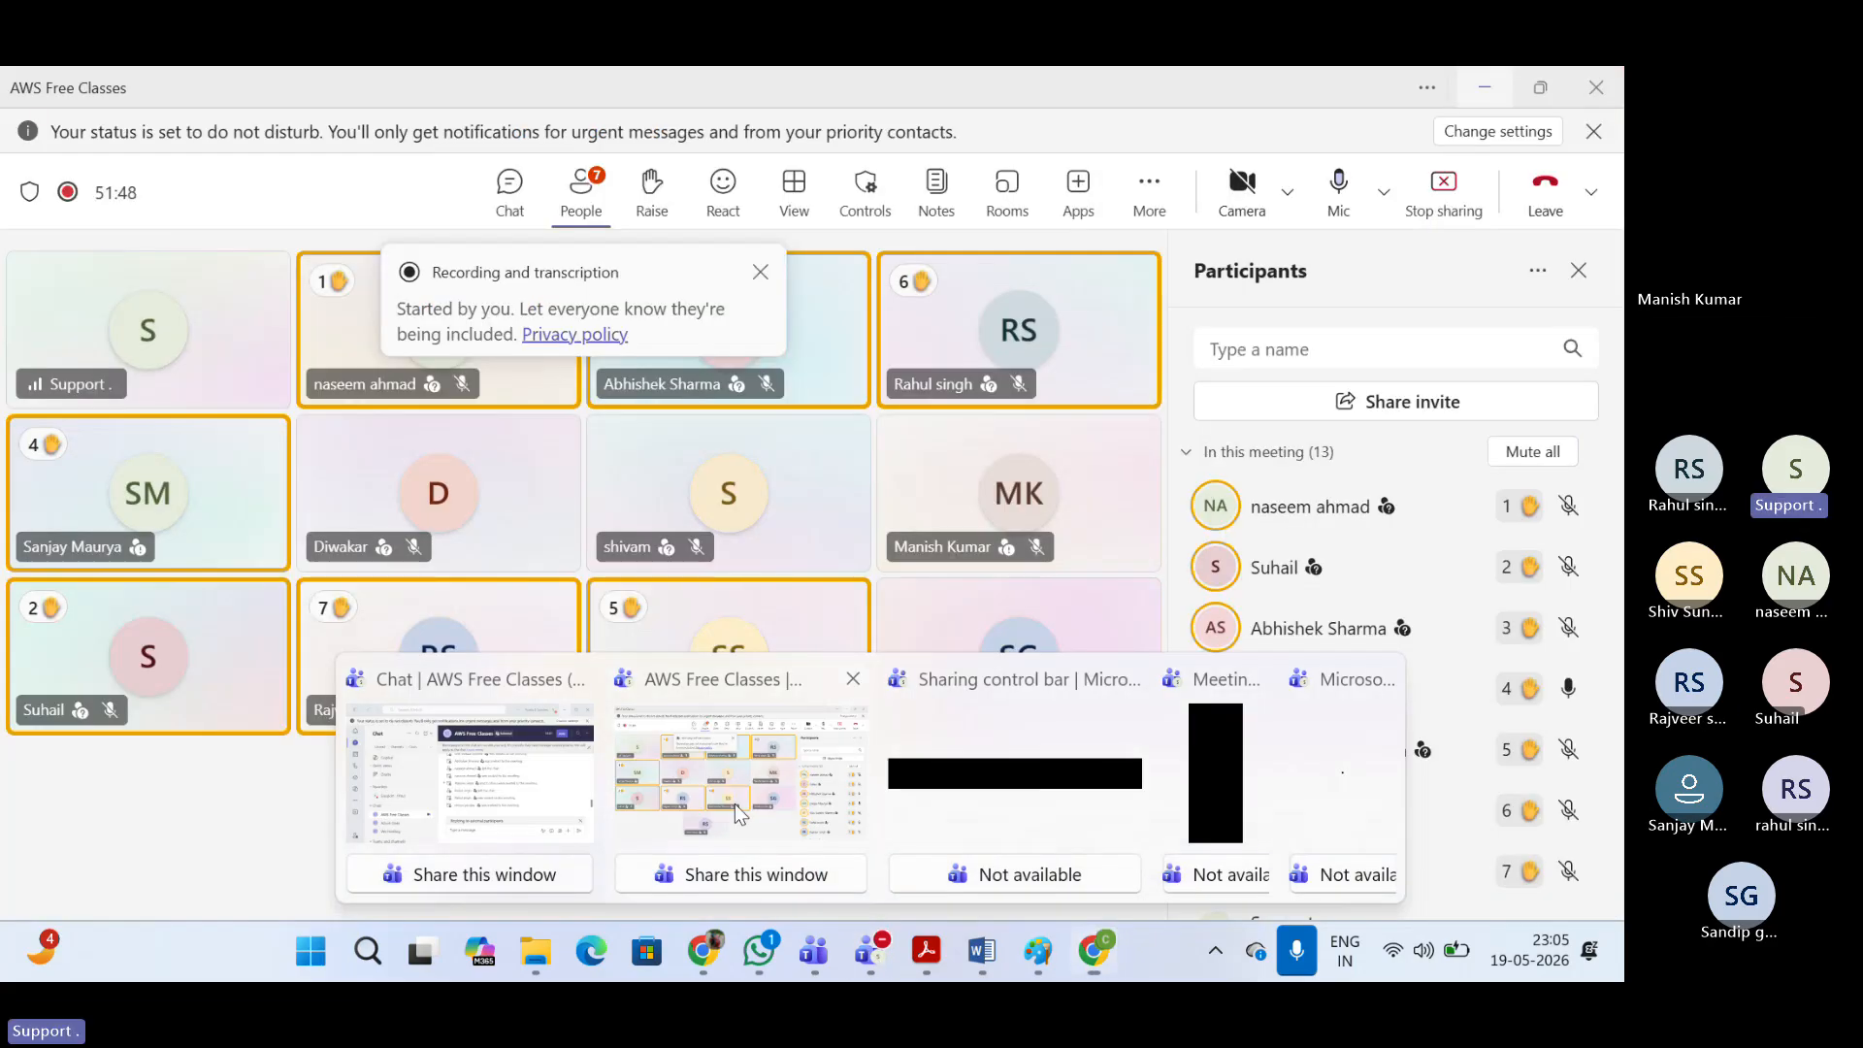
left_click(736, 803)
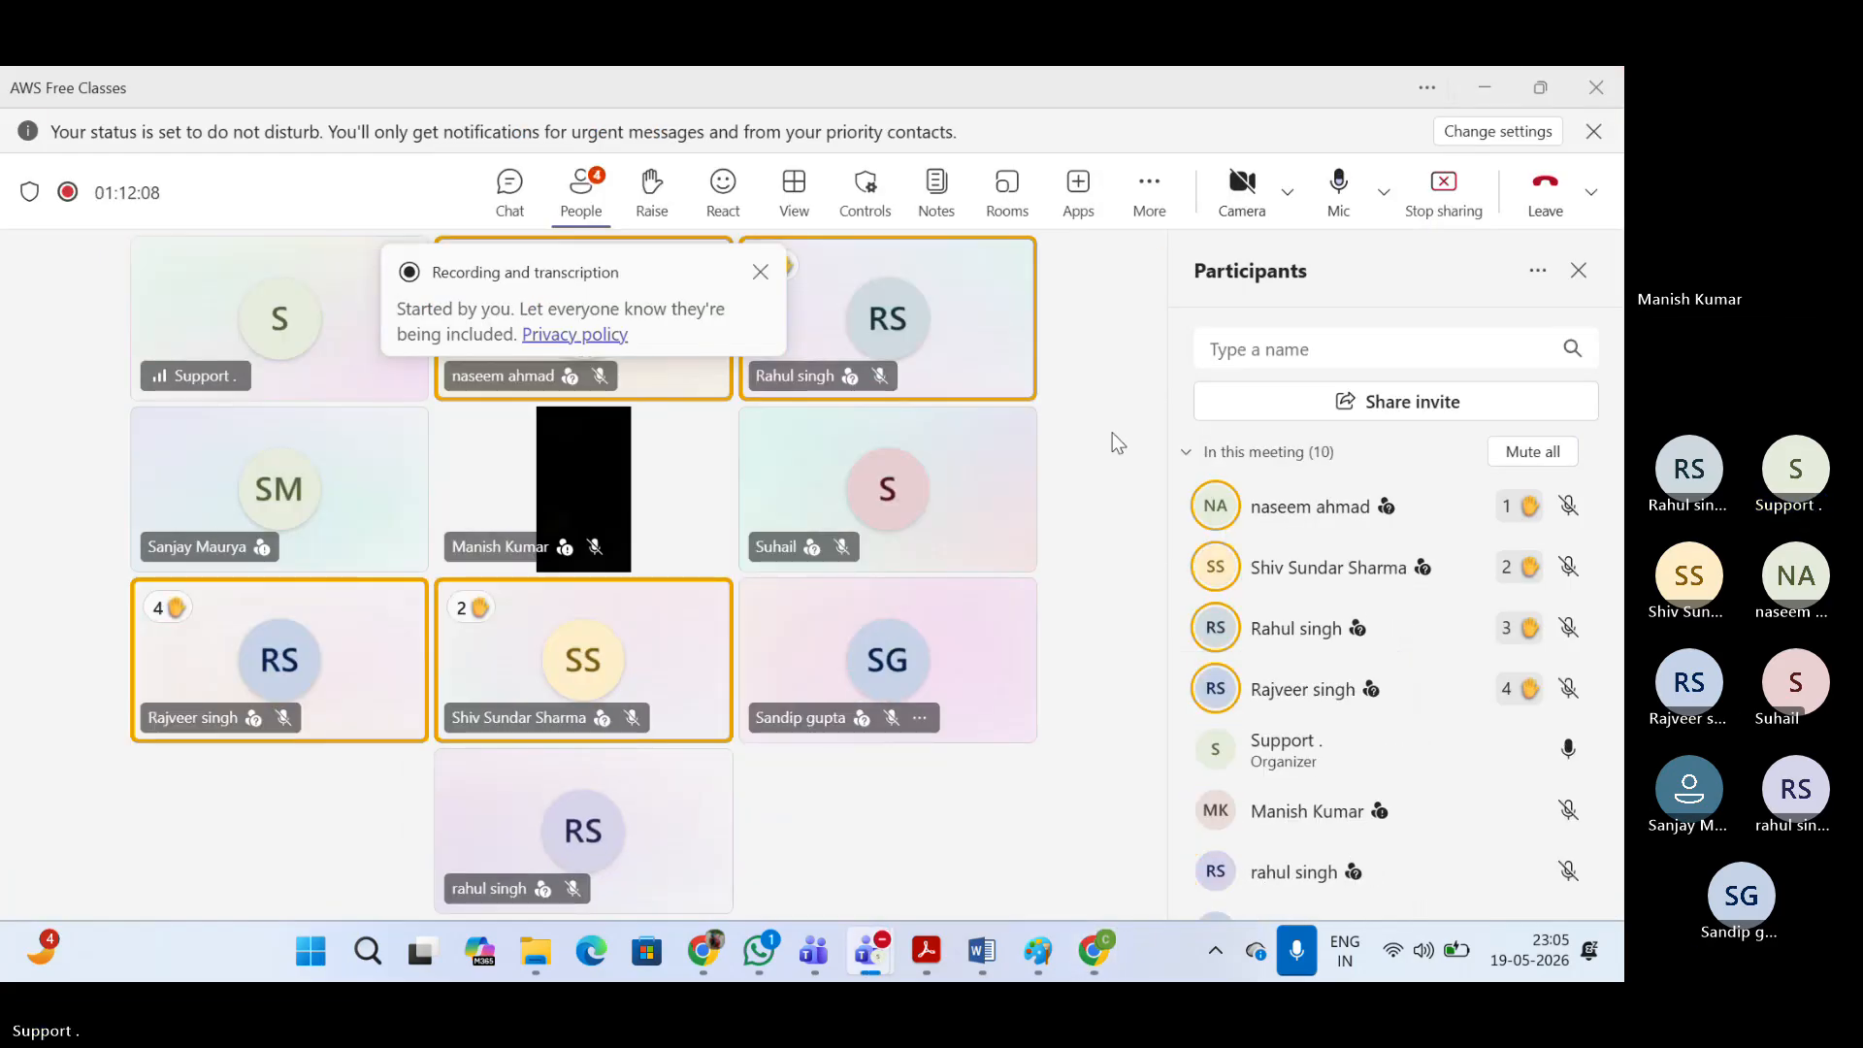
left_click(1477, 89)
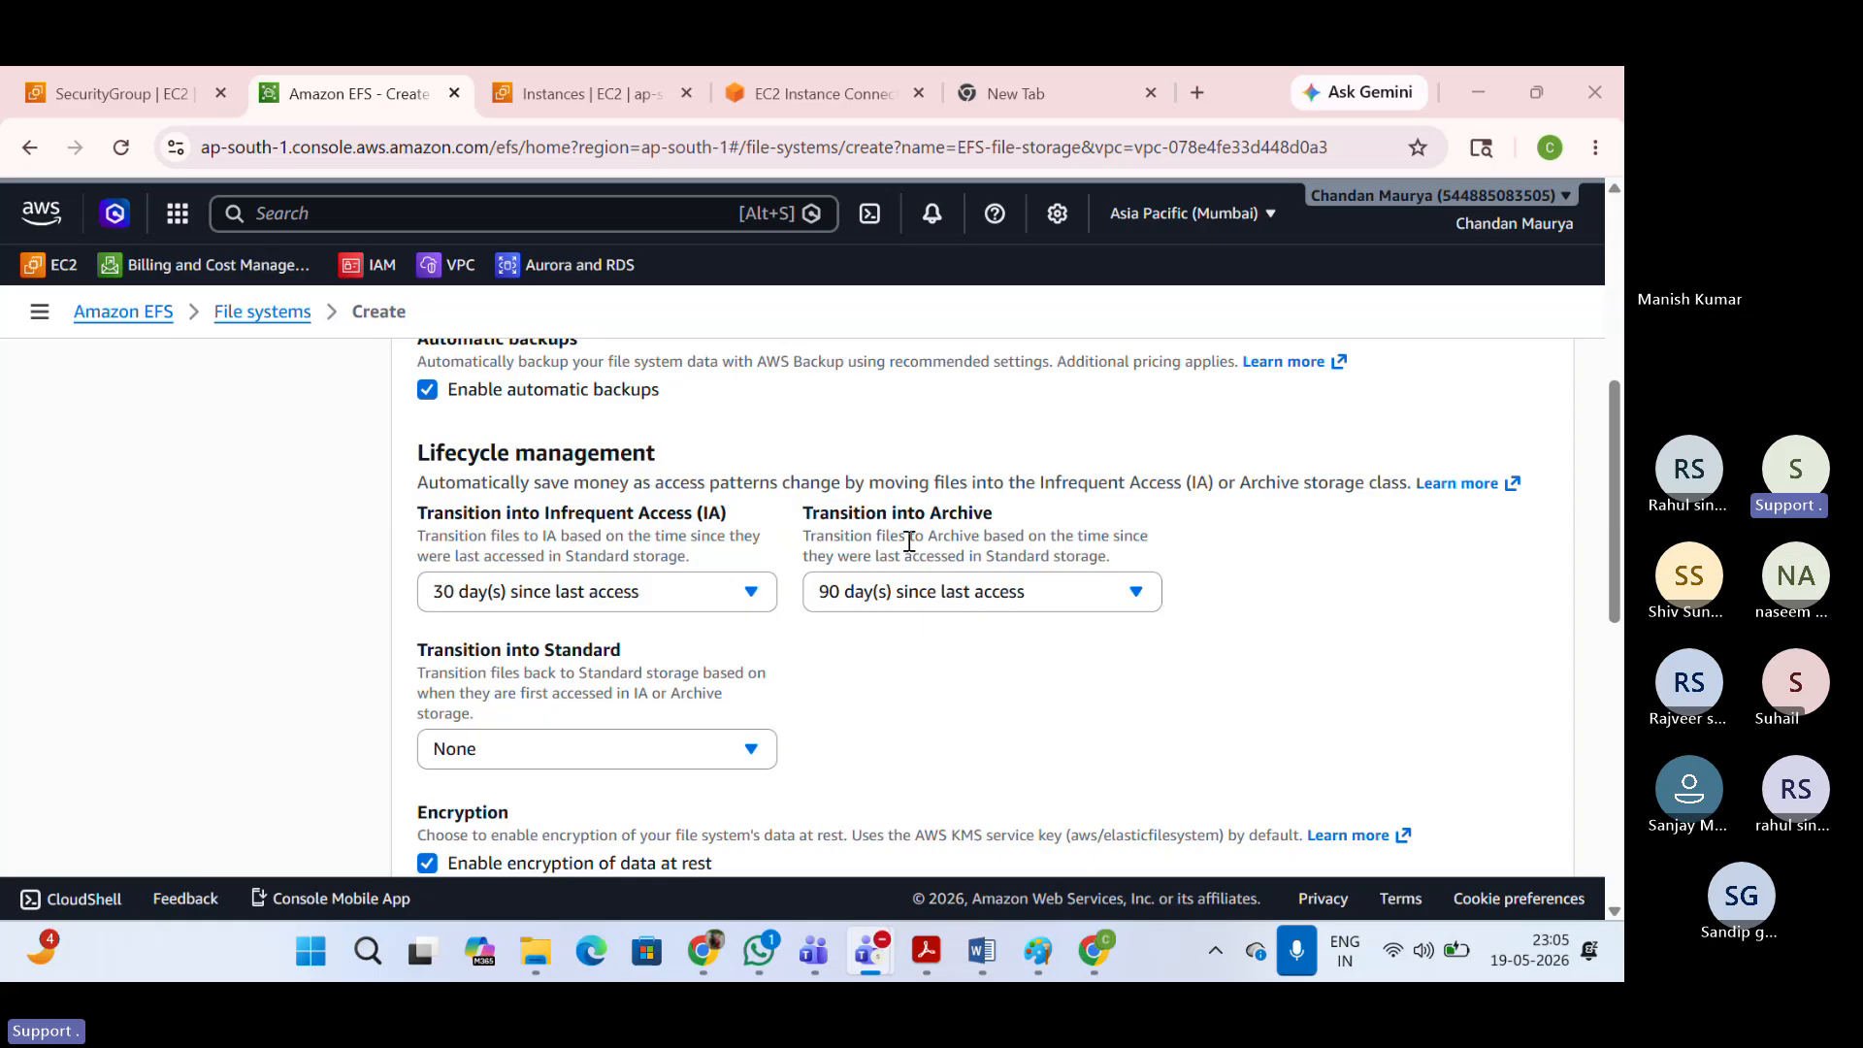
Step: Confirm General Purpose performance mode under Additional settings and continue to Network access
scroll(909, 541, "down", 3)
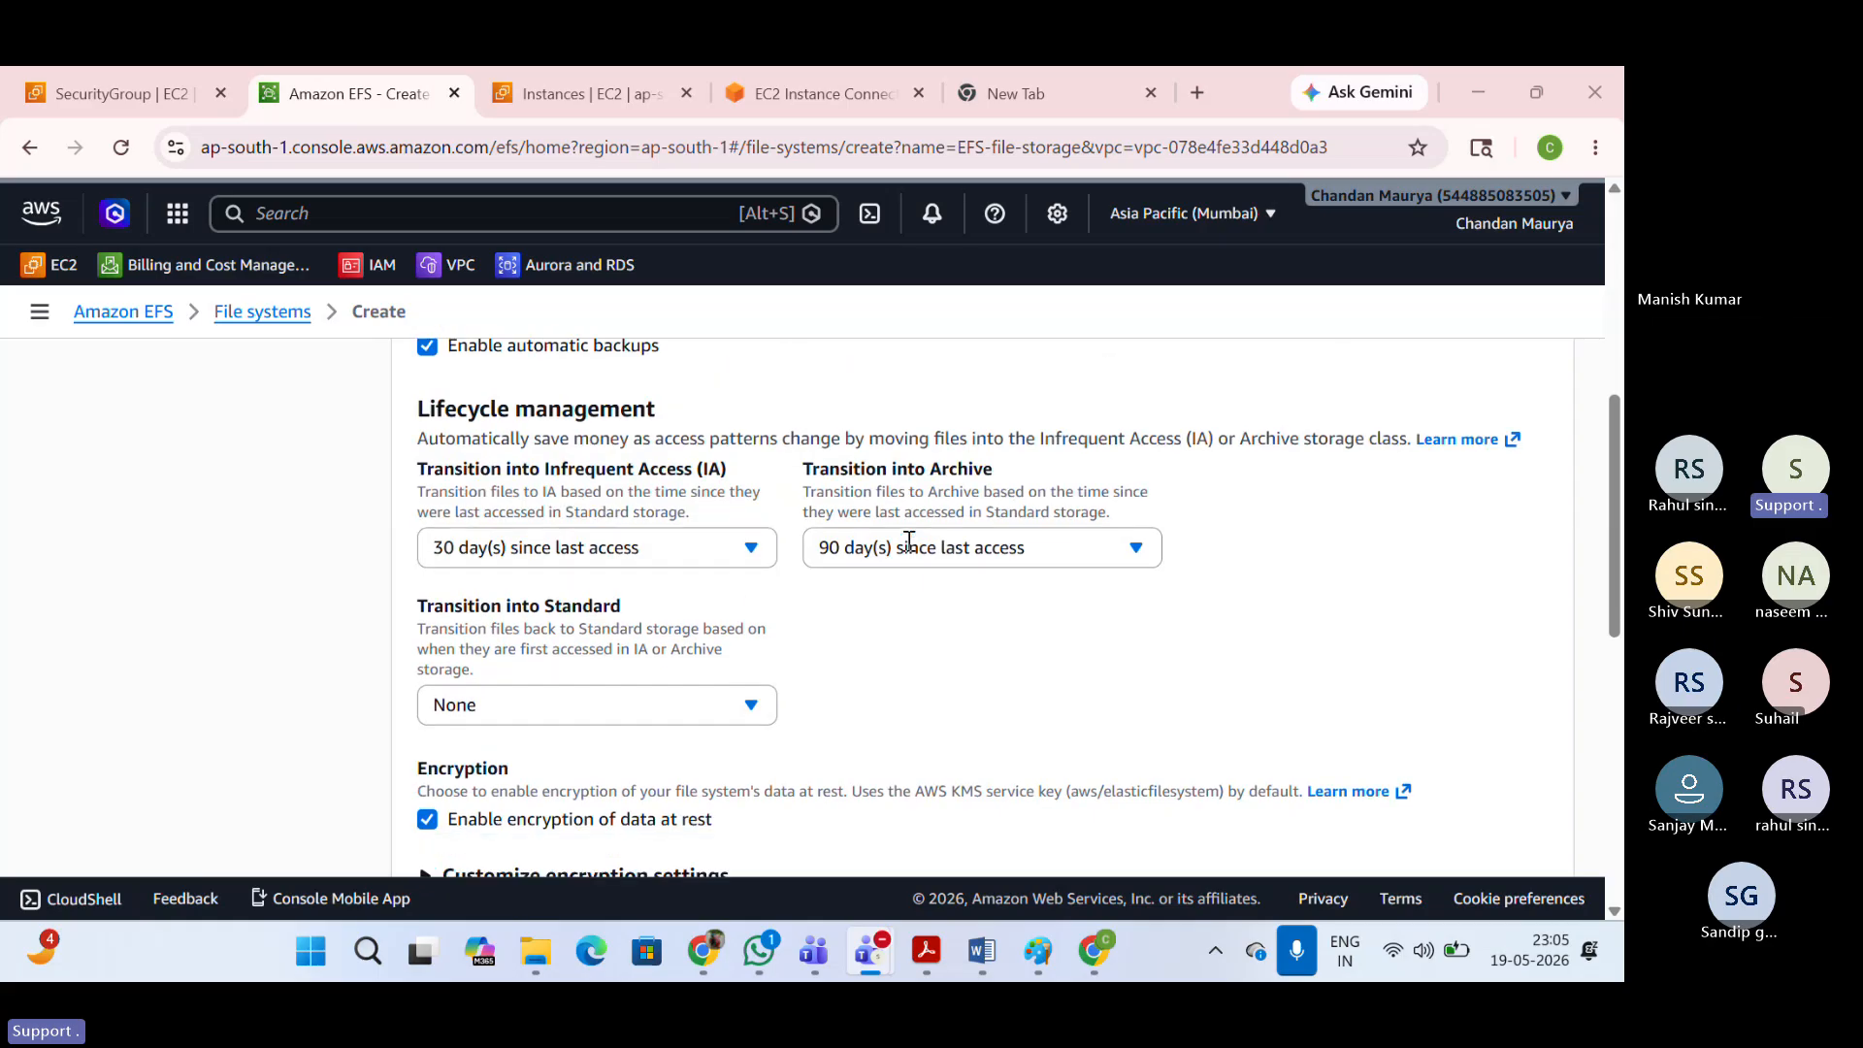
scroll(909, 541, "down", 1)
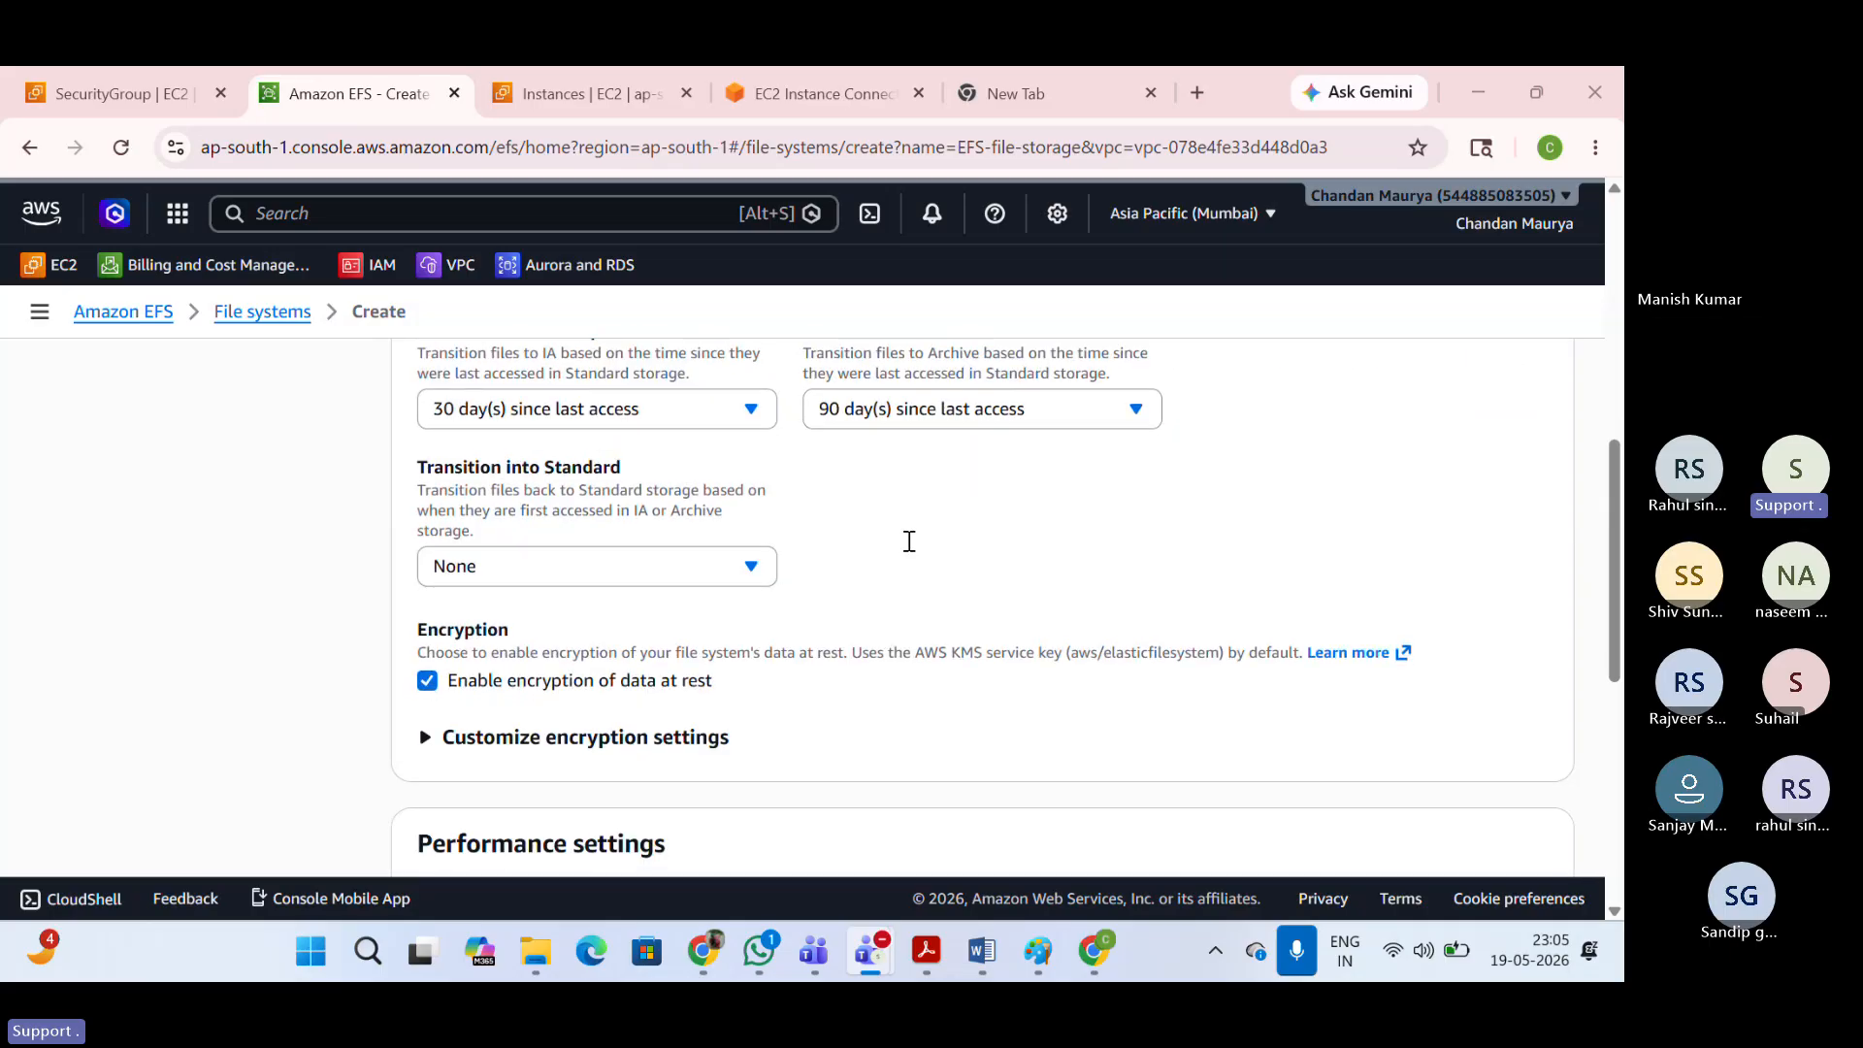
scroll(909, 542, "down", 2)
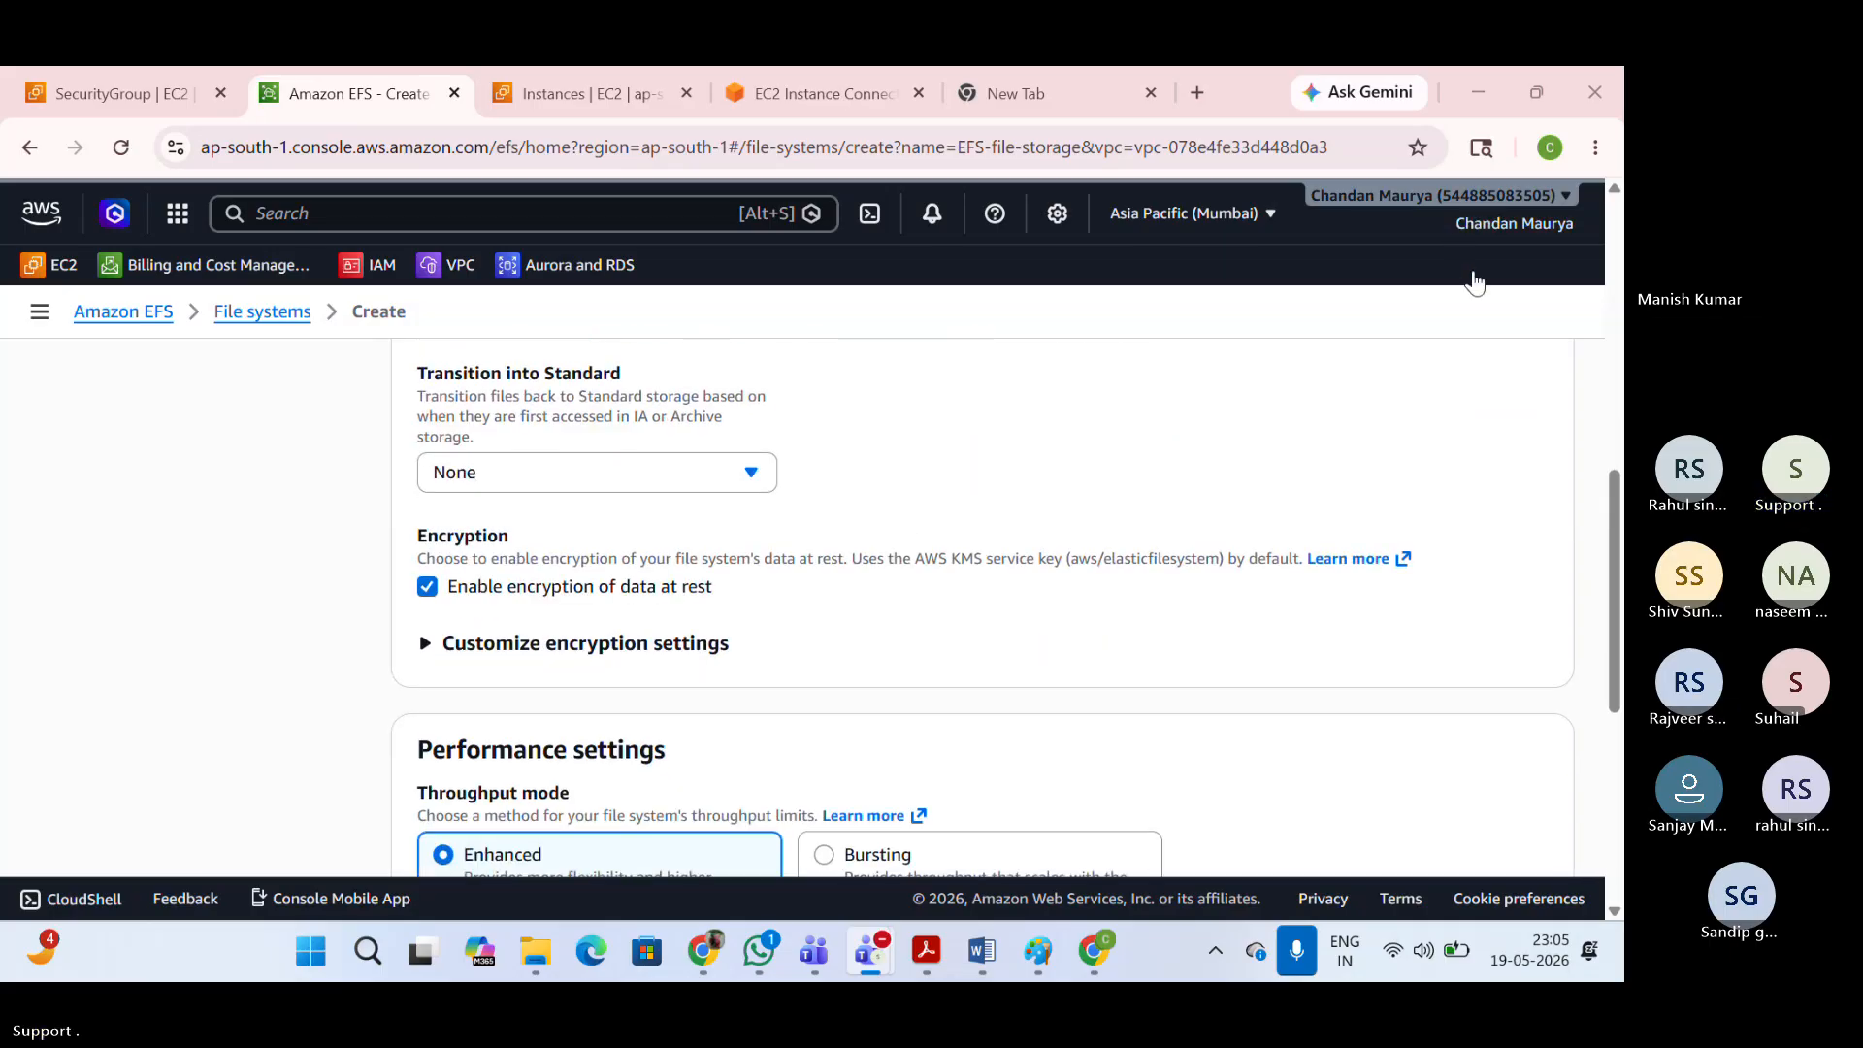
scroll(1091, 549, "down", 5)
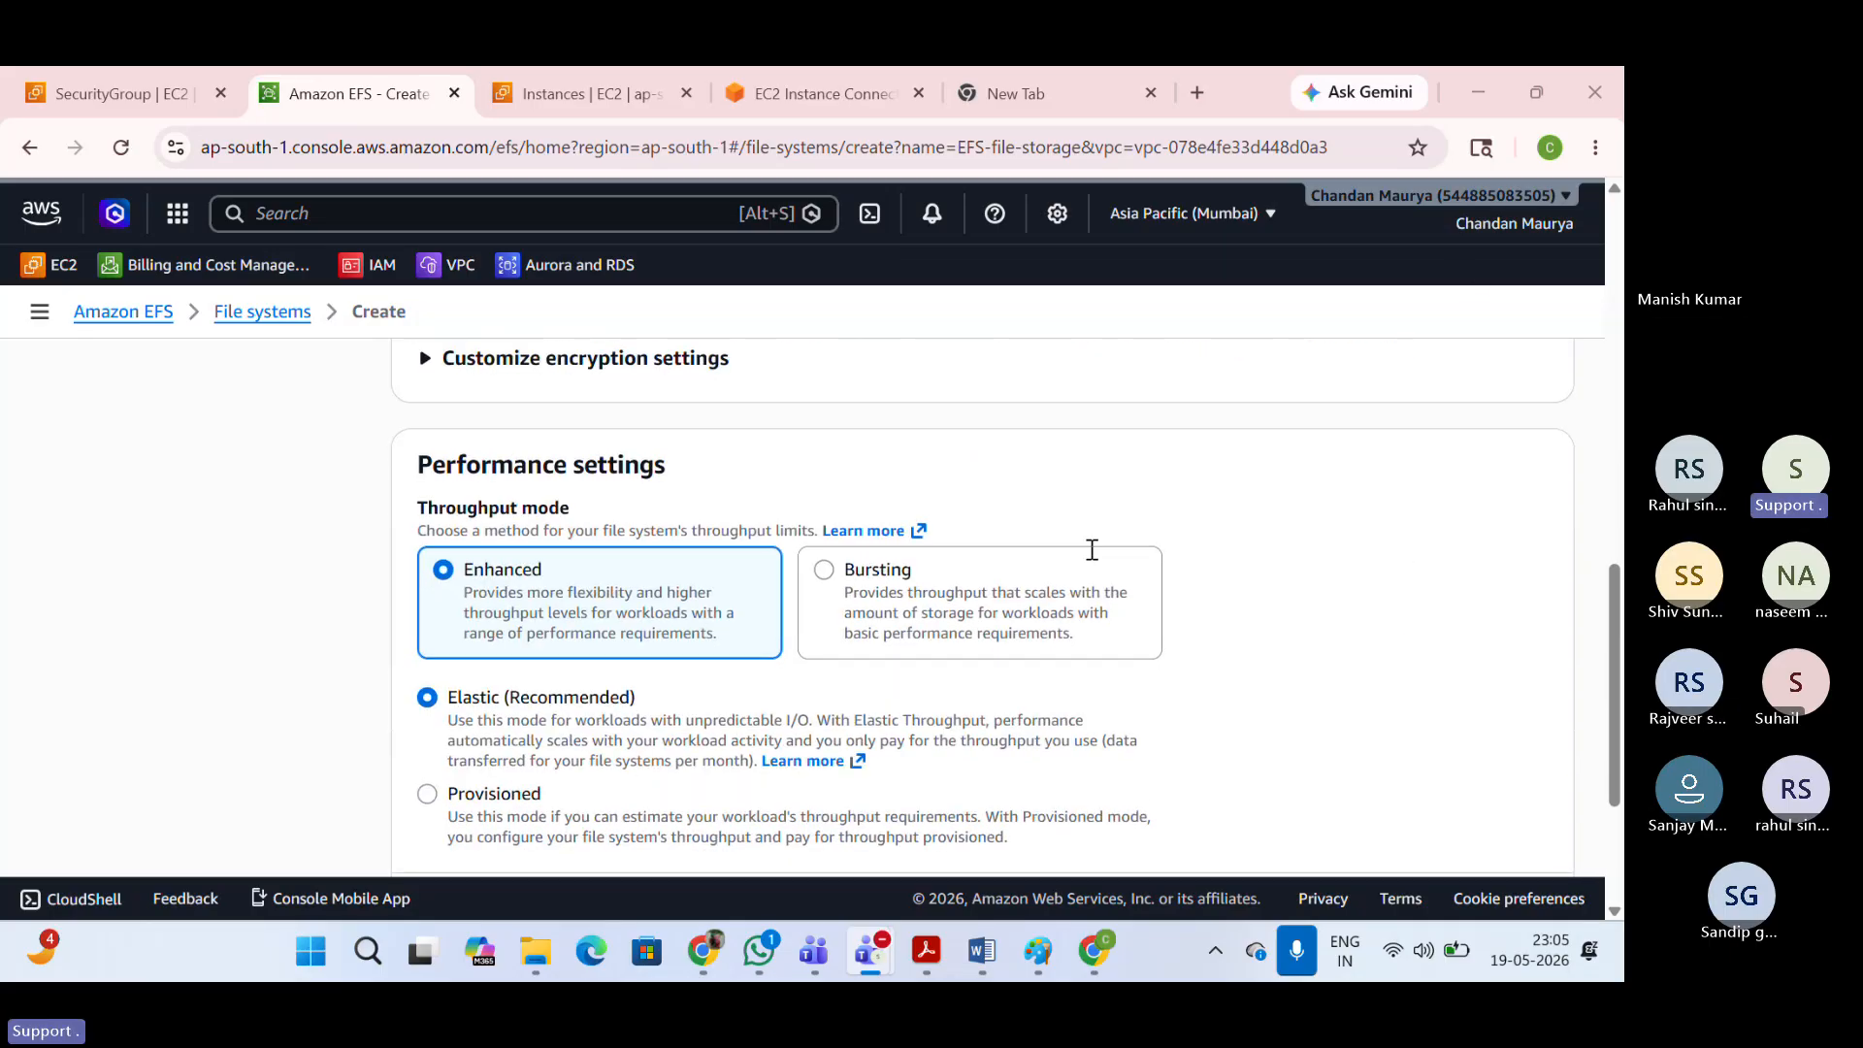
scroll(1091, 549, "down", 2)
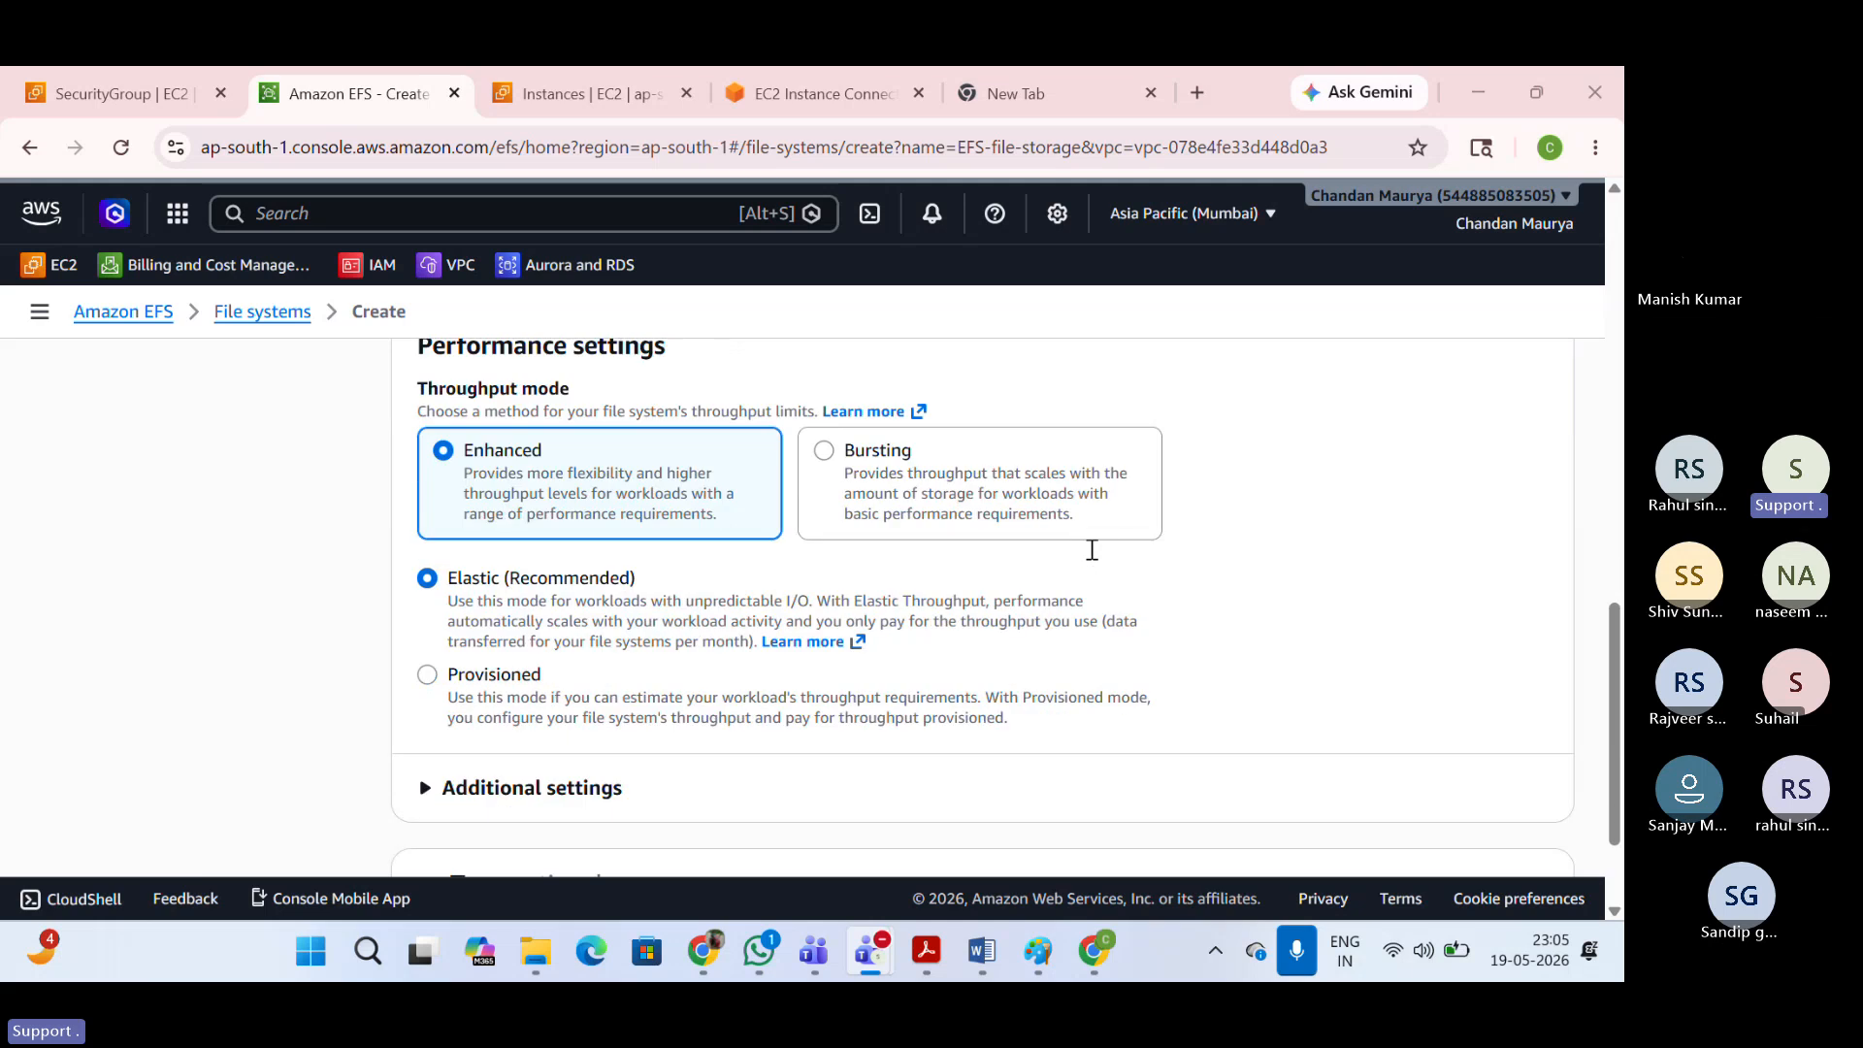
scroll(1091, 549, "down", 3)
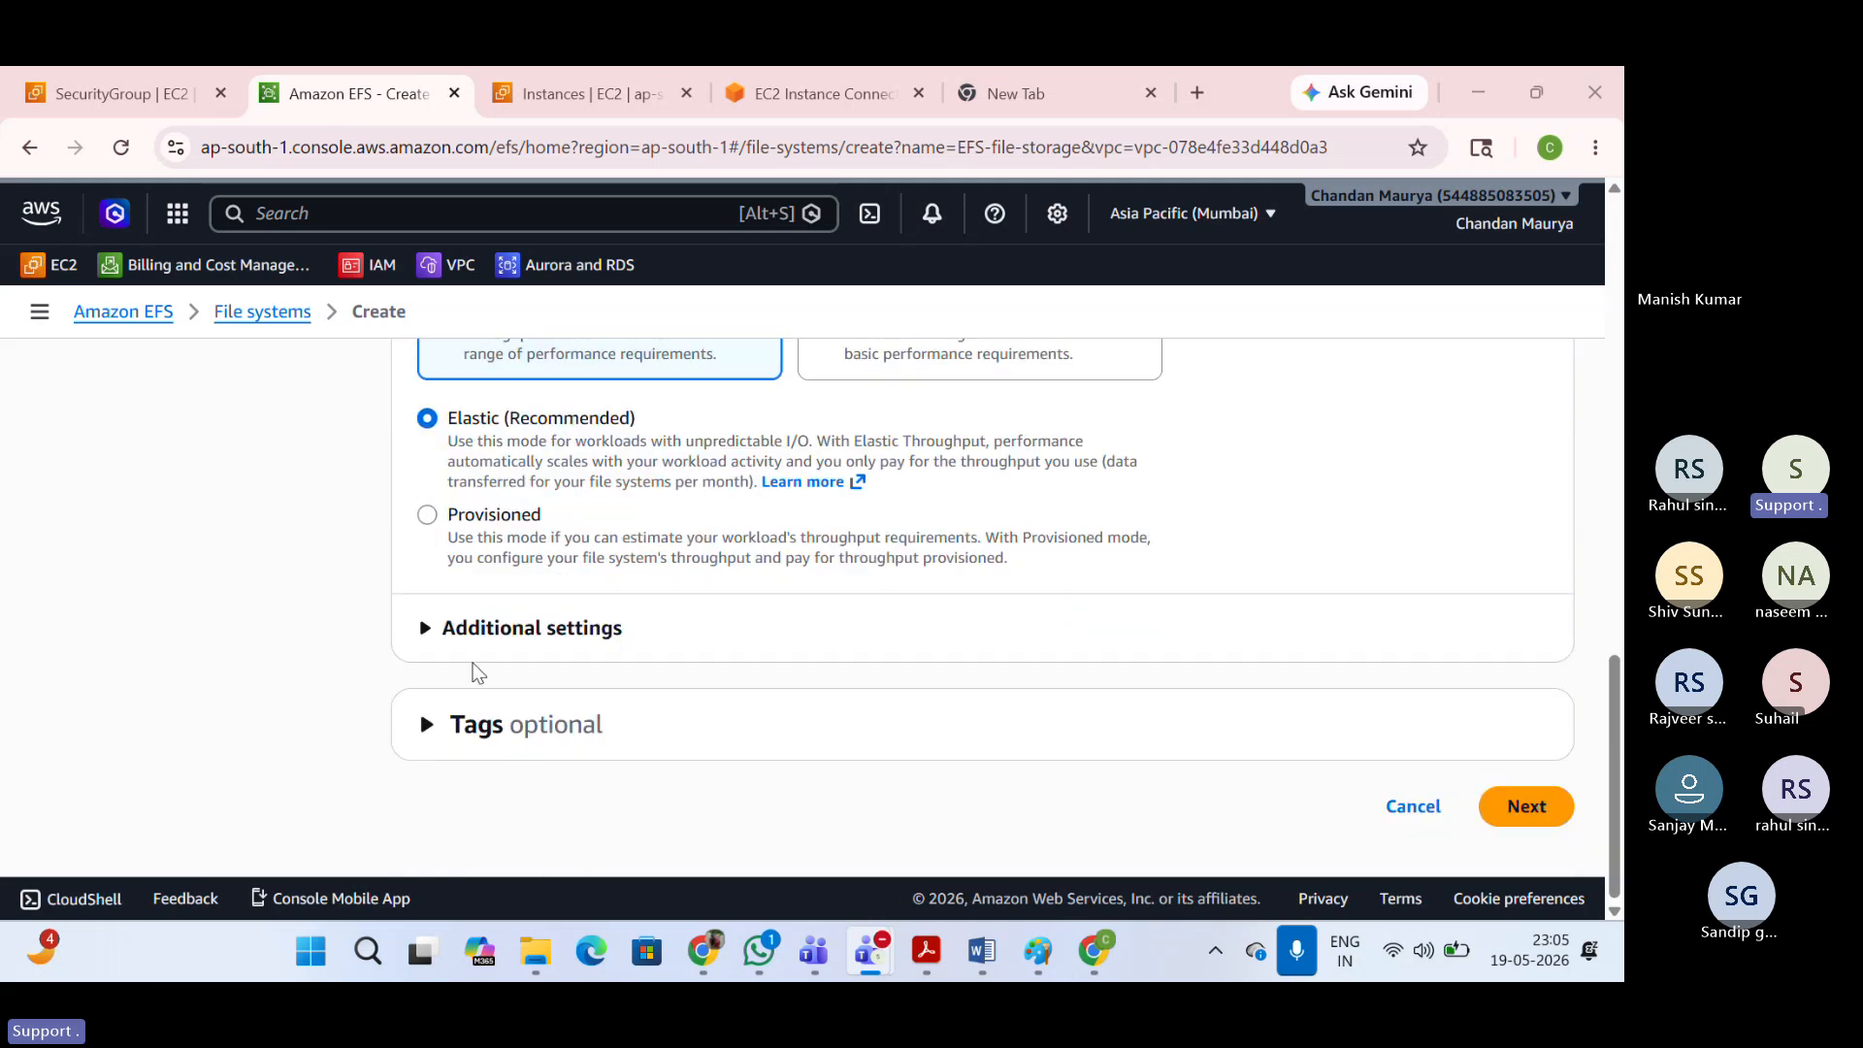
left_click(425, 631)
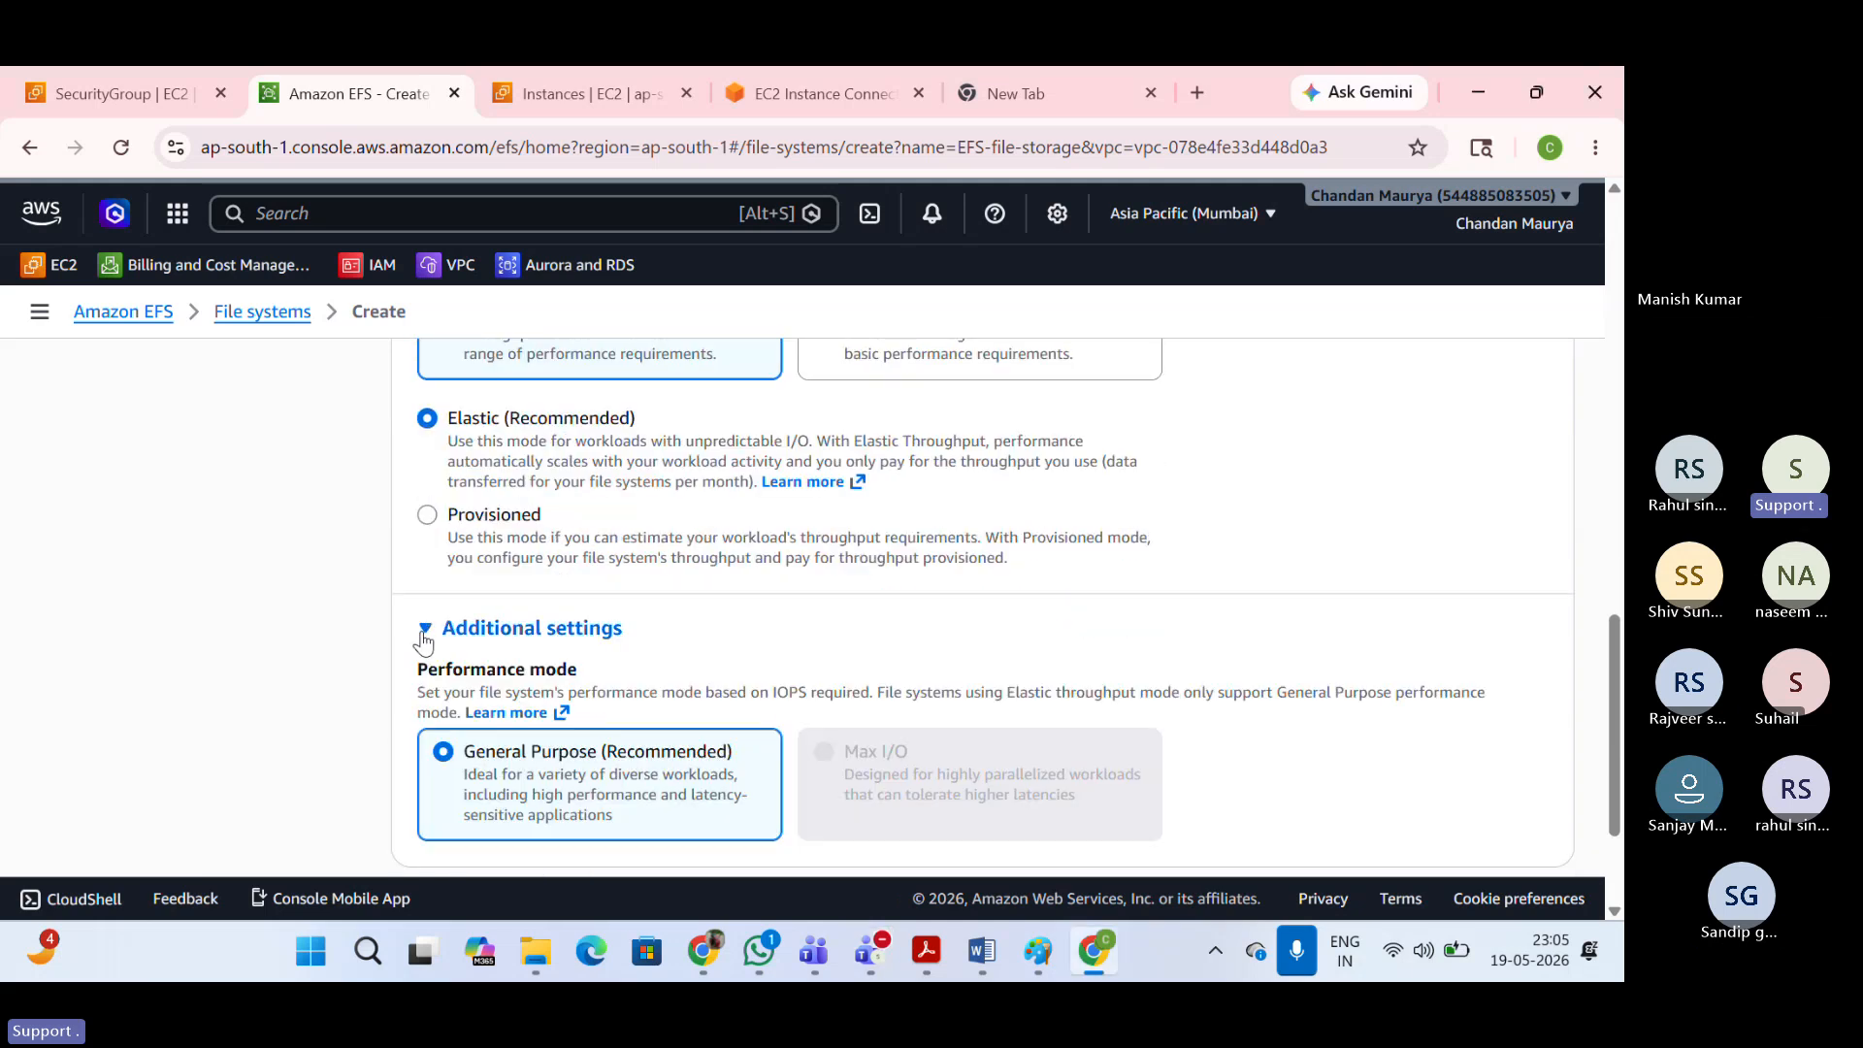
scroll(678, 594, "down", 3)
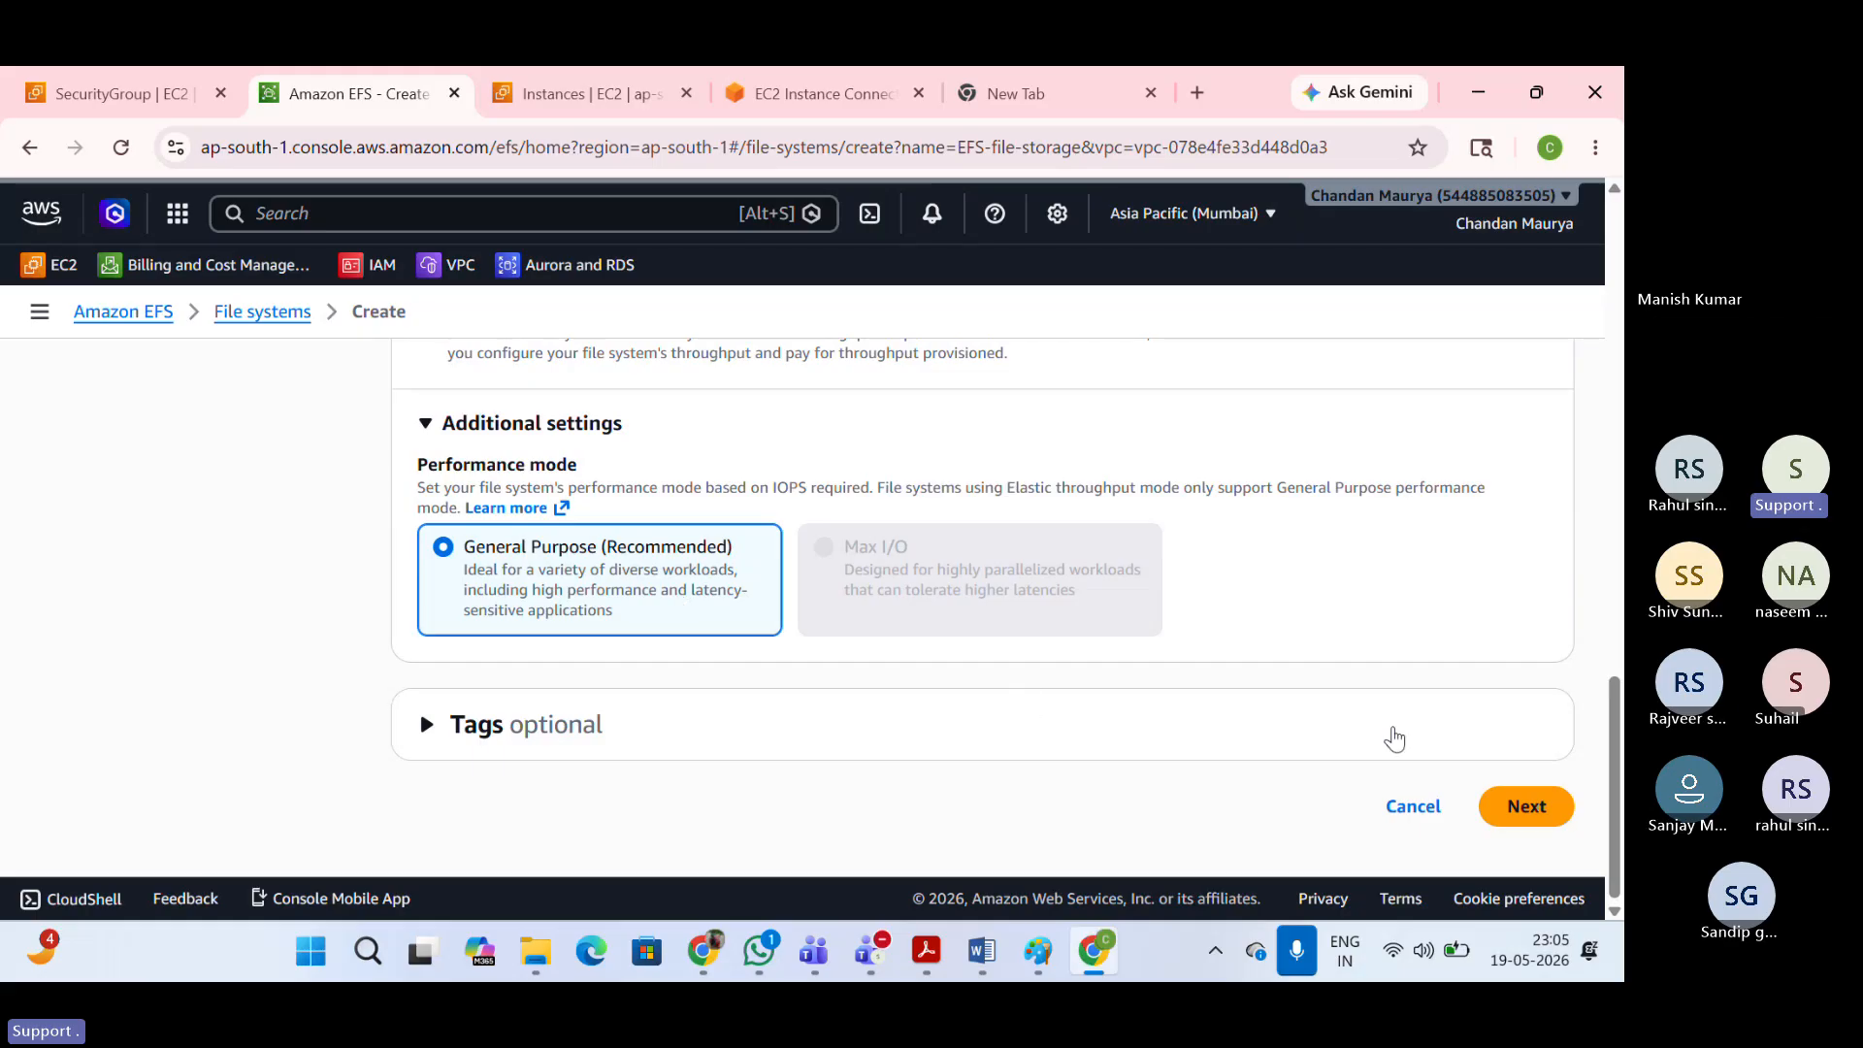
left_click(1510, 815)
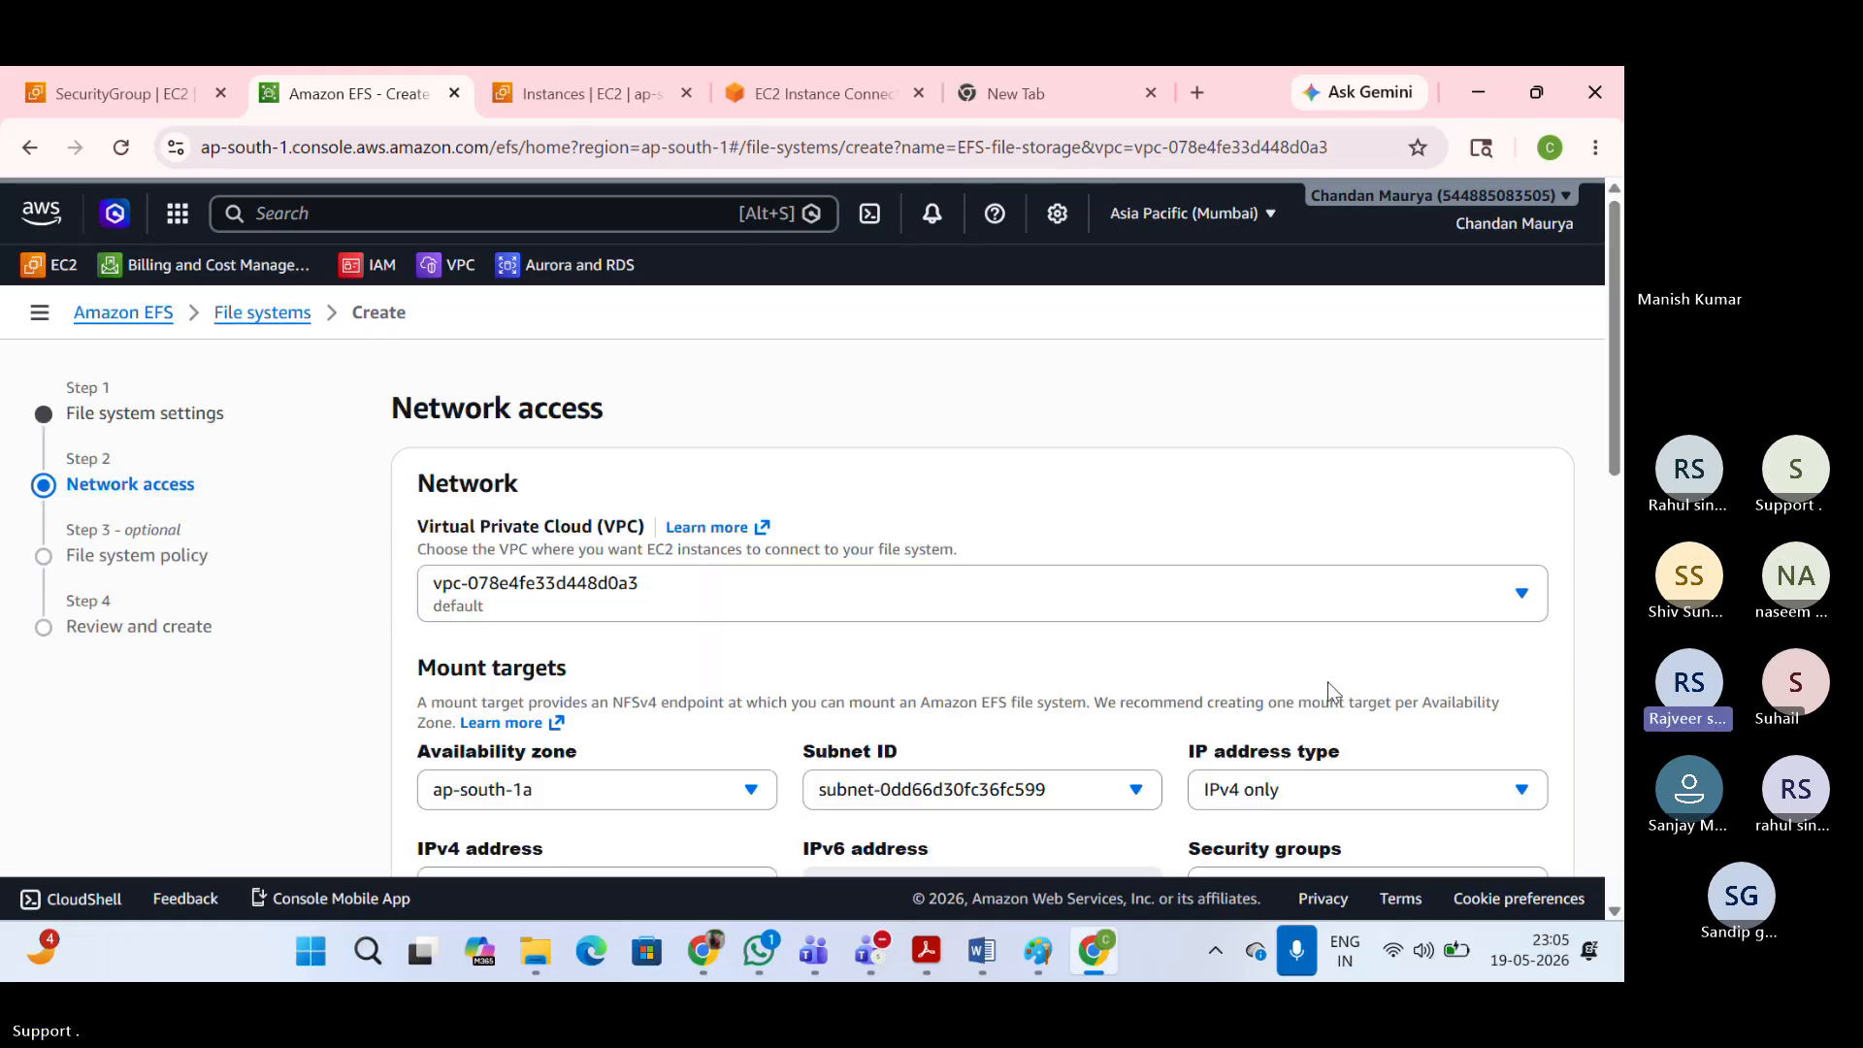
Step: Replace the default security group with the EFS security group on both mount targets
scroll(1036, 664, "down", 2)
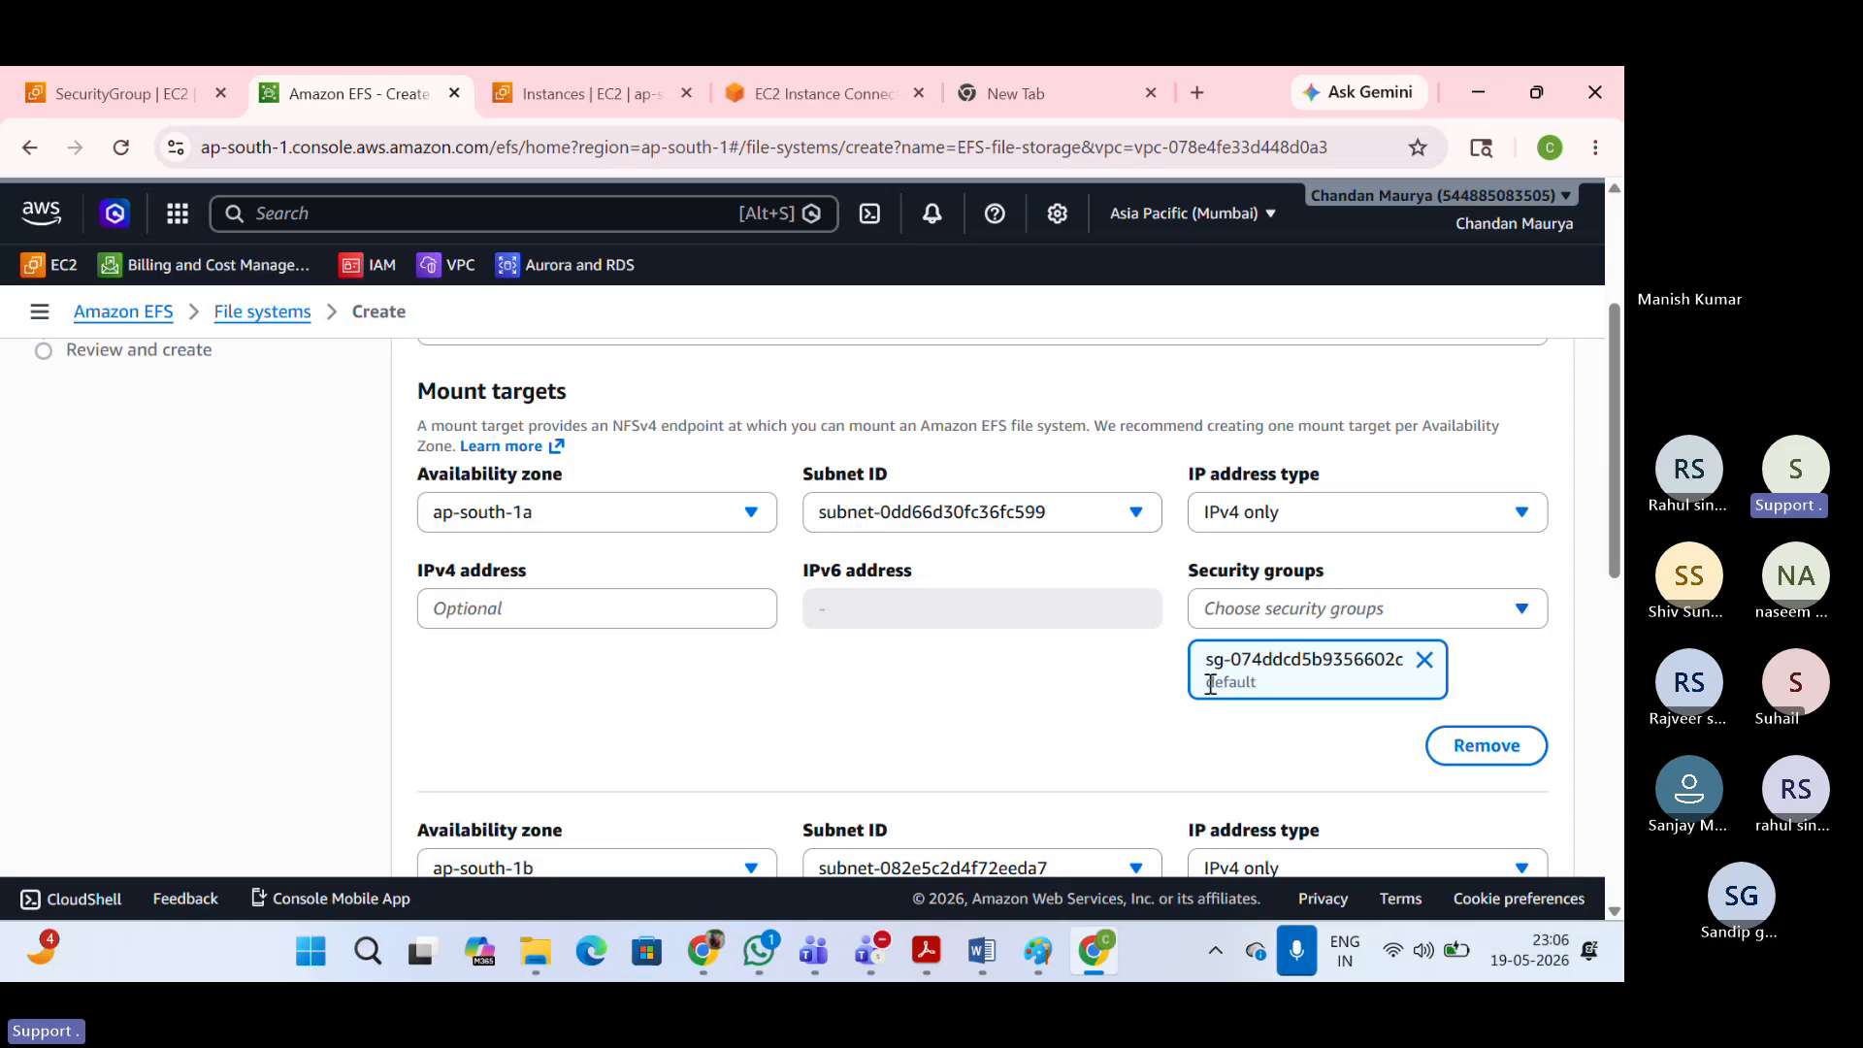
left_click(1423, 662)
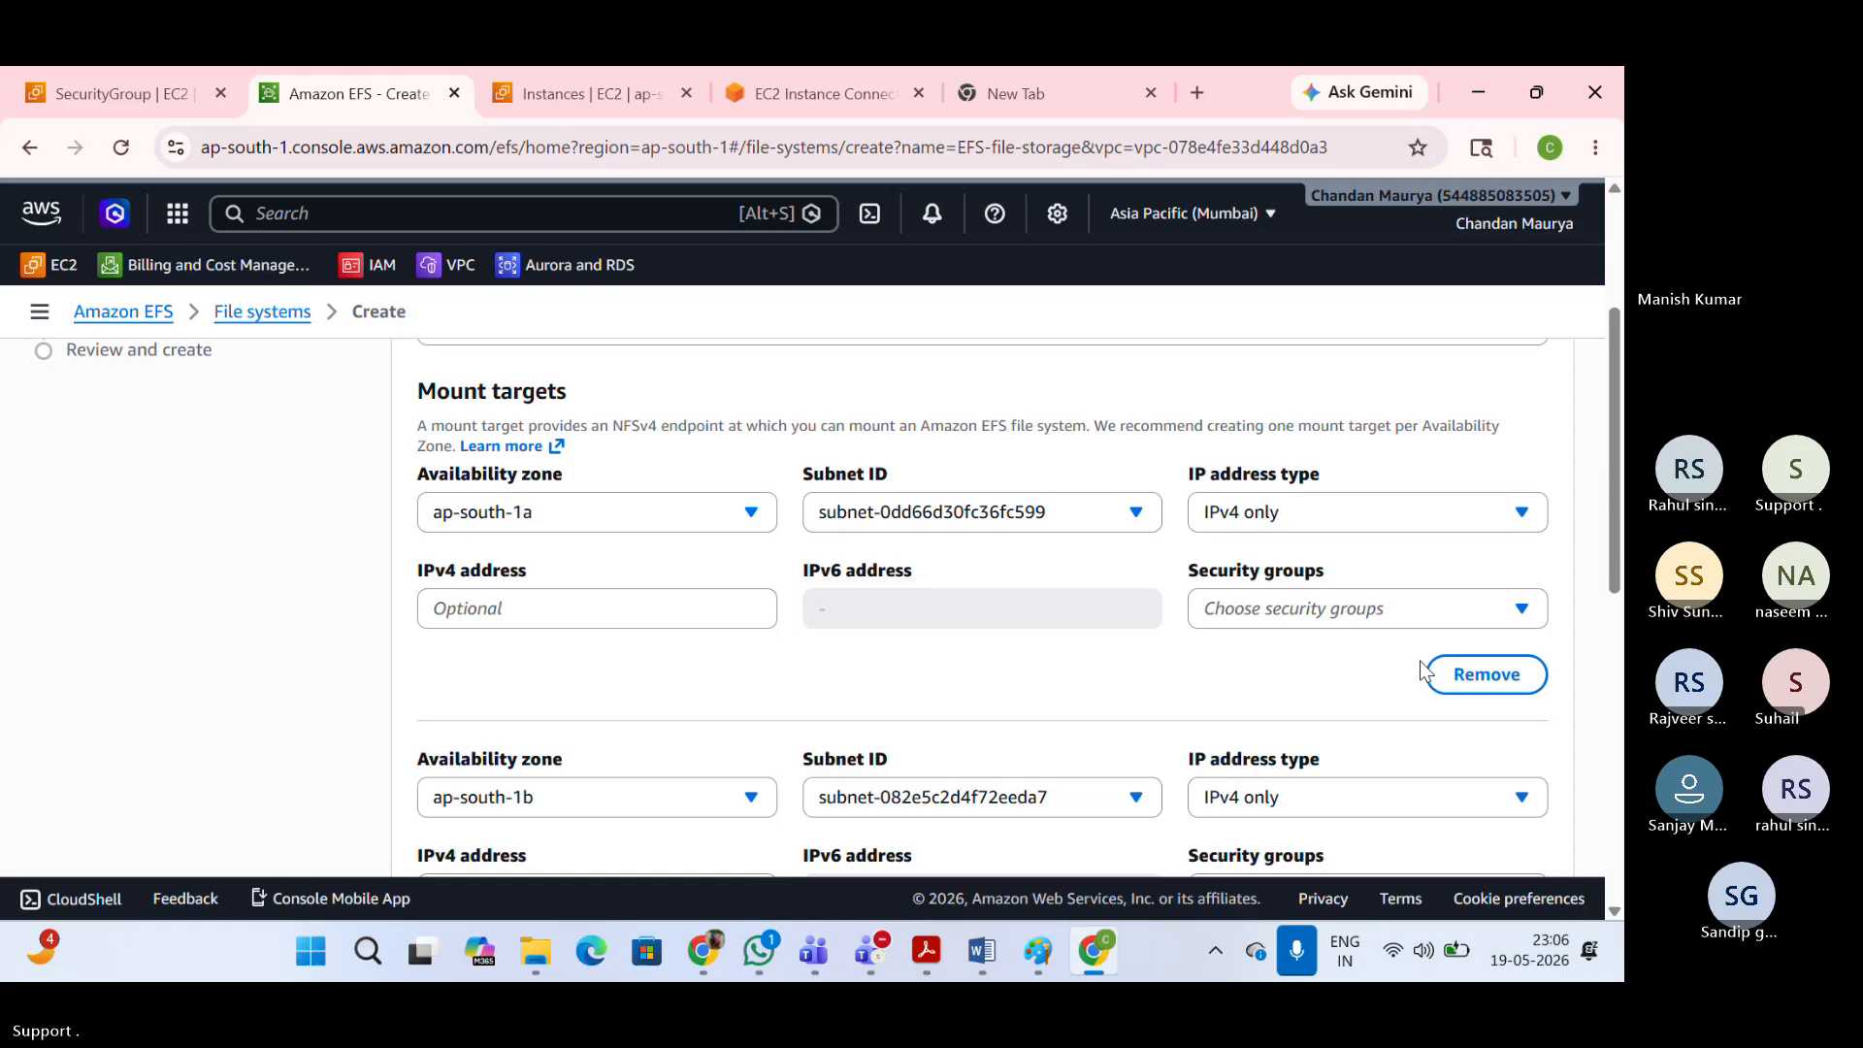
left_click(1368, 629)
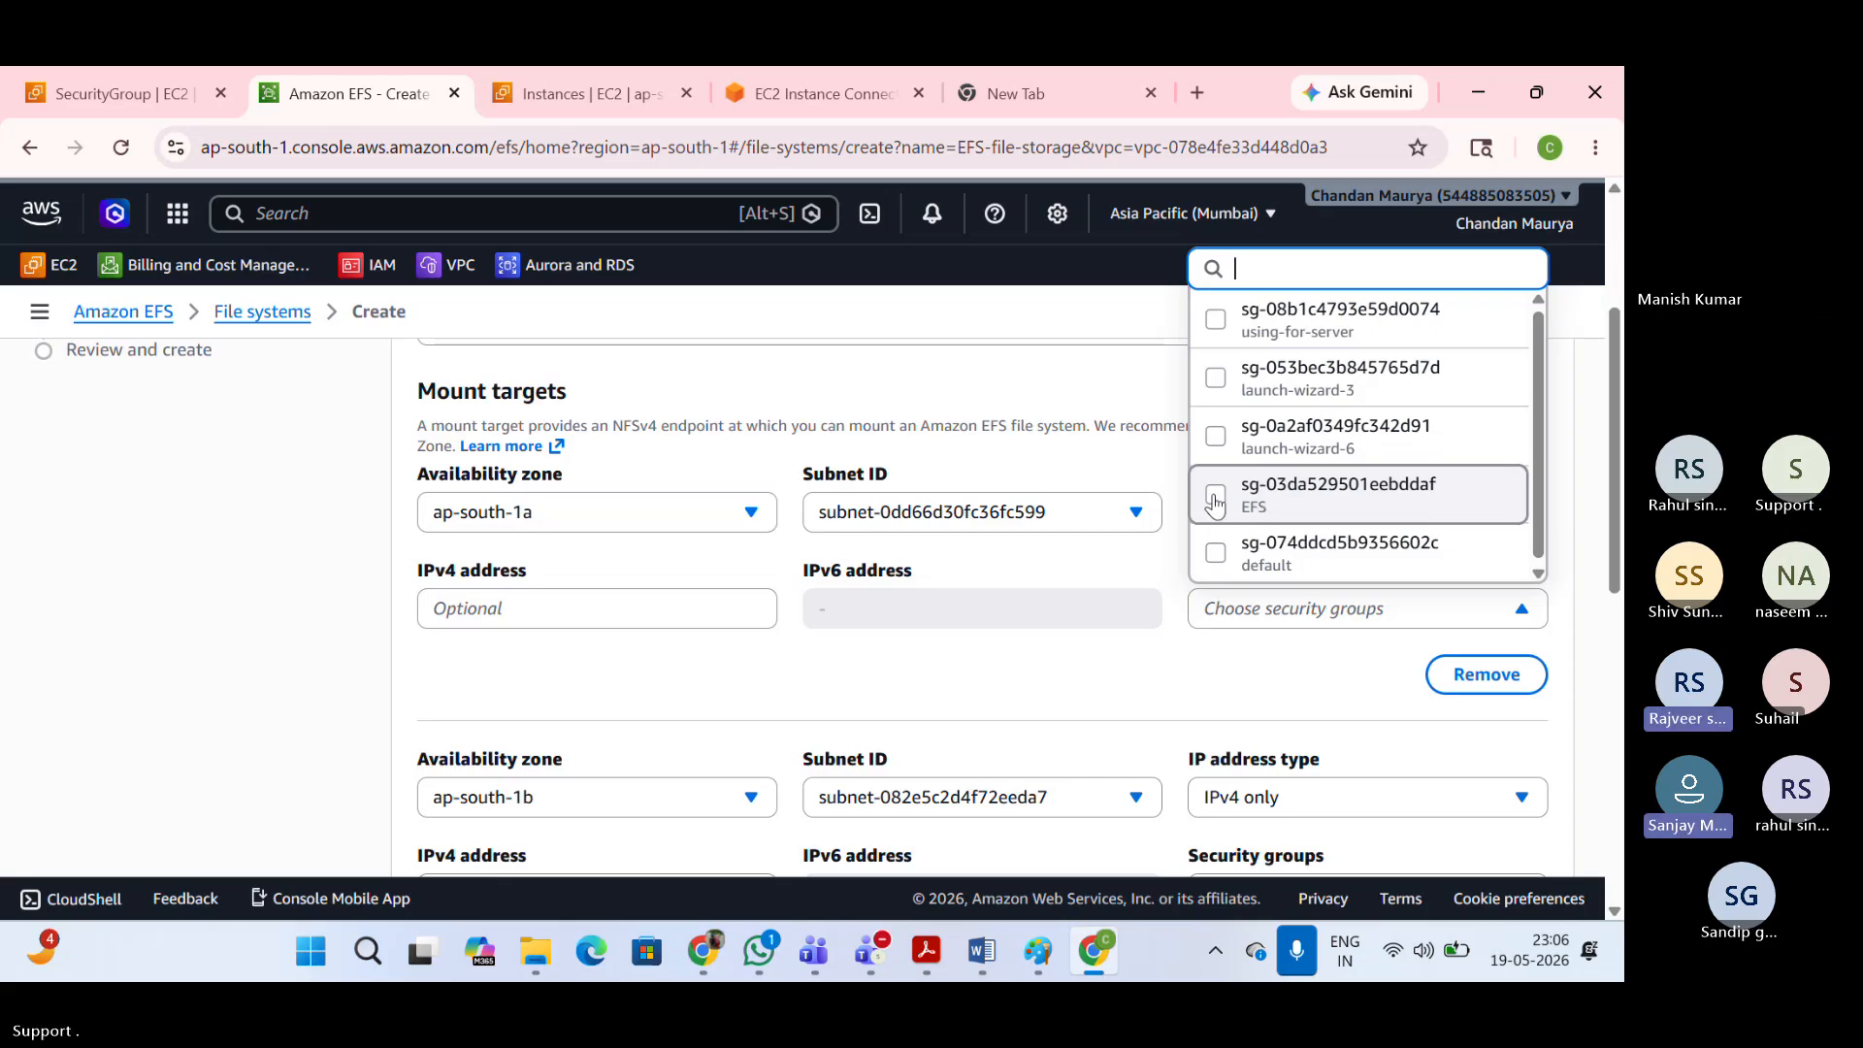
left_click(1217, 498)
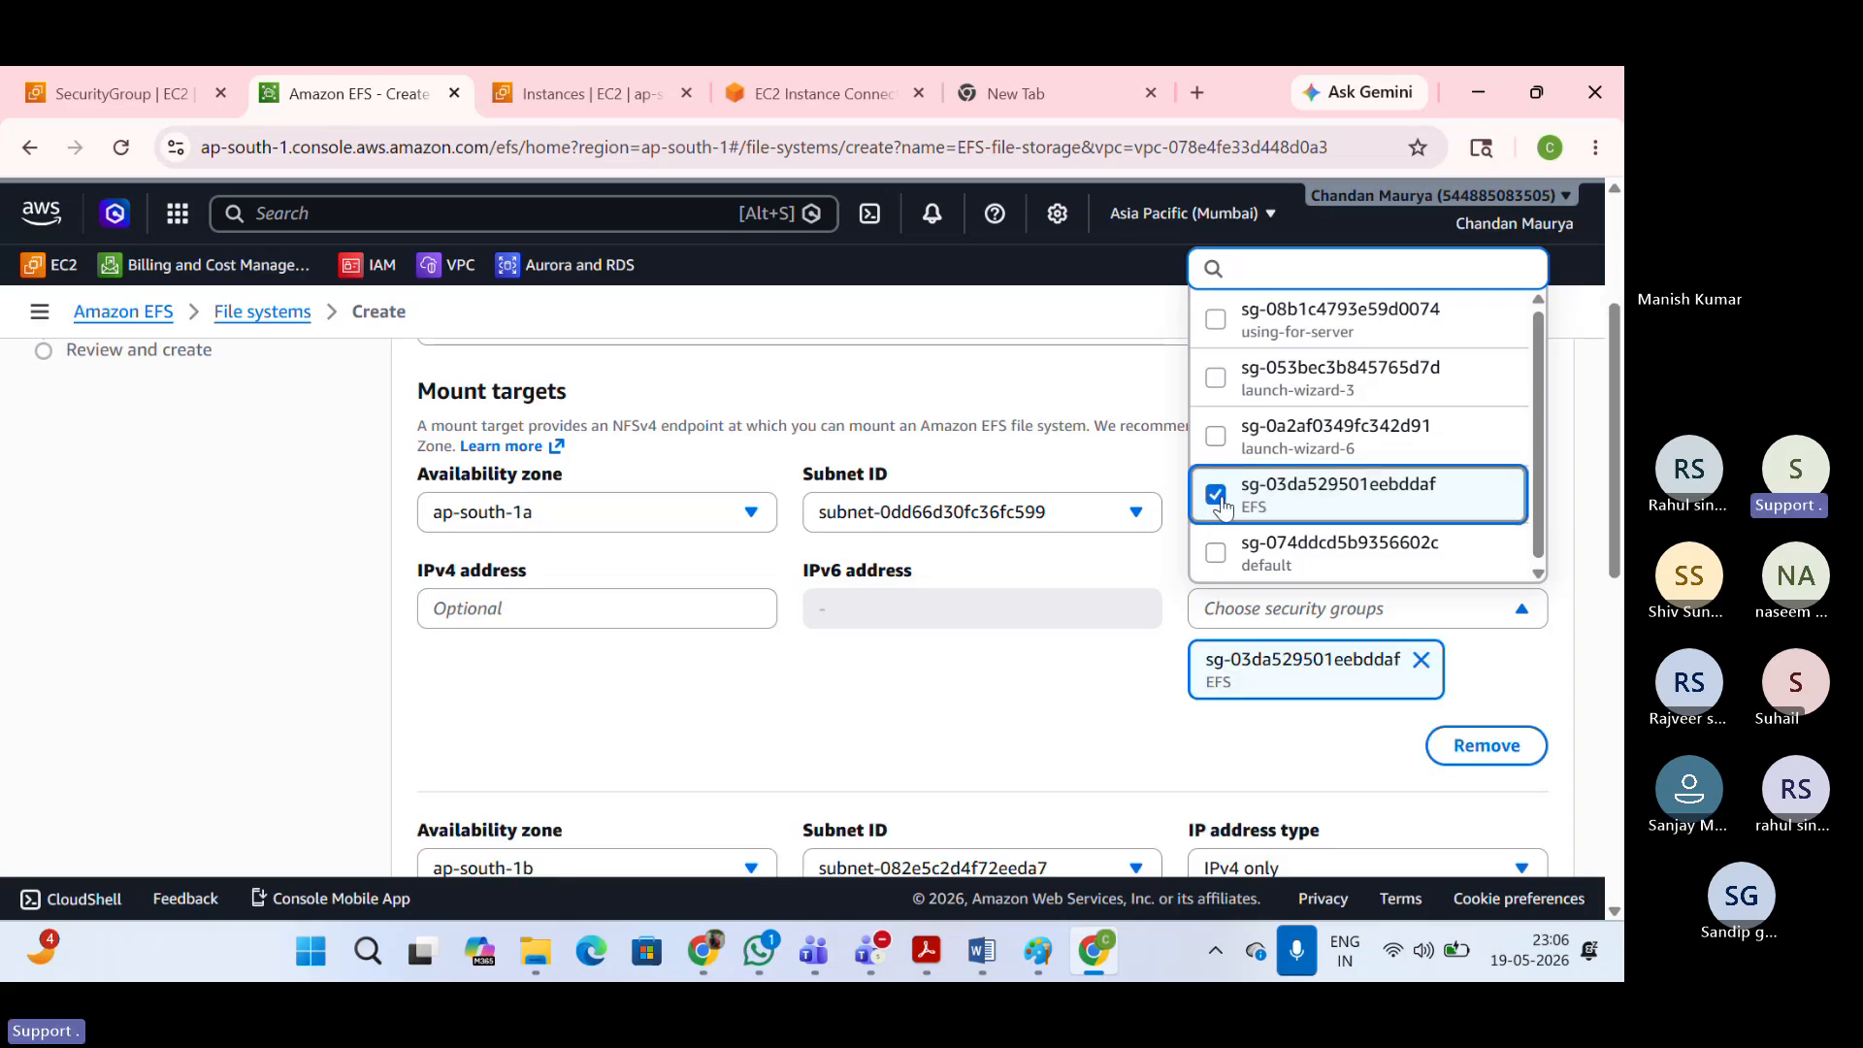
left_click(1155, 714)
scroll(1155, 714, "down", 1)
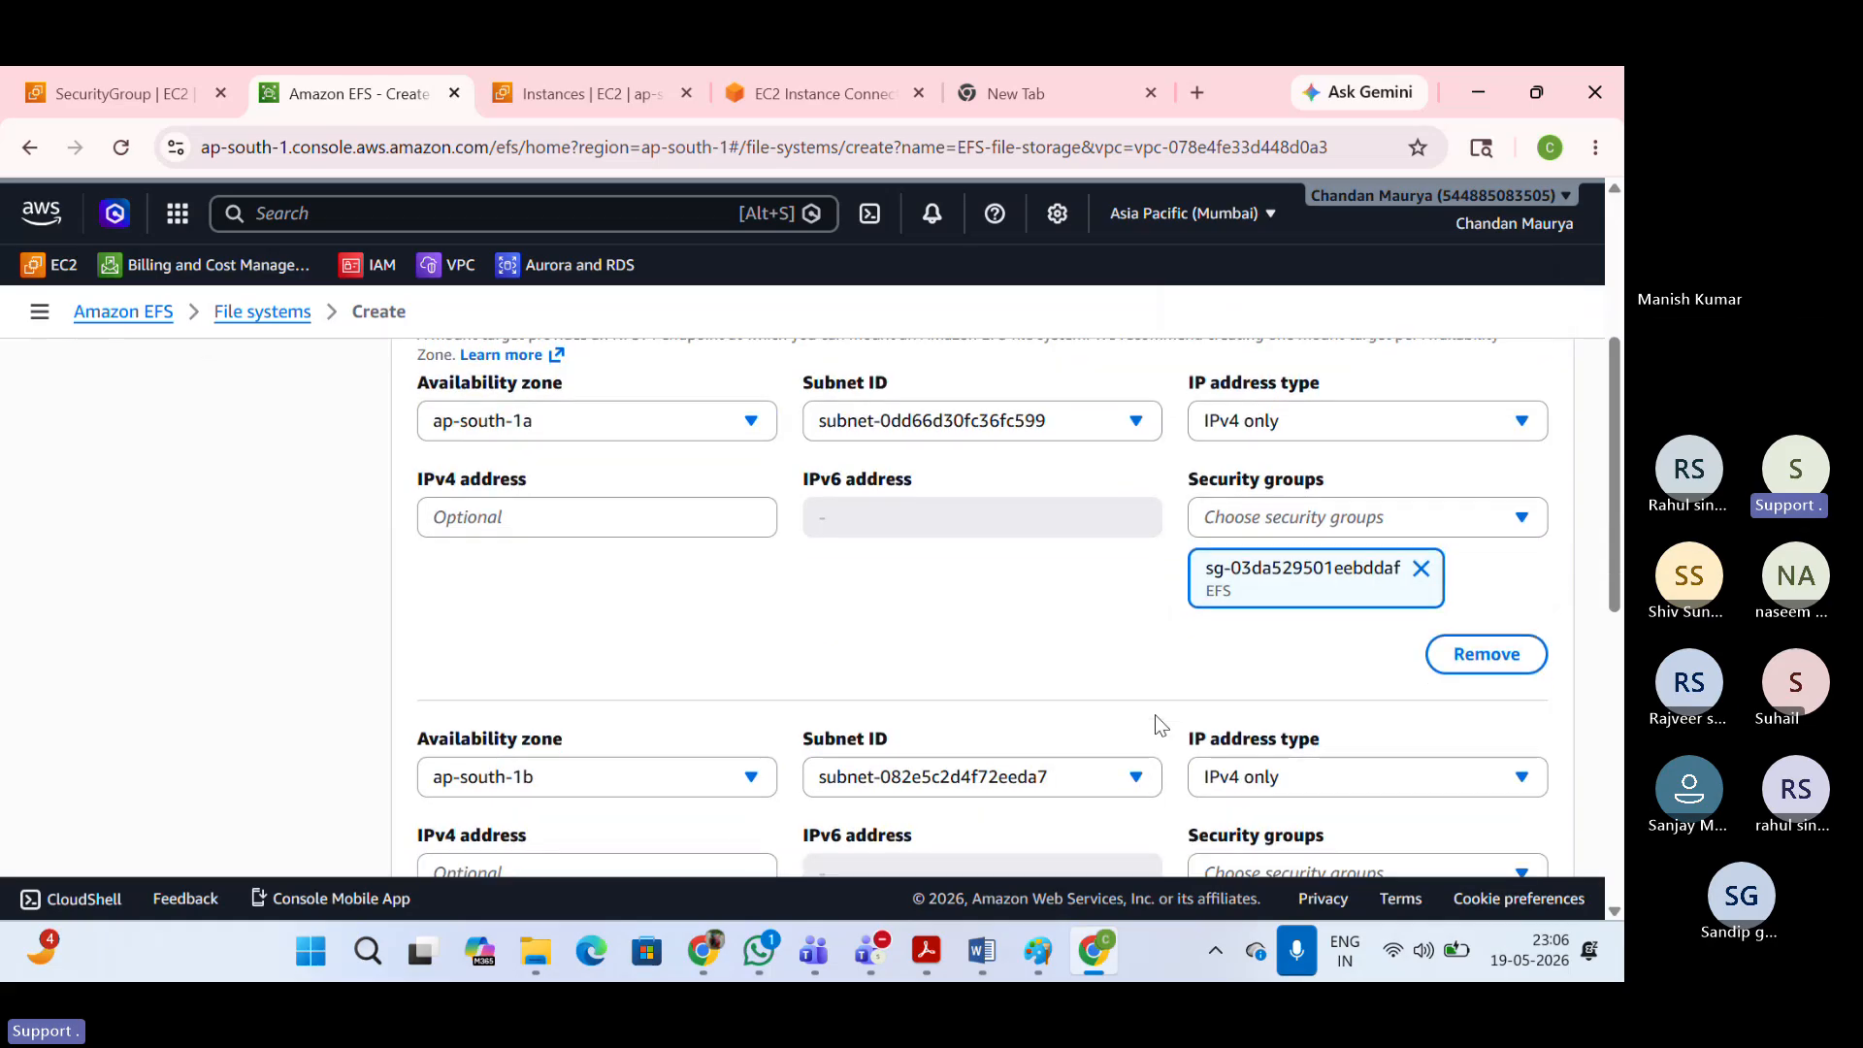
scroll(1154, 714, "down", 2)
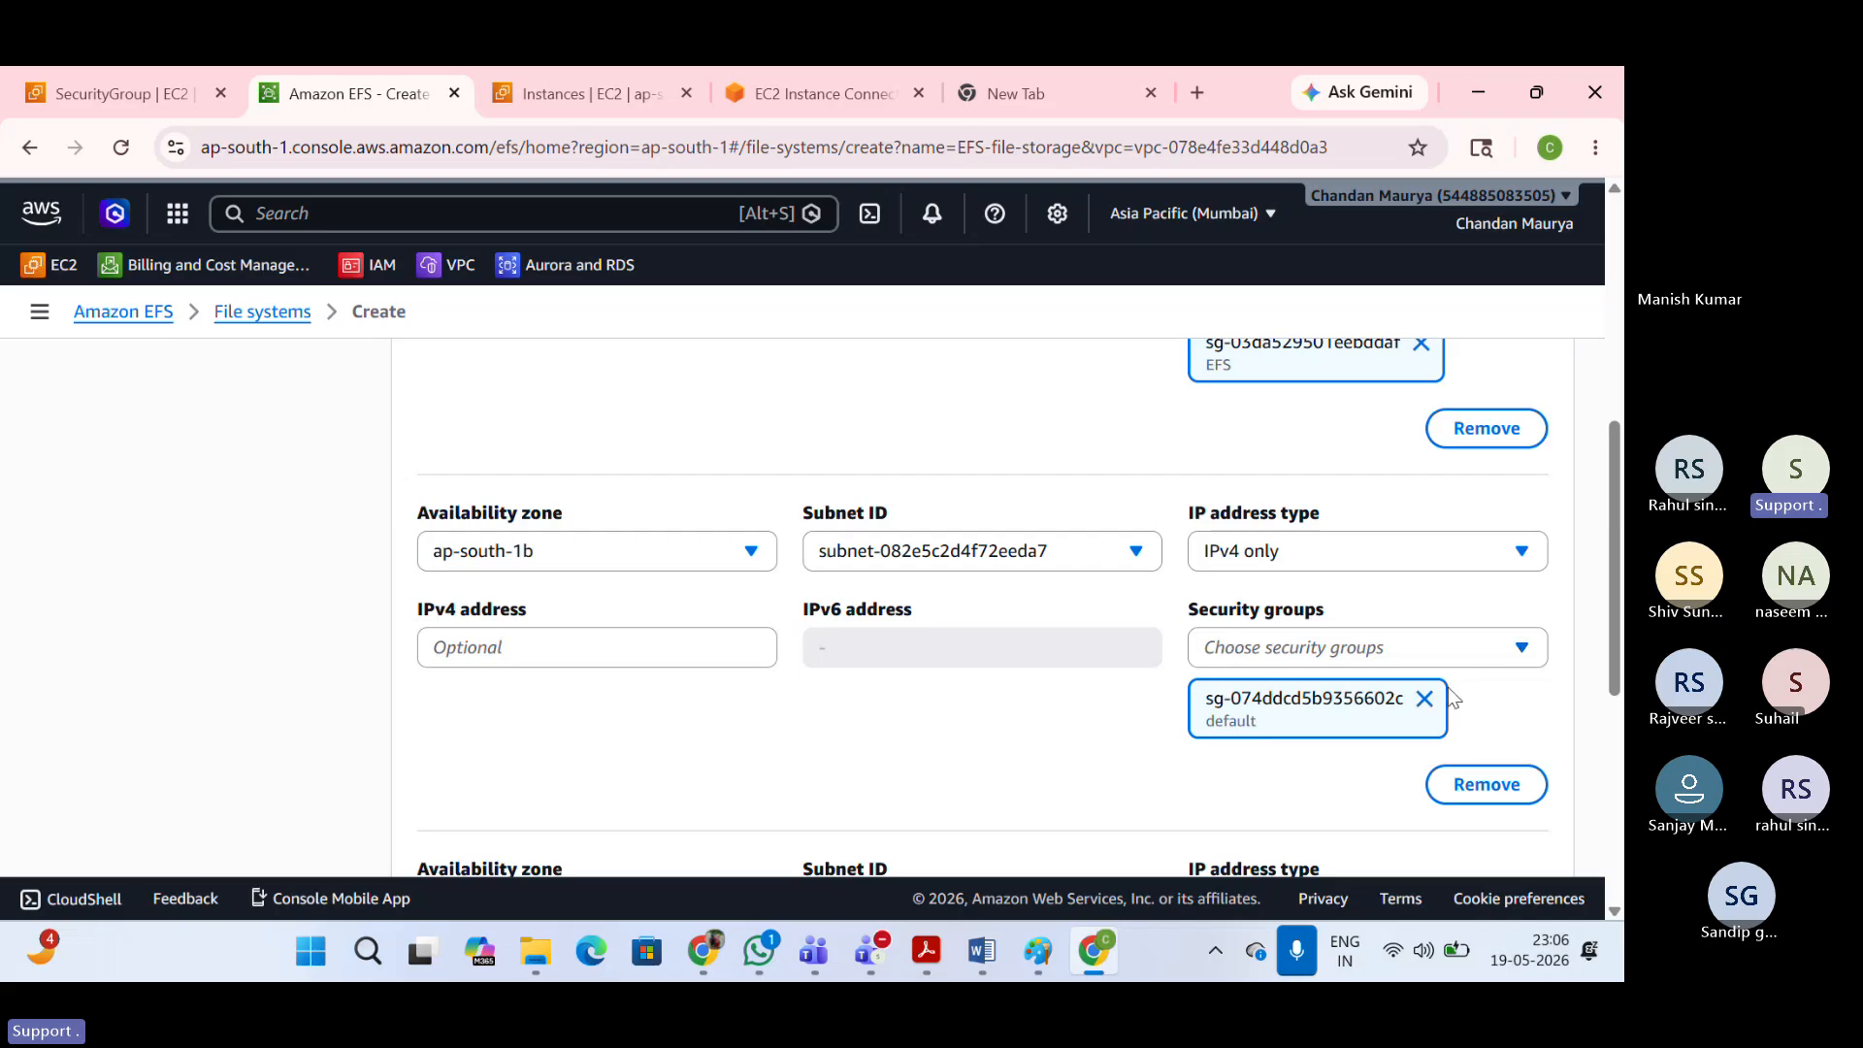
left_click(1423, 698)
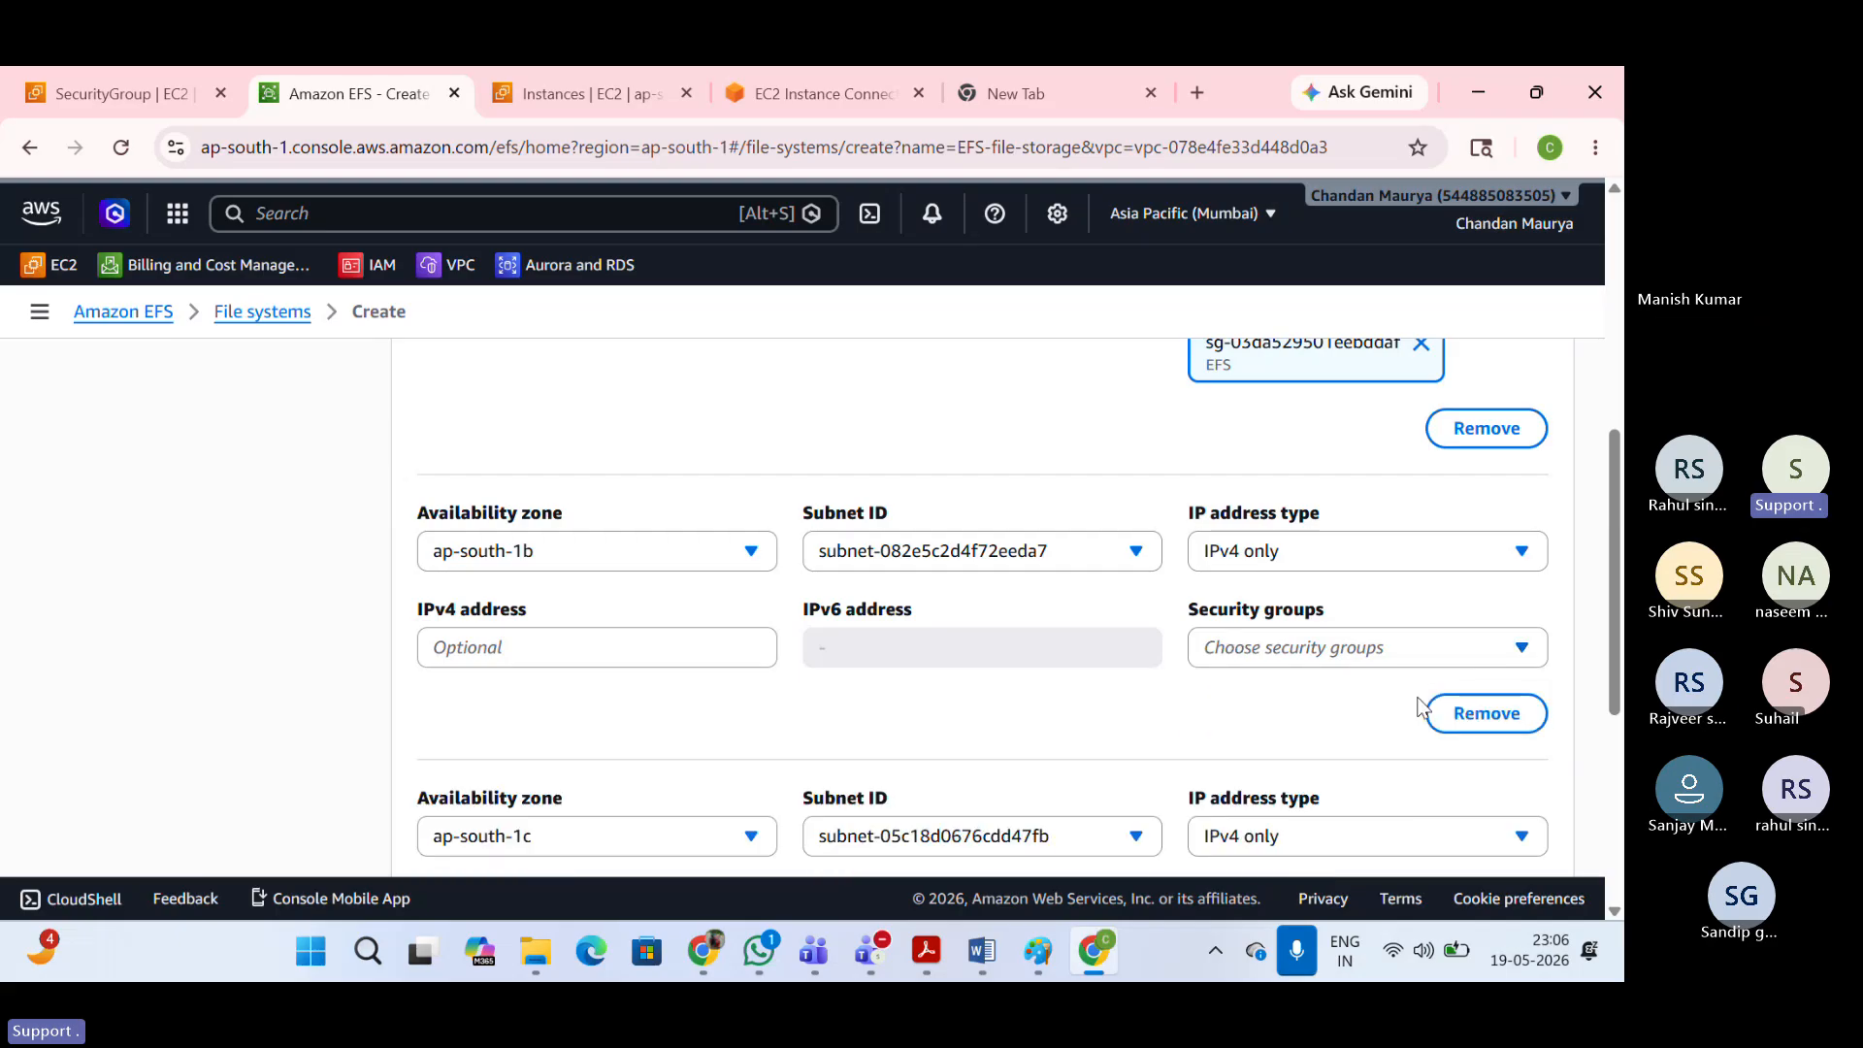
left_click(1431, 641)
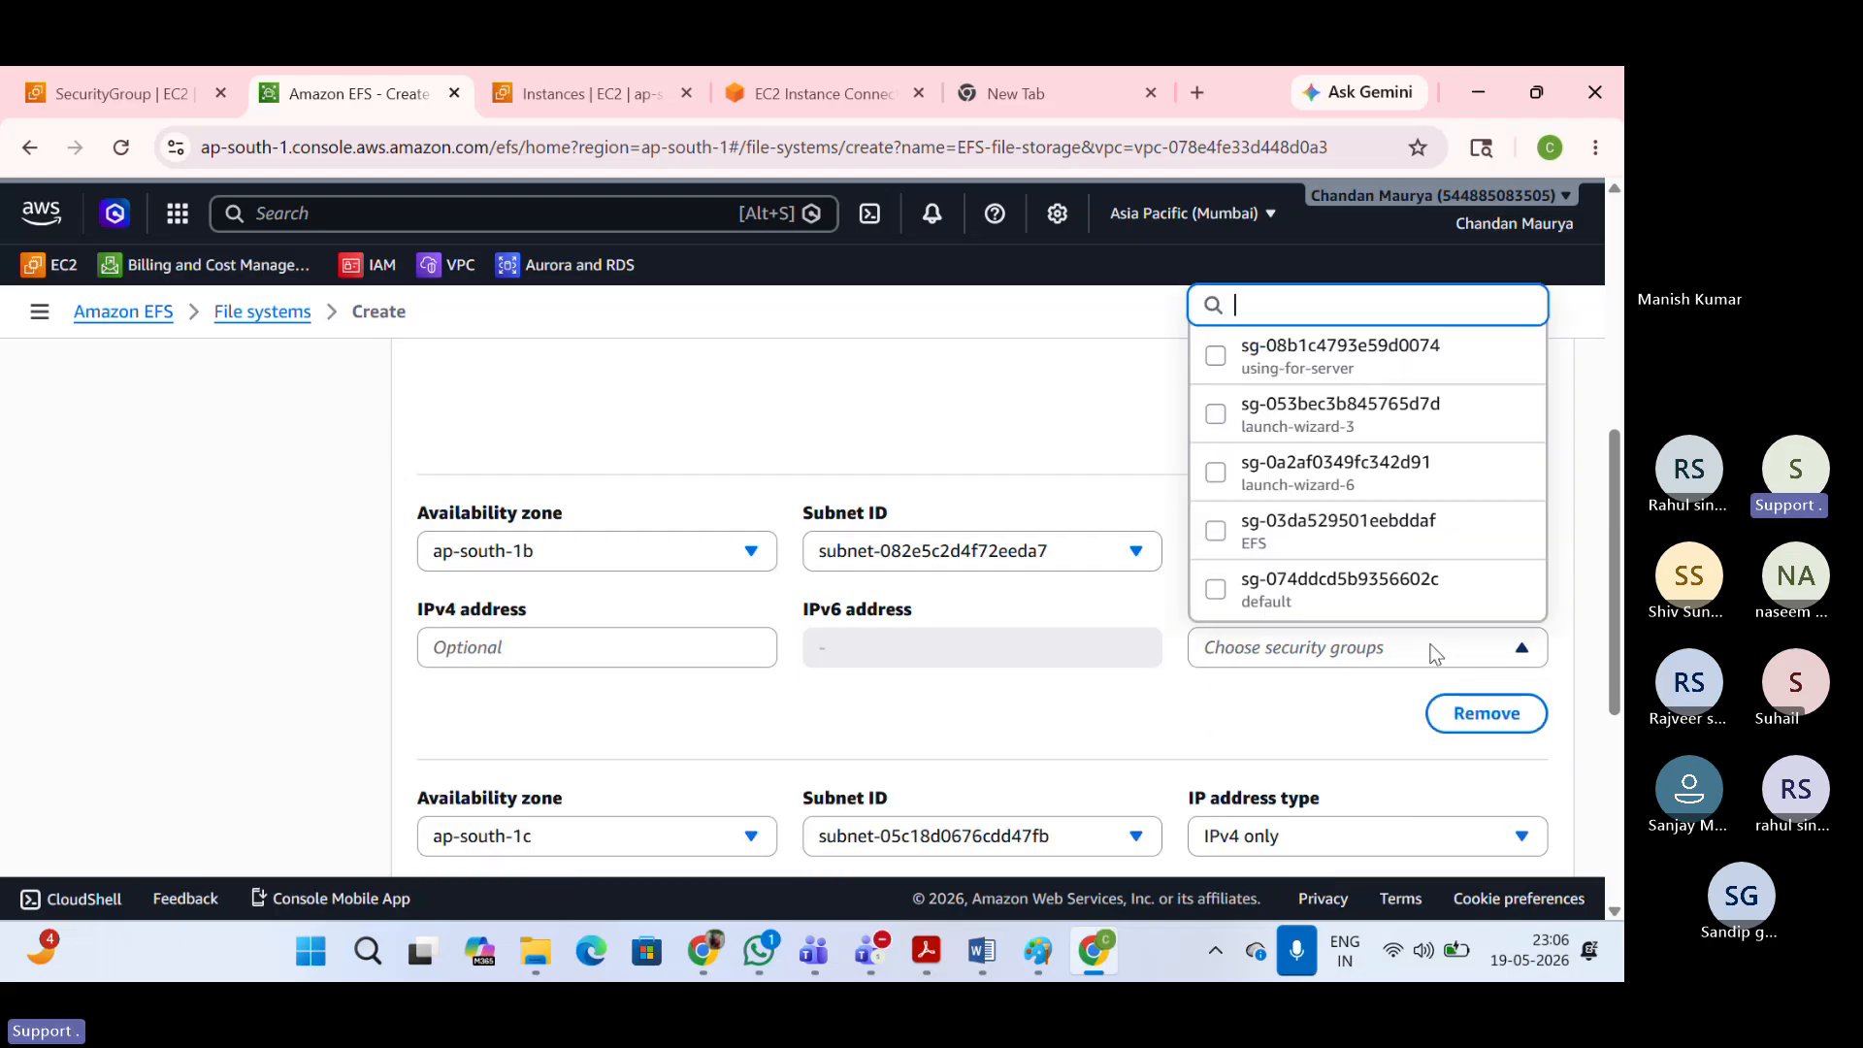
left_click(1281, 553)
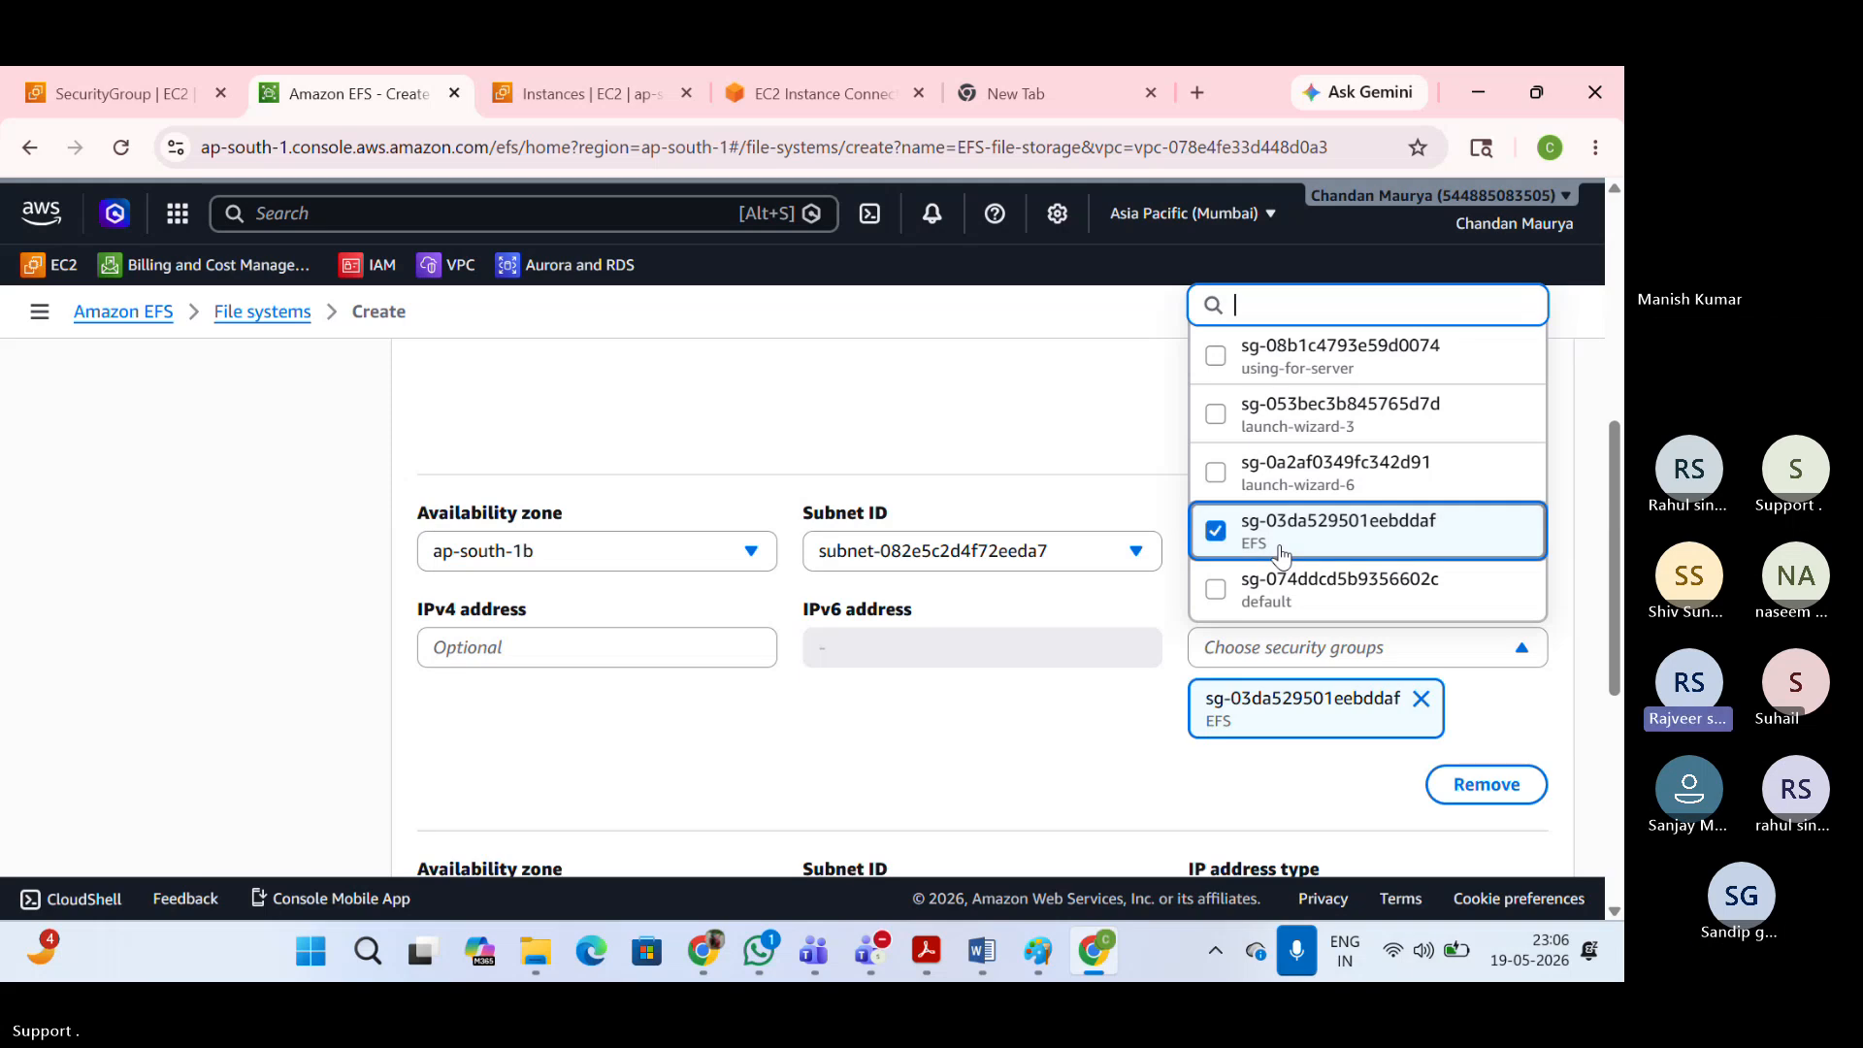
left_click(1021, 779)
Step: Remove the ap-south-1c mount target and continue to the File system policy step
scroll(1021, 778, "down", 2)
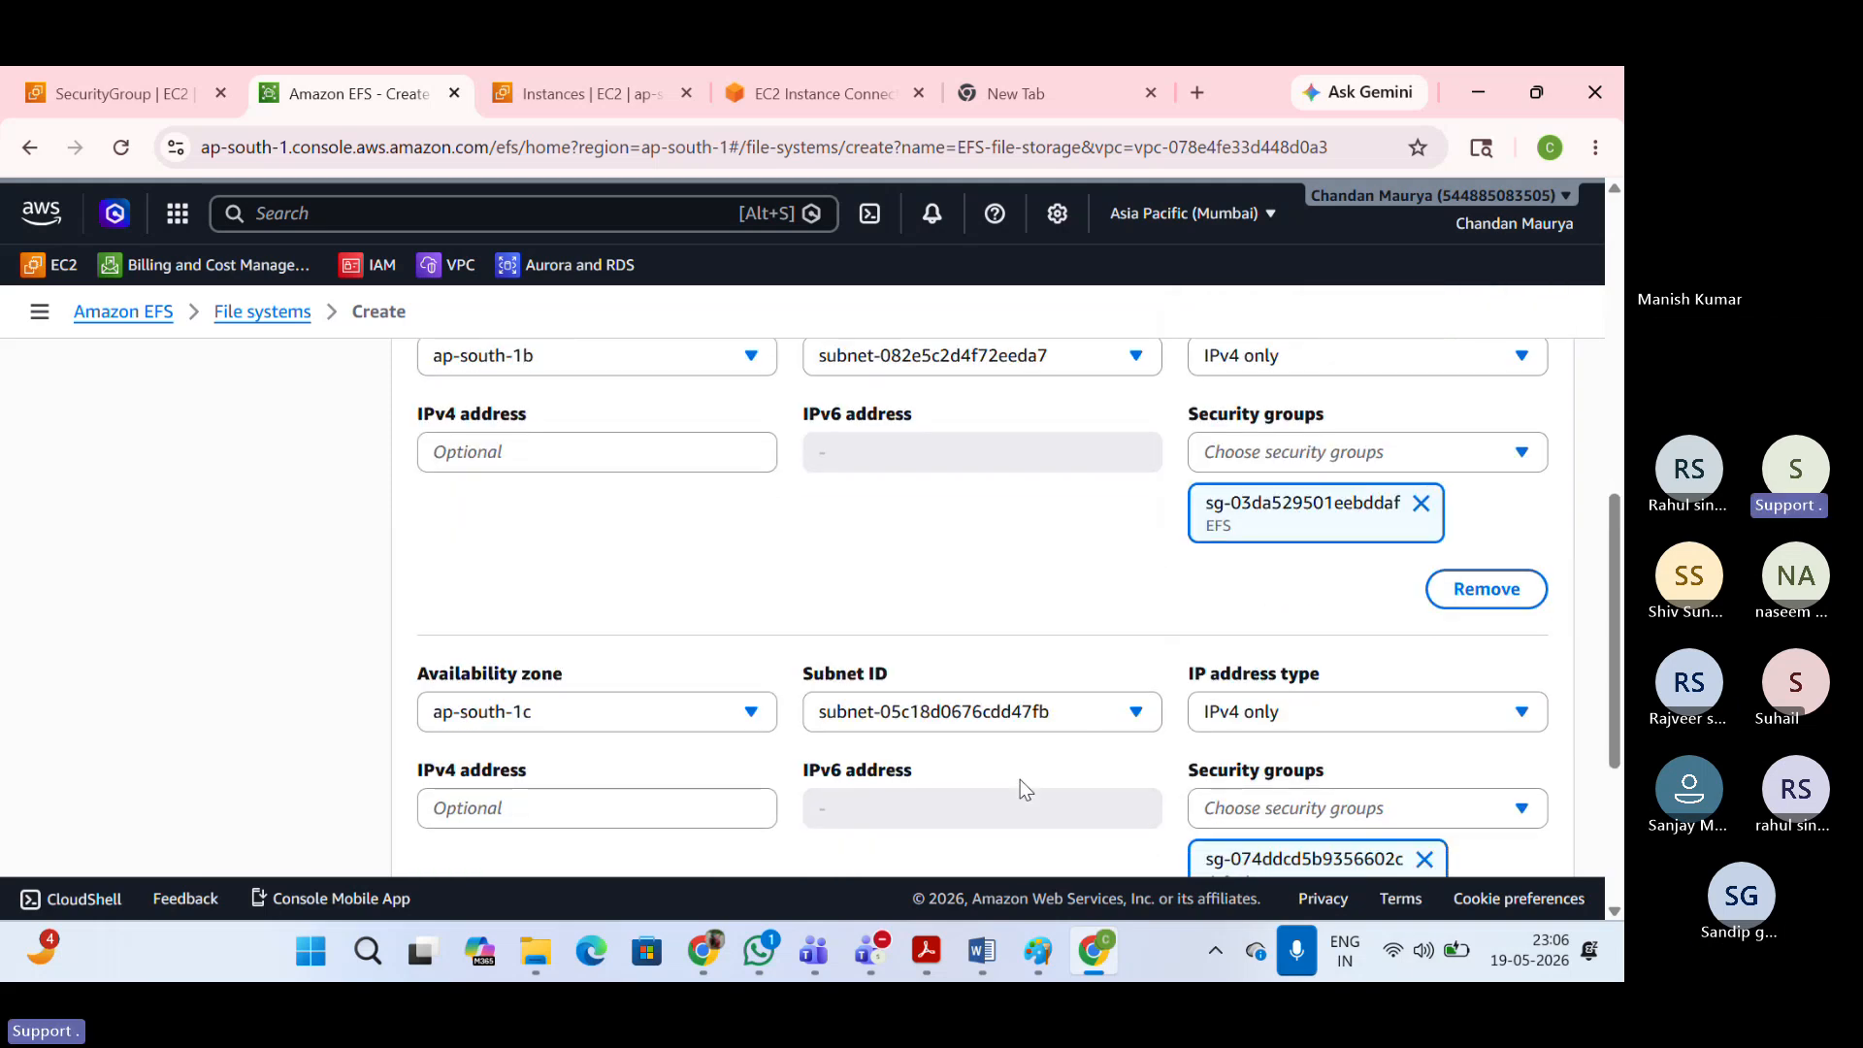
scroll(1020, 780, "down", 1)
scroll(1020, 778, "up", 3)
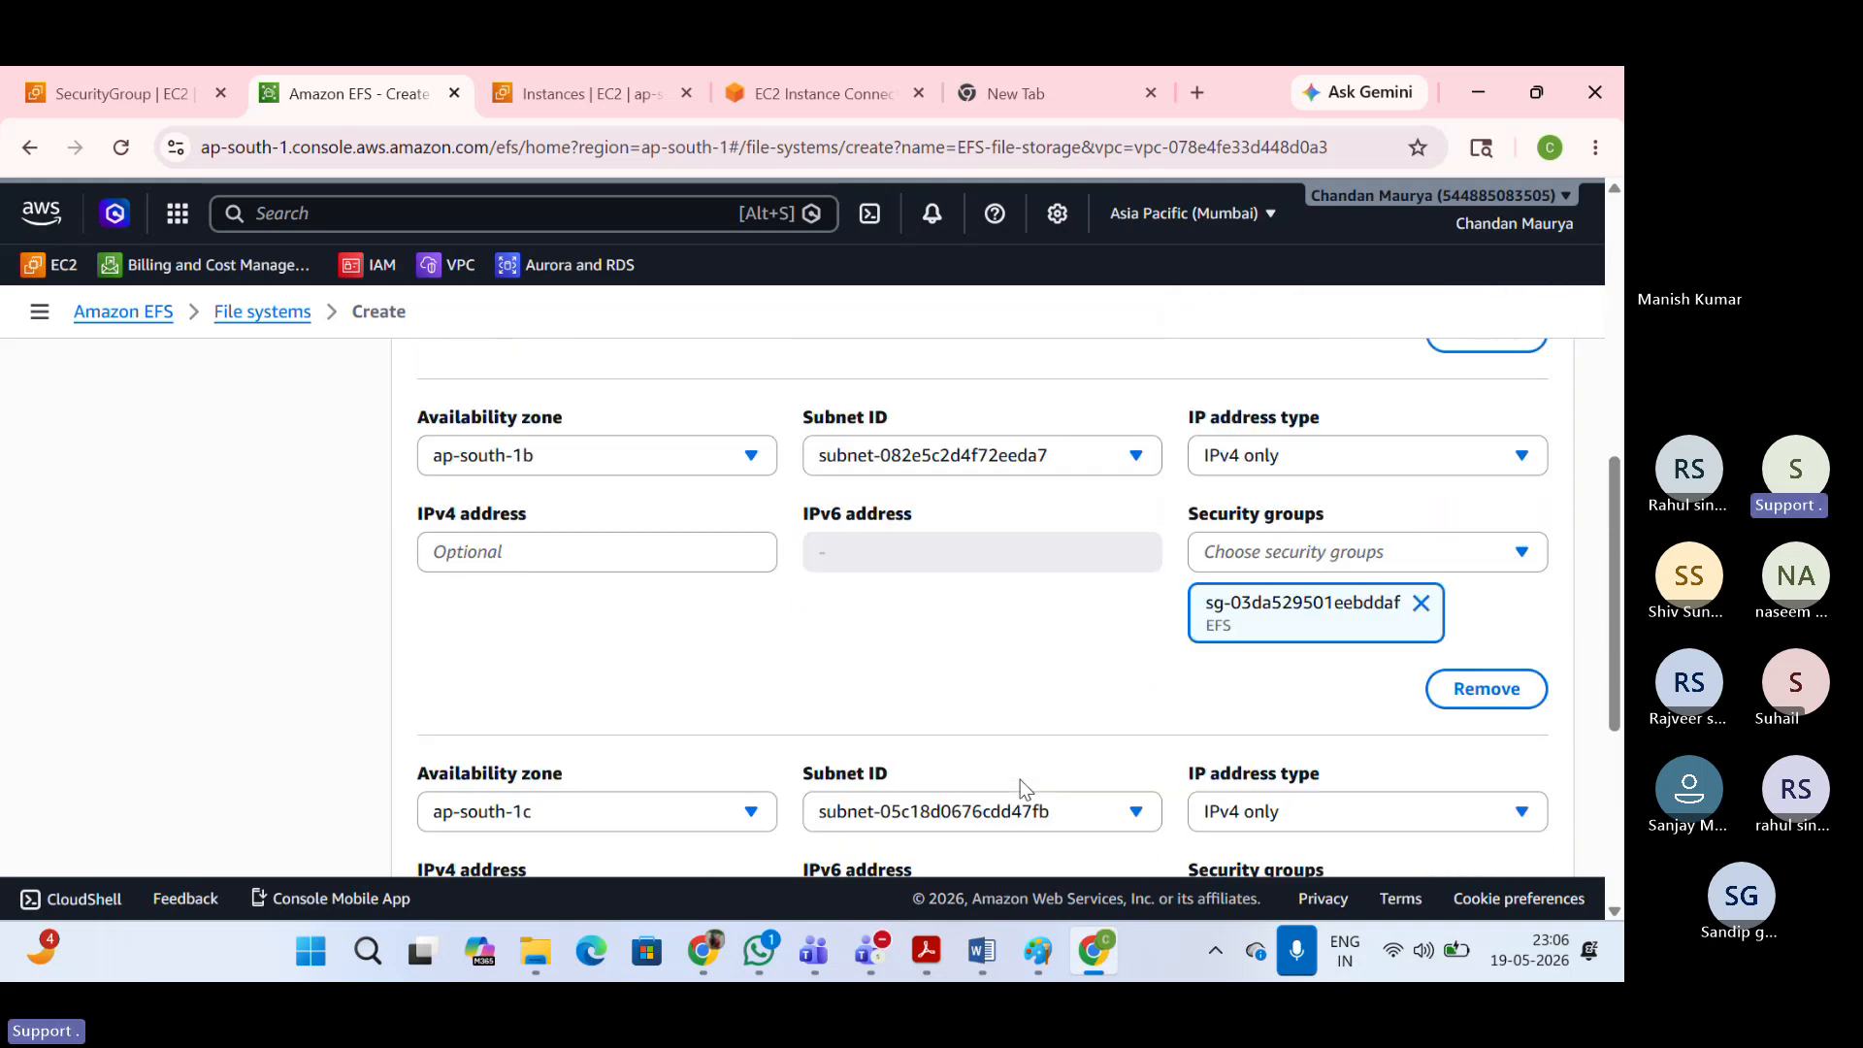
scroll(788, 711, "up", 3)
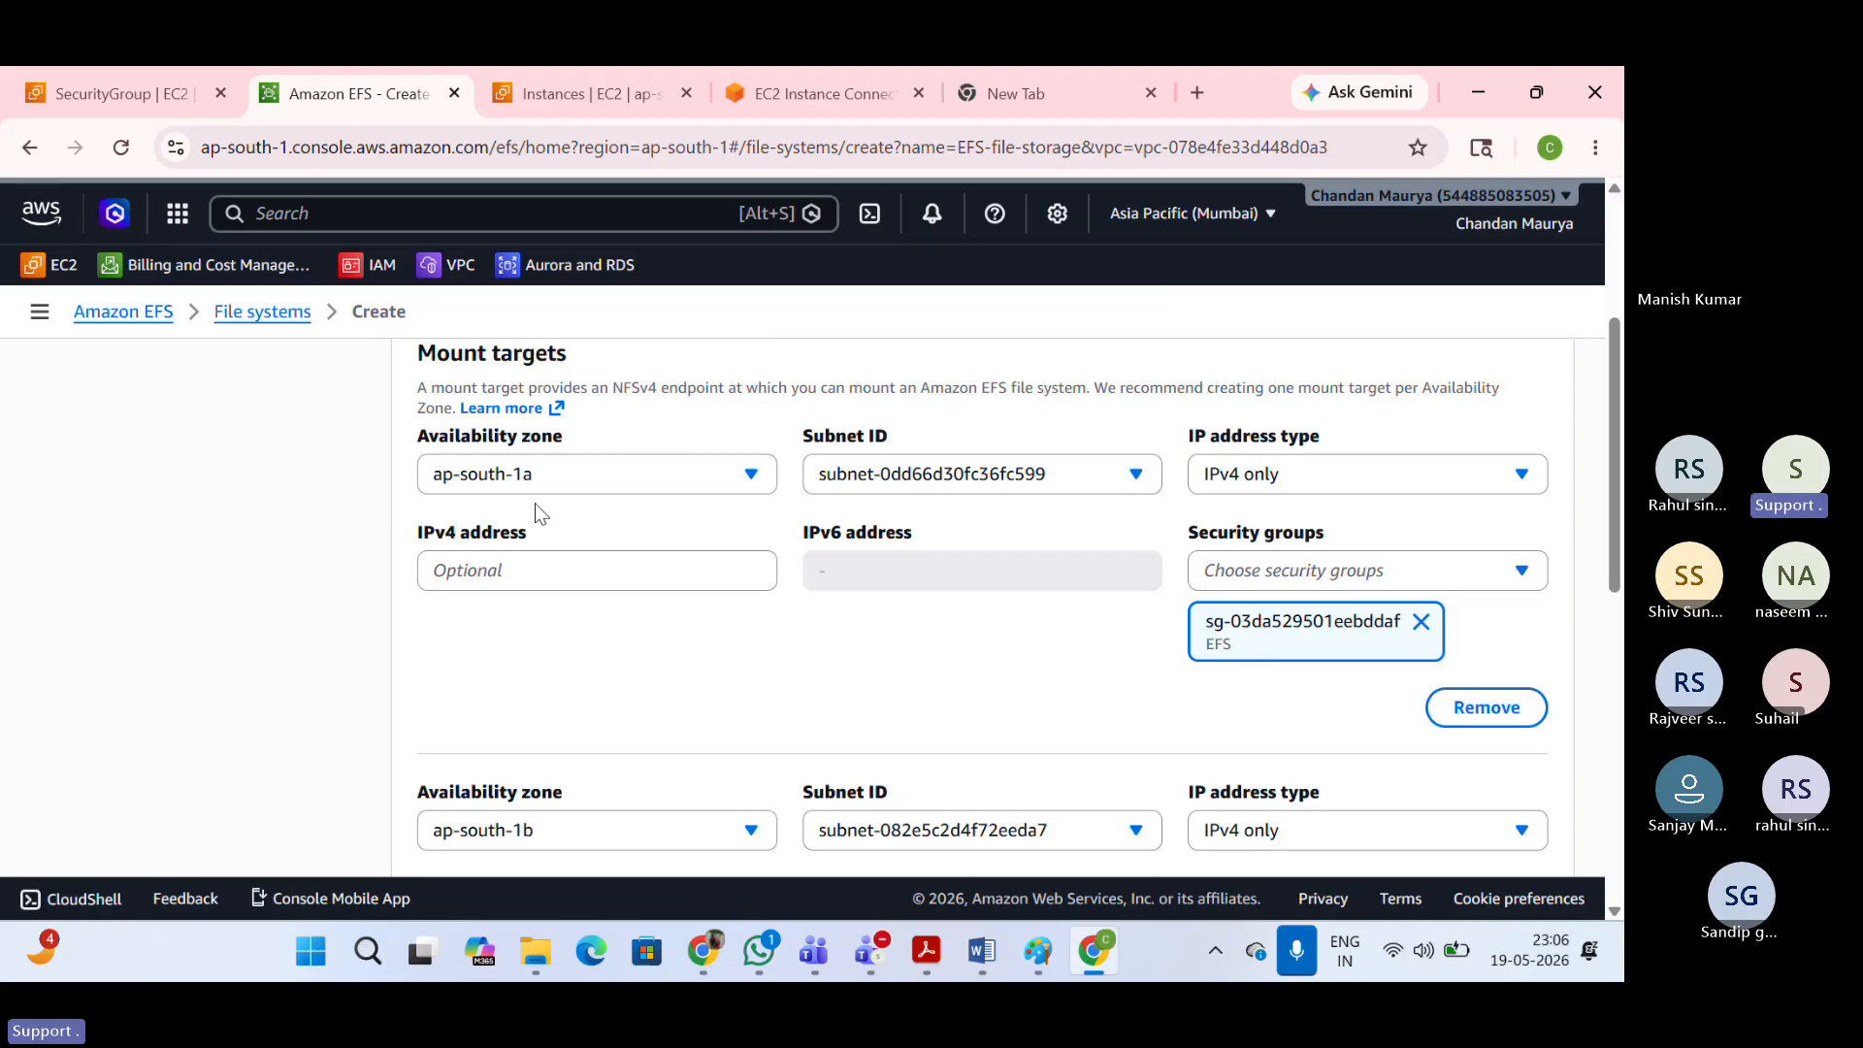
scroll(799, 627, "down", 3)
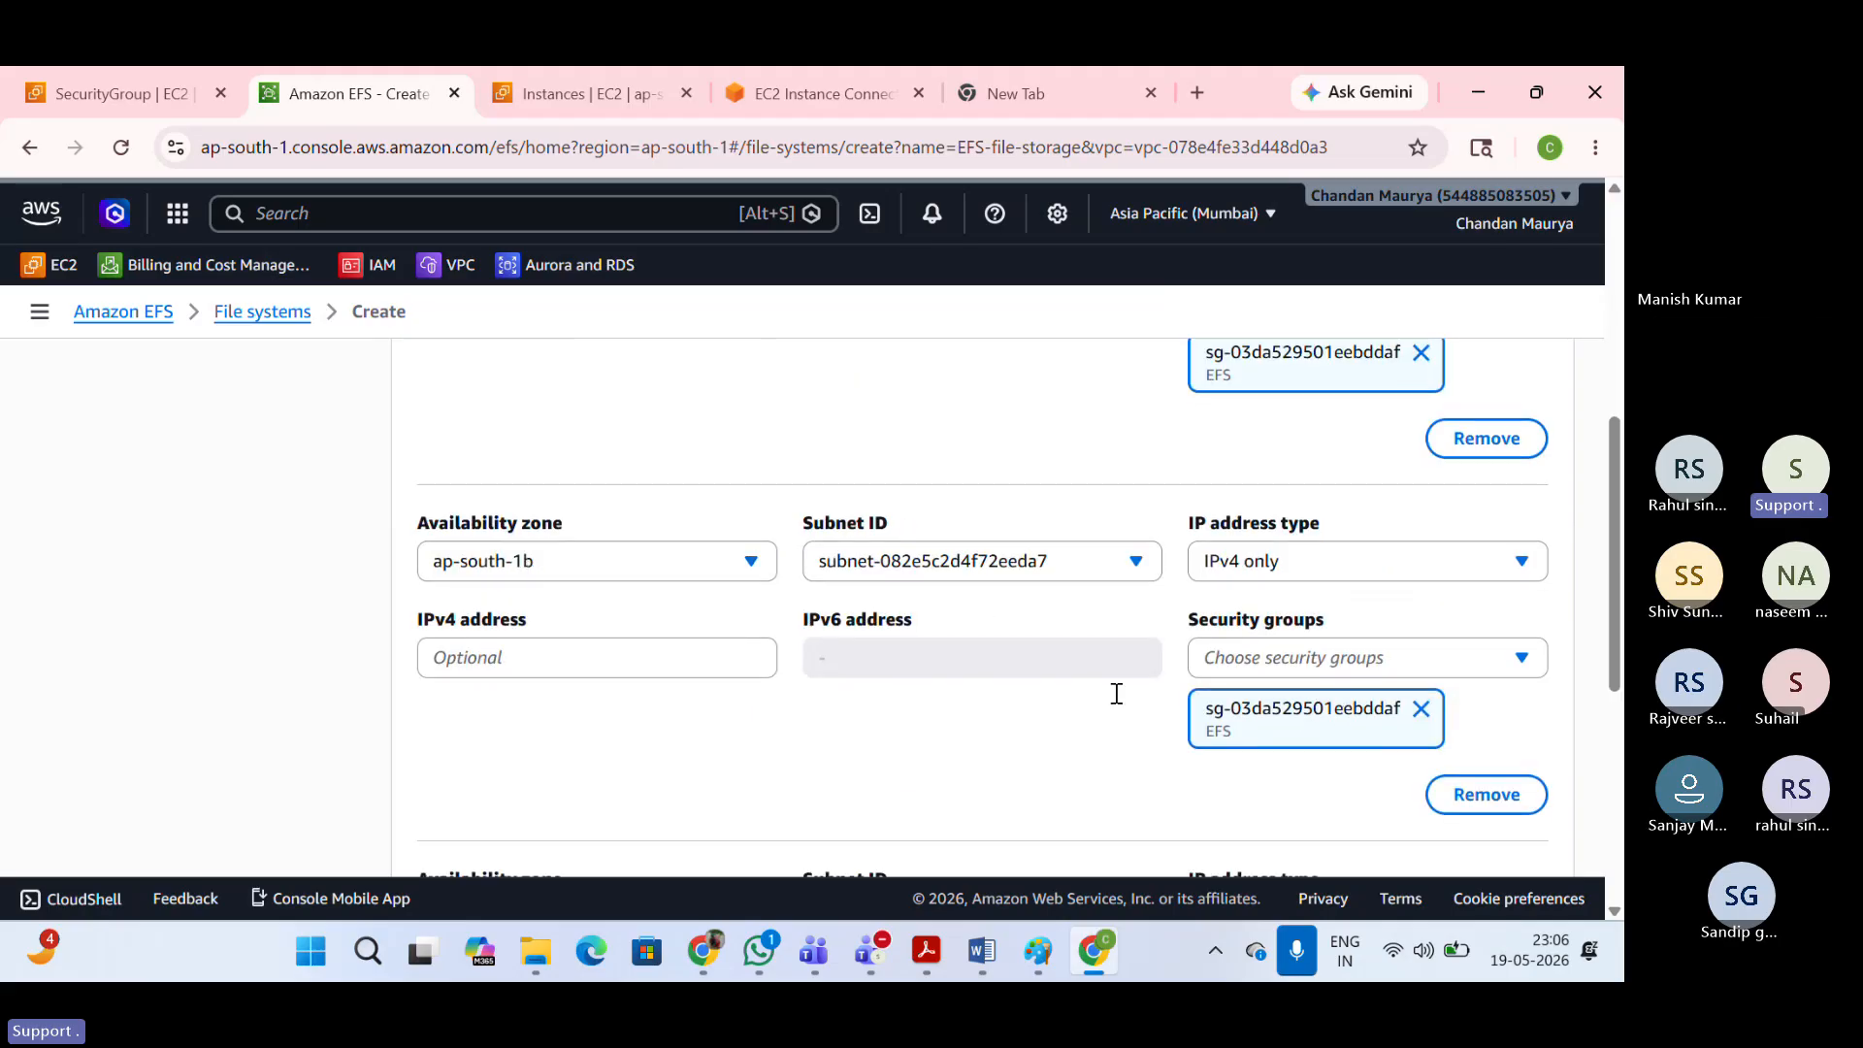
scroll(918, 691, "down", 3)
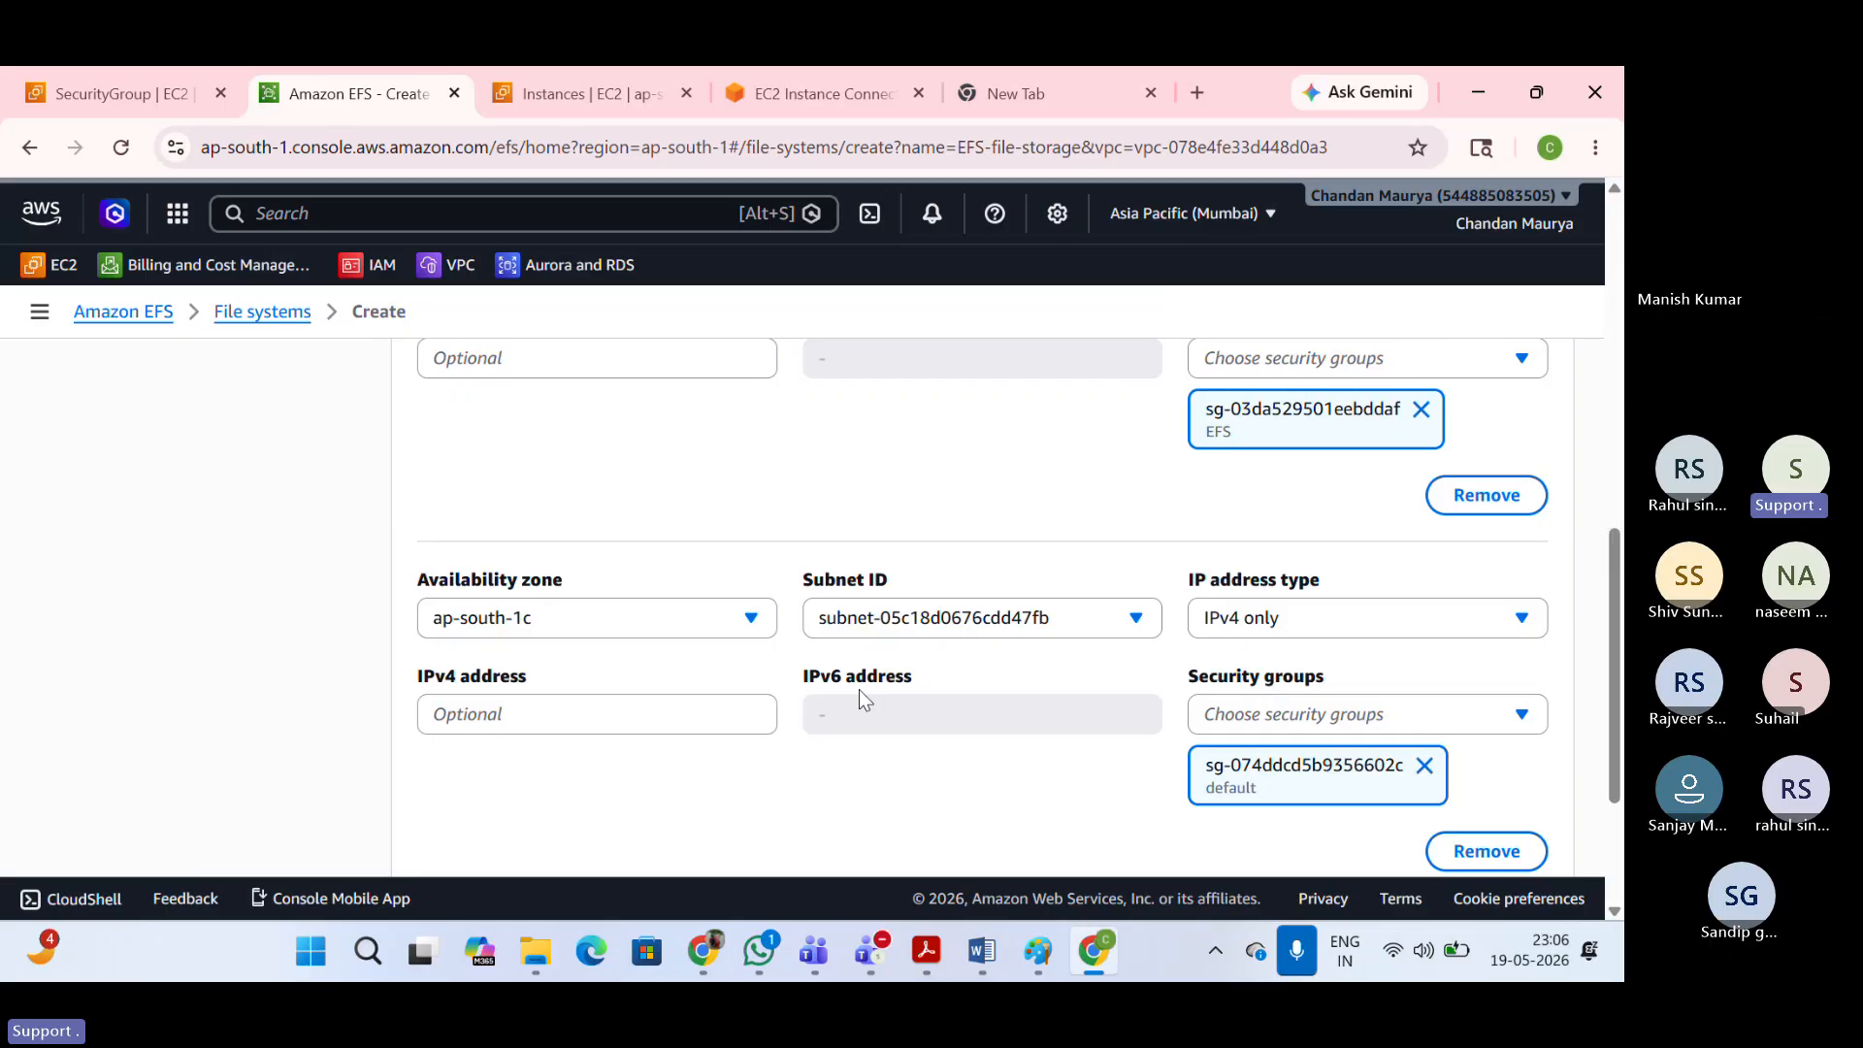
left_click(1442, 856)
scroll(1182, 782, "down", 5)
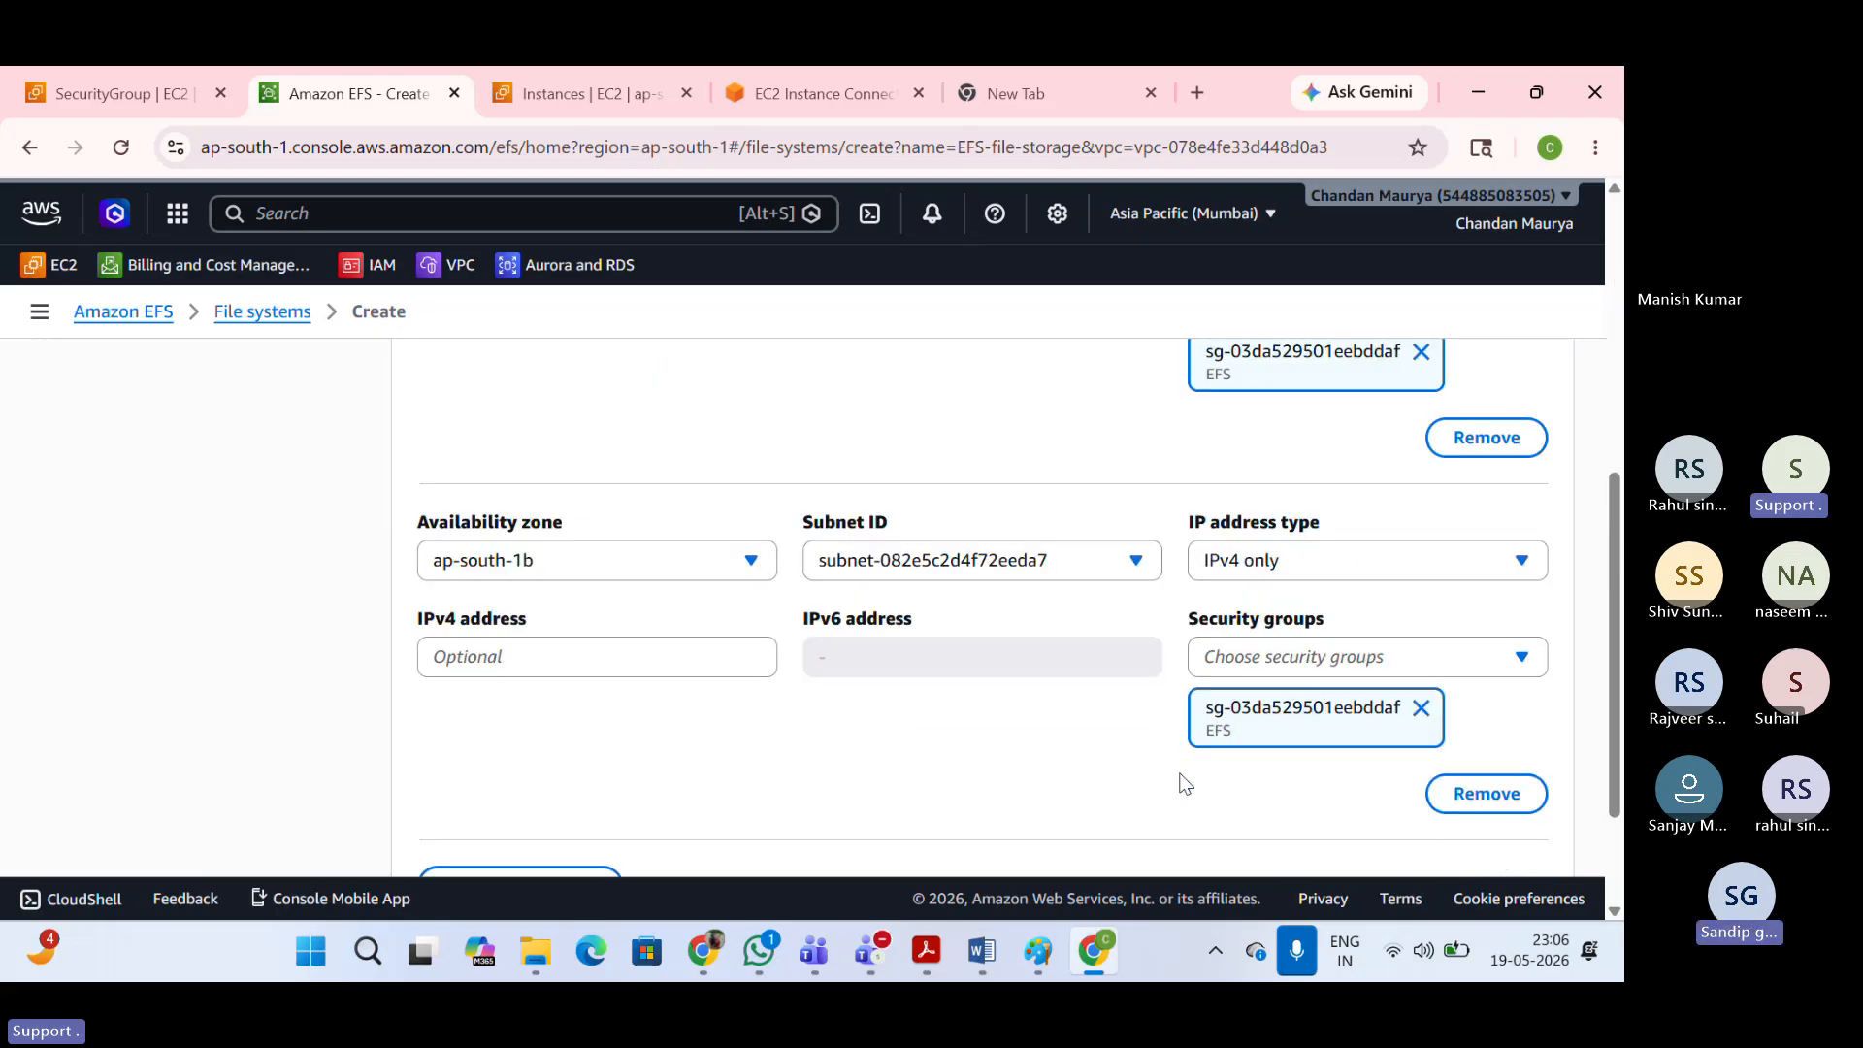
scroll(891, 589, "up", 2)
scroll(891, 591, "up", 2)
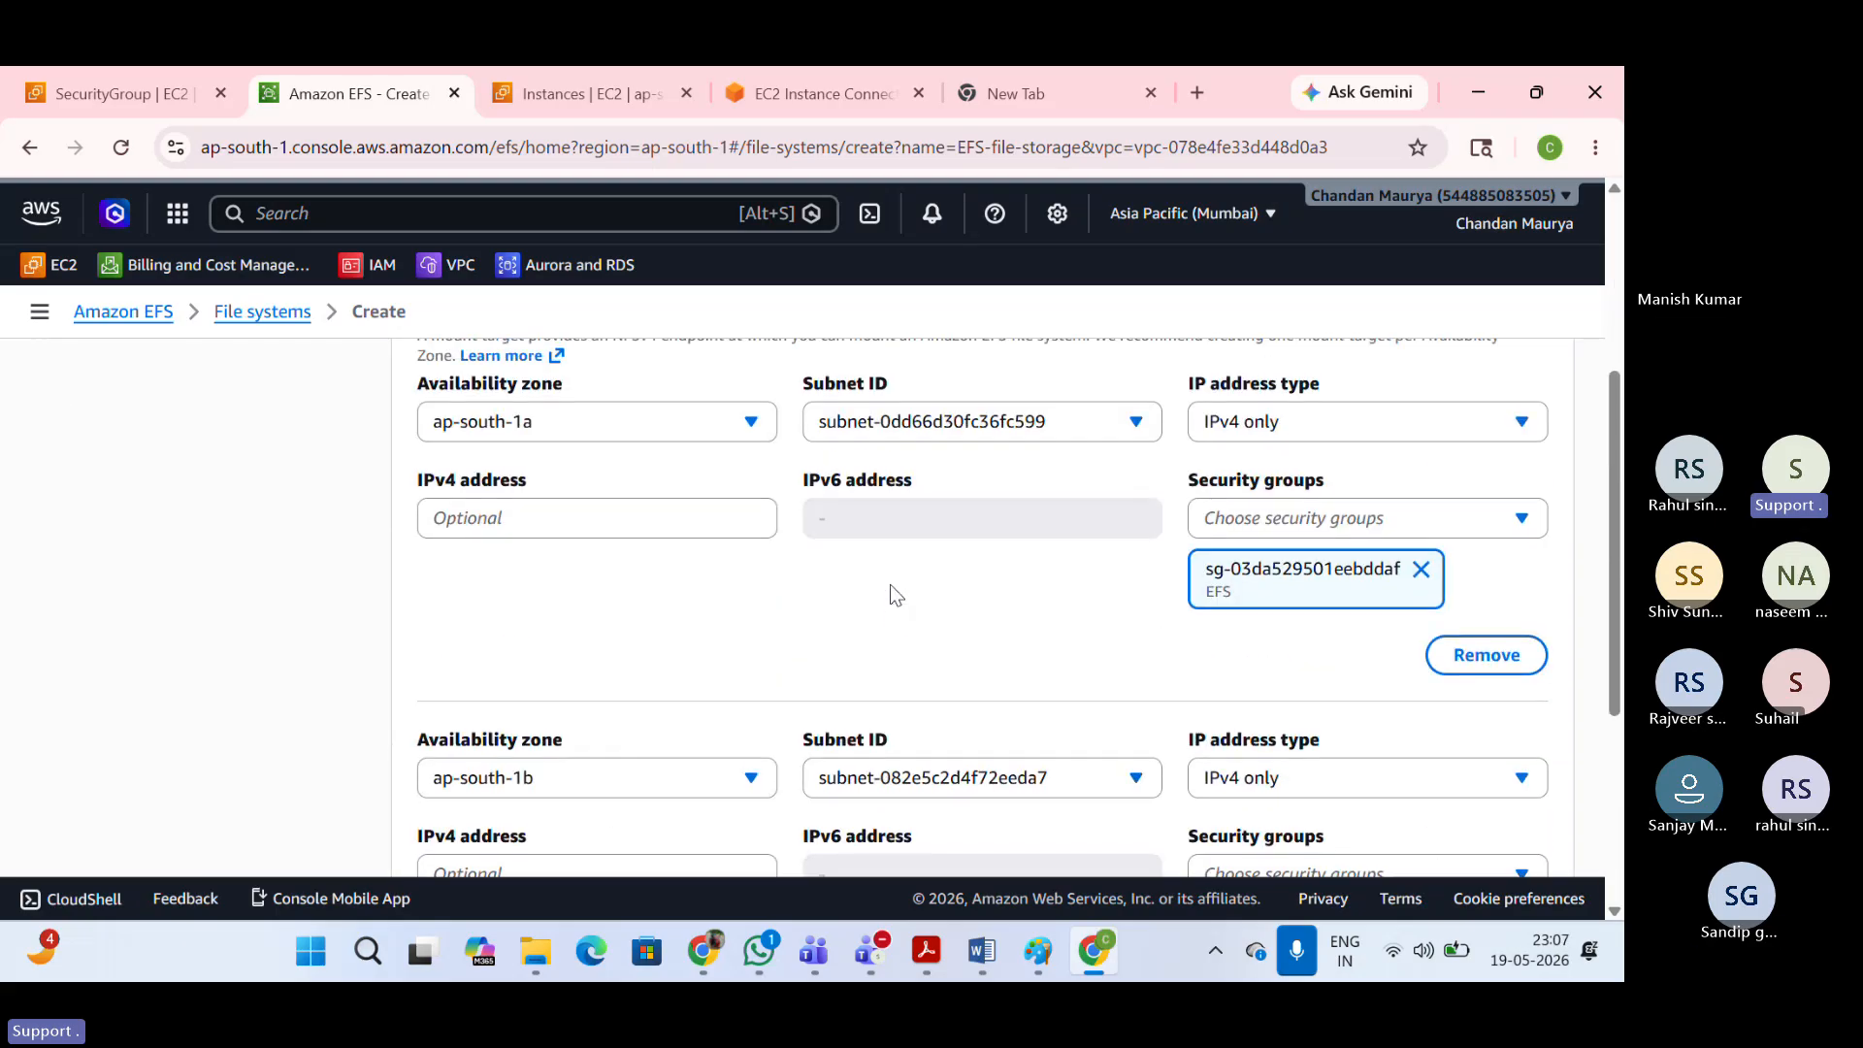
scroll(735, 623, "up", 1)
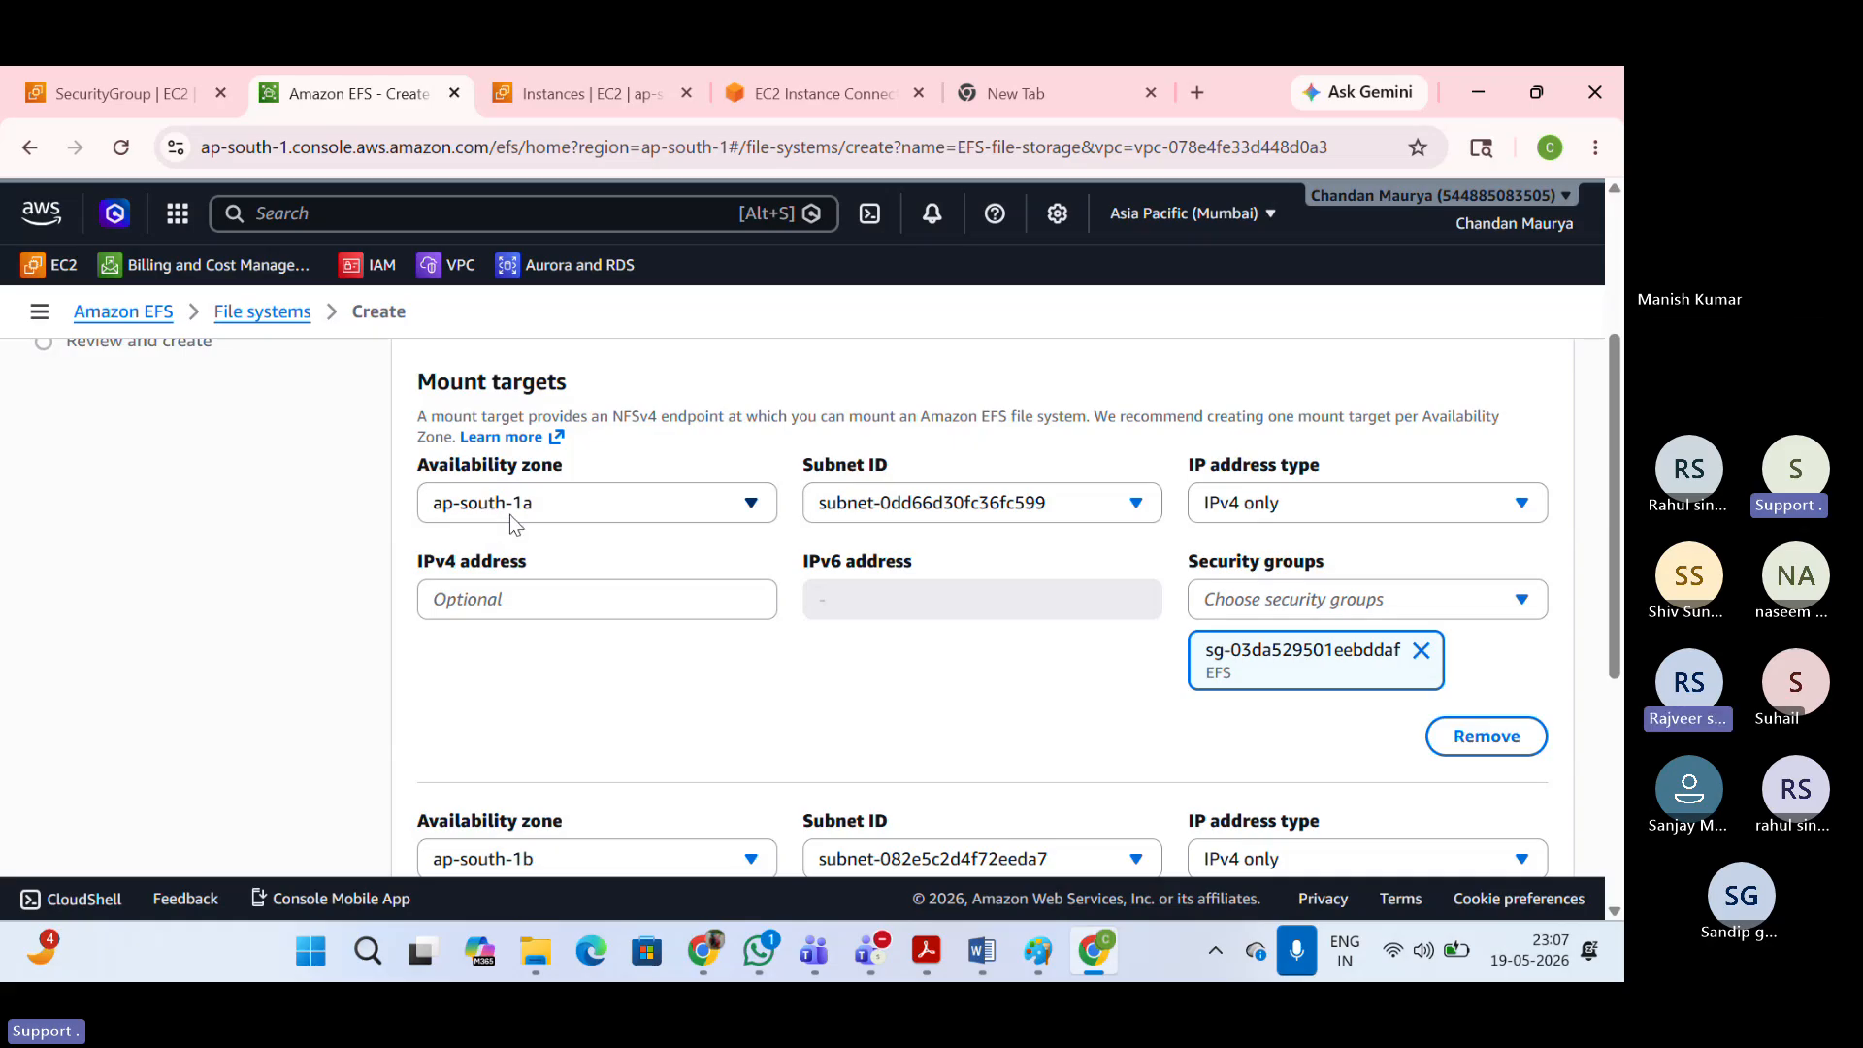
scroll(650, 631, "down", 3)
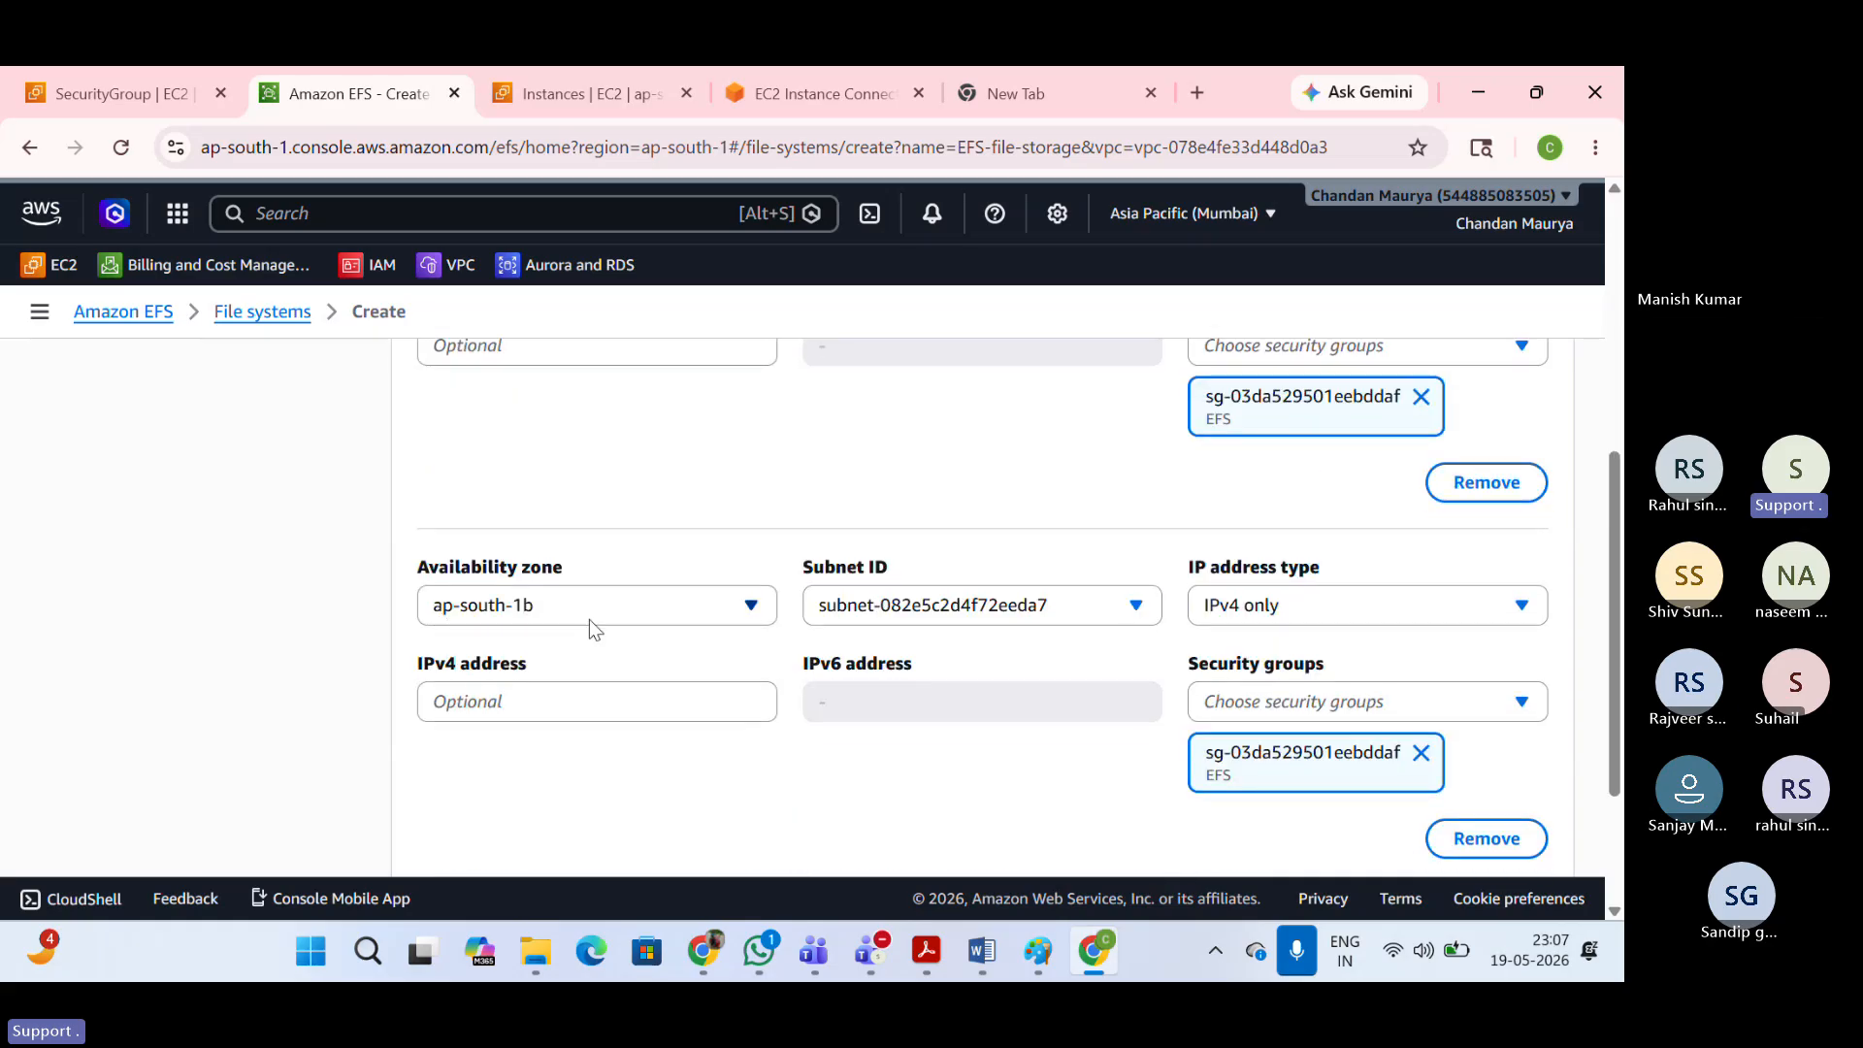
scroll(590, 619, "down", 3)
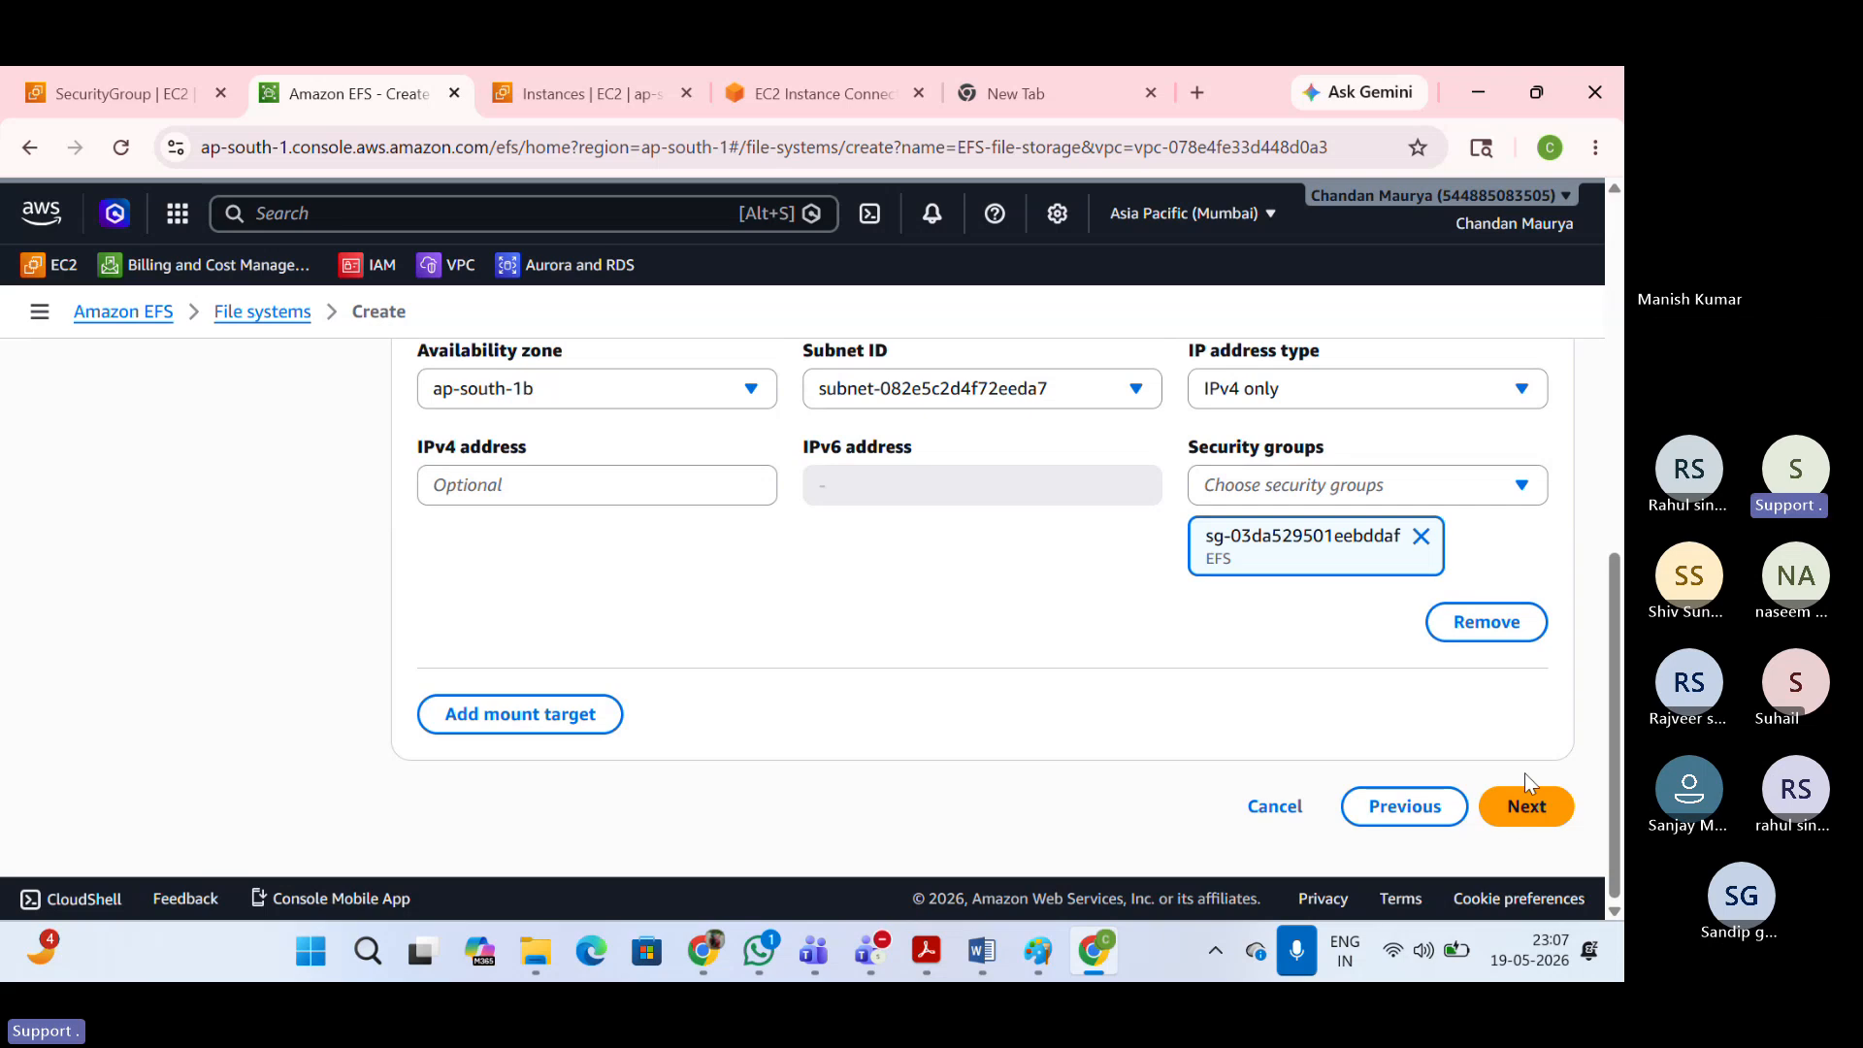
left_click(1527, 809)
Step: Skip the policy step, review and create EFS-file-storage, then dismiss the success banner
scroll(1531, 815, "down", 4)
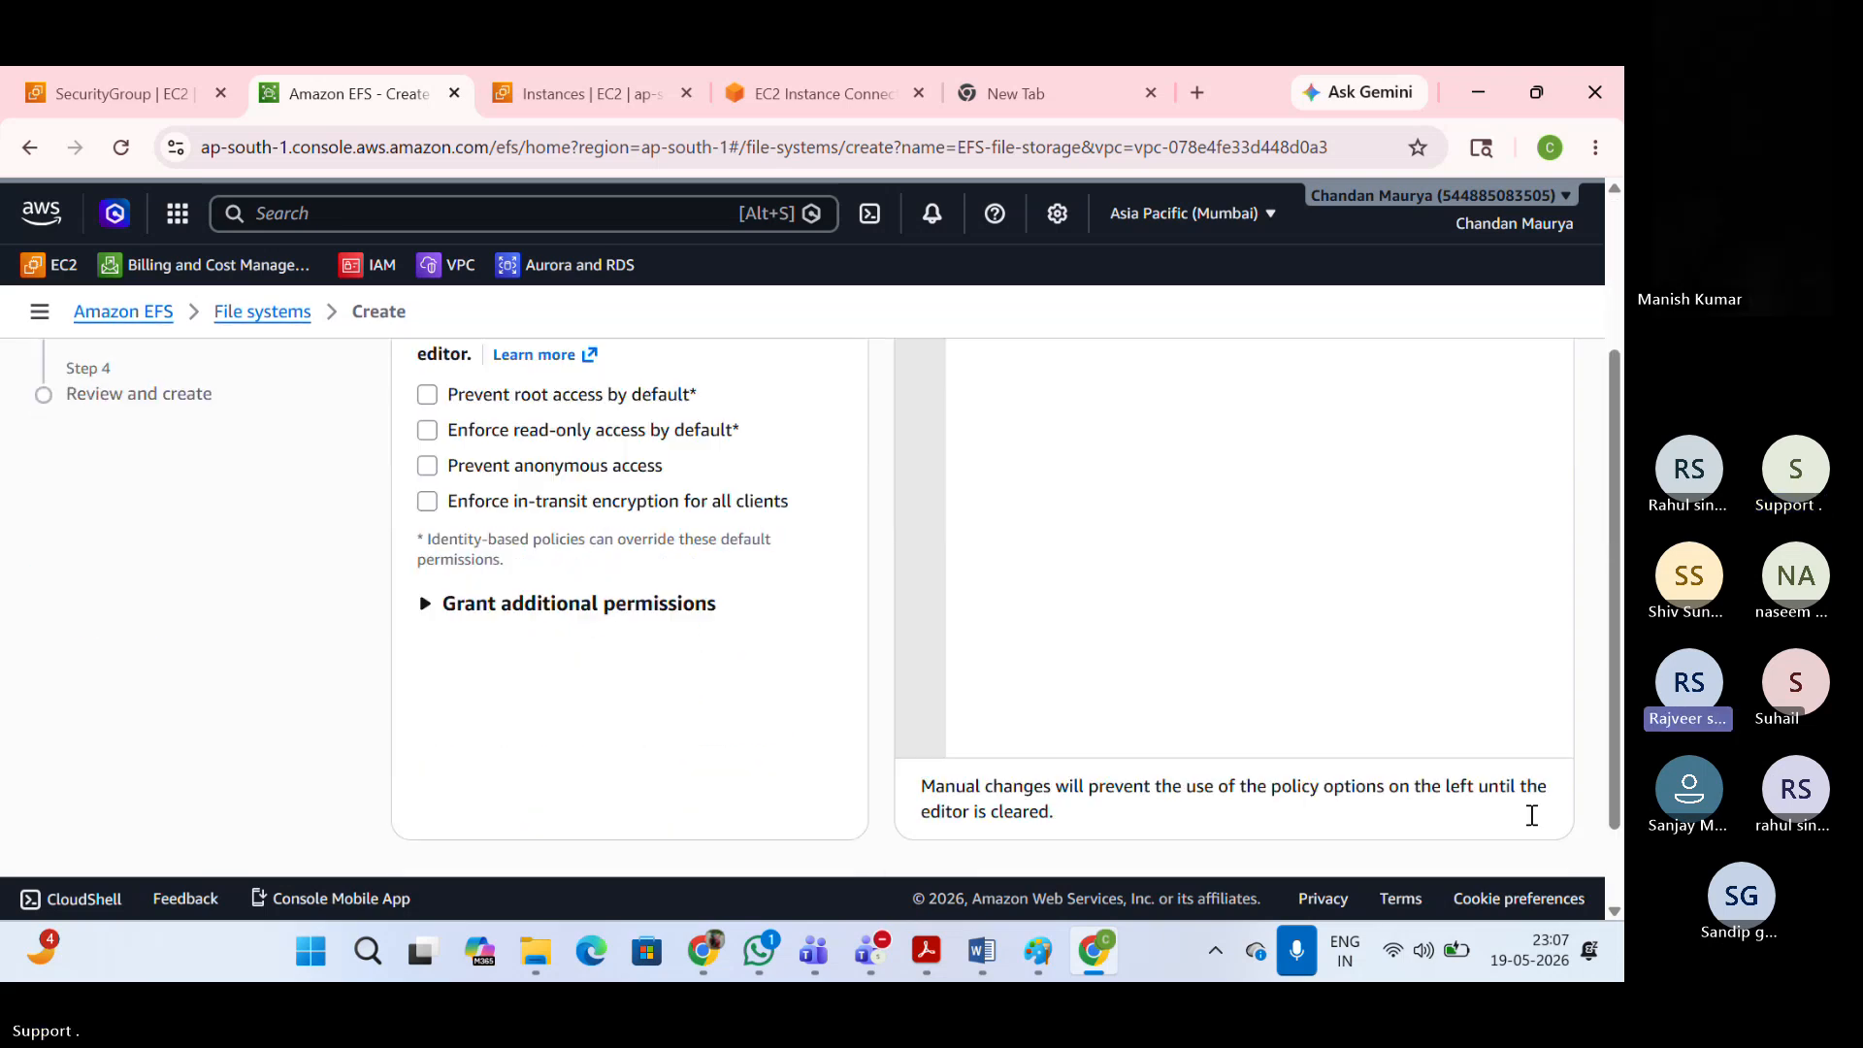
left_click(1527, 809)
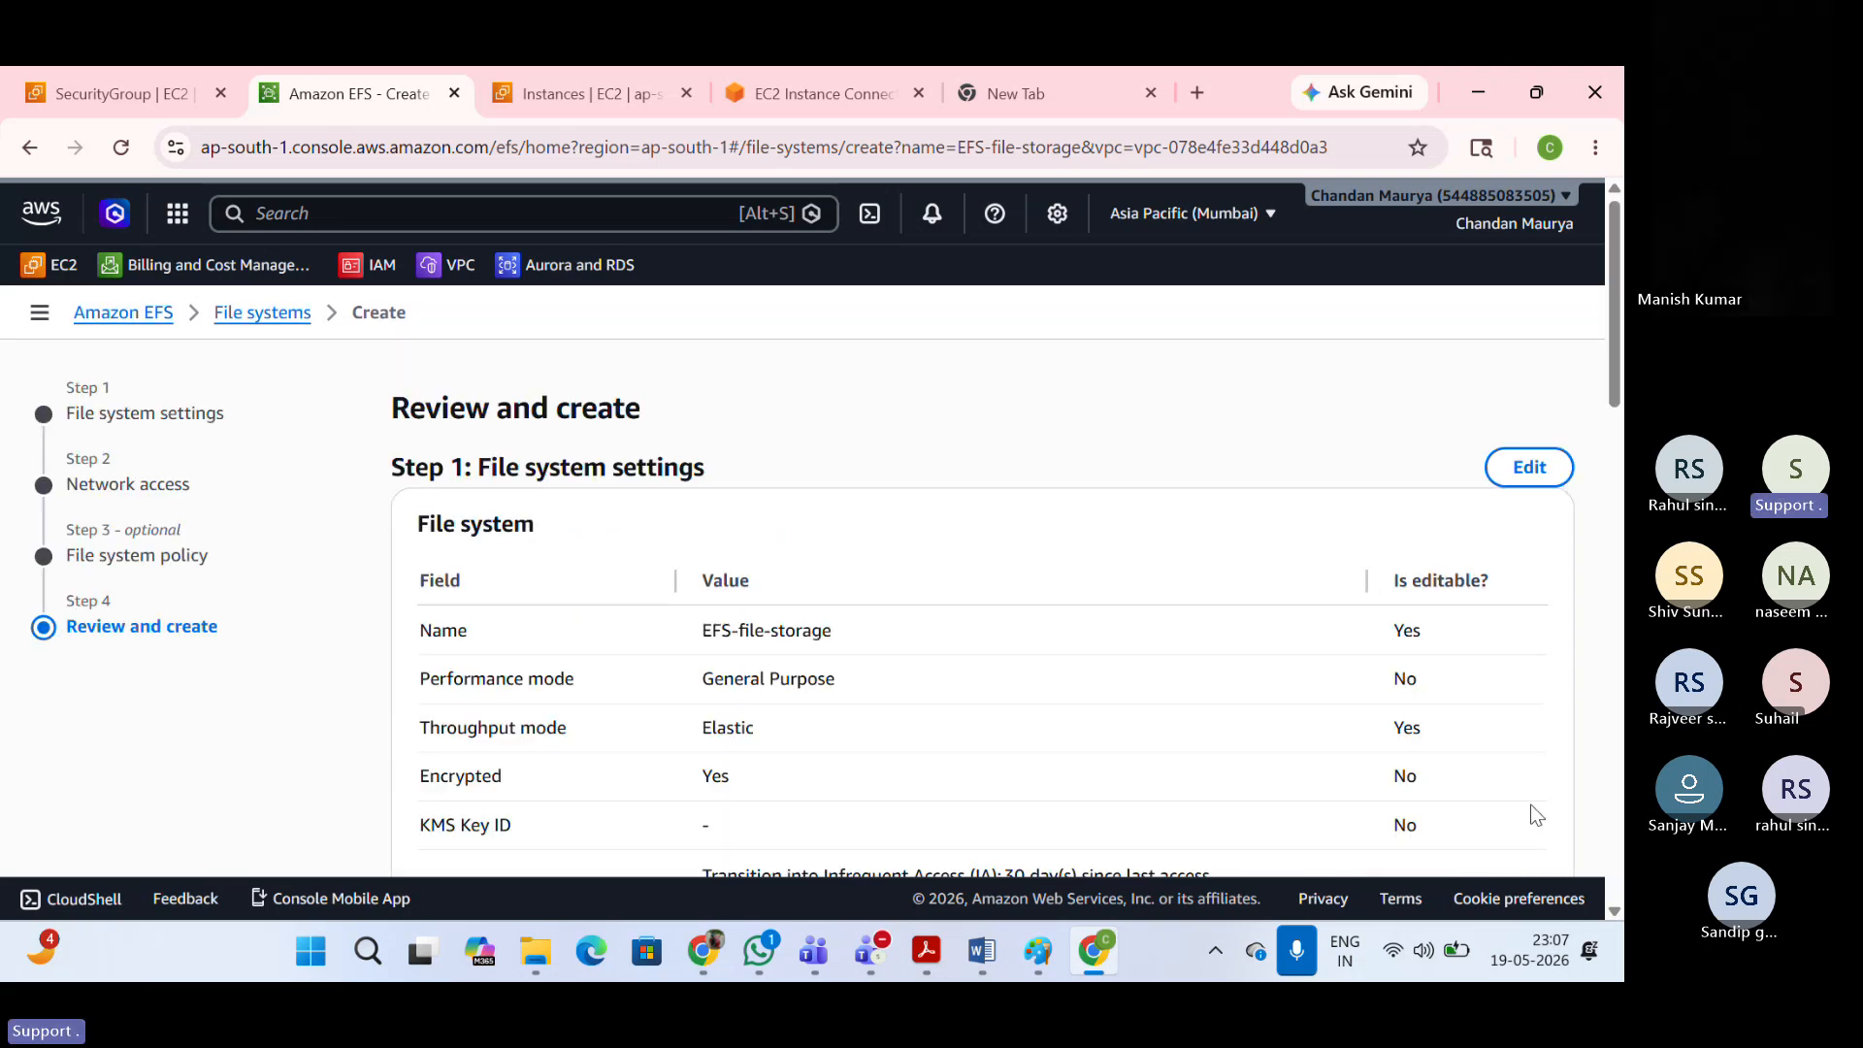
scroll(1255, 733, "down", 12)
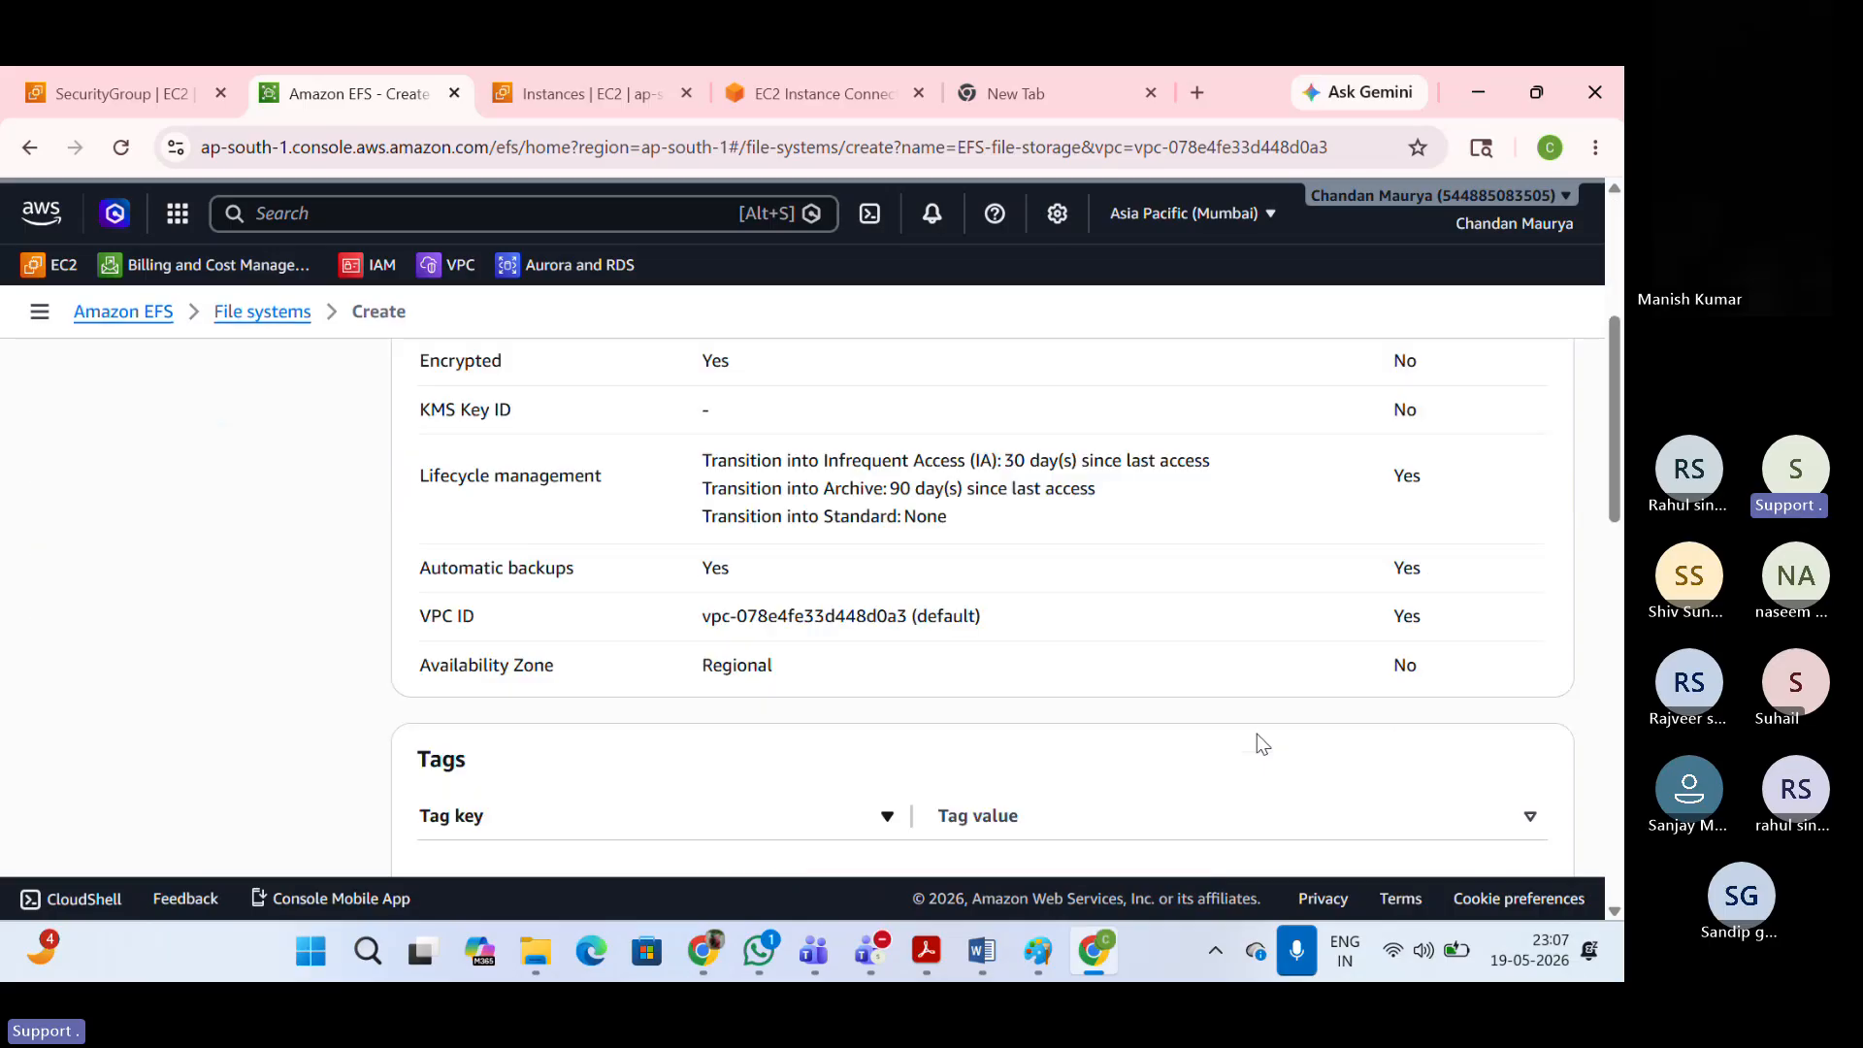
scroll(1388, 734, "down", 5)
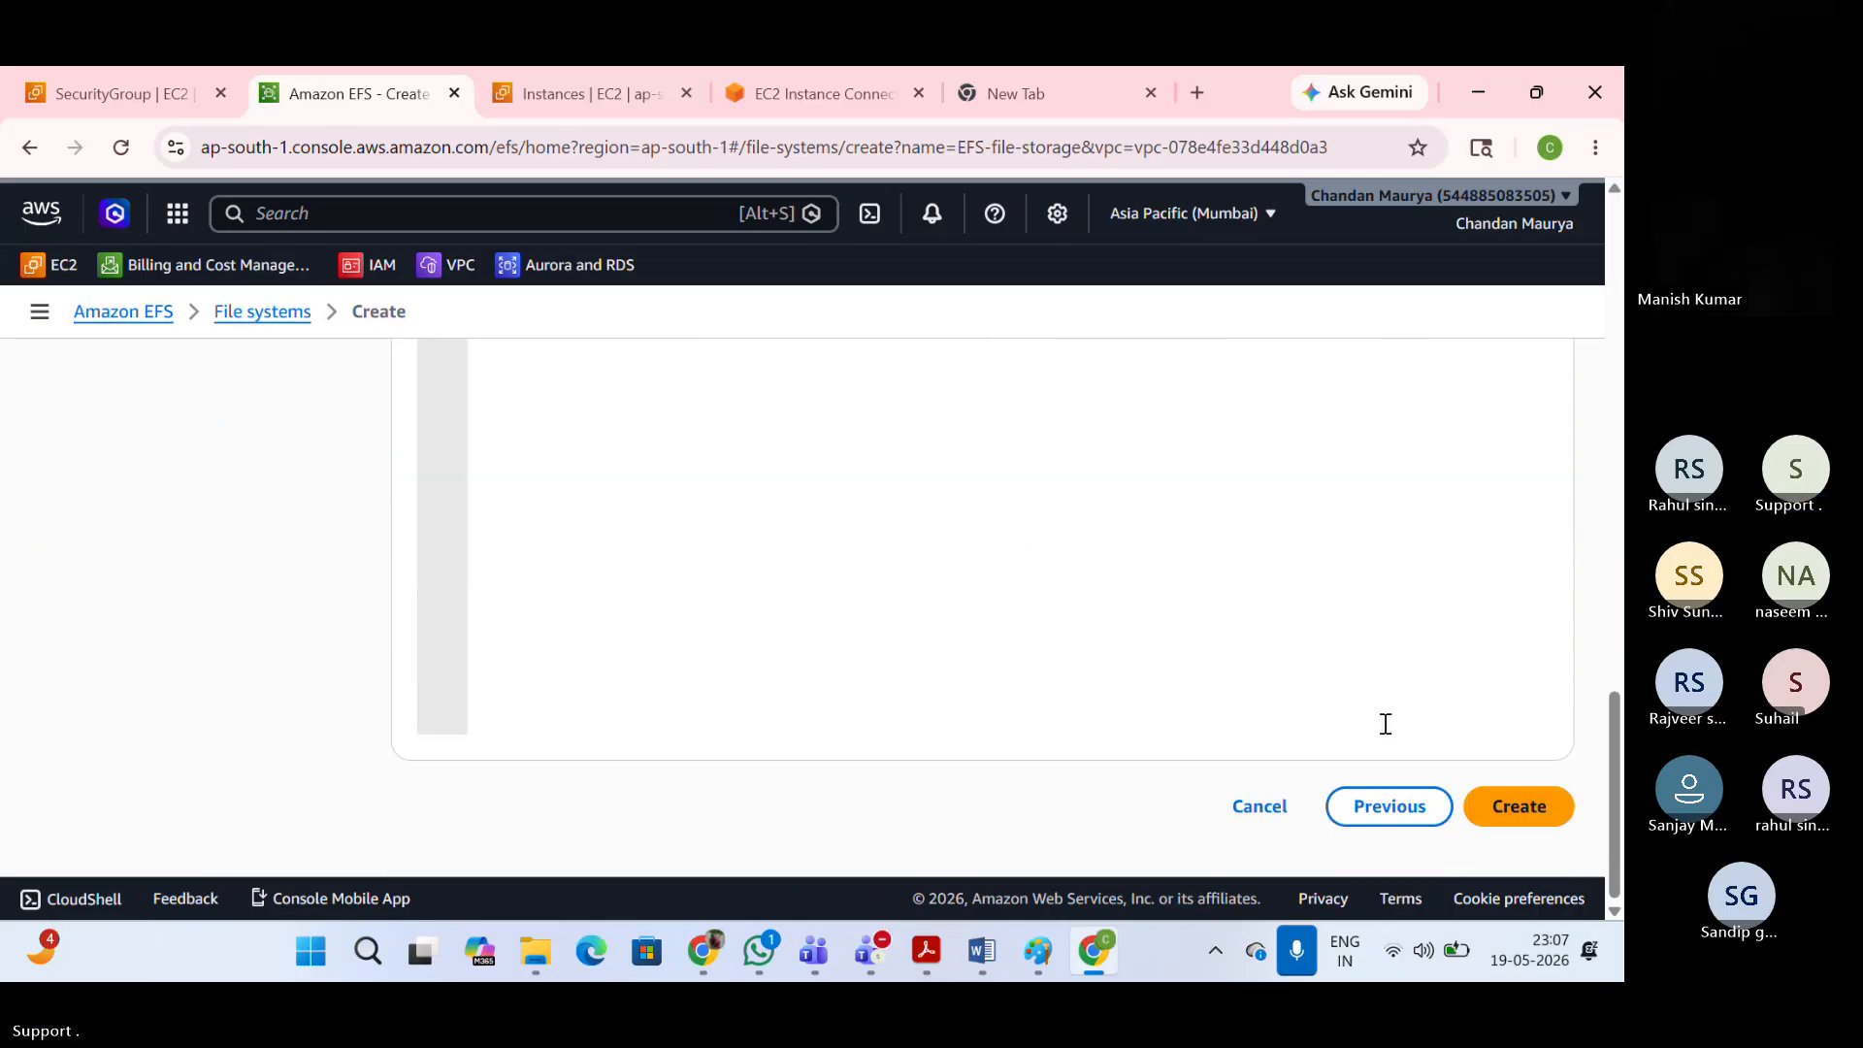
left_click(1550, 804)
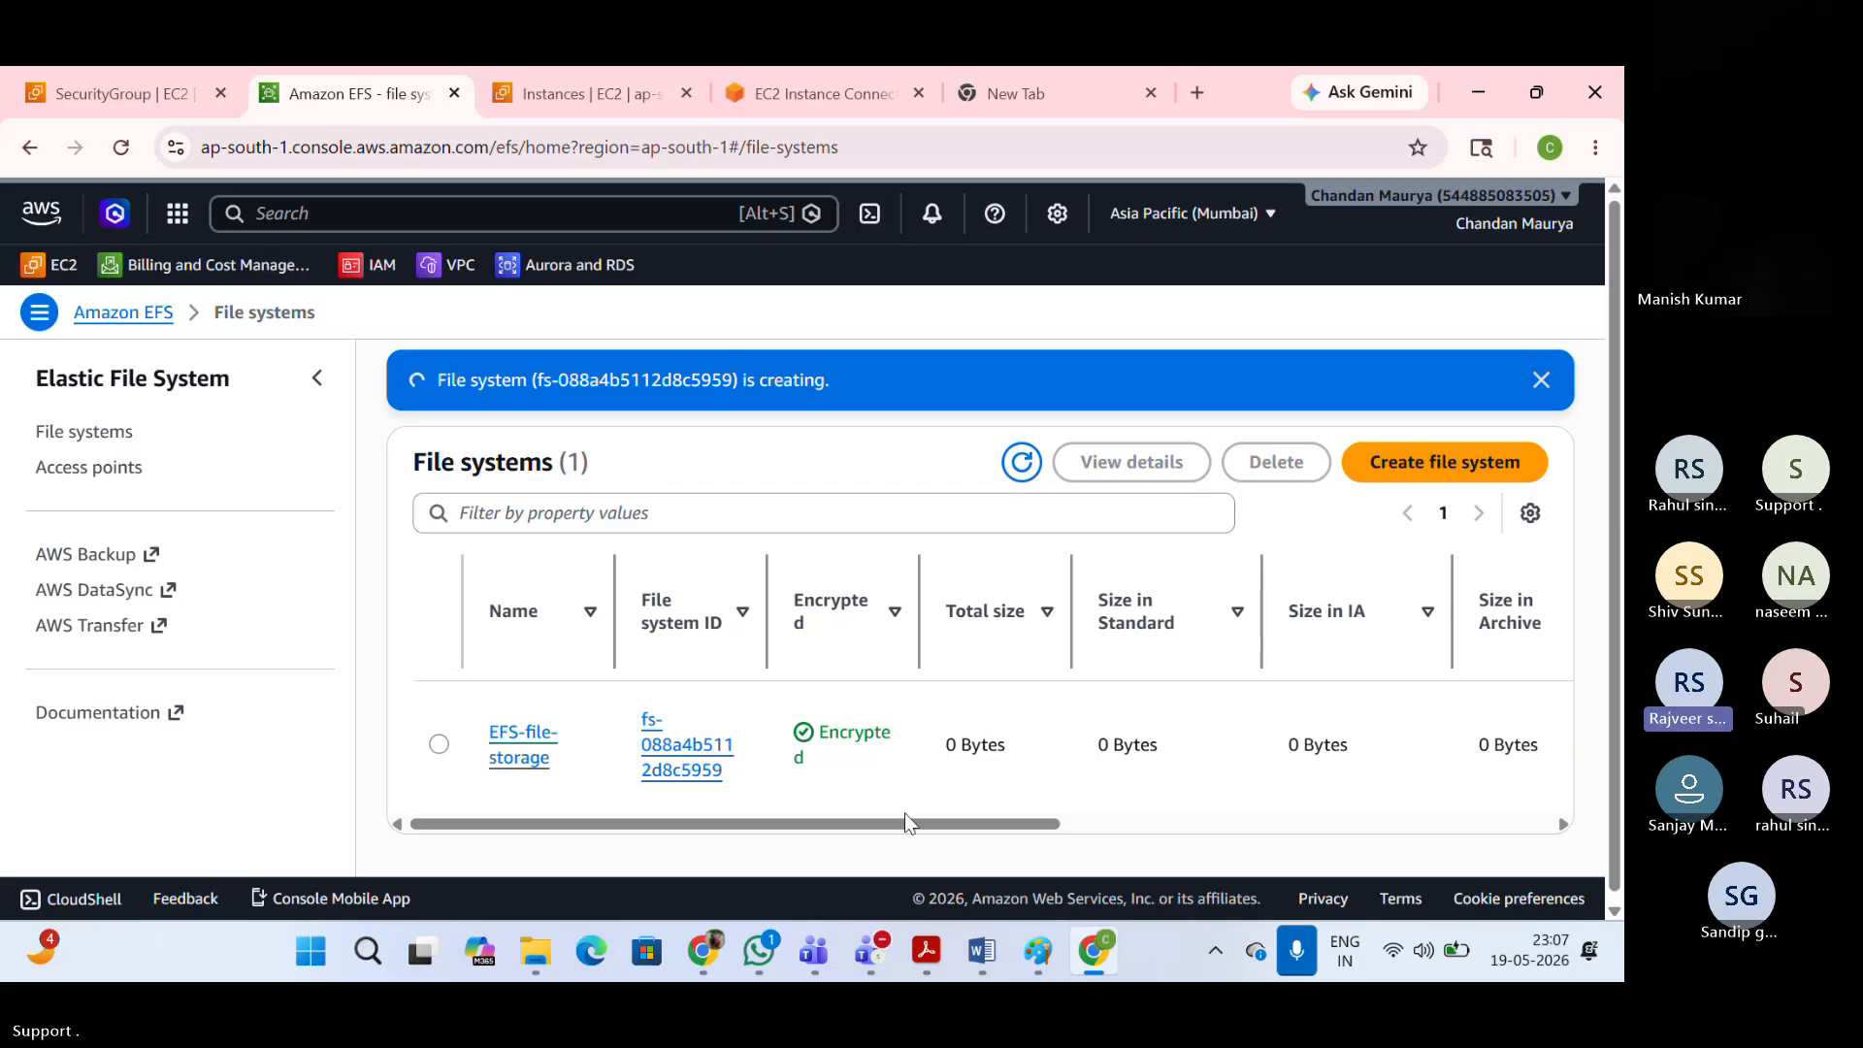
scroll(912, 765, "right", 10)
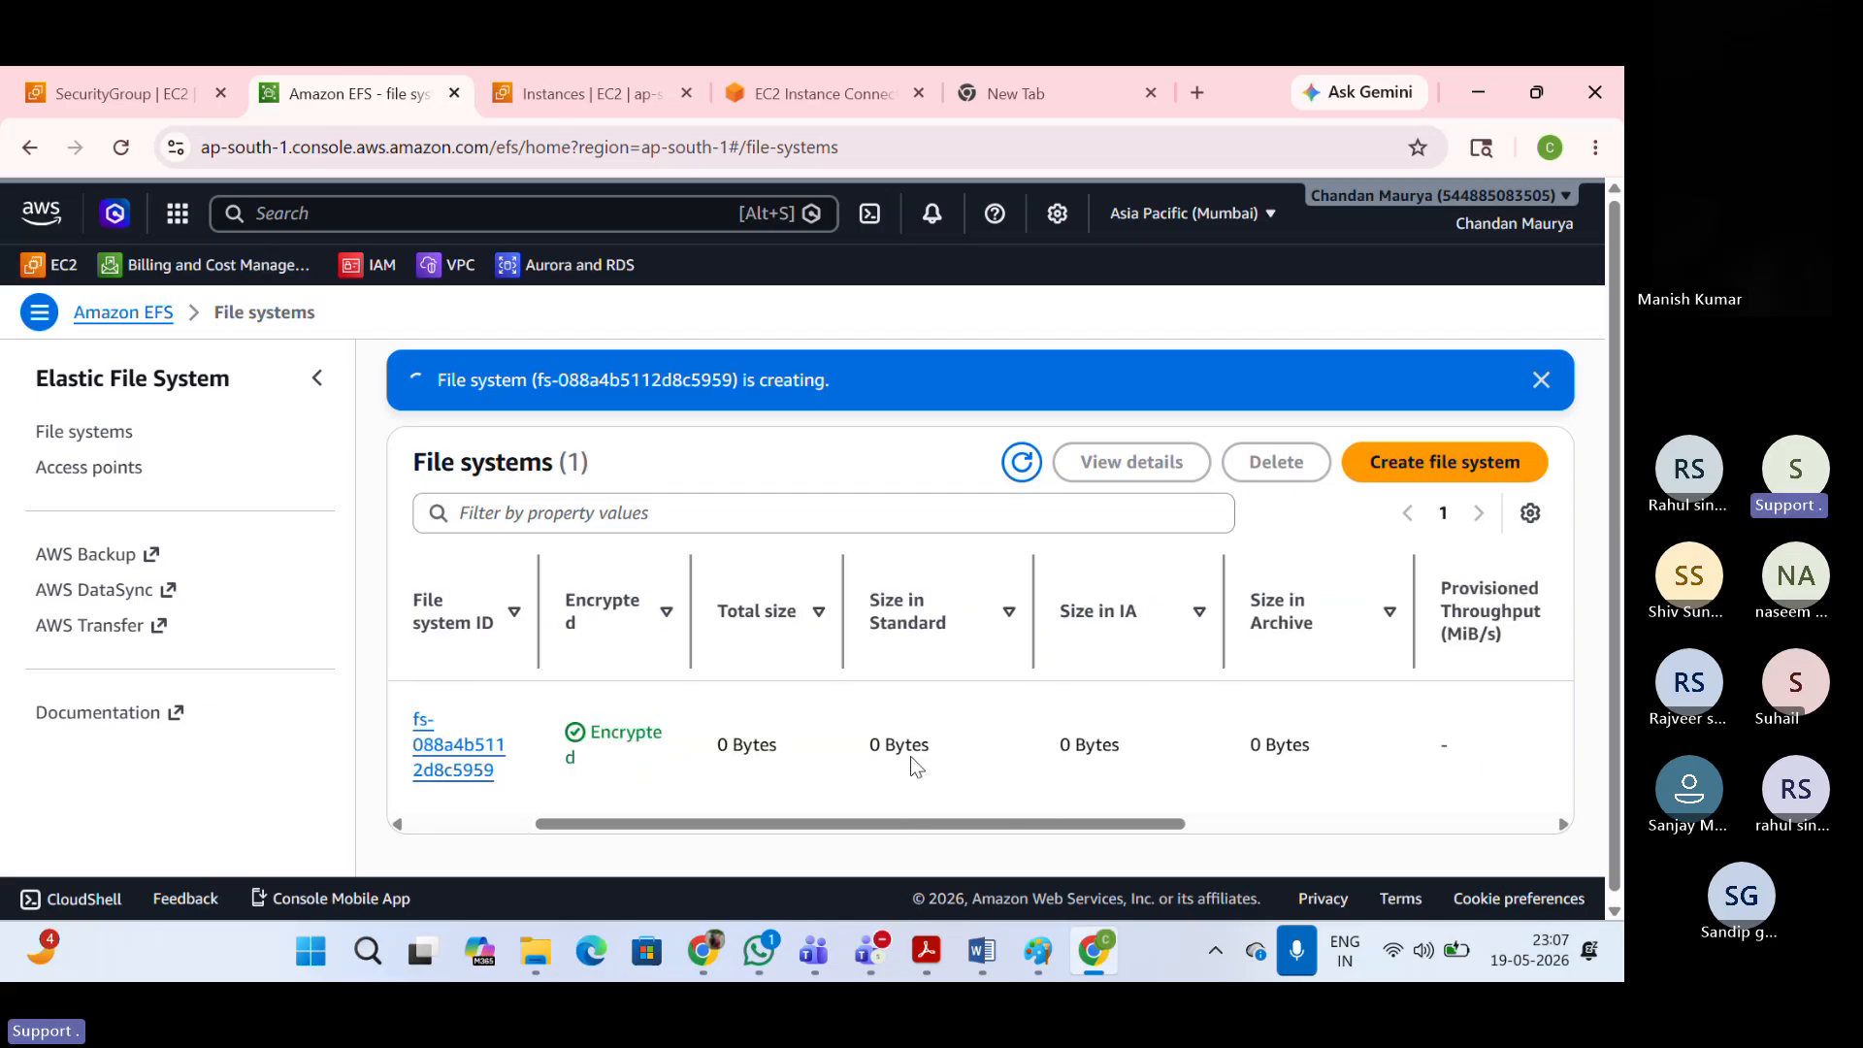
scroll(912, 766, "right", 3)
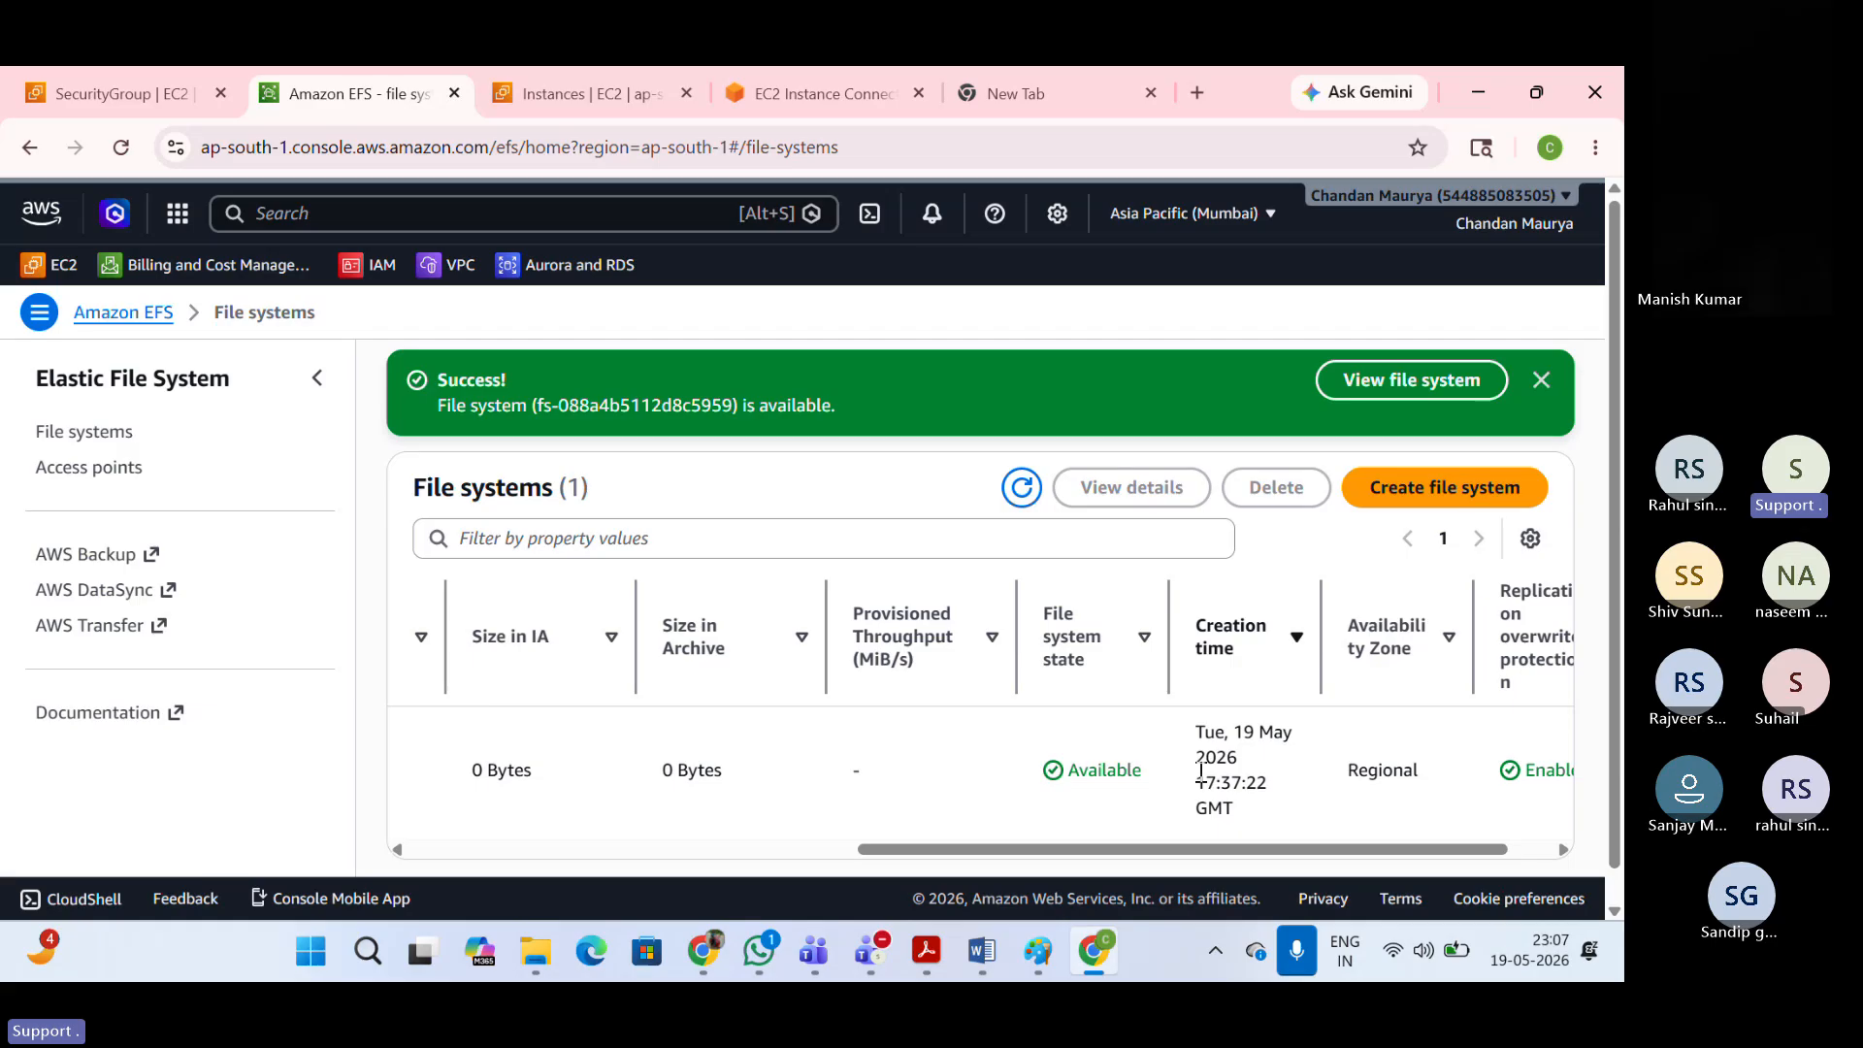
scroll(1204, 781, "right", 2)
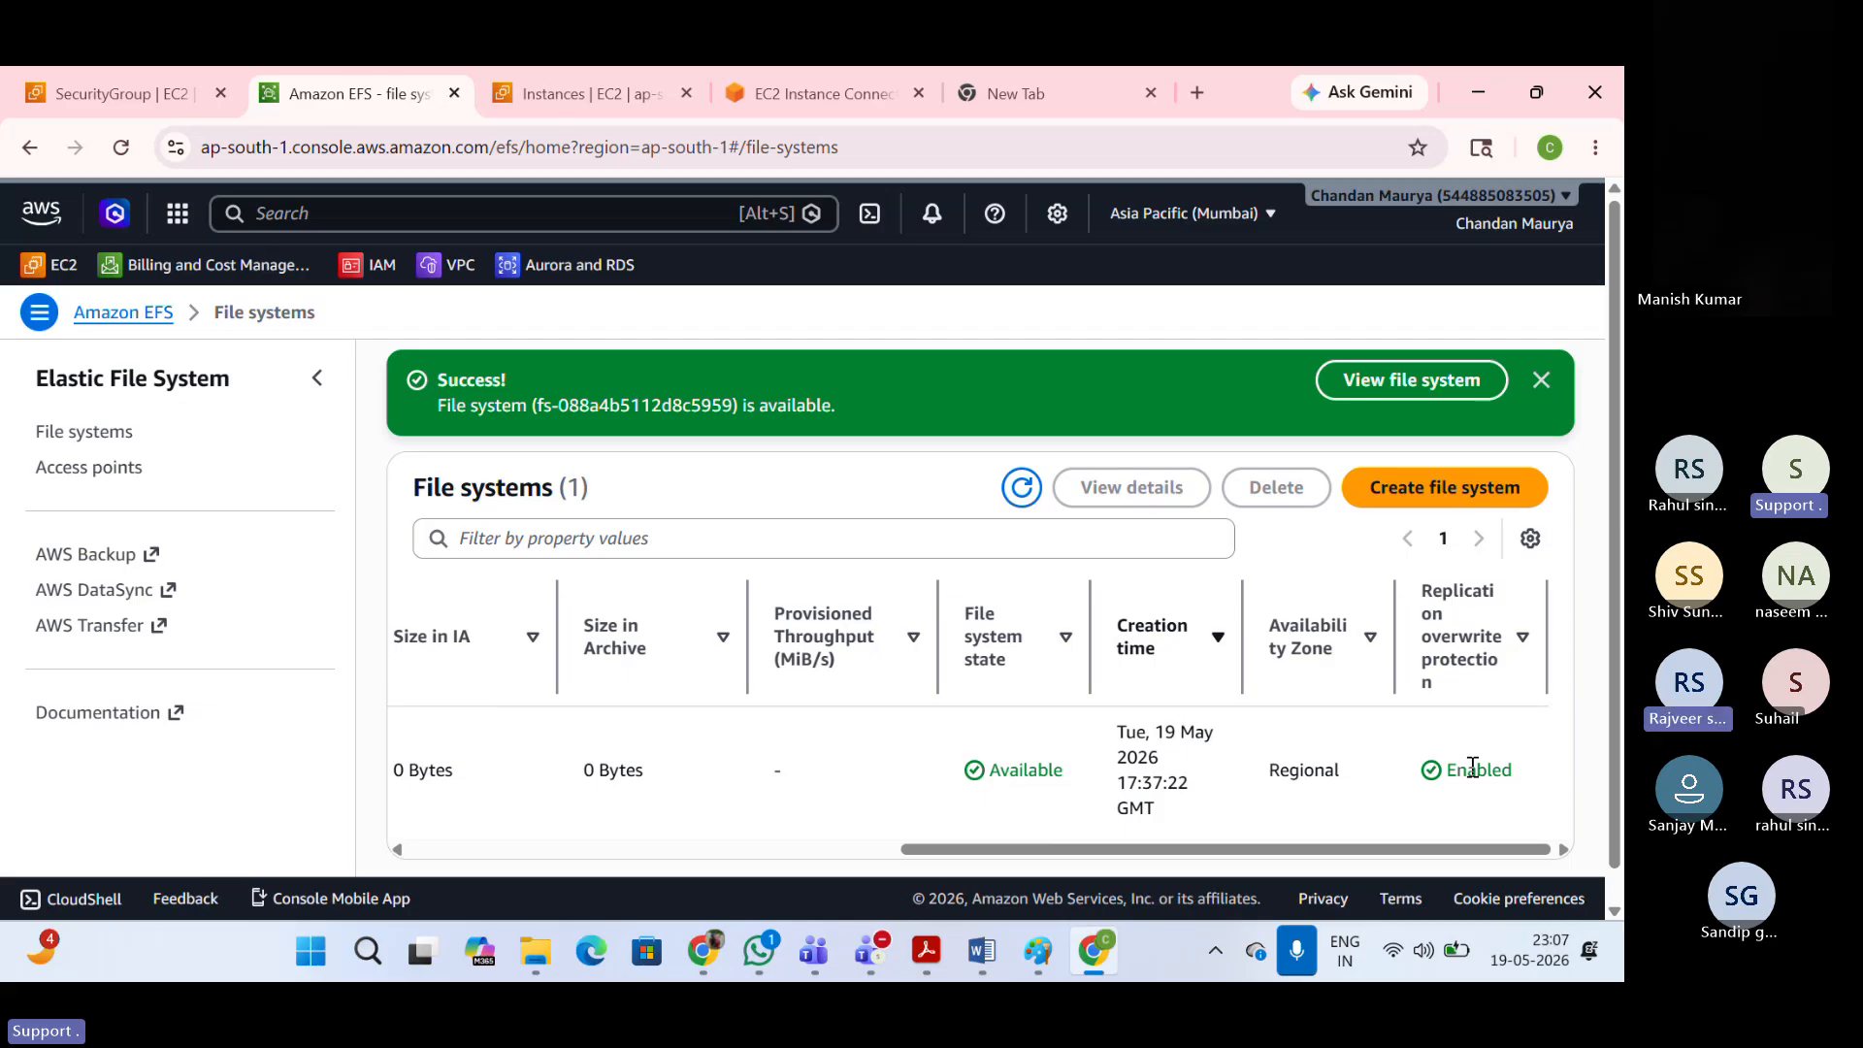
left_click(1540, 386)
Step: Add the text label 'mount EC2 to EFS' beside the server-1 link in the Paint diagram
left_click(1037, 954)
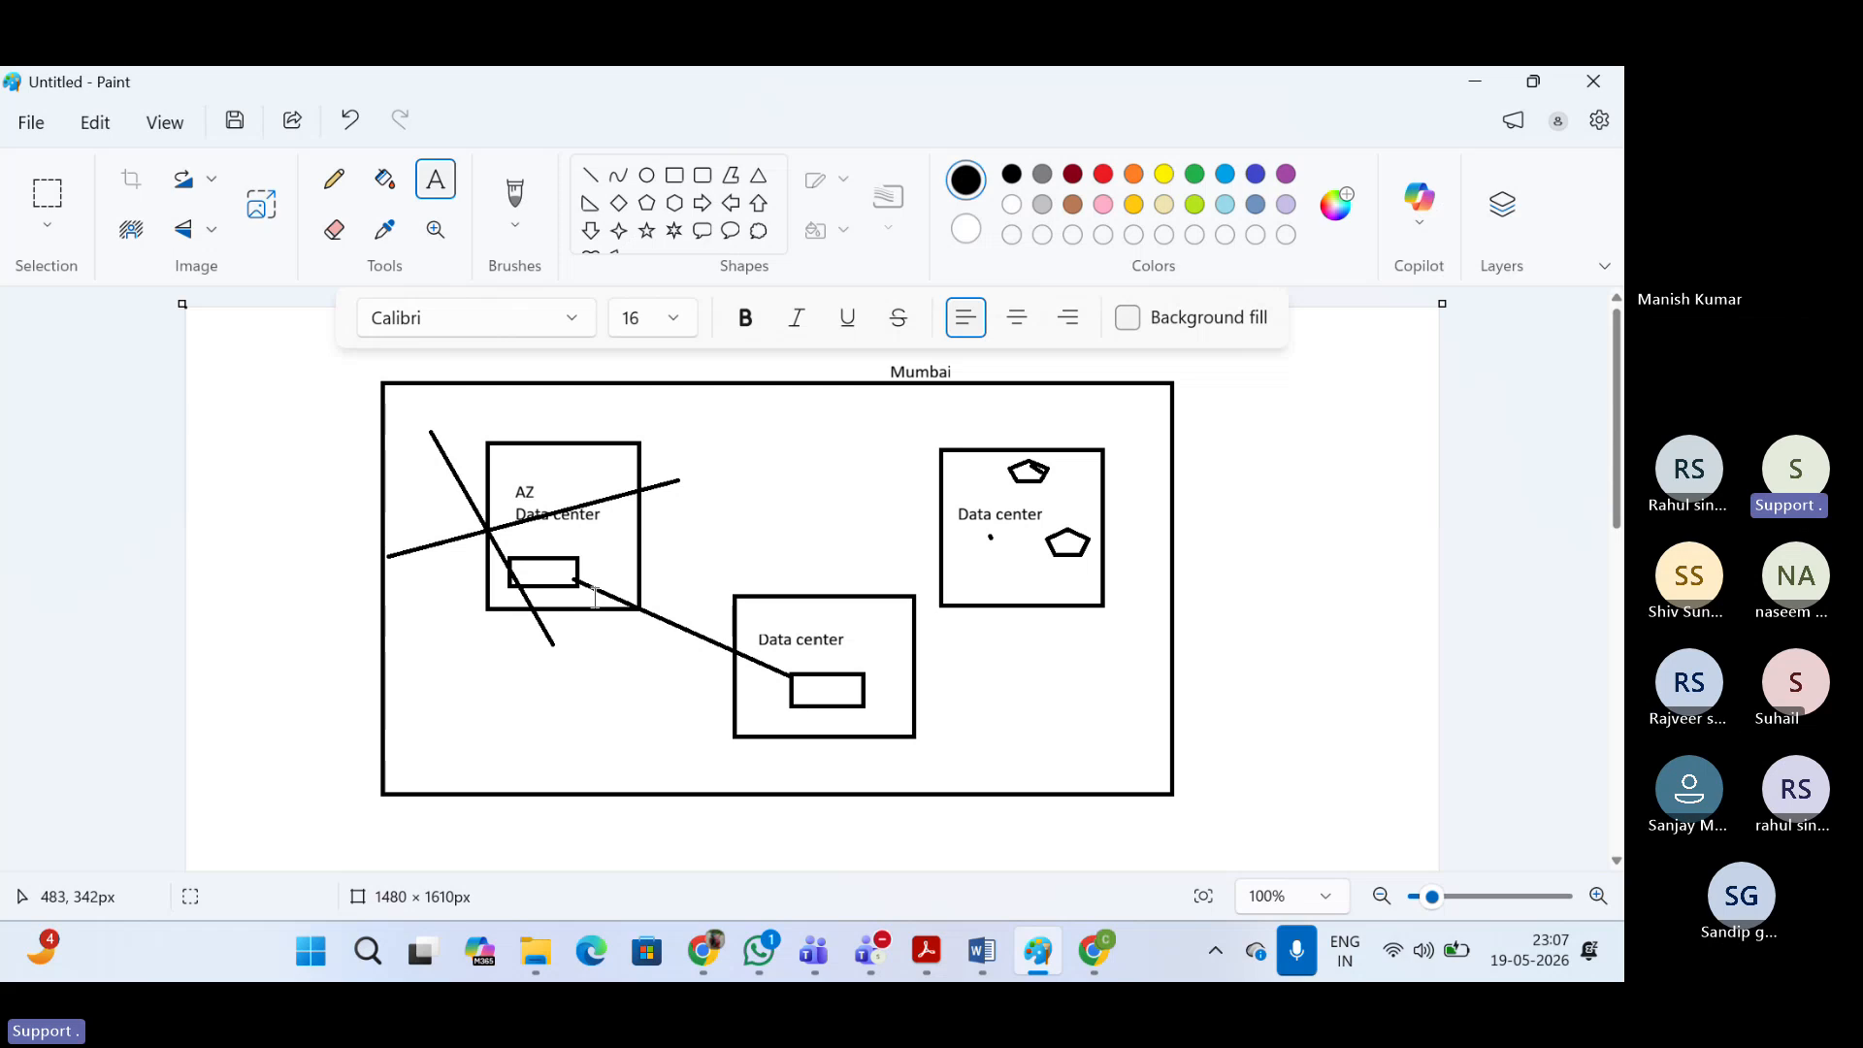
scroll(747, 585, "down", 1)
scroll(747, 585, "down", 7)
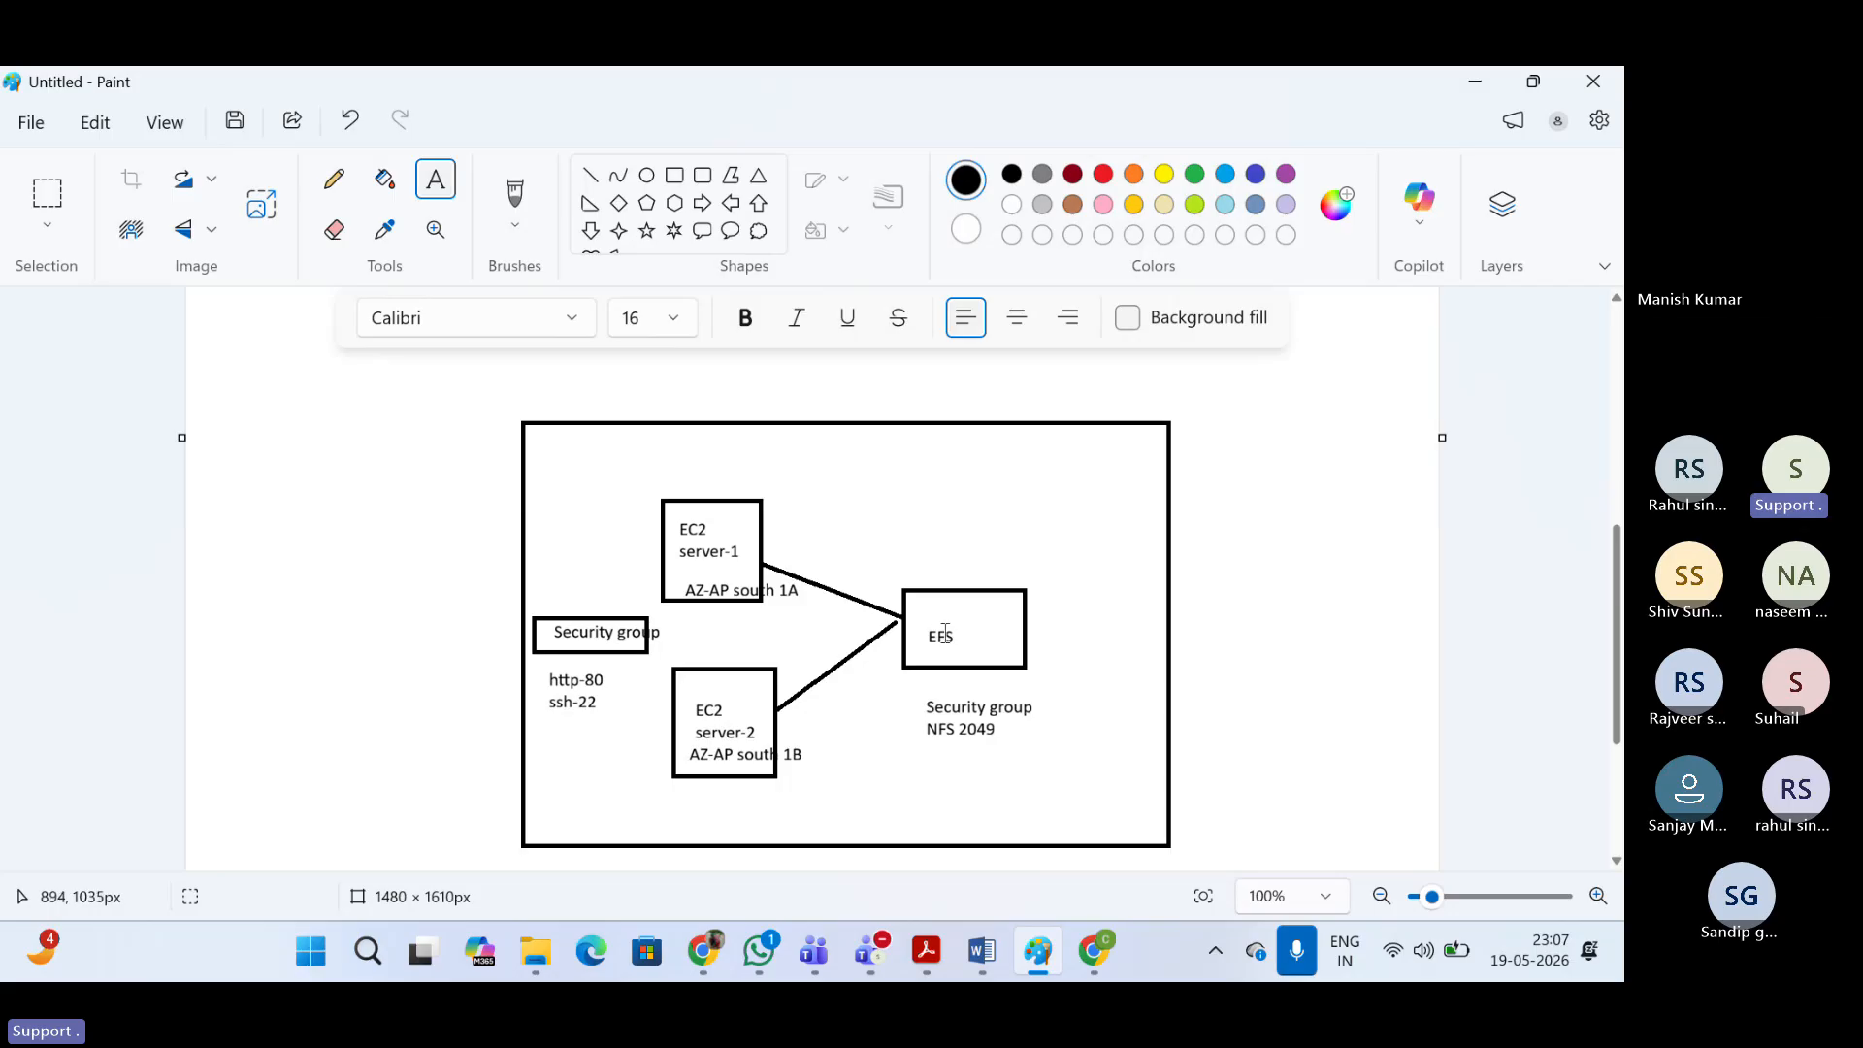
left_click(787, 538)
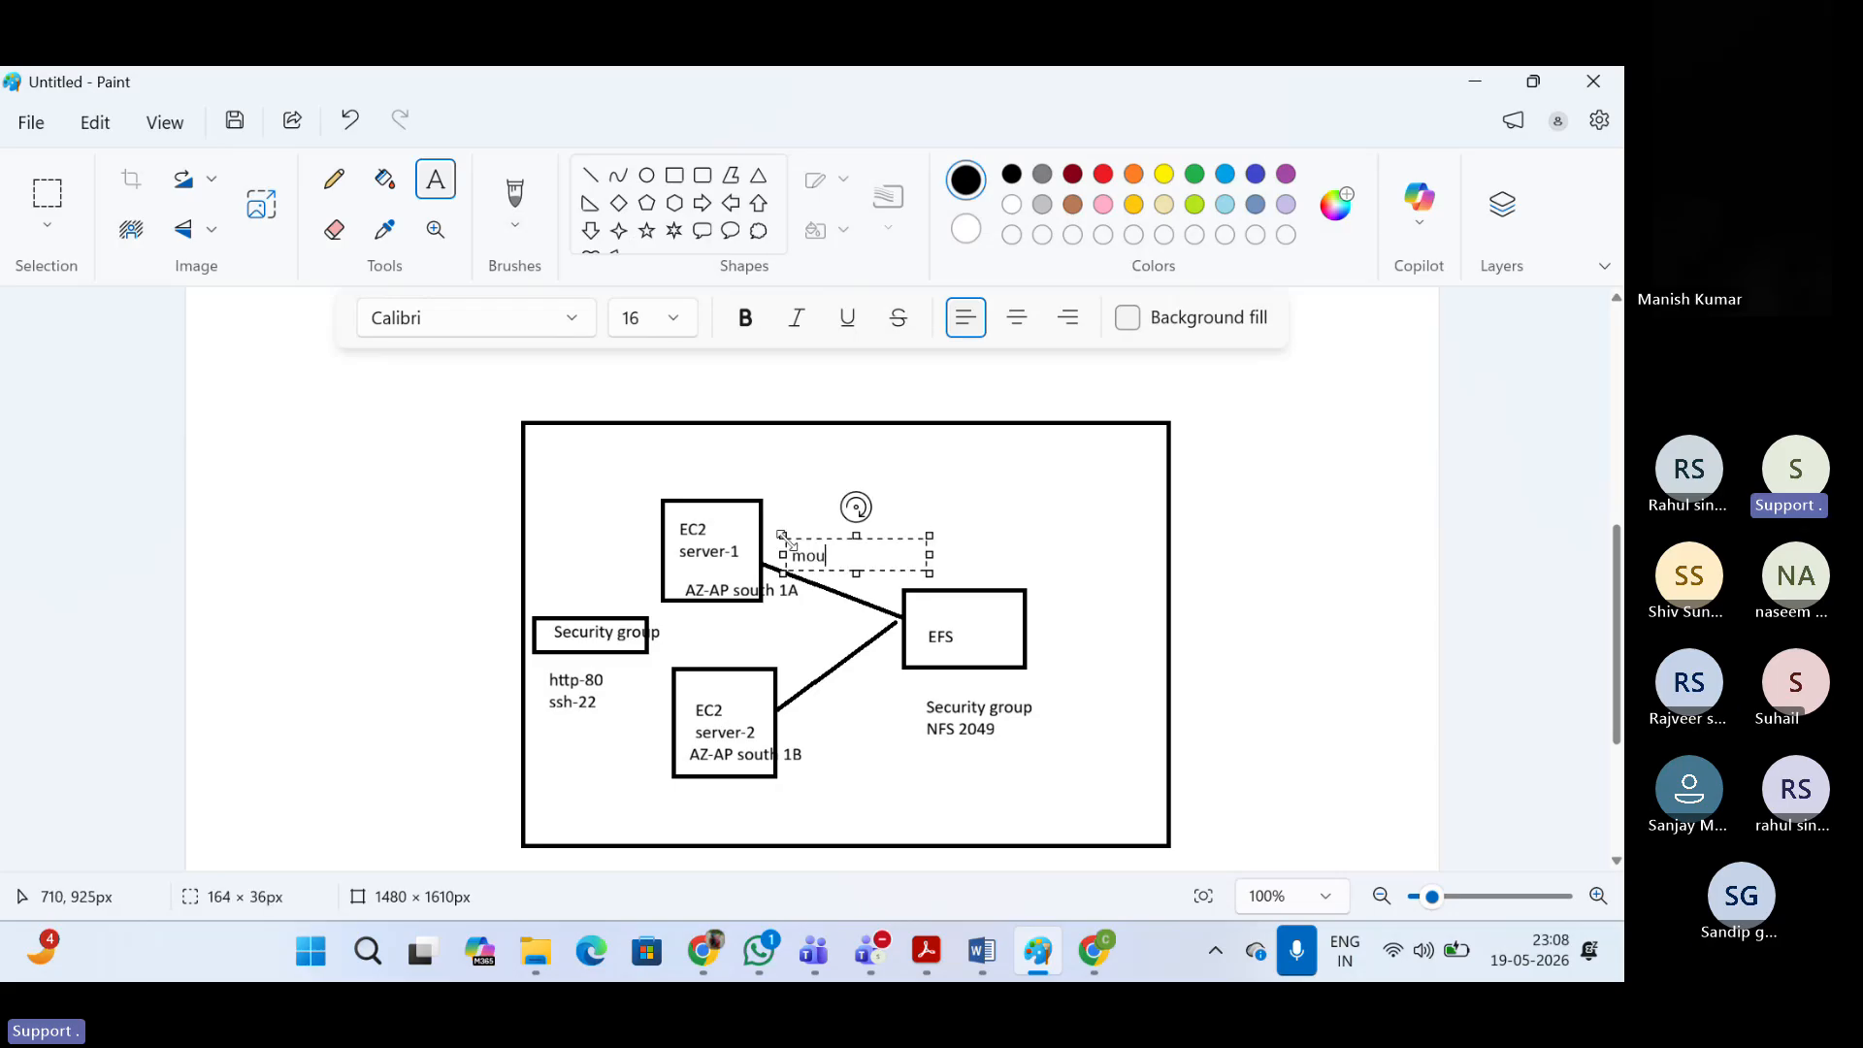
type("mount")
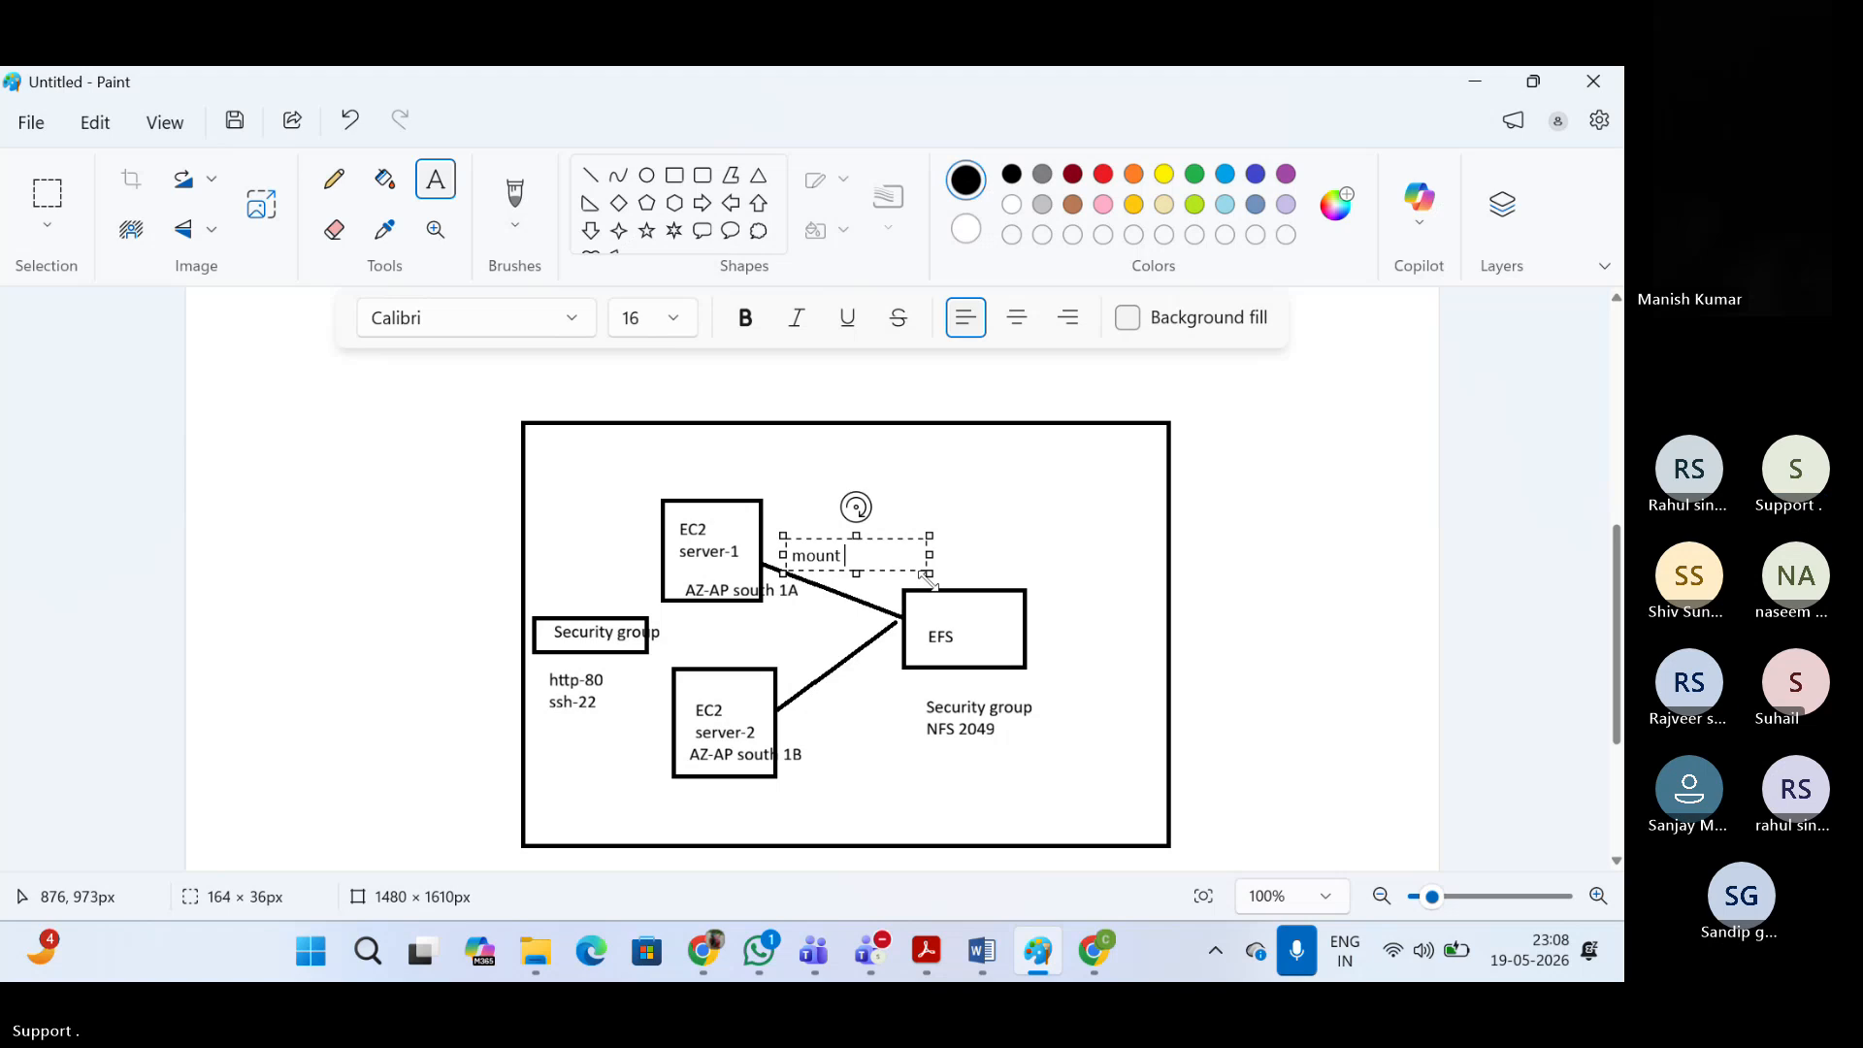
type("EC@")
type("2 ")
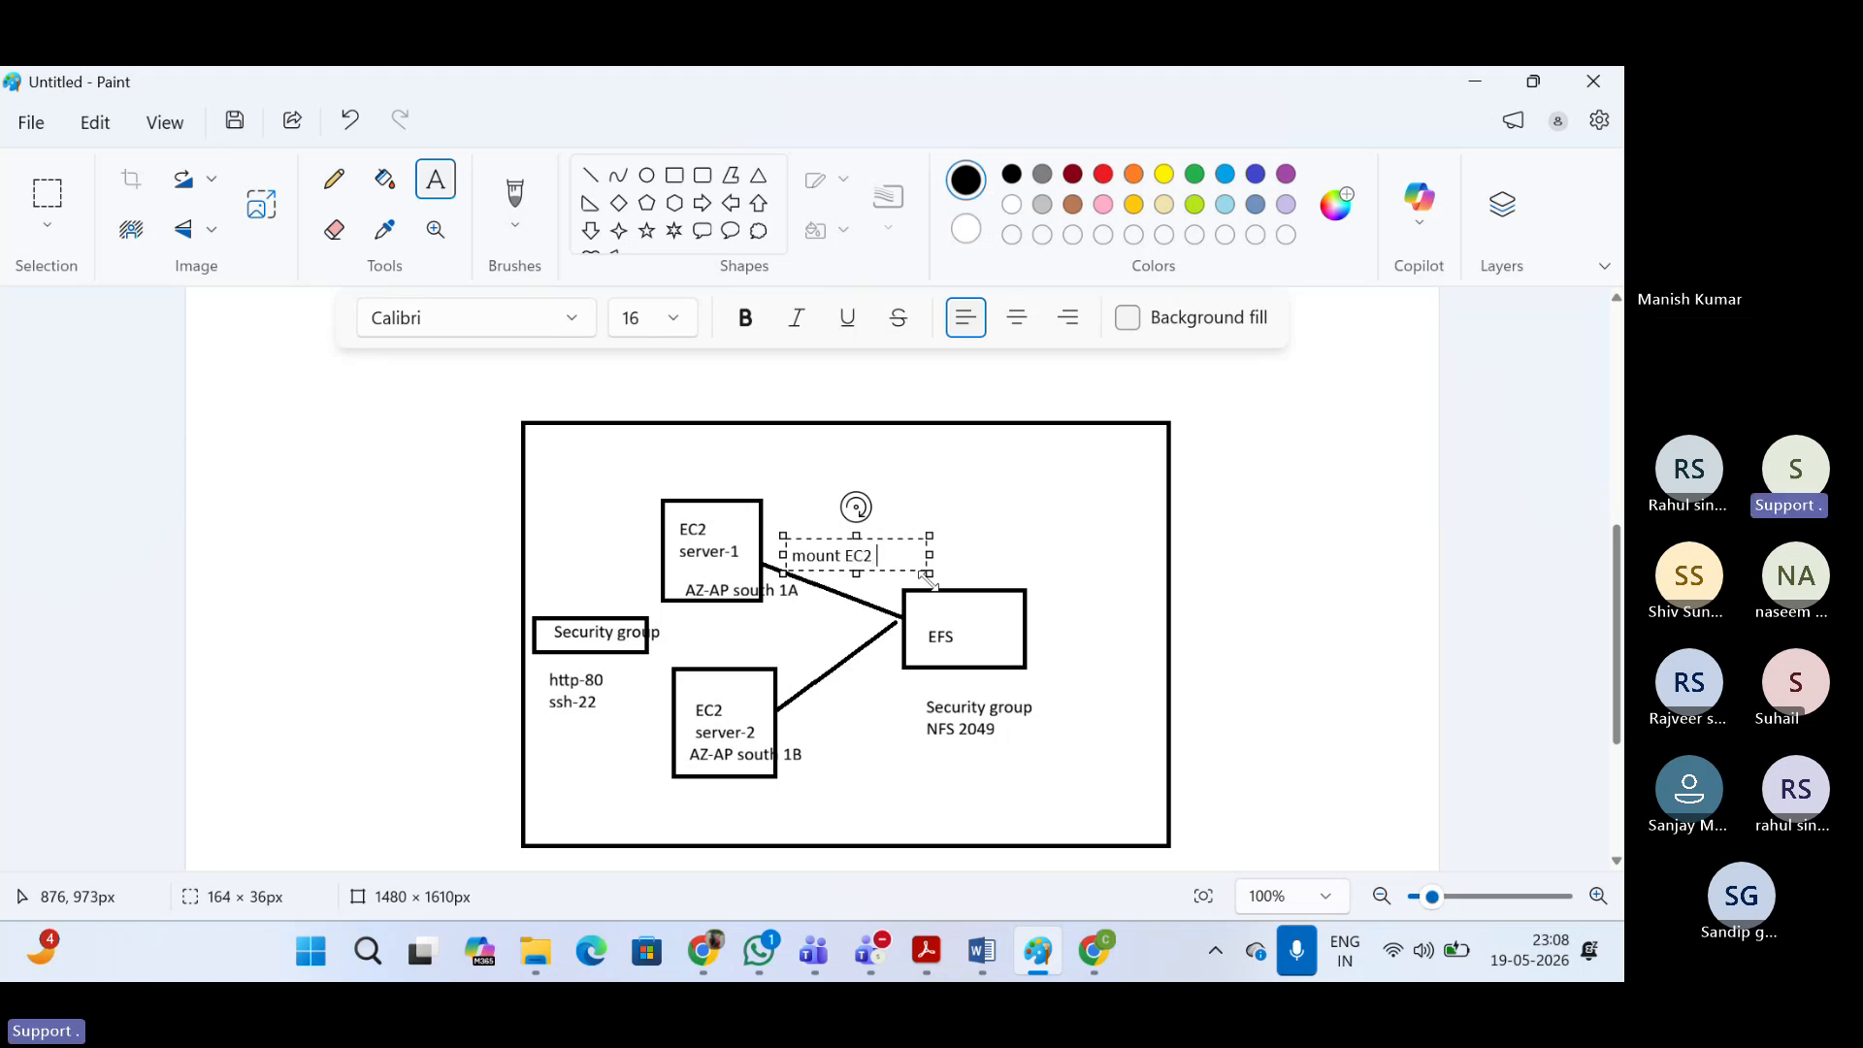
type("to EFS")
left_click(1000, 573)
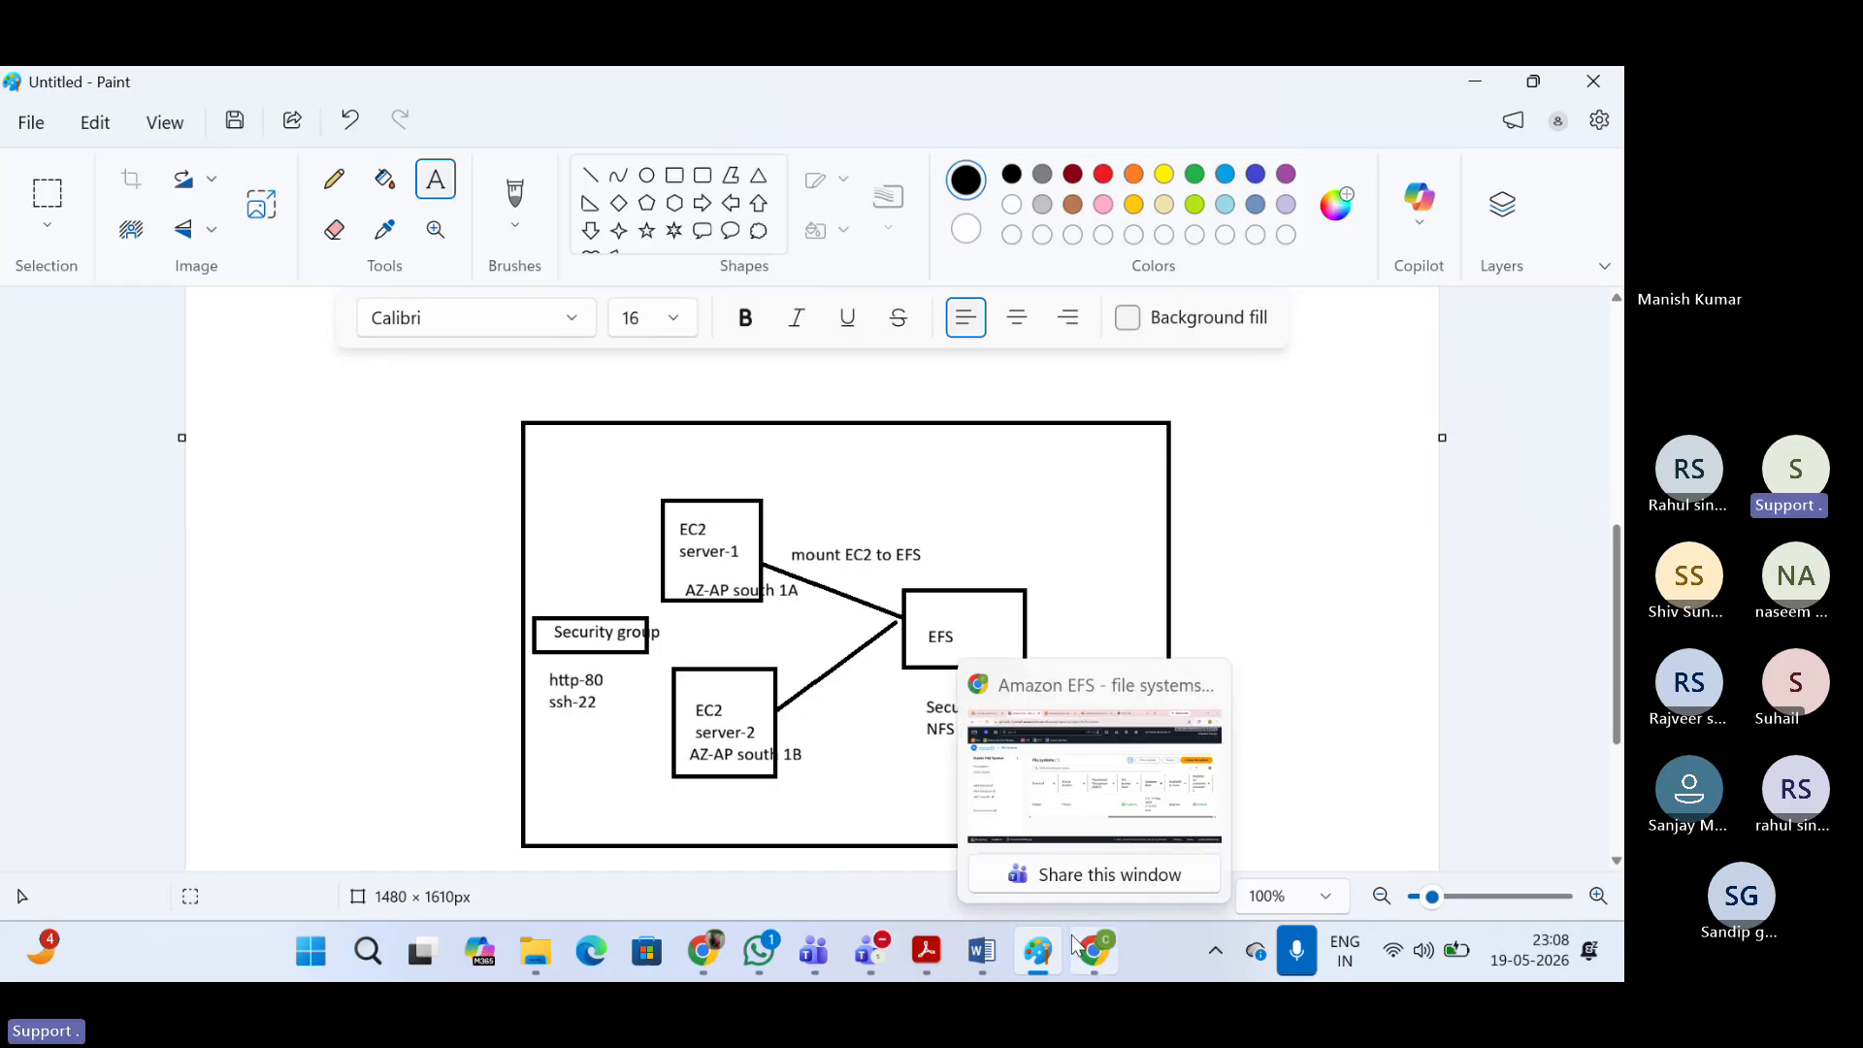
mouse_move(983, 941)
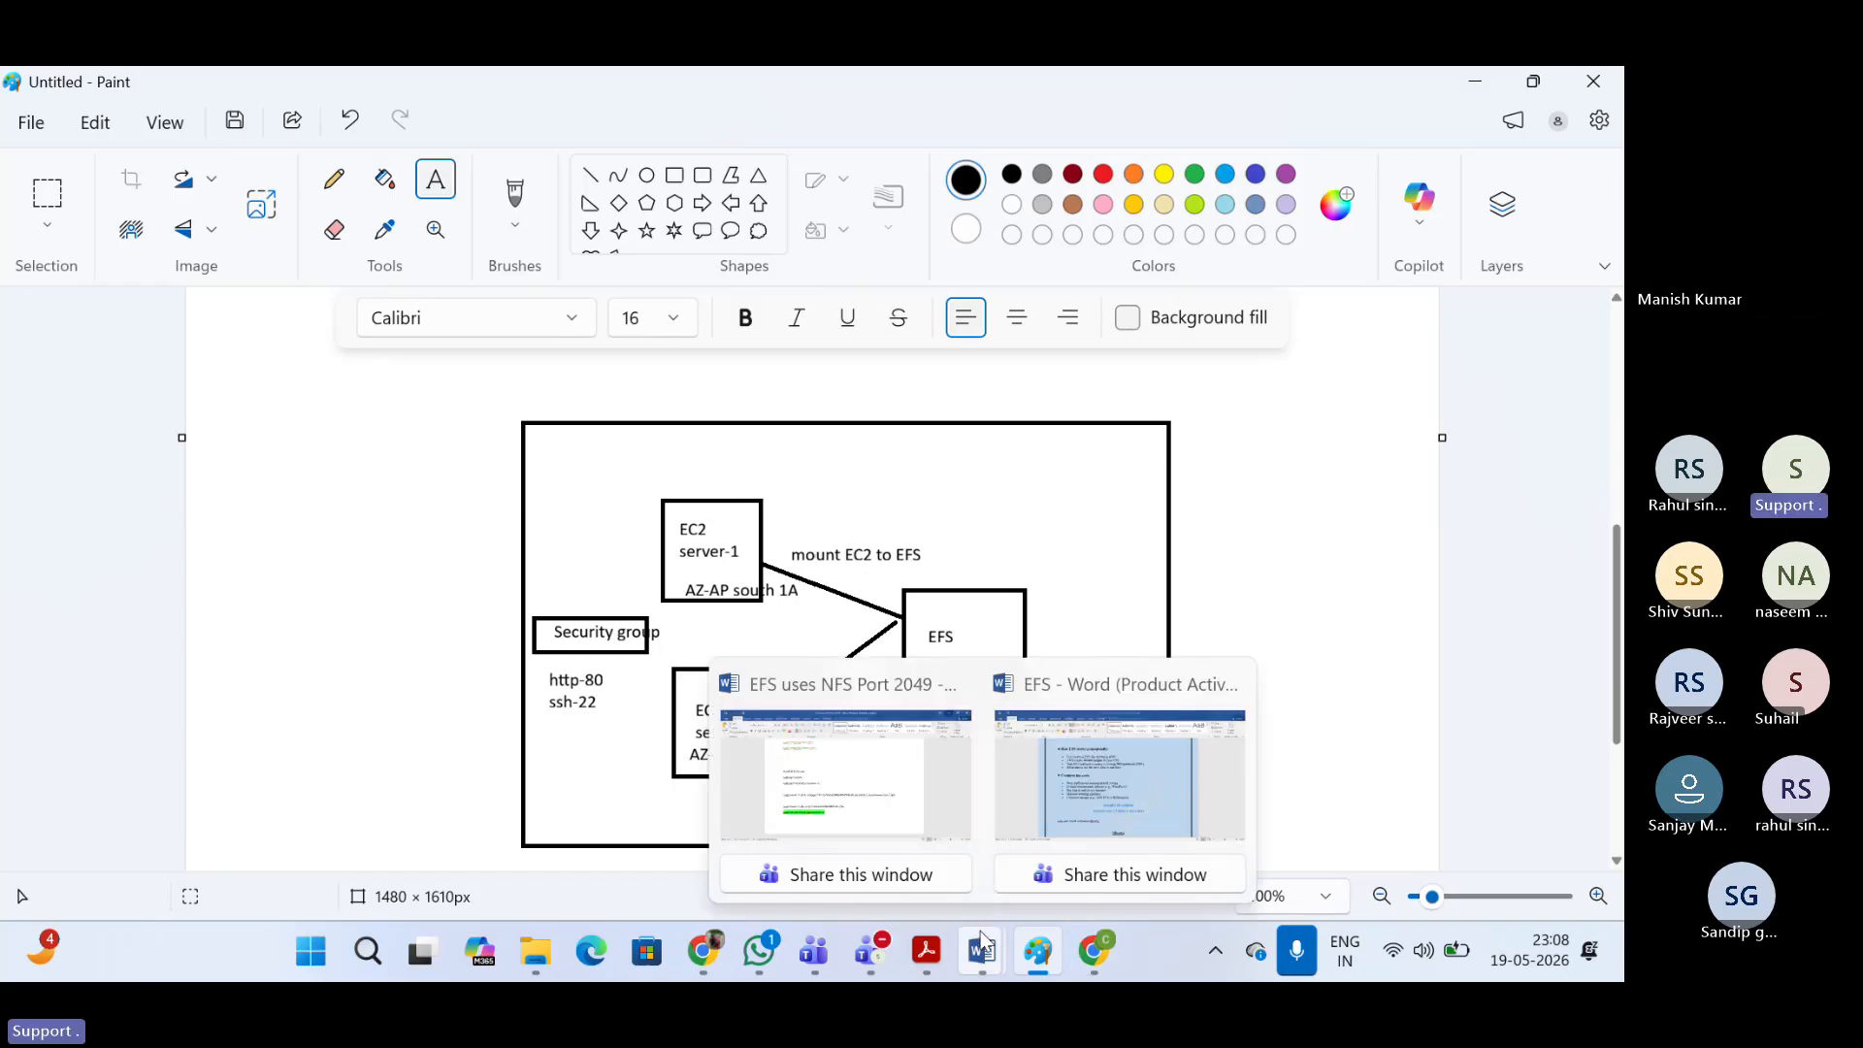
Step: Dismiss the Teams recording and transcription notice and minimise the AWS Free Classes meeting
mouse_move(870, 946)
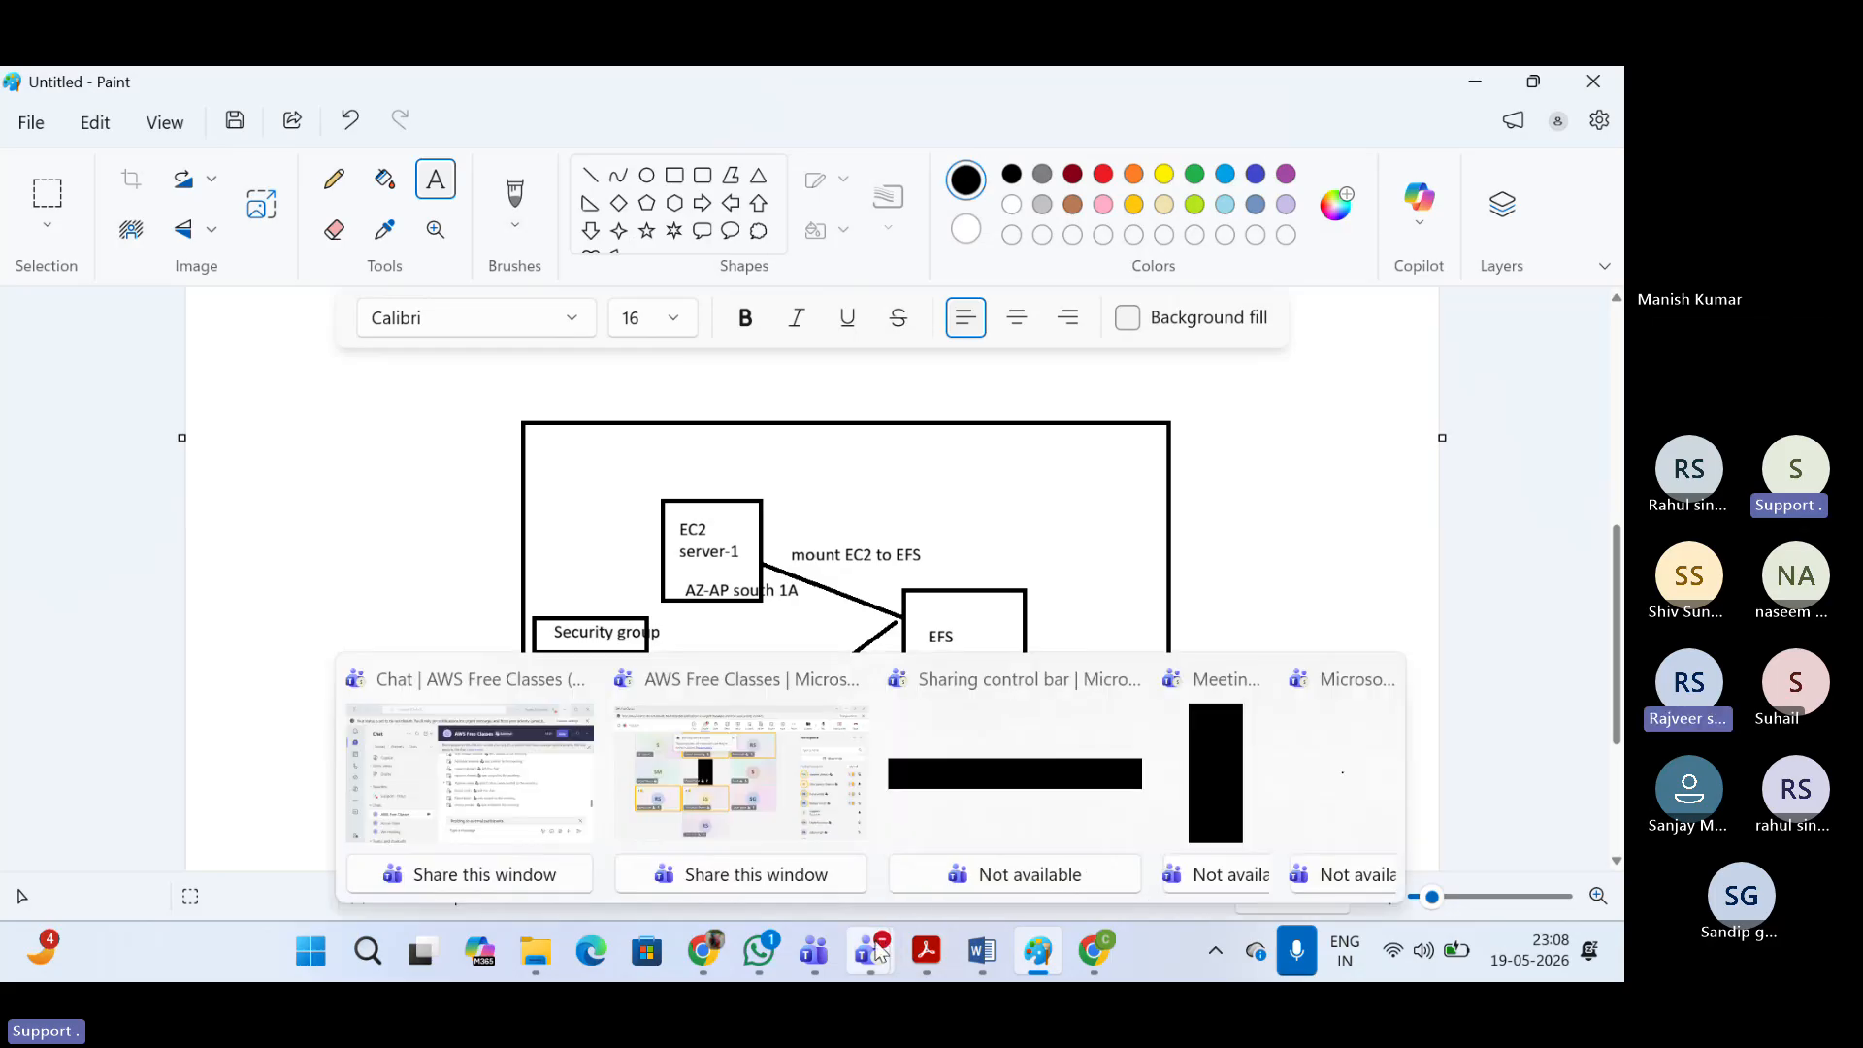
left_click(757, 805)
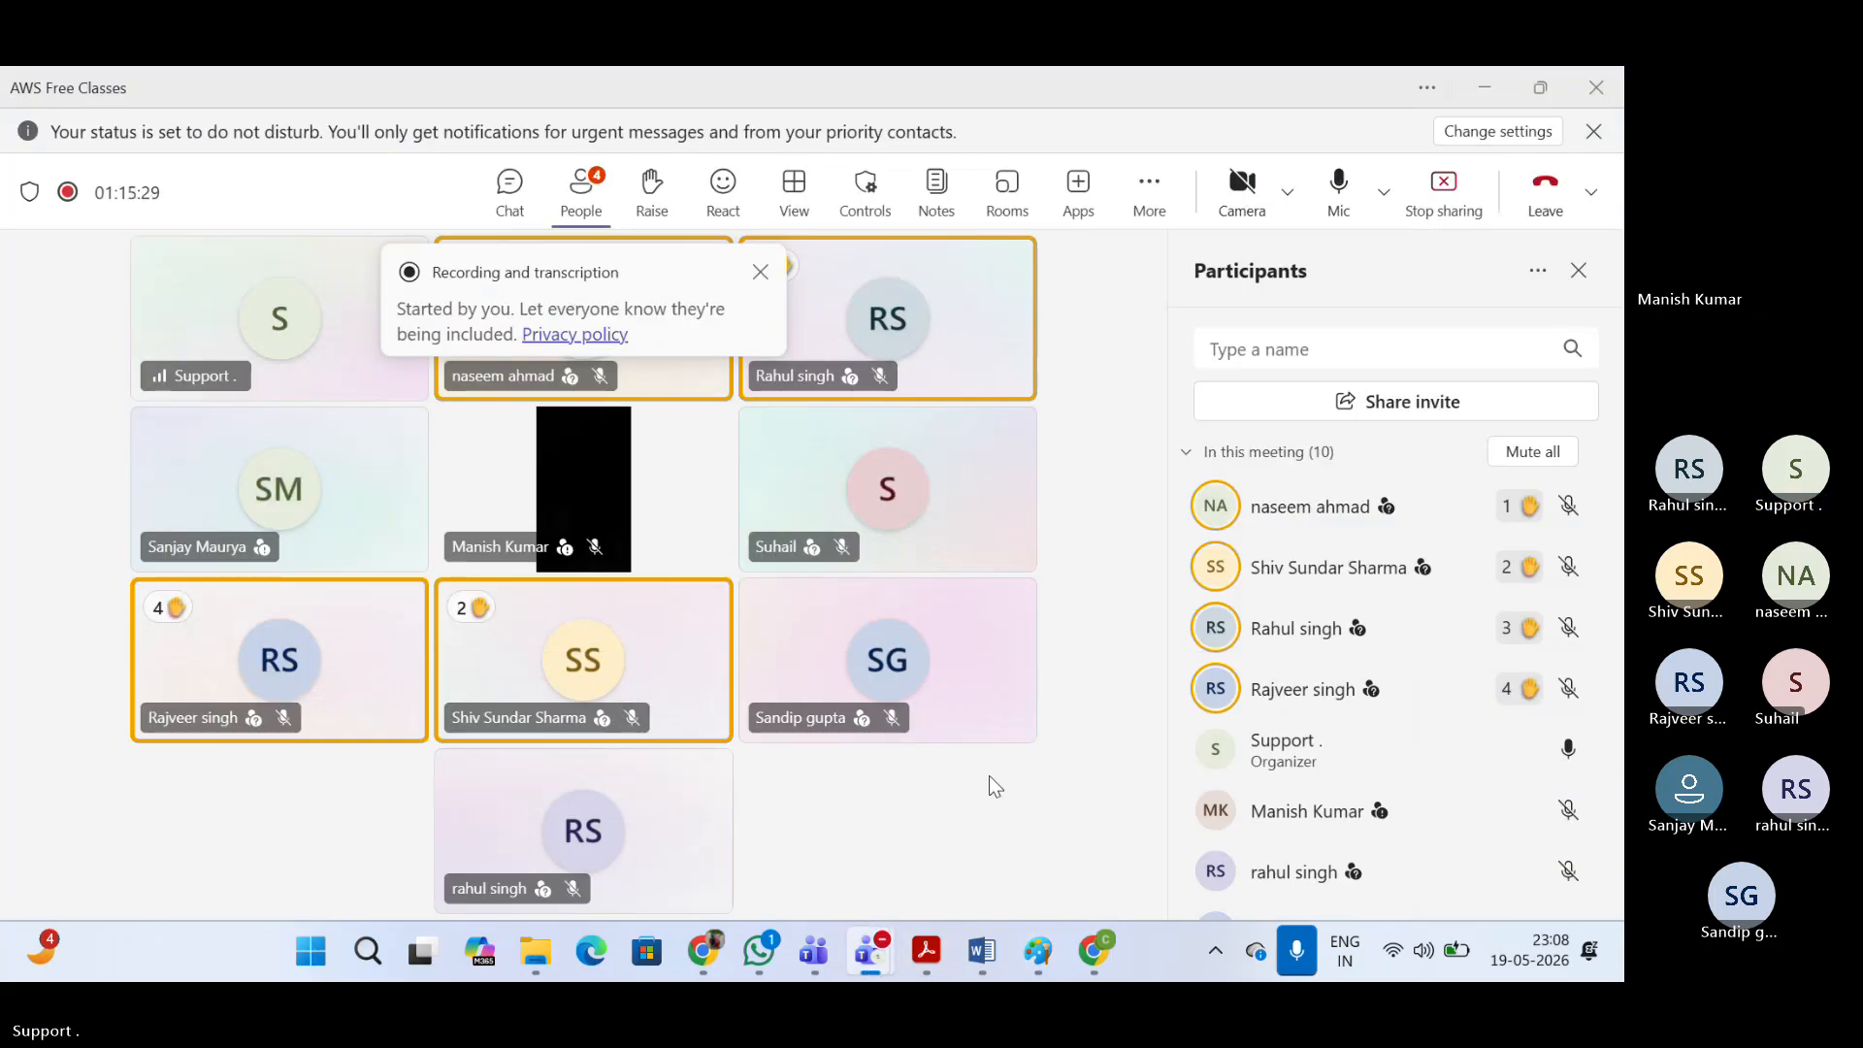
left_click(759, 271)
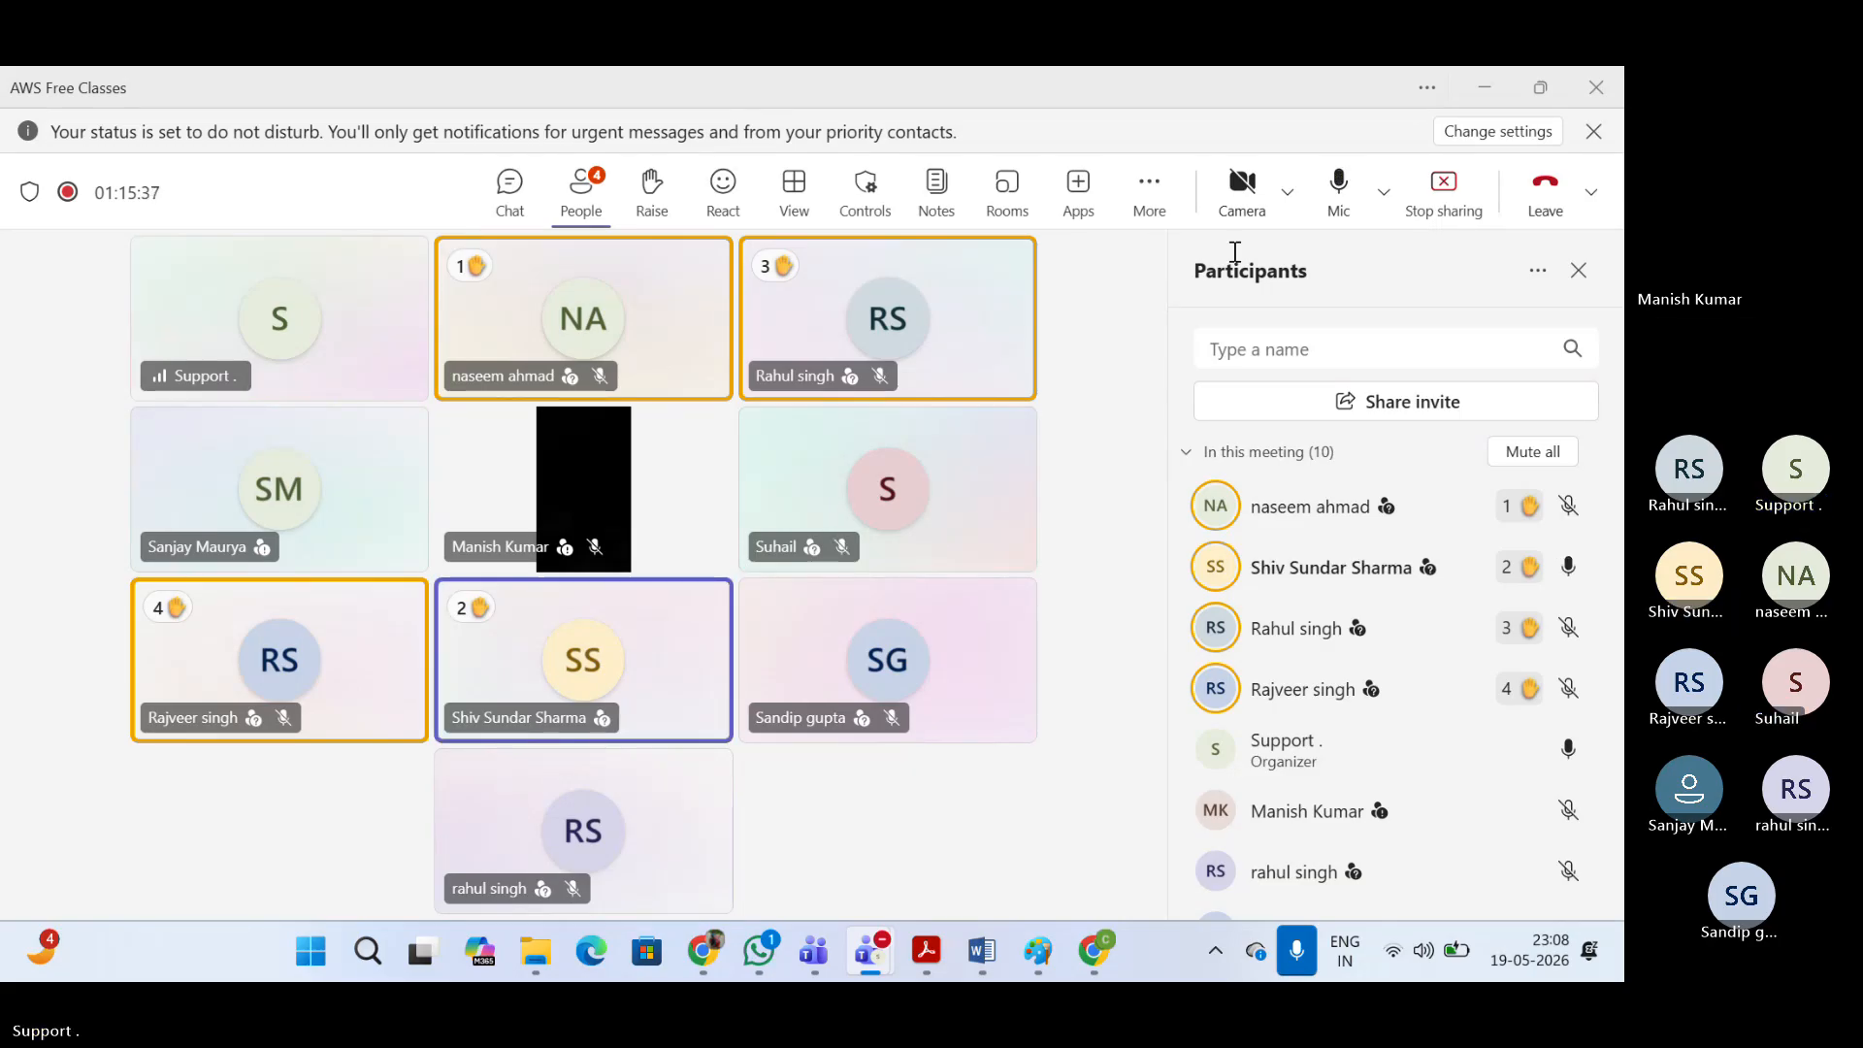
left_click(1482, 85)
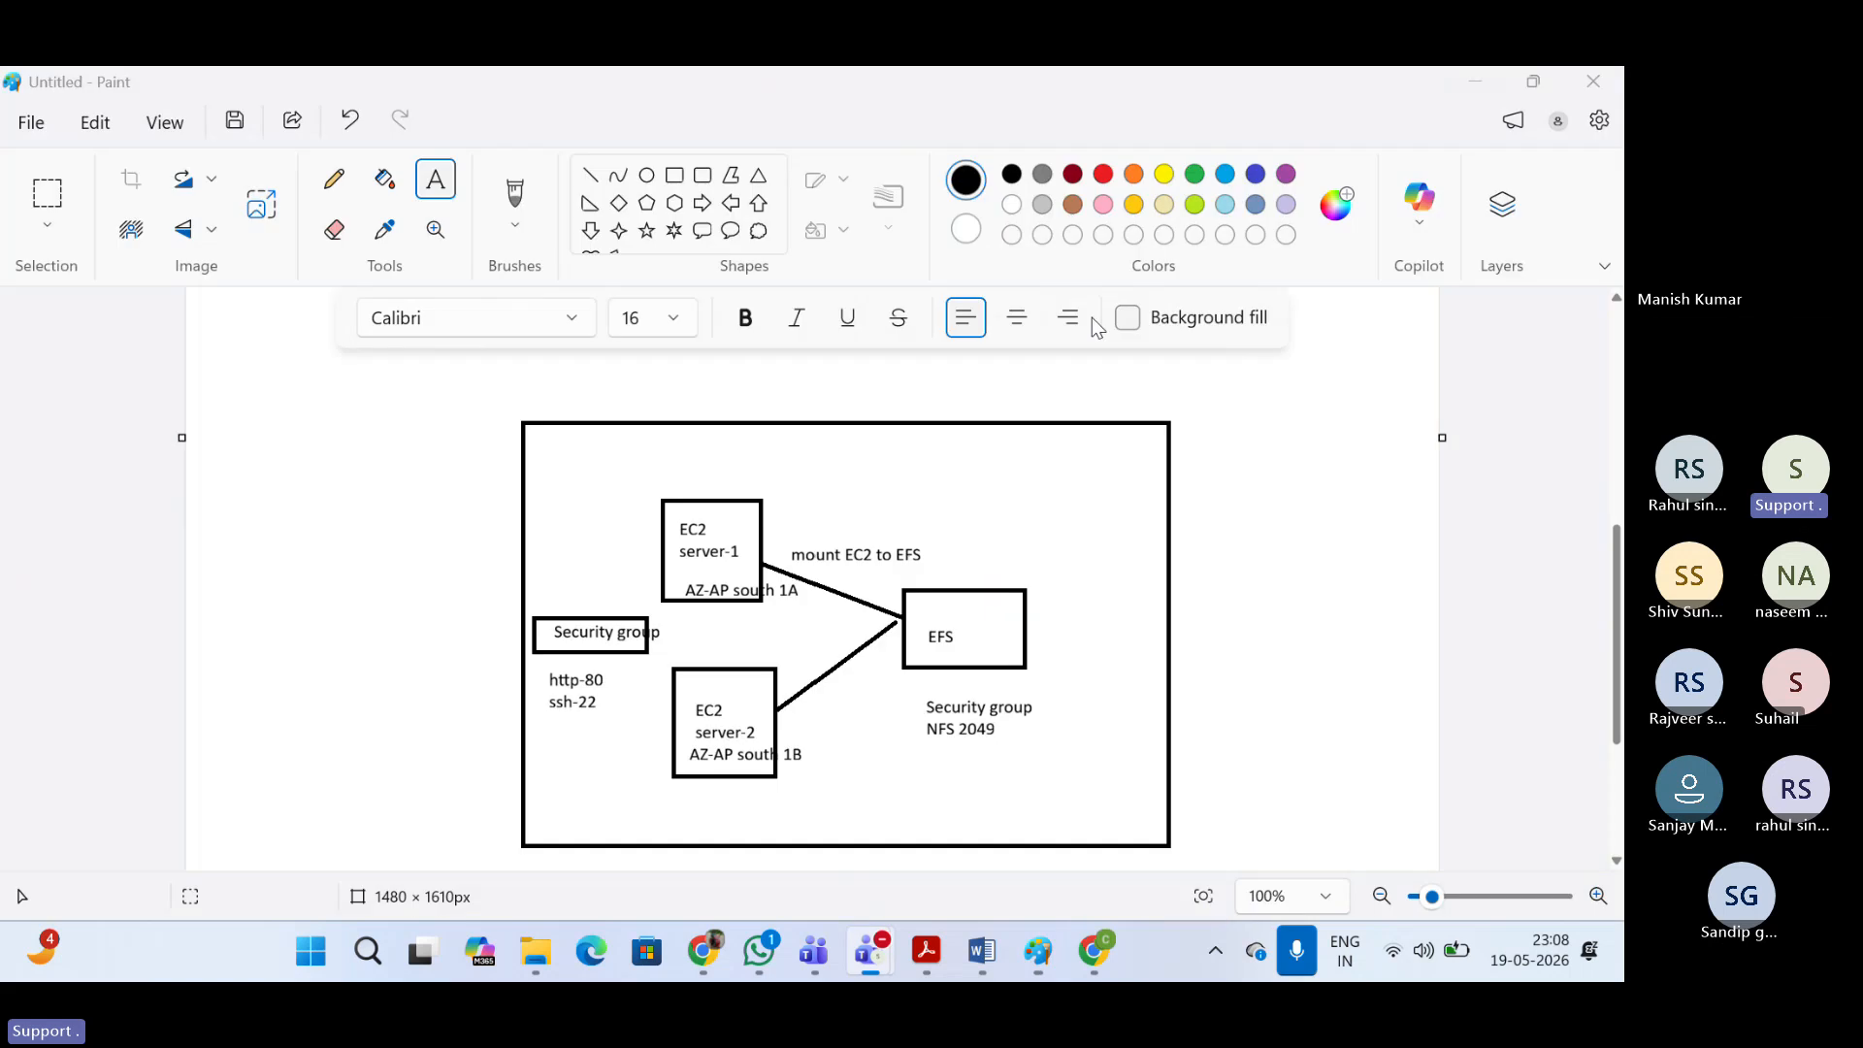
Step: Return to the EC2 Instances list and refresh it to update status checks
left_click(1475, 73)
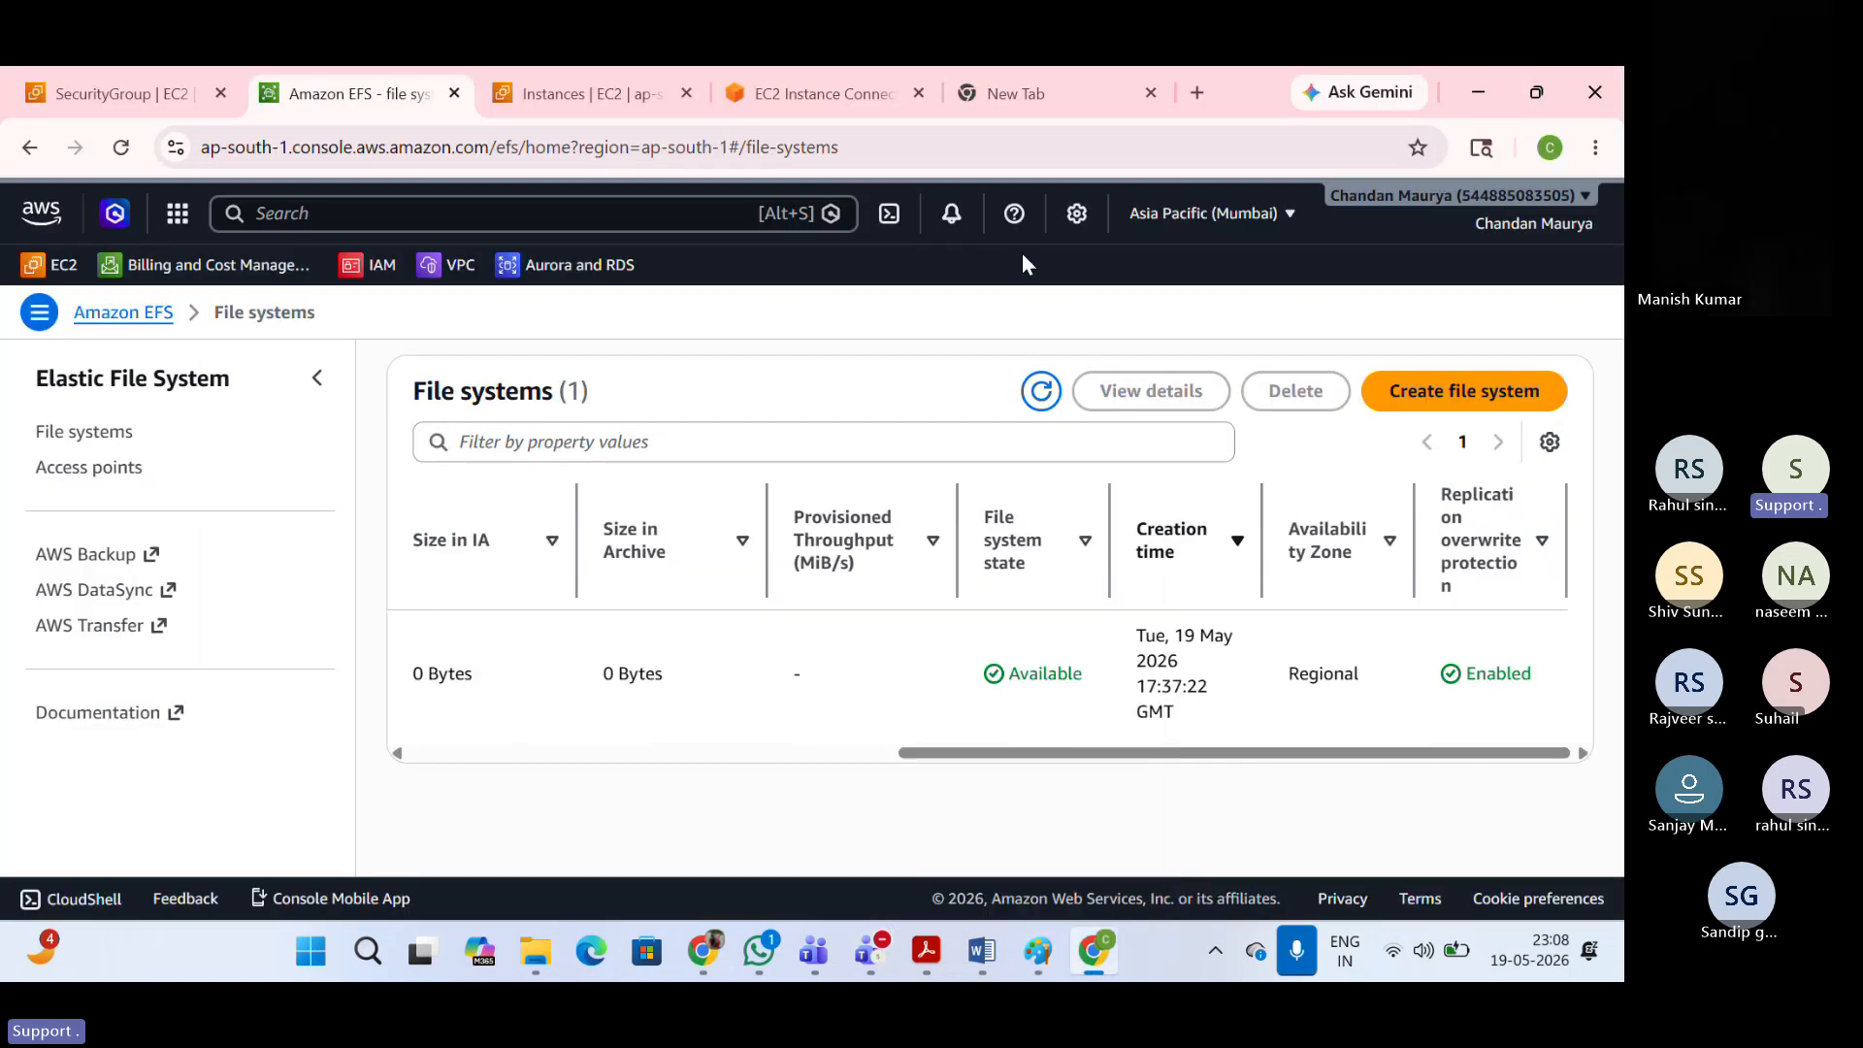
left_click(596, 99)
left_click(779, 80)
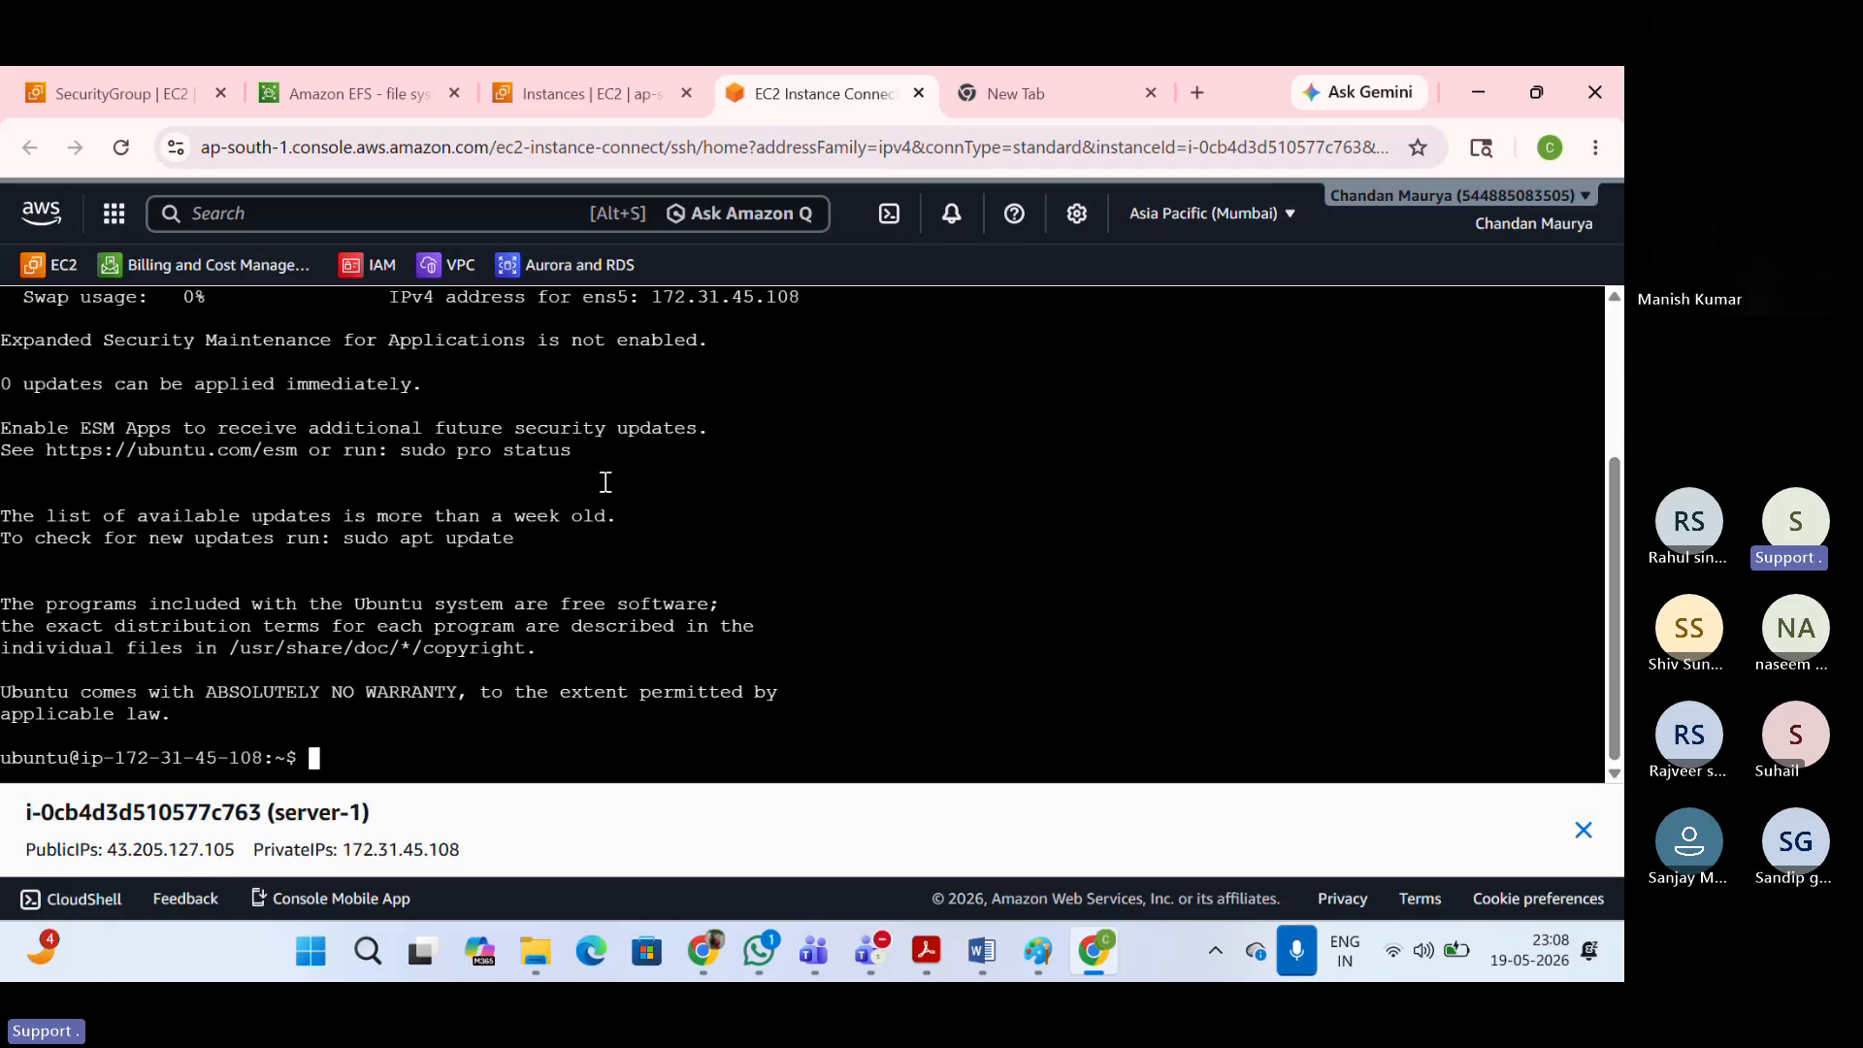
left_click(562, 67)
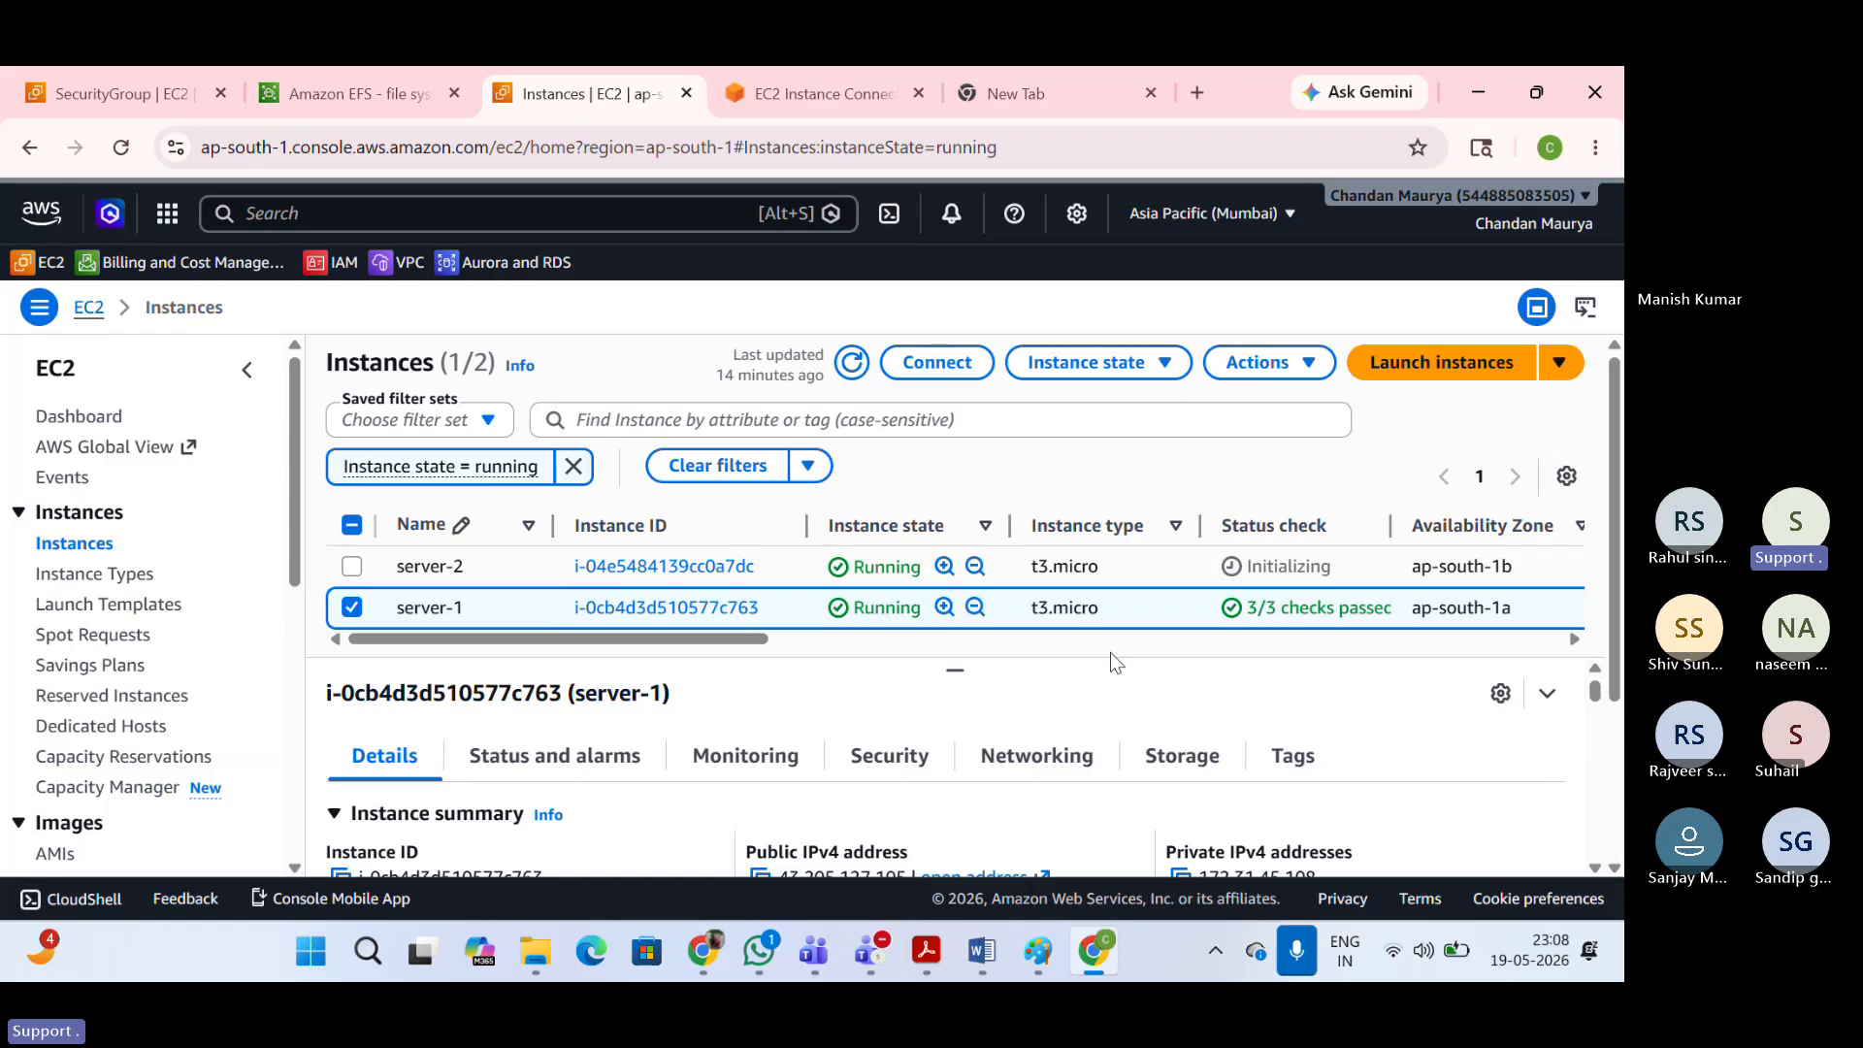
left_click(1470, 309)
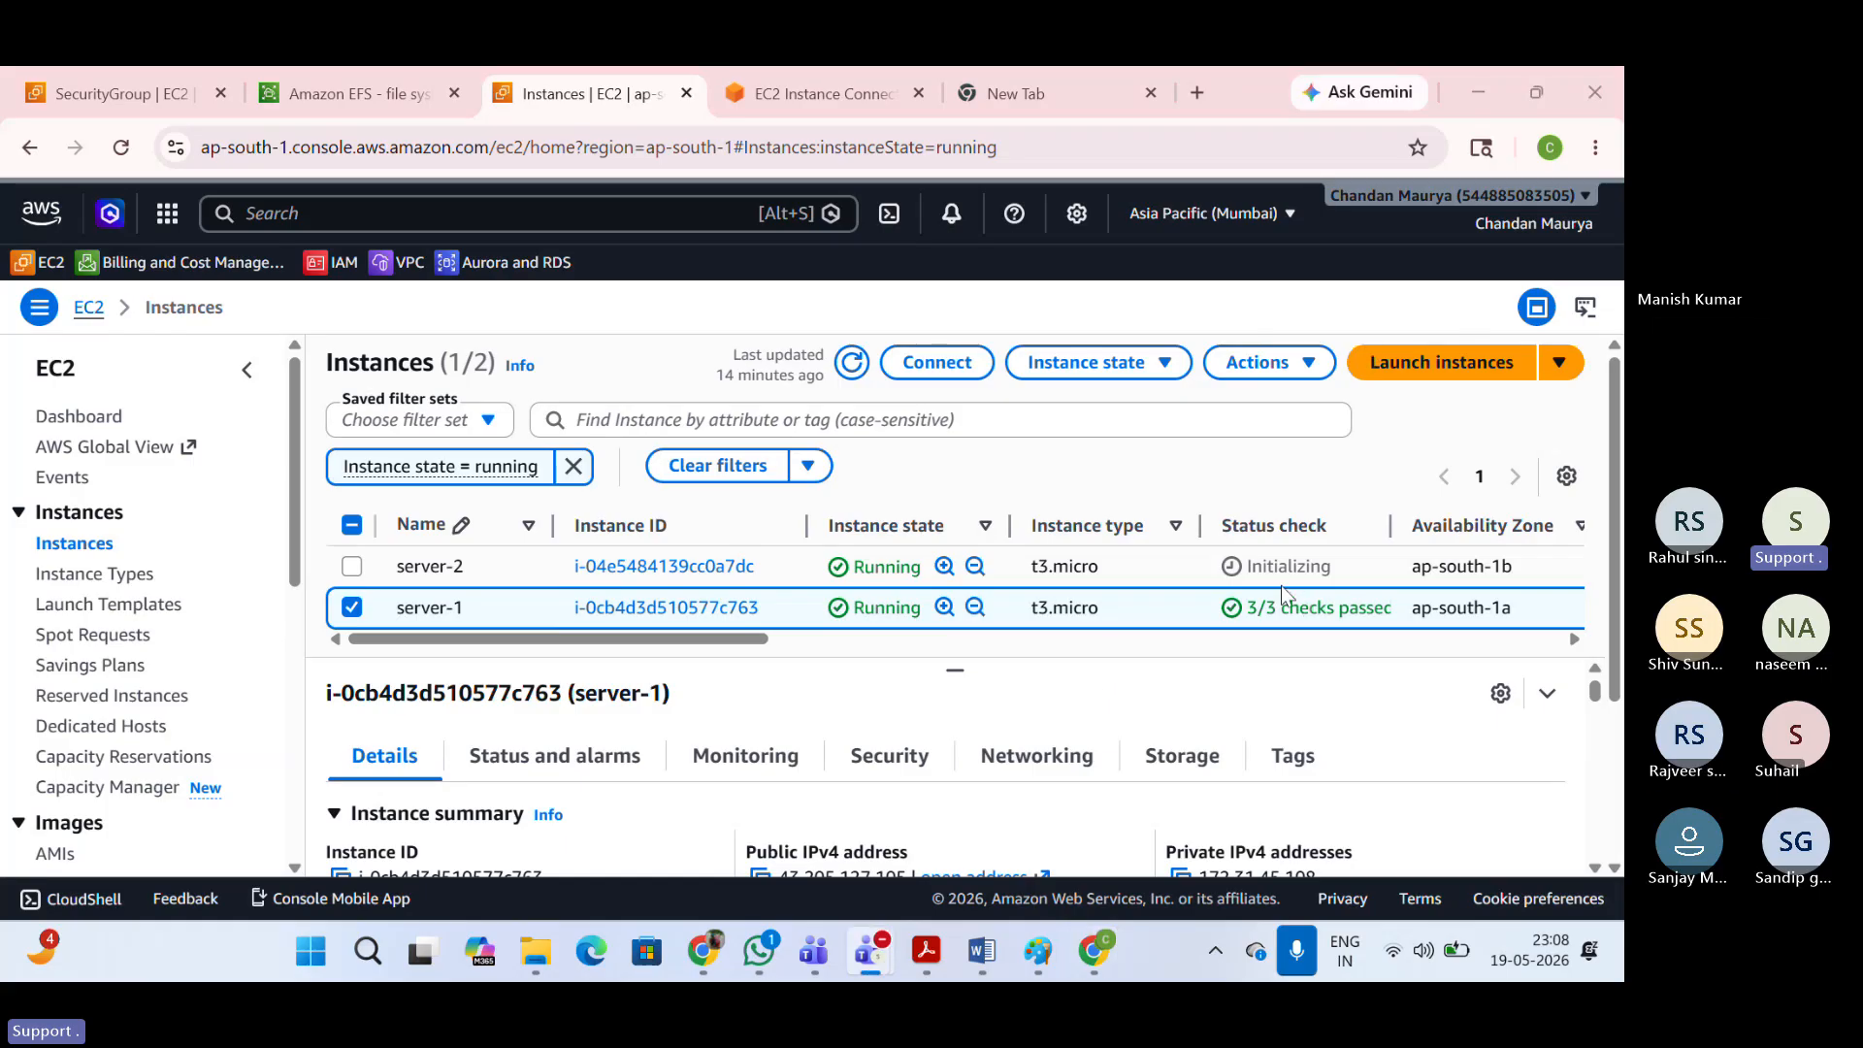
left_click(852, 364)
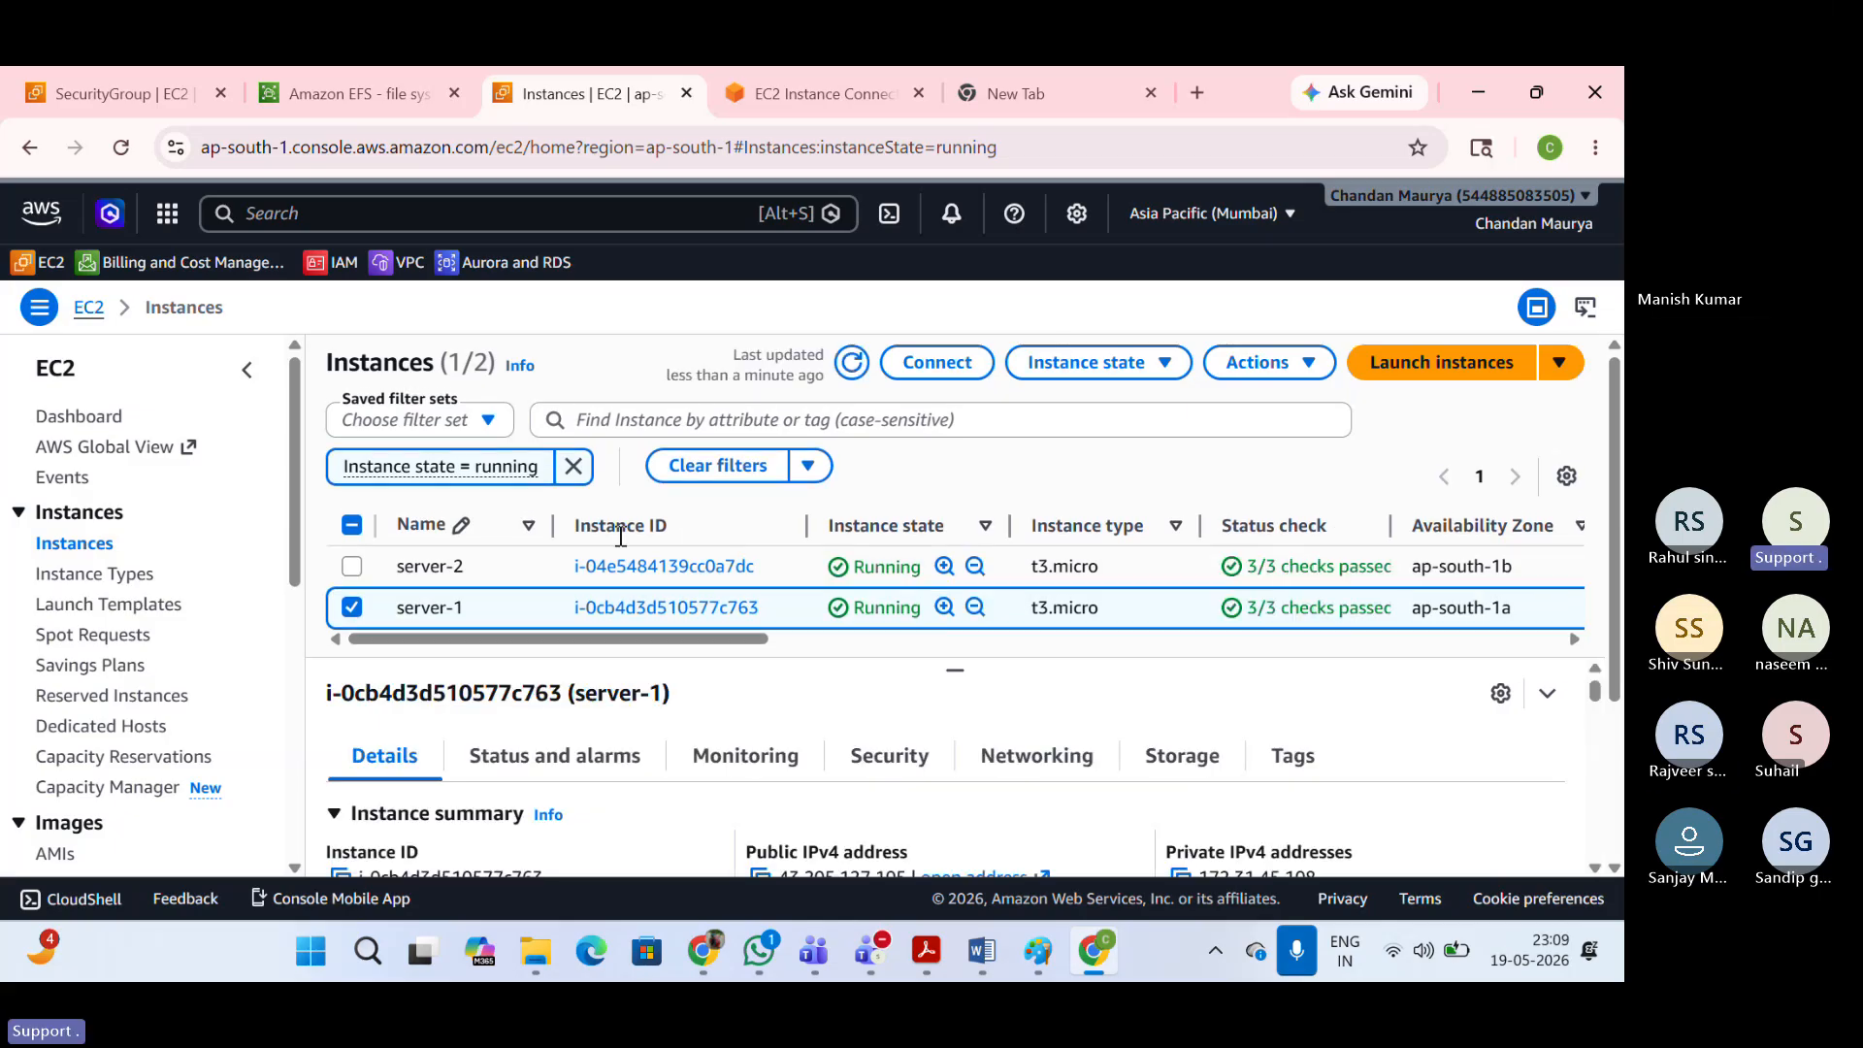
Step: Select server-2 instead of server-1 and connect via EC2 Instance Connect
left_click(352, 611)
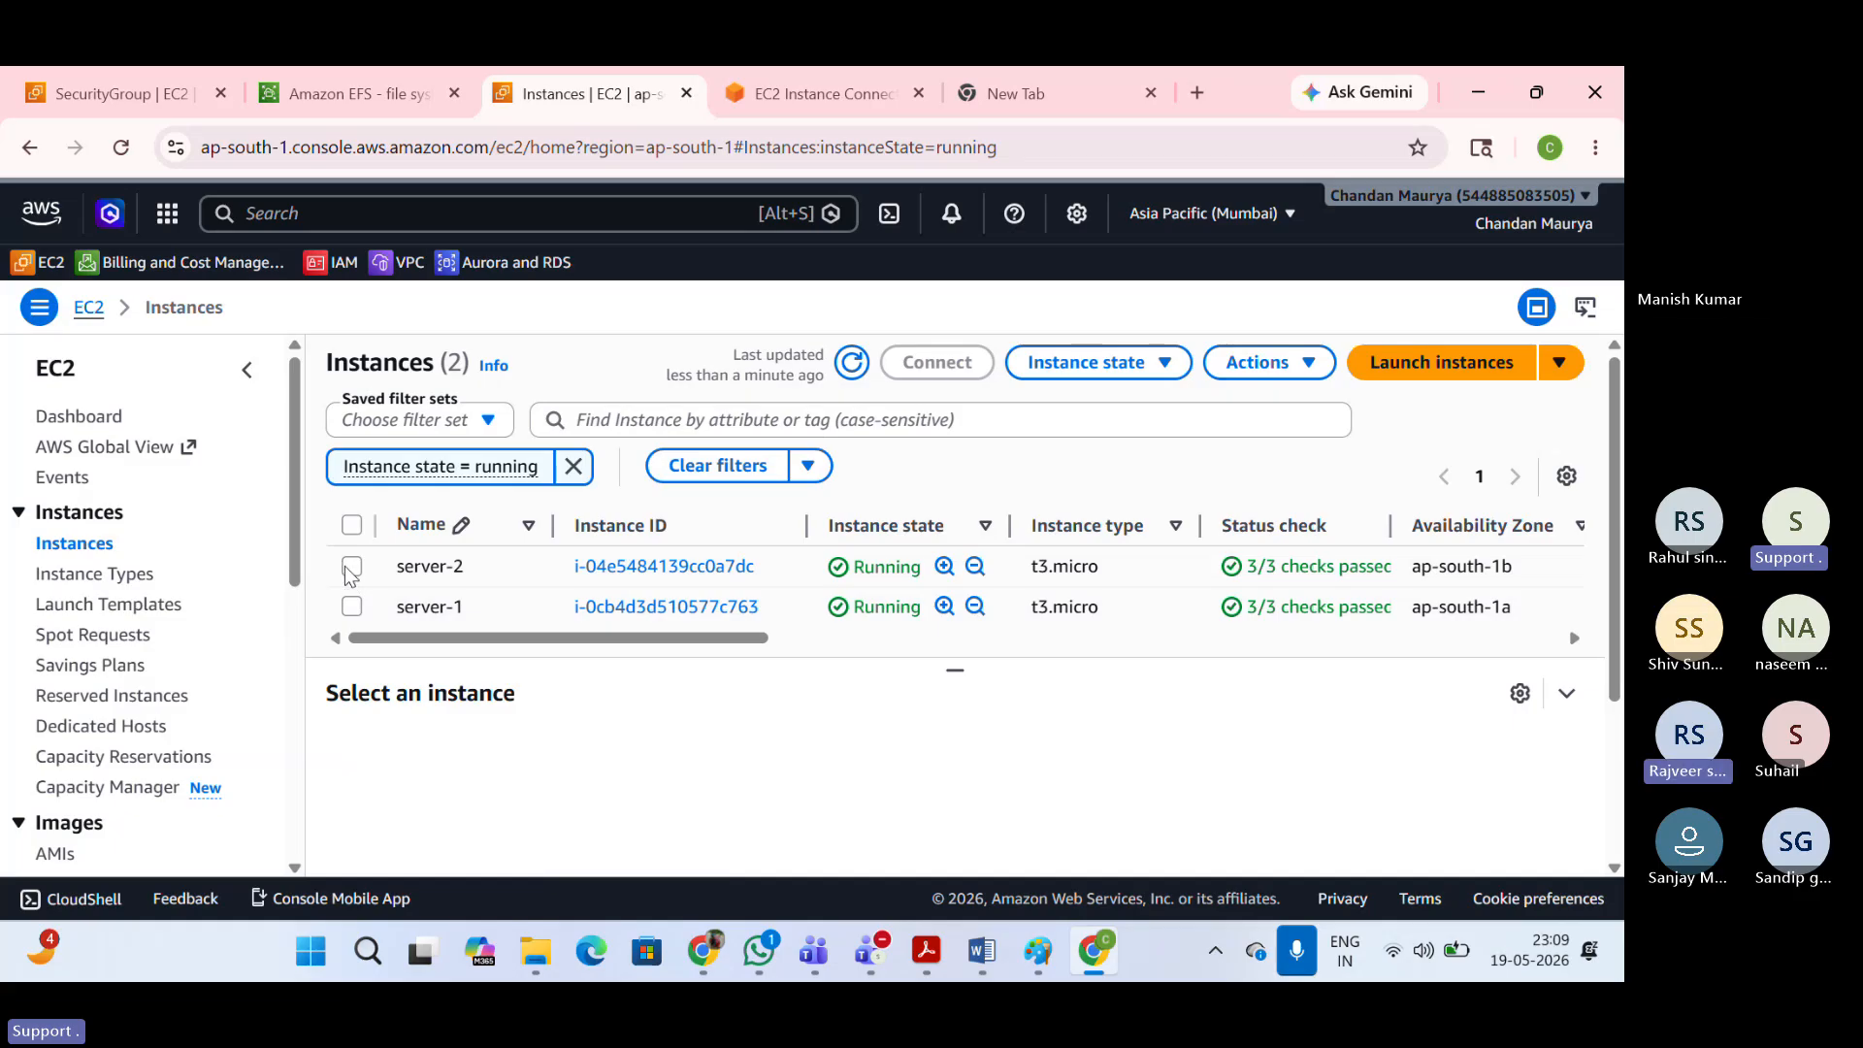
left_click(352, 568)
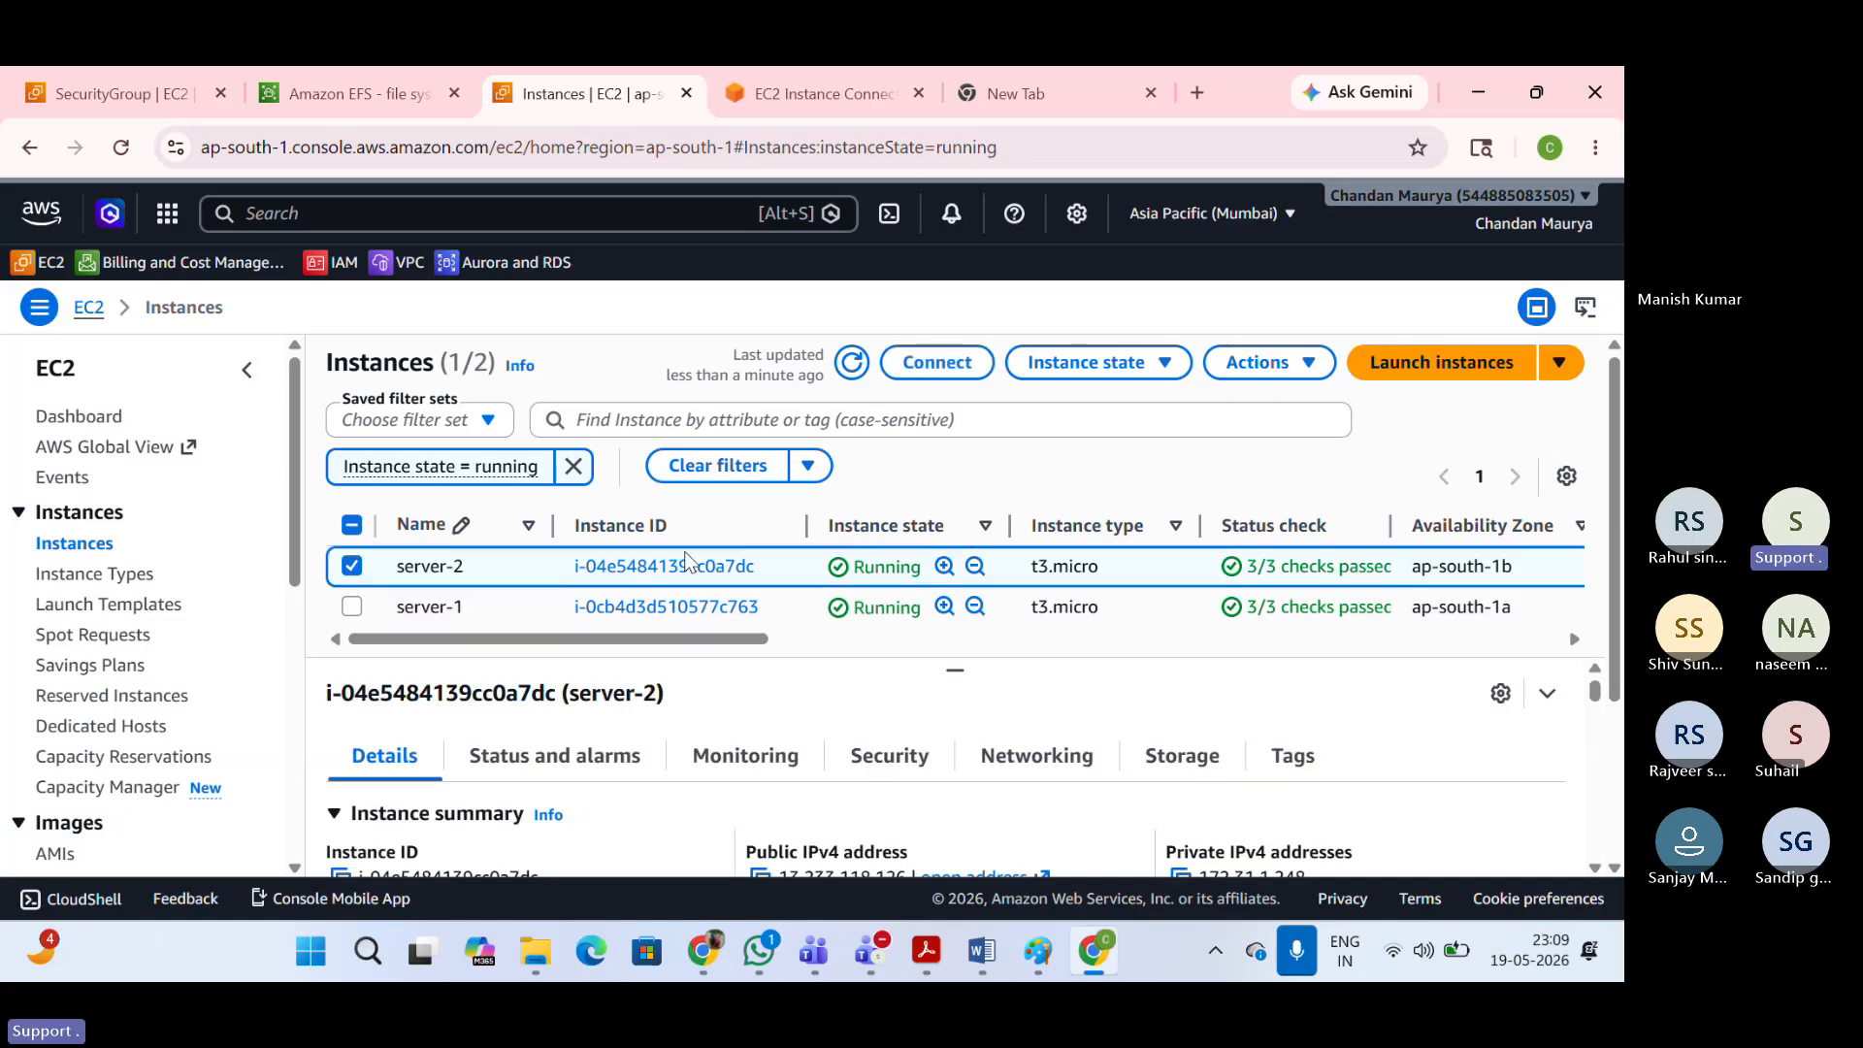
left_click(931, 370)
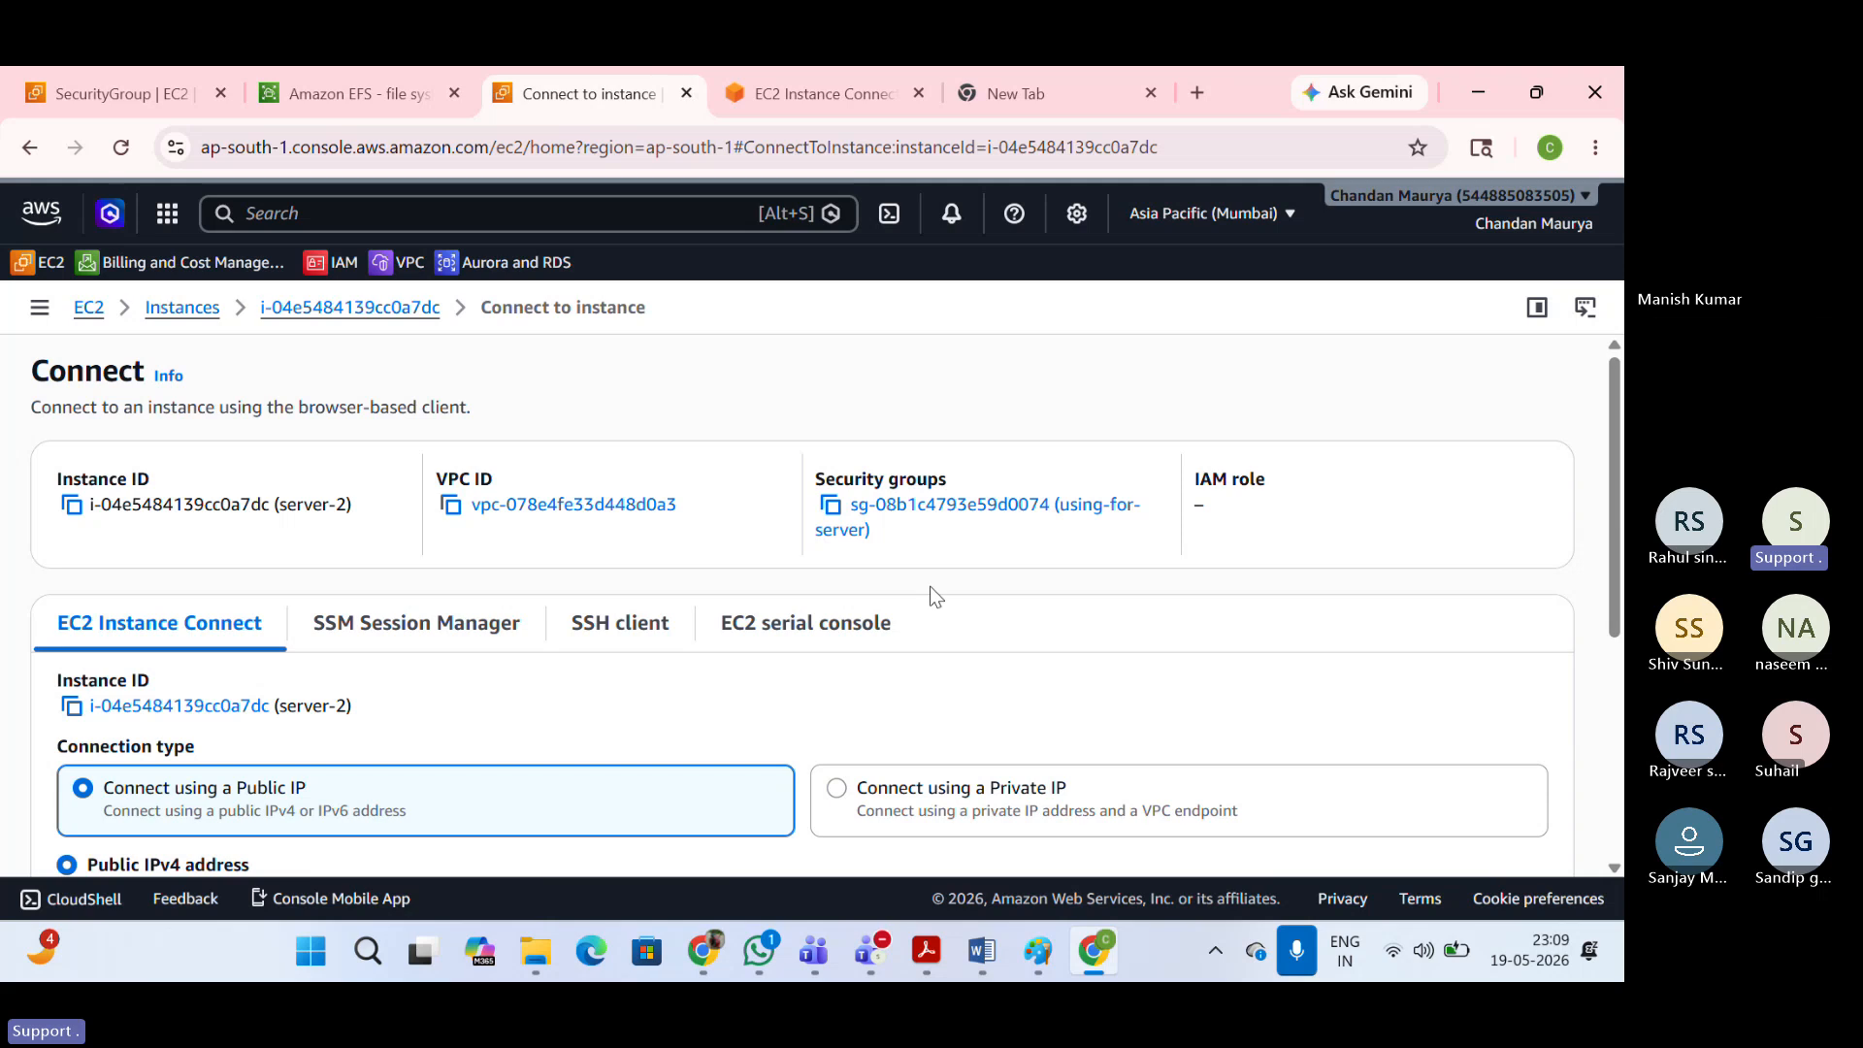
scroll(929, 586, "down", 3)
scroll(934, 592, "down", 1)
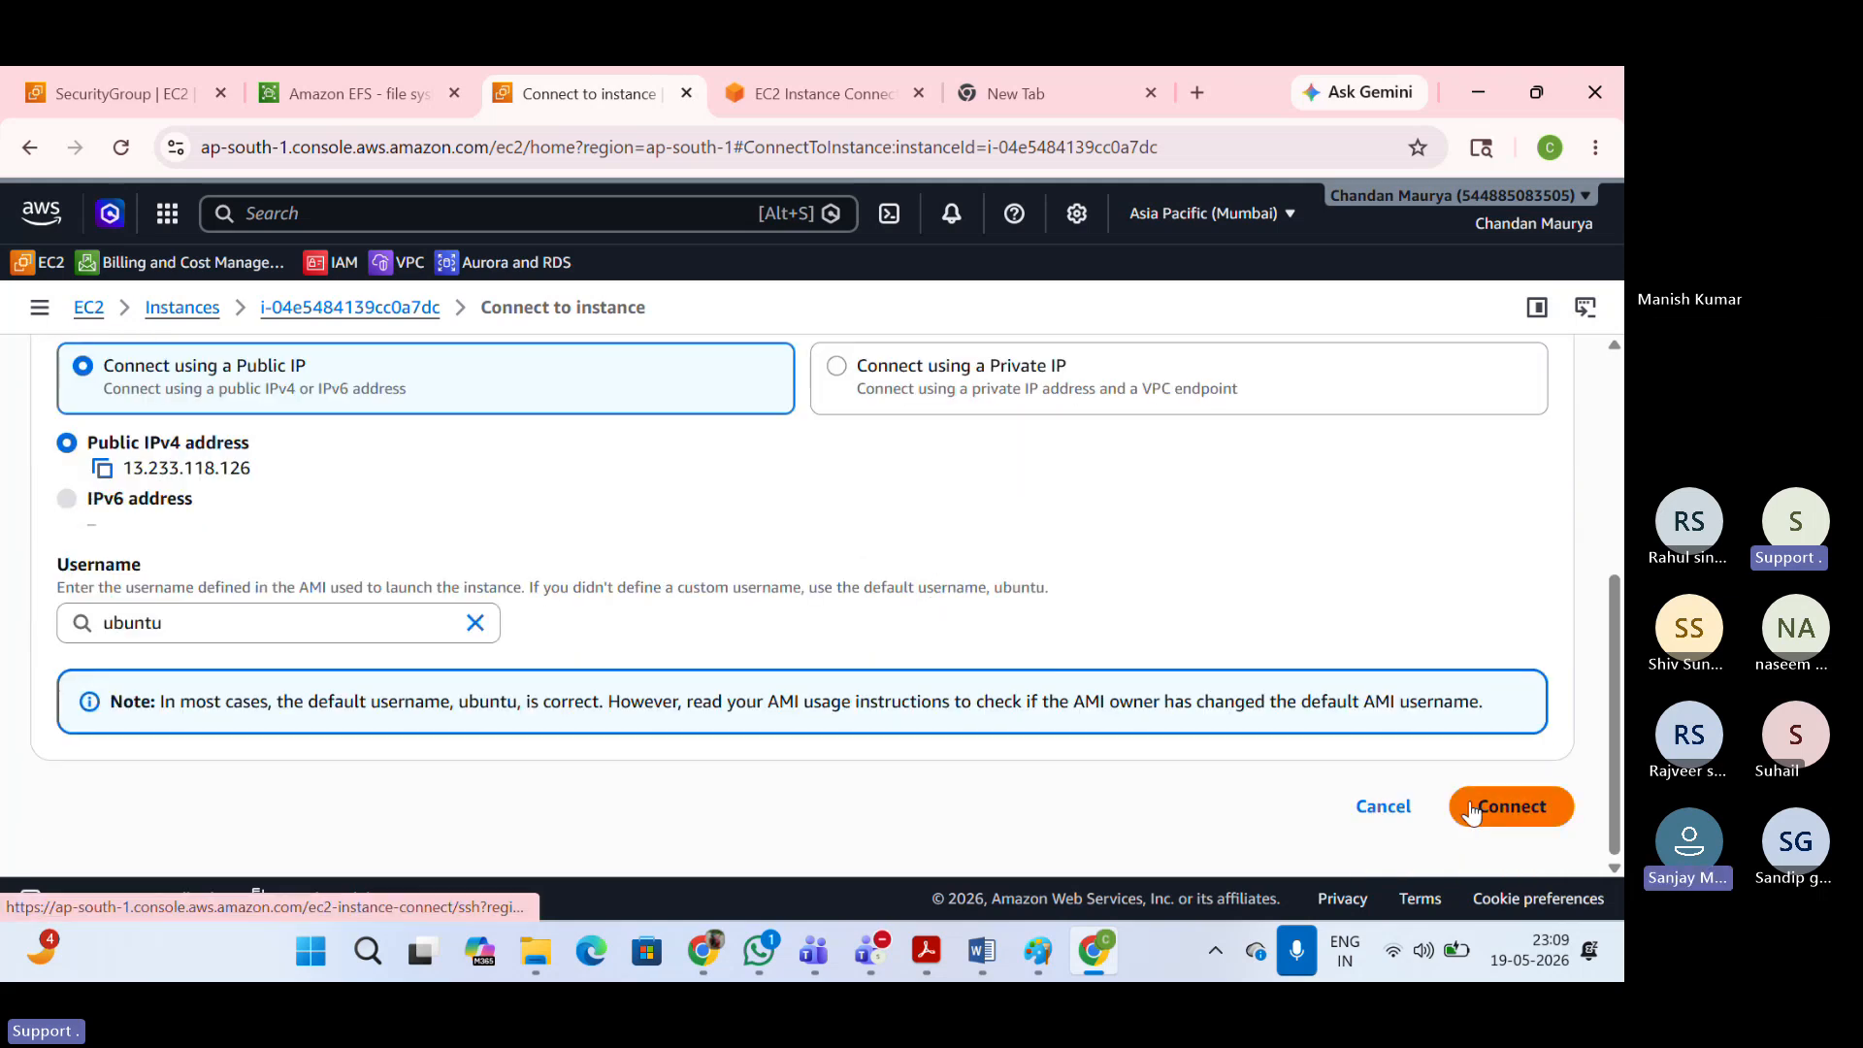
left_click(1472, 811)
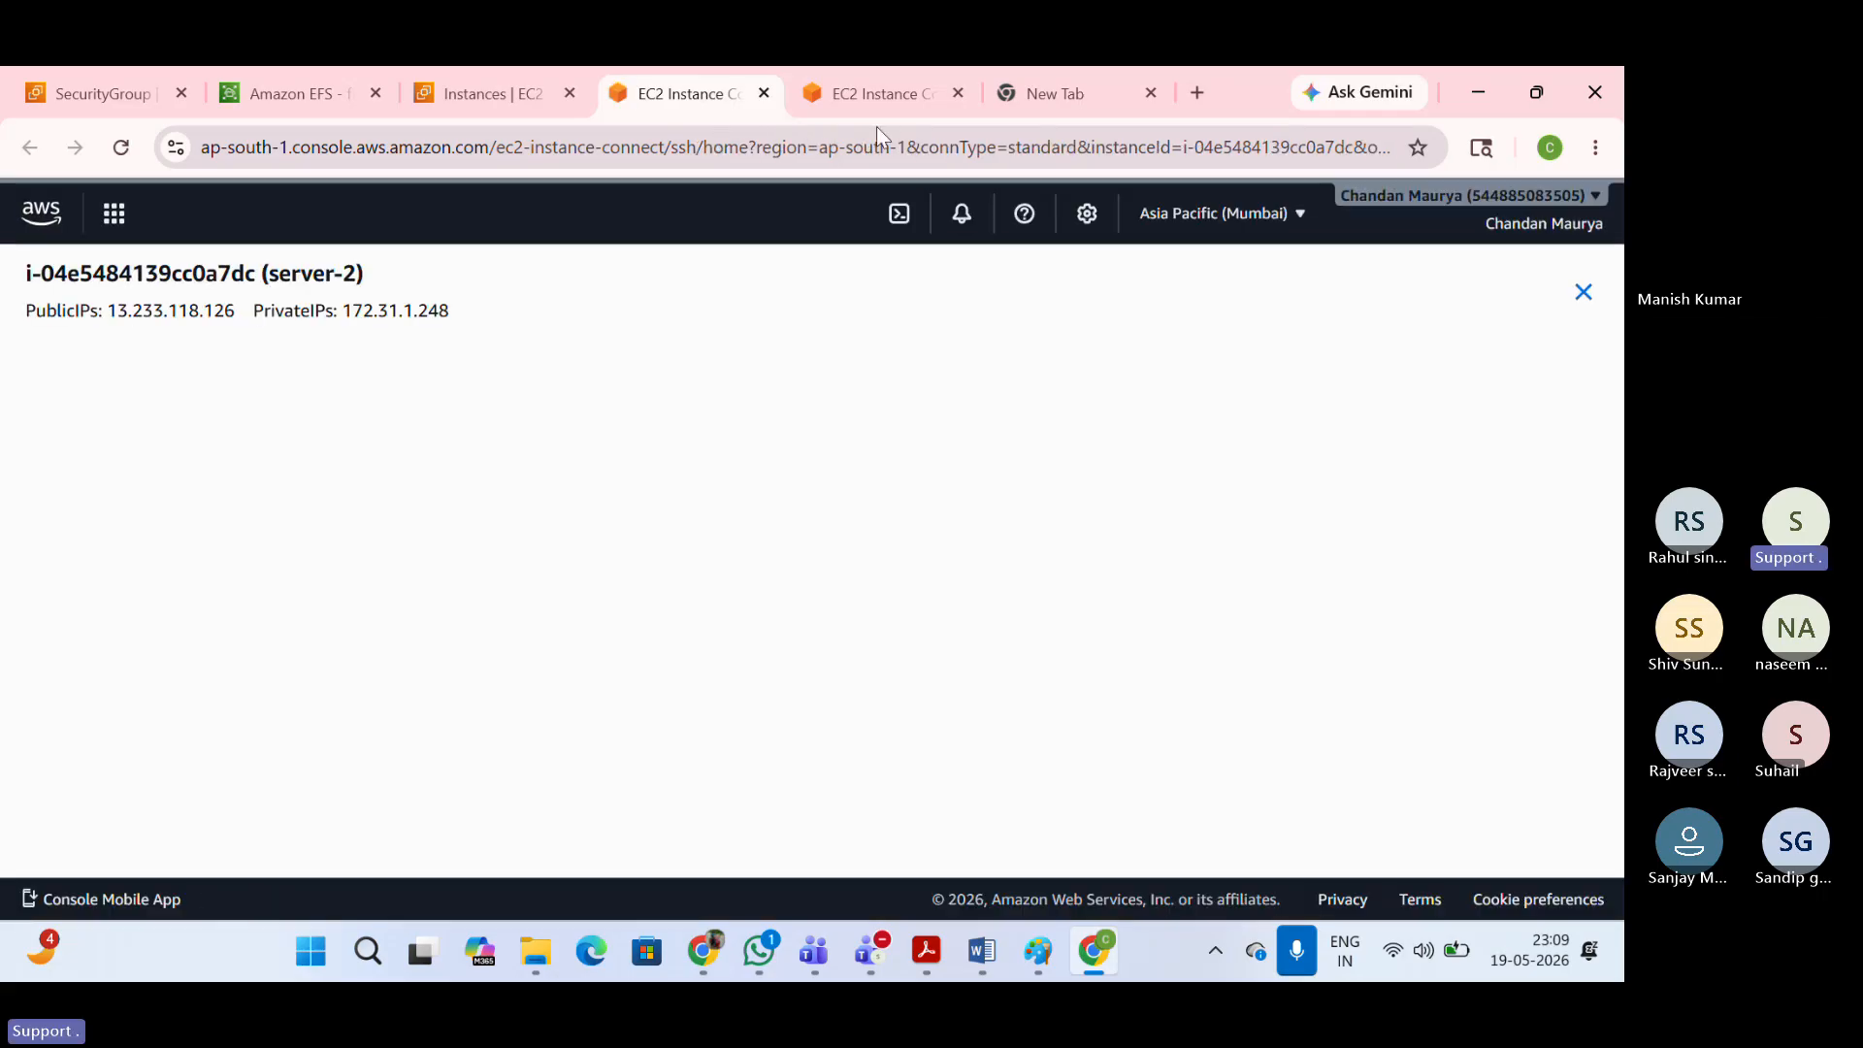
Step: Run sudo apt update -y in the server-2 terminal
left_click(855, 90)
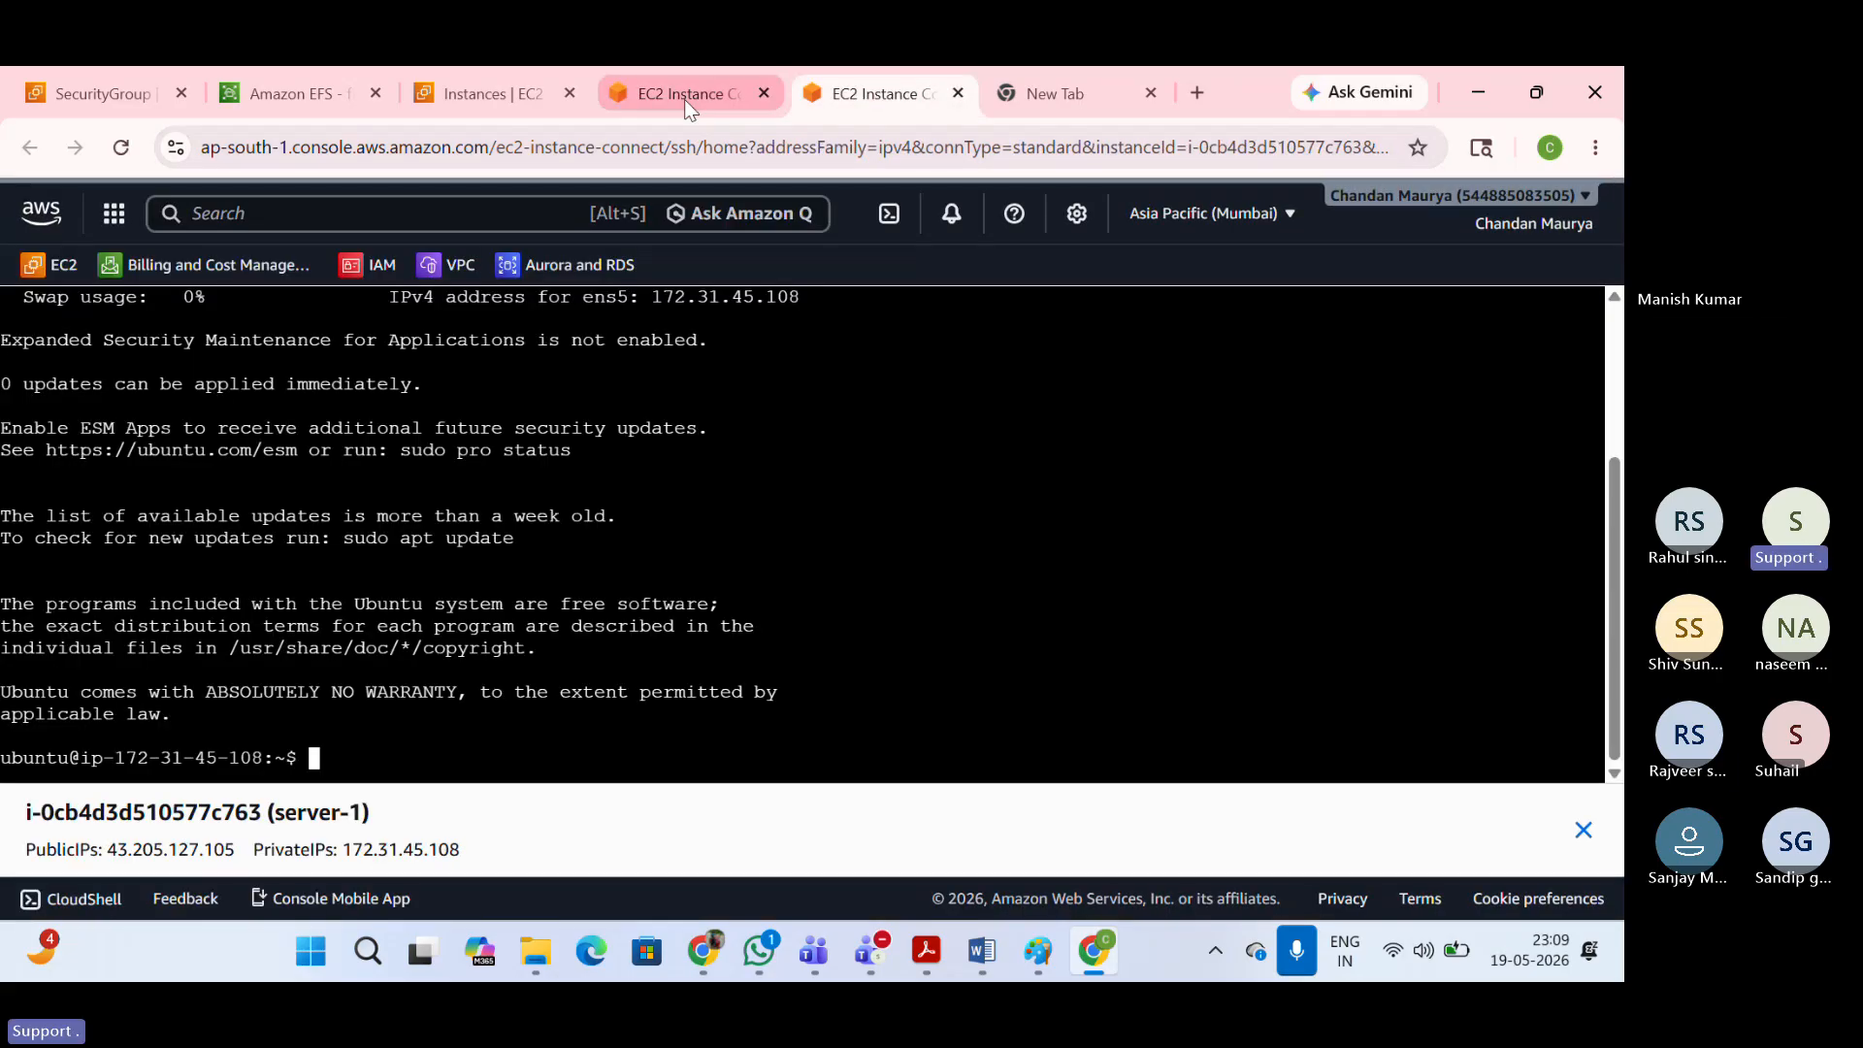
left_click(684, 99)
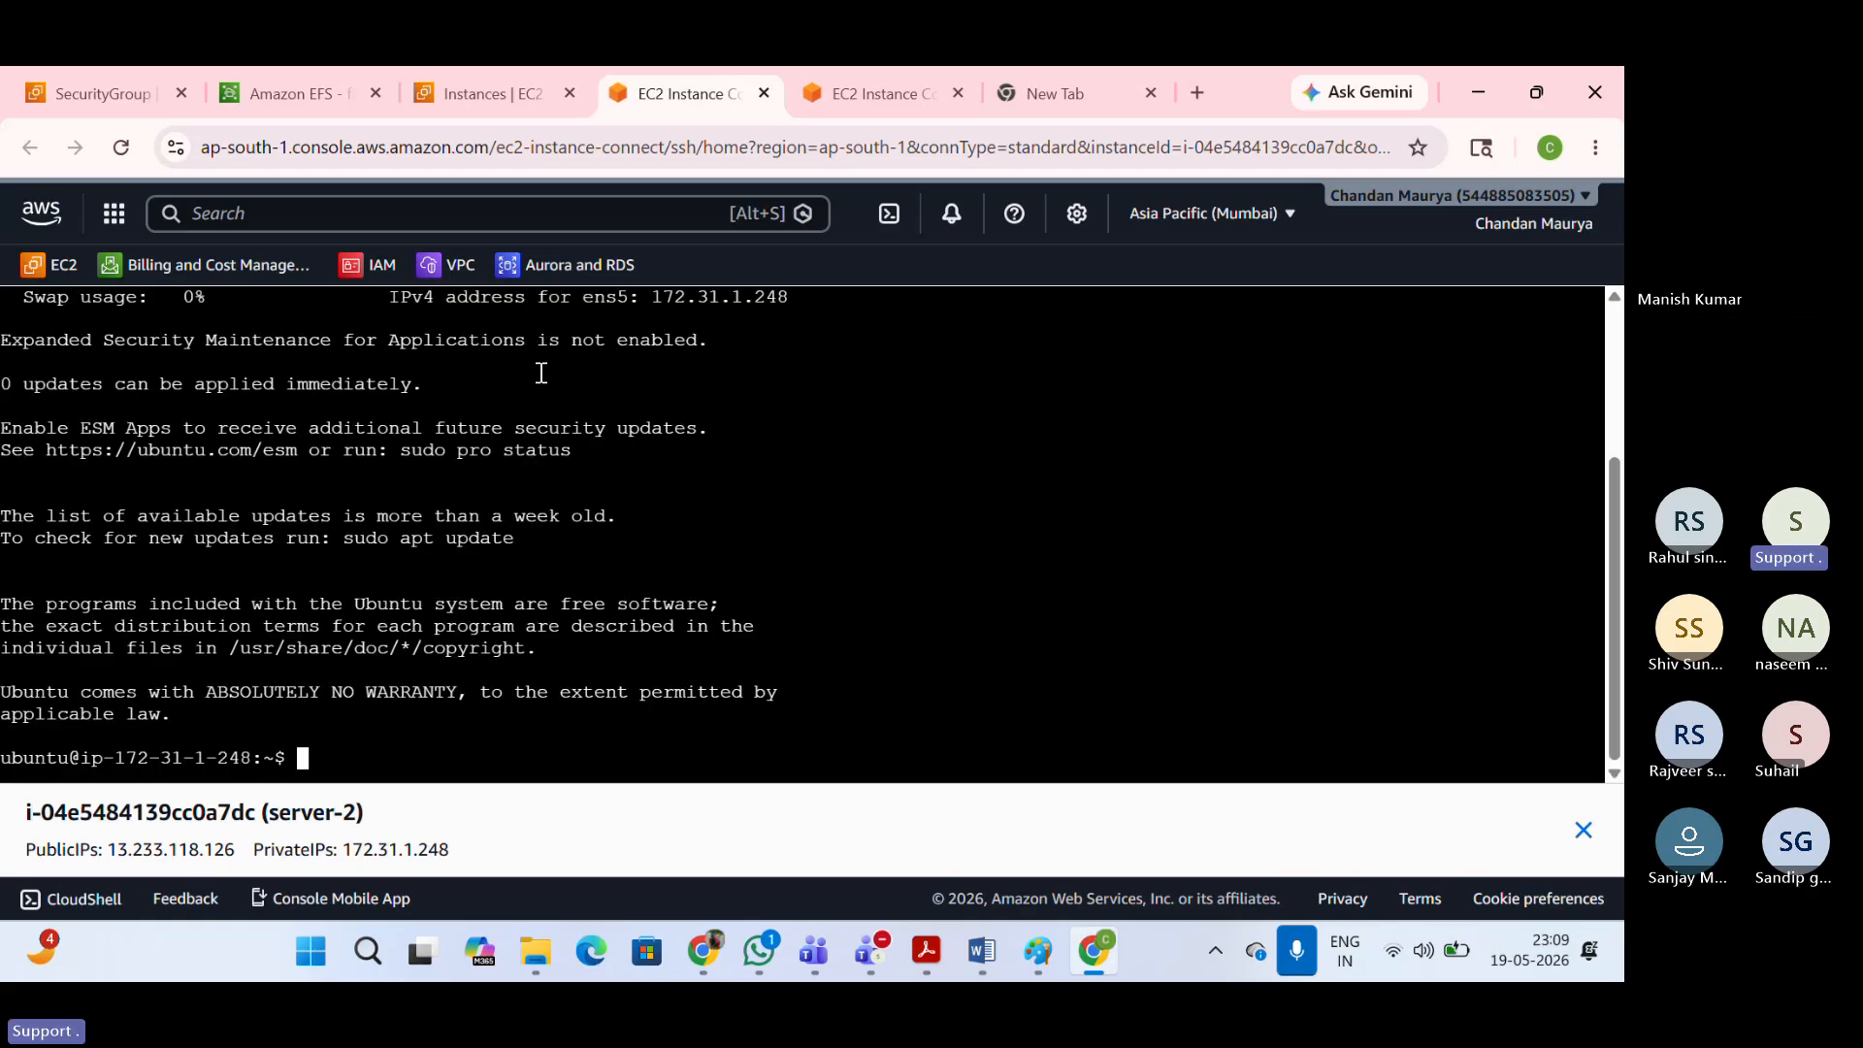
left_click(852, 95)
left_click(680, 93)
type("u")
key("BackSpace")
type("sudo apt ")
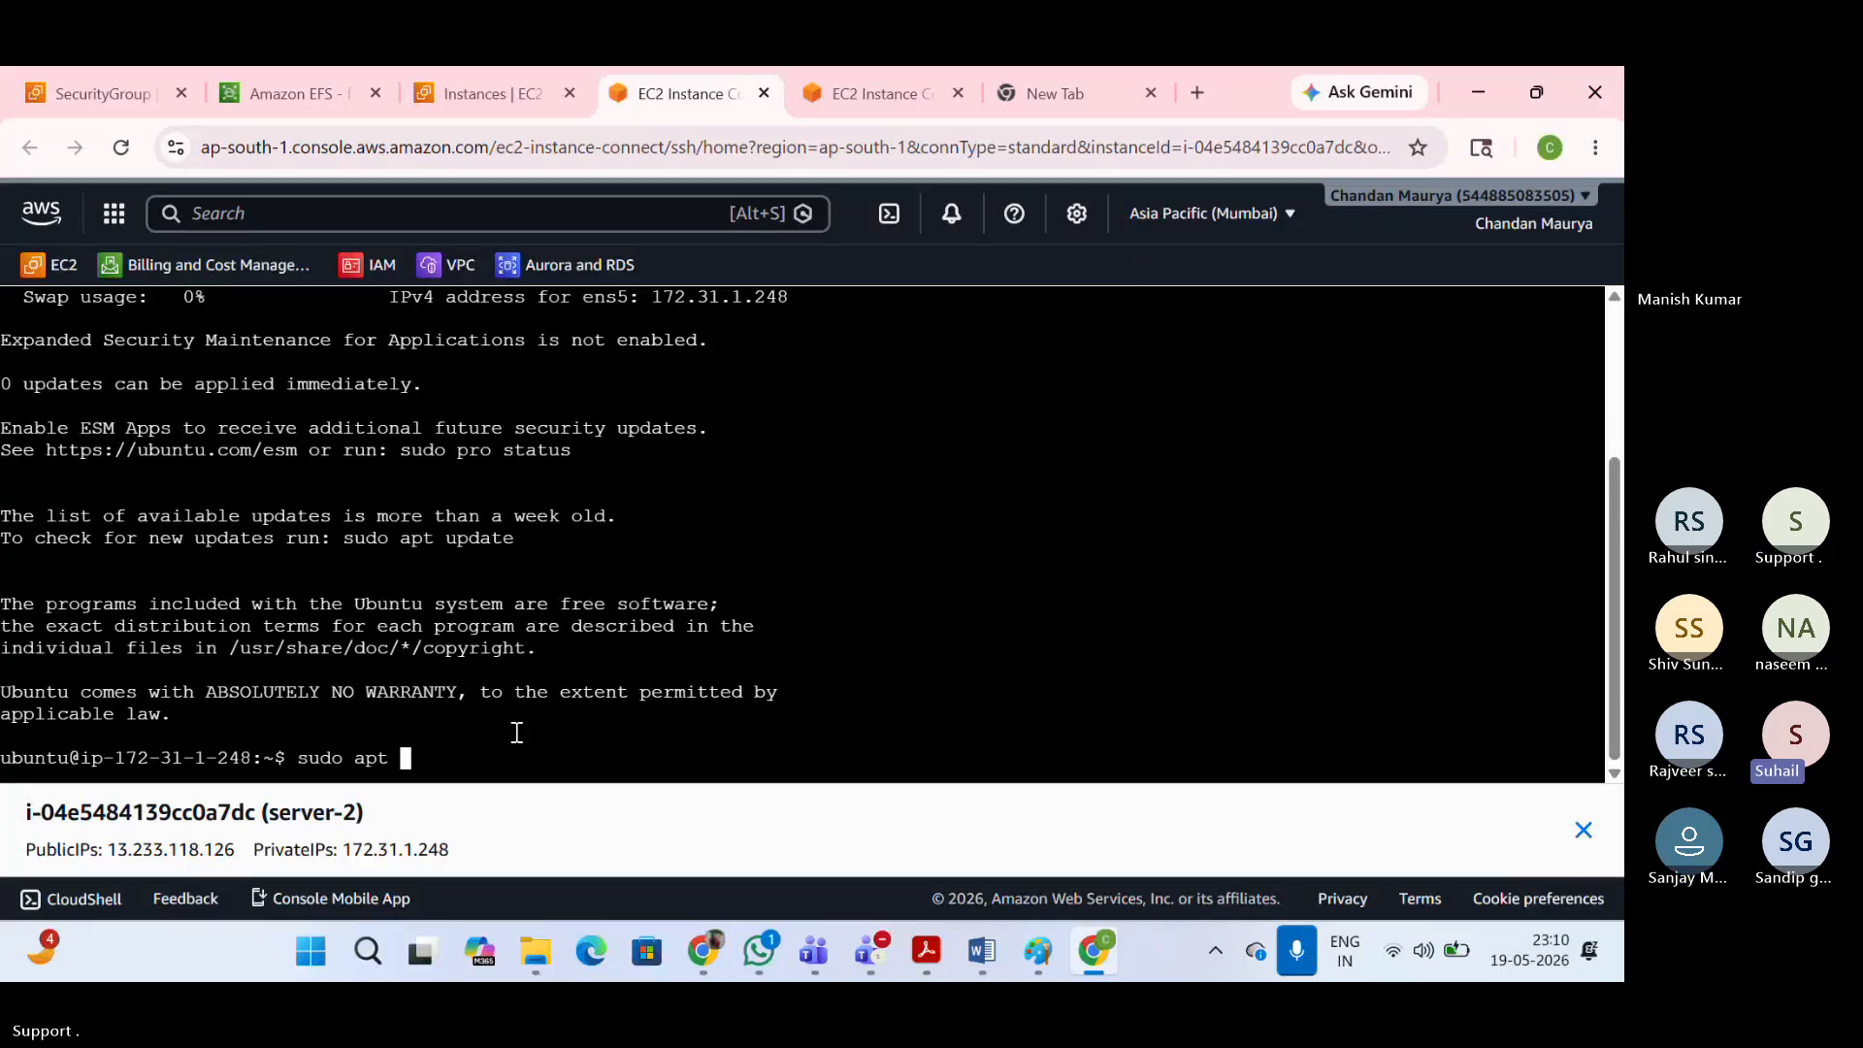
type("upd")
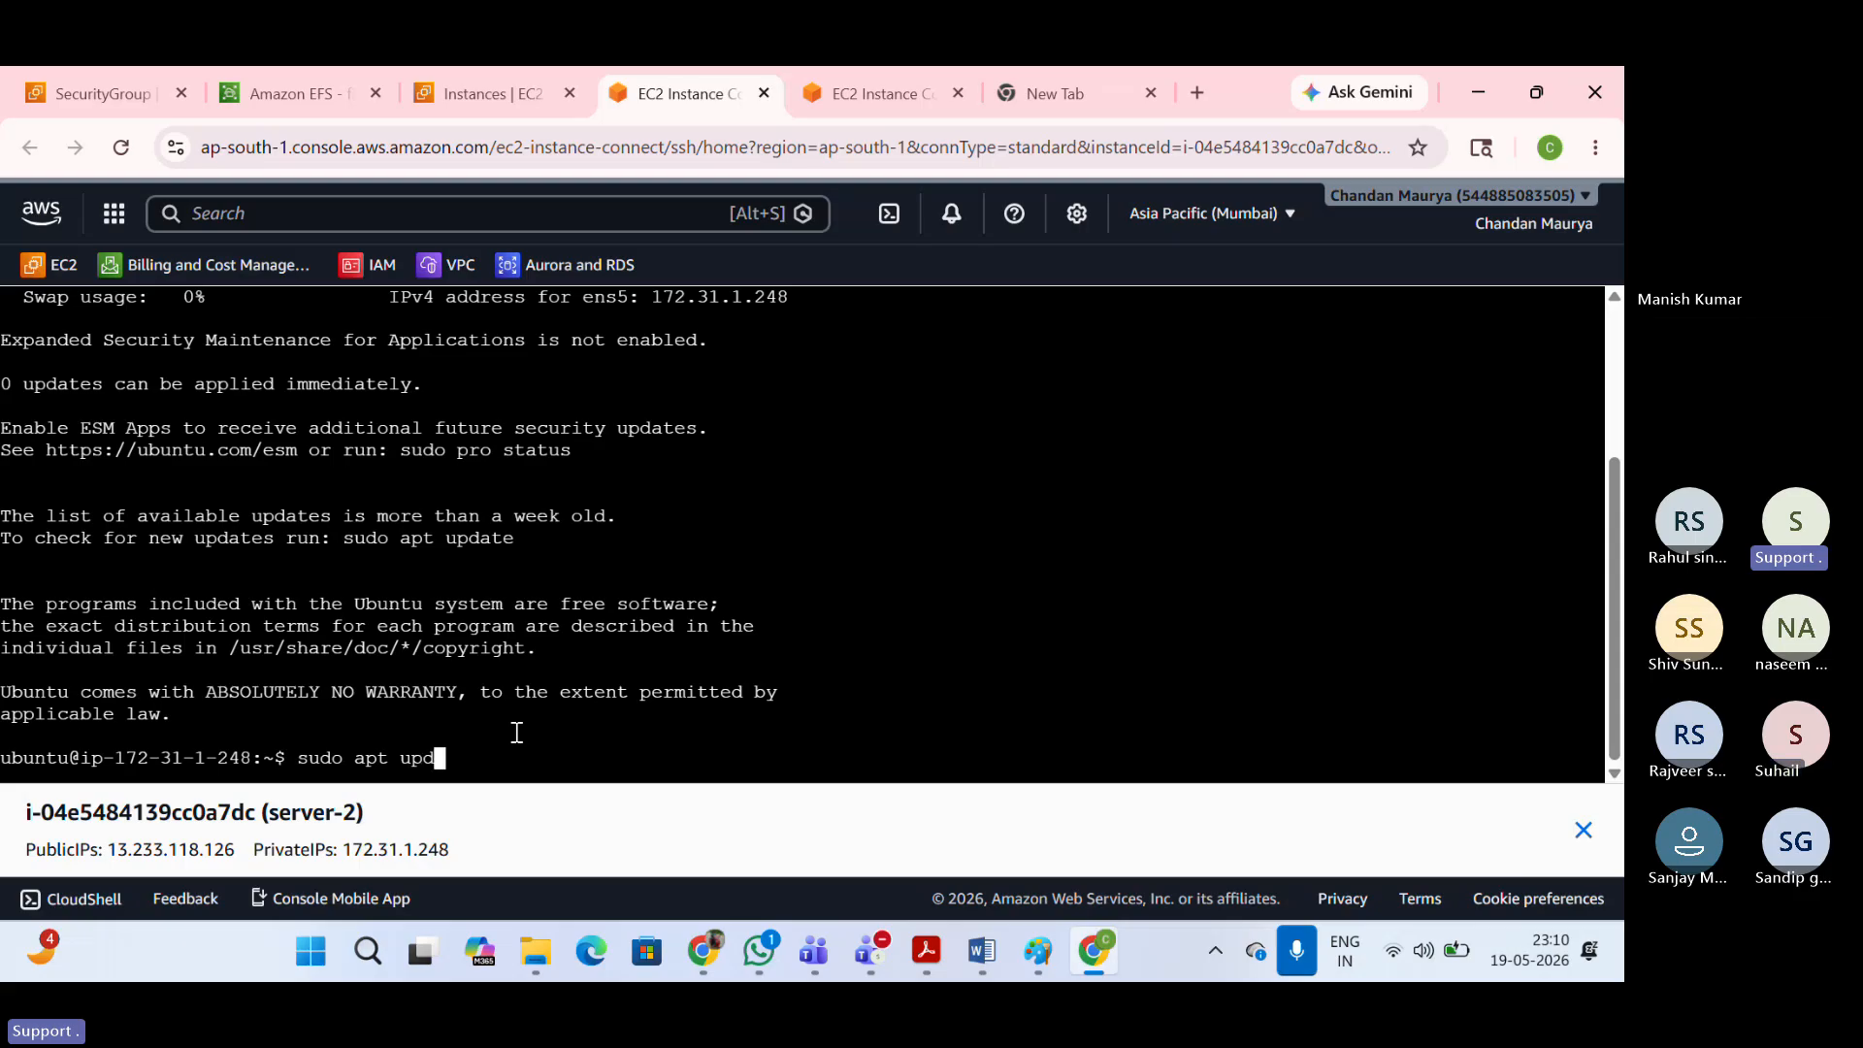
type("ate -")
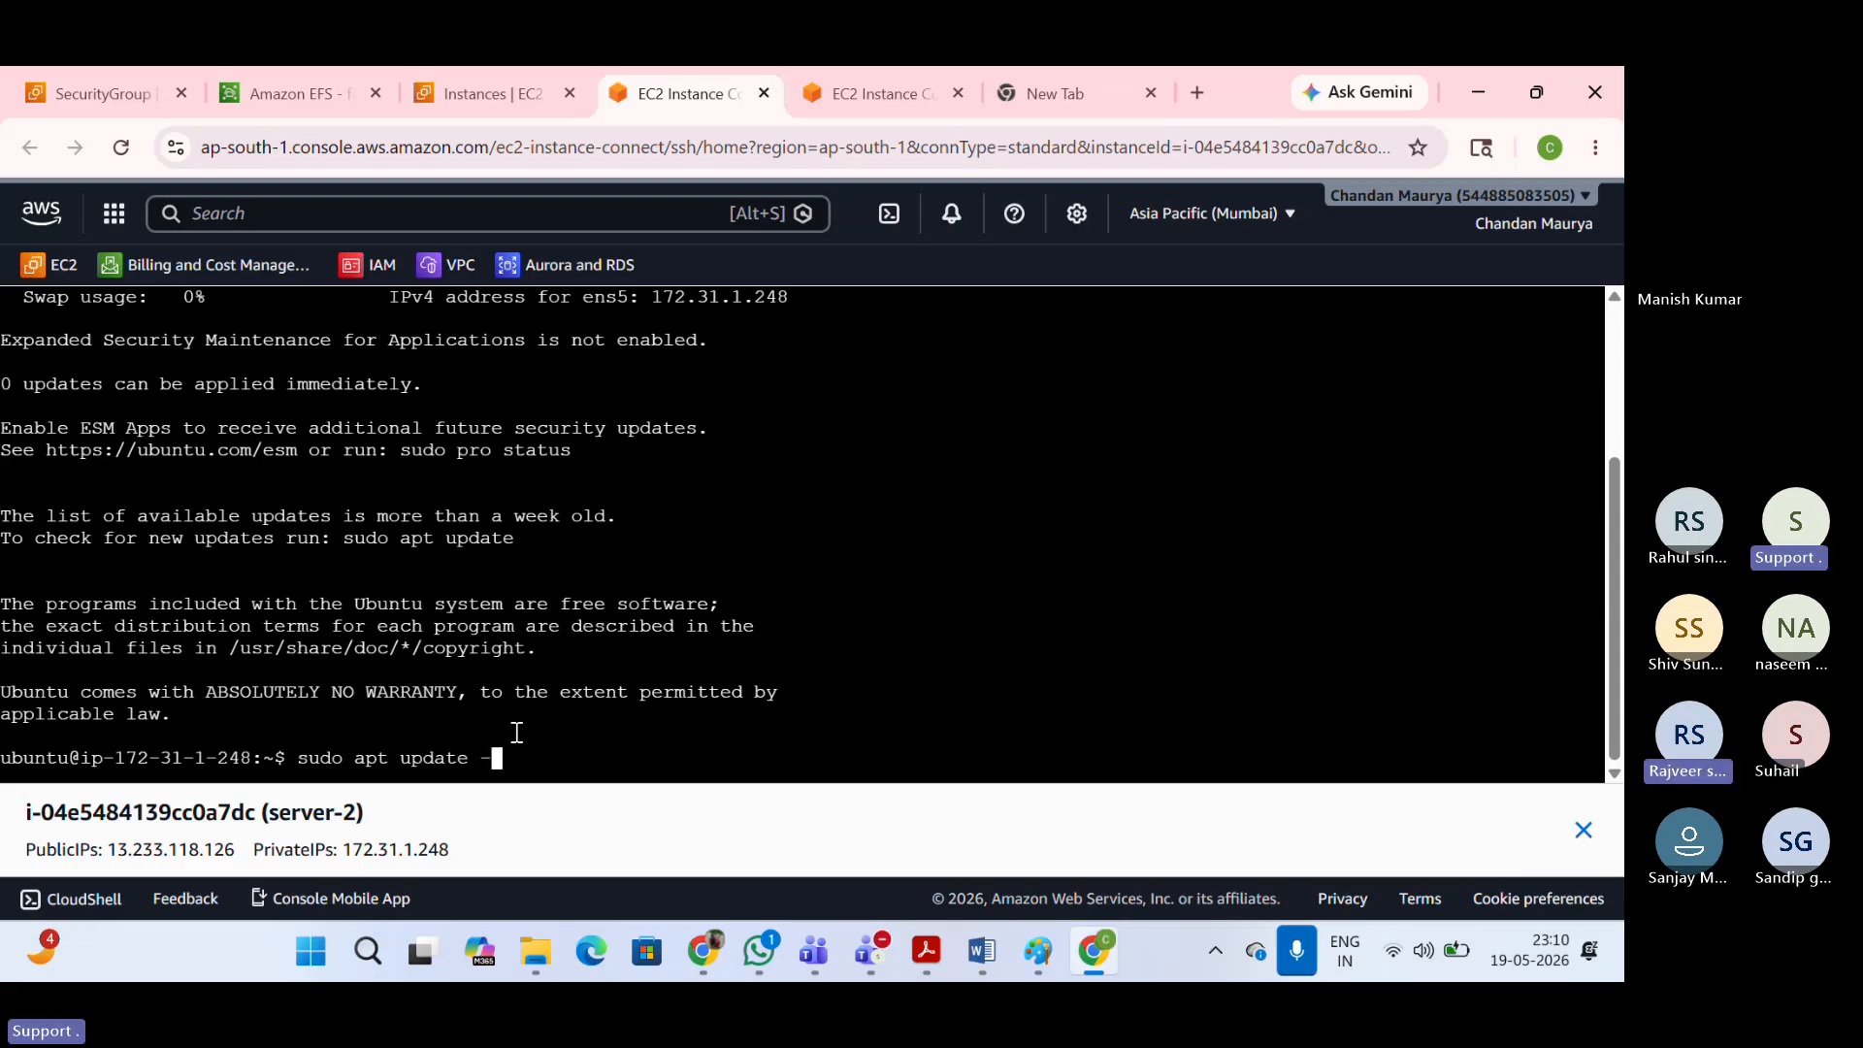
type("y")
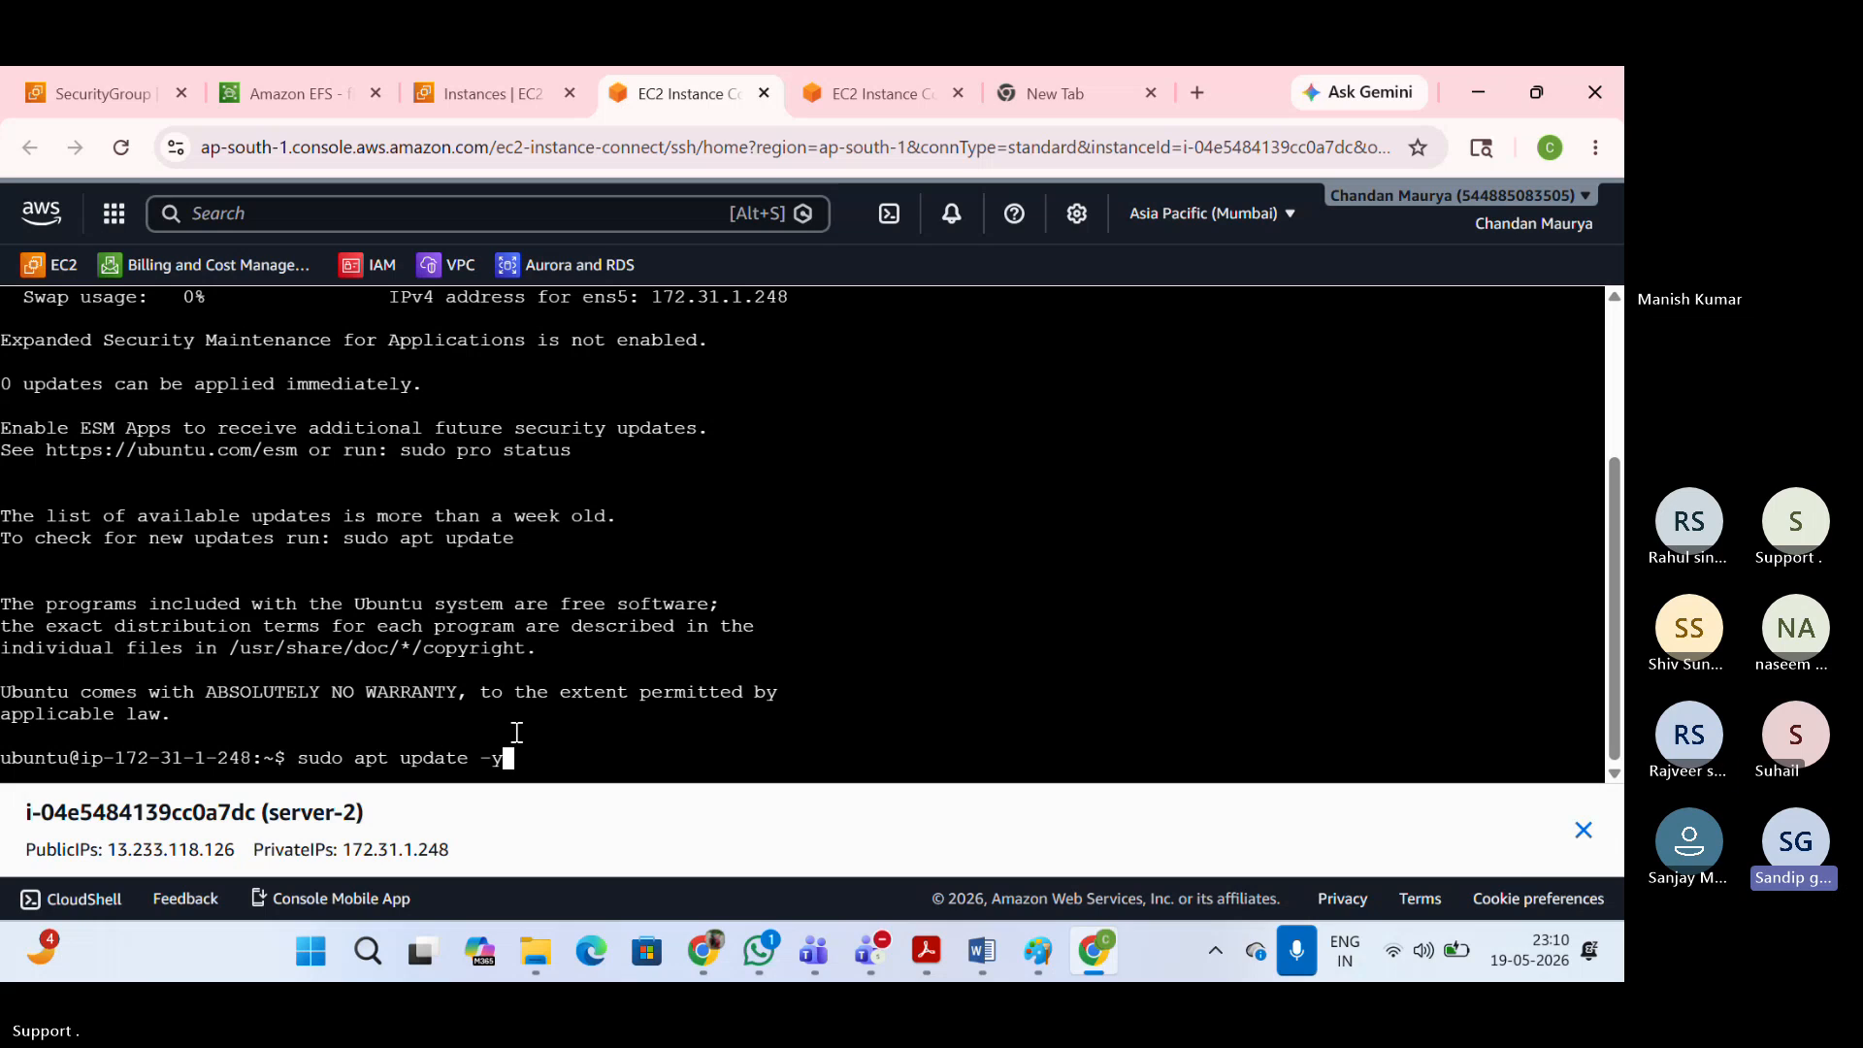
key("Return")
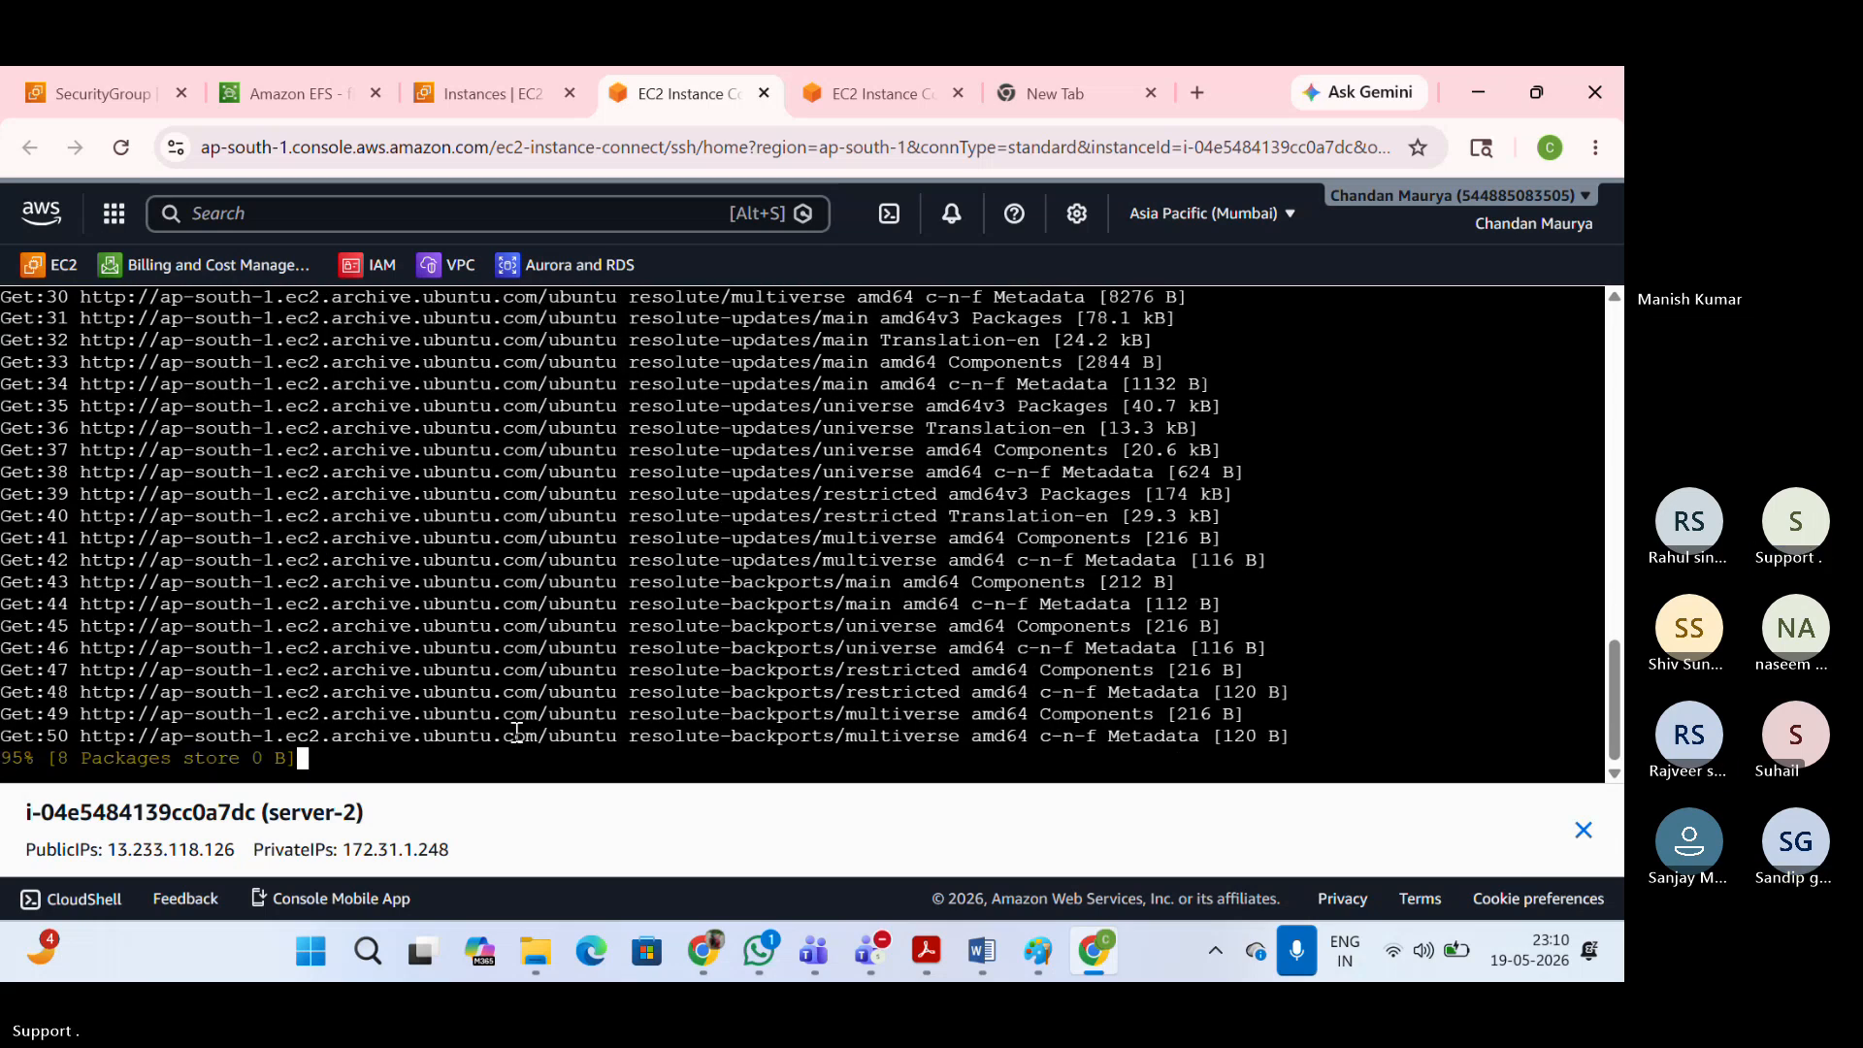
Step: Run sudo apt update -y on server-1, then return to the finished server-2 terminal
left_click(876, 79)
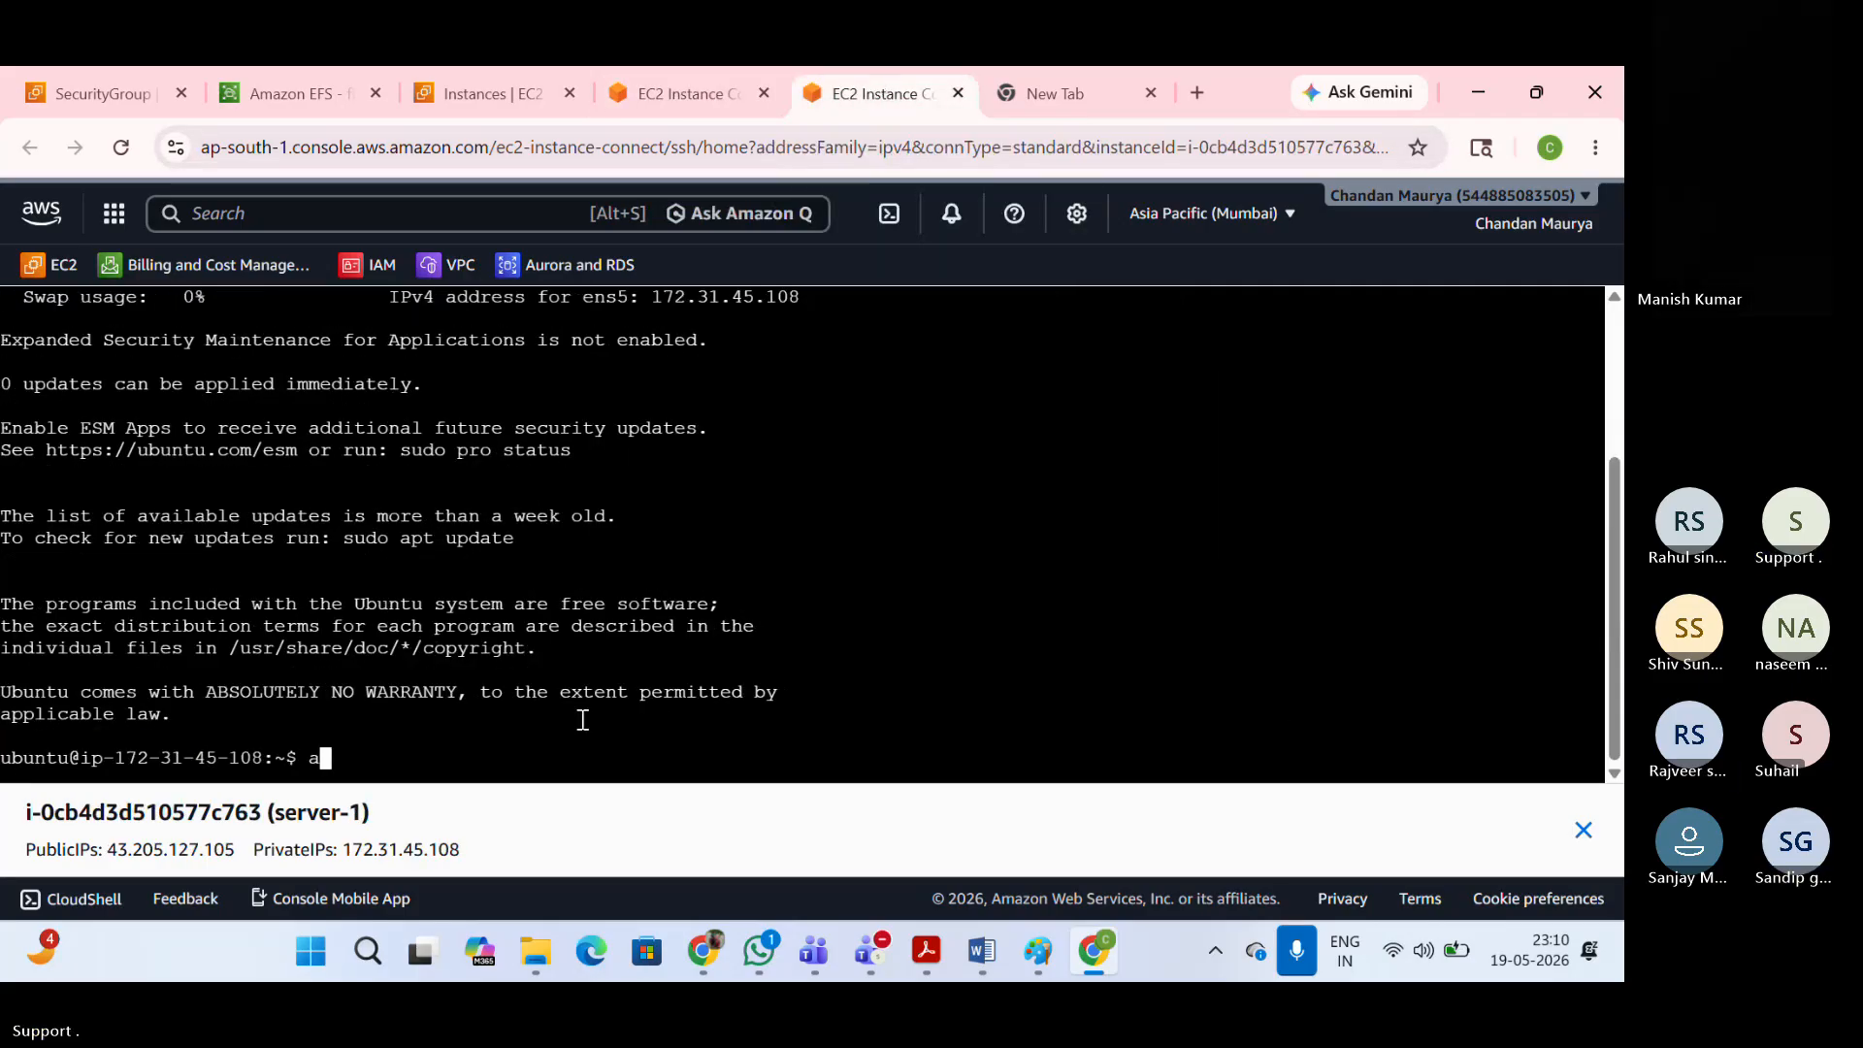
type("d")
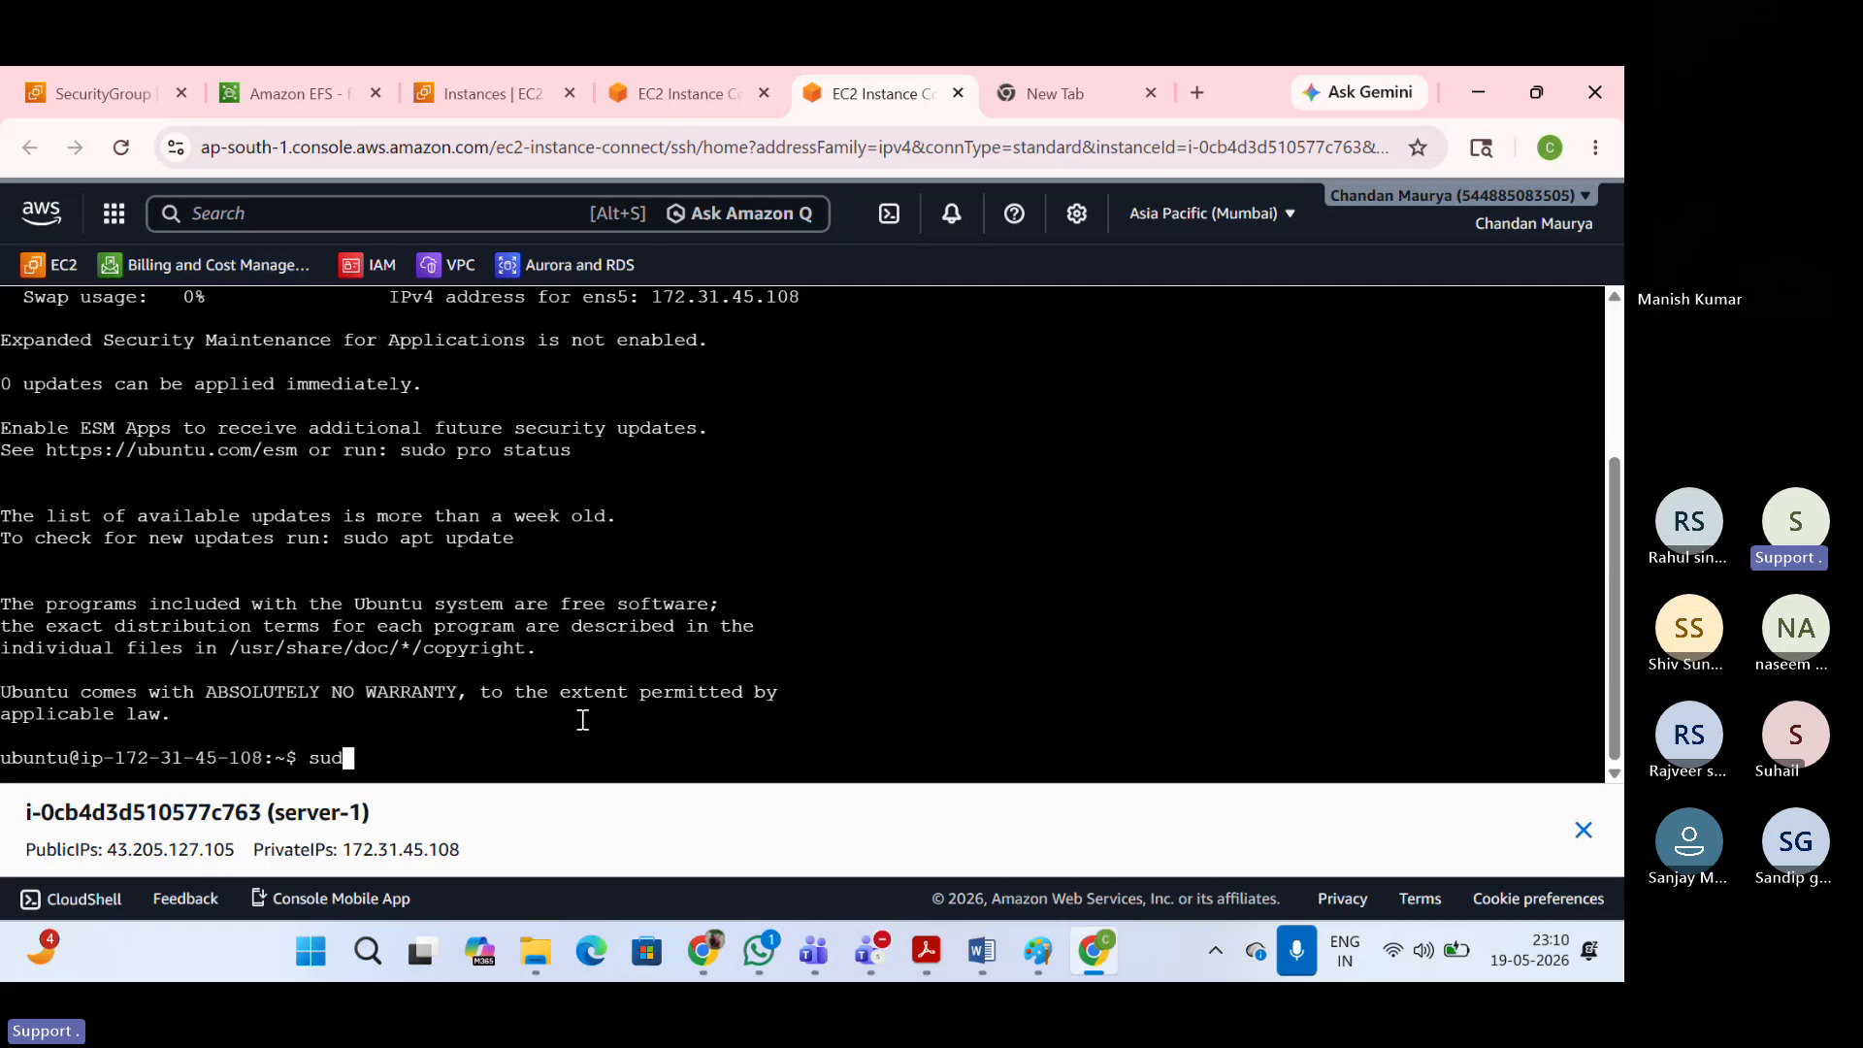
type("o apt ")
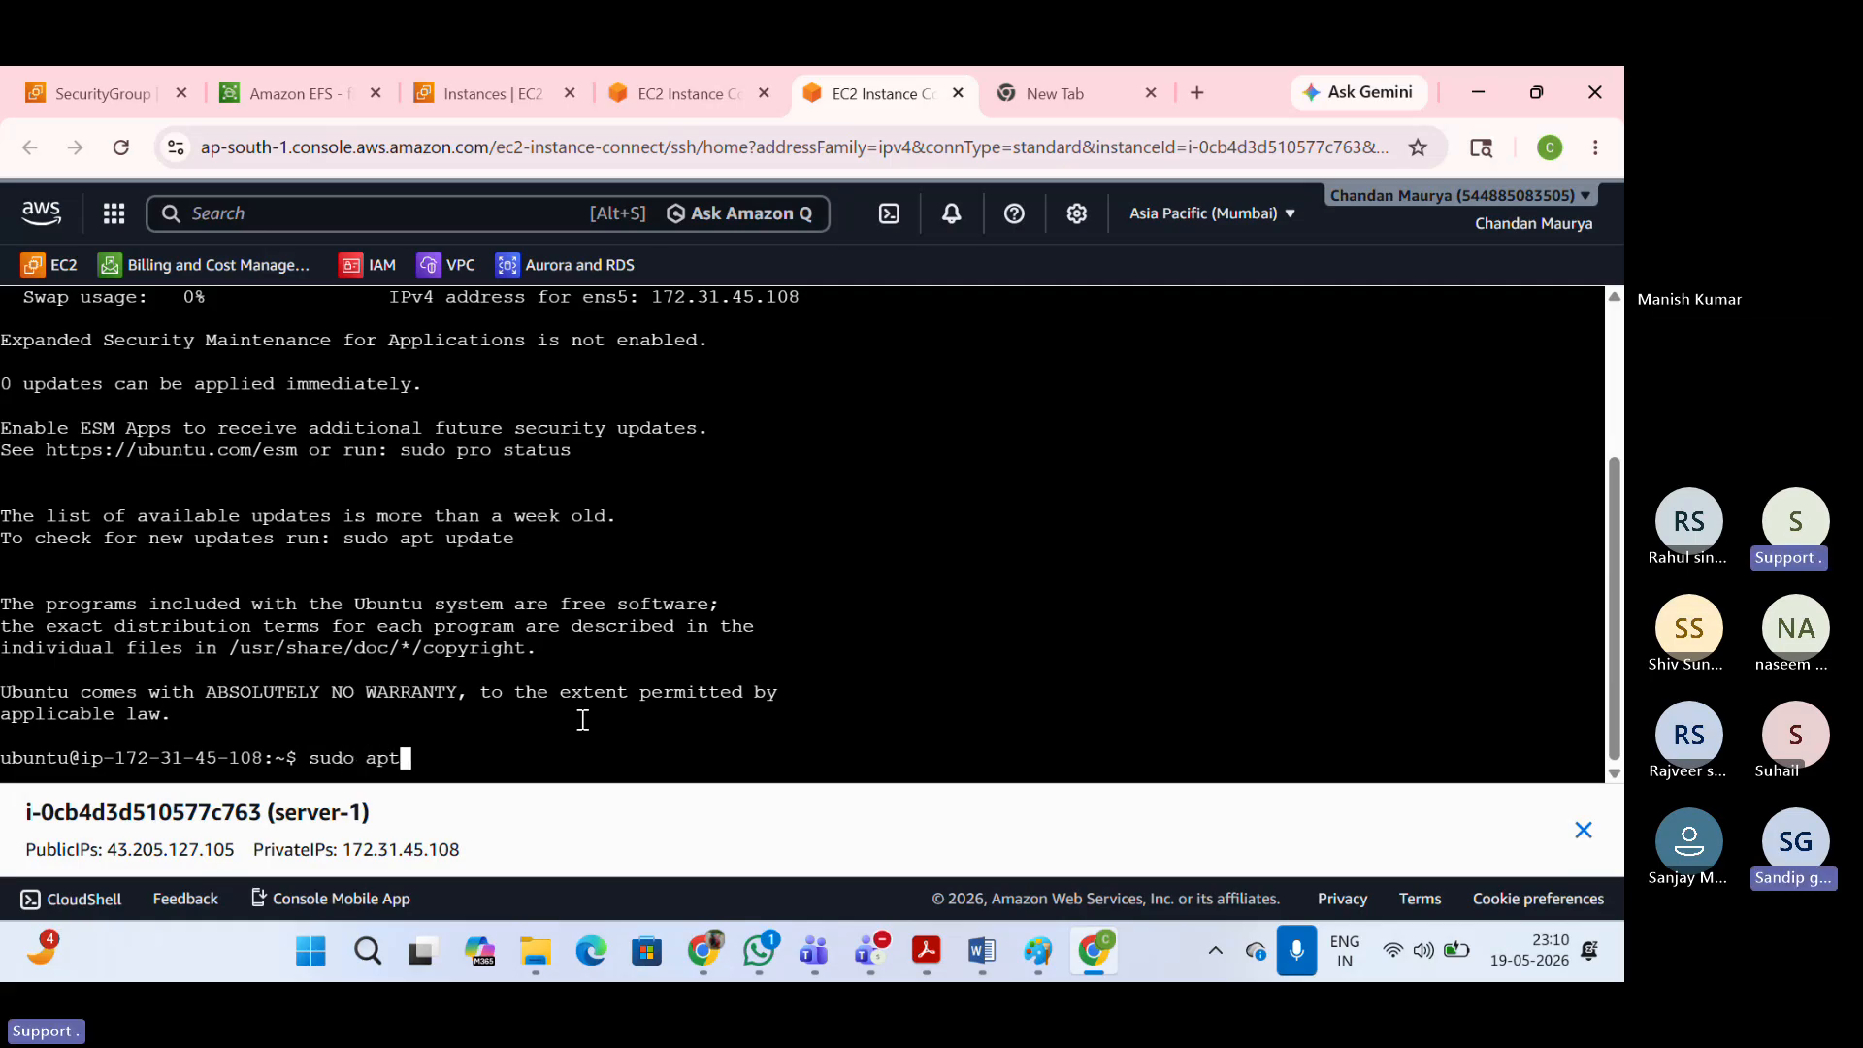
type("up")
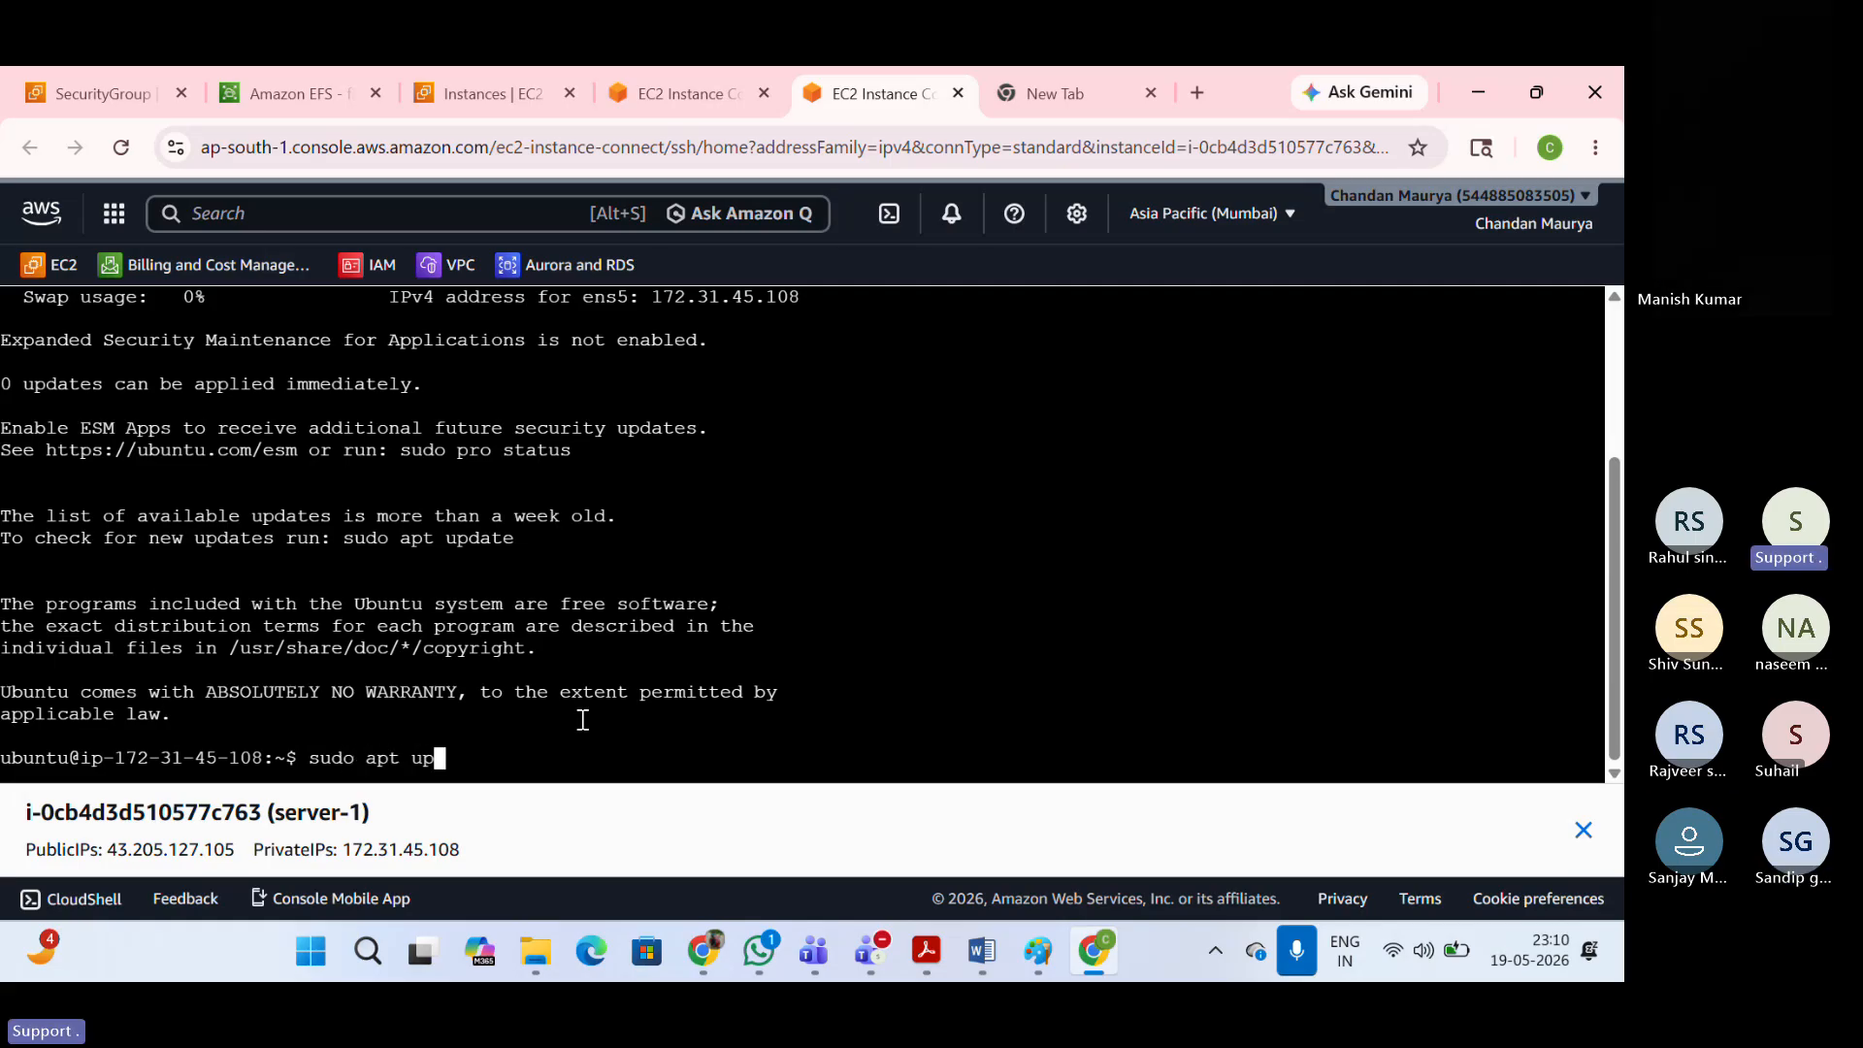
type("date -y")
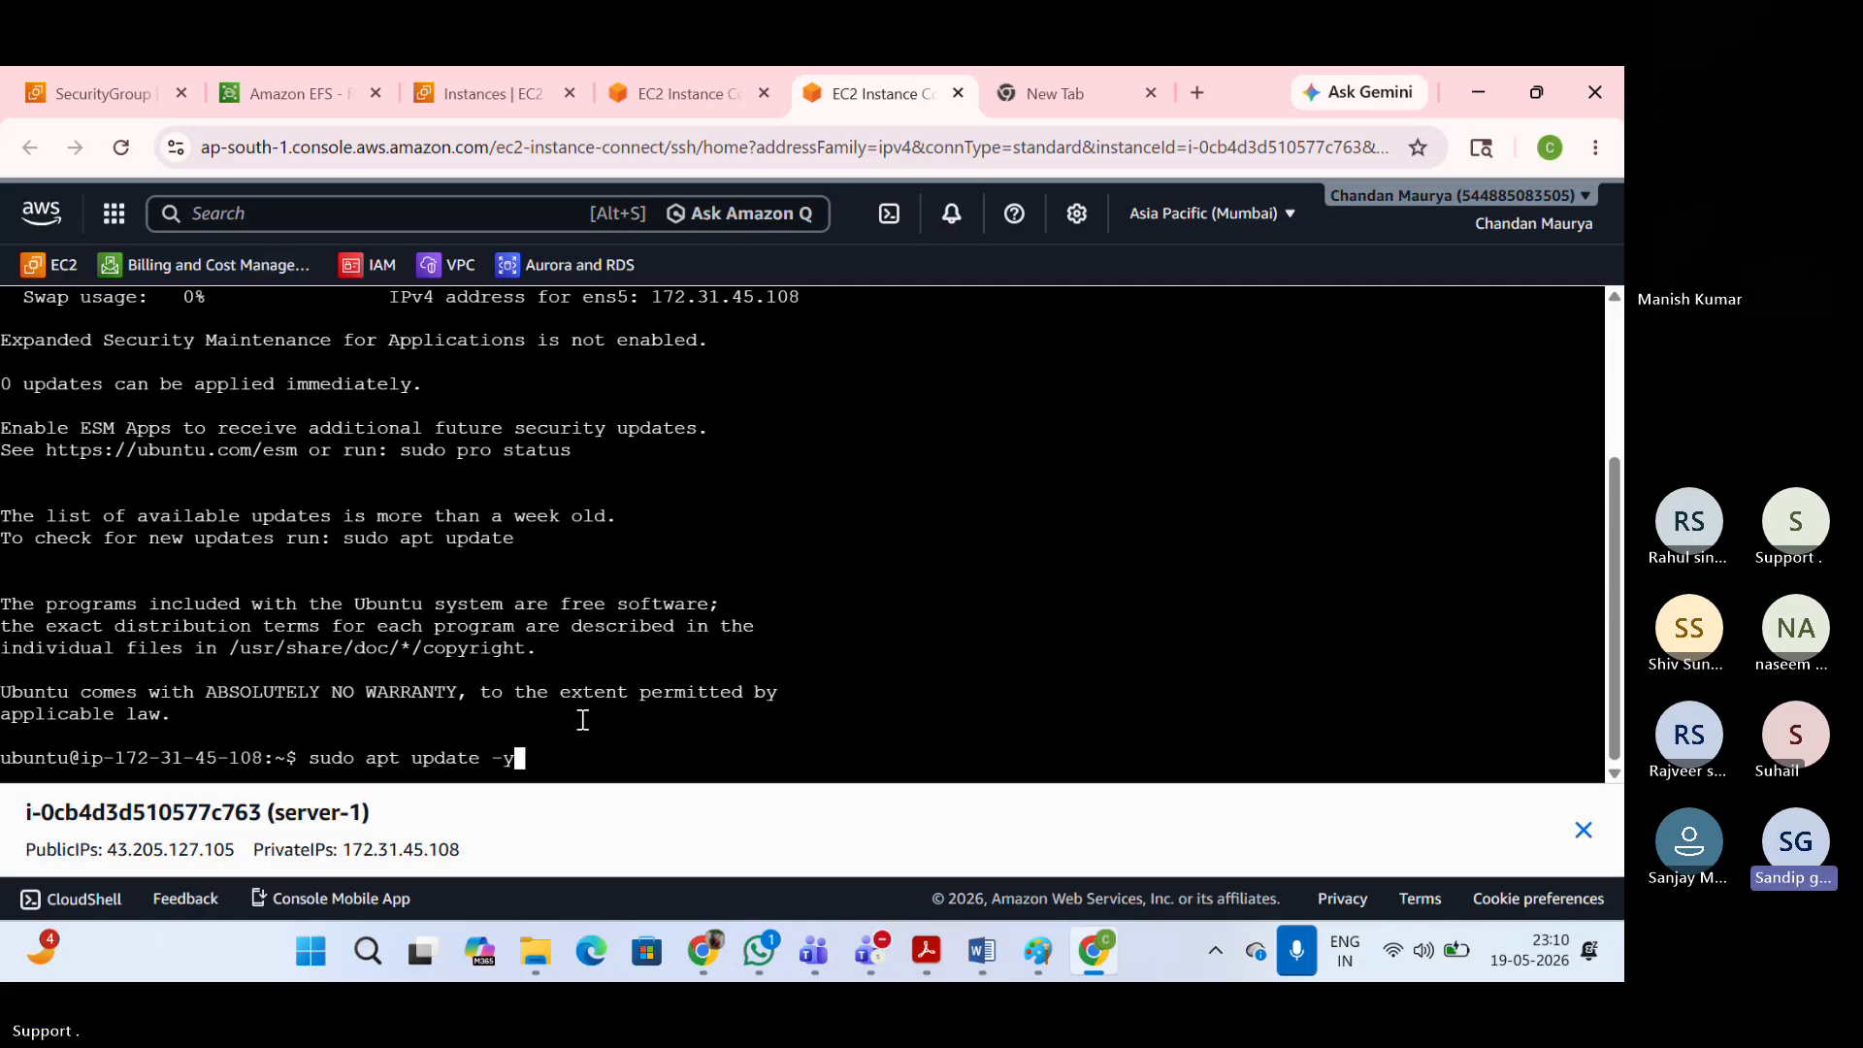
key("Return")
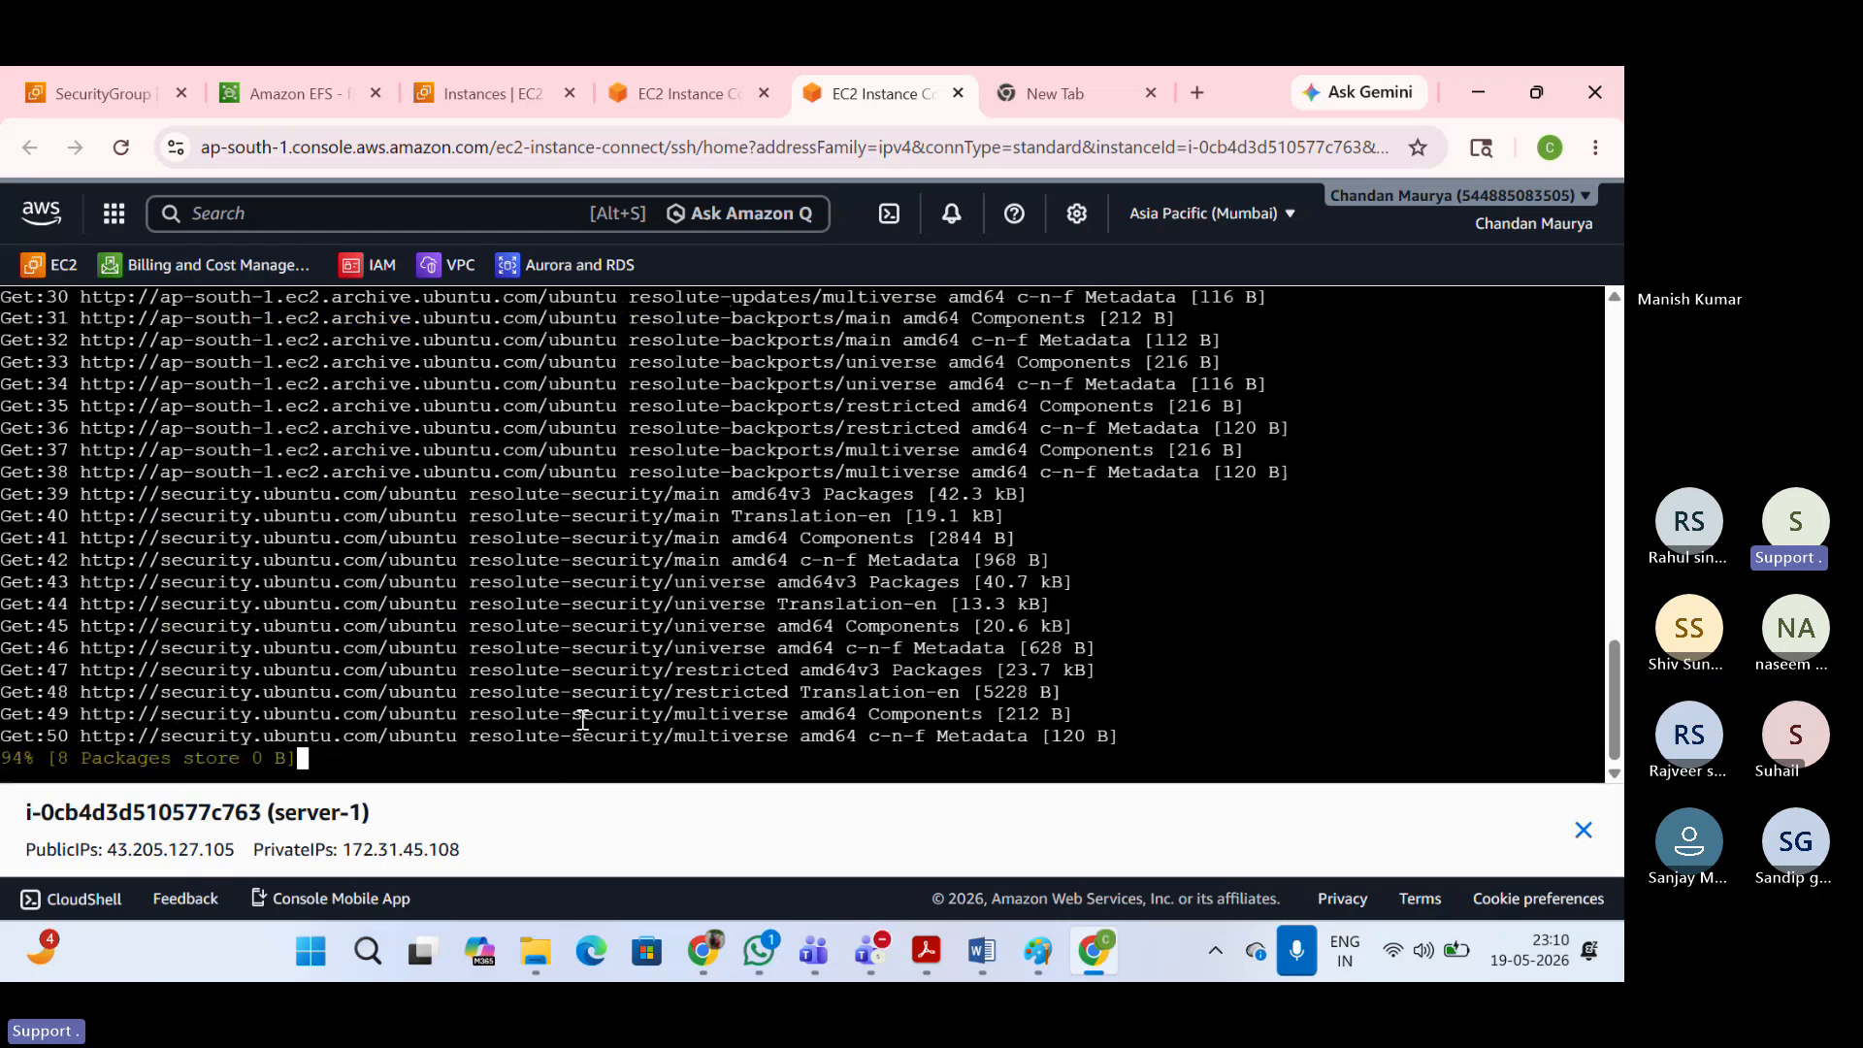
left_click(684, 77)
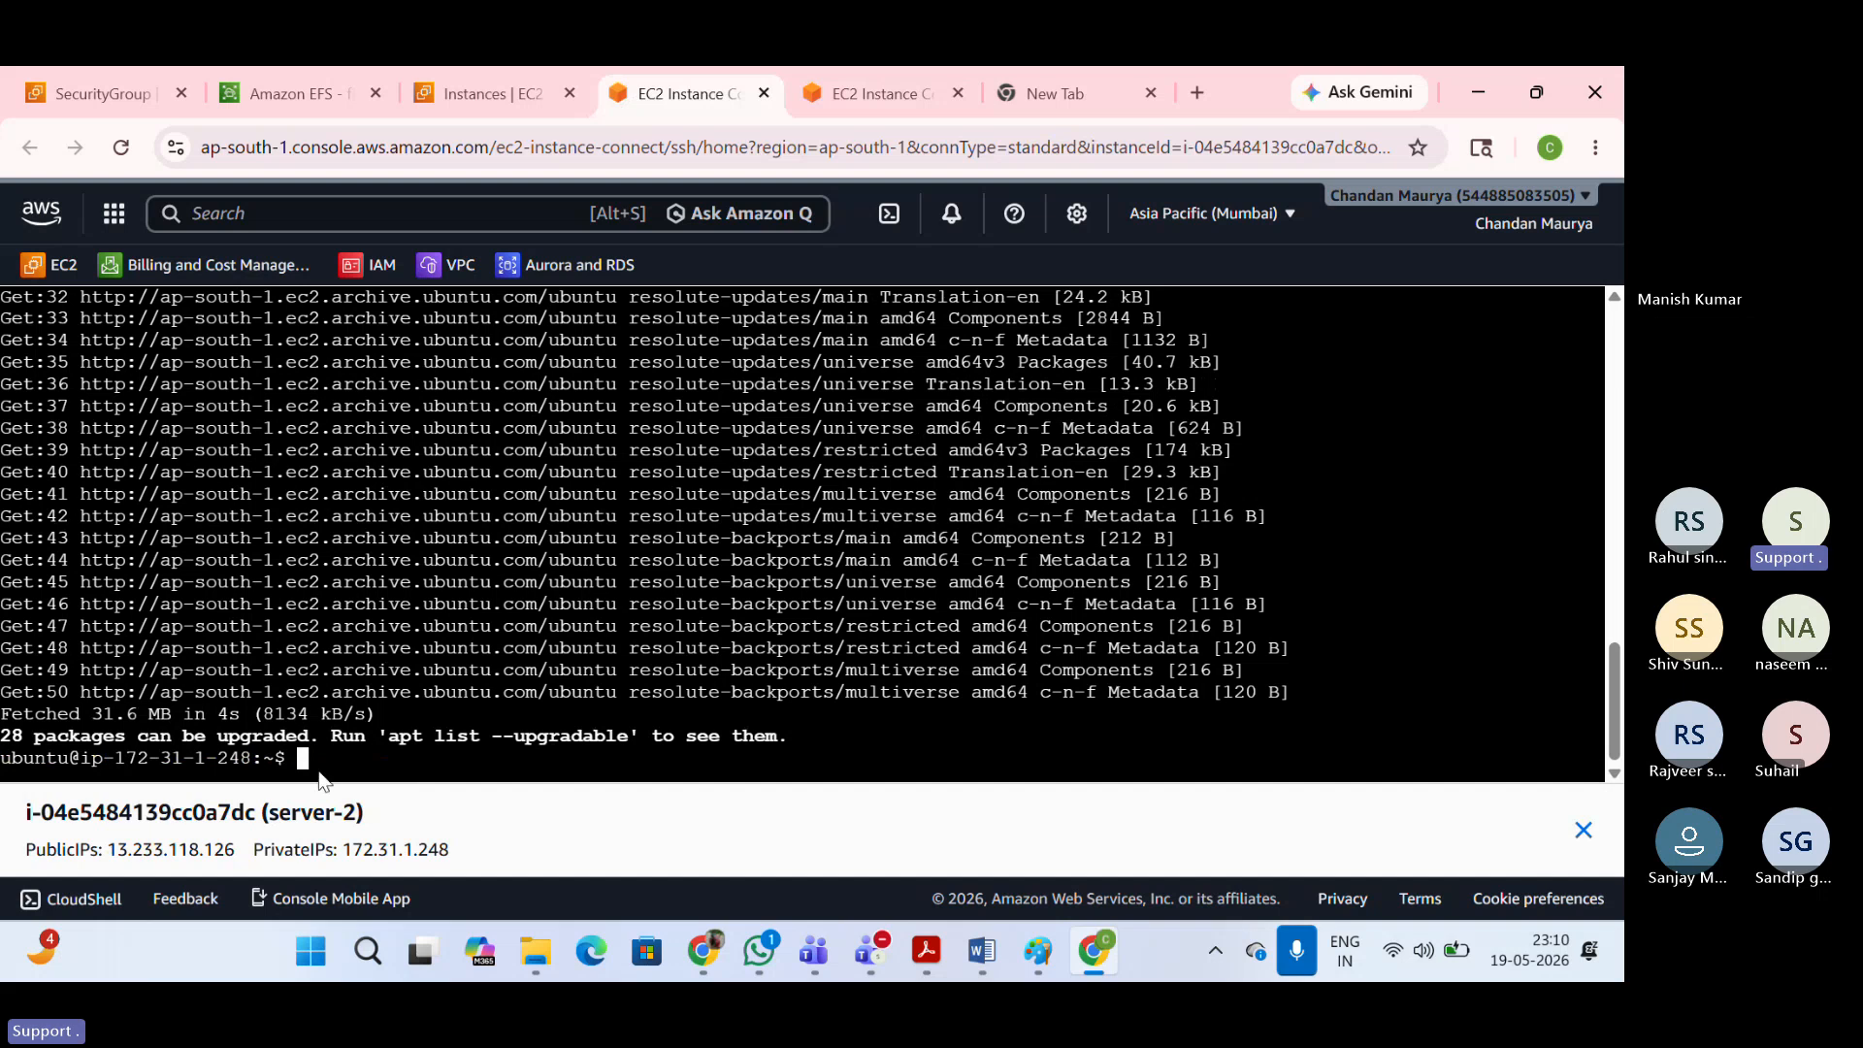
left_click(861, 80)
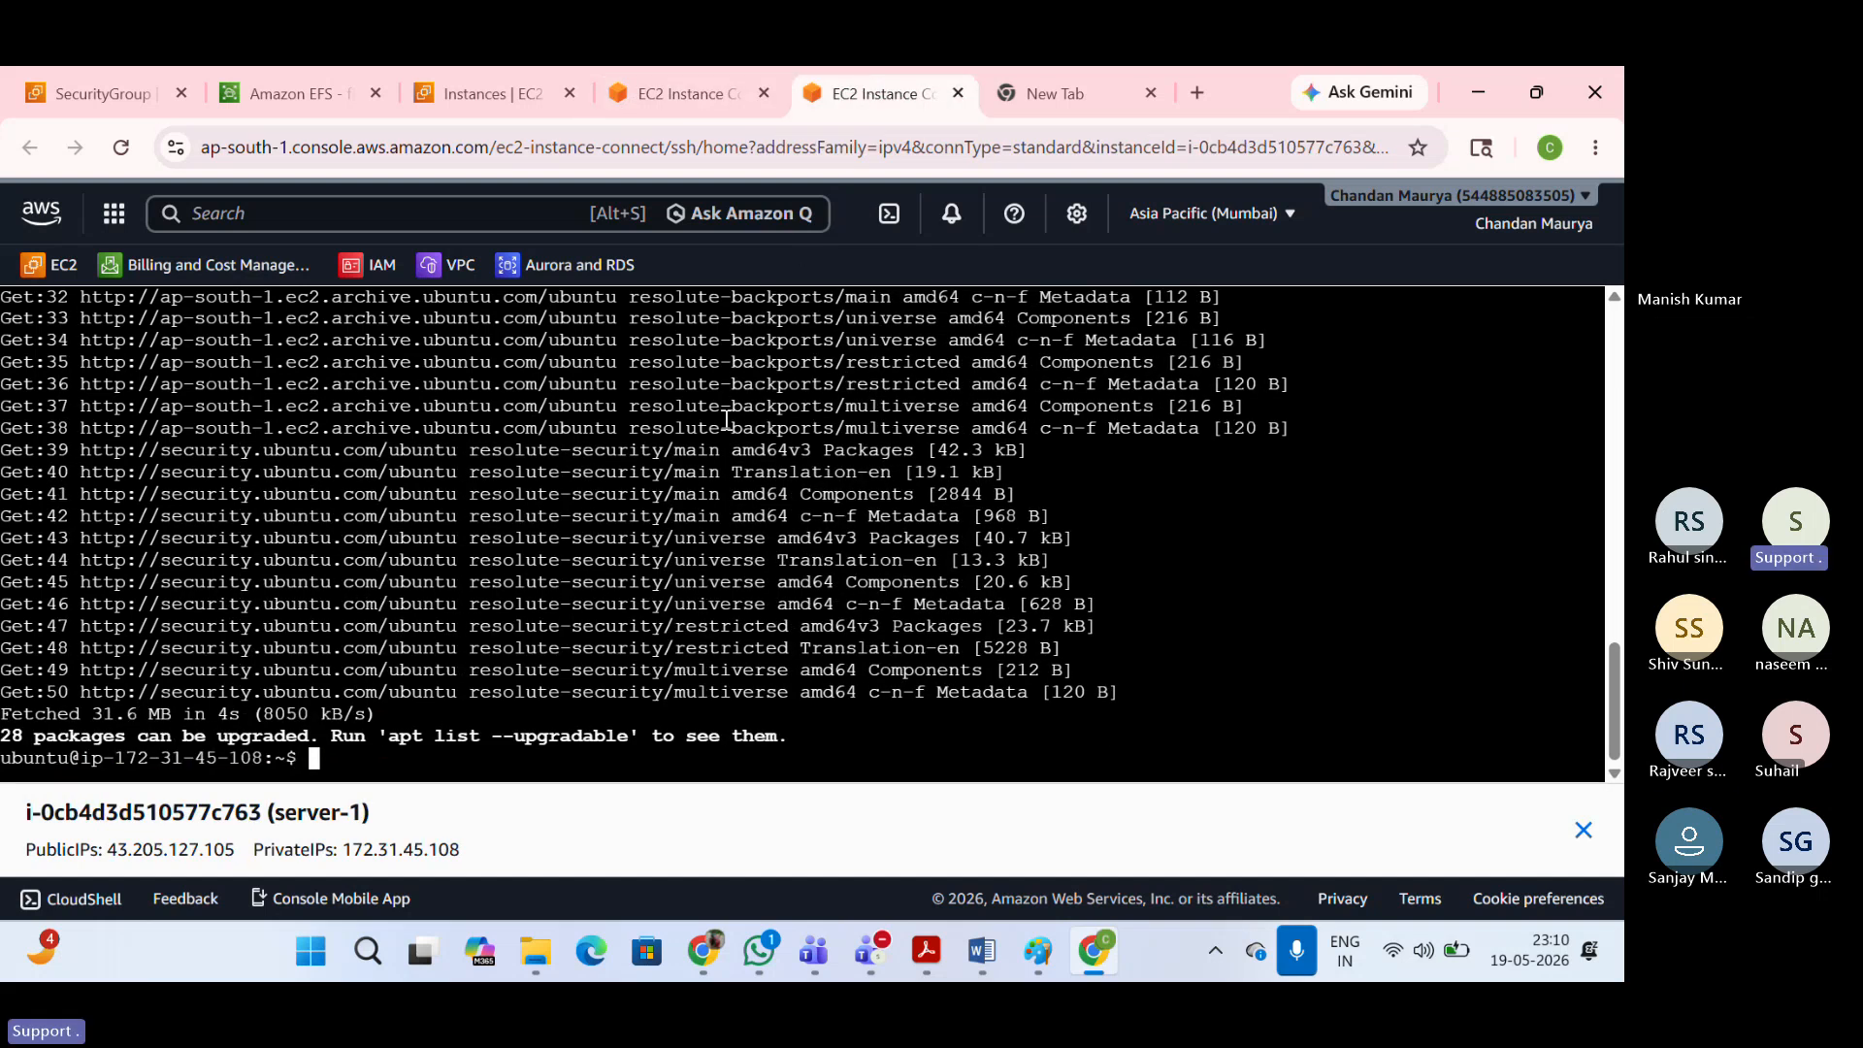
left_click(678, 88)
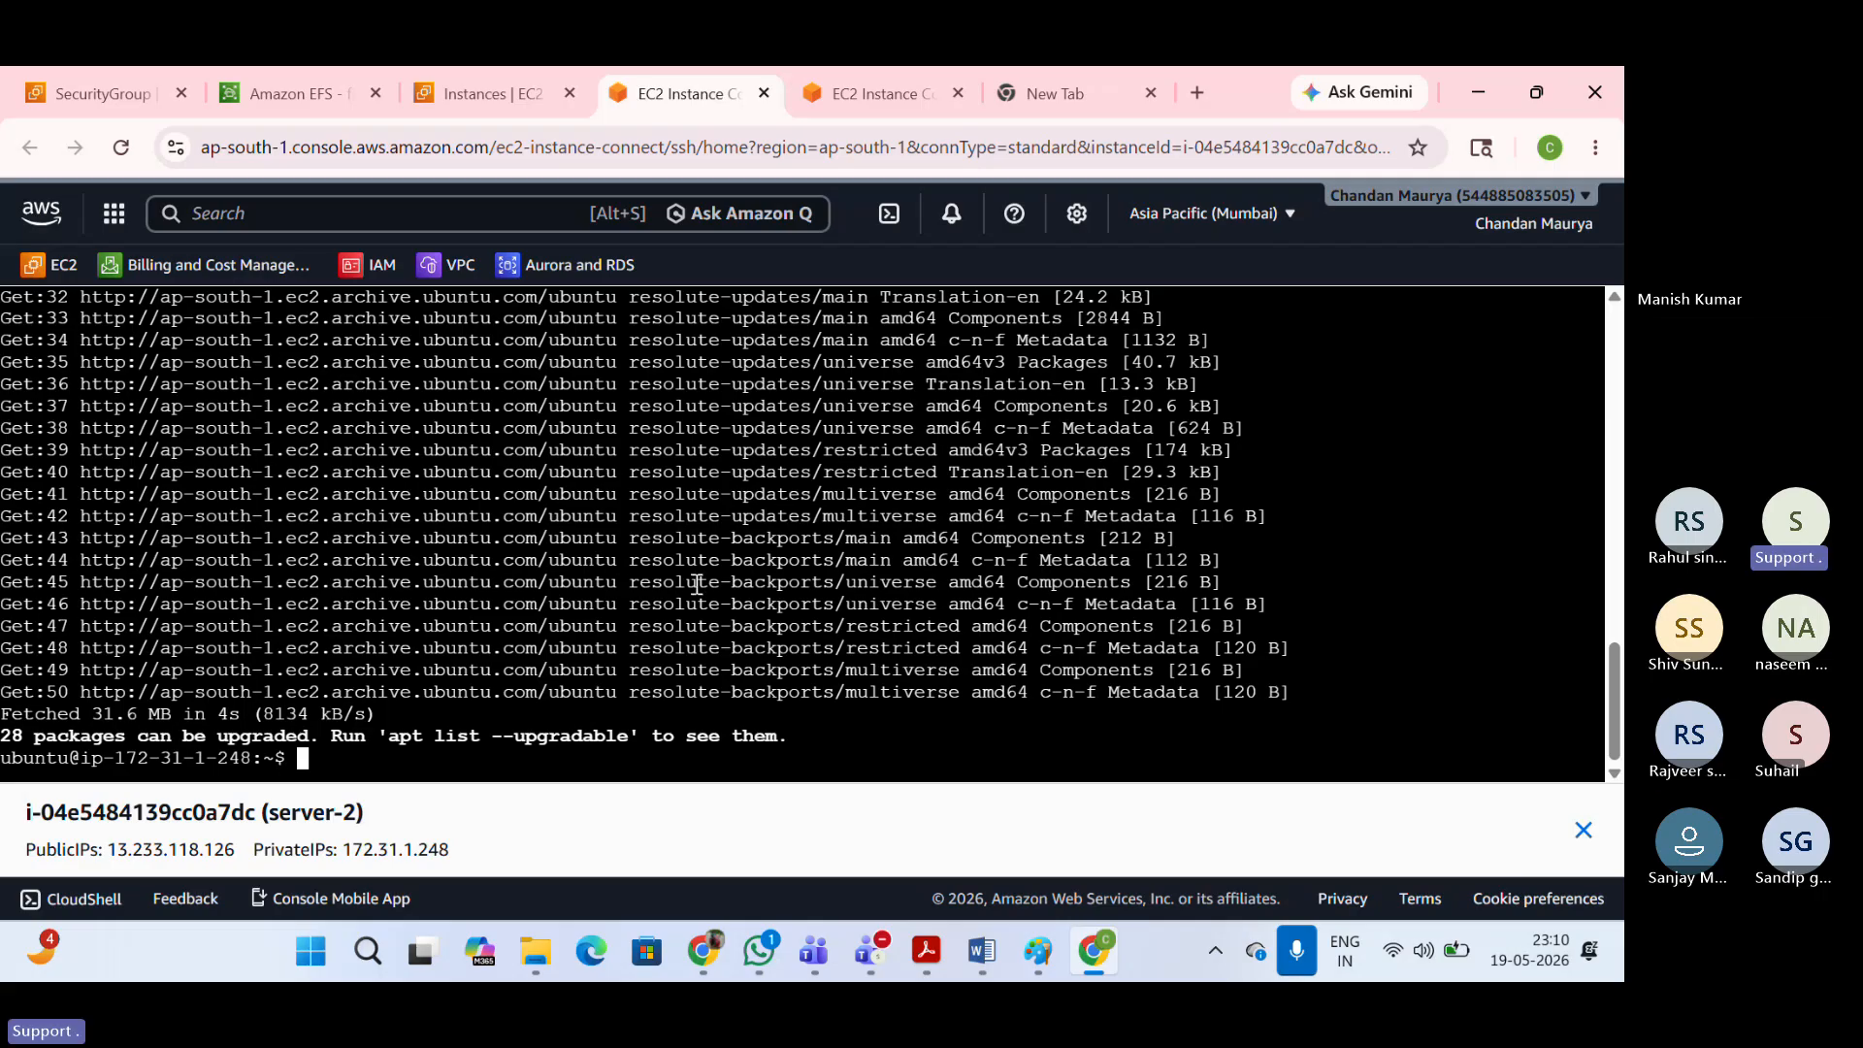
Step: Copy the 'sudo apt install -y git binutils … nfs-common' line from the EFS notes
mouse_move(982, 951)
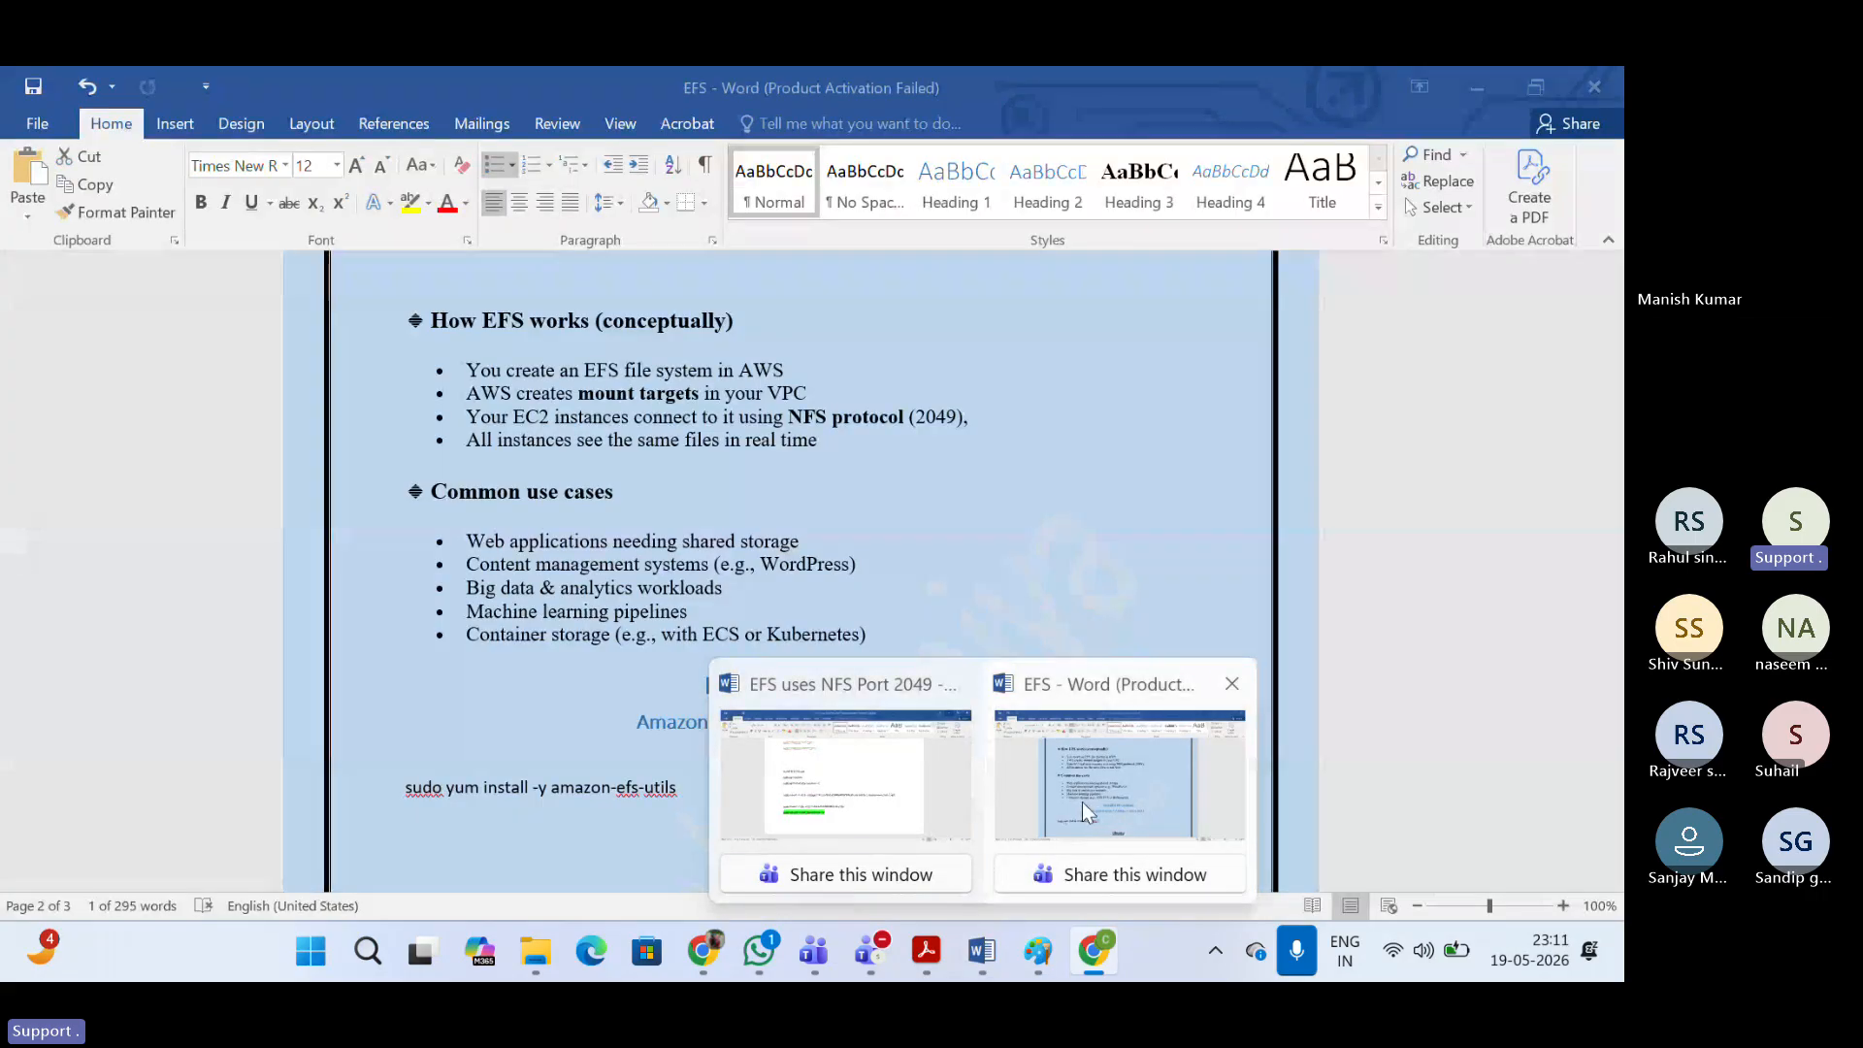
left_click(1080, 802)
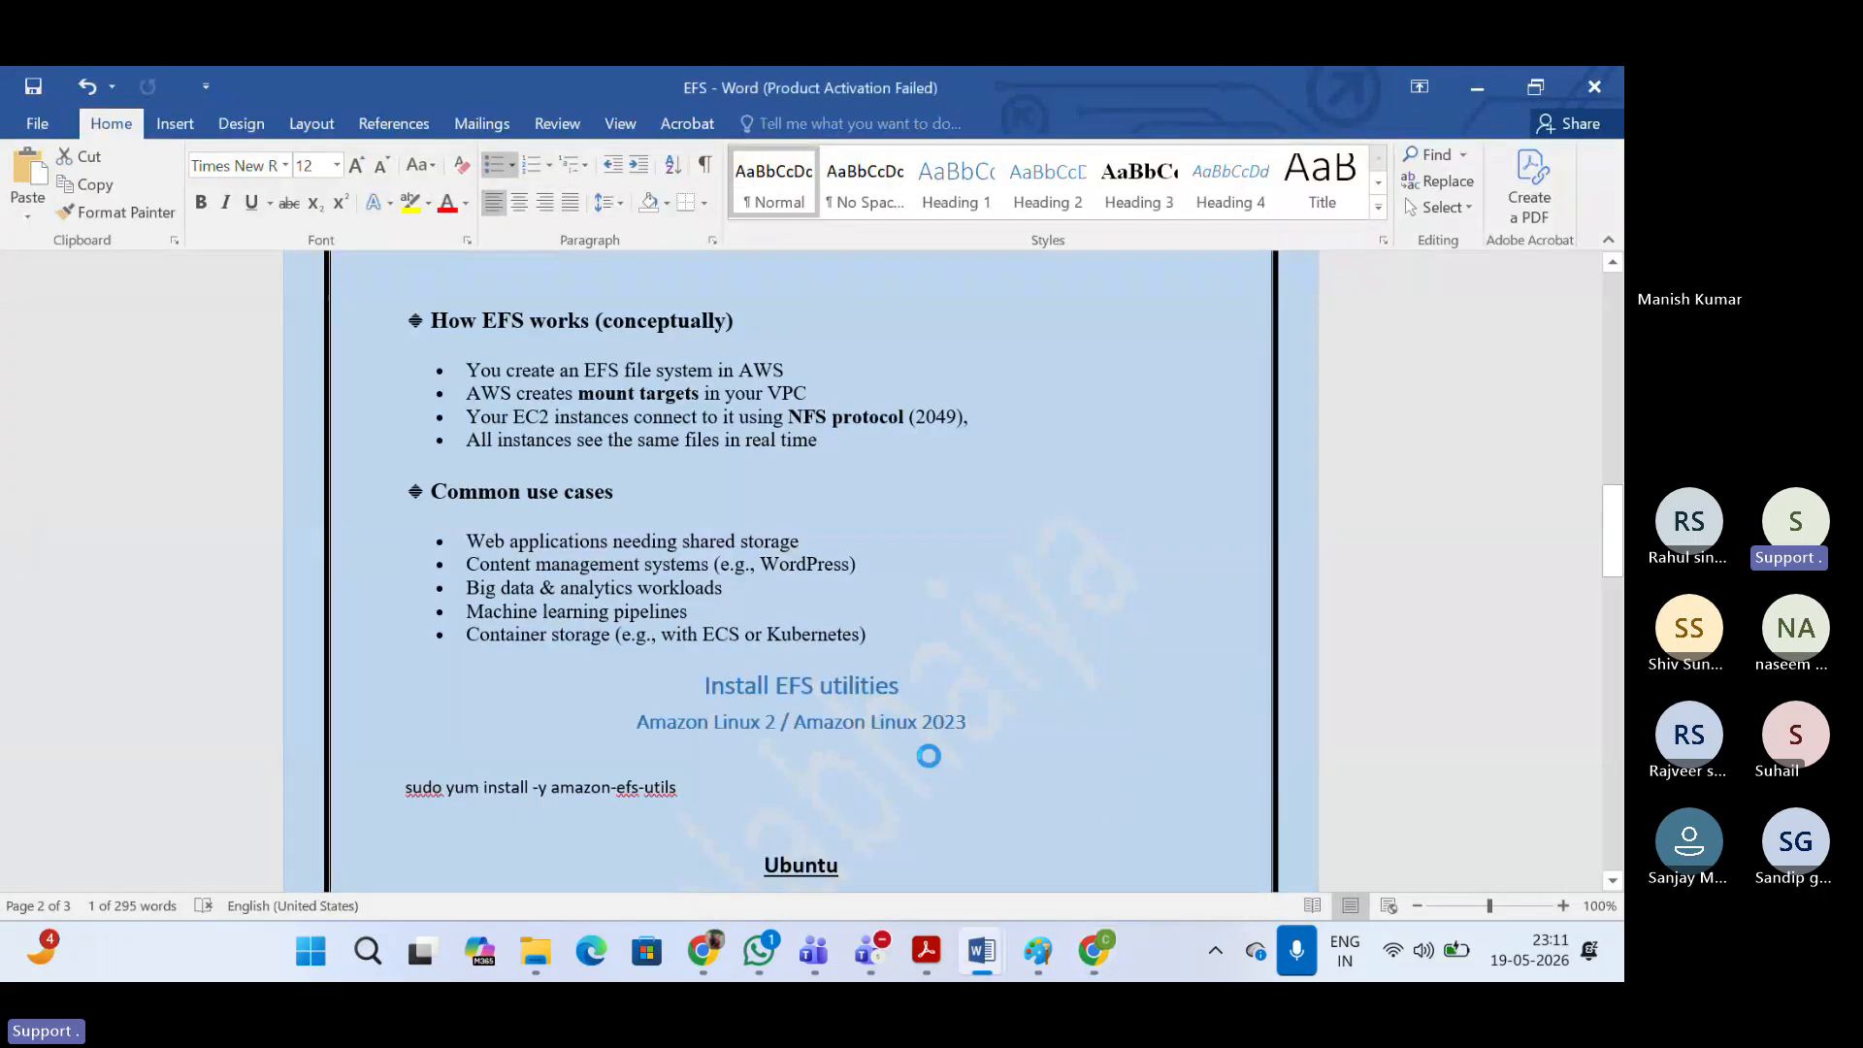
scroll(928, 757, "down", 1)
left_click_drag(705, 641, 903, 638)
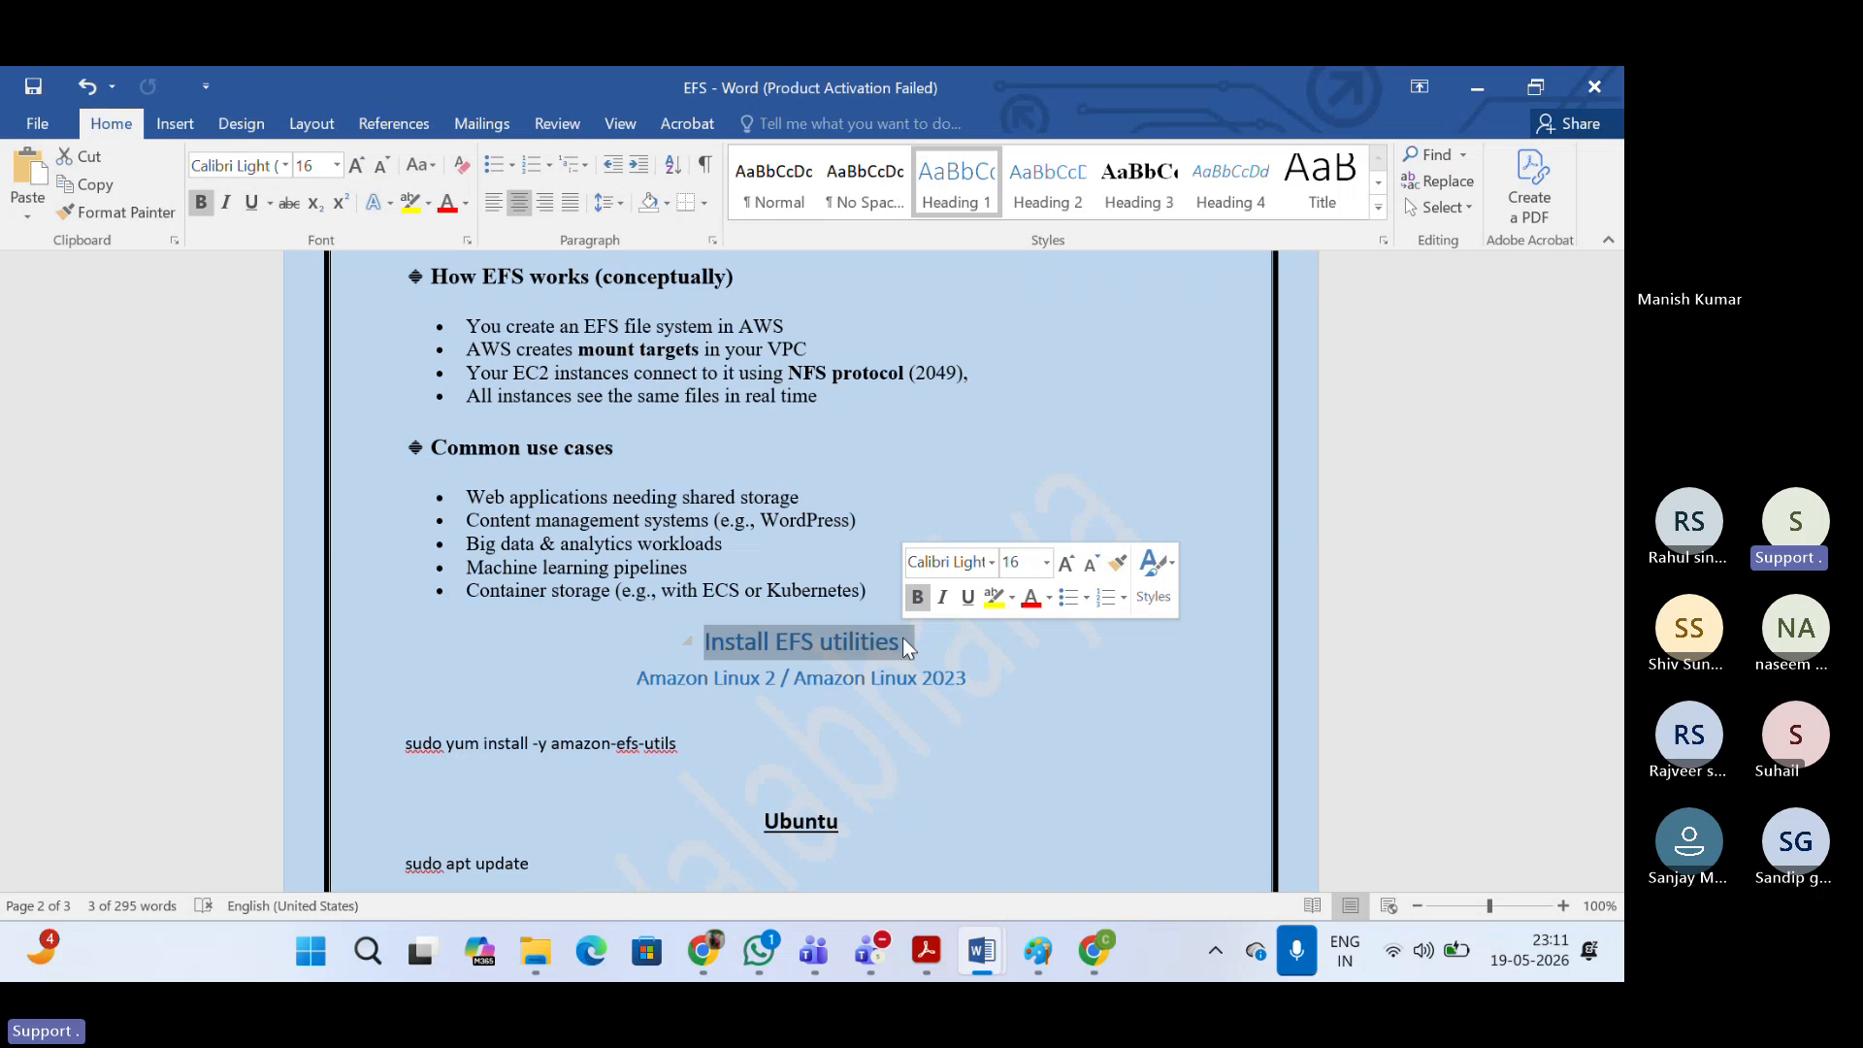
scroll(902, 637, "down", 10)
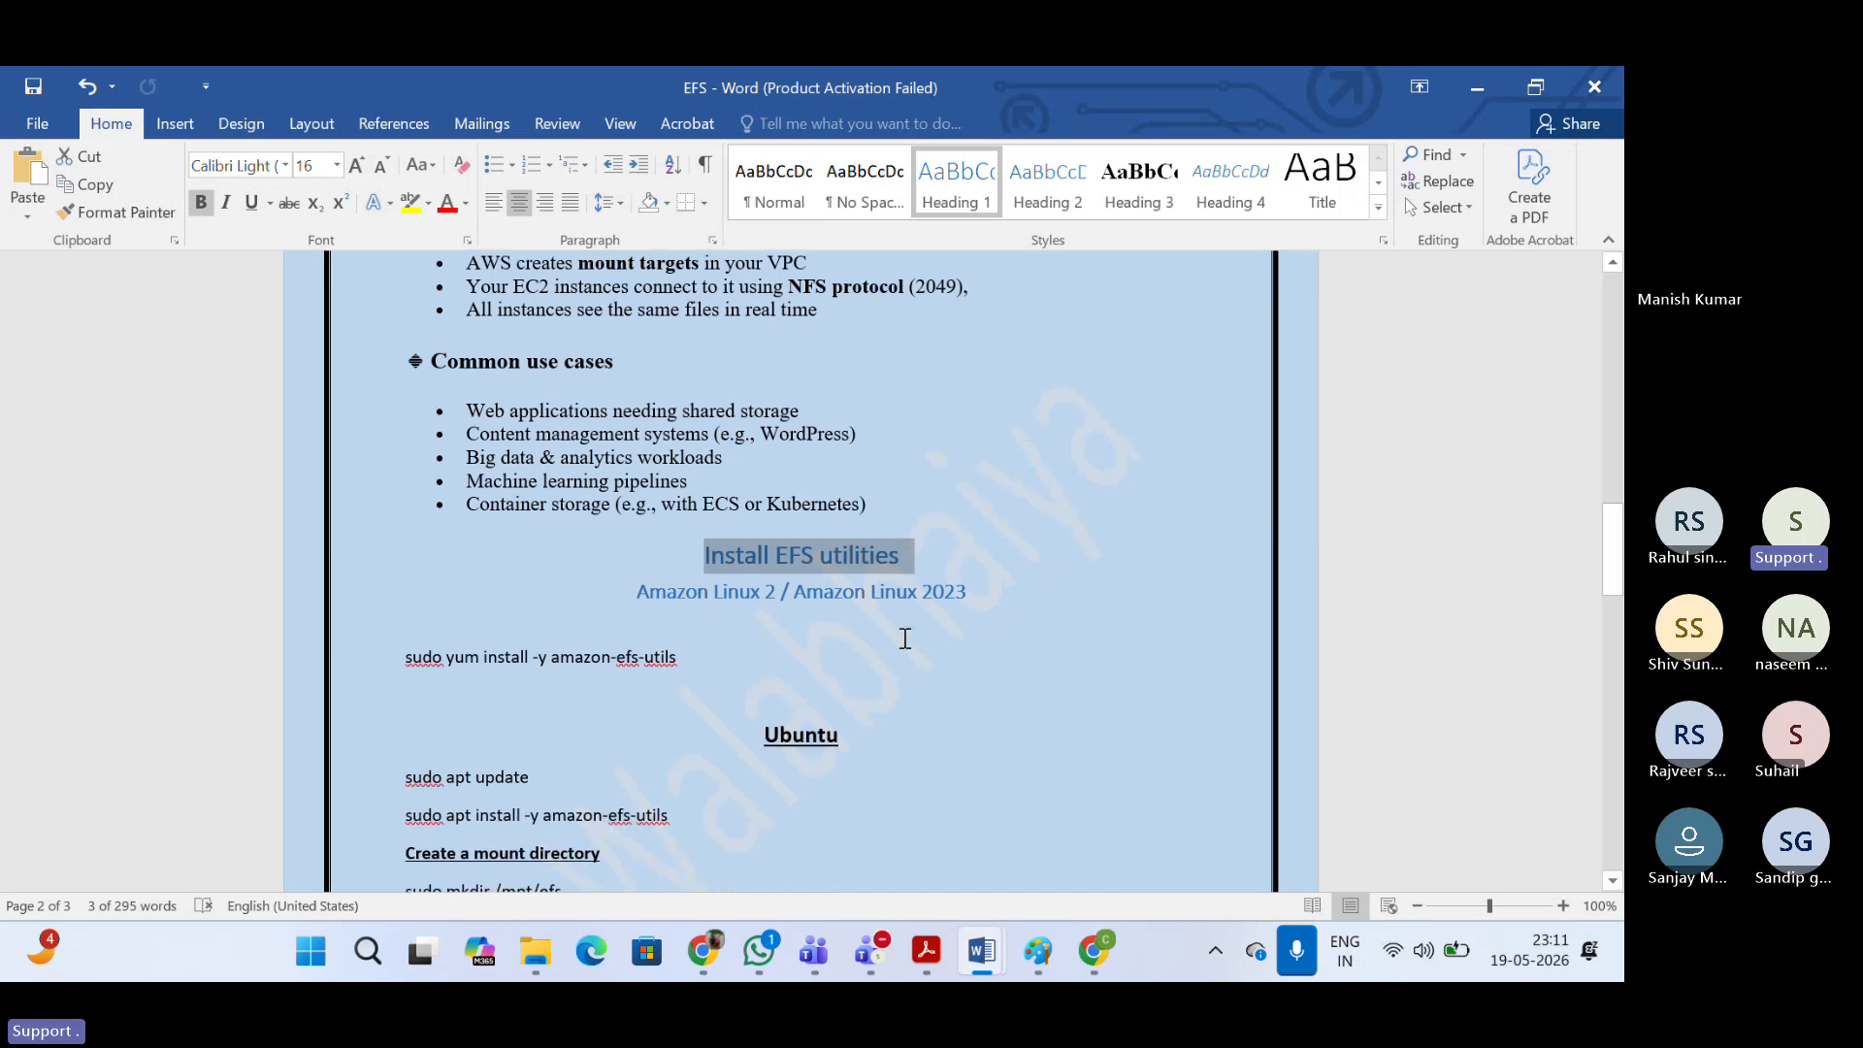
scroll(904, 638, "down", 3)
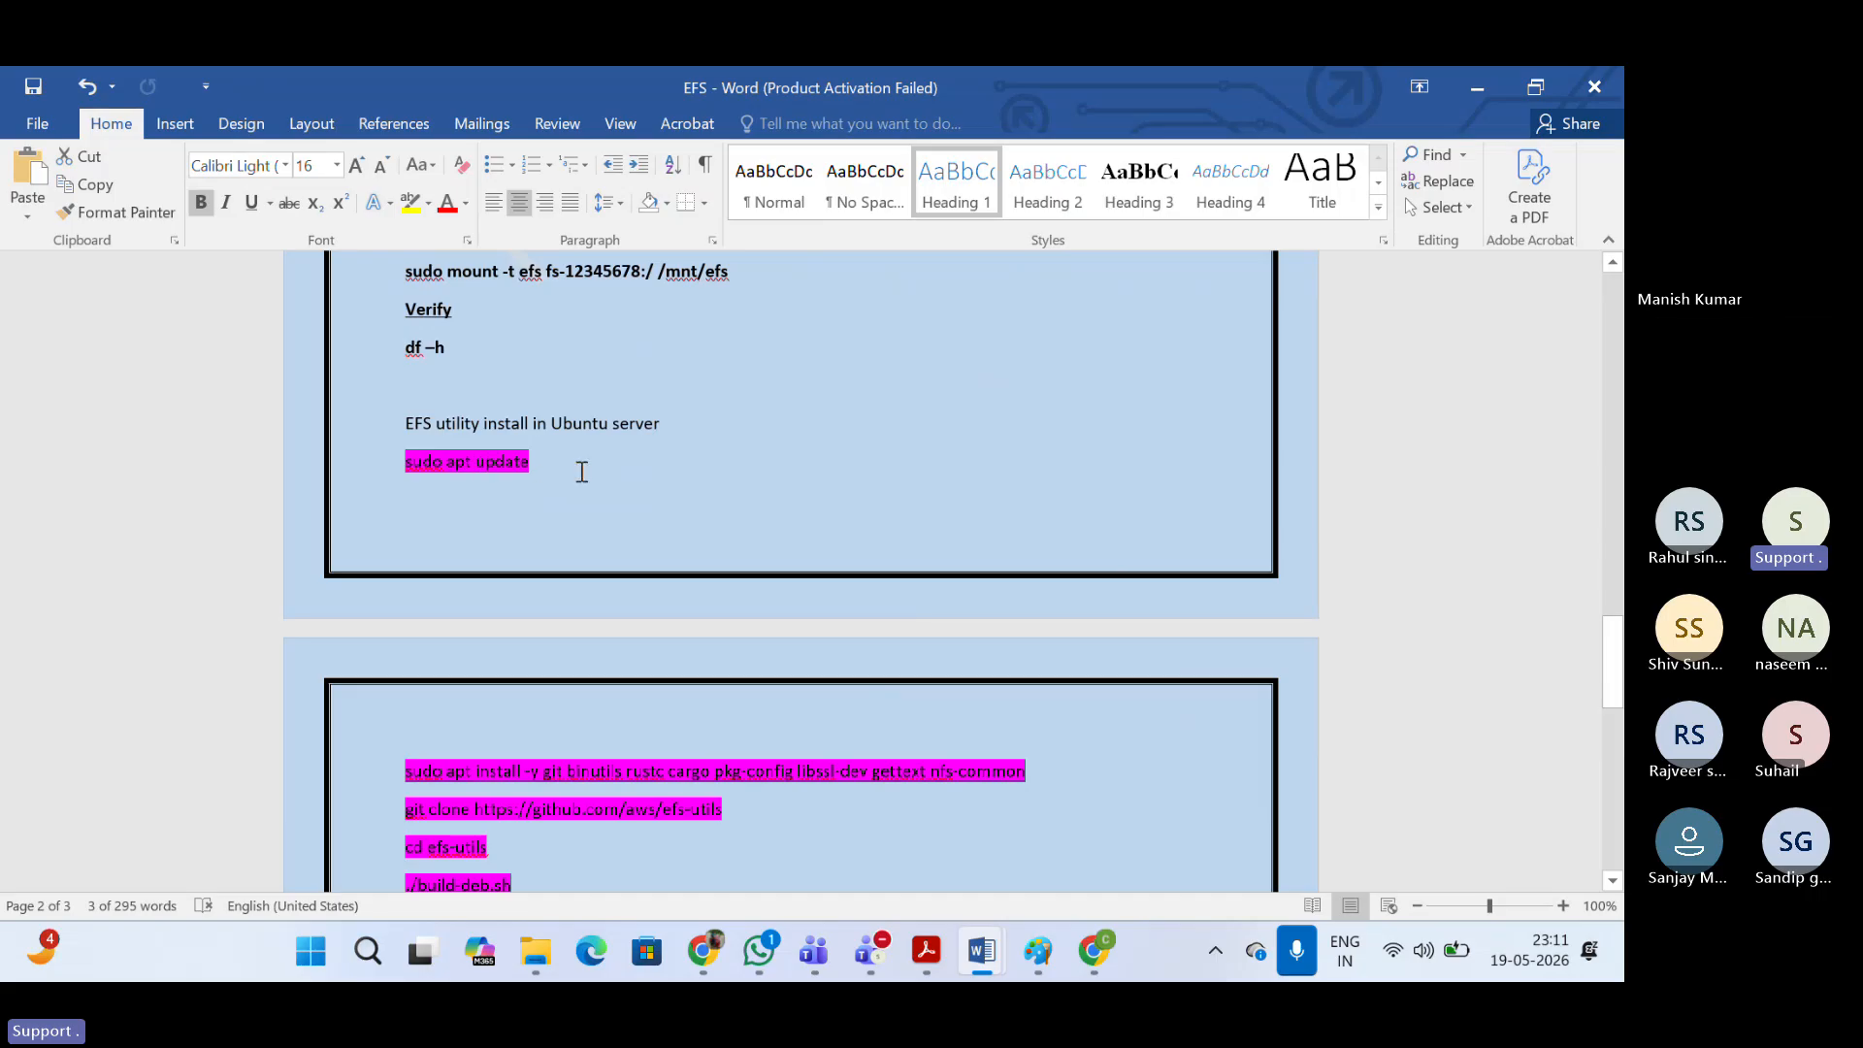
scroll(633, 473, "down", 4)
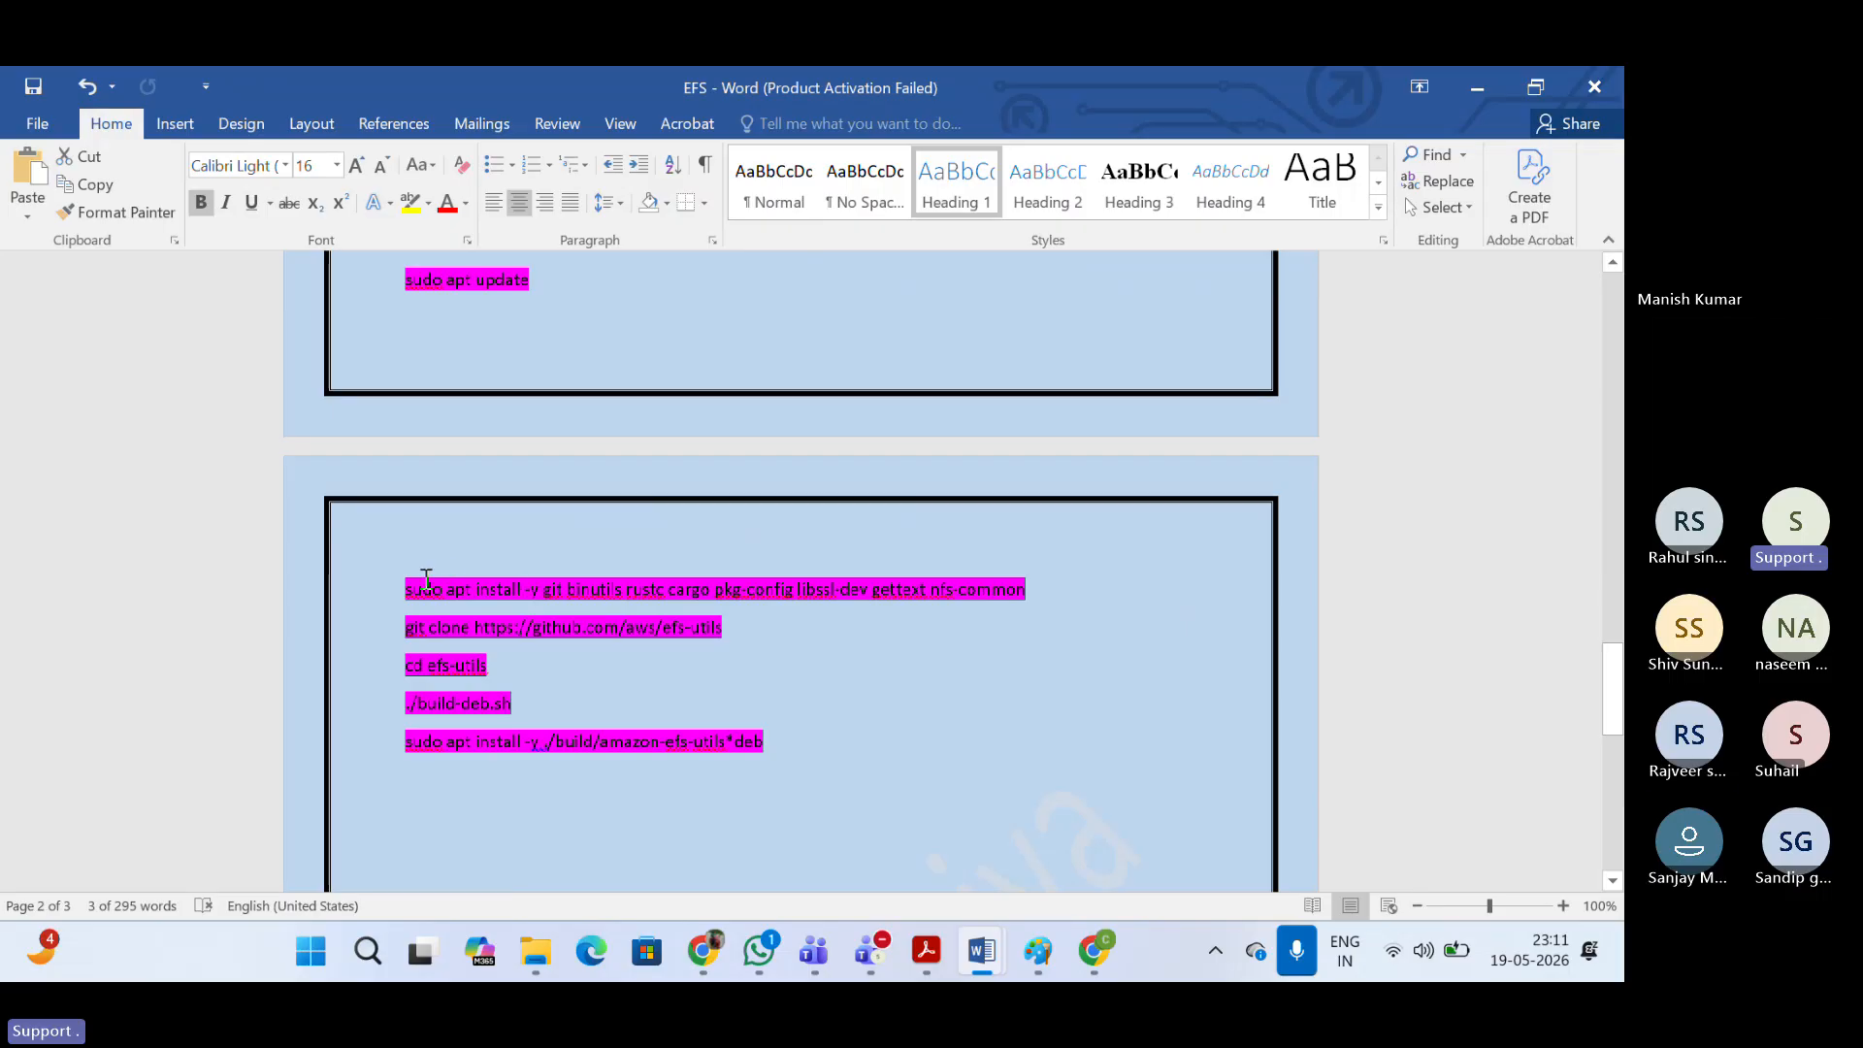
mouse_move(406, 588)
left_mouse_down()
mouse_move(1016, 590)
mouse_move(999, 571)
left_mouse_up()
key("ctrl+c")
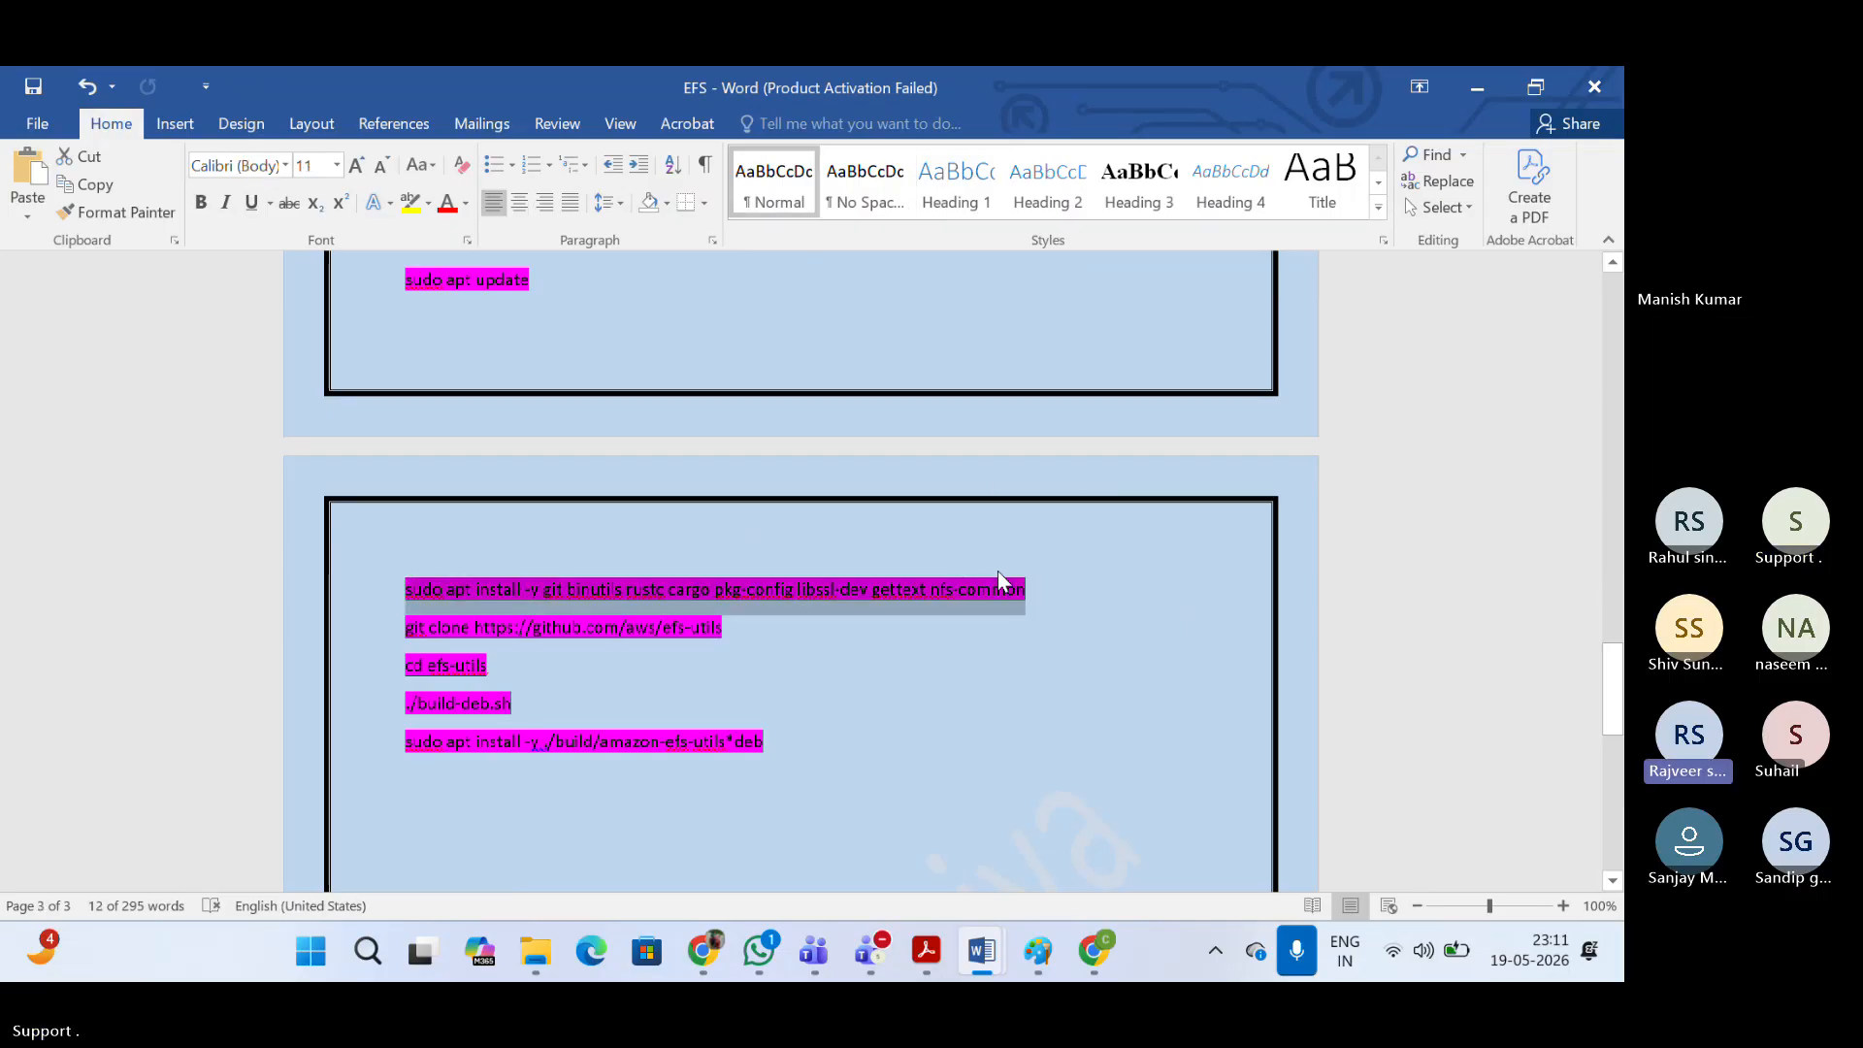
Step: Paste and run the apt install command in both the server-2 and server-1 terminals
key("alt+Tab")
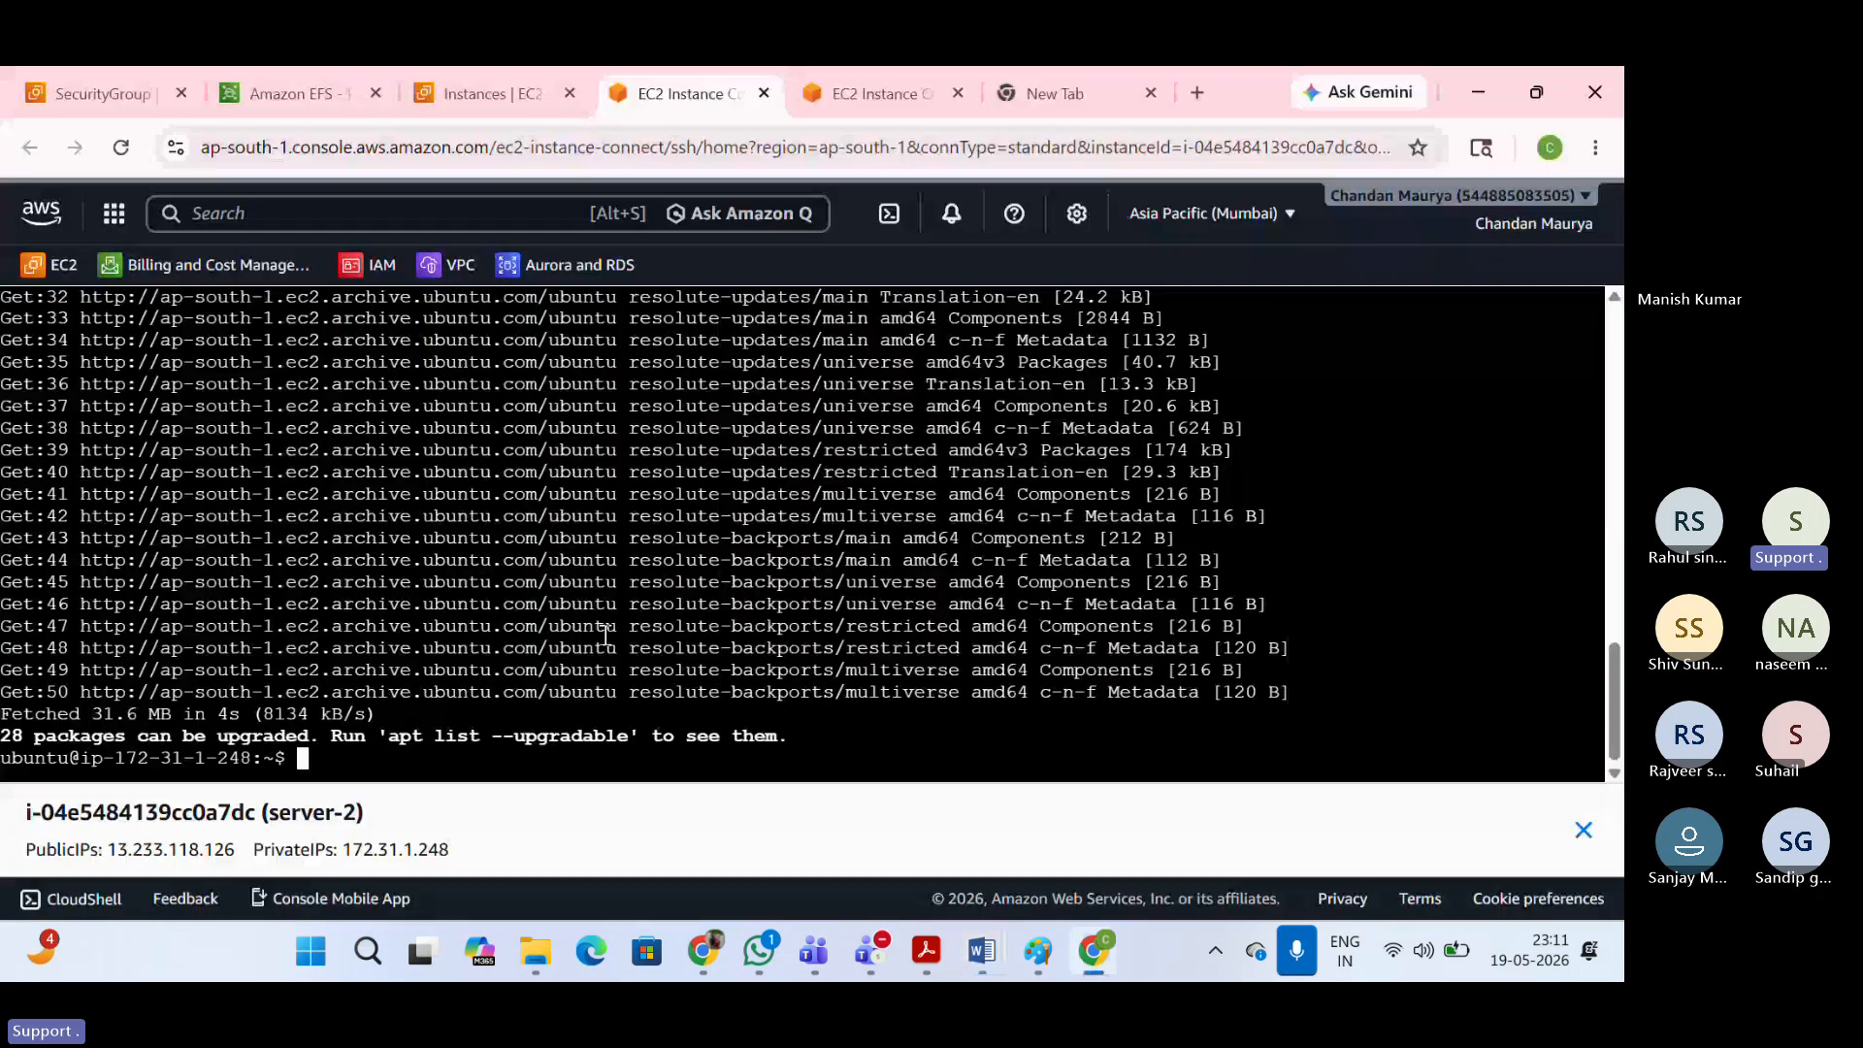
right_click(524, 750)
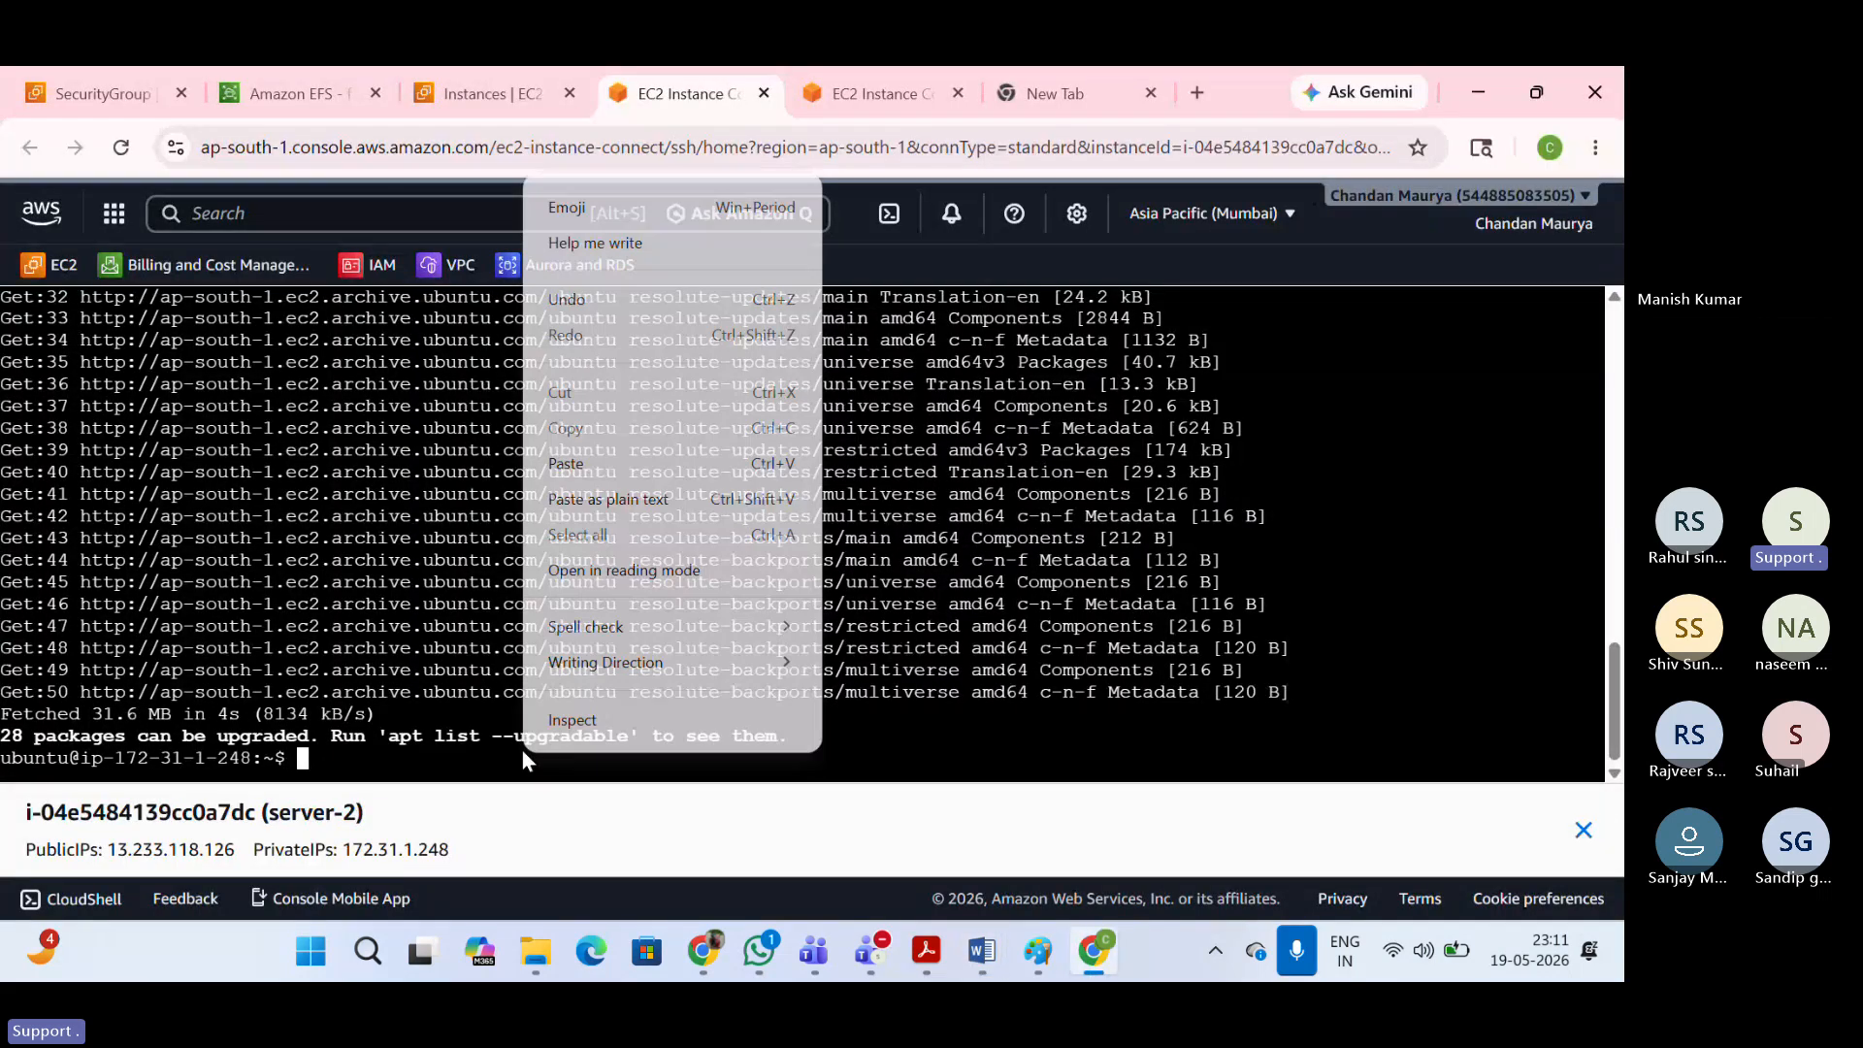
left_click(567, 464)
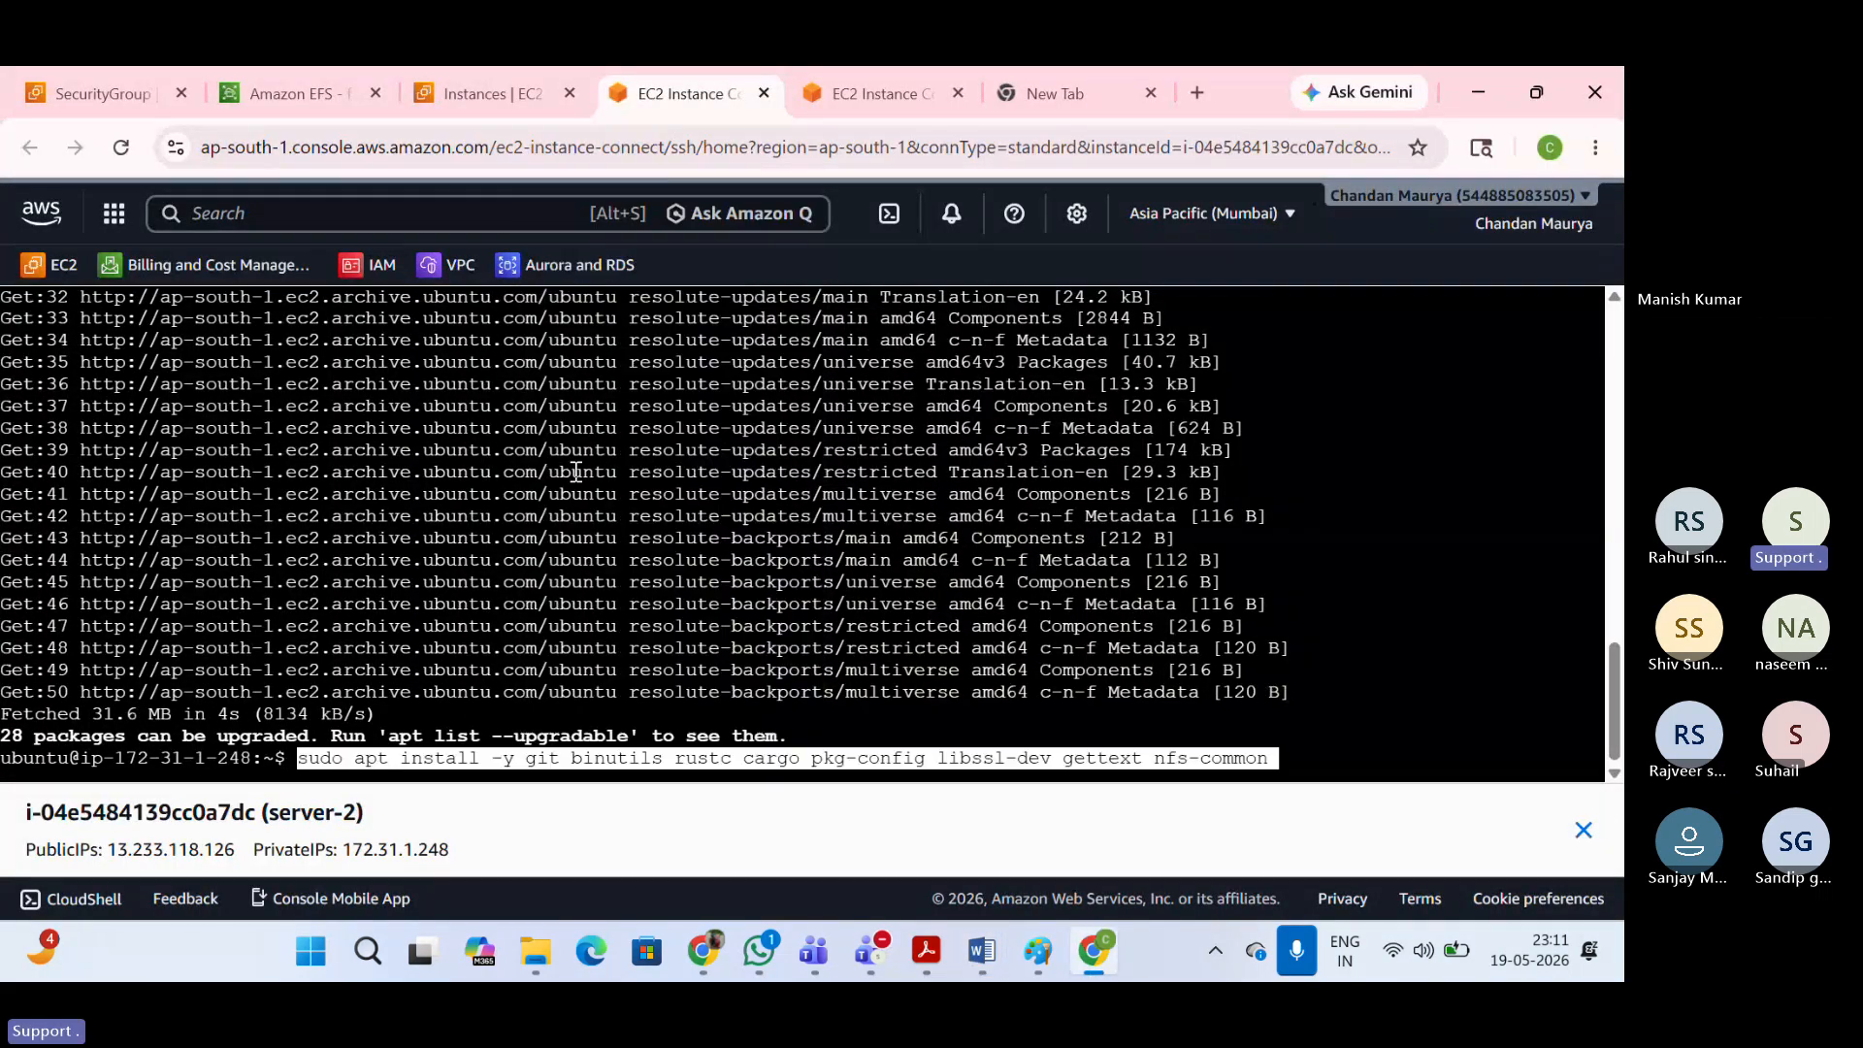
key("Return")
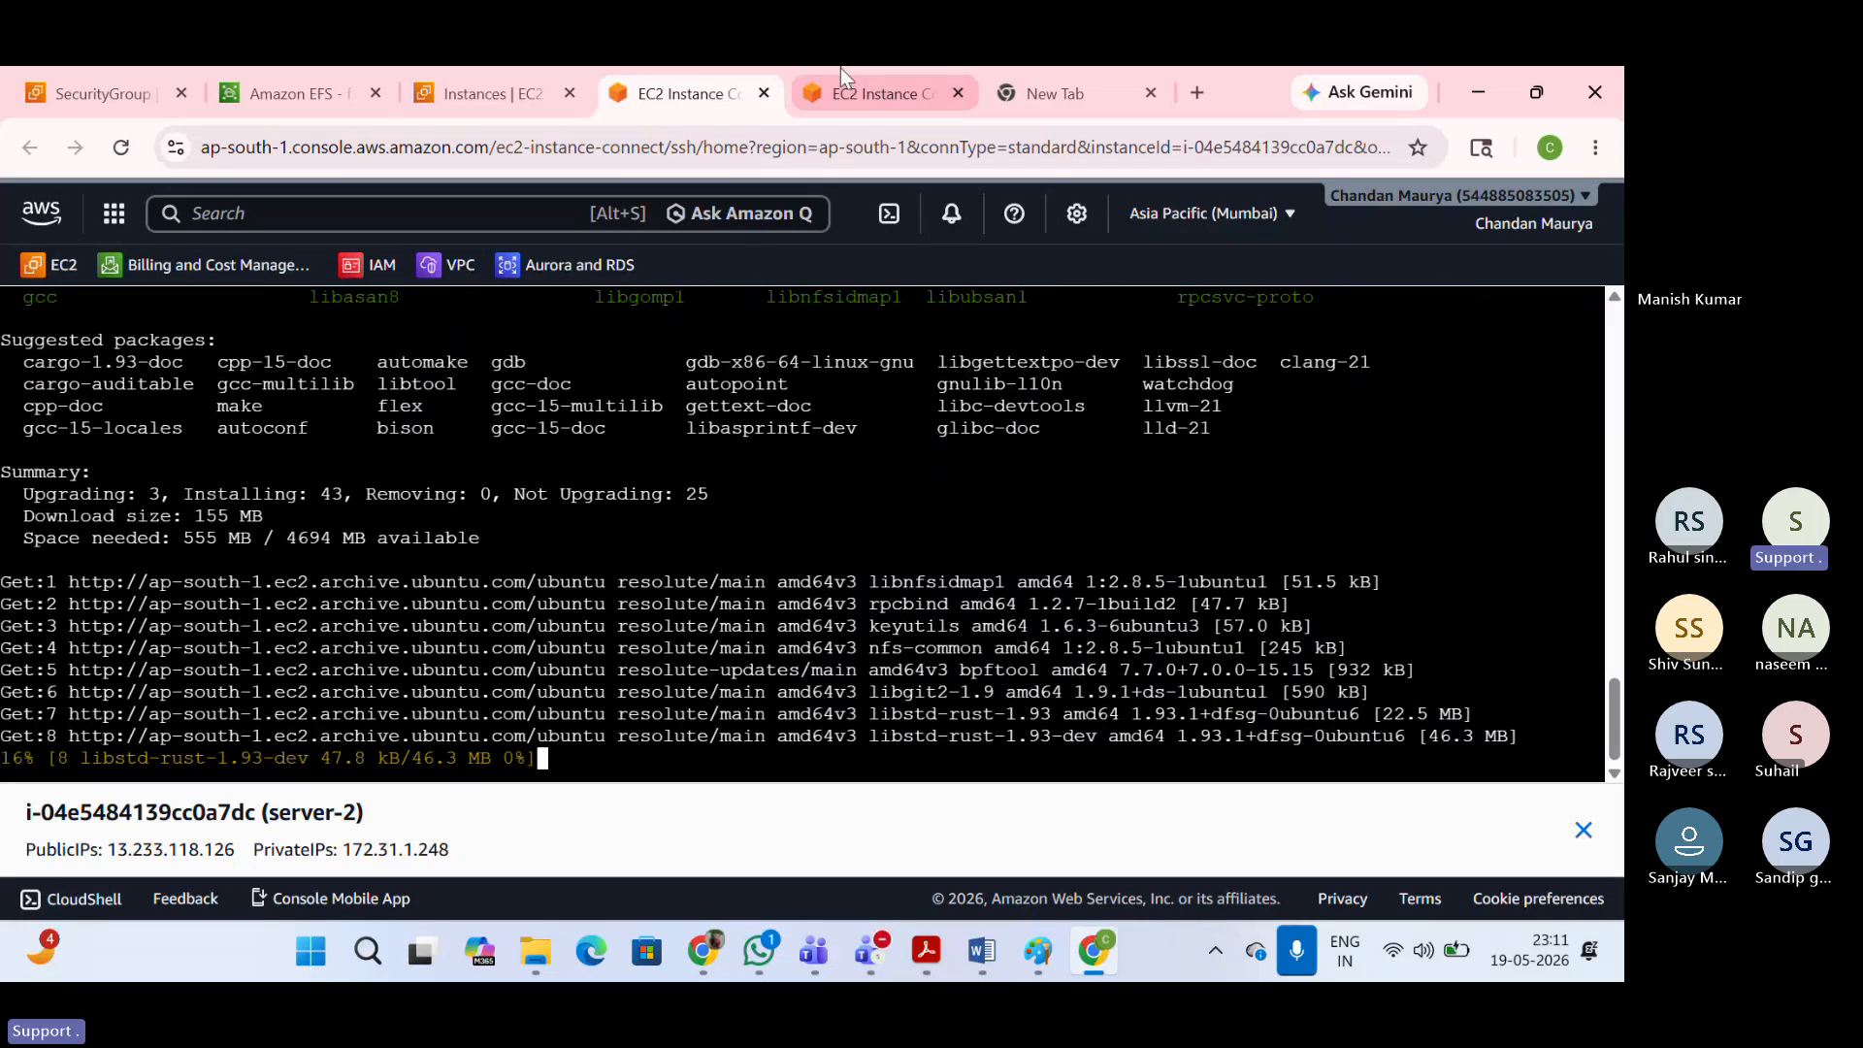
left_click(871, 74)
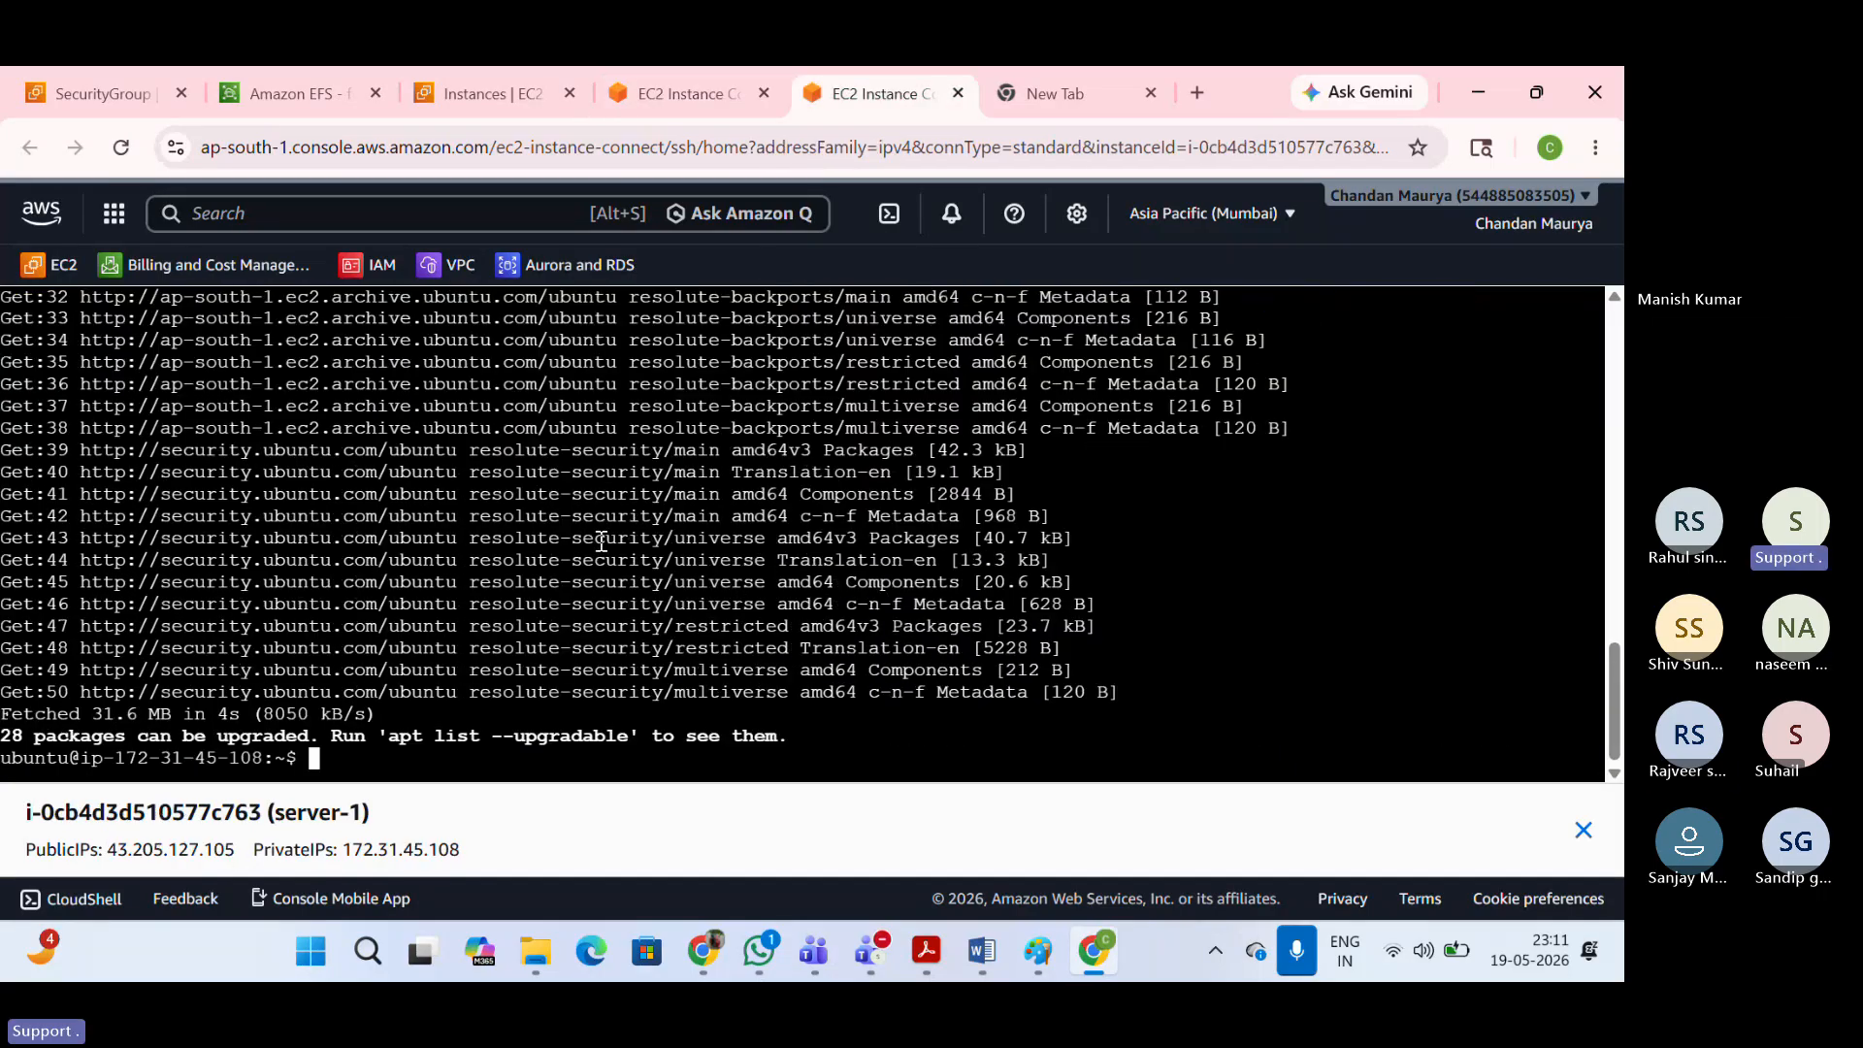
right_click(513, 733)
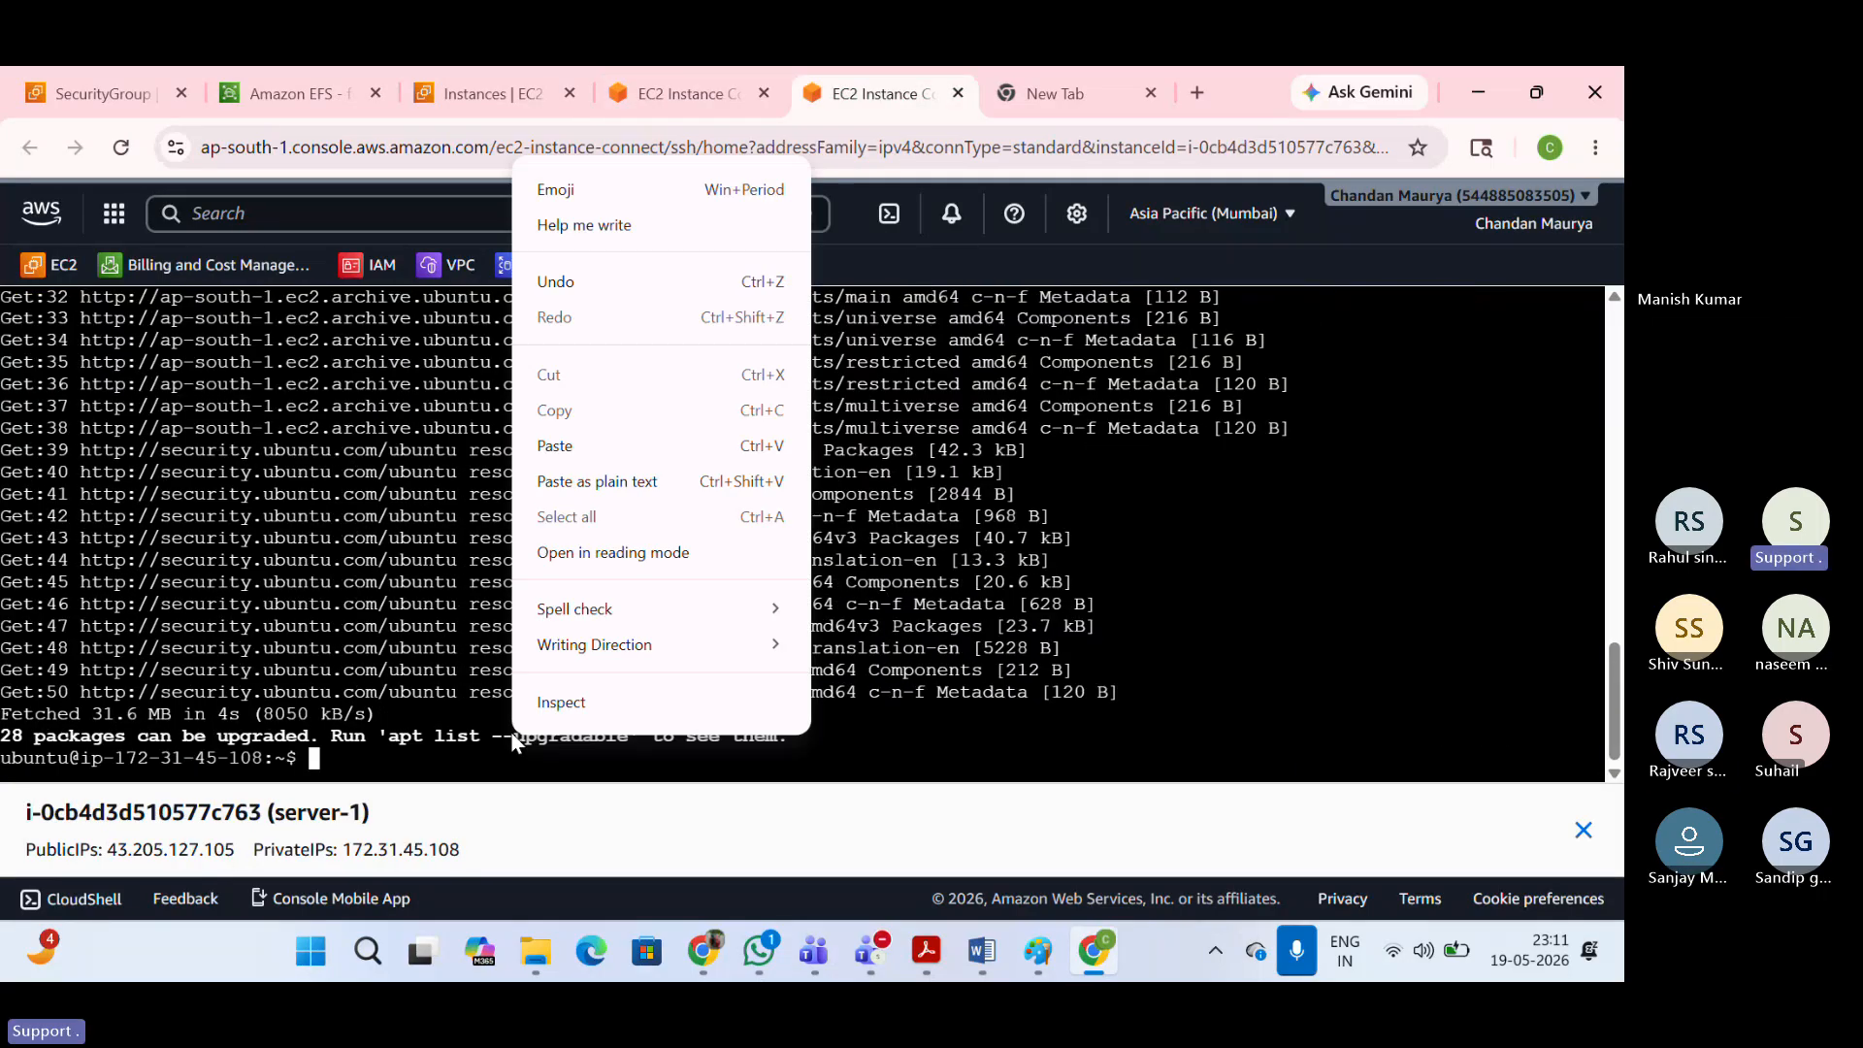
left_click(591, 432)
key("Return")
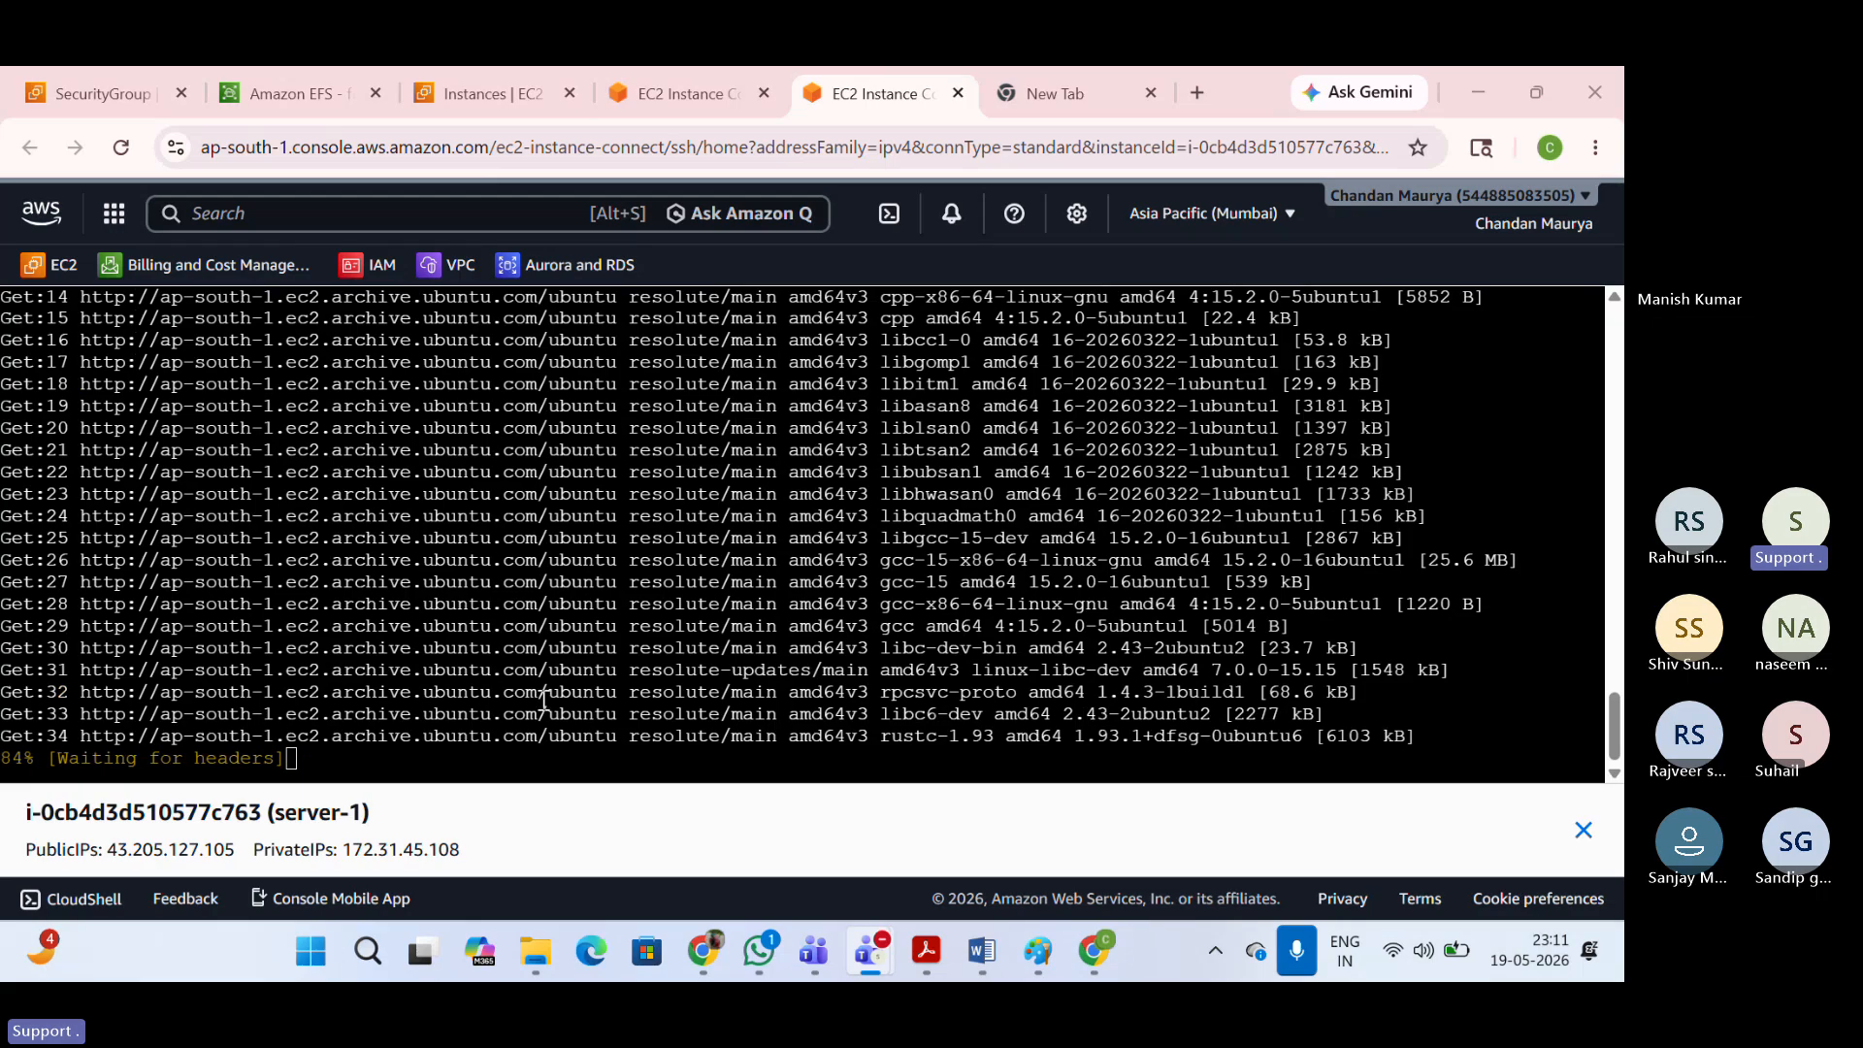
Step: Check installation progress on both servers, then bring the EFS Word notes back to front
left_click(695, 95)
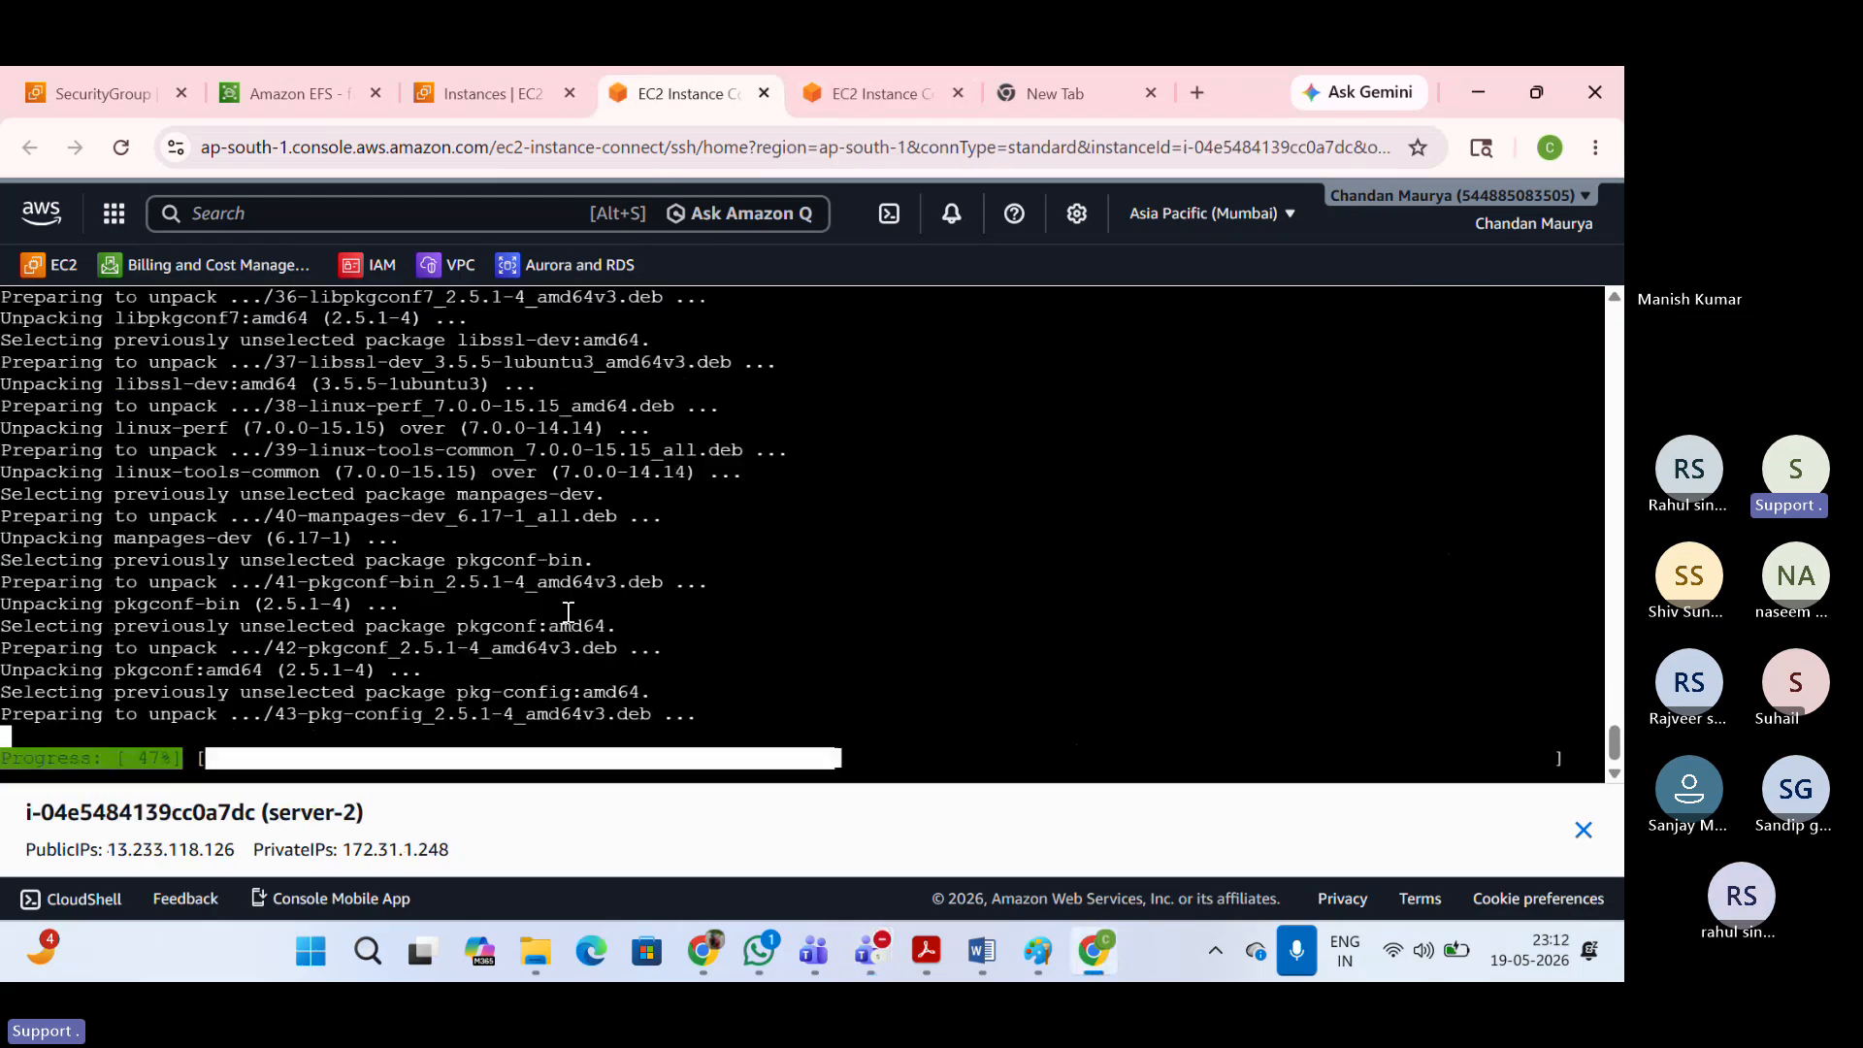
left_click(867, 95)
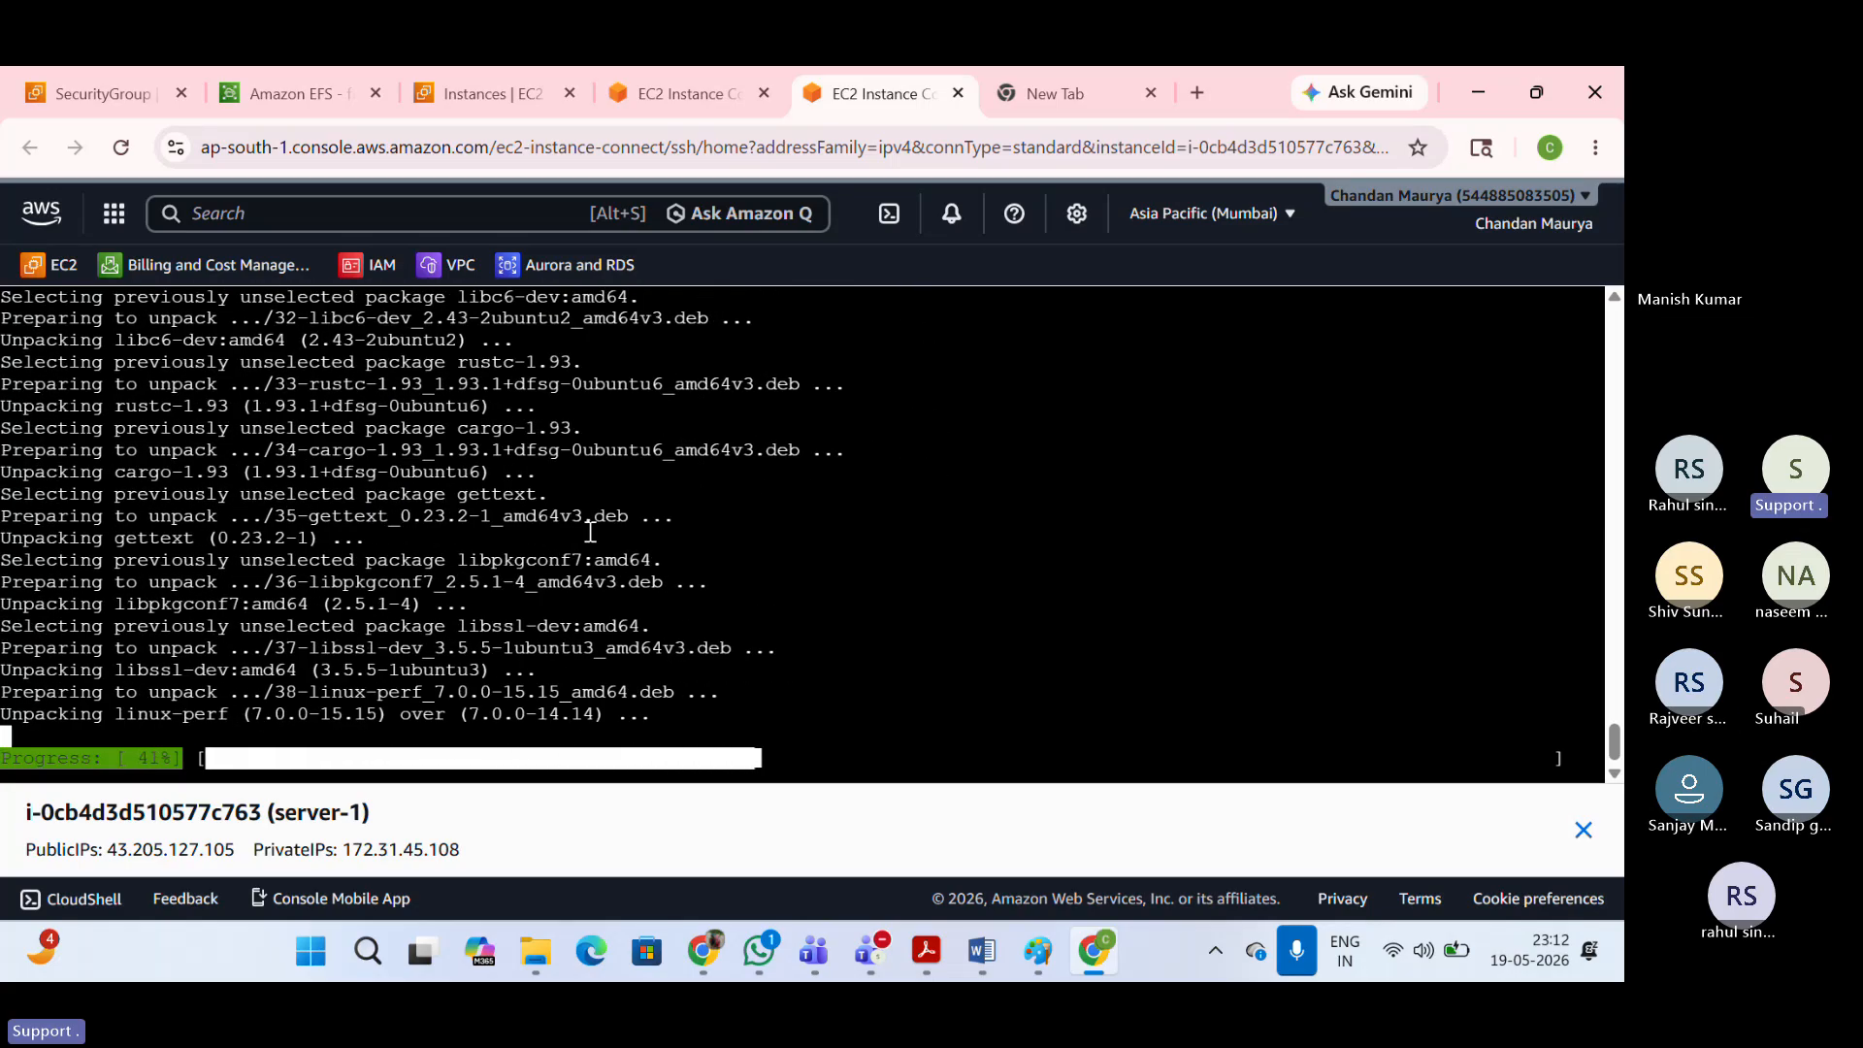
left_click(702, 569)
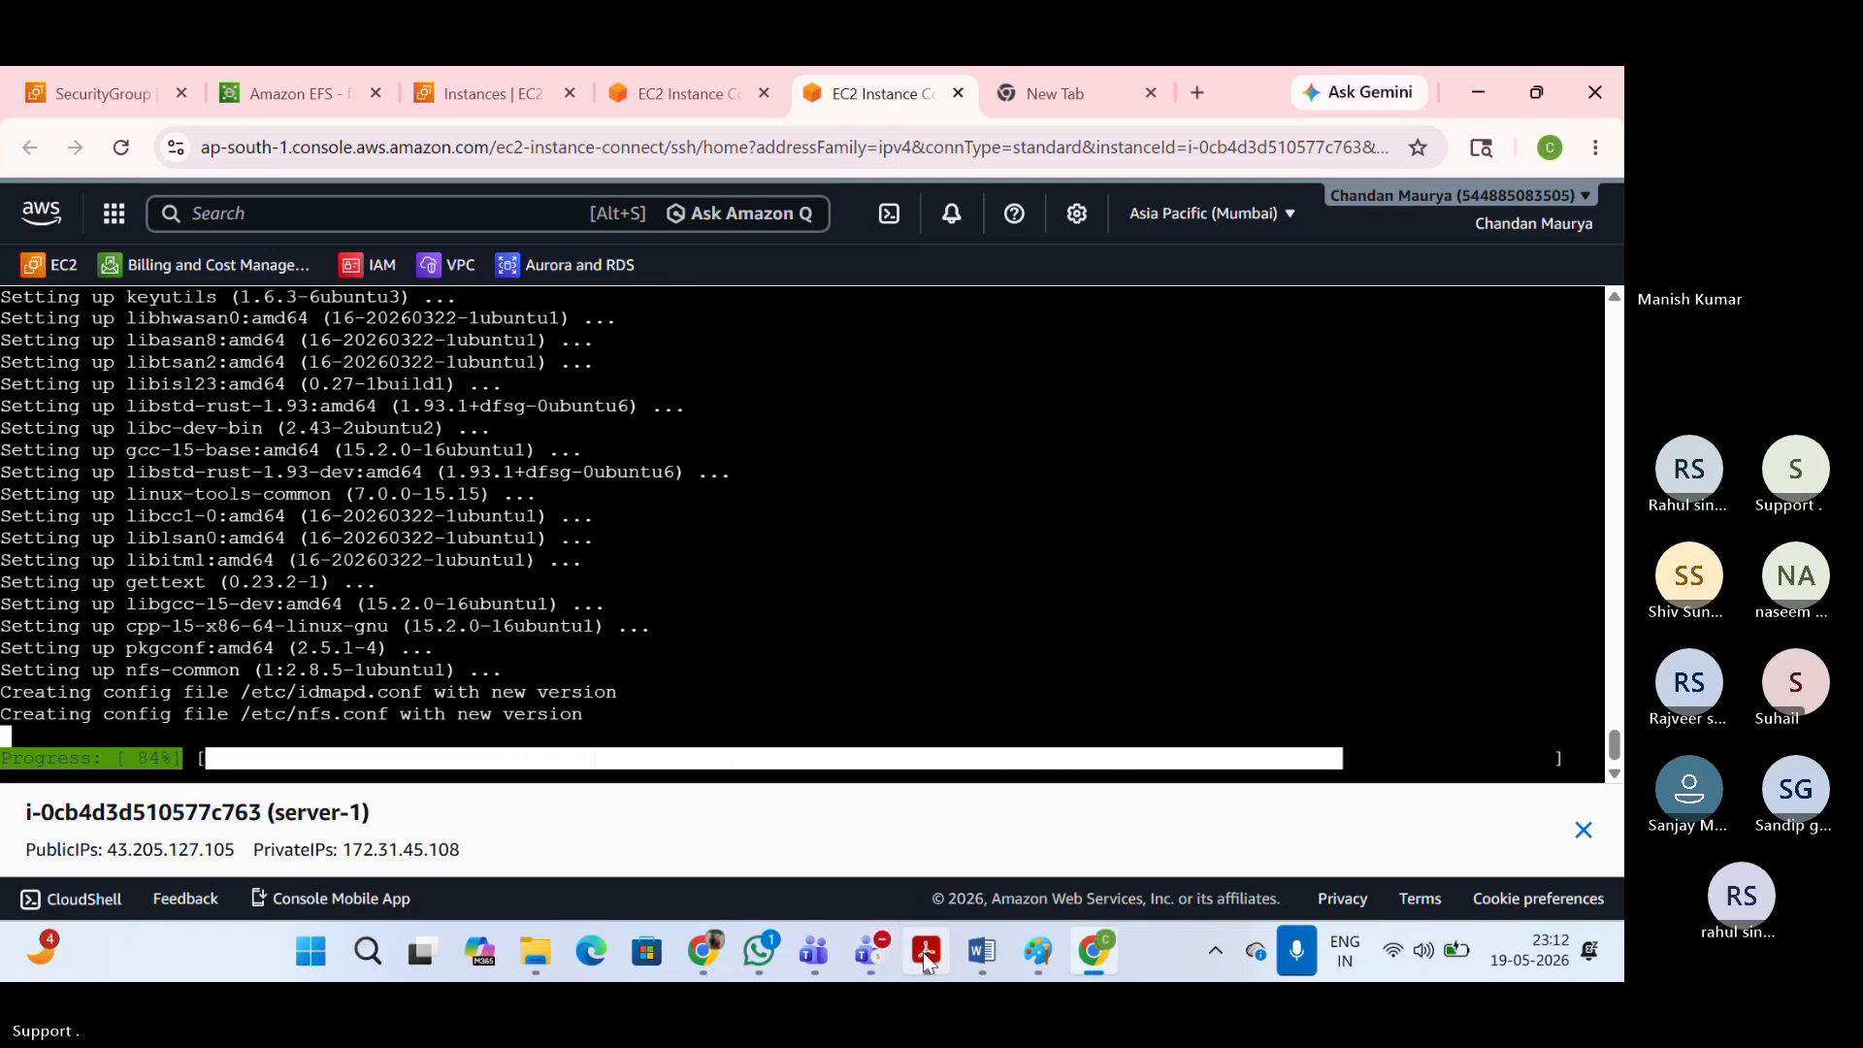
mouse_move(922, 952)
left_click(924, 813)
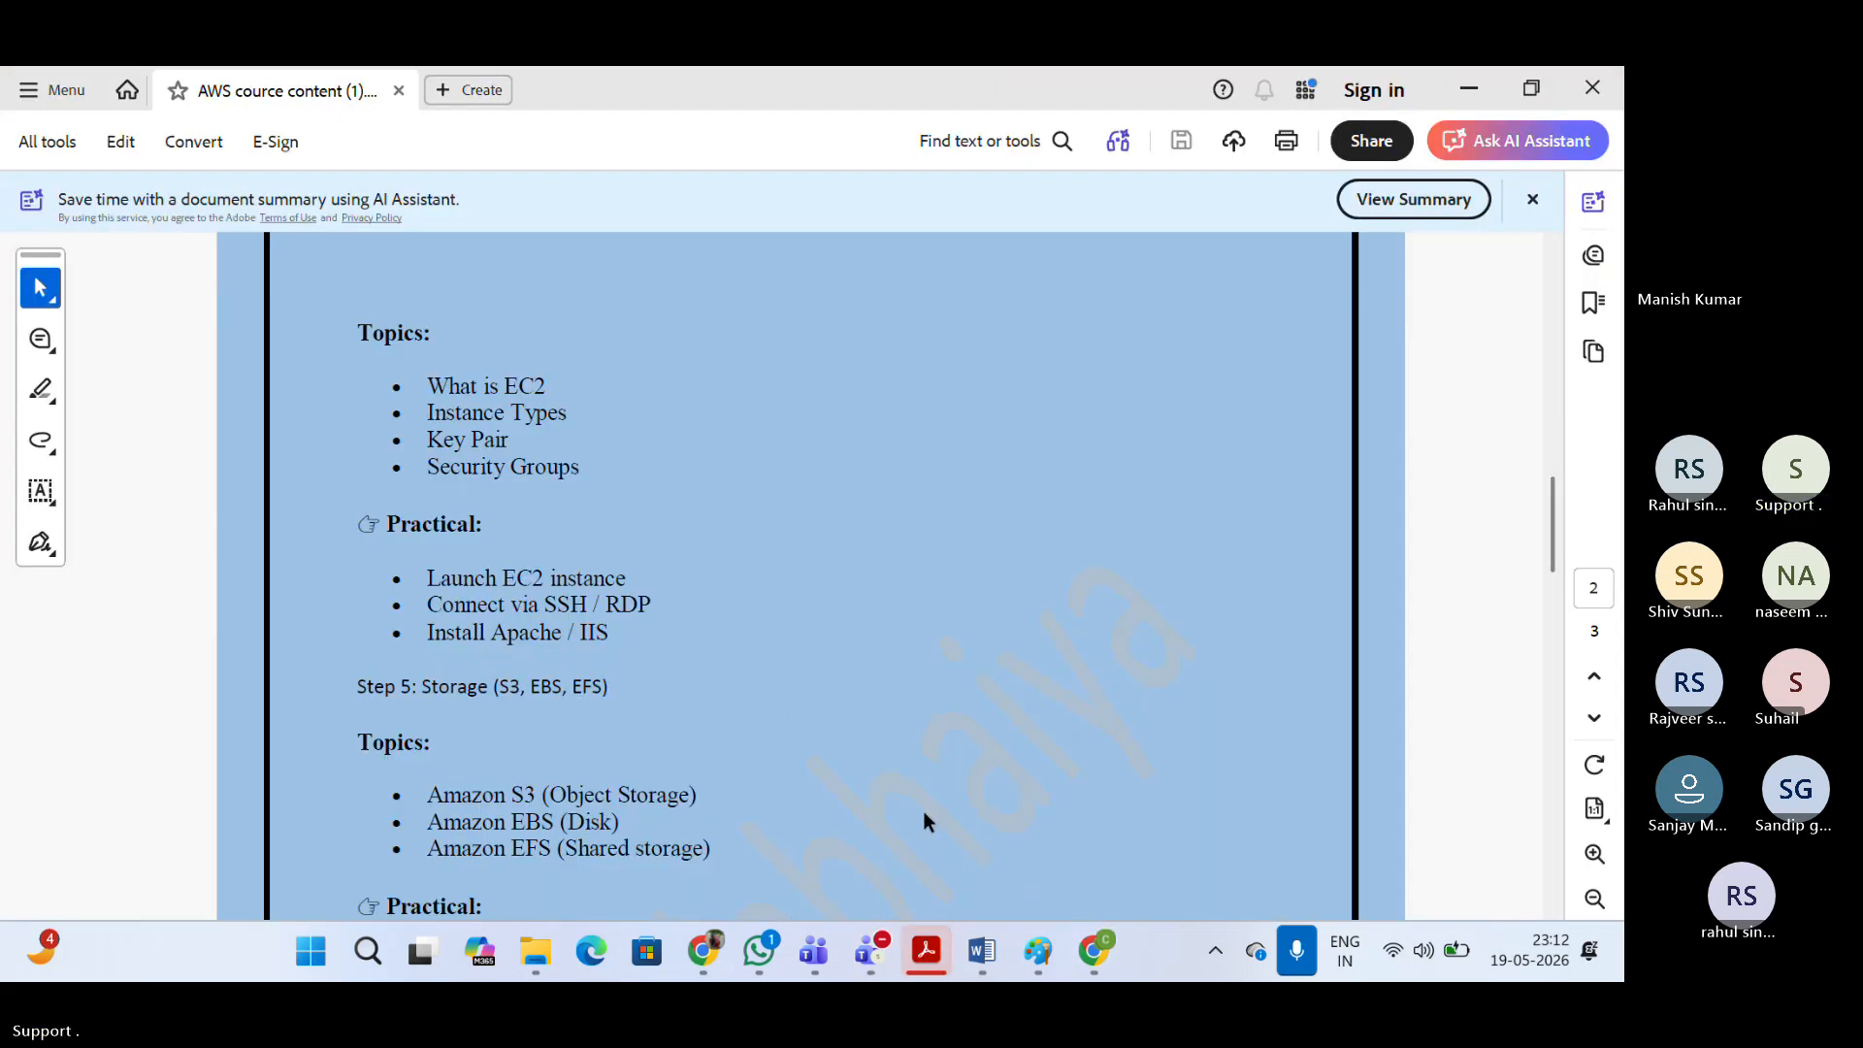
mouse_move(978, 948)
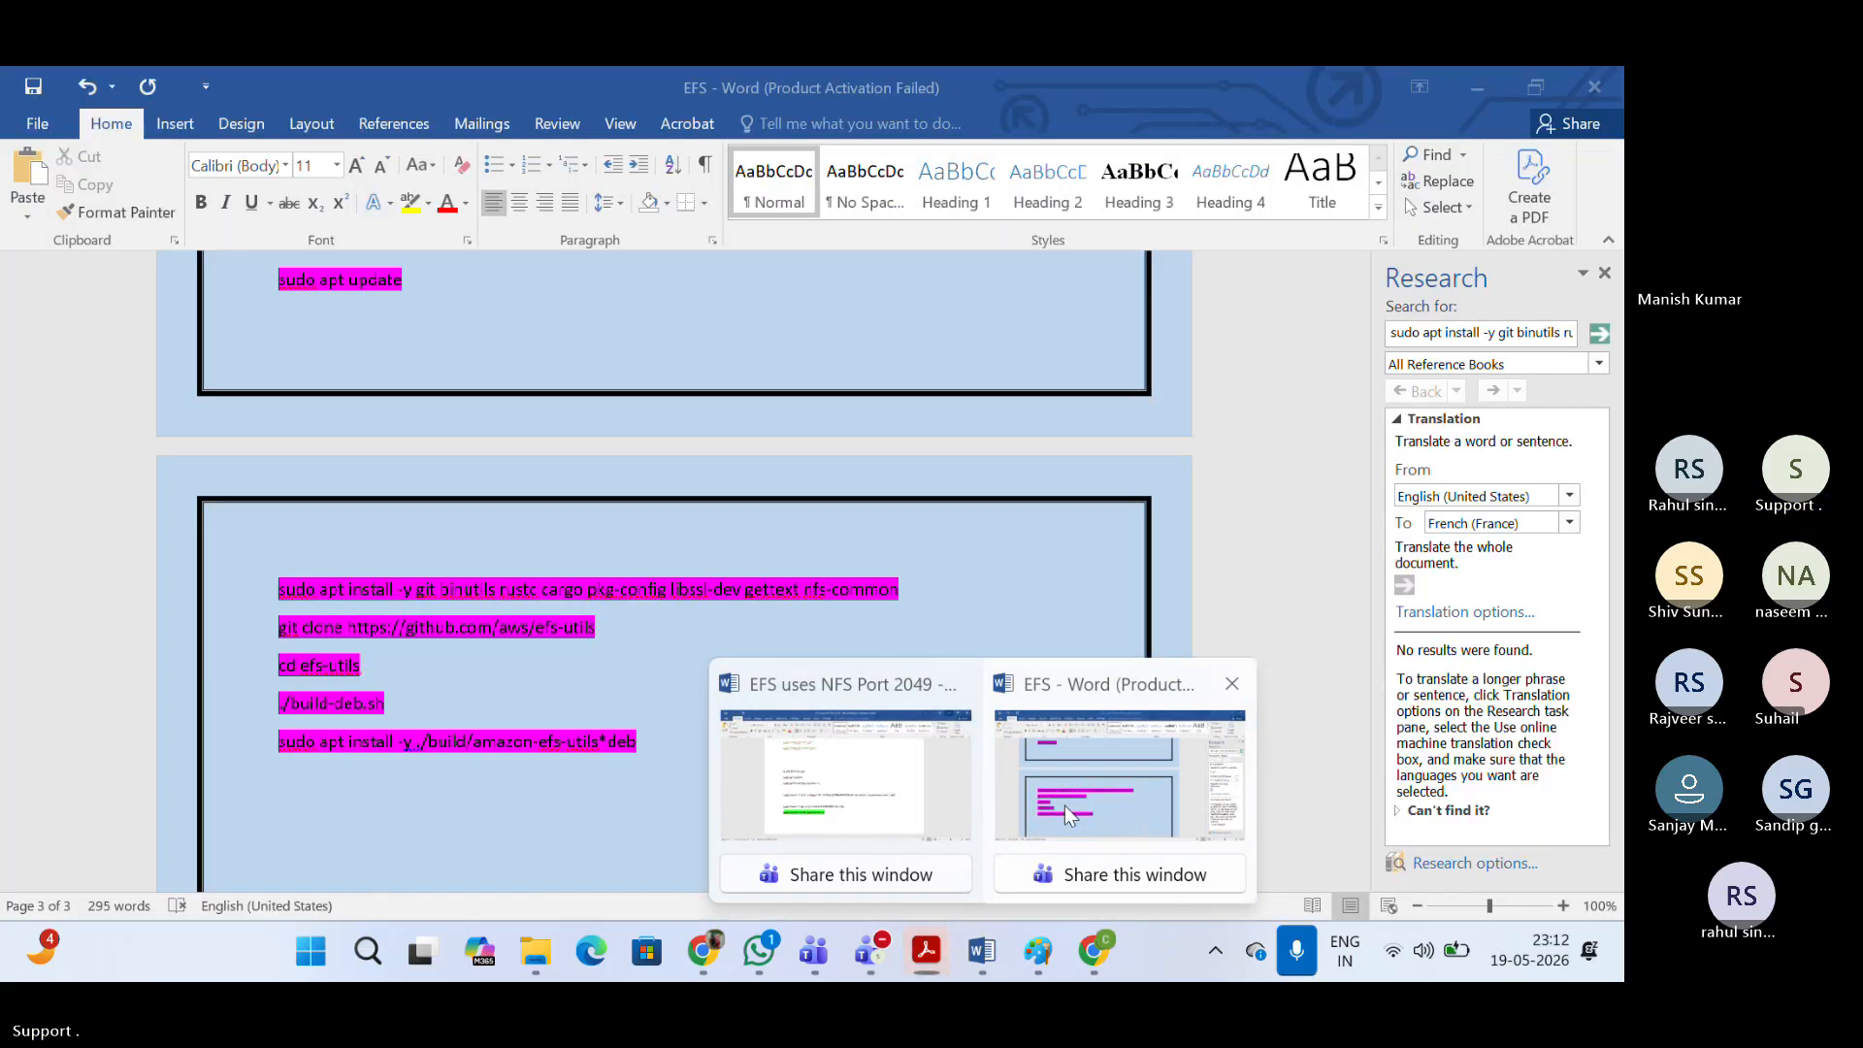
left_click(1064, 805)
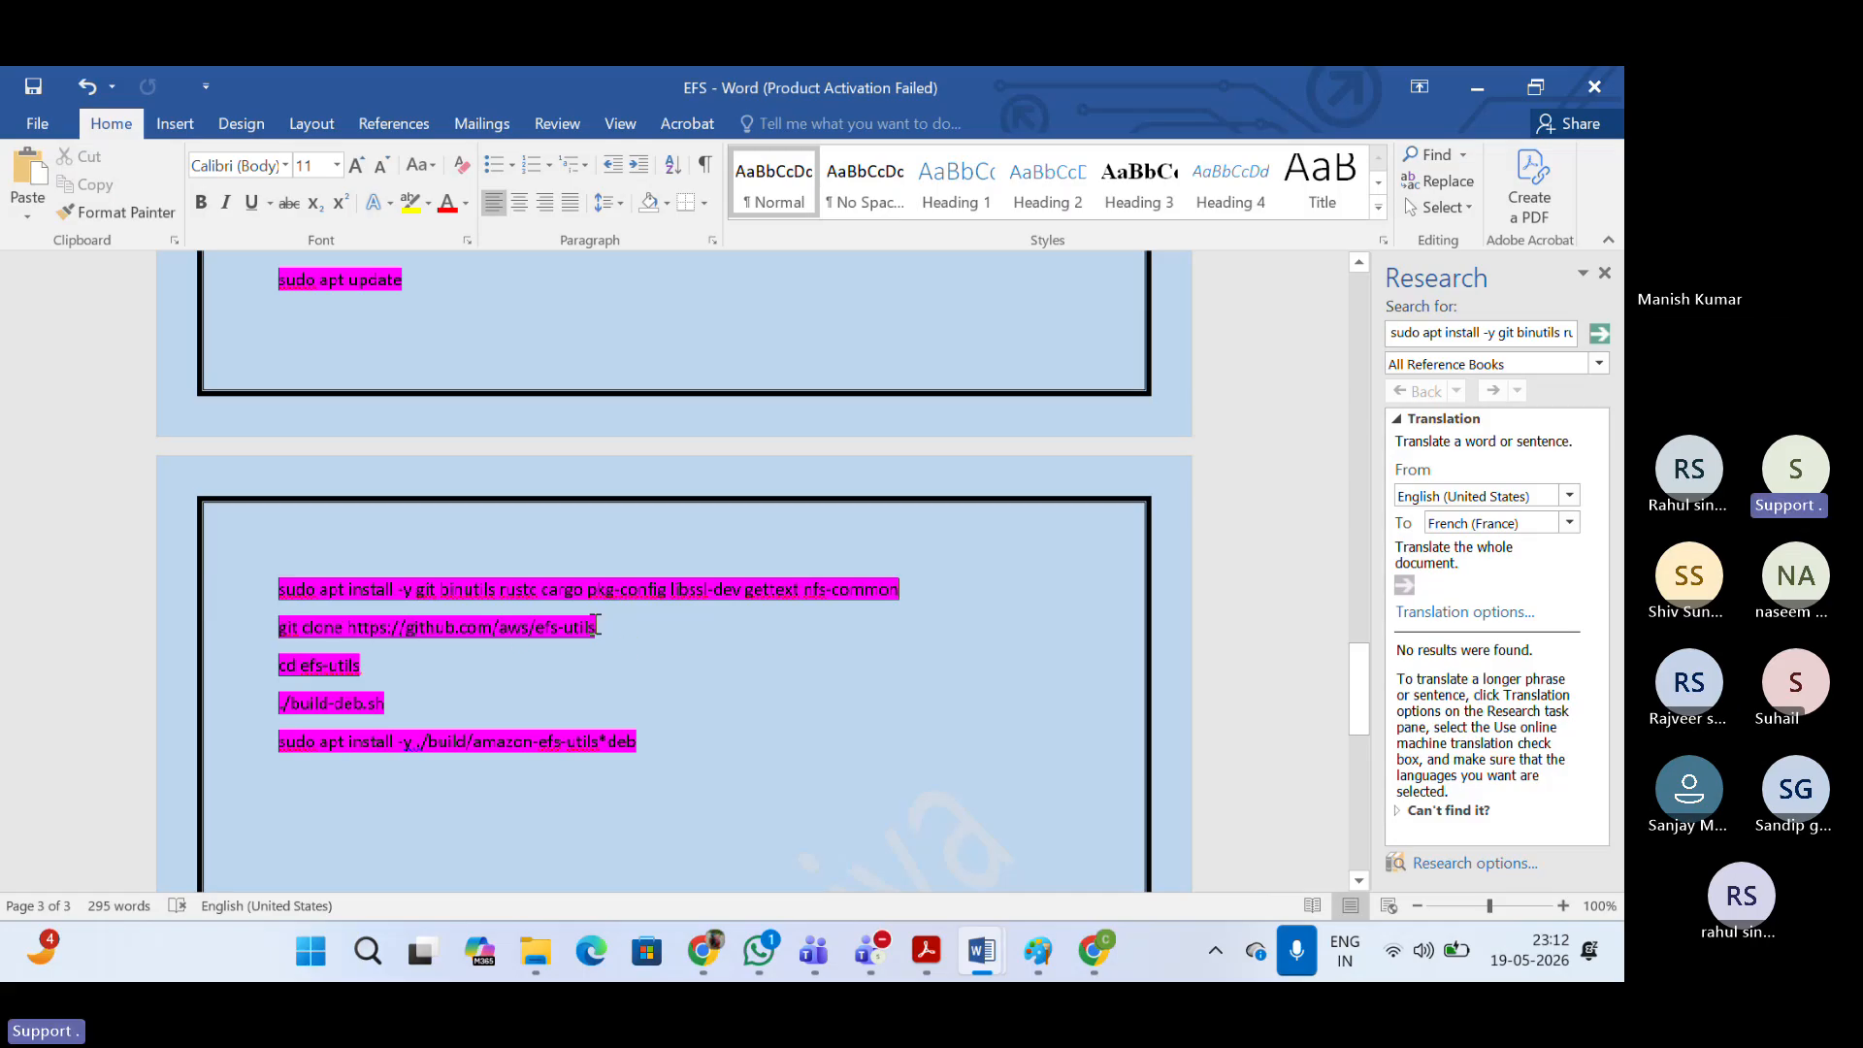
Step: Paste and run the aws/efs-utils git clone command in the server-2 and server-1 terminals
mouse_move(610, 632)
left_mouse_down()
mouse_move(291, 590)
mouse_move(281, 628)
left_mouse_up()
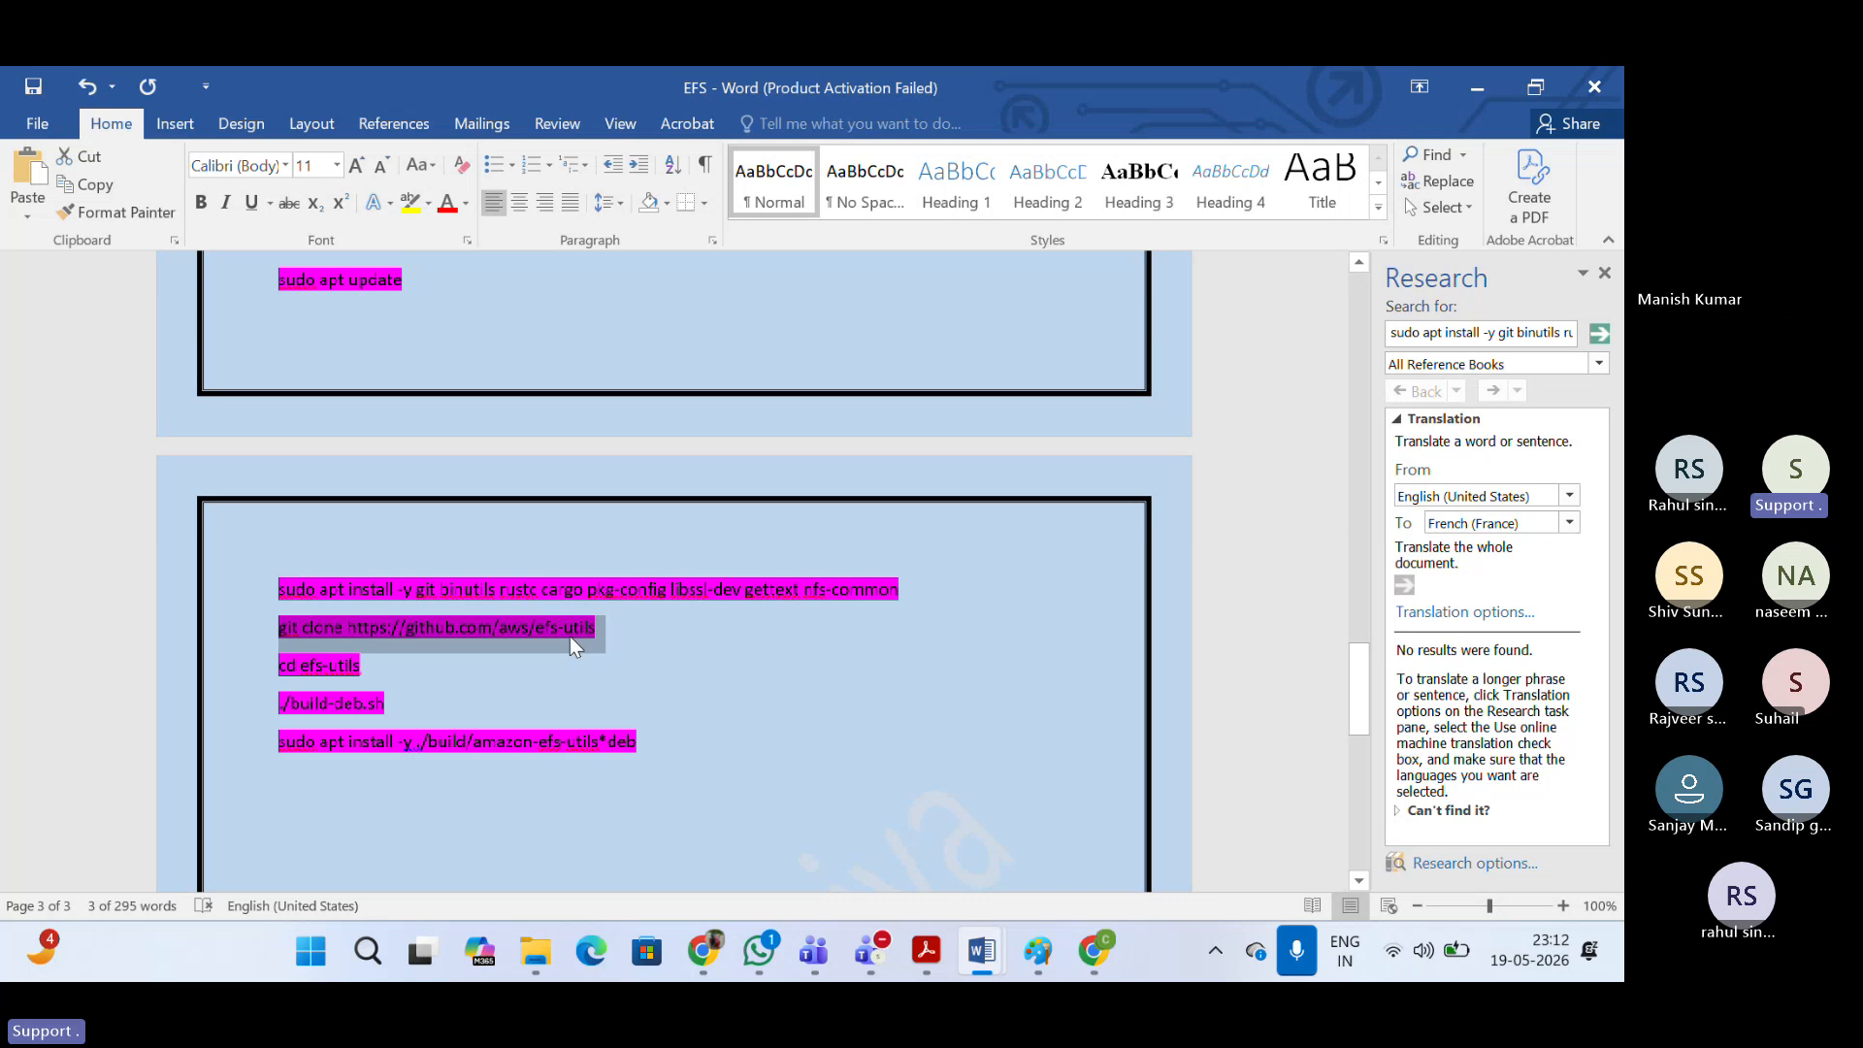
key("alt+Tab")
key("alt+Tab")
key("alt+Tab")
key("Tab")
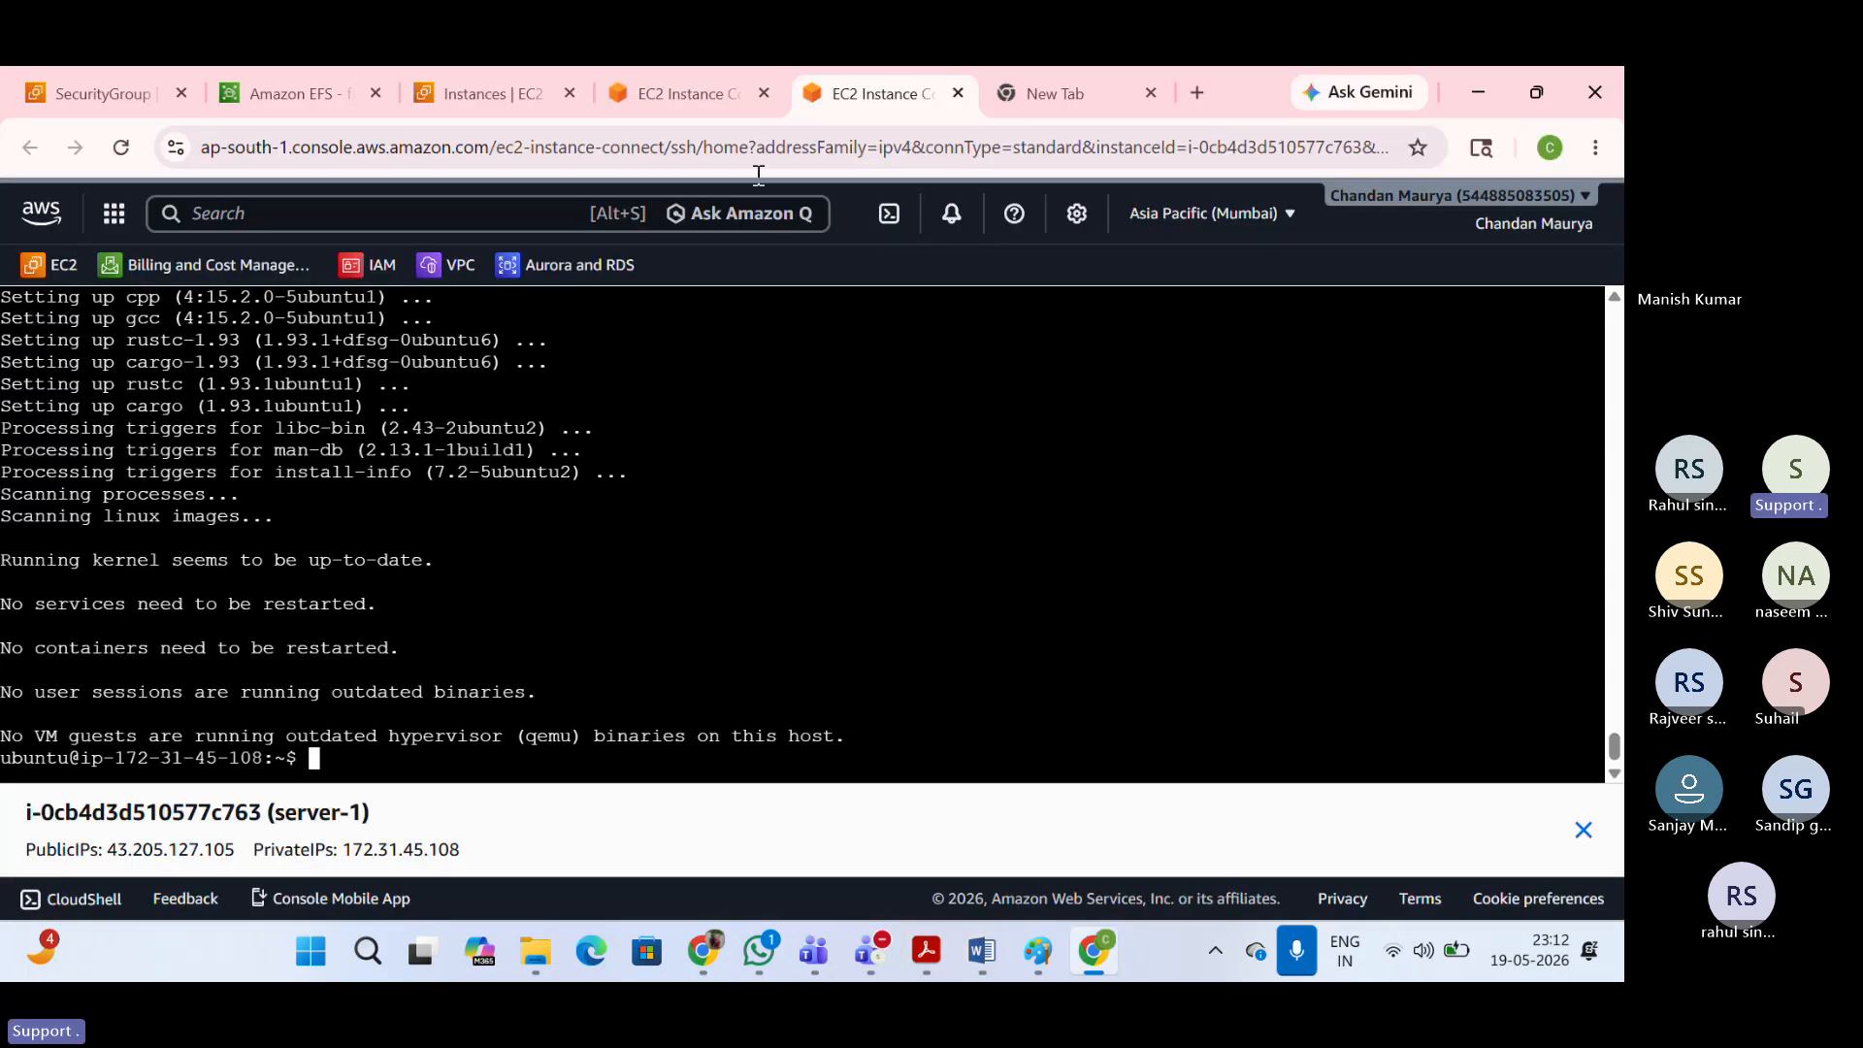
left_click(738, 94)
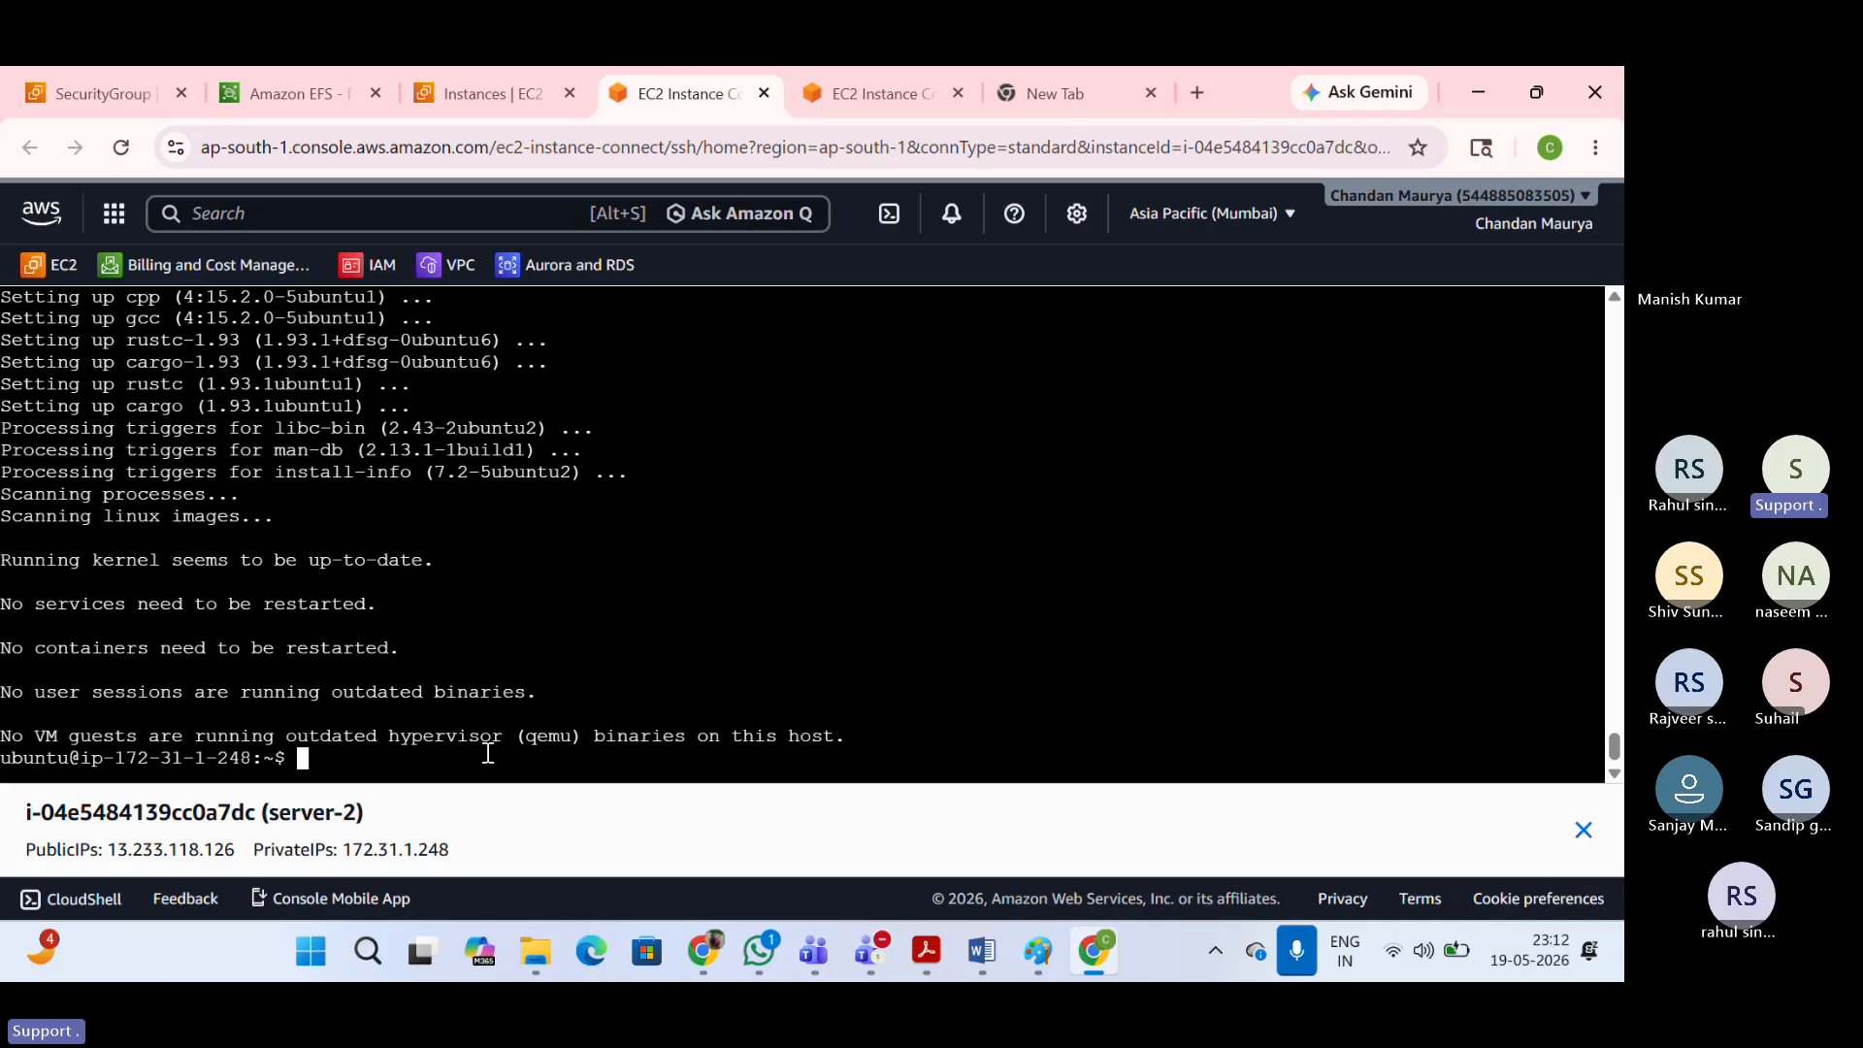
right_click(478, 754)
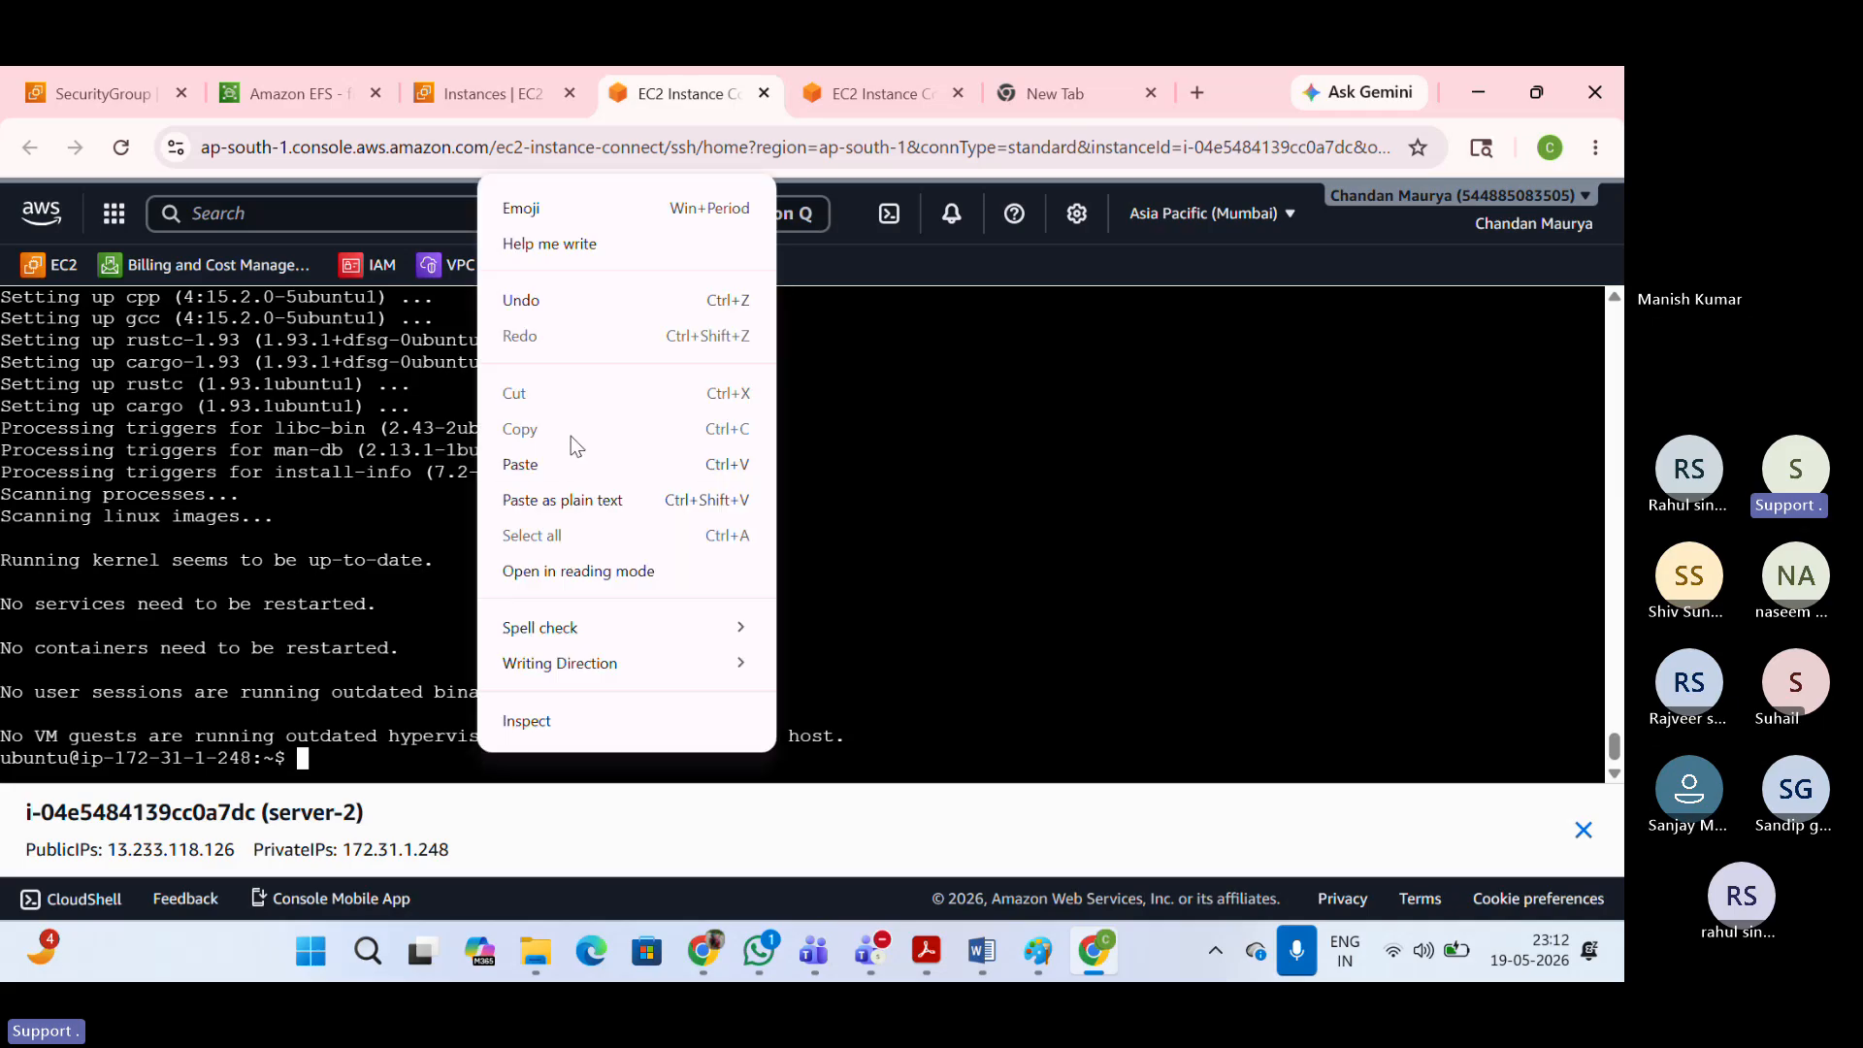
left_click(555, 462)
key("Return")
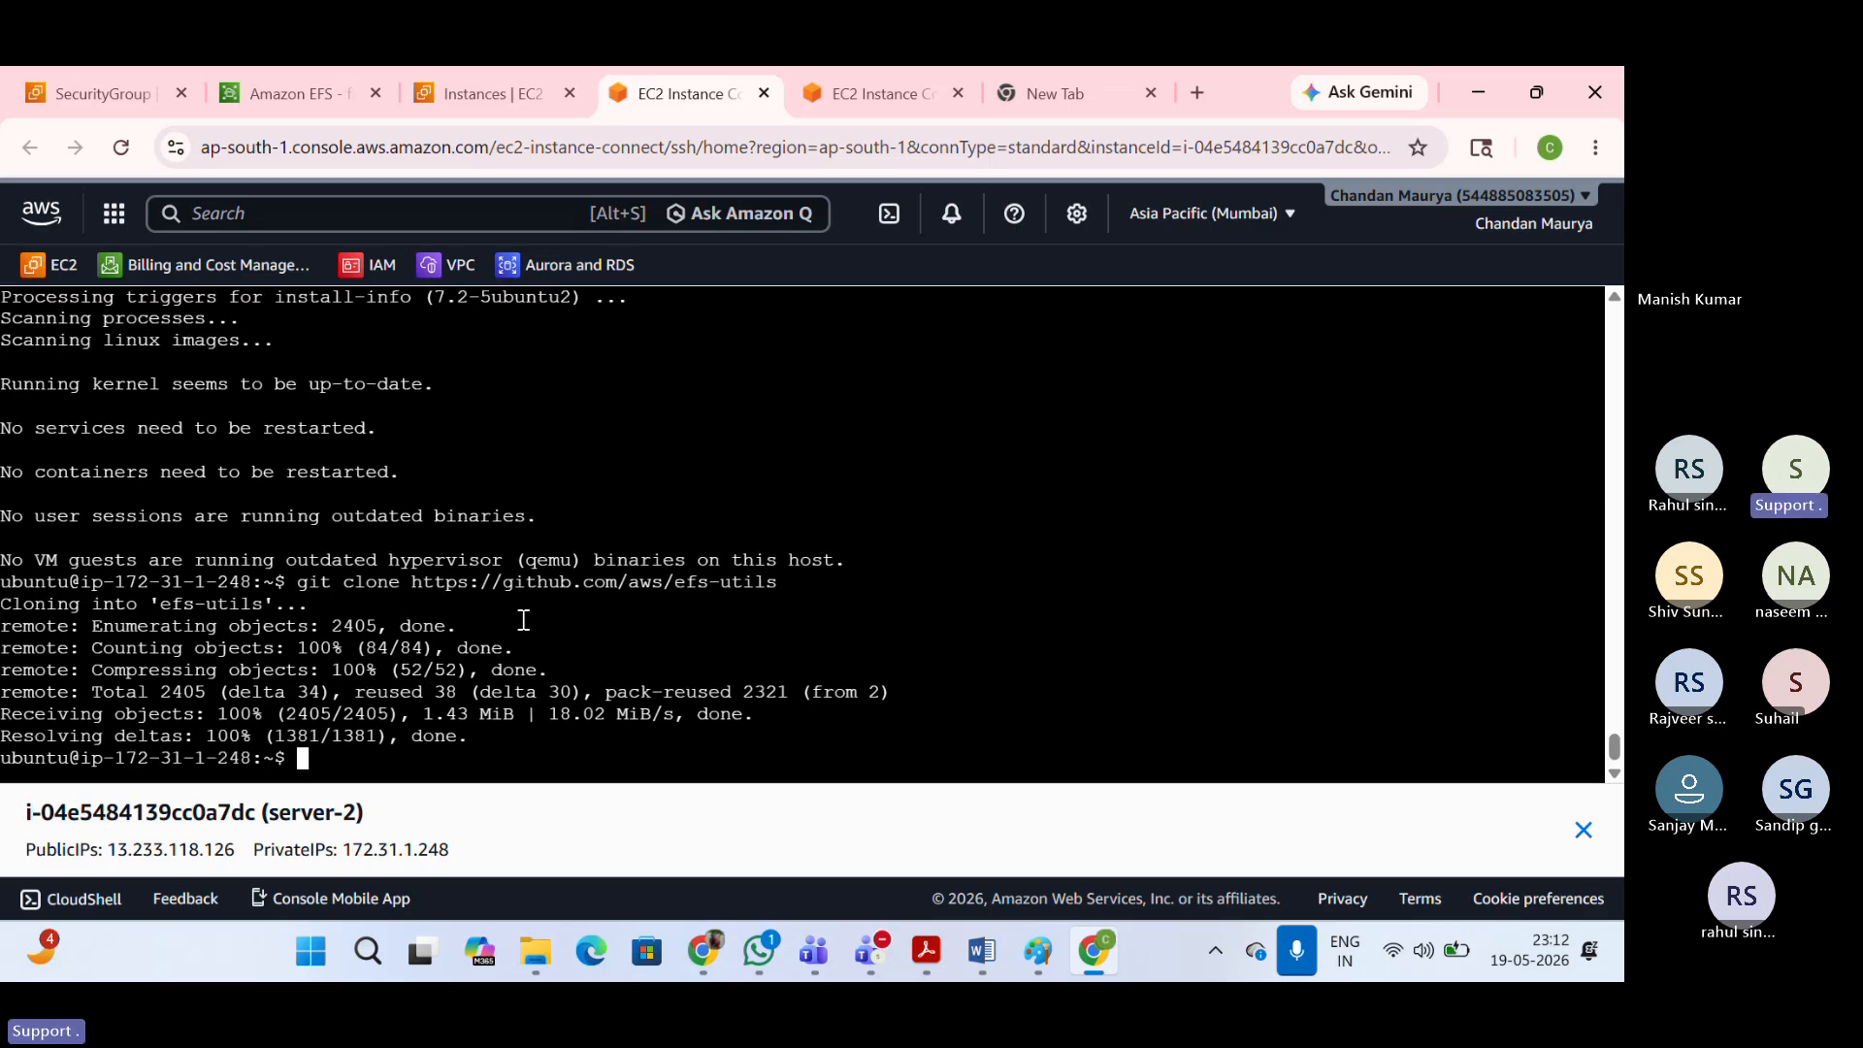
left_click(916, 77)
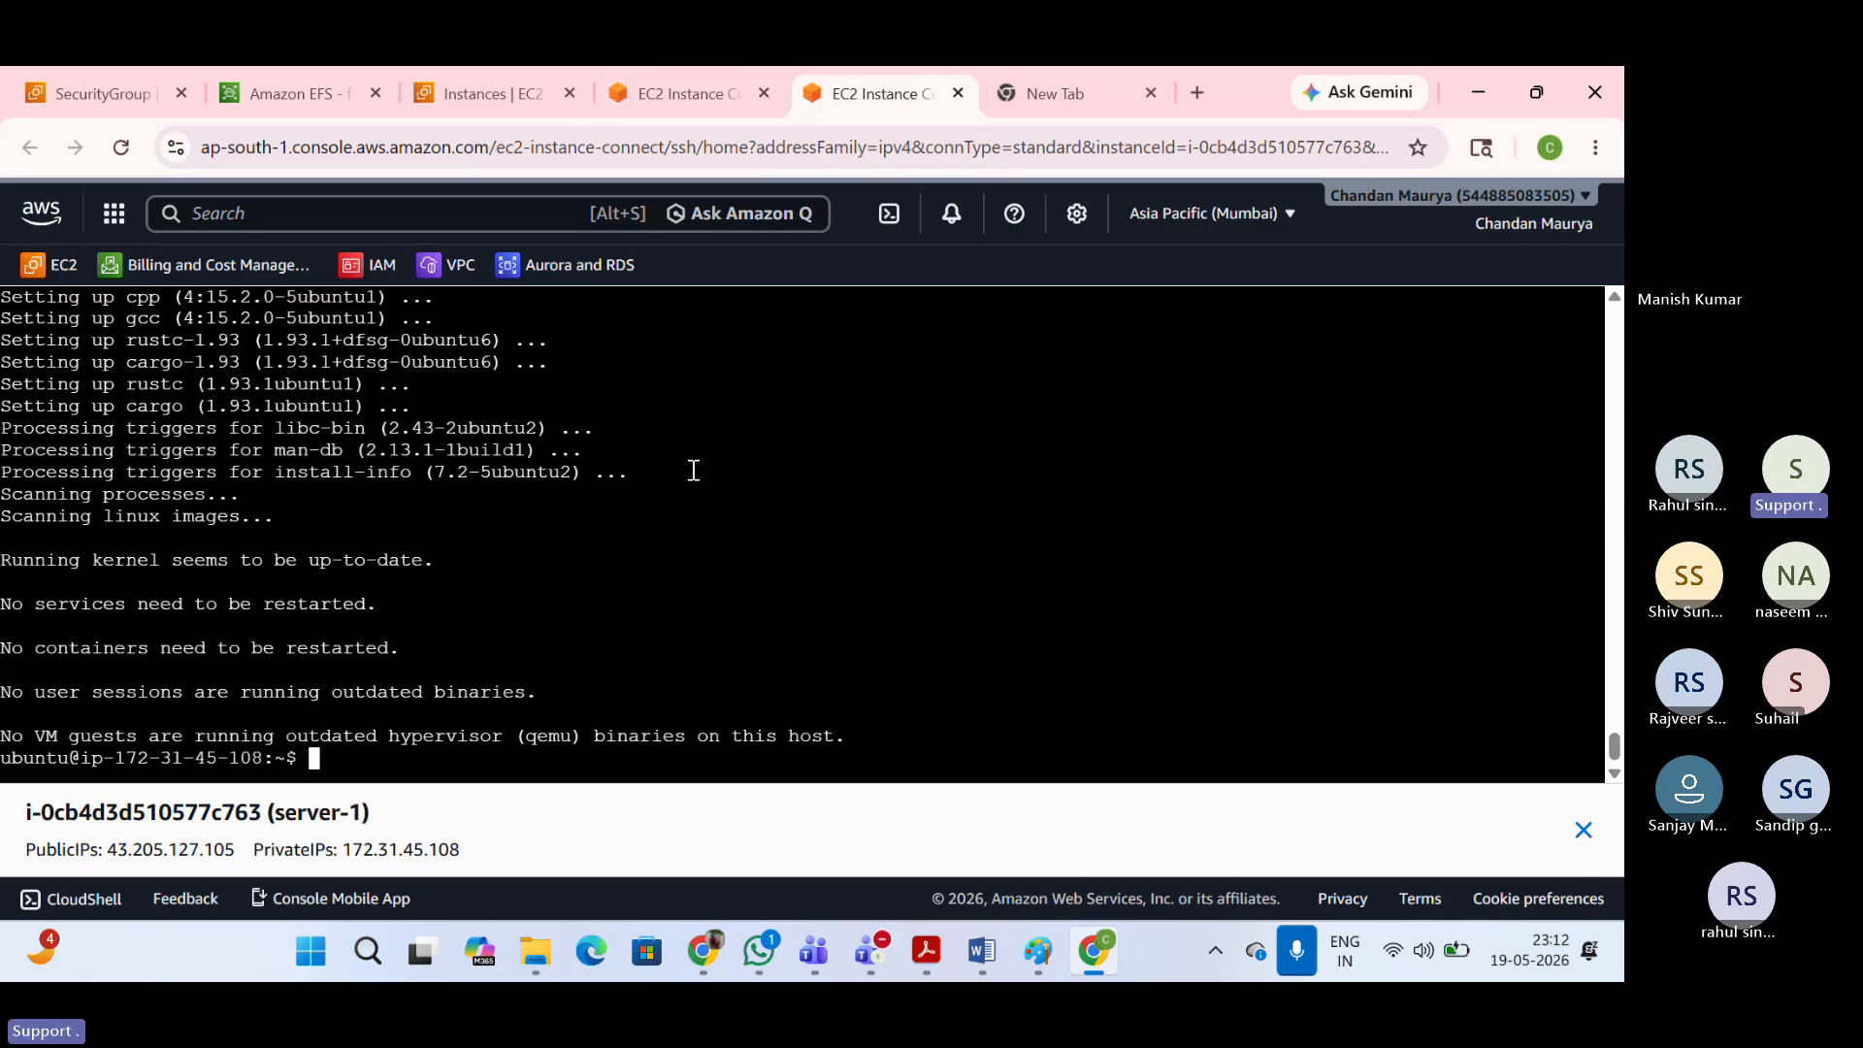
right_click(627, 688)
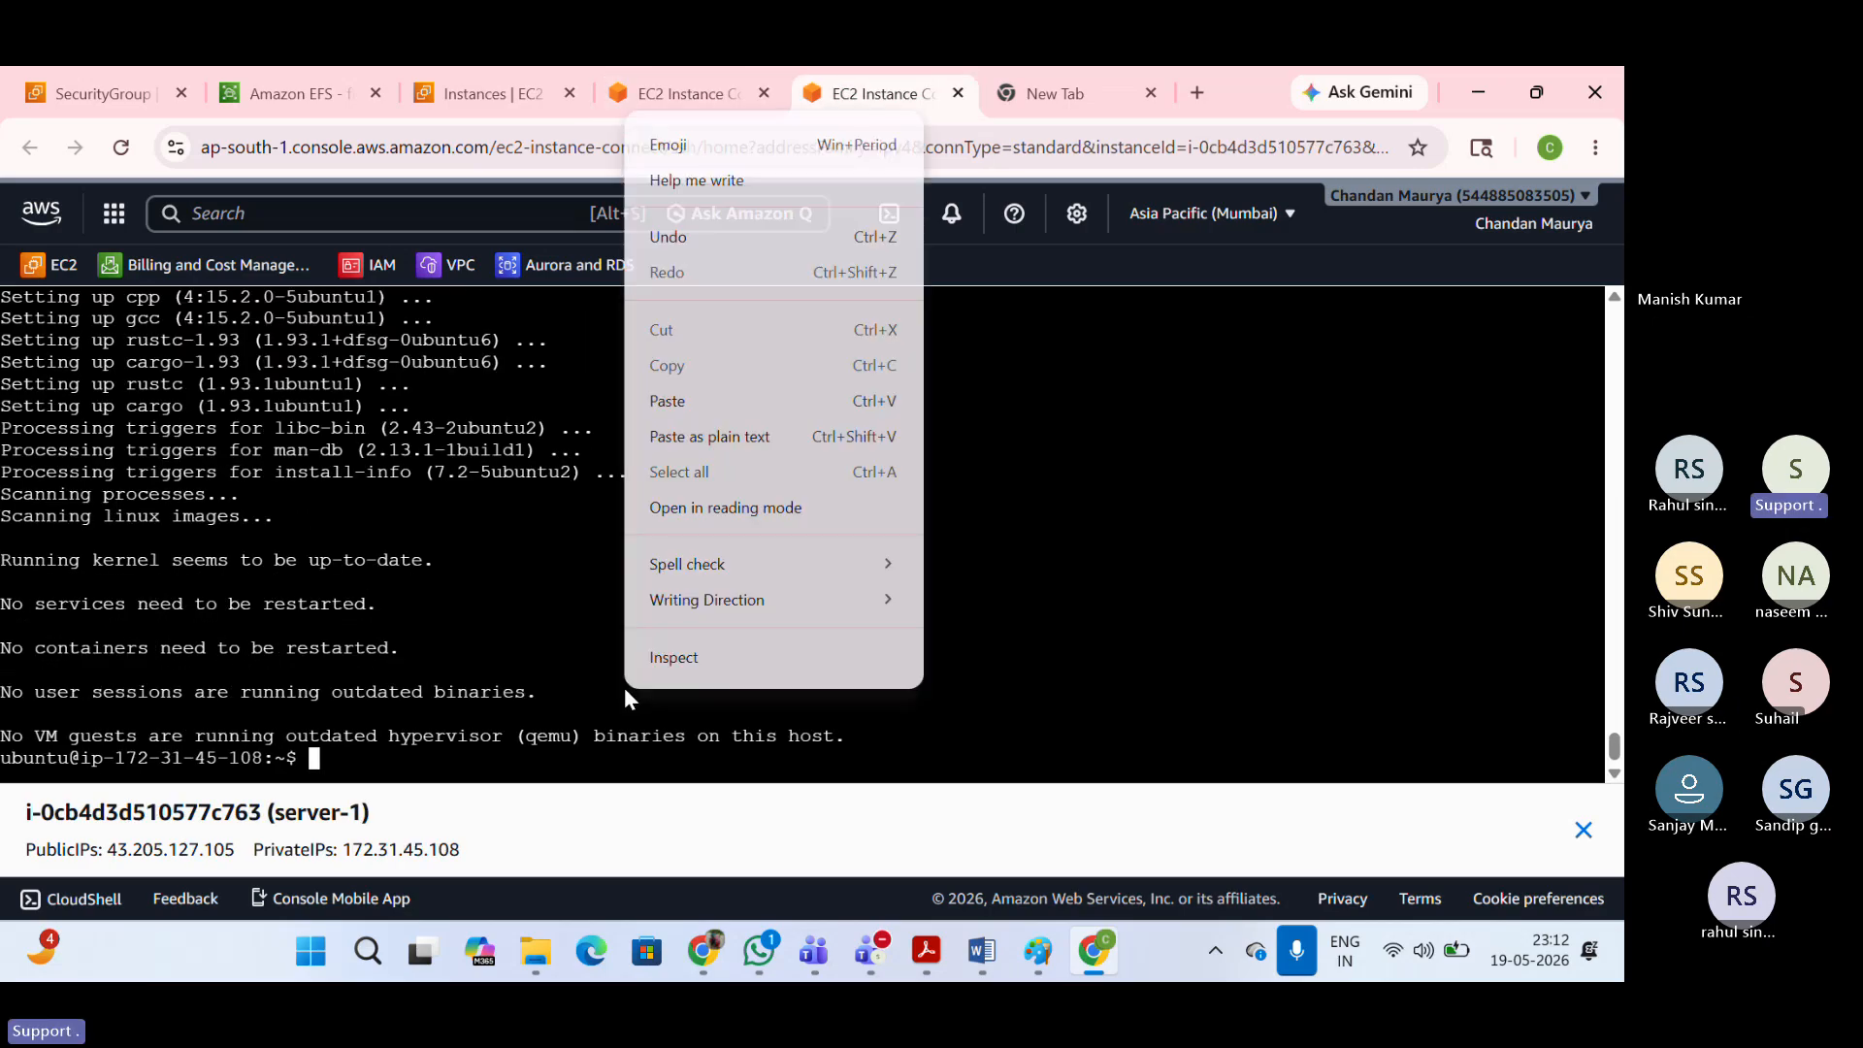
left_click(696, 384)
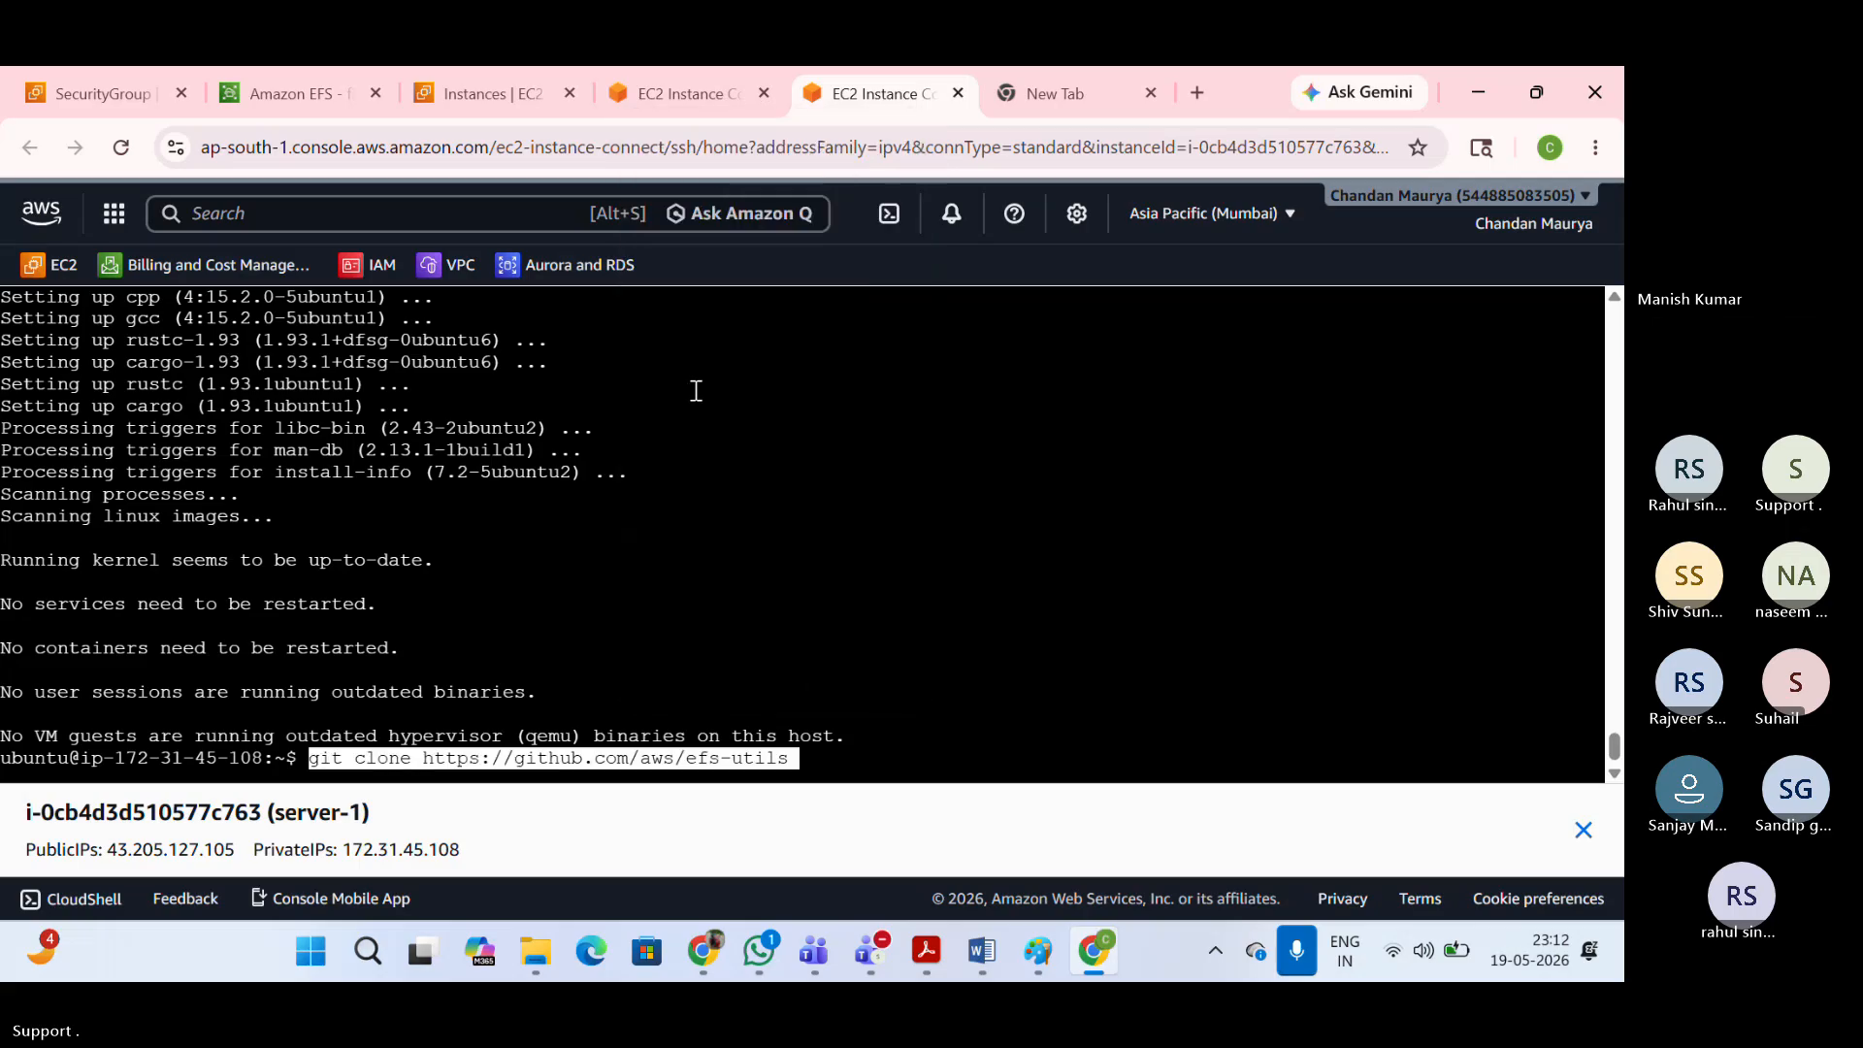
key("Return")
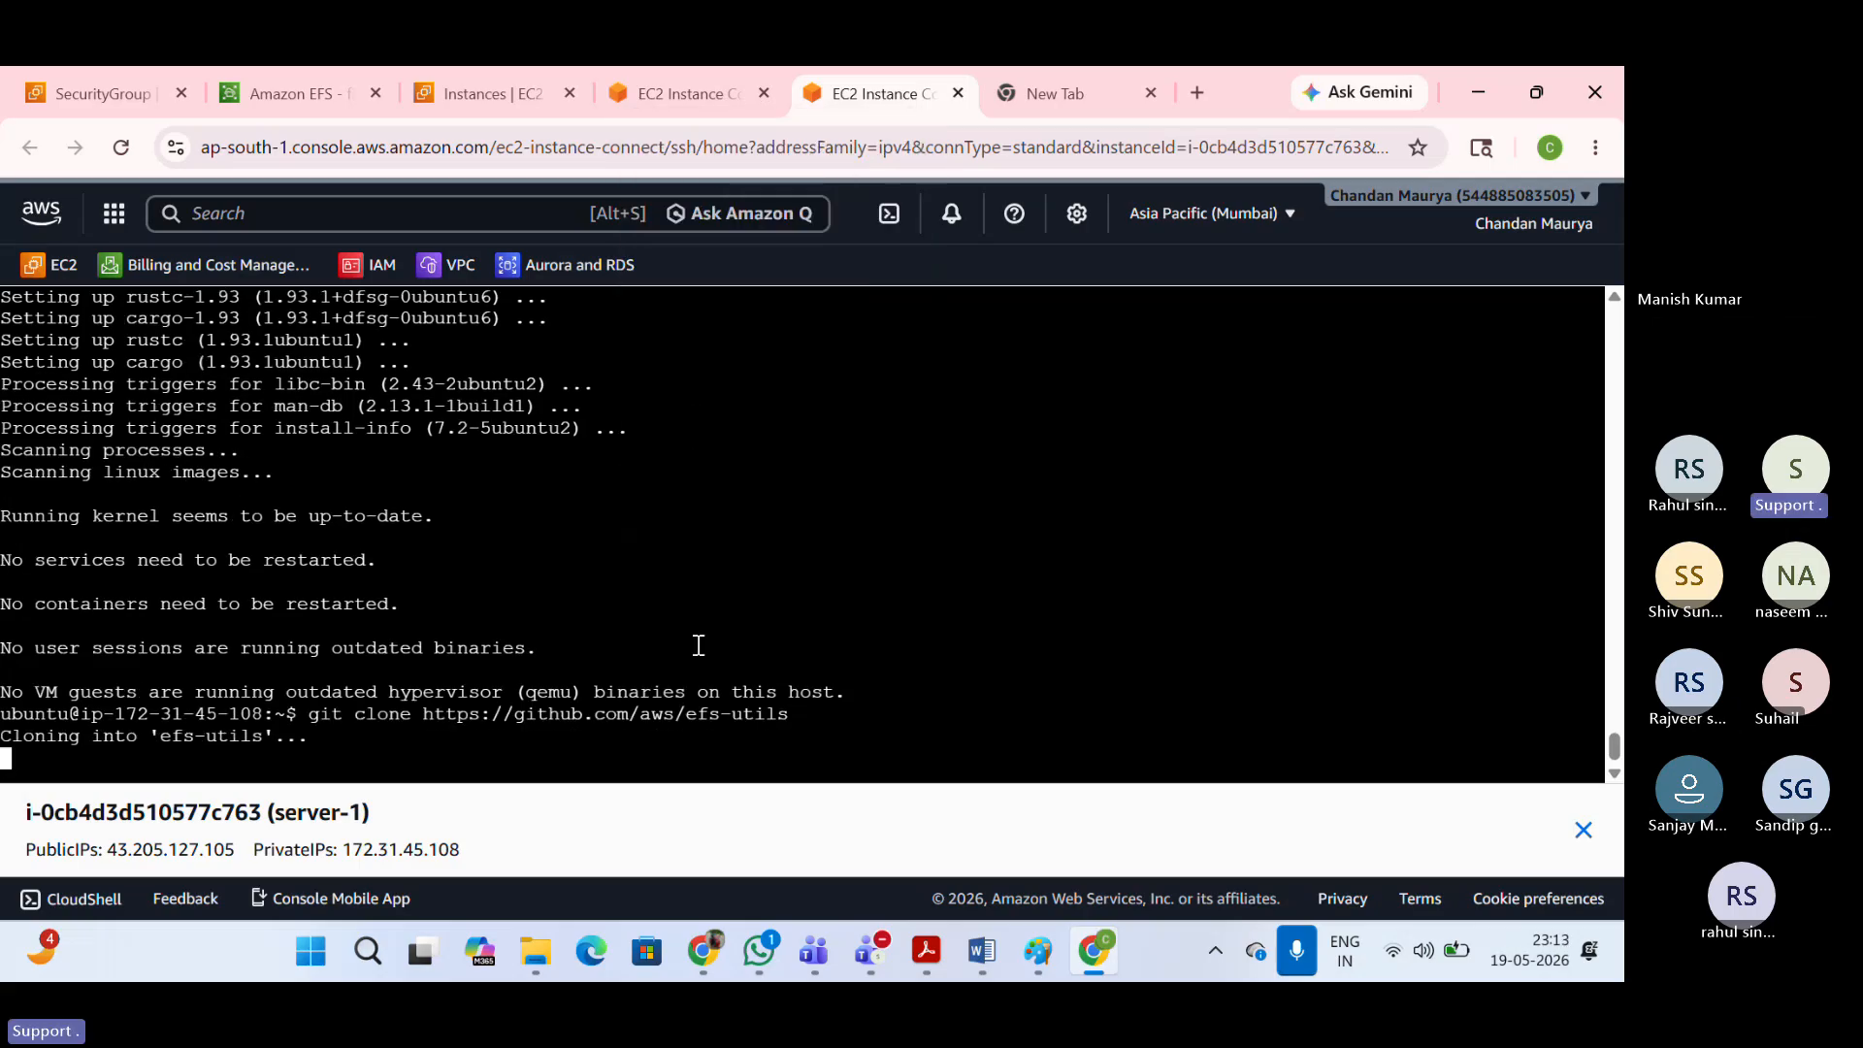
left_click(690, 68)
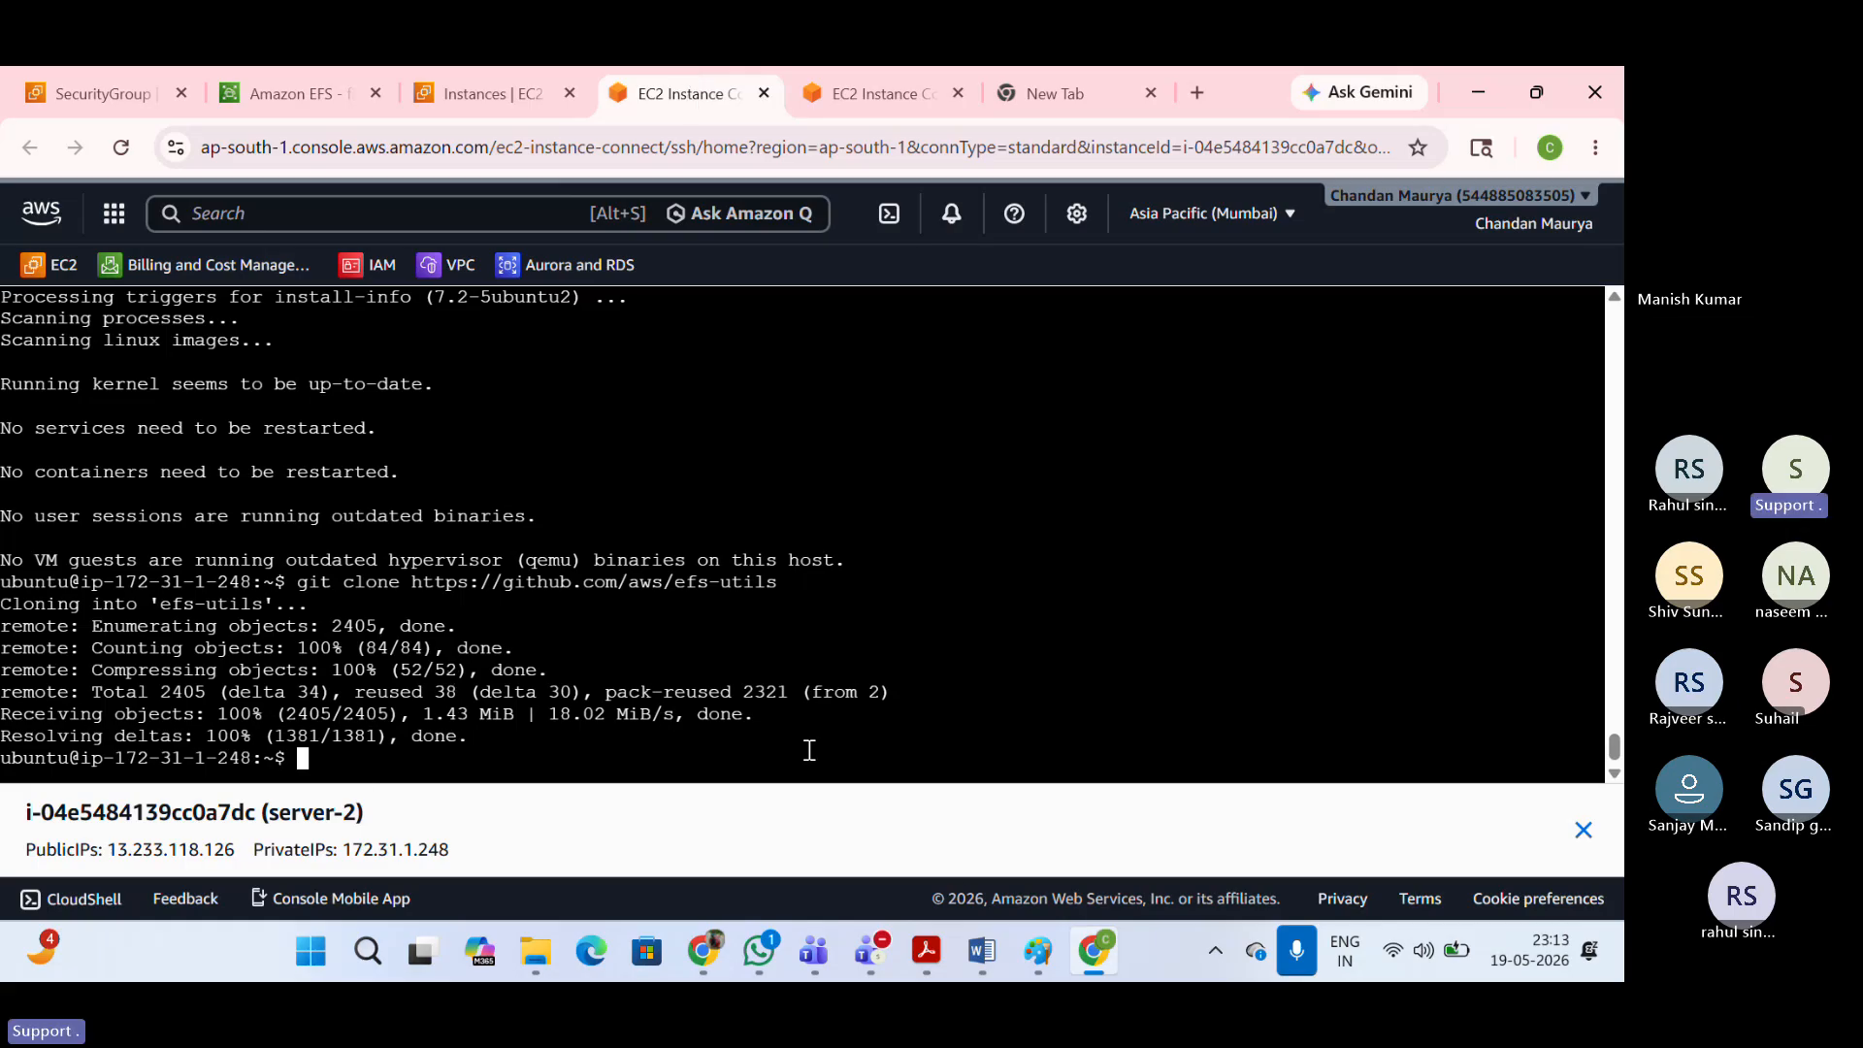
Step: Copy the cd efs-utils line from the EFS notes in Word
mouse_move(982, 950)
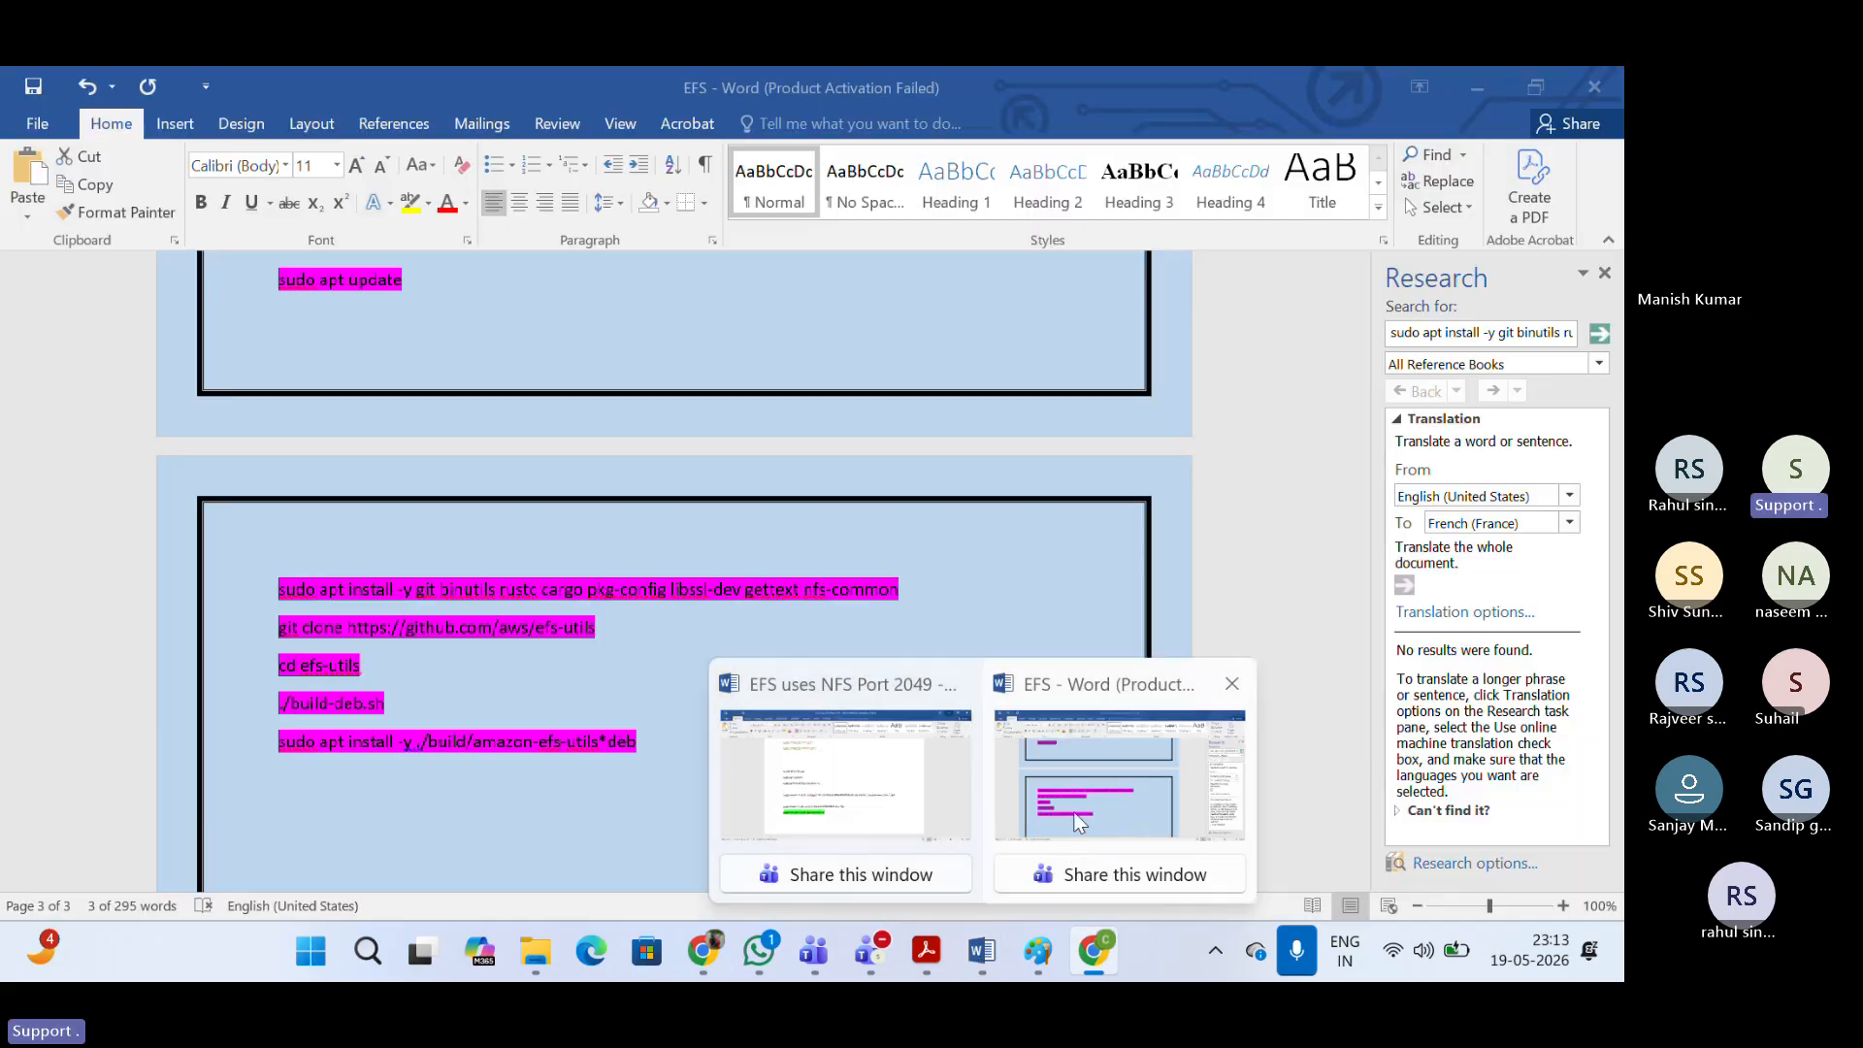
left_click(1075, 814)
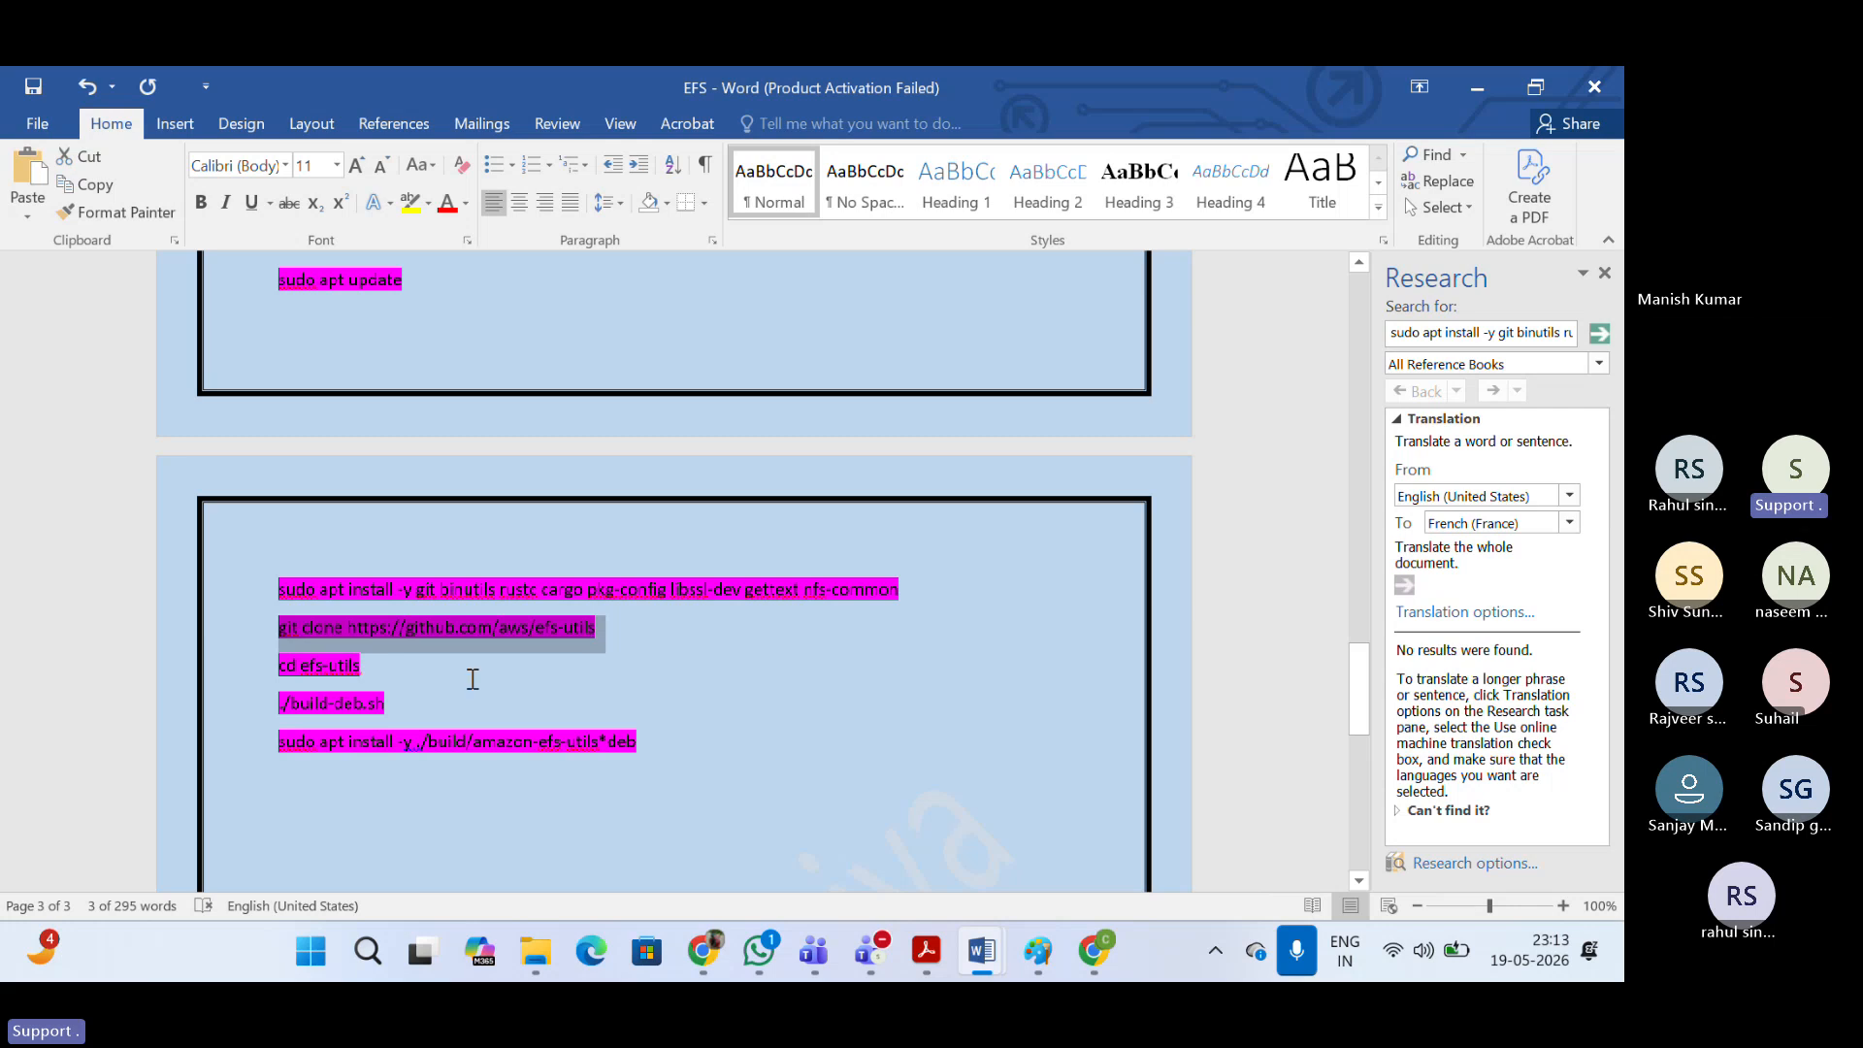
left_click_drag(380, 669, 284, 666)
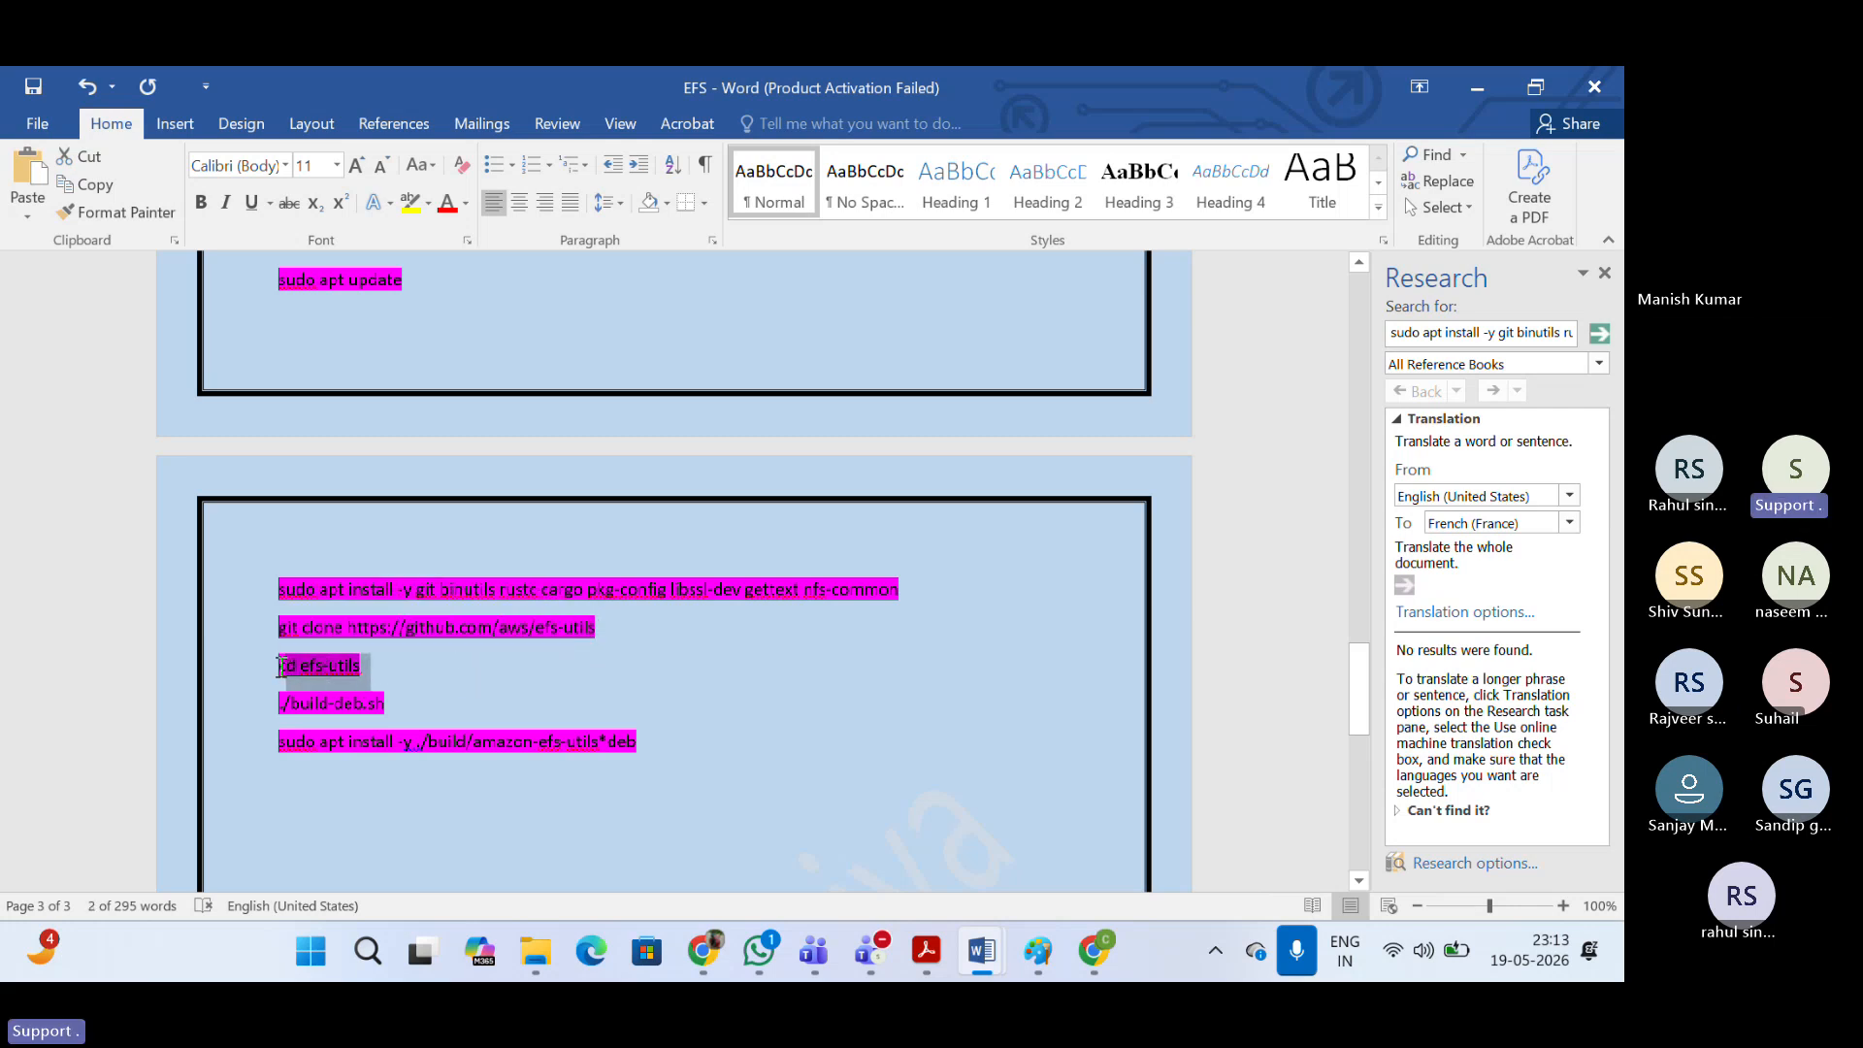
double_click(283, 670)
triple_click(316, 669)
key("ctrl+c")
key("alt+Tab")
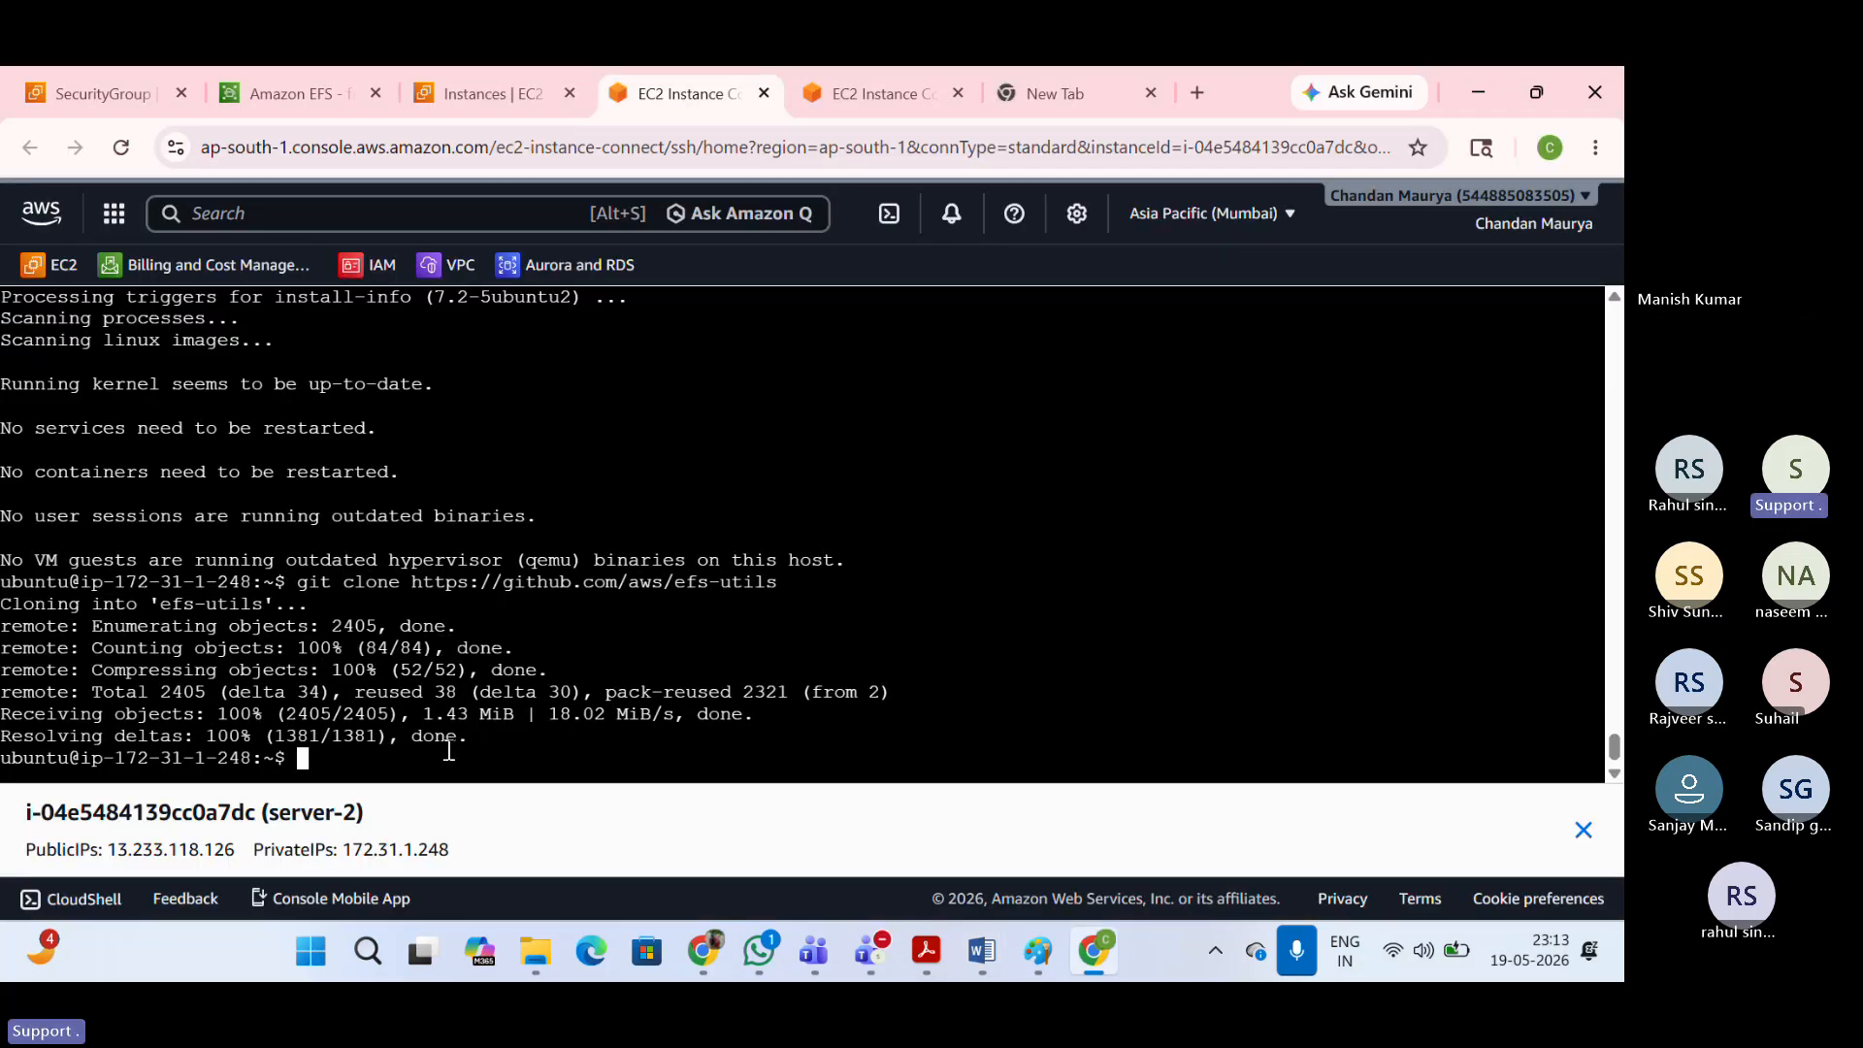
Step: Run cd efs-utils in both the server-2 and server-1 terminals
right_click(449, 750)
left_click(533, 469)
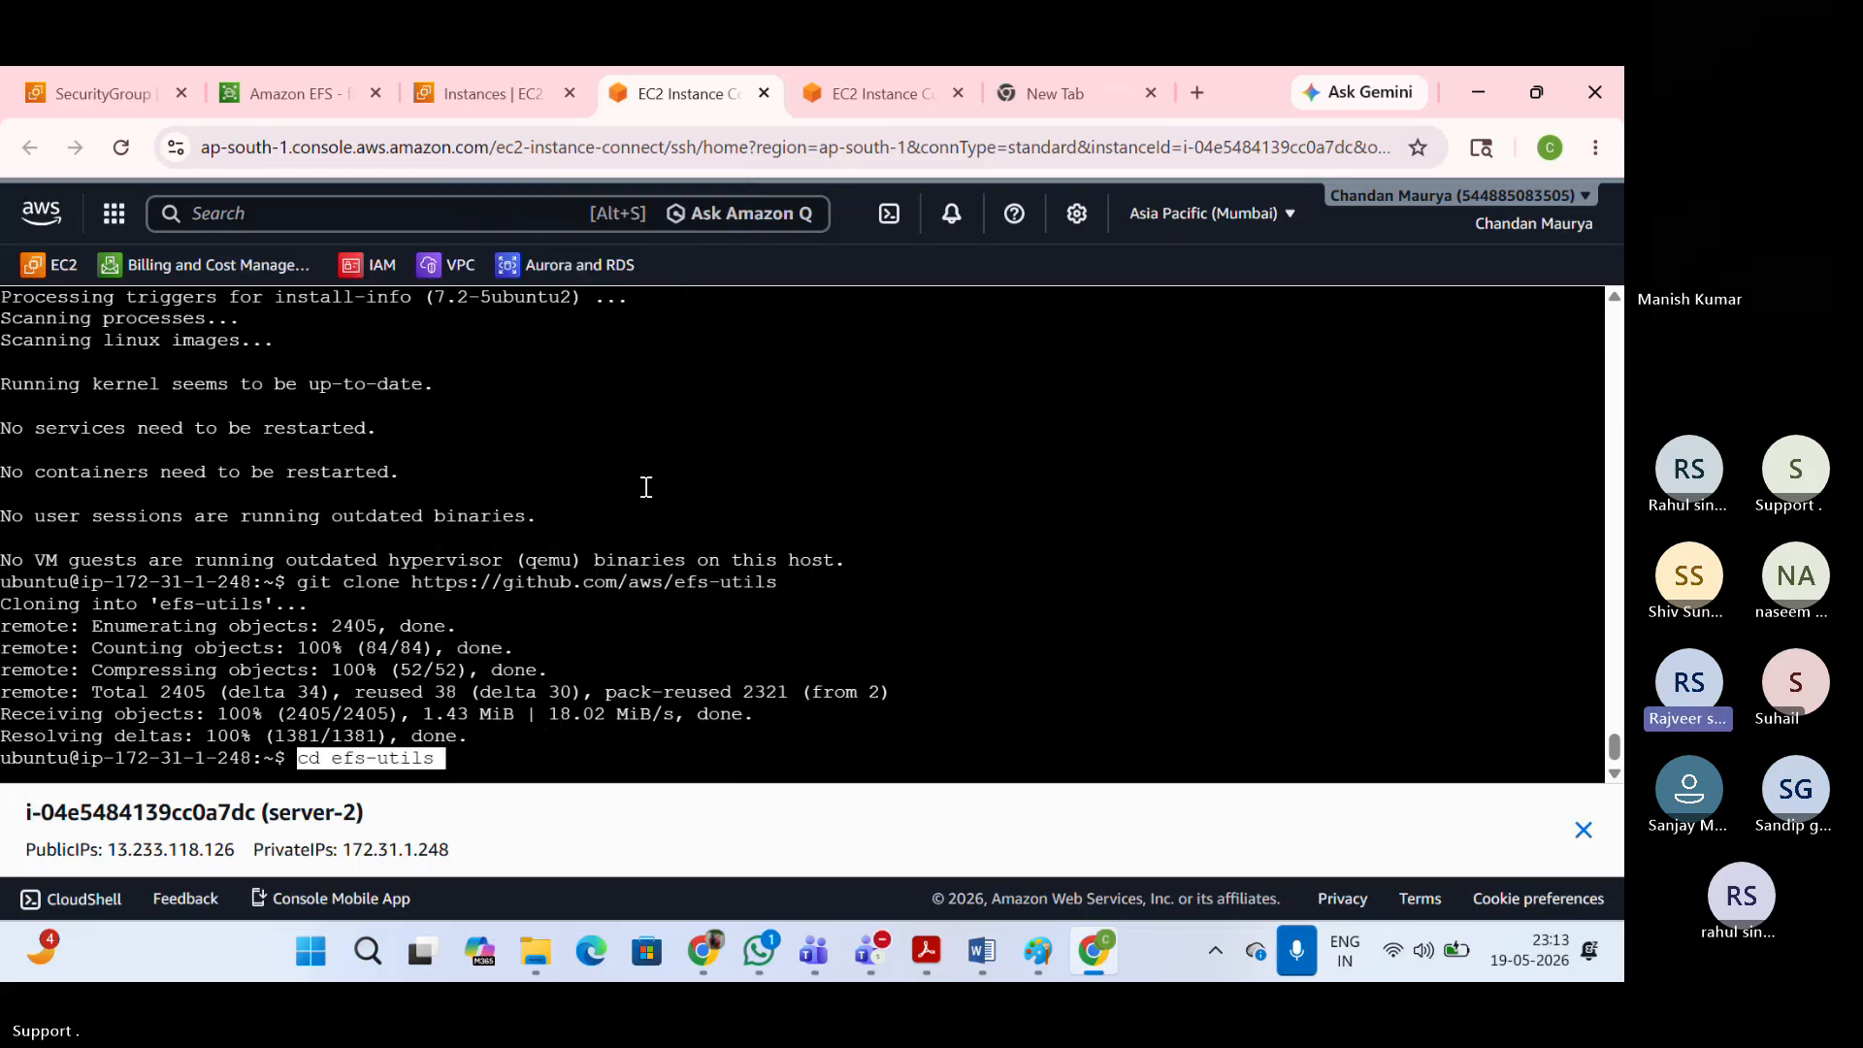
key("Return")
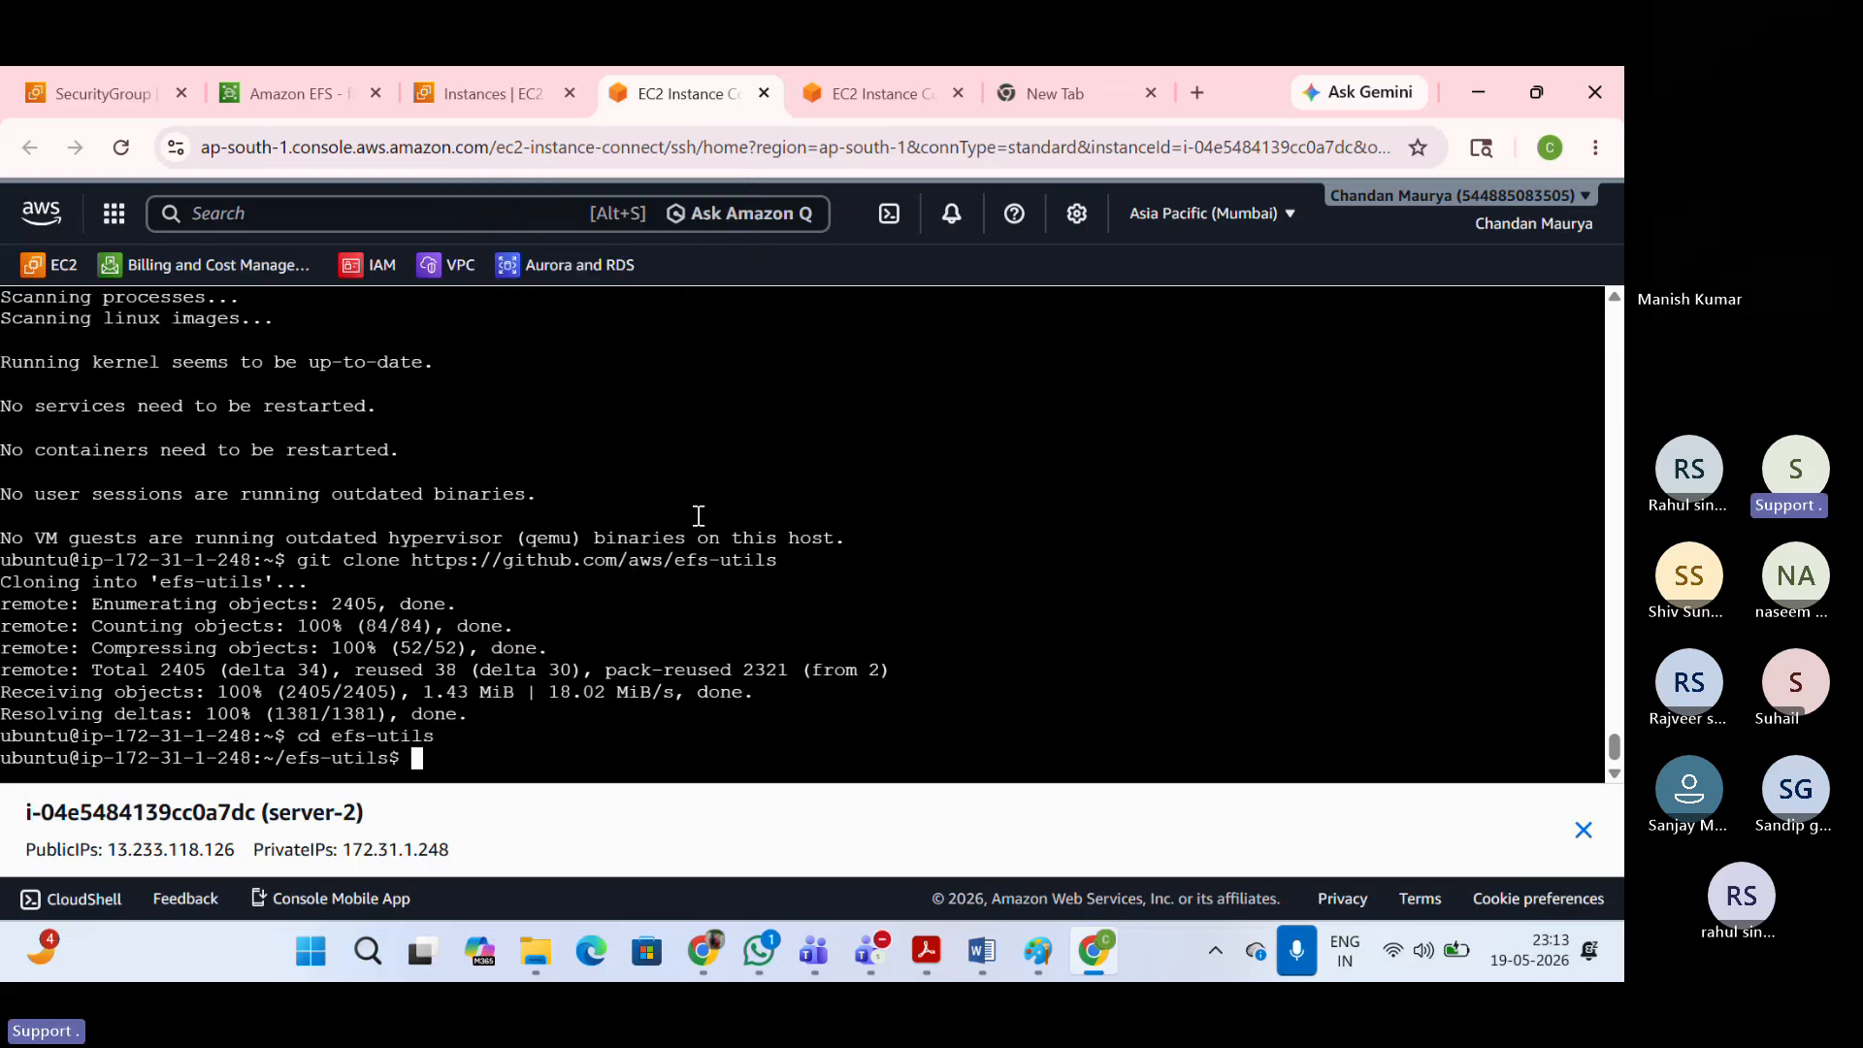
left_click(900, 87)
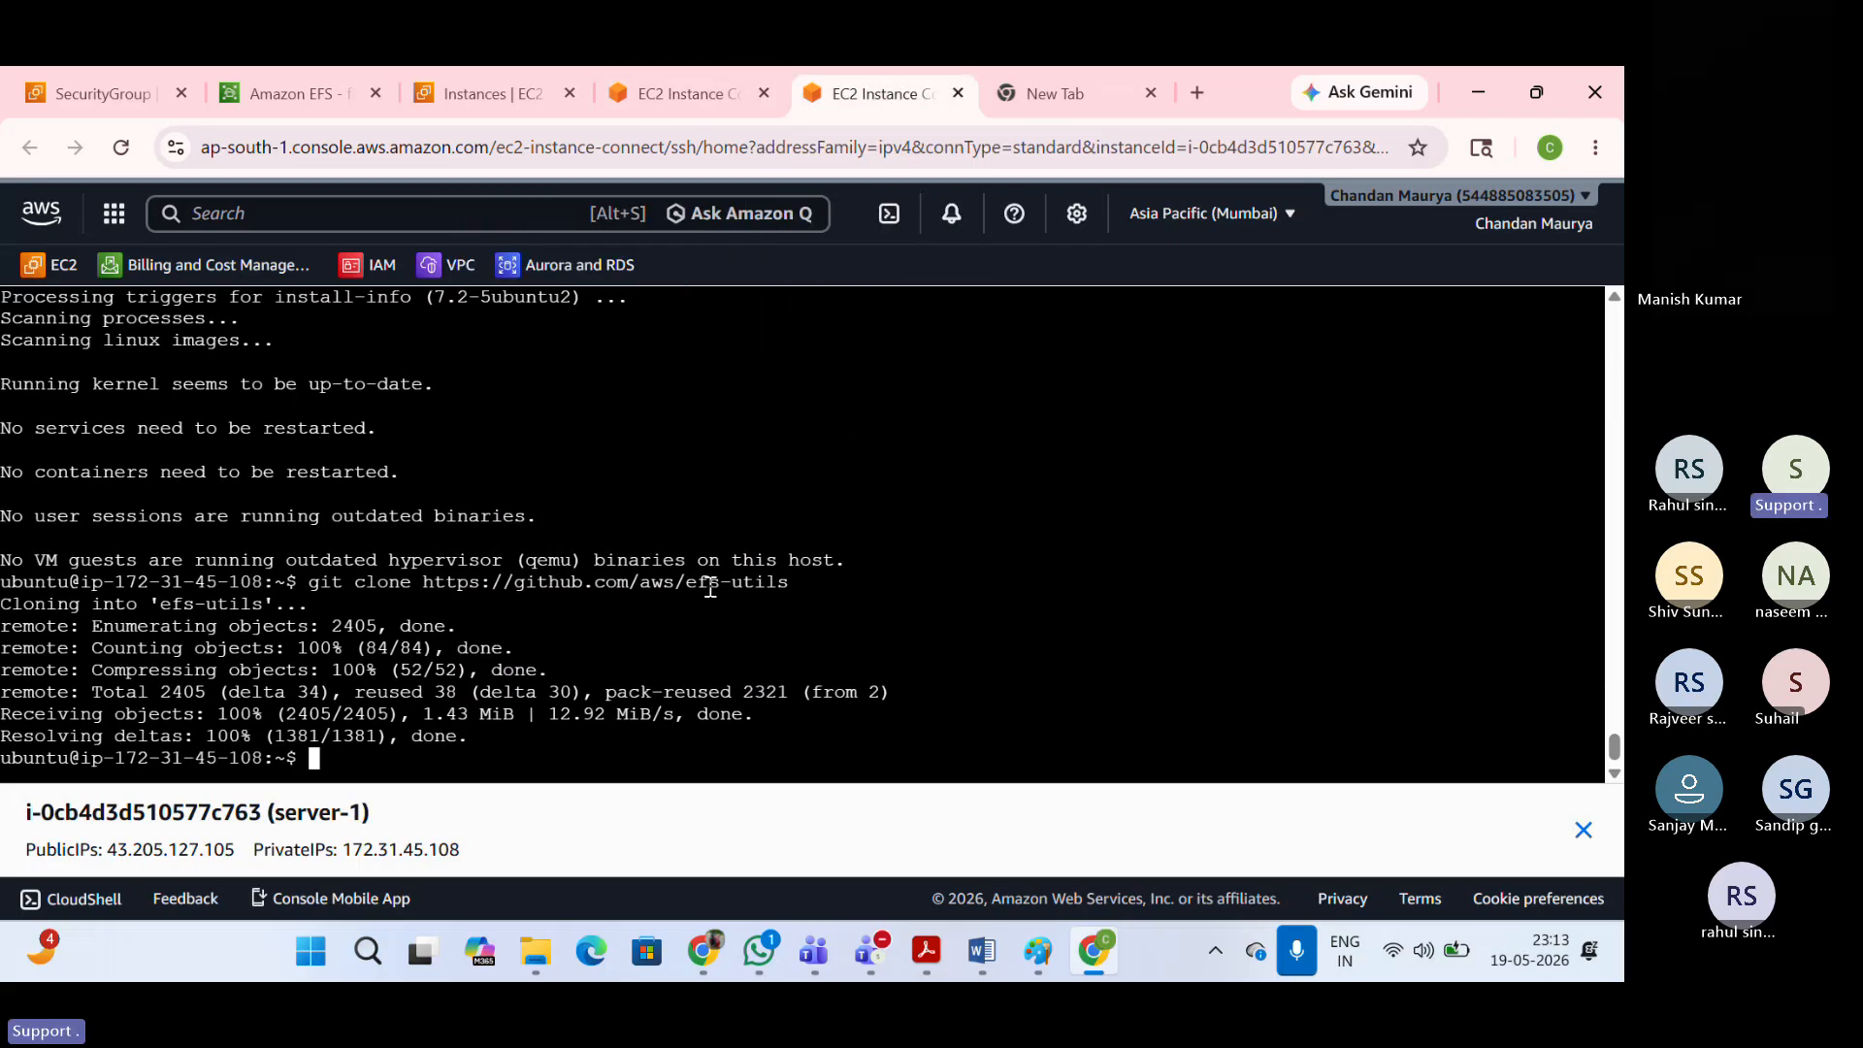
right_click(620, 694)
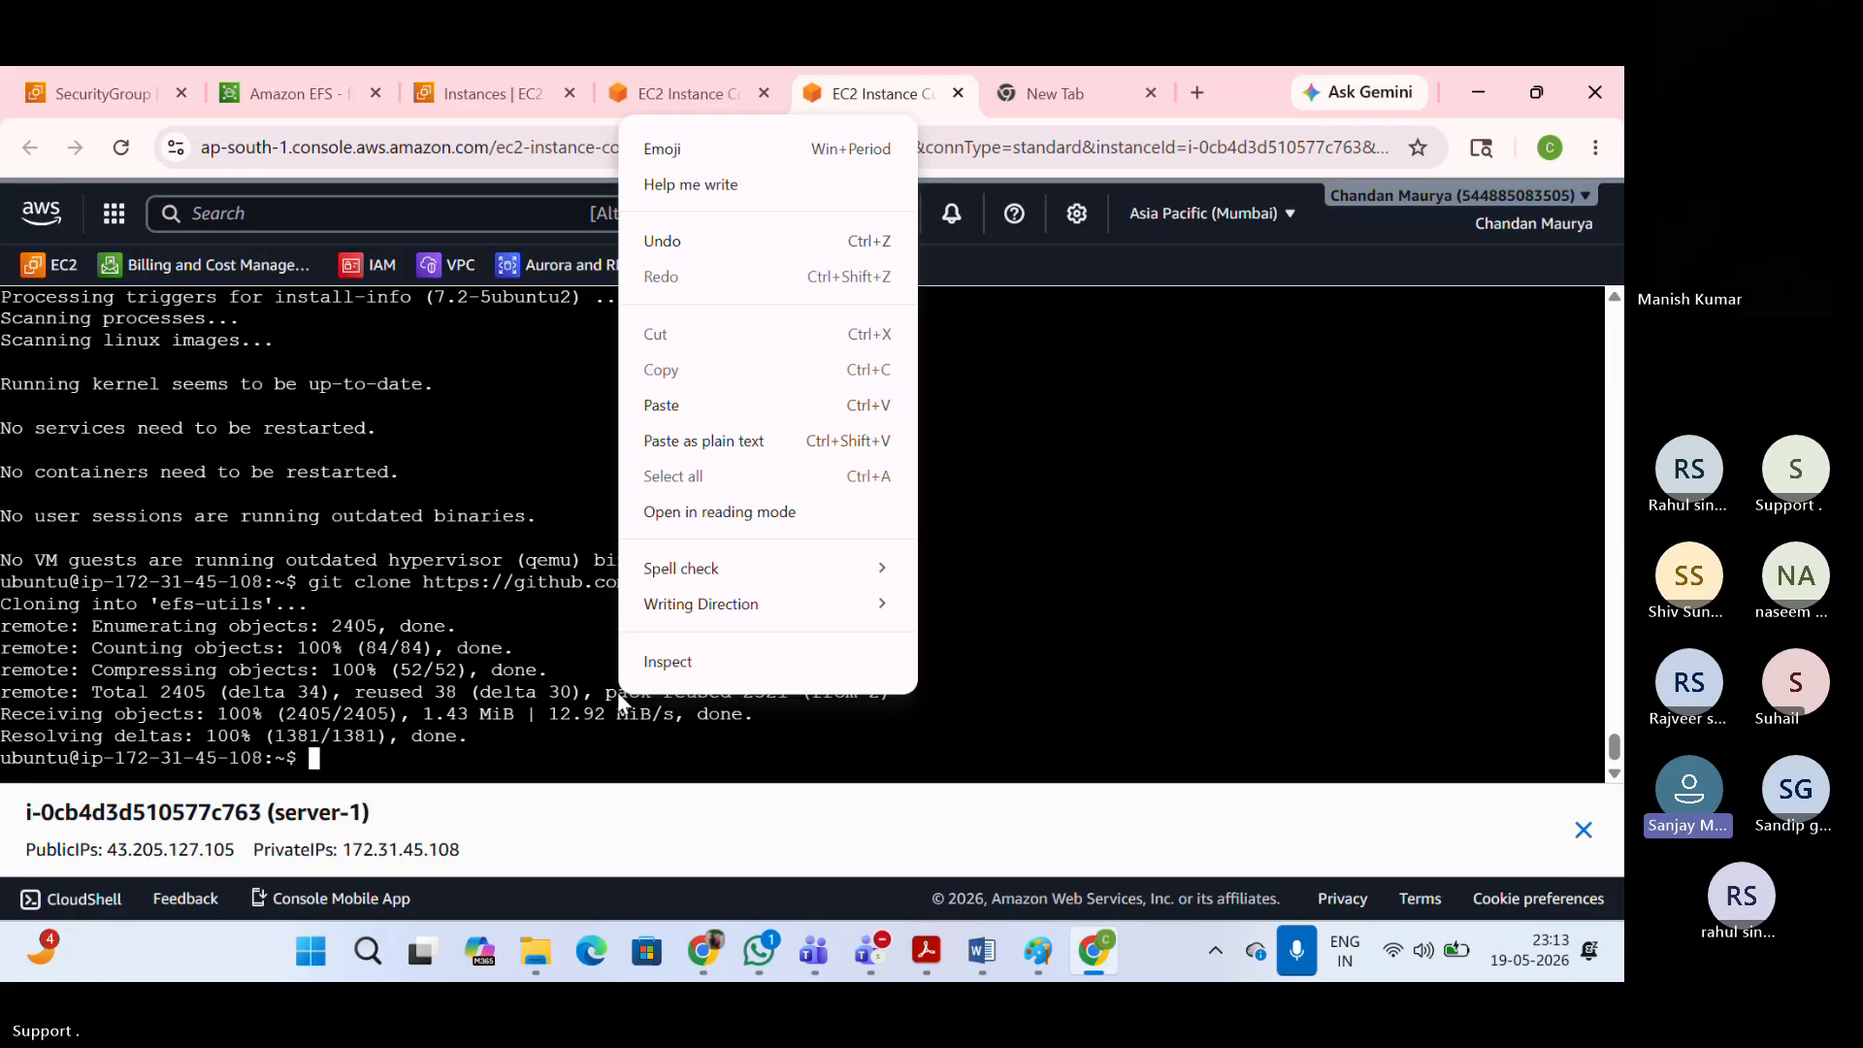
left_click(662, 405)
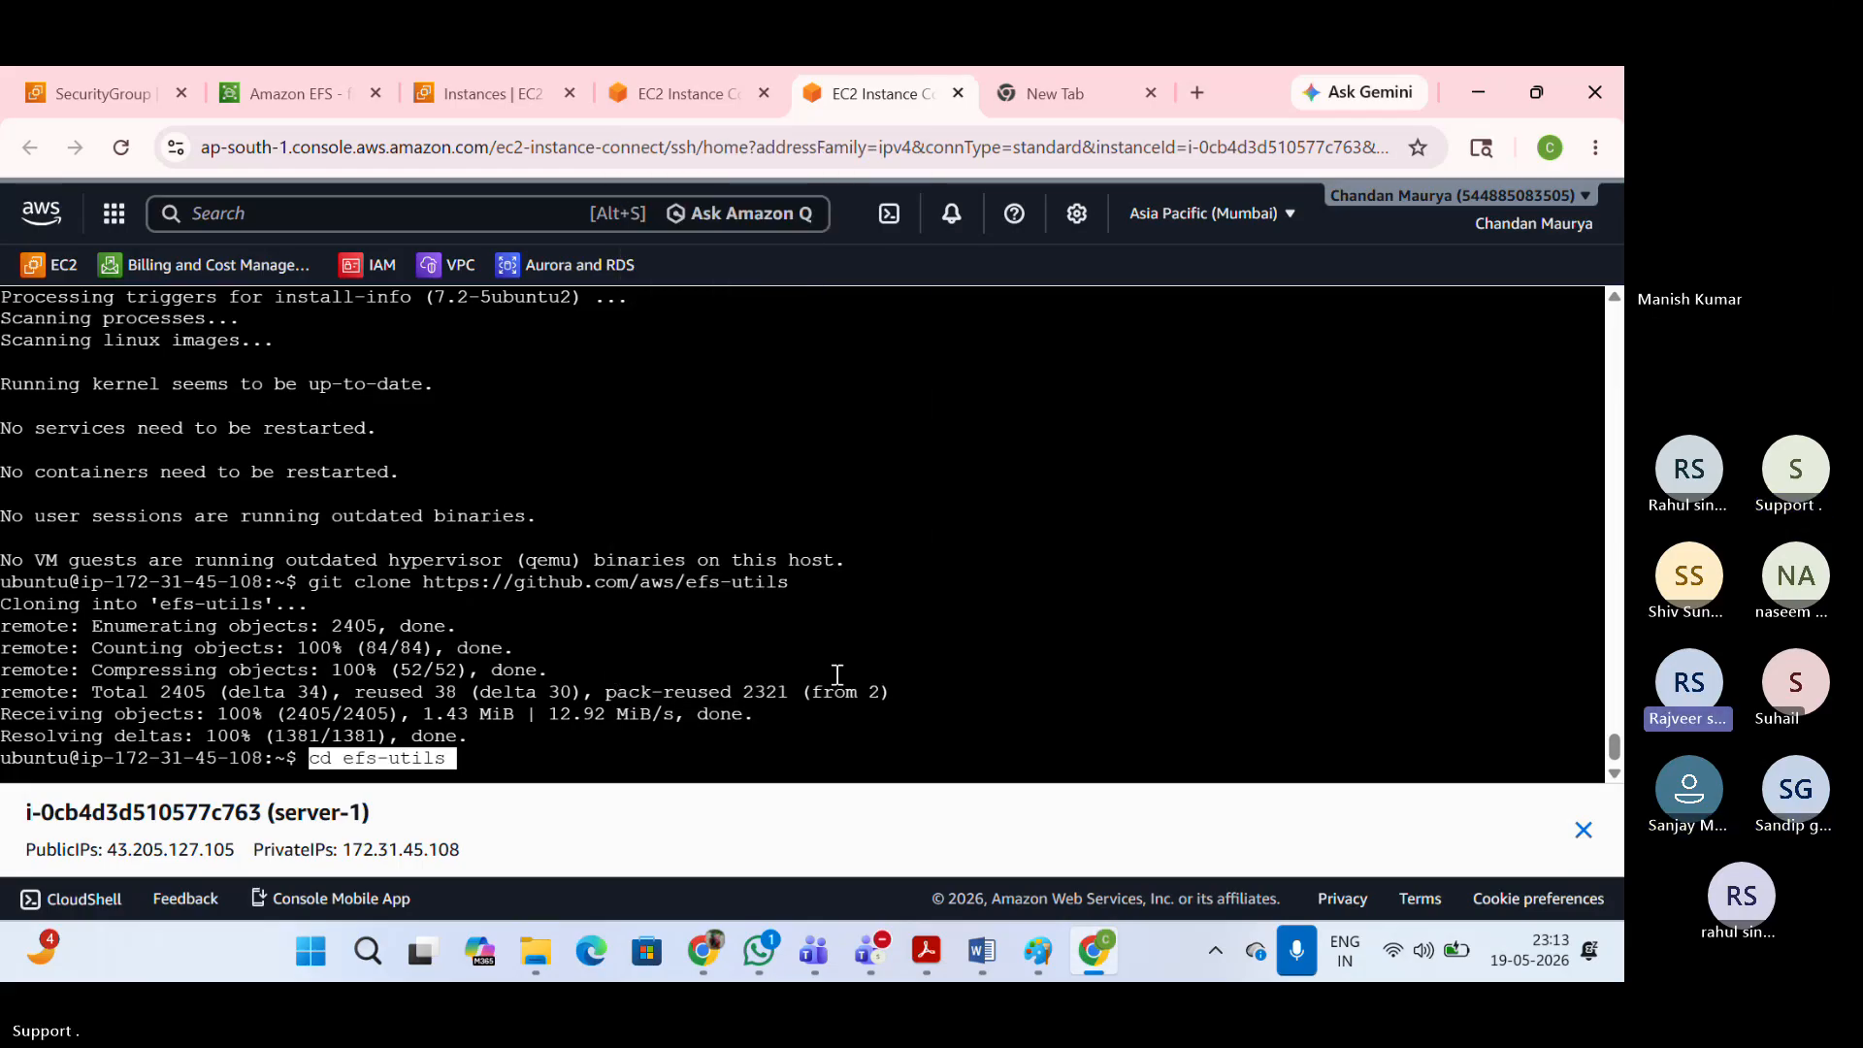
key("Return")
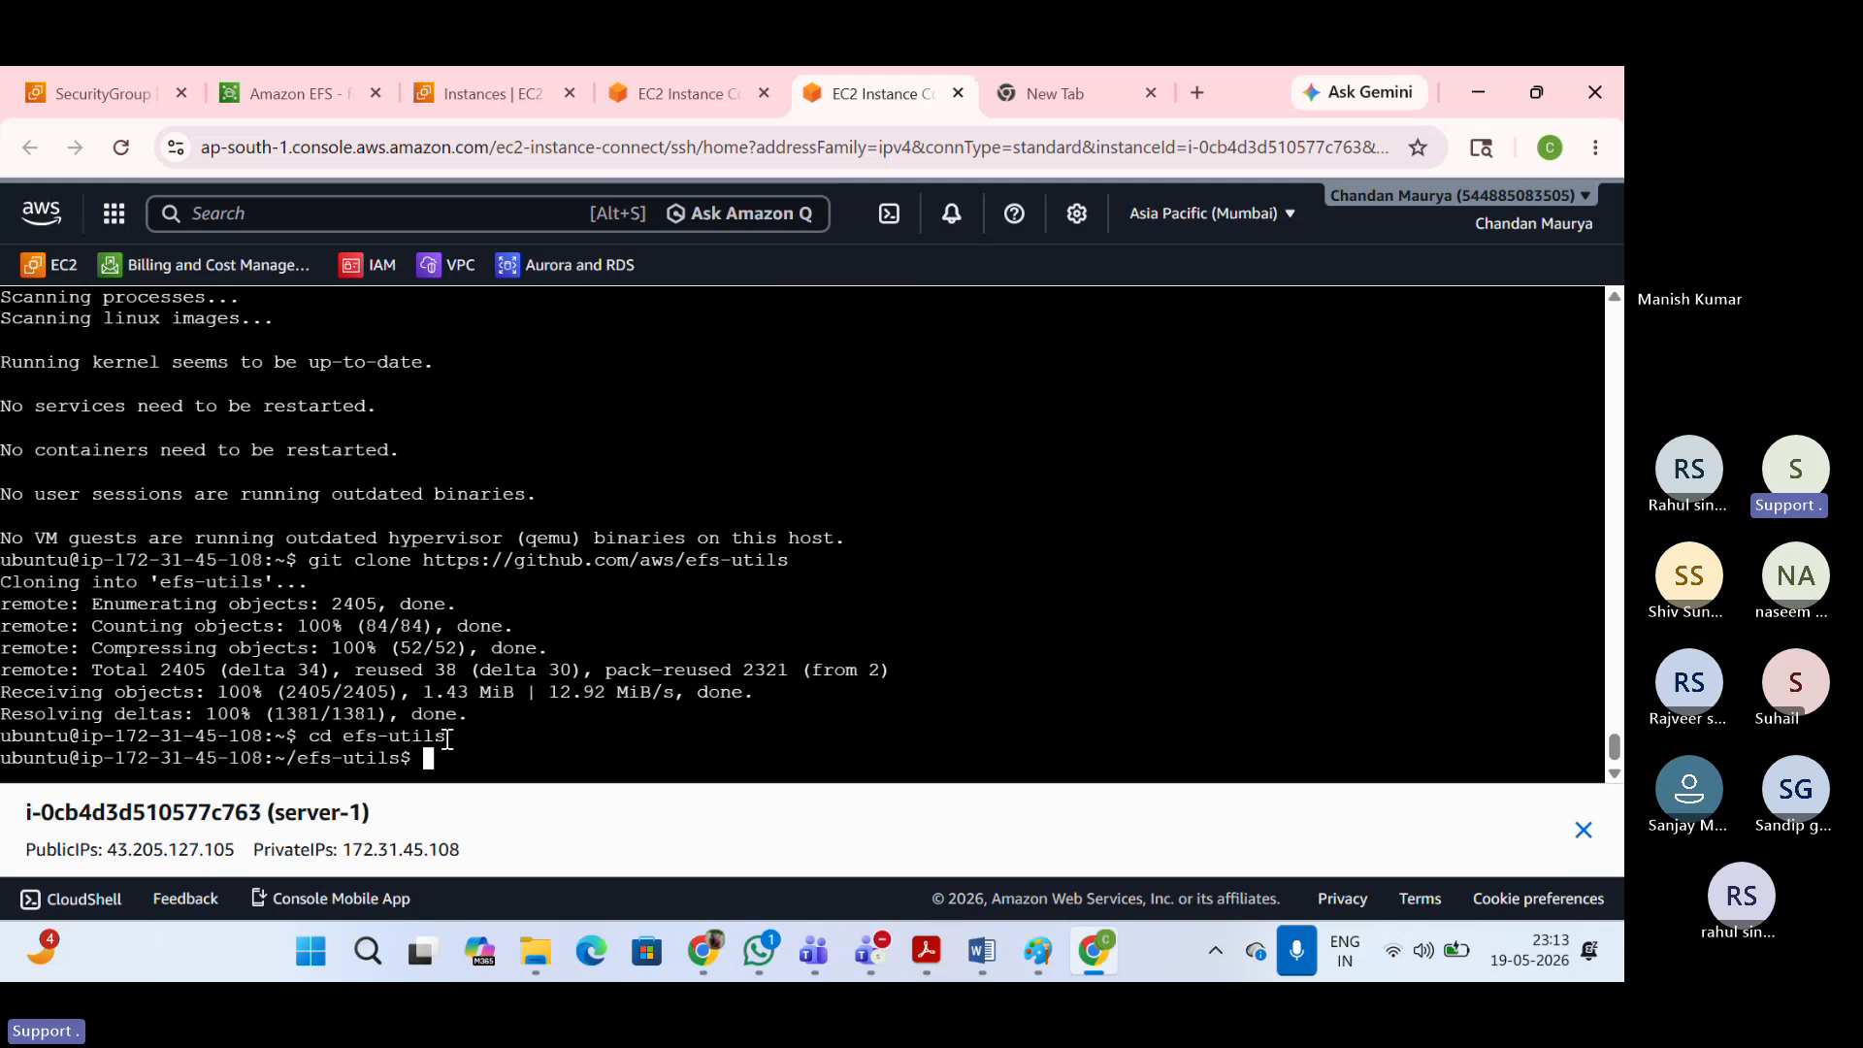
Step: Bring the EFS command notes back to the front in Word
mouse_move(936, 971)
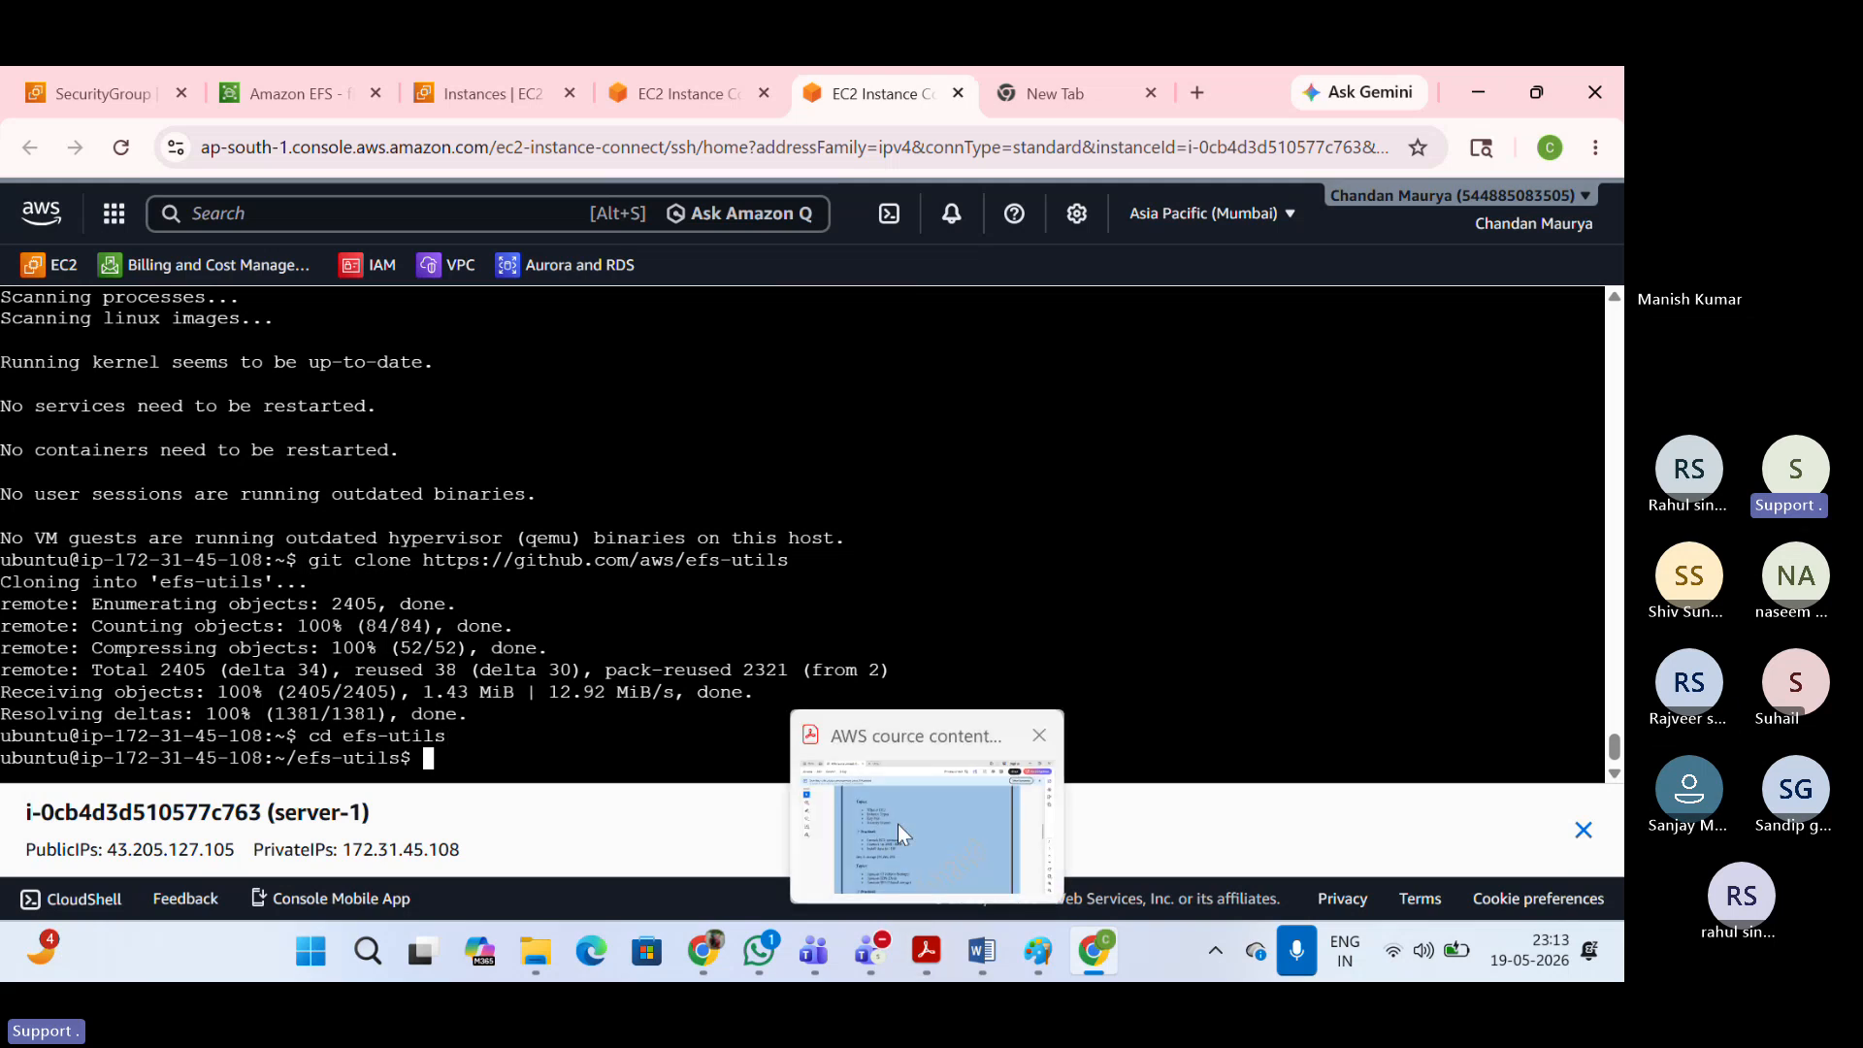
left_click(899, 824)
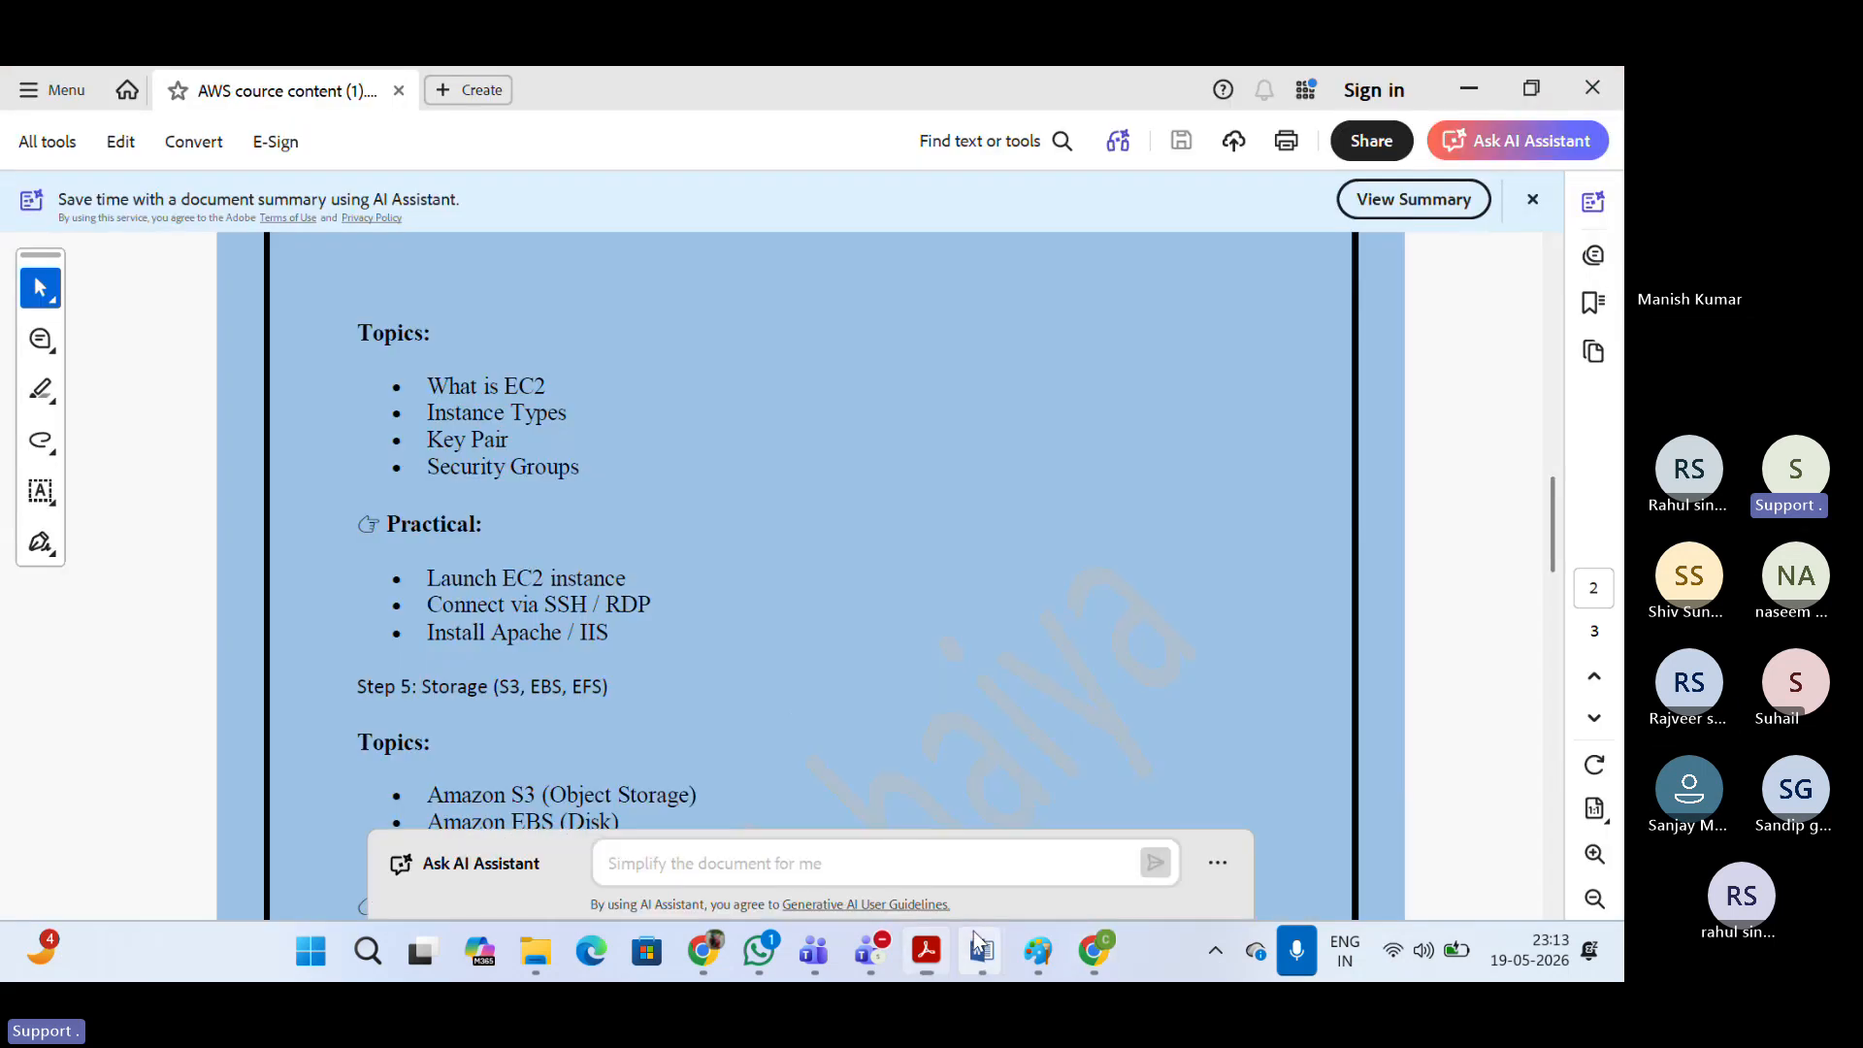
mouse_move(978, 936)
left_click(1075, 761)
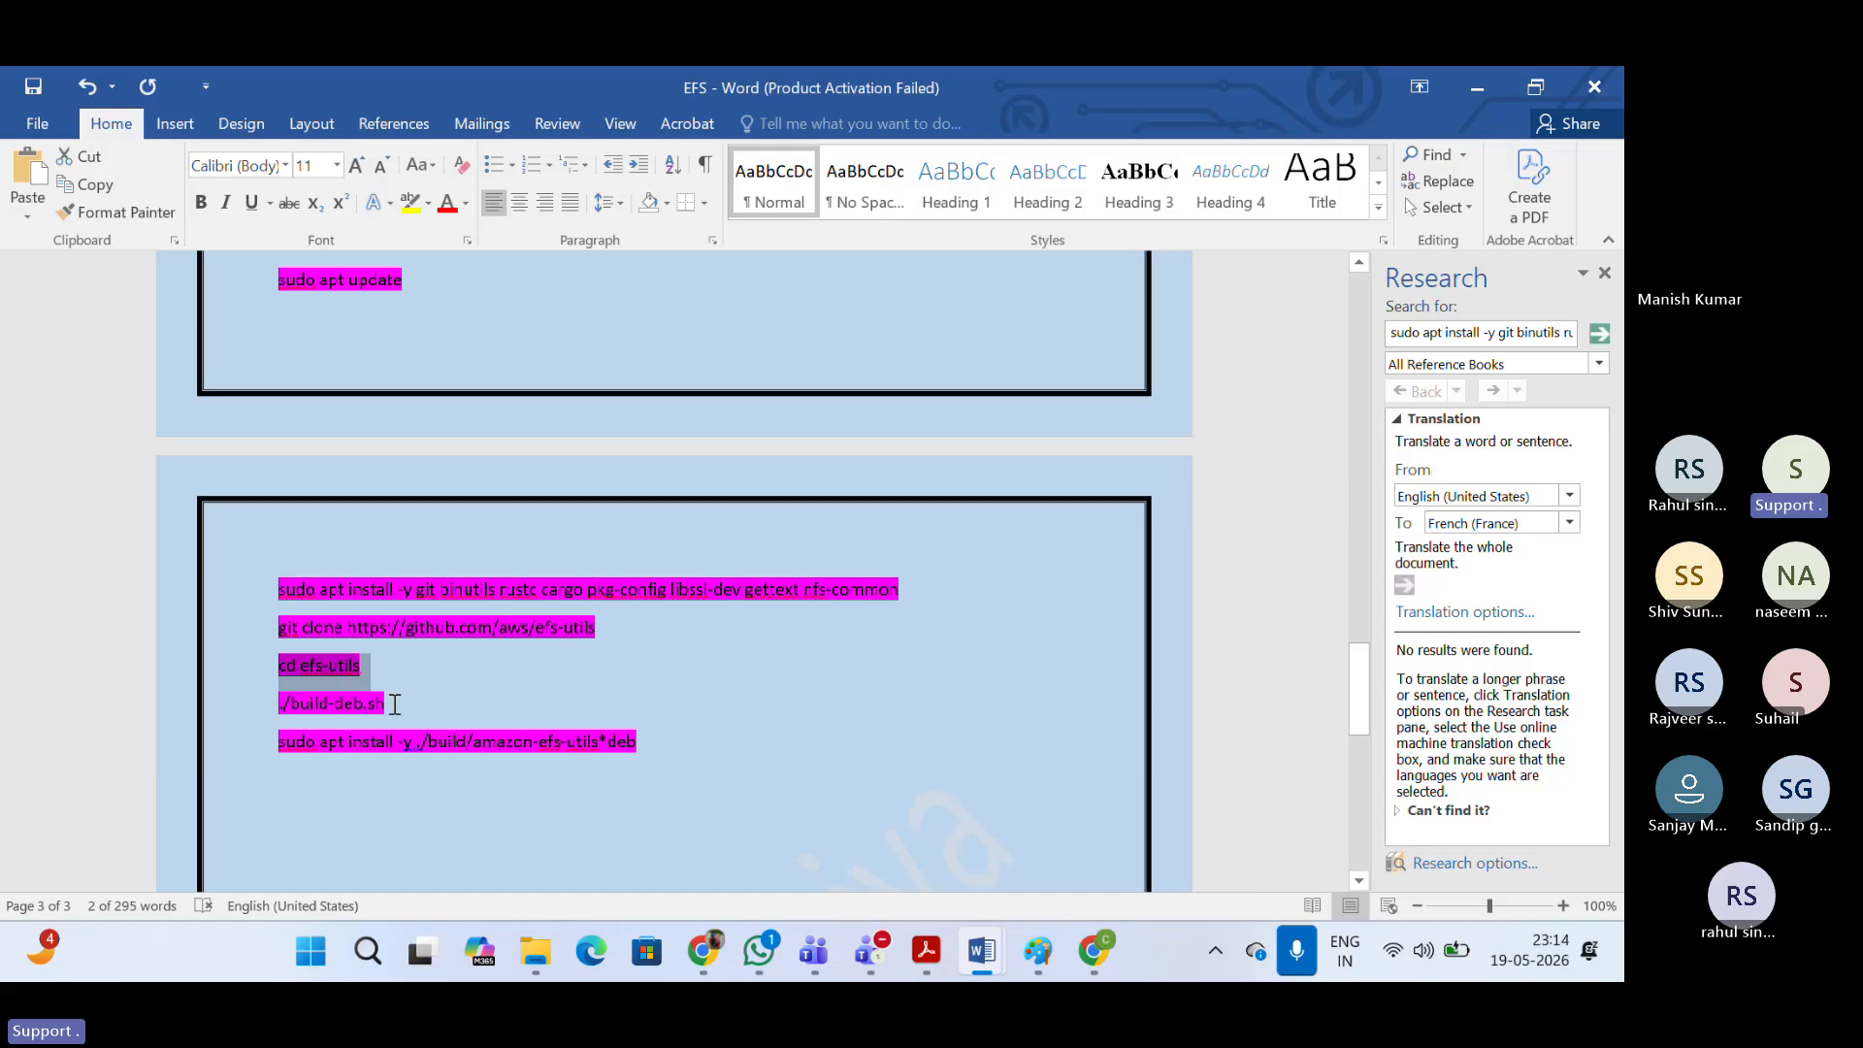
Step: Copy ./build-deb.sh from the notes and run it in the server-1 and server-2 terminals
left_click_drag(394, 703, 267, 716)
key("ctrl+c")
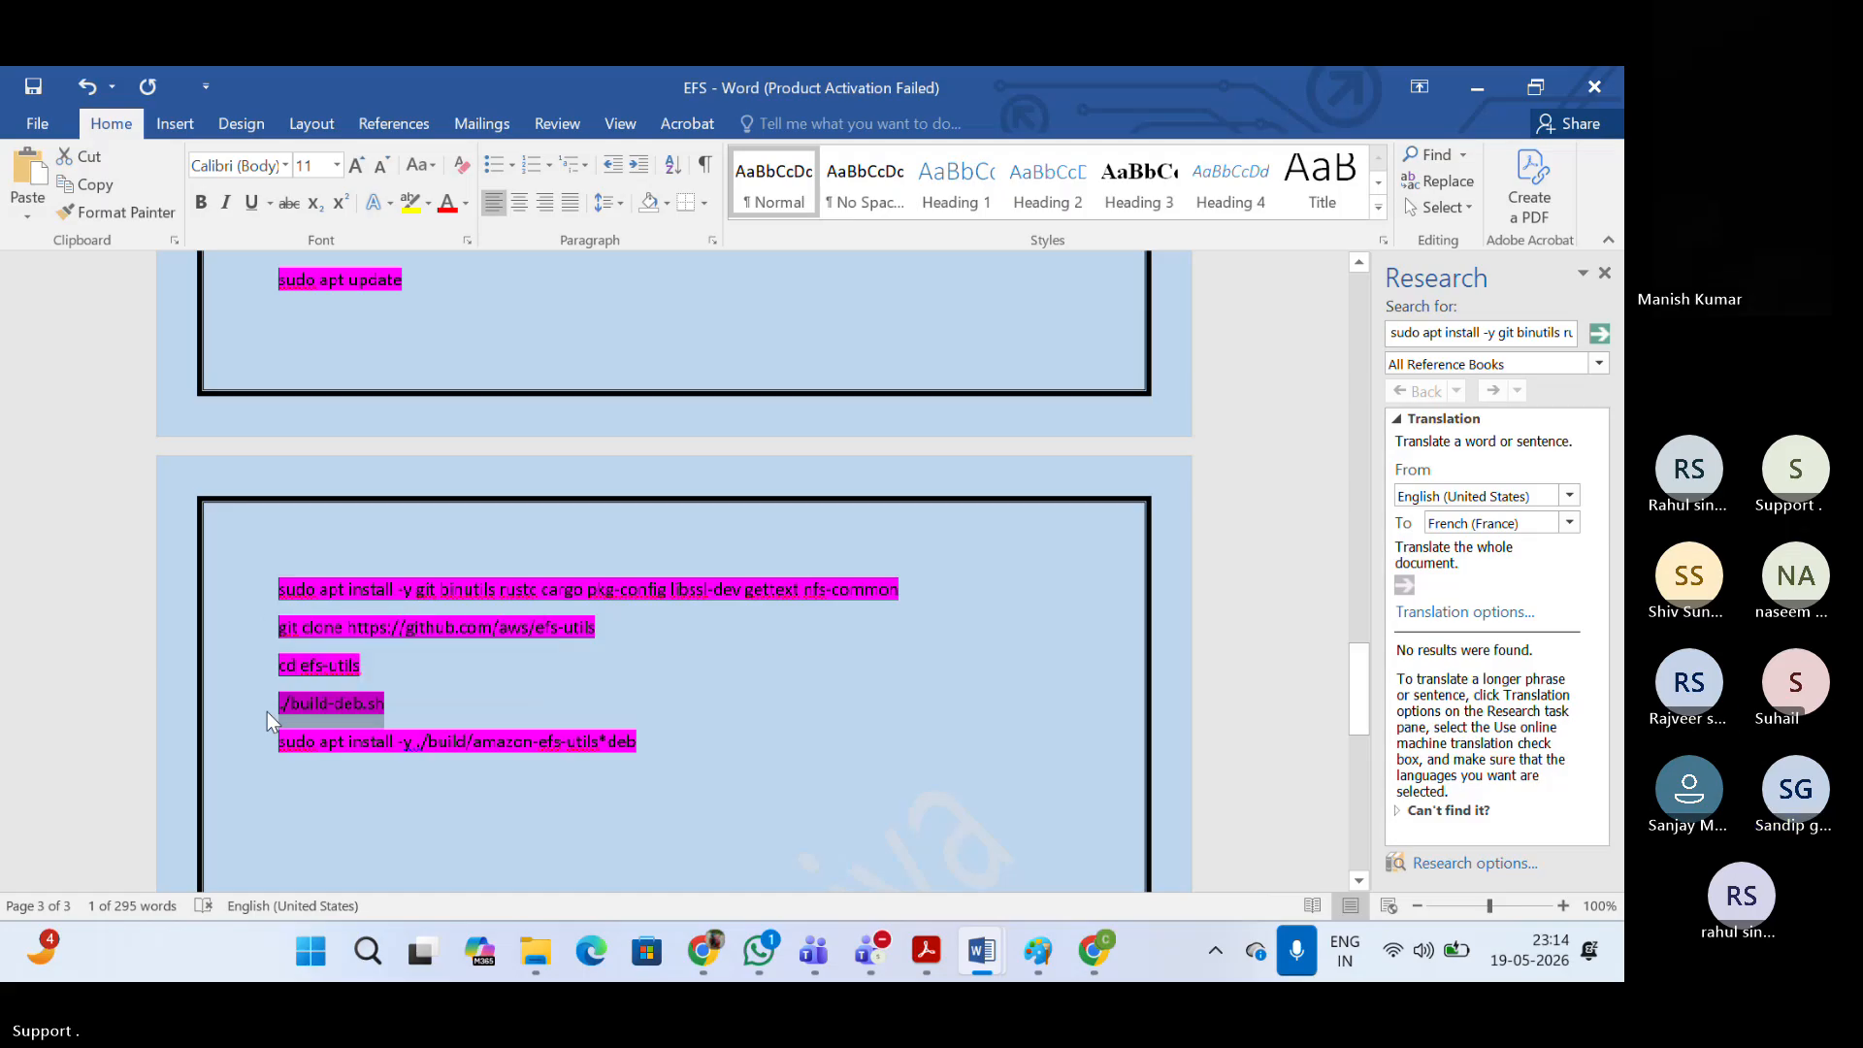
key("alt+Tab")
key("alt+Tab")
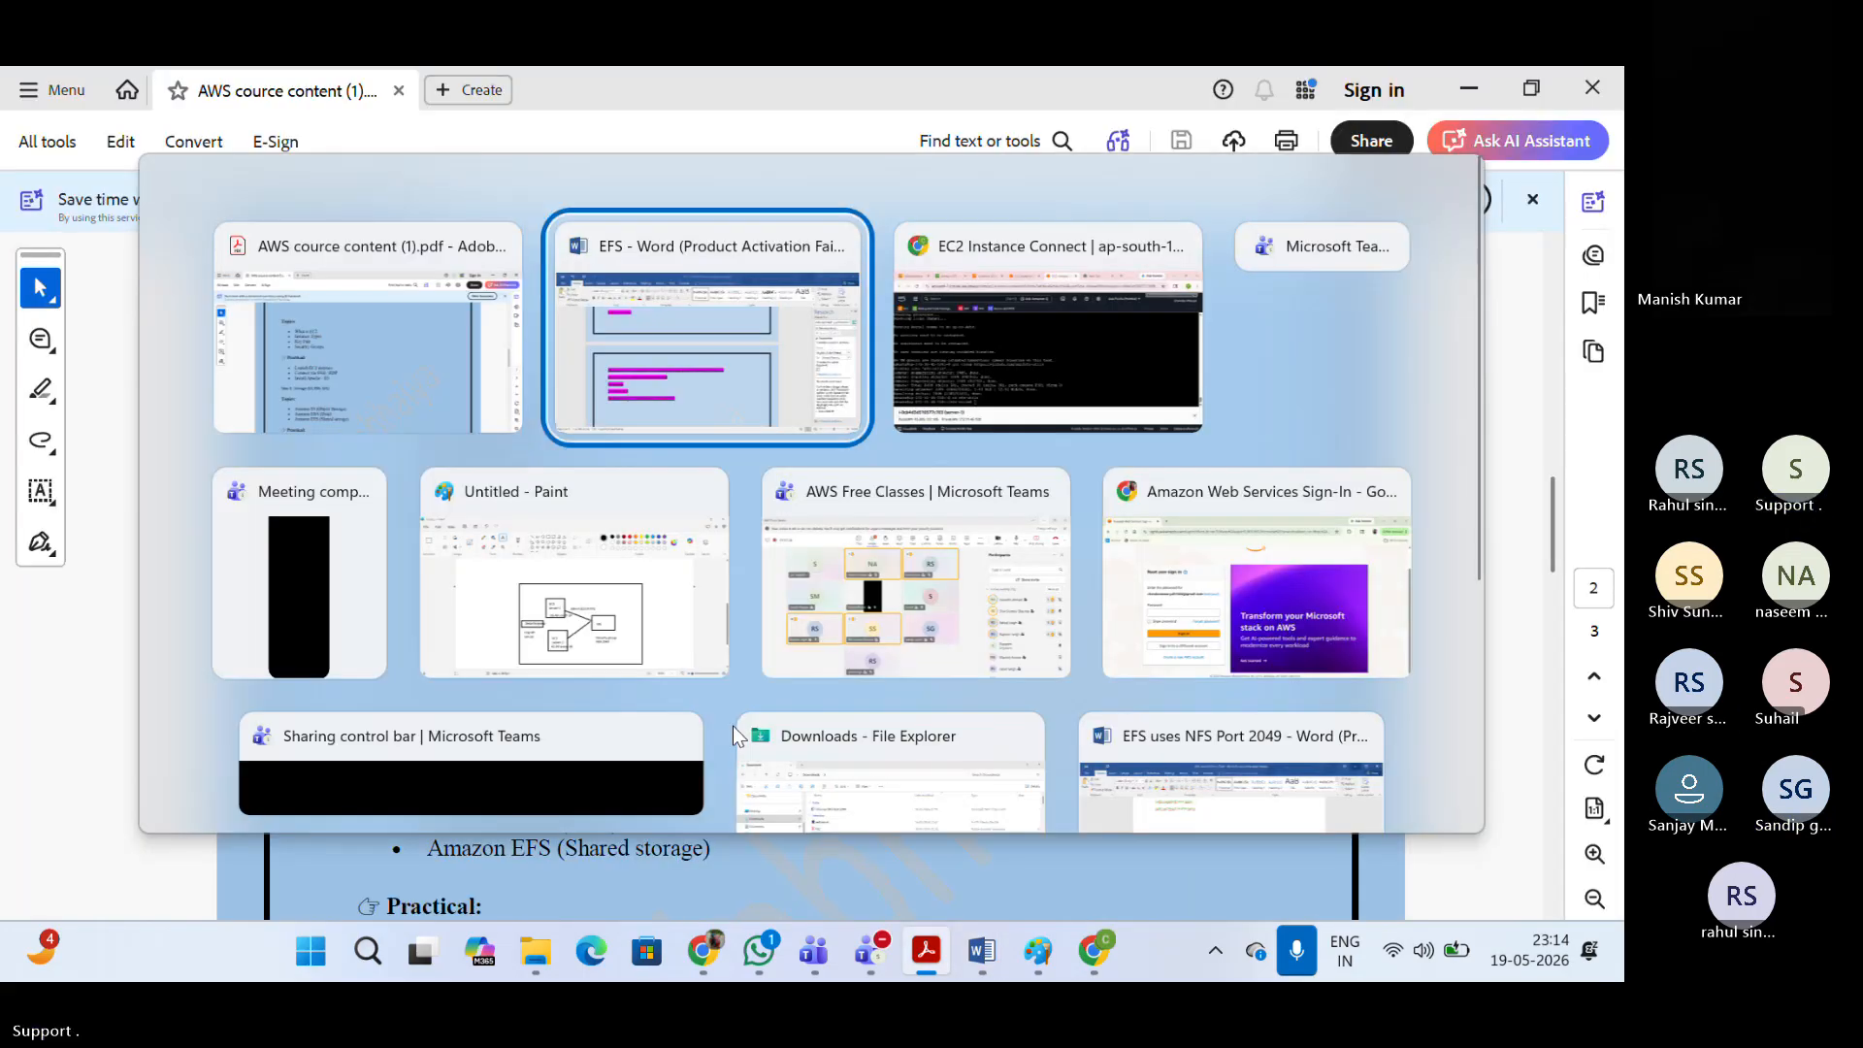
key("alt+Tab")
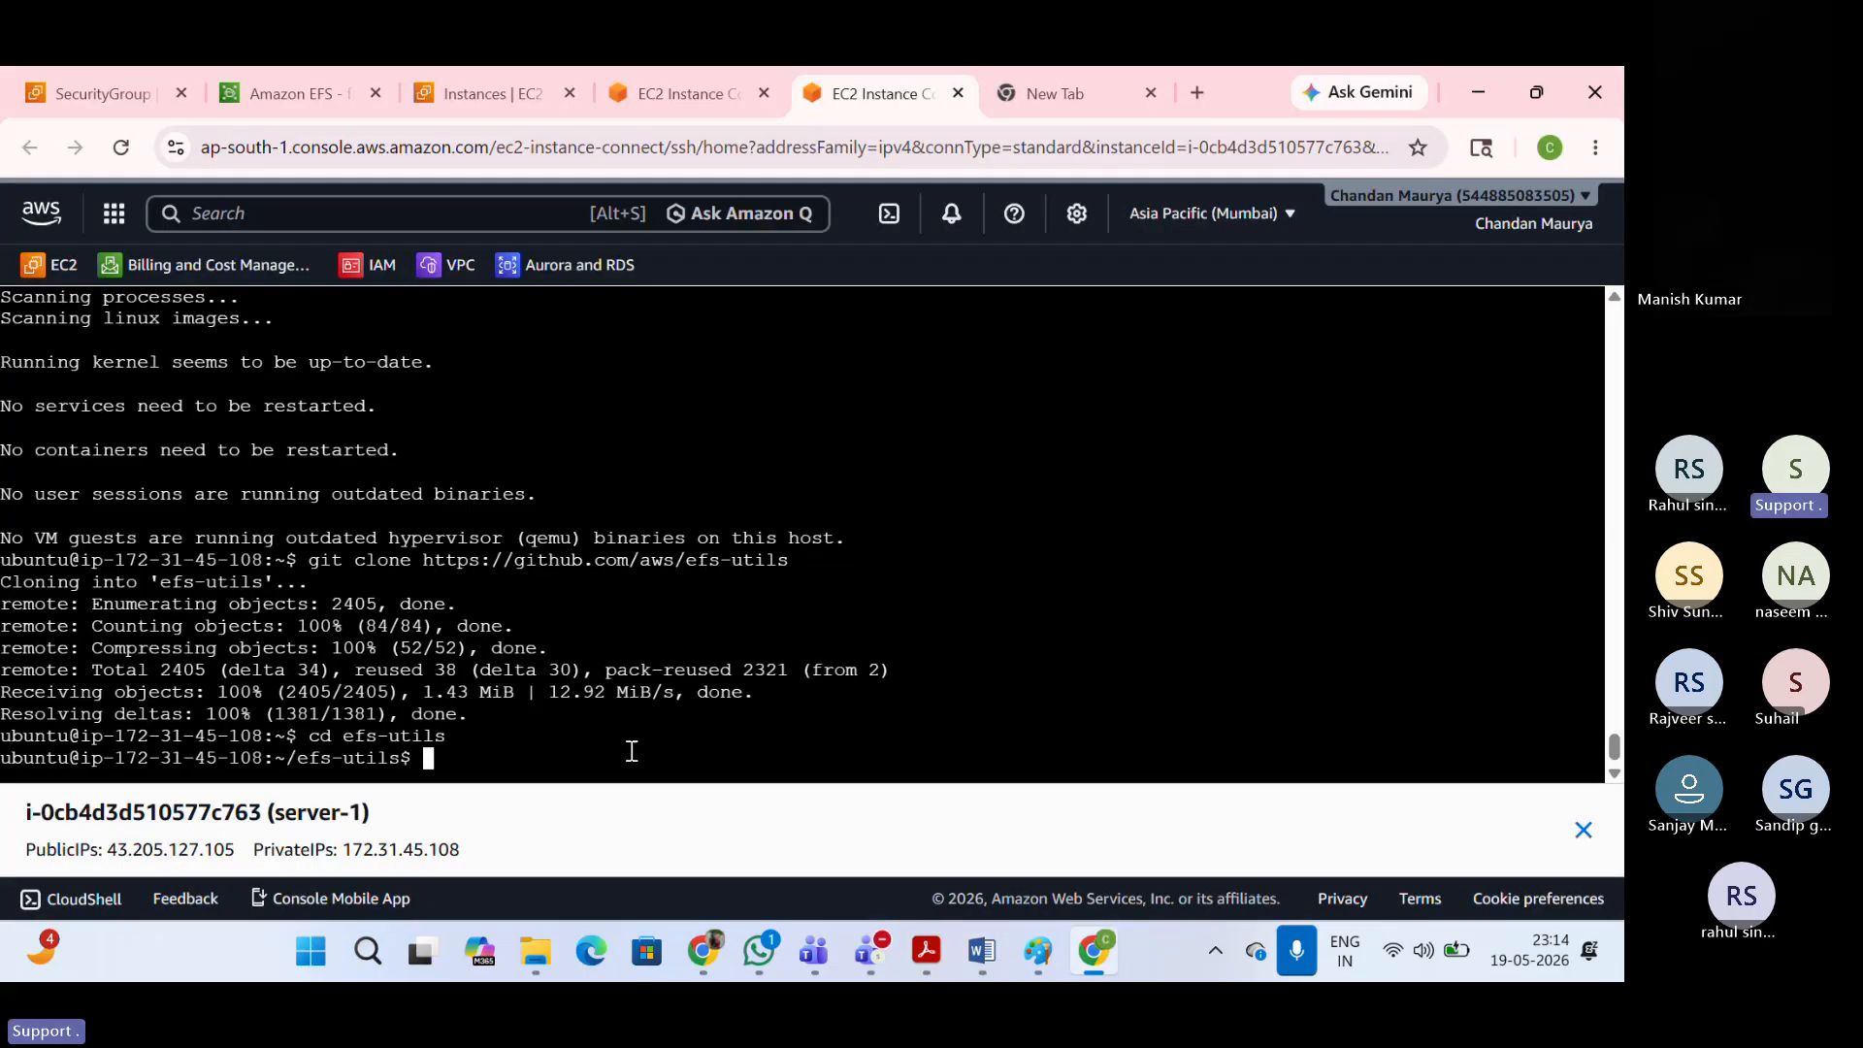
right_click(569, 761)
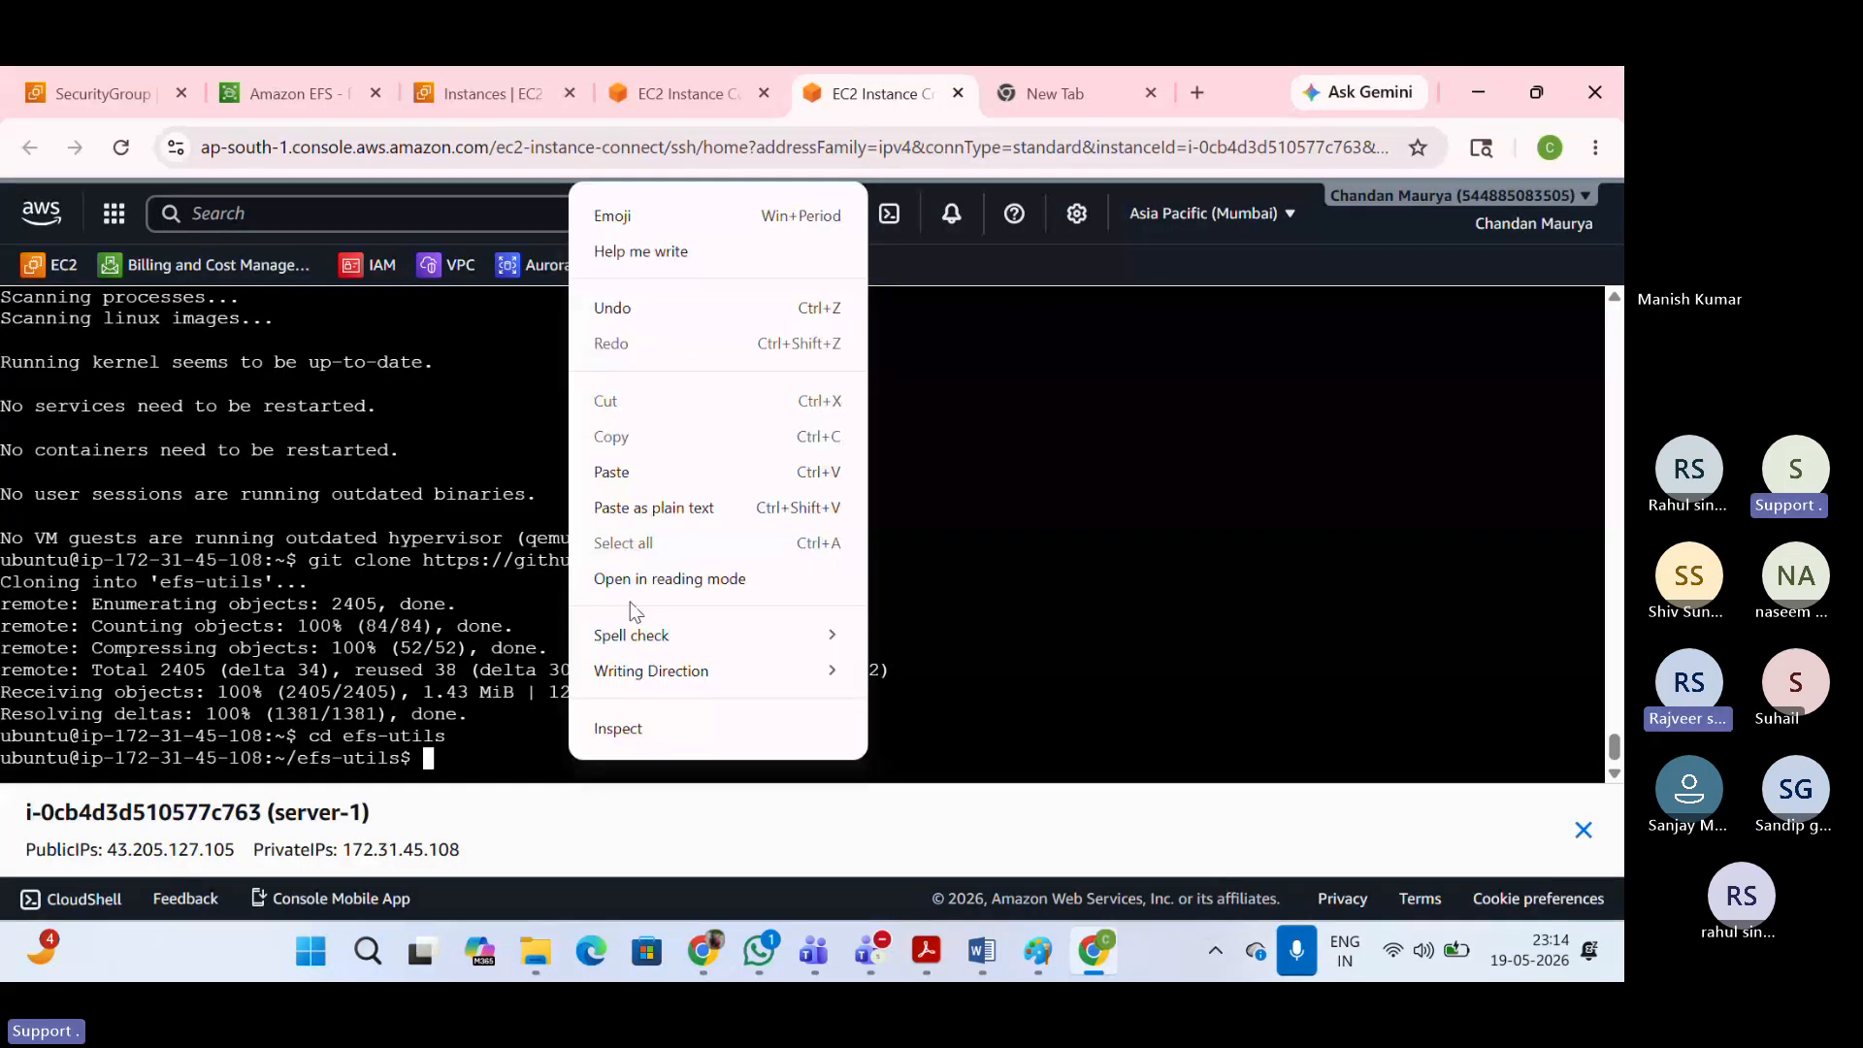
left_click(636, 472)
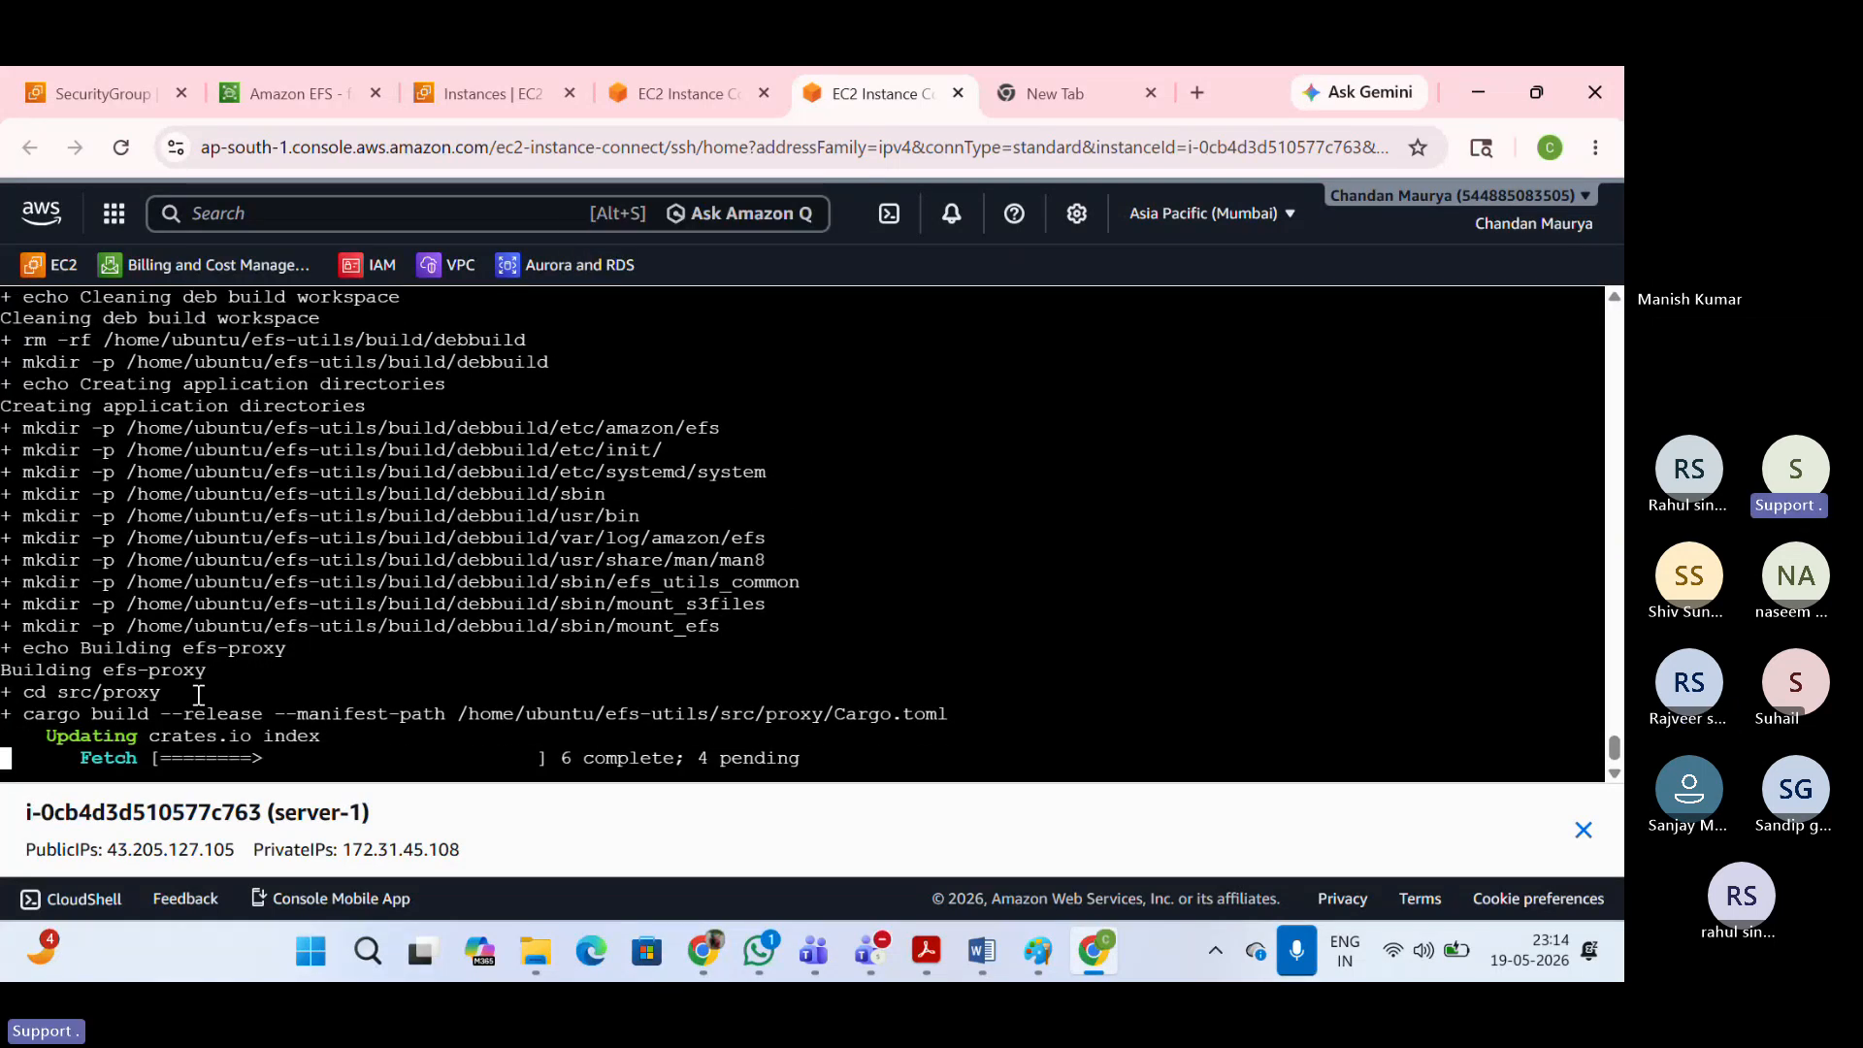
left_click(692, 97)
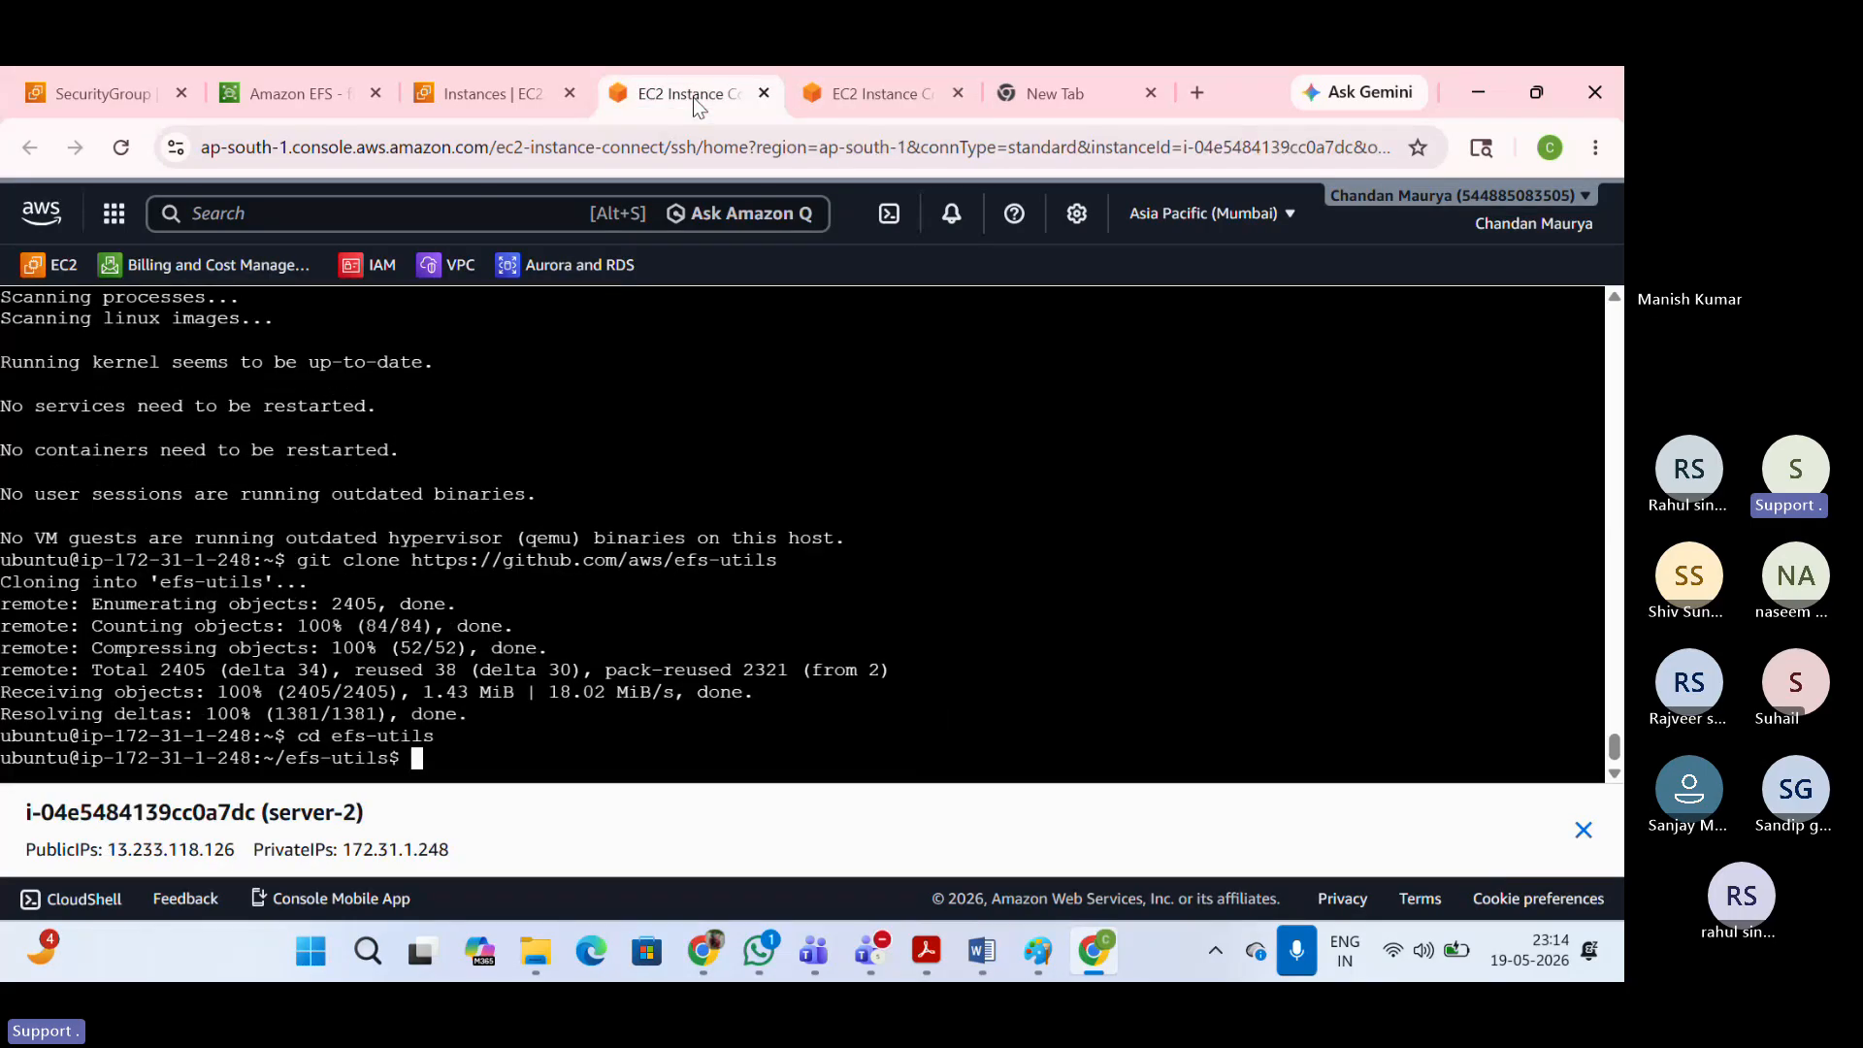
right_click(488, 756)
left_click(571, 470)
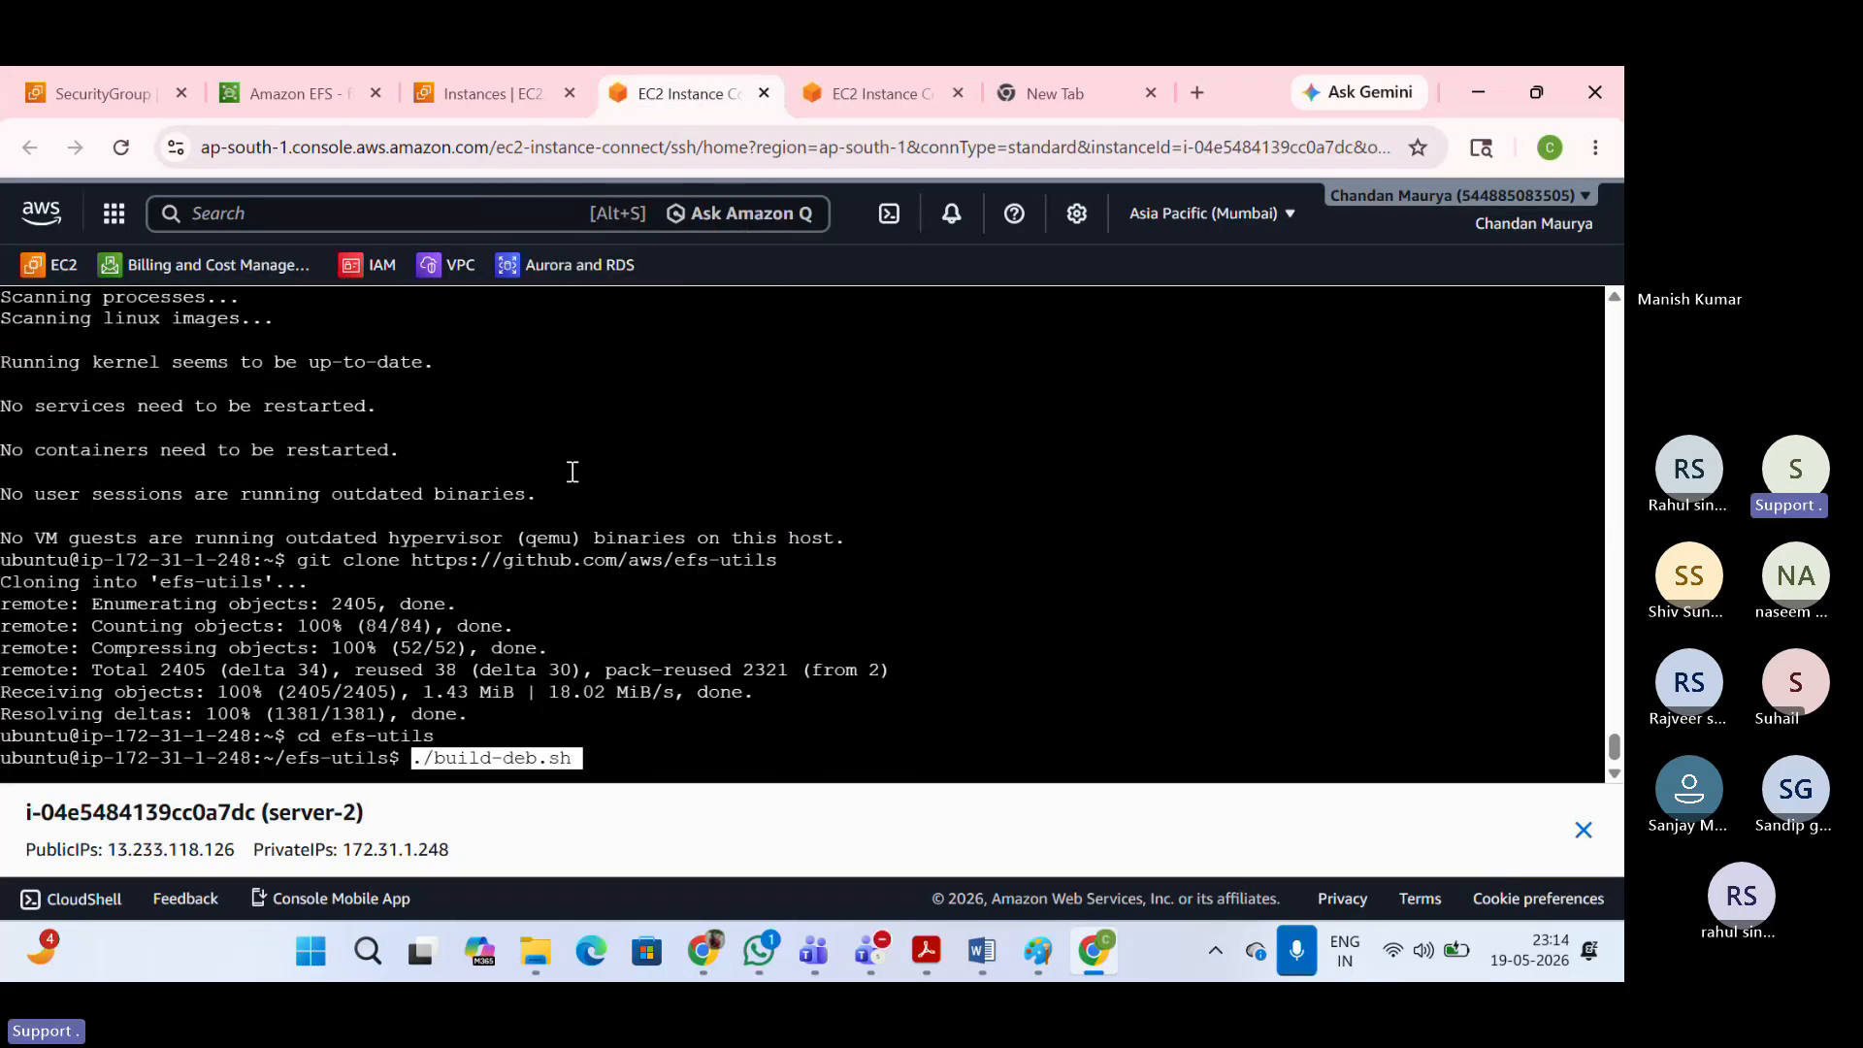
key("Return")
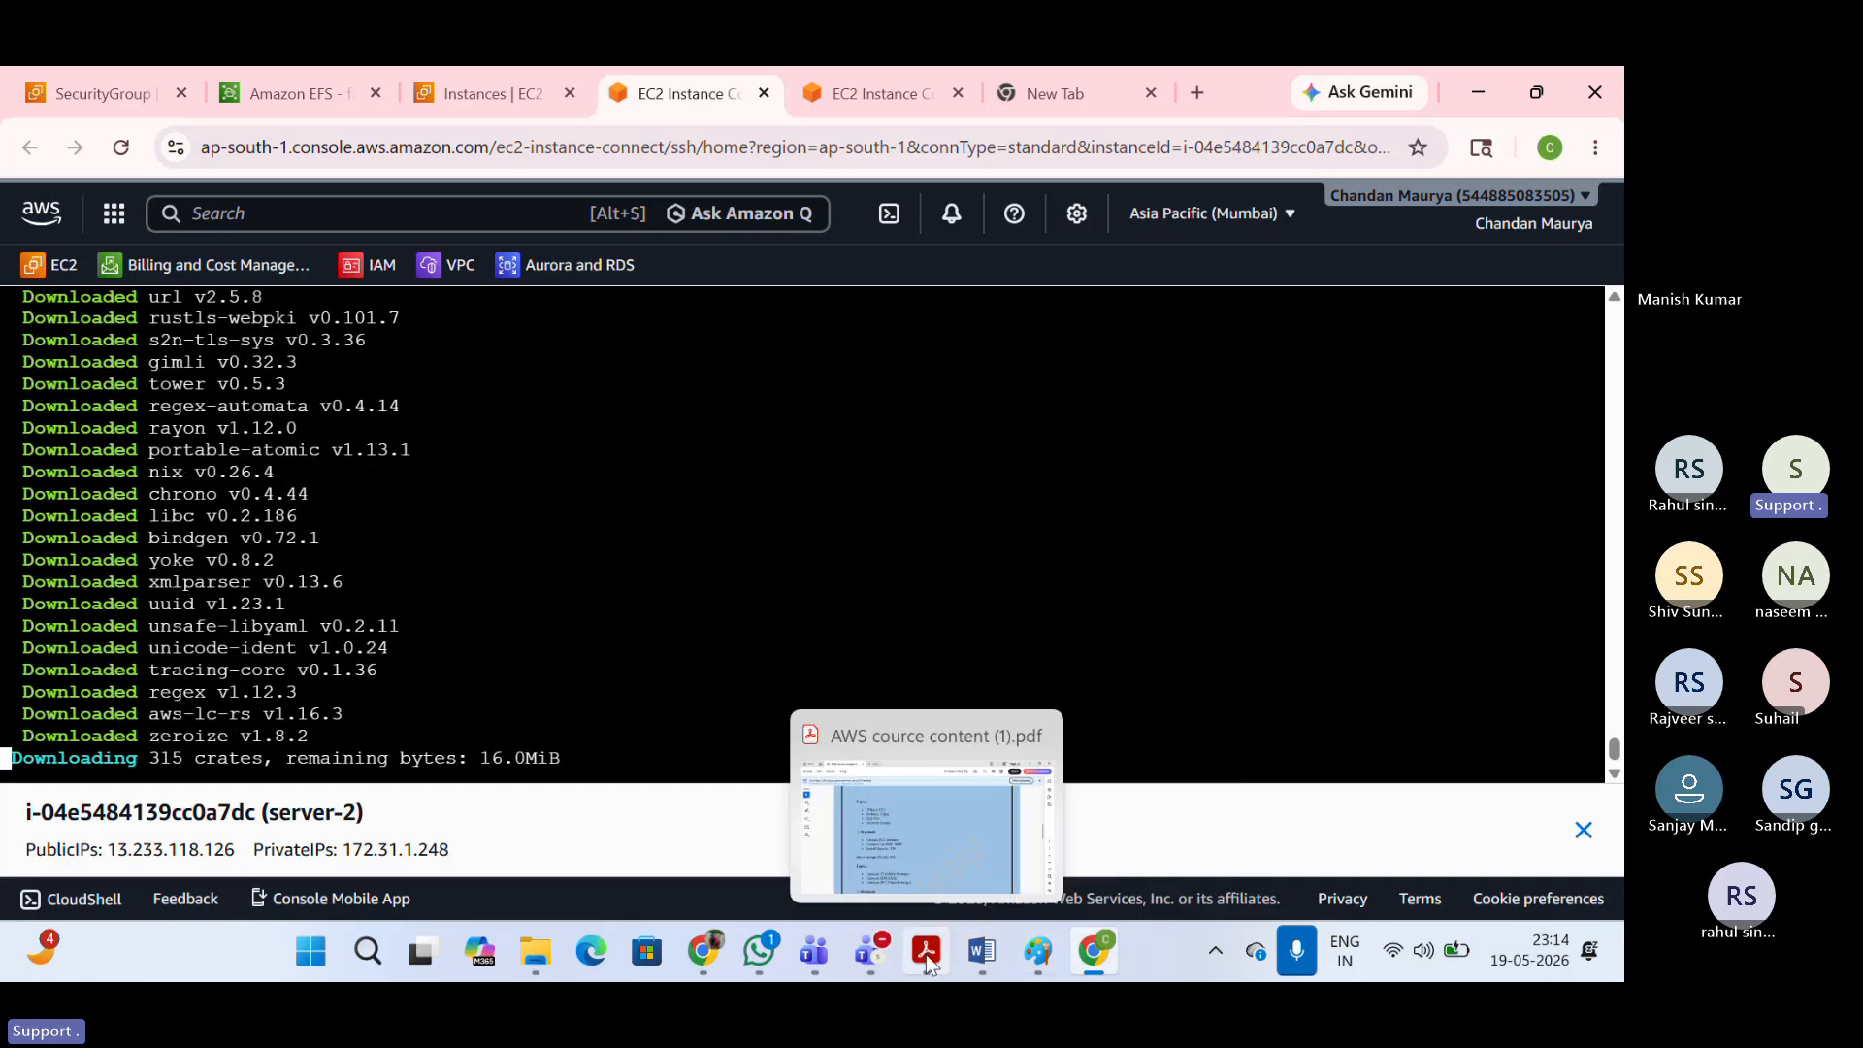
mouse_move(981, 956)
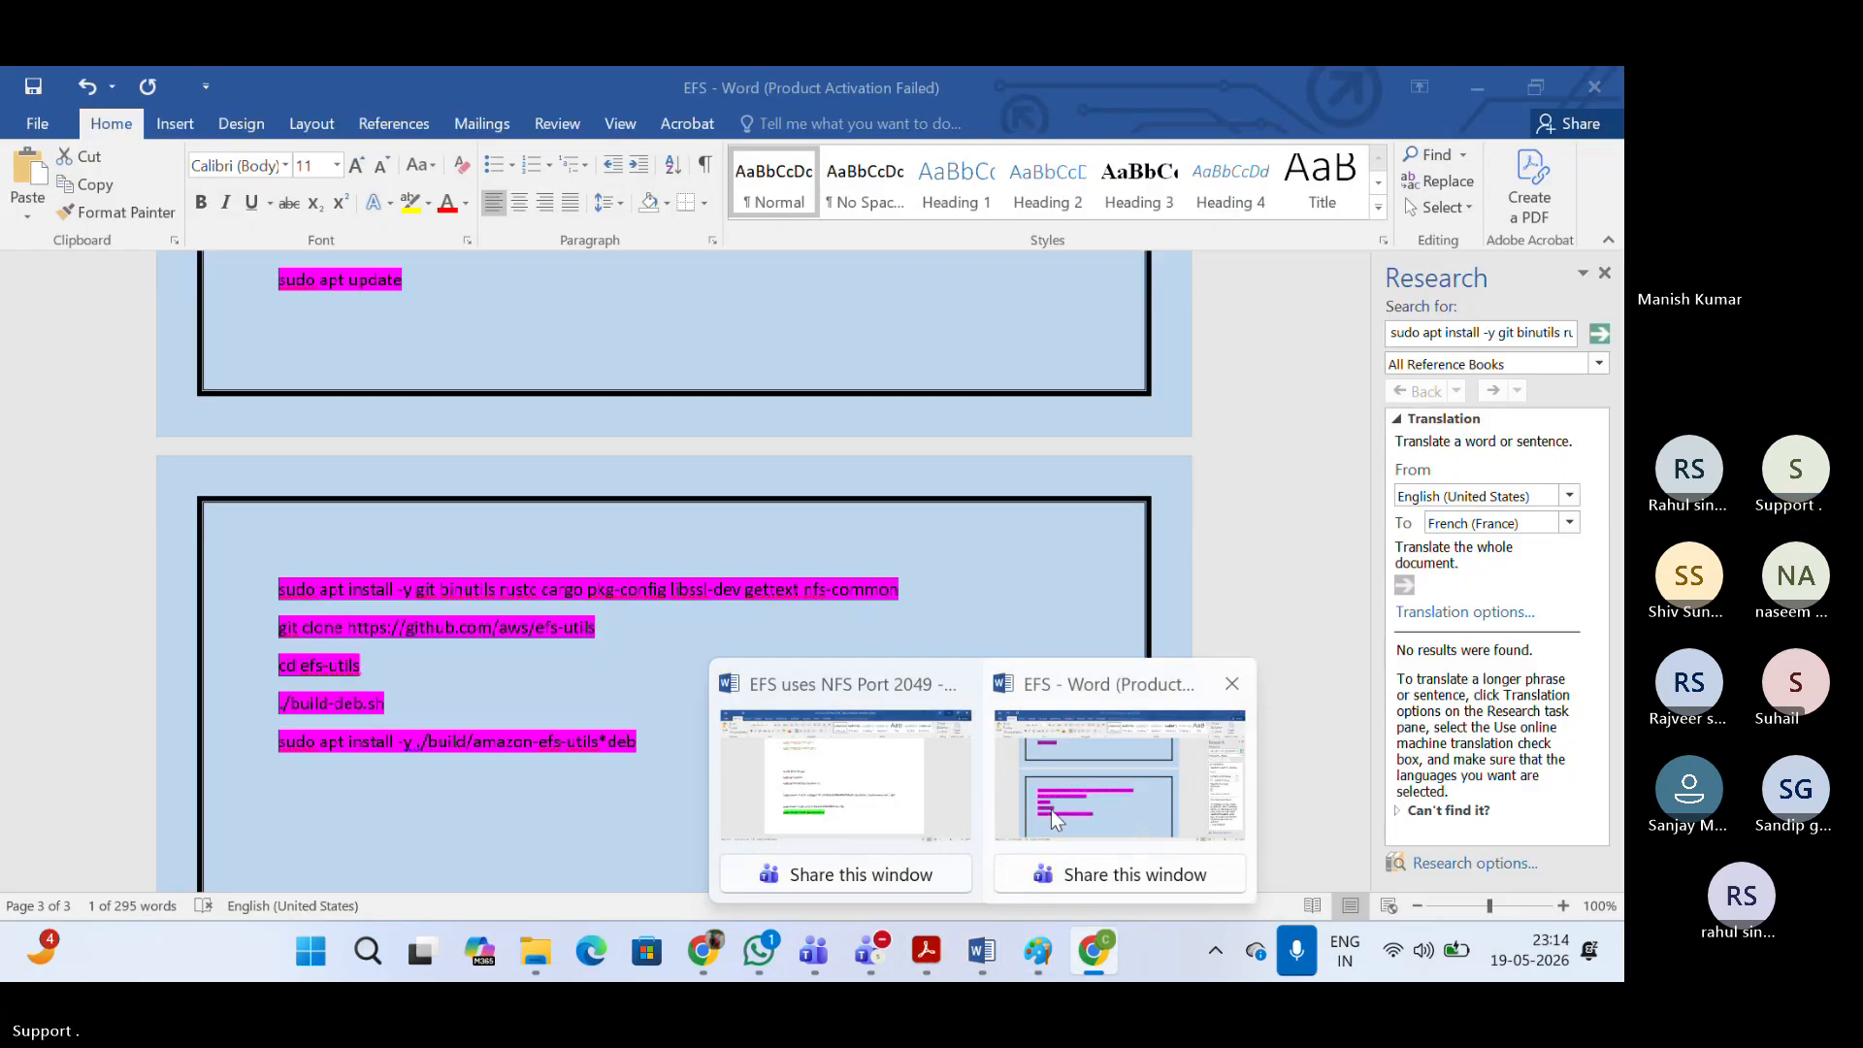
left_click(1047, 810)
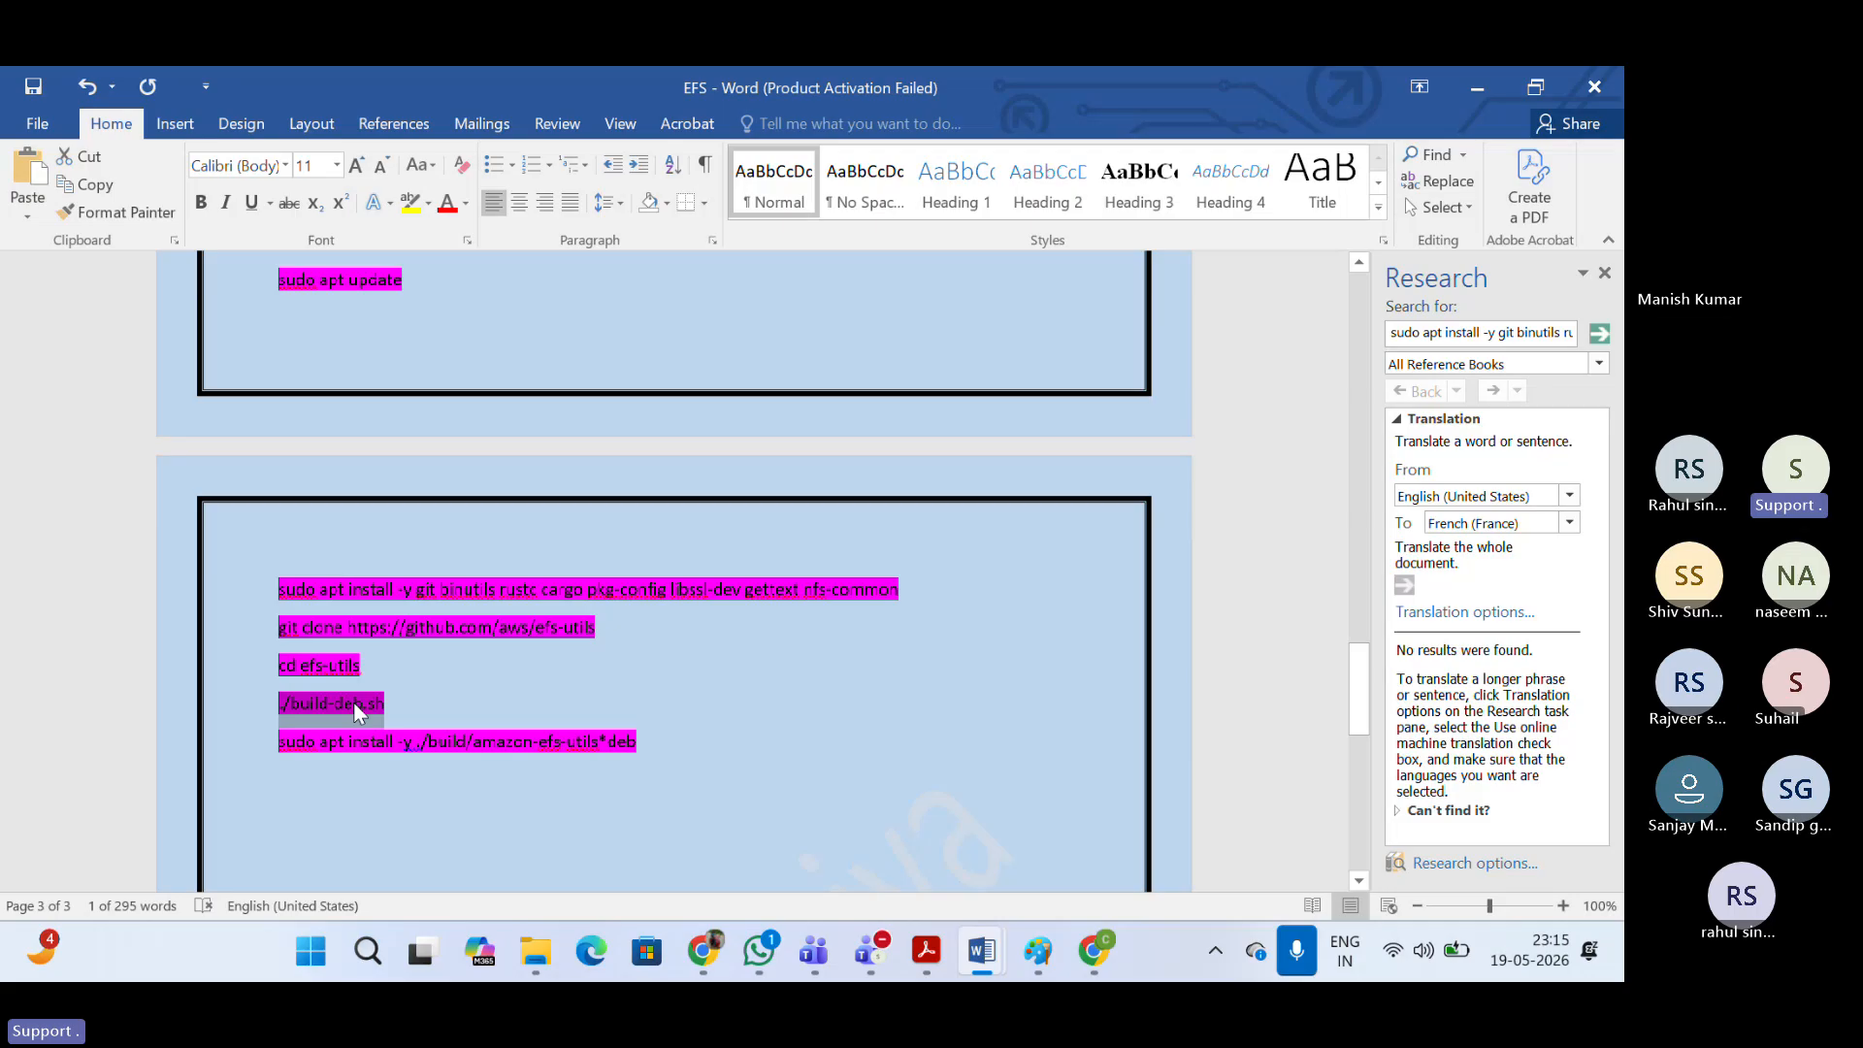
key("alt+Tab")
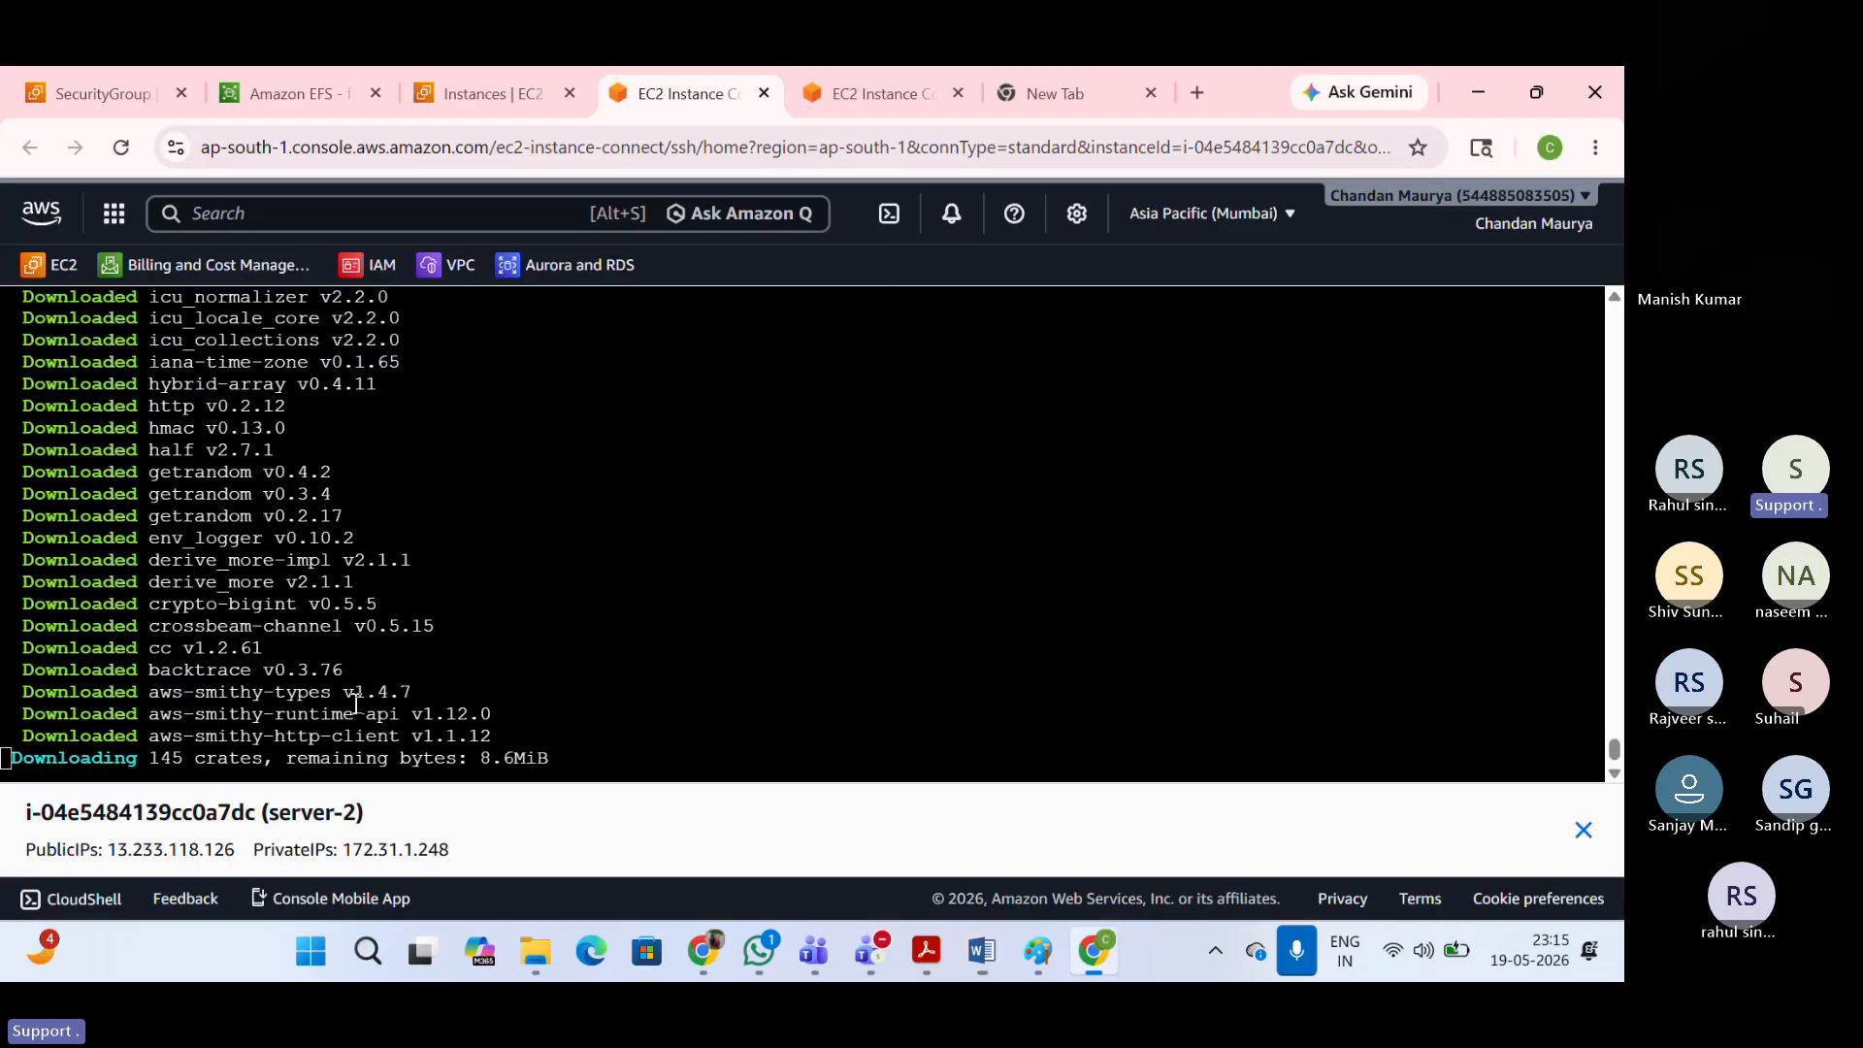
Step: Compare the server-1 and server-2 terminals, scrolling server-2's output to read the tokio build error
left_click(862, 92)
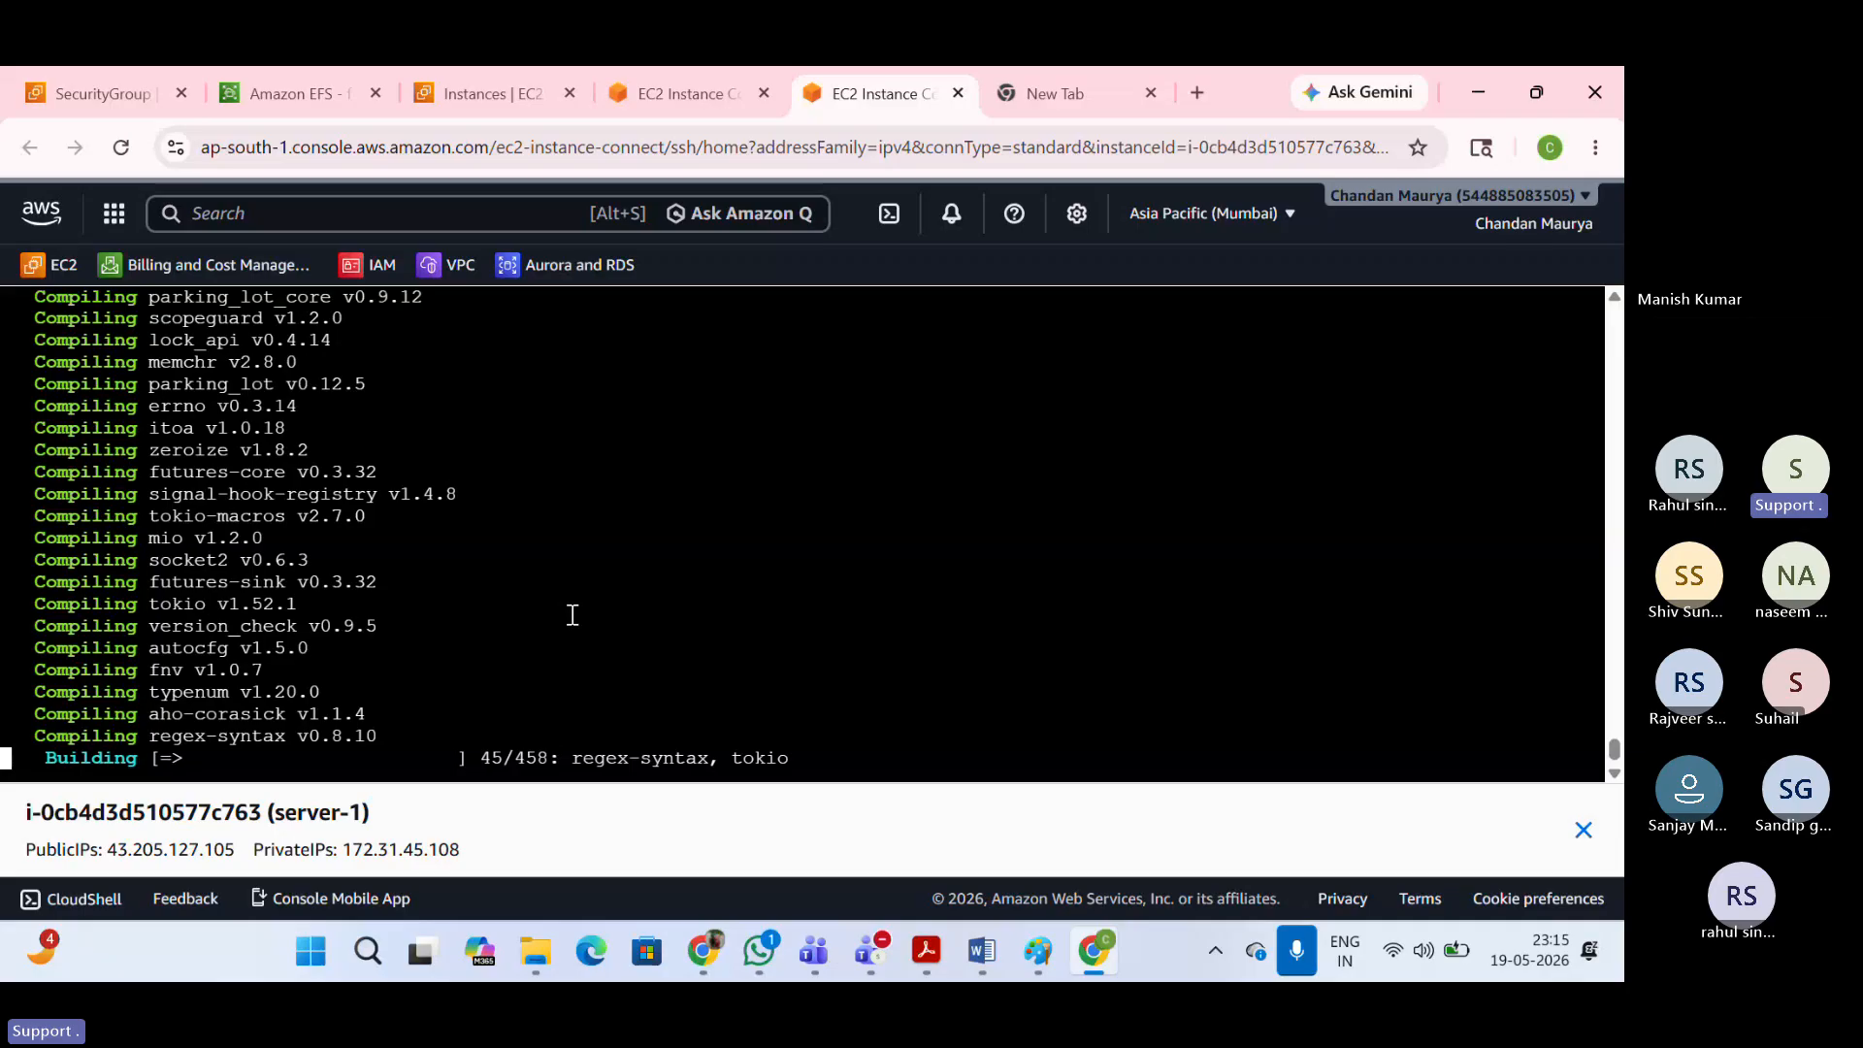
left_click(720, 80)
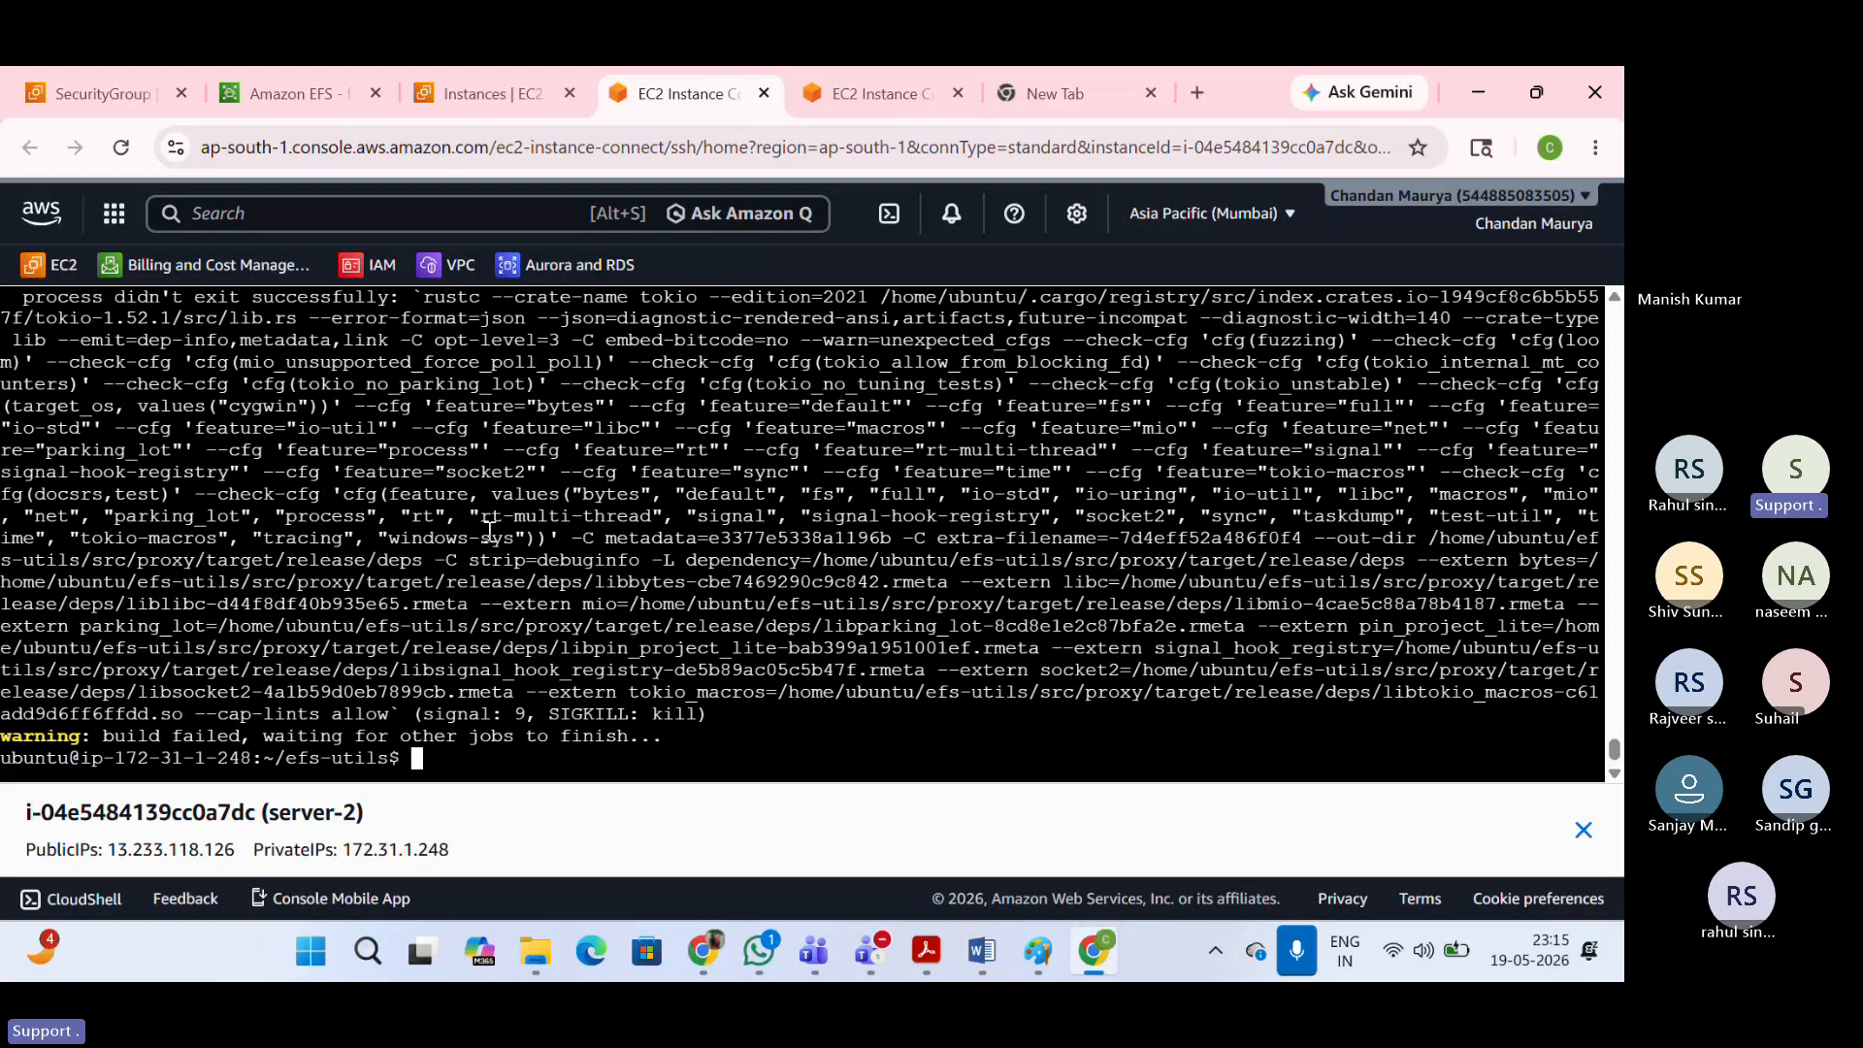
scroll(490, 532, "up", 8)
scroll(490, 532, "down", 3)
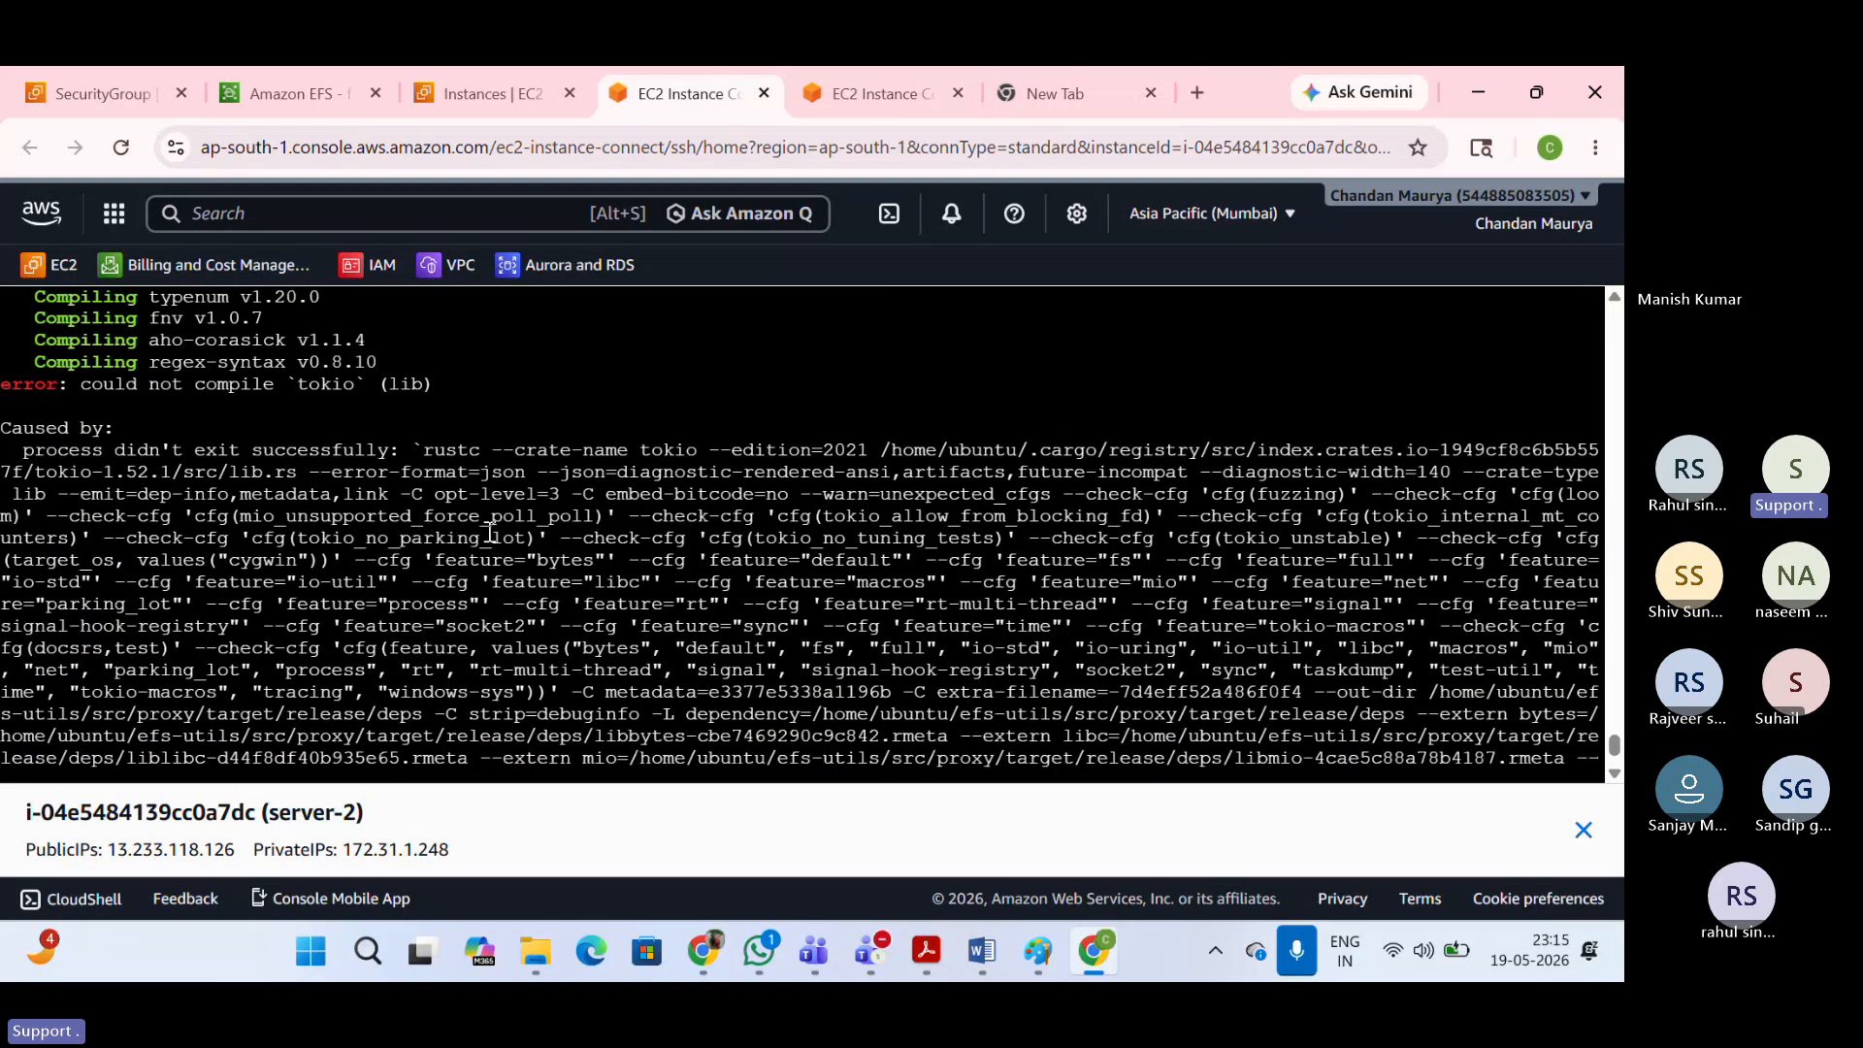
scroll(490, 532, "down", 3)
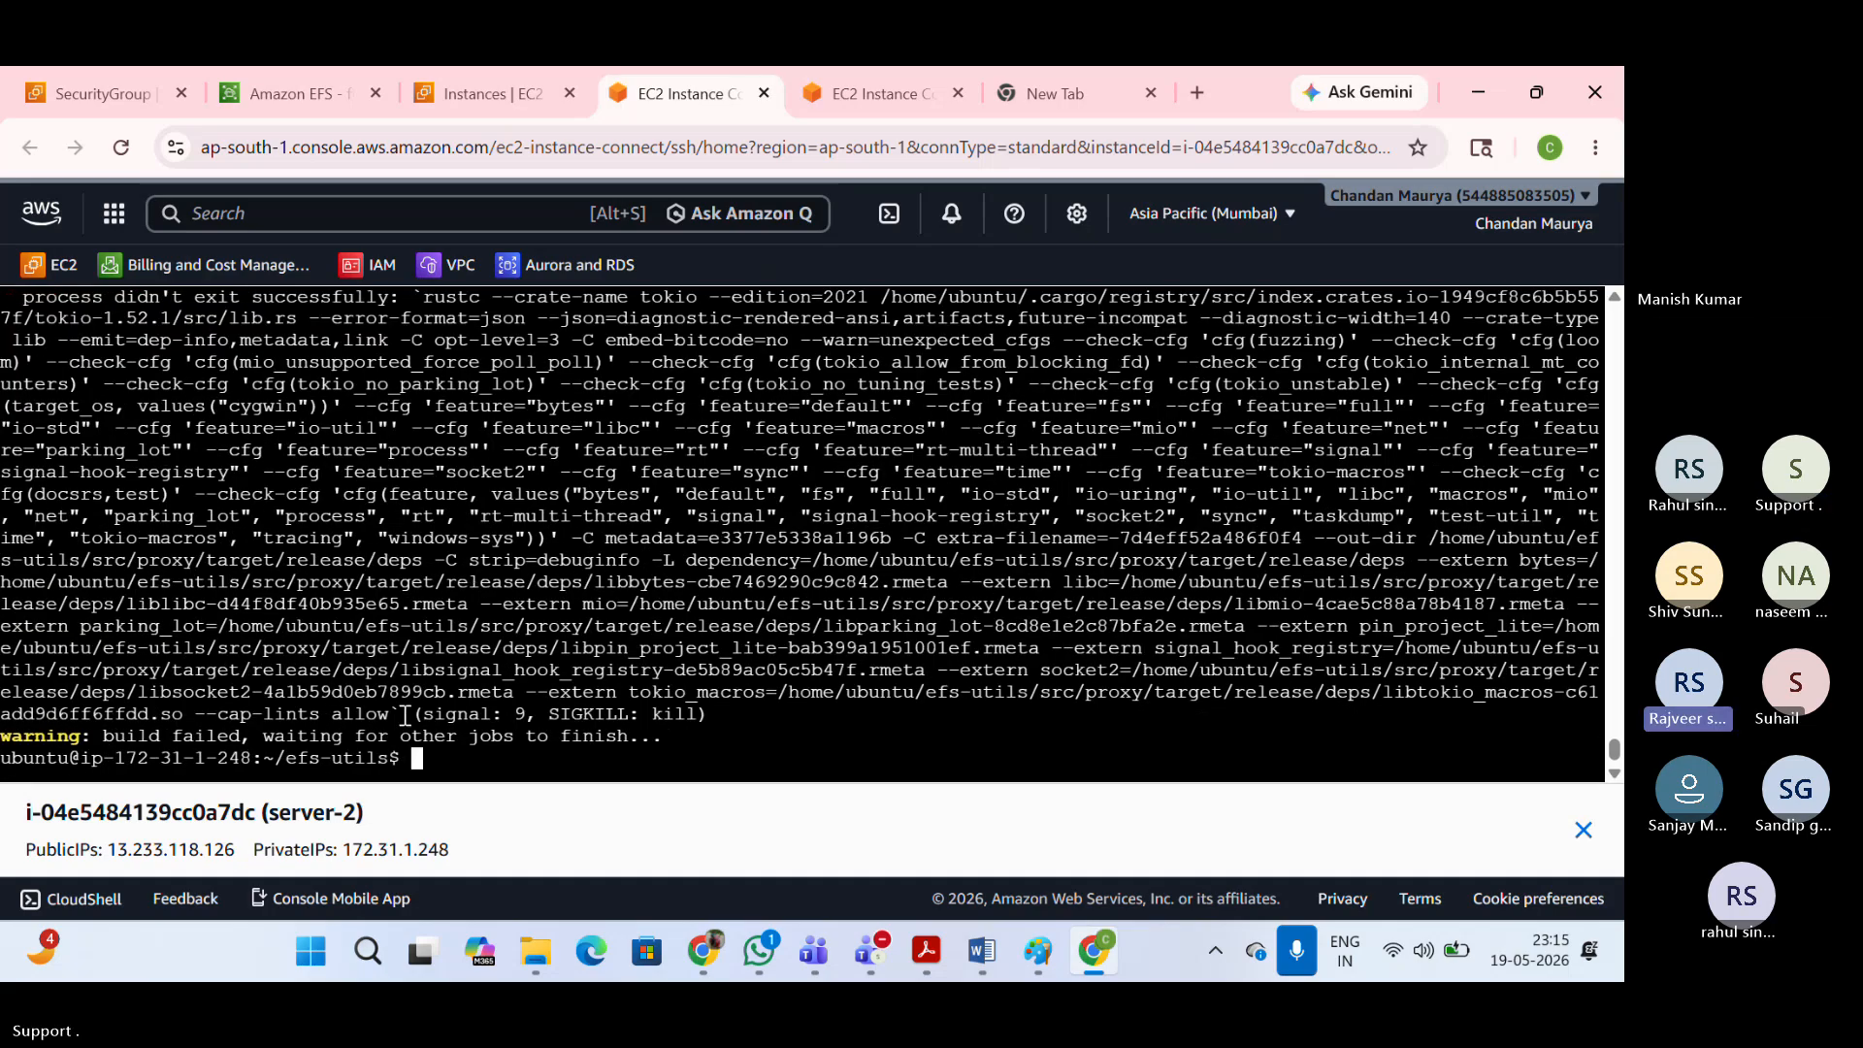
left_click(877, 88)
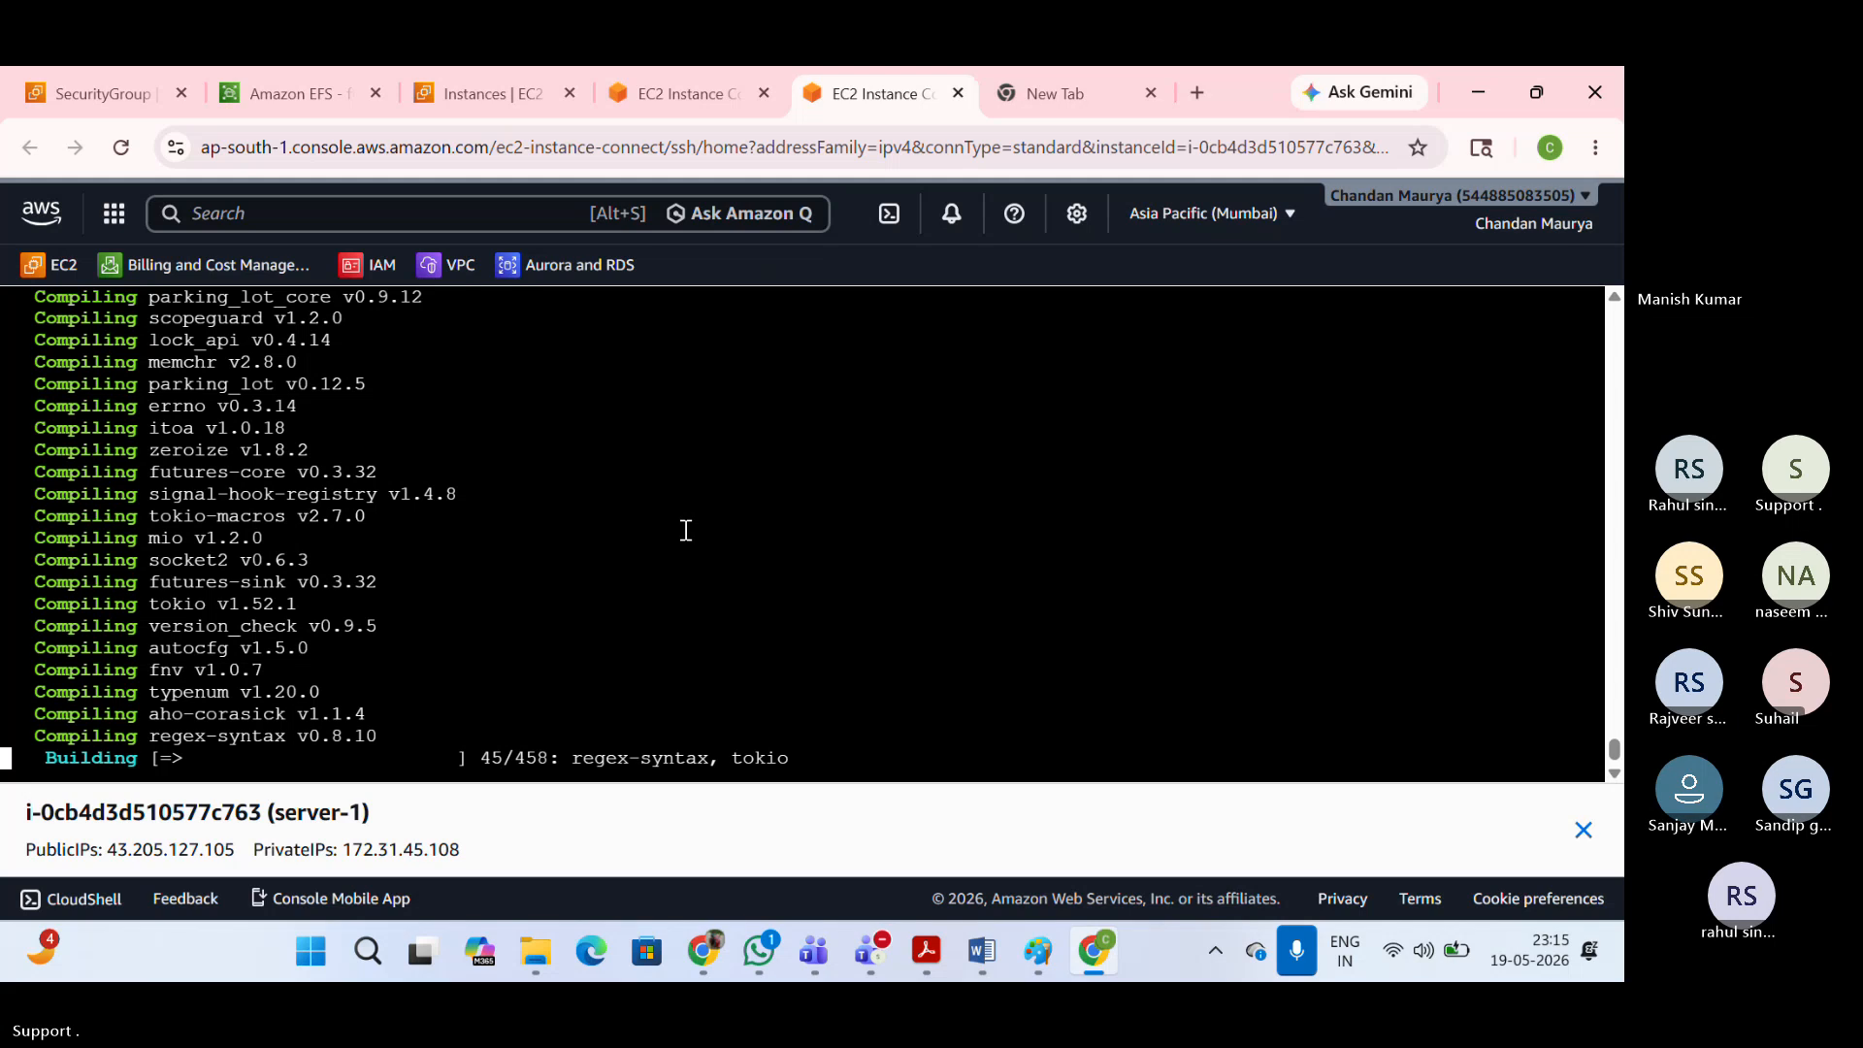
left_click(708, 91)
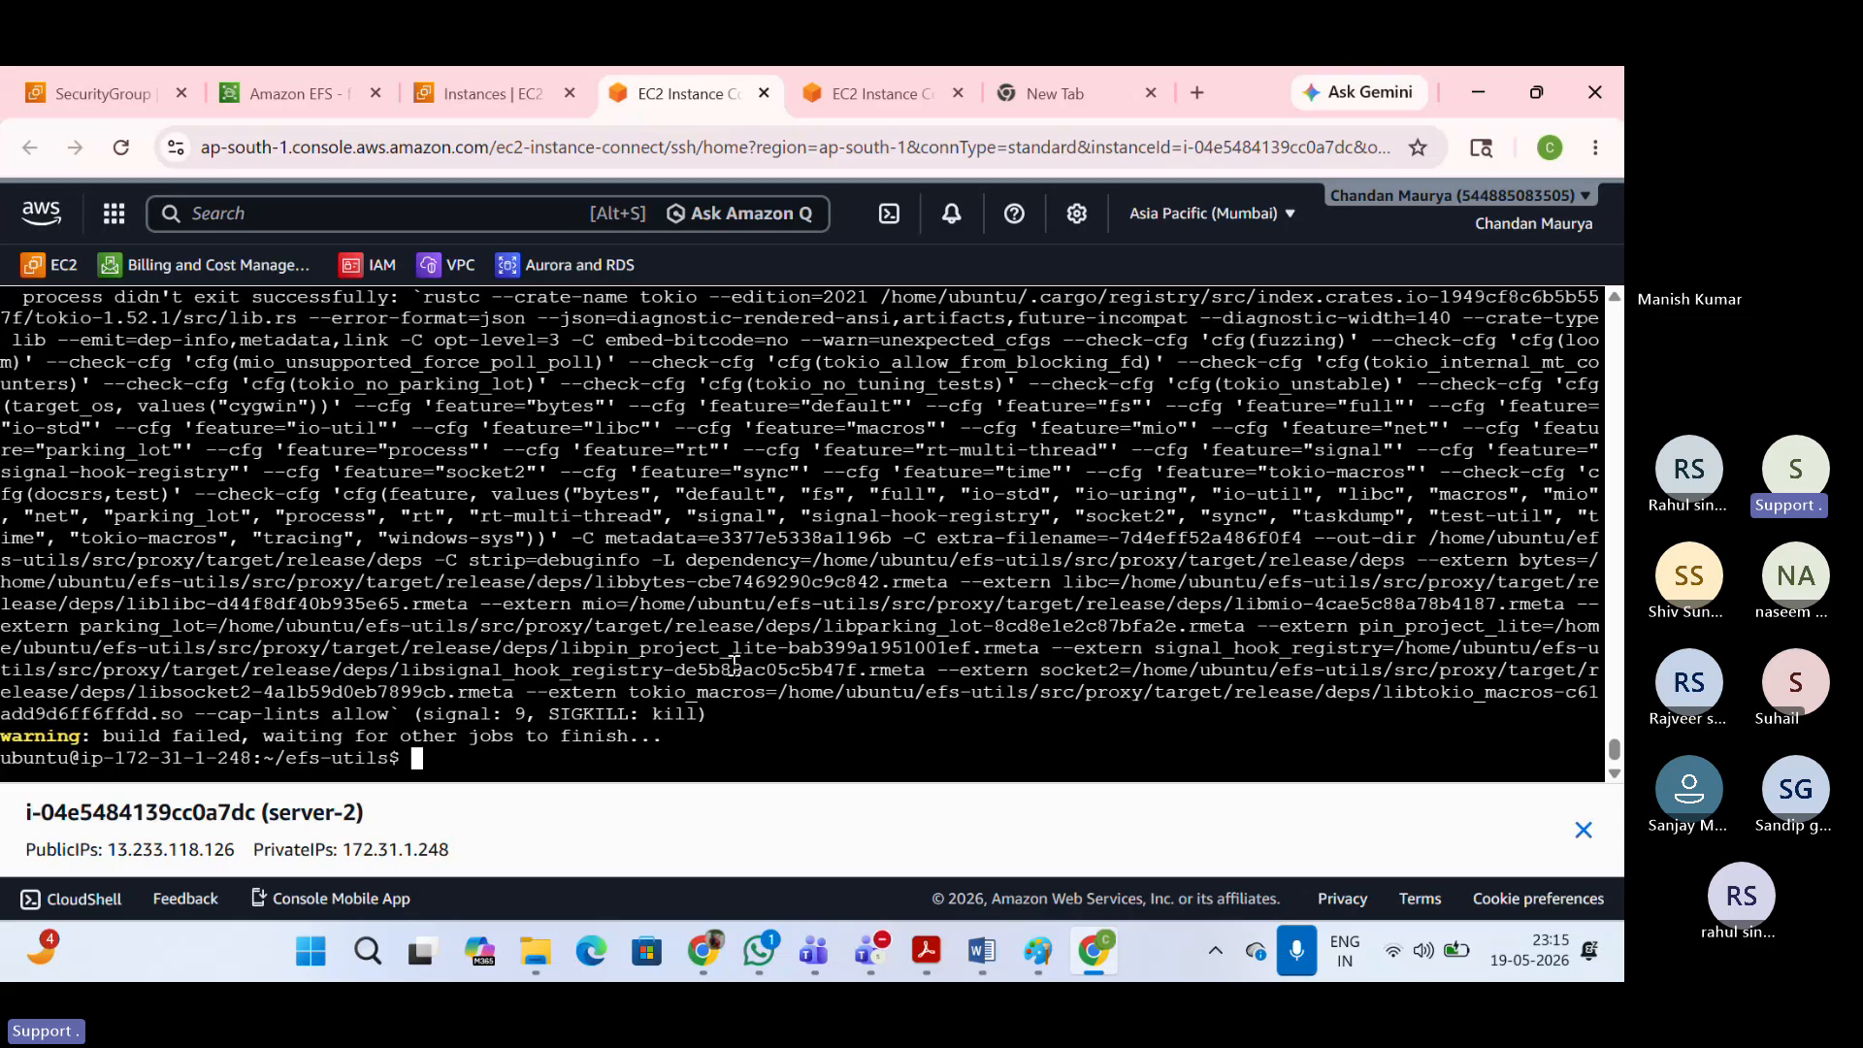
left_click(862, 84)
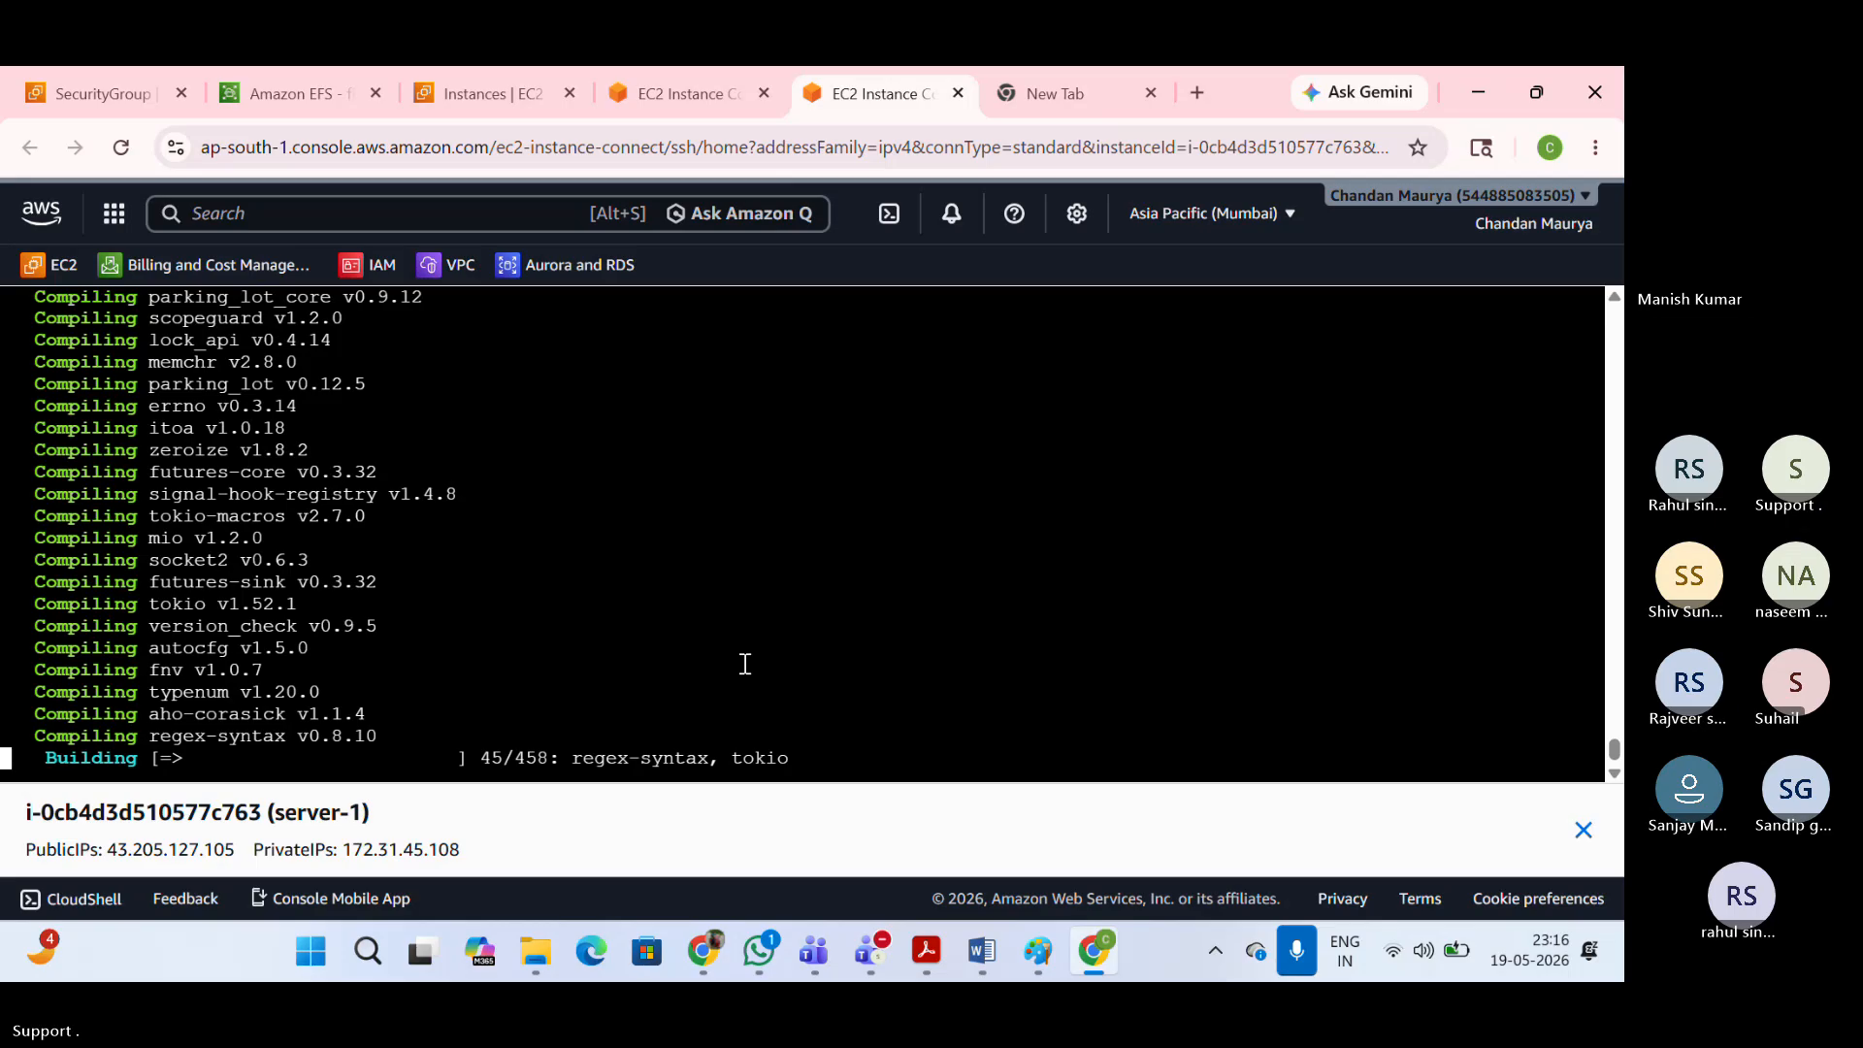
Step: Bring up server-2's failed build terminal, briefly checking the EFS architecture diagram
mouse_move(695, 67)
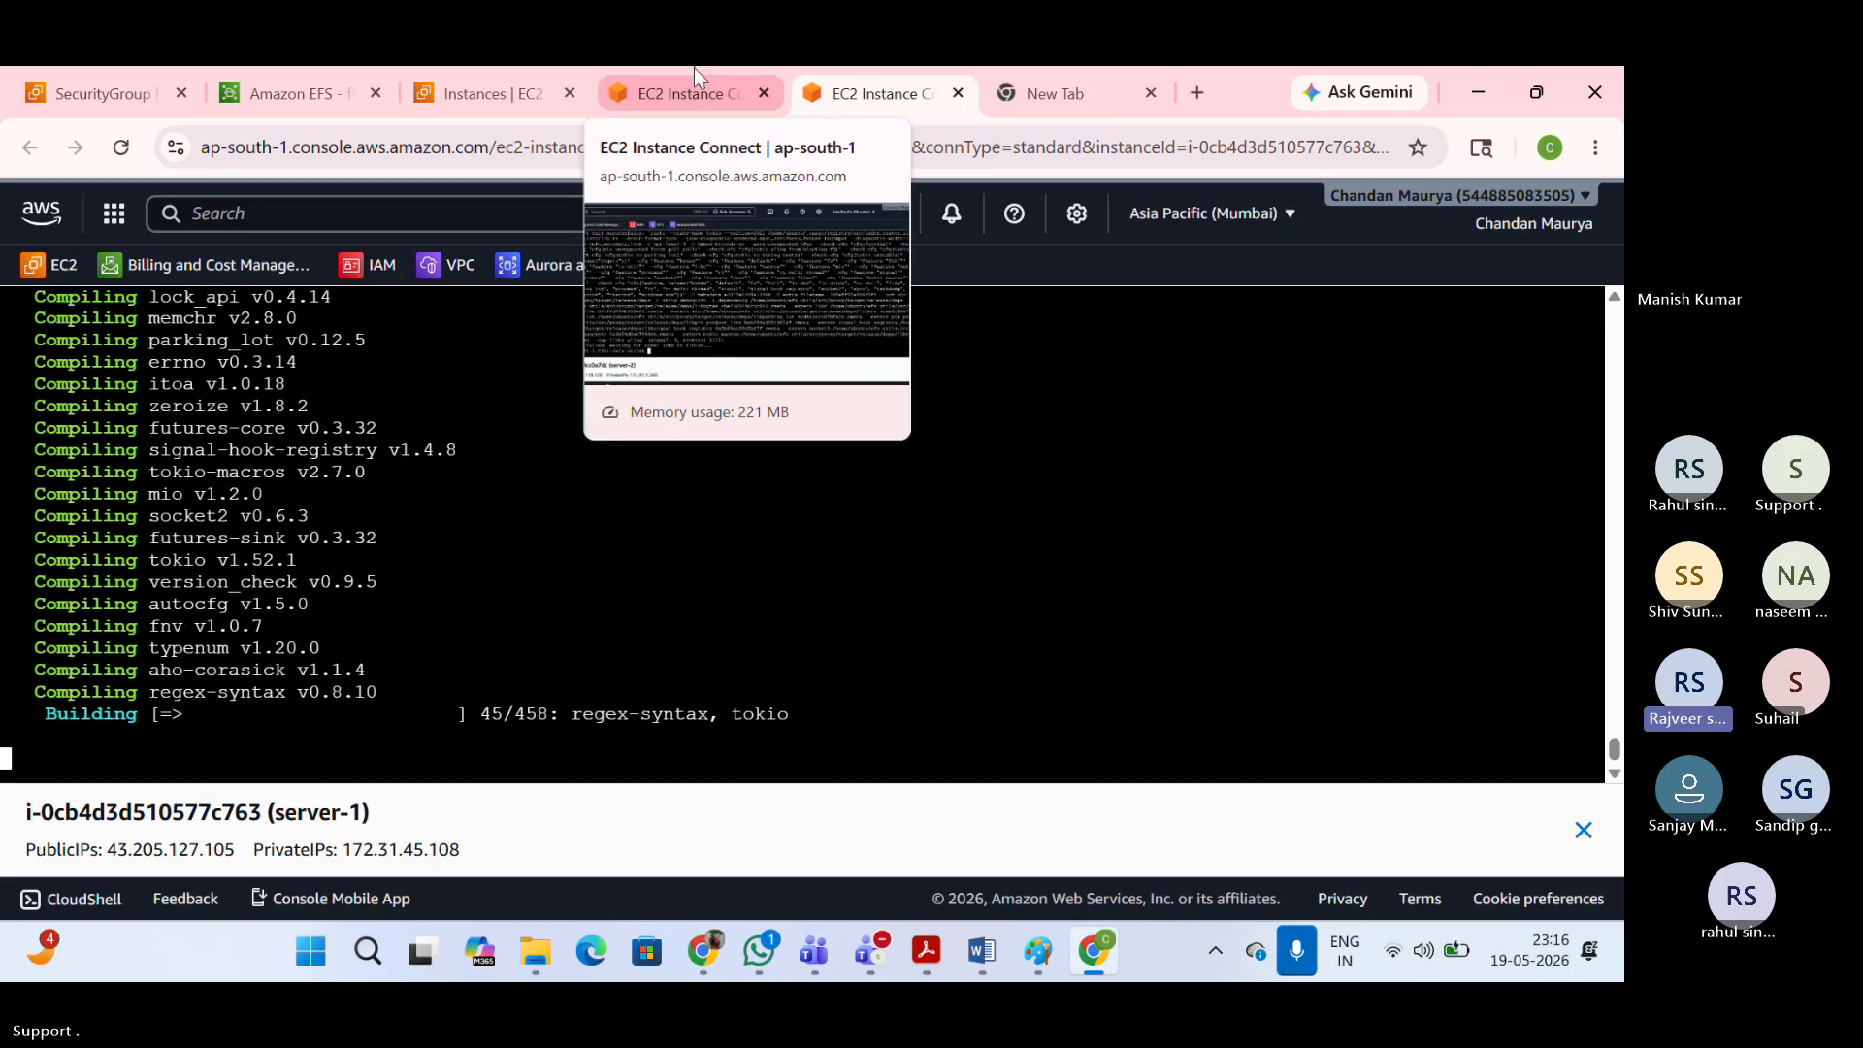
left_click(695, 66)
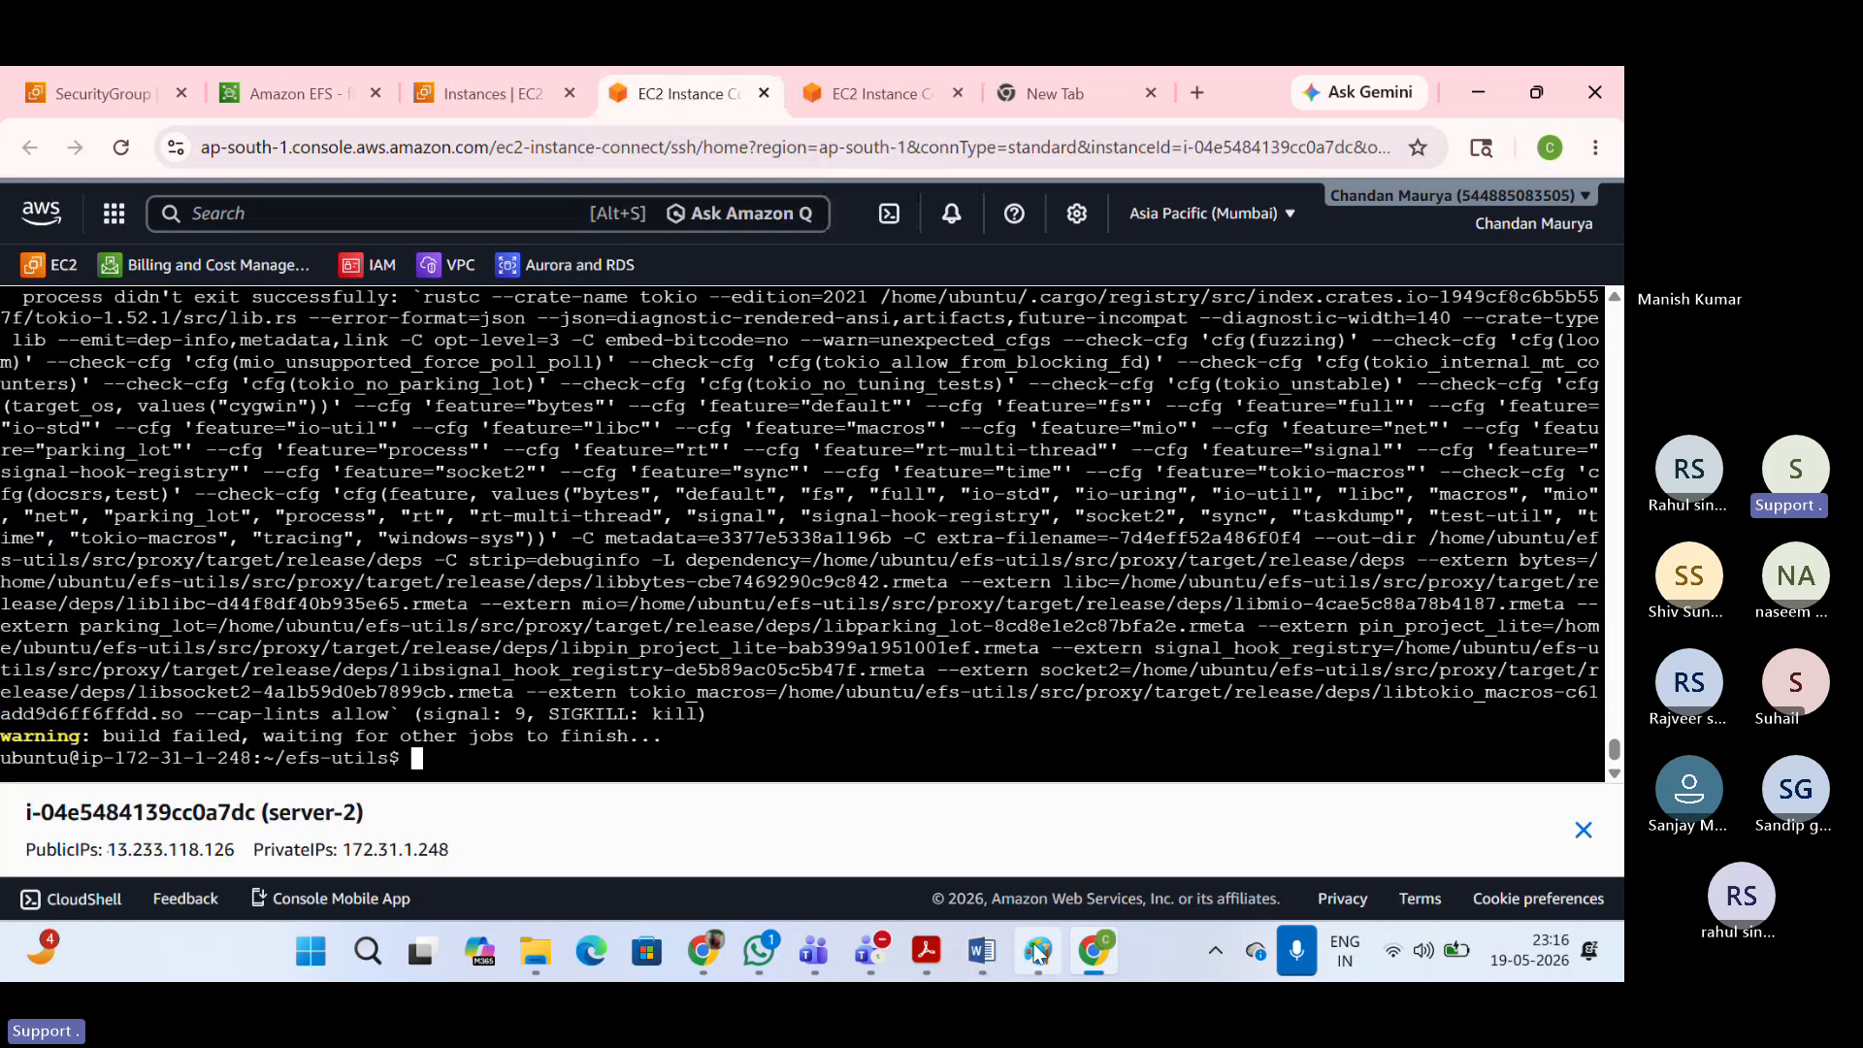
mouse_move(926, 961)
mouse_move(1047, 958)
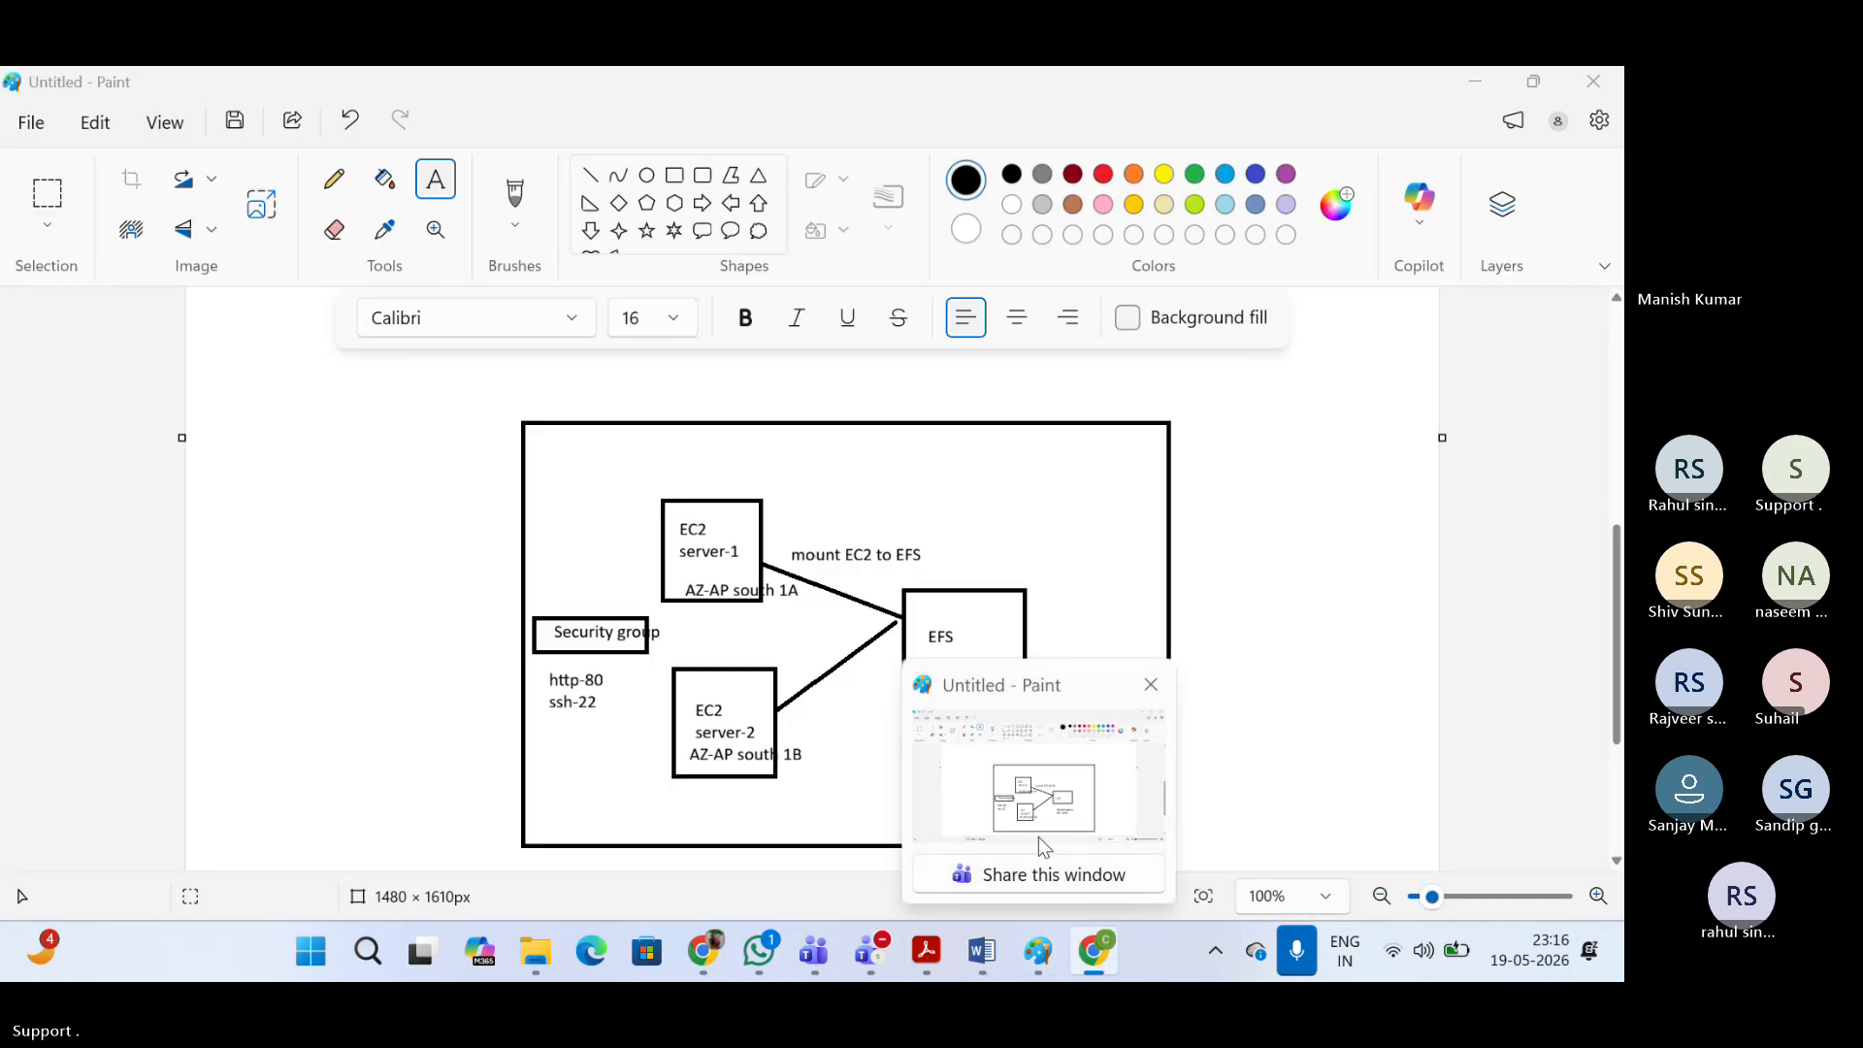
left_click(1039, 836)
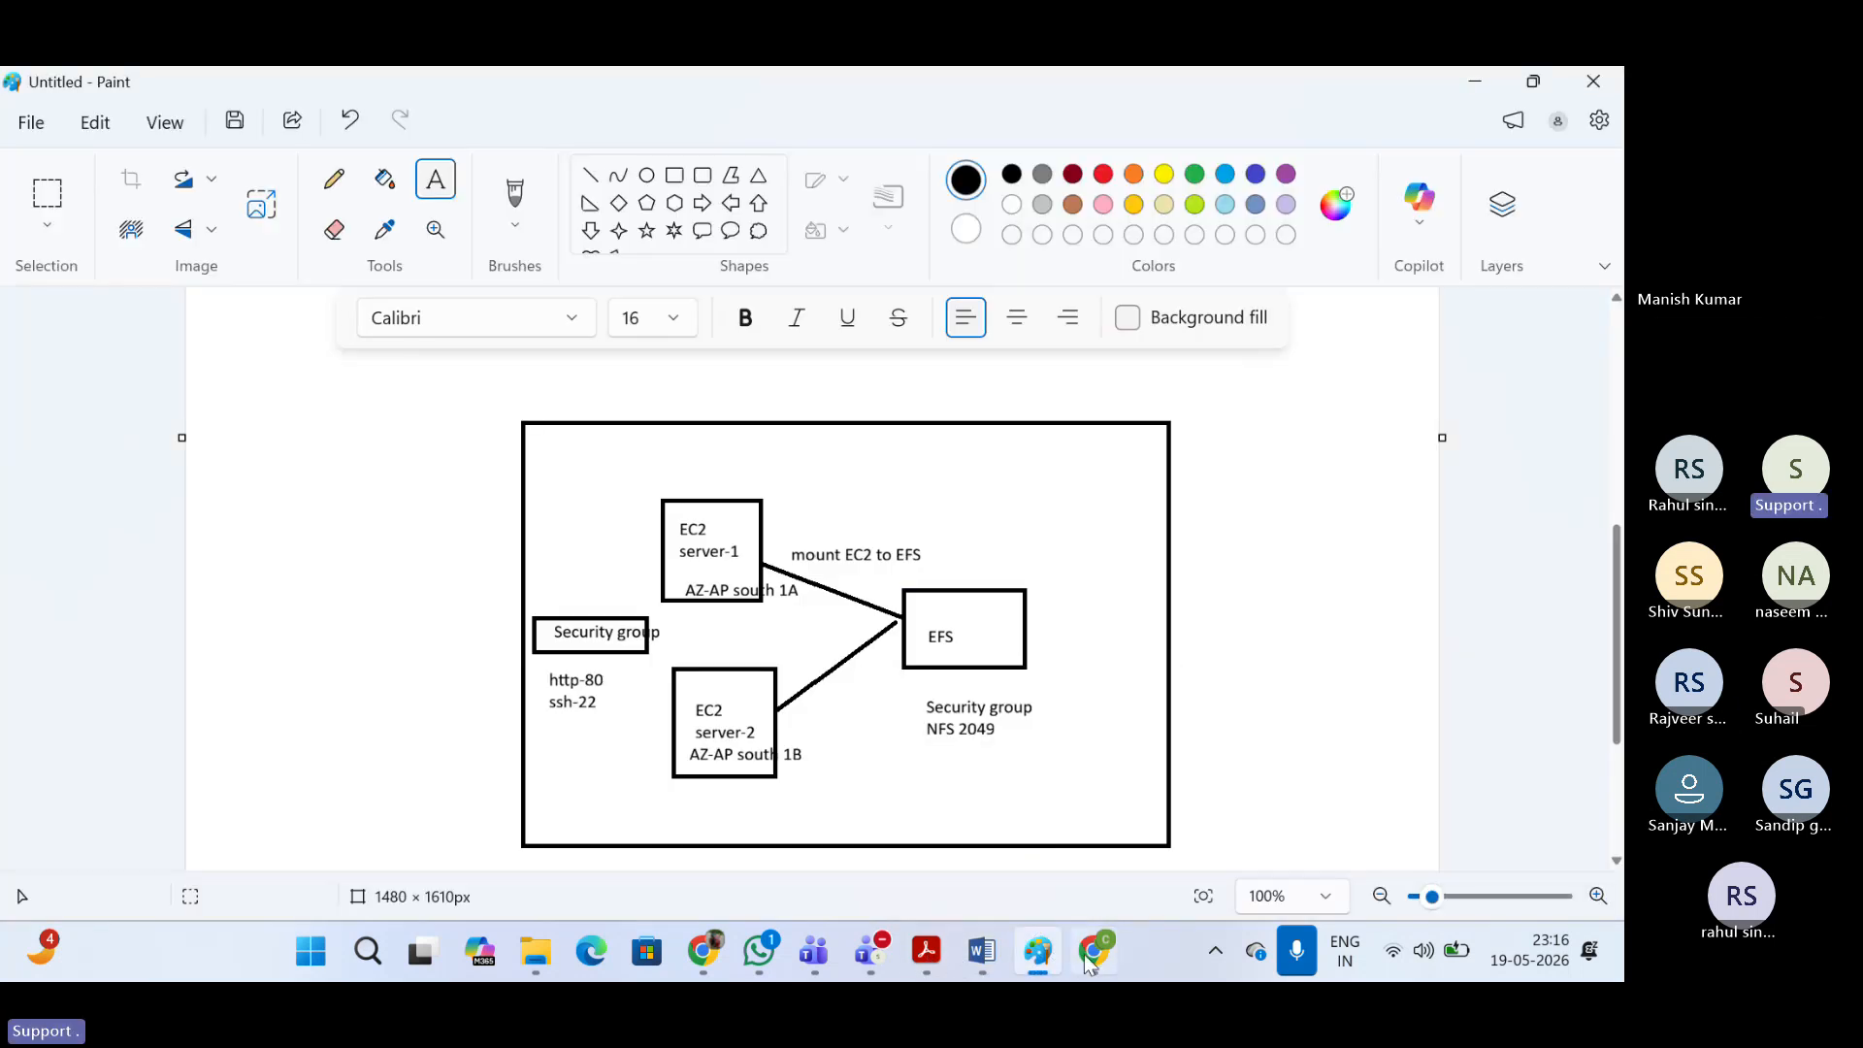
mouse_move(1093, 956)
left_click(1060, 799)
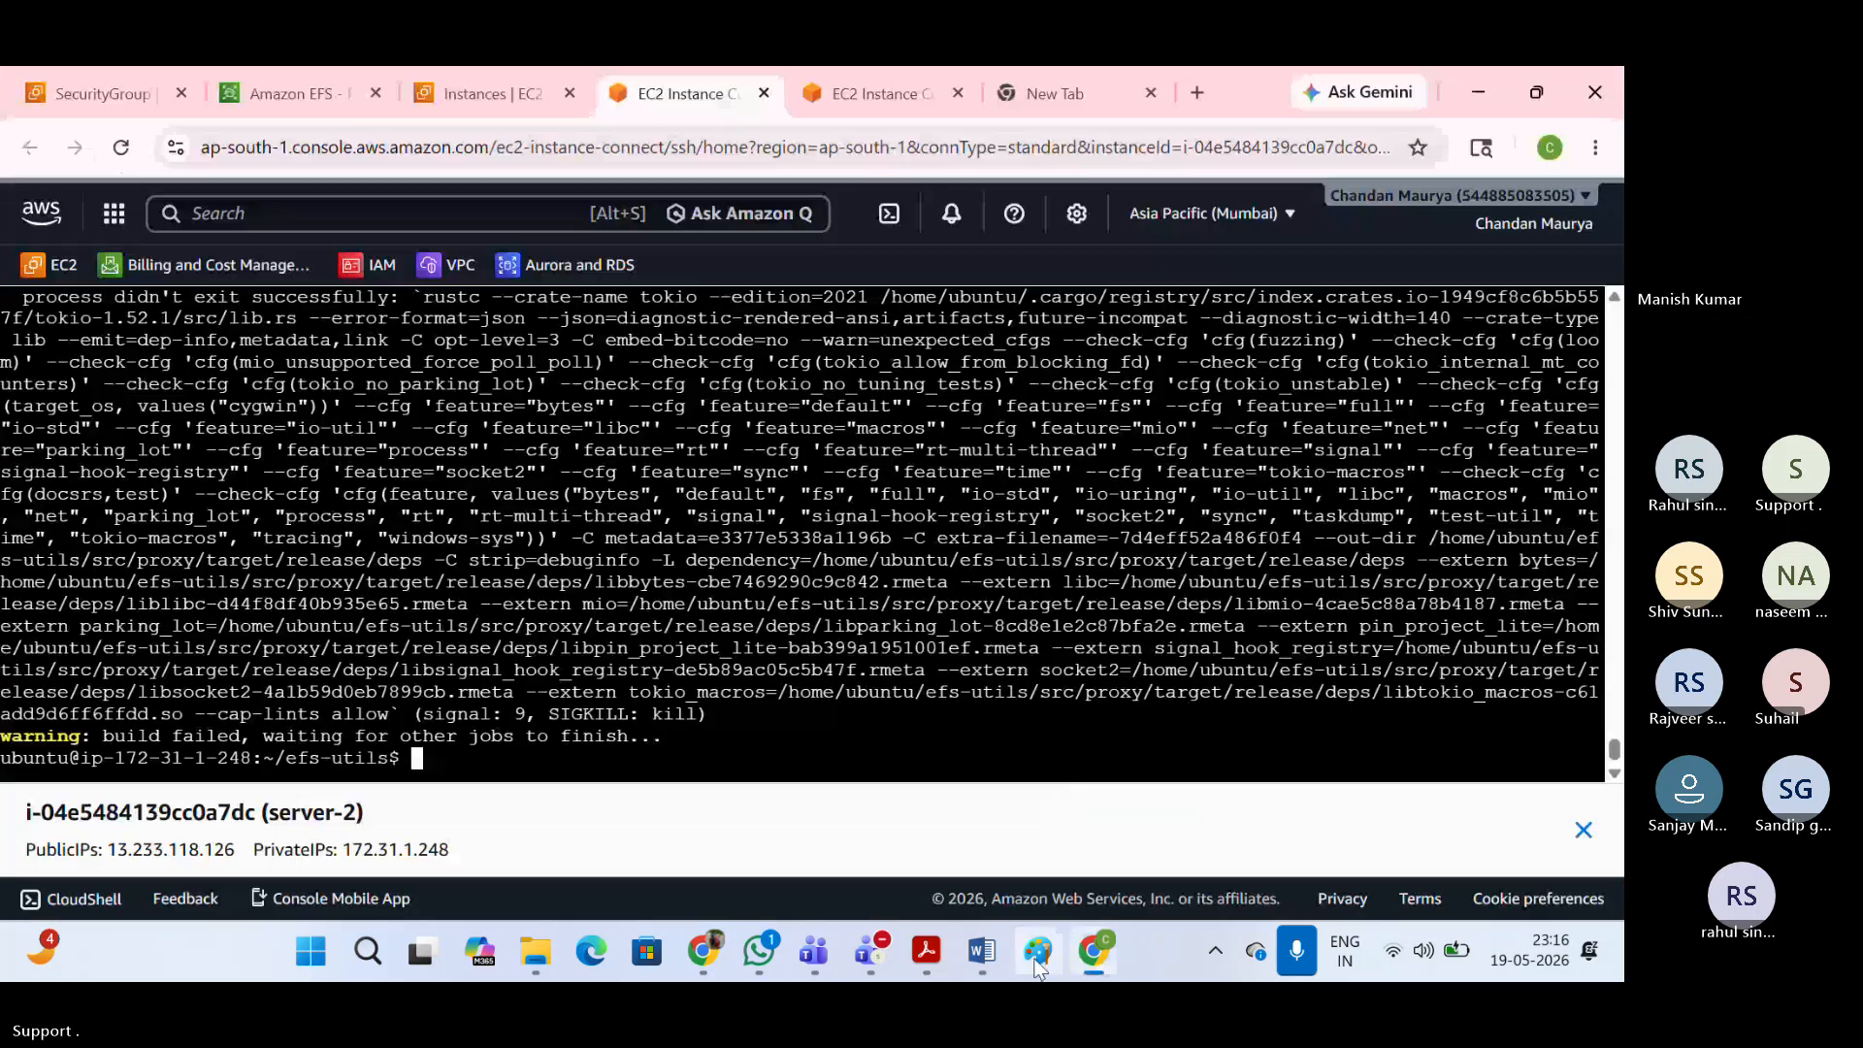
Step: Copy the final sudo apt install amazon-efs-utils line from the Word notes and minimize Word
mouse_move(1027, 957)
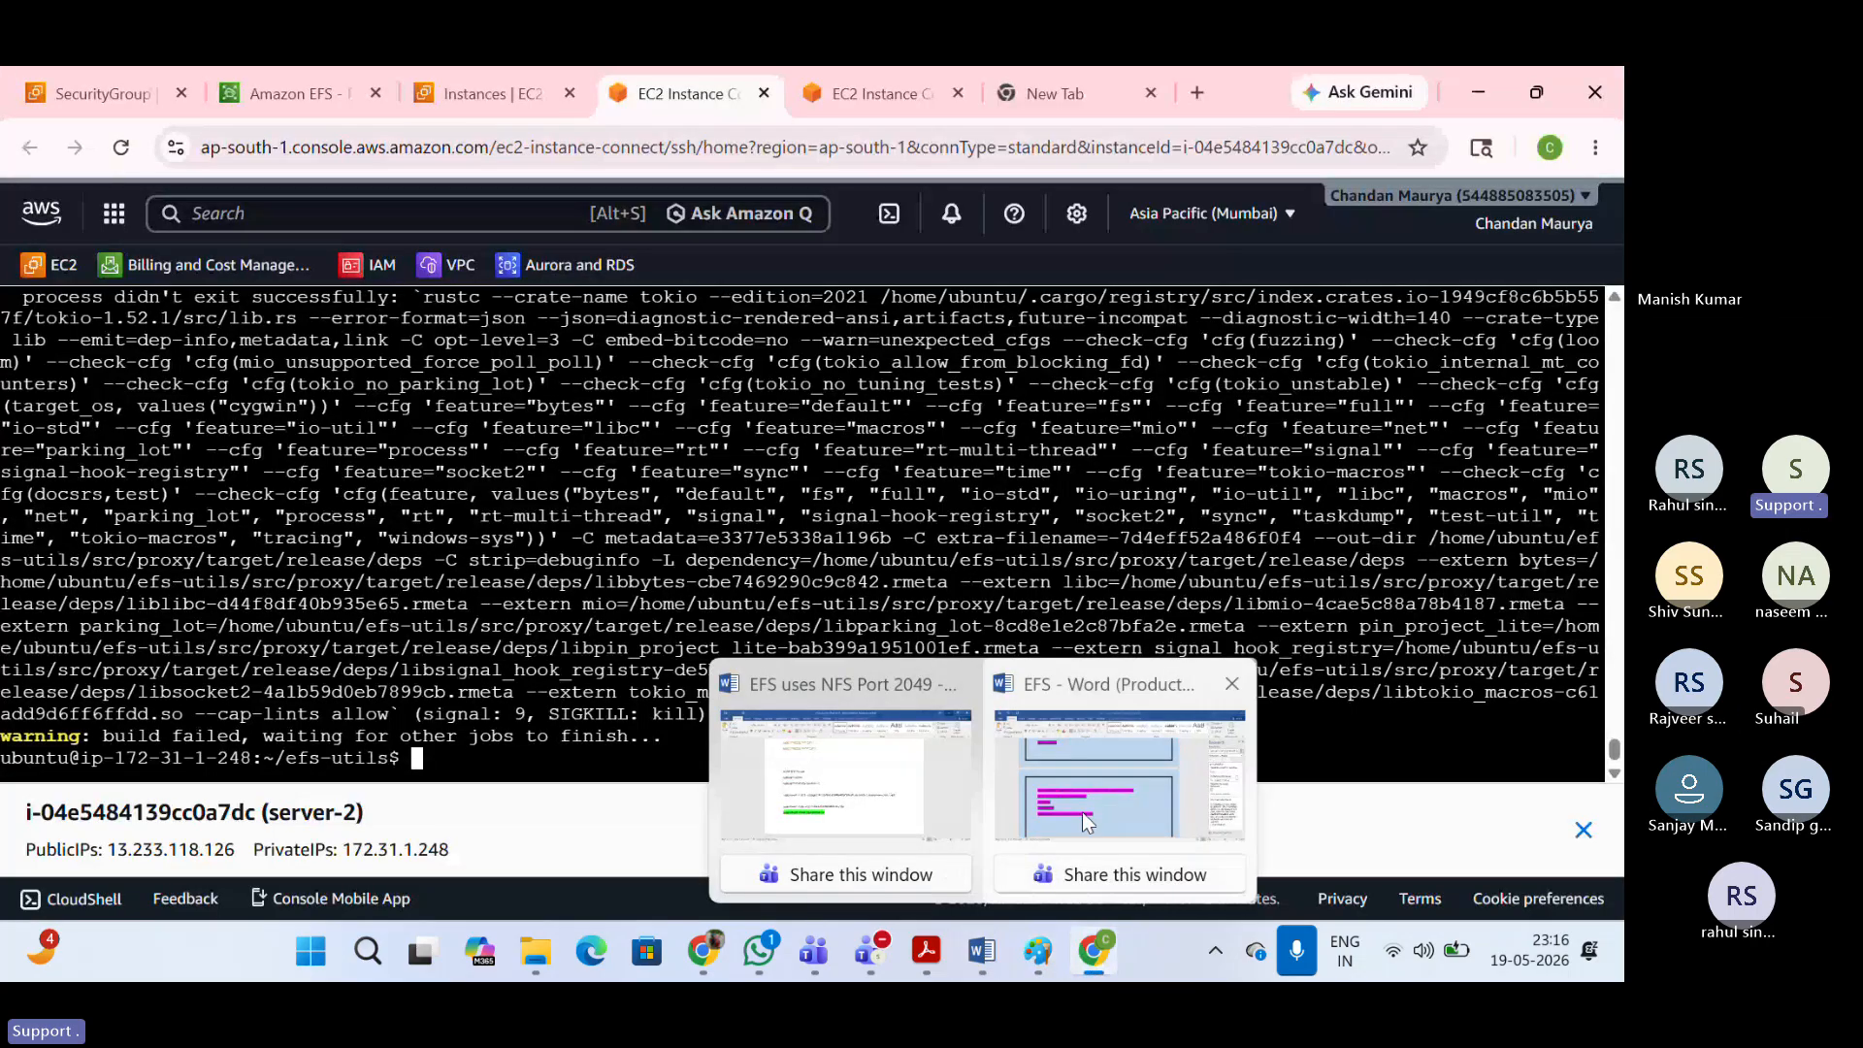
left_click(1082, 810)
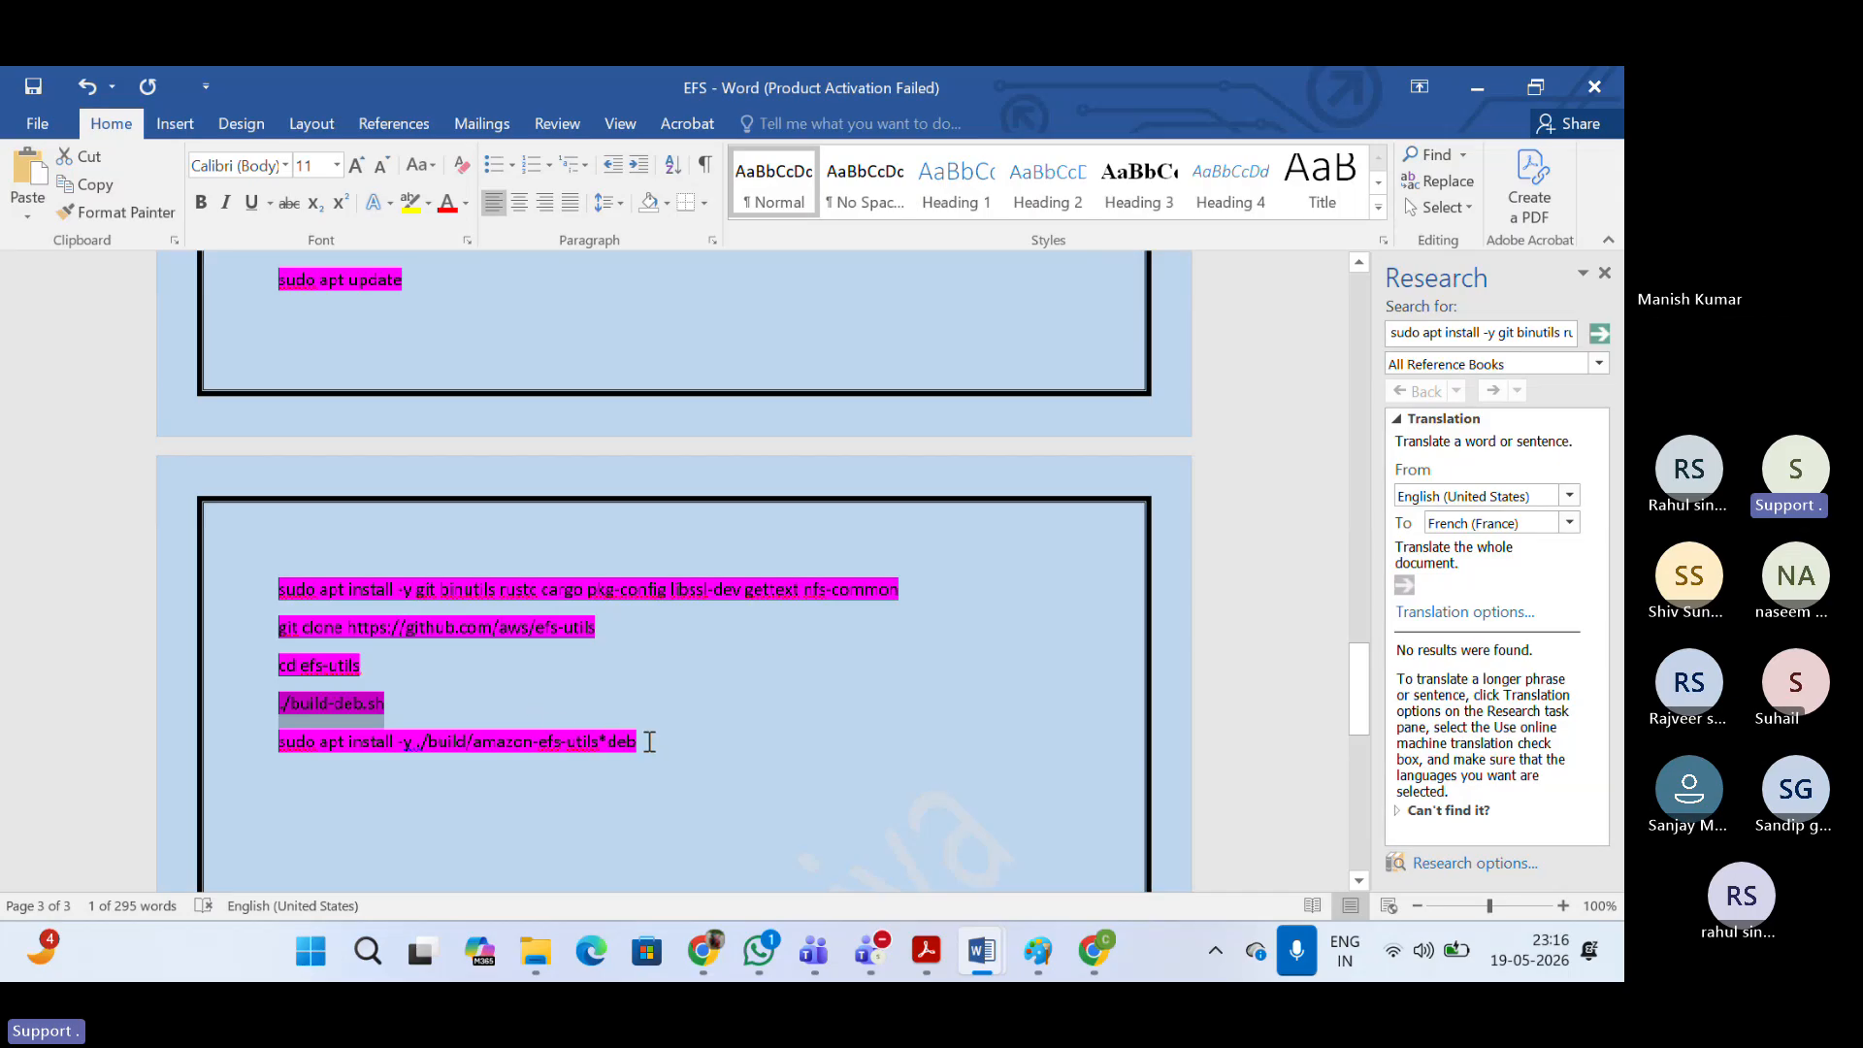
left_click_drag(649, 740, 250, 744)
key("ctrl+c")
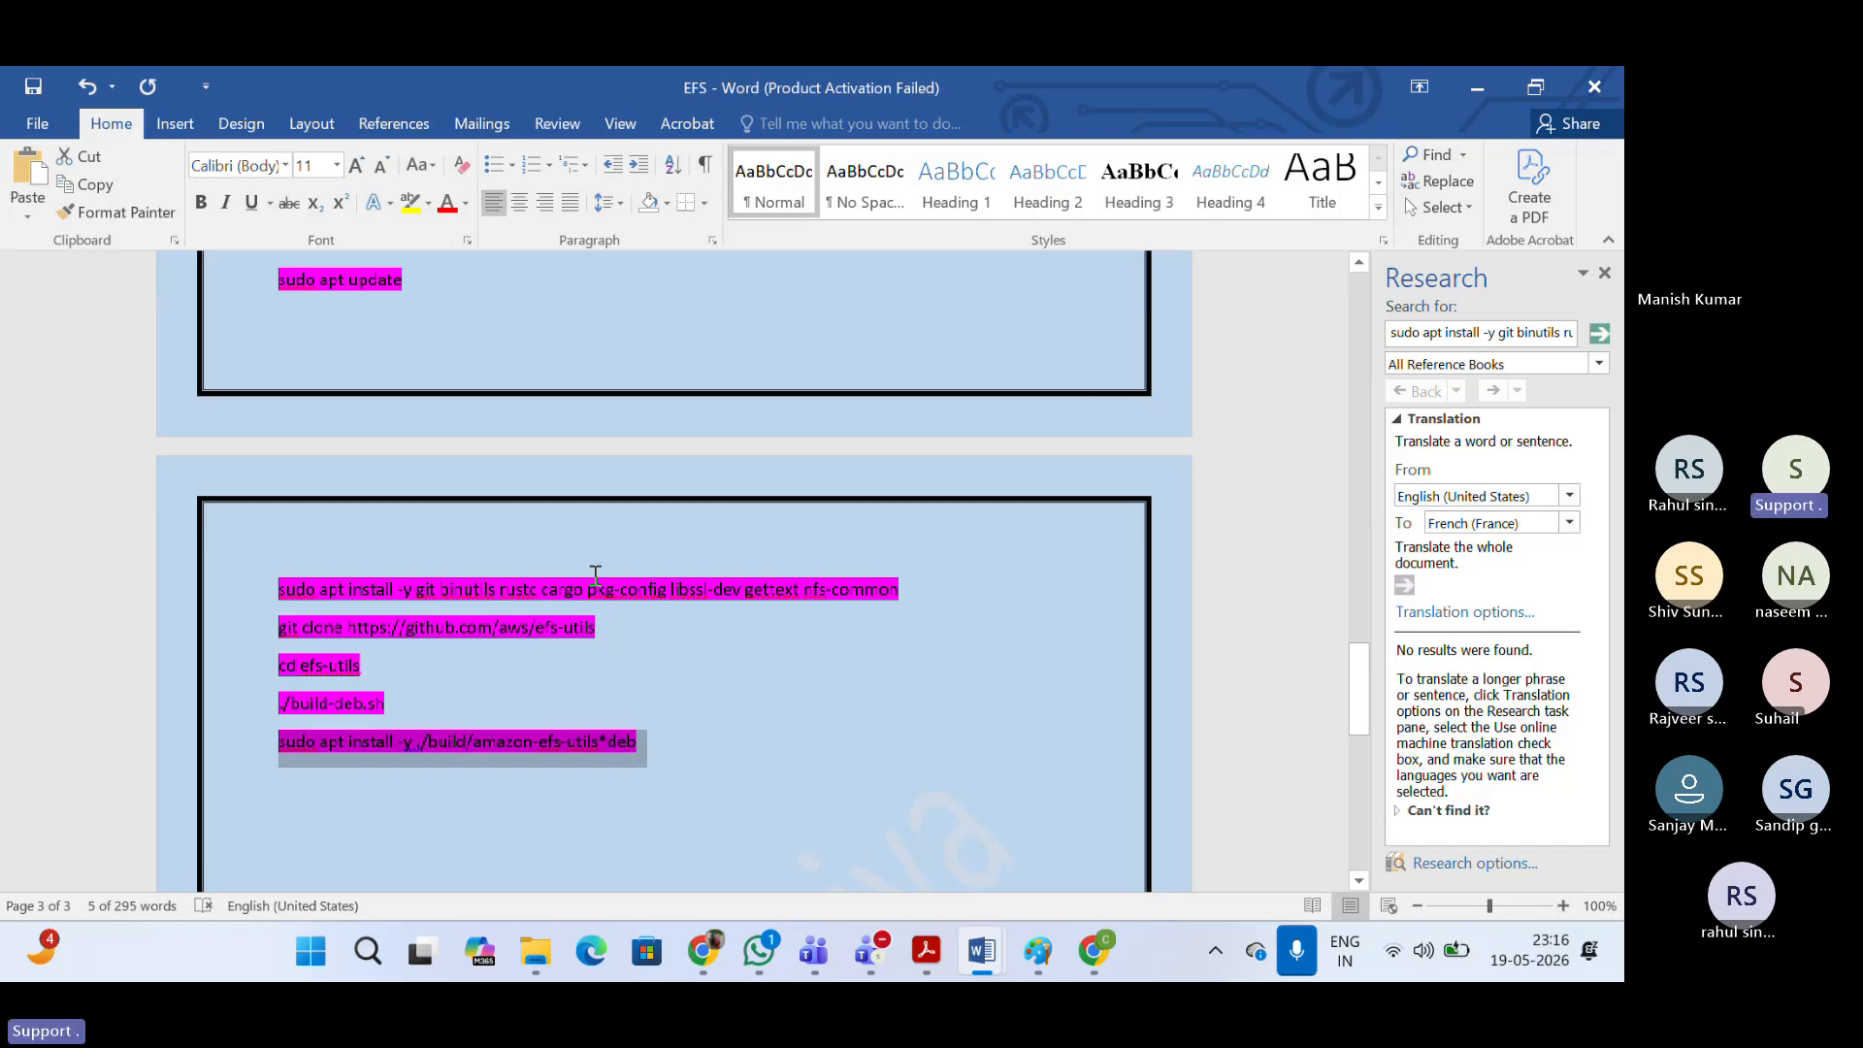
left_click(1479, 84)
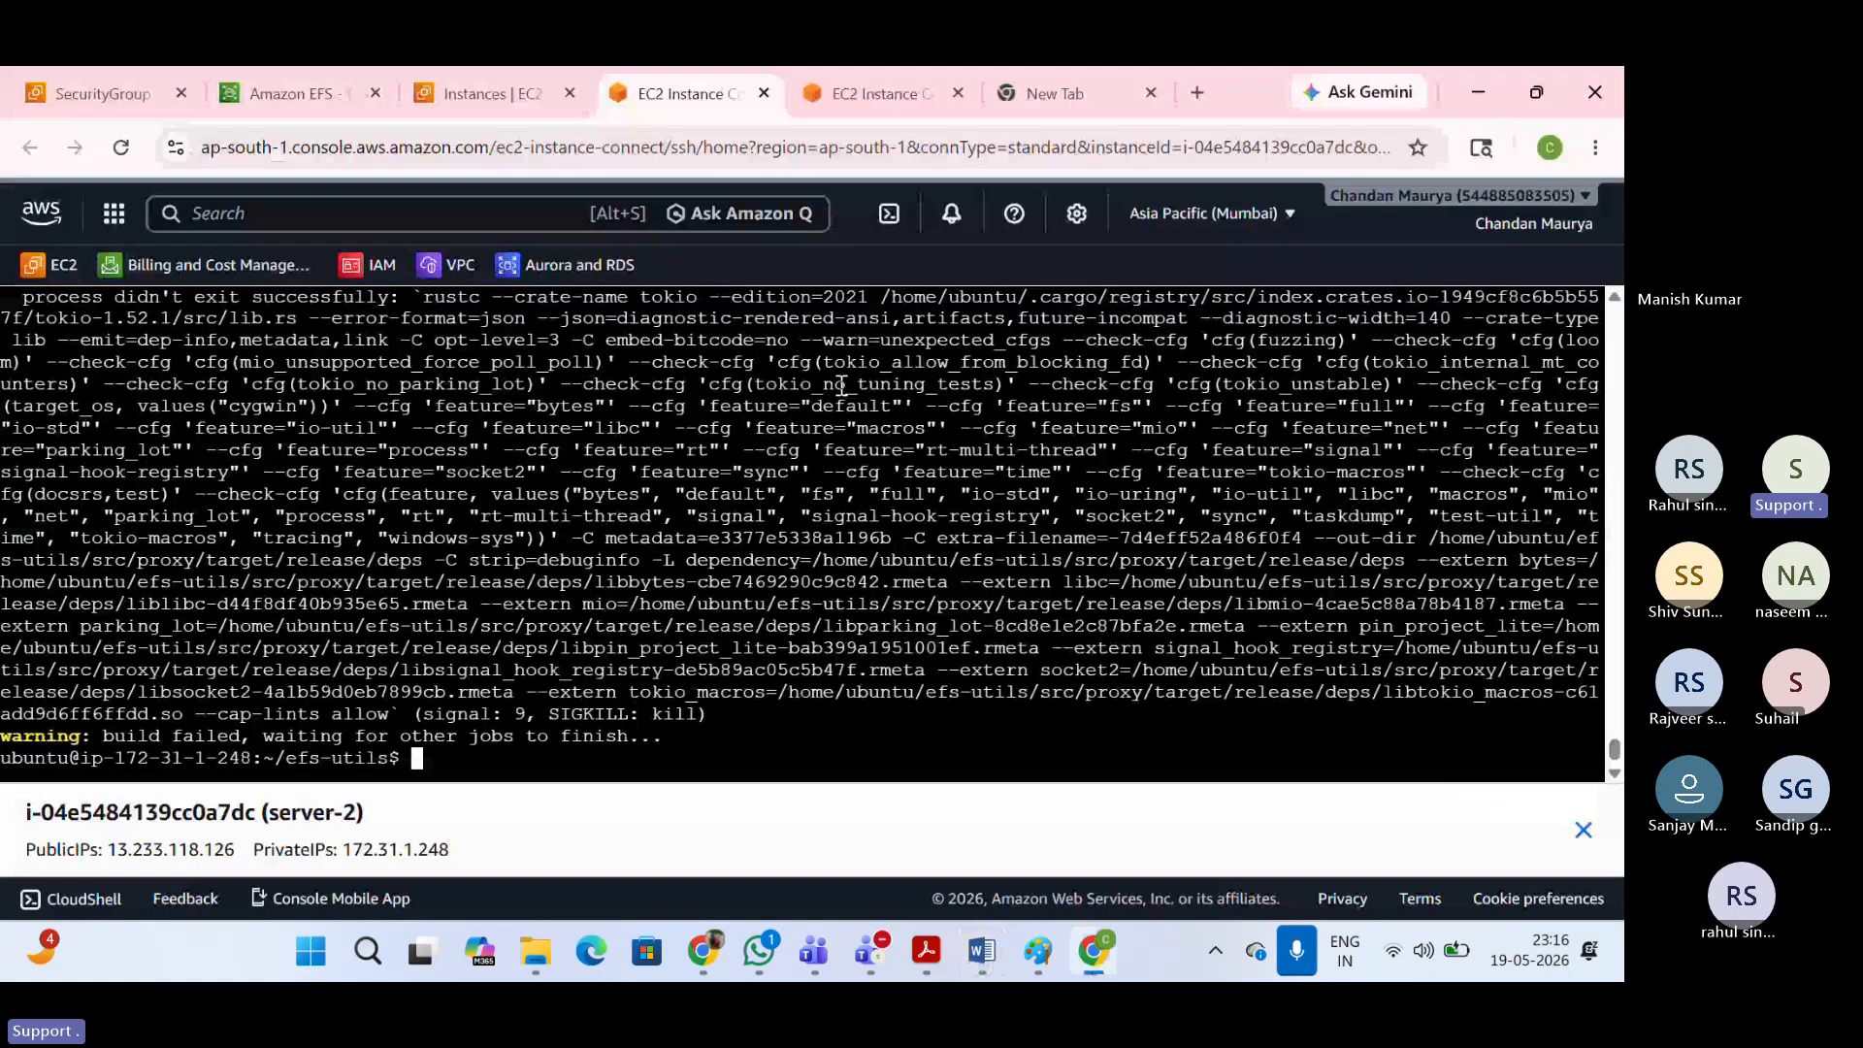
Step: Paste and run the amazon-efs-utils install command on server-2, then view server-1's terminal
right_click(526, 739)
left_click(570, 452)
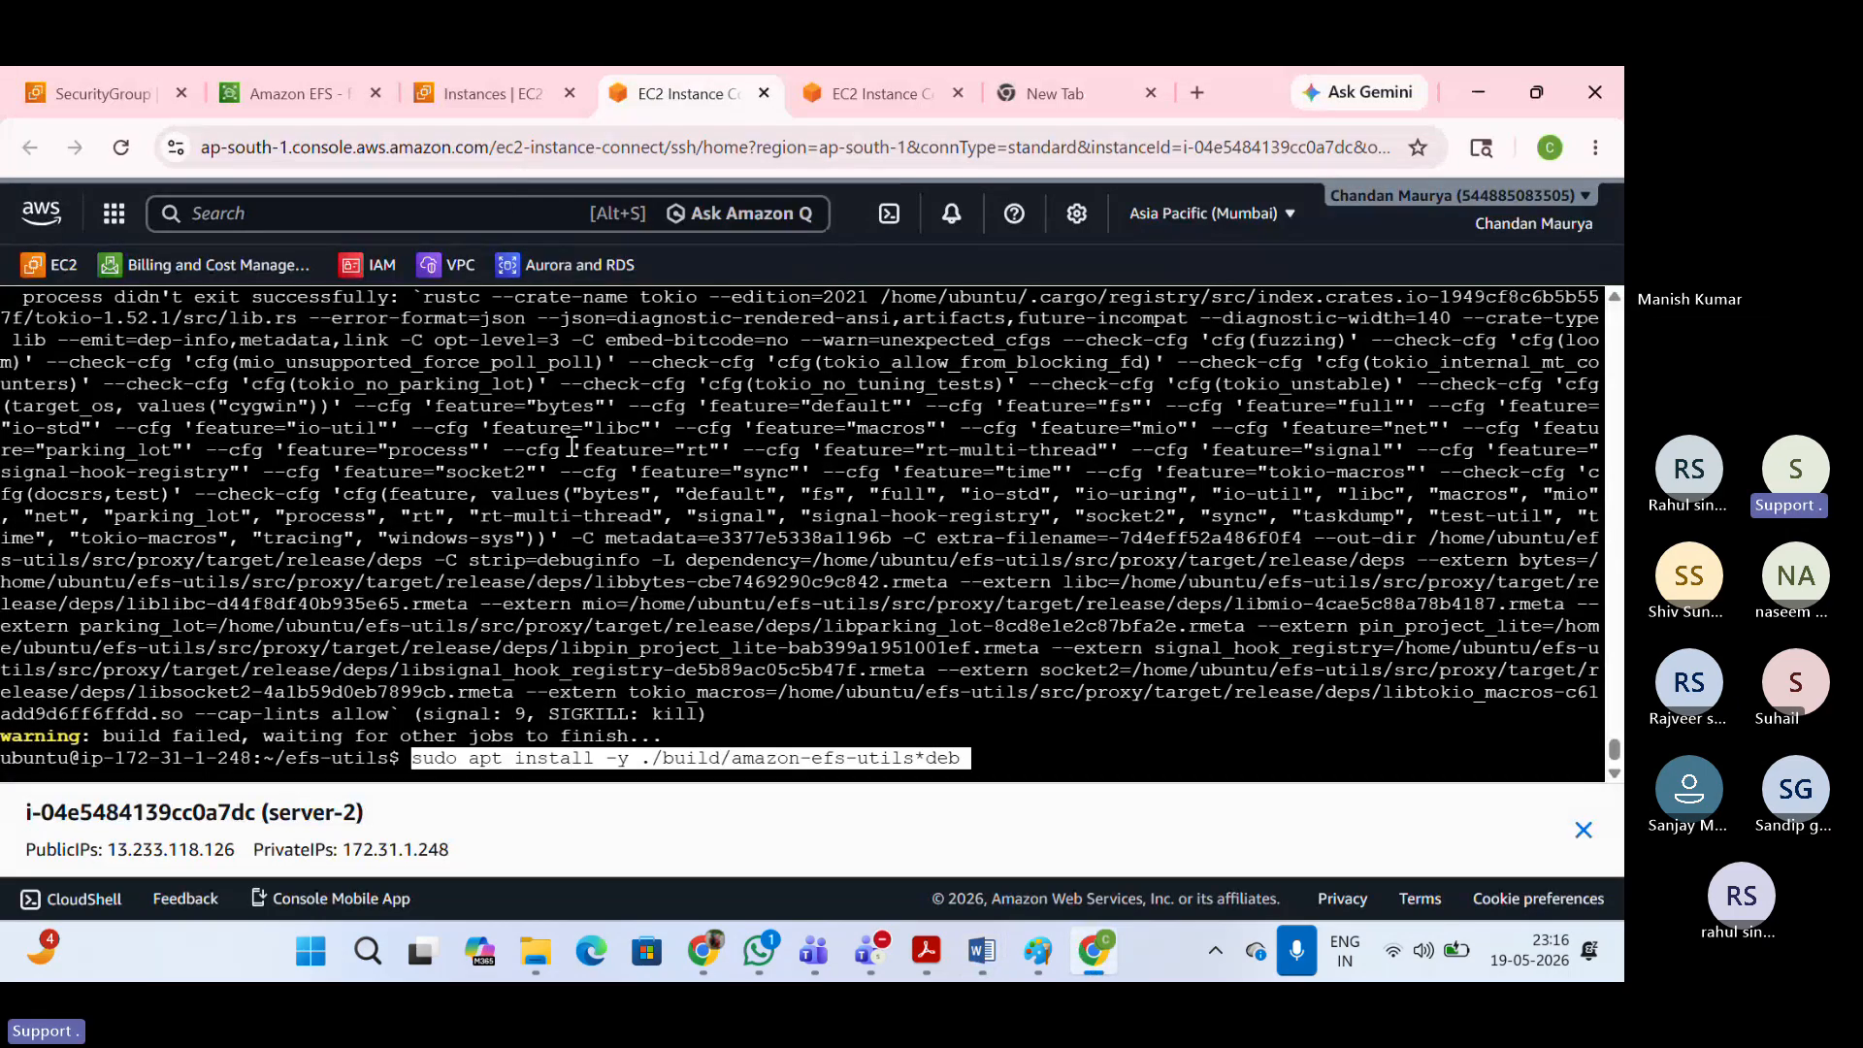
key("Return")
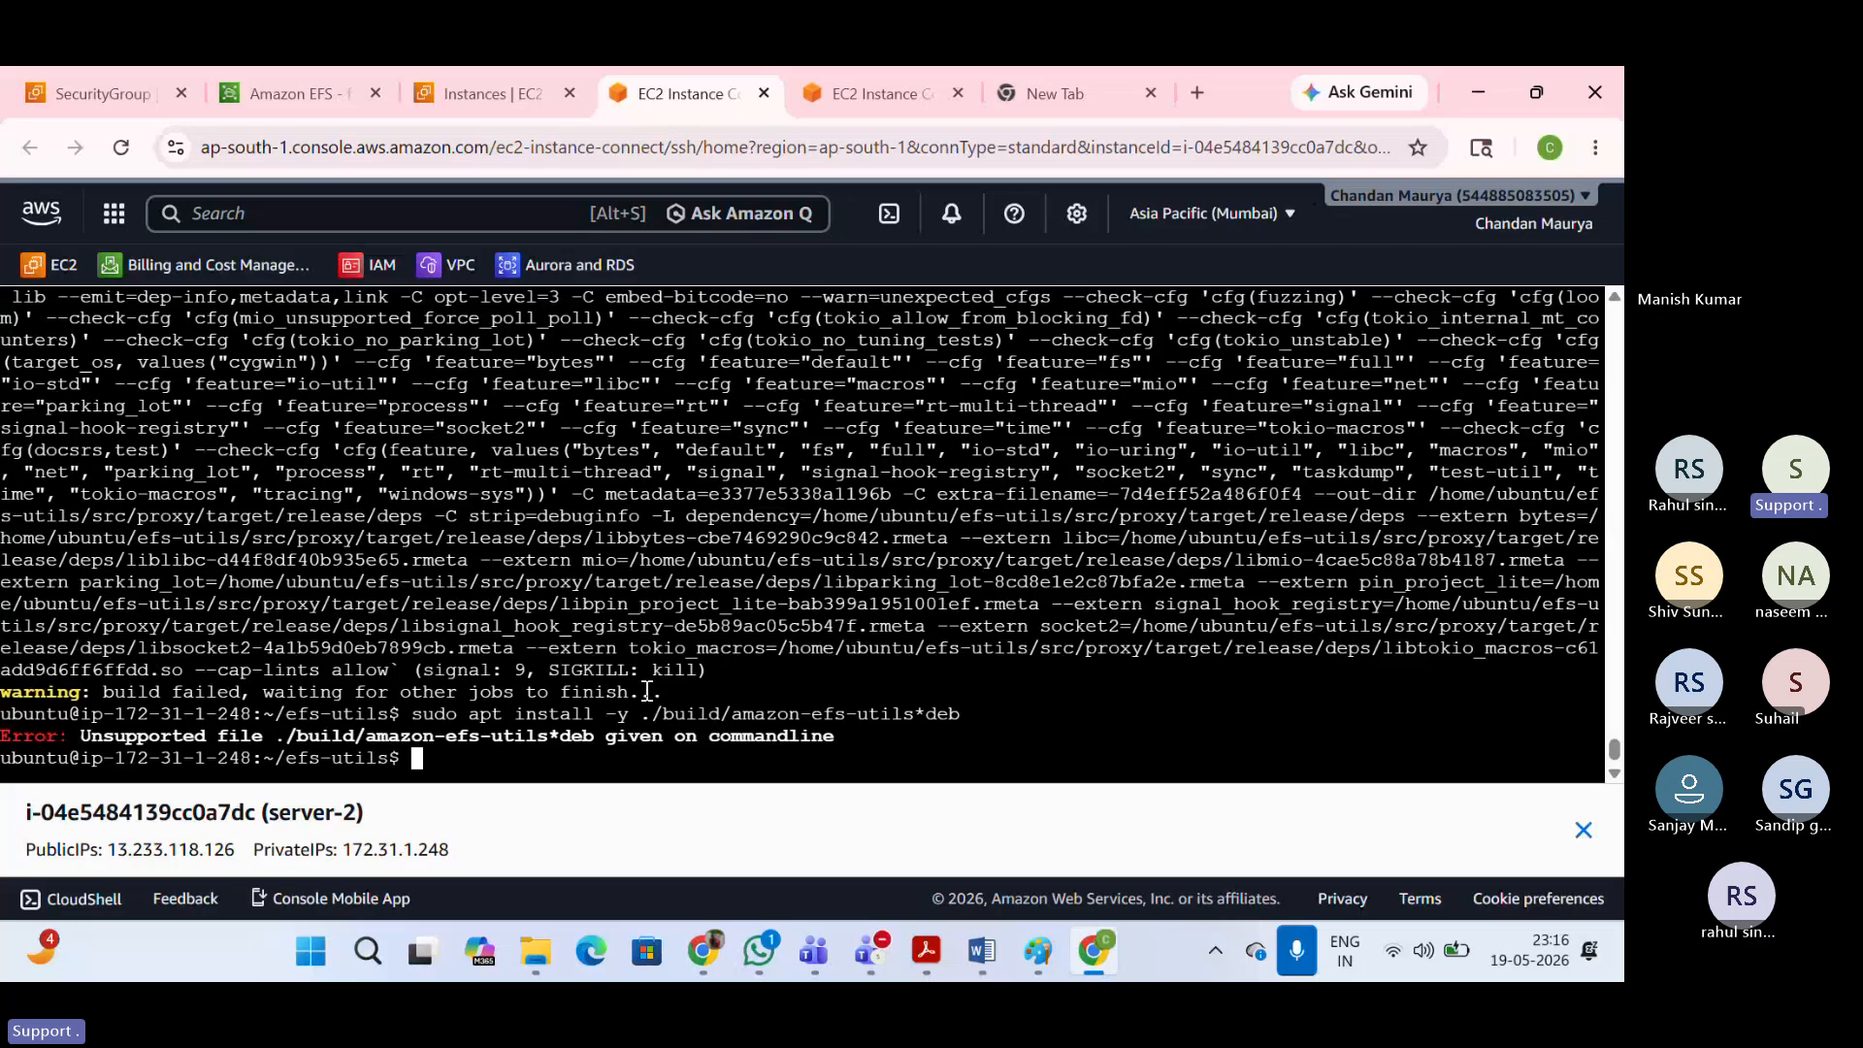
left_click(878, 93)
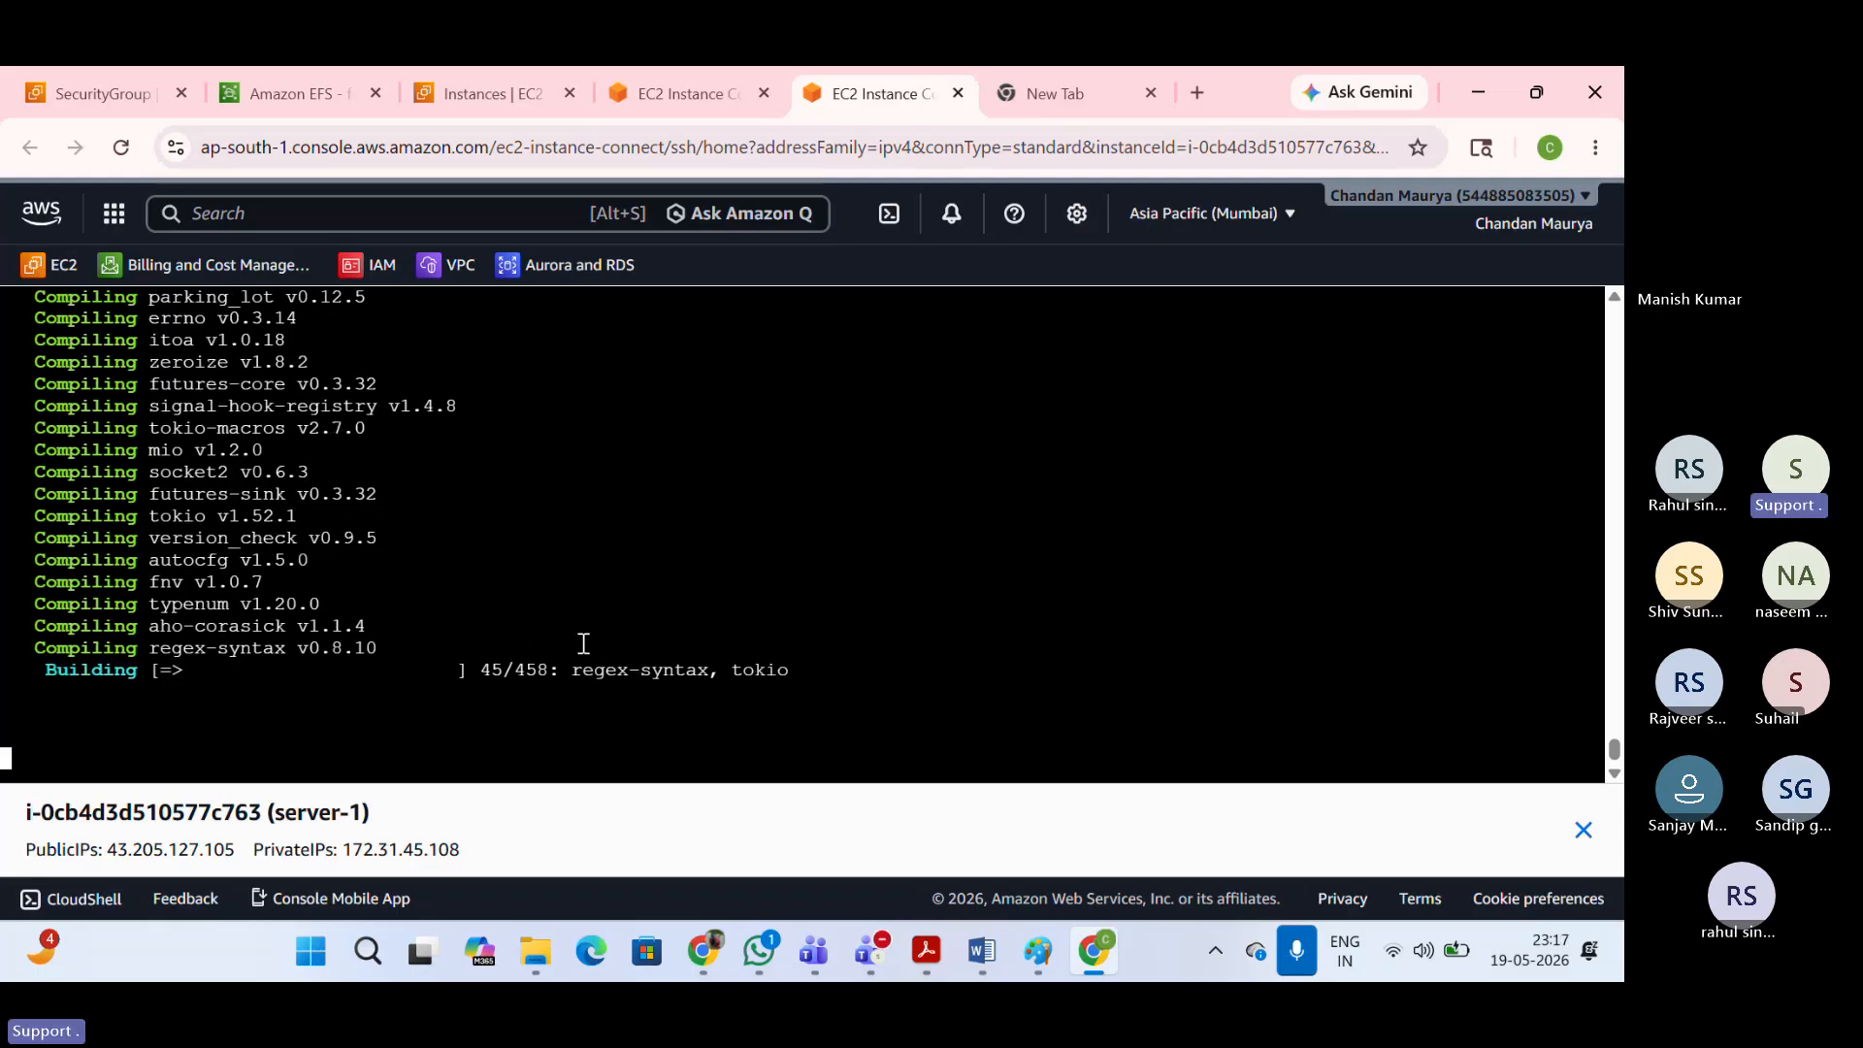
Step: Reload the server-1 terminal session and run cd efs-utils copied from the notes
scroll(583, 643, "up", 5)
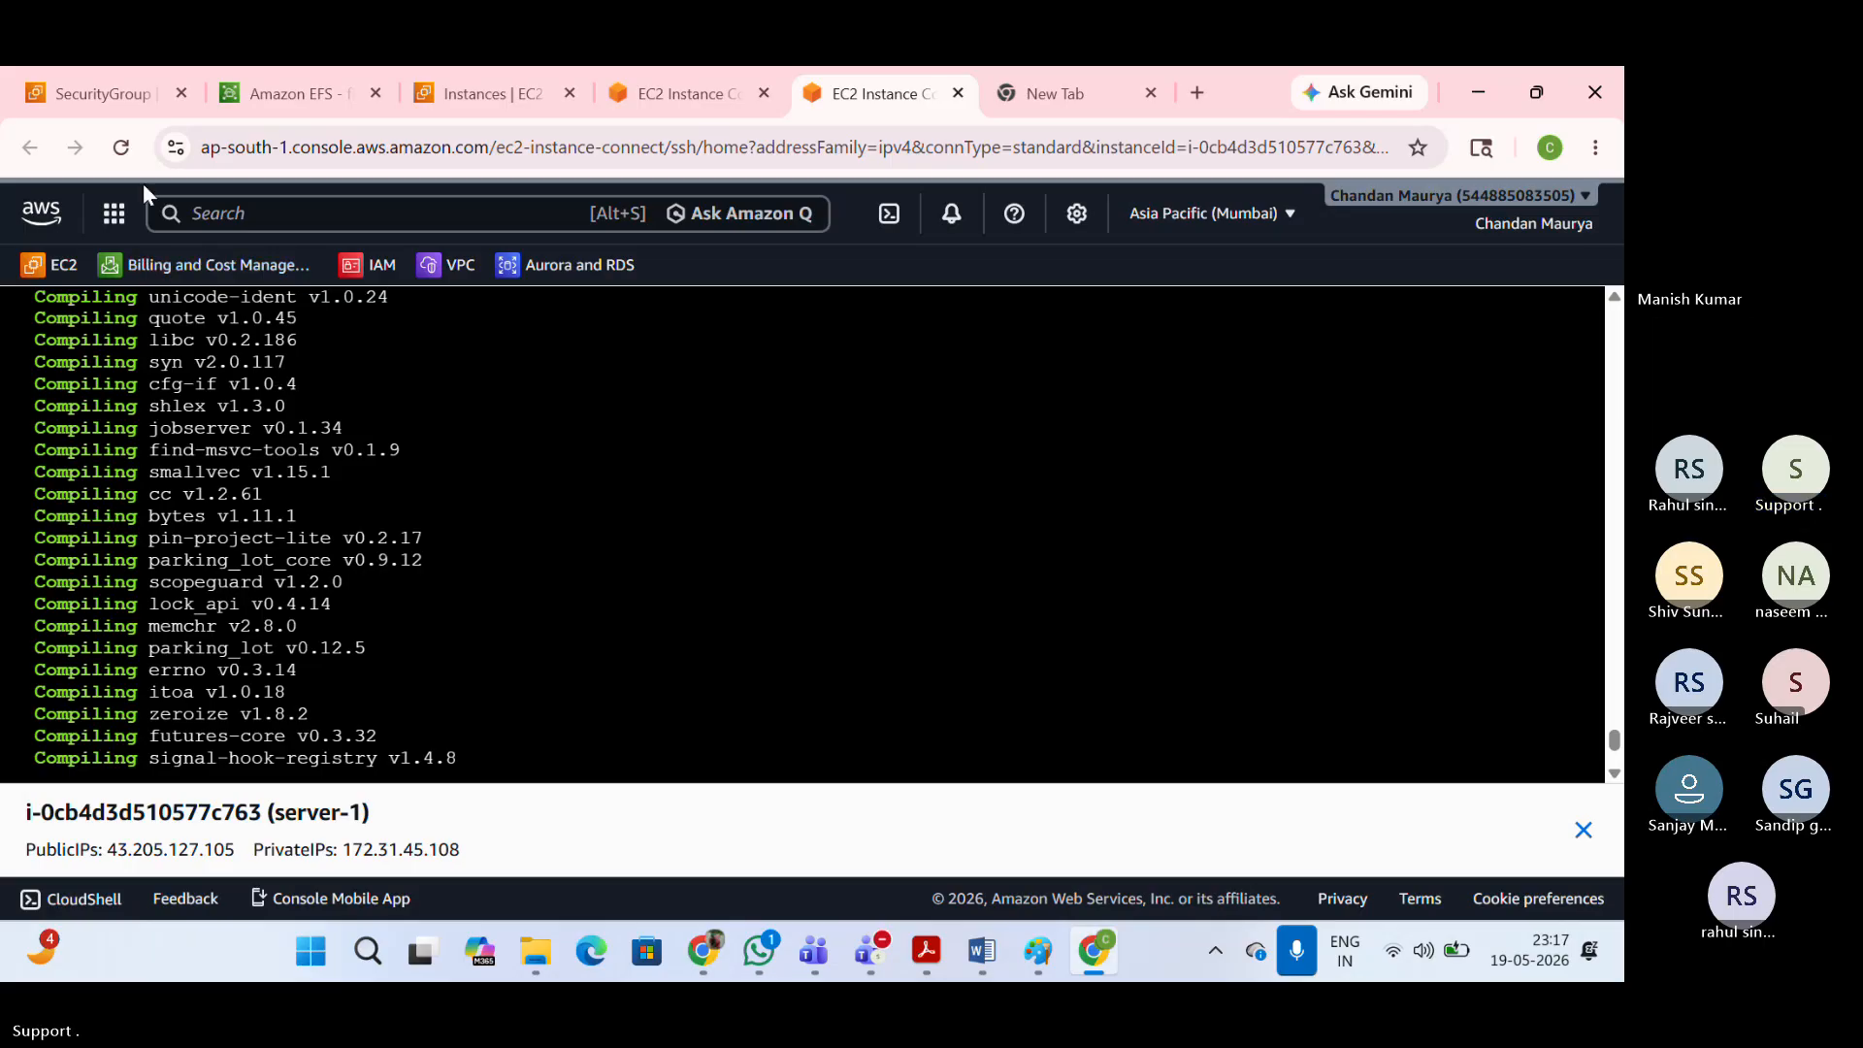
left_click(120, 147)
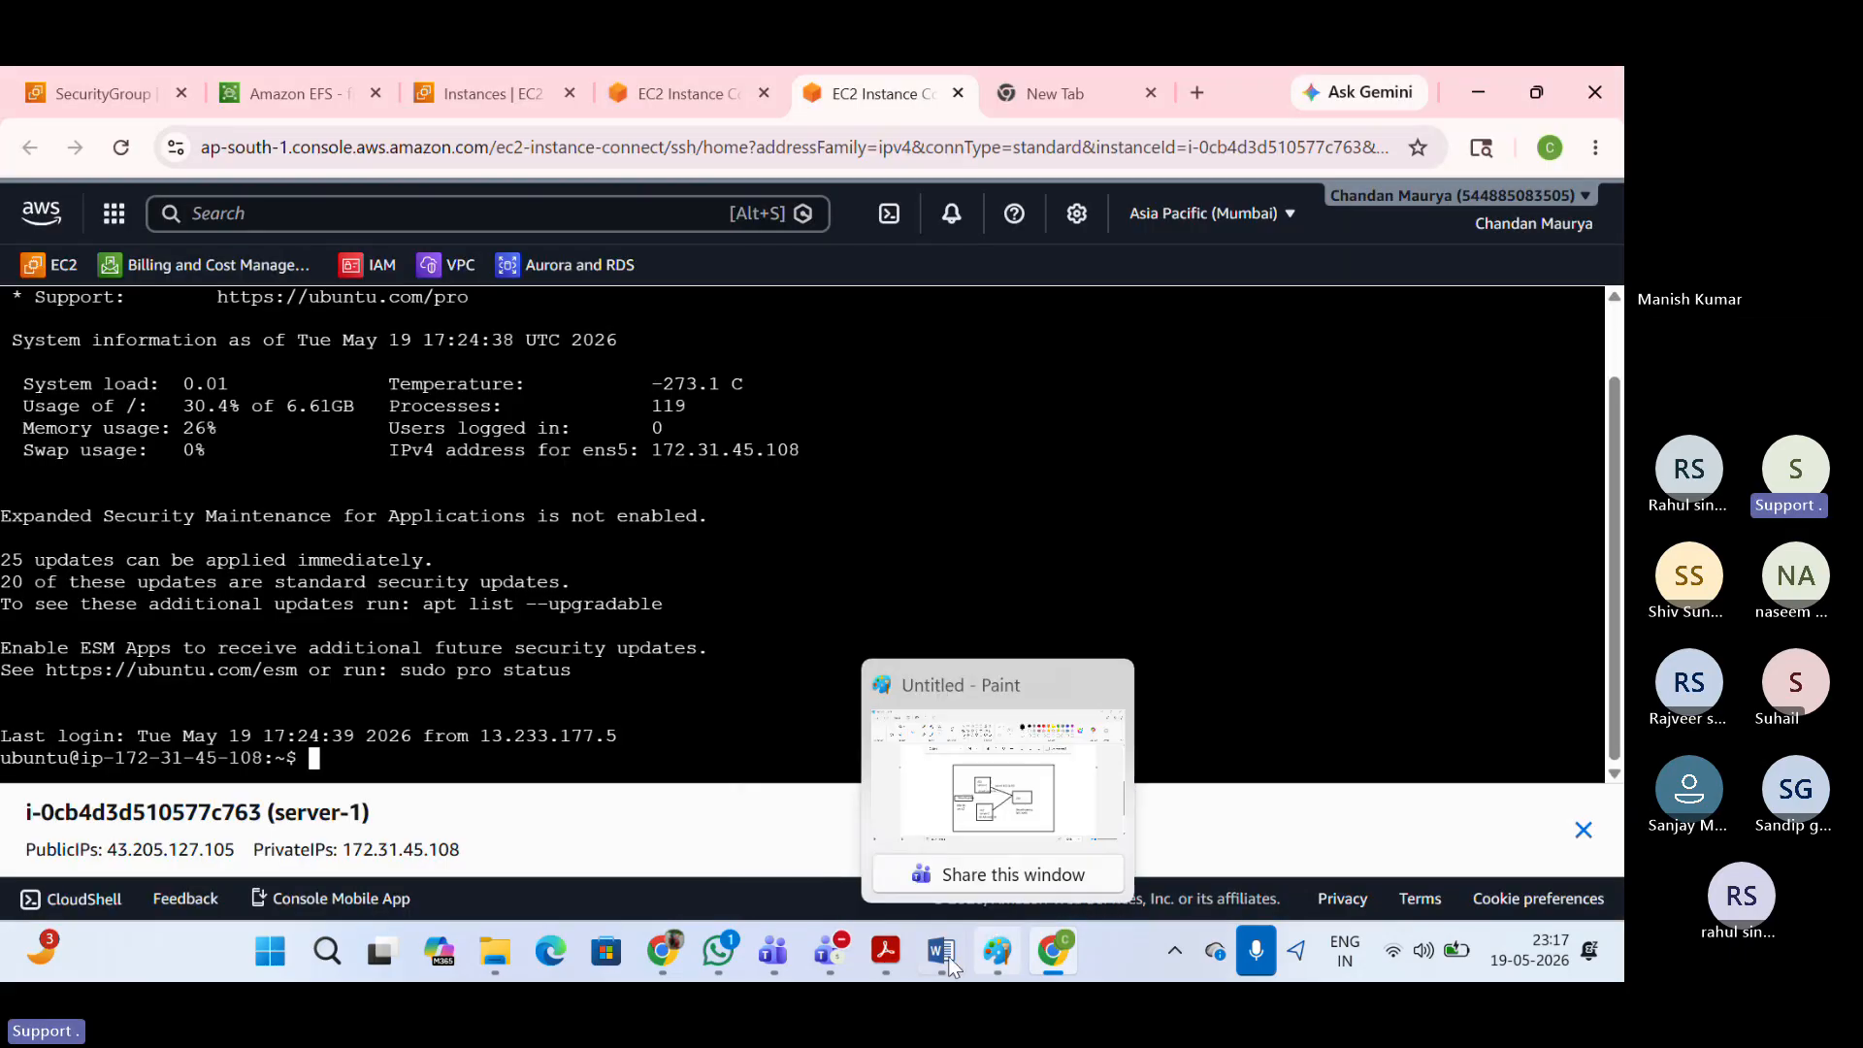
mouse_move(941, 952)
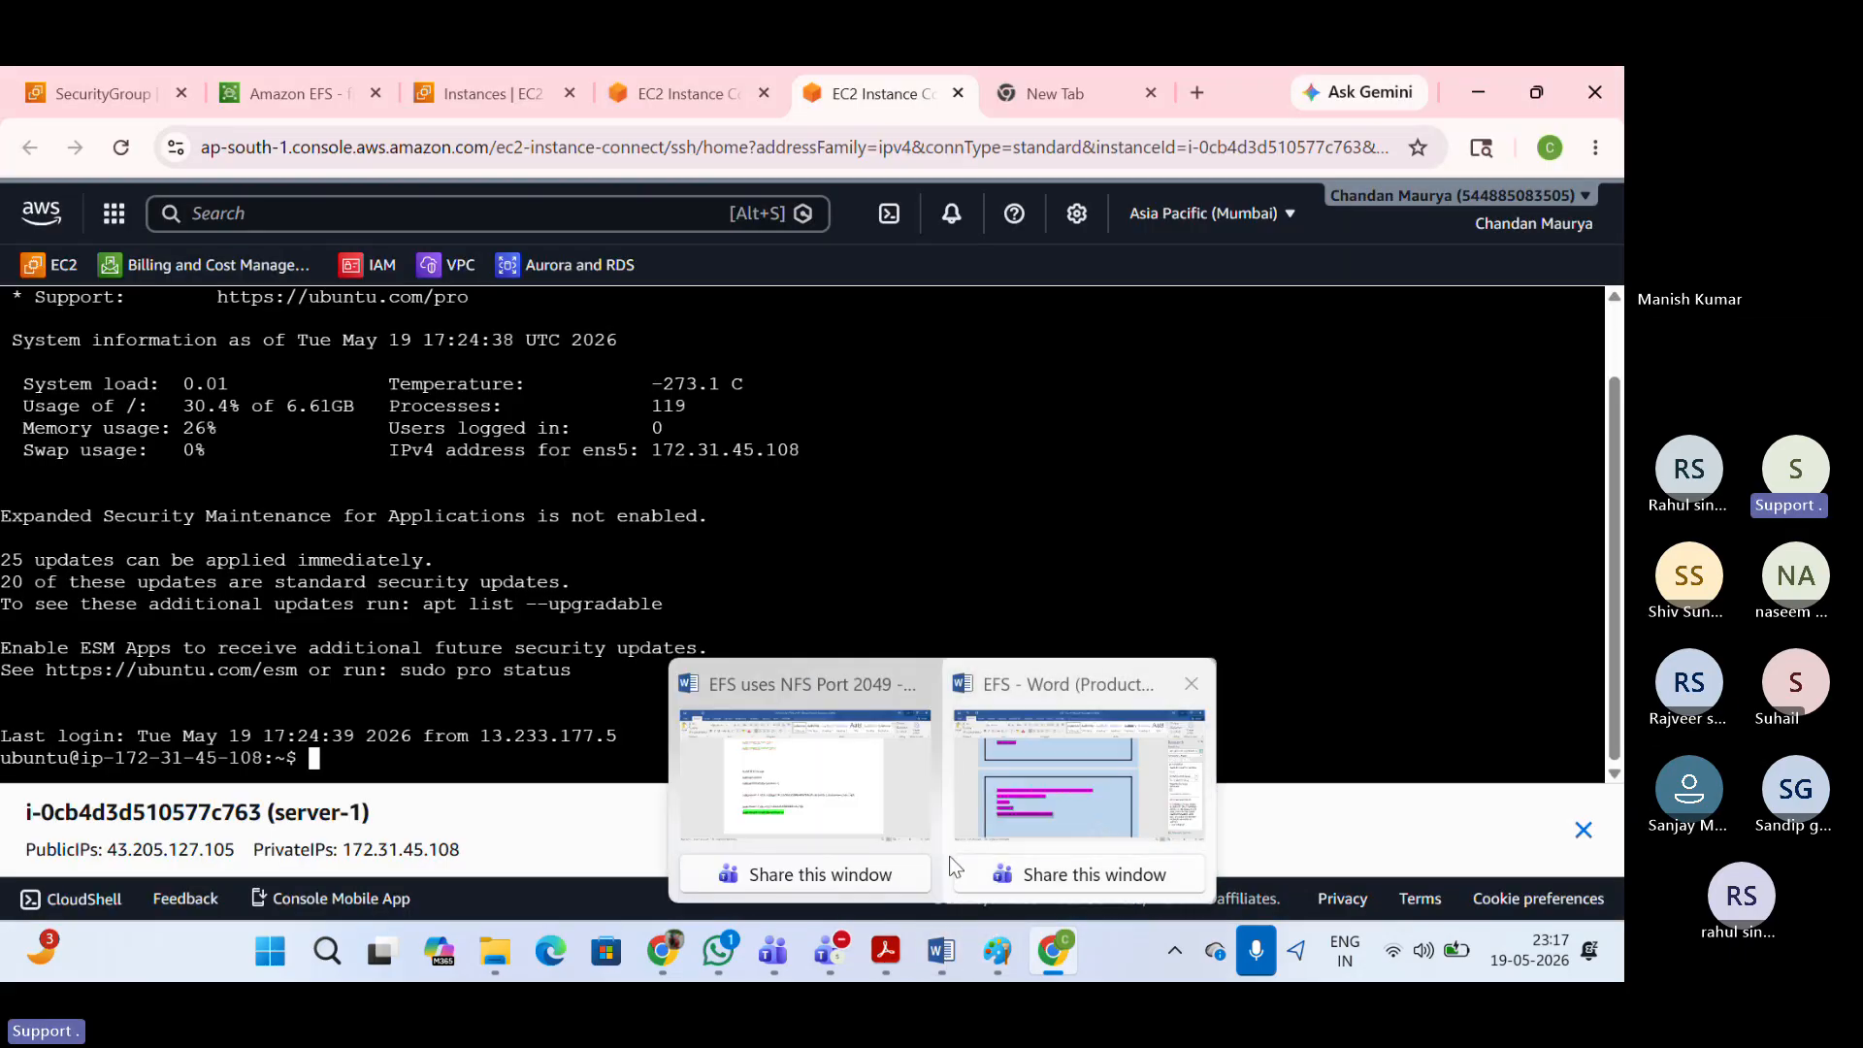
left_click(1007, 767)
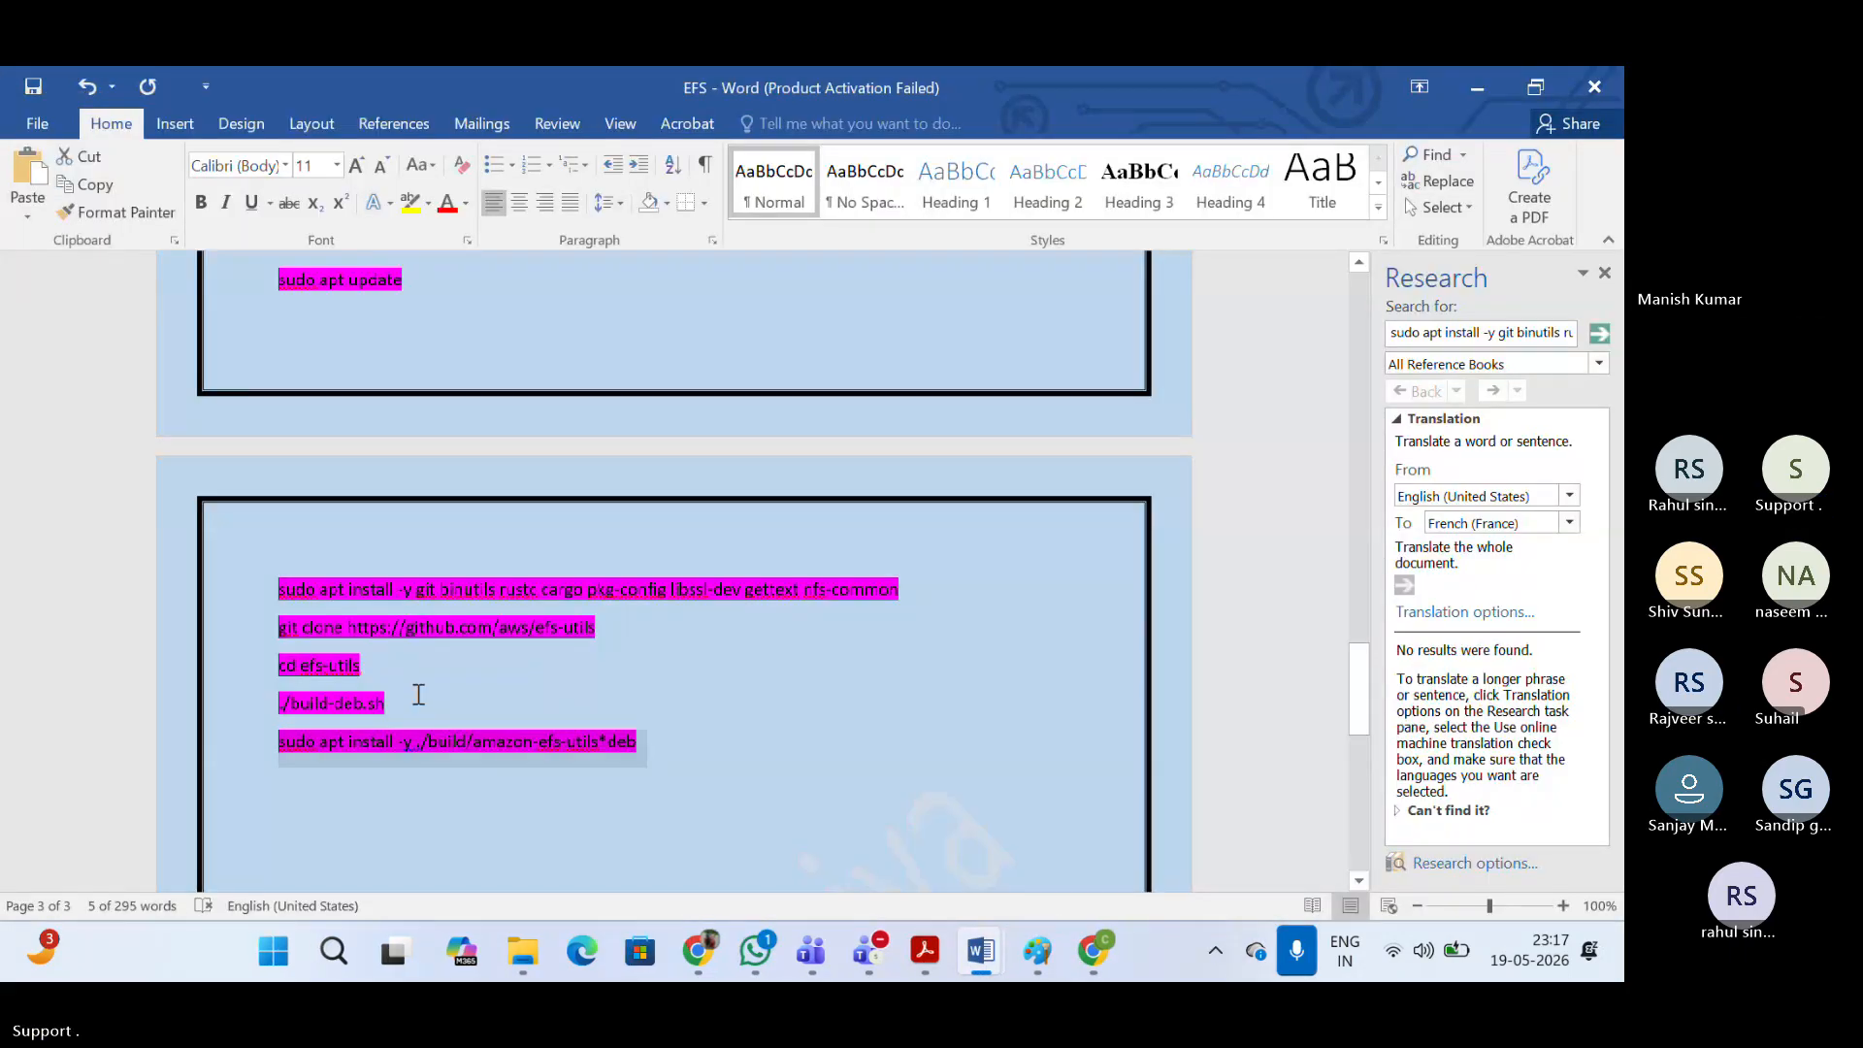
left_click_drag(418, 694, 280, 706)
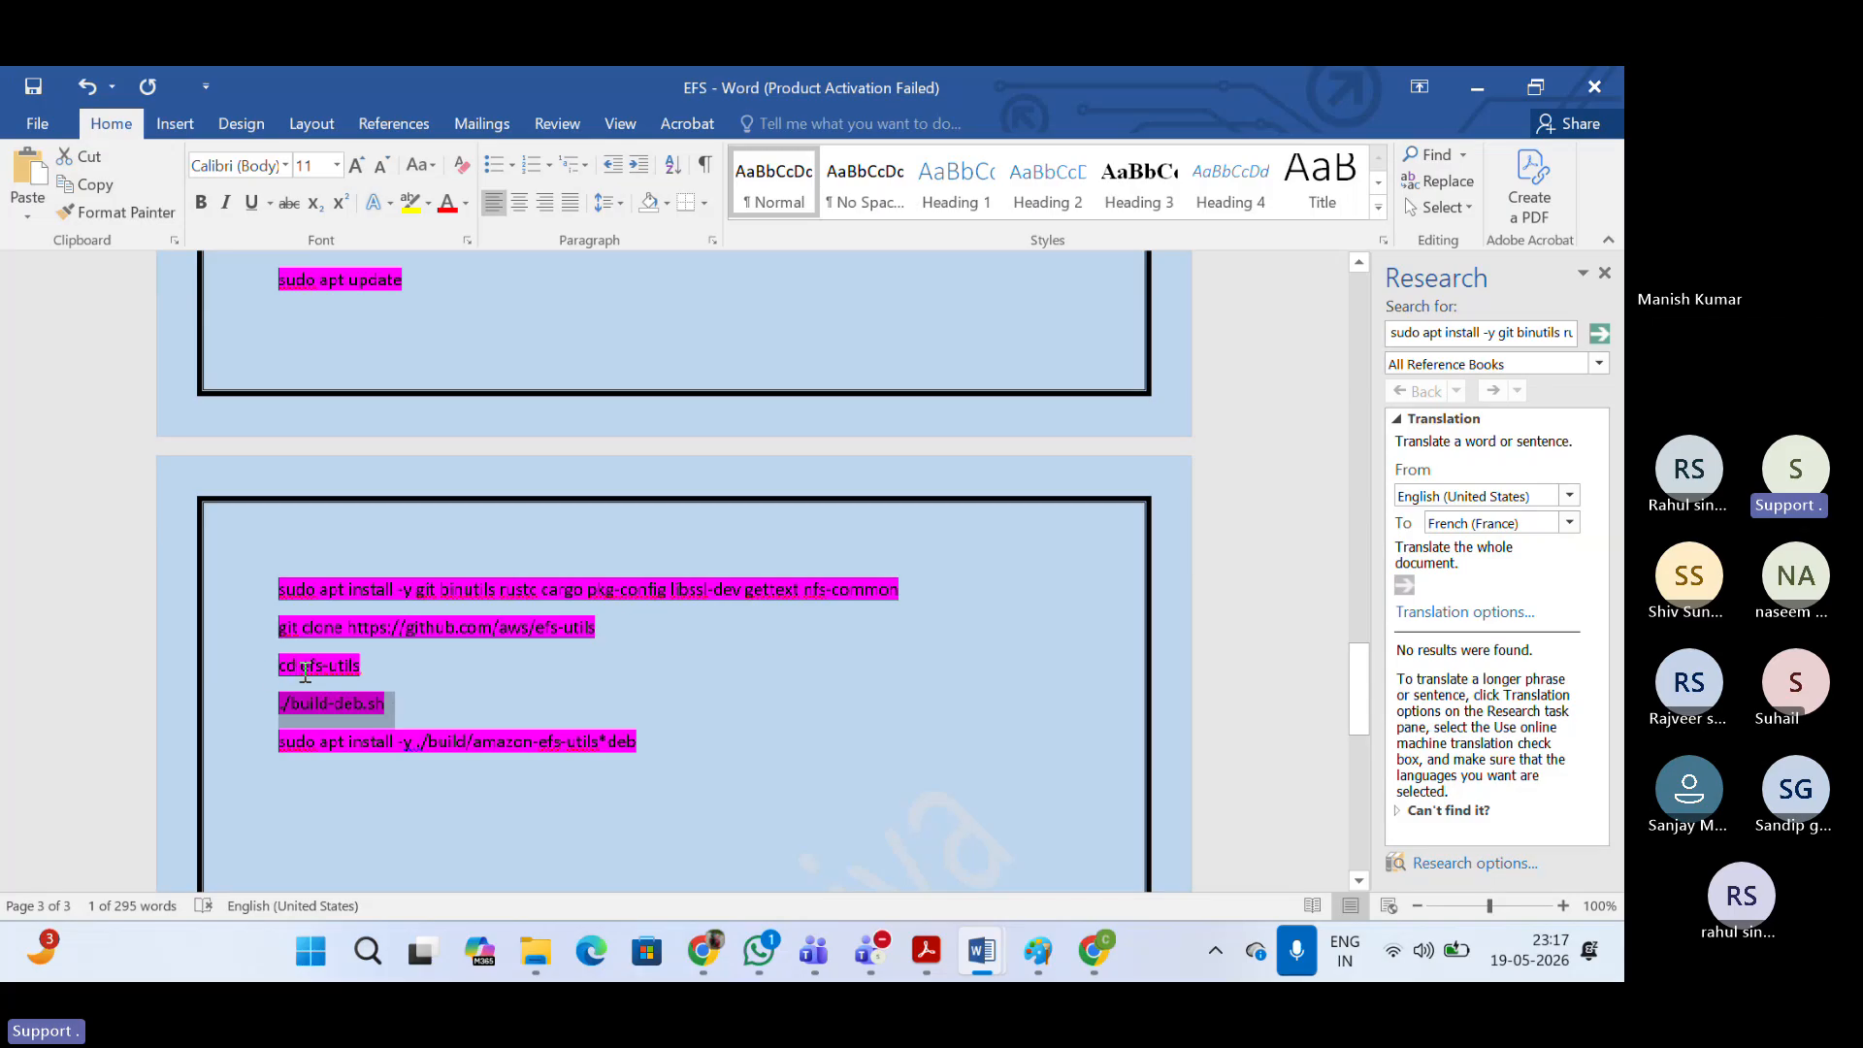
triple_click(369, 669)
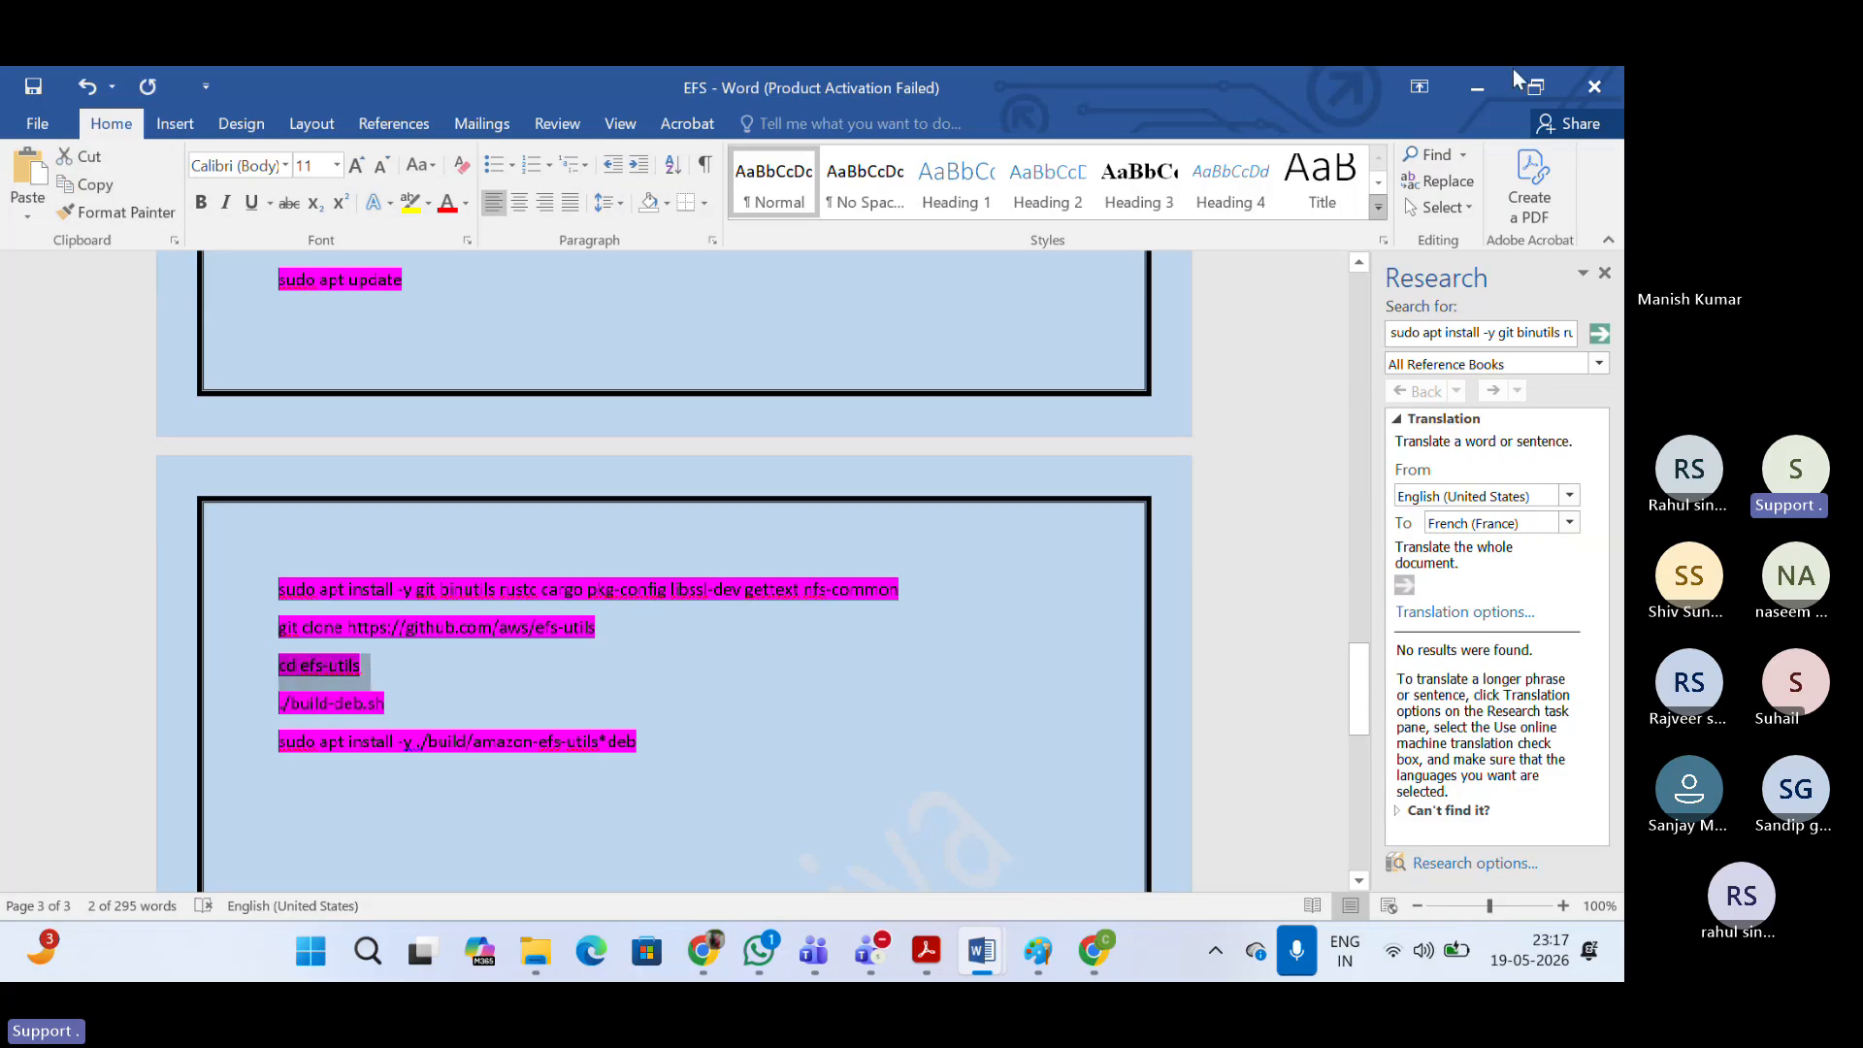
left_click(1476, 87)
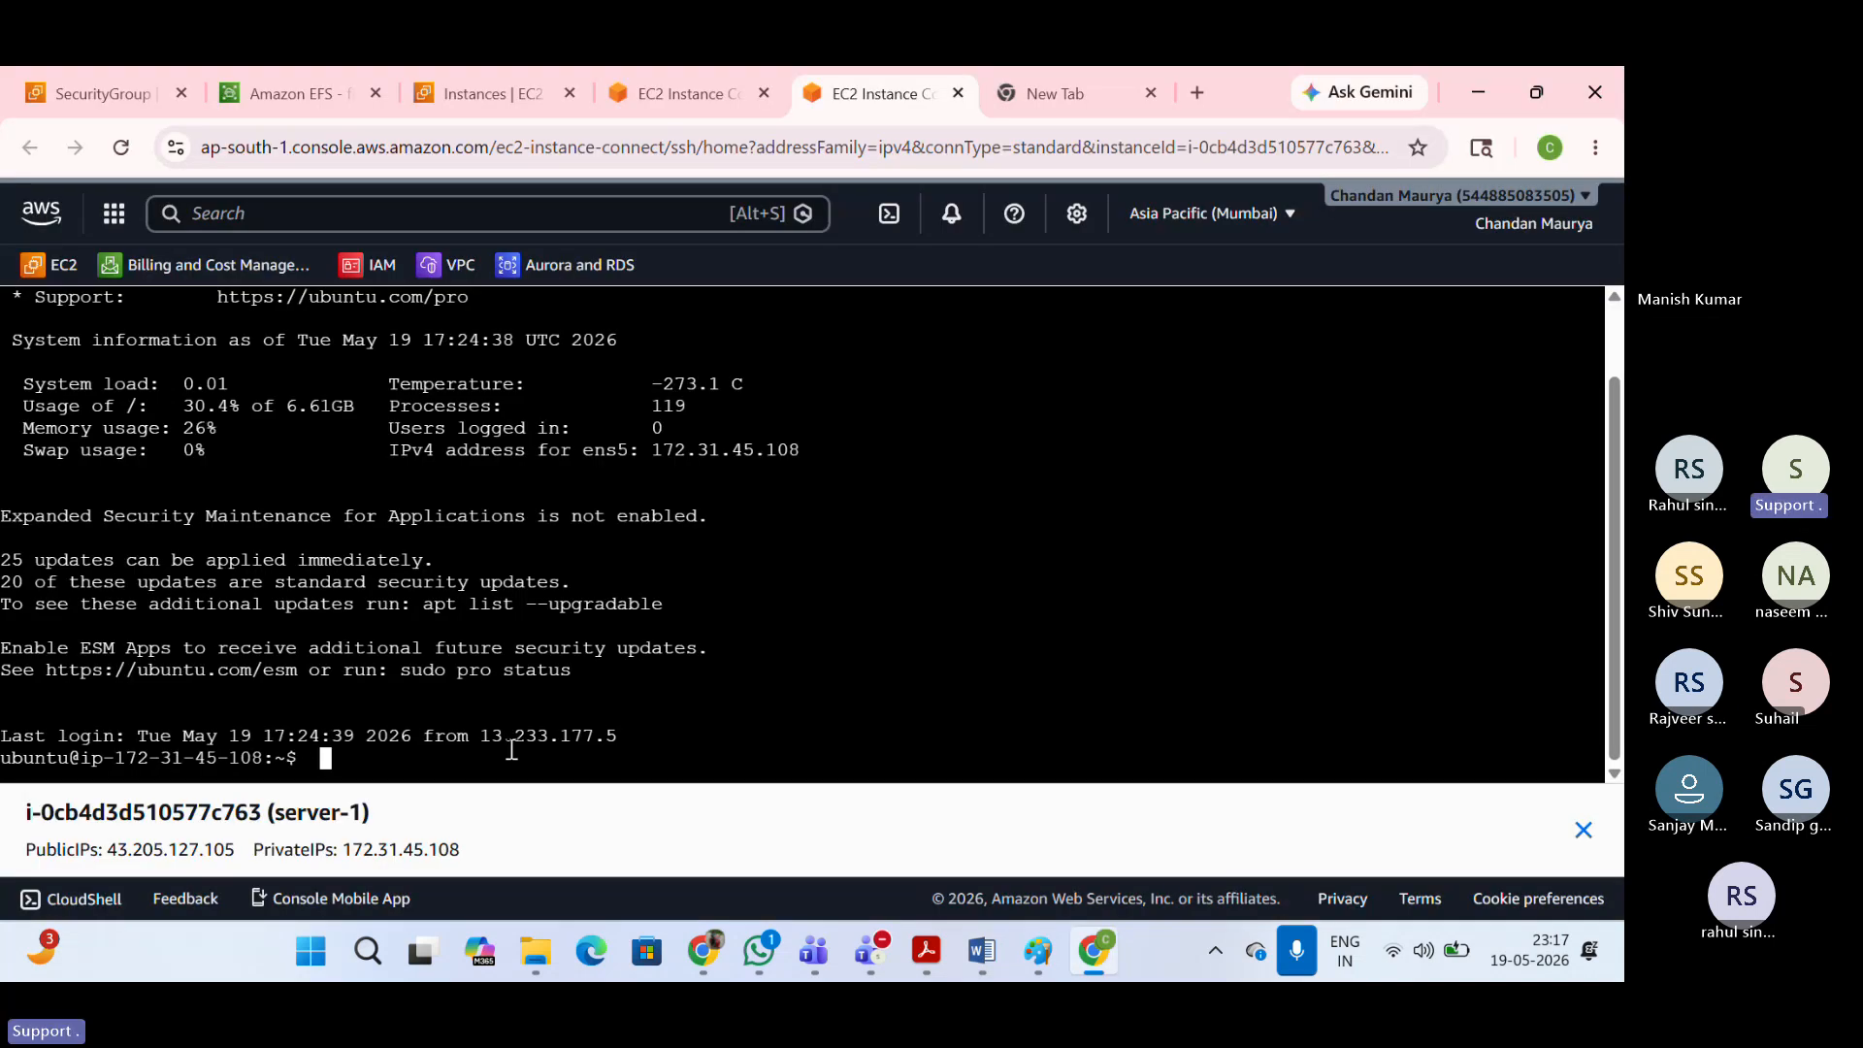
right_click(509, 749)
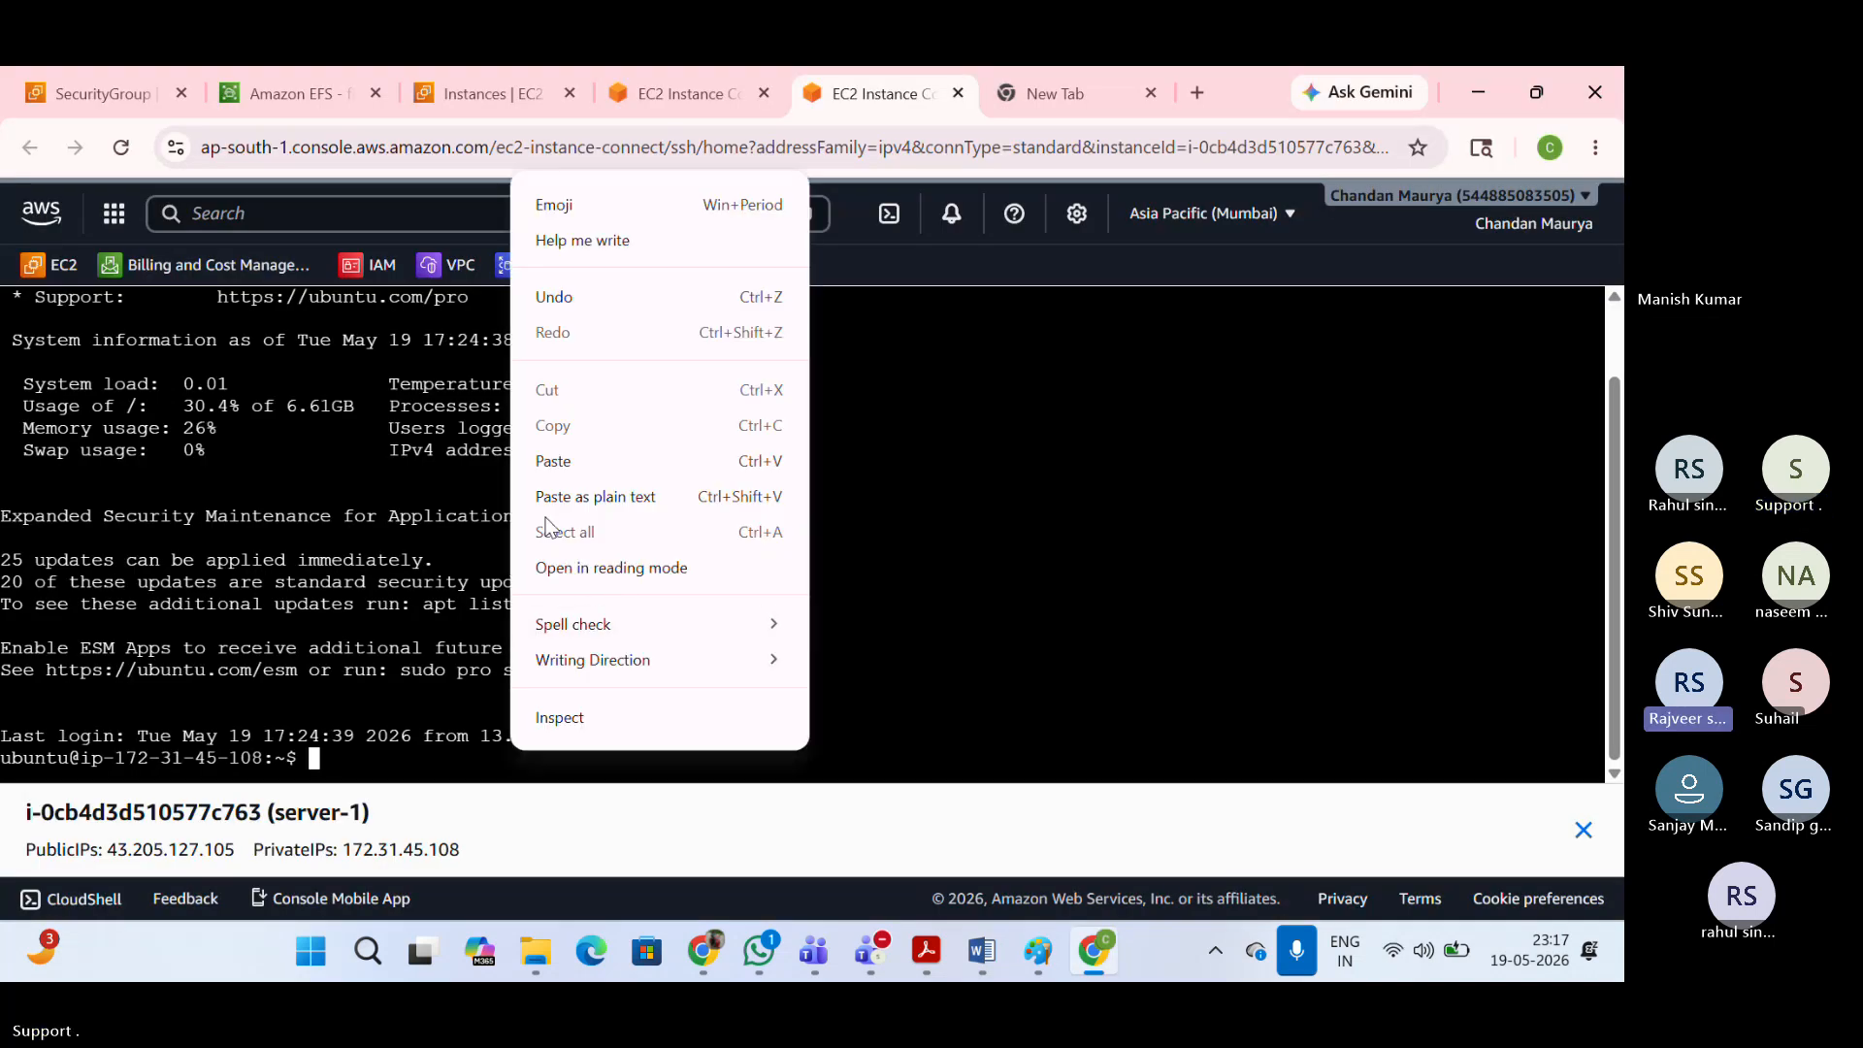
left_click(533, 464)
key("Return")
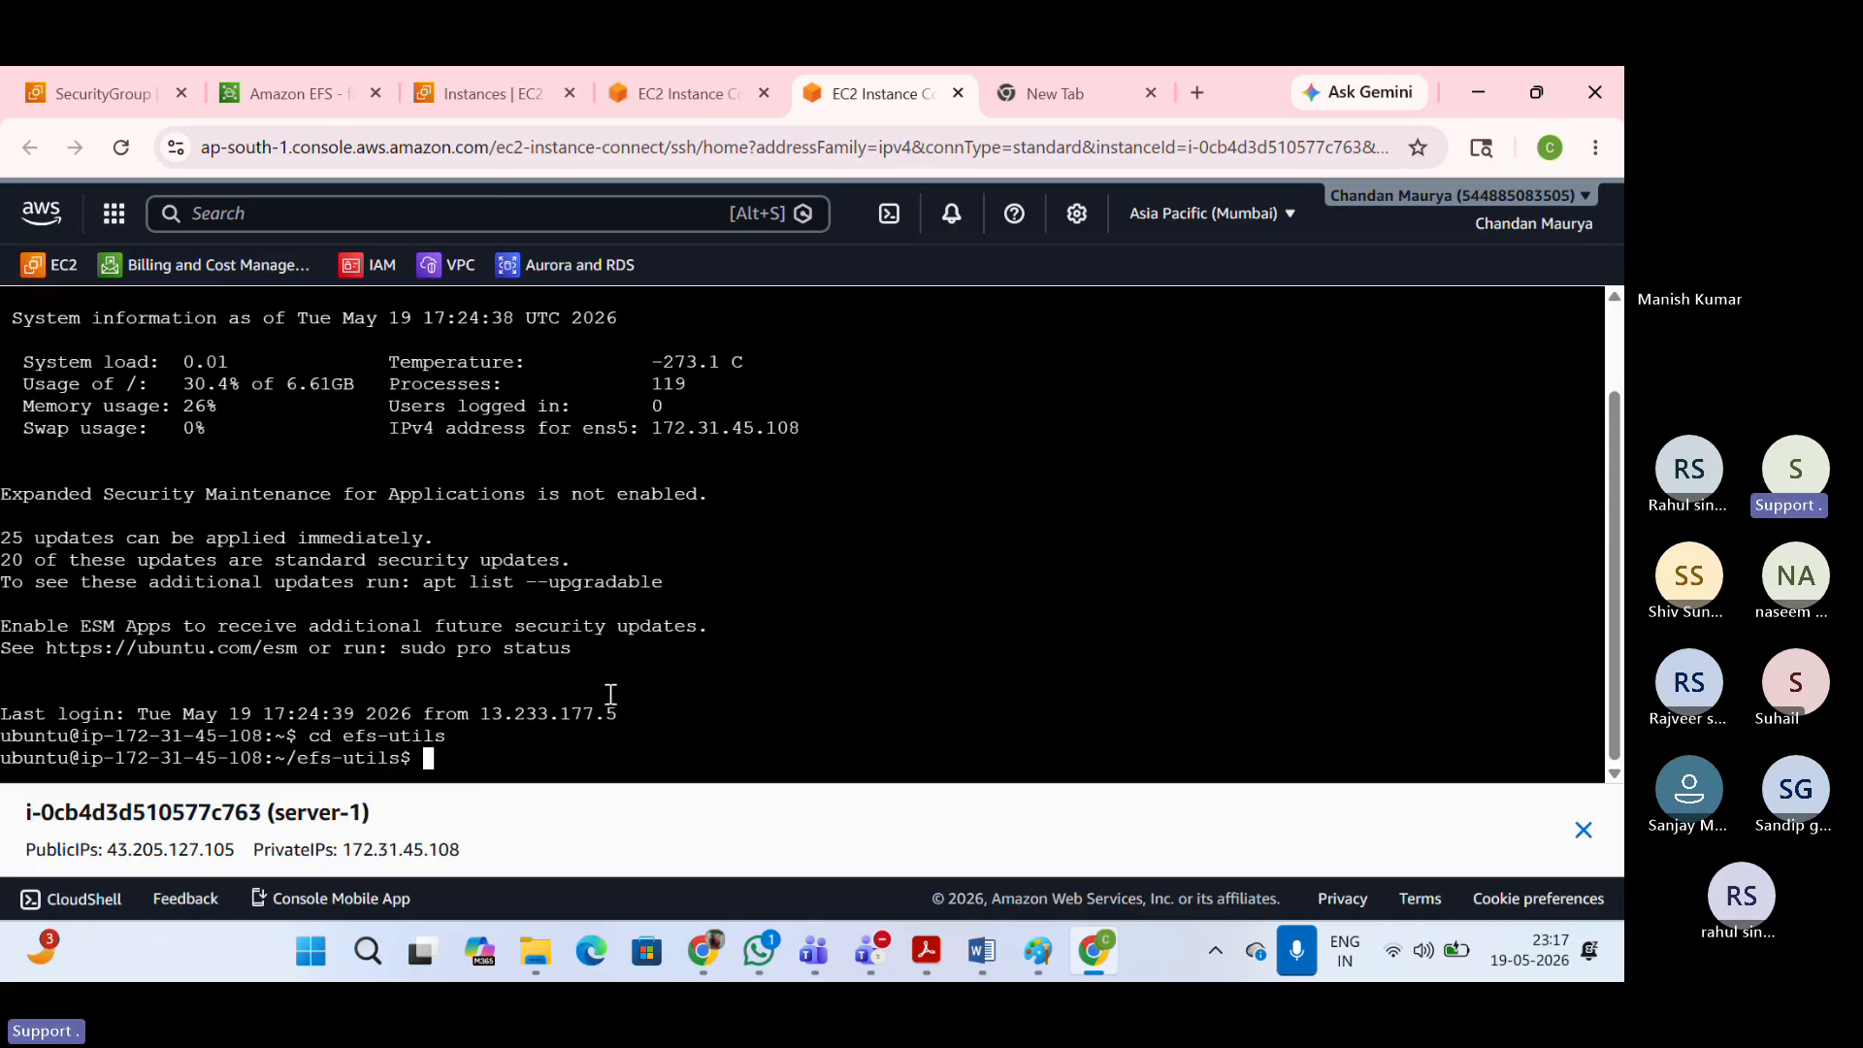
Step: Copy and run ./build-deb.sh on server-1, then switch to the server-2 terminal
key("alt+Tab")
left_click_drag(401, 706, 279, 718)
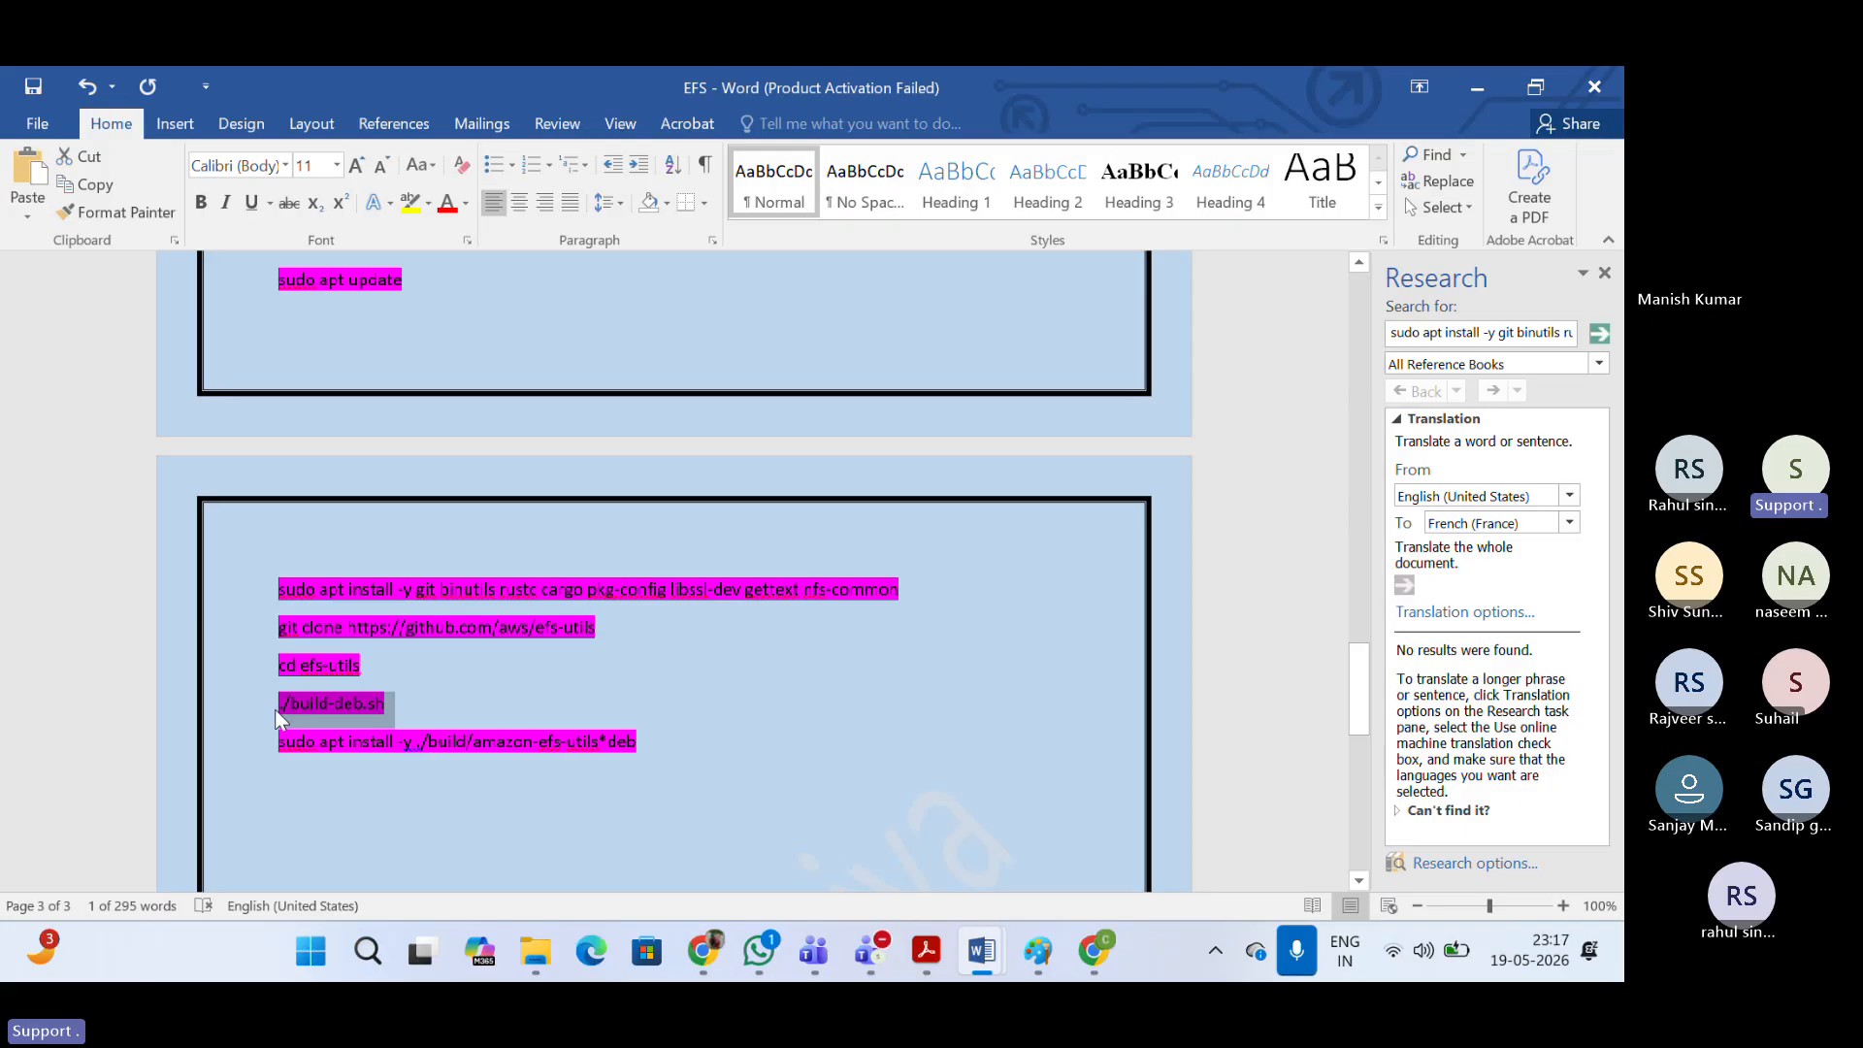
key("alt+Tab")
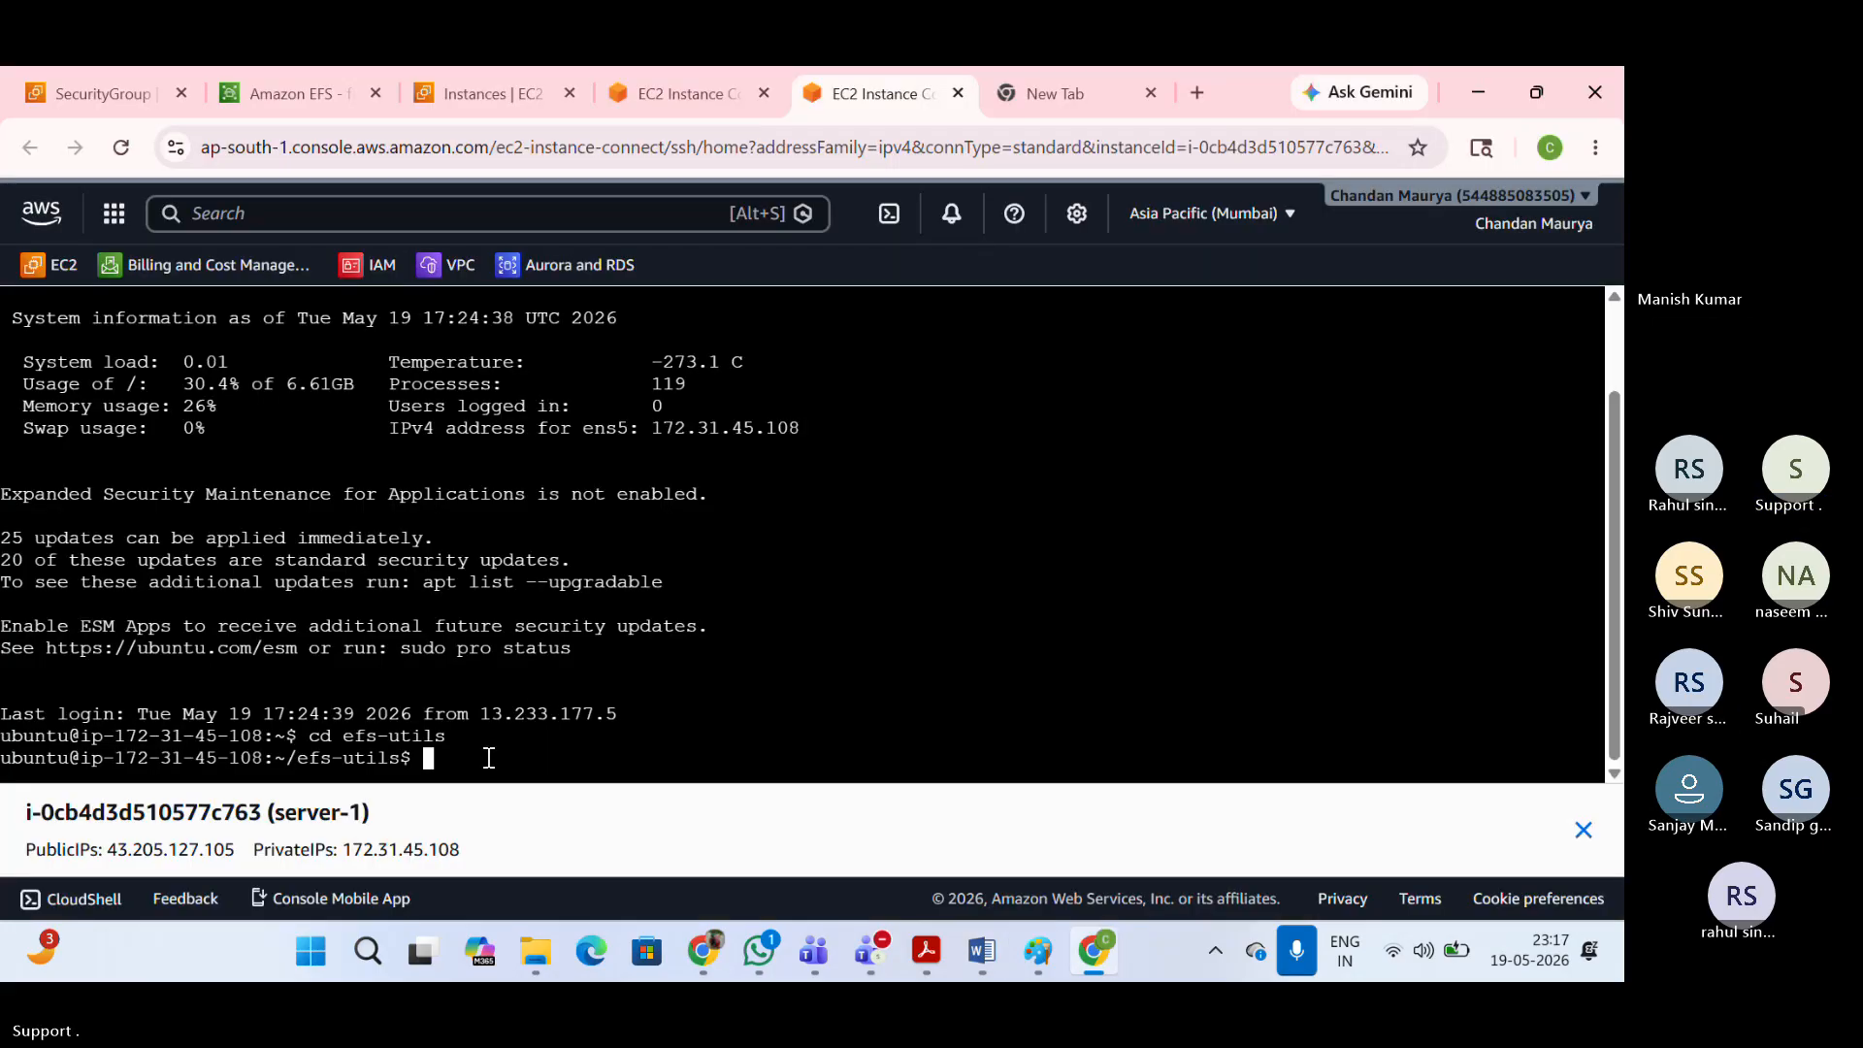
right_click(488, 758)
left_click(532, 474)
key("Return")
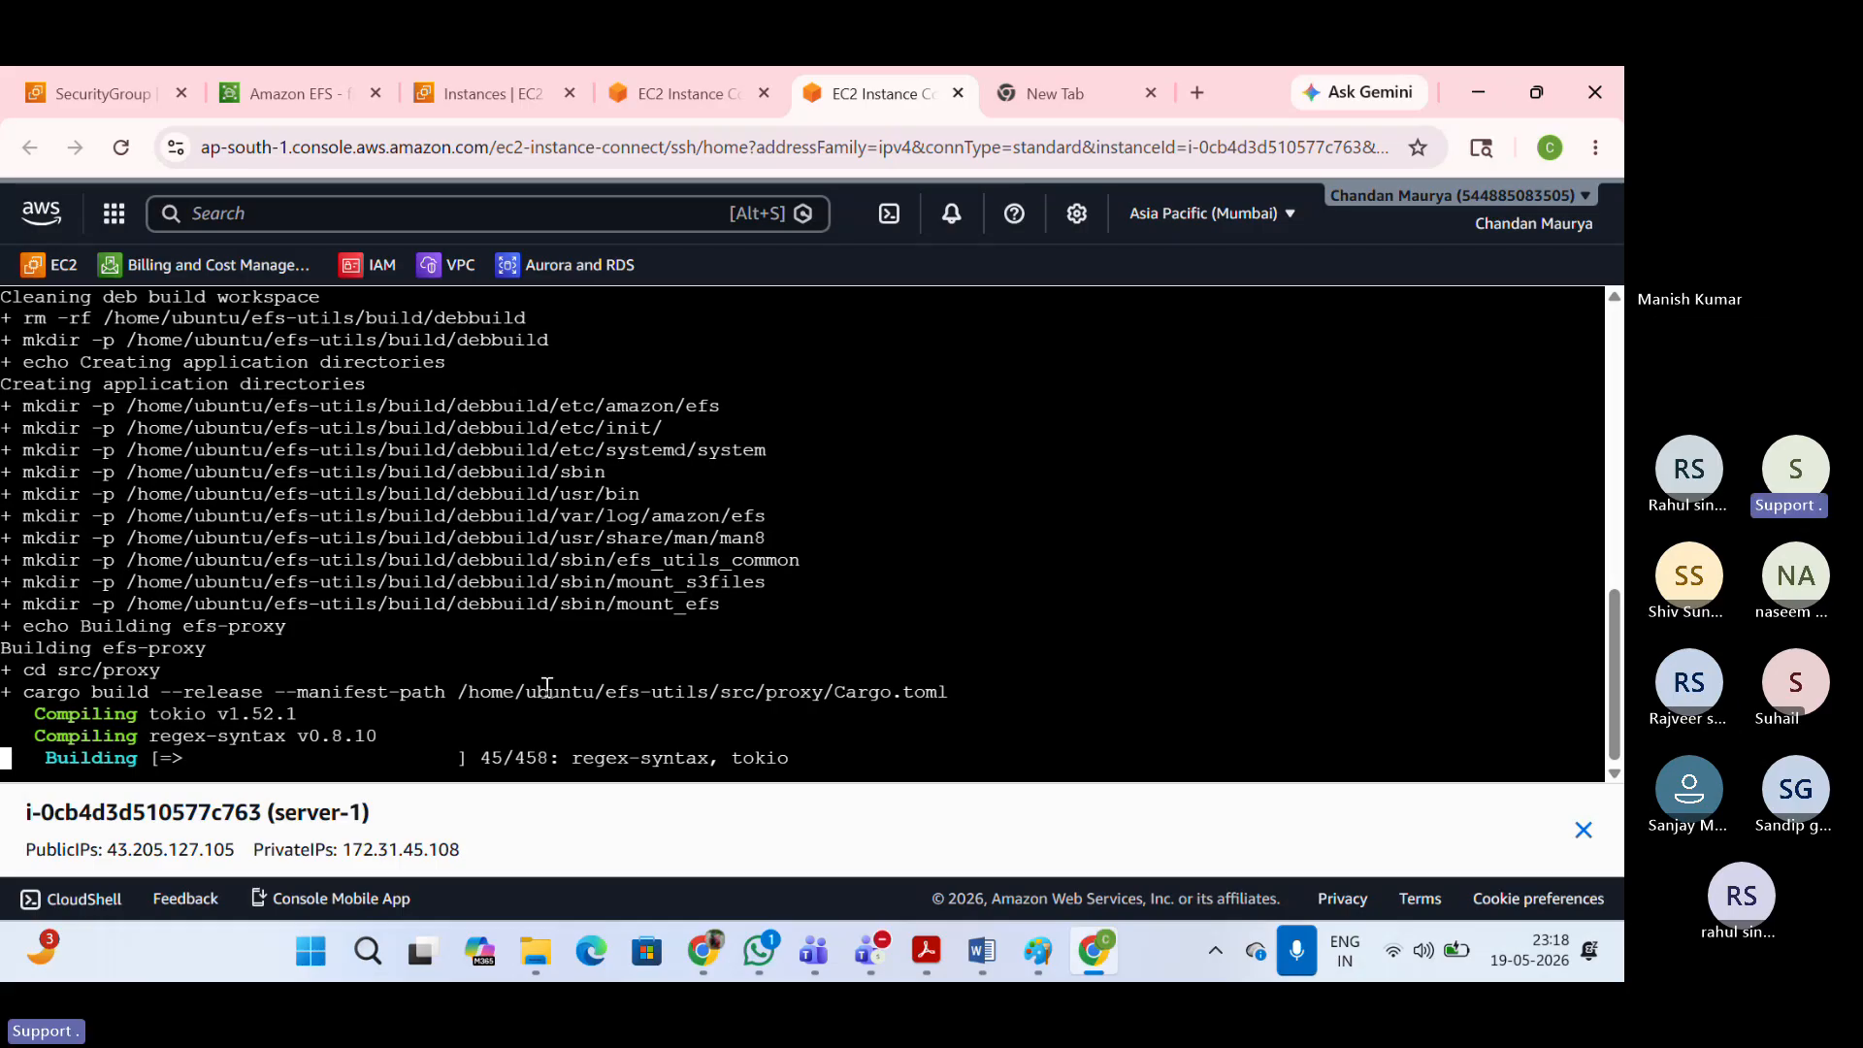
left_click(671, 70)
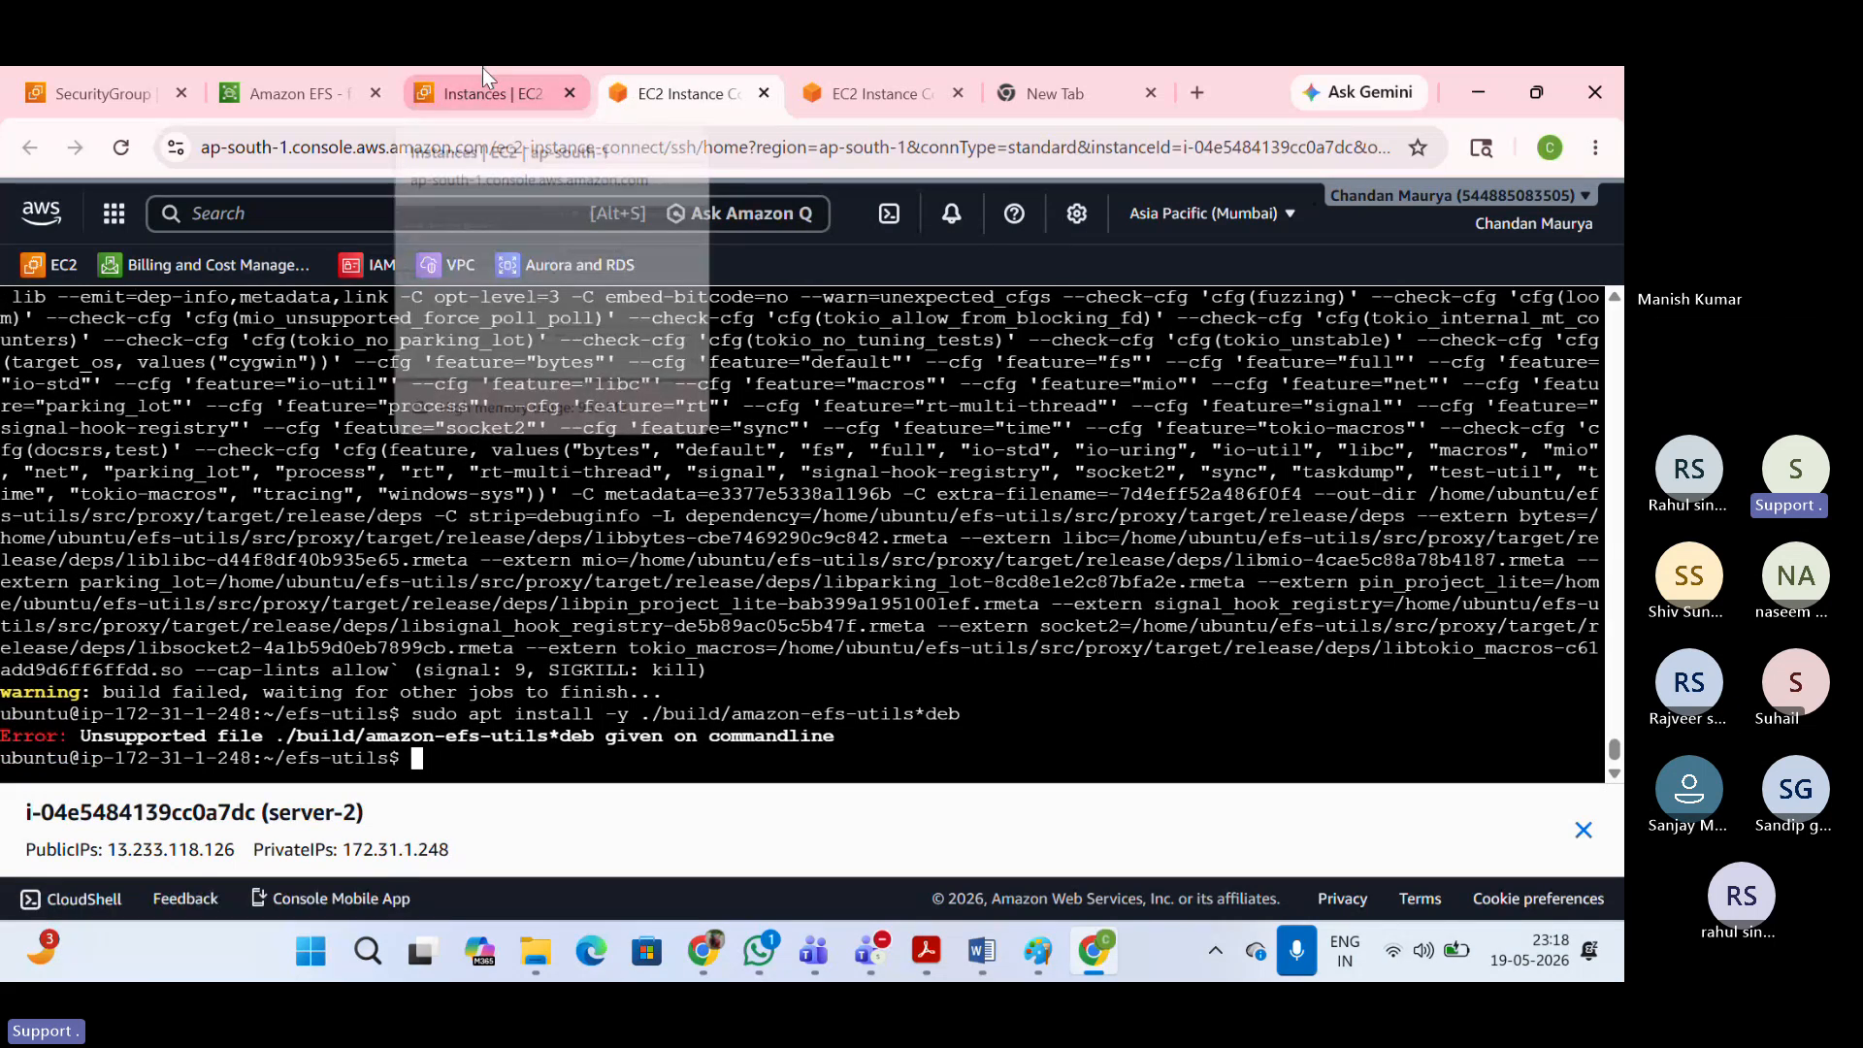
Step: Open the EFS-file-storage file system details and display its mount commands
left_click(288, 98)
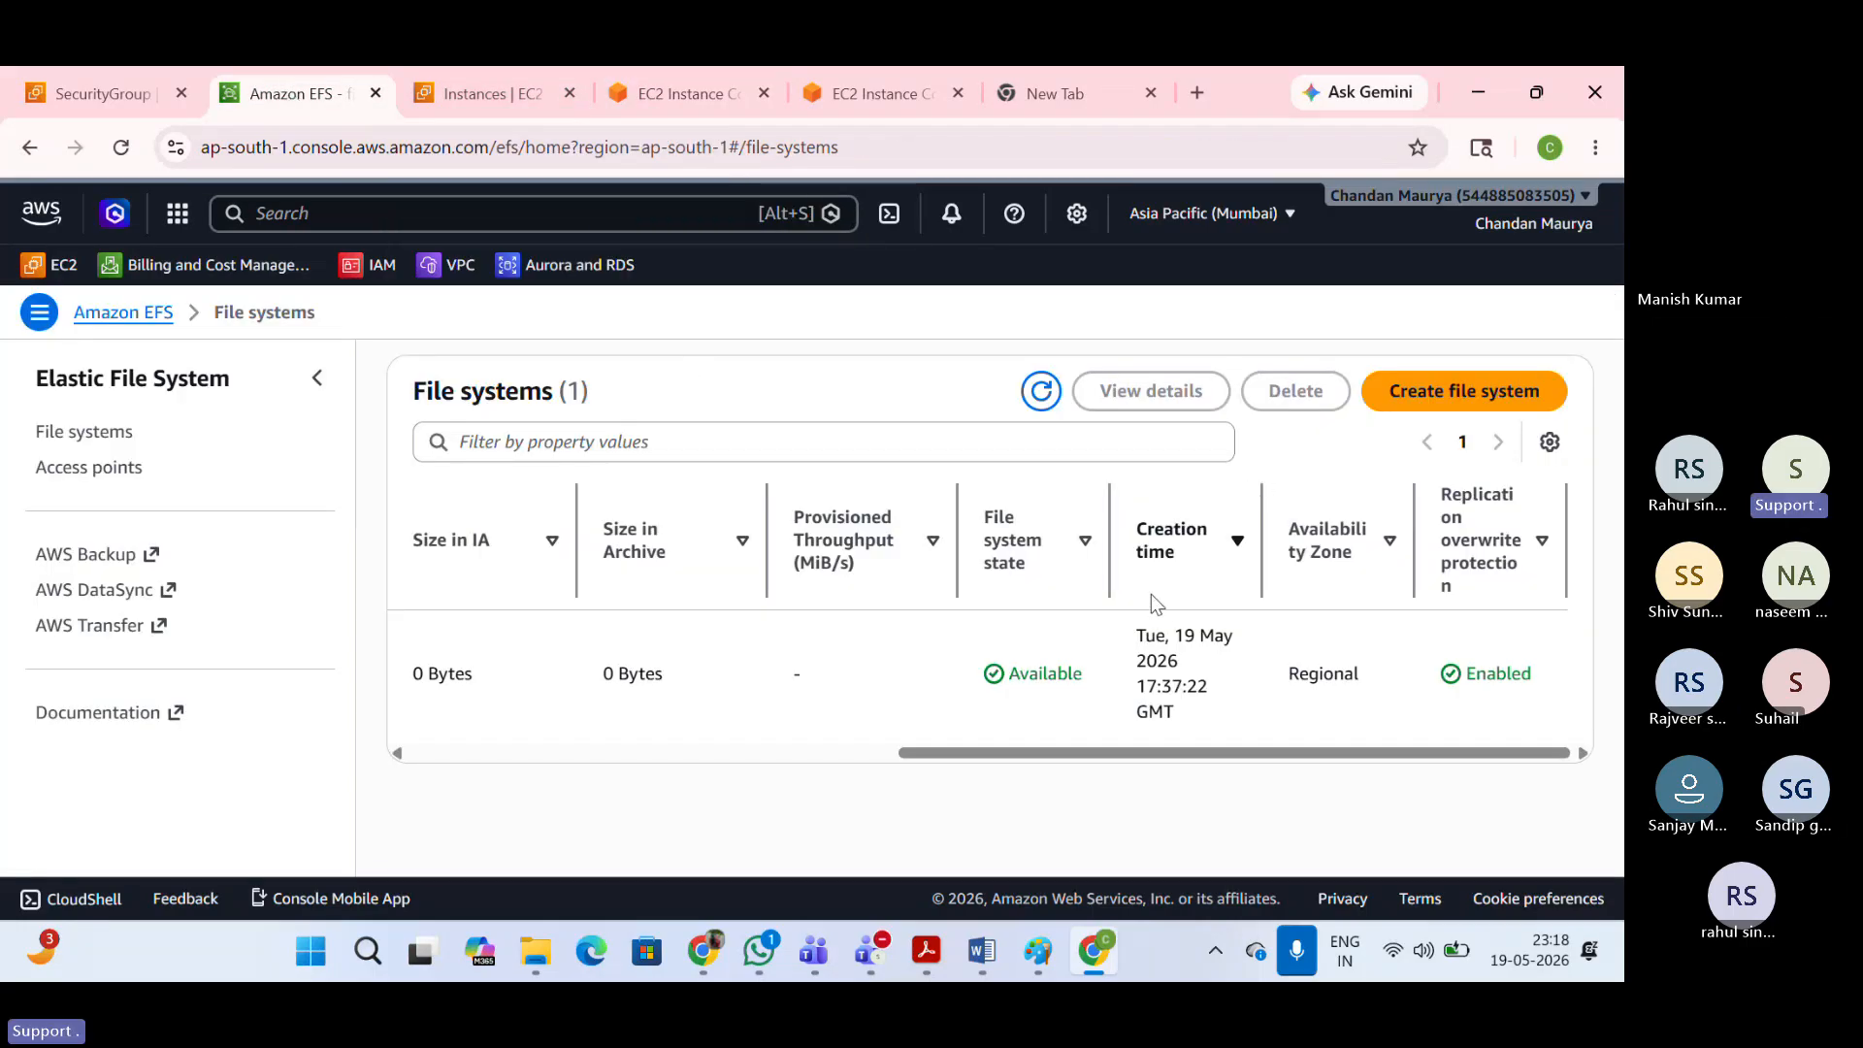
scroll(669, 675, "left", 5)
scroll(670, 679, "left", 3)
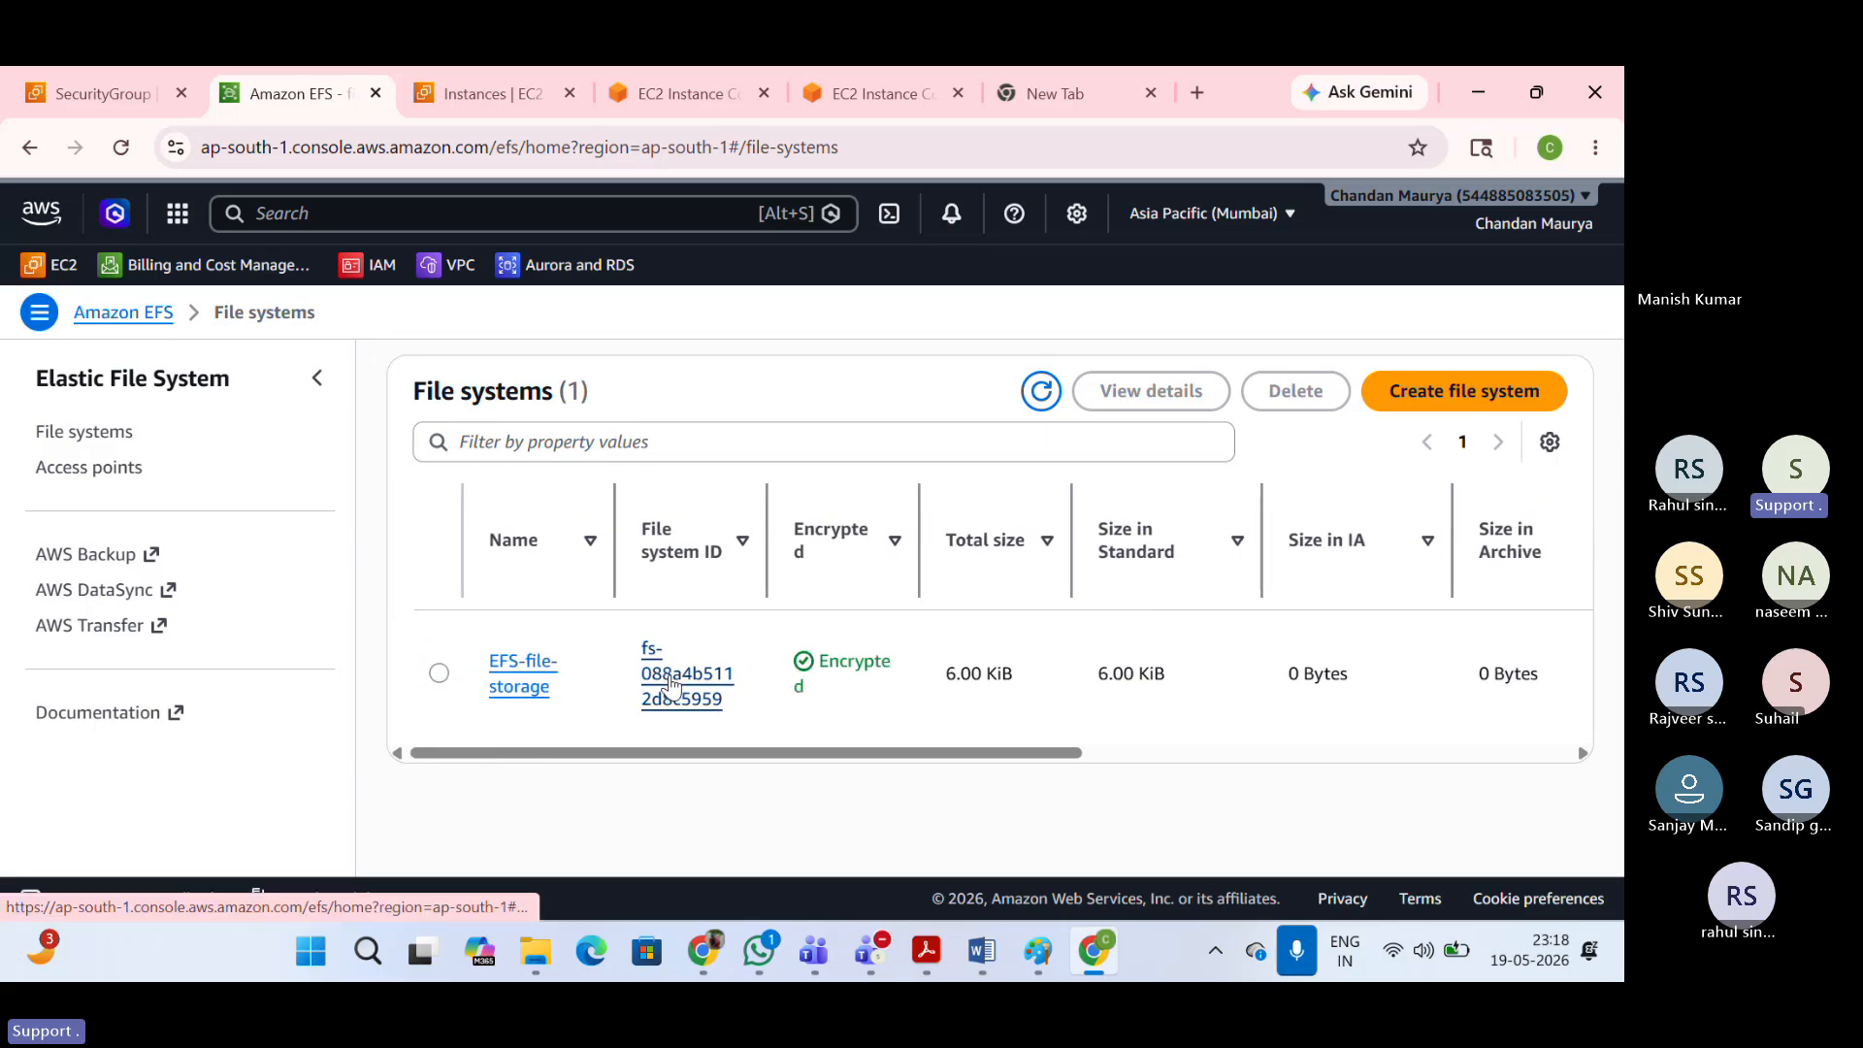
left_click(440, 673)
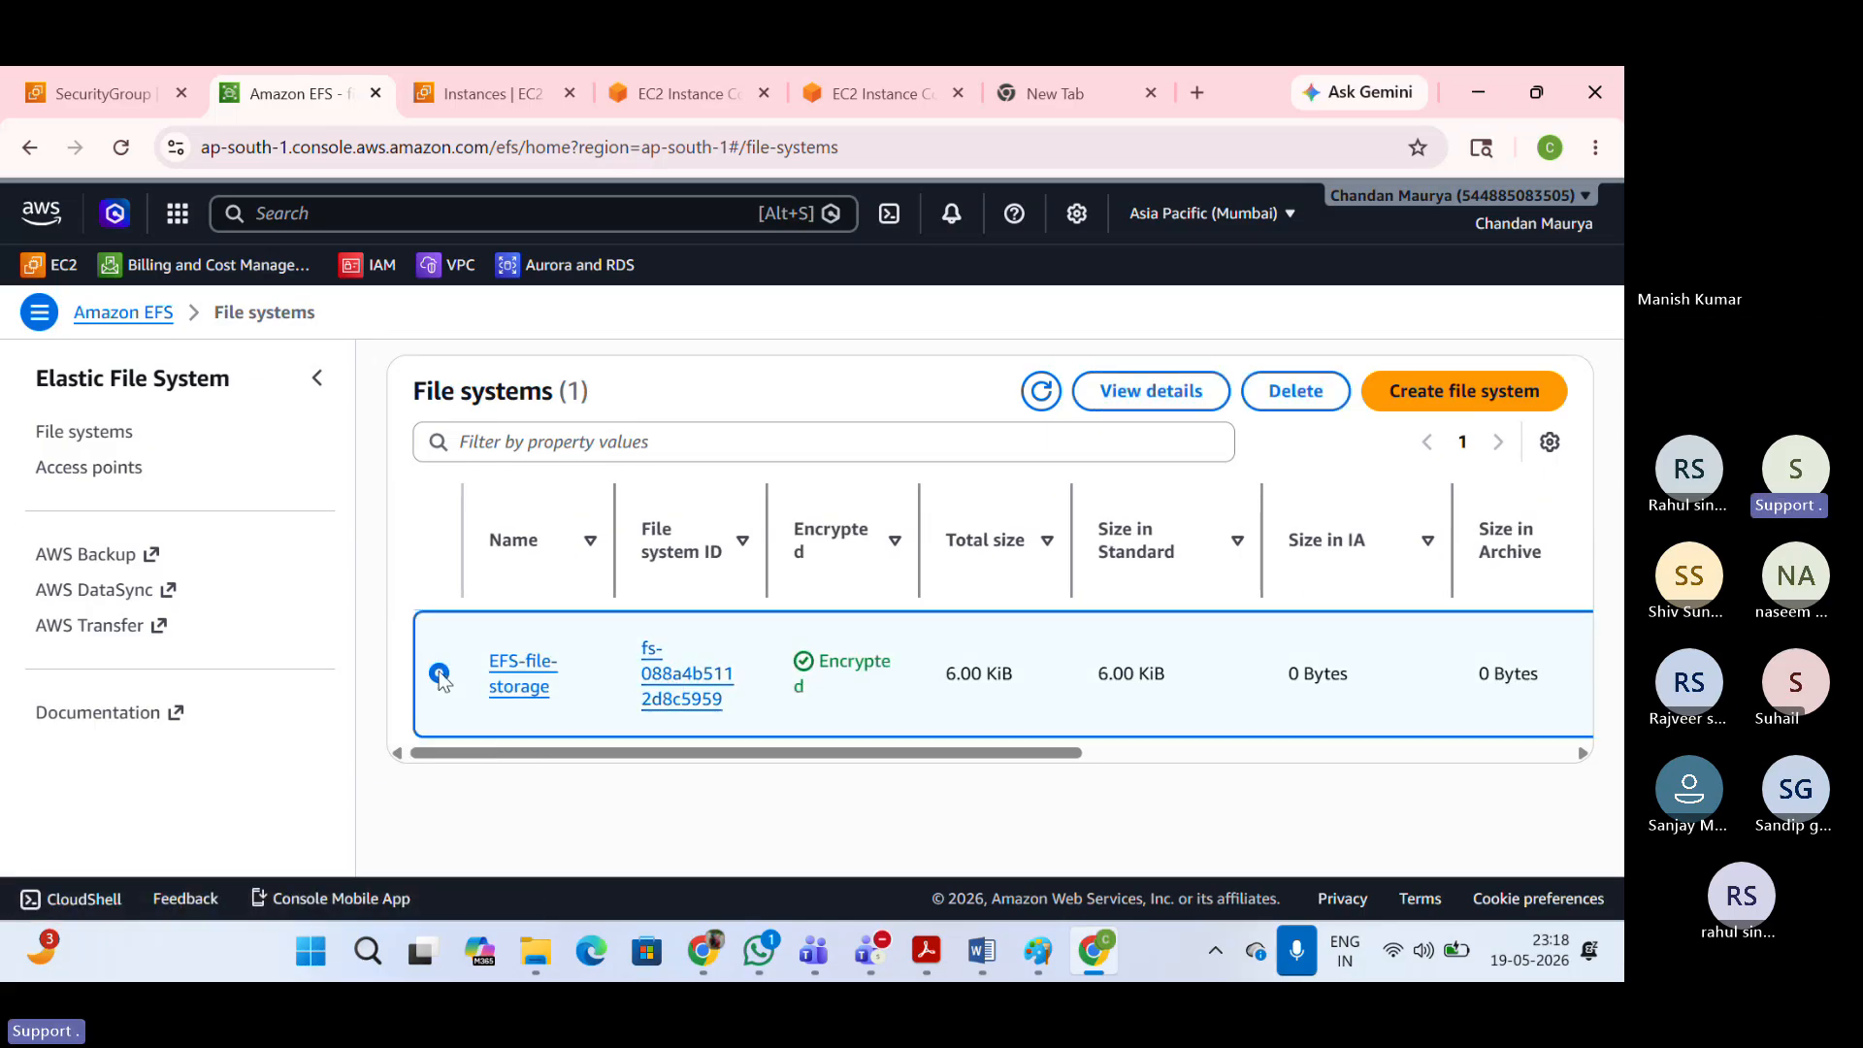
left_click(1160, 392)
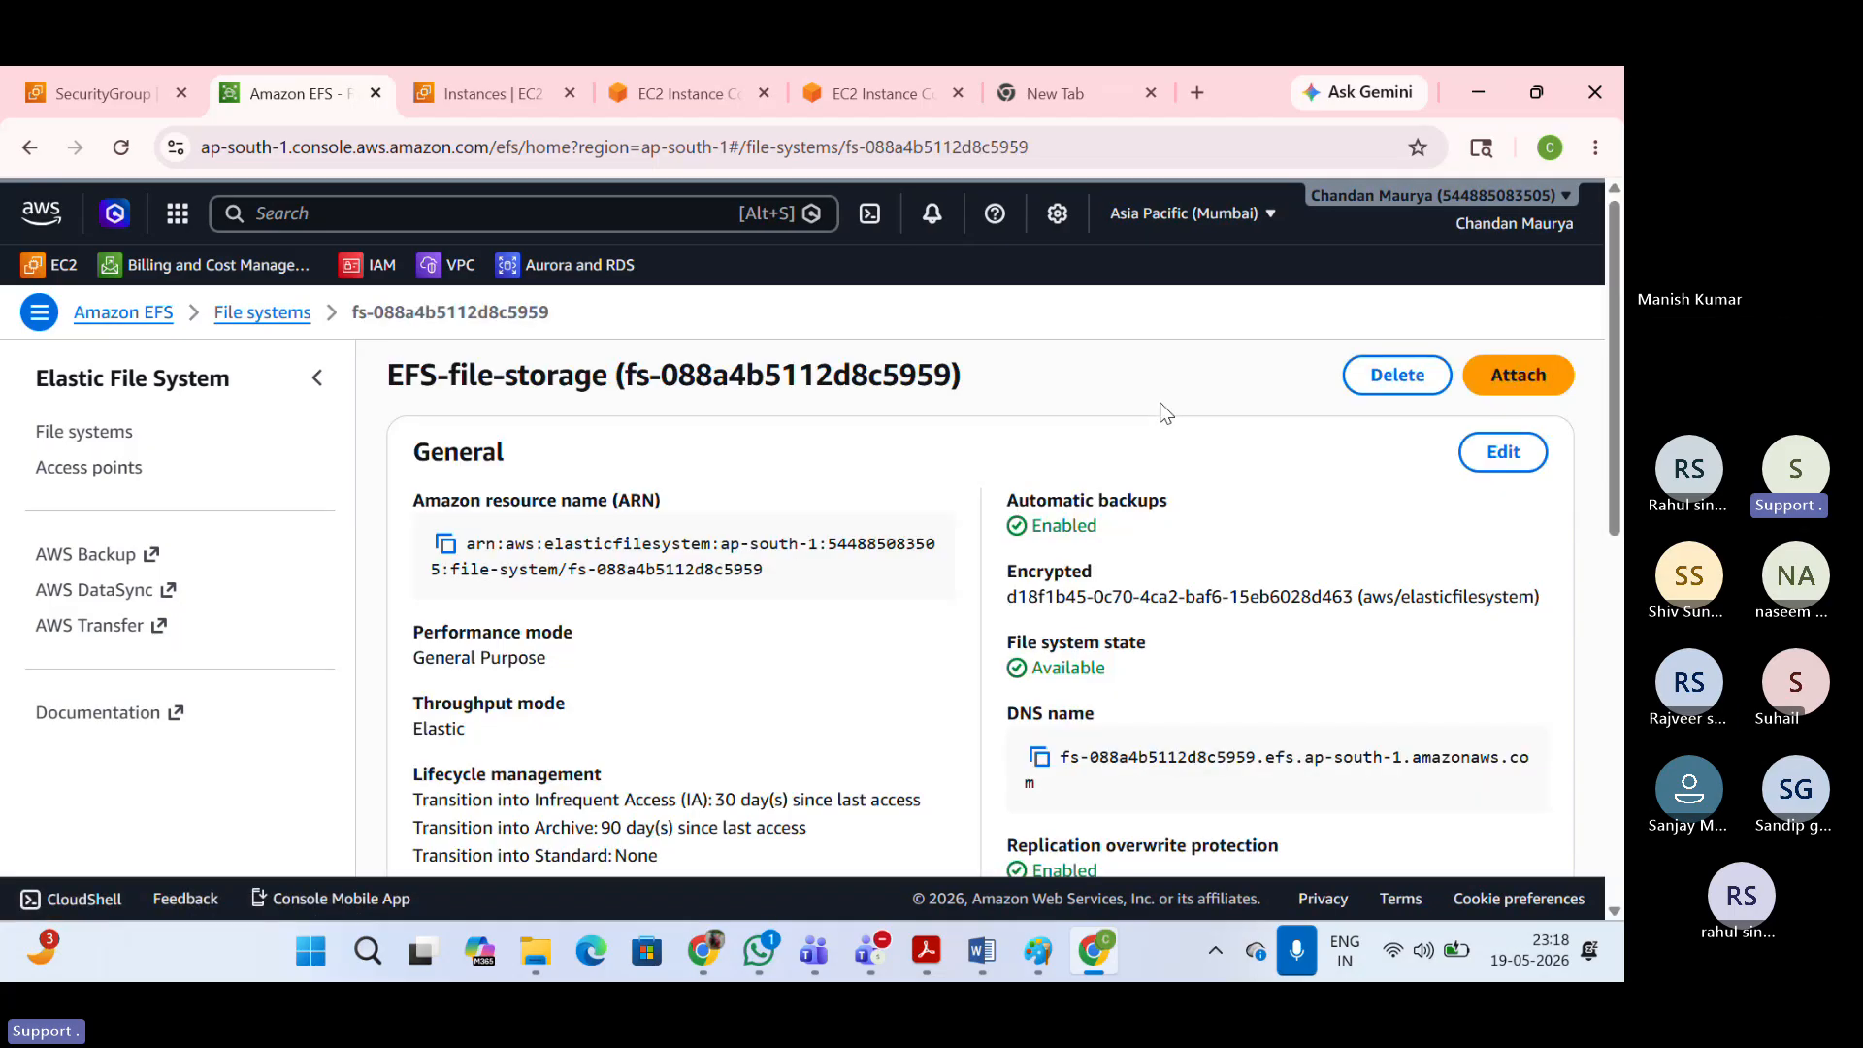
left_click(1504, 376)
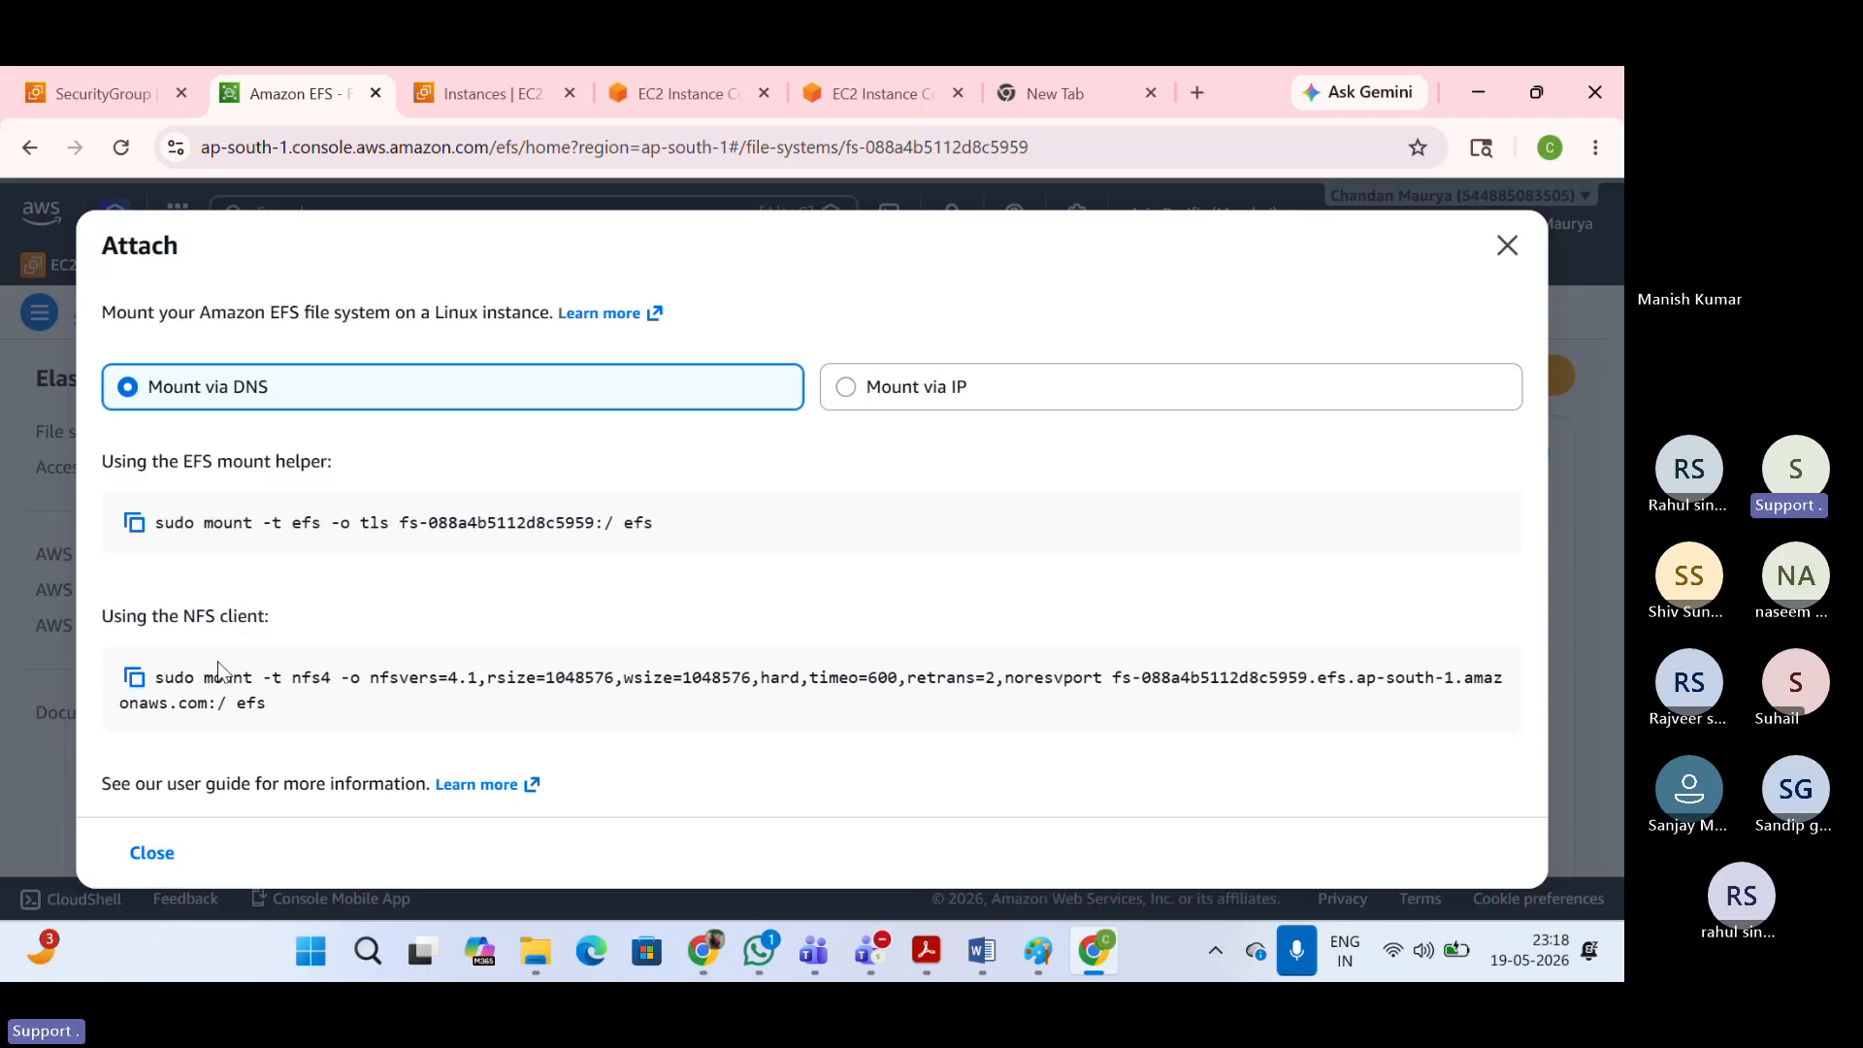
Step: Copy the NFS client mount command and bring up the Paint architecture diagram
left_click(136, 679)
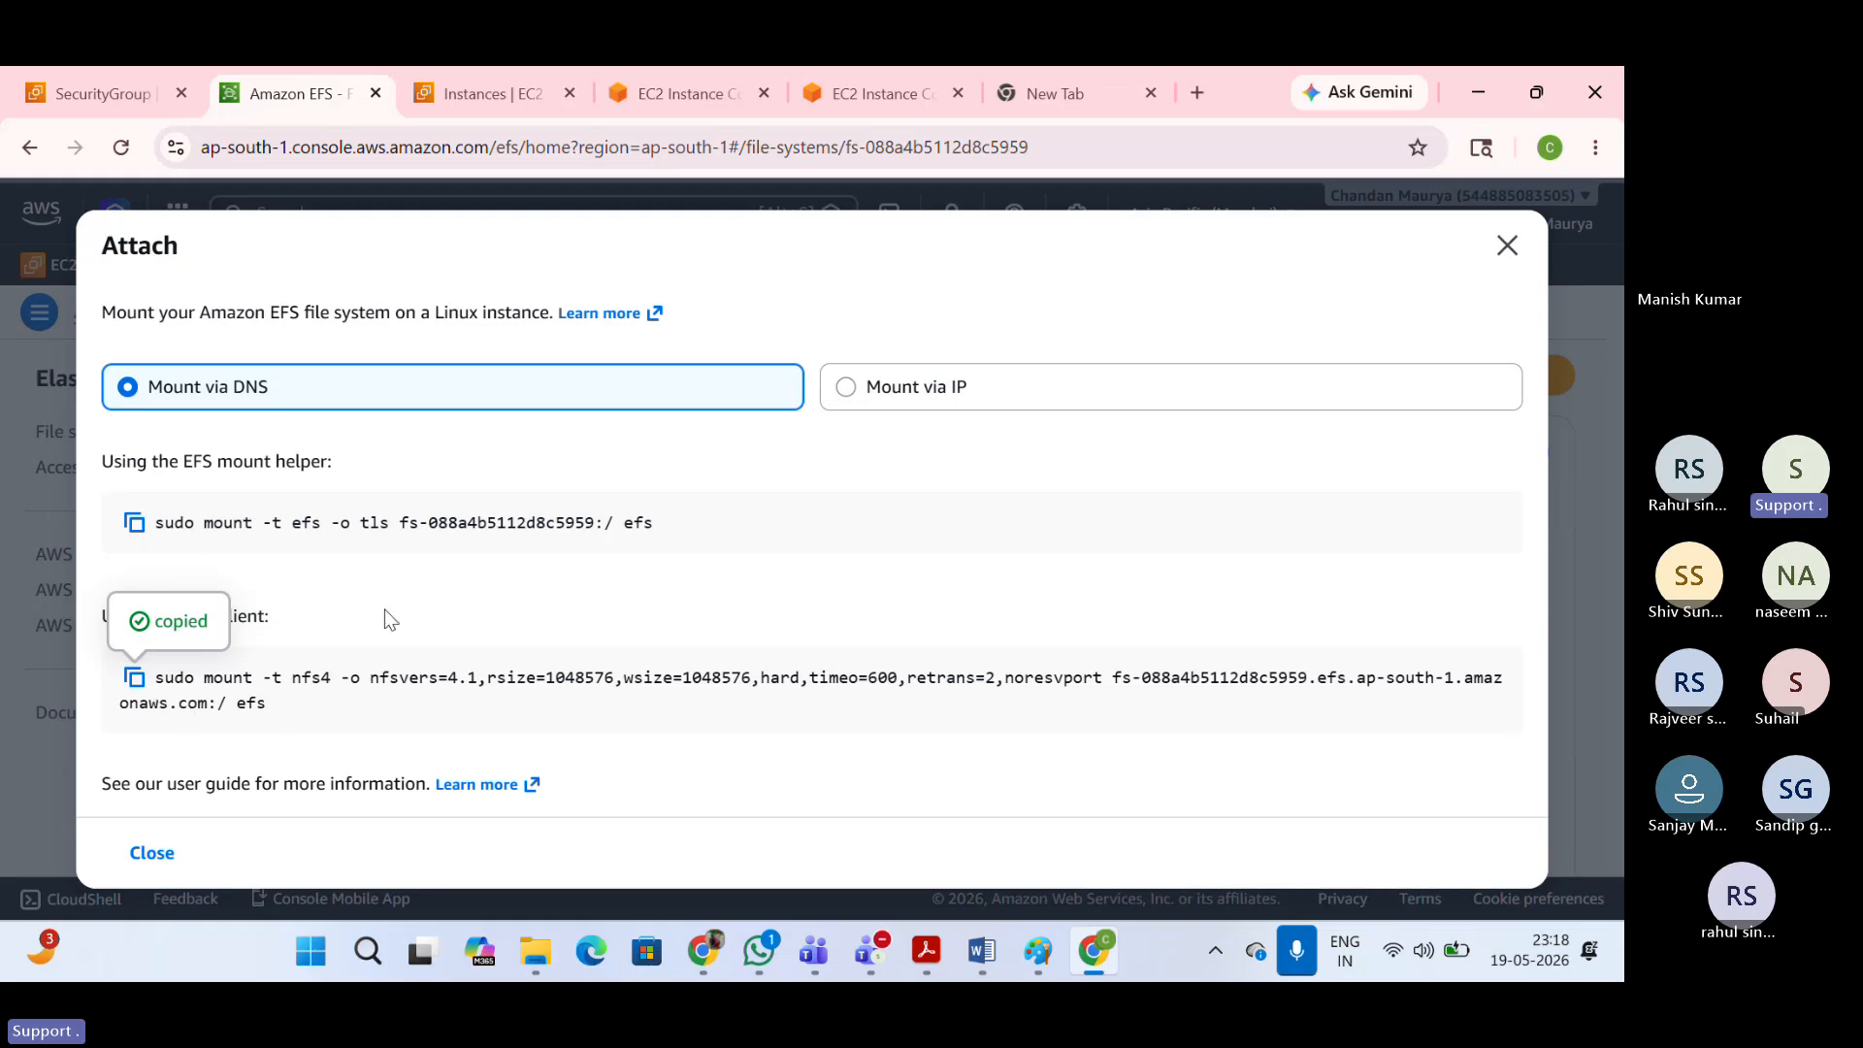
left_click_drag(386, 616, 321, 678)
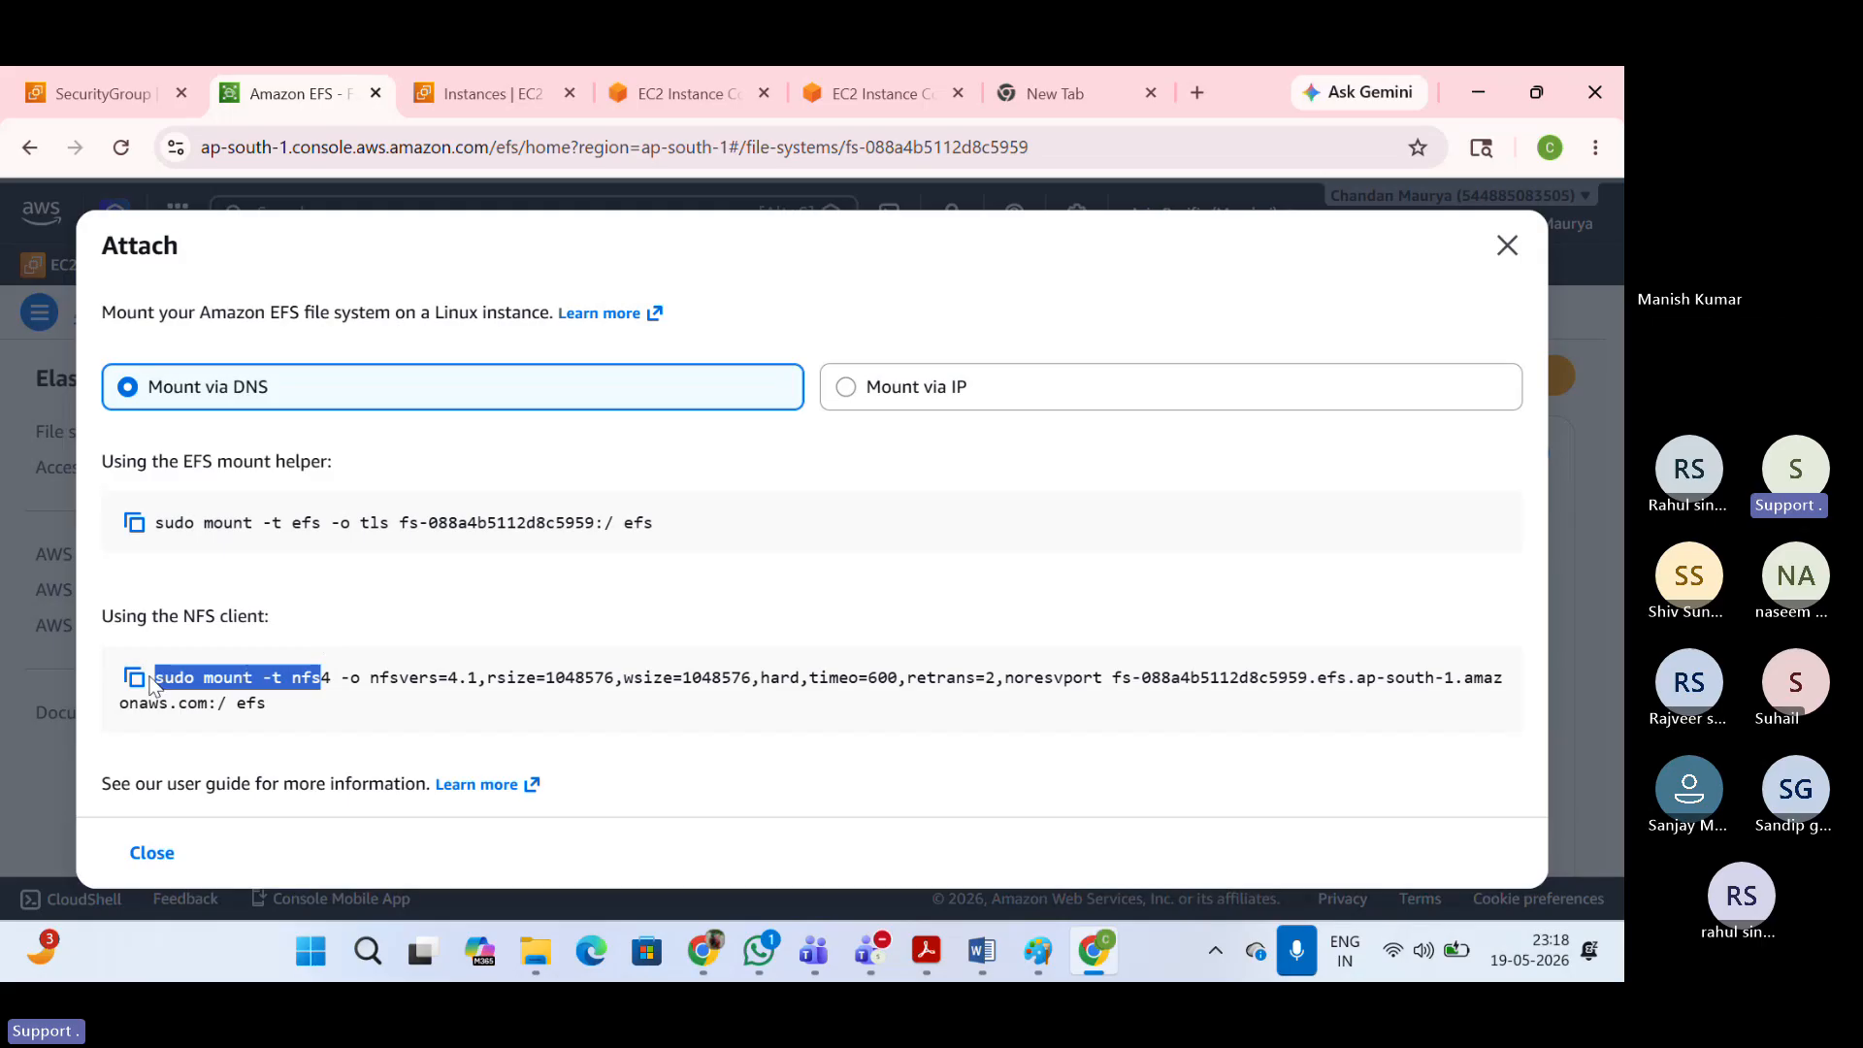
left_click(136, 679)
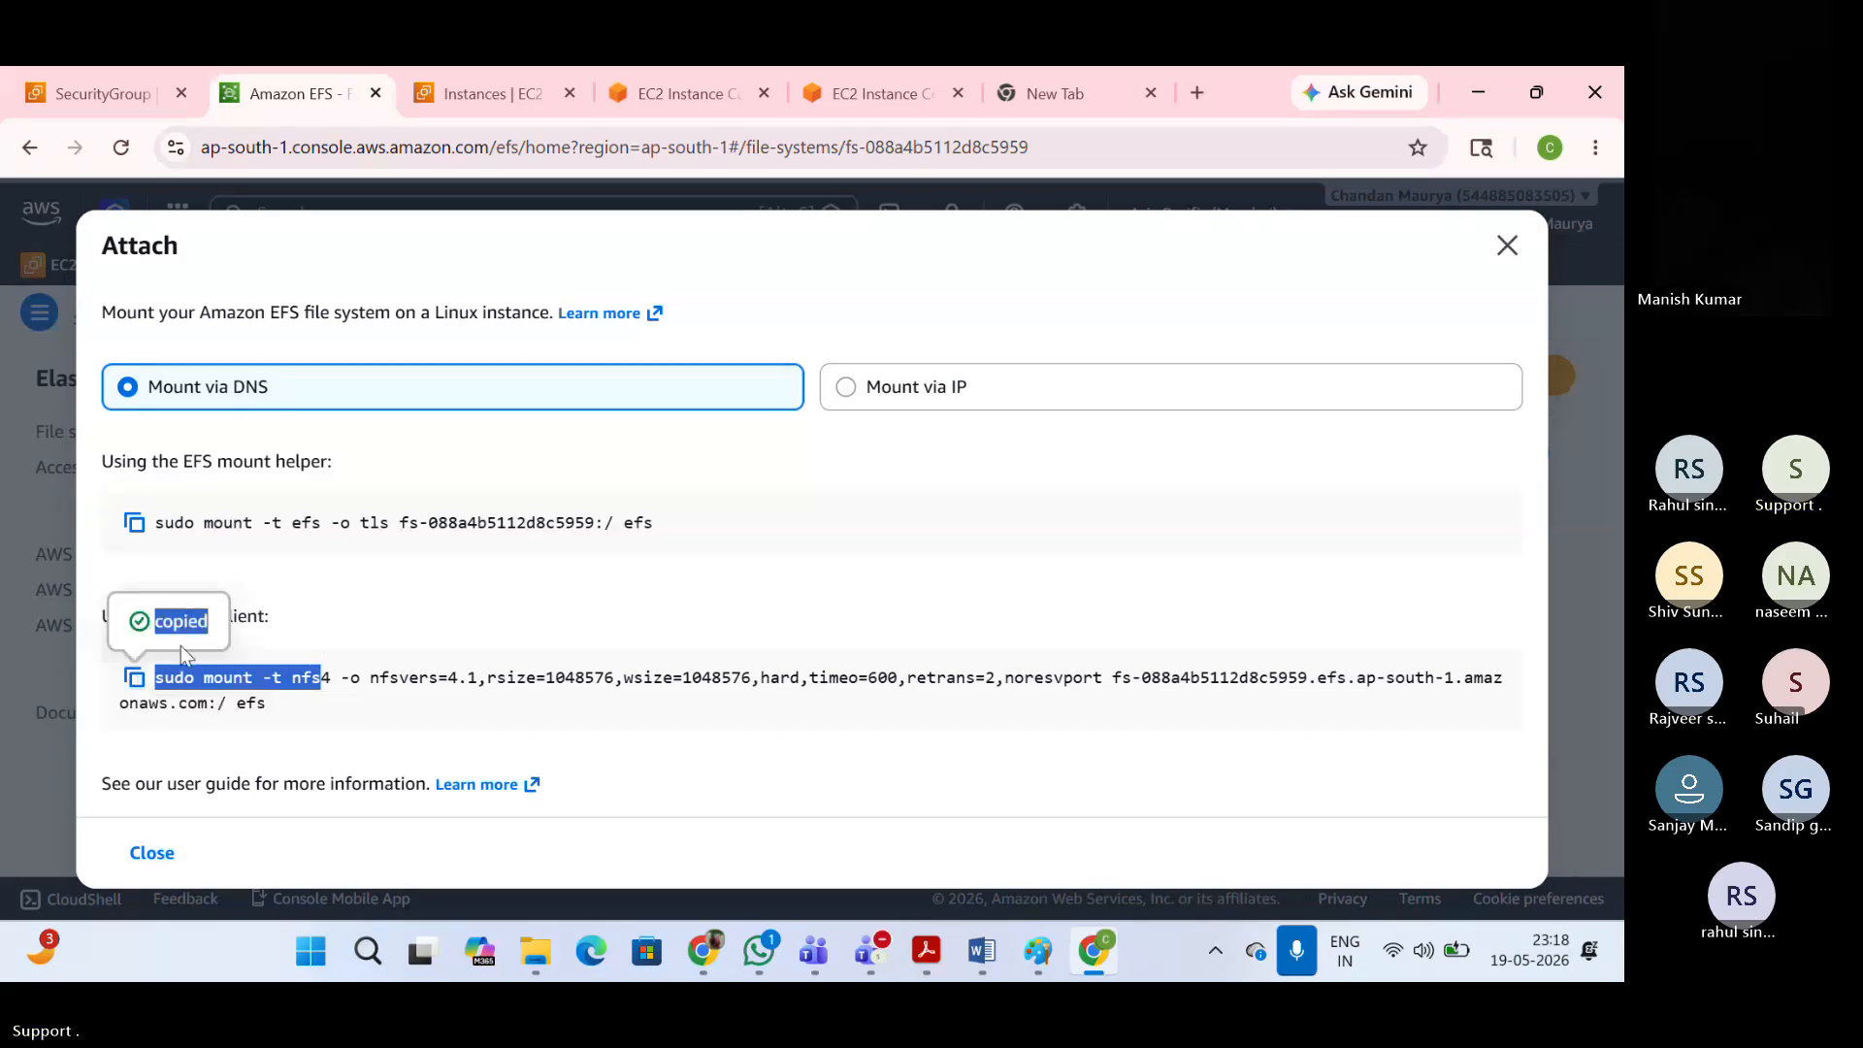
left_click(141, 693)
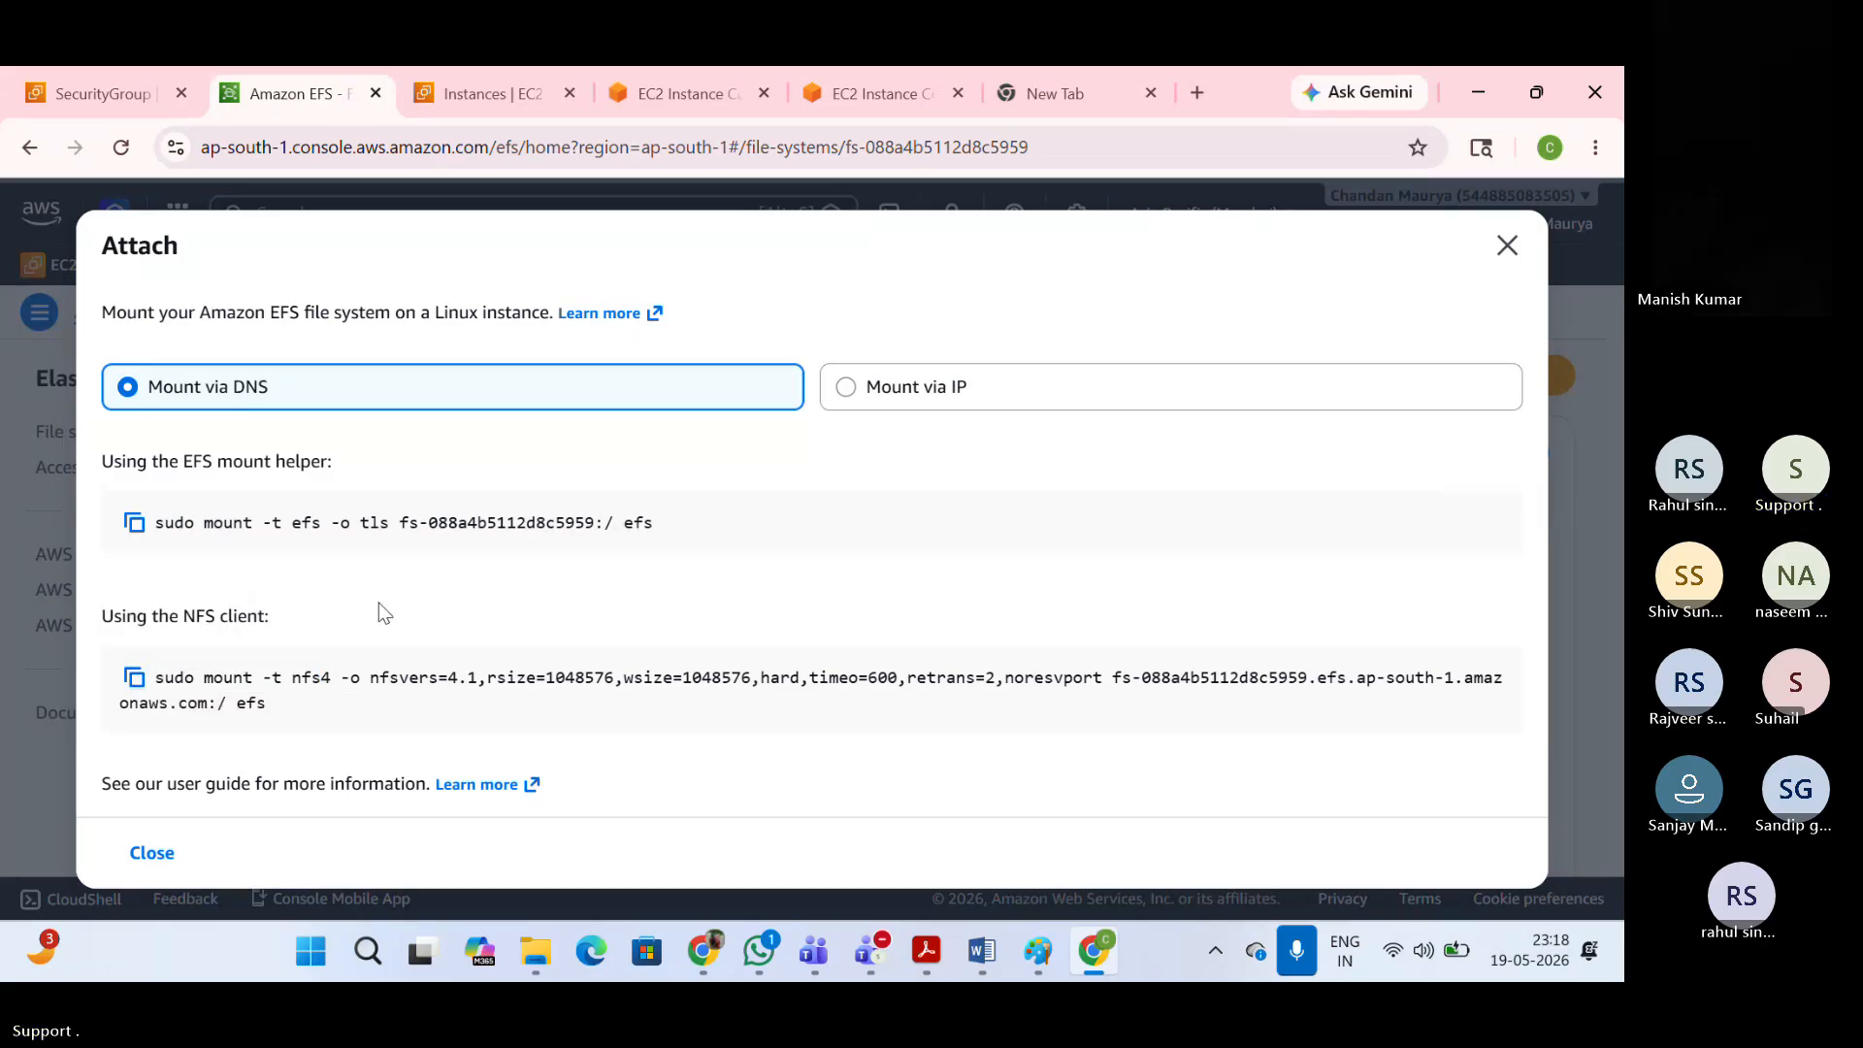
left_click(136, 678)
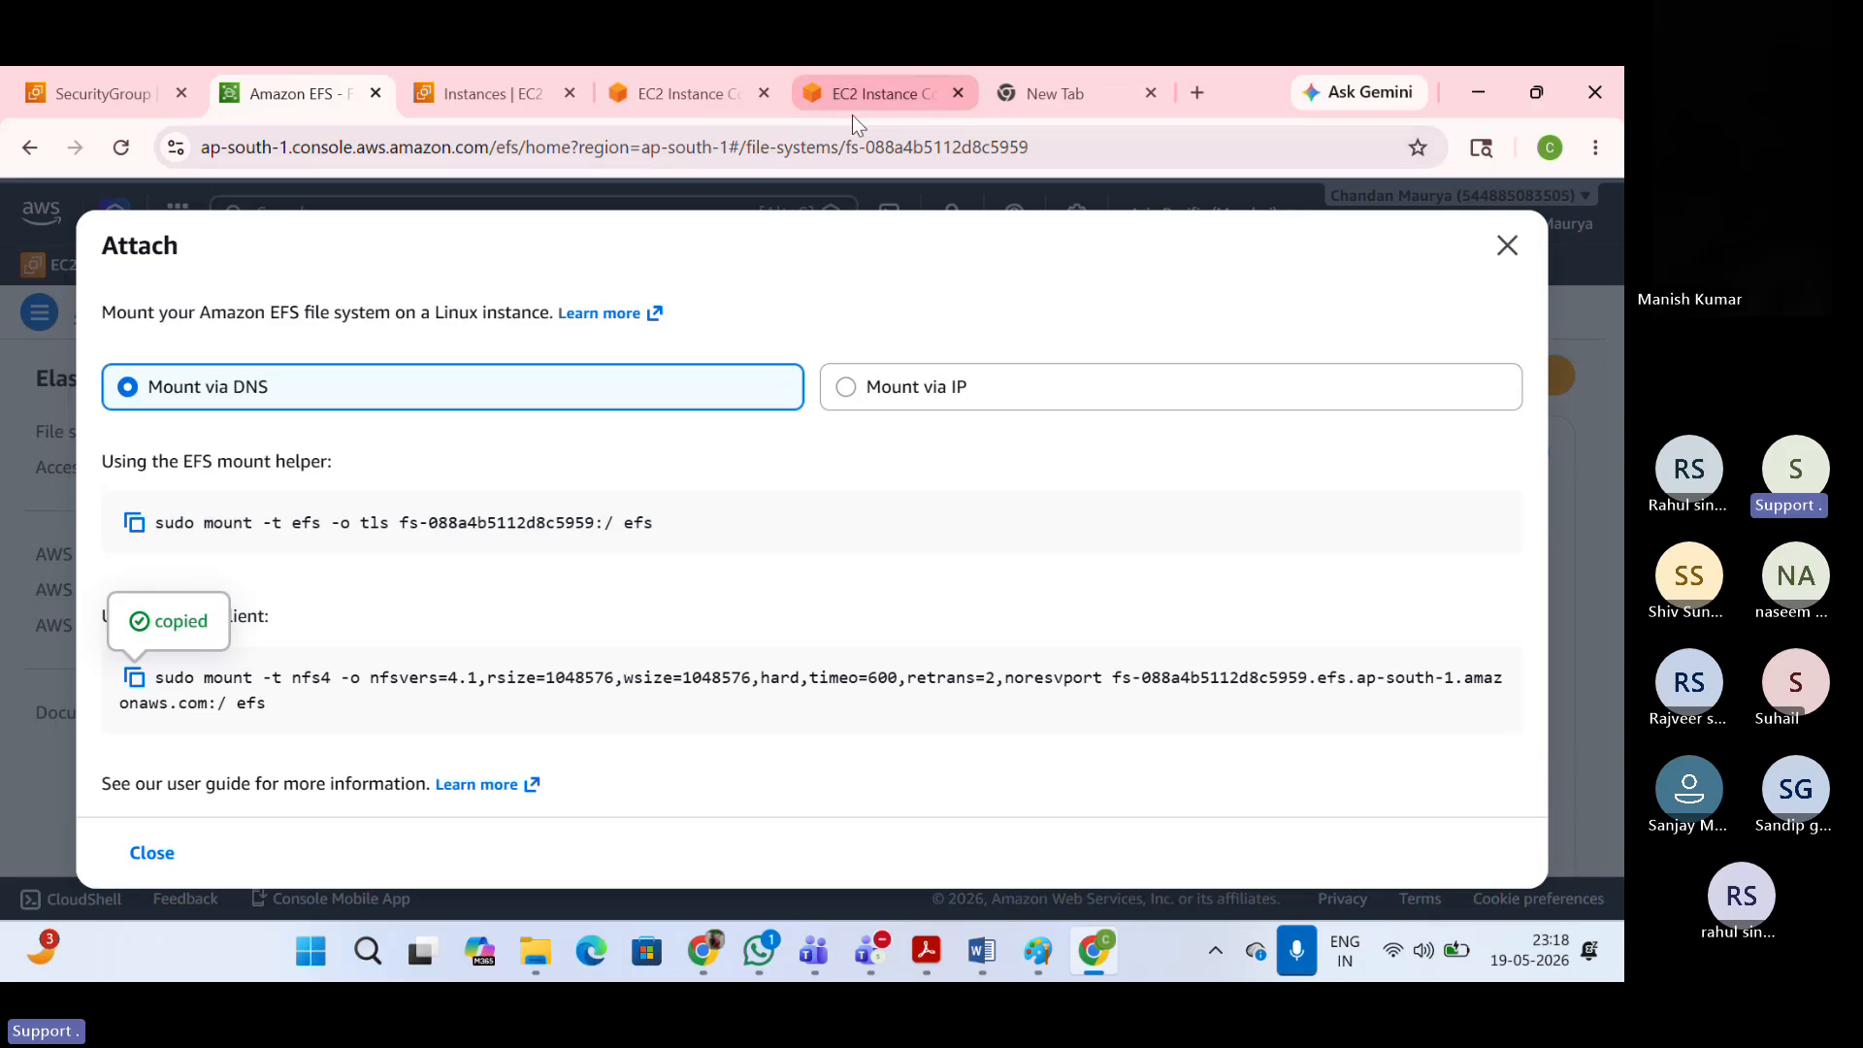
left_click(667, 67)
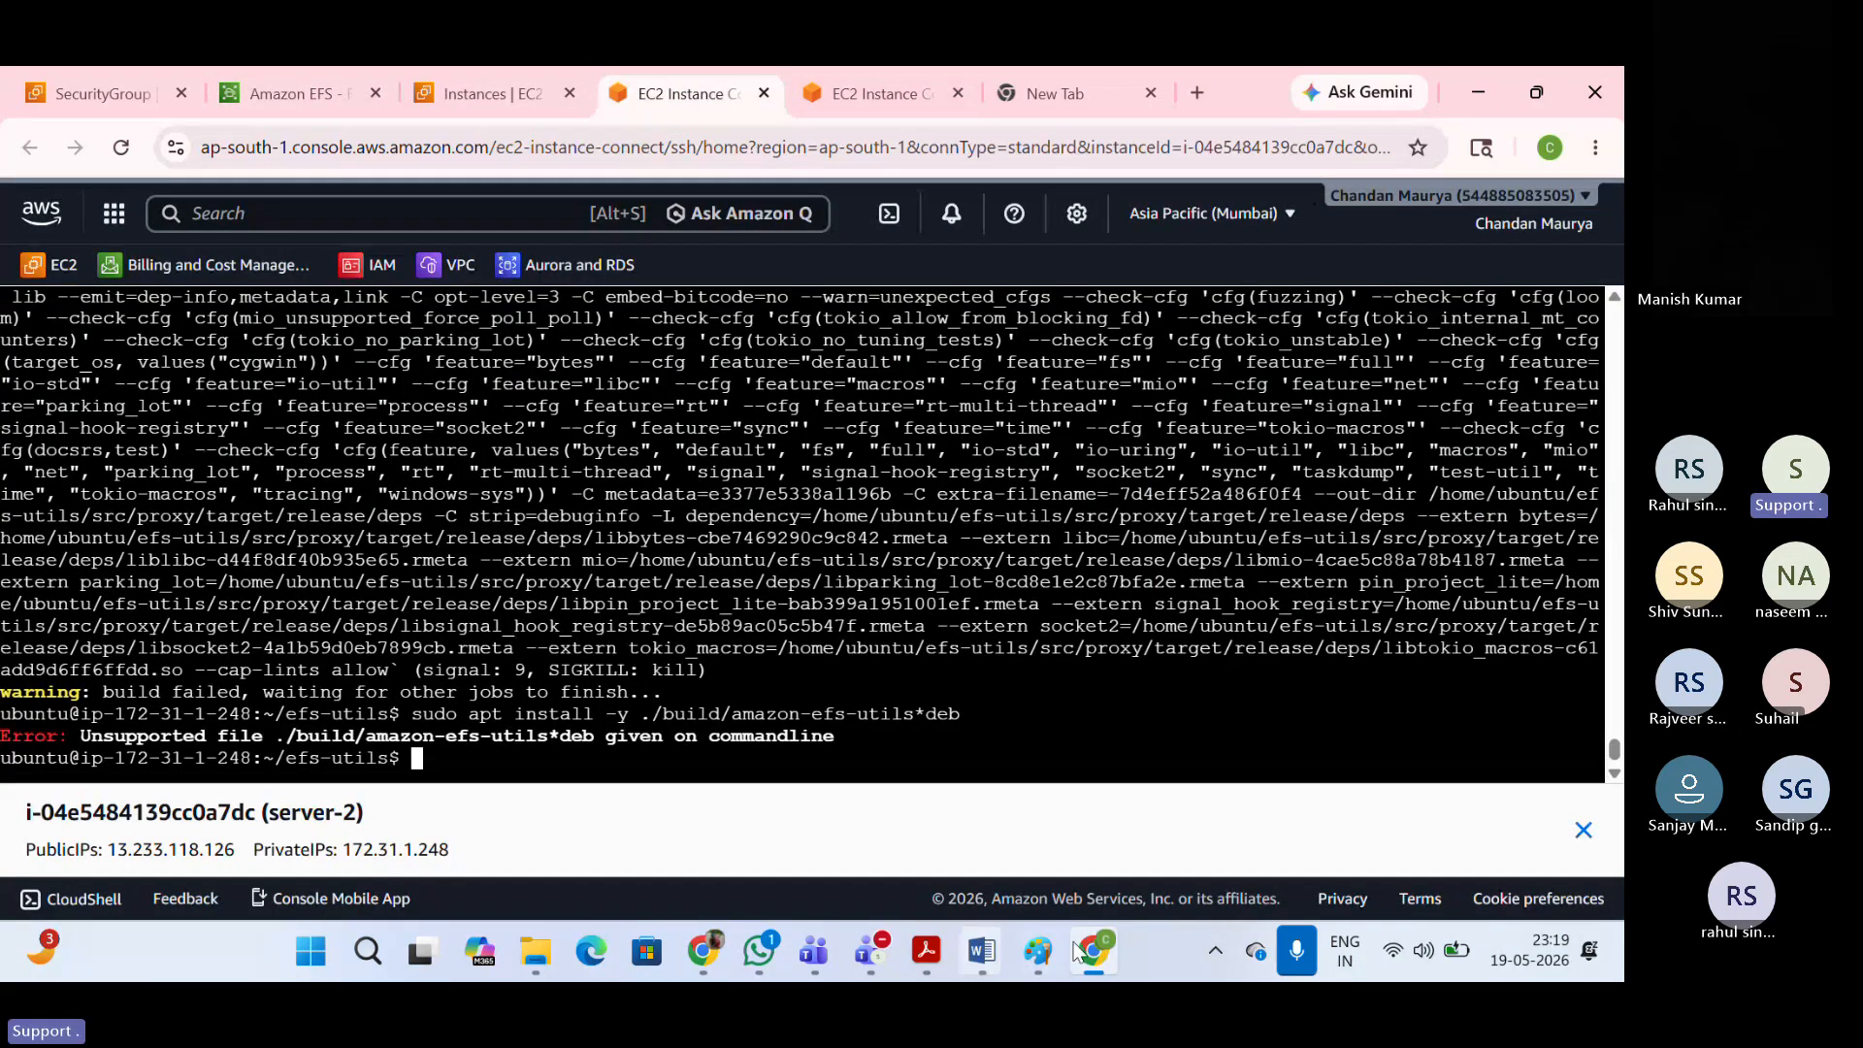
left_click(1038, 951)
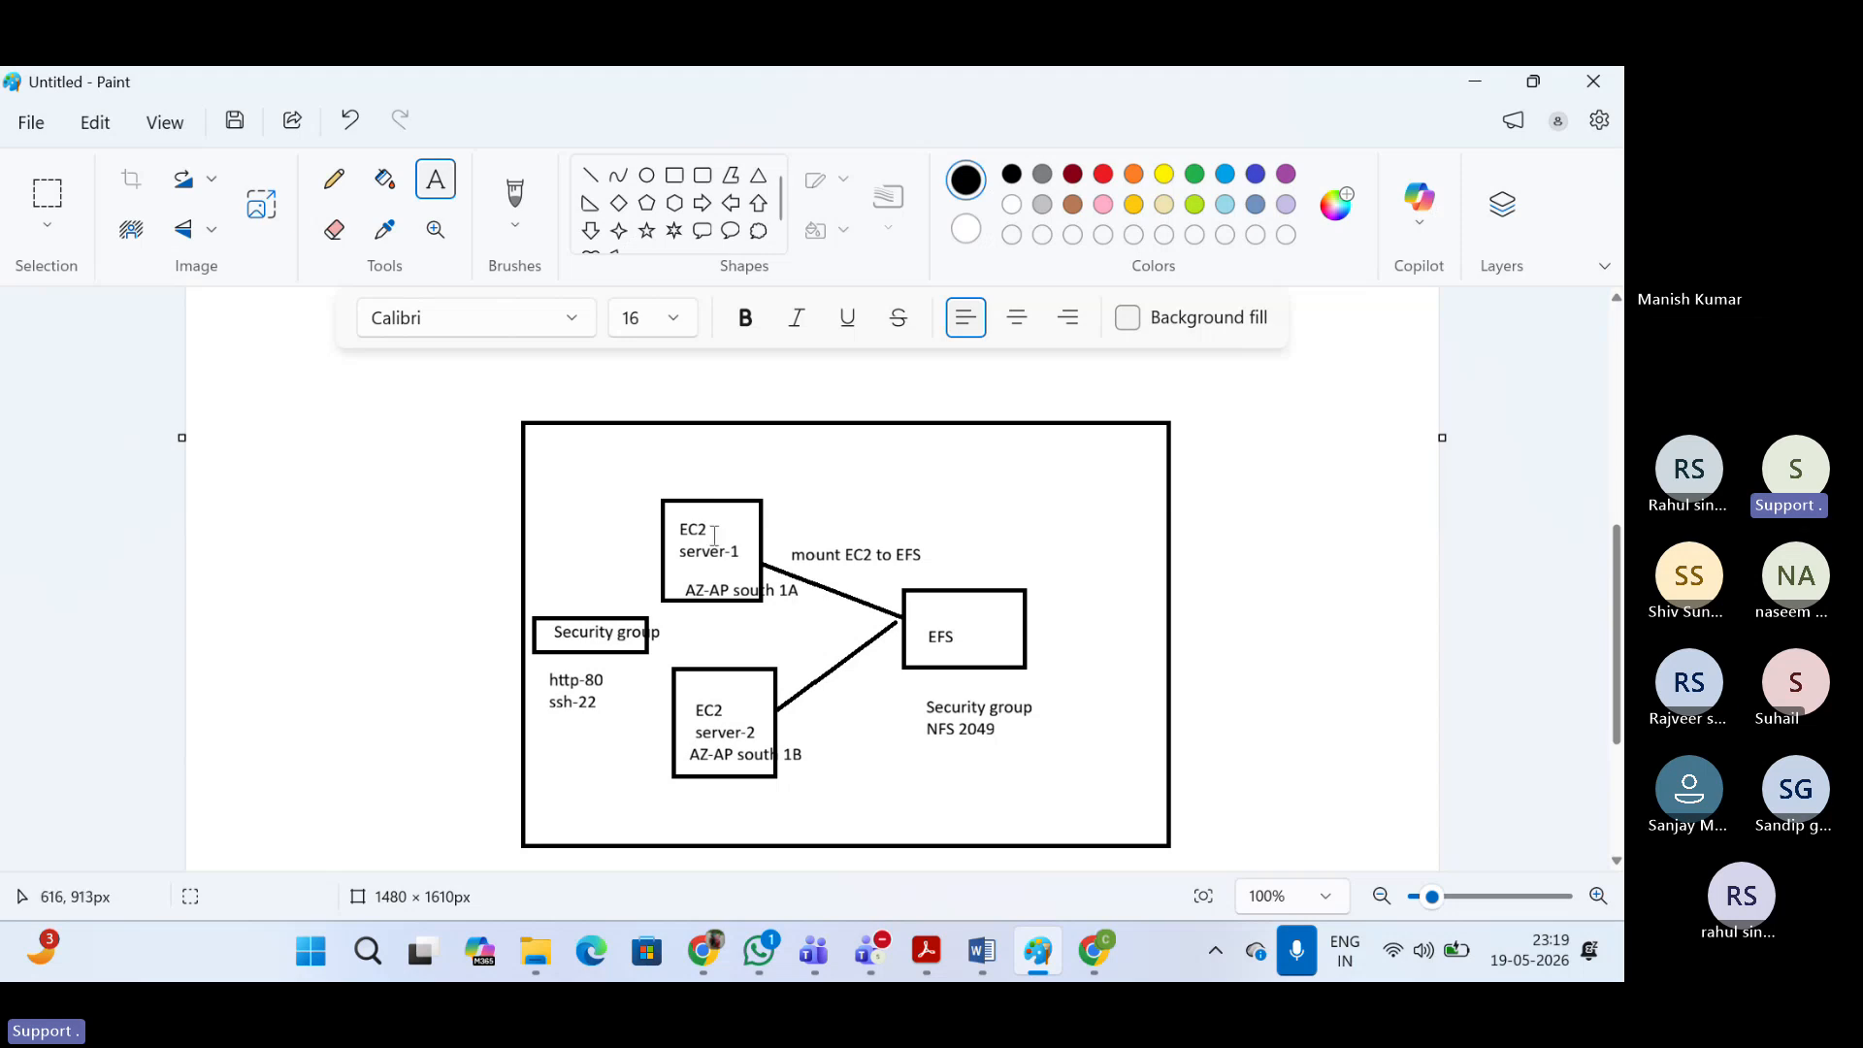
Step: Draw a small rectangle above EC2 server-1 with a short connector line to its right
left_click(671, 181)
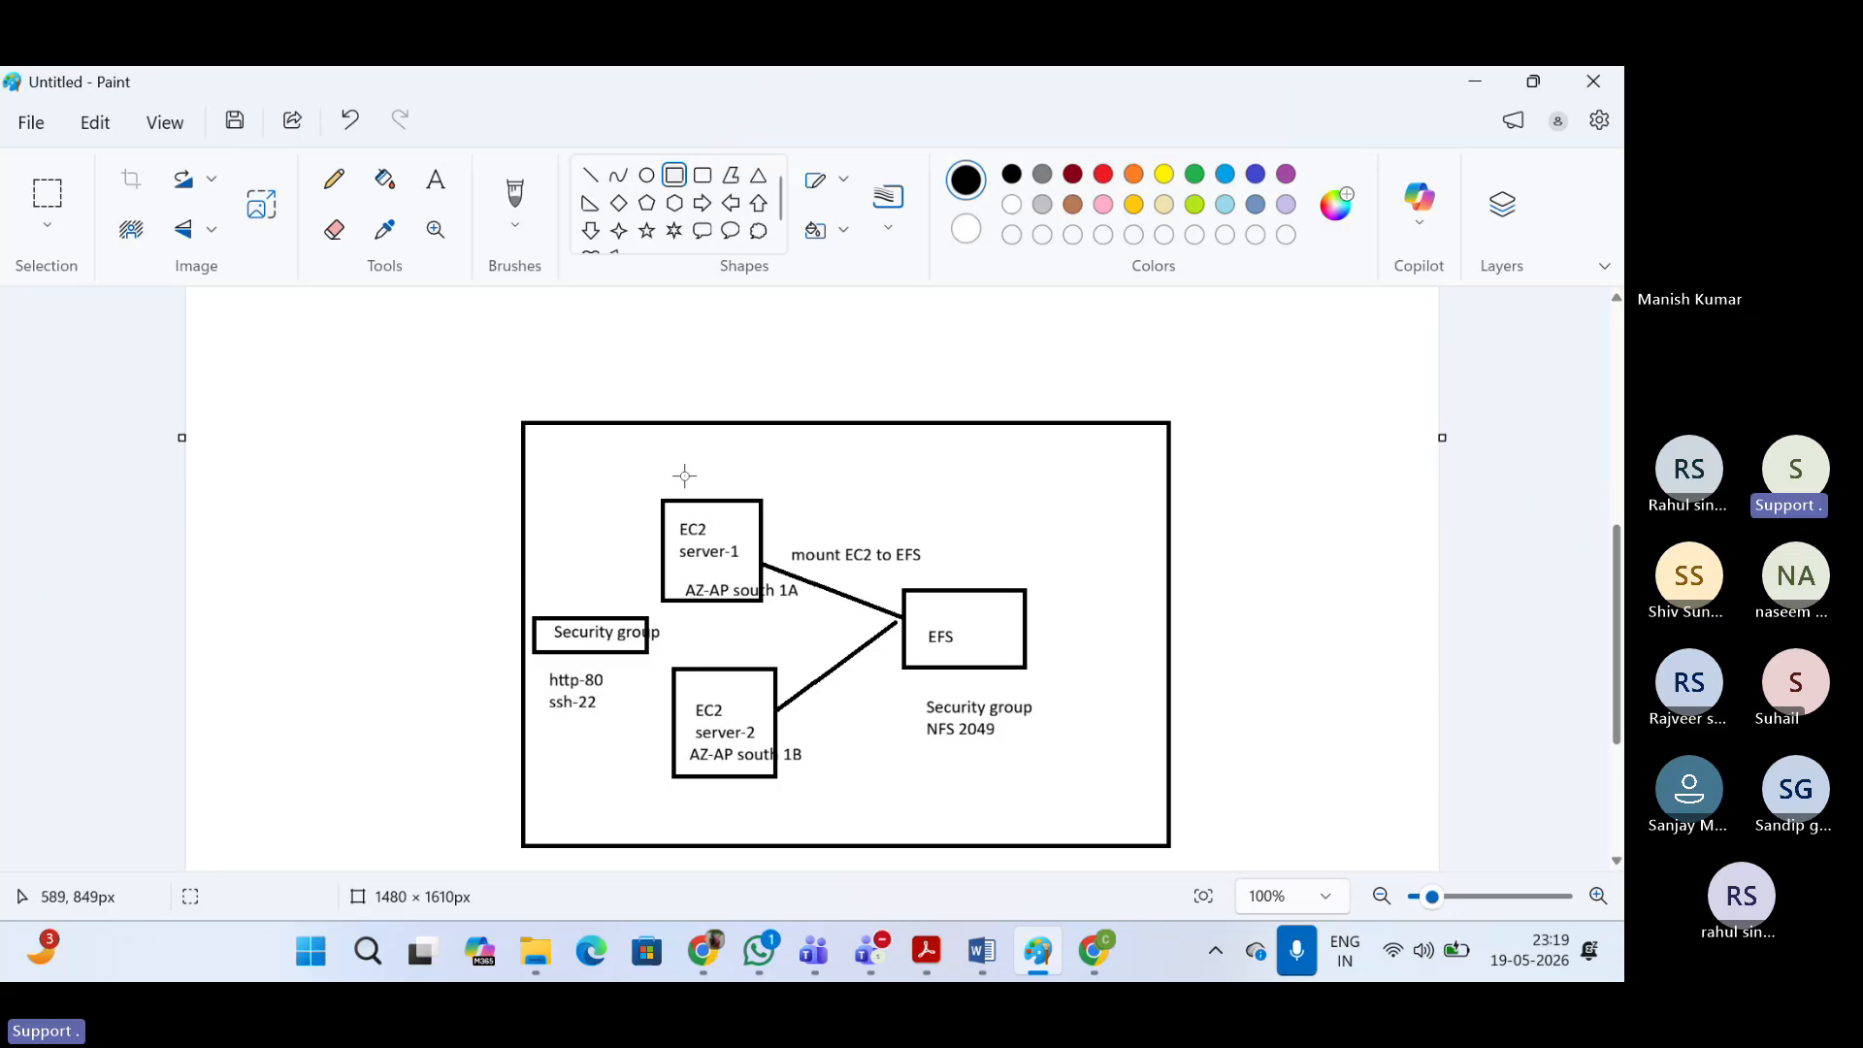
left_click_drag(684, 476, 745, 497)
left_click(799, 479)
left_click(592, 178)
left_click_drag(723, 487, 779, 477)
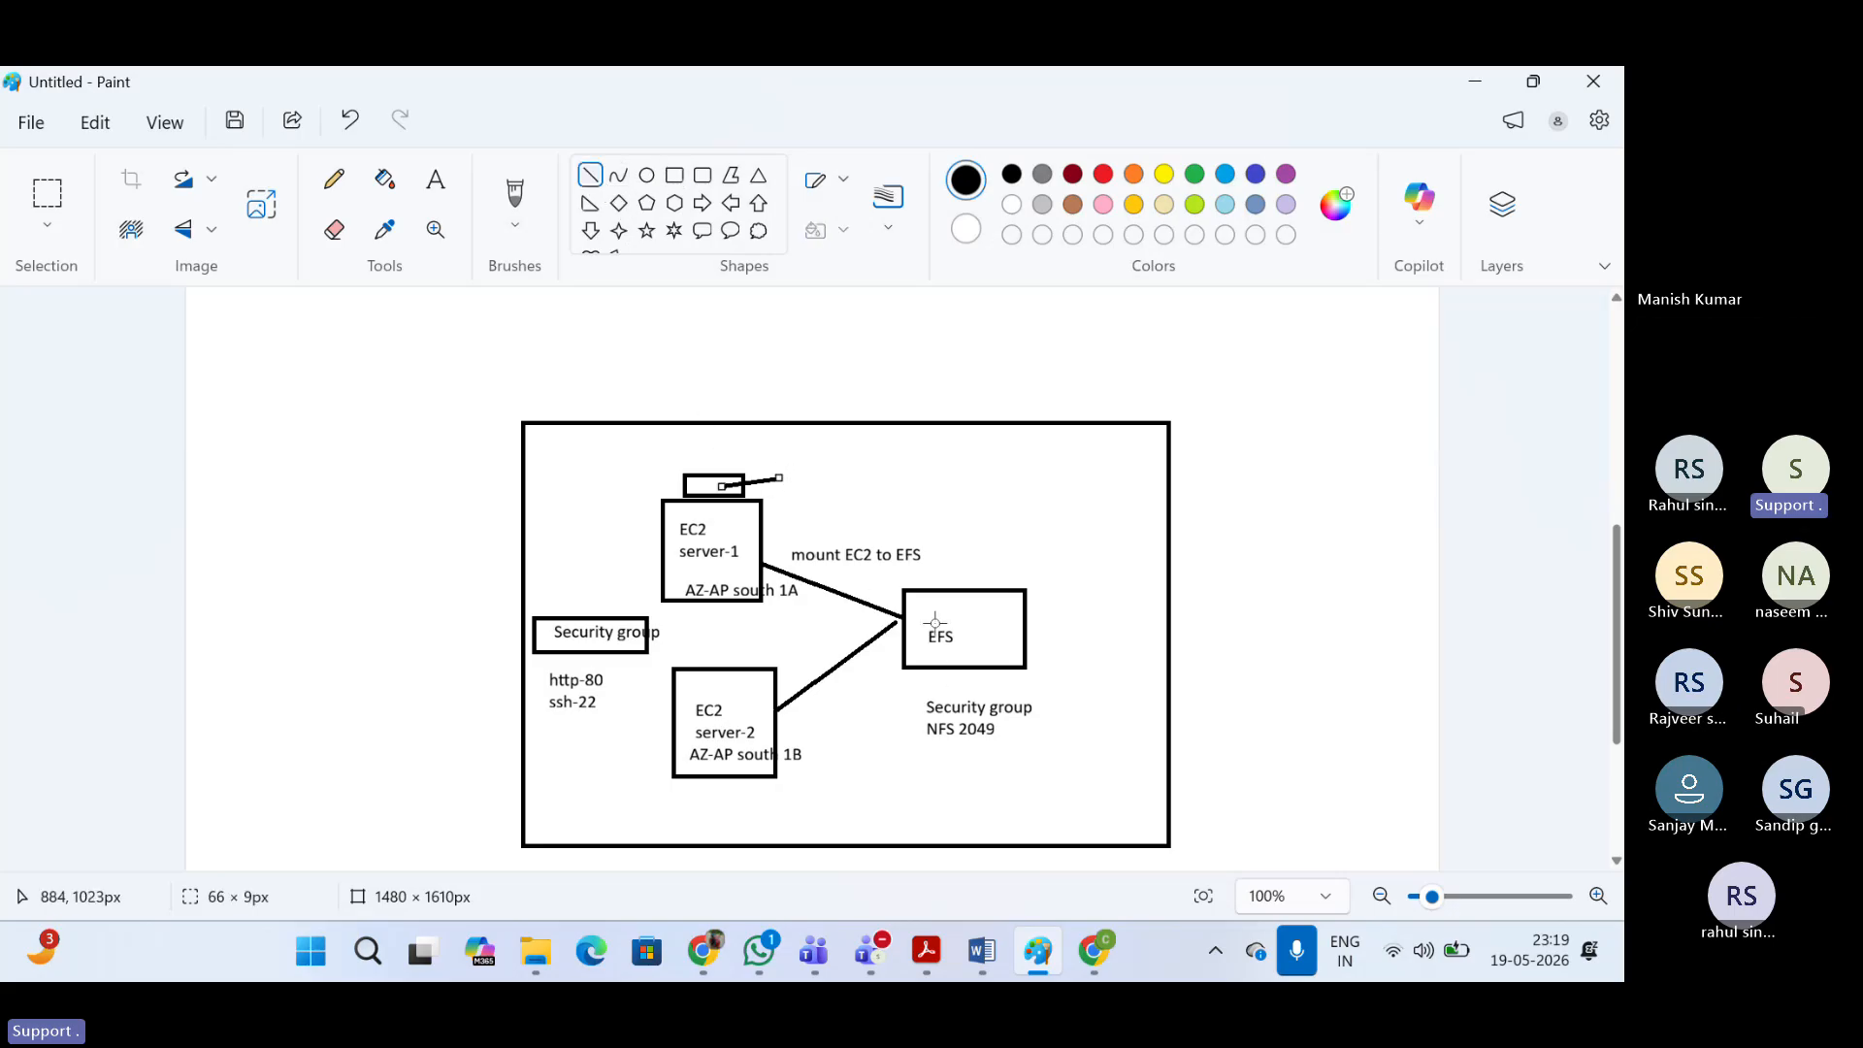
left_click(807, 475)
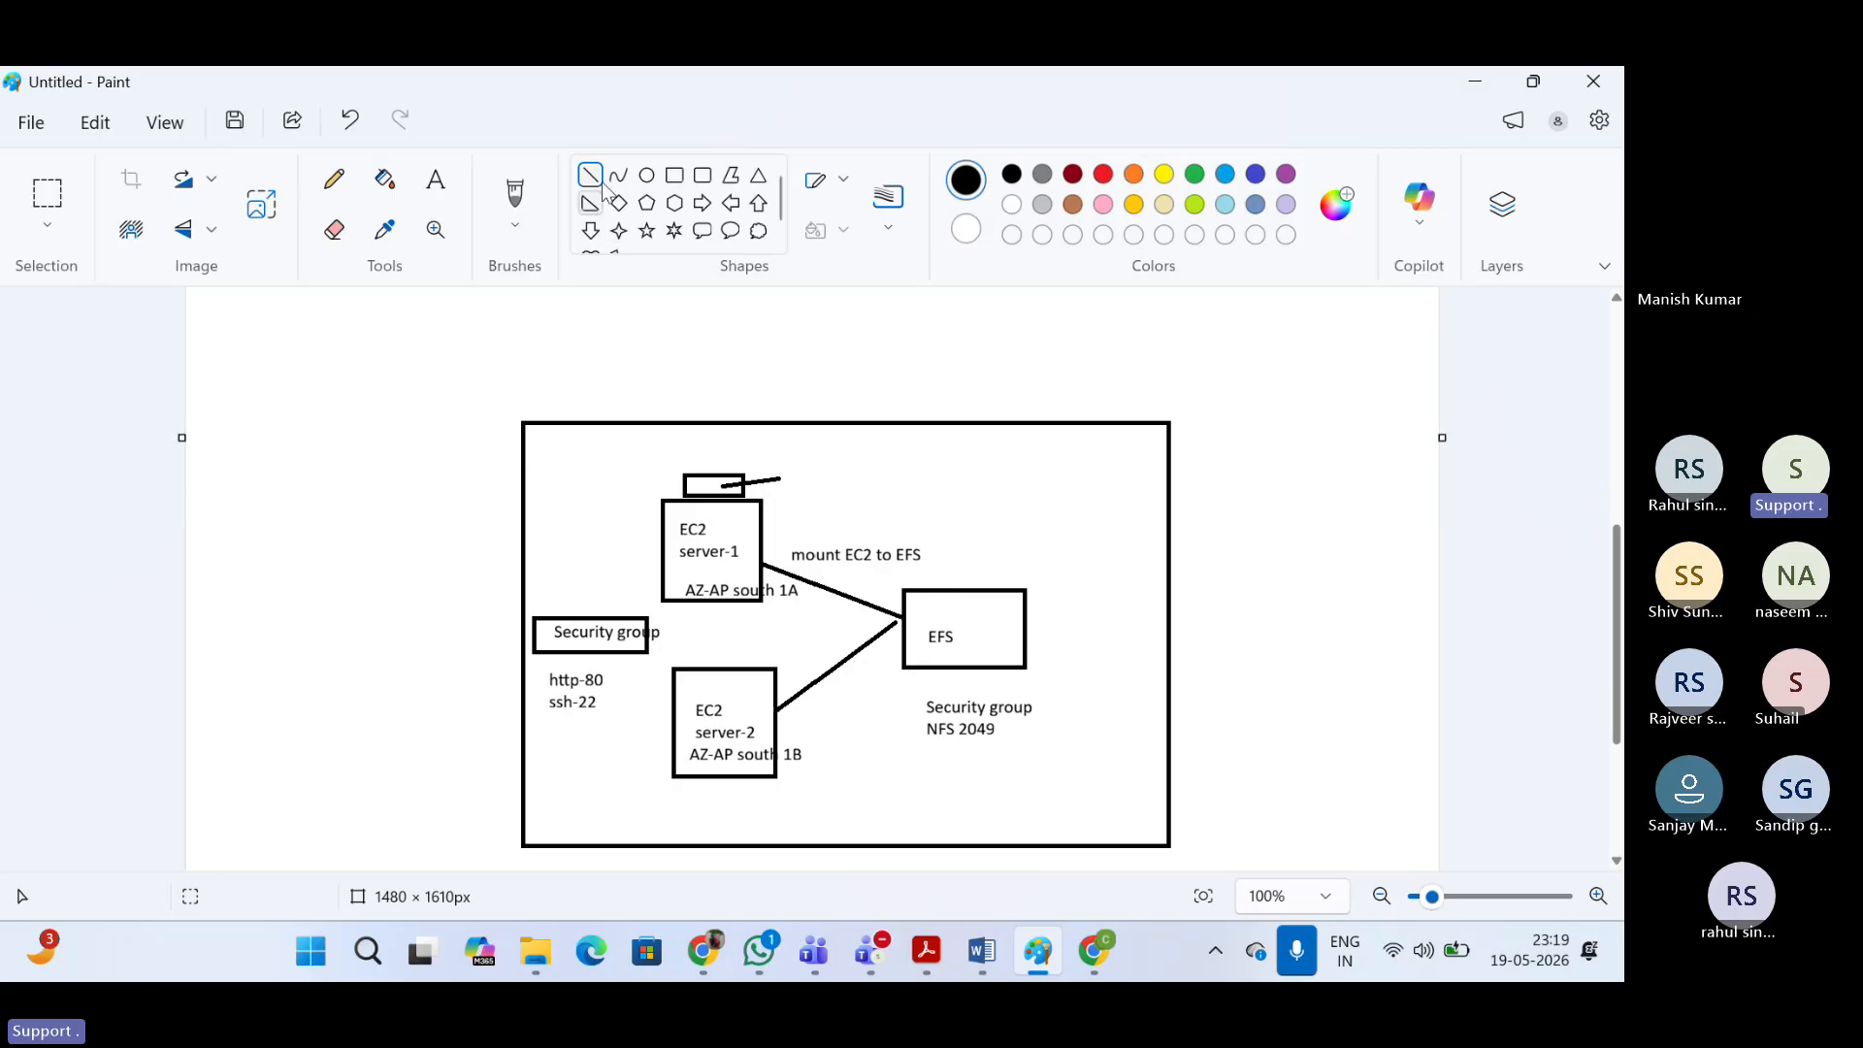
Step: Add a 'mkdir efs' text label beside the small box
left_click(674, 175)
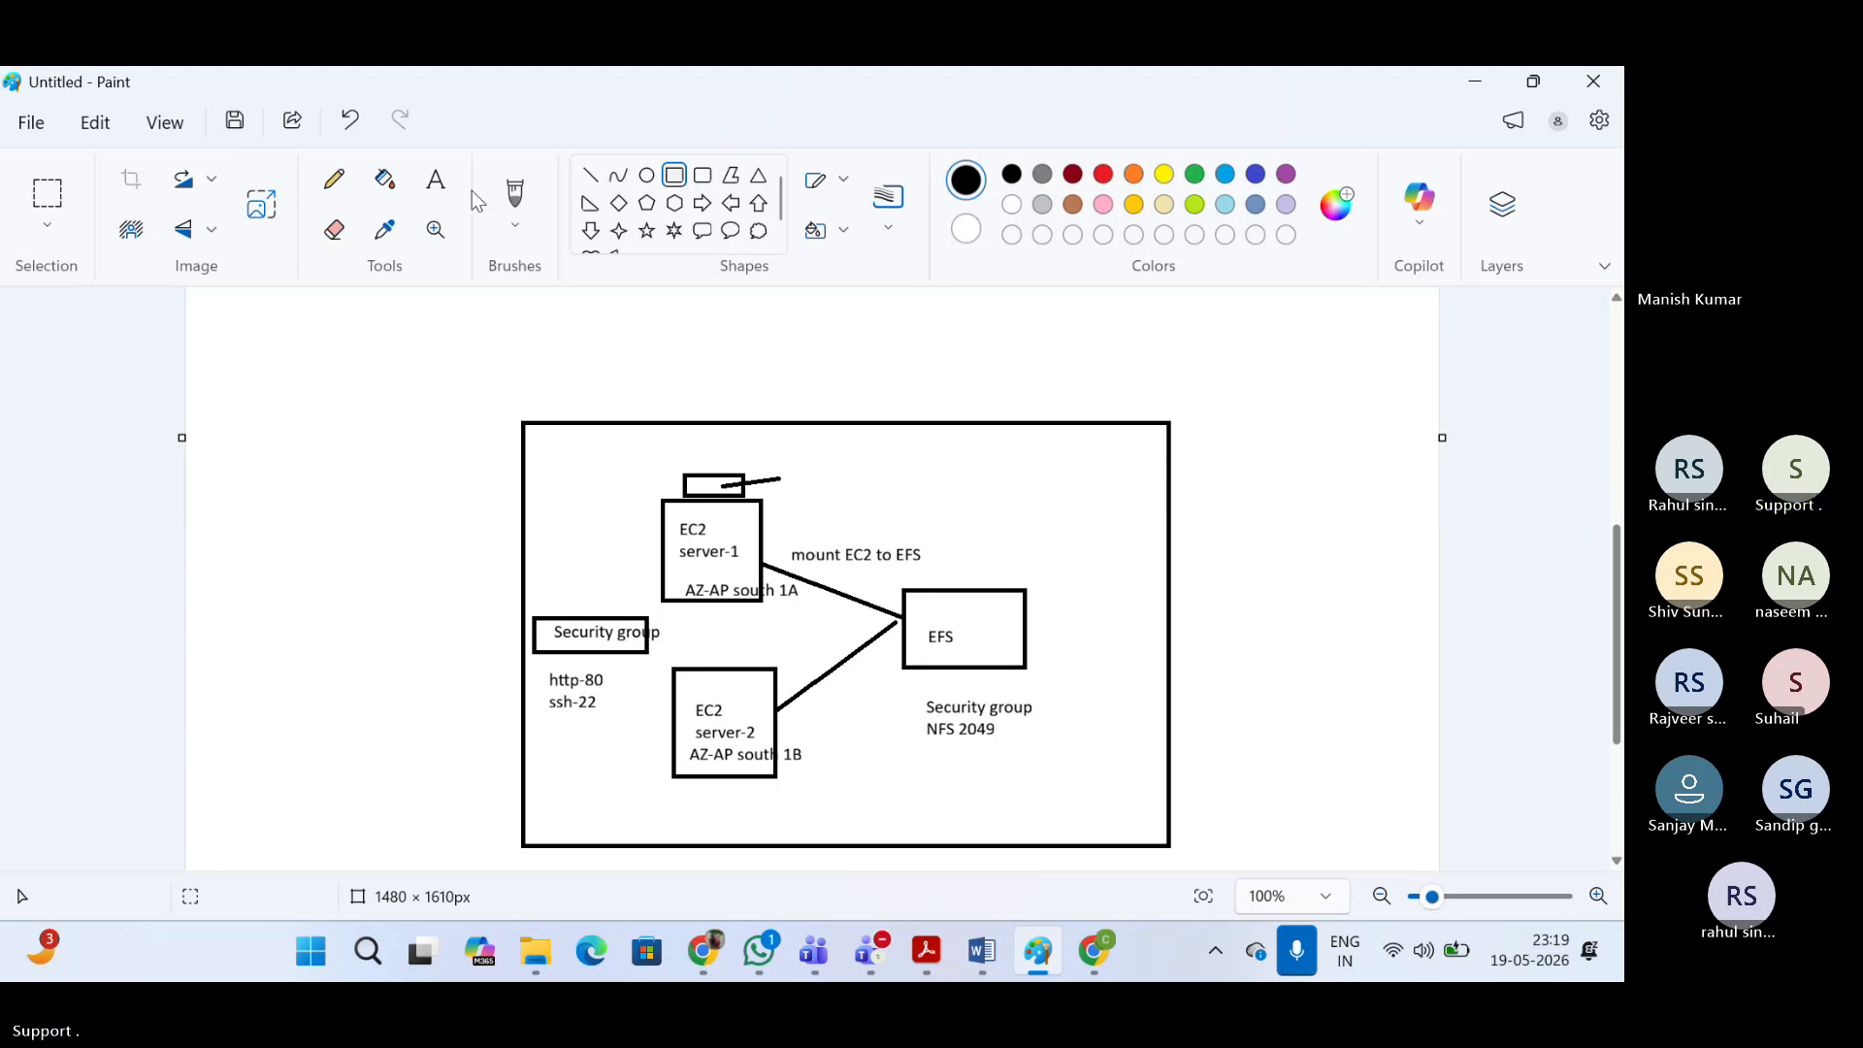
left_click(435, 180)
left_click(782, 466)
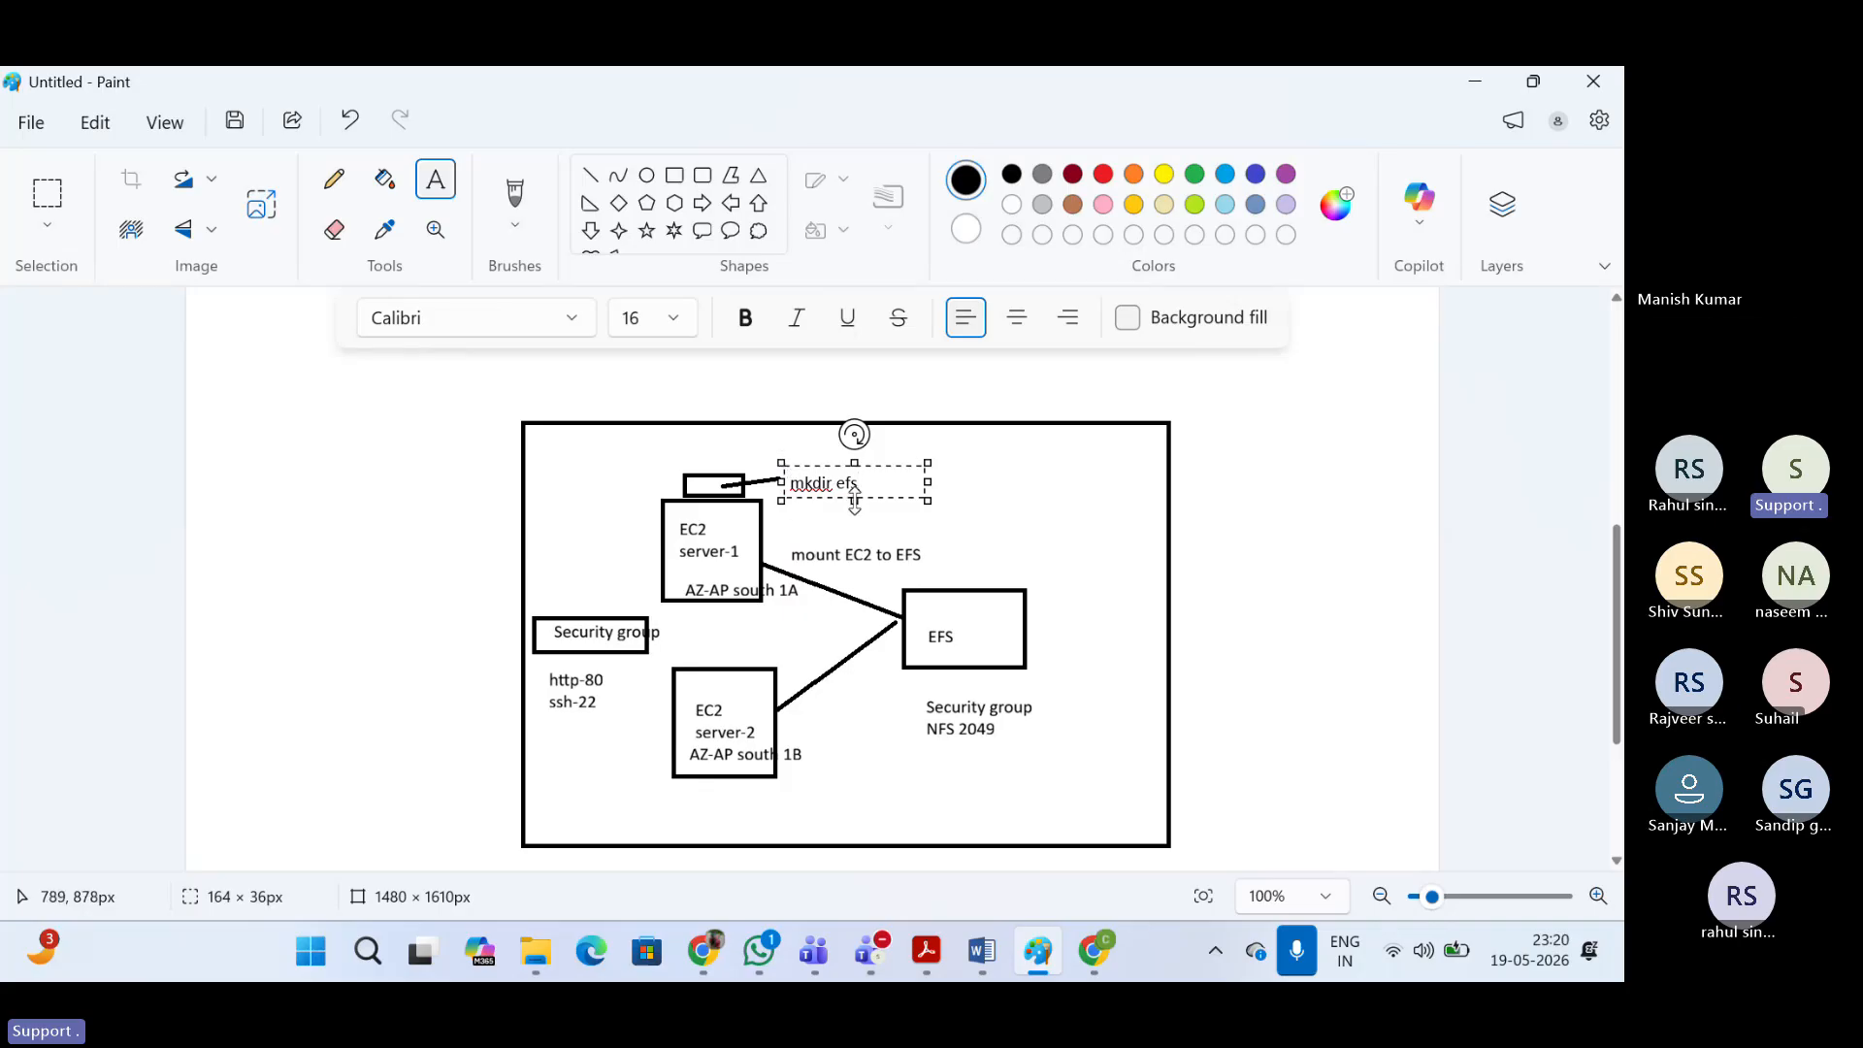
key("alt+Tab")
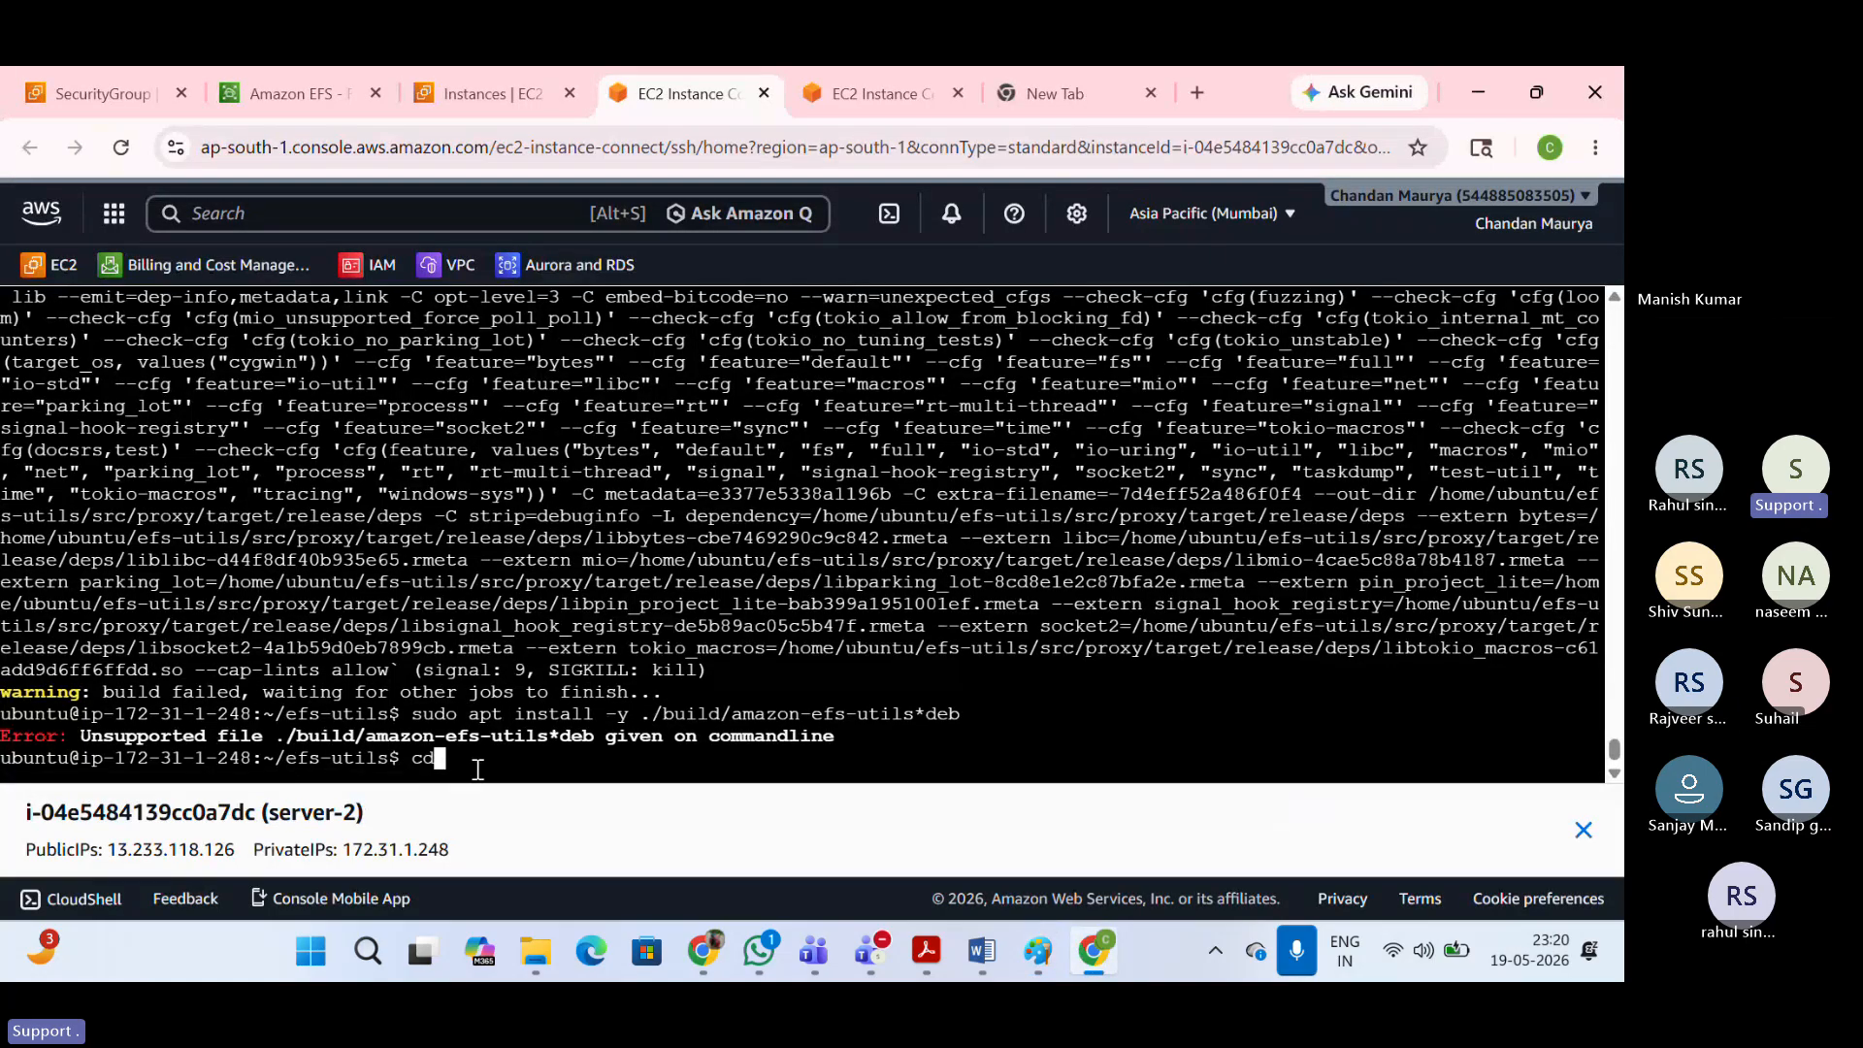
Step: Go up to /home/ubuntu with cd .., confirm with pwd, and create the efs folder
type("cd ..")
key("Return")
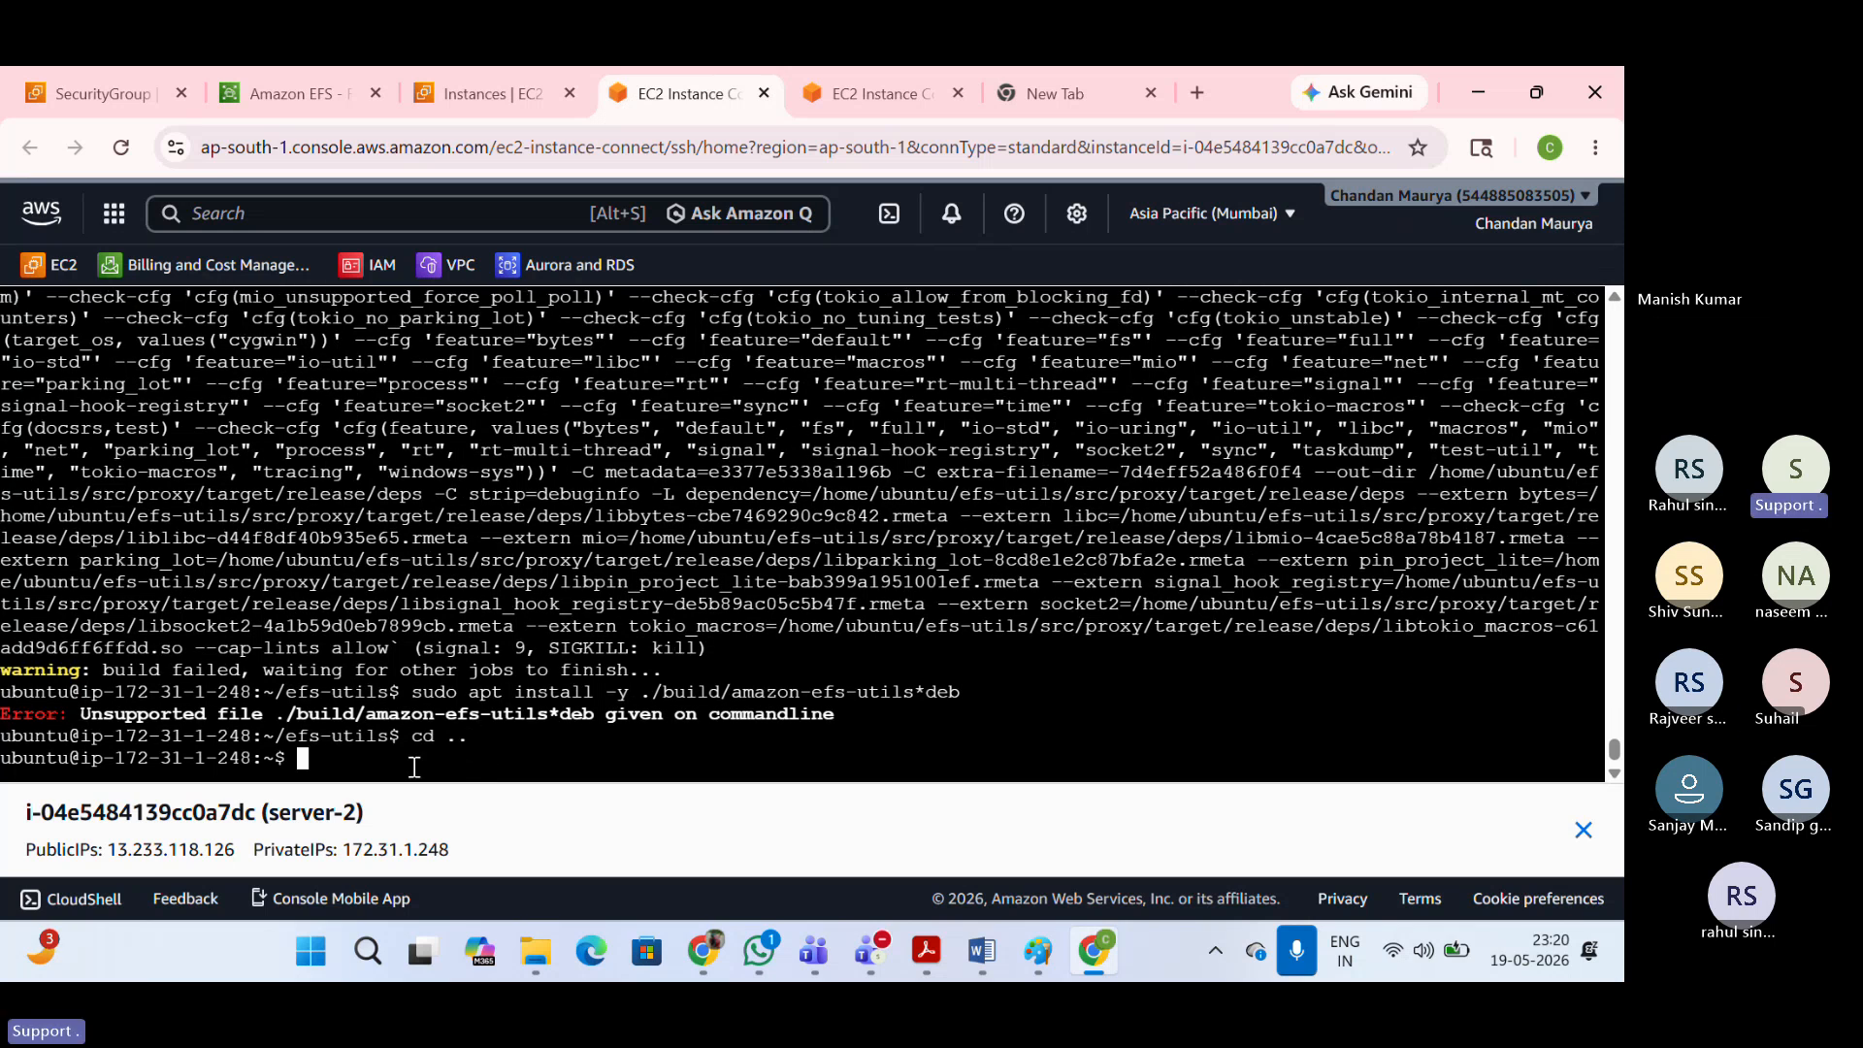
type("pwd")
key("Return")
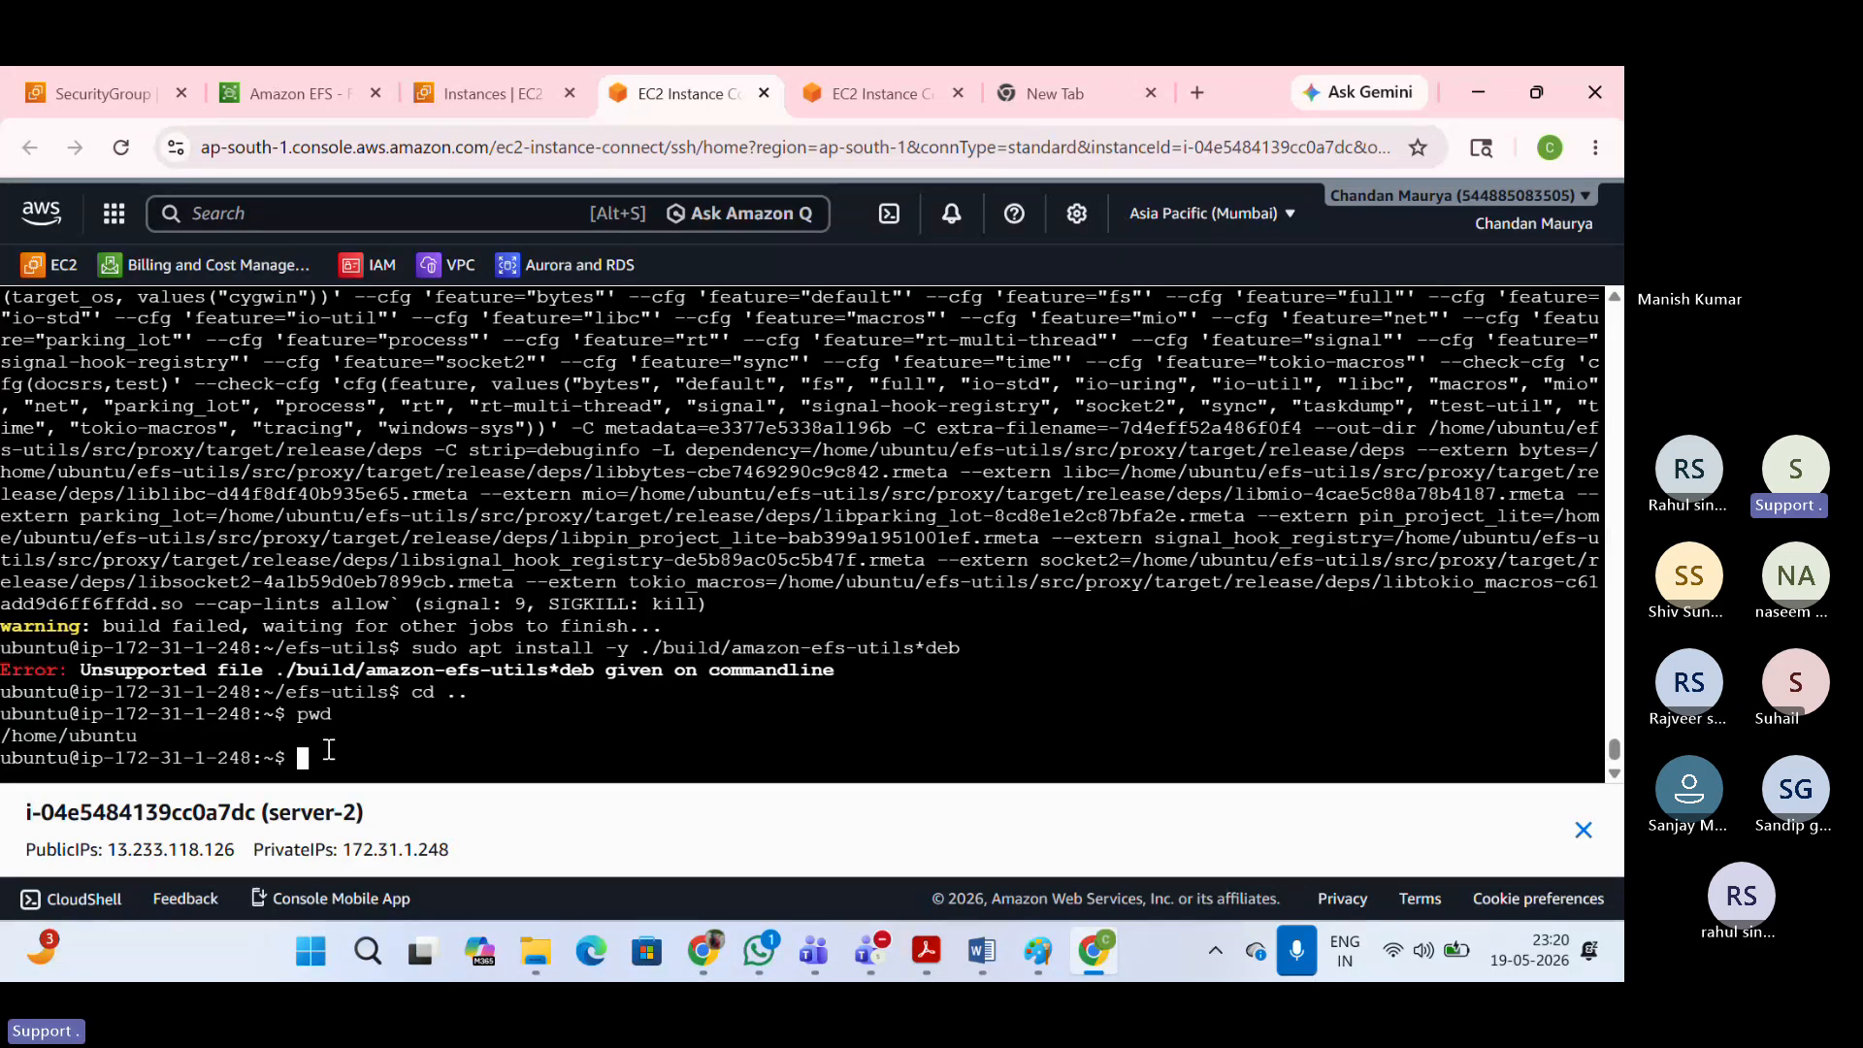
type("mke")
type("ir ")
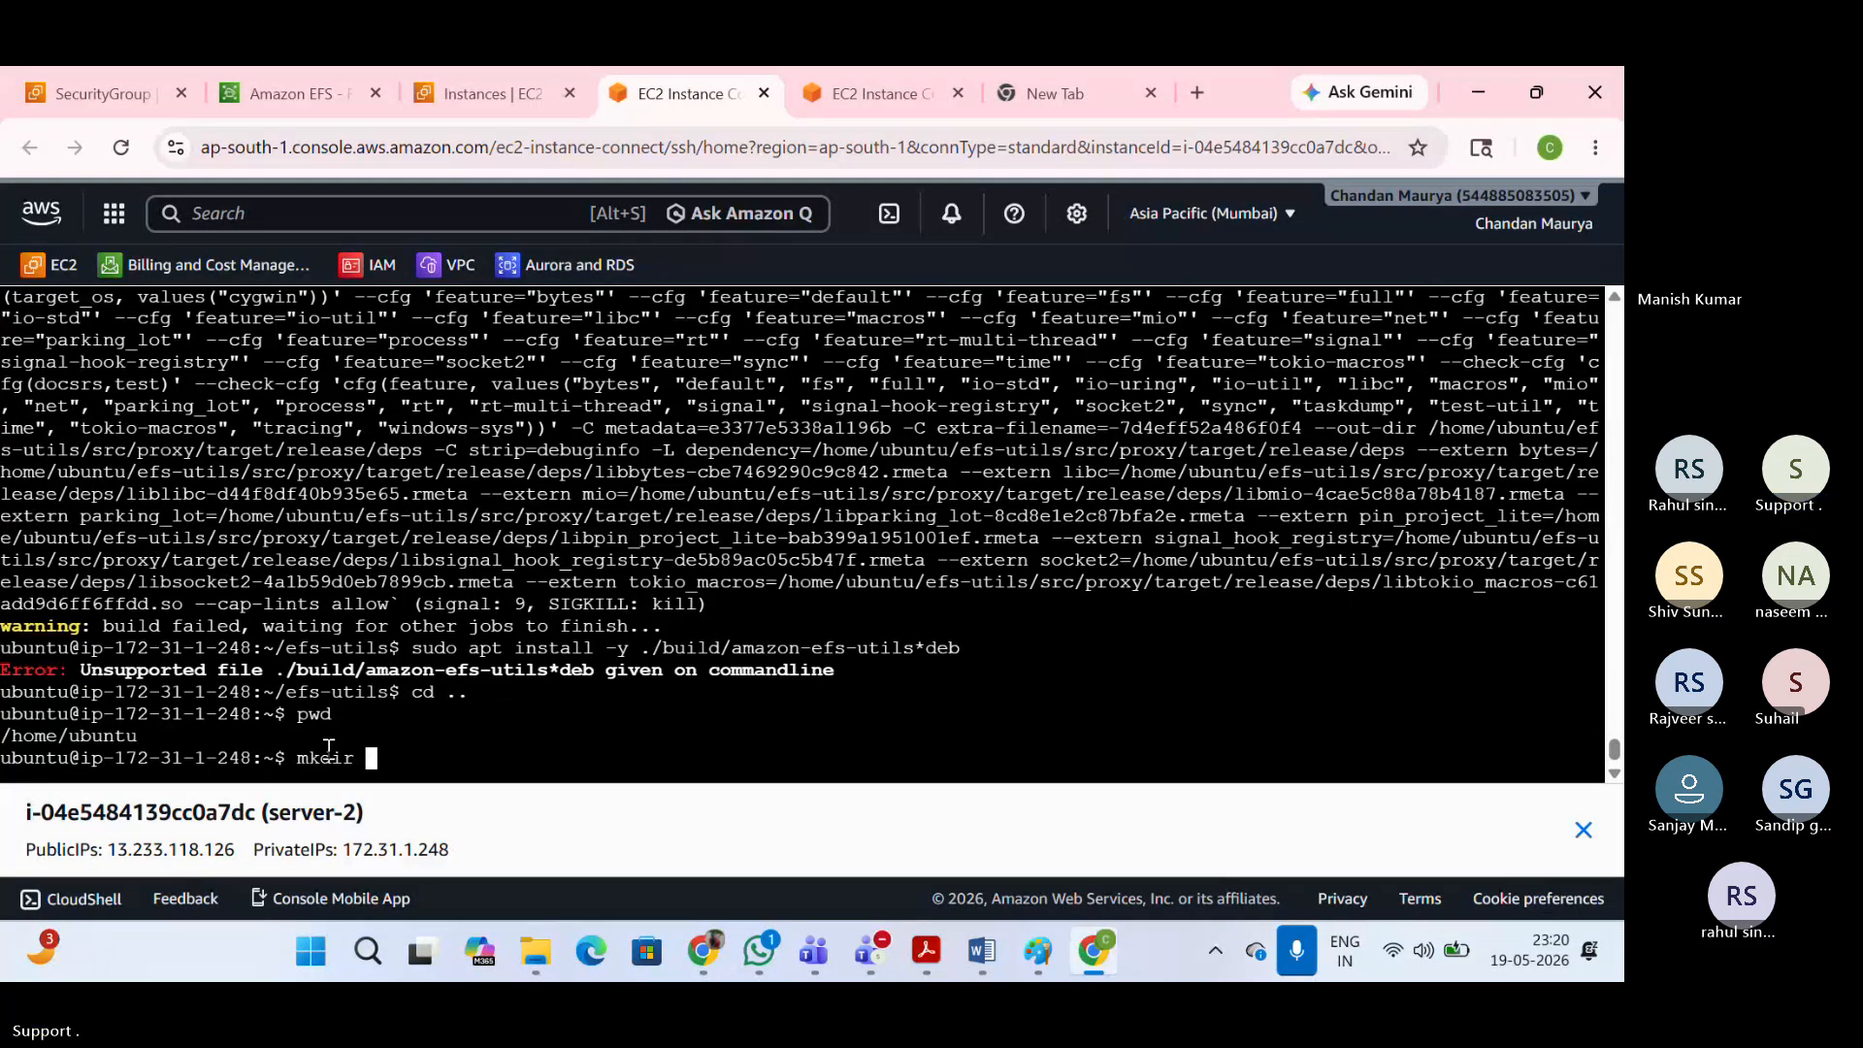
type("ef")
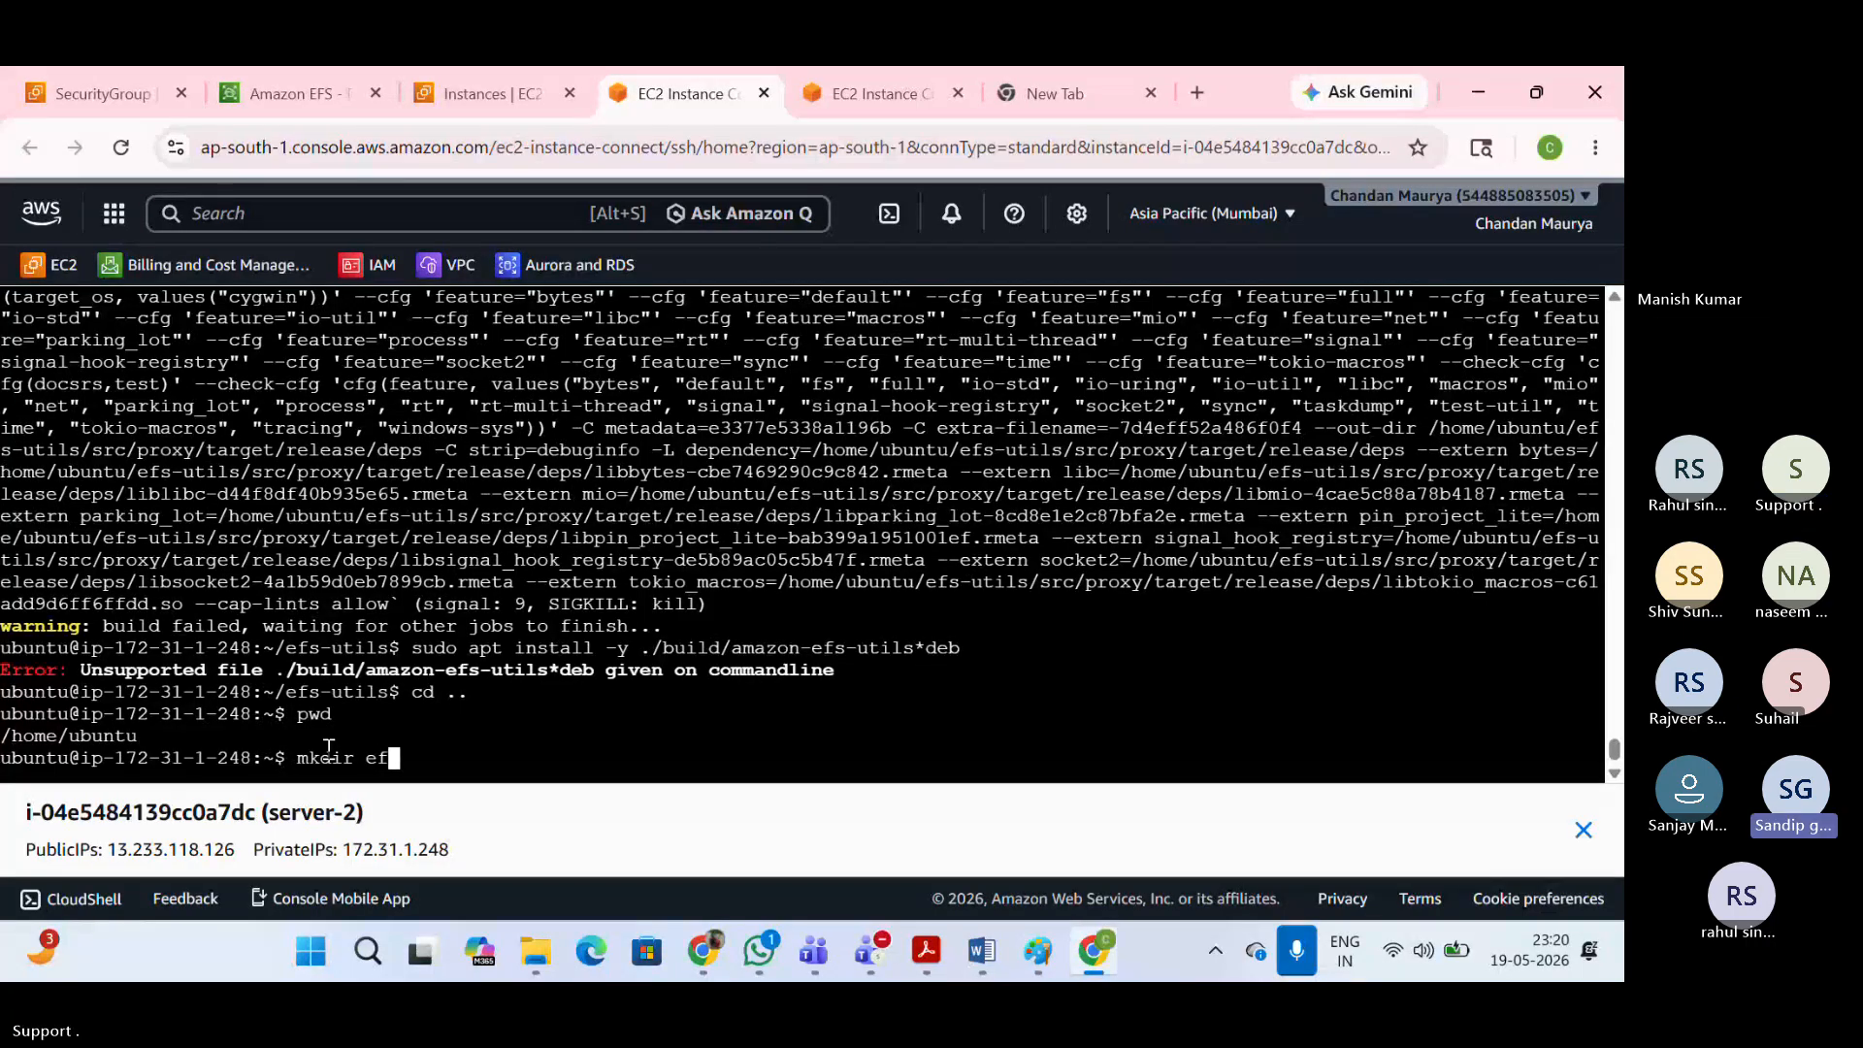
type("s")
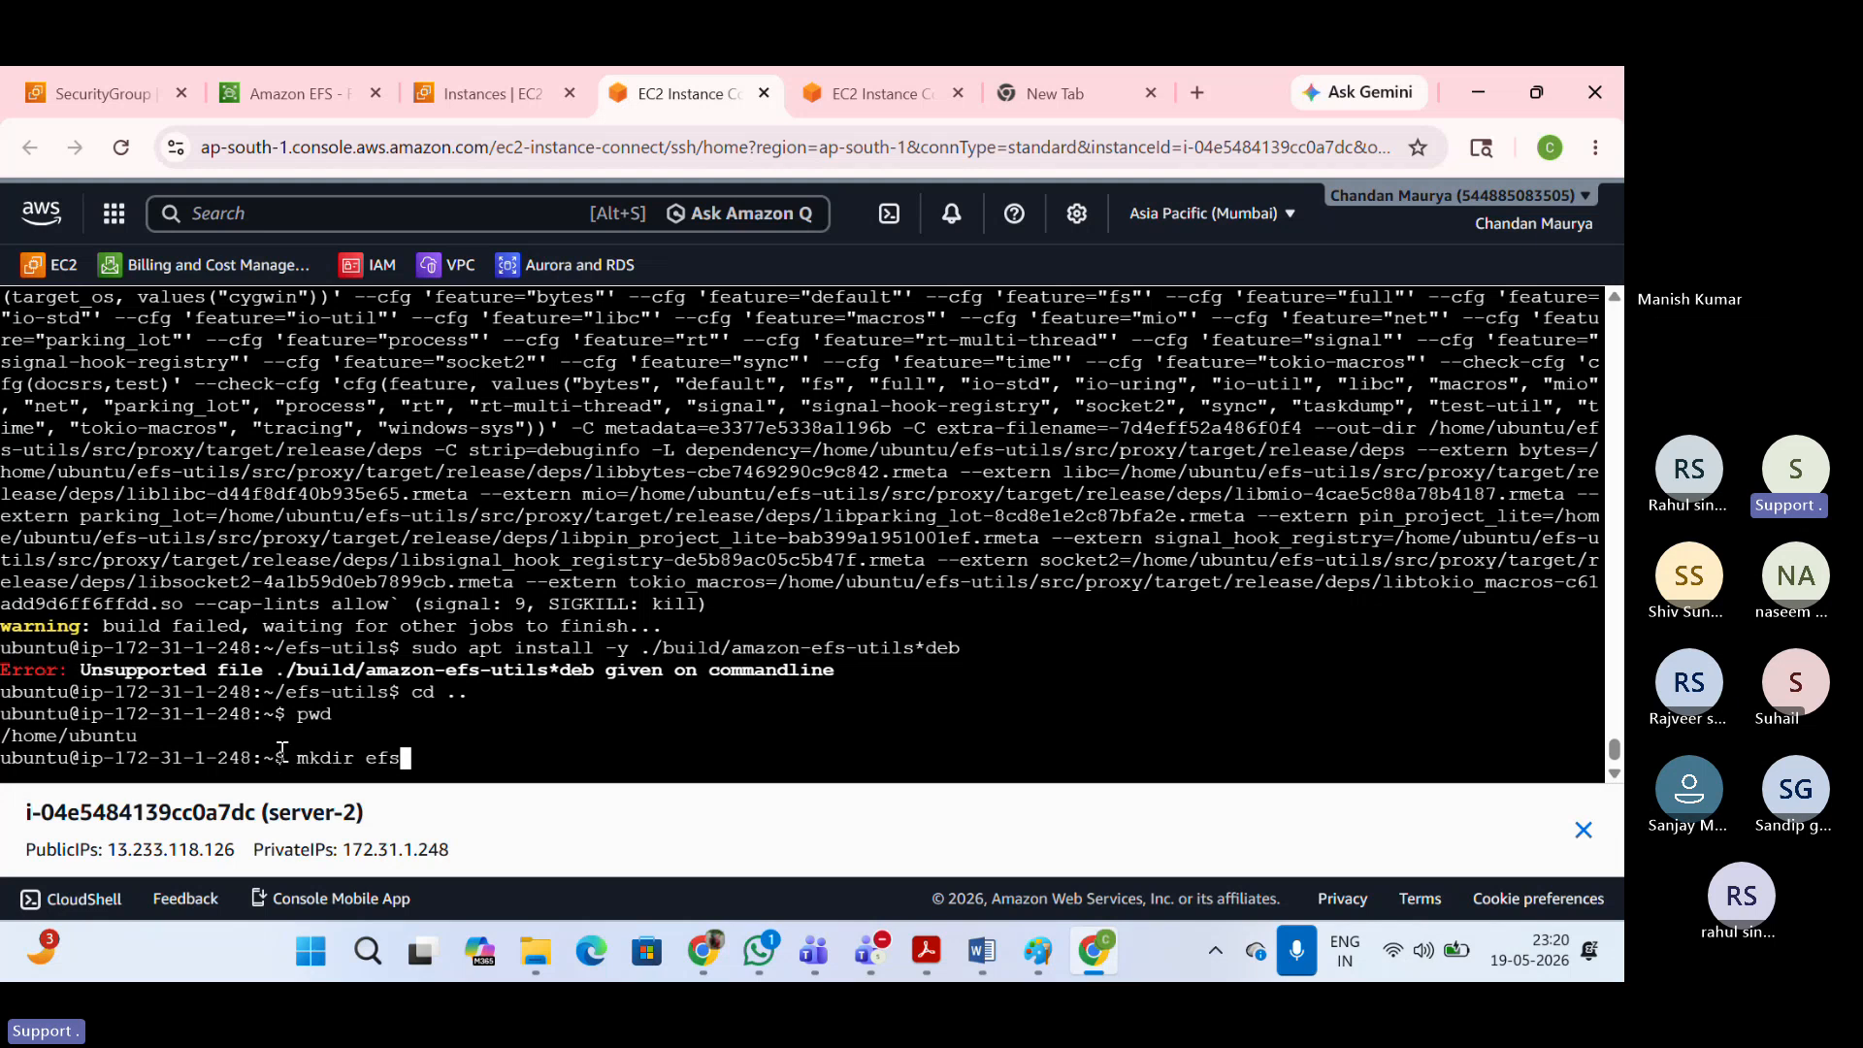
key("Return")
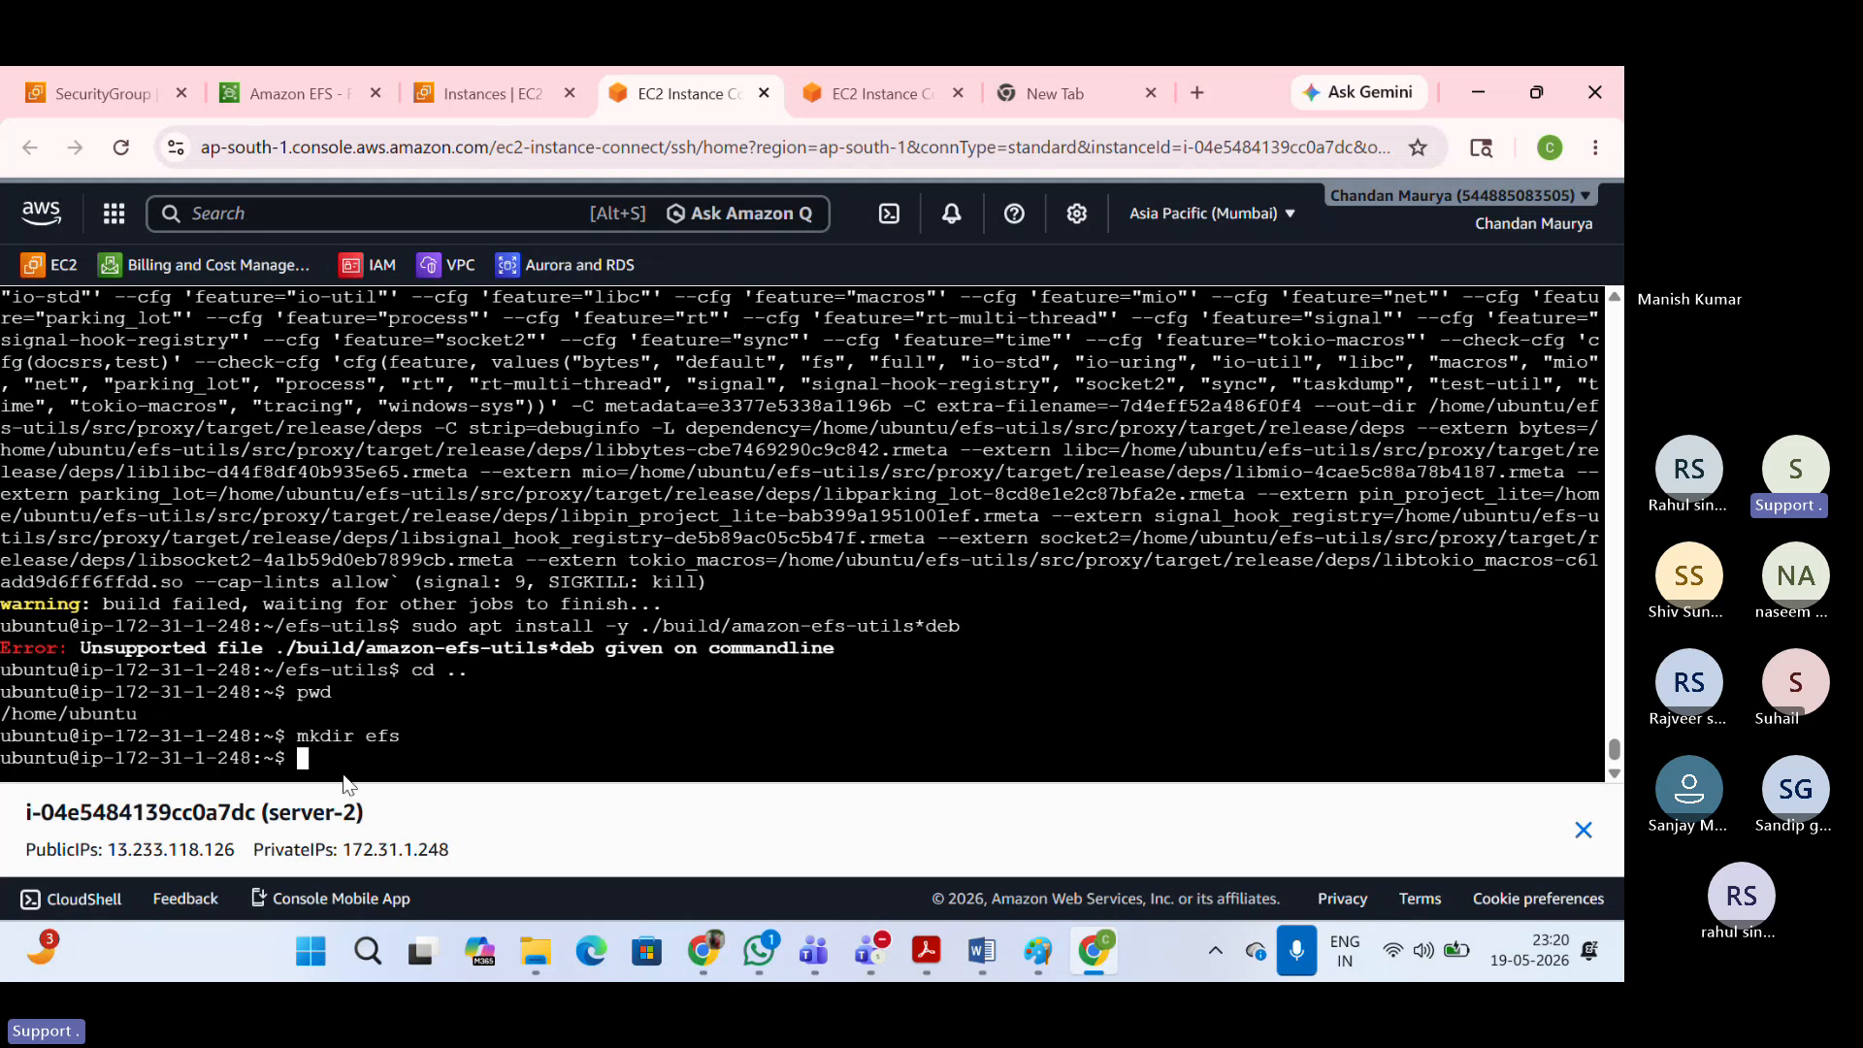
Step: List the home folder with ls to confirm efs exists, then return to the diagram
type("ls")
key("Return")
left_click_drag(32, 735, 3, 738)
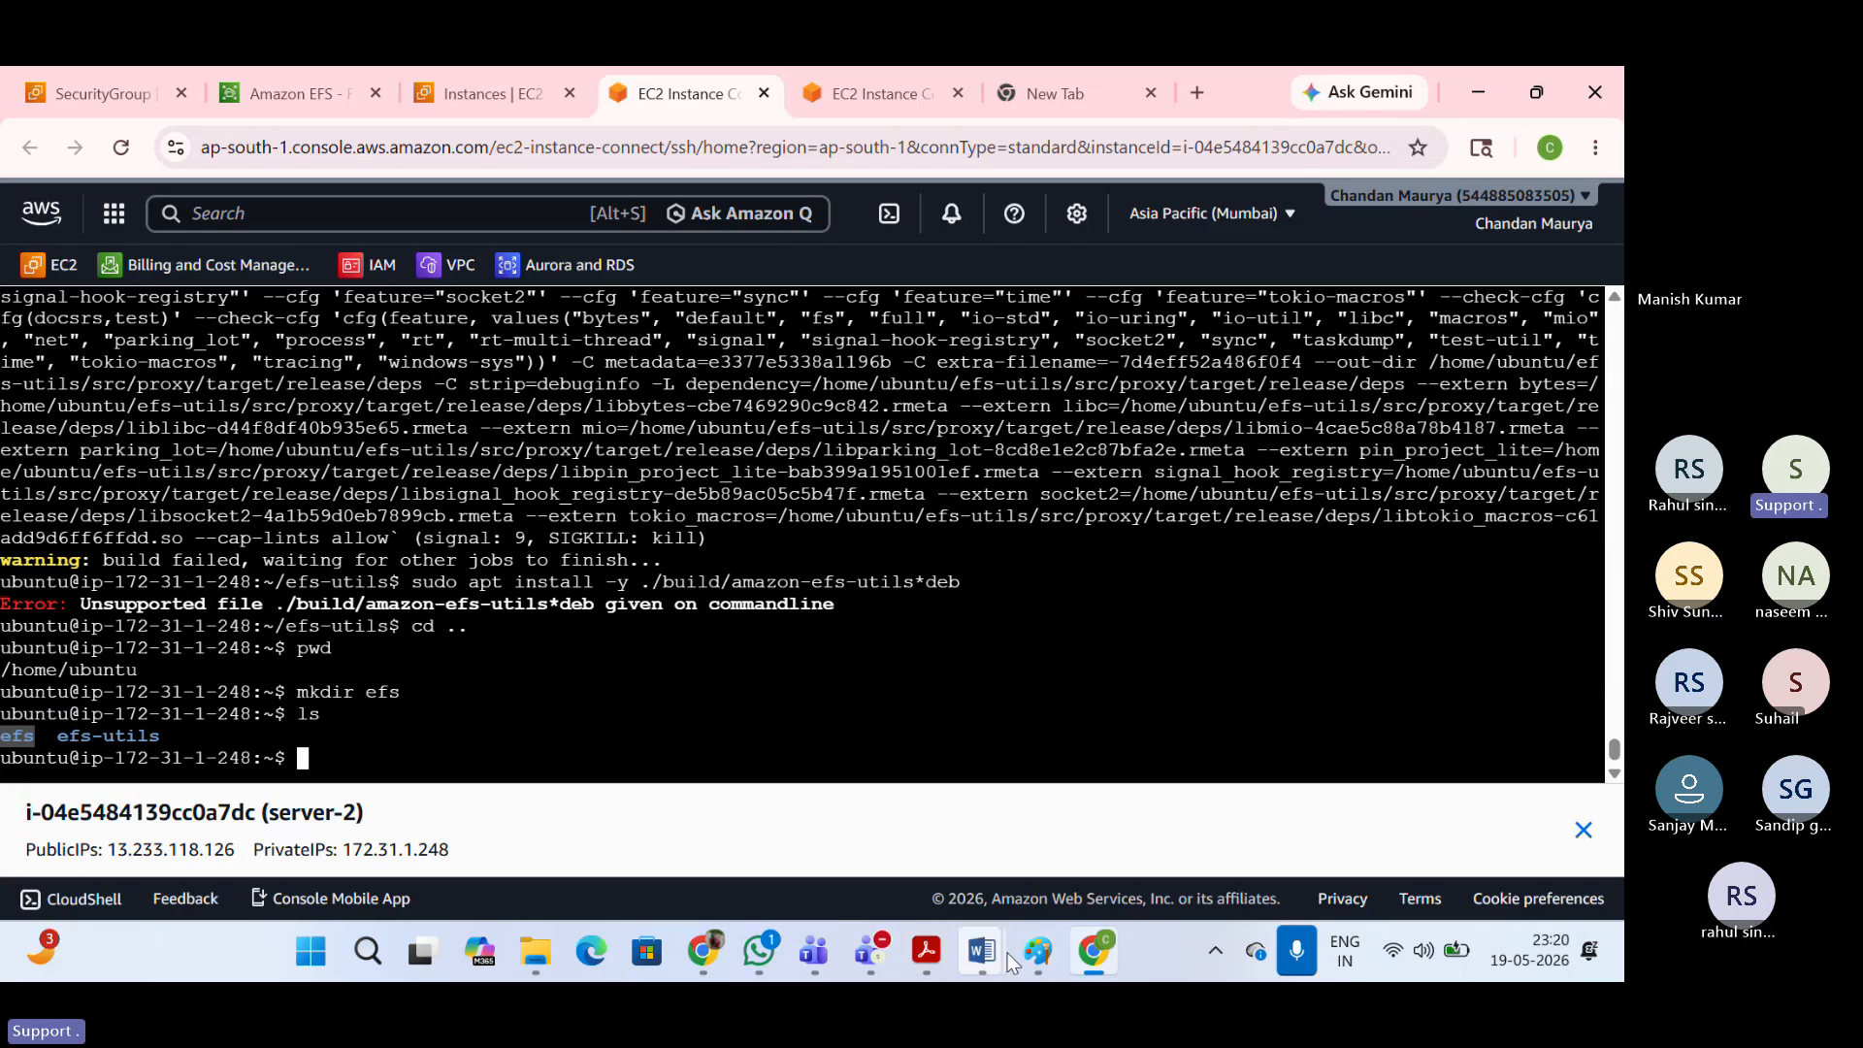
left_click(1036, 961)
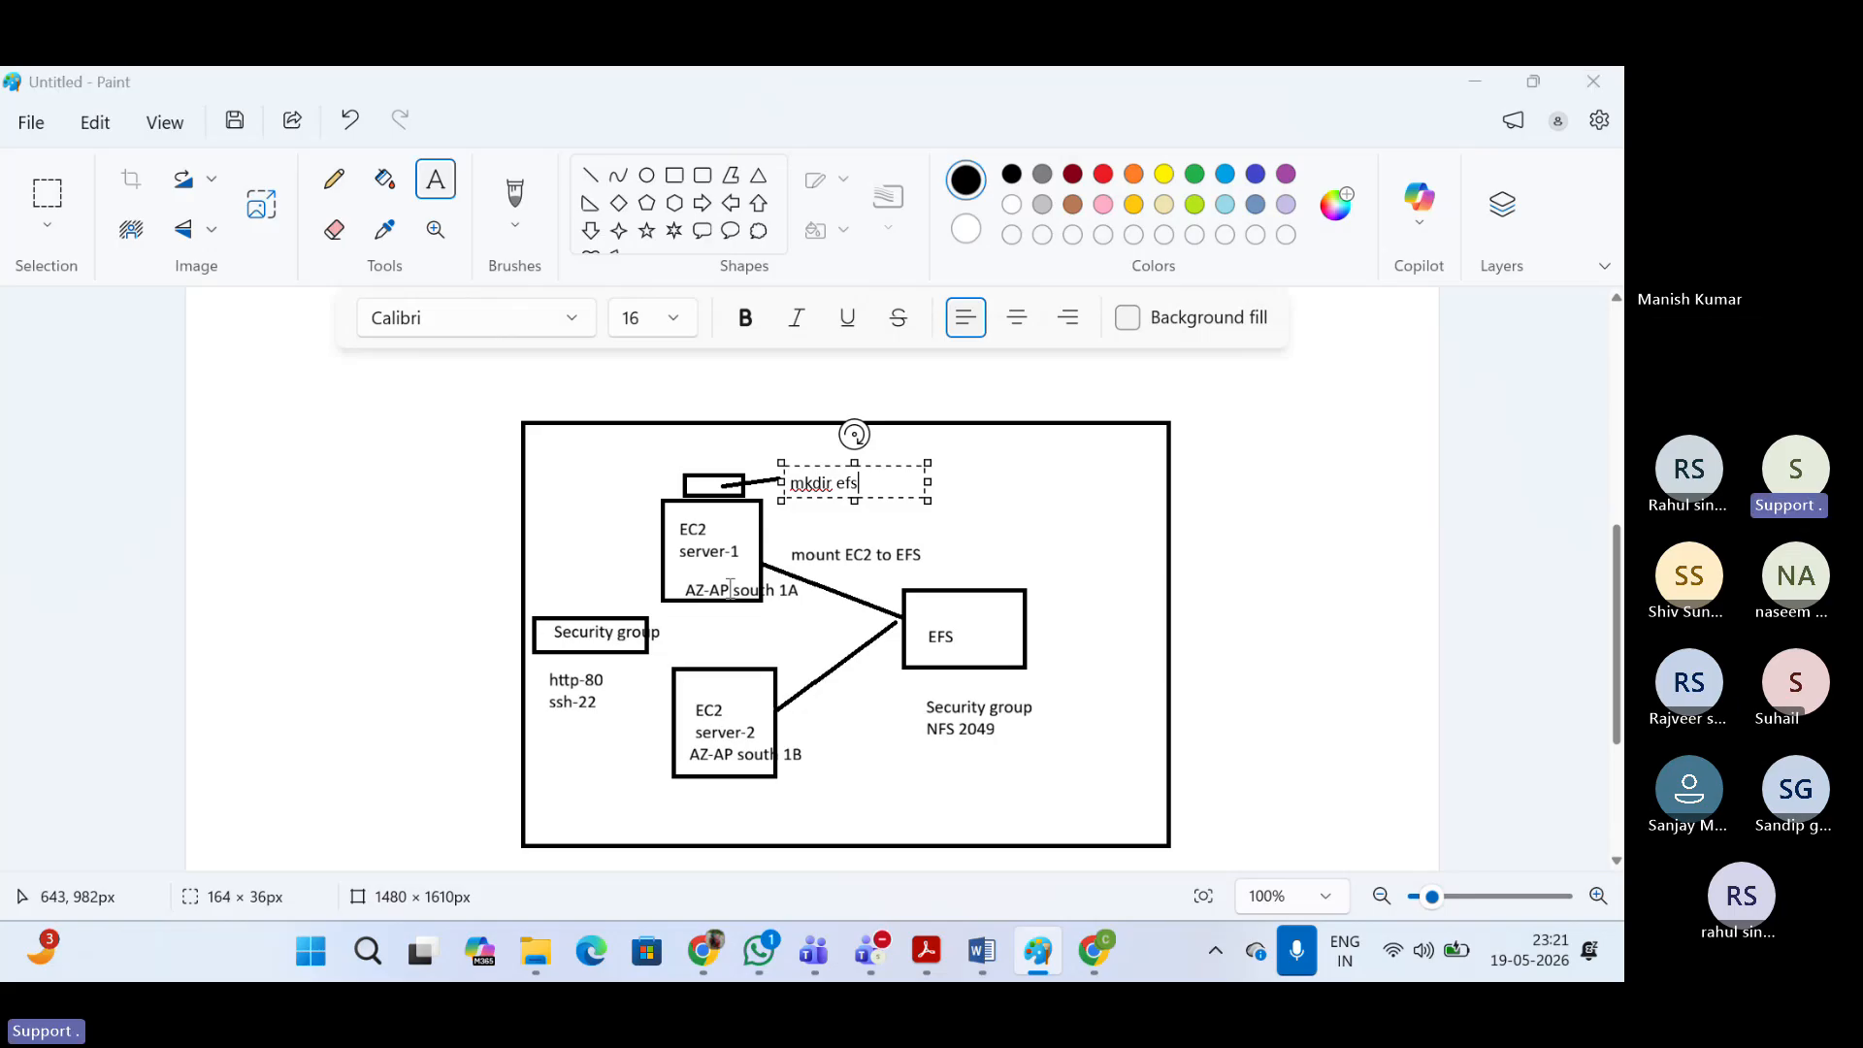
Step: Copy the NFS client mount command from the EFS Attach dialog, then go back to server-2's terminal
key("alt+Tab")
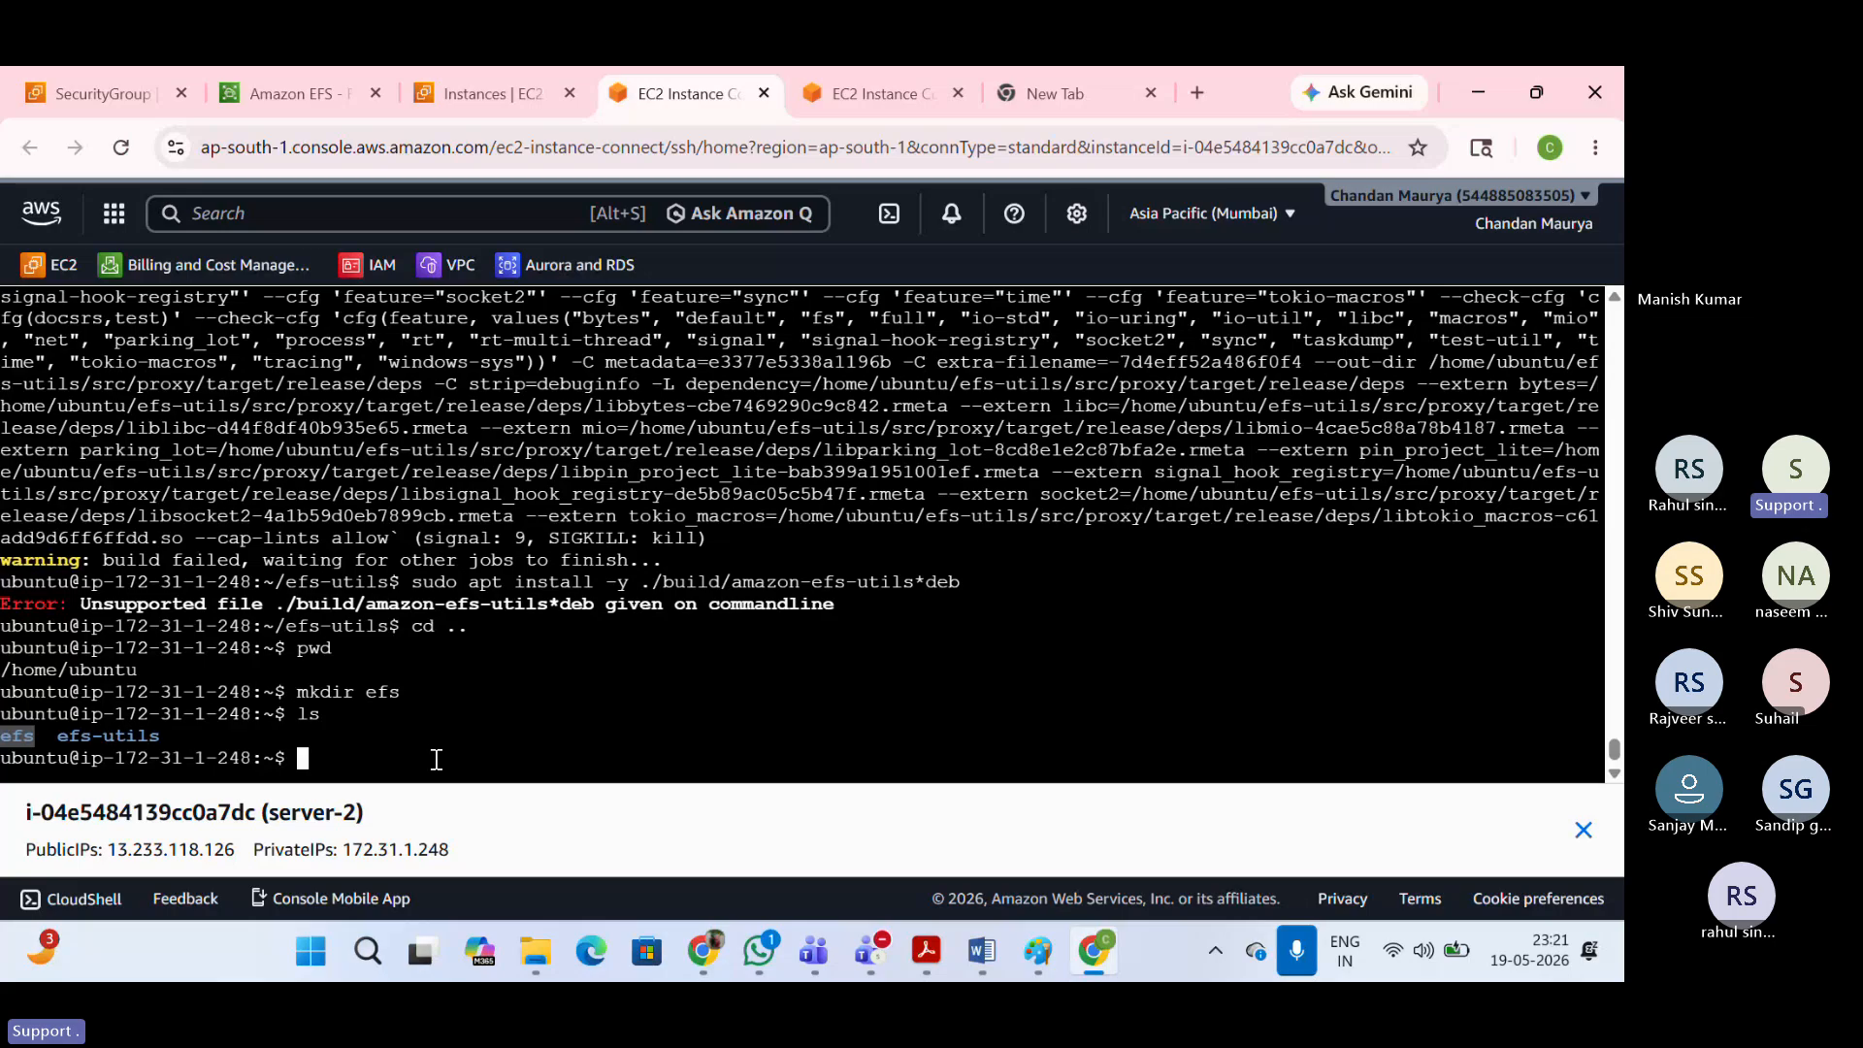
key("alt+Tab")
key("alt+Tab")
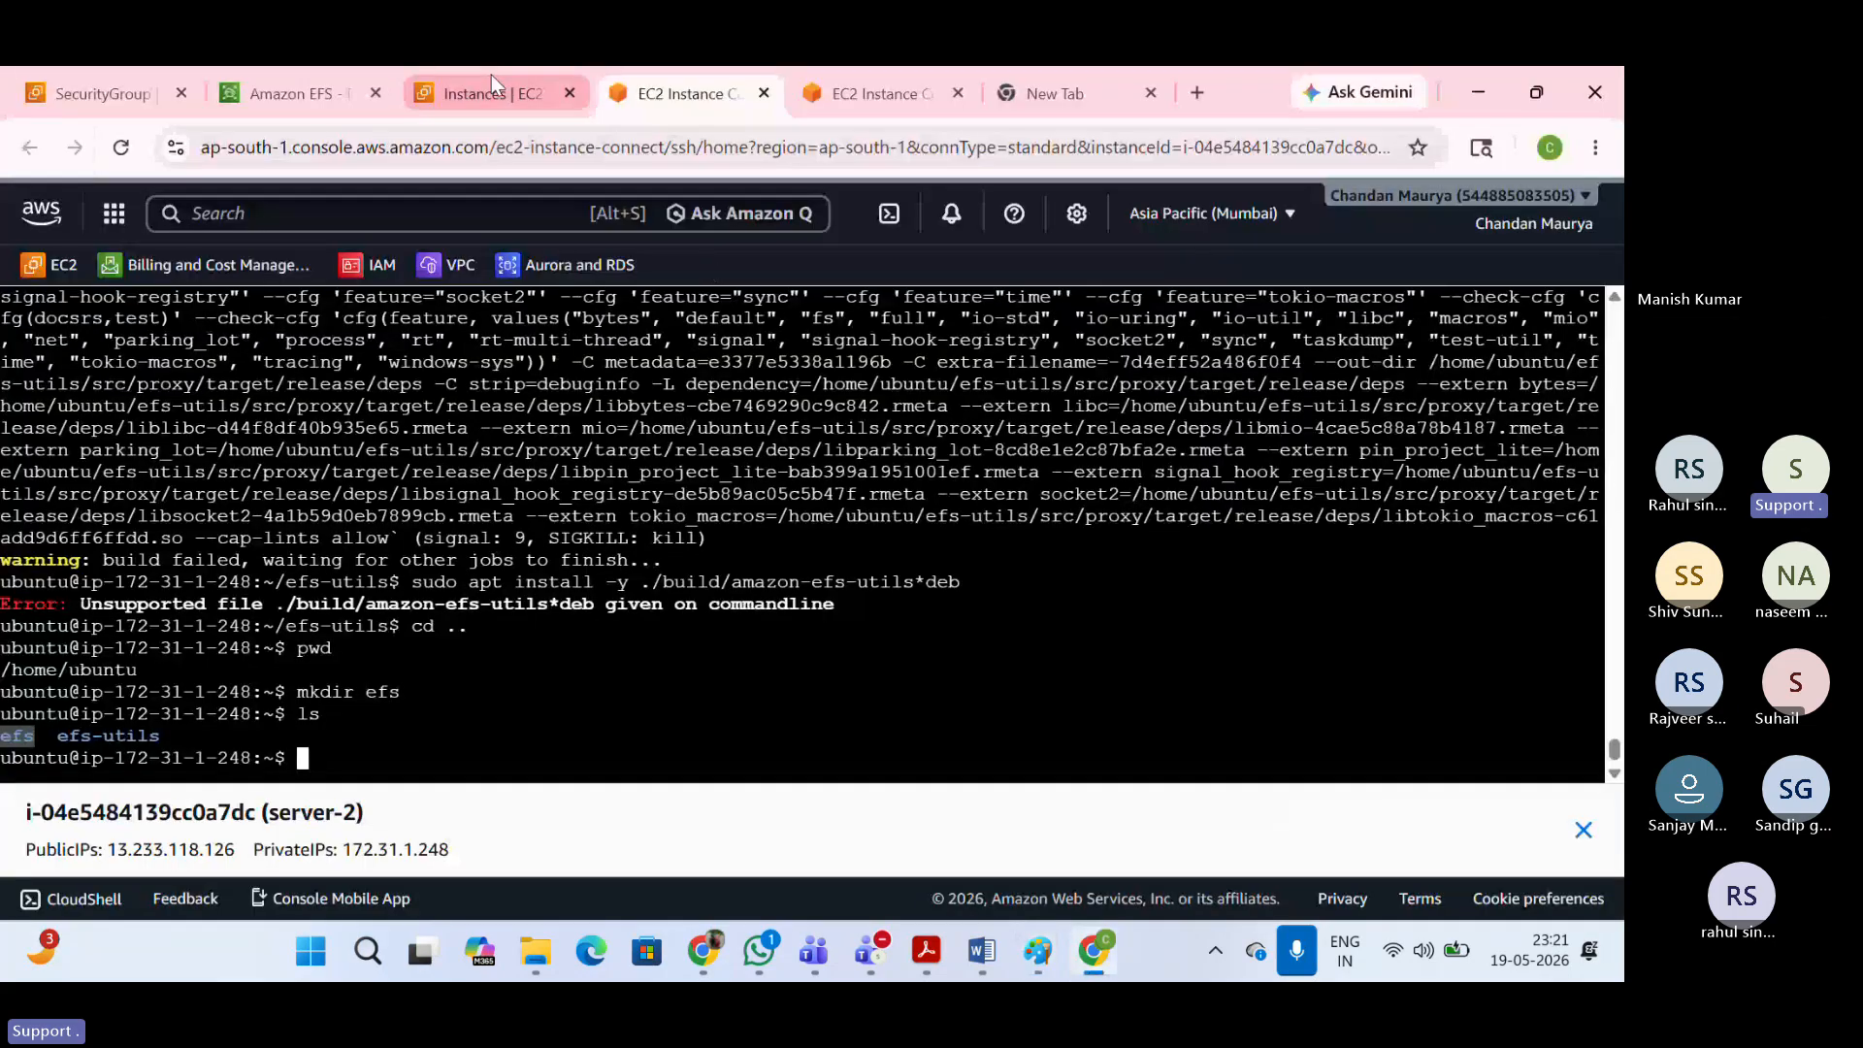
left_click(491, 82)
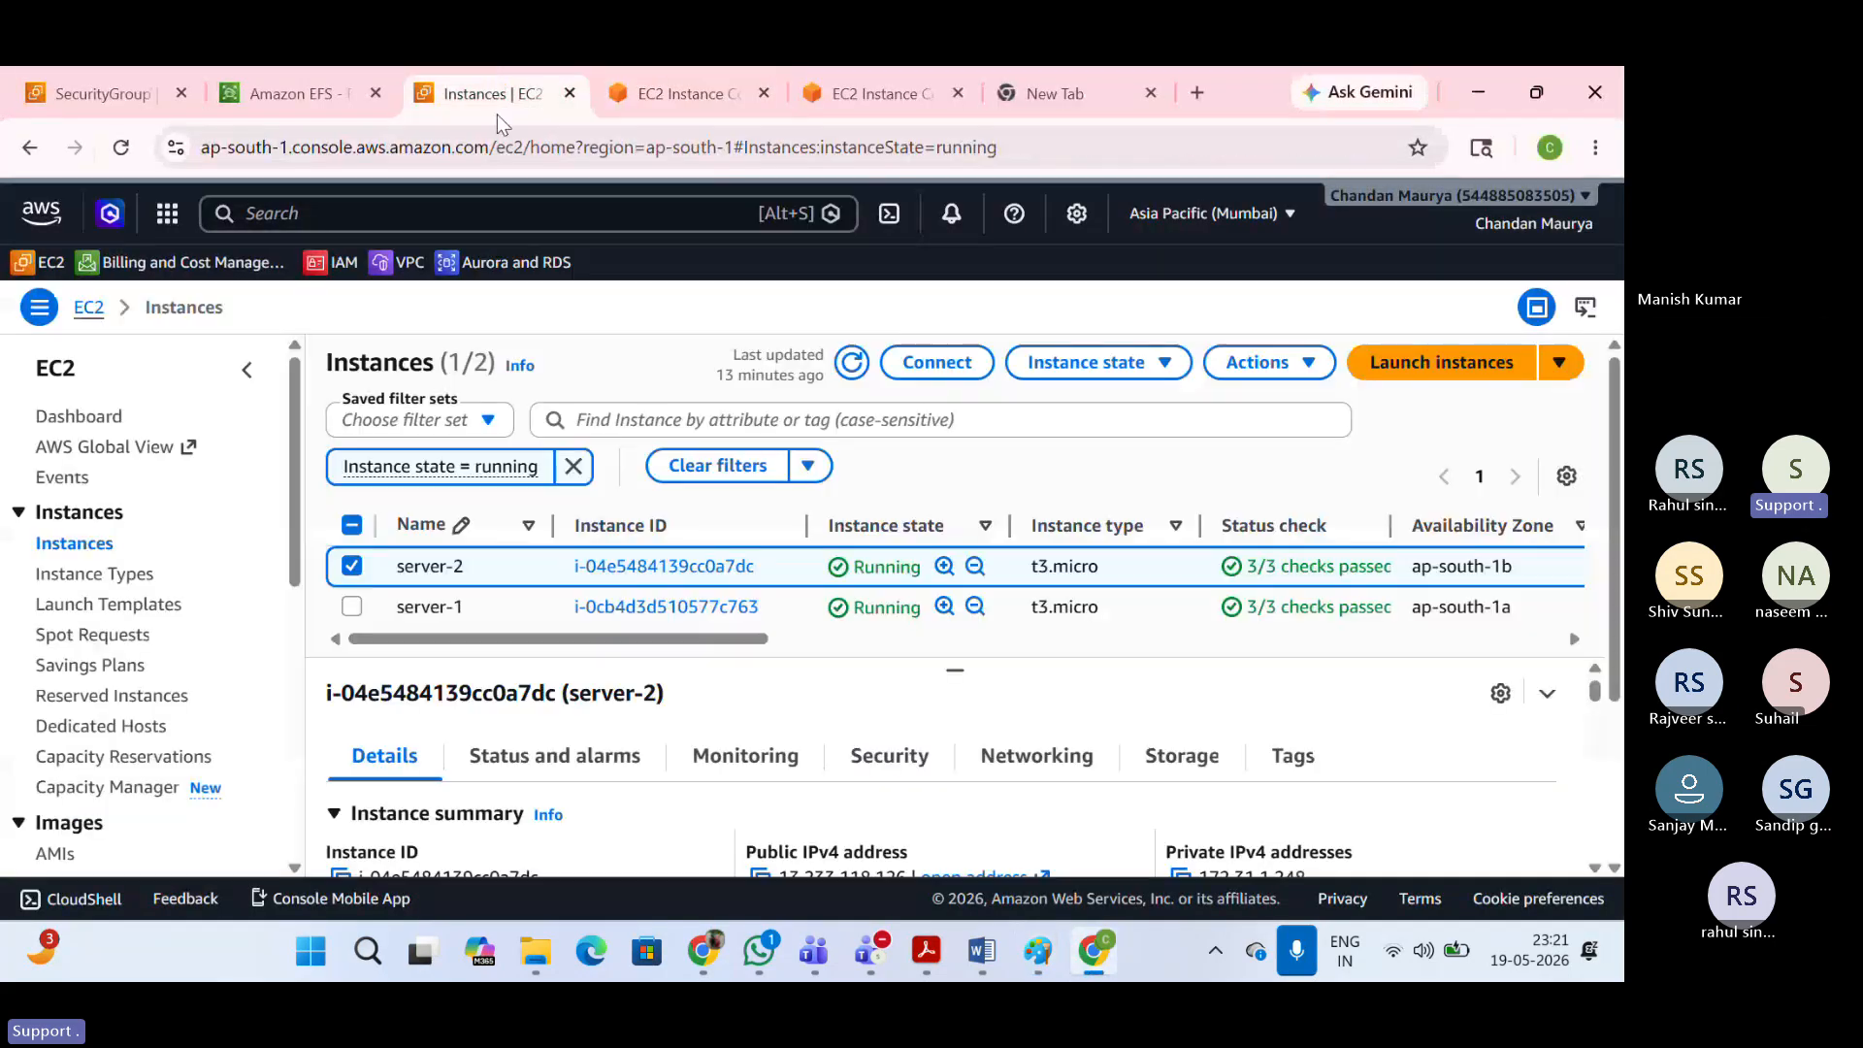
left_click(294, 95)
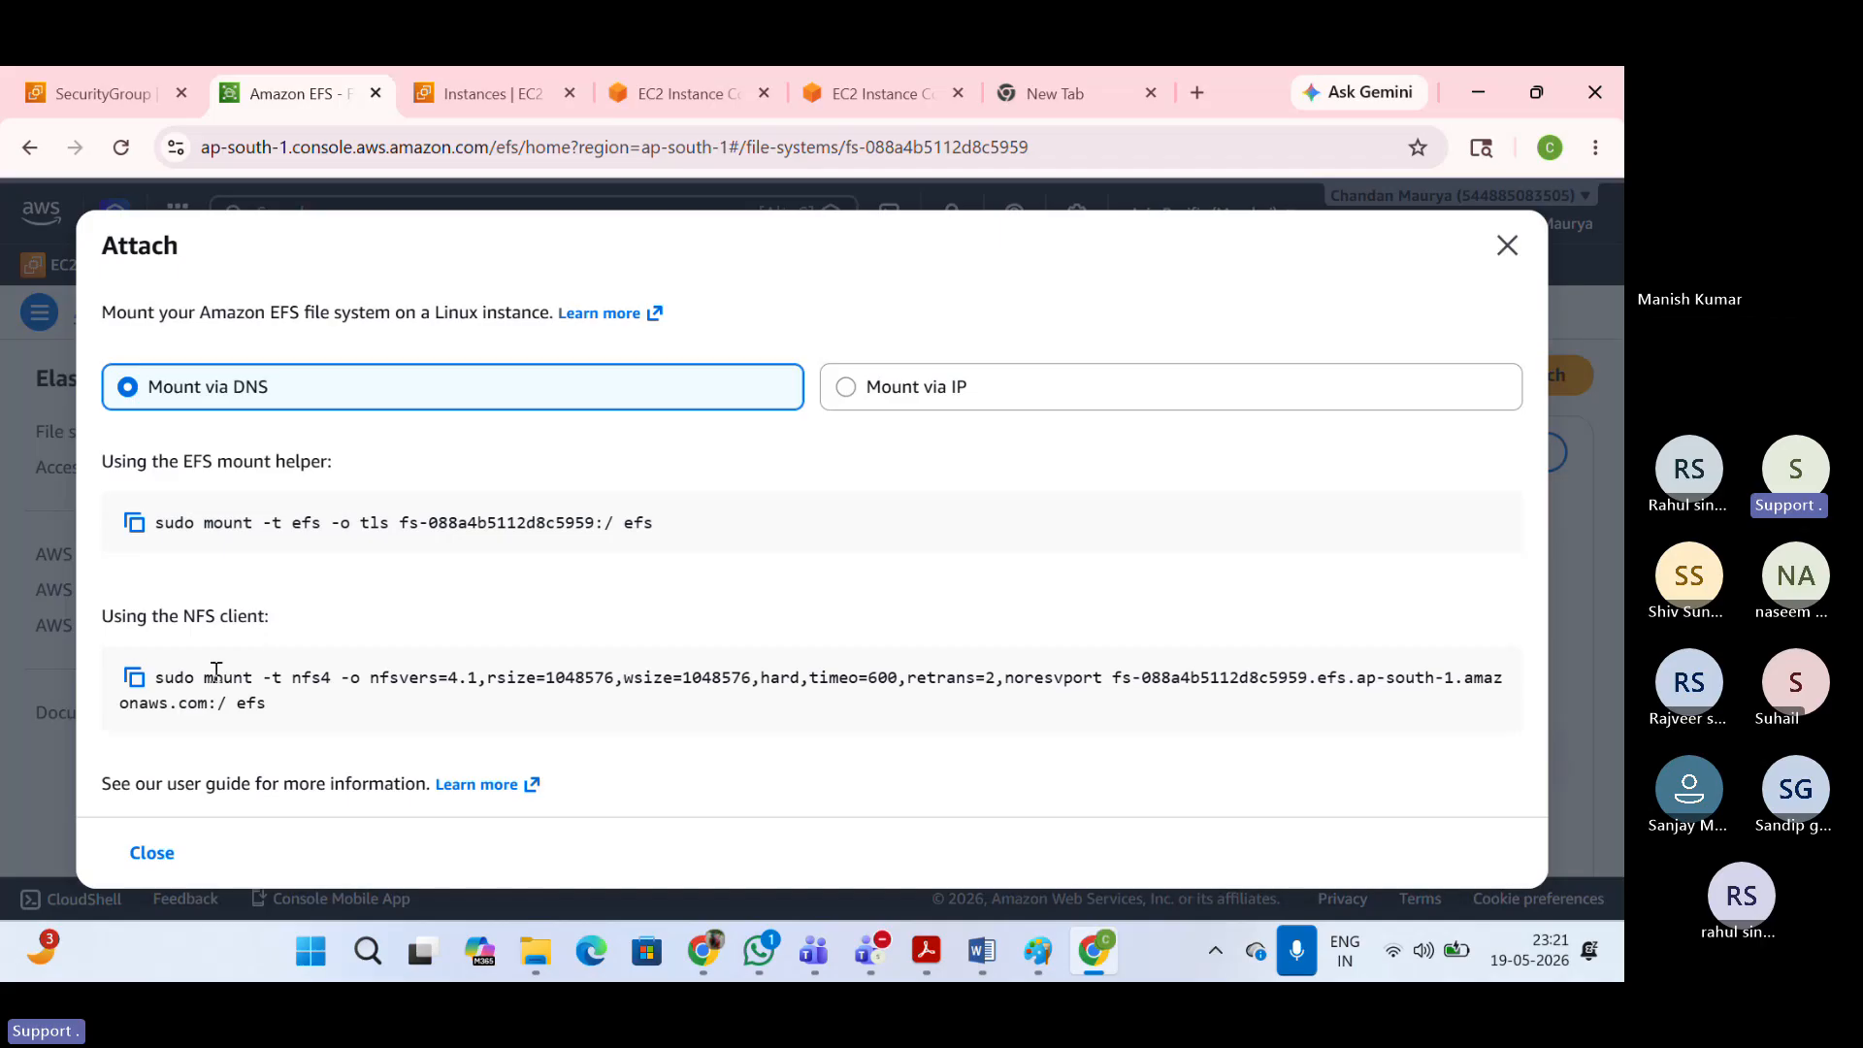
left_click(135, 680)
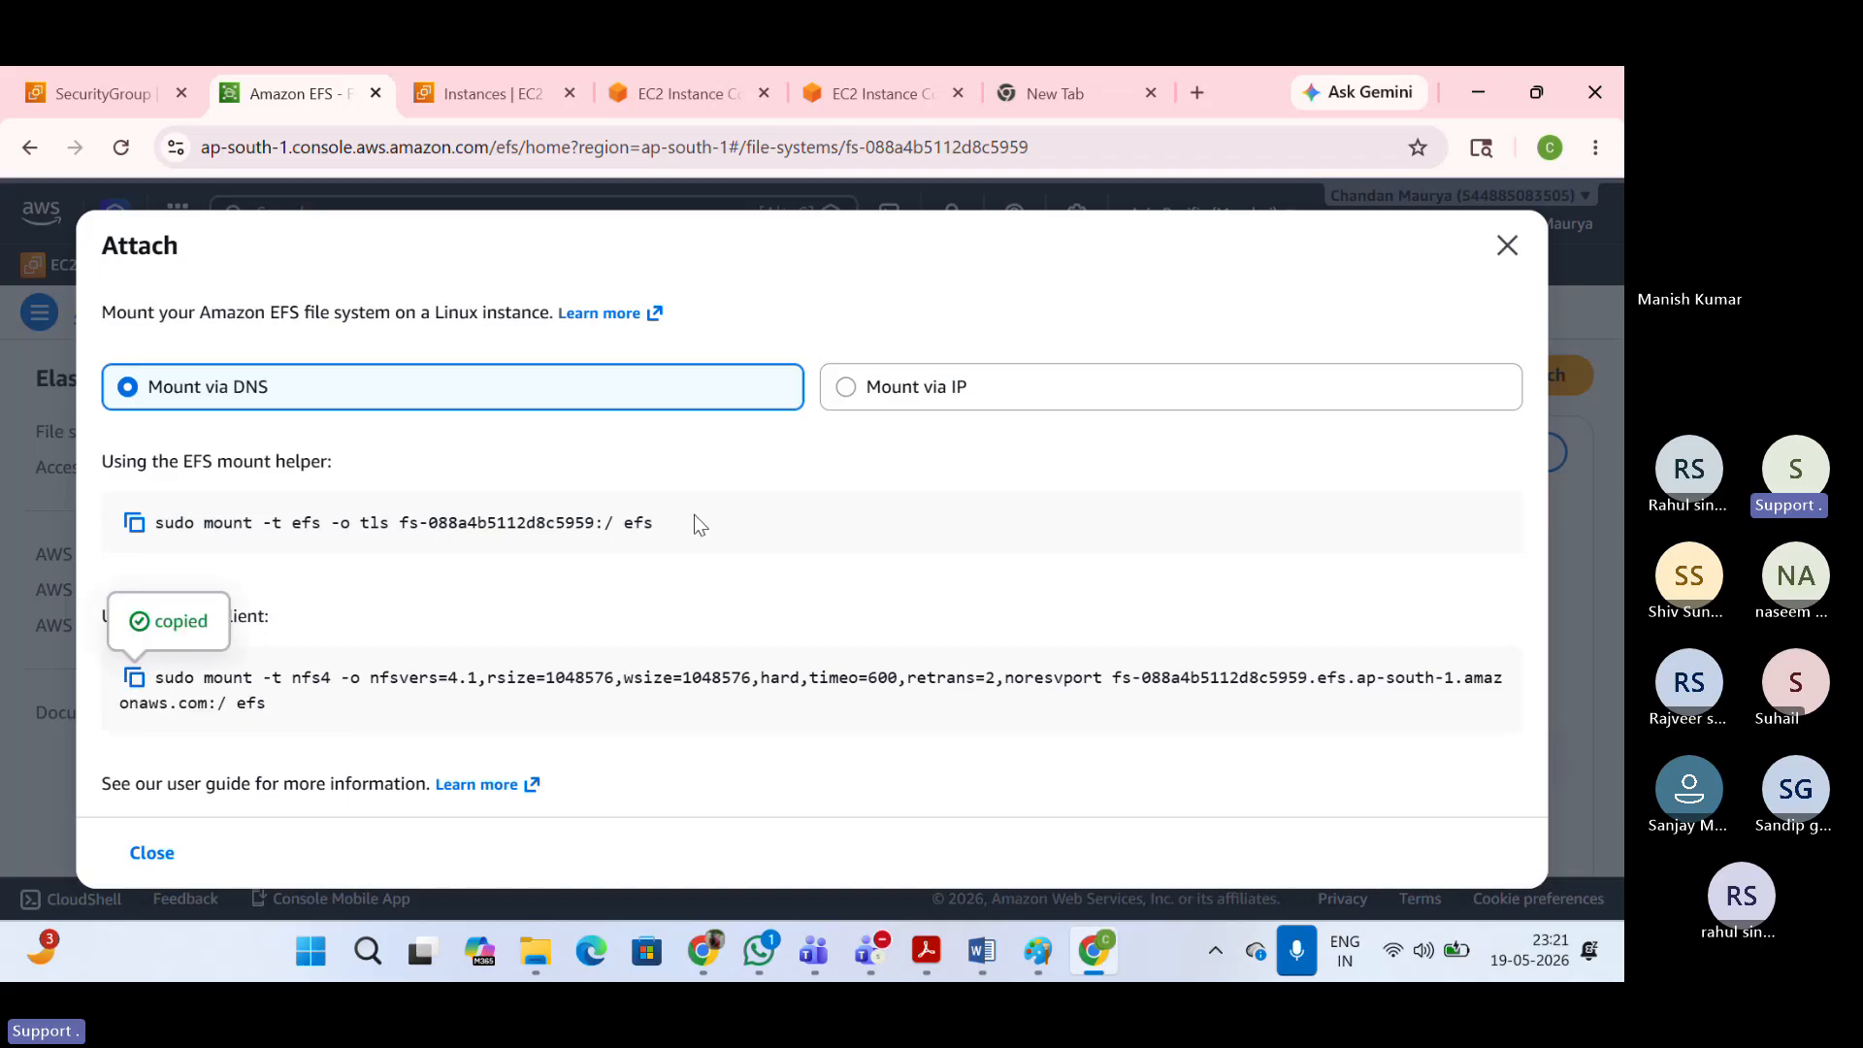
key("alt+Tab")
key("alt+Tab")
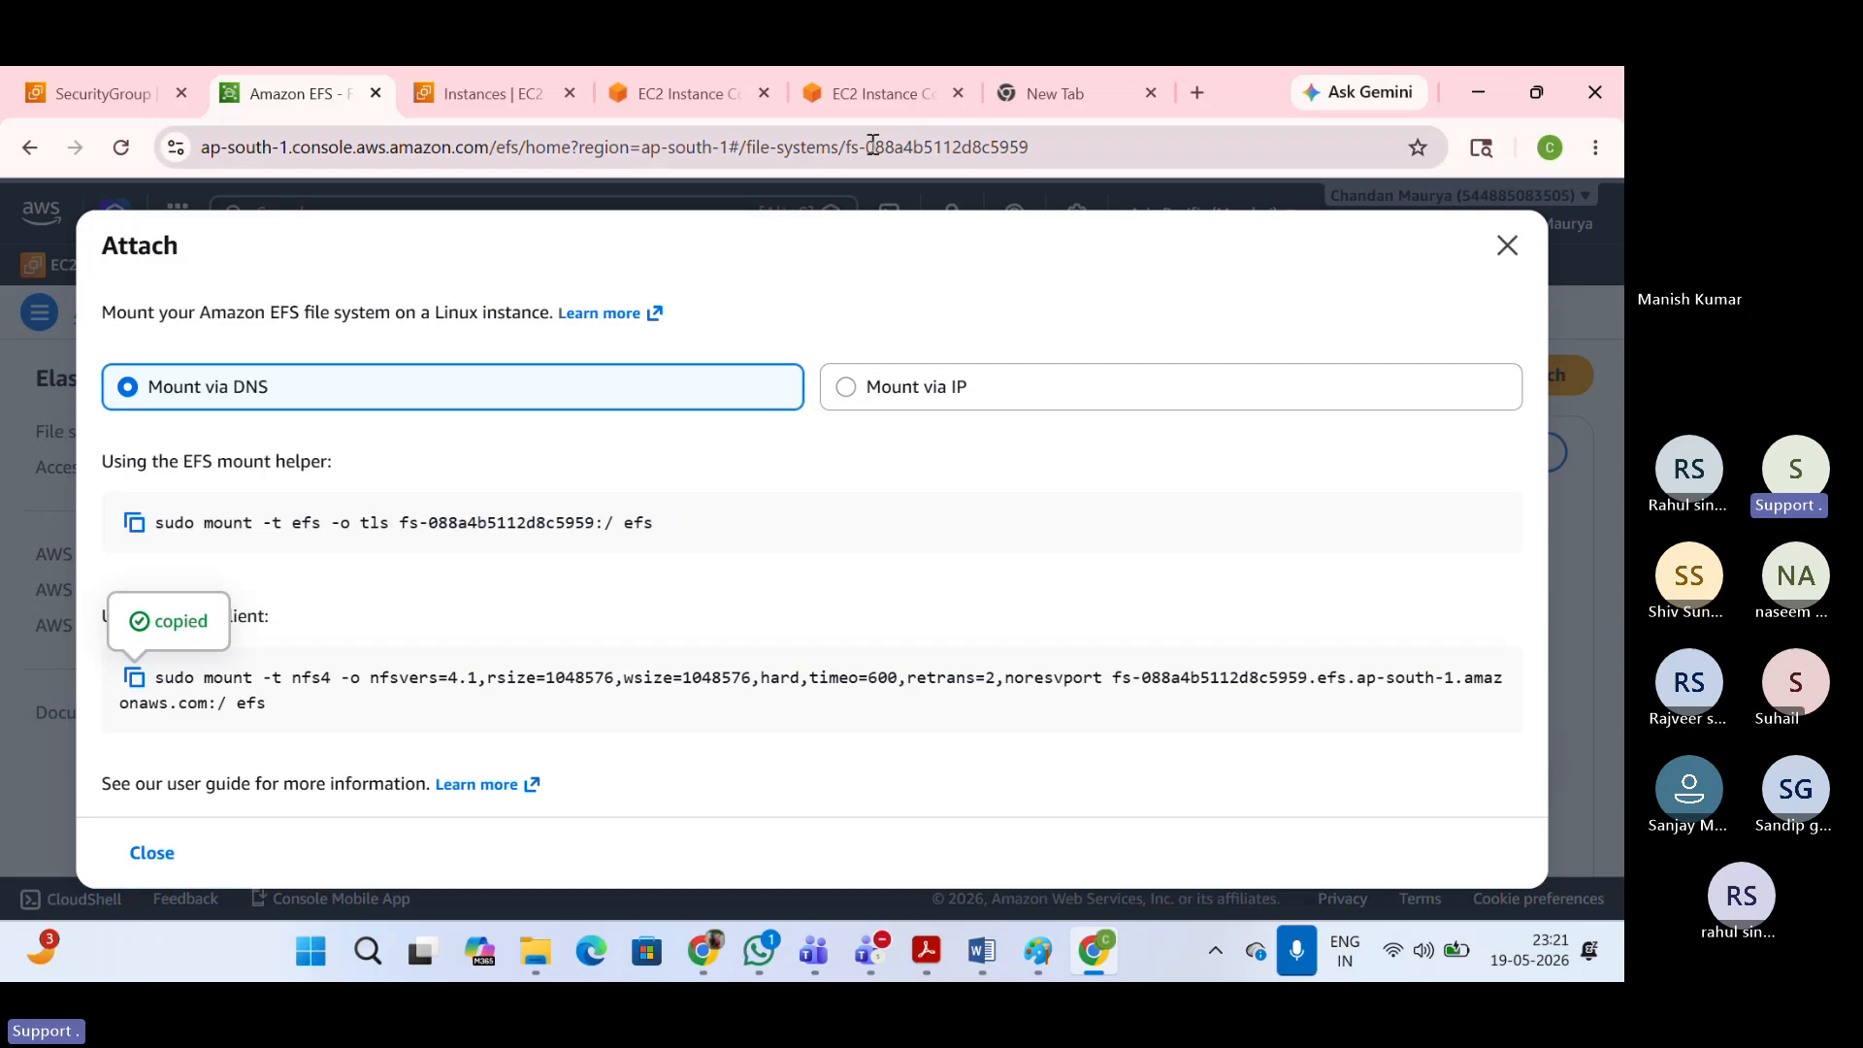
left_click(667, 89)
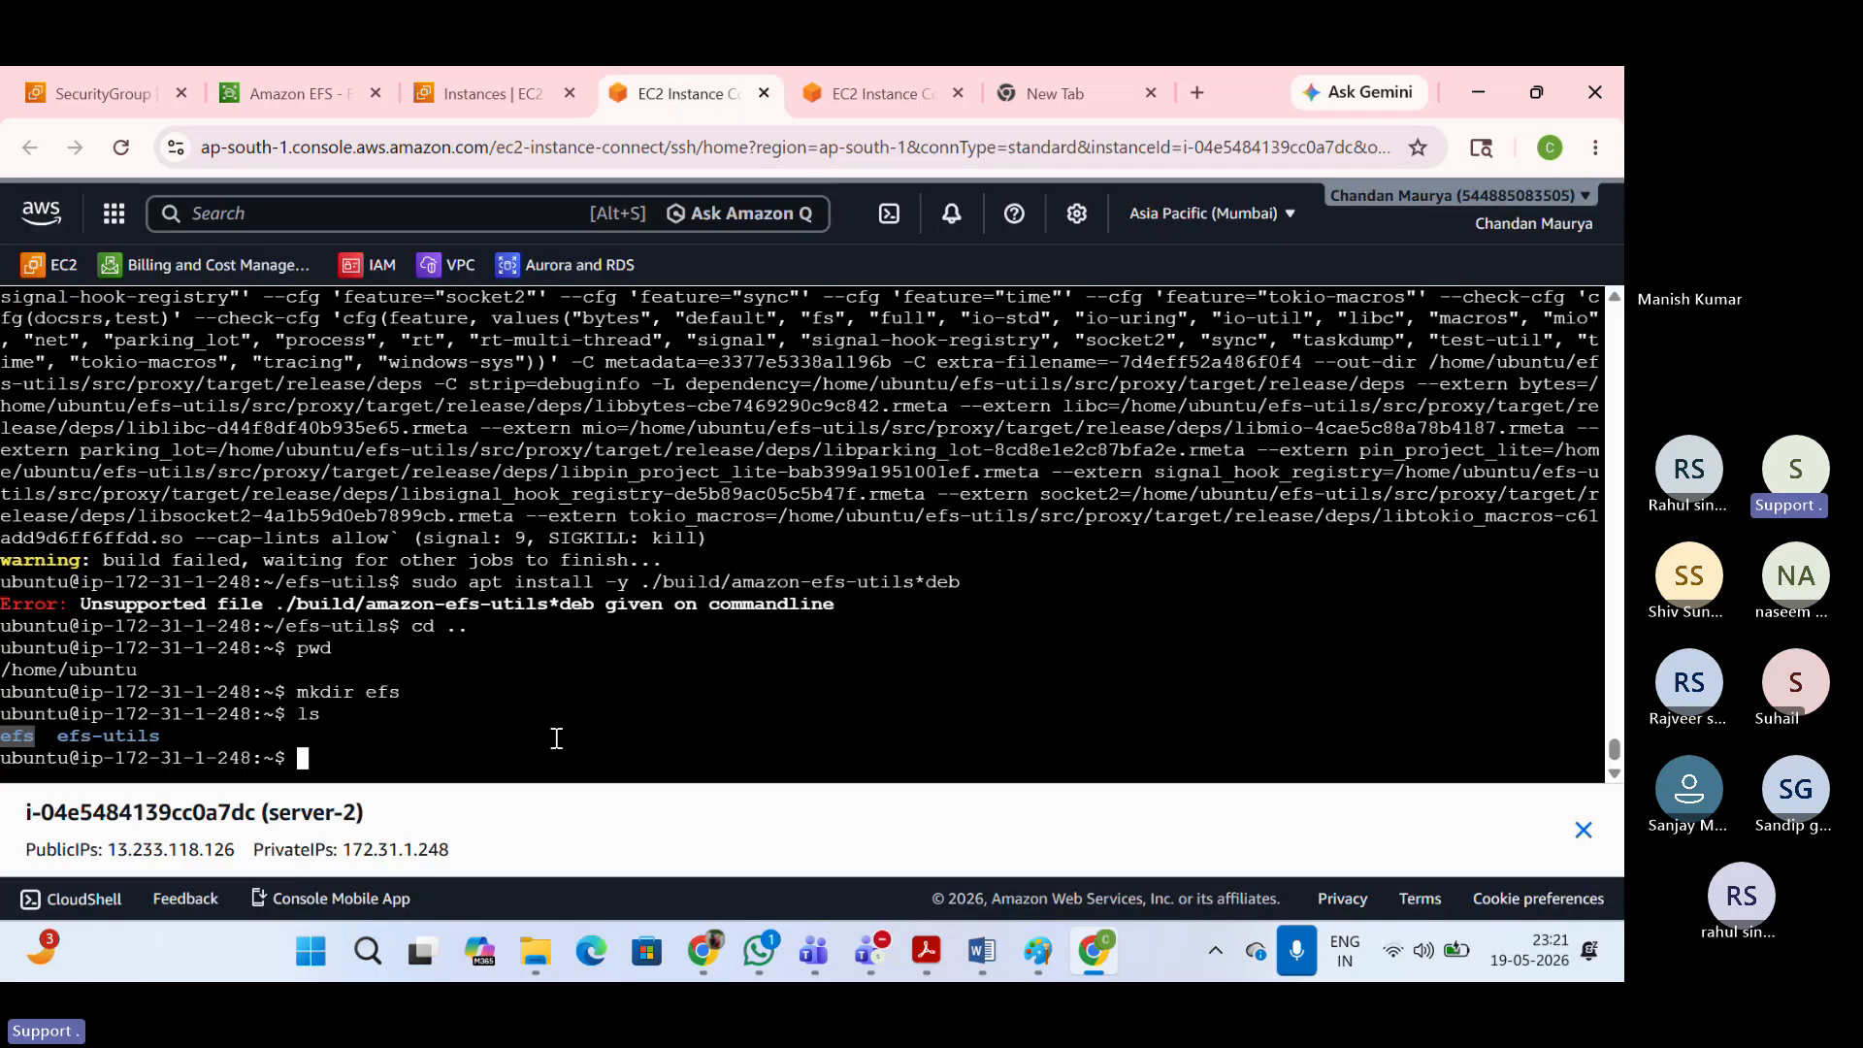
Step: Paste and run the sudo mount -t nfs4 command on server-2, then type df -h
right_click(495, 746)
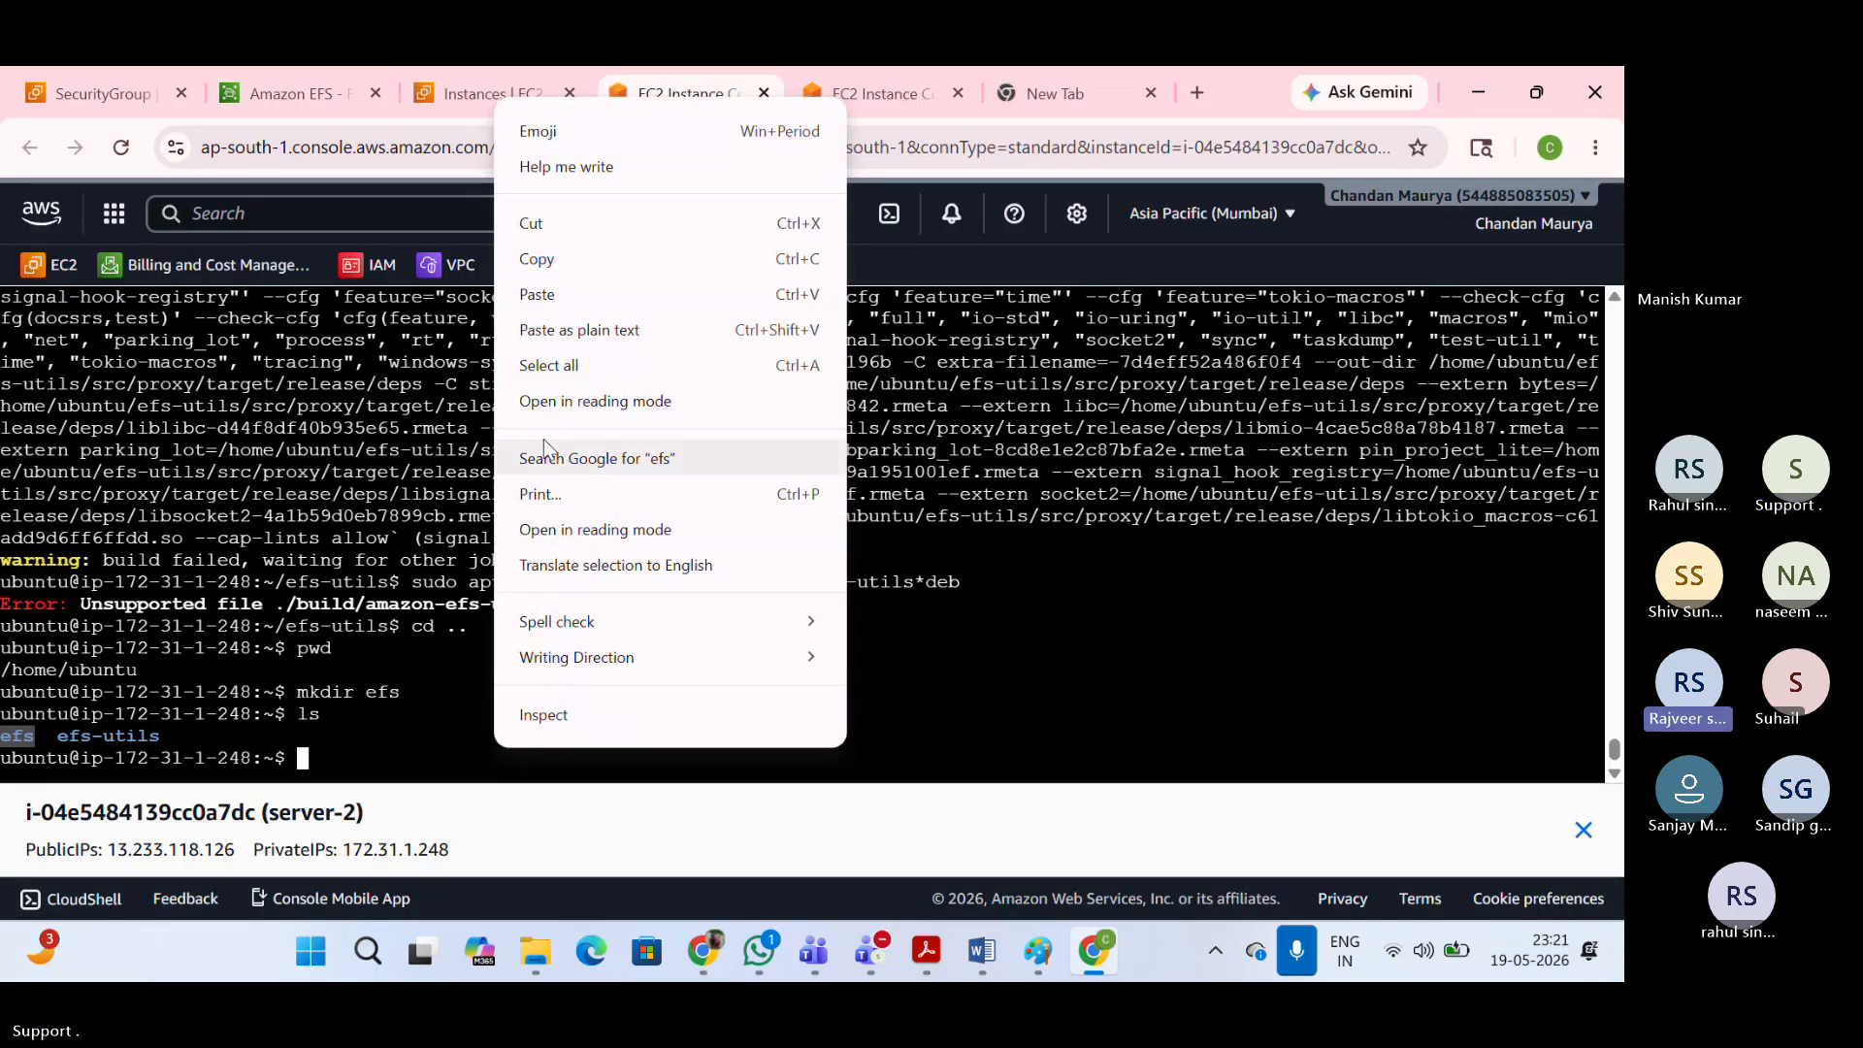
left_click(555, 296)
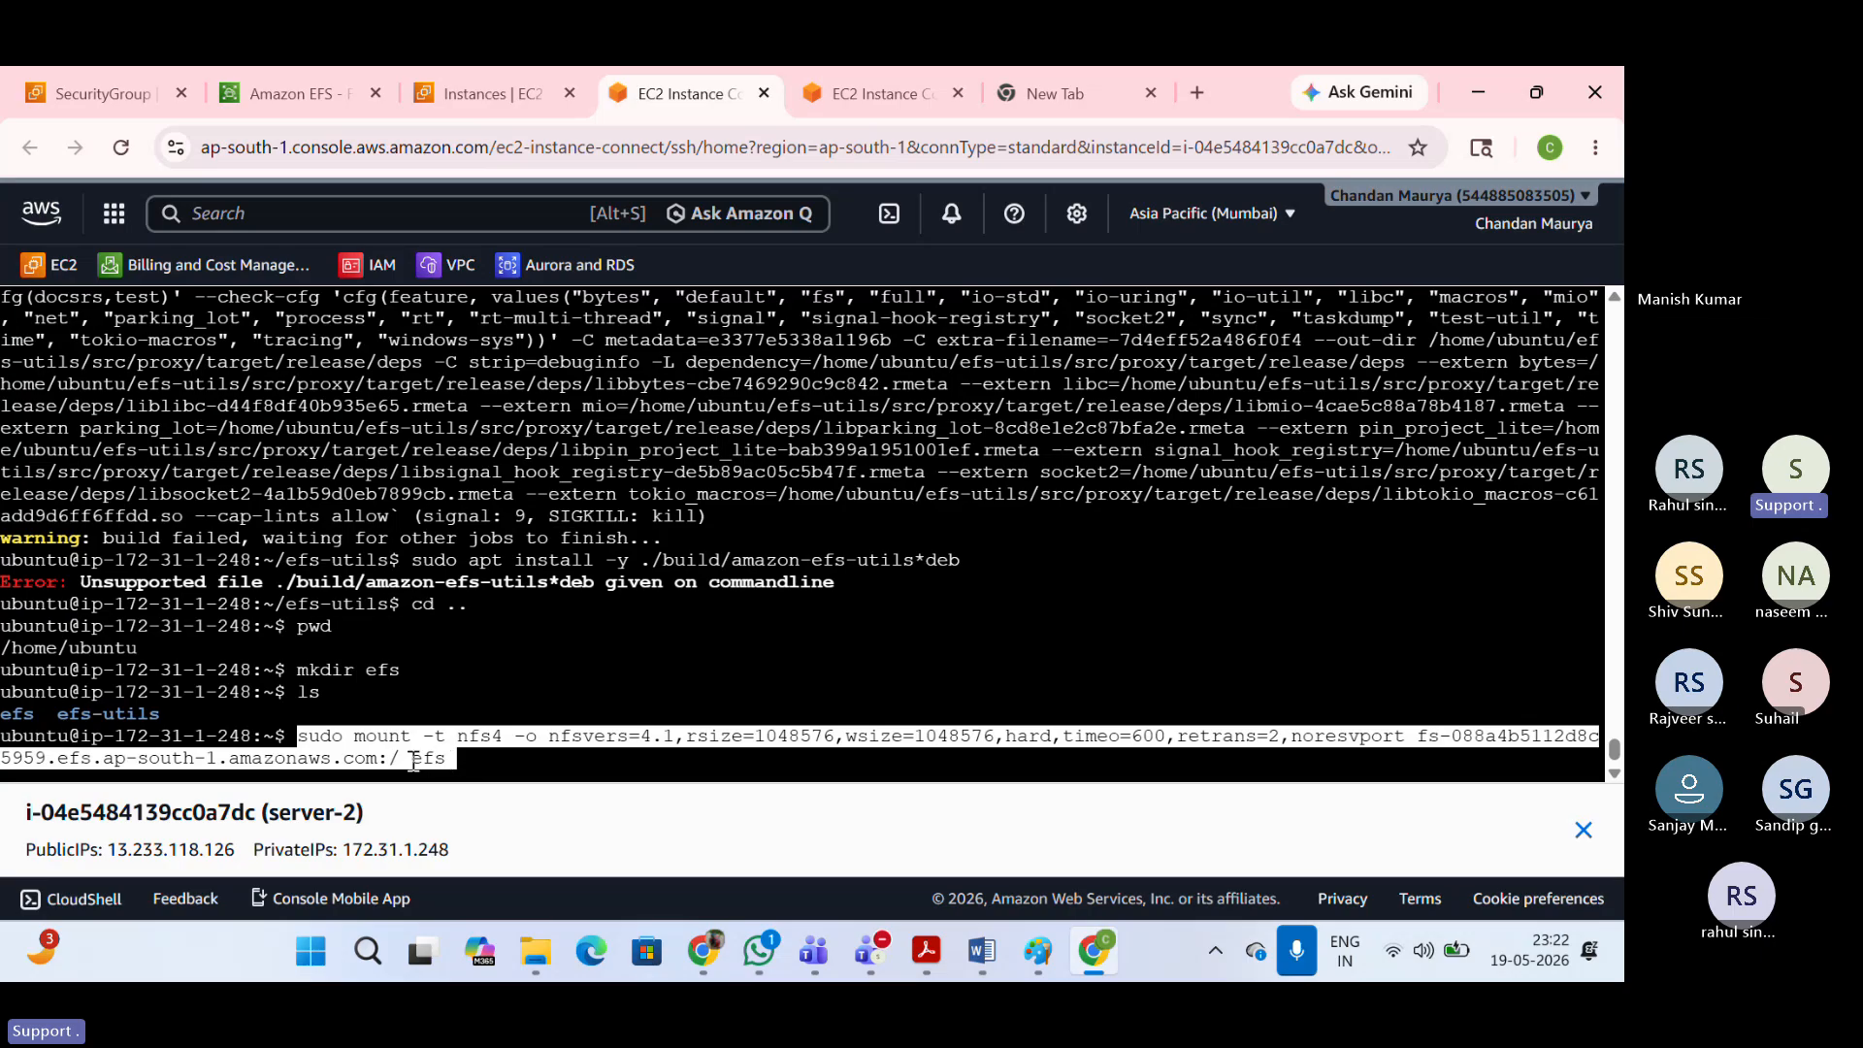
left_click(484, 765)
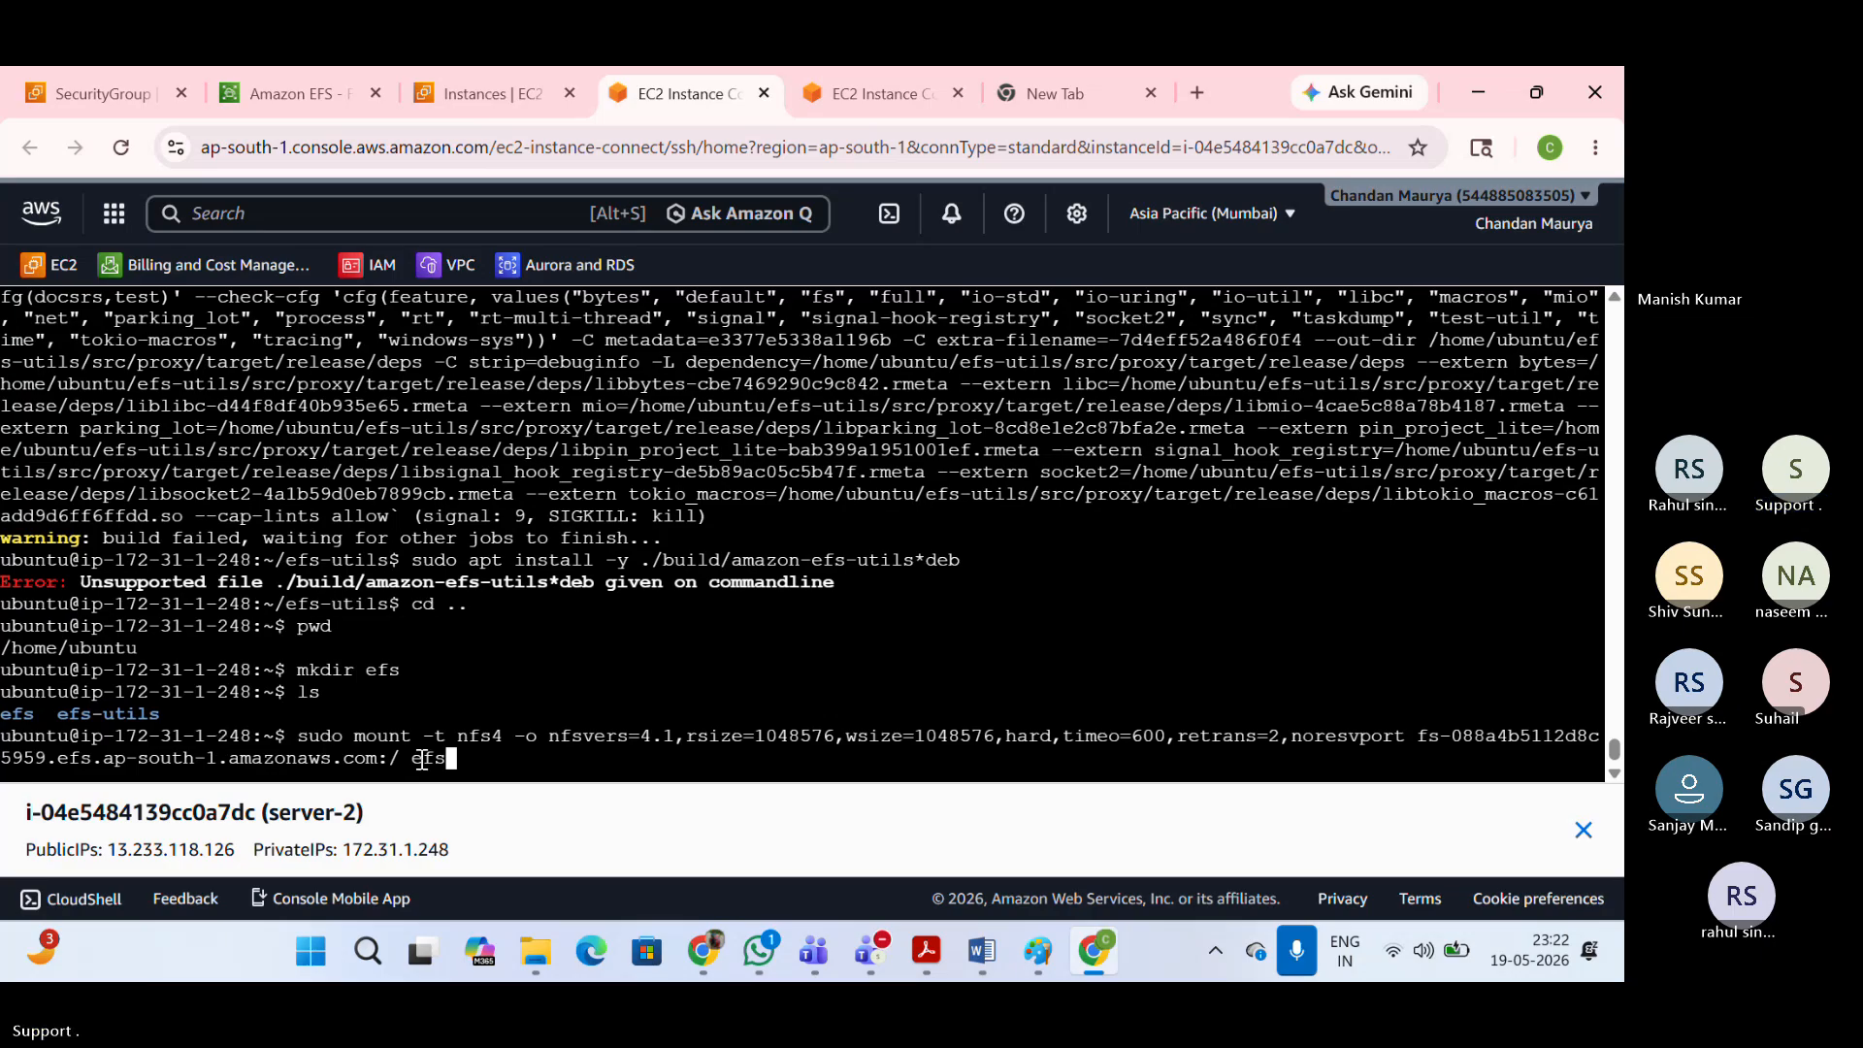
key("Return")
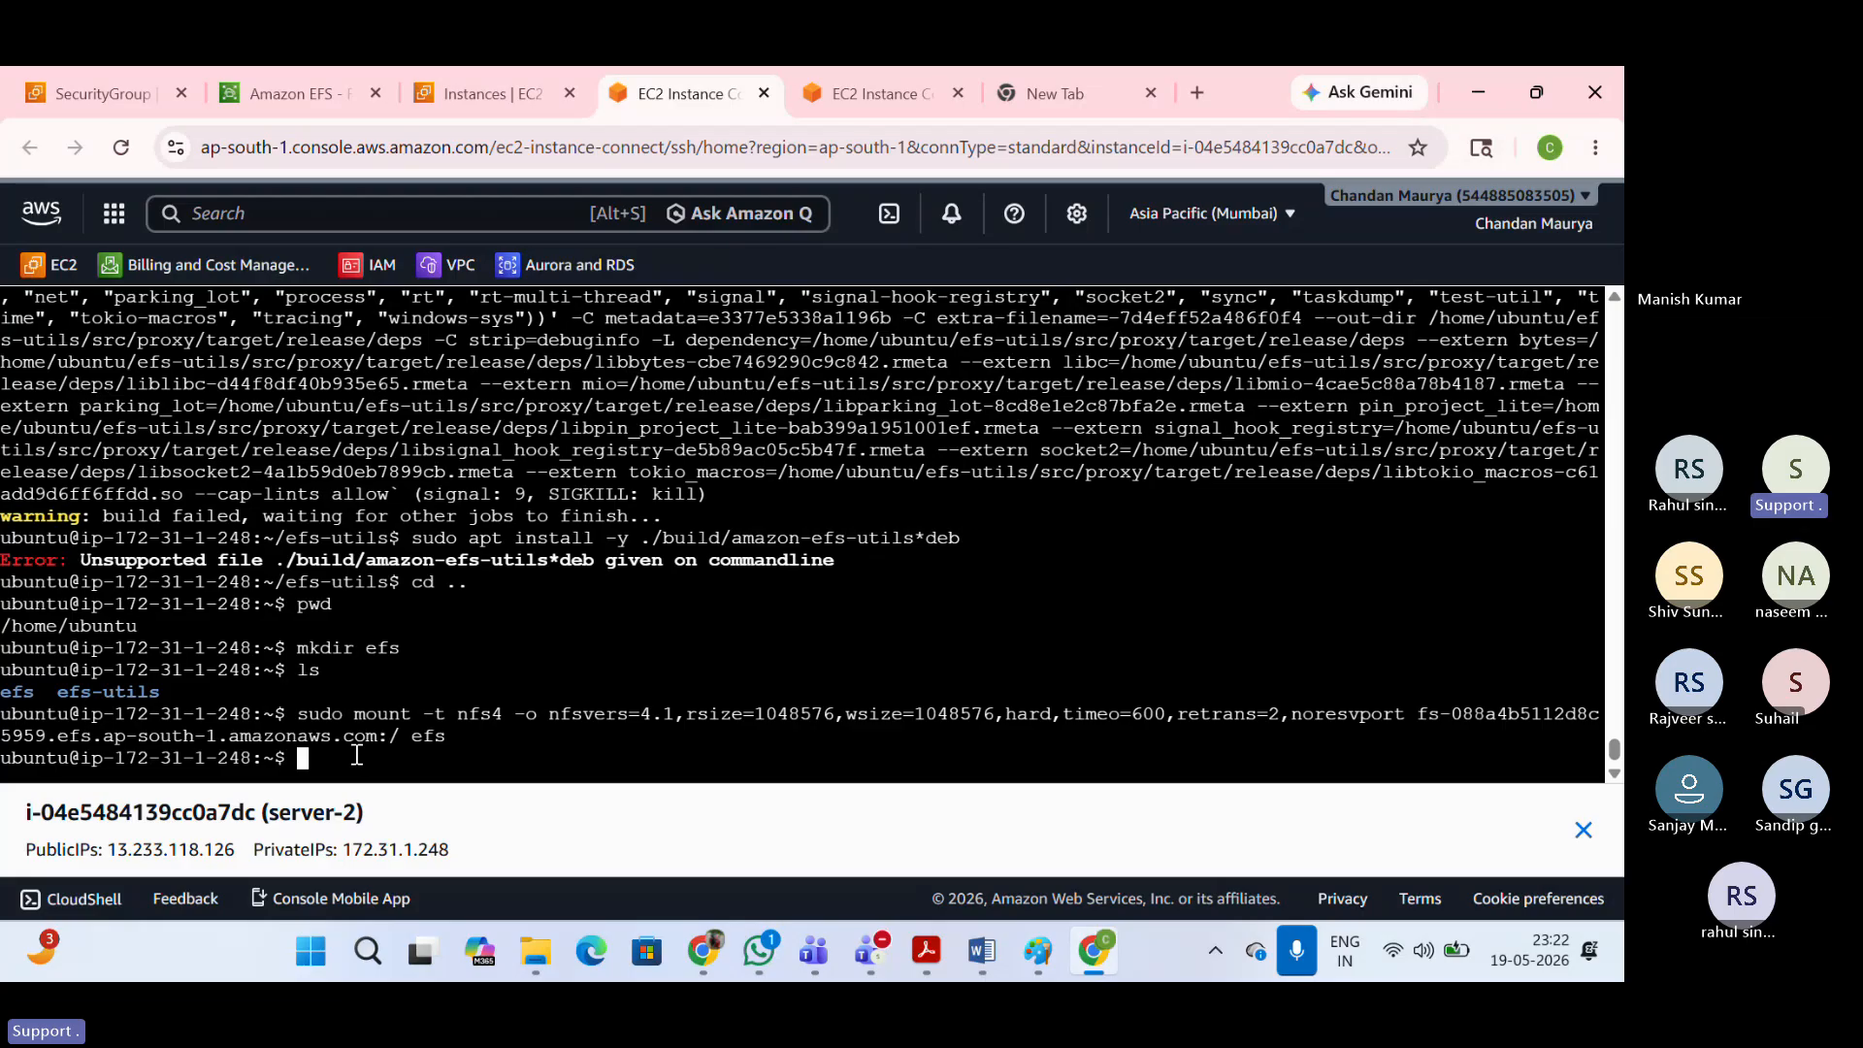
type("df -")
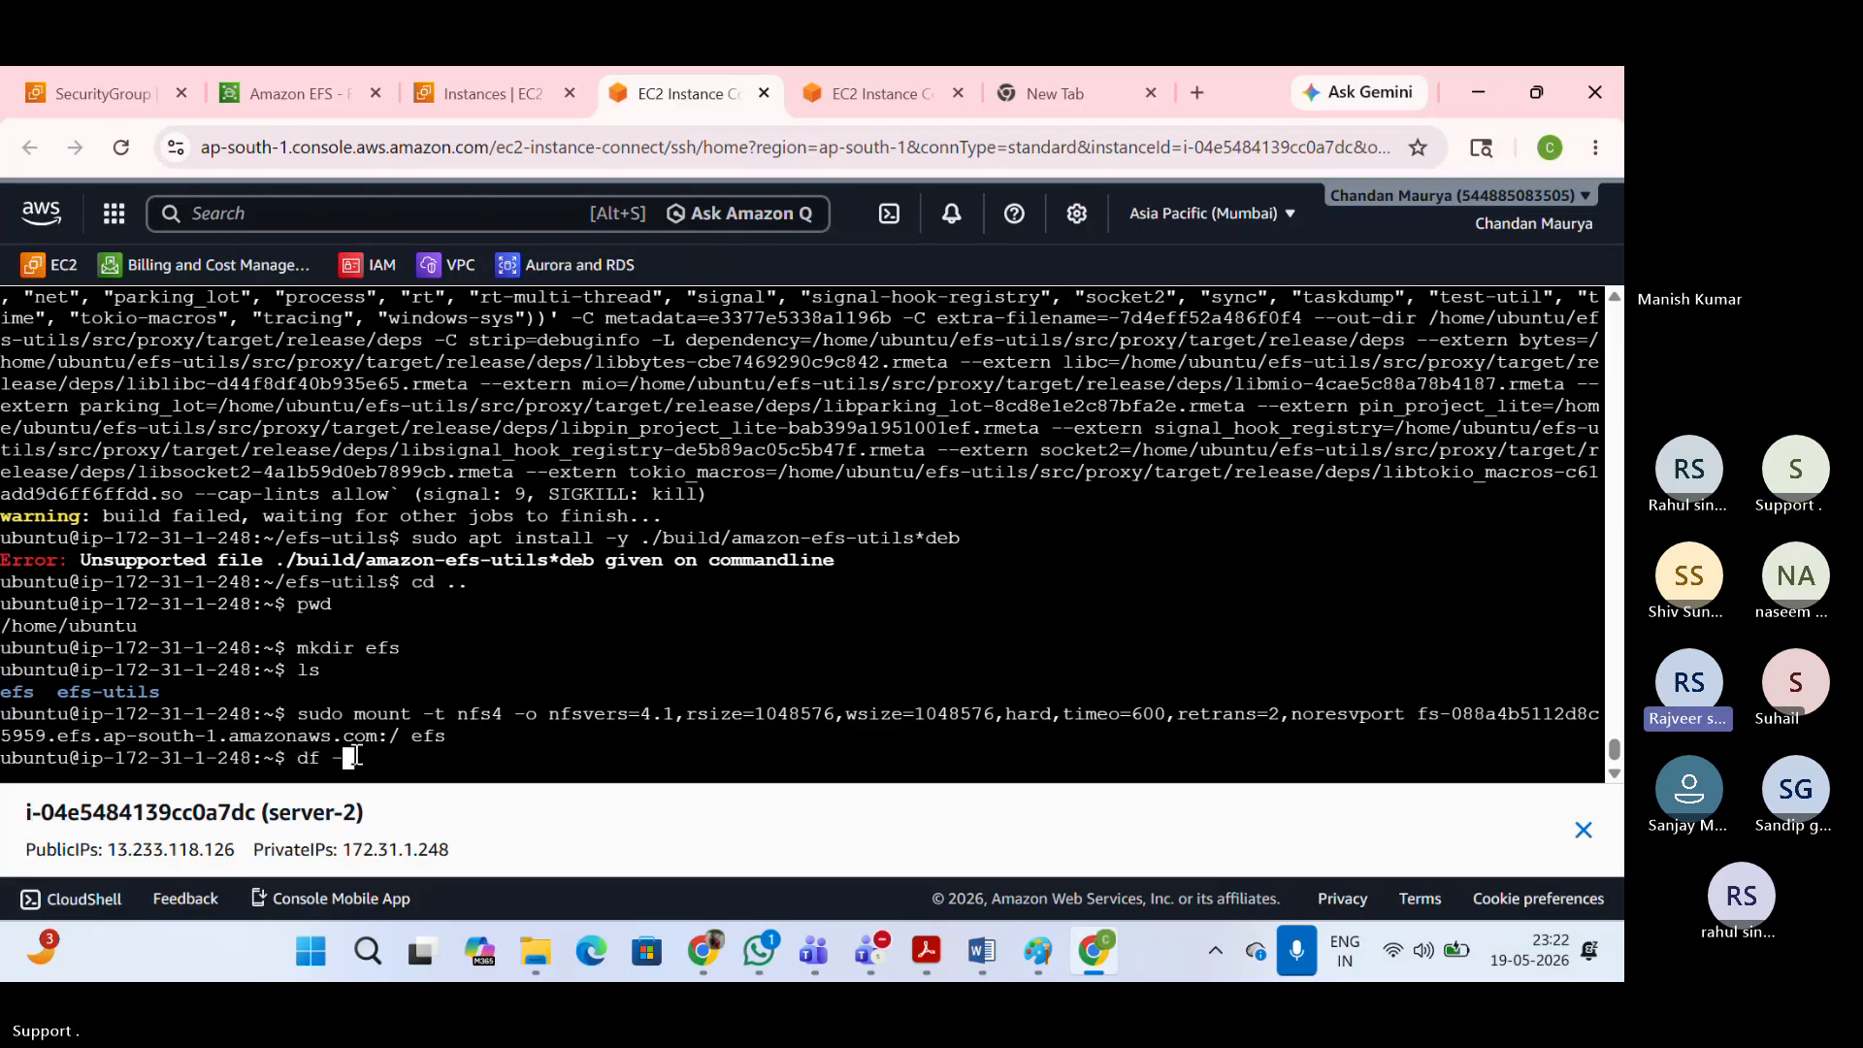
type("h")
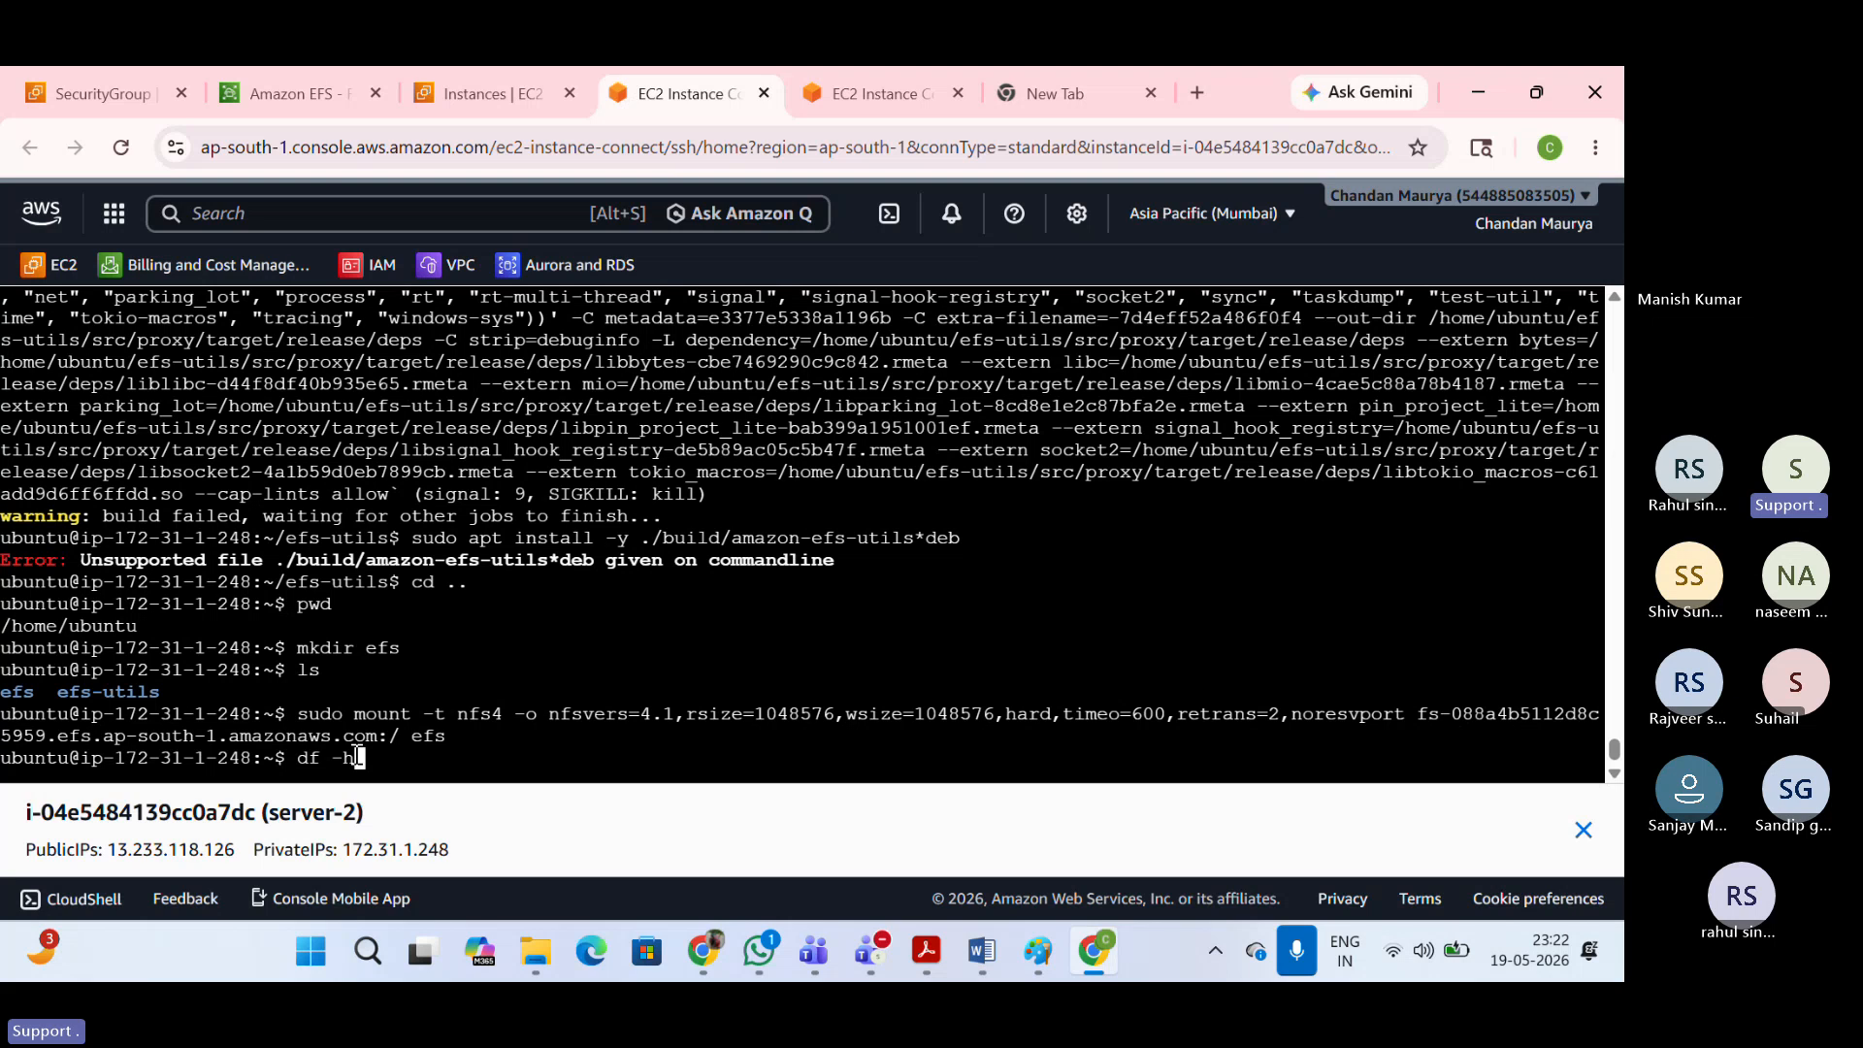
key("Return")
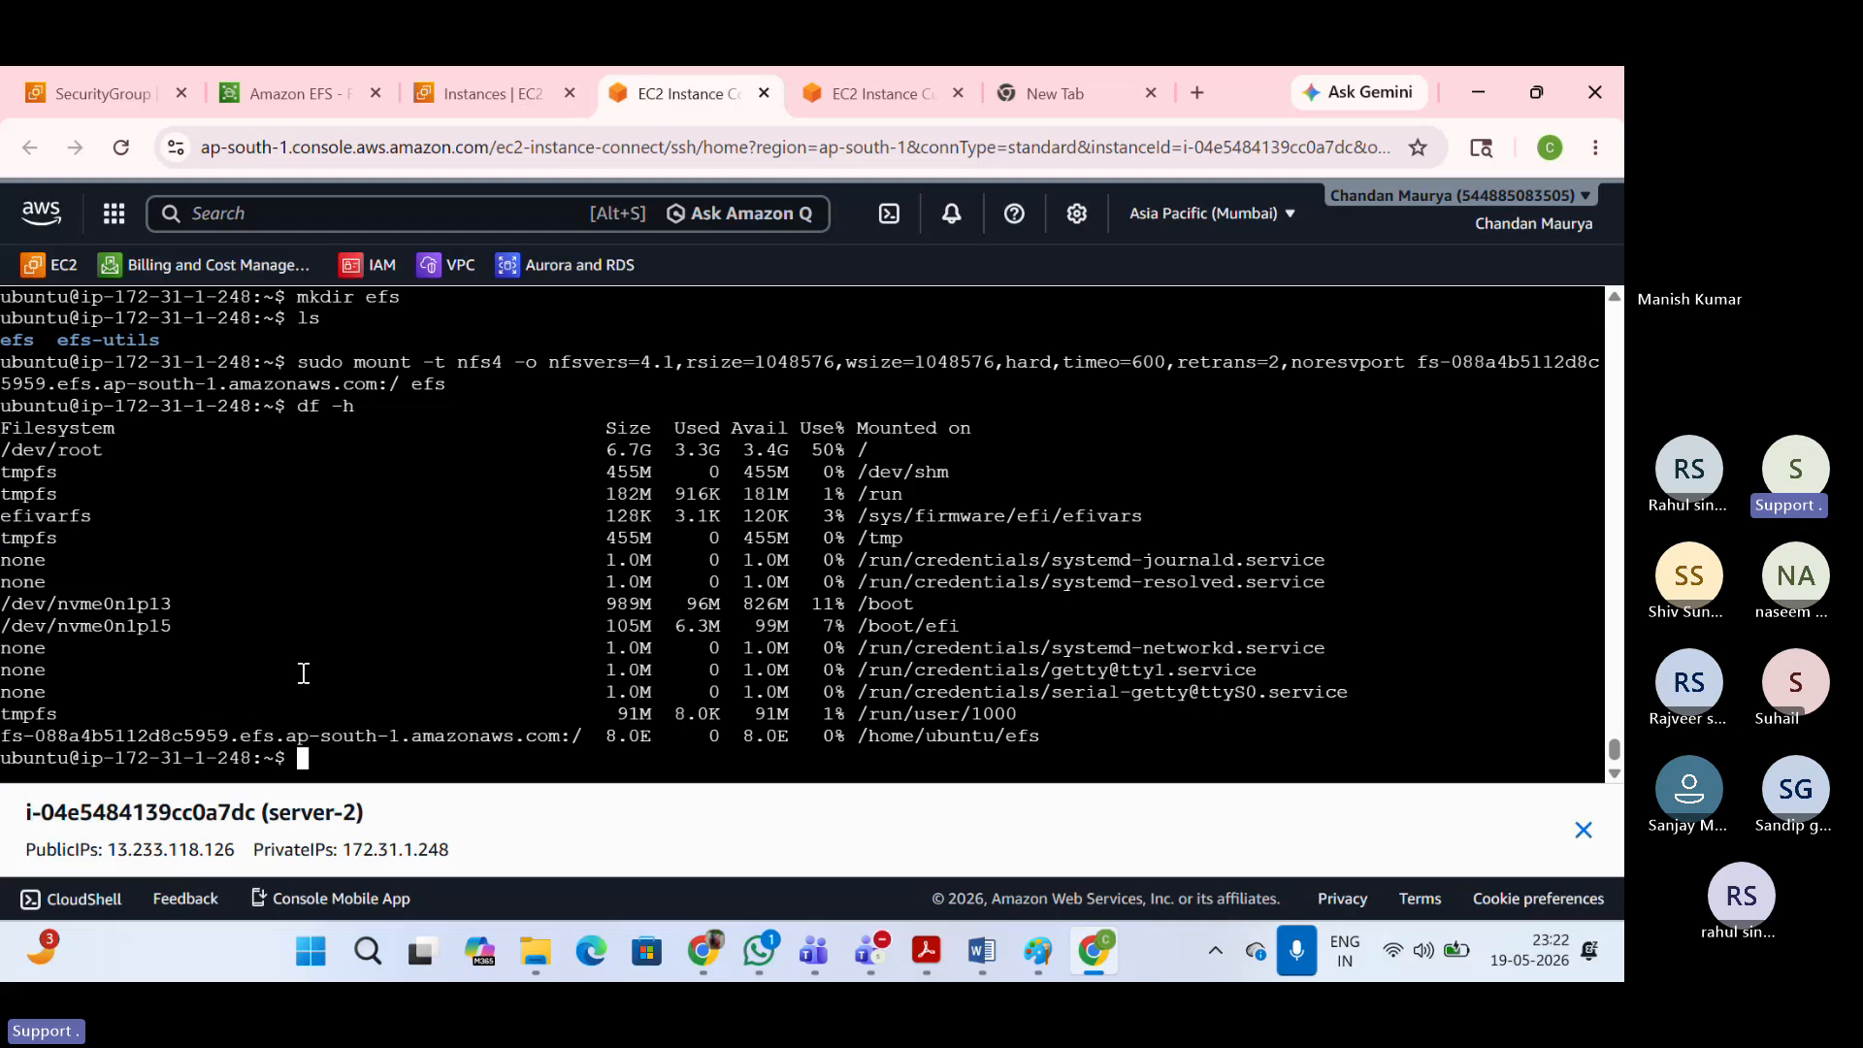
left_click_drag(3, 737, 575, 734)
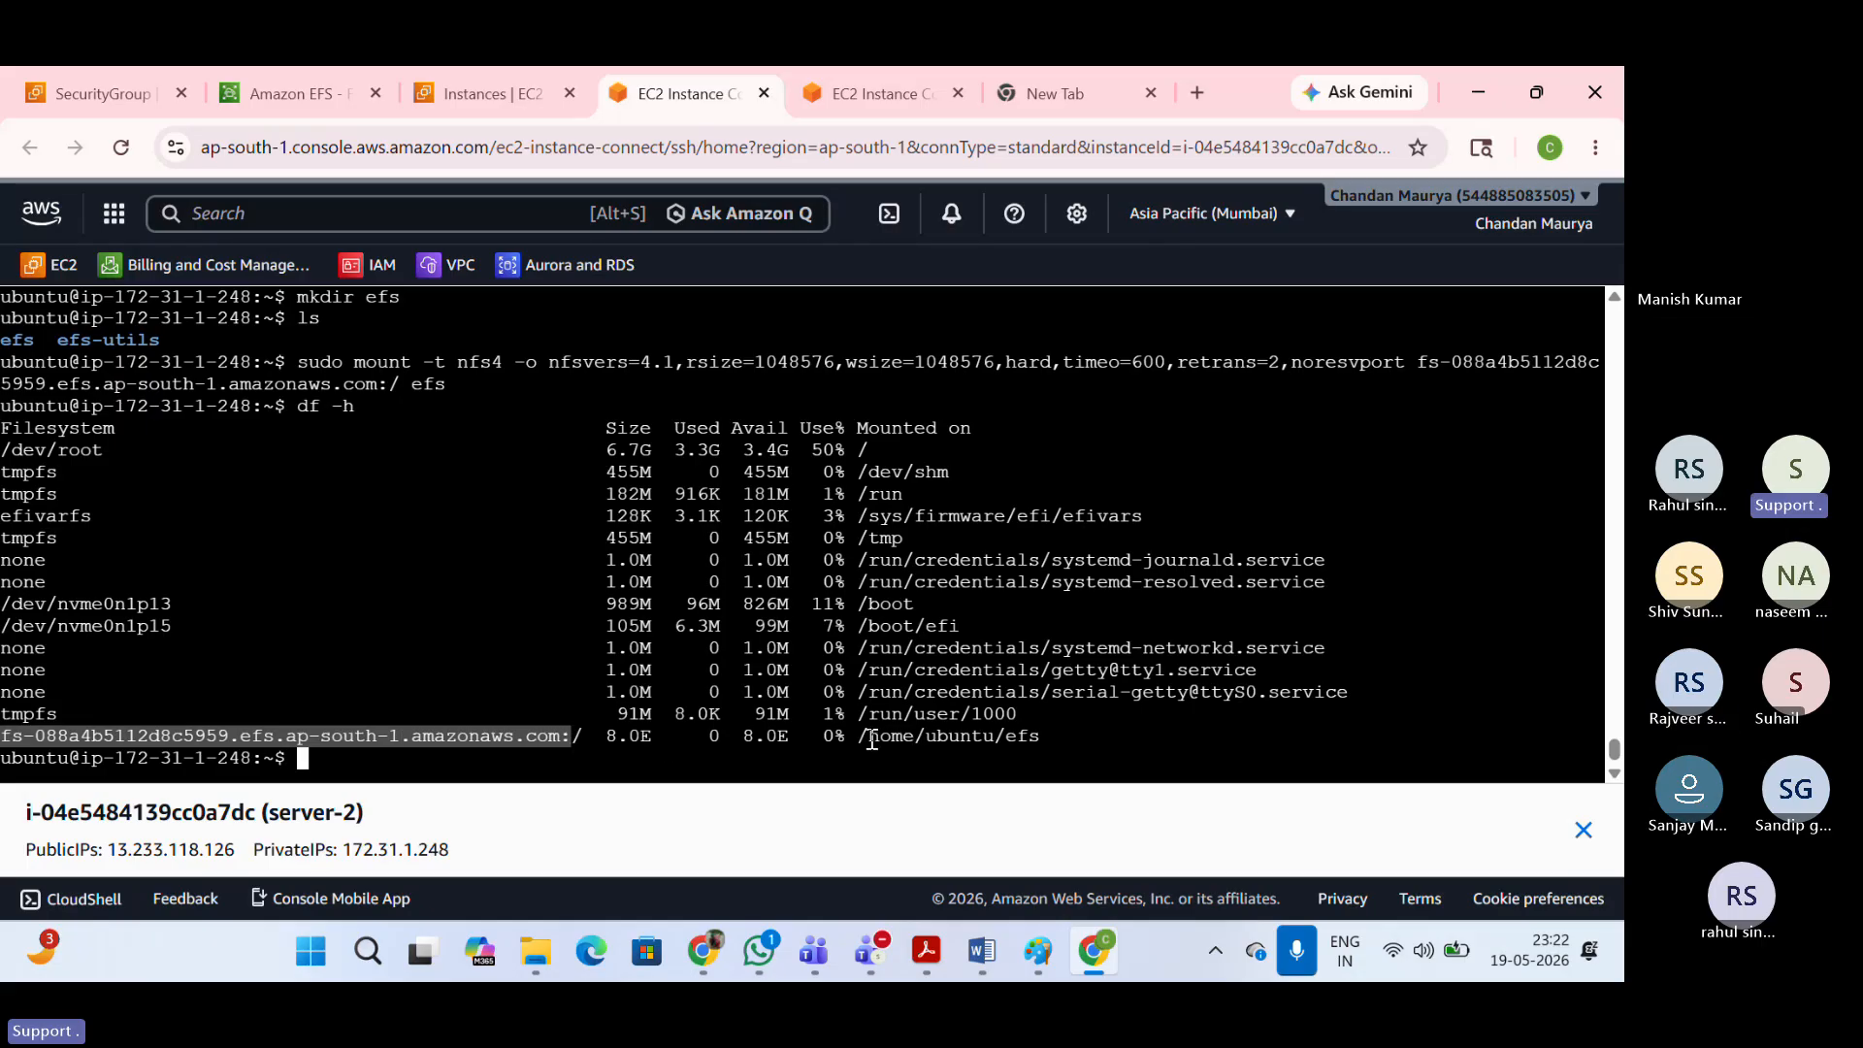
left_click_drag(861, 740, 983, 740)
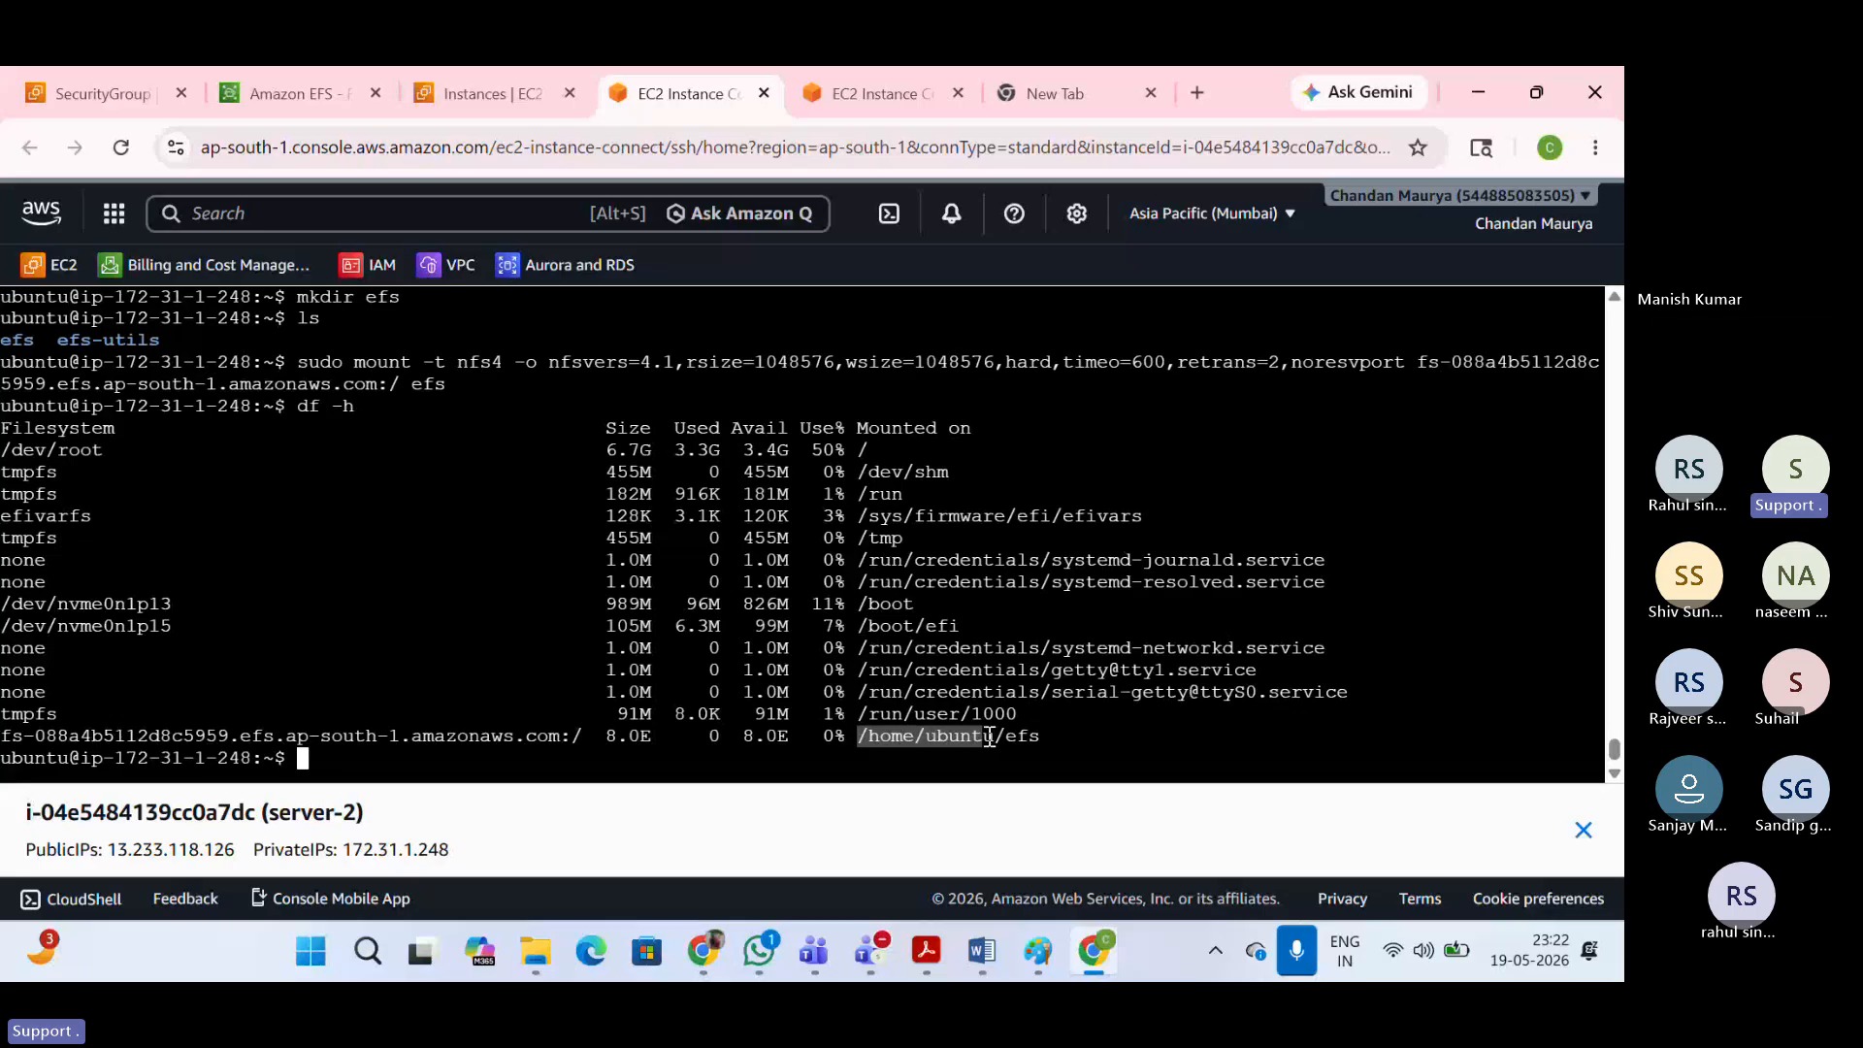
left_click(989, 737)
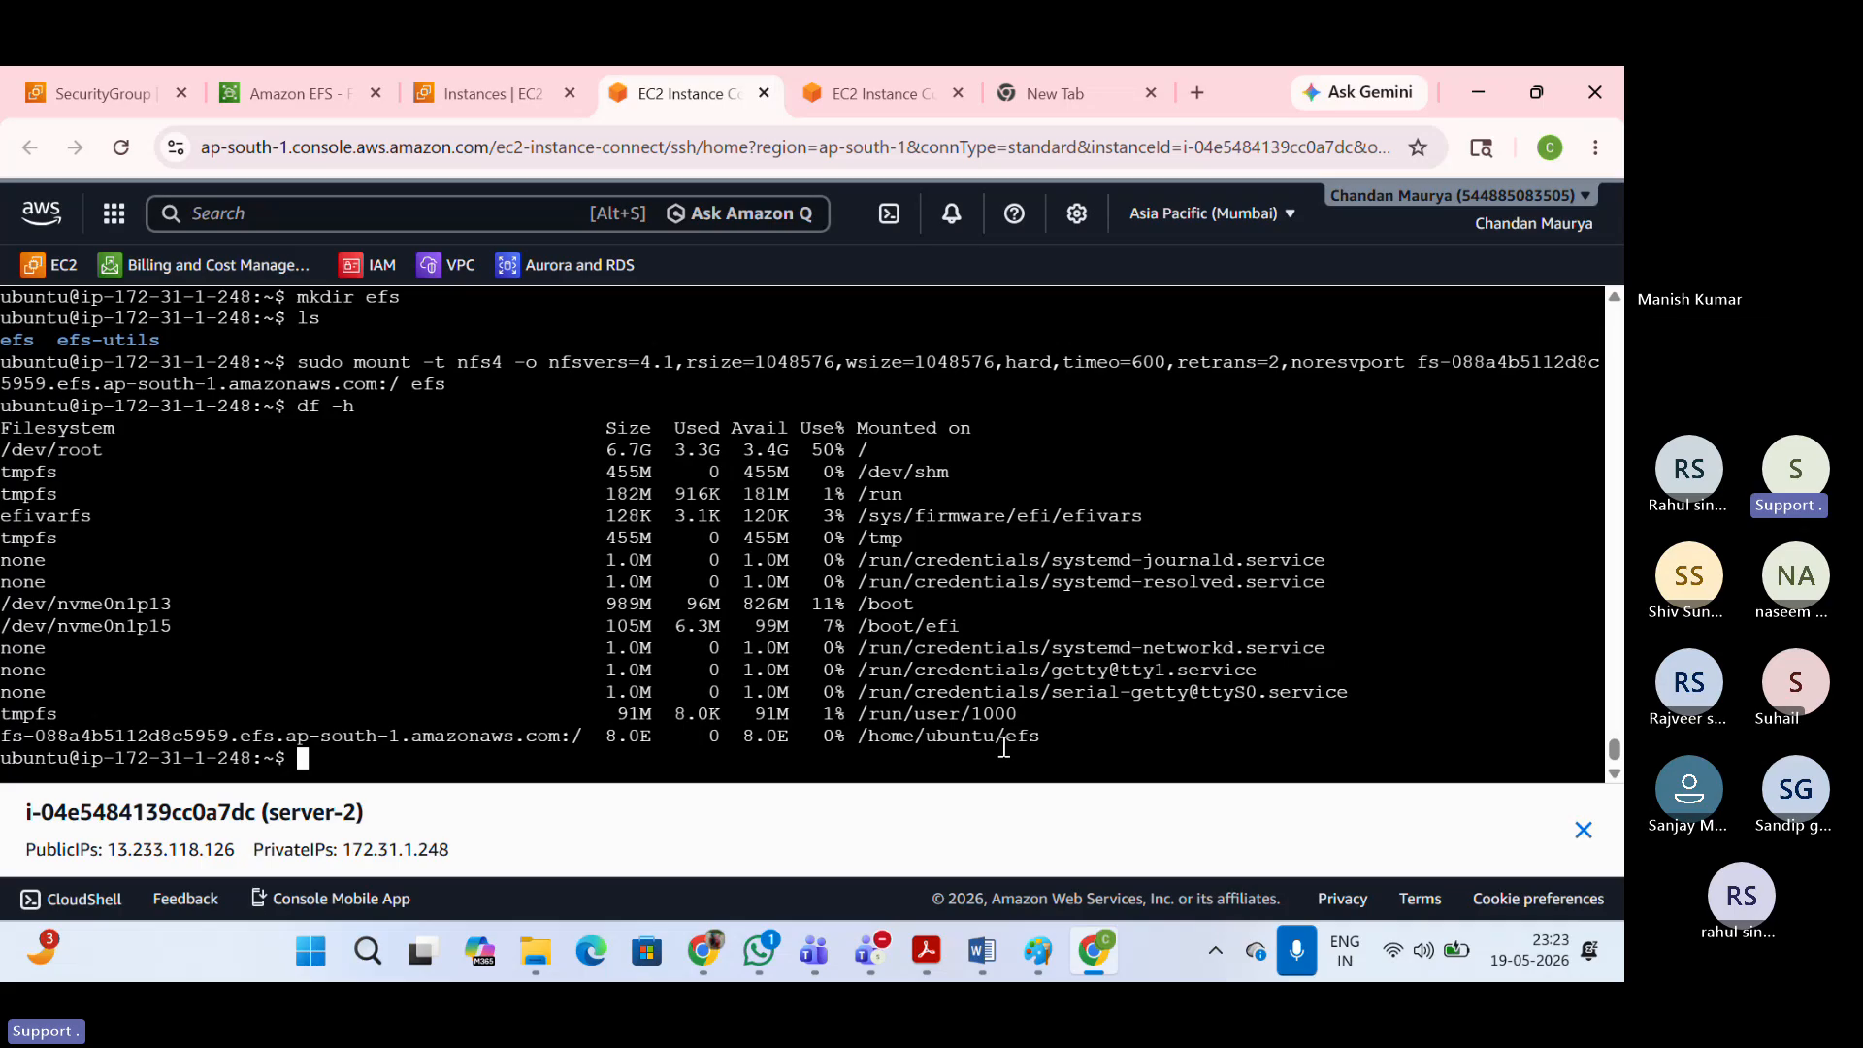
left_click_drag(1004, 743, 1039, 739)
double_click(907, 743)
left_click(950, 743)
left_click_drag(583, 736, 189, 735)
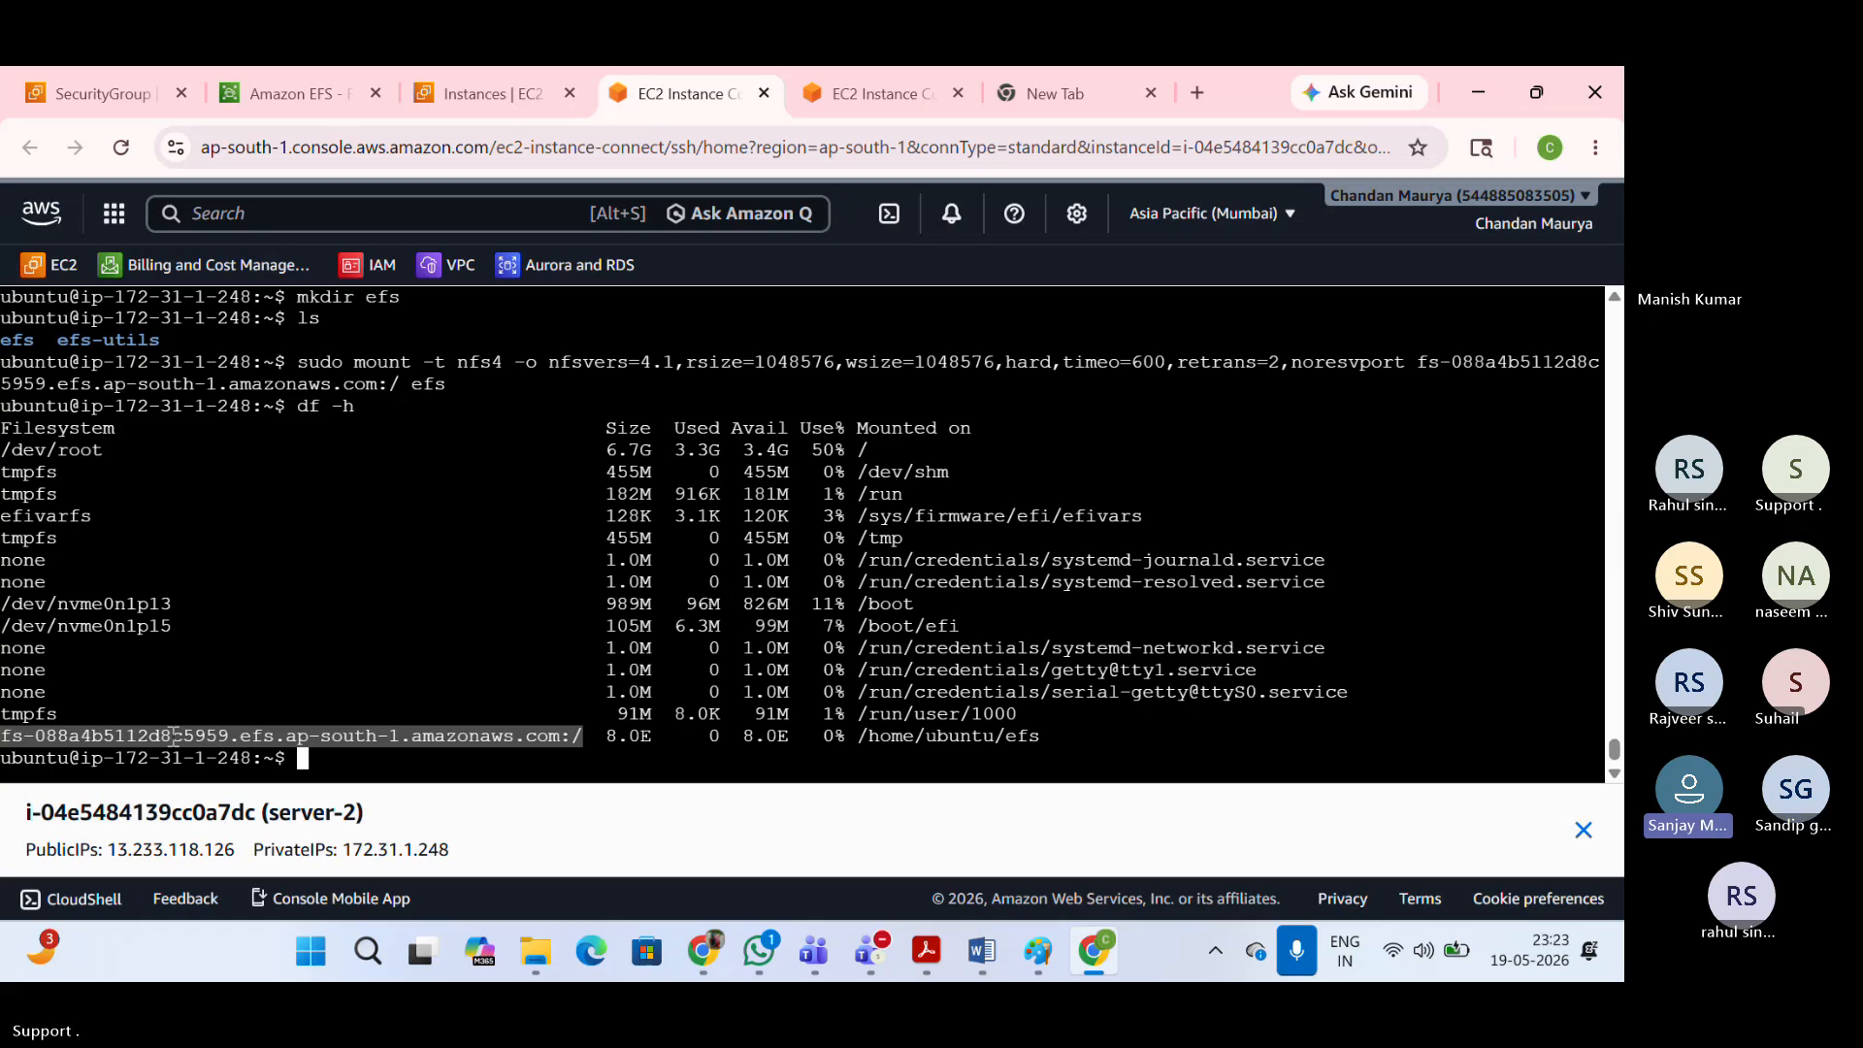
left_click(282, 744)
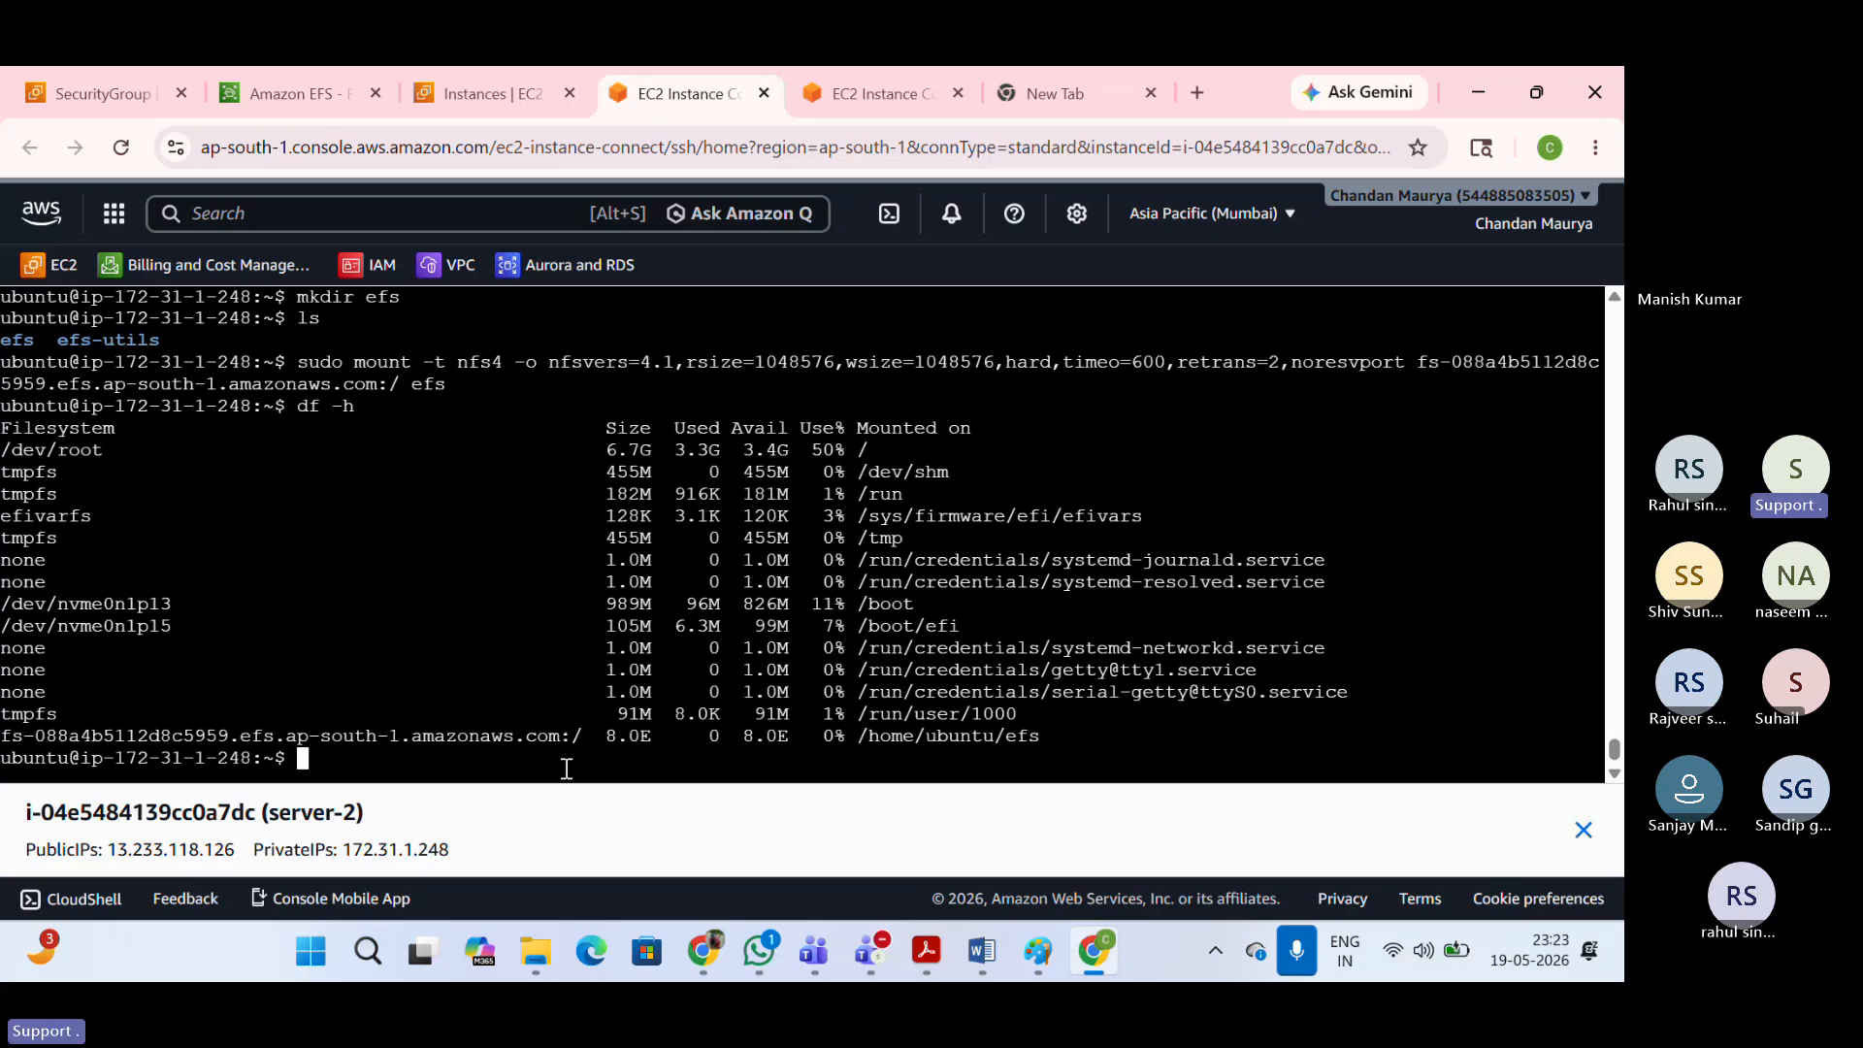
Step: List server-2's home directory, cd into efs, and list its contents
type("ls")
key("Return")
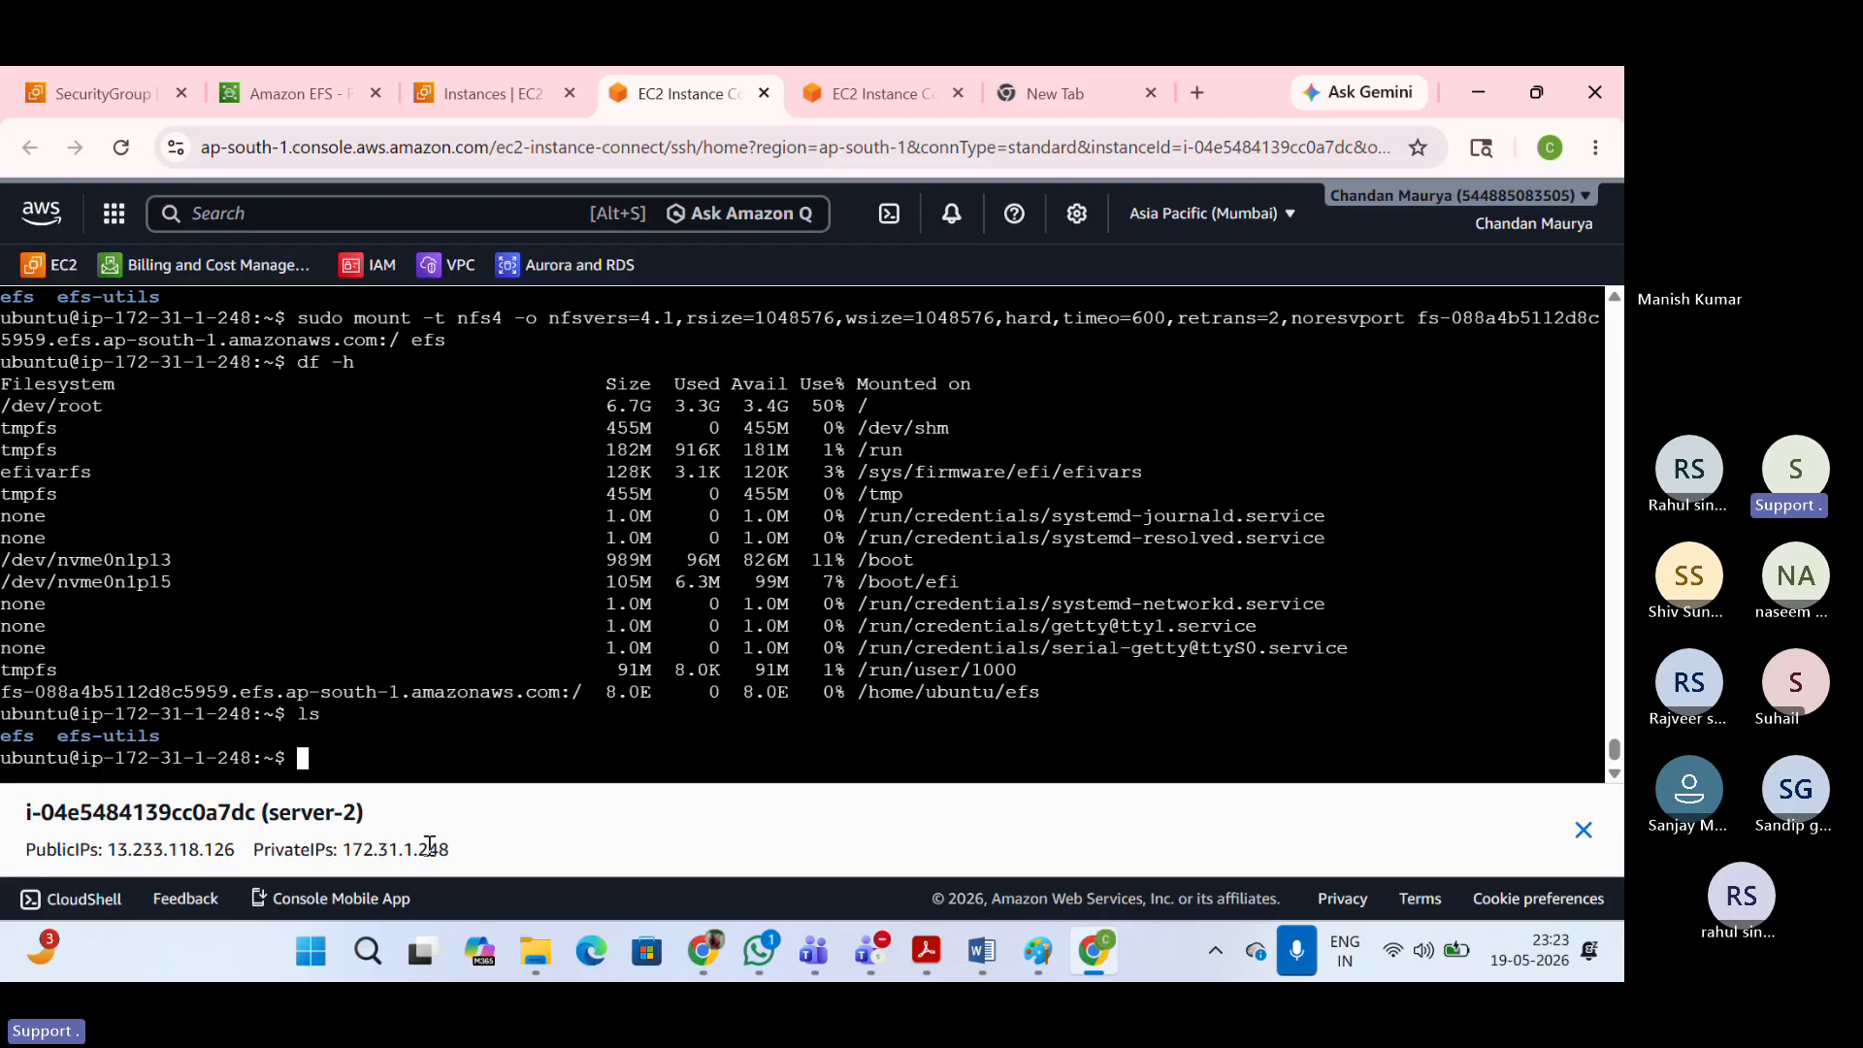
type("cd")
type("efs")
key("Return")
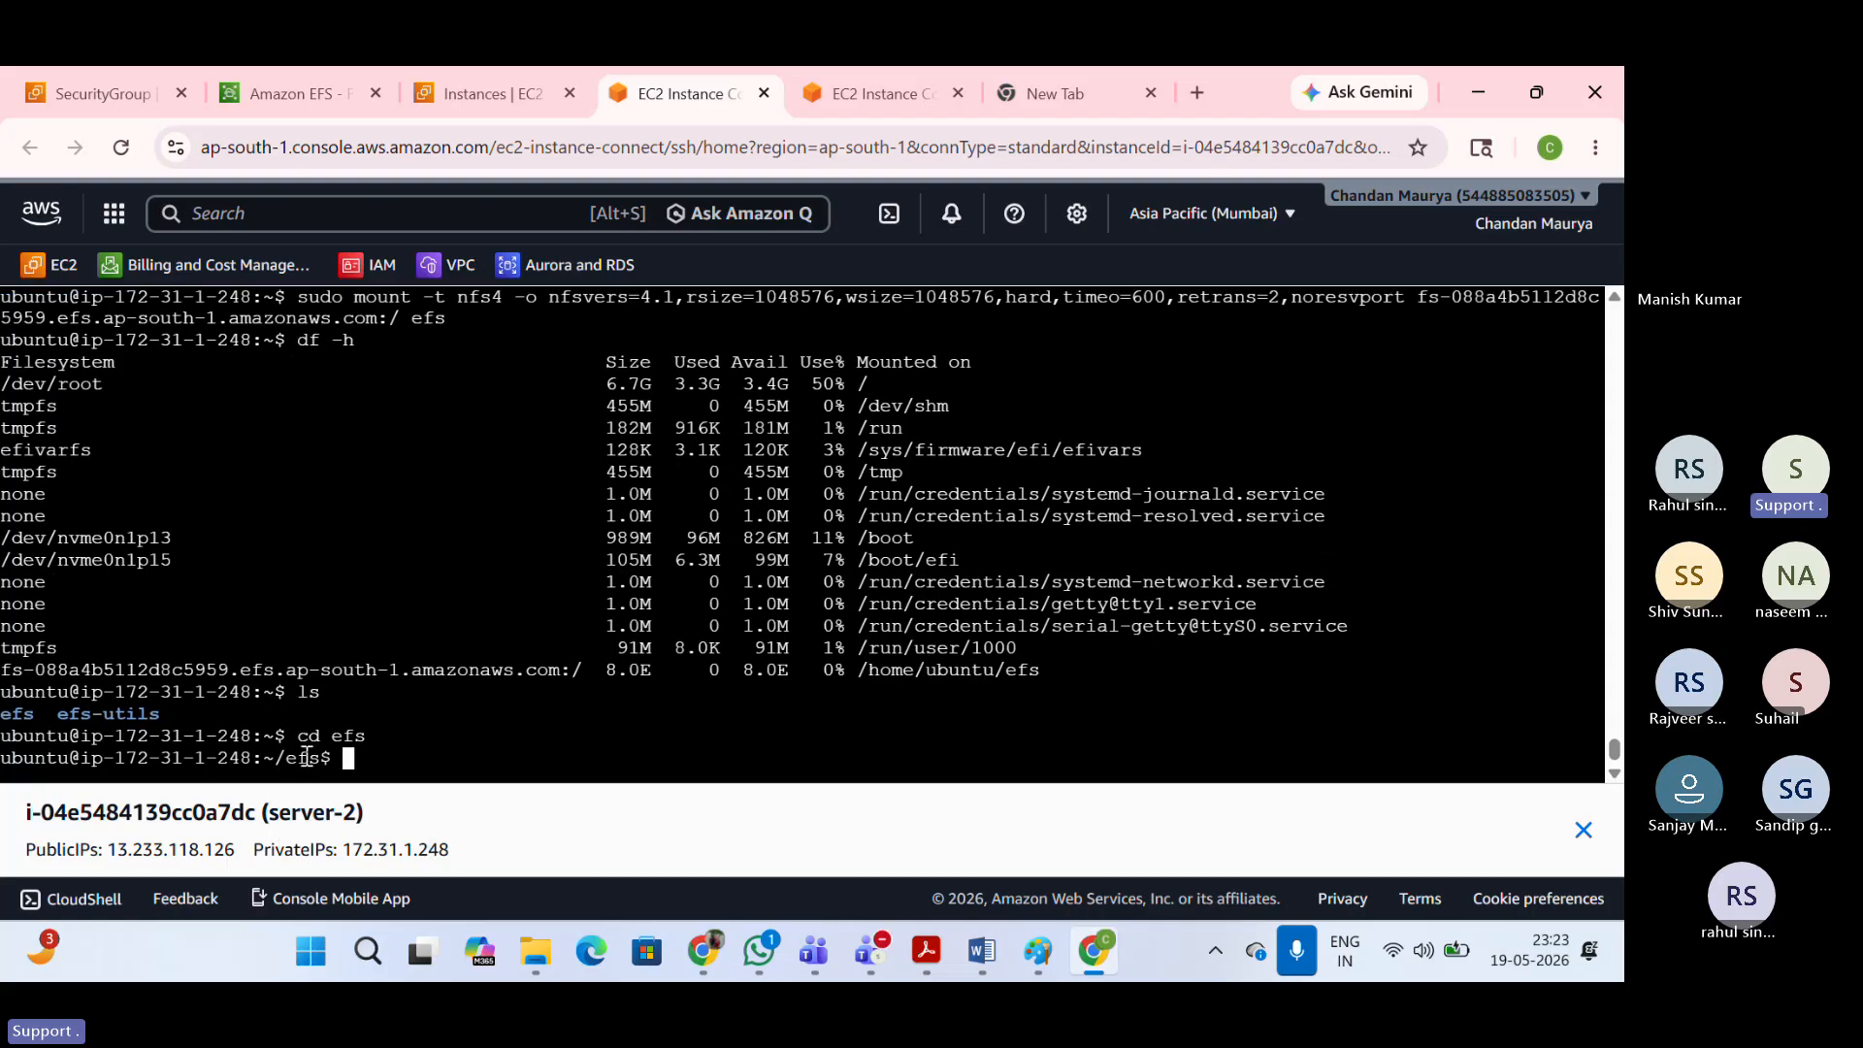
type("ls")
key("Return")
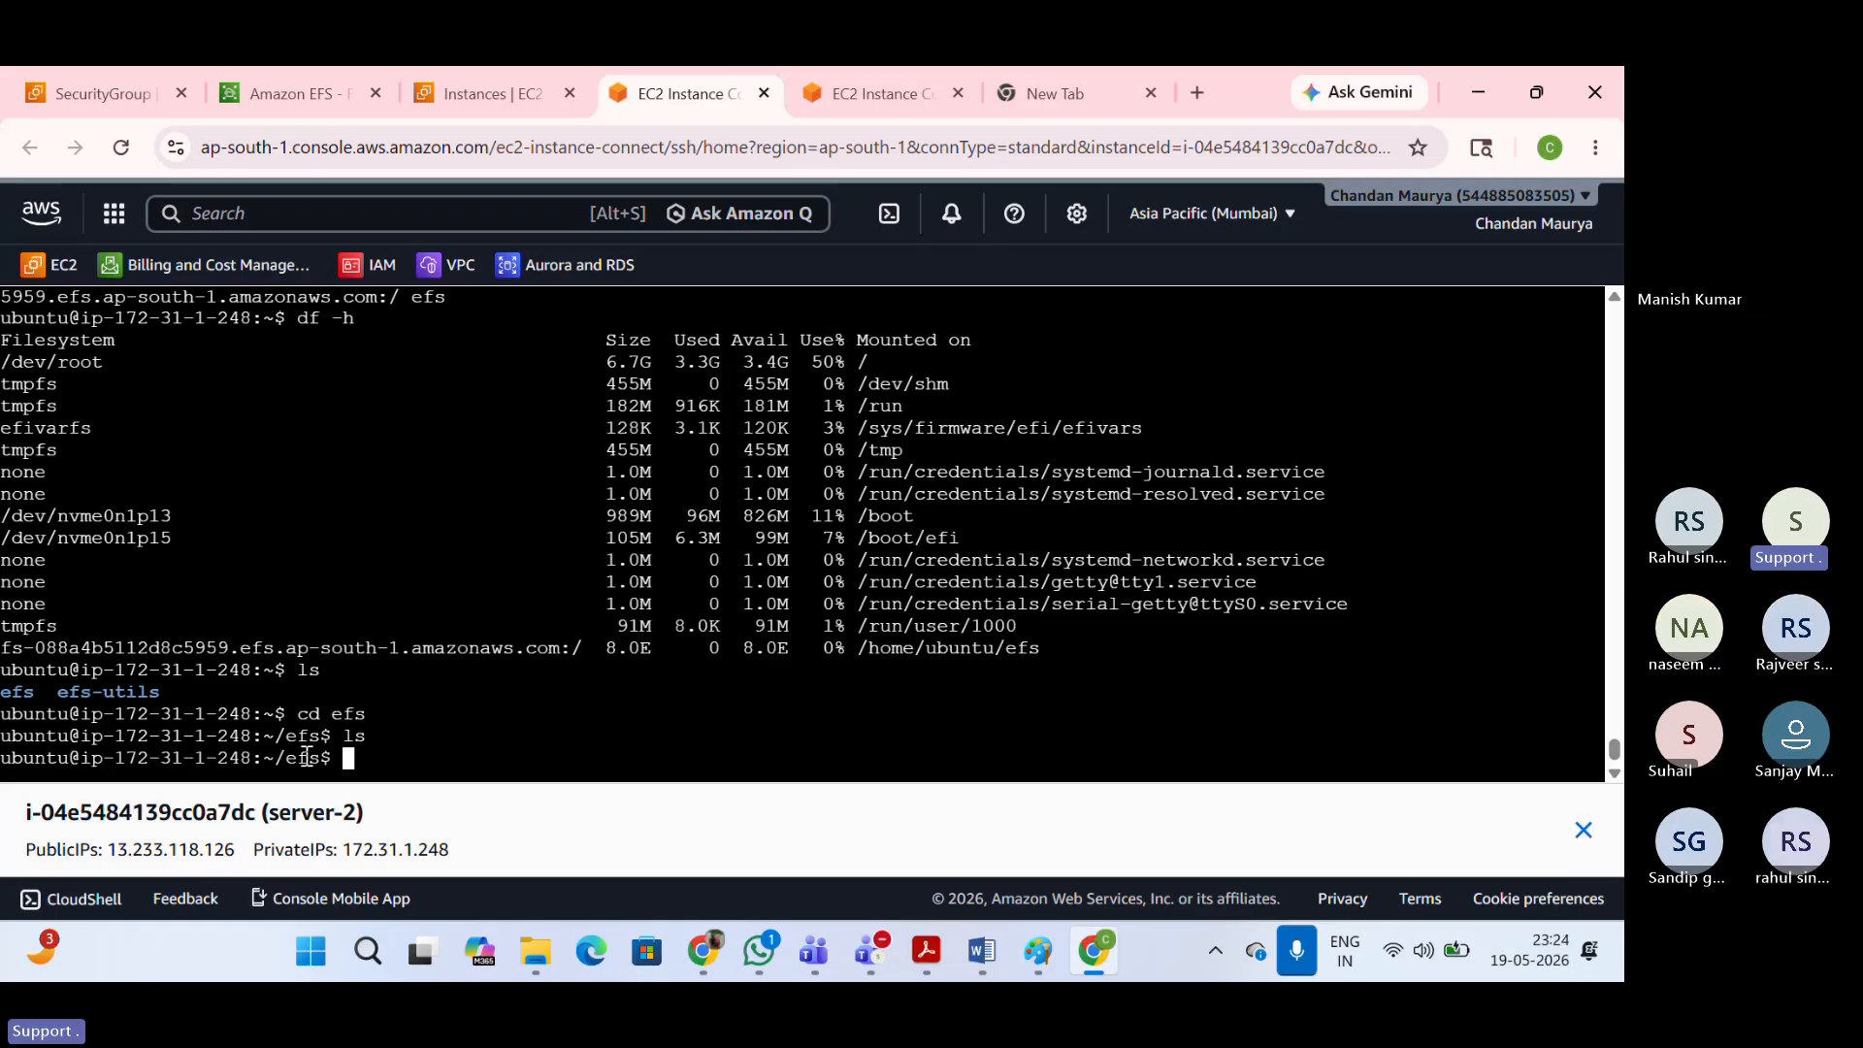
Step: Create newfolder in efs, rerunning mkdir with sudo after the permission error
type("mkdi")
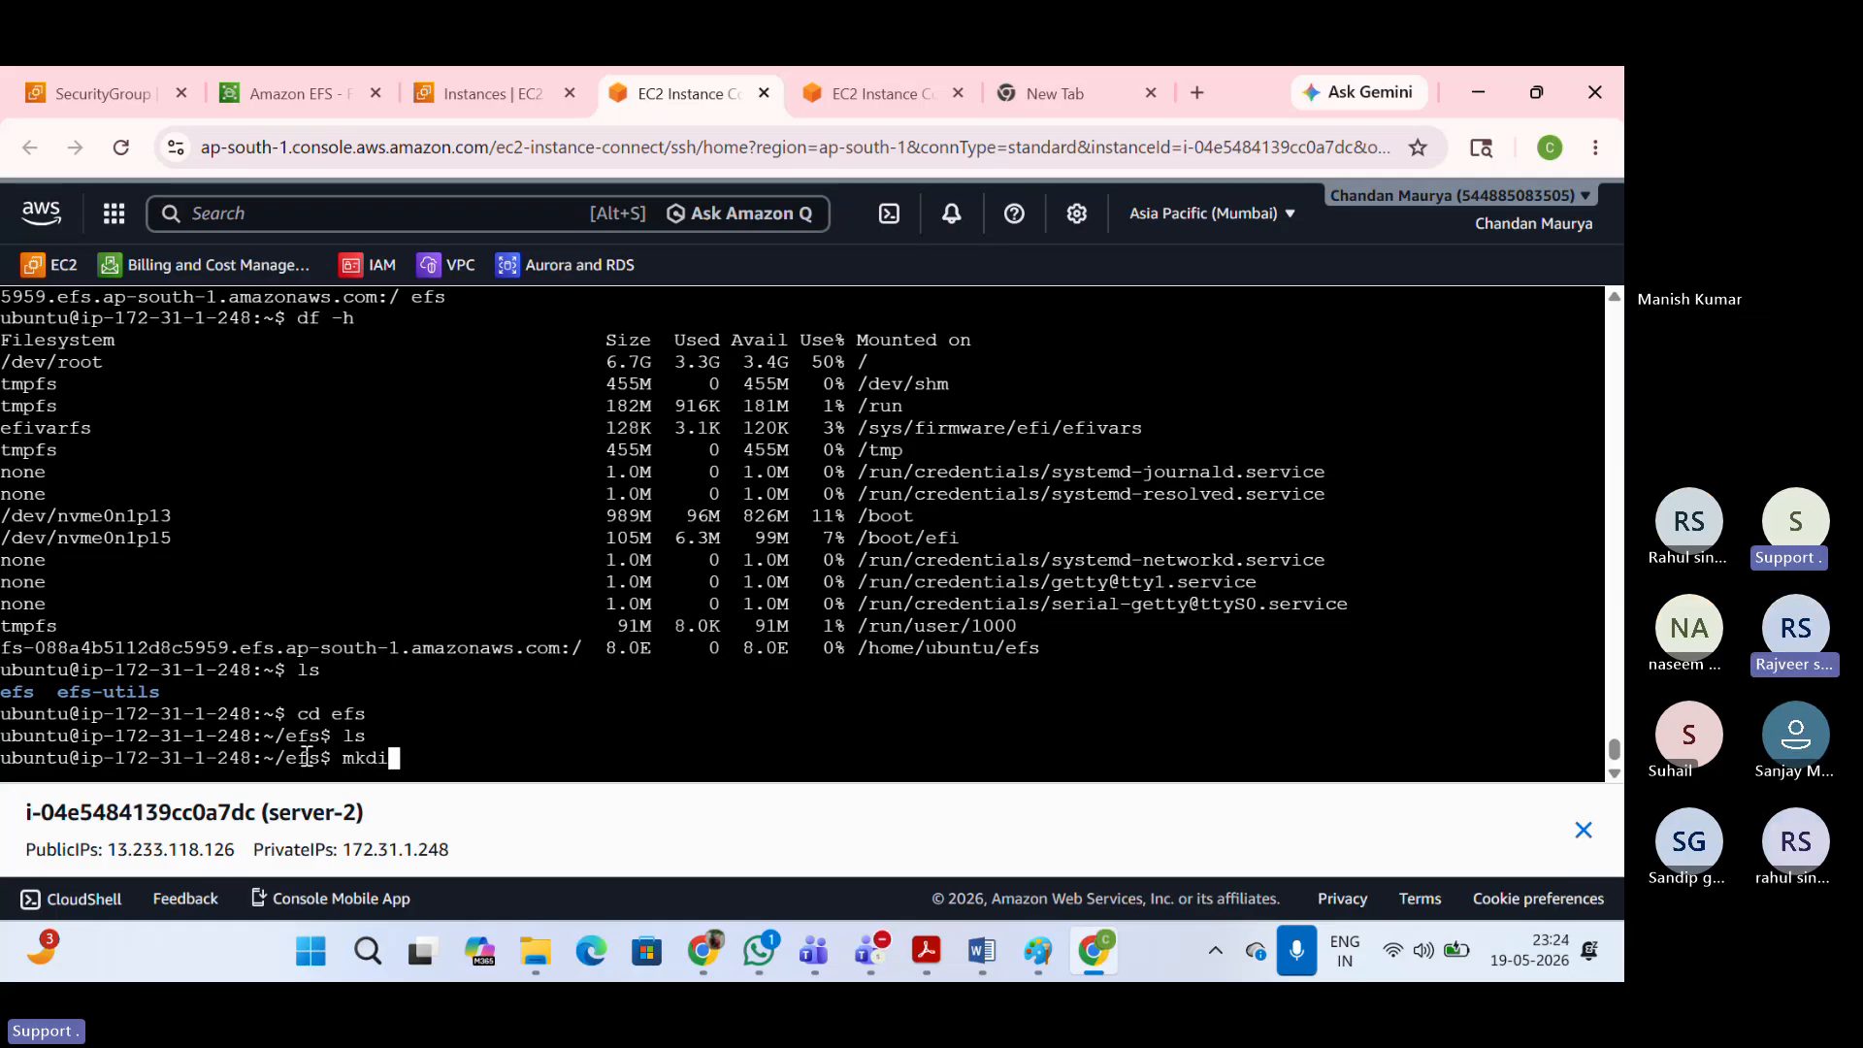
type("r n")
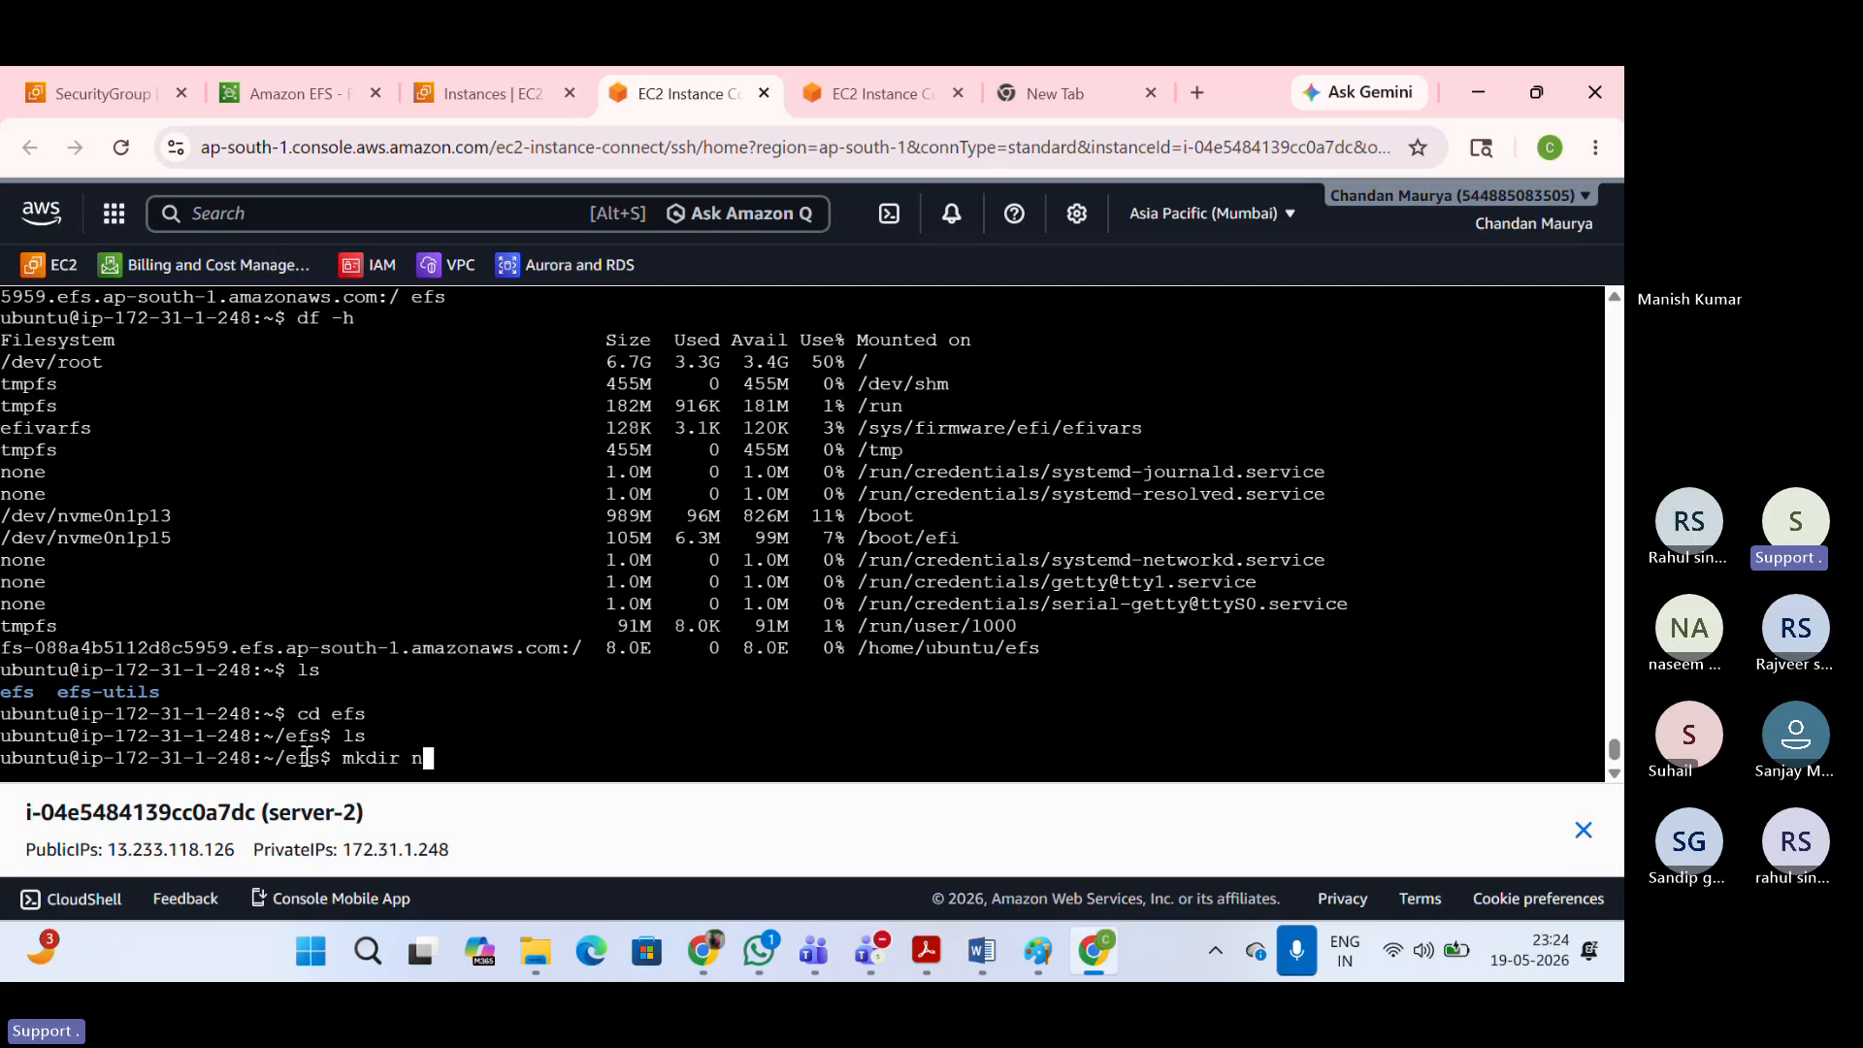
type("ew")
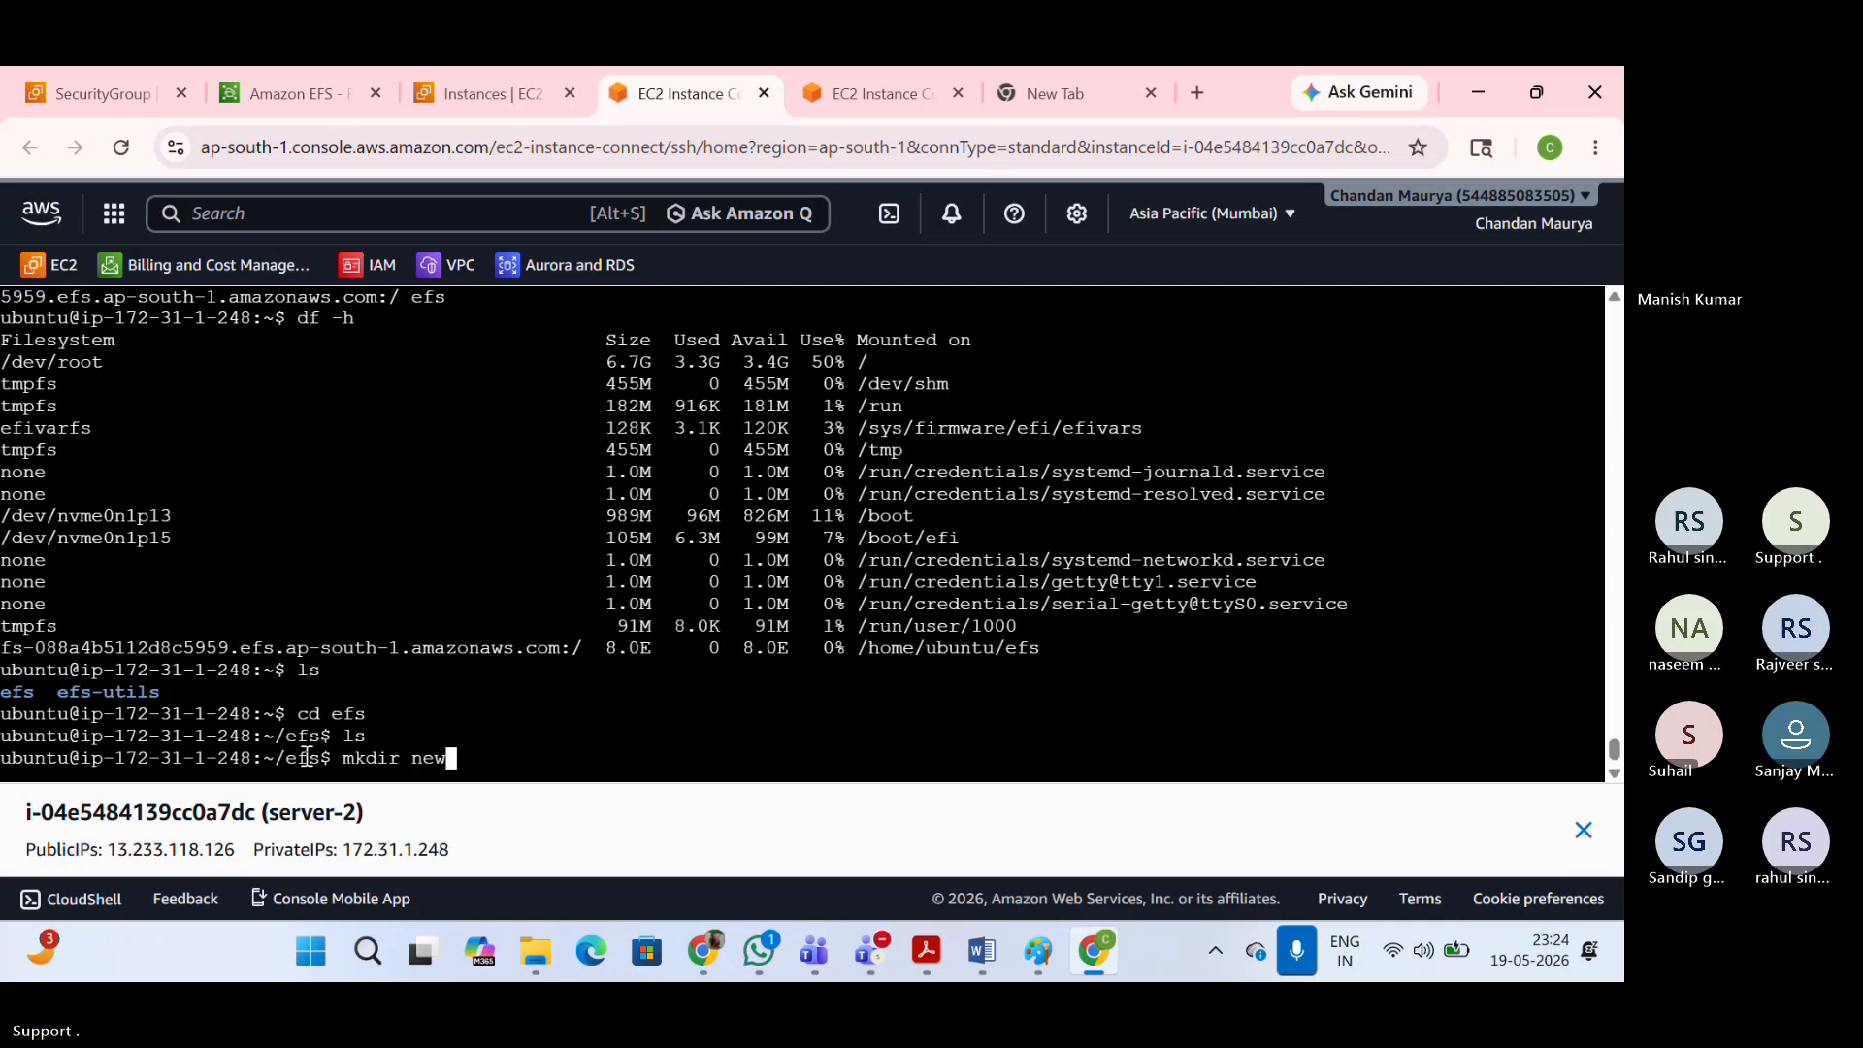
type("folder")
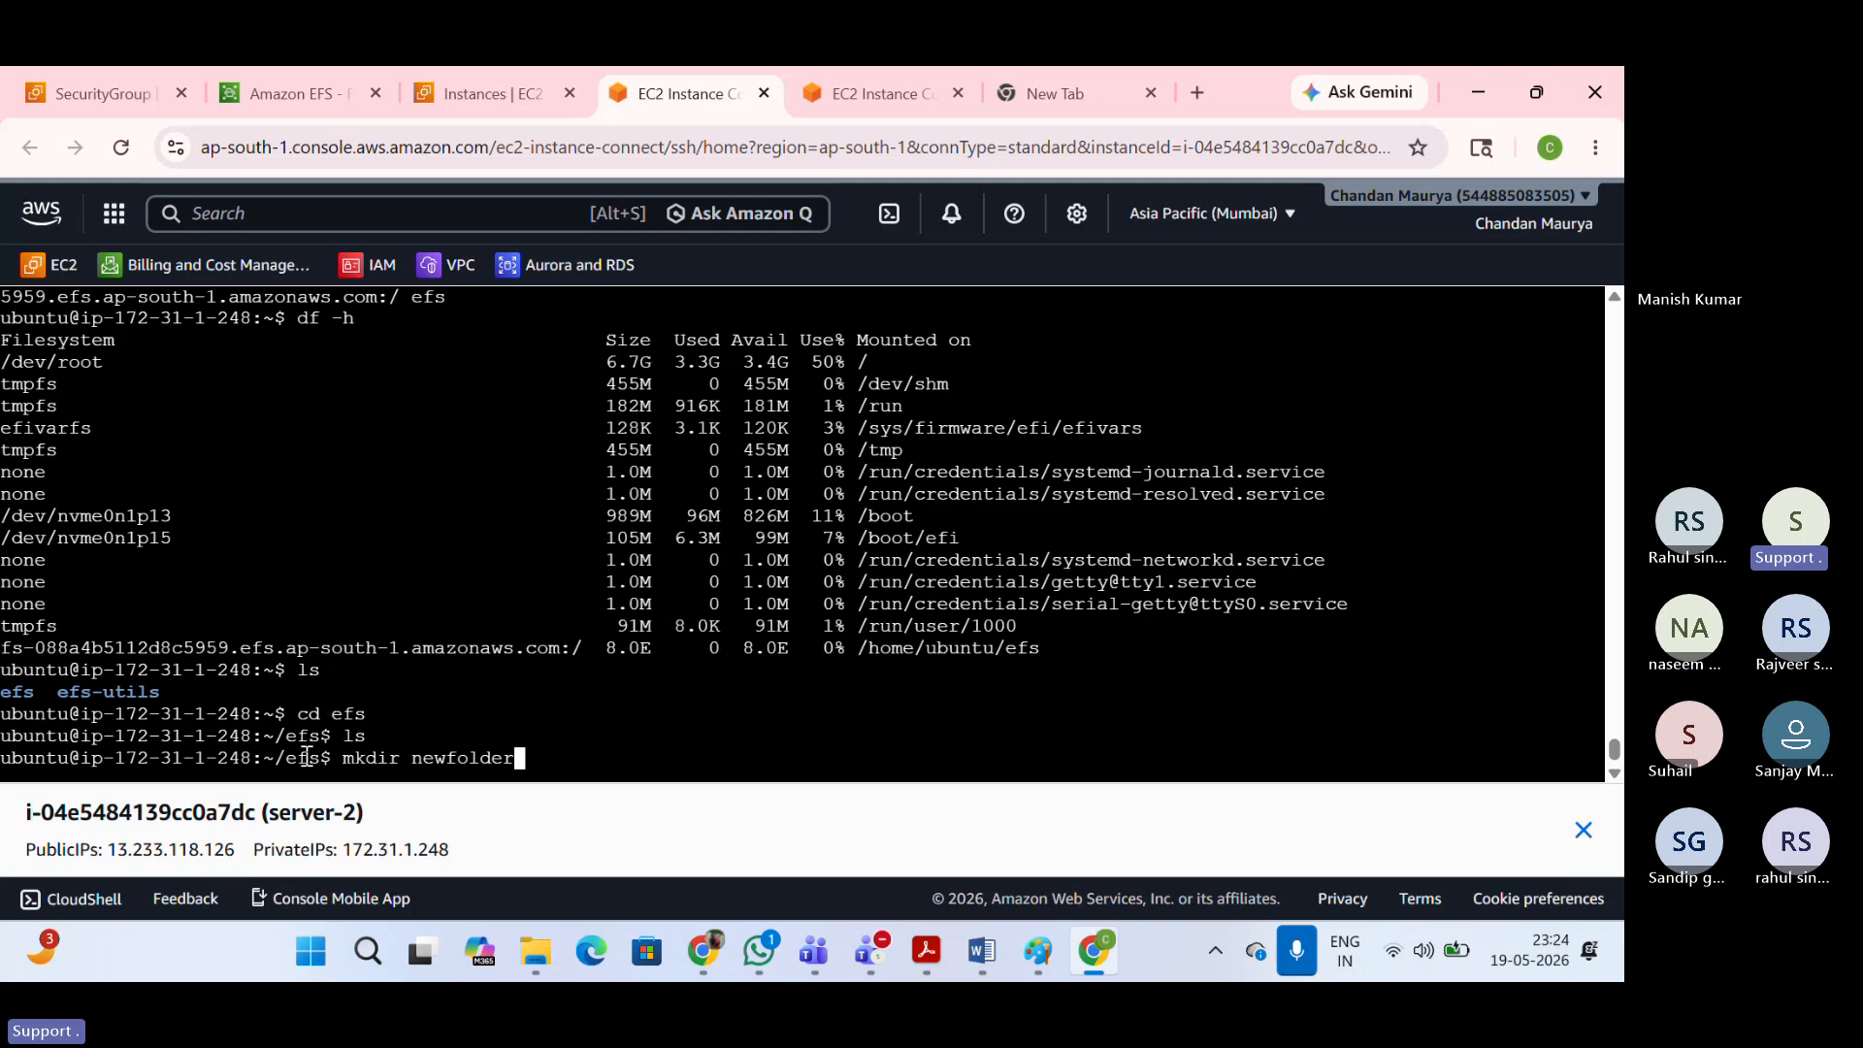
key("Return")
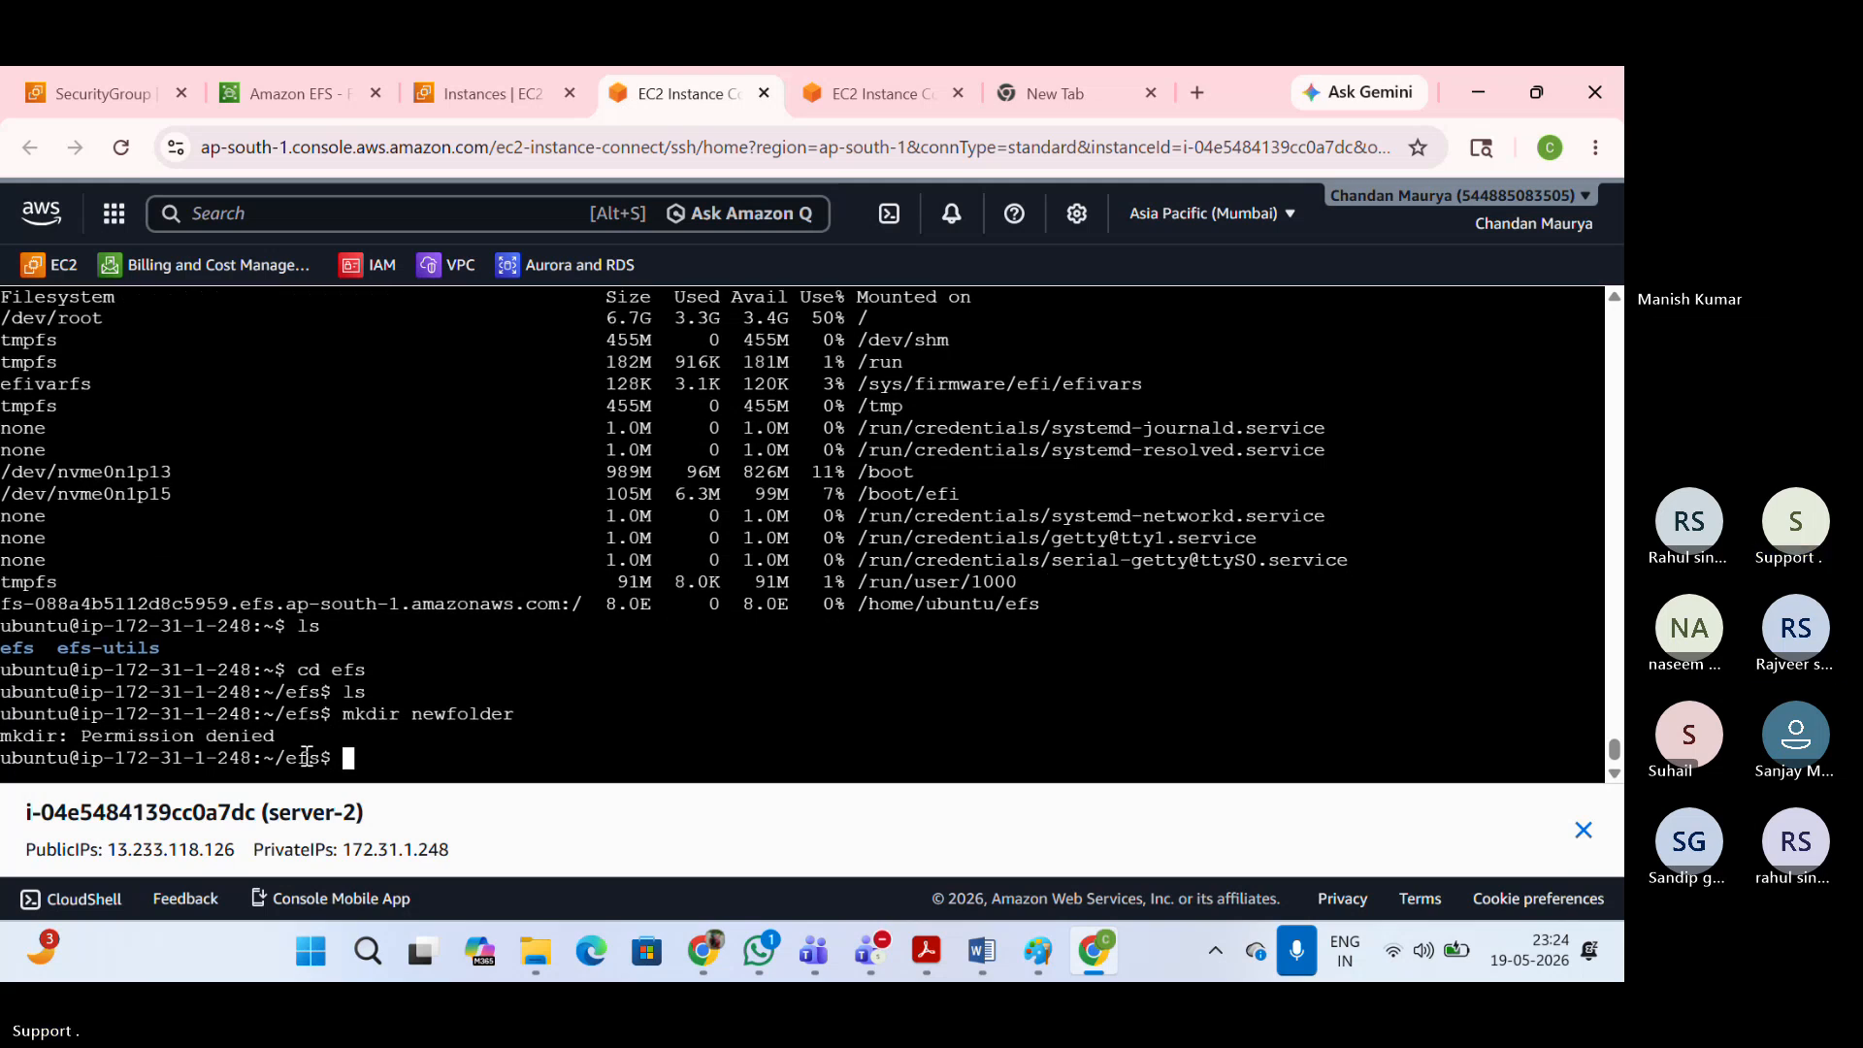
key("Up")
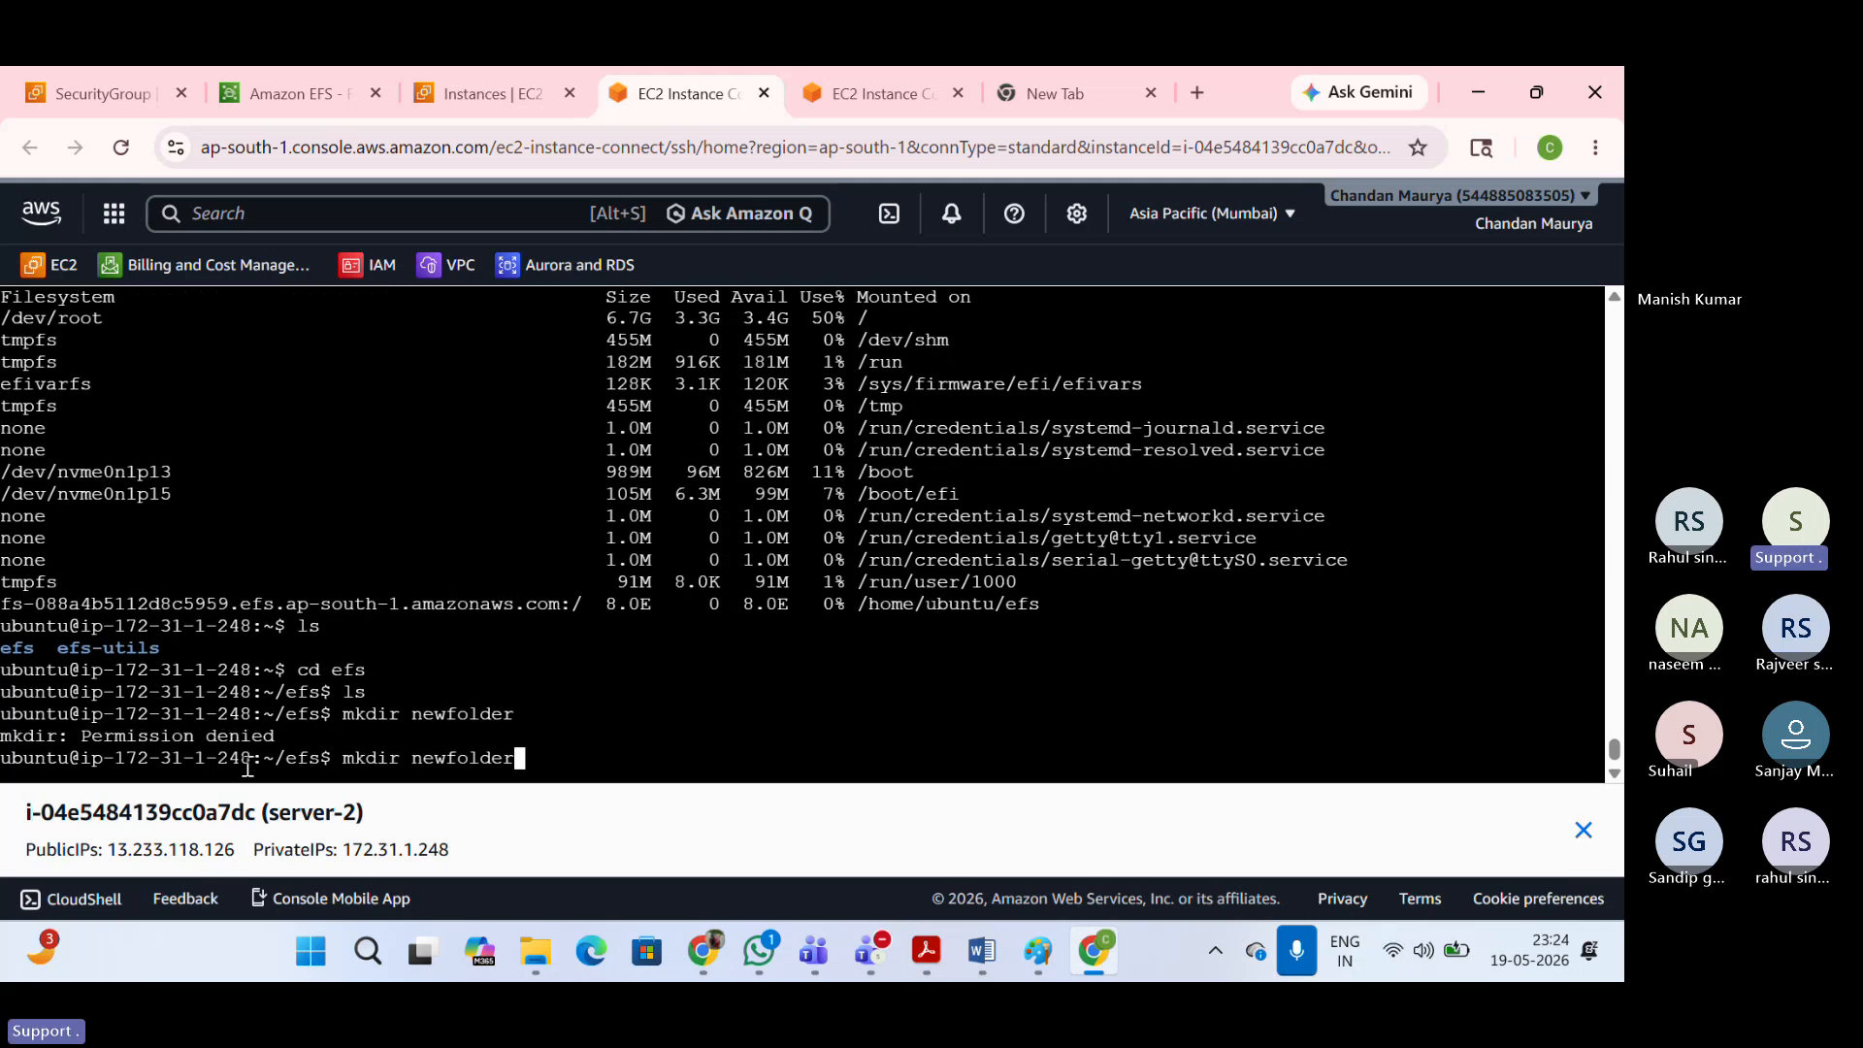
key("Left")
key("Left")
key("Left")
key("Left")
key("Left")
key("Left")
key("Left")
key("Left")
key("Left")
key("Left")
key("Left")
key("Left")
key("Left")
key("Left")
key("Left")
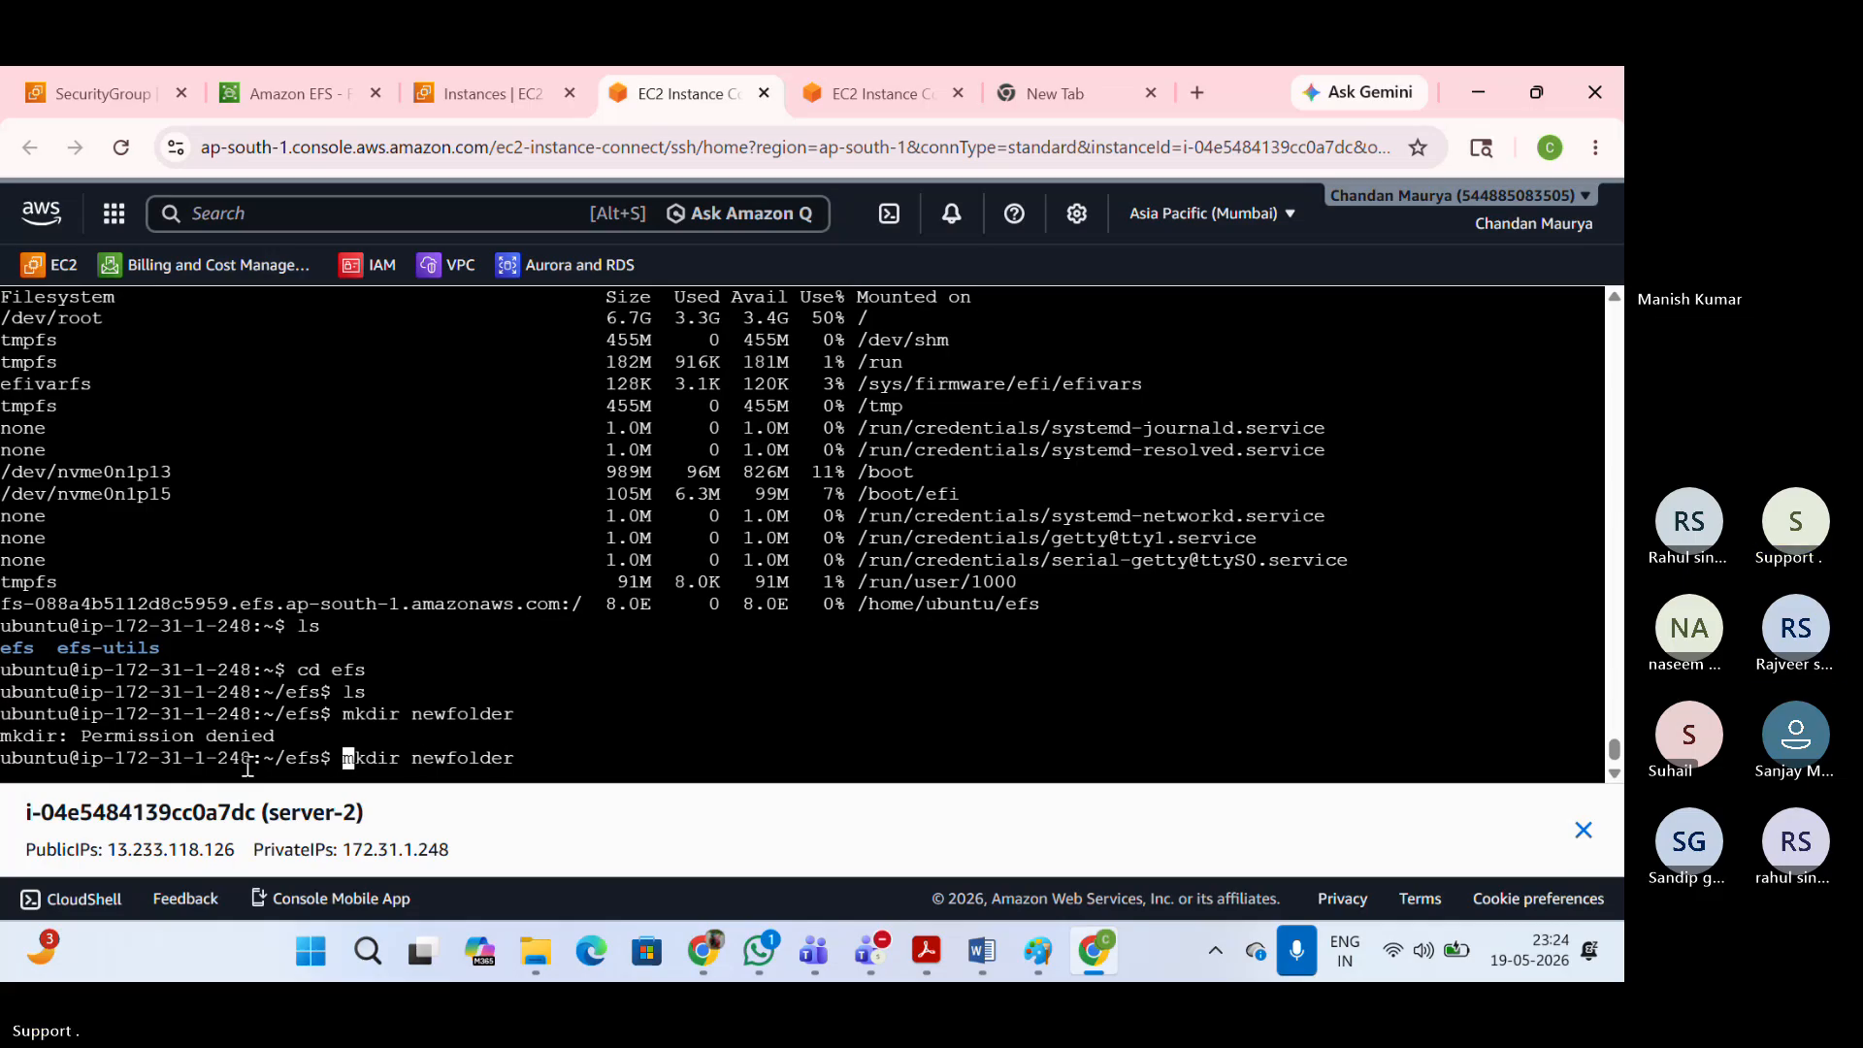
type("sudo")
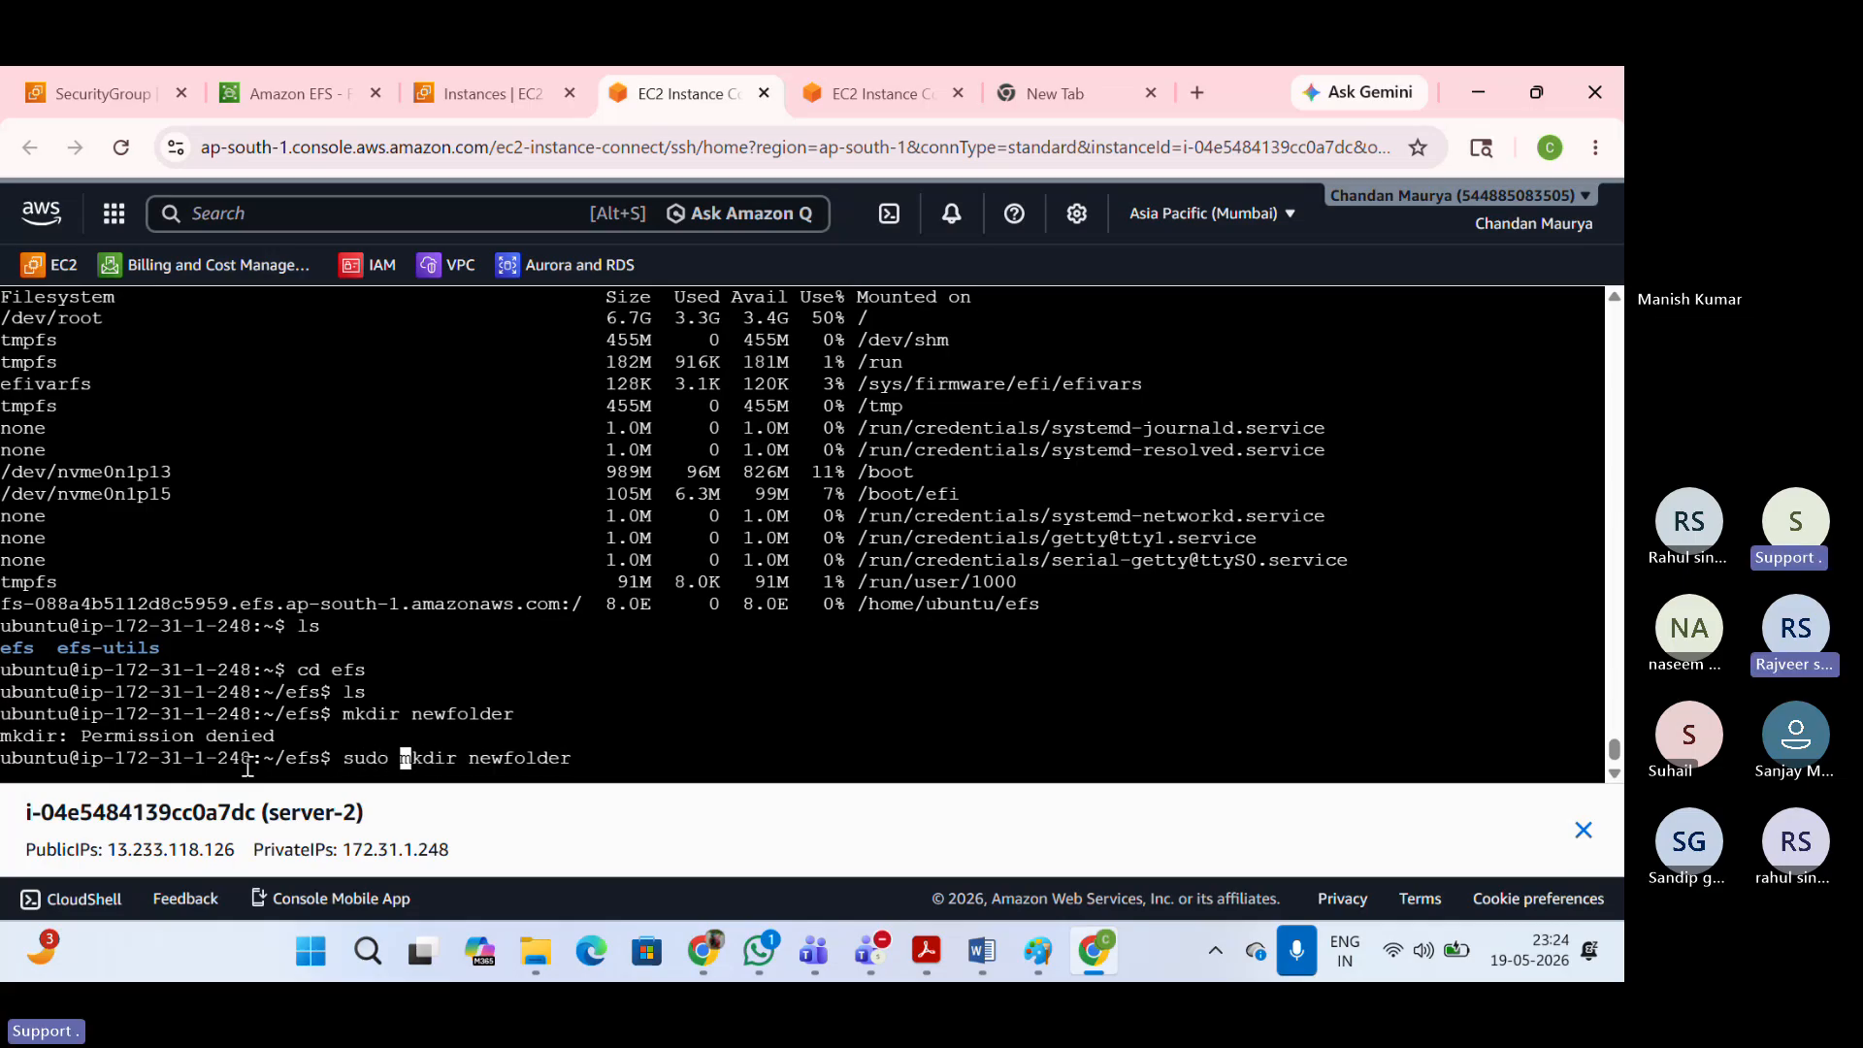
key("Return")
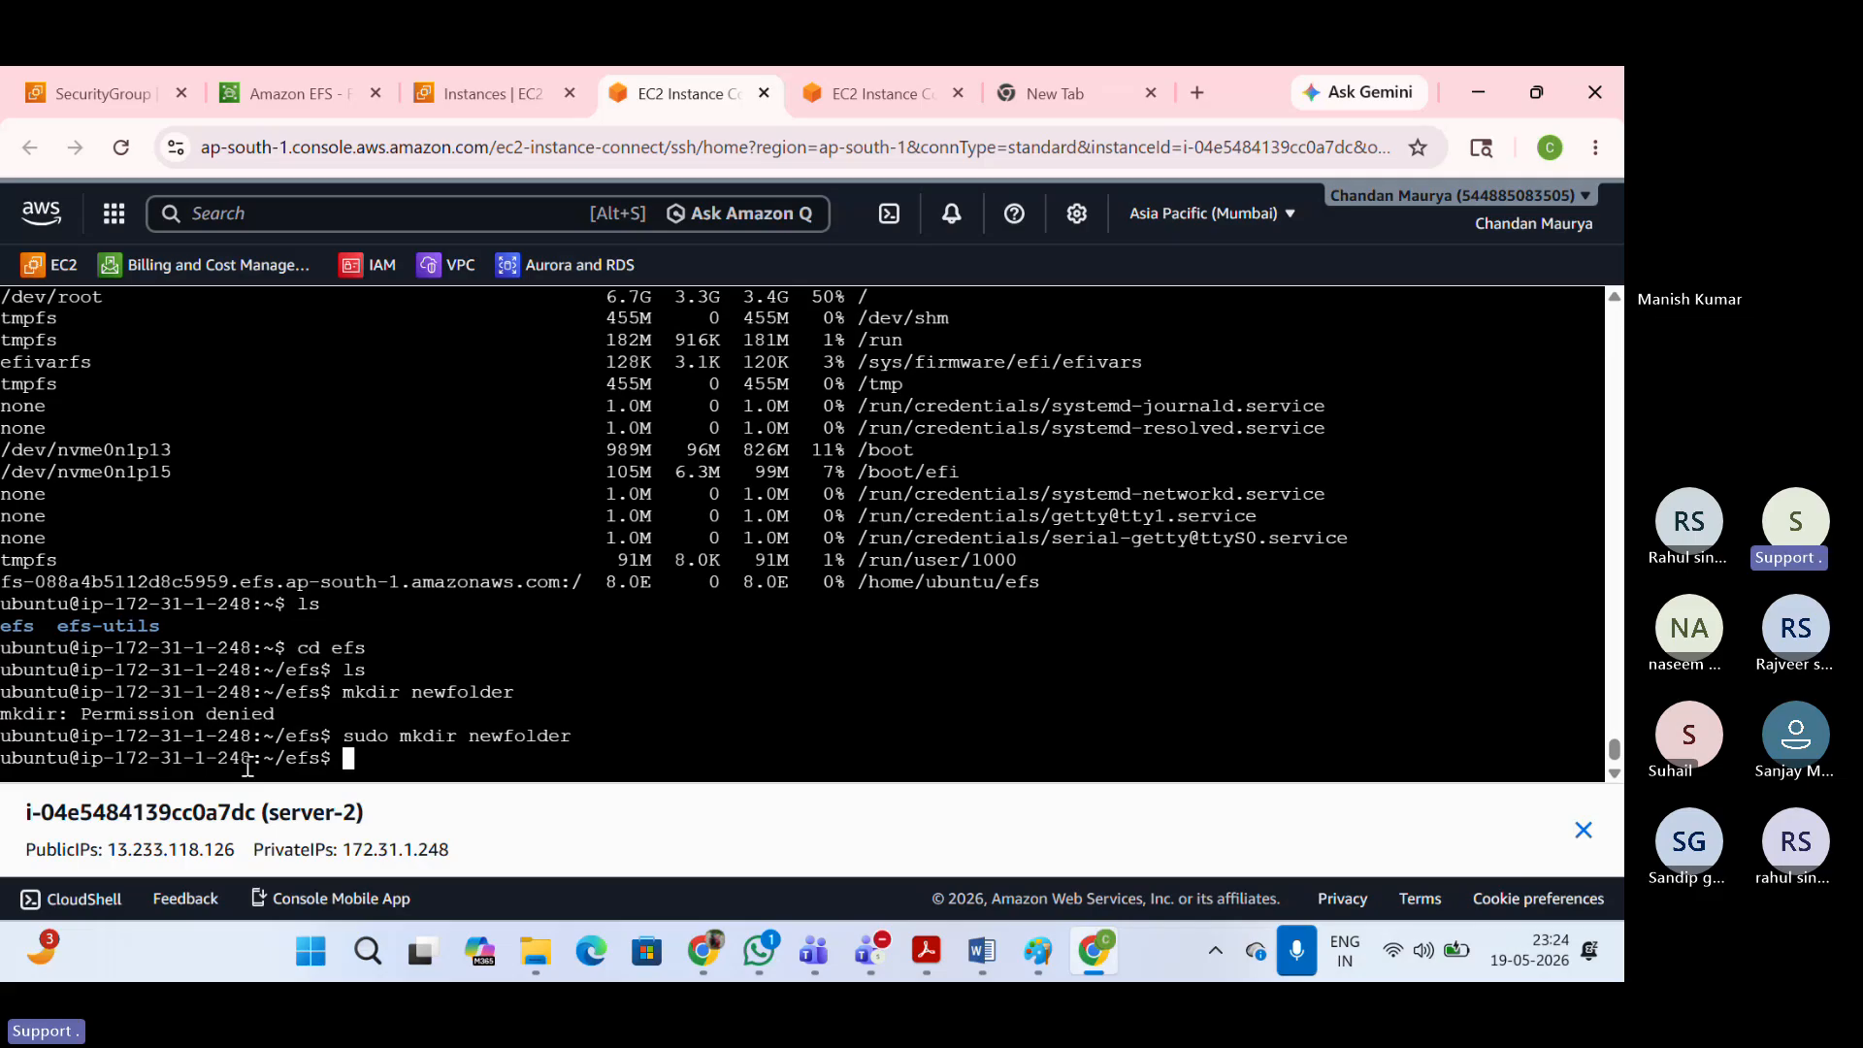
Step: Confirm newfolder appears in the efs listing, then switch to server-1's terminal
type("ls\\")
key("Return")
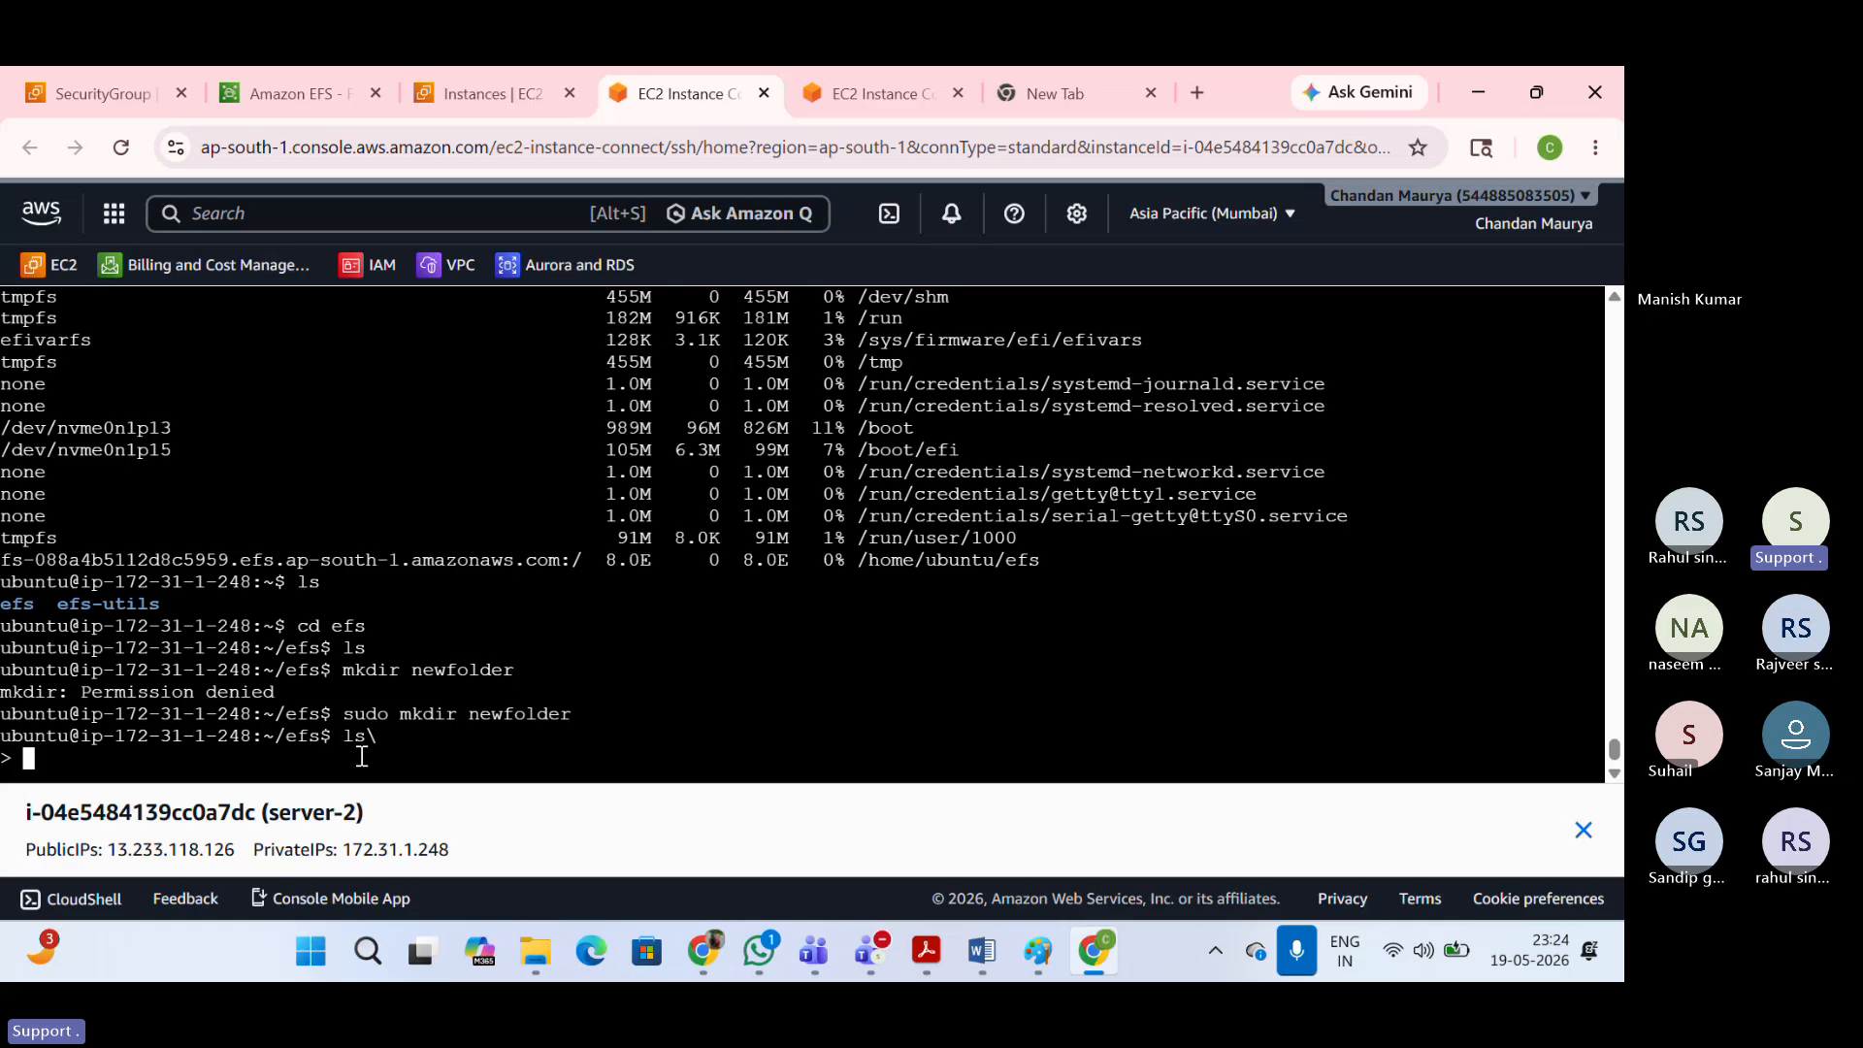
key("ctrl+c")
type("ls")
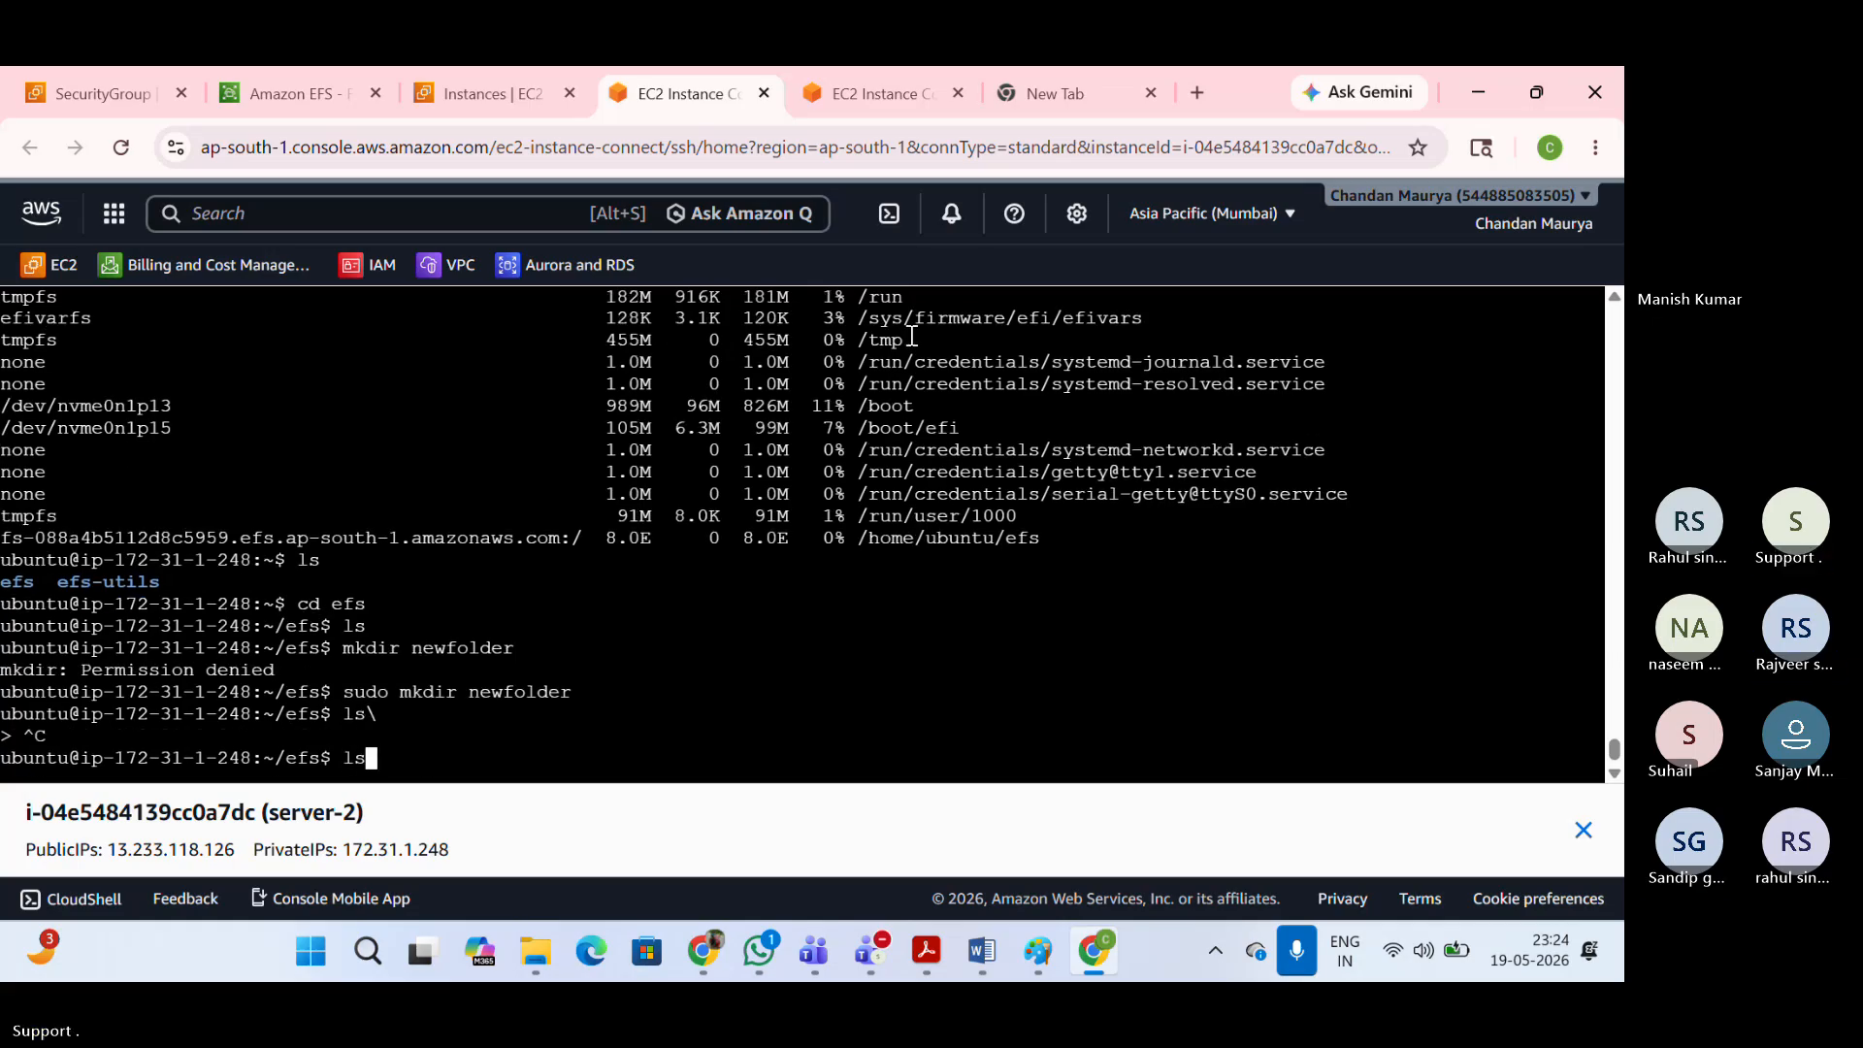
left_click(886, 284)
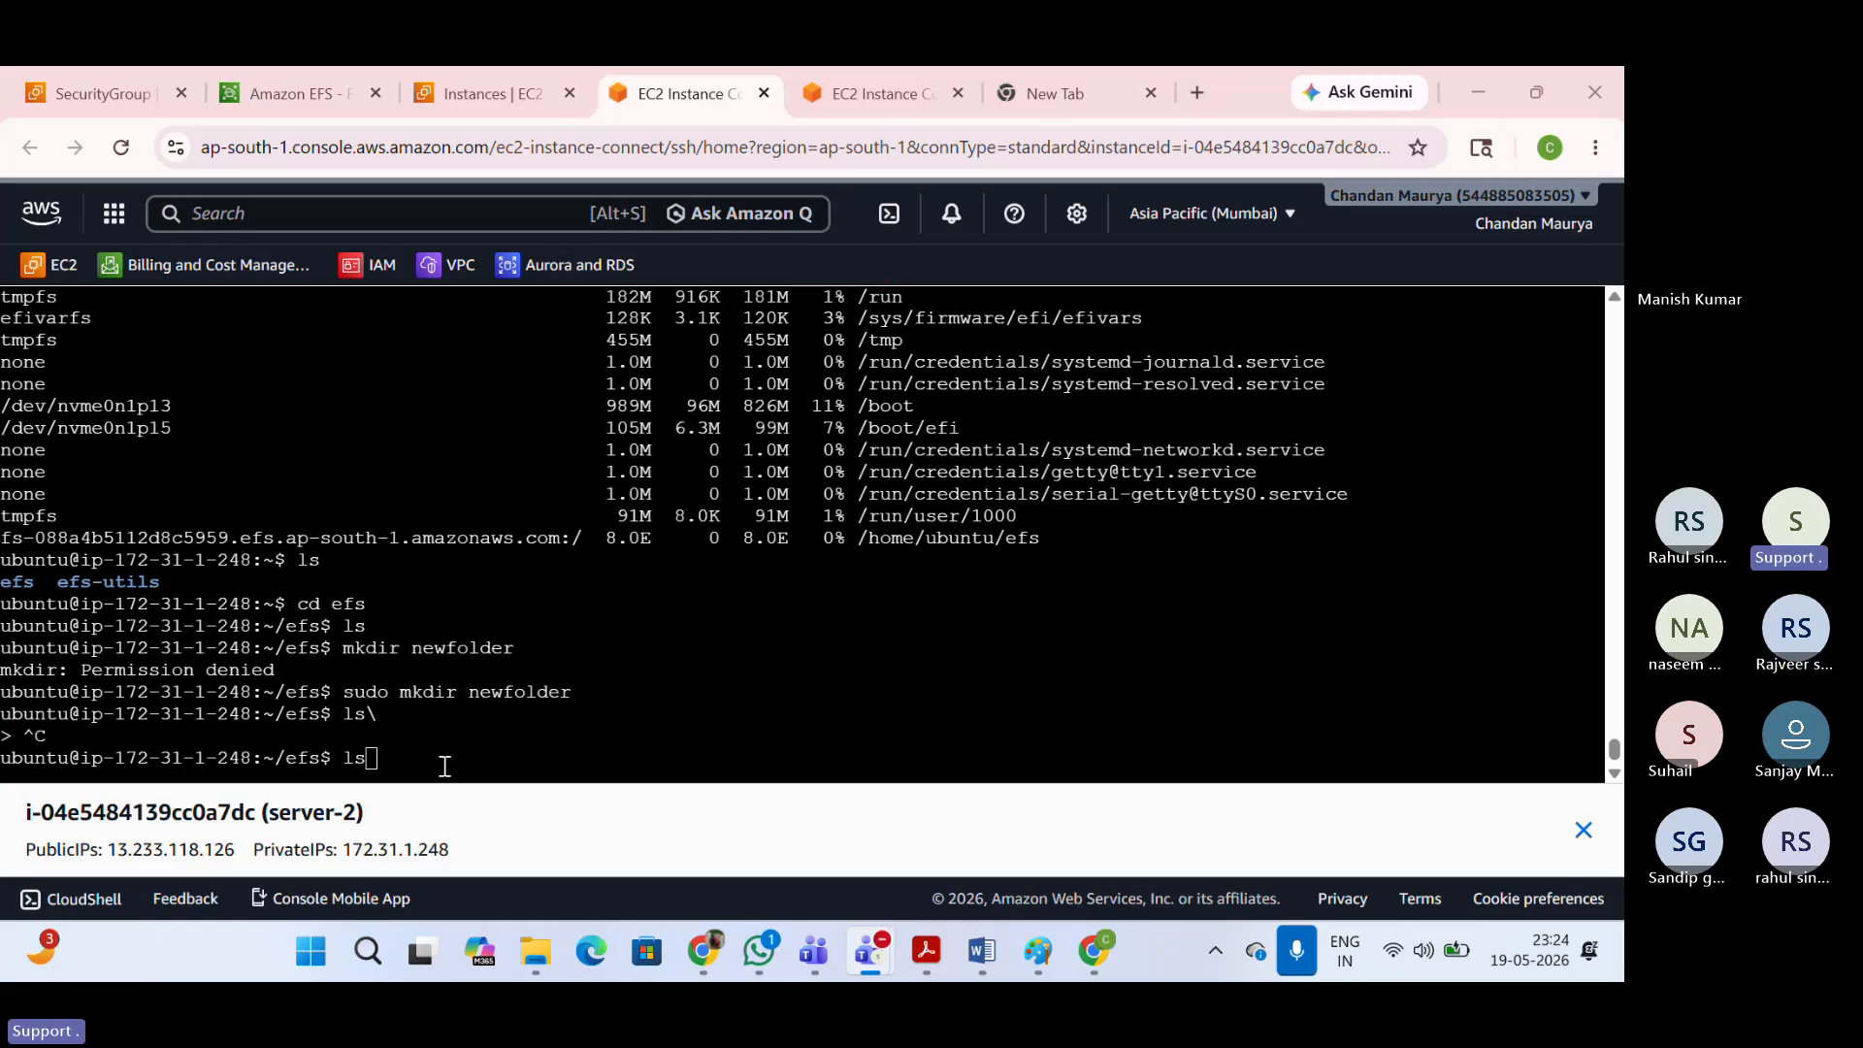
left_click(500, 745)
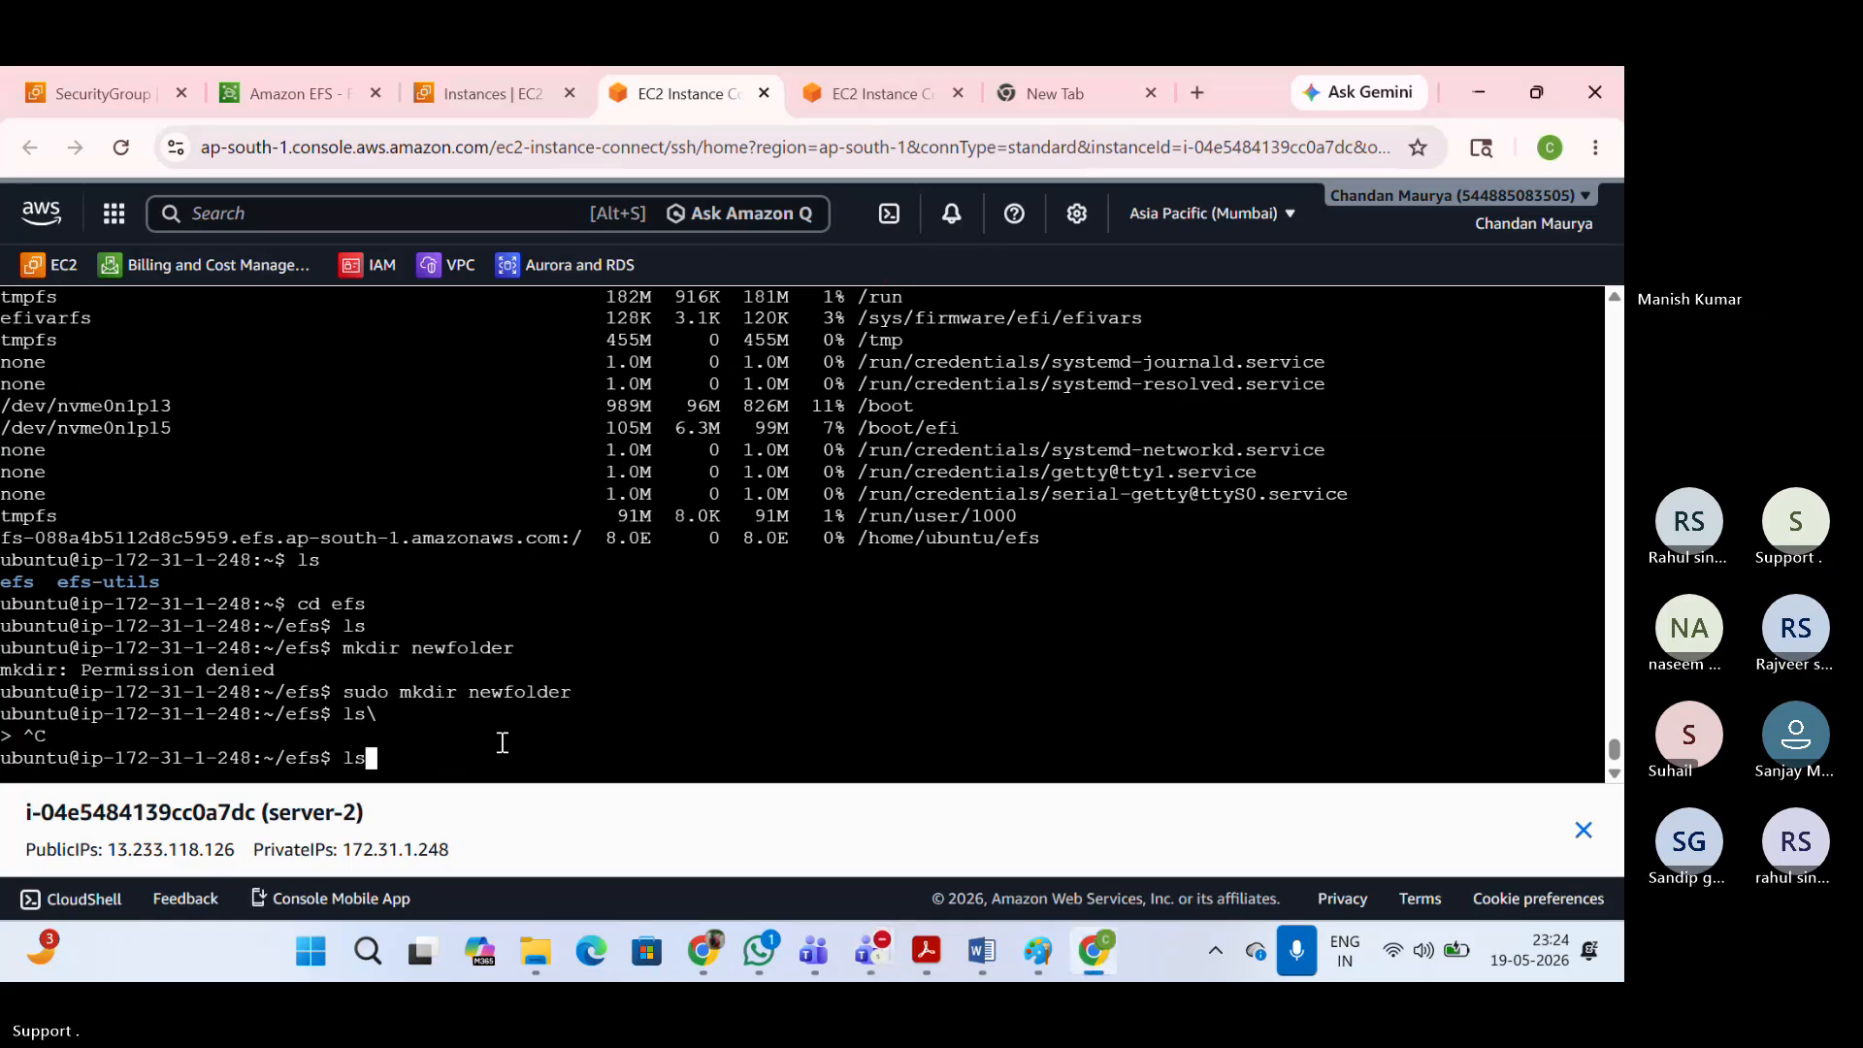
key("Return")
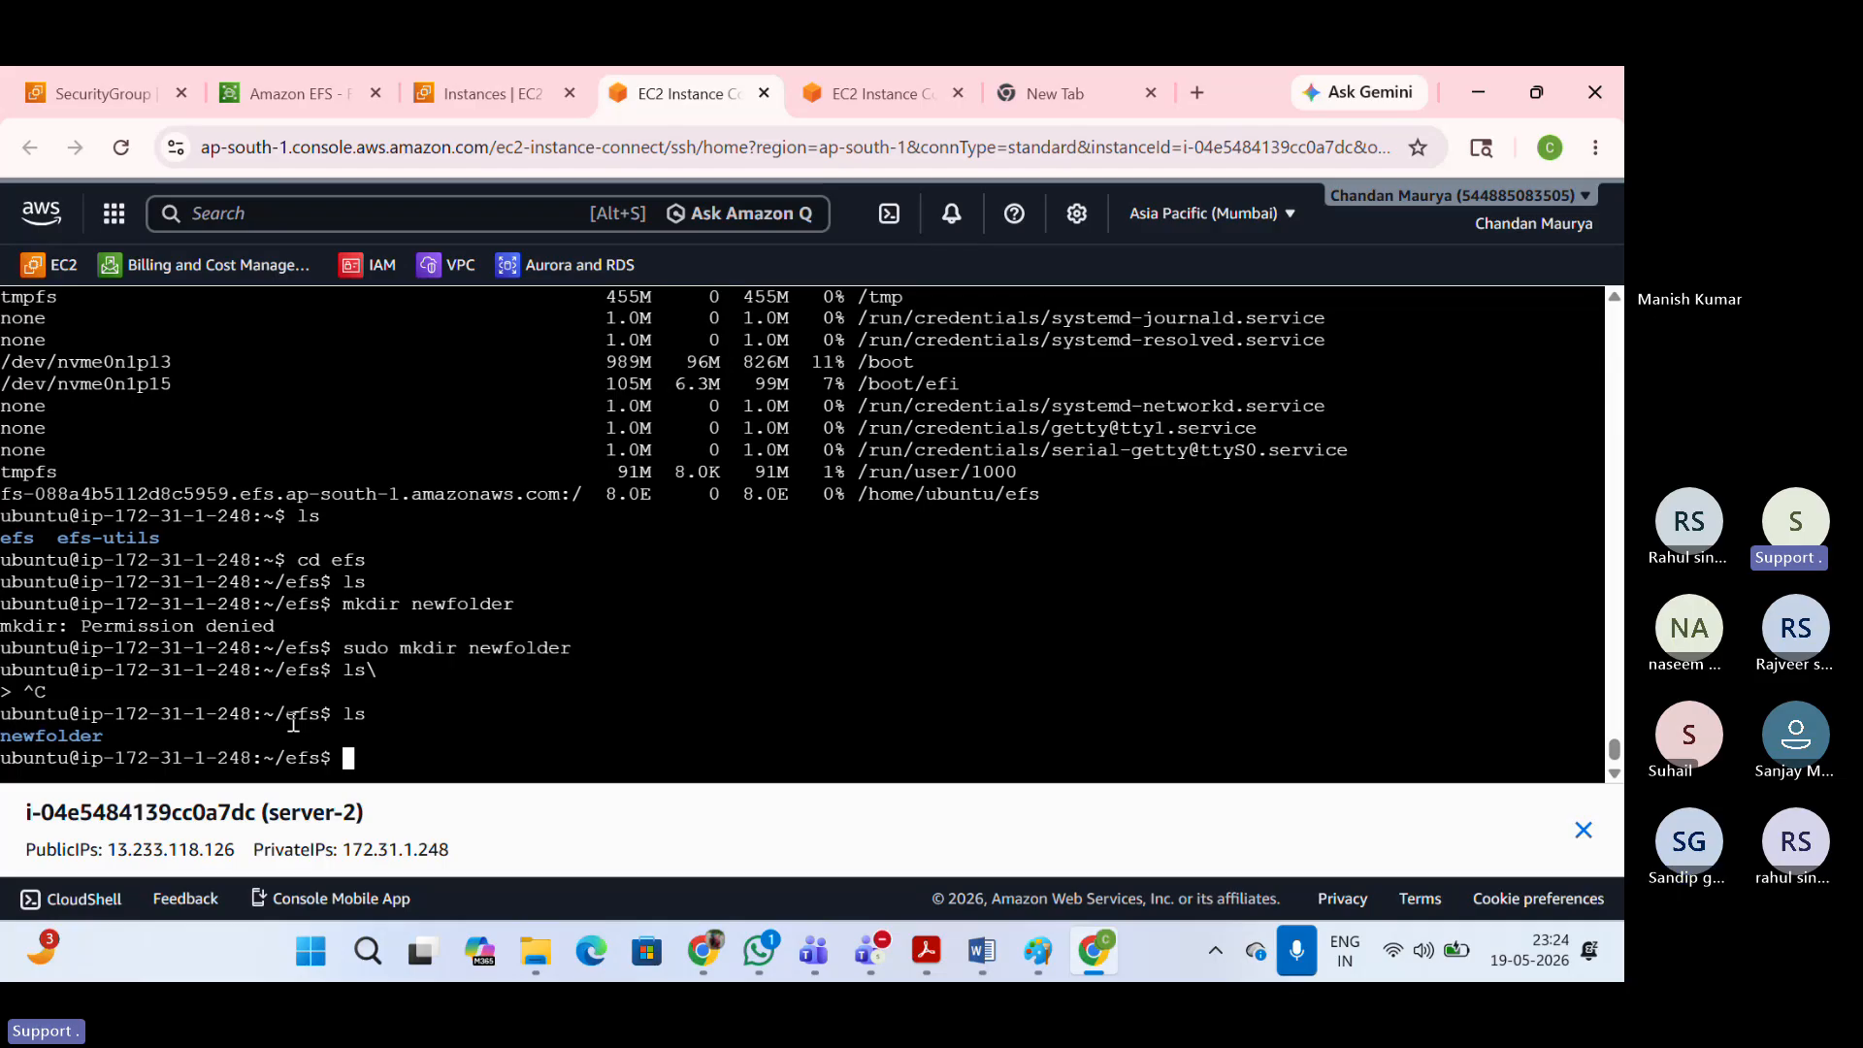
left_click(871, 79)
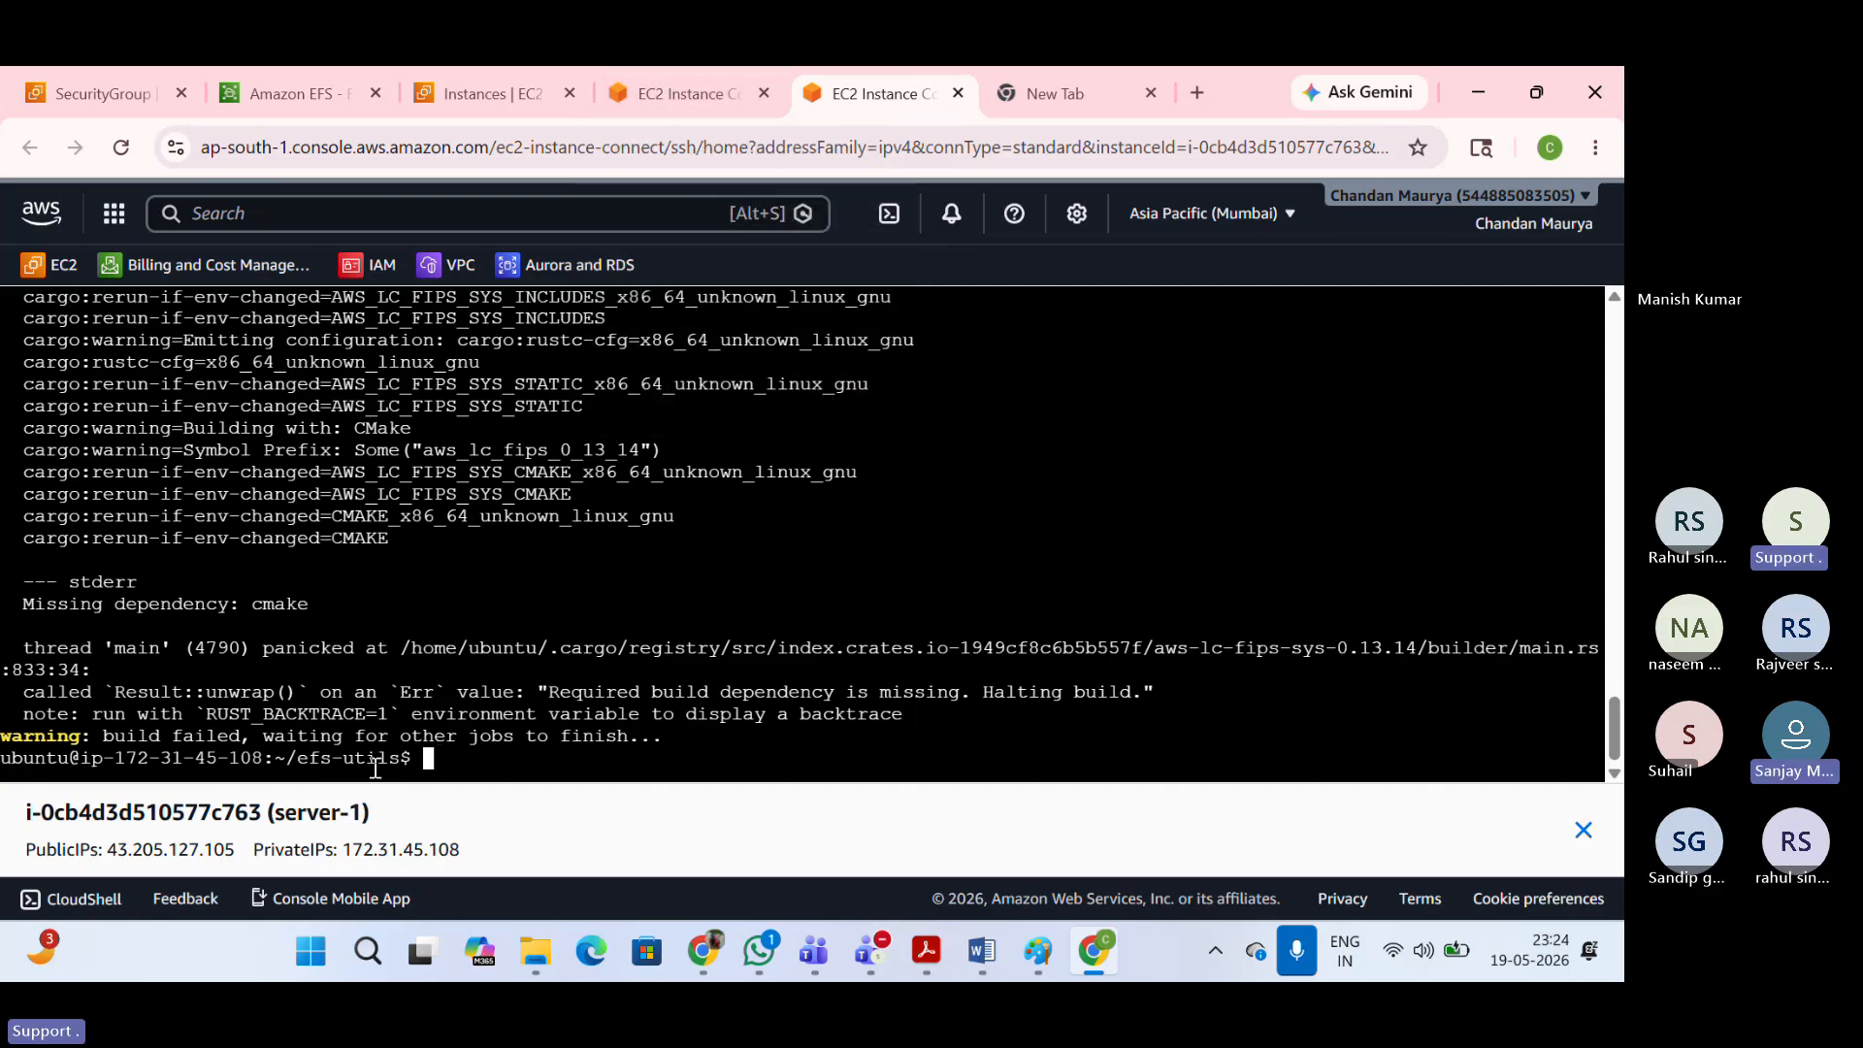
Step: Move server-1's shell up to the home directory with cd .. and list it, showing efs-utils
type("cd")
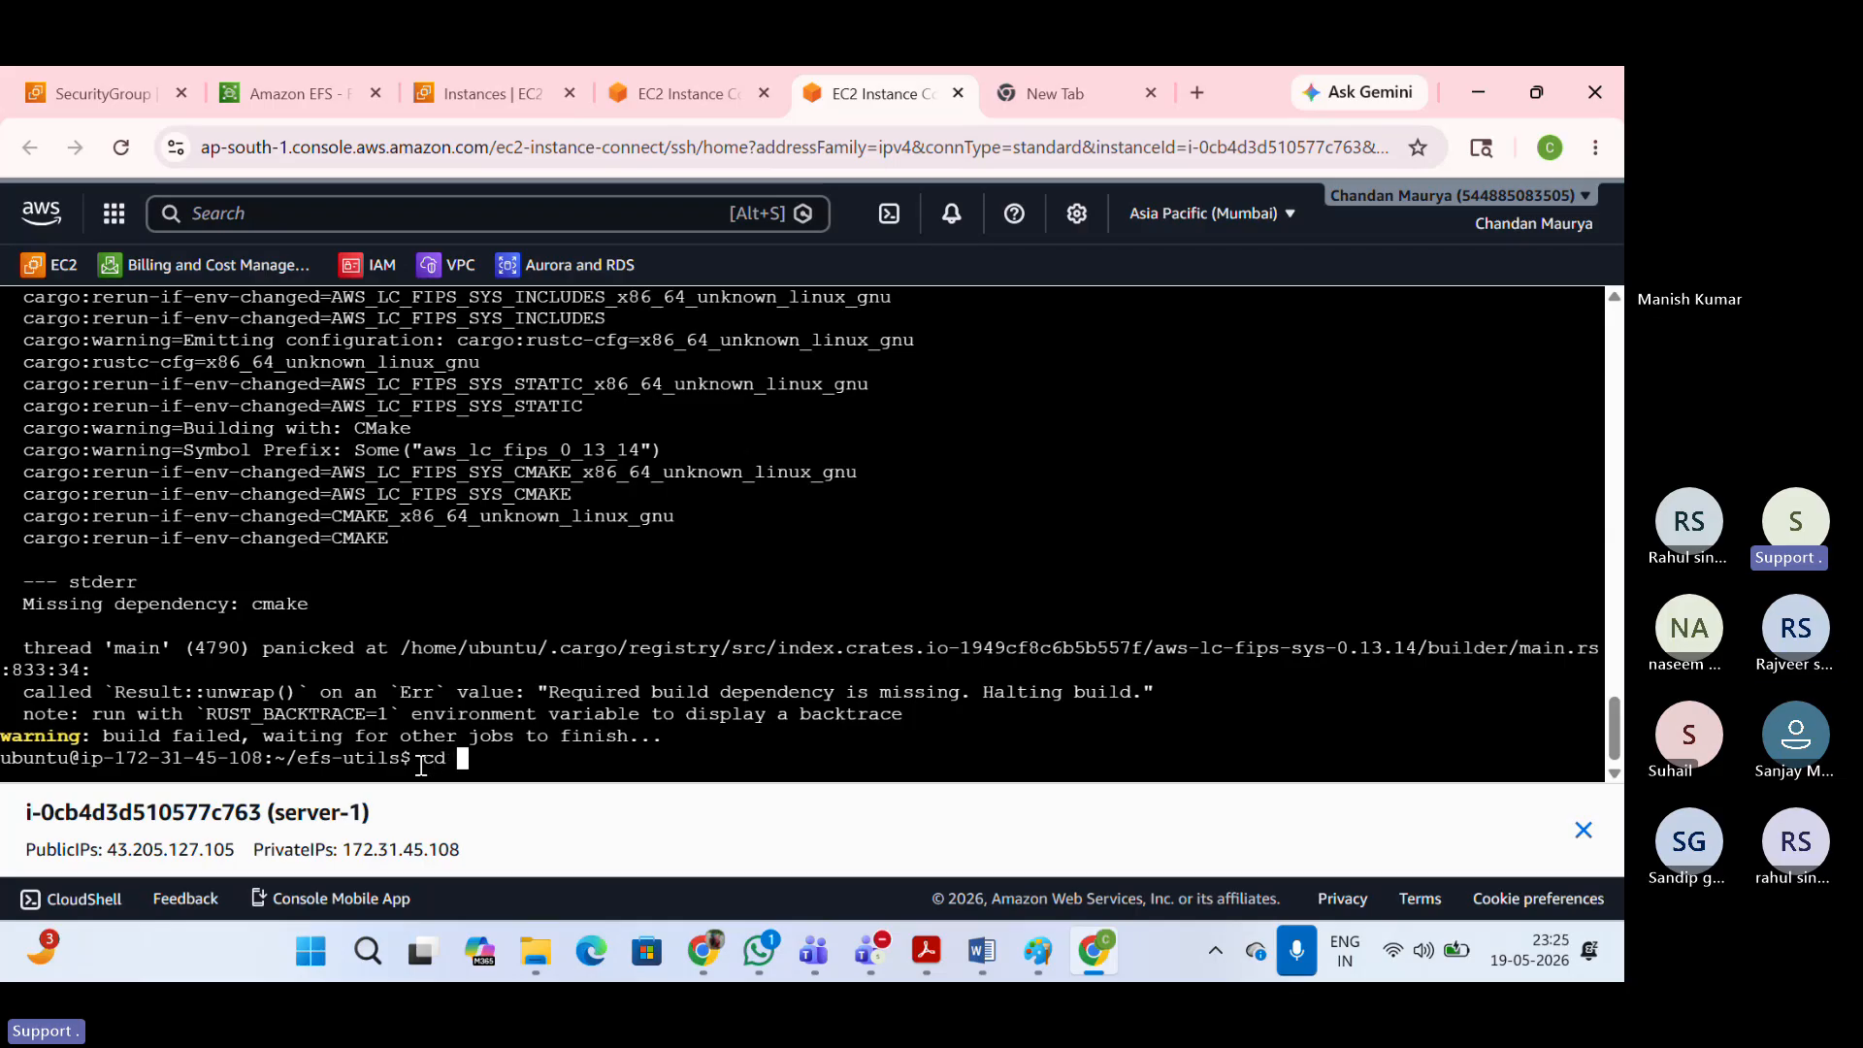
type(" ..")
key("Return")
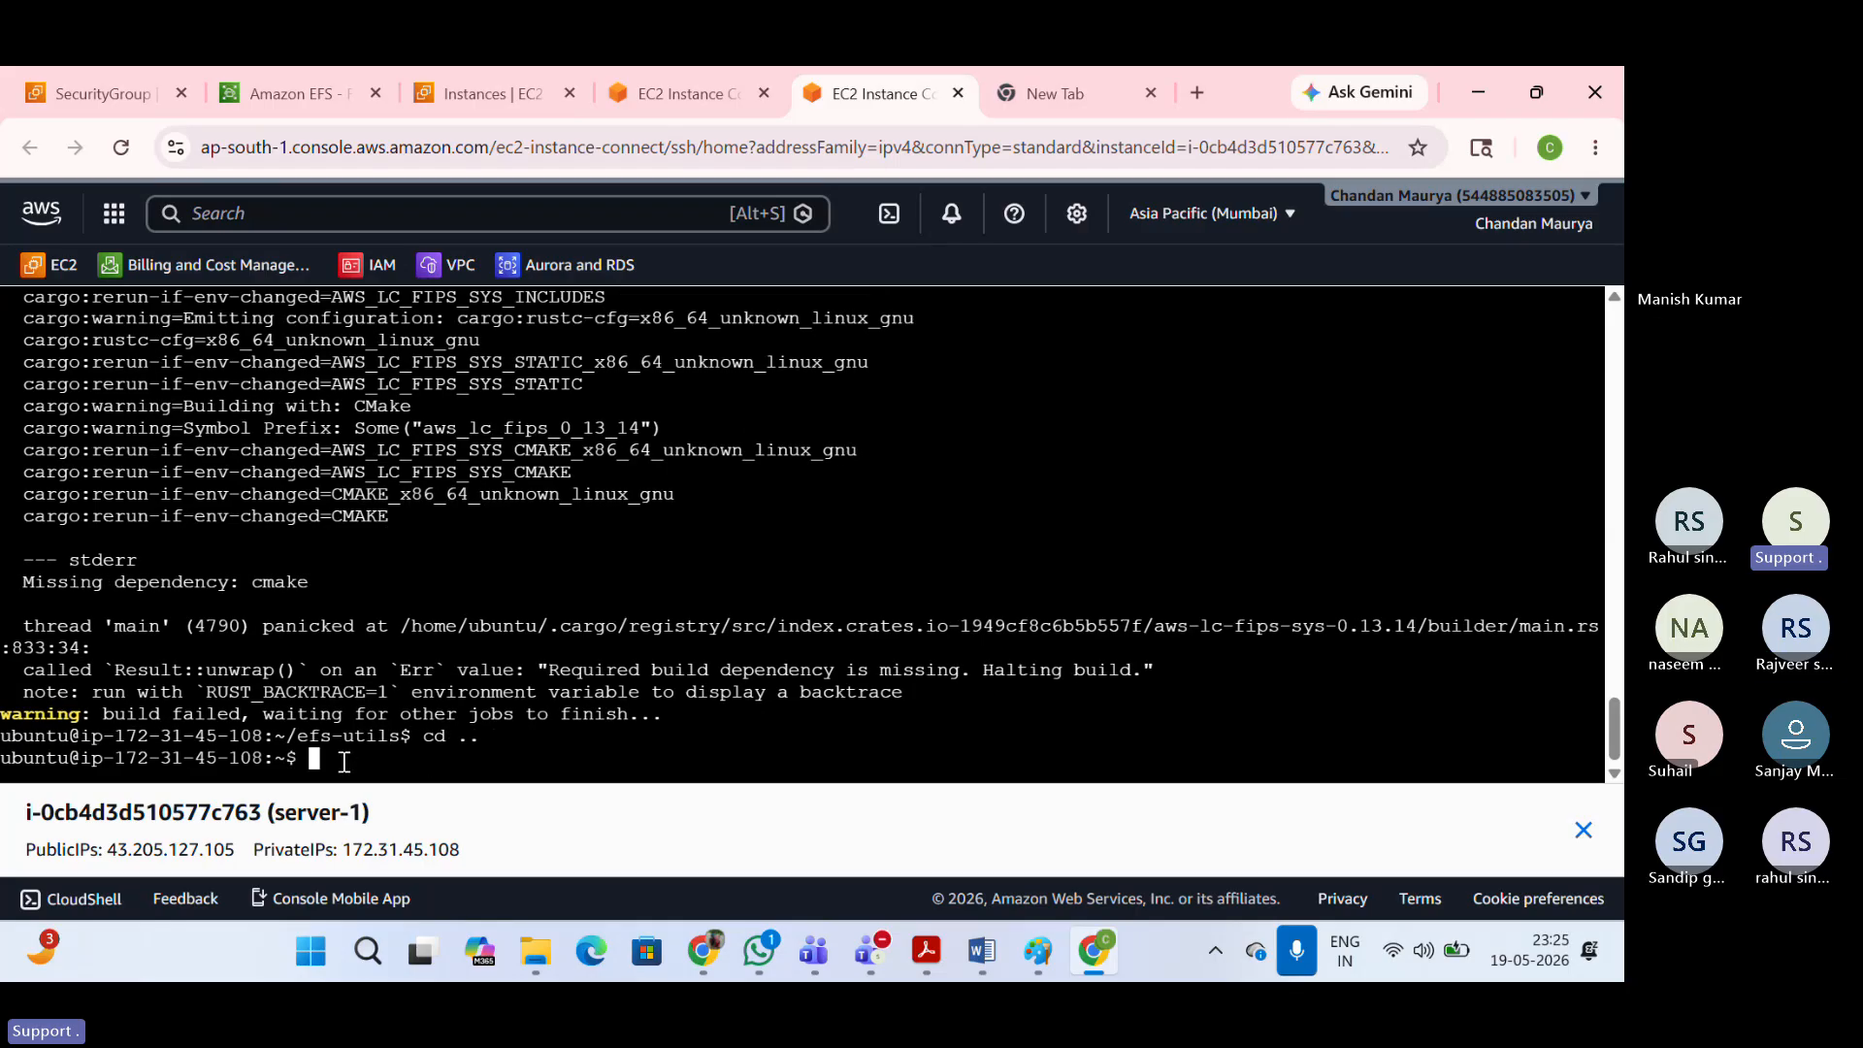
type("ls")
key("Return")
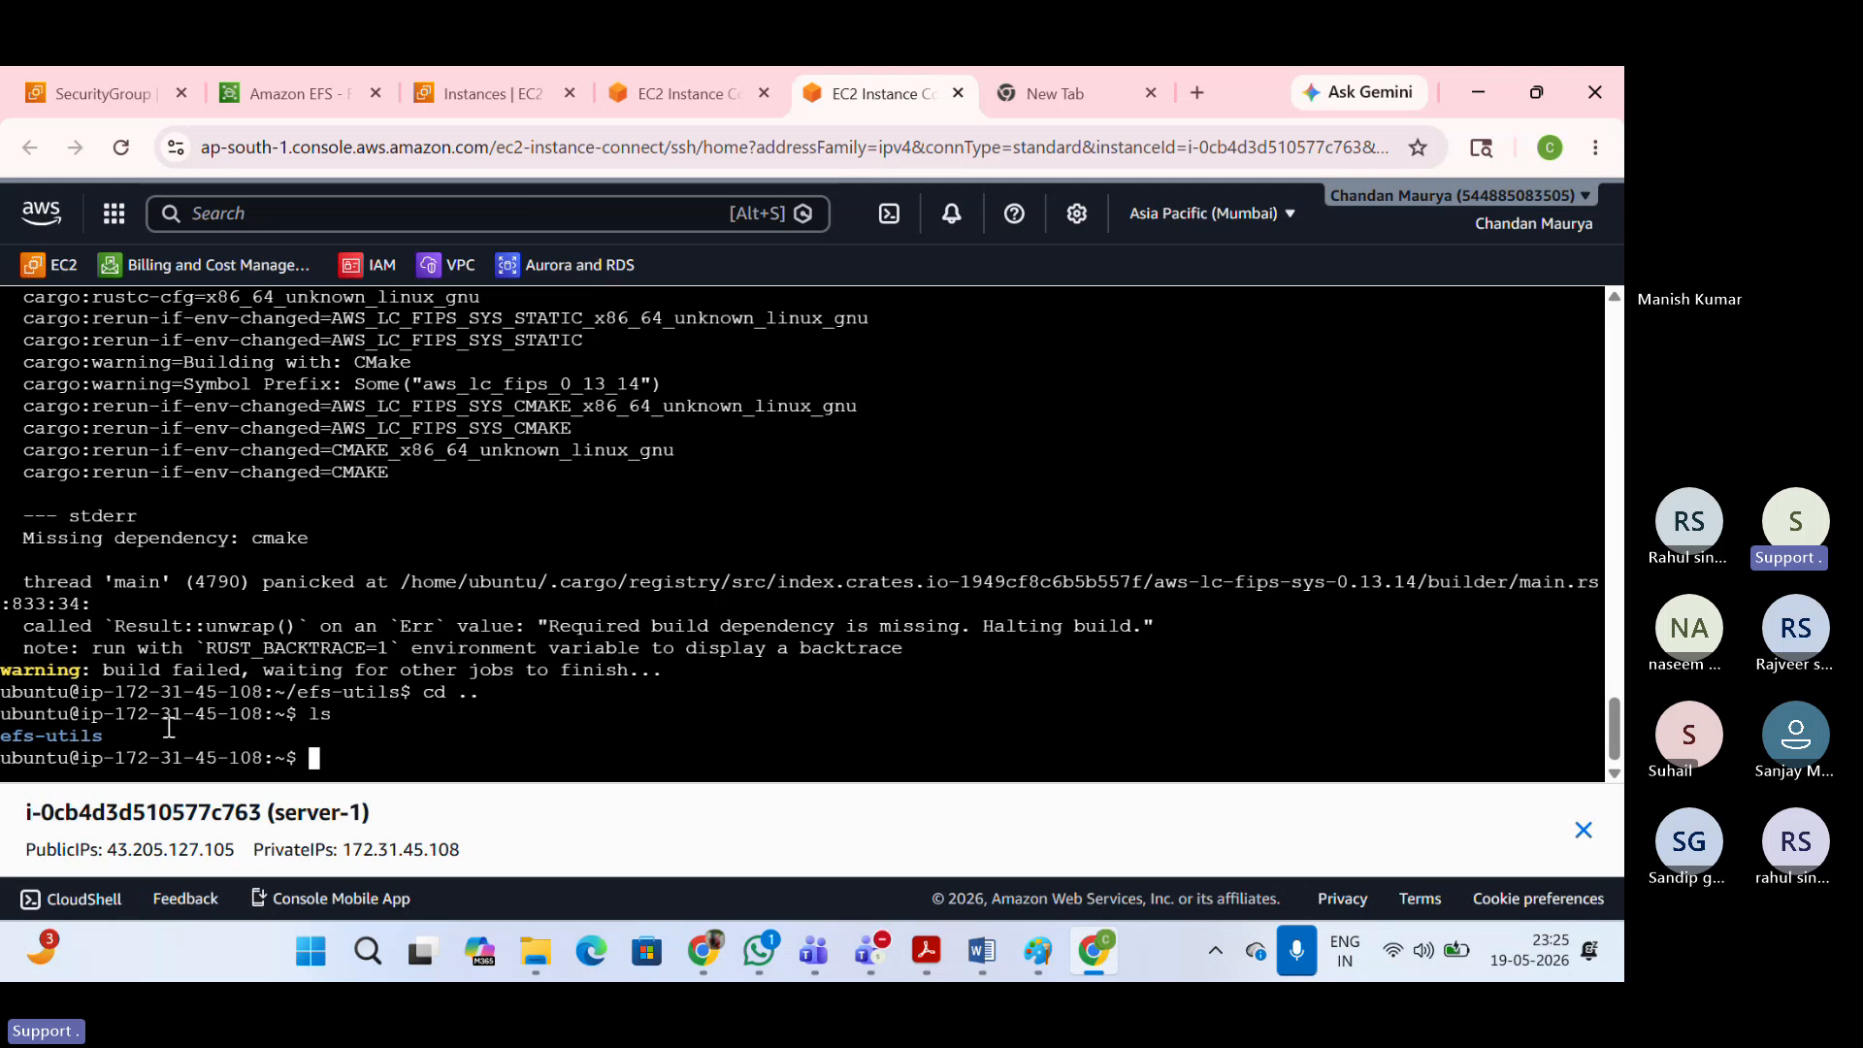
Step: Bring the Paint EFS architecture diagram to the front
mouse_move(984, 955)
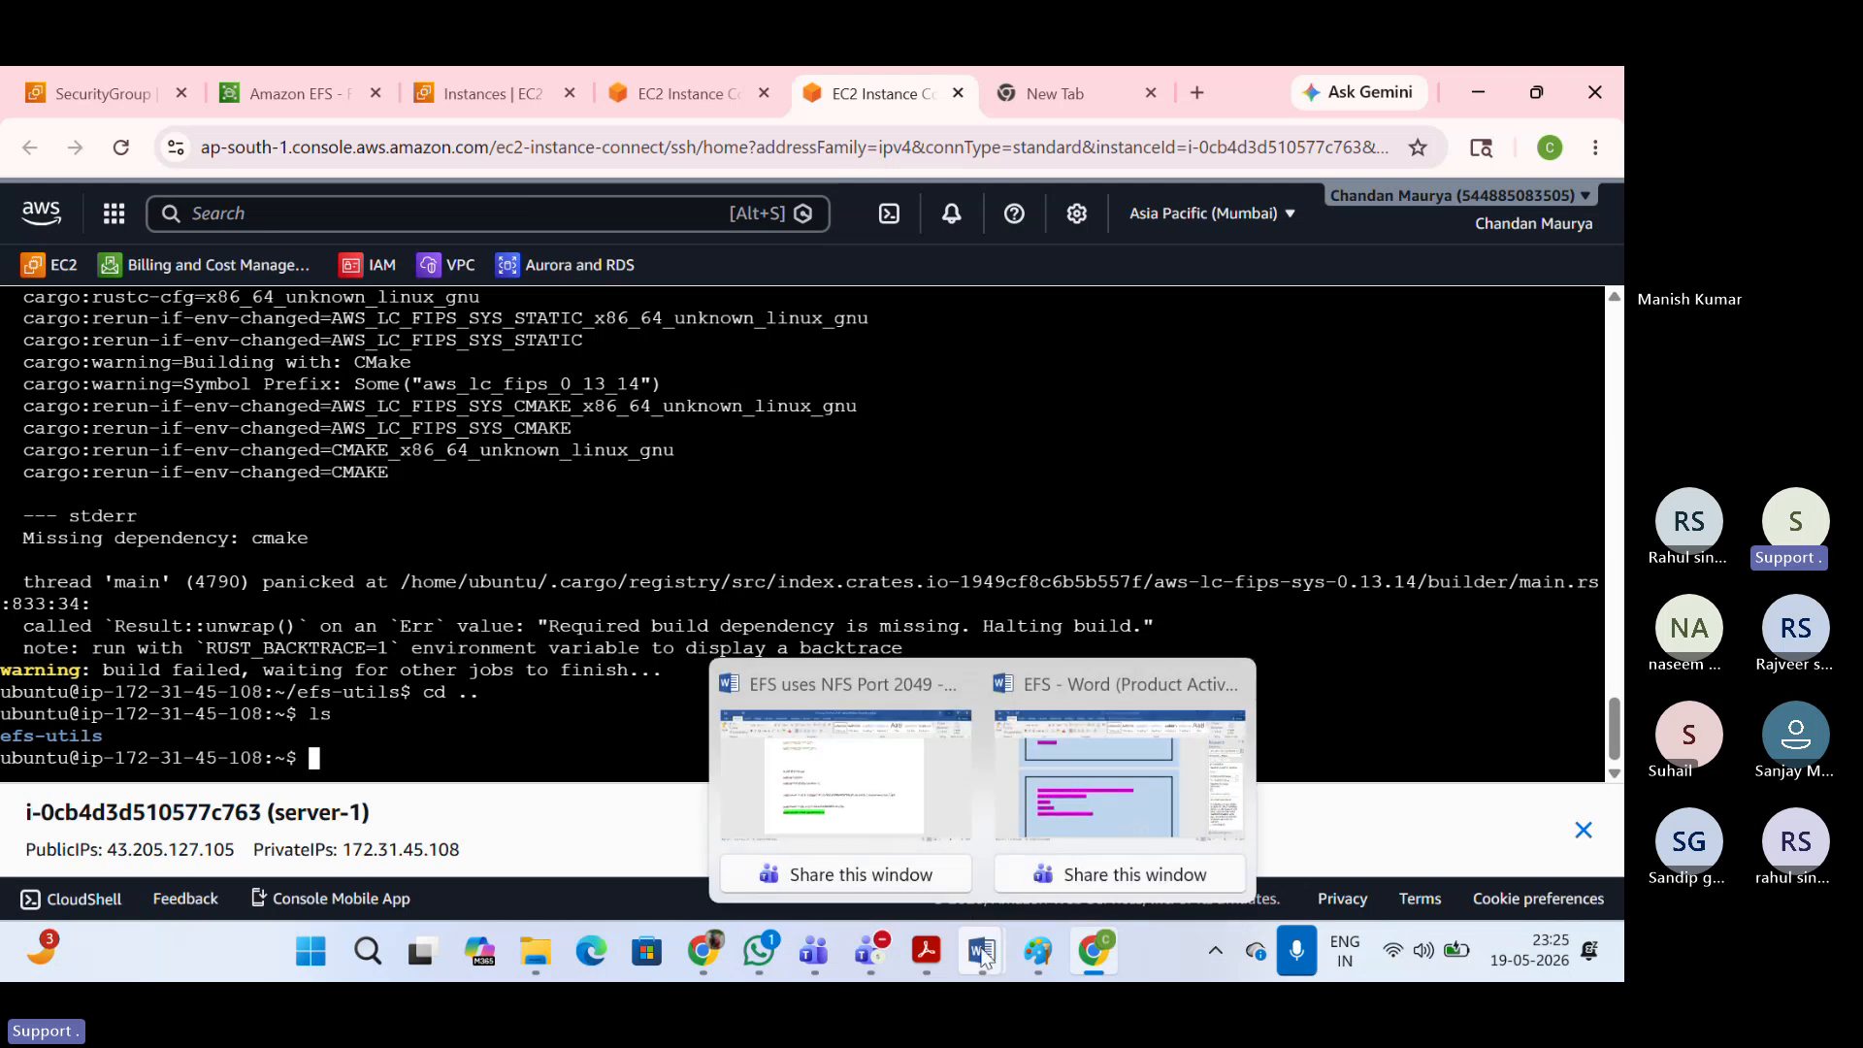
mouse_move(1094, 955)
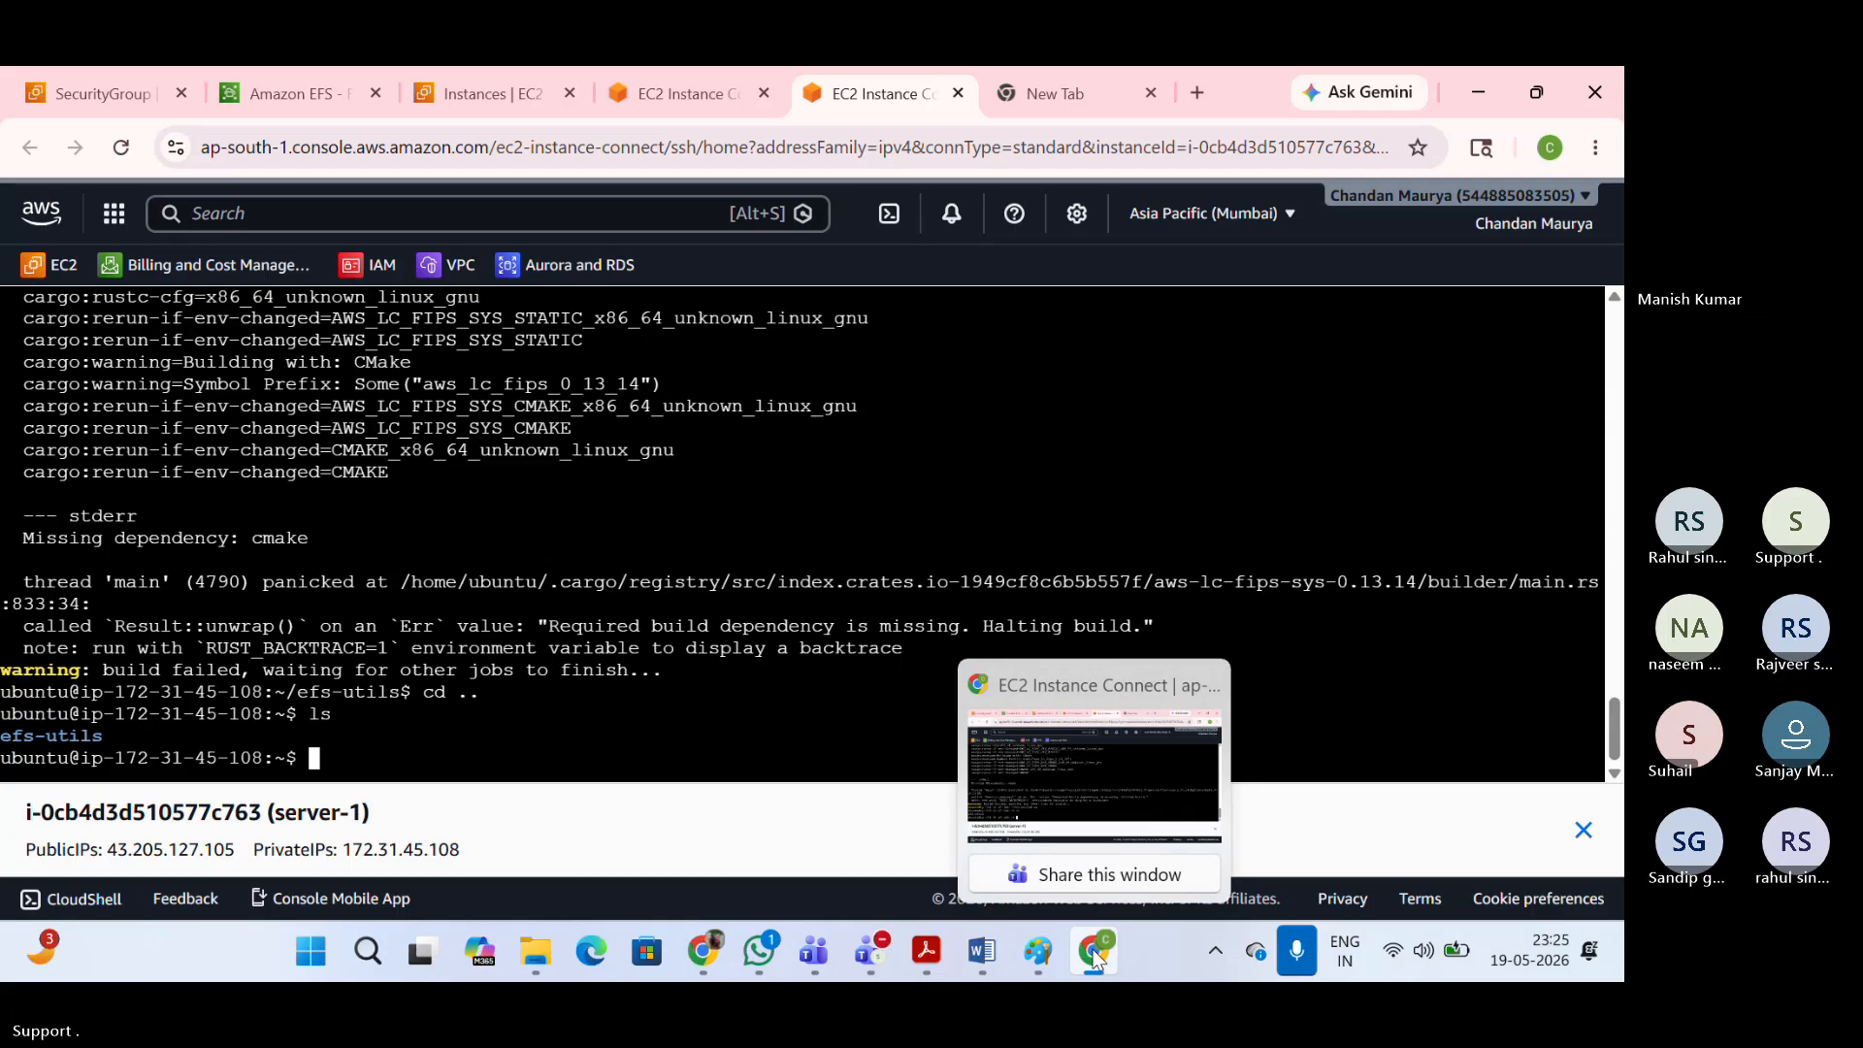
left_click(1039, 951)
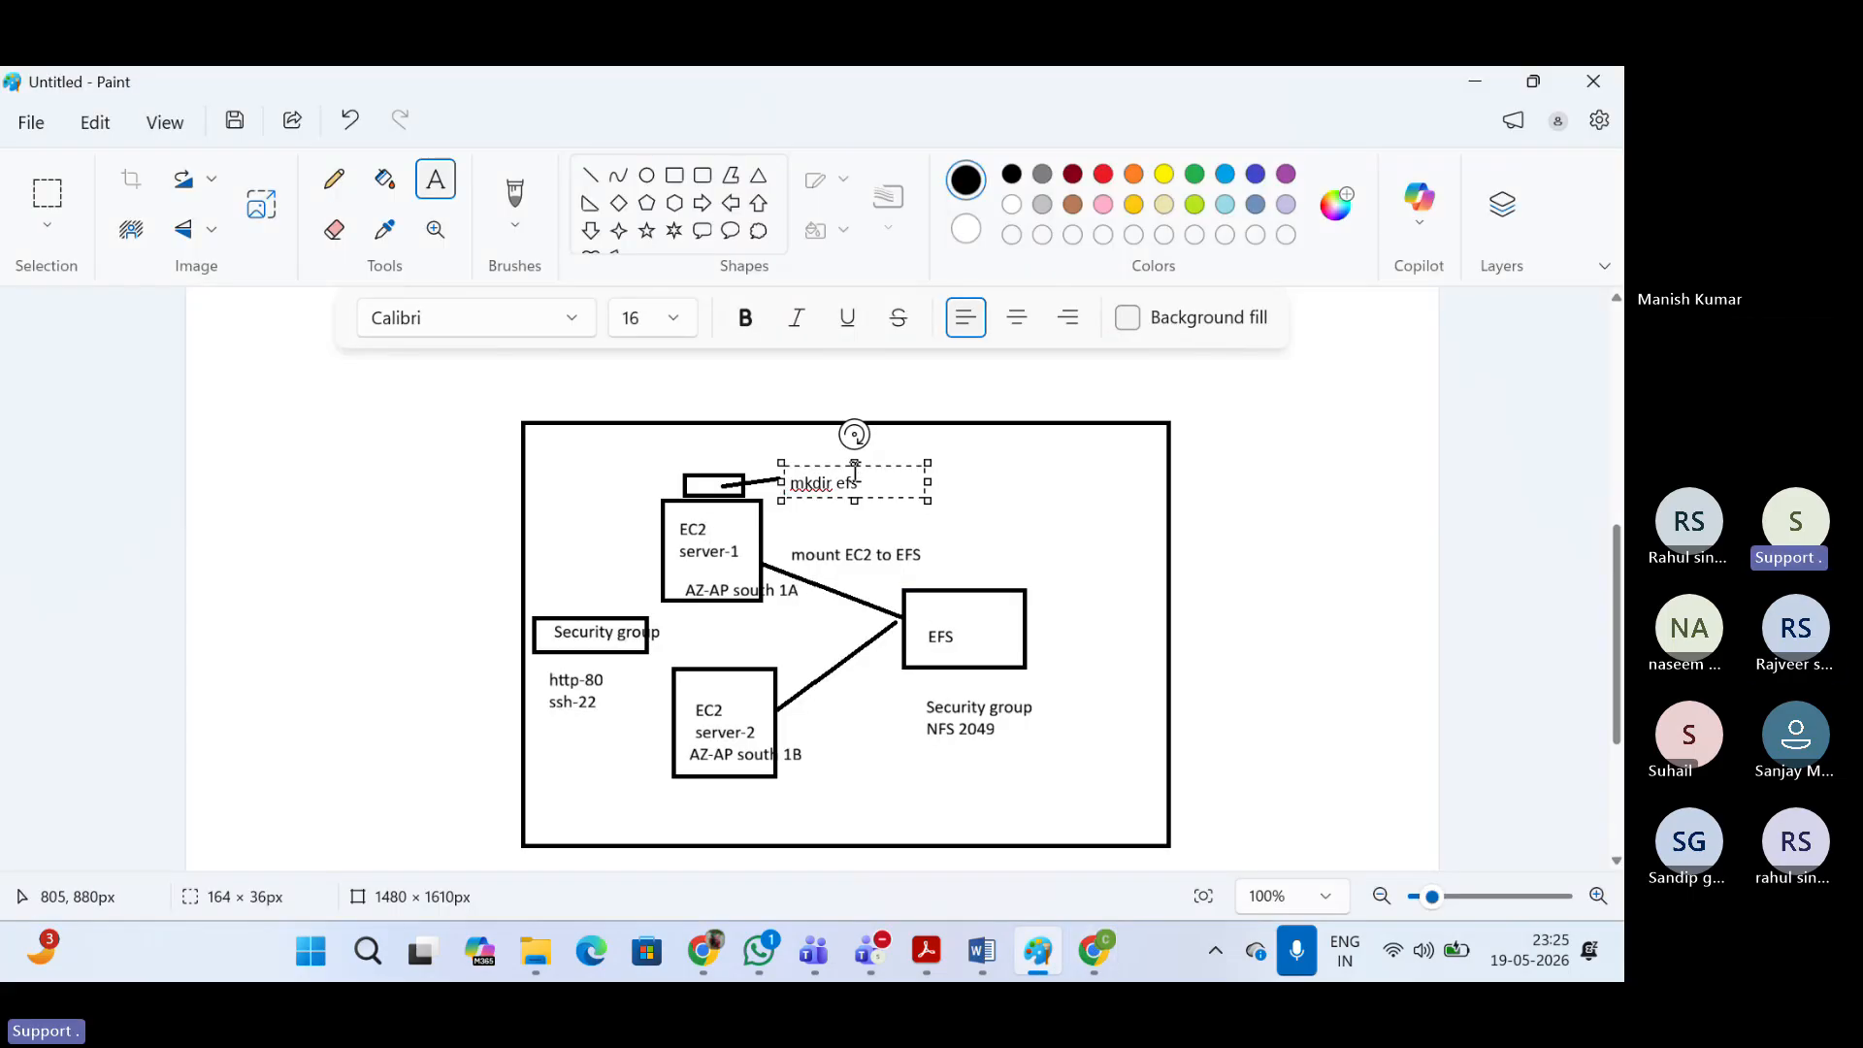
Step: Label the diagram with 'mkdir efs' below the server-2 box, then return to server-1's terminal
left_click(951, 581)
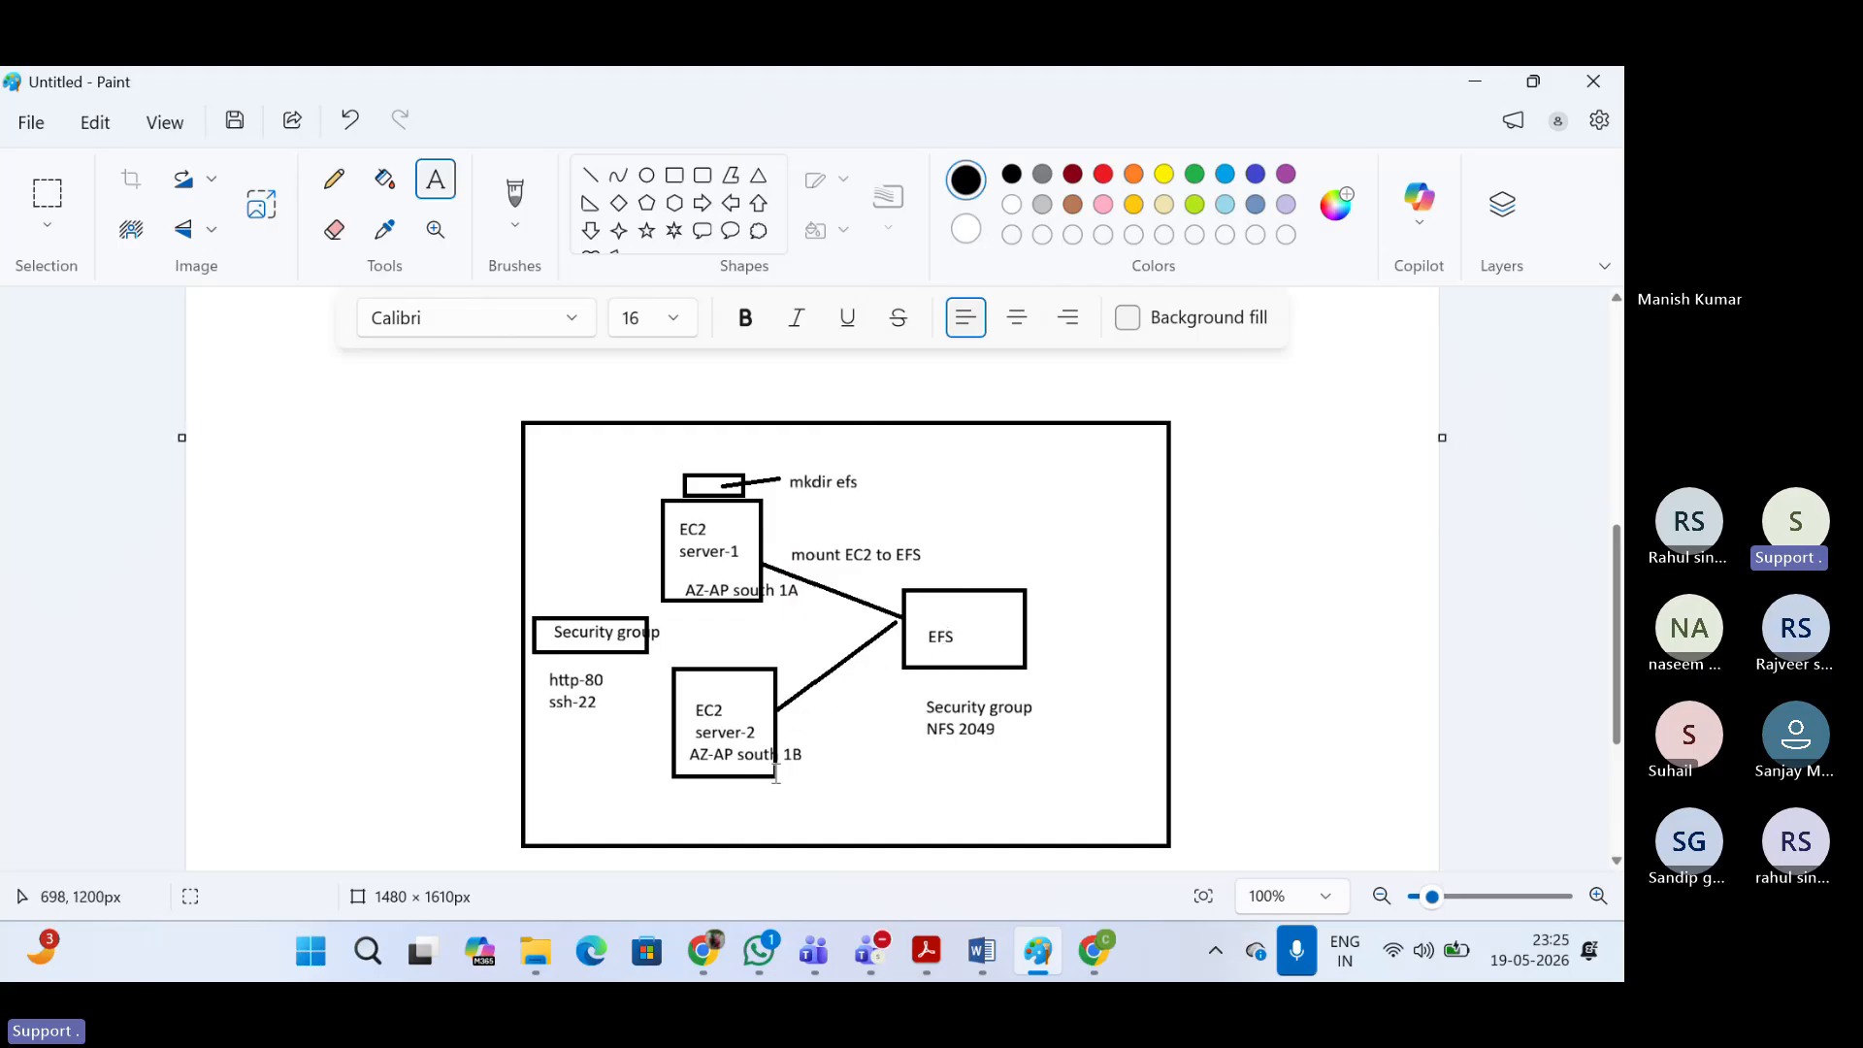
left_click(719, 801)
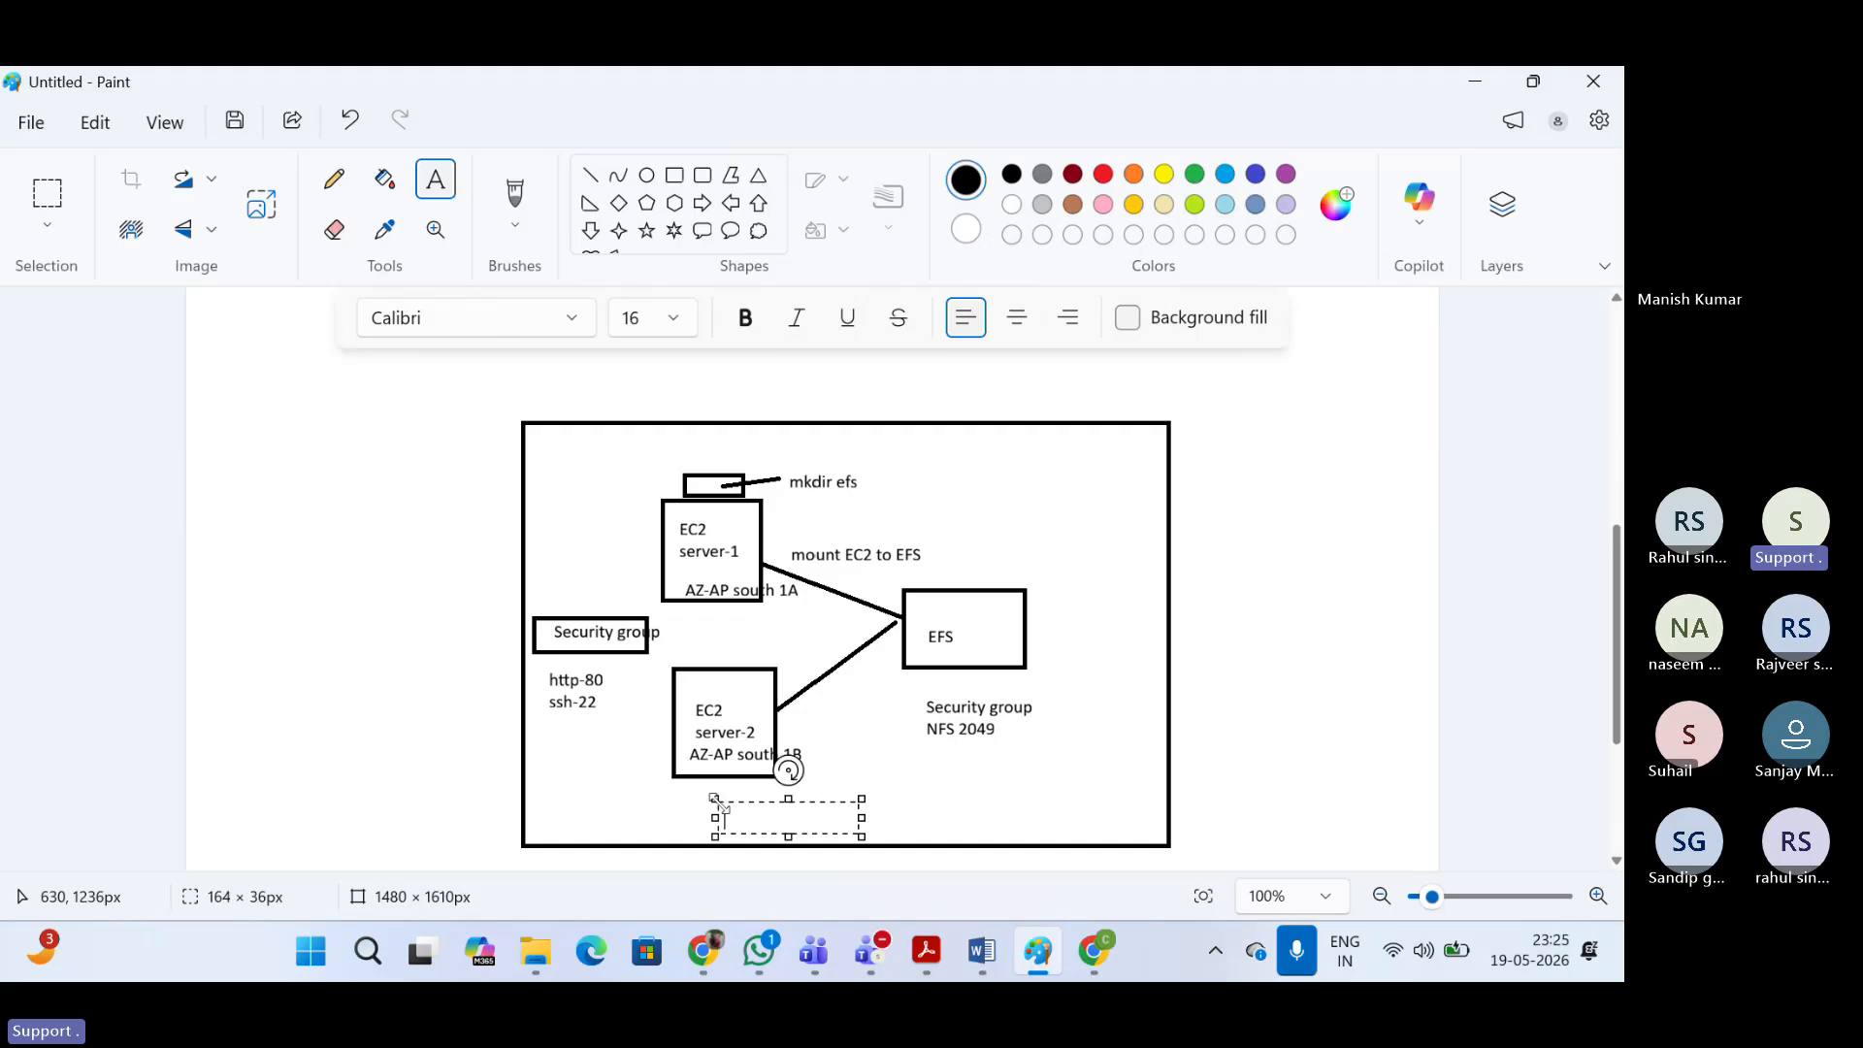
type("mkdir e")
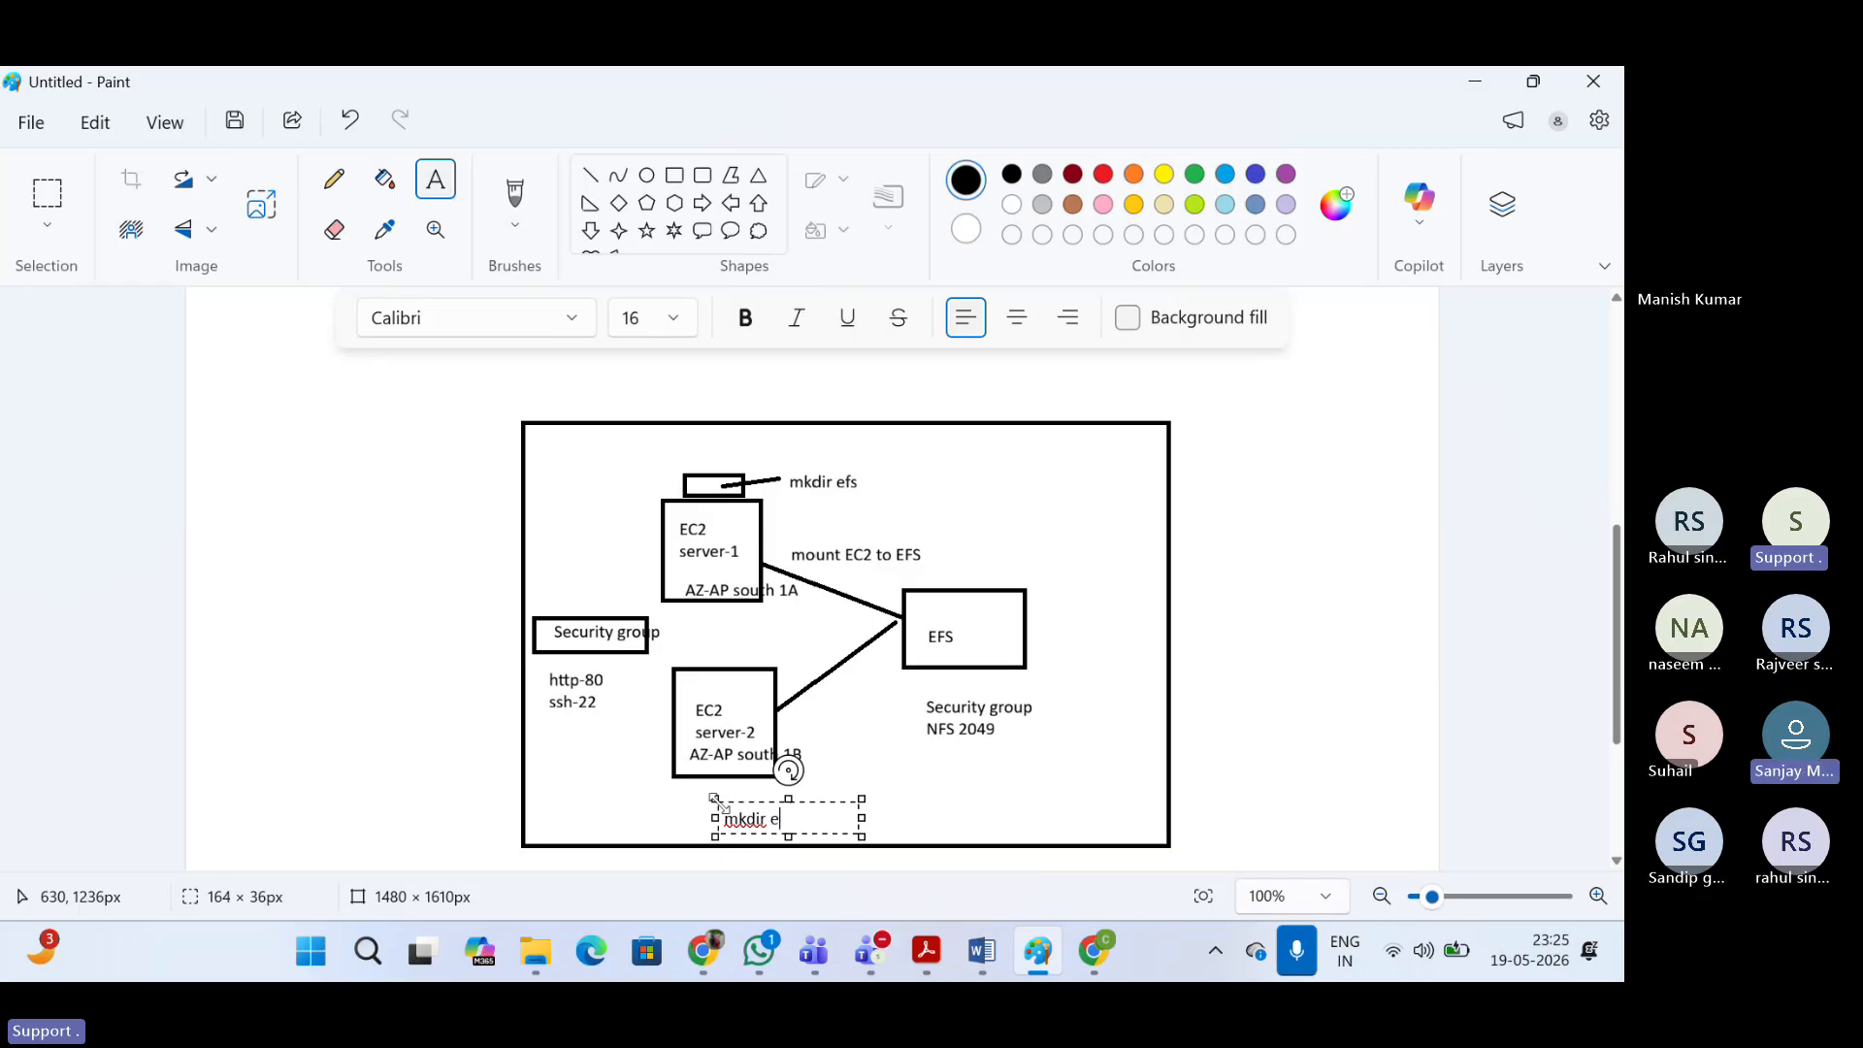
type("efs")
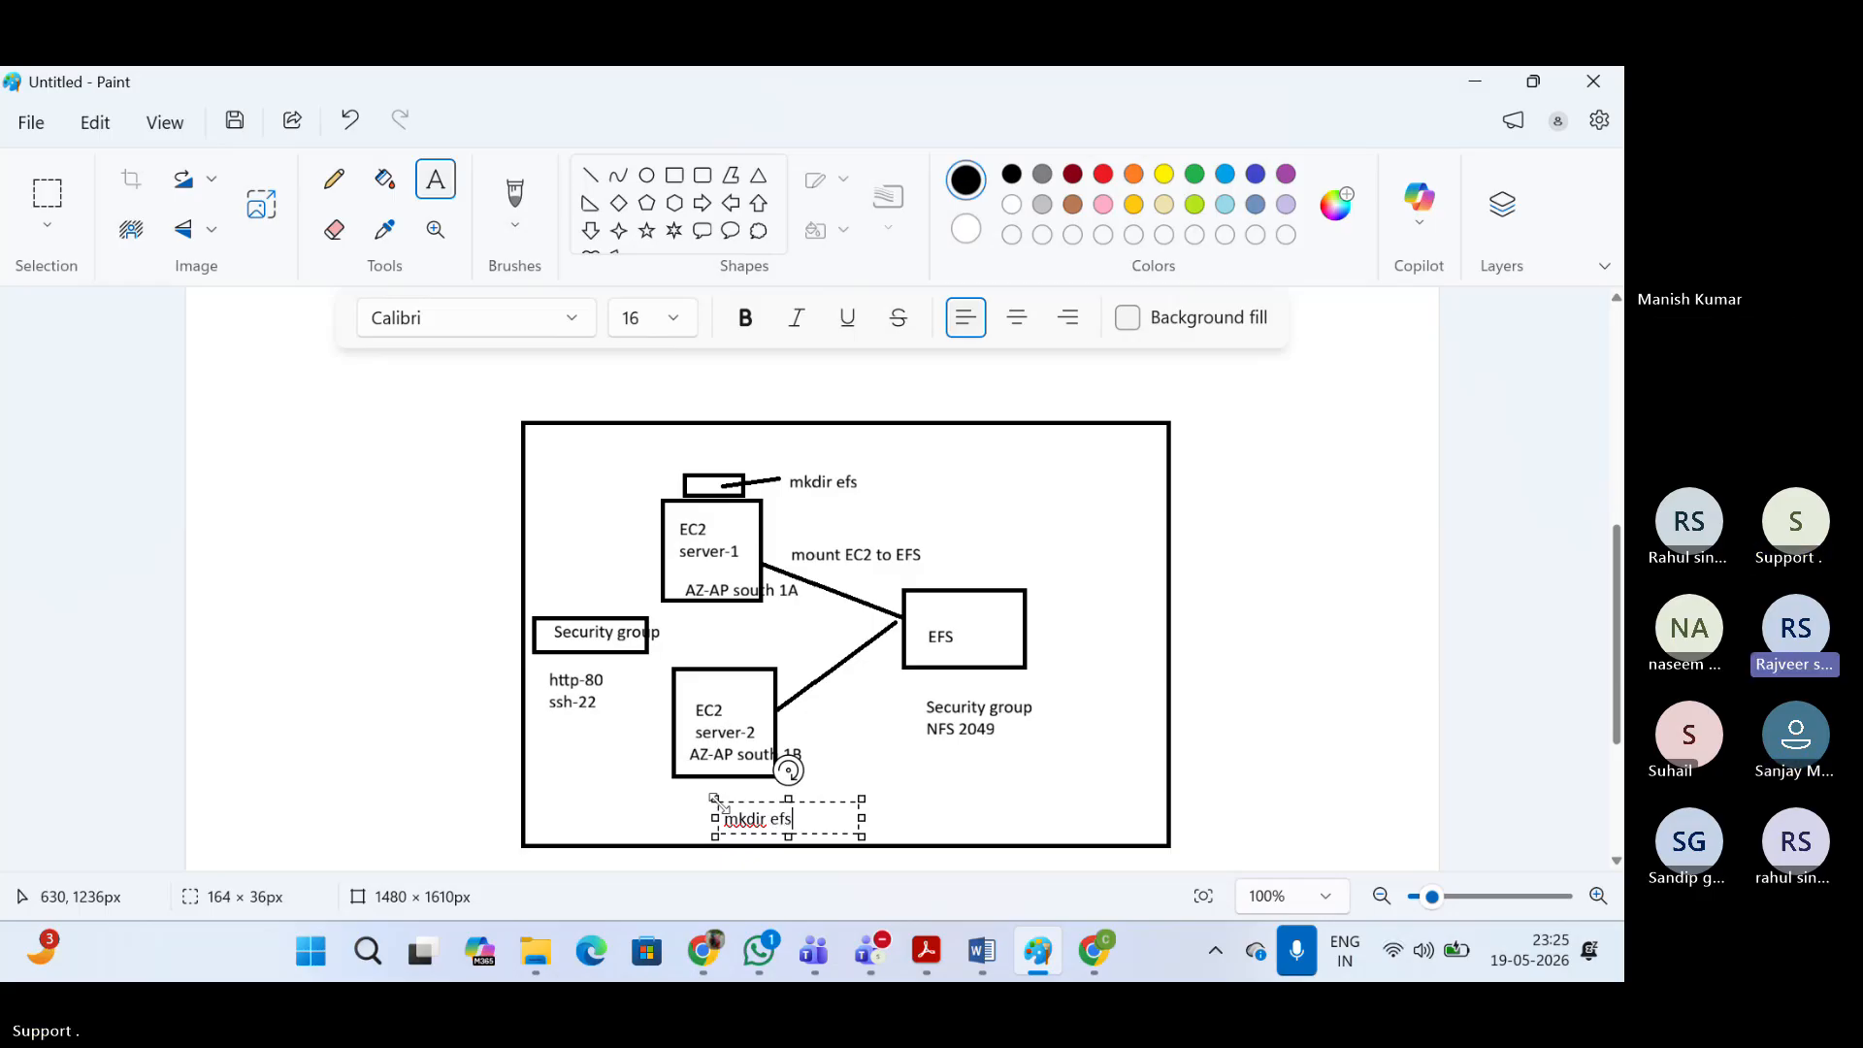
left_click(939, 806)
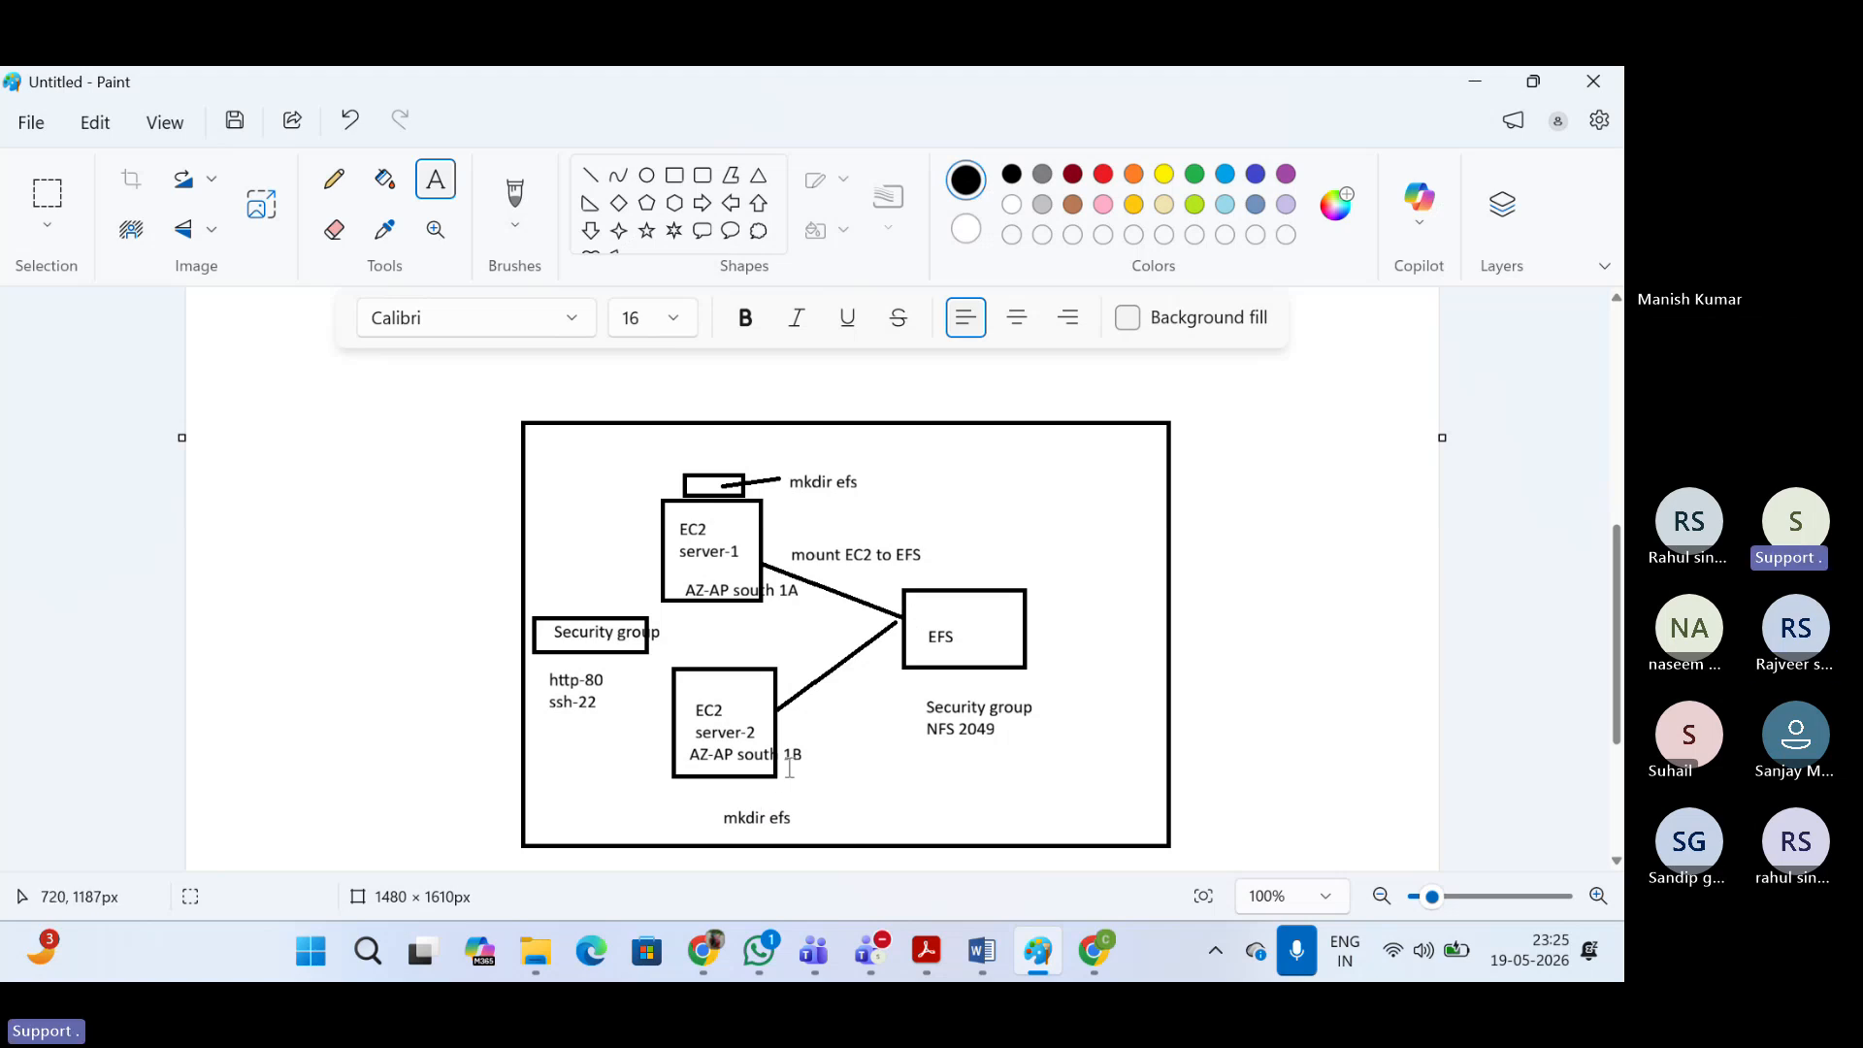
key("alt+Tab")
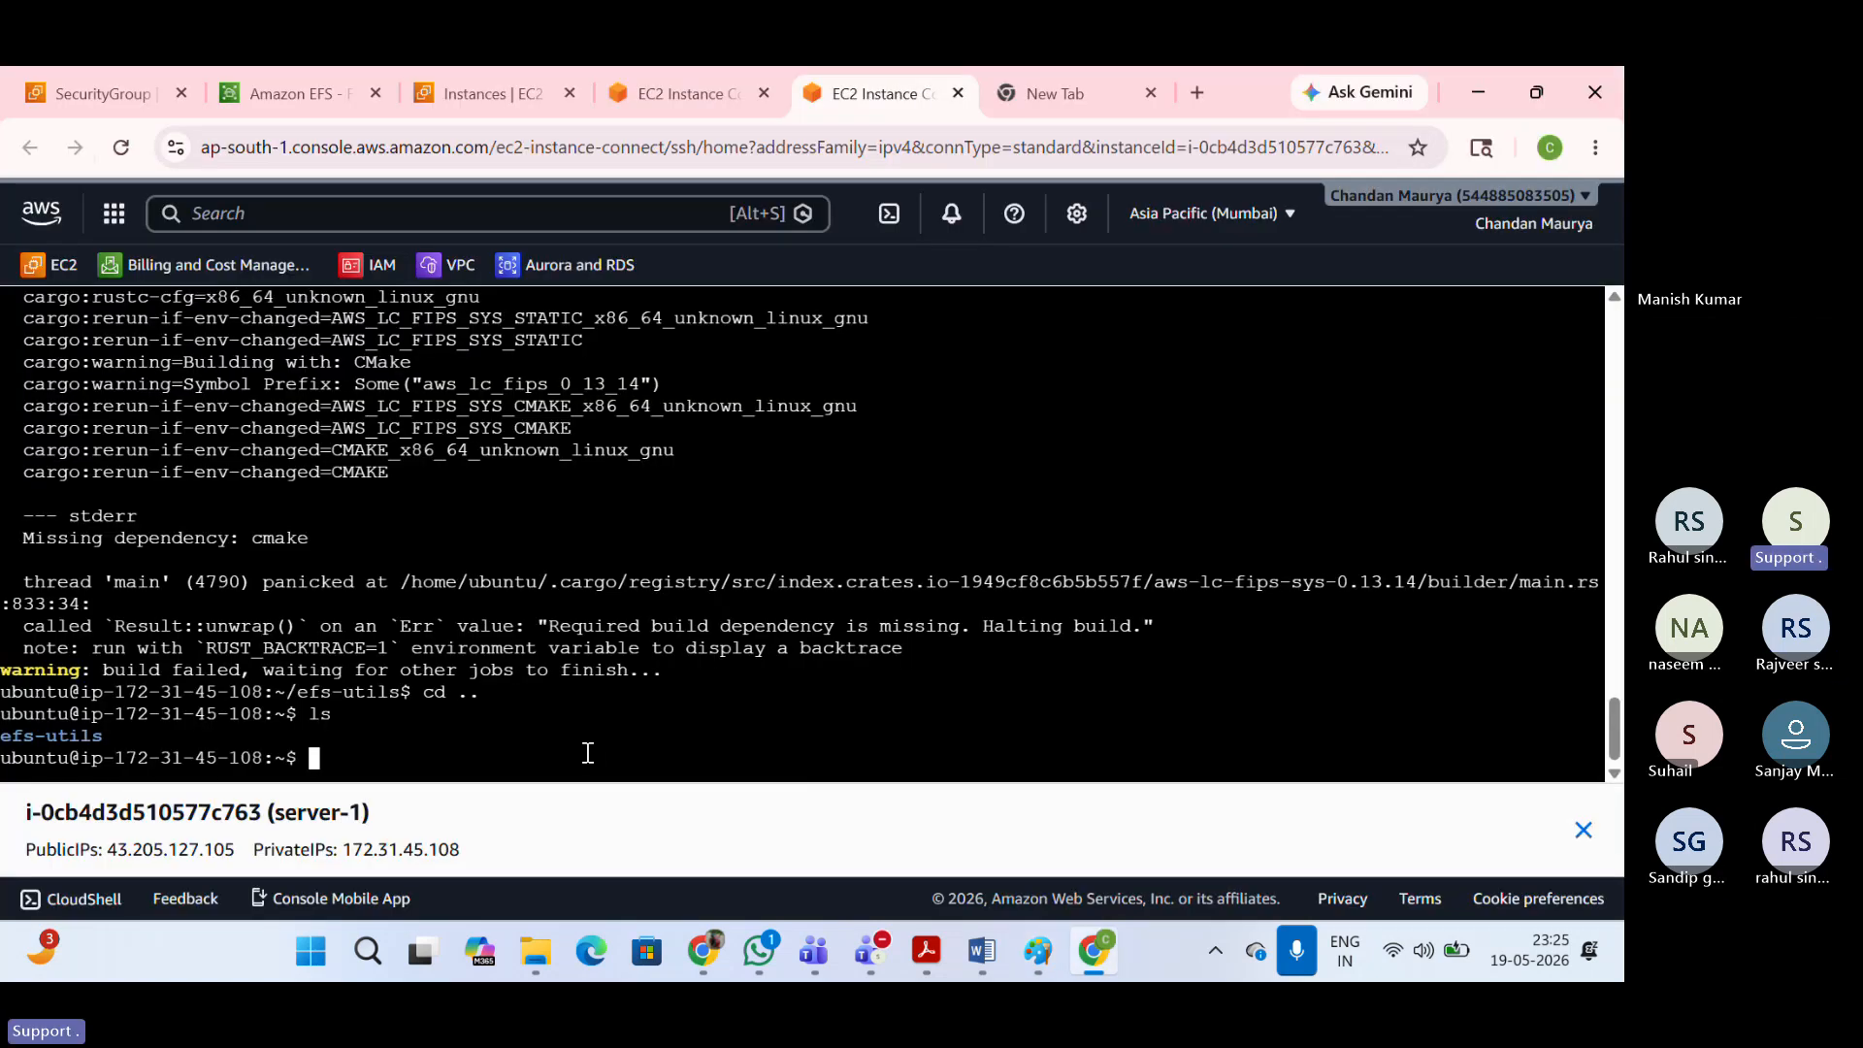
Step: Run mkdir efs and ls on server-1, then bring up the EFS Attach mount instructions
type("mkdir efs")
key("Return")
type("ls")
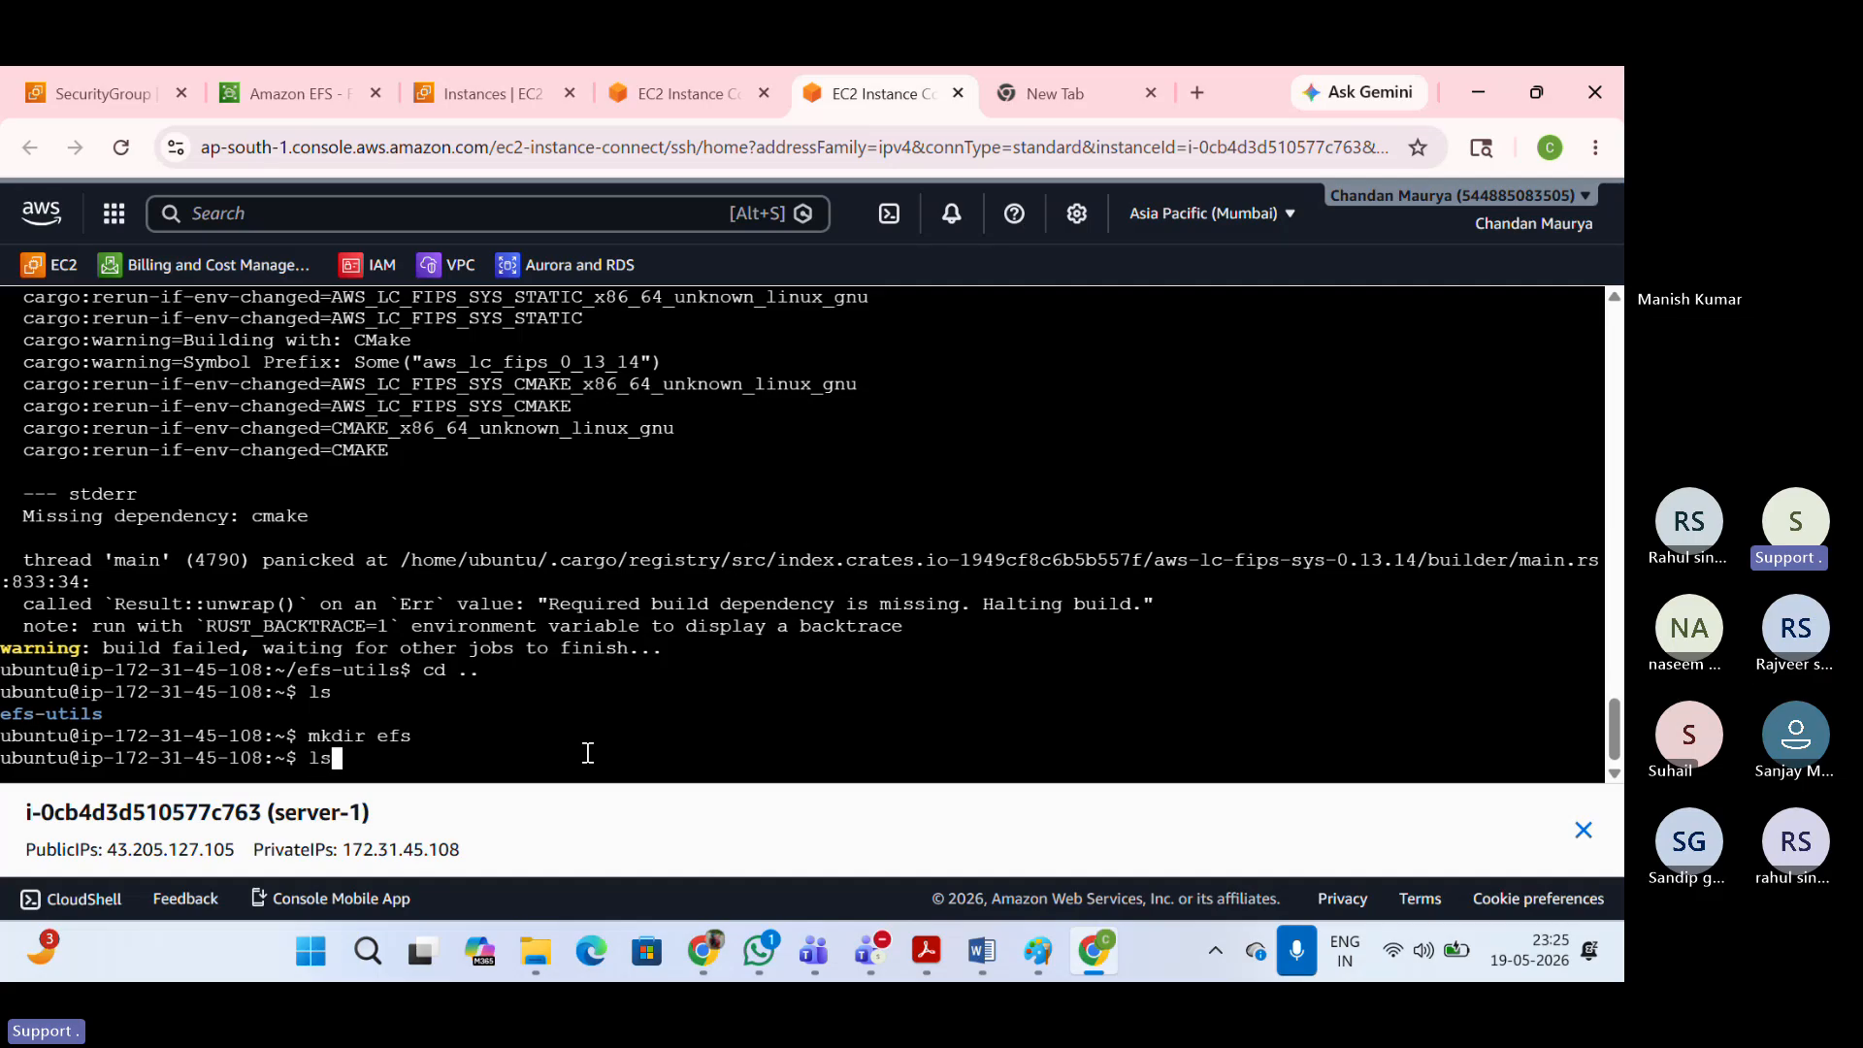
key("Return")
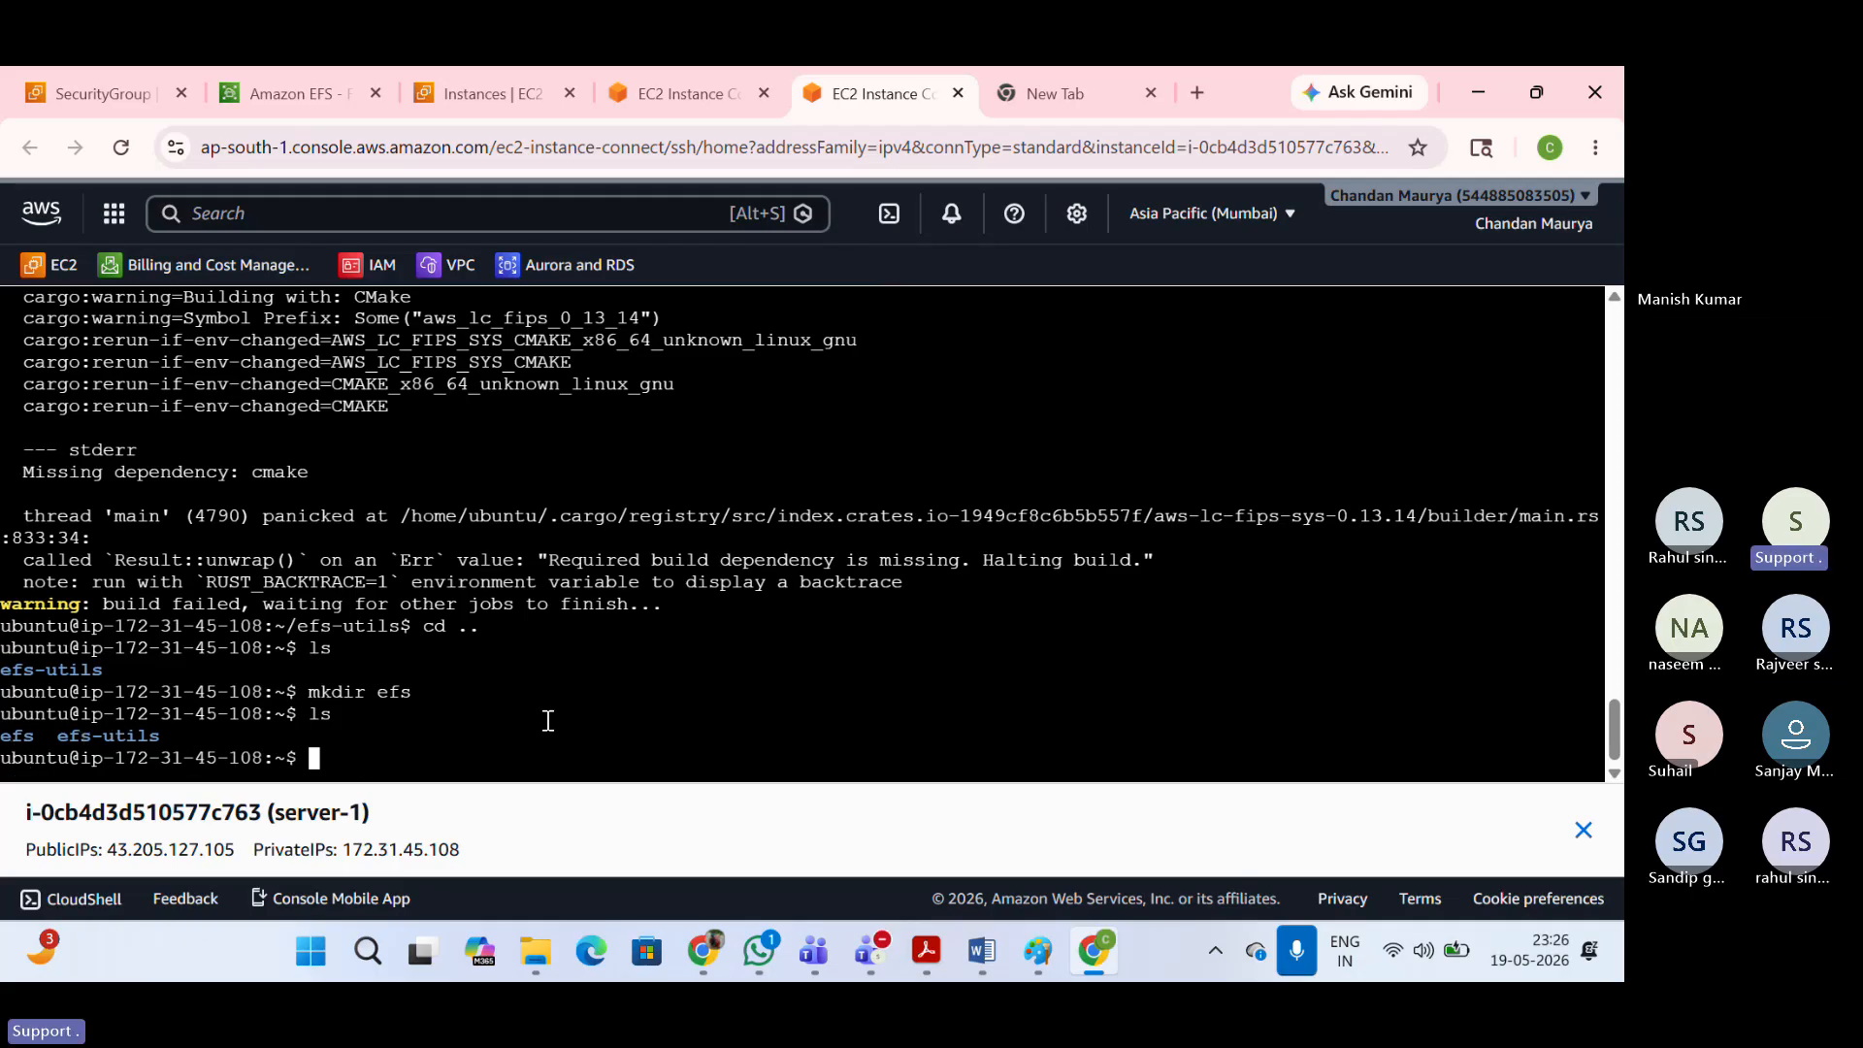
left_click(306, 87)
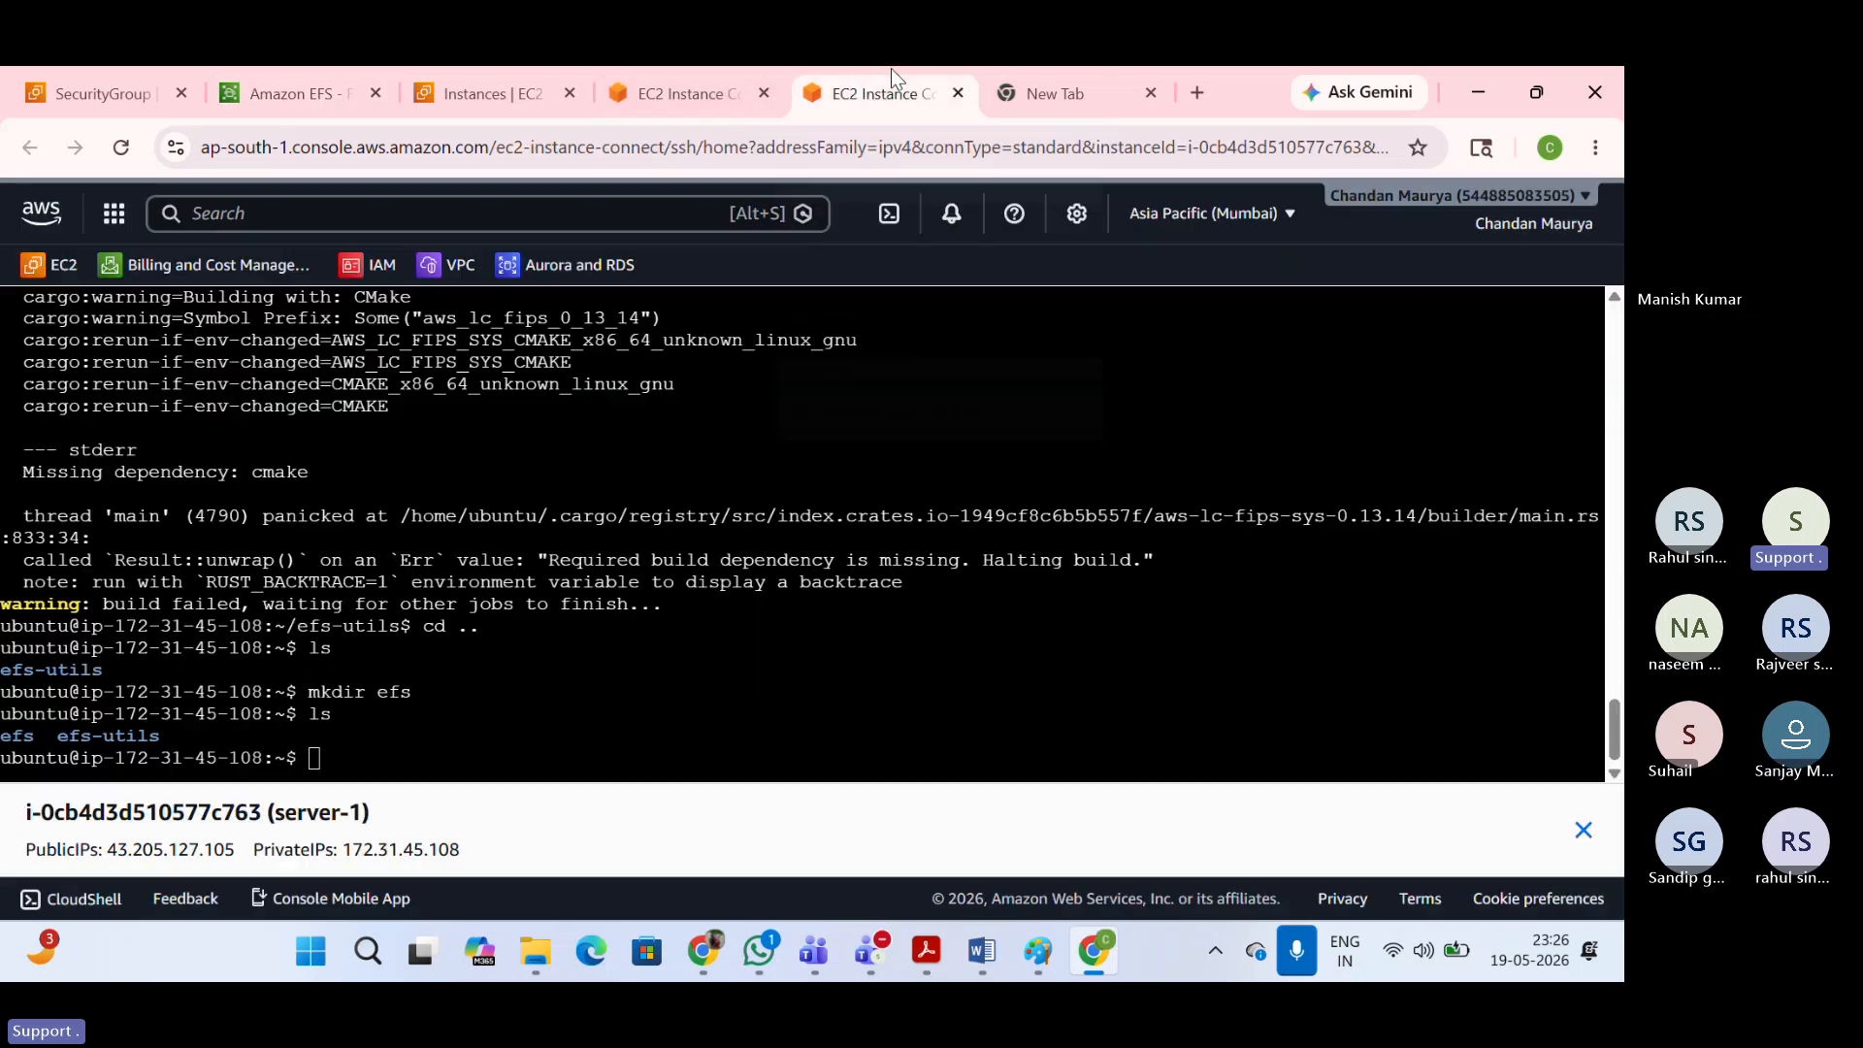
Step: Paste and run the sudo mount -t nfs4 command on server-1, then type df -h
left_click(891, 90)
right_click(427, 745)
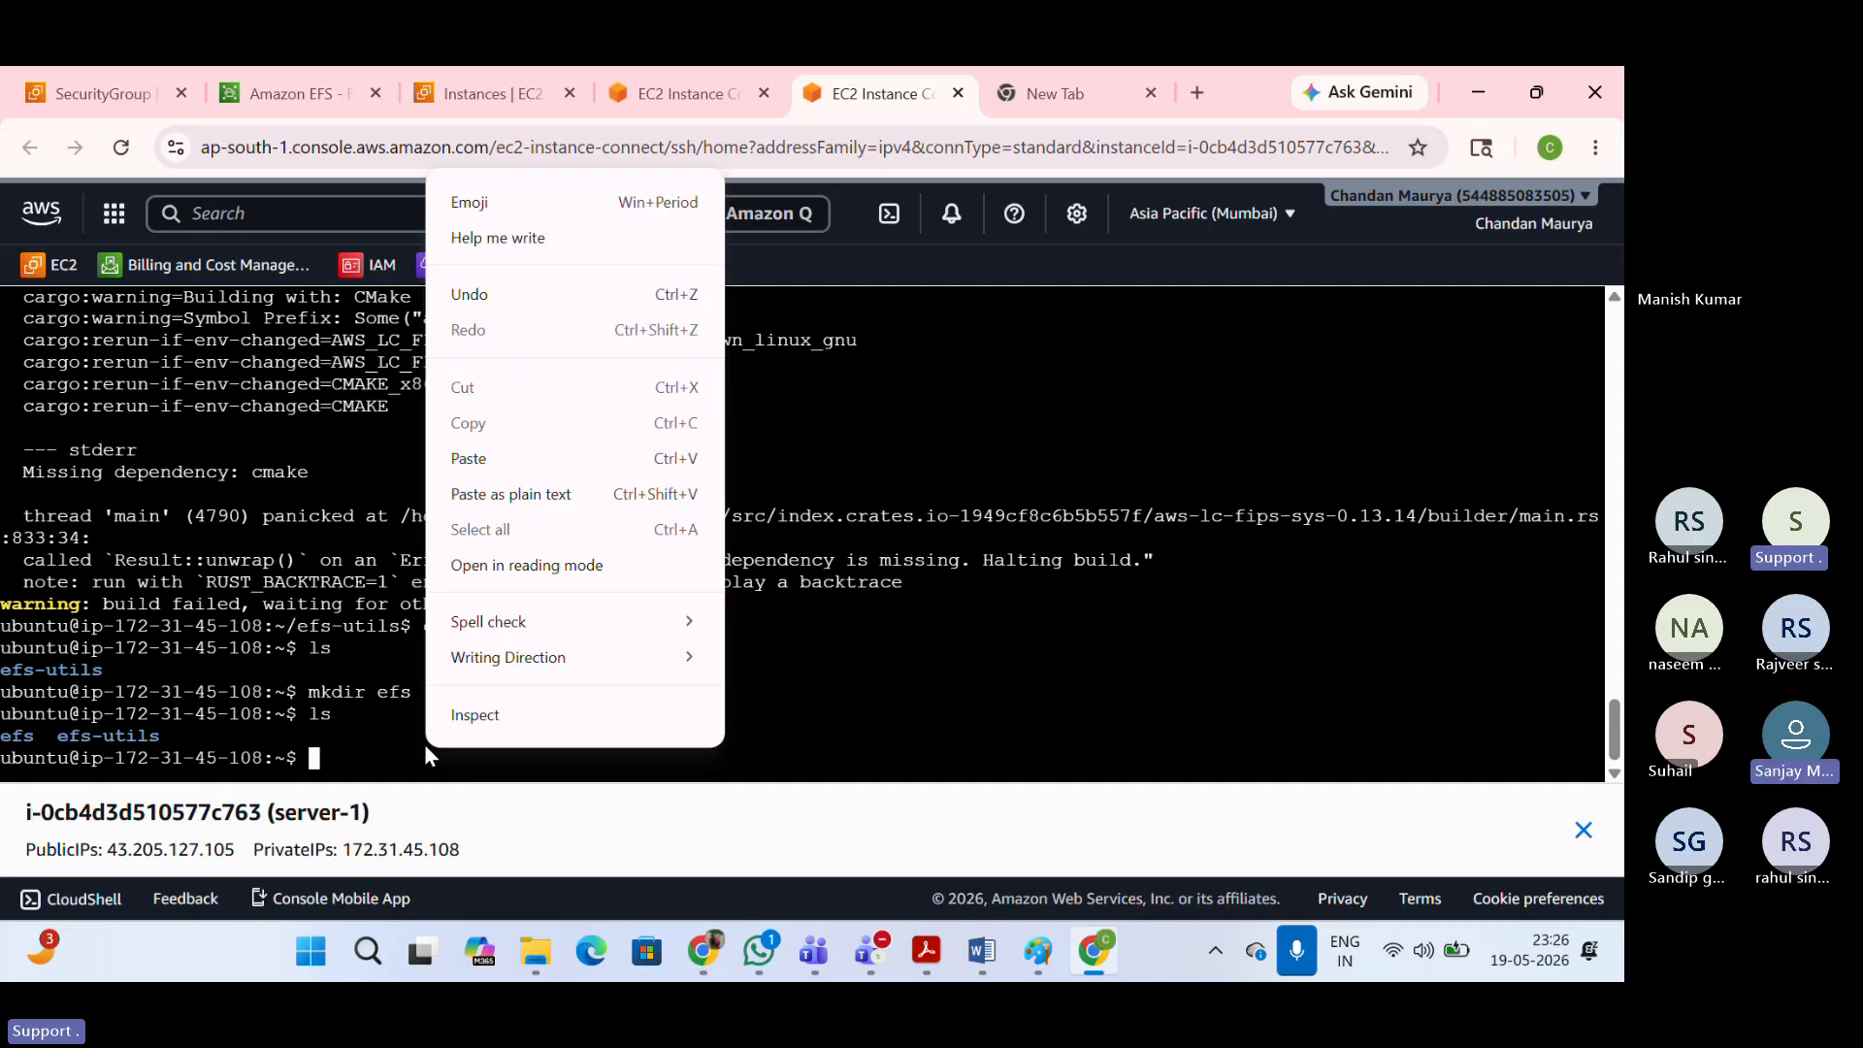
left_click(495, 458)
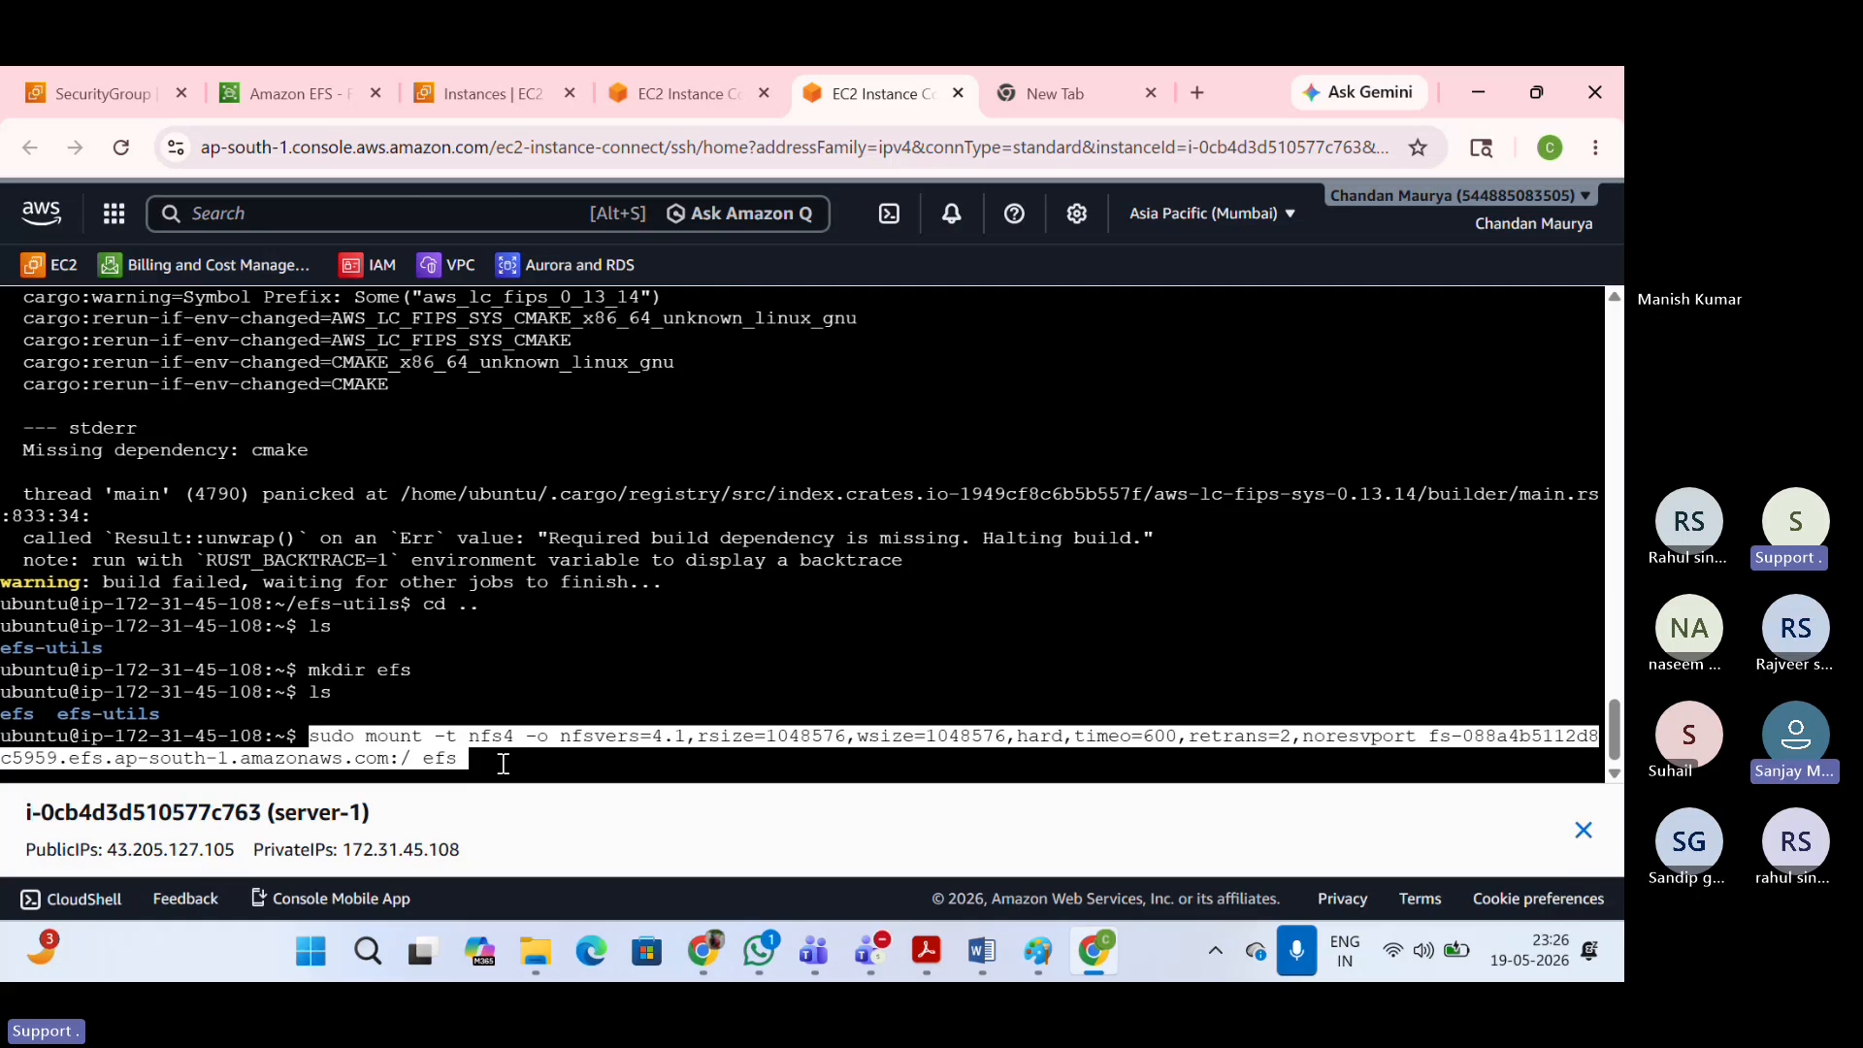
key("Return")
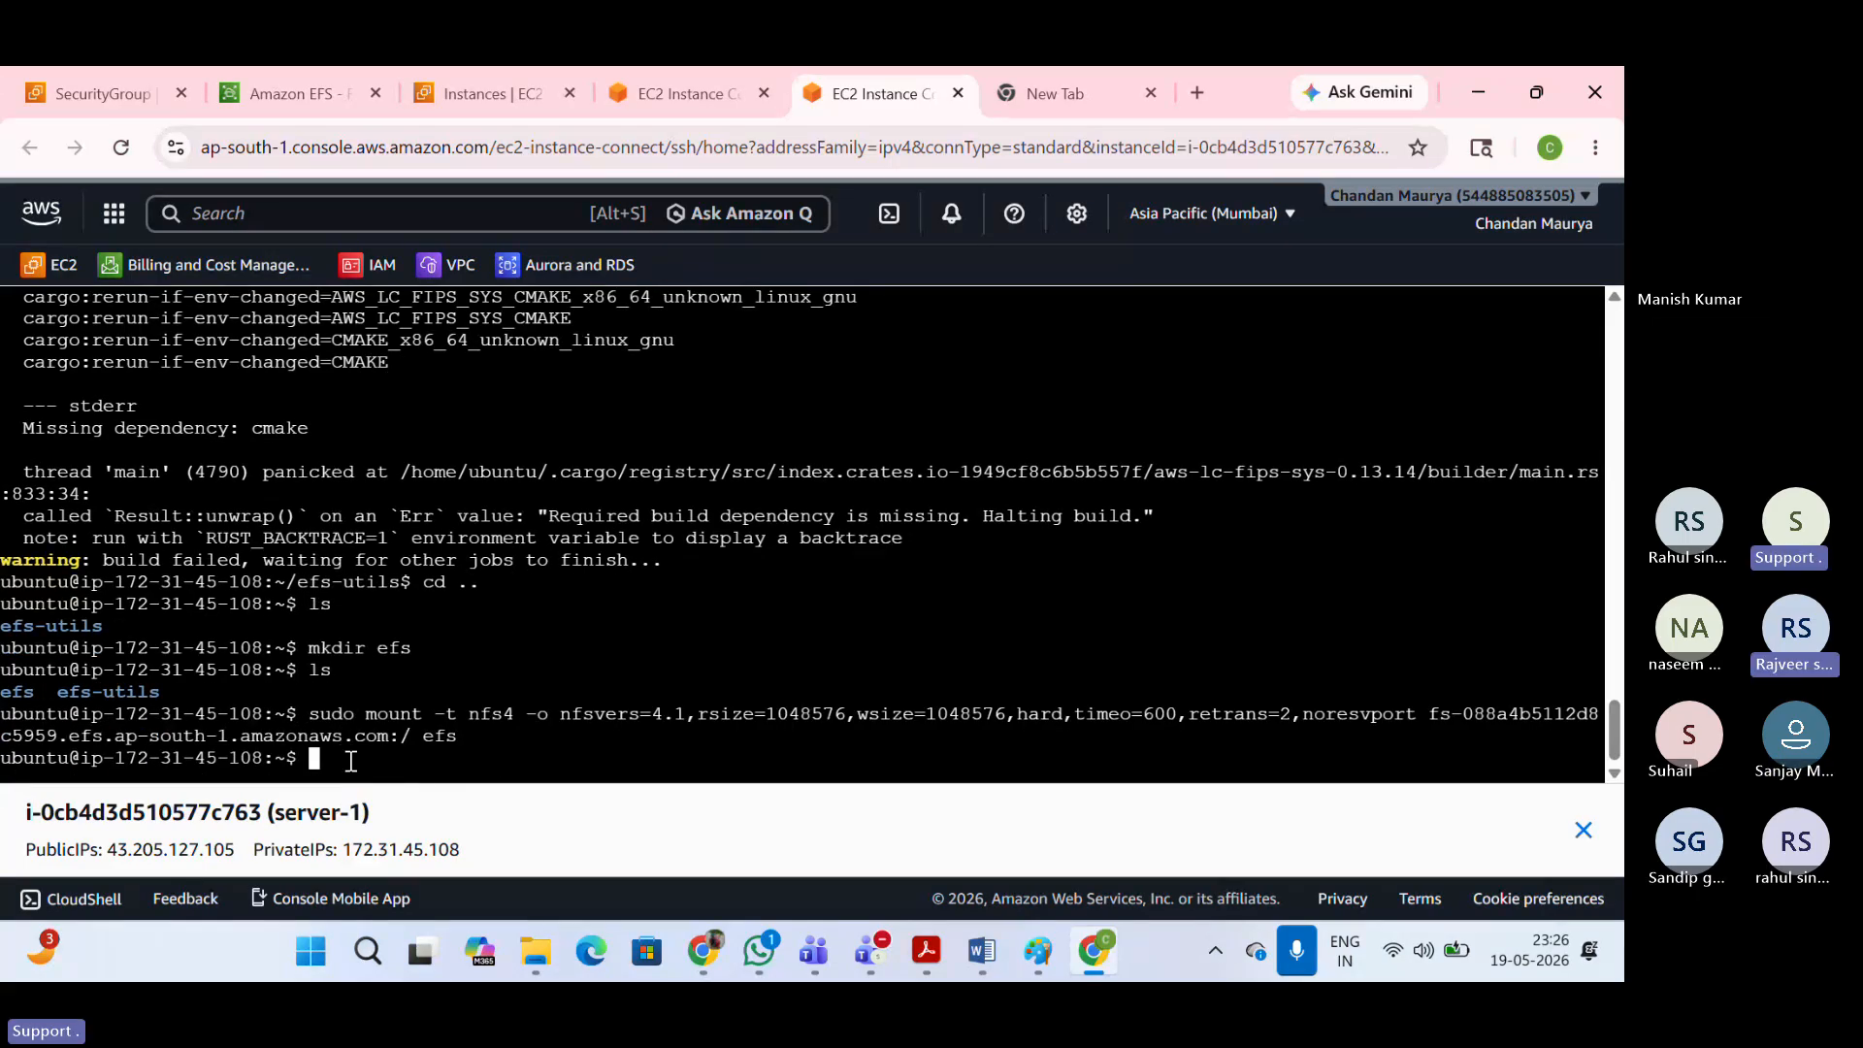
type("ls")
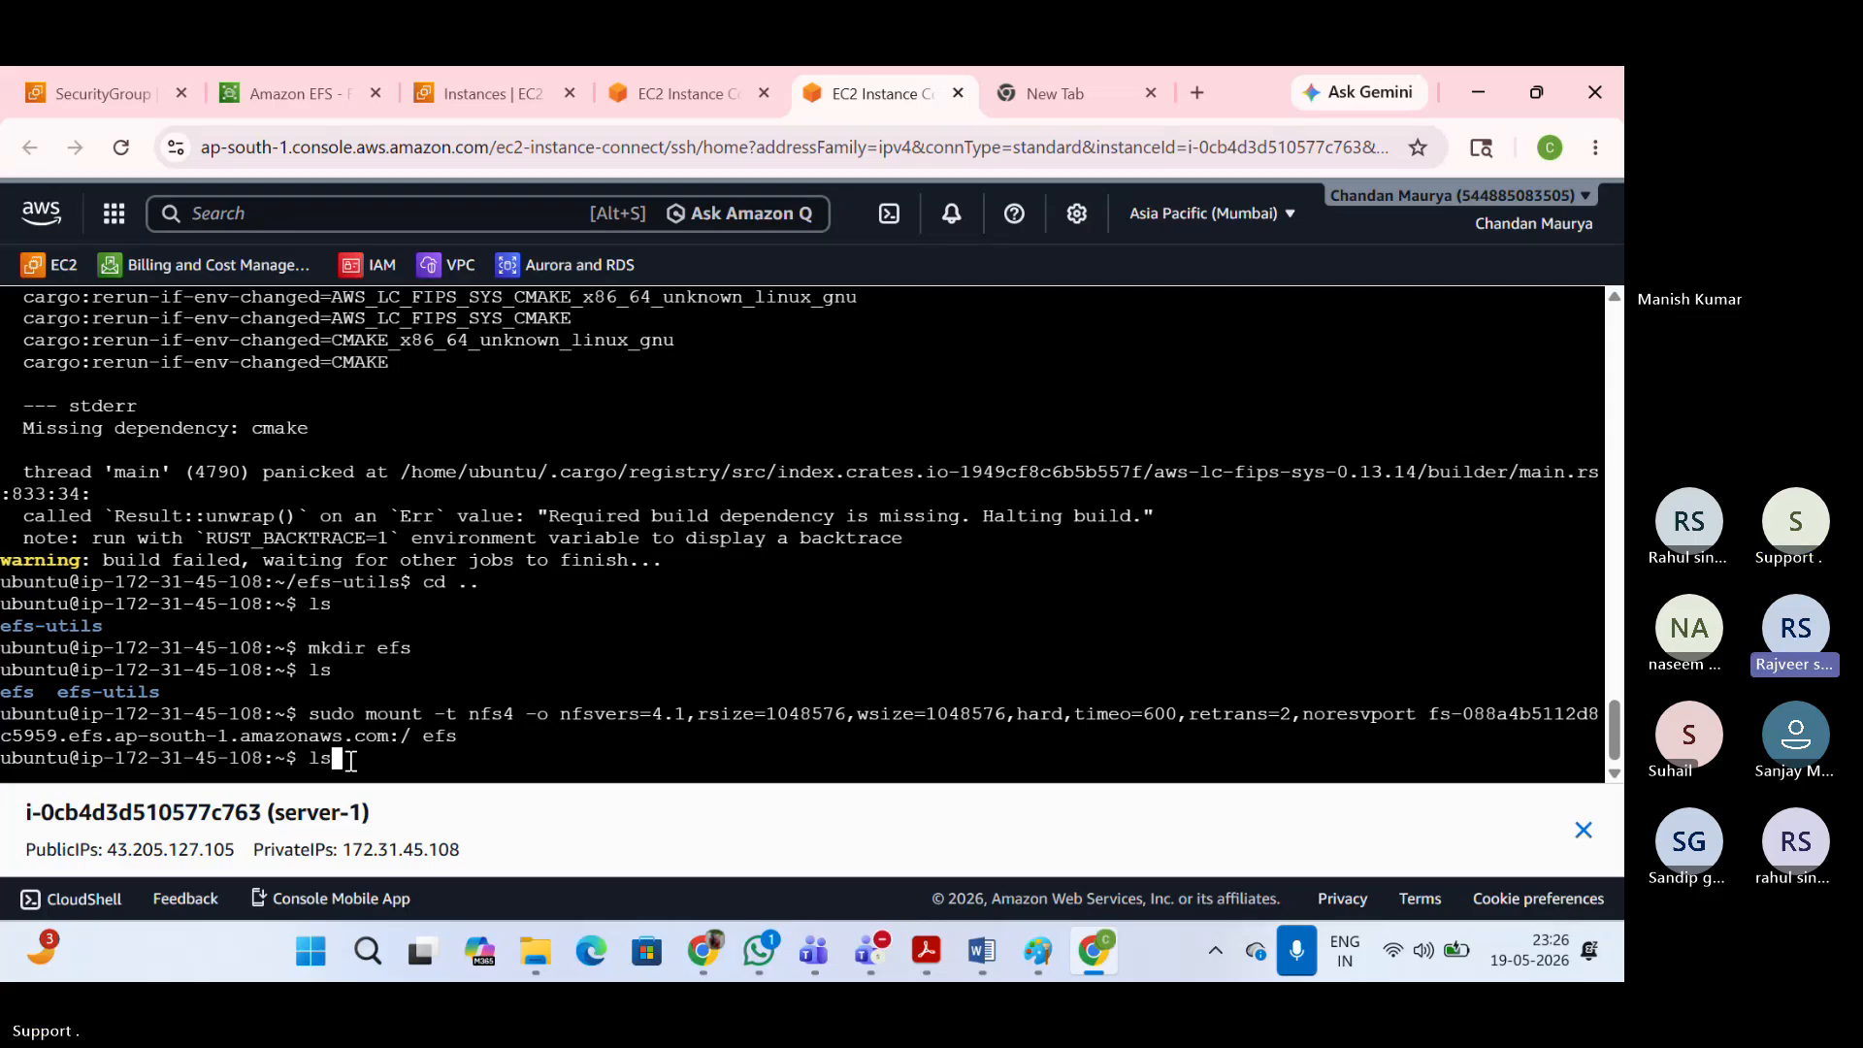
key("BackSpace")
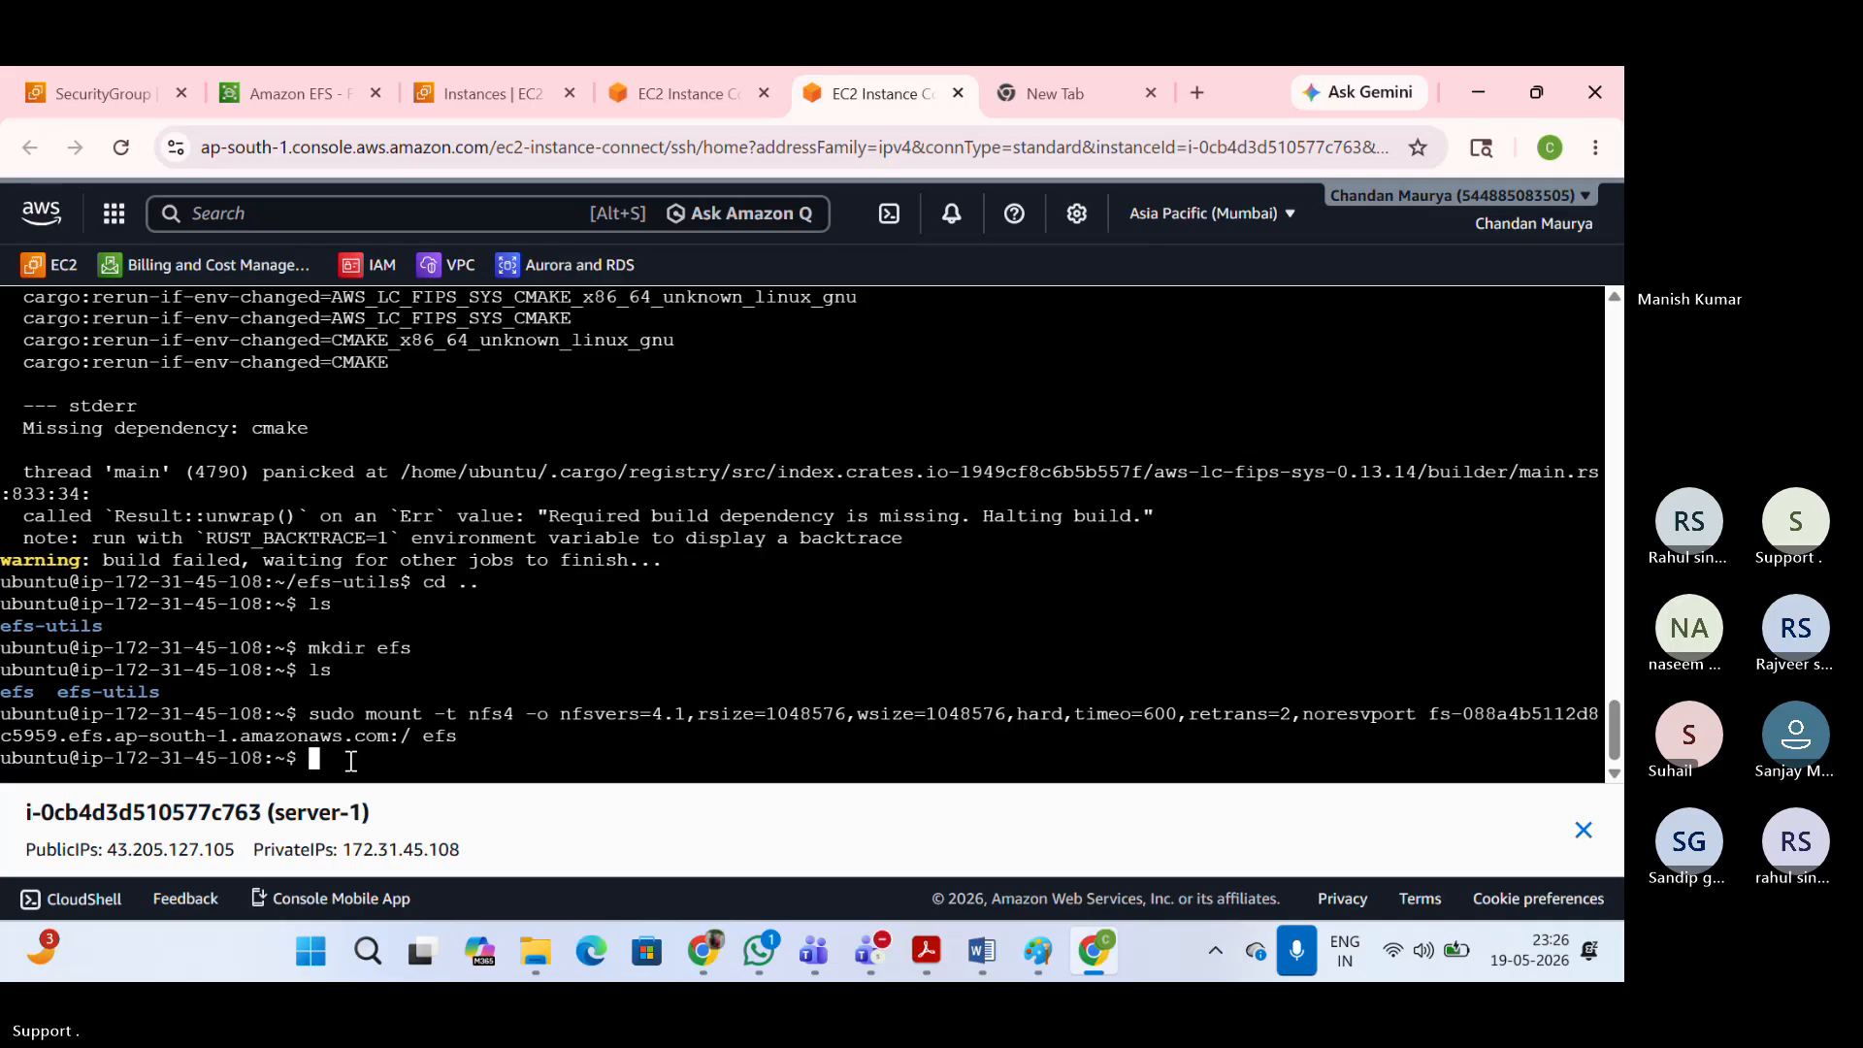
double_click(550, 740)
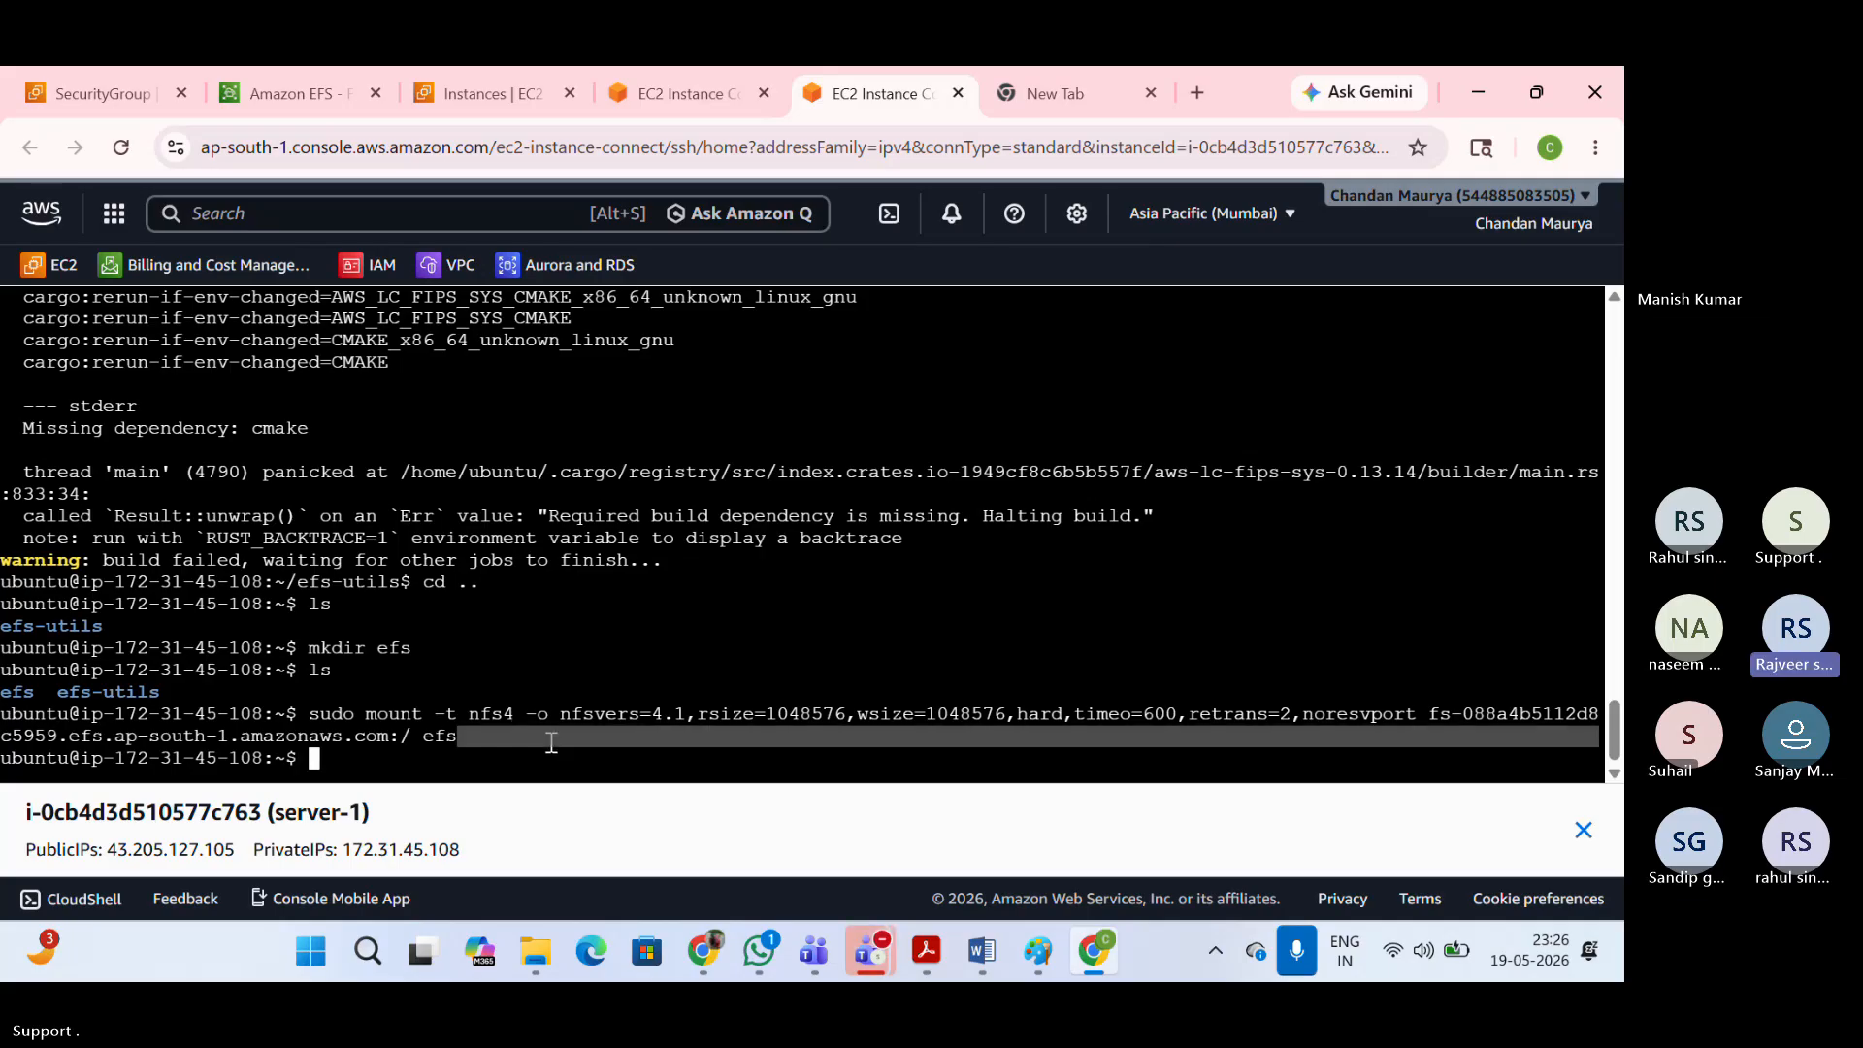
left_click(550, 742)
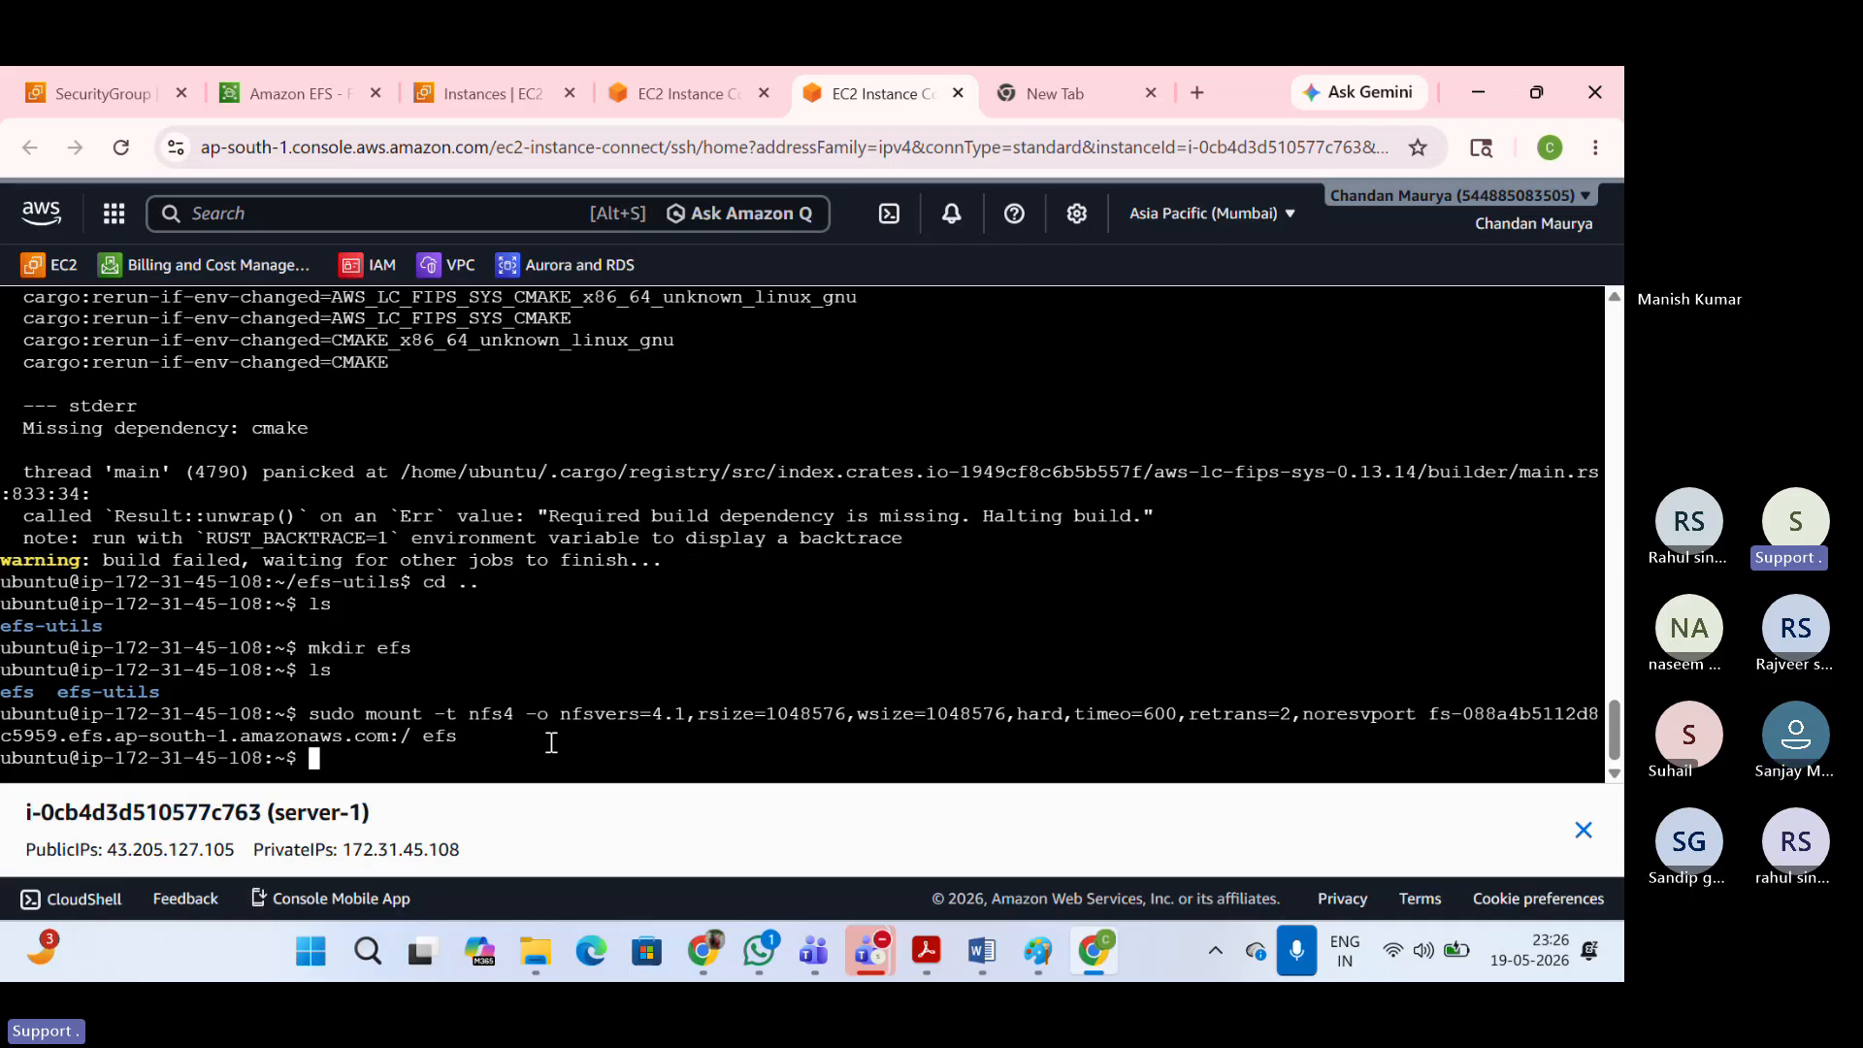
type("df -h")
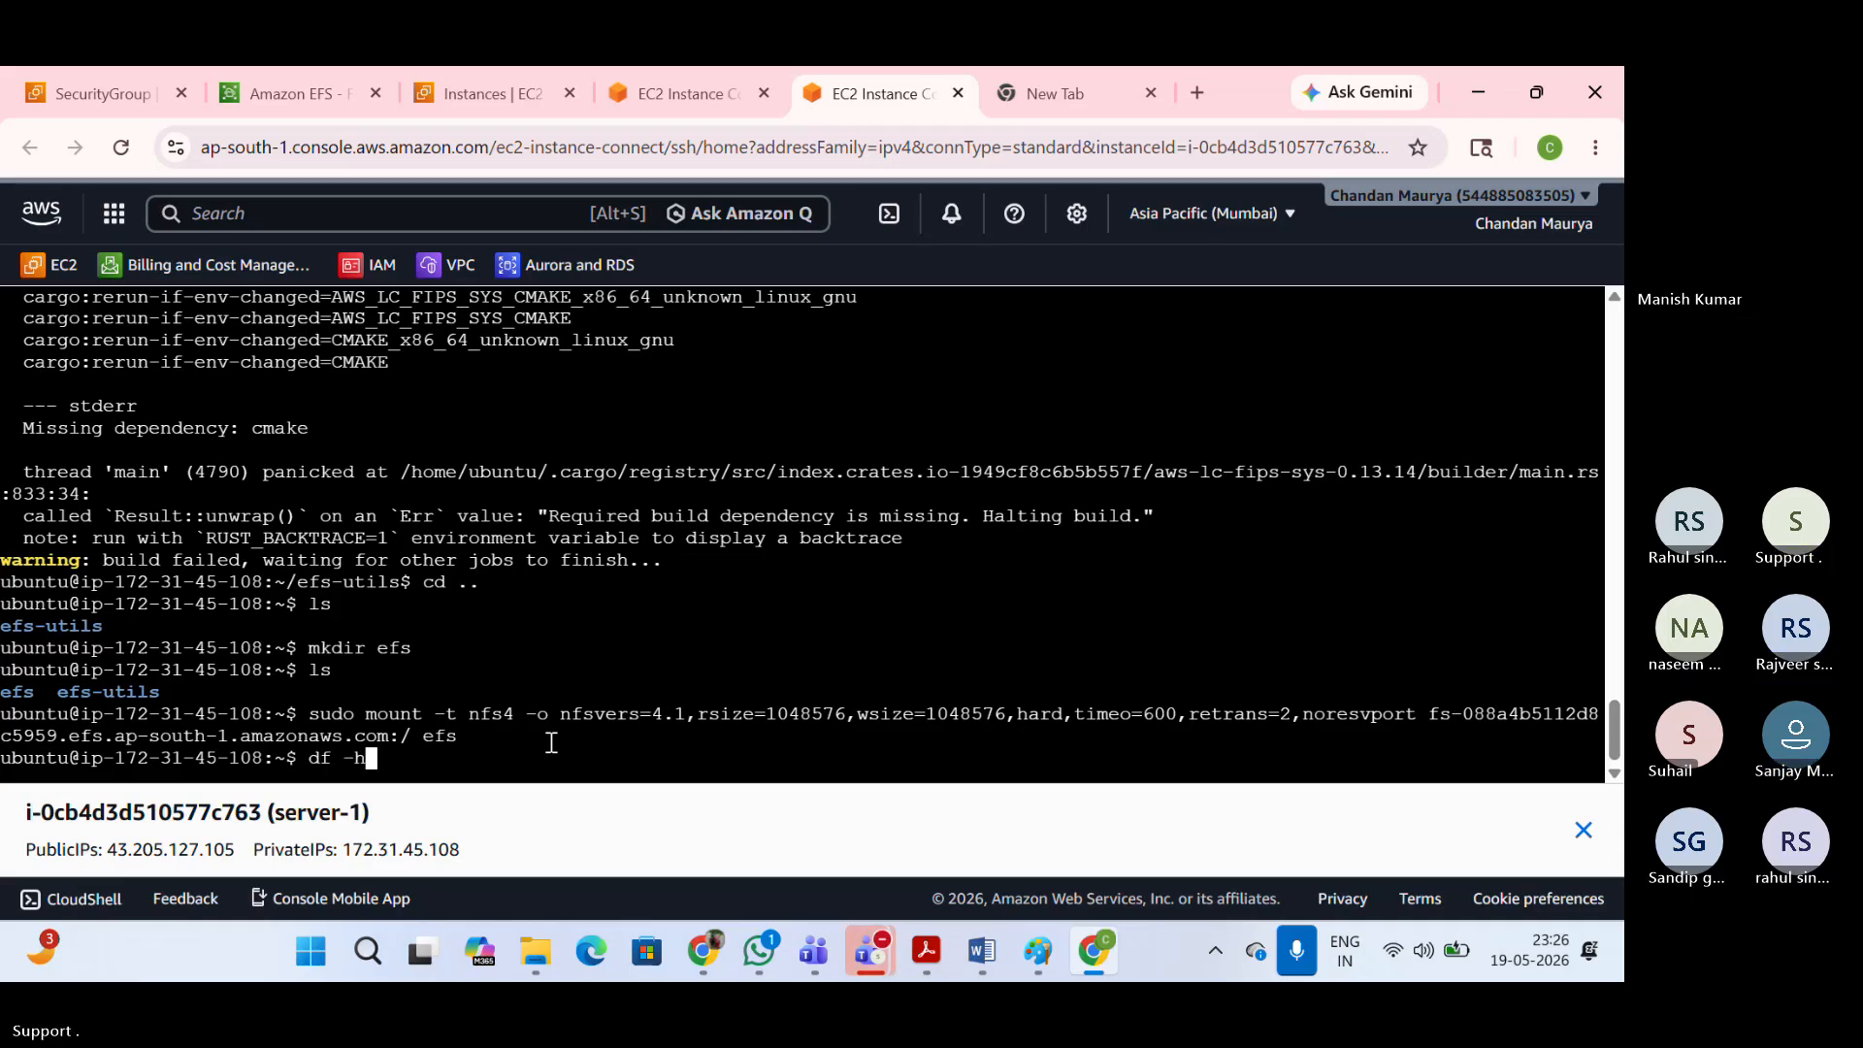
Step: Run df -h on server-1 and highlight the EFS row mounted at /home/ubuntu/efs
key("Return")
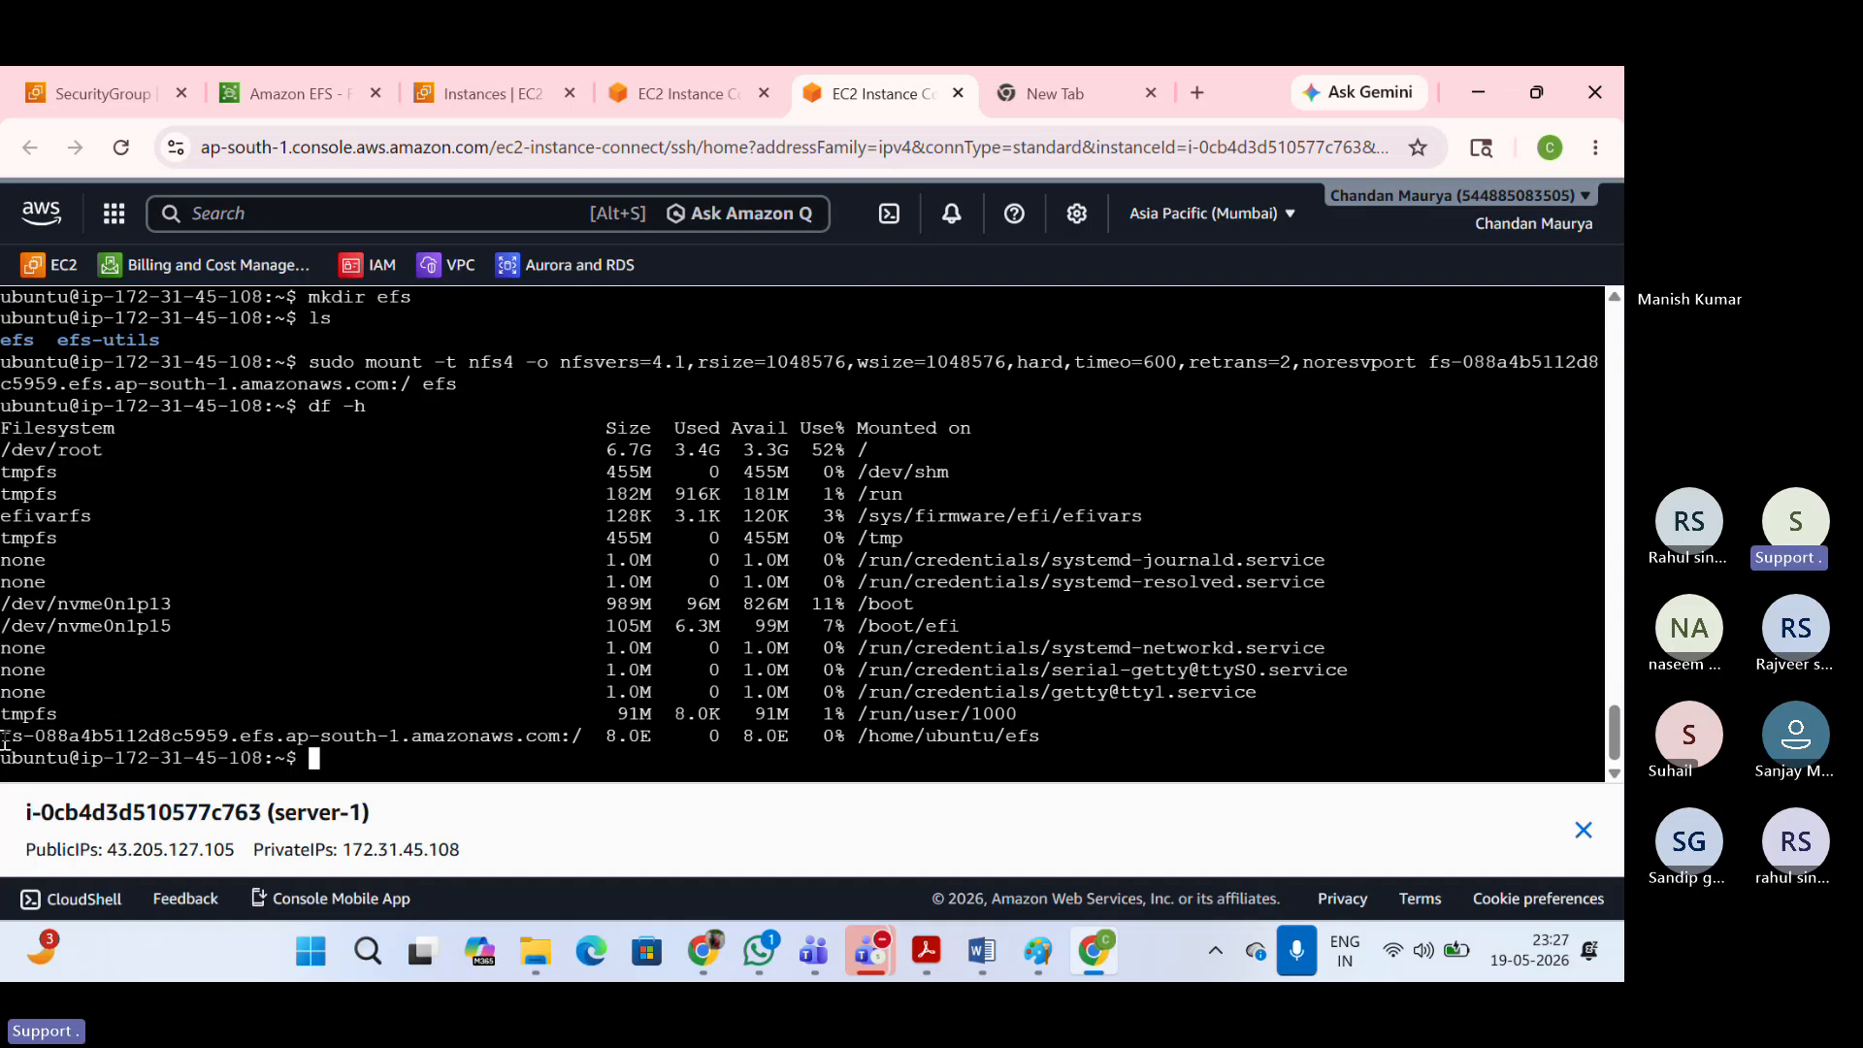
left_click_drag(3, 741, 152, 746)
left_click_drag(472, 764, 776, 738)
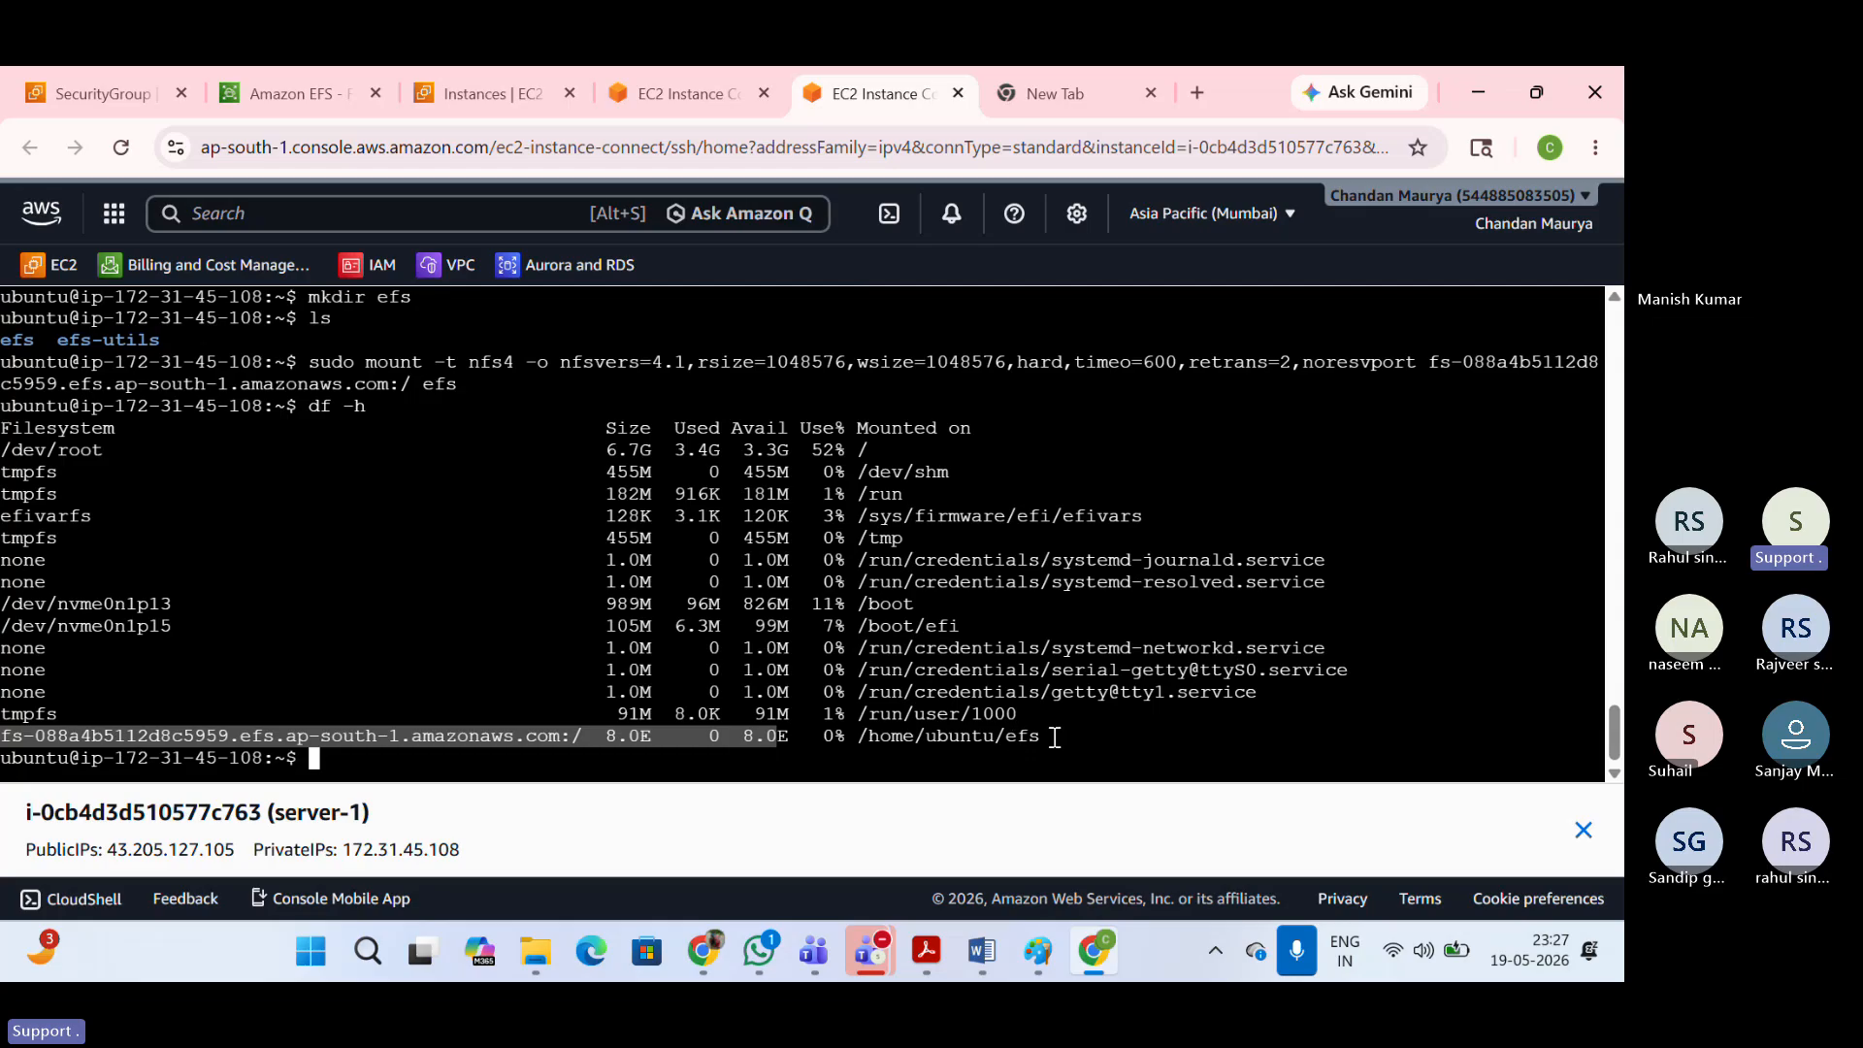
left_click_drag(1050, 737, 812, 722)
left_click(885, 734)
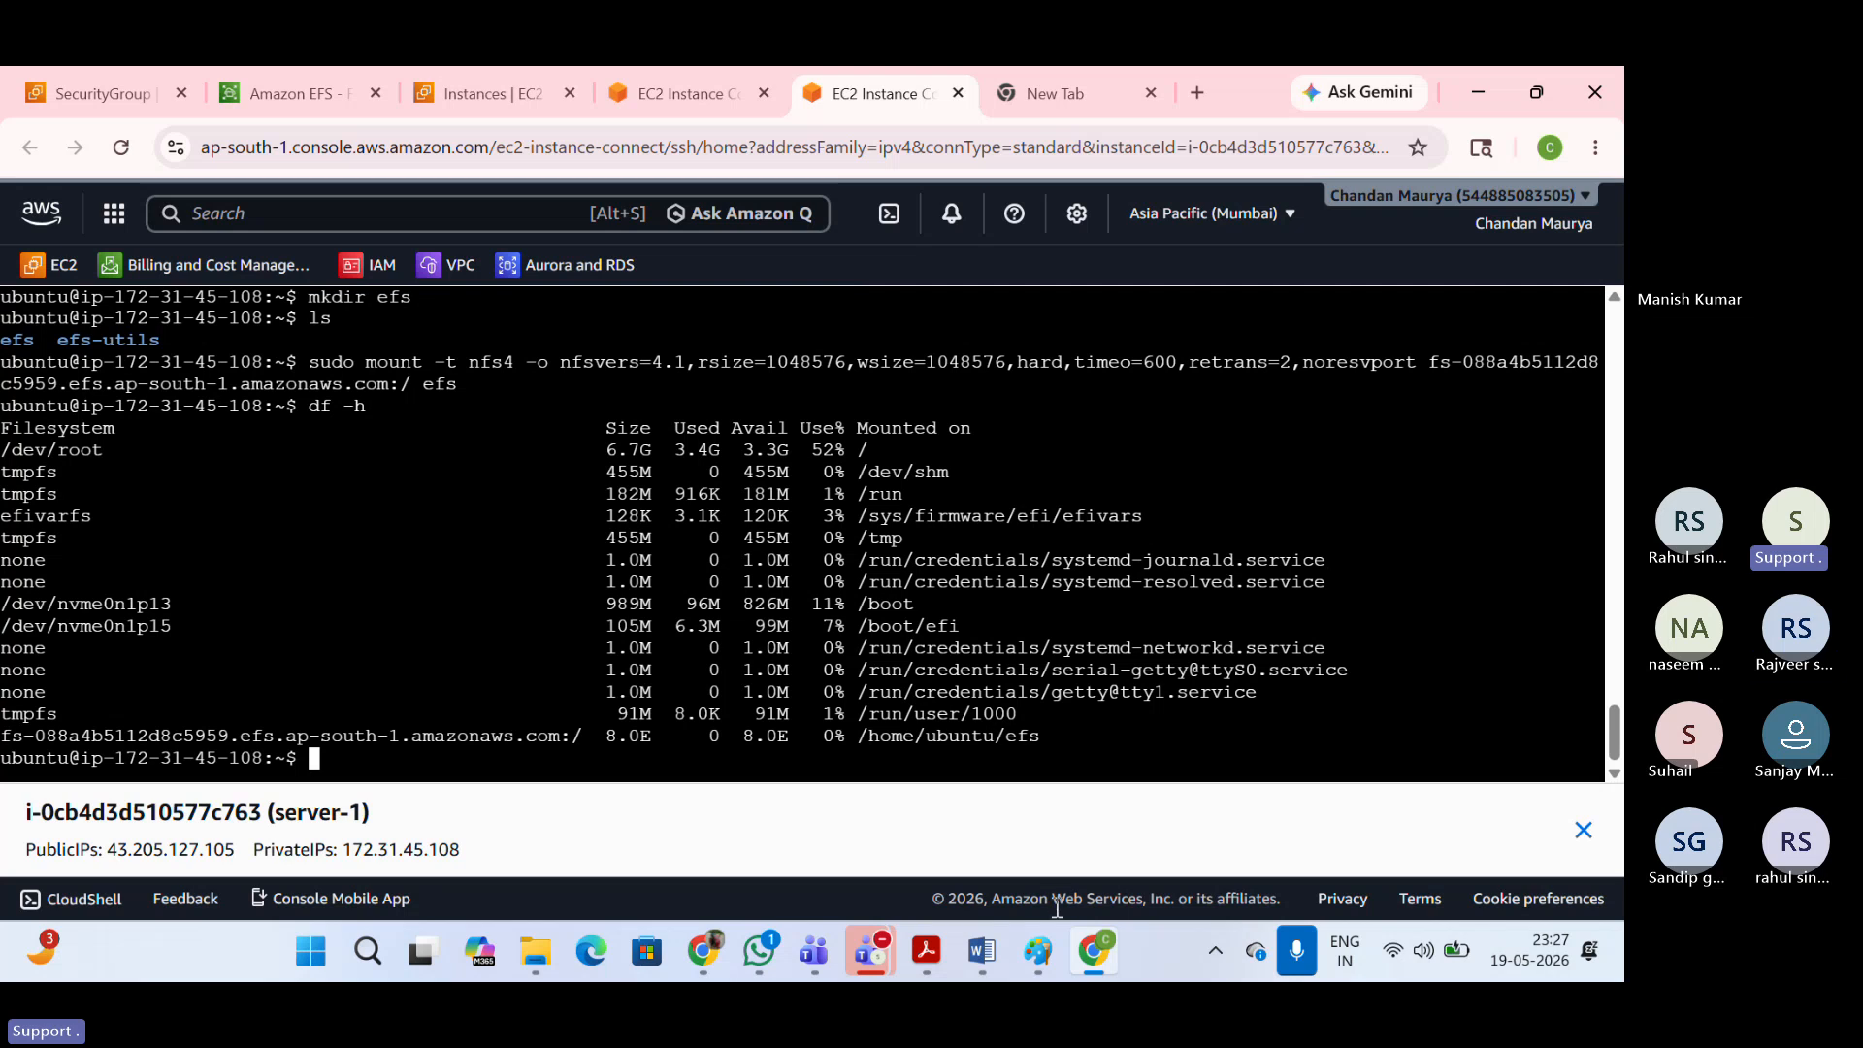
Step: Check server-2's terminal, return to server-1, and bring the Paint diagram forward
left_click(658, 70)
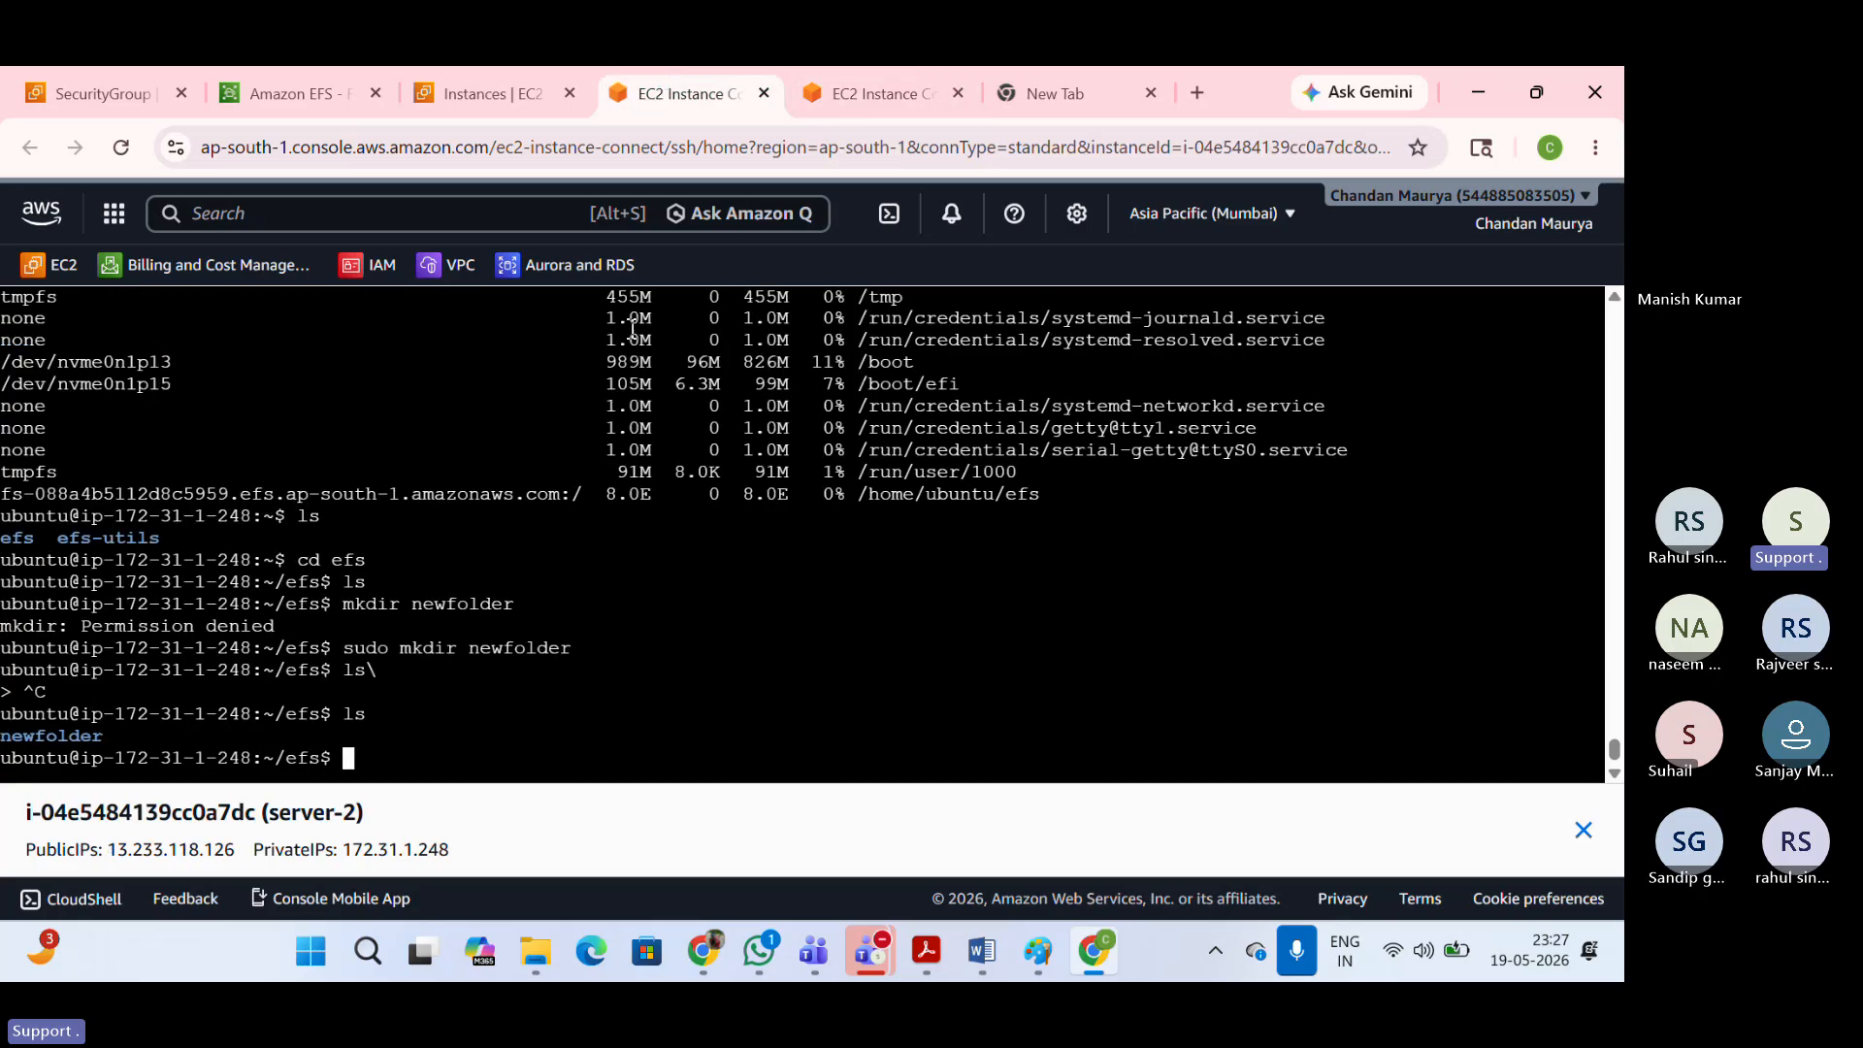
left_click(859, 100)
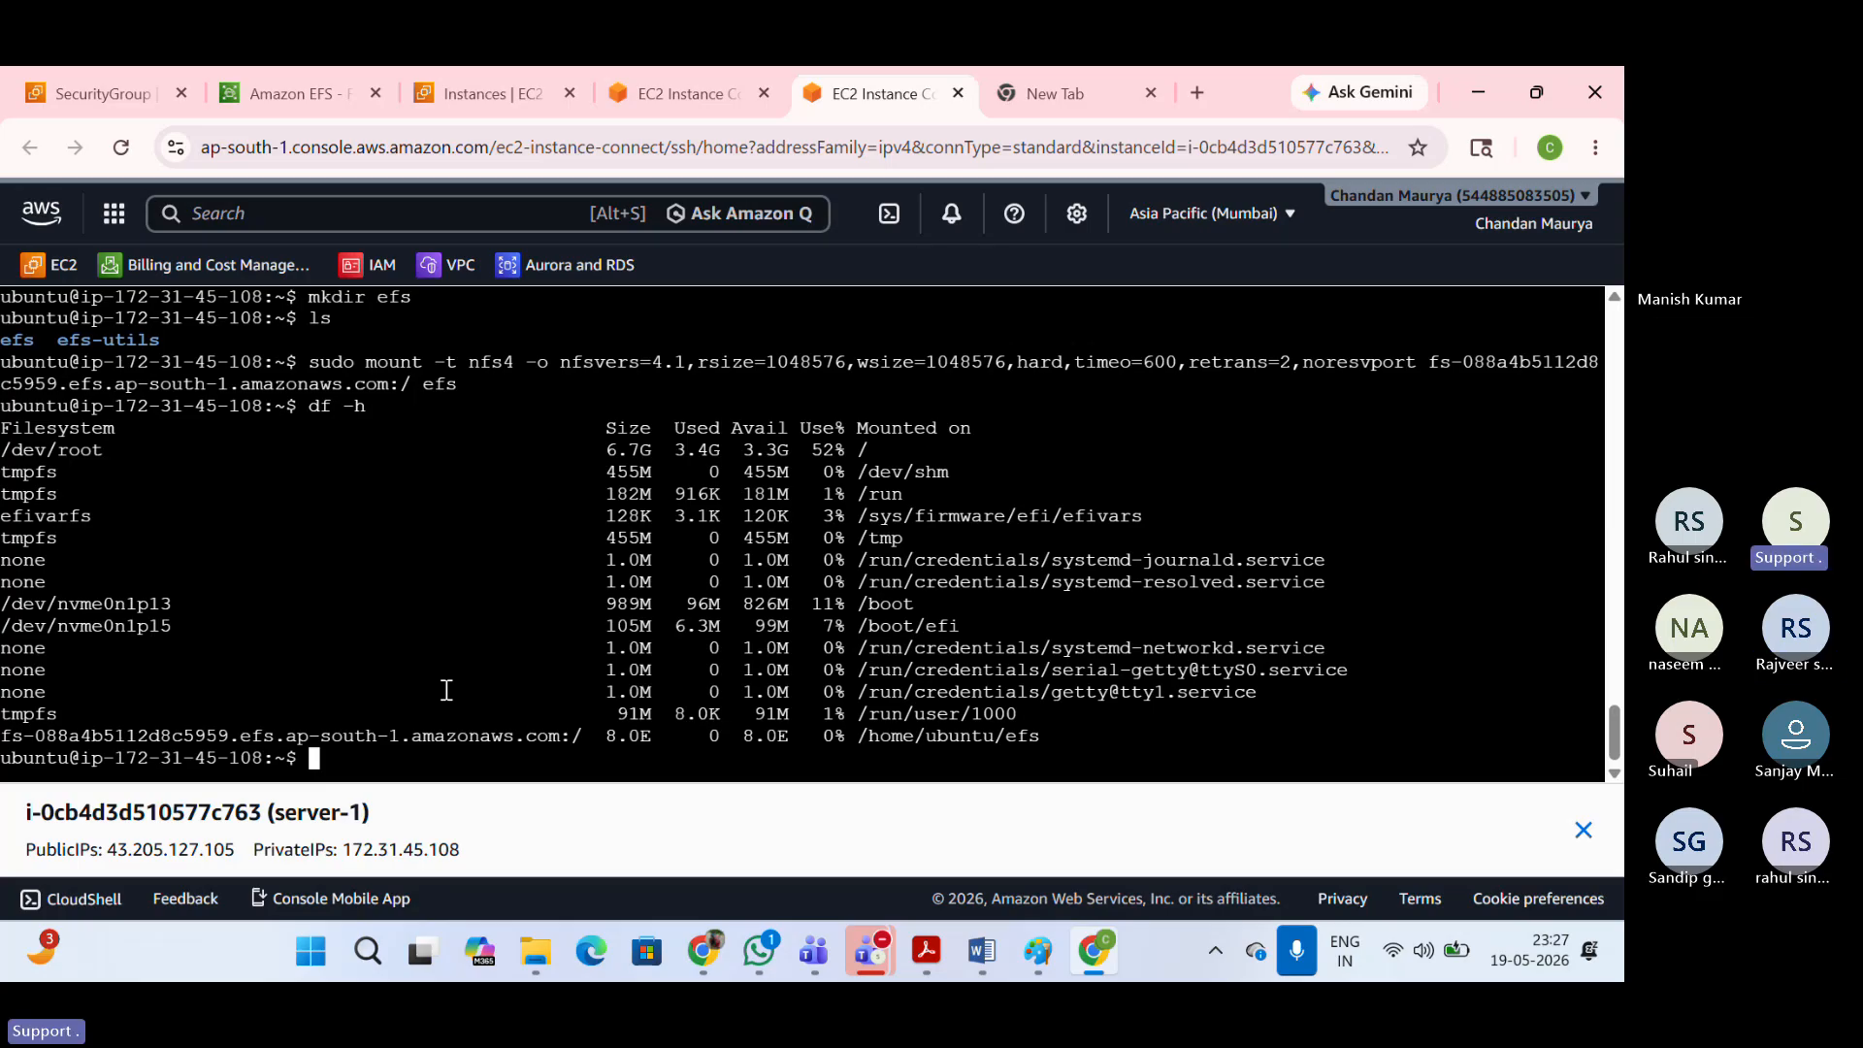
left_click(1038, 951)
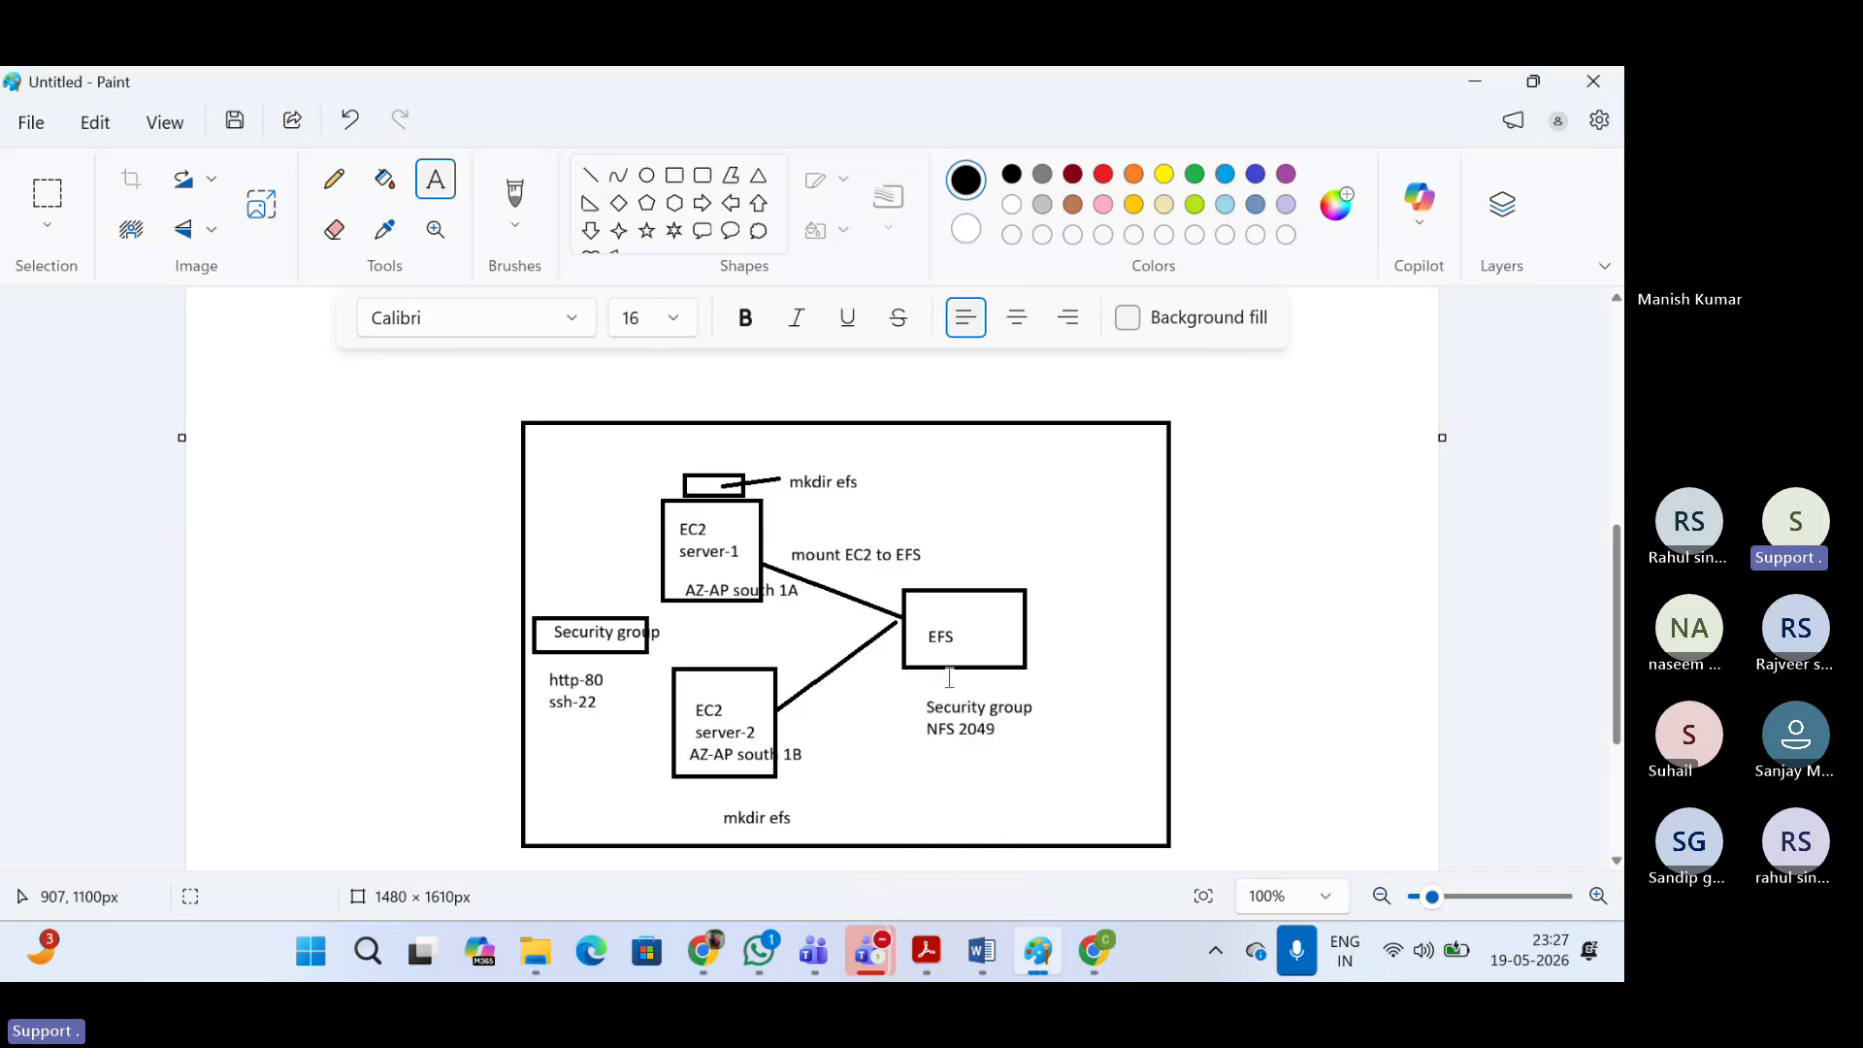
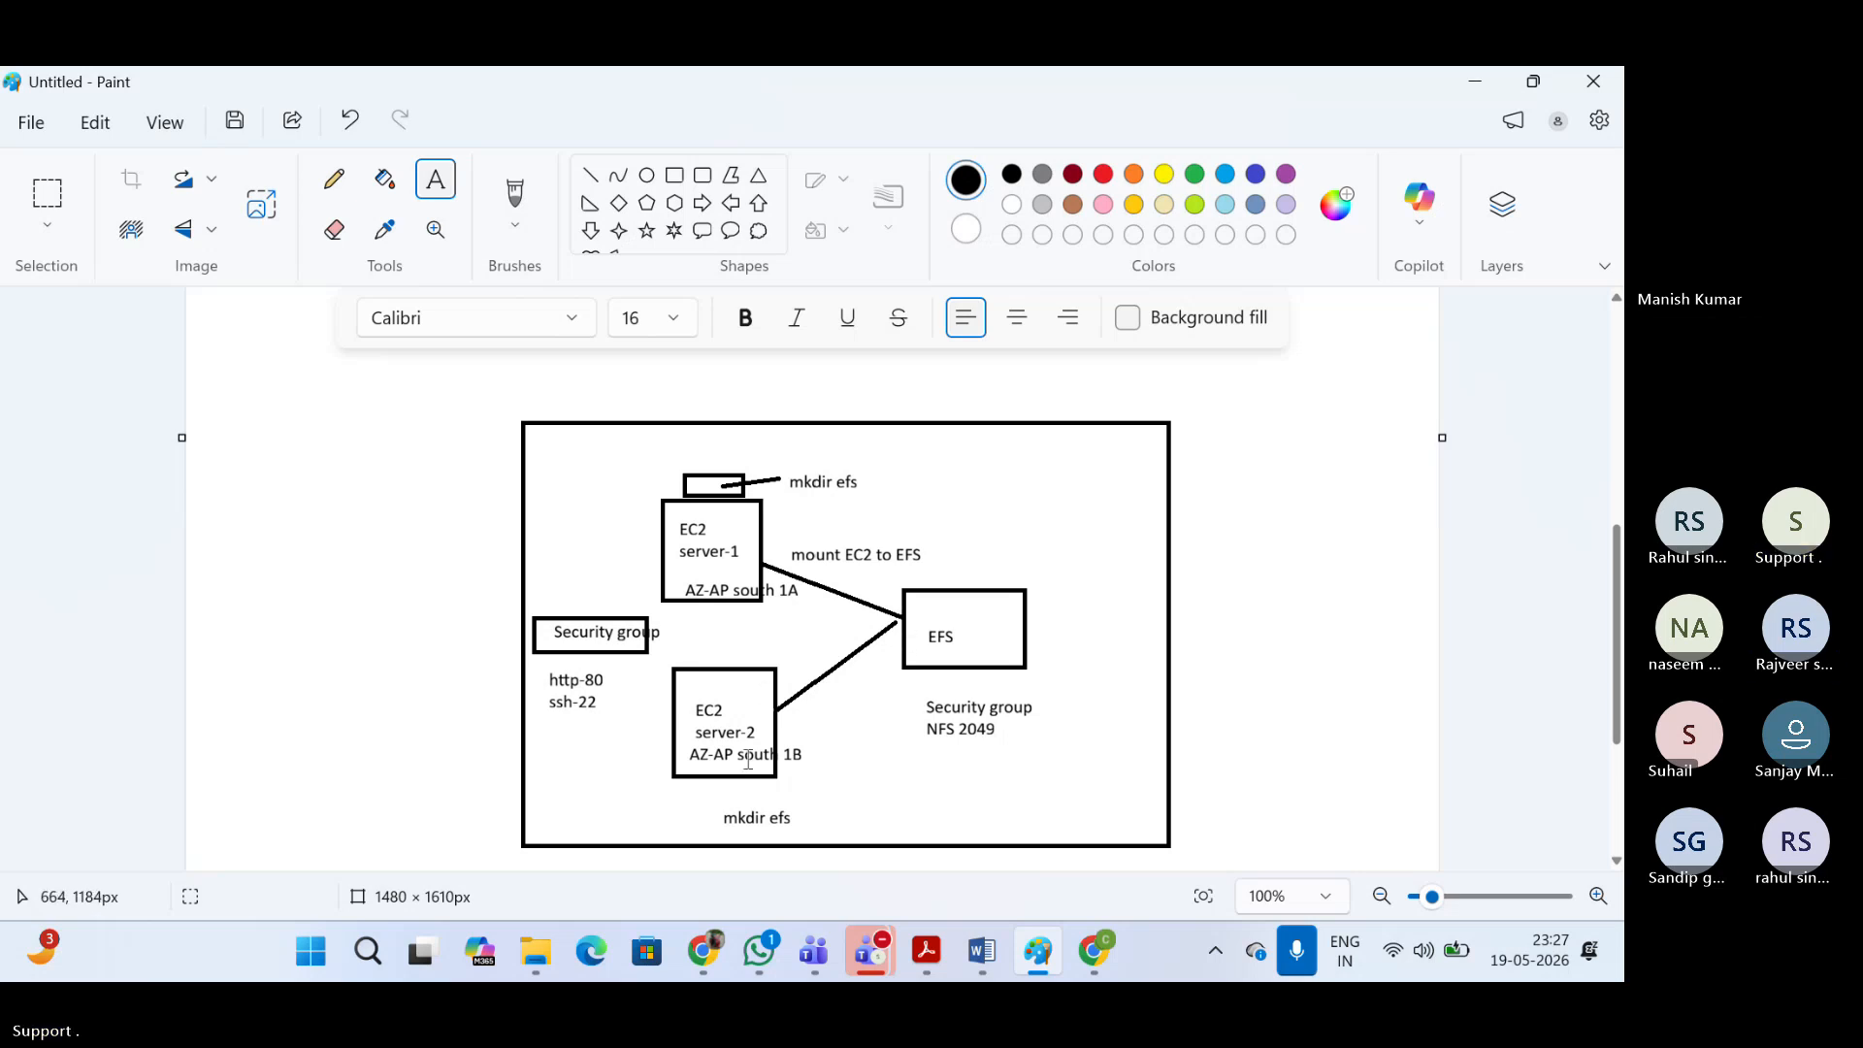
Step: On server-1, run ls, cd efs and ls to show newfolder inside the EFS mount
key("alt+Tab")
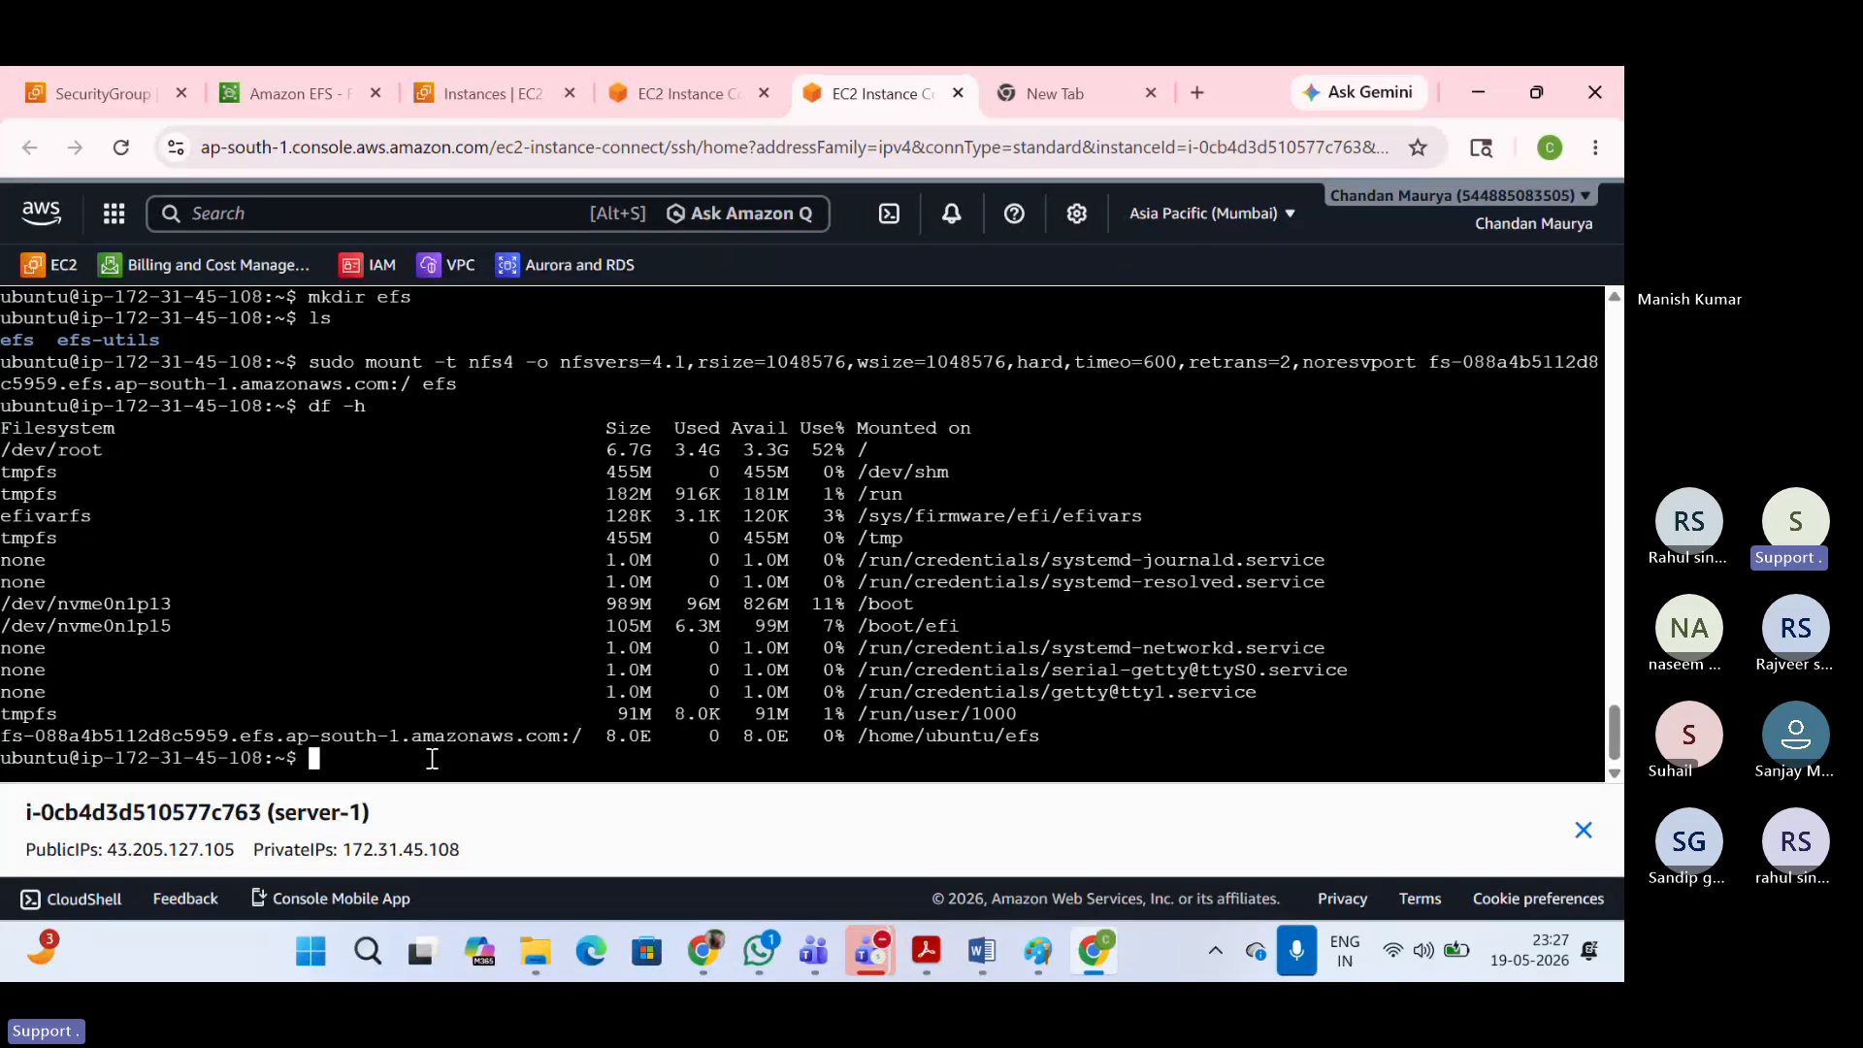
type("ls")
key("Return")
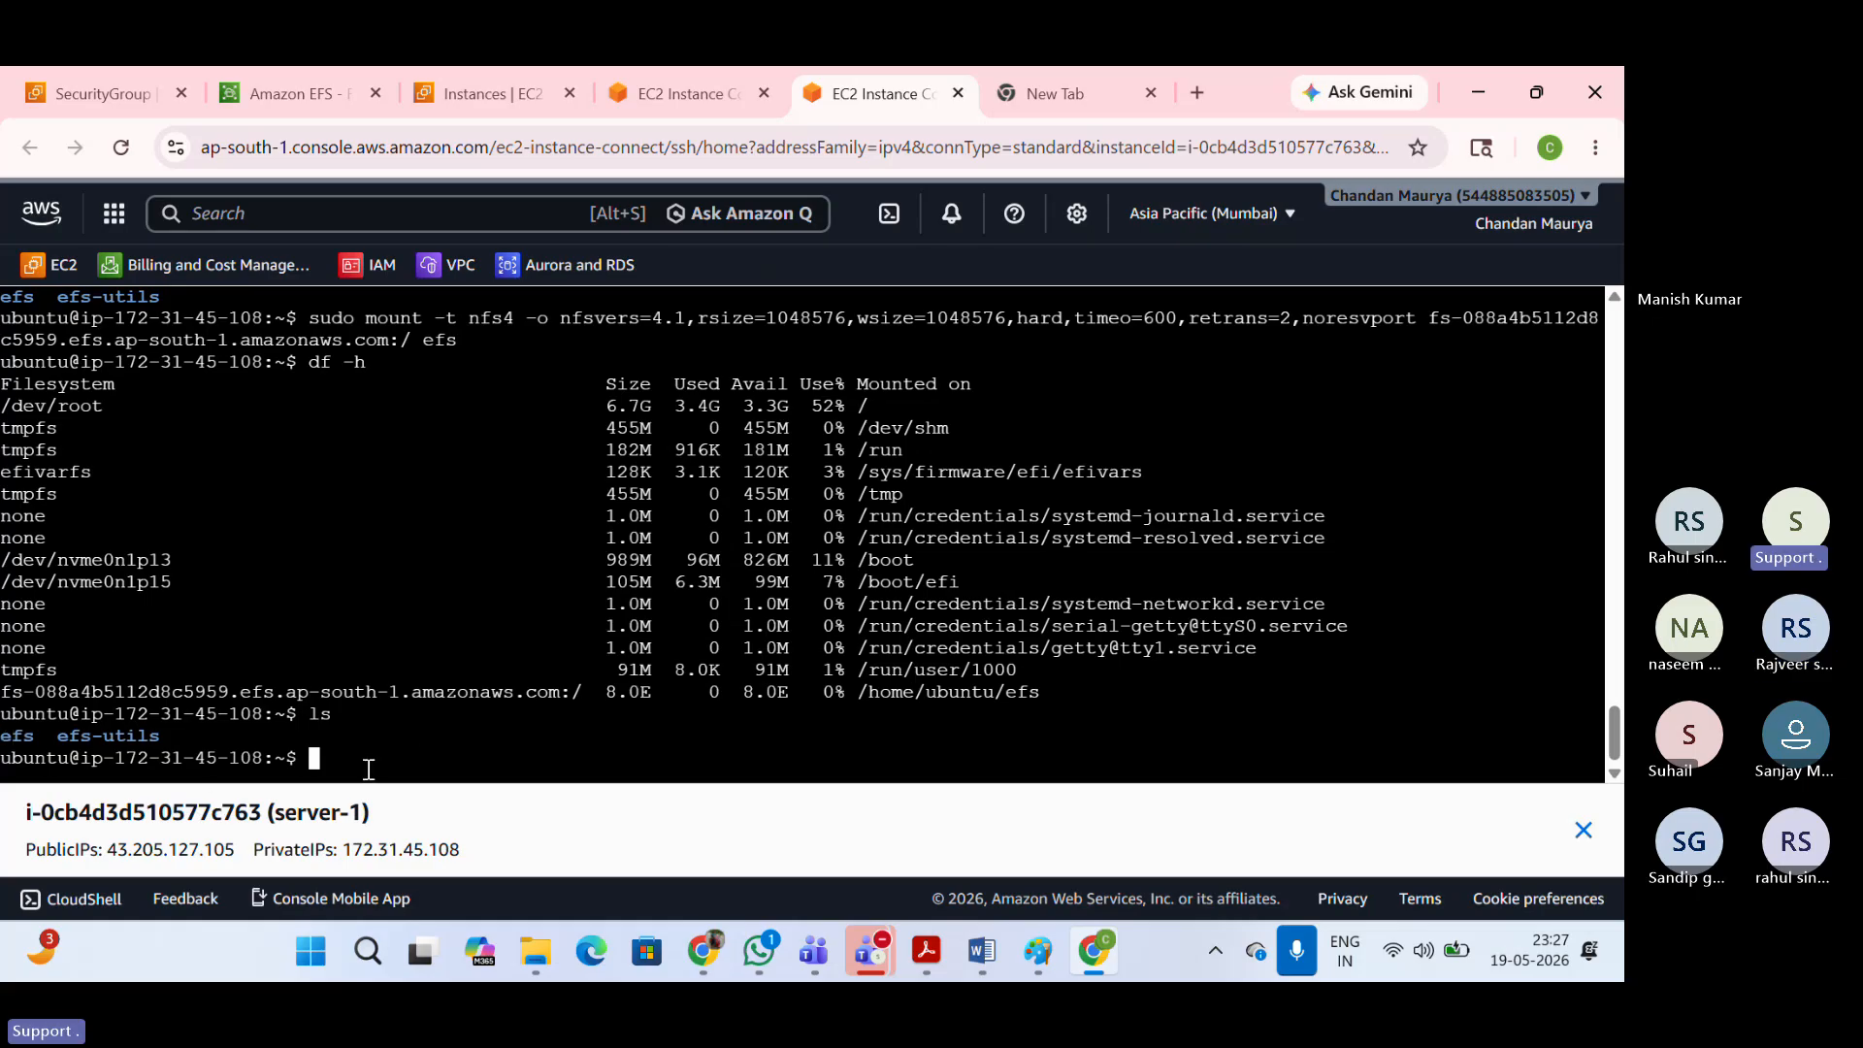
type("cd efs")
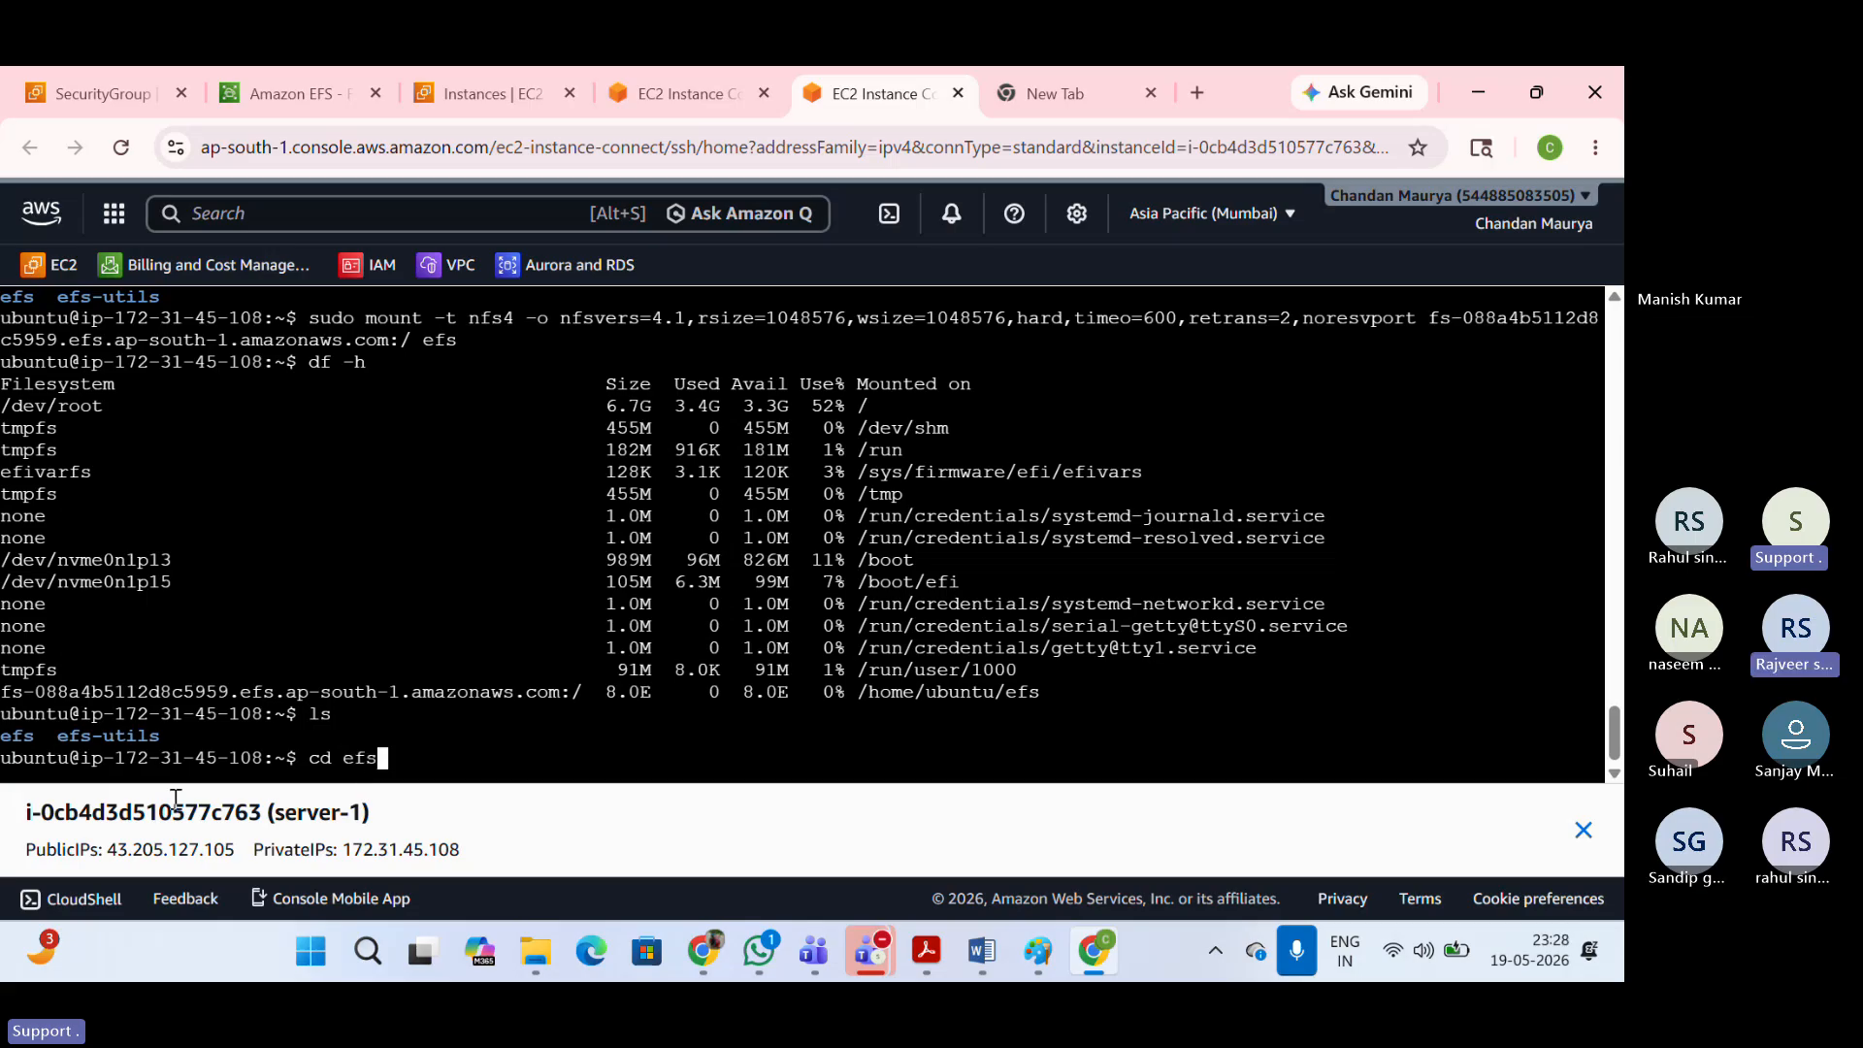
key("Return")
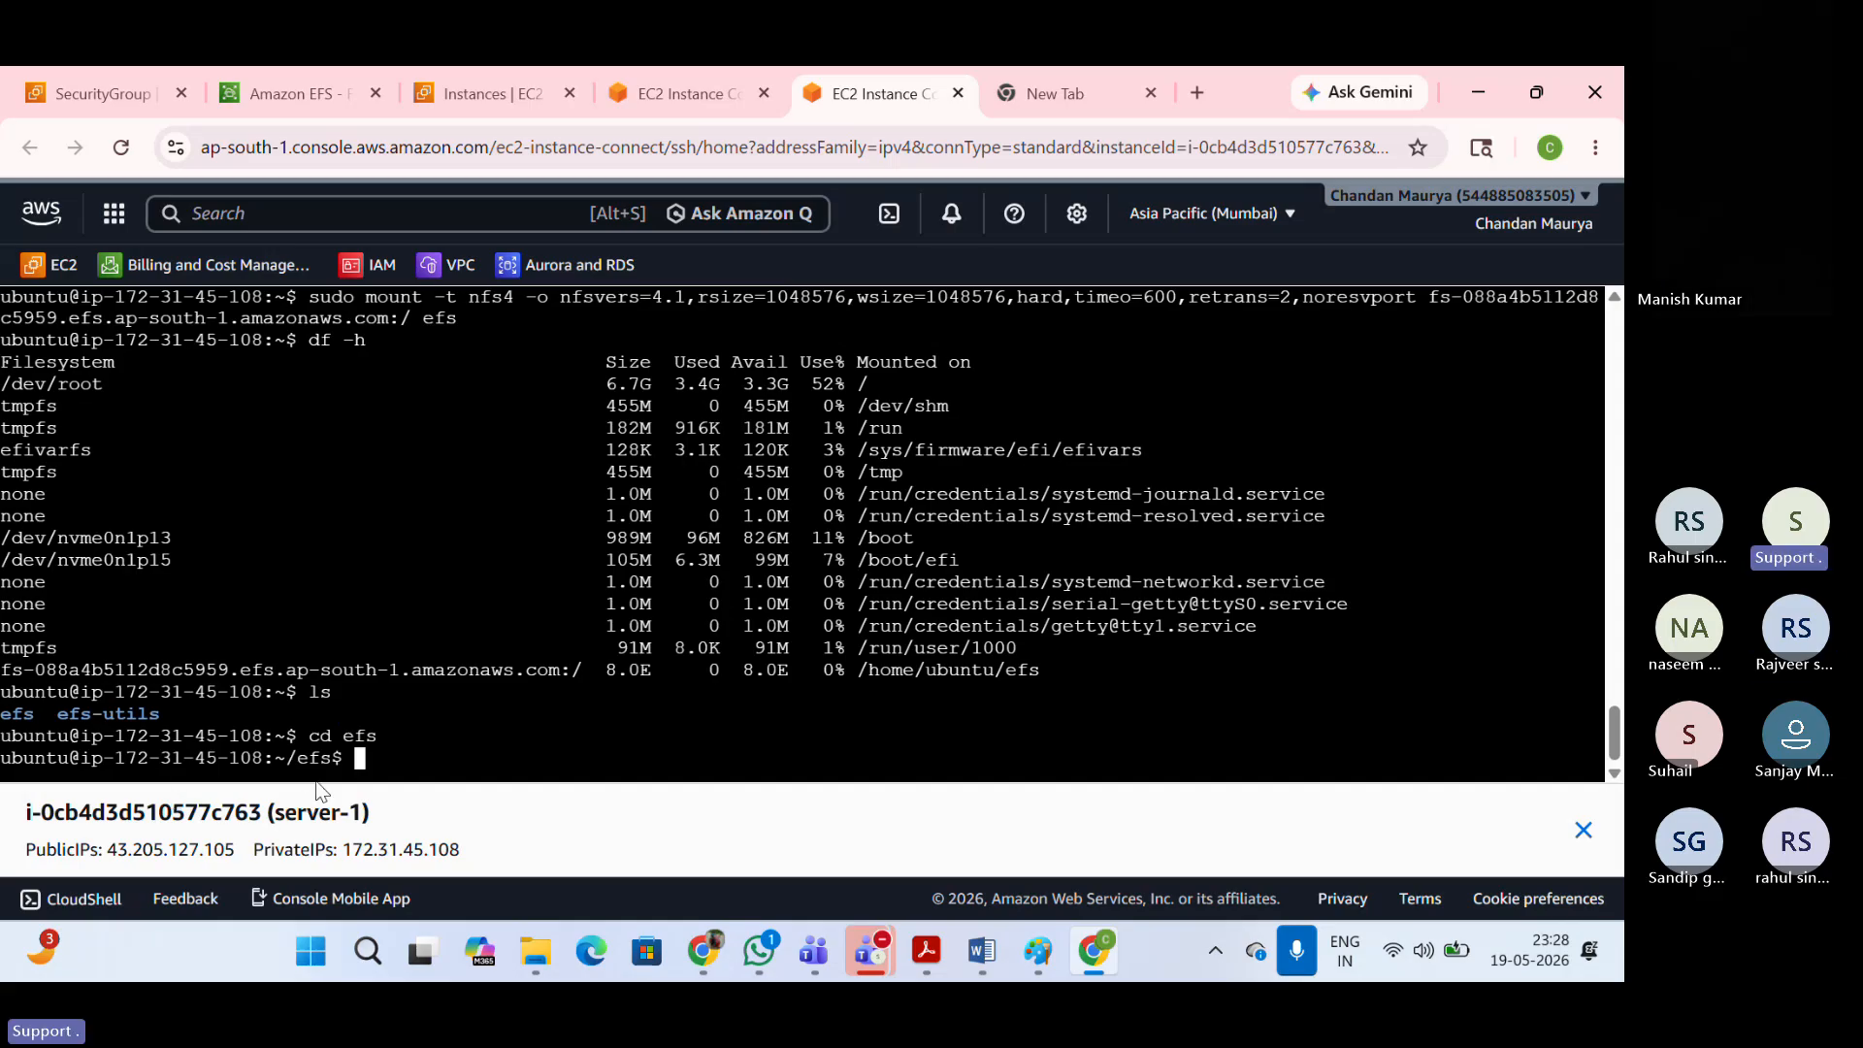
type("ls")
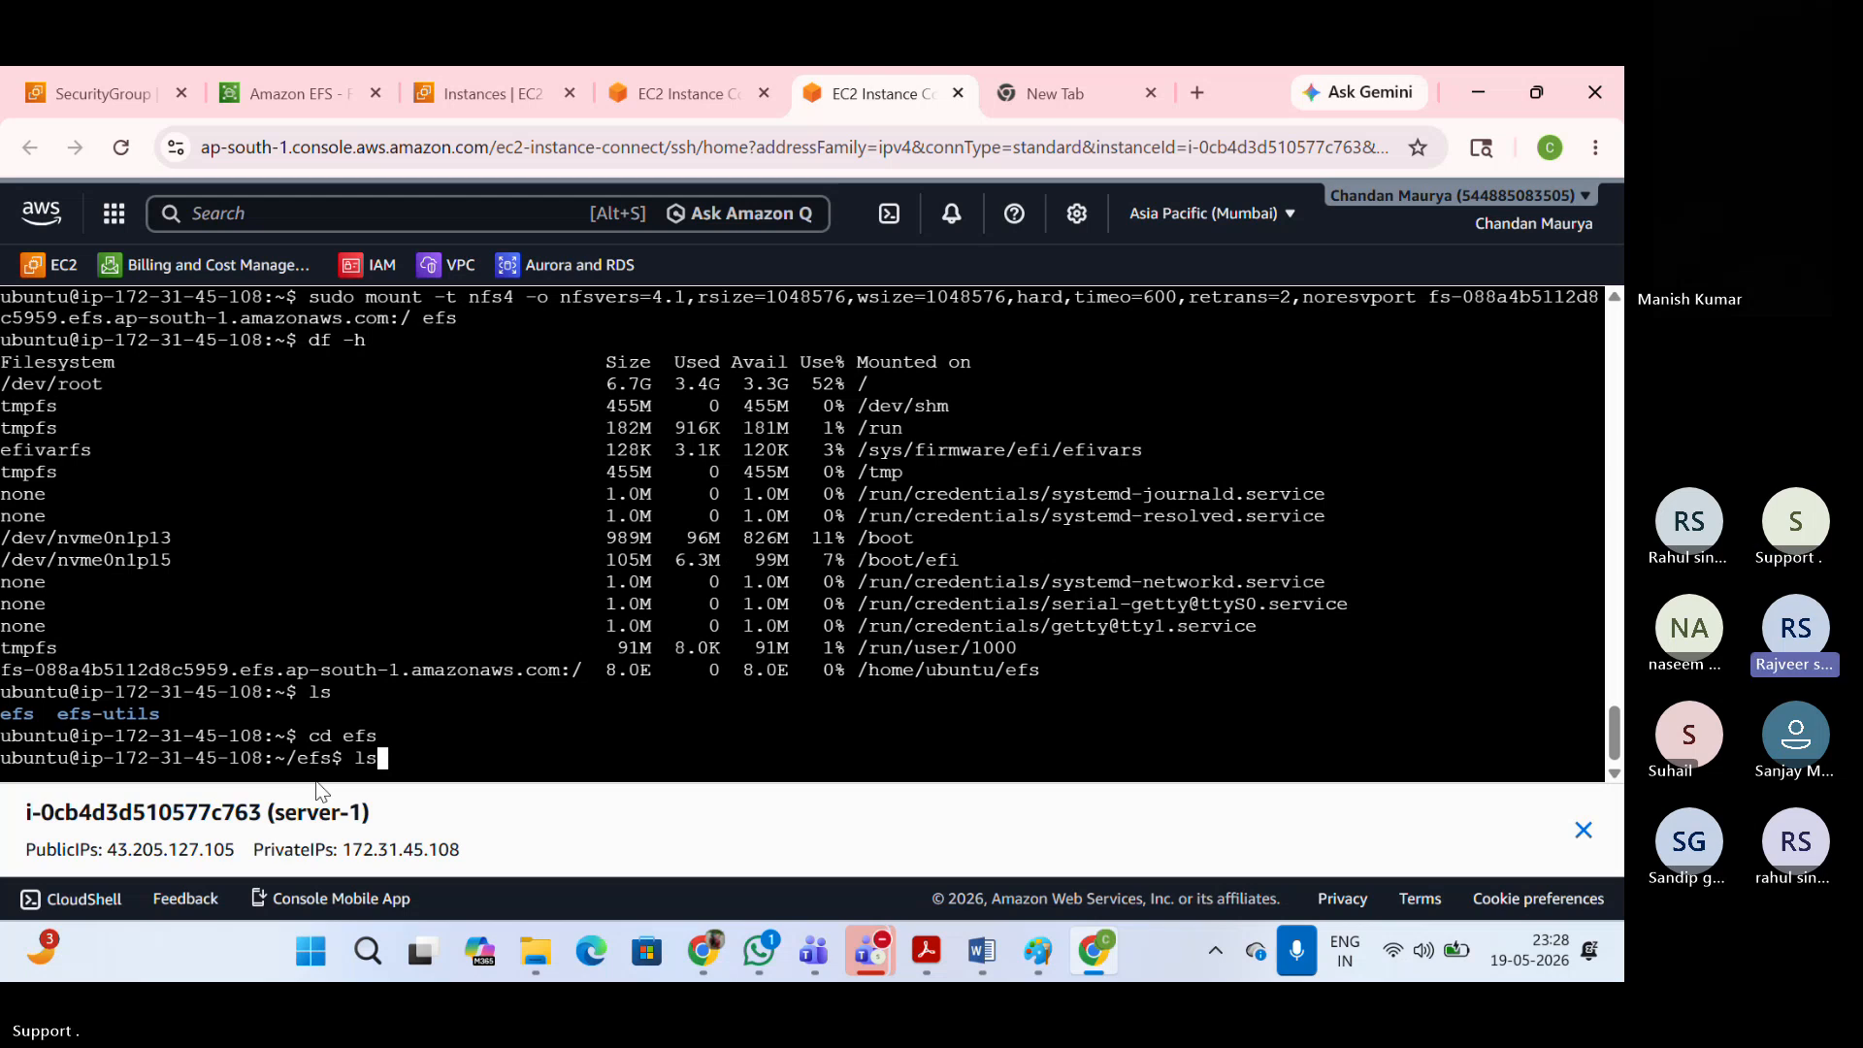
key("Return")
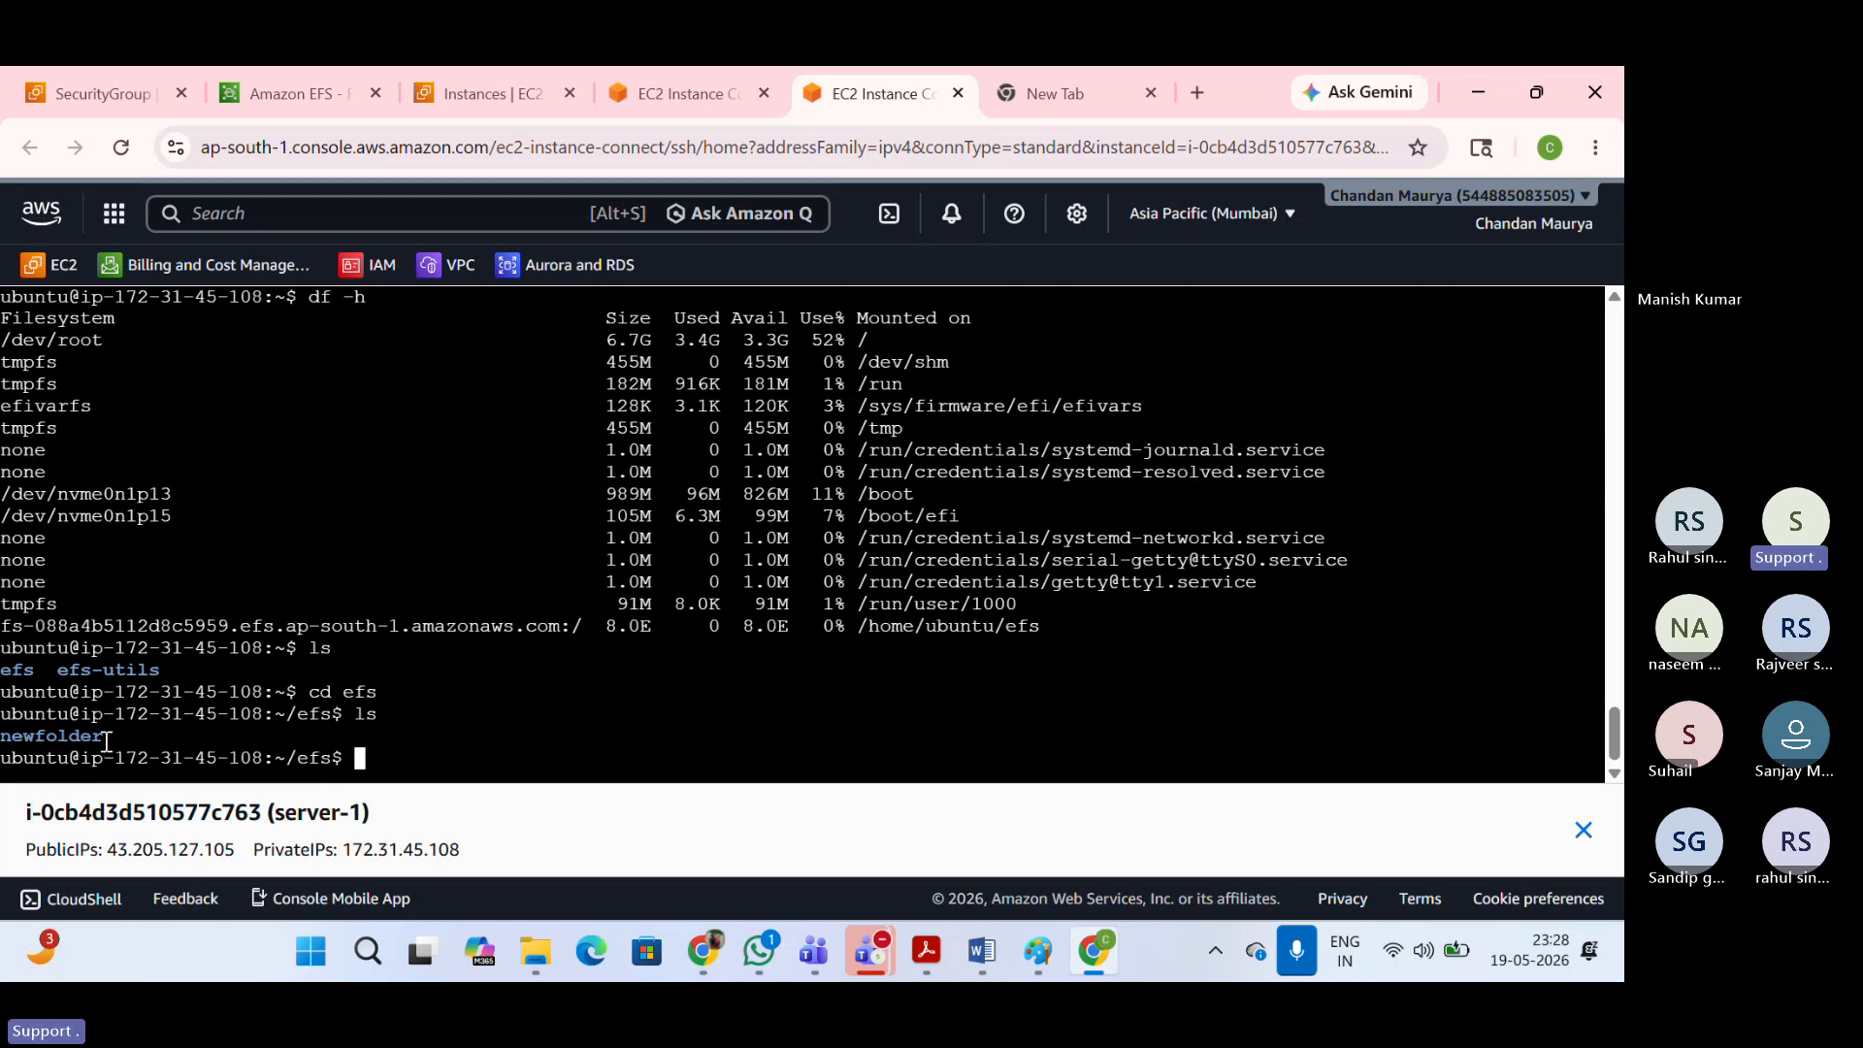
mouse_move(105, 738)
left_mouse_down()
mouse_move(6, 734)
mouse_move(110, 738)
left_mouse_up()
left_click(392, 729)
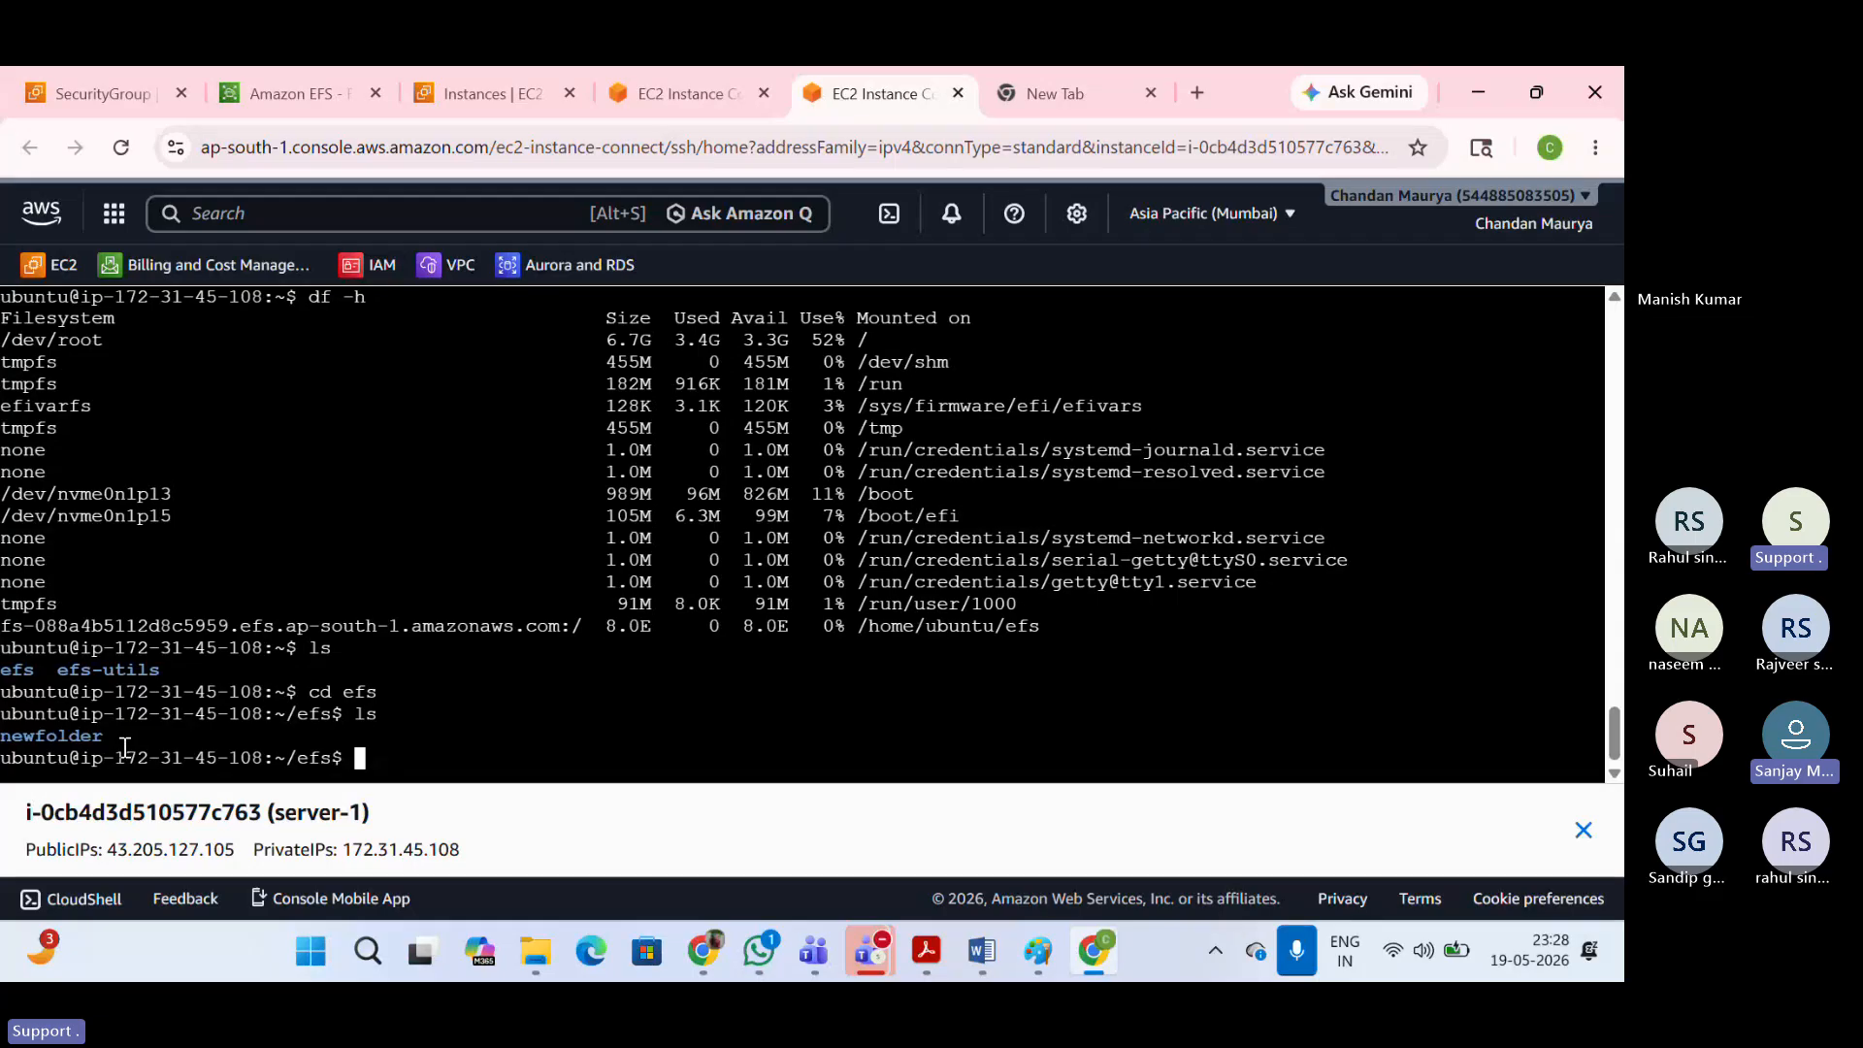
left_click(706, 77)
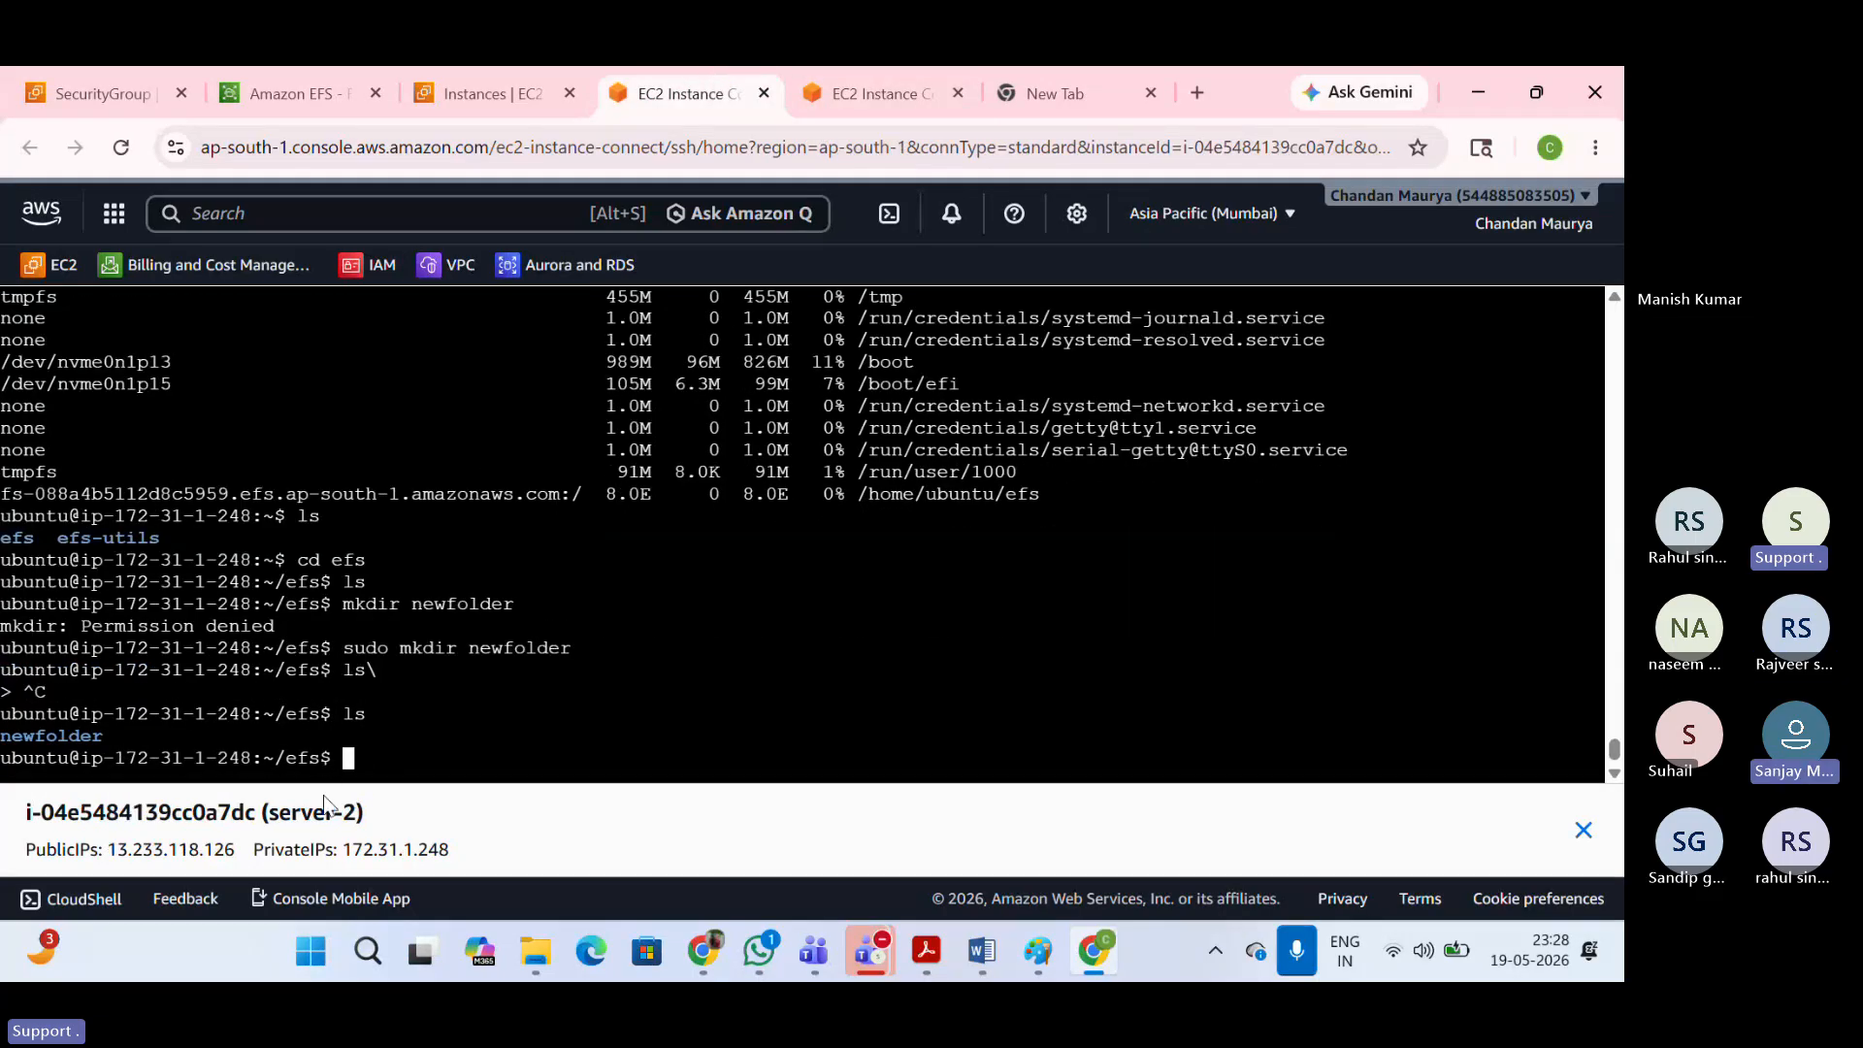
left_click(844, 79)
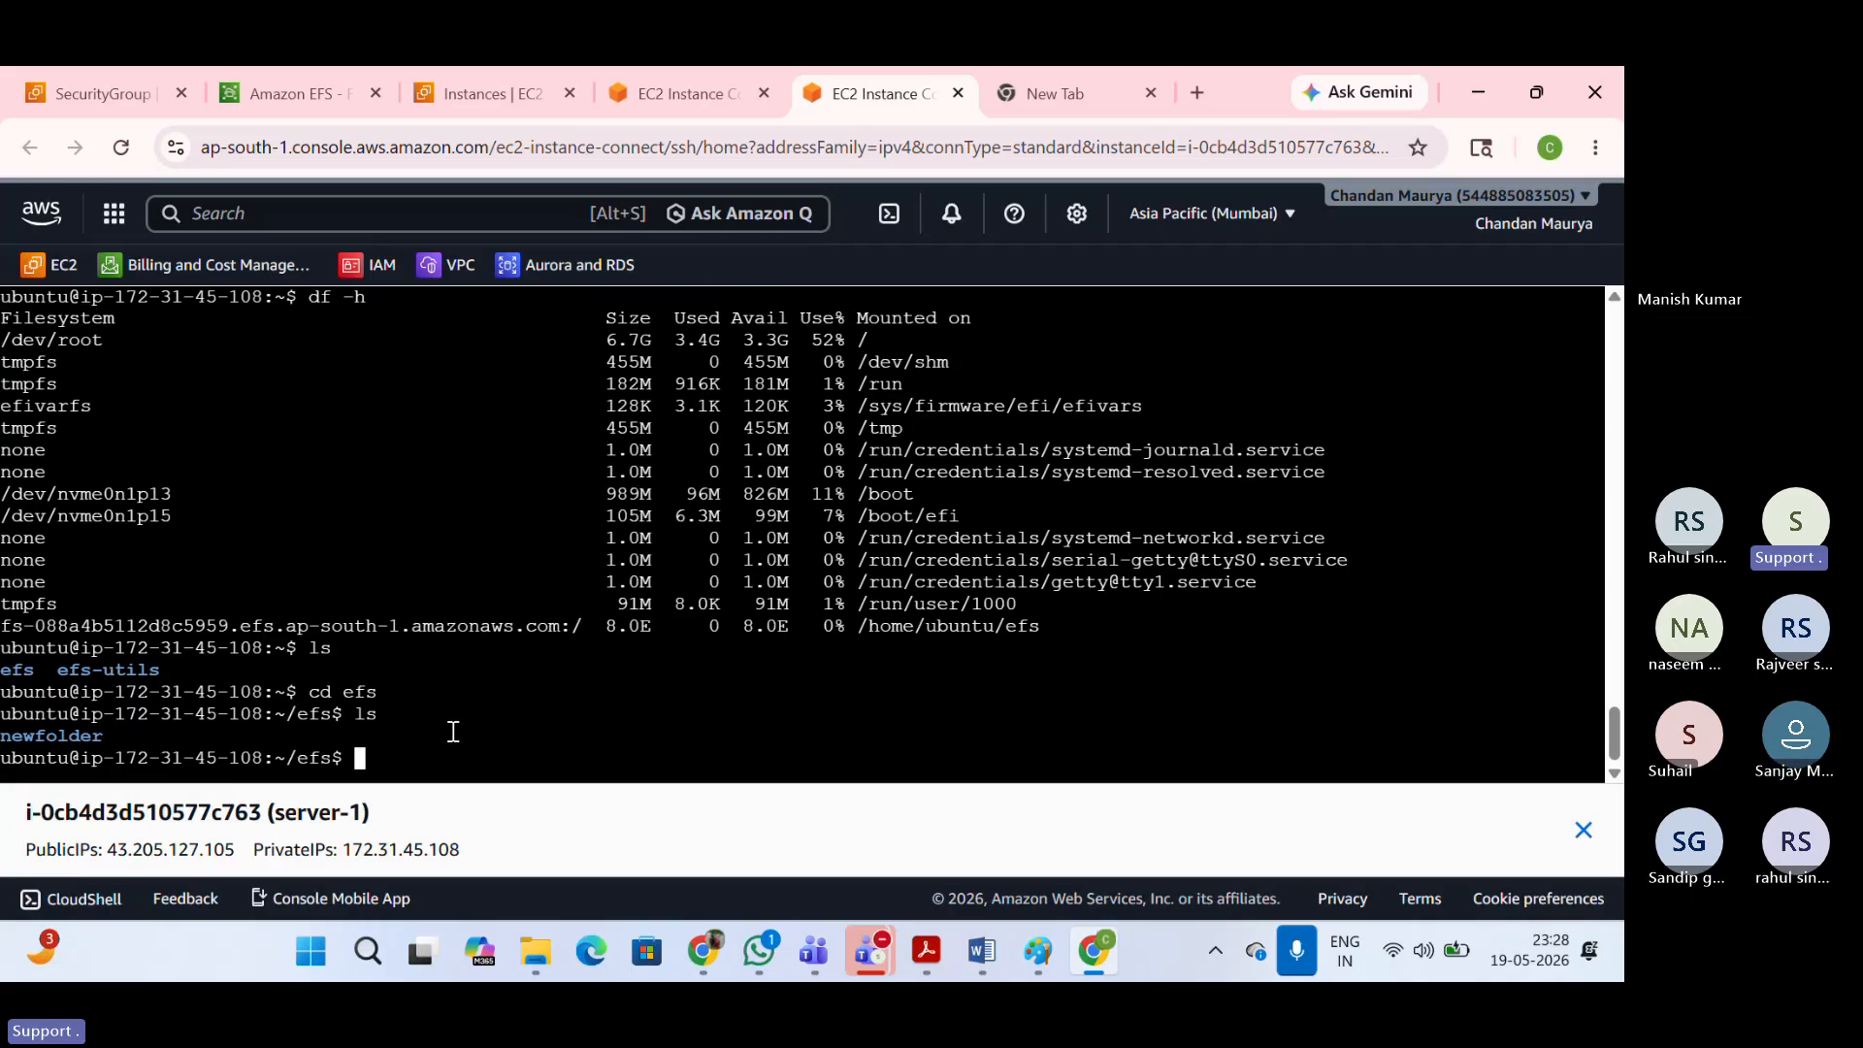
left_click(695, 72)
left_click(858, 74)
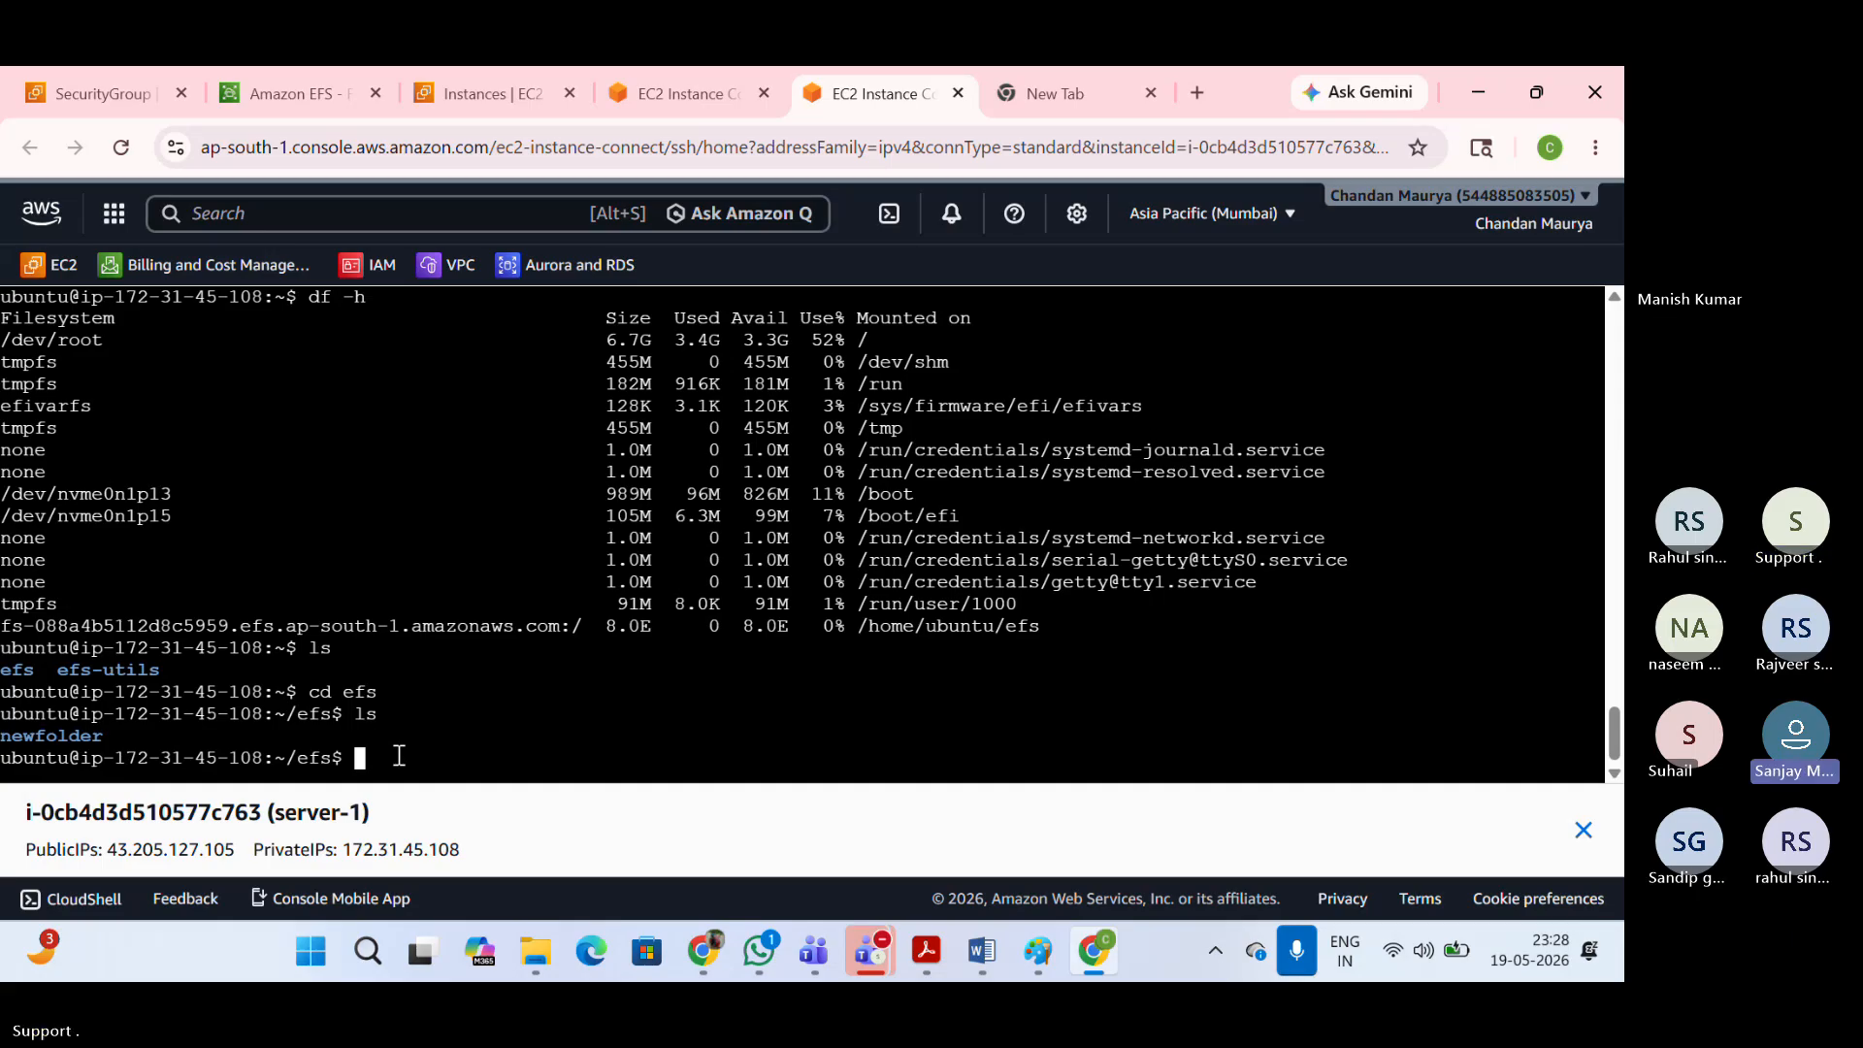
Step: Type mkdir newfolder2 at server-1's efs prompt, correcting the folder-name typo
type("mkdi")
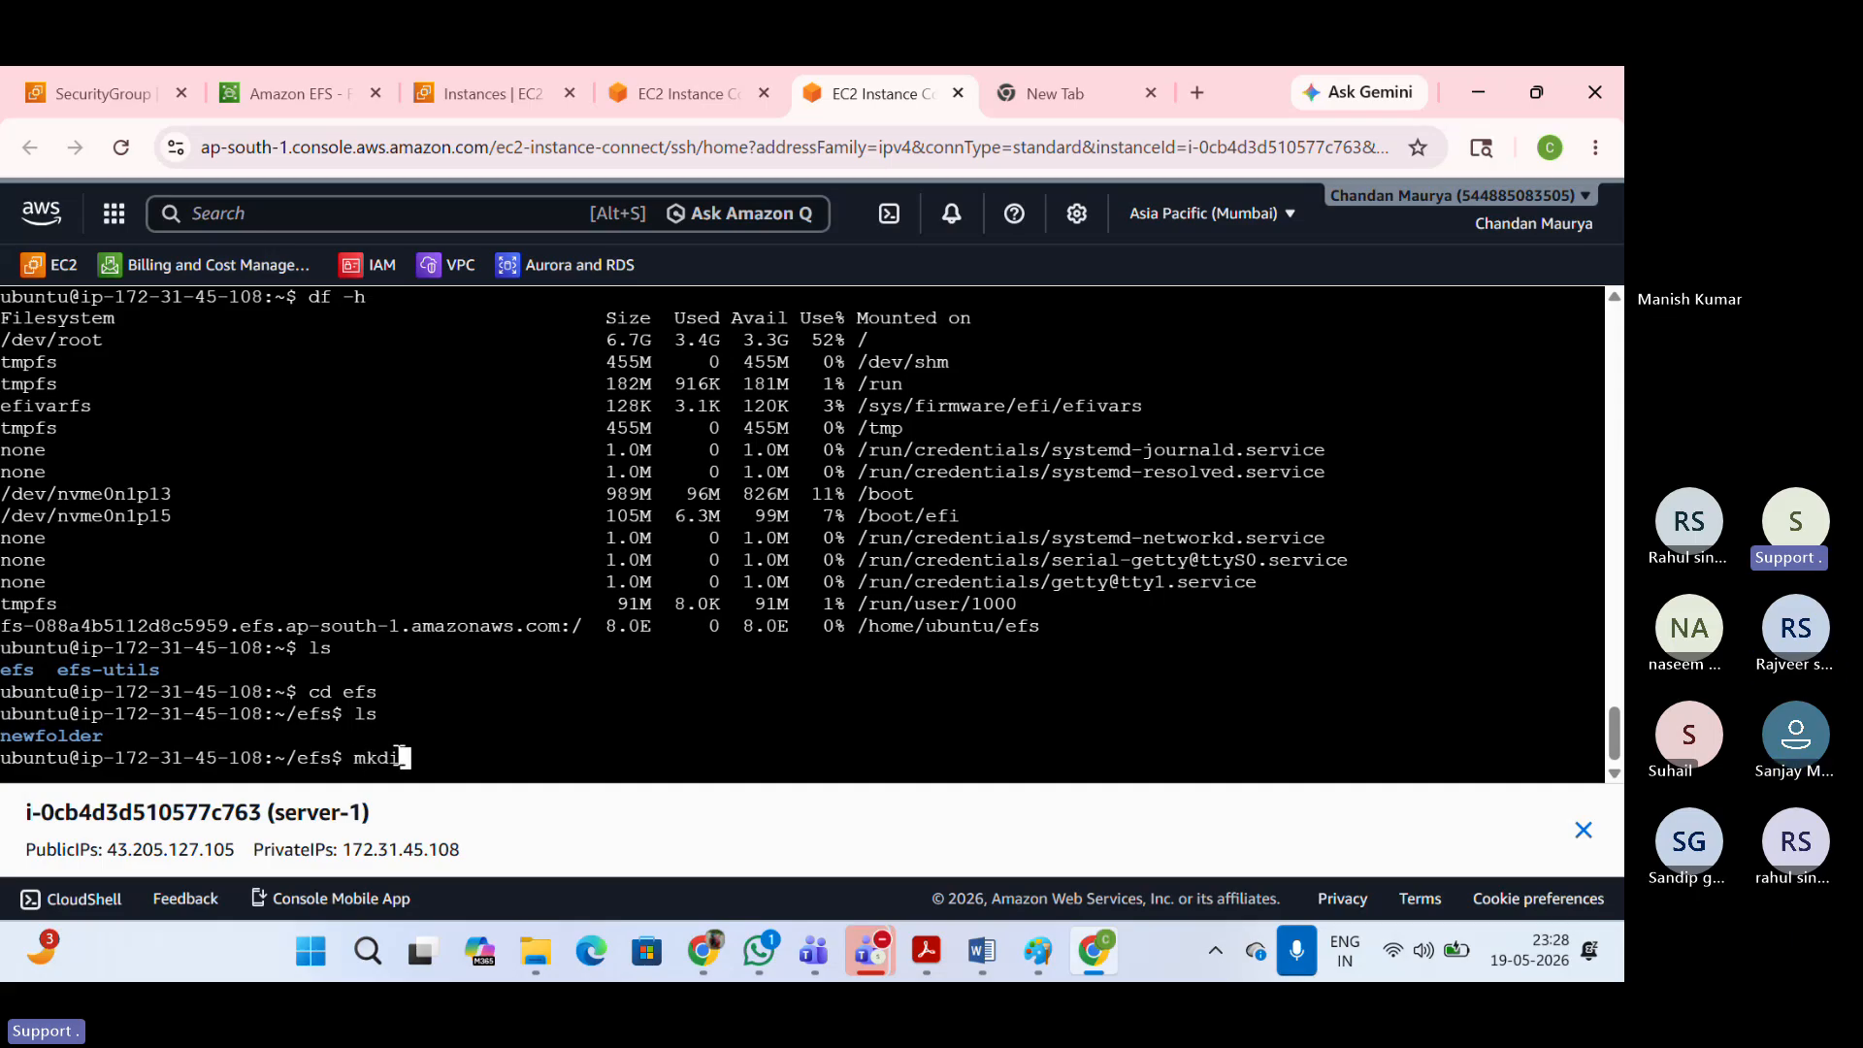
type("r new fol")
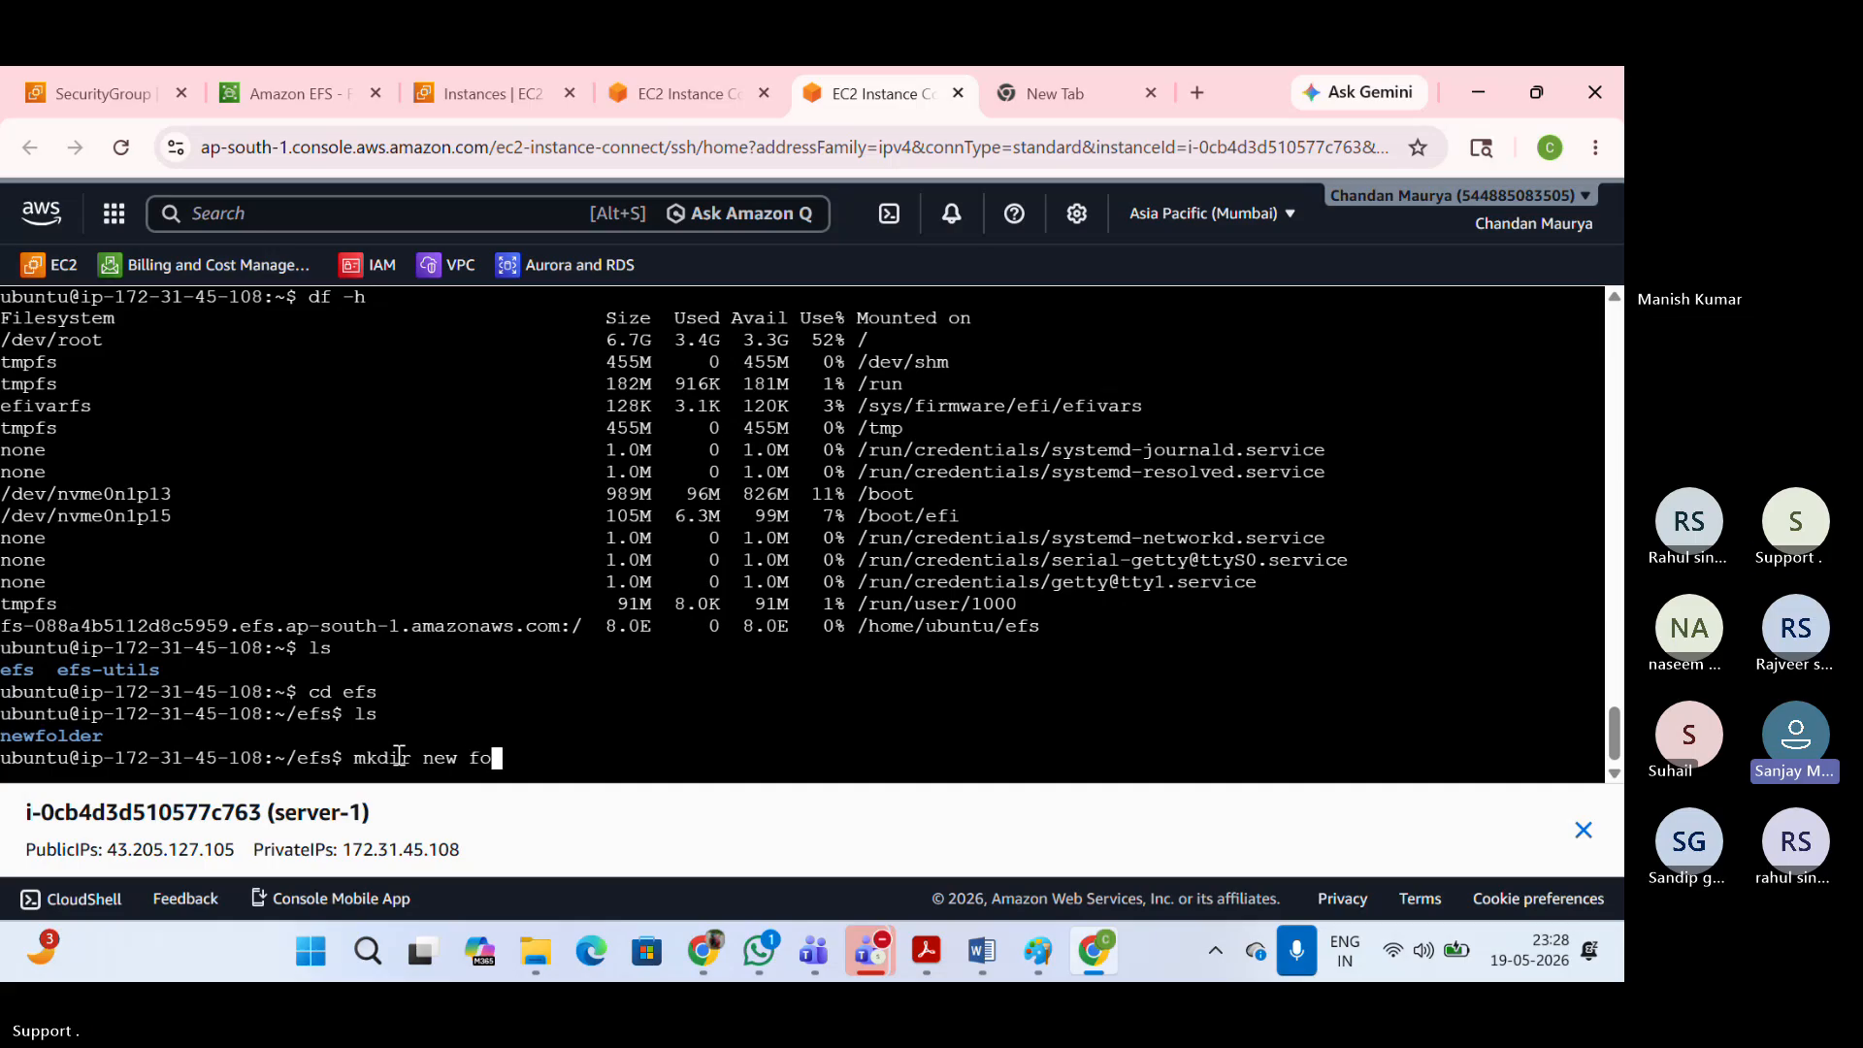
key("BackSpace")
key("BackSpace")
key("BackSpace")
key("BackSpace")
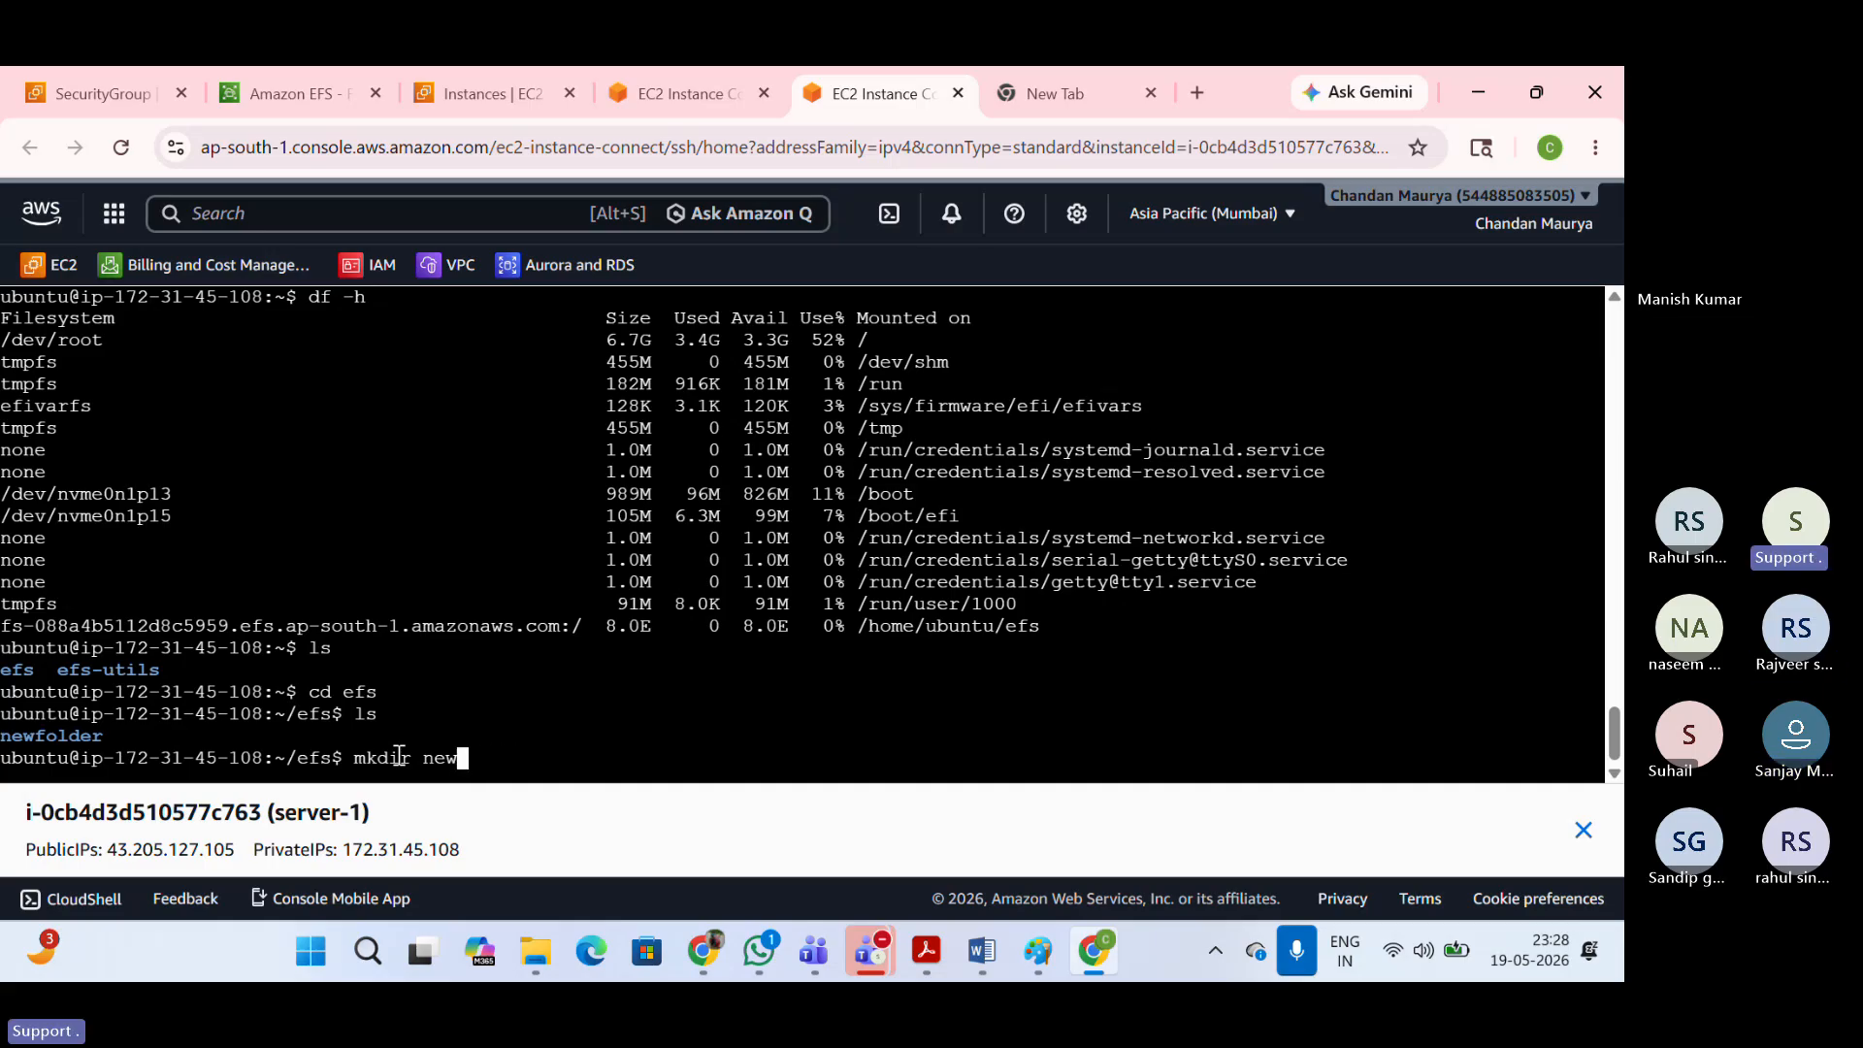
type("fol")
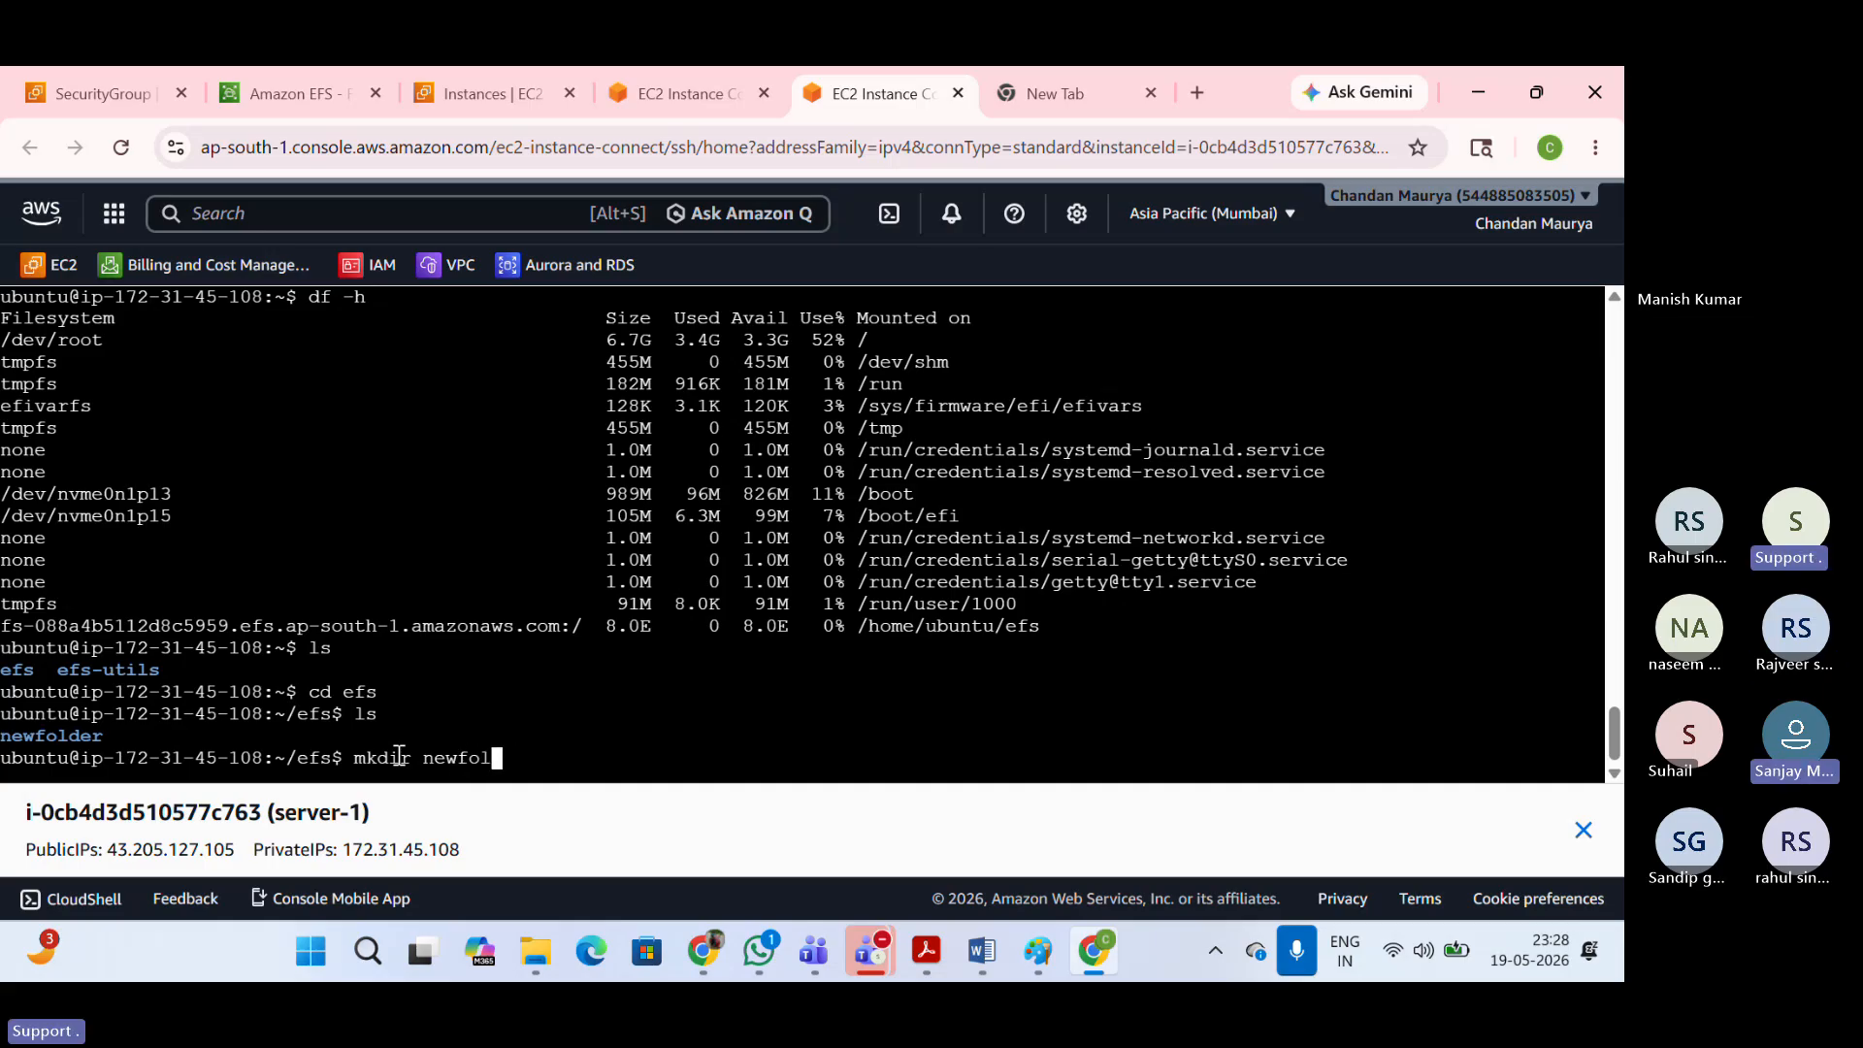
type("der2")
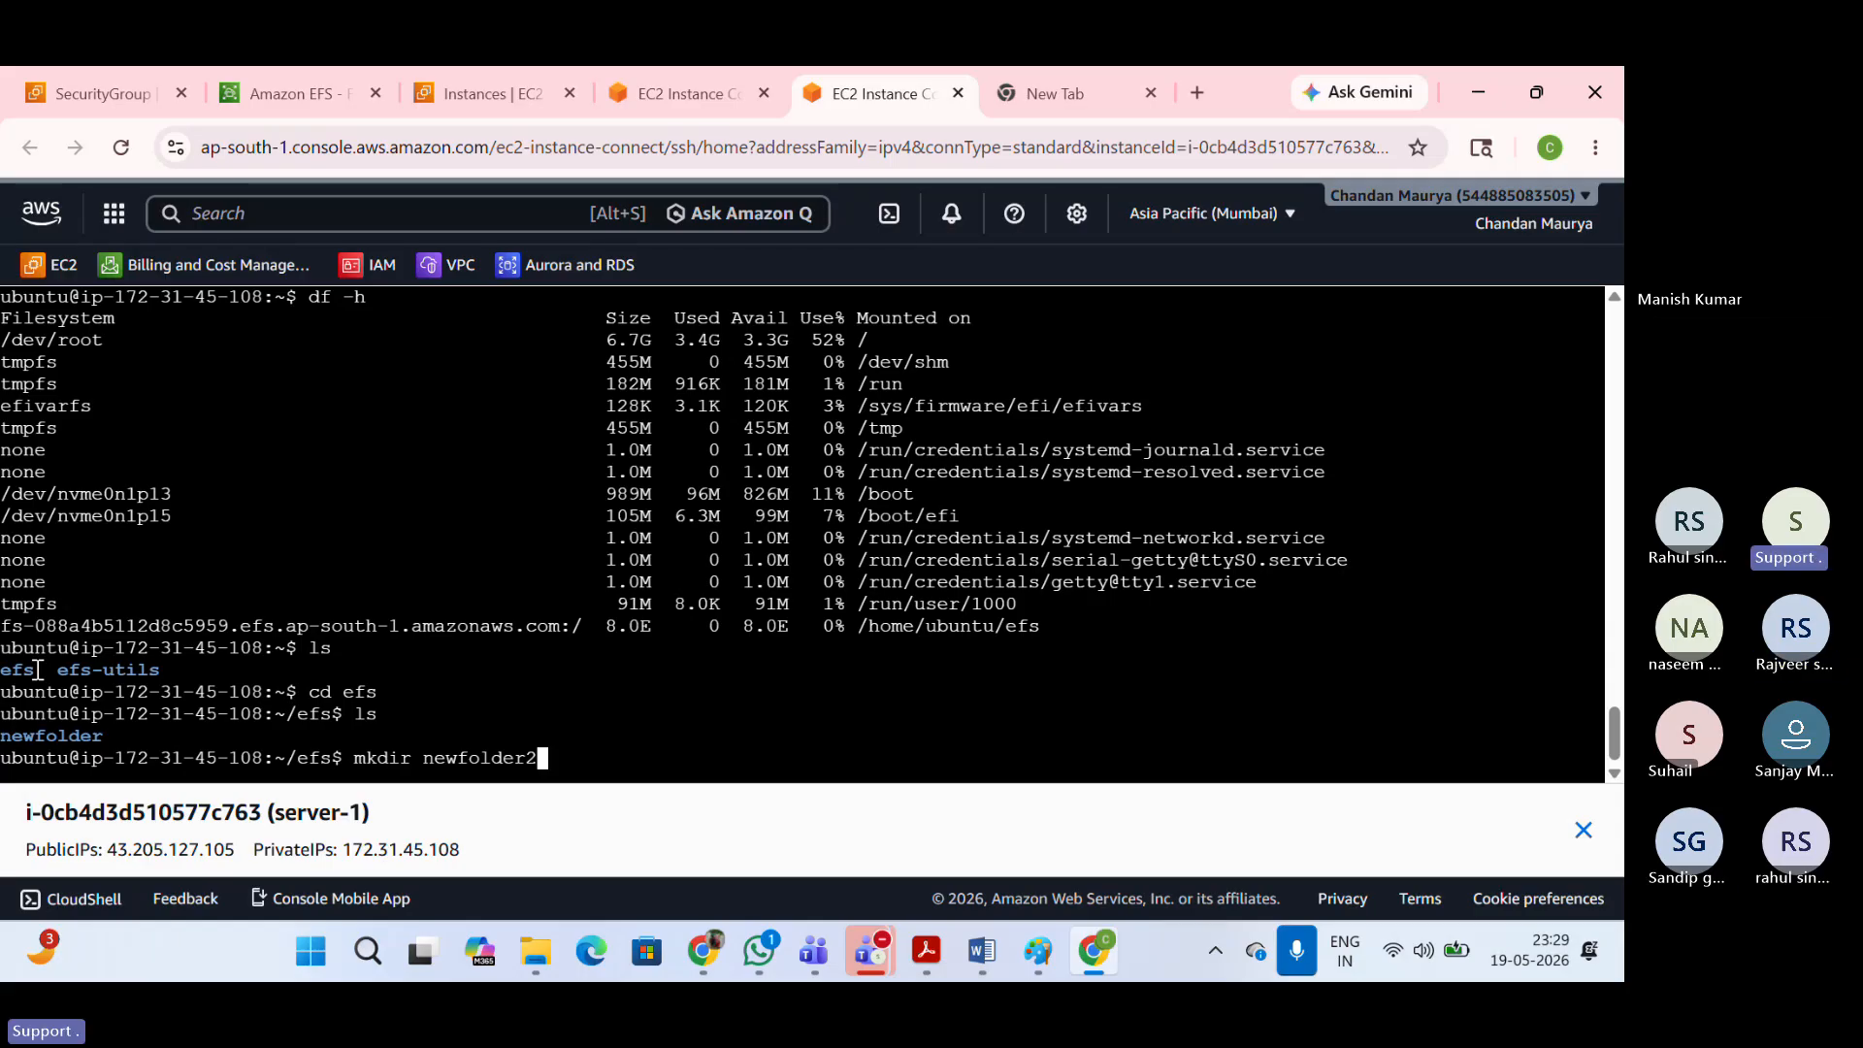
Step: Highlight efs in the folder listing and in the mount command to explain the mount target
left_click_drag(56, 669, 5, 672)
scroll(349, 578, "up", 4)
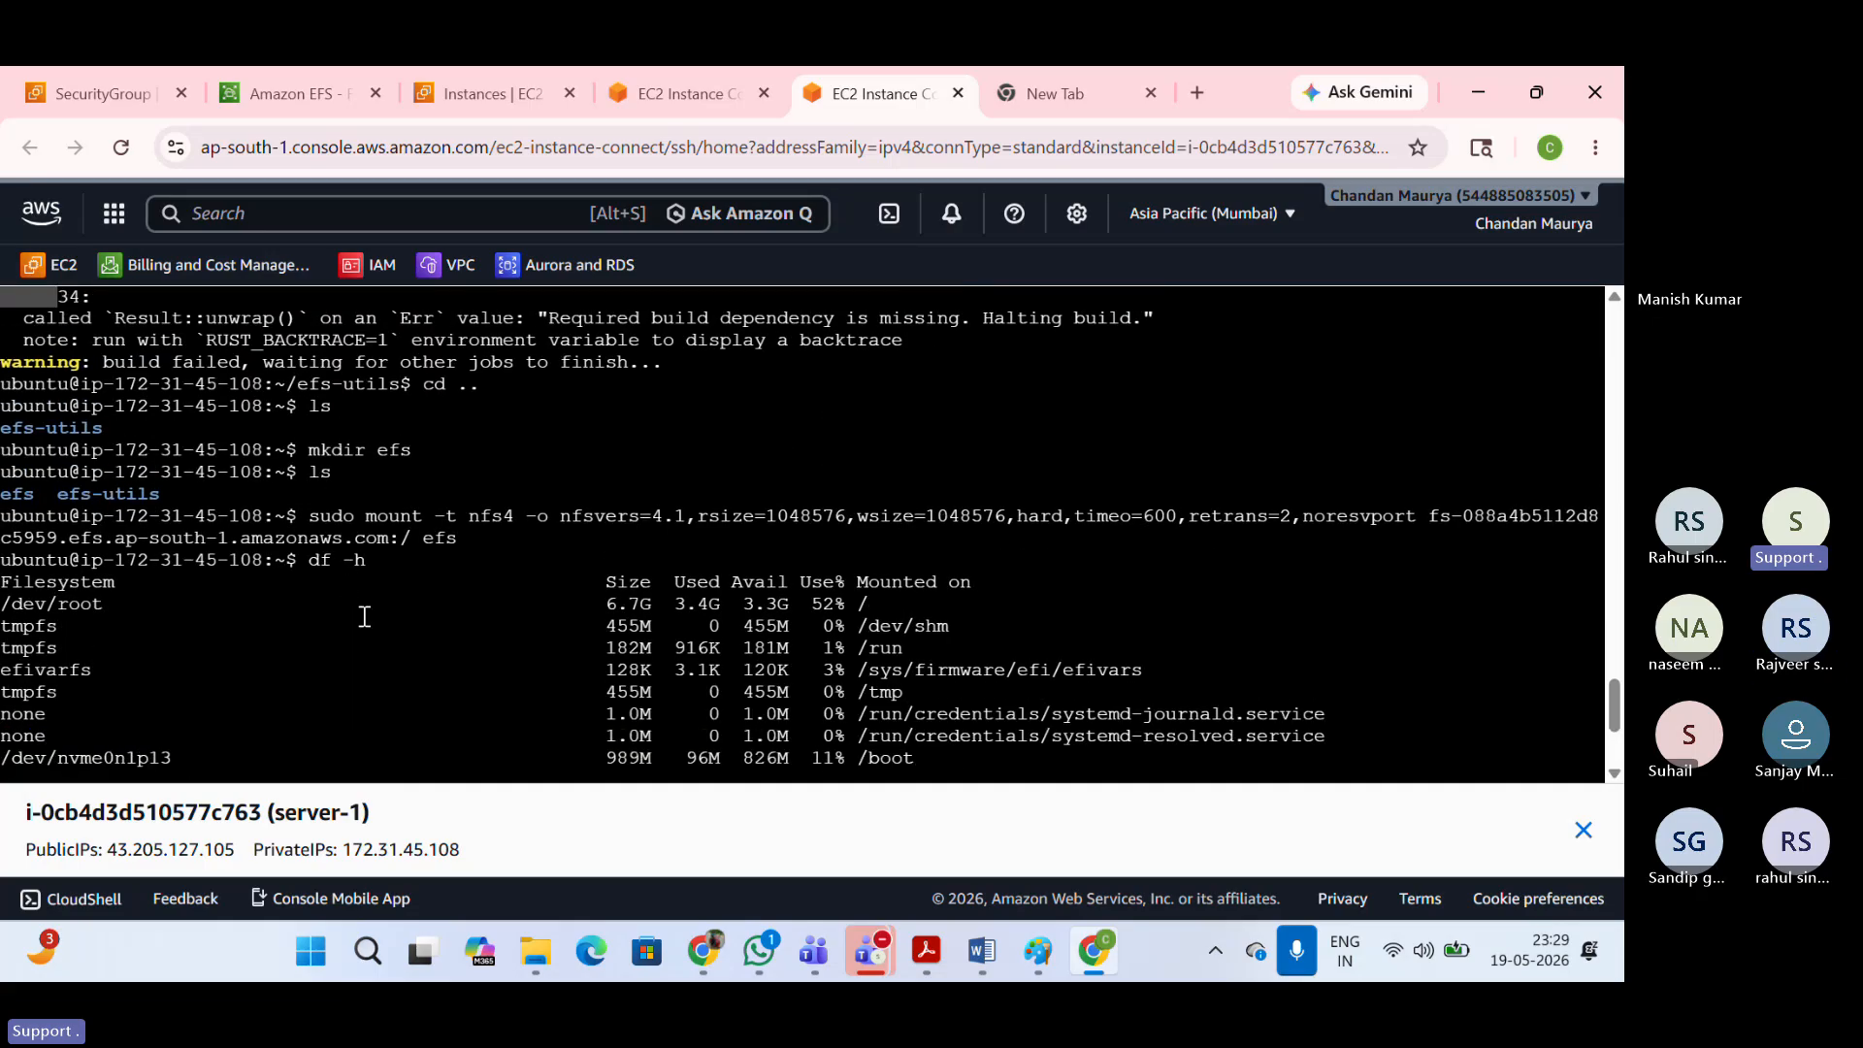
left_click_drag(424, 538, 460, 544)
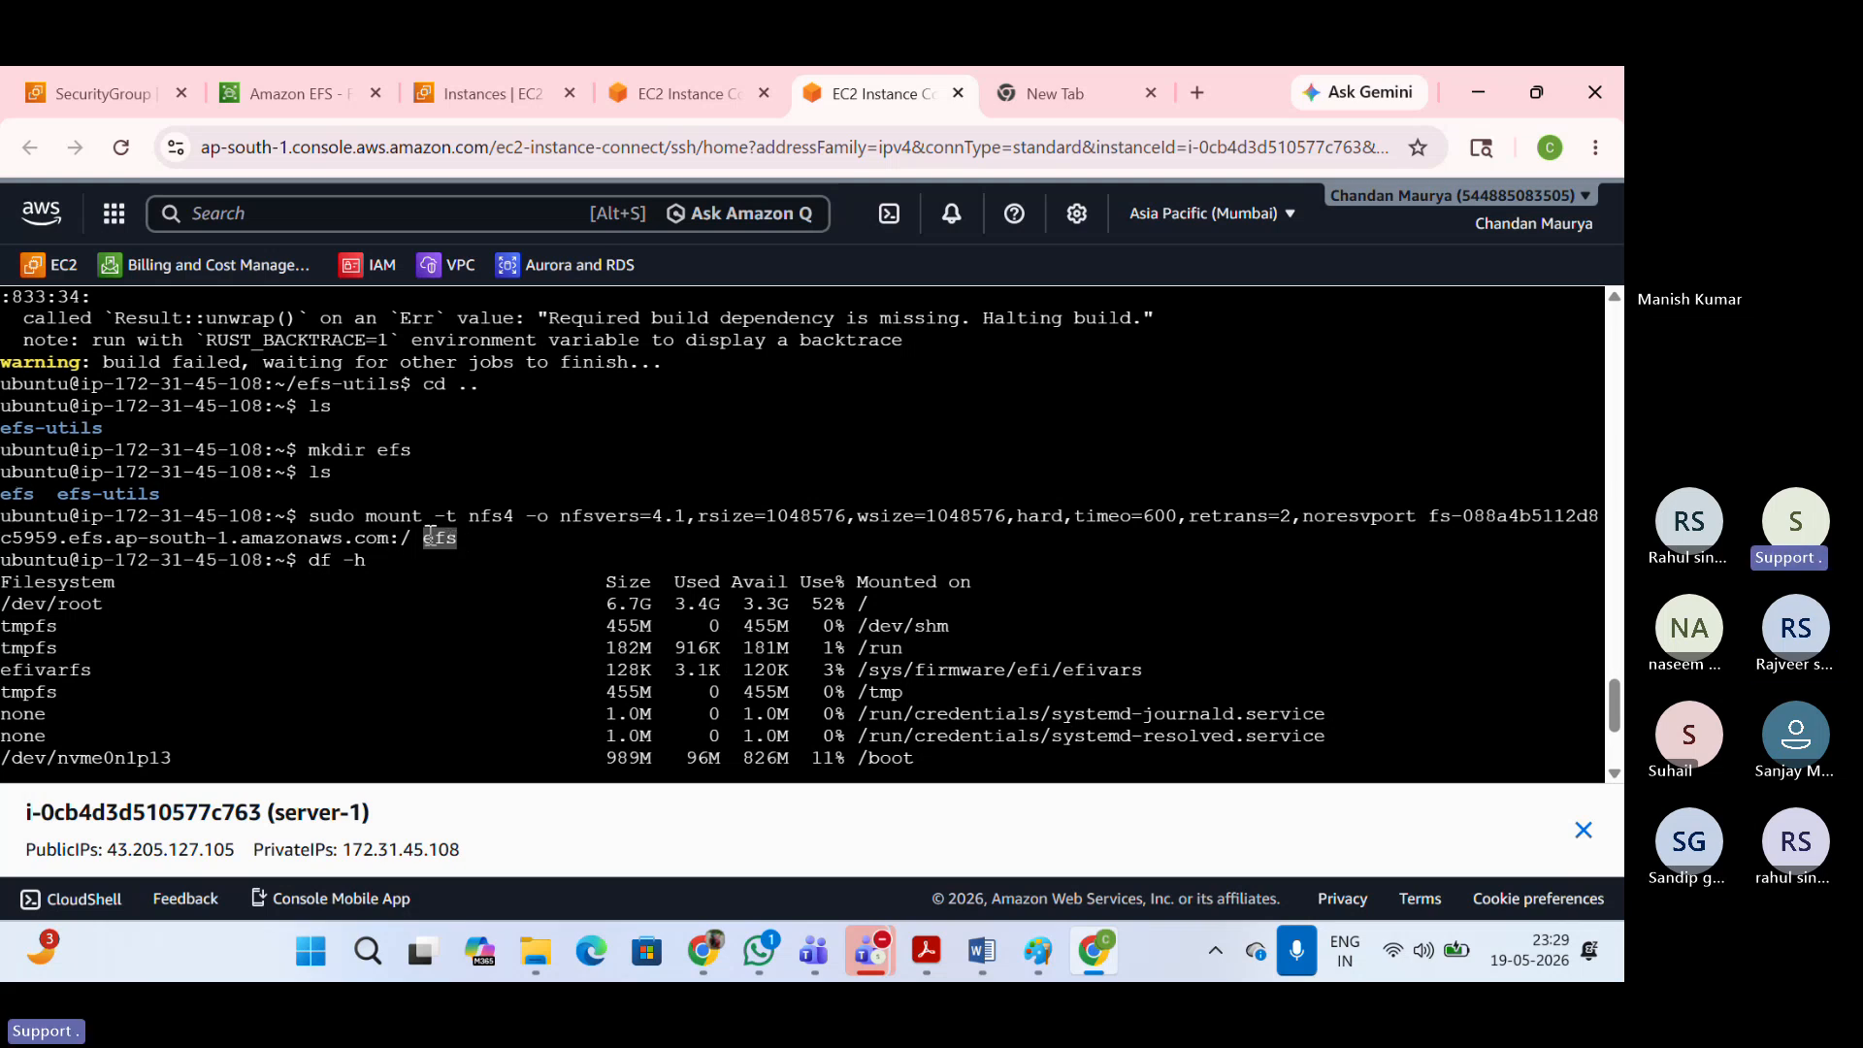
left_click_drag(36, 496, 8, 500)
left_click_drag(458, 537, 427, 537)
left_click(32, 498)
left_click_drag(425, 539, 440, 544)
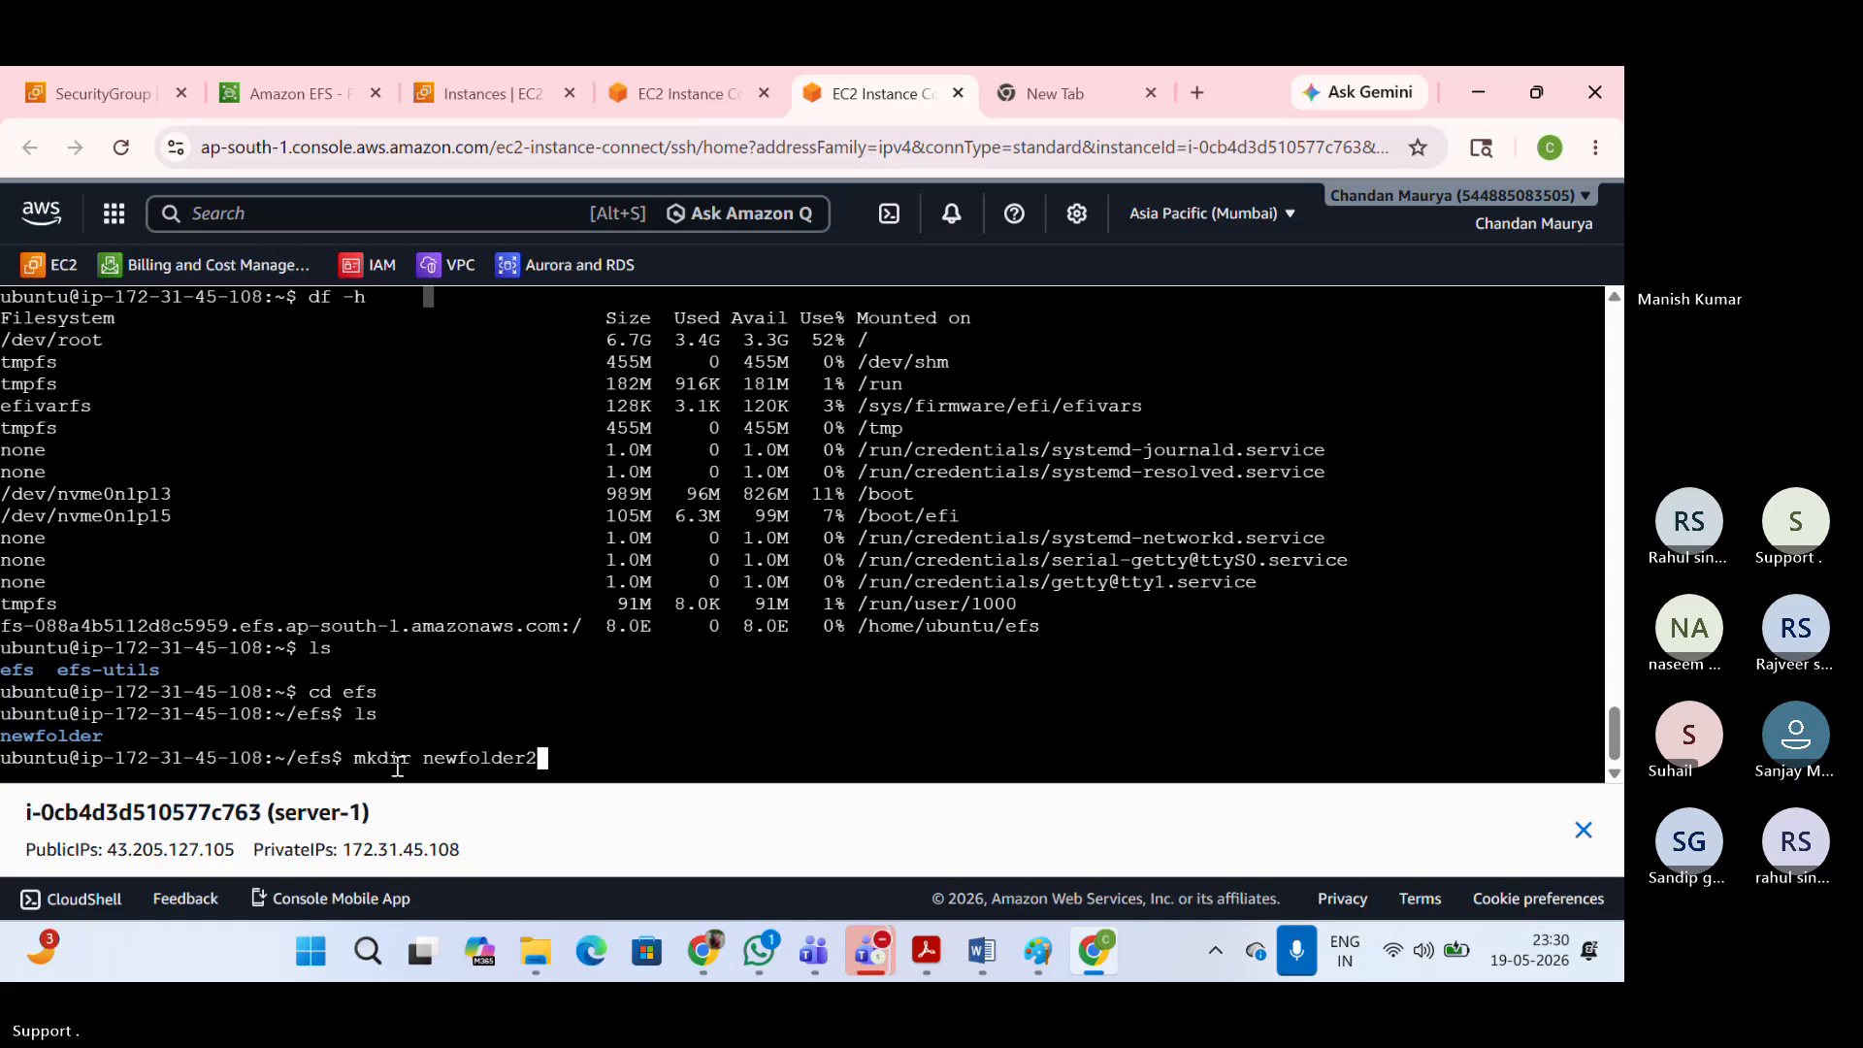
scroll(472, 656, "up", 2)
scroll(472, 656, "down", 2)
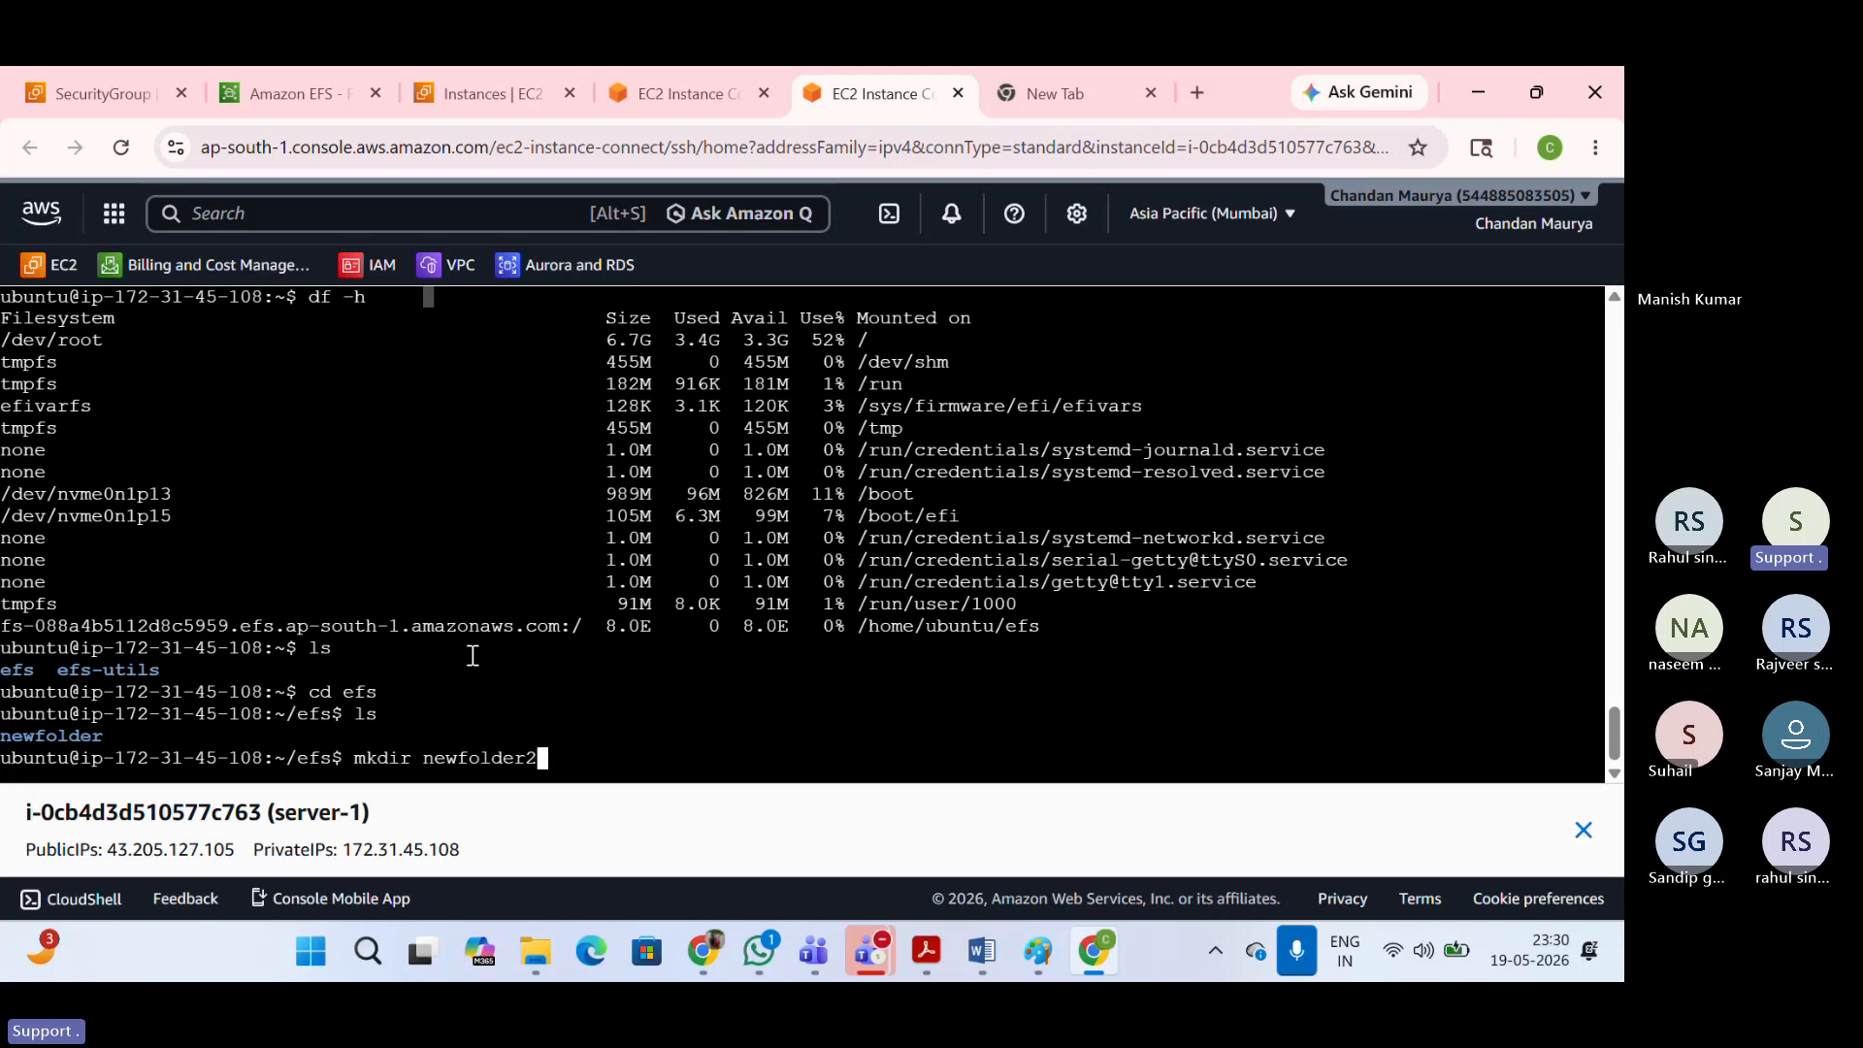
Step: Run mkdir newfolder2, then rerun it with sudo !! after the Permission denied error
key("Return")
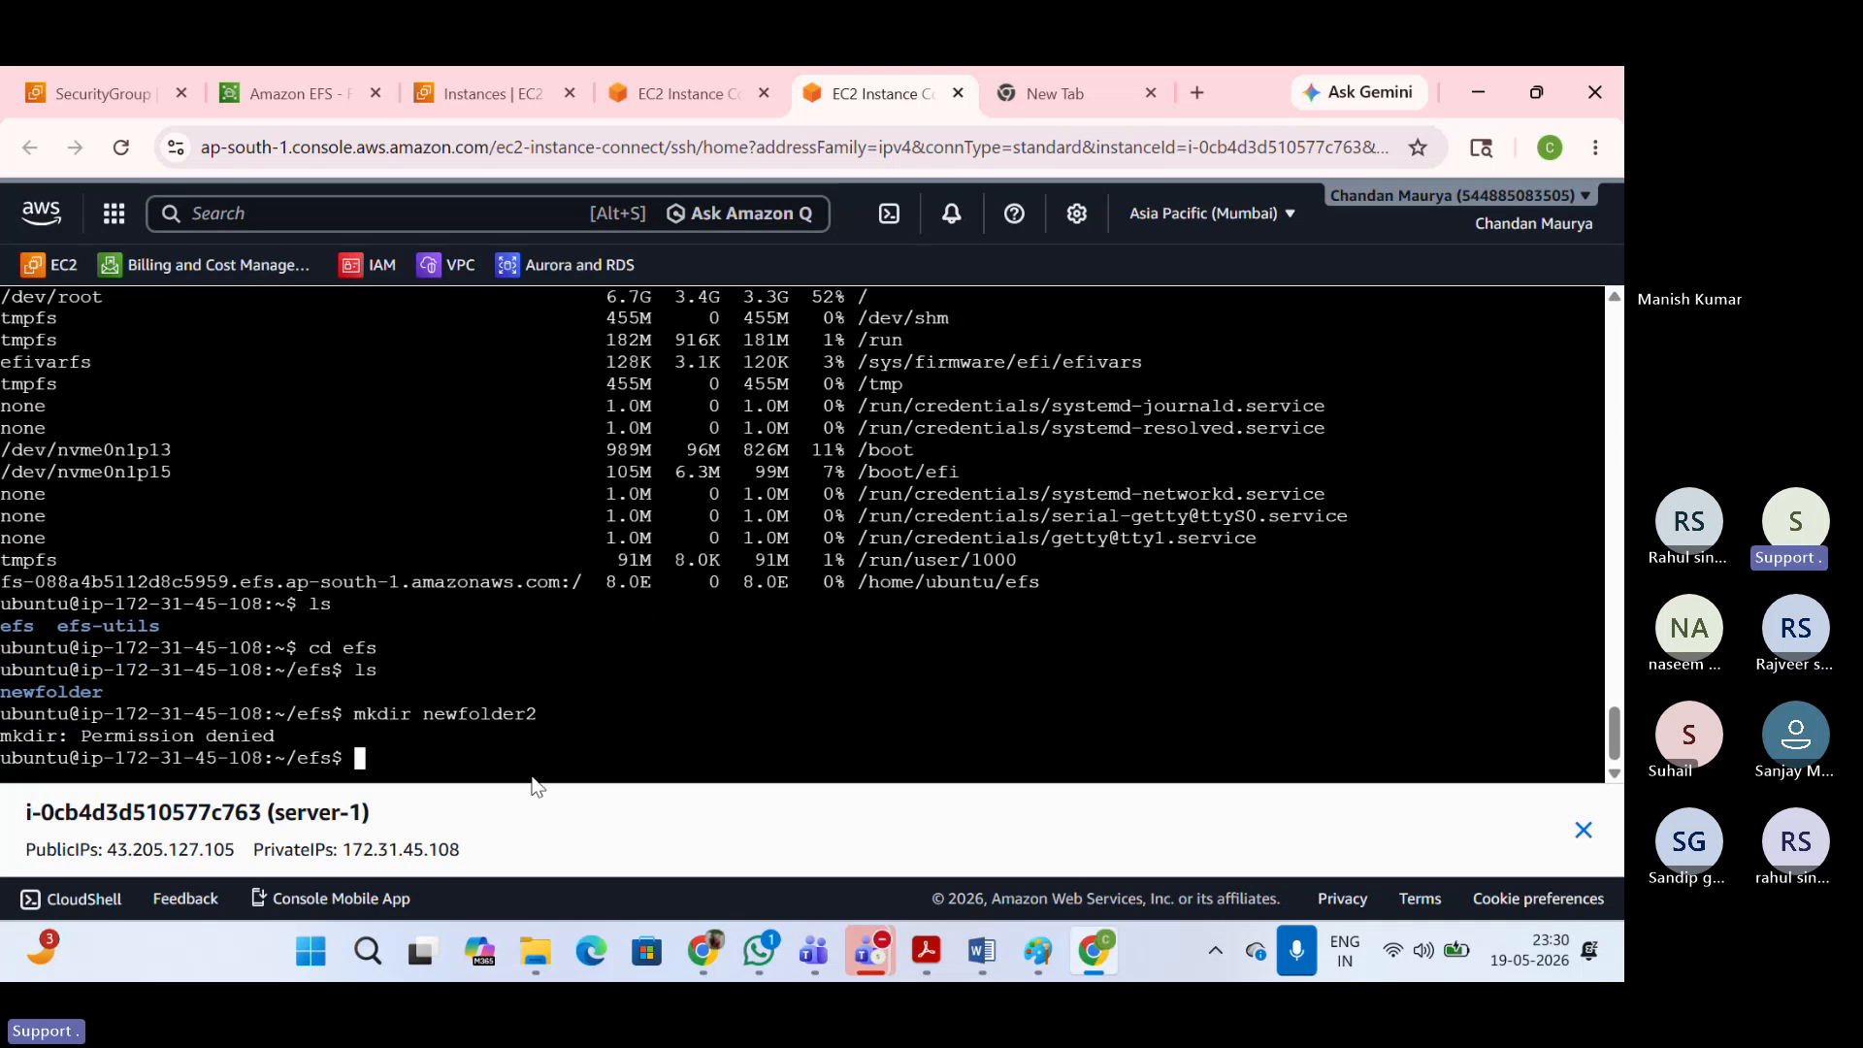
key("Up")
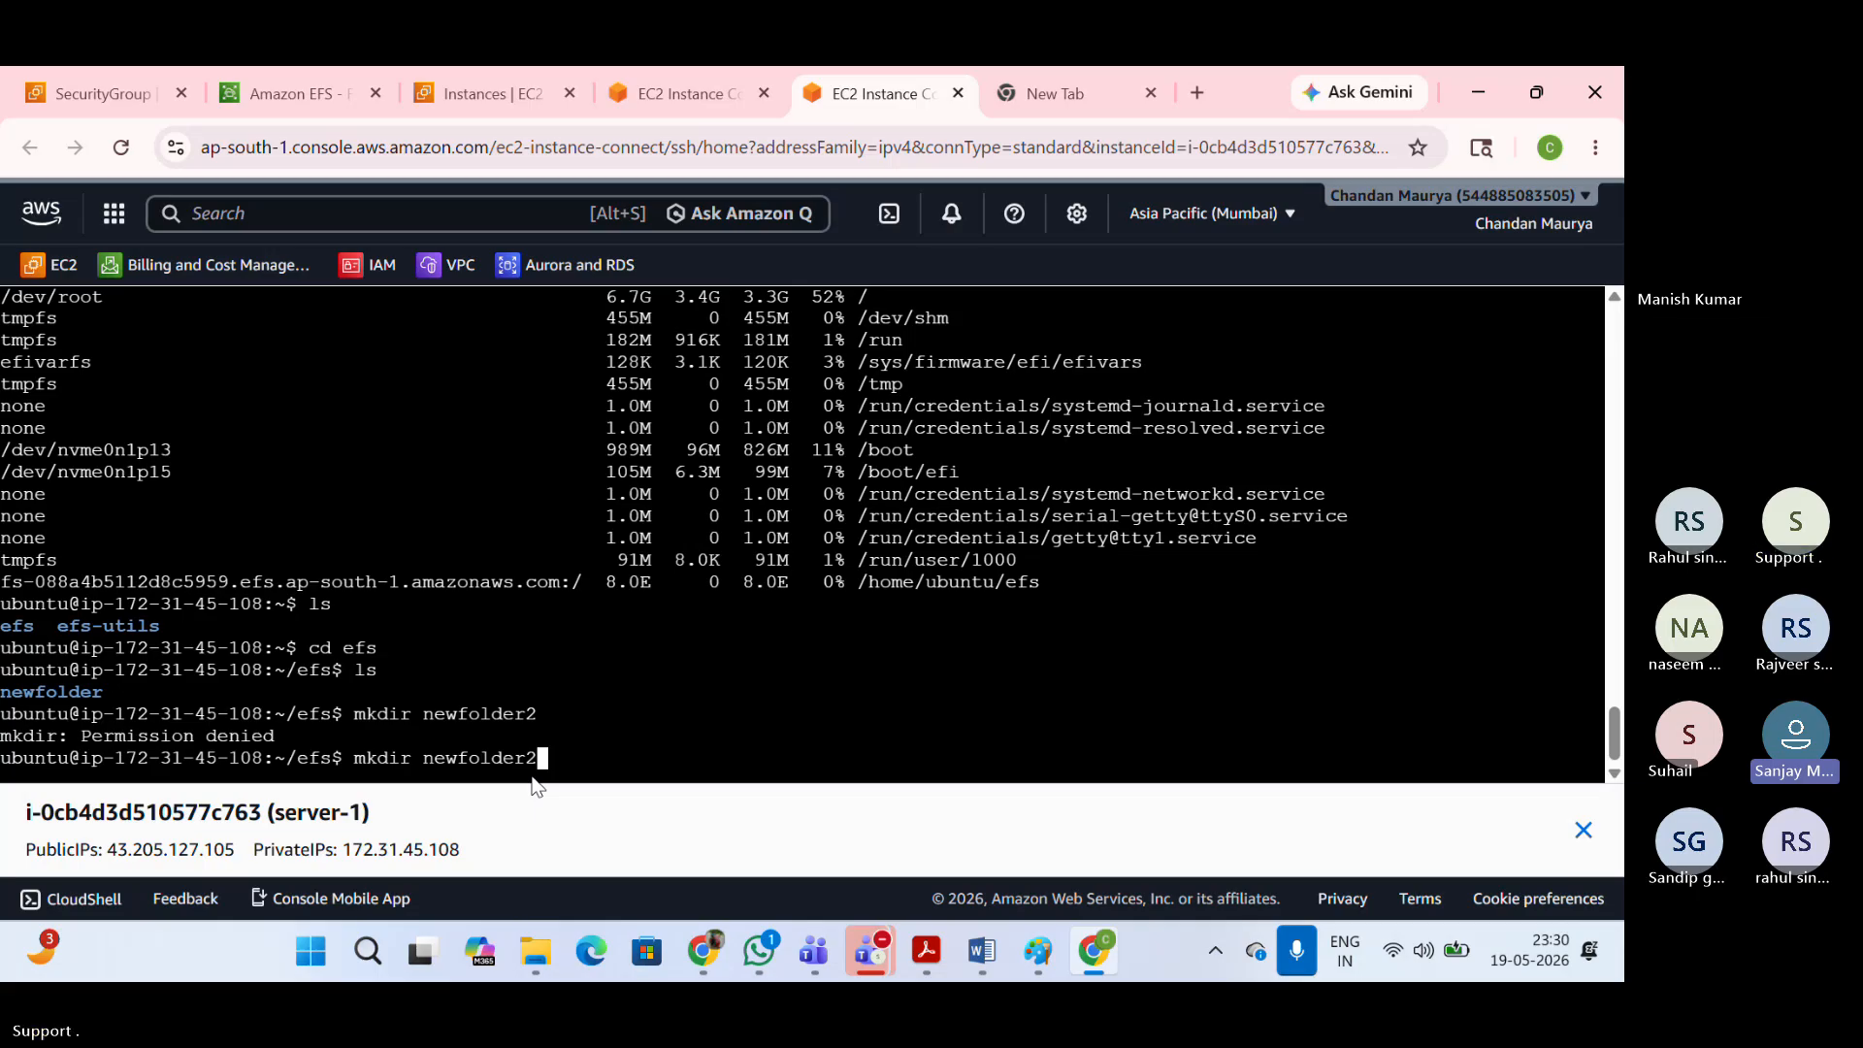
key("BackSpace")
key("BackSpace")
key("BackSpace")
key("BackSpace")
key("BackSpace")
key("BackSpace")
key("BackSpace")
key("BackSpace")
key("BackSpace")
key("BackSpace")
key("BackSpace")
key("BackSpace")
key("BackSpace")
key("BackSpace")
key("BackSpace")
key("BackSpace")
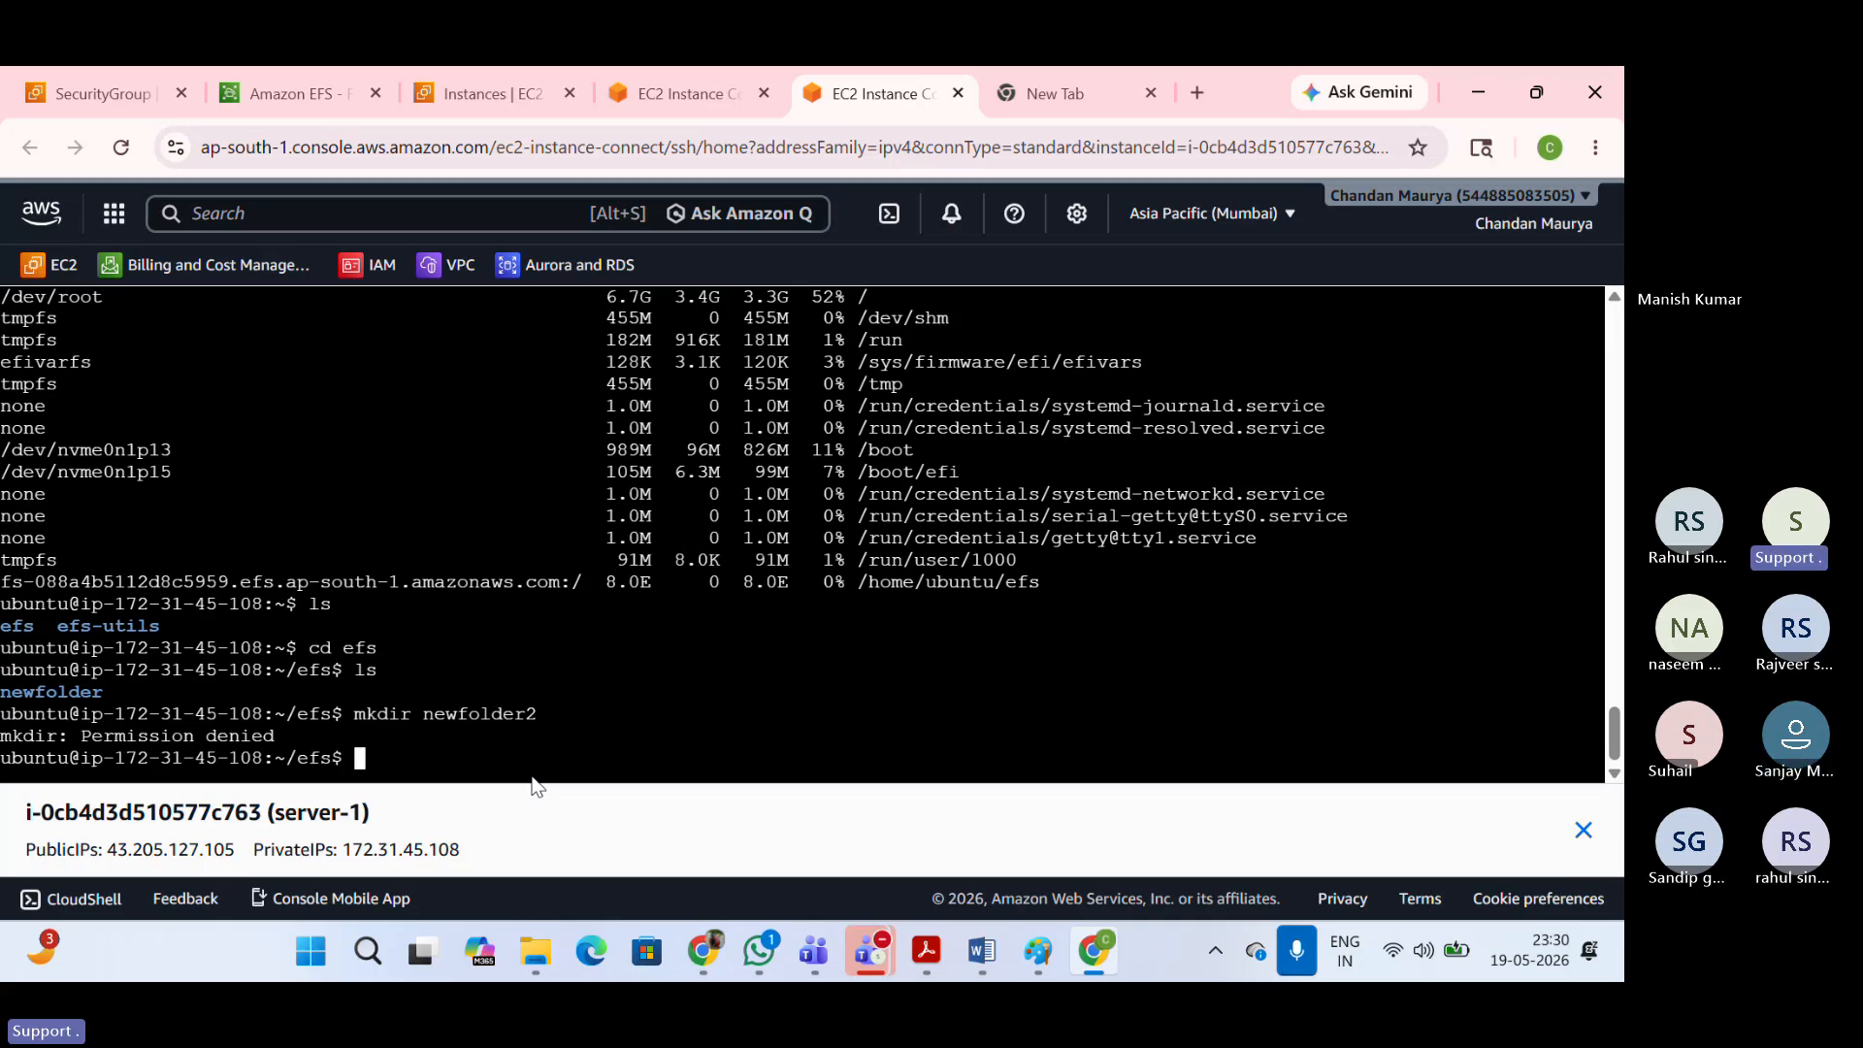
type("sudo")
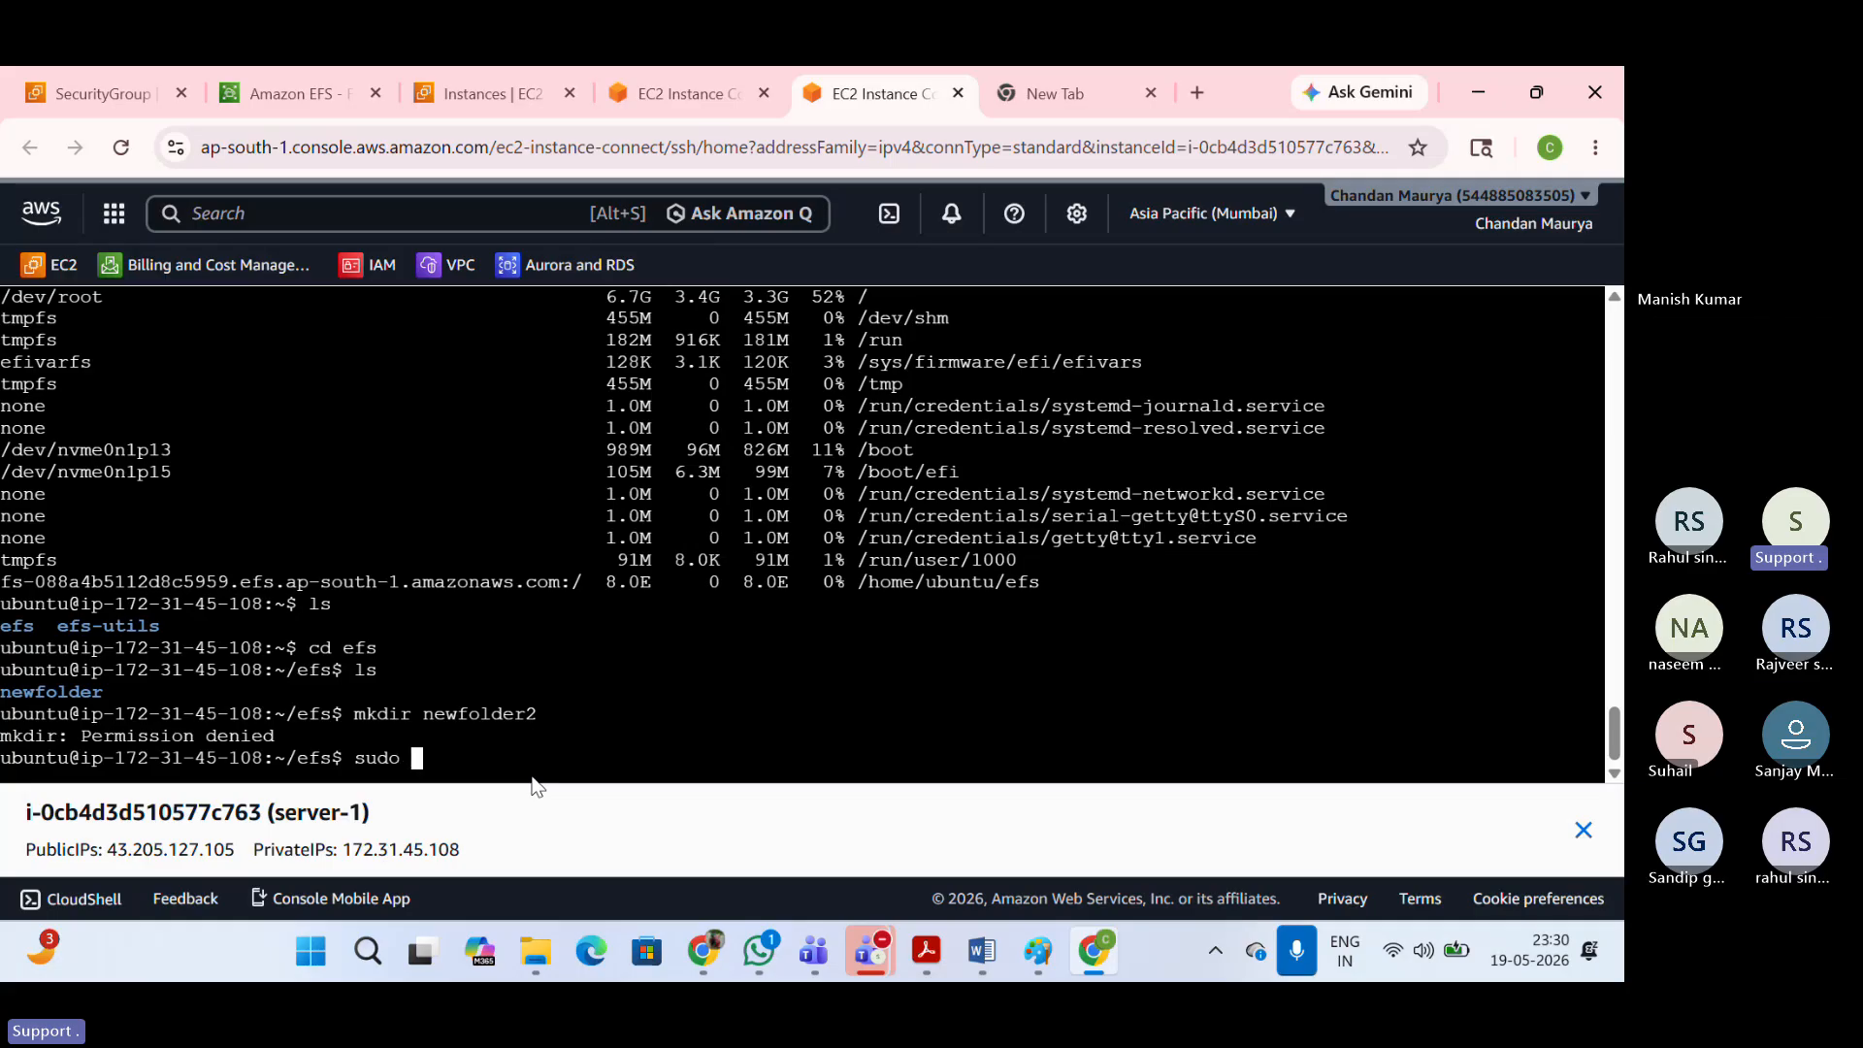
type("!!")
key("Return")
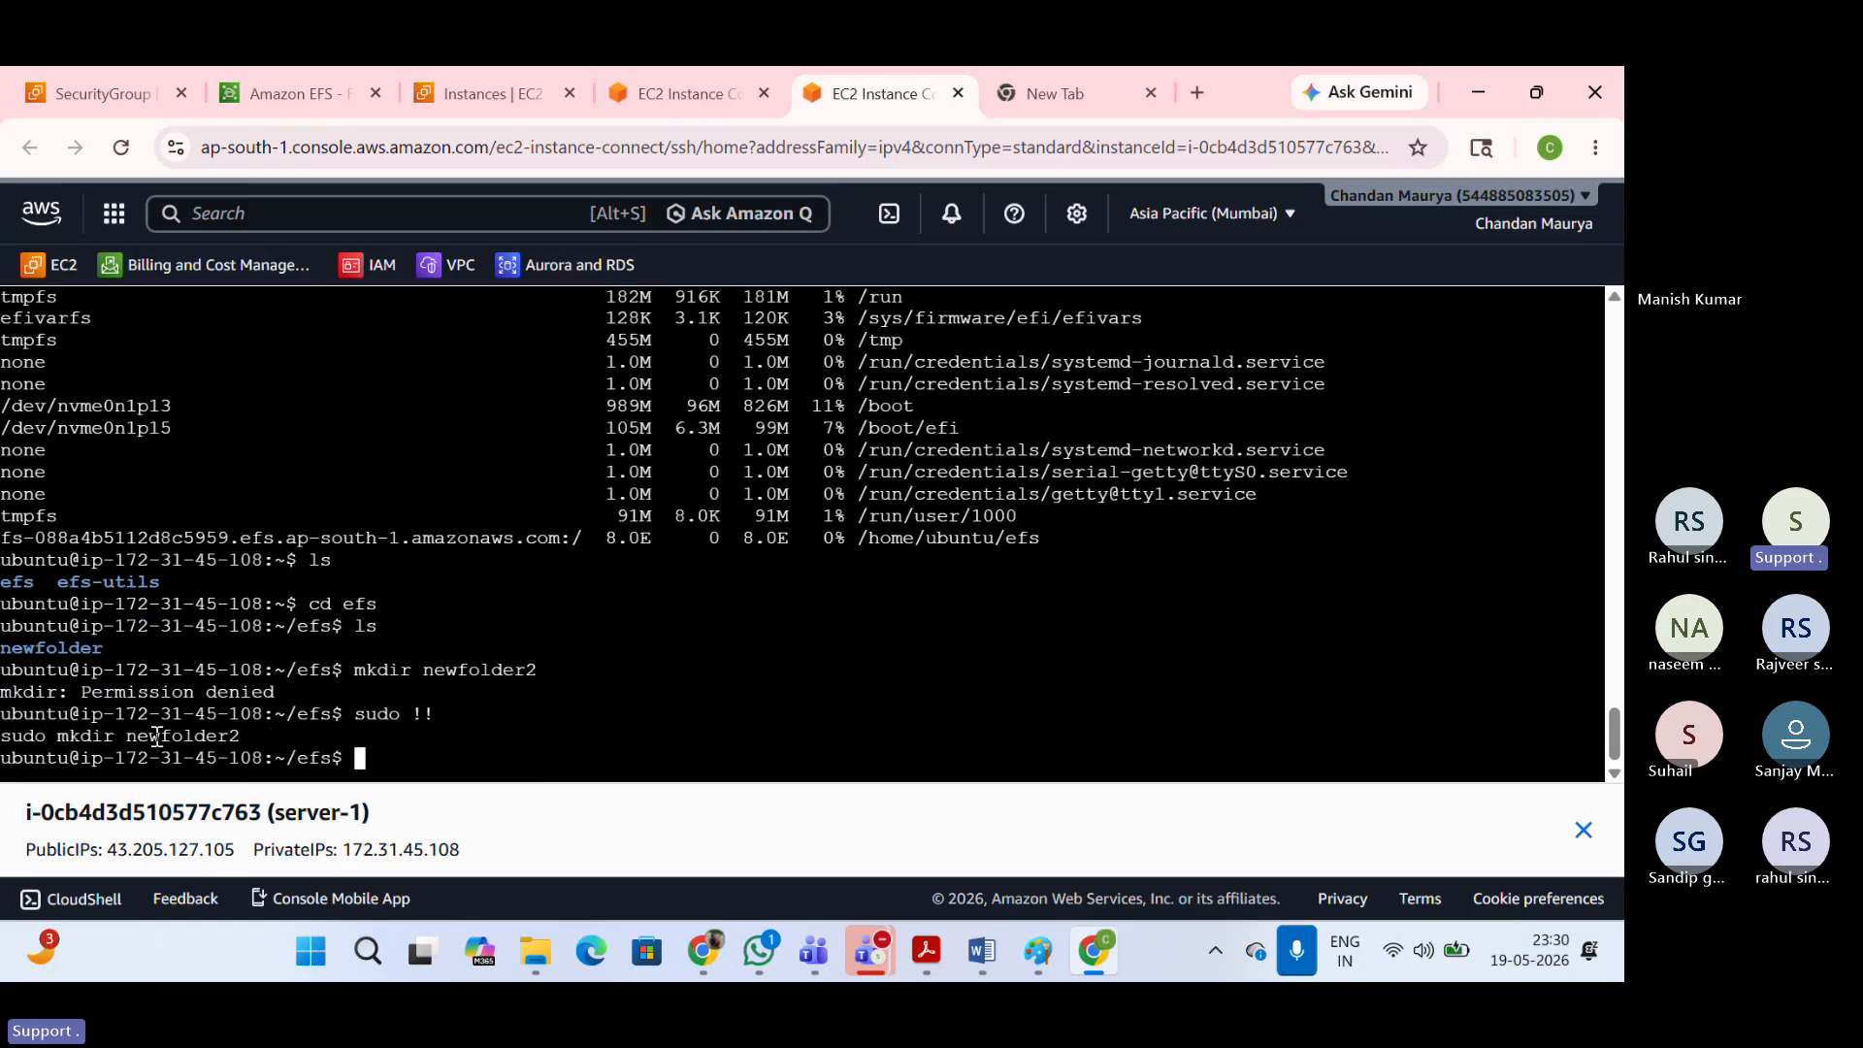
left_click_drag(129, 740, 239, 740)
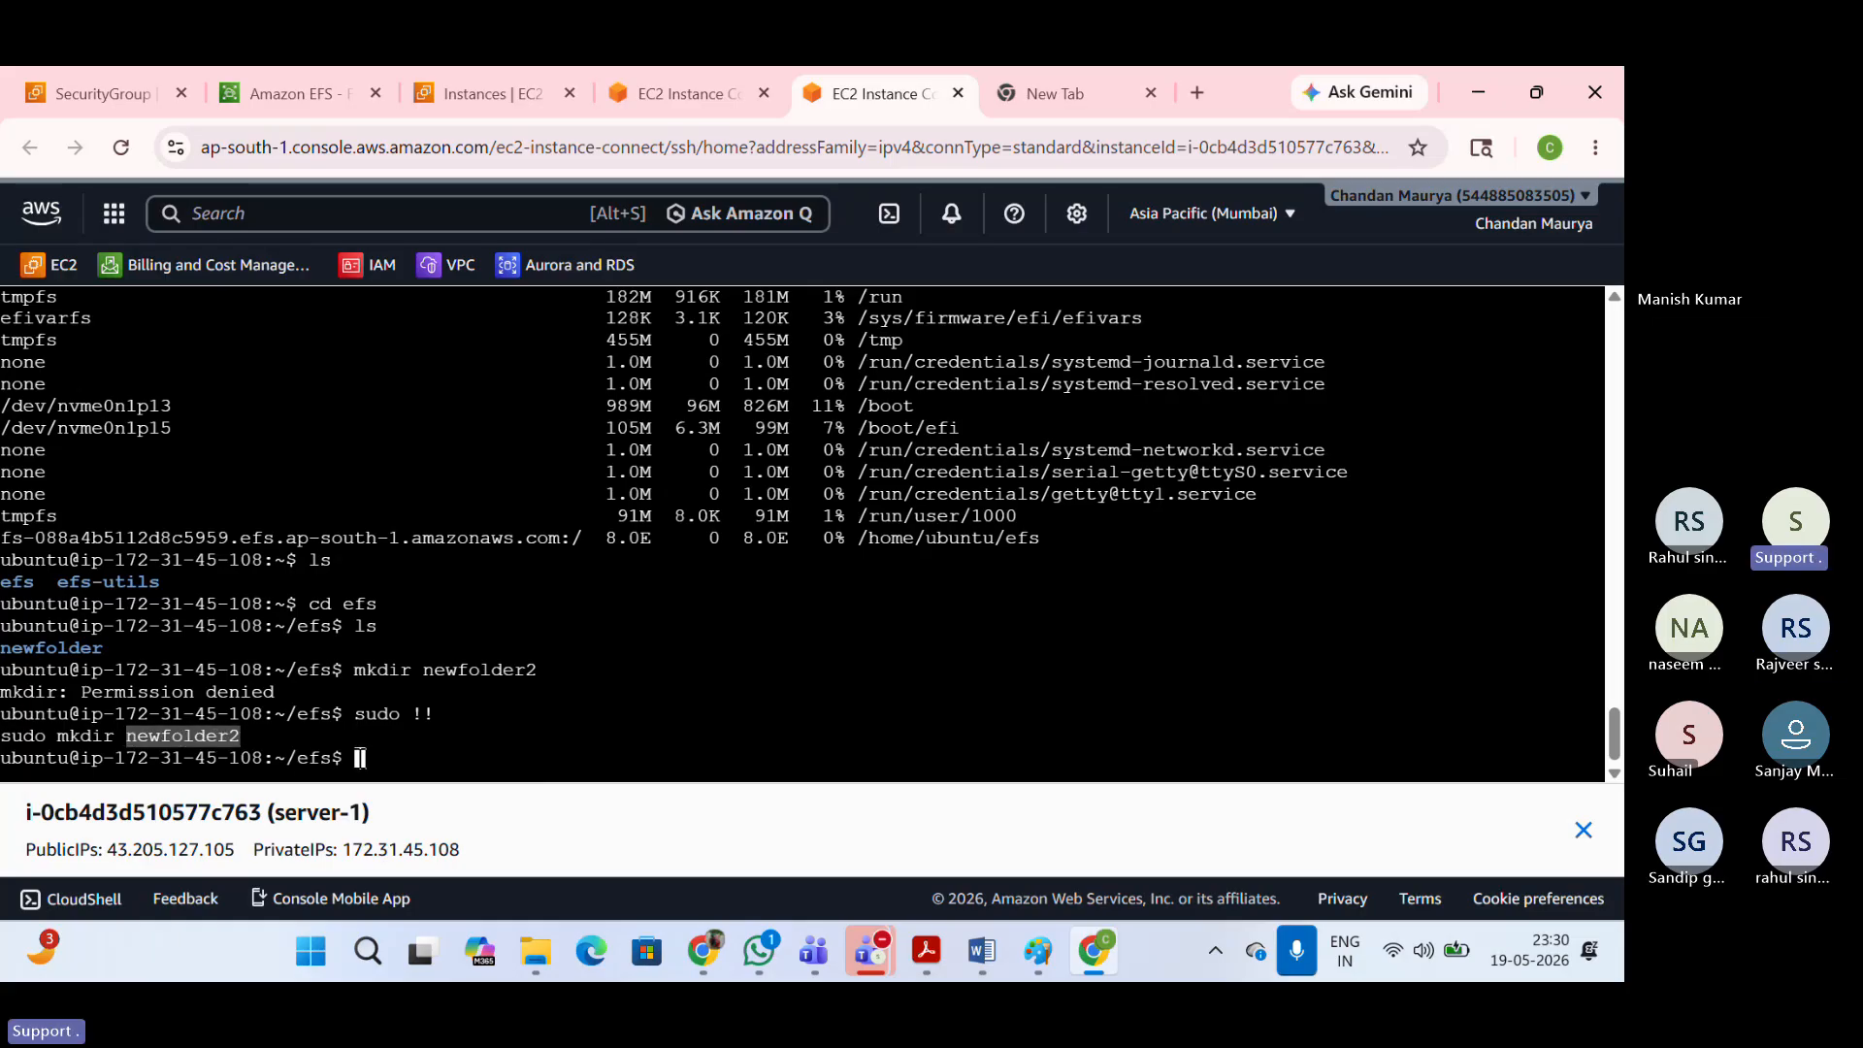
left_click(412, 758)
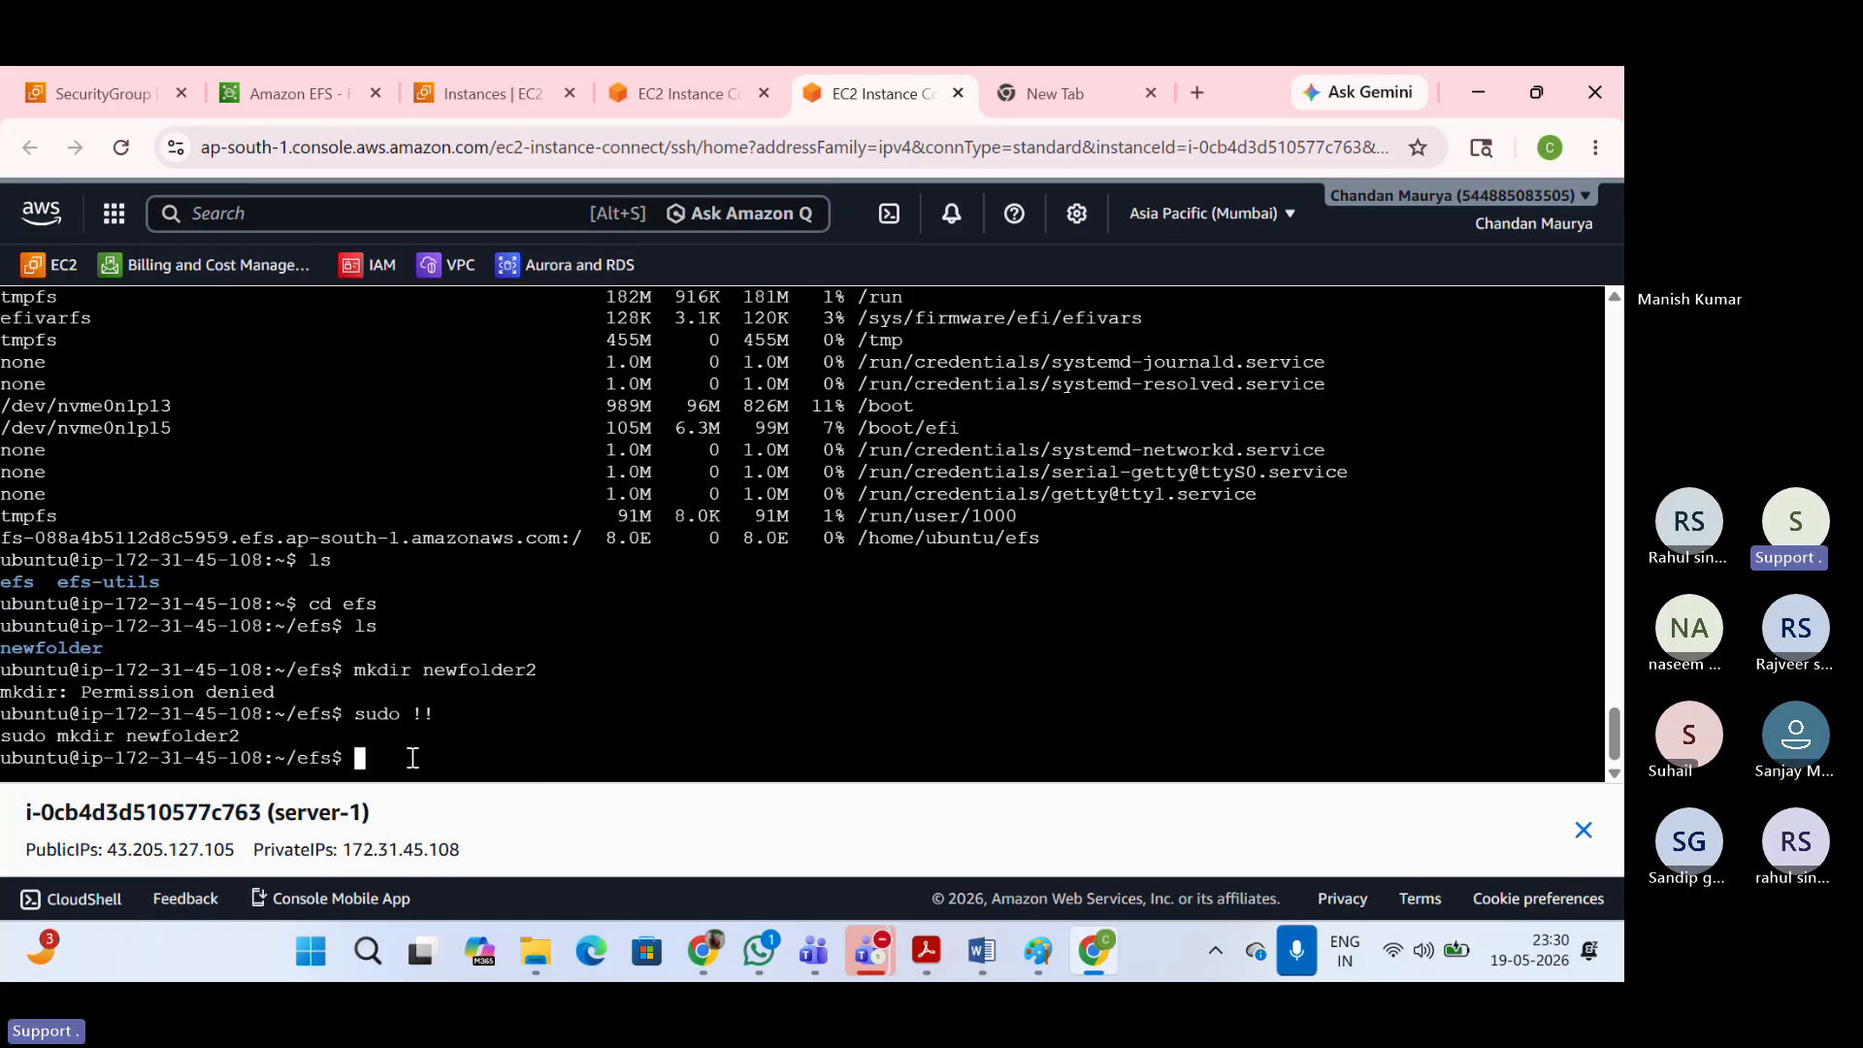
Step: List the efs folder to confirm newfolder2 sits beside newfolder
type("ls")
key("Return")
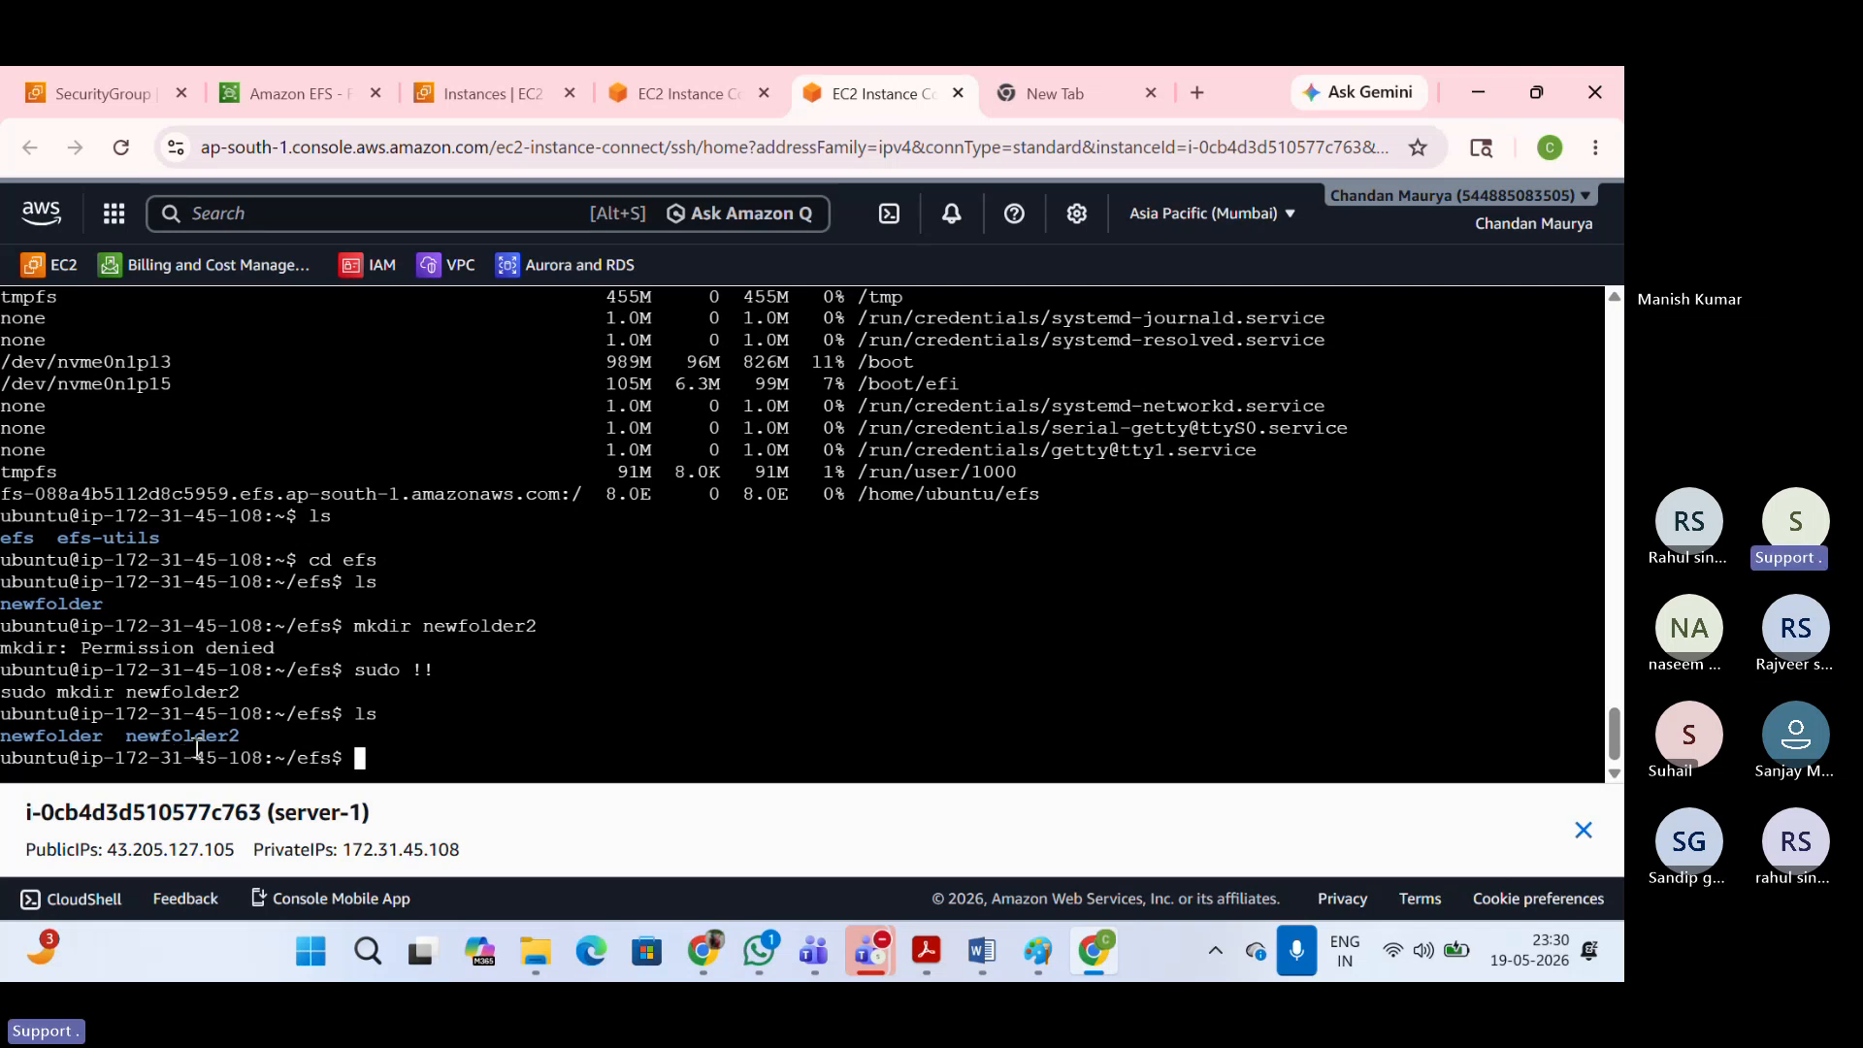
left_click_drag(3, 743, 97, 743)
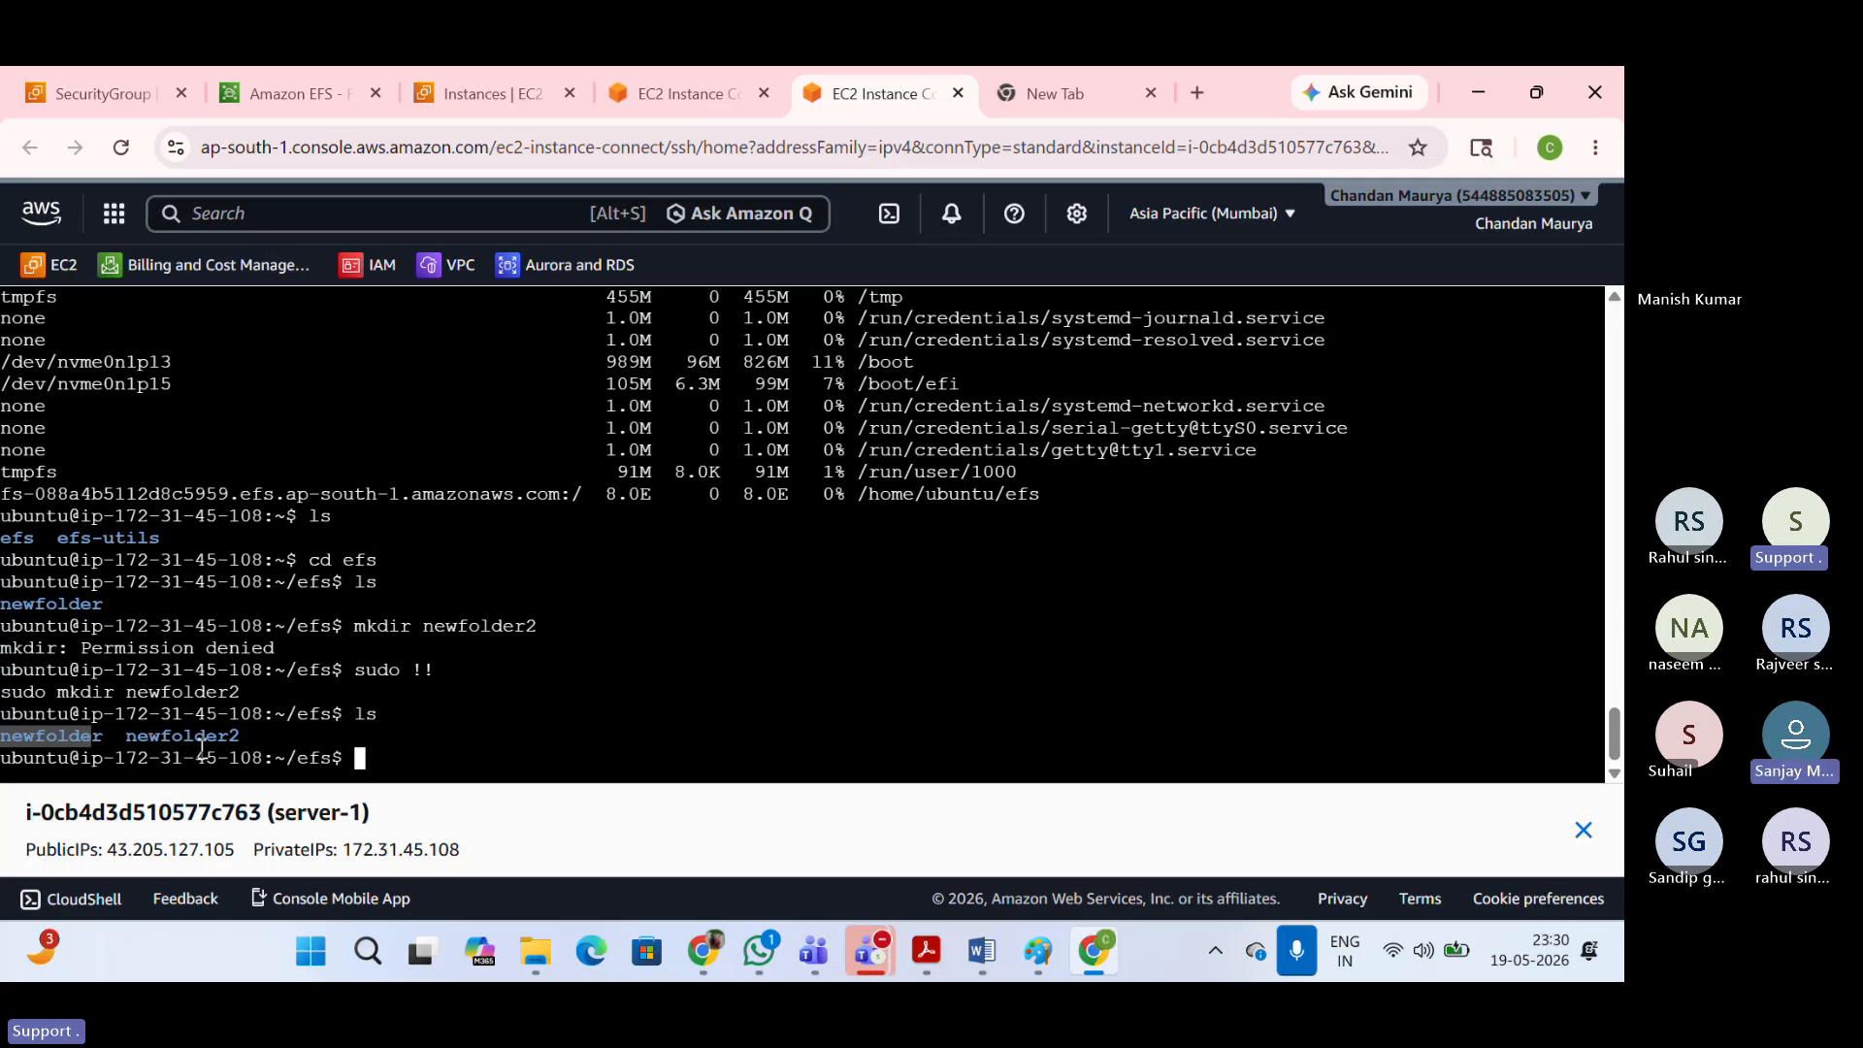
Step: On server-2, list ~/efs to see newfolder2, then return to server-1's terminal
left_click(678, 89)
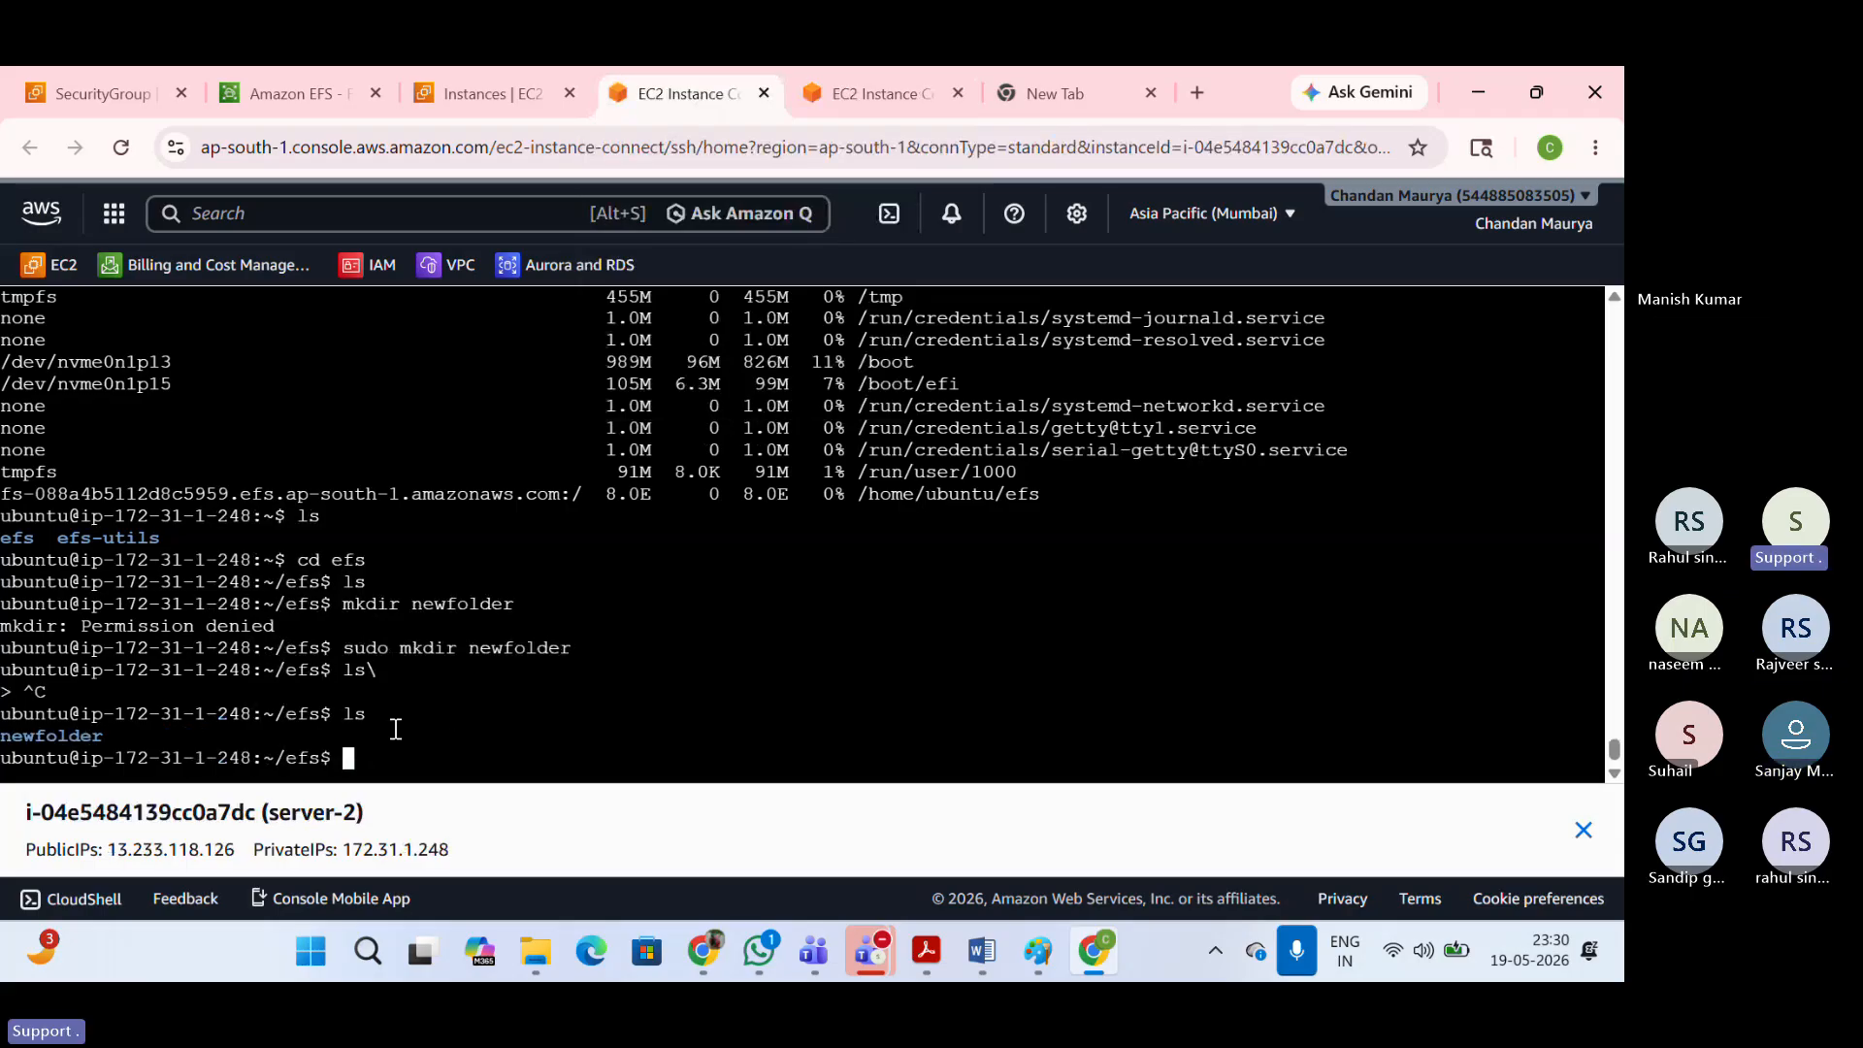
type("ls")
key("Return")
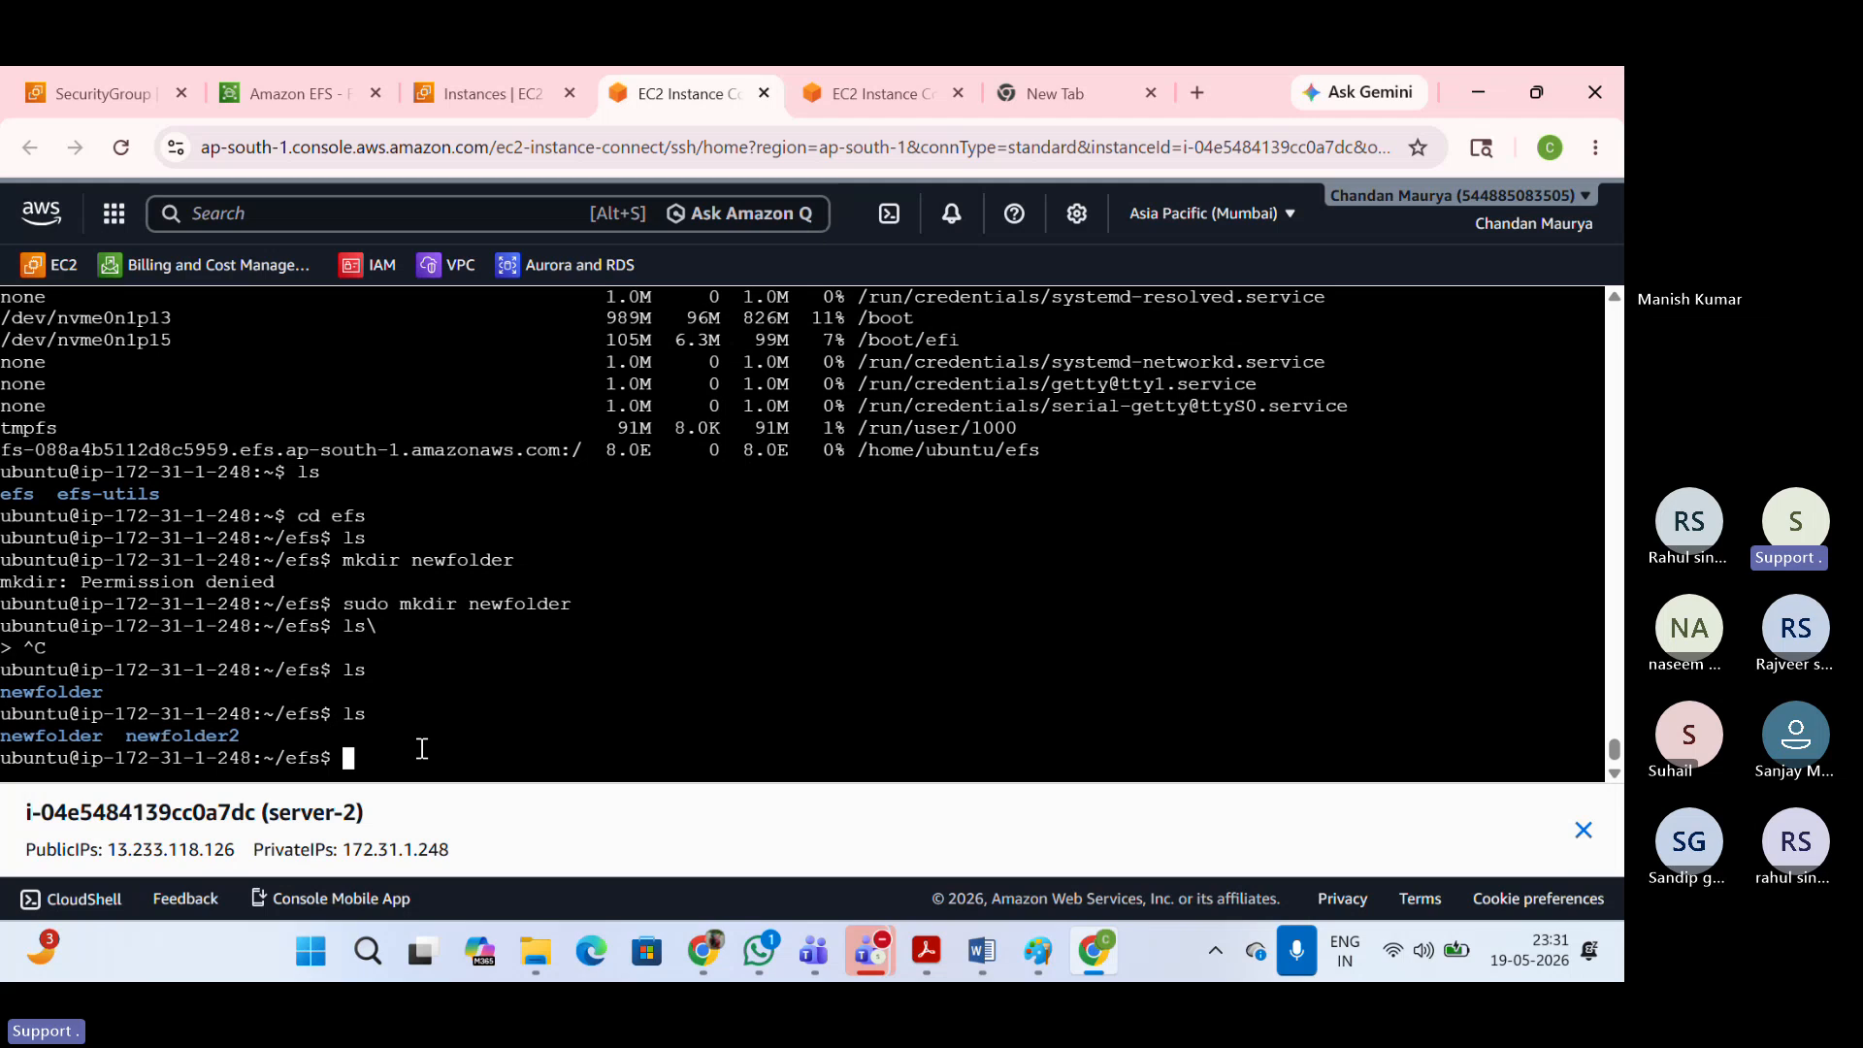
left_click(889, 75)
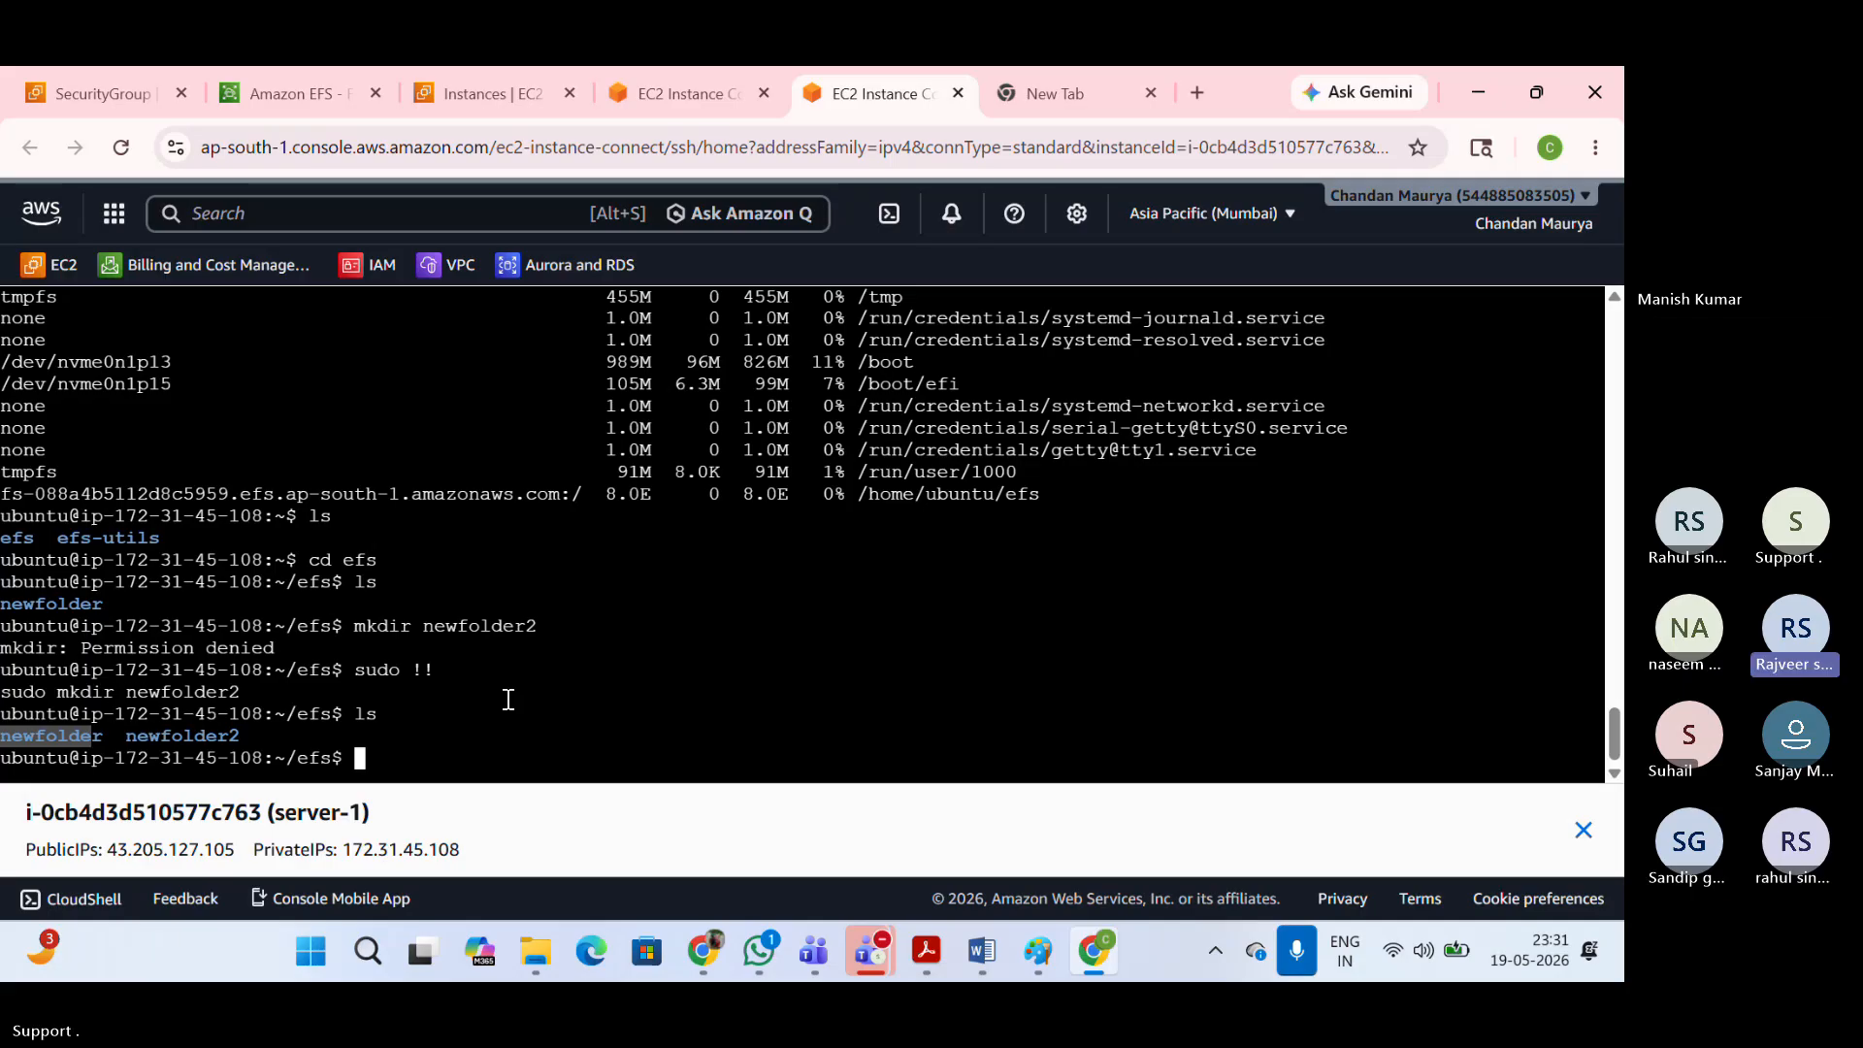
Step: On server-1, run cd .. and pwd to confirm /home/ubuntu, highlighting the output
type("cd")
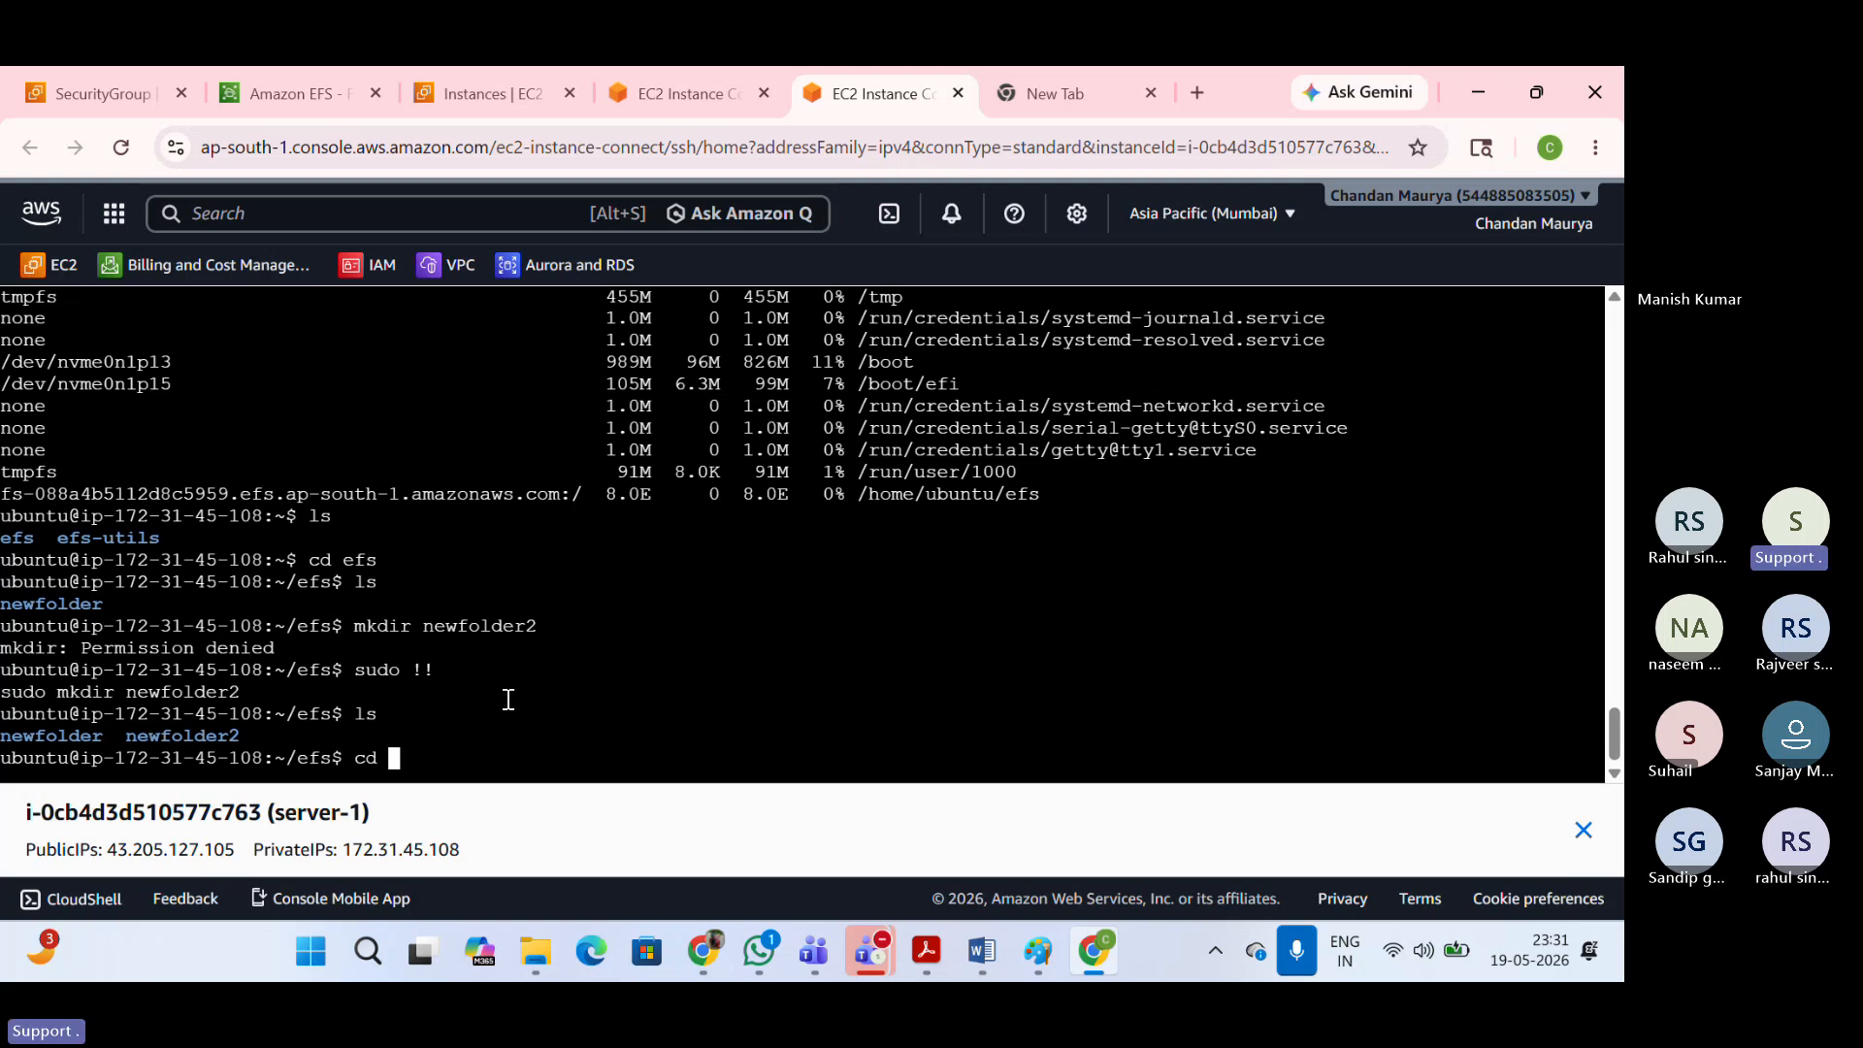
type("..")
key("Return")
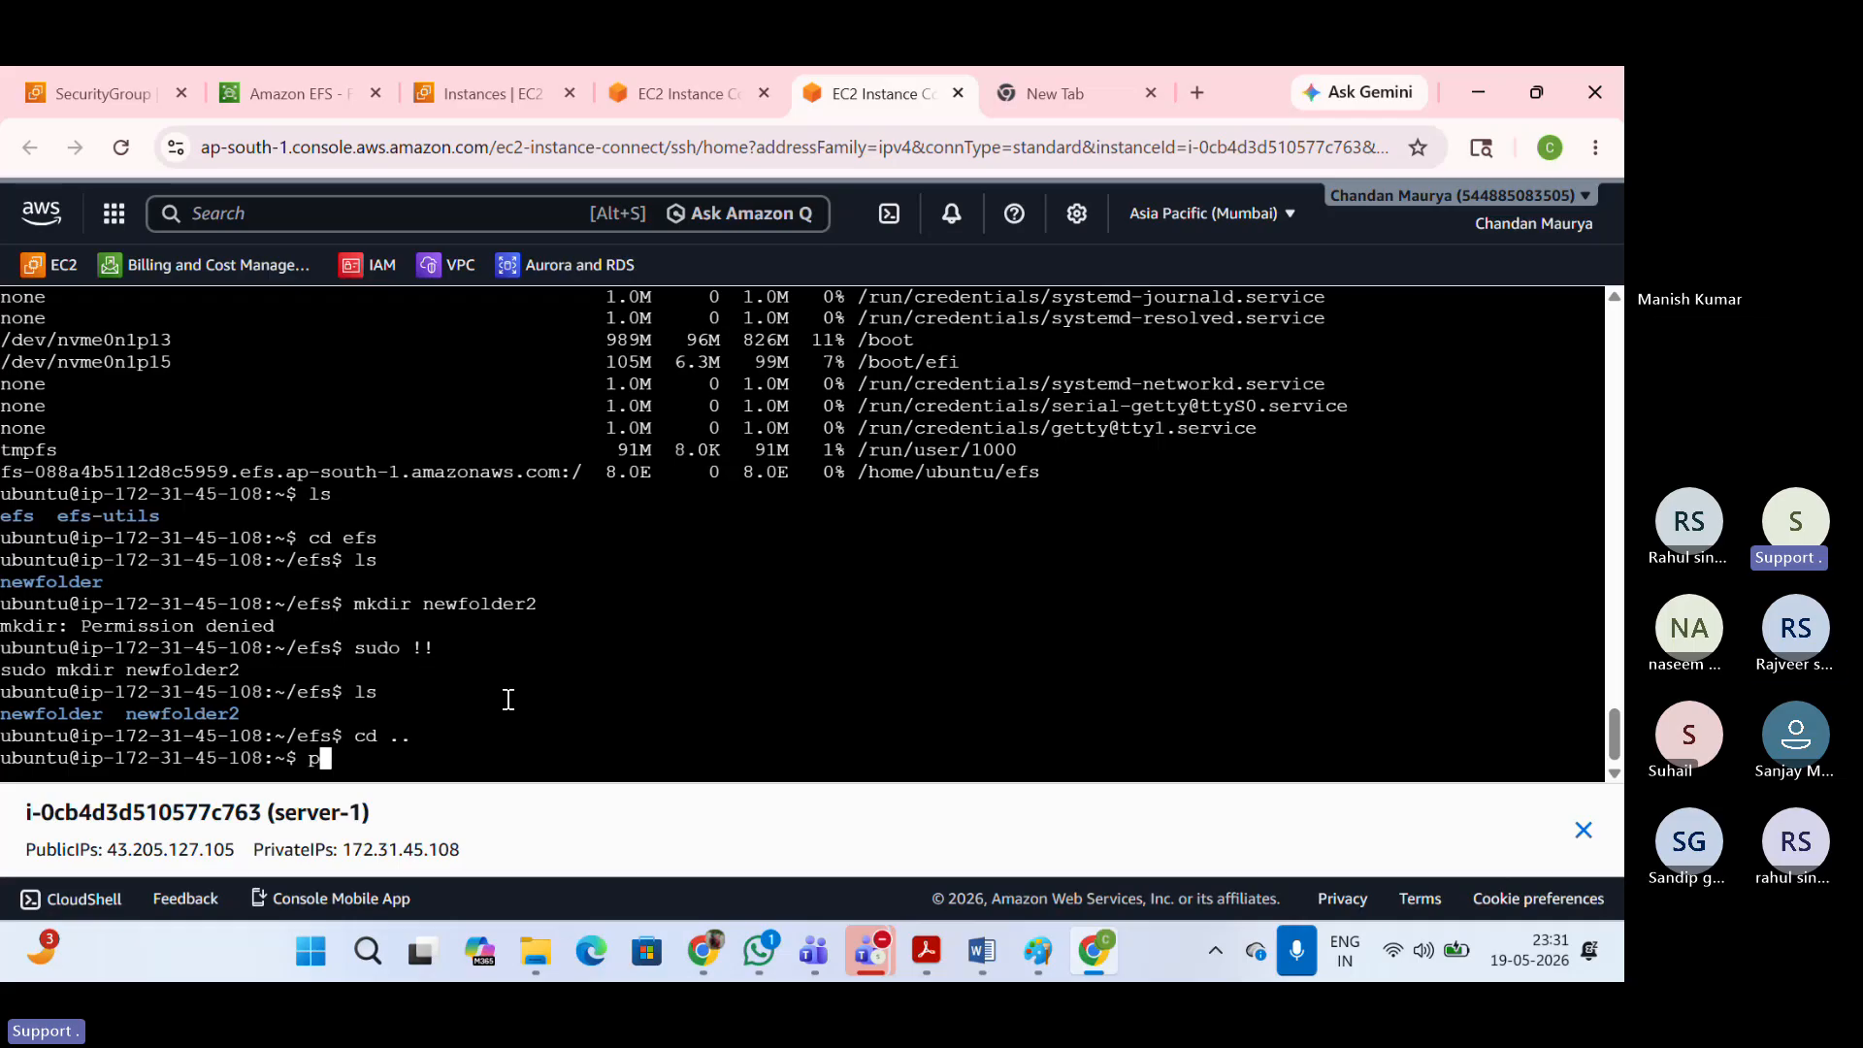
type("pwd")
key("Return")
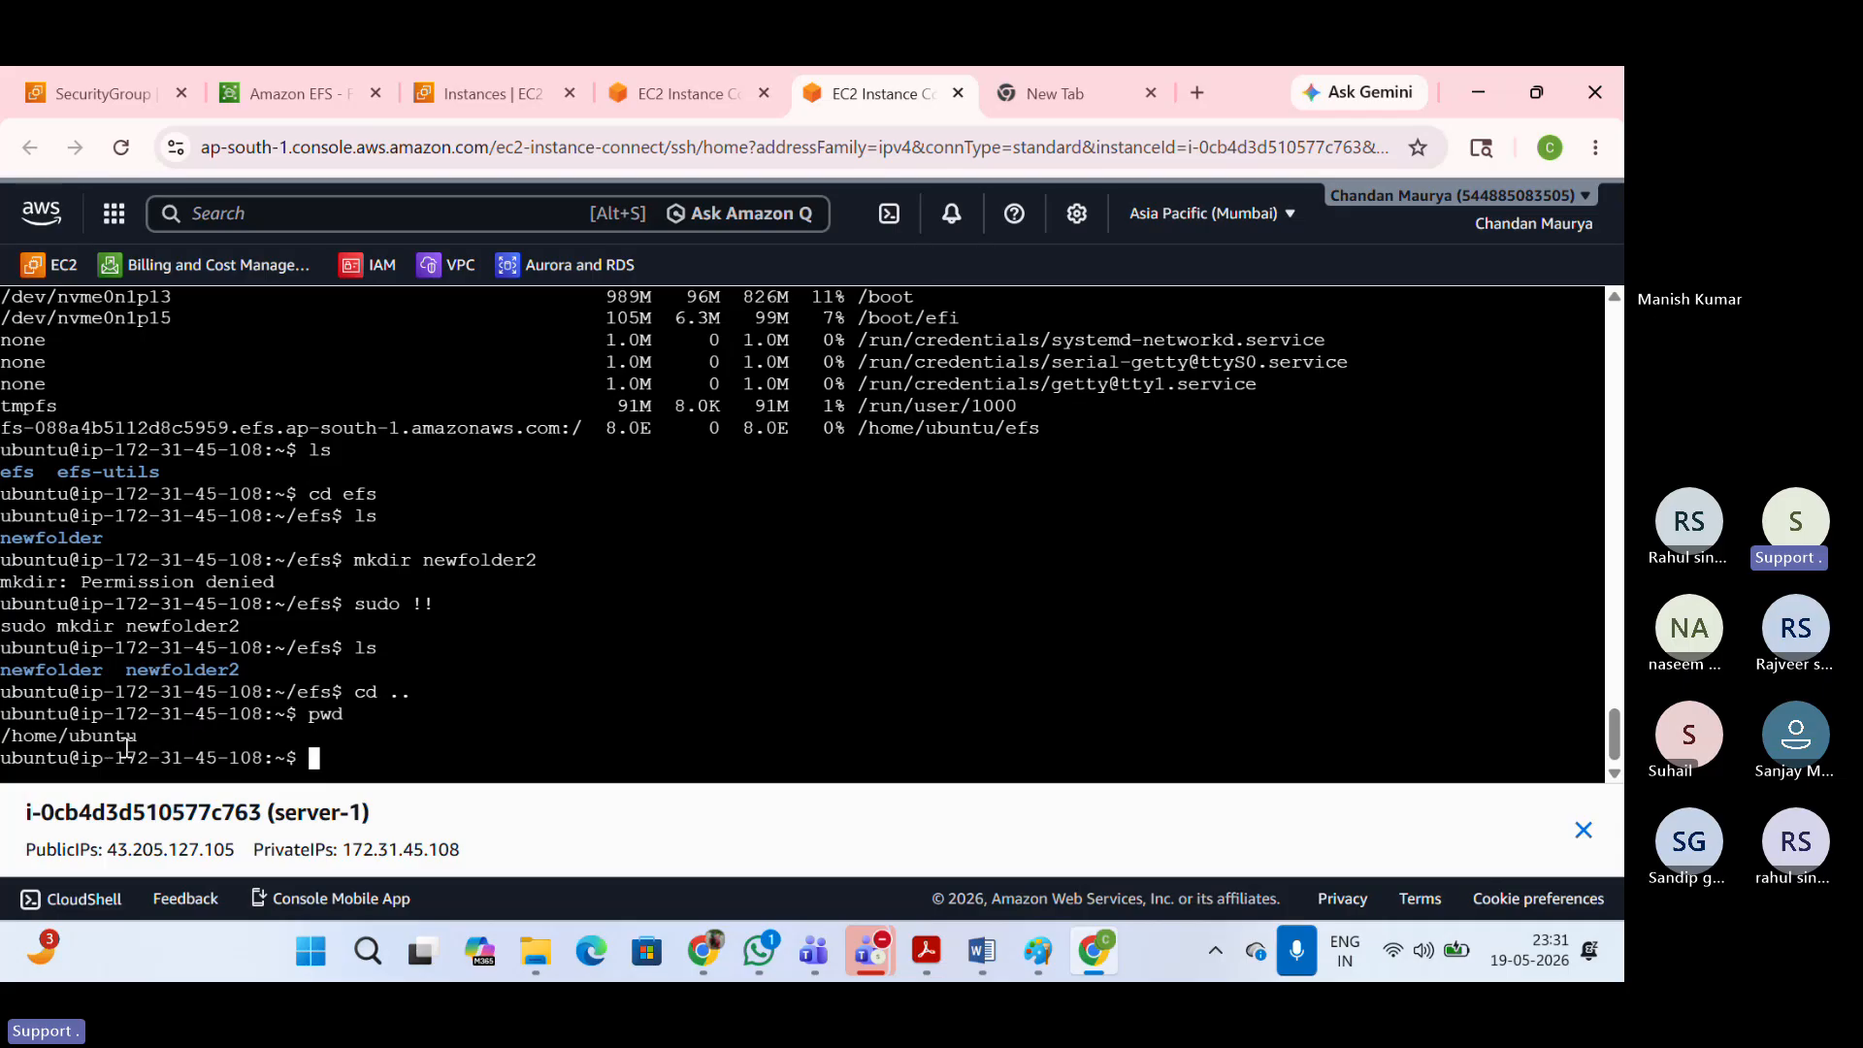
left_click_drag(146, 737, 3, 726)
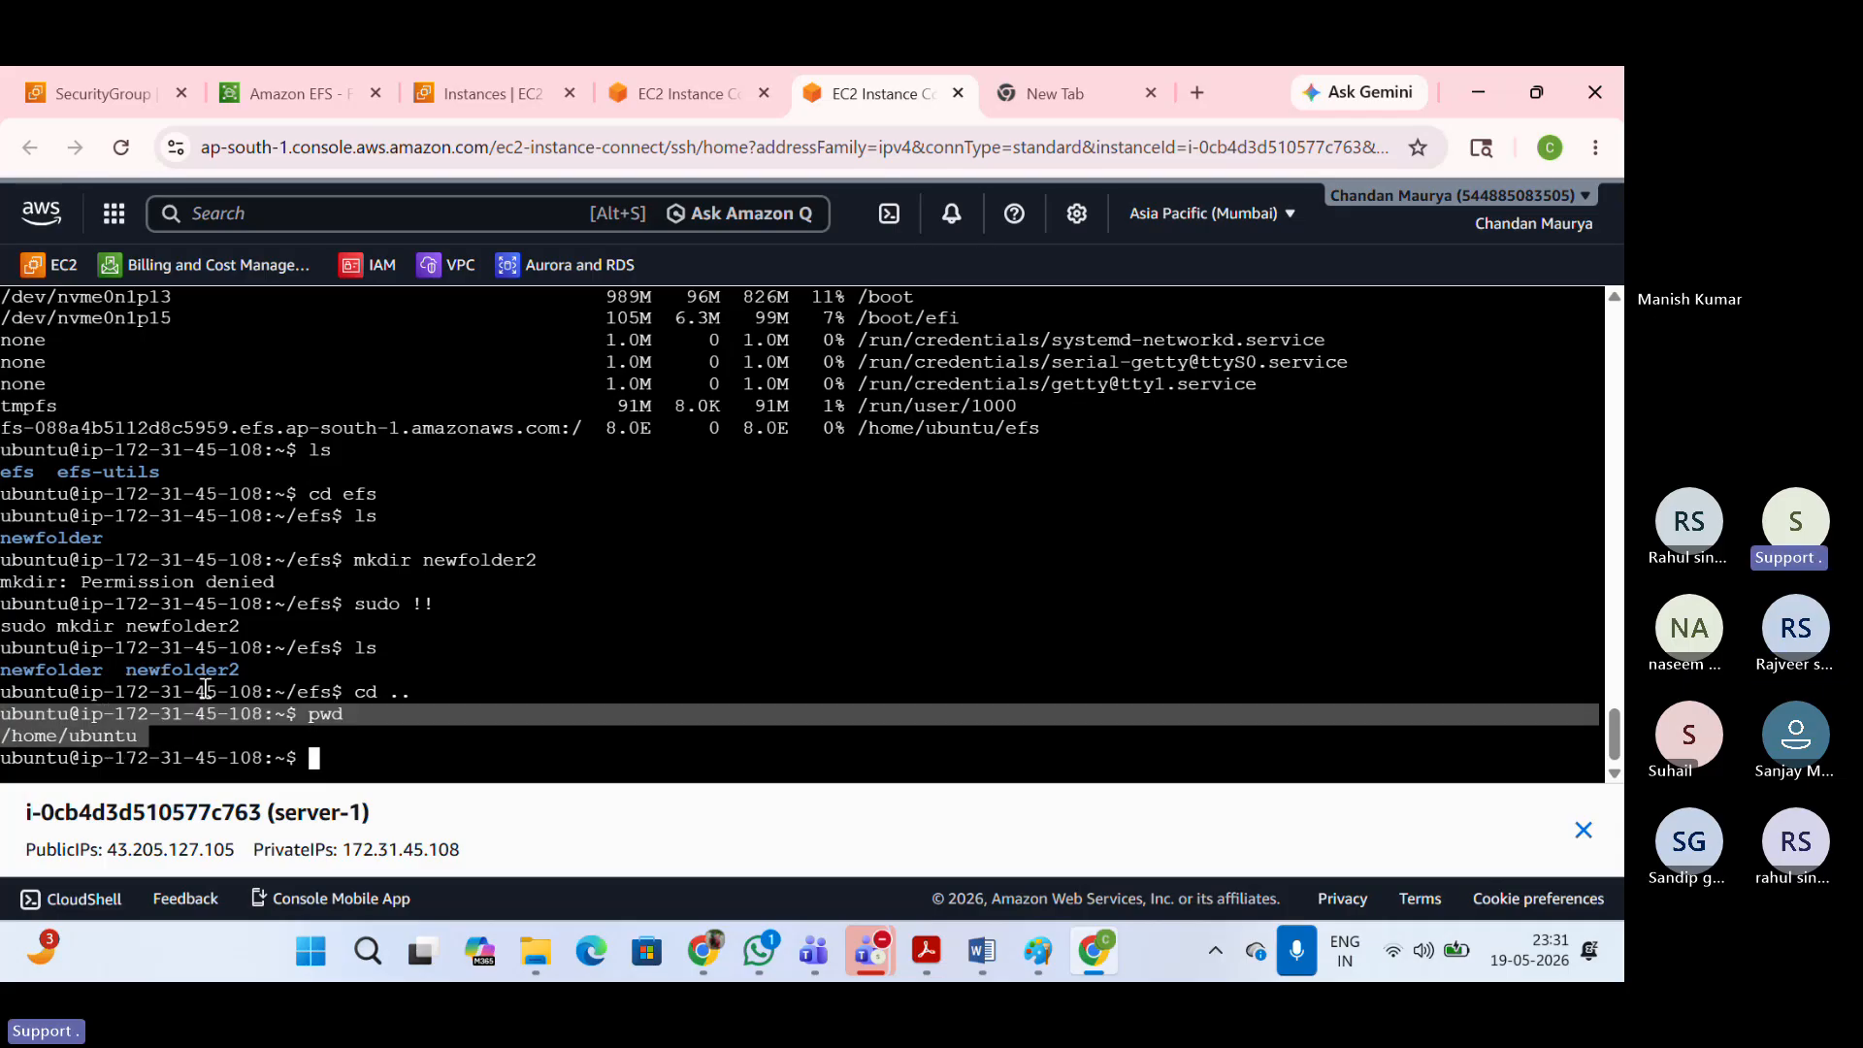
left_click(258, 665)
left_click_drag(258, 665, 4, 656)
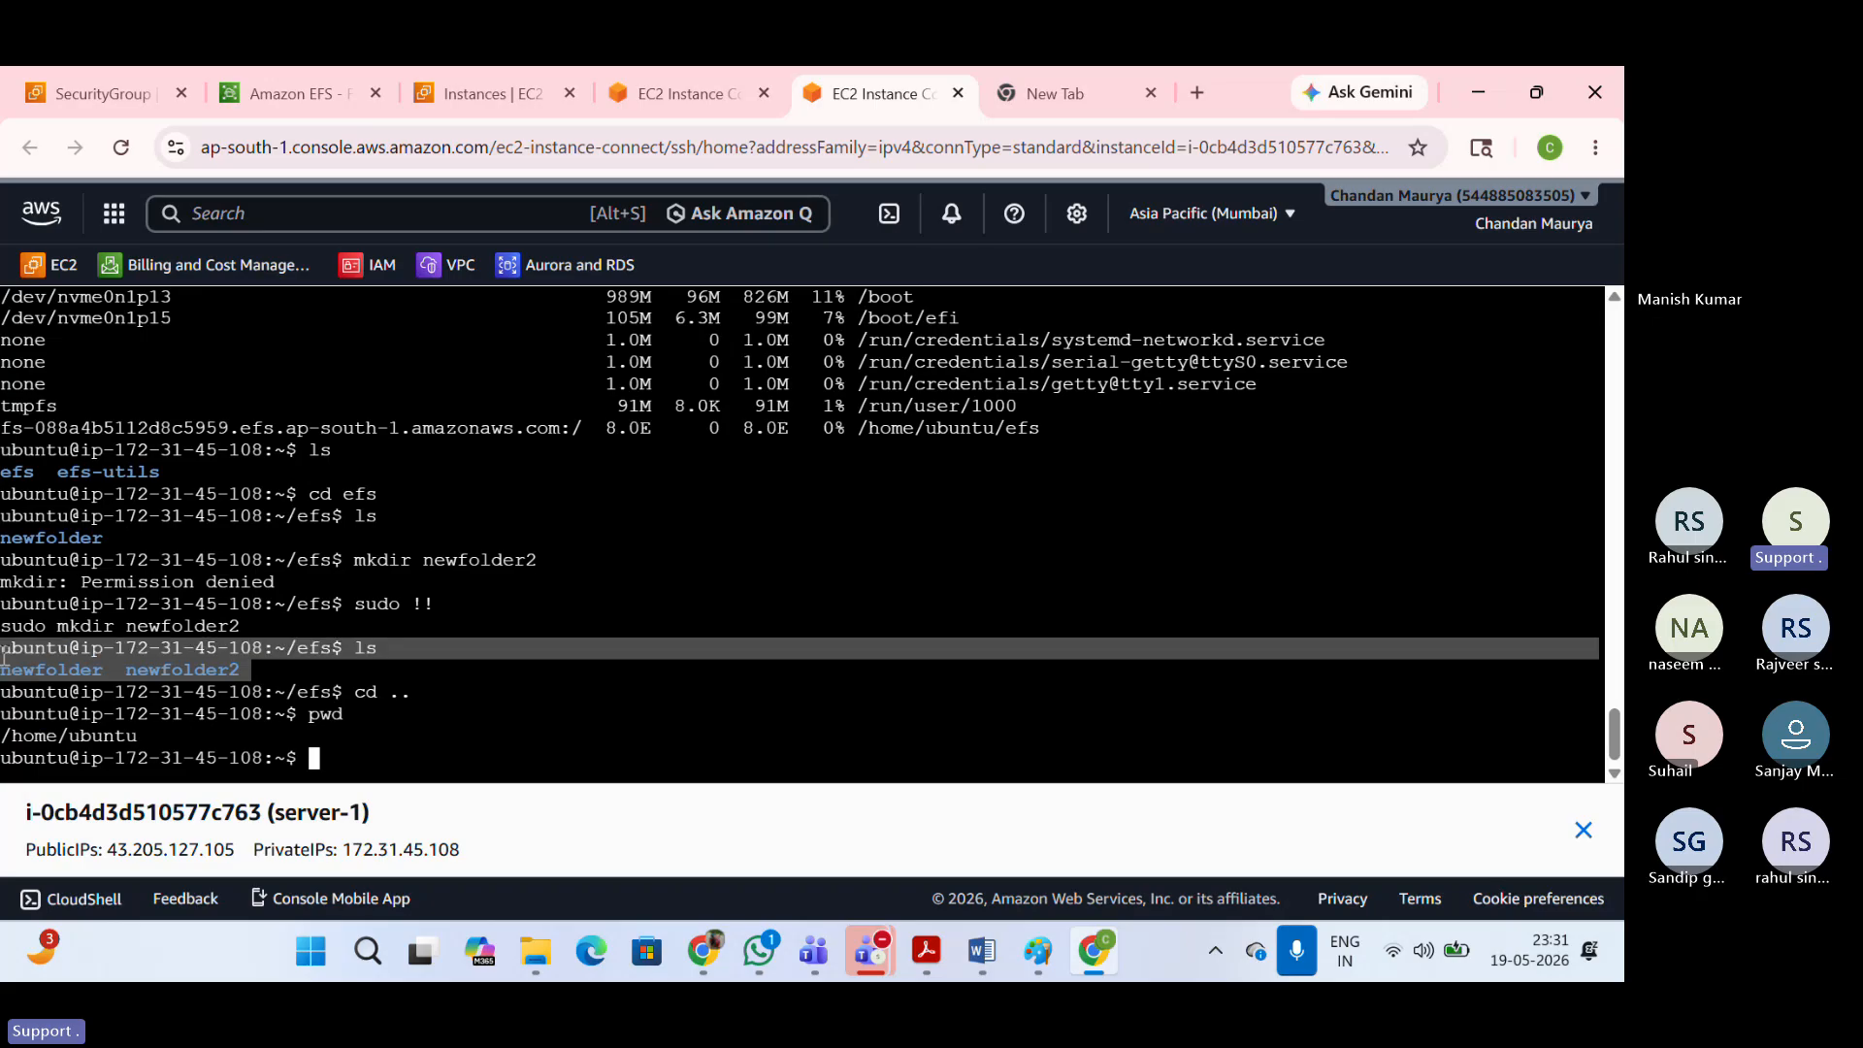
left_click(4, 655)
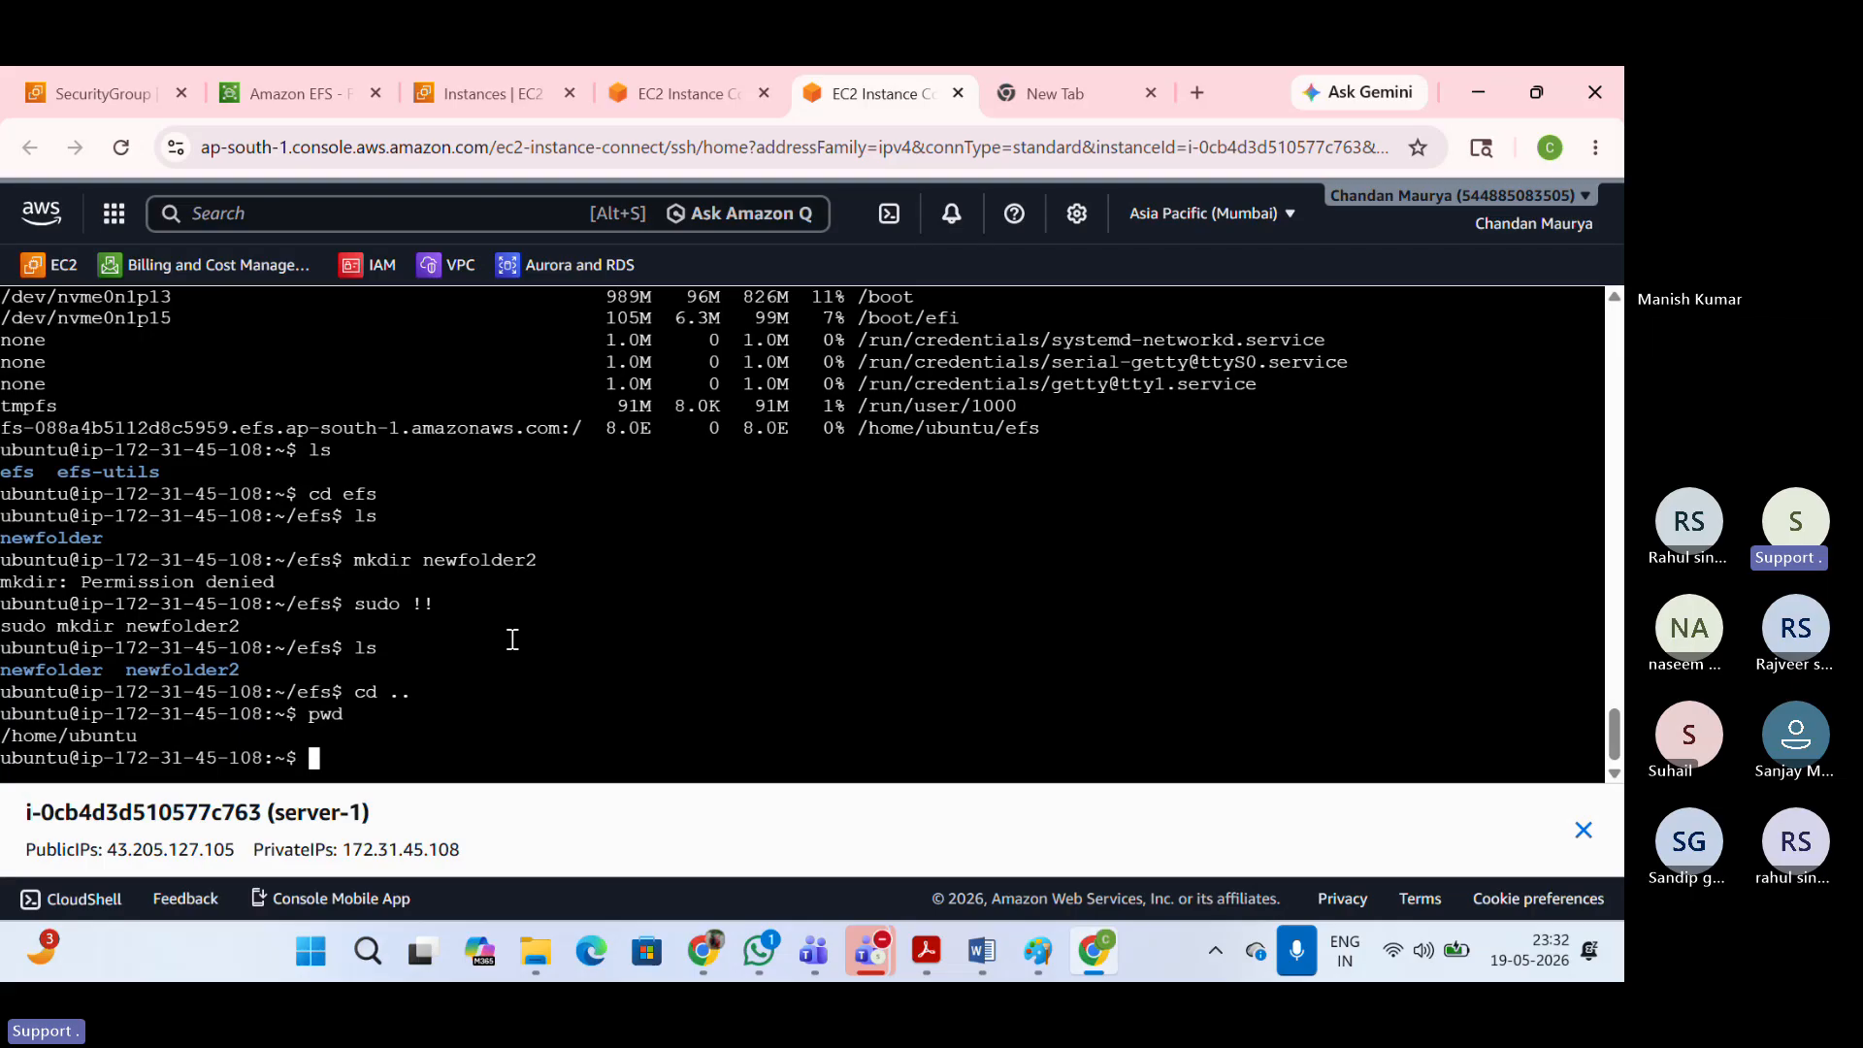
Step: On server-2, cd into newfolder2 and list it to confirm it is empty
left_click(712, 70)
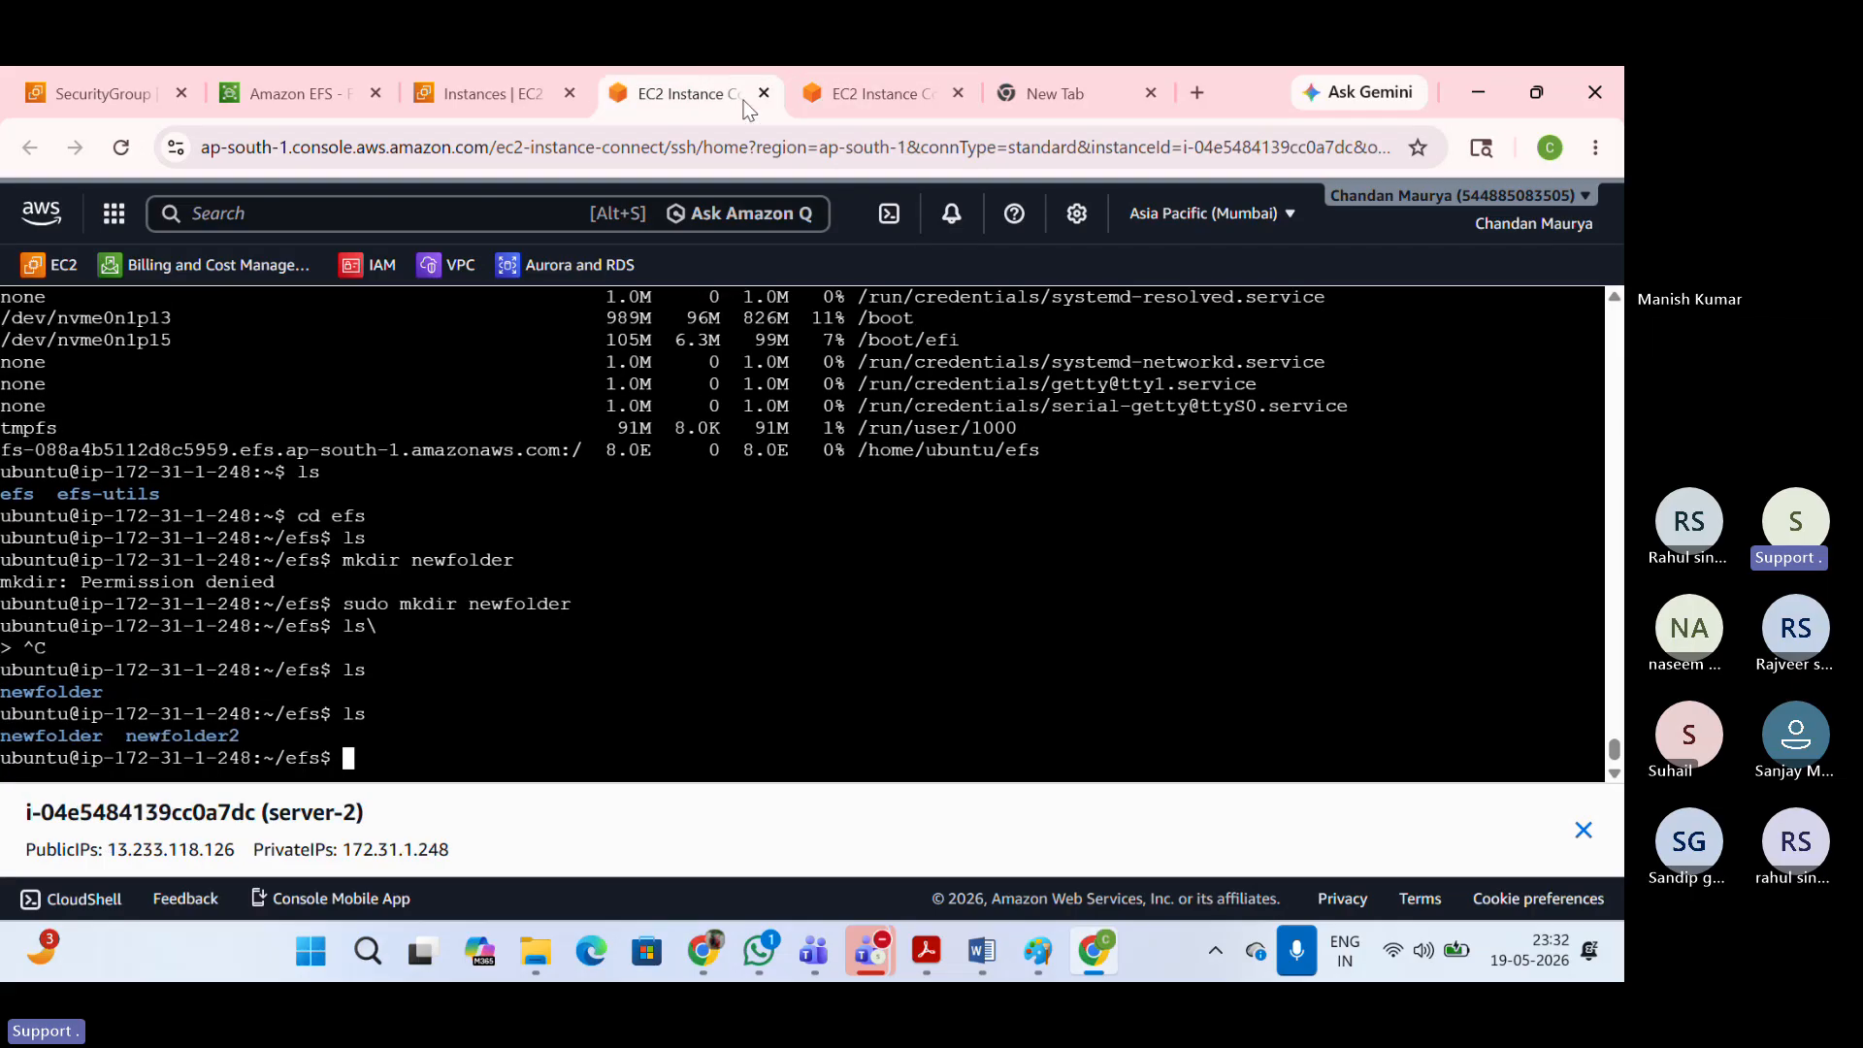
left_click(858, 81)
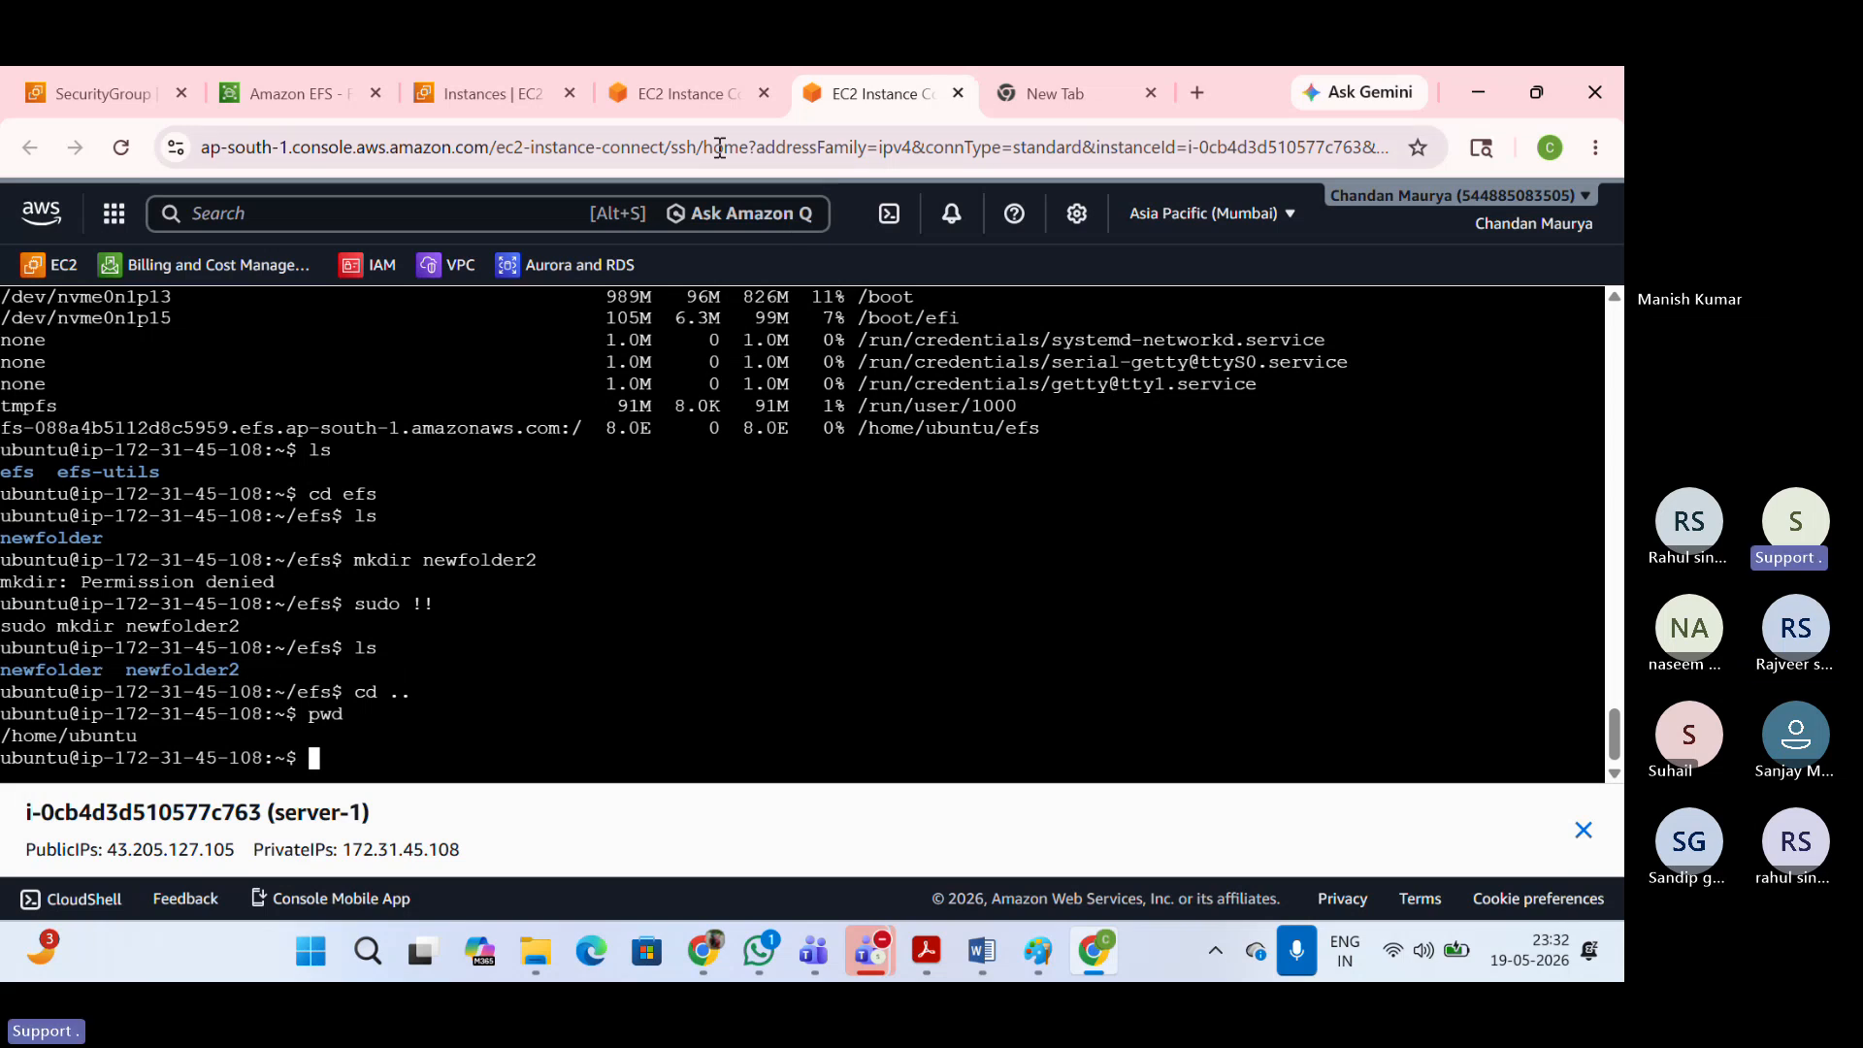
left_click(700, 95)
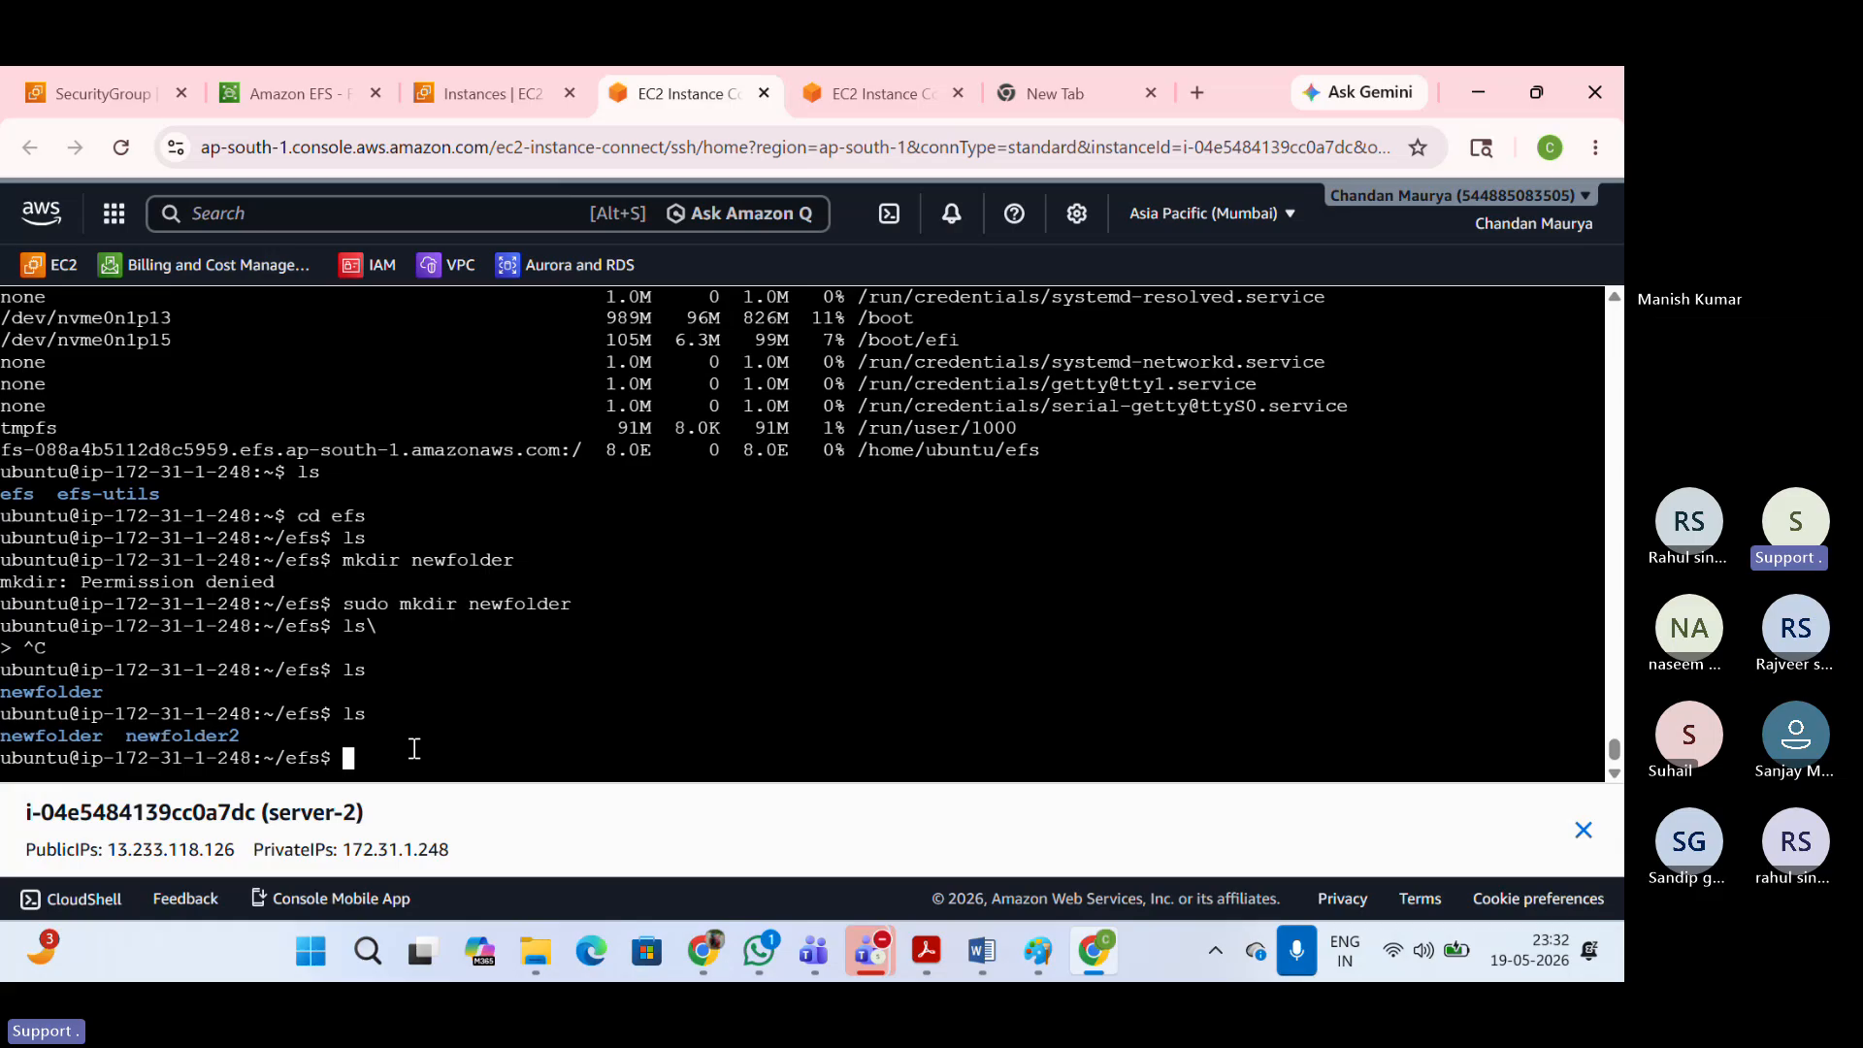
type("cd ")
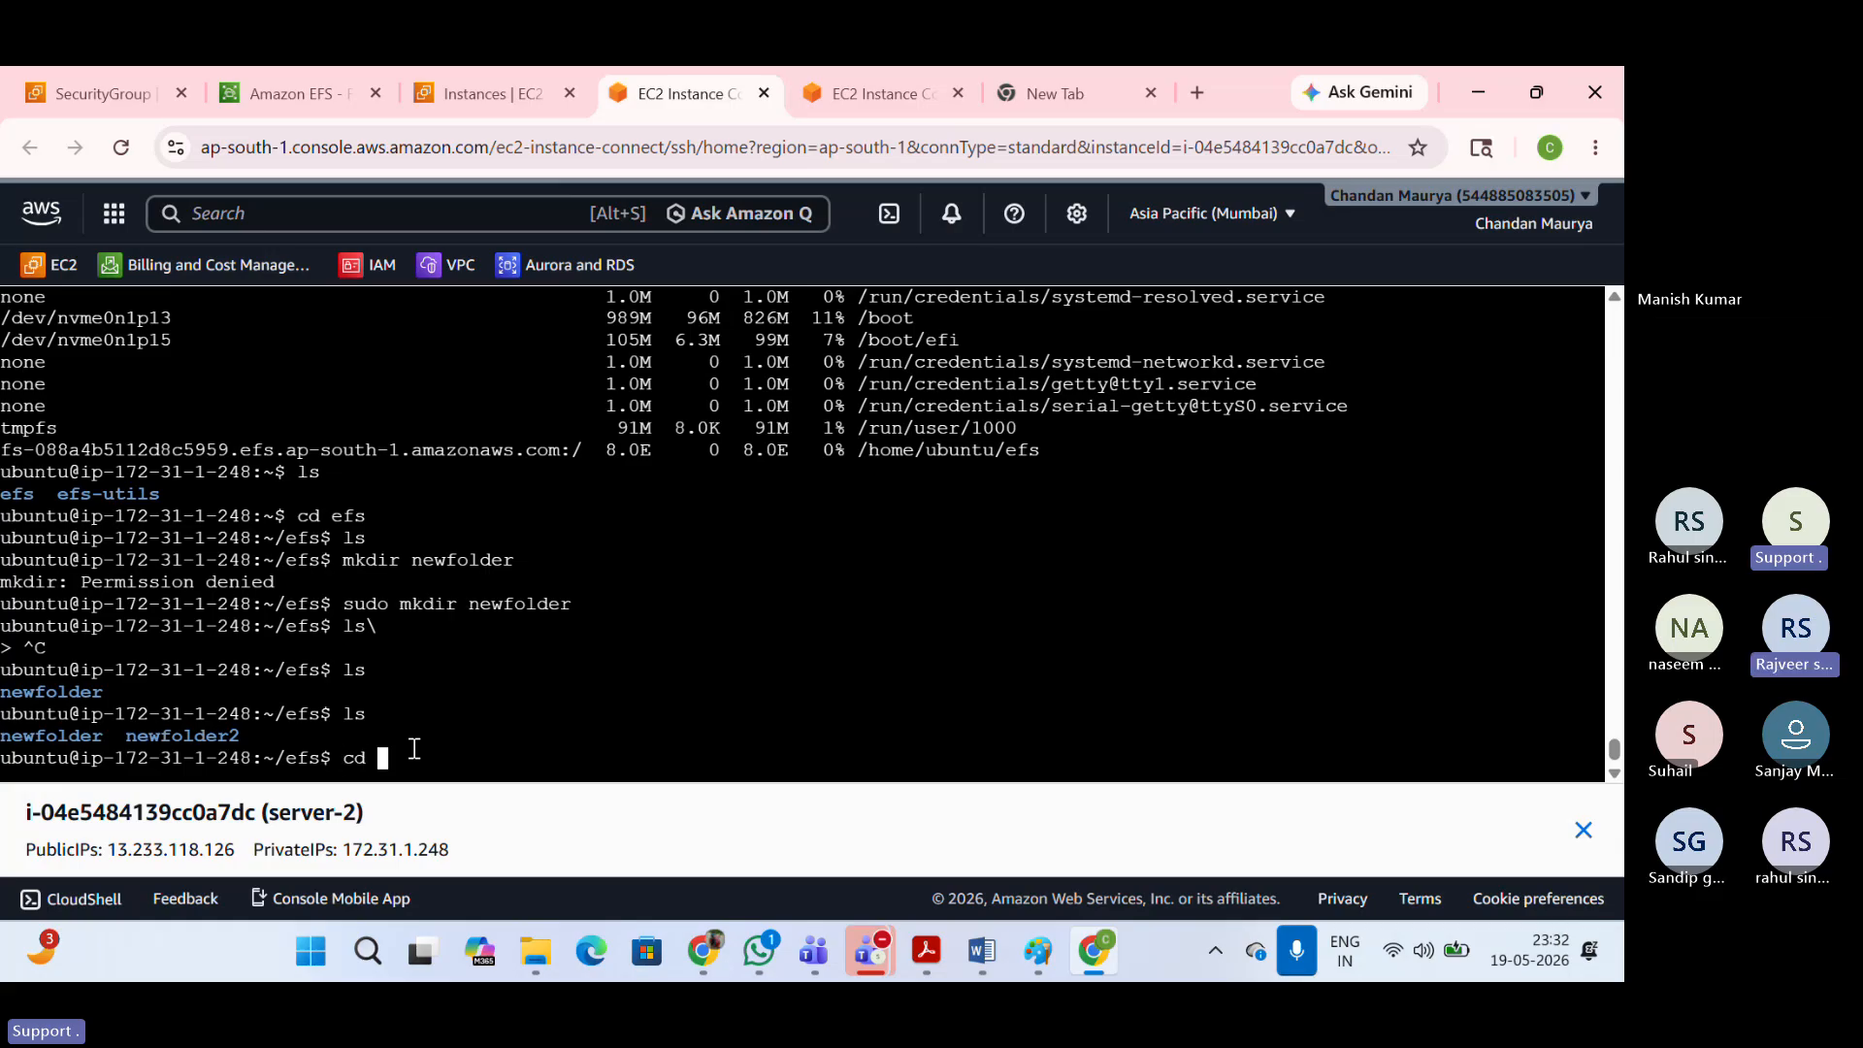
type("newfolder")
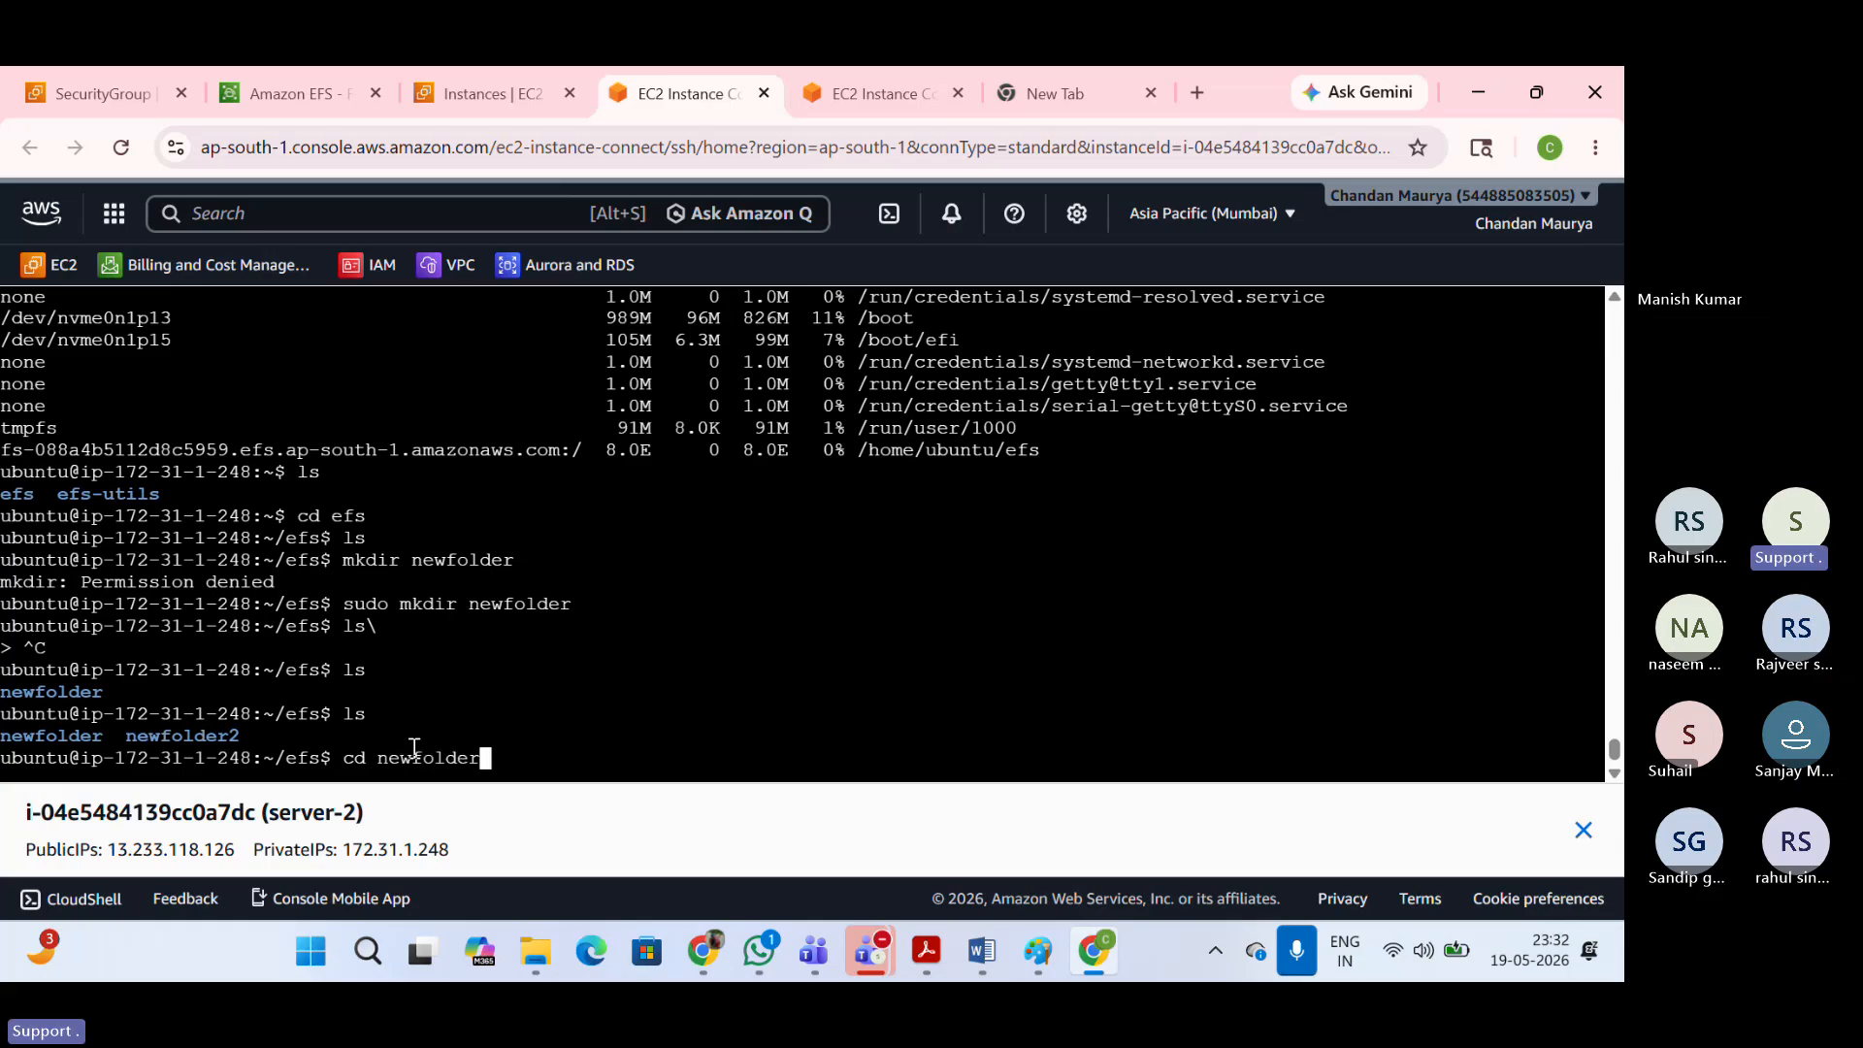
type("2")
key("Return")
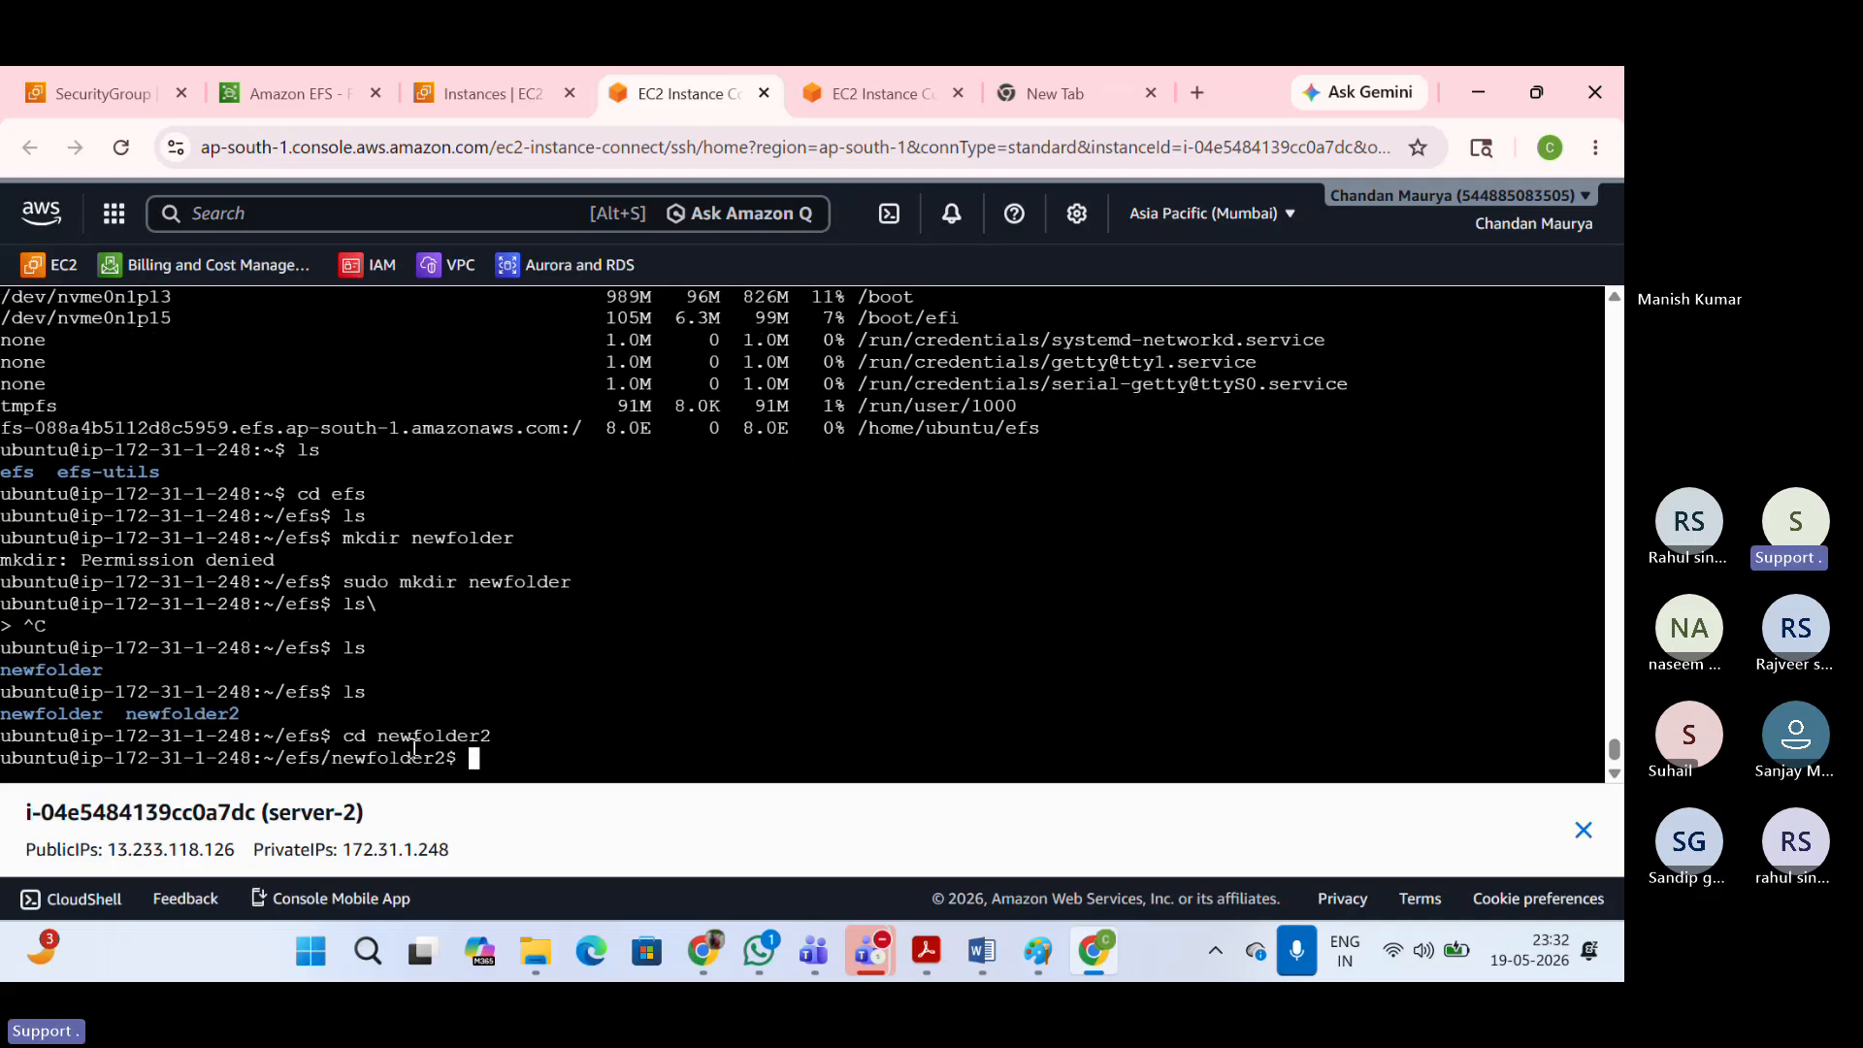
type("ls")
key("Return")
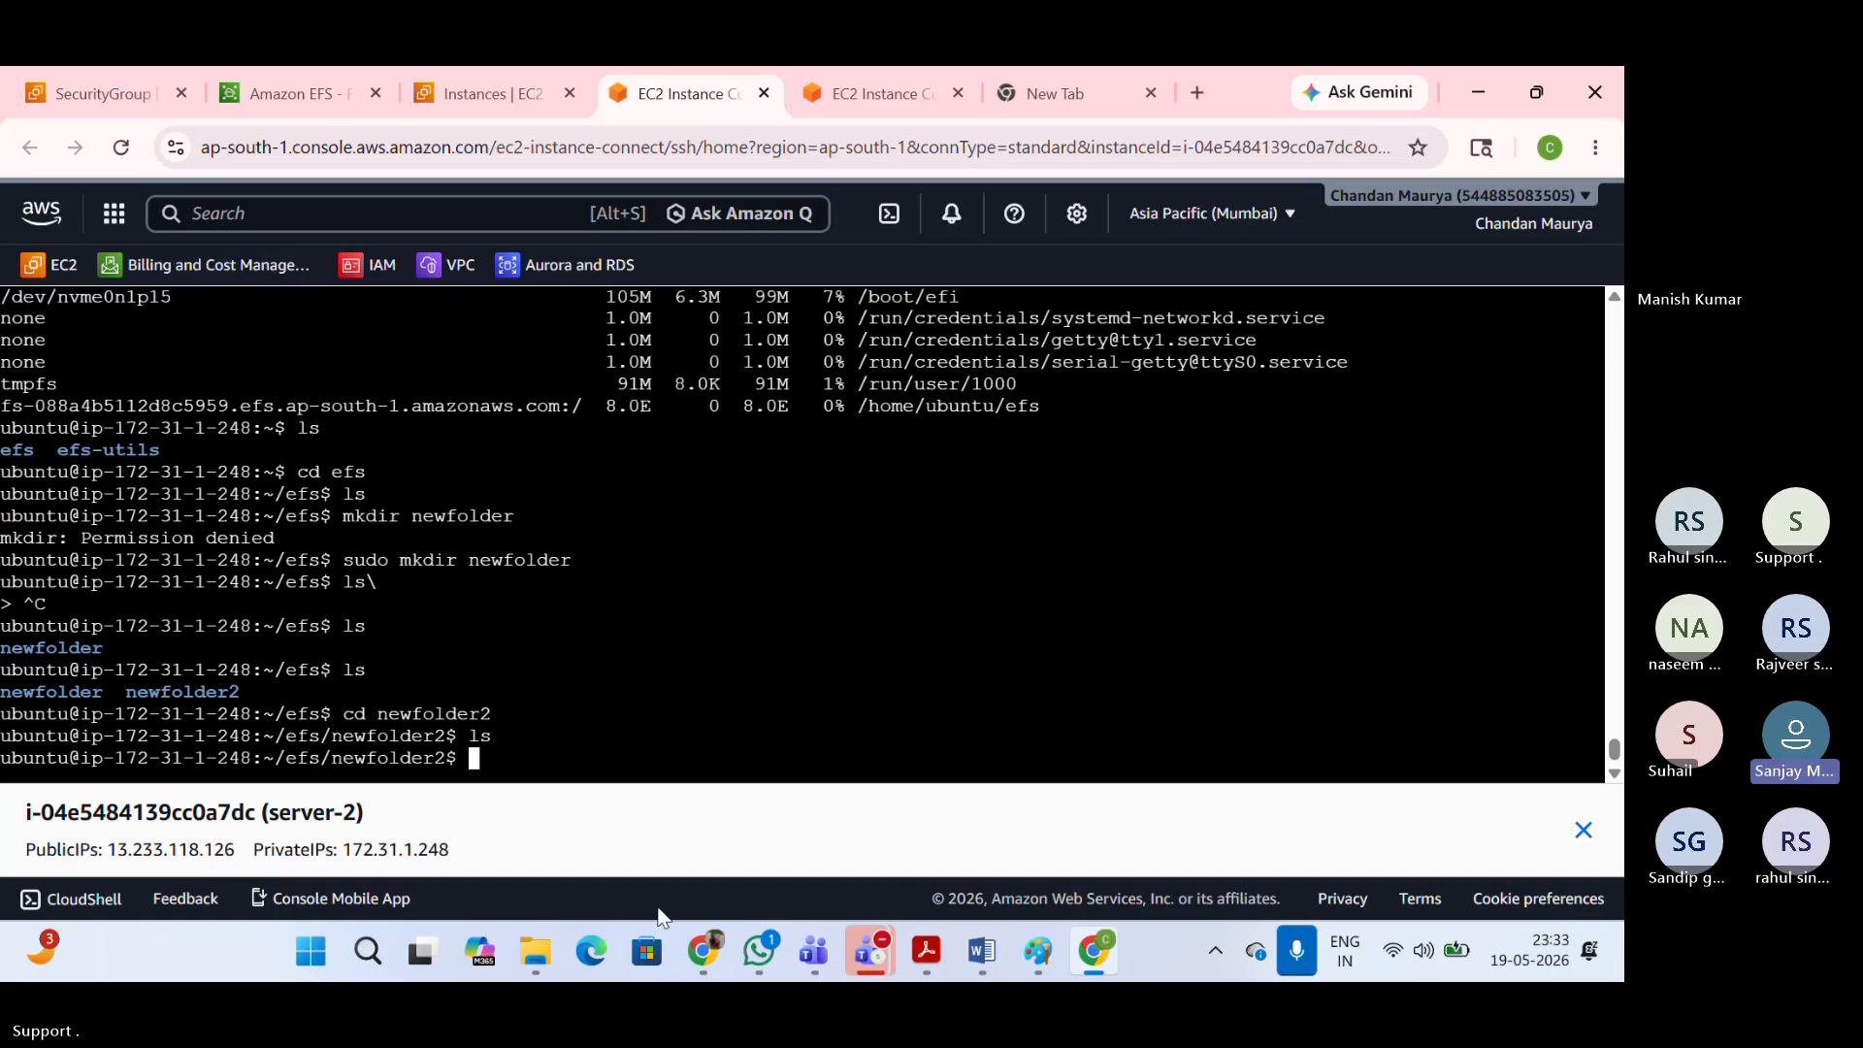
Step: Bring up the AWS sign-in window and search for a WinSCP download in a new tab
mouse_move(701, 959)
left_click(711, 782)
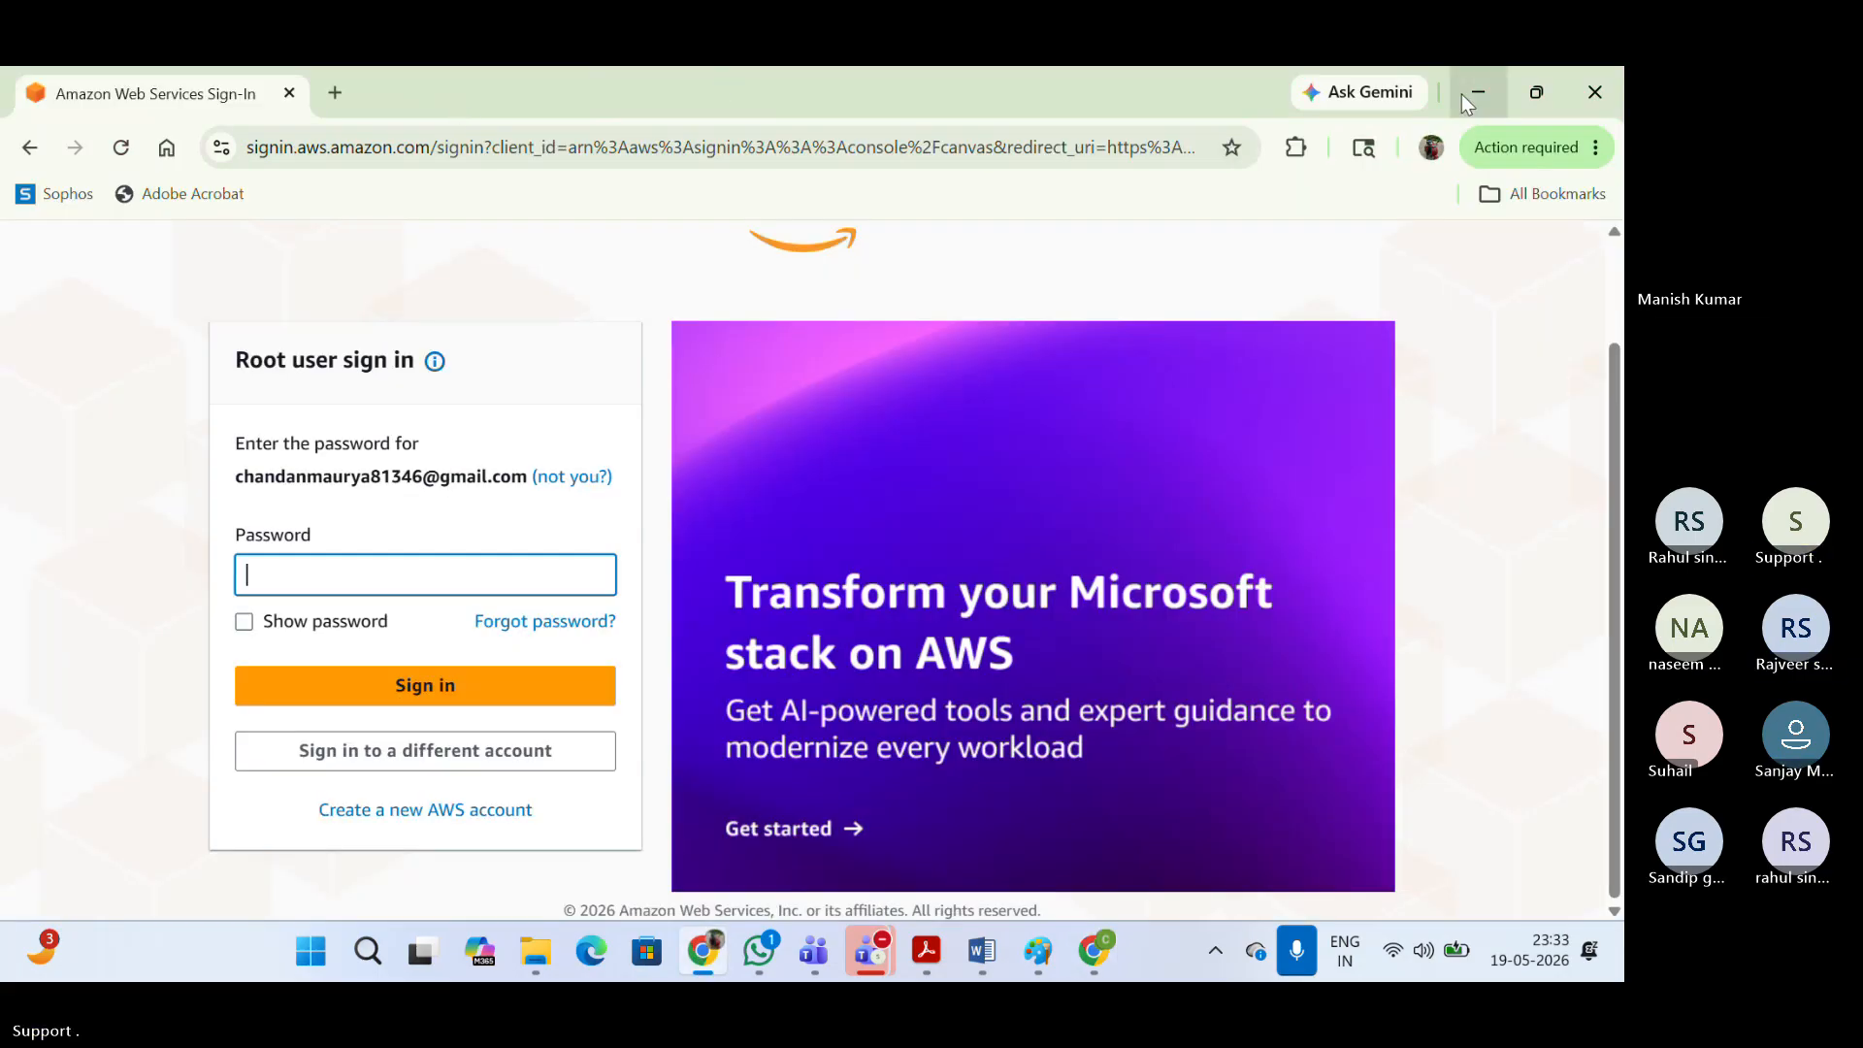
left_click(337, 92)
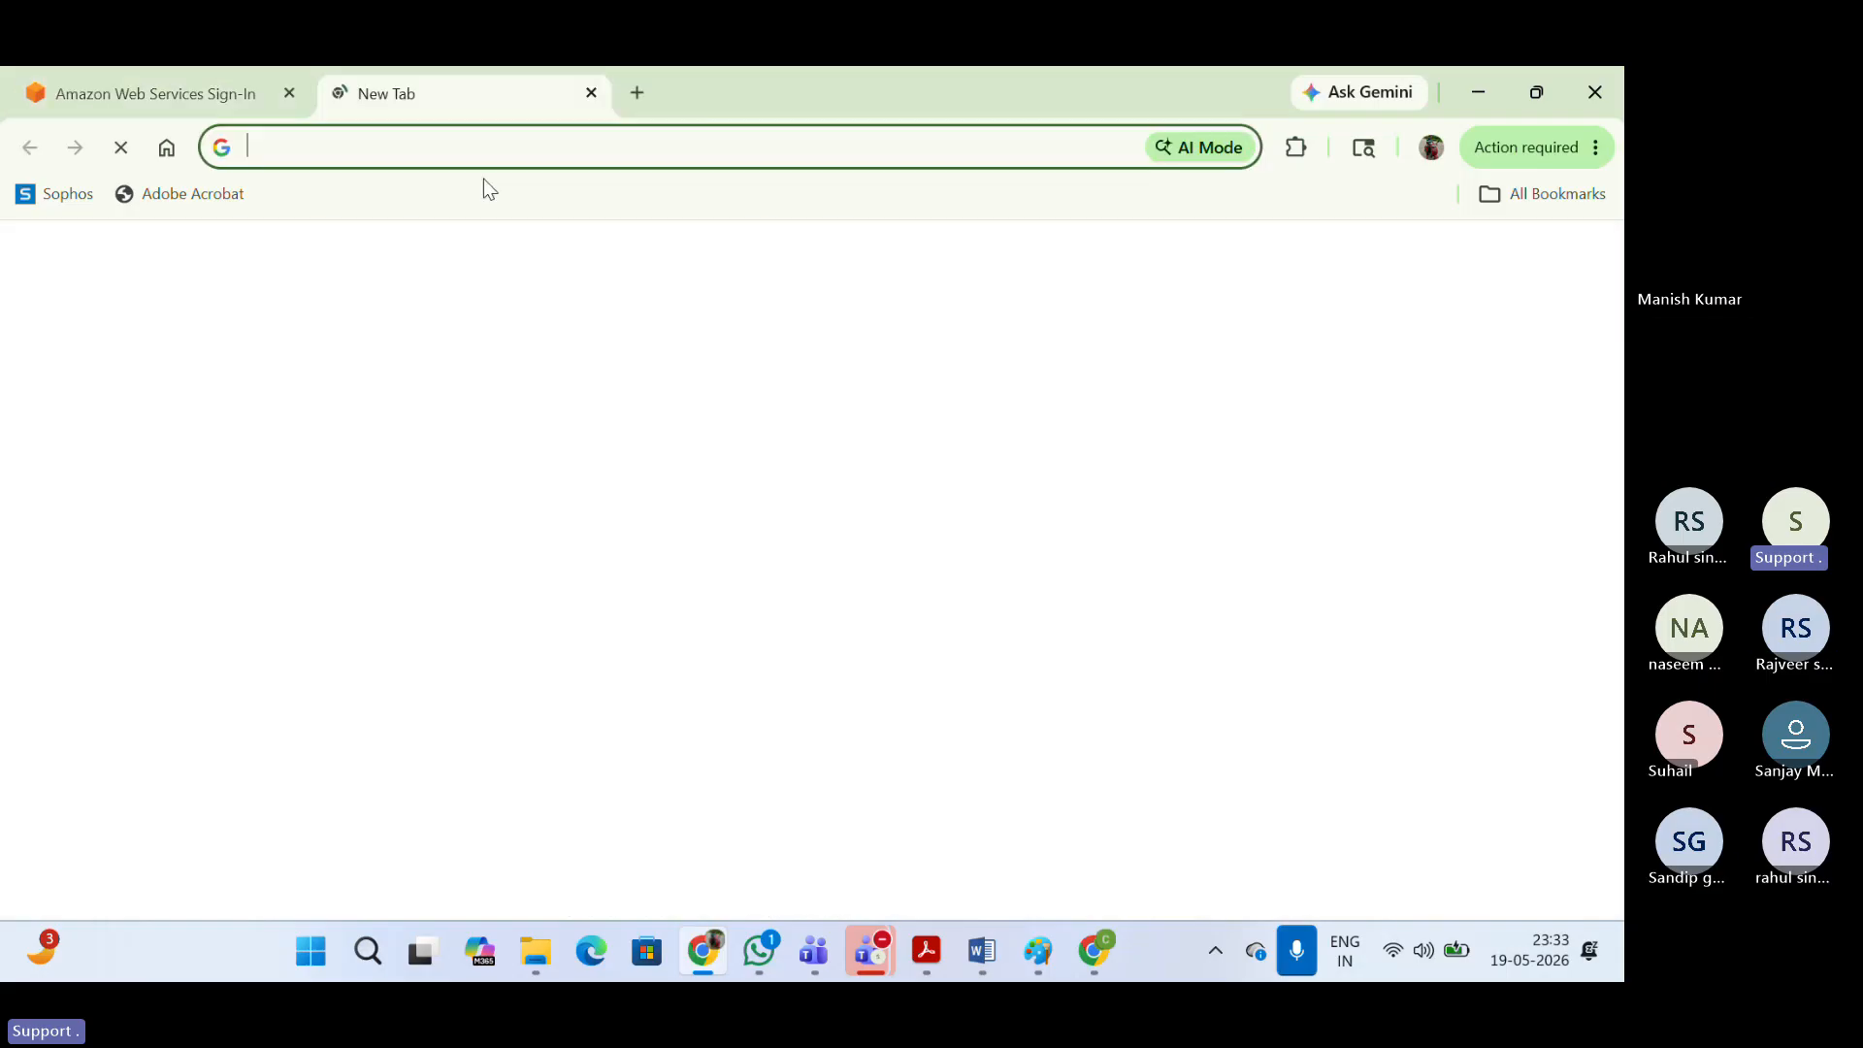
left_click(477, 148)
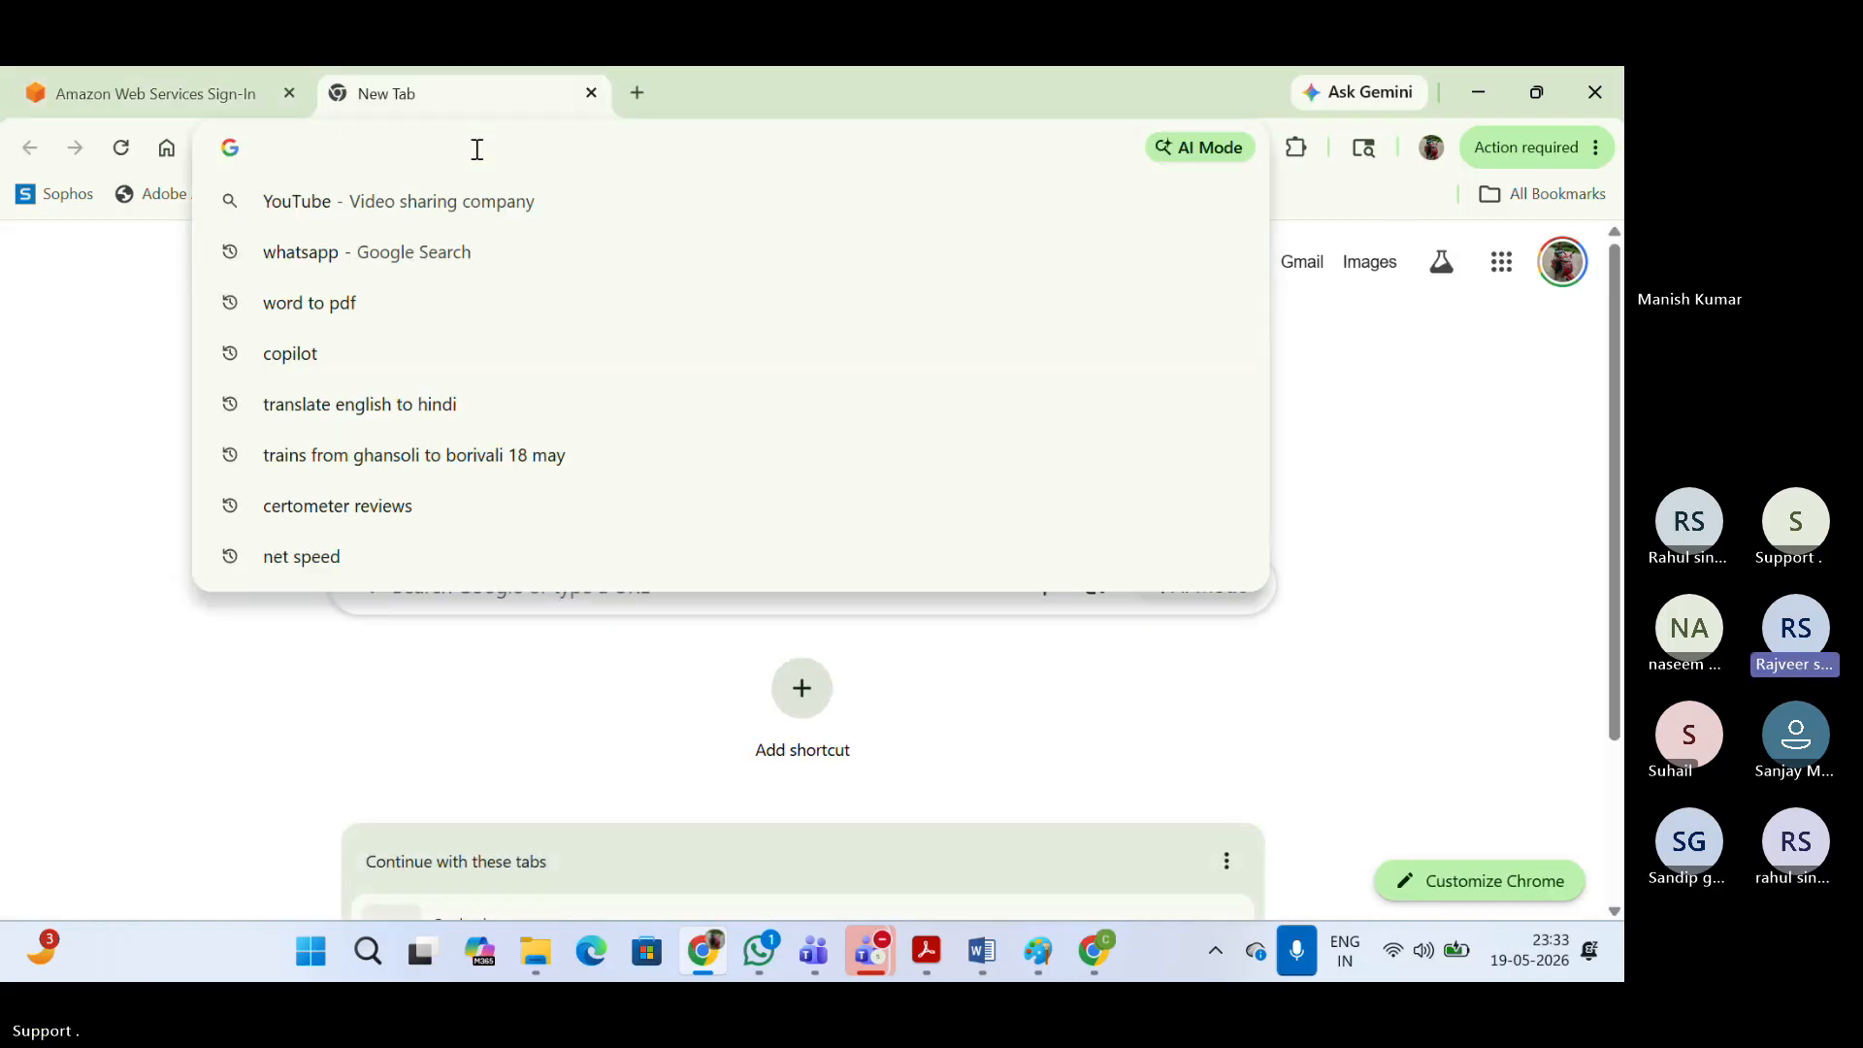
type("win")
key("BackSpace")
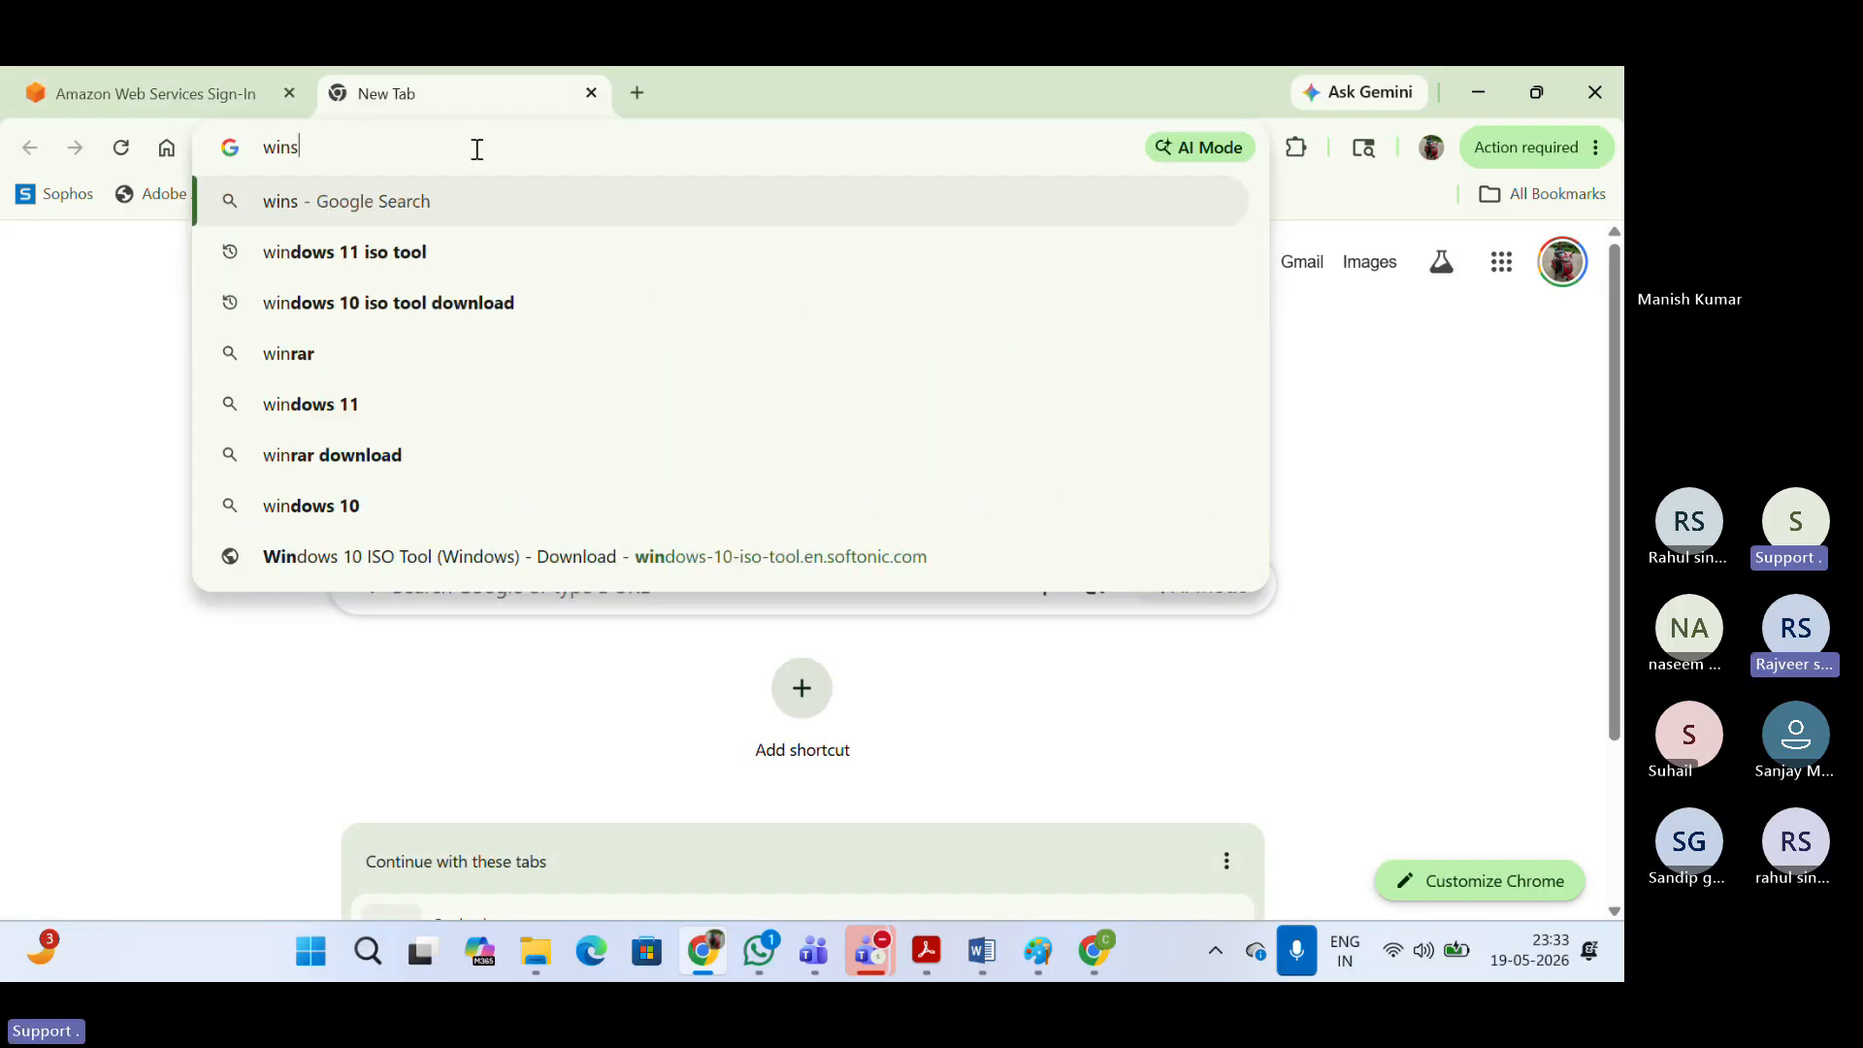
type("s")
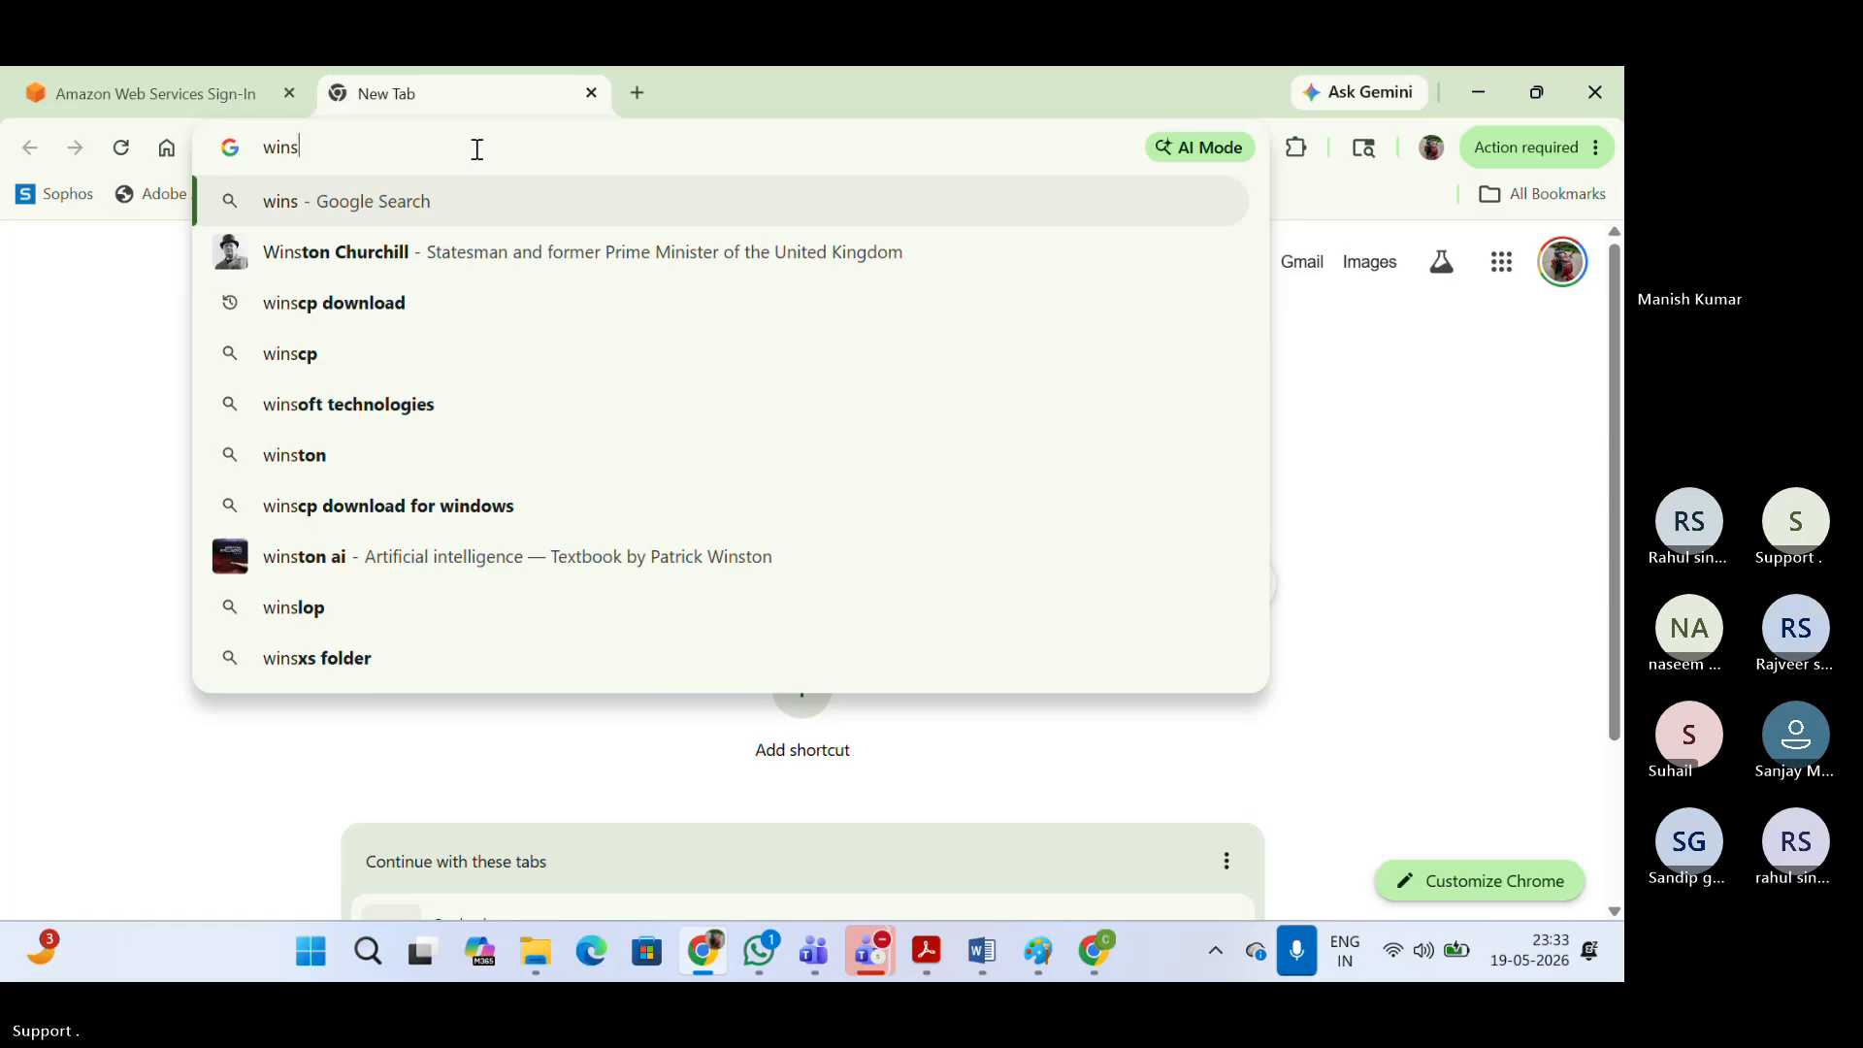
left_click(351, 322)
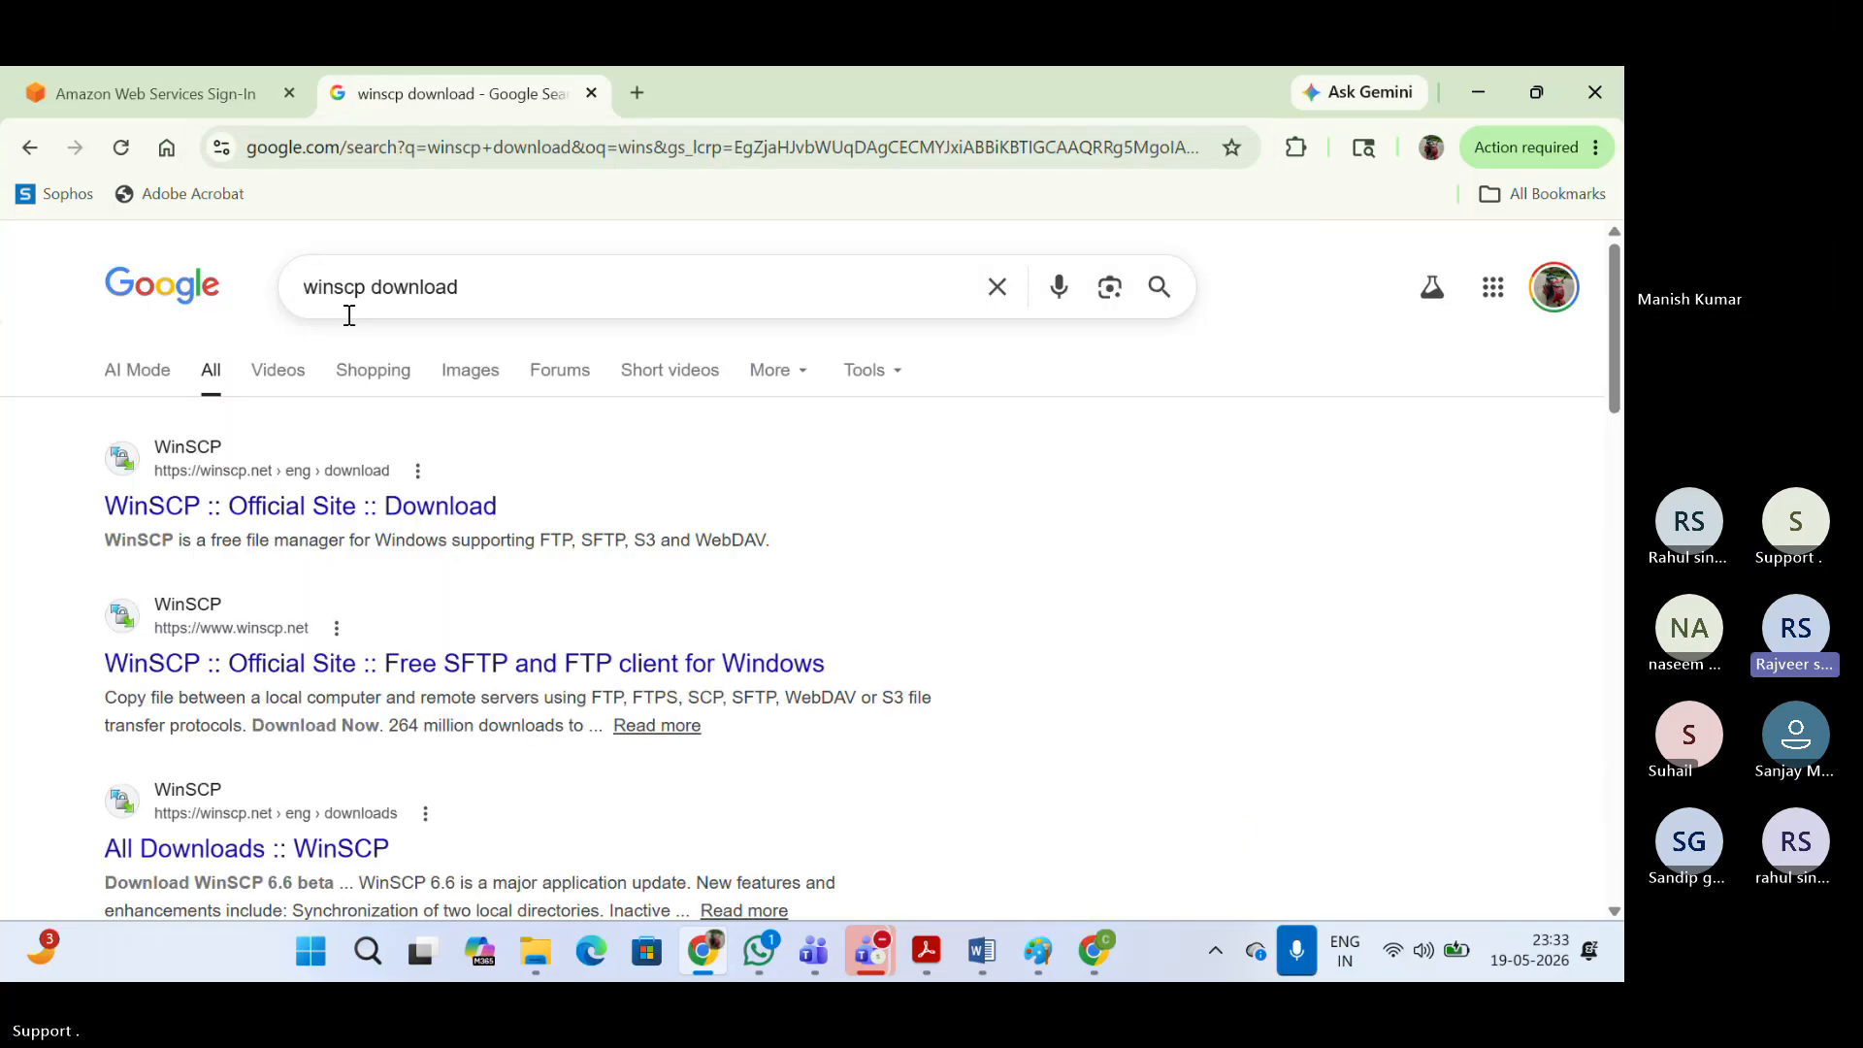
Step: Open the official WinSCP download page, dismiss its ad, and browse it before returning to sign-in
left_click(298, 520)
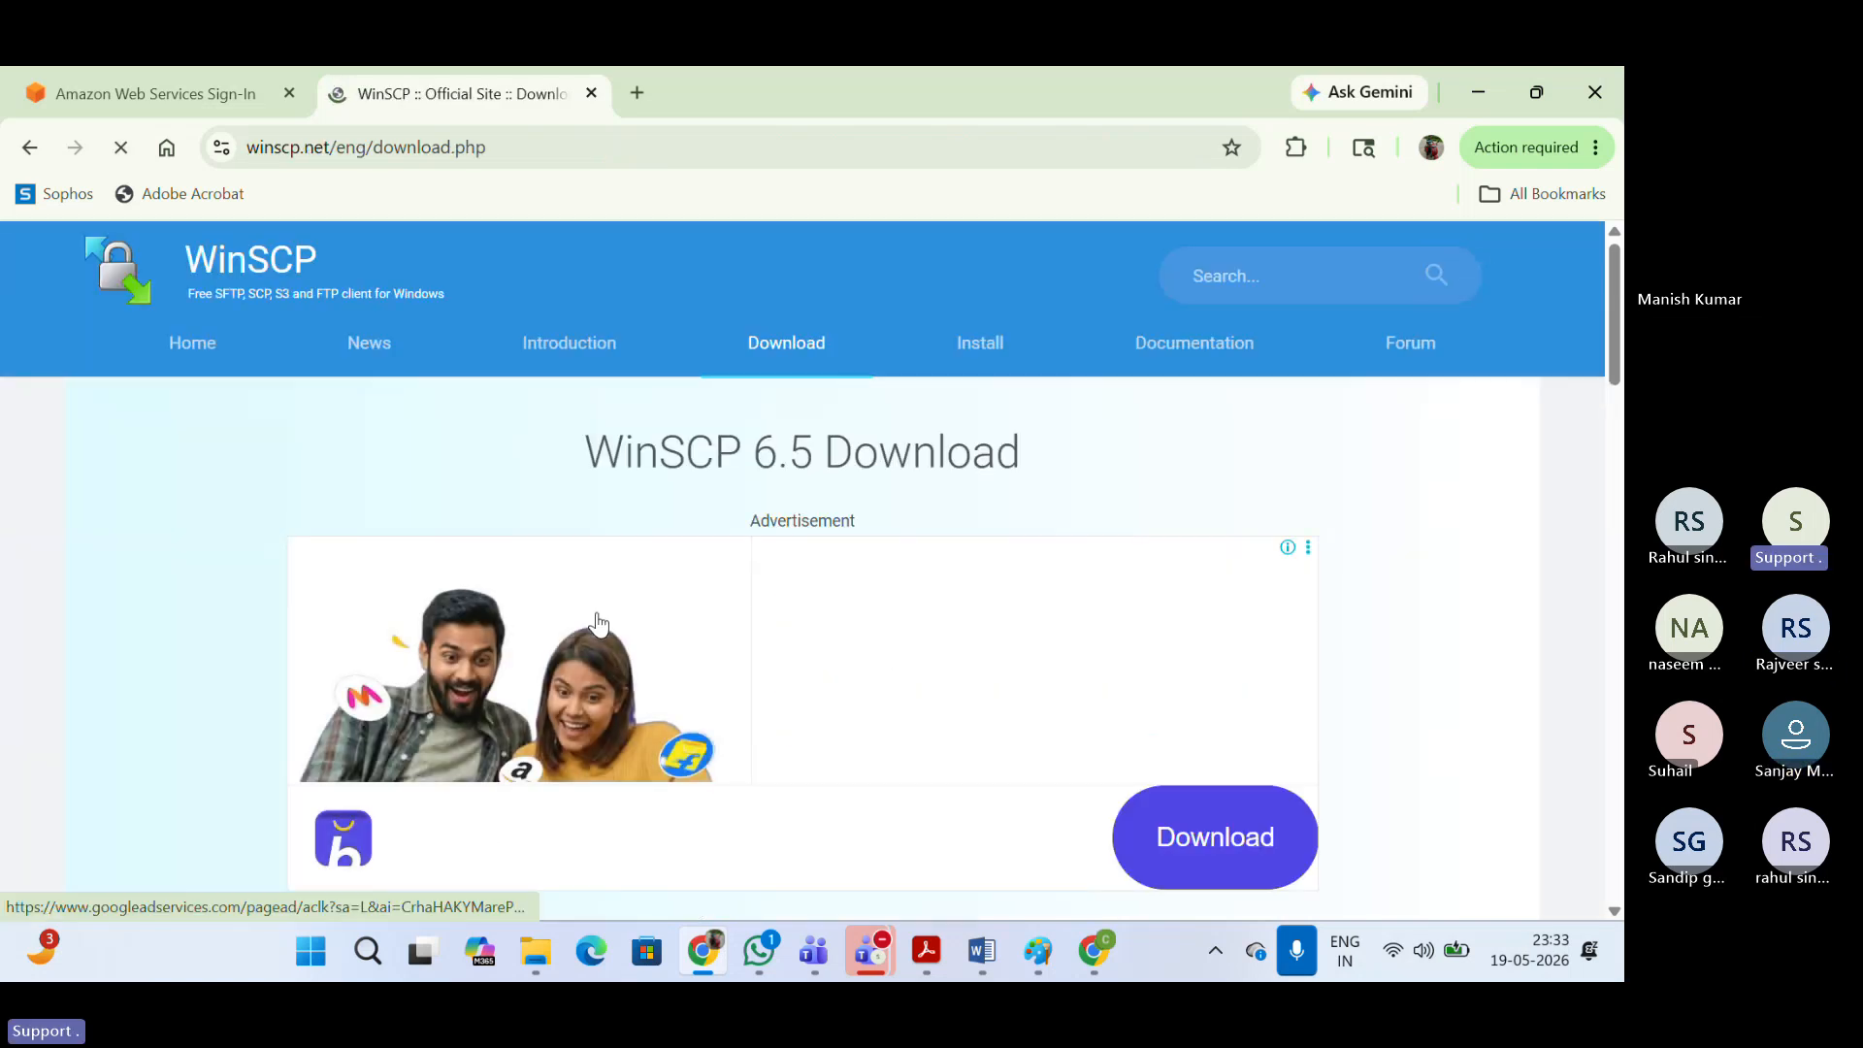
scroll(599, 623, "down", 2)
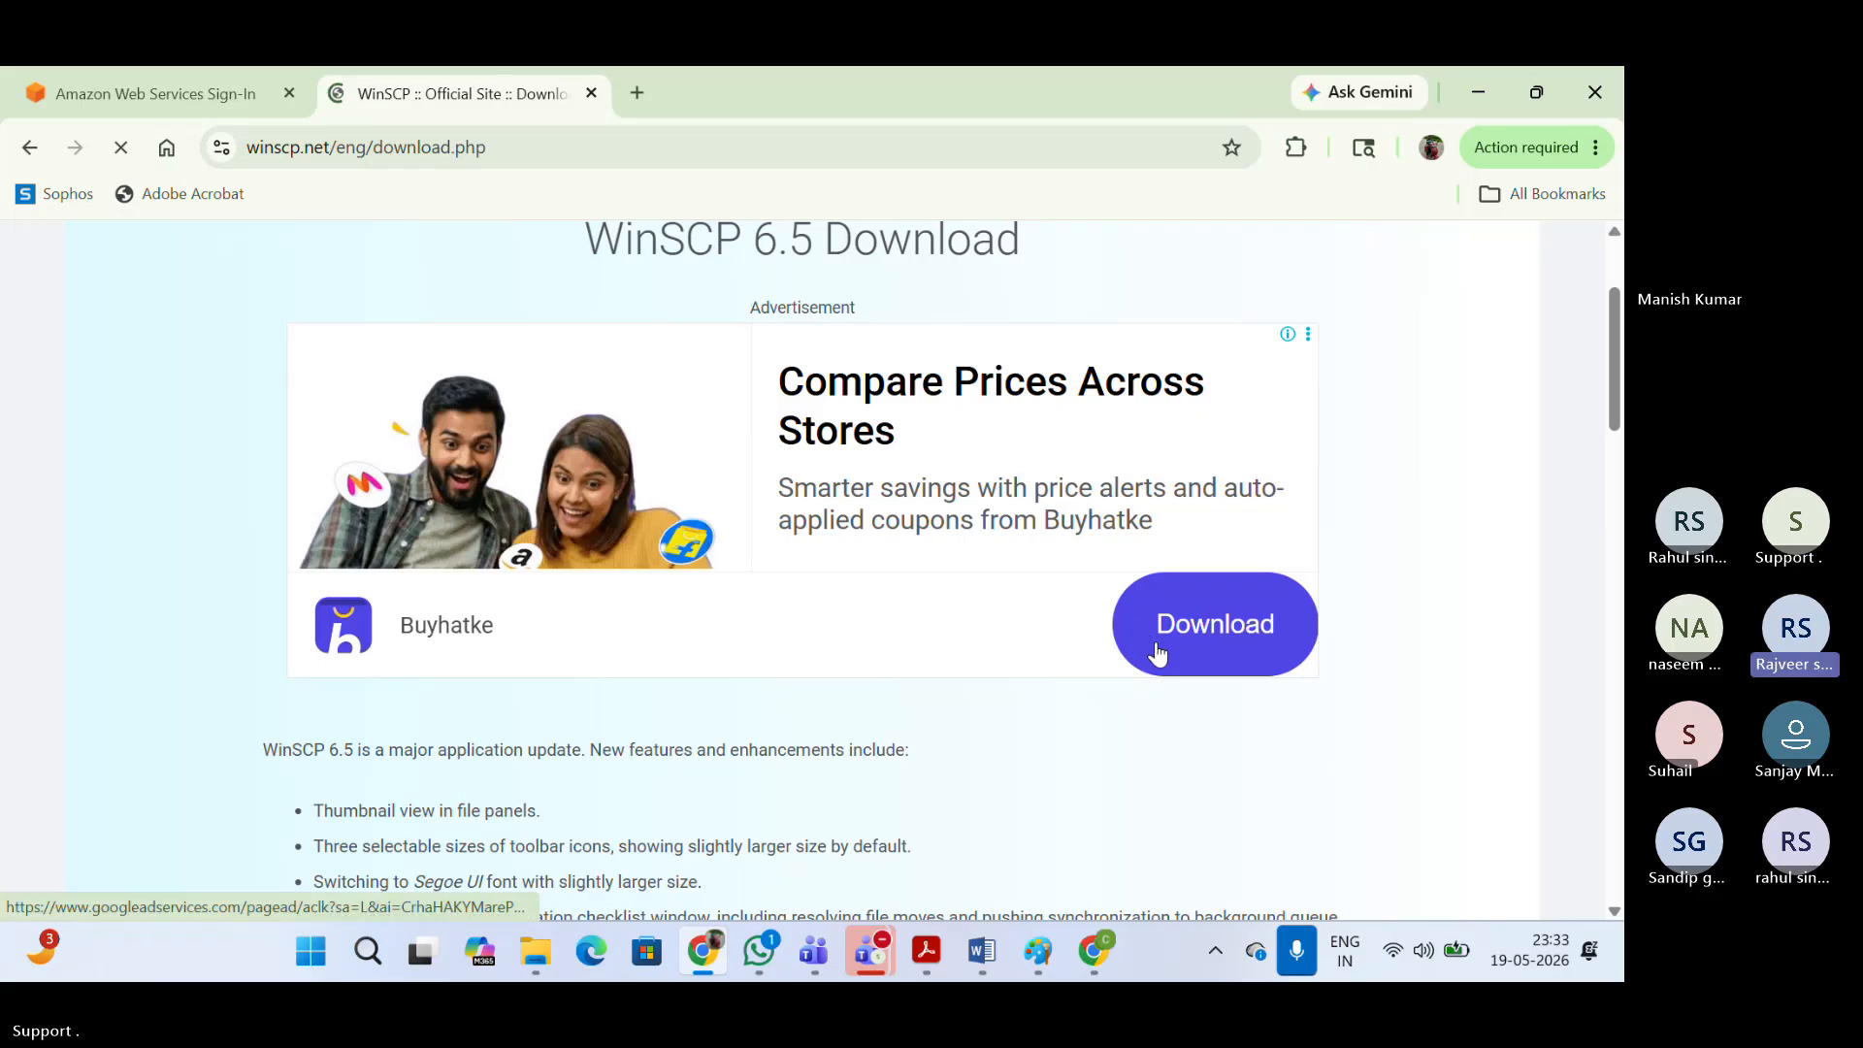
scroll(833, 669, "up", 2)
left_click(786, 348)
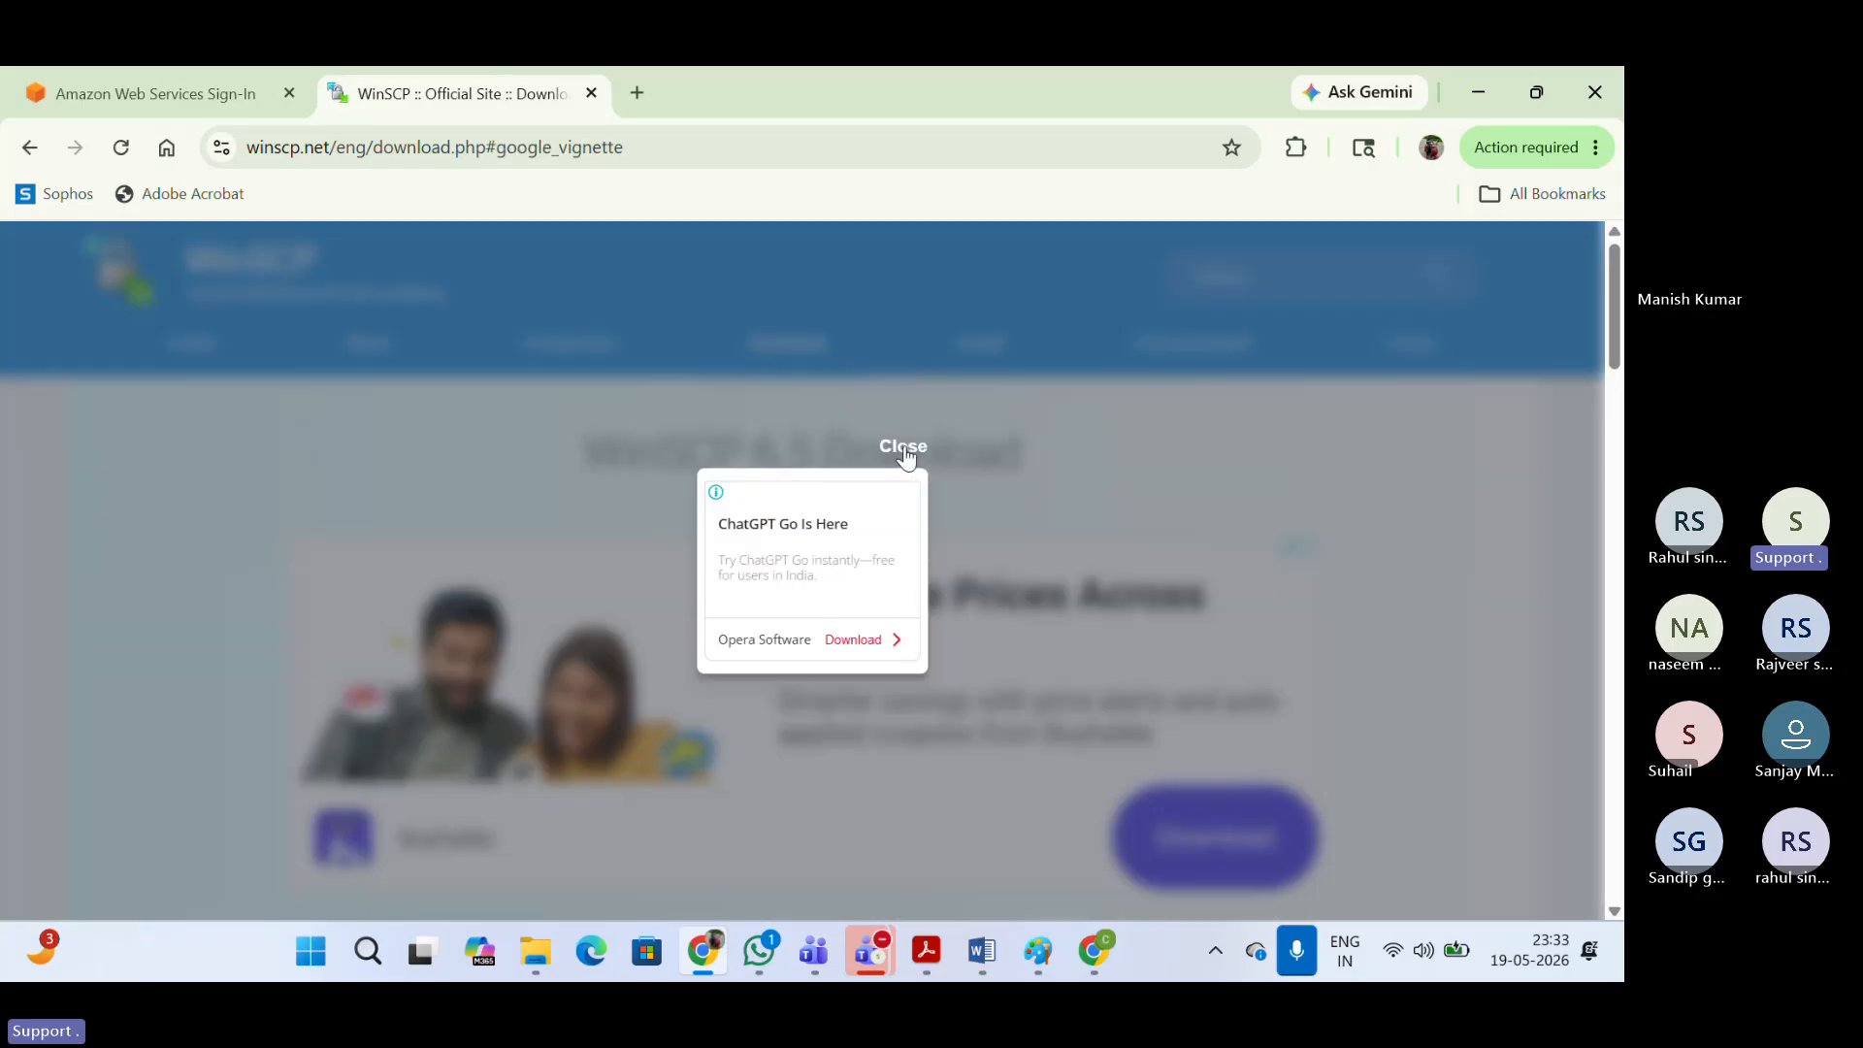
left_click(906, 448)
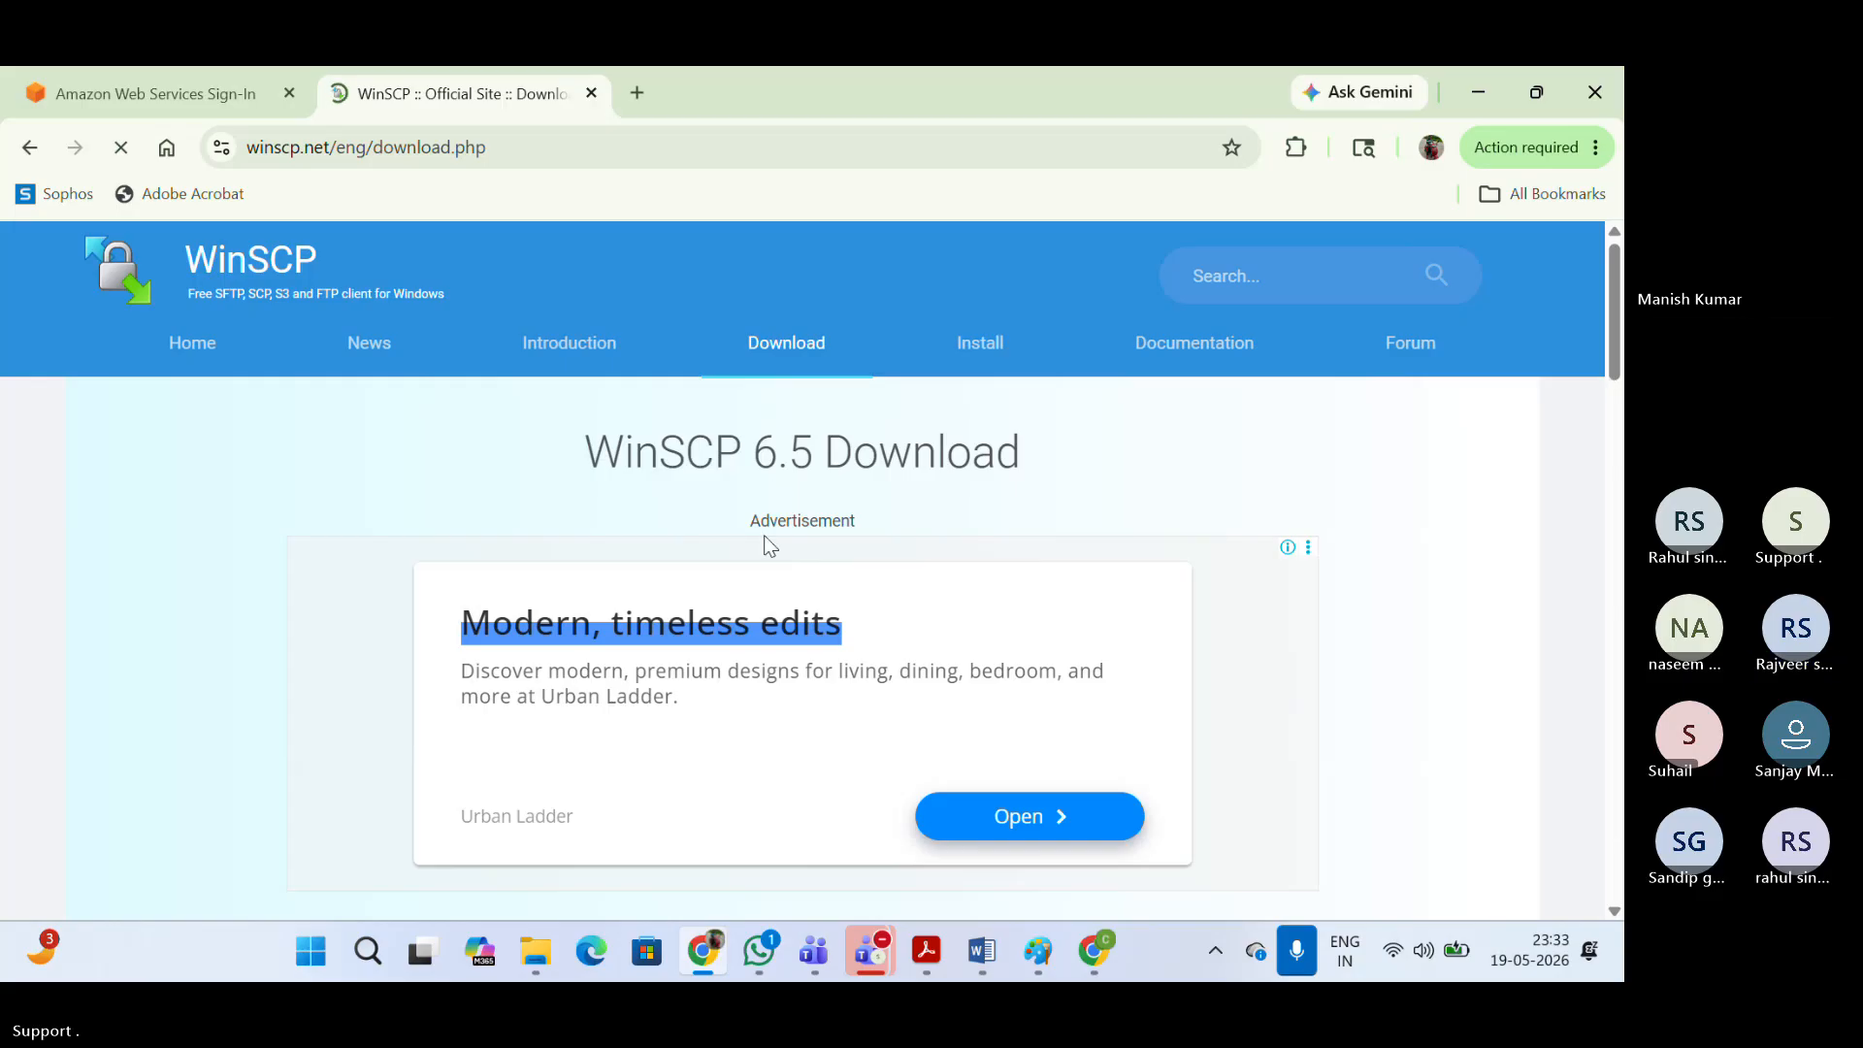
left_click(983, 349)
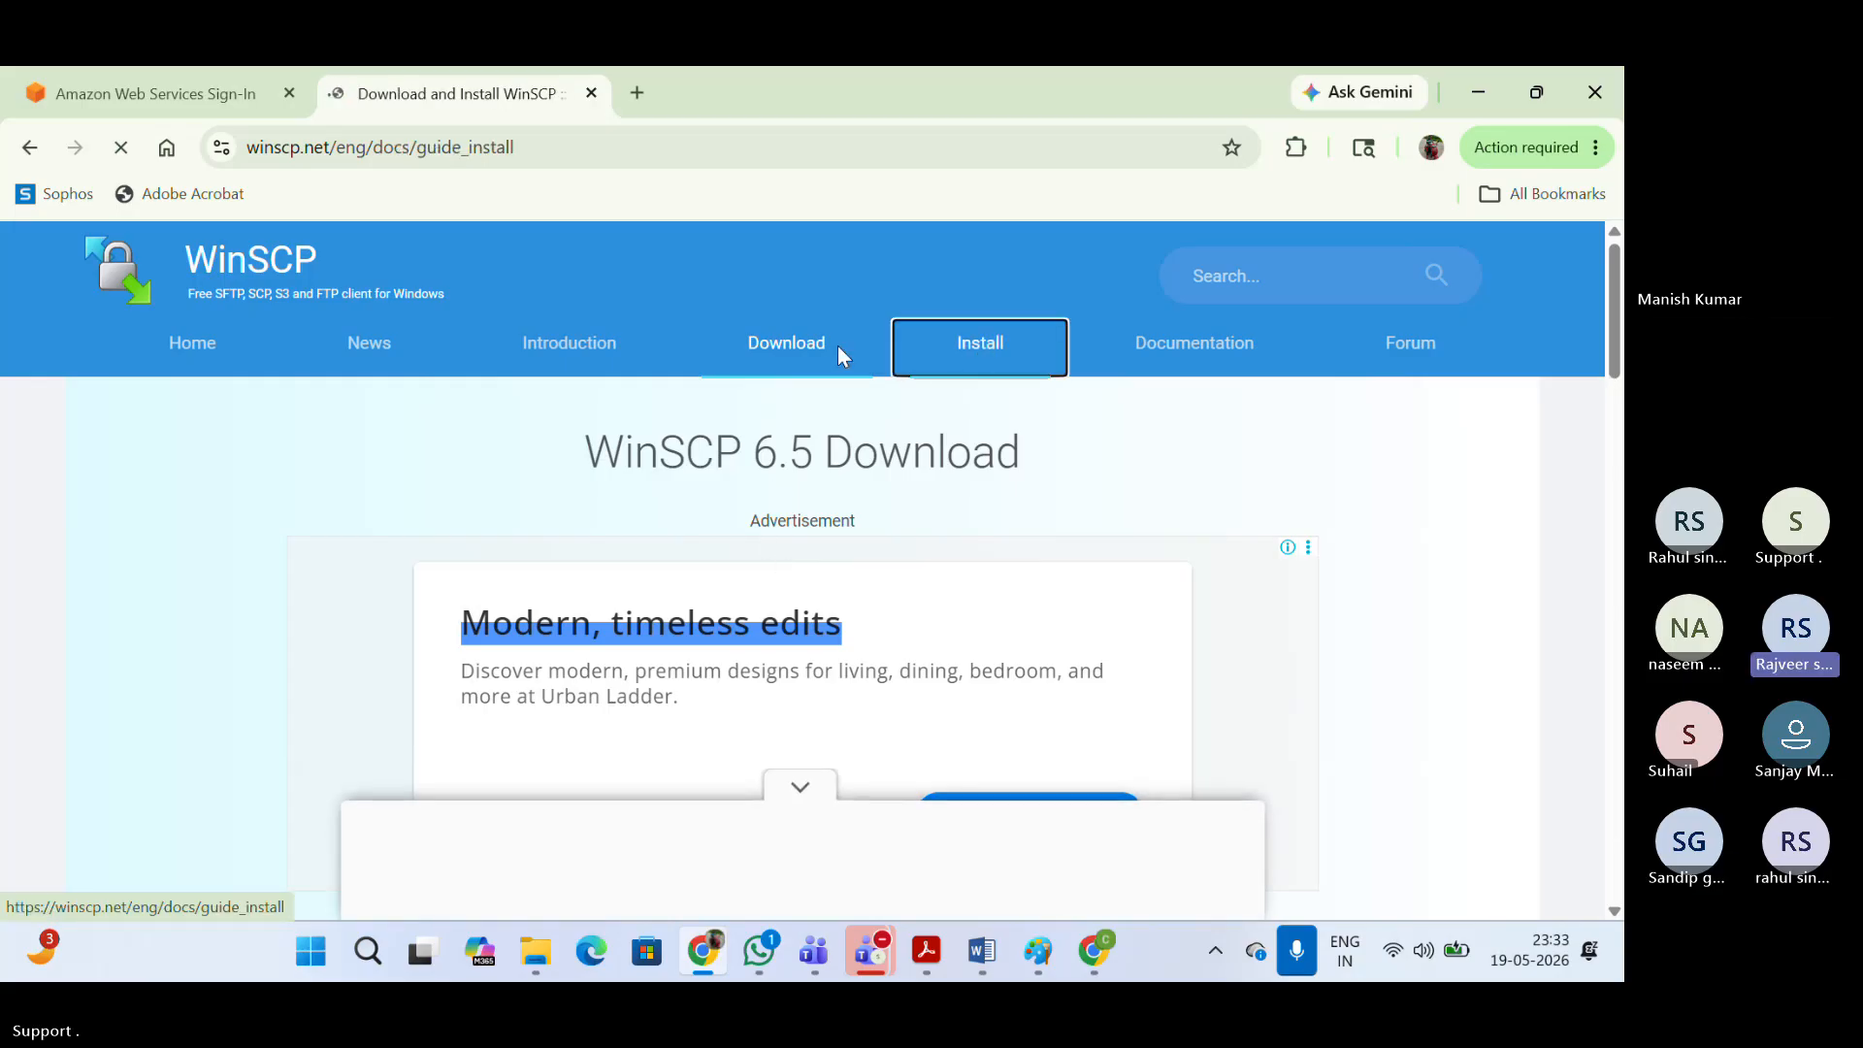
left_click(799, 355)
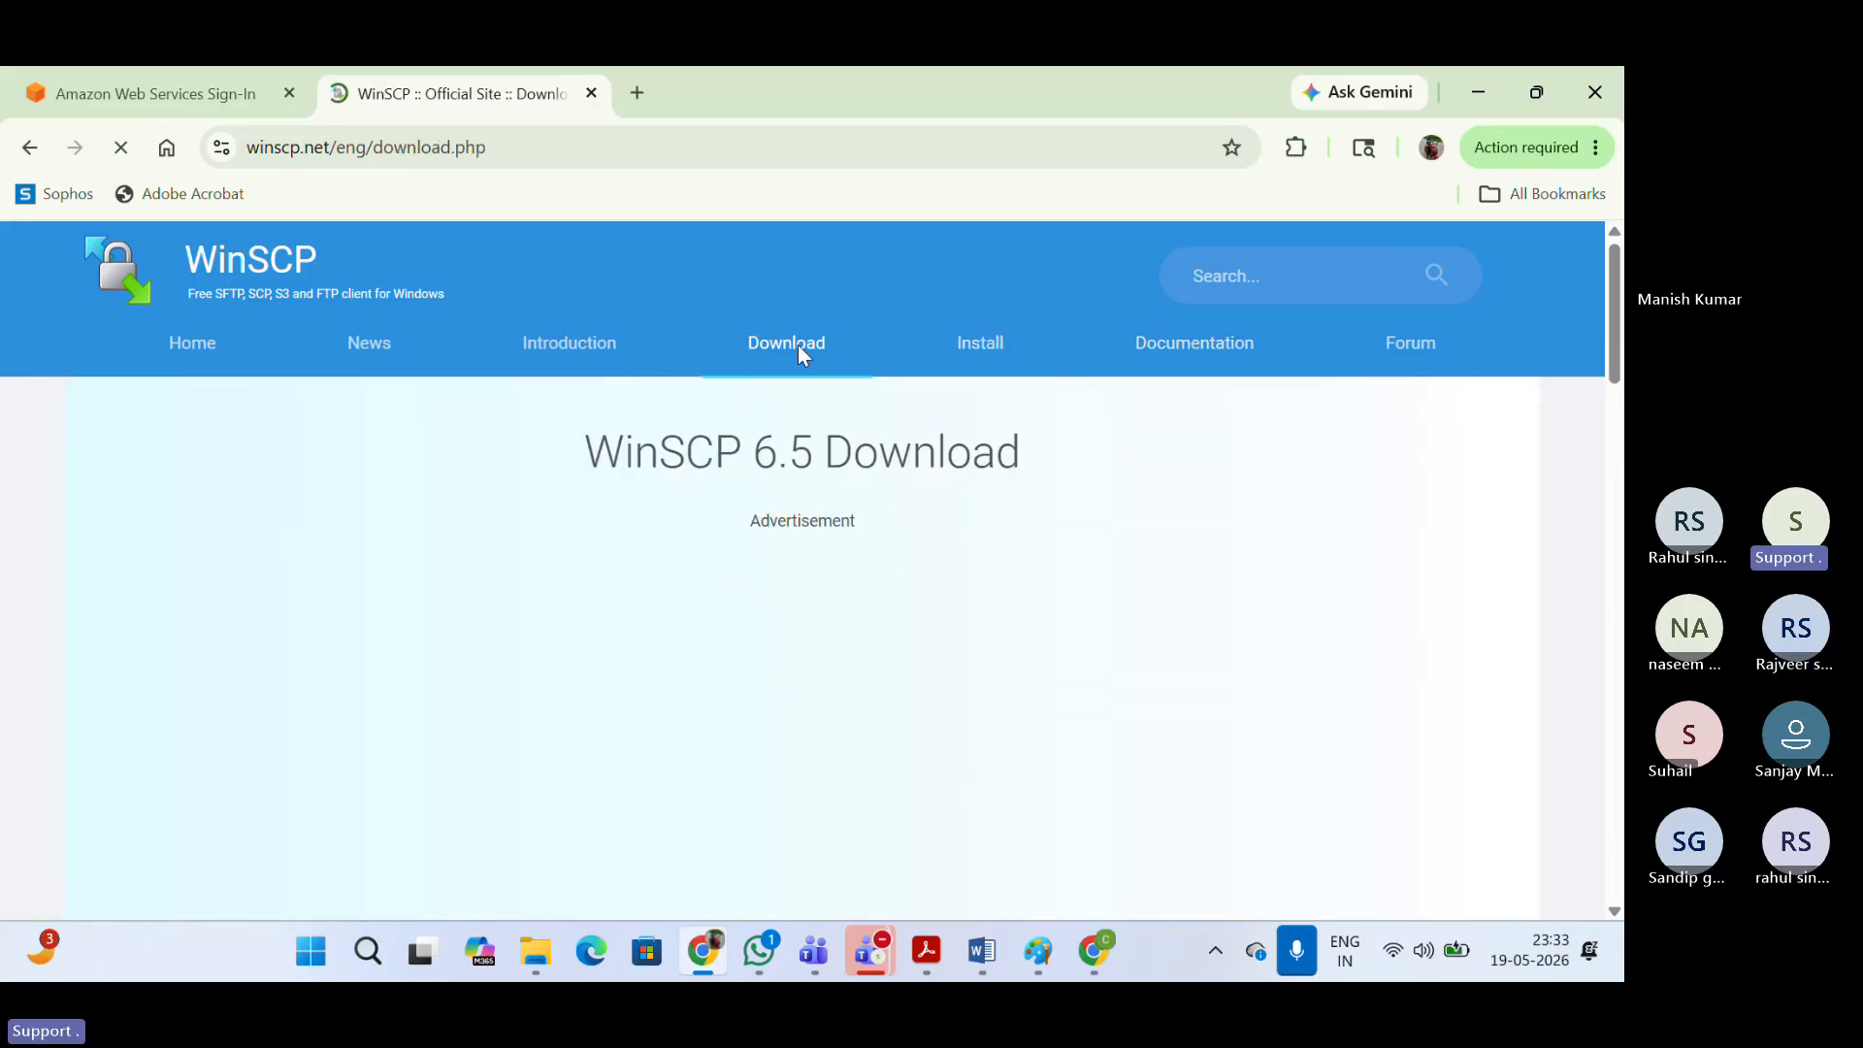
scroll(733, 558, "down", 3)
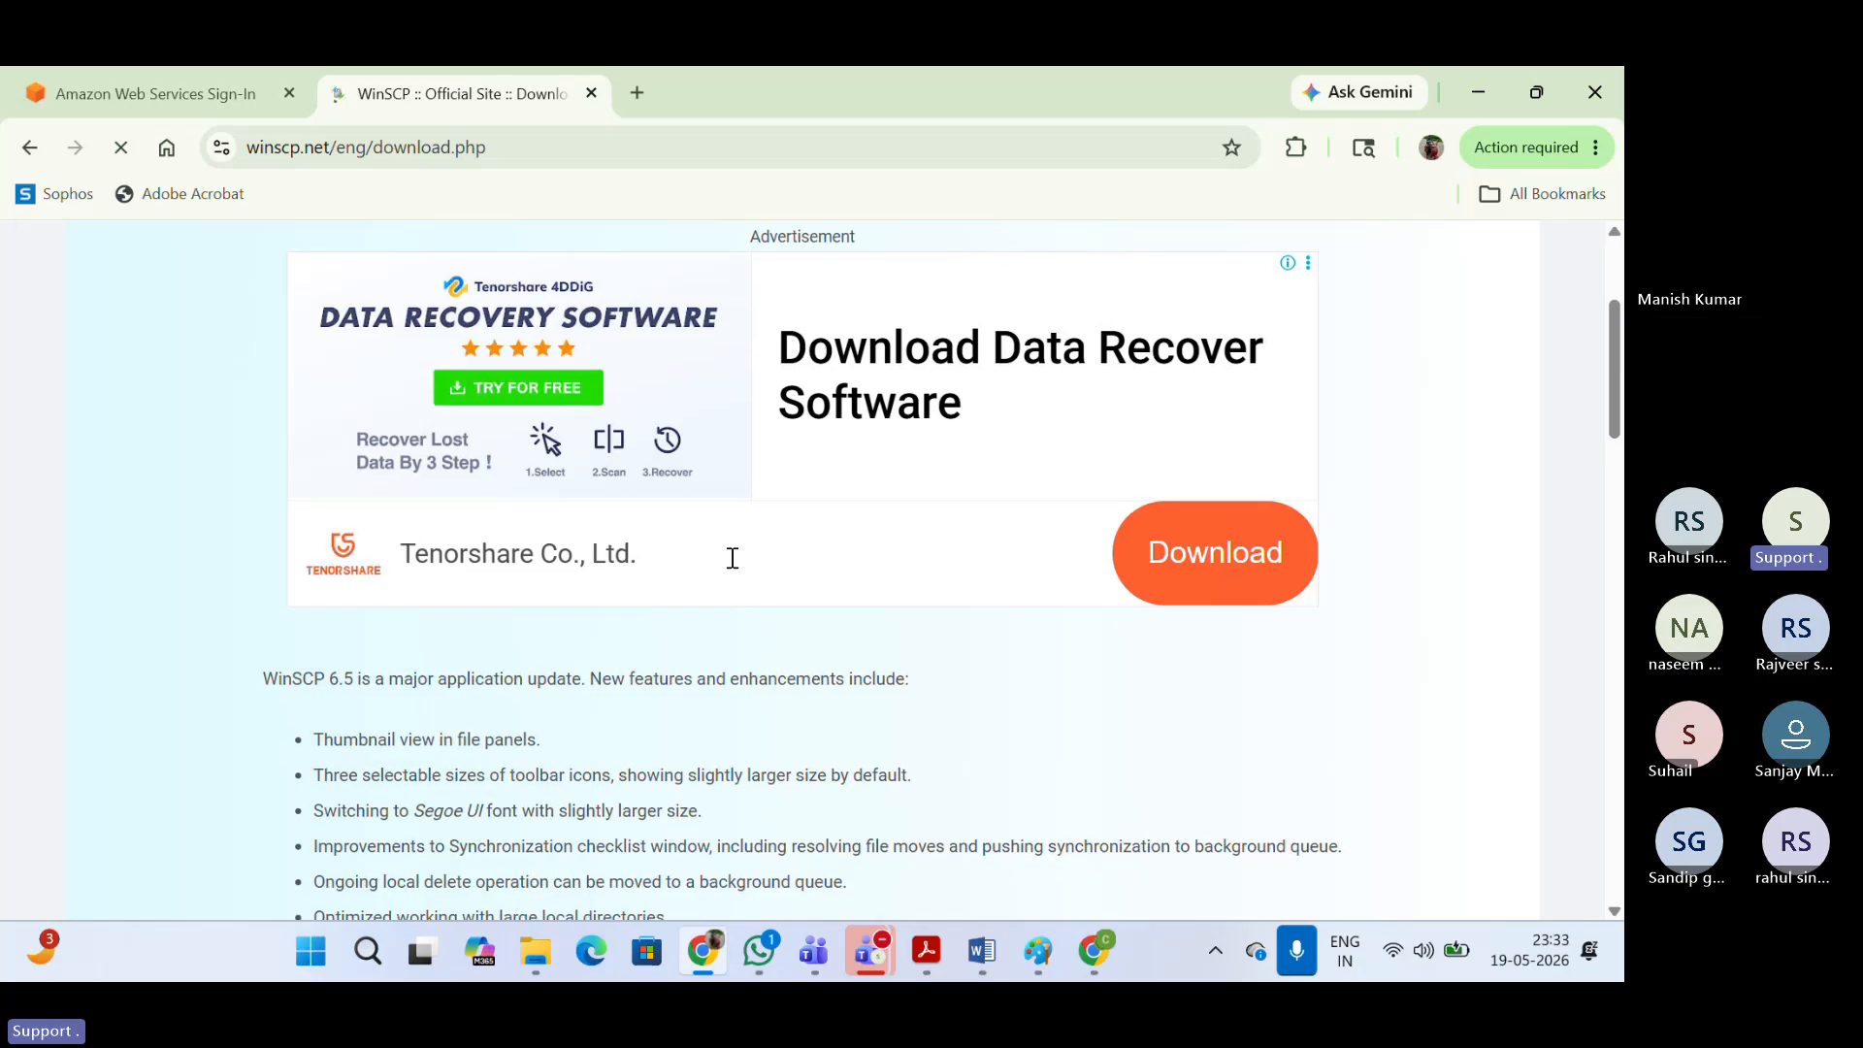
scroll(733, 558, "down", 5)
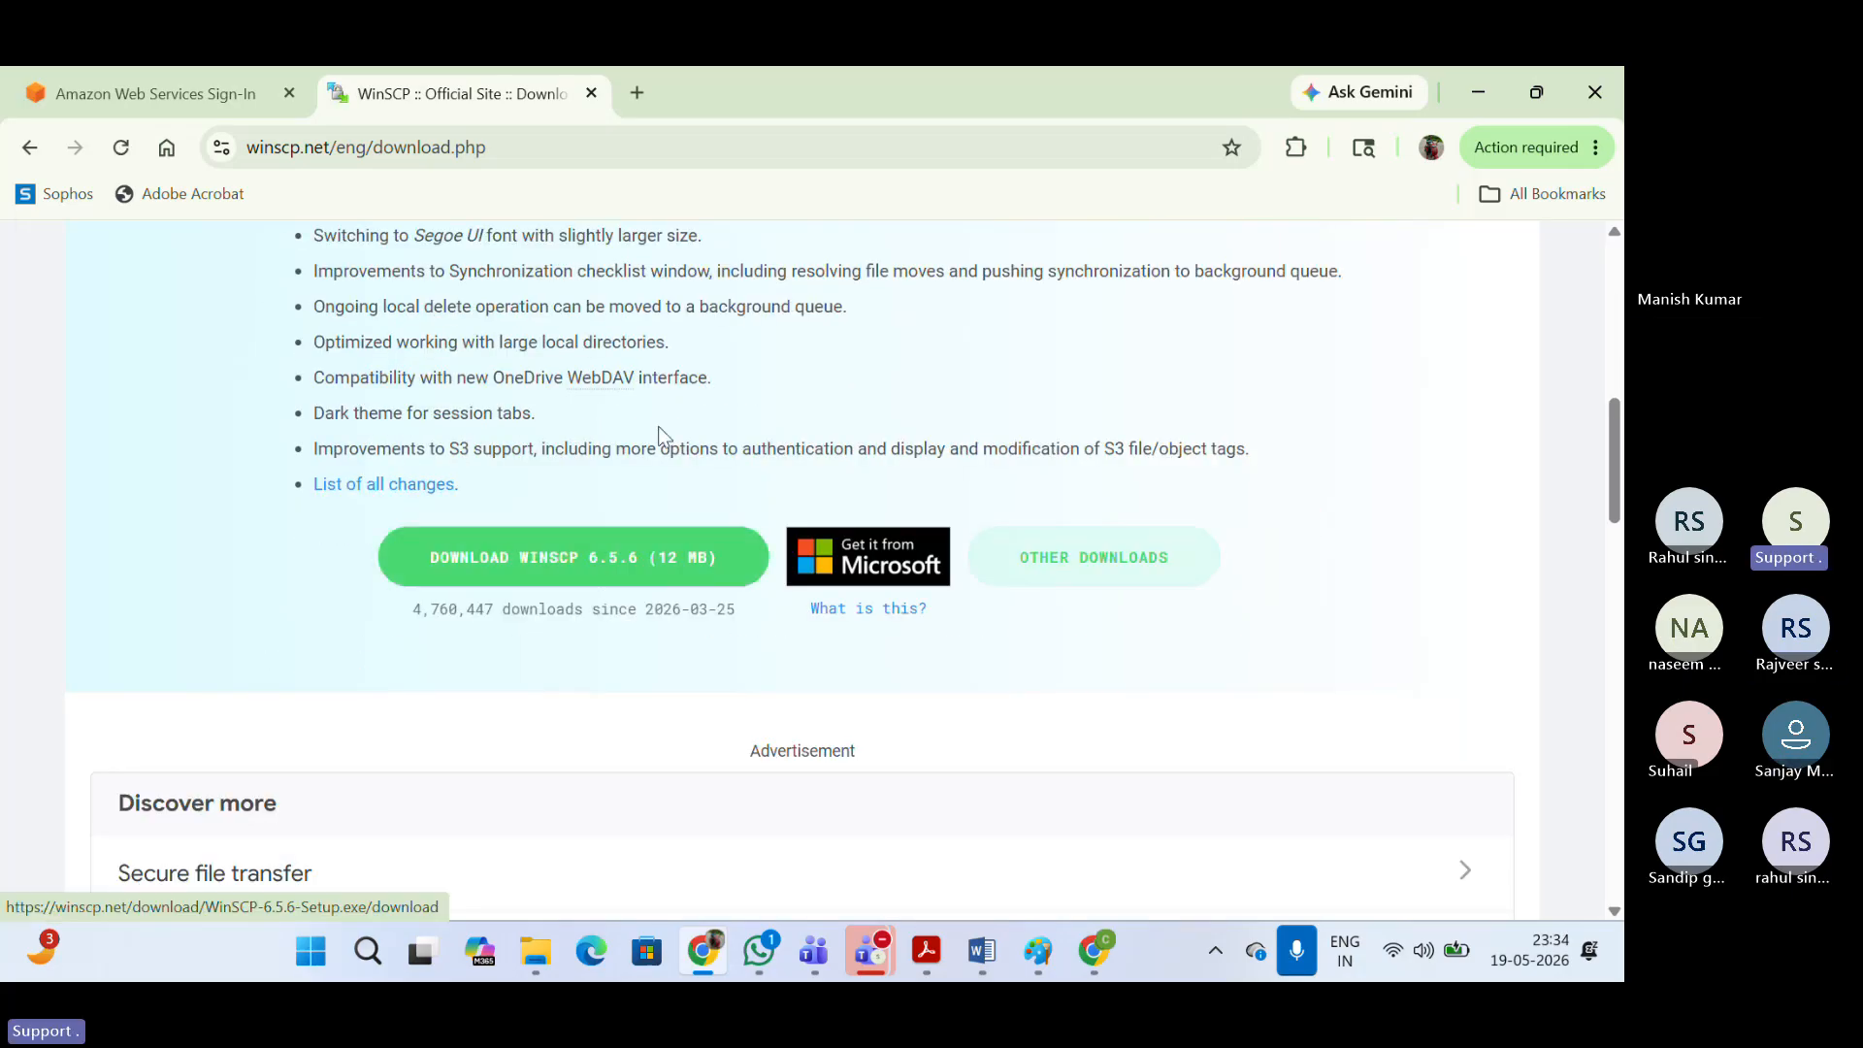
scroll(661, 435, "up", 5)
scroll(662, 435, "up", 3)
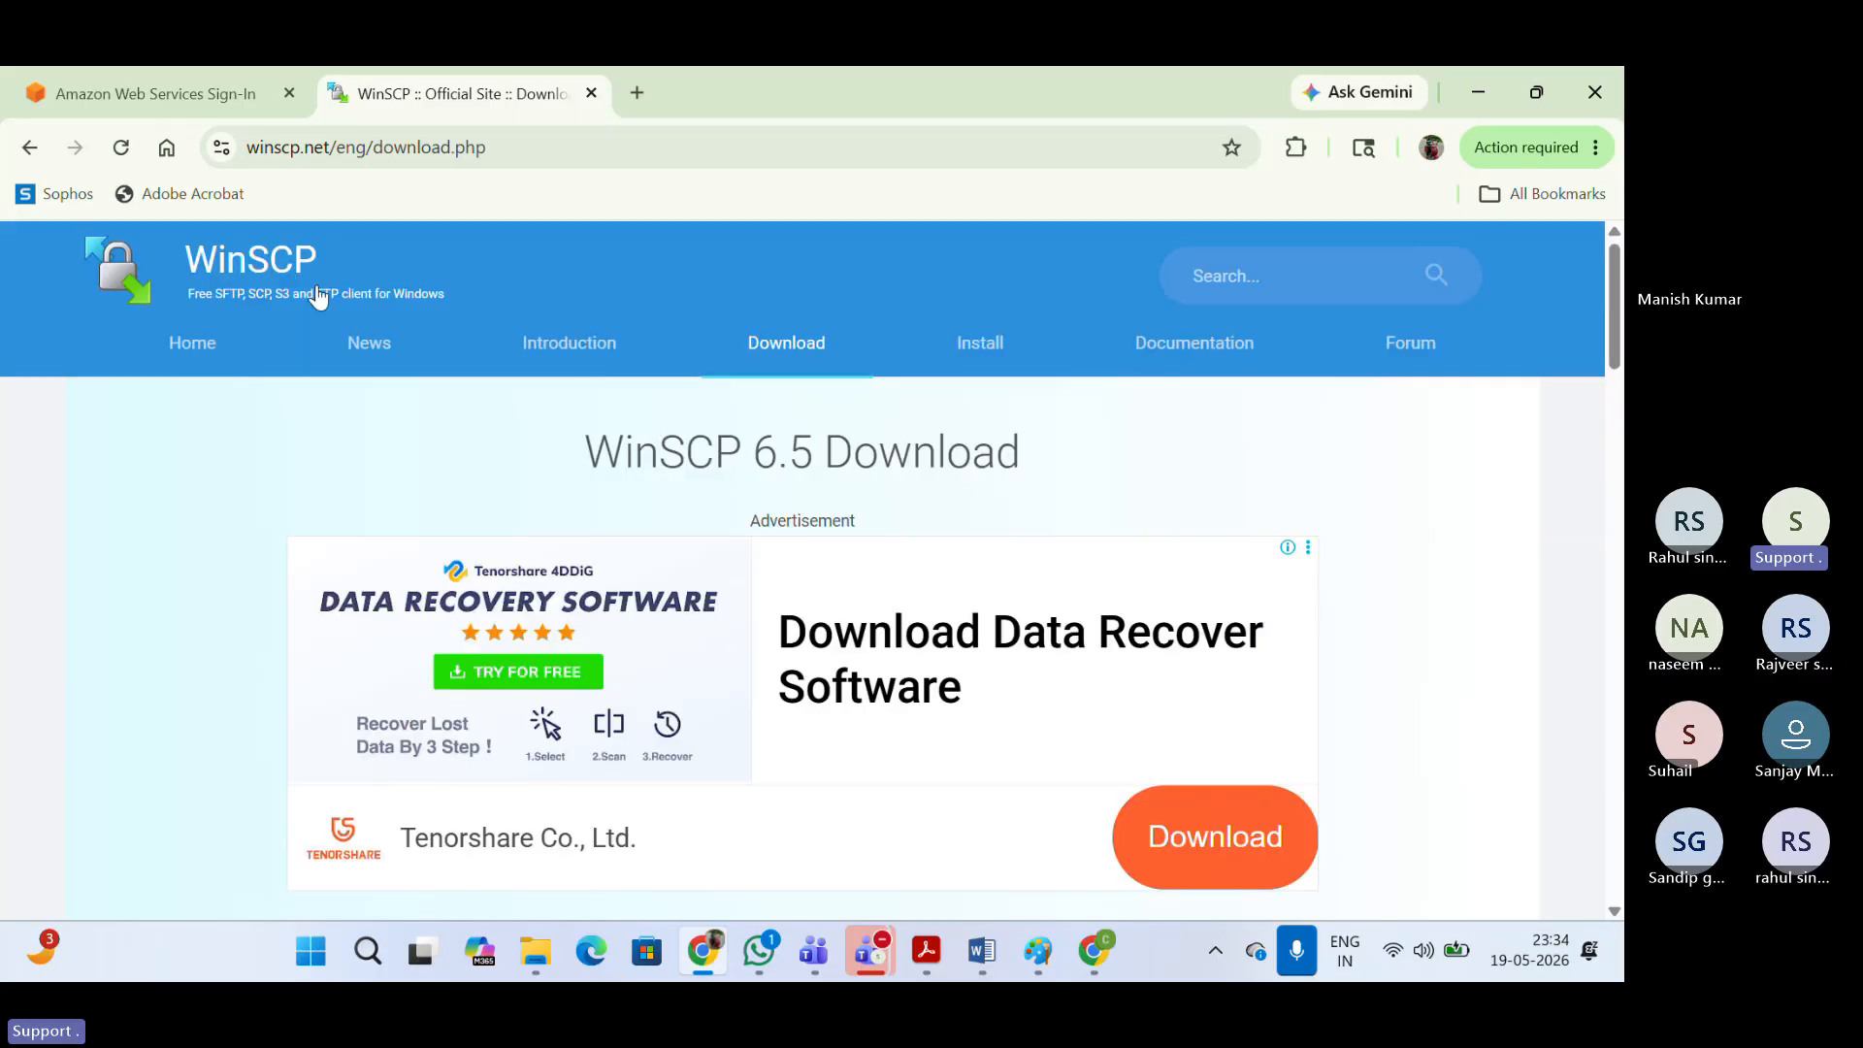
left_click(208, 99)
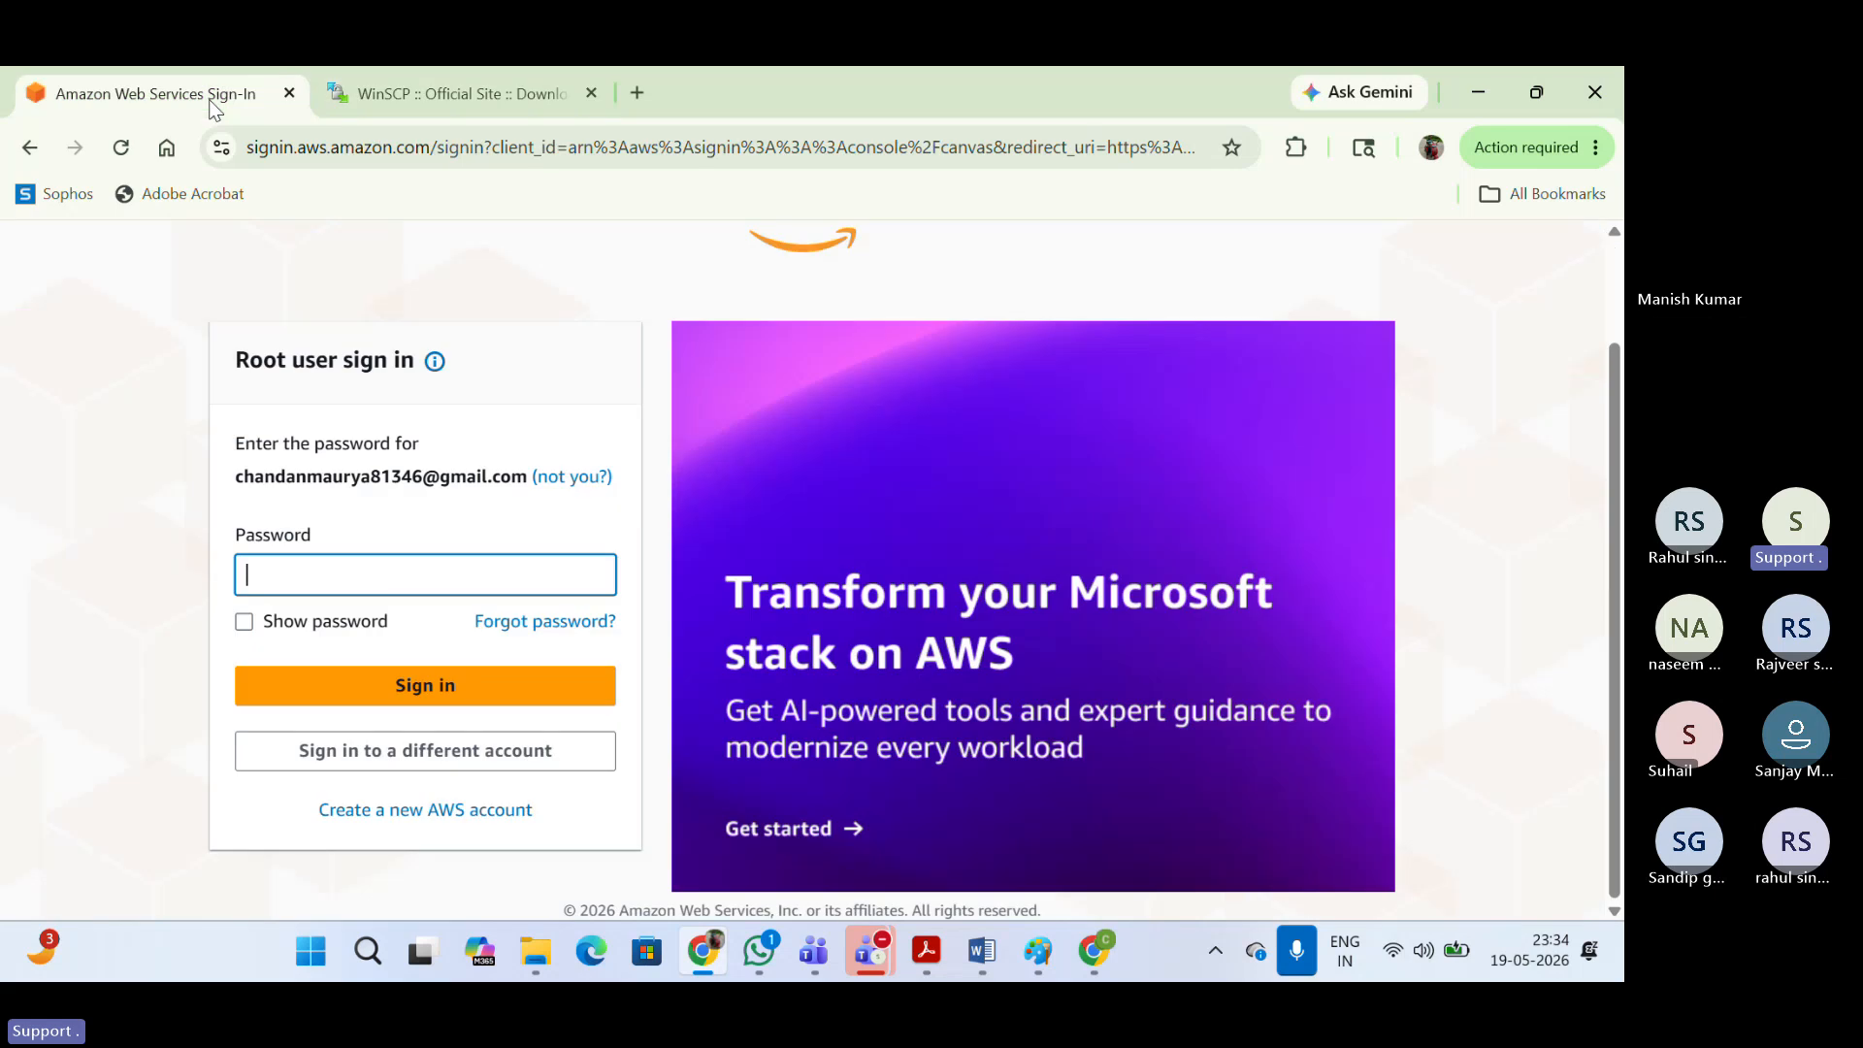
Step: On server-2, create newfile.txt in newfolder2 via touch rerun with sudo, then list it
left_click(1475, 89)
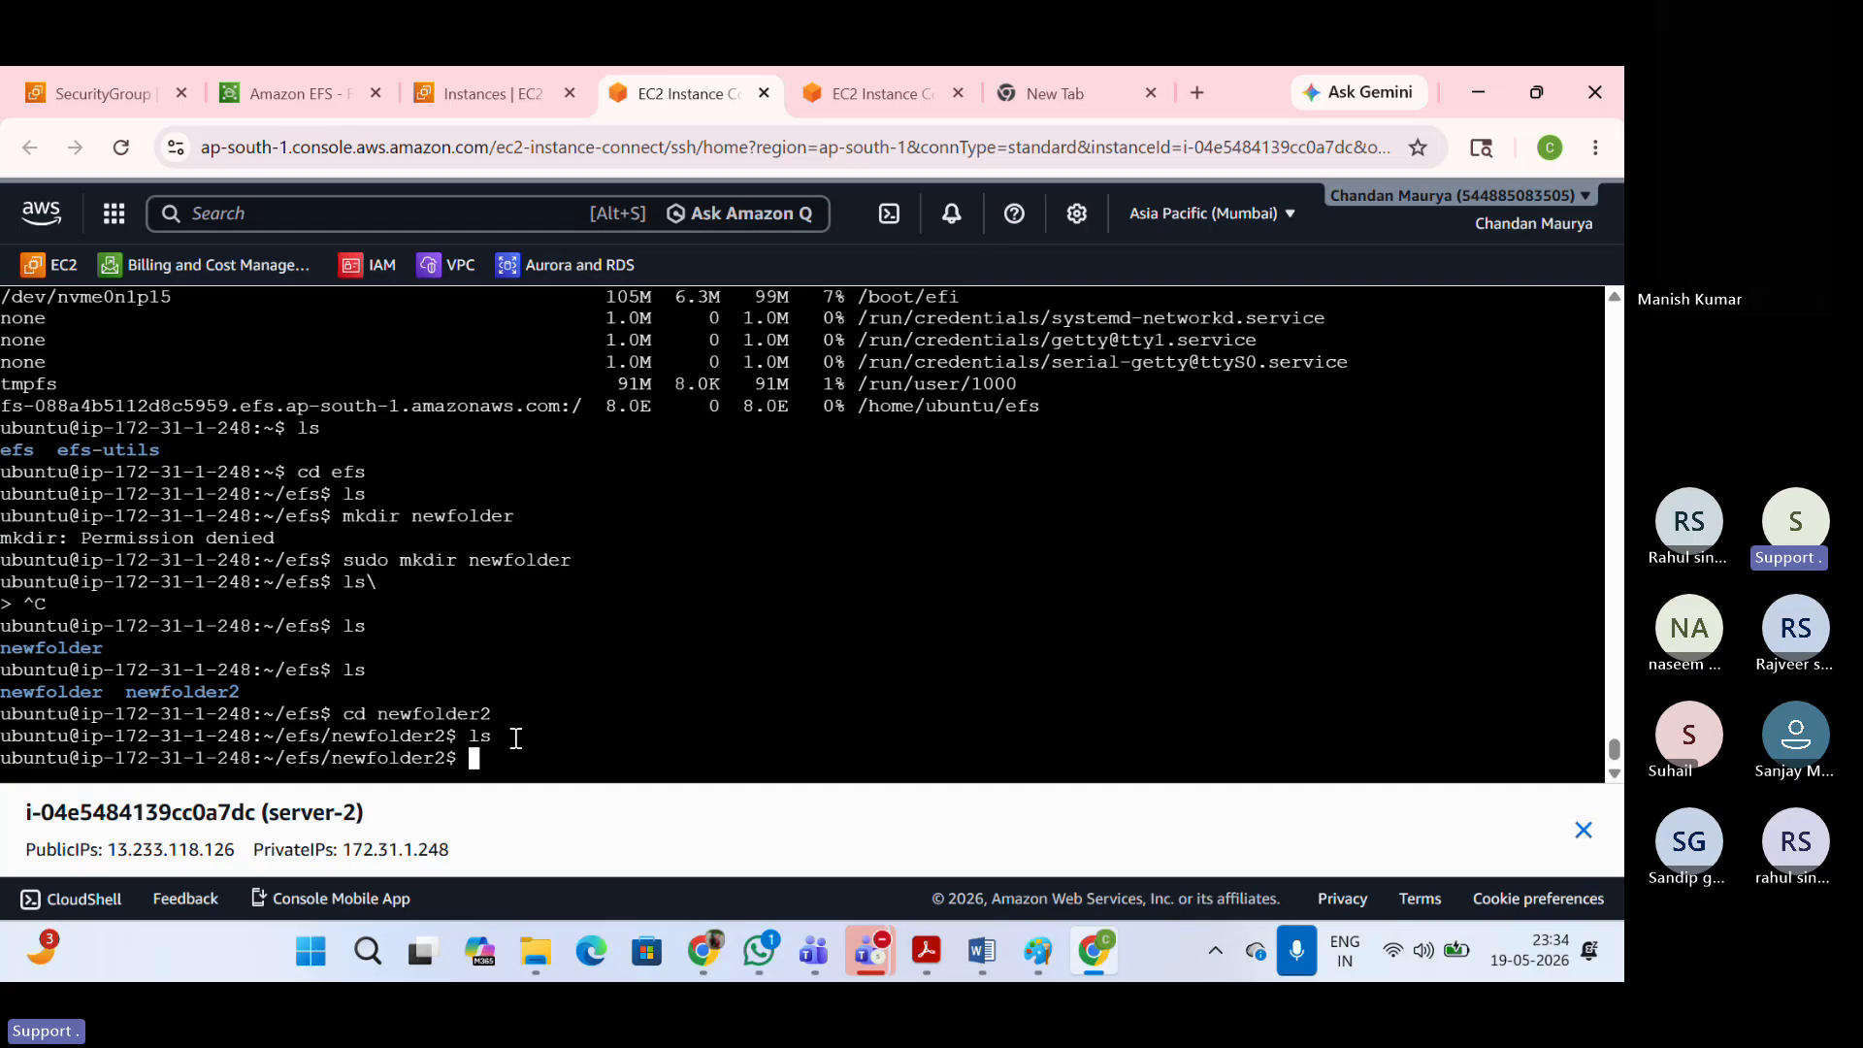
type("to")
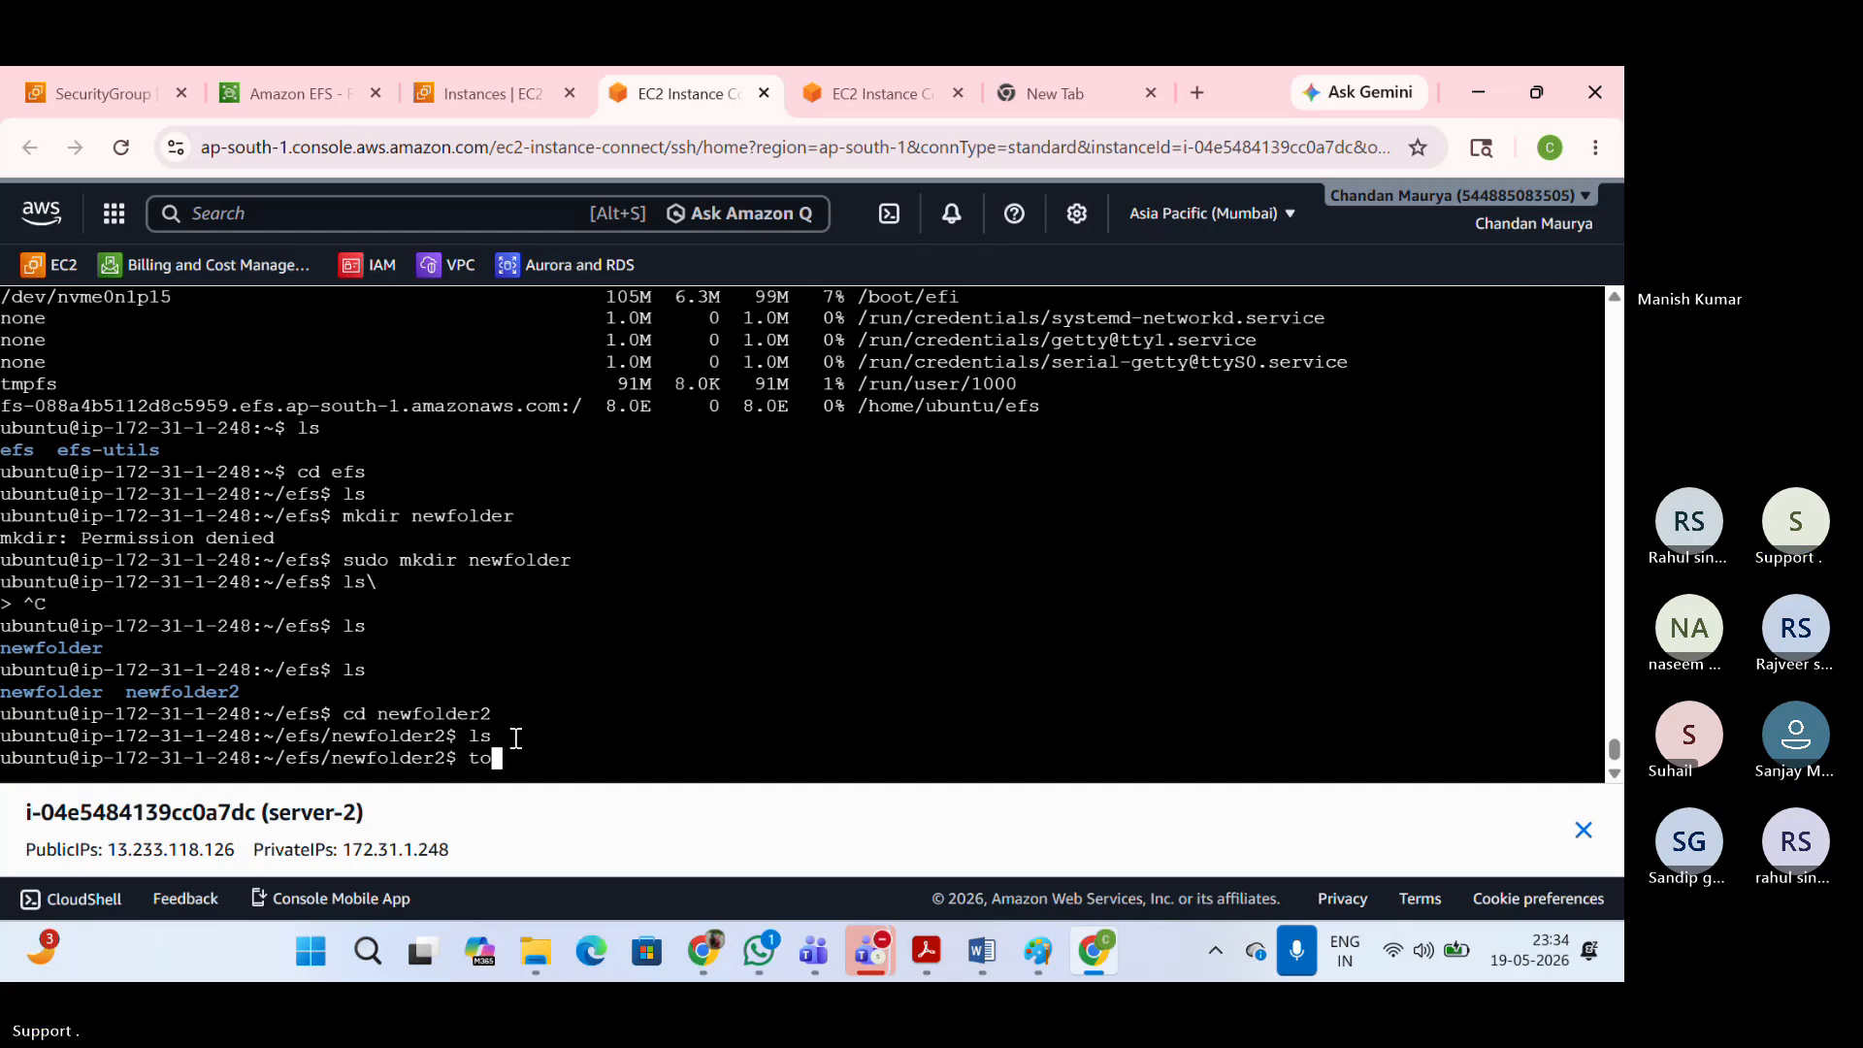
key("BackSpace")
key("BackSpace")
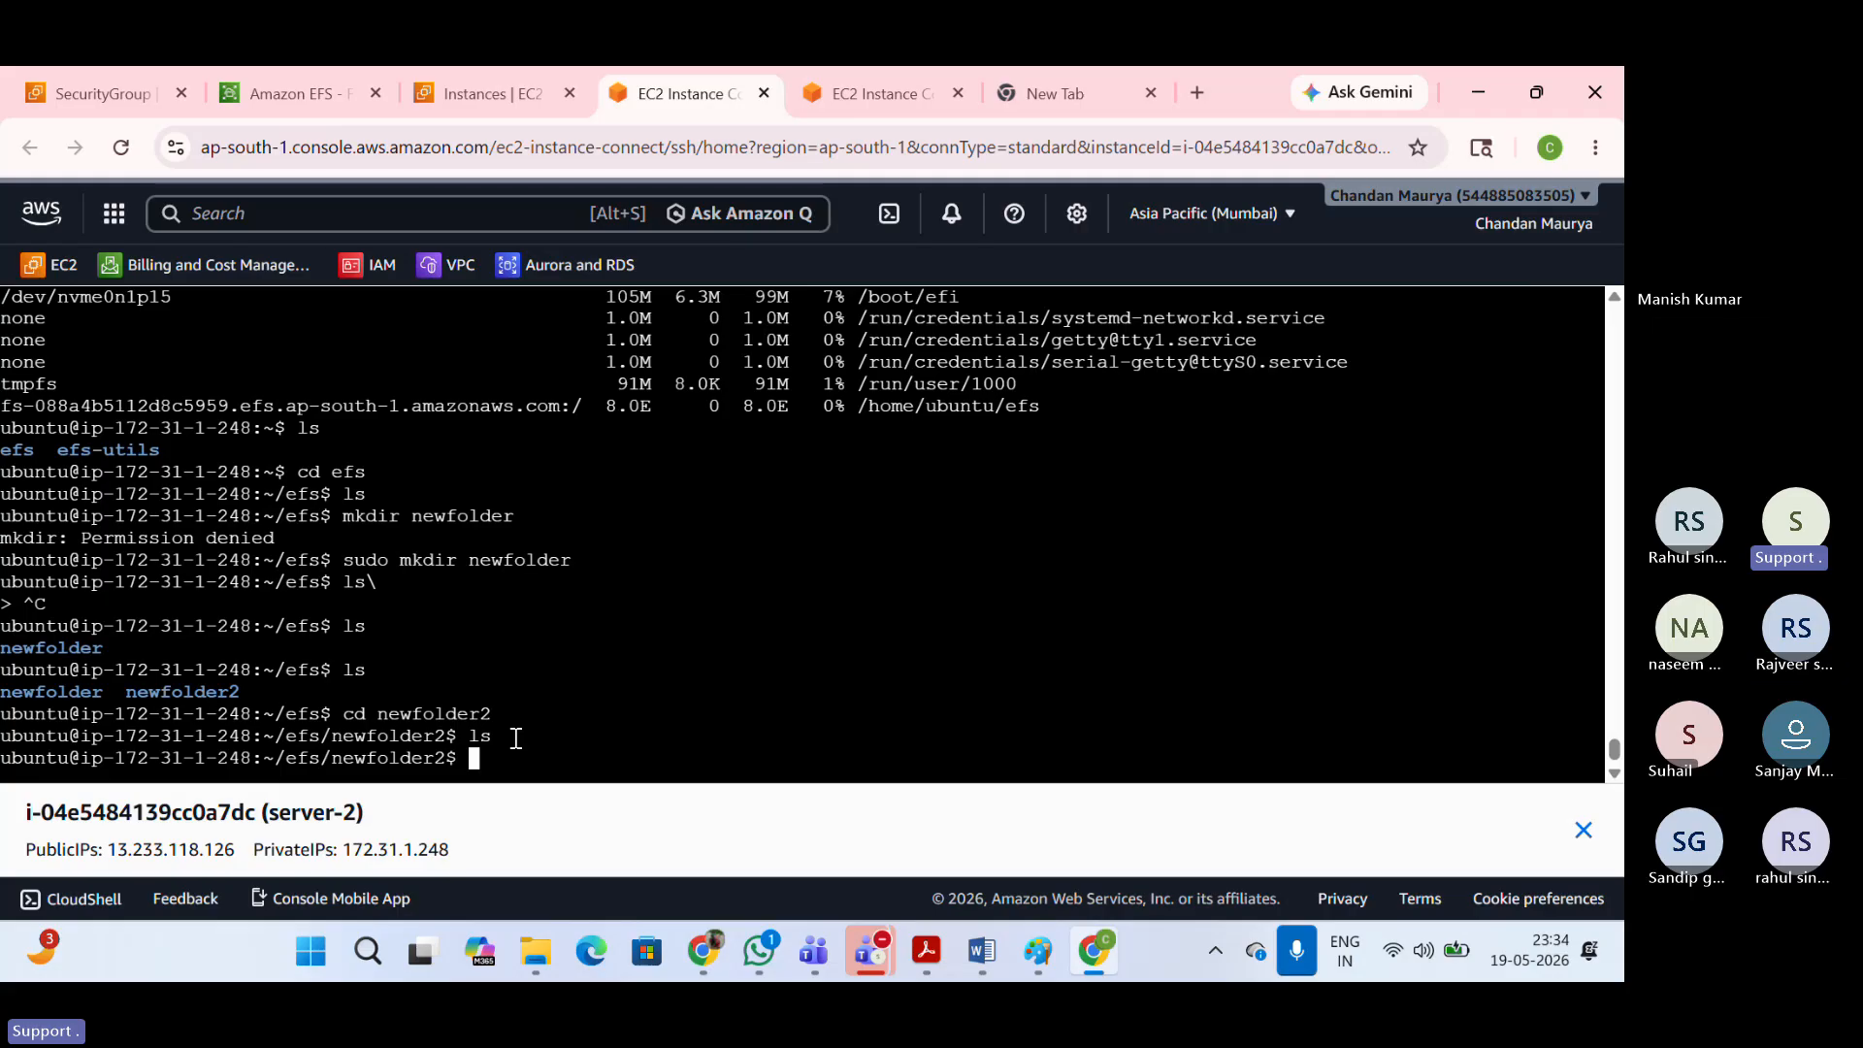
type("touch ")
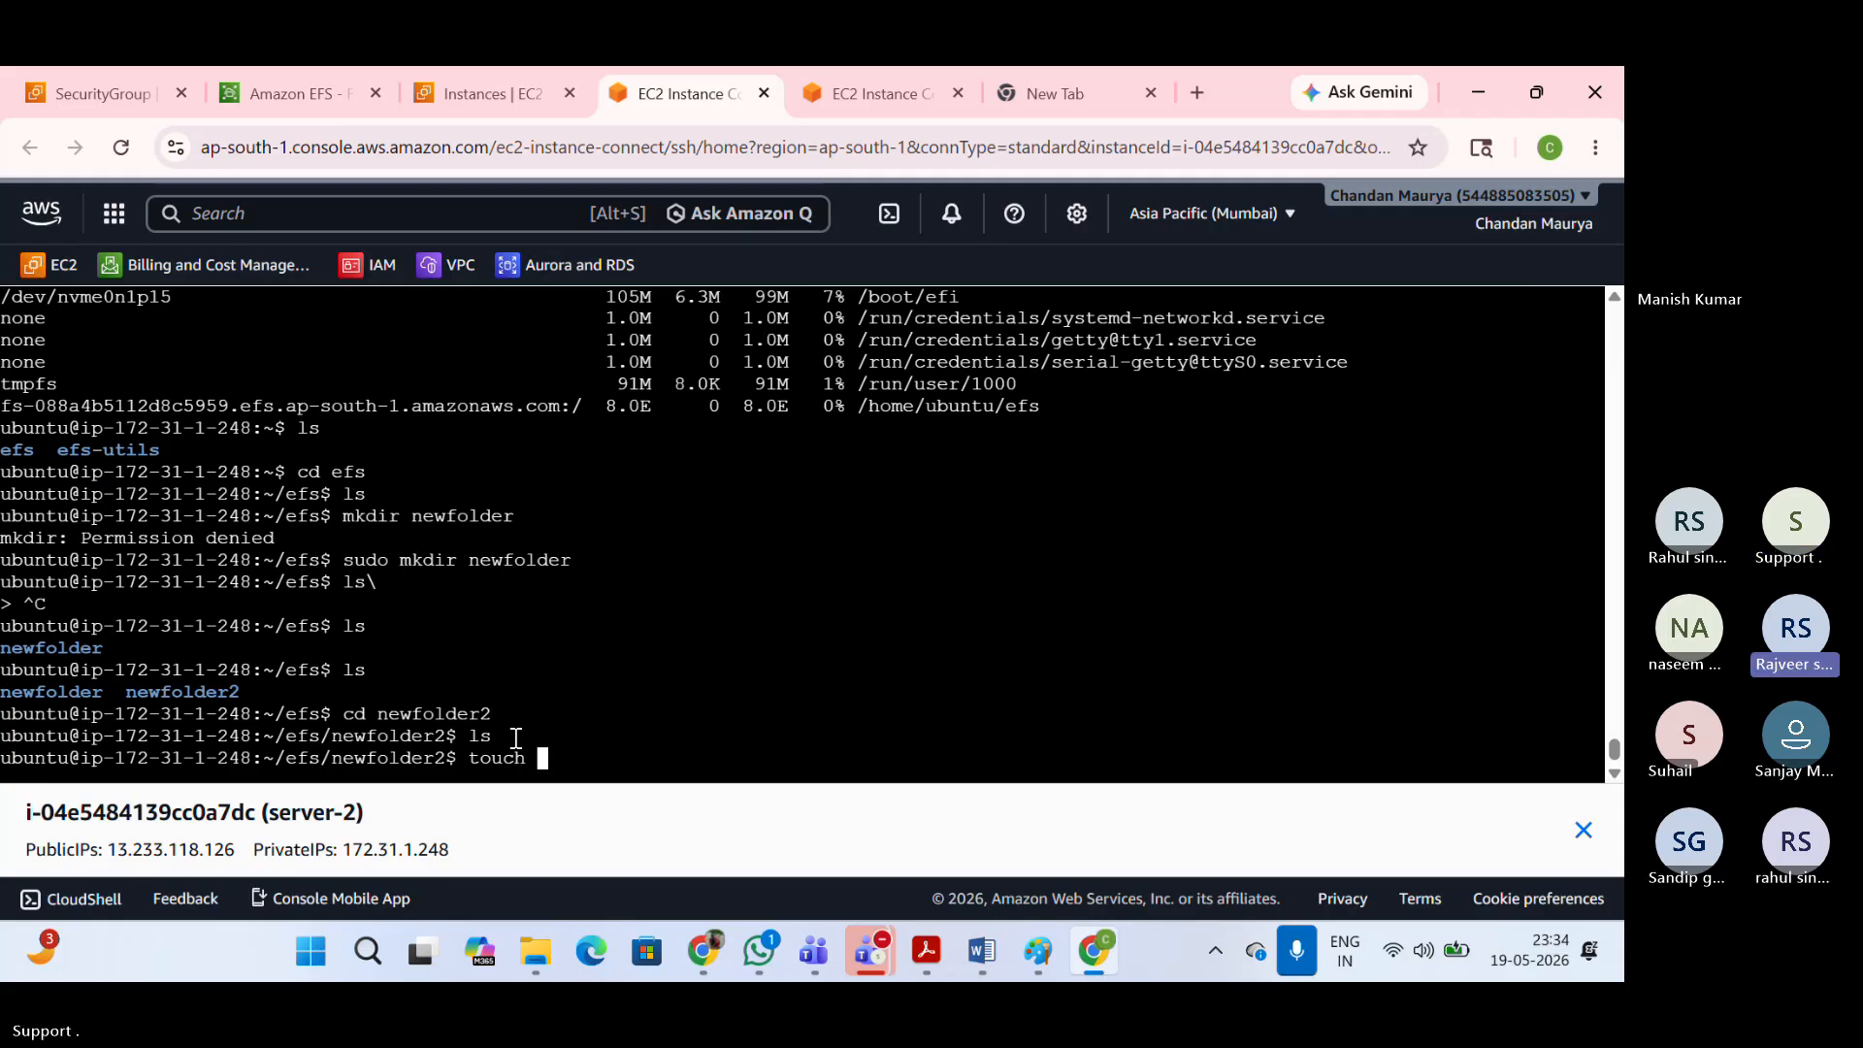
type("new")
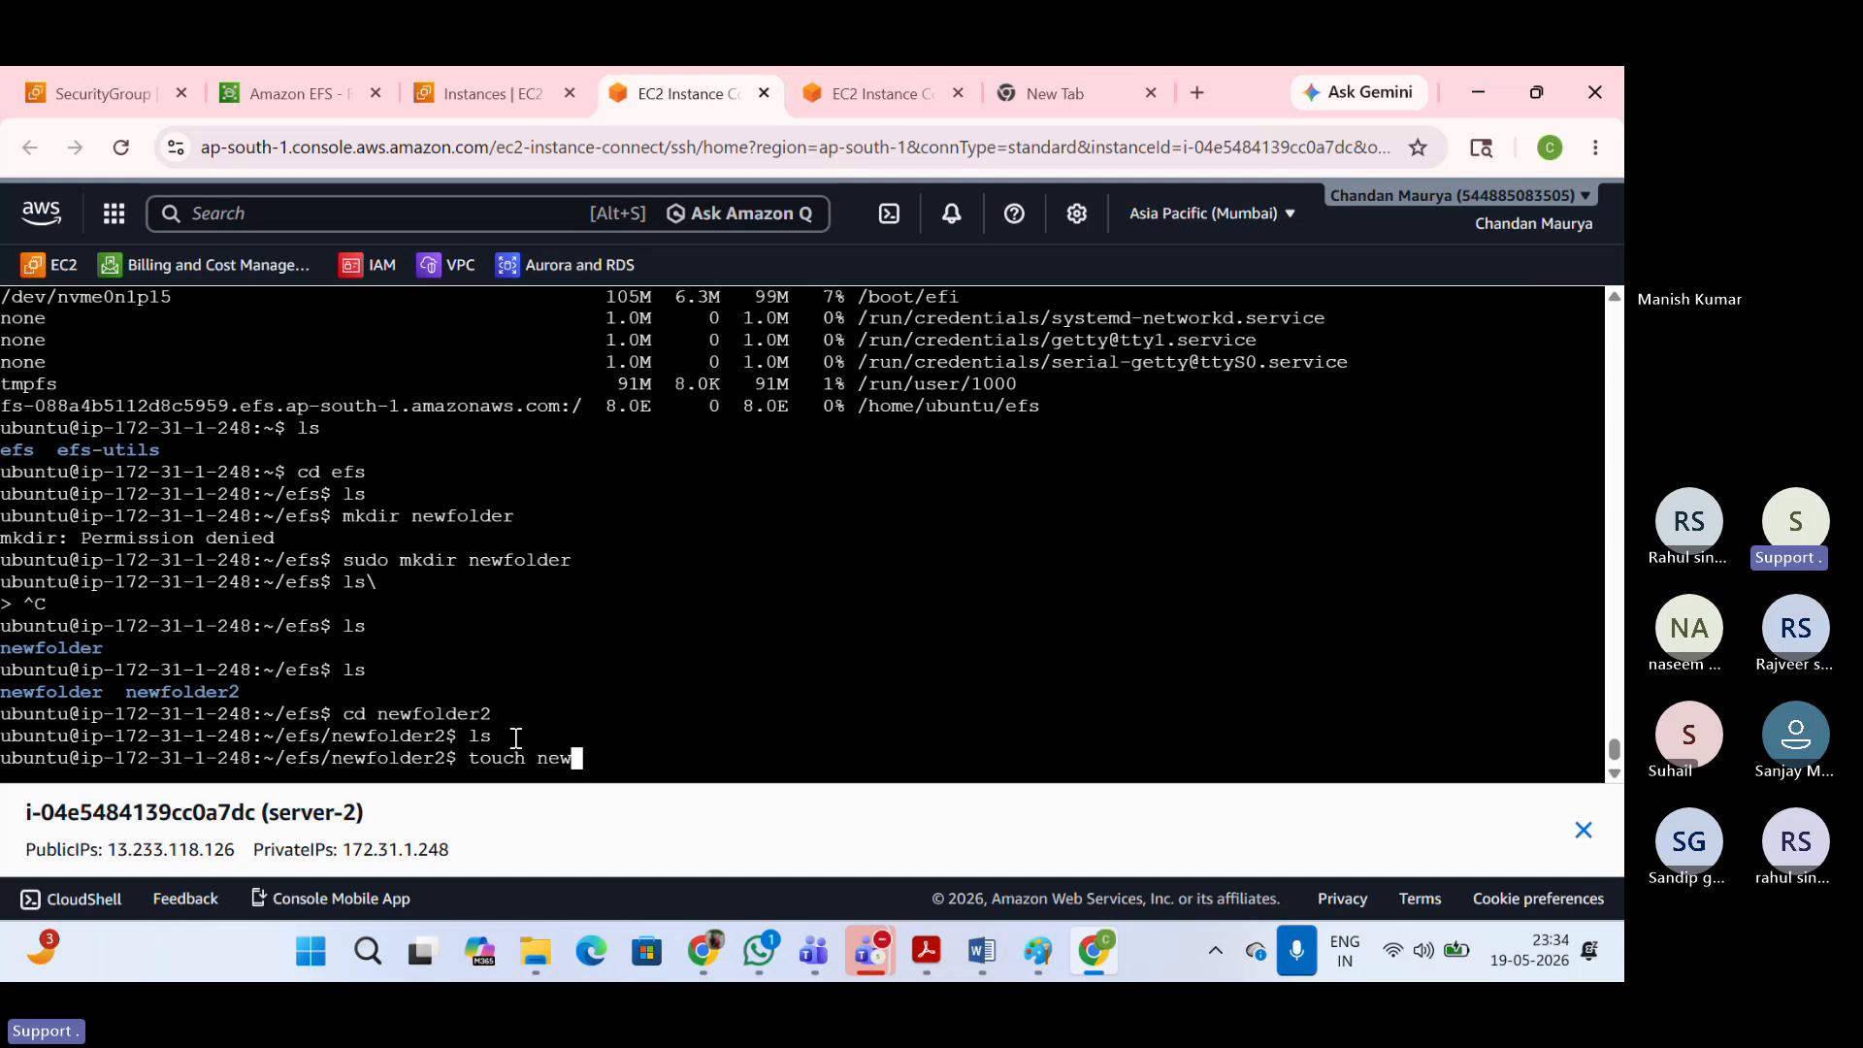
type("file.txt")
key("Return")
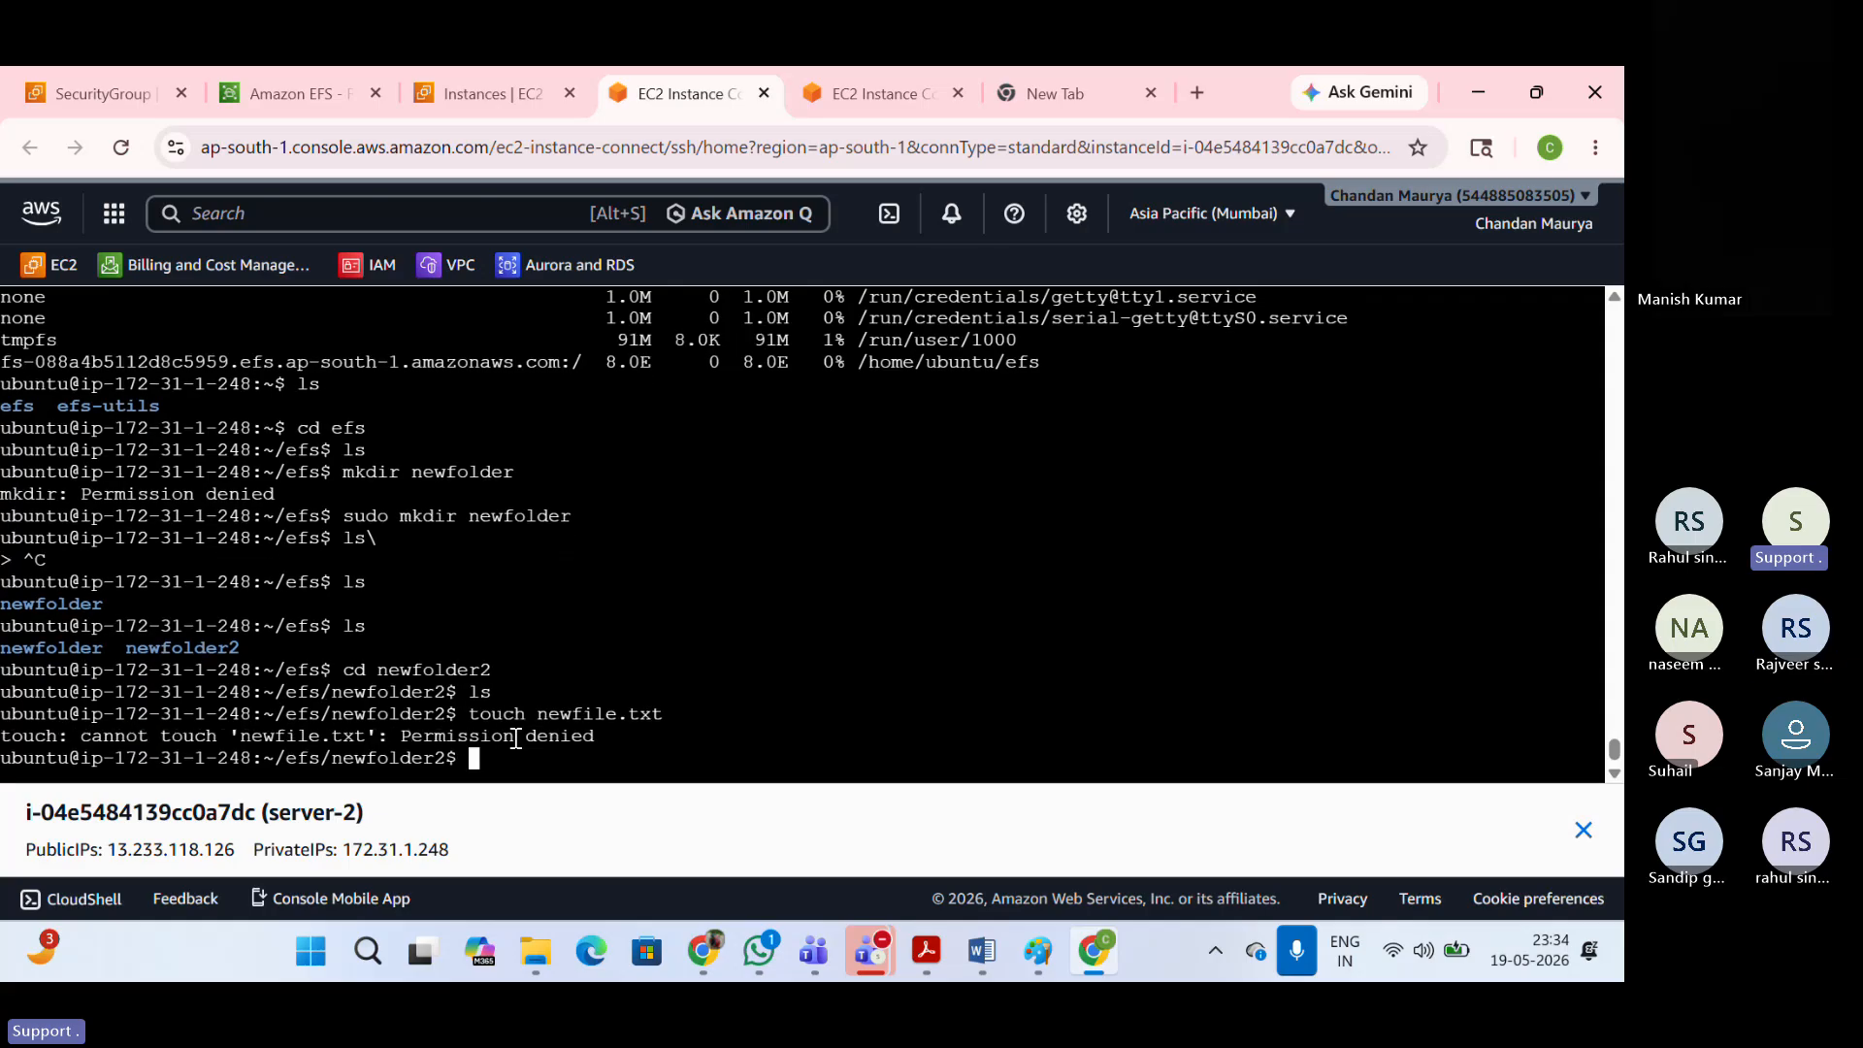
type("sudo !!")
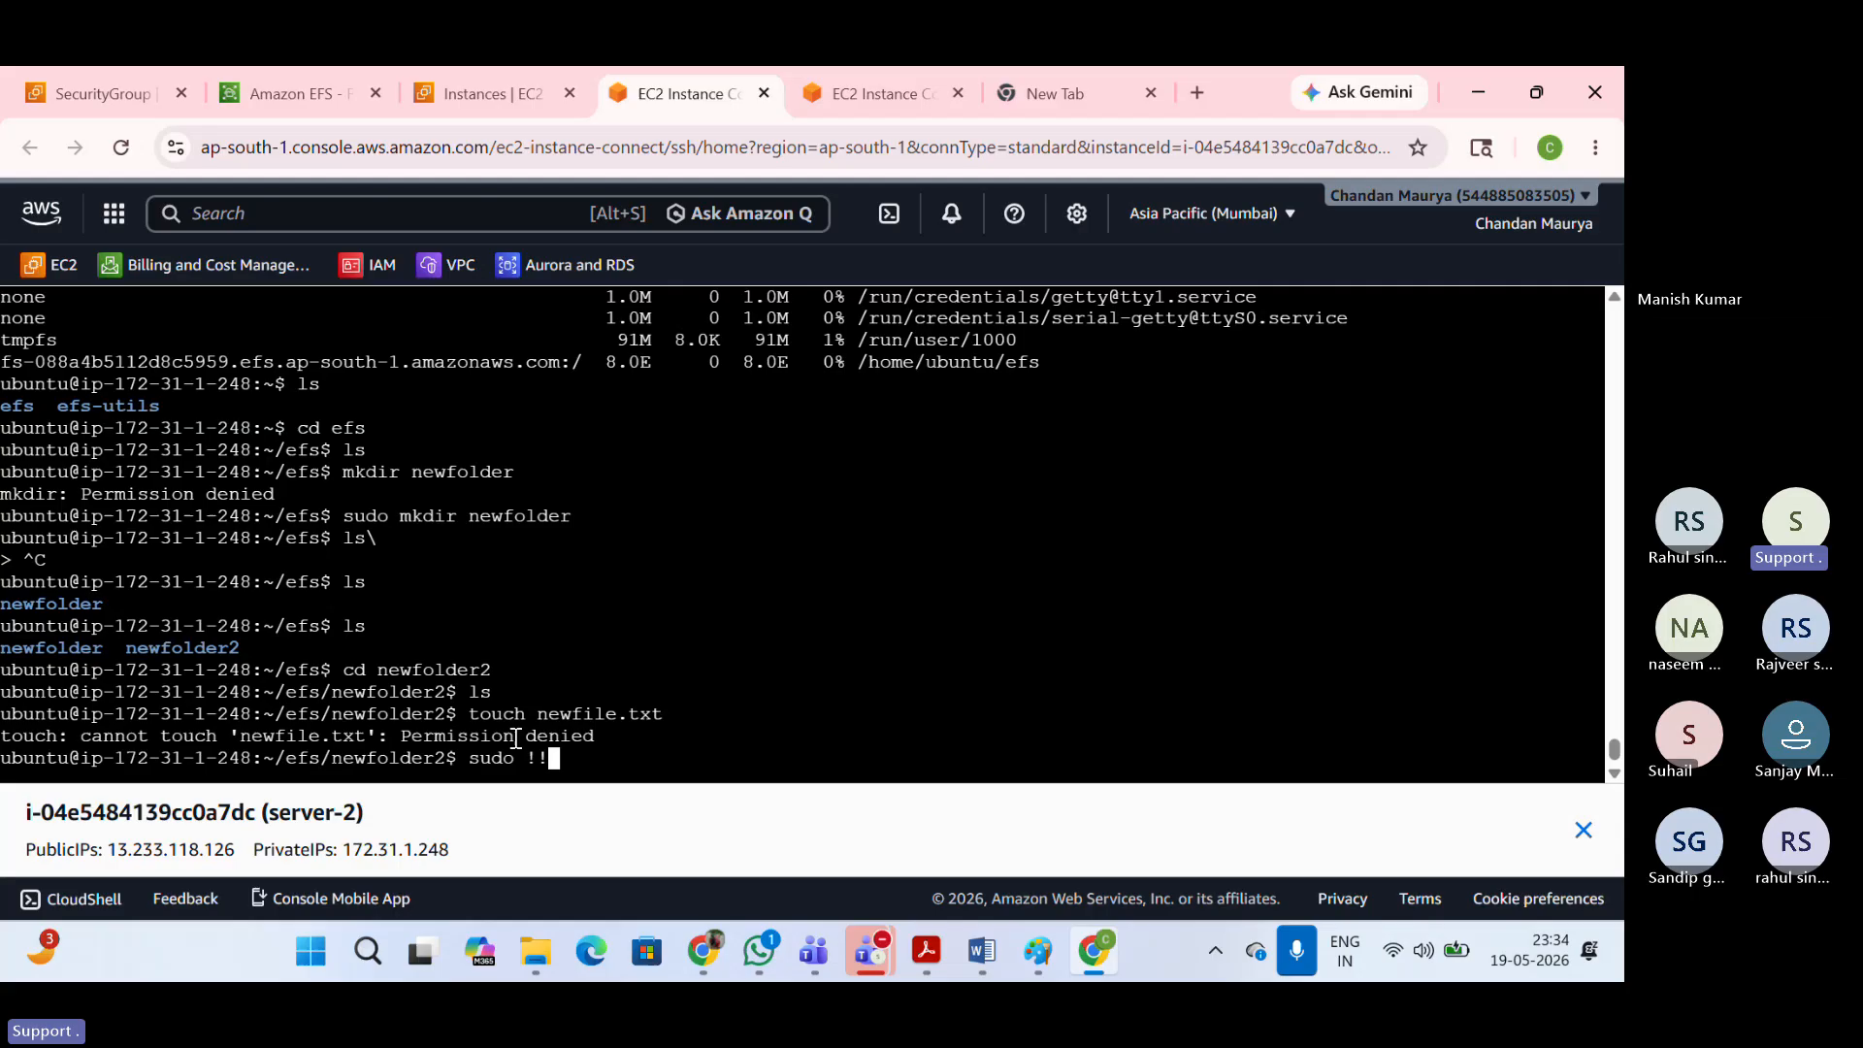
key("Return")
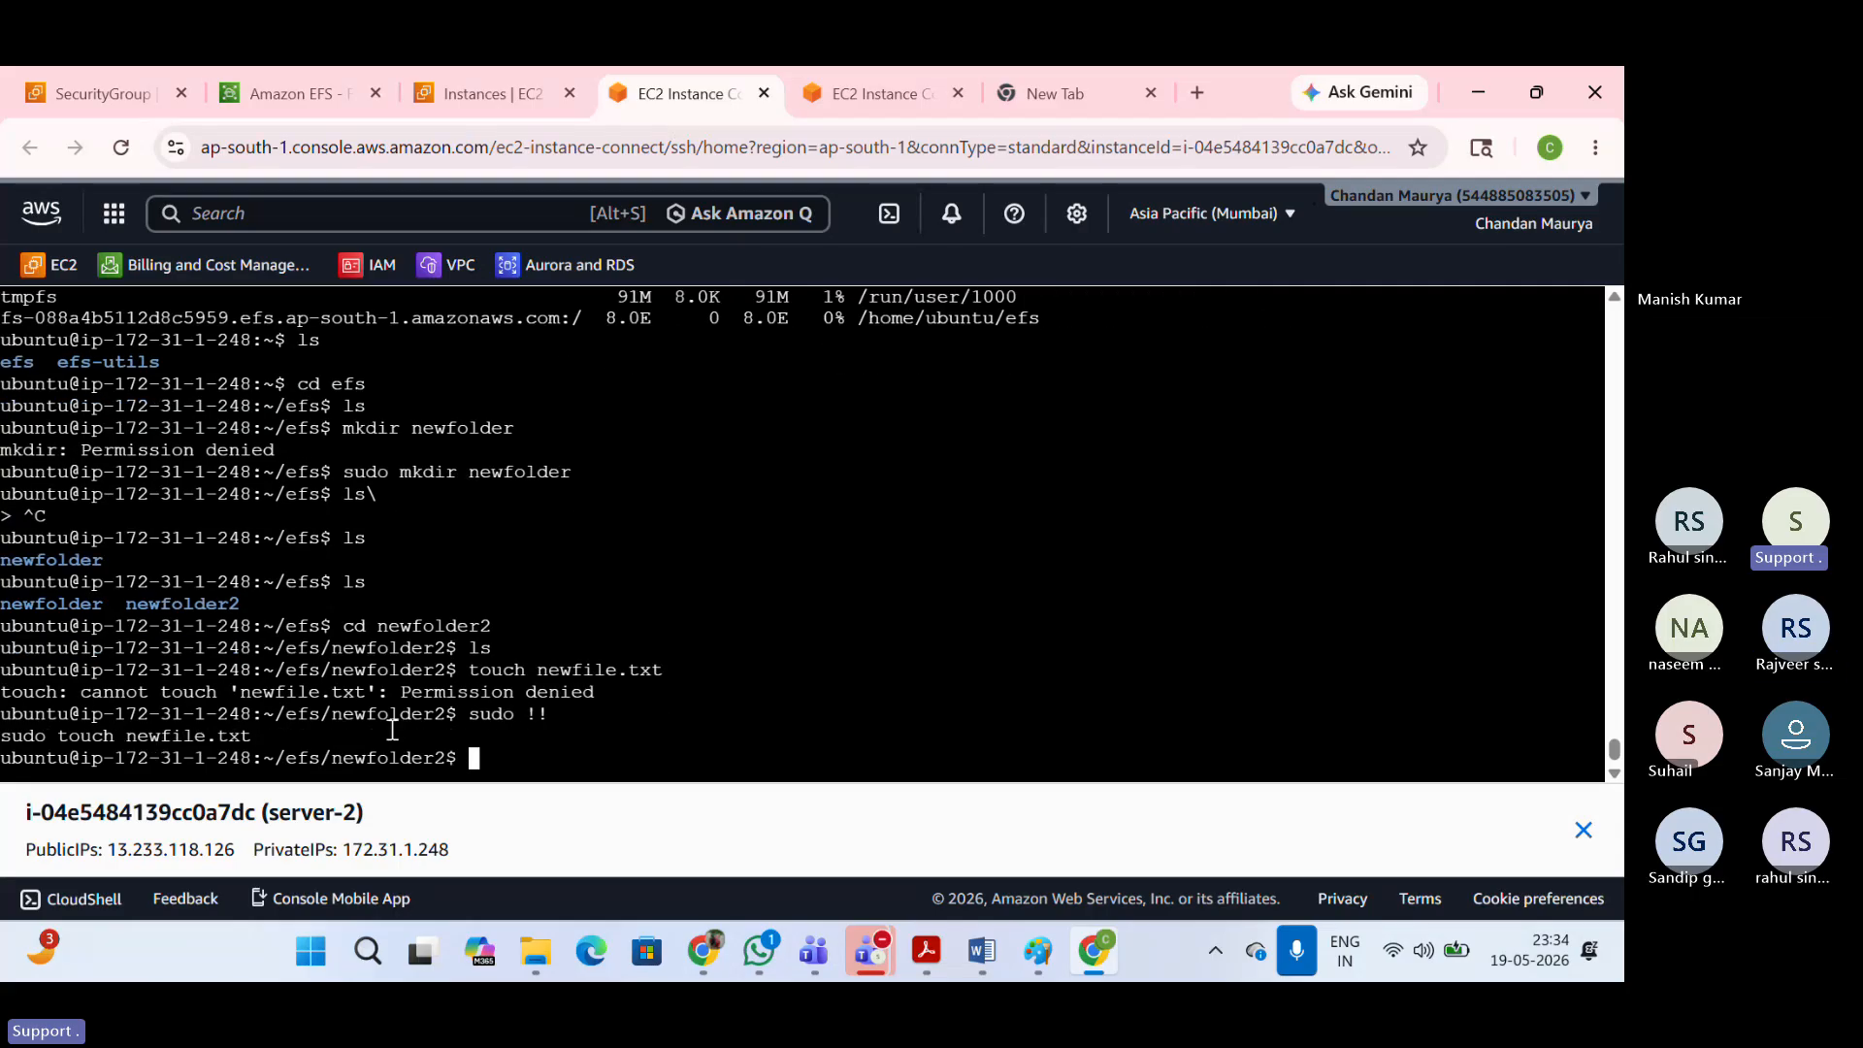
type("ls")
key("Return")
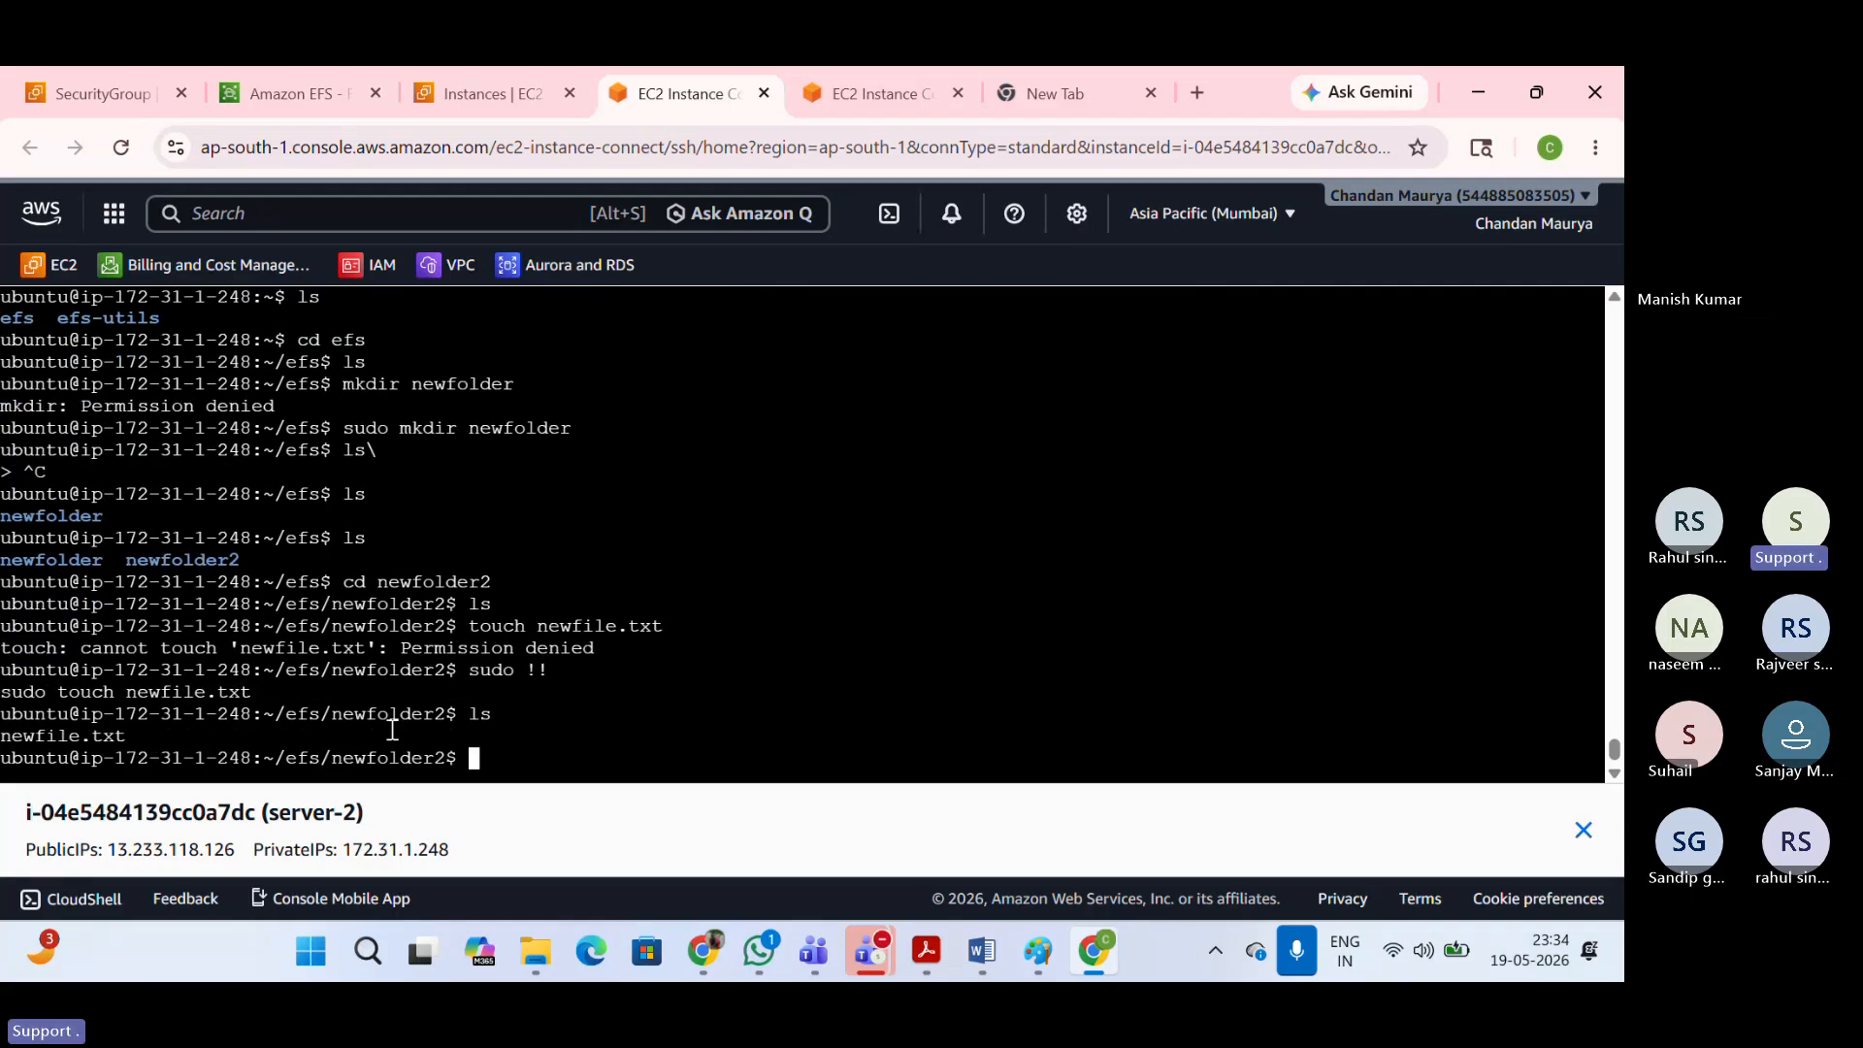
left_click_drag(141, 734, 5, 737)
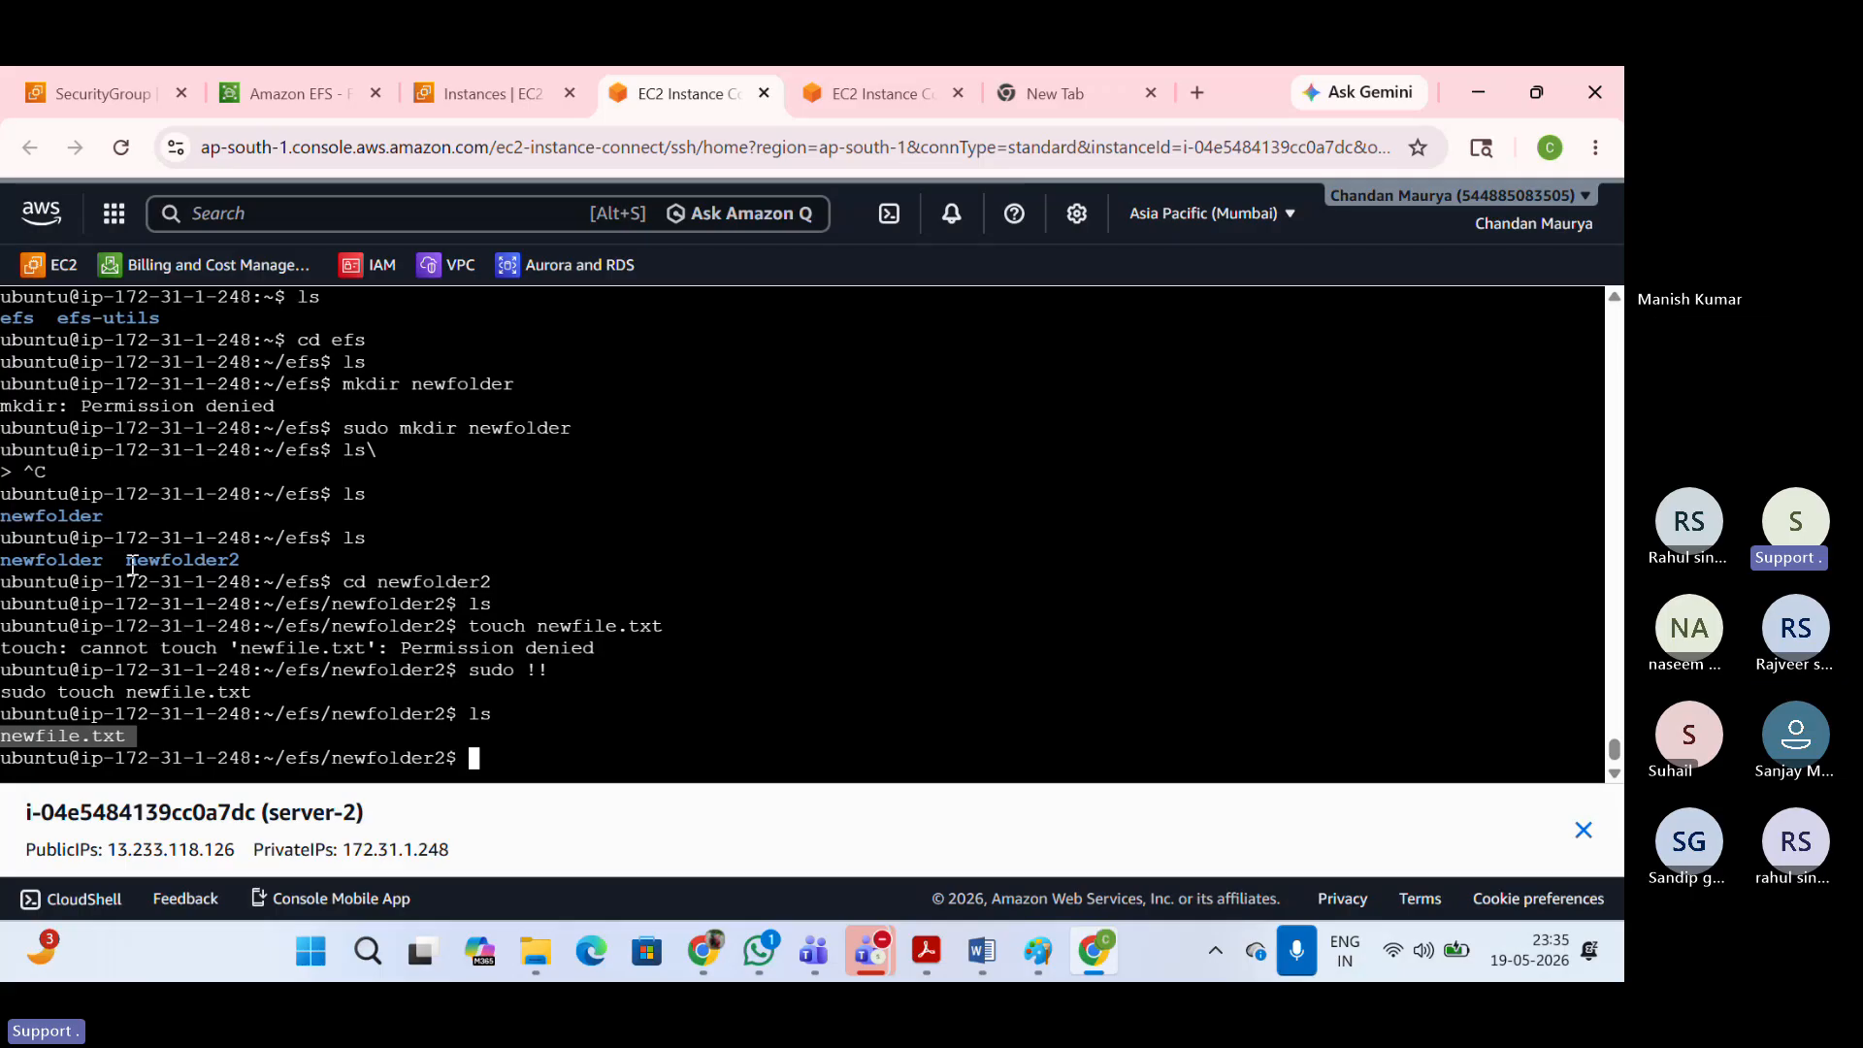
left_click(243, 559)
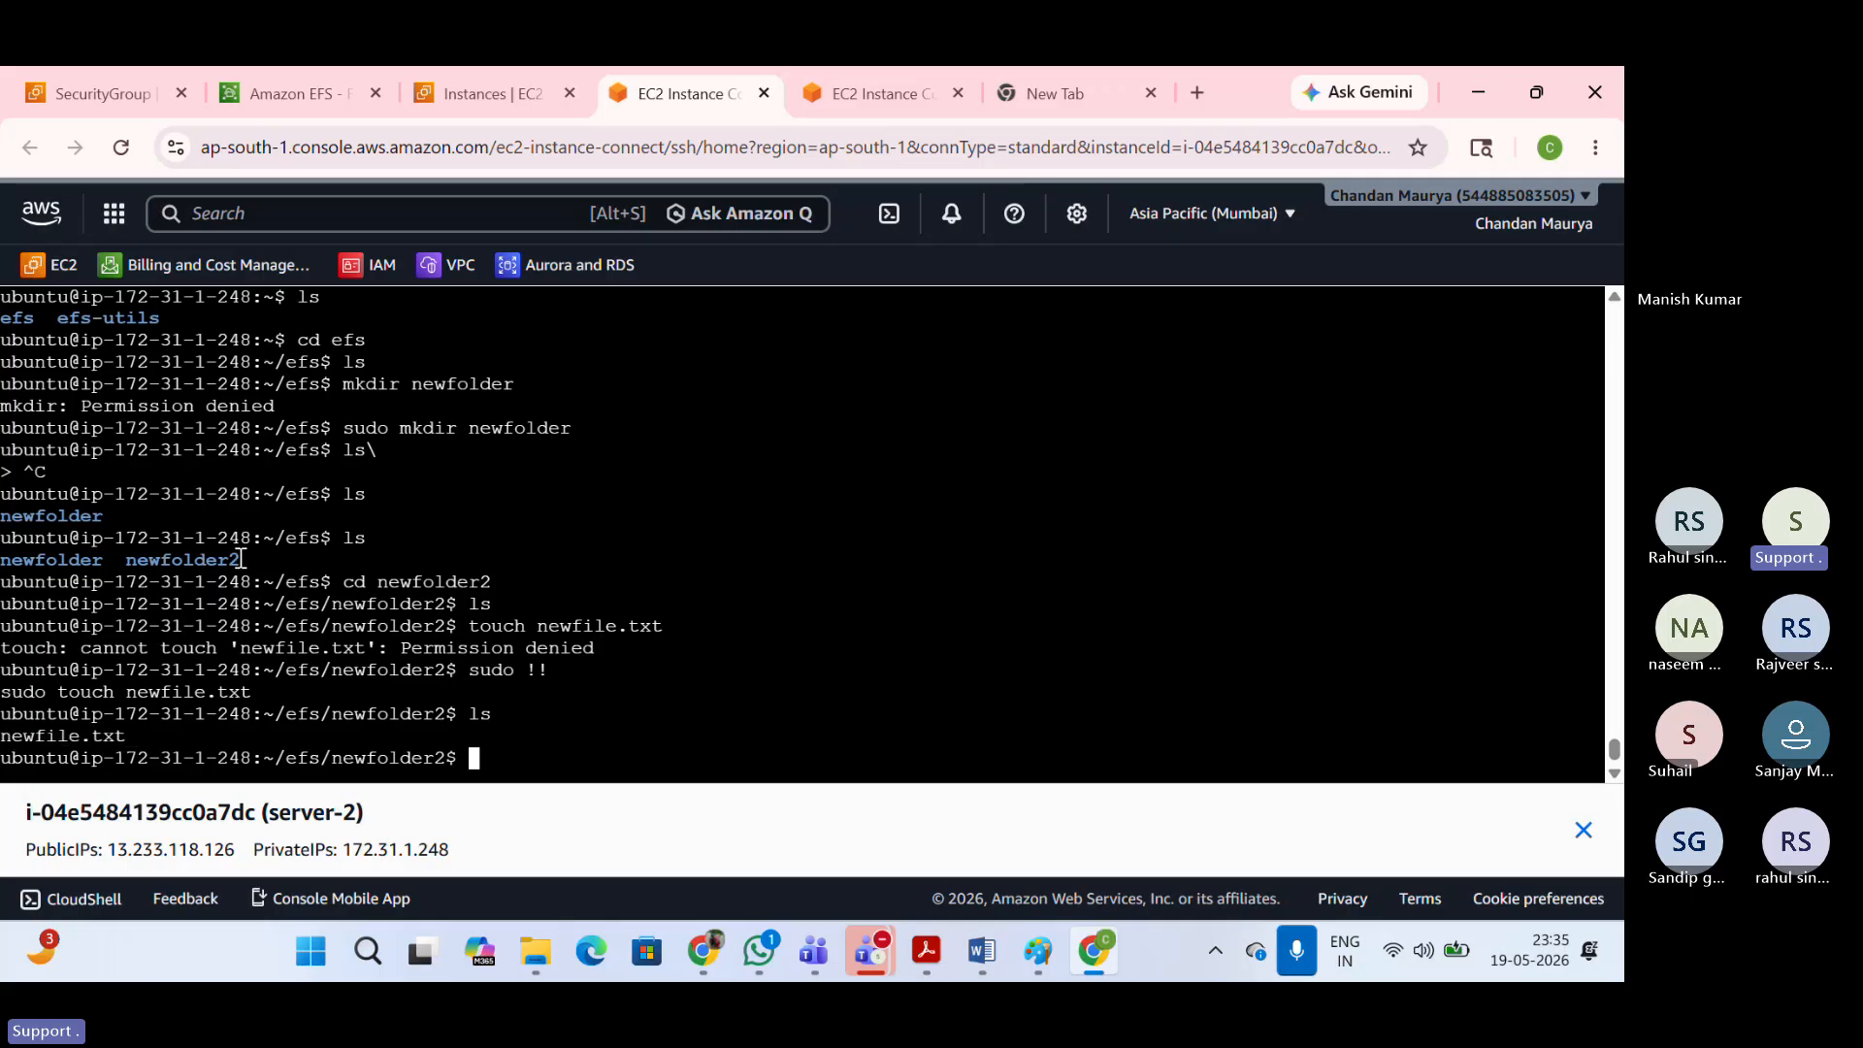
left_click_drag(242, 559, 4, 561)
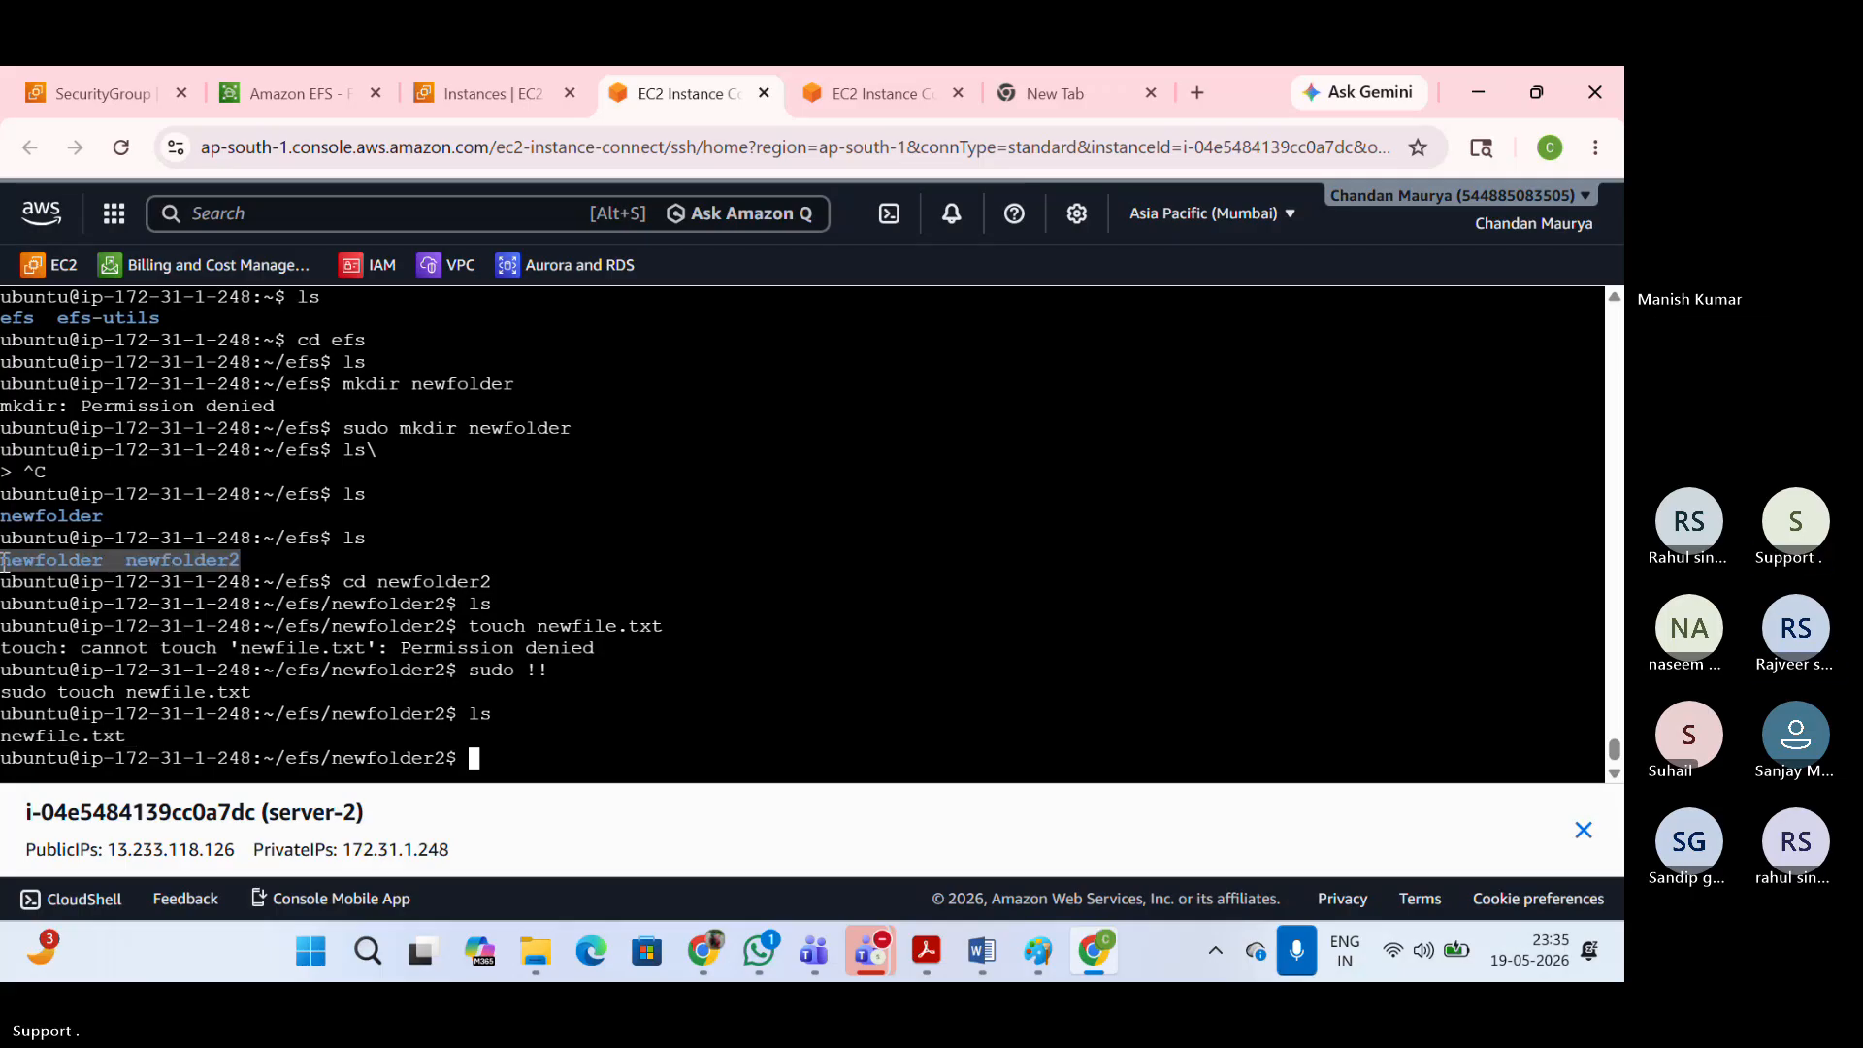
left_click(47, 561)
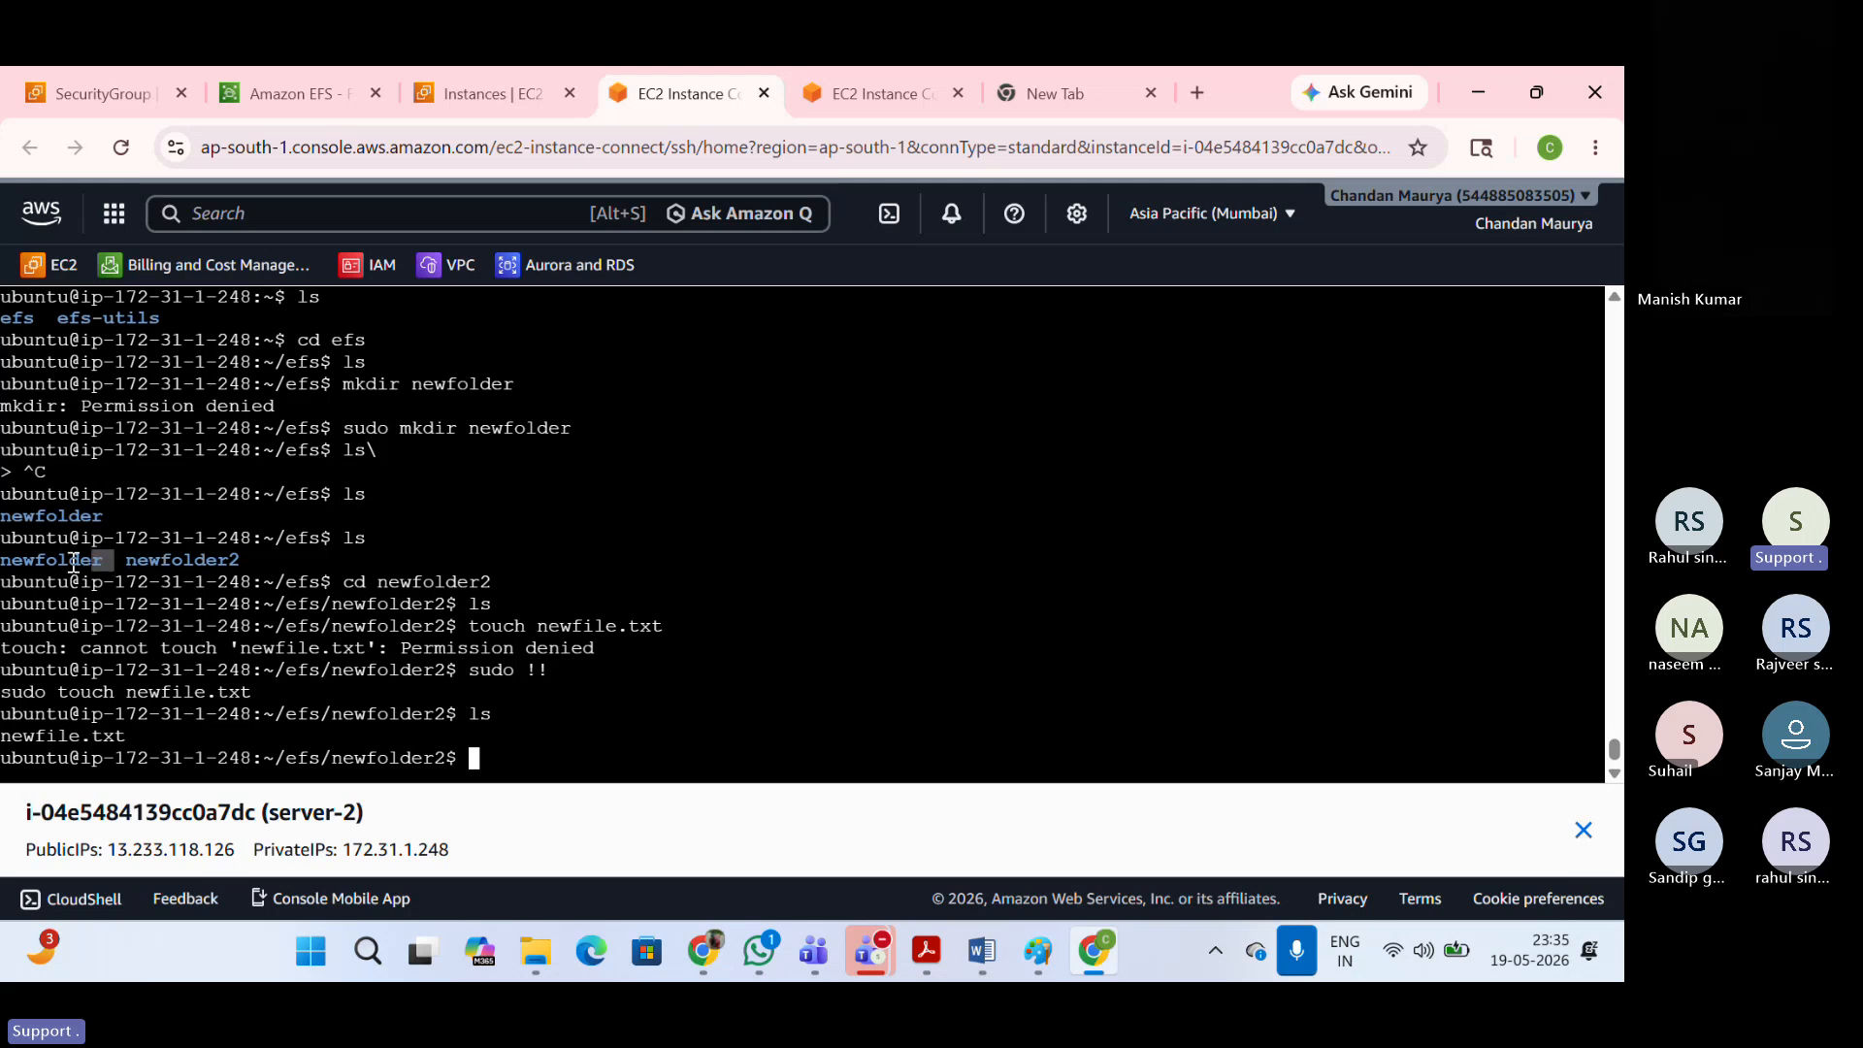
double_click(73, 560)
left_click(144, 734)
left_click_drag(144, 735, 11, 737)
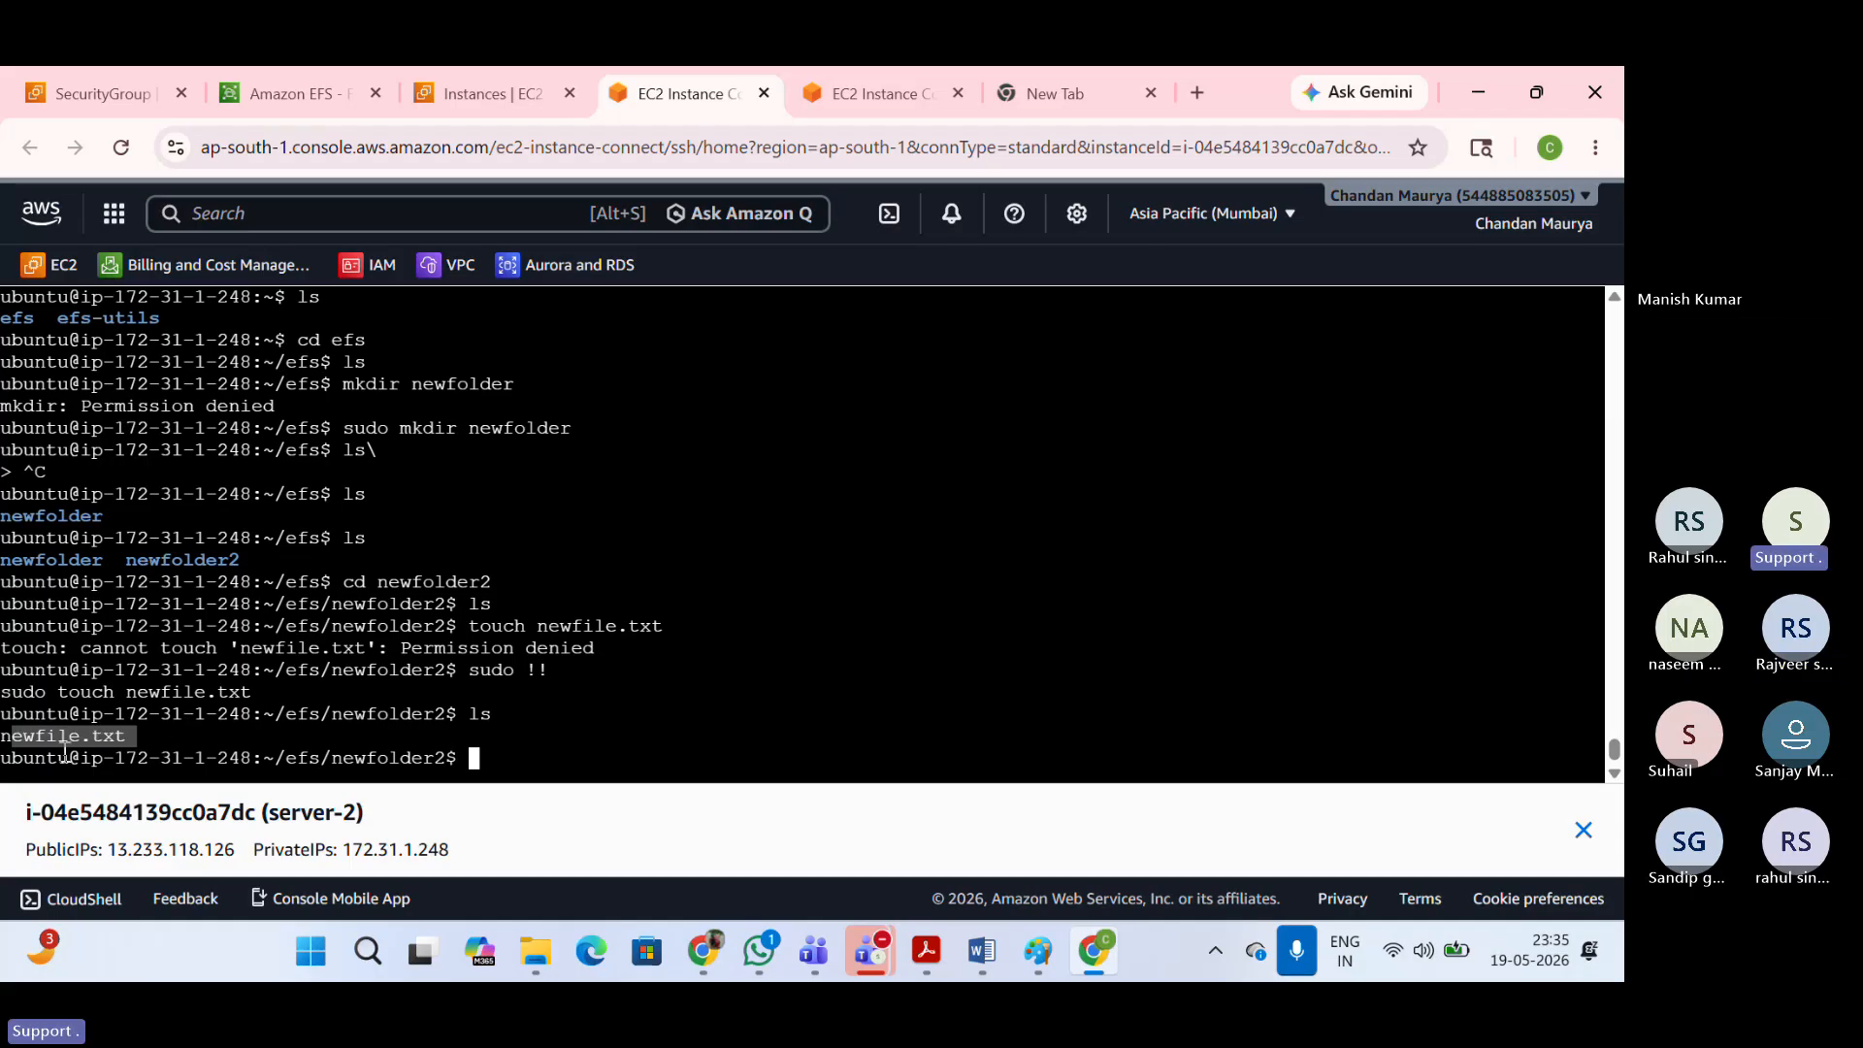
left_click(501, 760)
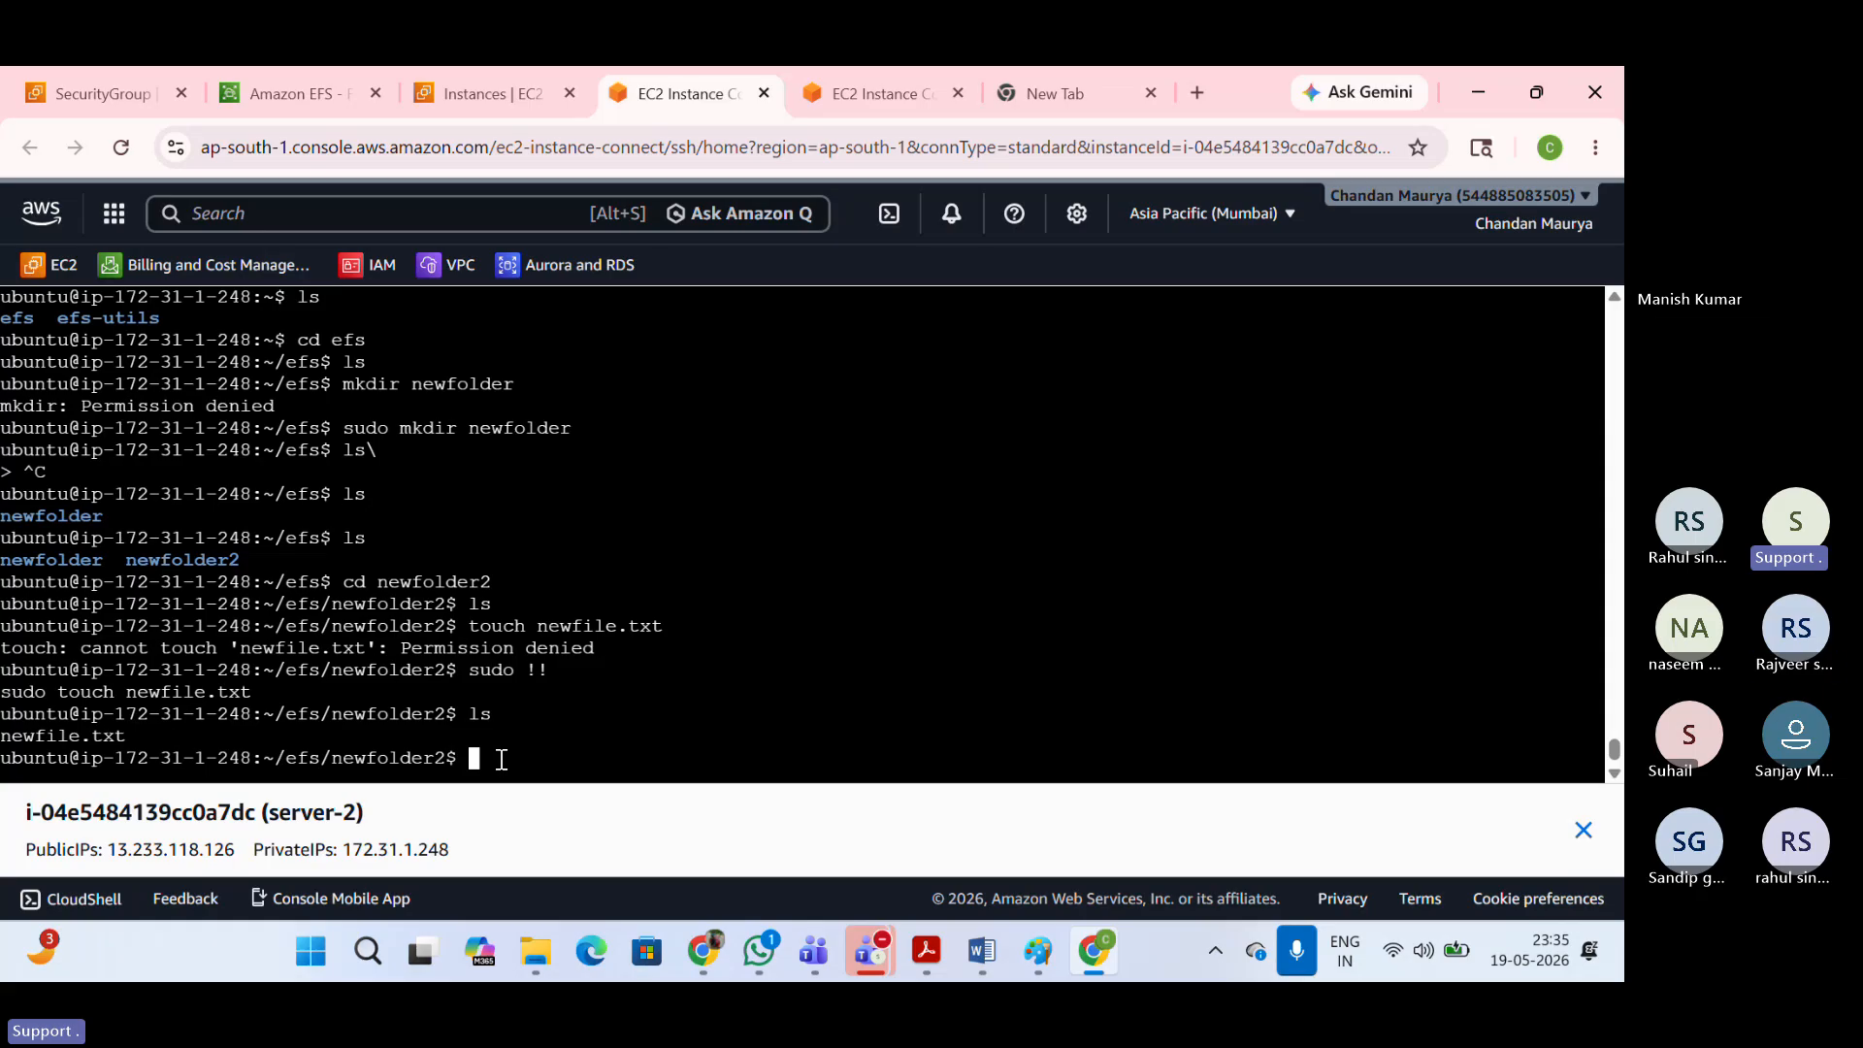
type("vi n")
Step: Open newfile.txt in vi and insert the line 'this is a demo class'
key("Tab")
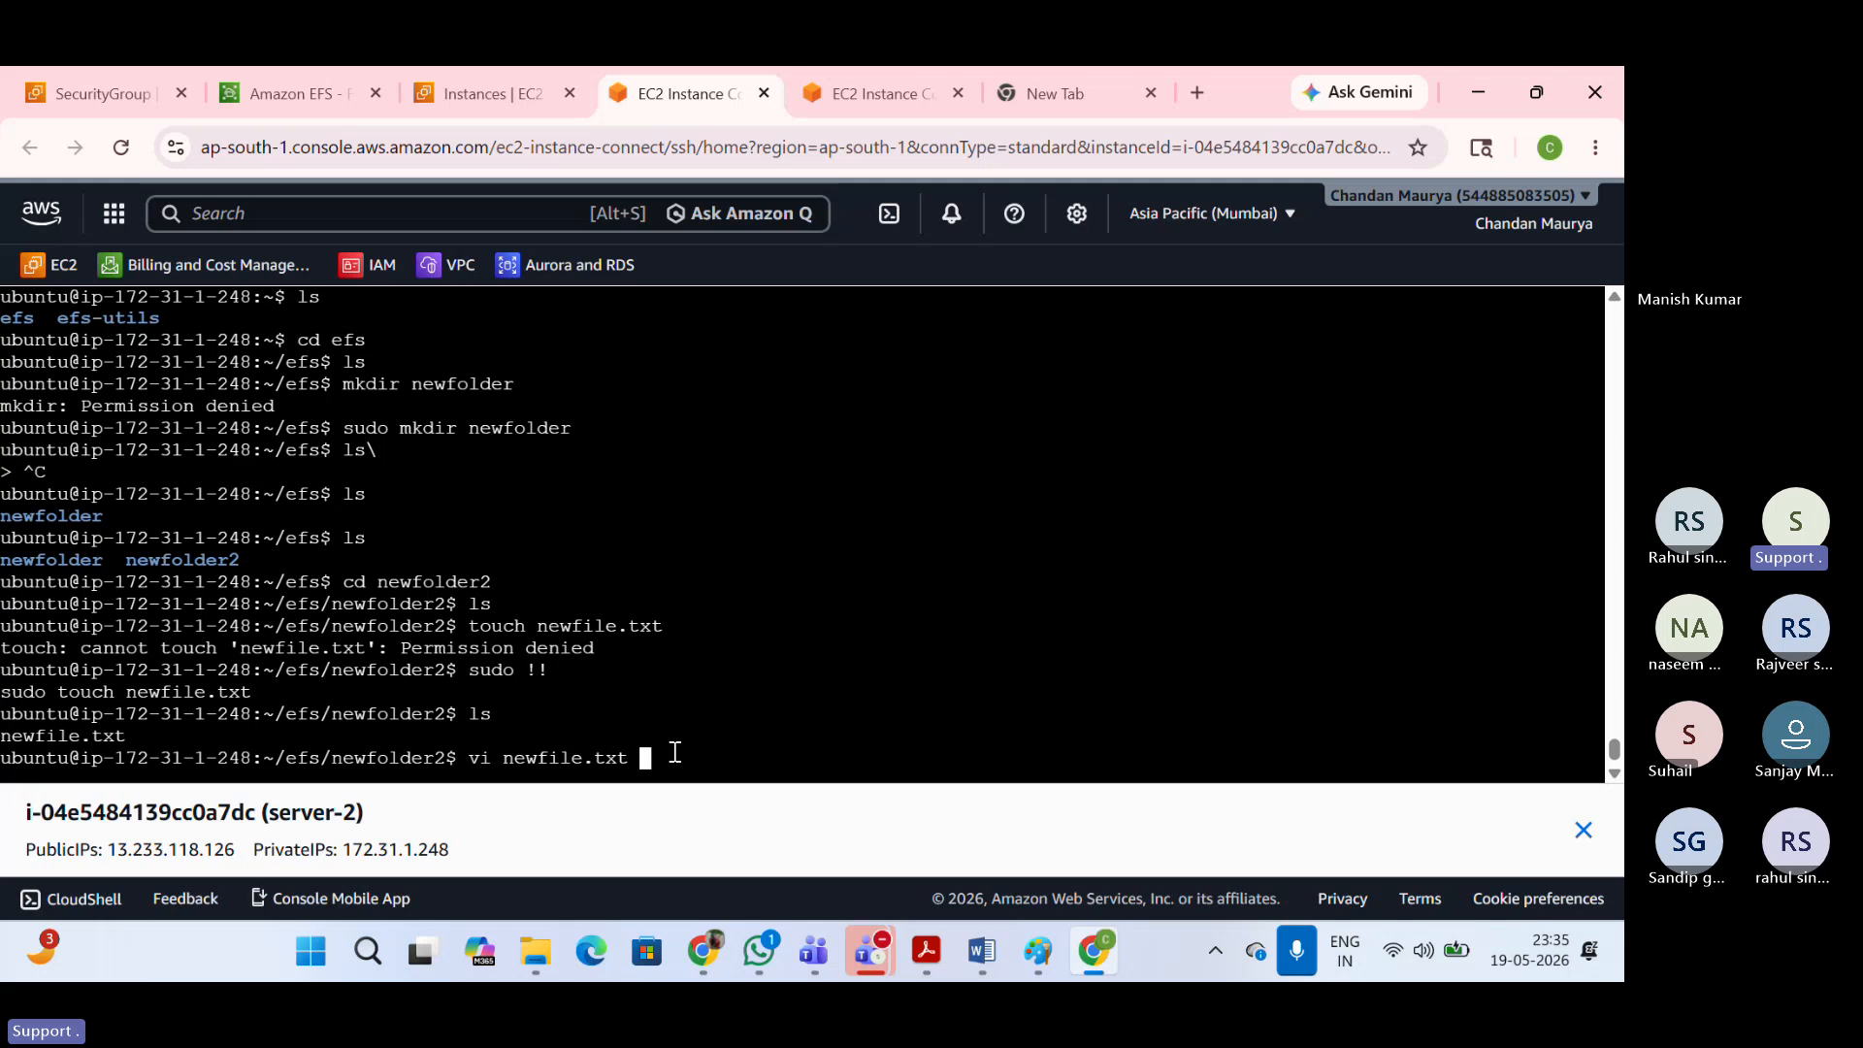
key("Return")
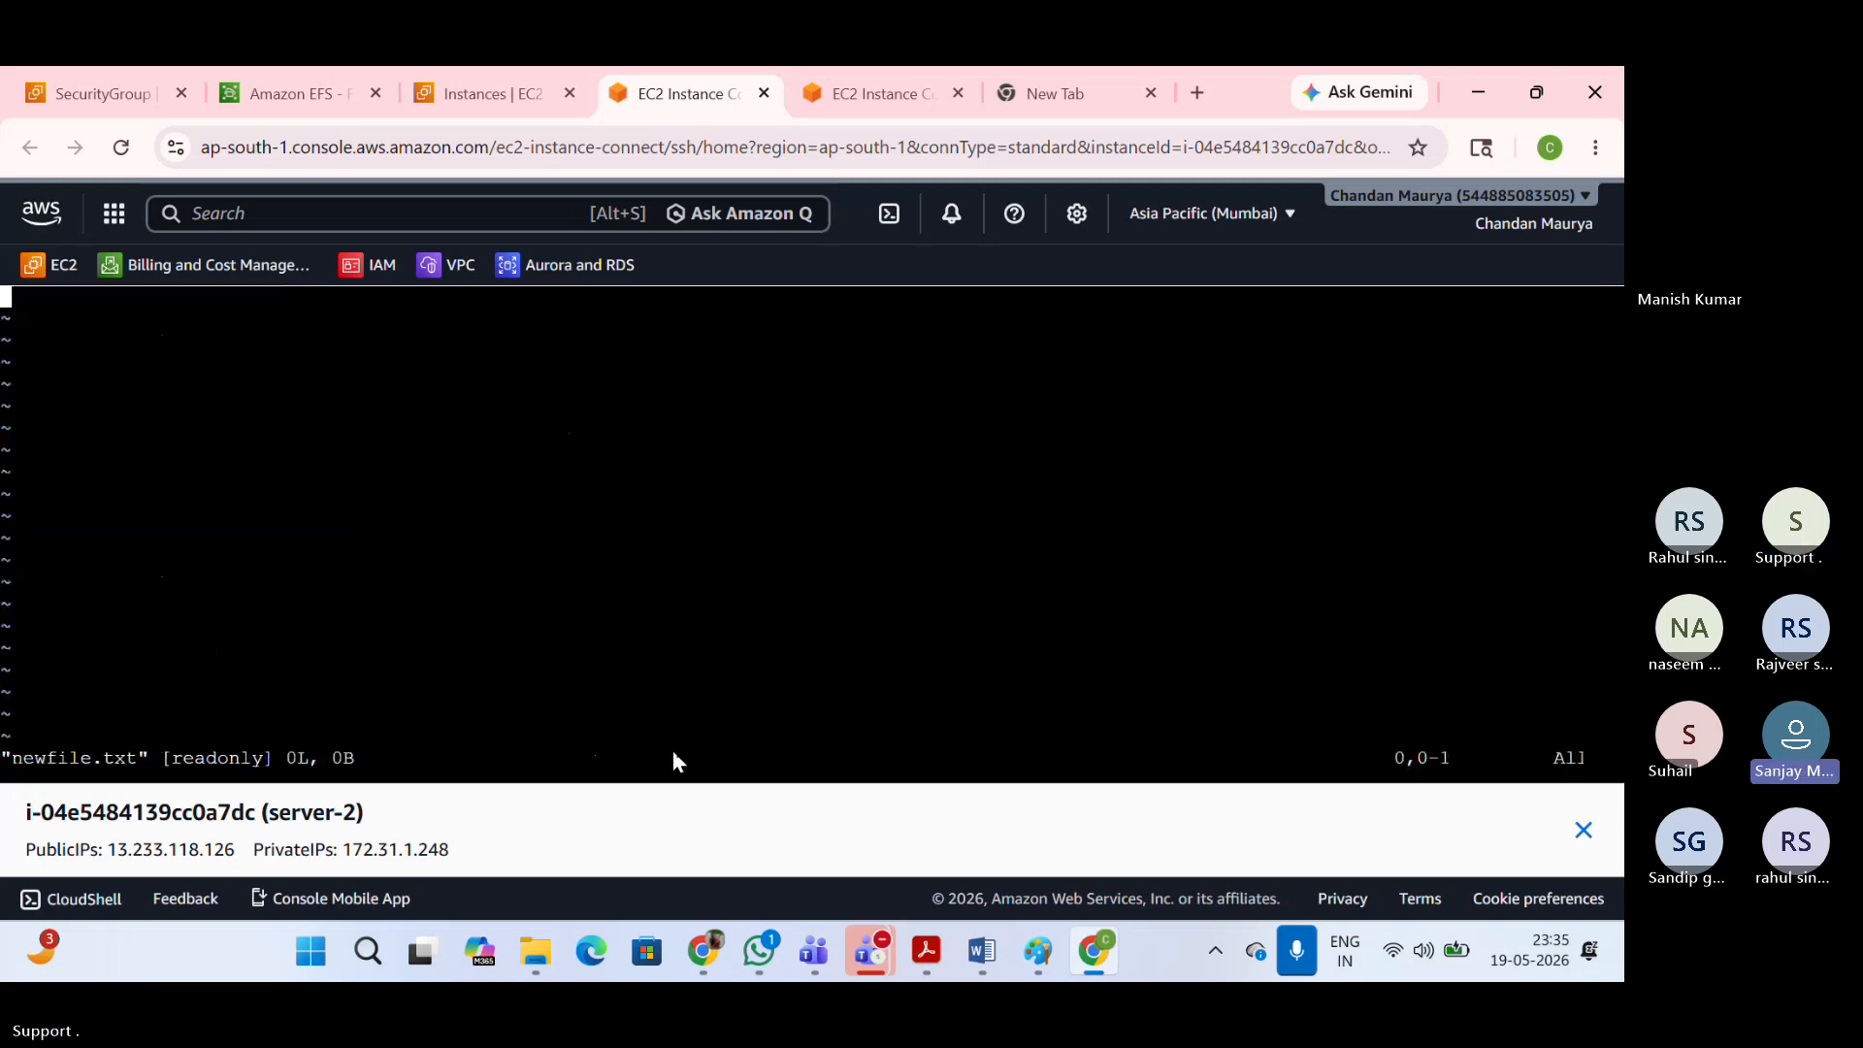
key("i")
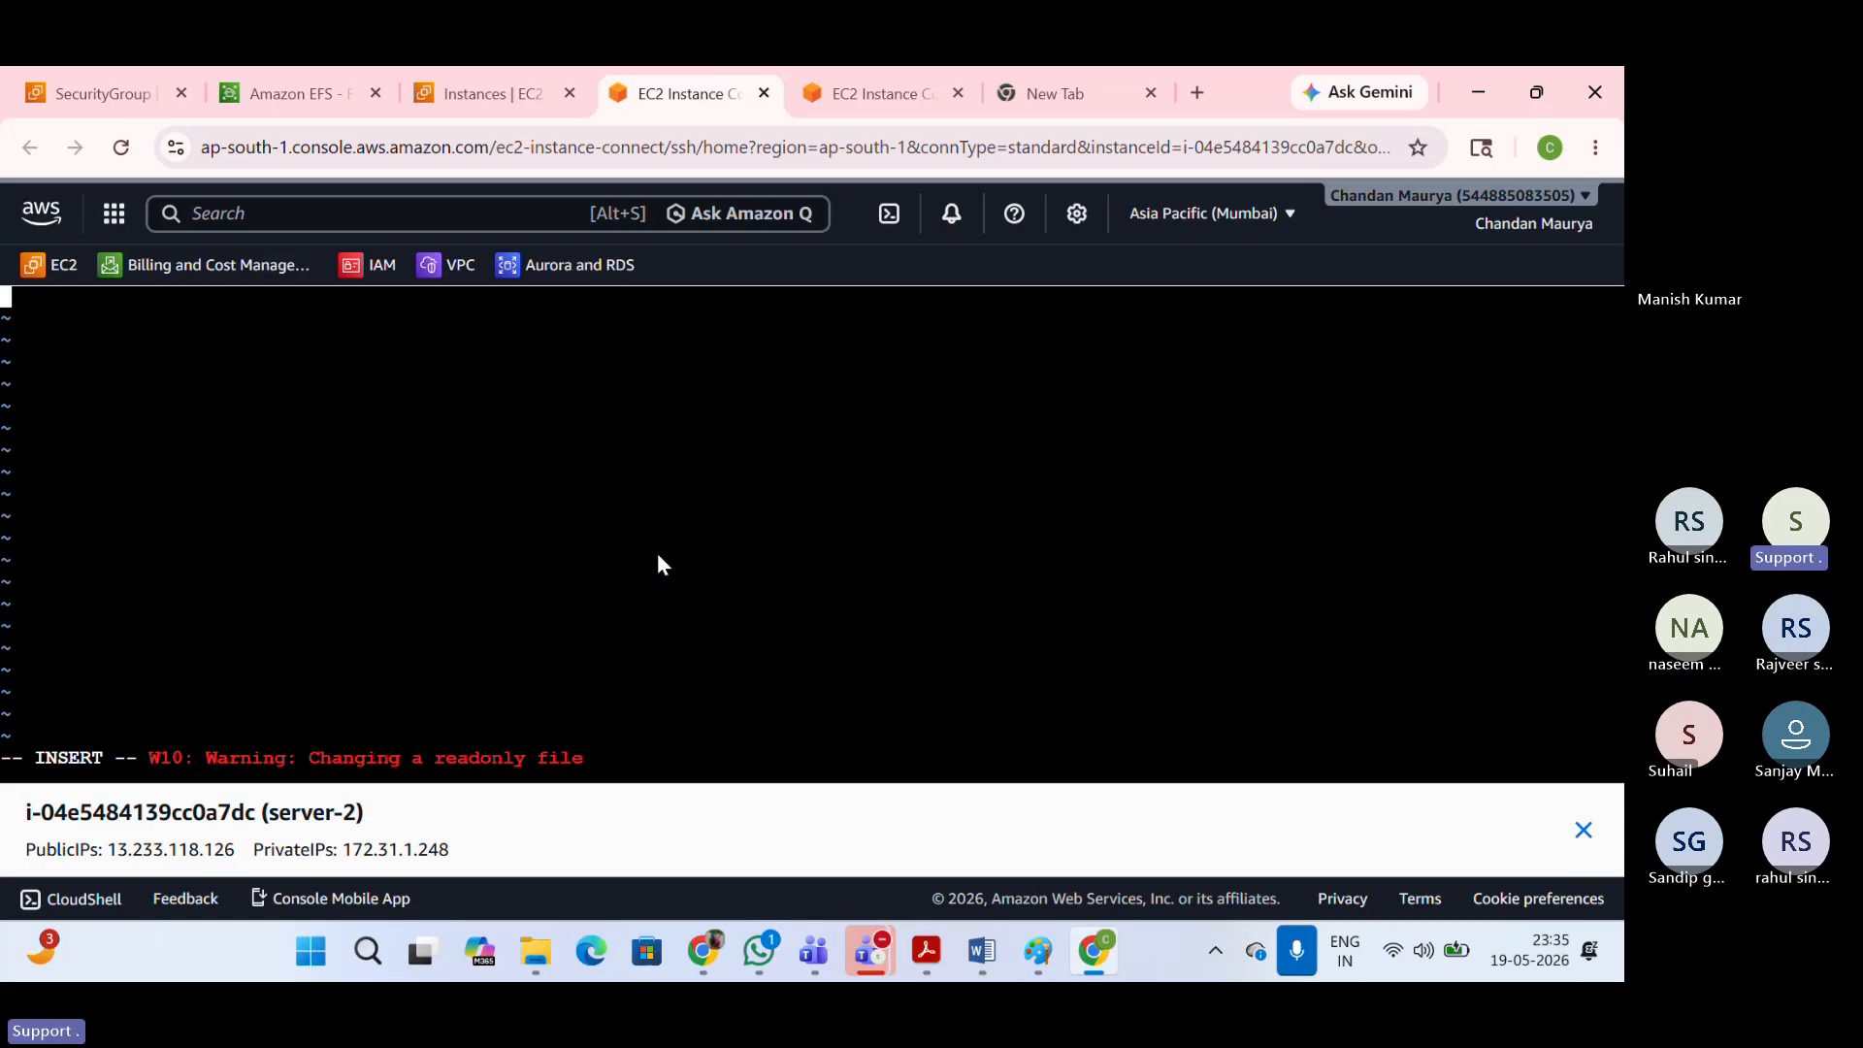
type("nw")
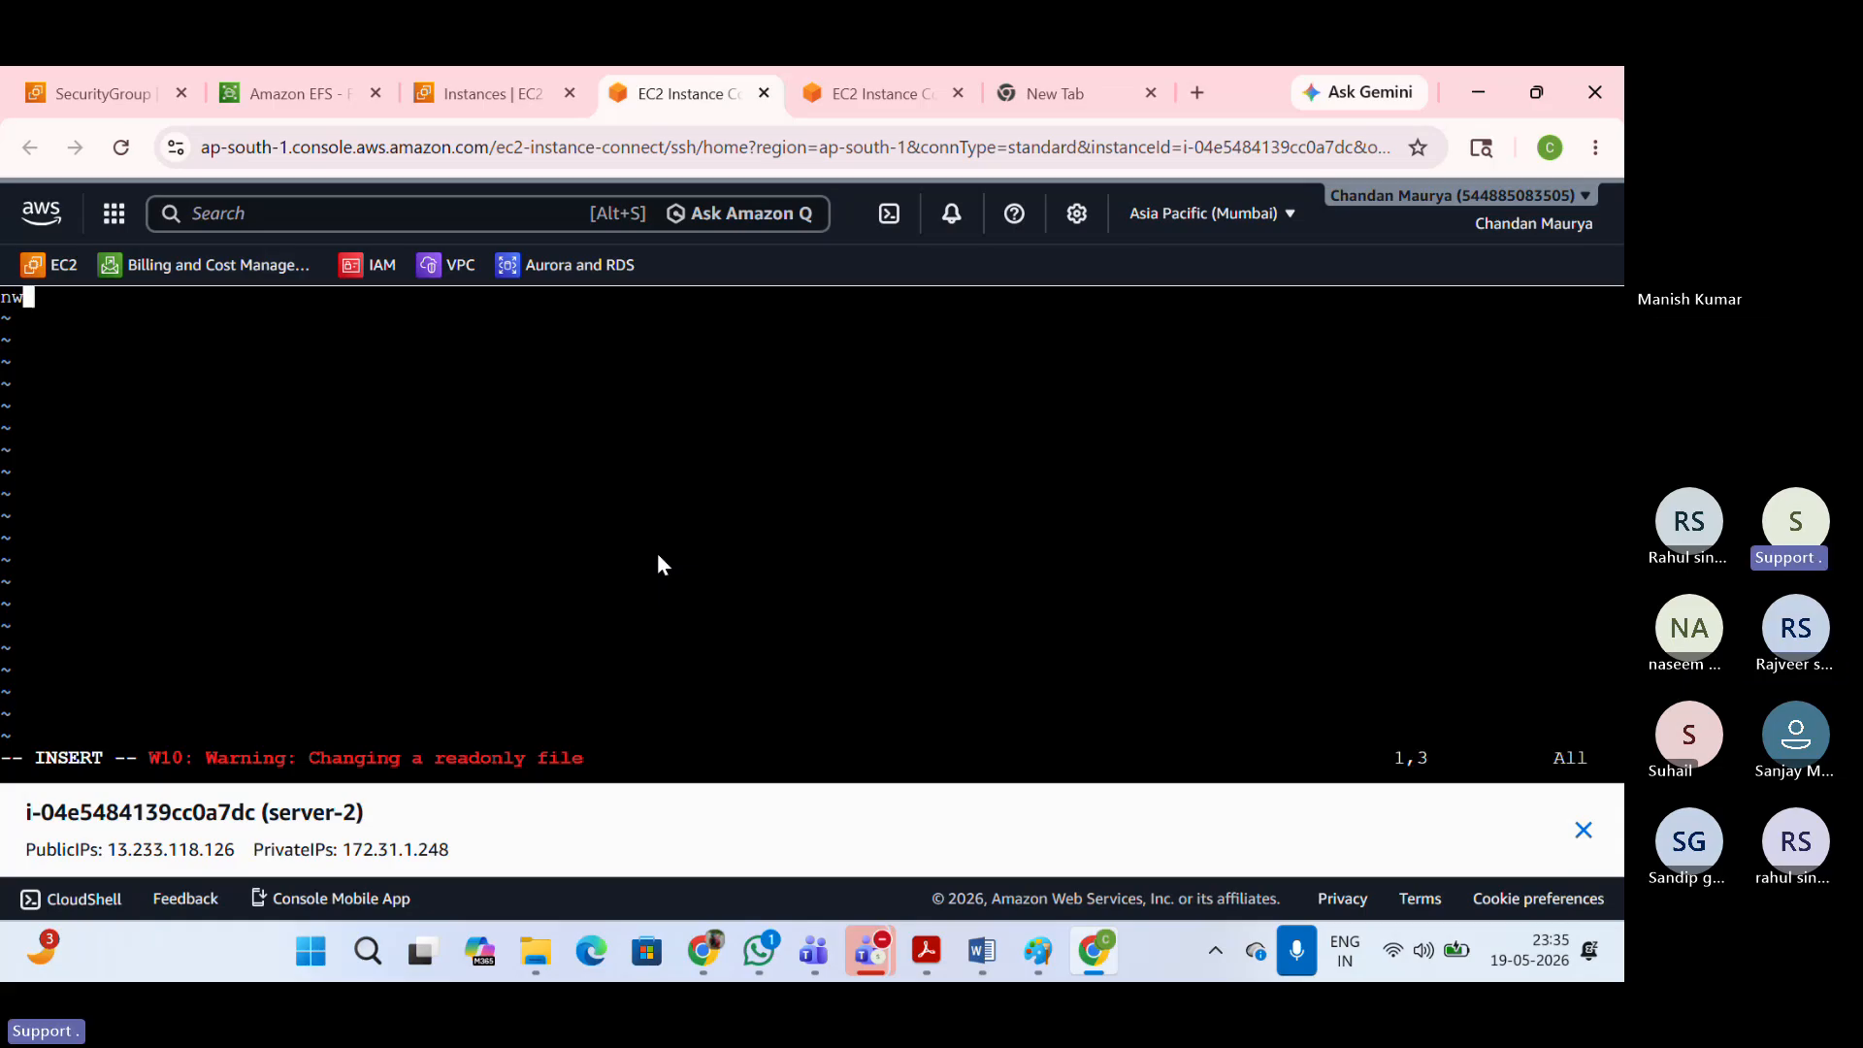
key("BackSpace")
type("this is a ")
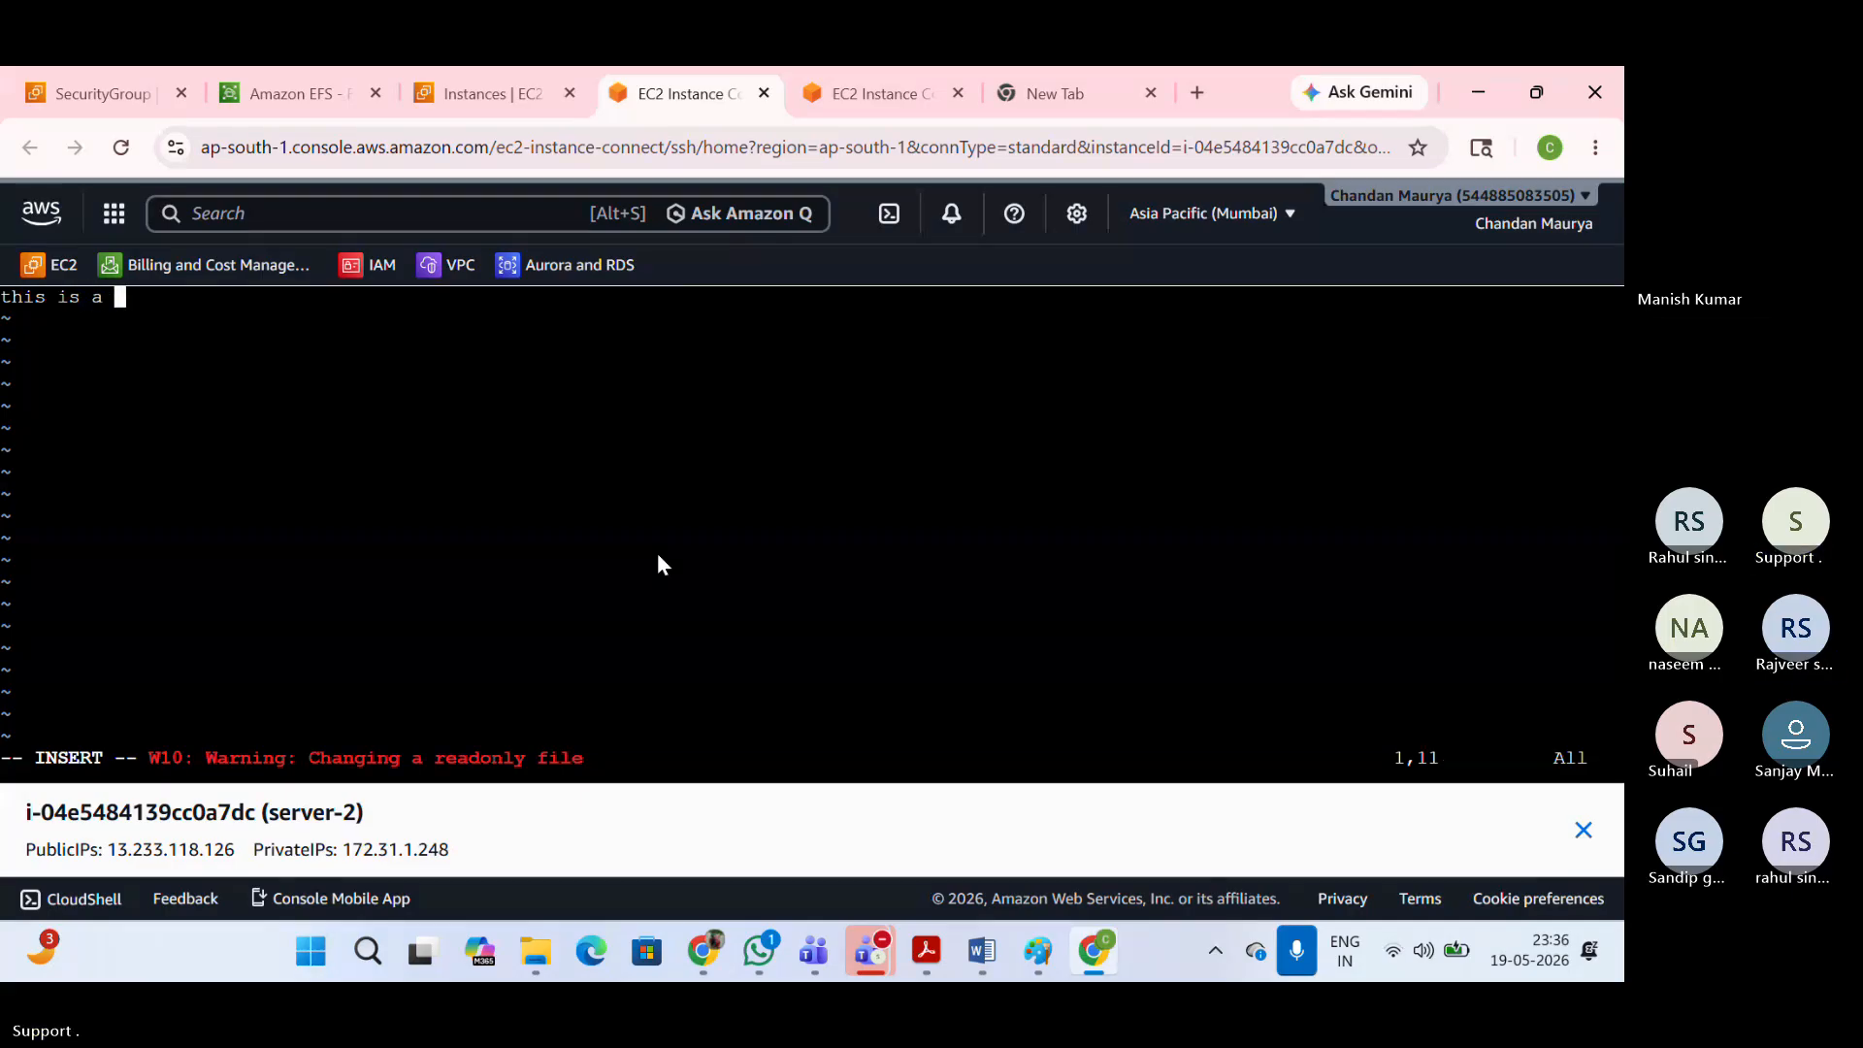
type("demo ")
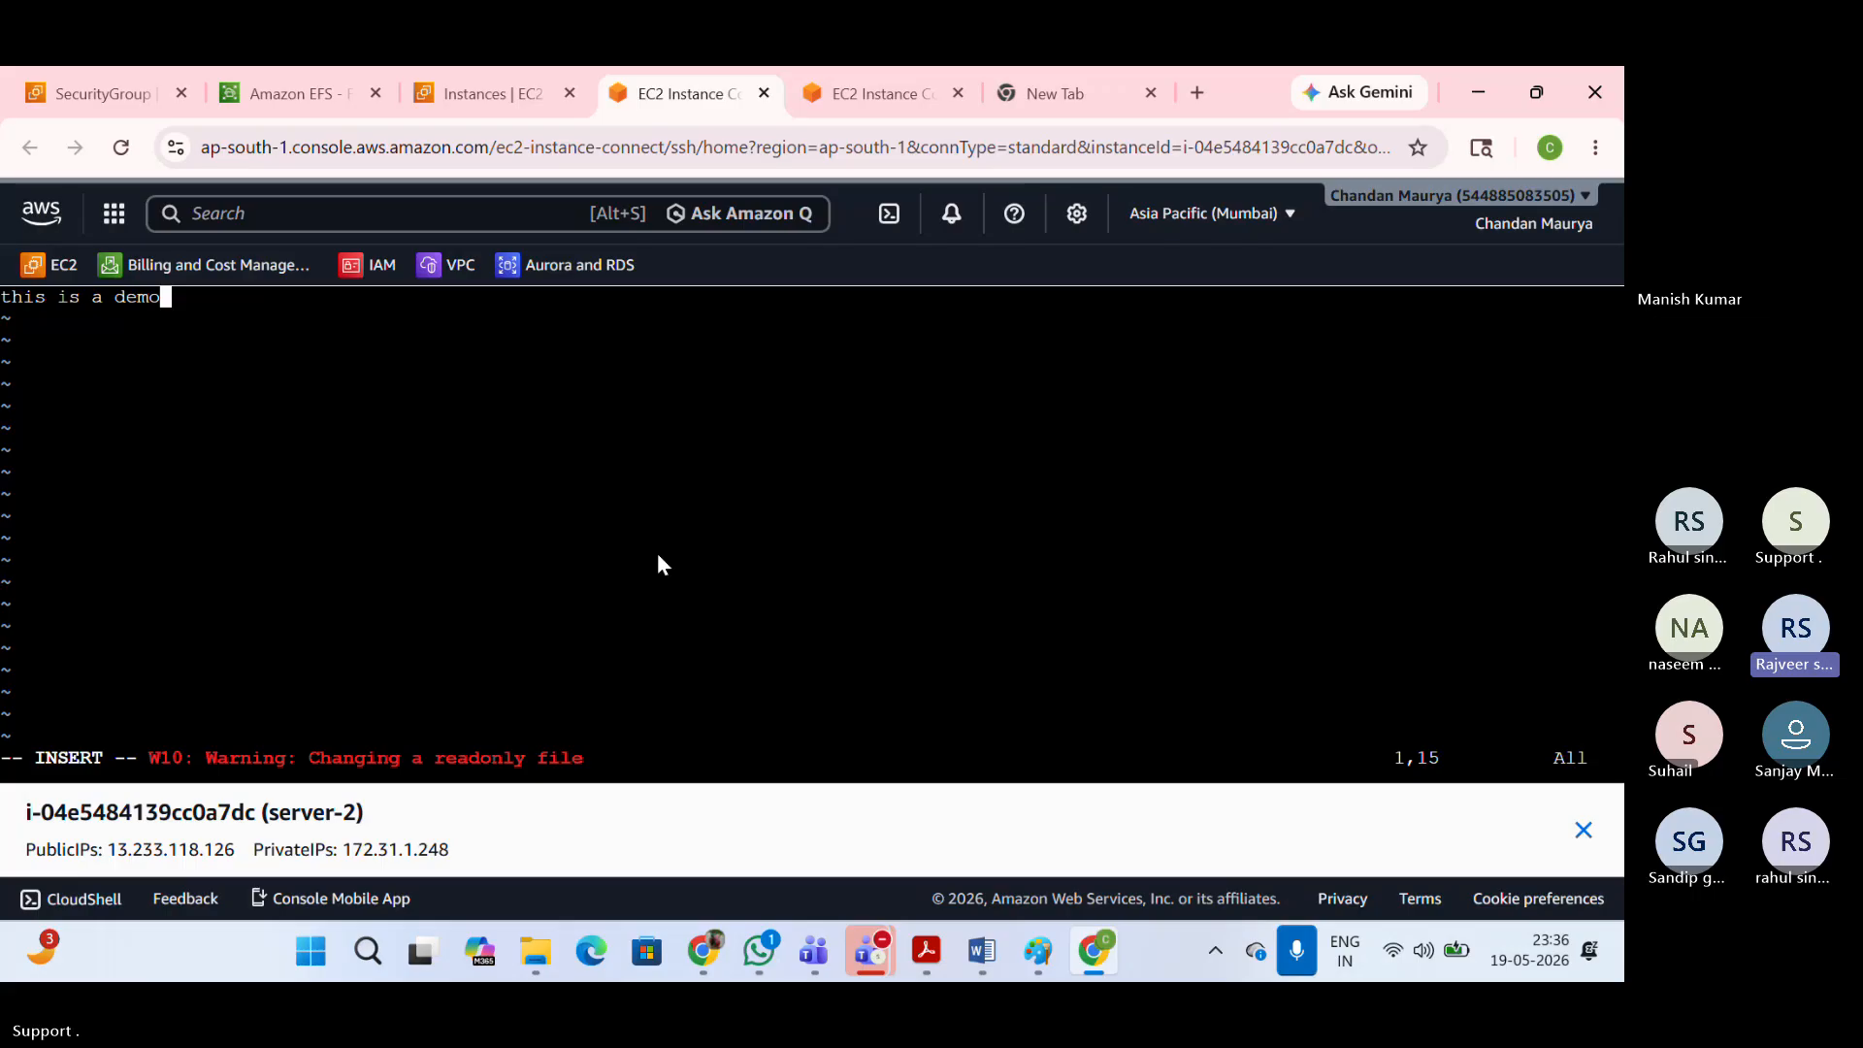
type("class")
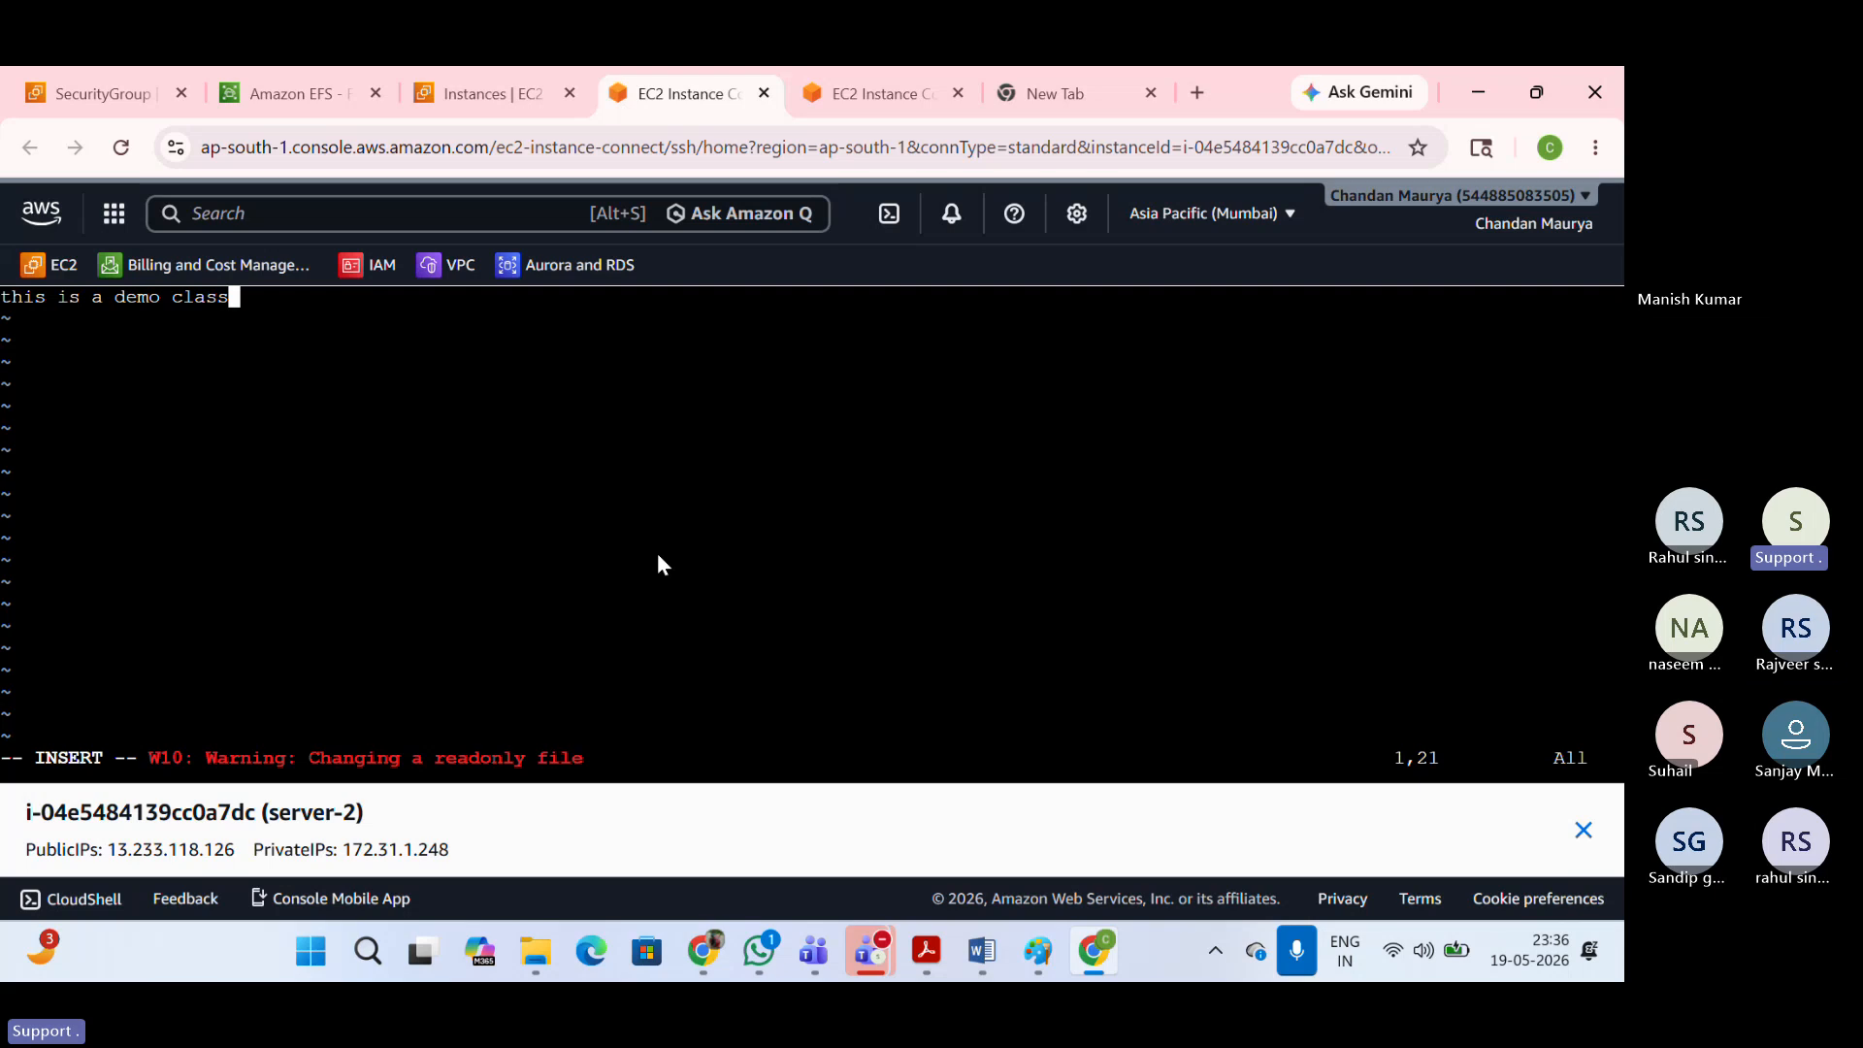
key("Escape")
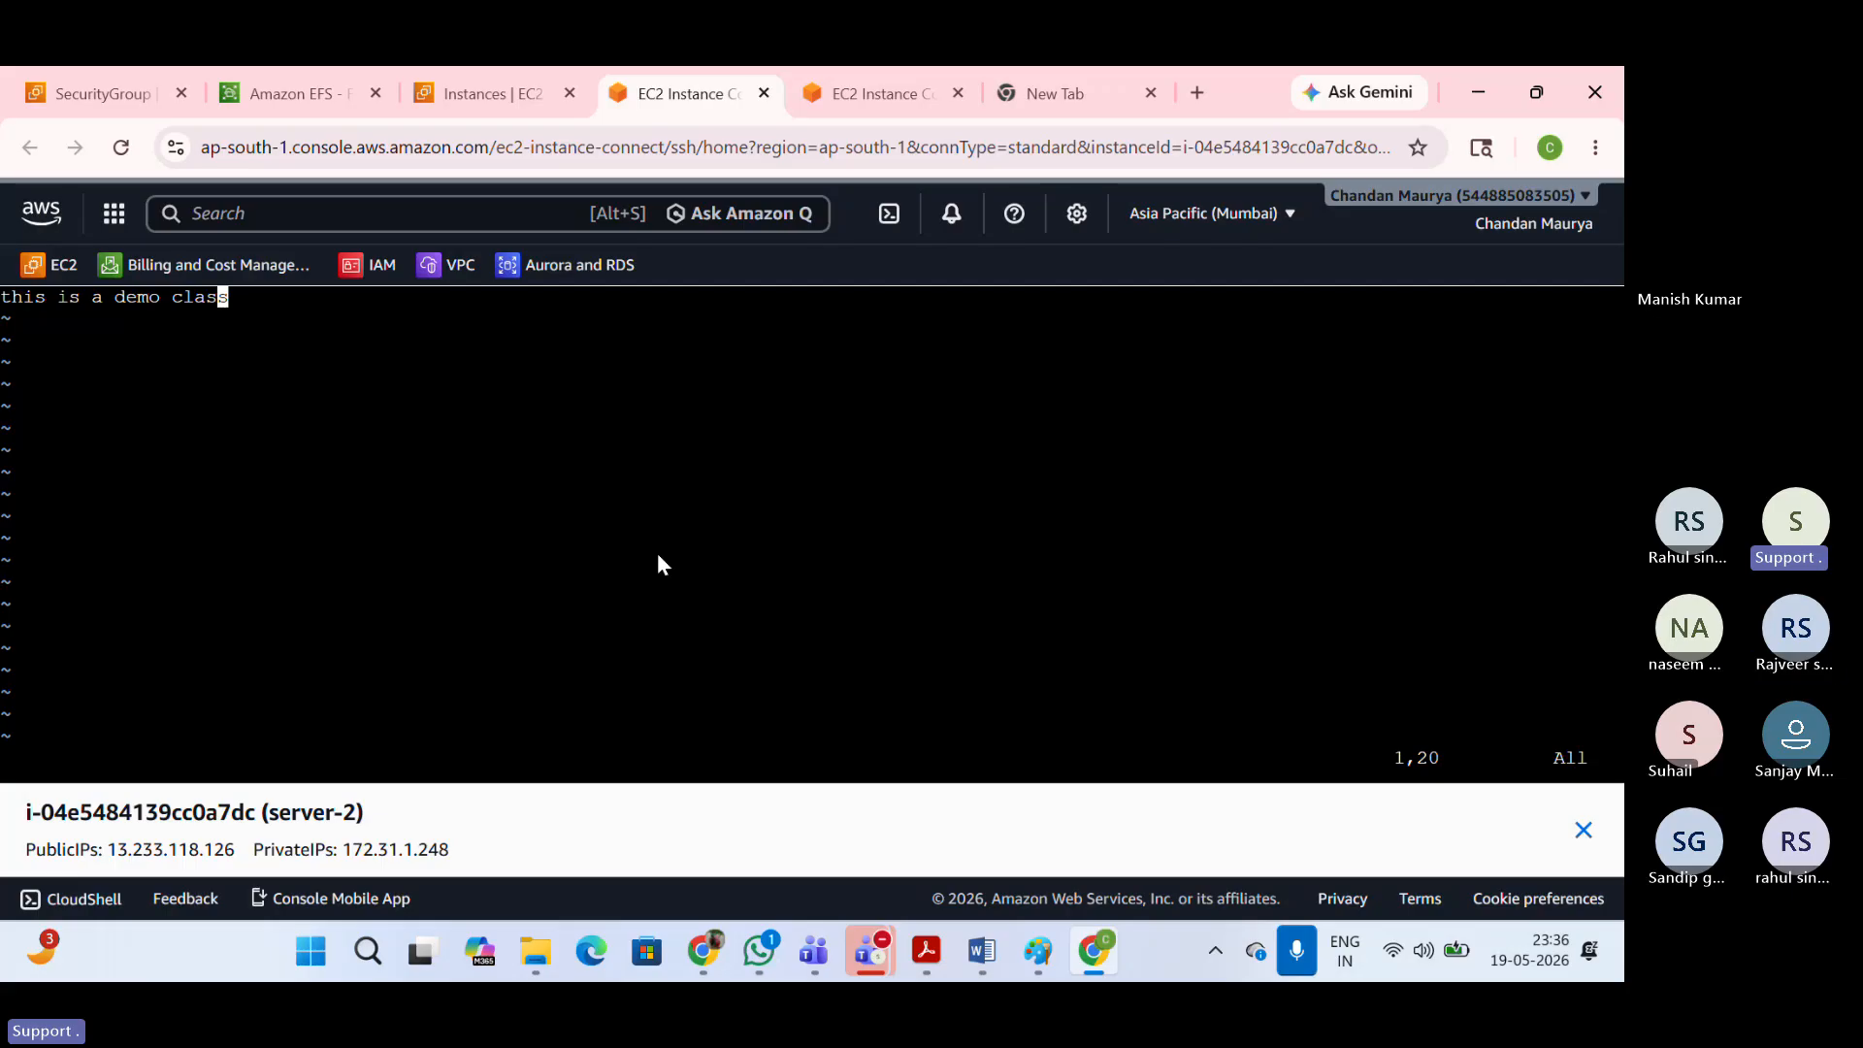
Step: Try quitting vi with :qw! and :q, escaping out of the resulting errors
type(":qw!")
key("Return")
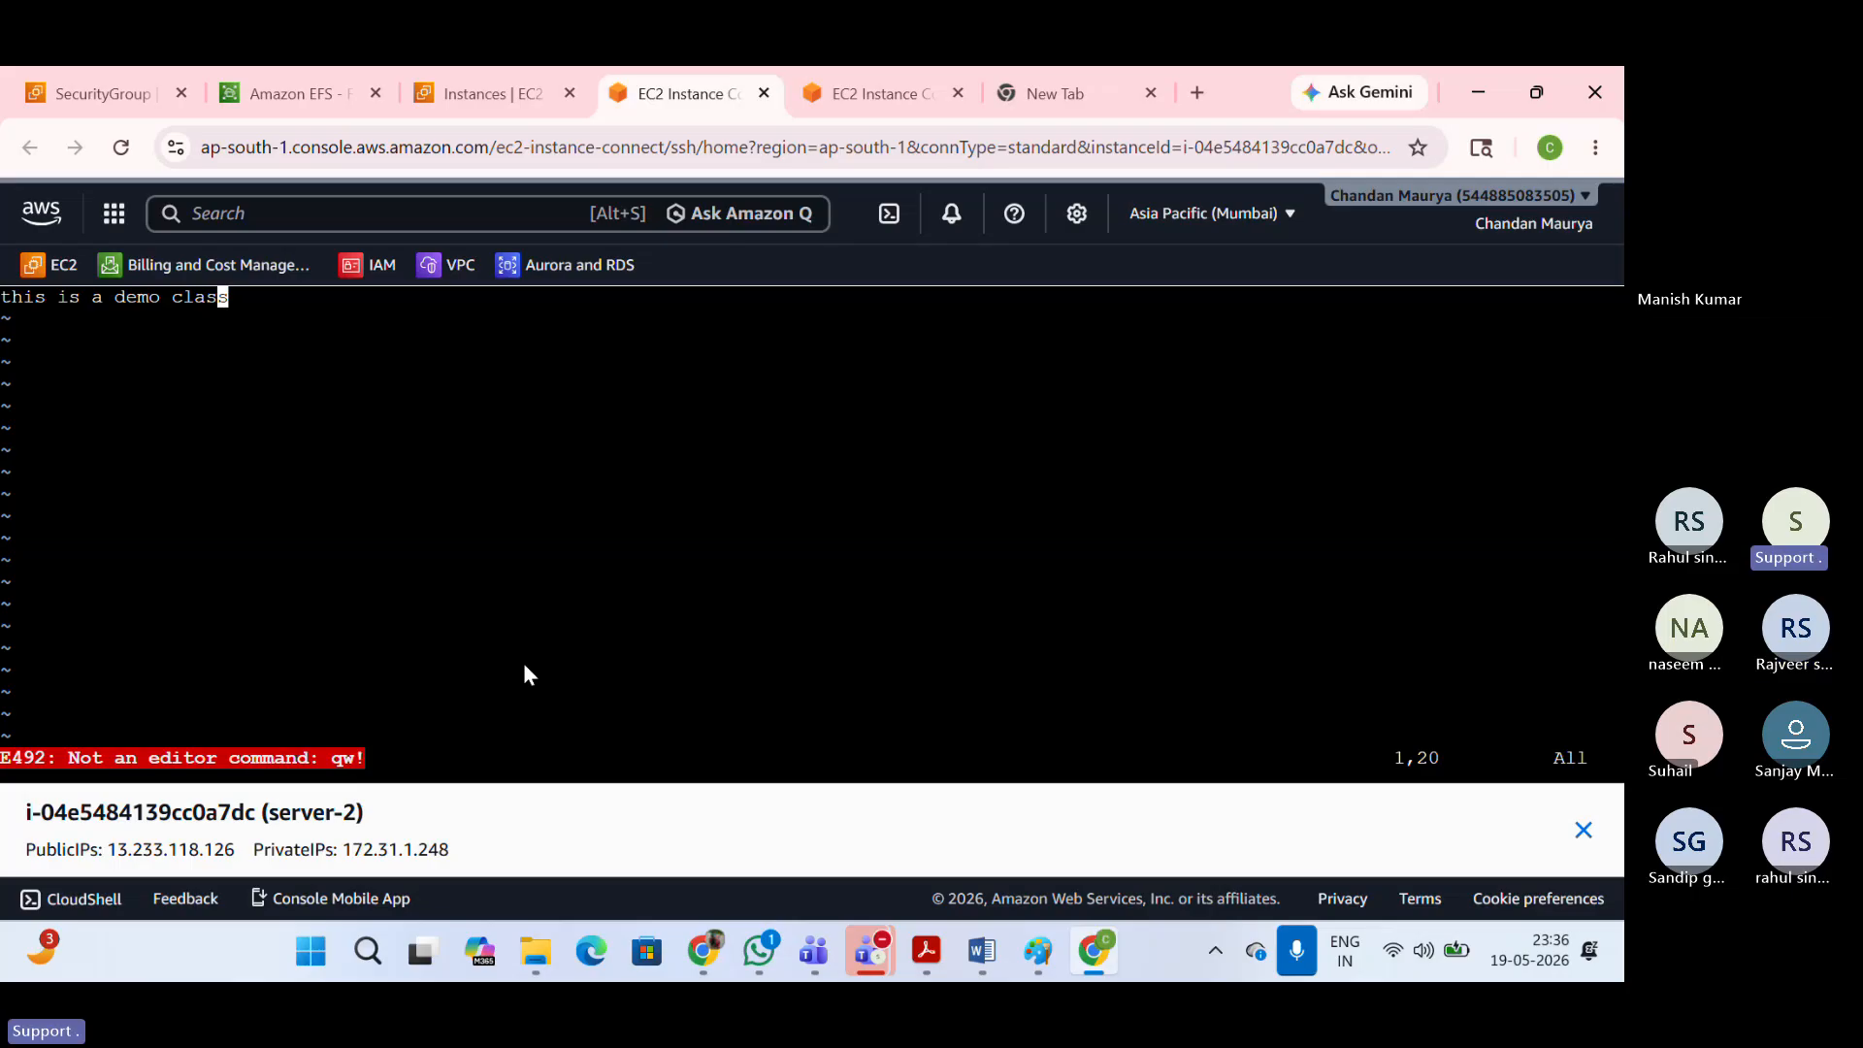
key("q")
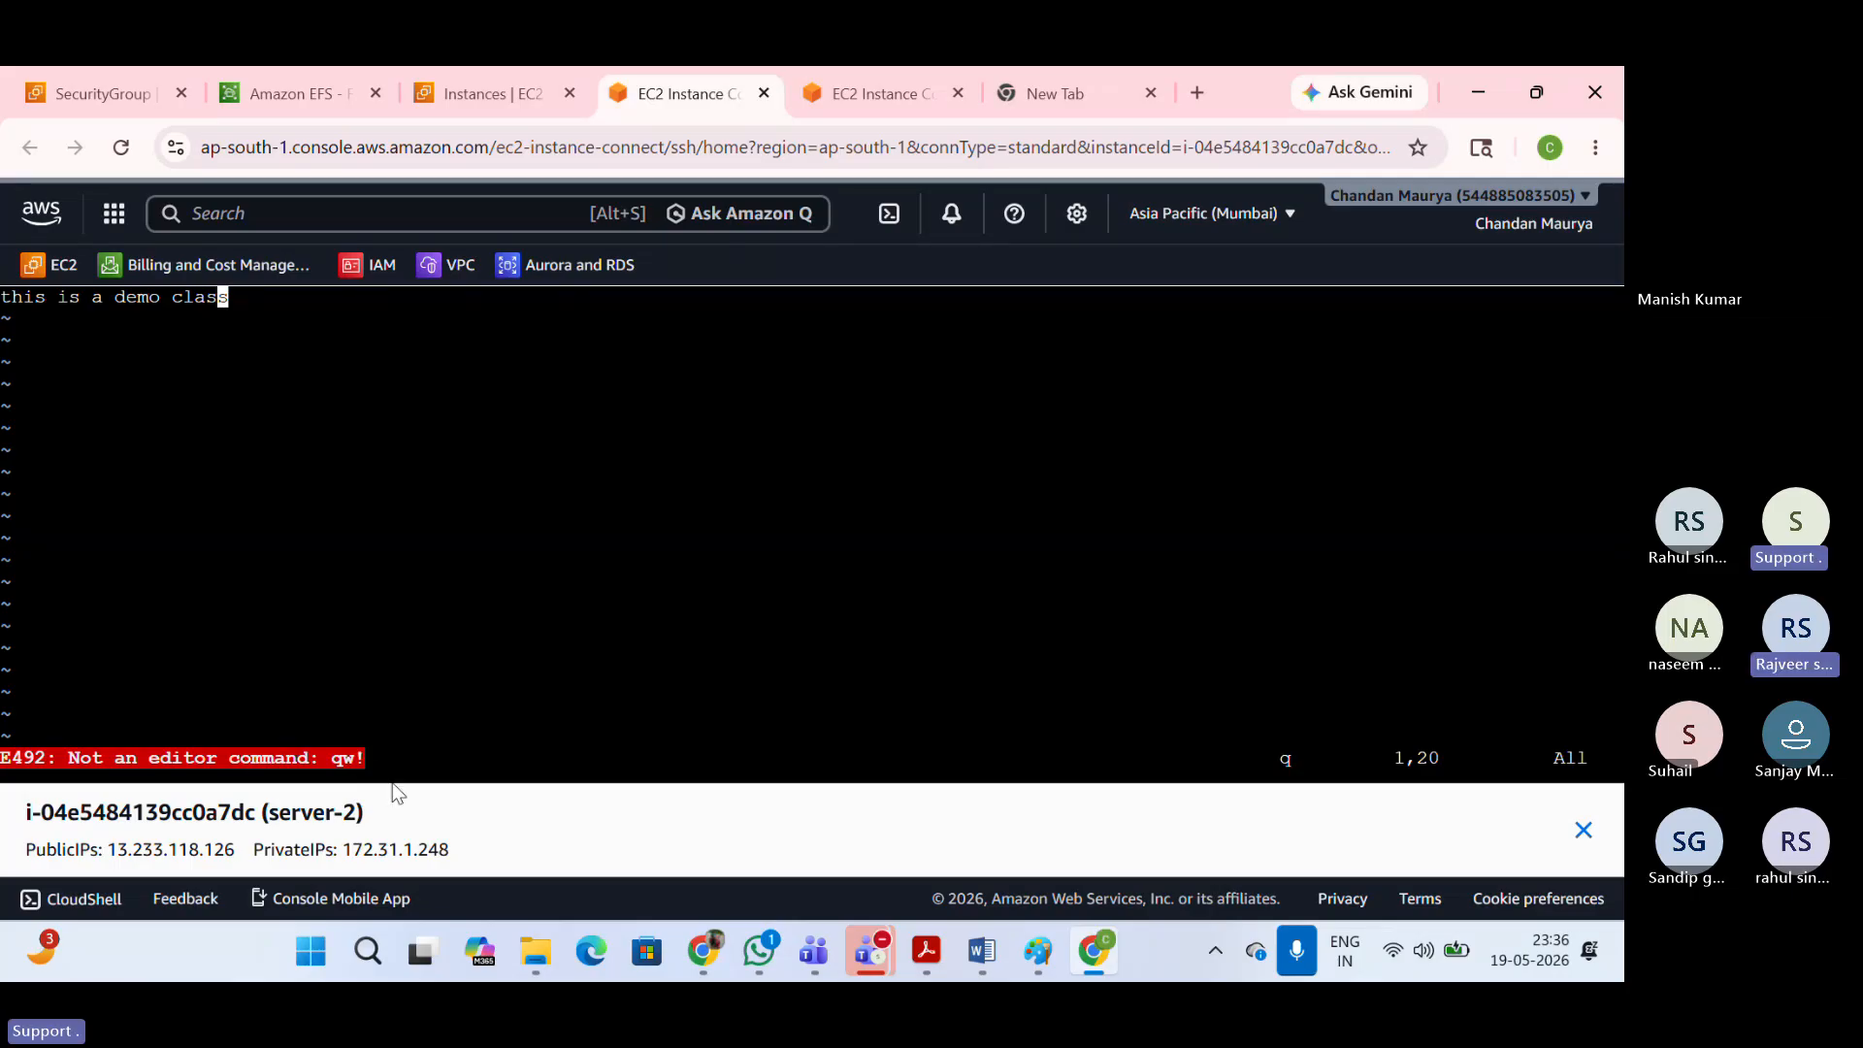
key("Escape")
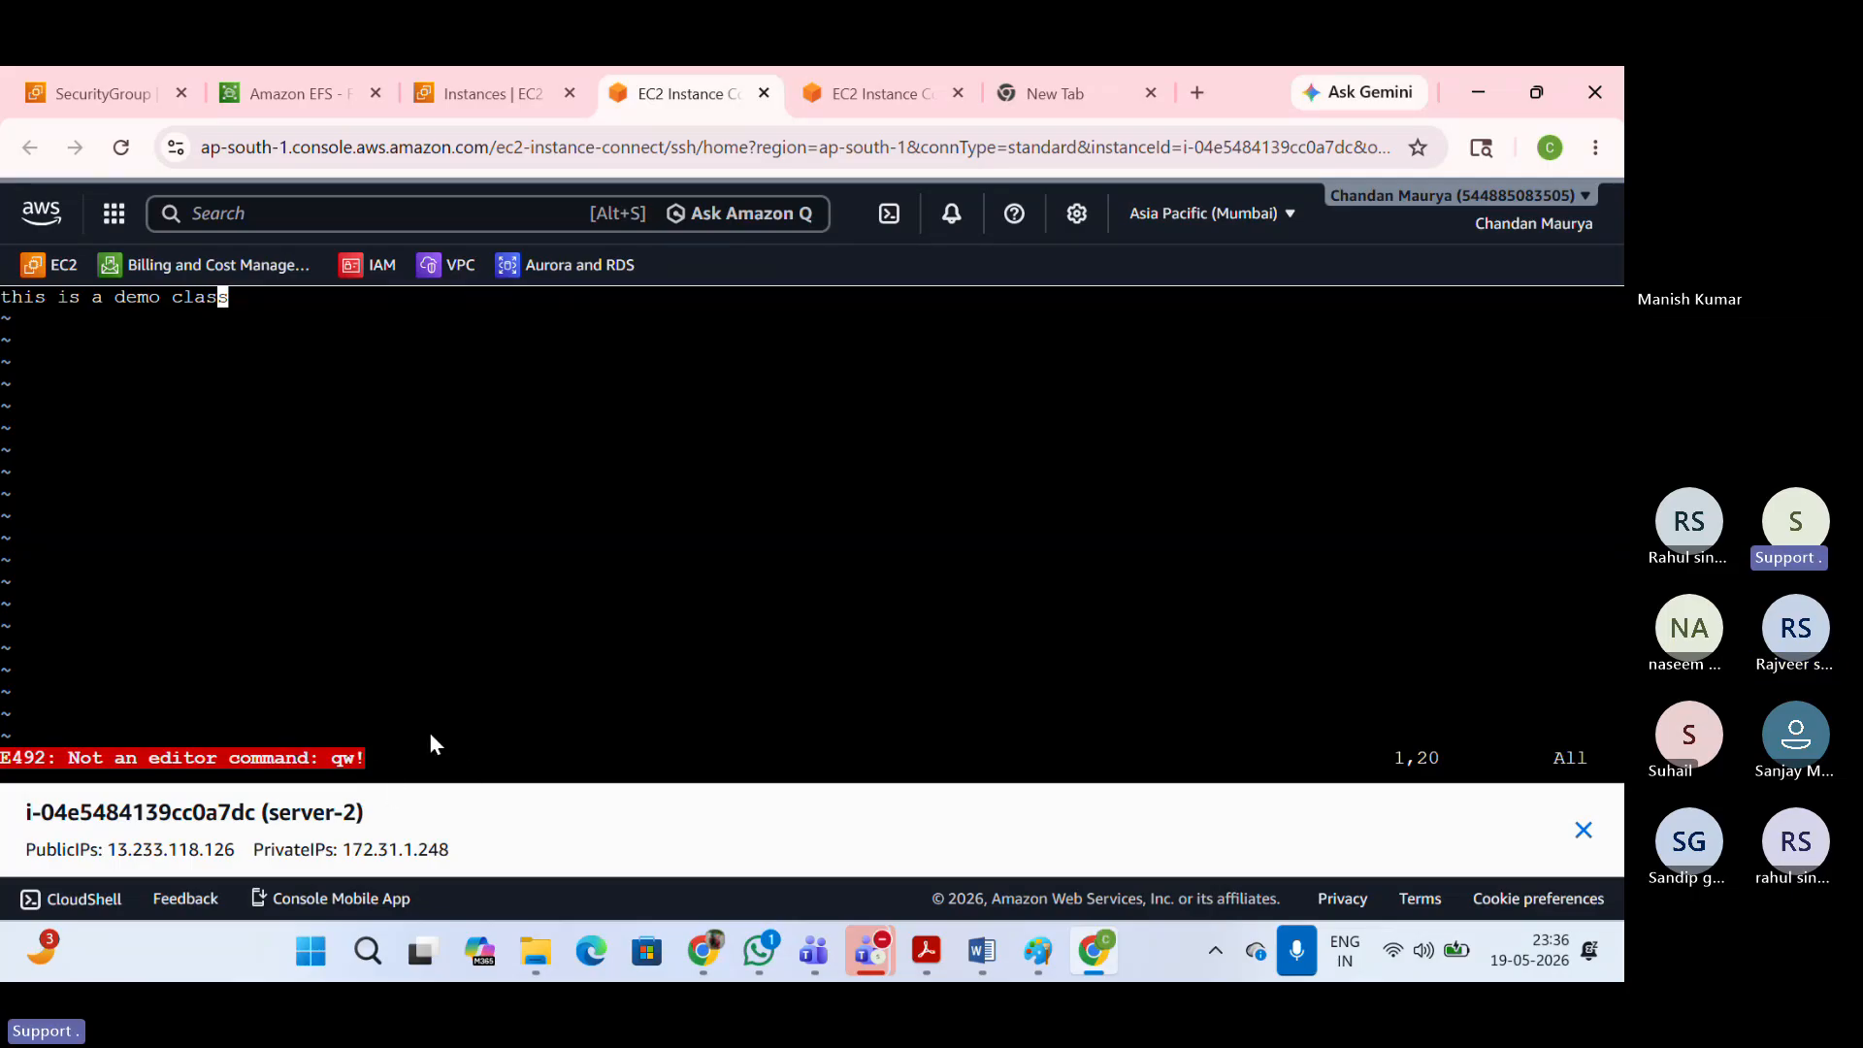
key("i")
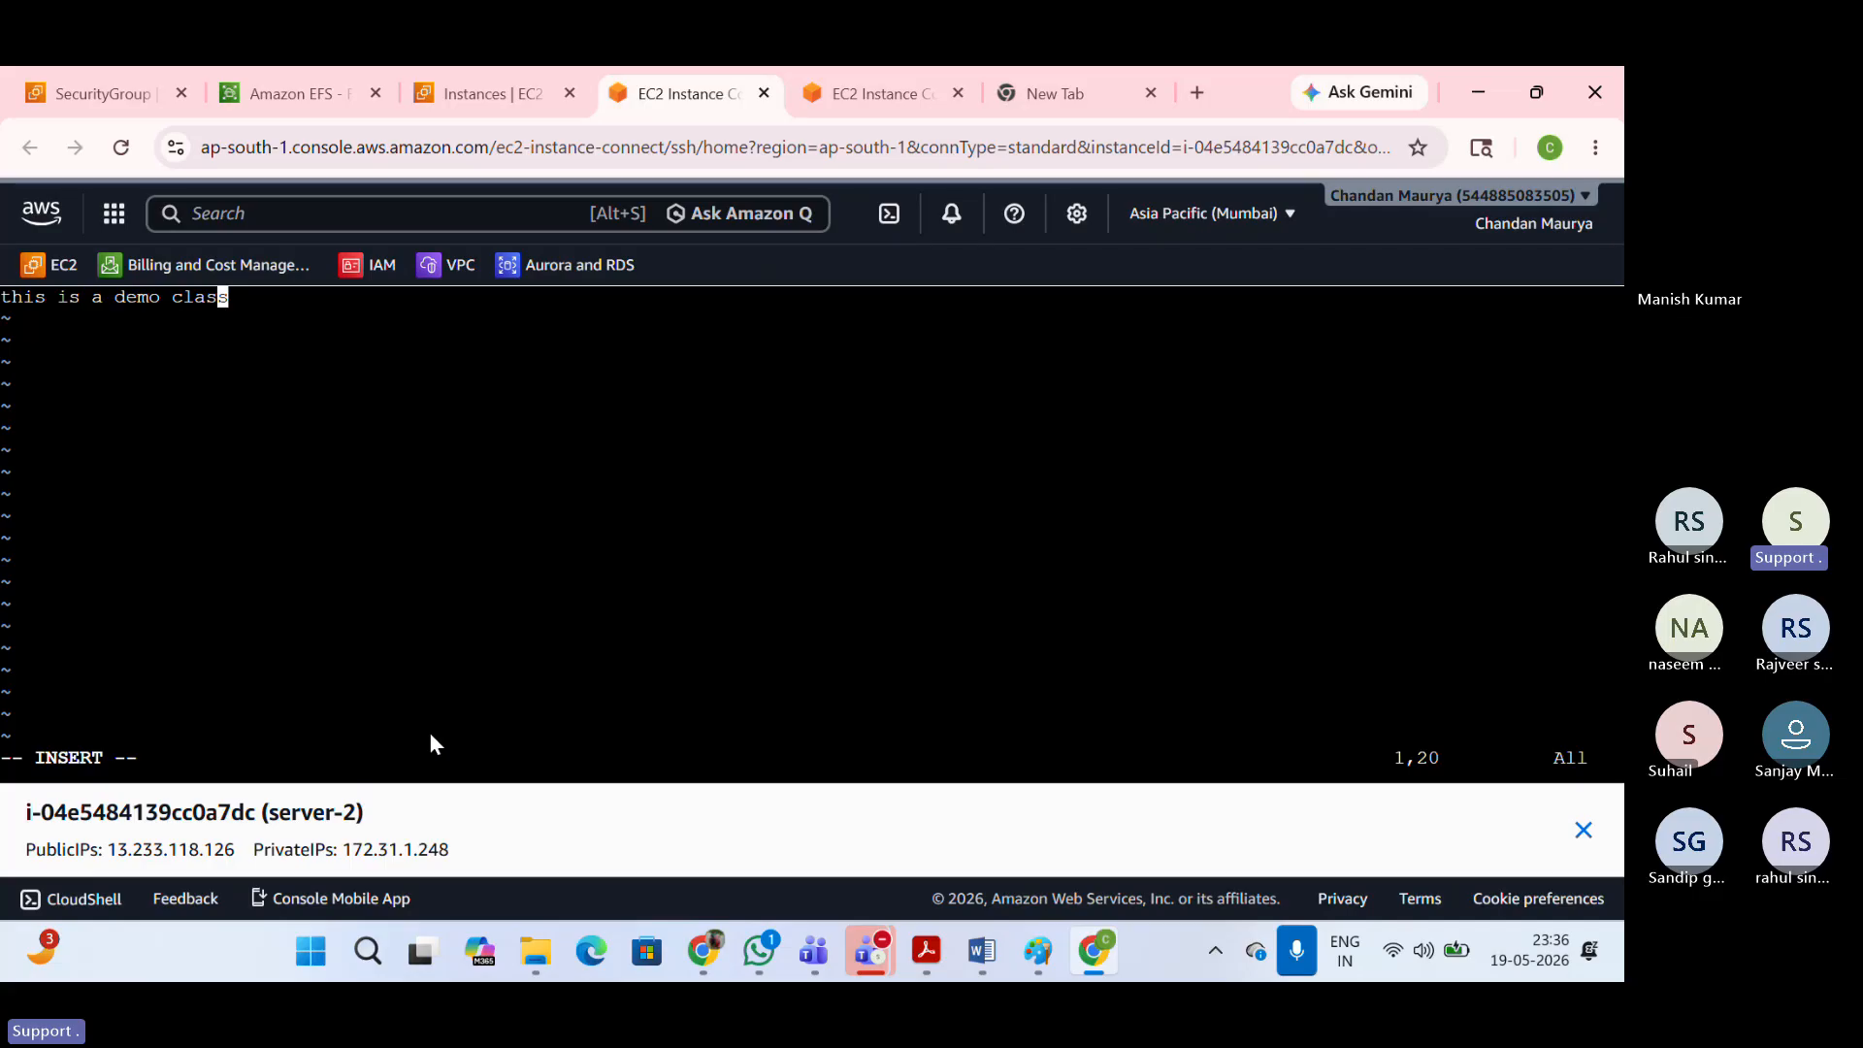
key("Escape")
key("shift+colon")
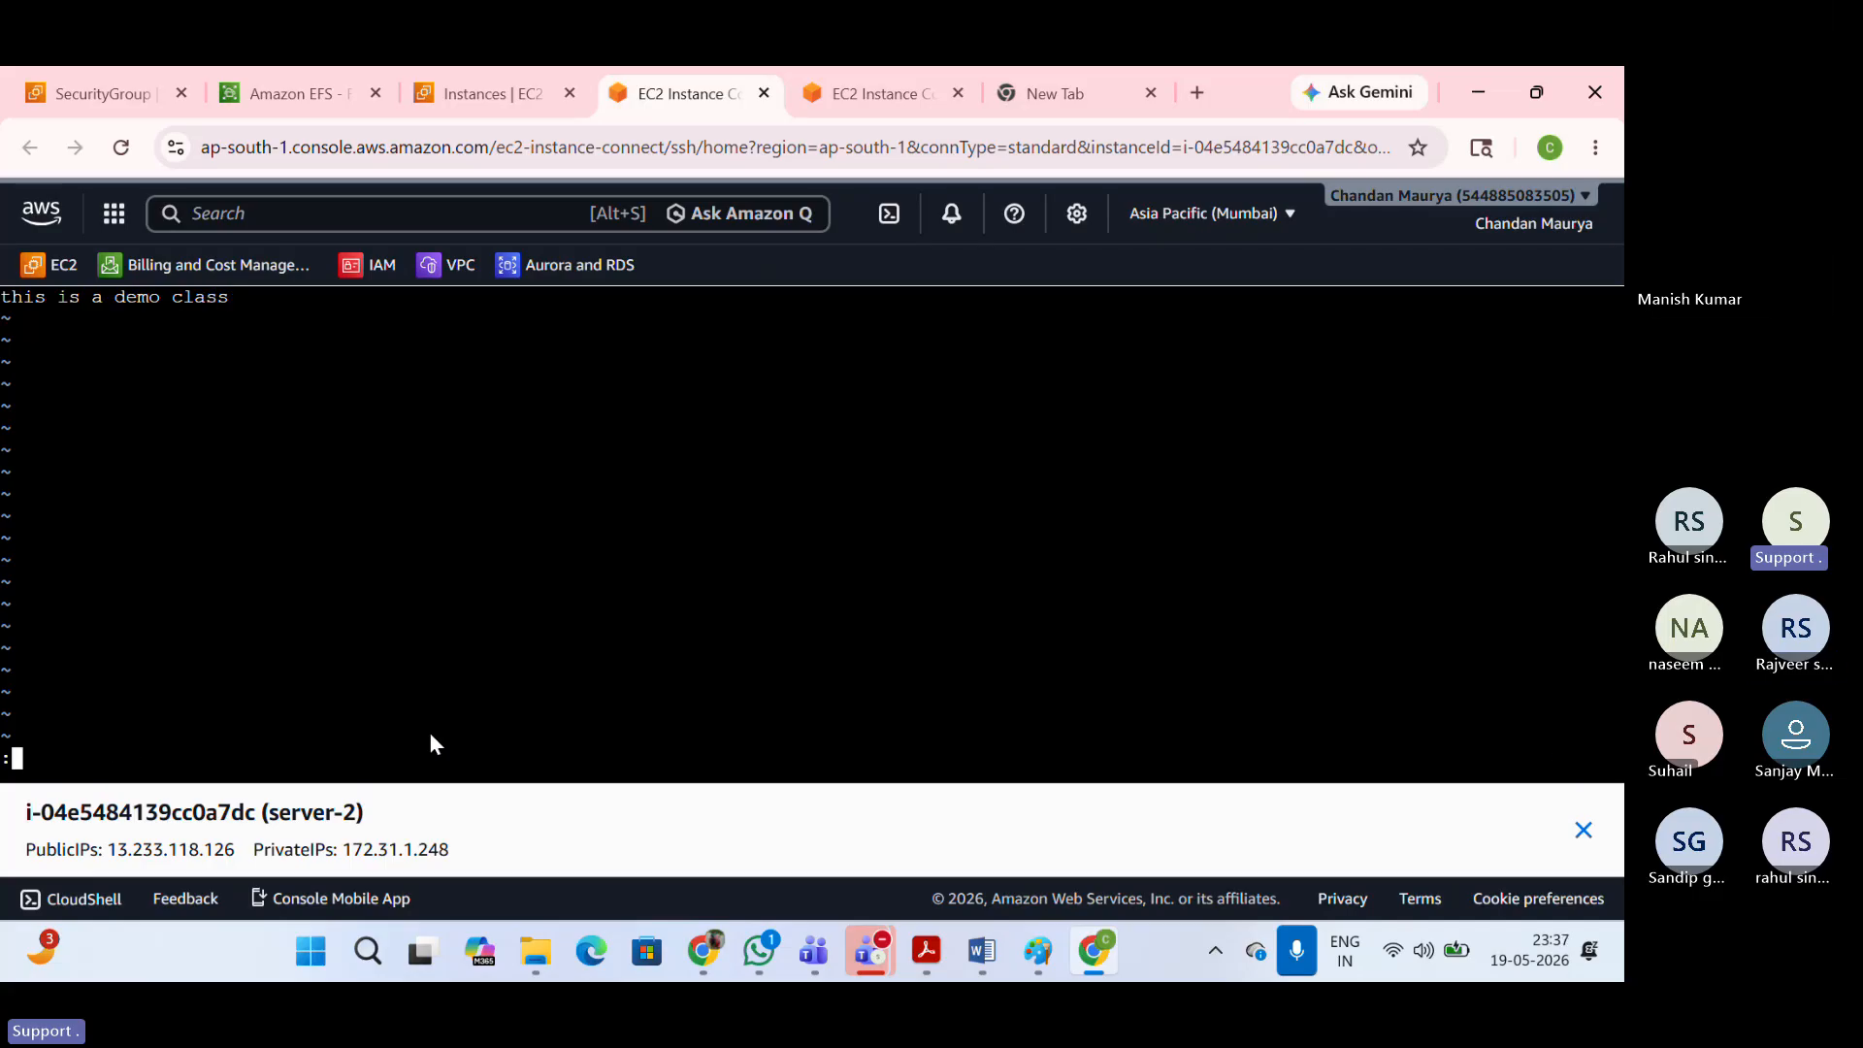
type("q")
key("Return")
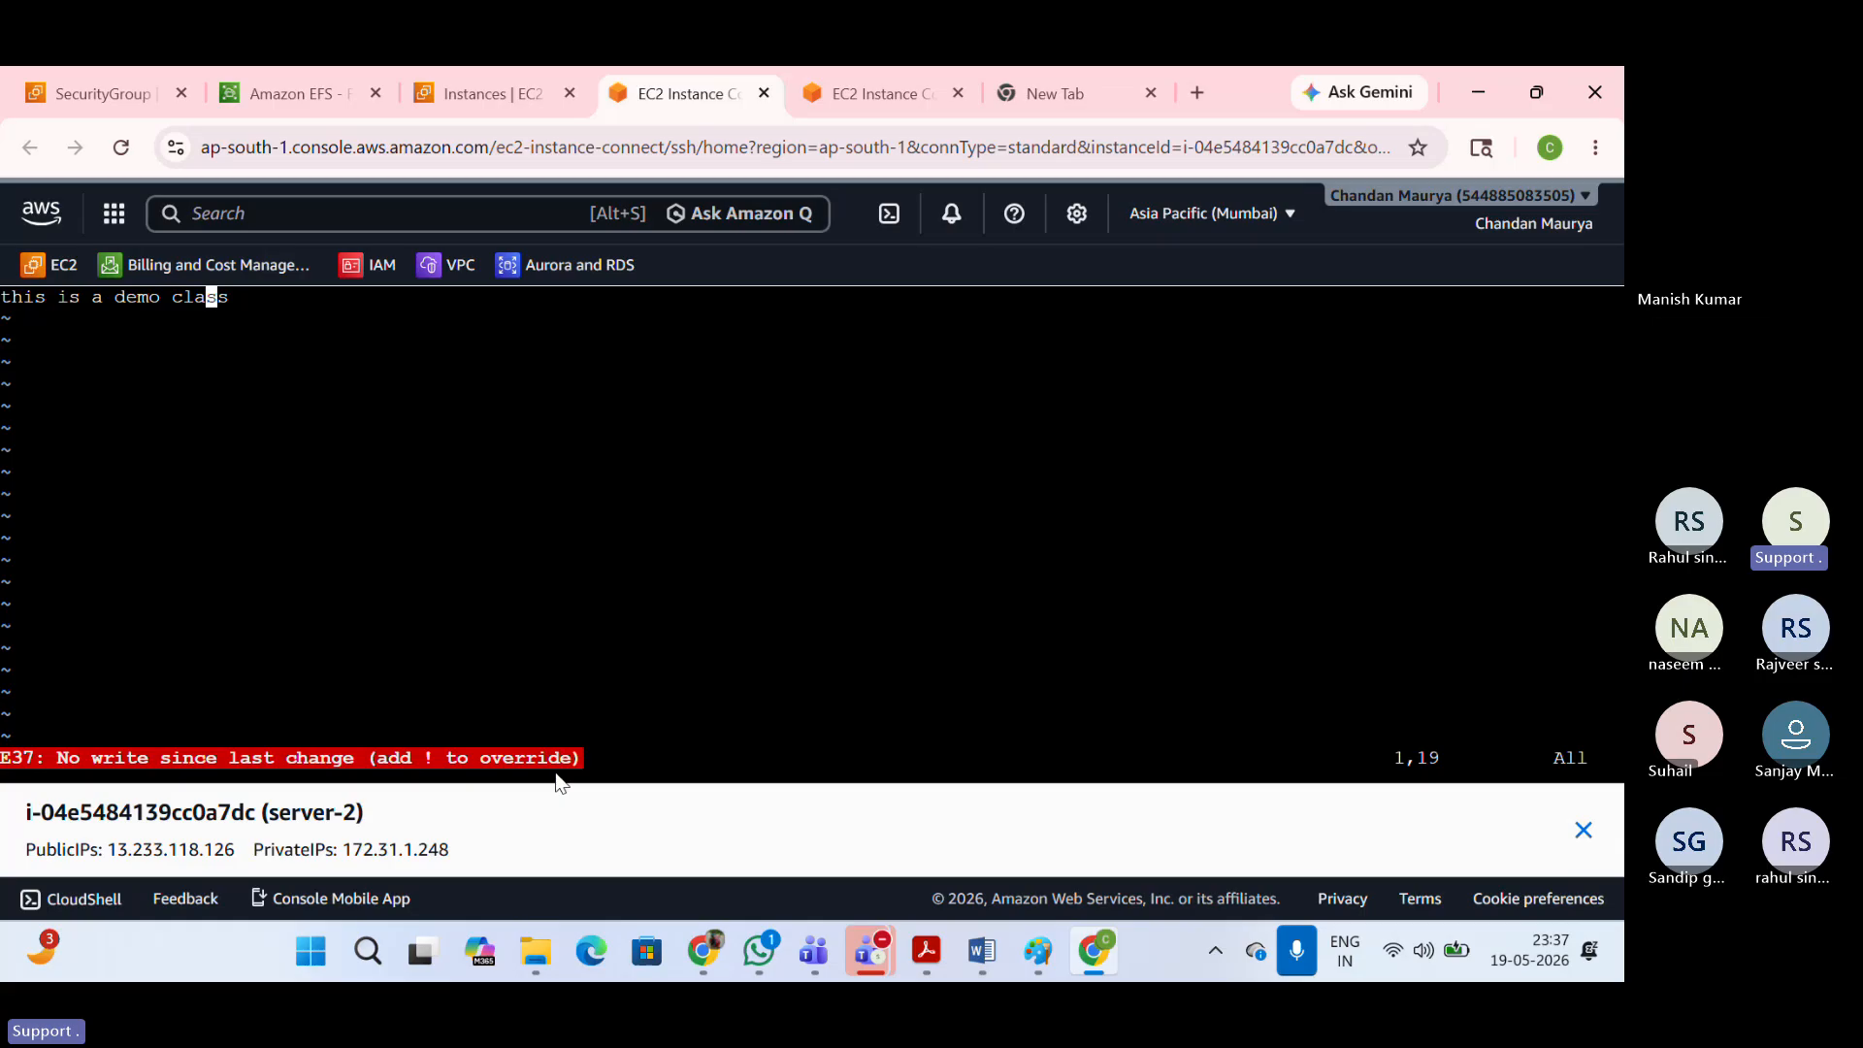
Step: Close the instance details bar, refocus the editor and type :q! to quit without saving
left_click(1583, 832)
left_click(621, 688)
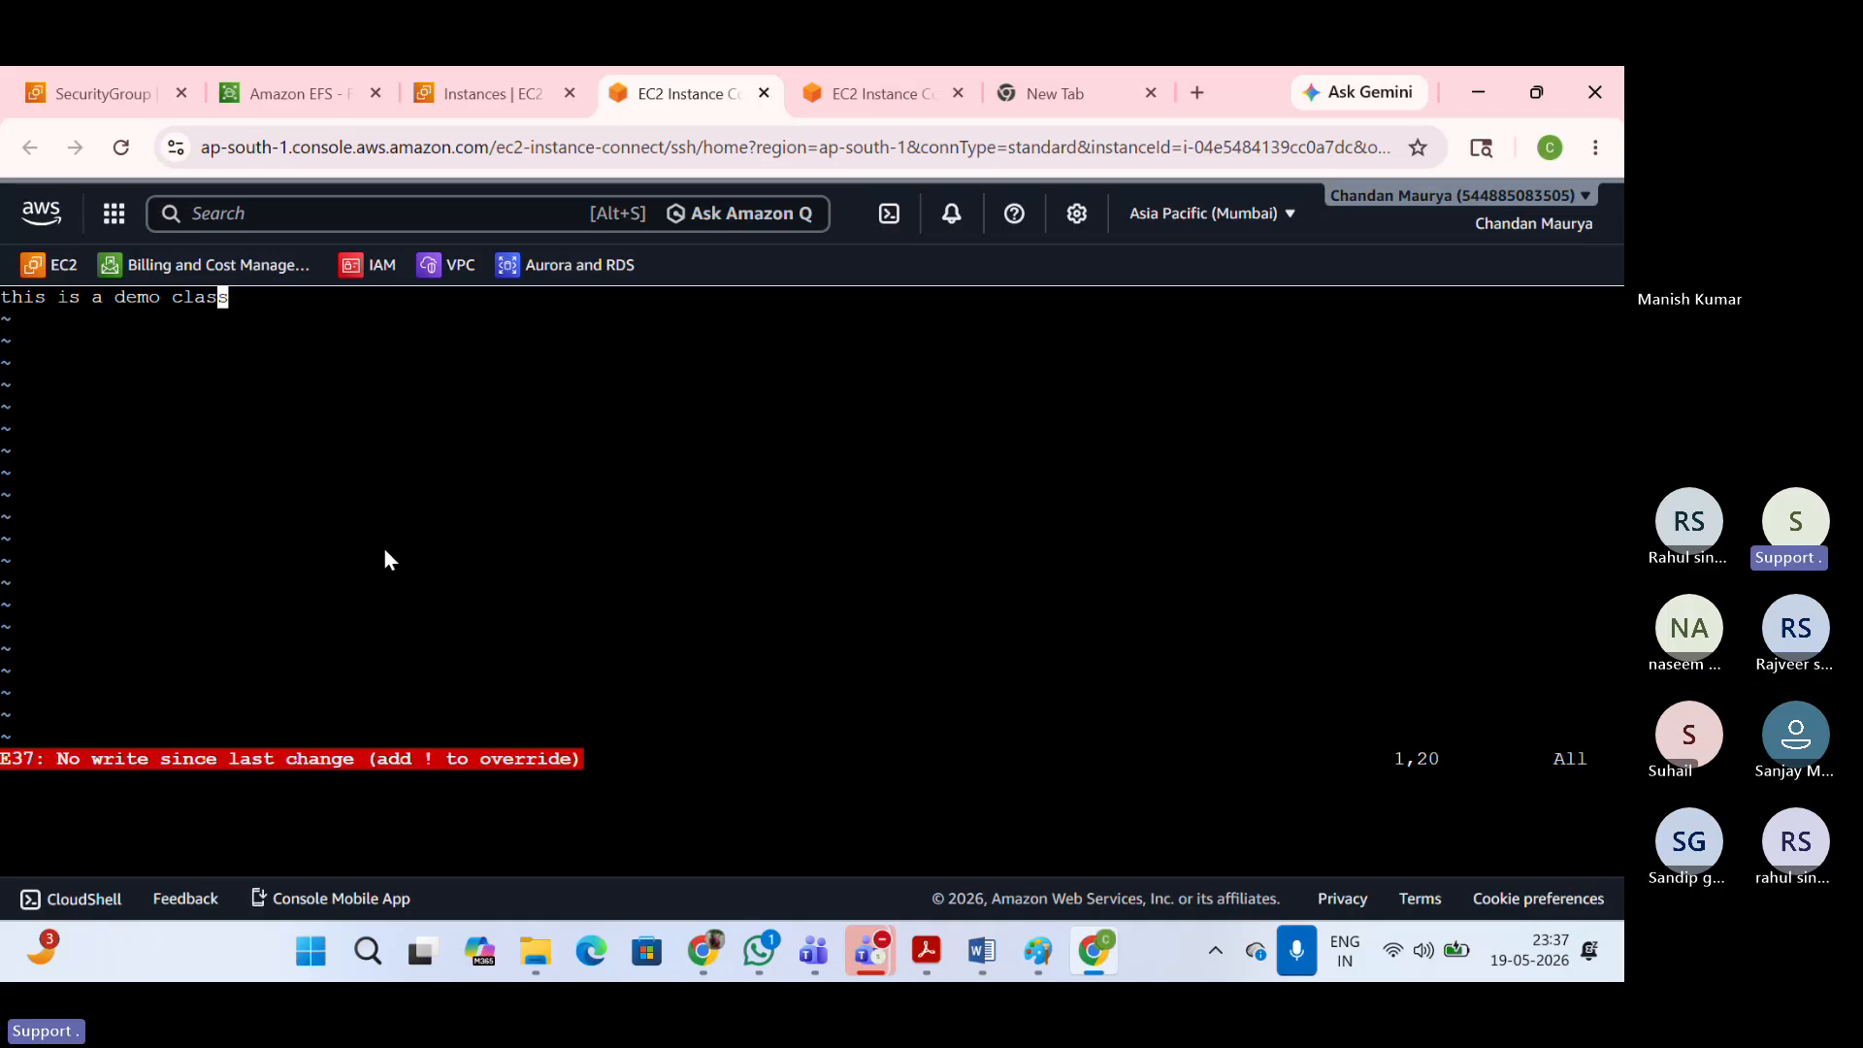
key("i")
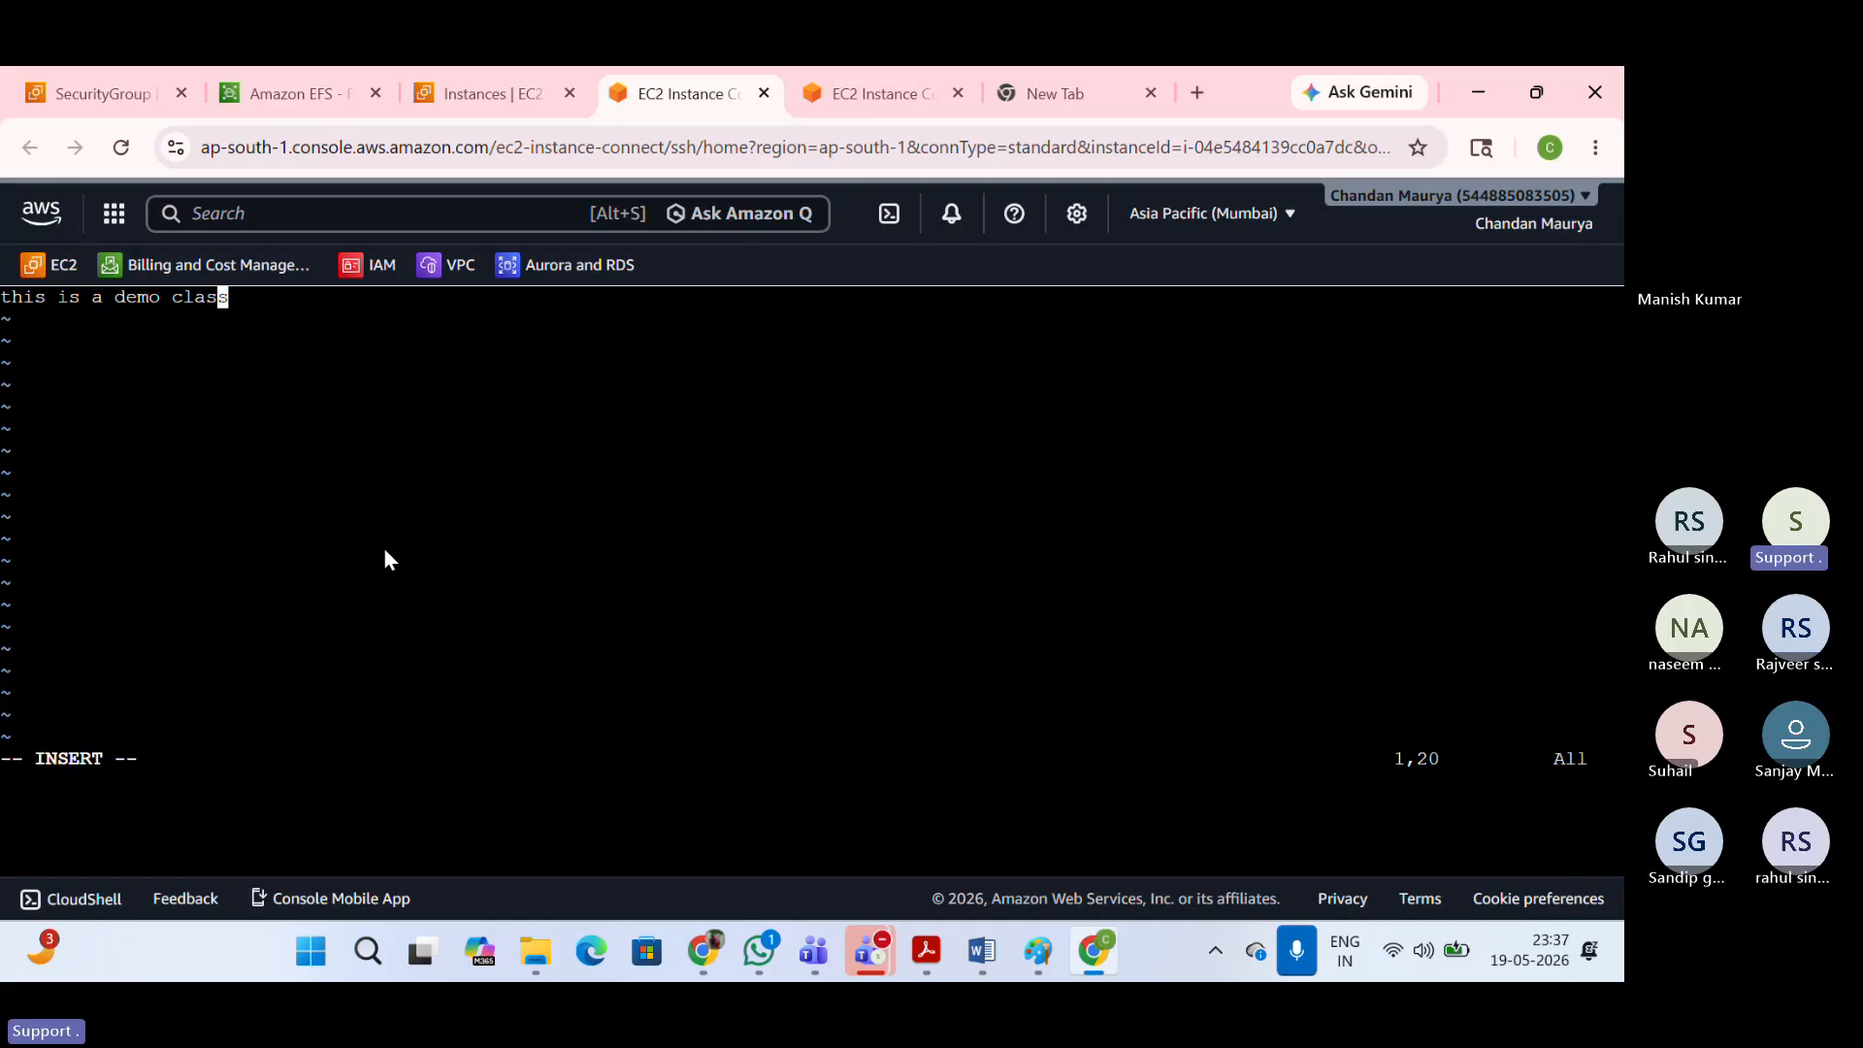
key("Escape")
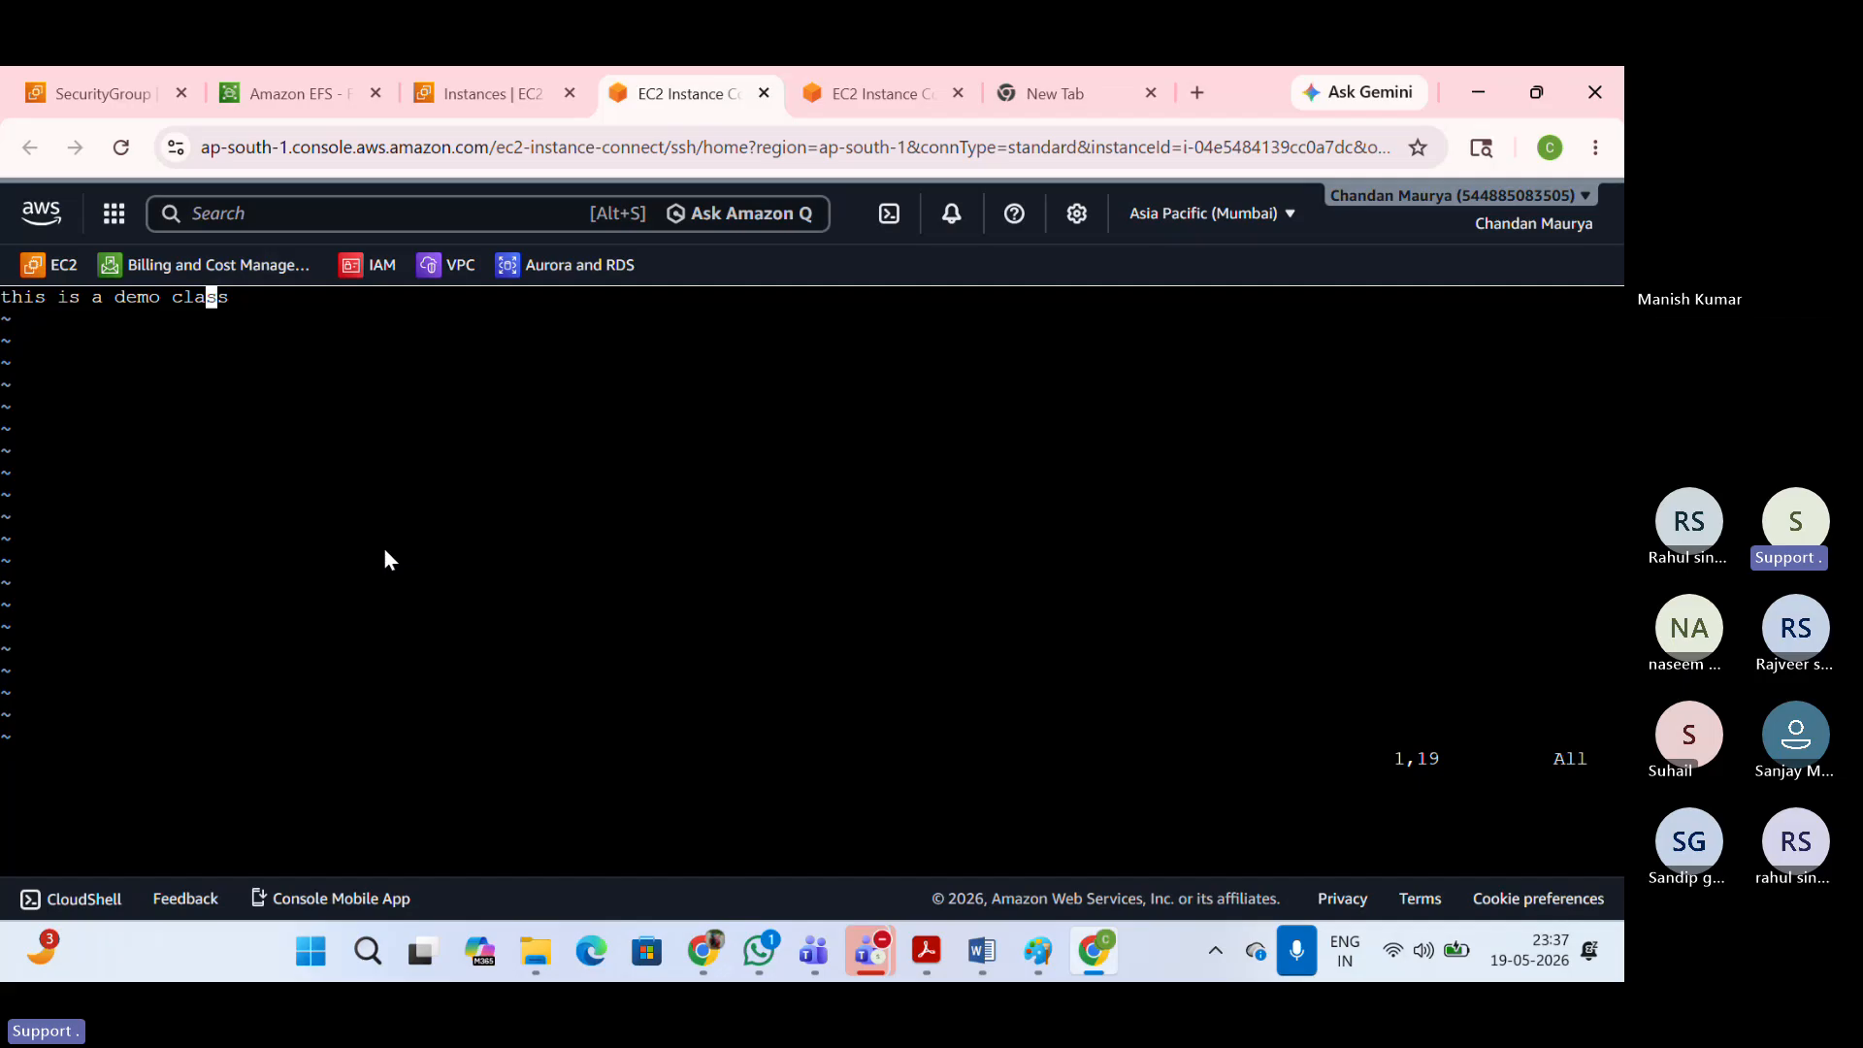
key("shift+semicolon")
type("q!")
Step: Reopen newfile.txt on server-2 with sudo vi and write 'this is a demo class'
key("Return")
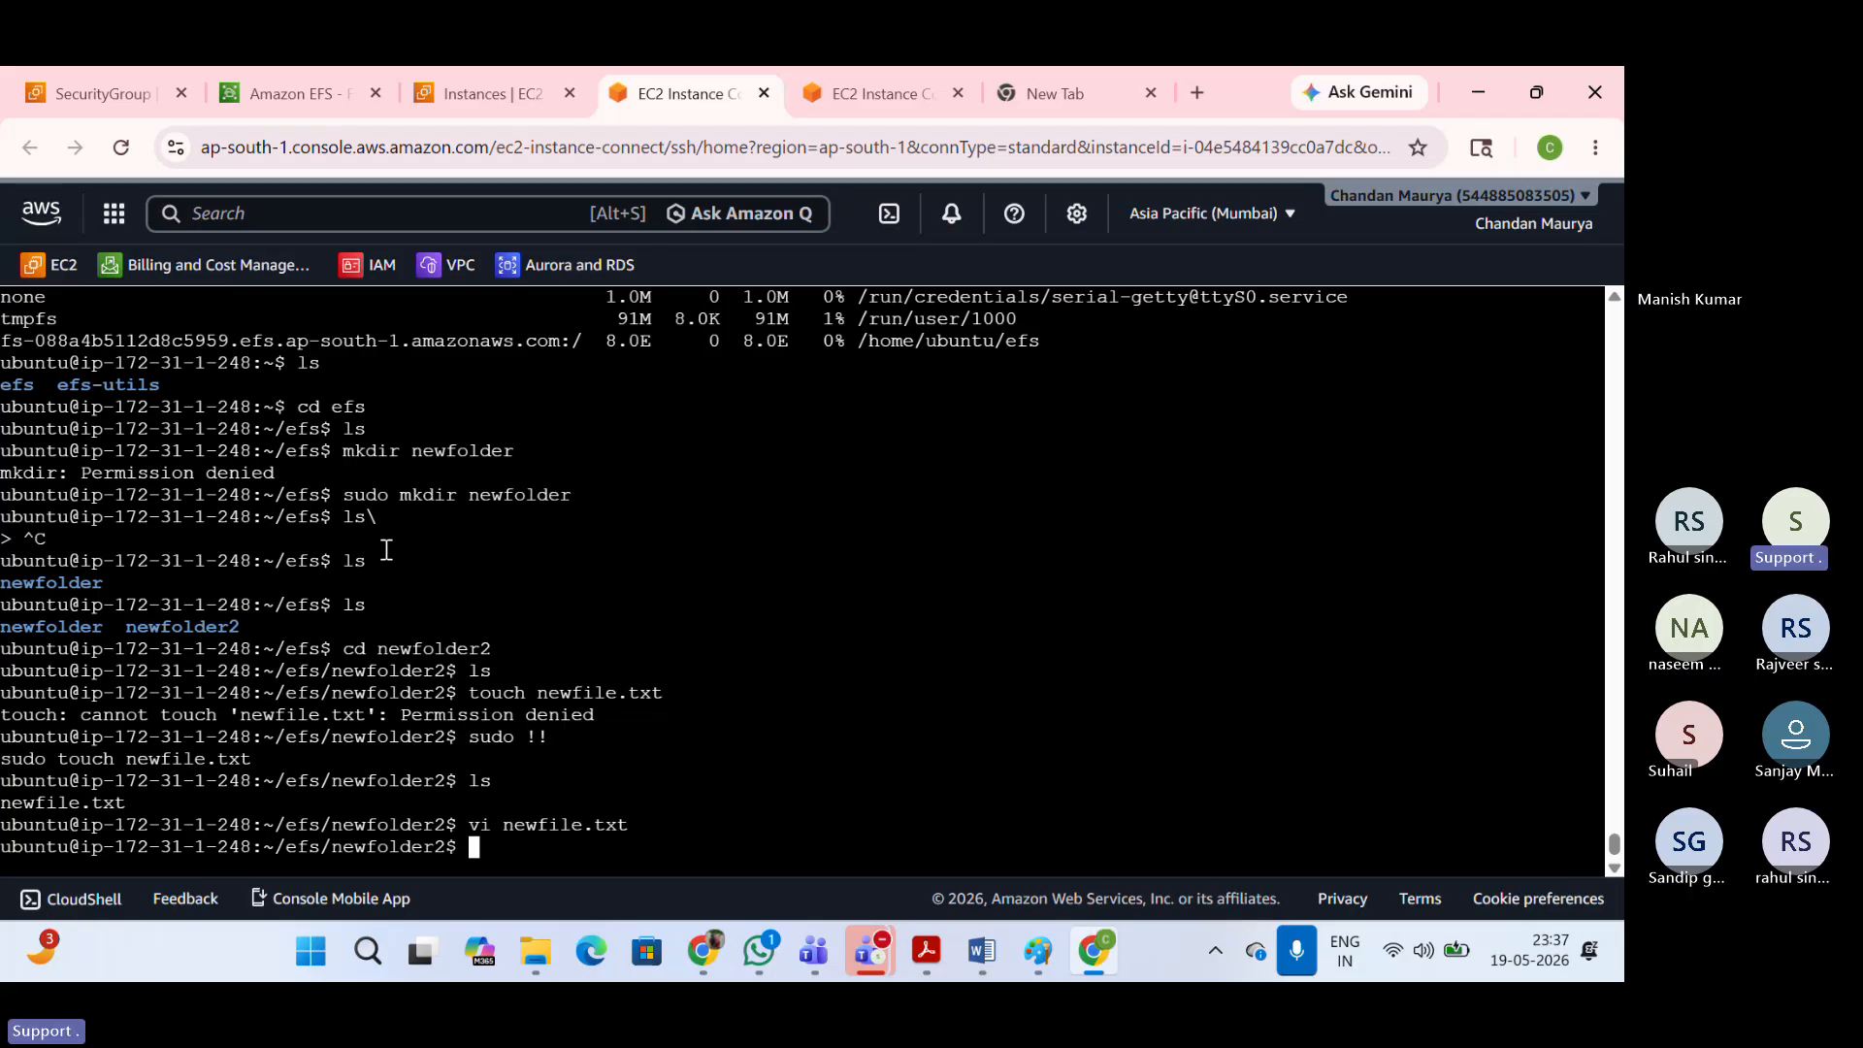
type("sudo vi n")
key("Tab")
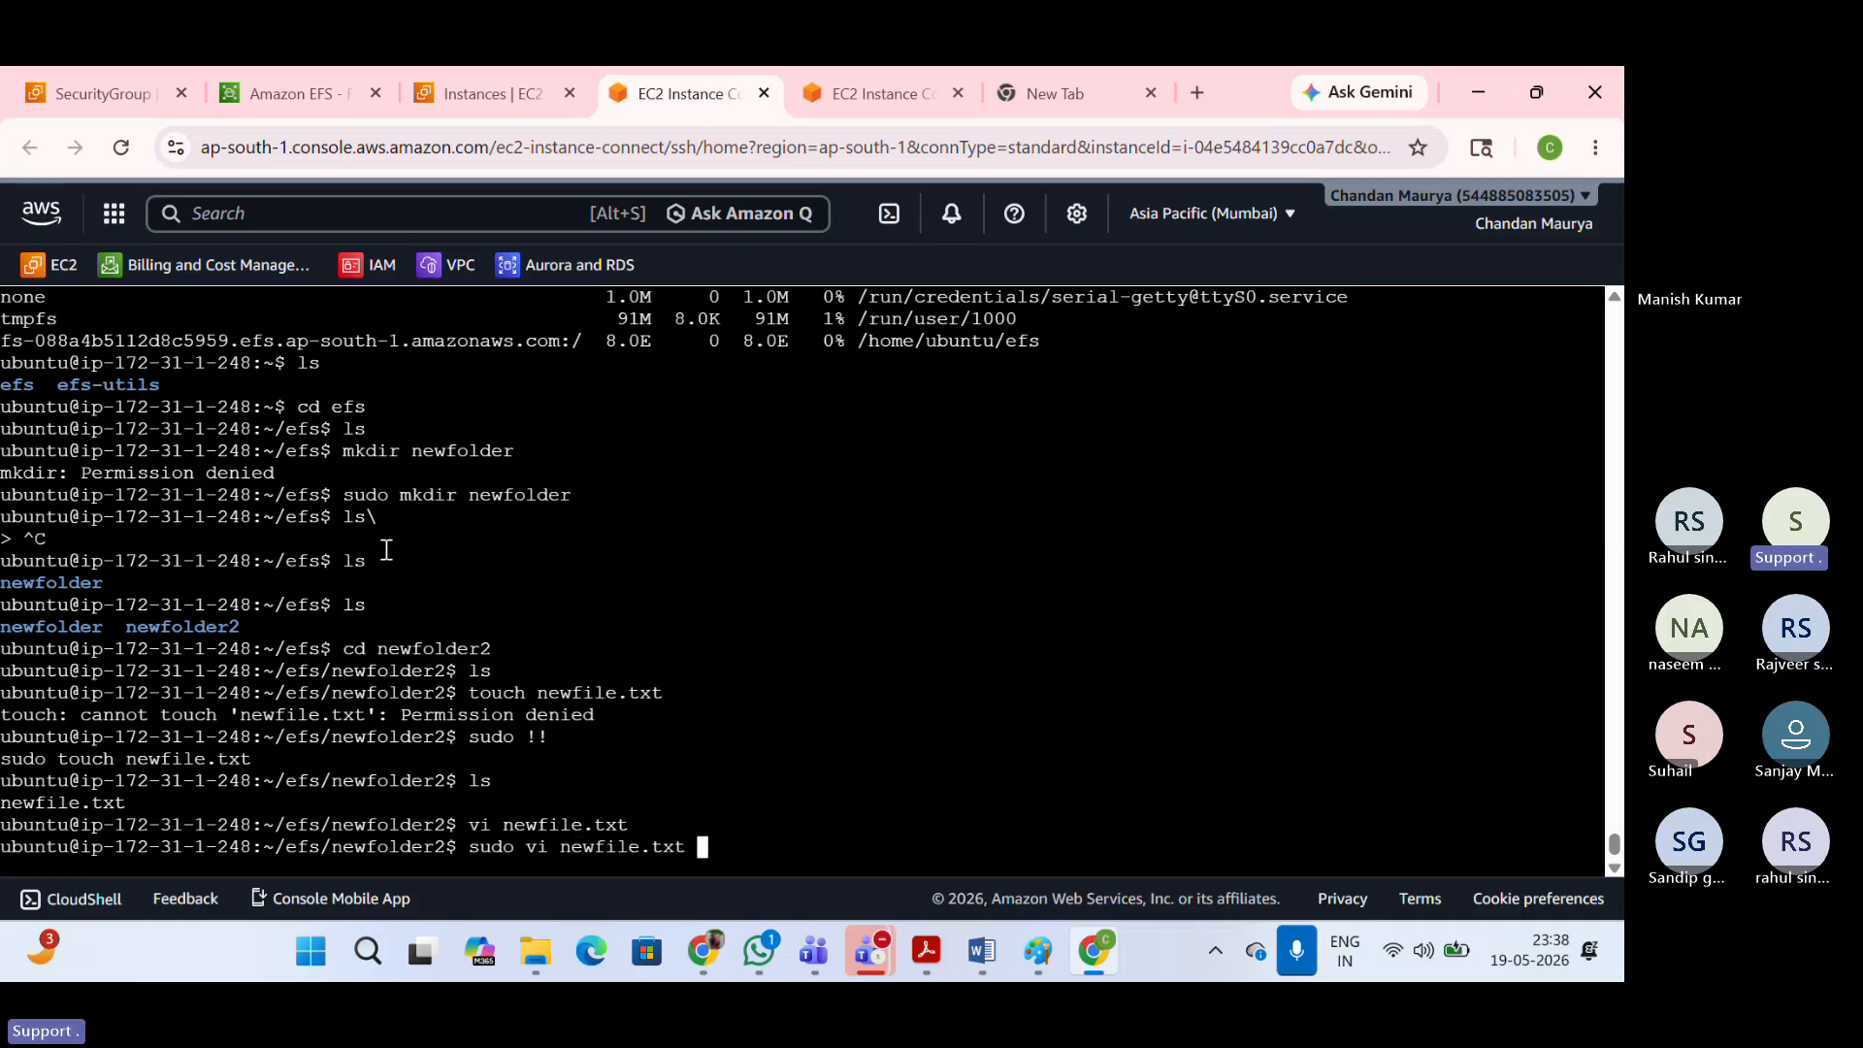
key("Return")
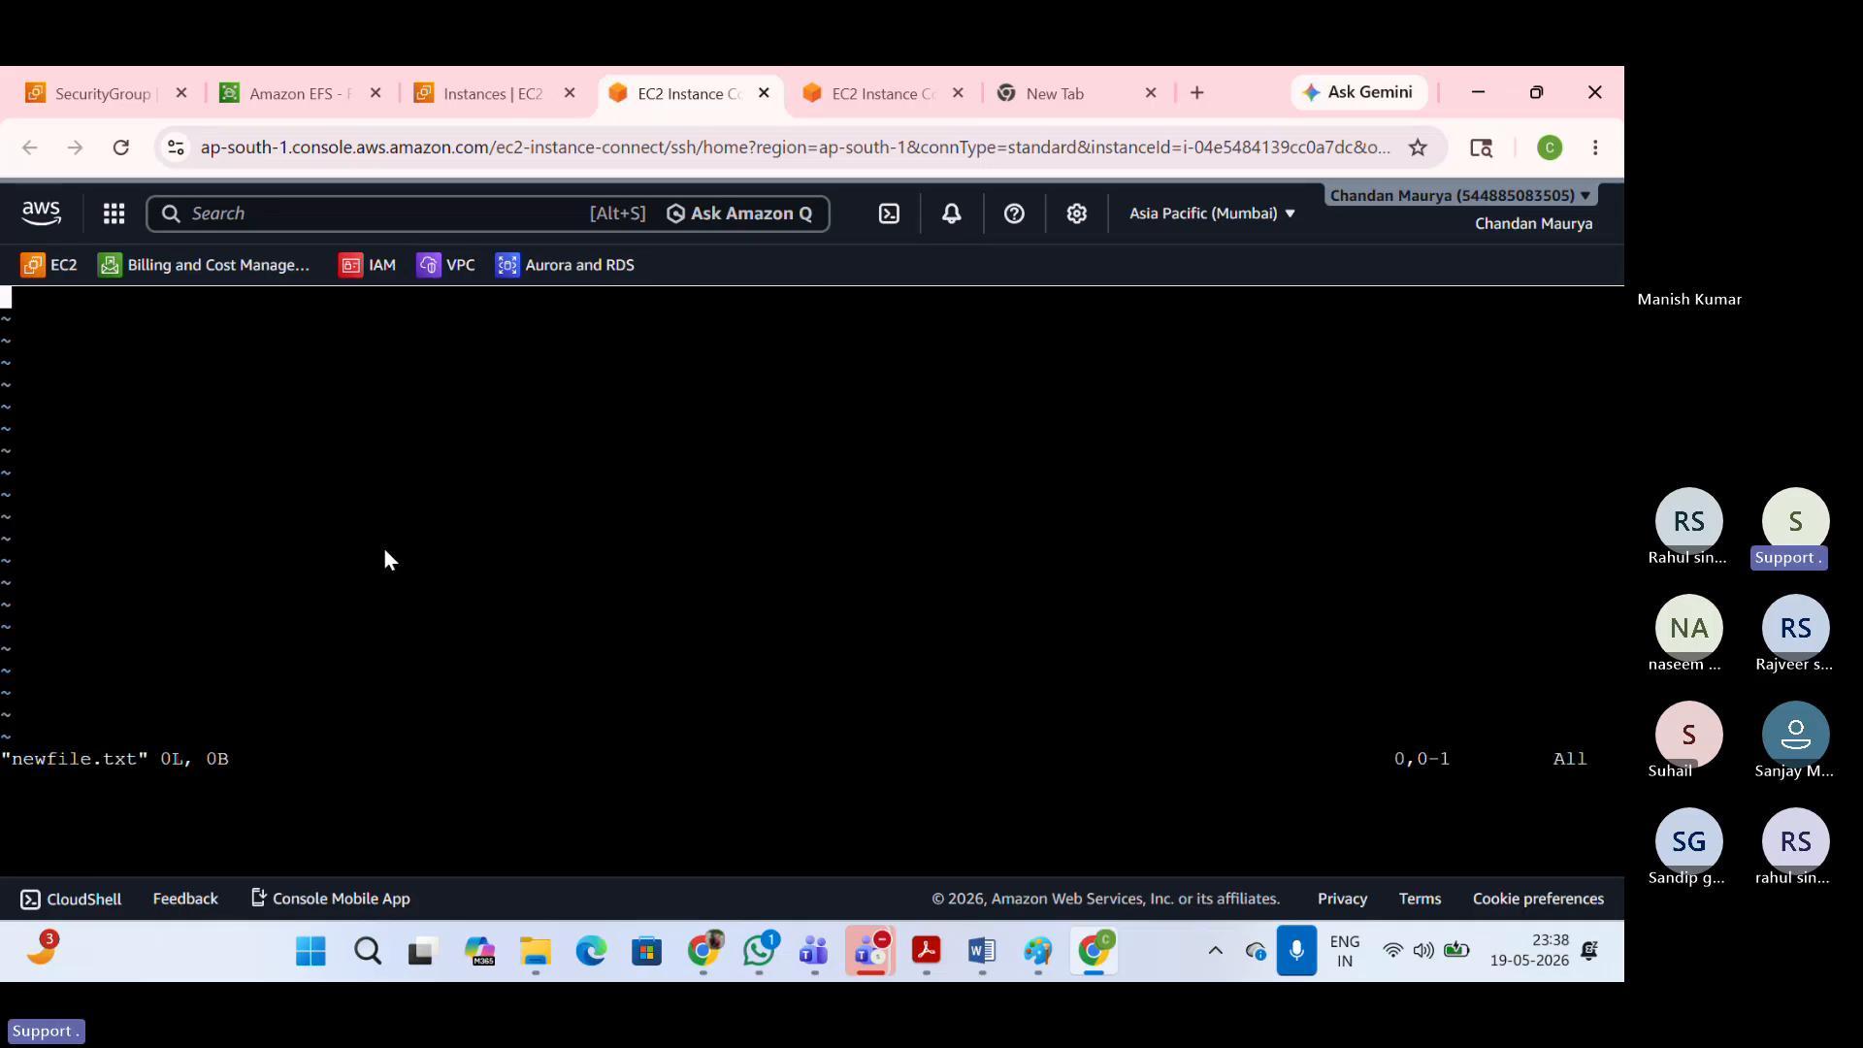
key("i")
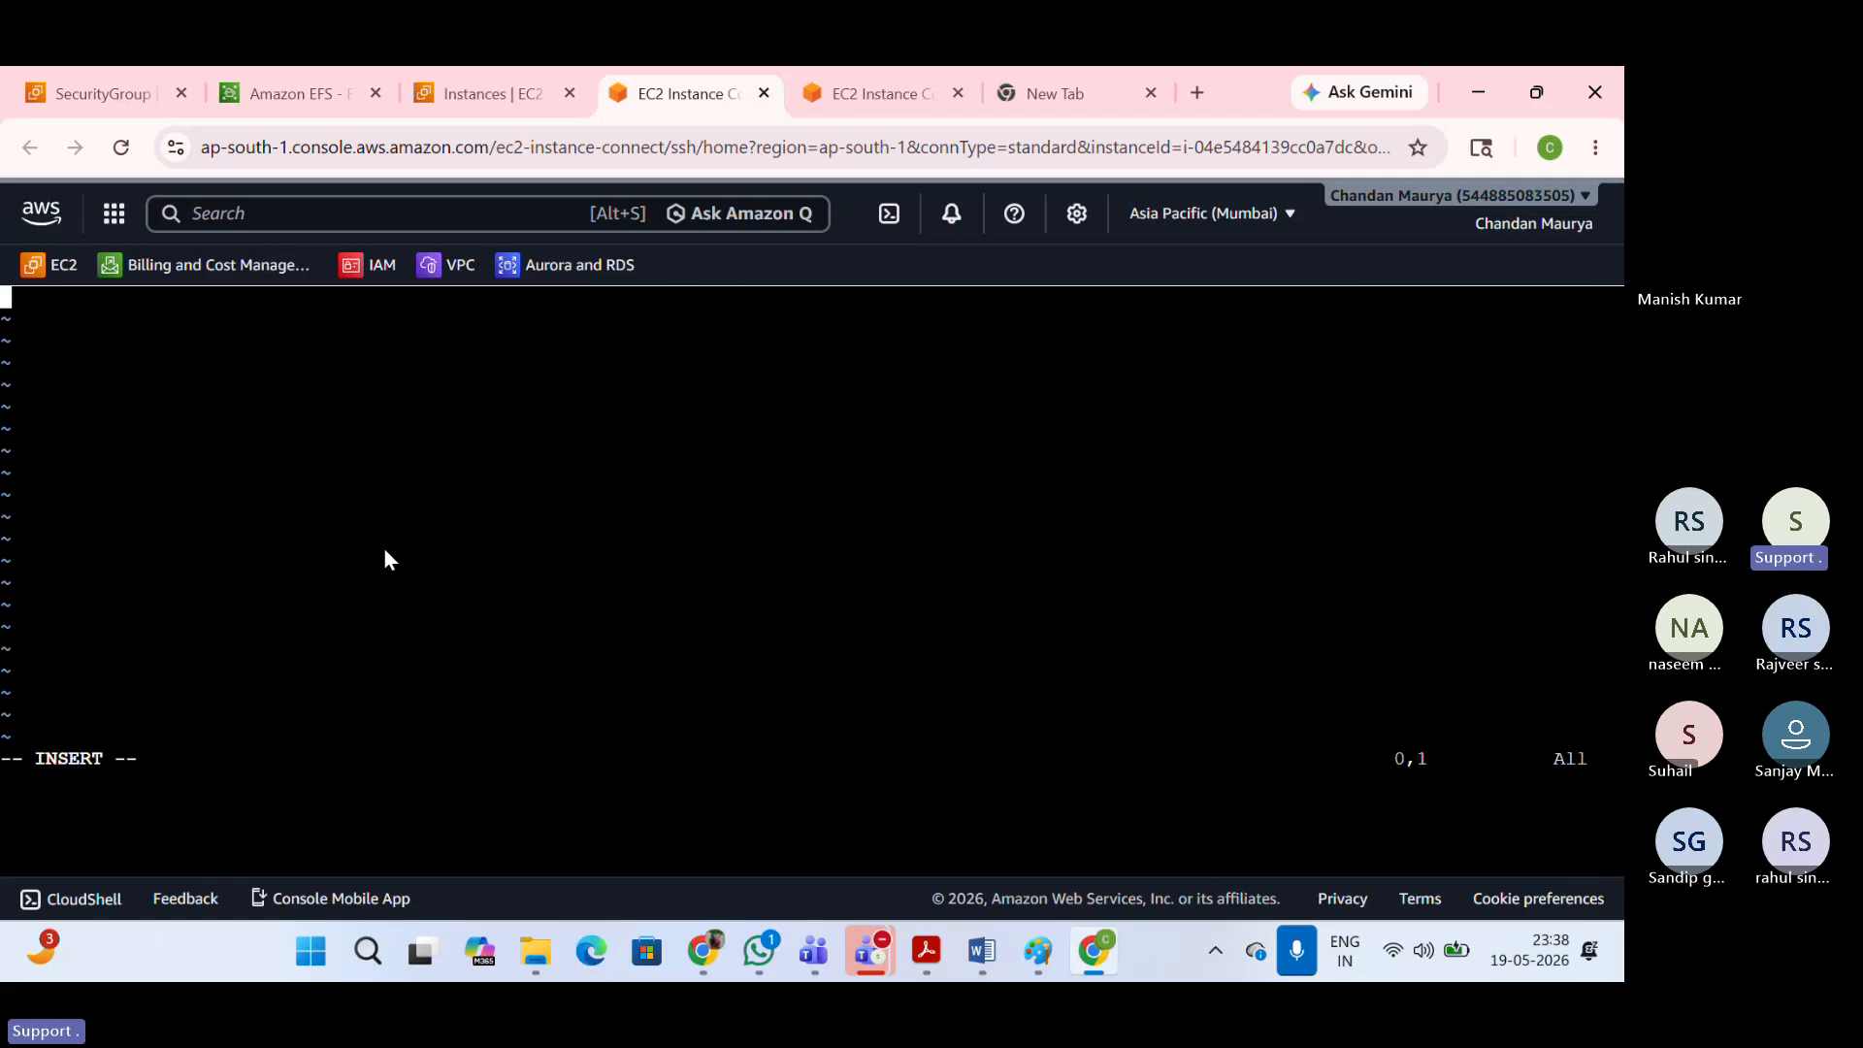
type("this is a")
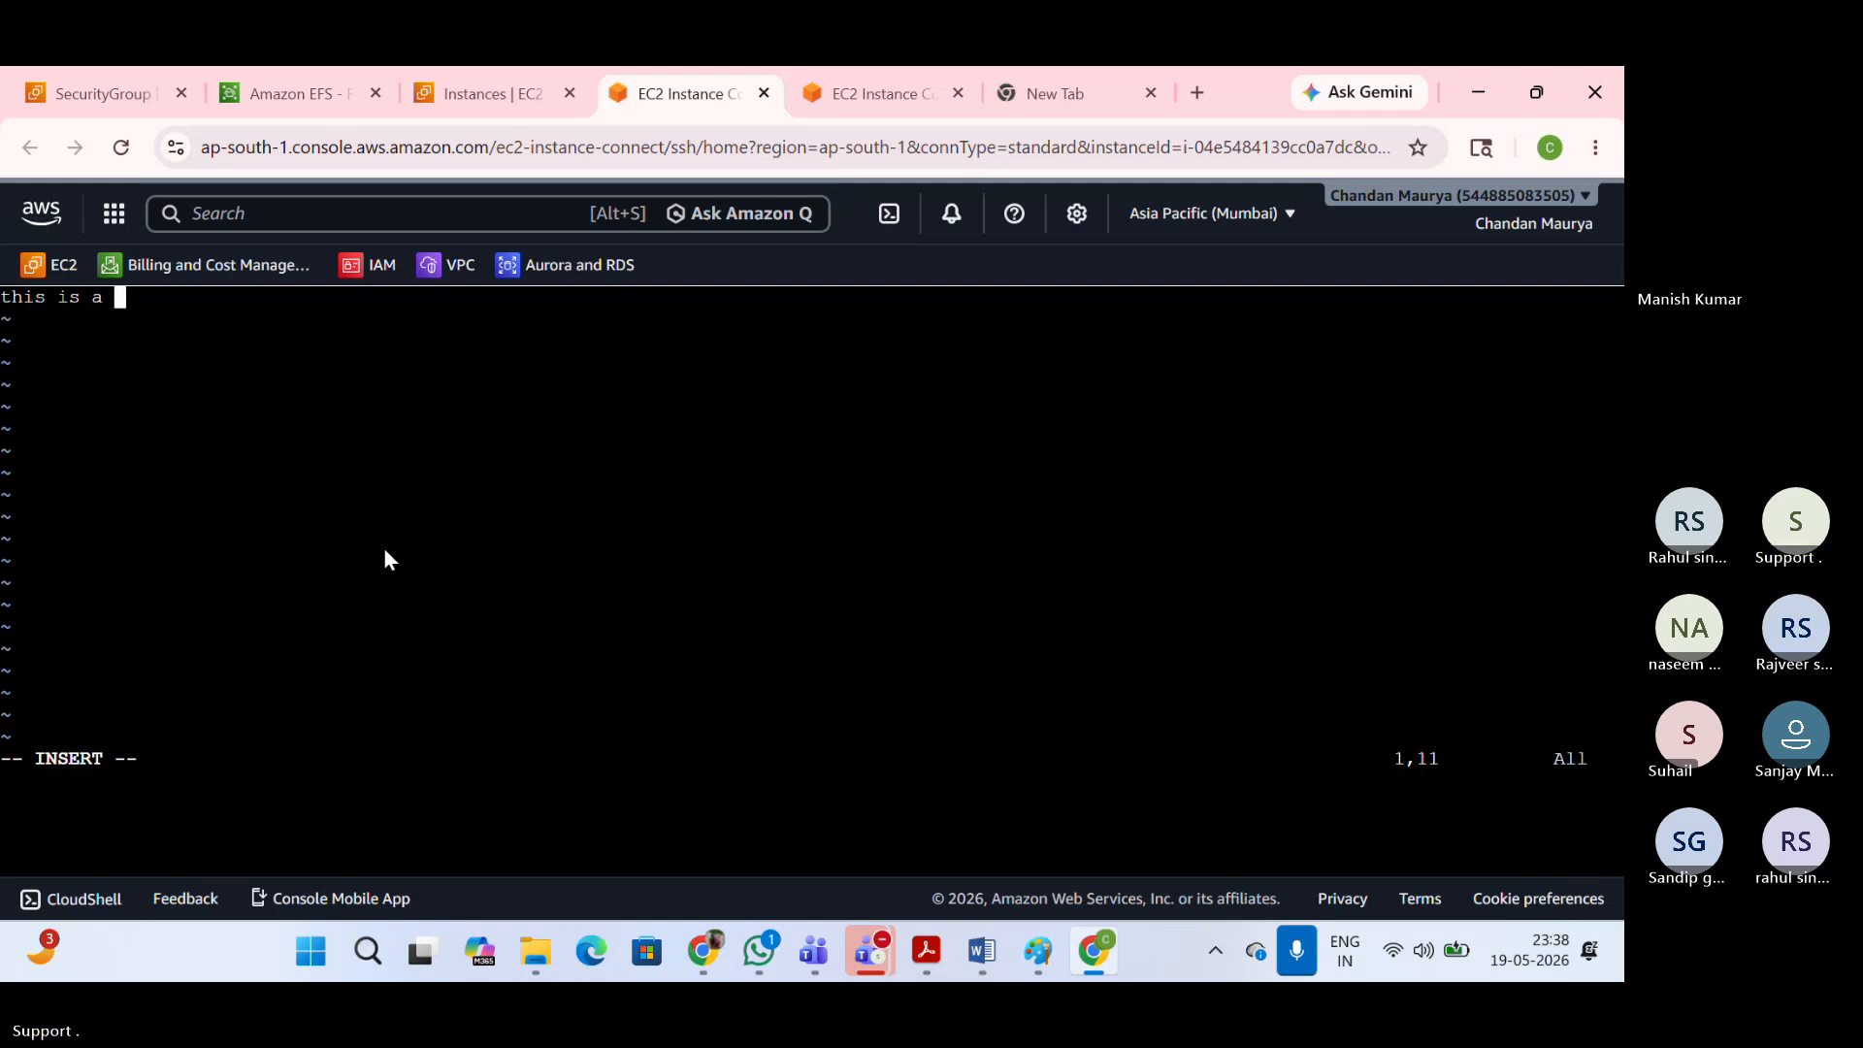
type(" demo c")
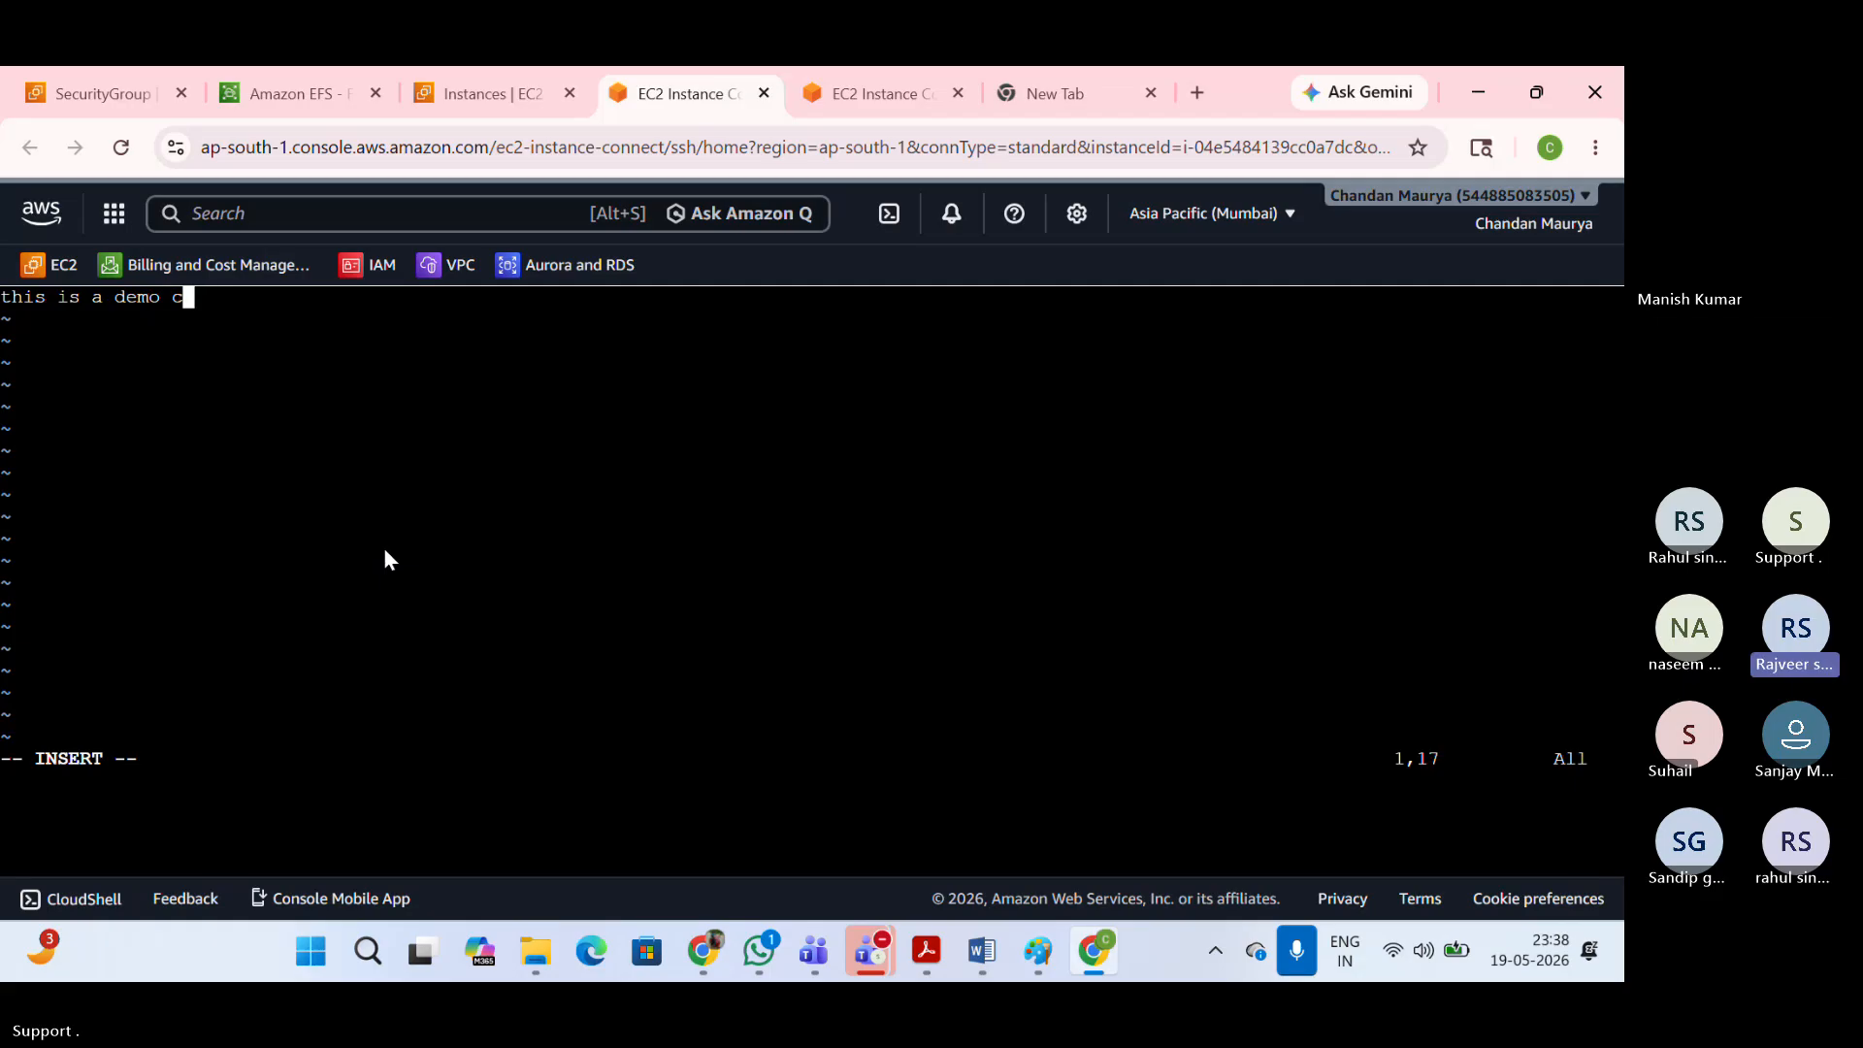
type("lass")
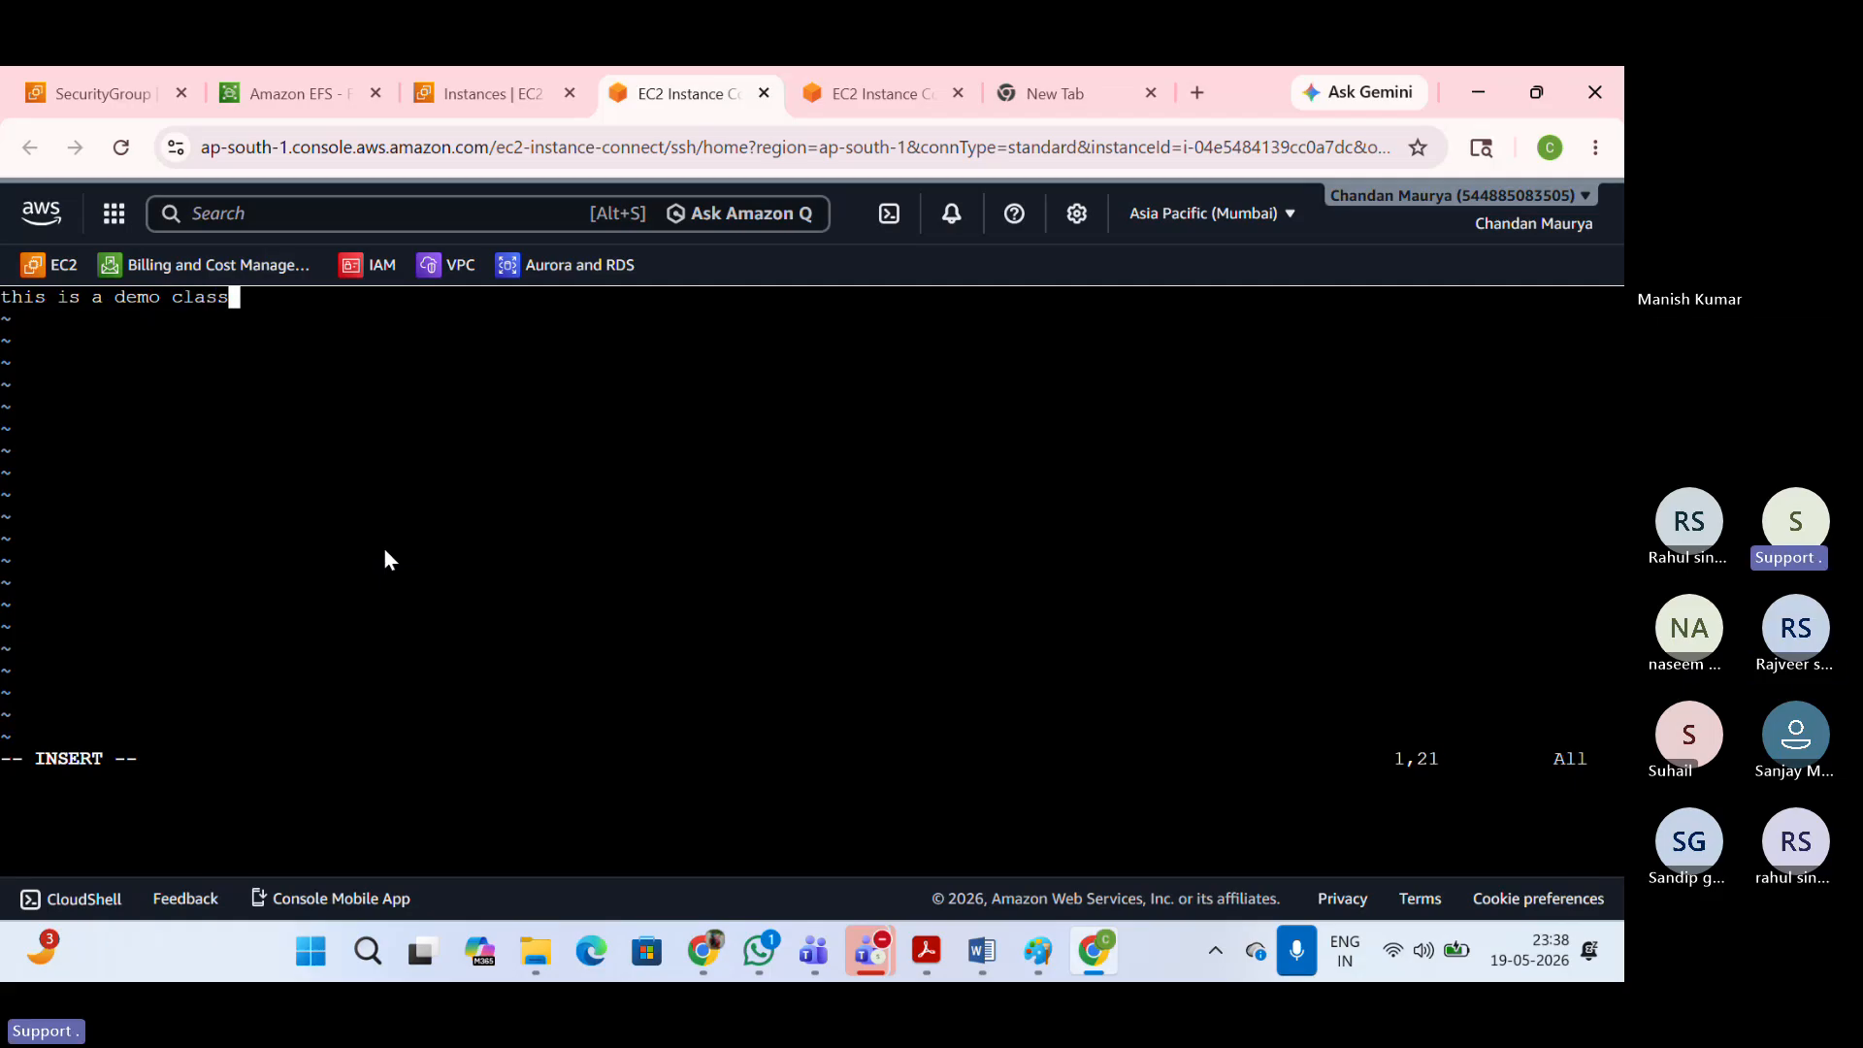
Step: Save newfile.txt with :wq! and exit vi, retrying after a mistyped qw! command
key("Escape")
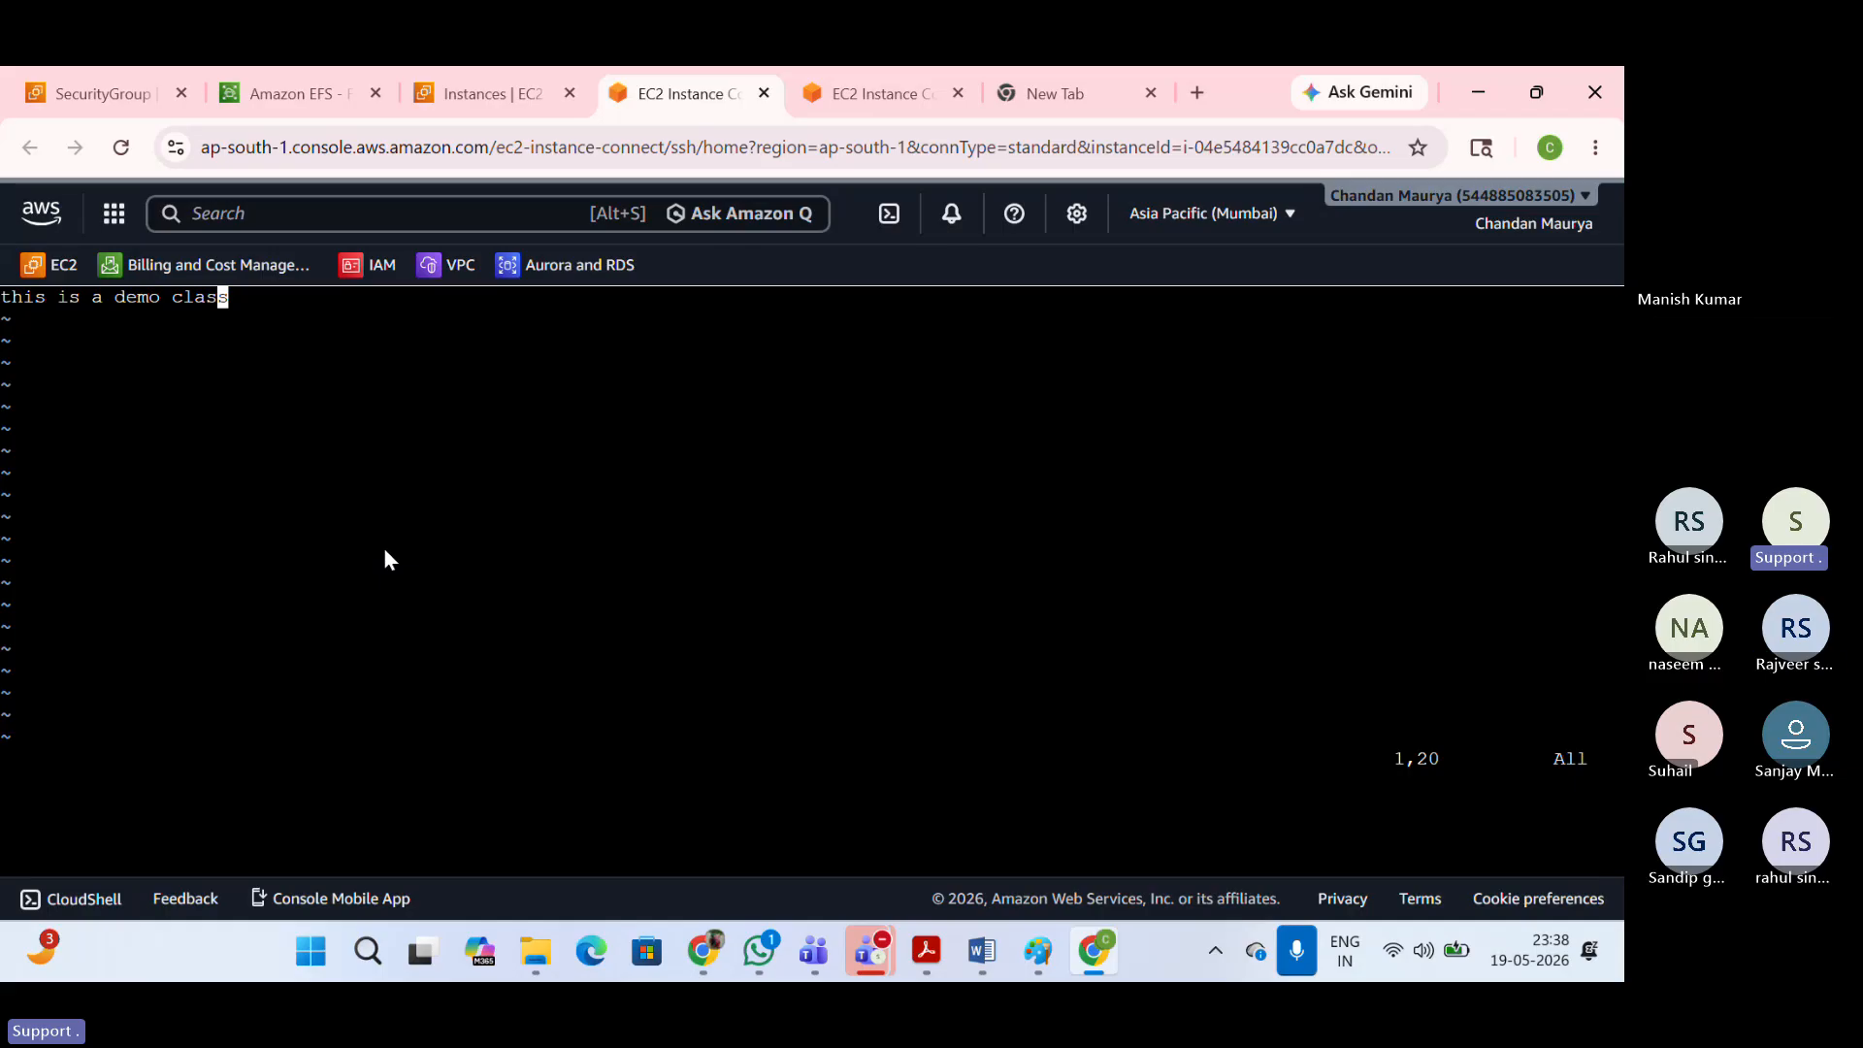
key("shift+semicolon")
type("qw")
type("!")
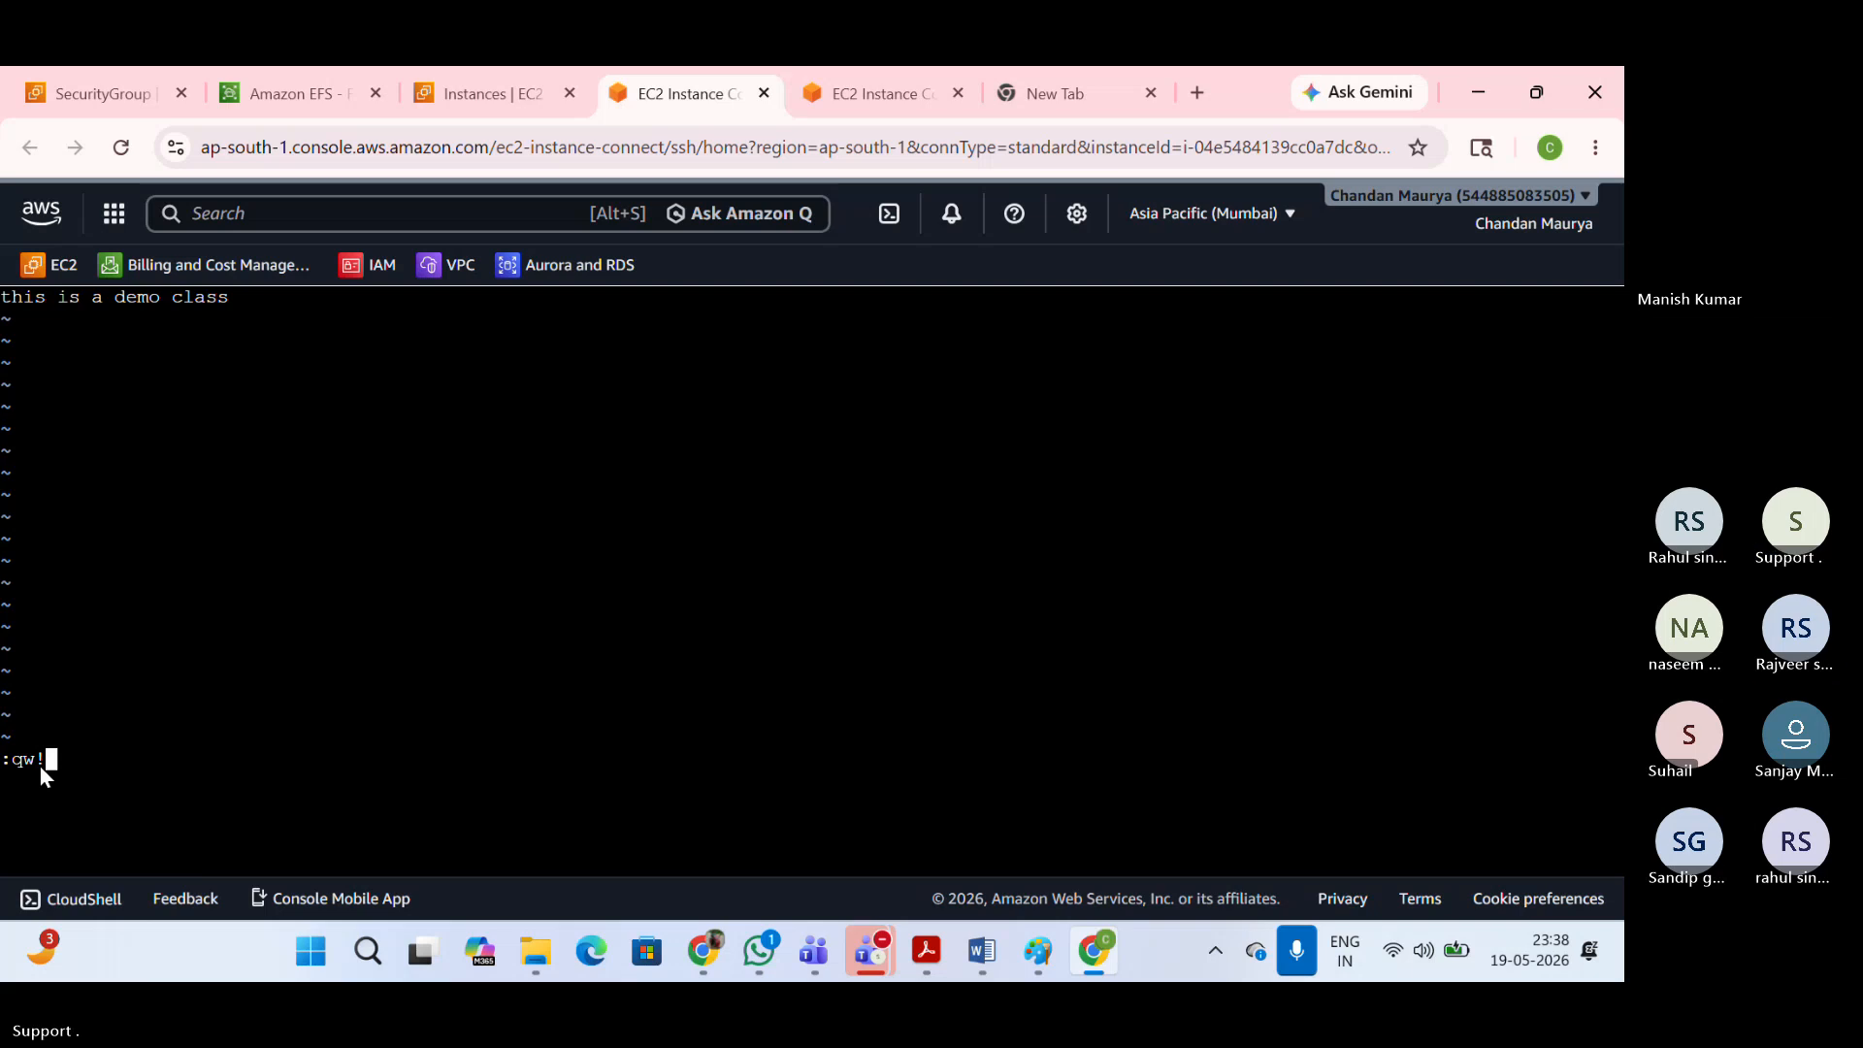
key("Return")
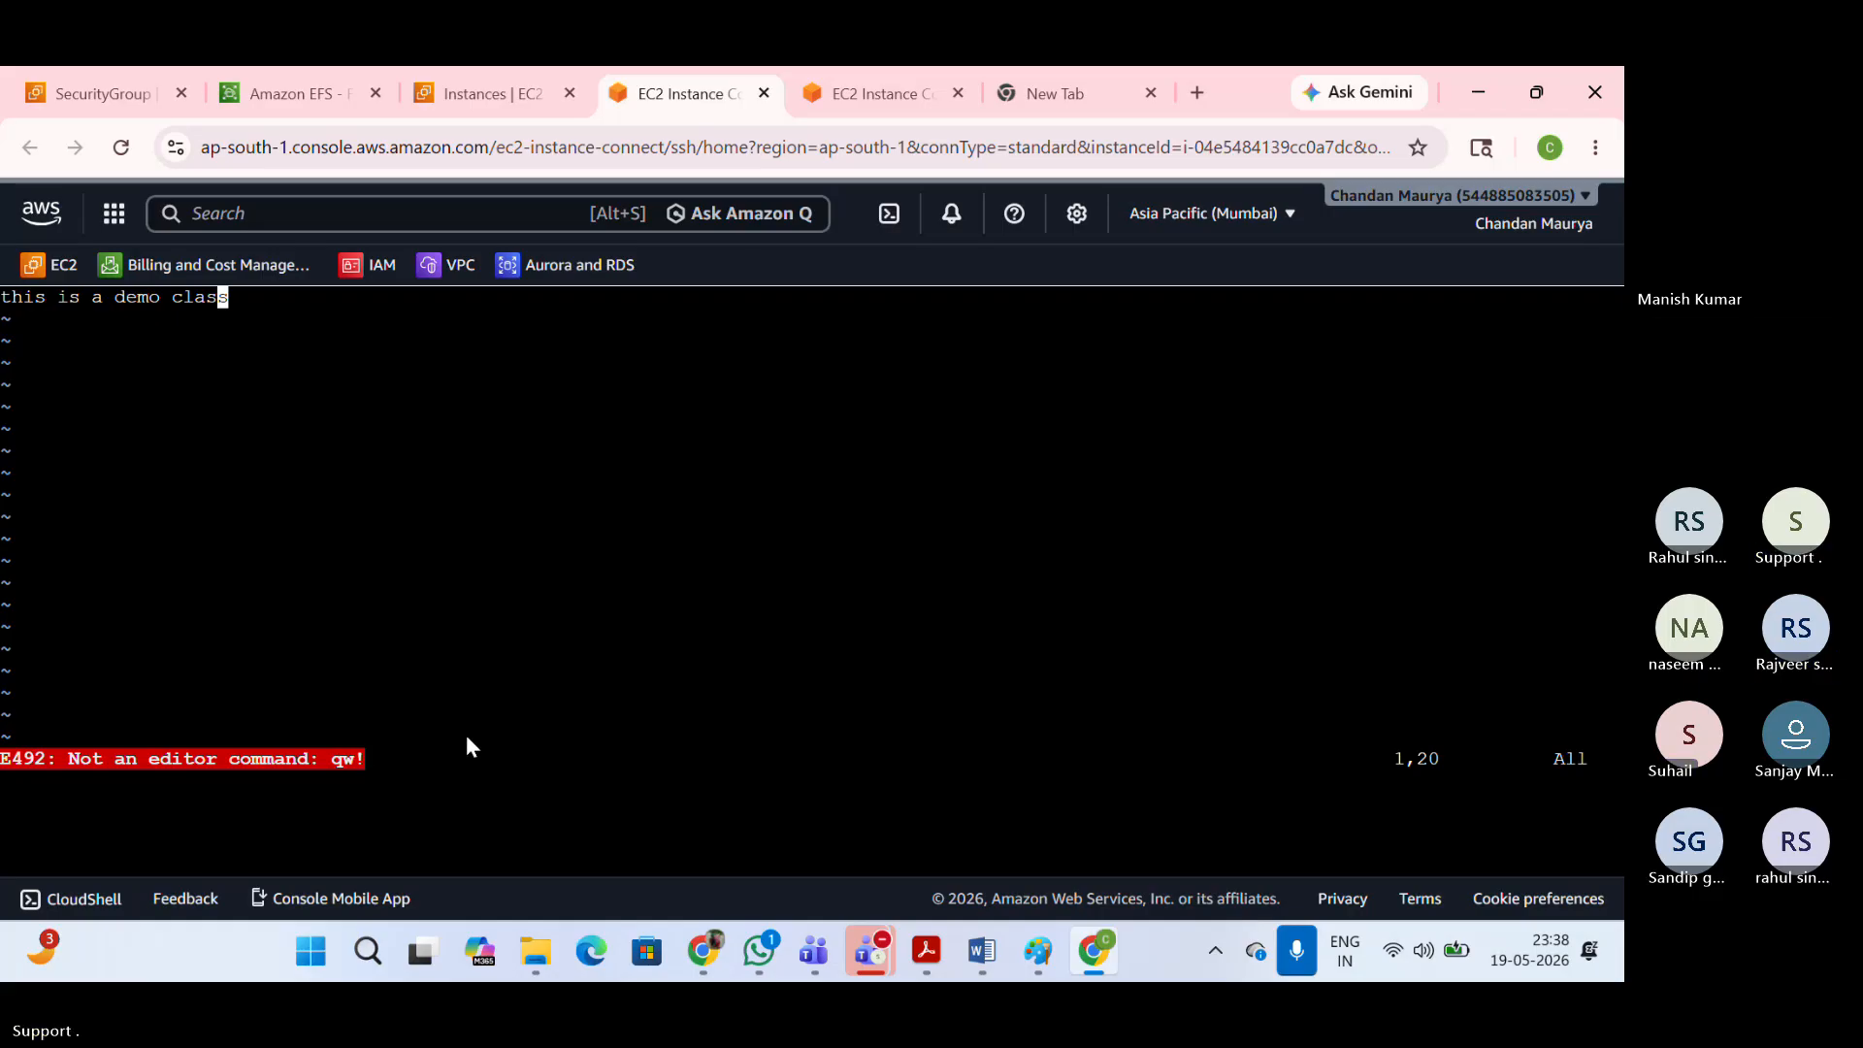
key("i")
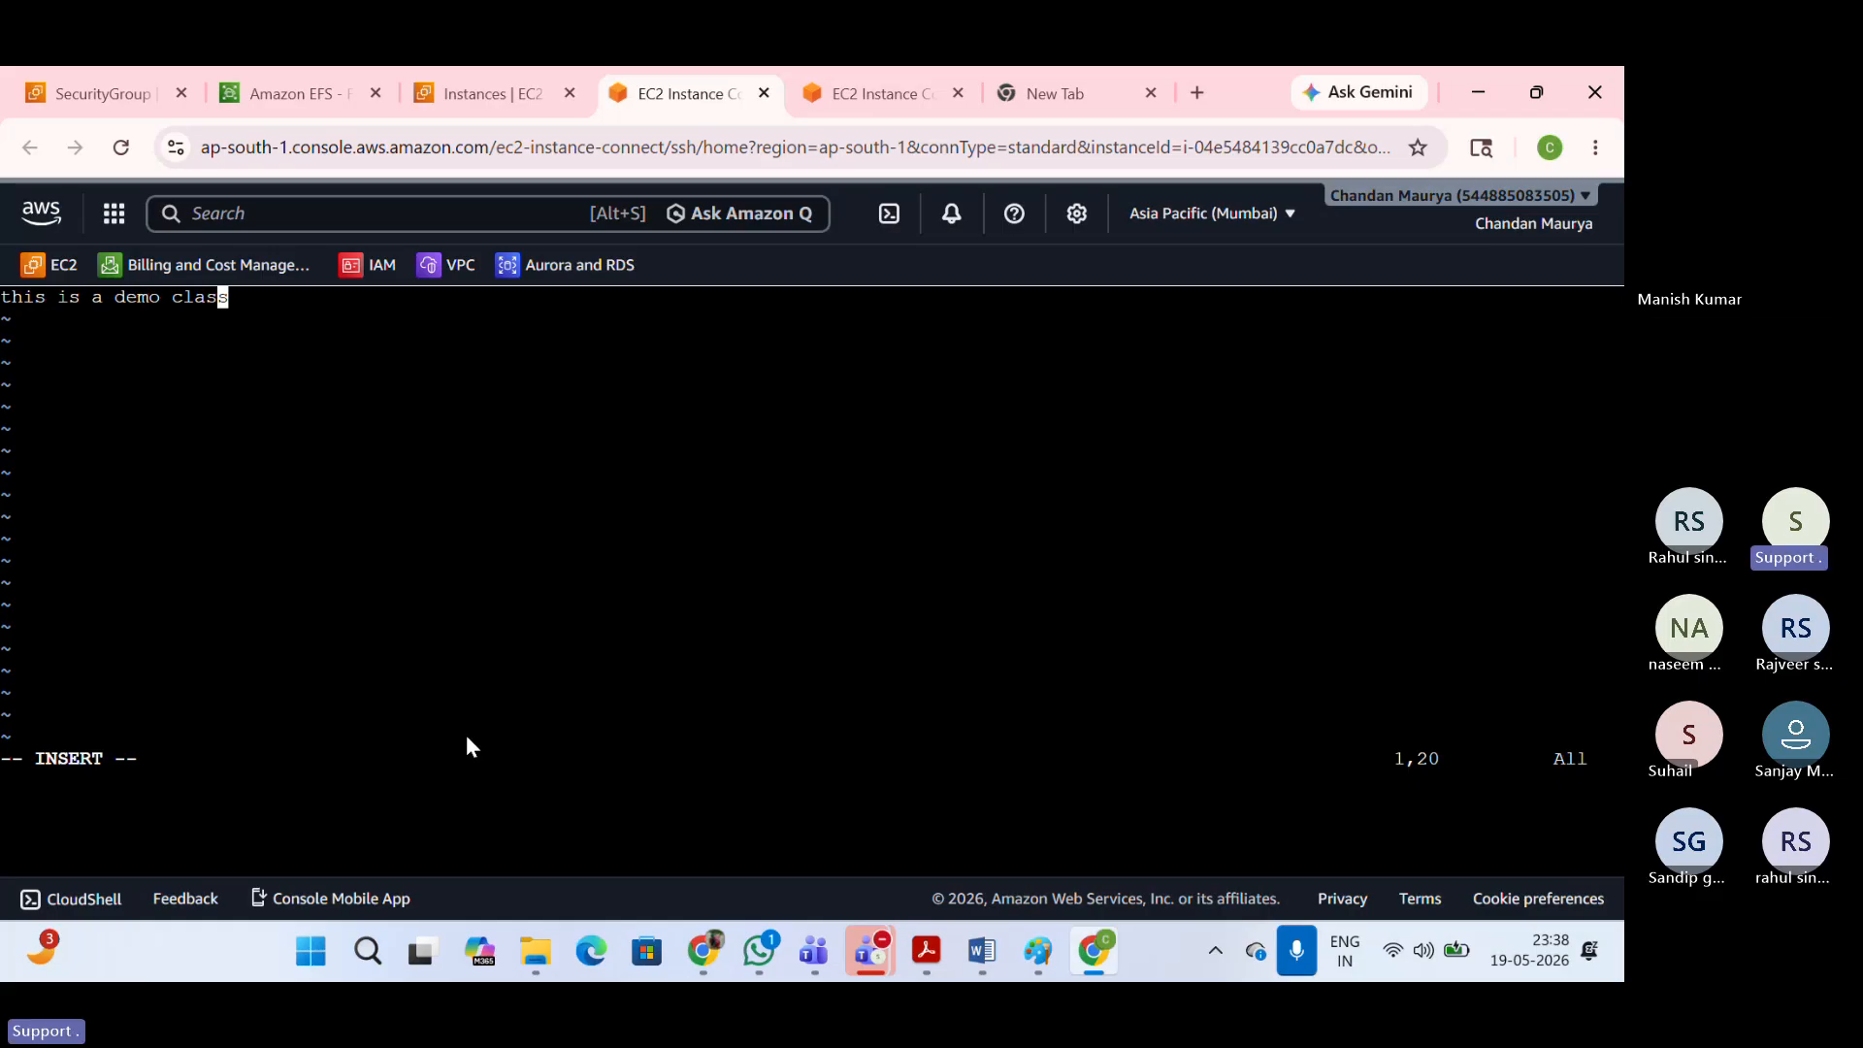
key("Escape")
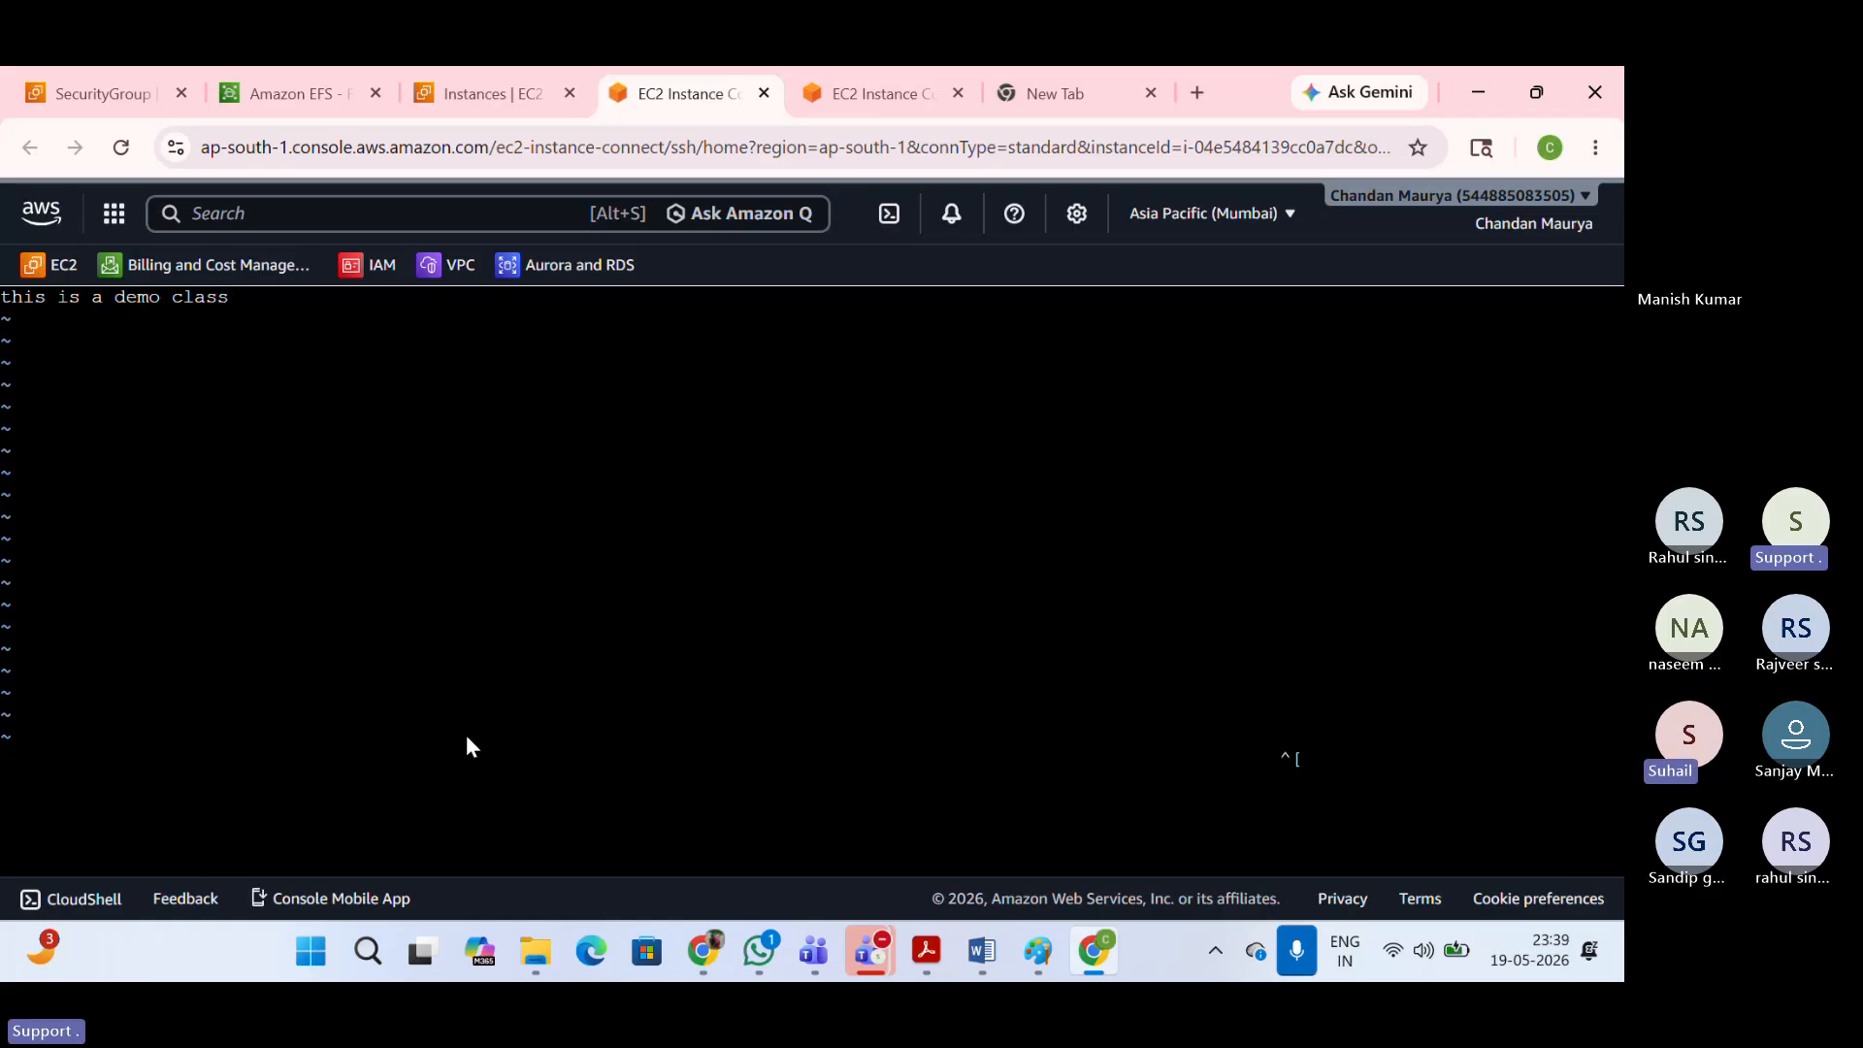
type(":wq!")
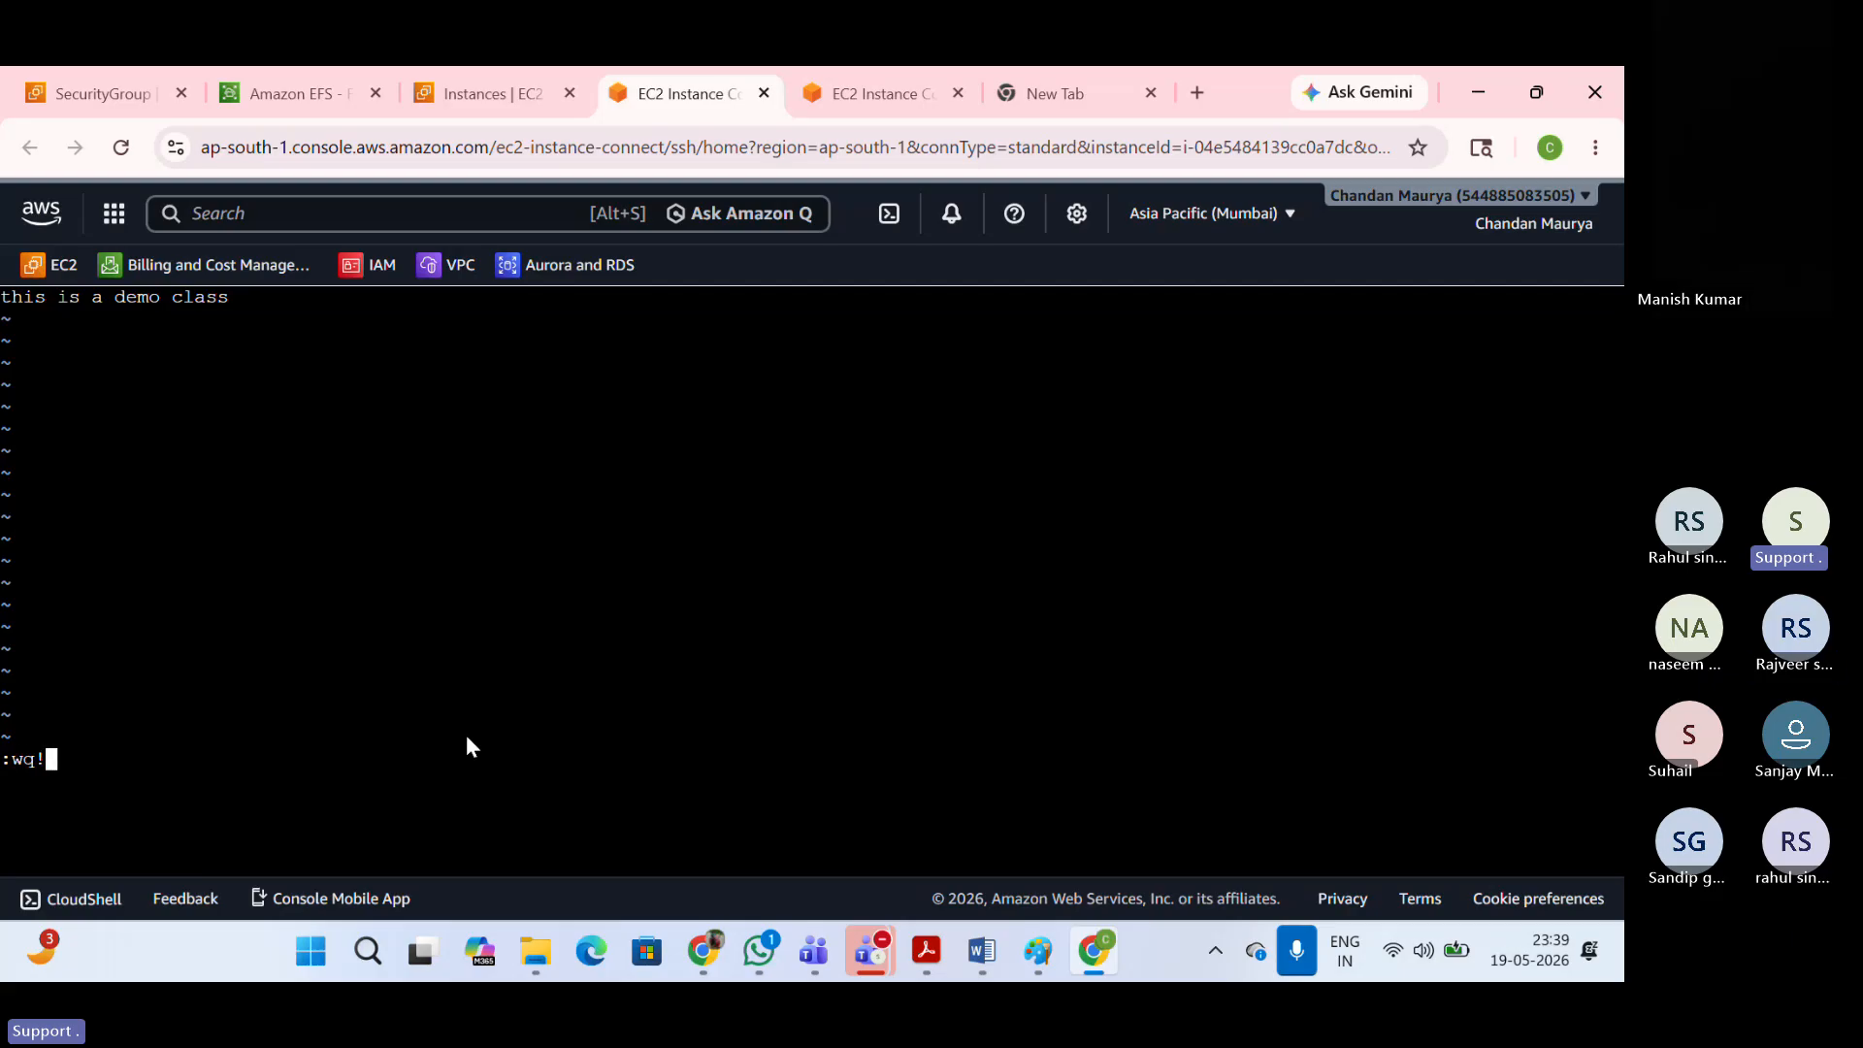
key("Return")
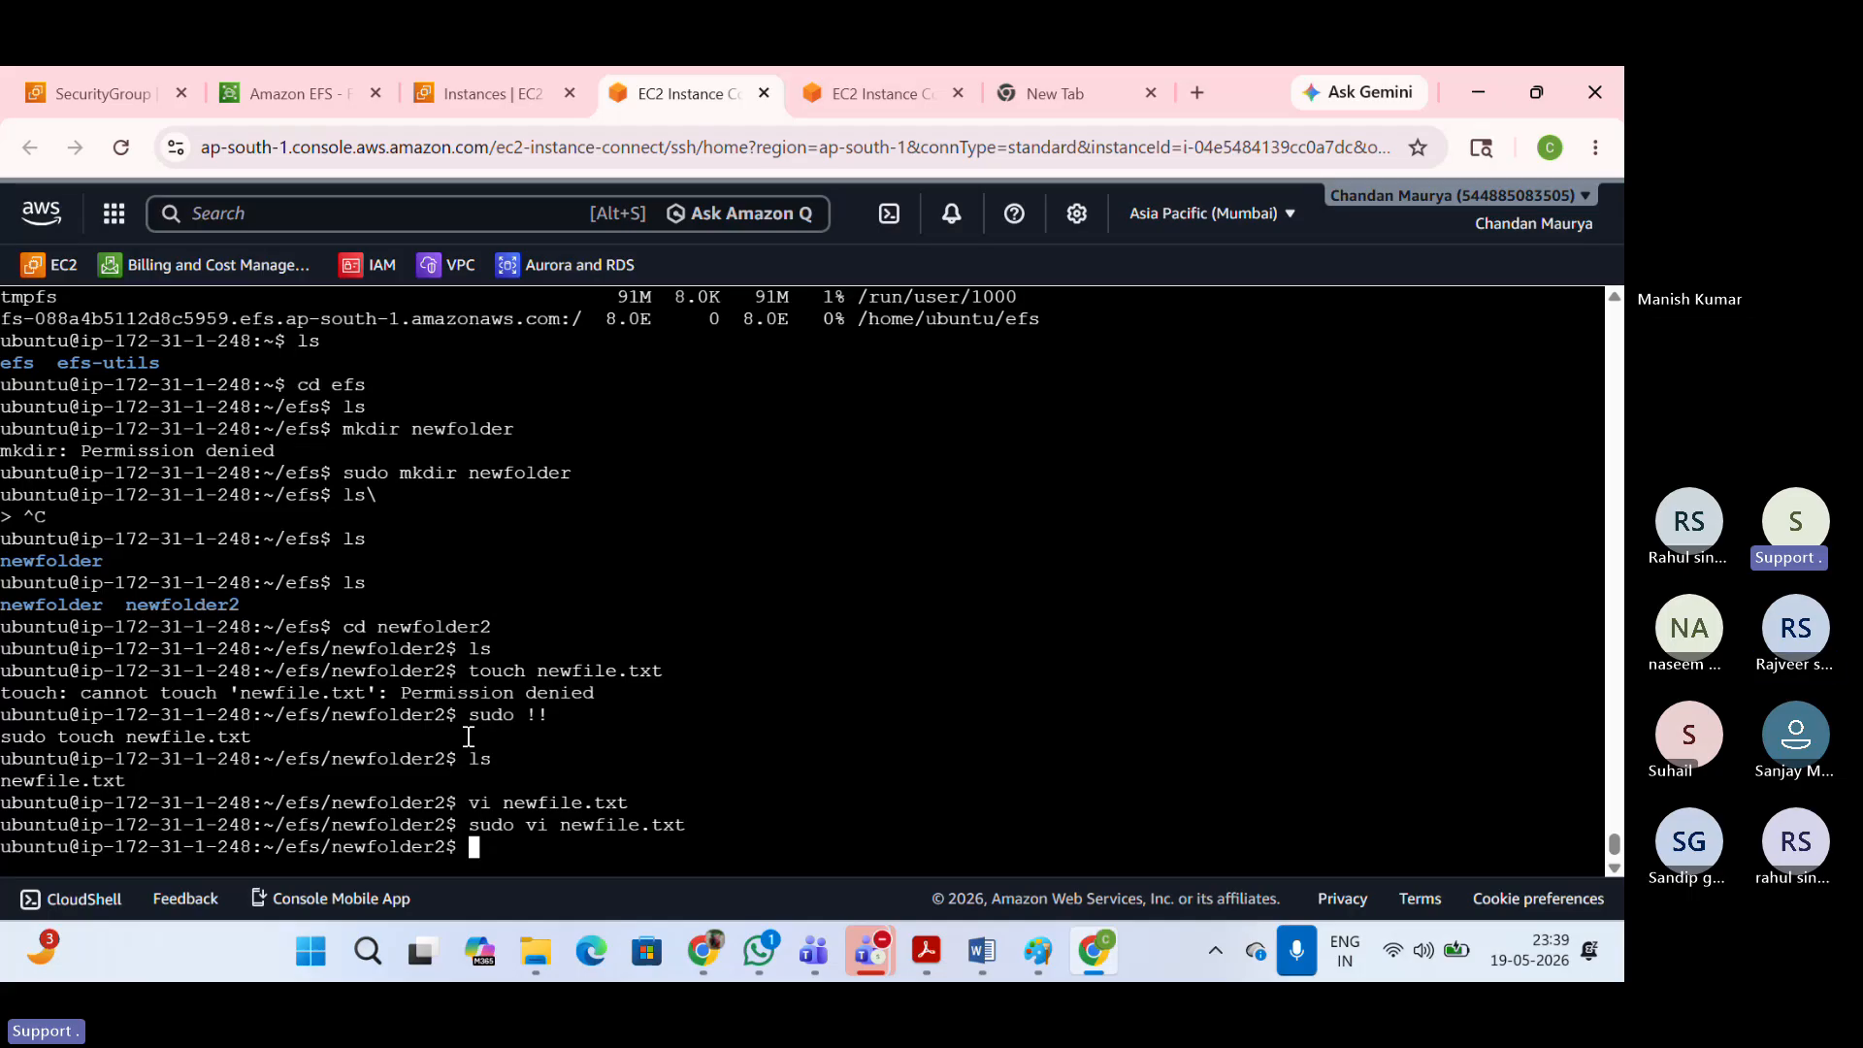
Step: Cat newfile.txt on server-2, showing 'this is a demo class', then go to server-1's terminal
type("cat n")
key("Tab")
key("Return")
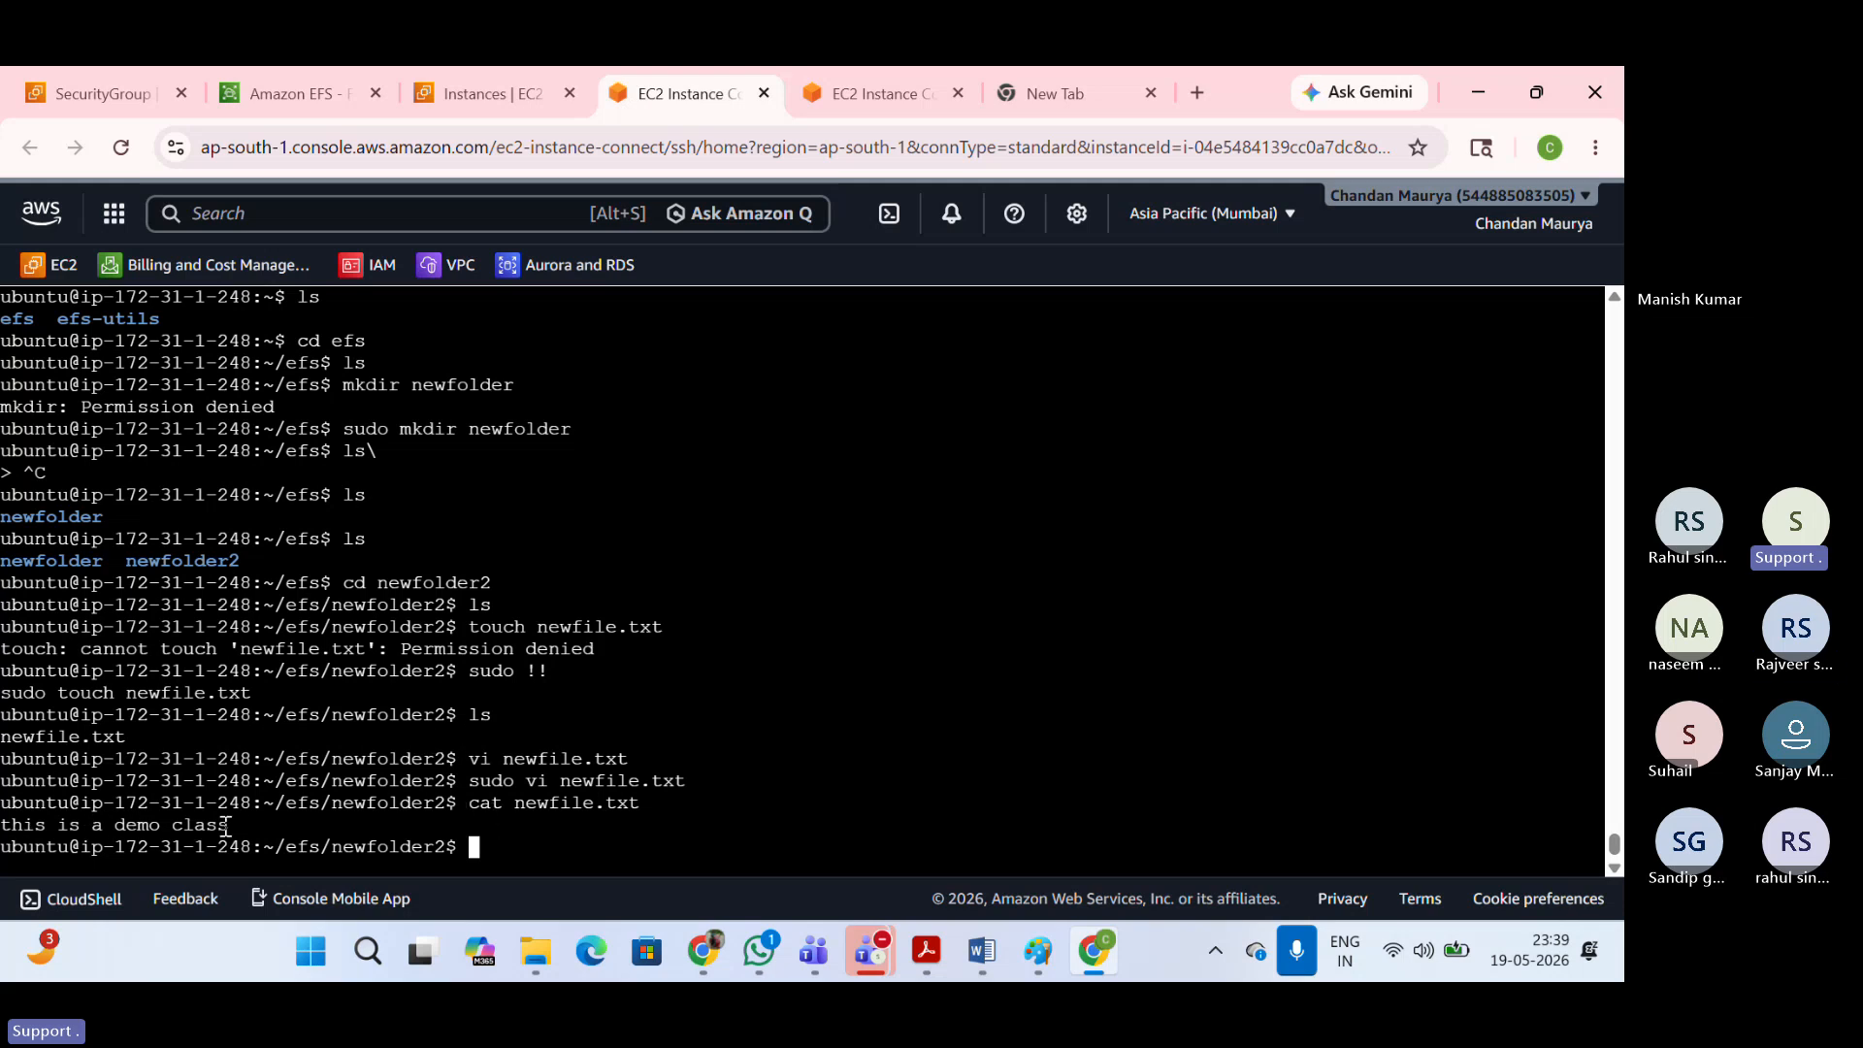
left_click_drag(225, 825, 4, 823)
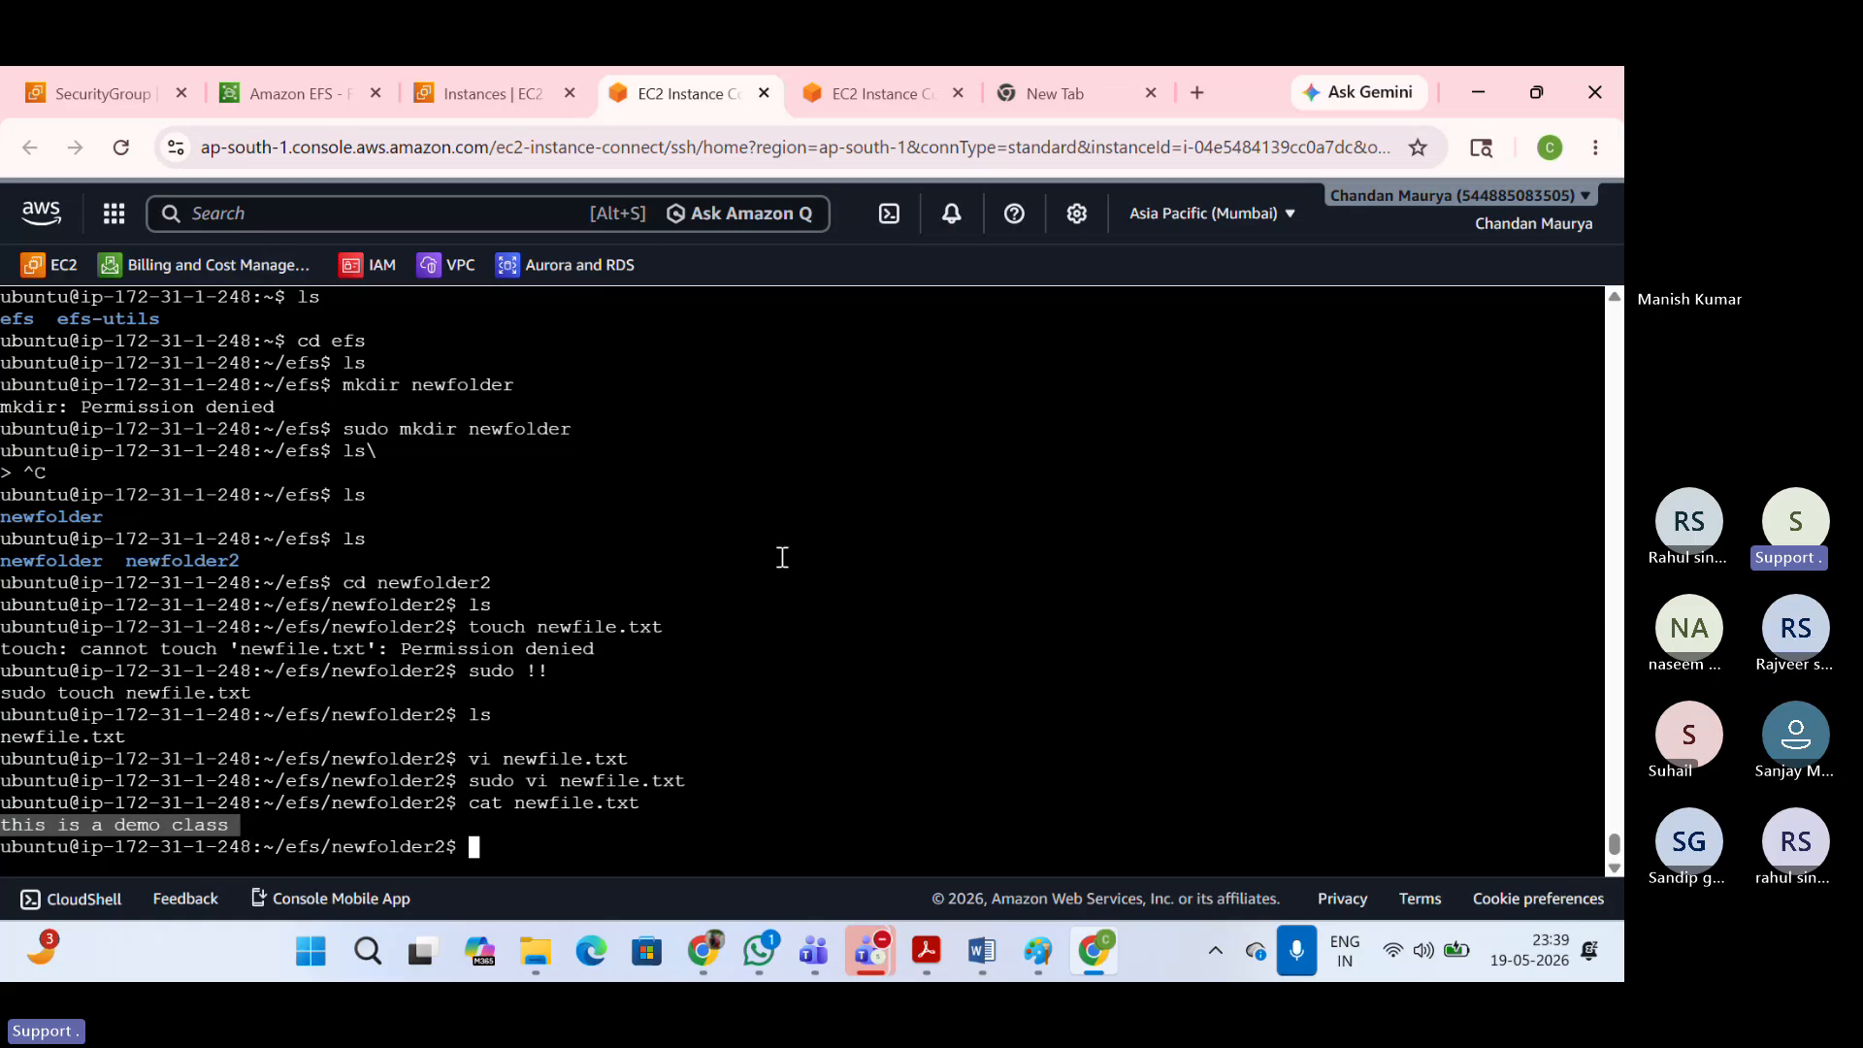
left_click(881, 67)
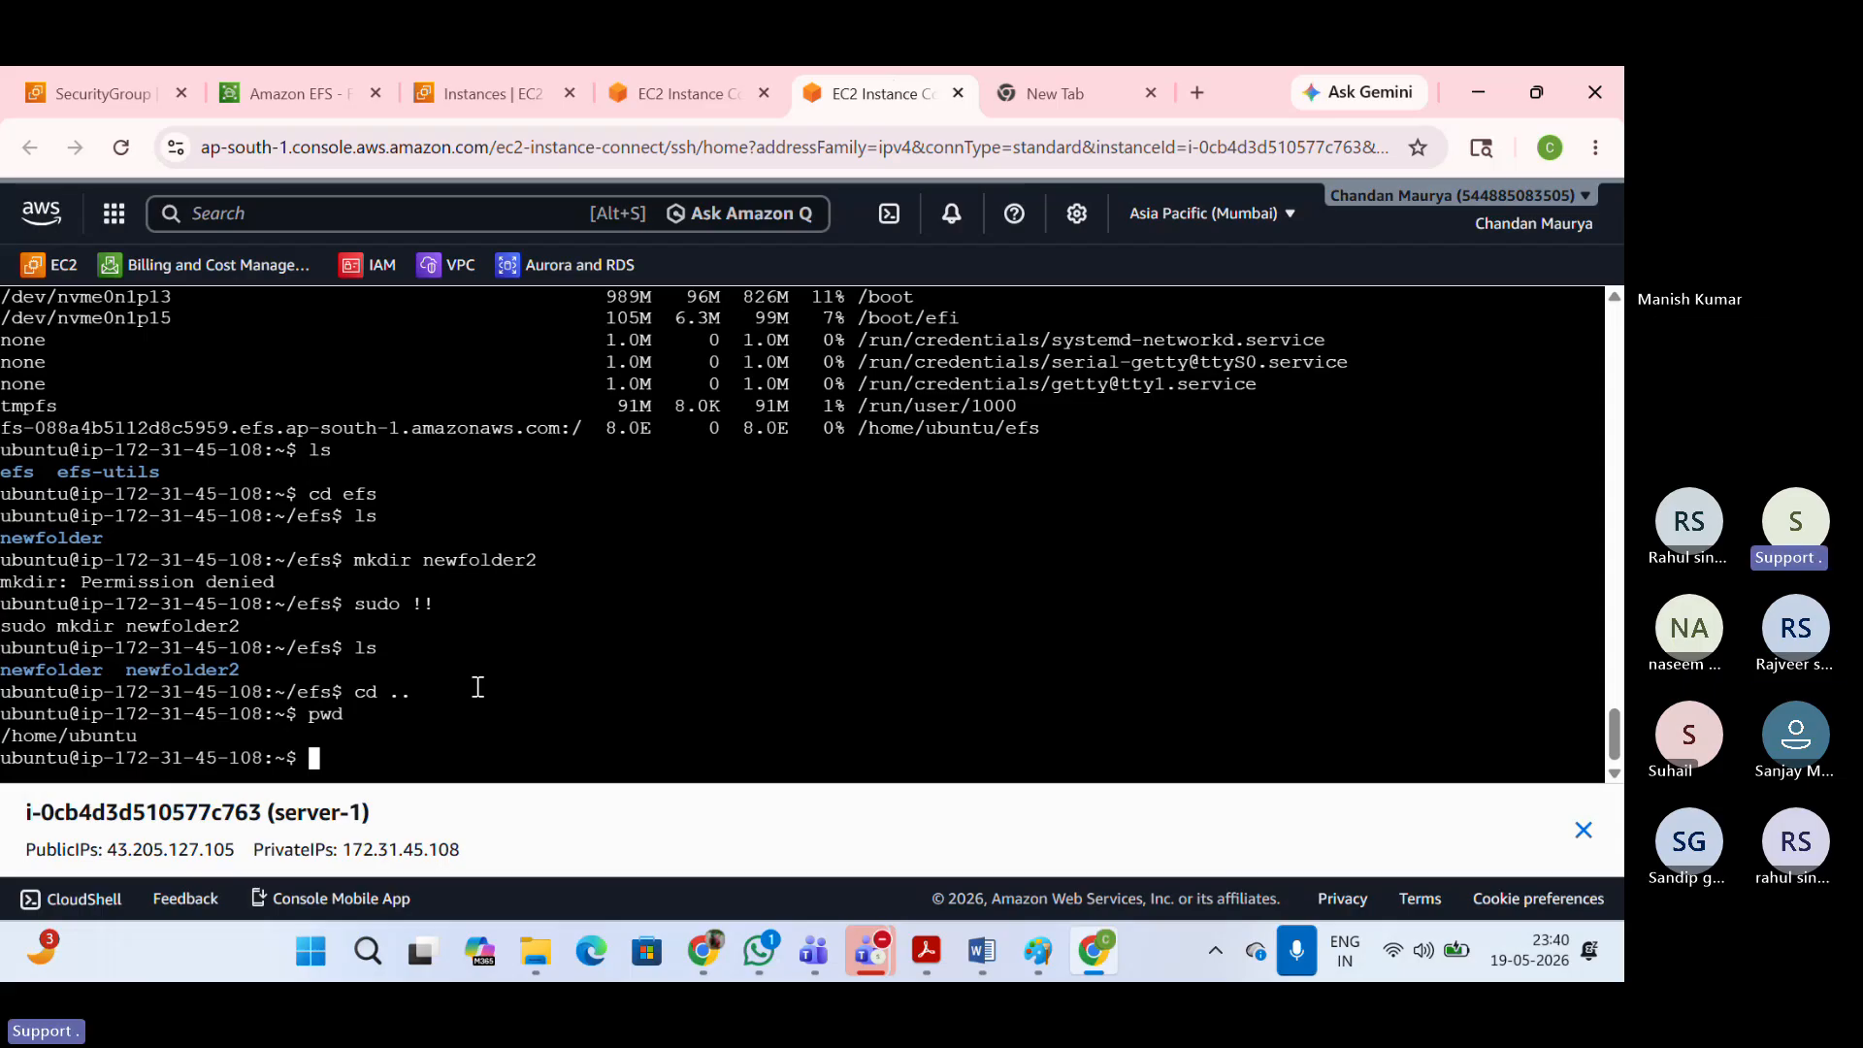
Step: On server-1, move into the shared efs/newfolder2 directory, listing contents along the way
type("ls")
key("Return")
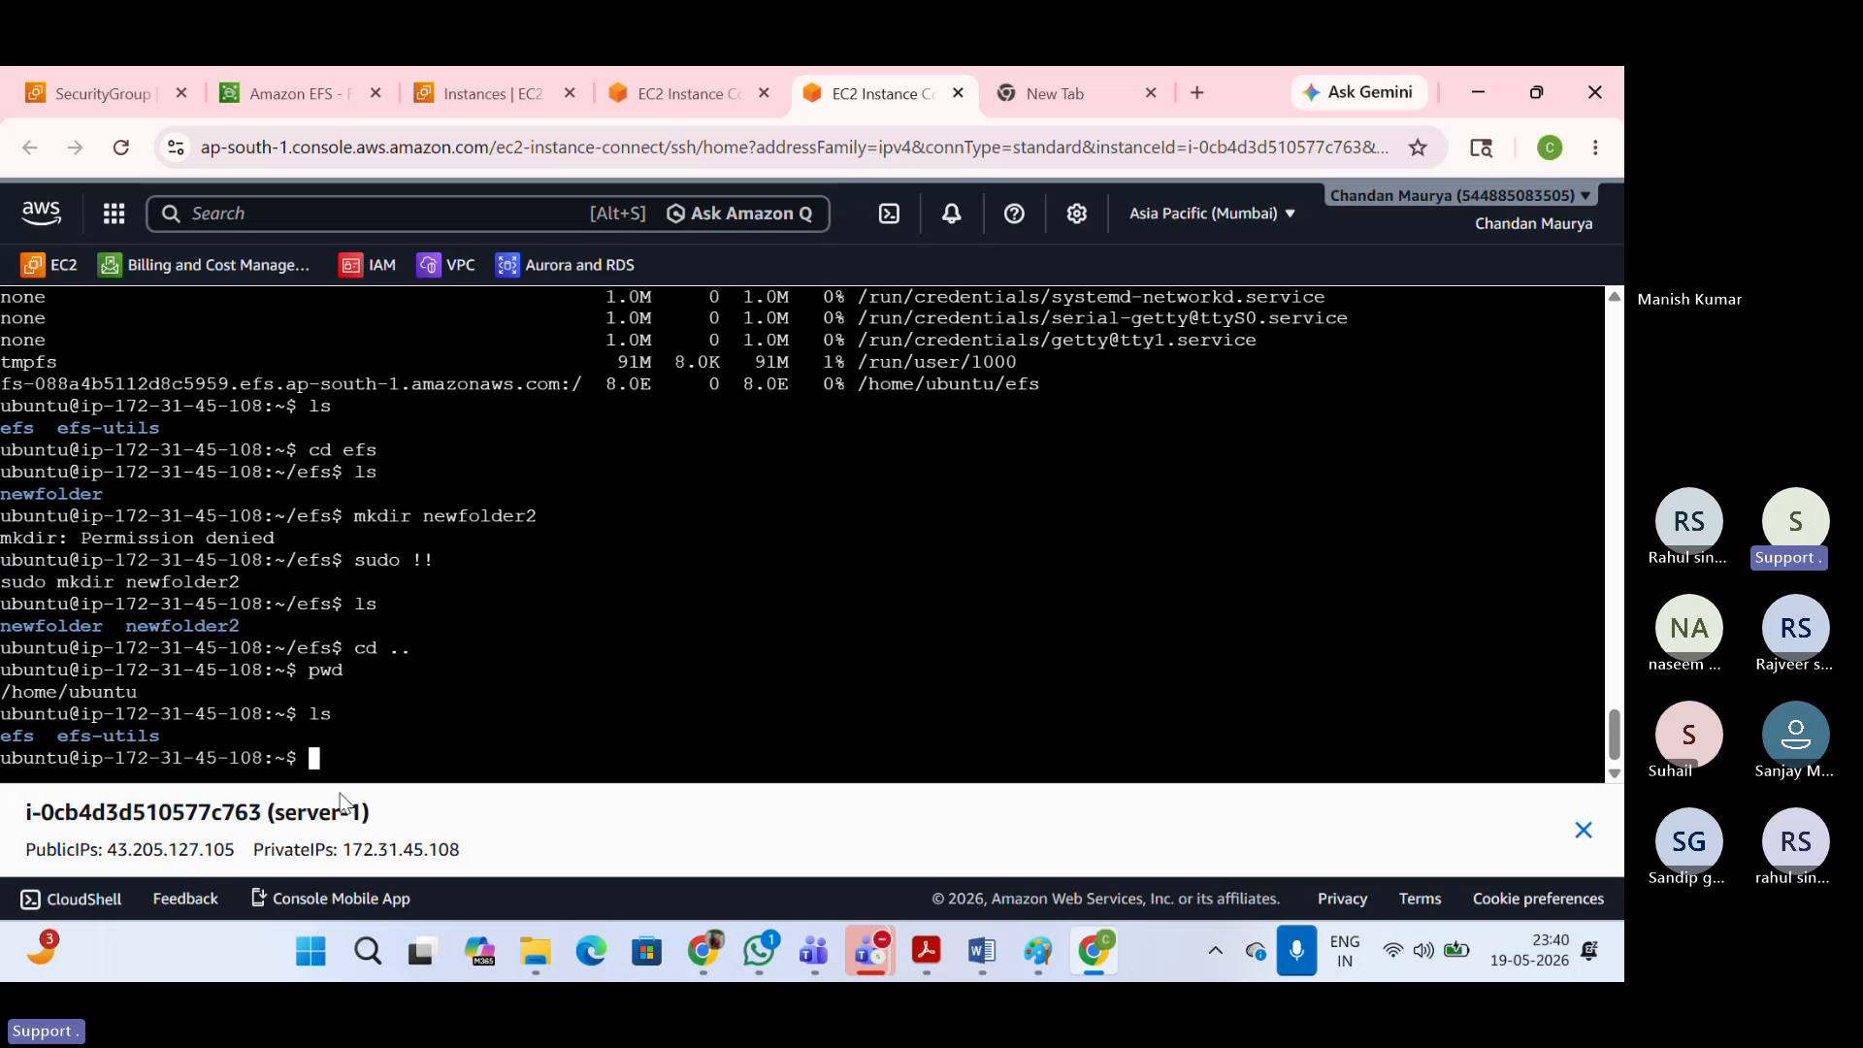
type("cd efs")
key("Return")
type("ls")
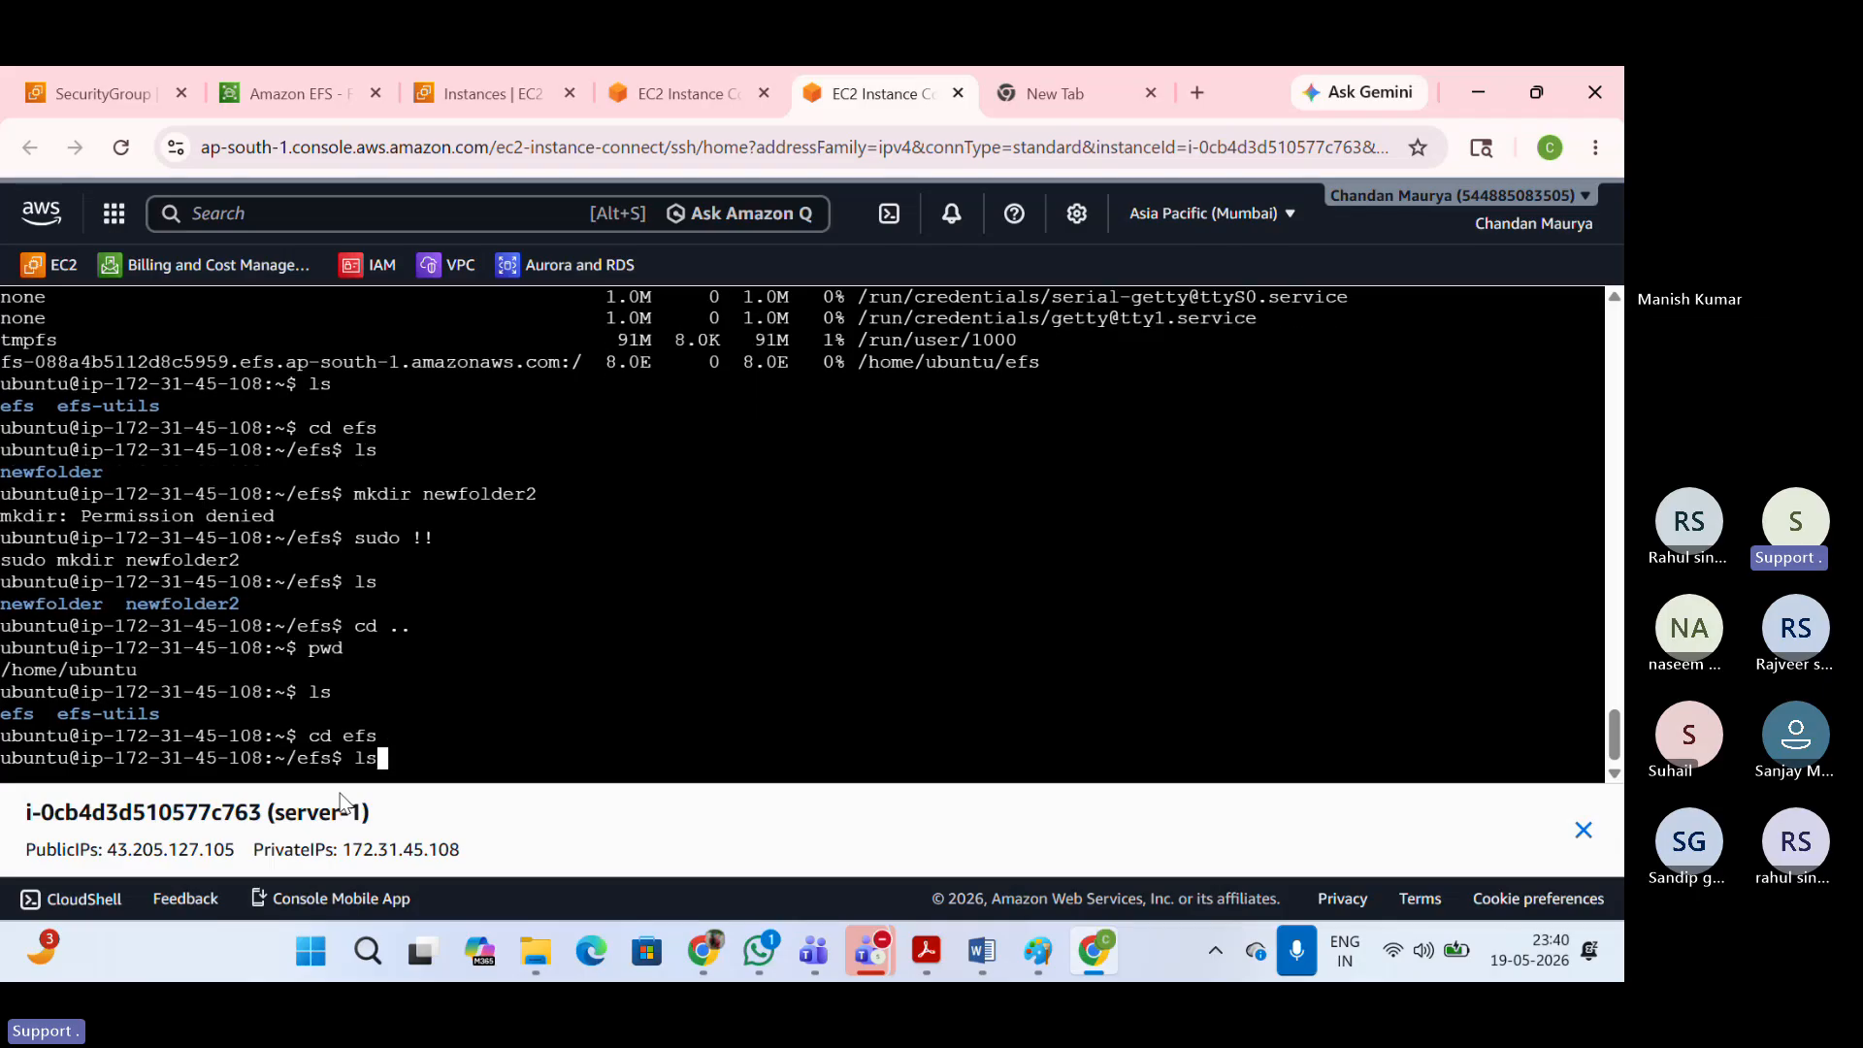
key("Return")
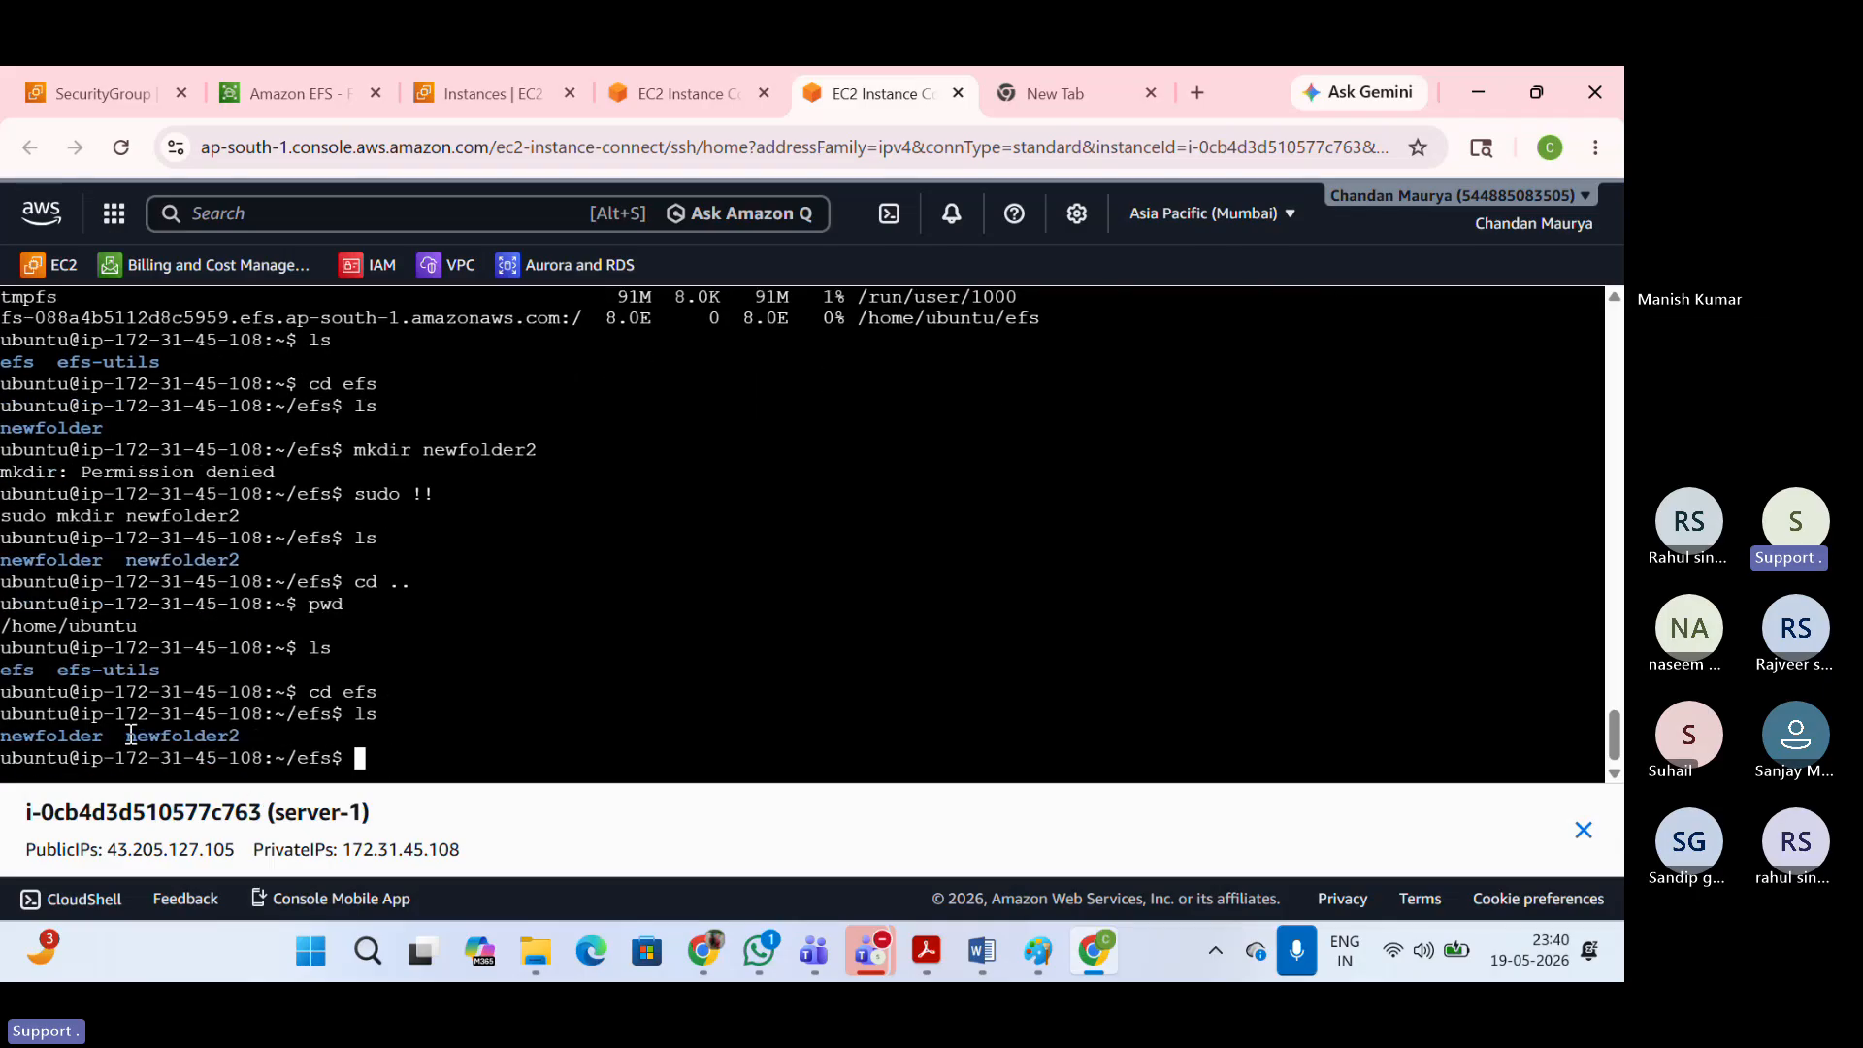
left_click_drag(126, 734, 242, 734)
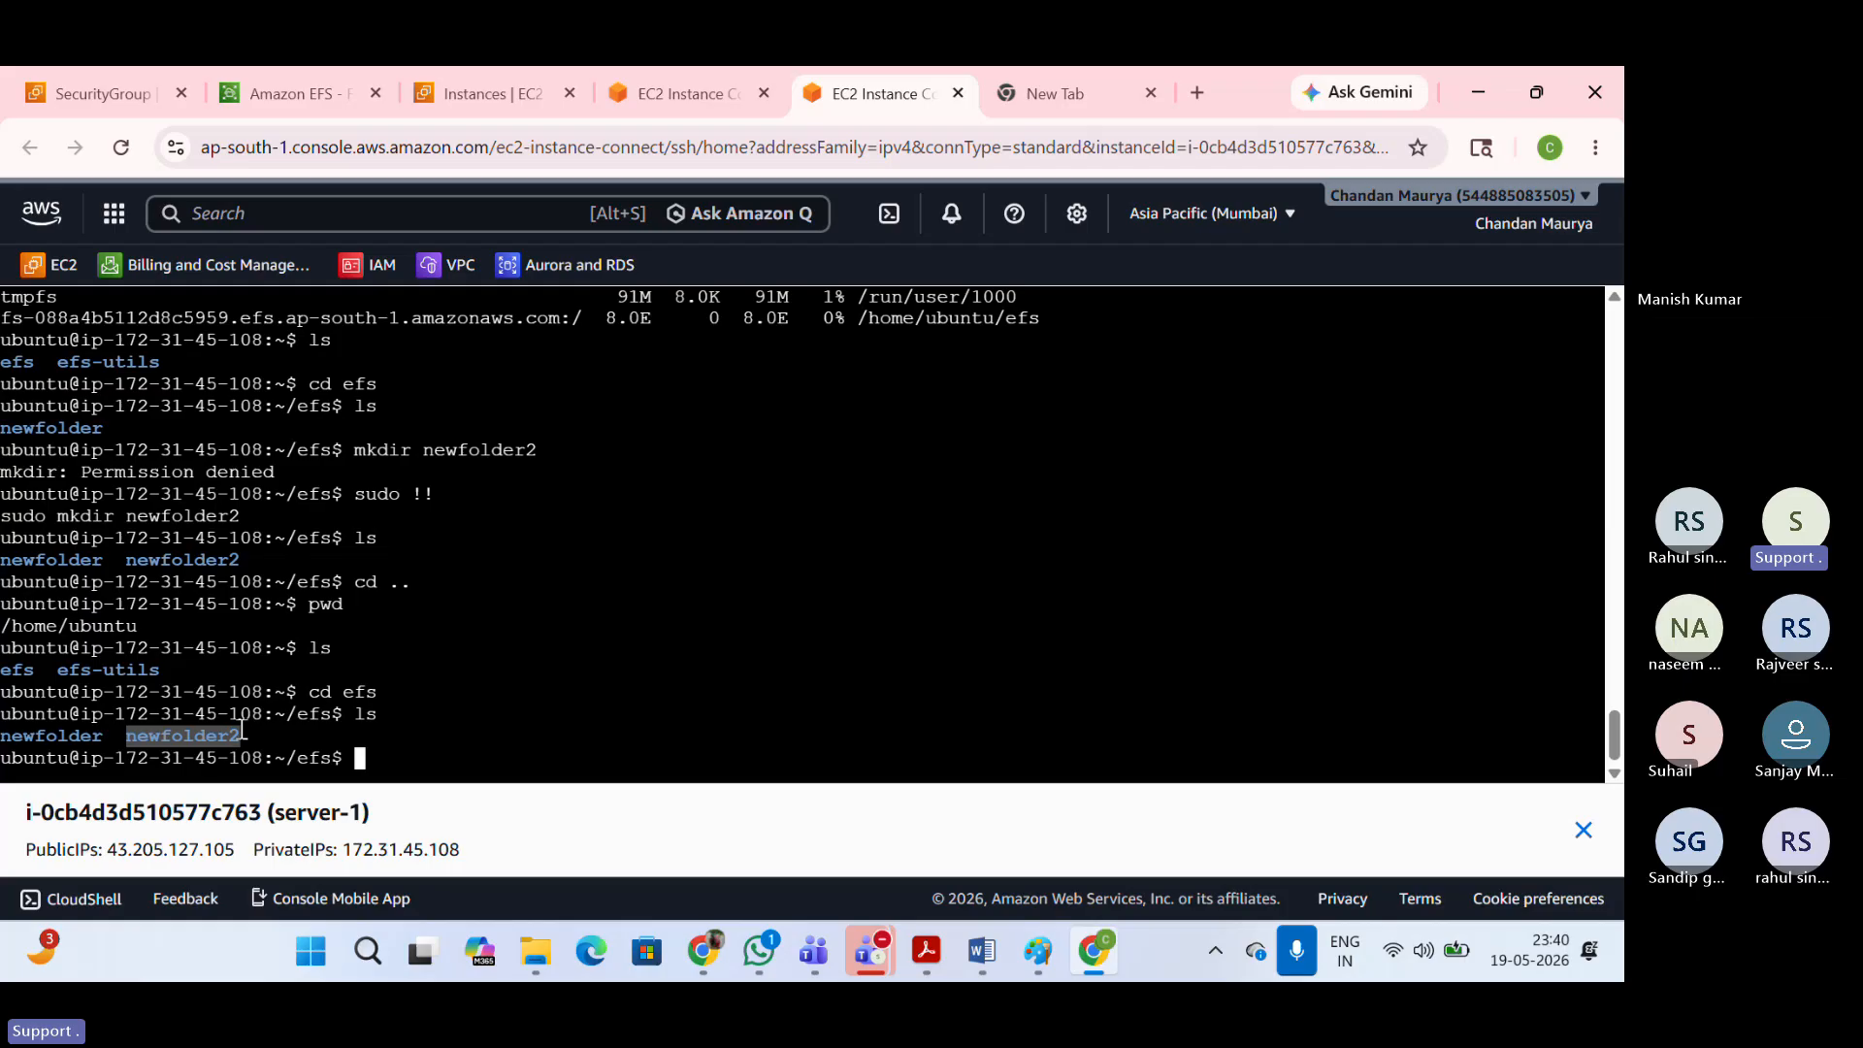
left_click(474, 767)
type("cd ")
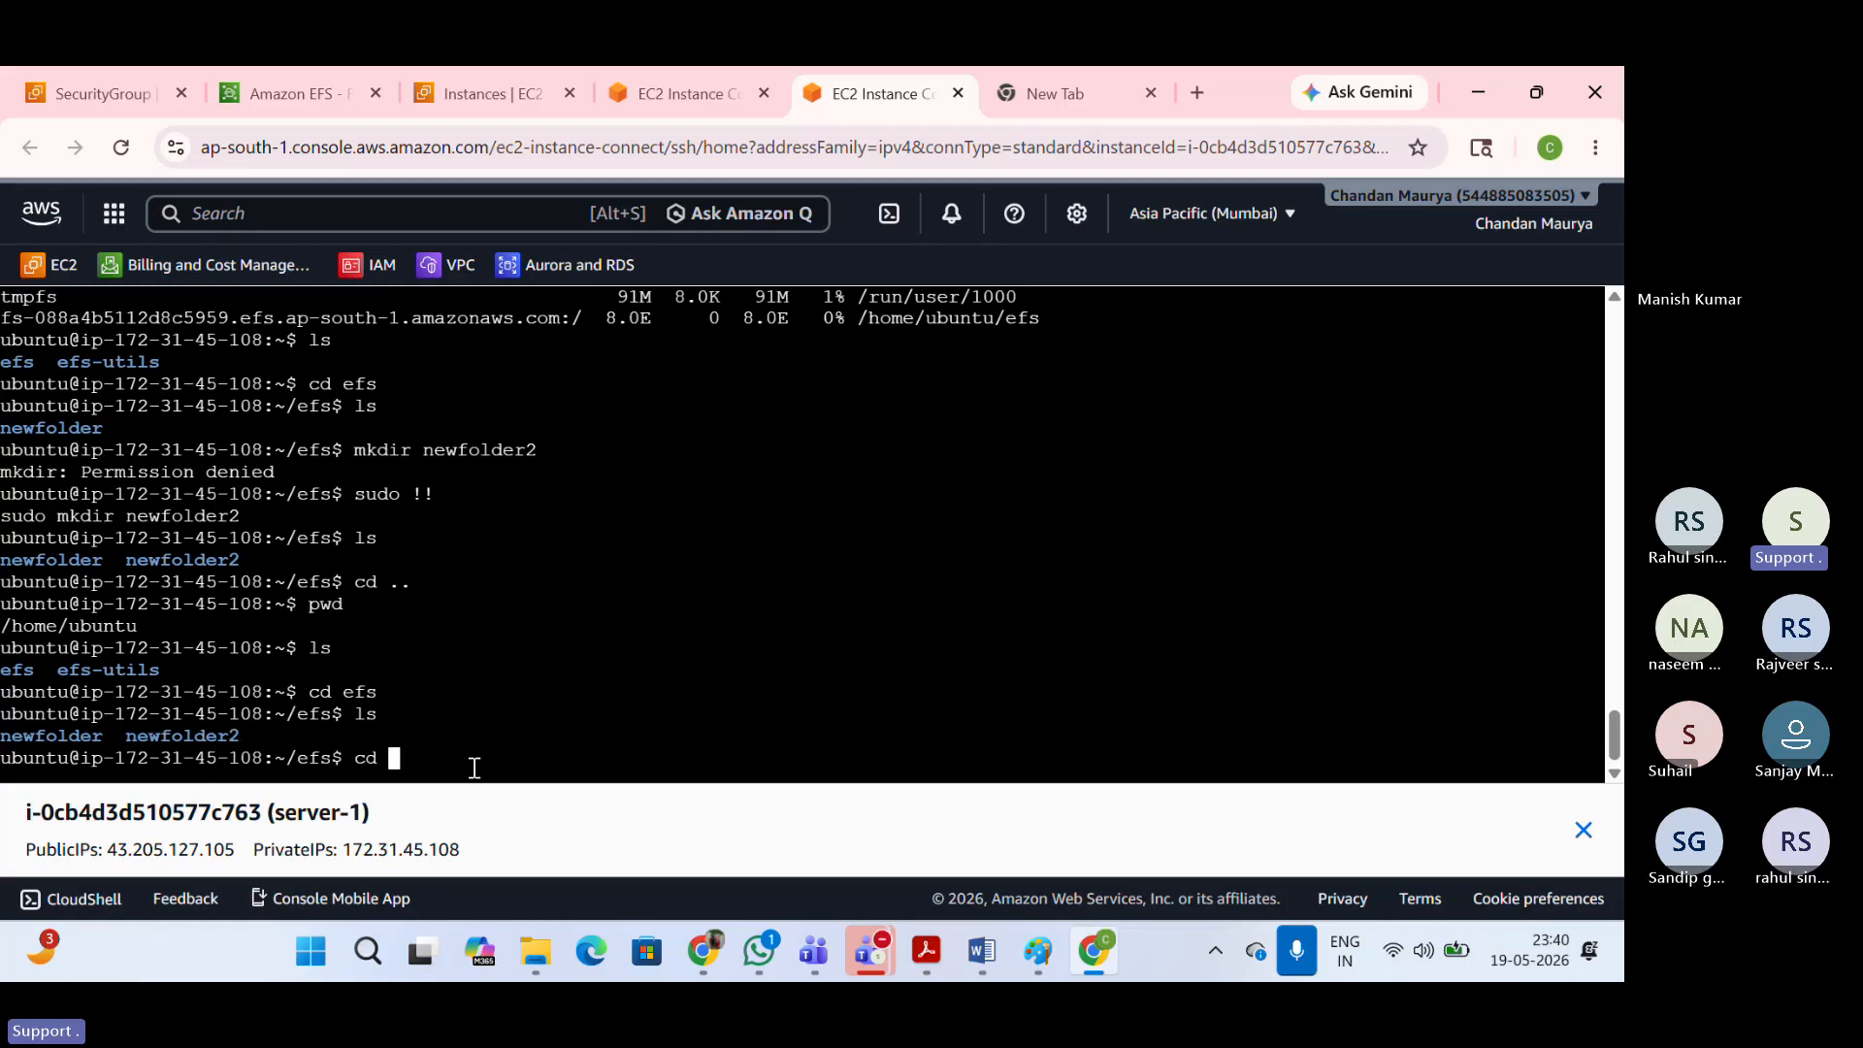
type("n")
key("Tab")
type("2")
key("Return")
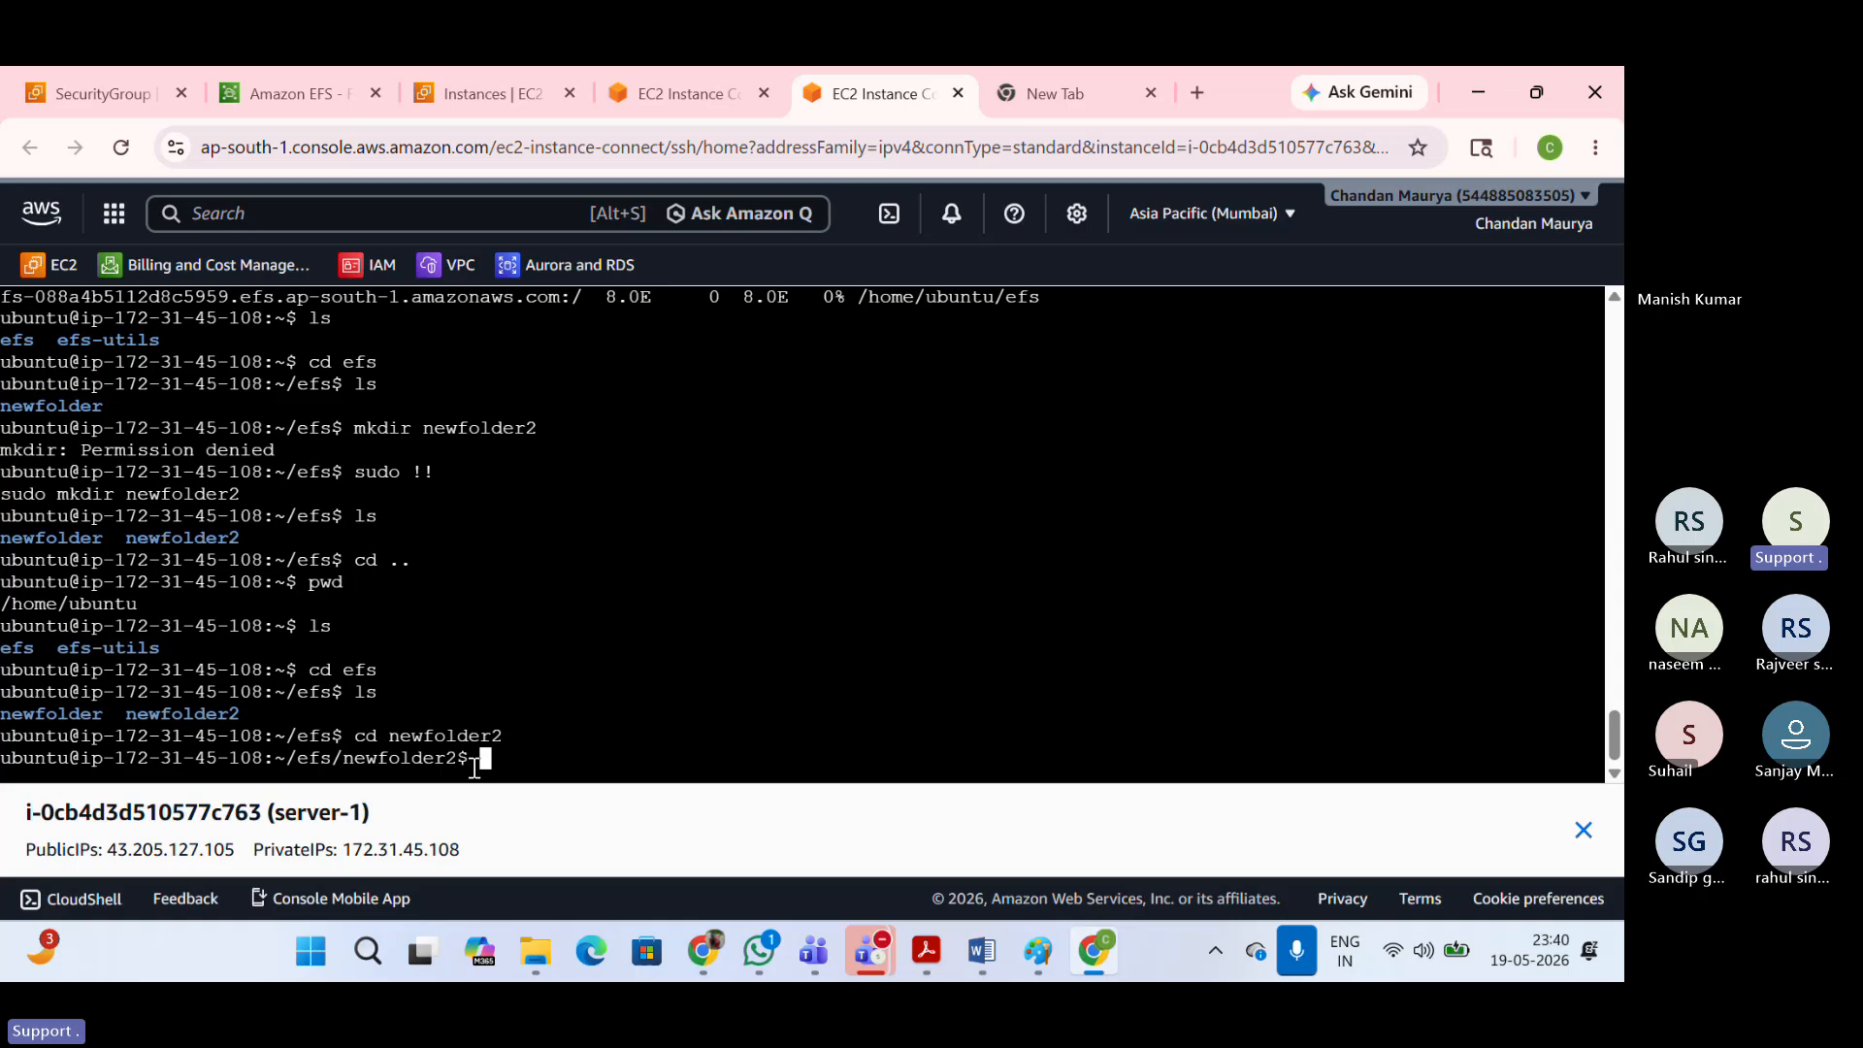
Step: List newfolder2 and cat newfile.txt, showing 'this is a demo class'
type("ls")
key("Return")
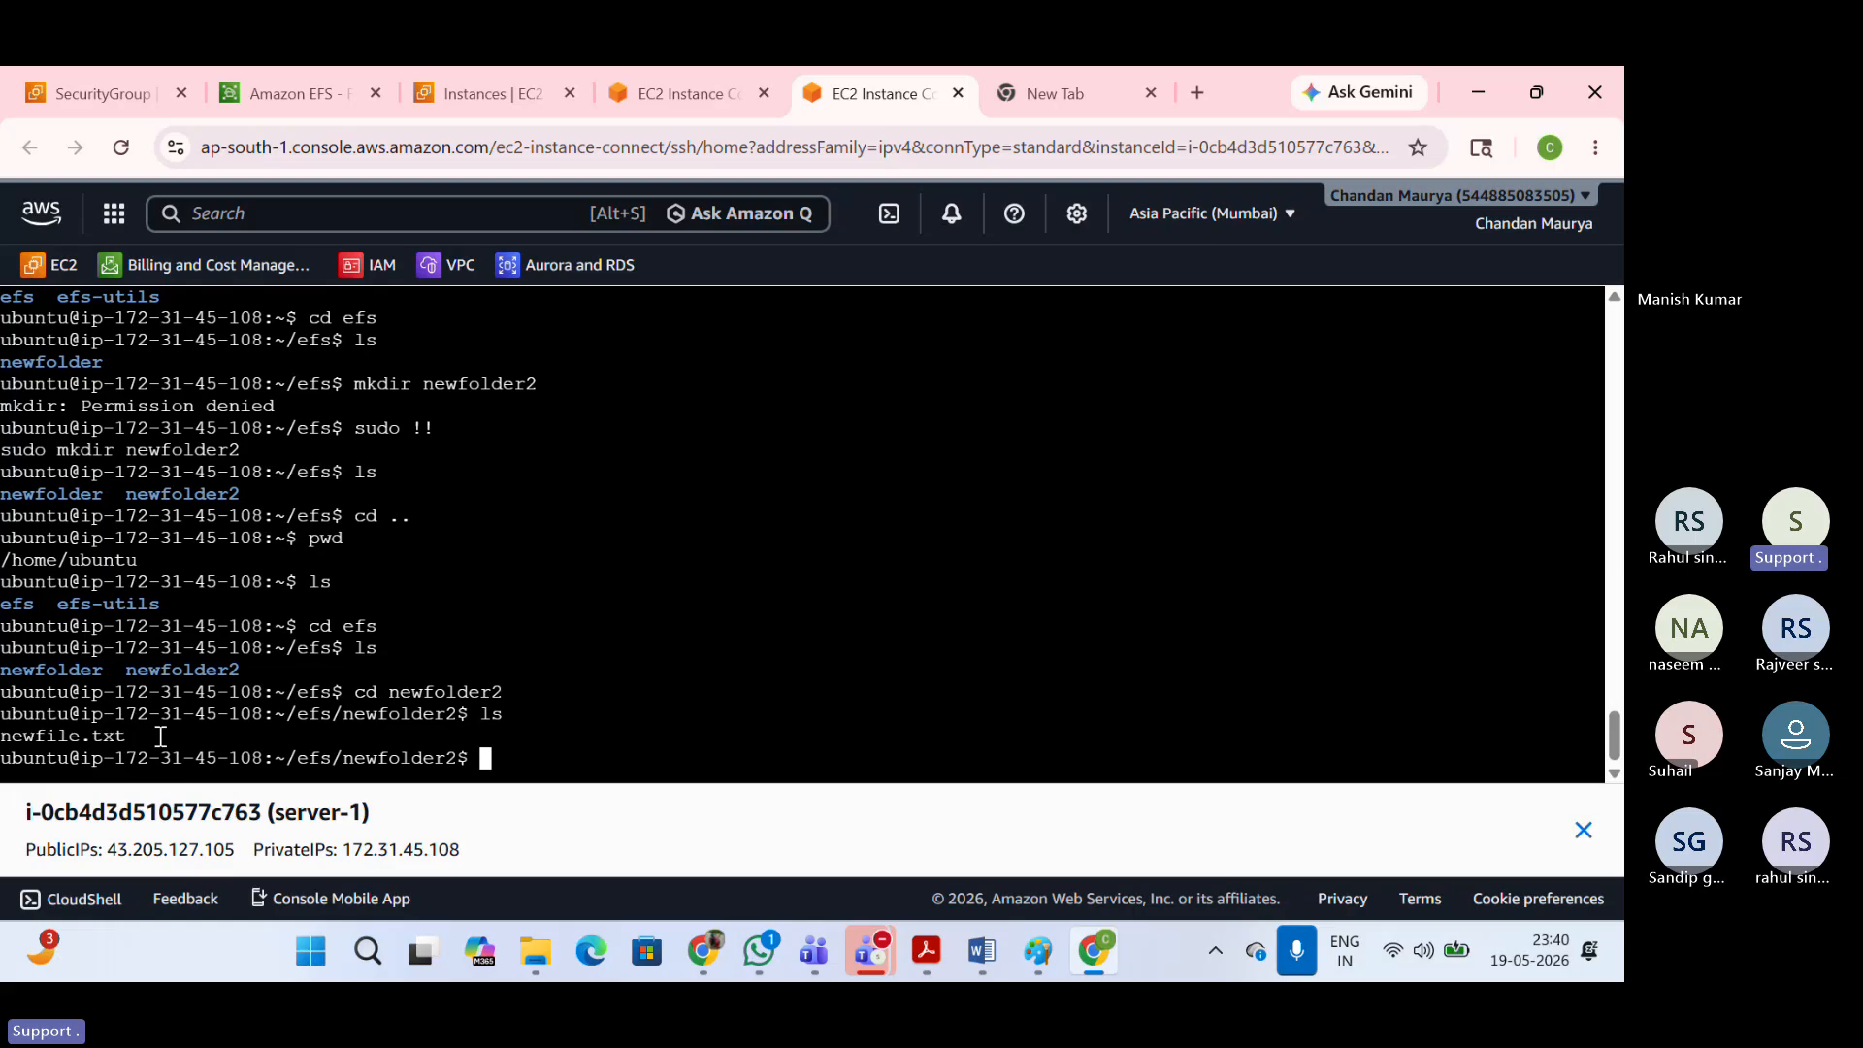
type("cat")
type("ne")
key("Tab")
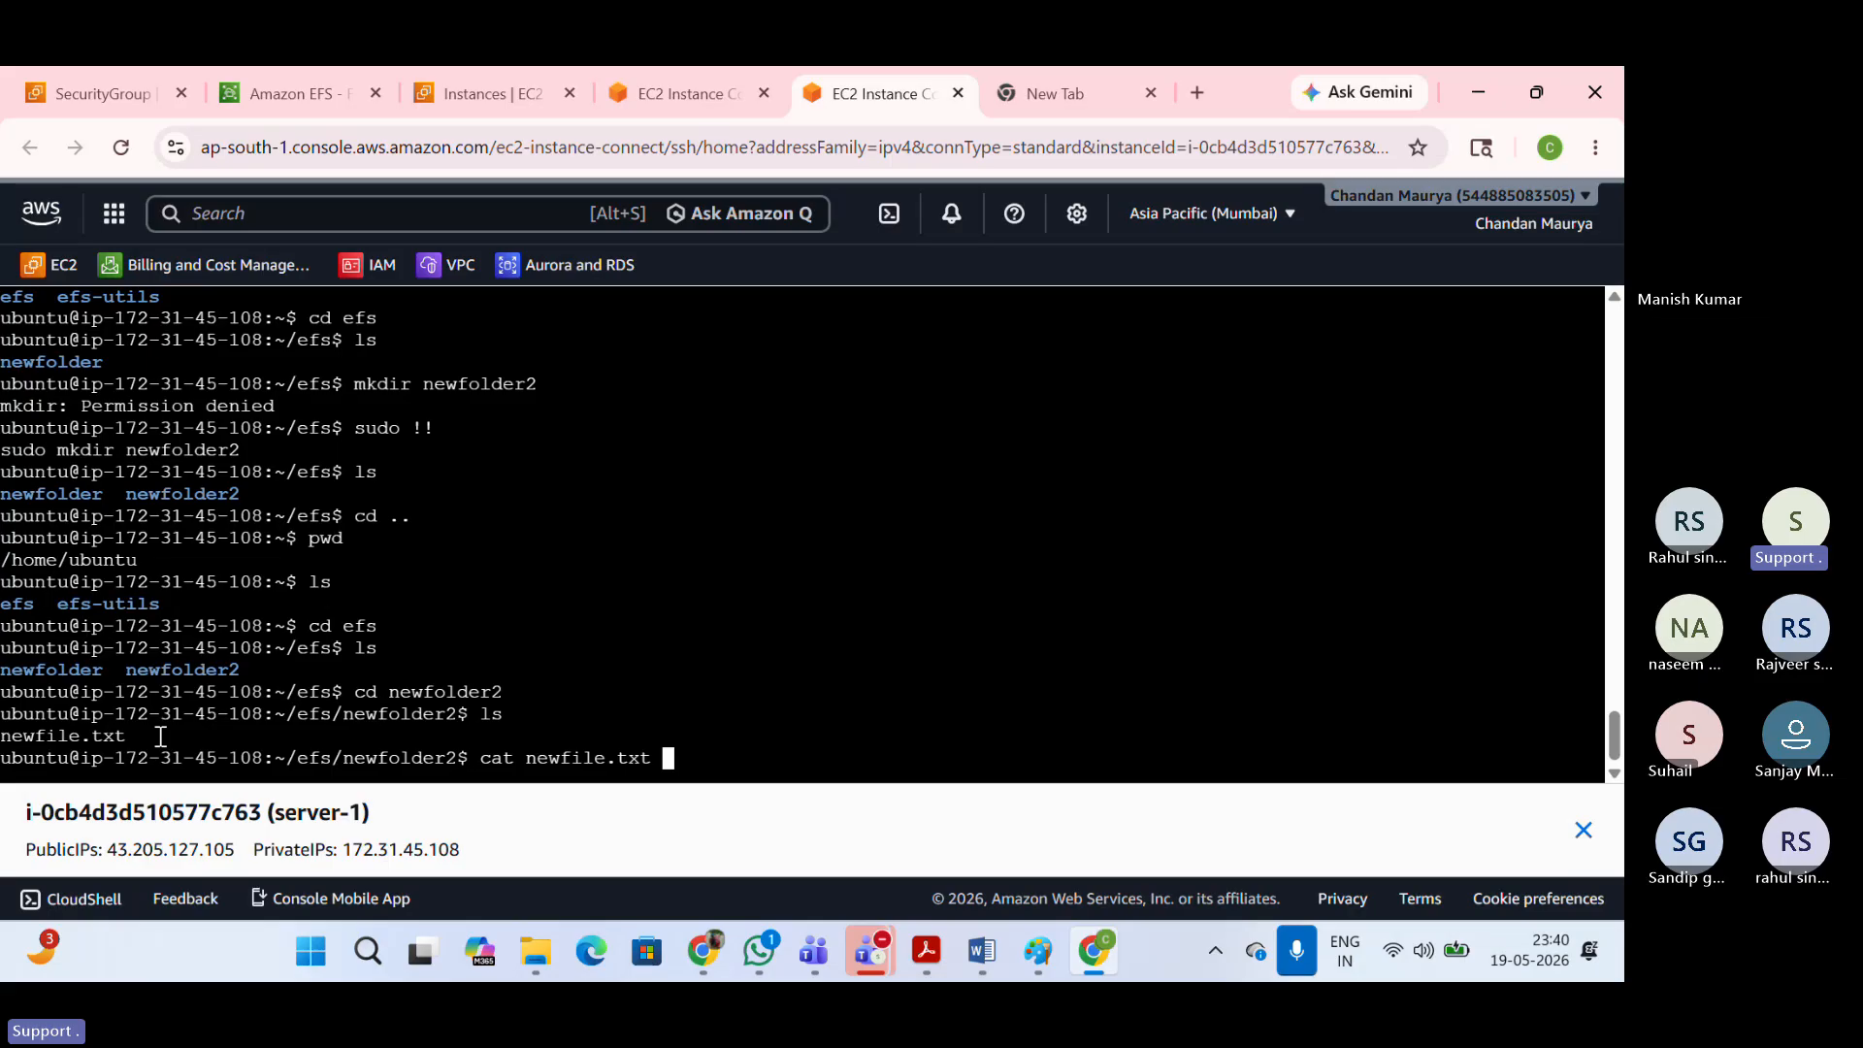
key("Return")
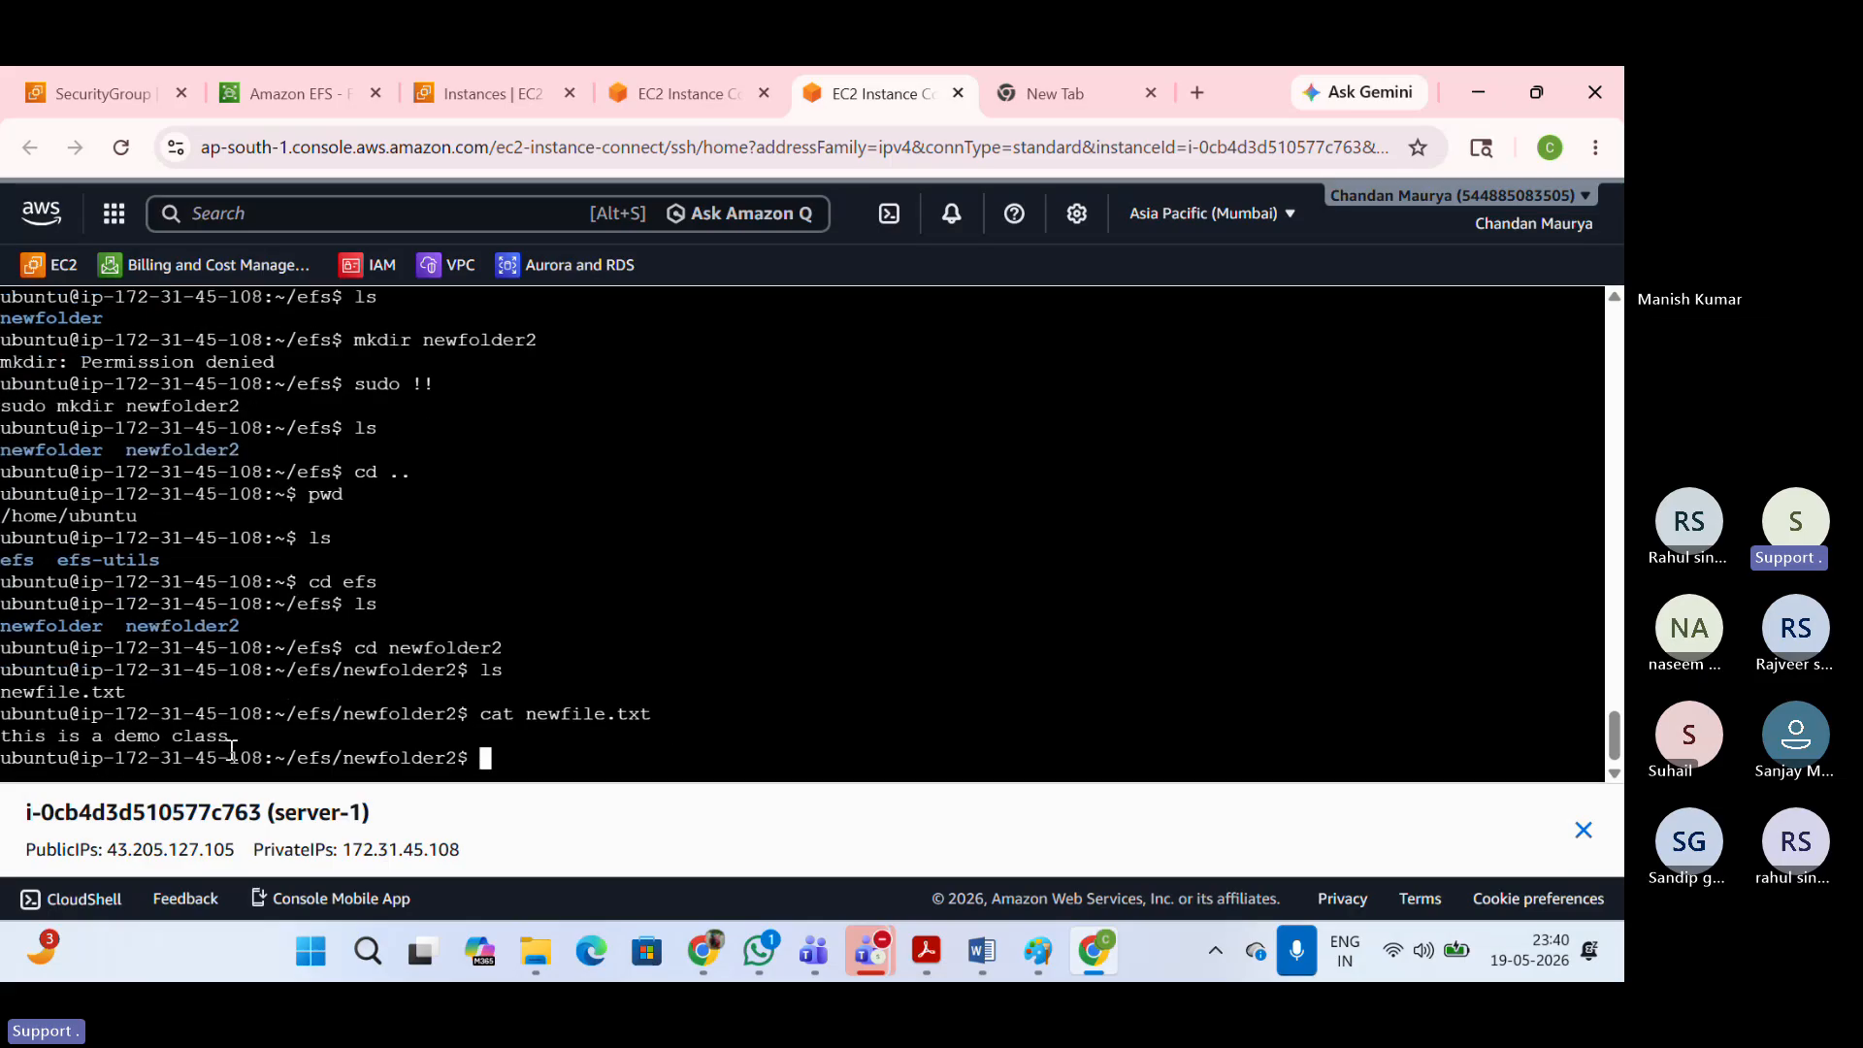
left_click_drag(243, 743, 5, 744)
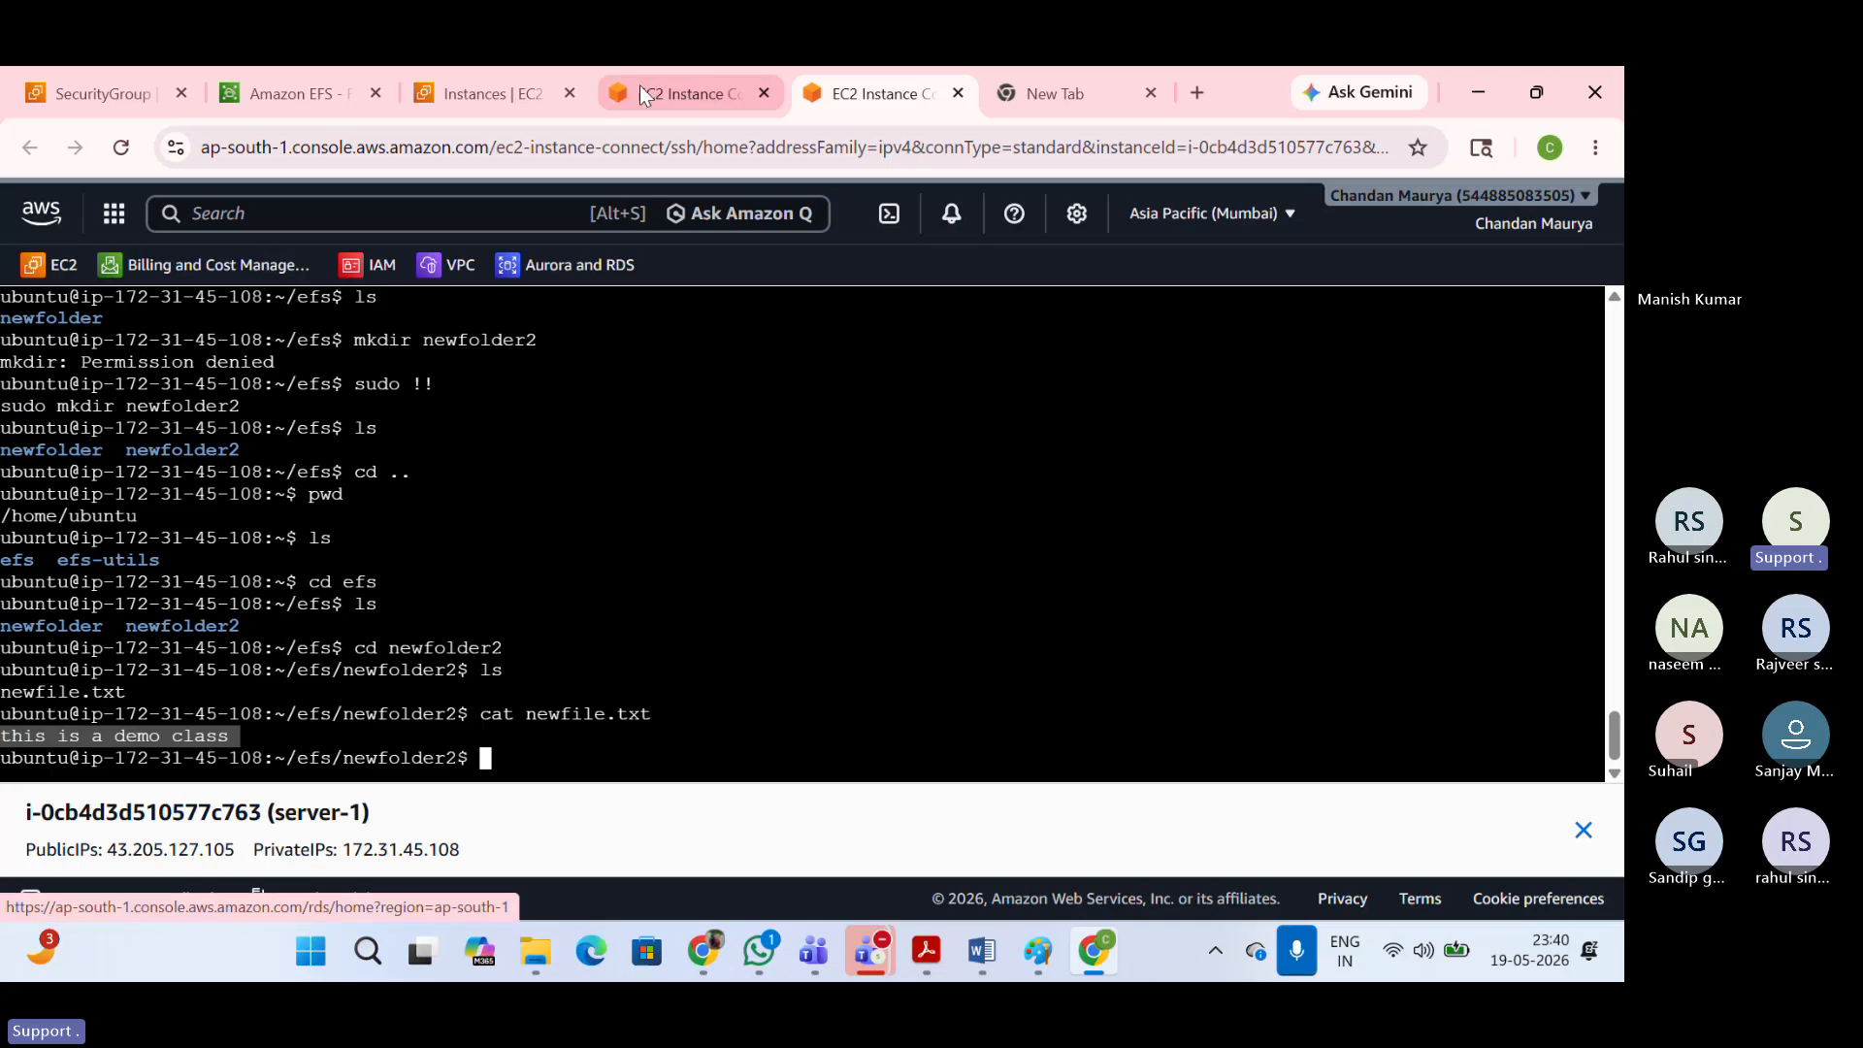
Step: Compare the newfile.txt output on the server-2 and server-1 terminals, ending on server-2
left_click(679, 93)
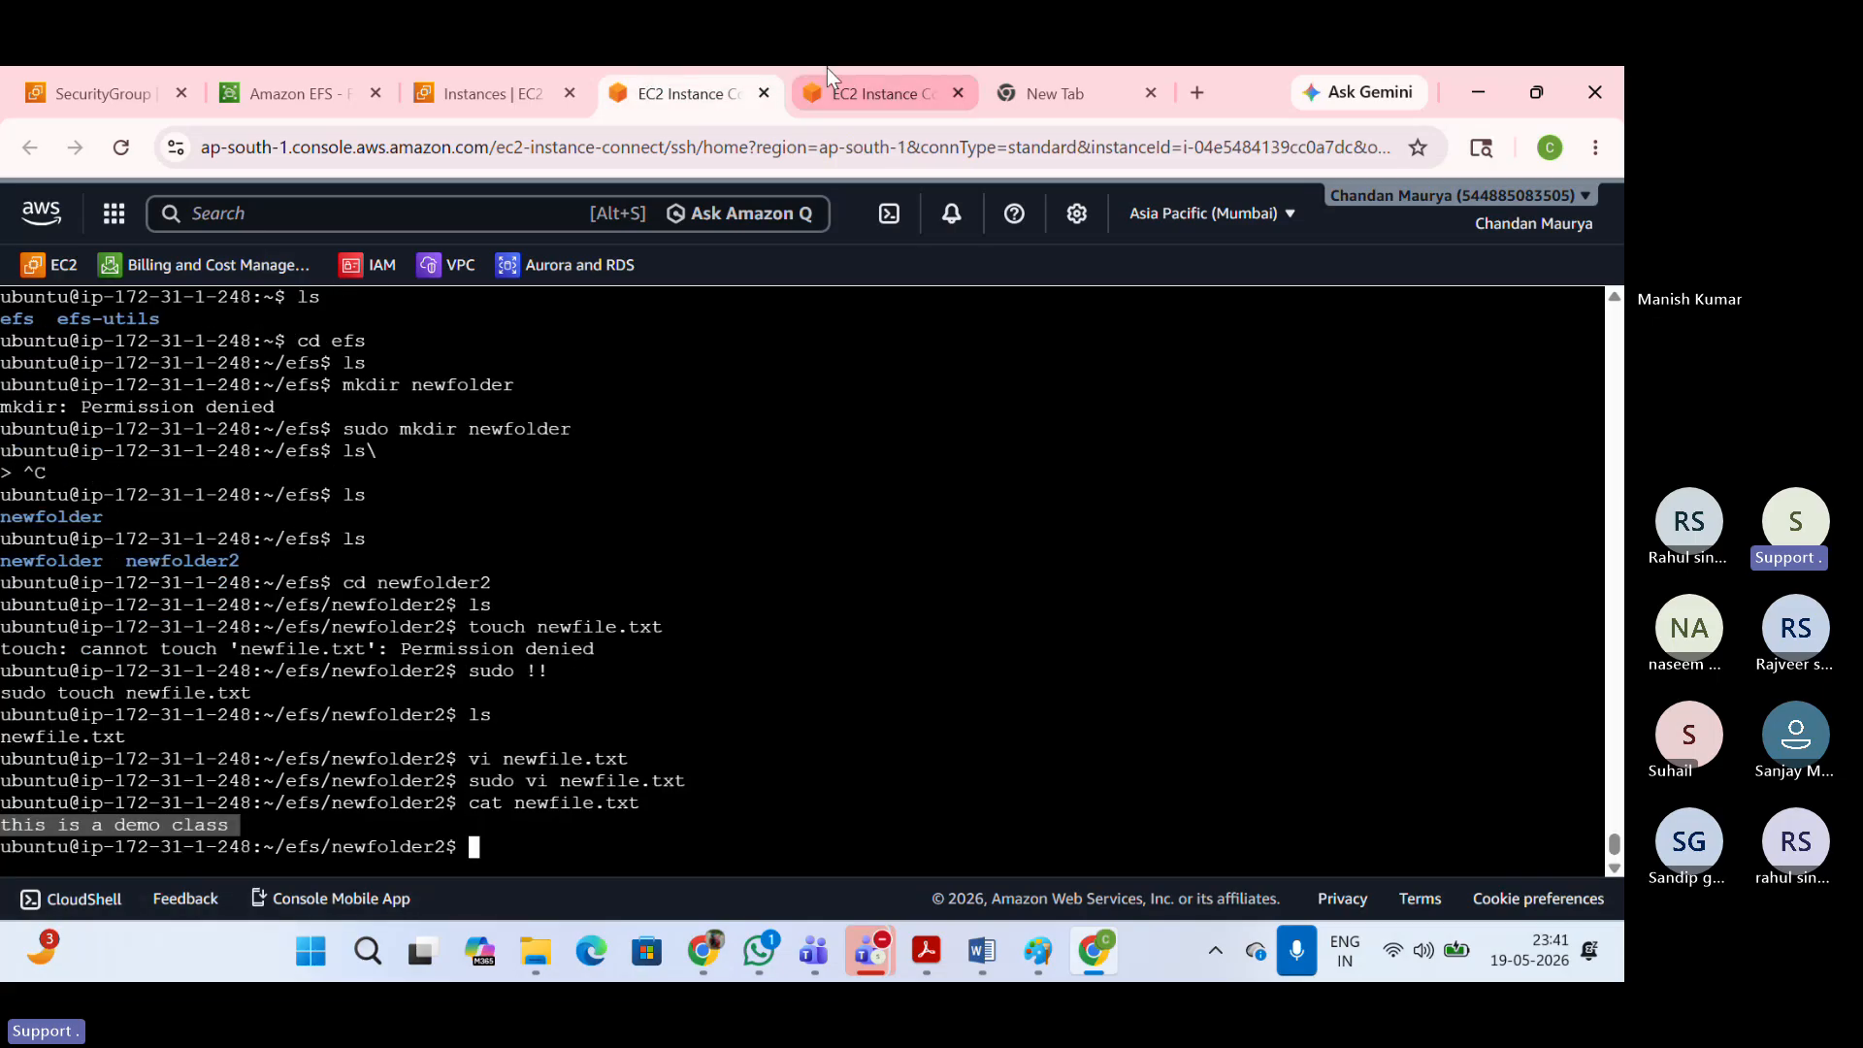
left_click(873, 83)
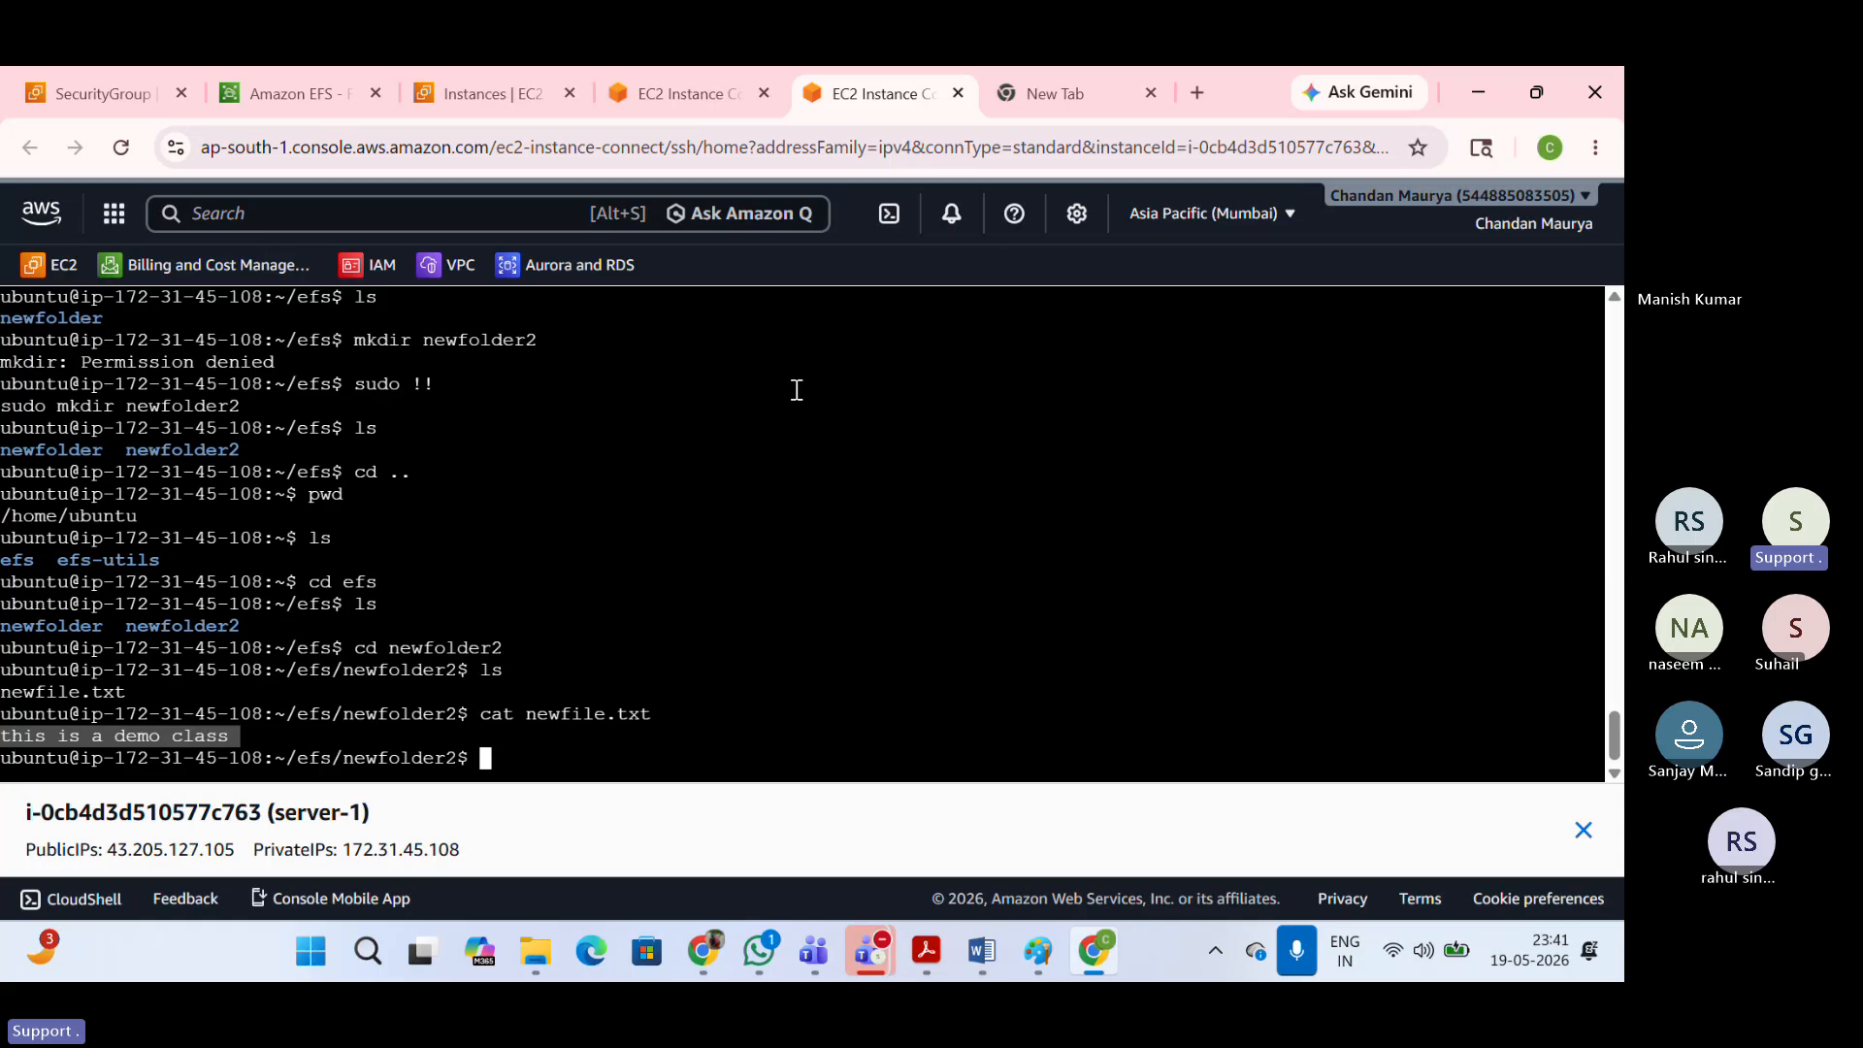
left_click(695, 80)
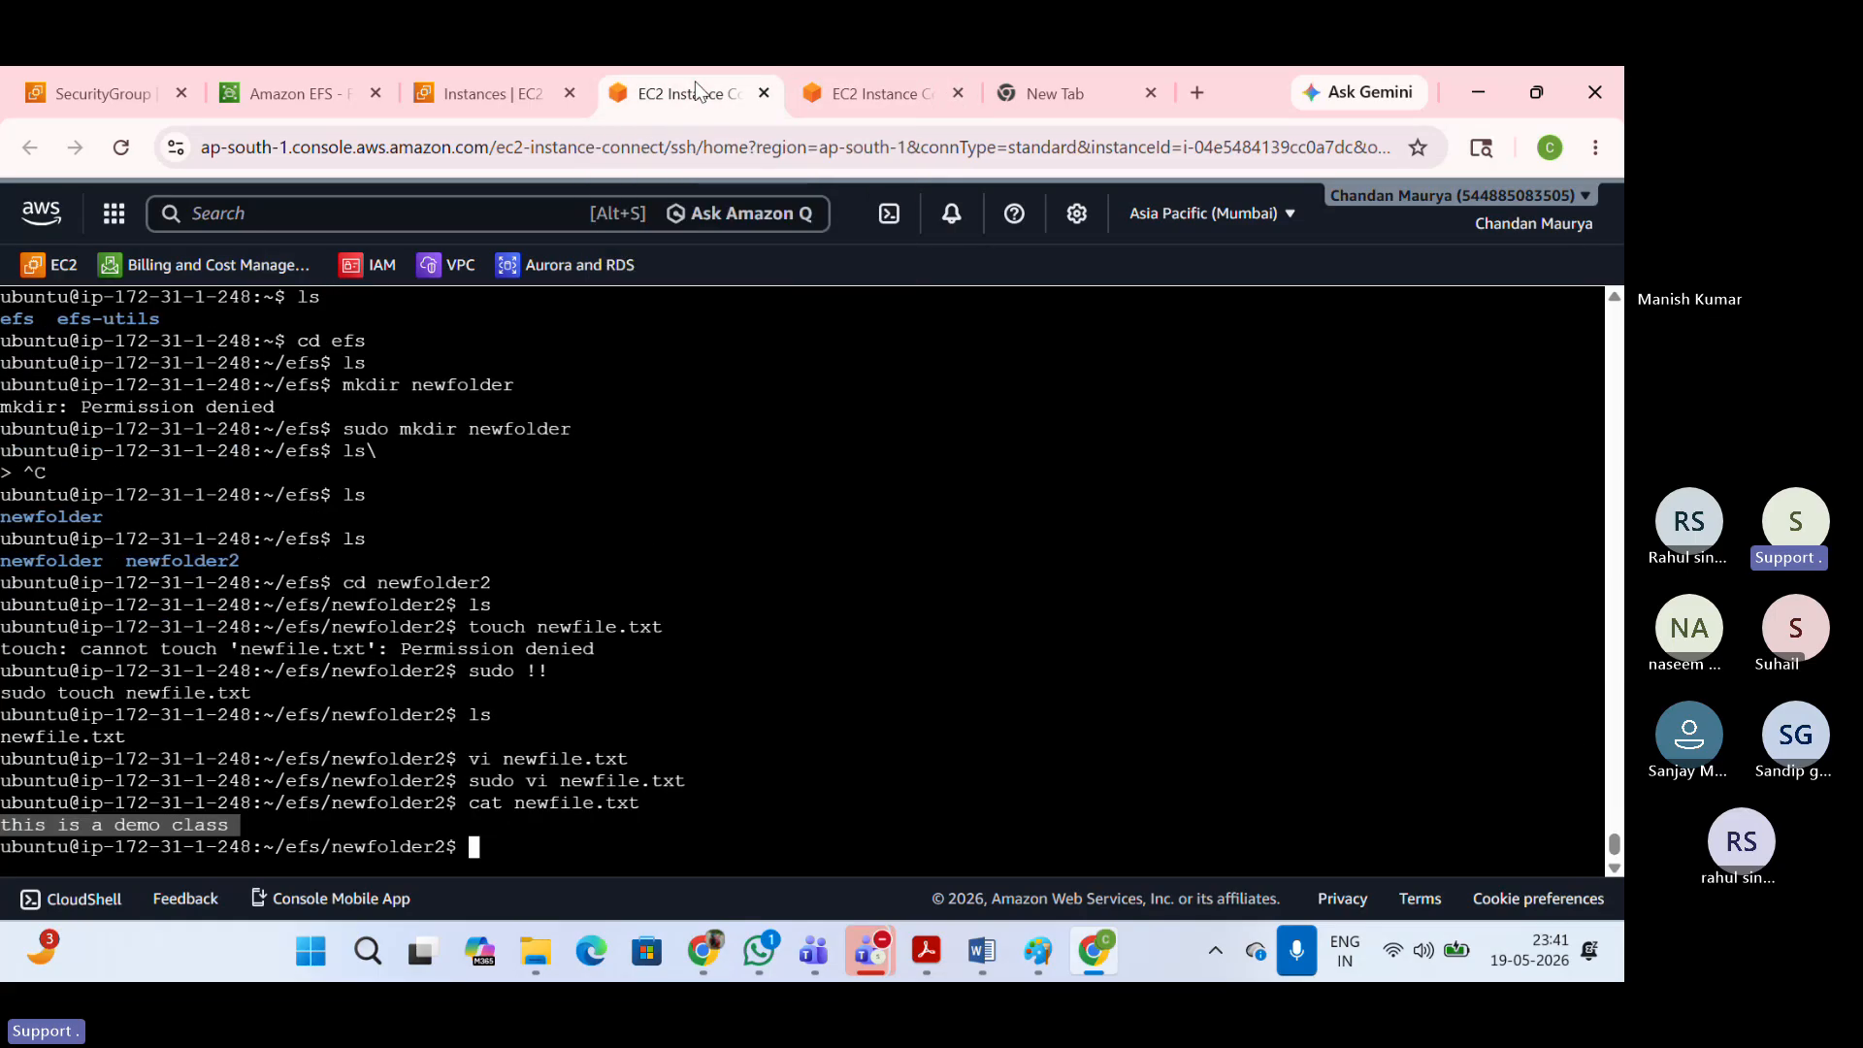
Step: Select server-1 and server-2 in the EC2 Instances list and terminate both
left_click(491, 91)
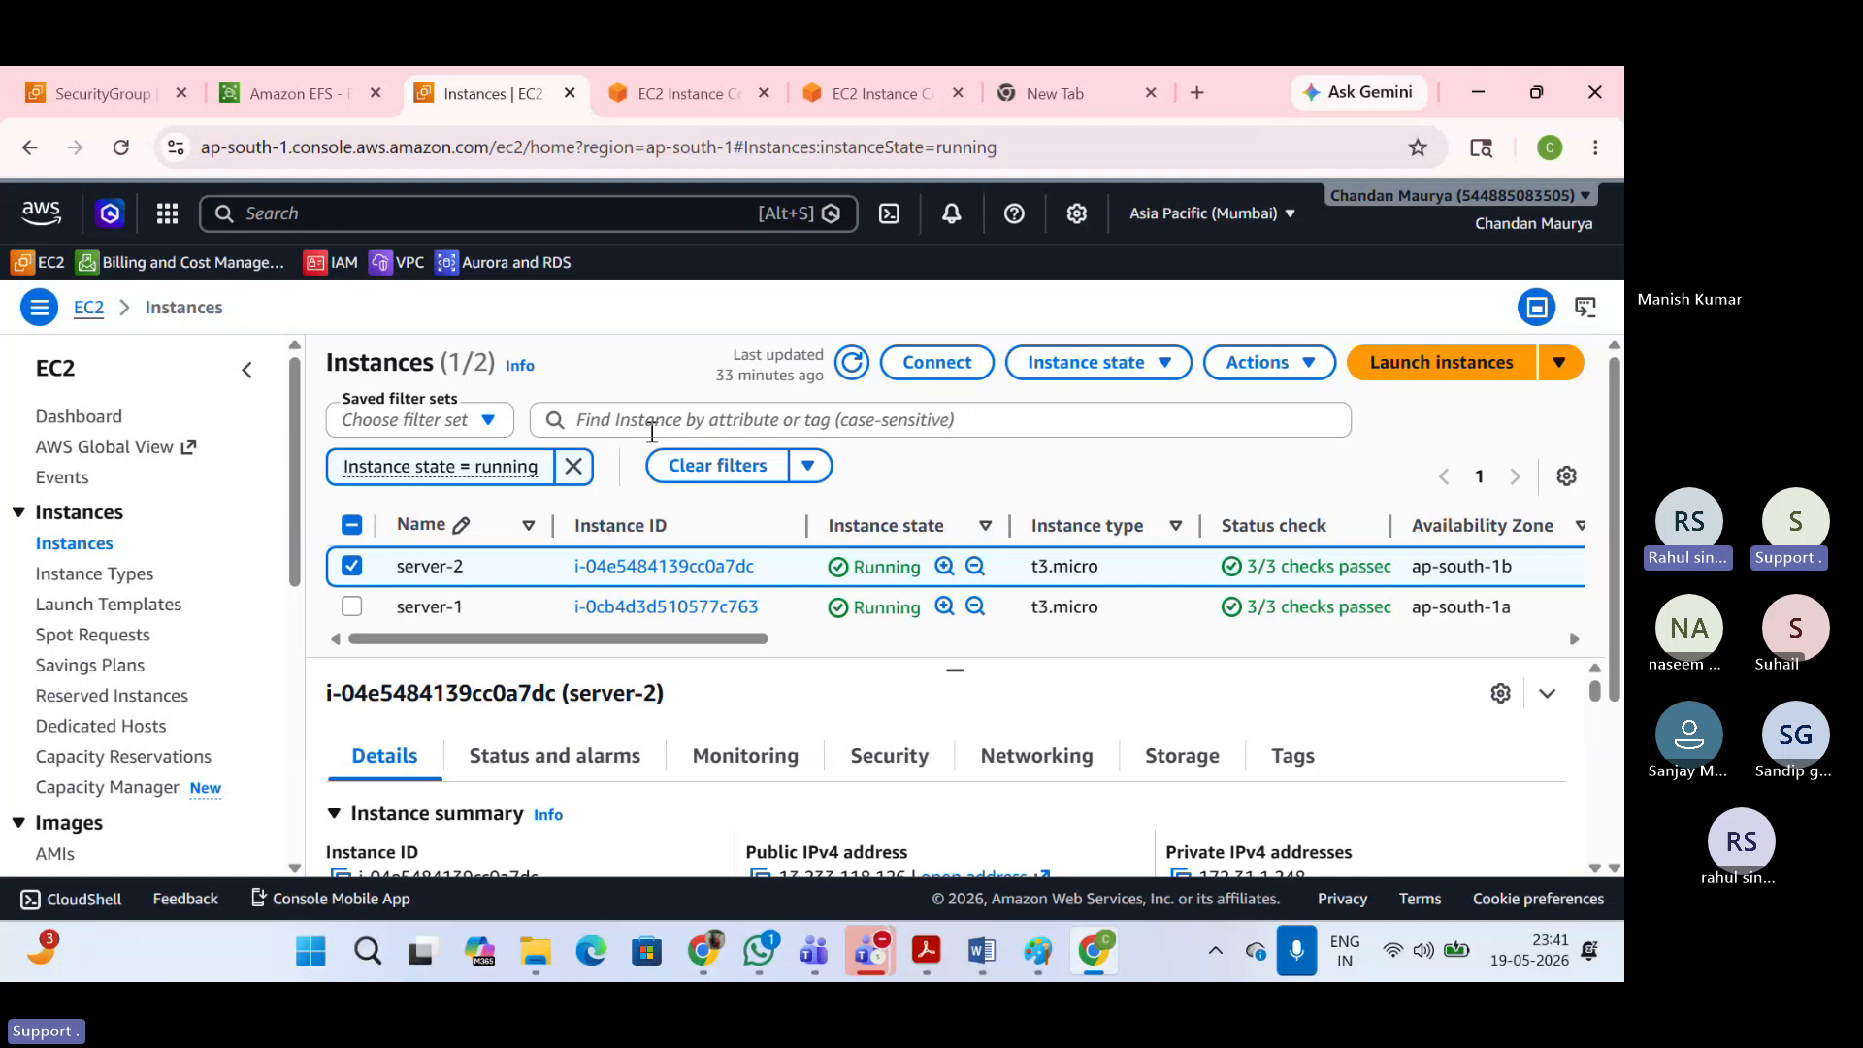
left_click(351, 607)
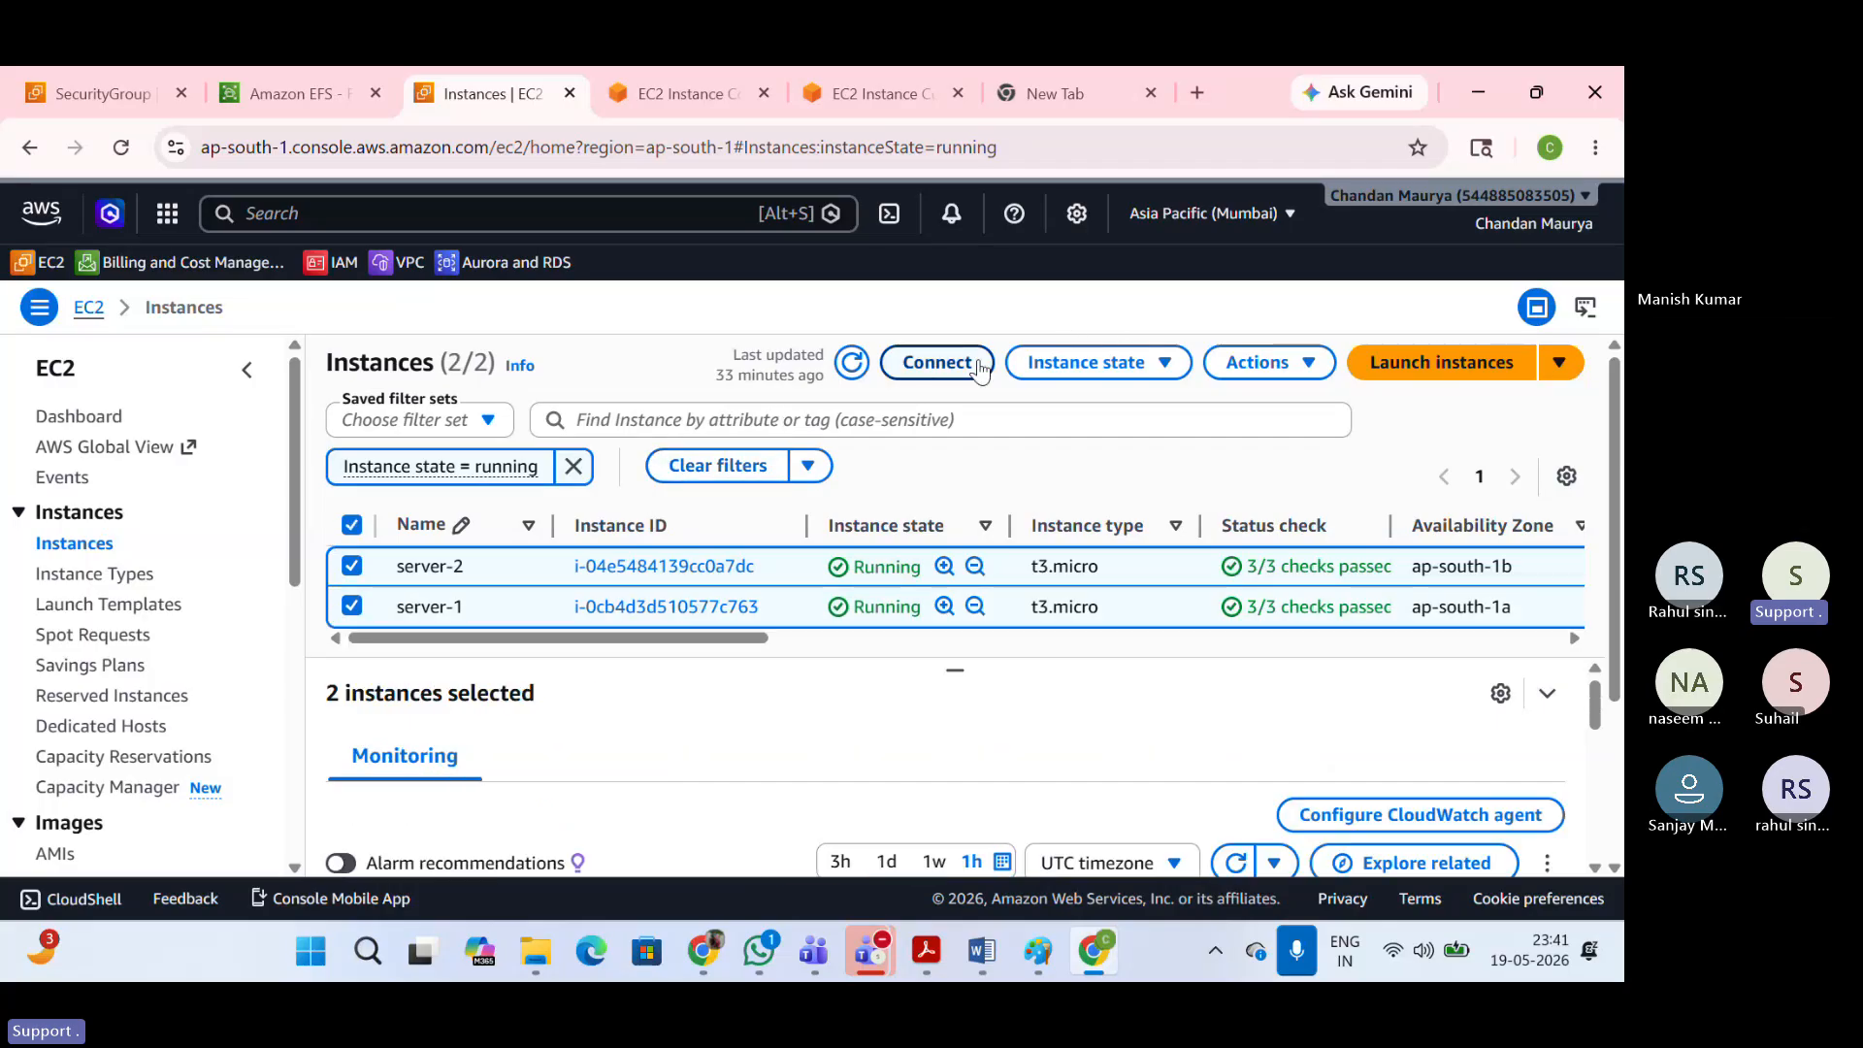
left_click(1055, 366)
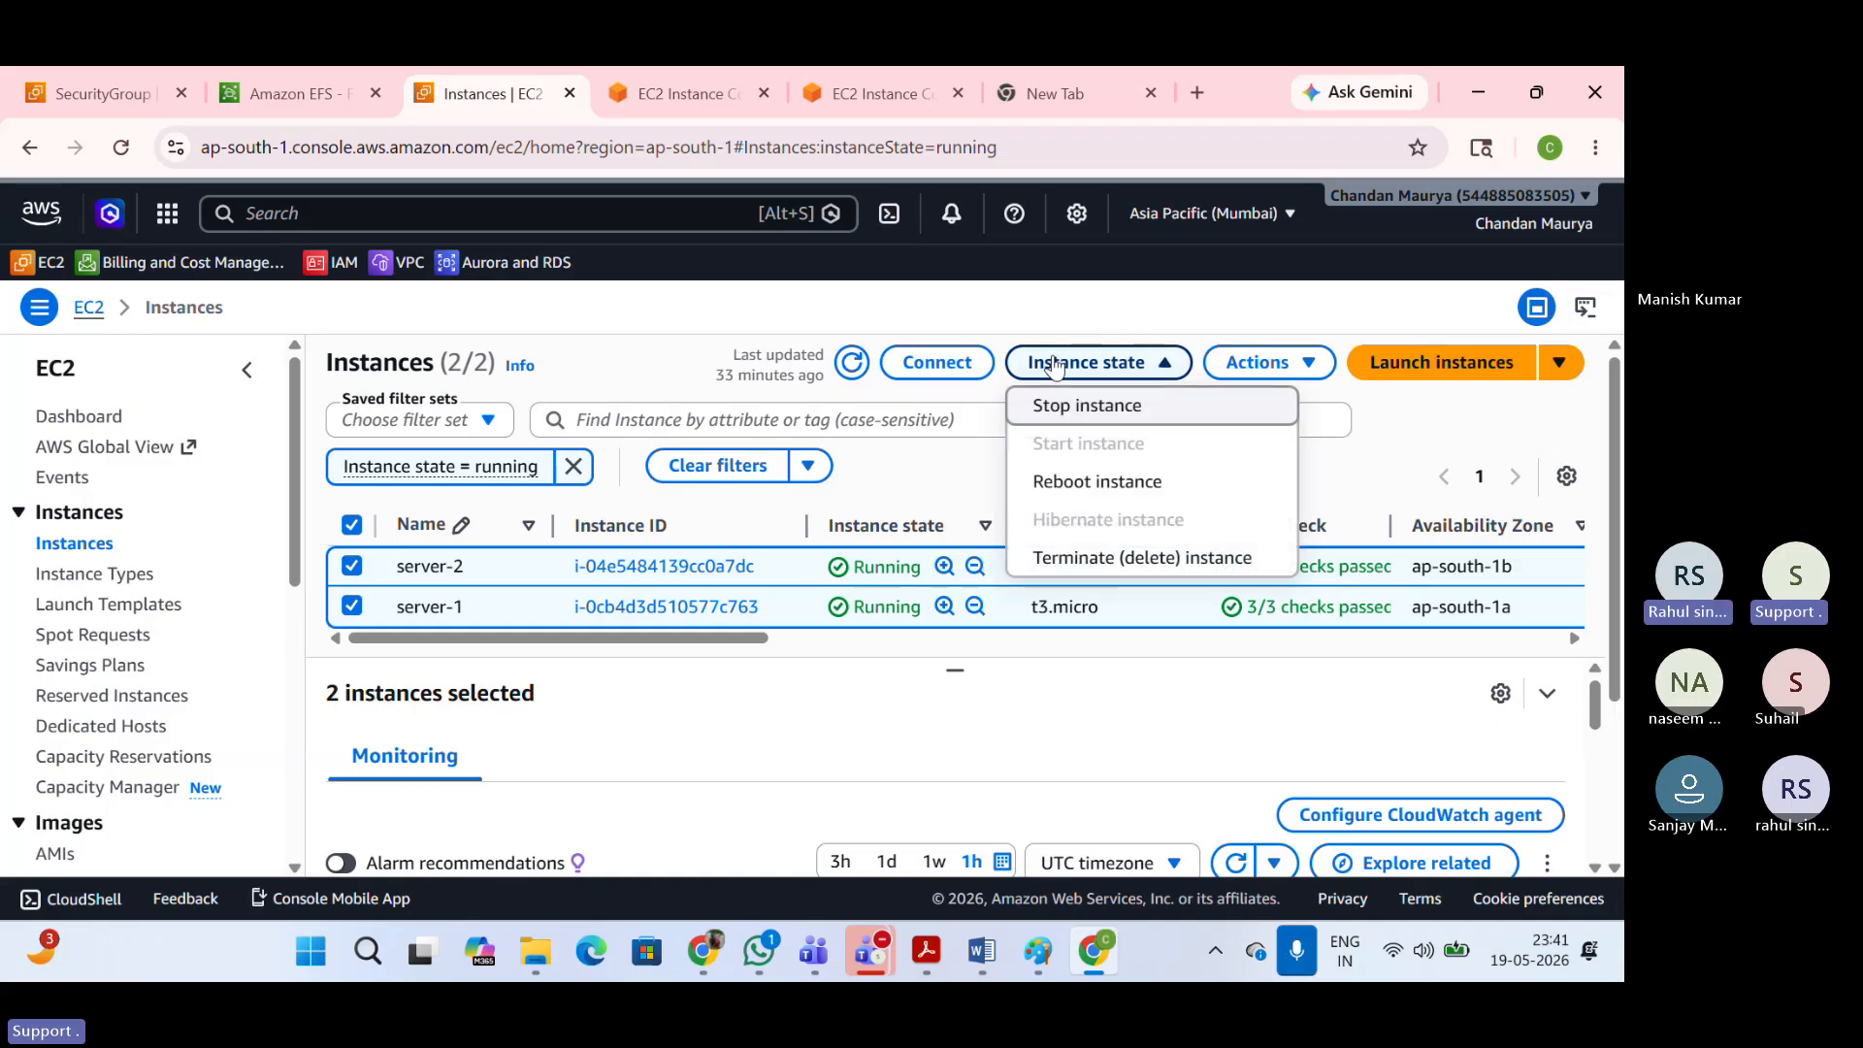
left_click(1104, 570)
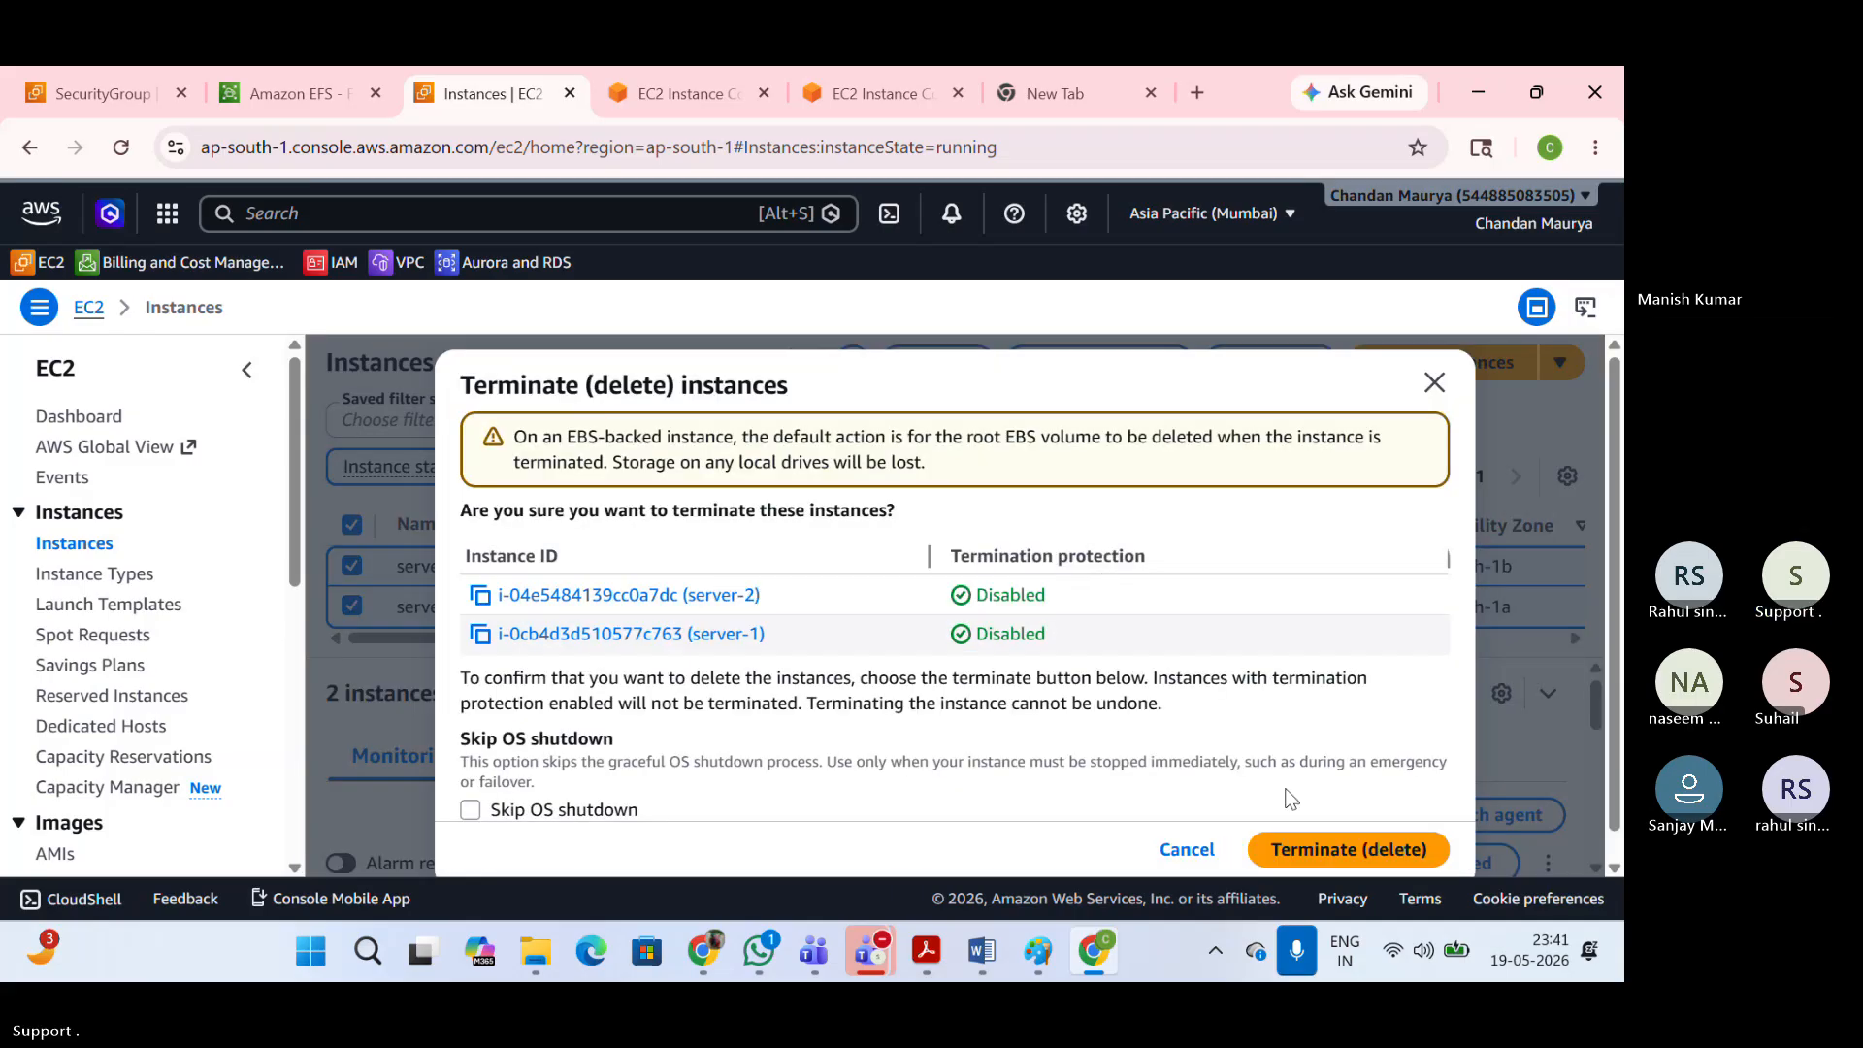
left_click(1344, 850)
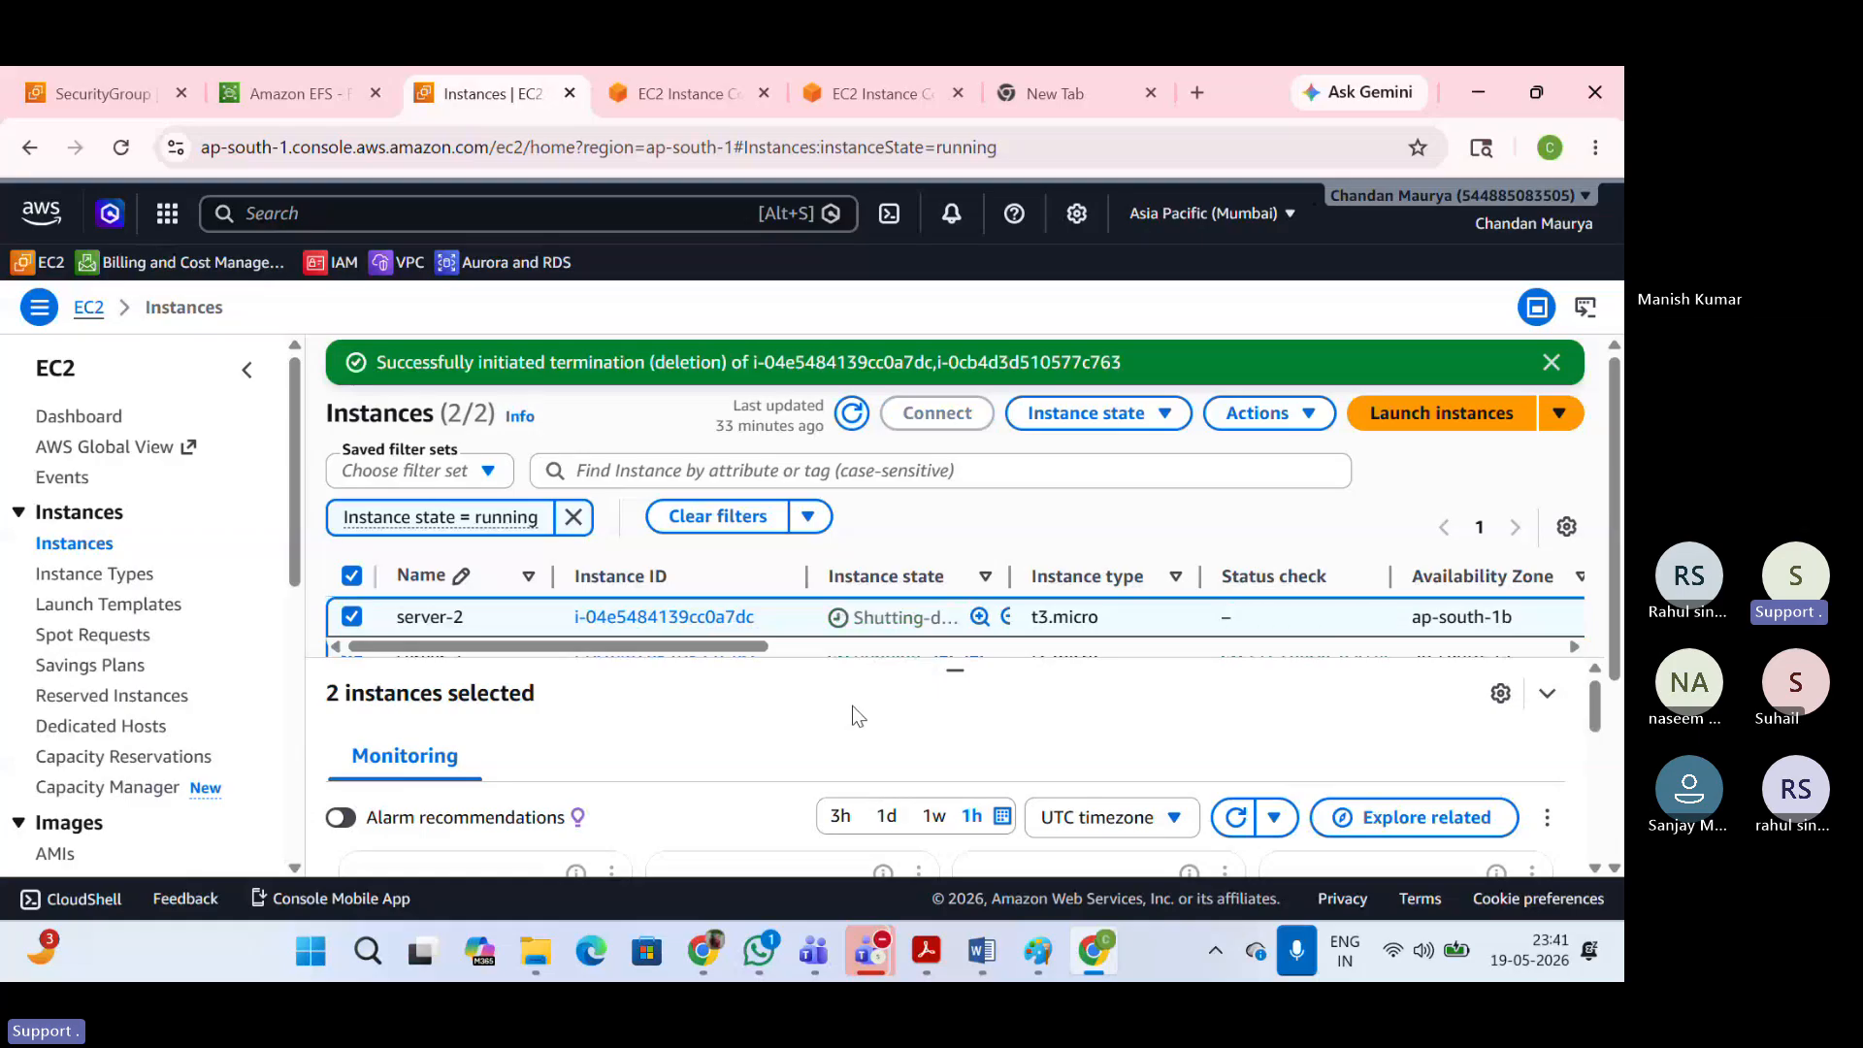
scroll(994, 629, "right", 1)
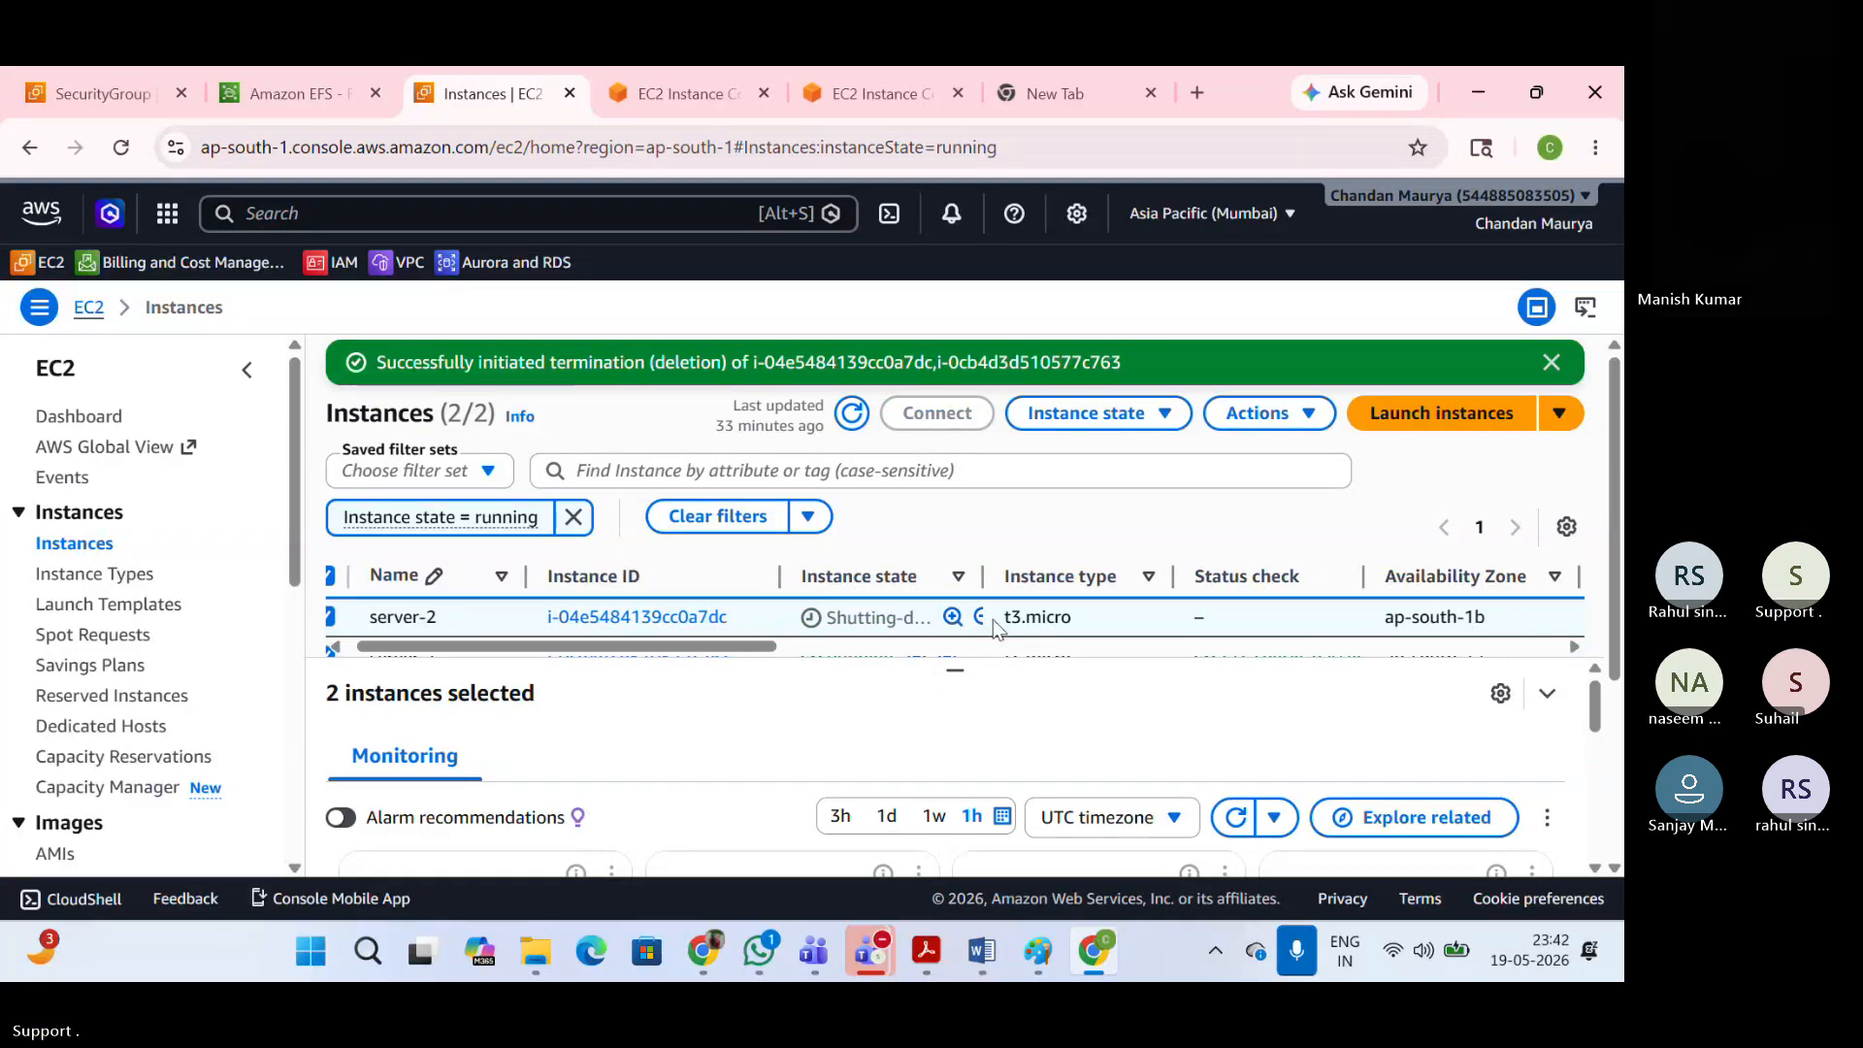
scroll(993, 619, "right", 1)
scroll(992, 619, "down", 2)
scroll(993, 619, "up", 2)
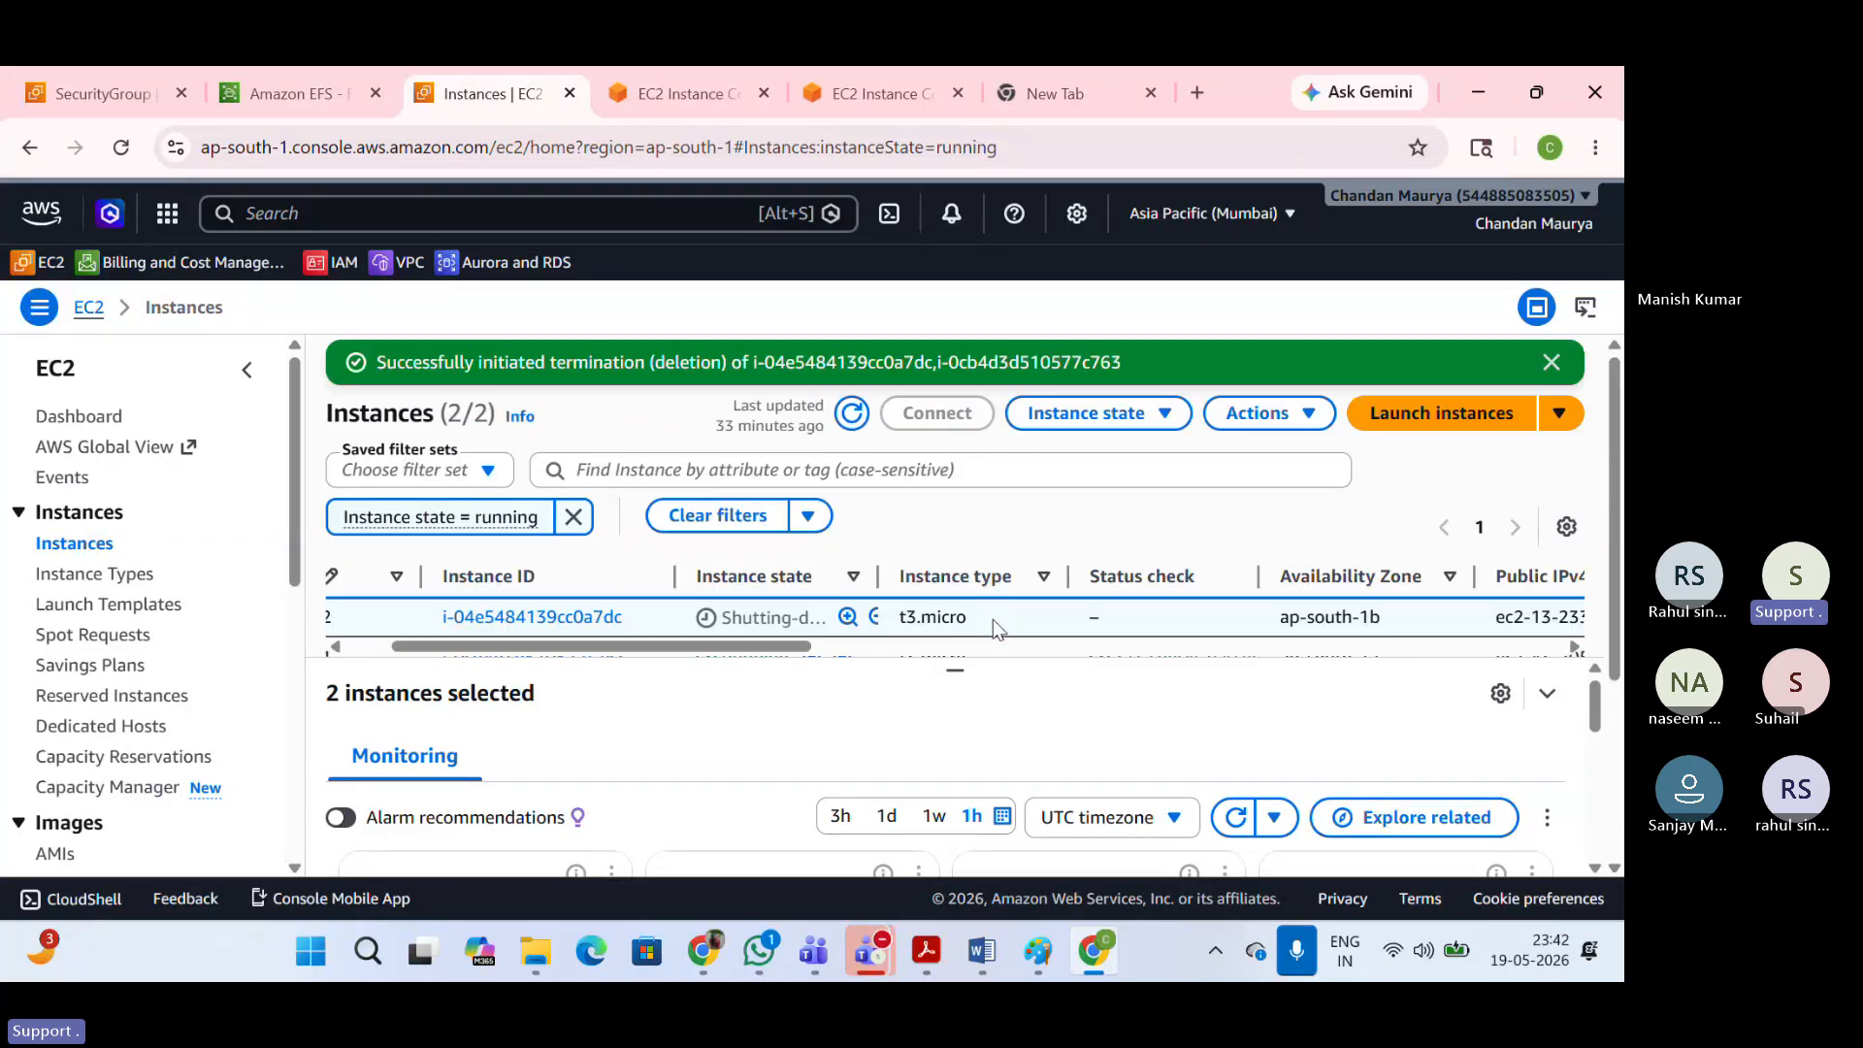
Step: Delete the EFS-file-storage file system, confirming with its file system ID
left_click(277, 93)
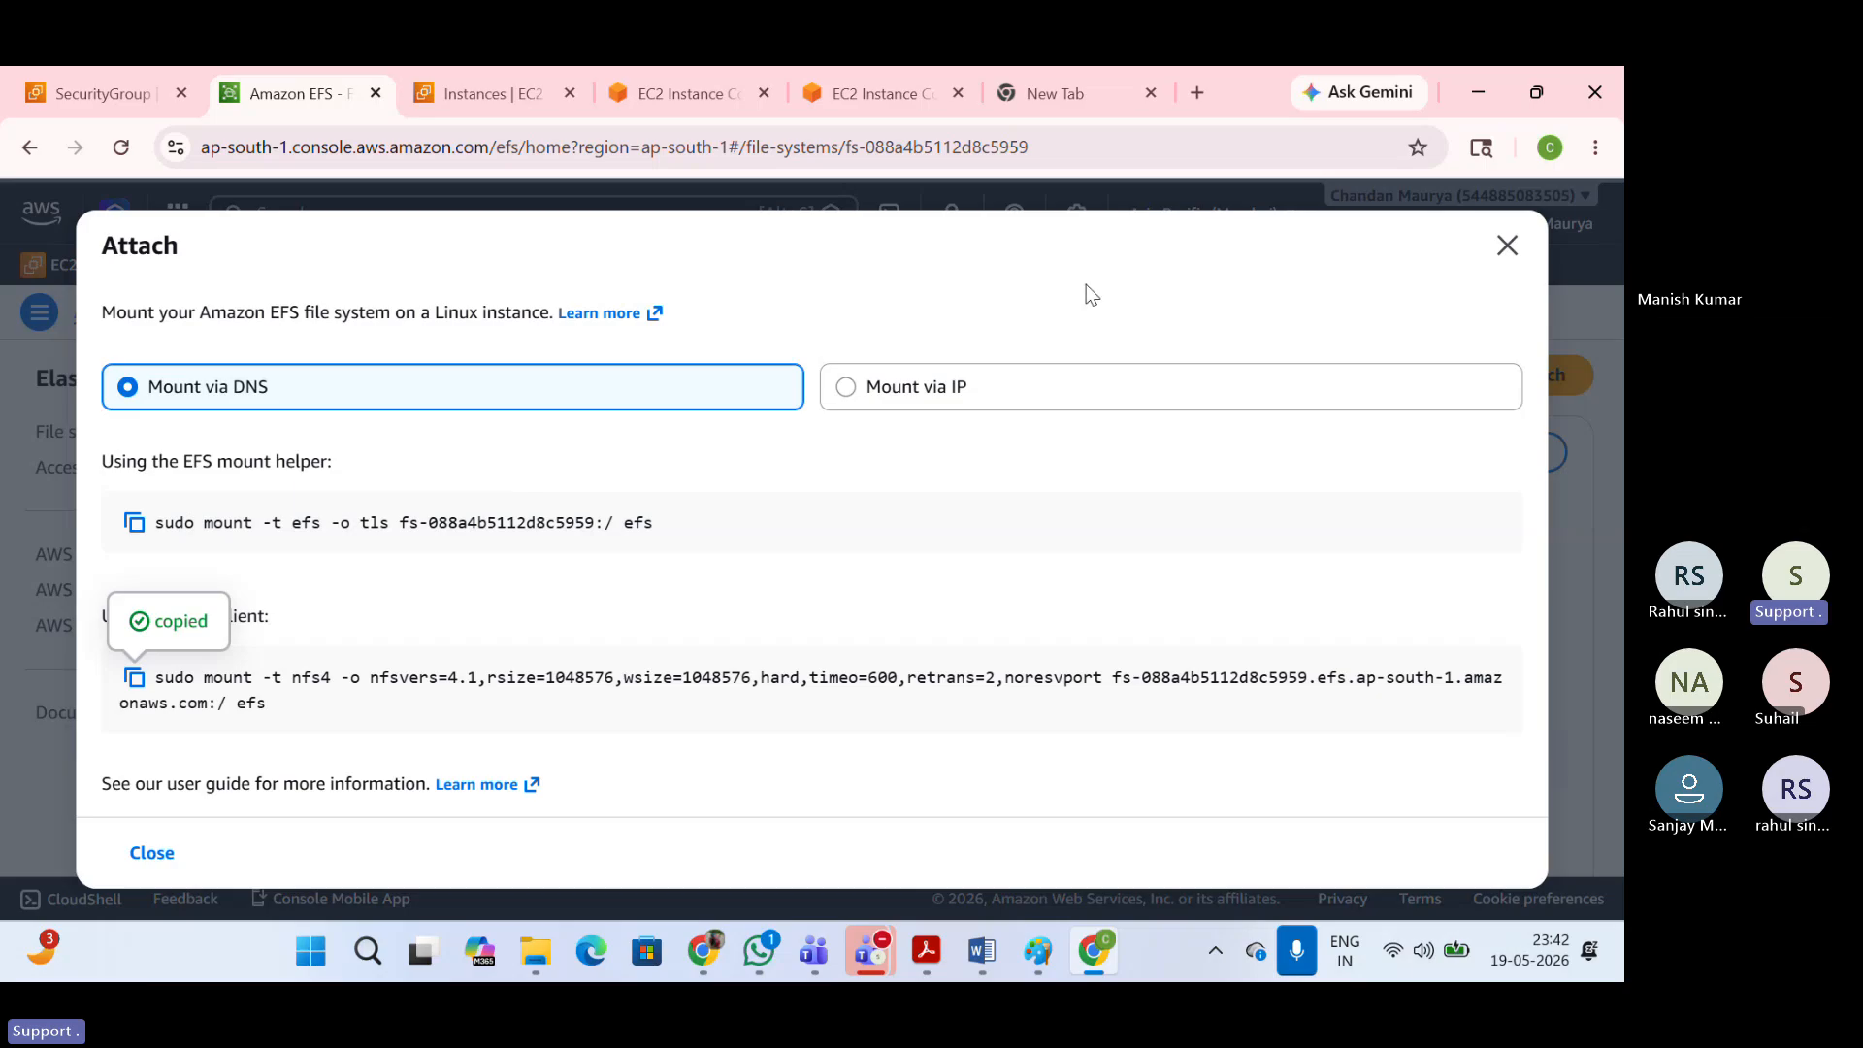
left_click(1507, 245)
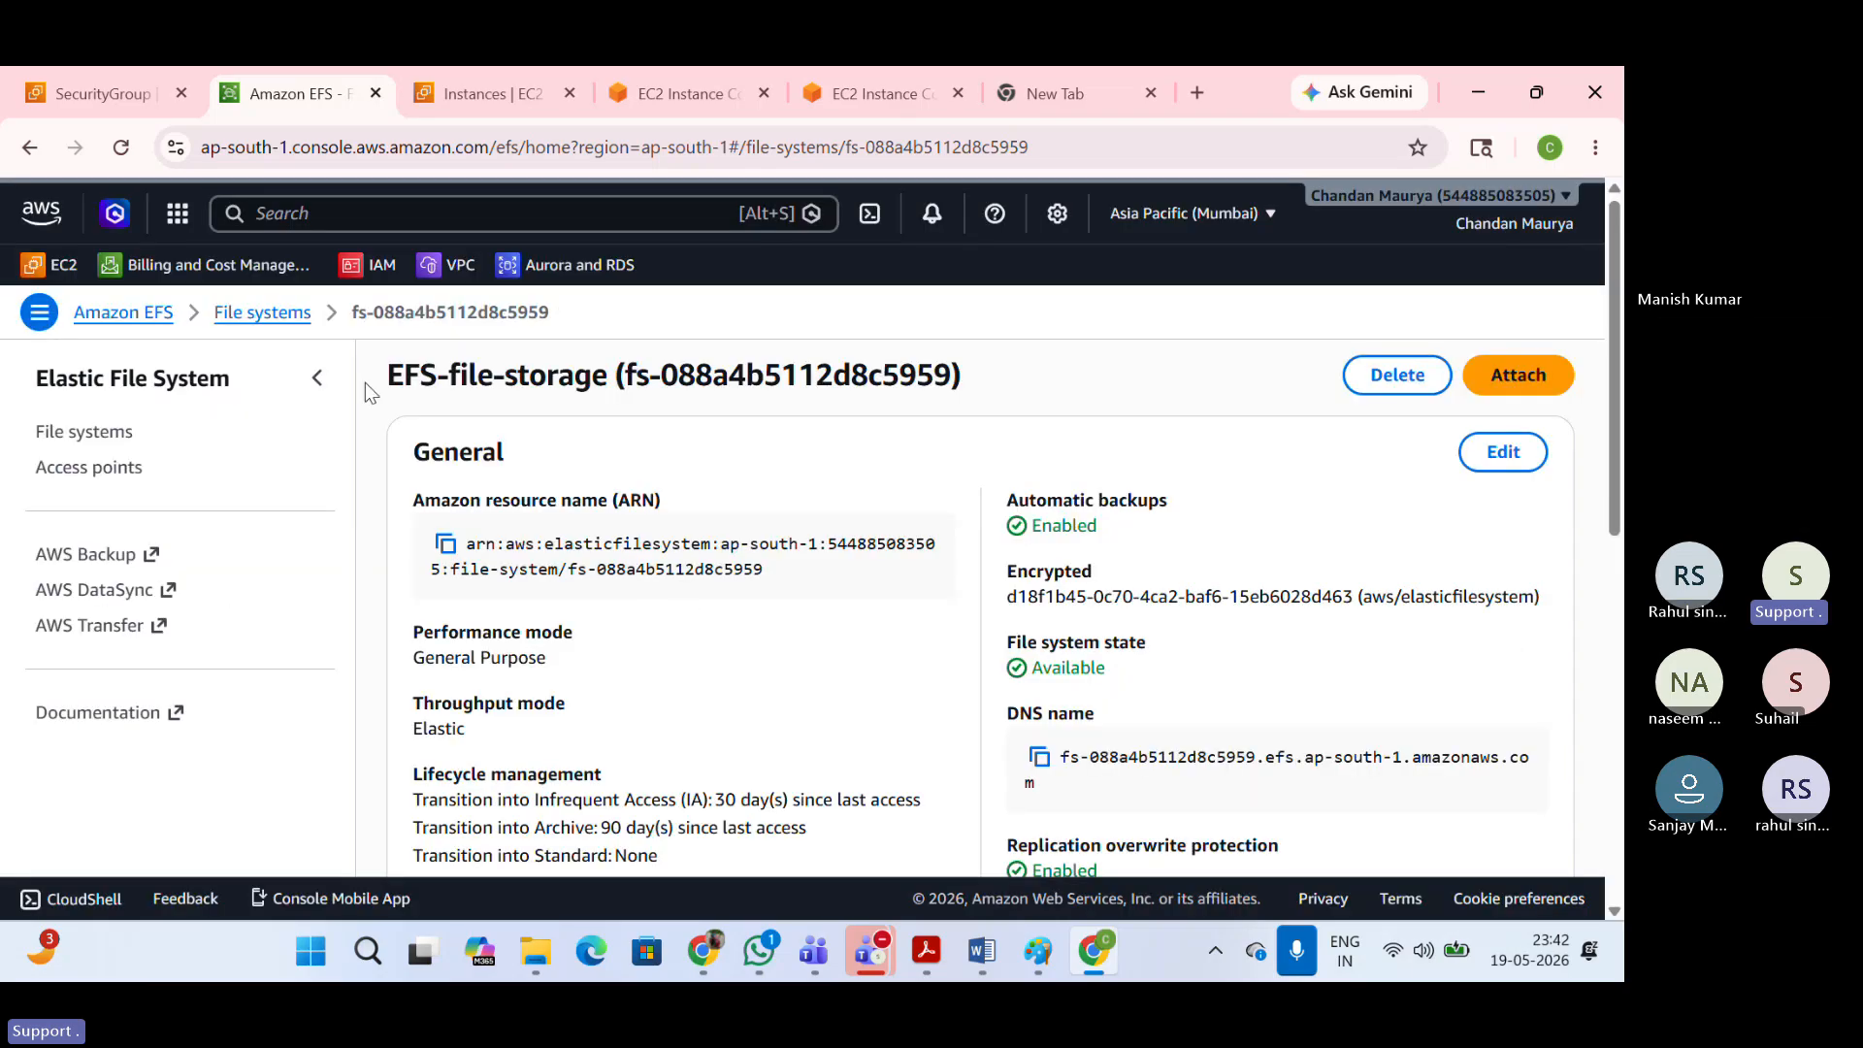
left_click(151, 313)
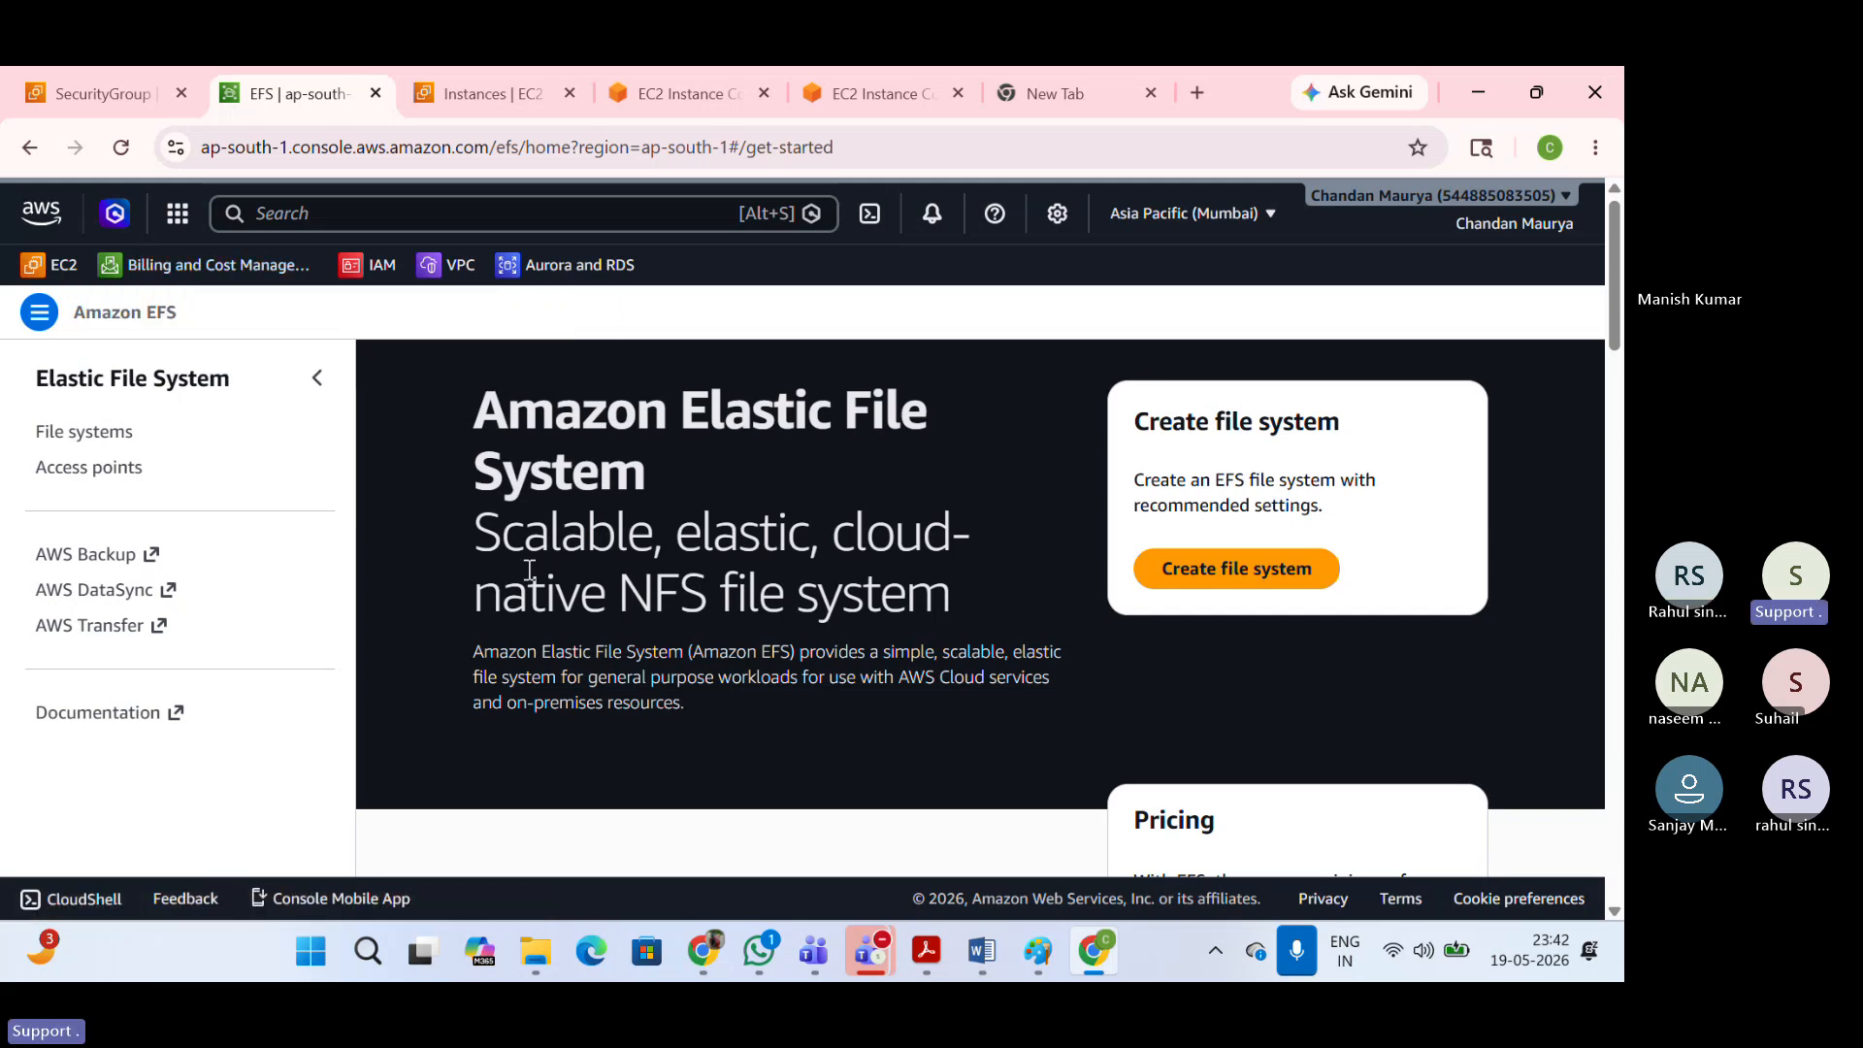
scroll(911, 615, "down", 4)
scroll(914, 617, "down", 2)
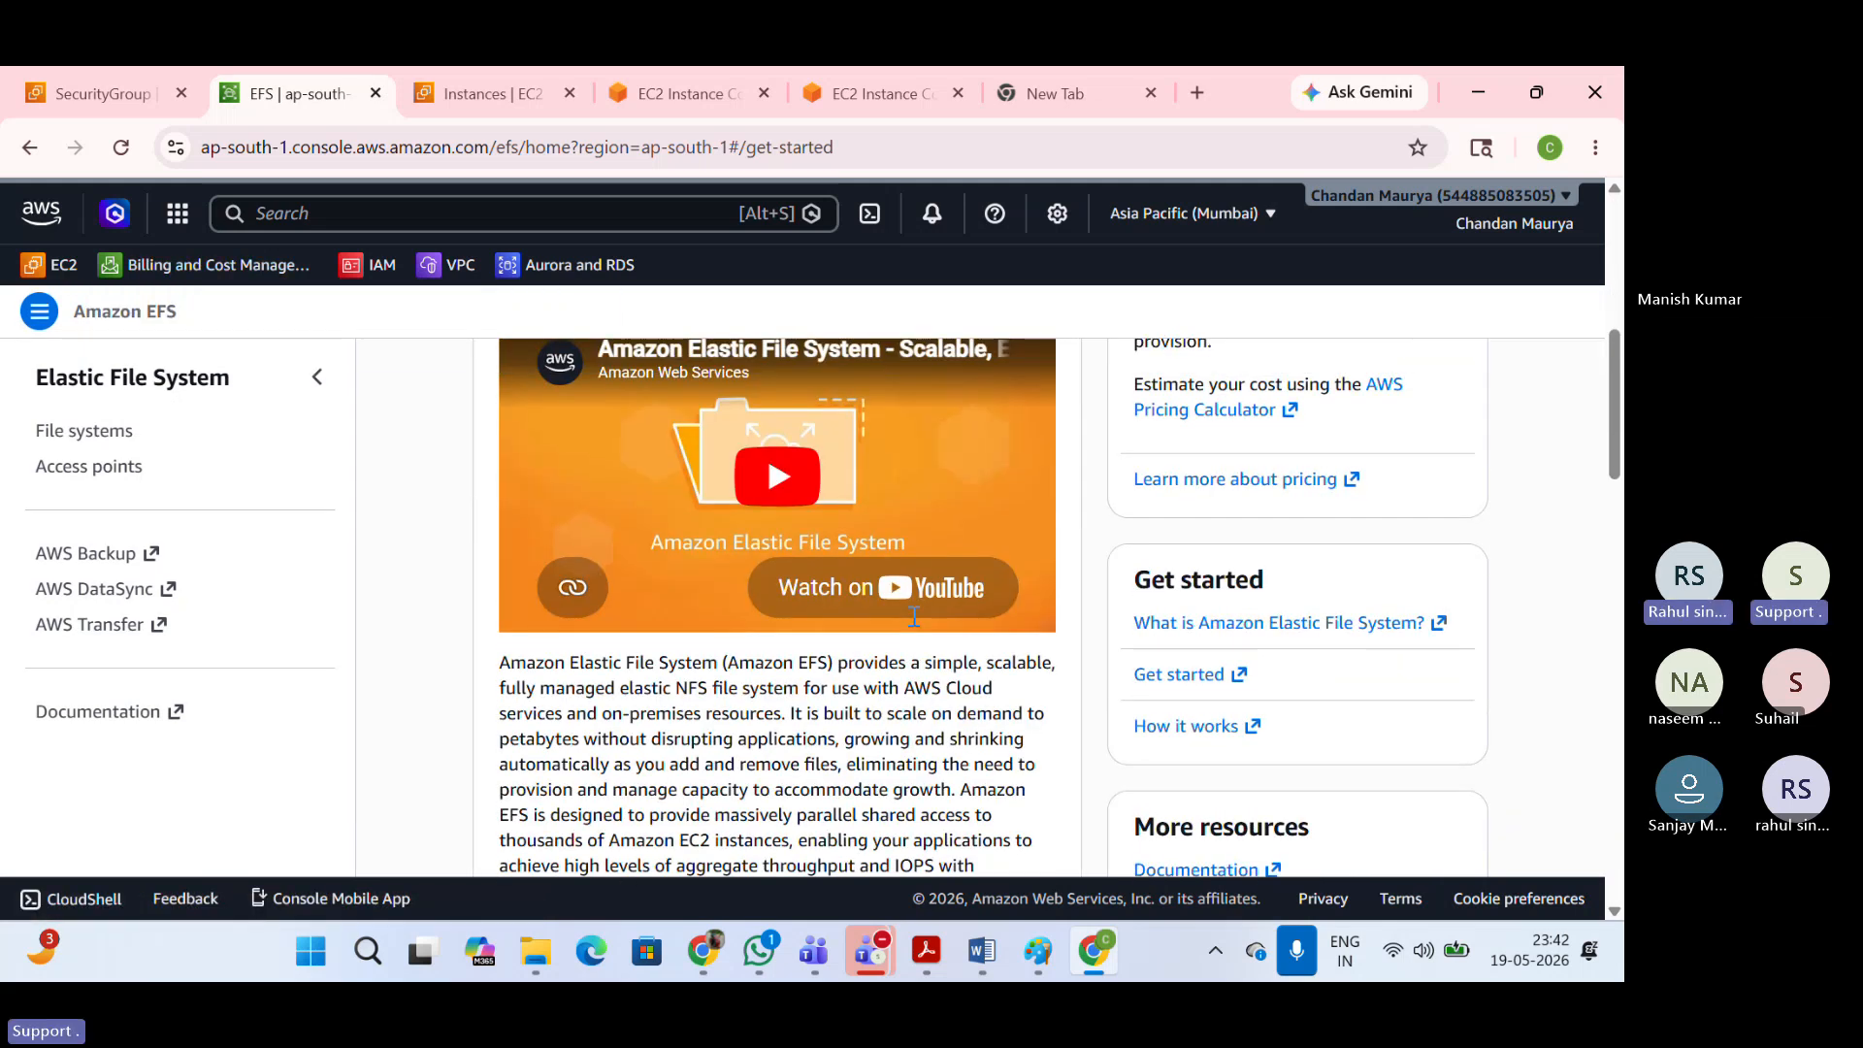
scroll(912, 612, "up", 6)
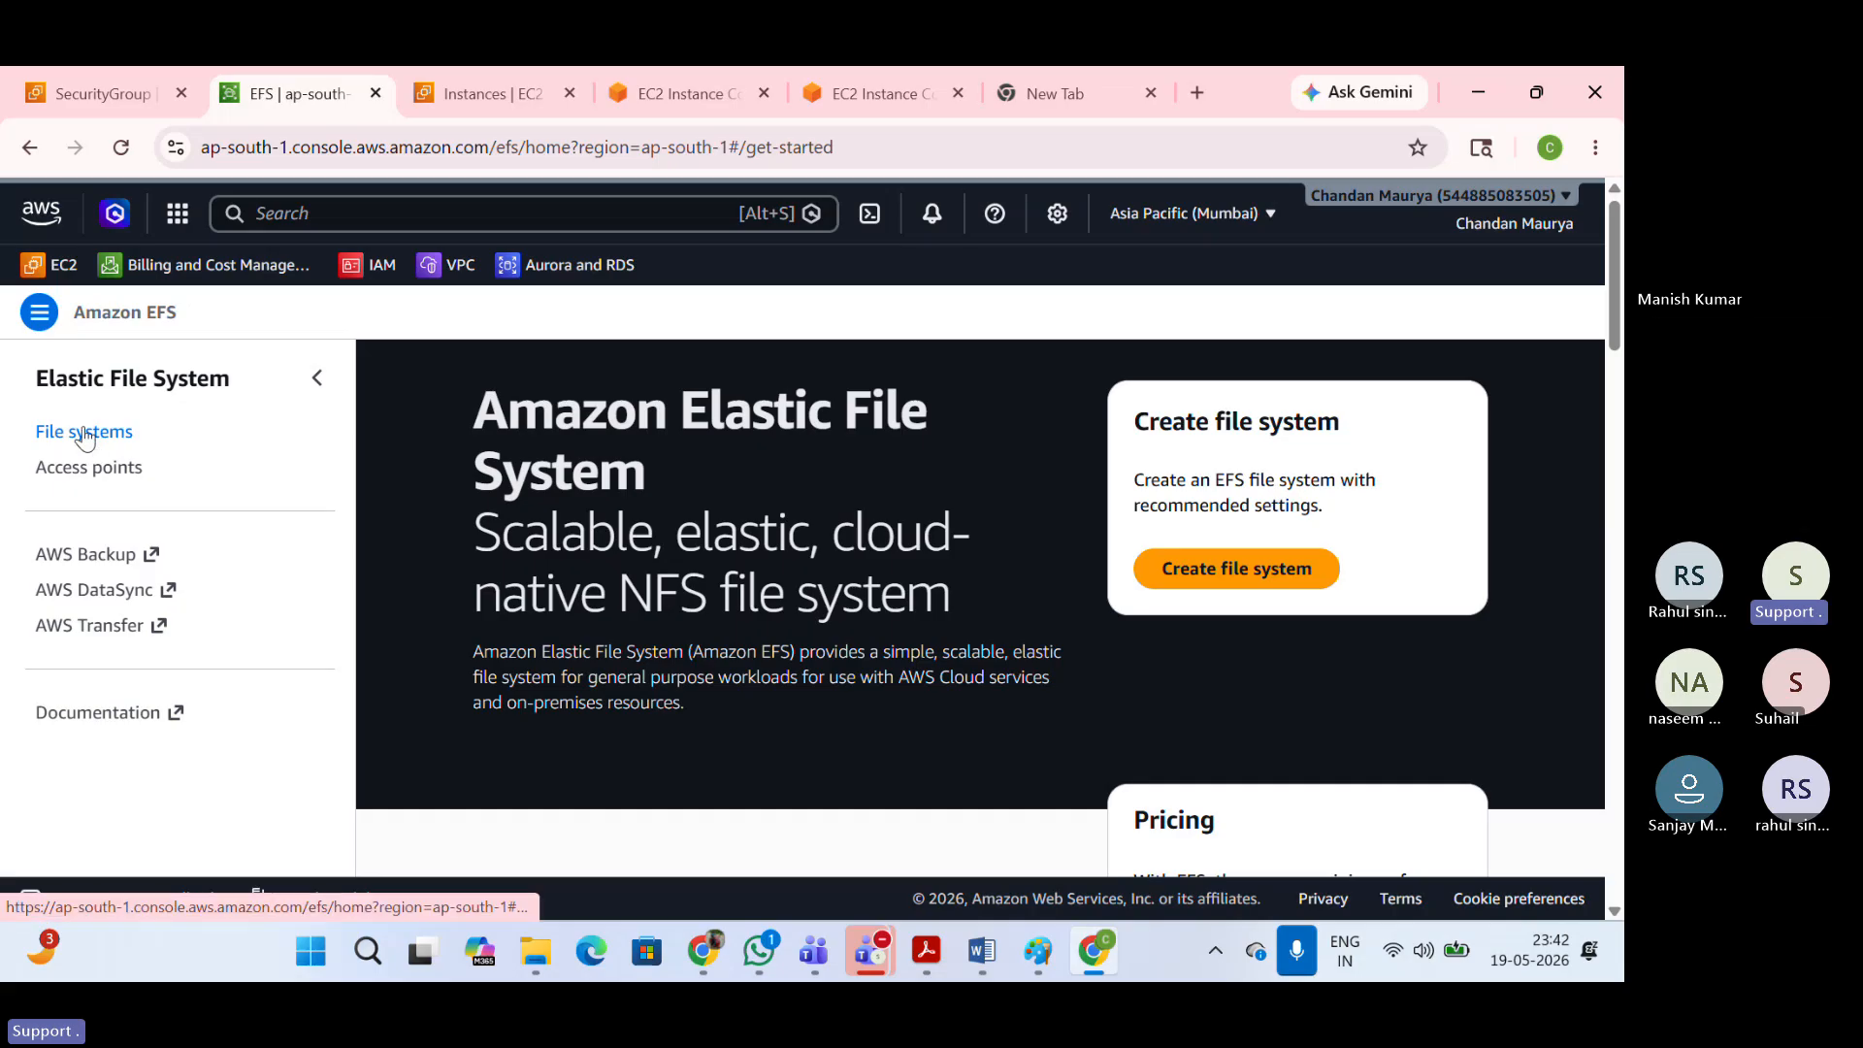
left_click(84, 433)
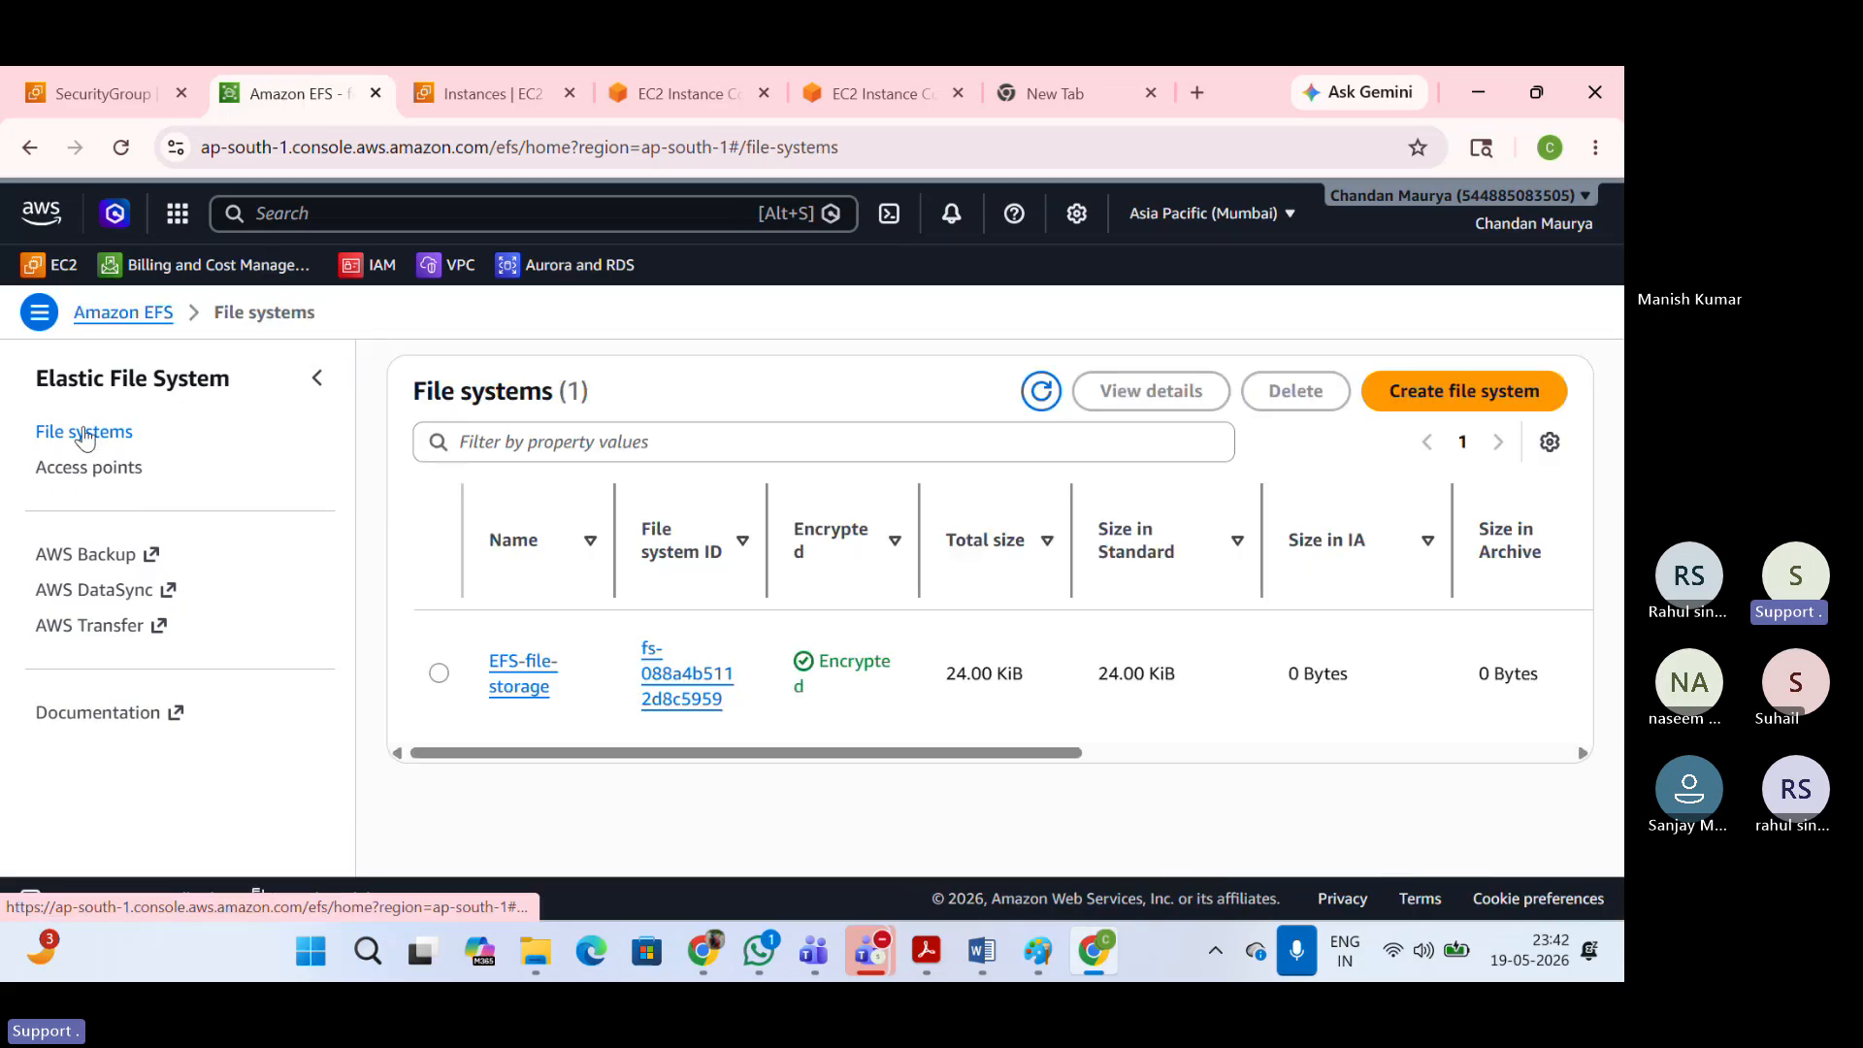
left_click(438, 673)
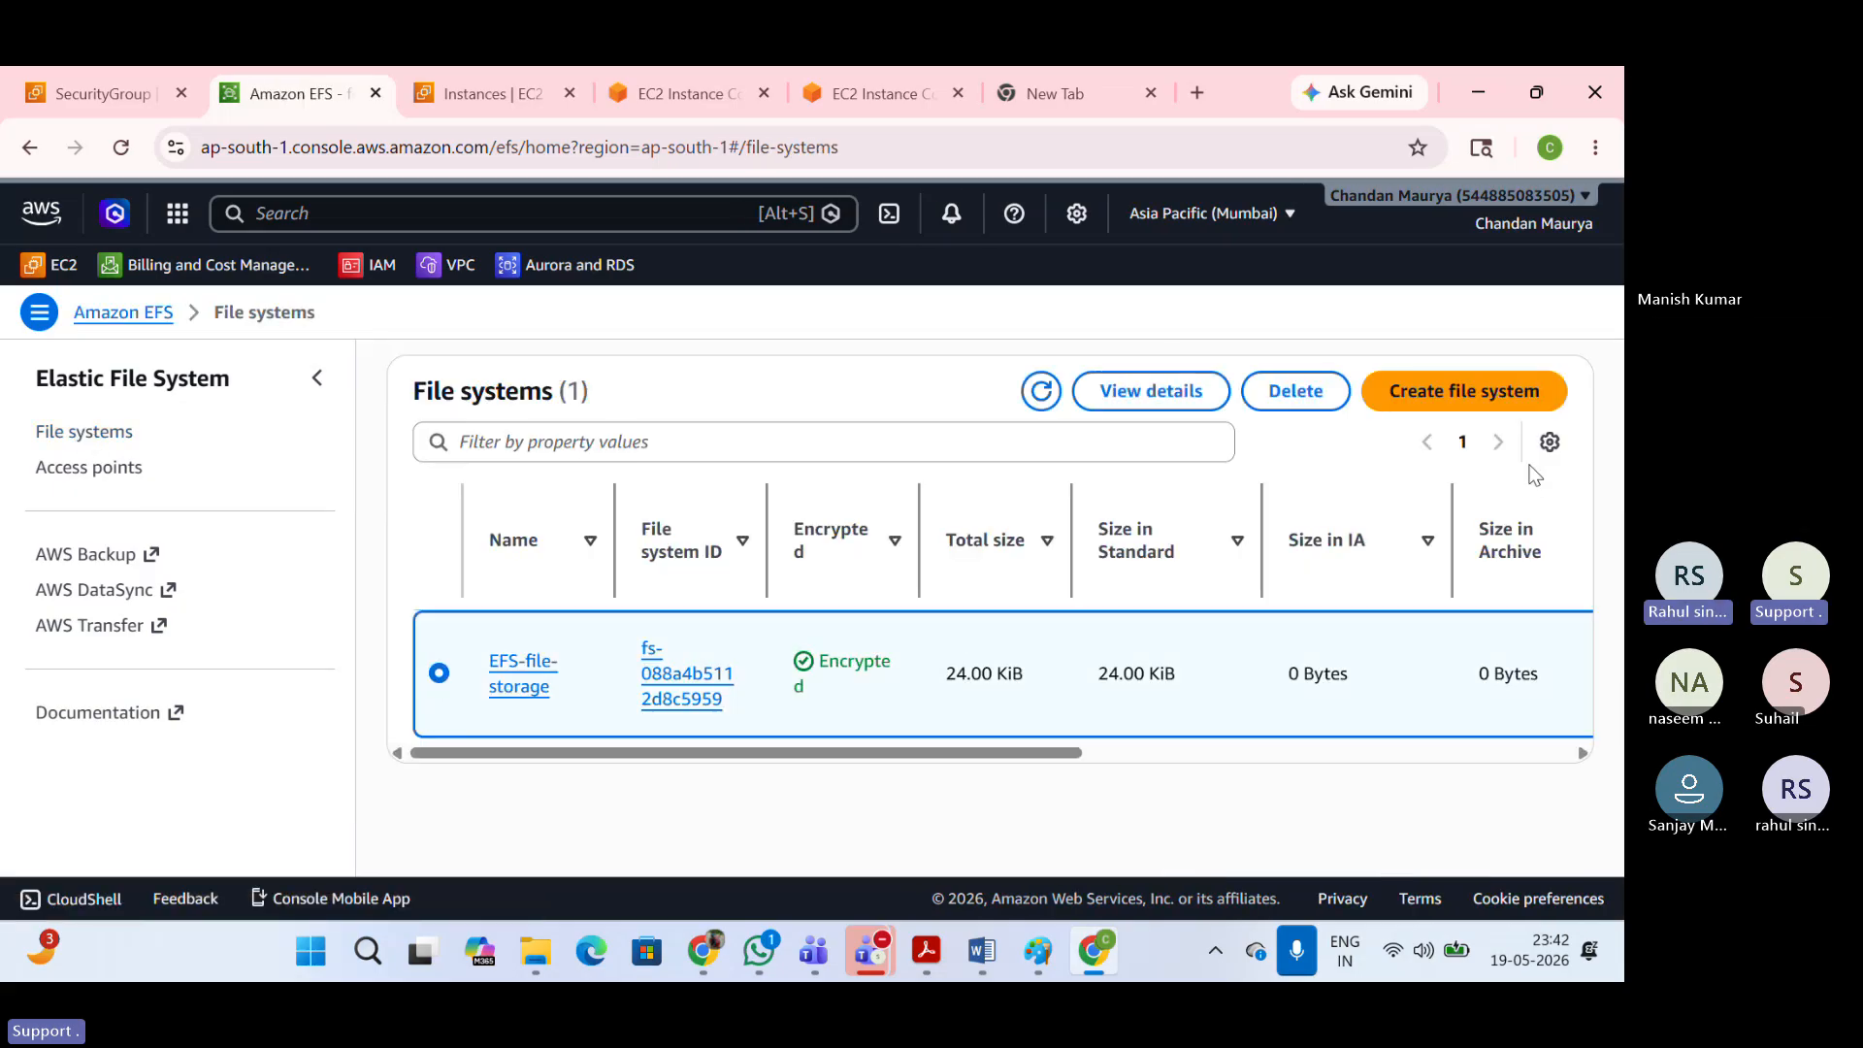
left_click(1295, 392)
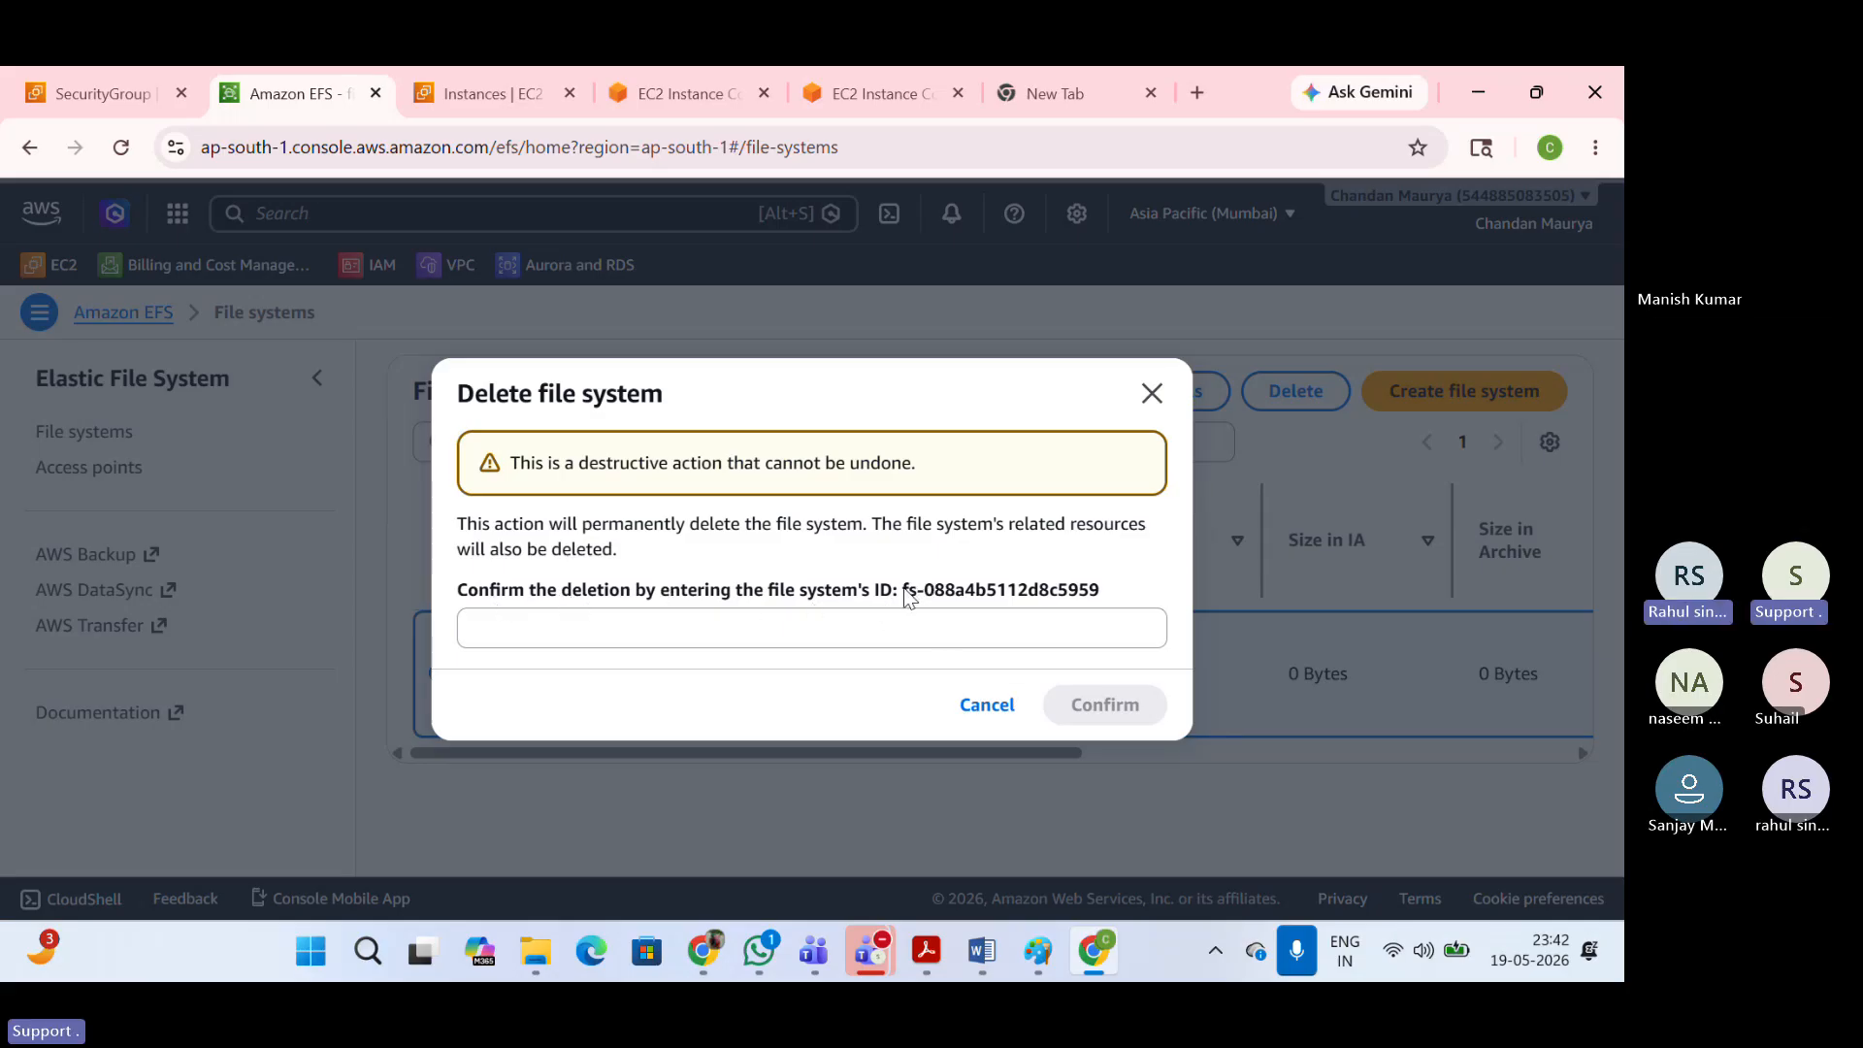
left_click_drag(903, 589, 864, 636)
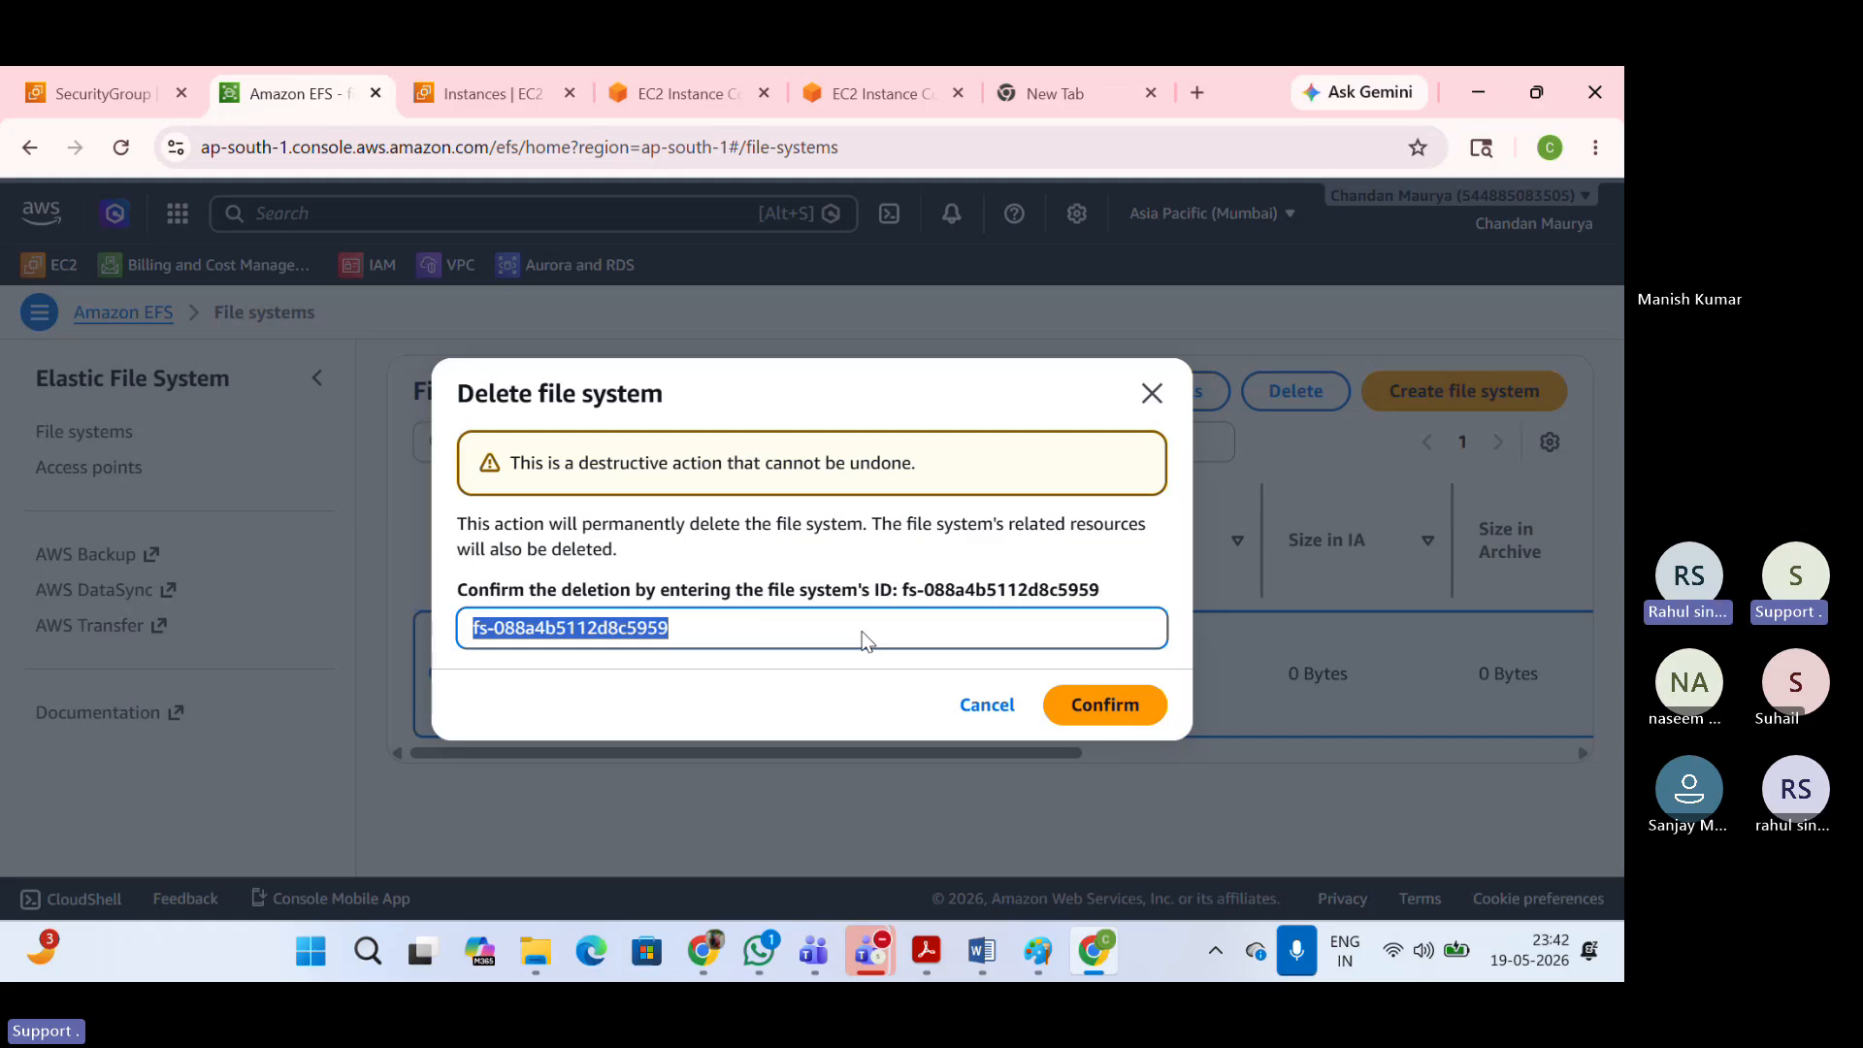
left_click(1113, 708)
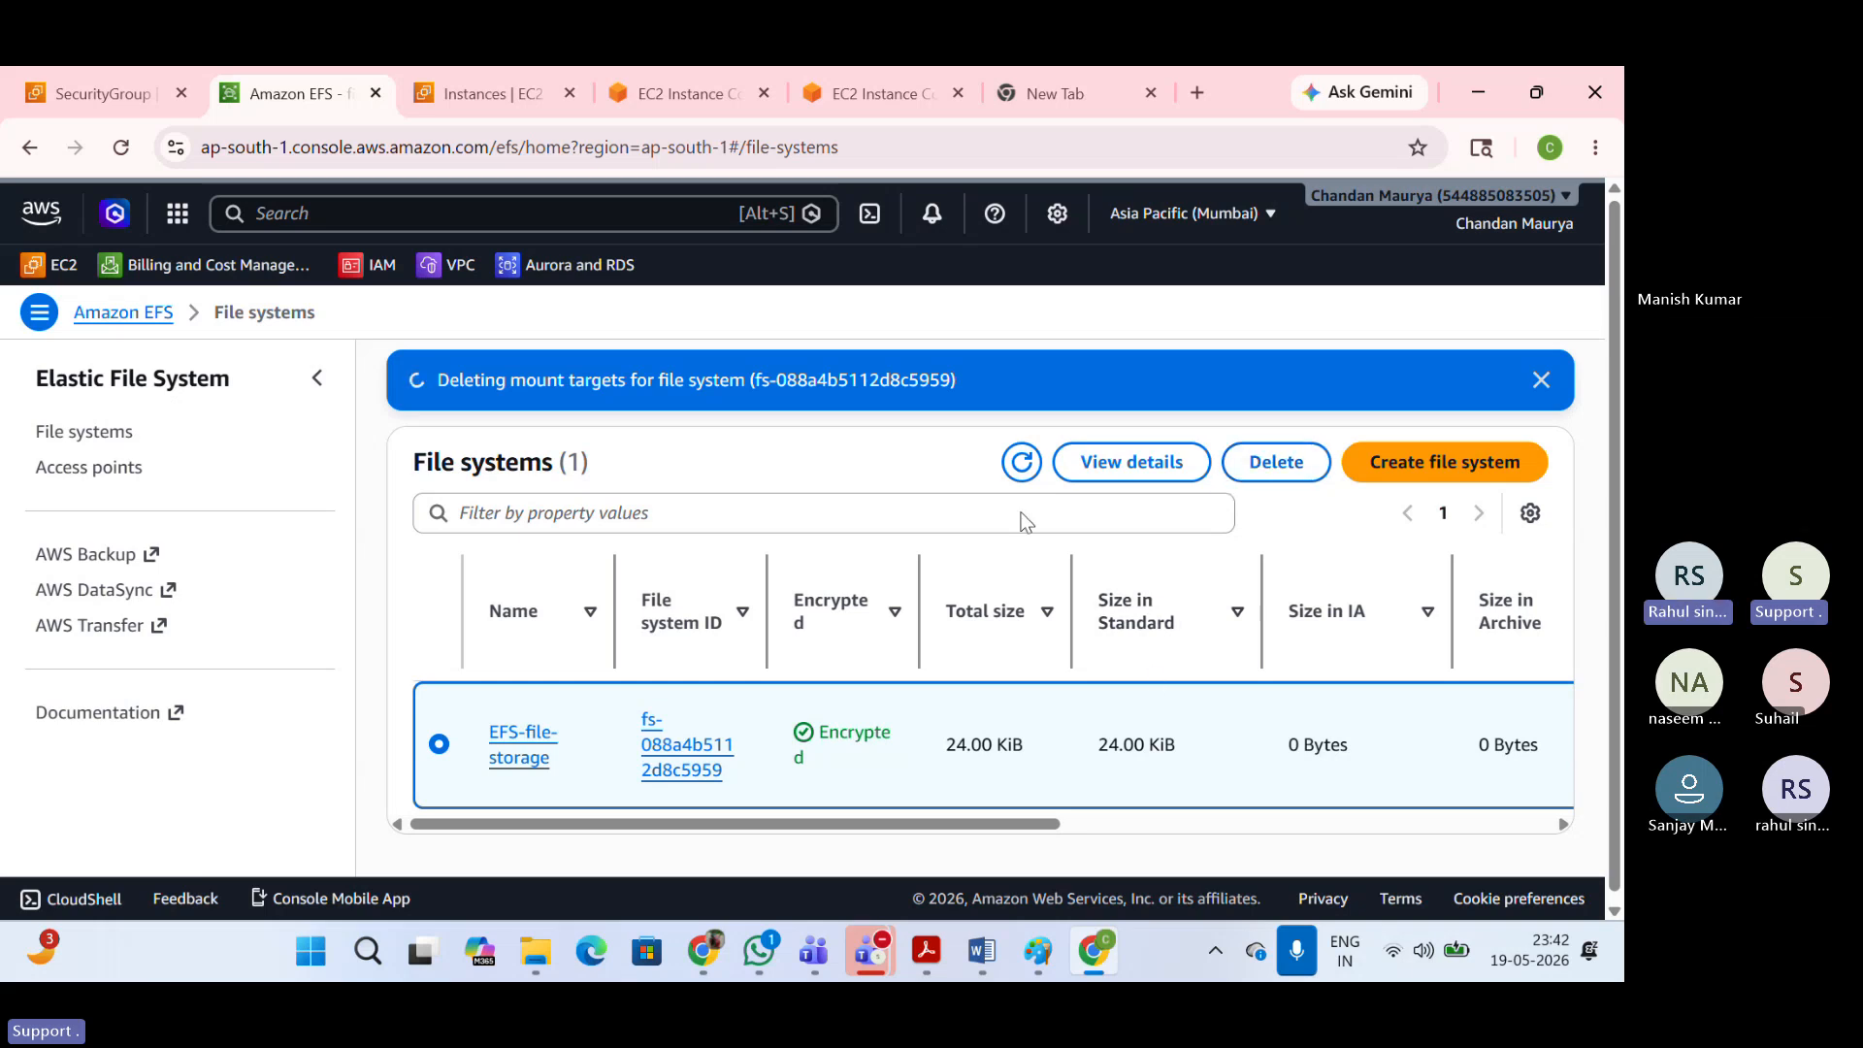
Step: Refresh the EFS list and clear the EC2 filters to show both instances as Terminated
left_click(1022, 460)
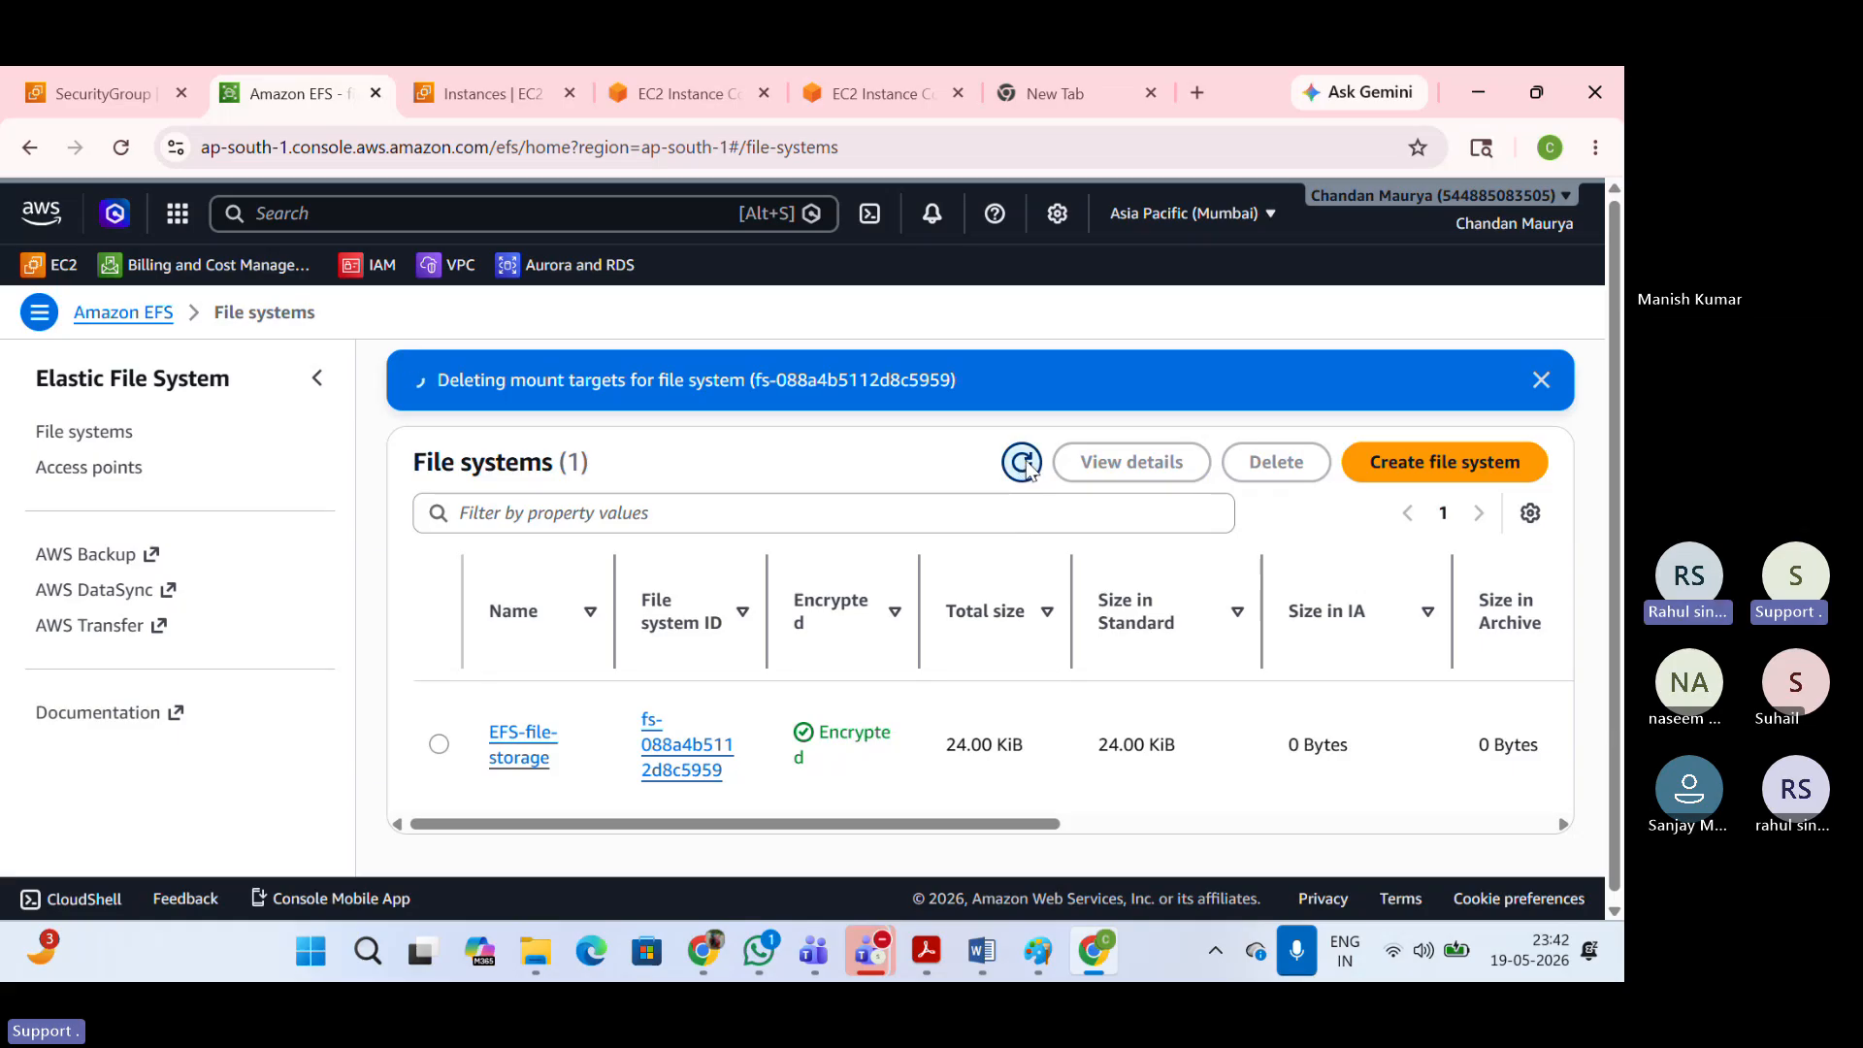
left_click(482, 93)
left_click(665, 519)
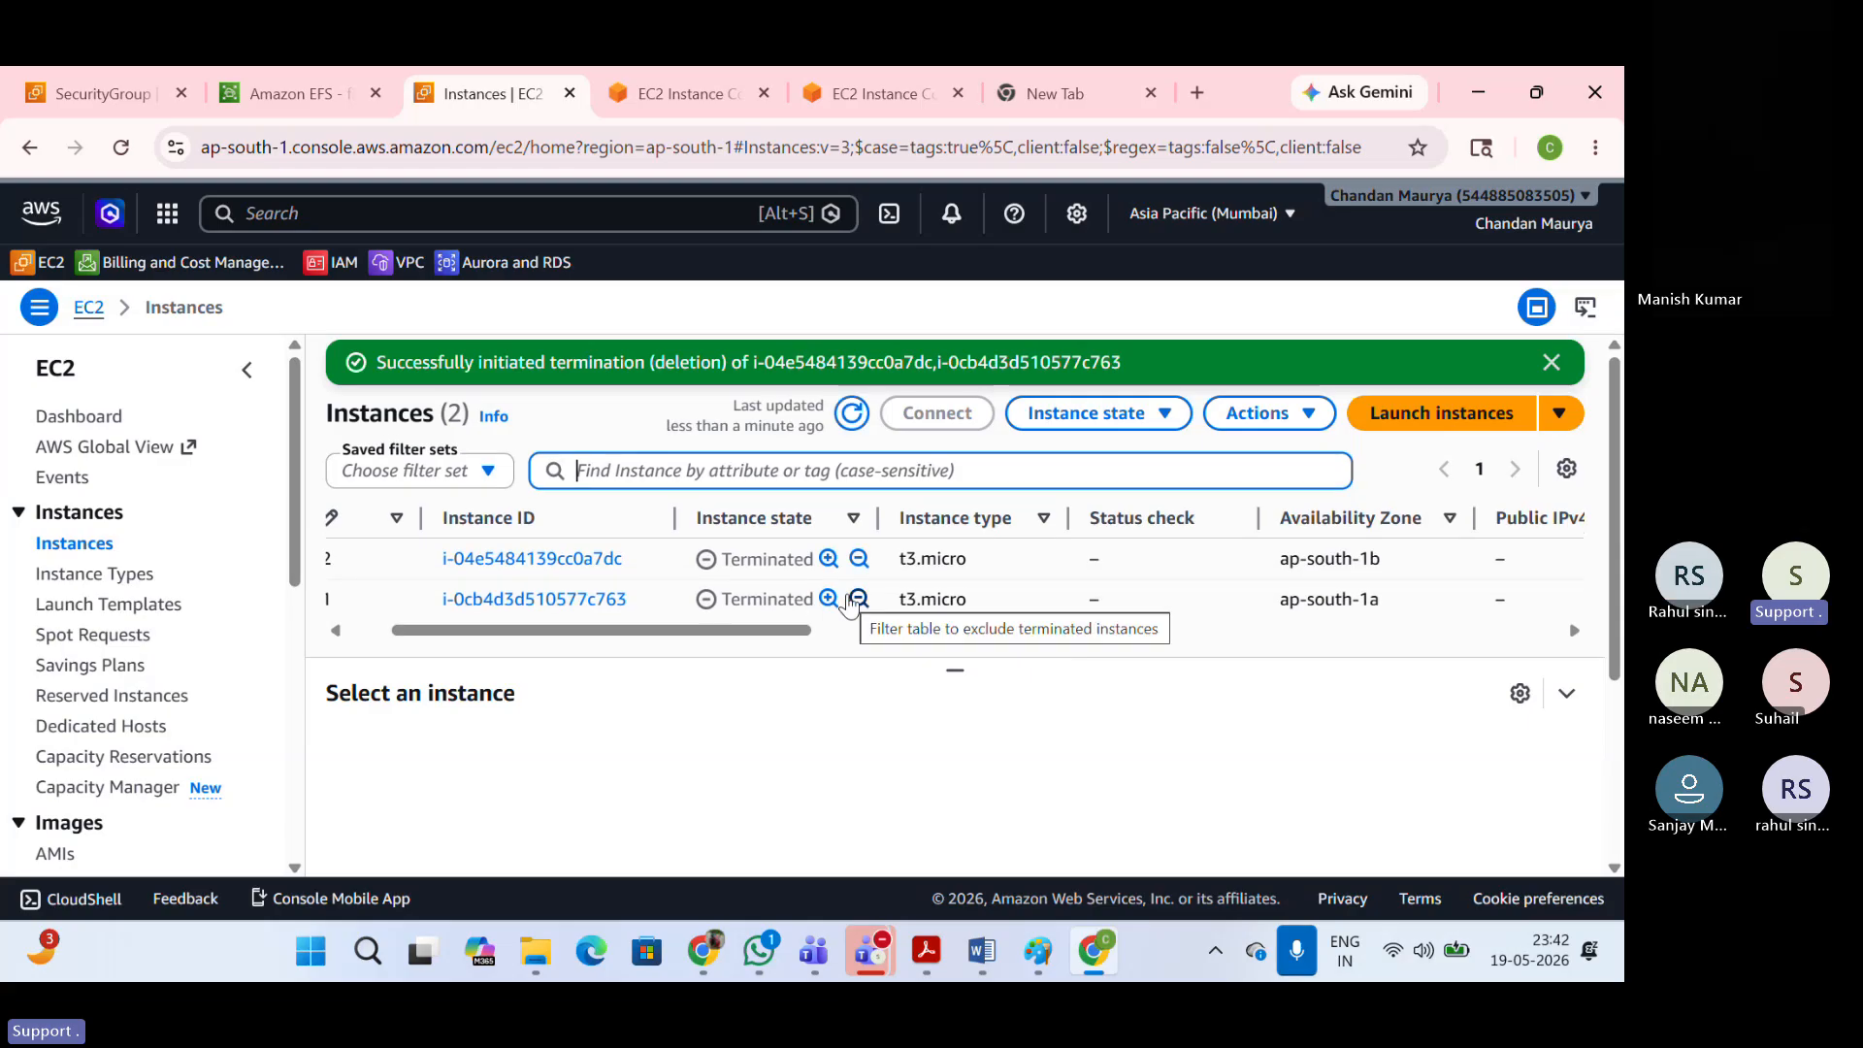
Step: In the Teams meeting, use More > Record and transcribe > Stop recording and confirm Stop
mouse_move(929, 949)
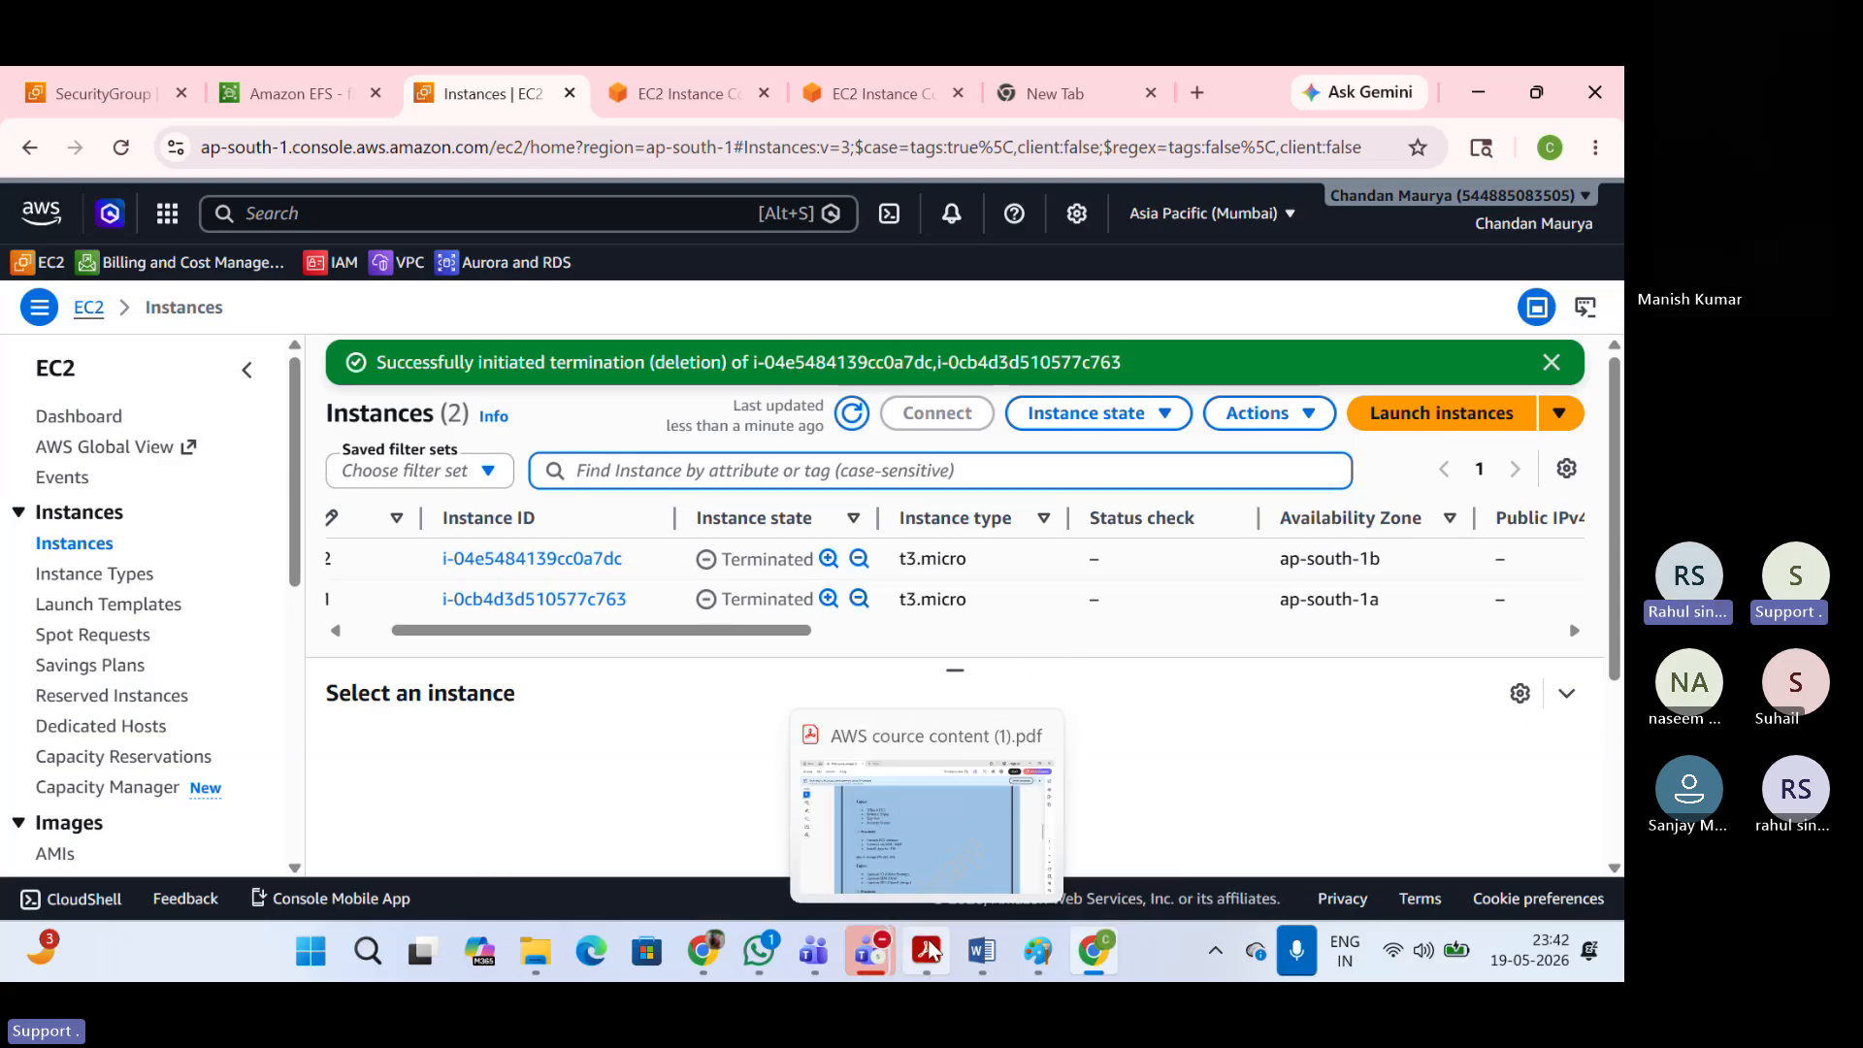
mouse_move(871, 951)
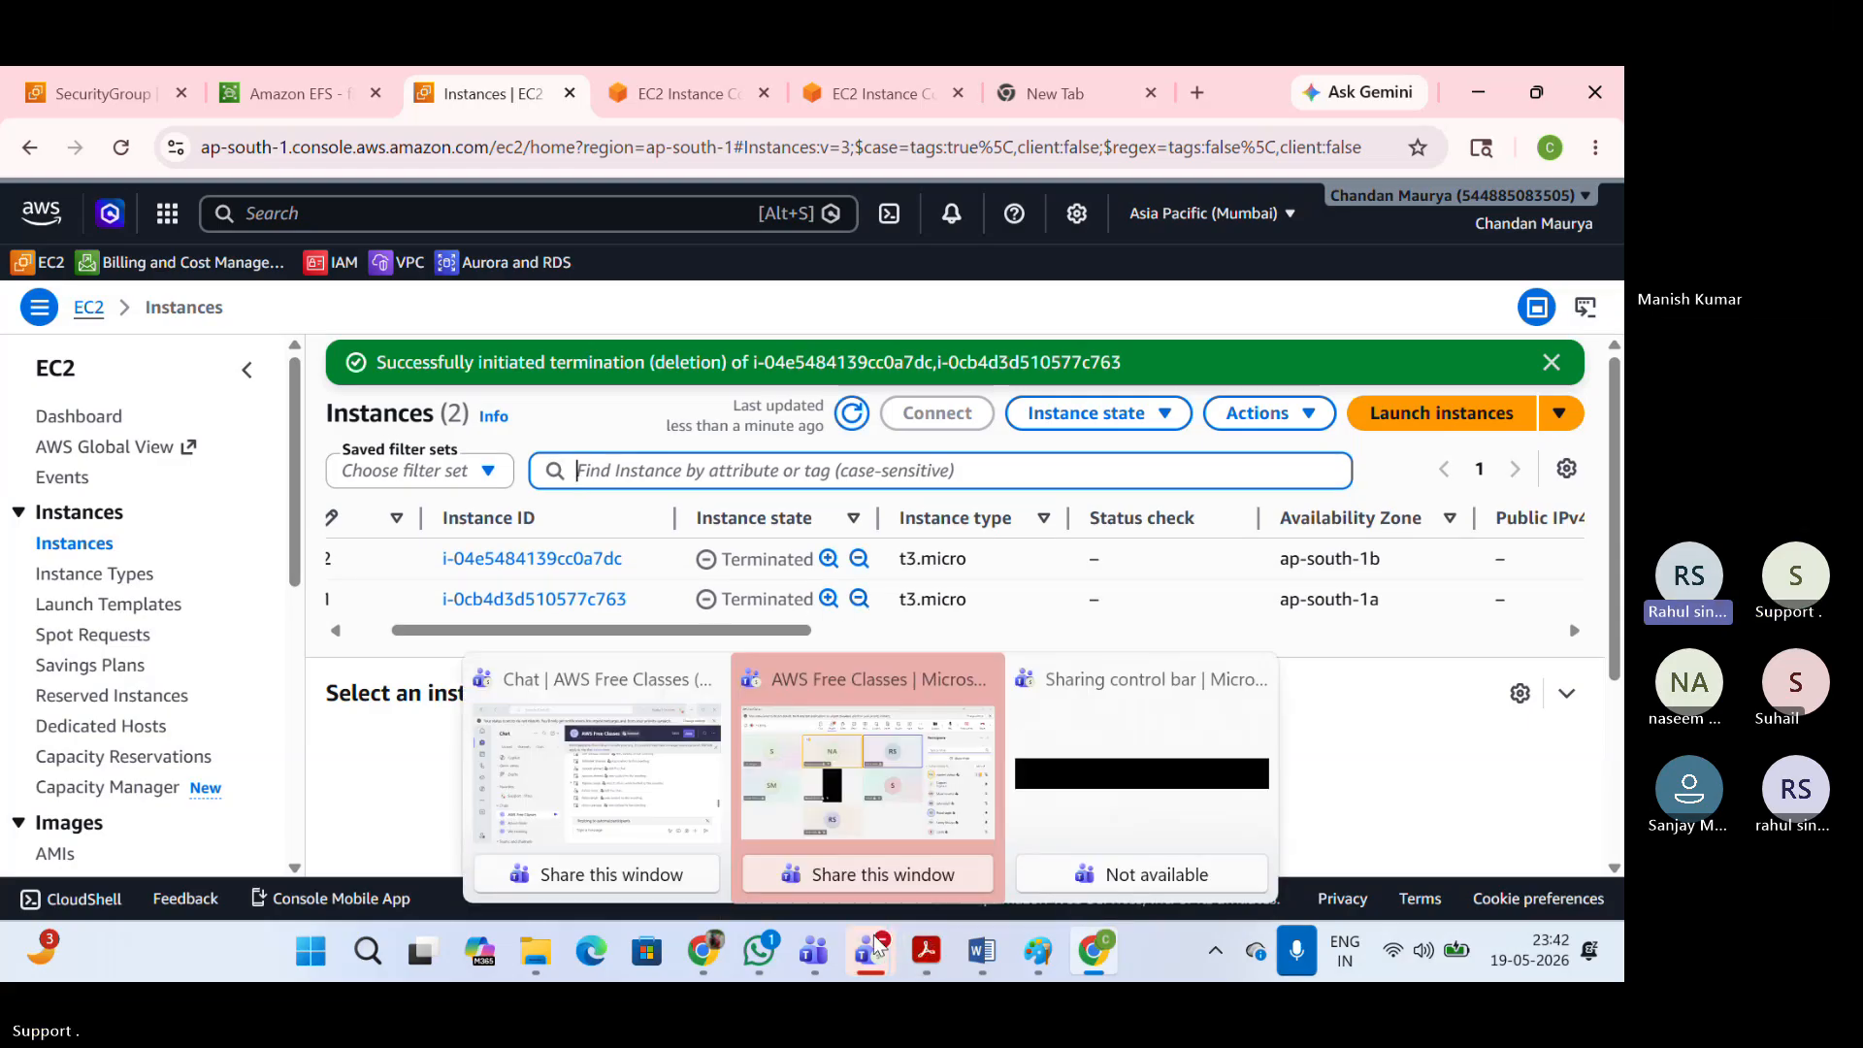
left_click(912, 773)
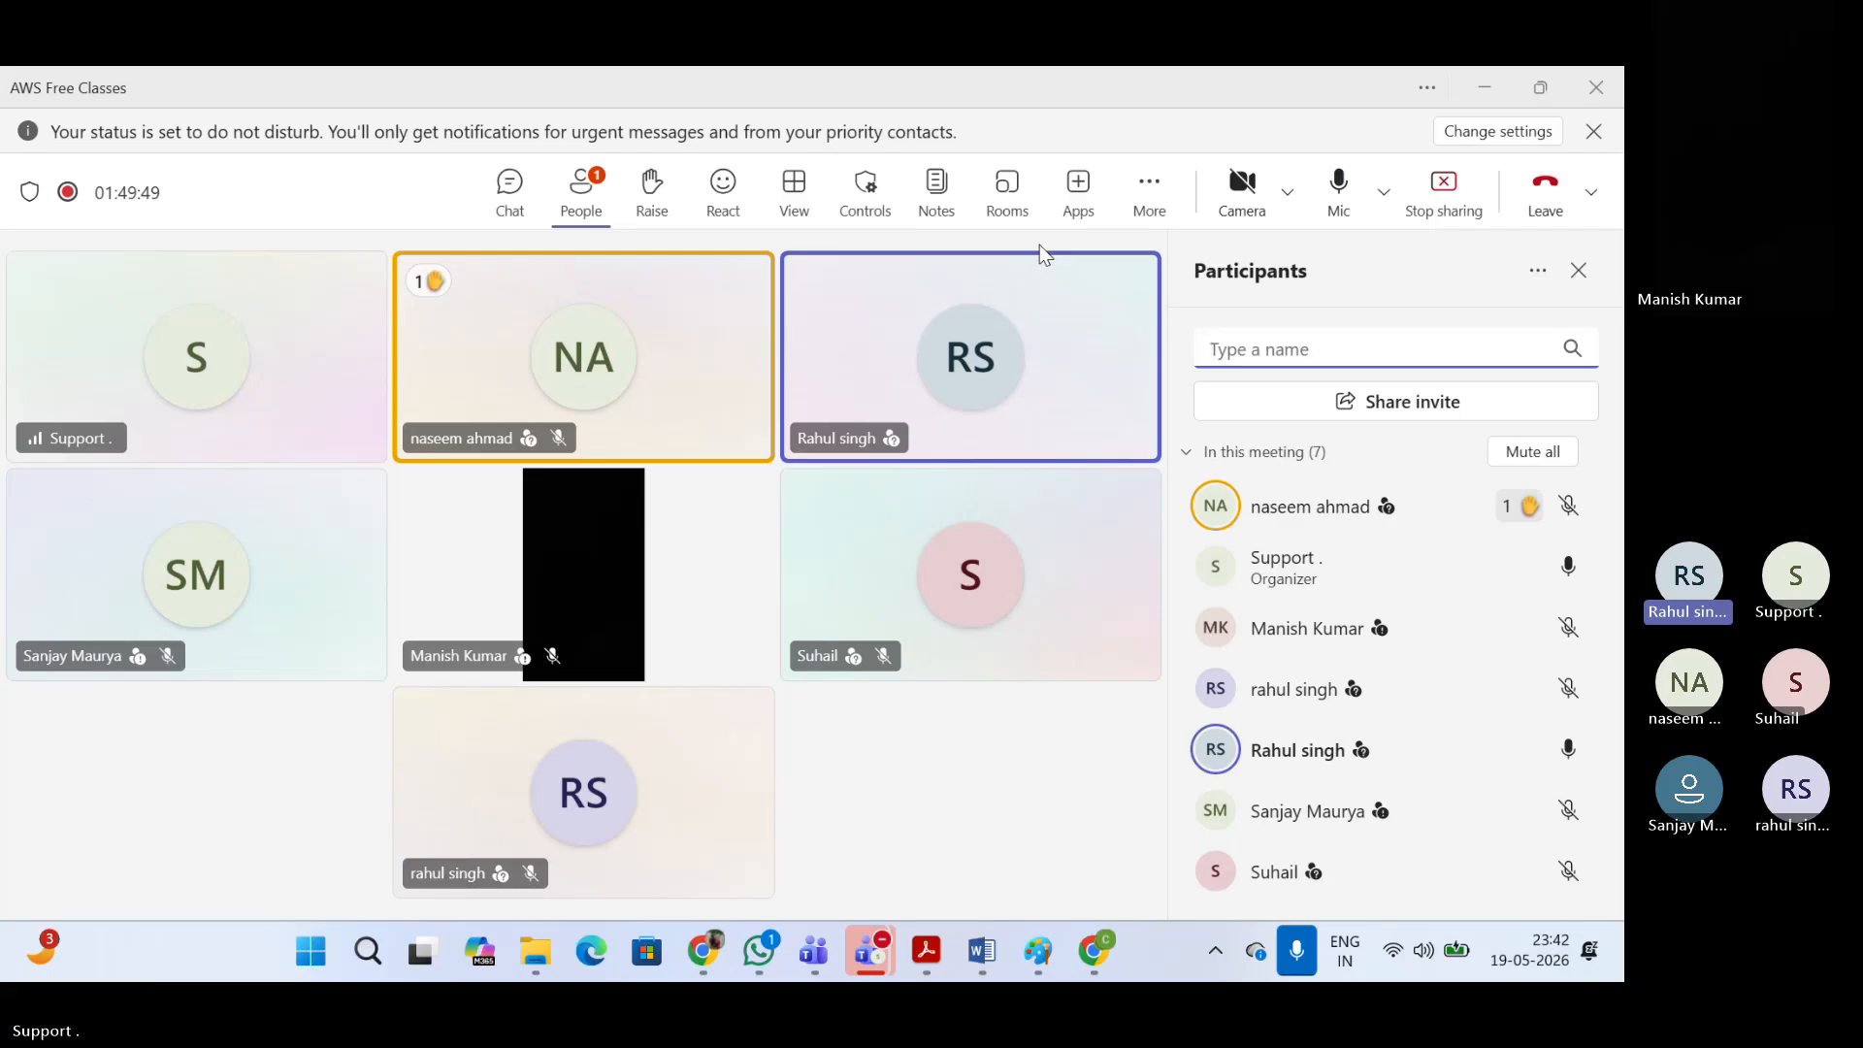
left_click(1146, 208)
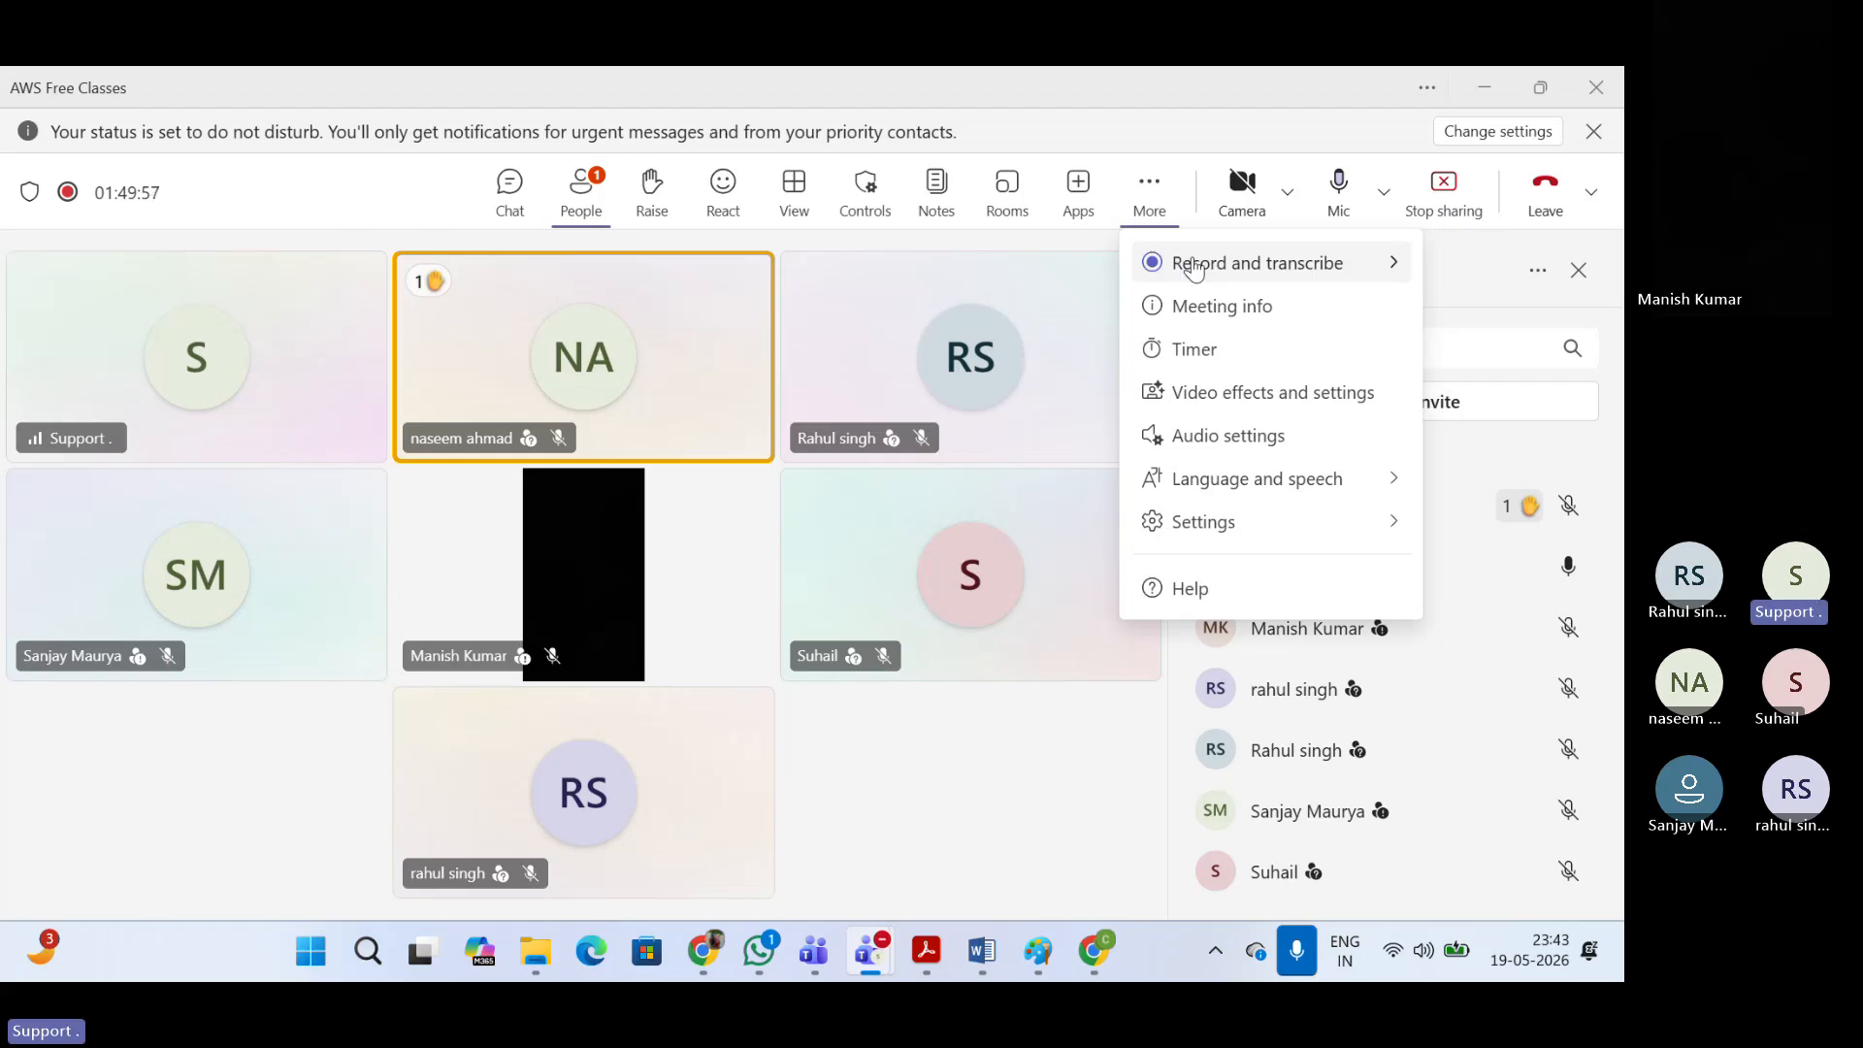
left_click(1193, 269)
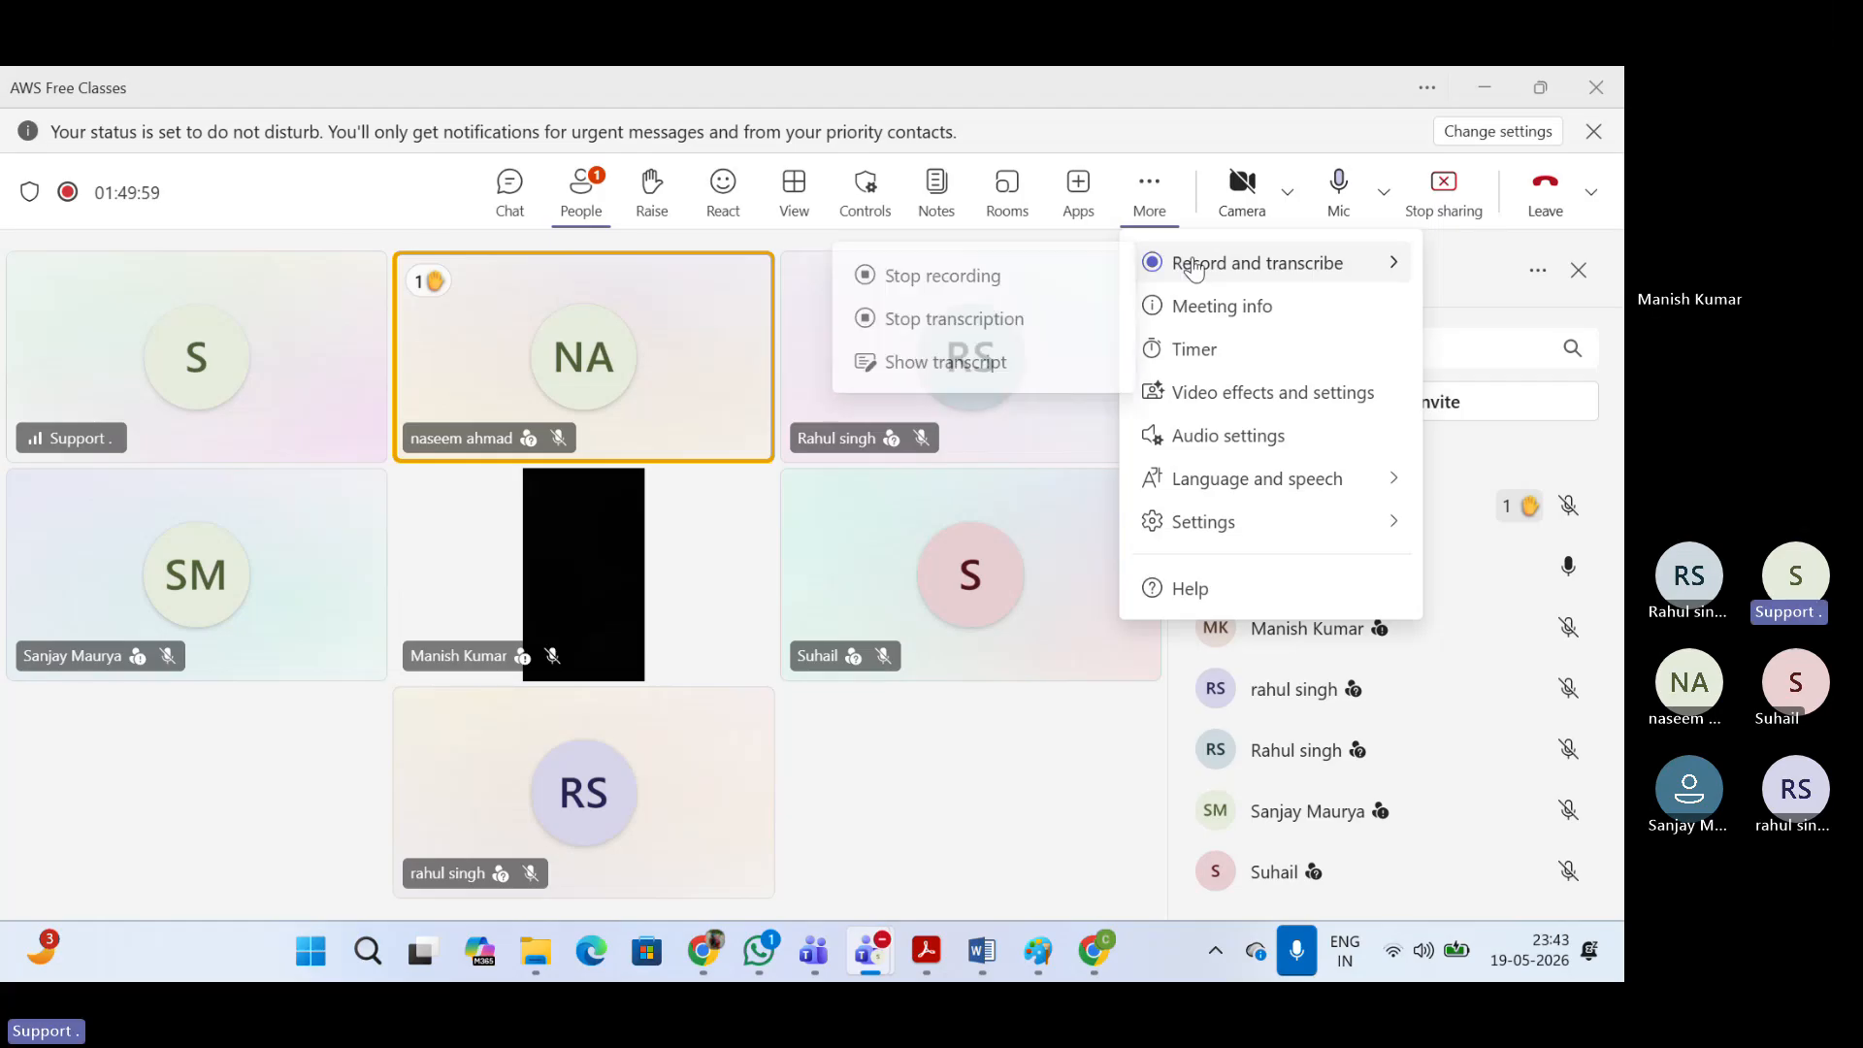
left_click(1036, 275)
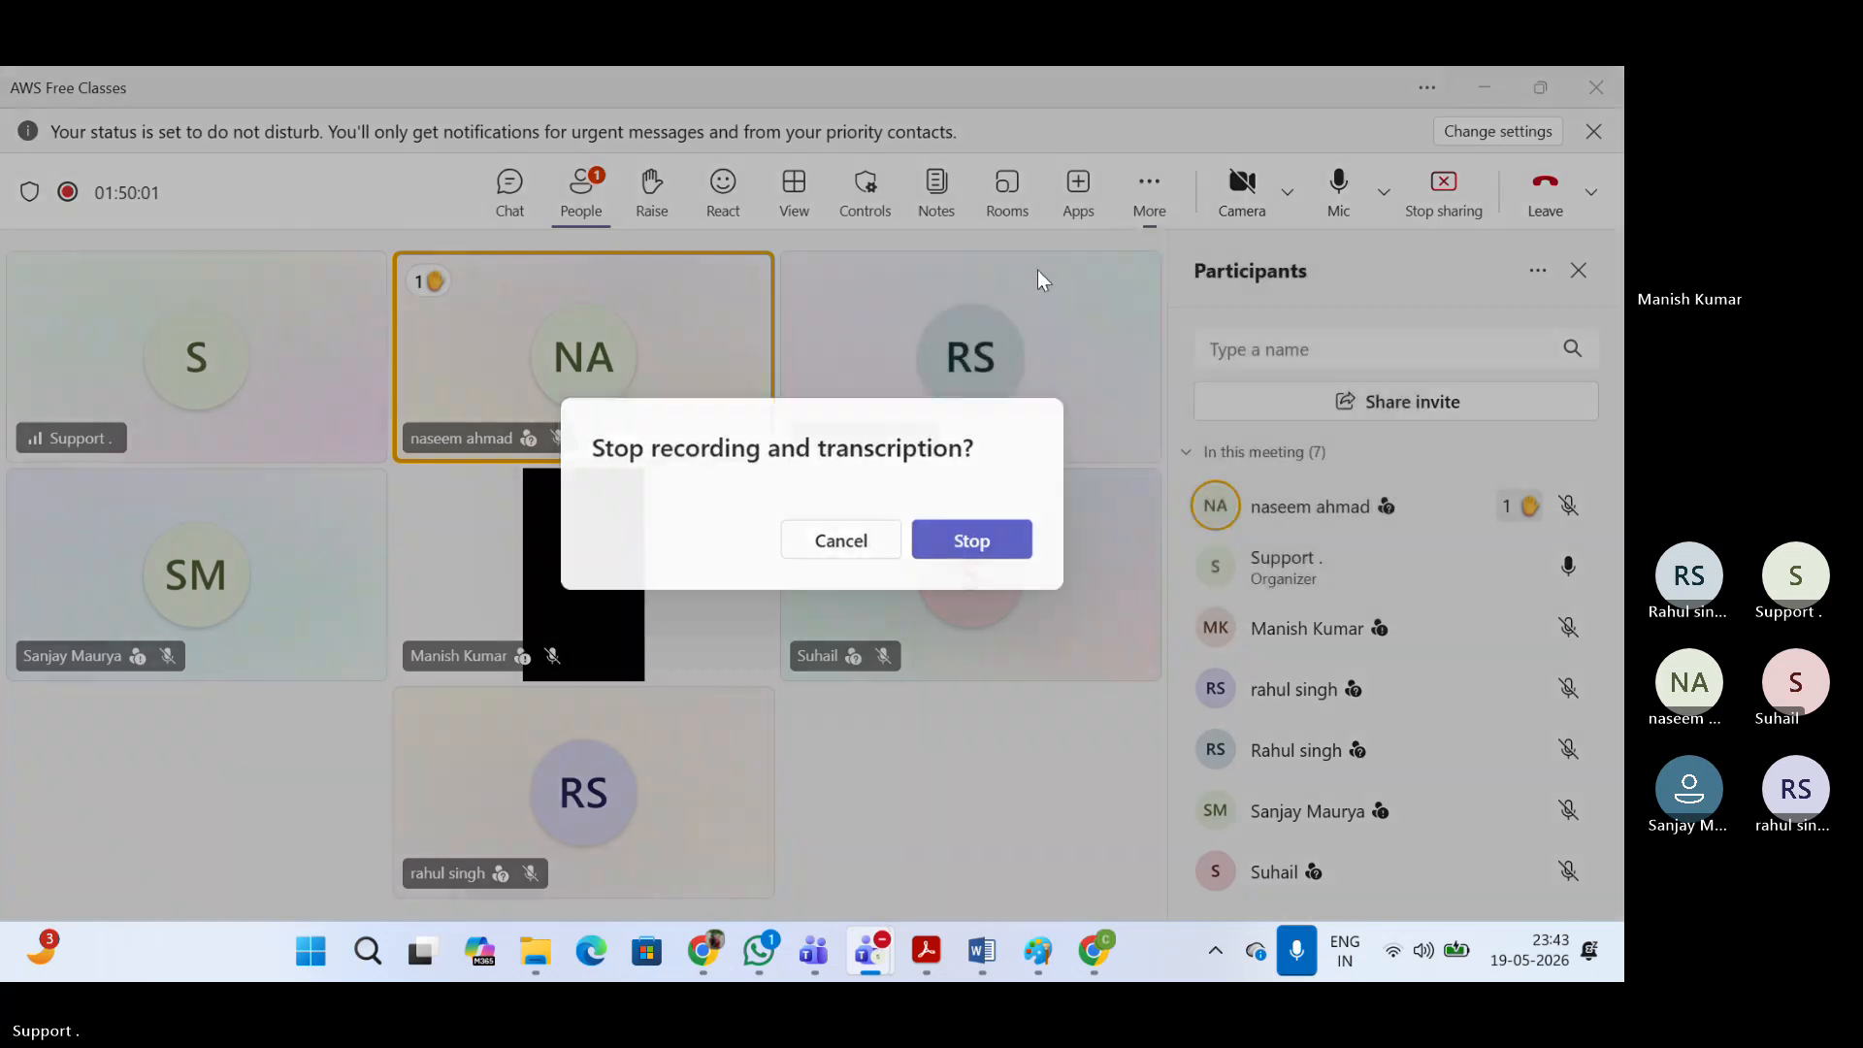
left_click(981, 541)
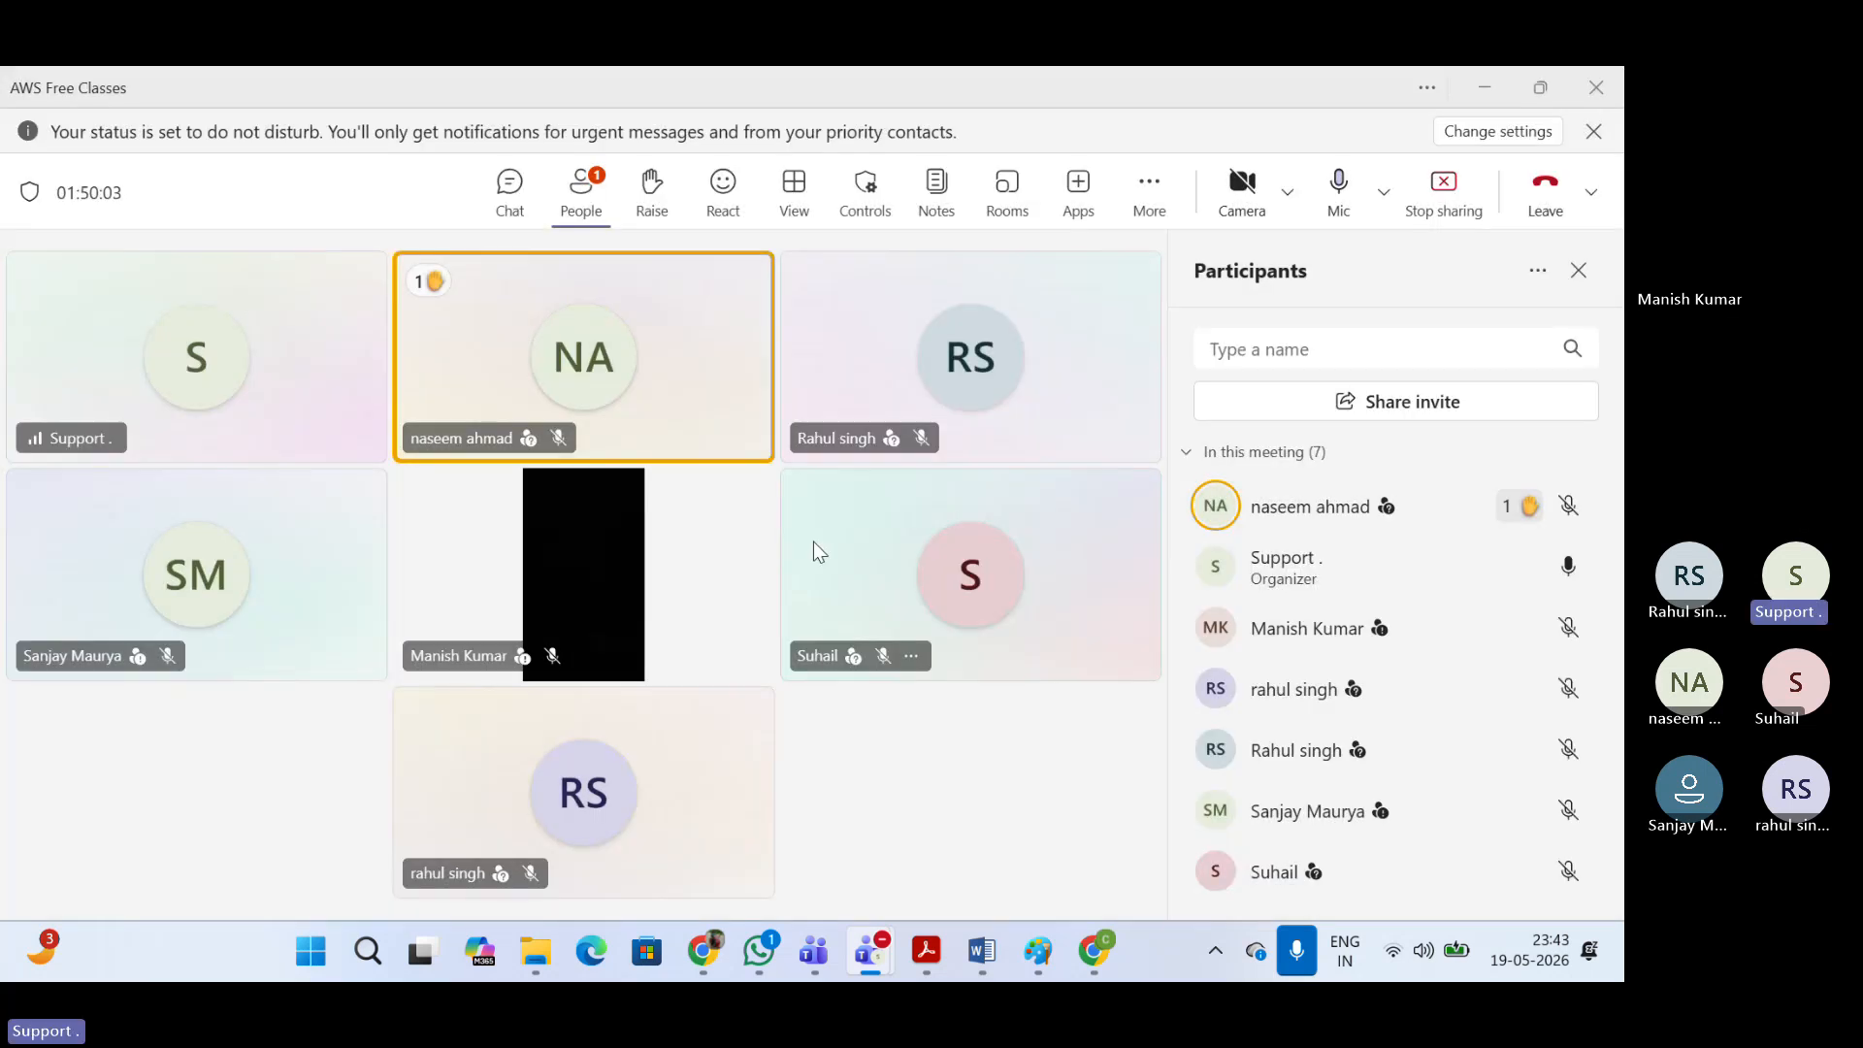